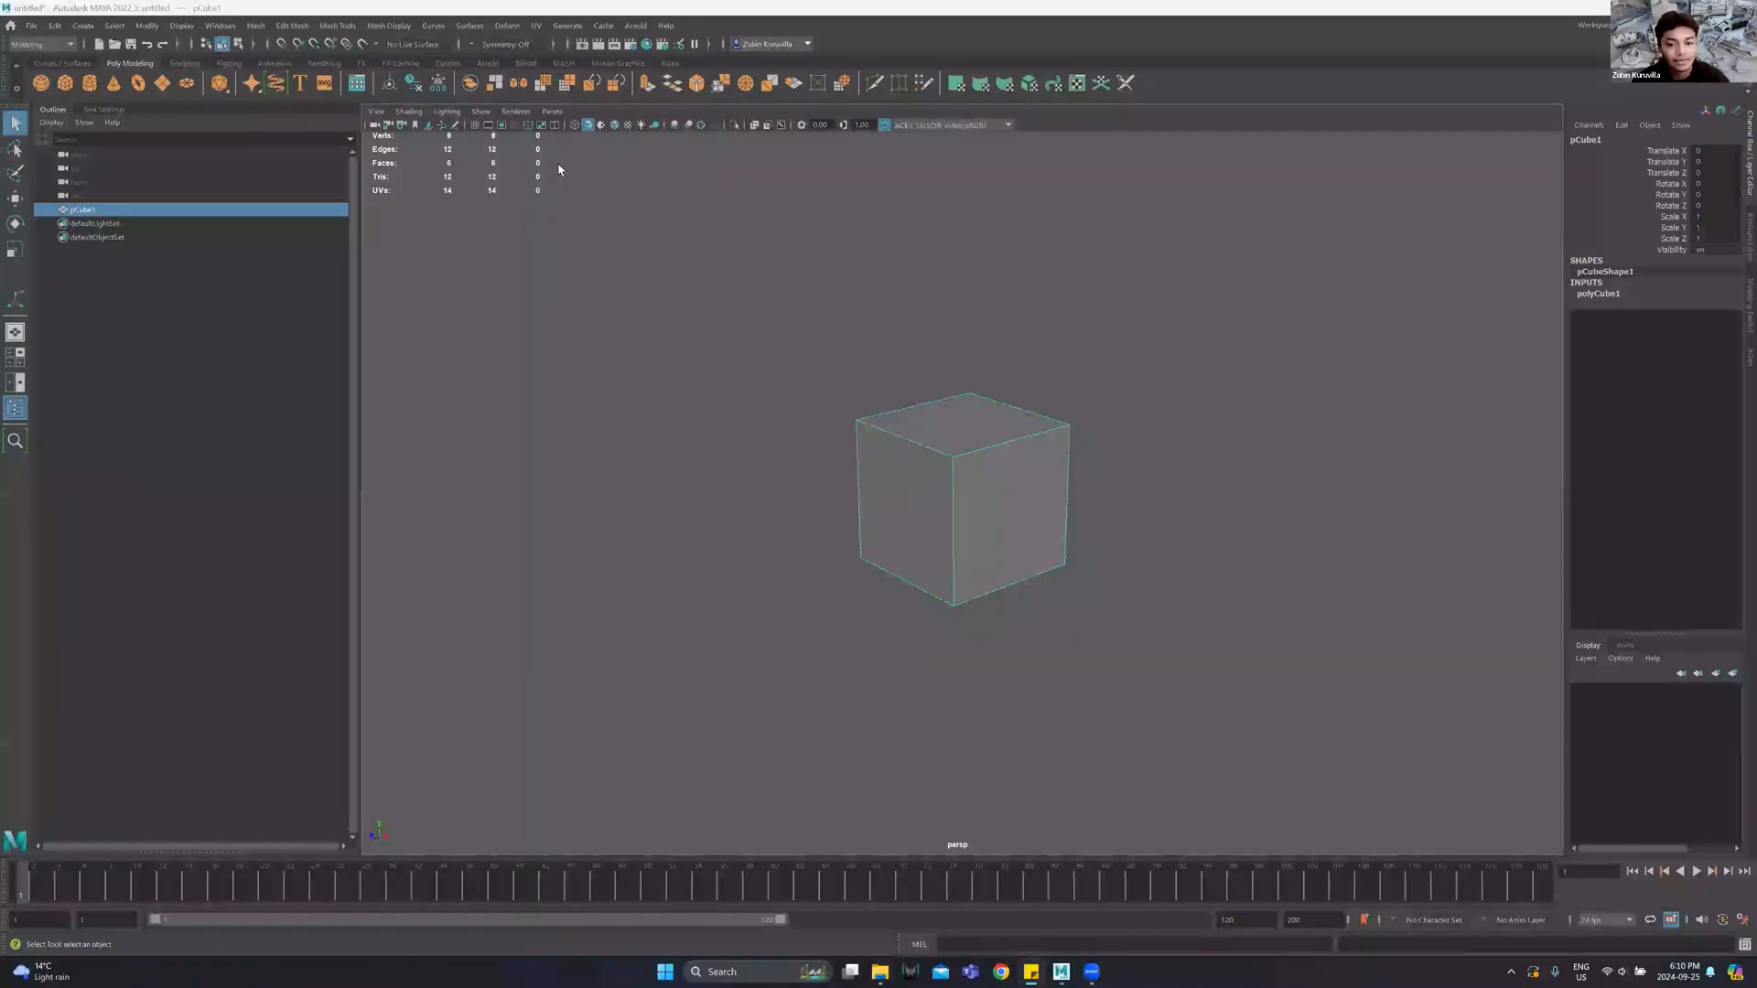
# Orbit, pan and zoom around the selected cube to examine it from several angles and distances in the perspective view.
pyautogui.moveTo(718, 275); pyautogui.dragTo(1221, 700)
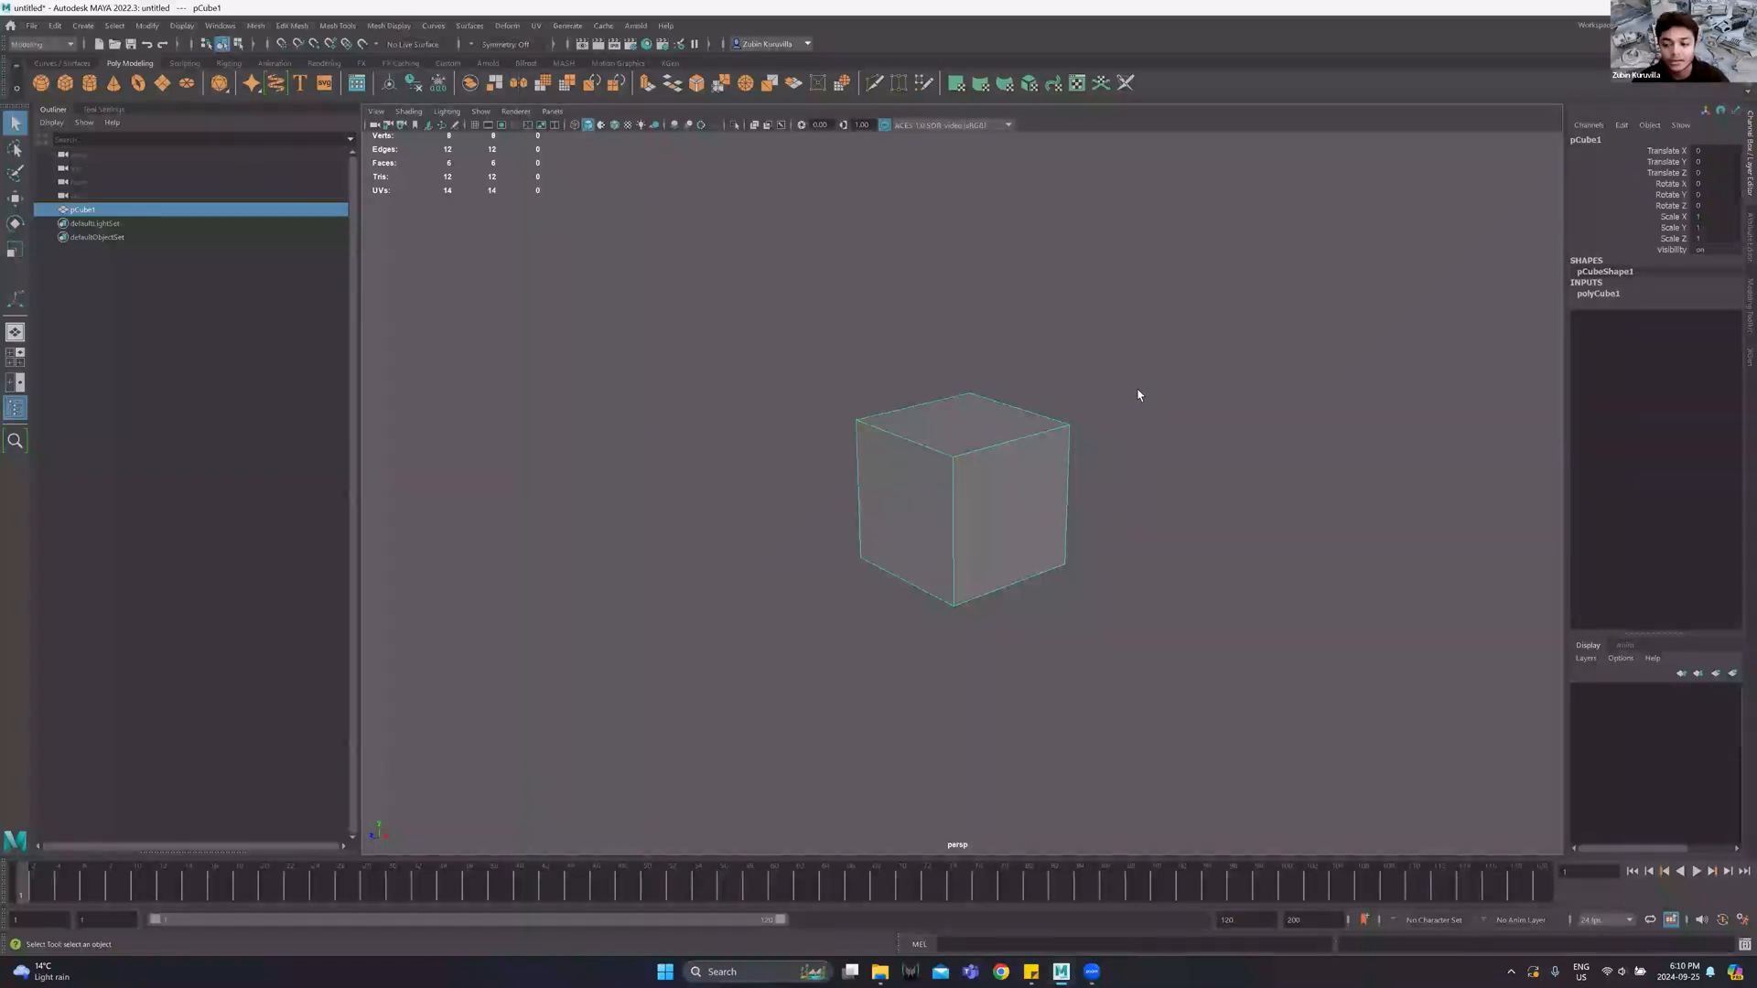
pyautogui.press('alt')
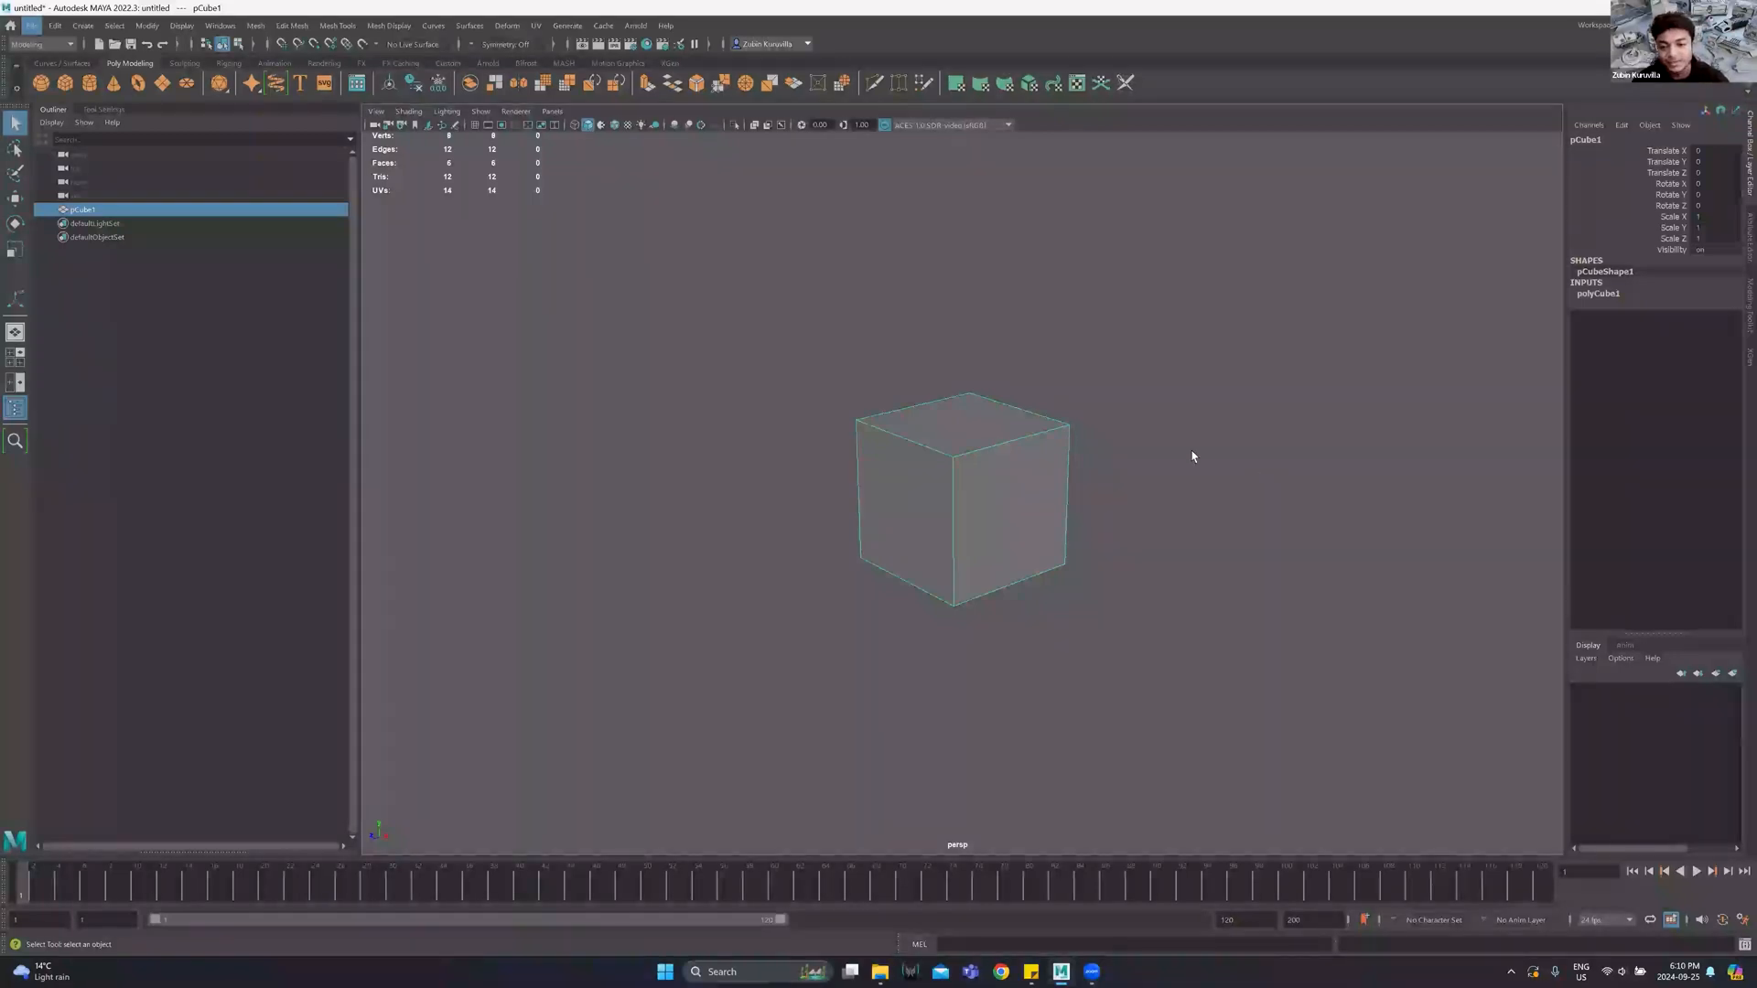
pyautogui.keyDown('alt'); pyautogui.moveTo(1196, 454); pyautogui.dragTo(1219, 443); pyautogui.keyUp('alt')
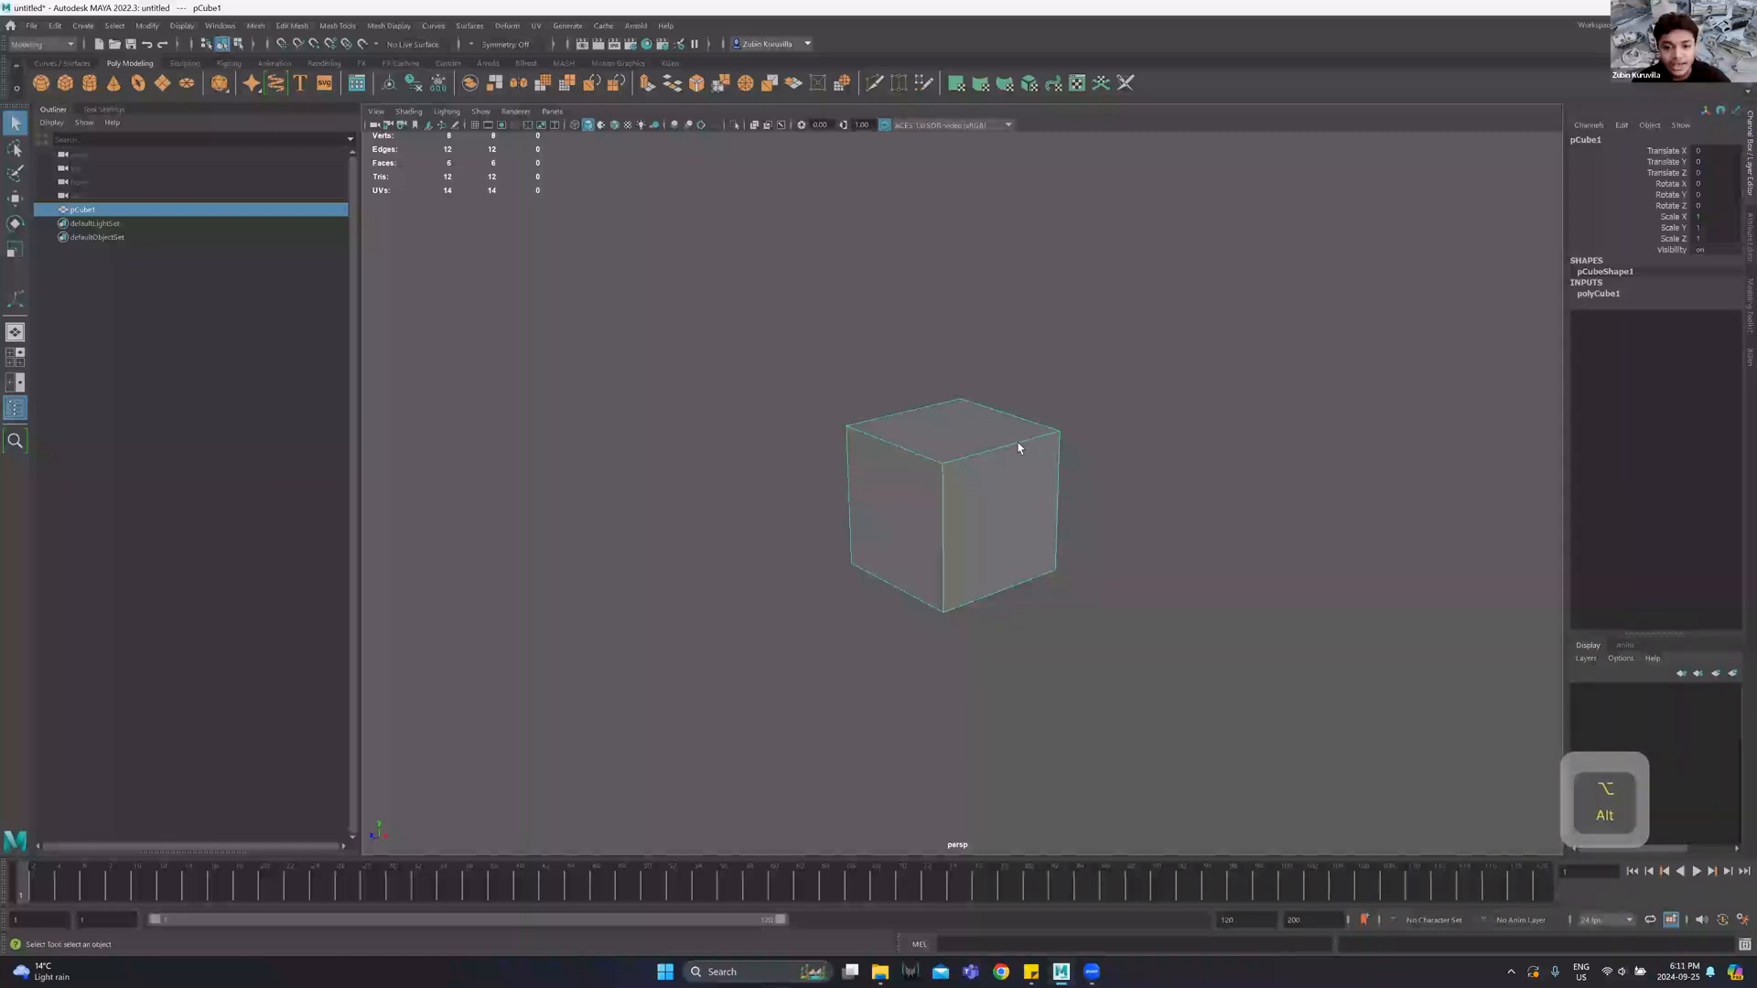
pyautogui.keyDown('alt'); pyautogui.moveTo(894, 463); pyautogui.dragTo(955, 384, button='middle'); pyautogui.keyUp('alt')
pyautogui.keyDown('alt'); pyautogui.moveTo(1298, 339); pyautogui.dragTo(903, 381, button='middle'); pyautogui.keyUp('alt')
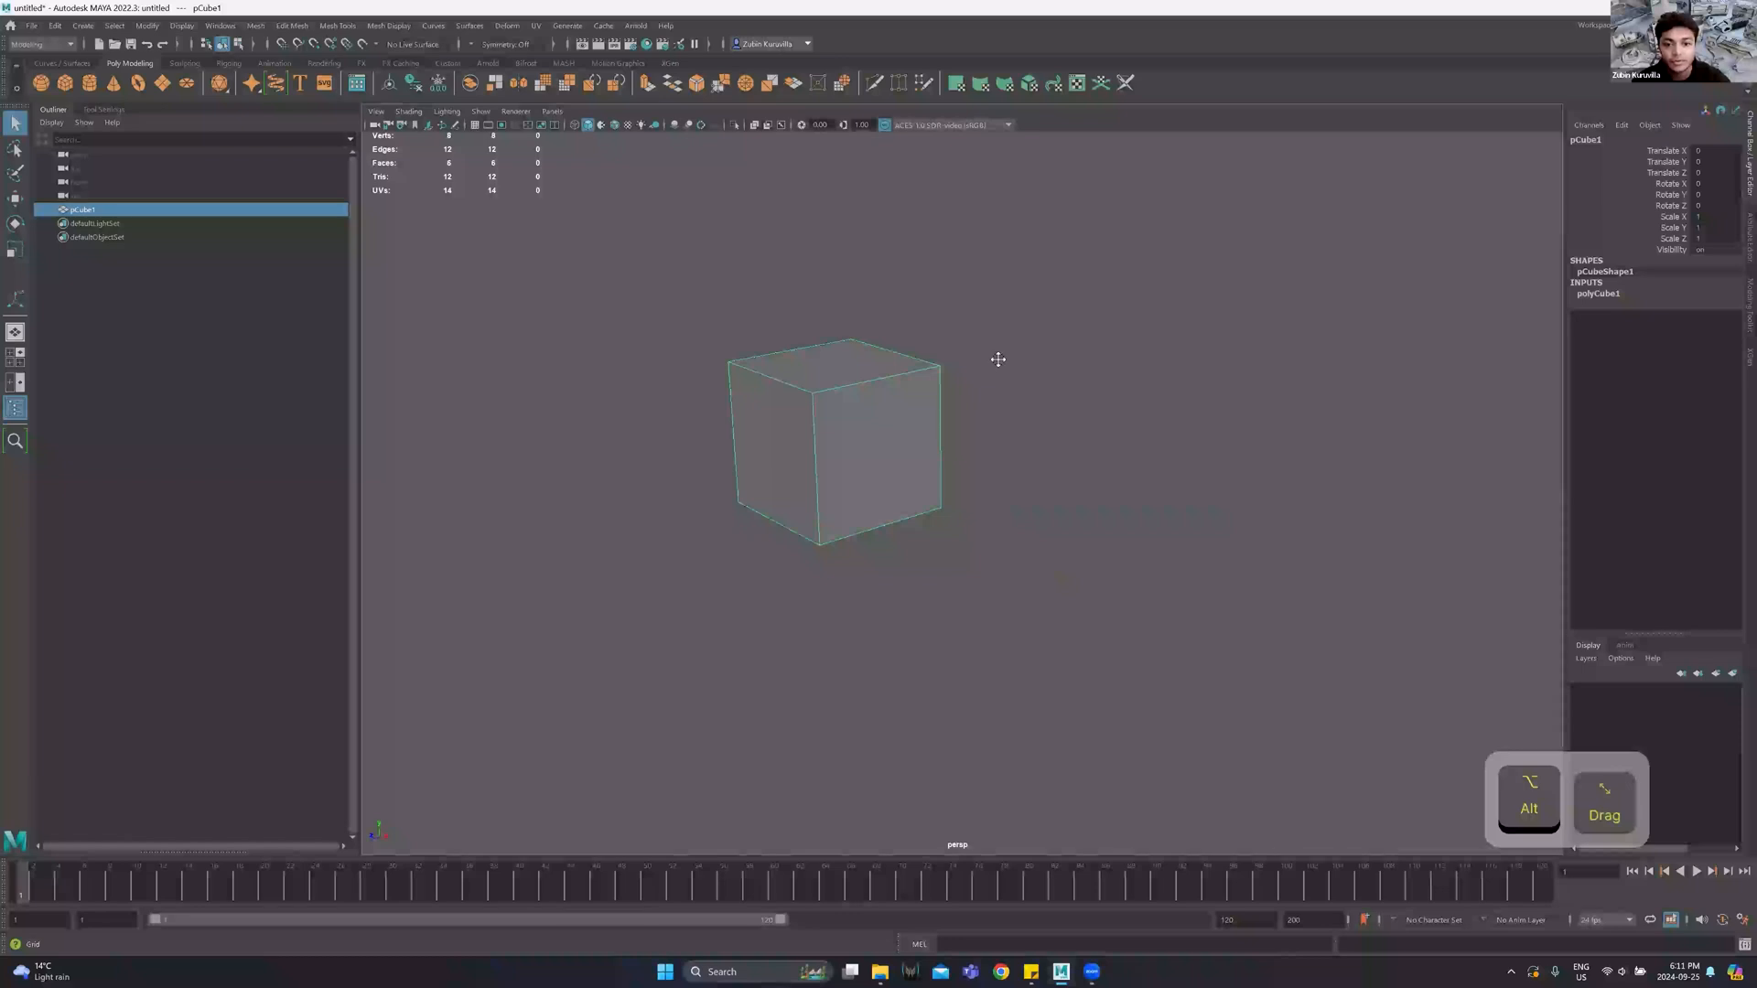
pyautogui.keyDown('alt'); pyautogui.moveTo(957, 361); pyautogui.dragTo(1078, 367, button='middle'); pyautogui.keyUp('alt')
pyautogui.keyDown('alt'); pyautogui.moveTo(1079, 367); pyautogui.dragTo(928, 419); pyautogui.keyUp('alt')
pyautogui.keyDown('alt'); pyautogui.moveTo(928, 420); pyautogui.dragTo(628, 448, button='middle'); pyautogui.keyUp('alt')
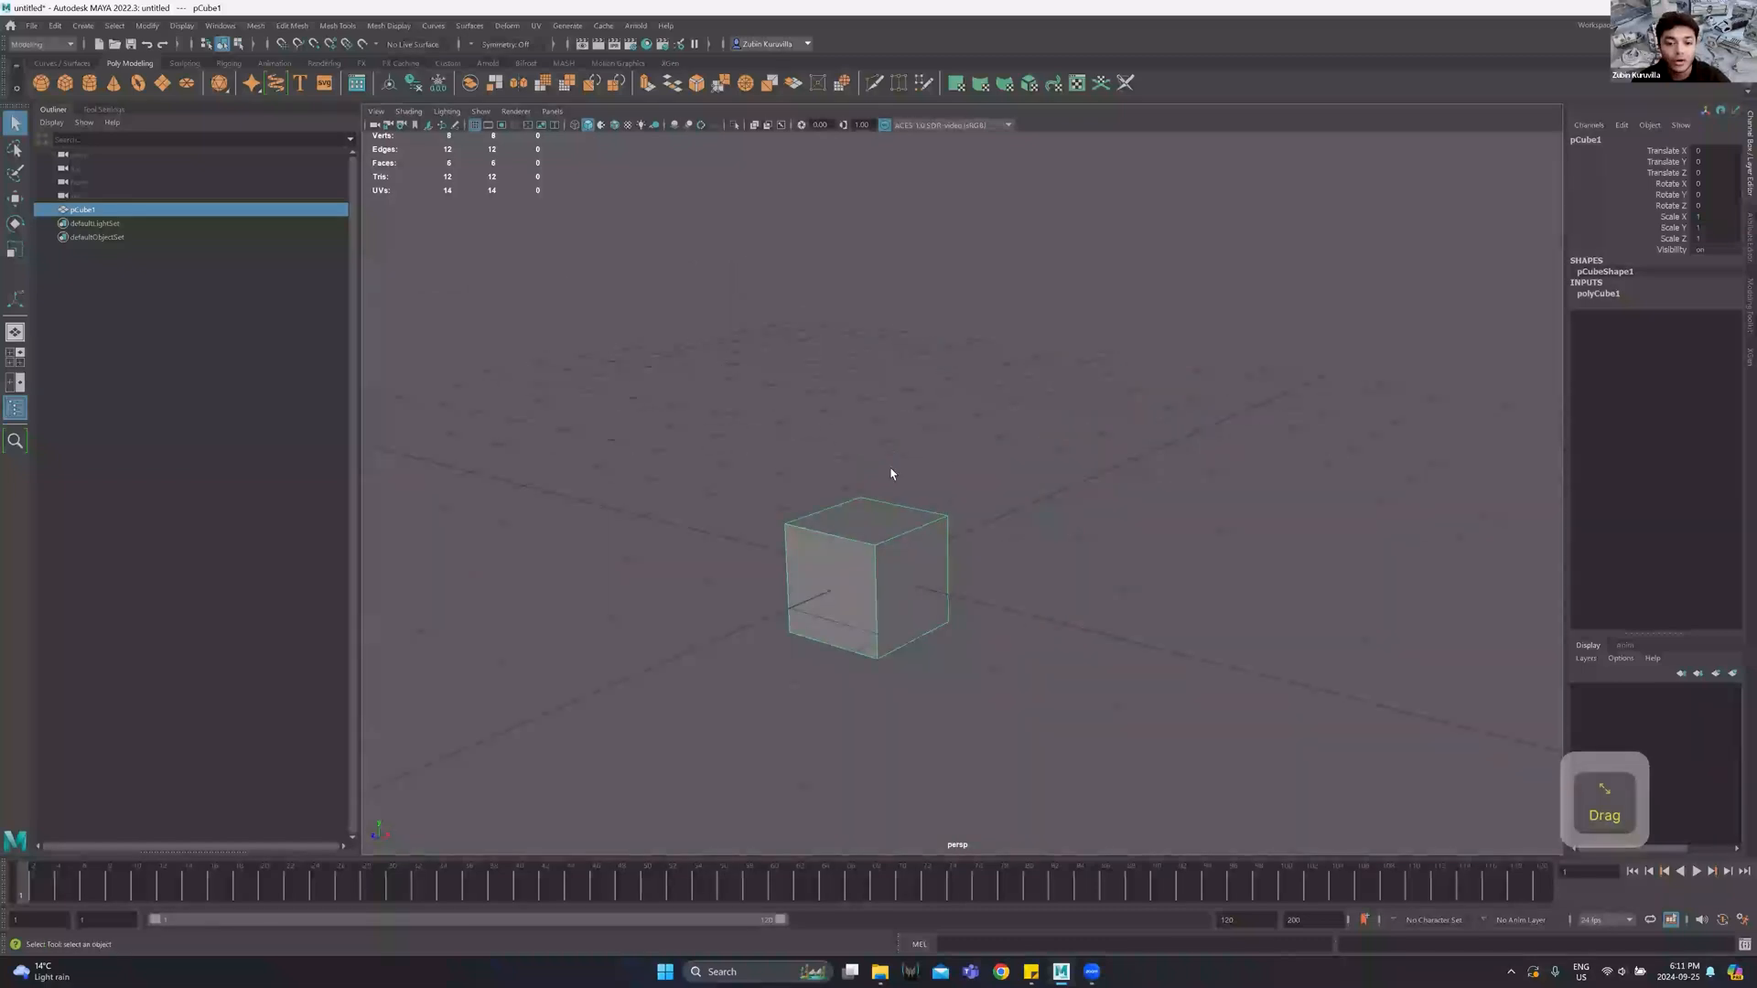
pyautogui.keyDown('alt'); pyautogui.moveTo(926, 498); pyautogui.dragTo(839, 436, button='right'); pyautogui.keyUp('alt')
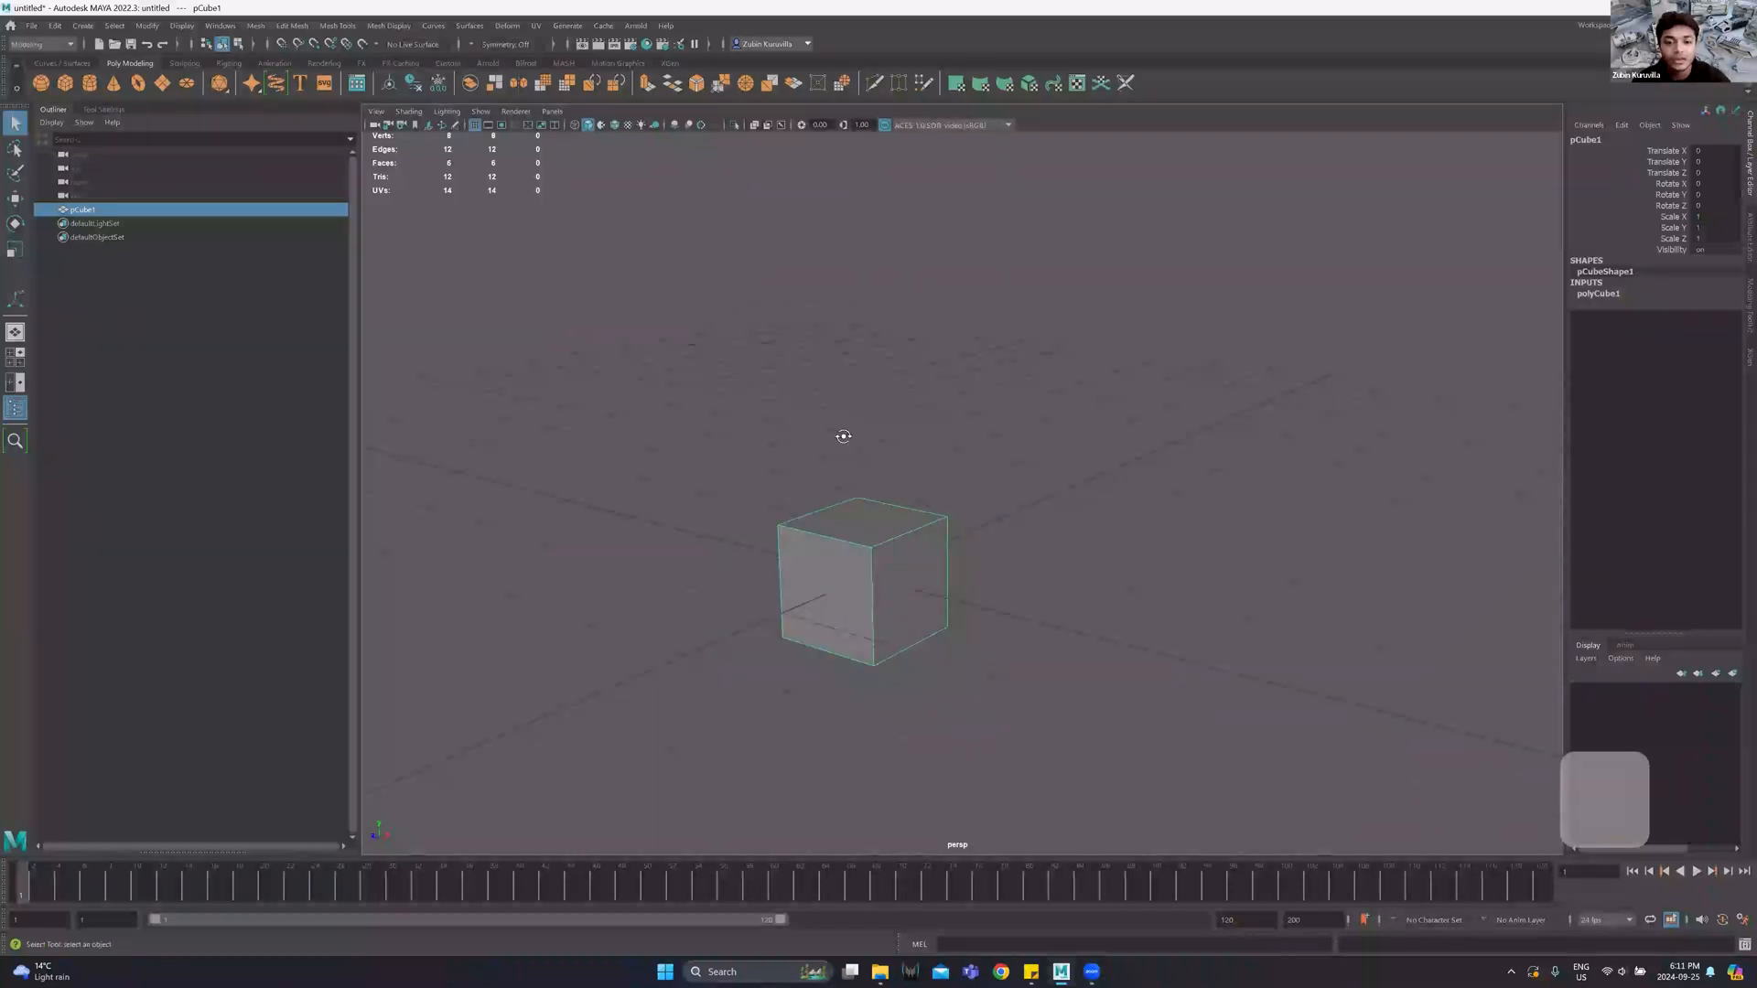
pyautogui.keyDown('alt'); pyautogui.moveTo(968, 416); pyautogui.dragTo(918, 396); pyautogui.keyUp('alt')
pyautogui.keyDown('alt'); pyautogui.moveTo(1099, 388); pyautogui.dragTo(1099, 386, button='middle'); pyautogui.keyUp('alt')
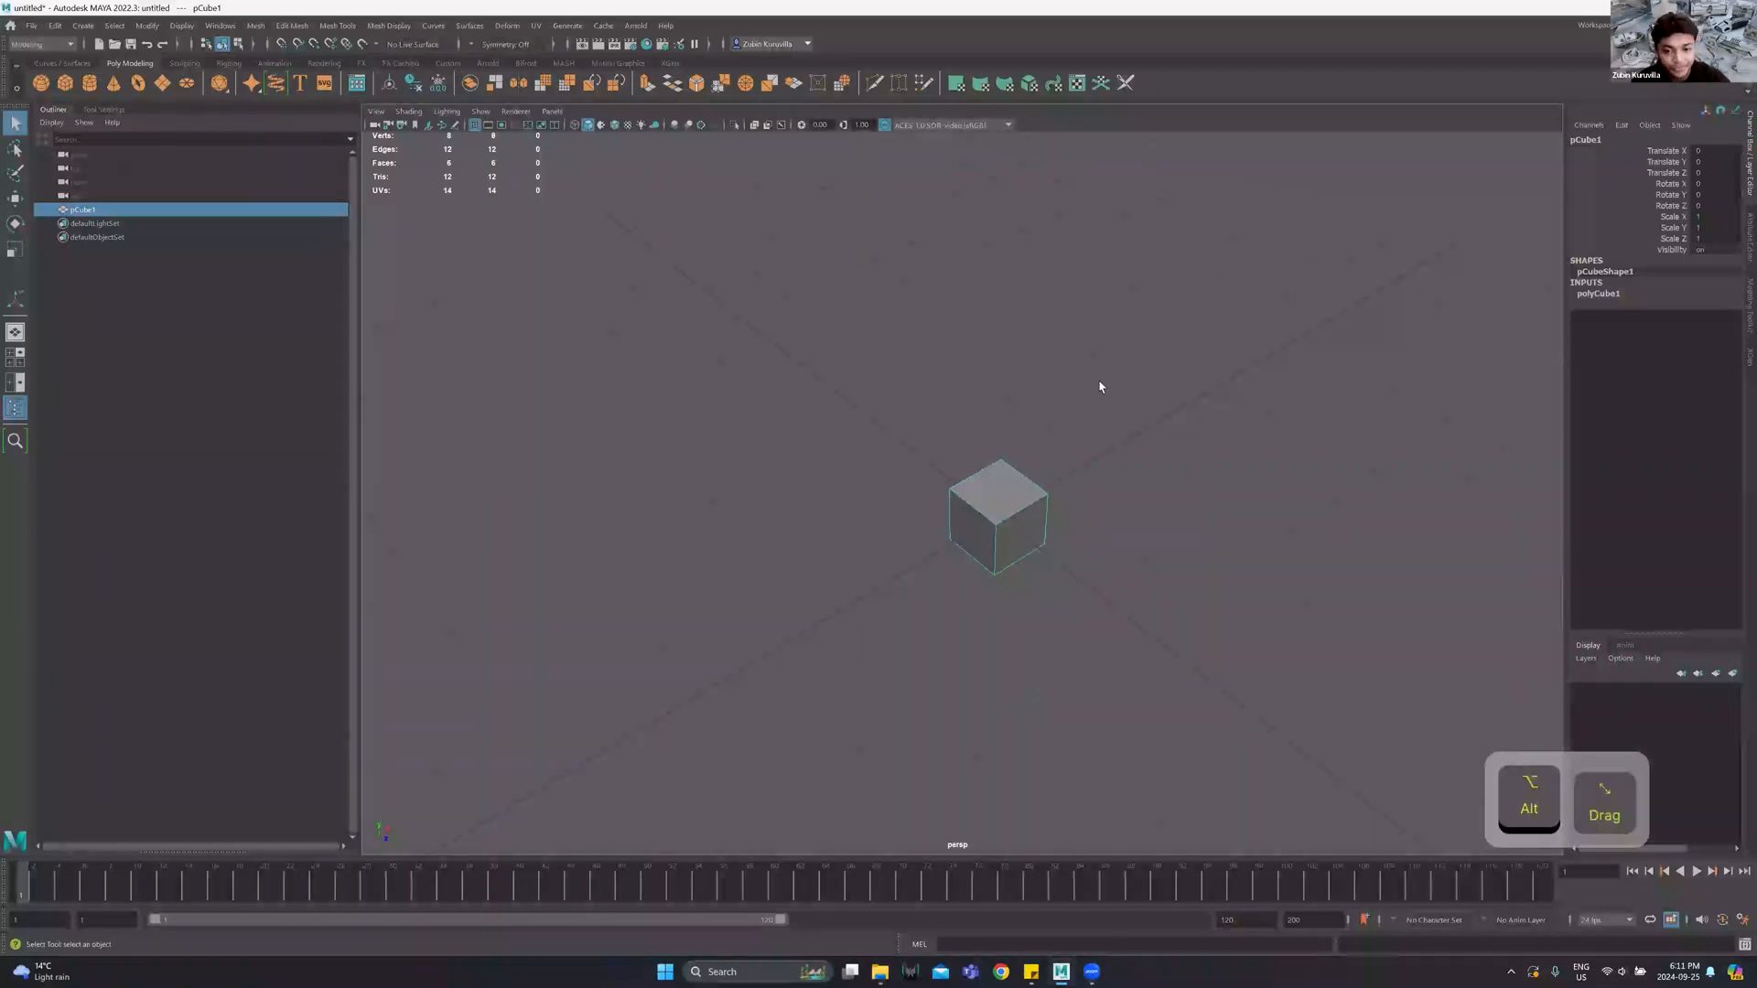
pyautogui.keyDown('alt'); pyautogui.moveTo(1094, 438); pyautogui.dragTo(1096, 420); pyautogui.keyUp('alt')
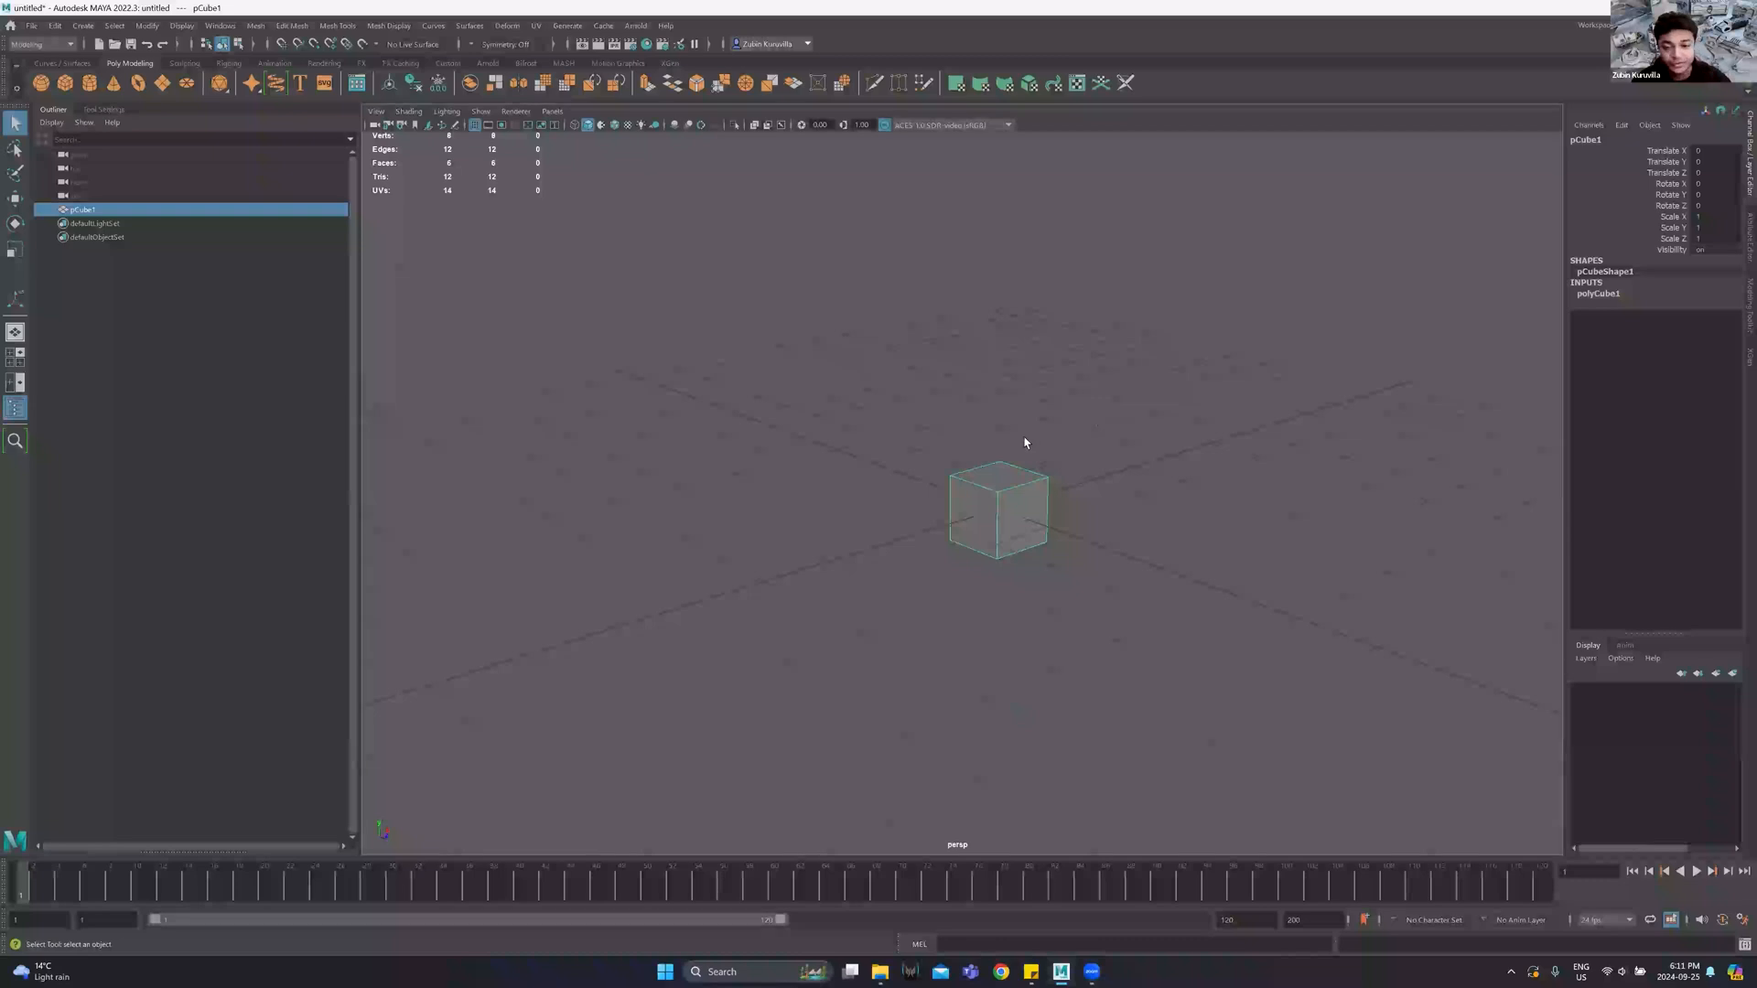
pyautogui.keyDown('alt'); pyautogui.moveTo(1091, 374); pyautogui.dragTo(969, 421, button='middle'); pyautogui.keyUp('alt')
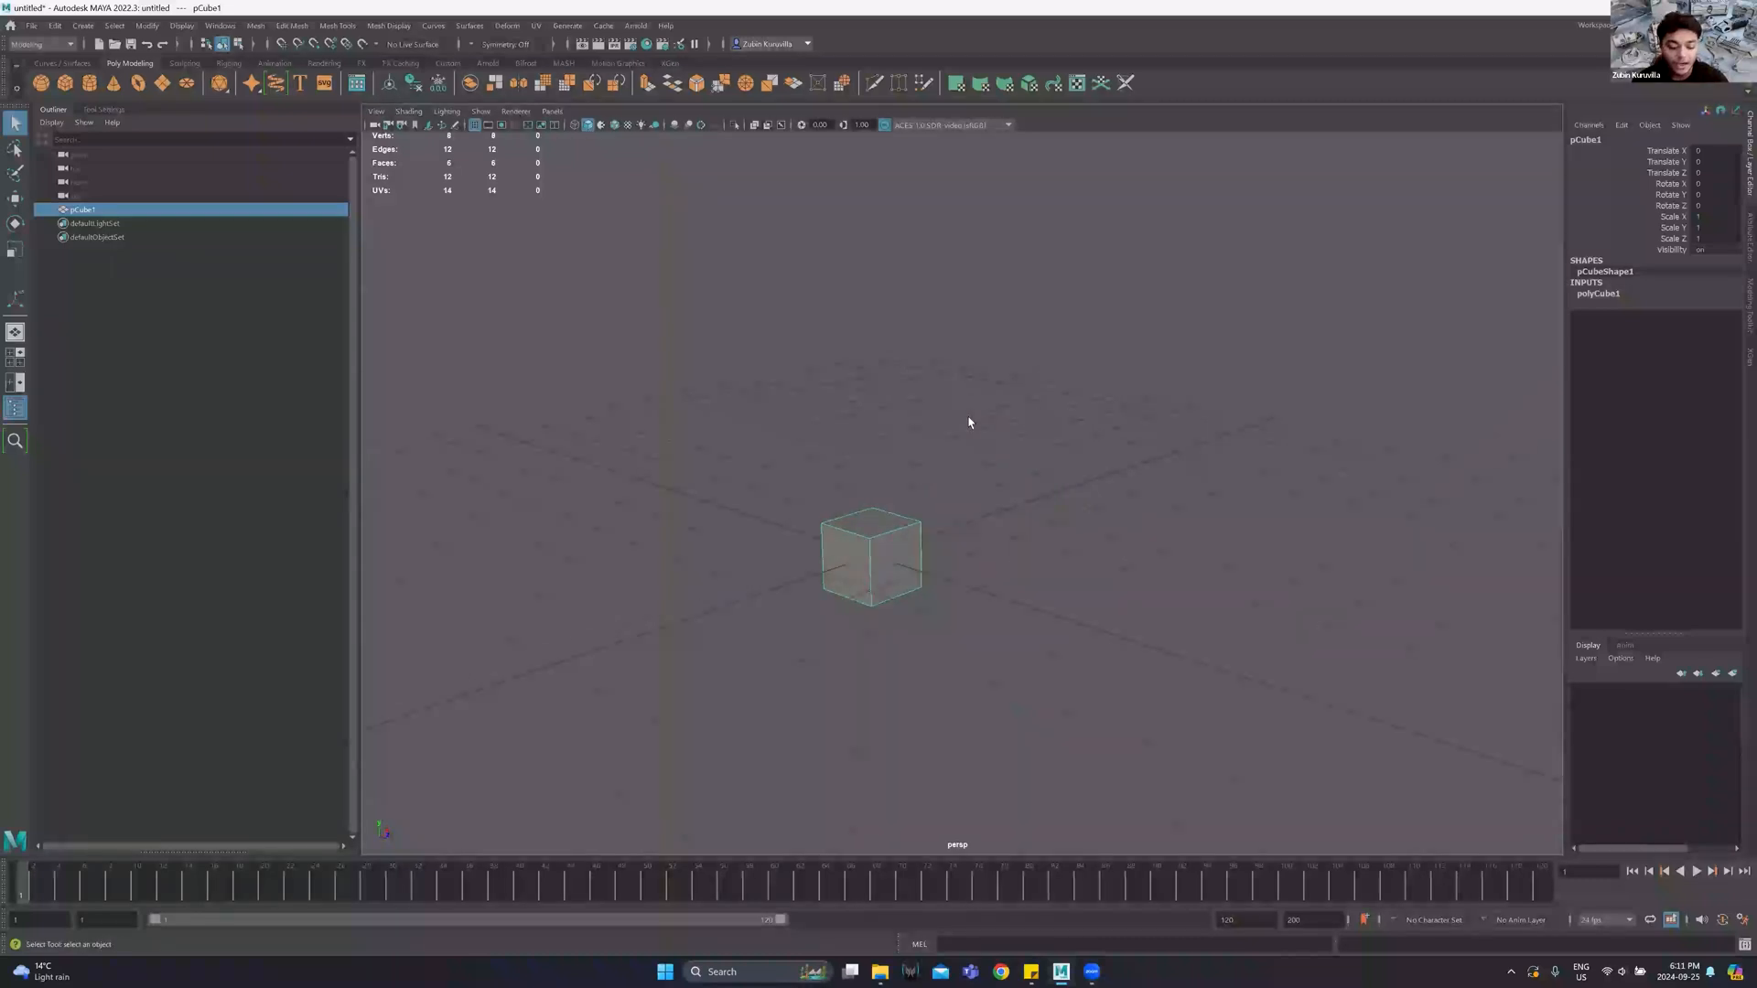
# Frame the selected cube in the perspective view, zoom back out and inspect it from another angle.
pyautogui.press('f')
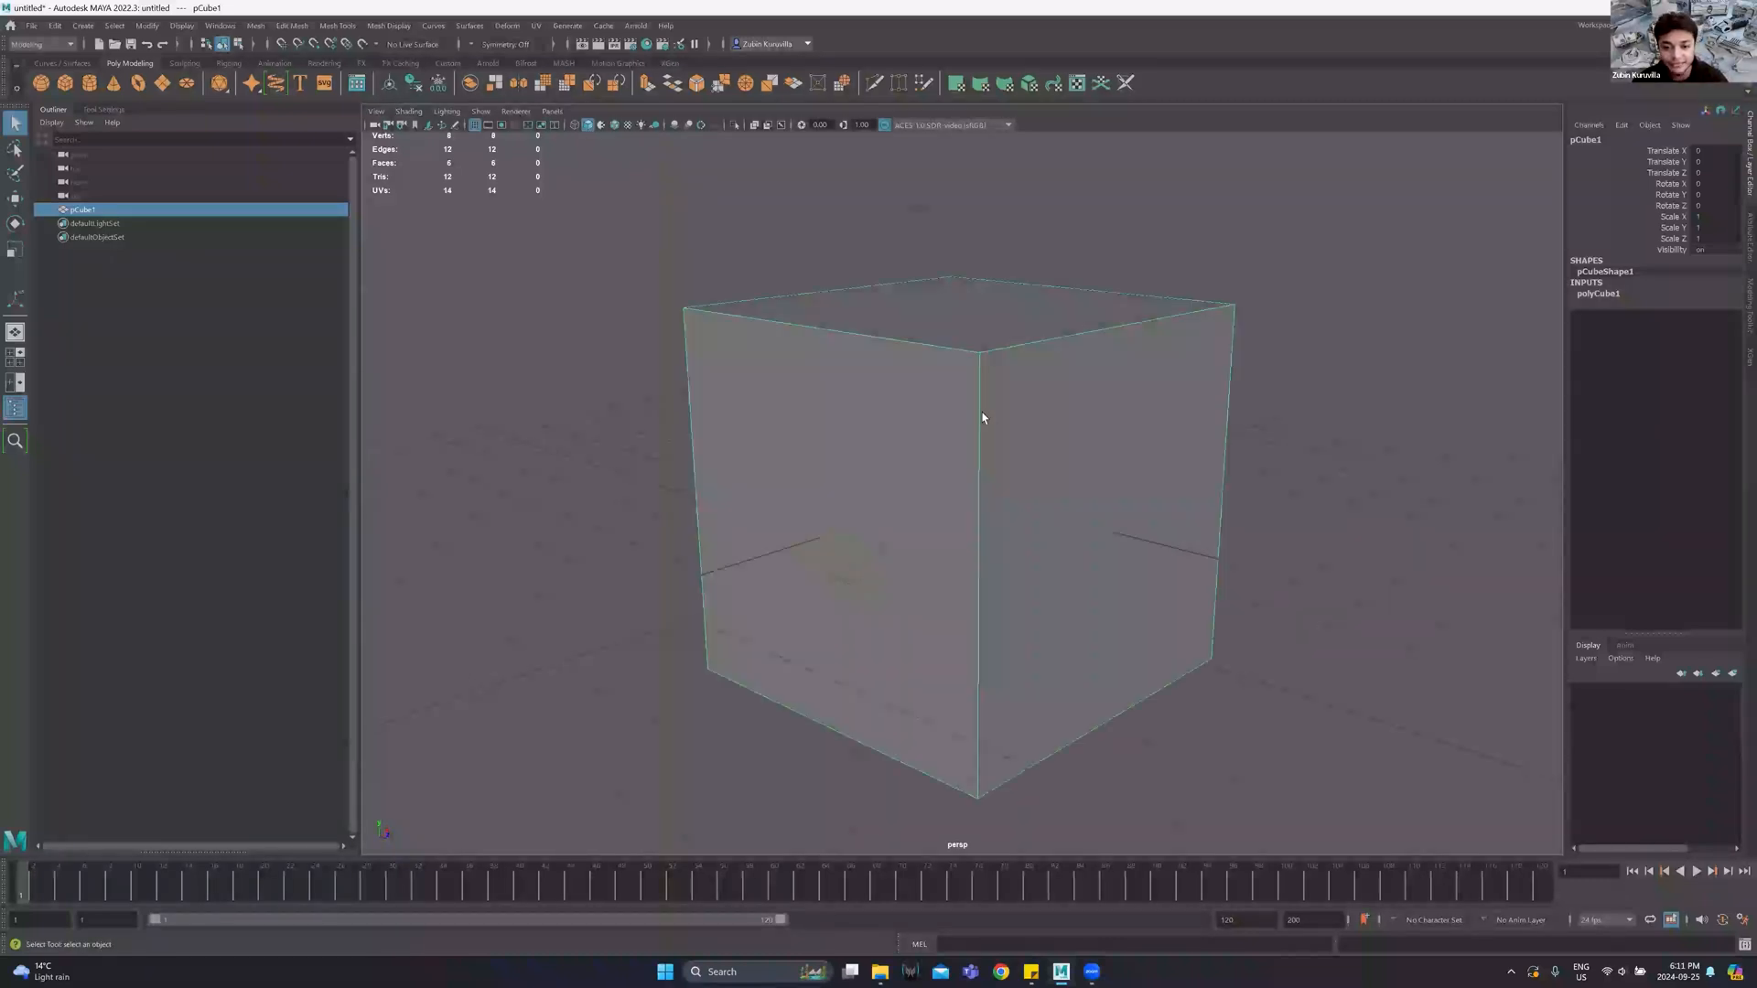
pyautogui.scroll(-6, 989, 412)
pyautogui.keyDown('alt'); pyautogui.moveTo(1007, 384); pyautogui.dragTo(981, 409); pyautogui.keyUp('alt')
pyautogui.keyDown('alt'); pyautogui.moveTo(929, 502); pyautogui.dragTo(972, 498); pyautogui.keyUp('alt')
pyautogui.scroll(-3, 973, 502)
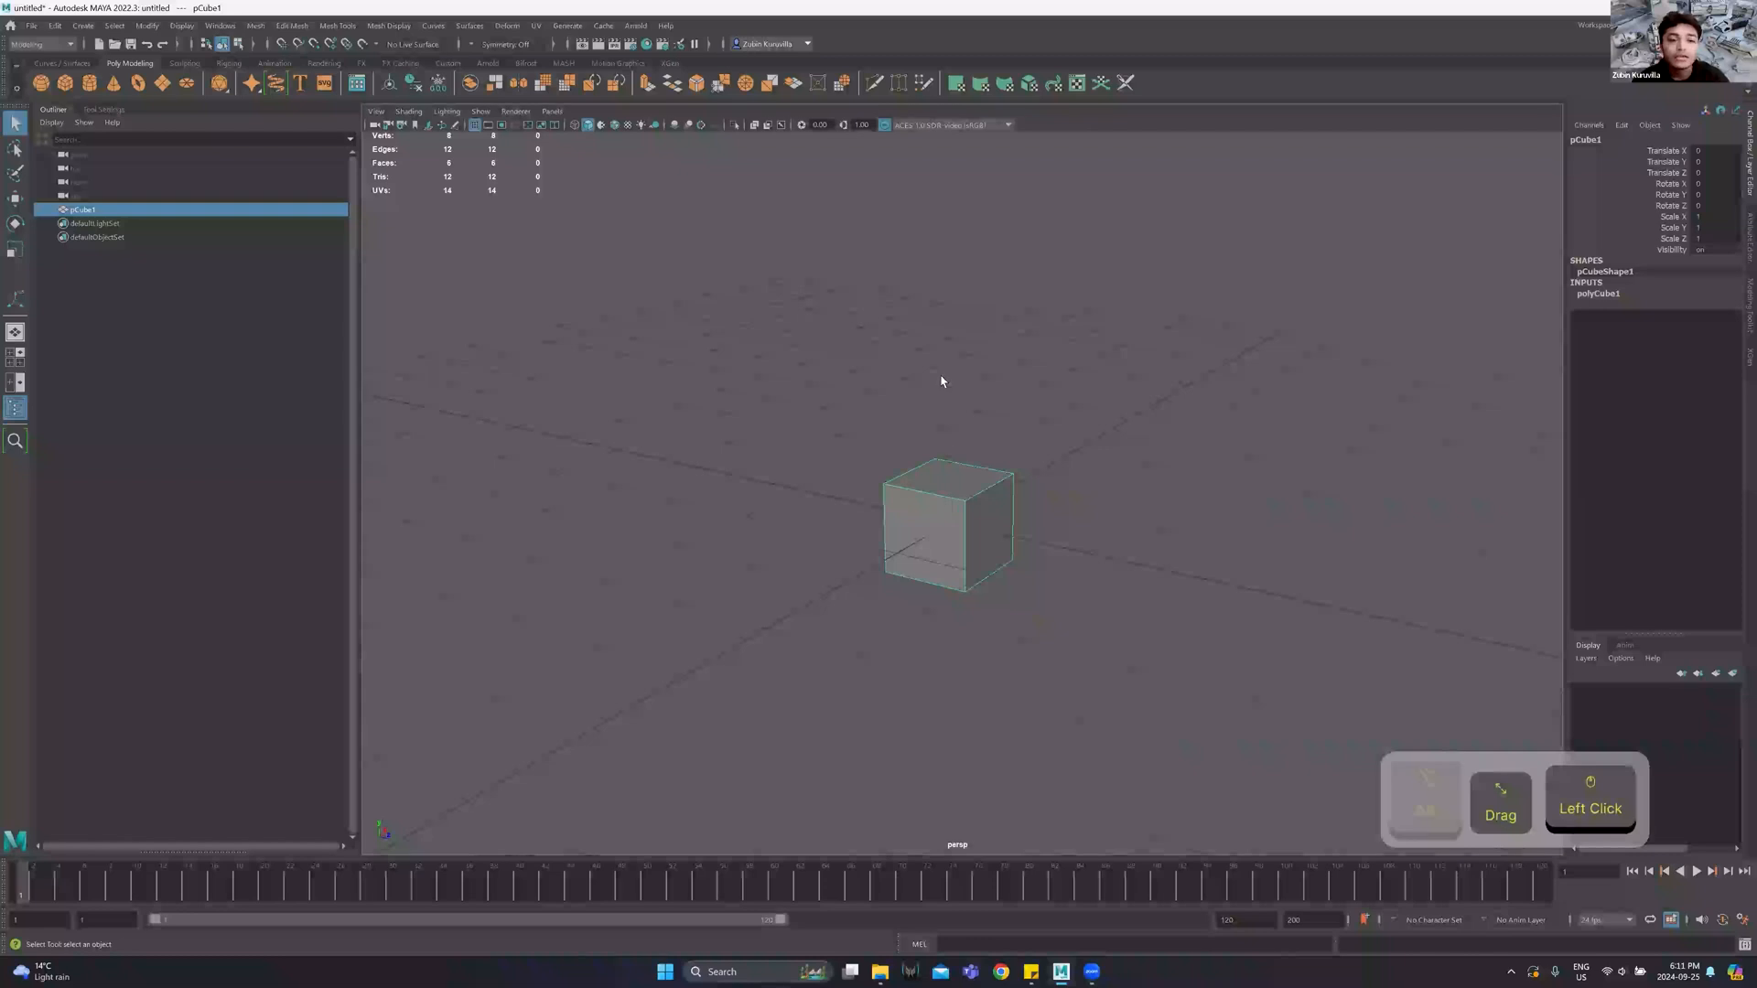
# Deselect the cube.
pyautogui.moveTo(1738, 793); pyautogui.dragTo(1724, 787)
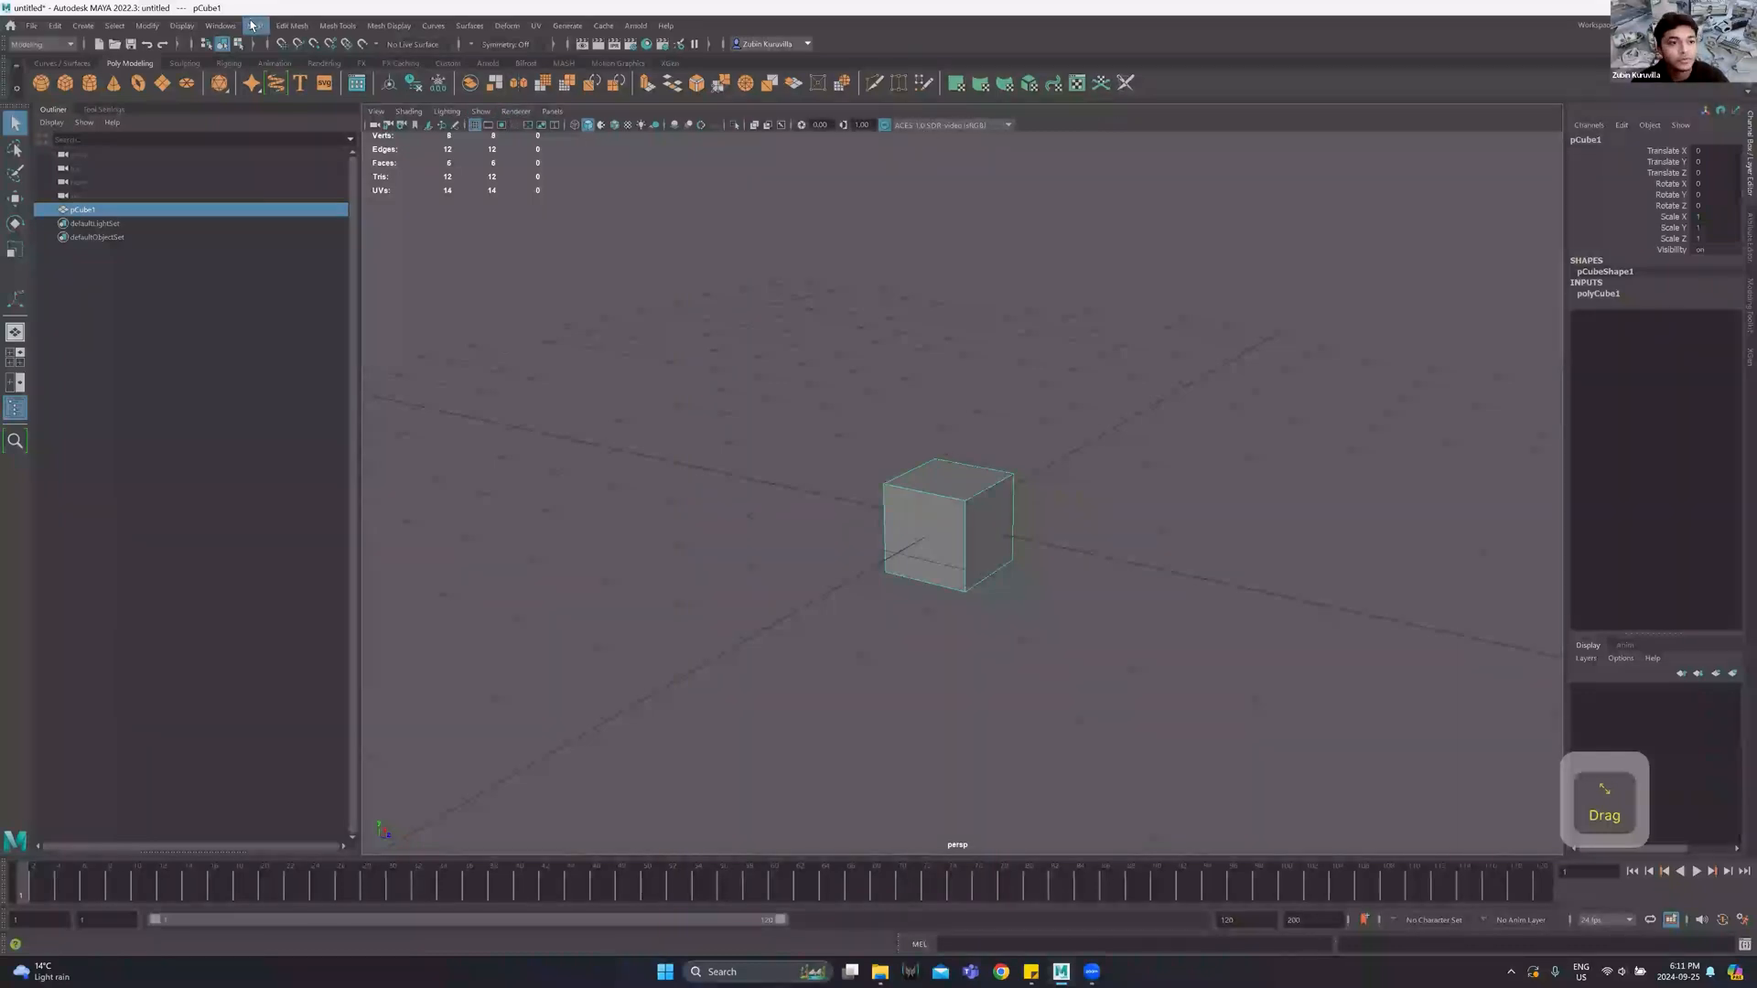
pyautogui.click(457, 30)
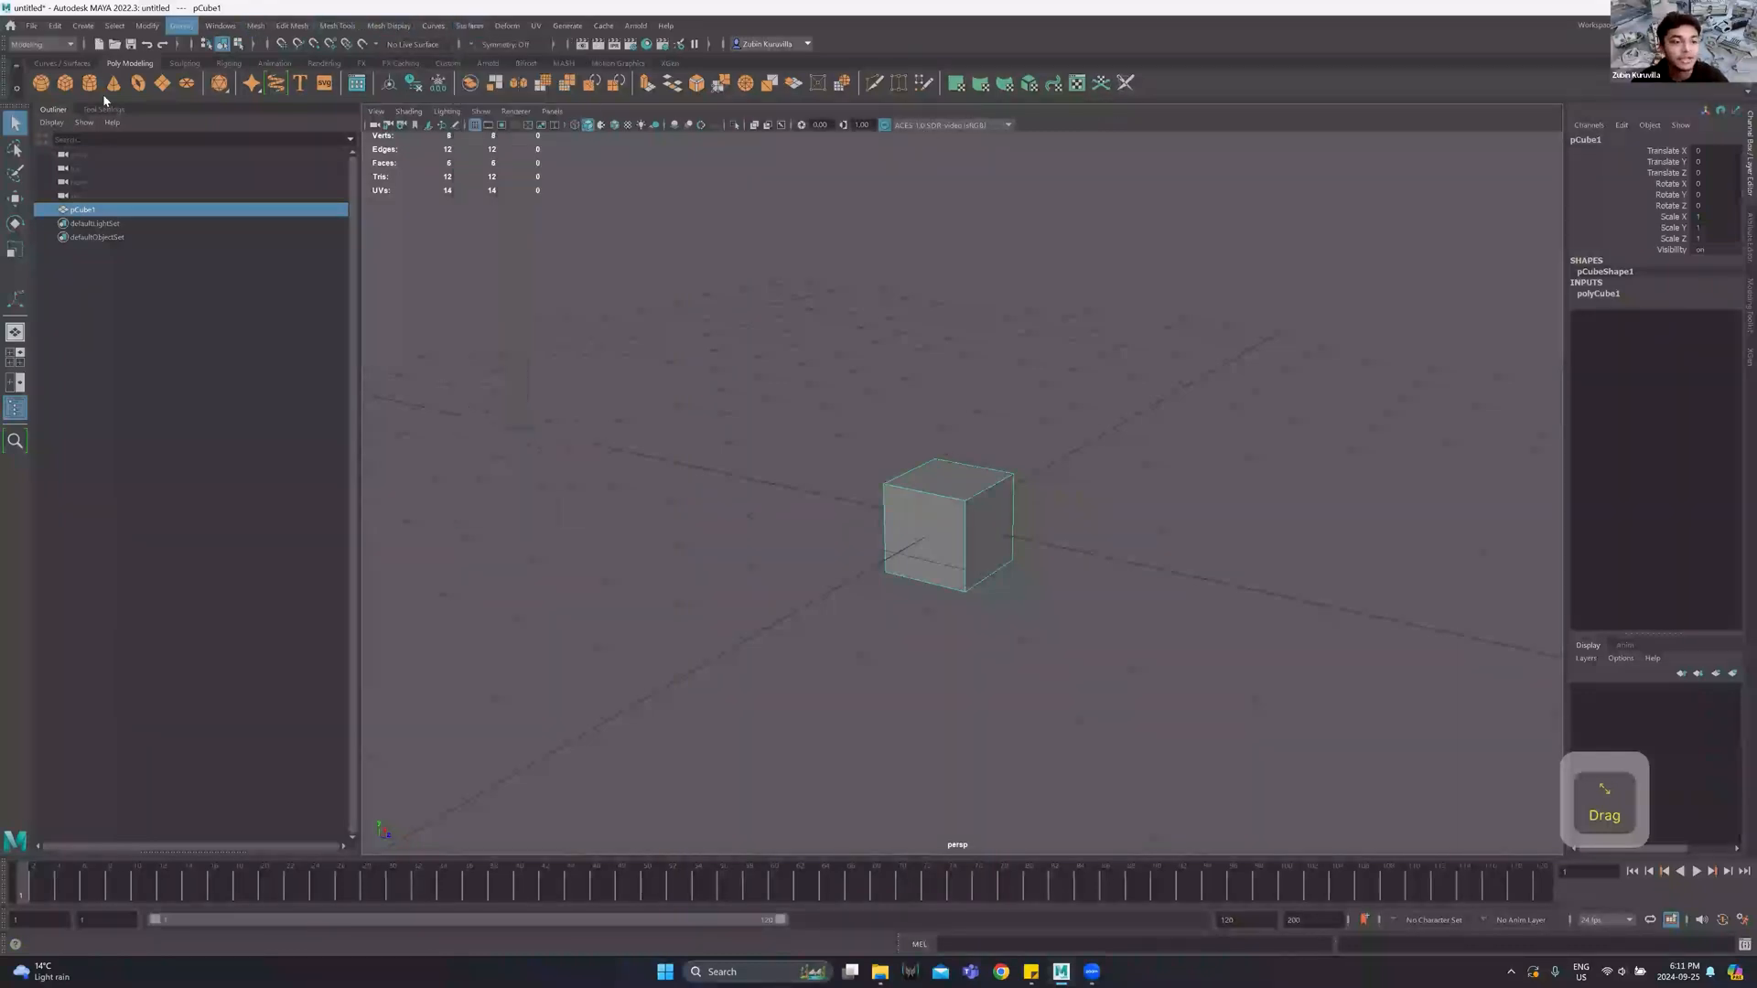
pyautogui.click(311, 304)
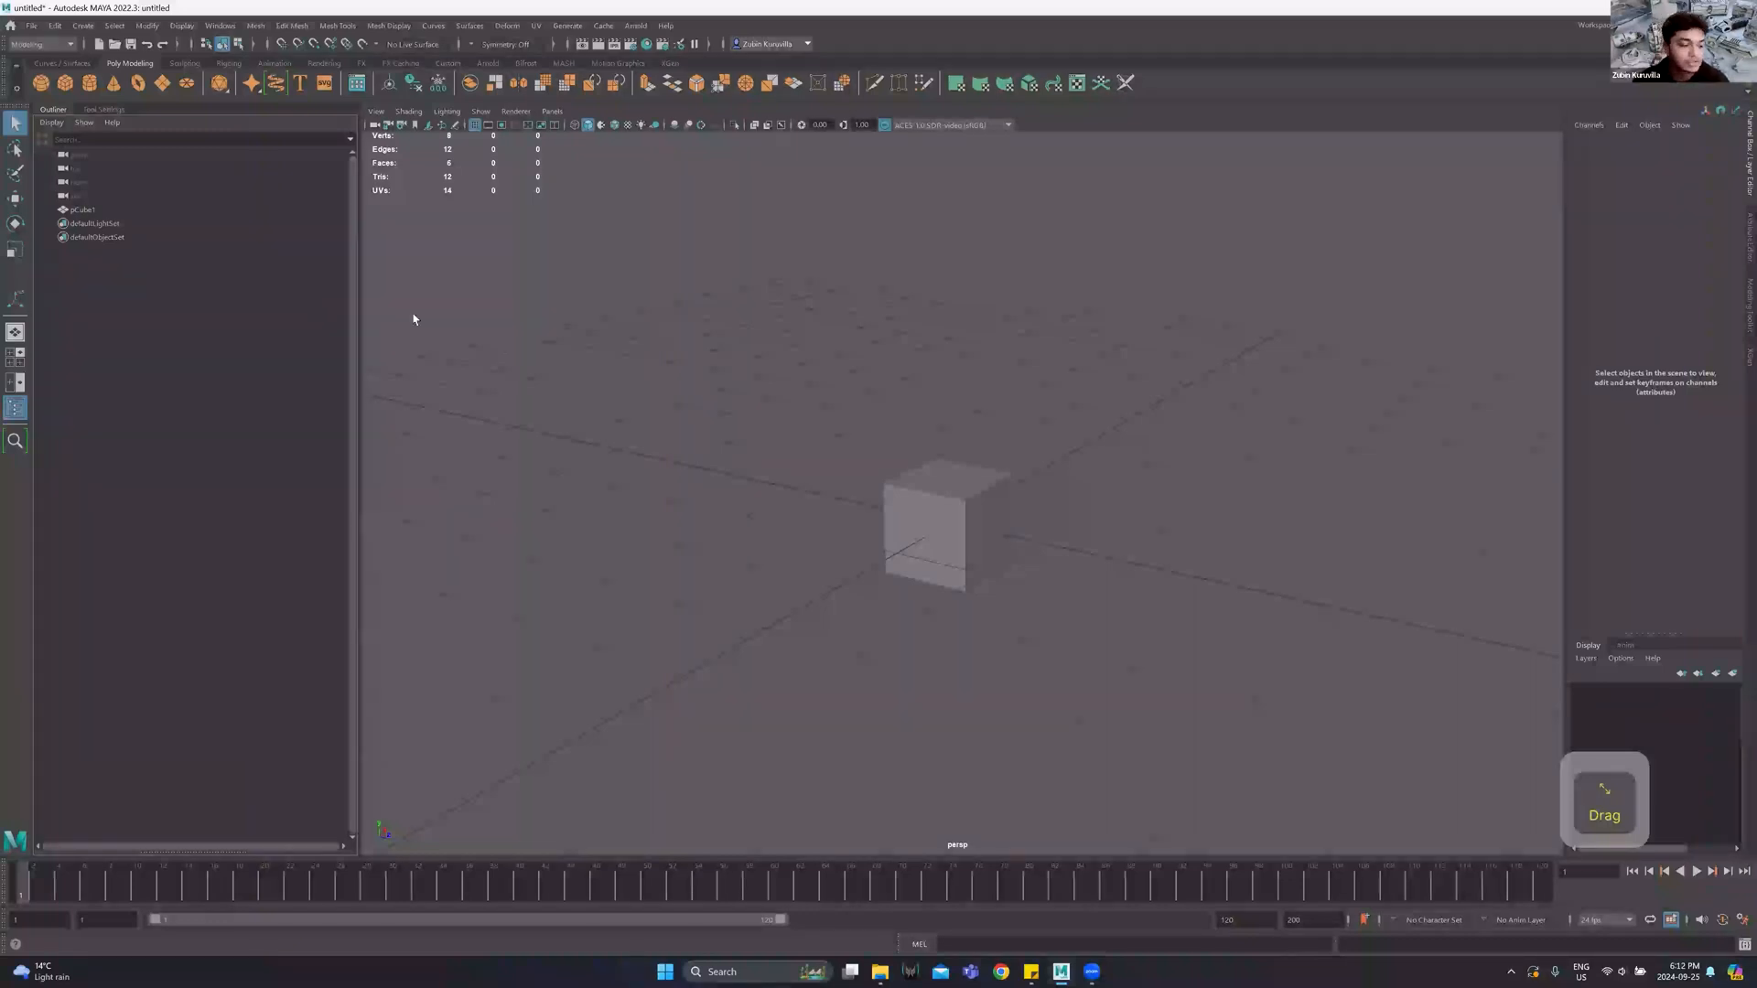
# Examine the deselected cube and the surrounding grid from different angles and distances.
pyautogui.keyDown('alt'); pyautogui.moveTo(1063, 380); pyautogui.dragTo(1070, 326); pyautogui.keyUp('alt')
pyautogui.keyDown('alt'); pyautogui.moveTo(1070, 326); pyautogui.dragTo(1110, 279, button='middle'); pyautogui.keyUp('alt')
pyautogui.keyDown('alt'); pyautogui.moveTo(1111, 283); pyautogui.dragTo(1018, 339); pyautogui.keyUp('alt')
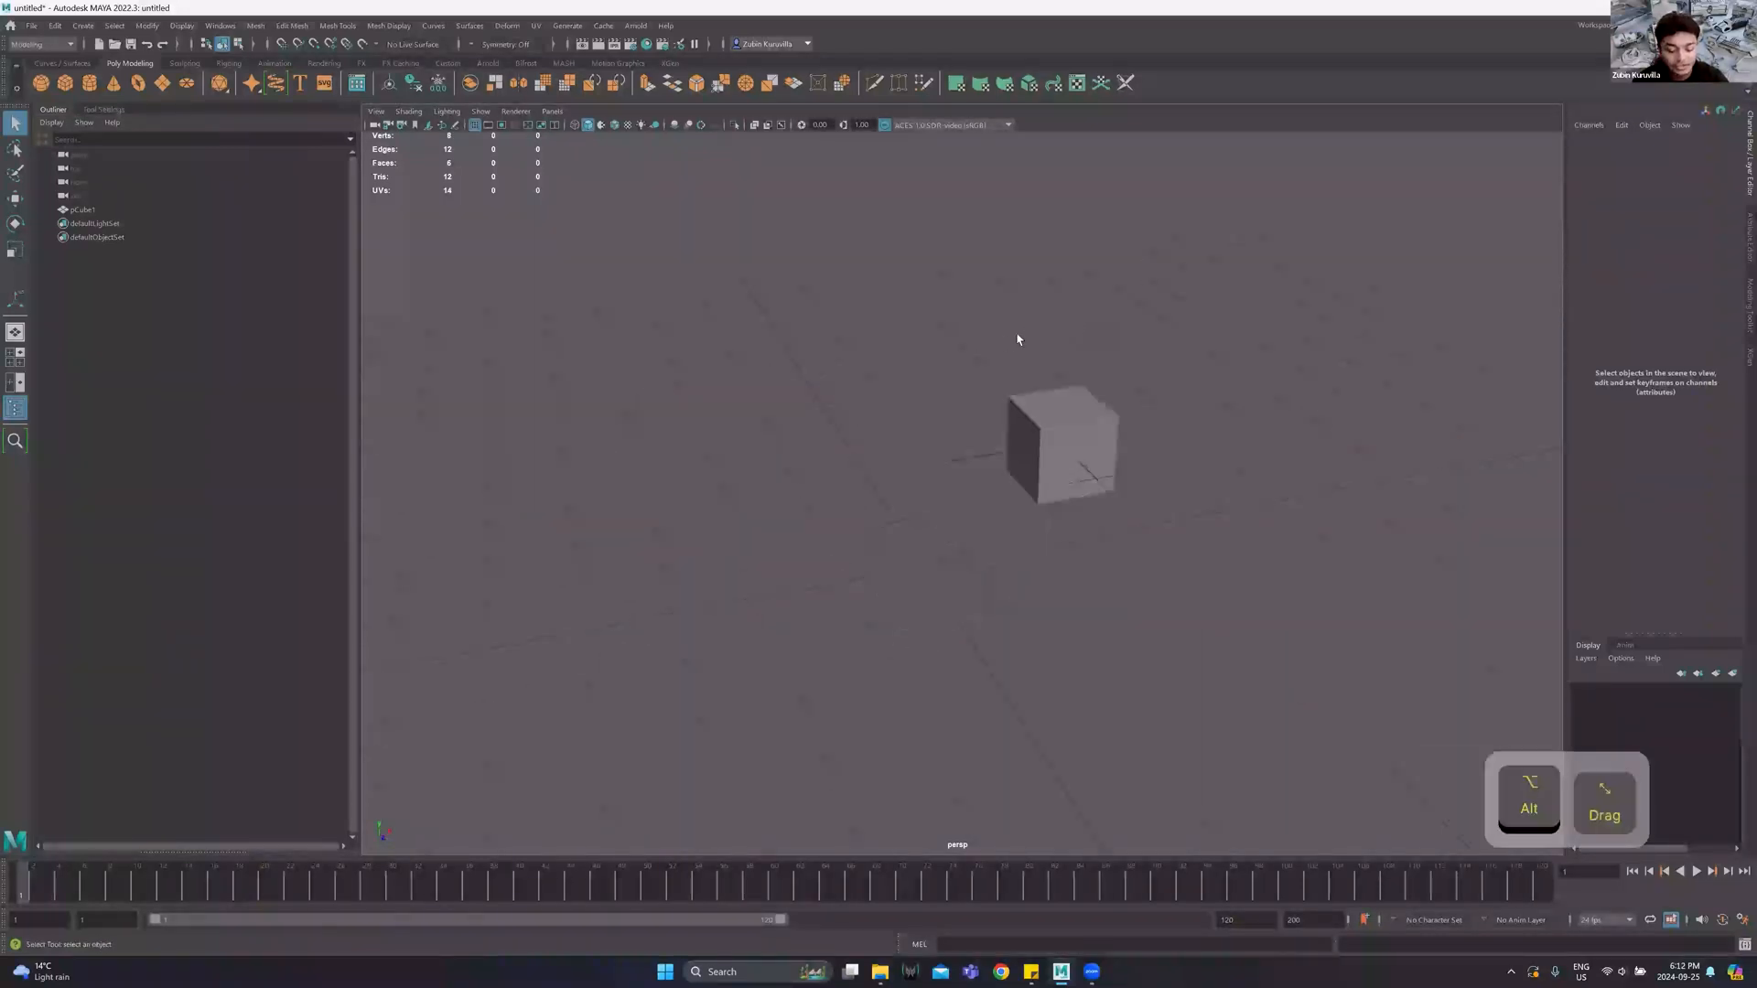
pyautogui.keyDown('alt'); pyautogui.moveTo(1104, 305); pyautogui.dragTo(942, 400, button='middle'); pyautogui.keyUp('alt')
pyautogui.keyDown('alt'); pyautogui.moveTo(941, 400); pyautogui.dragTo(906, 447); pyautogui.keyUp('alt')
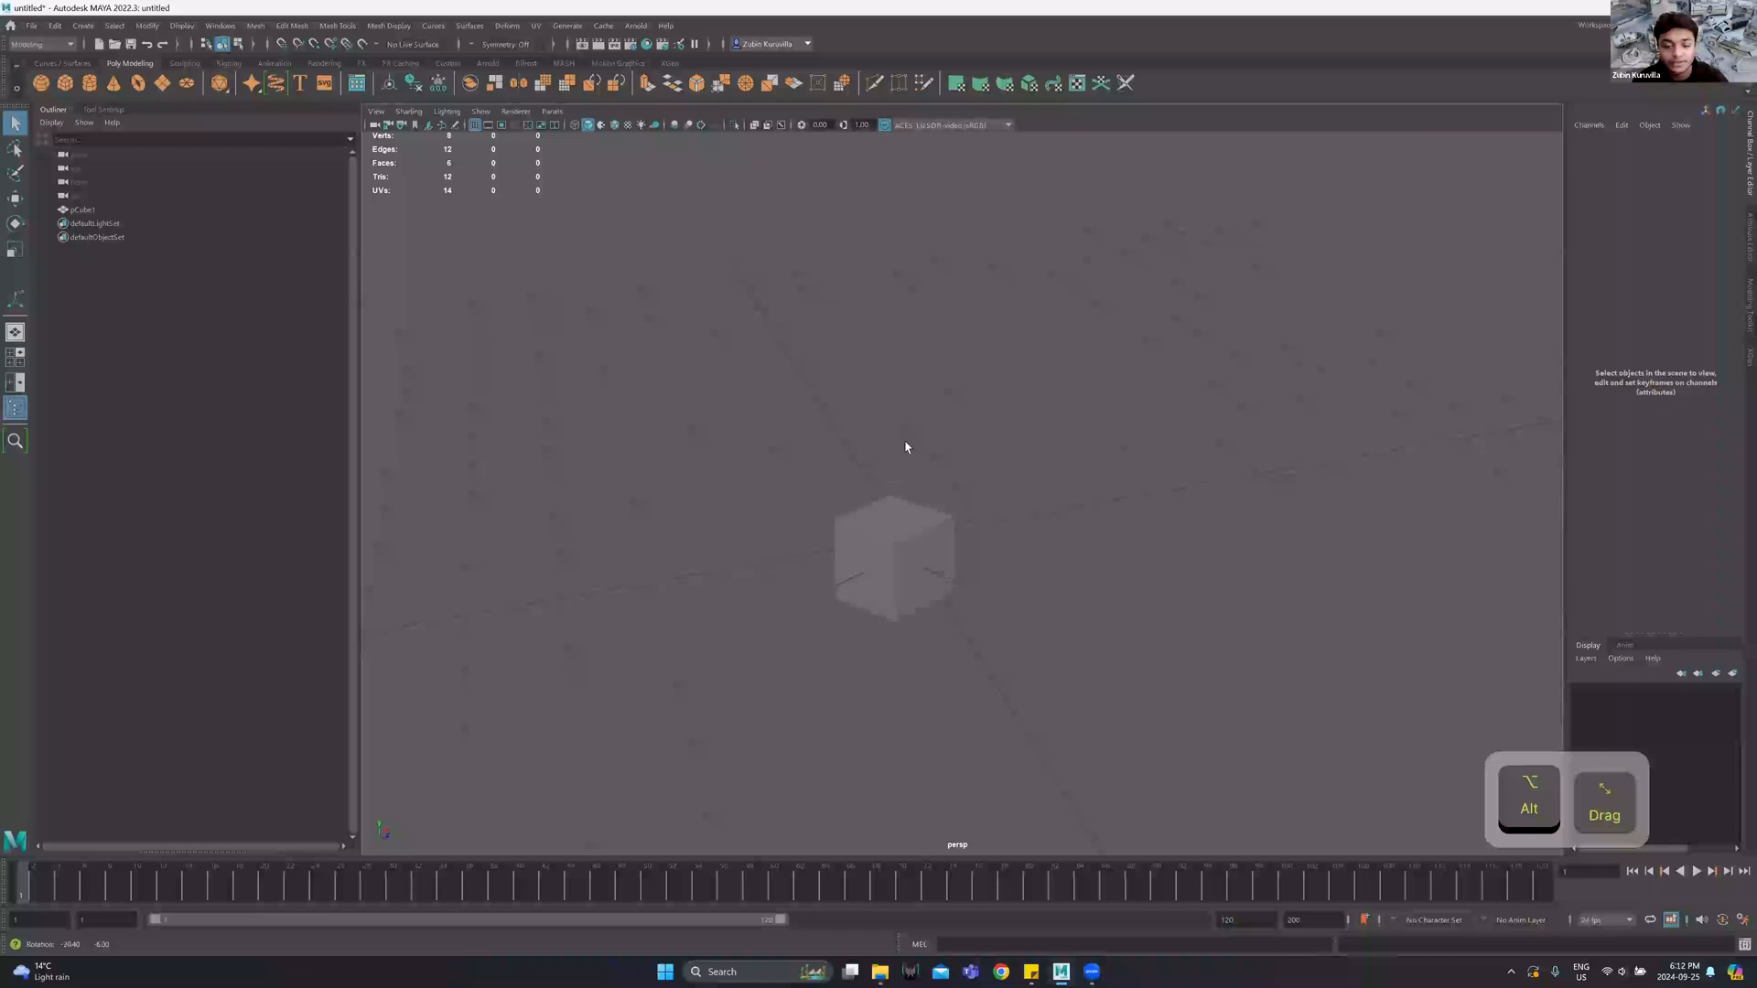
pyautogui.moveTo(887, 457)
pyautogui.keyDown('alt'); pyautogui.mouseDown(button='middle')
pyautogui.moveTo(902, 443)
pyautogui.moveTo(870, 463)
pyautogui.mouseUp(button='middle'); pyautogui.keyUp('alt')
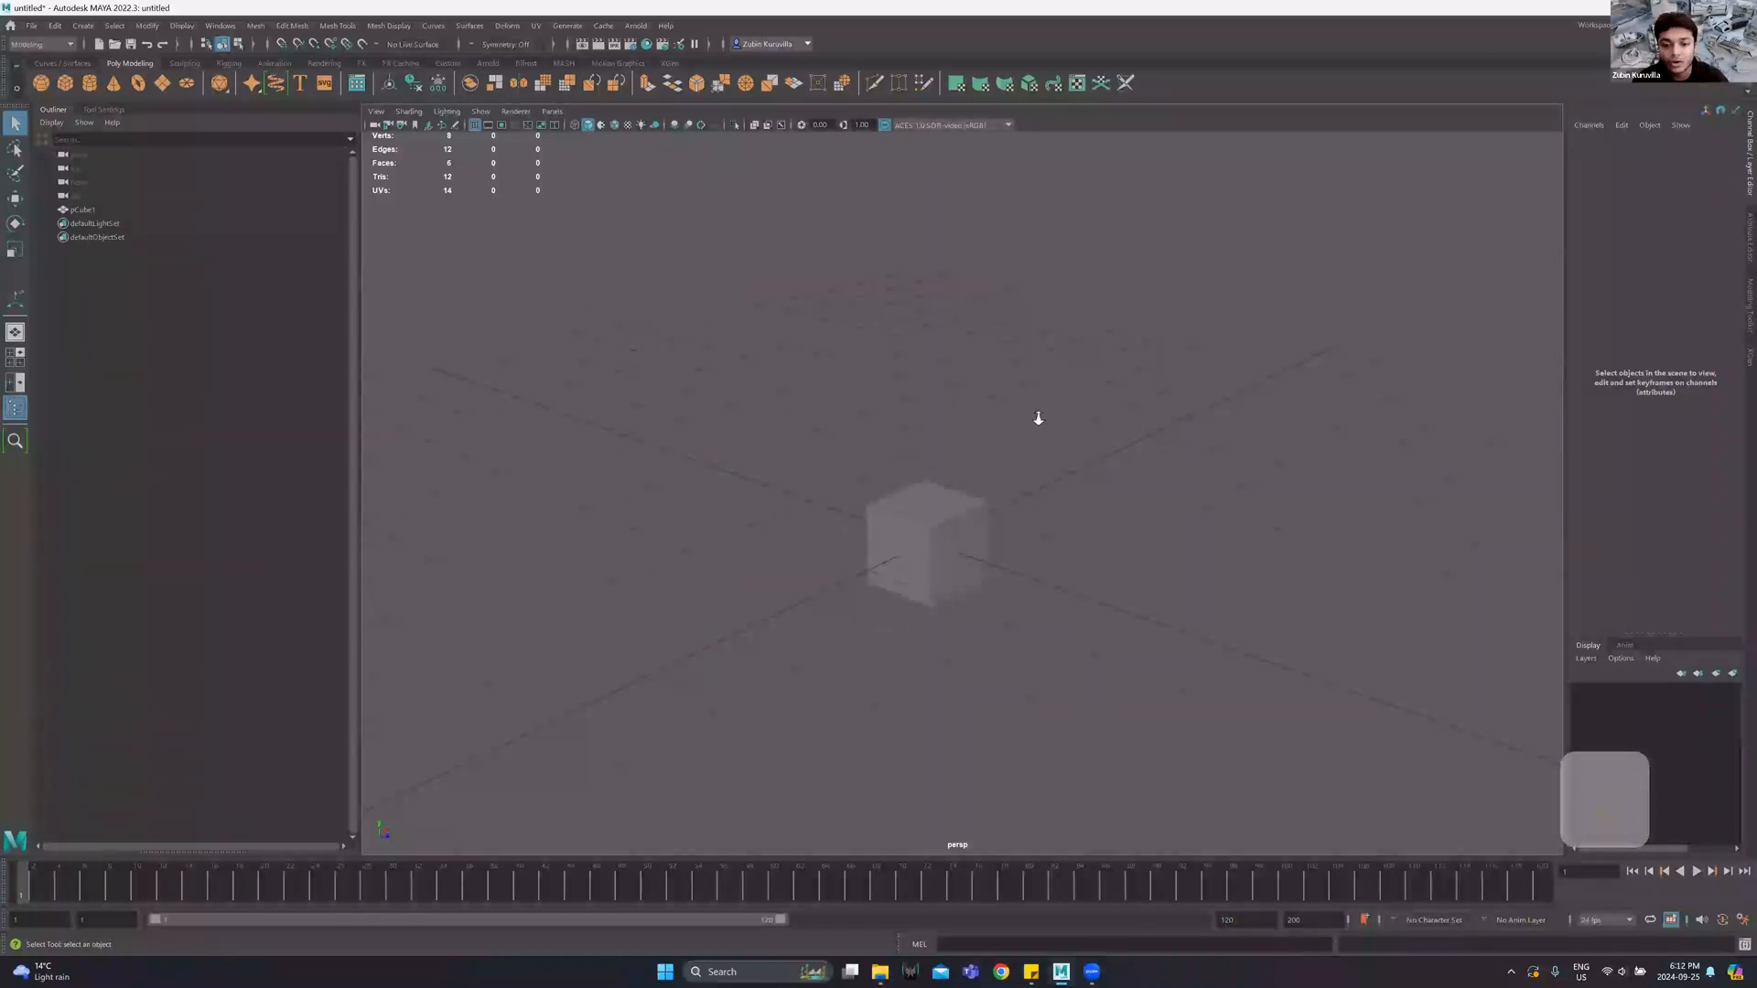
pyautogui.scroll(1, 828, 485)
pyautogui.scroll(2, 1055, 452)
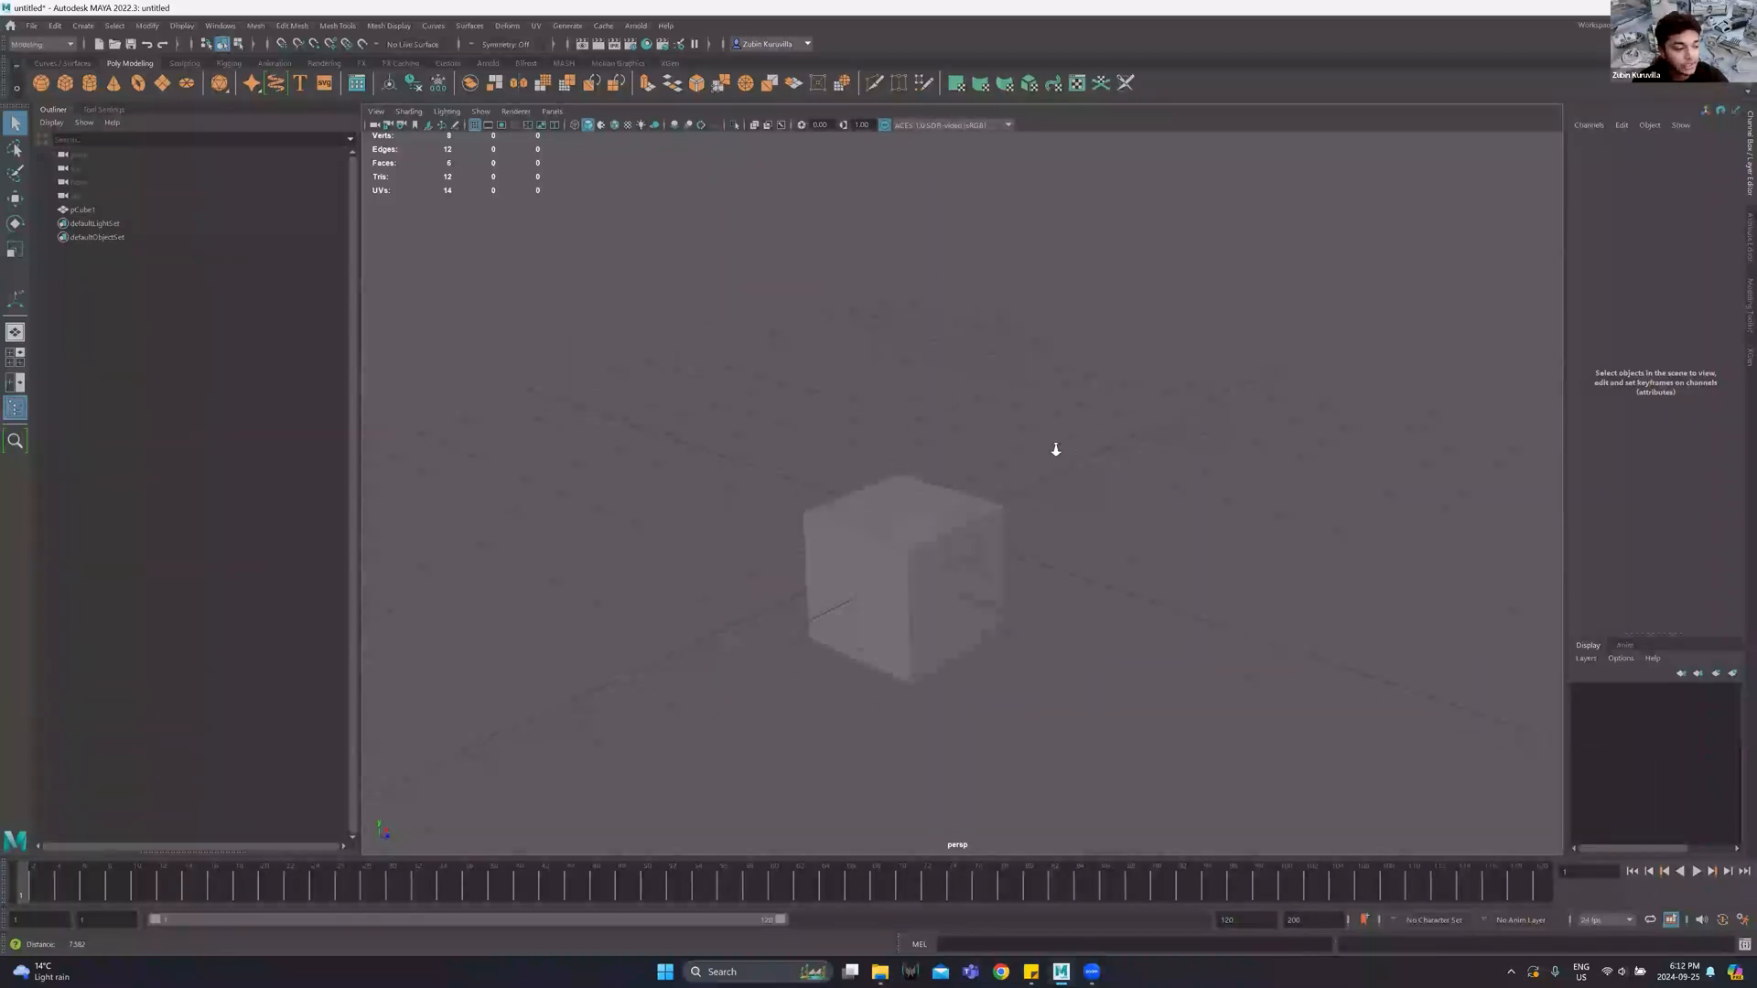
pyautogui.keyDown('alt'); pyautogui.moveTo(812, 451); pyautogui.dragTo(769, 390); pyautogui.keyUp('alt')
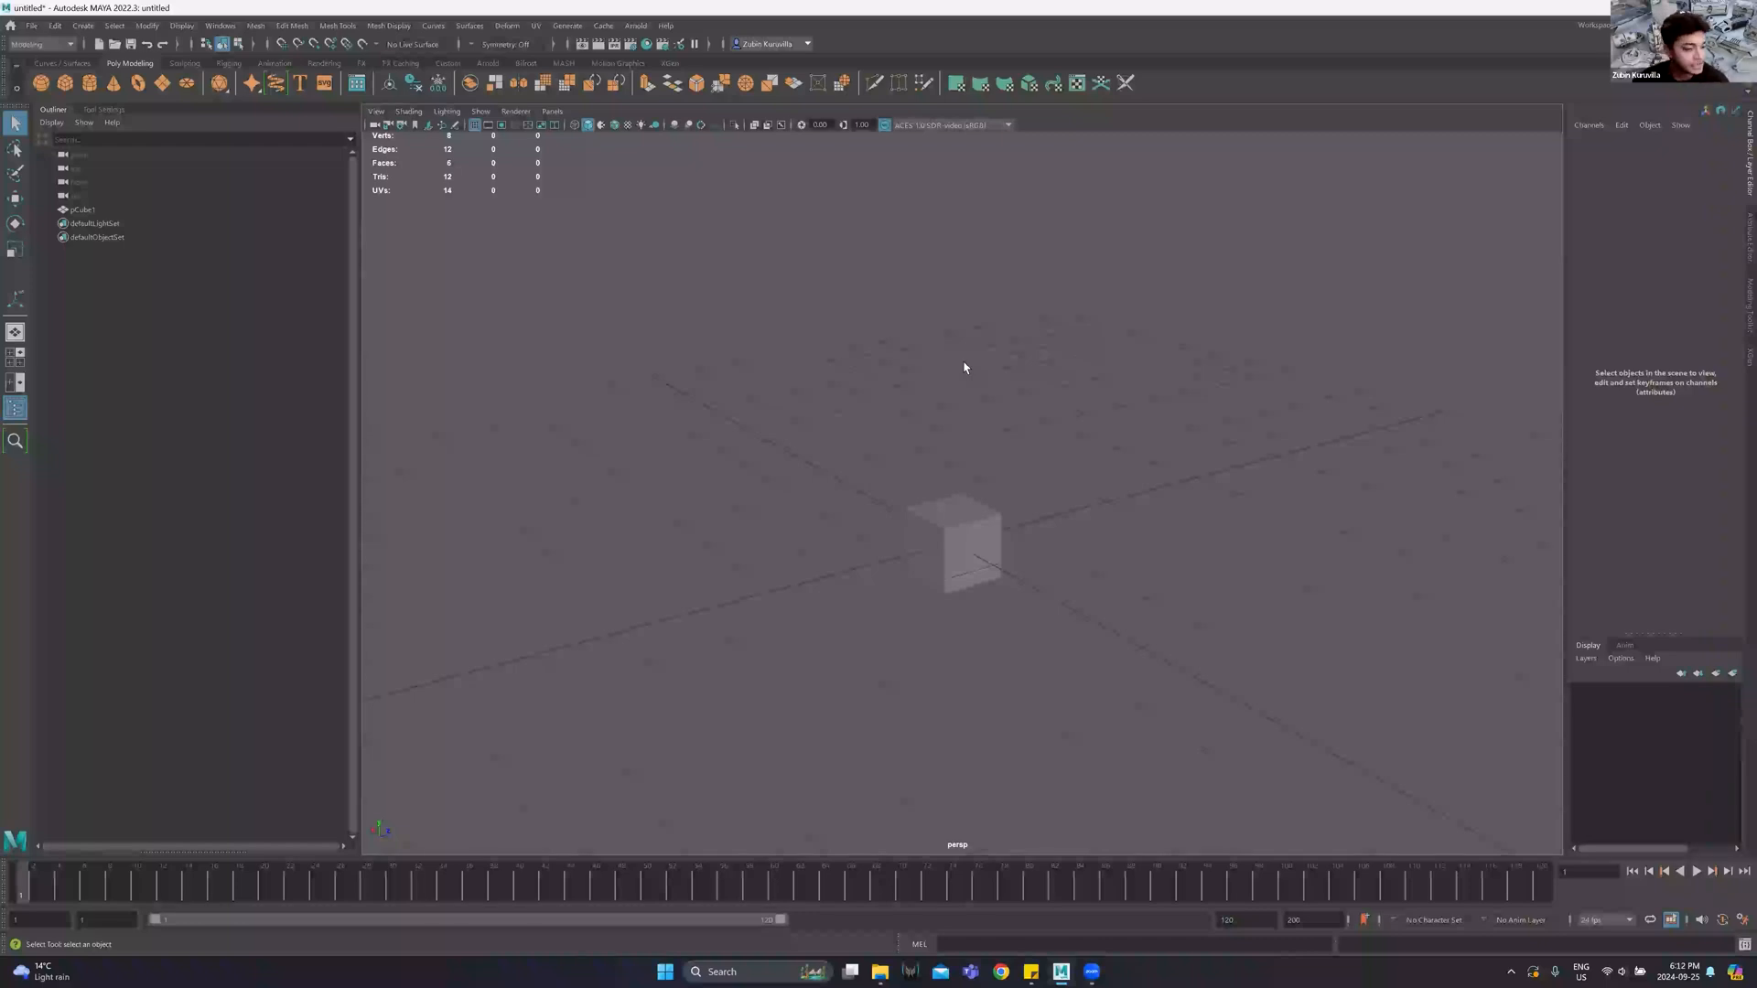
# Open the scene Subdivision.mb from the Workshop scenes folder without saving the untitled scene.
pyautogui.click(32, 26)
pyautogui.click(210, 6)
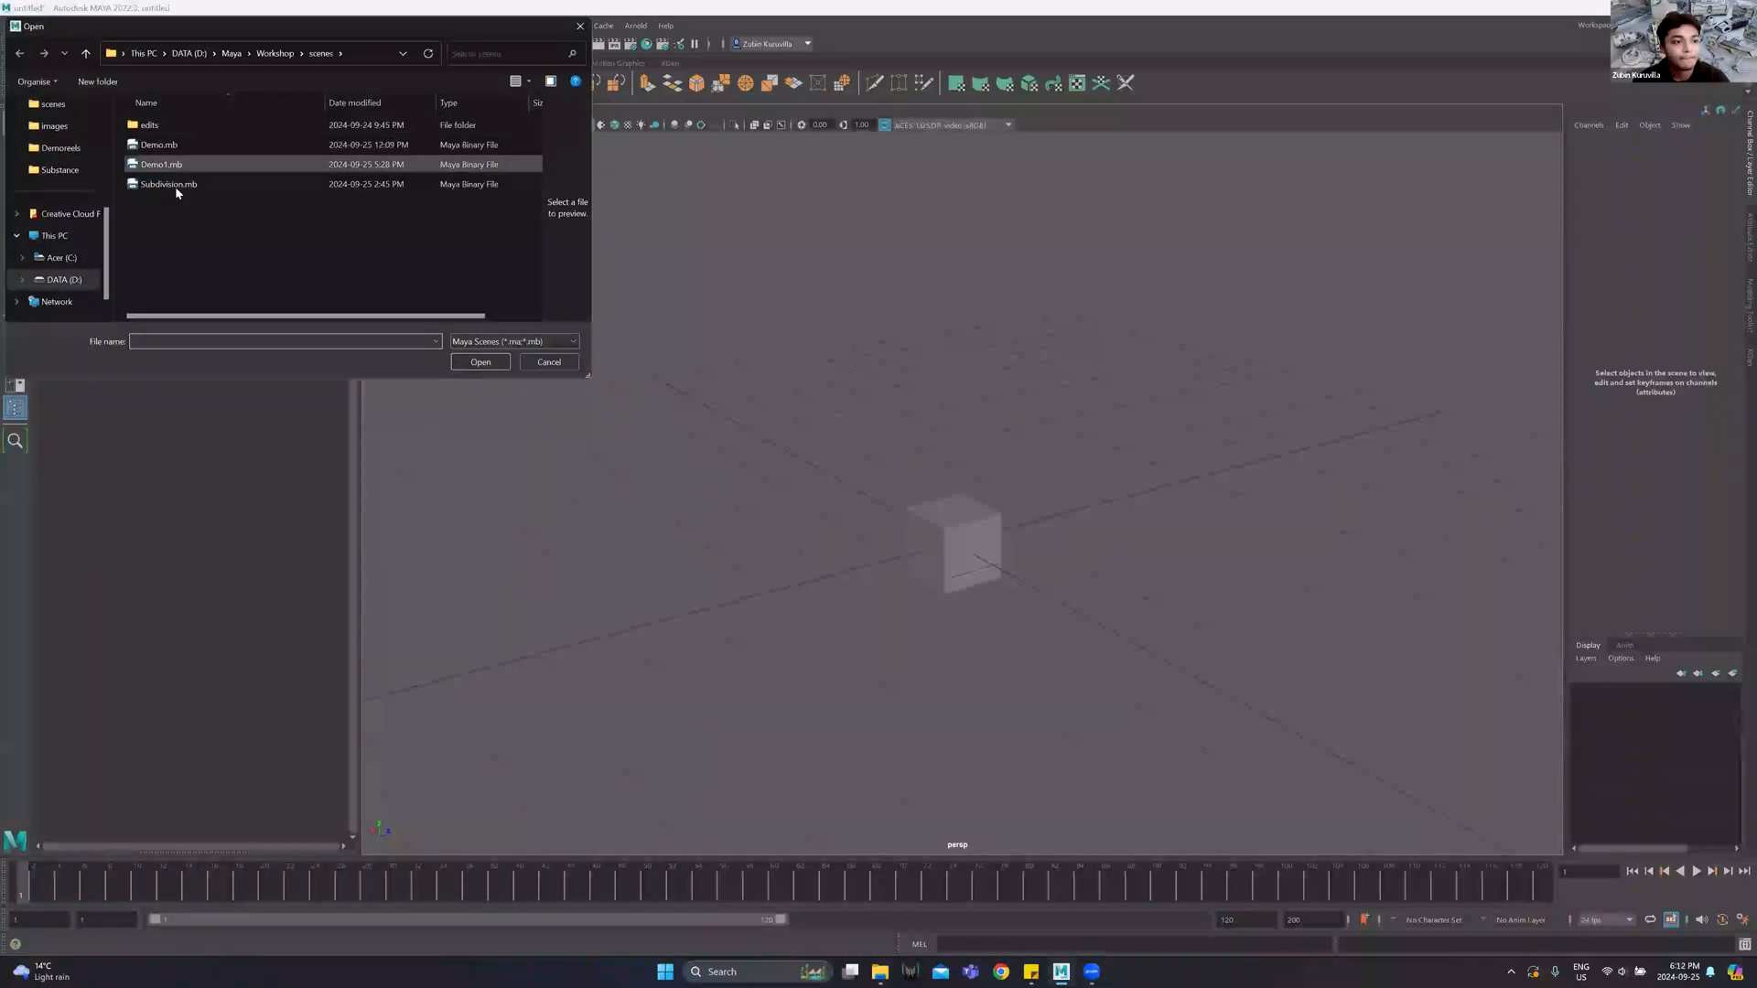
pyautogui.doubleClick(174, 185)
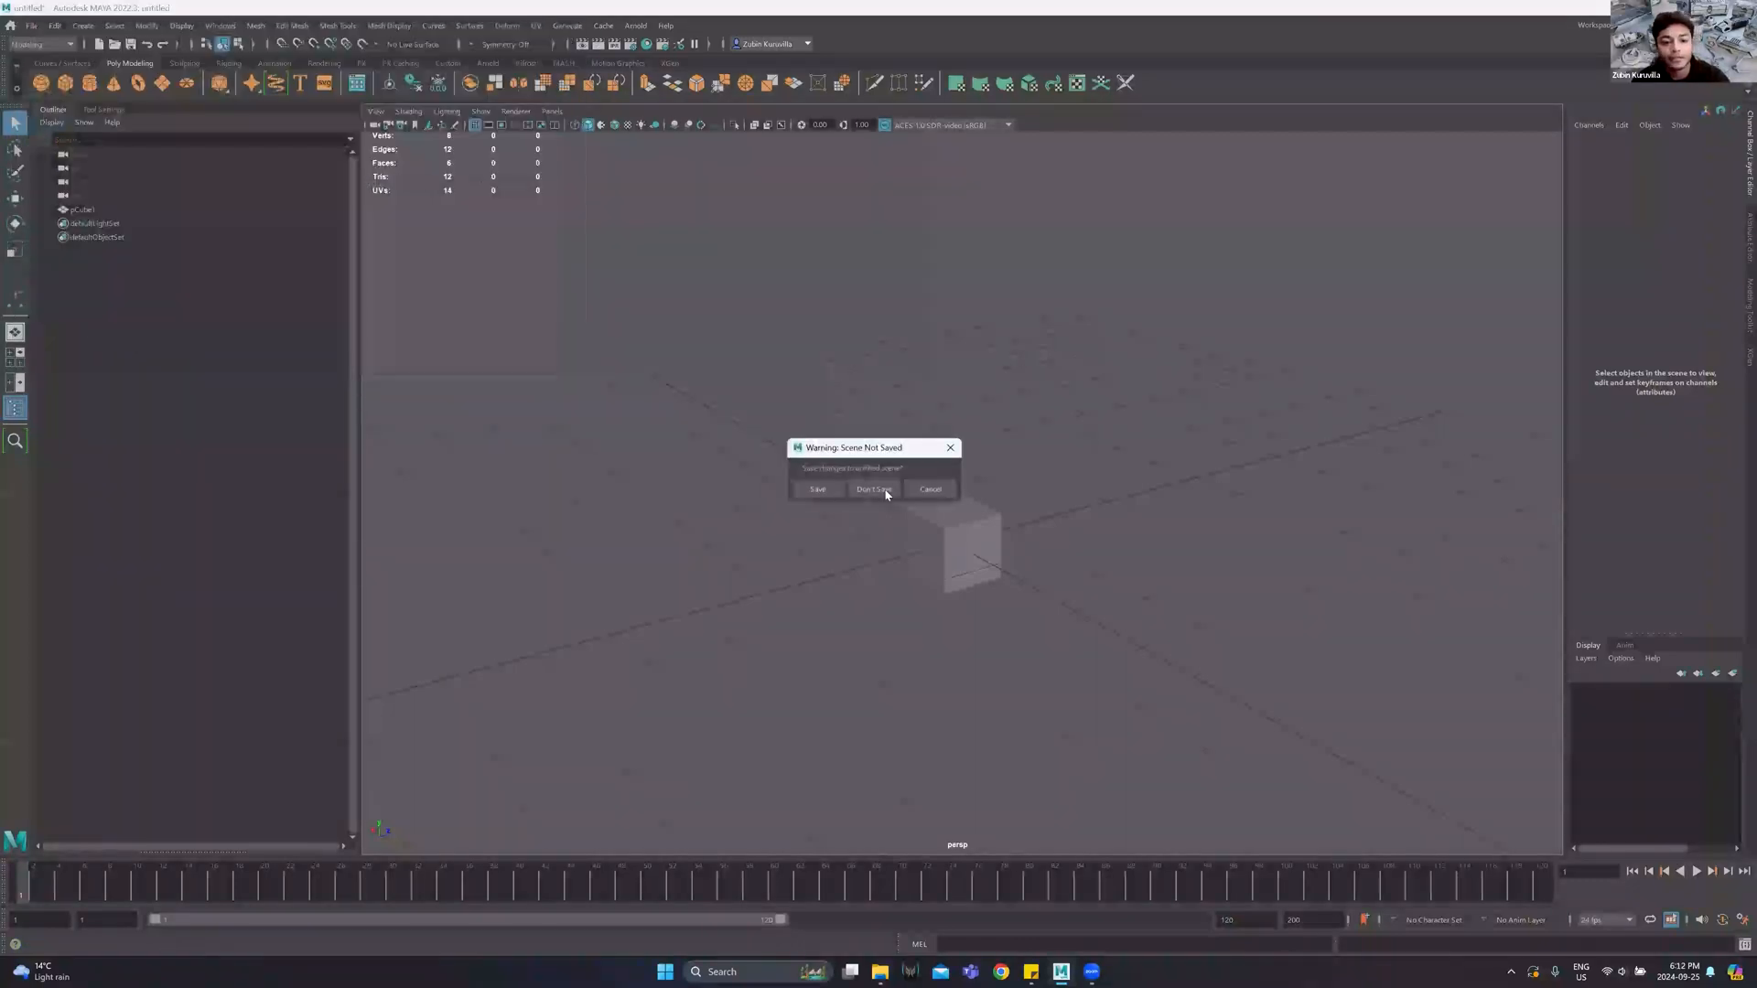
pyautogui.click(886, 490)
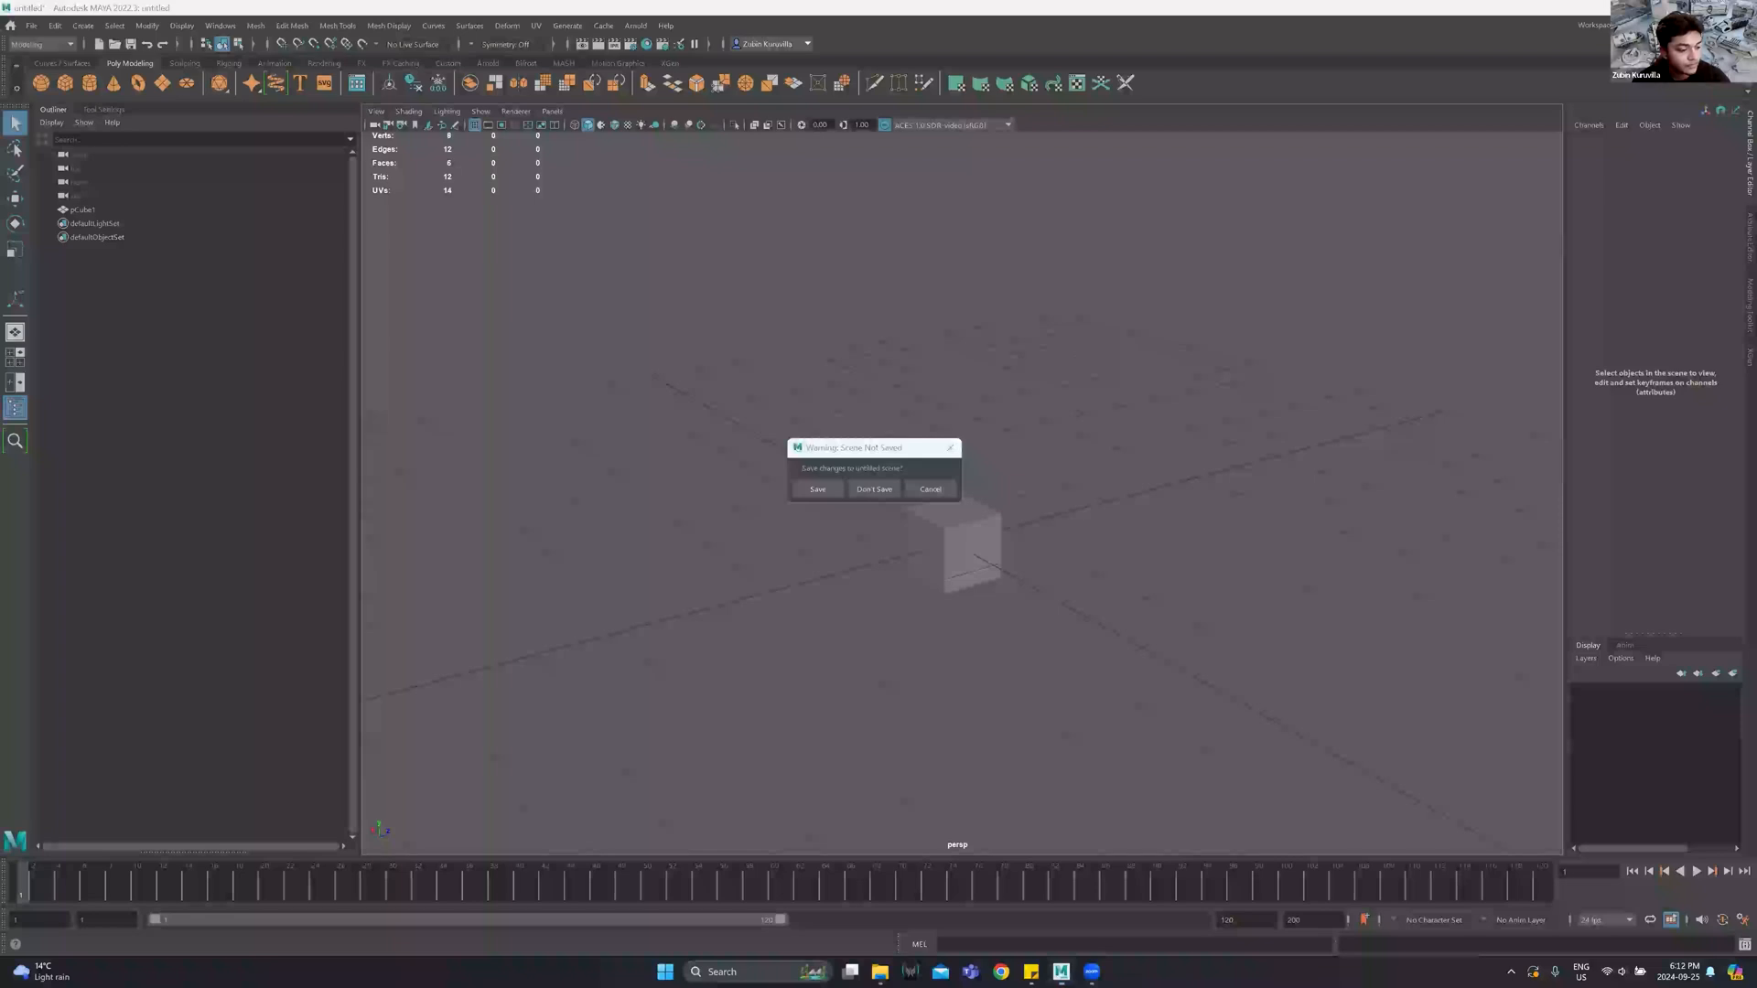
pyautogui.click(873, 489)
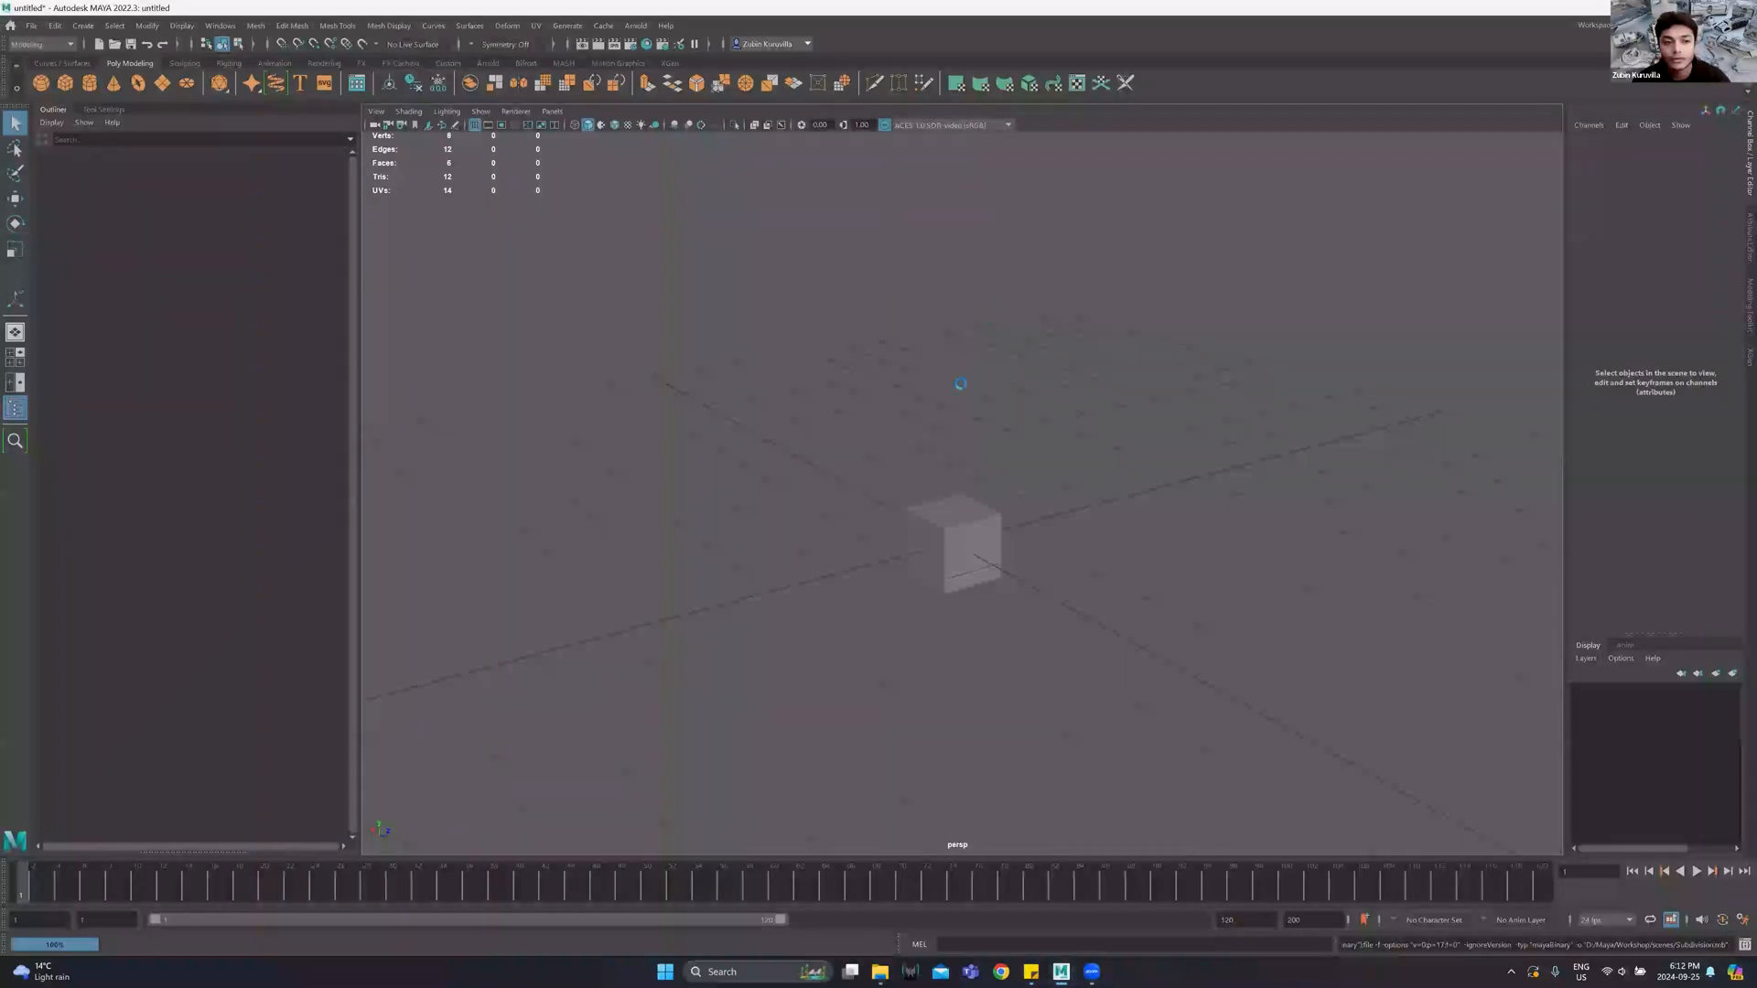
# Turn on wireframe on shaded display and delete the three lower-row spheres beneath Lvl2, Lvl3 and Lvl1/3.
pyautogui.keyDown('alt'); pyautogui.moveTo(918, 236); pyautogui.dragTo(919, 468, button='middle'); pyautogui.keyUp('alt')
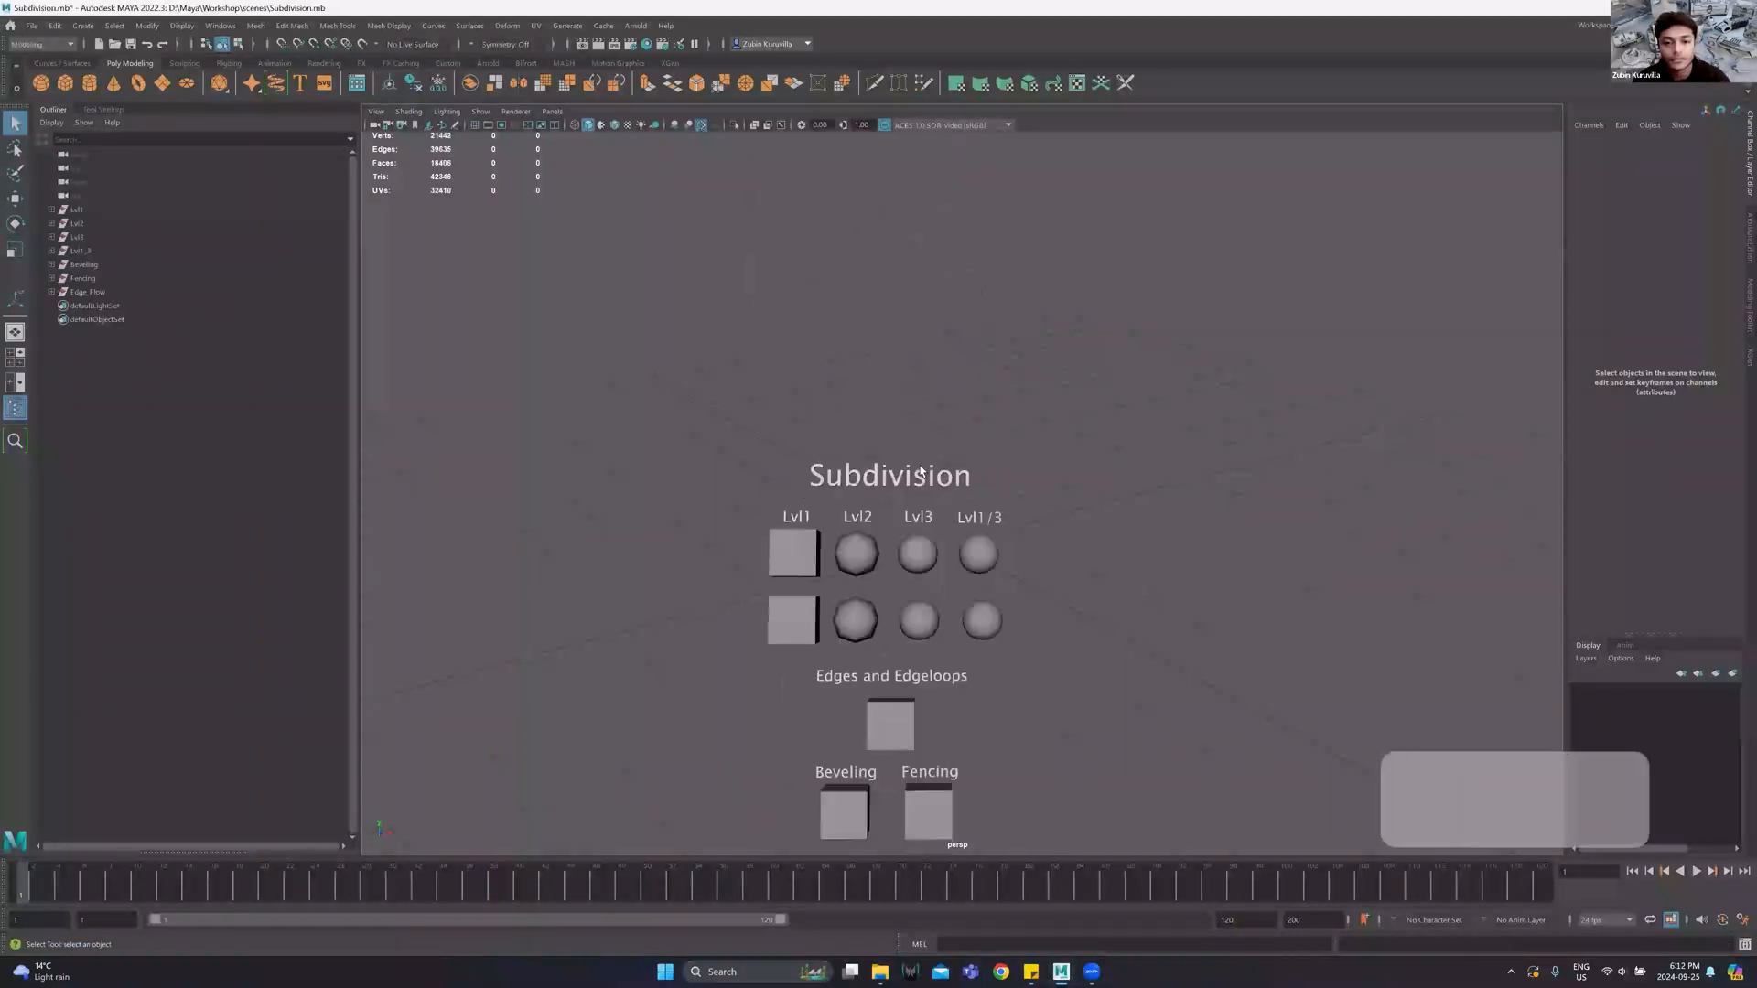
pyautogui.keyDown('alt'); pyautogui.moveTo(920, 468); pyautogui.dragTo(944, 400, button='right'); pyautogui.keyUp('alt')
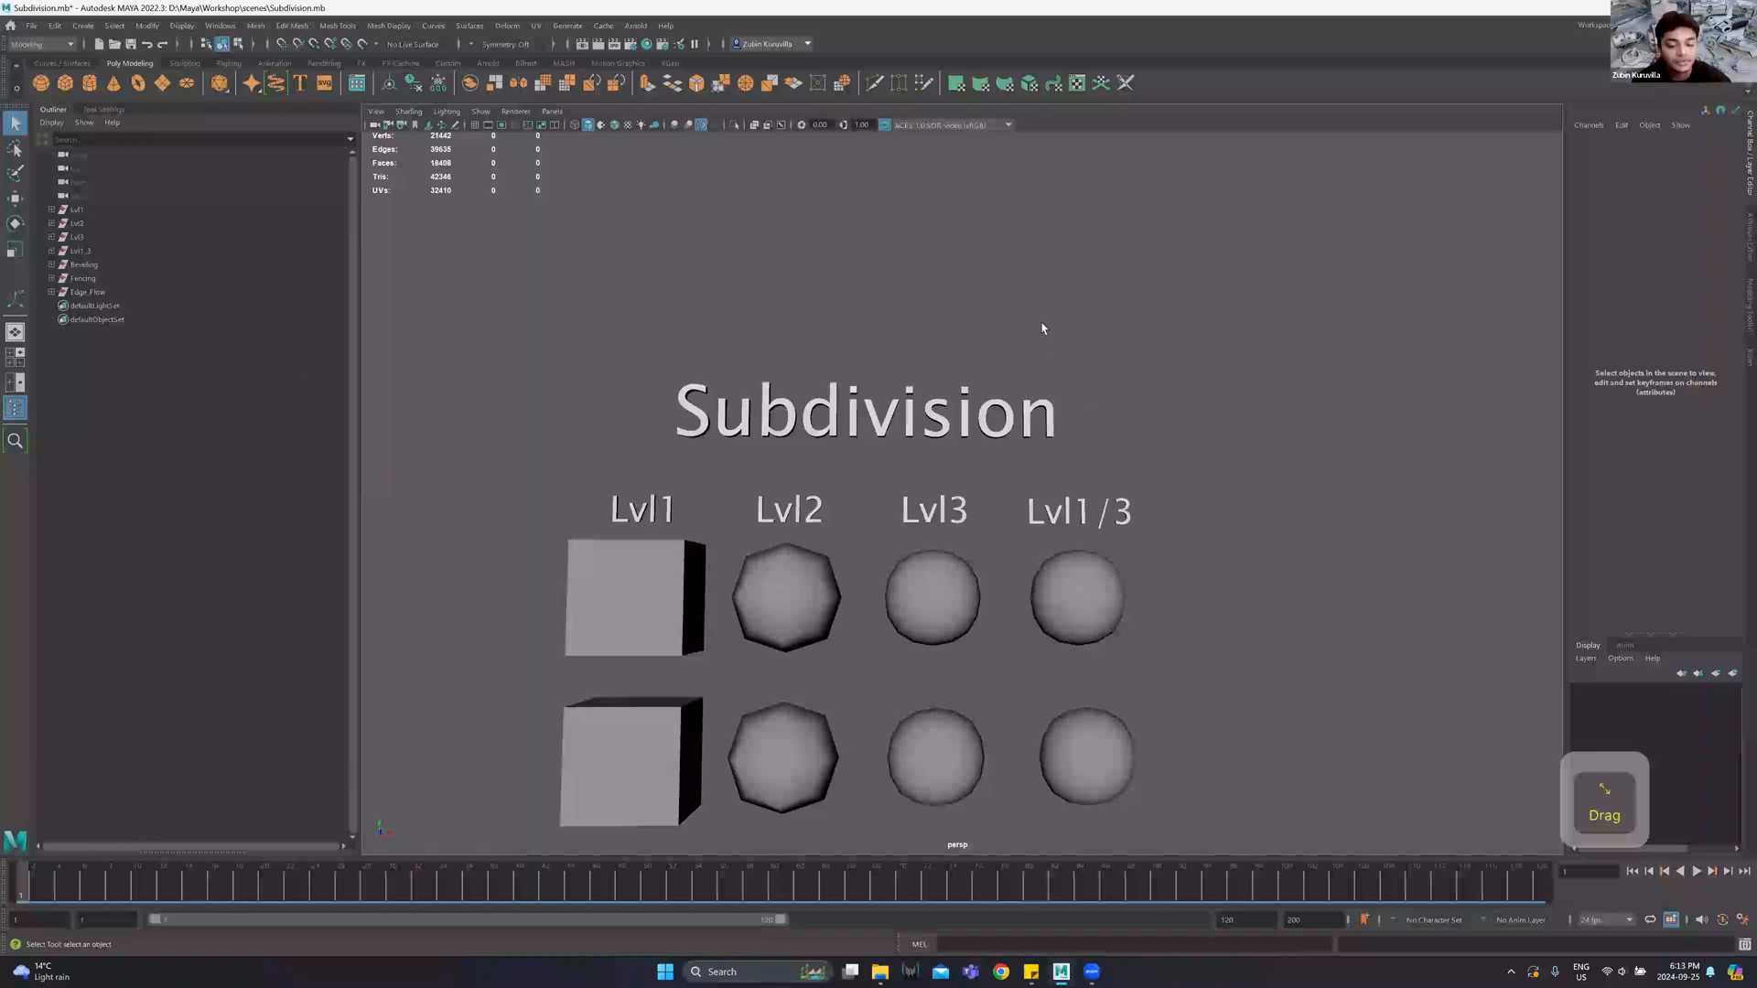
pyautogui.moveTo(1055, 337)
pyautogui.keyDown('alt'); pyautogui.mouseDown(button='middle')
pyautogui.moveTo(1110, 265)
pyautogui.moveTo(1140, 297)
pyautogui.mouseUp(button='middle'); pyautogui.keyUp('alt')
pyautogui.click(614, 124)
pyautogui.keyDown('alt'); pyautogui.moveTo(1140, 296); pyautogui.dragTo(1127, 358); pyautogui.keyUp('alt')
pyautogui.moveTo(835, 638); pyautogui.dragTo(1290, 750)
pyautogui.press('Delete')
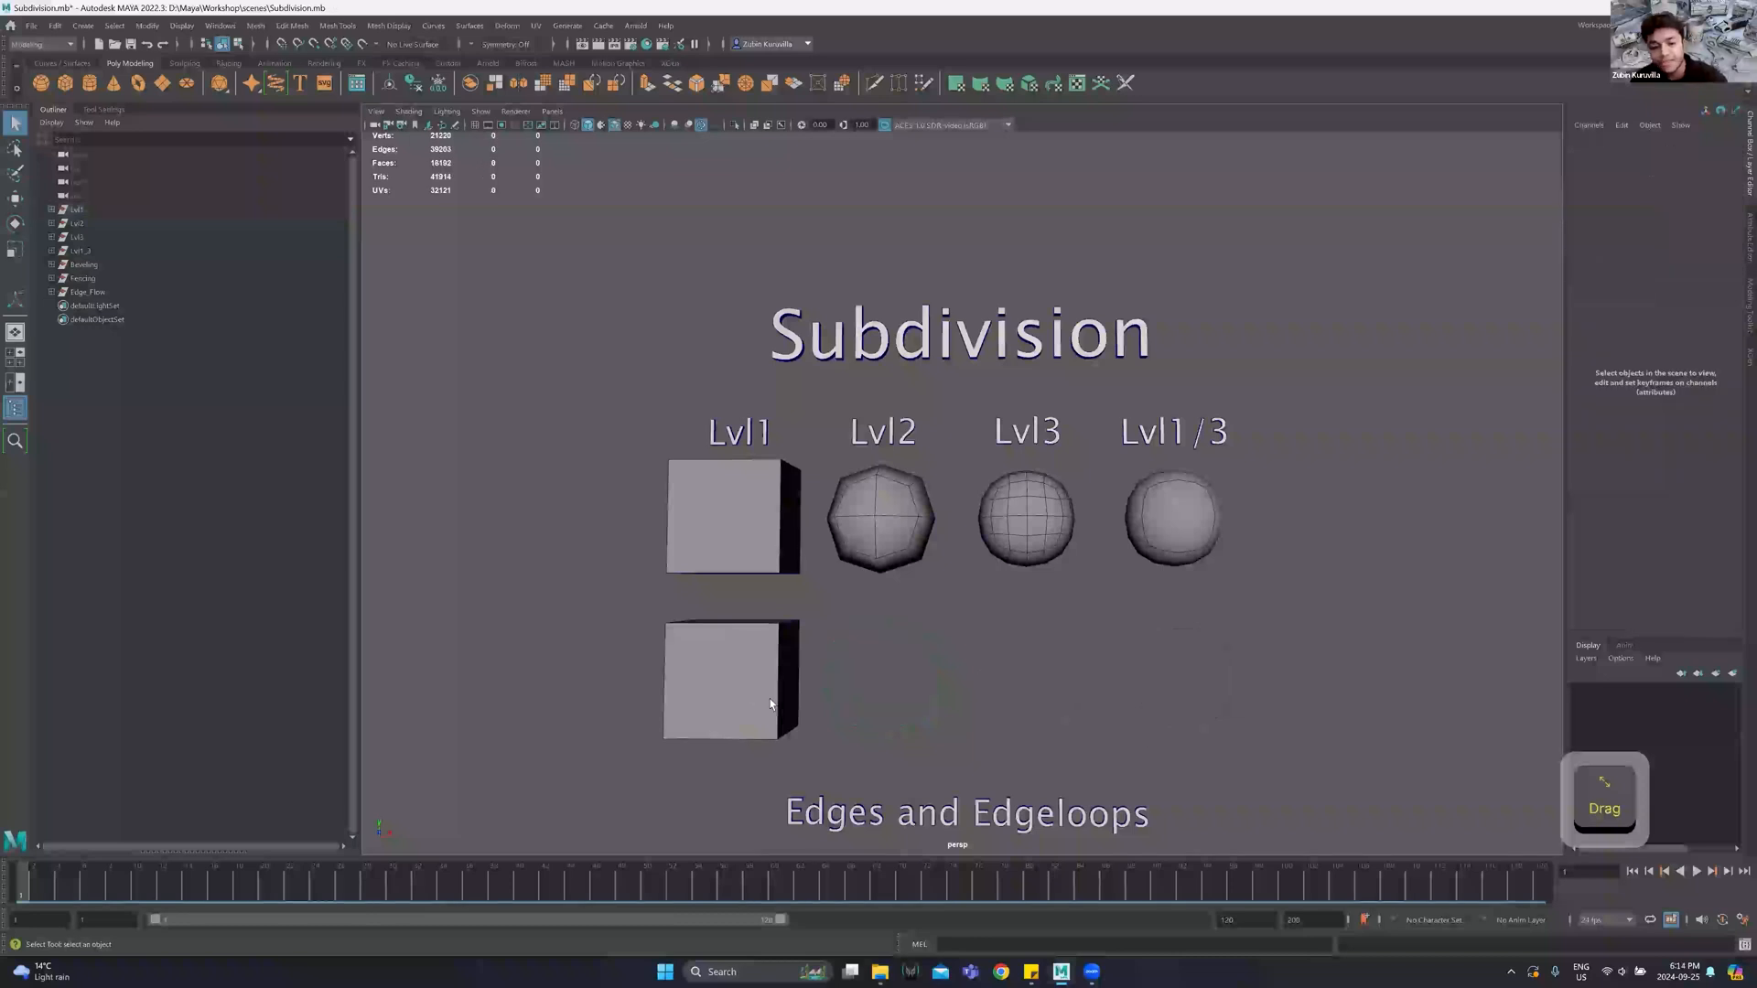
# Duplicate the lower Lvl1 cube three times at equal spacing to place copies beneath Lvl2, Lvl3 and Lvl1/3.
pyautogui.click(770, 705)
pyautogui.press('w')
pyautogui.hotkey('ctrl', 'd')
pyautogui.moveTo(796, 677); pyautogui.dragTo(951, 678)
pyautogui.hotkey('shift', 'd')
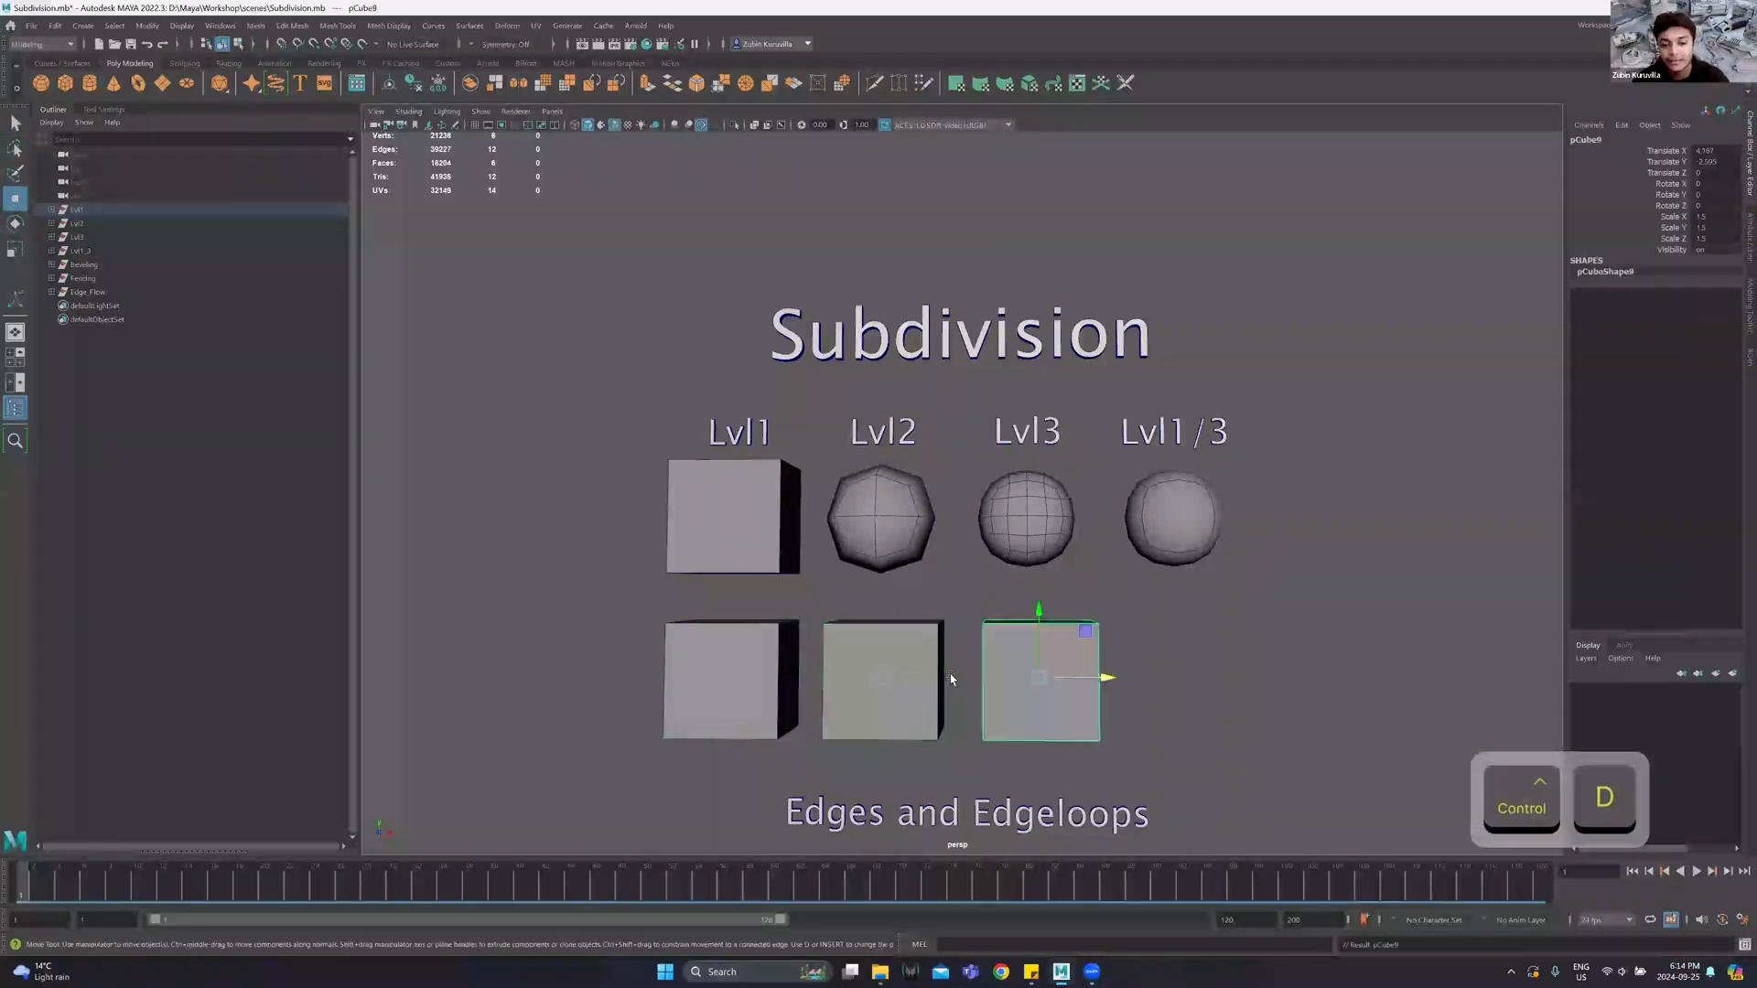
pyautogui.hotkey('ctrl', 'd')
pyautogui.keyDown('alt'); pyautogui.moveTo(1219, 446); pyautogui.dragTo(1227, 404, button='middle'); pyautogui.keyUp('alt')
pyautogui.keyDown('alt'); pyautogui.moveTo(1227, 406); pyautogui.dragTo(1223, 427); pyautogui.keyUp('alt')
pyautogui.keyDown('alt'); pyautogui.moveTo(1223, 426); pyautogui.dragTo(1220, 443, button='middle'); pyautogui.keyUp('alt')
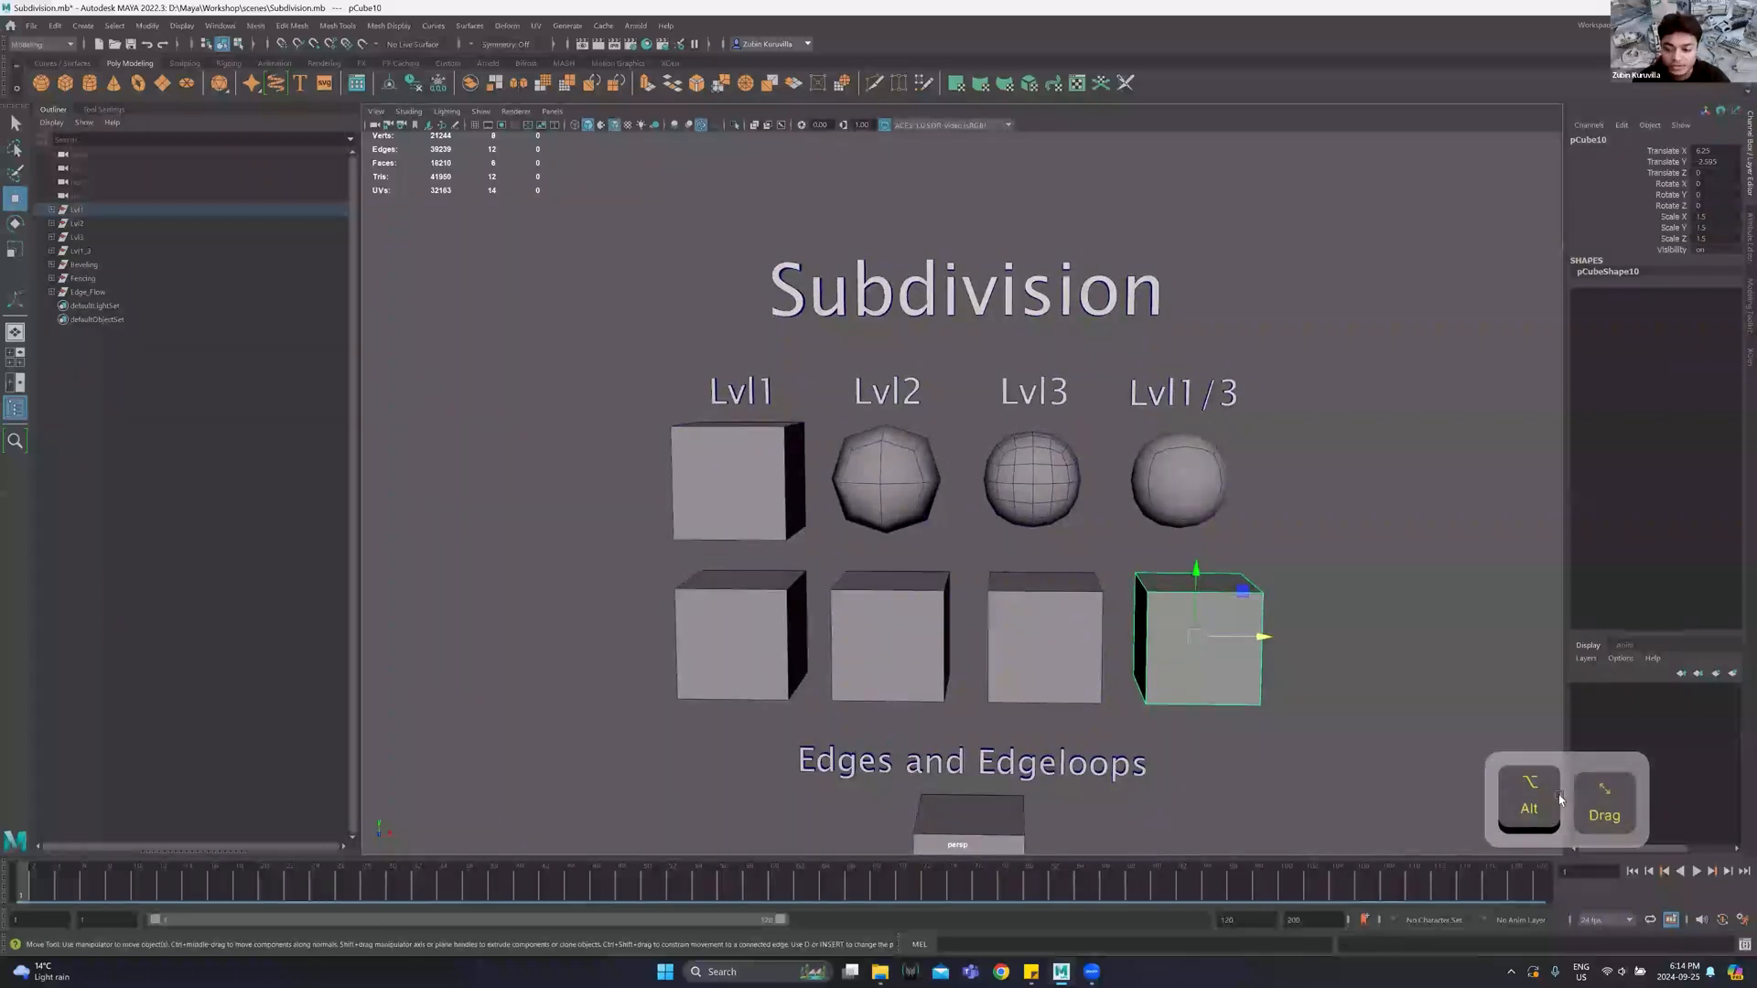
pyautogui.keyDown('alt'); pyautogui.moveTo(1286, 486); pyautogui.dragTo(1270, 487); pyautogui.keyUp('alt')
pyautogui.keyDown('alt'); pyautogui.moveTo(1270, 486); pyautogui.dragTo(1332, 383, button='middle'); pyautogui.keyUp('alt')
pyautogui.keyDown('alt'); pyautogui.moveTo(1331, 384); pyautogui.dragTo(1314, 422); pyautogui.keyUp('alt')
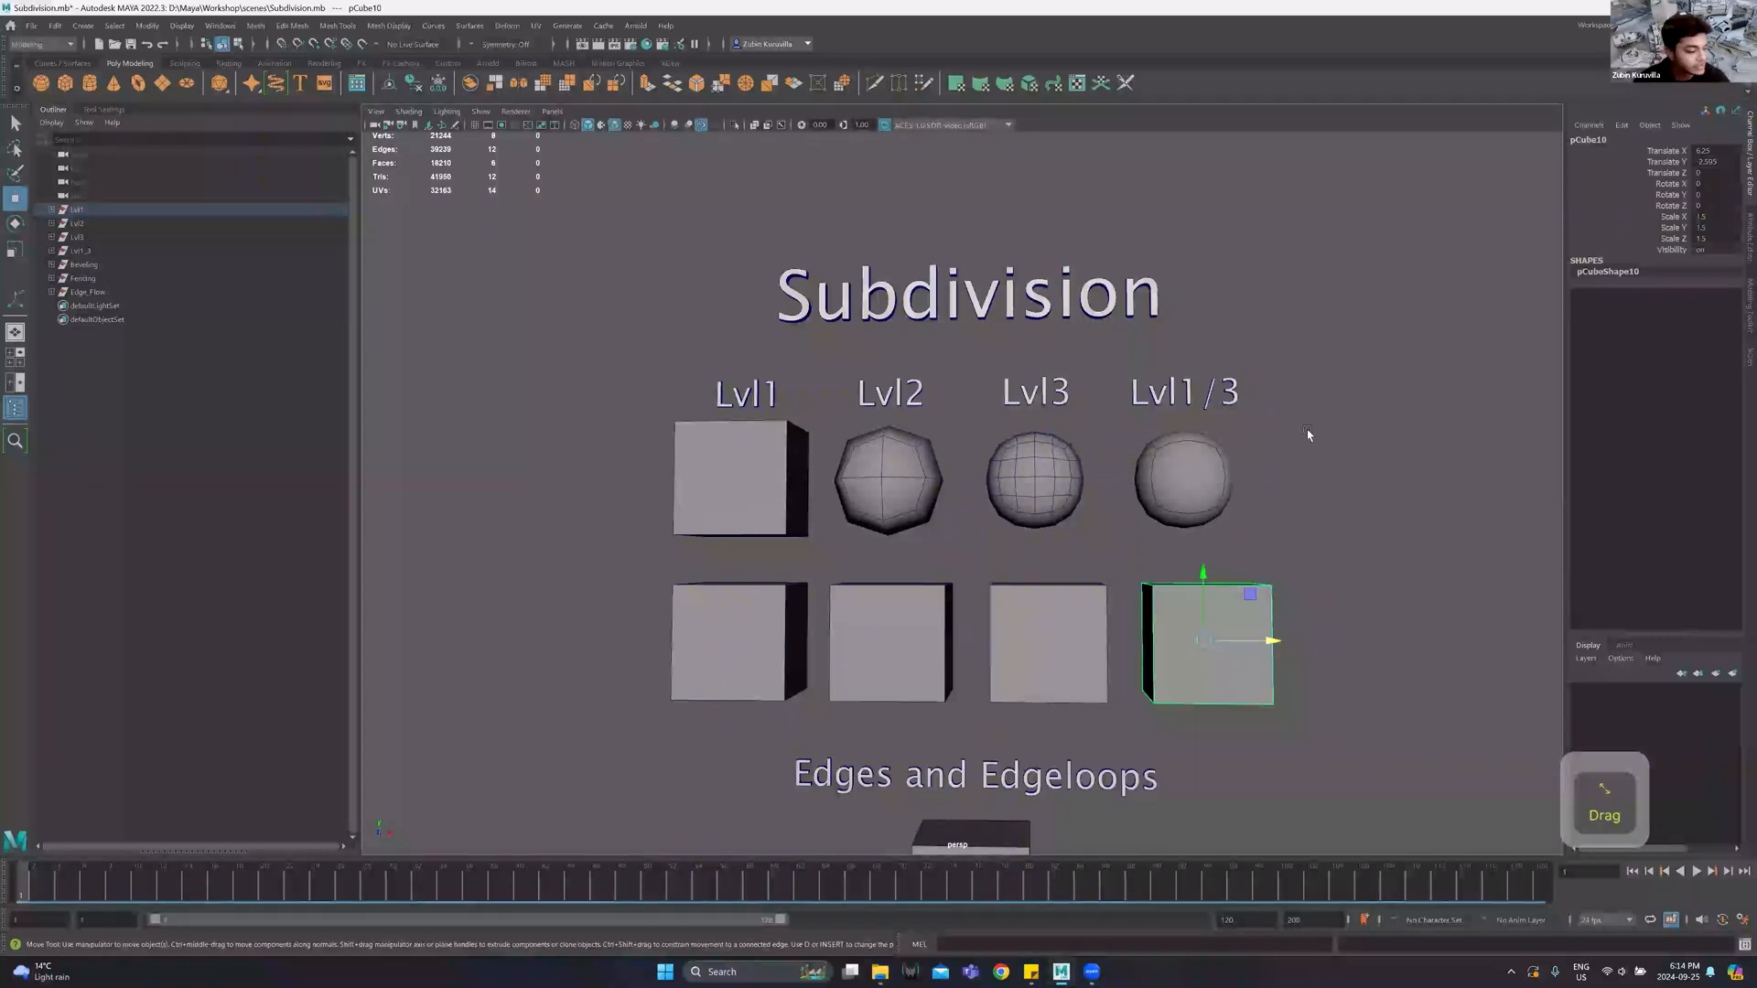
pyautogui.keyDown('alt'); pyautogui.moveTo(1294, 365); pyautogui.dragTo(1328, 381); pyautogui.keyUp('alt')
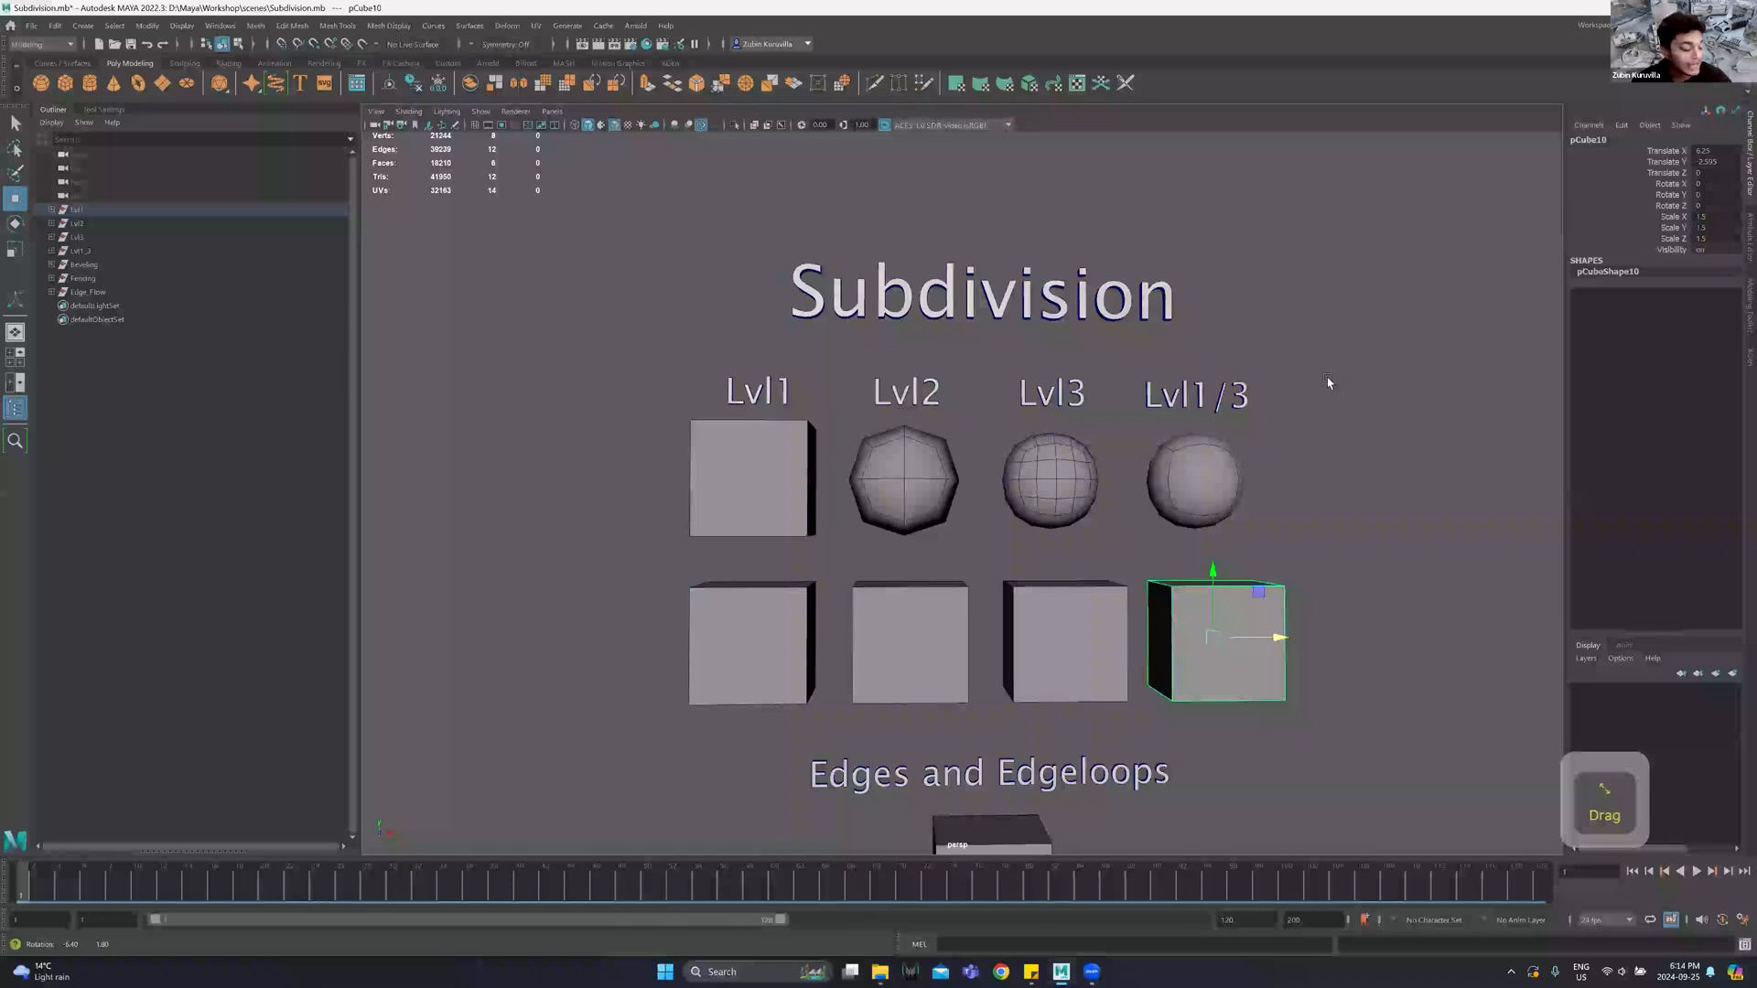
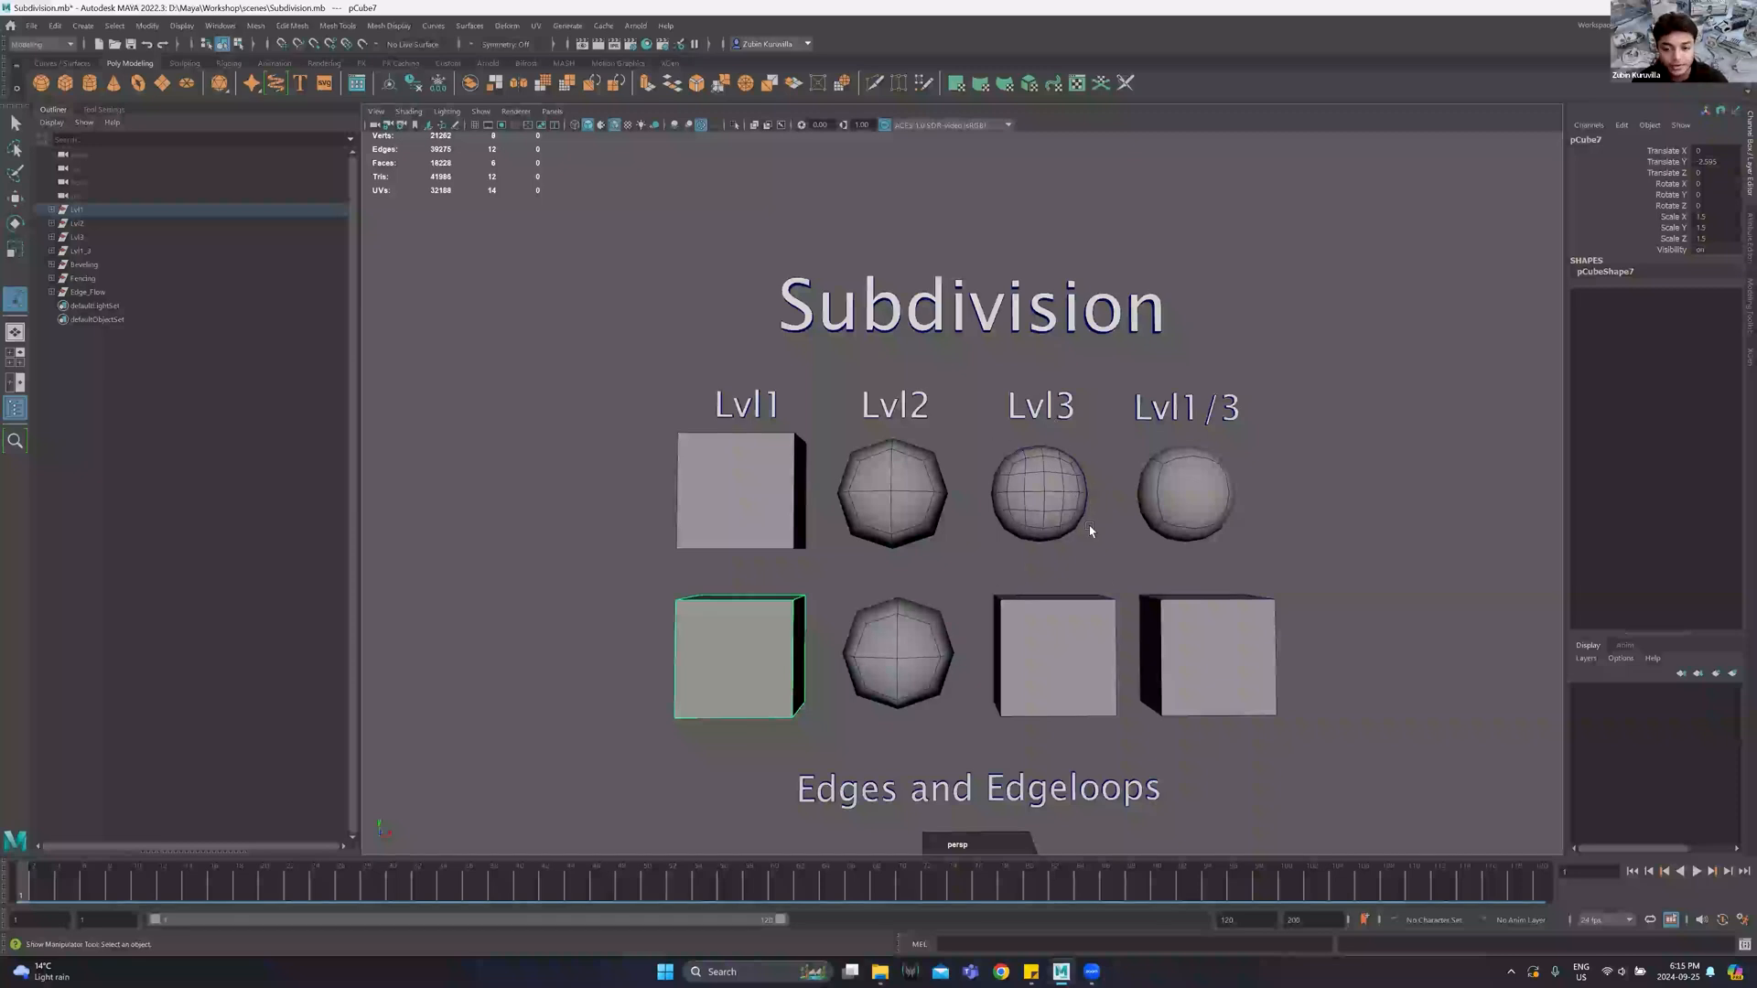
# Smooth the lower-row cube beneath Lvl3 with 2 divisions.
pyautogui.click(1073, 651)
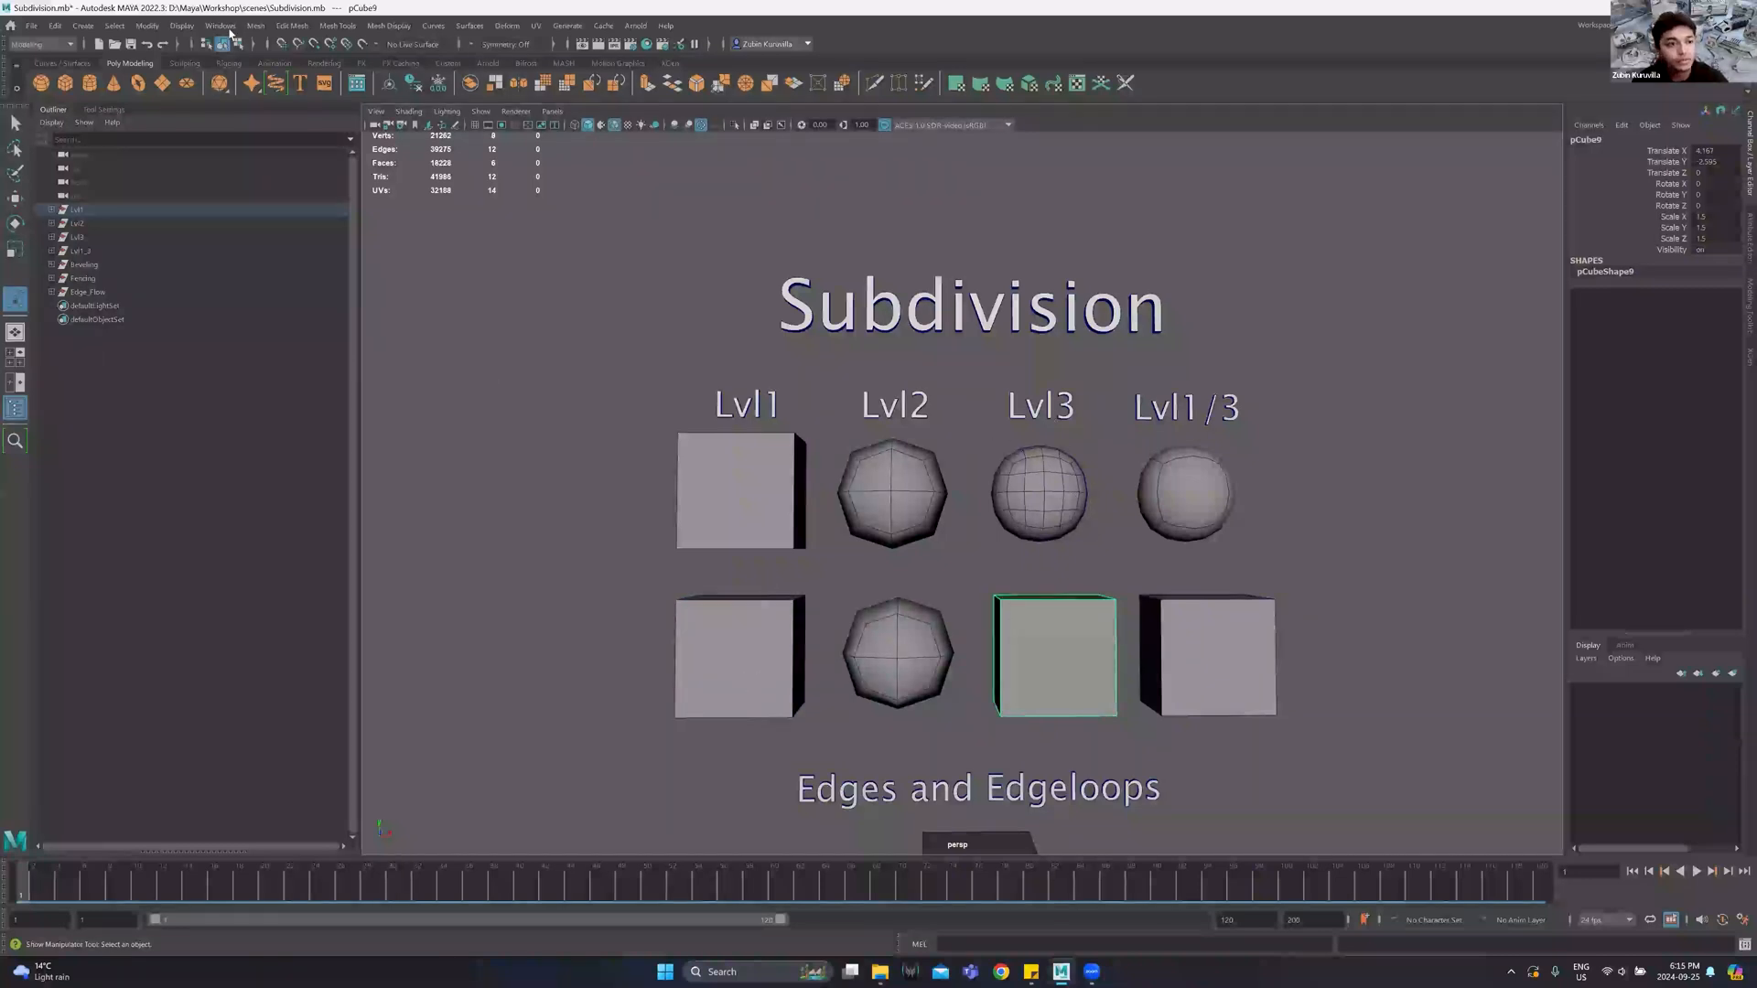
pyautogui.click(256, 27)
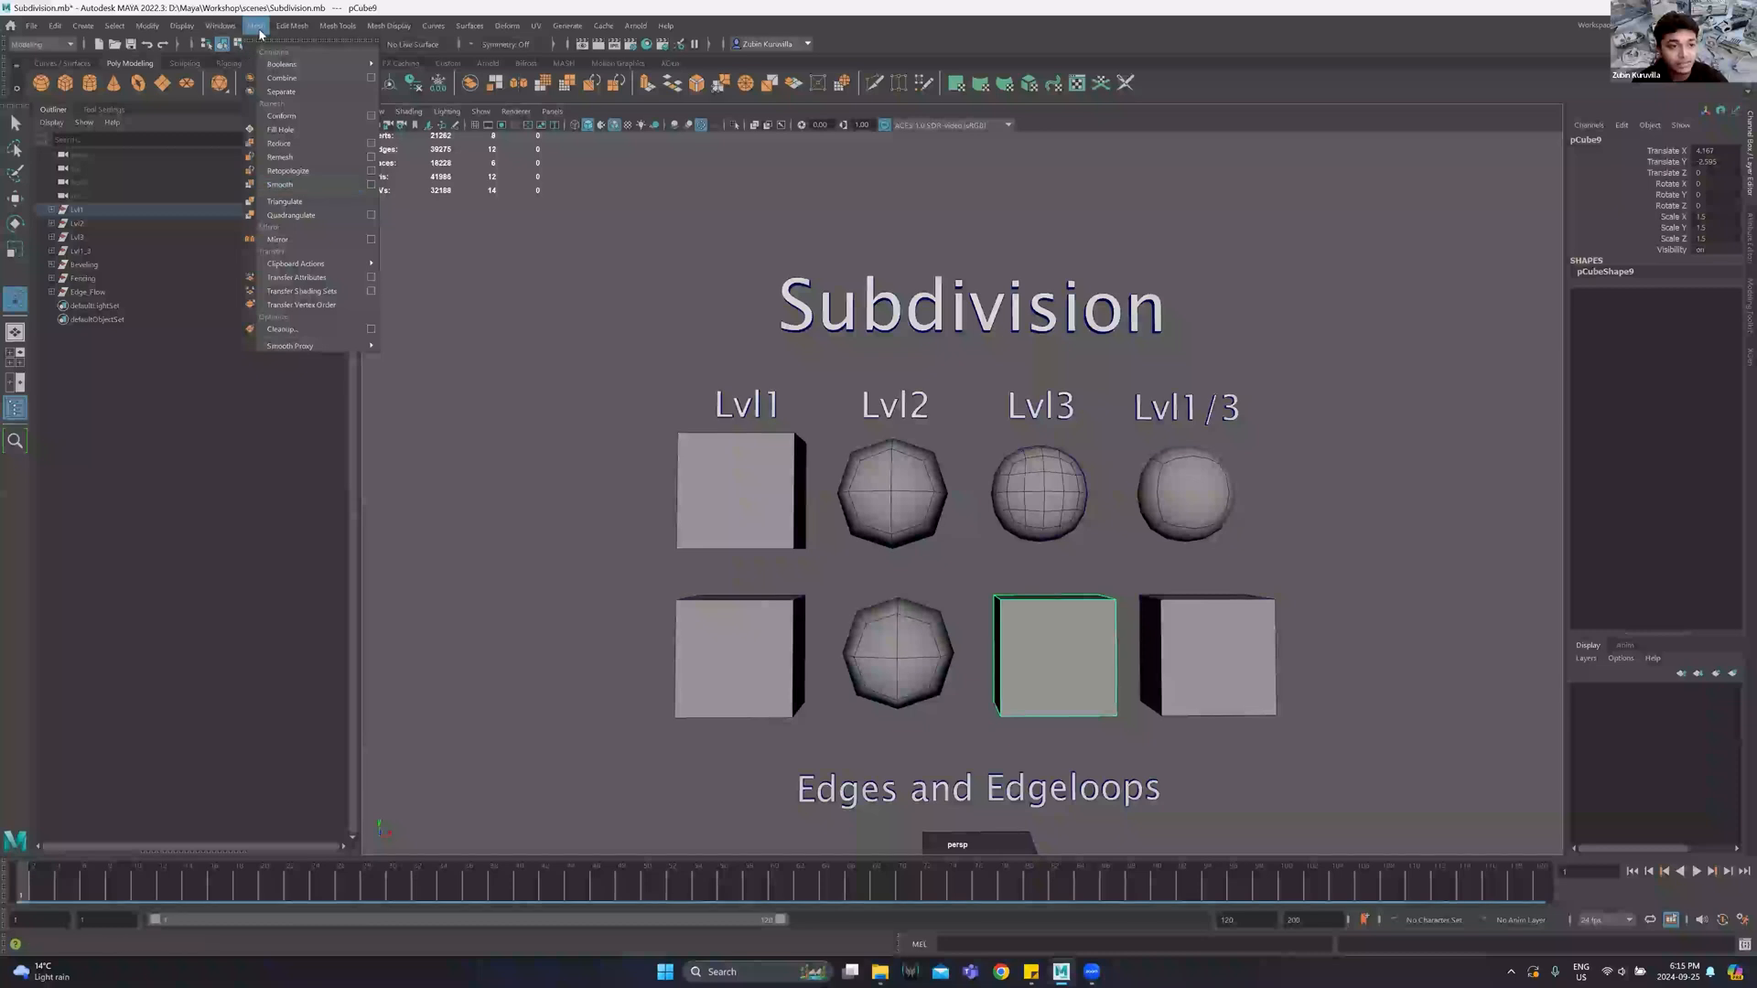
pyautogui.click(306, 185)
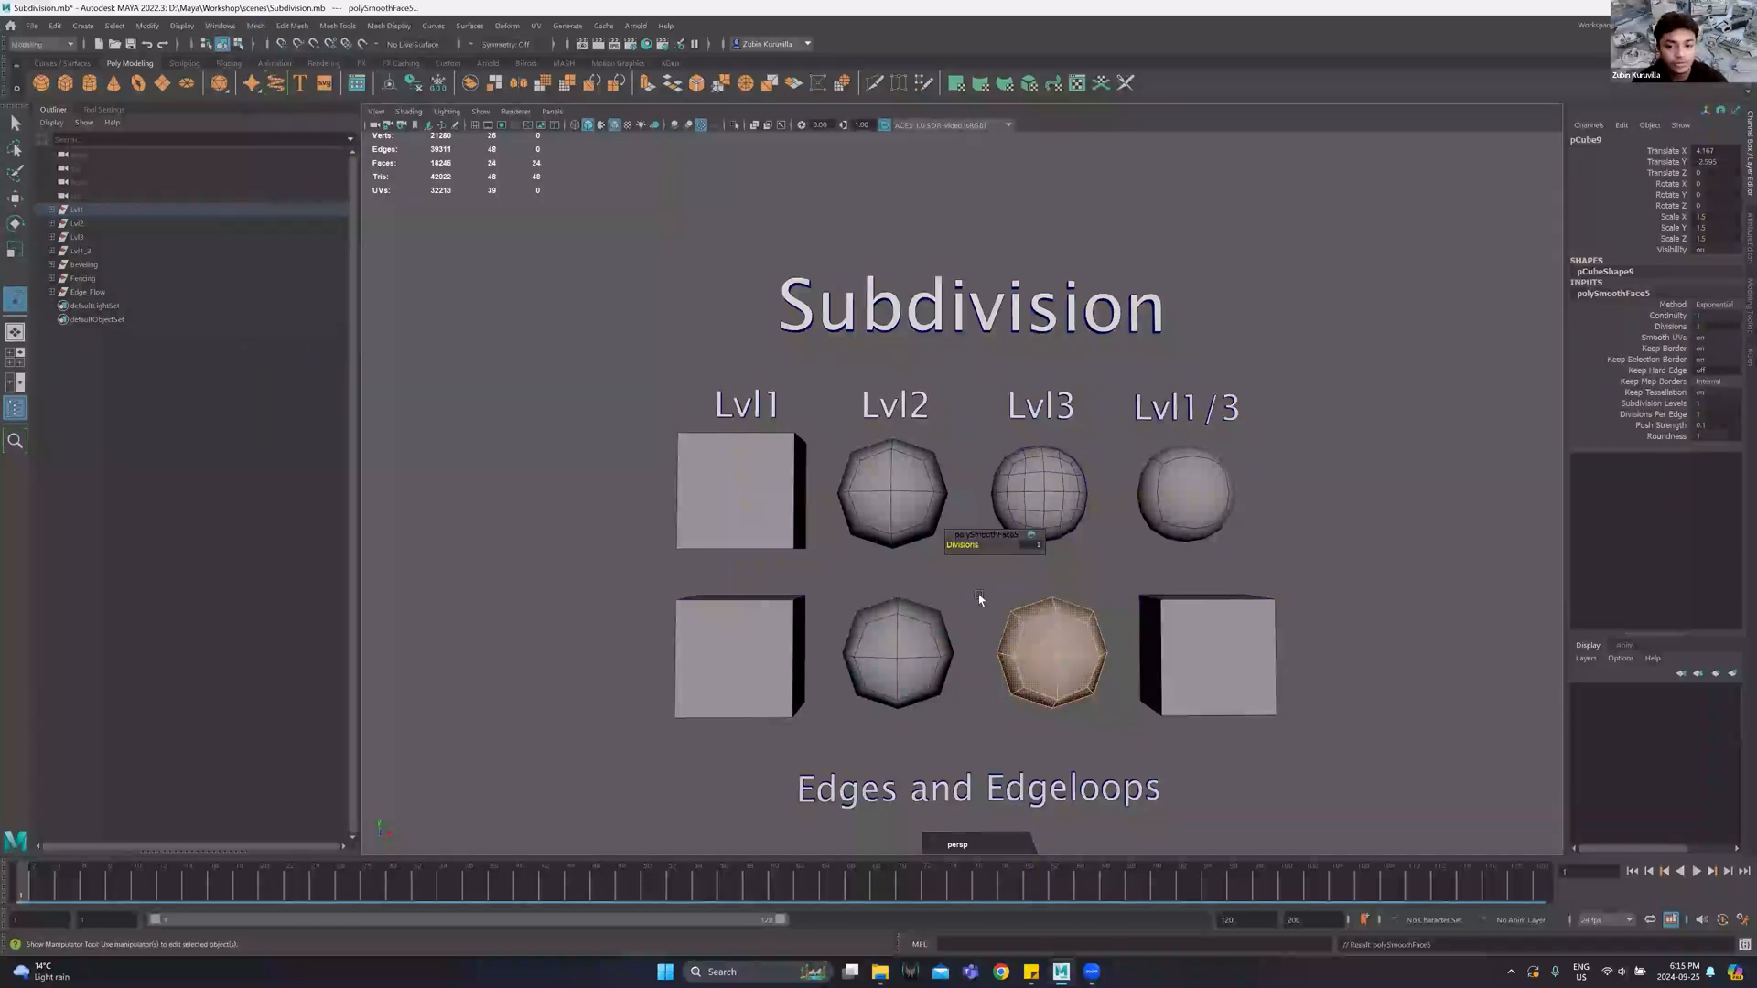
pyautogui.moveTo(1030, 541); pyautogui.dragTo(1053, 543)
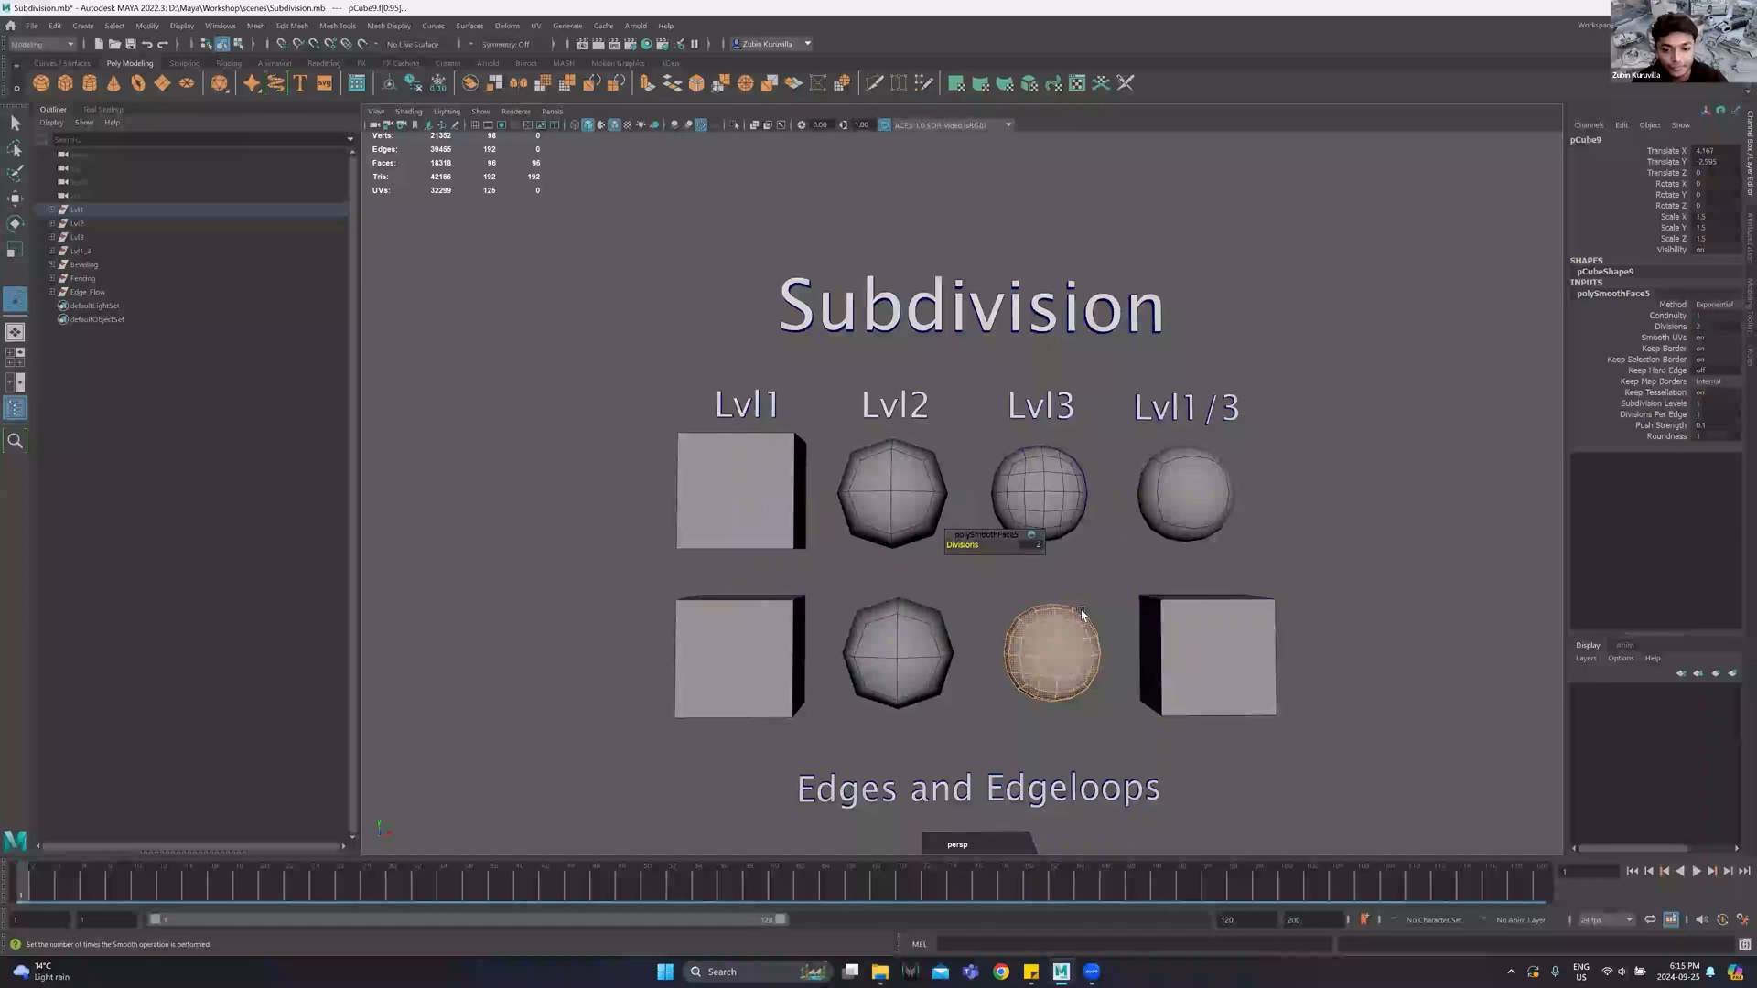
# Return to object selection and turn on smooth mesh preview for the lower-row cube beneath Lvl1/3.
pyautogui.press('q')
pyautogui.moveTo(1049, 660); pyautogui.dragTo(1078, 638, button='right')
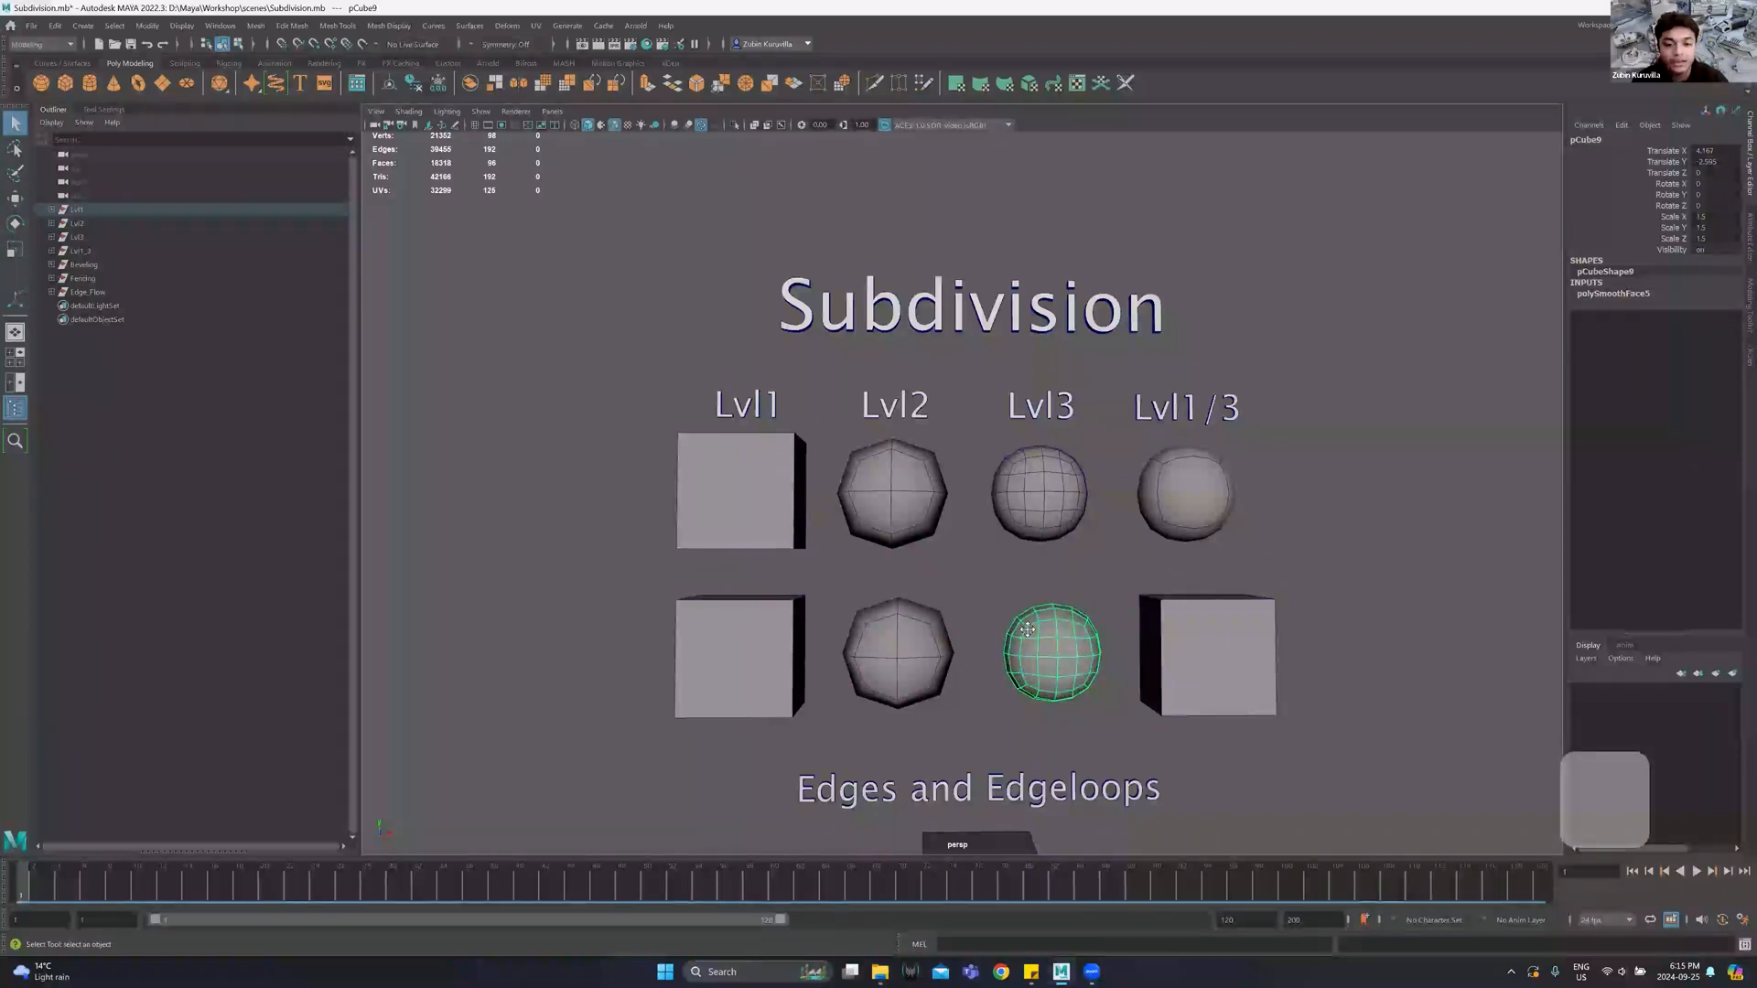
pyautogui.keyDown('alt'); pyautogui.moveTo(912, 714); pyautogui.dragTo(857, 702, button='middle'); pyautogui.keyUp('alt')
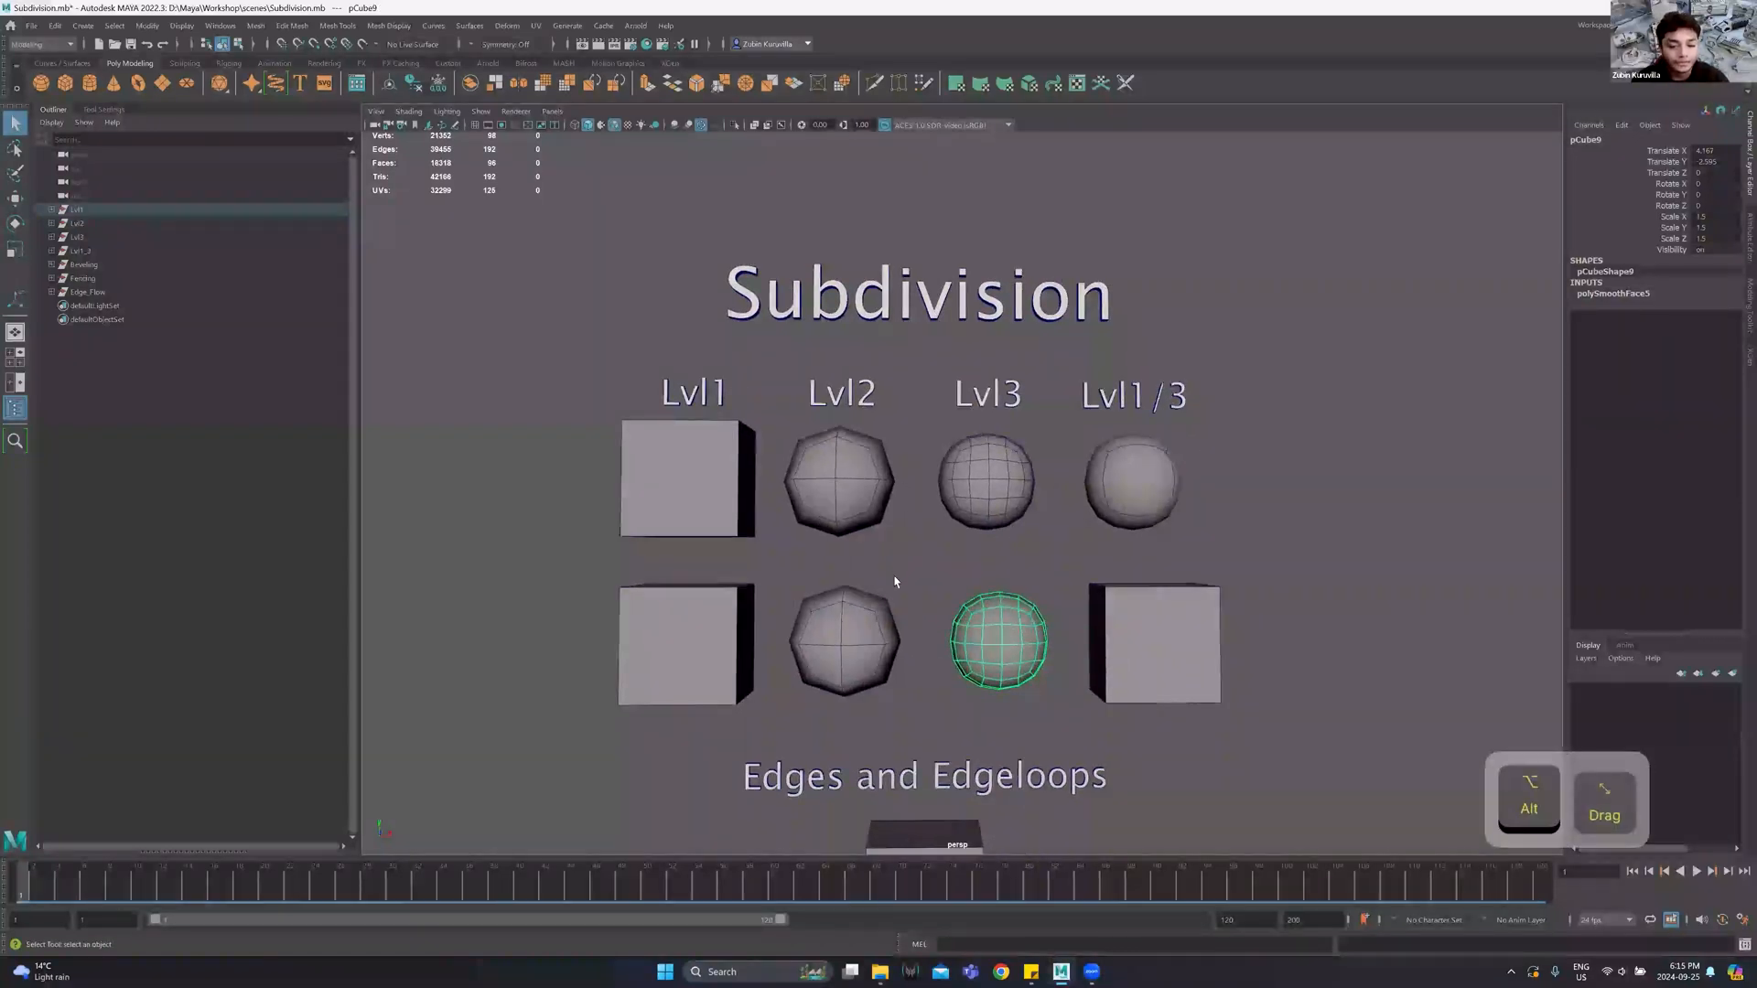
pyautogui.click(1160, 620)
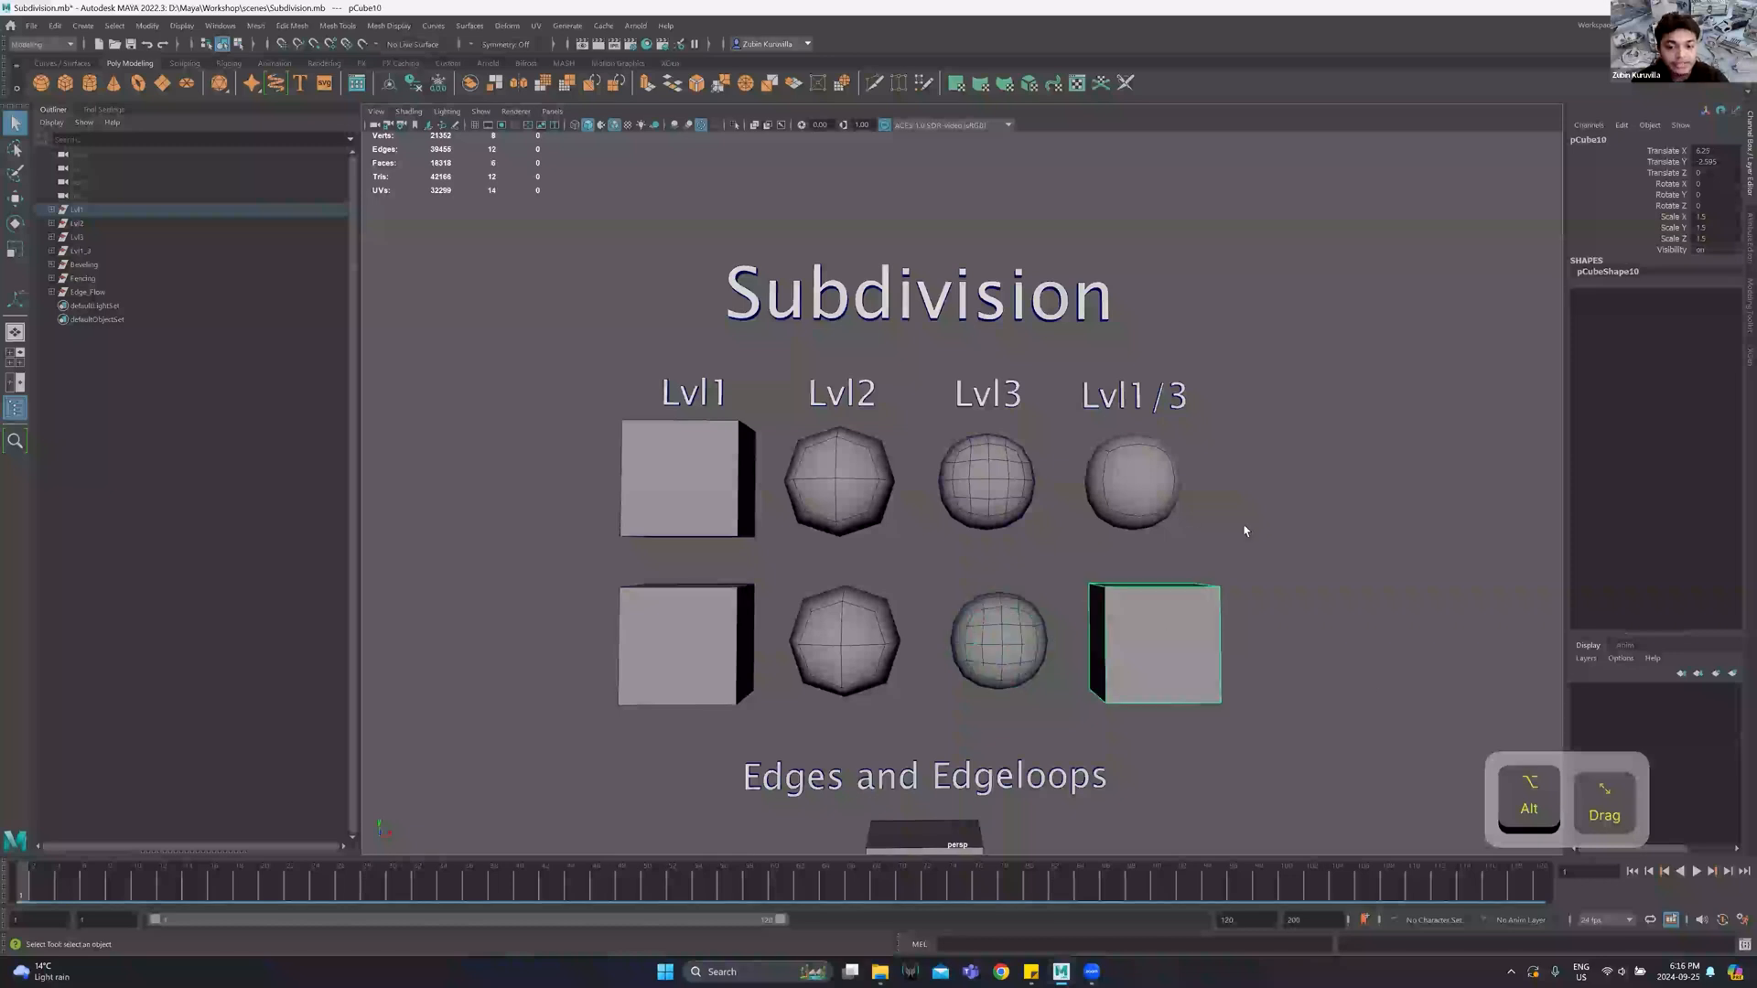
pyautogui.moveTo(1261, 559); pyautogui.dragTo(1086, 734)
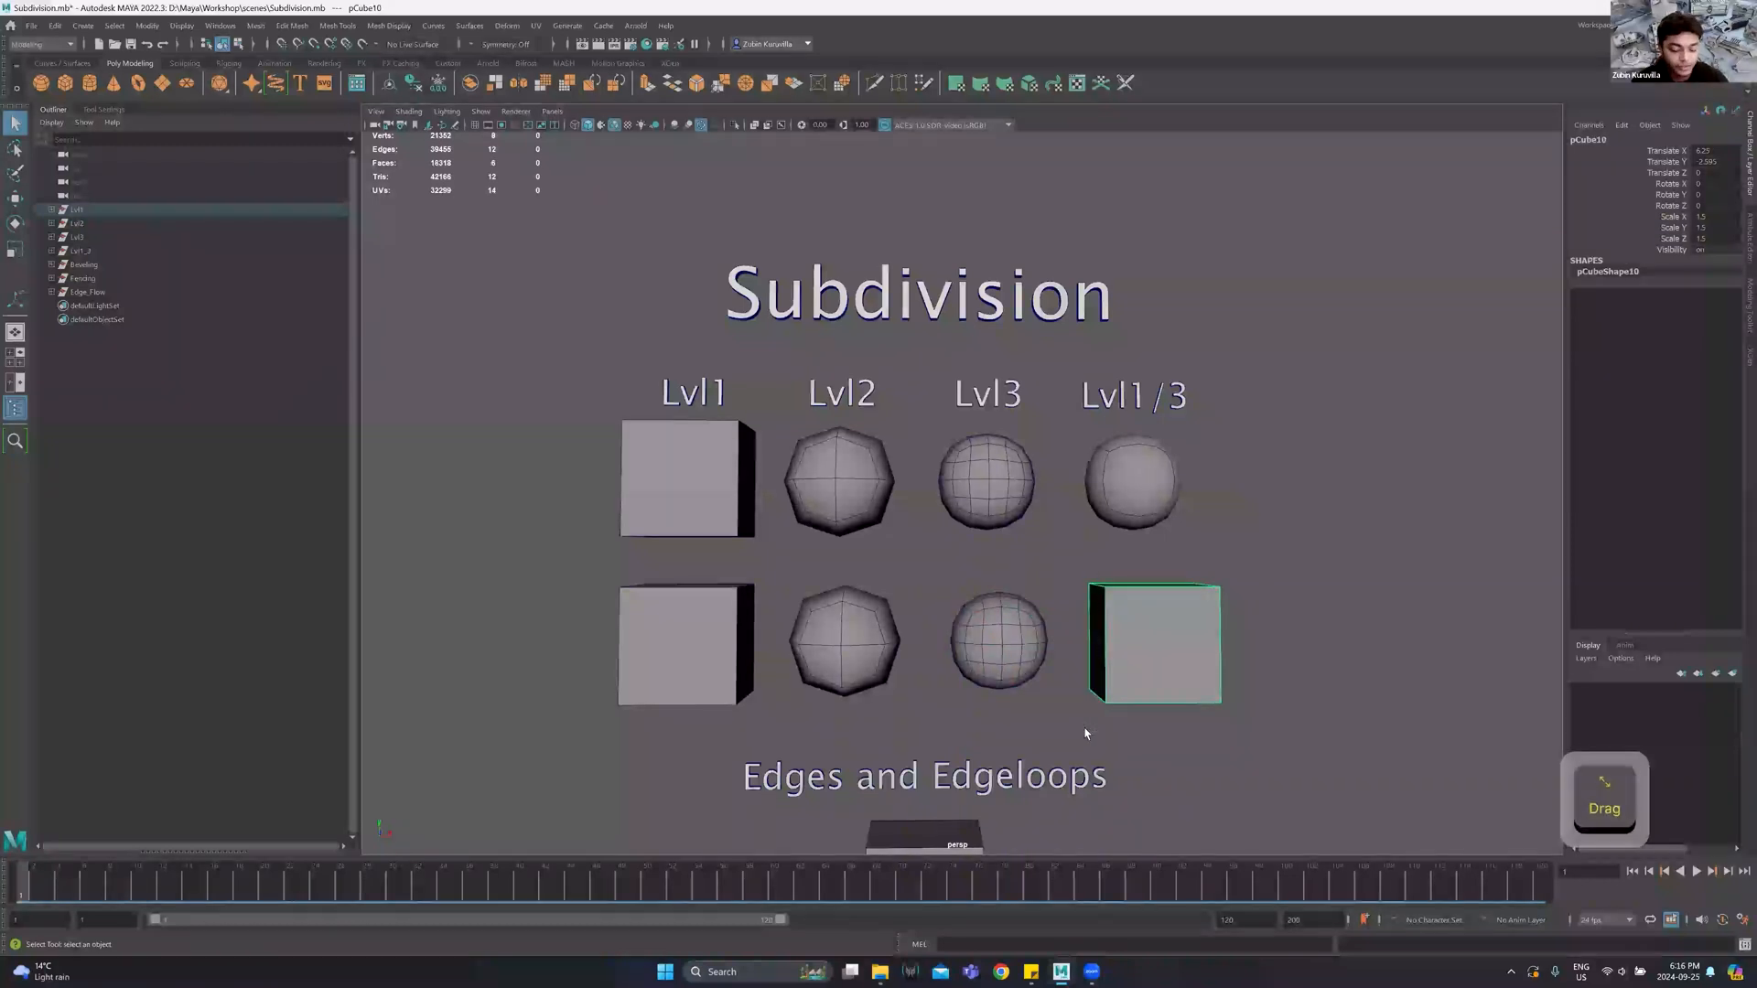
pyautogui.press('3')
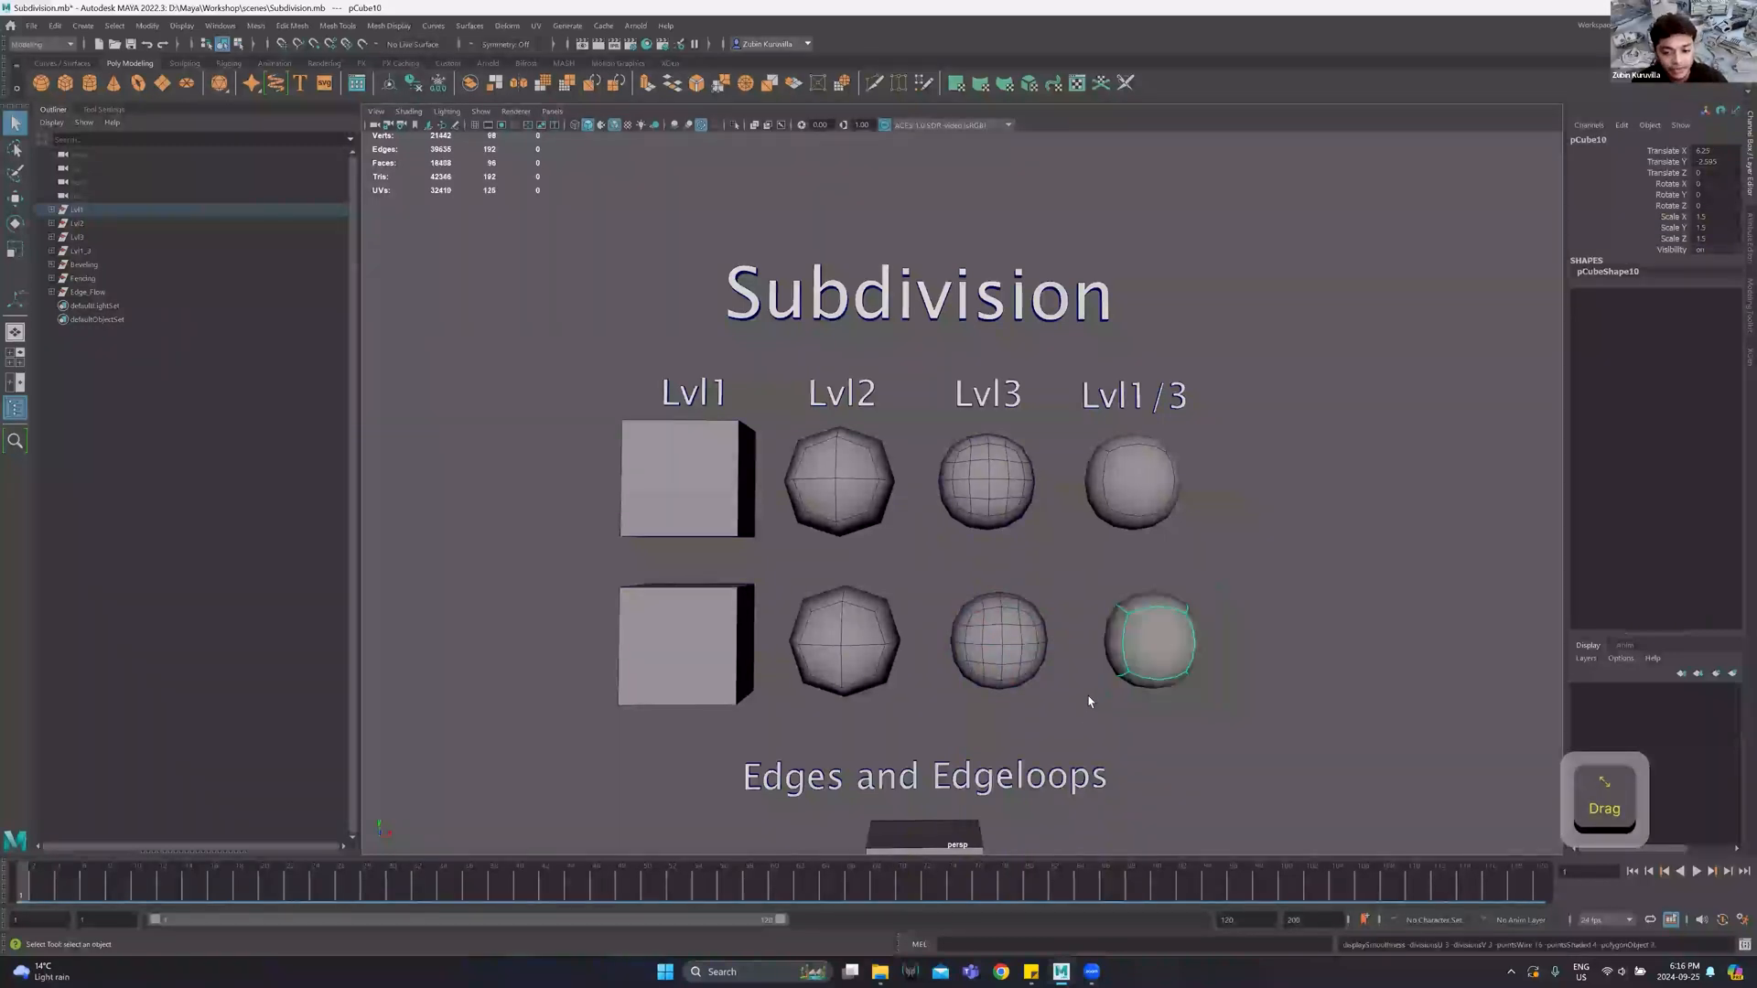
# Compare the lower-row meshes beneath Lvl3 and Lvl1/3 by selecting each and inspecting the Lvl3 sphere's components.
pyautogui.moveTo(1083, 561); pyautogui.dragTo(1232, 730)
pyautogui.moveTo(1055, 563); pyautogui.dragTo(941, 712)
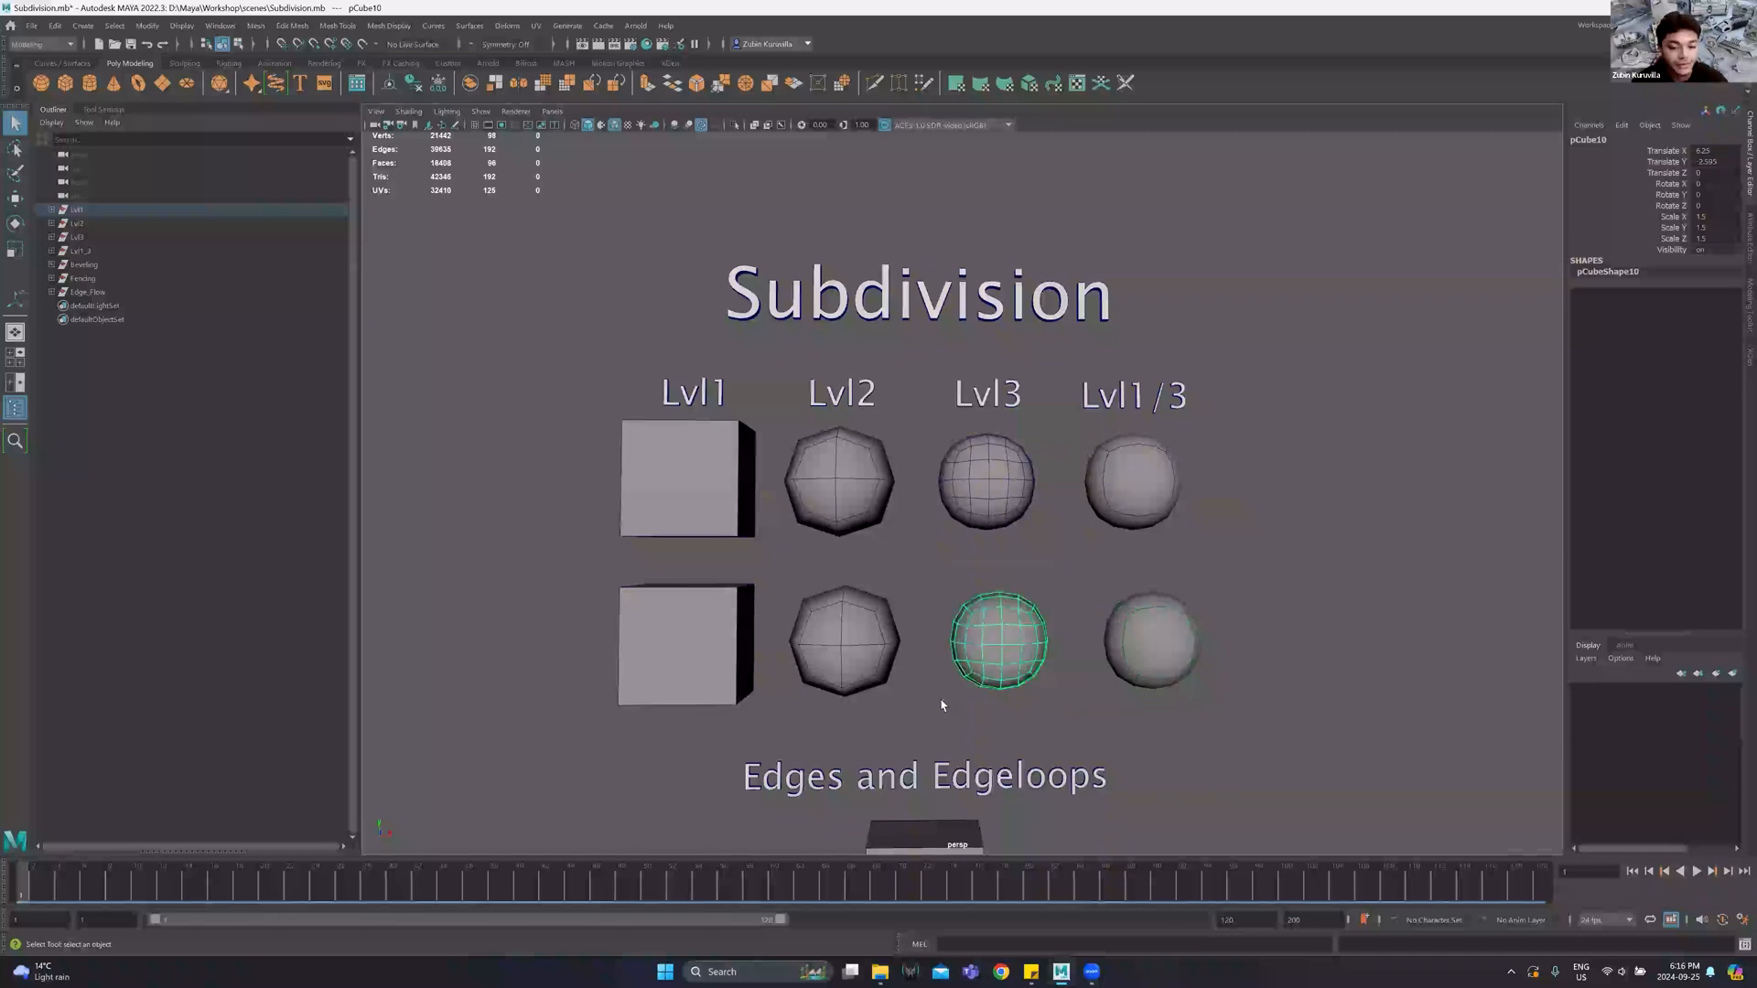
pyautogui.click(1150, 643)
pyautogui.keyDown('alt'); pyautogui.moveTo(1154, 635); pyautogui.dragTo(1117, 605); pyautogui.keyUp('alt')
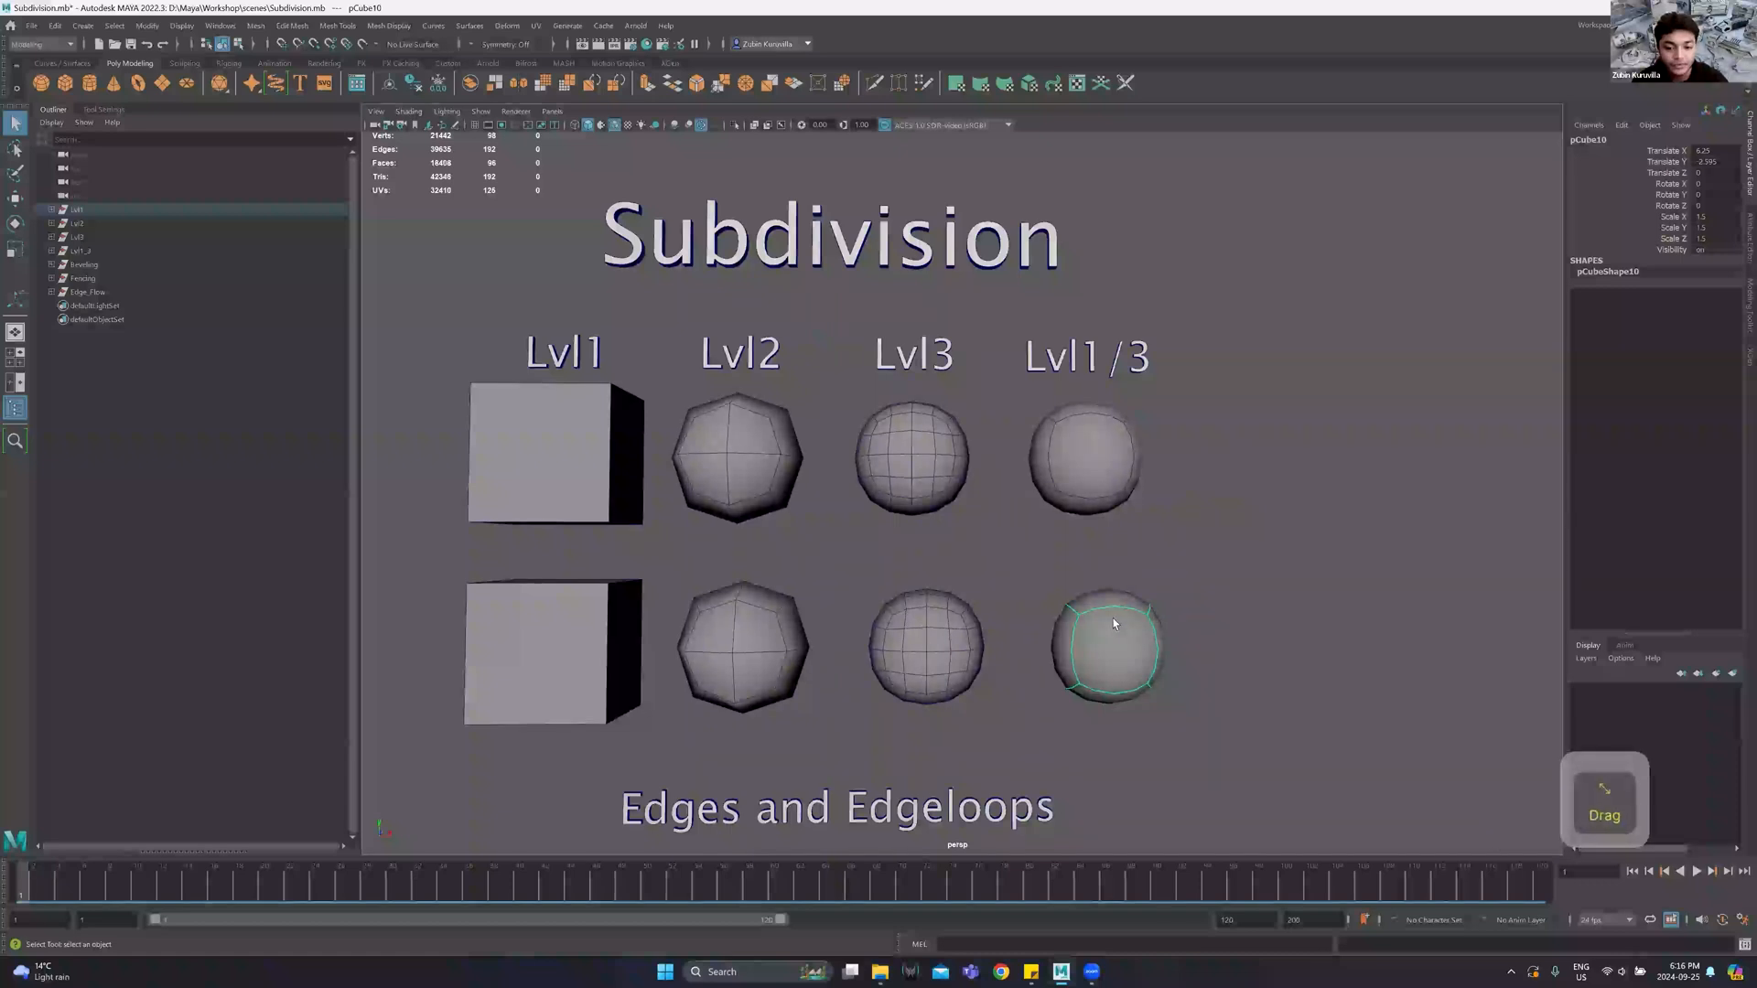
pyautogui.click(935, 611)
pyautogui.moveTo(935, 606); pyautogui.dragTo(886, 629, button='right')
pyautogui.click(942, 620)
pyautogui.moveTo(882, 600); pyautogui.dragTo(957, 684)
# Turn off the lower Lvl1/3 mesh's smooth preview, select its vertices, and turn the preview back on.
pyautogui.moveTo(1088, 614)
pyautogui.mouseDown(button='right')
pyautogui.moveTo(1189, 604)
pyautogui.moveTo(1067, 611)
pyautogui.mouseUp(button='right')
pyautogui.click(1136, 629)
pyautogui.press('1')
pyautogui.moveTo(1037, 552); pyautogui.dragTo(1353, 749)
pyautogui.press('3')
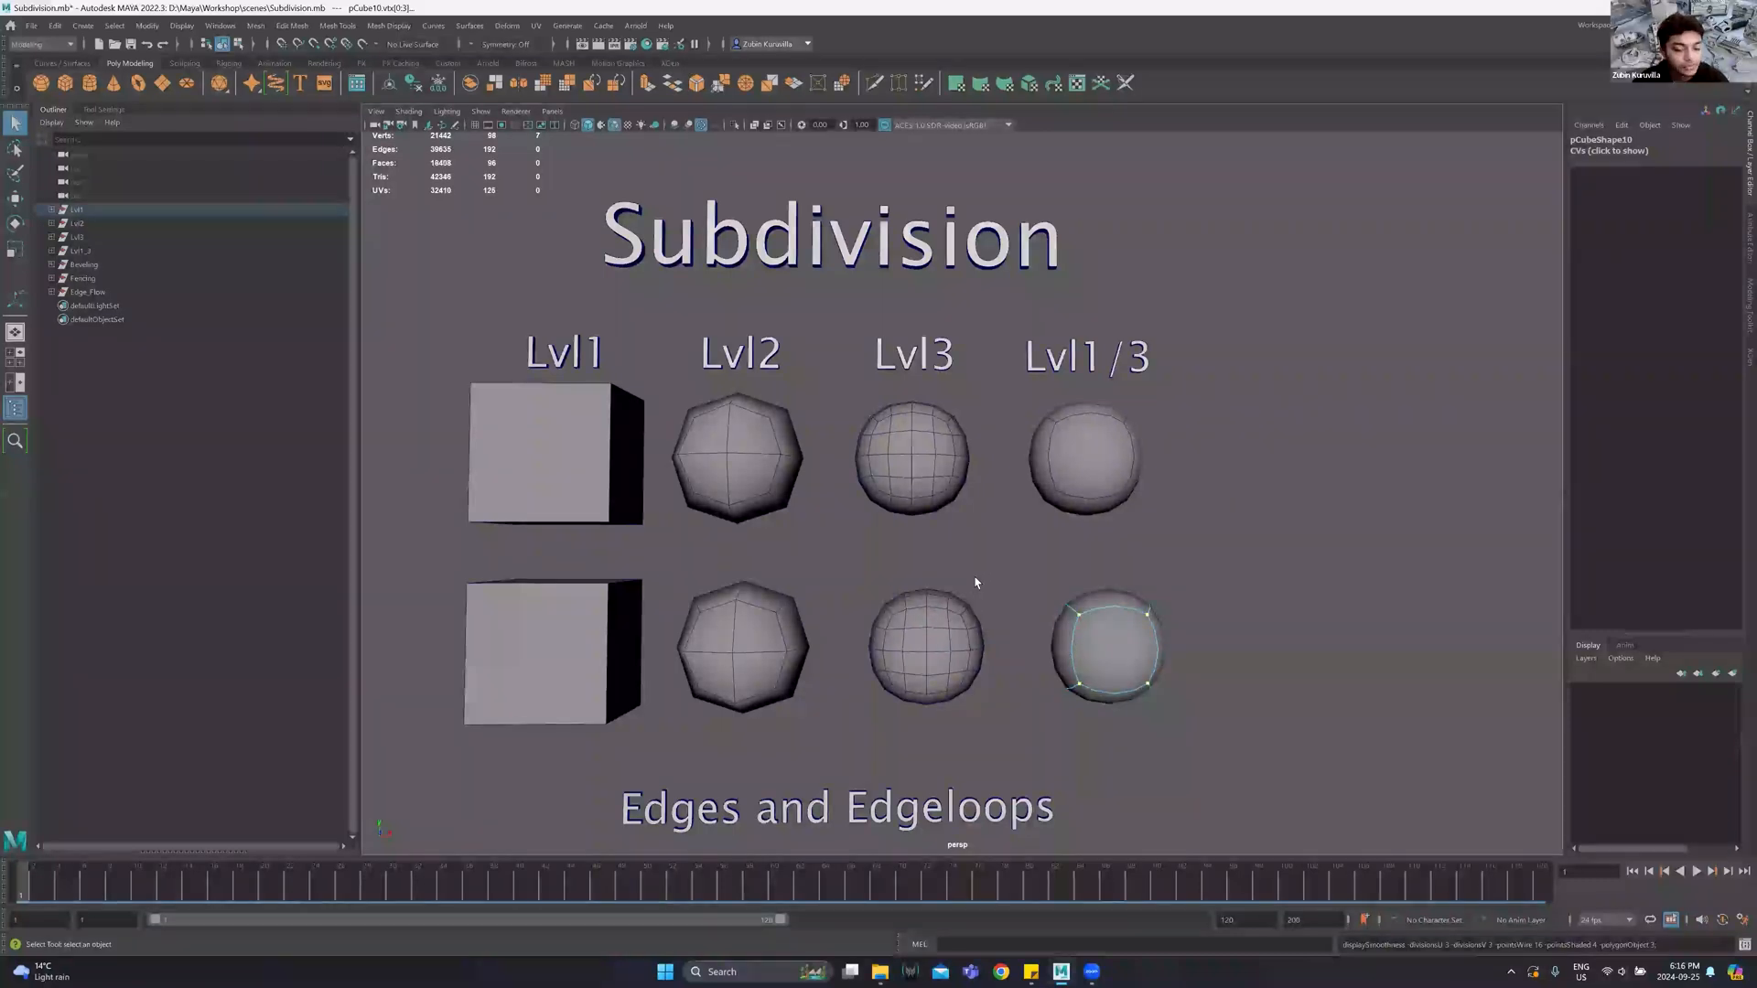
# Select all faces of the lower-row Lvl1 cube to read its polygon counts.
pyautogui.moveTo(984, 577); pyautogui.dragTo(858, 705)
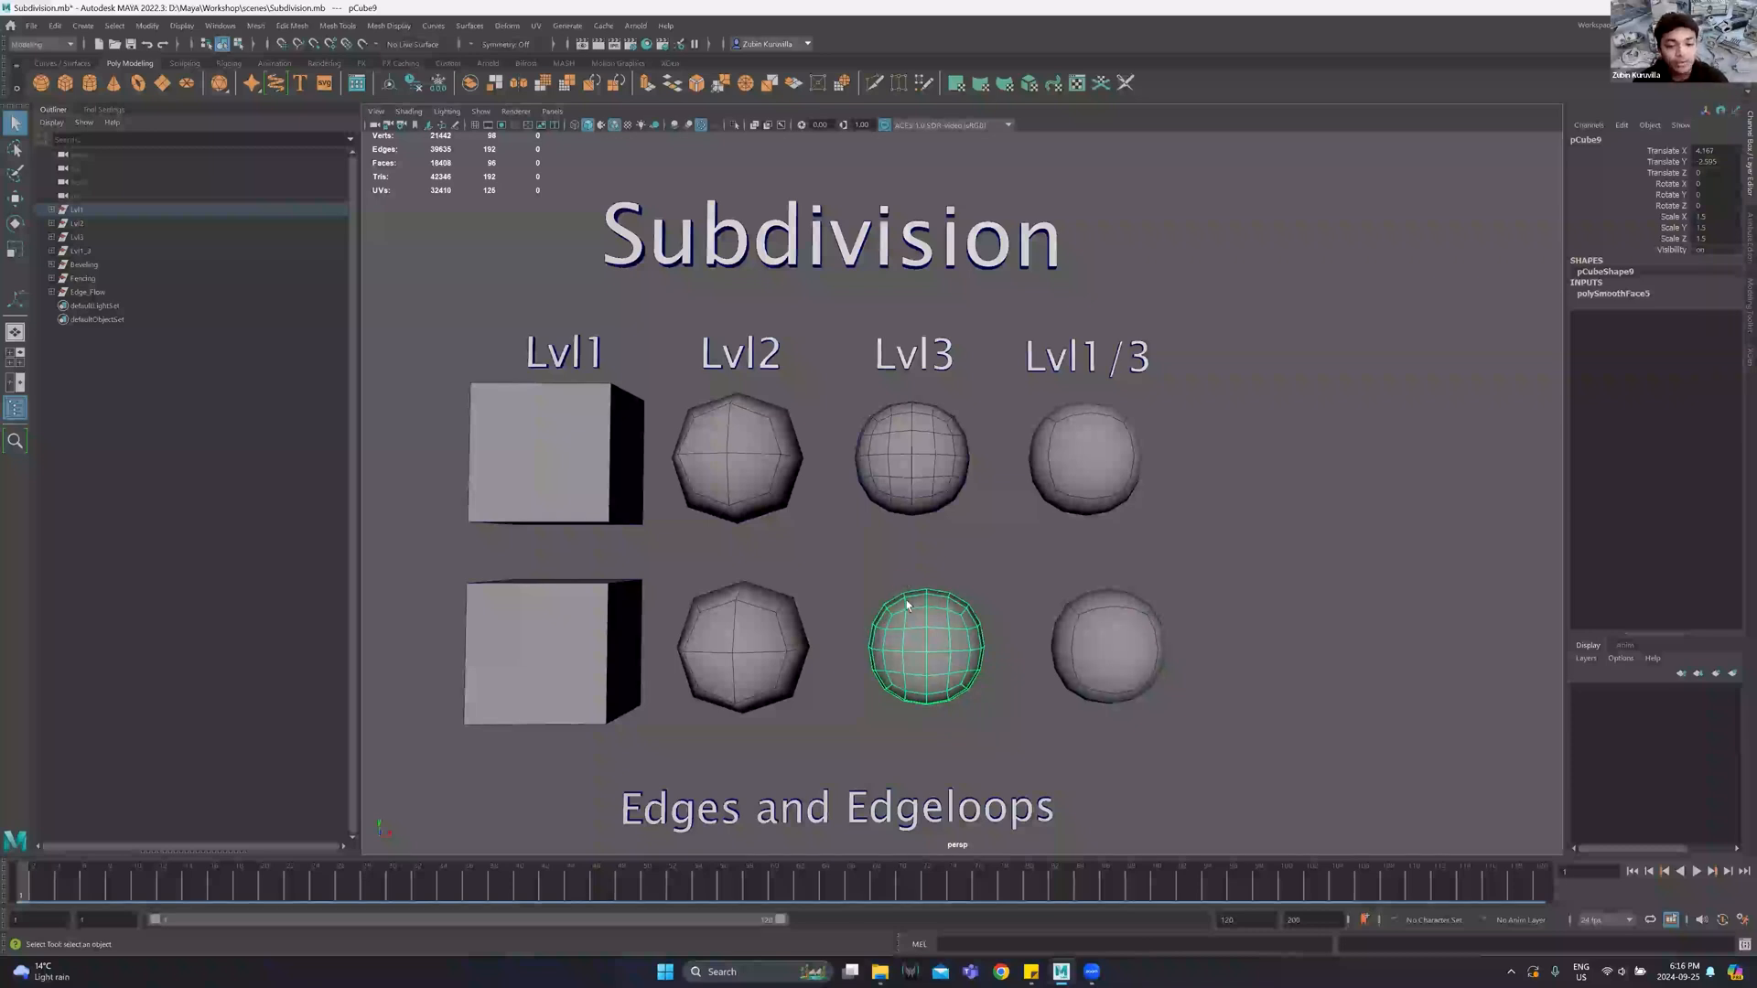
pyautogui.click(584, 638)
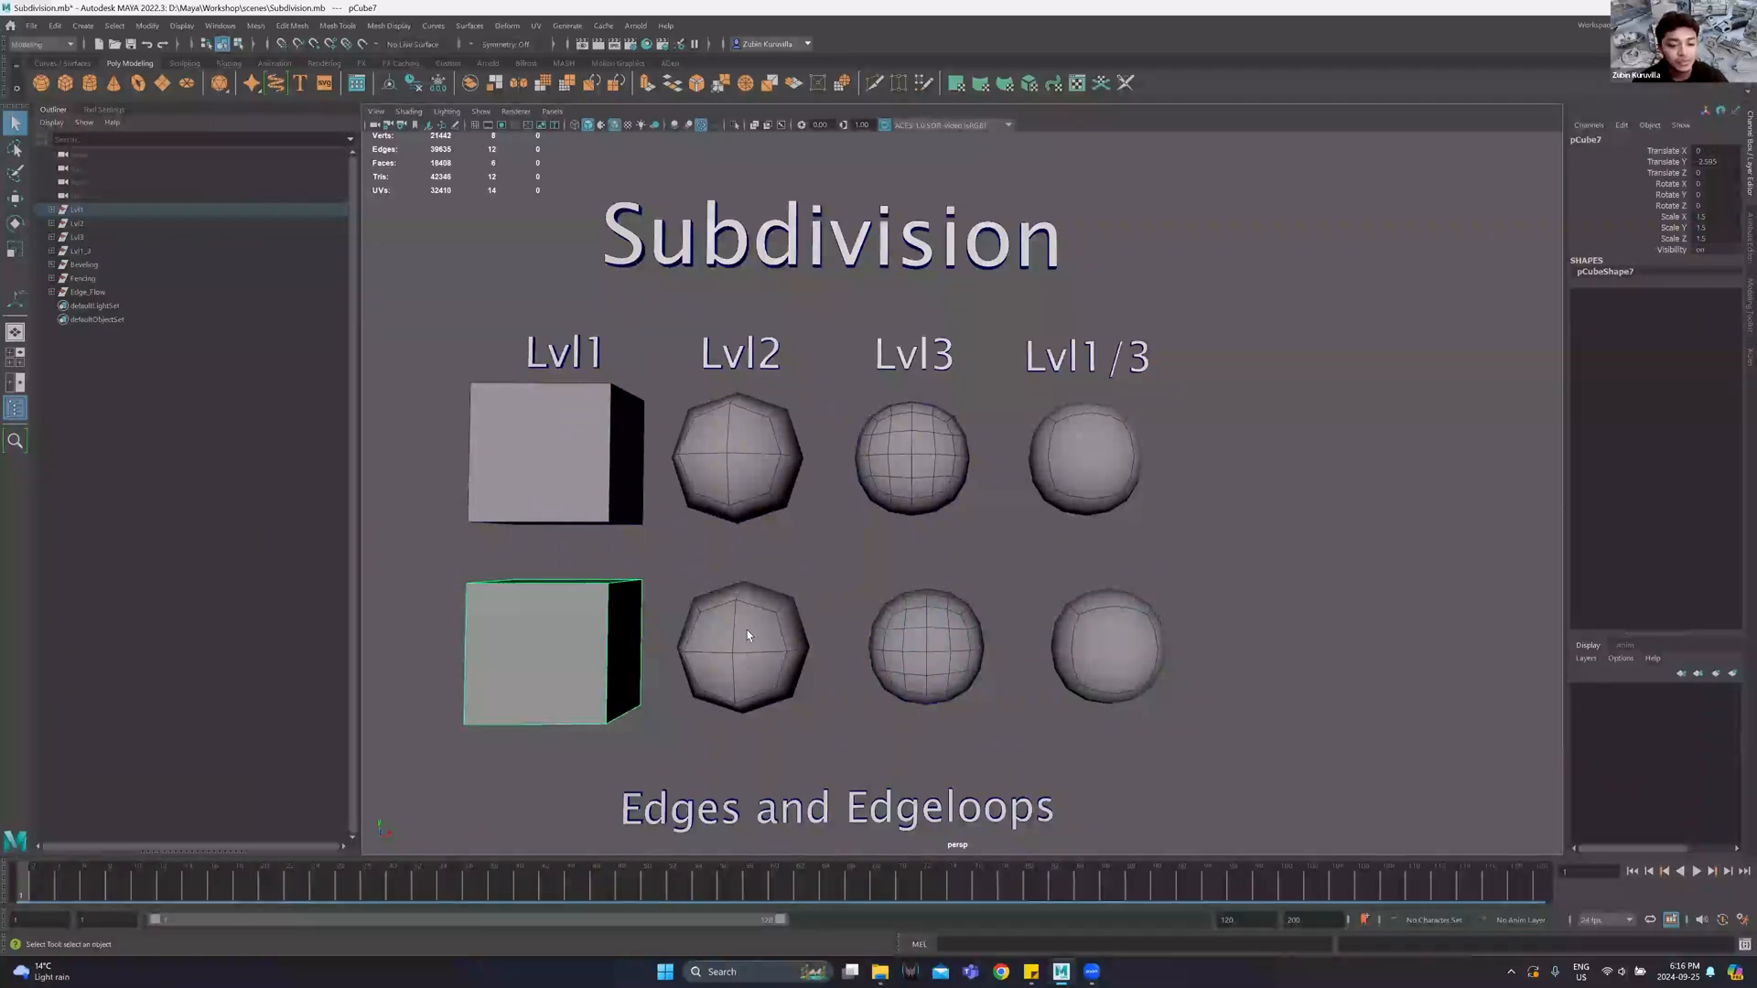
pyautogui.moveTo(536, 608); pyautogui.dragTo(538, 624, button='right')
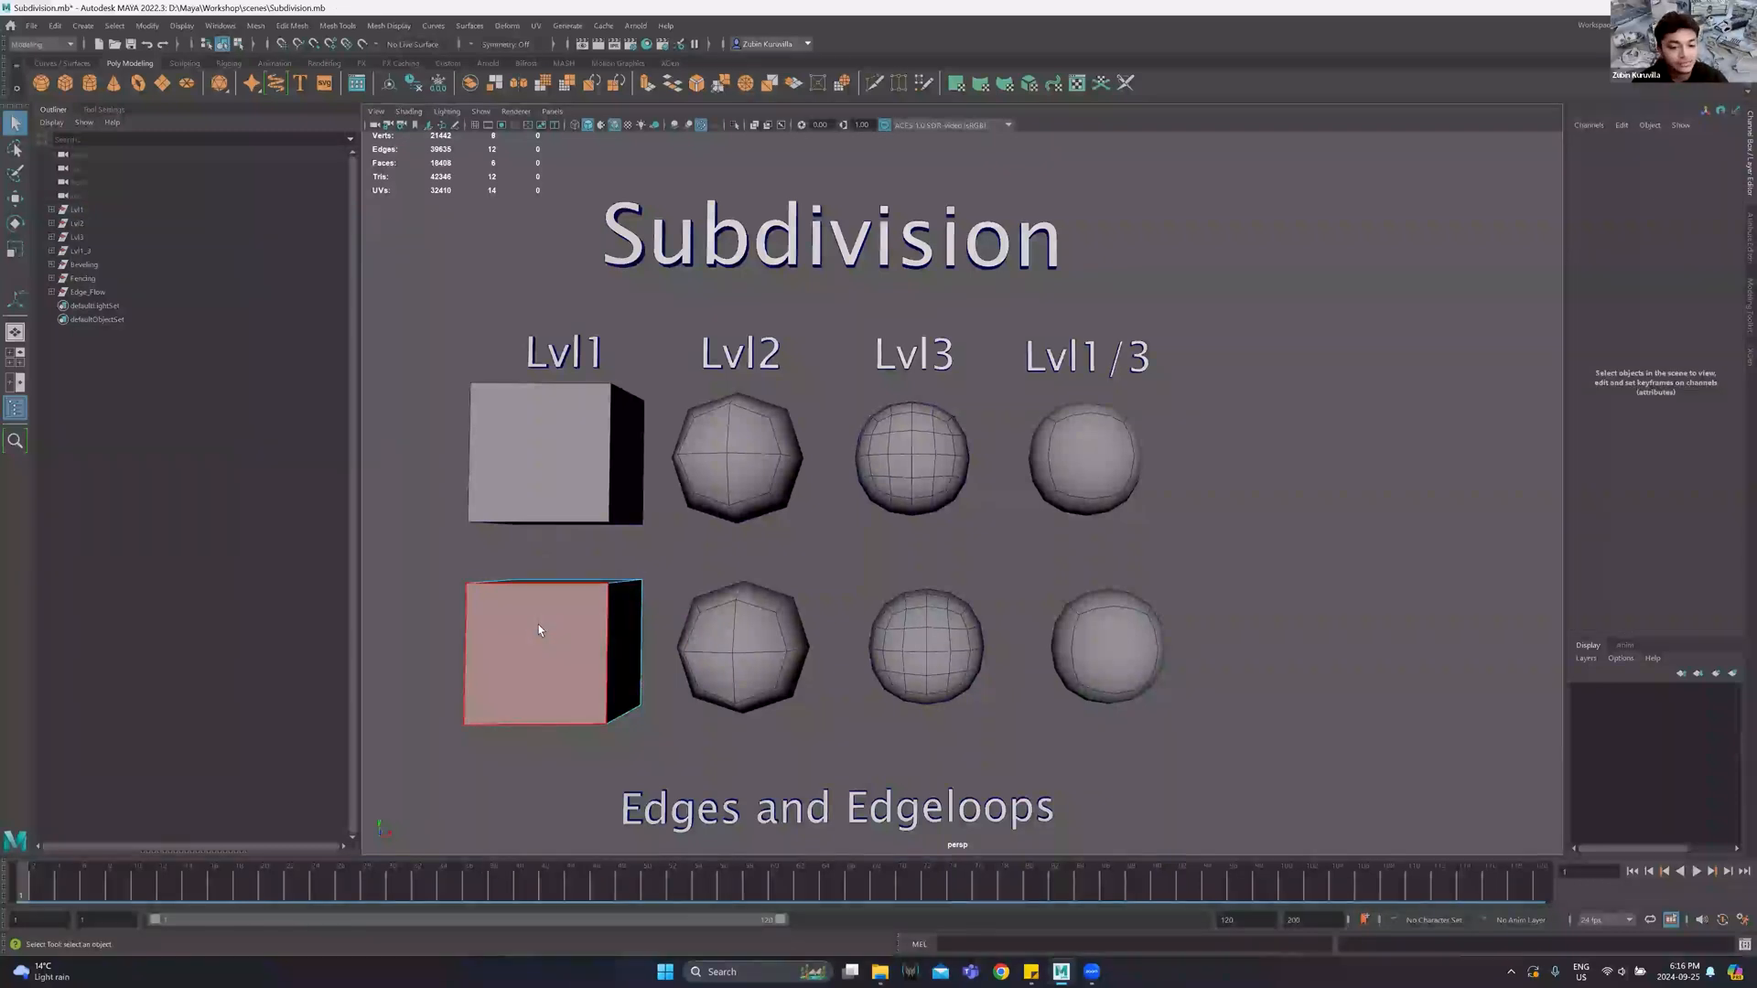
pyautogui.moveTo(437, 538); pyautogui.dragTo(632, 733)
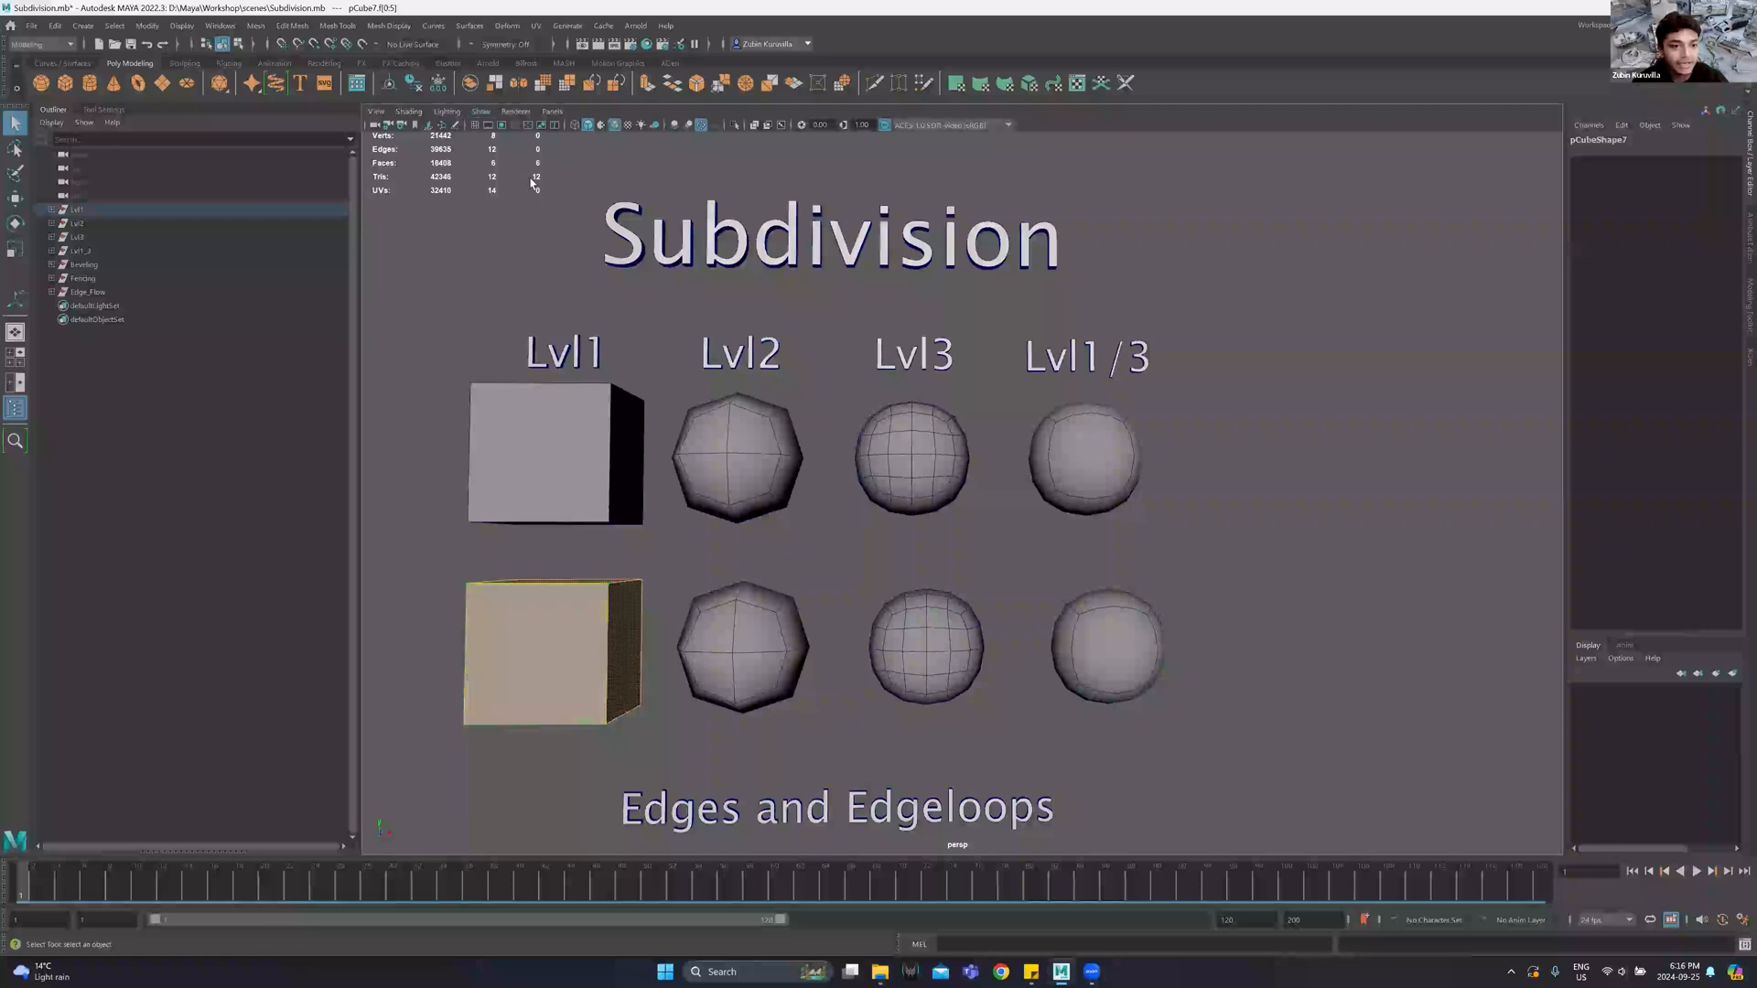
# Select all faces of the lower-row Lvl2 sphere and of the Lvl3 sphere in turn to read their polygon counts.
pyautogui.click(748, 620)
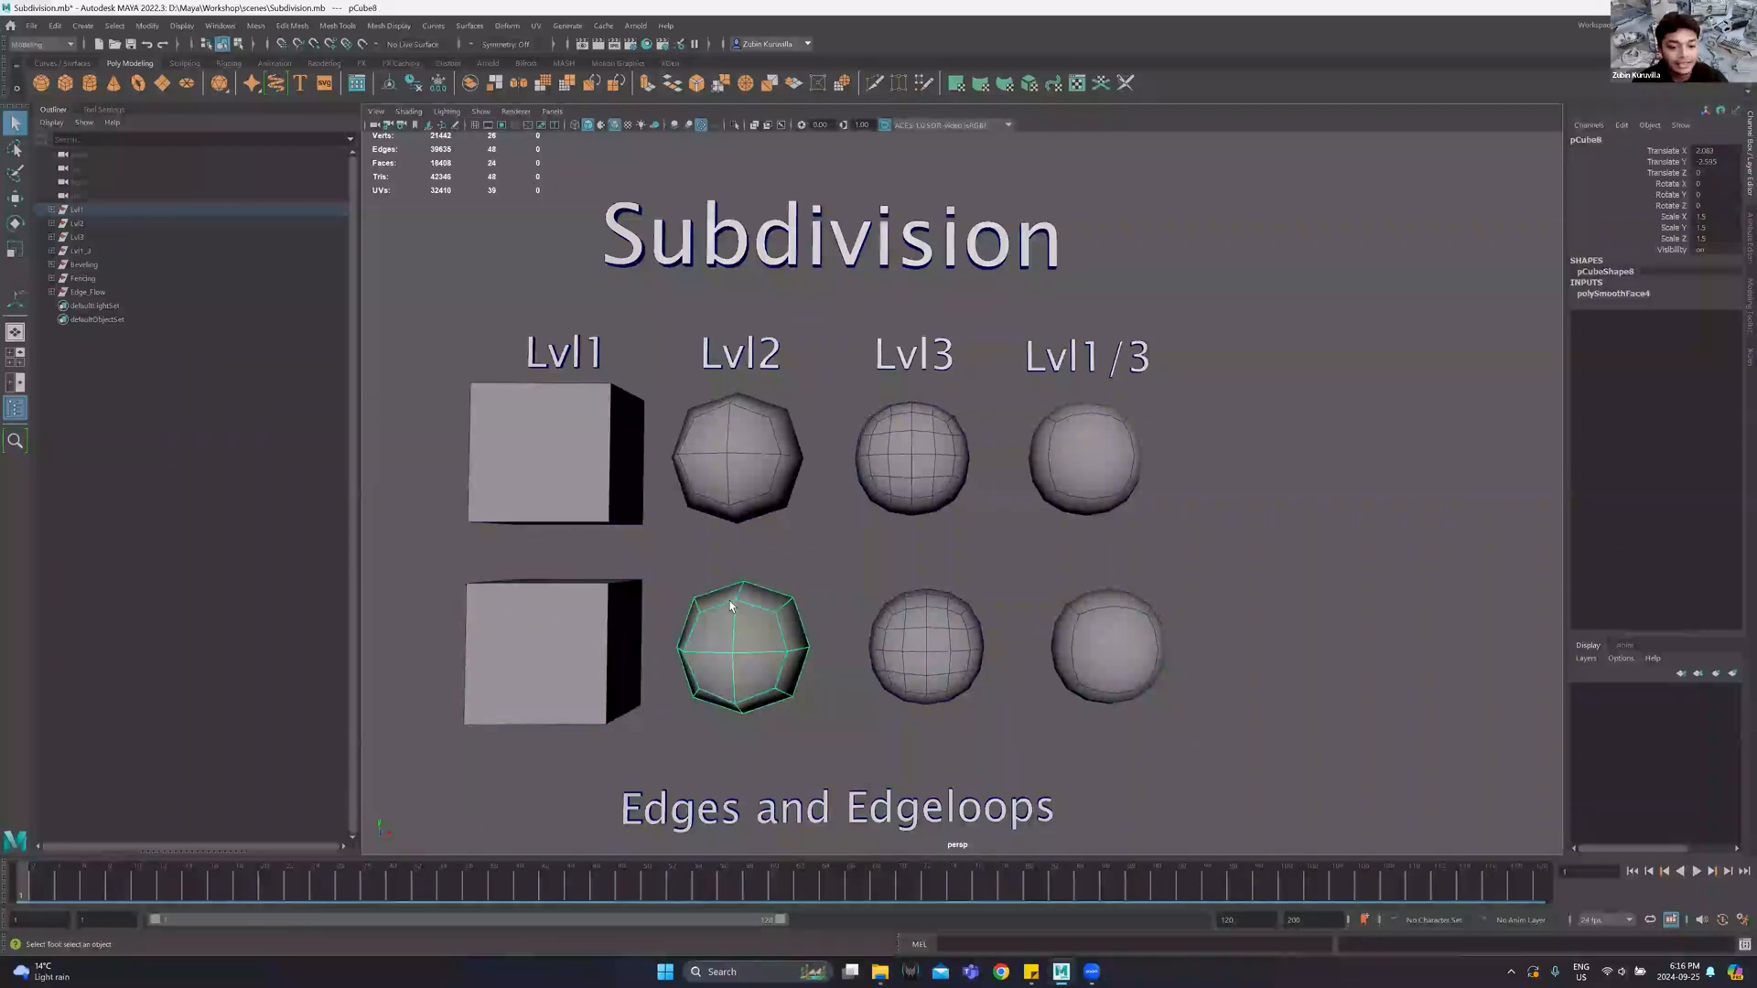
pyautogui.moveTo(737, 613); pyautogui.dragTo(741, 677, button='right')
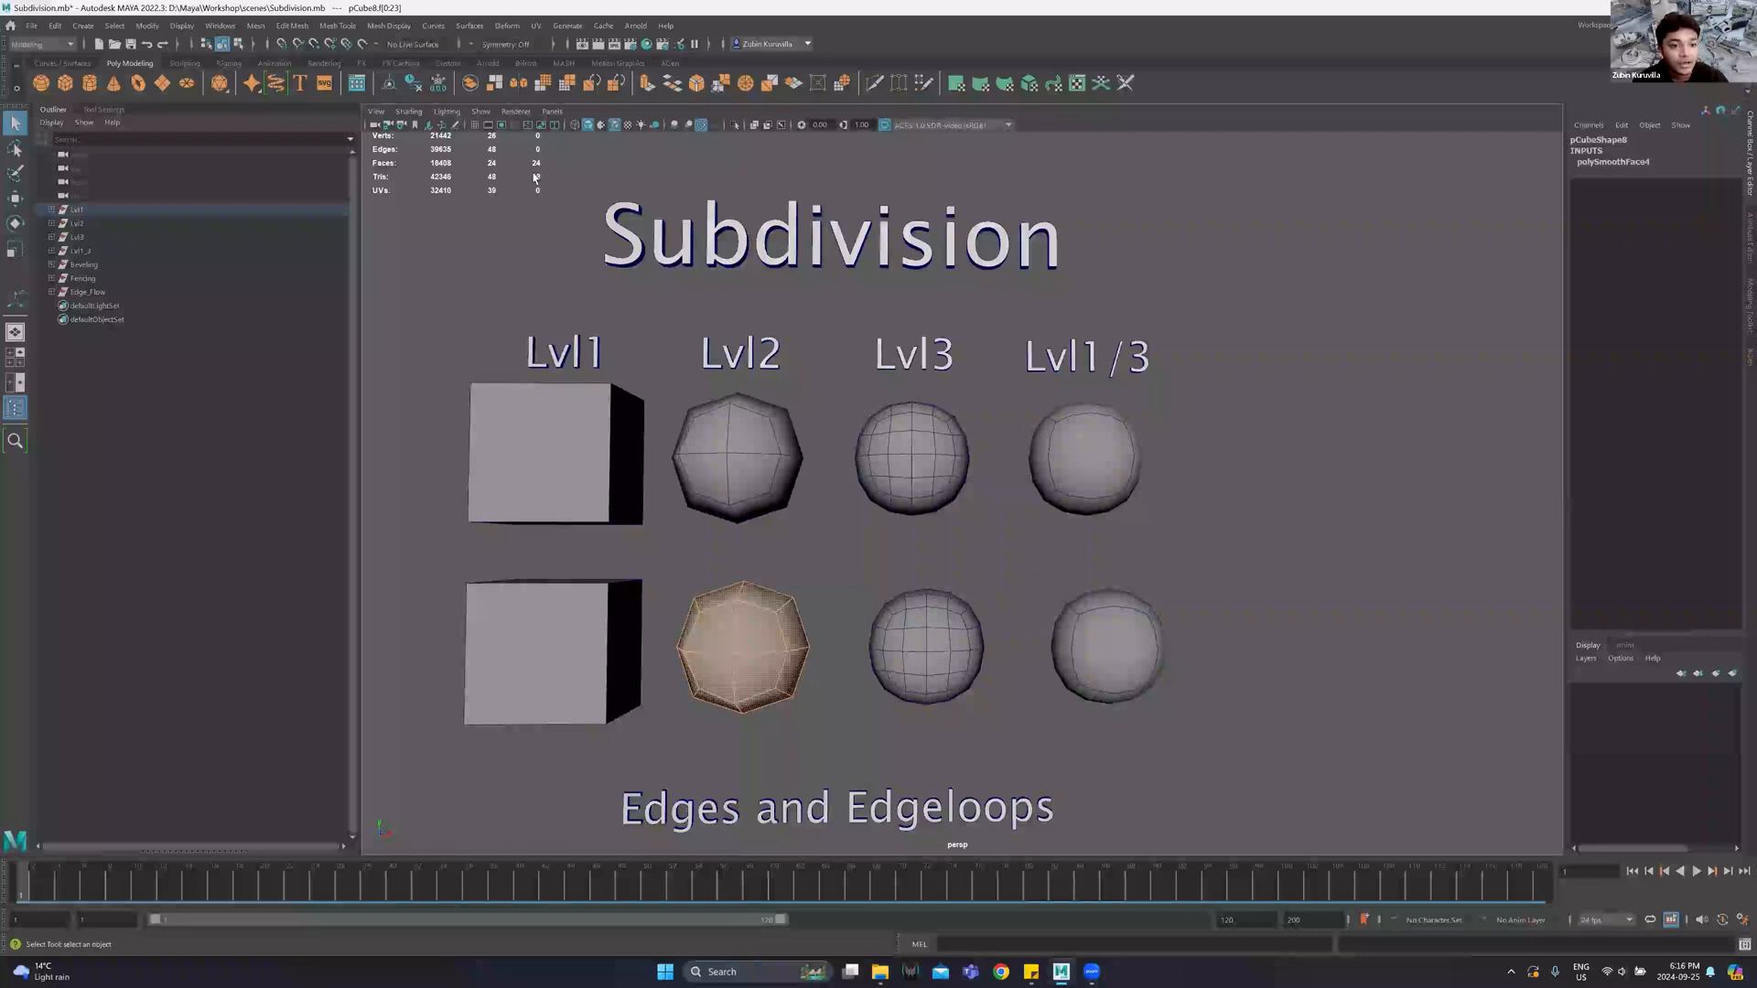
pyautogui.press('F8')
pyautogui.click(926, 631)
pyautogui.moveTo(926, 629); pyautogui.dragTo(919, 713, button='right')
pyautogui.moveTo(840, 550); pyautogui.dragTo(1002, 742)
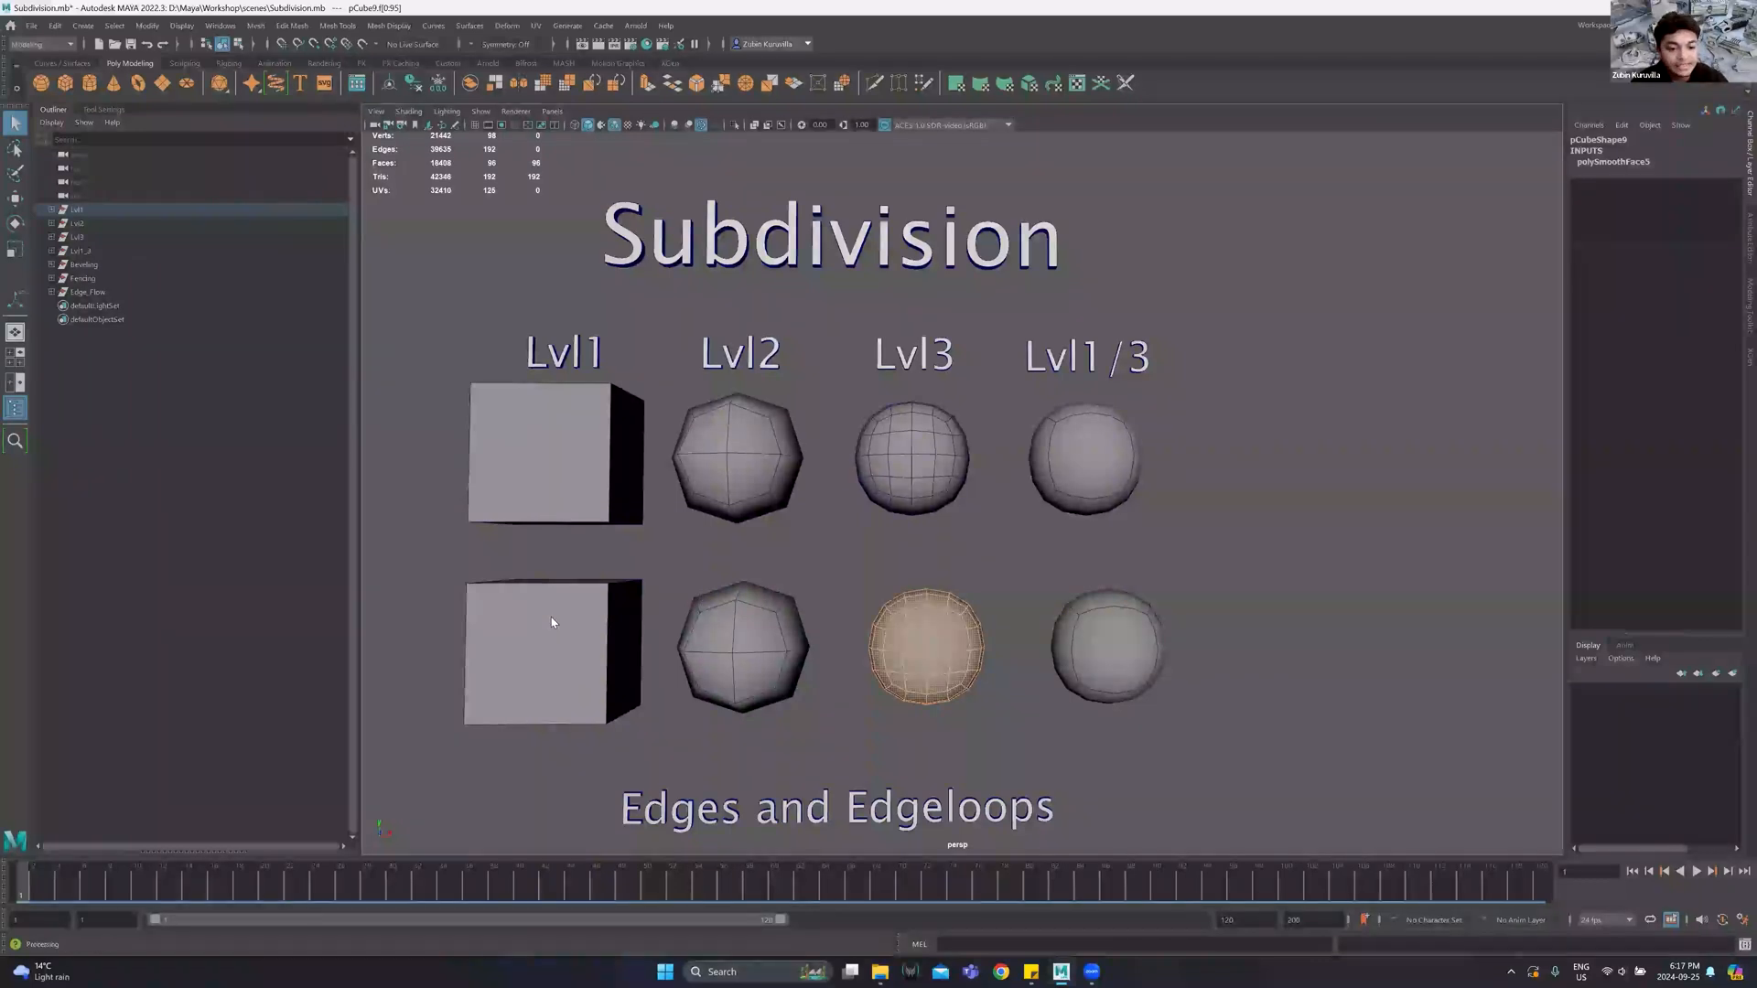
pyautogui.press('F8')
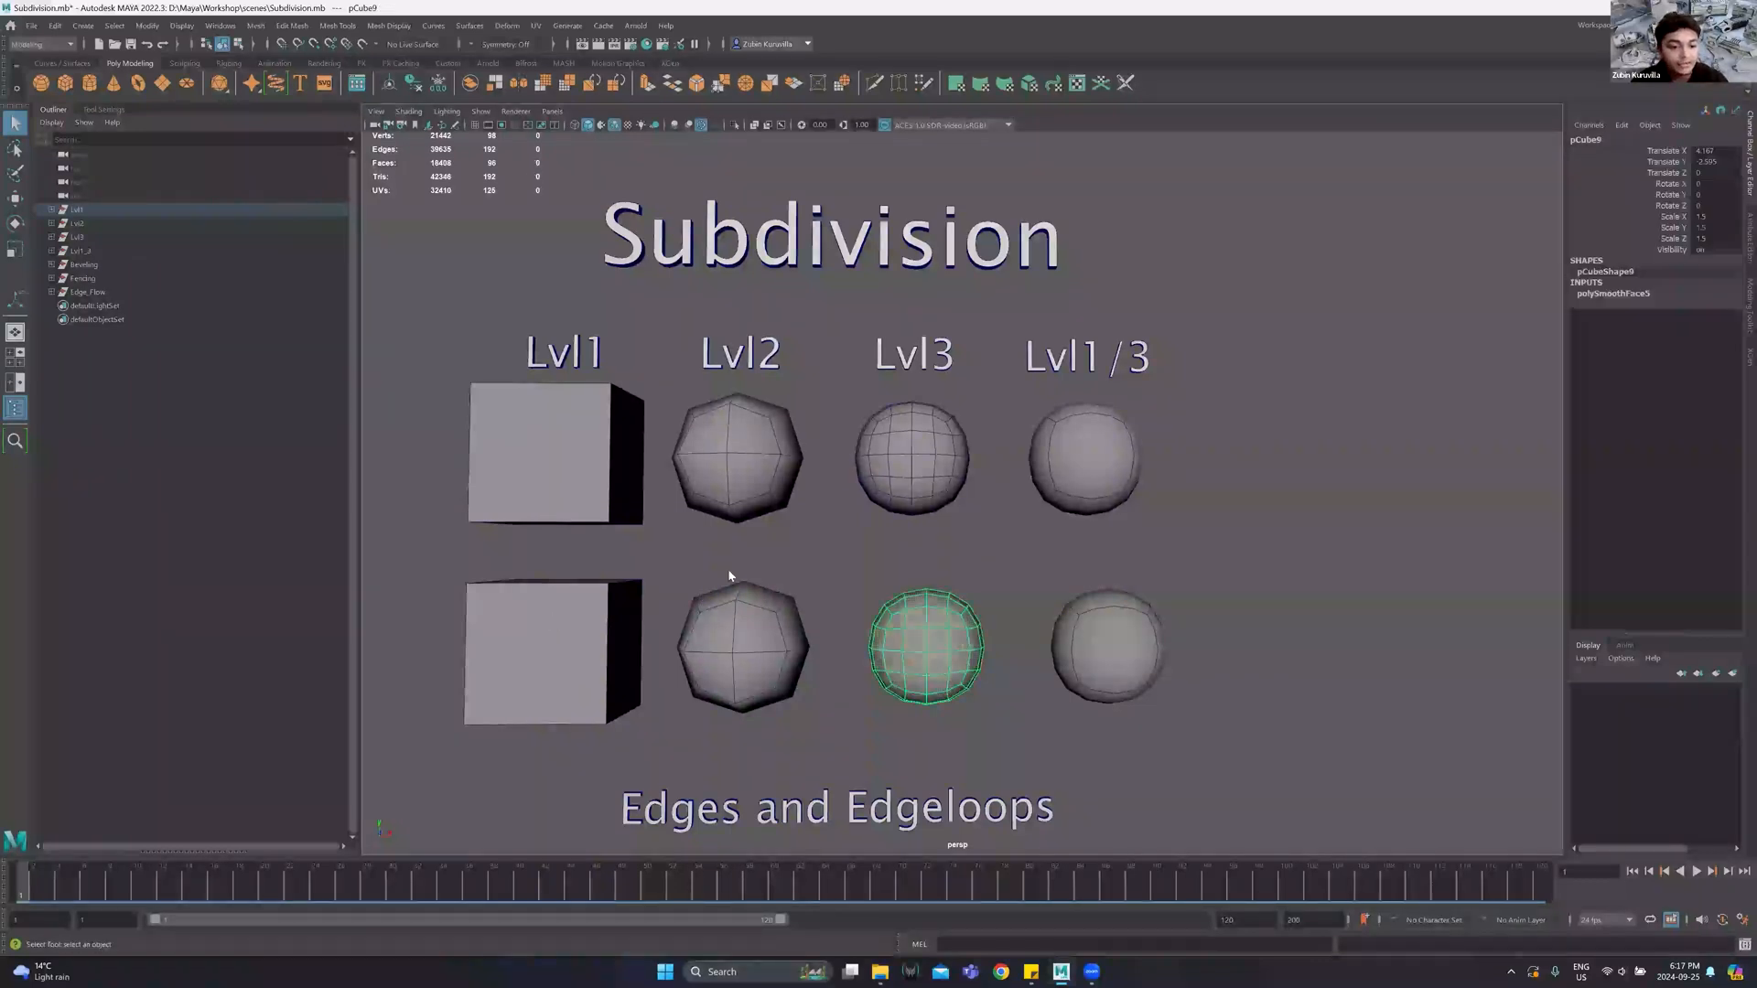
# Toggle smooth mesh preview on and off twice for the lower-row Lvl1 cube.
pyautogui.click(562, 666)
pyautogui.press('3')
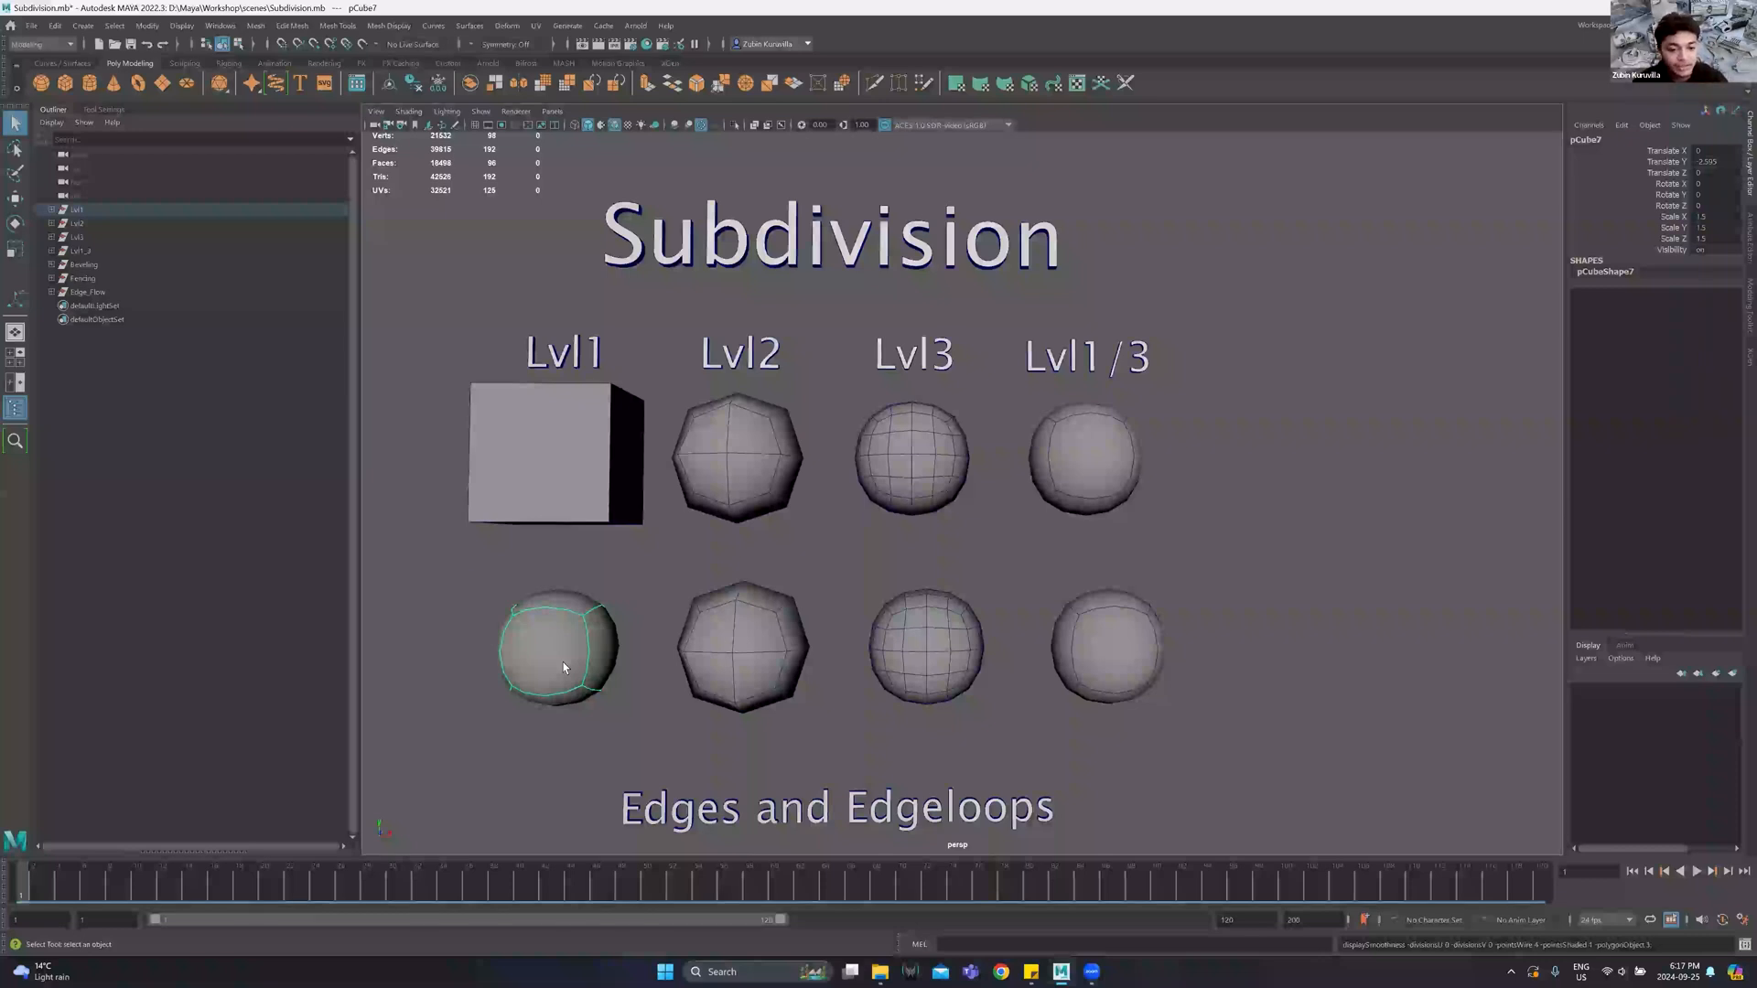
pyautogui.press('1')
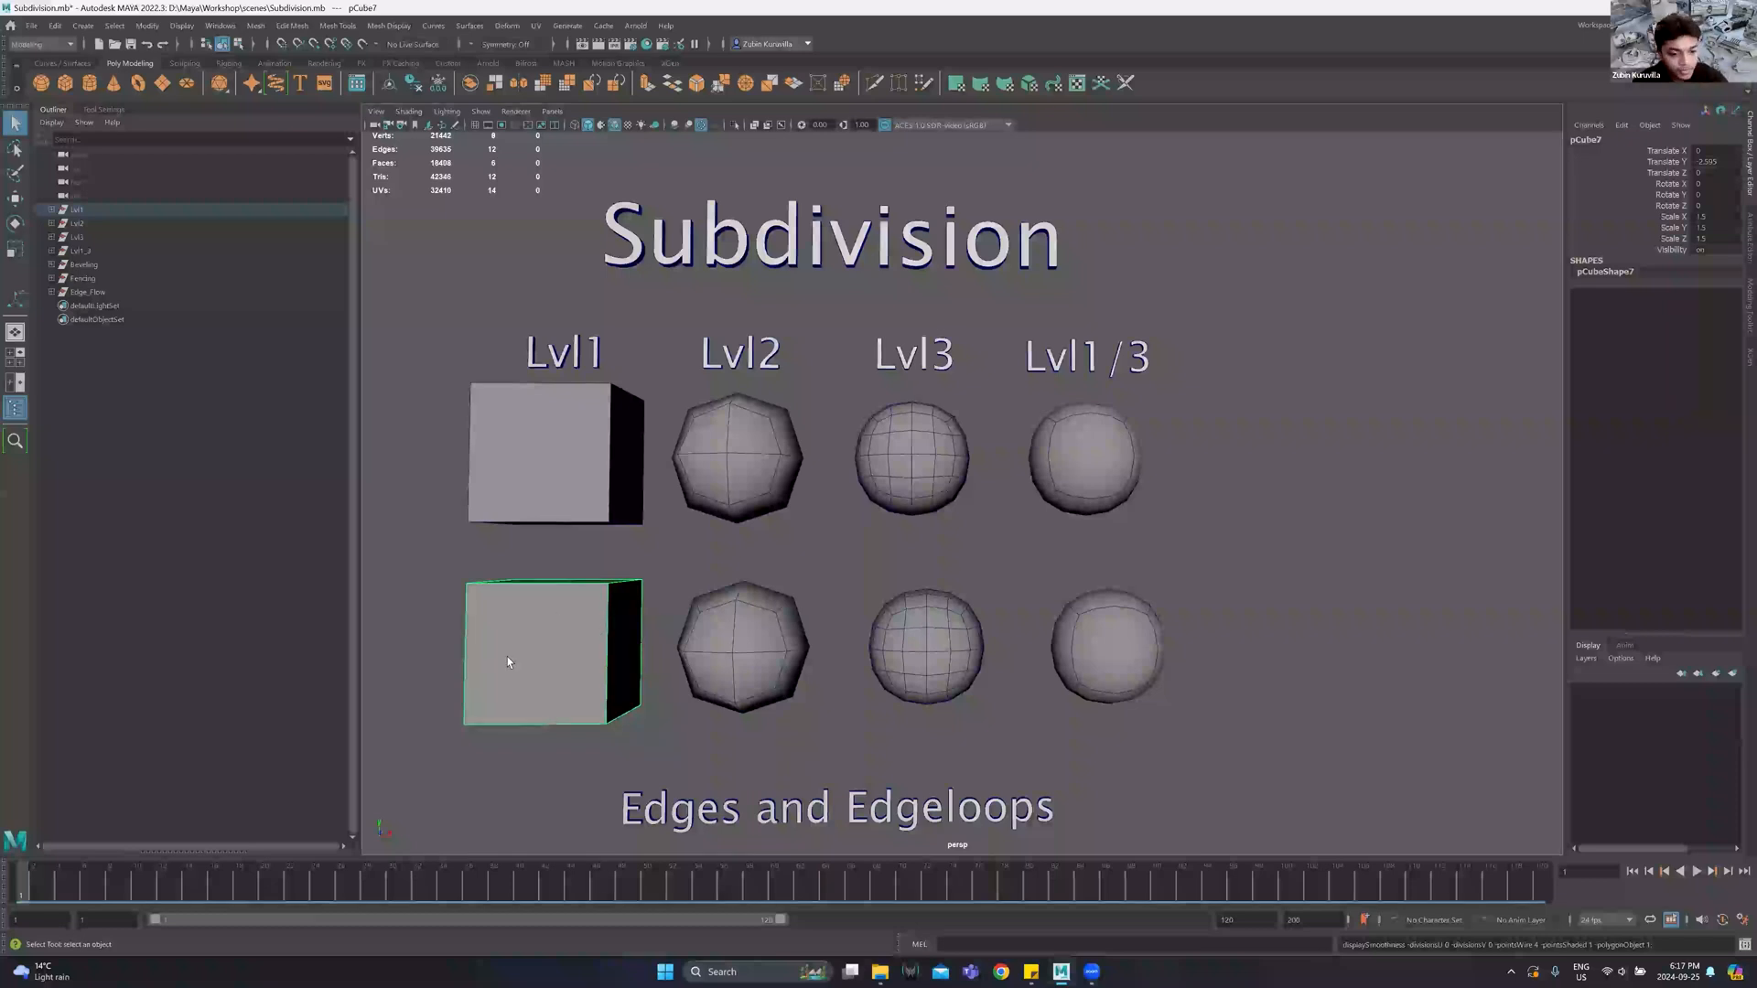
pyautogui.press('3')
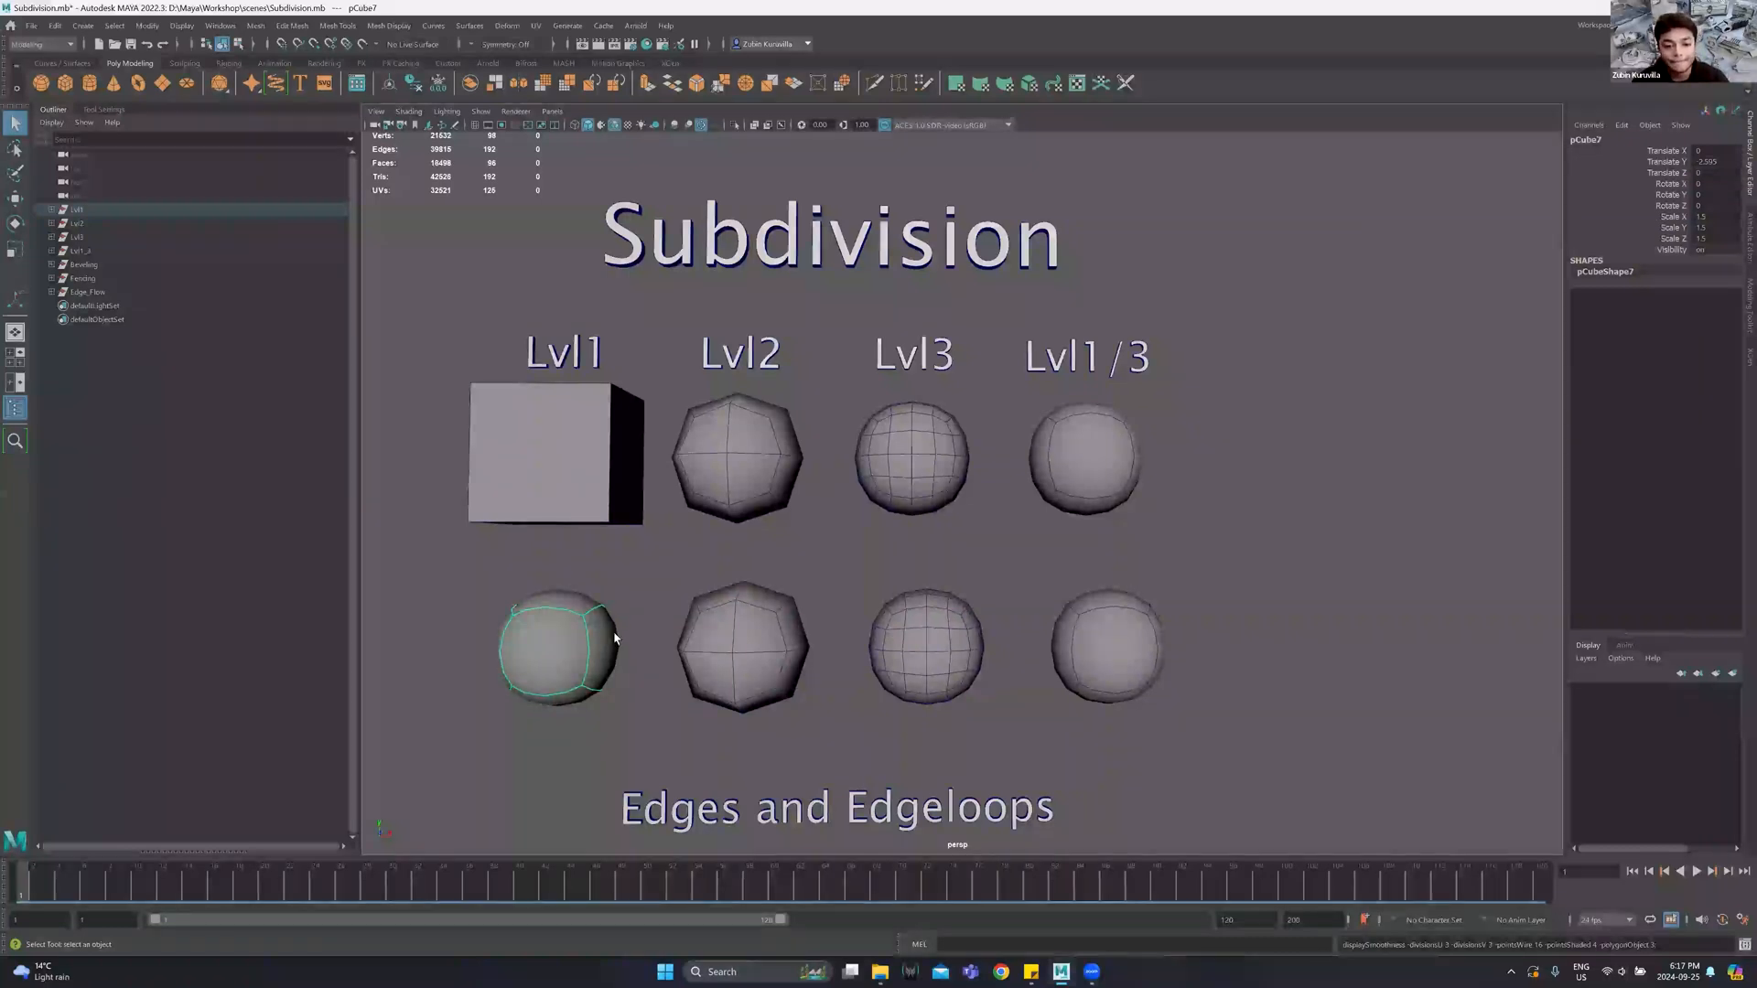
pyautogui.press('1')
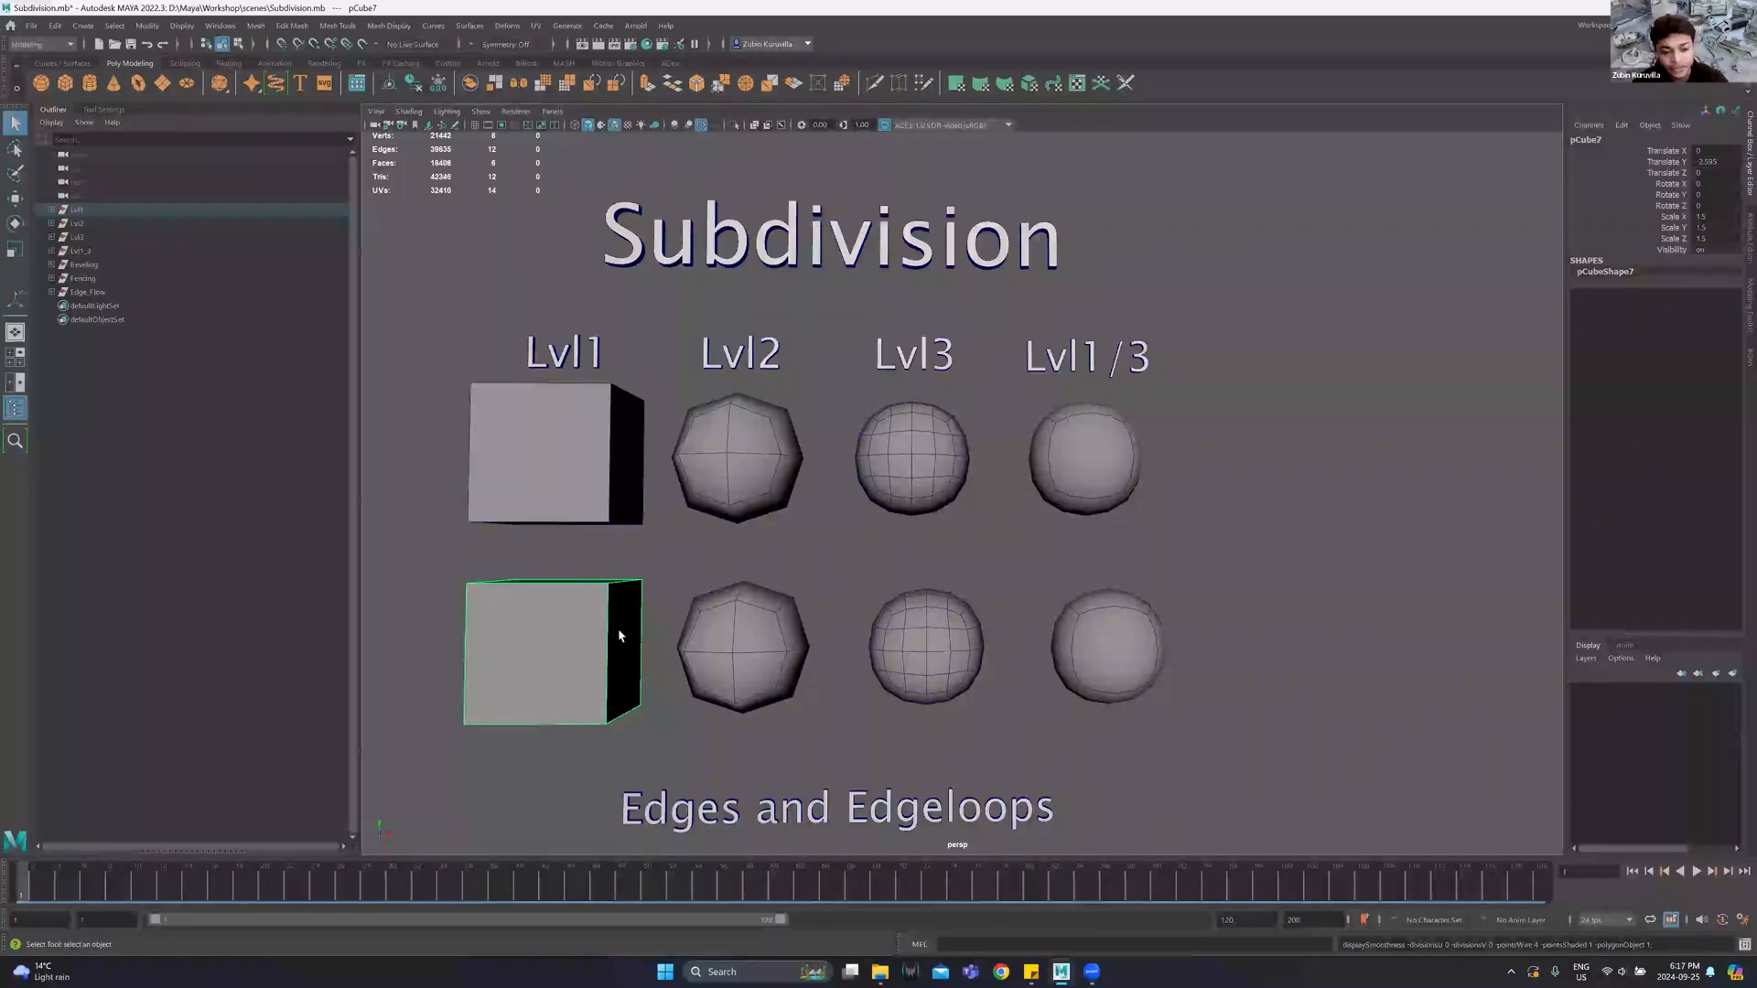
# Select the three lower-row meshes beneath Lvl2, Lvl3 and Lvl1/3 together for comparison with the Lvl1 cube.
pyautogui.scroll(-3, 880, 424)
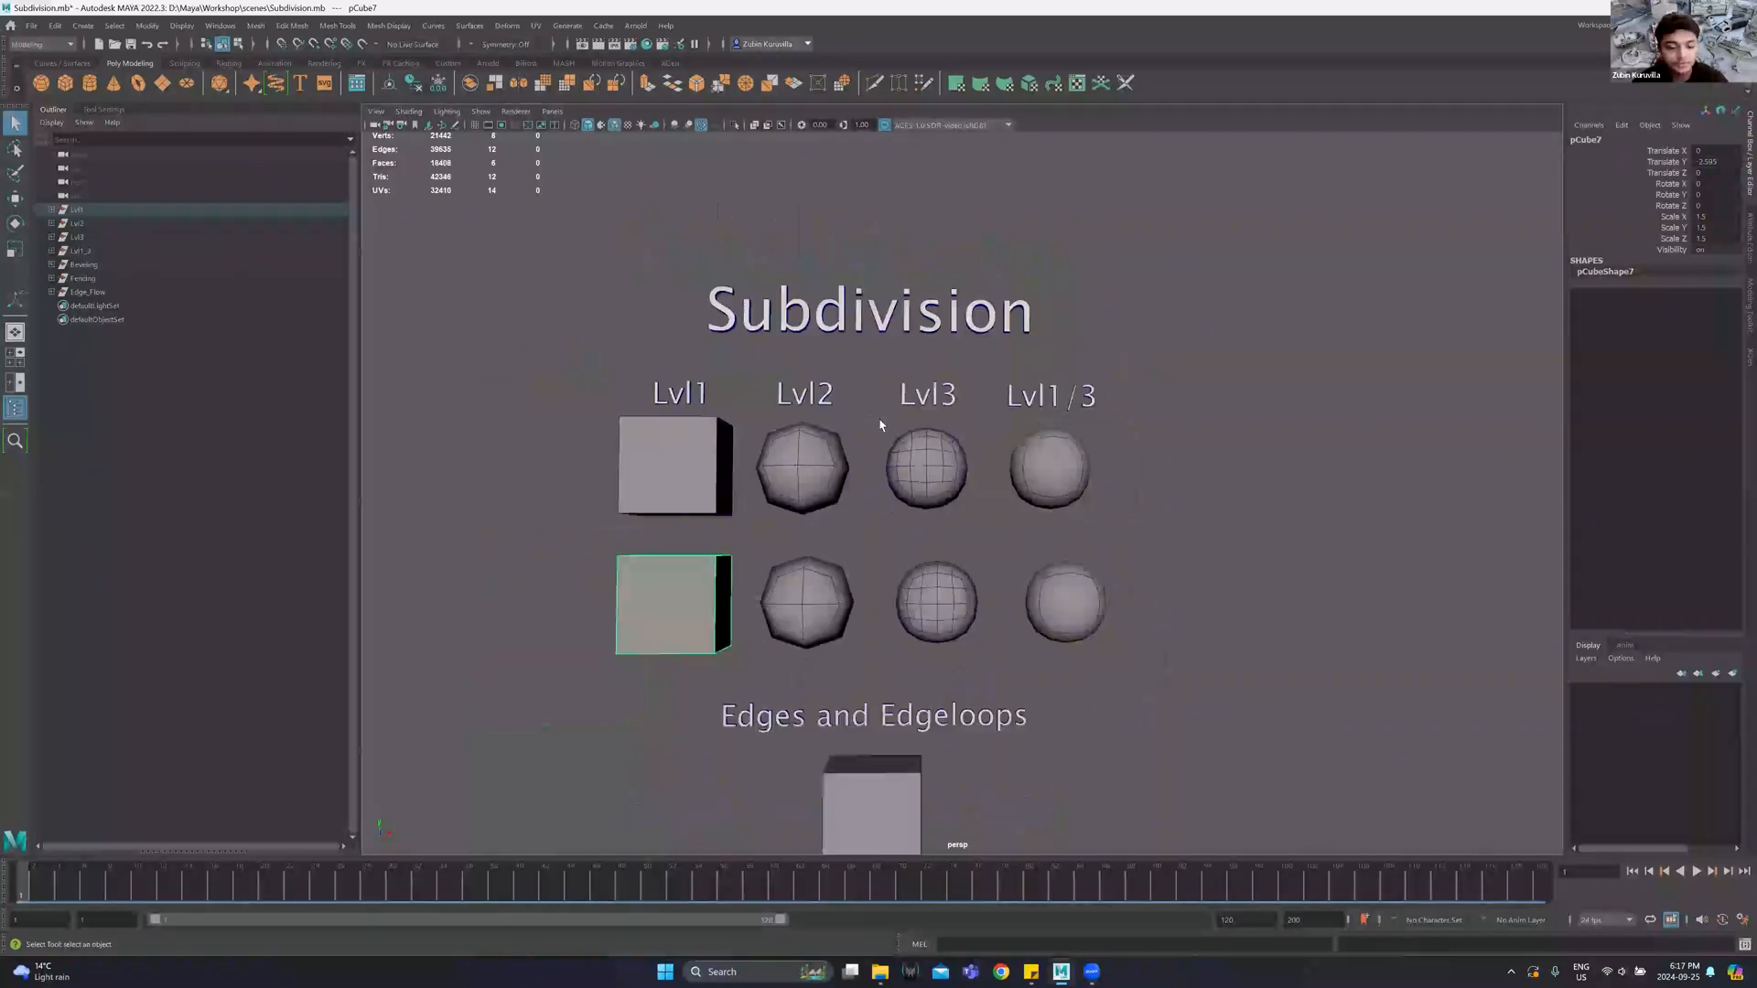
pyautogui.scroll(3, 846, 558)
pyautogui.keyDown('alt'); pyautogui.click(837, 536); pyautogui.keyUp('alt')
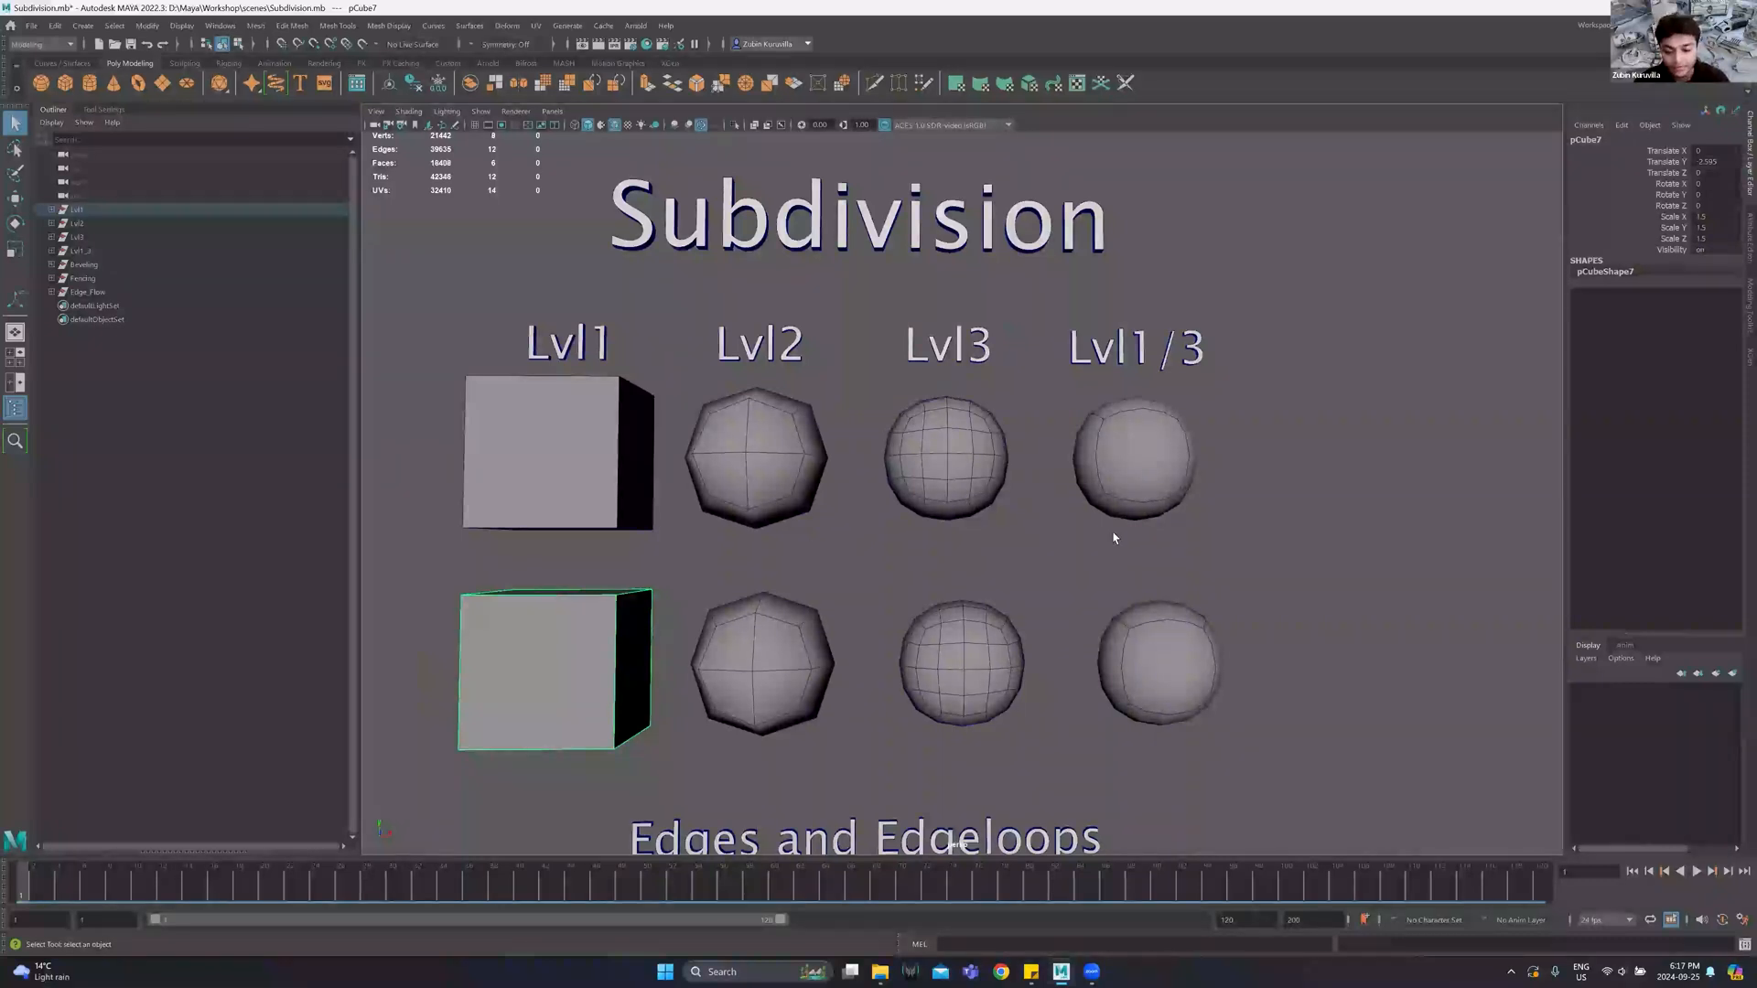
pyautogui.keyDown('alt'); pyautogui.moveTo(1114, 594); pyautogui.dragTo(1115, 493); pyautogui.keyUp('alt')
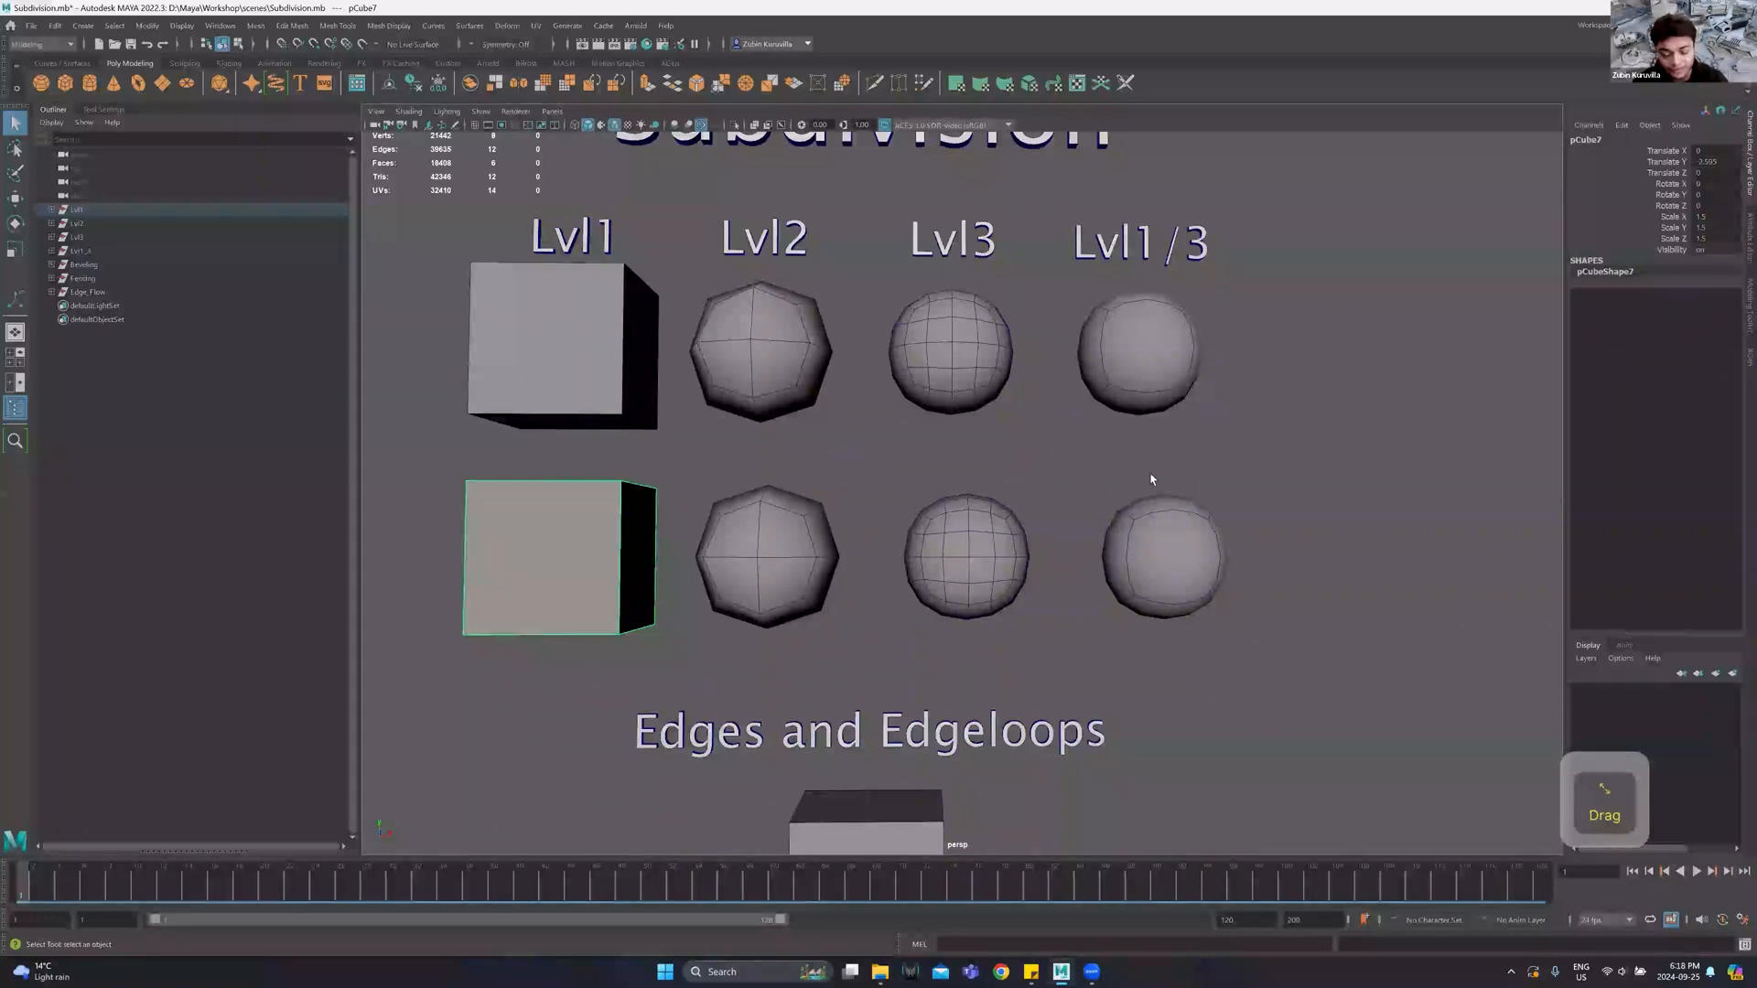
pyautogui.keyDown('alt'); pyautogui.moveTo(817, 516); pyautogui.dragTo(864, 523, button='middle'); pyautogui.keyUp('alt')
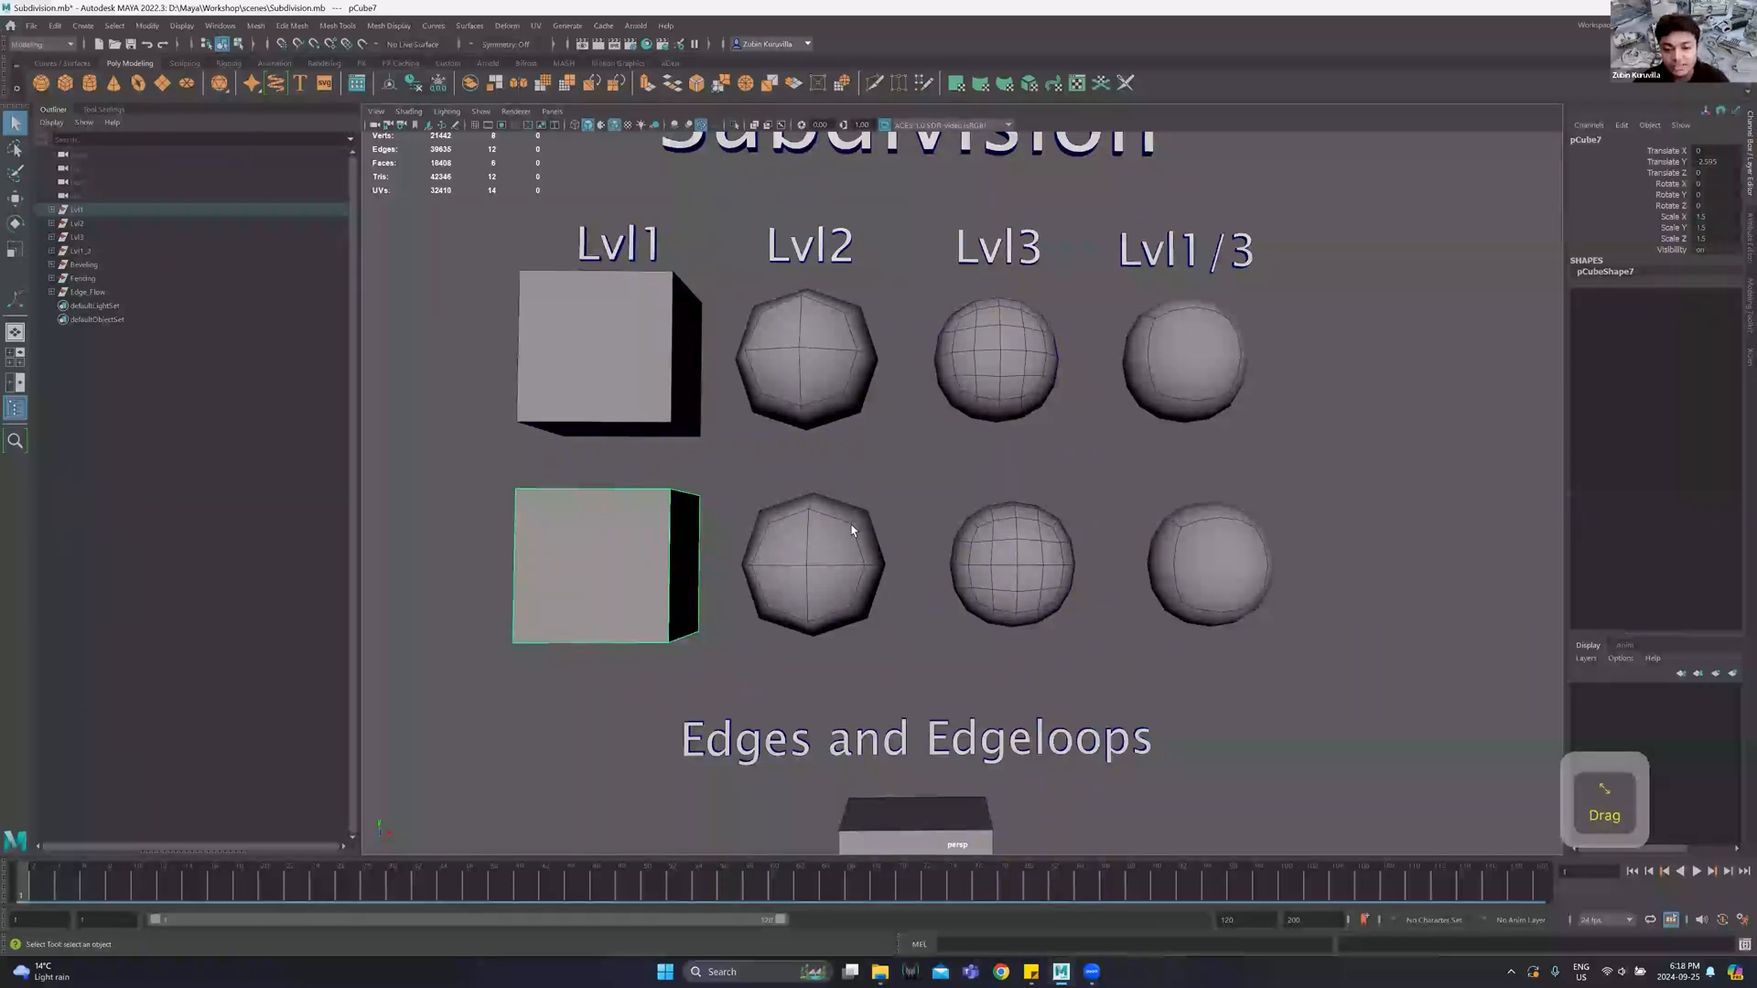
pyautogui.moveTo(735, 470); pyautogui.dragTo(1318, 654)
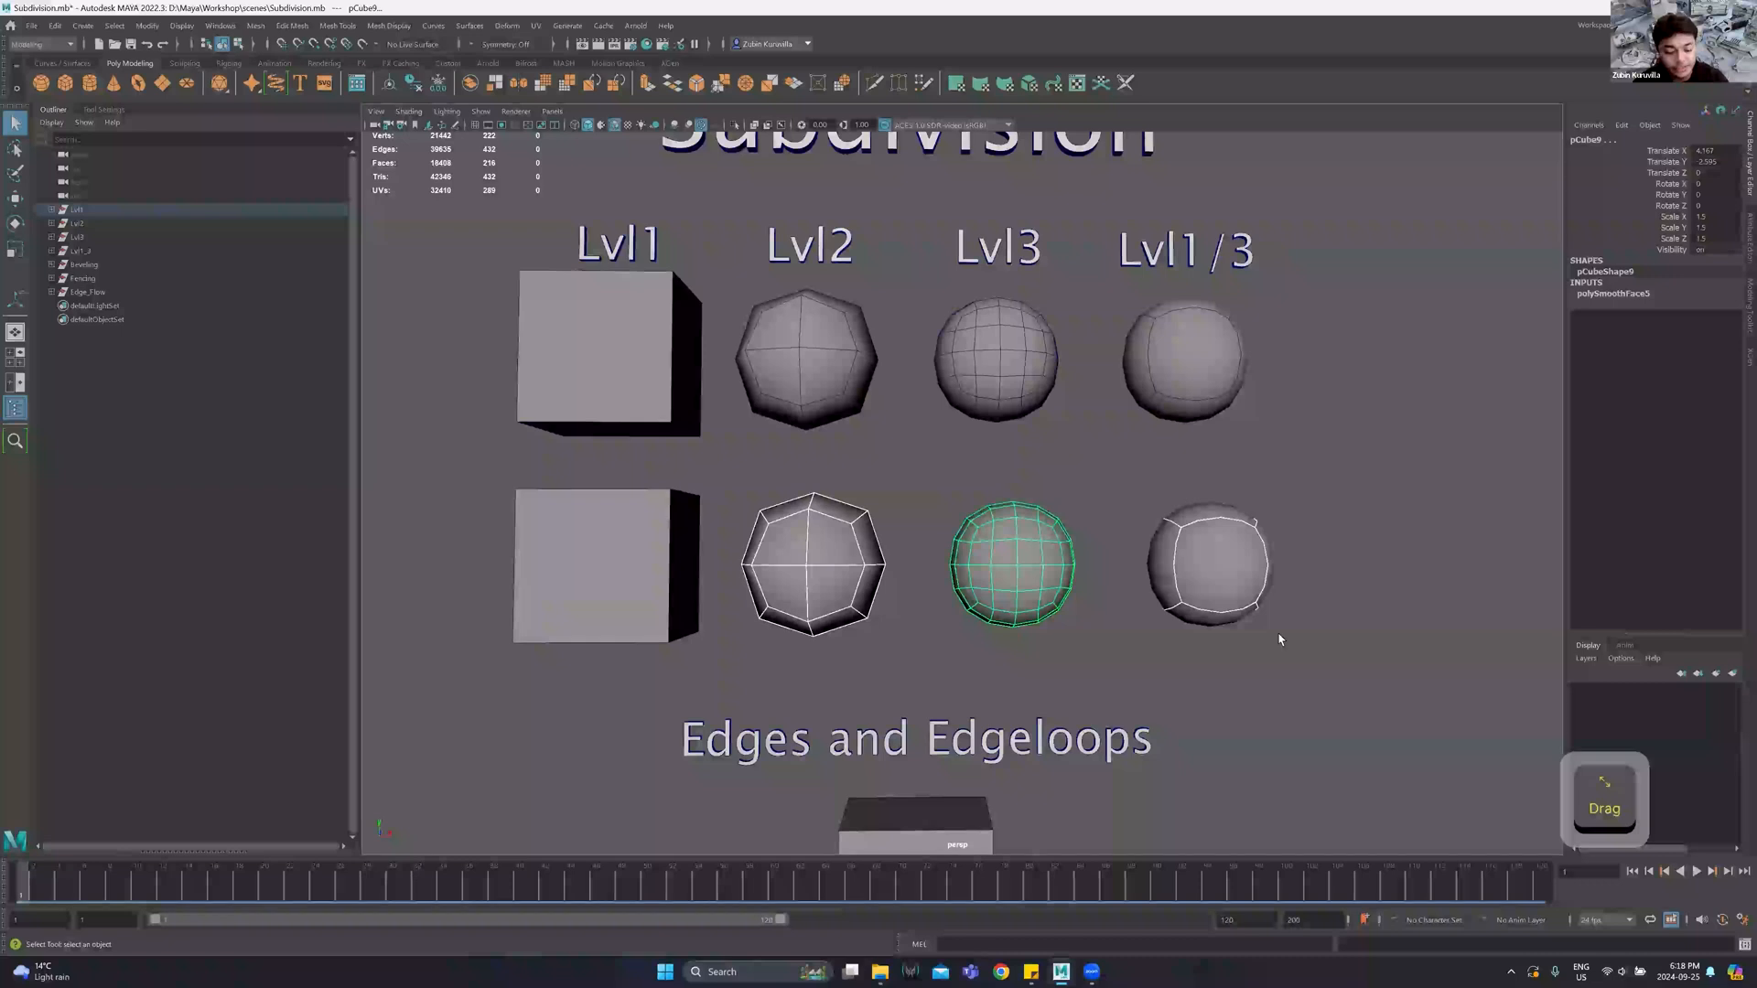
pyautogui.keyDown('alt'); pyautogui.moveTo(1060, 493); pyautogui.dragTo(1073, 486, button='middle'); pyautogui.keyUp('alt')
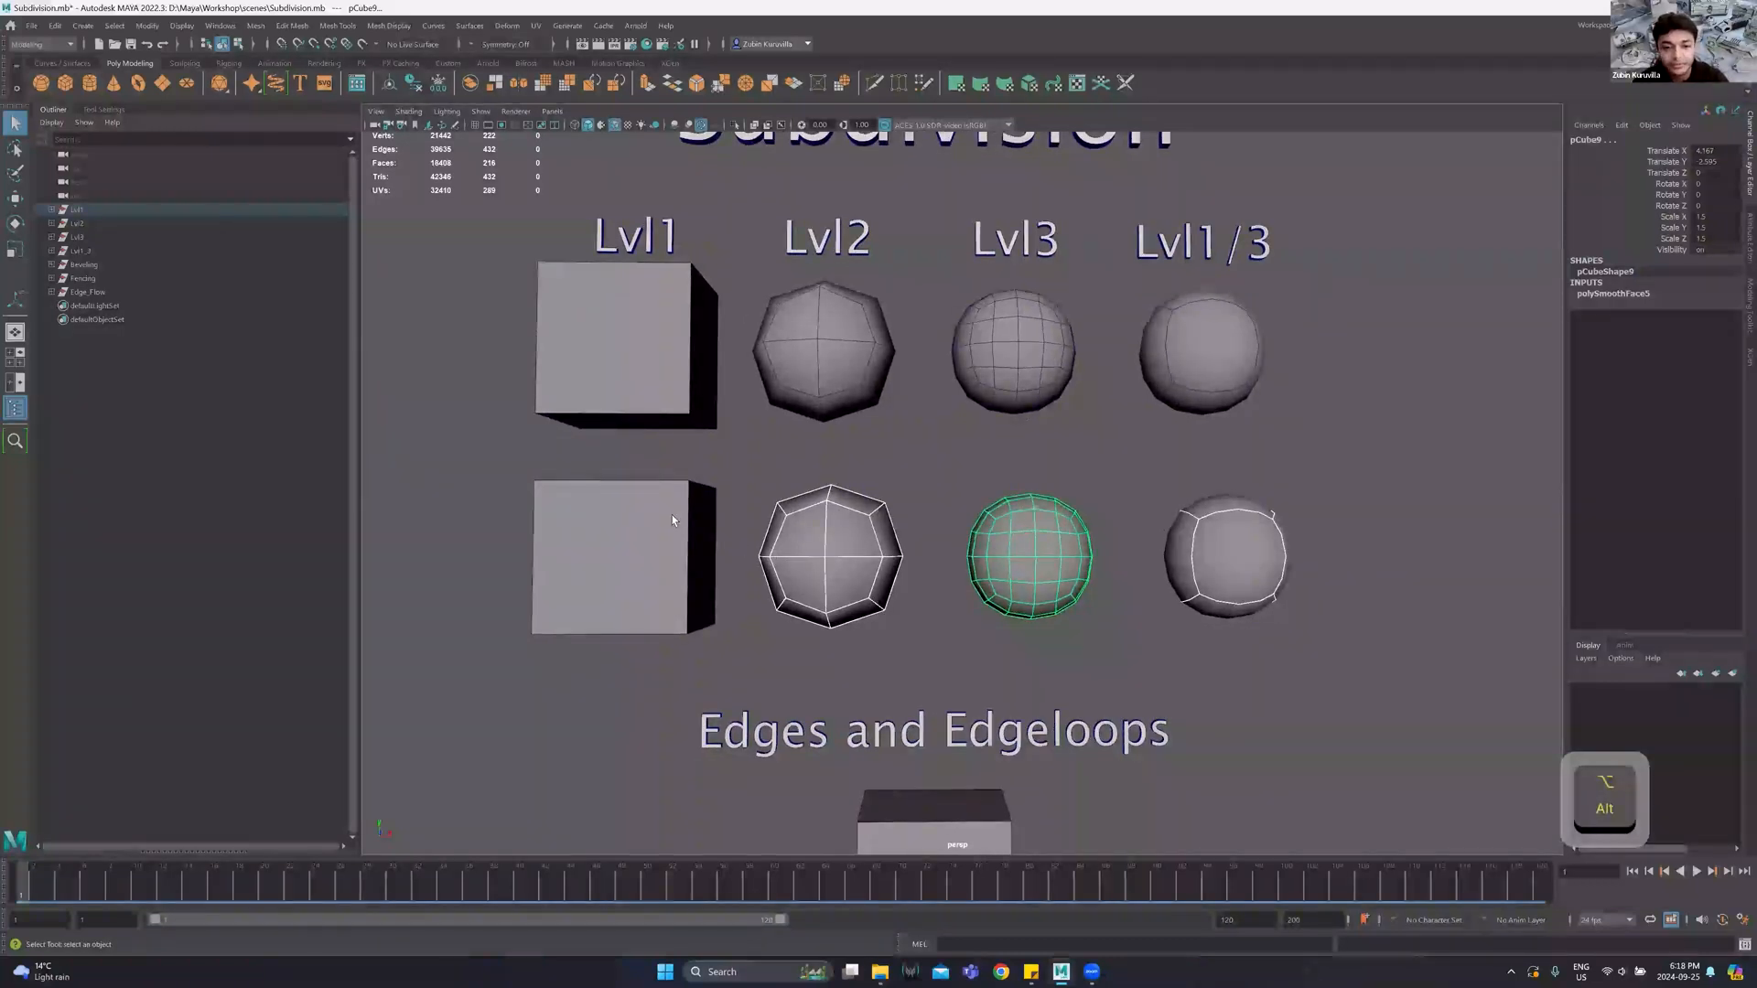
# Toggle smooth preview on and off for the lower Lvl1 cube, and off and on for the lower Lvl1/3 mesh.
pyautogui.click(597, 511)
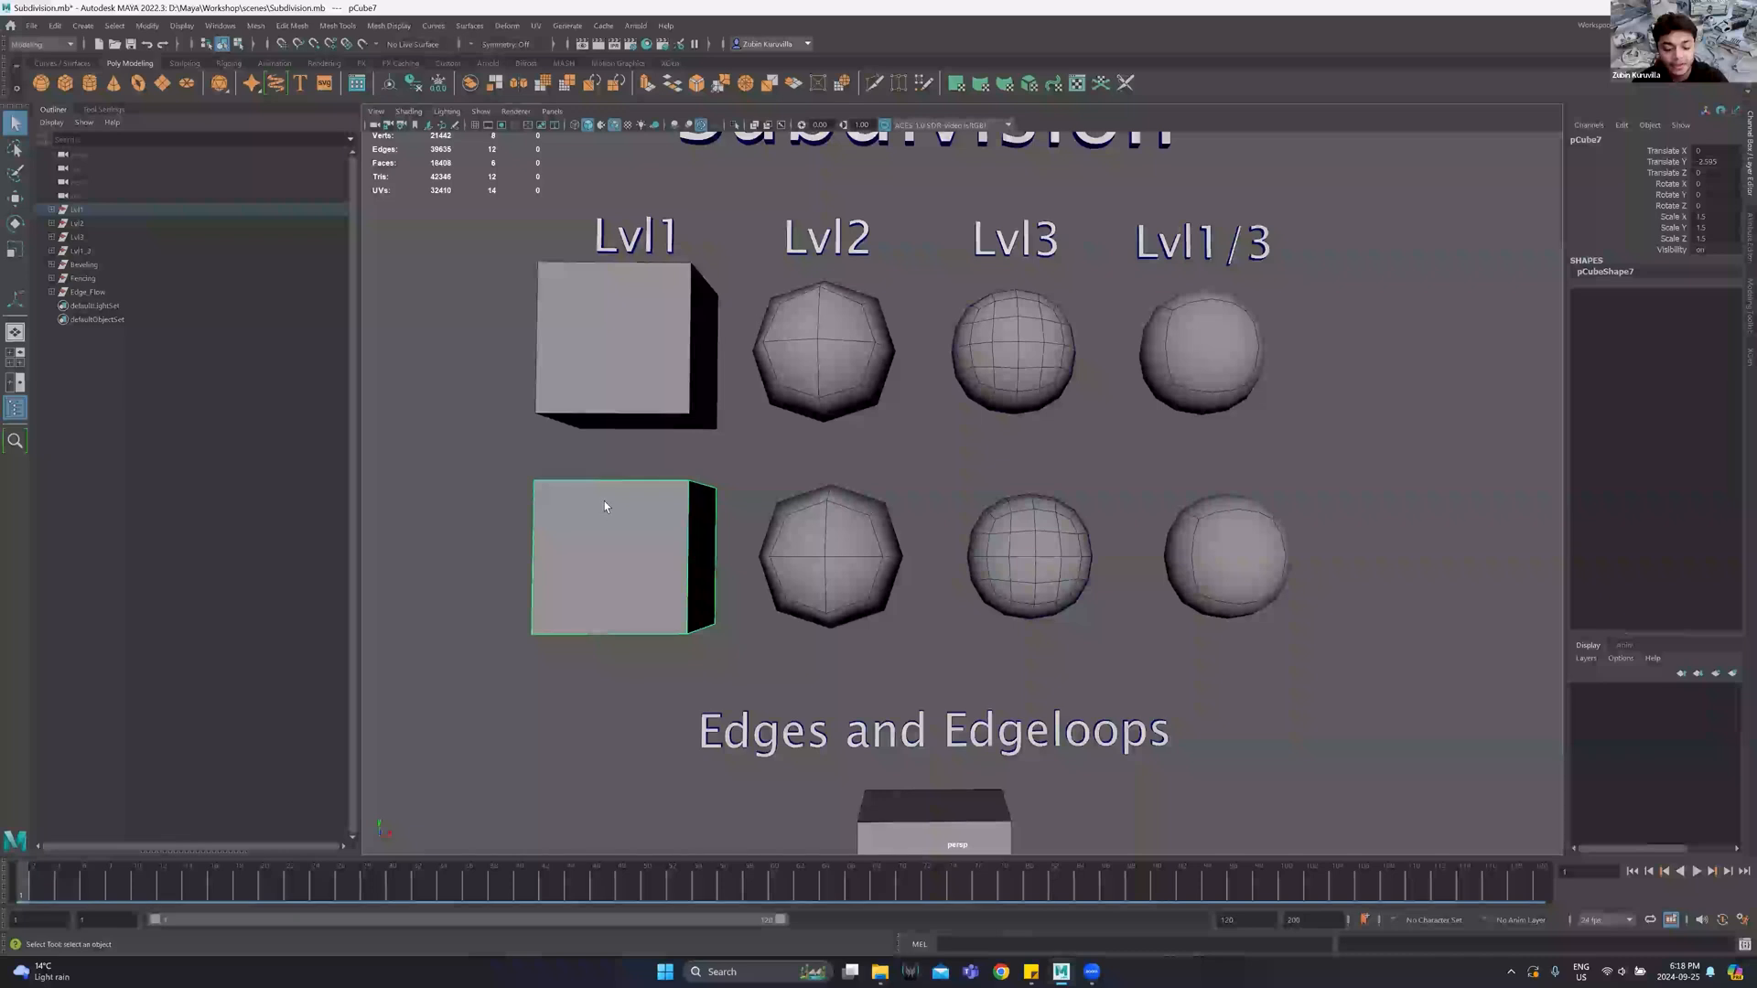
pyautogui.press('3')
pyautogui.press('1')
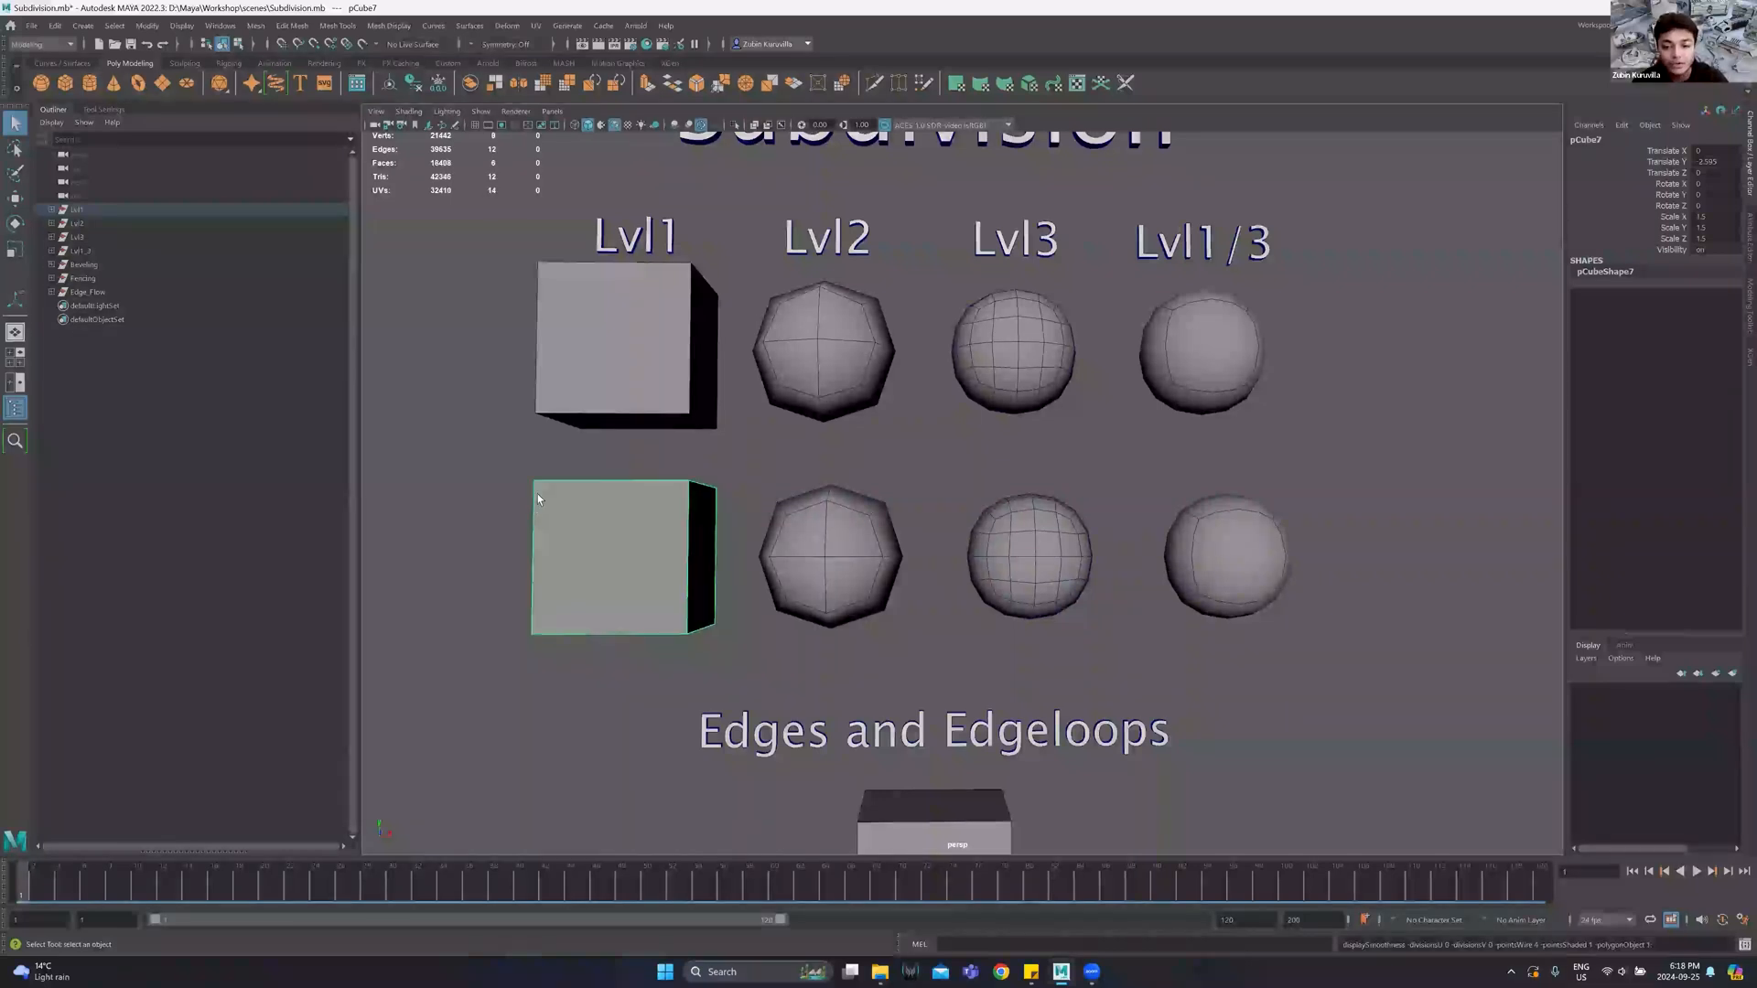
pyautogui.moveTo(1205, 426); pyautogui.dragTo(1441, 637)
pyautogui.press('1')
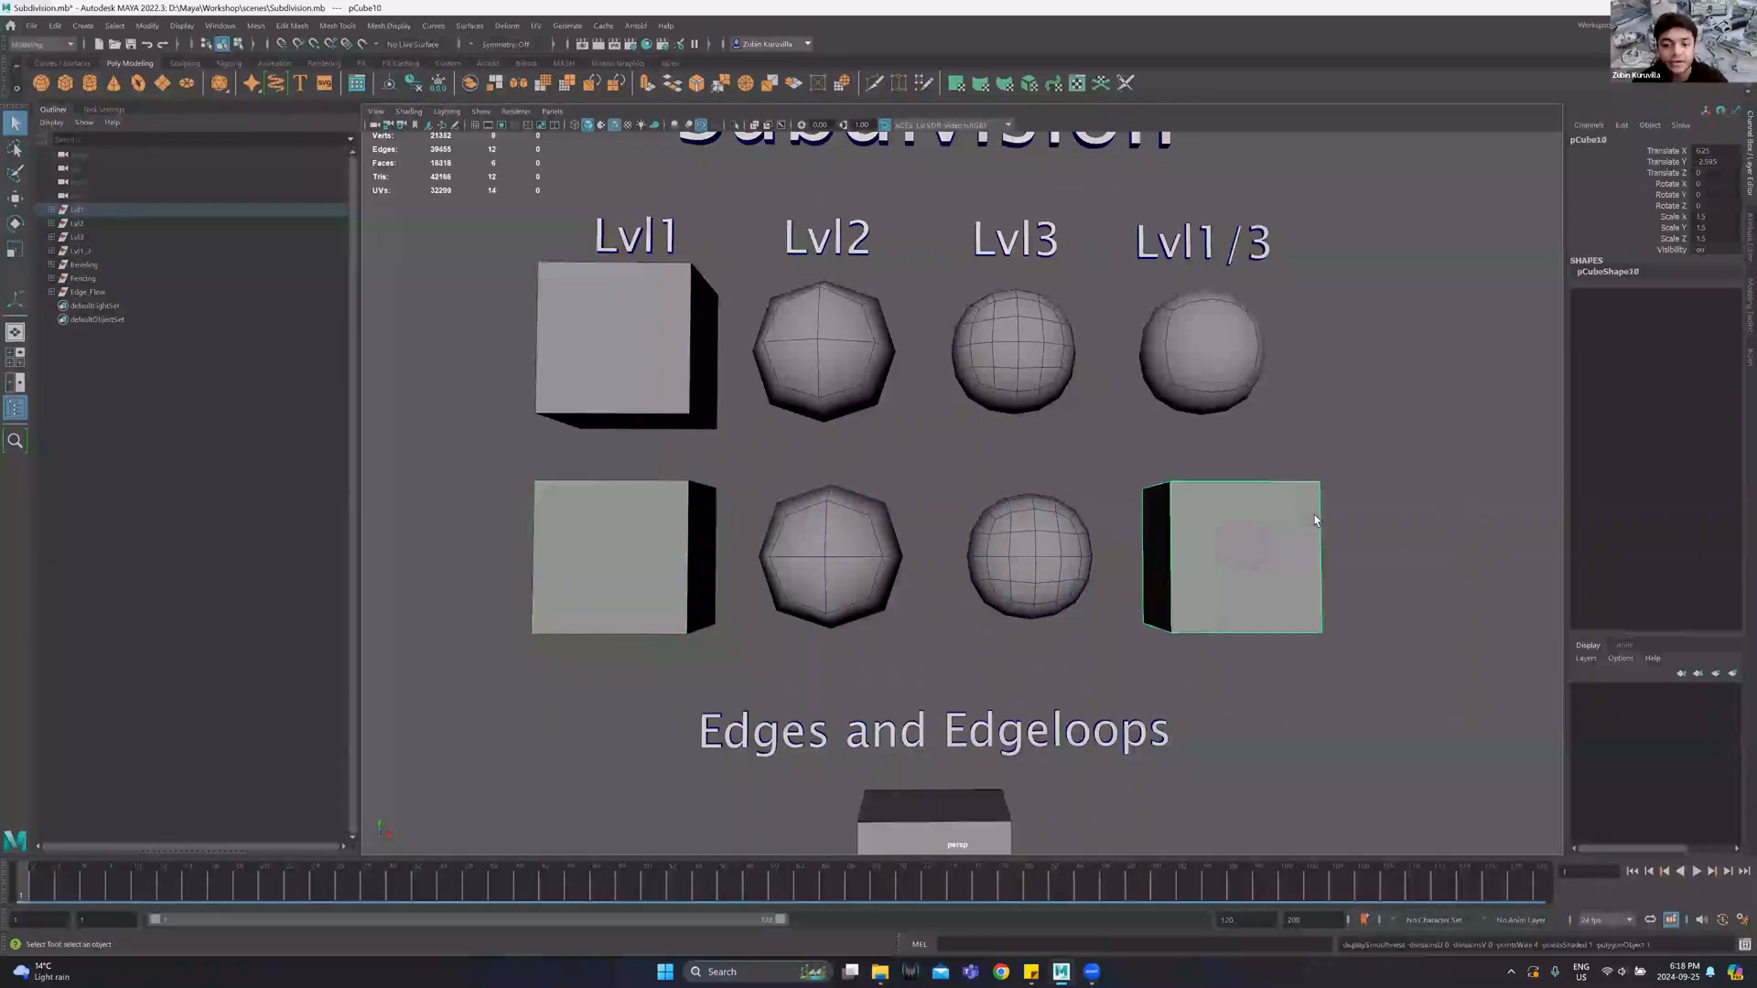
pyautogui.press('3')
# Check the available mesh operations and toggle the lower Lvl1/3 mesh's smooth preview off and on twice.
pyautogui.click(255, 26)
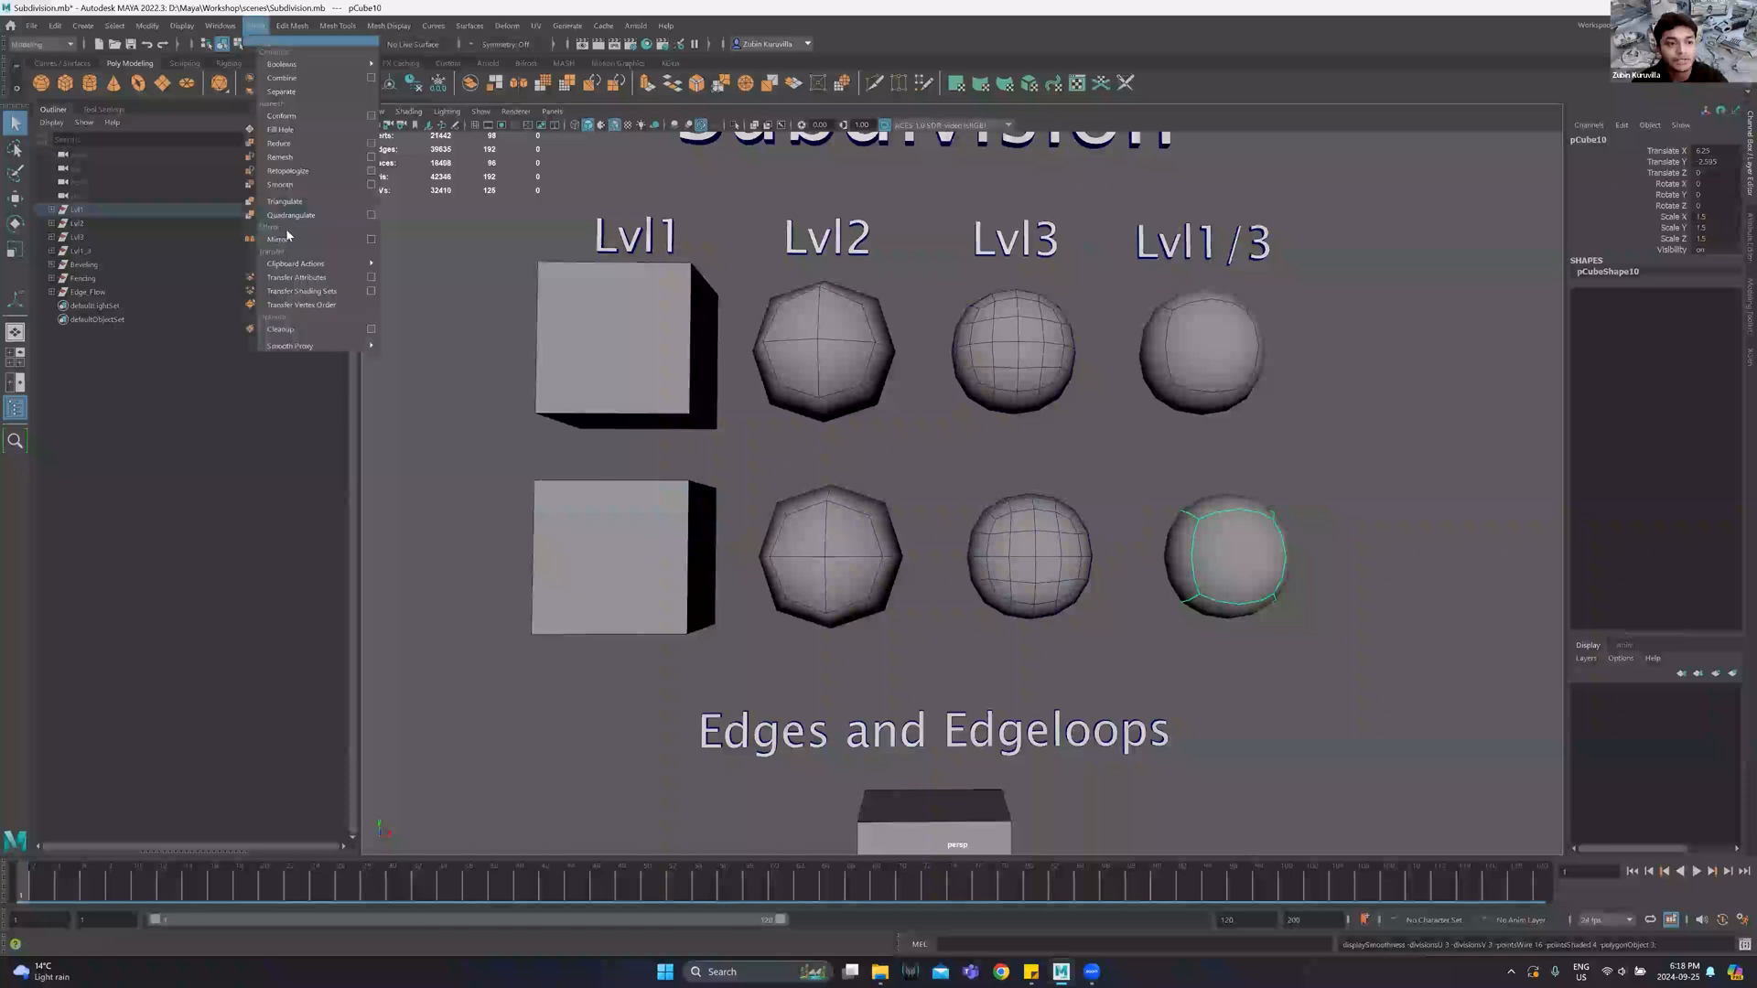
pyautogui.click(1158, 500)
pyautogui.click(1239, 552)
pyautogui.press('1')
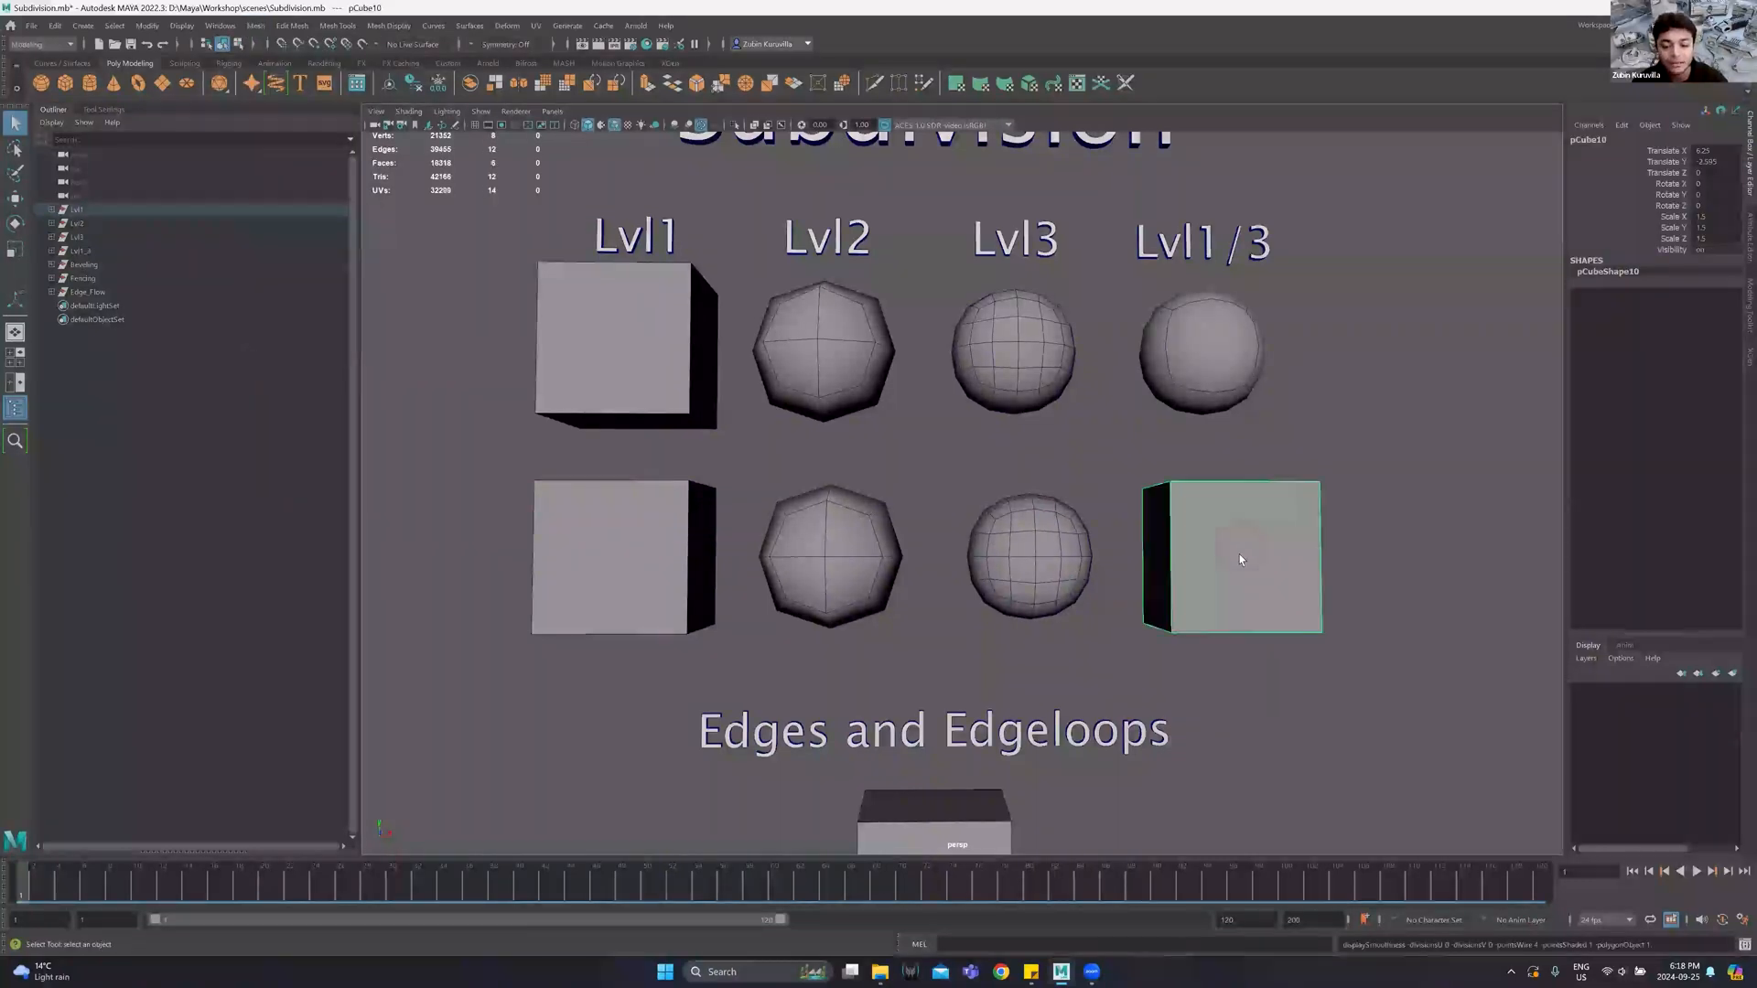
pyautogui.press('3')
pyautogui.press('1')
pyautogui.press('3')
# Select a single front face on the lower-row Lvl3 sphere and move it outward to form a long spike.
pyautogui.moveTo(1121, 476); pyautogui.dragTo(951, 645)
pyautogui.moveTo(1118, 466); pyautogui.dragTo(963, 683)
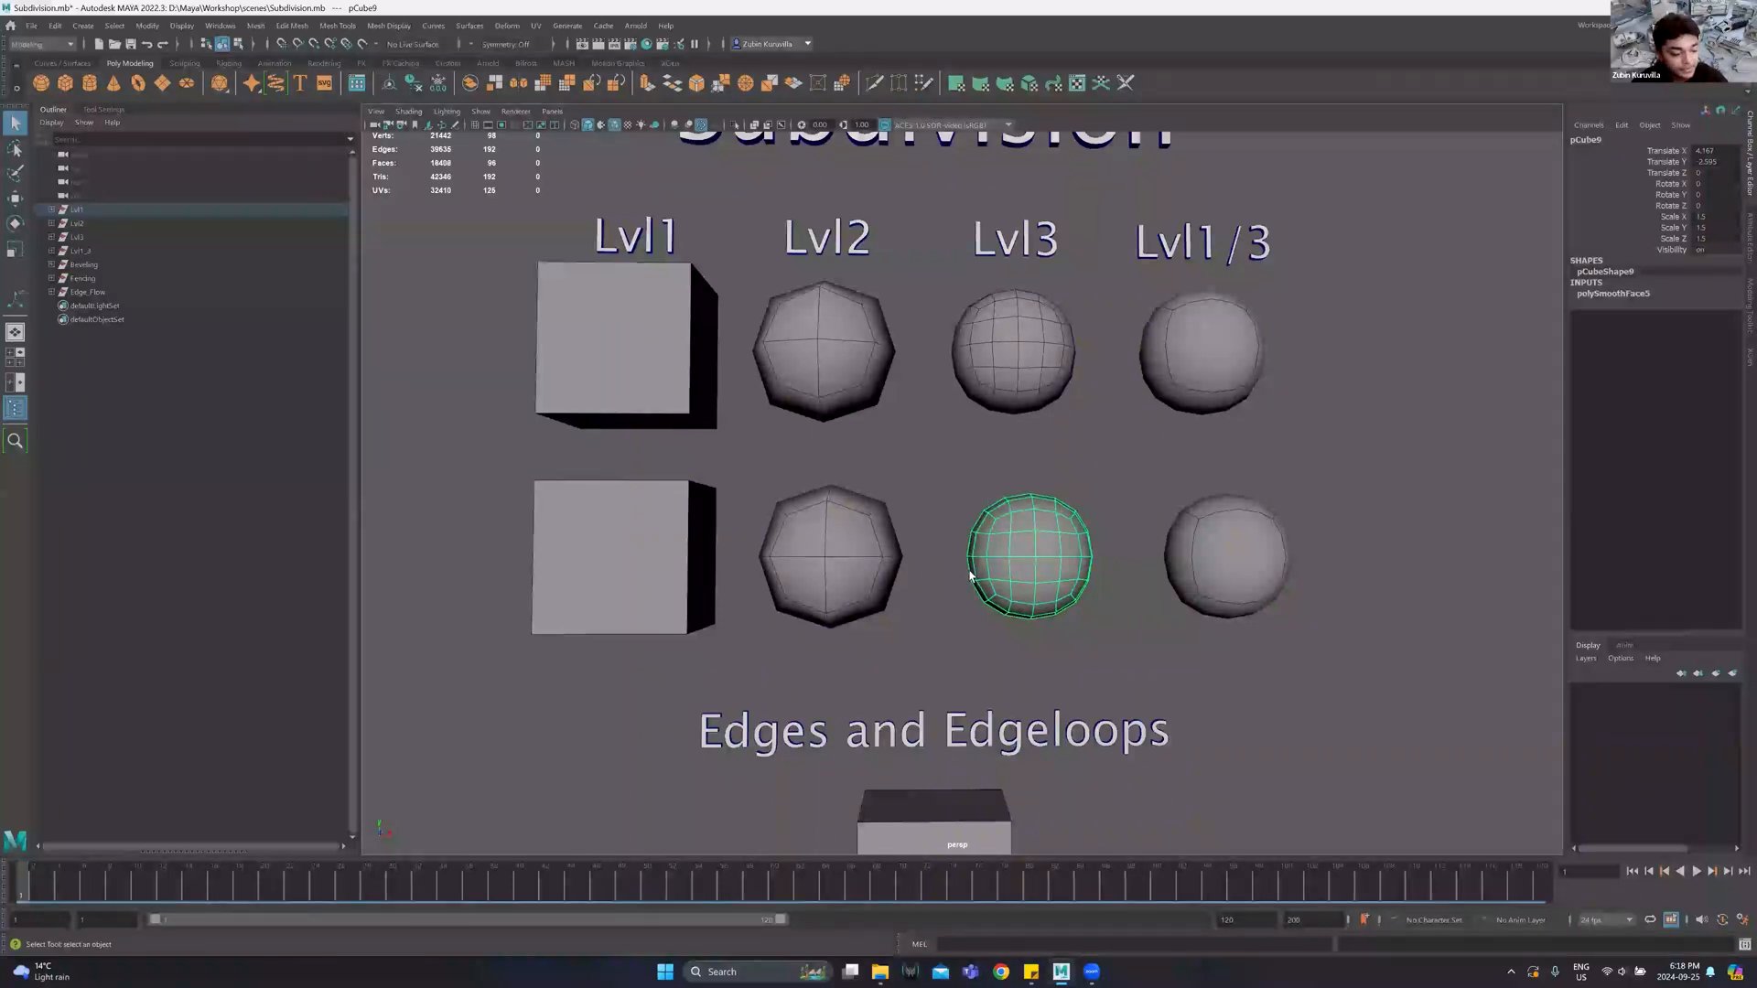
pyautogui.moveTo(1098, 476); pyautogui.dragTo(964, 640)
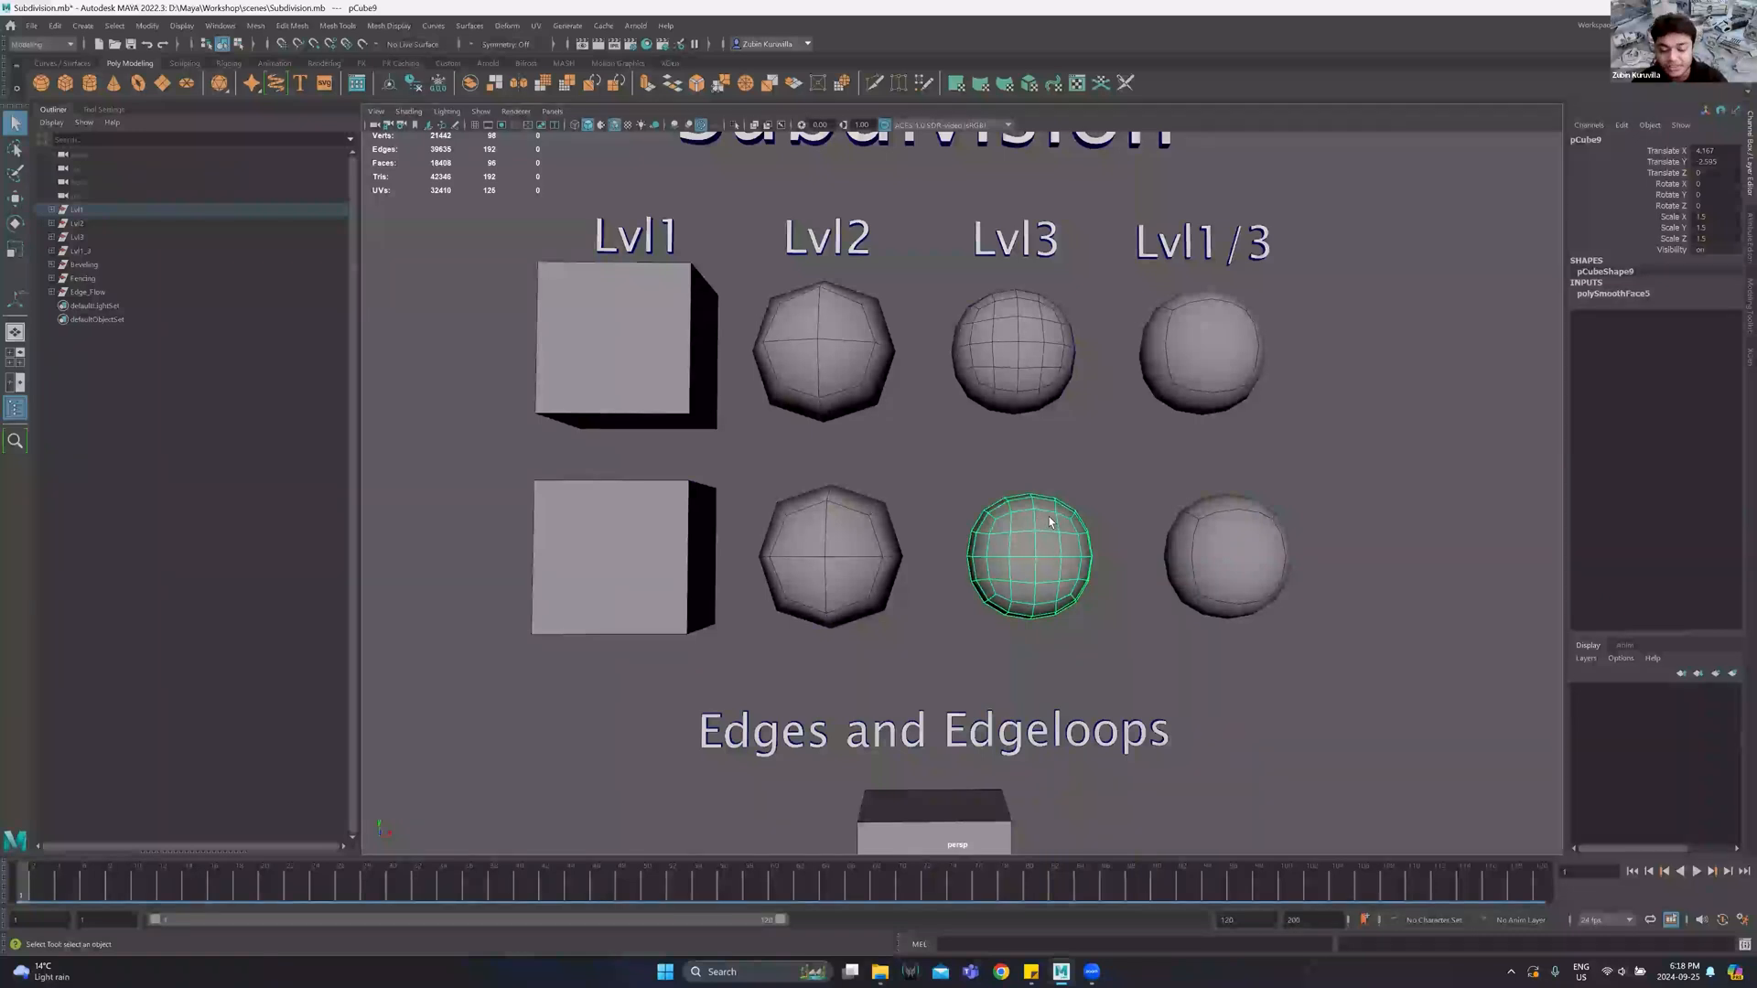
pyautogui.moveTo(1063, 506); pyautogui.dragTo(1052, 549, button='right')
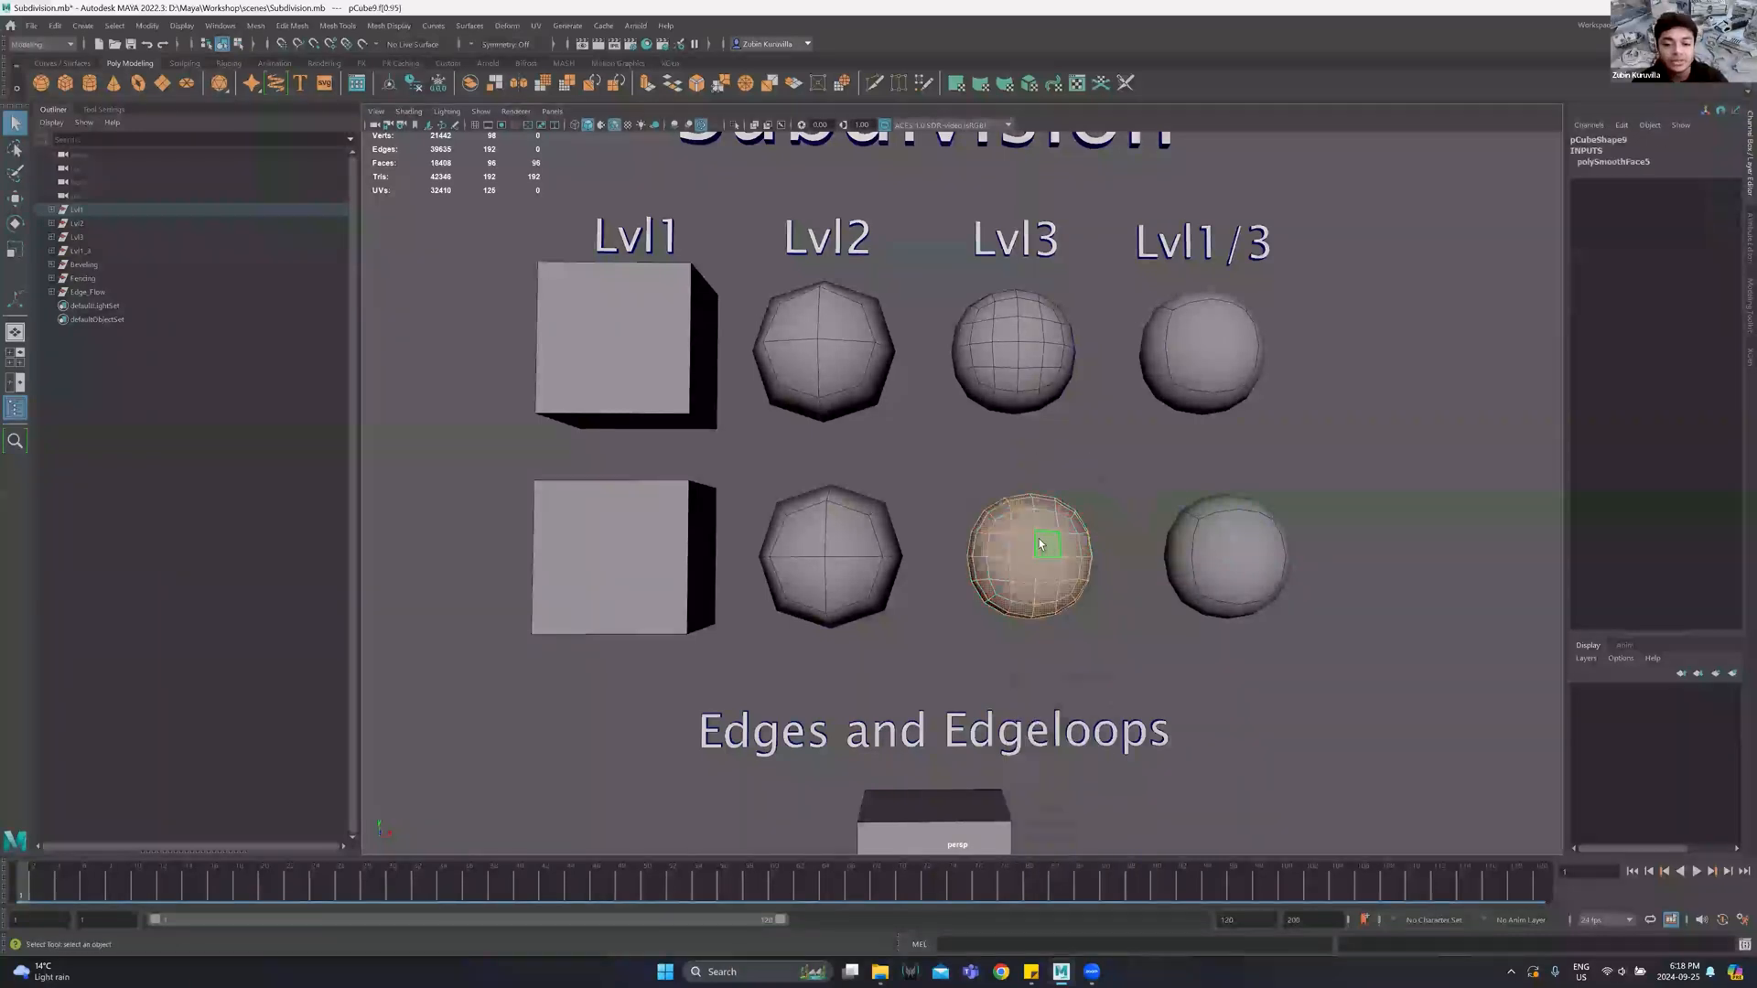
pyautogui.click(1037, 600)
pyautogui.keyDown('alt'); pyautogui.moveTo(1037, 604); pyautogui.dragTo(1039, 591); pyautogui.keyUp('alt')
pyautogui.press('w')
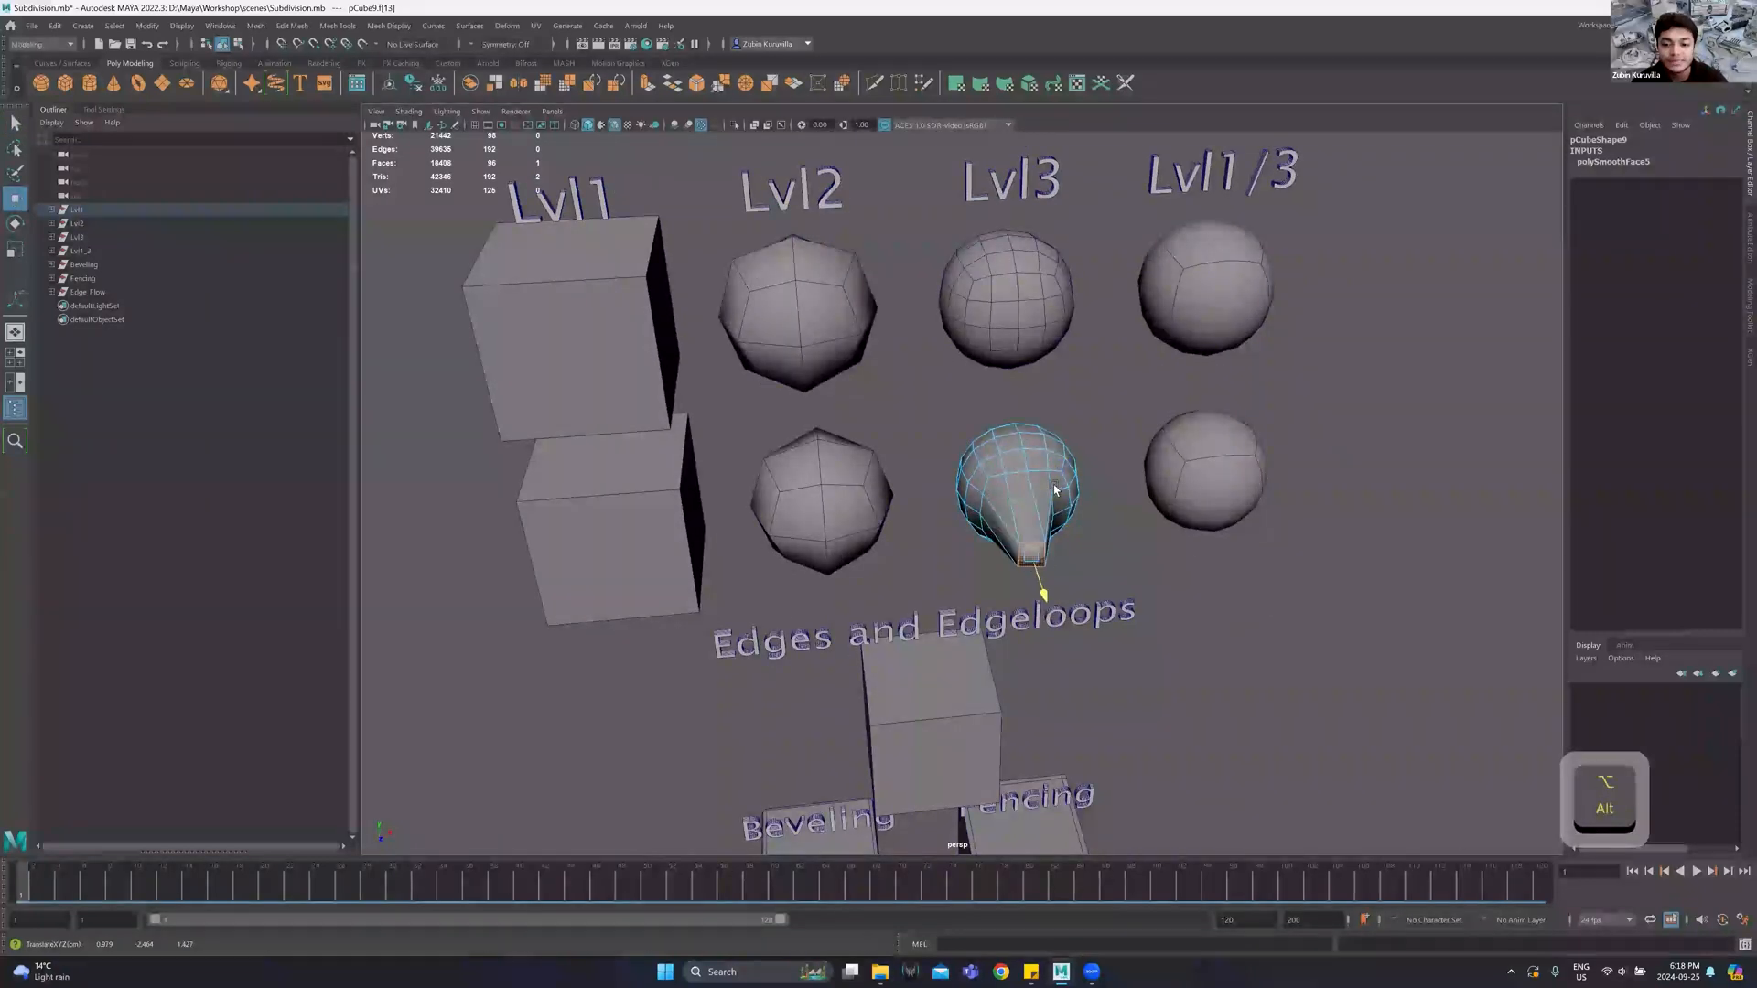
# Pull a side face and an upper face of the lower-row Lvl3 sphere outward into two more spikes.
pyautogui.click(1071, 472)
pyautogui.moveTo(1129, 469); pyautogui.dragTo(1156, 468)
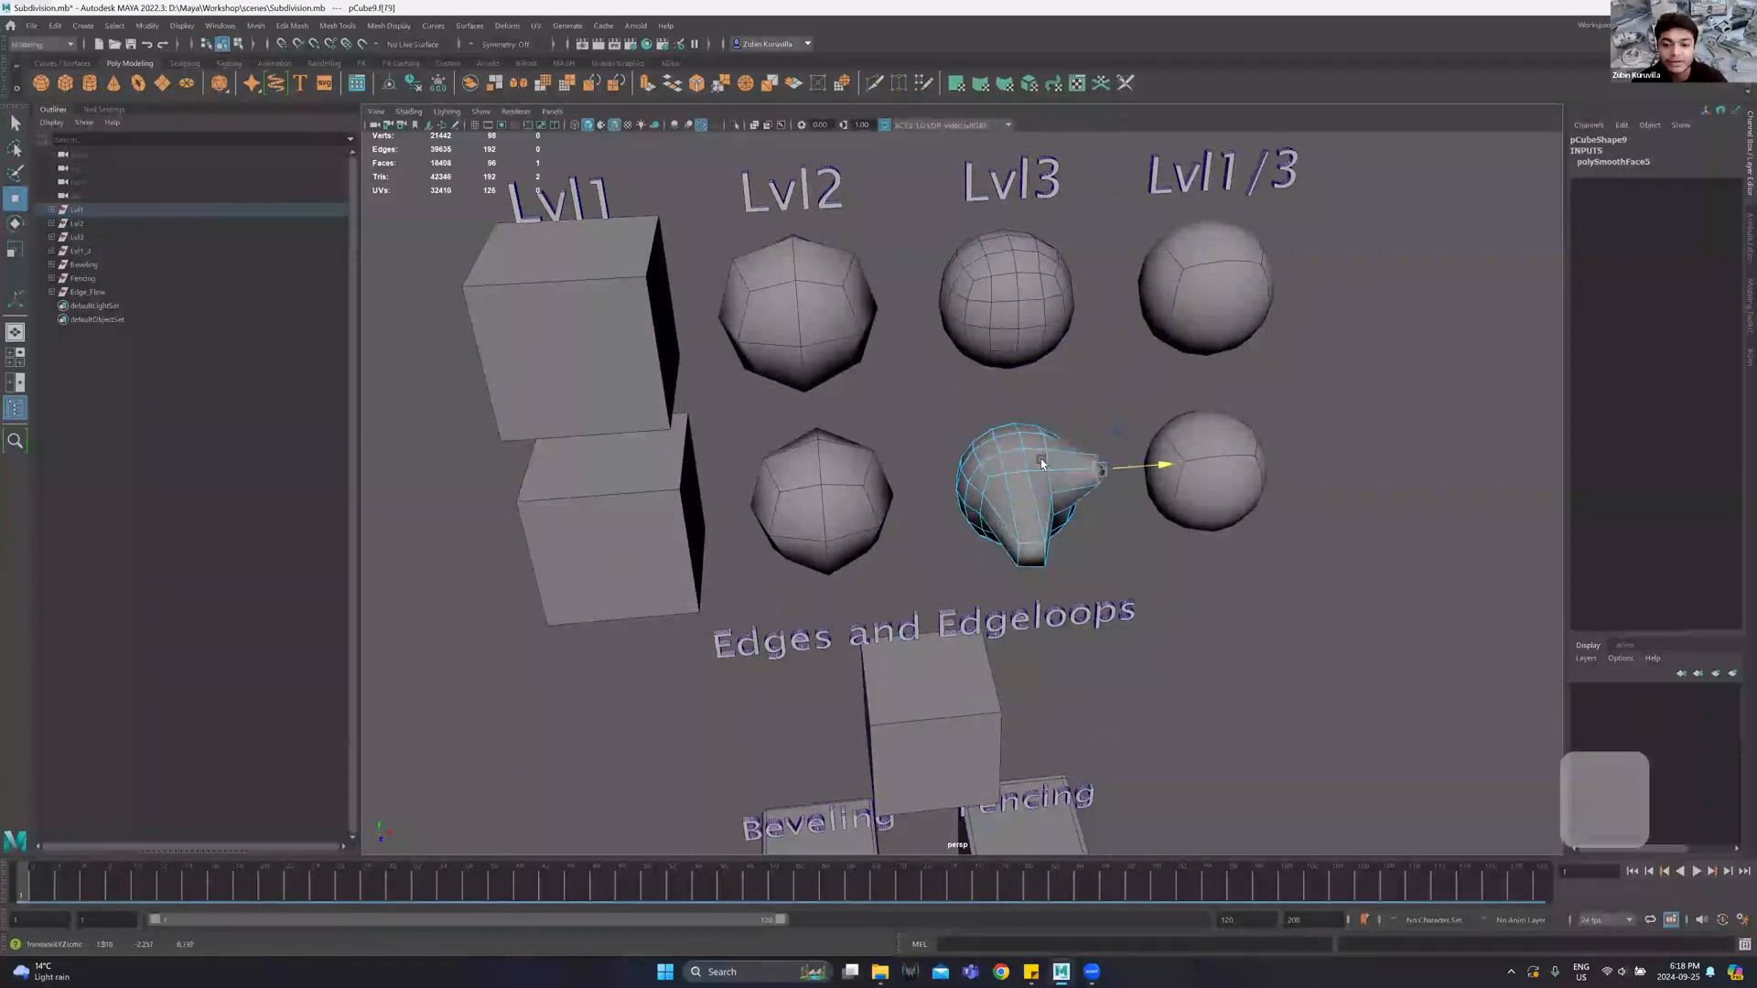
pyautogui.click(981, 438)
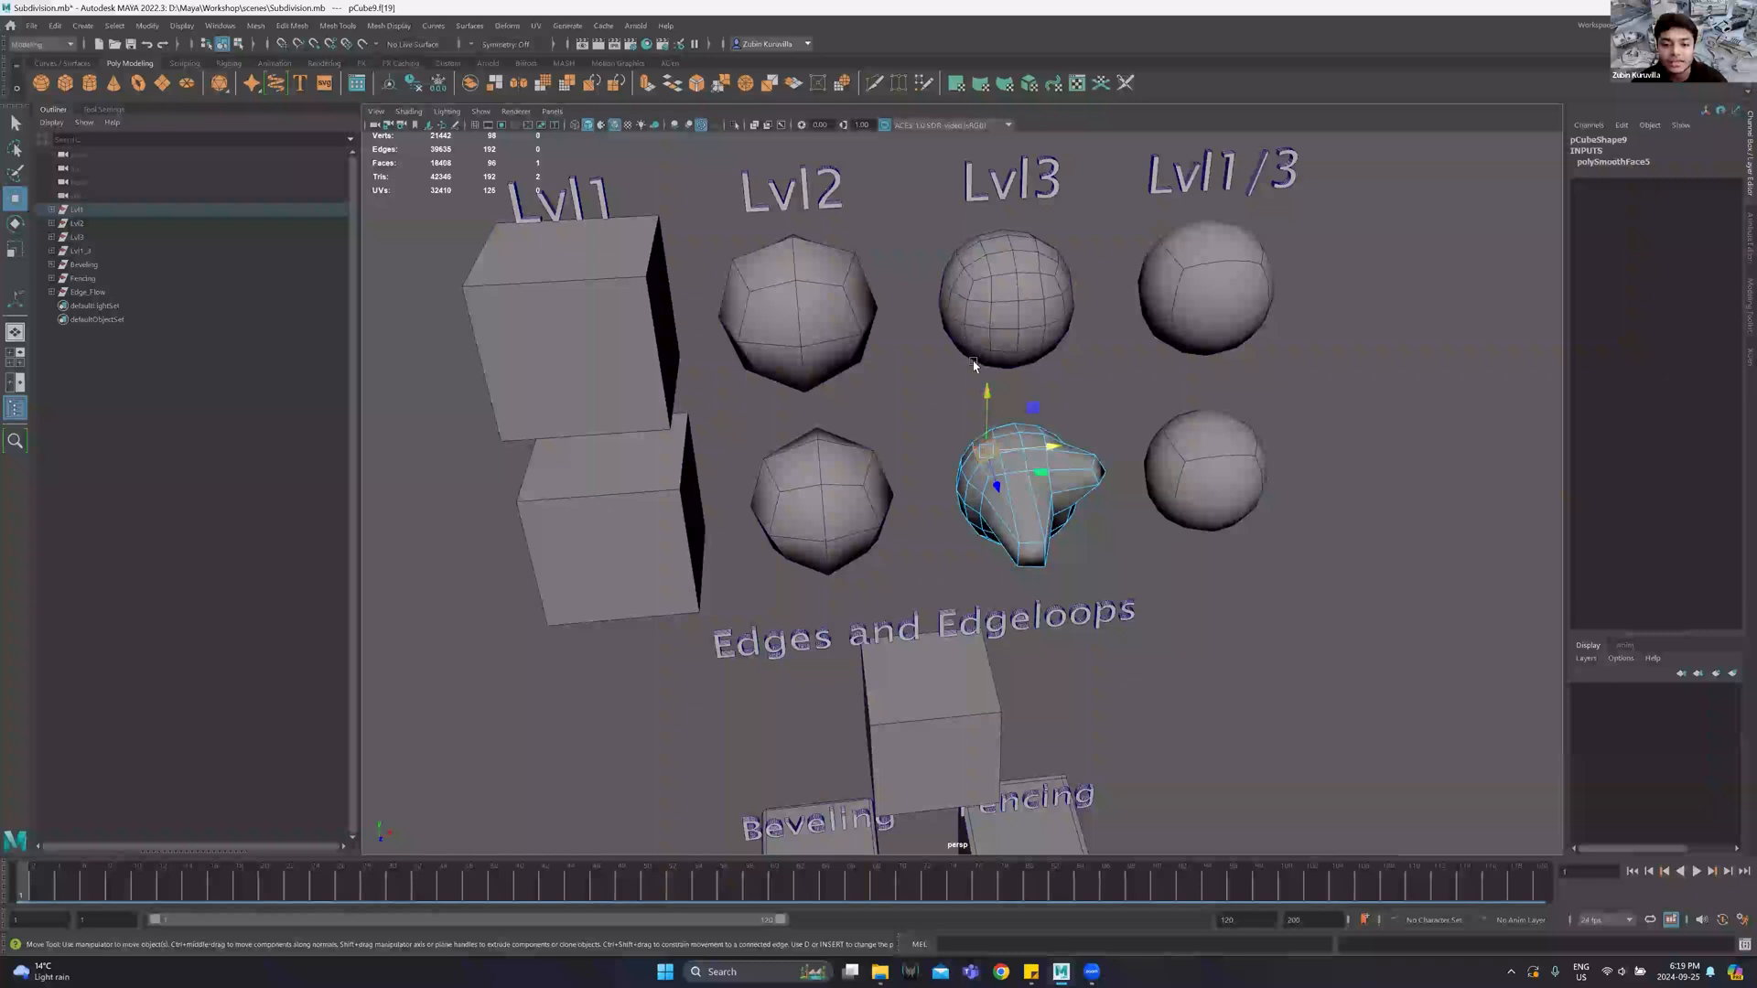
pyautogui.moveTo(995, 441); pyautogui.dragTo(1012, 393)
# Drag one upper and one lower vertex of the lower-row Lvl3 sphere outward to form pointed spikes.
pyautogui.click(1041, 432)
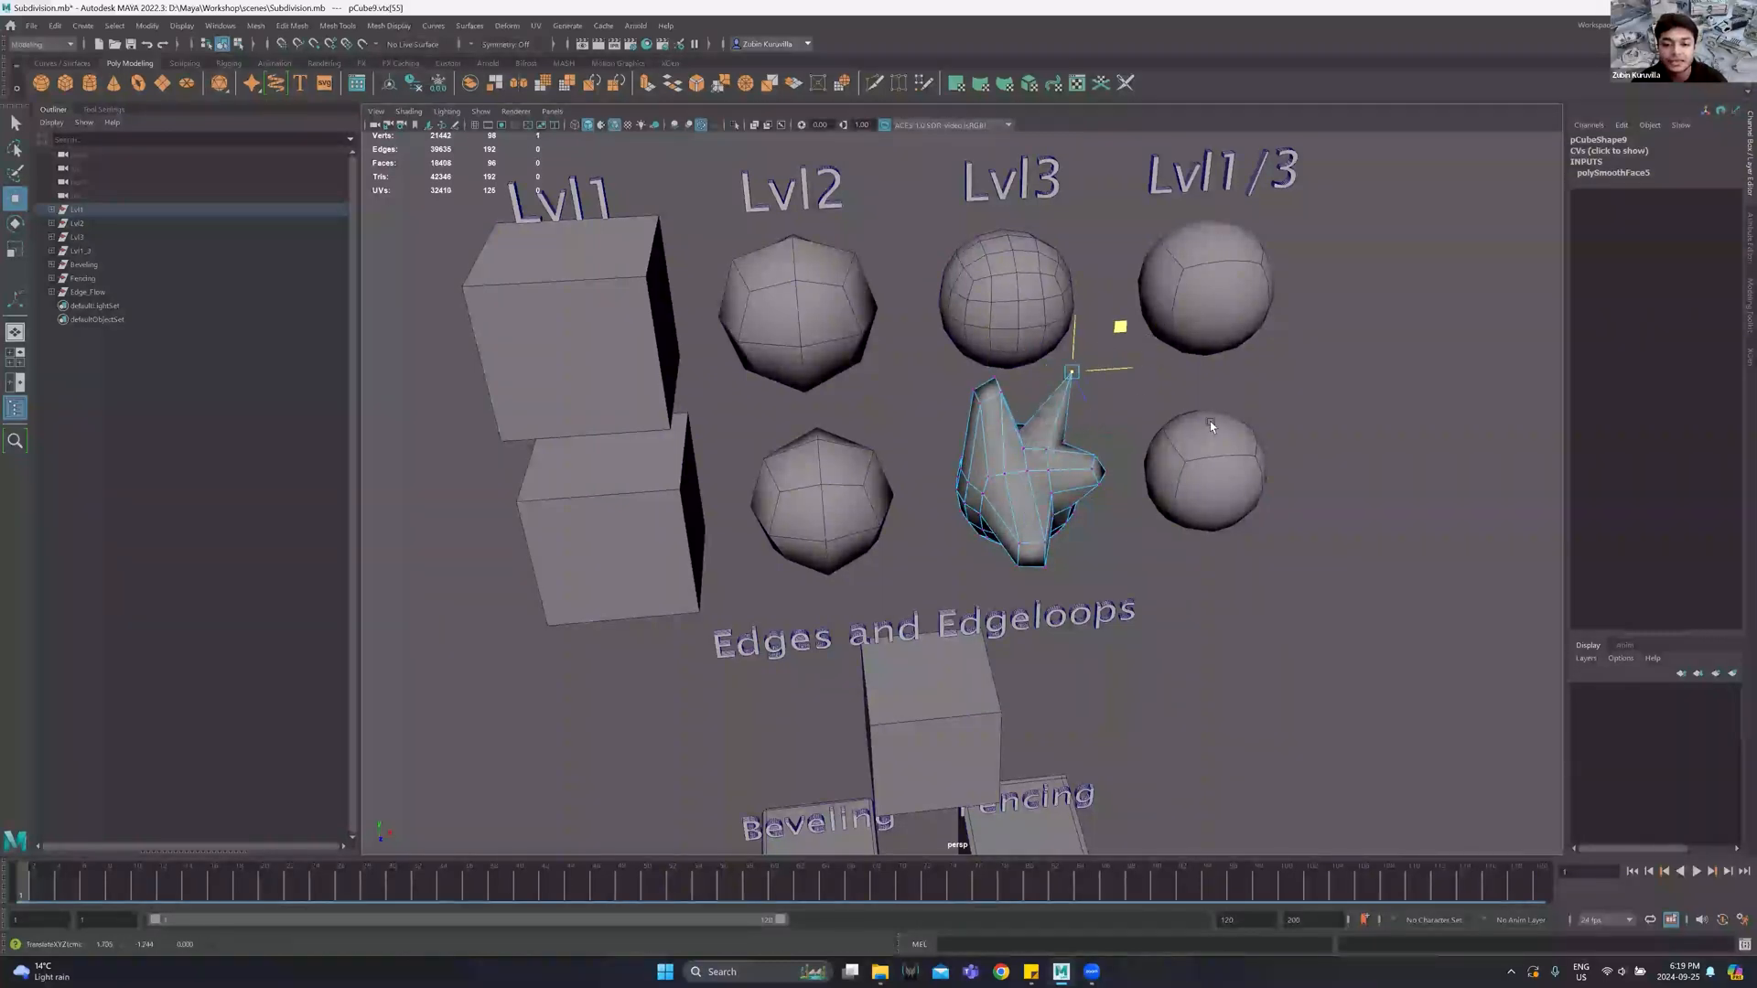
pyautogui.keyDown('alt'); pyautogui.moveTo(1173, 403); pyautogui.dragTo(1089, 588); pyautogui.keyUp('alt')
pyautogui.click(1091, 582)
pyautogui.click(1100, 584)
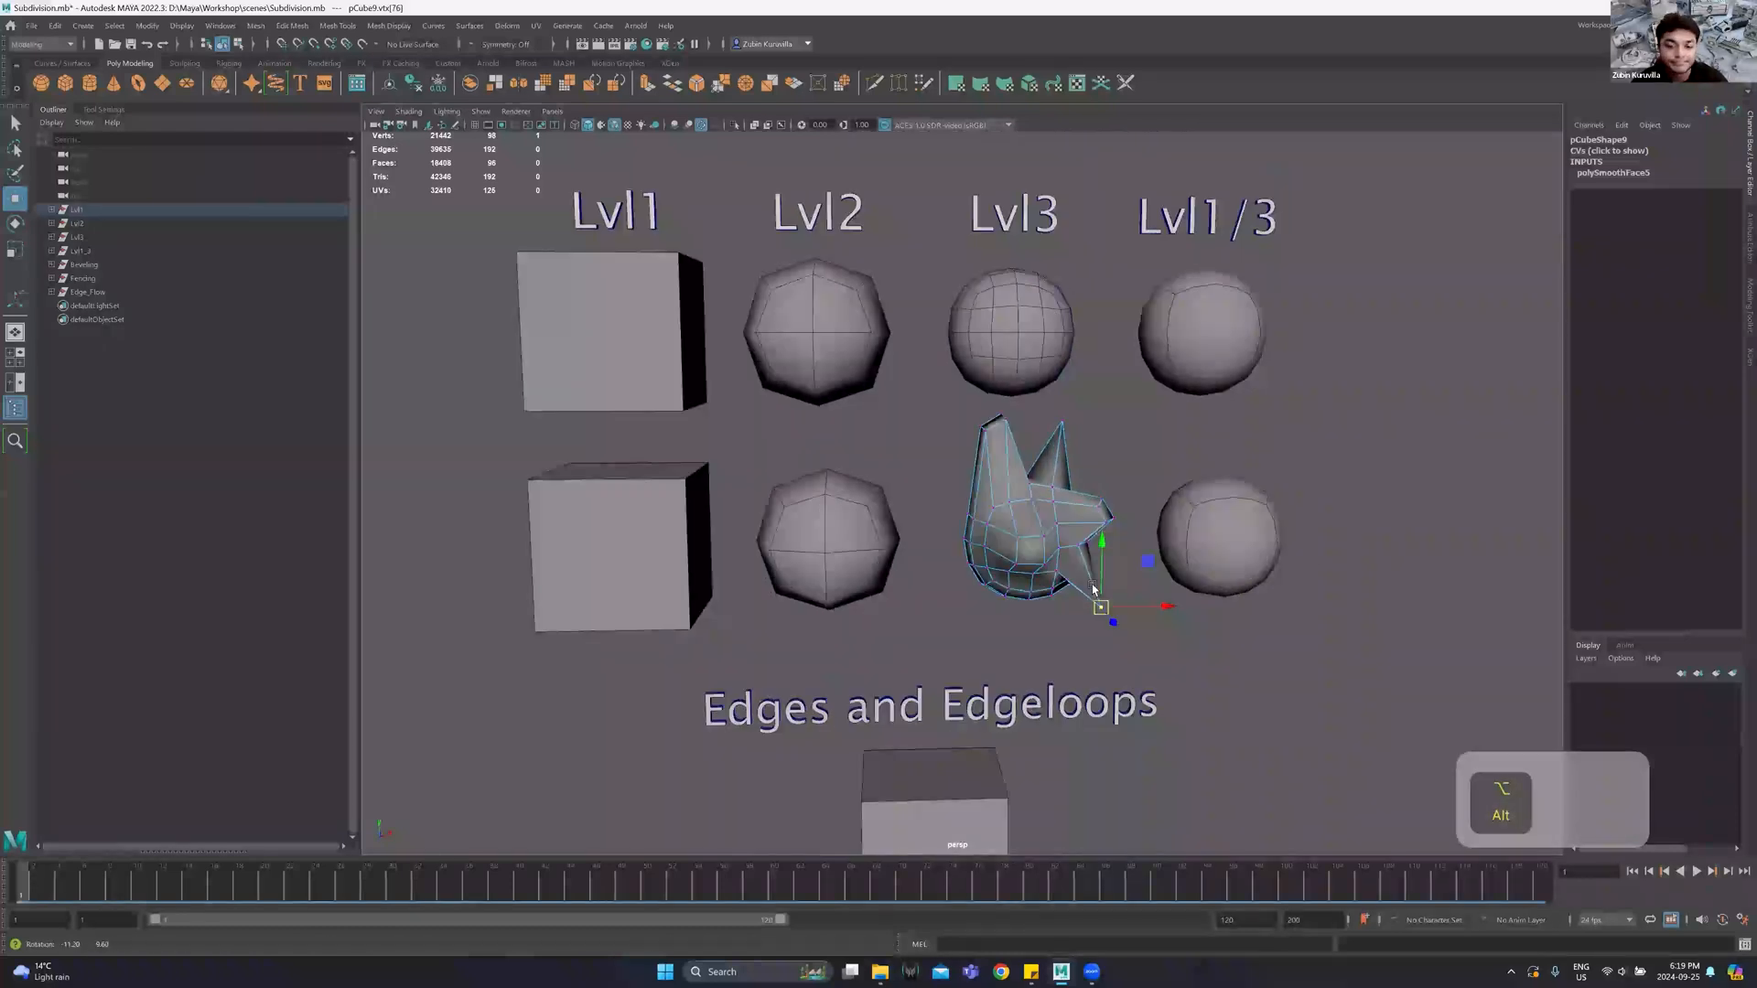
# Select the lower-row Lvl1/3 mesh and switch its smooth preview off and back on.
pyautogui.keyDown('alt'); pyautogui.moveTo(953, 596); pyautogui.dragTo(1118, 509); pyautogui.keyUp('alt')
pyautogui.click(1118, 511)
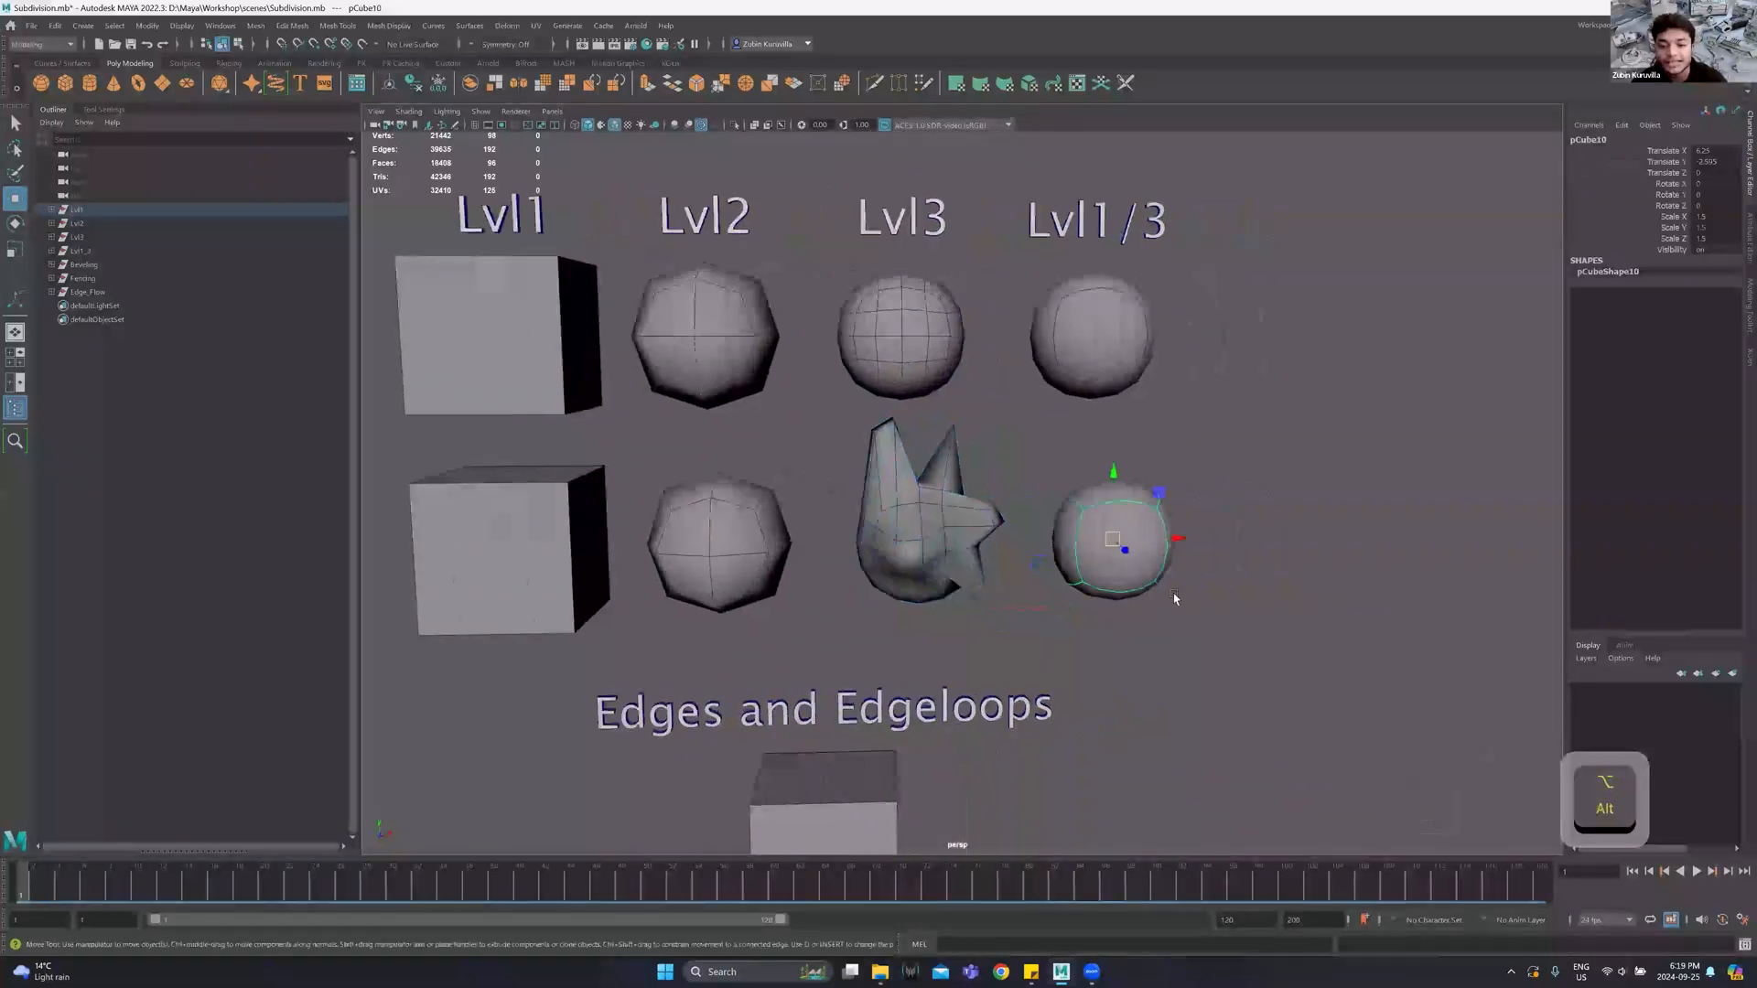
pyautogui.press('1')
pyautogui.press('3')
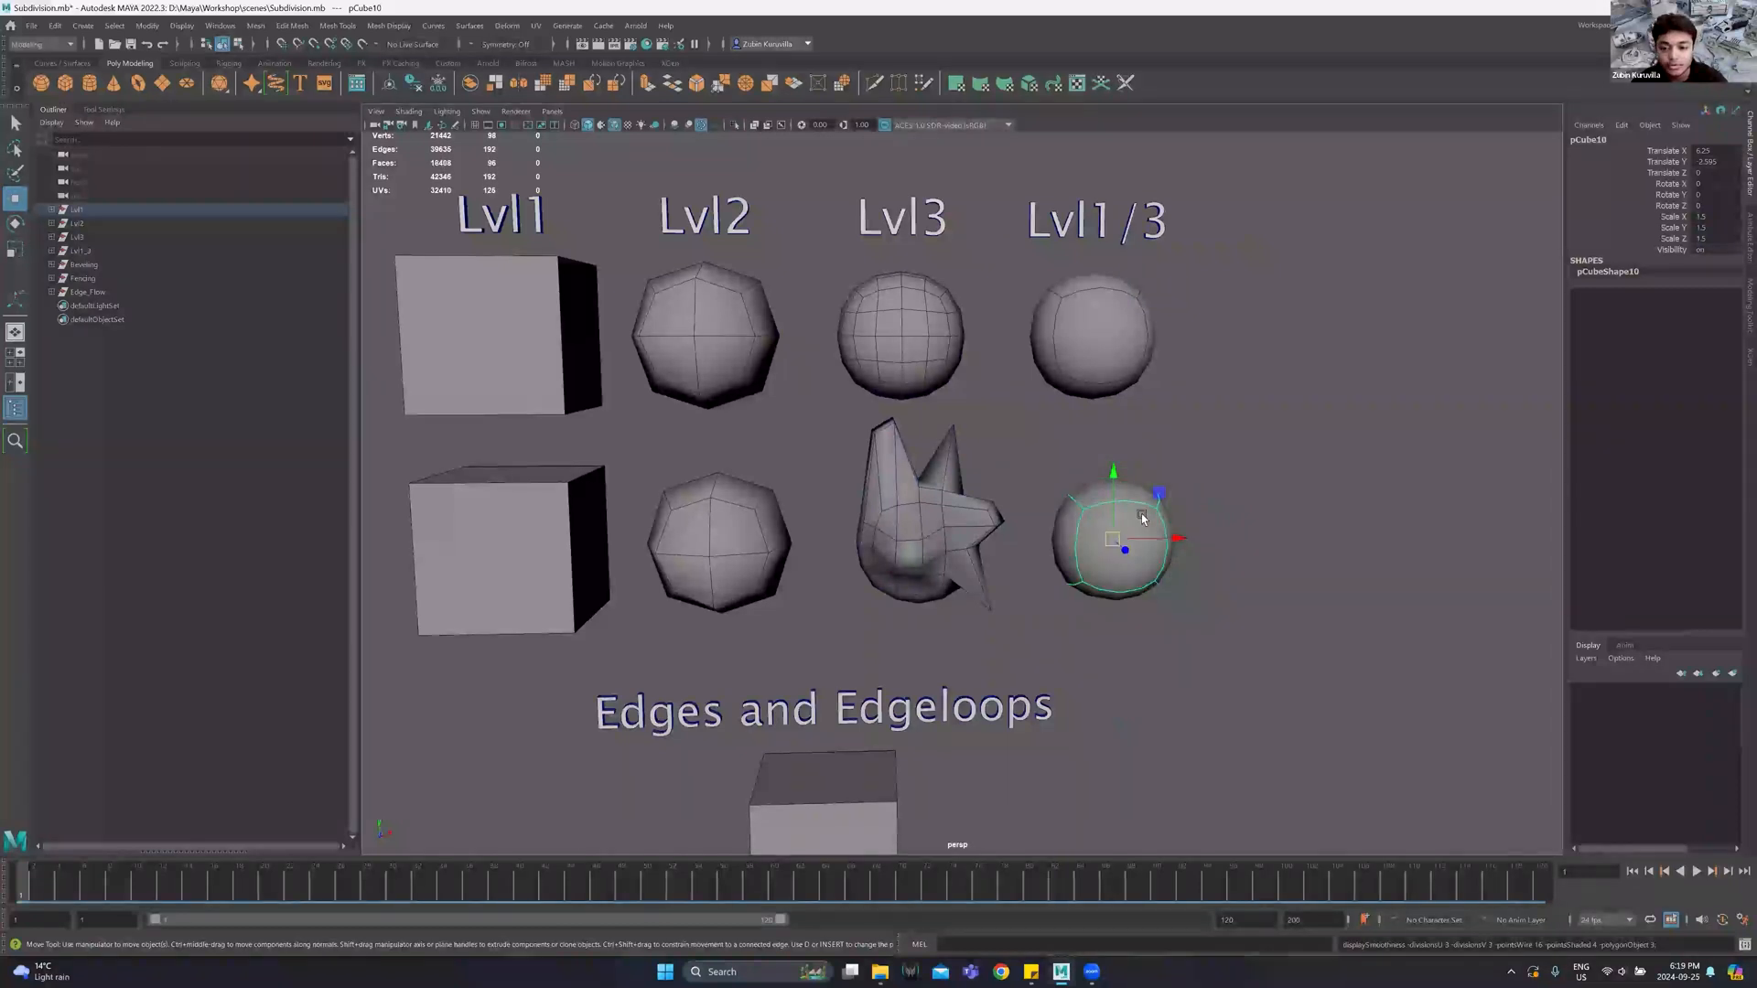
# Move two upper corner vertices of the lower Lvl1/3 mesh outward while it is shown in smooth preview.
pyautogui.moveTo(1139, 513); pyautogui.dragTo(1048, 522, button='right')
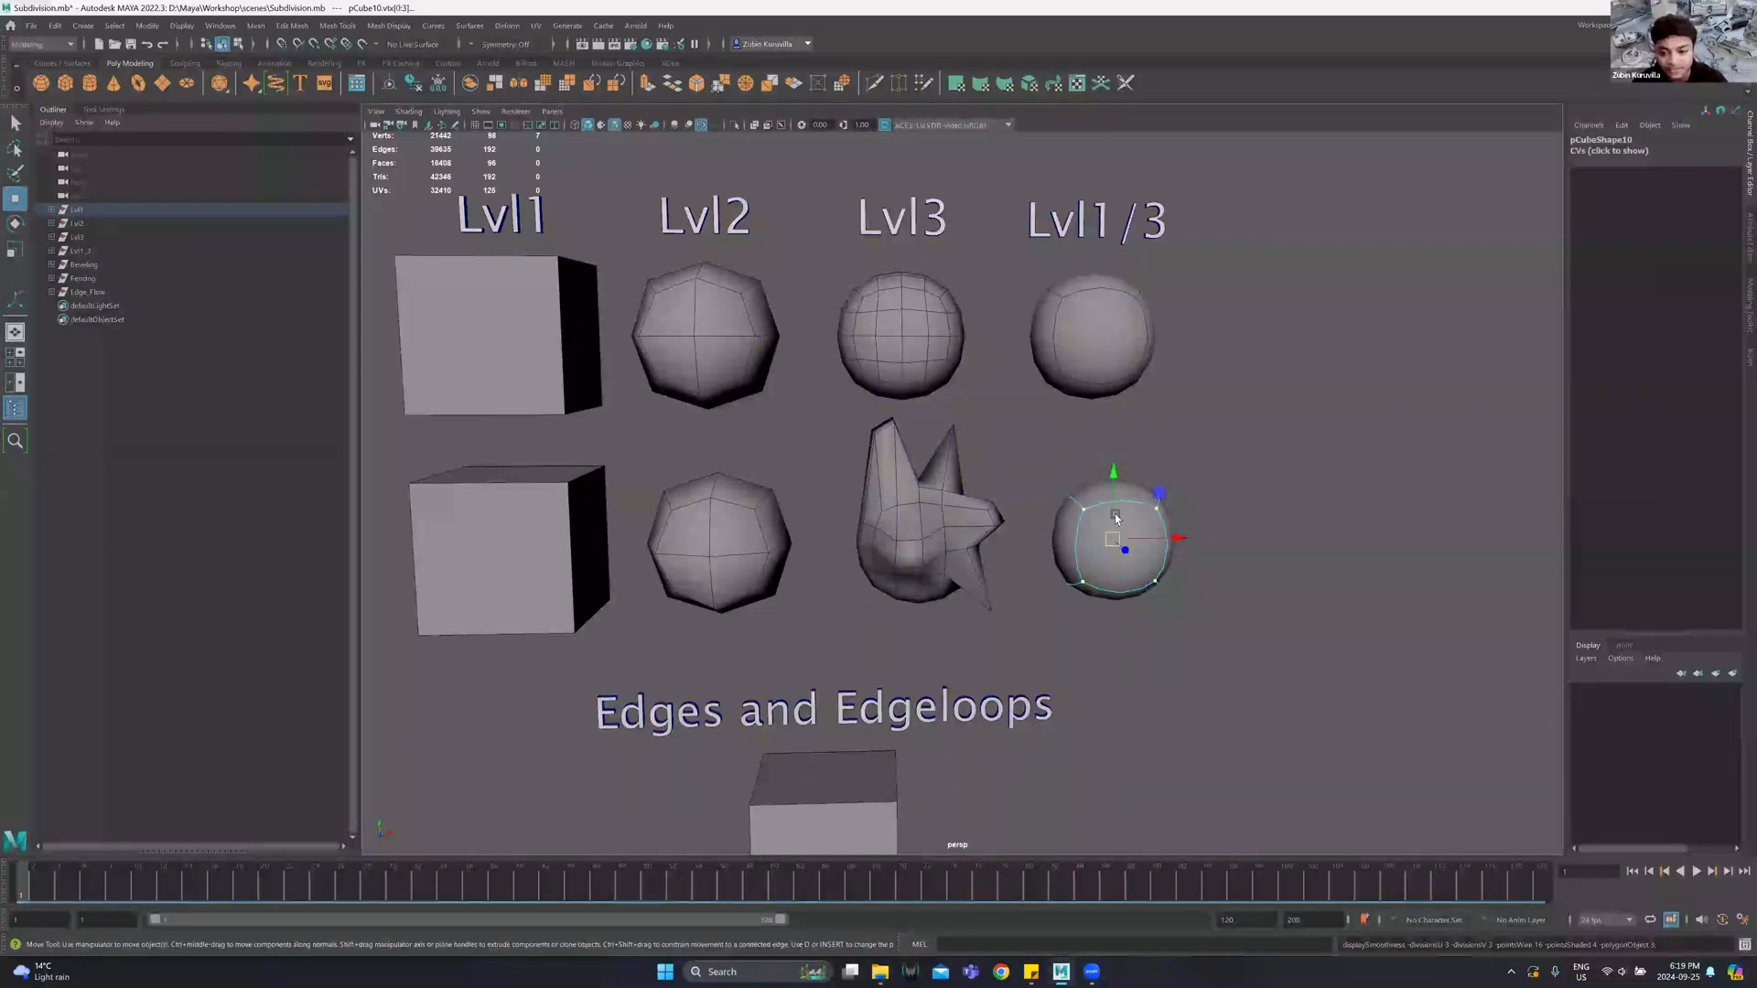
pyautogui.click(1080, 509)
pyautogui.moveTo(1054, 478)
pyautogui.mouseDown()
pyautogui.moveTo(1047, 512)
pyautogui.moveTo(1015, 424)
pyautogui.moveTo(1029, 466)
pyautogui.mouseUp()
pyautogui.moveTo(1109, 530); pyautogui.dragTo(1287, 436)
# Select a face of the unsmoothed lower Lvl1/3 mesh, restore smooth preview and move the face sideways.
pyautogui.press('1')
pyautogui.moveTo(1142, 513); pyautogui.dragTo(1158, 562, button='right')
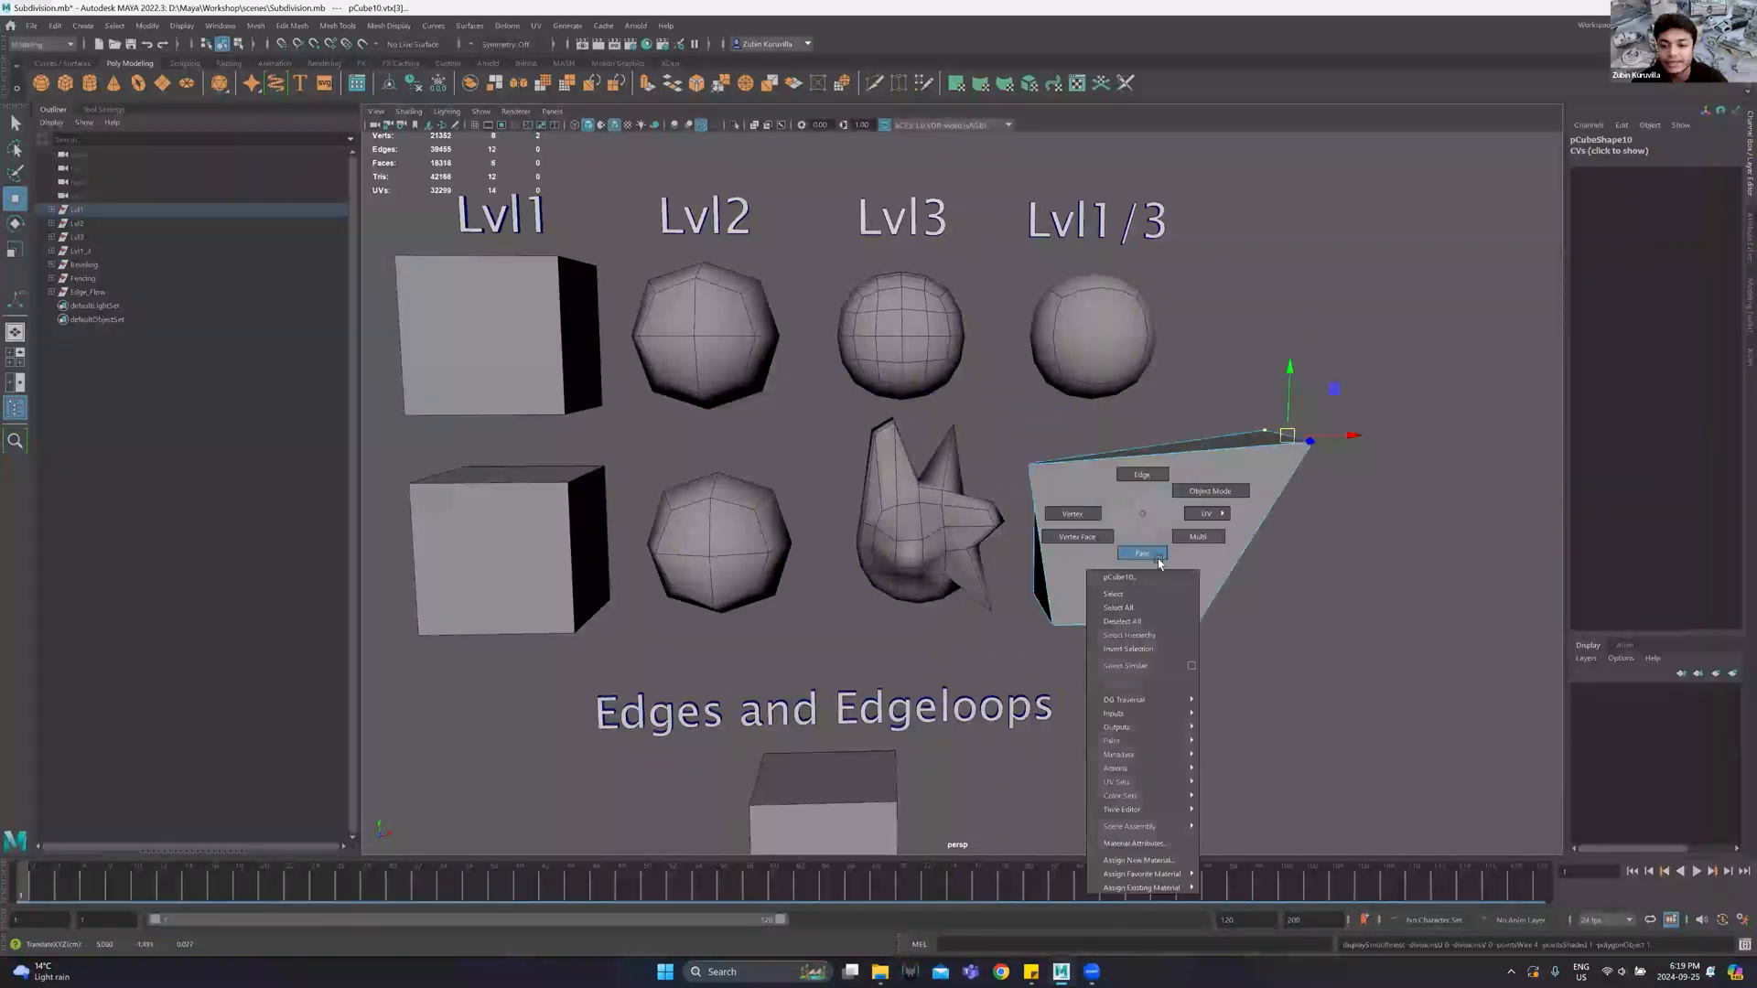
pyautogui.click(1160, 549)
pyautogui.press('3')
pyautogui.moveTo(1166, 540); pyautogui.dragTo(1258, 553)
pyautogui.keyDown('alt'); pyautogui.moveTo(1150, 604); pyautogui.dragTo(1326, 356); pyautogui.keyUp('alt')
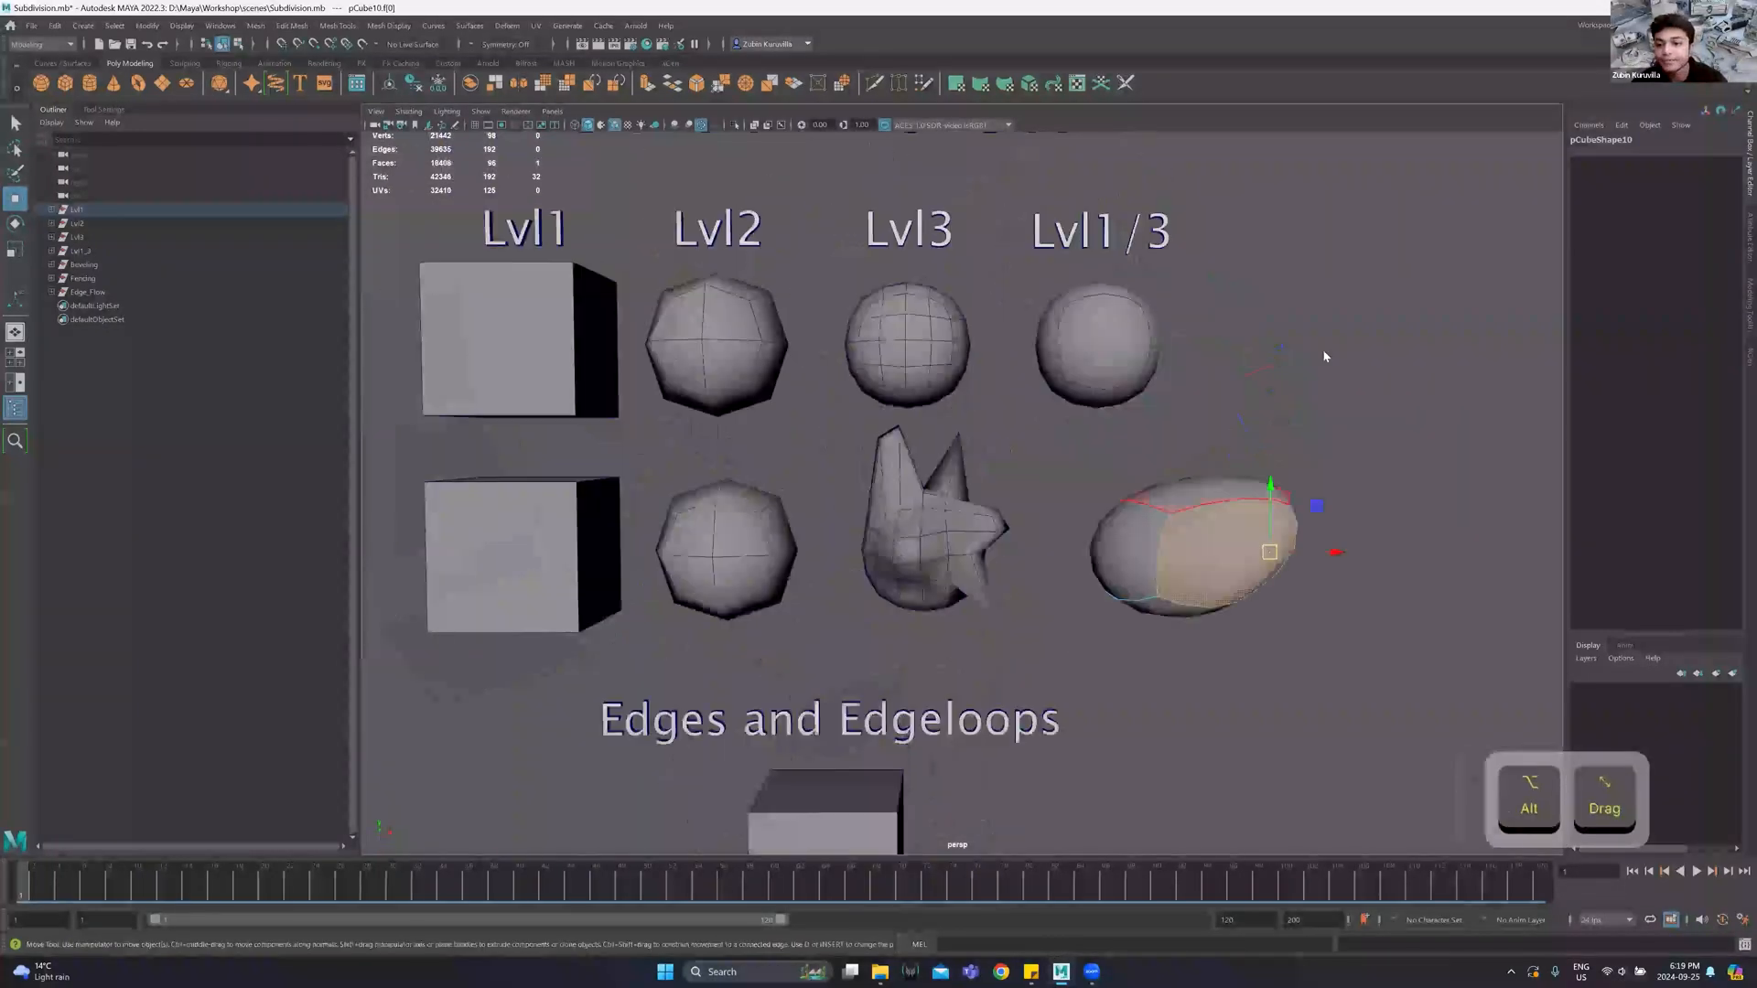
# Return the lower Lvl1/3 mesh to object mode and undo all component edits on it and the lower Lvl3 sphere.
pyautogui.moveTo(1256, 512); pyautogui.dragTo(1305, 455, button='right')
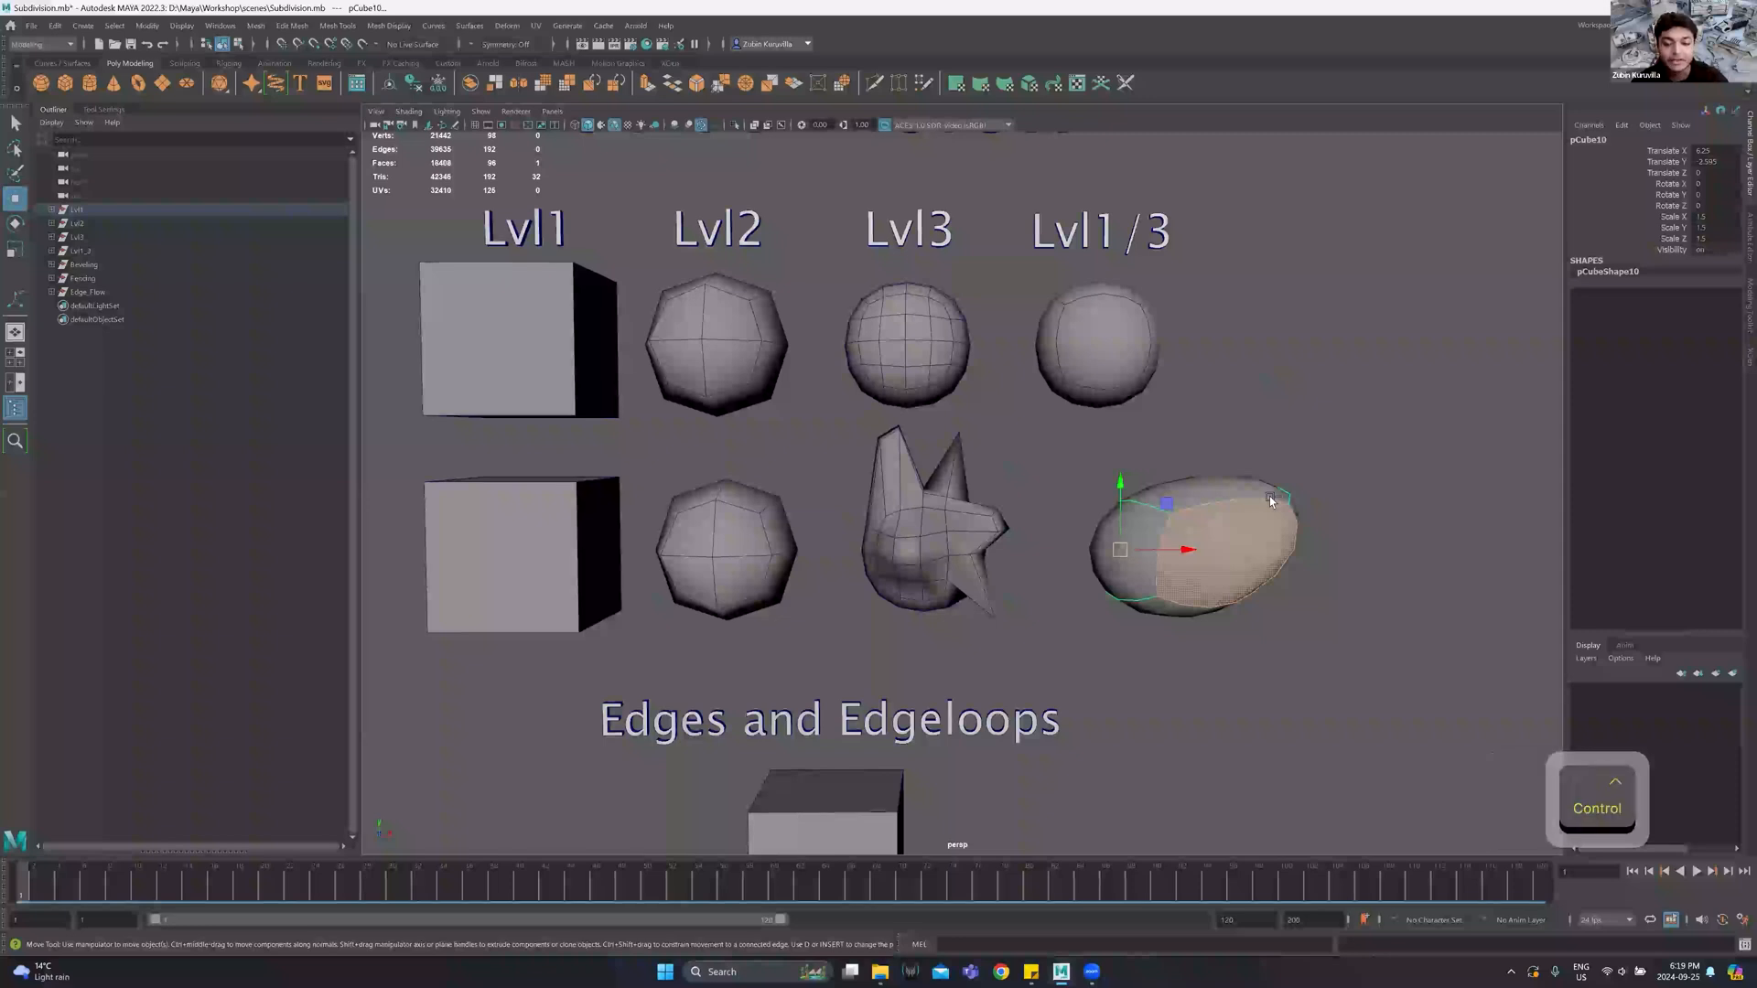
pyautogui.hotkey('ctrl', 'z')
pyautogui.hotkey('ctrl', 'z')
pyautogui.hotkey('ctrl', 'z')
pyautogui.hotkey('ctrl', 'z')
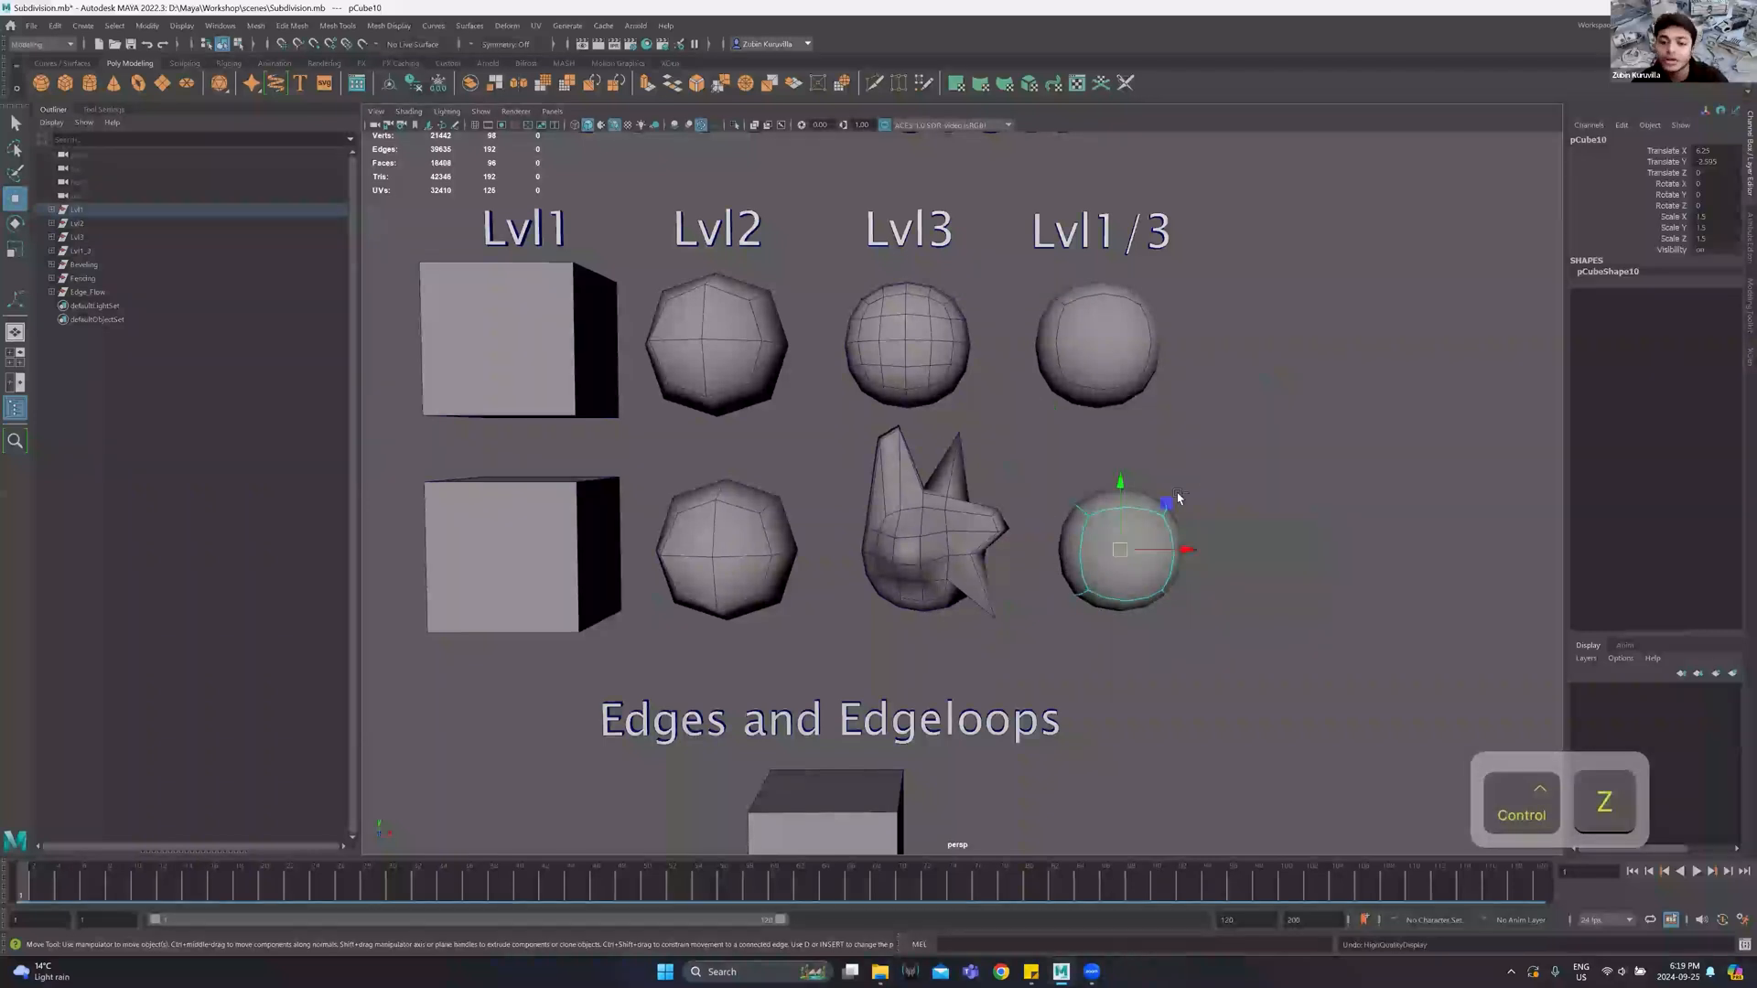
pyautogui.hotkey('ctrl', 'z')
pyautogui.hotkey('ctrl', 'z')
pyautogui.hotkey('ctrl', 'z')
pyautogui.hotkey('ctrl', 'z')
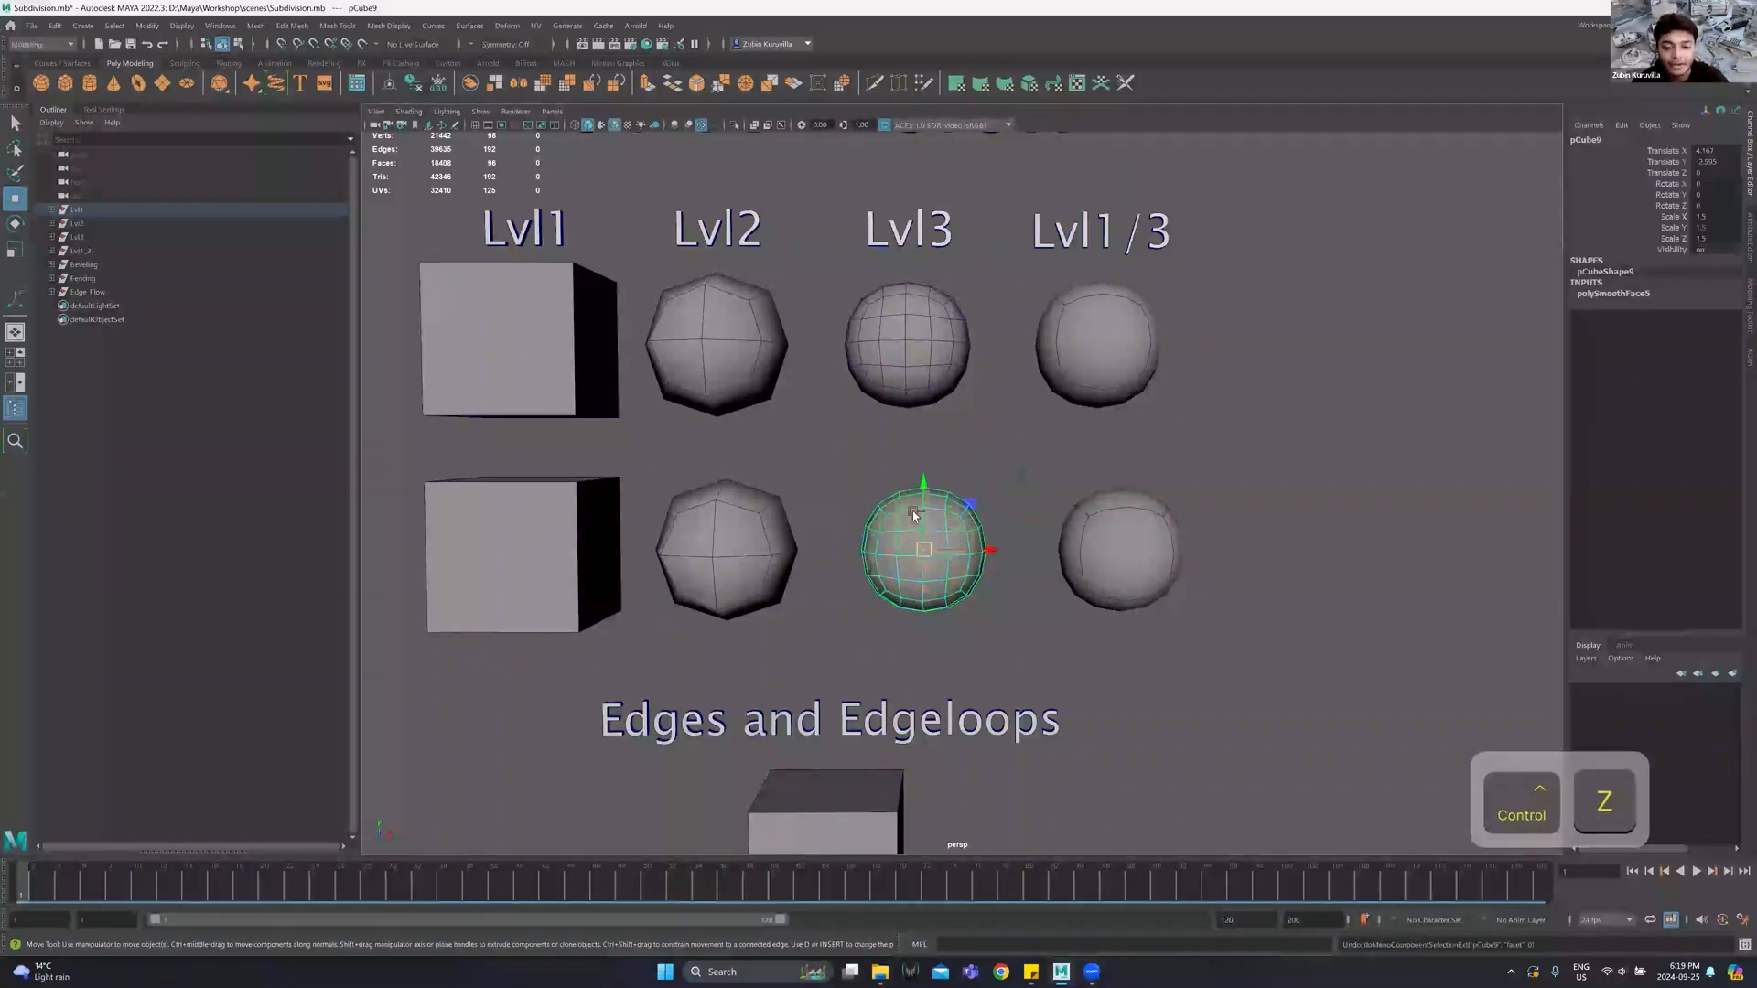
# Select the plain cube beneath the Edges and Edgeloops heading.
pyautogui.keyDown('alt'); pyautogui.moveTo(1126, 509); pyautogui.dragTo(1275, 414, button='middle'); pyautogui.keyUp('alt')
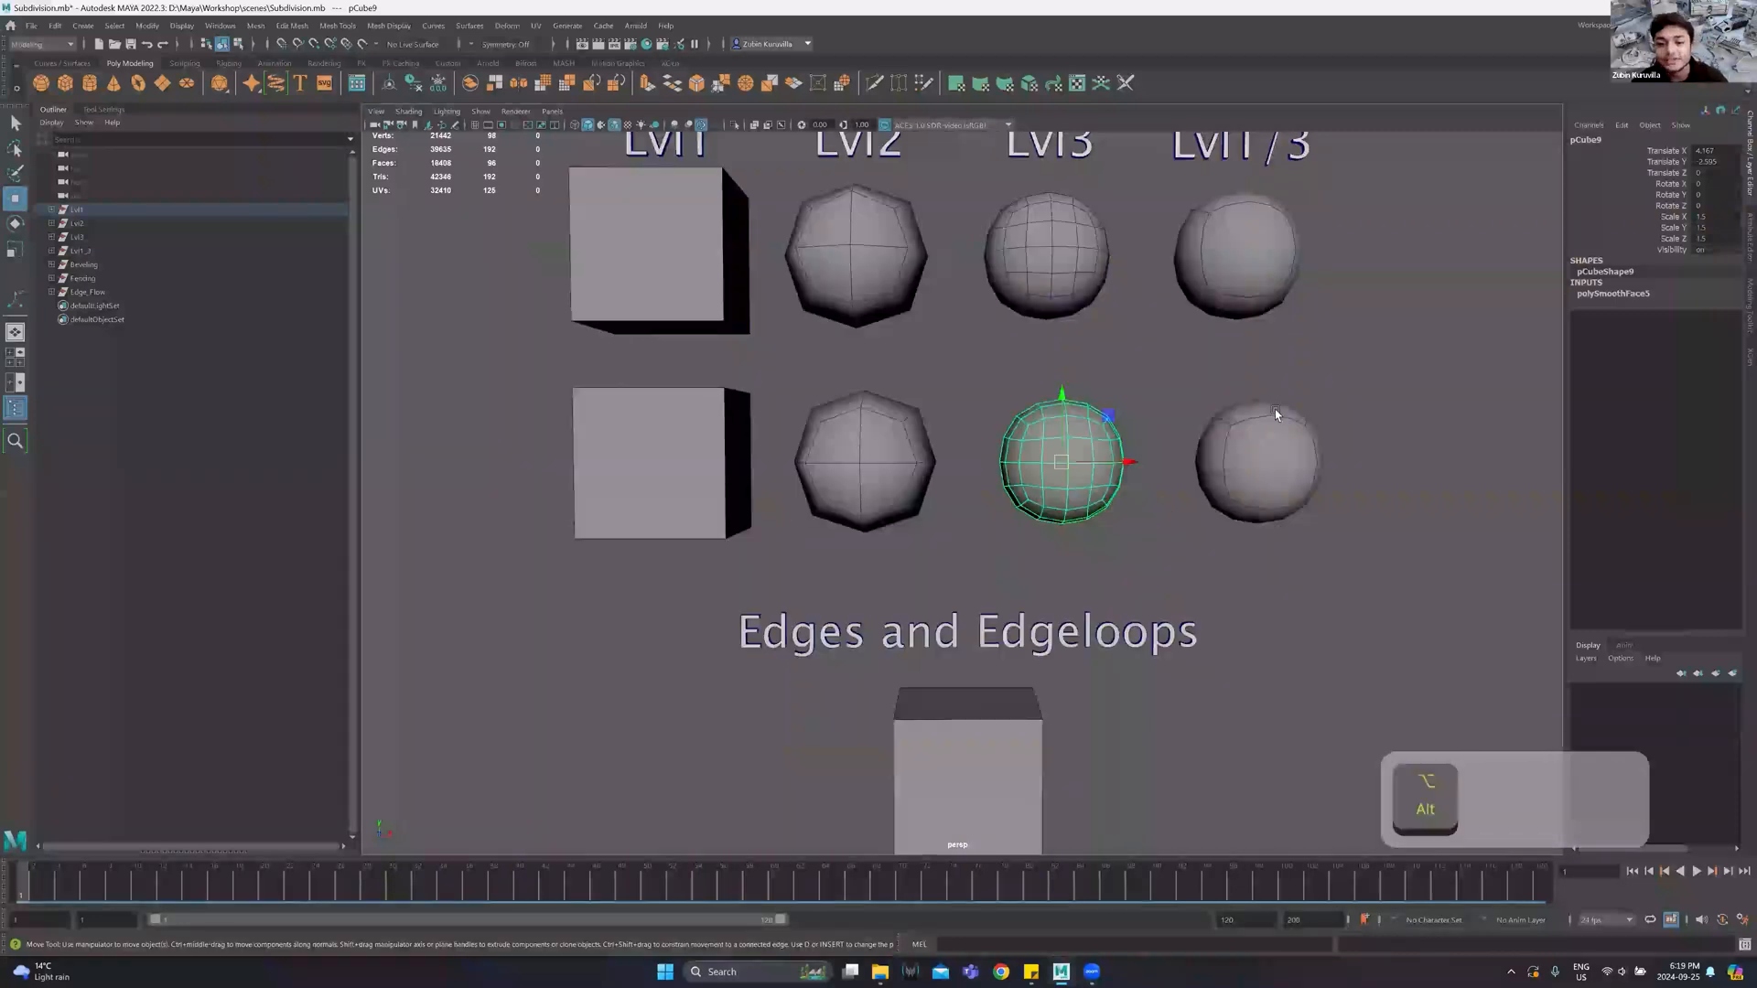
pyautogui.keyDown('alt'); pyautogui.moveTo(1275, 409); pyautogui.dragTo(1133, 399, button='right'); pyautogui.keyUp('alt')
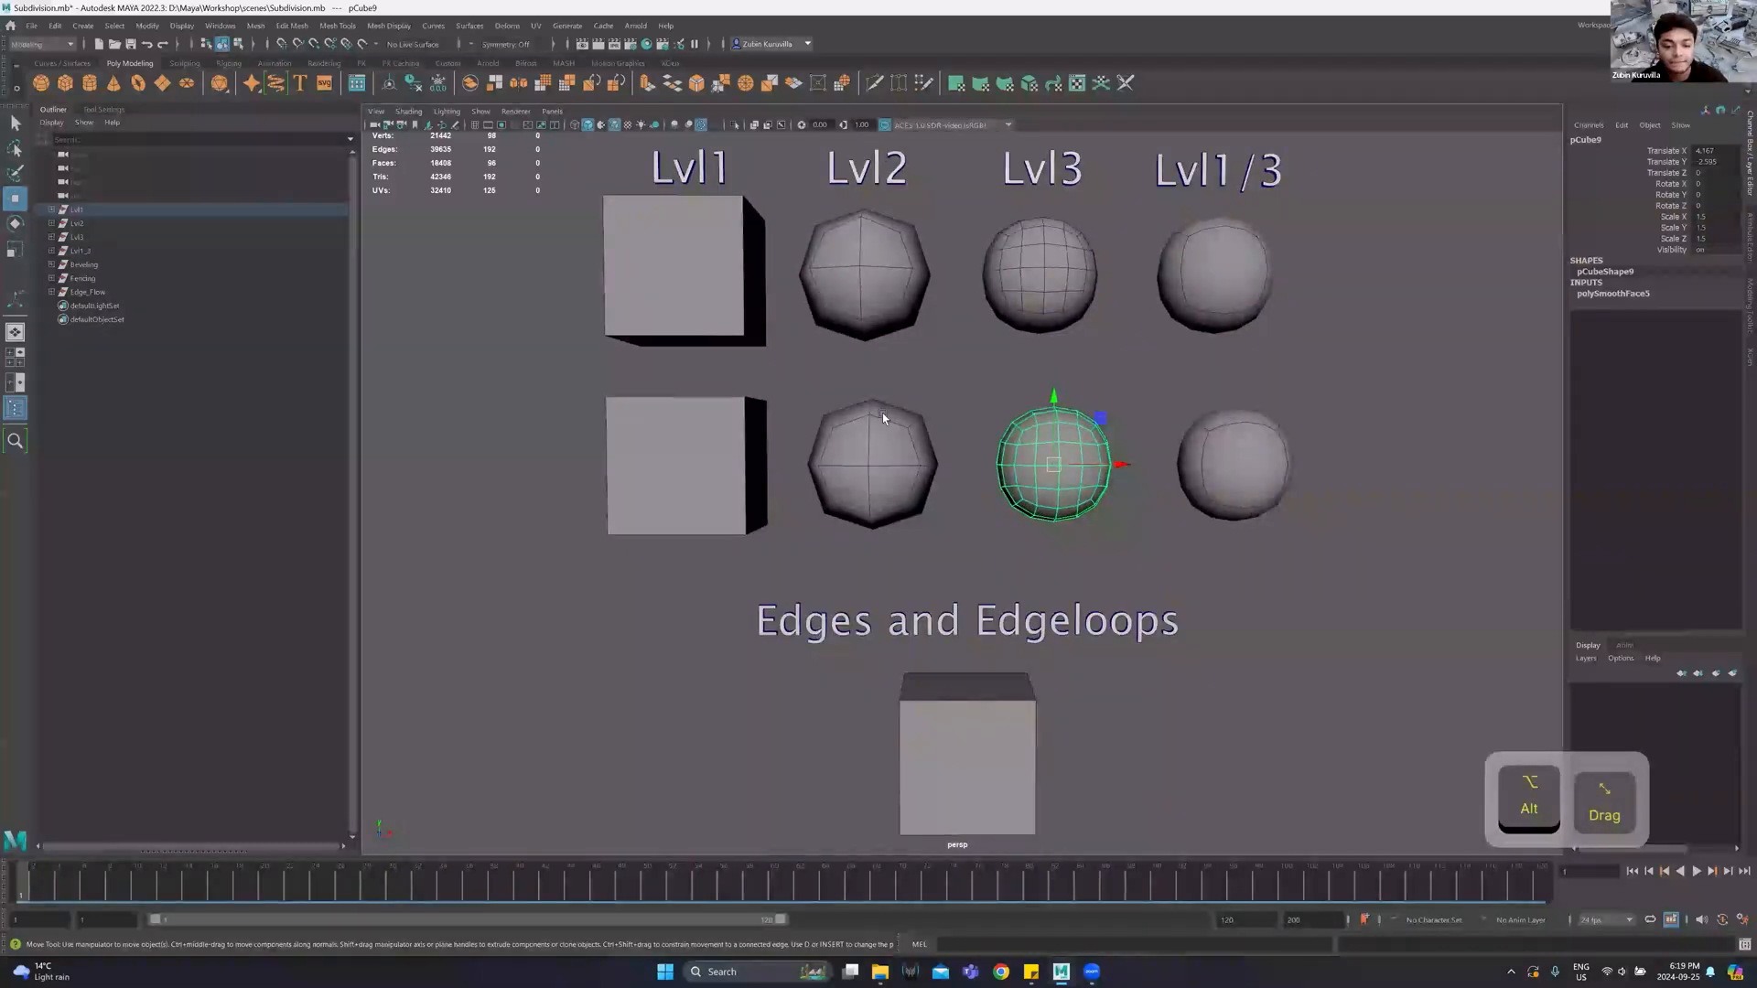
pyautogui.keyDown('alt'); pyautogui.moveTo(986, 462); pyautogui.dragTo(1034, 415, button='middle'); pyautogui.keyUp('alt')
pyautogui.keyDown('alt'); pyautogui.moveTo(995, 666); pyautogui.dragTo(986, 610, button='middle'); pyautogui.keyUp('alt')
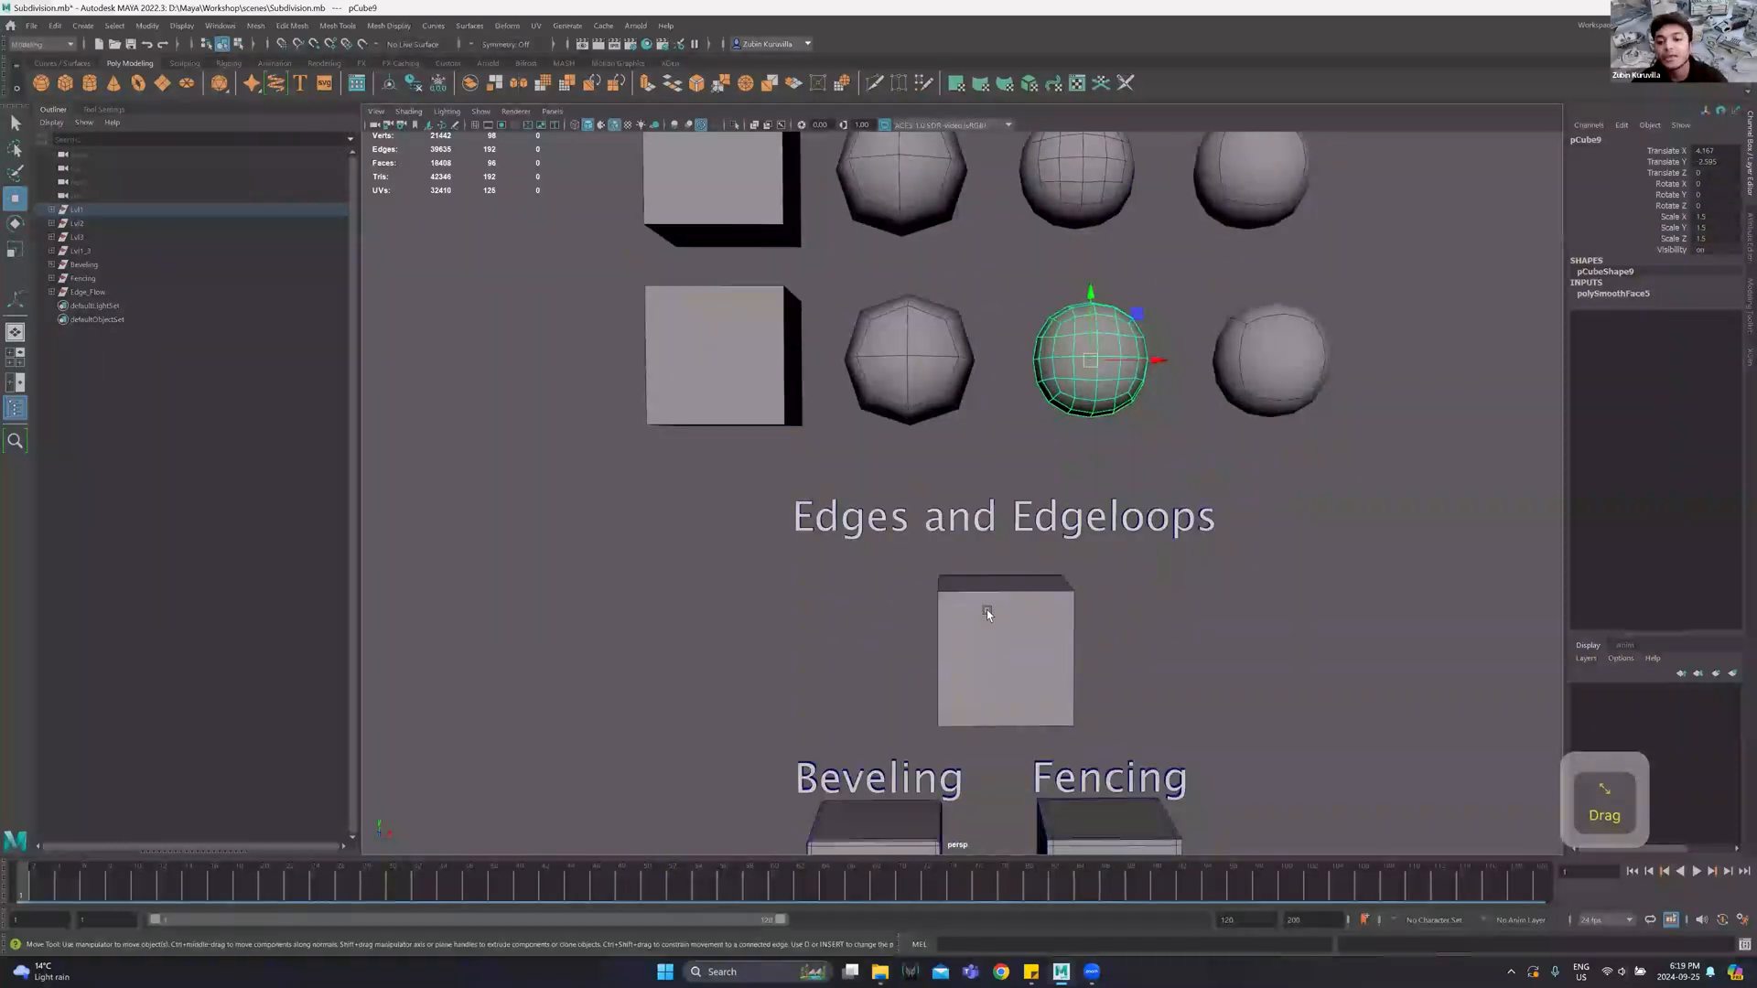
pyautogui.keyDown('alt'); pyautogui.moveTo(1041, 501); pyautogui.dragTo(1037, 355, button='middle'); pyautogui.keyUp('alt')
pyautogui.keyDown('alt'); pyautogui.moveTo(1038, 540); pyautogui.dragTo(1588, 489, button='right'); pyautogui.keyUp('alt')
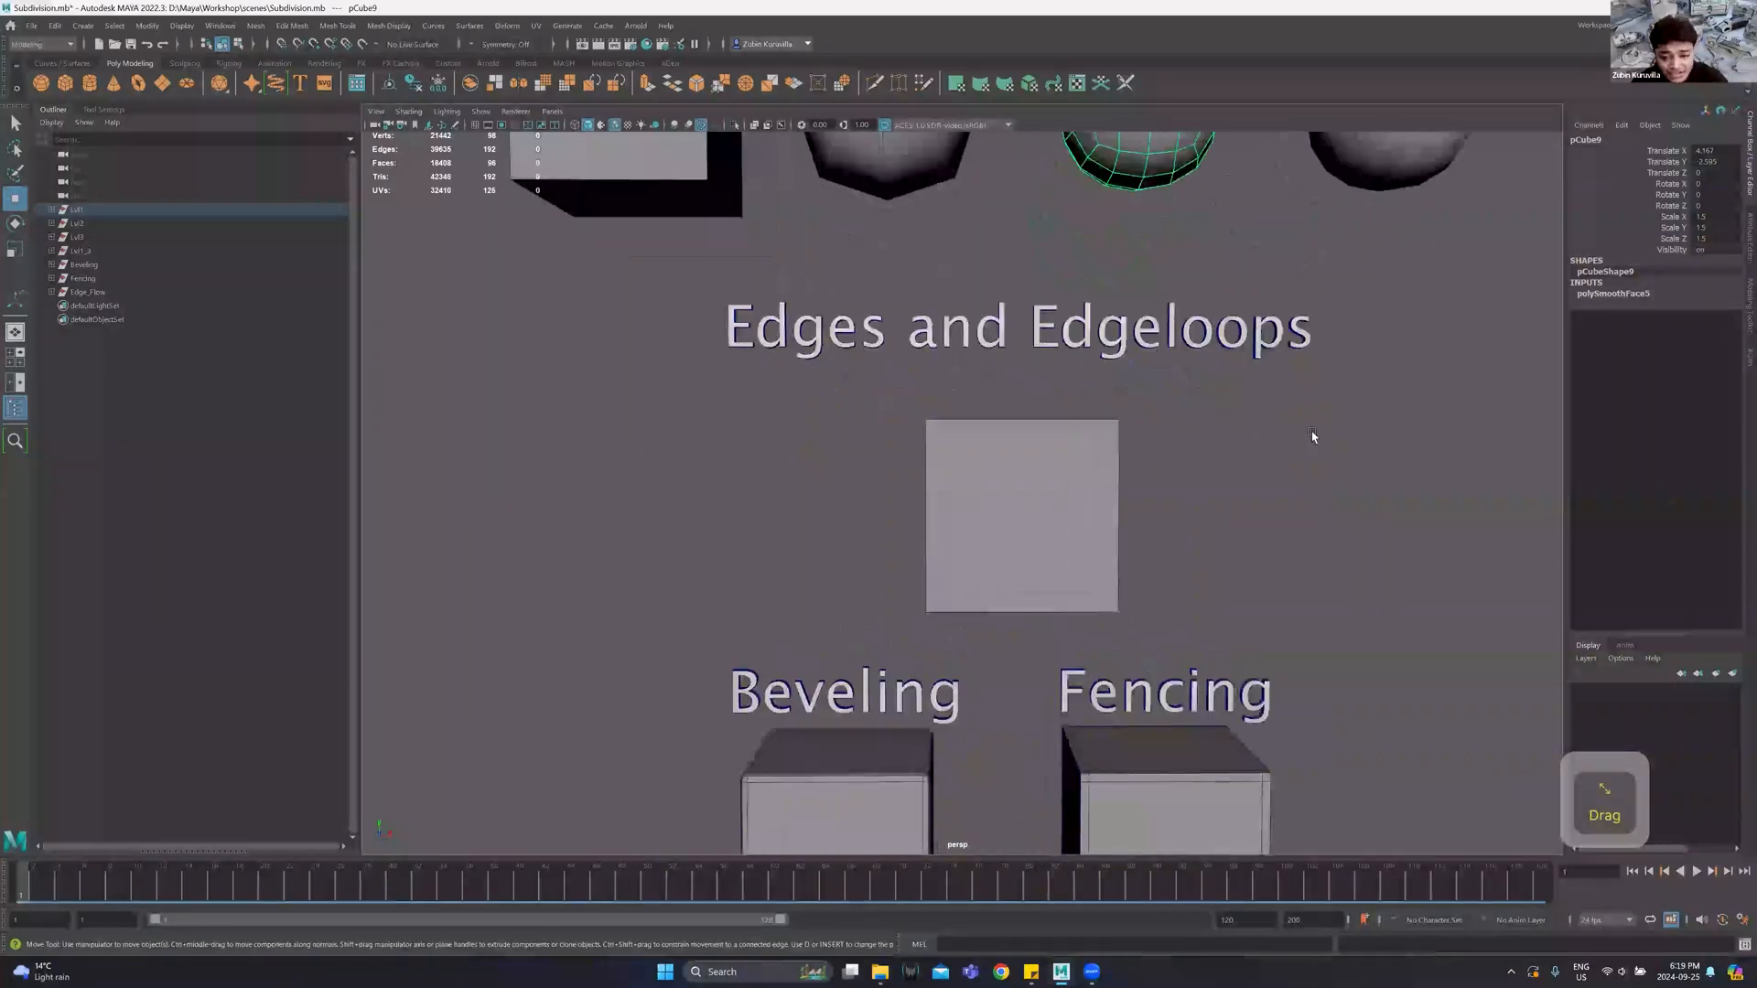
pyautogui.keyDown('alt'); pyautogui.moveTo(986, 527); pyautogui.dragTo(976, 569, button='middle'); pyautogui.keyUp('alt')
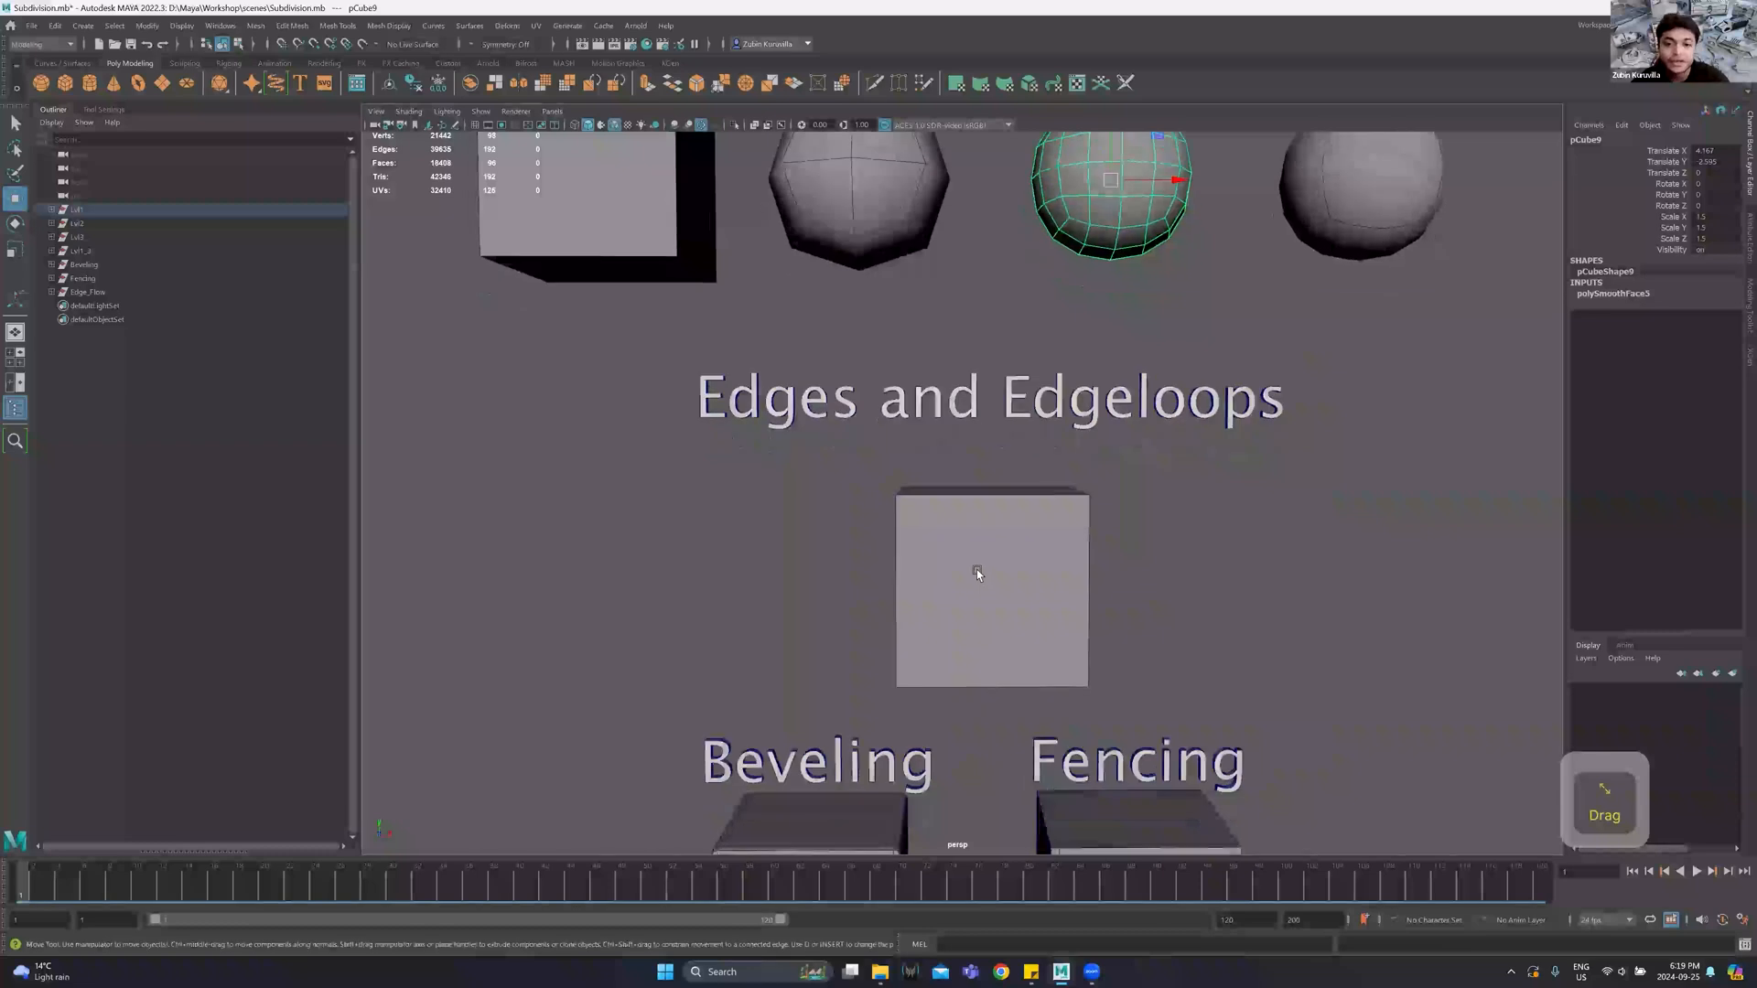
pyautogui.click(975, 569)
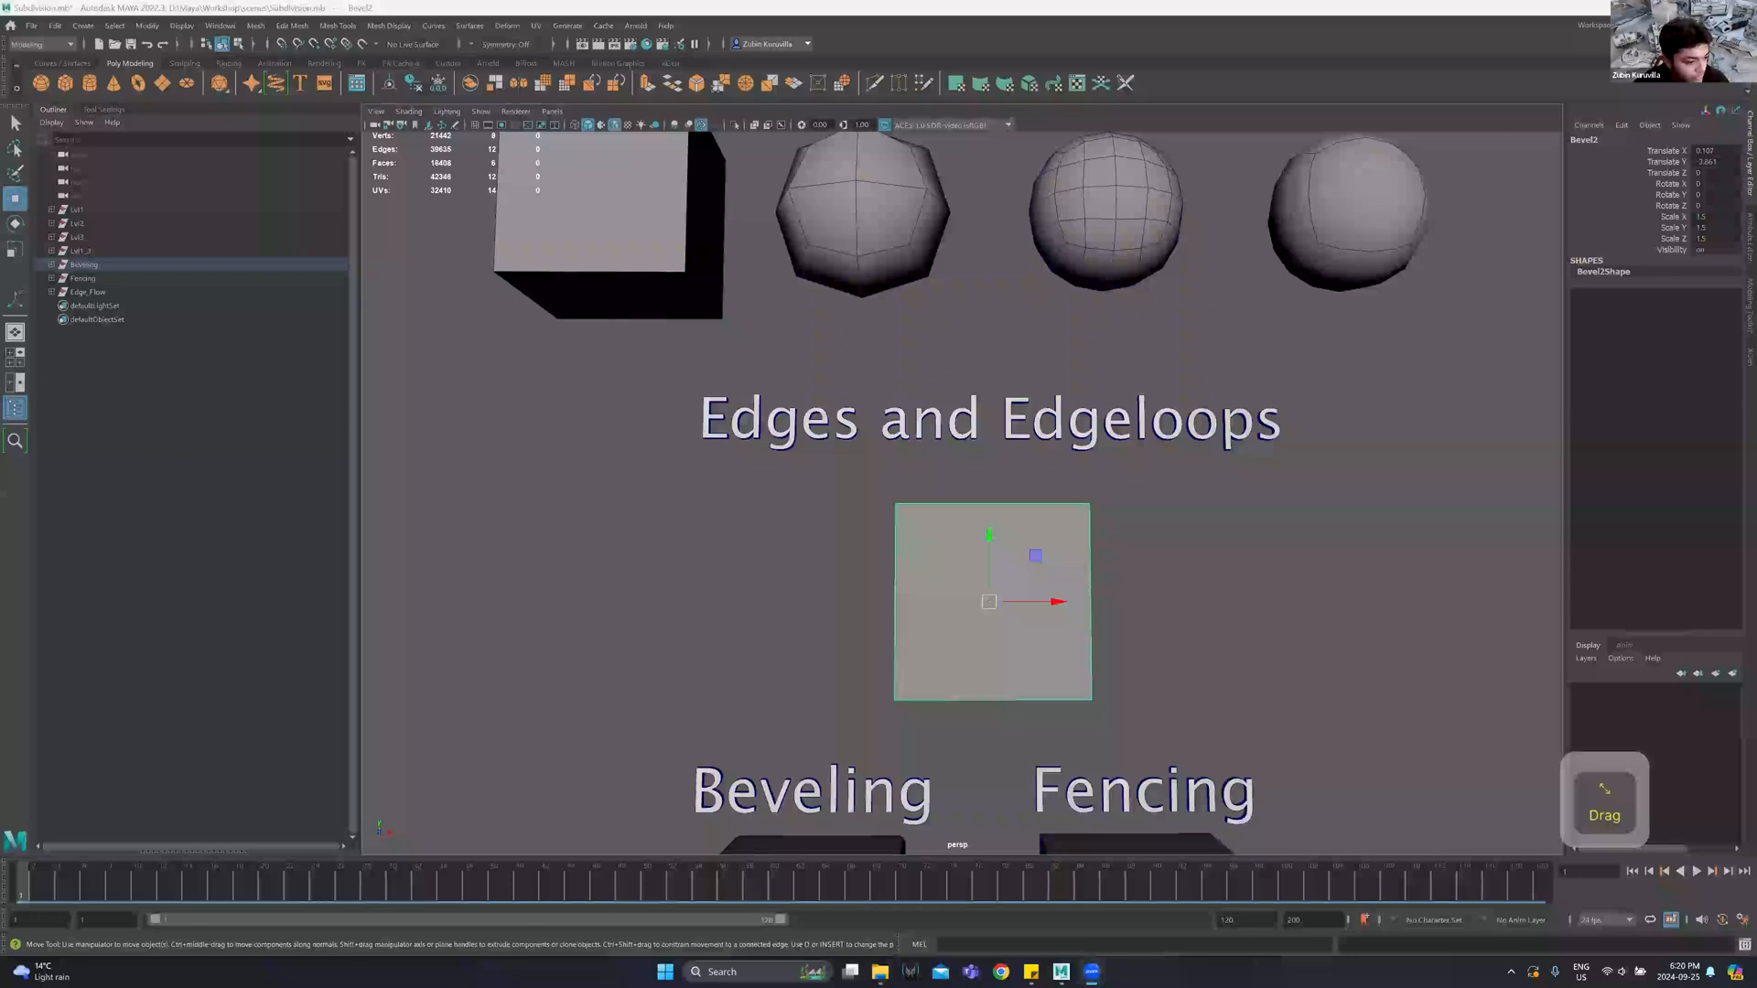
pyautogui.keyDown('alt'); pyautogui.moveTo(1050, 528); pyautogui.dragTo(1050, 530, button='middle'); pyautogui.keyUp('alt')
pyautogui.keyDown('alt'); pyautogui.moveTo(1051, 529); pyautogui.dragTo(926, 562); pyautogui.keyUp('alt')
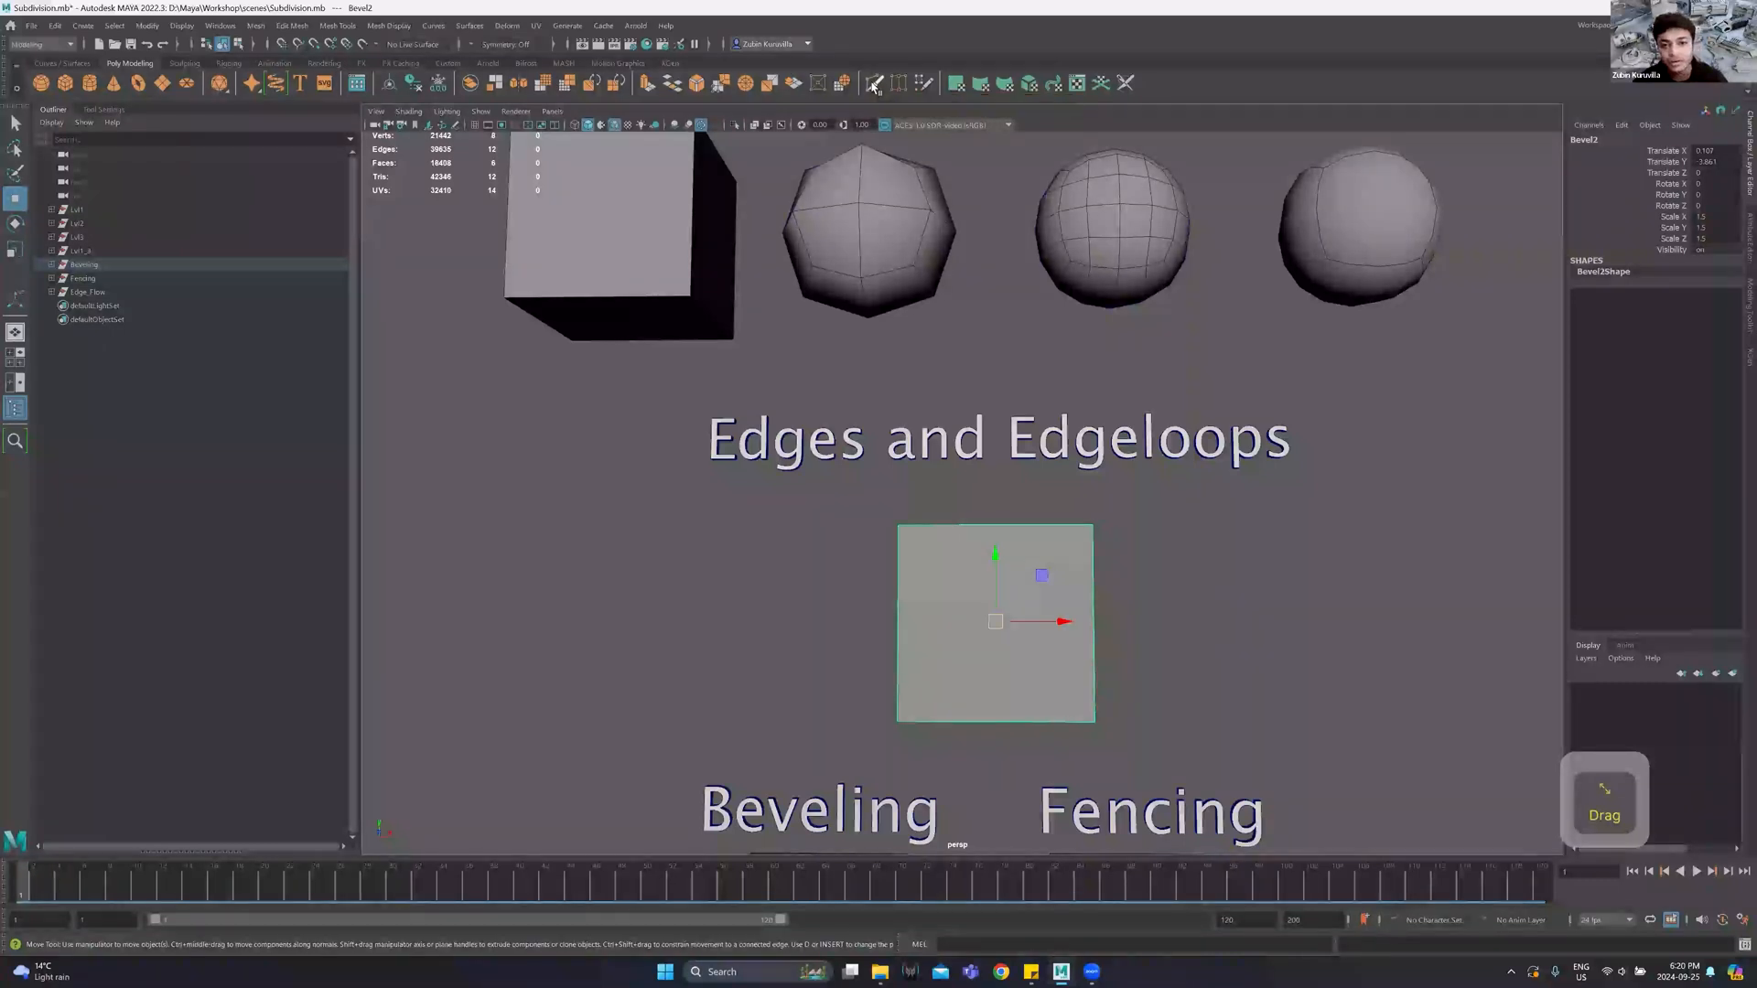
# Use Multi-Cut to insert two horizontal and two vertical edge loops around the Edges and Edgeloops cube.
pyautogui.click(874, 84)
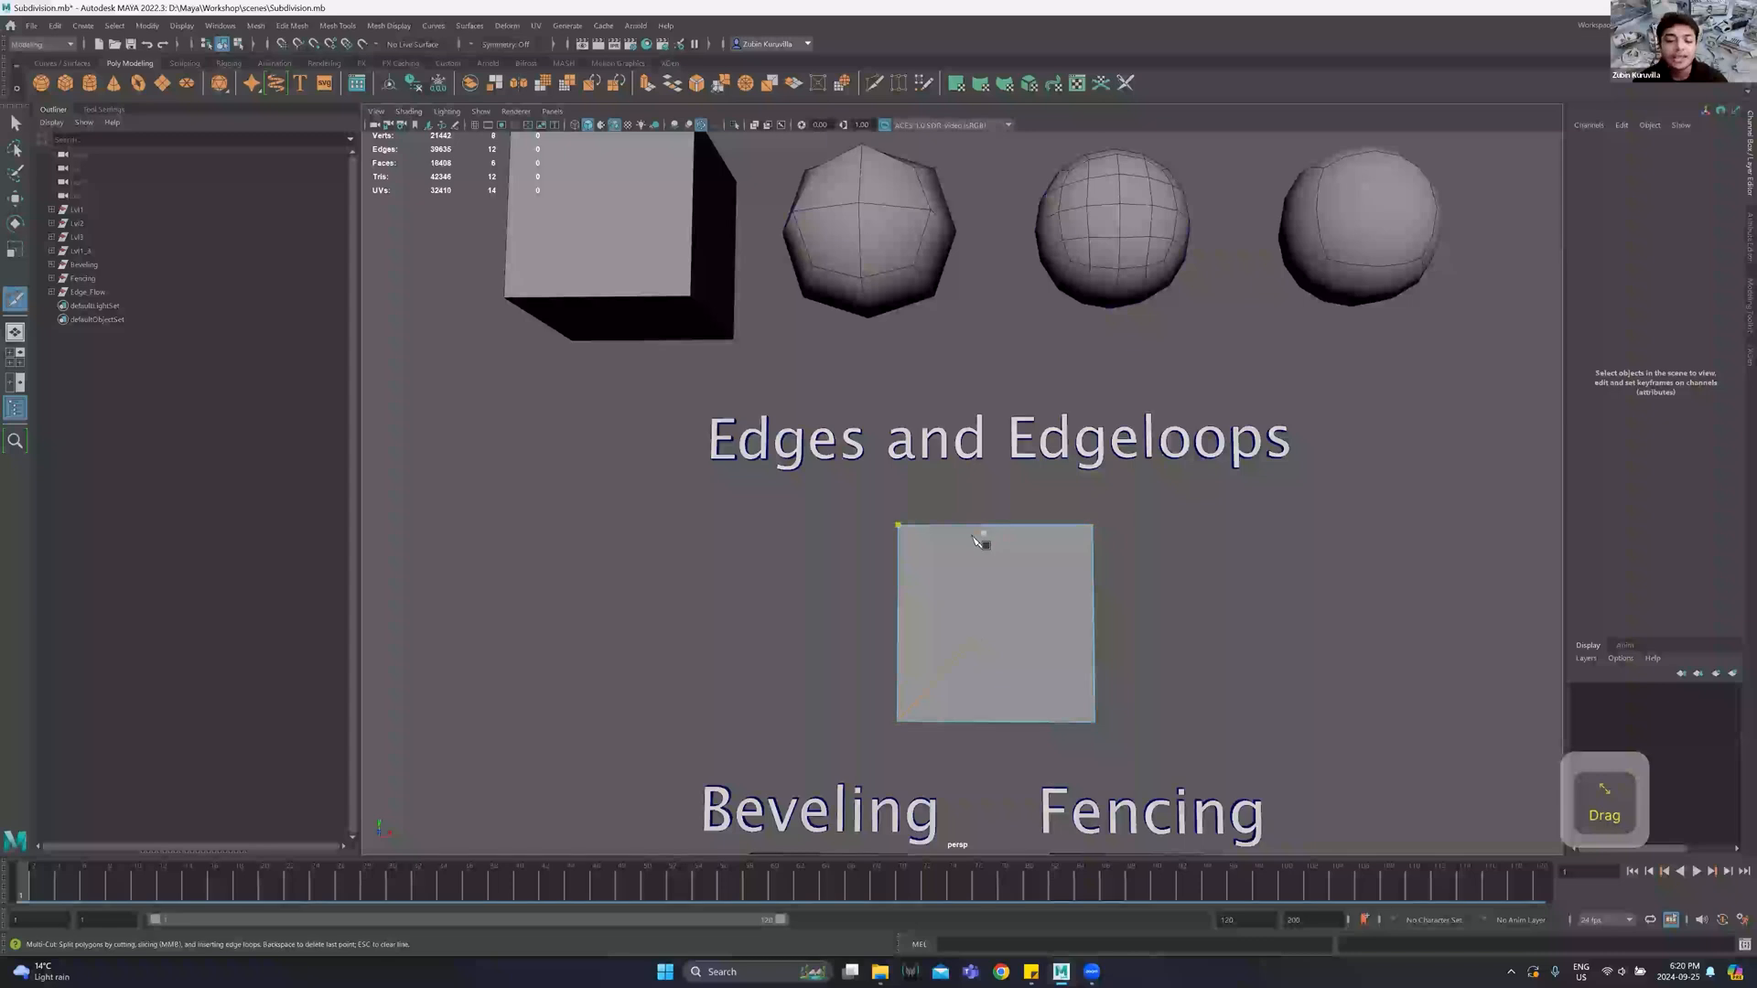
pyautogui.press('ctrl')
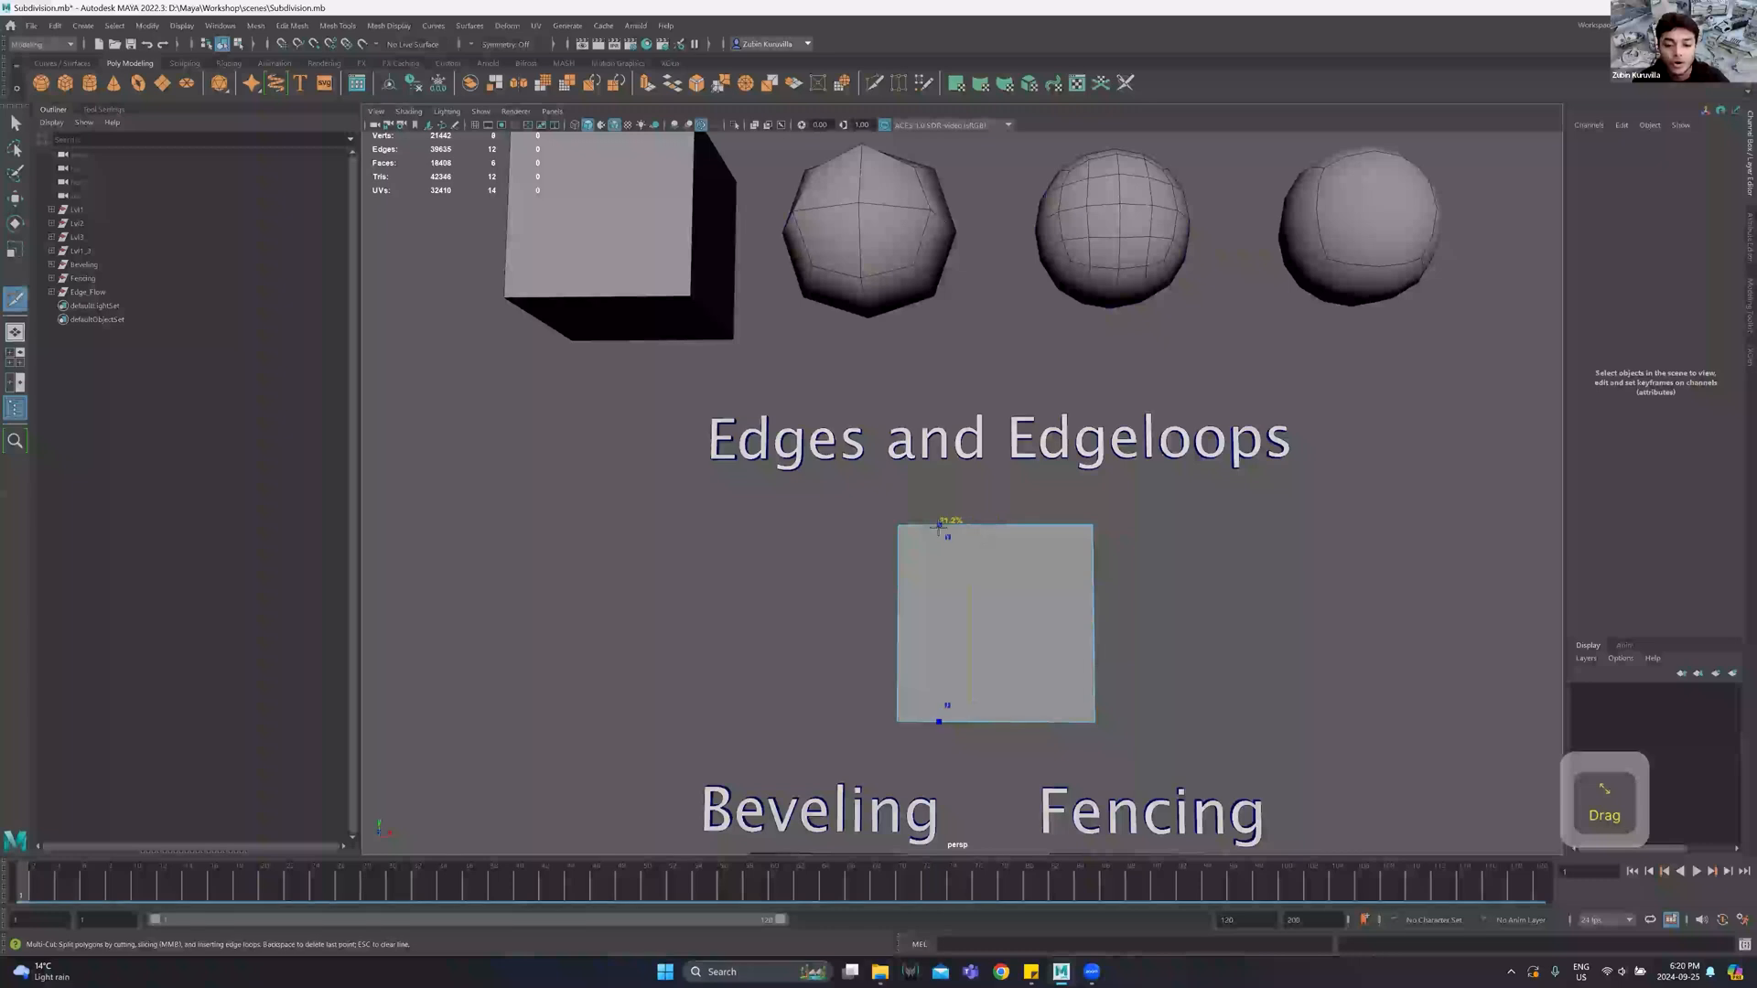
pyautogui.keyDown('ctrl'); pyautogui.click(997, 525); pyautogui.keyUp('ctrl')
pyautogui.press('q')
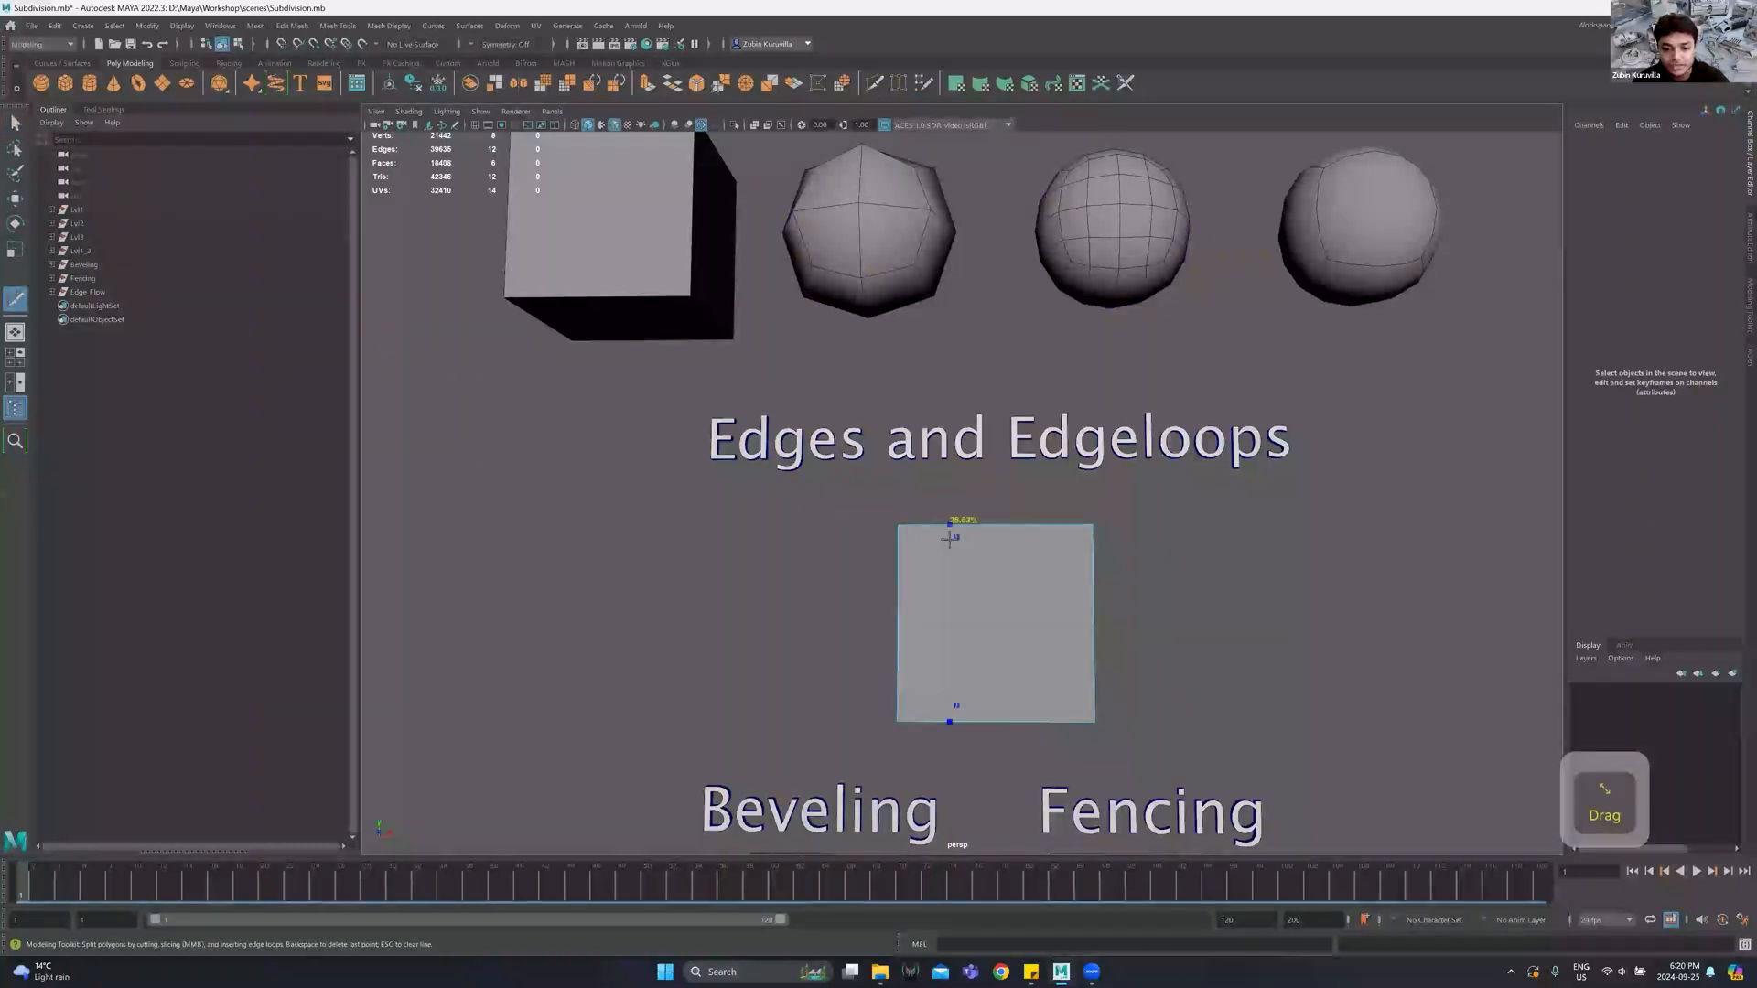
pyautogui.keyDown('alt'); pyautogui.moveTo(980, 527); pyautogui.dragTo(977, 533); pyautogui.keyUp('alt')
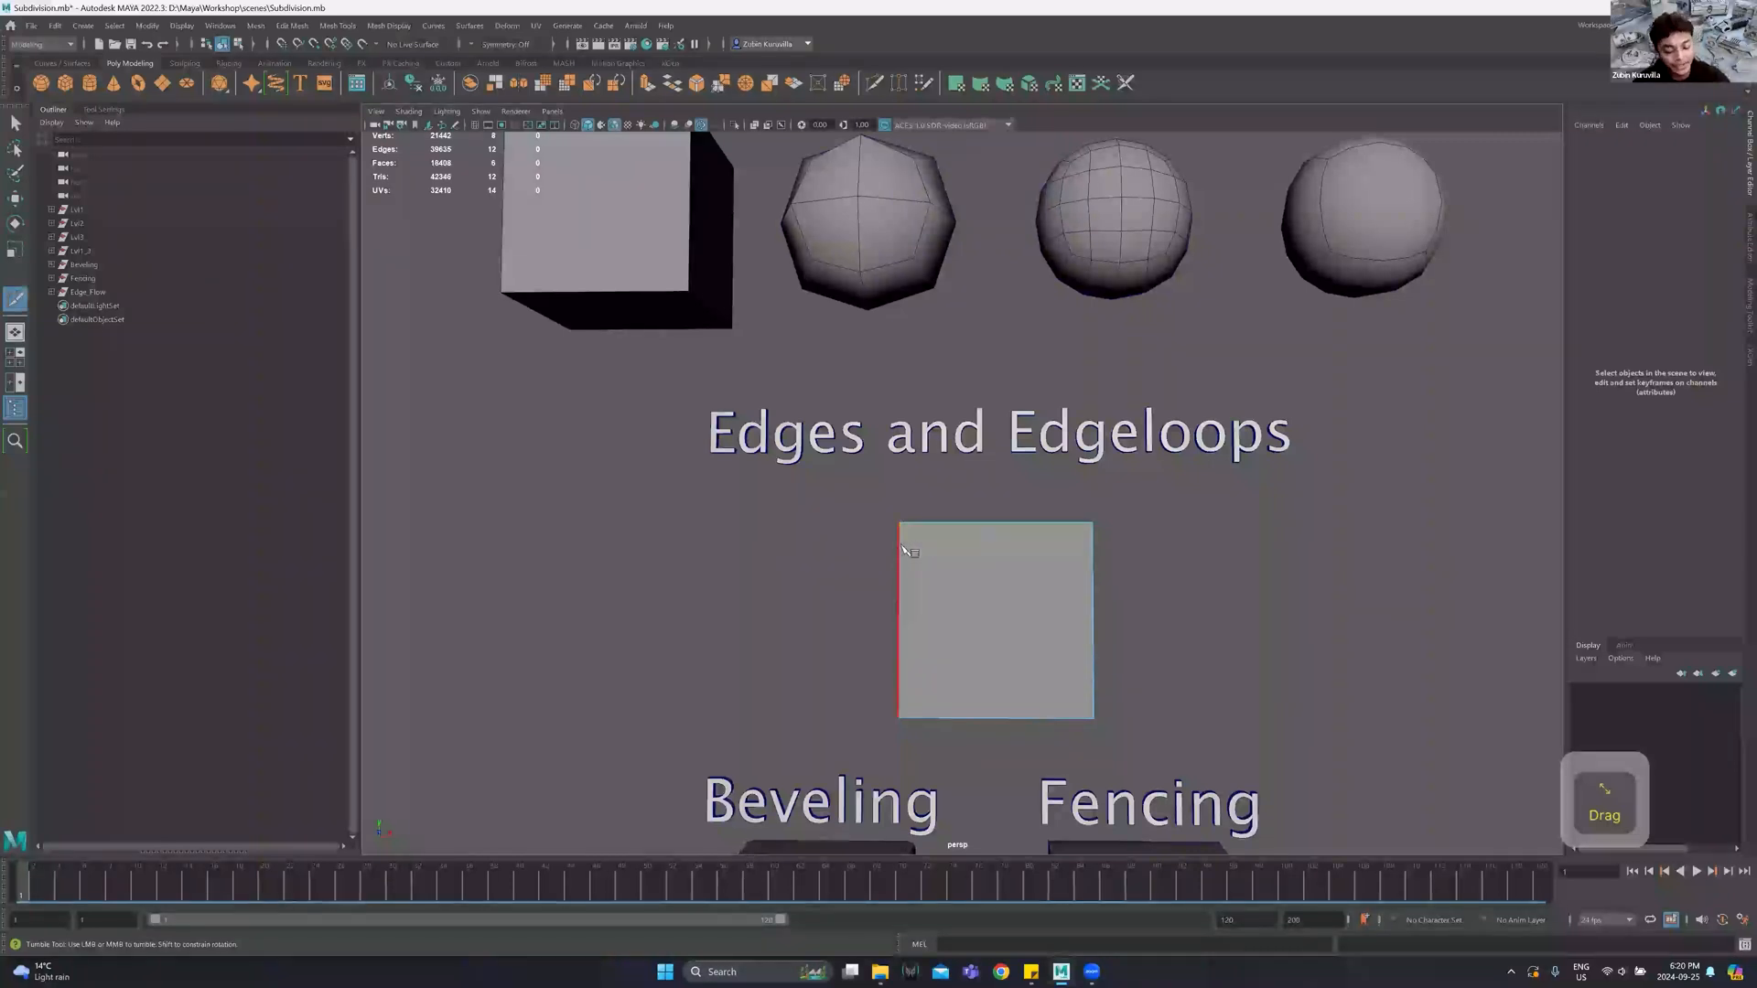
pyautogui.keyDown('alt'); pyautogui.moveTo(904, 549); pyautogui.dragTo(922, 552); pyautogui.keyUp('alt')
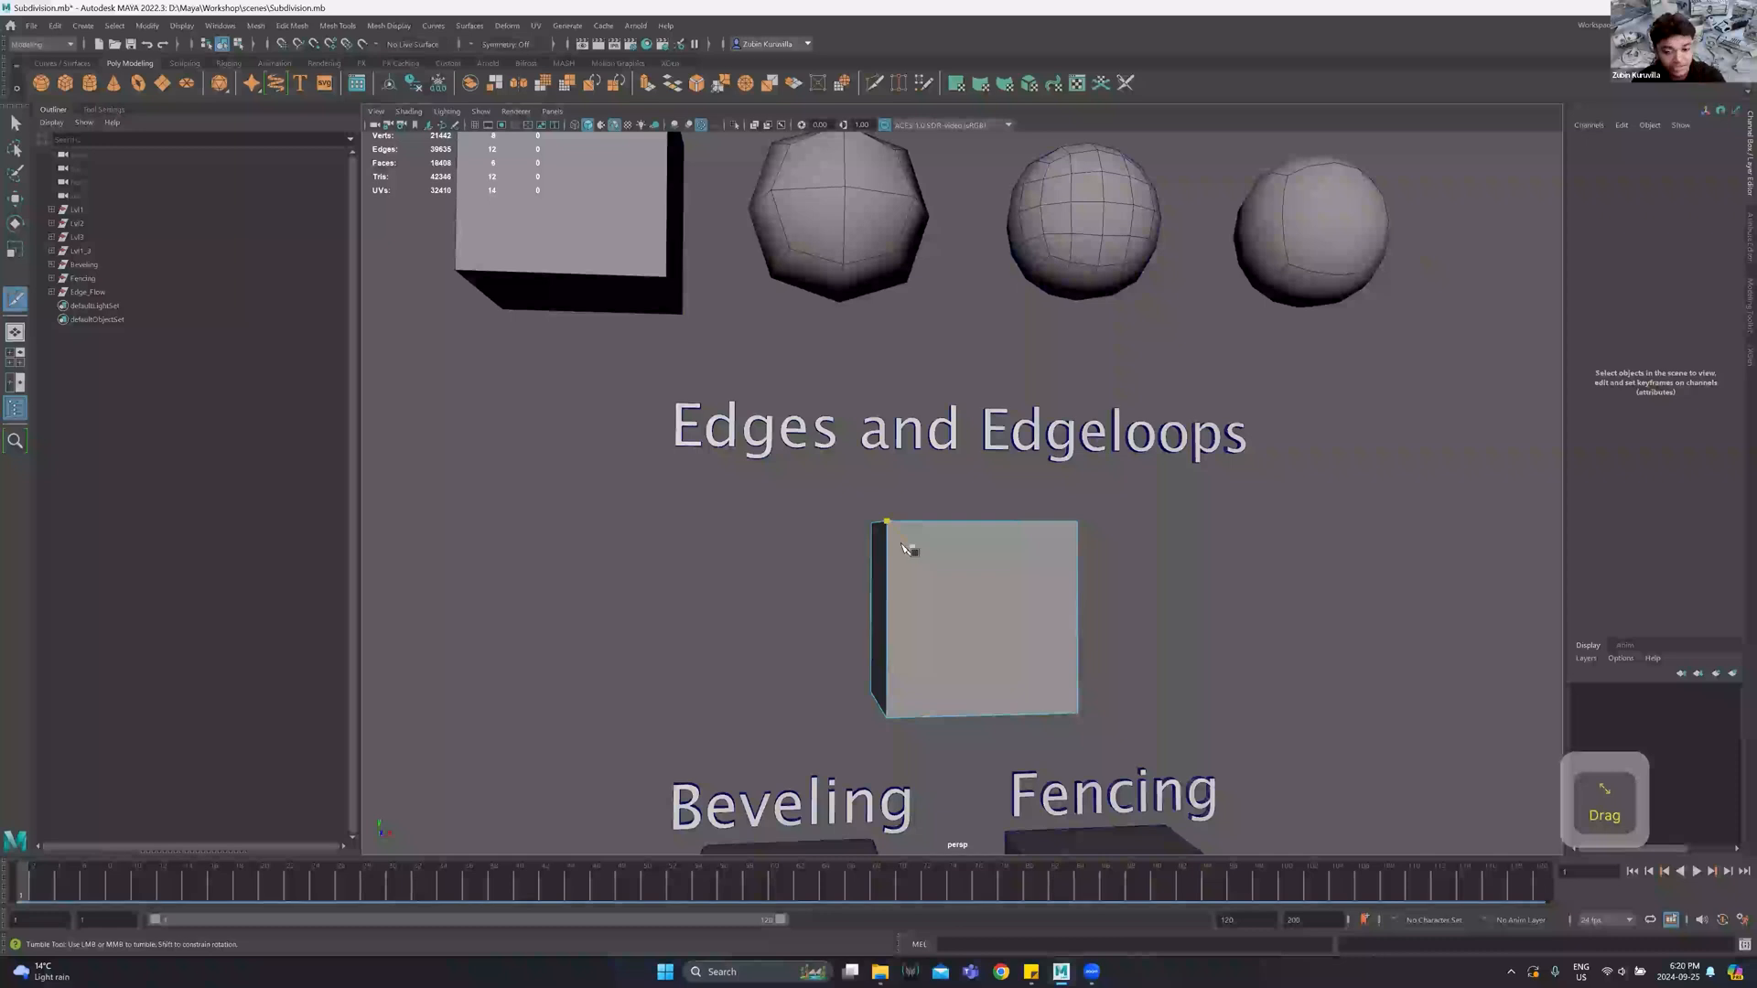
pyautogui.click(884, 546)
pyautogui.keyDown('ctrl'); pyautogui.click(884, 548); pyautogui.keyUp('ctrl')
pyautogui.keyDown('ctrl'); pyautogui.click(885, 600); pyautogui.keyUp('ctrl')
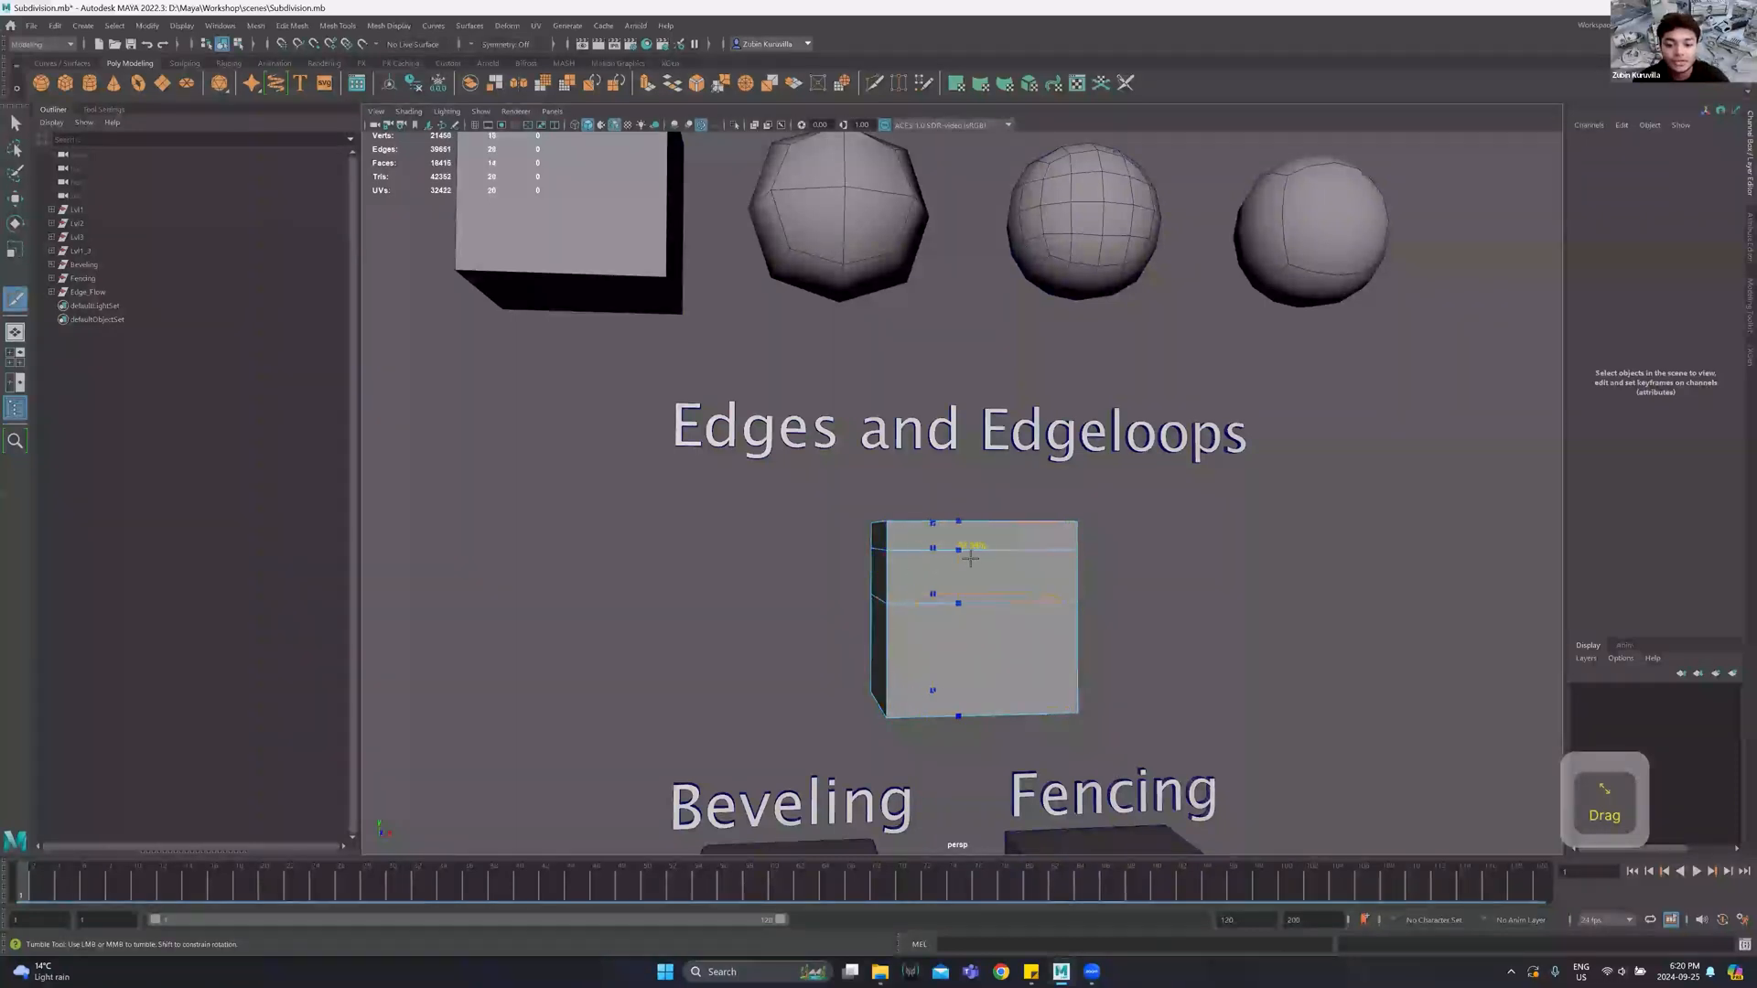
pyautogui.keyDown('ctrl'); pyautogui.click(953, 549); pyautogui.keyUp('ctrl')
pyautogui.keyDown('ctrl'); pyautogui.click(1003, 551); pyautogui.keyUp('ctrl')
# Select the front faces that form a T on the Edges and Edgeloops cube and extrude them outward.
pyautogui.press('w')
pyautogui.moveTo(1010, 598); pyautogui.dragTo(962, 578, button='right')
pyautogui.click(924, 577)
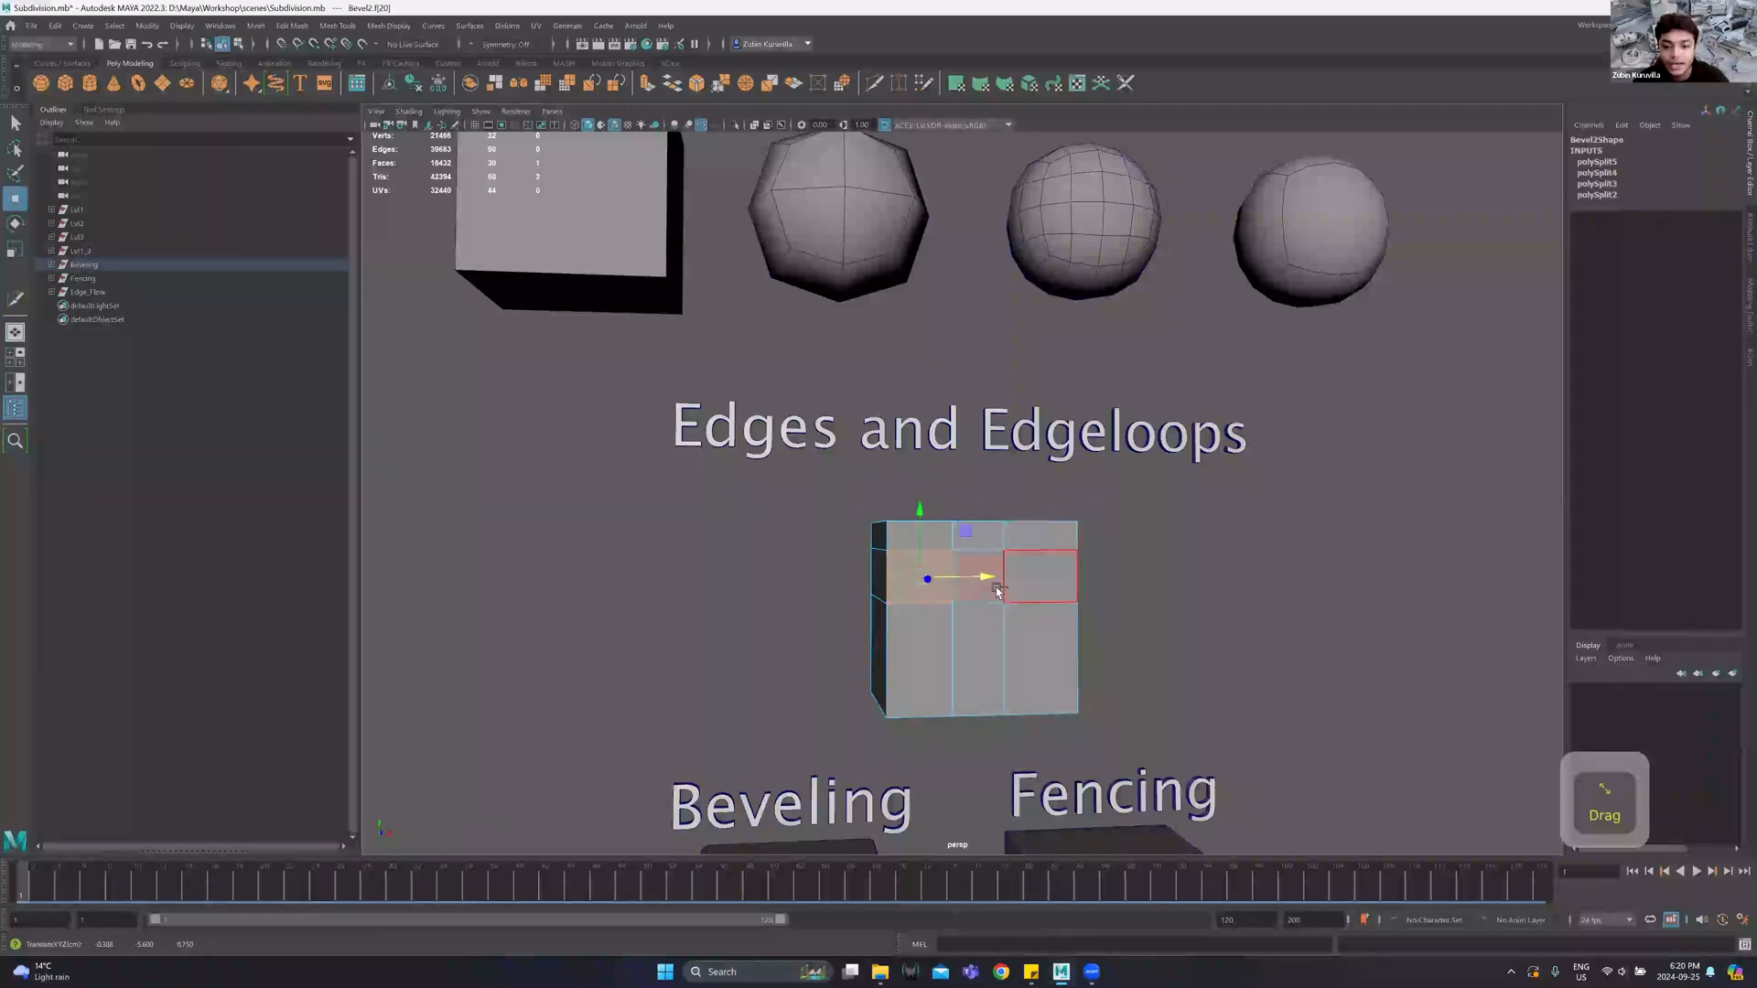
pyautogui.moveTo(943, 588)
pyautogui.mouseDown()
pyautogui.moveTo(1039, 586)
pyautogui.moveTo(961, 586)
pyautogui.mouseUp()
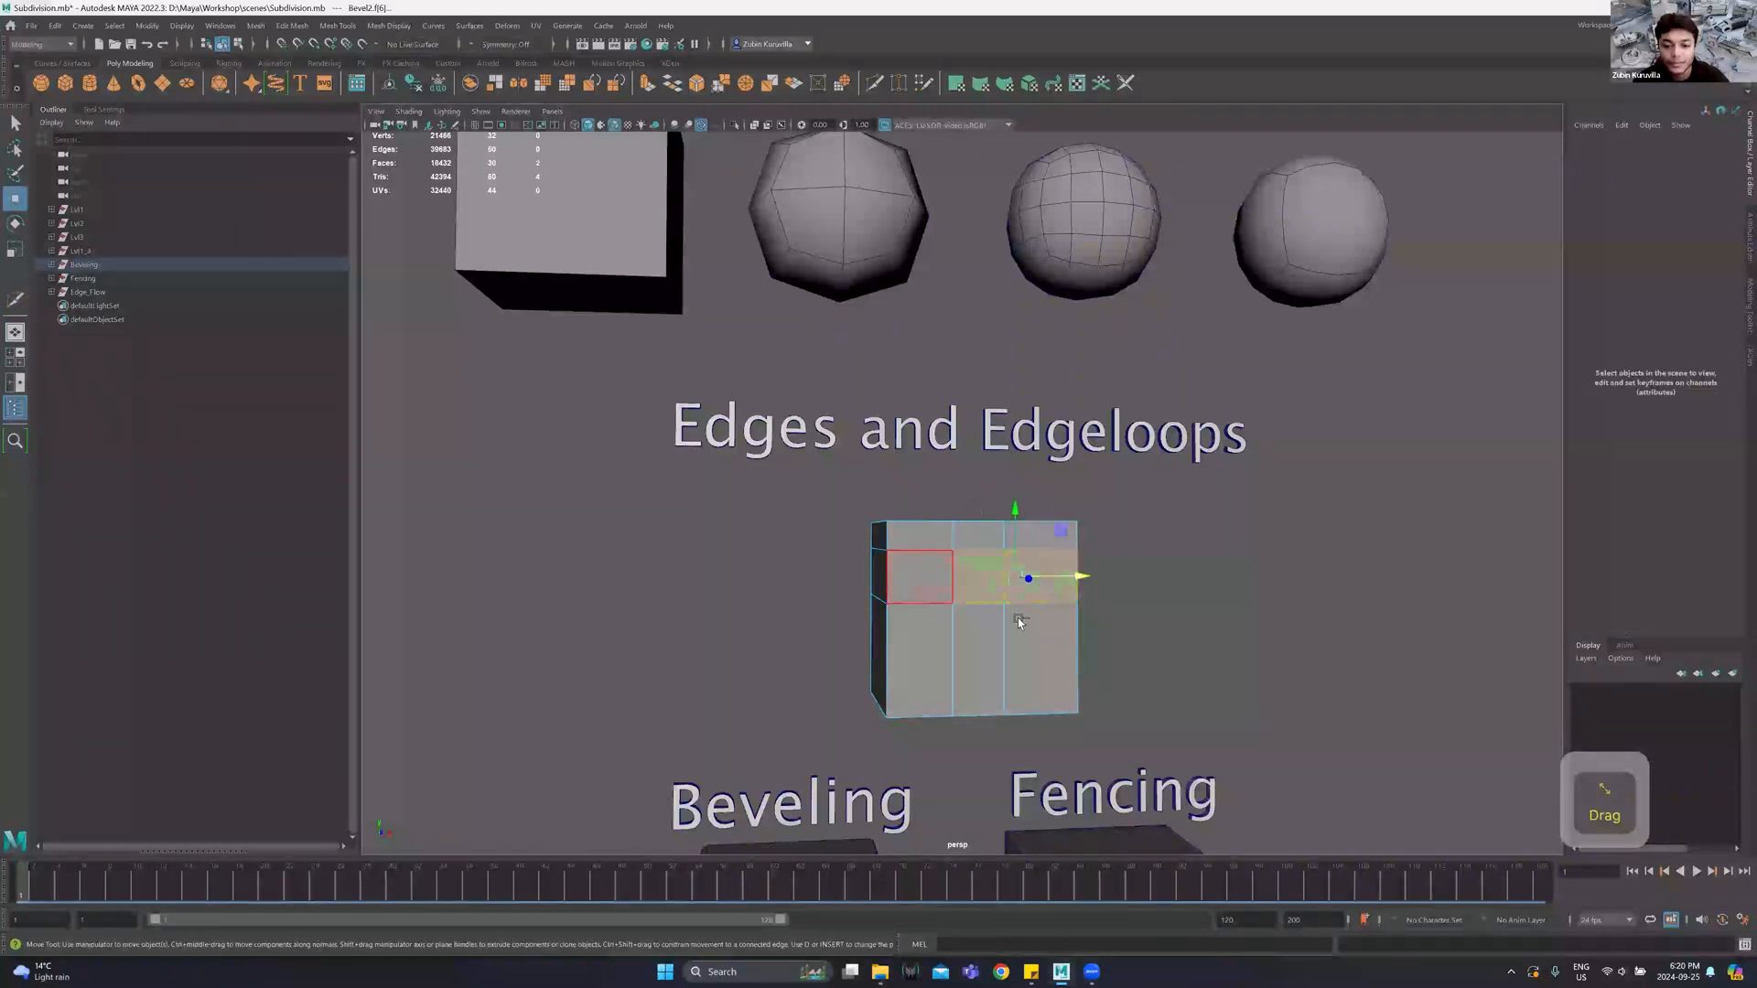
pyautogui.click(975, 641)
pyautogui.hotkey('ctrl', 'e')
pyautogui.keyDown('alt'); pyautogui.moveTo(976, 566); pyautogui.dragTo(1022, 568); pyautogui.keyUp('alt')
pyautogui.press('w')
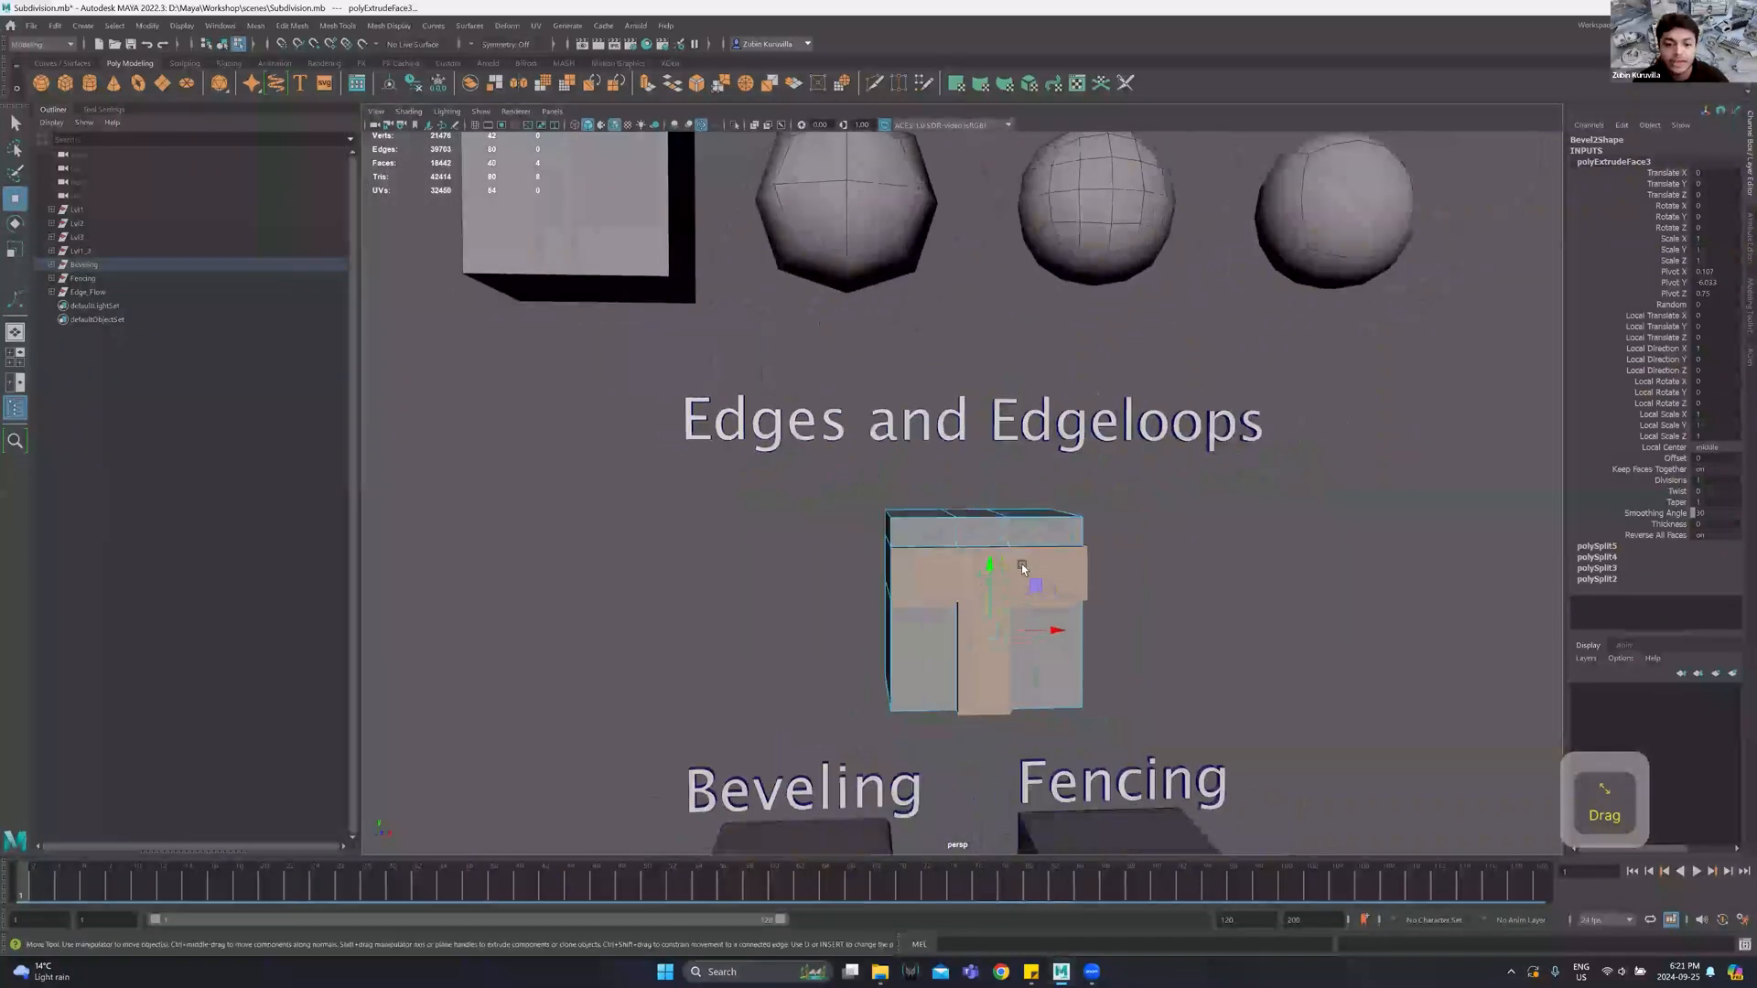
pyautogui.keyDown('alt'); pyautogui.moveTo(922, 602); pyautogui.dragTo(981, 585); pyautogui.keyUp('alt')
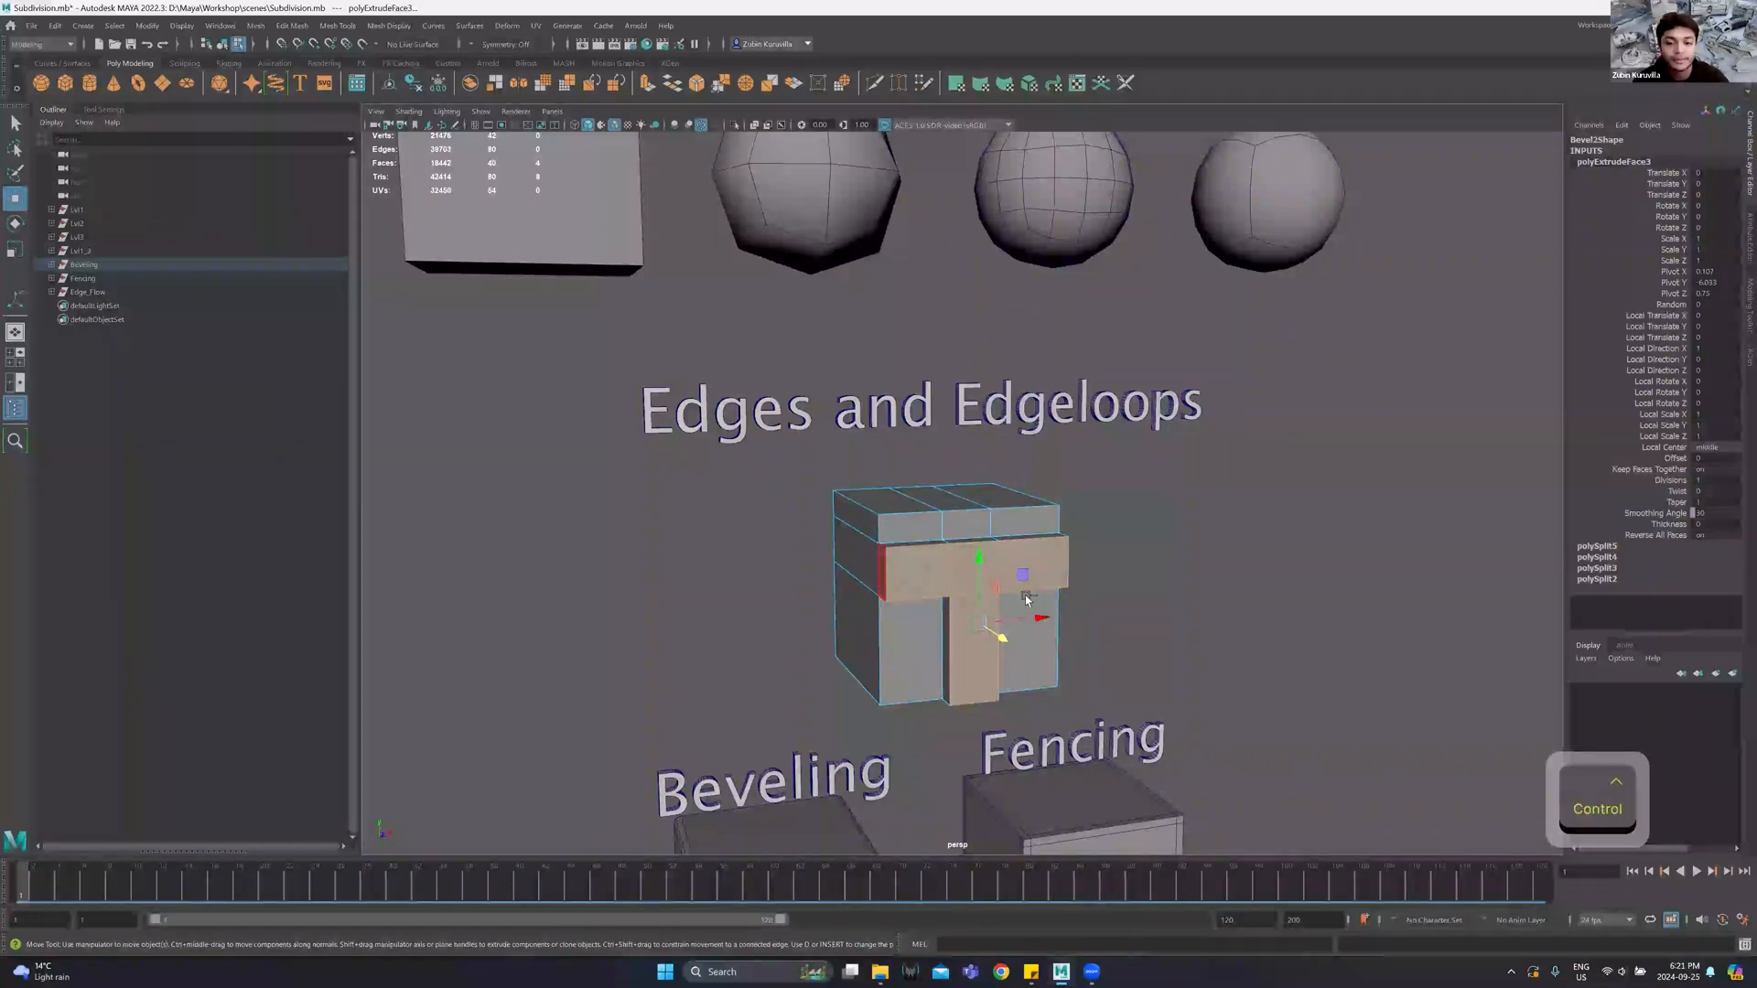
# Undo the T-shaped extrusion and every inserted edge loop on the Edges and Edgeloops cube.
pyautogui.hotkey('ctrl', 'z')
pyautogui.hotkey('ctrl', 'z')
pyautogui.hotkey('ctrl', 'z')
pyautogui.hotkey('ctrl', 'z')
pyautogui.hotkey('ctrl', 'z')
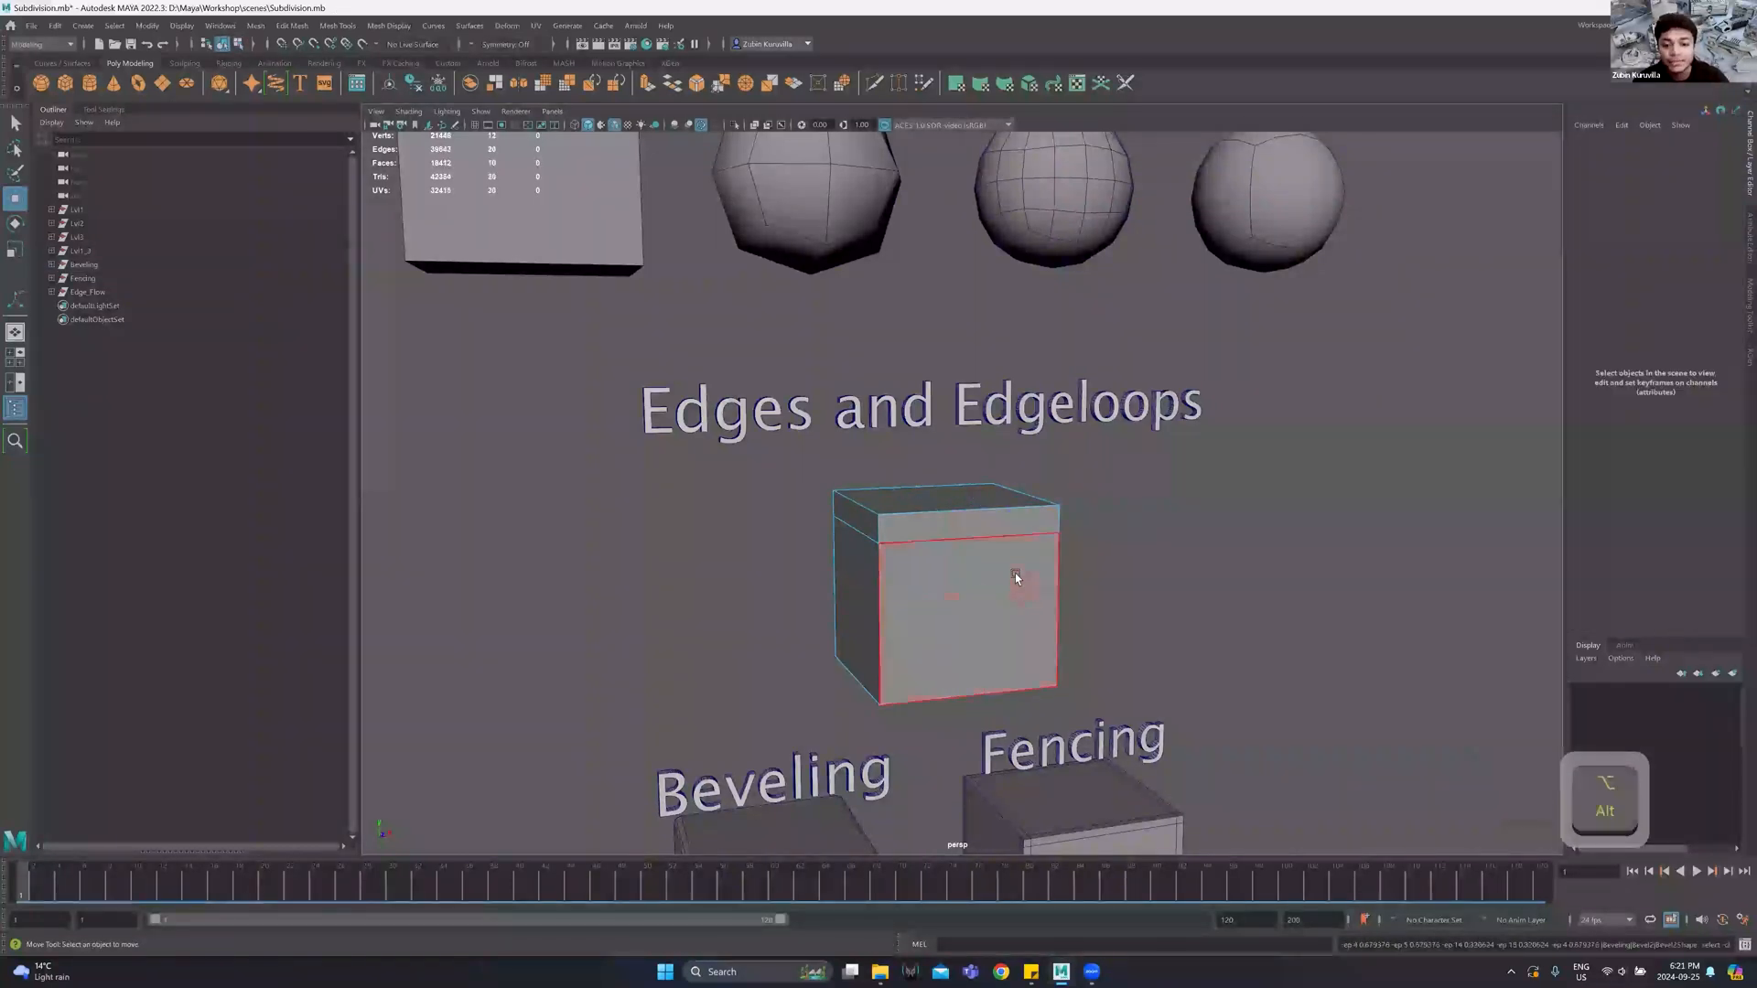
pyautogui.keyDown('alt'); pyautogui.moveTo(1014, 573); pyautogui.dragTo(981, 569); pyautogui.keyUp('alt')
pyautogui.hotkey('ctrl', 'z')
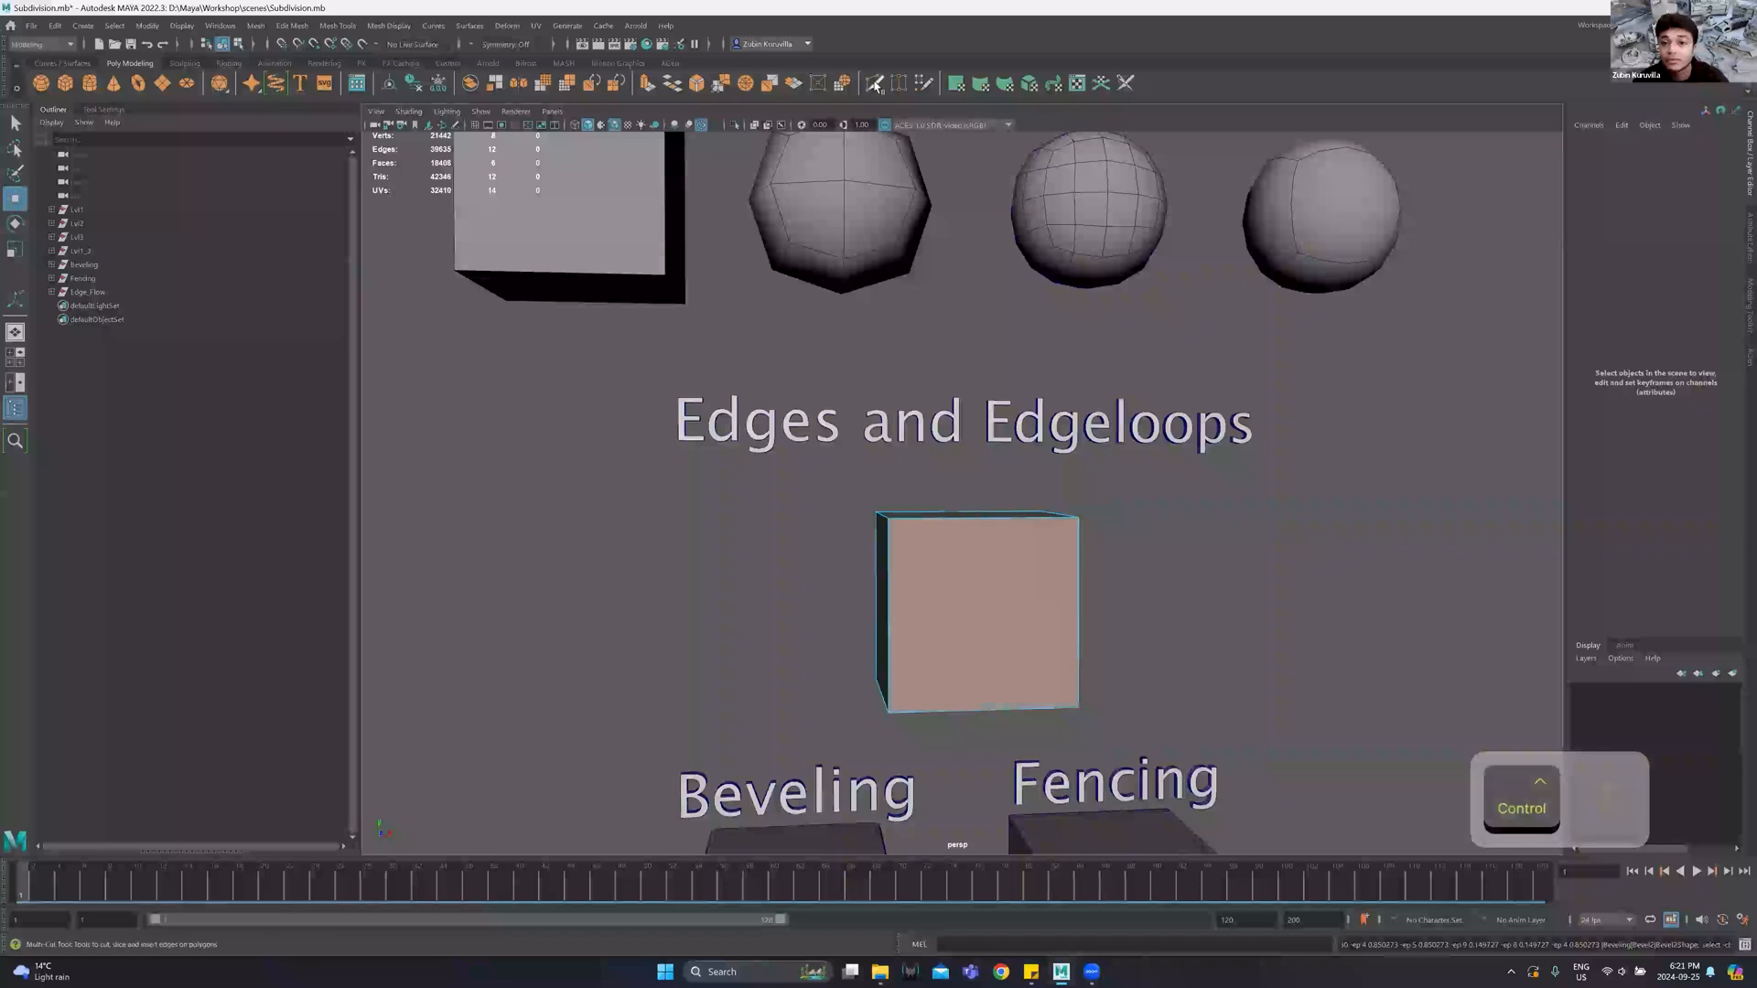
# Insert four horizontal and four vertical edge loops around the Edges and Edgeloops cube with Multi-Cut.
pyautogui.click(874, 85)
pyautogui.keyDown('ctrl'); pyautogui.click(895, 677); pyautogui.keyUp('ctrl')
pyautogui.keyDown('ctrl'); pyautogui.click(947, 538); pyautogui.keyUp('ctrl')
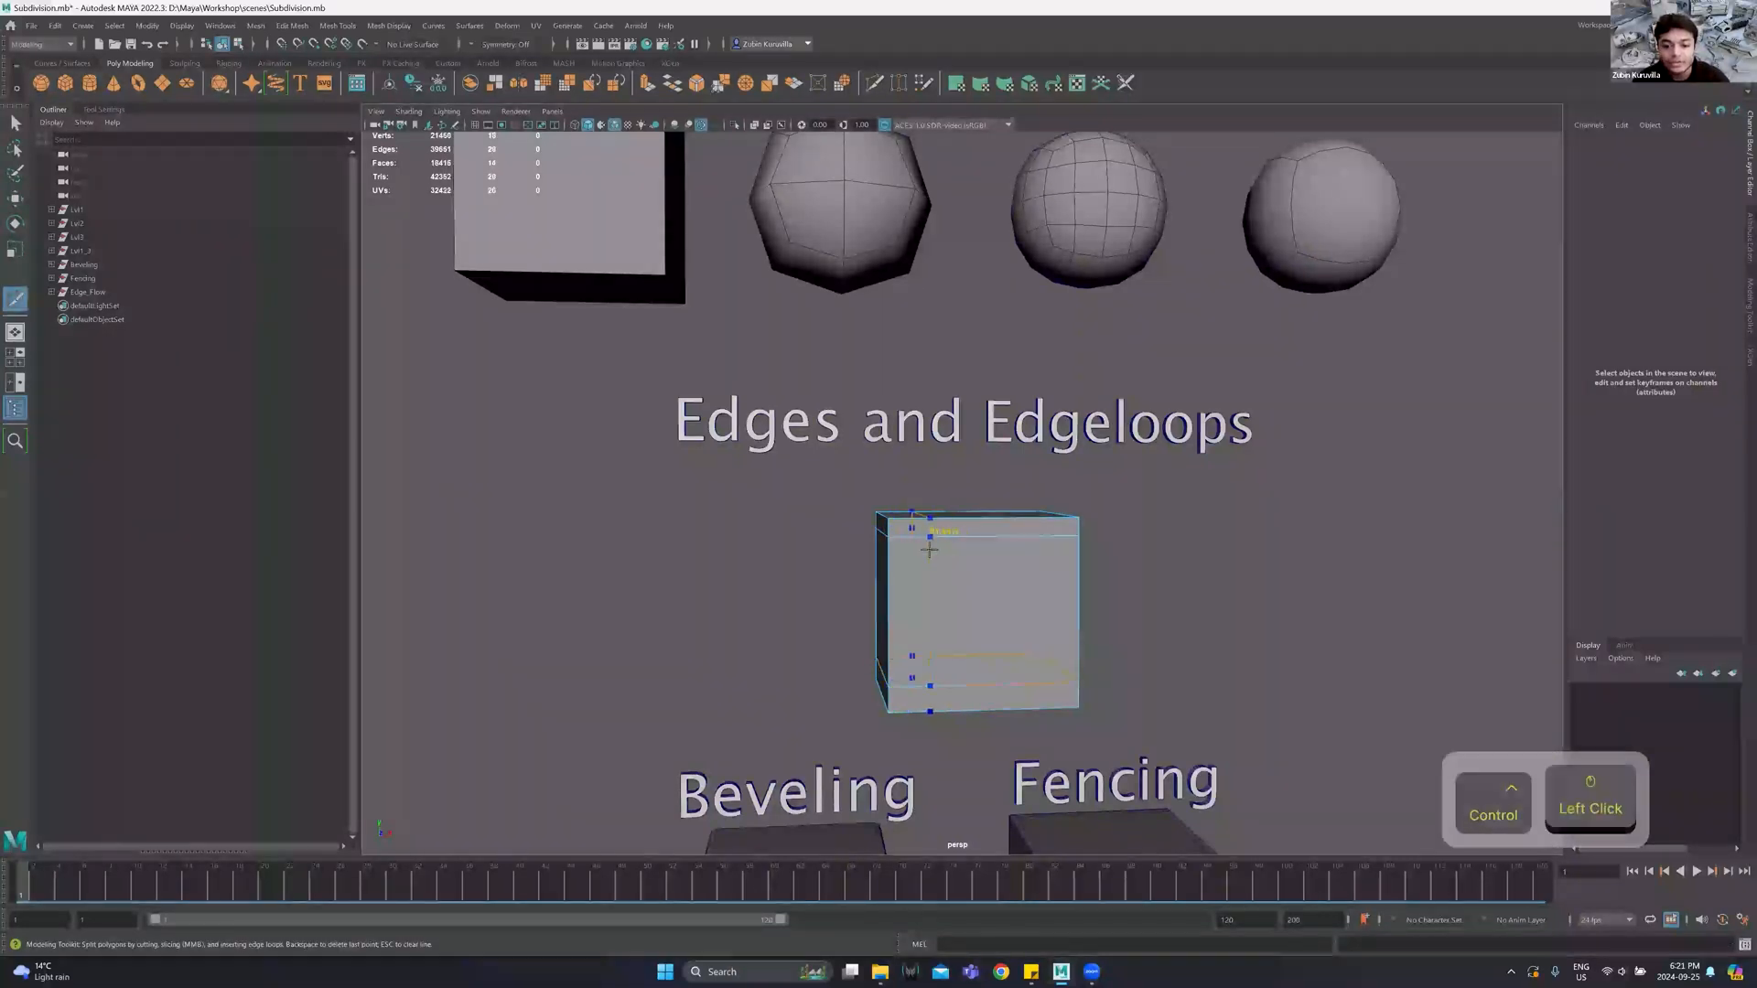
pyautogui.keyDown('ctrl'); pyautogui.click(929, 547); pyautogui.keyUp('ctrl')
pyautogui.keyDown('ctrl'); pyautogui.click(1031, 541); pyautogui.keyUp('ctrl')
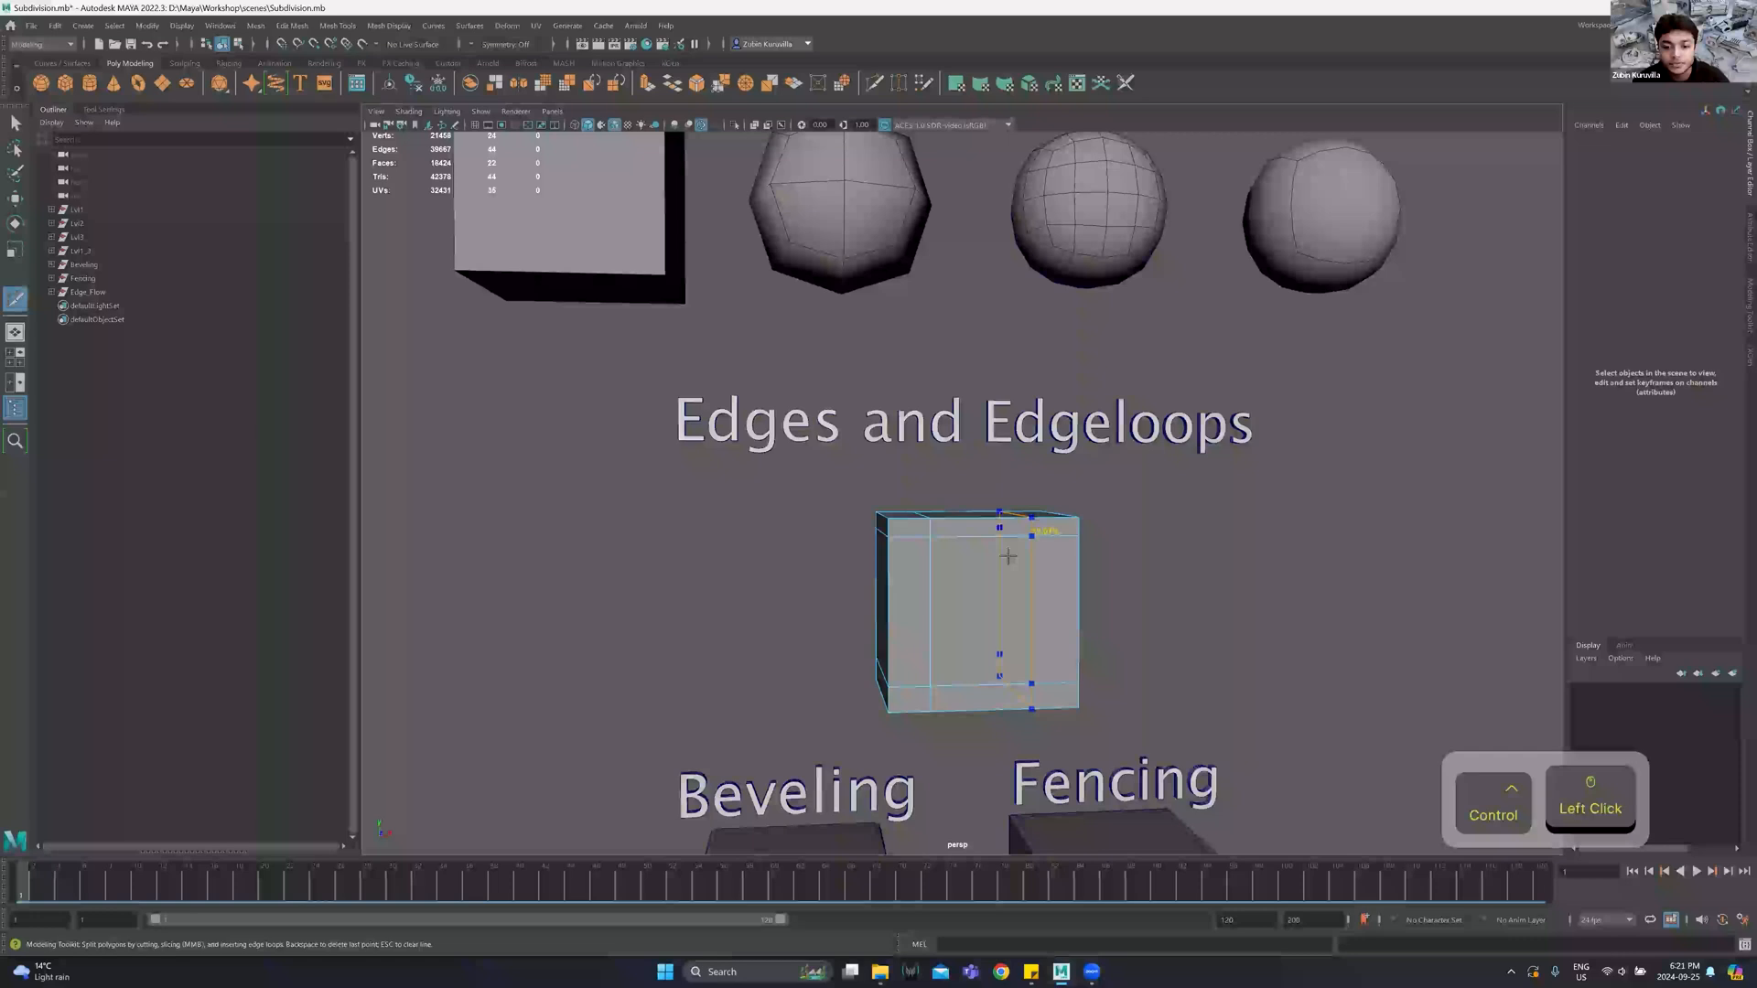
pyautogui.keyDown('ctrl'); pyautogui.click(961, 570); pyautogui.keyUp('ctrl')
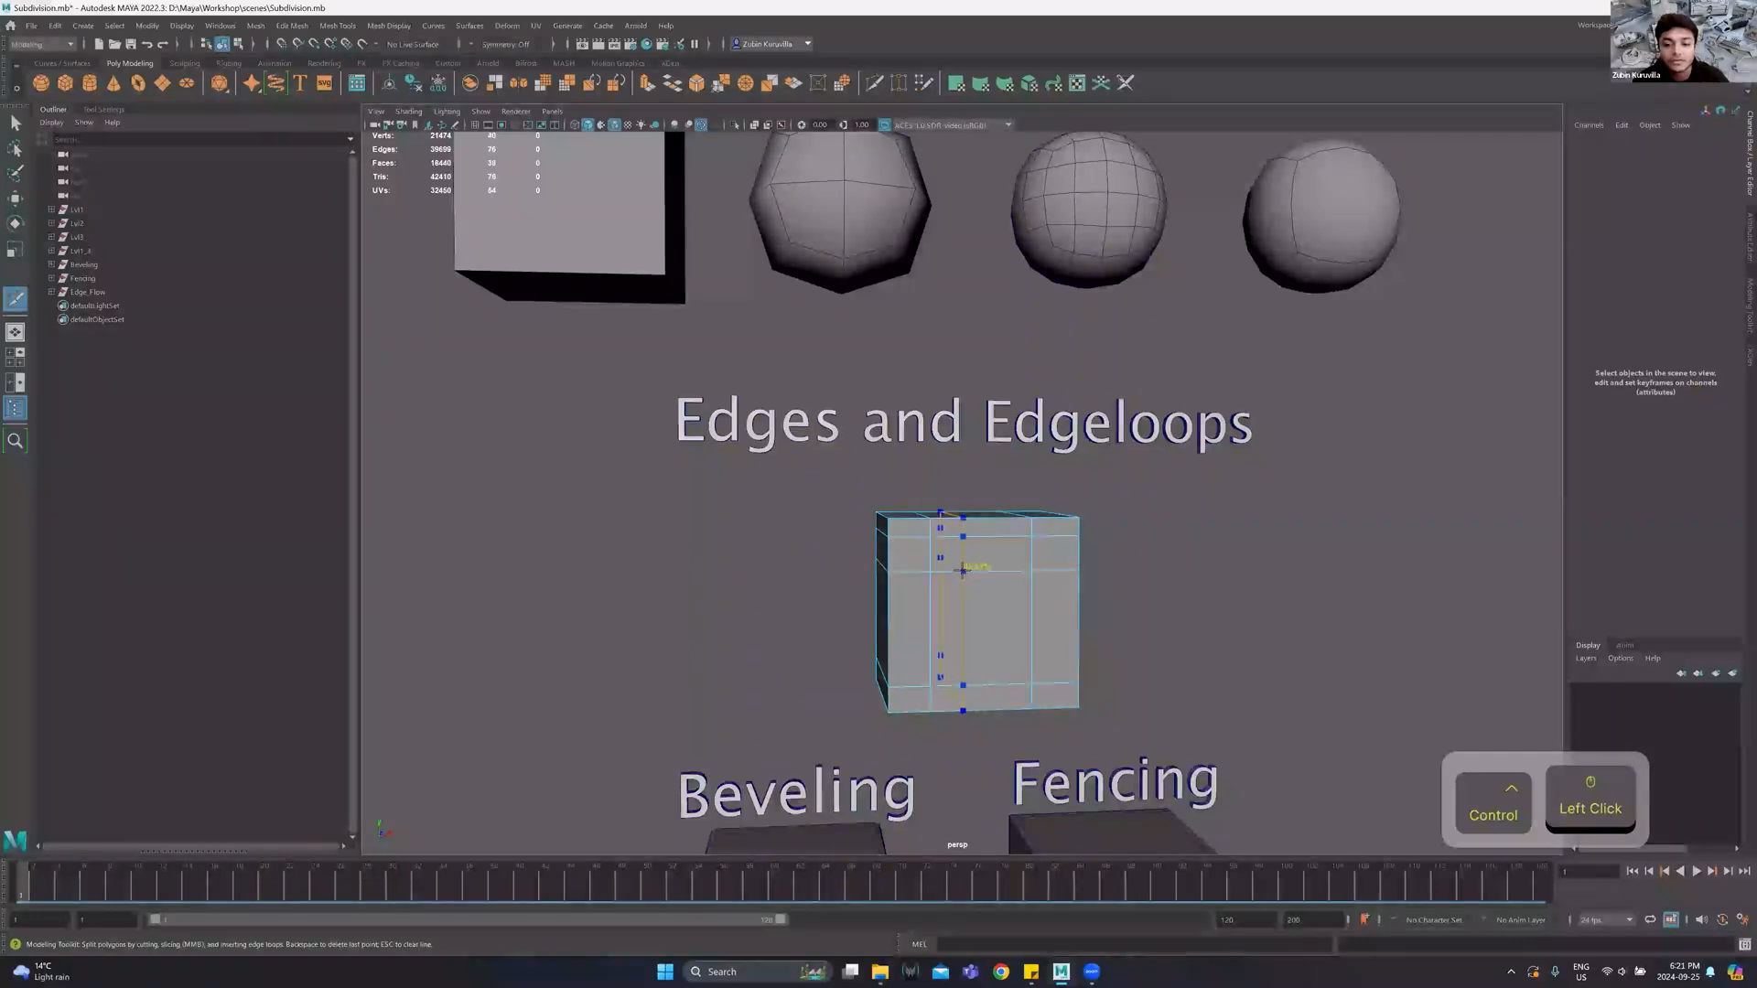
pyautogui.keyDown('ctrl'); pyautogui.click(962, 570); pyautogui.keyUp('ctrl')
pyautogui.keyDown('ctrl'); pyautogui.click(999, 571); pyautogui.keyUp('ctrl')
pyautogui.keyDown('ctrl'); pyautogui.click(1000, 642); pyautogui.keyUp('ctrl')
# Select the front faces forming a rectangular ring on the Edges and Edgeloops cube and extrude them outward, leaving the centre face recessed.
pyautogui.press('w')
pyautogui.moveTo(994, 552); pyautogui.dragTo(985, 577, button='right')
pyautogui.click(942, 556)
pyautogui.keyDown('shift'); pyautogui.click(1013, 553); pyautogui.keyUp('shift')
pyautogui.keyDown('shift'); pyautogui.click(1014, 631); pyautogui.keyUp('shift')
pyautogui.keyDown('shift'); pyautogui.click(1014, 654); pyautogui.keyUp('shift')
pyautogui.keyDown('shift'); pyautogui.click(981, 659); pyautogui.keyUp('shift')
pyautogui.keyDown('shift'); pyautogui.click(947, 660); pyautogui.keyUp('shift')
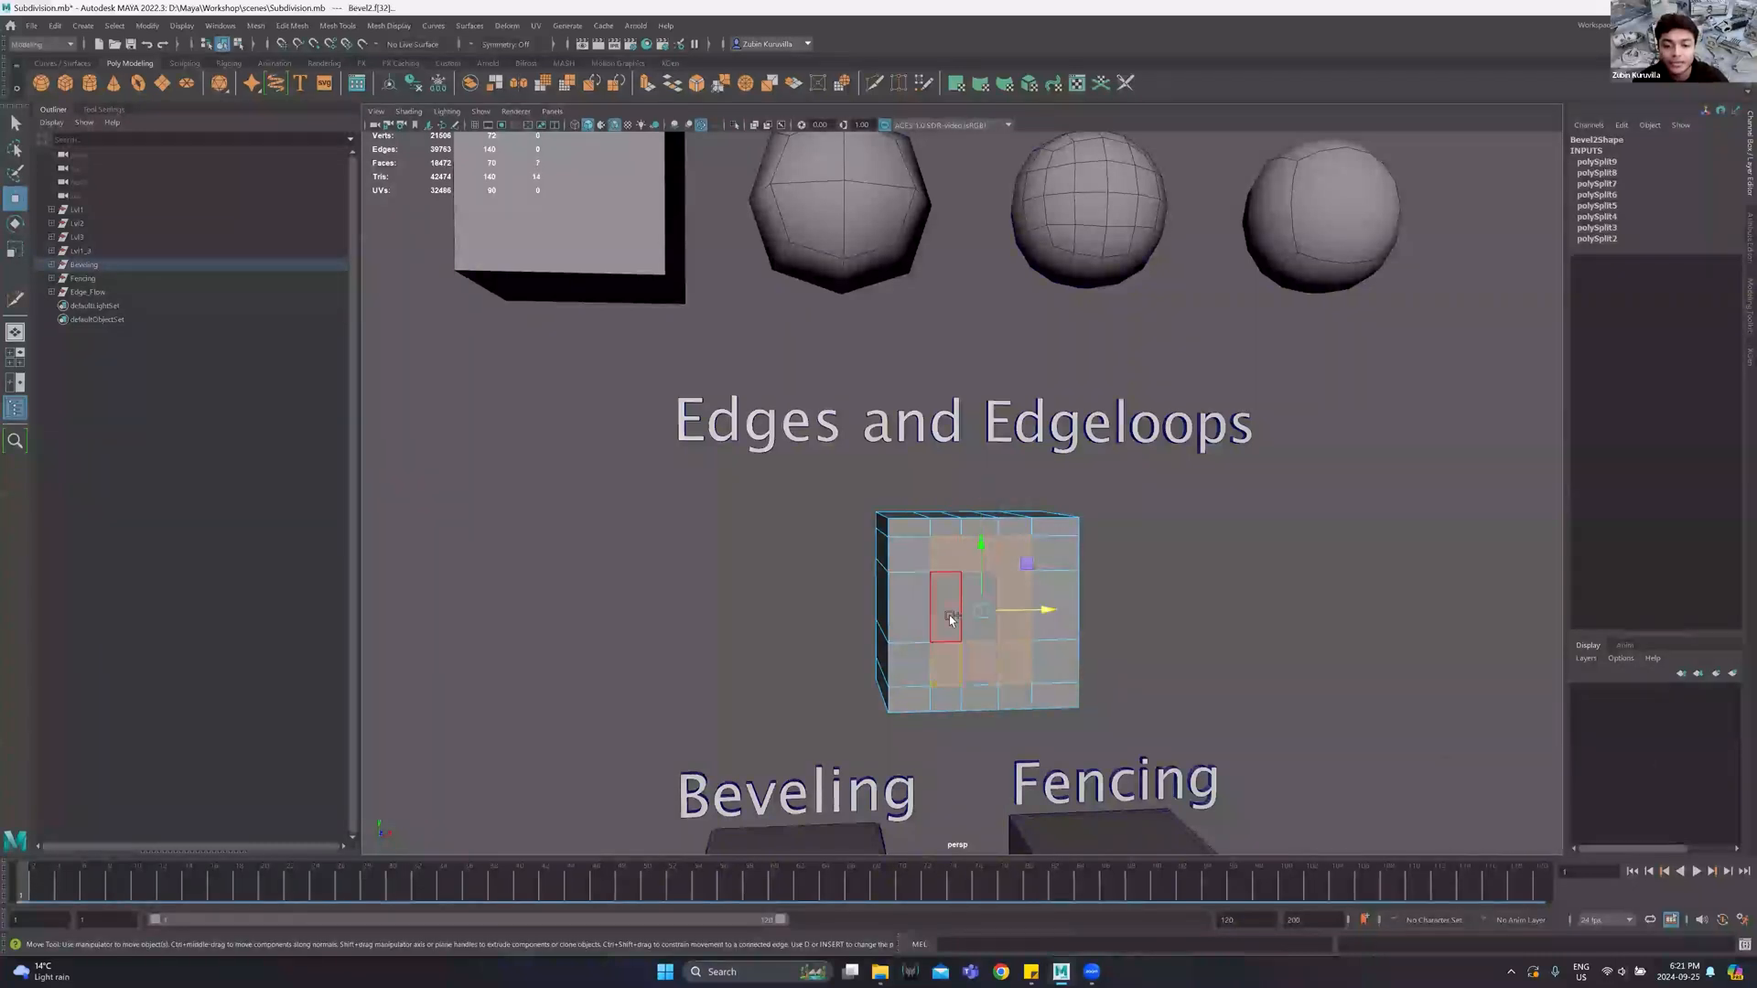
pyautogui.keyDown('shift'); pyautogui.click(949, 619); pyautogui.keyUp('shift')
pyautogui.hotkey('ctrl', 'e')
pyautogui.keyDown('alt'); pyautogui.moveTo(979, 677); pyautogui.dragTo(1117, 565); pyautogui.keyUp('alt')
pyautogui.press('F8')
pyautogui.scroll(-2, 1116, 565)
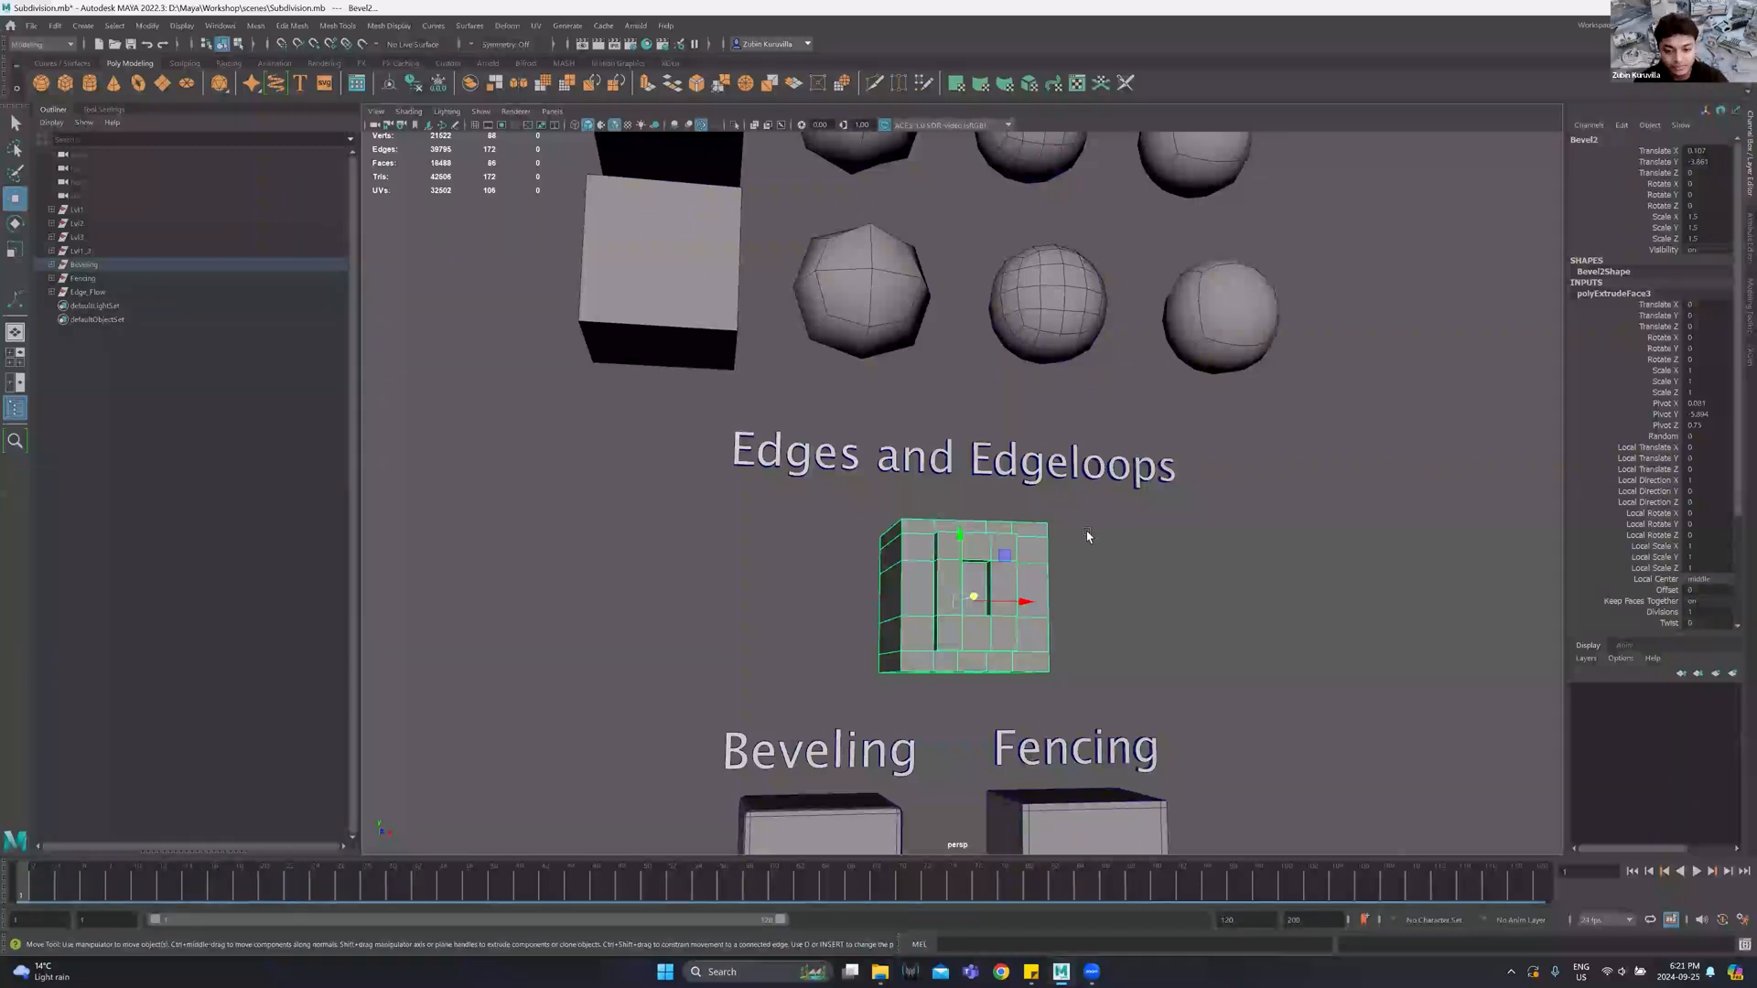
pyautogui.keyDown('alt'); pyautogui.moveTo(1085, 530); pyautogui.dragTo(1077, 535); pyautogui.keyUp('alt')
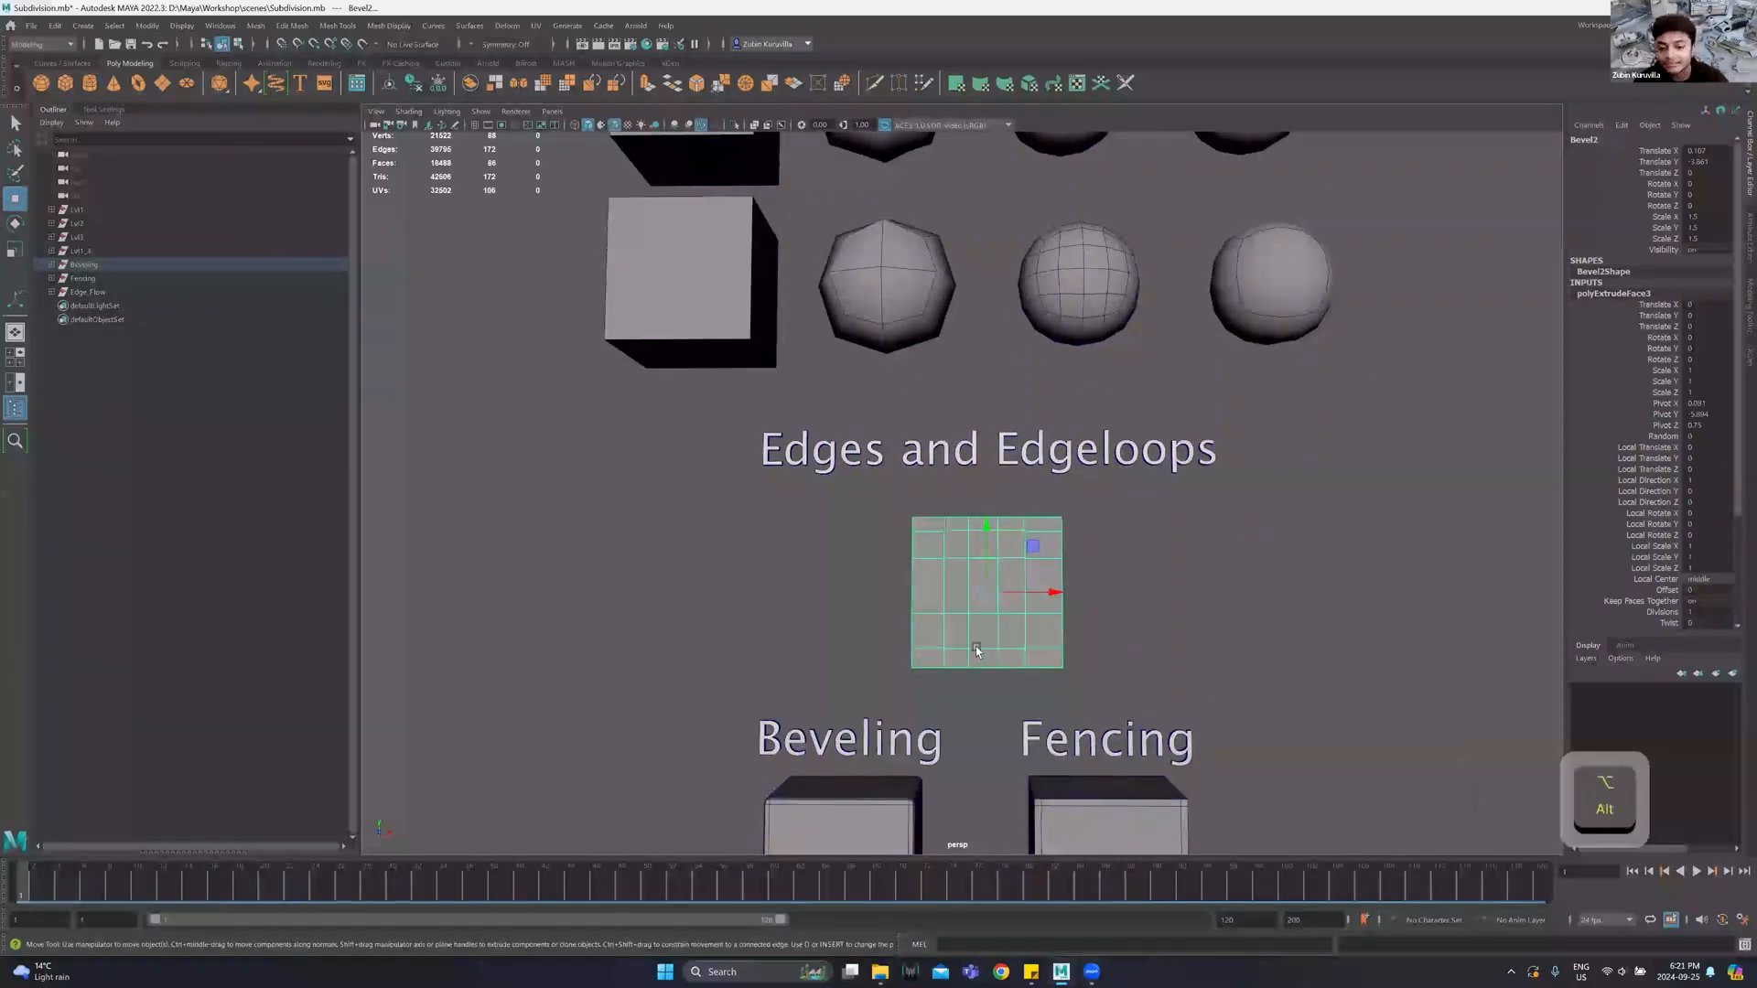
# Bring the Beveling and Fencing section into view and select its two upper cubes in turn to inspect their edges.
pyautogui.keyDown('alt'); pyautogui.moveTo(1070, 590); pyautogui.dragTo(1087, 391, button='middle'); pyautogui.keyUp('alt')
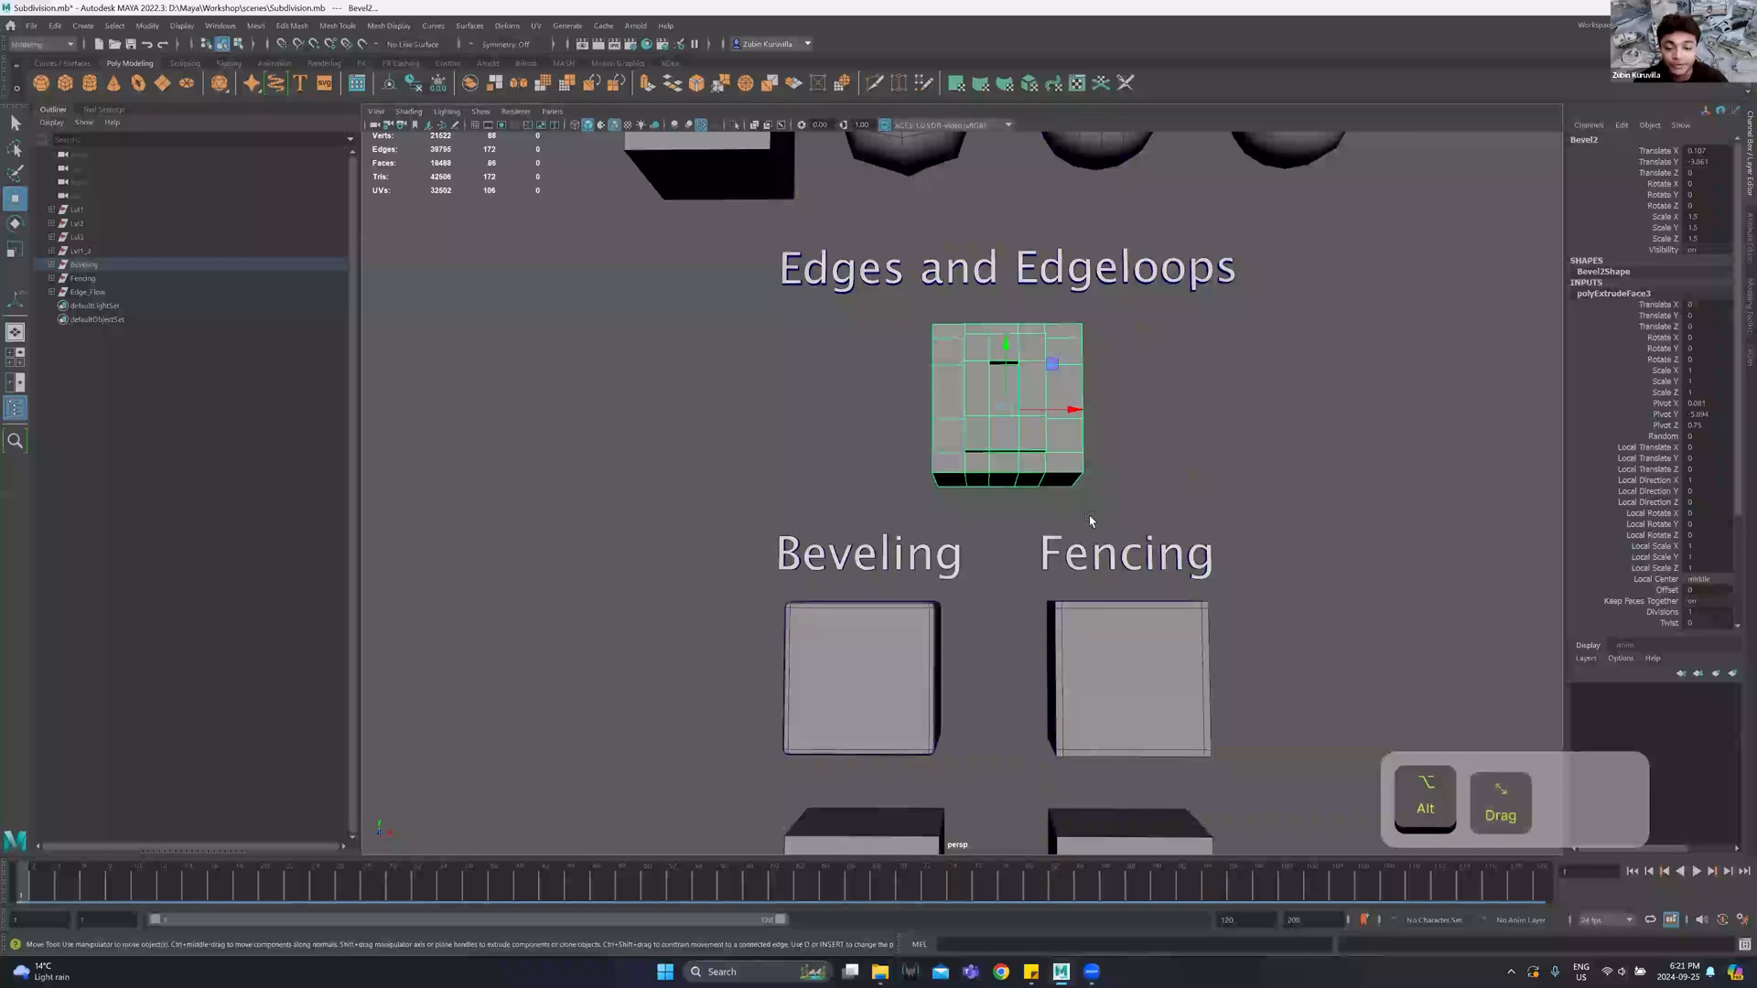
pyautogui.keyDown('alt'); pyautogui.moveTo(1090, 522); pyautogui.dragTo(995, 578, button='right'); pyautogui.keyUp('alt')
pyautogui.keyDown('alt'); pyautogui.moveTo(995, 578); pyautogui.dragTo(1025, 546, button='middle'); pyautogui.keyUp('alt')
pyautogui.keyDown('alt'); pyautogui.moveTo(1025, 545); pyautogui.dragTo(1012, 551); pyautogui.keyUp('alt')
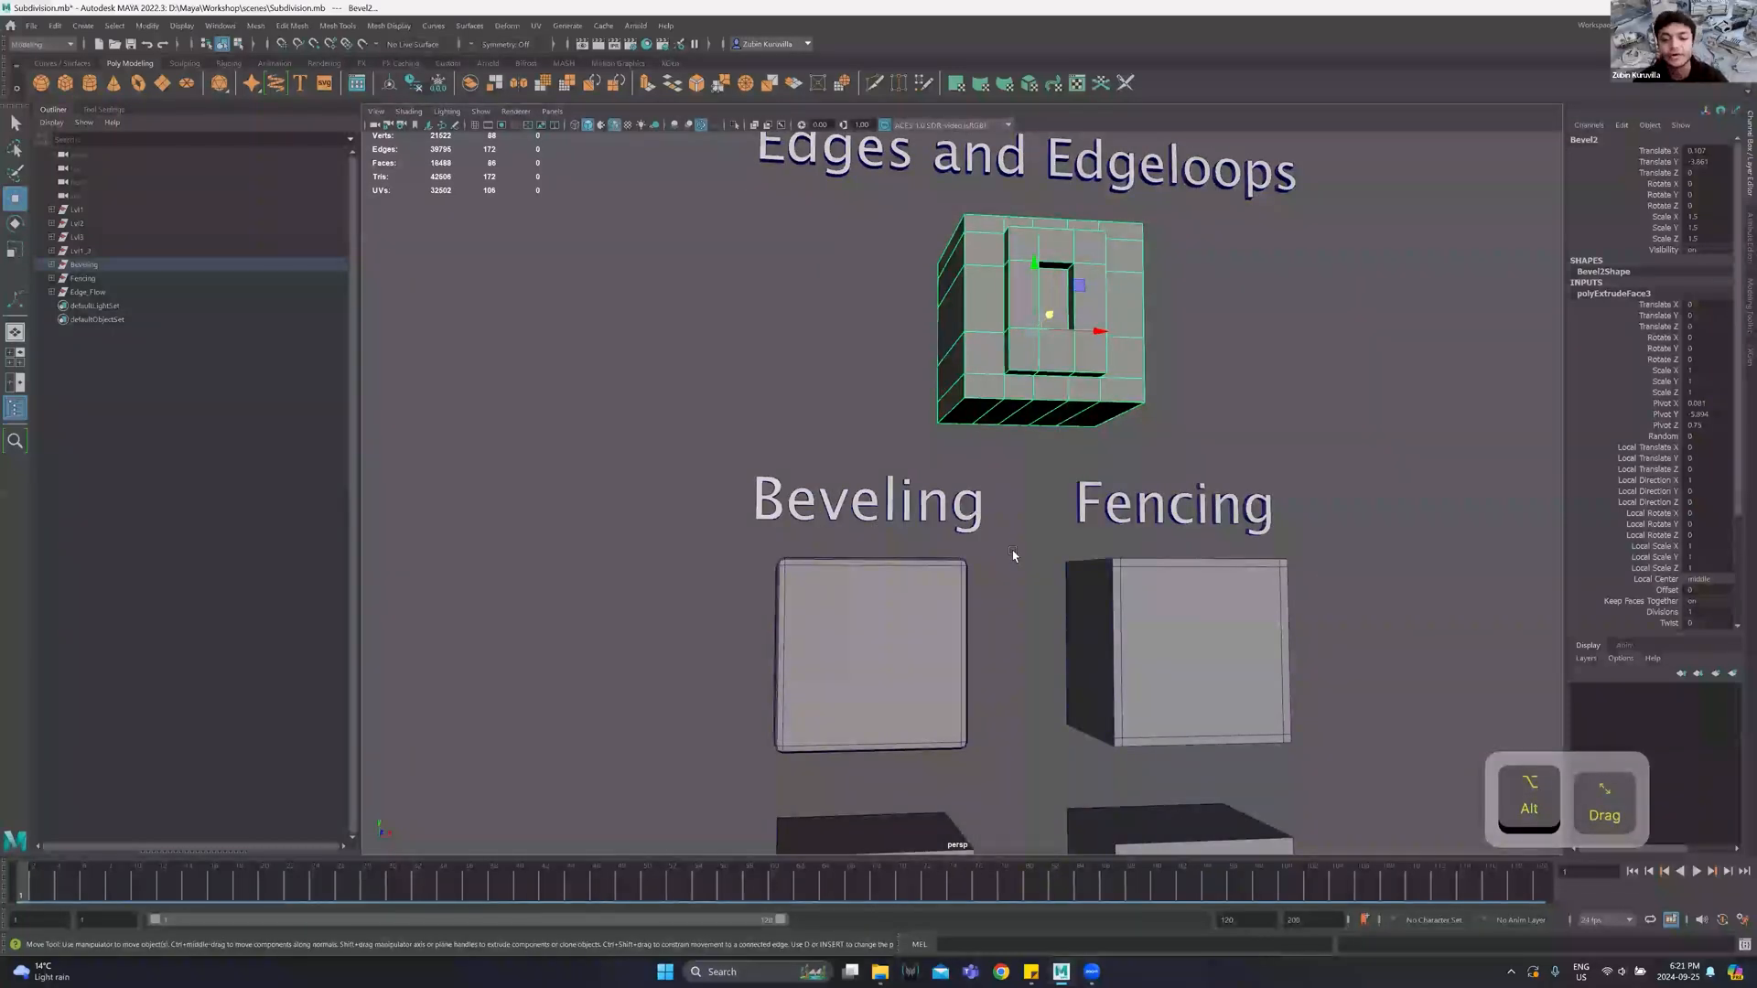
pyautogui.click(958, 596)
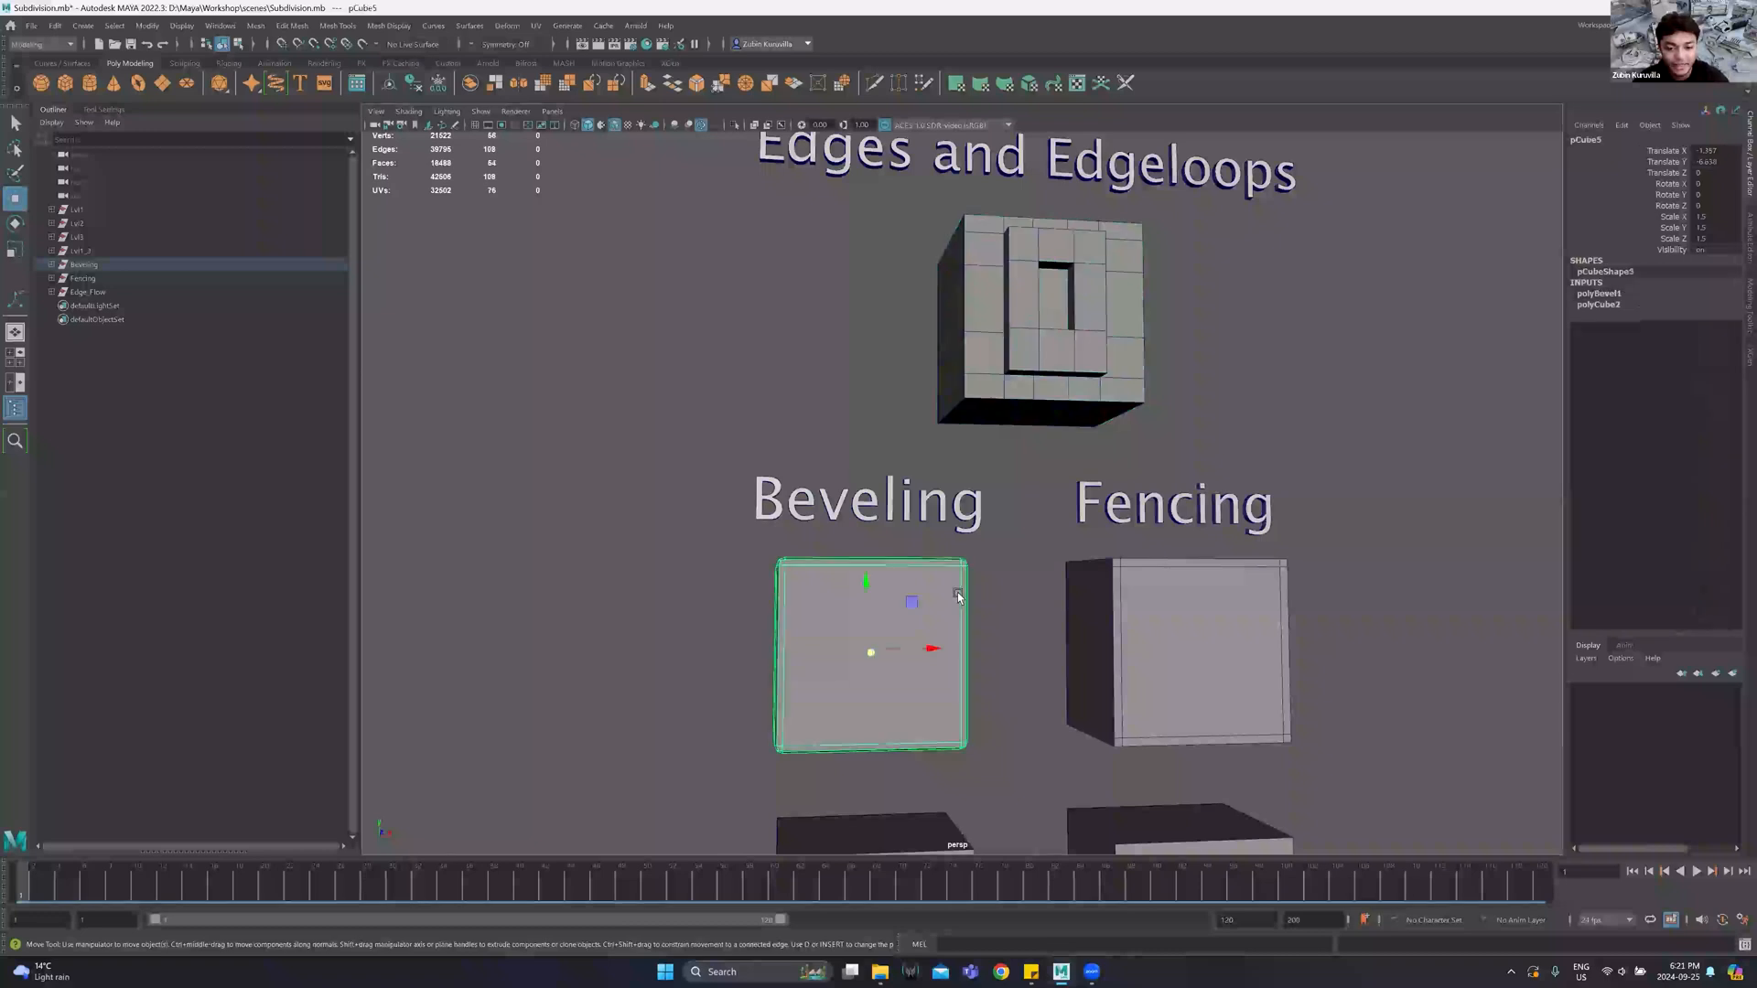
pyautogui.click(1168, 593)
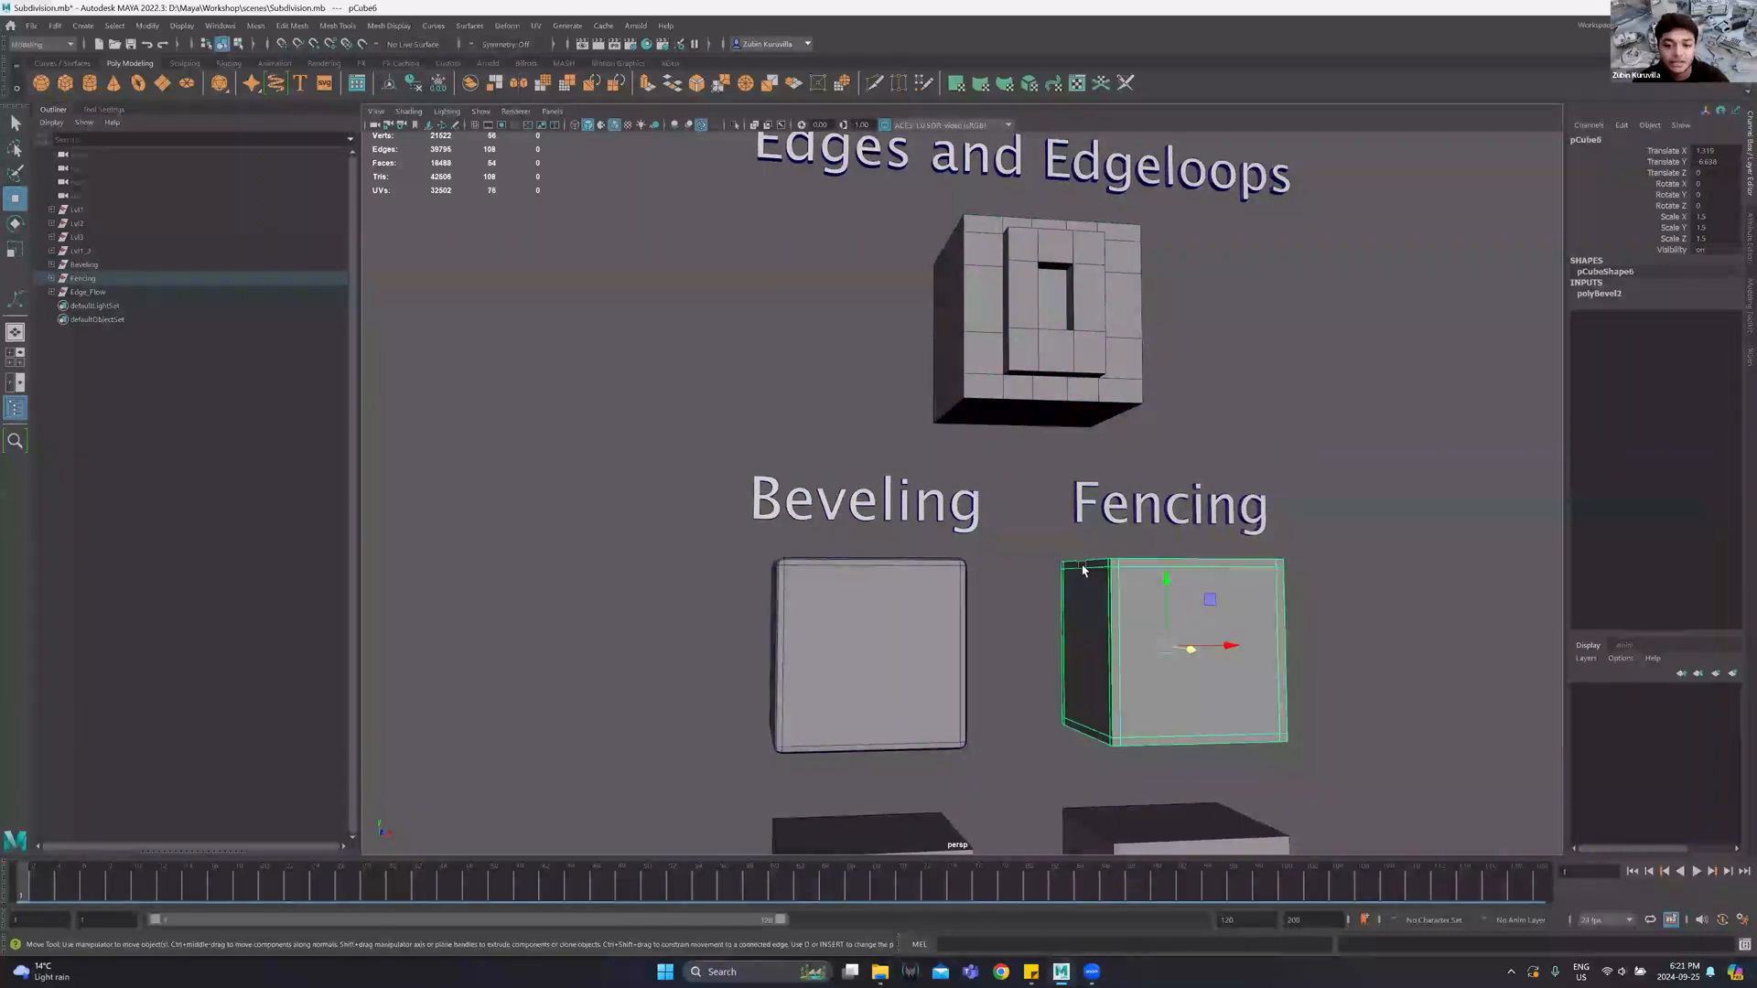
# Hide the wireframe on shaded display and examine the edges of the upper Beveling and Fencing cubes against the plain cubes below.
pyautogui.scroll(-1, 1081, 567)
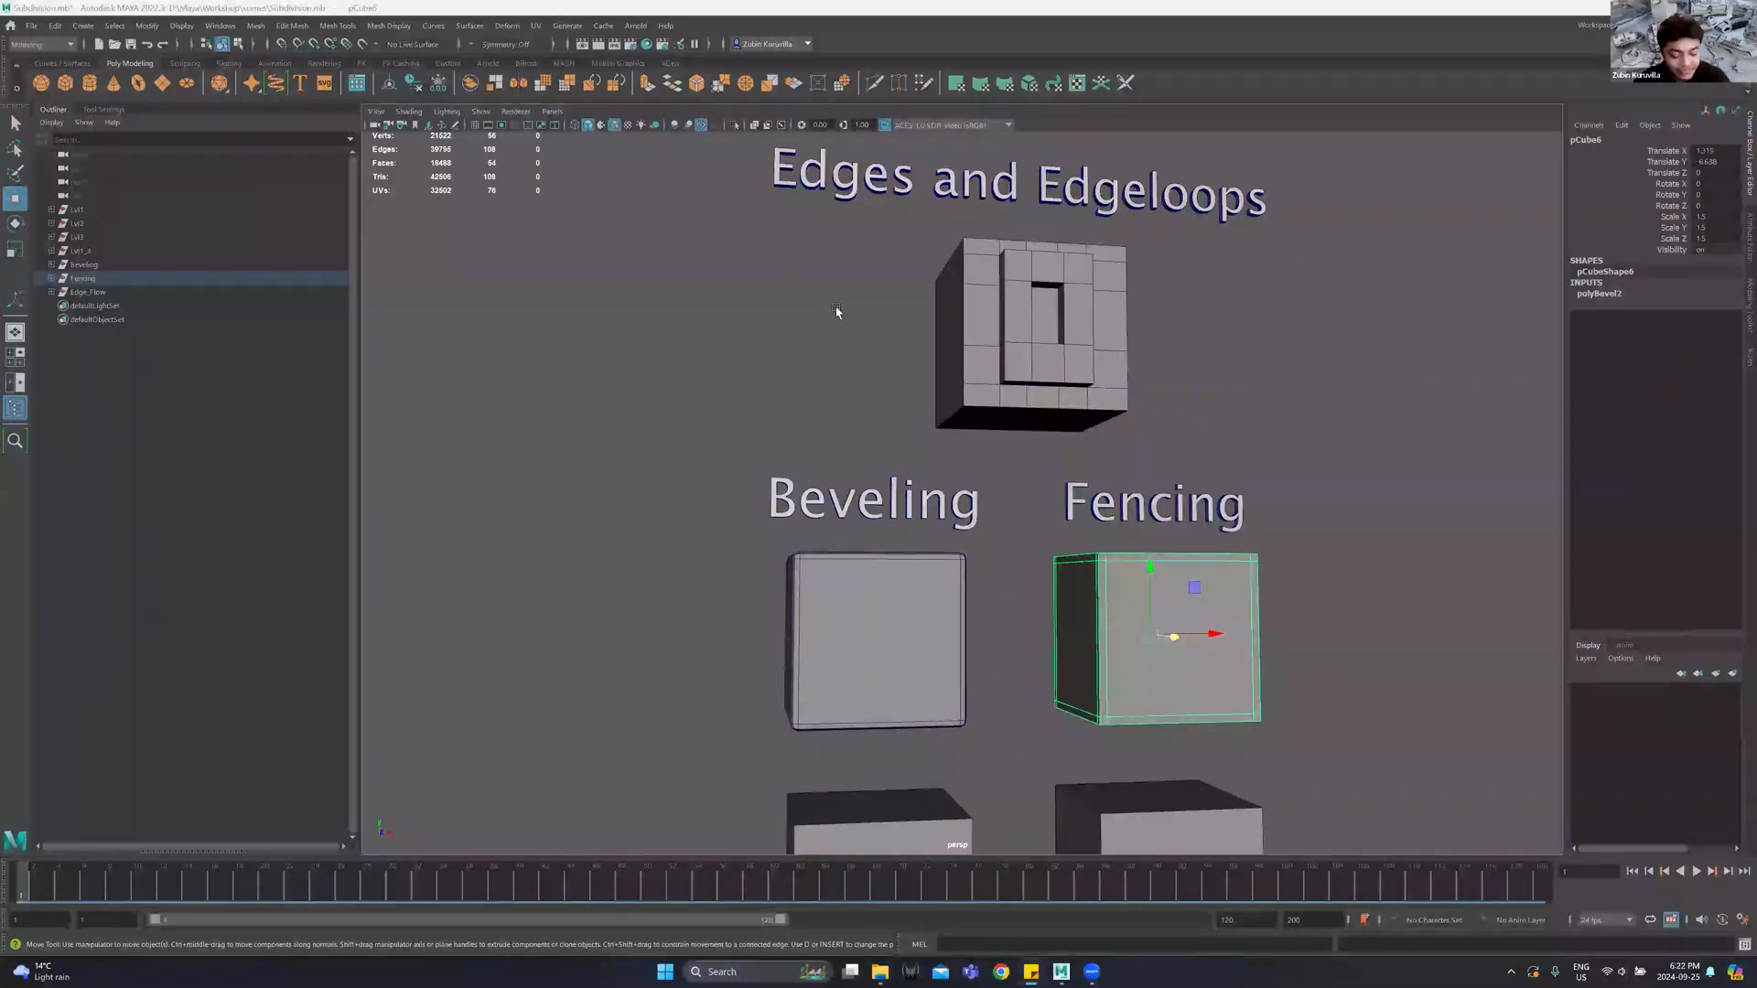
pyautogui.keyDown('alt'); pyautogui.moveTo(852, 281); pyautogui.dragTo(849, 518, button='middle'); pyautogui.keyUp('alt')
pyautogui.keyDown('alt'); pyautogui.moveTo(1066, 801); pyautogui.dragTo(1090, 475, button='middle'); pyautogui.keyUp('alt')
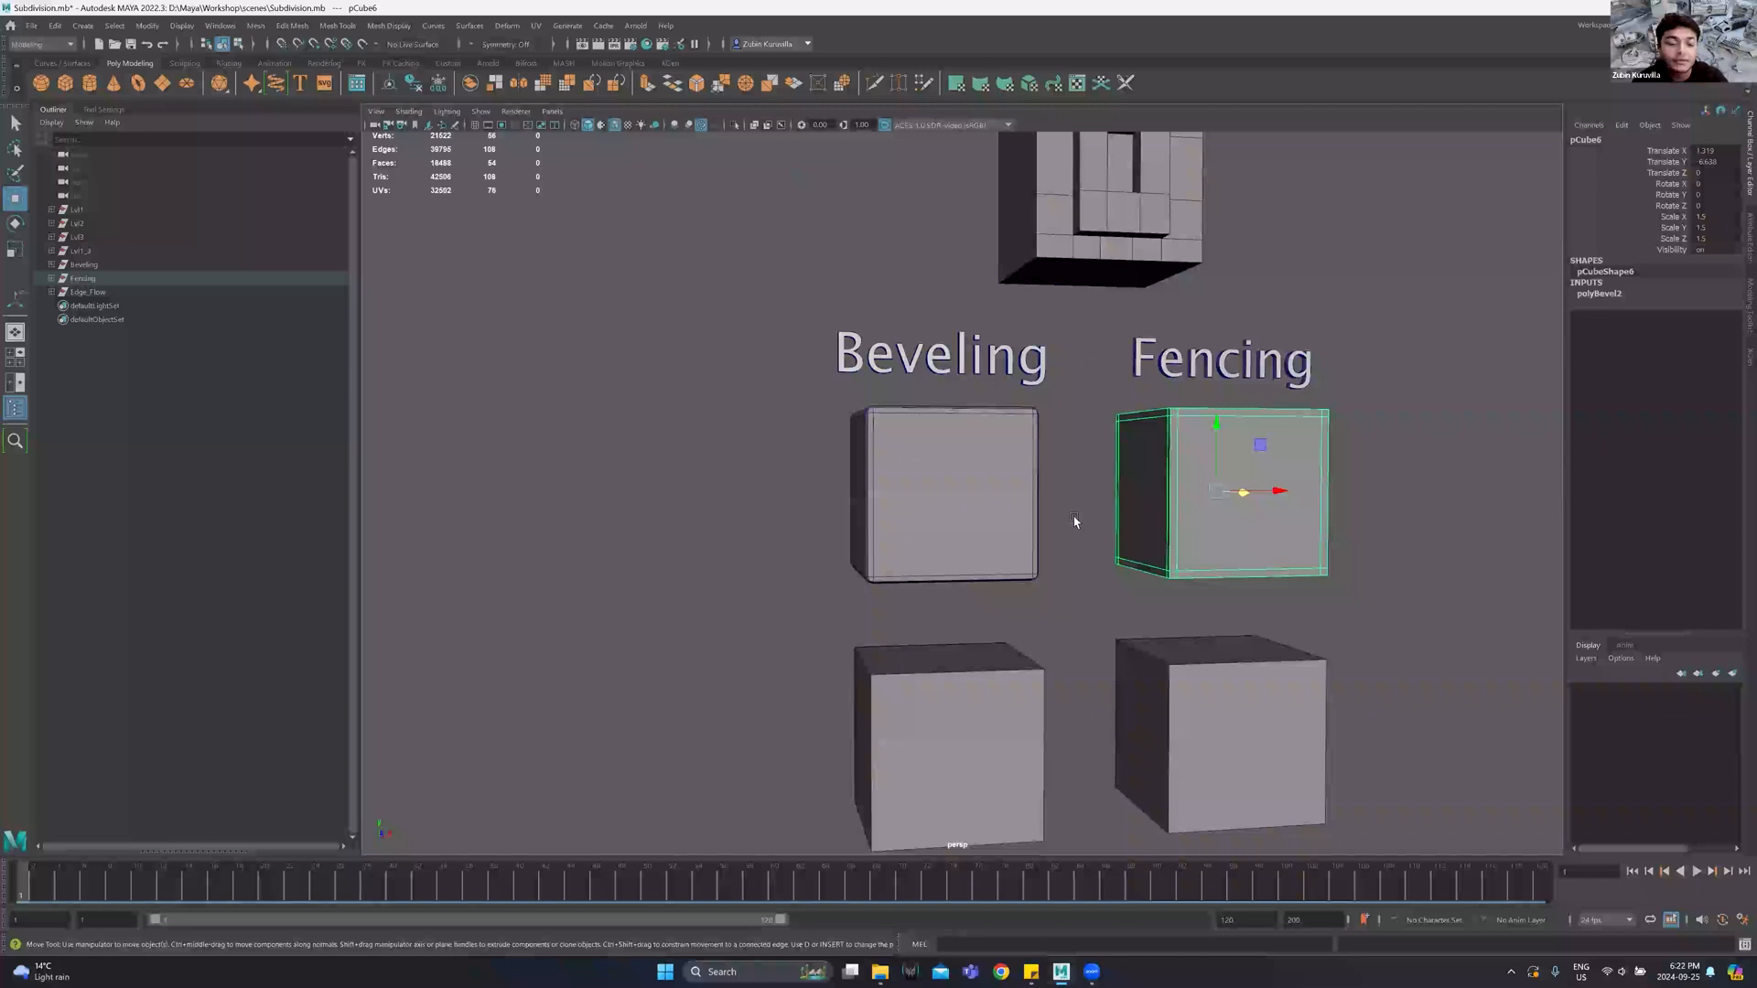
pyautogui.keyDown('alt'); pyautogui.moveTo(1067, 486); pyautogui.dragTo(1002, 539, button='middle'); pyautogui.keyUp('alt')
pyautogui.keyDown('alt'); pyautogui.moveTo(982, 529); pyautogui.dragTo(994, 451, button='middle'); pyautogui.keyUp('alt')
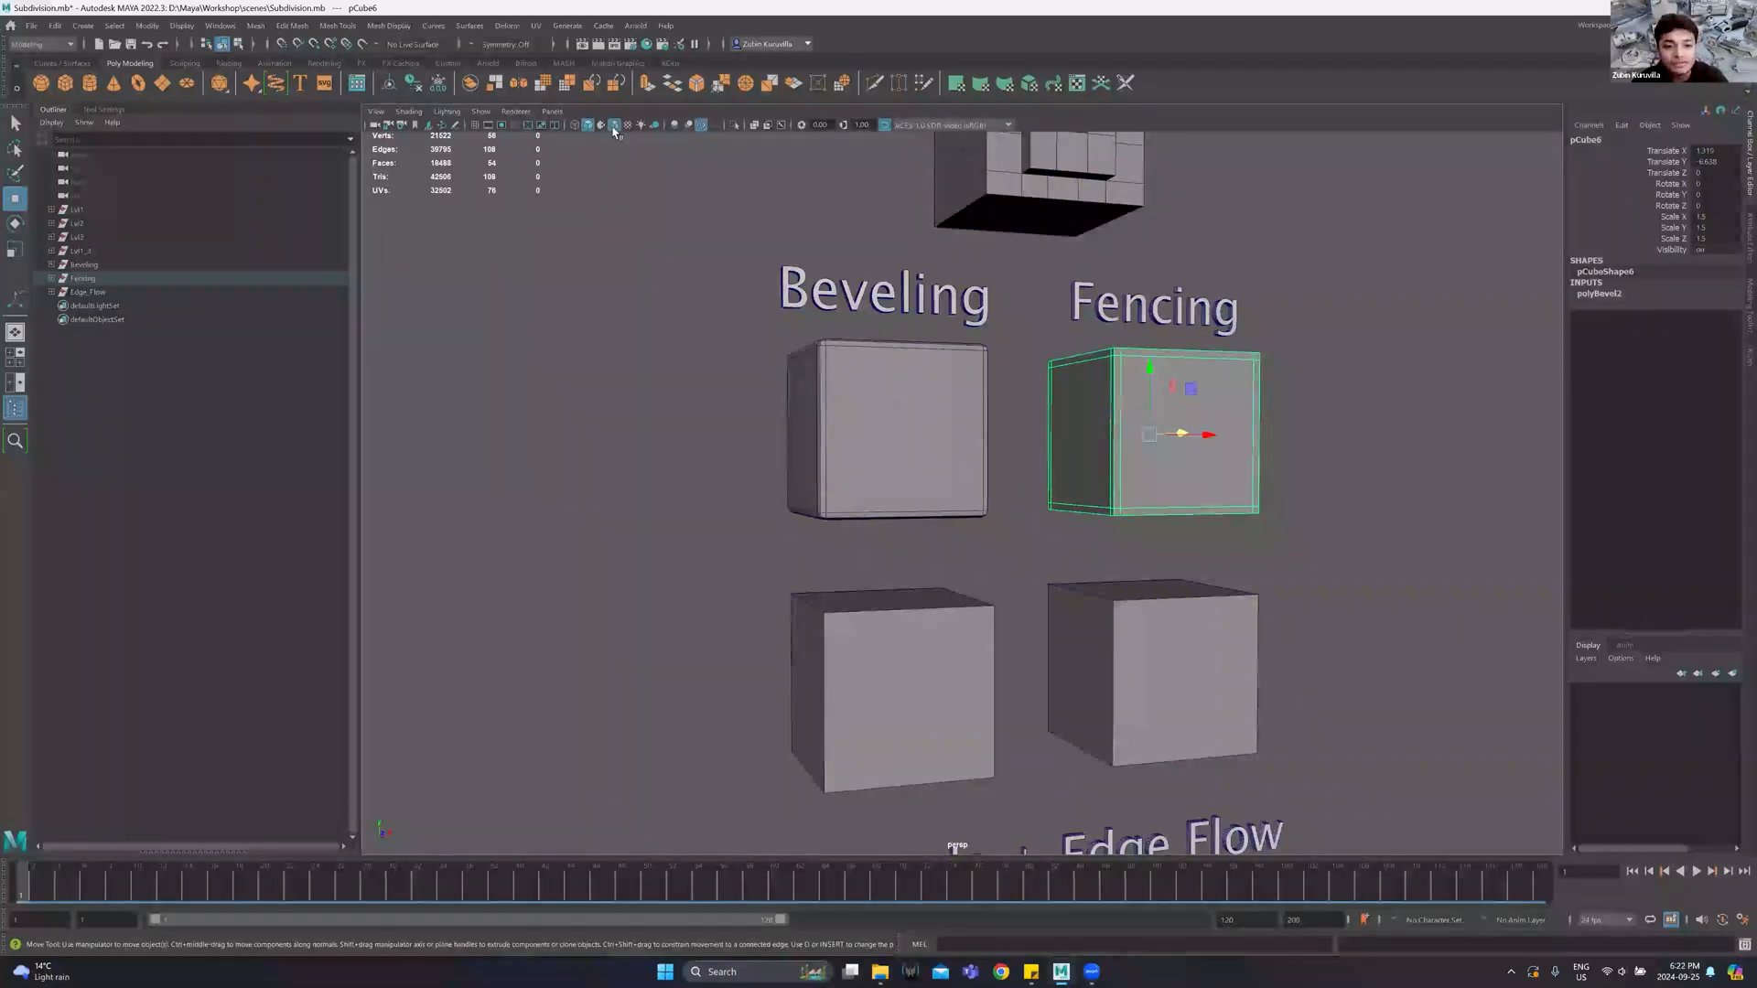
pyautogui.scroll(2, 886, 710)
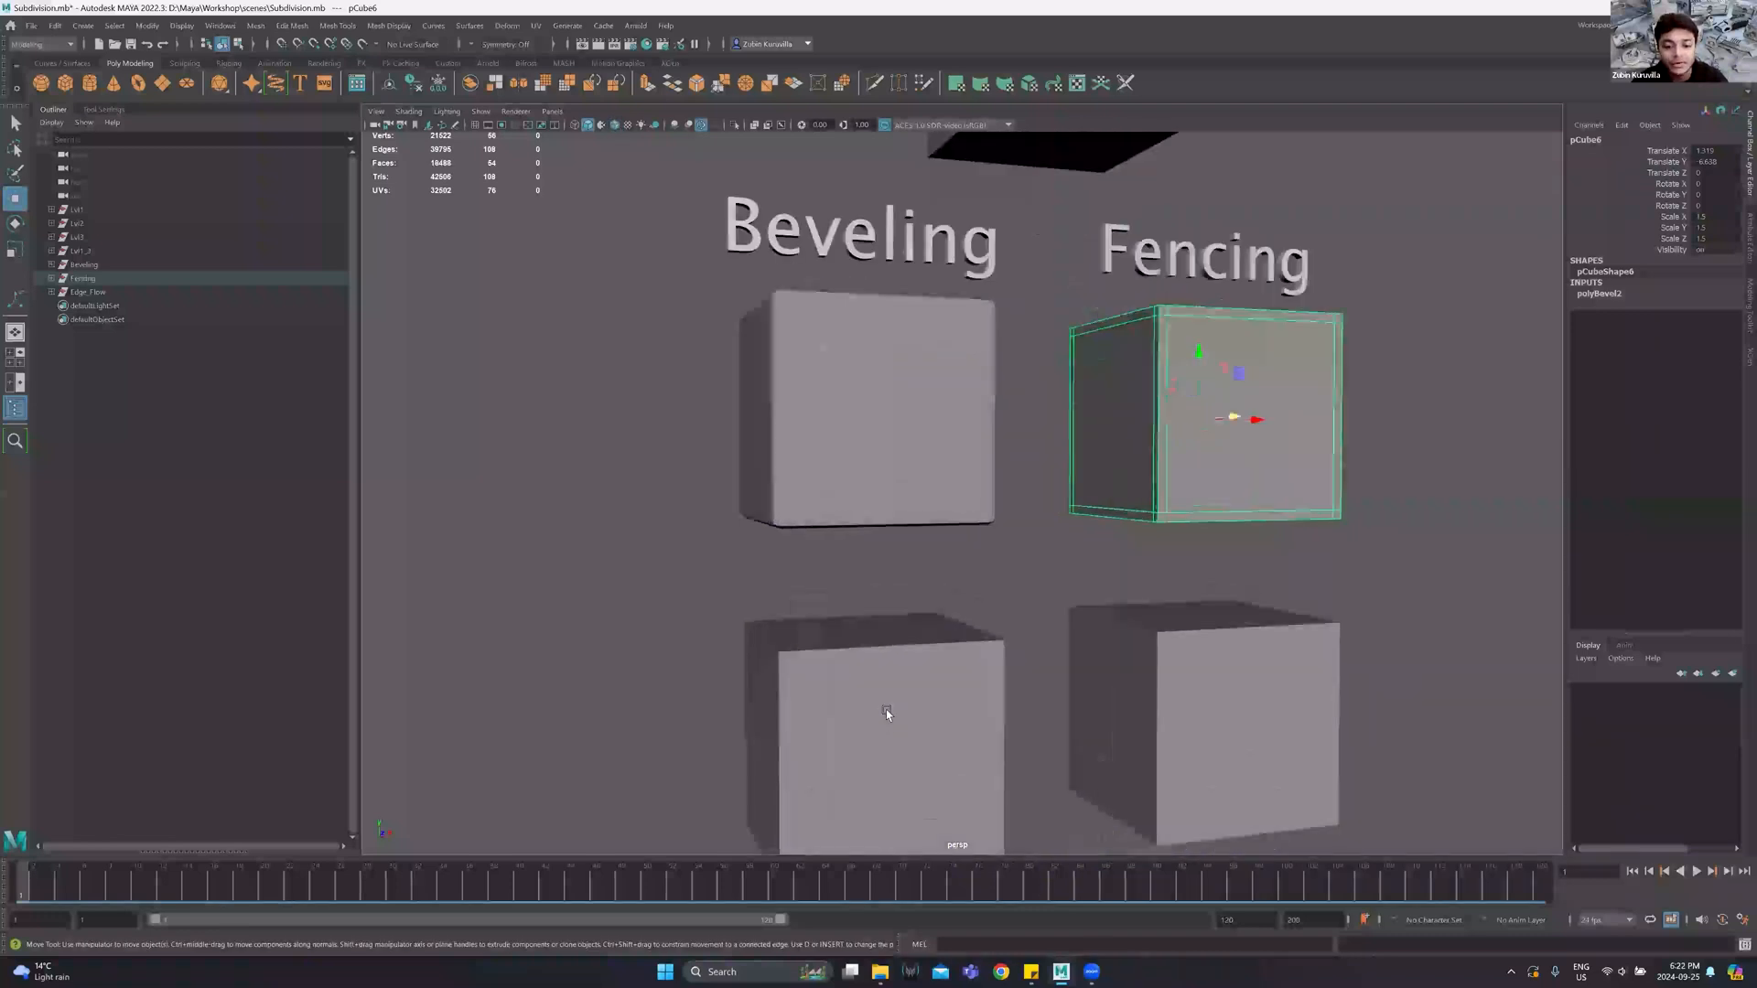
pyautogui.keyDown('alt'); pyautogui.moveTo(886, 710); pyautogui.dragTo(658, 618); pyautogui.keyUp('alt')
pyautogui.scroll(4, 937, 739)
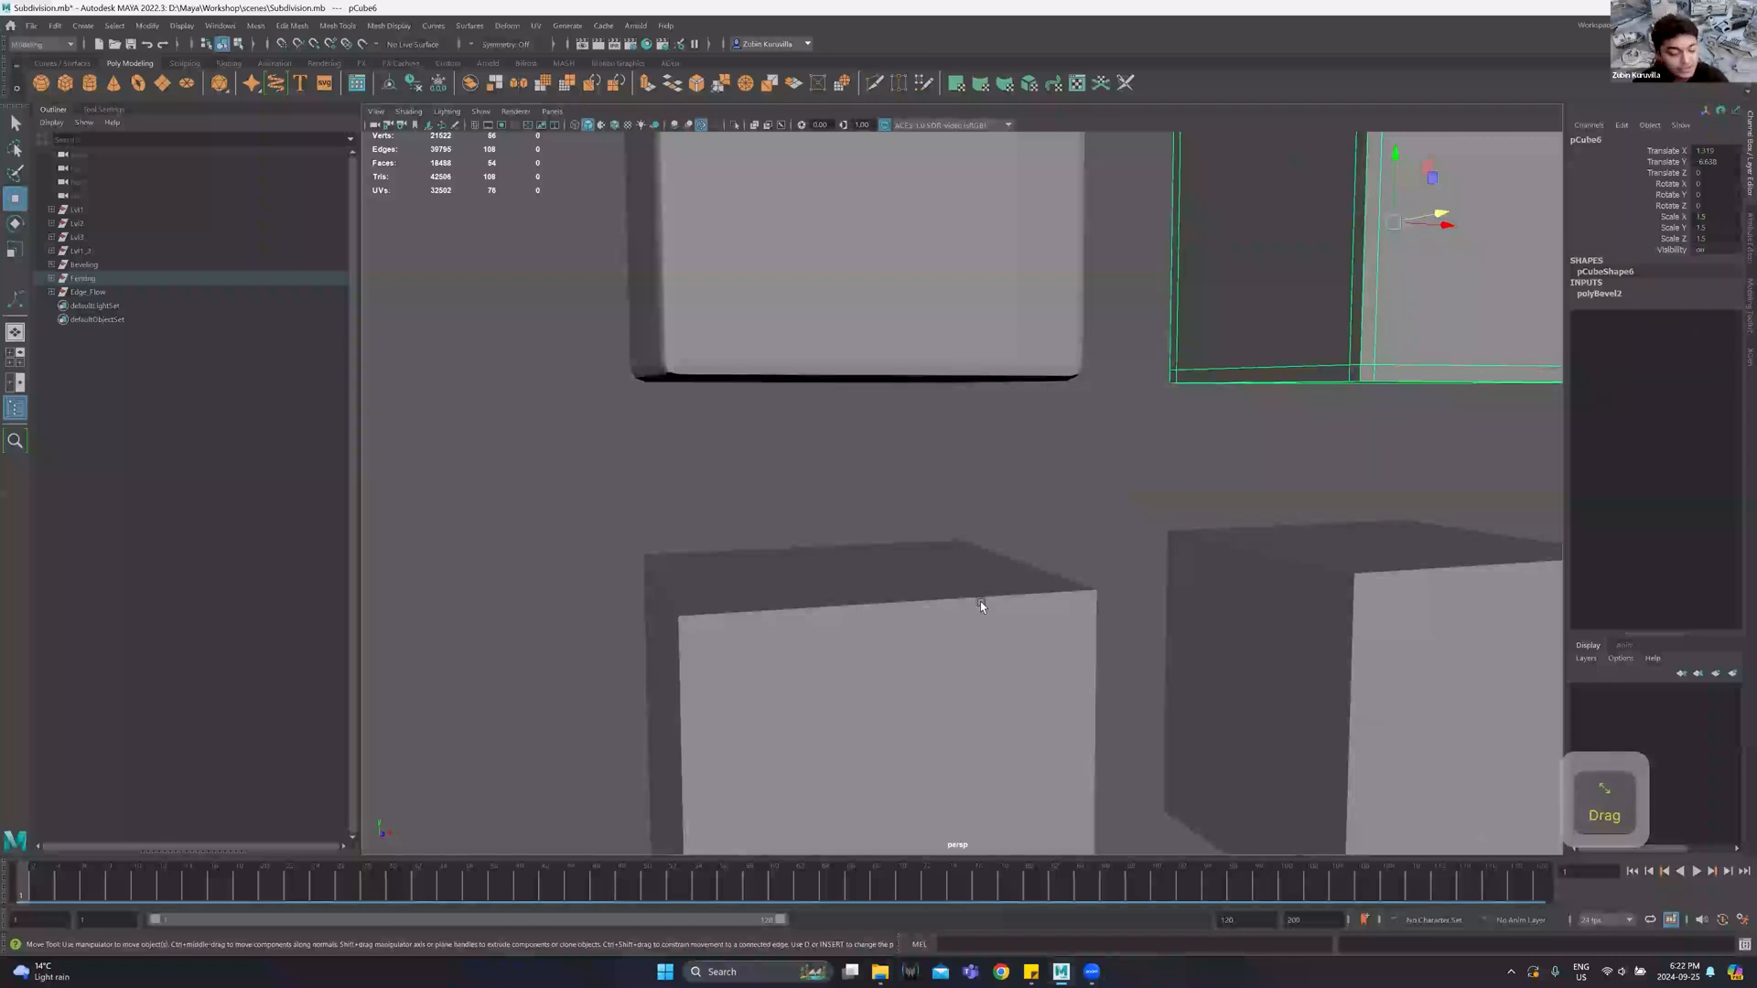
pyautogui.keyDown('alt'); pyautogui.moveTo(988, 606); pyautogui.dragTo(908, 617); pyautogui.keyUp('alt')
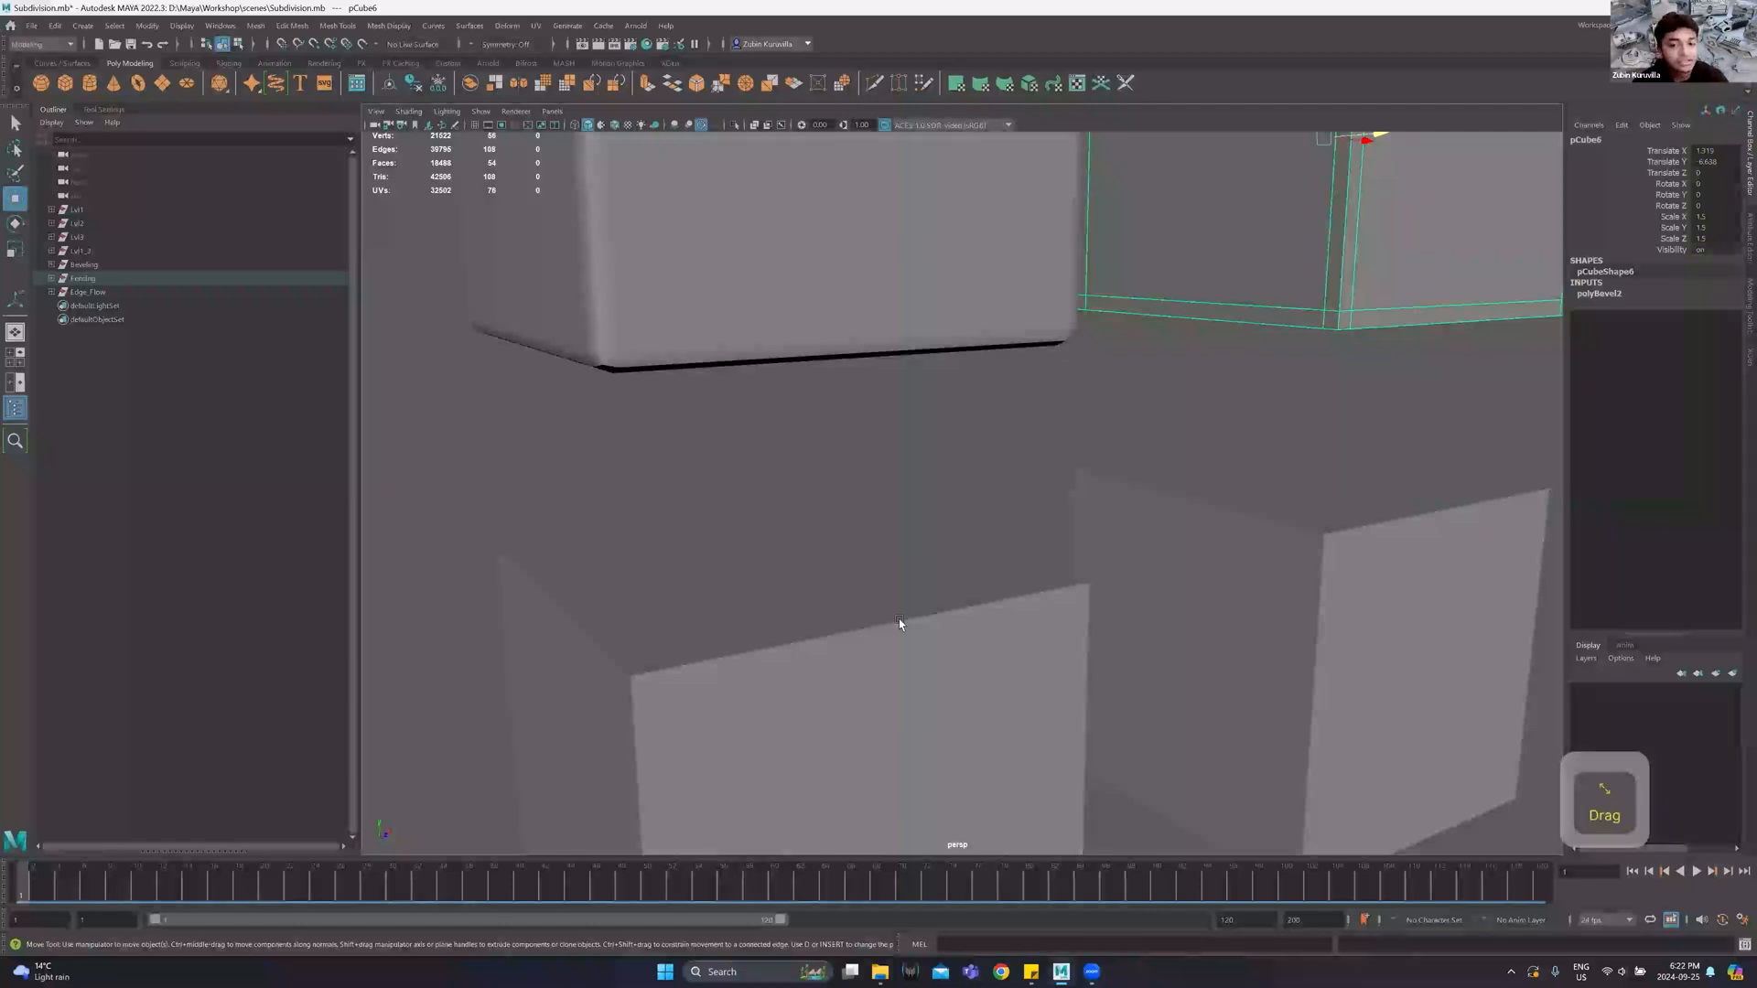
# Turn on smooth preview for the upper Fencing cube and deselect it to examine its rounded edges.
pyautogui.keyDown('alt'); pyautogui.moveTo(1343, 282); pyautogui.dragTo(970, 577, button='middle'); pyautogui.keyUp('alt')
pyautogui.press('3')
pyautogui.click(1357, 359)
pyautogui.scroll(2, 1286, 384)
pyautogui.keyDown('alt'); pyautogui.moveTo(1286, 388); pyautogui.dragTo(913, 478); pyautogui.keyUp('alt')
pyautogui.scroll(-5, 1173, 448)
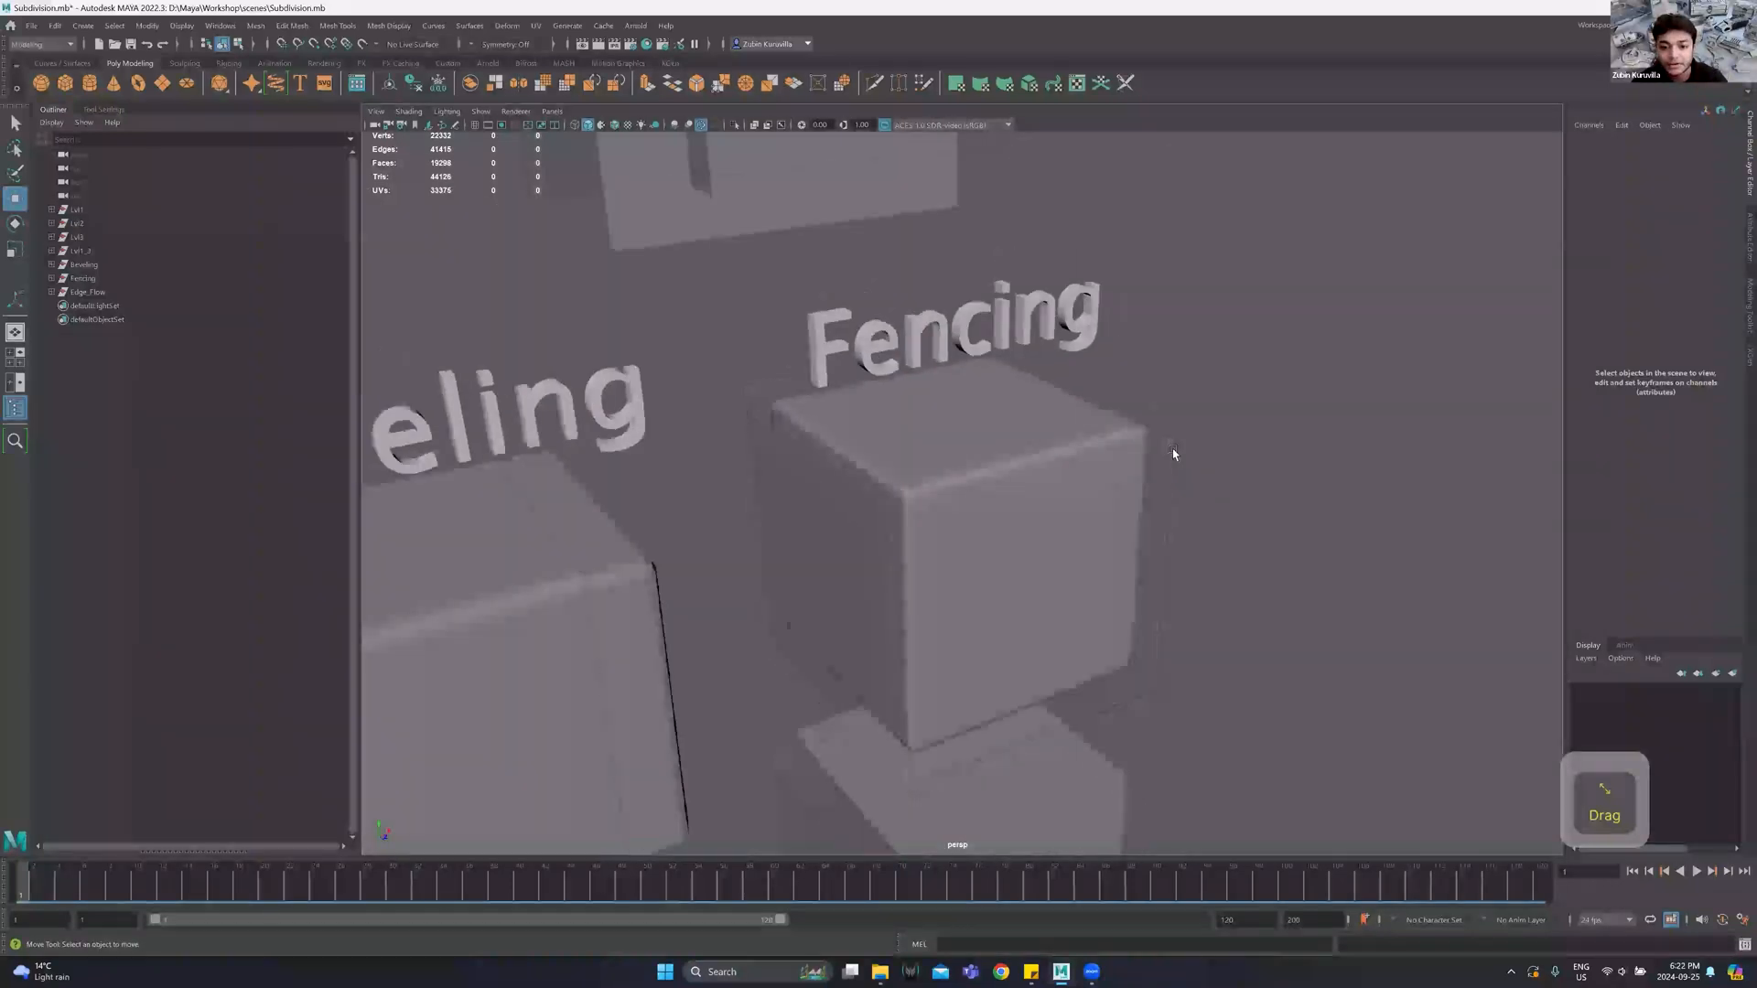
# Turn on smooth preview for the upper Beveling cube and examine it beside the plain cube below.
pyautogui.keyDown('alt'); pyautogui.moveTo(1117, 377); pyautogui.dragTo(1235, 232, button='middle'); pyautogui.keyUp('alt')
pyautogui.click(809, 511)
pyautogui.press('3')
pyautogui.click(898, 608)
pyautogui.keyDown('alt'); pyautogui.moveTo(901, 704); pyautogui.dragTo(1067, 507, button='middle'); pyautogui.keyUp('alt')
pyautogui.scroll(5, 1066, 507)
pyautogui.keyDown('alt'); pyautogui.moveTo(1028, 528); pyautogui.dragTo(810, 599); pyautogui.keyUp('alt')
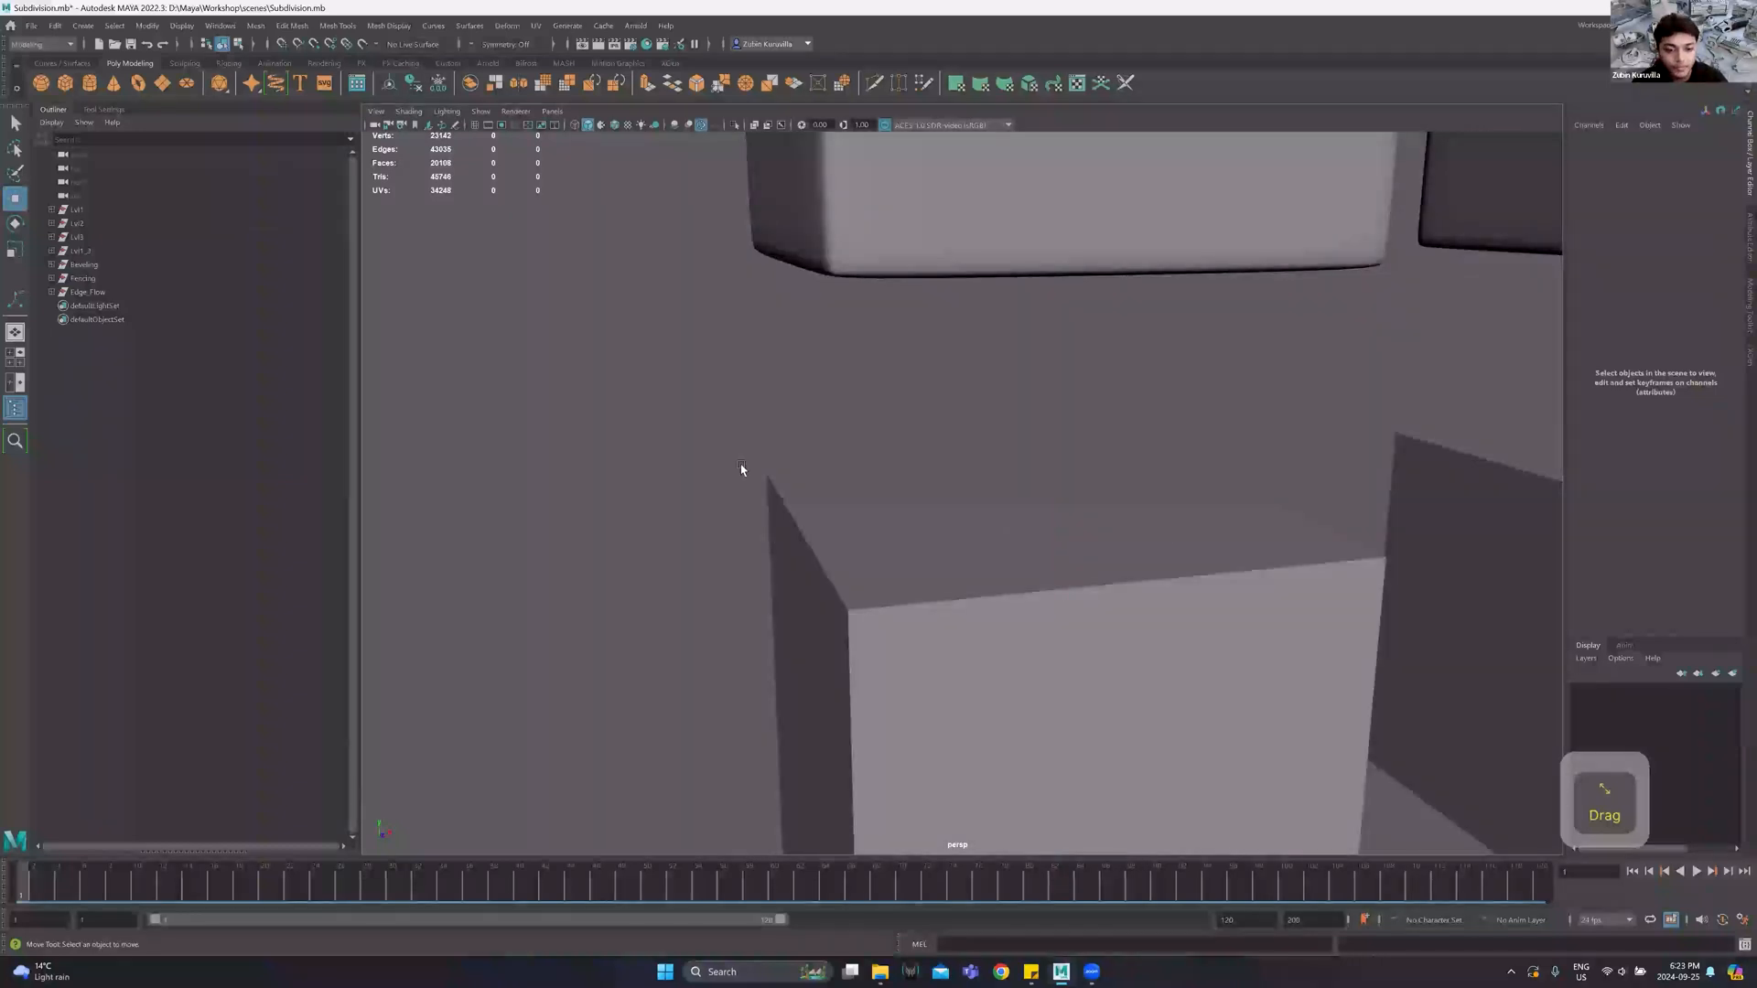
# Compare the edges of the smoothed Beveling and Fencing cubes with the sharp-edged cubes beneath them.
pyautogui.scroll(-6, 878, 585)
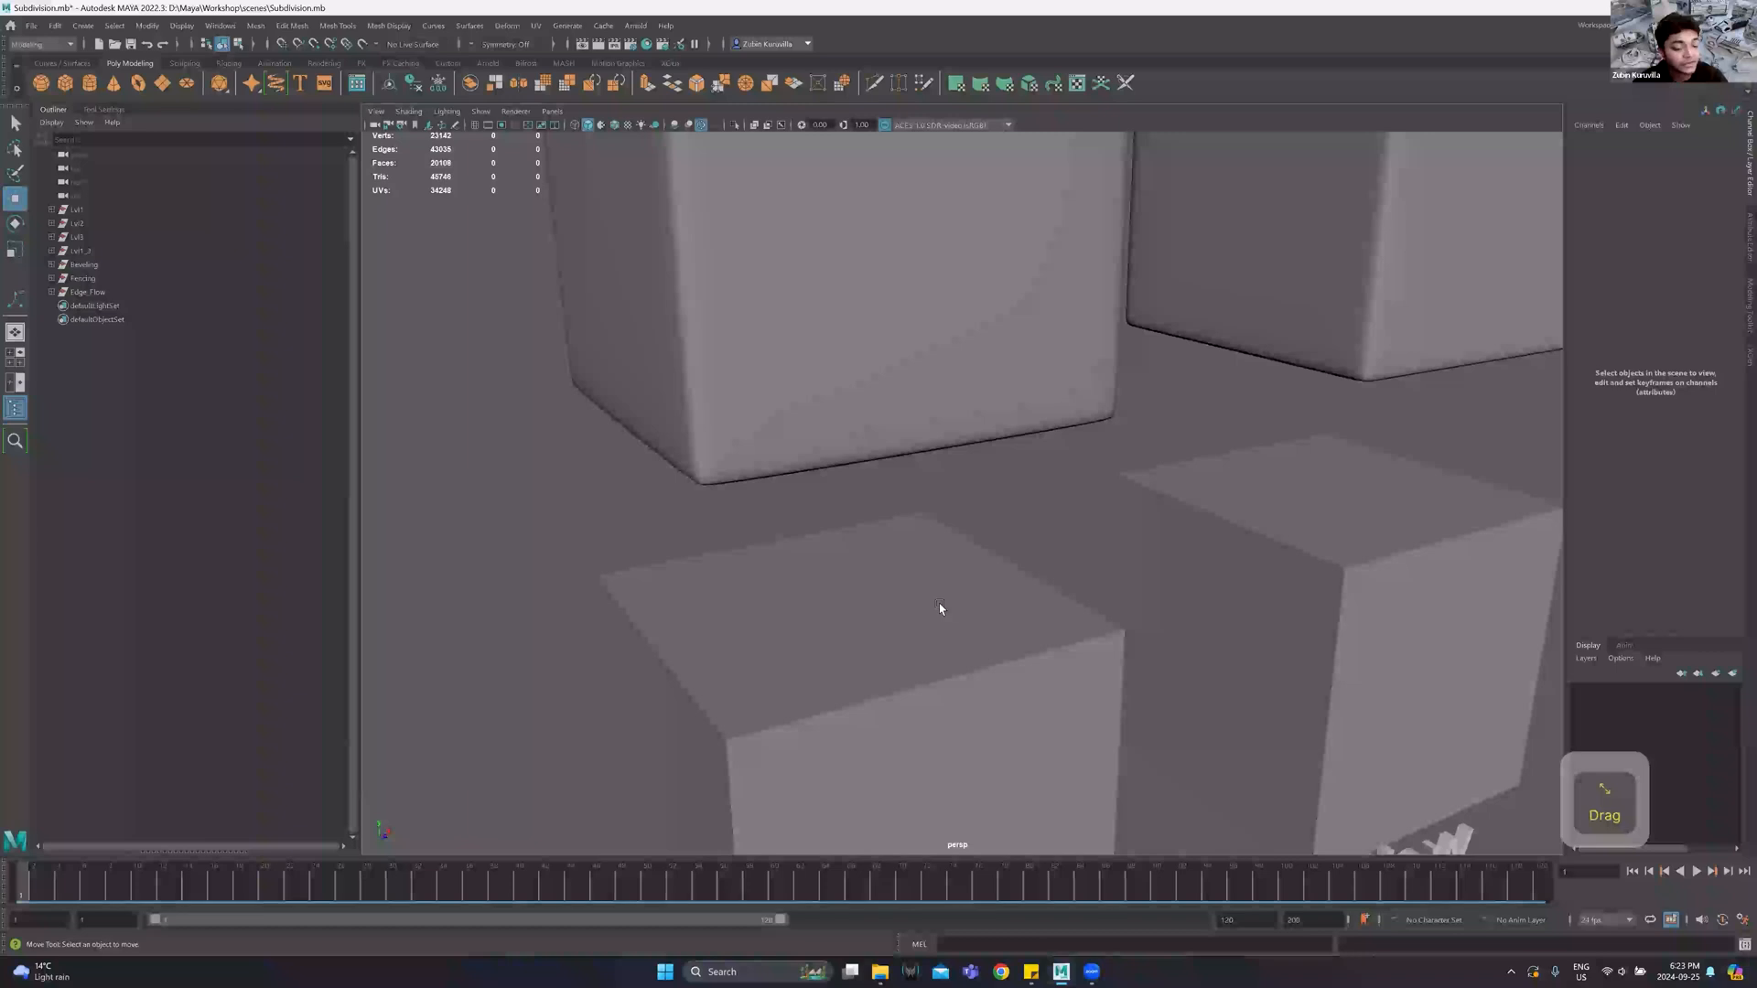
pyautogui.keyDown('alt'); pyautogui.moveTo(948, 508); pyautogui.dragTo(952, 823, button='middle'); pyautogui.keyUp('alt')
pyautogui.keyDown('alt'); pyautogui.moveTo(865, 426); pyautogui.dragTo(856, 476); pyautogui.keyUp('alt')
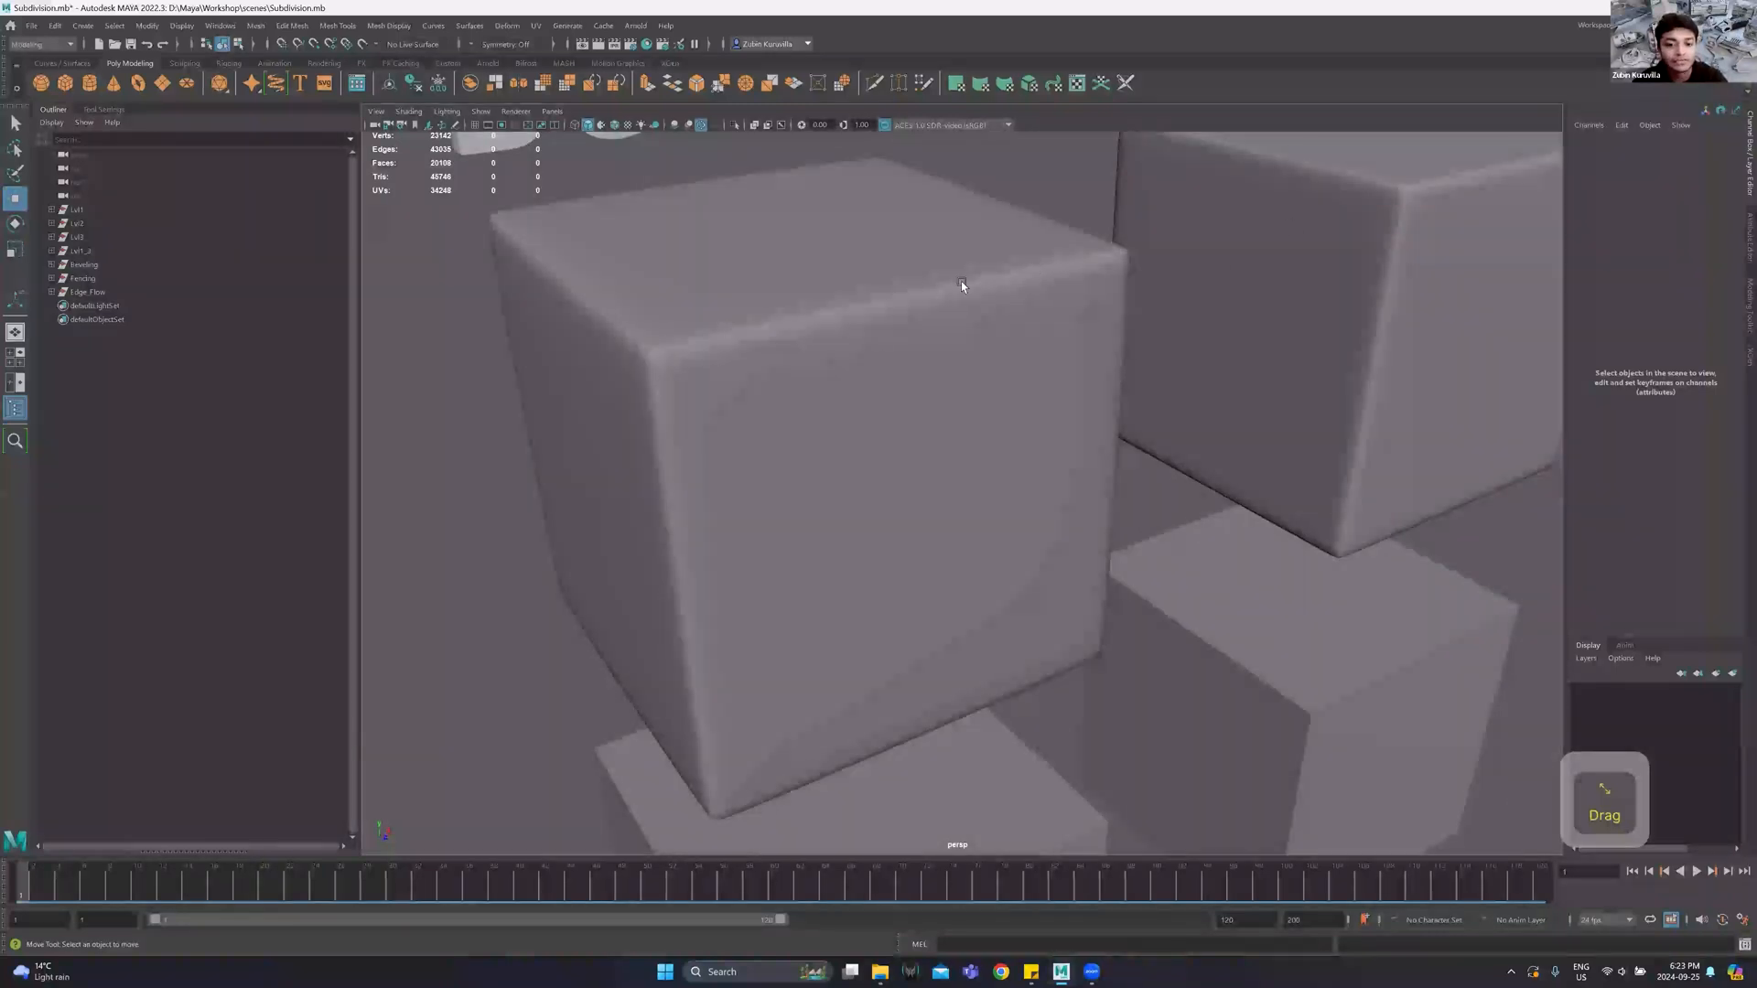
pyautogui.scroll(-4, 1089, 301)
pyautogui.scroll(-2, 1030, 597)
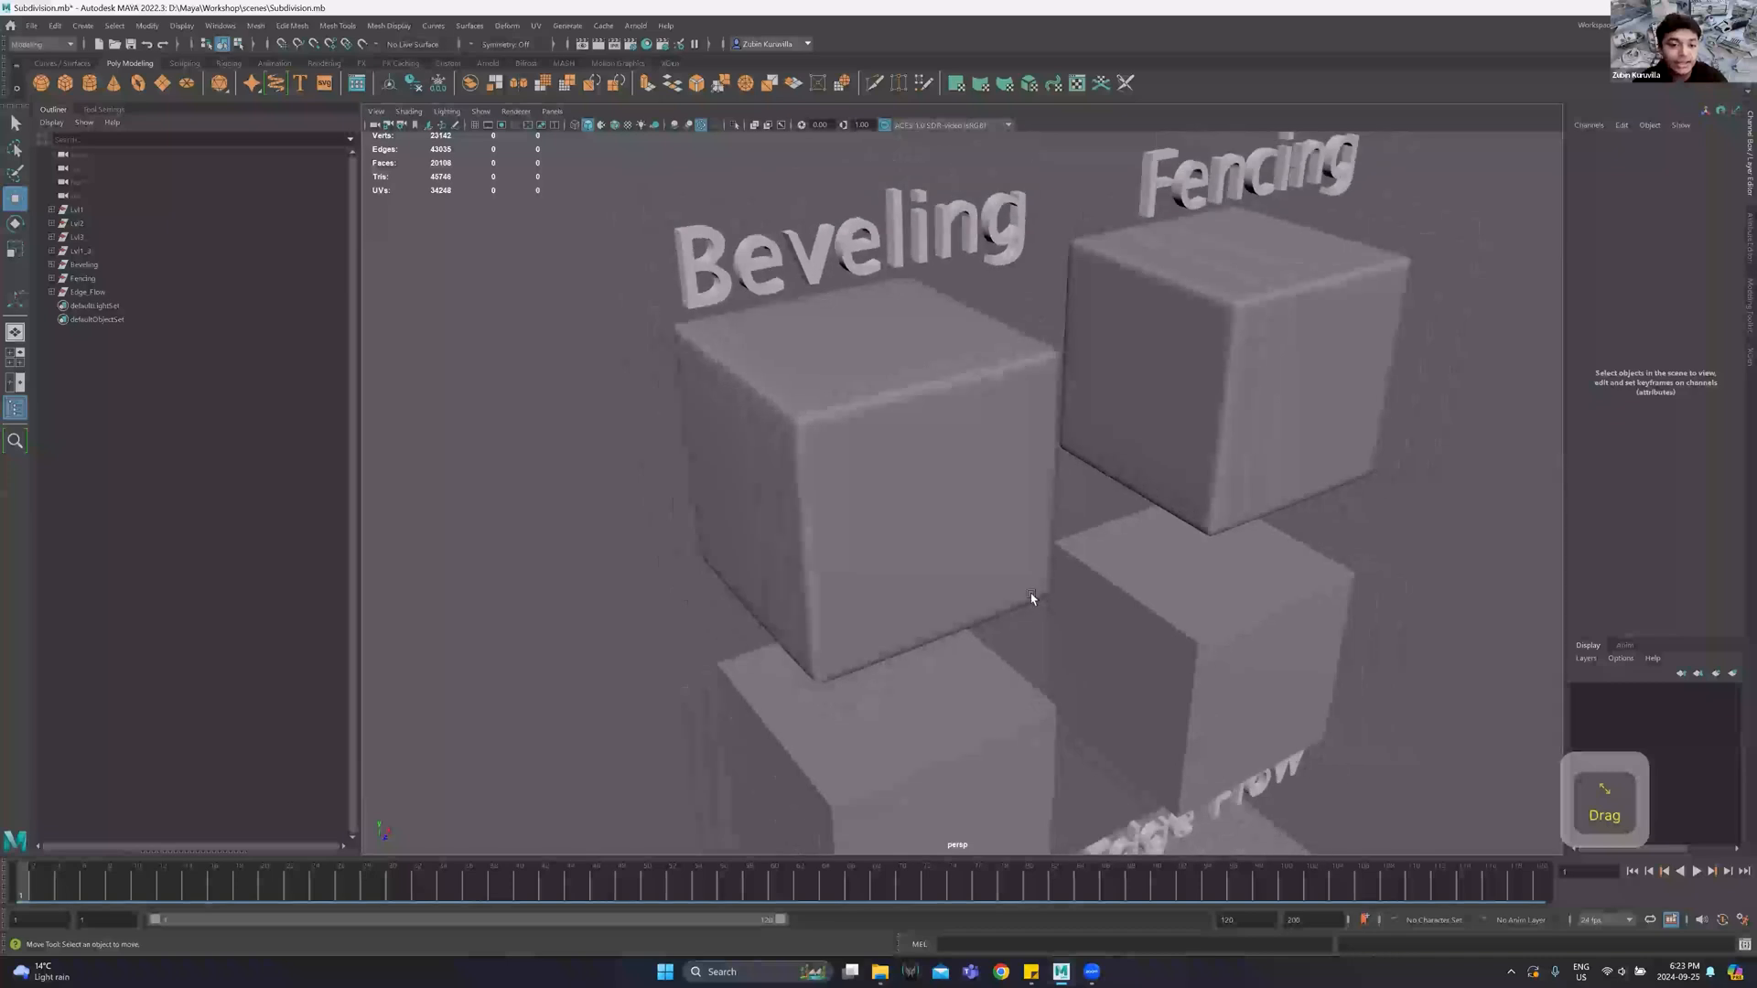
pyautogui.scroll(-1, 986, 619)
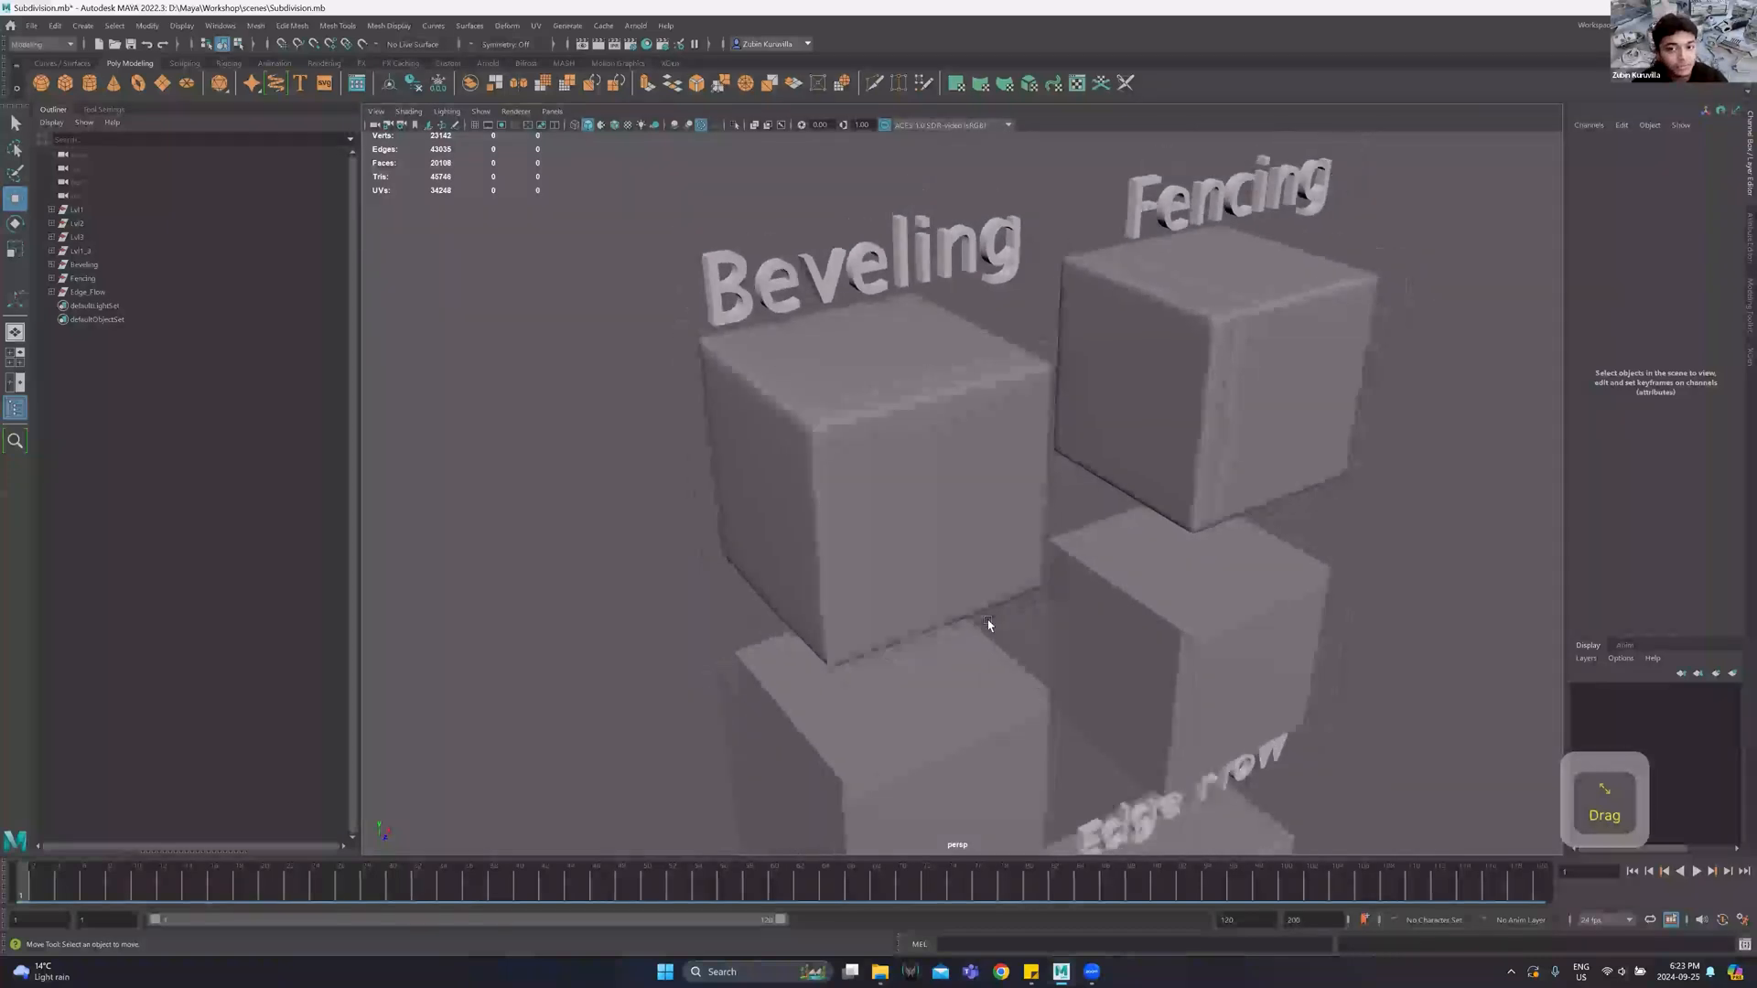
pyautogui.keyDown('alt'); pyautogui.moveTo(992, 615); pyautogui.dragTo(996, 498); pyautogui.keyUp('alt')
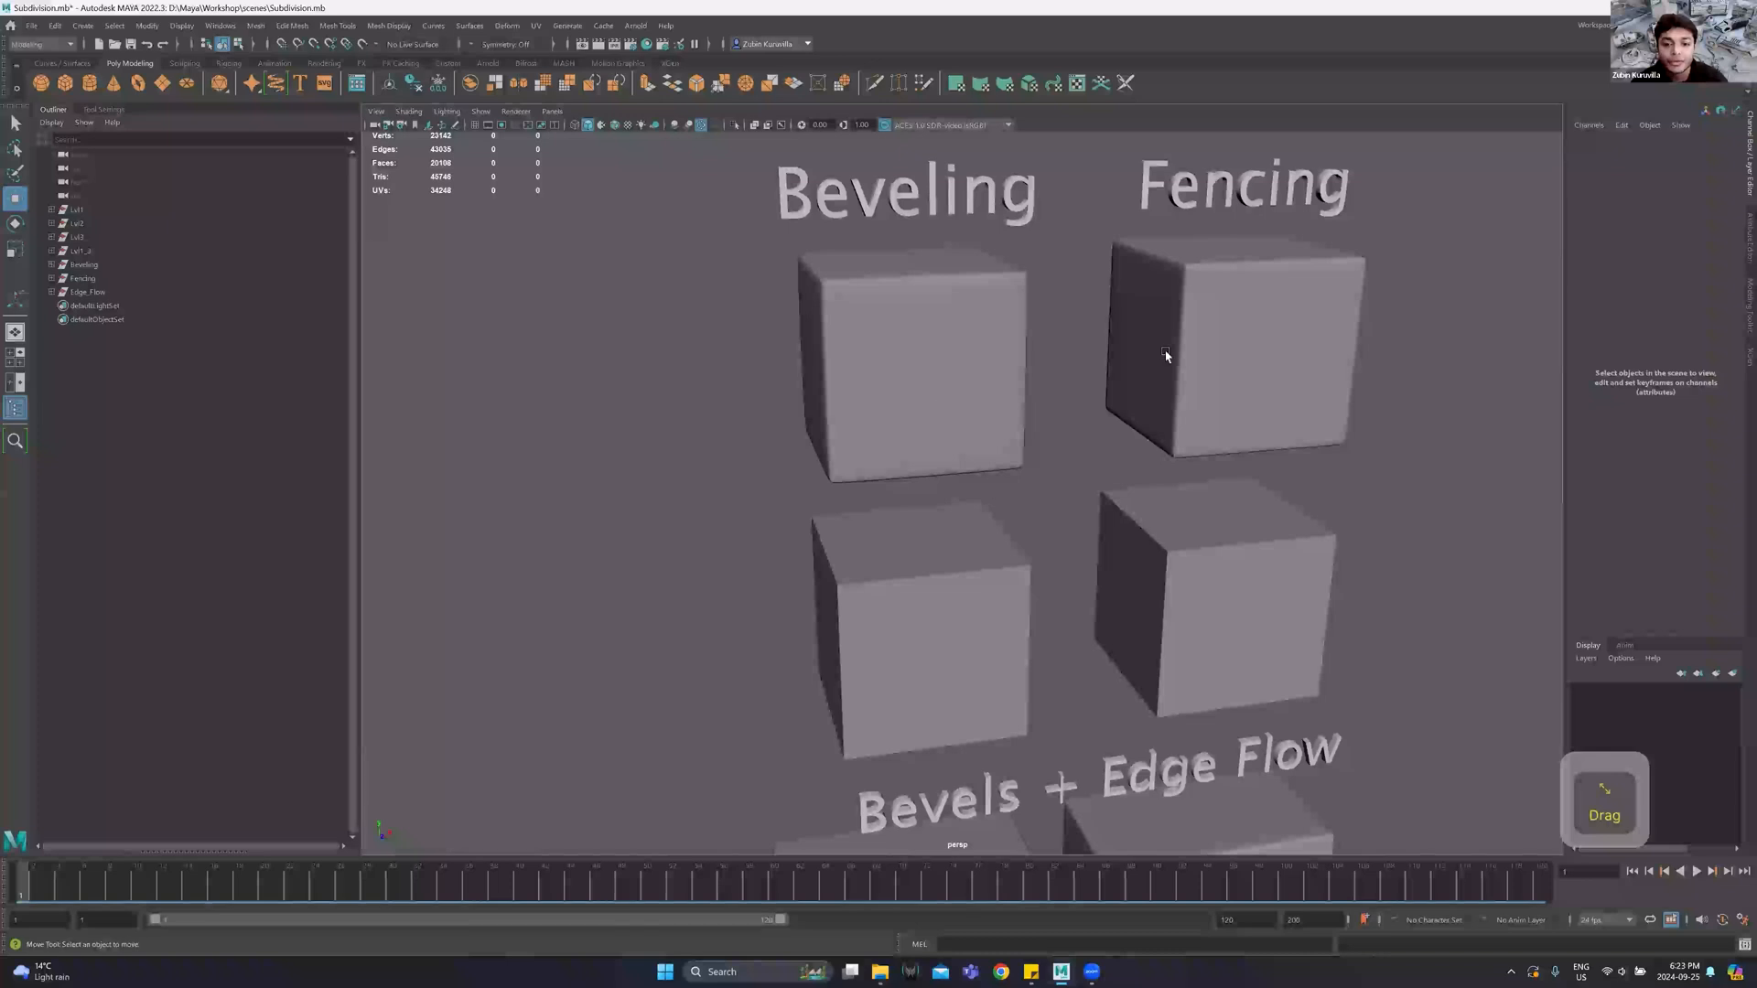
# Return the upper Beveling and Fencing cubes to unsmoothed display and turn on smooth preview for the lower Beveling cube.
pyautogui.click(915, 366)
pyautogui.click(1281, 348)
pyautogui.click(904, 627)
pyautogui.press('f')
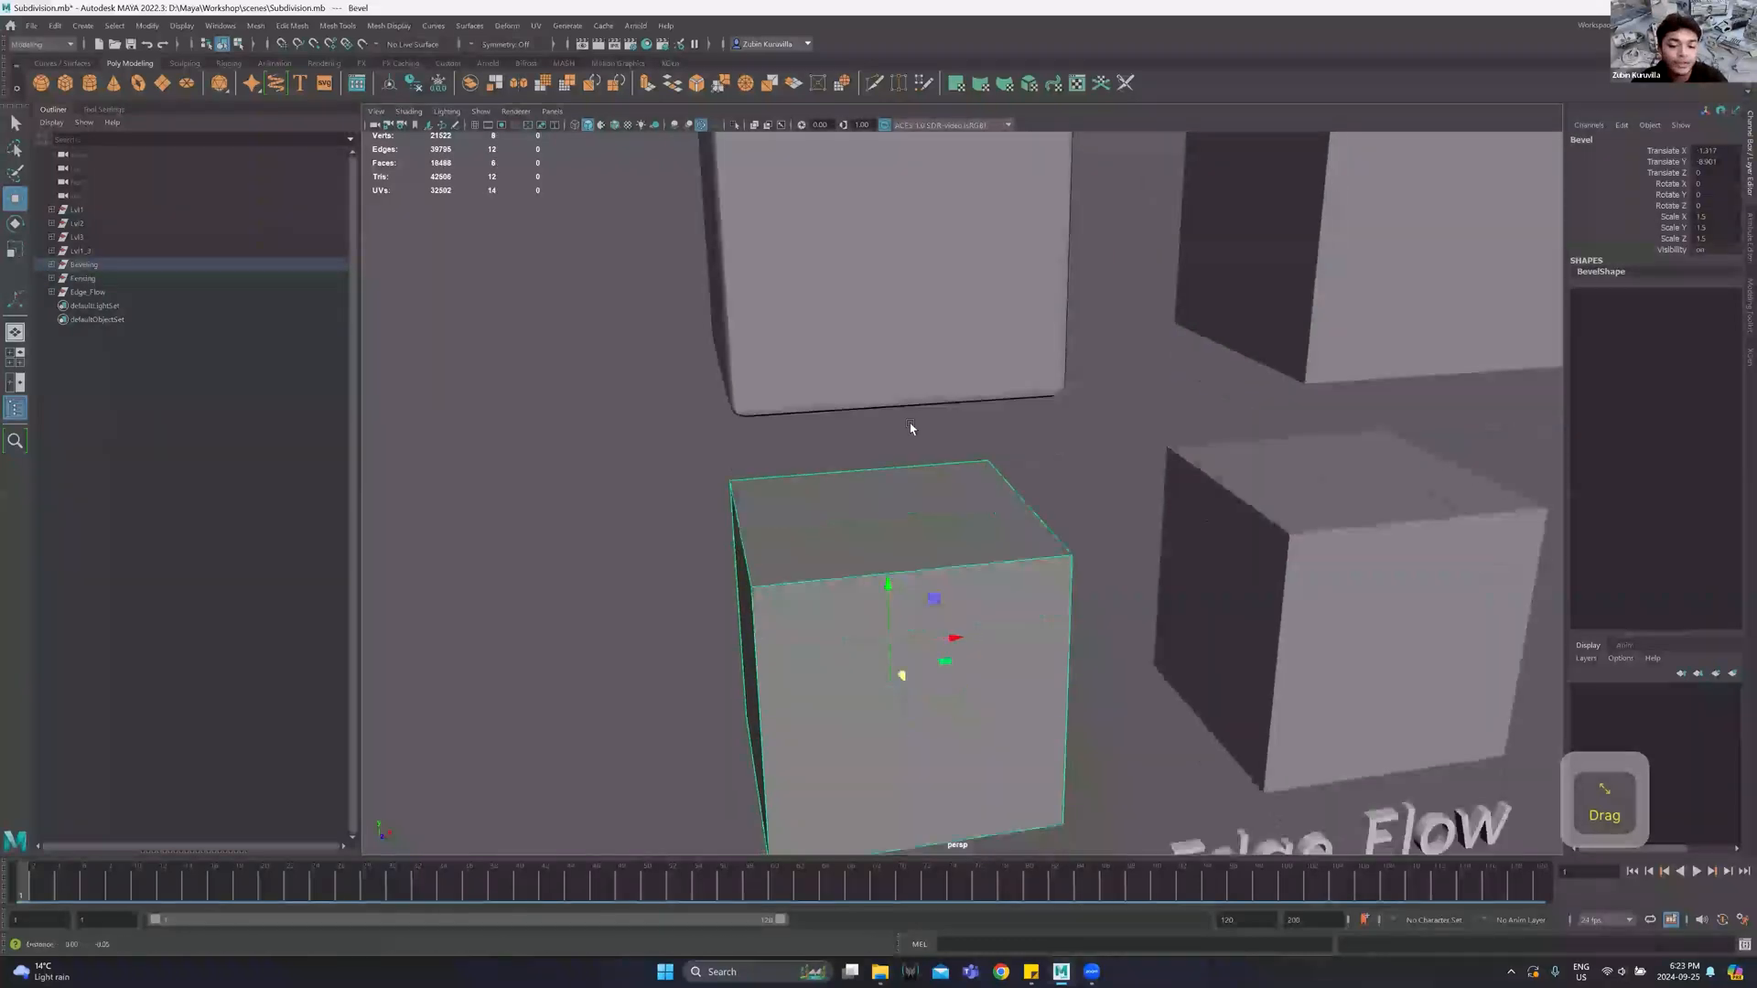
pyautogui.press('3')
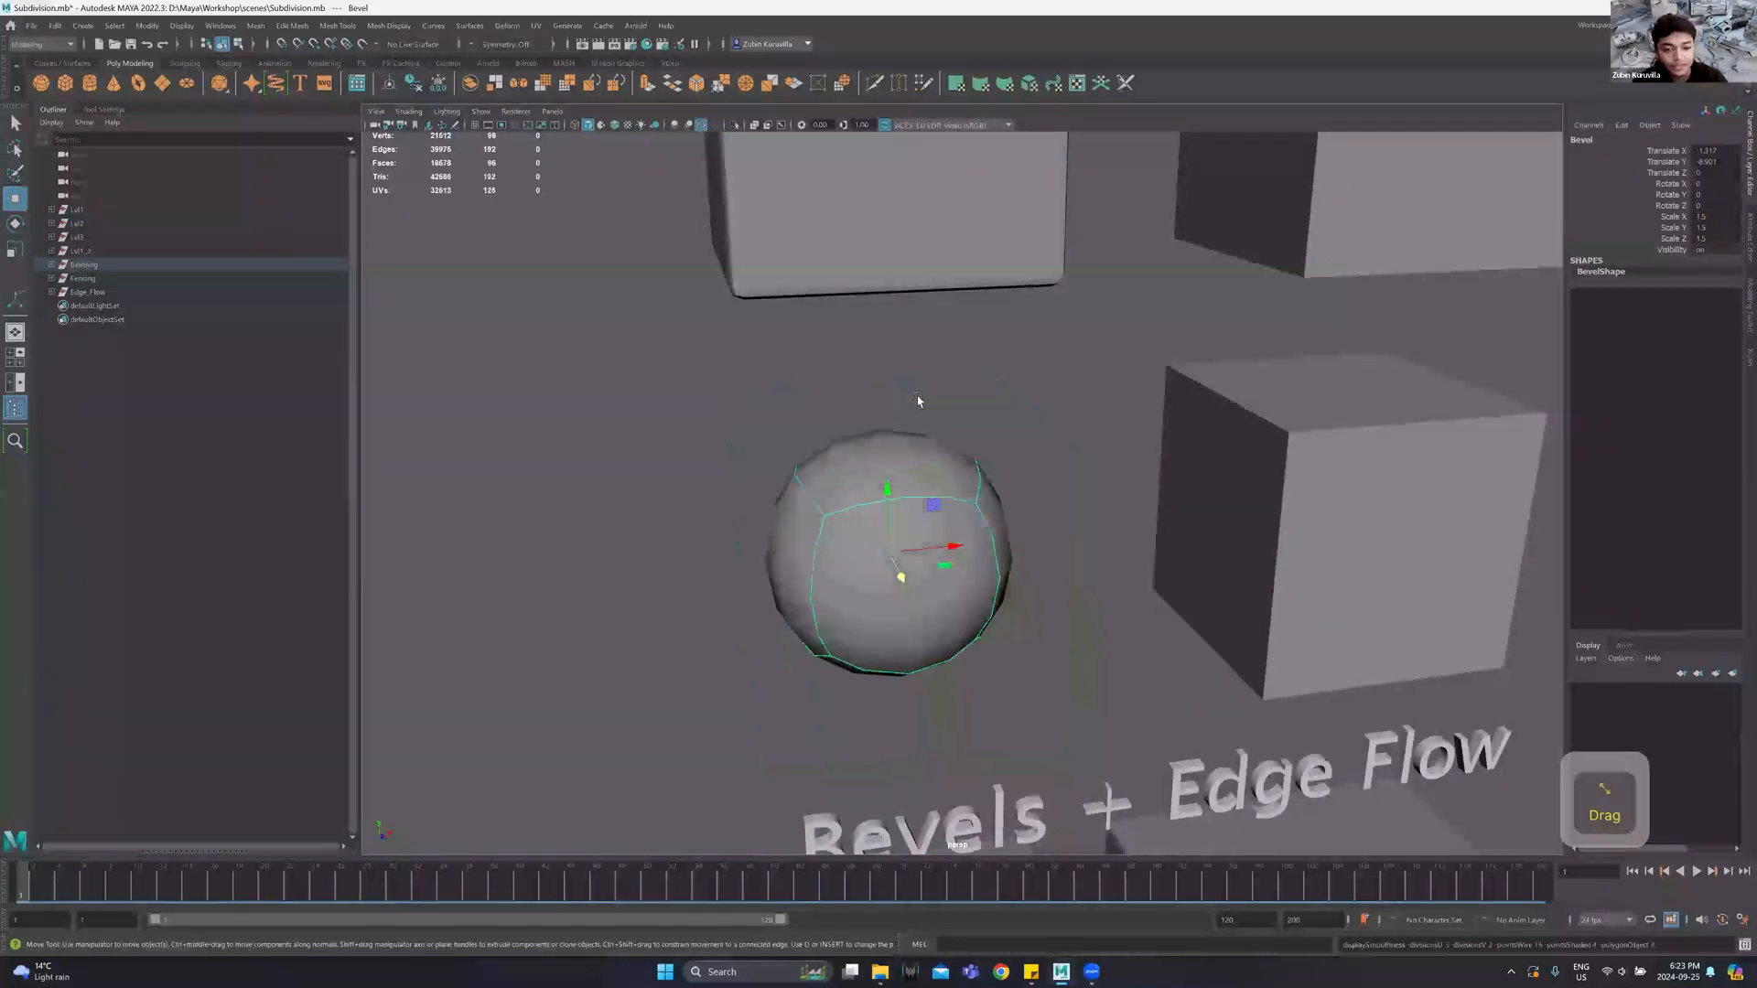
pyautogui.scroll(-5, 881, 420)
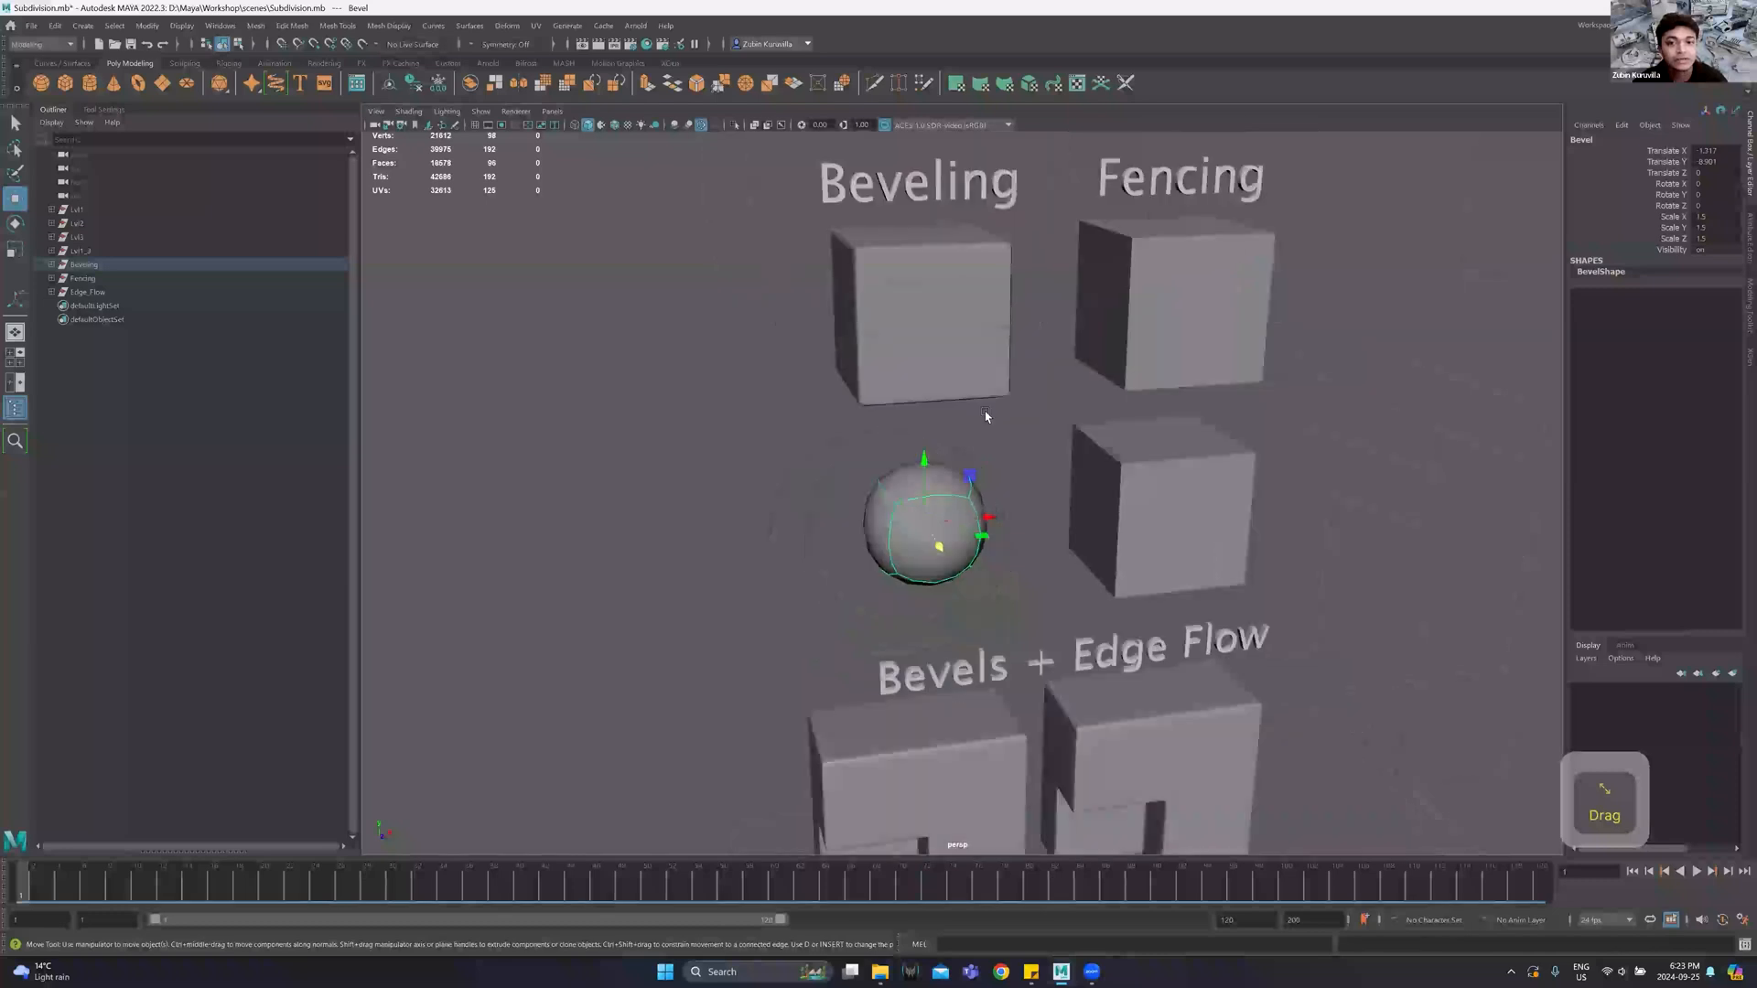
# Compare the smoothed lower Beveling cube with the other examples, show wireframe on shaded again, and return the cube to unsmoothed display.
pyautogui.keyDown('alt'); pyautogui.moveTo(985, 410); pyautogui.dragTo(1012, 518, button='middle'); pyautogui.keyUp('alt')
pyautogui.scroll(-5, 1014, 509)
pyautogui.scroll(-5, 1017, 493)
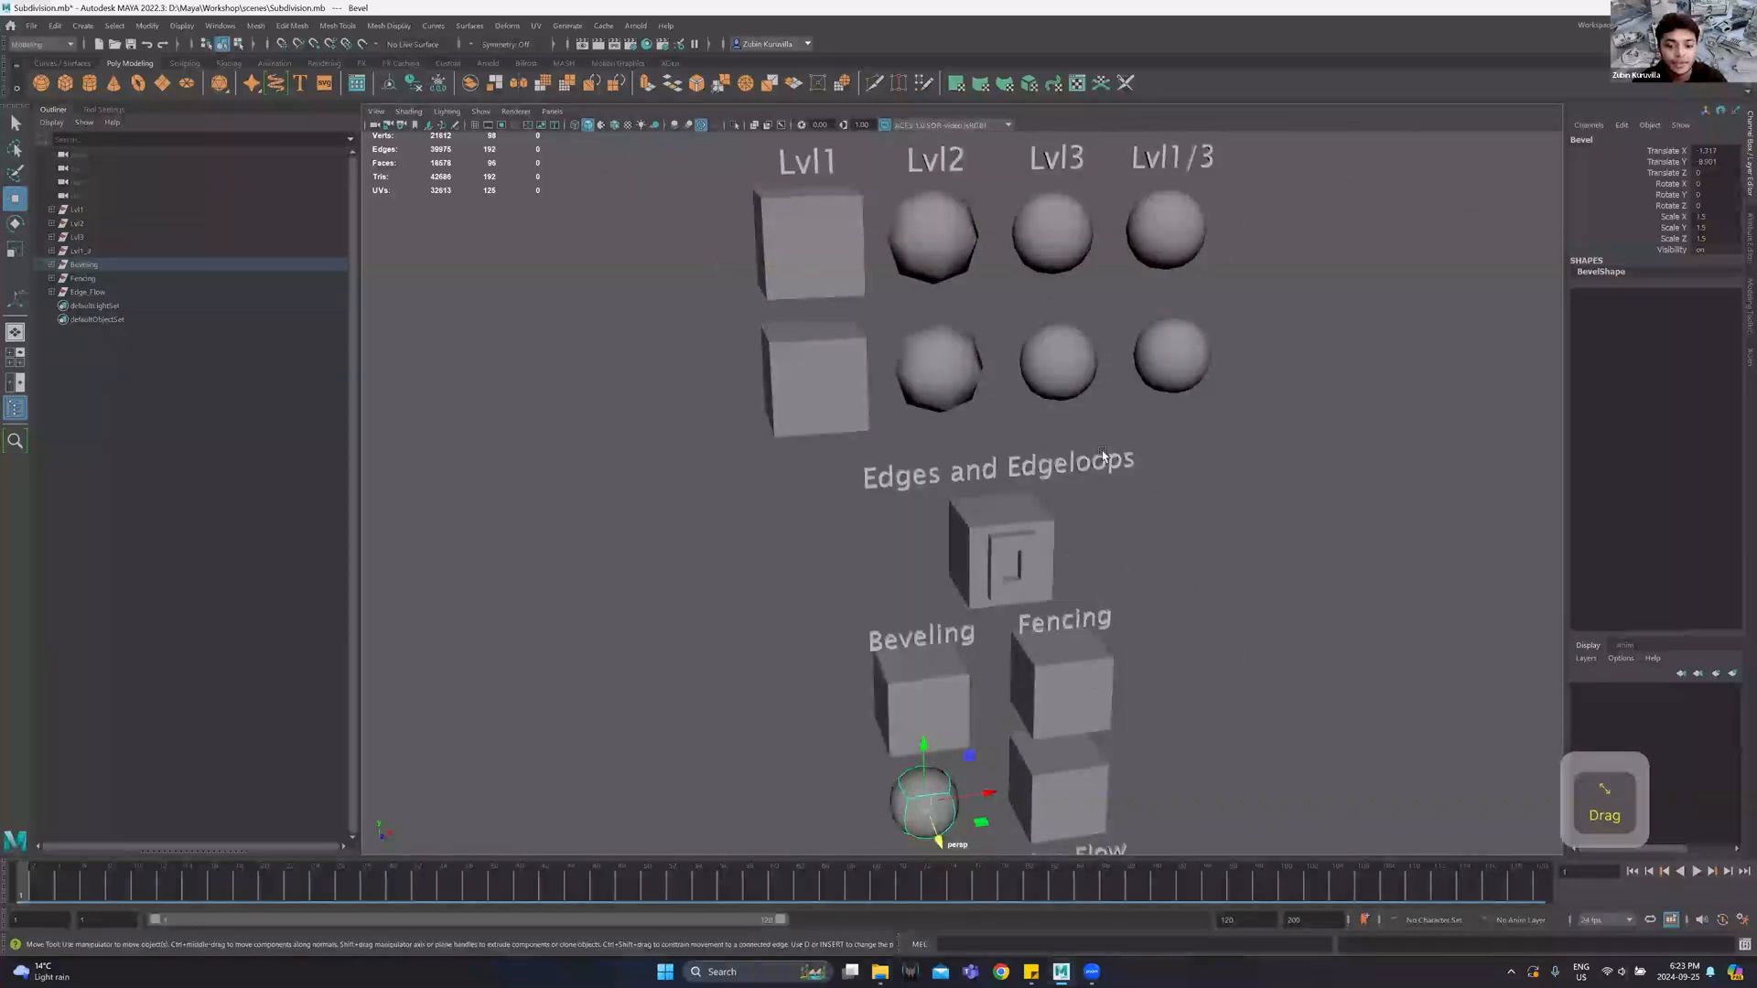
pyautogui.scroll(5, 1101, 450)
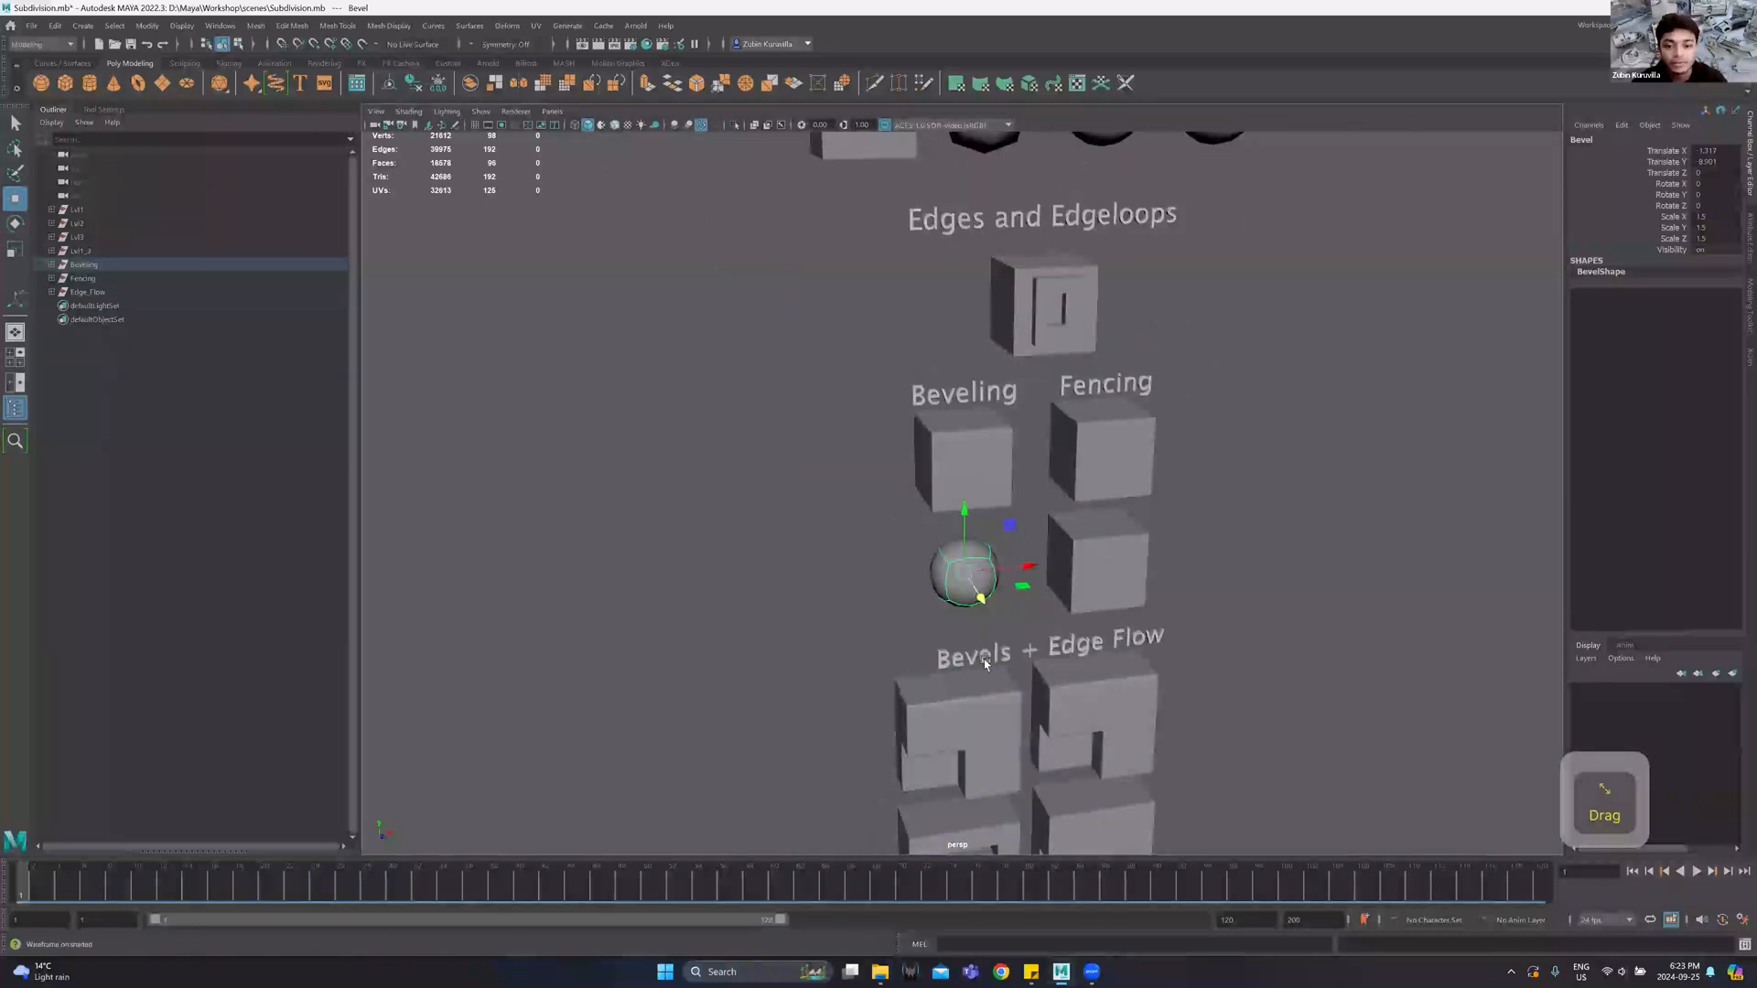
pyautogui.scroll(5, 988, 661)
pyautogui.keyDown('alt'); pyautogui.moveTo(988, 660); pyautogui.dragTo(1011, 583); pyautogui.keyUp('alt')
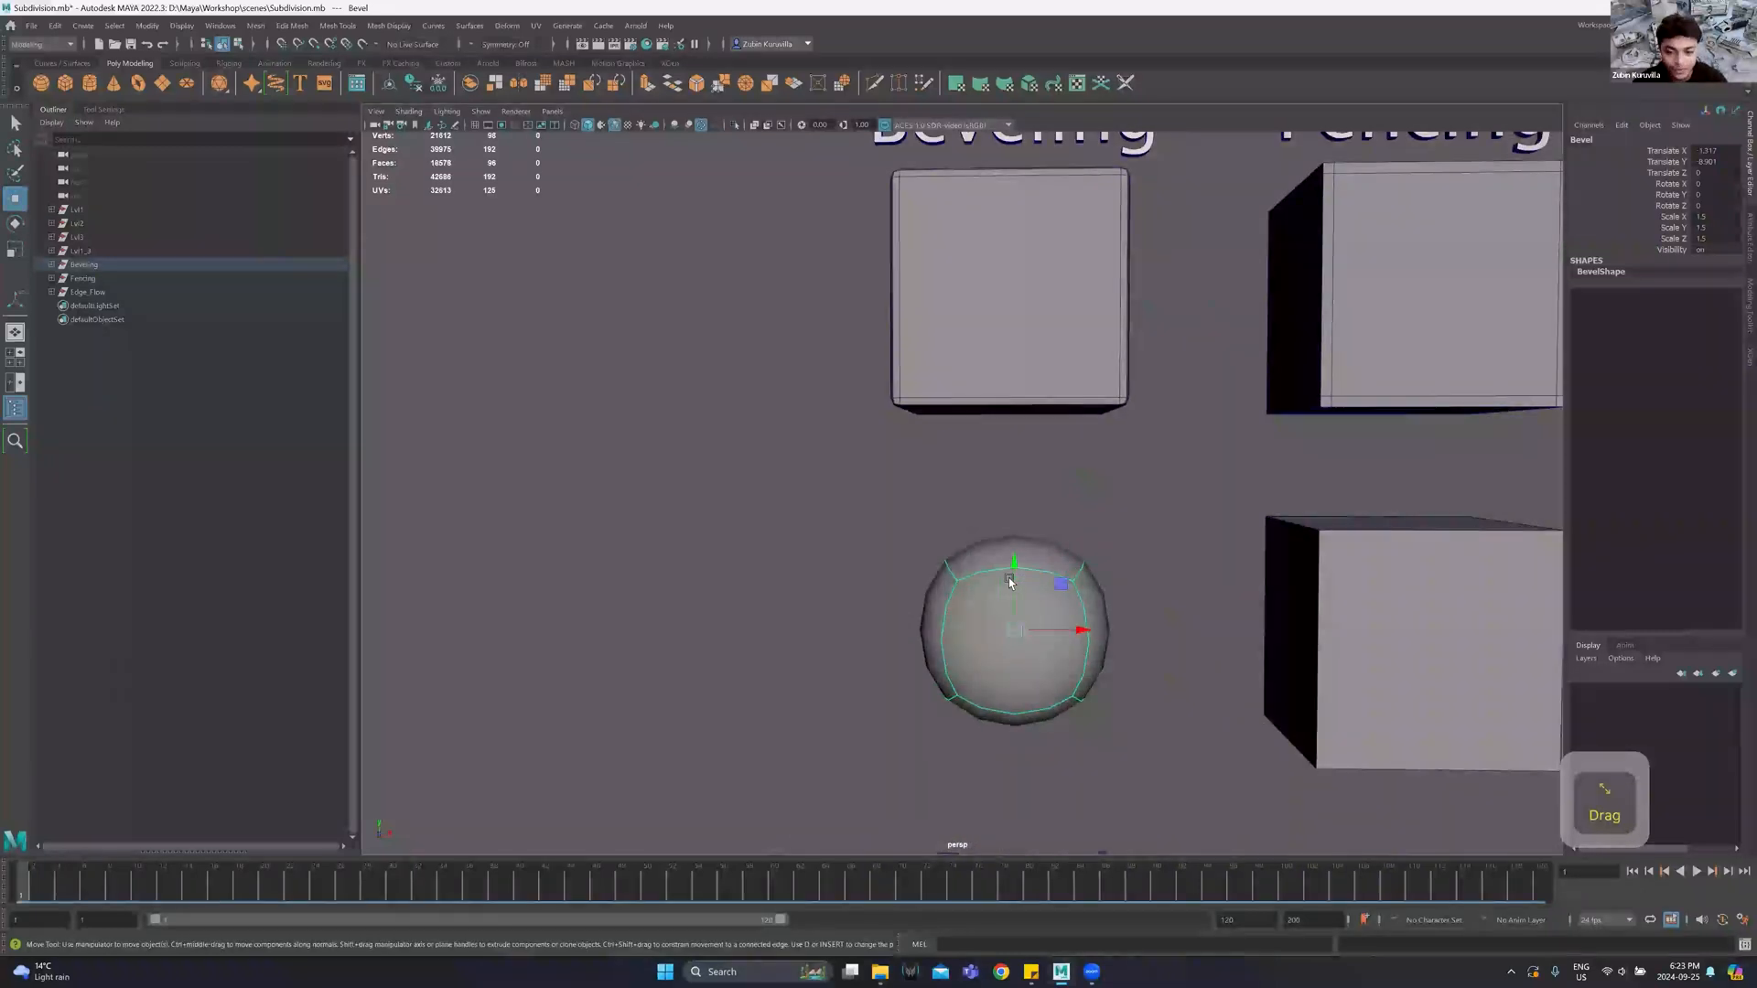
pyautogui.keyDown('alt'); pyautogui.moveTo(1011, 583); pyautogui.dragTo(1023, 548); pyautogui.keyUp('alt')
pyautogui.press('1')
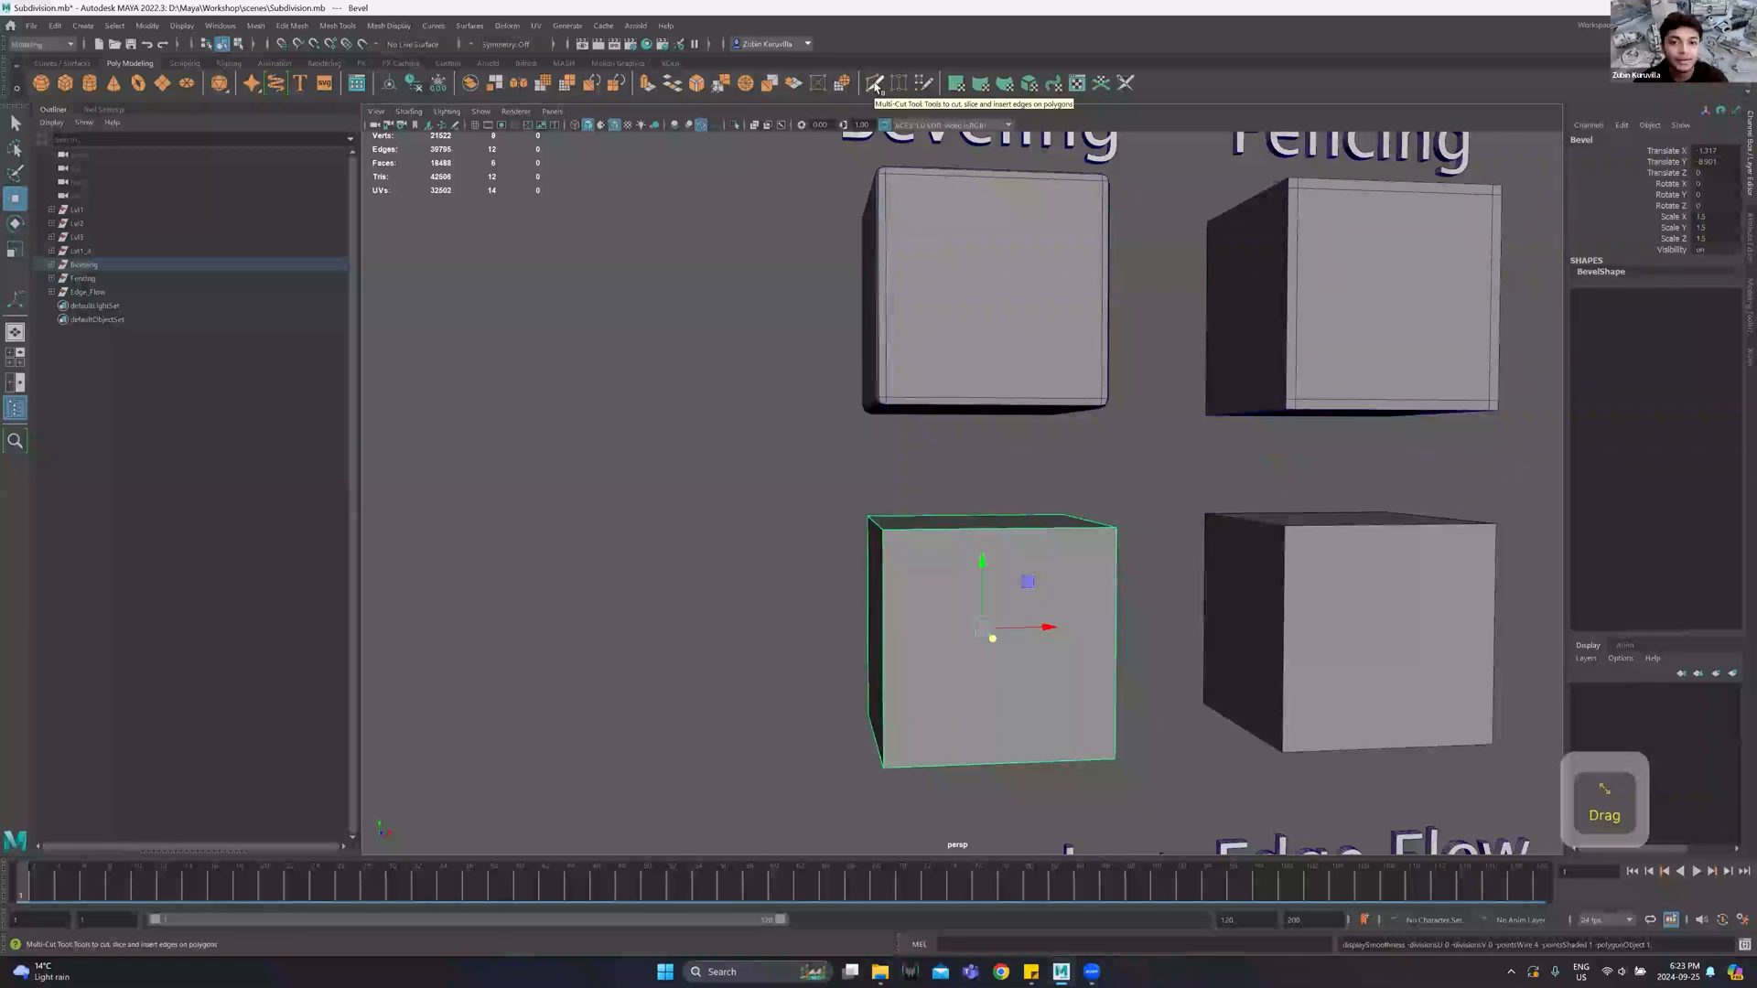
# Insert vertical edge loops near the left and right edges of the lower Beveling cube with Multi-Cut, checking each with smooth preview.
pyautogui.click(874, 84)
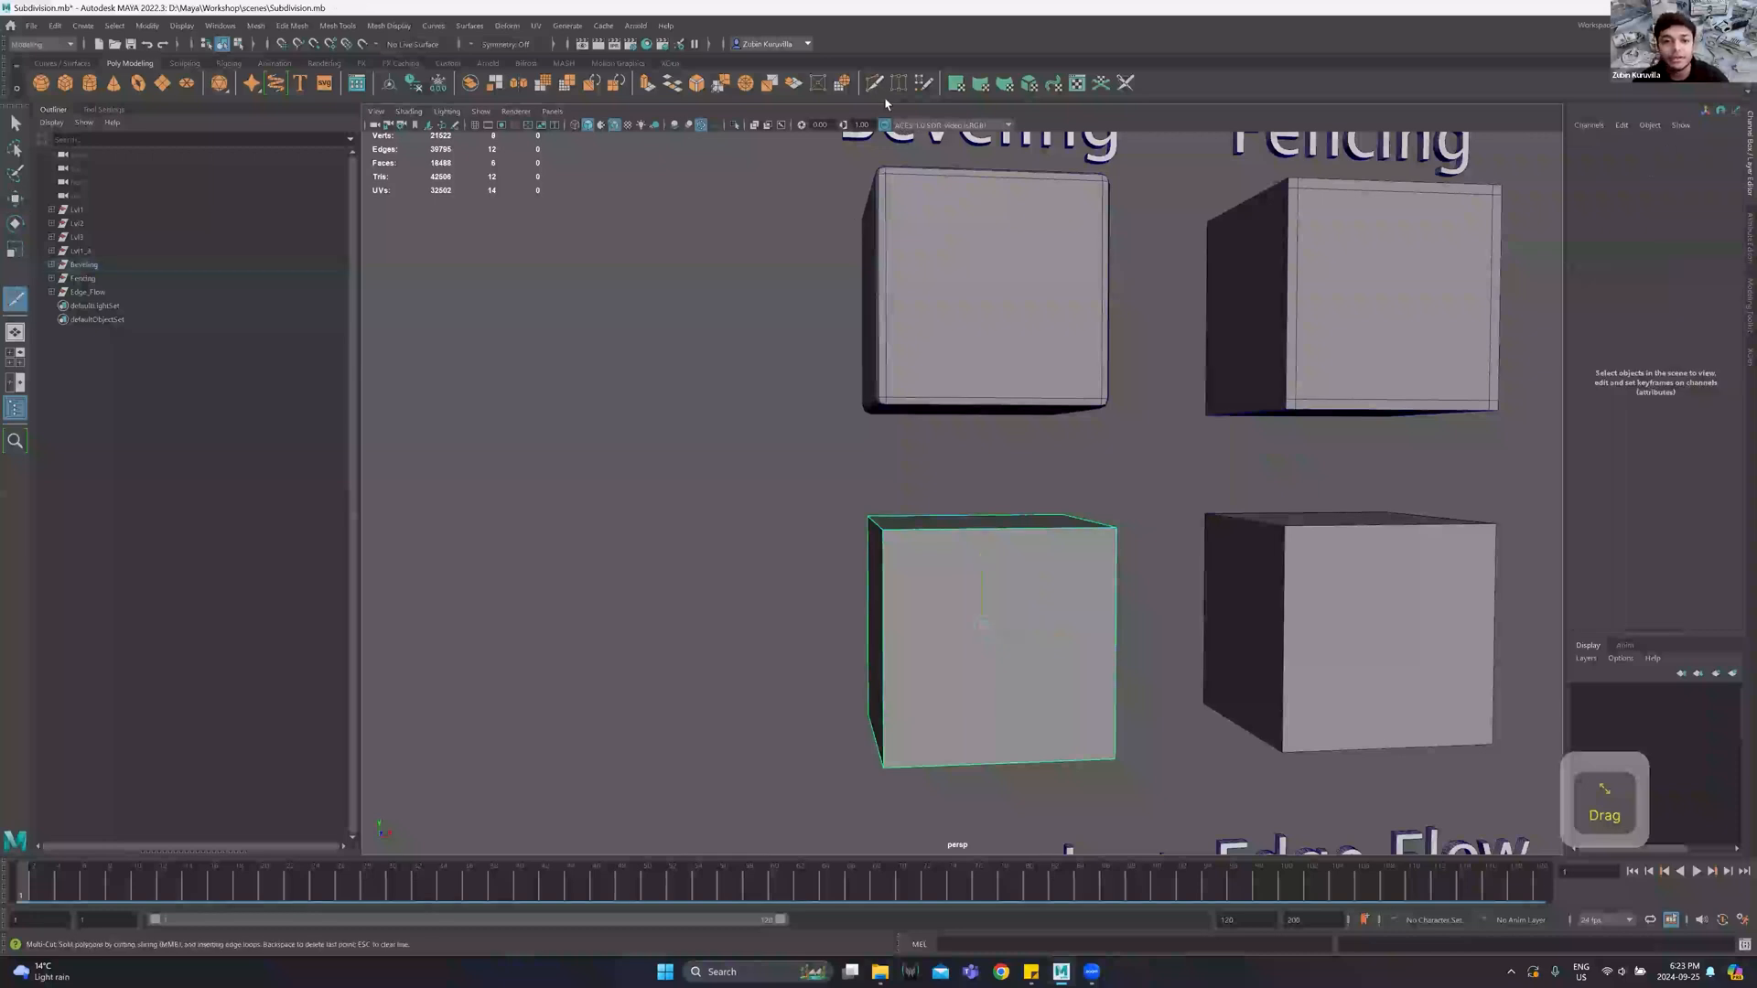
pyautogui.keyDown('ctrl'); pyautogui.click(890, 520); pyautogui.keyUp('ctrl')
pyautogui.press('3')
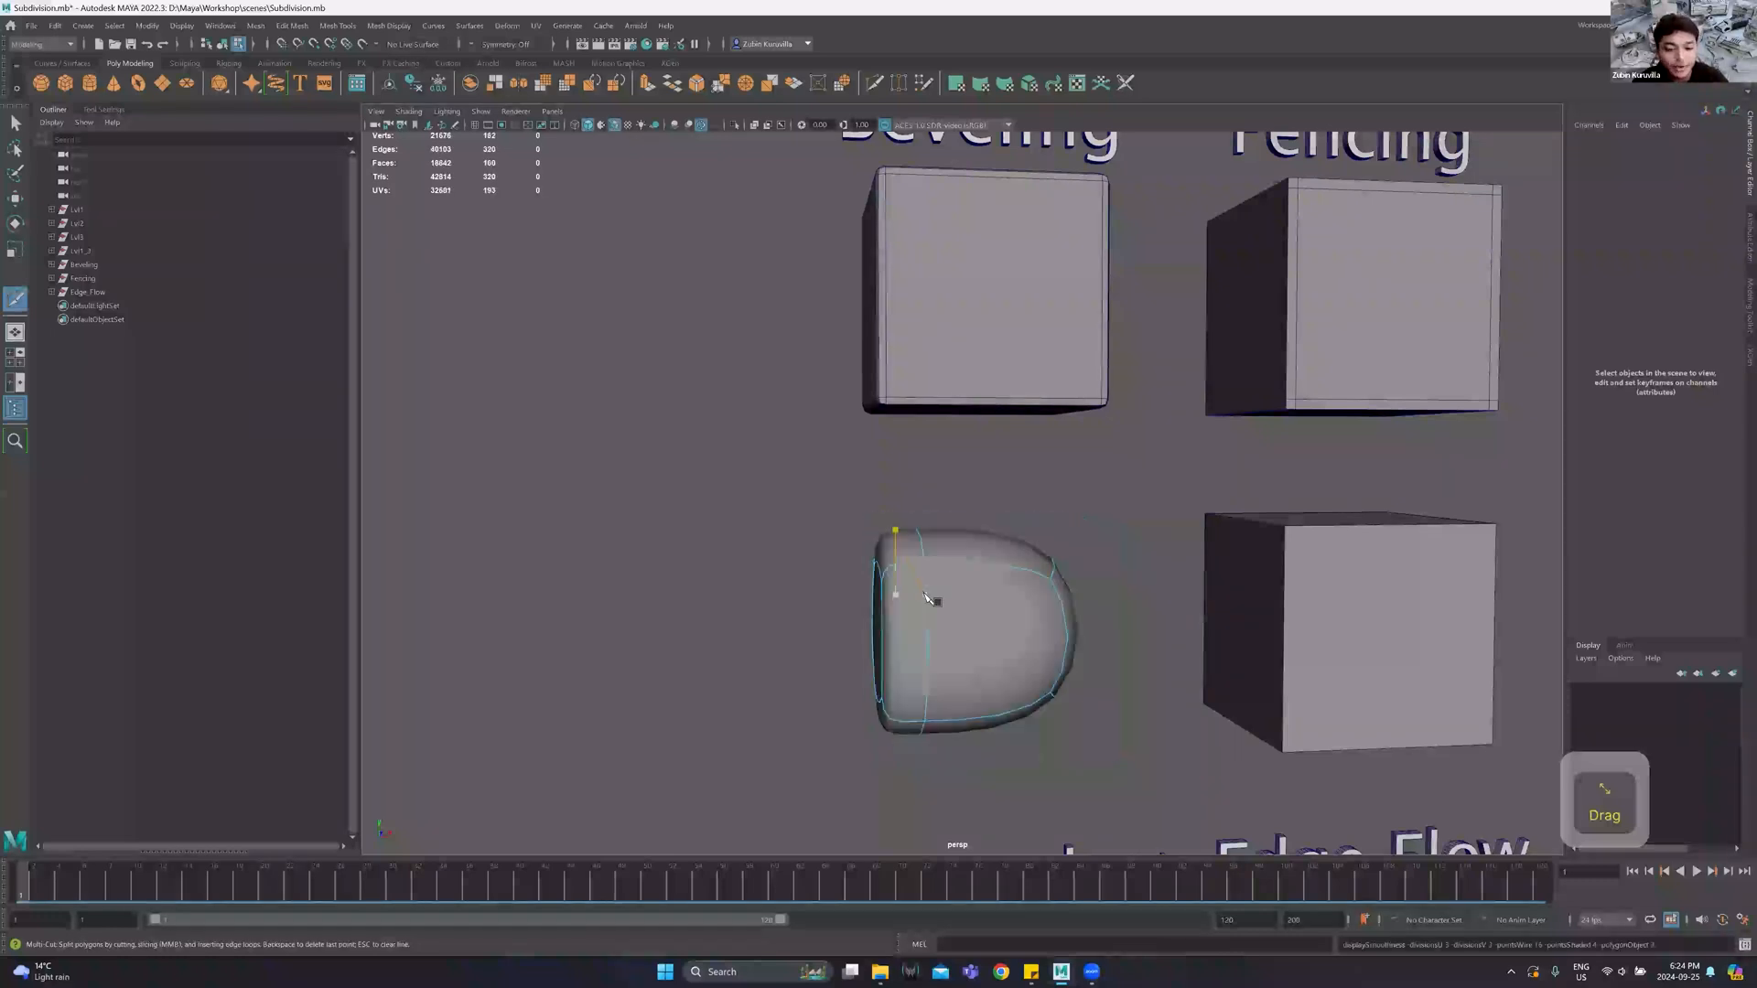
pyautogui.press('1')
pyautogui.keyDown('ctrl'); pyautogui.click(1057, 517); pyautogui.keyUp('ctrl')
pyautogui.press('3')
# Insert horizontal edge loops near the top and bottom edges of the lower Beveling cube and examine the shape in smooth preview.
pyautogui.press('1')
pyautogui.keyDown('ctrl'); pyautogui.click(895, 540); pyautogui.keyUp('ctrl')
pyautogui.keyDown('ctrl'); pyautogui.click(894, 751); pyautogui.keyUp('ctrl')
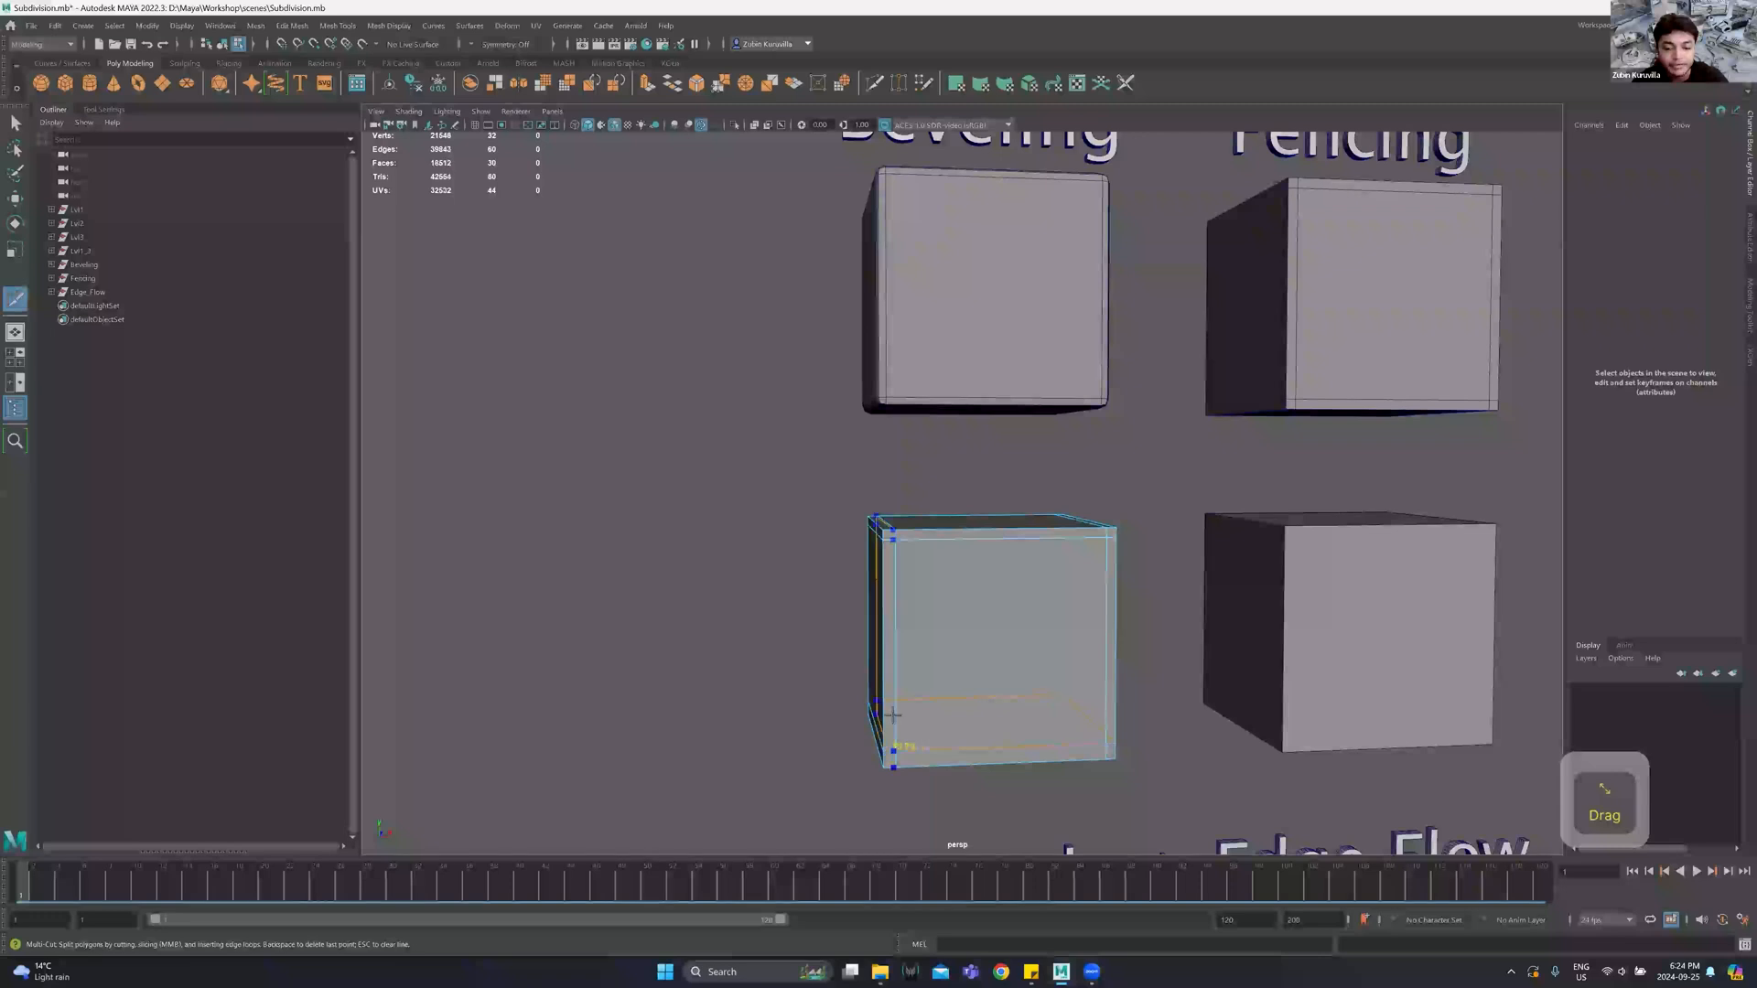
pyautogui.press('3')
pyautogui.moveTo(985, 586)
pyautogui.keyDown('alt'); pyautogui.mouseDown()
pyautogui.moveTo(942, 595)
pyautogui.moveTo(964, 575)
pyautogui.mouseUp(); pyautogui.keyUp('alt')
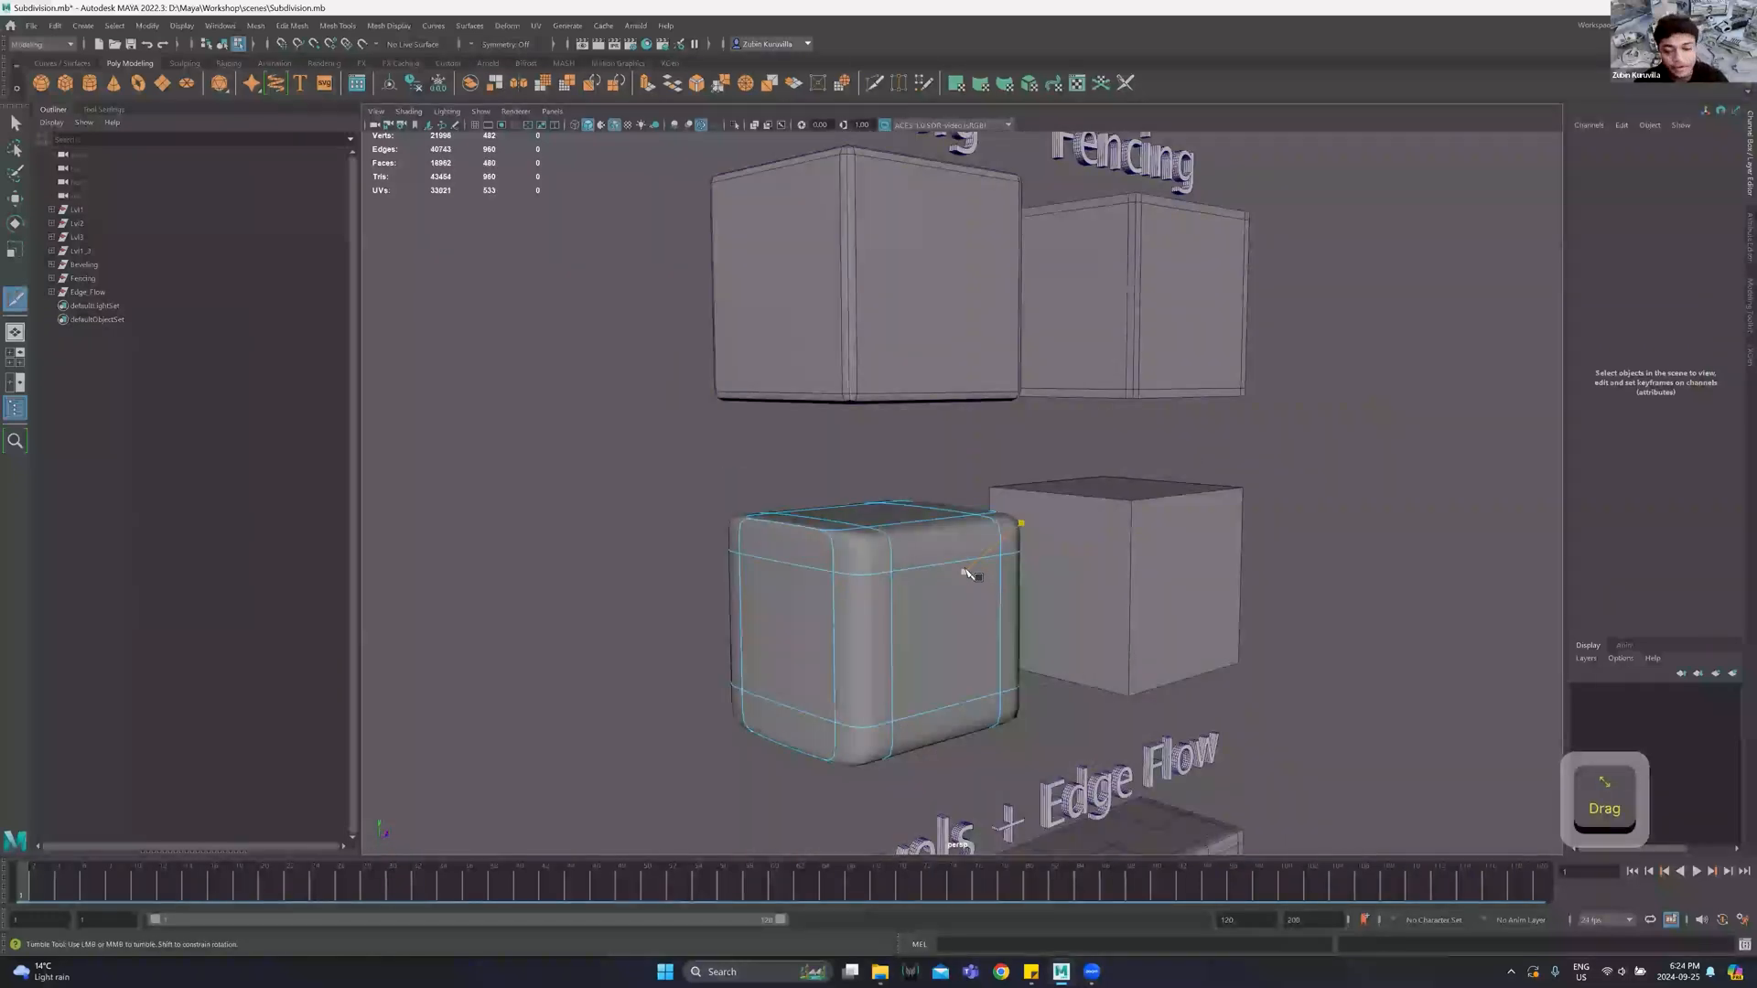
pyautogui.keyDown('alt'); pyautogui.moveTo(993, 549); pyautogui.dragTo(537, 662); pyautogui.keyUp('alt')
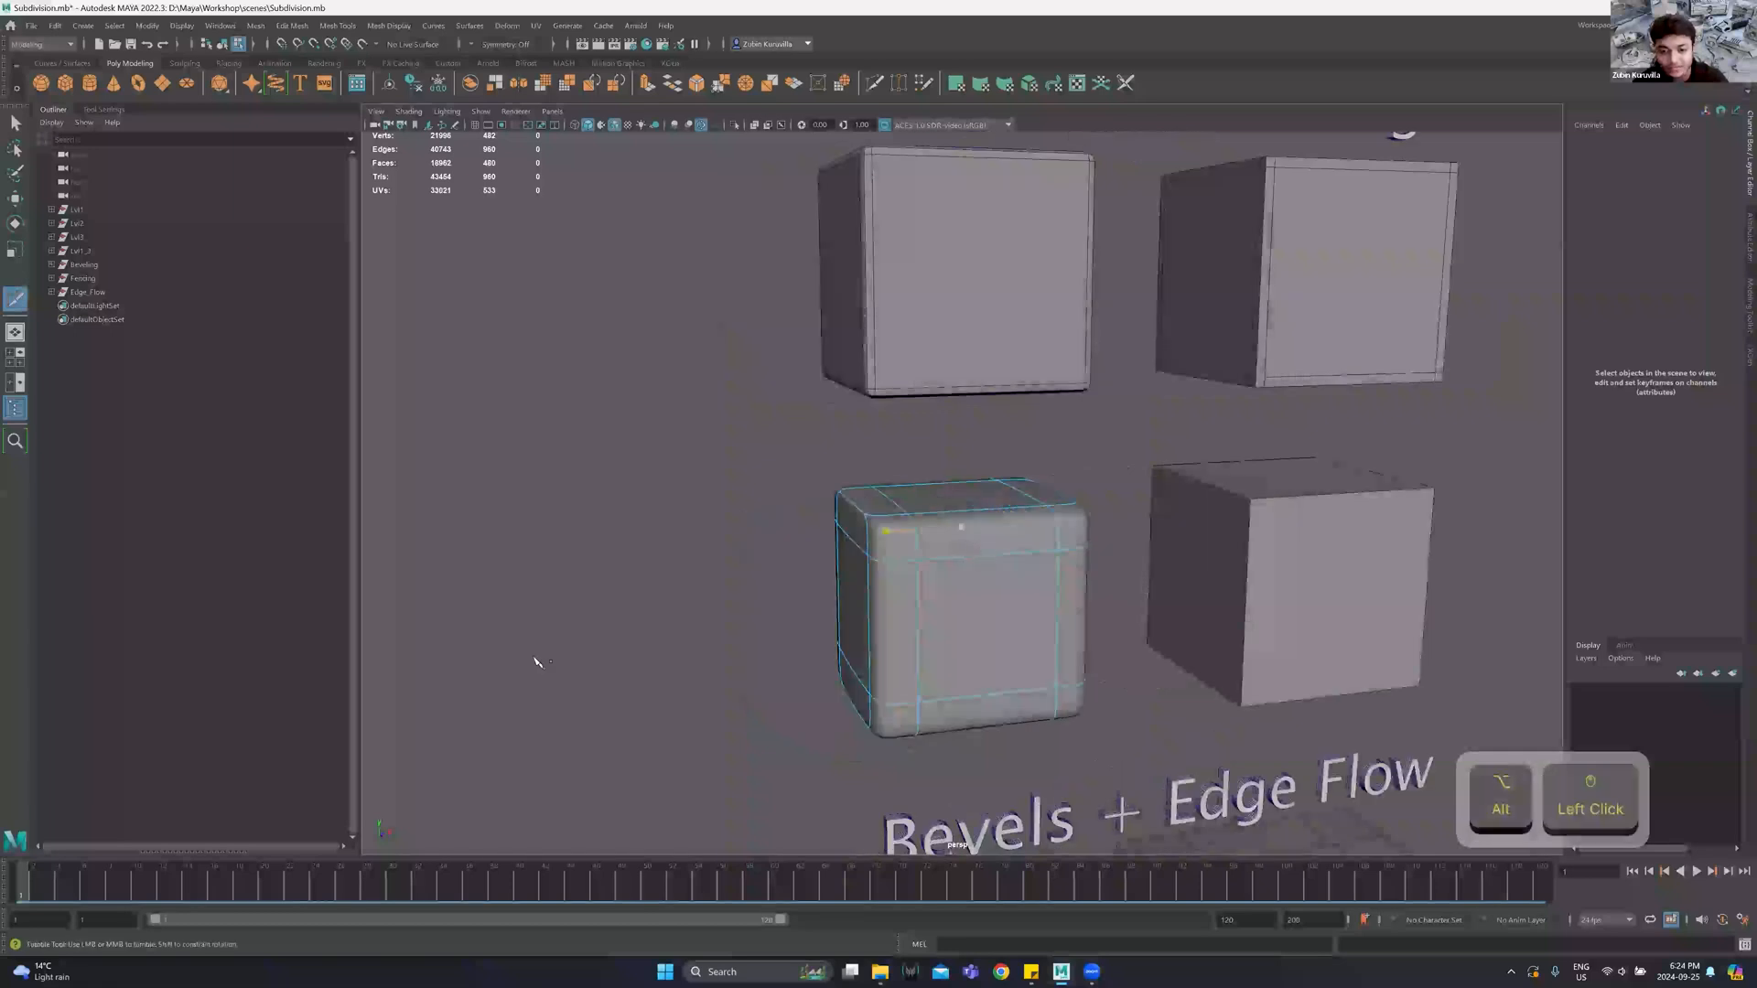
pyautogui.keyDown('alt'); pyautogui.moveTo(1120, 603); pyautogui.dragTo(1094, 608, button='middle'); pyautogui.keyUp('alt')
pyautogui.keyDown('alt'); pyautogui.moveTo(1094, 612); pyautogui.dragTo(1079, 607); pyautogui.keyUp('alt')
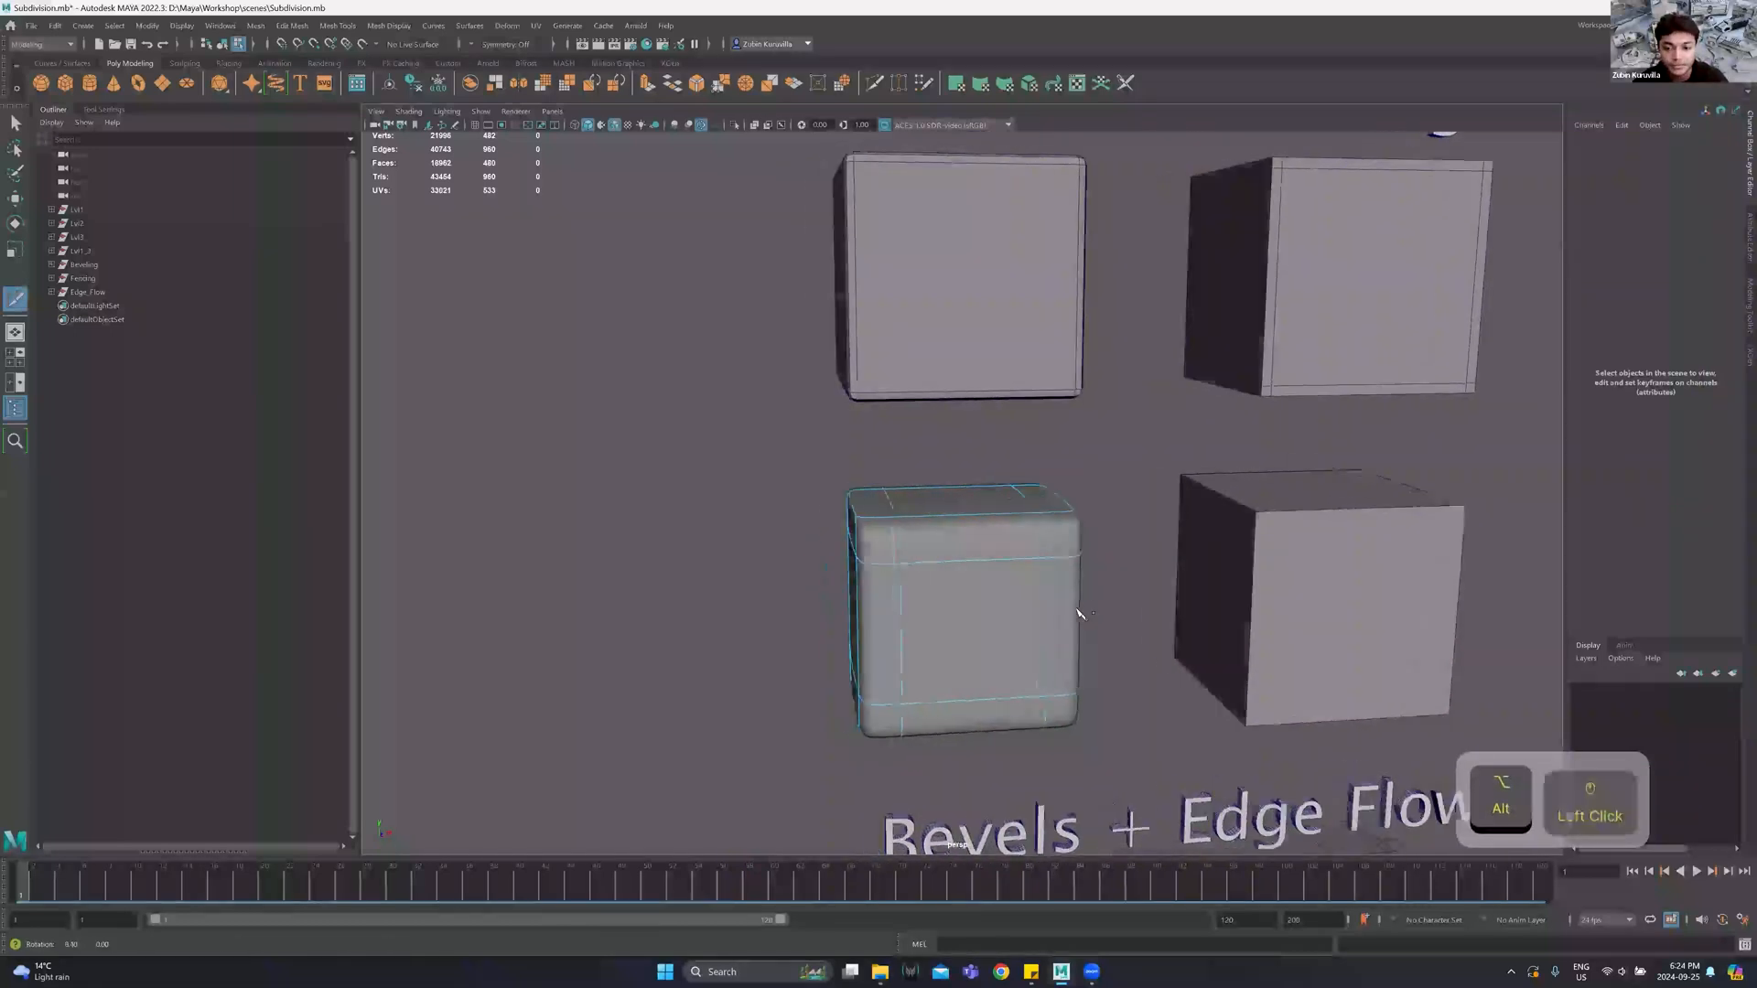
# Undo the smooth preview and the two horizontal edge loops on the lower Beveling cube.
pyautogui.hotkey('ctrl', 'z')
pyautogui.hotkey('ctrl', 'z')
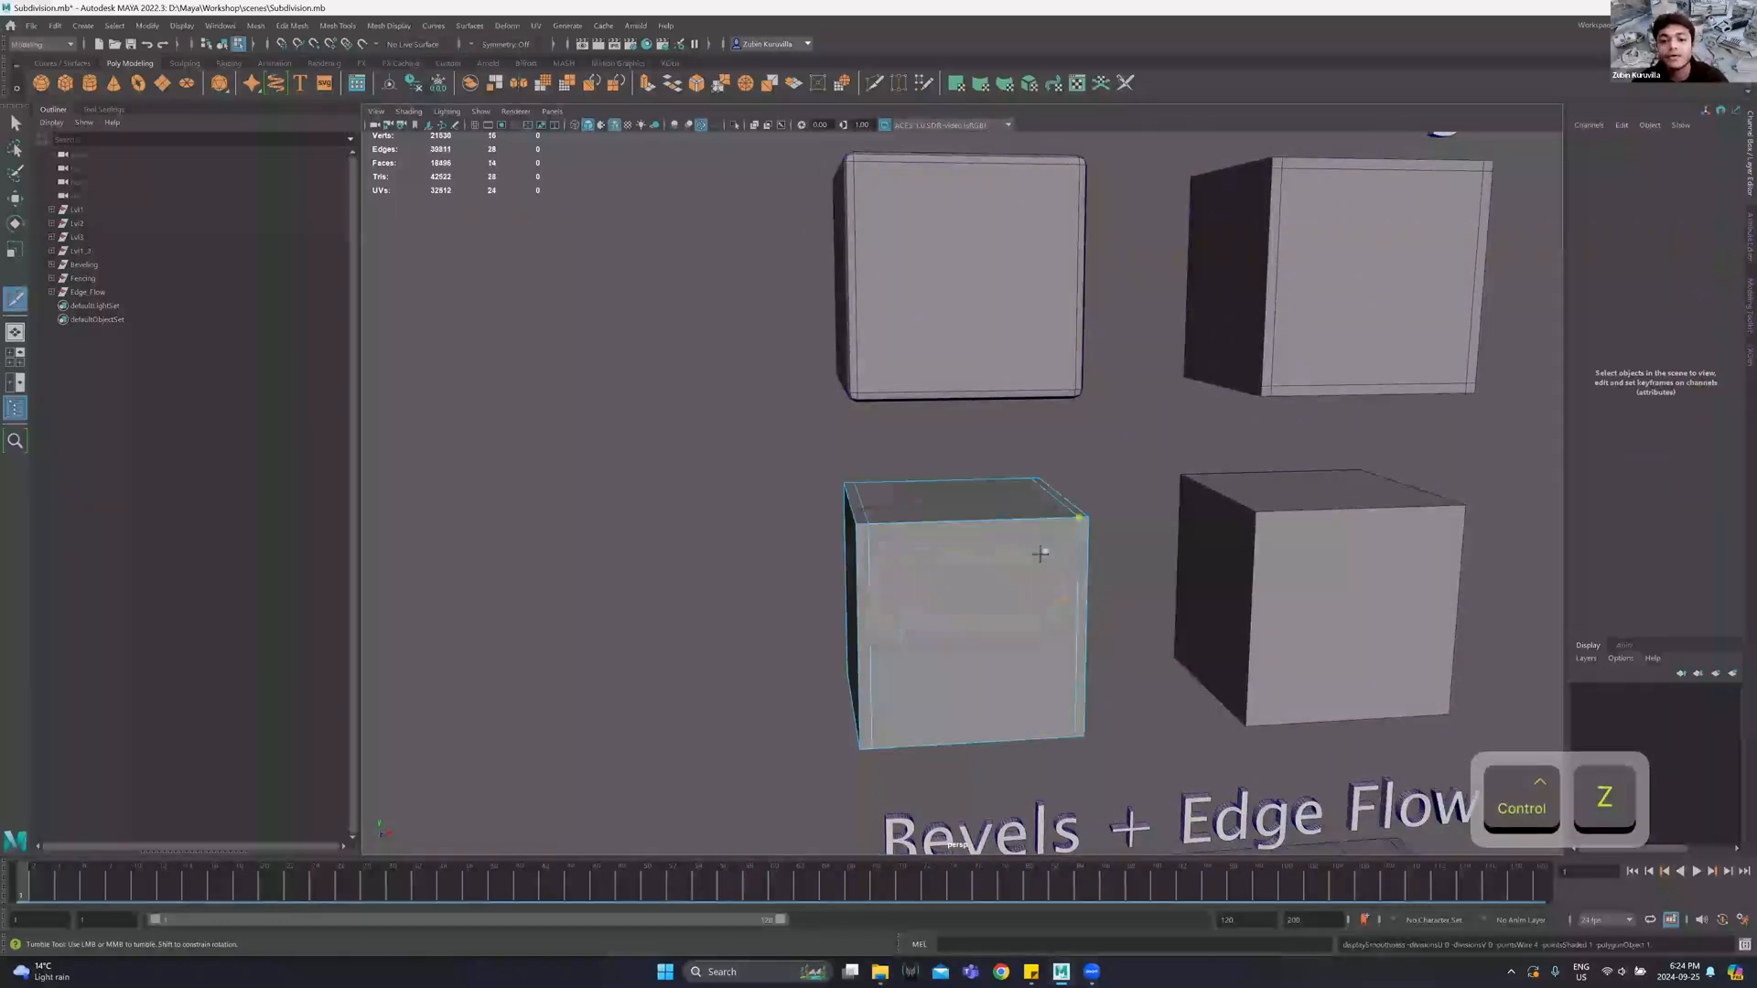
pyautogui.hotkey('ctrl', 'z')
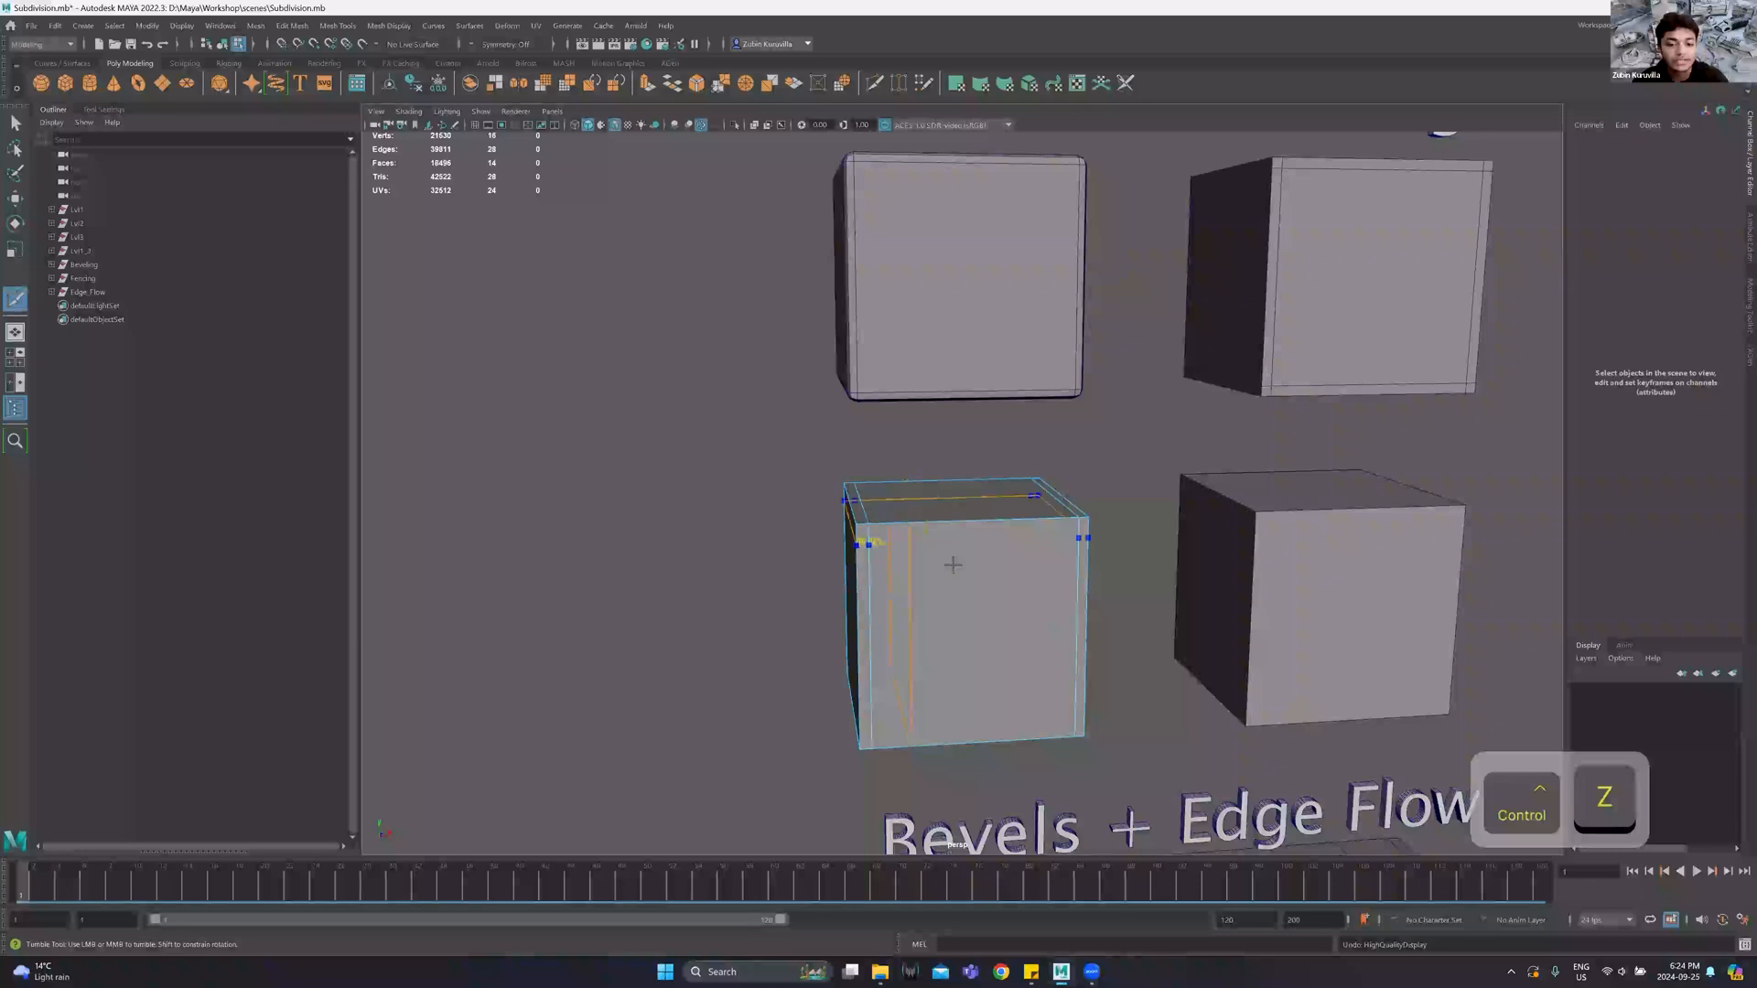
# Undo the remaining vertical edge loops on the lower Beveling cube and leave the Multi-Cut tool.
pyautogui.hotkey('ctrl', 'z')
pyautogui.scroll(-3, 1020, 549)
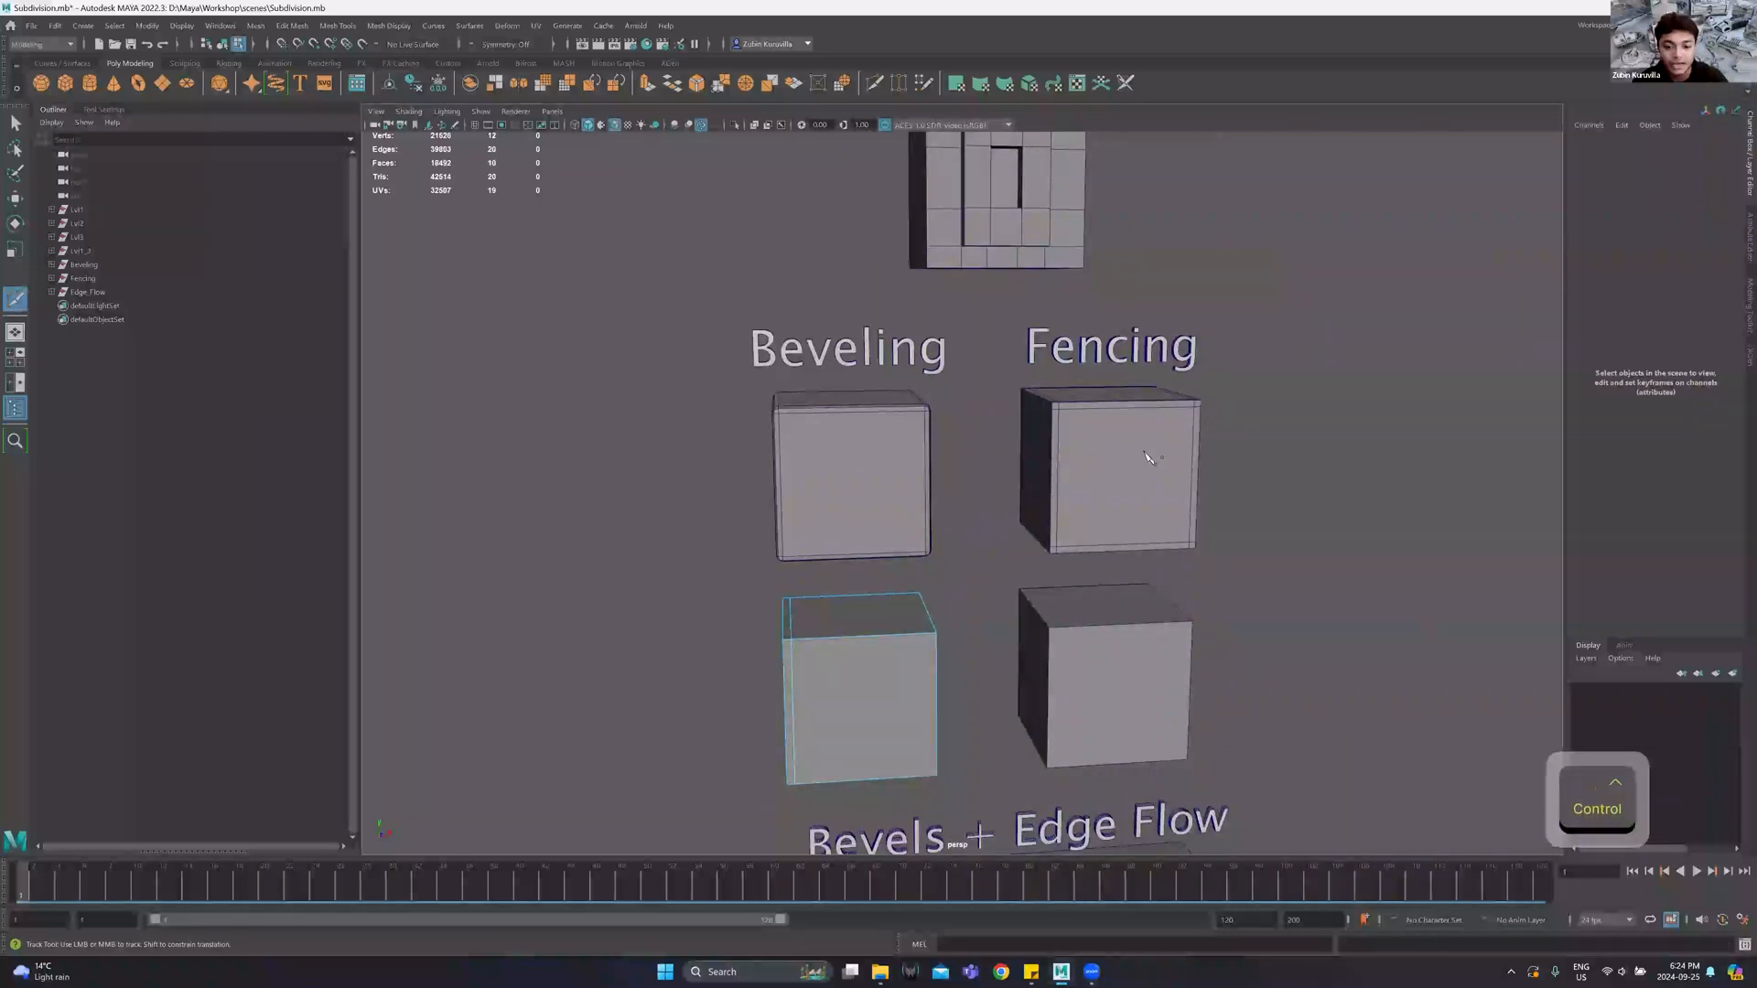
pyautogui.hotkey('ctrl', 'z')
pyautogui.hotkey('ctrl', 'z')
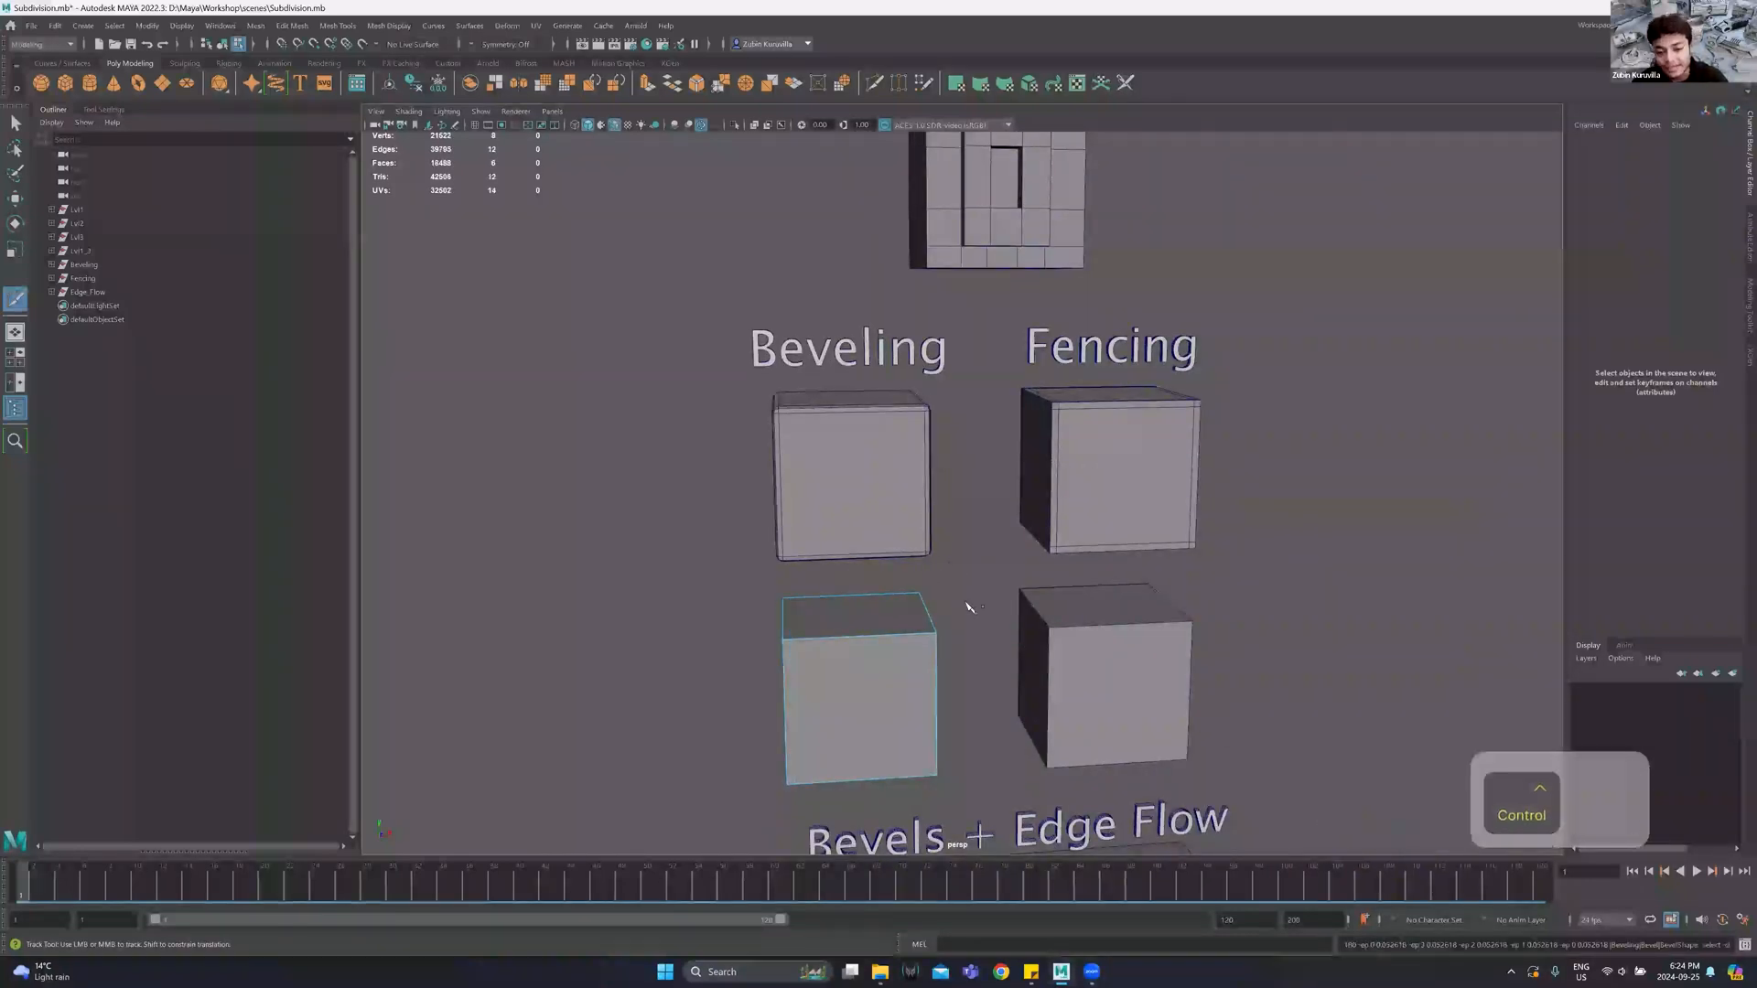
pyautogui.keyDown('alt'); pyautogui.moveTo(968, 607); pyautogui.dragTo(921, 584, button='middle'); pyautogui.keyUp('alt')
pyautogui.press('w')
# Insert Multi-Cut edge loops near the left, right, top, bottom and back edges of the lower Fencing cube.
pyautogui.scroll(4, 933, 553)
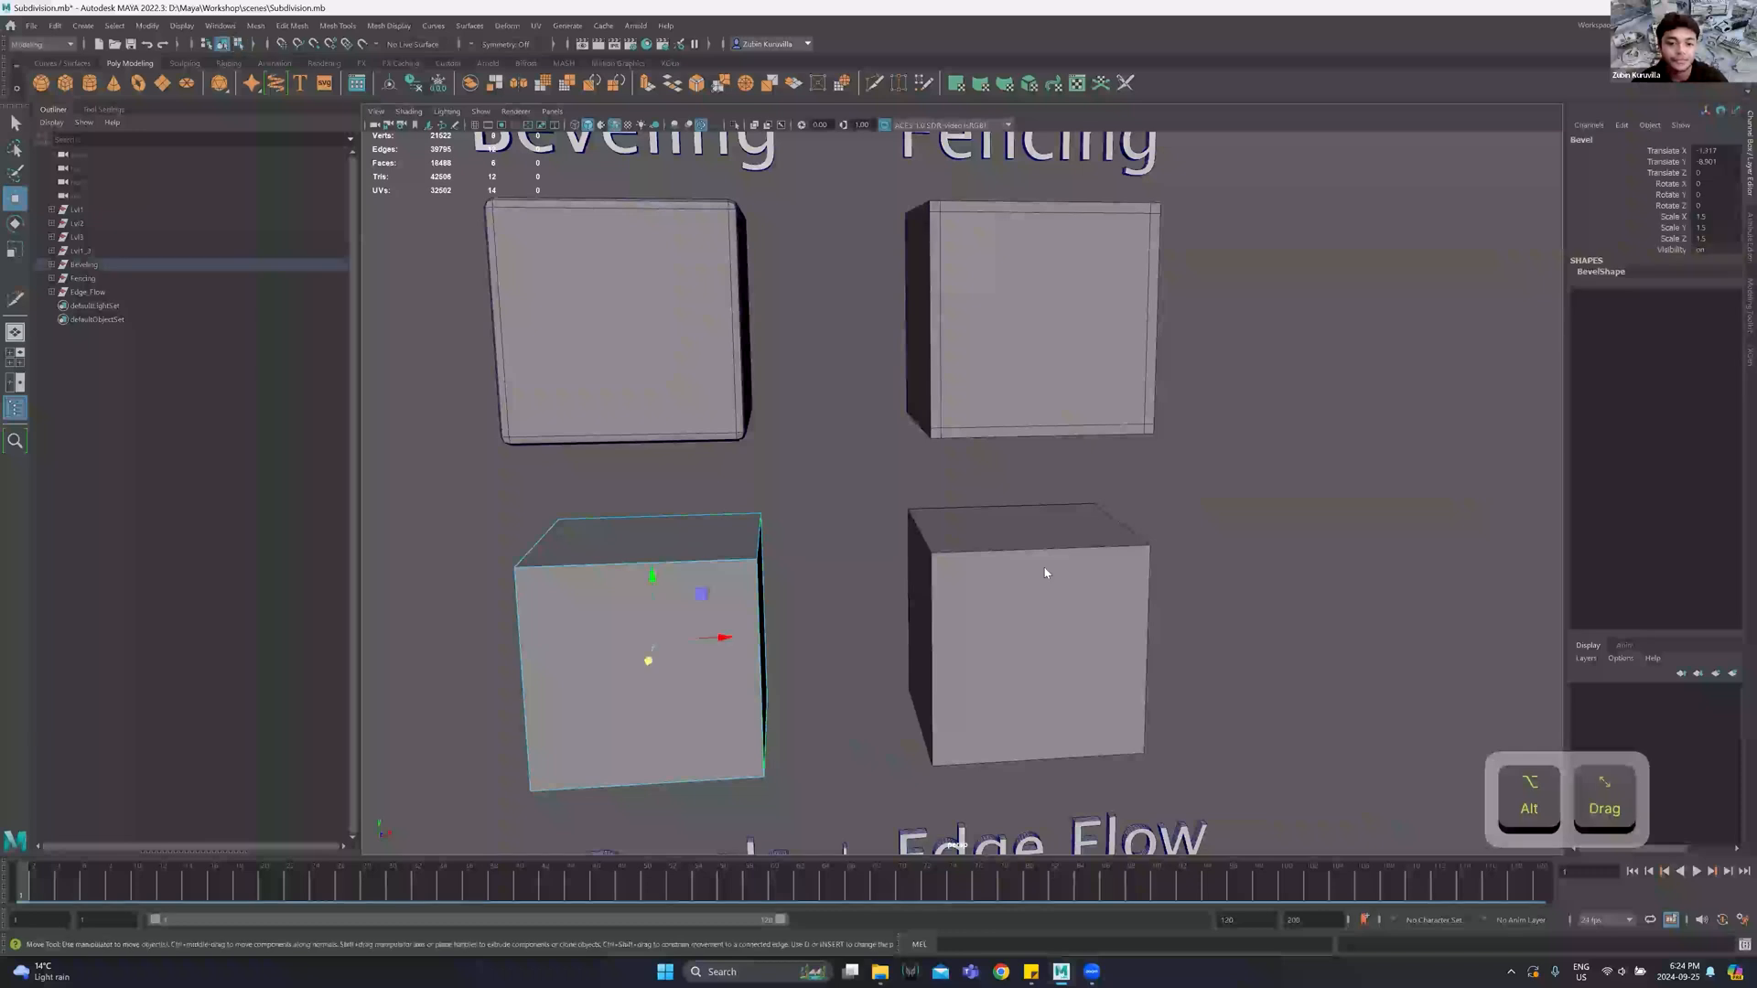
pyautogui.click(967, 527)
pyautogui.scroll(3, 961, 526)
pyautogui.press('y')
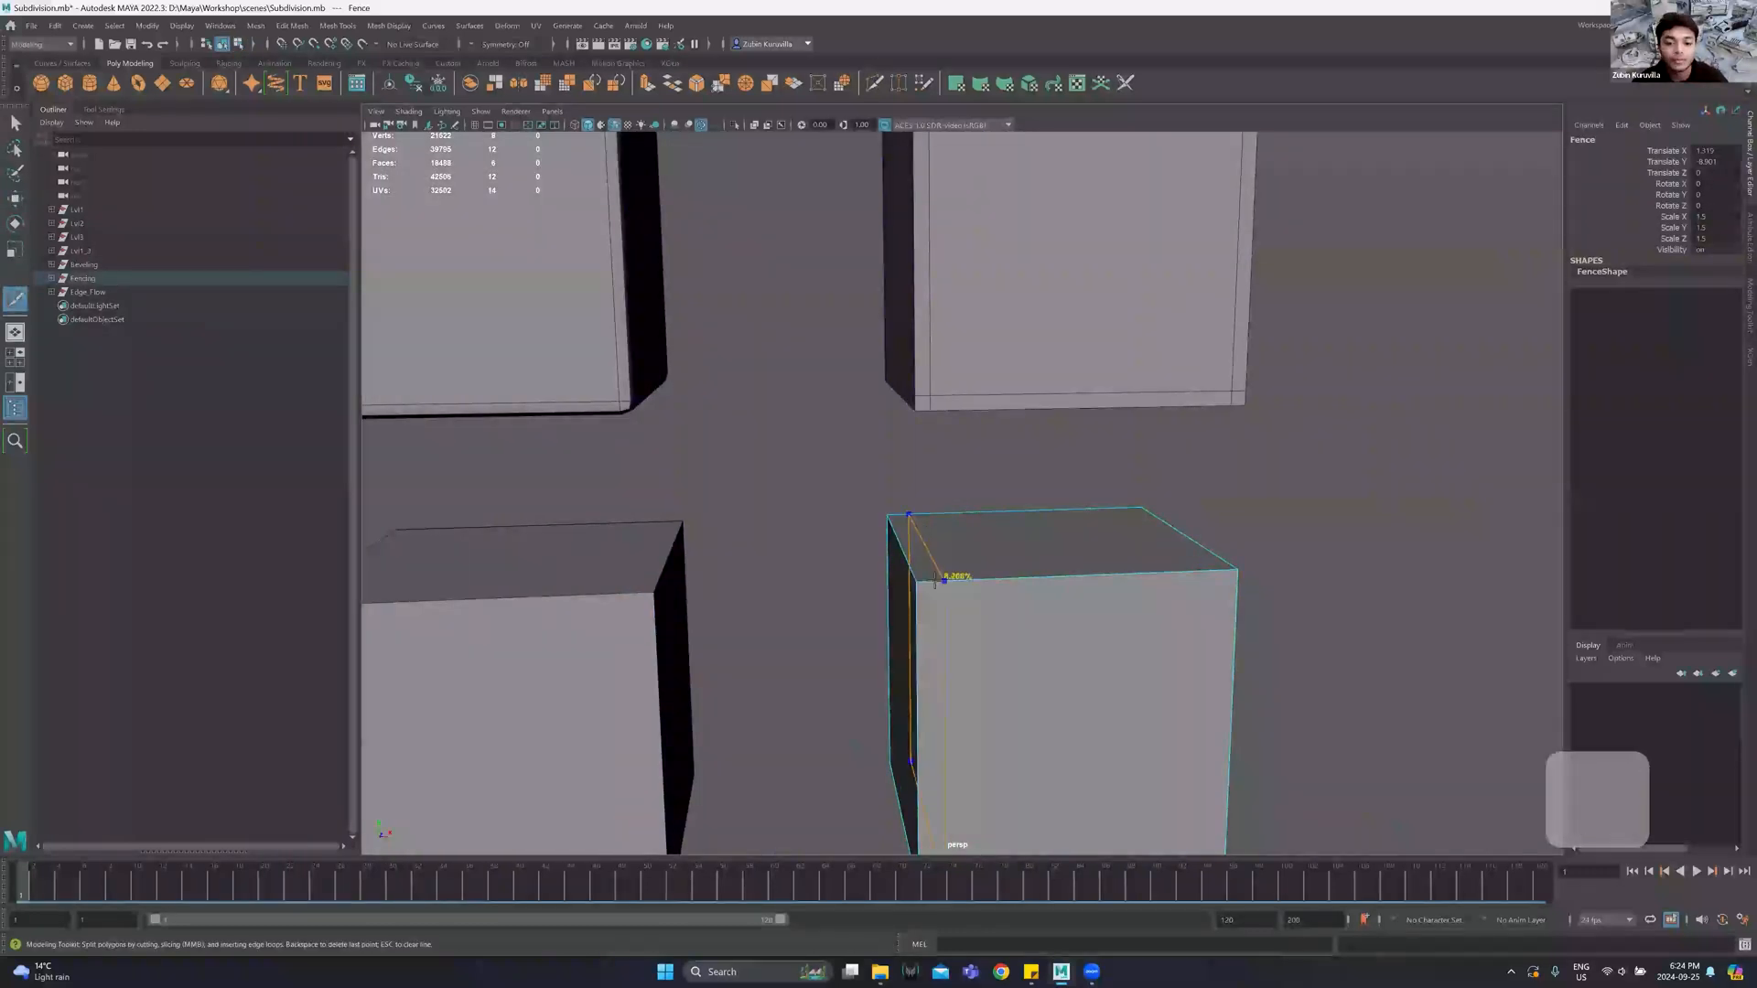
pyautogui.keyDown('ctrl'); pyautogui.click(932, 582); pyautogui.keyUp('ctrl')
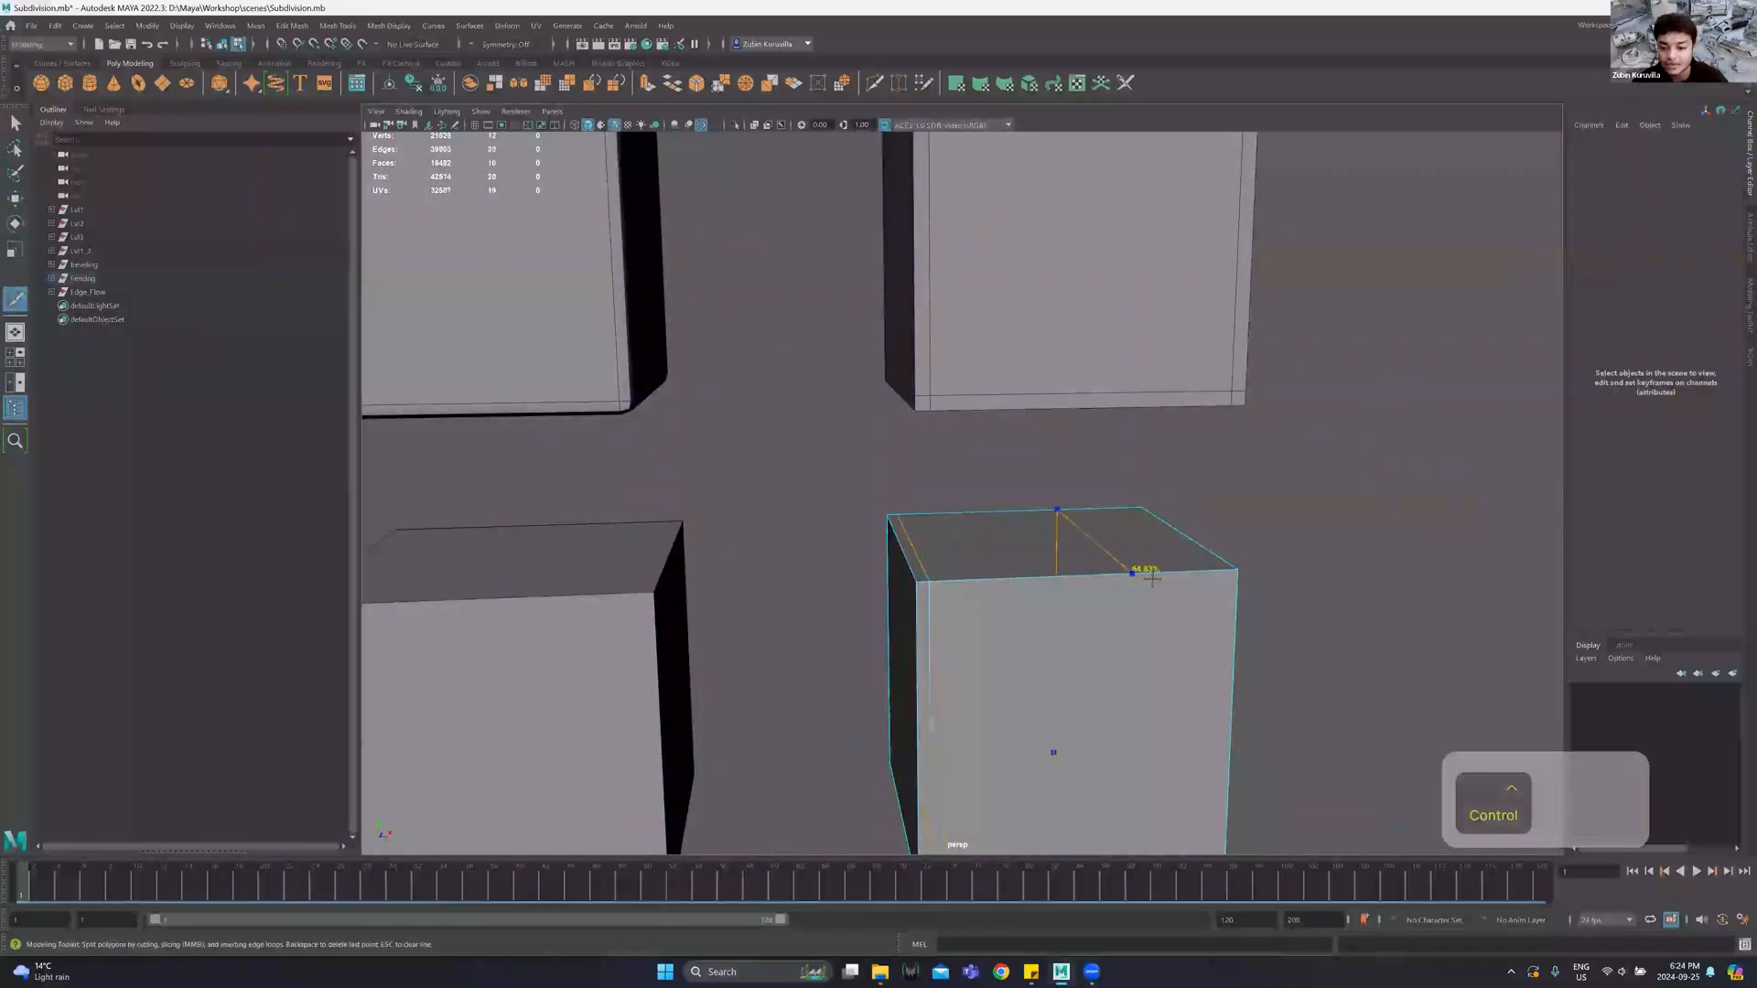
pyautogui.keyDown('ctrl'); pyautogui.click(1223, 583); pyautogui.keyUp('ctrl')
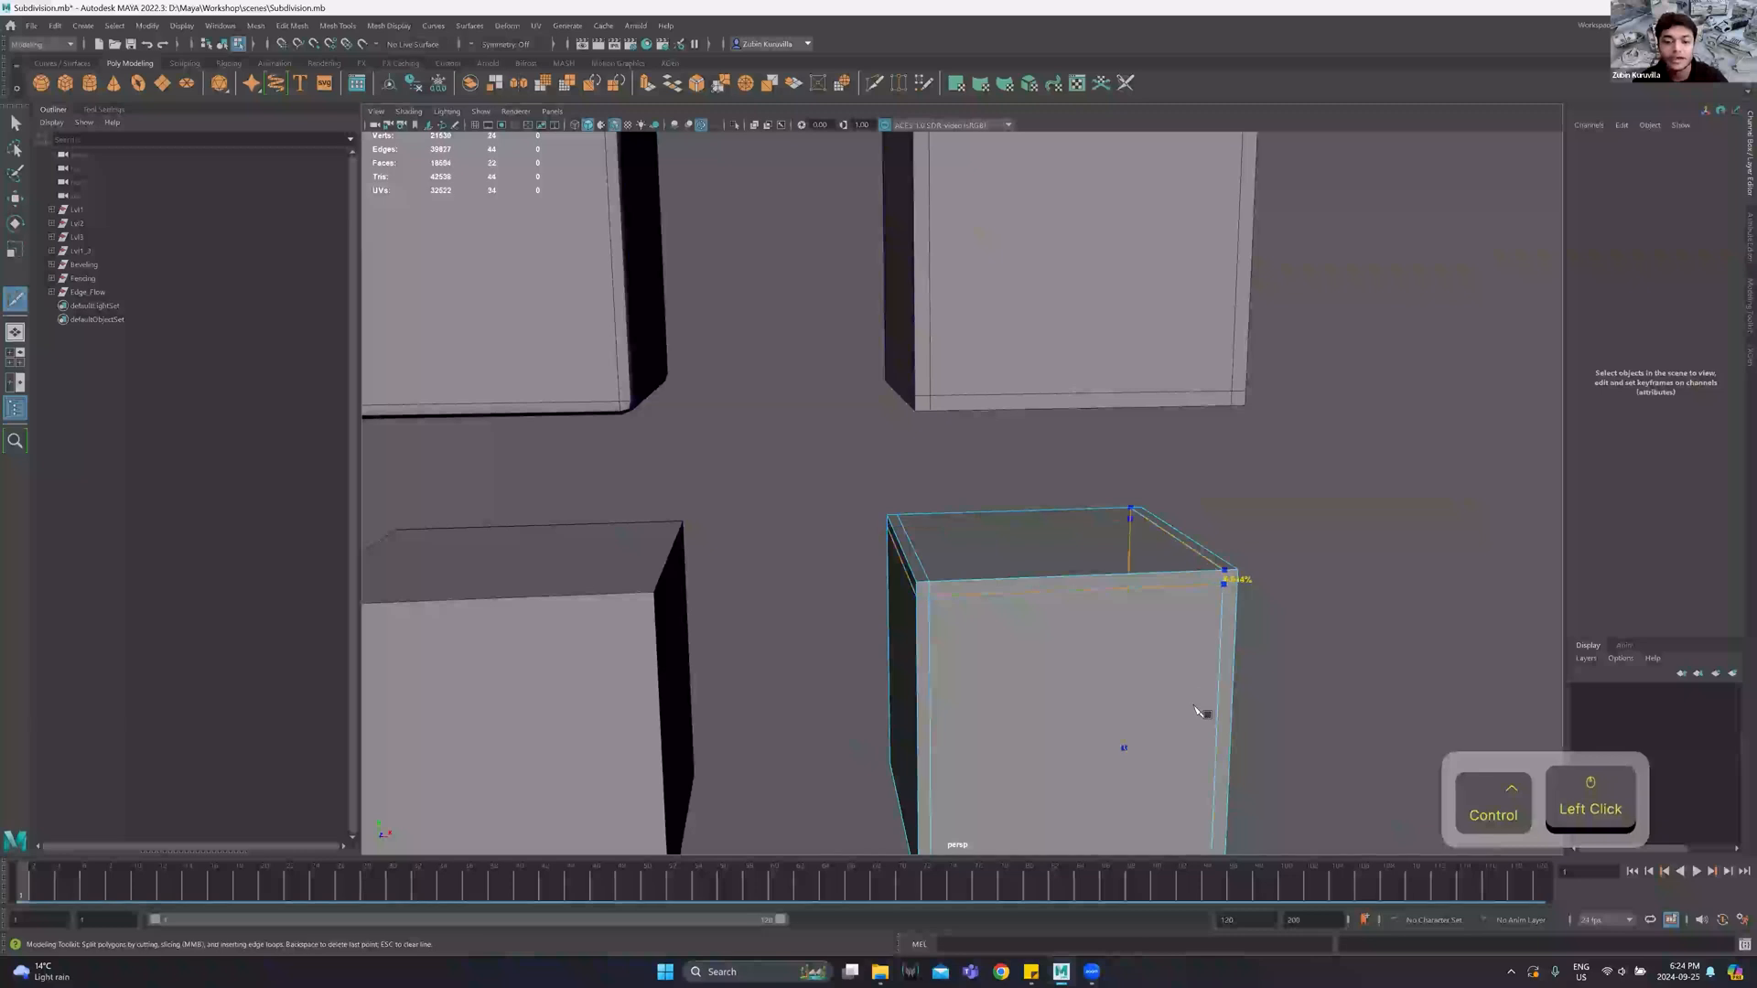
pyautogui.keyDown('alt'); pyautogui.moveTo(1227, 577); pyautogui.dragTo(1227, 561, button='middle'); pyautogui.keyUp('alt')
pyautogui.keyDown('ctrl'); pyautogui.click(1250, 702); pyautogui.keyUp('ctrl')
pyautogui.keyDown('alt'); pyautogui.moveTo(923, 632); pyautogui.dragTo(988, 622); pyautogui.keyUp('alt')
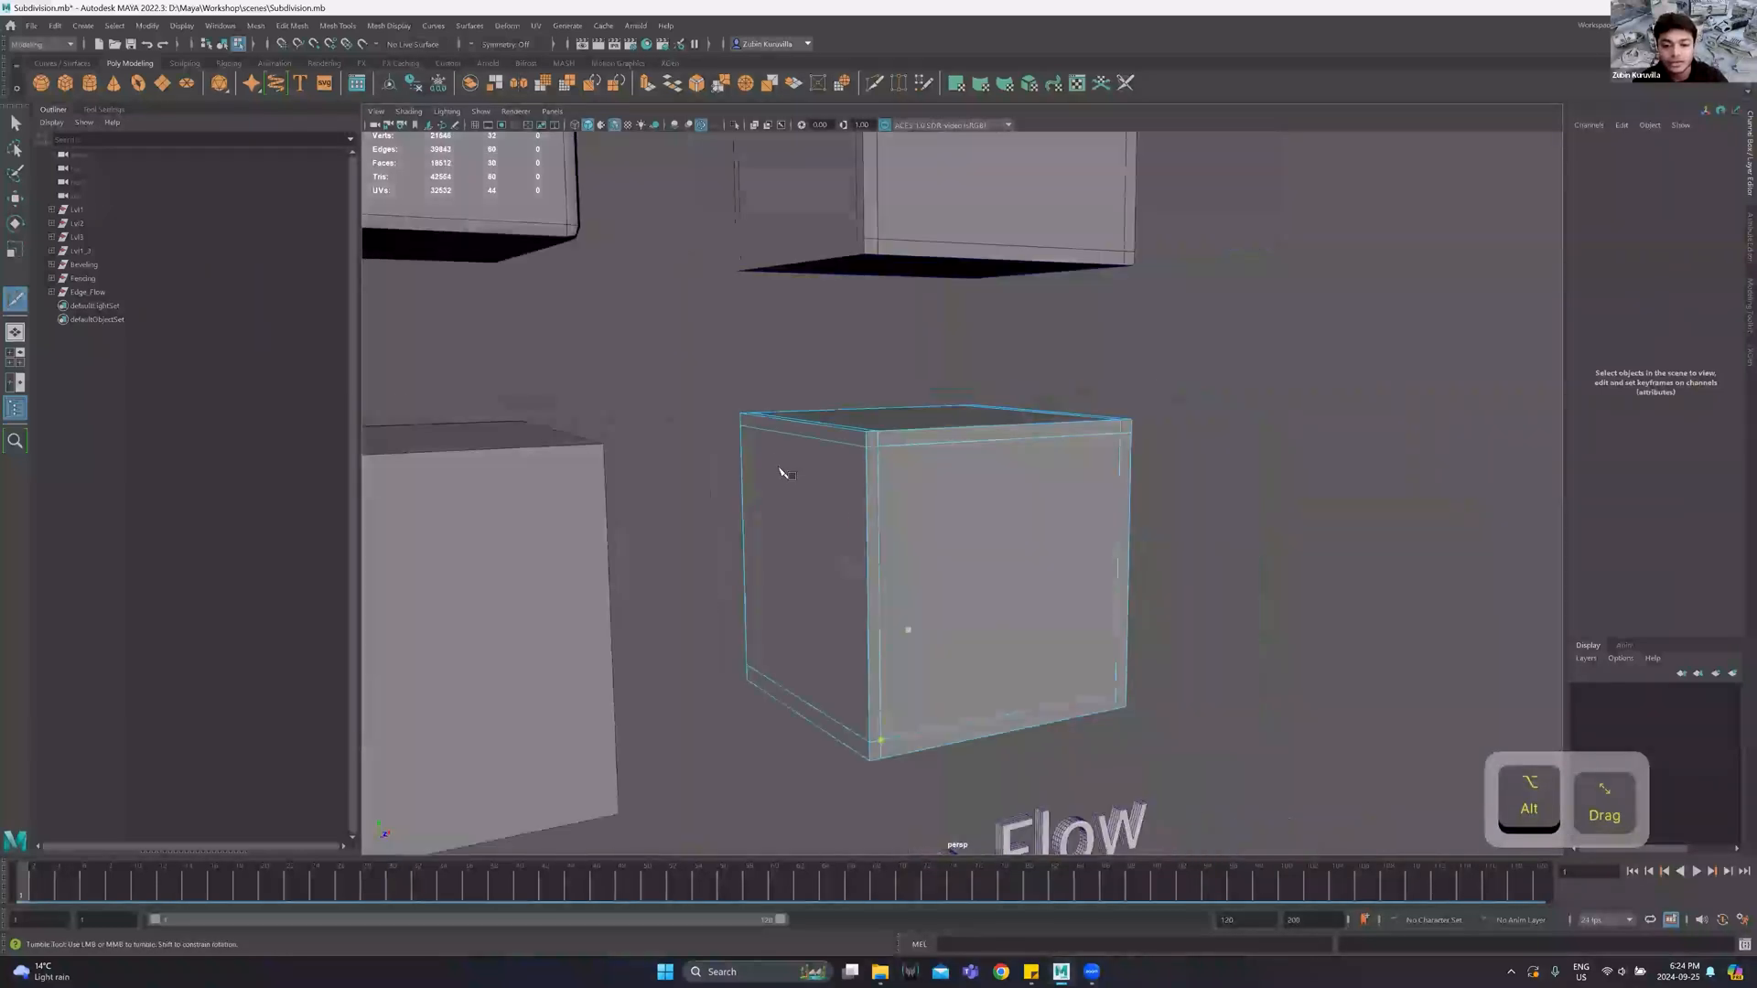
pyautogui.keyDown('ctrl'); pyautogui.click(753, 429); pyautogui.keyUp('ctrl')
pyautogui.click(751, 427)
# Examine the lower Fencing cube in smooth preview from several angles and return it to unsmoothed display.
pyautogui.press('Escape')
pyautogui.press('3')
pyautogui.press('w')
pyautogui.moveTo(820, 487); pyautogui.dragTo(1176, 421, button='right')
pyautogui.scroll(-3, 1177, 400)
pyautogui.click(1082, 501)
pyautogui.keyDown('alt'); pyautogui.moveTo(1178, 403); pyautogui.dragTo(1015, 453); pyautogui.keyUp('alt')
pyautogui.click(906, 492)
pyautogui.press('1')
# Insert the missing edge loop near the front edge of the lower Fencing cube and show the cube in smooth preview.
pyautogui.scroll(3, 910, 499)
pyautogui.keyDown('alt'); pyautogui.moveTo(909, 496); pyautogui.dragTo(880, 380); pyautogui.keyUp('alt')
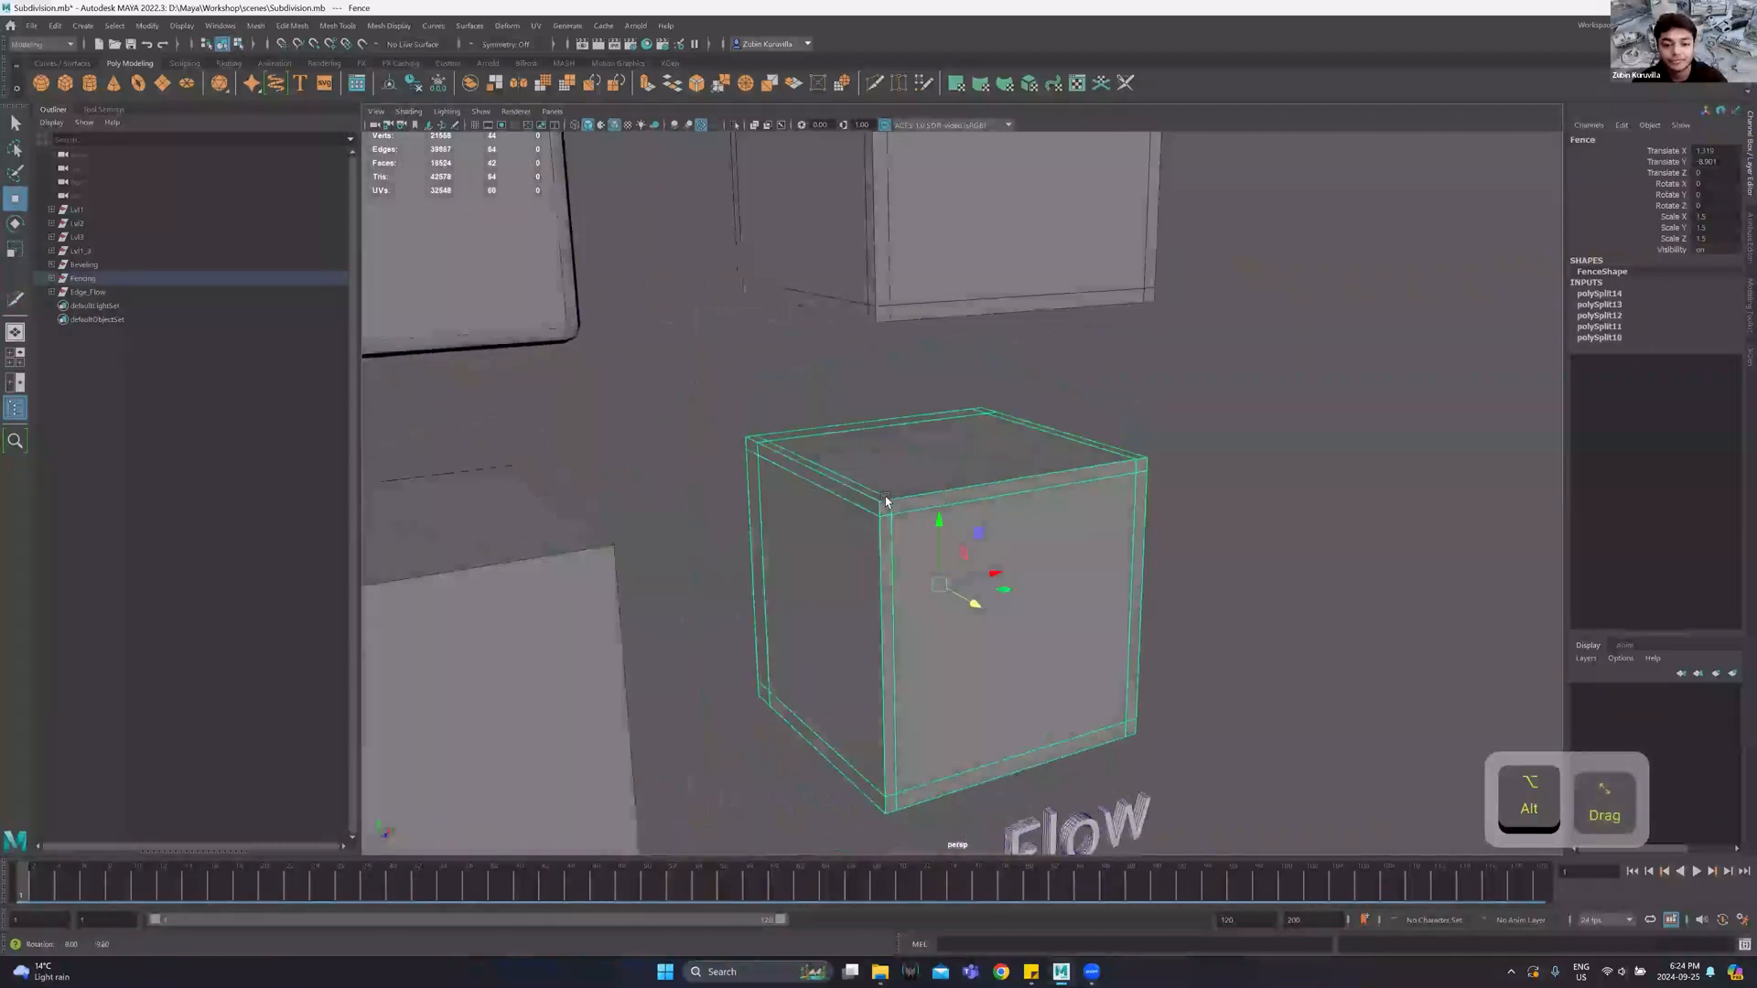
pyautogui.click(874, 83)
pyautogui.keyDown('ctrl'); pyautogui.click(876, 500); pyautogui.keyUp('ctrl')
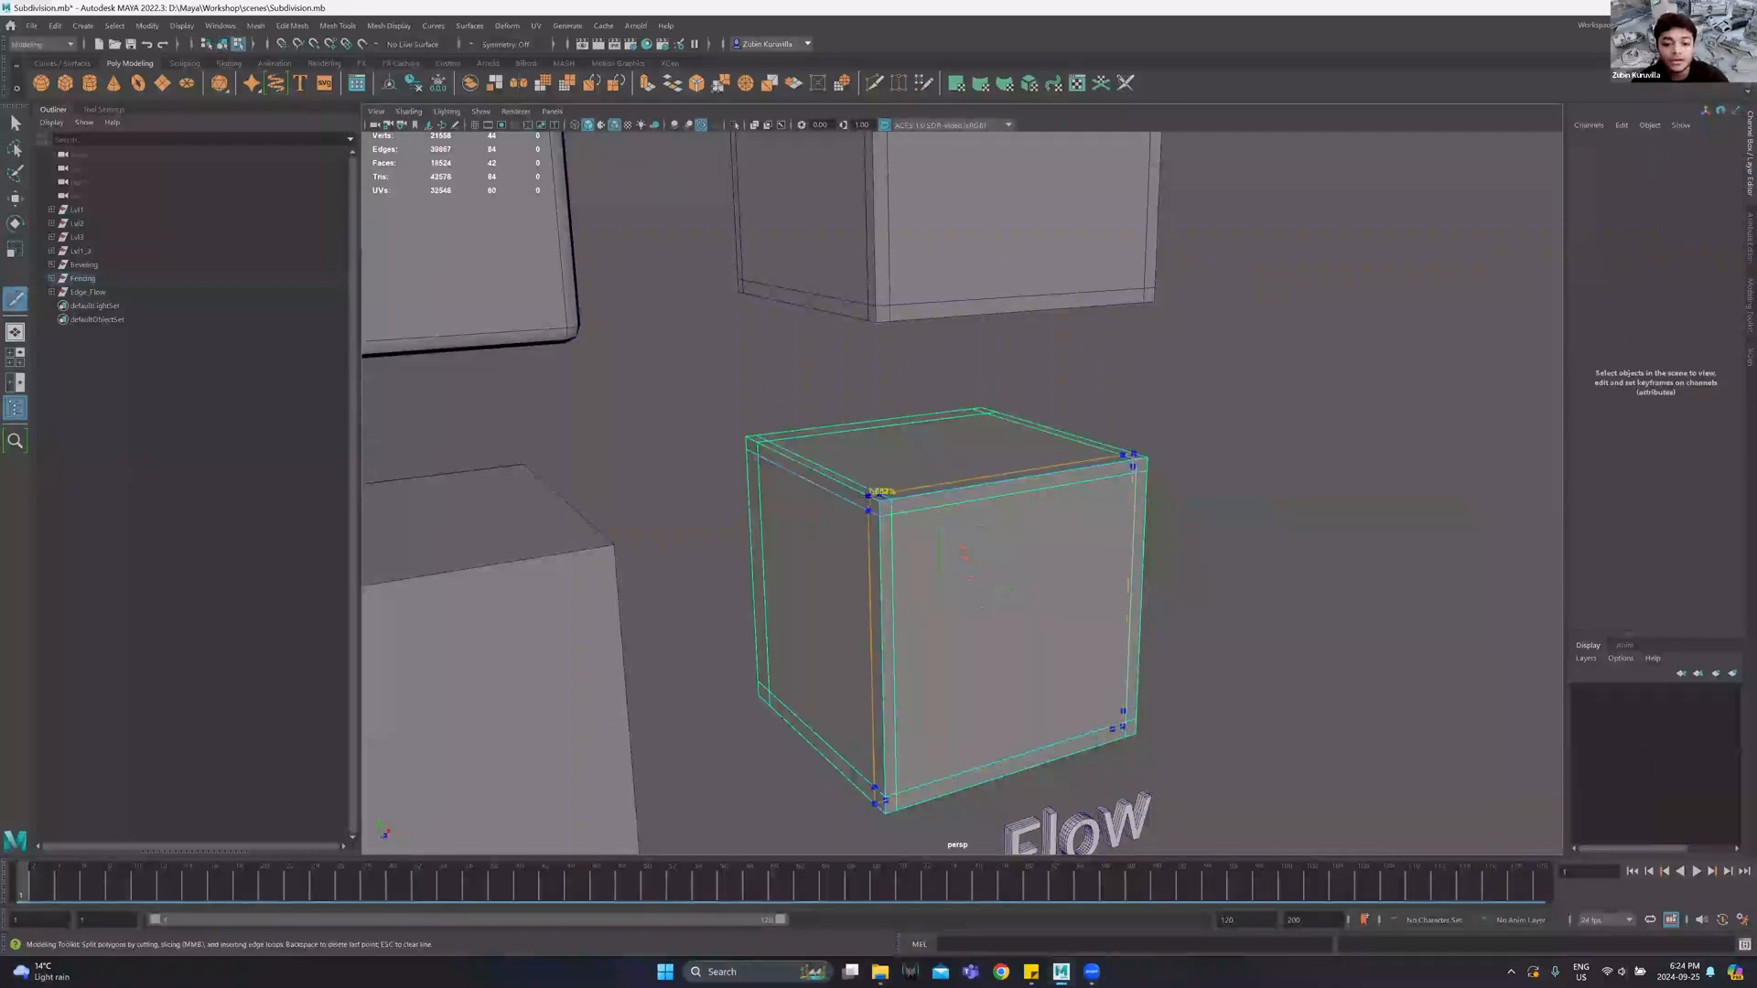
pyautogui.press('w')
pyautogui.scroll(-3, 966, 480)
pyautogui.keyDown('alt'); pyautogui.moveTo(966, 480); pyautogui.dragTo(1000, 458); pyautogui.keyUp('alt')
pyautogui.press('3')
pyautogui.click(878, 481)
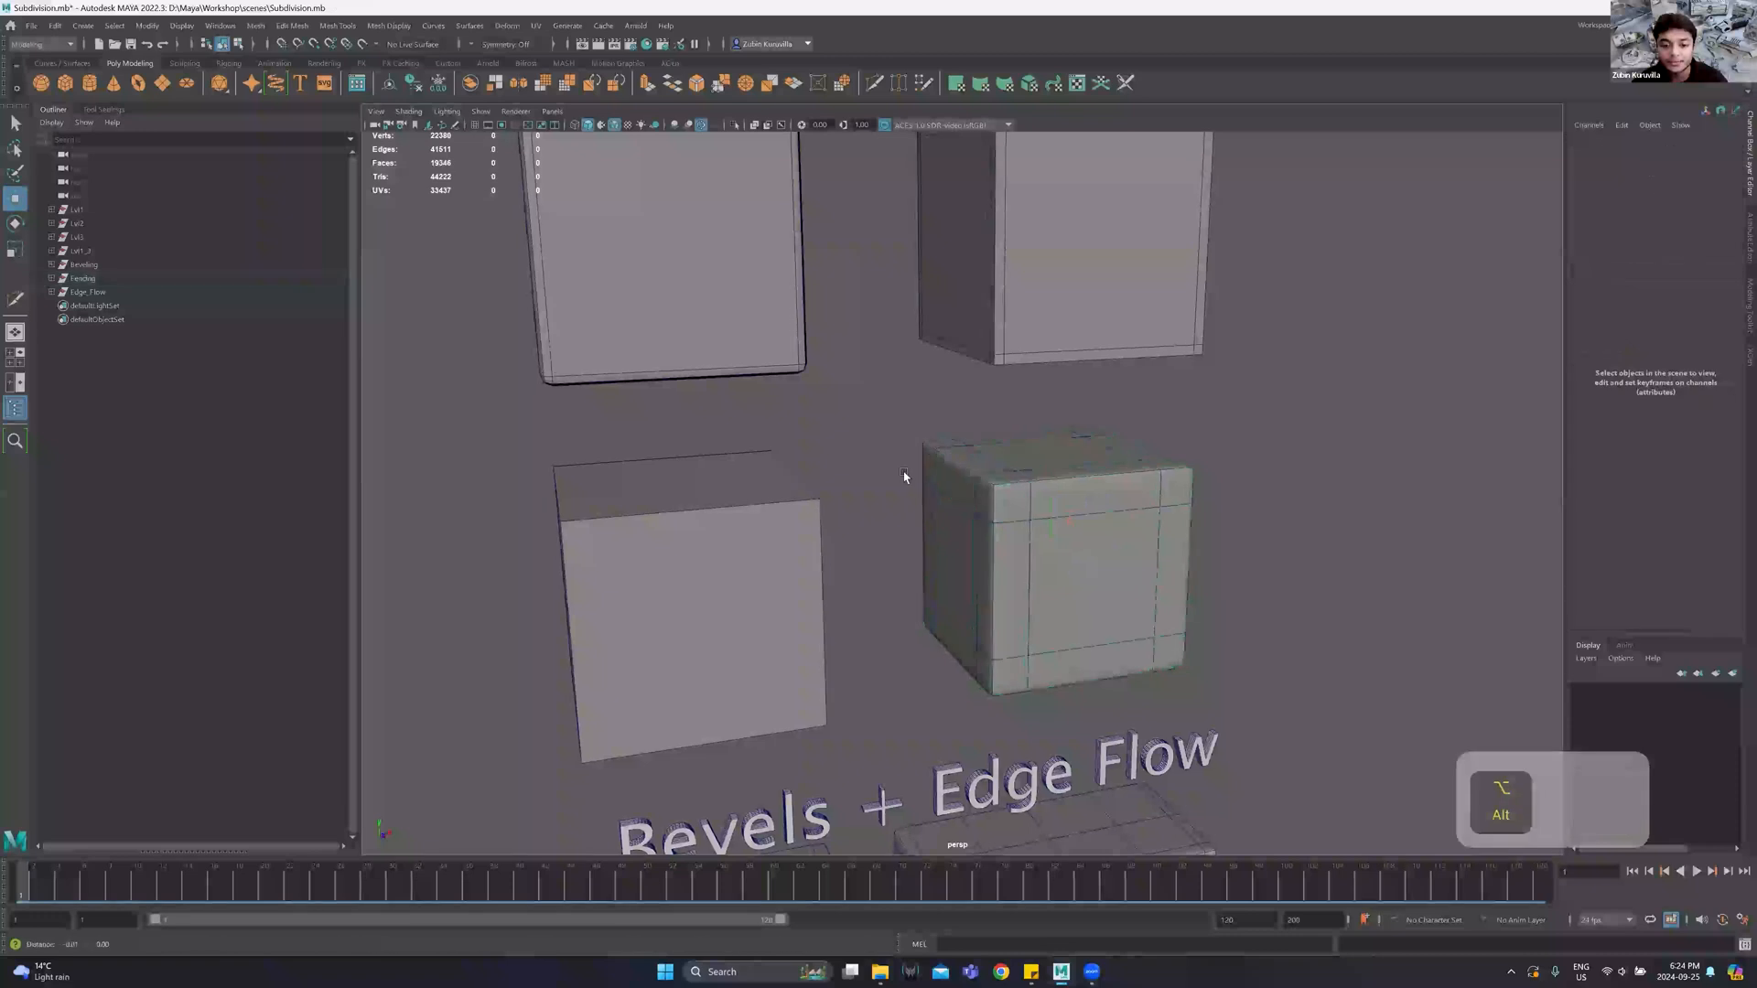
# Select all edges of the lower Beveling cube.
pyautogui.keyDown('alt'); pyautogui.moveTo(902, 476); pyautogui.dragTo(1019, 448, button='middle'); pyautogui.keyUp('alt')
pyautogui.click(785, 568)
pyautogui.keyDown('alt'); pyautogui.moveTo(805, 458); pyautogui.dragTo(916, 401, button='right'); pyautogui.keyUp('alt')
pyautogui.scroll(-2, 918, 401)
pyautogui.click(651, 289)
pyautogui.moveTo(612, 291); pyautogui.dragTo(1231, 609)
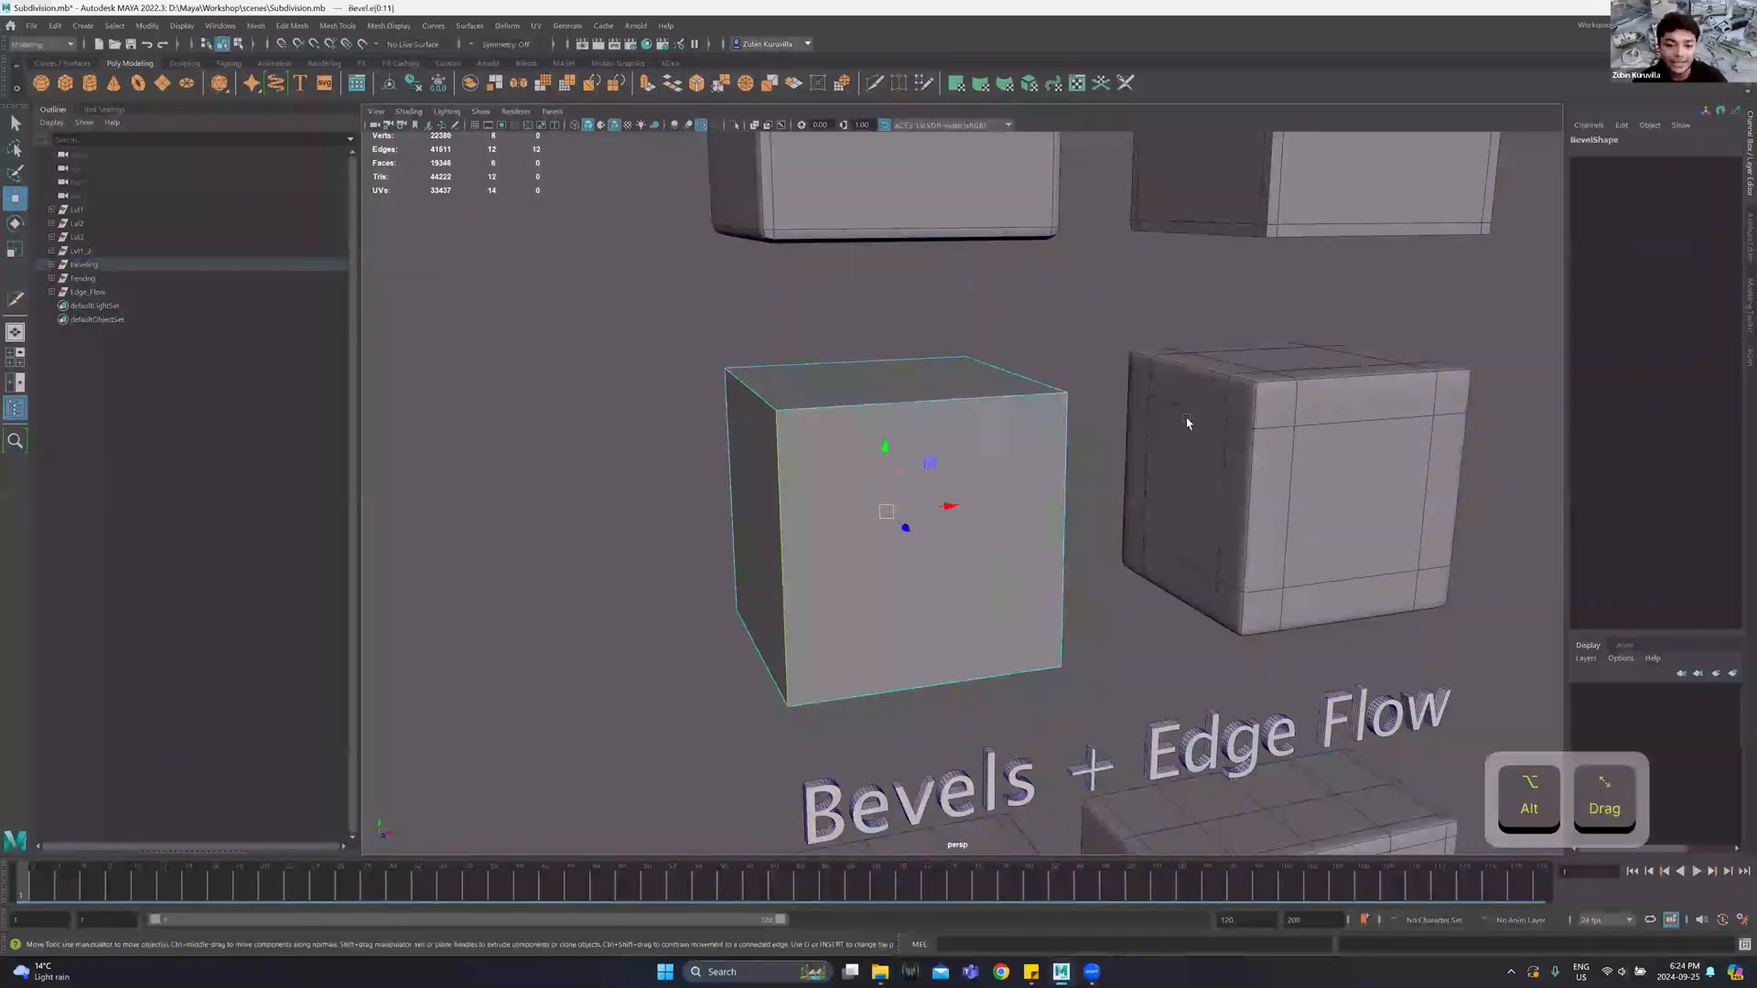
# Check the unbeveled lower Beveling cube in smooth preview, return it to unsmoothed display, and bring up its edge commands.
pyautogui.moveTo(1057, 418)
pyautogui.keyDown('shift'); pyautogui.mouseDown(button='right')
pyautogui.moveTo(1095, 421)
pyautogui.moveTo(1050, 419)
pyautogui.mouseUp(button='right'); pyautogui.keyUp('shift')
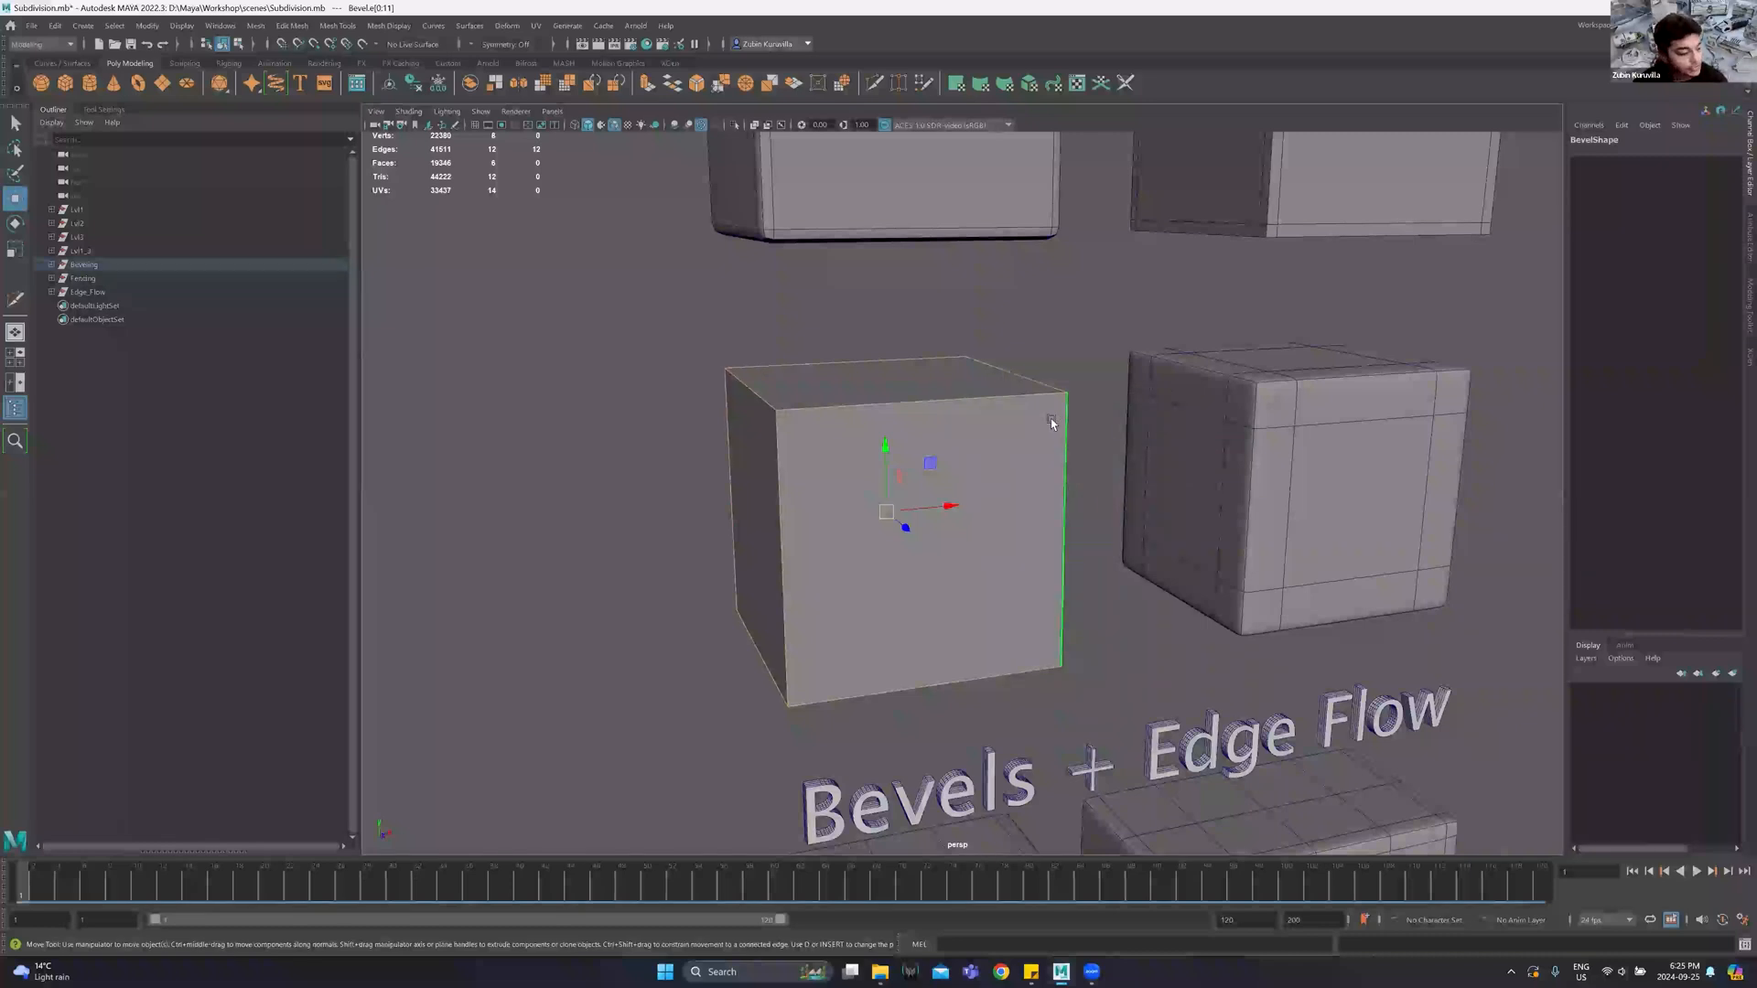
pyautogui.press('3')
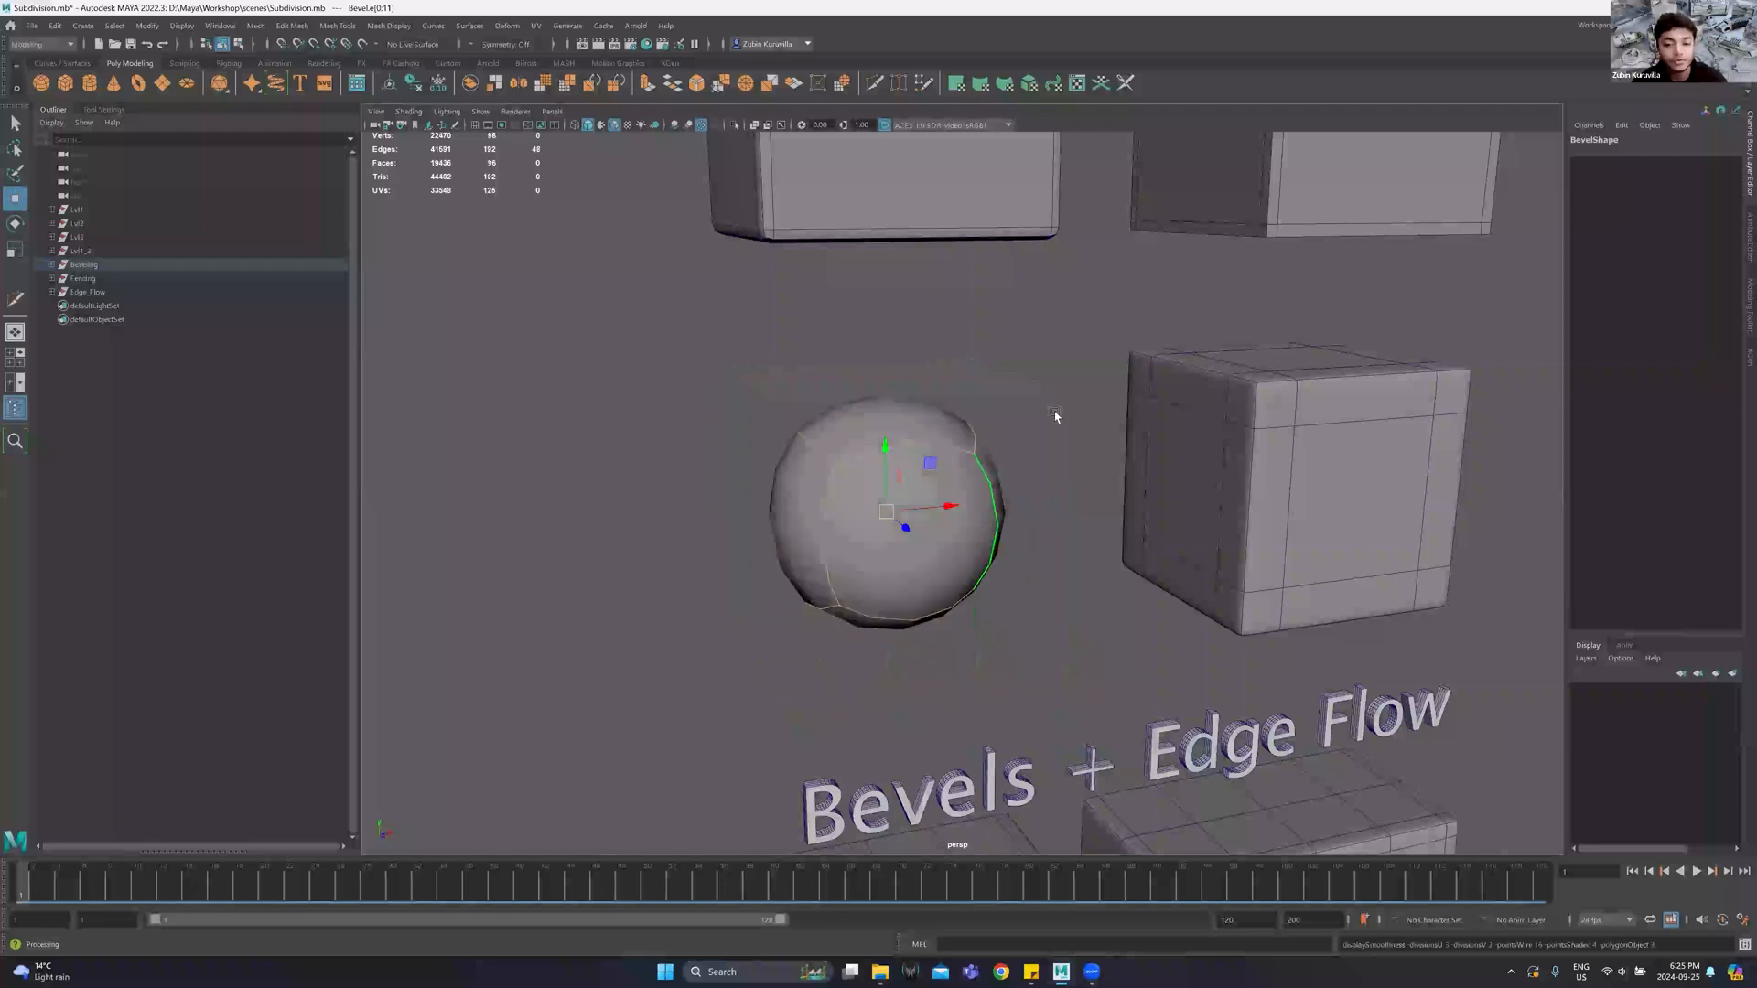
pyautogui.press('1')
pyautogui.keyDown('shift'); pyautogui.moveTo(1037, 418); pyautogui.dragTo(1037, 418, button='right'); pyautogui.keyUp('shift')
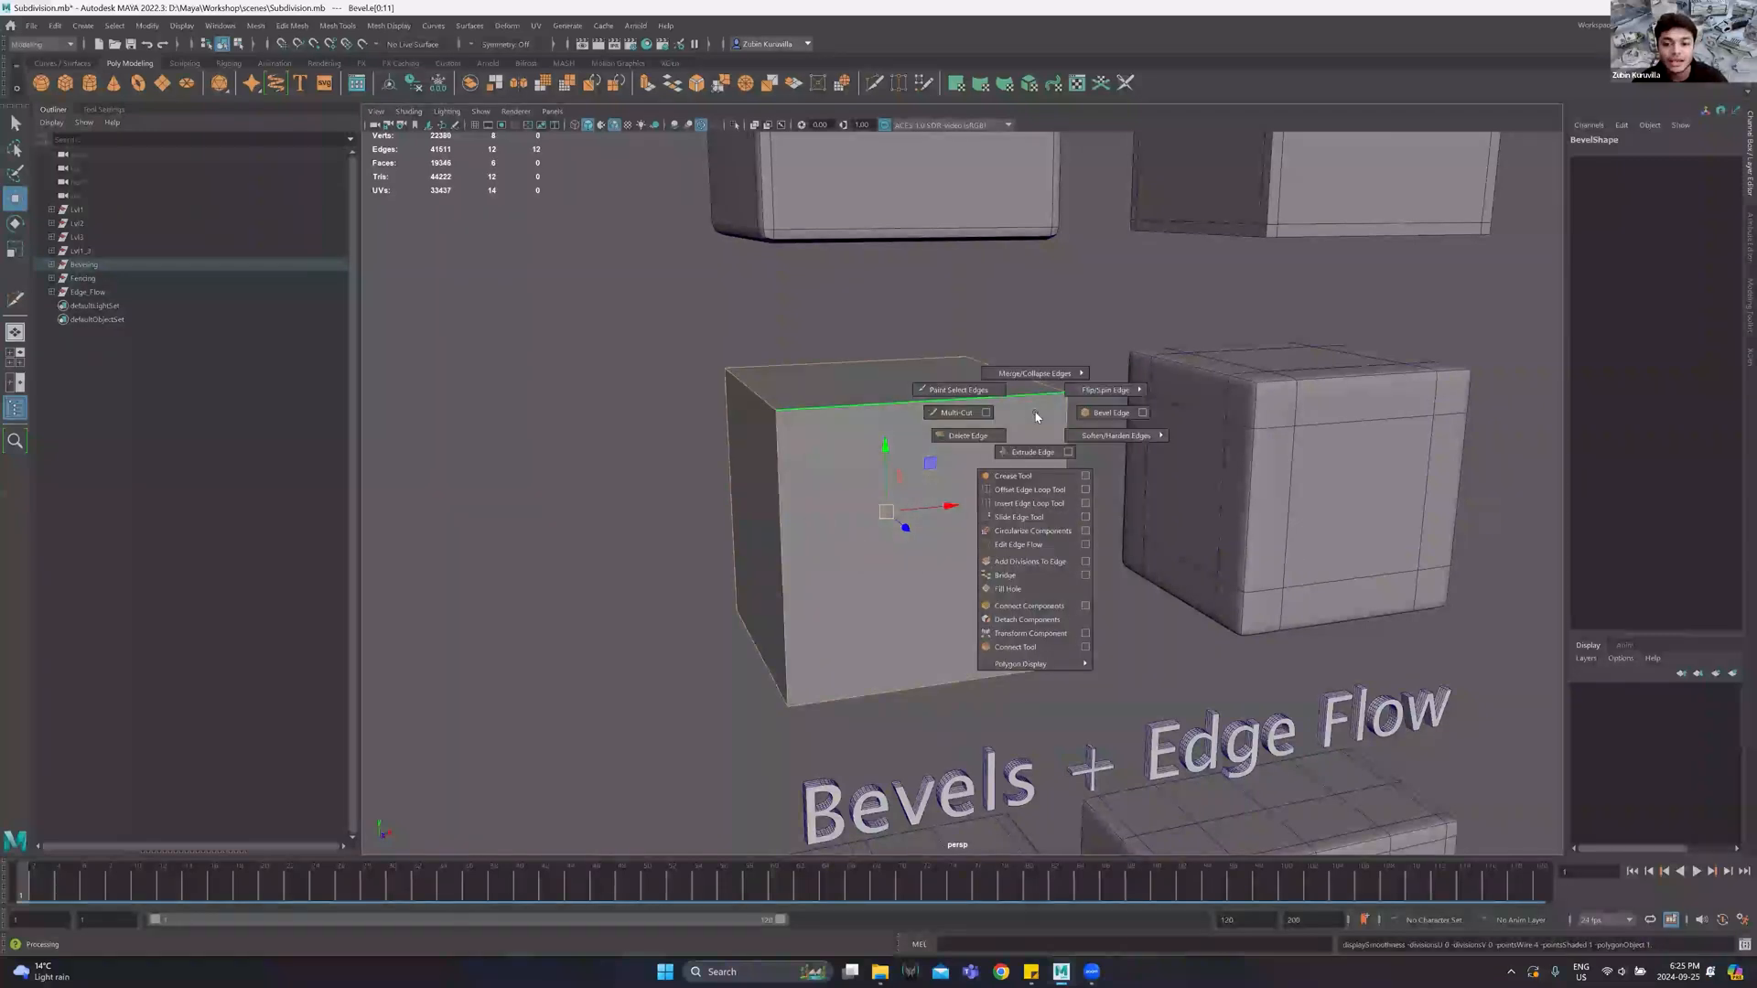
pyautogui.moveTo(1008, 478)
pyautogui.keyDown('shift'); pyautogui.mouseDown(button='right')
pyautogui.moveTo(1070, 484)
pyautogui.moveTo(1008, 479)
pyautogui.mouseUp(button='right'); pyautogui.keyUp('shift')
pyautogui.keyDown('shift'); pyautogui.rightClick(1022, 427); pyautogui.keyUp('shift')
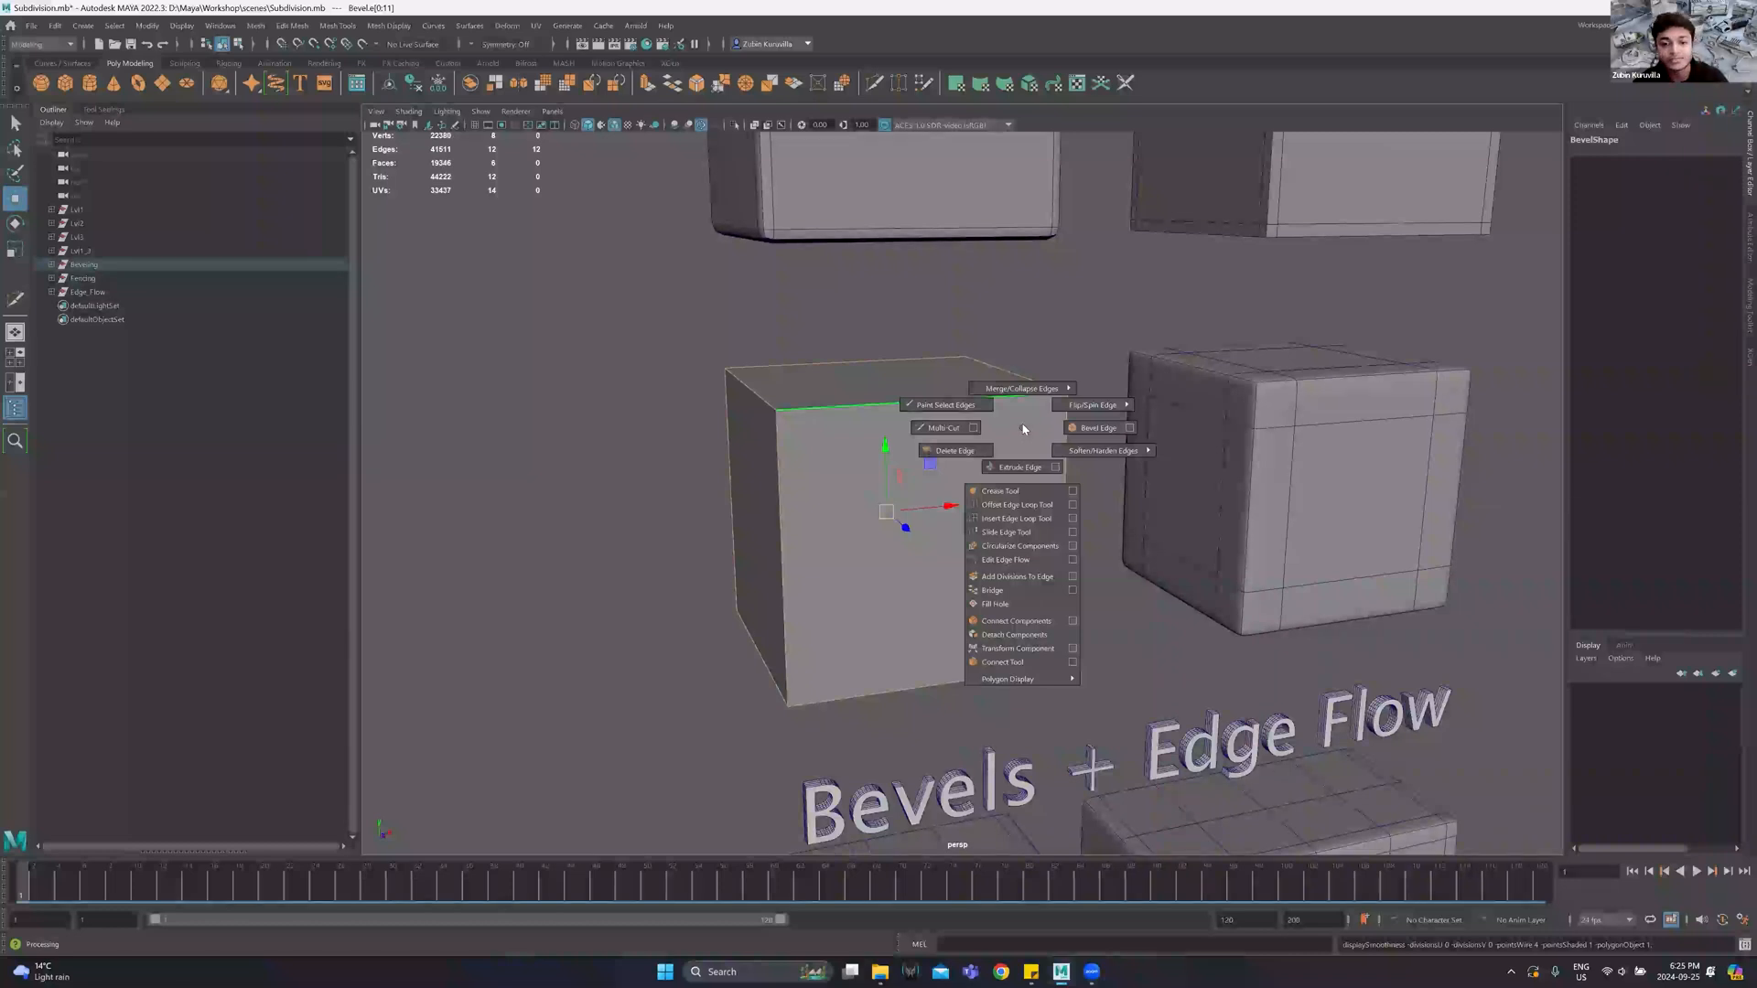
pyautogui.keyDown('shift'); pyautogui.moveTo(1023, 427); pyautogui.dragTo(1024, 428, button='right'); pyautogui.keyUp('shift')
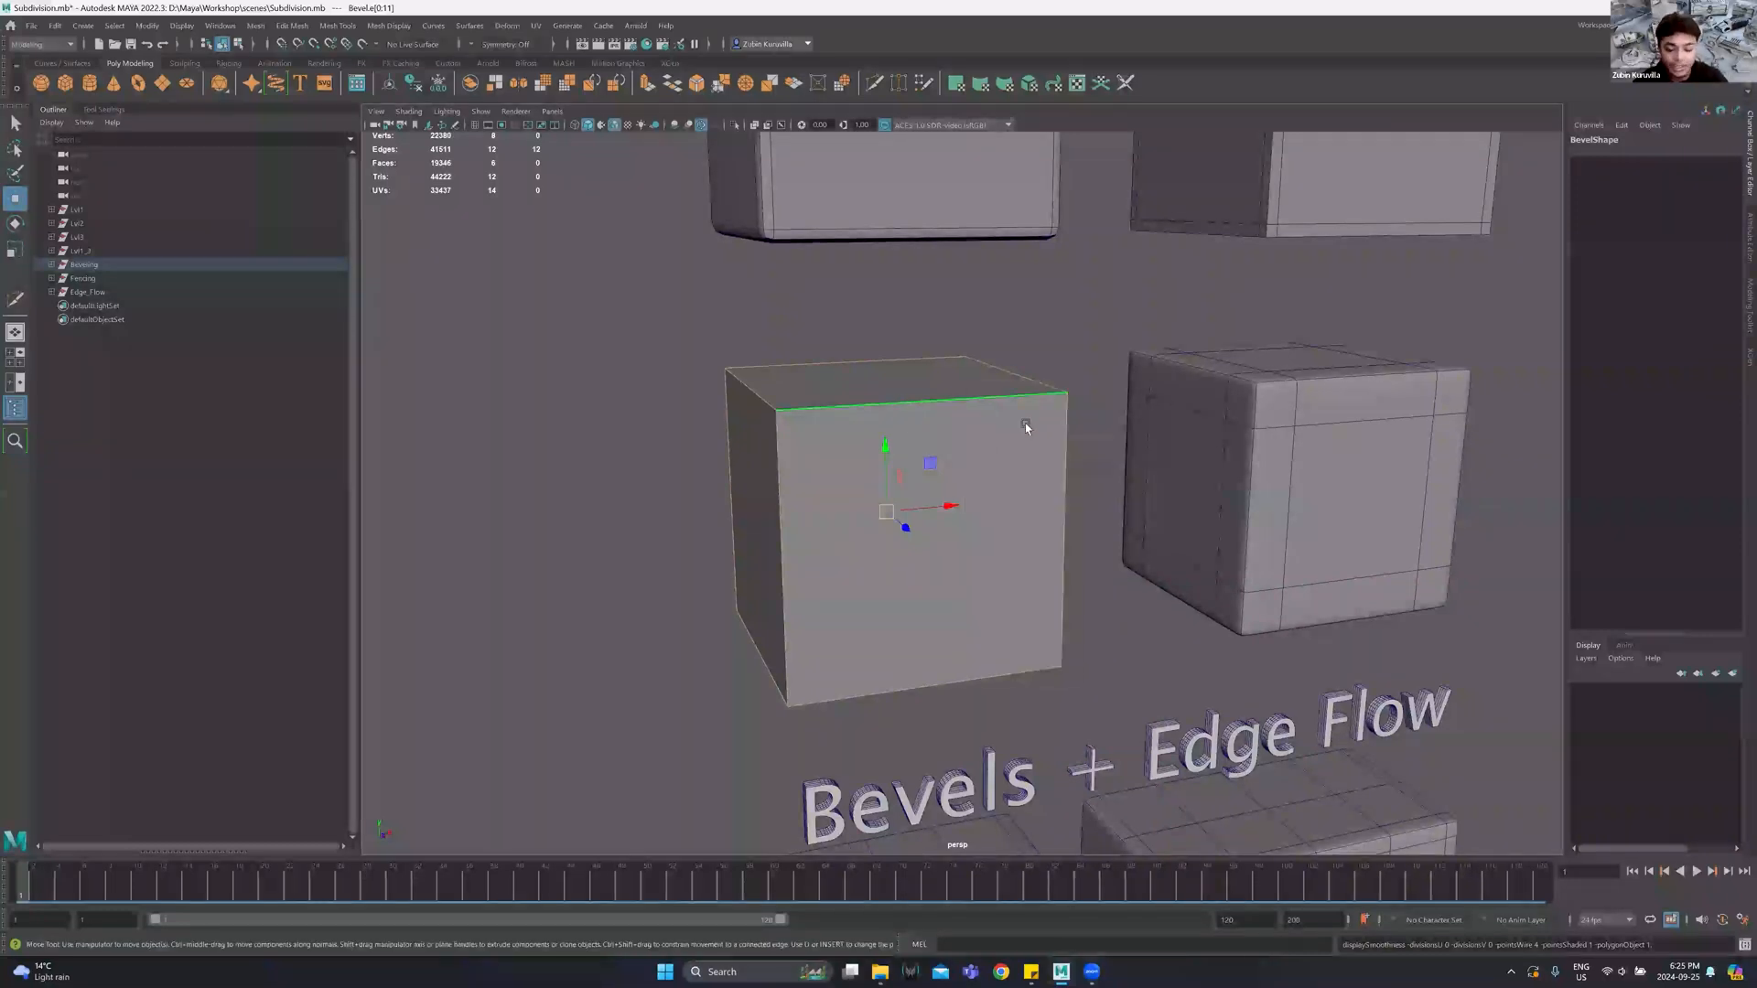
pyautogui.keyDown('shift'); pyautogui.rightClick(1024, 429); pyautogui.keyUp('shift')
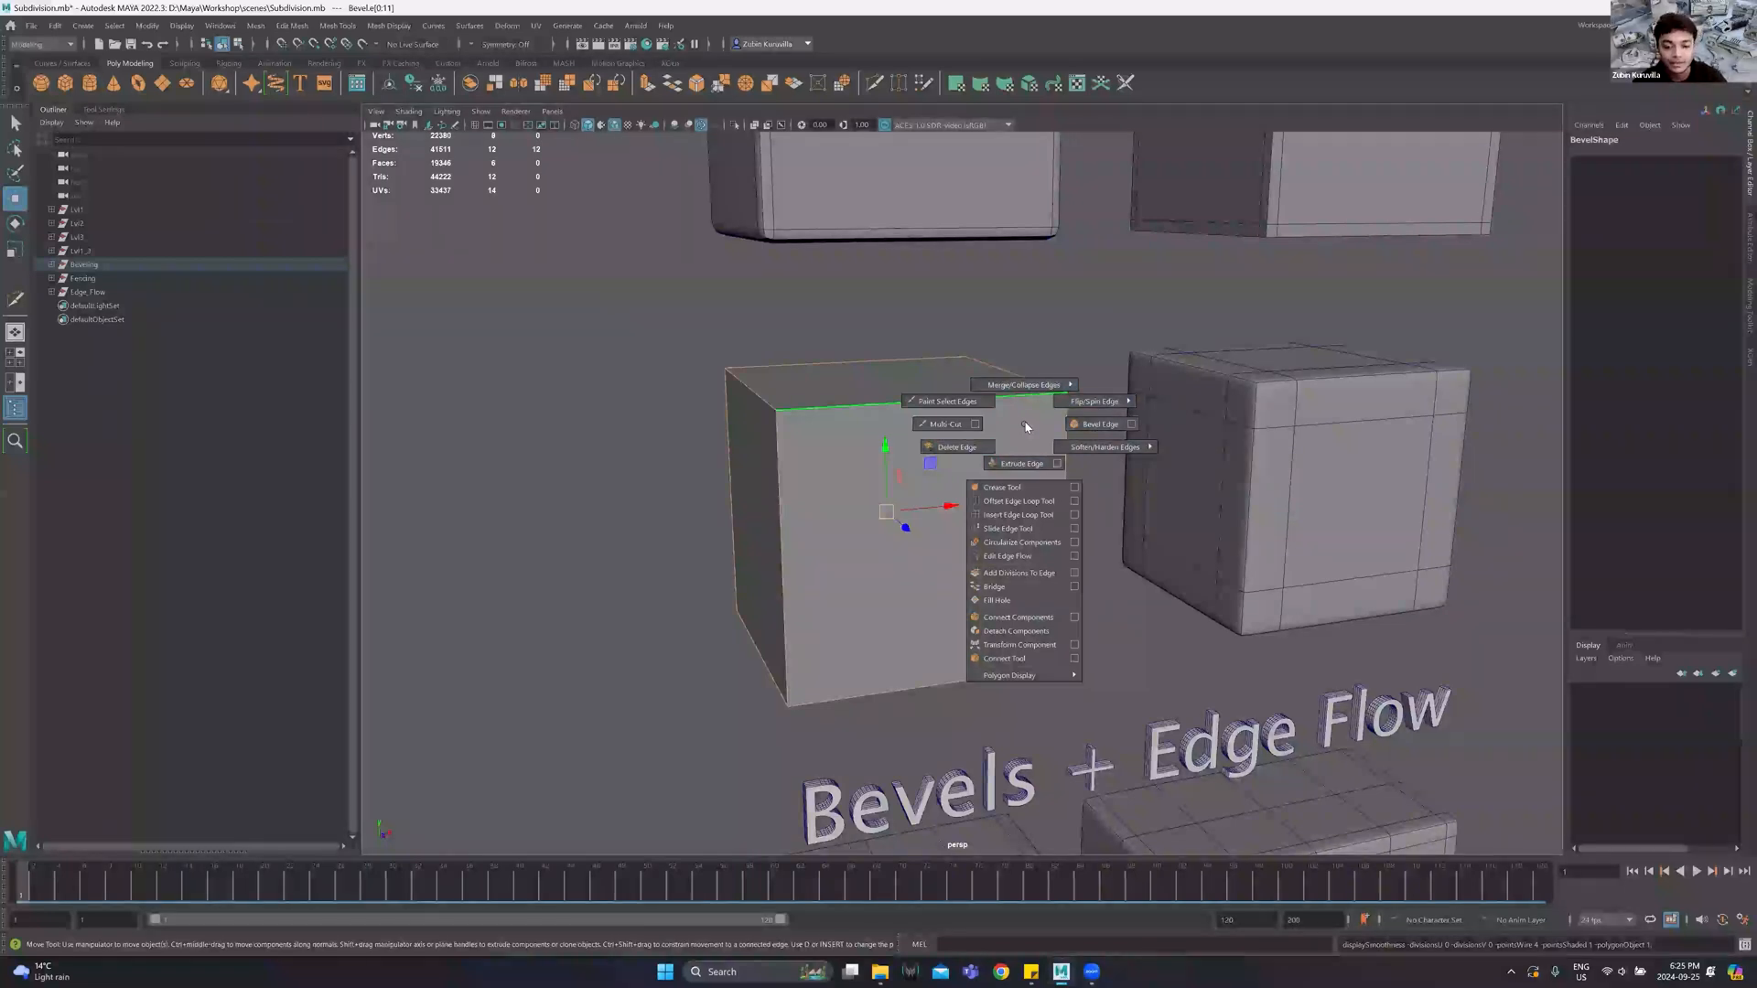
# Bevel all edges of the lower Beveling cube with a fraction of about 0.07 and 2 segments.
pyautogui.keyDown('shift'); pyautogui.moveTo(1025, 424); pyautogui.dragTo(1098, 430, button='right'); pyautogui.keyUp('shift')
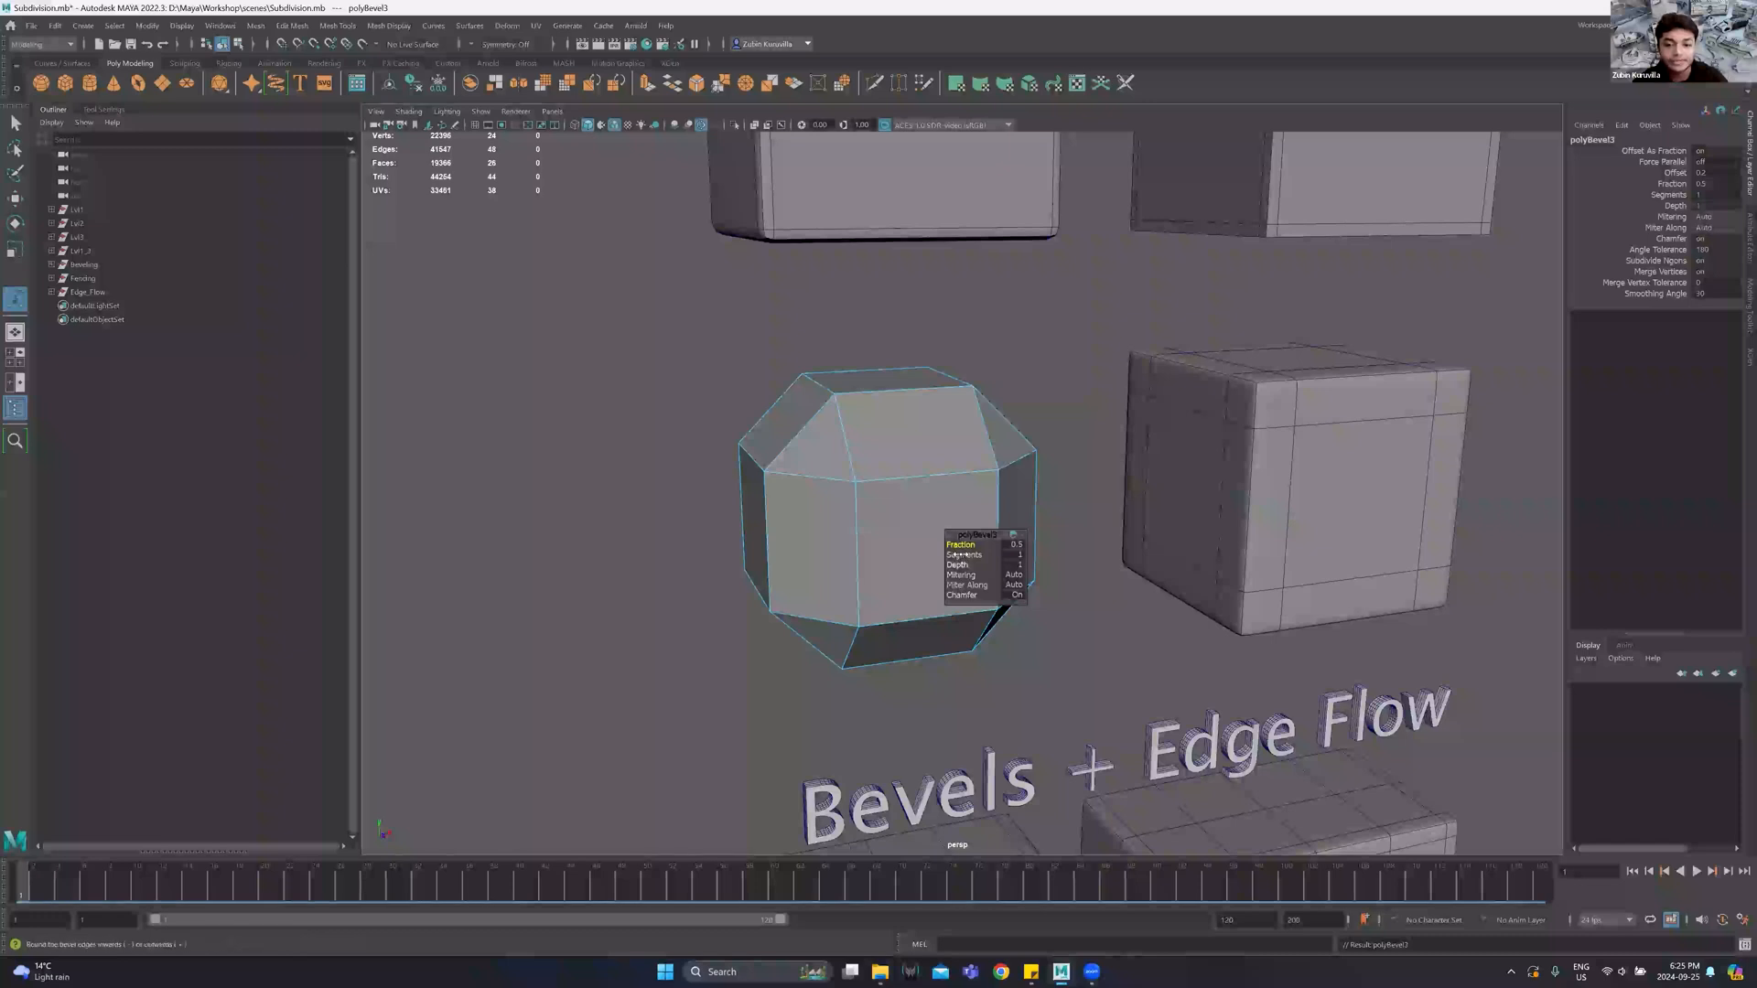
pyautogui.keyDown('ctrl'); pyautogui.moveTo(974, 546); pyautogui.dragTo(853, 546); pyautogui.keyUp('ctrl')
pyautogui.keyDown('ctrl'); pyautogui.moveTo(777, 547); pyautogui.dragTo(776, 546); pyautogui.keyUp('ctrl')
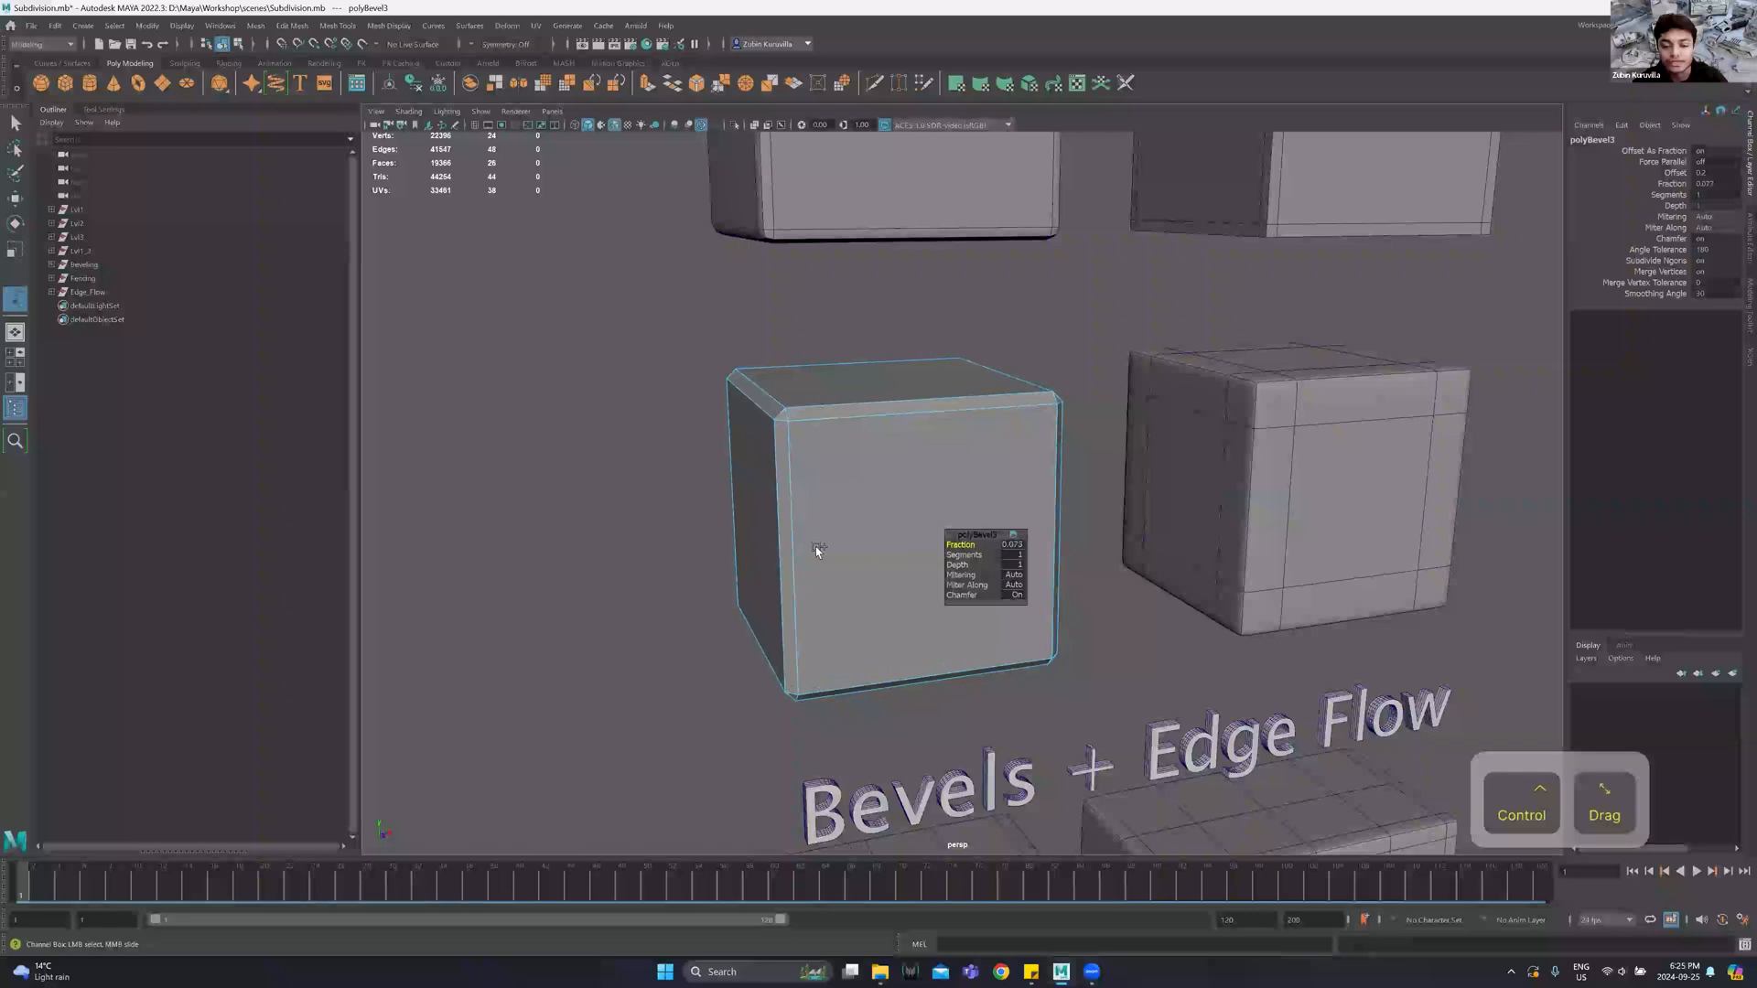
pyautogui.moveTo(953, 555); pyautogui.dragTo(964, 555)
# Examine the beveled edges of the lower Beveling cube in smooth preview from different angles.
pyautogui.scroll(-5, 968, 415)
pyautogui.keyDown('alt'); pyautogui.moveTo(969, 414); pyautogui.dragTo(885, 442); pyautogui.keyUp('alt')
pyautogui.scroll(5, 886, 443)
pyautogui.press('3')
pyautogui.press('q')
pyautogui.moveTo(838, 359); pyautogui.dragTo(1041, 326, button='right')
pyautogui.click(1041, 326)
pyautogui.keyDown('alt'); pyautogui.moveTo(1041, 326); pyautogui.dragTo(981, 377); pyautogui.keyUp('alt')
# Return the lower Fencing cube and the lower Beveling cube to unsmoothed display.
pyautogui.scroll(-4, 981, 377)
pyautogui.click(1221, 411)
pyautogui.press('1')
pyautogui.click(910, 463)
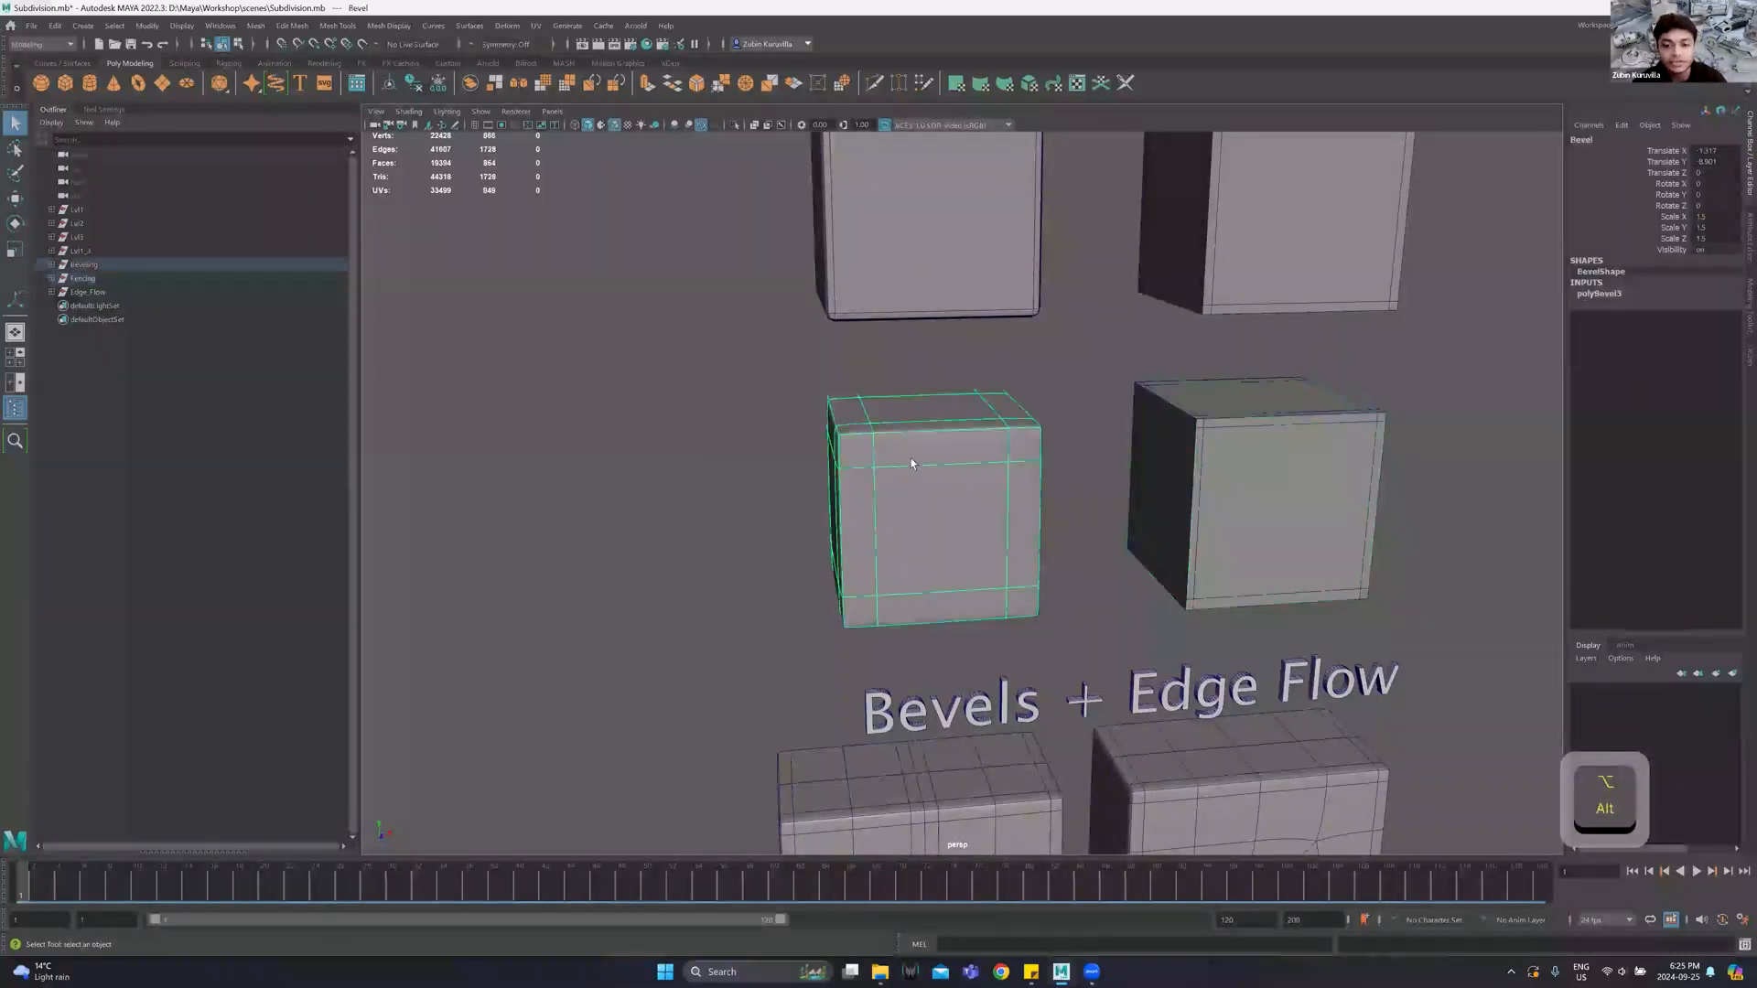
pyautogui.keyDown('alt'); pyautogui.moveTo(898, 459); pyautogui.dragTo(717, 367); pyautogui.keyUp('alt')
pyautogui.scroll(2, 758, 397)
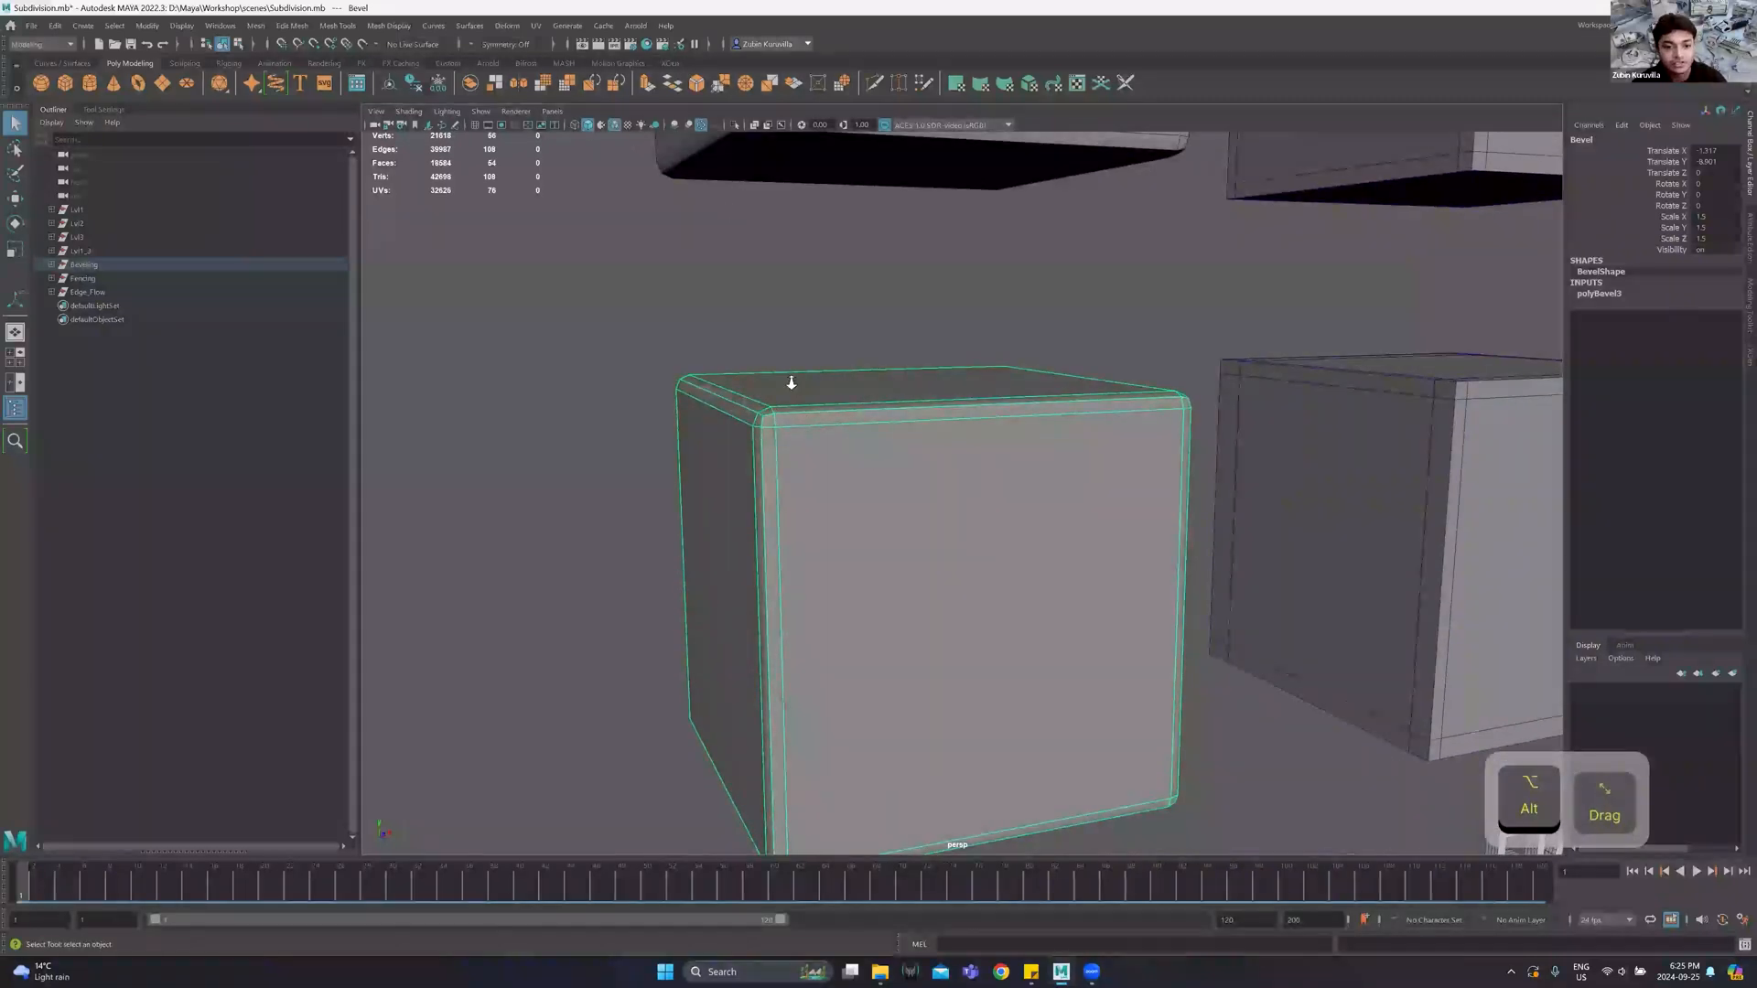
pyautogui.keyDown('alt'); pyautogui.moveTo(792, 382); pyautogui.dragTo(809, 377, button='right'); pyautogui.keyUp('alt')
# Undo the bevel on the lower Beveling cube back to its selected edges.
pyautogui.hotkey('ctrl', 'z')
pyautogui.hotkey('ctrl', 'z')
pyautogui.hotkey('ctrl', 'z')
pyautogui.hotkey('ctrl', 'z')
pyautogui.hotkey('ctrl', 'z')
pyautogui.hotkey('ctrl', 'z')
# Bevel the selected edges of the lower Beveling cube with a fraction of about 0.057 and 2 segments.
pyautogui.keyDown('shift'); pyautogui.moveTo(753, 364); pyautogui.dragTo(796, 364, button='right'); pyautogui.keyUp('shift')
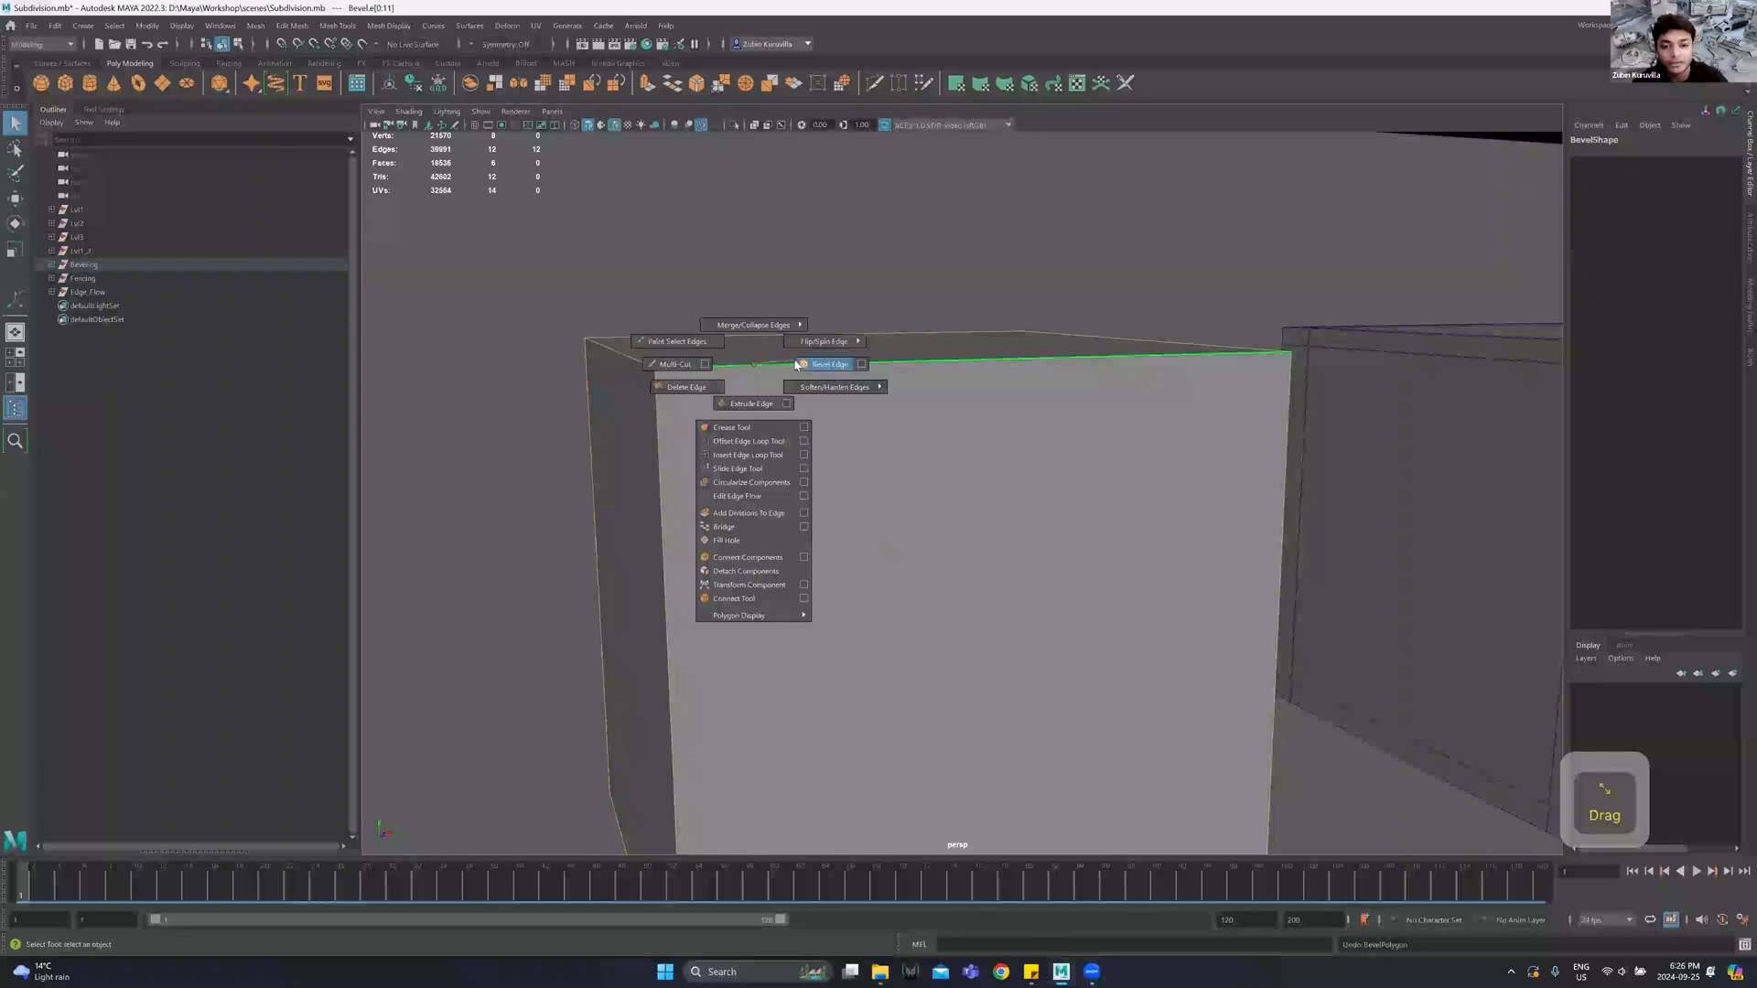
pyautogui.moveTo(915, 538); pyautogui.dragTo(663, 542, button='middle')
pyautogui.keyDown('alt'); pyautogui.moveTo(634, 512); pyautogui.dragTo(652, 366); pyautogui.keyUp('alt')
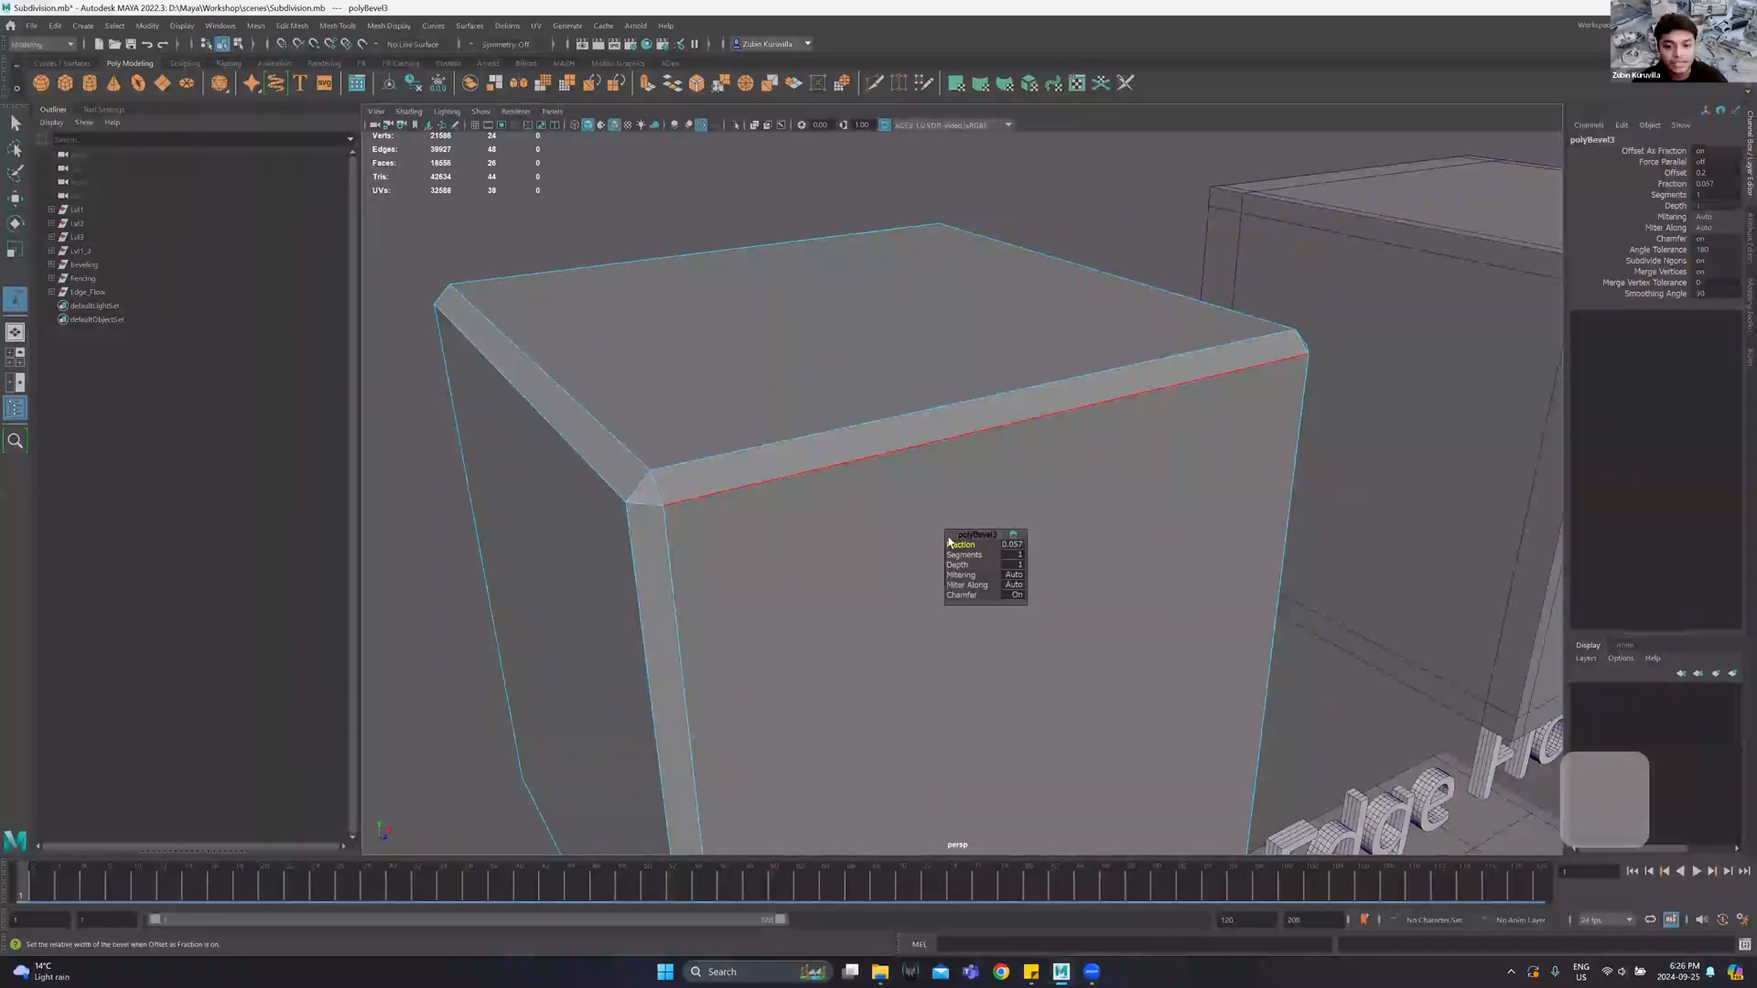
pyautogui.moveTo(957, 553); pyautogui.dragTo(964, 553)
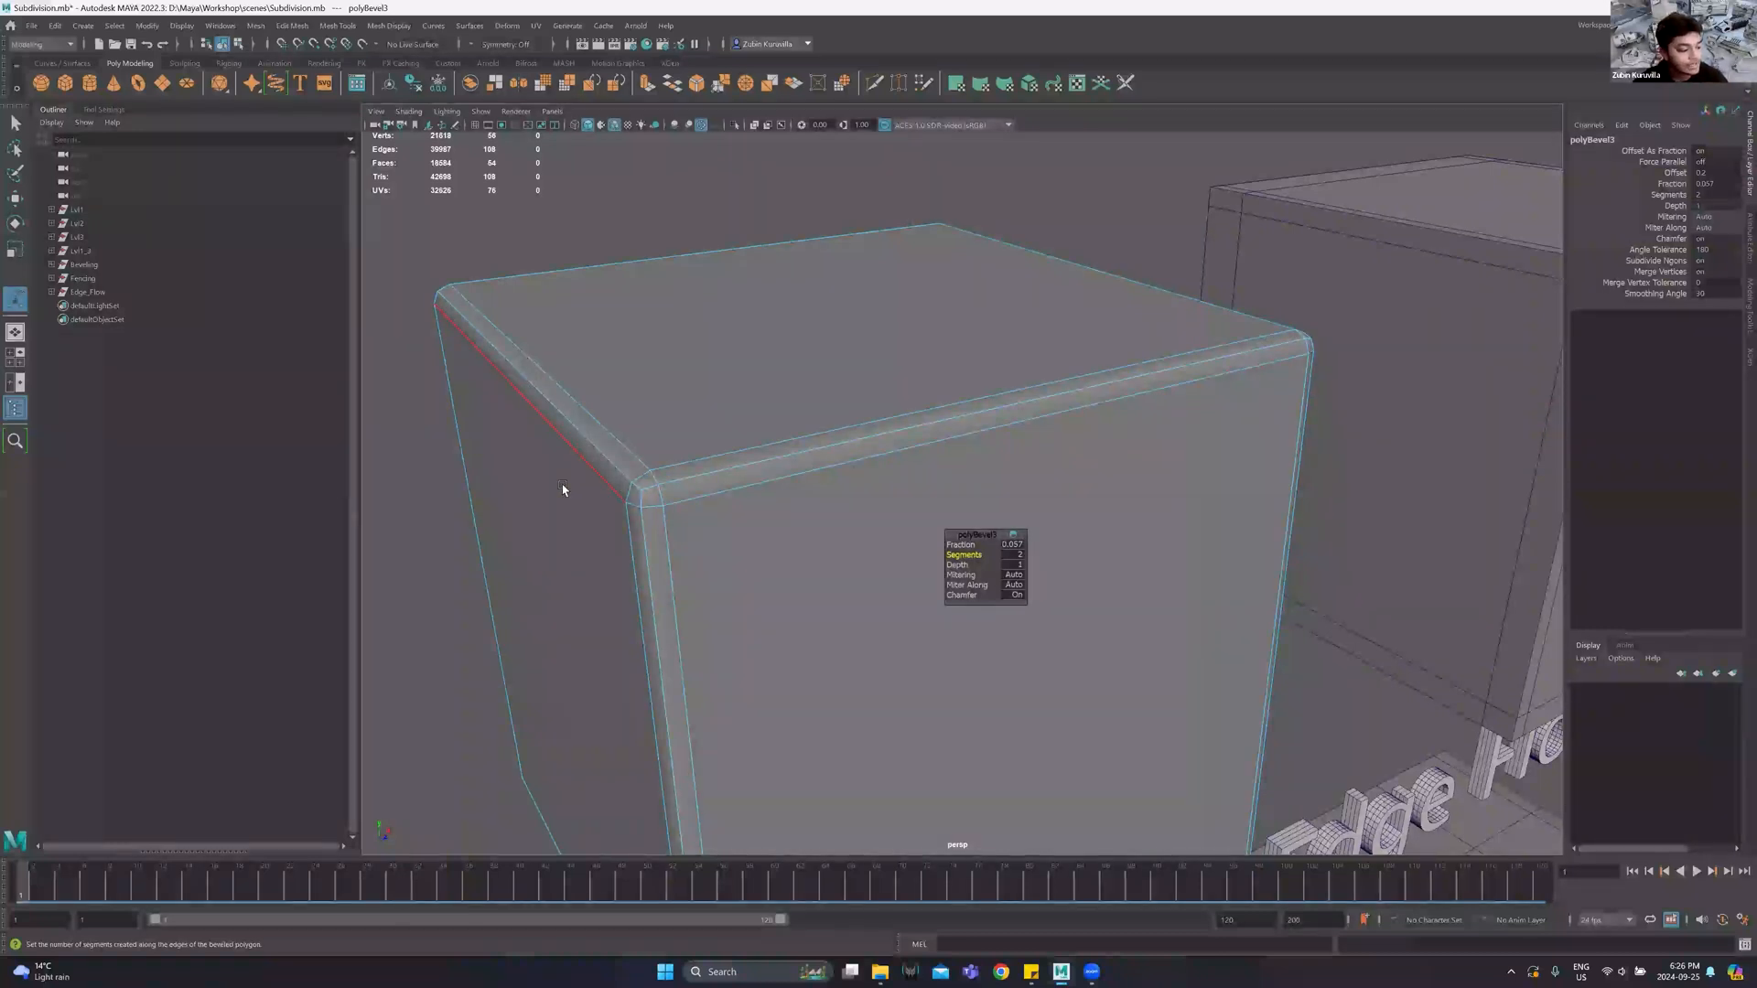
# Set the bevel fraction to about 0.026 while checking the cube in smooth preview, and leave the bevel settings.
pyautogui.press('3')
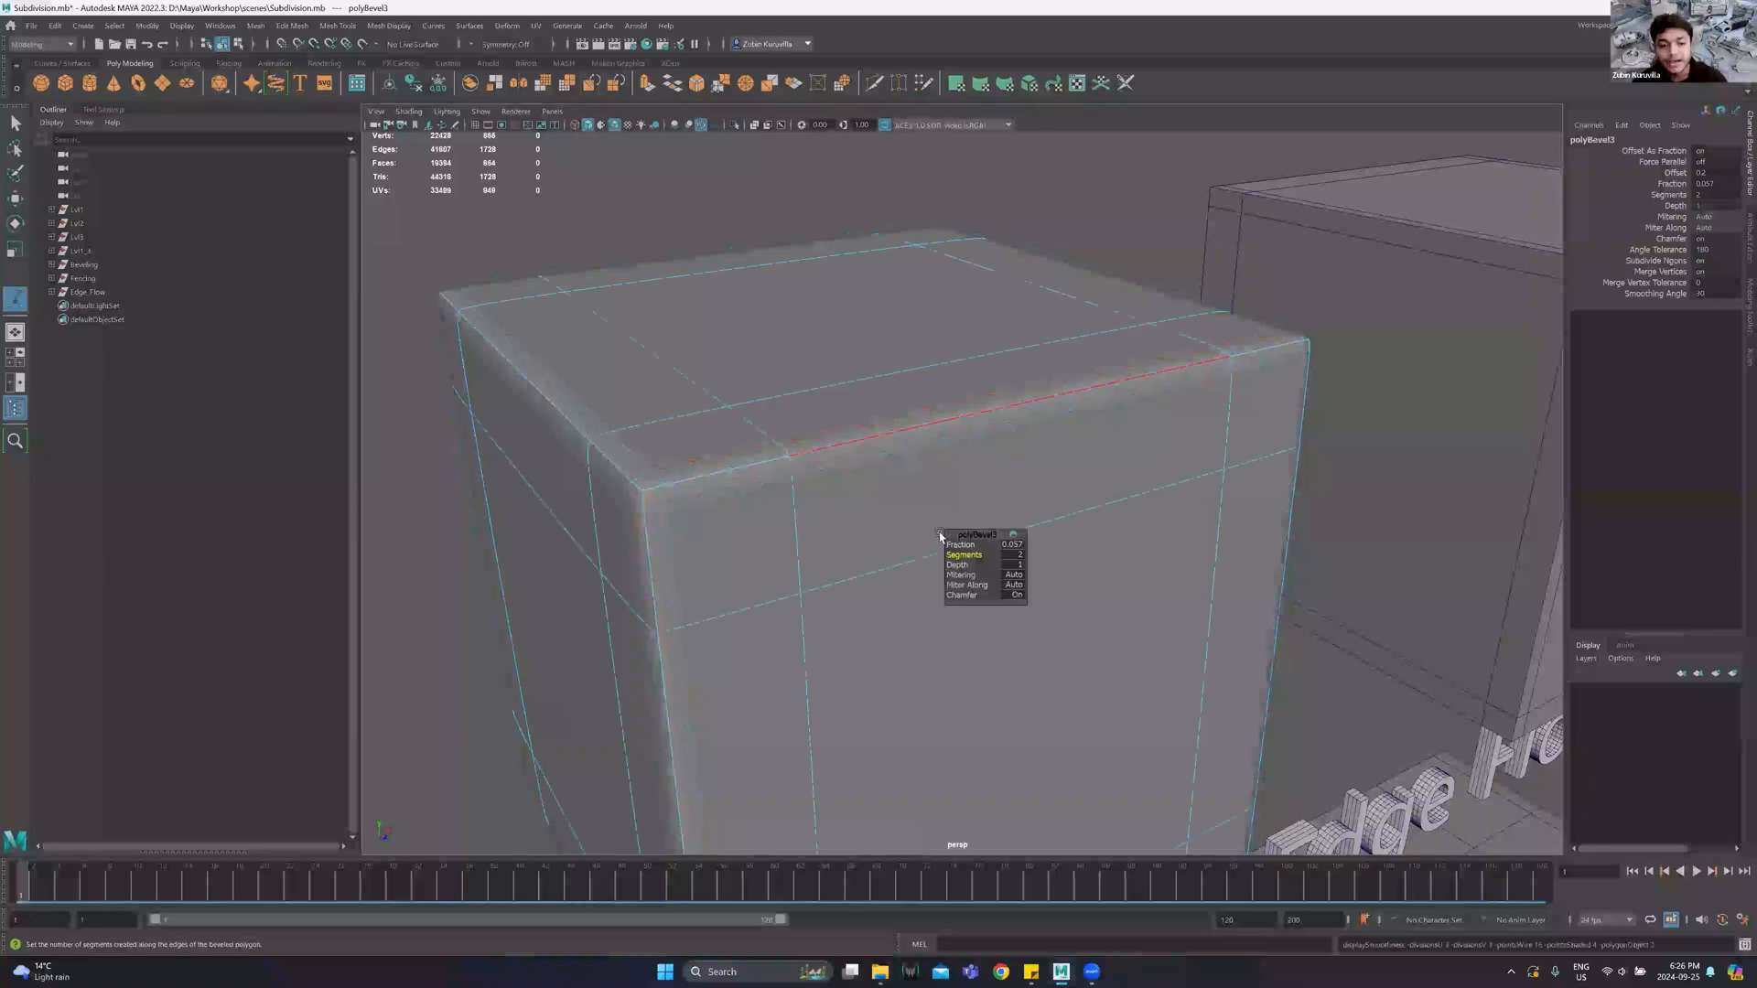
pyautogui.moveTo(962, 544); pyautogui.dragTo(954, 545)
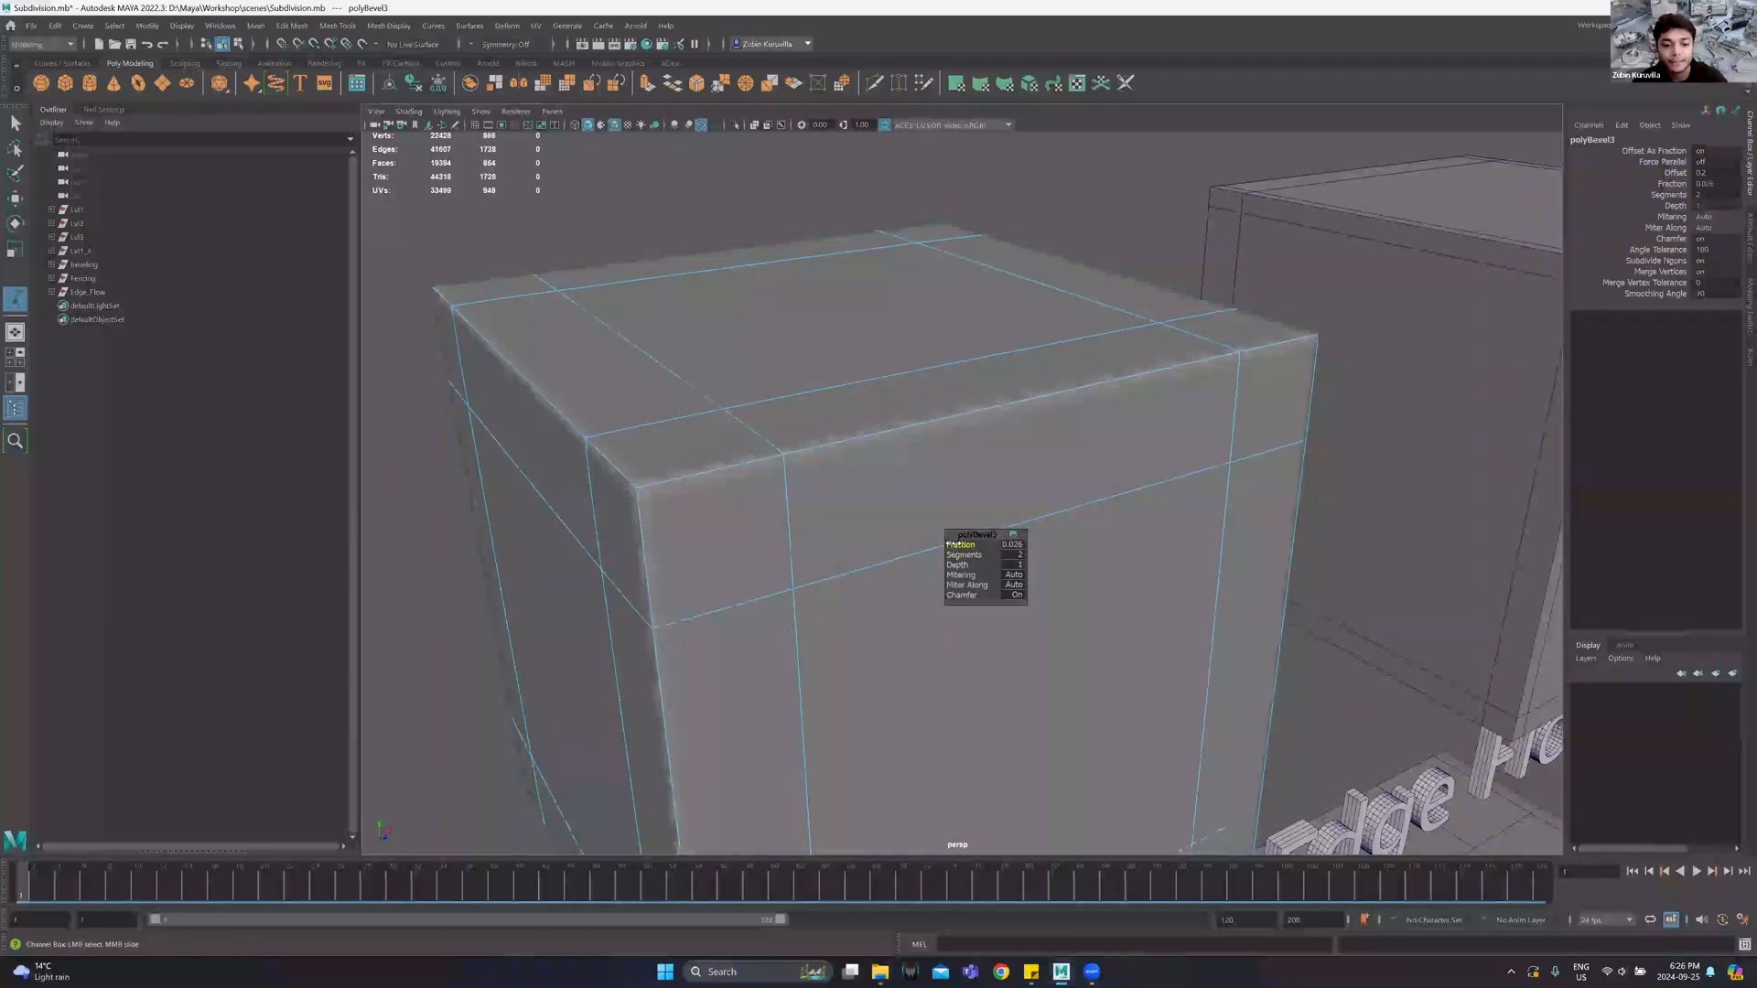
pyautogui.press('1')
pyautogui.press('q')
# Show the lower Beveling cube in smooth preview and turn off wireframe on shaded.
pyautogui.click(817, 443)
pyautogui.scroll(-3, 813, 465)
pyautogui.click(812, 465)
pyautogui.press('3')
pyautogui.click(1000, 216)
pyautogui.scroll(-4, 1004, 361)
pyautogui.click(616, 123)
# Compare the Beveling and Fencing cubes without wireframe, and bring the Bevels + Edge Flow examples into view.
pyautogui.scroll(4, 904, 469)
pyautogui.moveTo(904, 469)
pyautogui.keyDown('alt'); pyautogui.mouseDown()
pyautogui.moveTo(927, 449)
pyautogui.moveTo(898, 420)
pyautogui.moveTo(1204, 376)
pyautogui.mouseUp(); pyautogui.keyUp('alt')
pyautogui.keyDown('alt'); pyautogui.moveTo(1099, 413); pyautogui.dragTo(1097, 400); pyautogui.keyUp('alt')
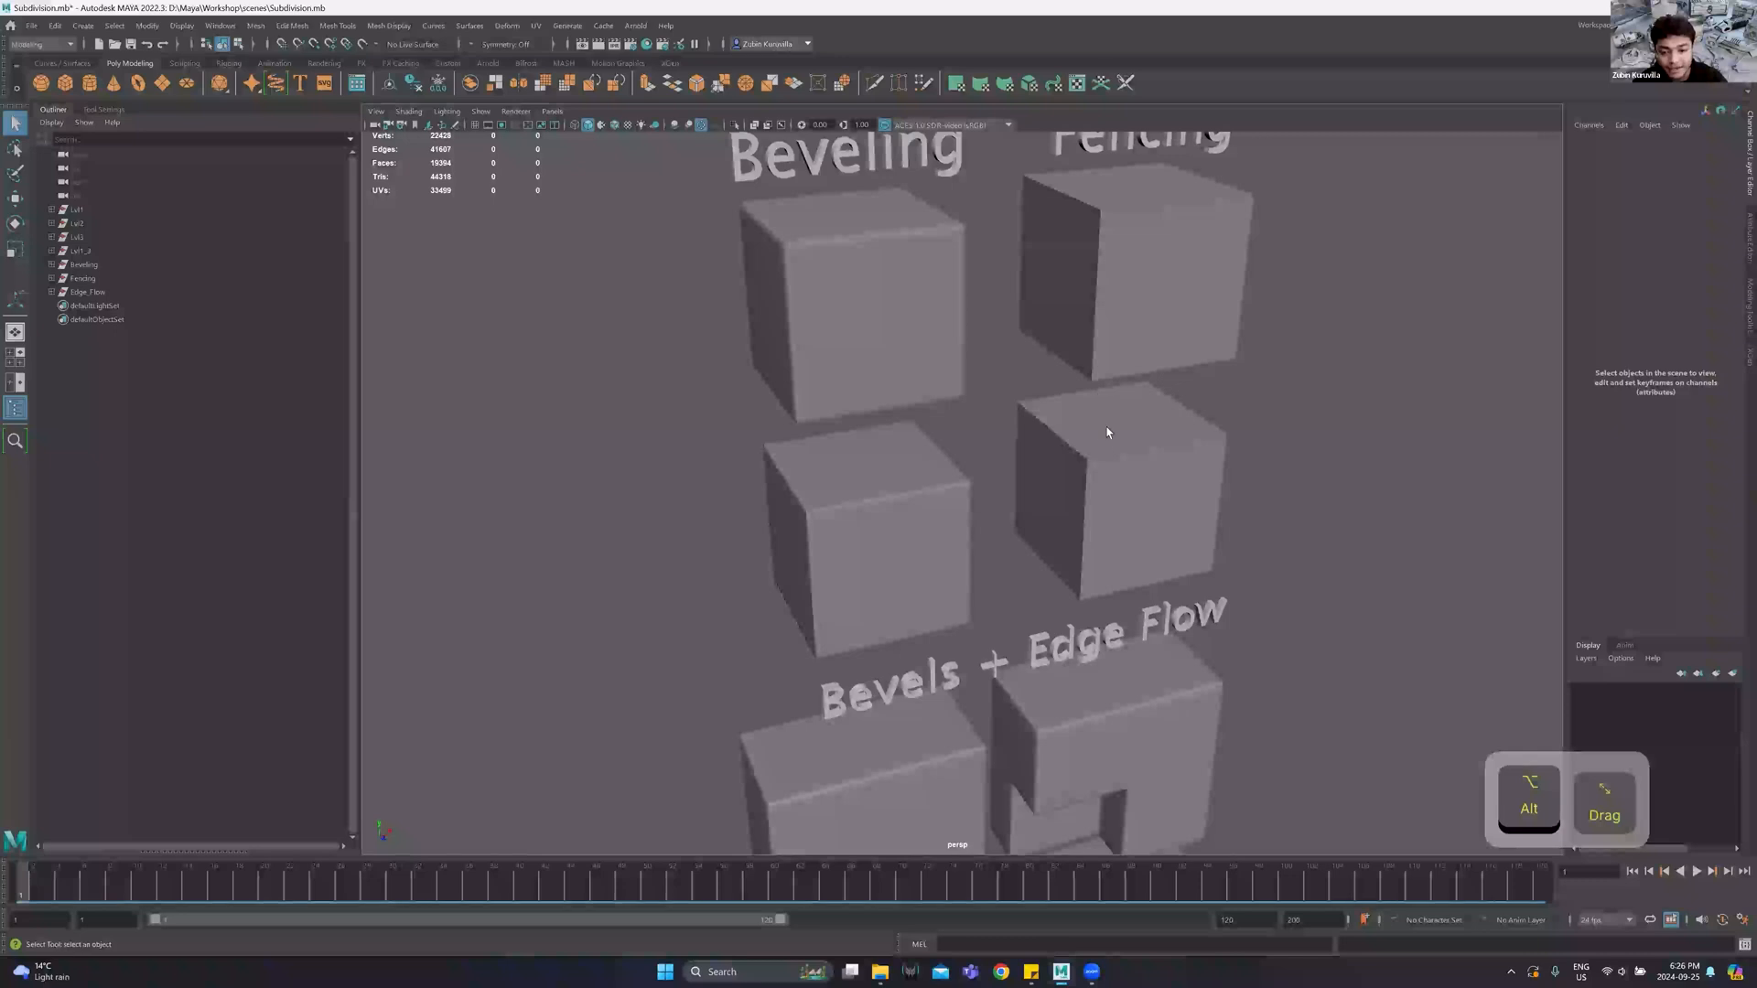
pyautogui.keyDown('alt'); pyautogui.moveTo(1107, 604); pyautogui.dragTo(1047, 356, button='middle'); pyautogui.keyUp('alt')
pyautogui.keyDown('alt'); pyautogui.moveTo(1047, 357); pyautogui.dragTo(1048, 478); pyautogui.keyUp('alt')
pyautogui.keyDown('alt'); pyautogui.moveTo(1043, 340); pyautogui.dragTo(1005, 267, button='middle'); pyautogui.keyUp('alt')
pyautogui.scroll(3, 1055, 498)
pyautogui.keyDown('alt'); pyautogui.moveTo(850, 379); pyautogui.dragTo(890, 431, button='middle'); pyautogui.keyUp('alt')
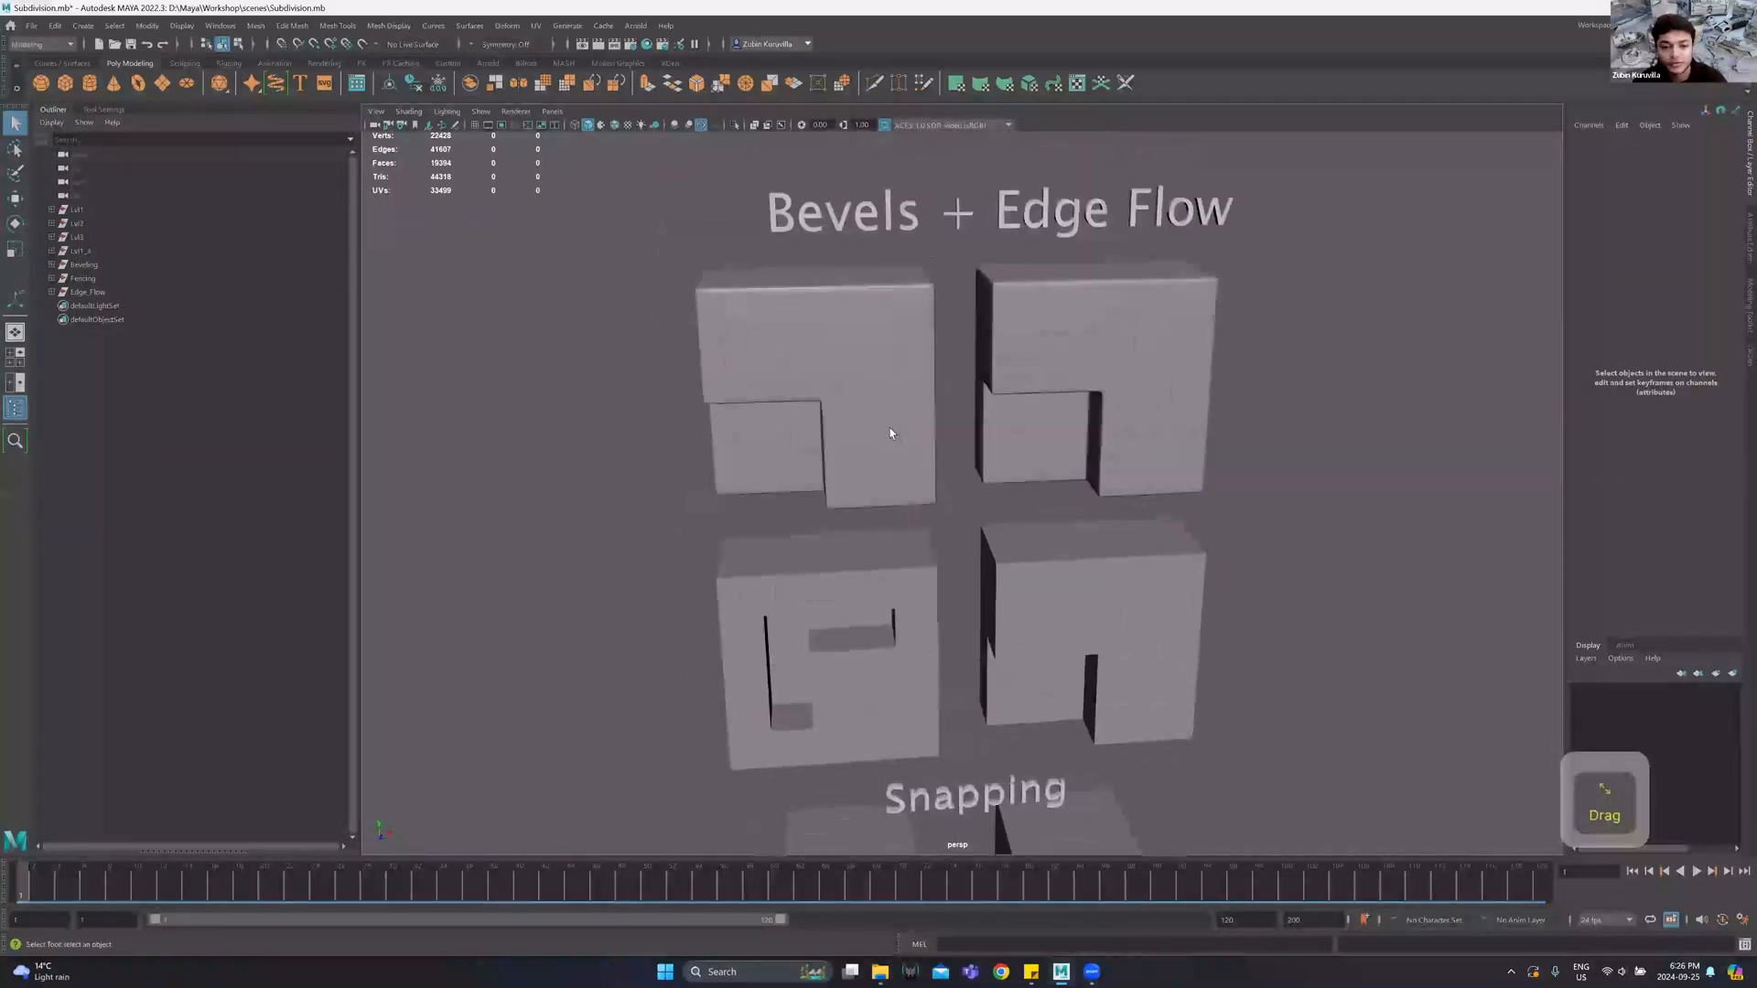
pyautogui.keyDown('alt'); pyautogui.moveTo(876, 329); pyautogui.dragTo(858, 394, button='middle'); pyautogui.keyUp('alt')
# Examine the upper-left Bevels + Edge Flow shape both unsmoothed and in smooth preview.
pyautogui.click(858, 393)
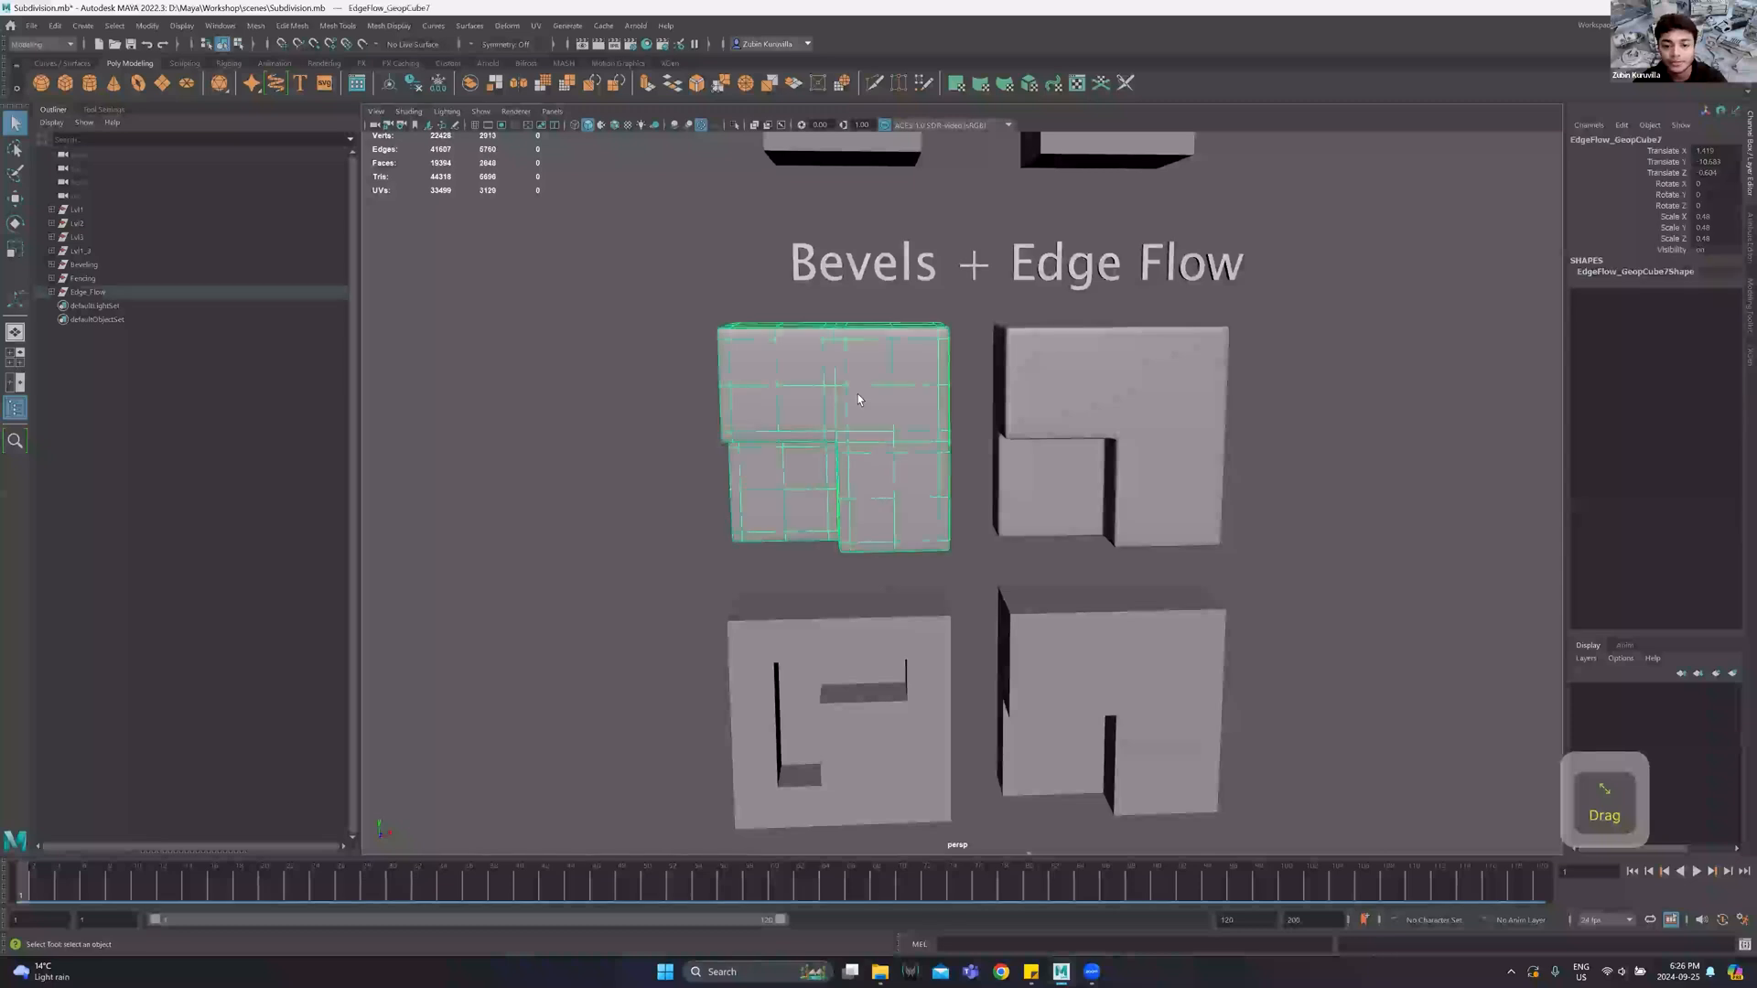
pyautogui.scroll(3, 1135, 332)
pyautogui.scroll(3, 636, 293)
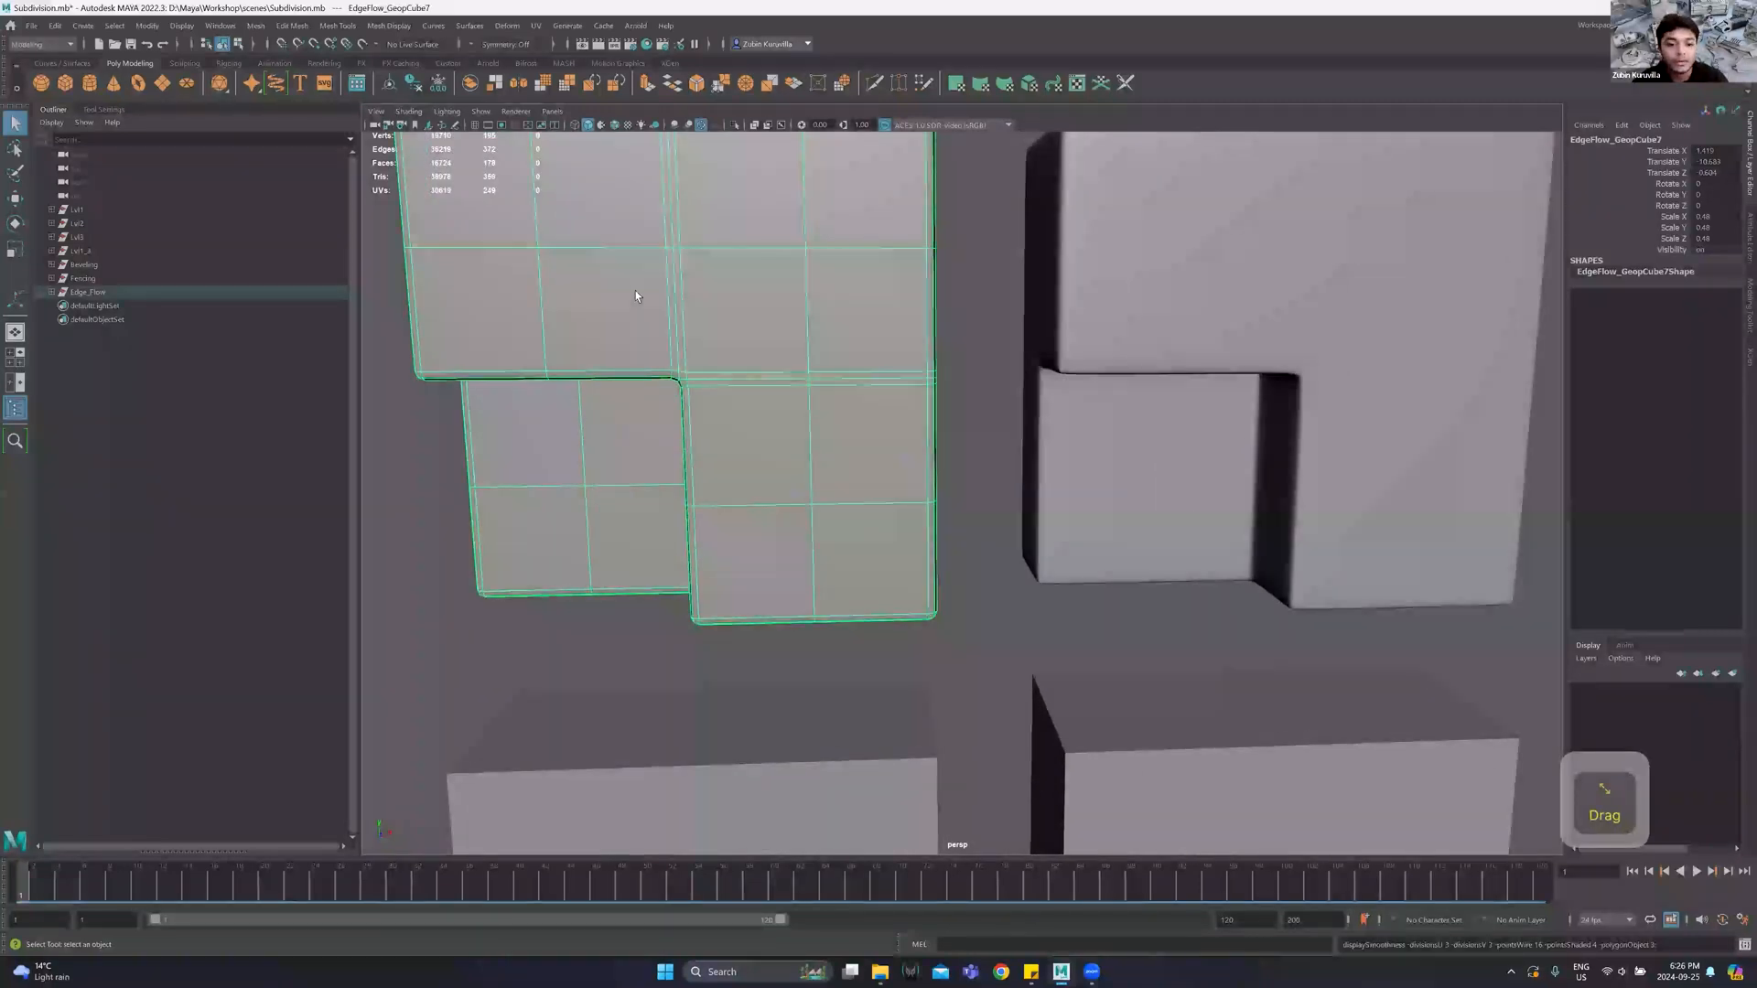
pyautogui.press('3')
pyautogui.keyDown('alt'); pyautogui.moveTo(730, 355); pyautogui.dragTo(805, 417, button='middle'); pyautogui.keyUp('alt')
pyautogui.click(1055, 238)
pyautogui.keyDown('alt'); pyautogui.moveTo(1052, 285); pyautogui.dragTo(1101, 341, button='middle'); pyautogui.keyUp('alt')
pyautogui.keyDown('alt'); pyautogui.moveTo(1102, 341); pyautogui.dragTo(1003, 321); pyautogui.keyUp('alt')
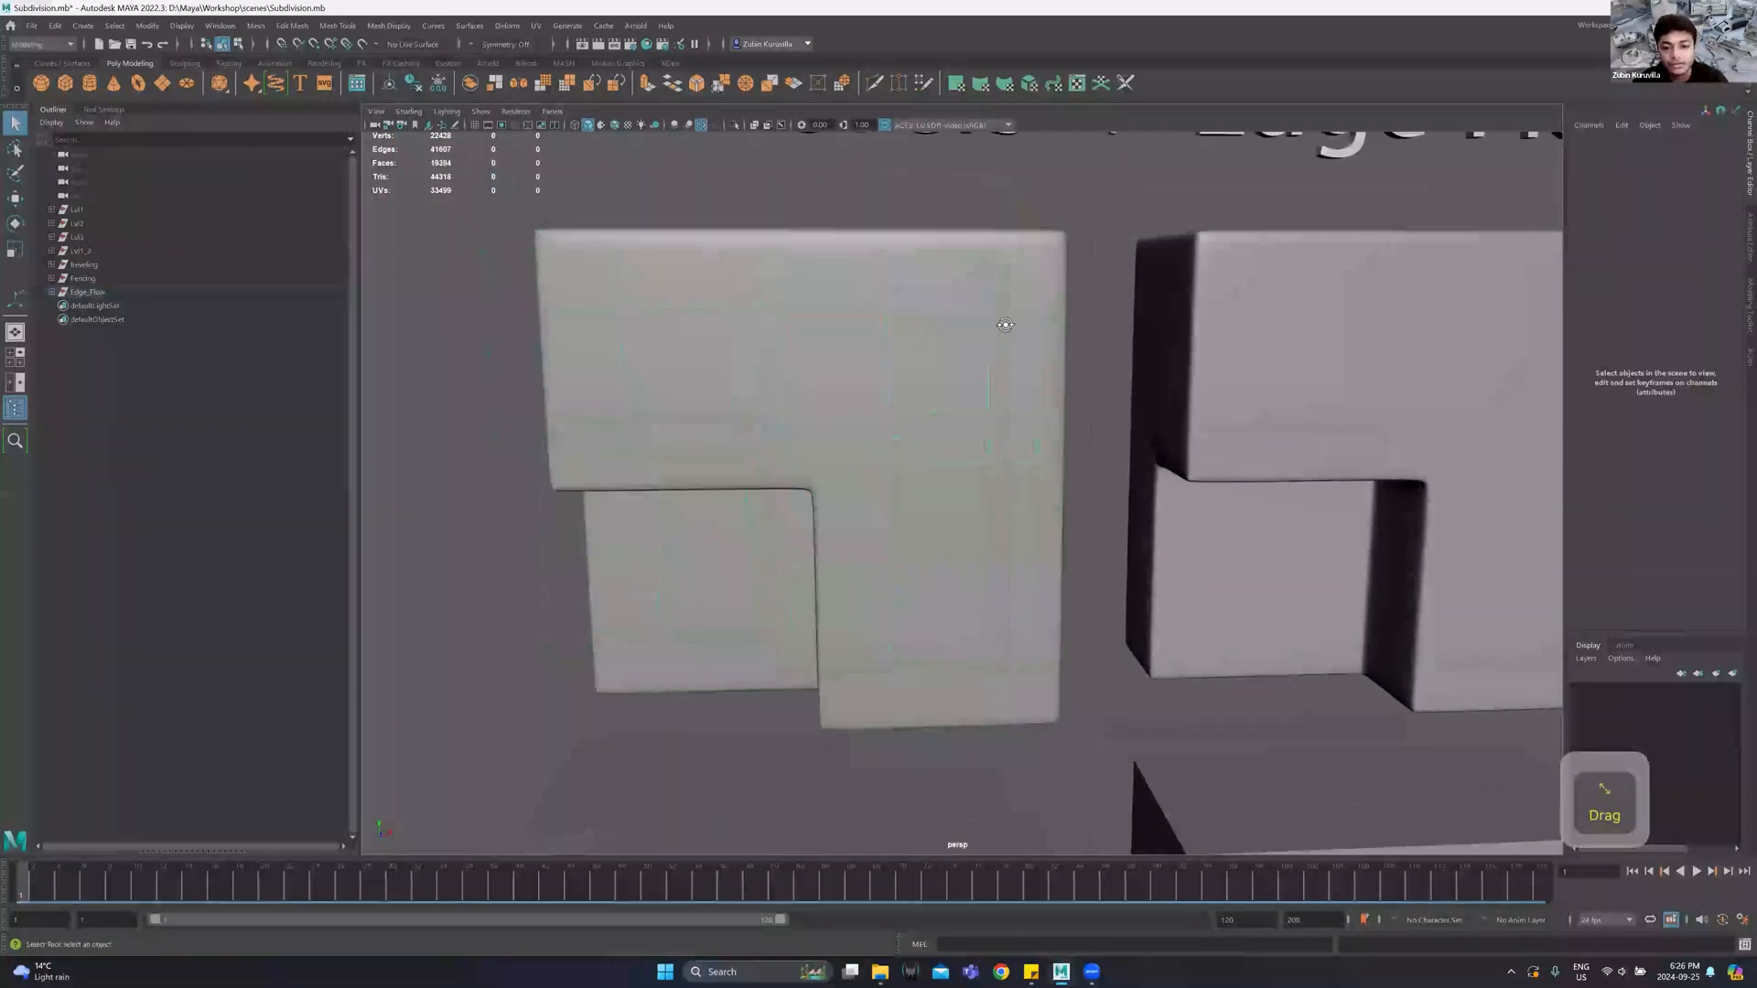
pyautogui.keyDown('alt'); pyautogui.moveTo(1086, 454); pyautogui.dragTo(851, 314, button='middle'); pyautogui.keyUp('alt')
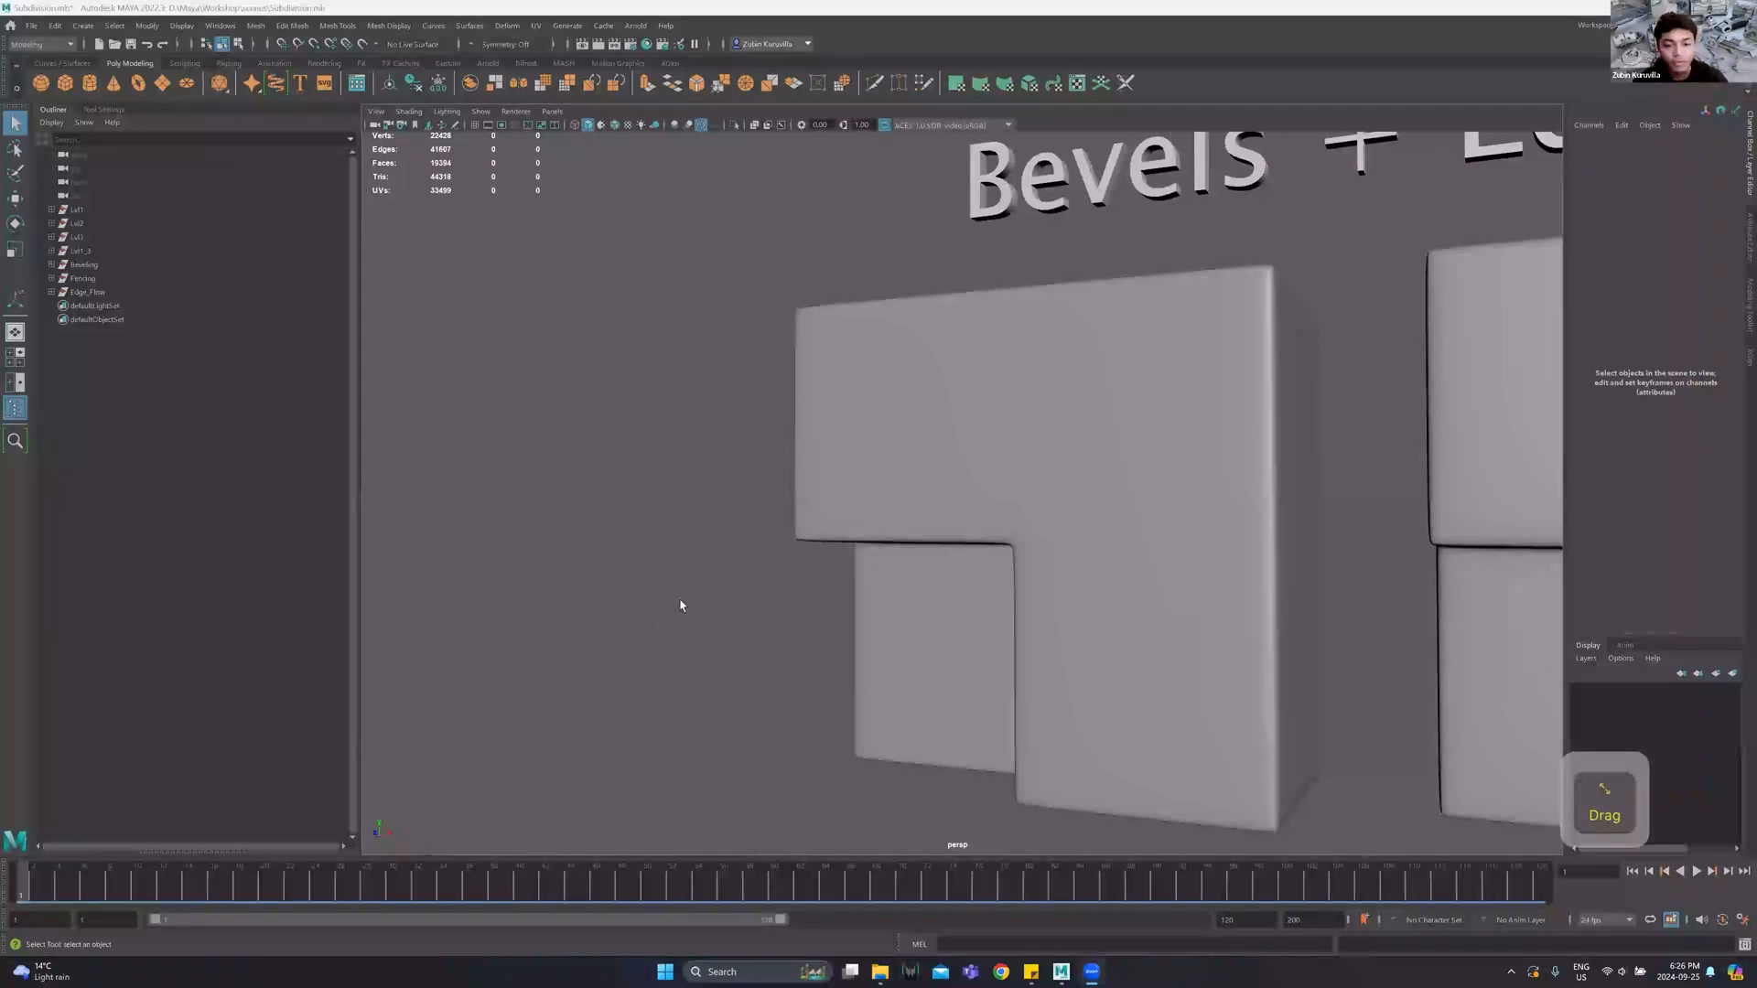
# Switch the upper-left Bevels + Edge Flow shape to face selection and select the front face near its upper right corner.
pyautogui.click(1043, 376)
pyautogui.moveTo(1043, 377); pyautogui.dragTo(1043, 428, button='right')
pyautogui.click(937, 382)
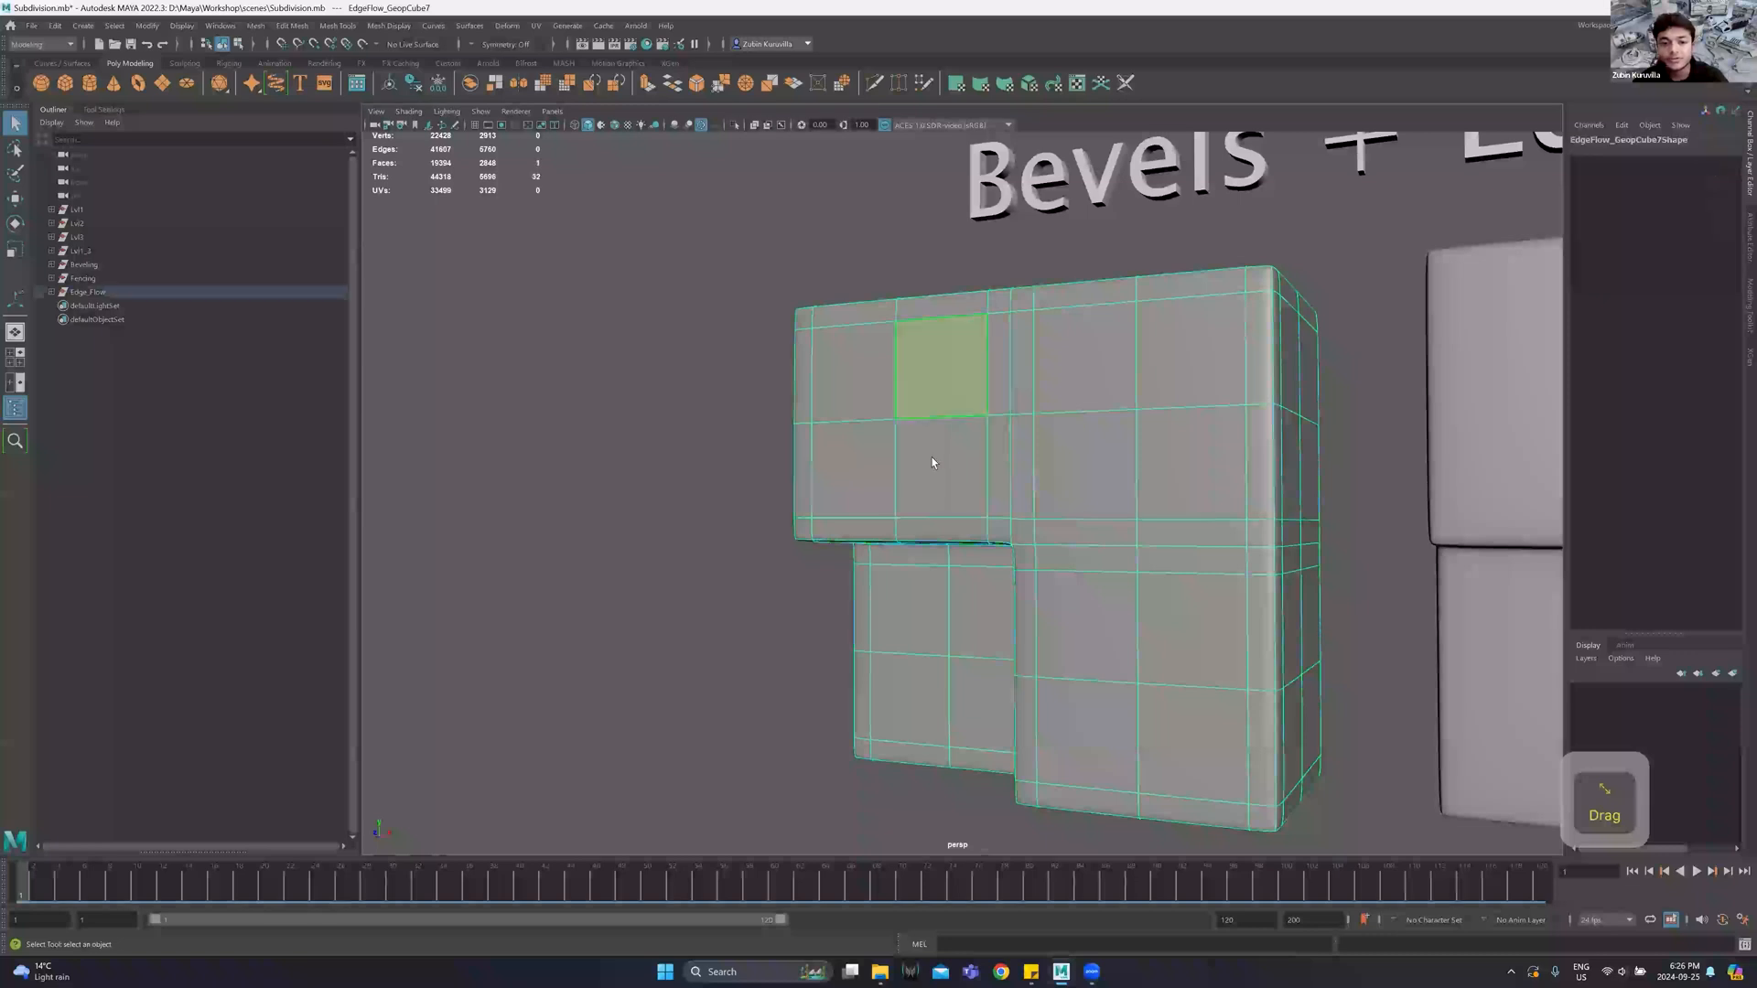
pyautogui.keyDown('alt'); pyautogui.moveTo(1110, 413); pyautogui.dragTo(1142, 413); pyautogui.keyUp('alt')
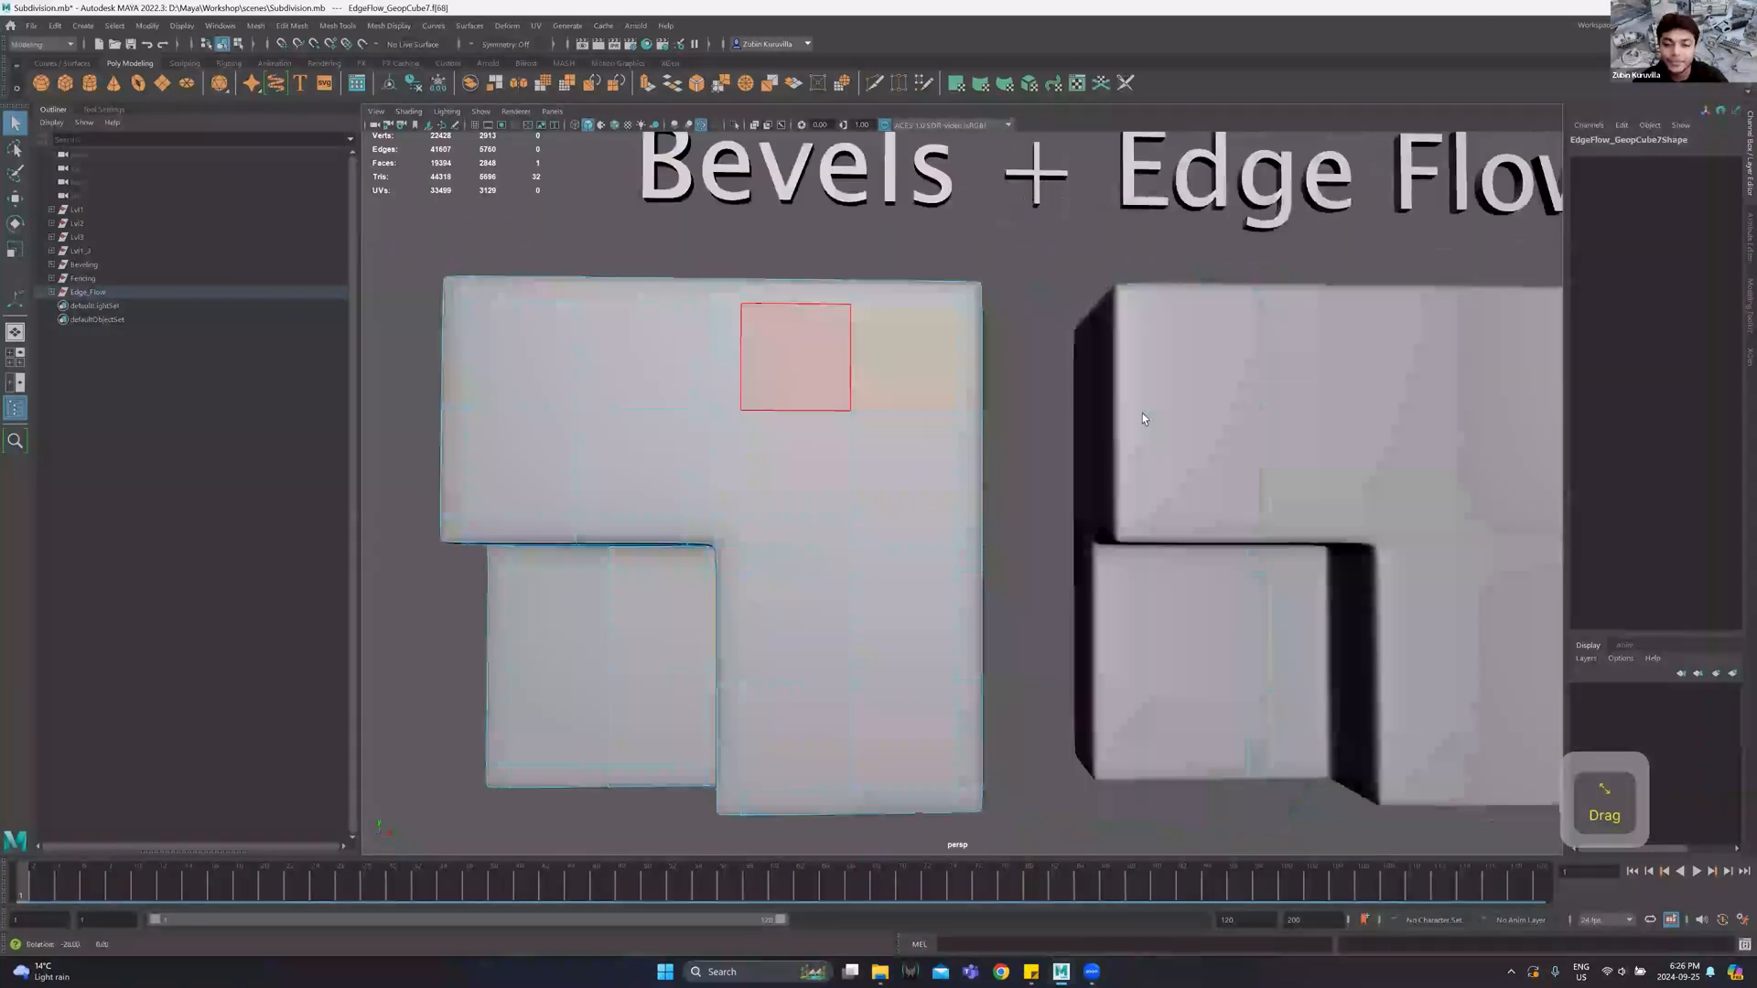
pyautogui.keyDown('alt'); pyautogui.moveTo(887, 405); pyautogui.dragTo(922, 416, button='middle'); pyautogui.keyUp('alt')
pyautogui.keyDown('alt'); pyautogui.moveTo(920, 372); pyautogui.dragTo(909, 415); pyautogui.keyUp('alt')
pyautogui.keyDown('alt'); pyautogui.moveTo(909, 416); pyautogui.dragTo(900, 499, button='middle'); pyautogui.keyUp('alt')
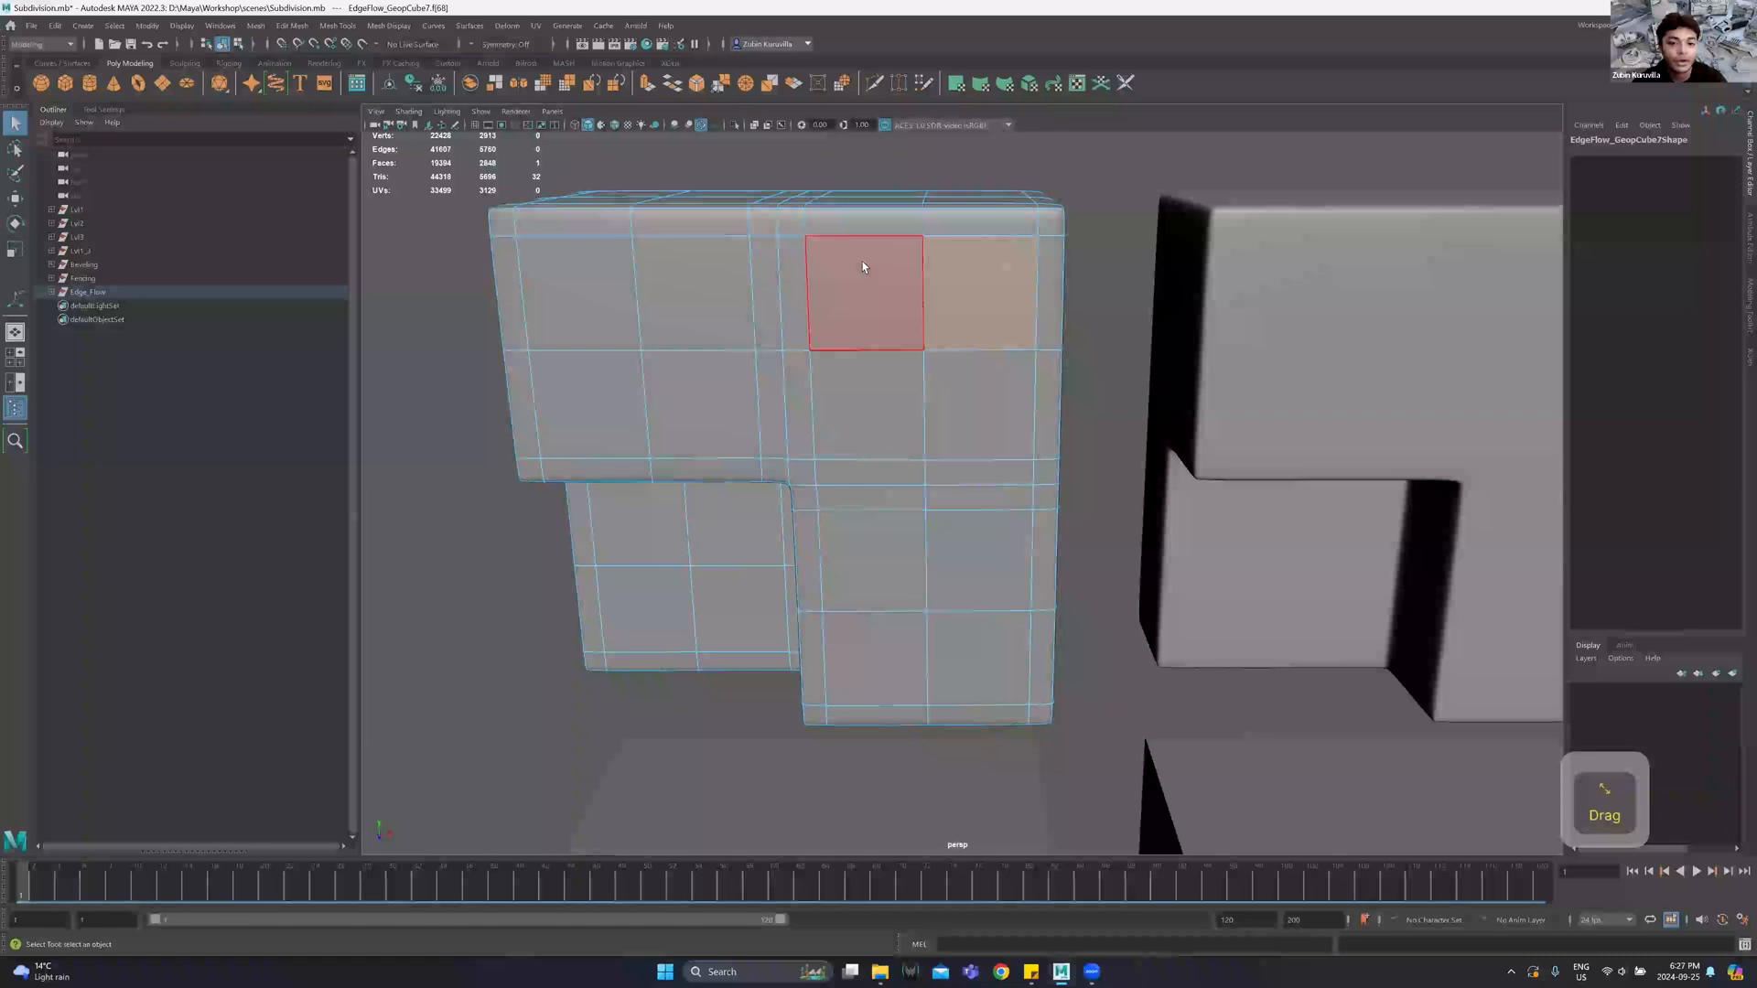
# Turn off smooth preview on the upper-left Bevels + Edge Flow shape, return to object selection and examine its edge layout from the front.
pyautogui.press('3')
pyautogui.moveTo(1029, 185); pyautogui.dragTo(1078, 180, button='right')
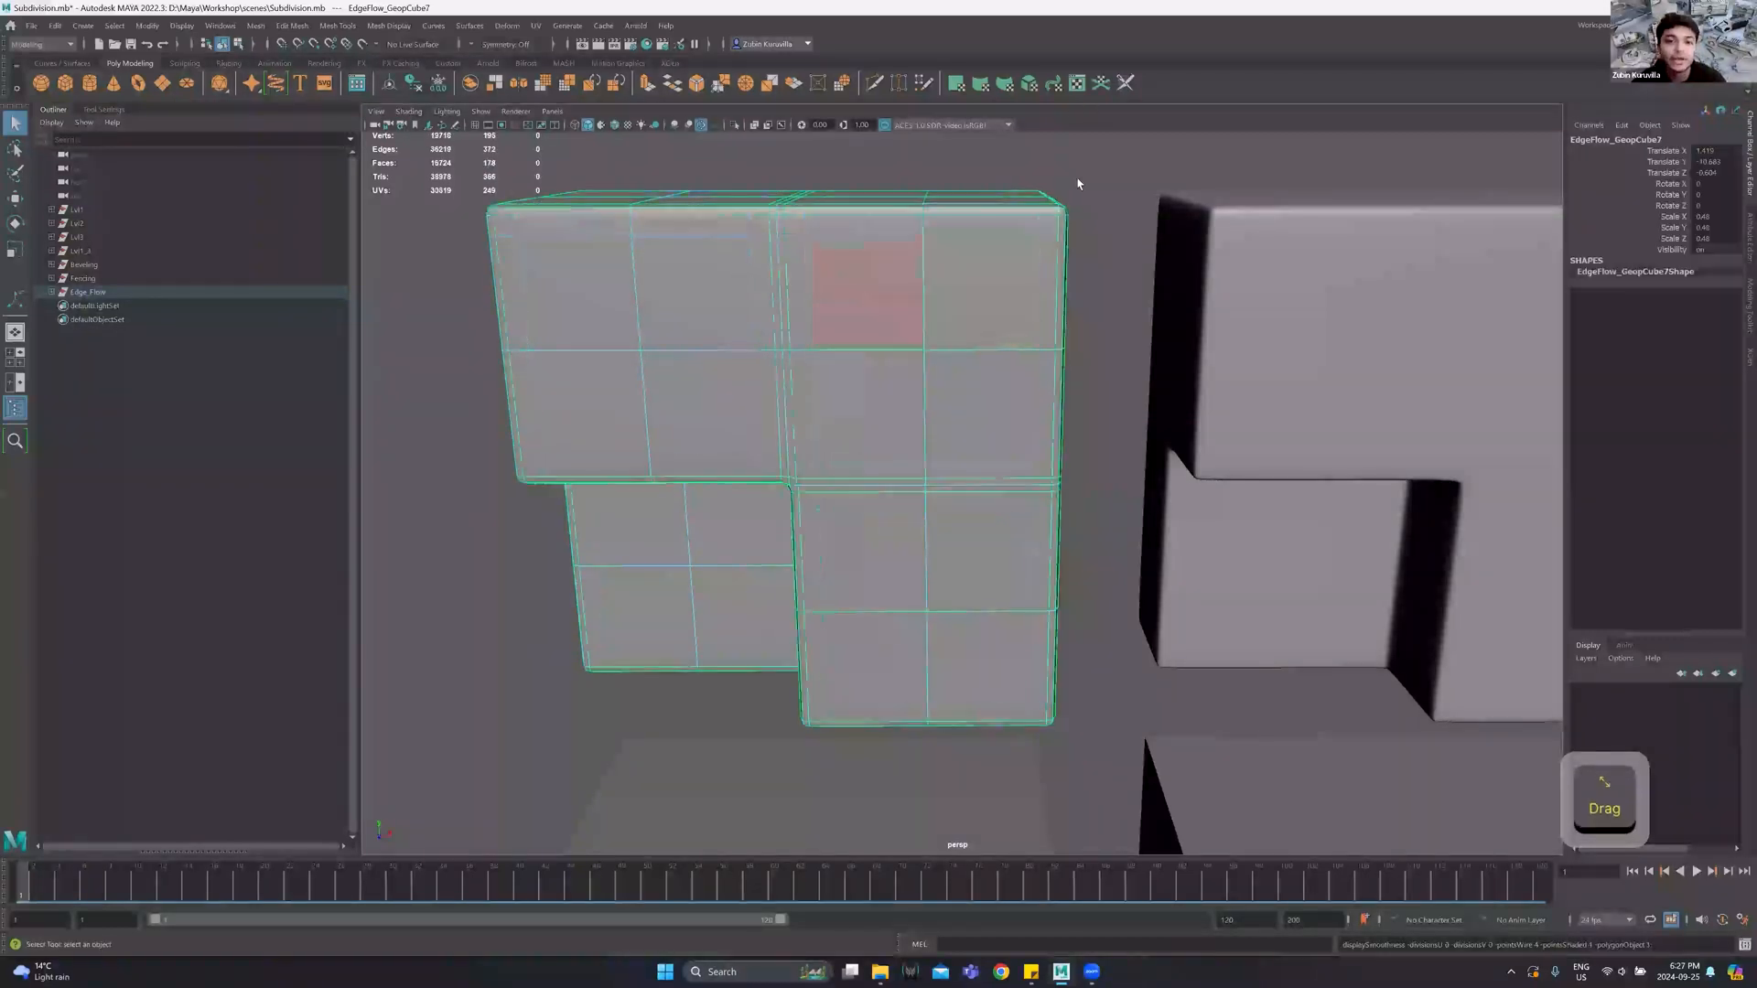
pyautogui.click(1078, 180)
pyautogui.keyDown('alt'); pyautogui.moveTo(878, 339); pyautogui.dragTo(823, 521, button='middle'); pyautogui.keyUp('alt')
pyautogui.keyDown('alt'); pyautogui.moveTo(824, 522); pyautogui.dragTo(908, 401); pyautogui.keyUp('alt')
pyautogui.click(926, 557)
pyautogui.keyDown('alt'); pyautogui.moveTo(926, 557); pyautogui.dragTo(930, 562); pyautogui.keyUp('alt')
pyautogui.press('f')
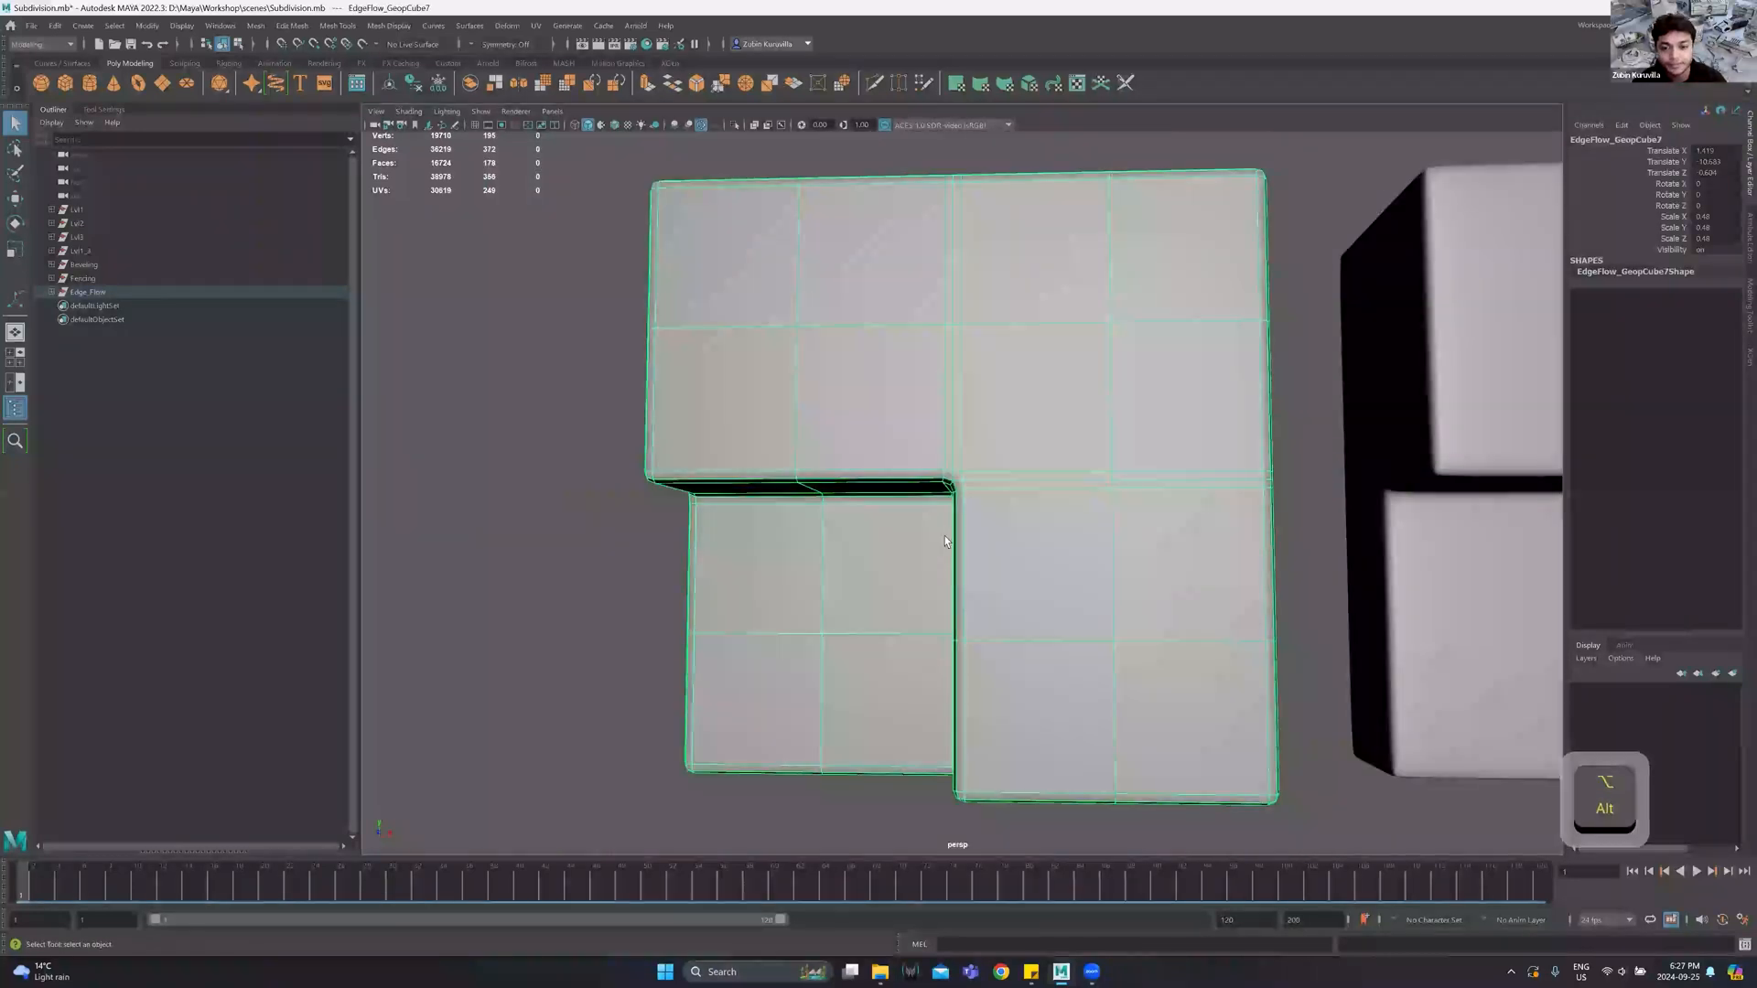
pyautogui.keyDown('alt'); pyautogui.moveTo(945, 536); pyautogui.dragTo(973, 420, button='right'); pyautogui.keyUp('alt')
pyautogui.keyDown('alt'); pyautogui.moveTo(973, 420); pyautogui.dragTo(1000, 374); pyautogui.keyUp('alt')
pyautogui.keyDown('alt'); pyautogui.moveTo(1001, 373); pyautogui.dragTo(988, 447, button='right'); pyautogui.keyUp('alt')
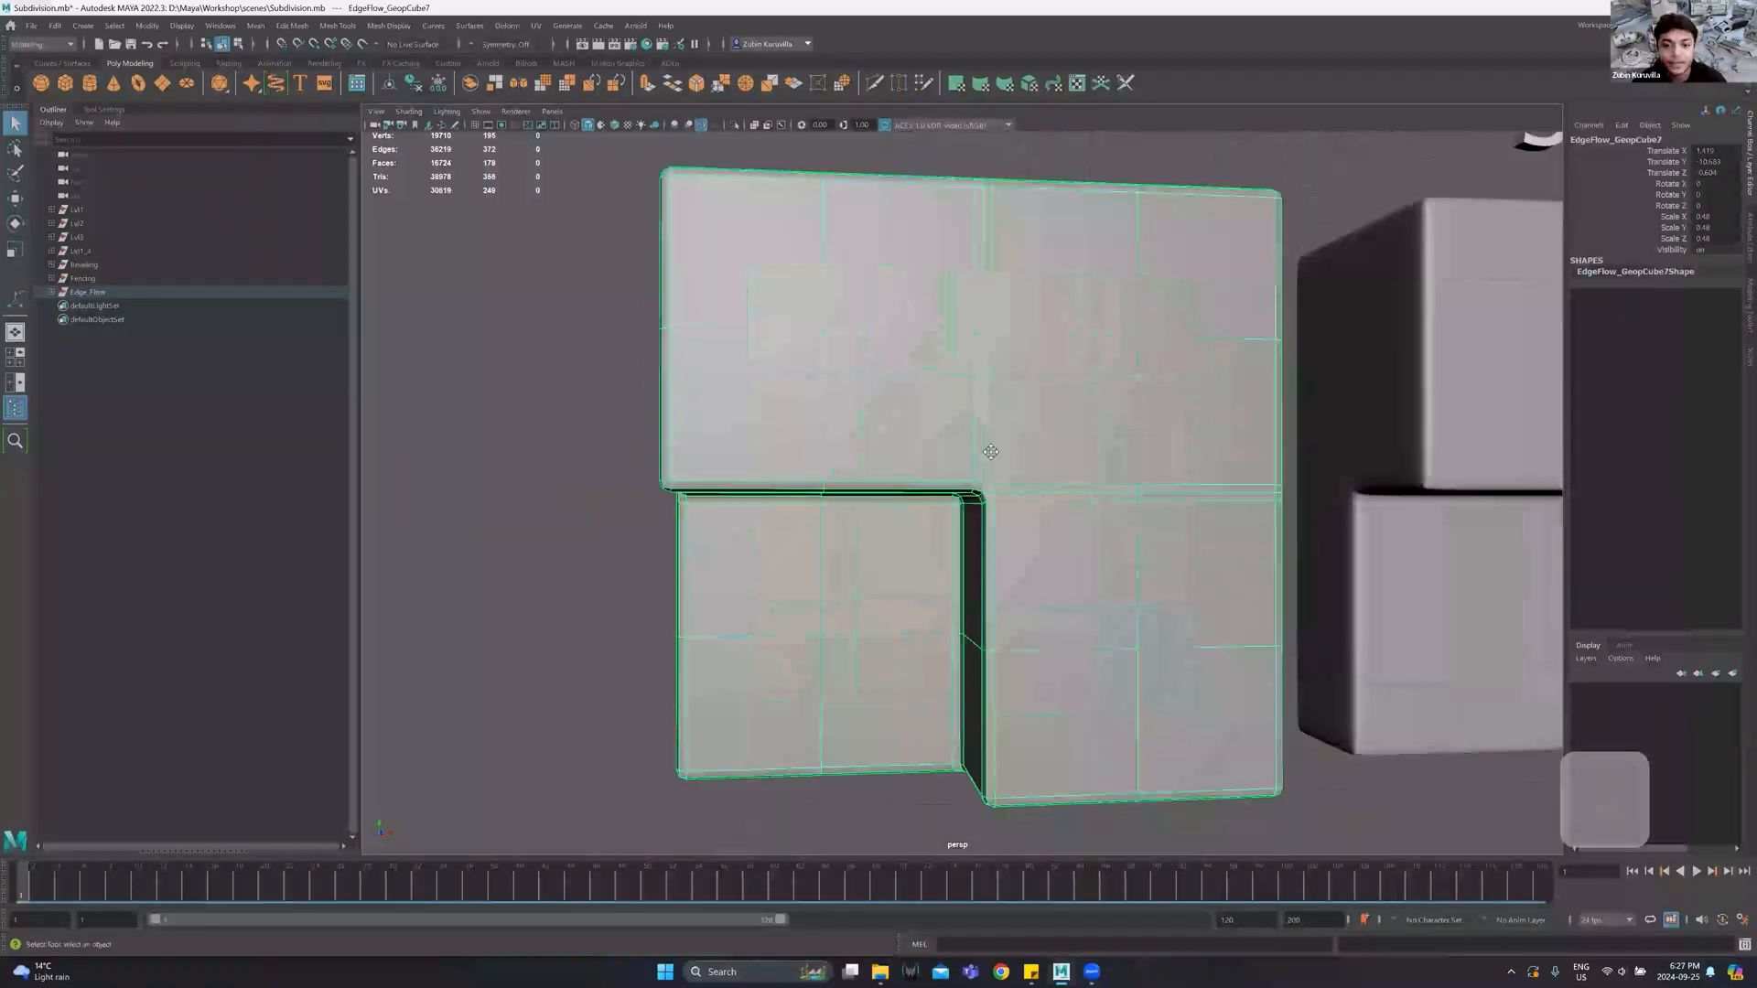
pyautogui.keyDown('alt'); pyautogui.moveTo(989, 447); pyautogui.dragTo(980, 557, button='middle'); pyautogui.keyUp('alt')
# Switch the upper-left shape to face selection and select the narrow faces along its vertical centre loops.
pyautogui.moveTo(995, 309); pyautogui.dragTo(995, 351, button='right')
pyautogui.click(981, 320)
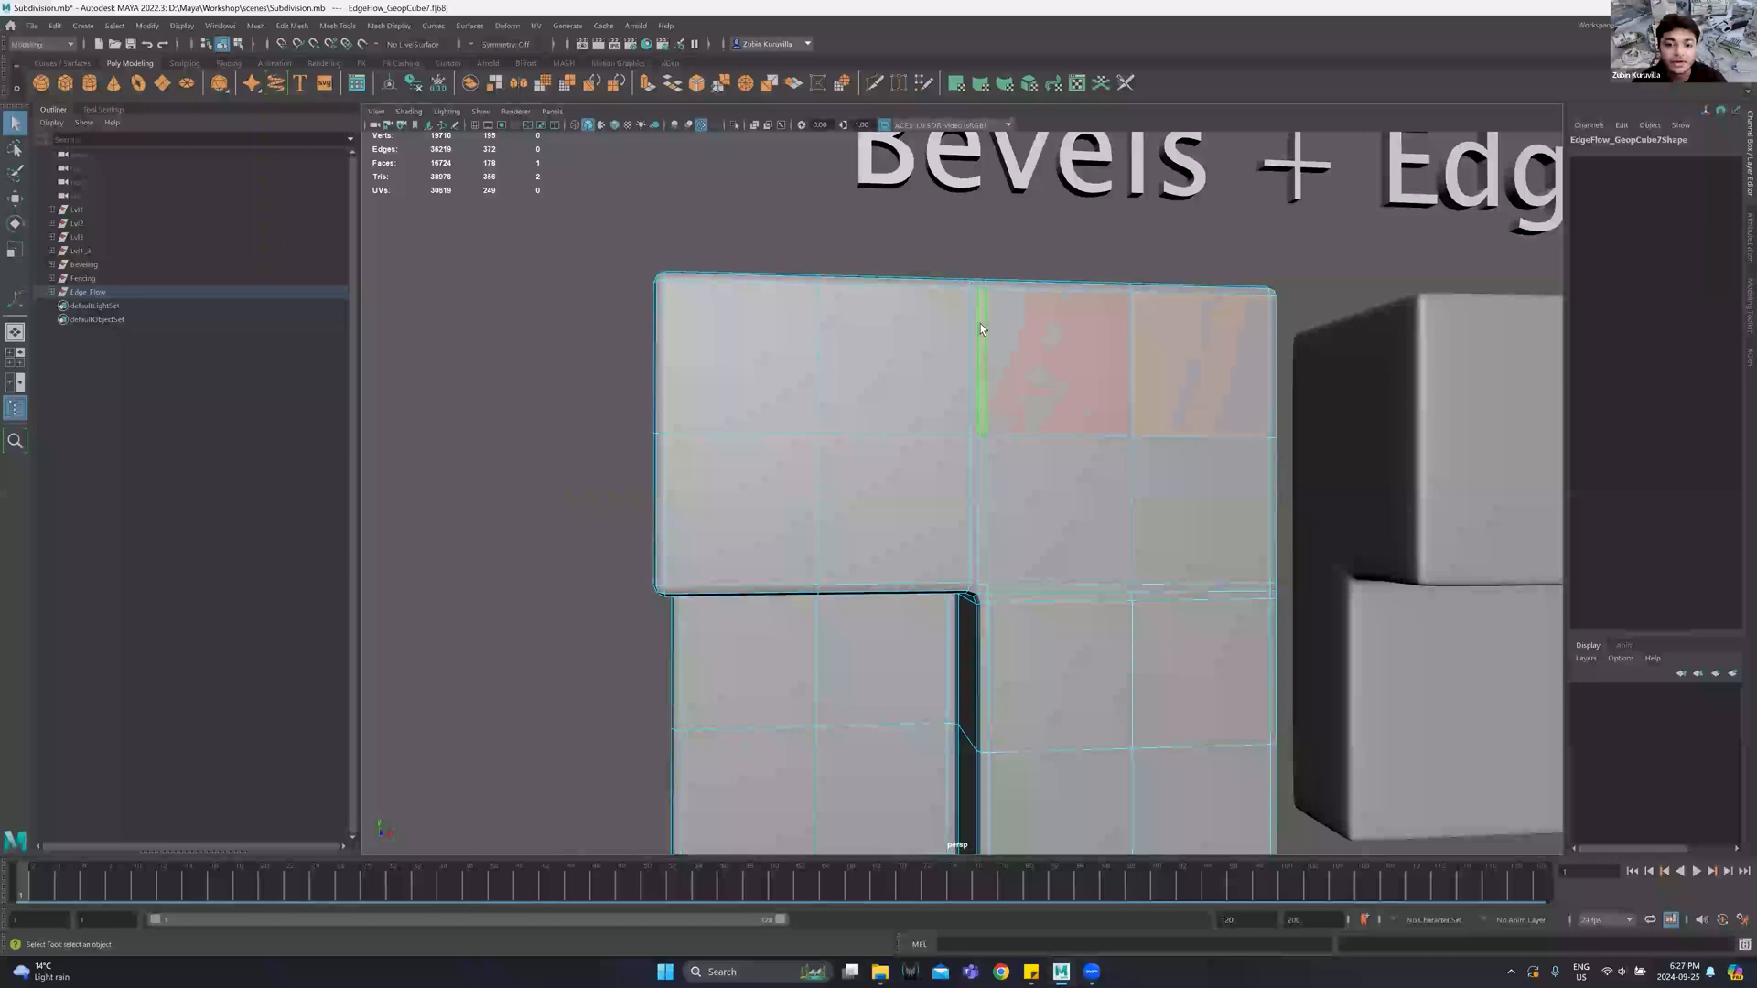
pyautogui.click(974, 446)
pyautogui.click(974, 334)
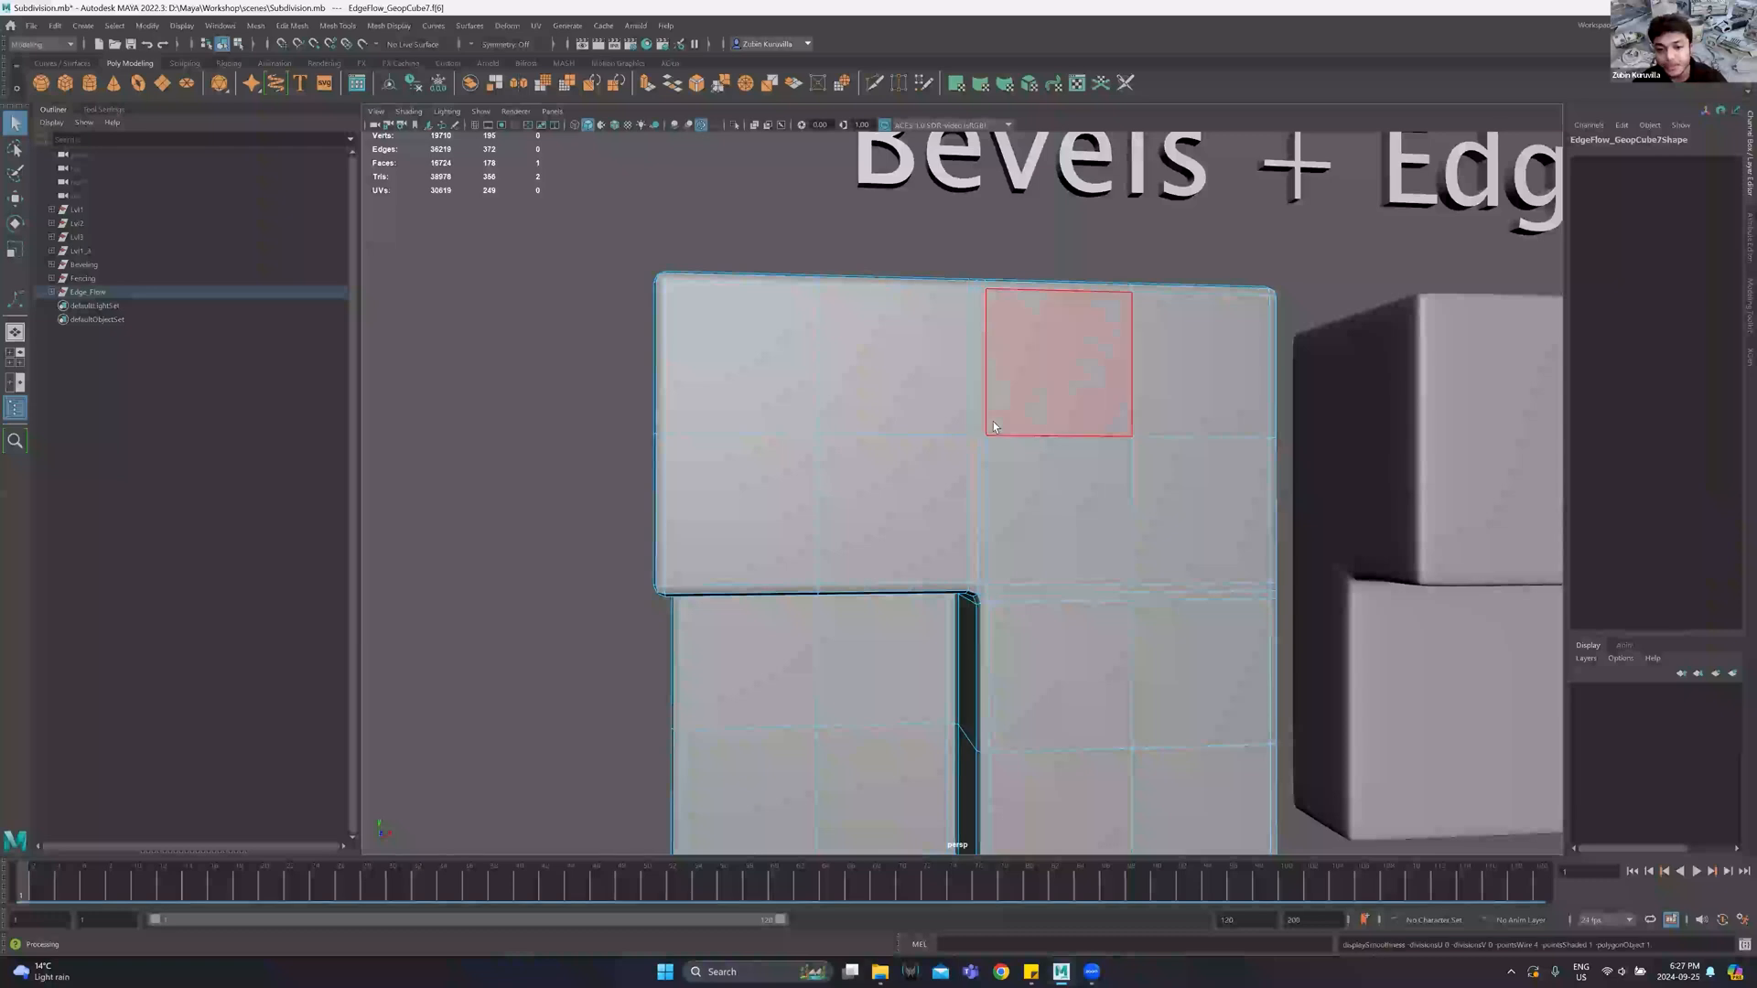
# Show the upper-left shape in smooth preview, clear the selection in object mode and examine the surface around its inner corner.
pyautogui.keyDown('alt'); pyautogui.moveTo(991, 420); pyautogui.dragTo(976, 420); pyautogui.keyUp('alt')
pyautogui.press('3')
pyautogui.moveTo(924, 414); pyautogui.dragTo(983, 391, button='right')
pyautogui.click(991, 233)
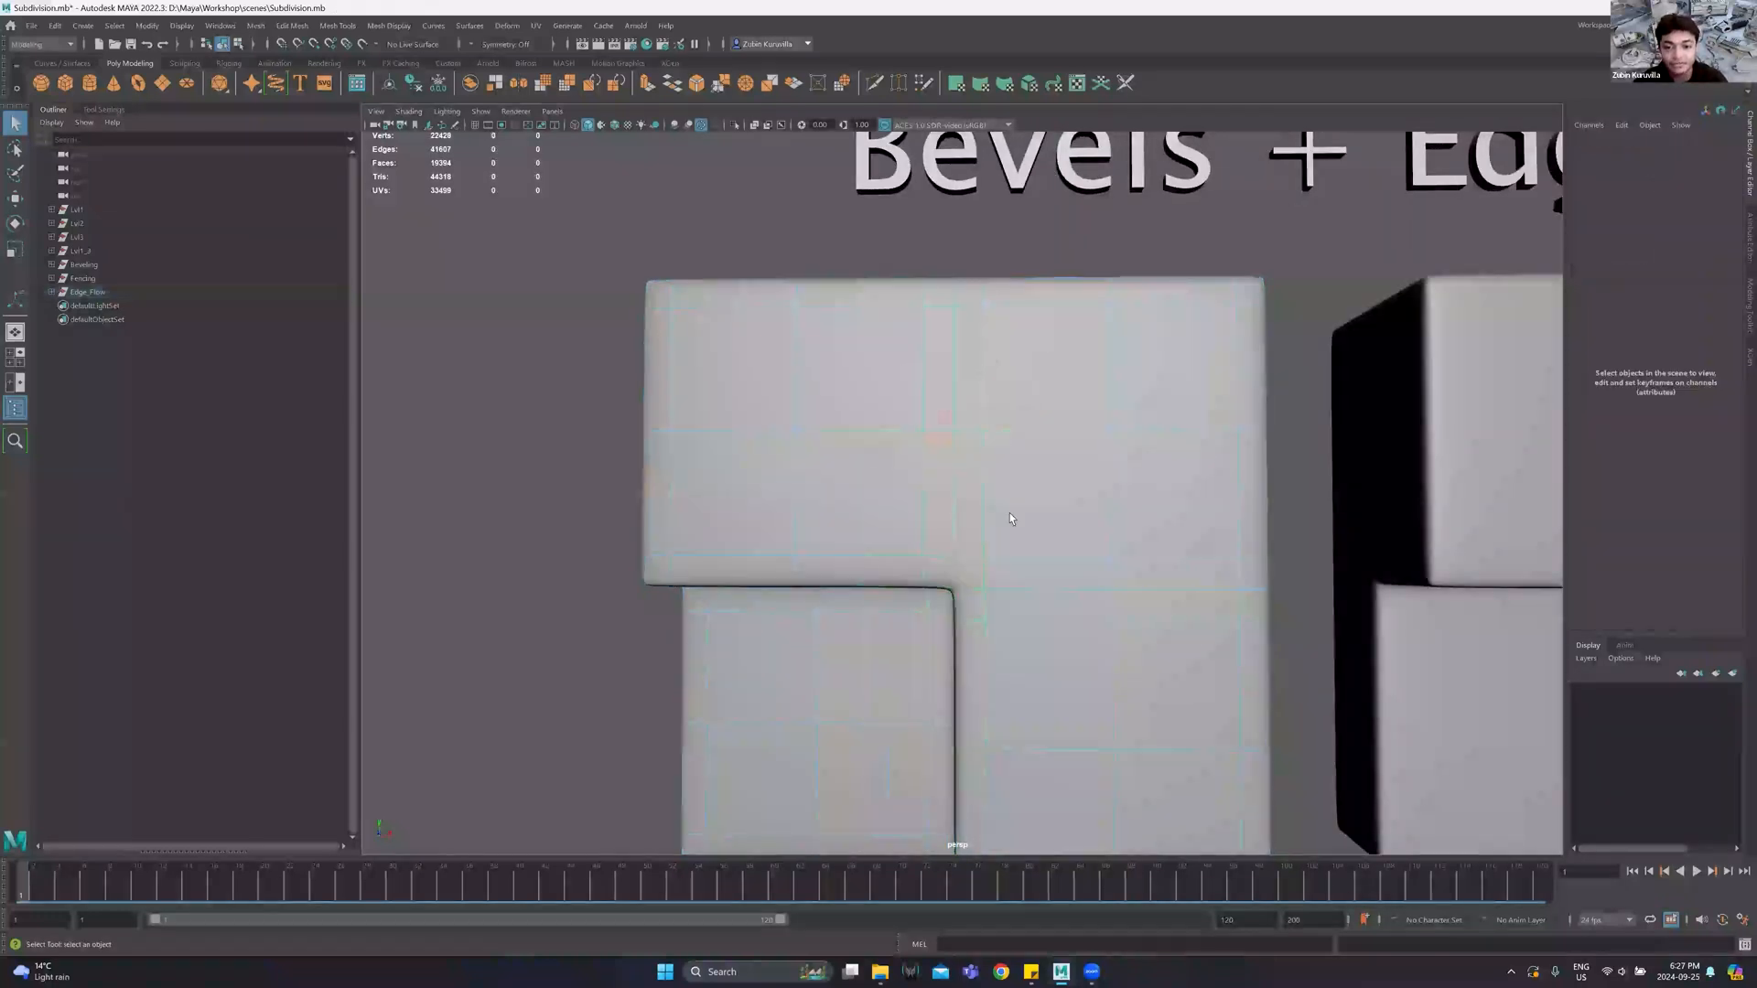
pyautogui.scroll(2, 1008, 512)
pyautogui.moveTo(934, 589)
pyautogui.keyDown('alt'); pyautogui.mouseDown()
pyautogui.moveTo(940, 568)
pyautogui.moveTo(929, 590)
pyautogui.moveTo(1002, 626)
pyautogui.moveTo(988, 635)
pyautogui.moveTo(996, 613)
pyautogui.moveTo(958, 603)
pyautogui.mouseUp(); pyautogui.keyUp('alt')
pyautogui.scroll(3, 985, 615)
pyautogui.scroll(-4, 987, 606)
pyautogui.keyDown('alt'); pyautogui.moveTo(927, 448); pyautogui.dragTo(955, 450); pyautogui.keyUp('alt')
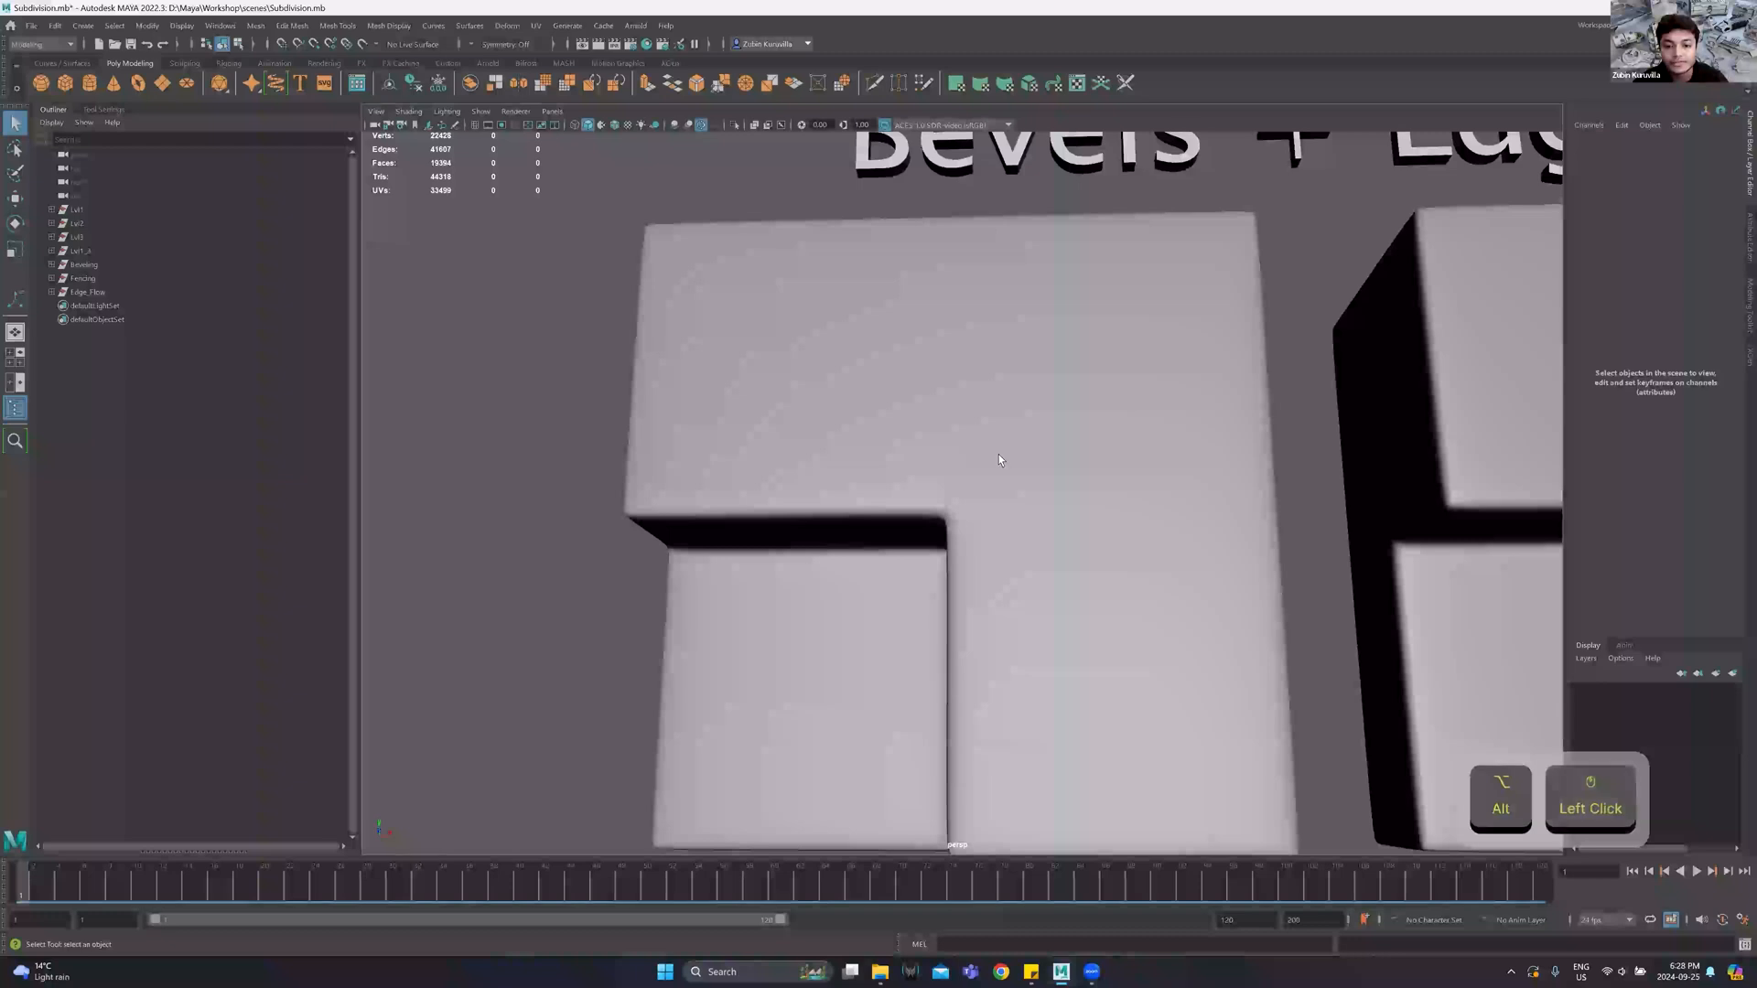
# Select the upper-left Bevels + Edge Flow shape and assign a material to it.
pyautogui.click(997, 454)
pyautogui.moveTo(1046, 502); pyautogui.dragTo(1130, 863, button='right')
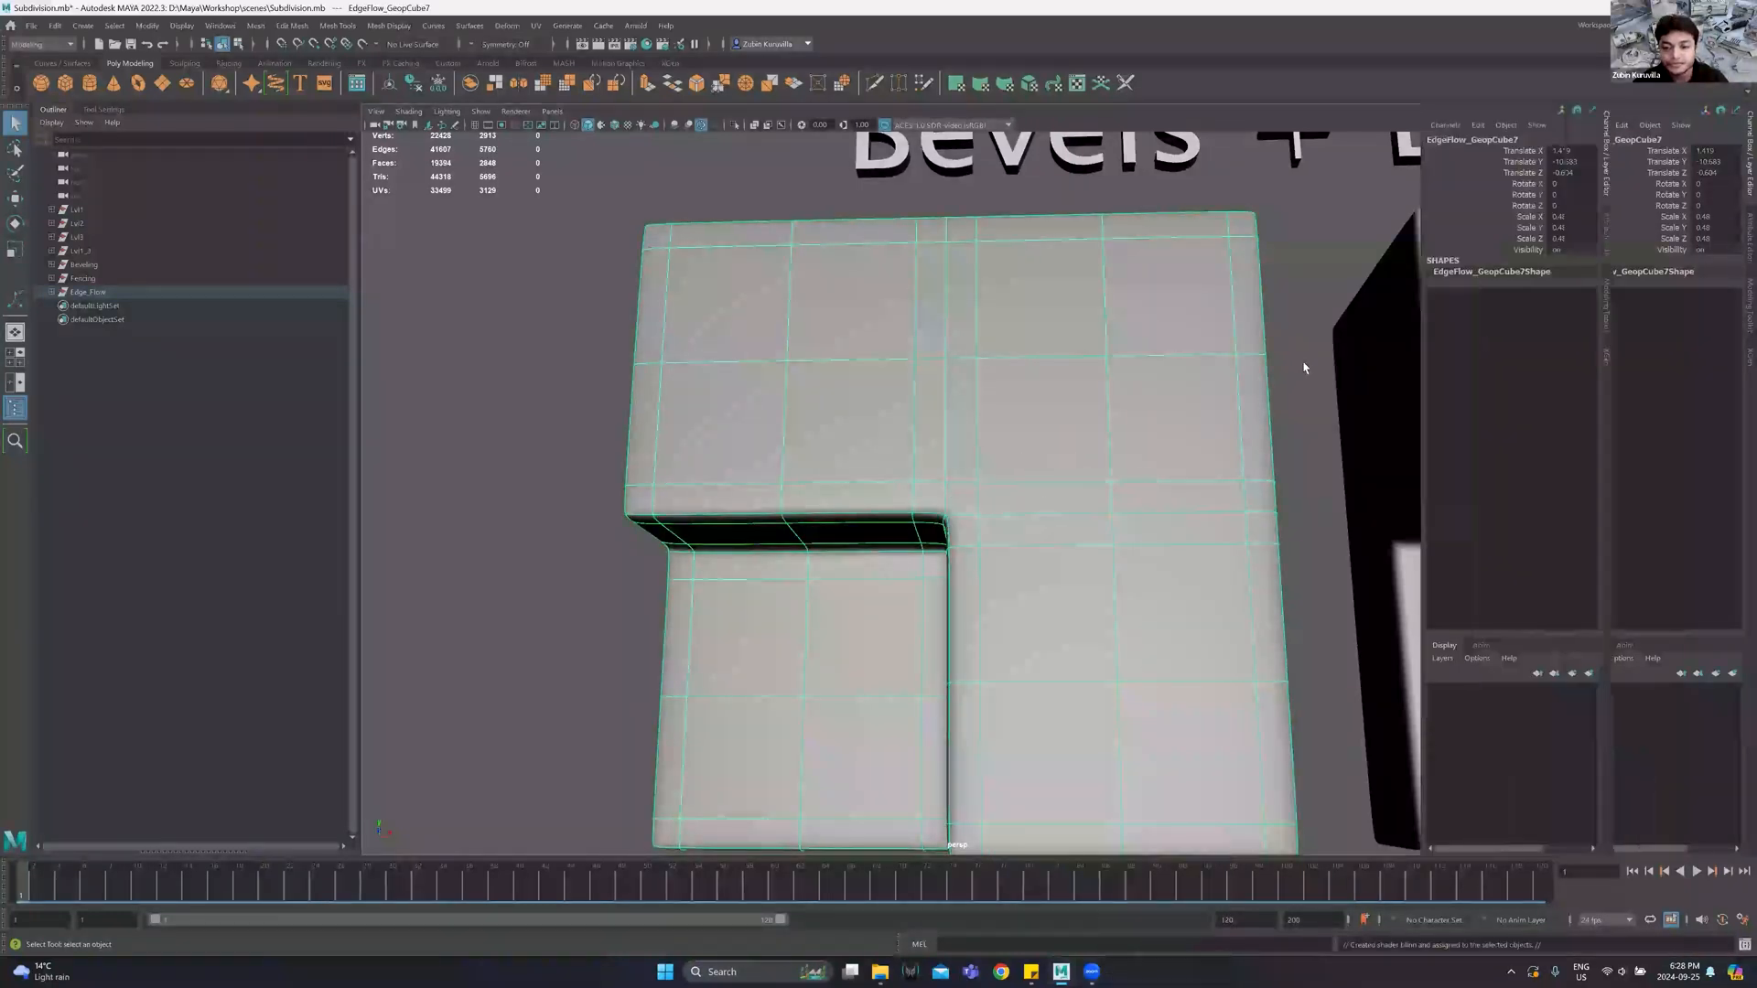
pyautogui.keyDown('alt'); pyautogui.moveTo(1112, 421); pyautogui.dragTo(894, 502); pyautogui.keyUp('alt')
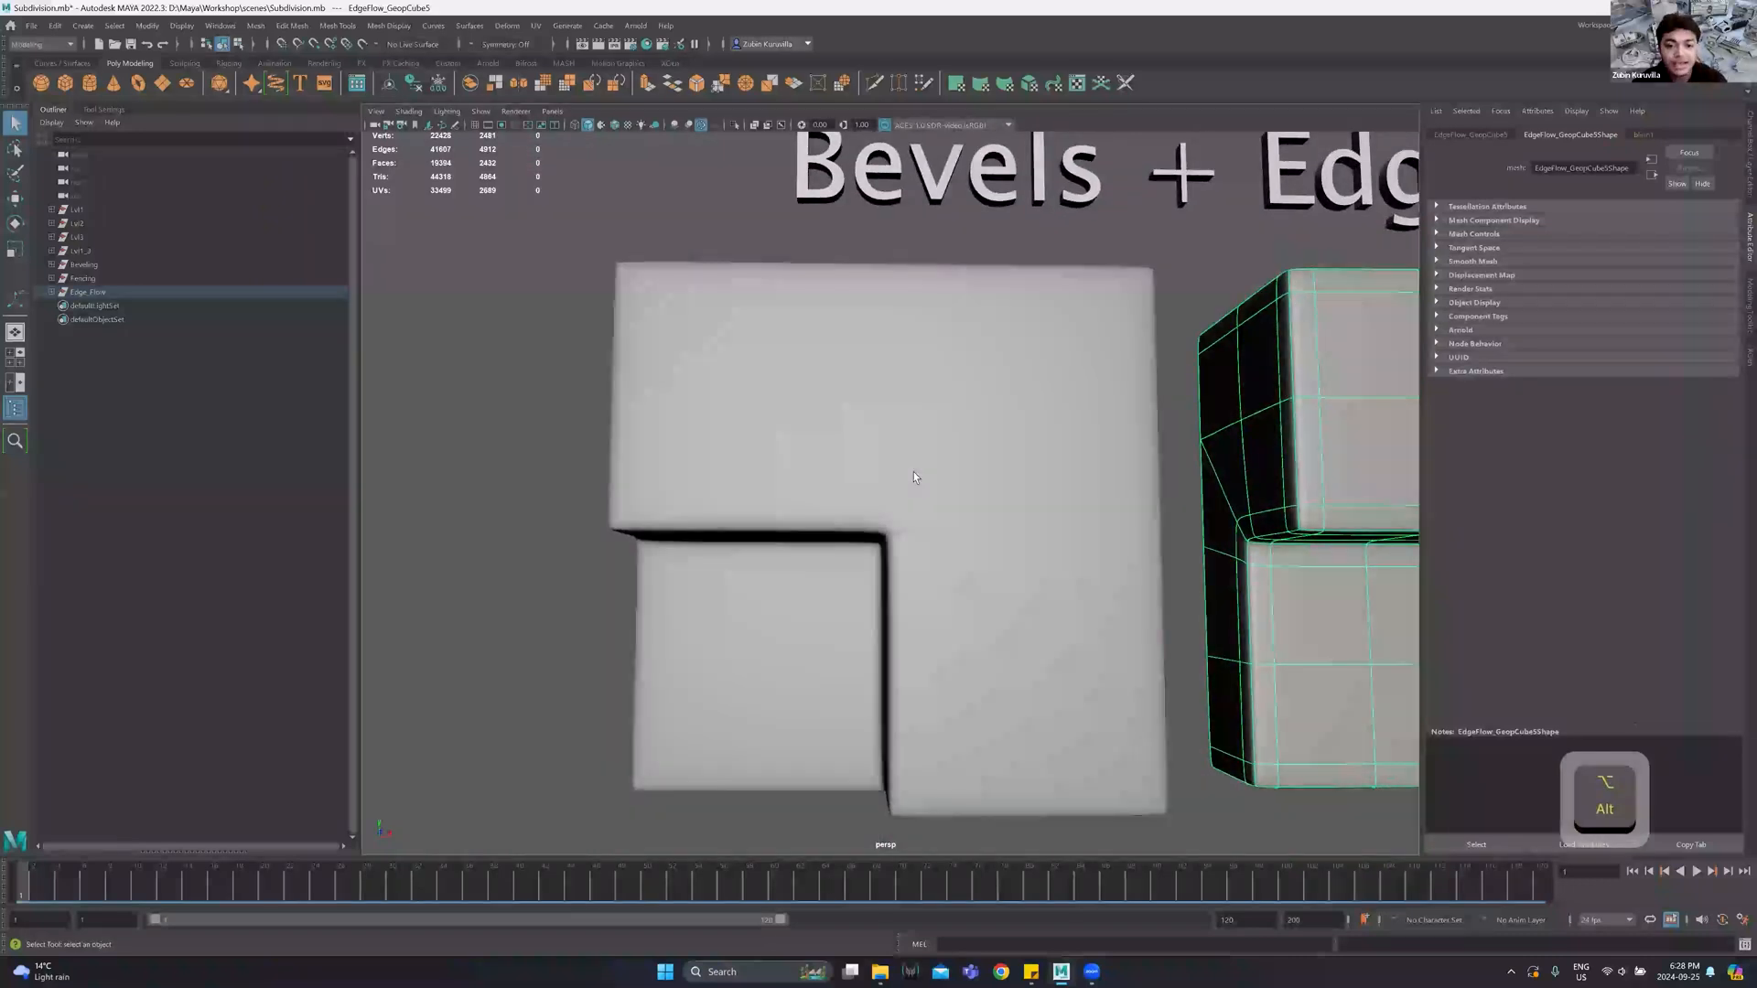
# Compare the two upper Bevels + Edge Flow shapes with and without smooth preview.
pyautogui.click(913, 472)
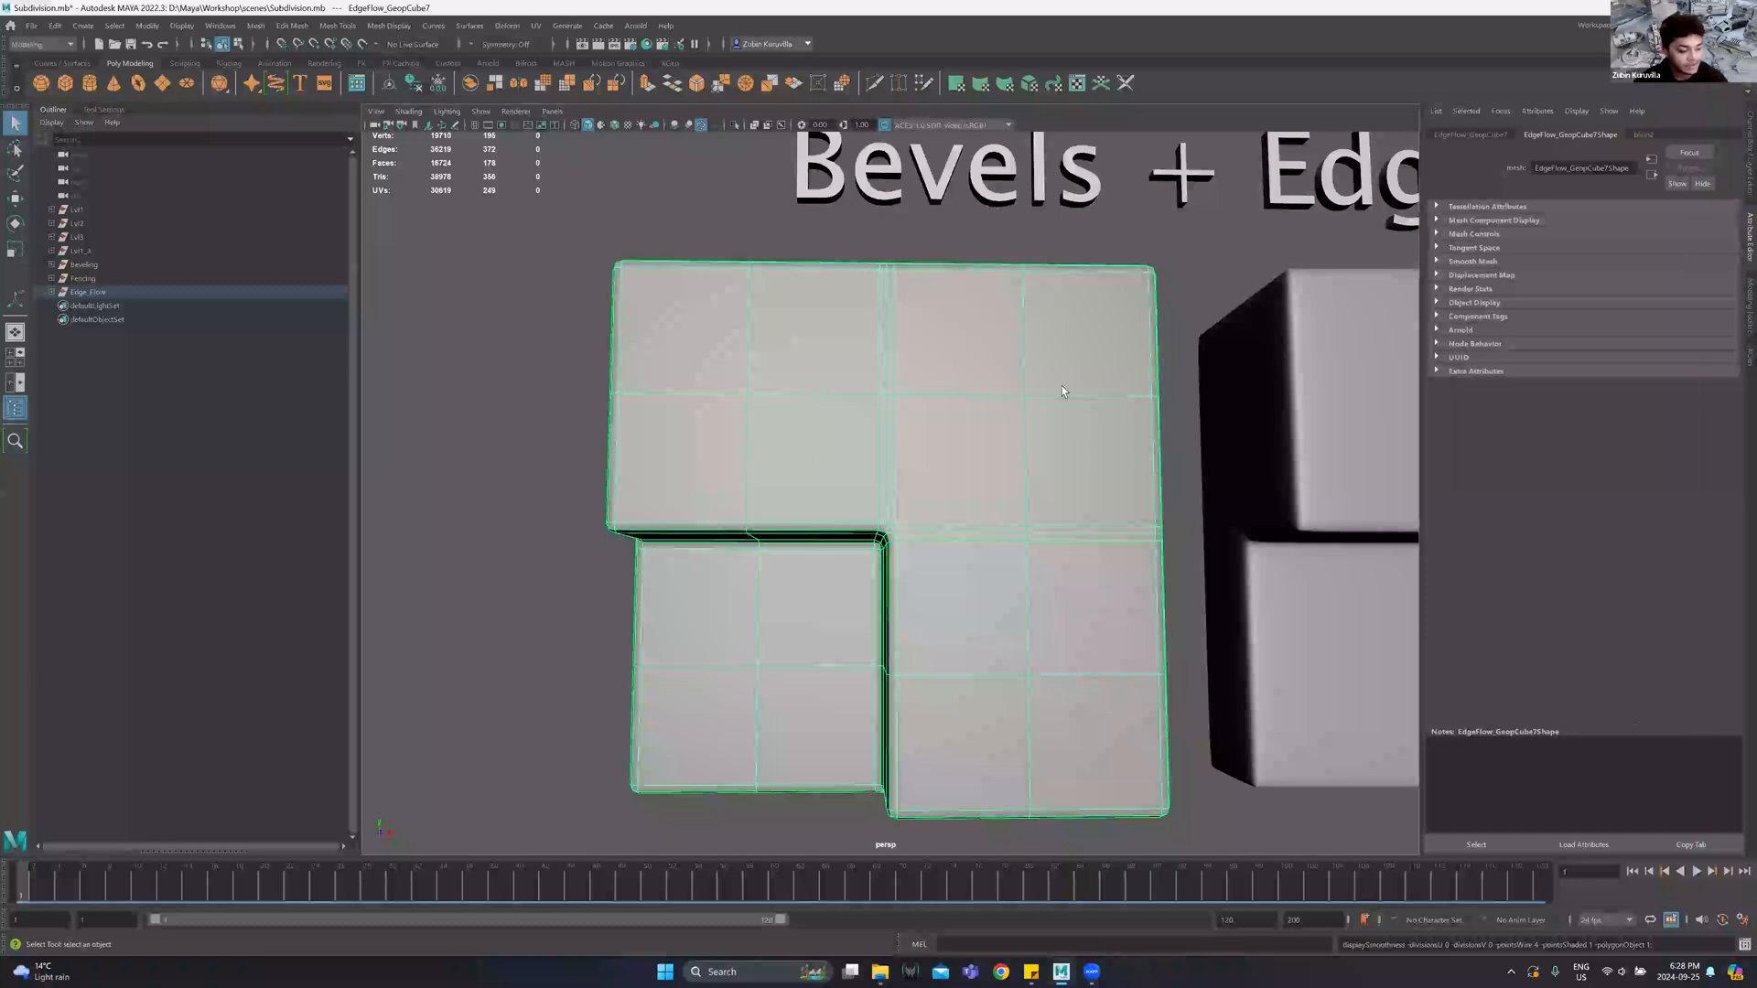
pyautogui.scroll(-3, 1074, 448)
pyautogui.keyDown('alt'); pyautogui.moveTo(986, 442); pyautogui.dragTo(808, 471, button='middle'); pyautogui.keyUp('alt')
pyautogui.click(1058, 445)
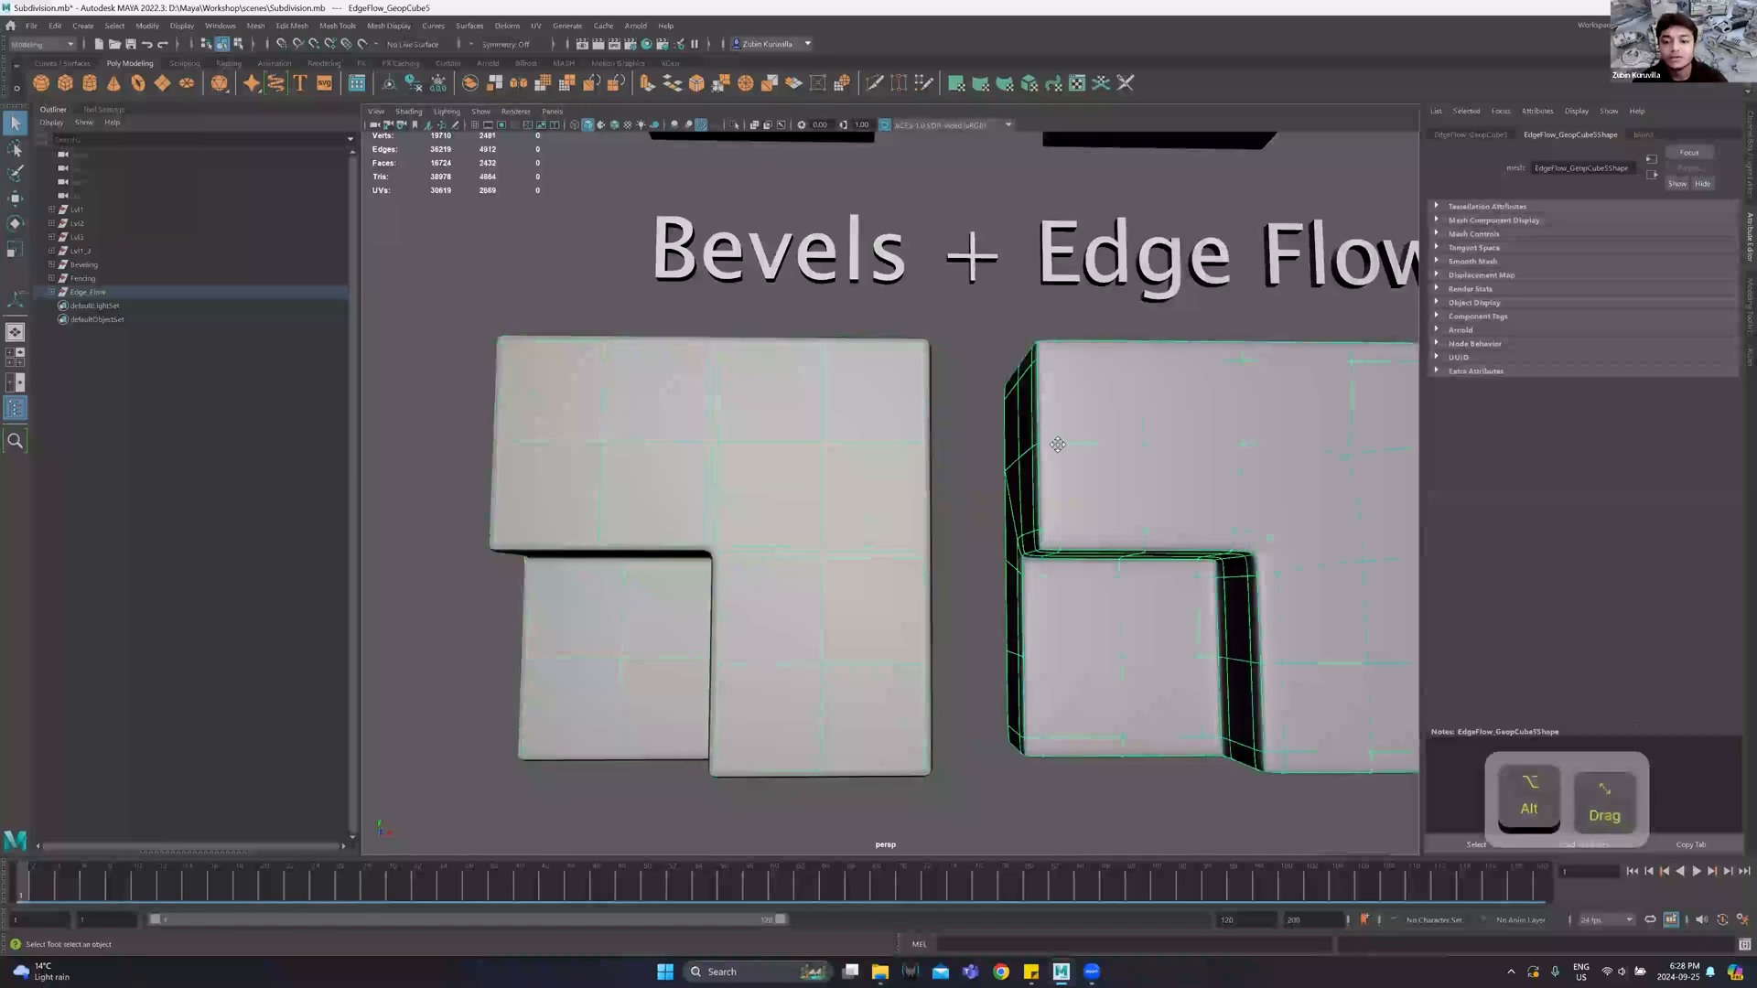
pyautogui.press('f')
pyautogui.press('1')
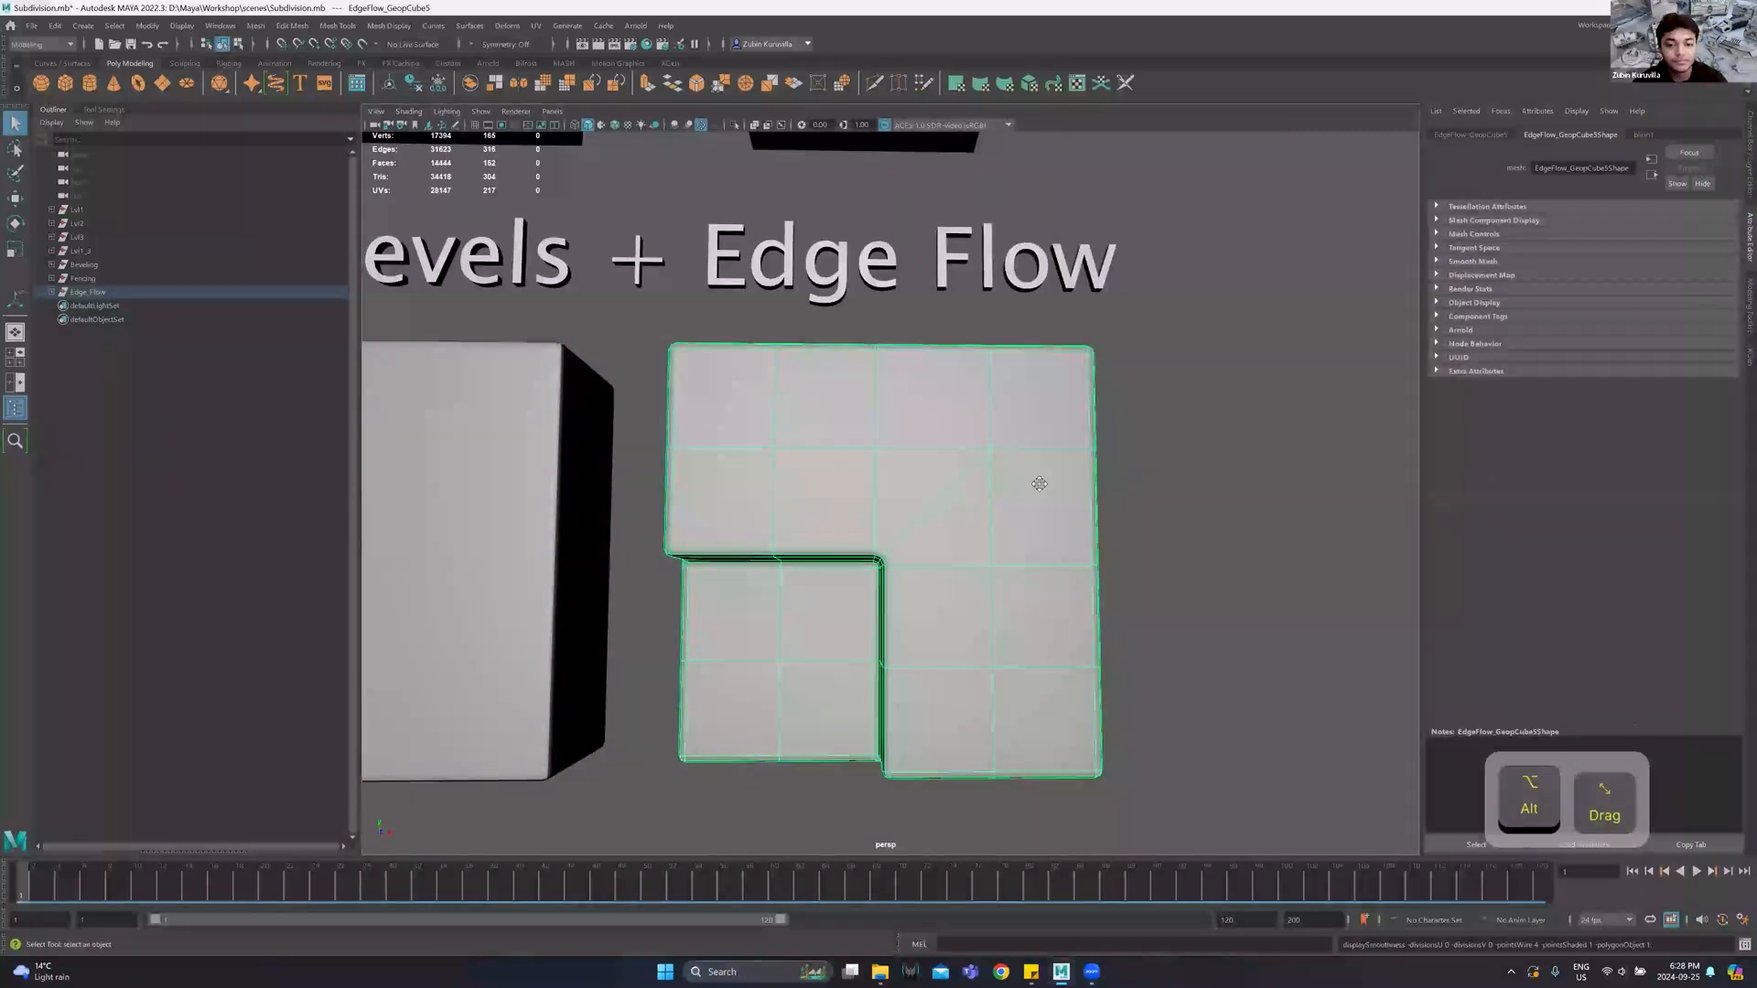
pyautogui.keyDown('alt'); pyautogui.moveTo(1039, 483); pyautogui.dragTo(1127, 475, button='middle'); pyautogui.keyUp('alt')
pyautogui.press('3')
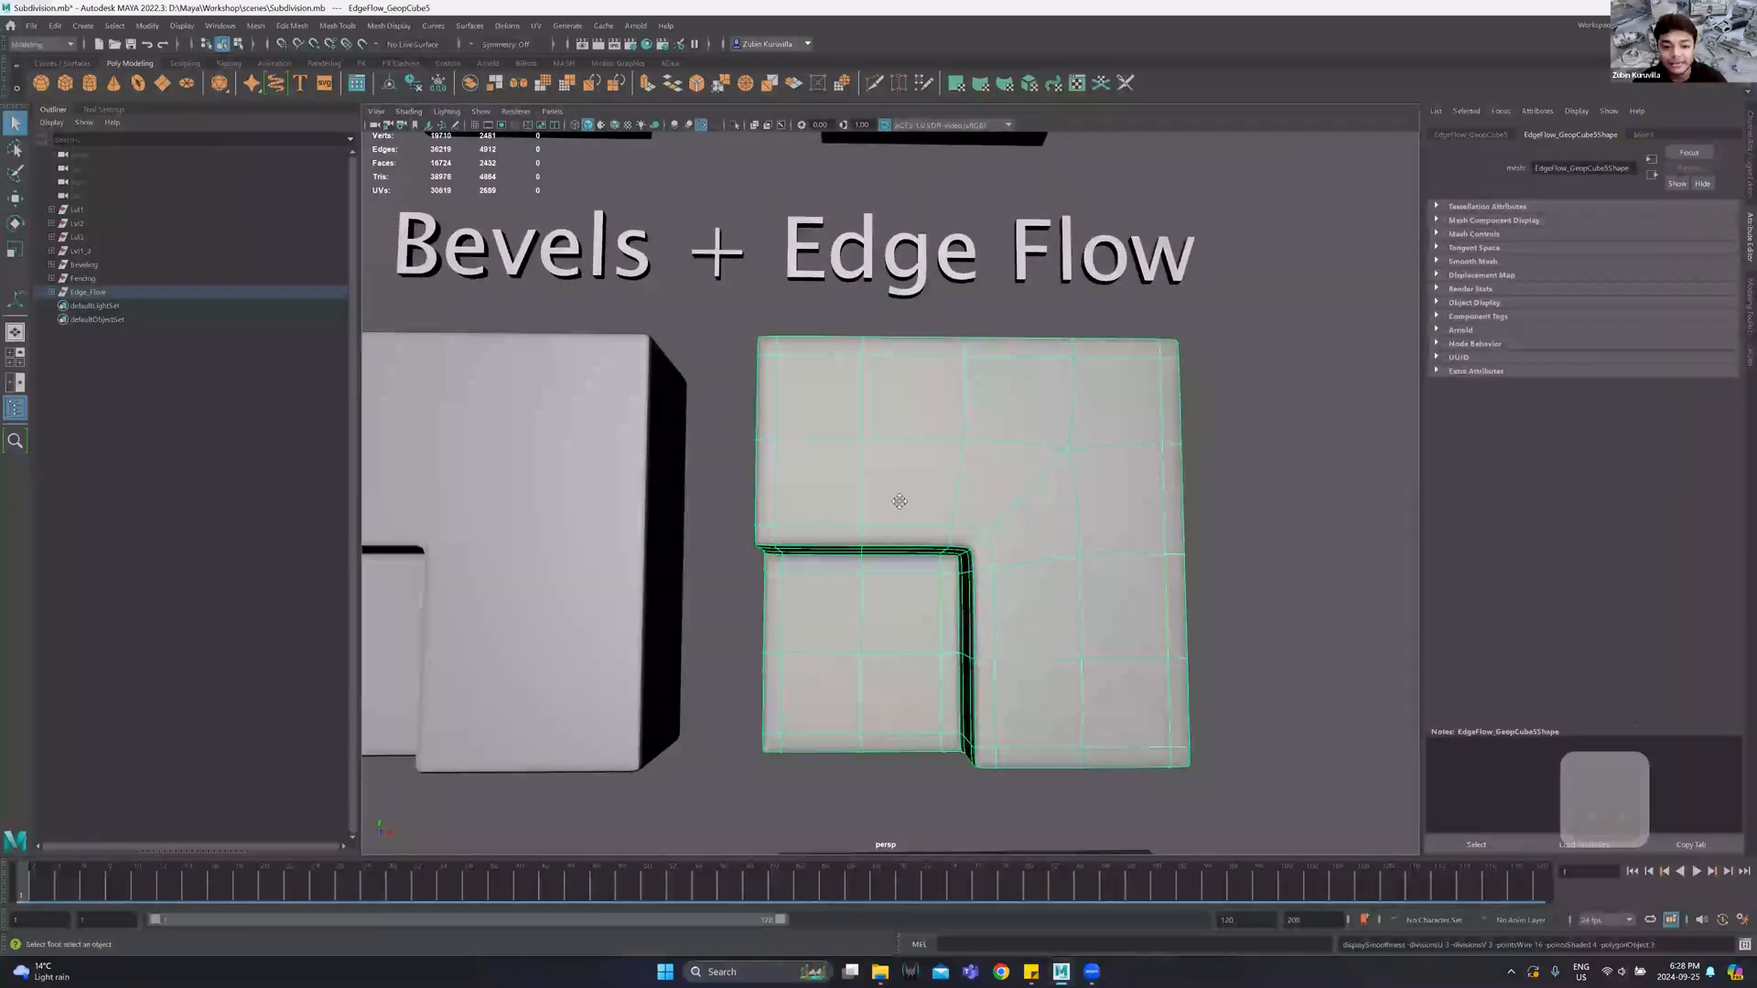
pyautogui.keyDown('alt'); pyautogui.moveTo(899, 501); pyautogui.dragTo(1171, 517, button='middle'); pyautogui.keyUp('alt')
pyautogui.click(785, 539)
pyautogui.press('3')
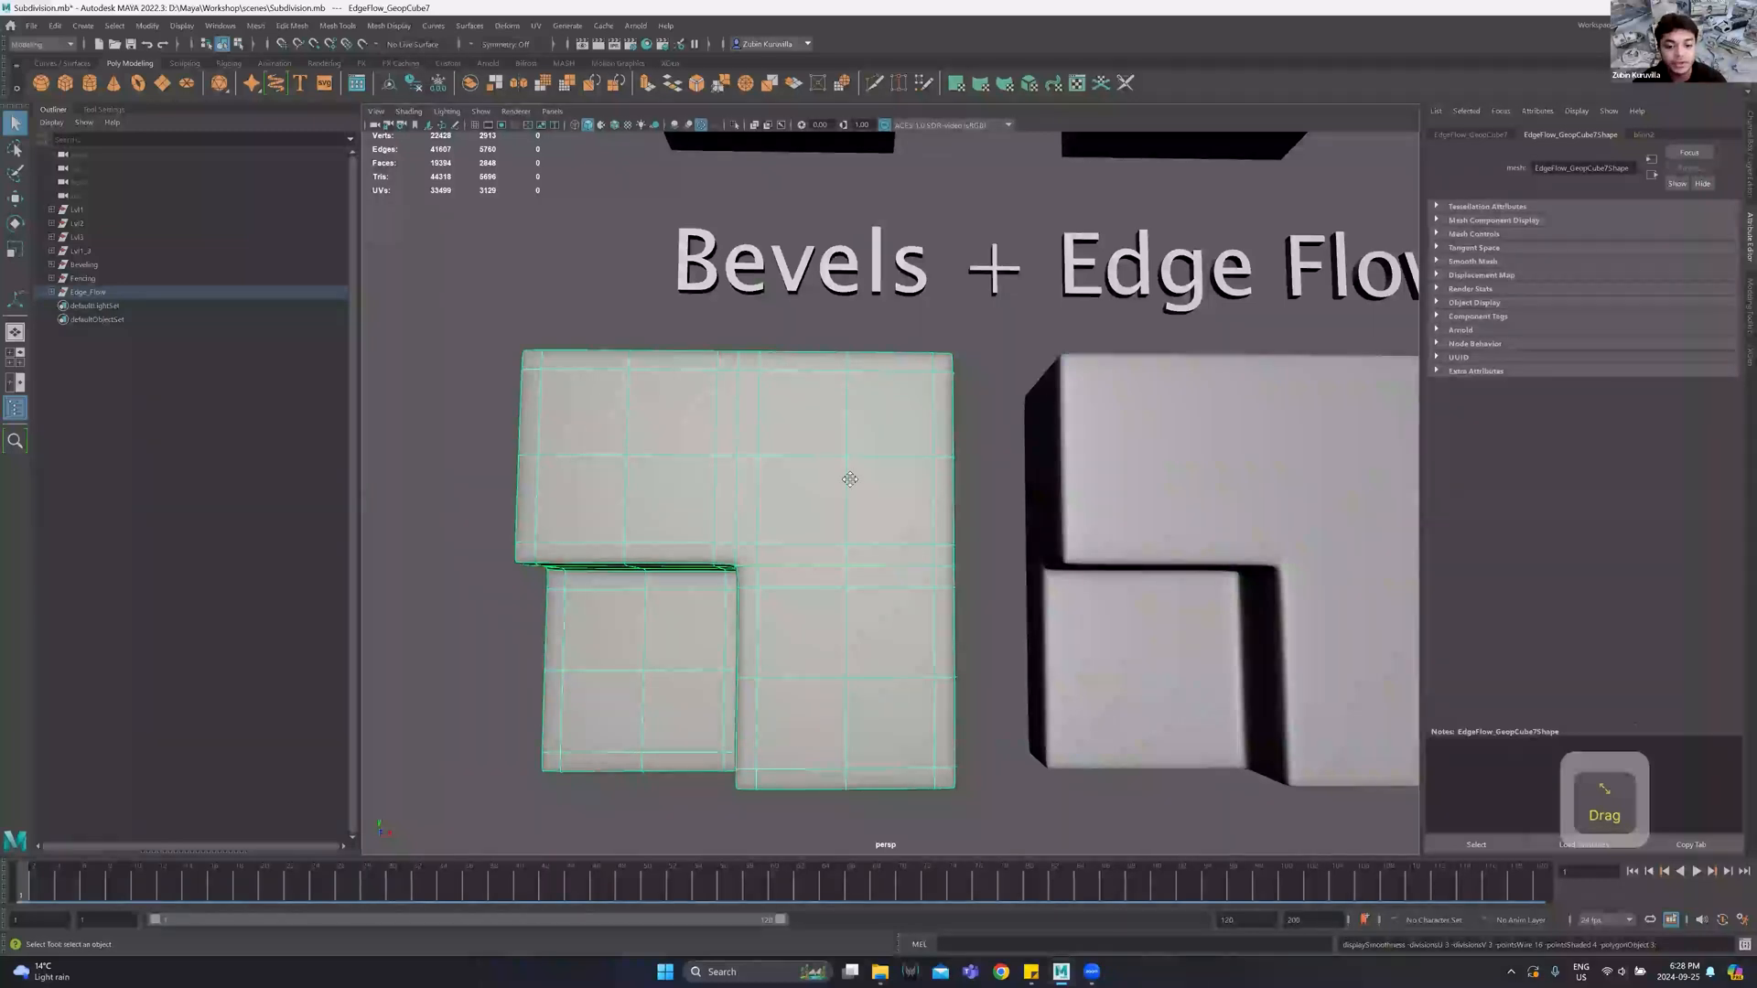
# Turn off smooth preview on the upper-right shape and select the front face above its diagonal edge at the inner corner.
pyautogui.keyDown('alt'); pyautogui.moveTo(1363, 483); pyautogui.dragTo(979, 410, button='middle'); pyautogui.keyUp('alt')
pyautogui.click(977, 413)
pyautogui.scroll(4, 899, 411)
pyautogui.press('1')
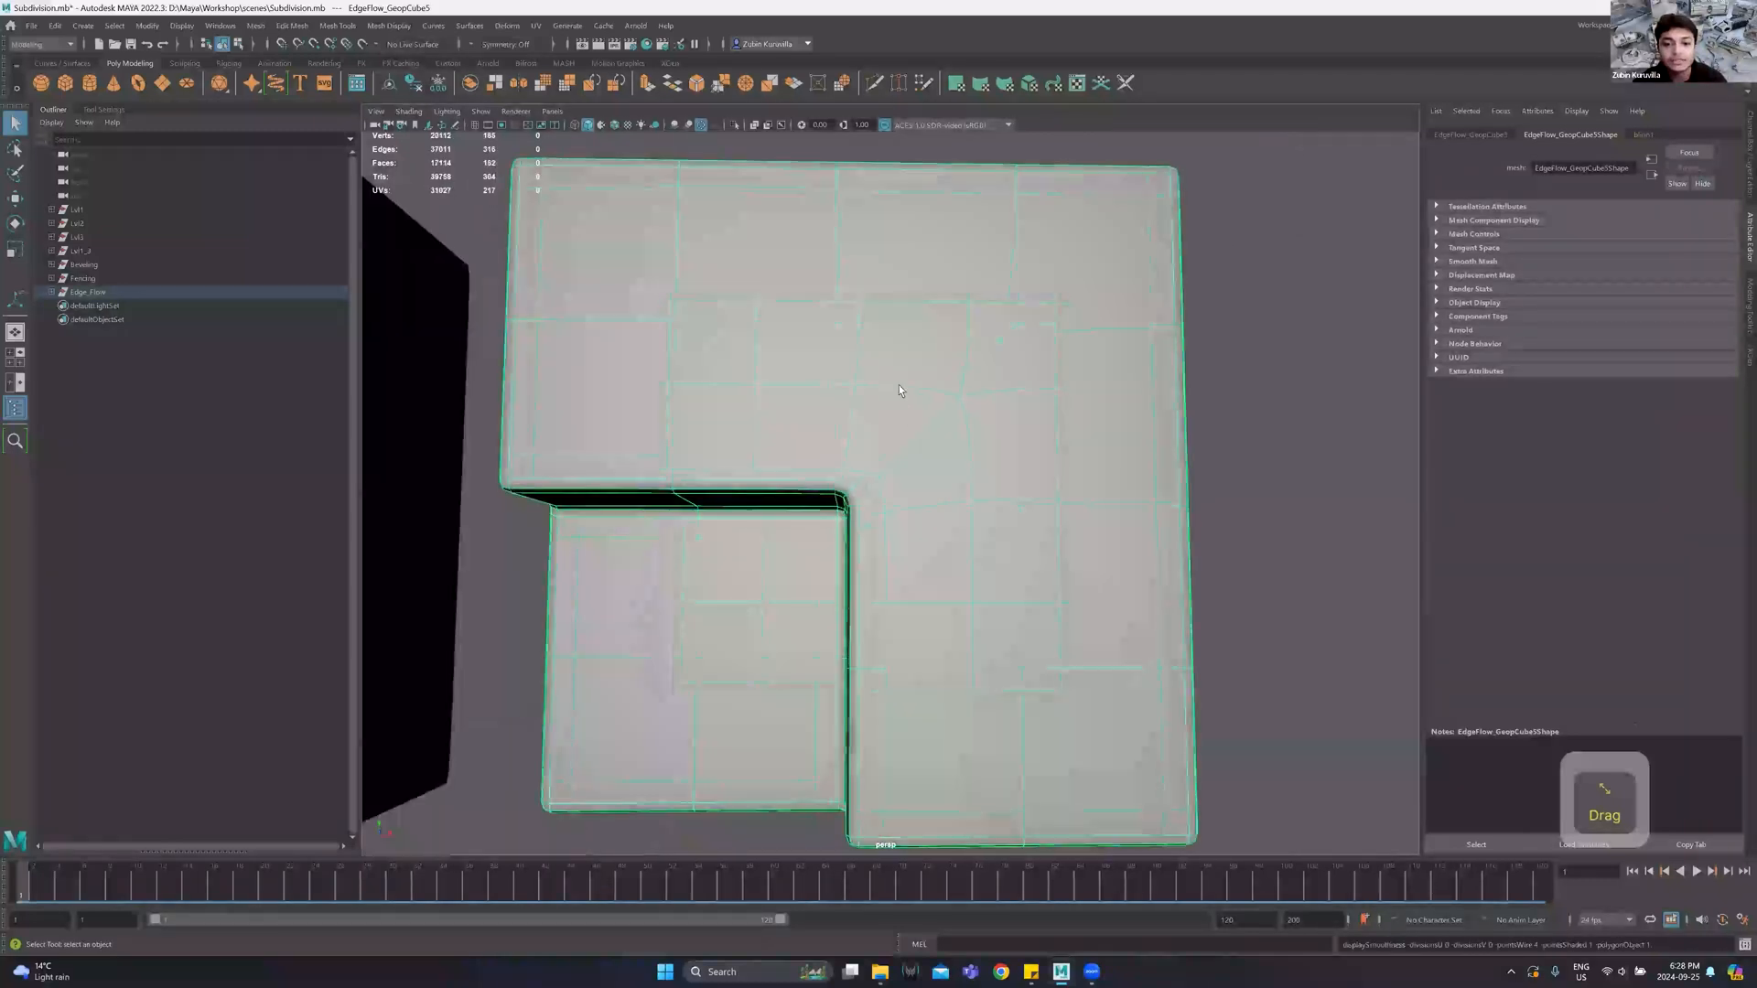
pyautogui.moveTo(913, 354); pyautogui.dragTo(887, 199, button='right')
pyautogui.click(888, 199)
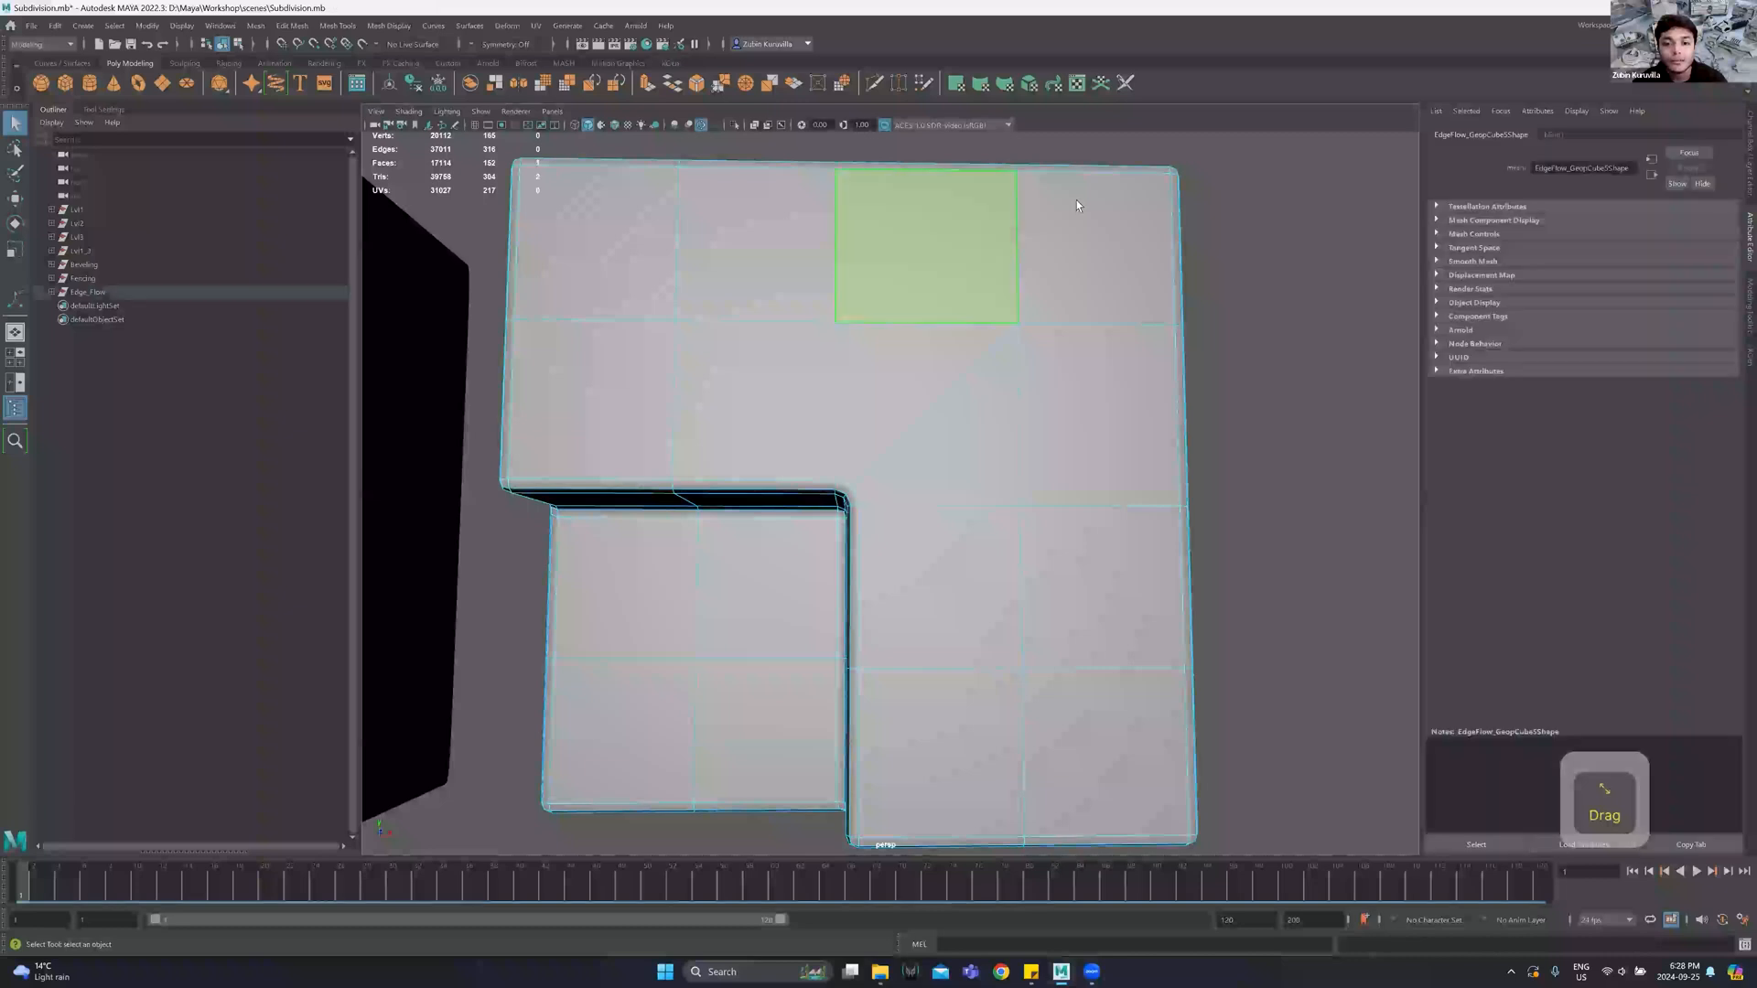
pyautogui.click(874, 370)
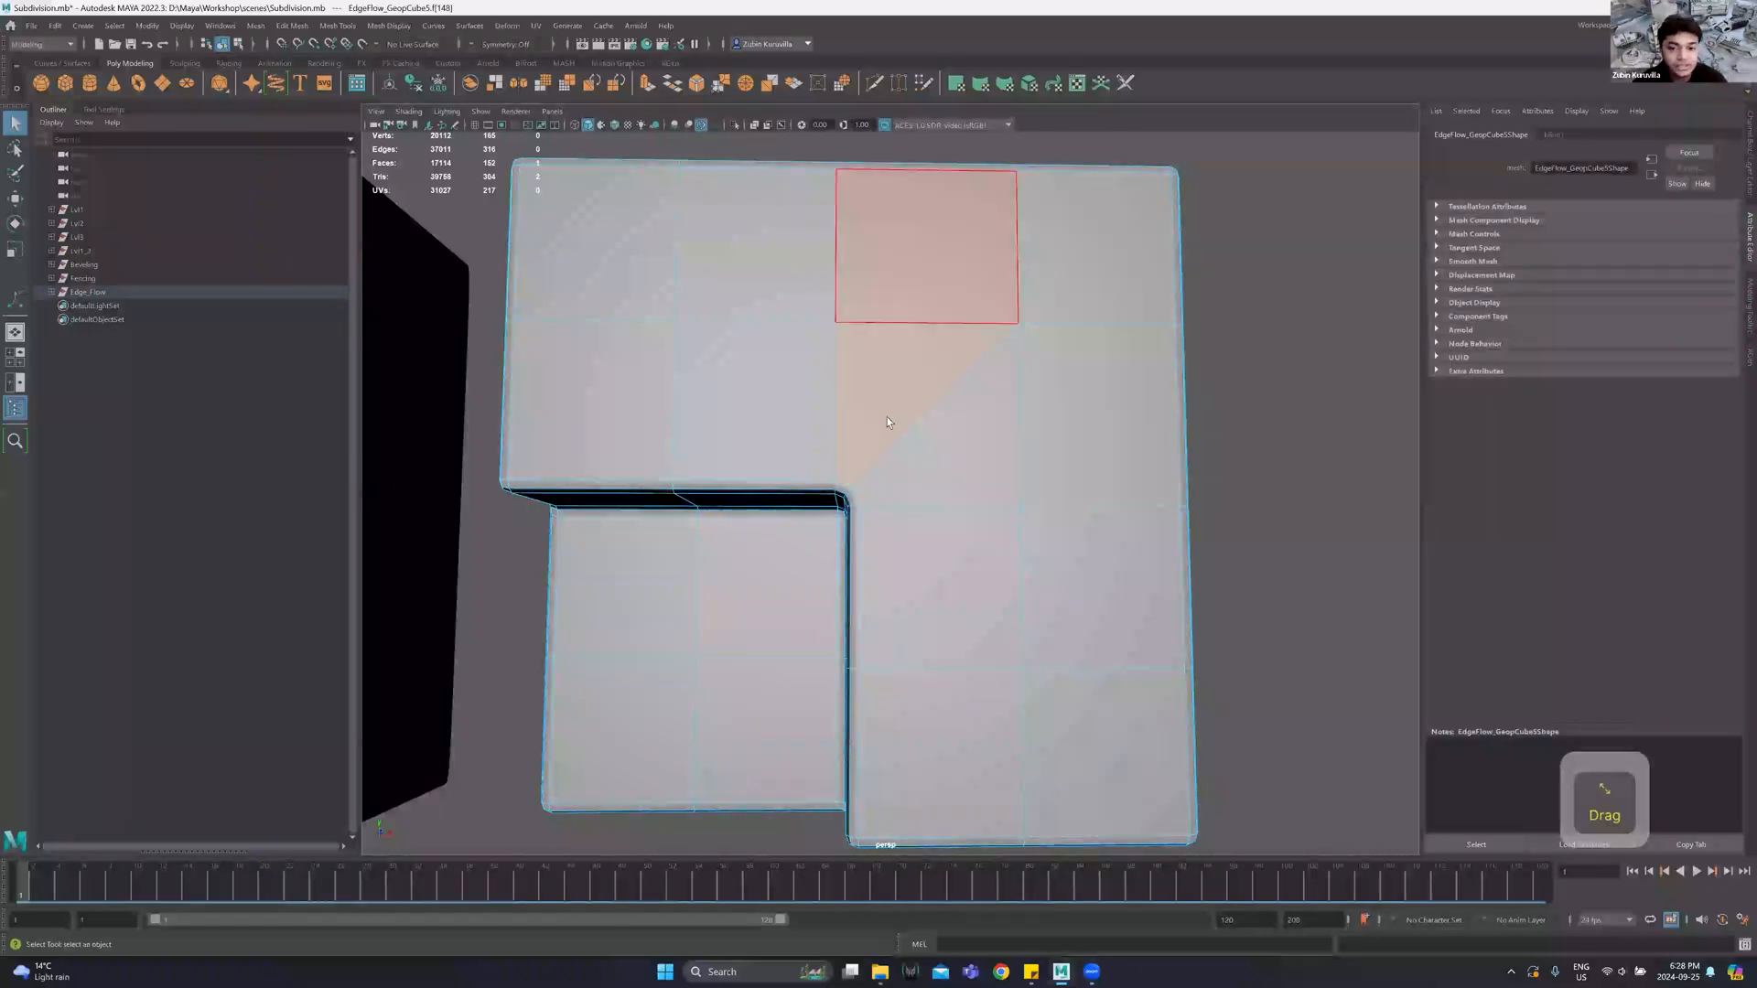
# Compare the face layout of both upper shapes and reselect the face beside the upper-right shape's diagonal edge.
pyautogui.keyDown('alt'); pyautogui.moveTo(718, 385); pyautogui.dragTo(1024, 416, button='middle'); pyautogui.keyUp('alt')
pyautogui.click(572, 406)
pyautogui.keyDown('alt'); pyautogui.moveTo(632, 428); pyautogui.dragTo(393, 437, button='middle'); pyautogui.keyUp('alt')
pyautogui.click(1255, 448)
pyautogui.keyDown('alt'); pyautogui.moveTo(1256, 449); pyautogui.dragTo(903, 391, button='middle'); pyautogui.keyUp('alt')
pyautogui.moveTo(904, 392); pyautogui.dragTo(899, 458, button='right')
pyautogui.click(793, 388)
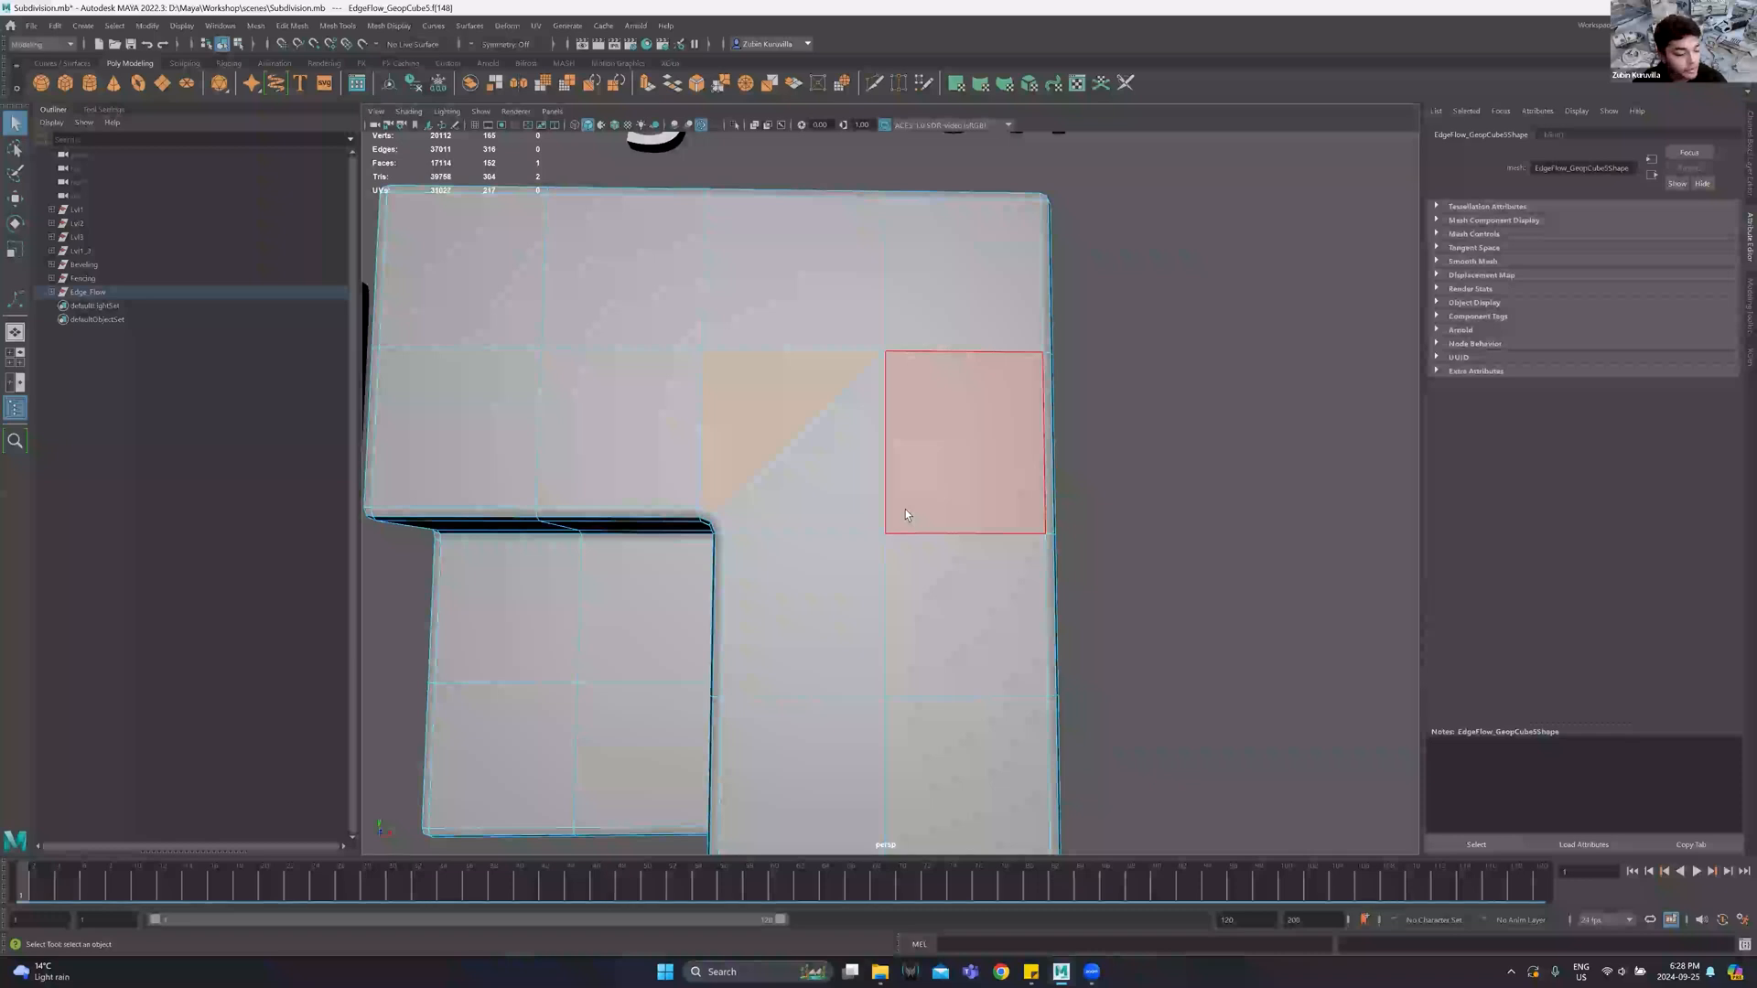
# Show the upper-right shape in smooth preview, examine its inner corner and return to object selection.
pyautogui.press('3')
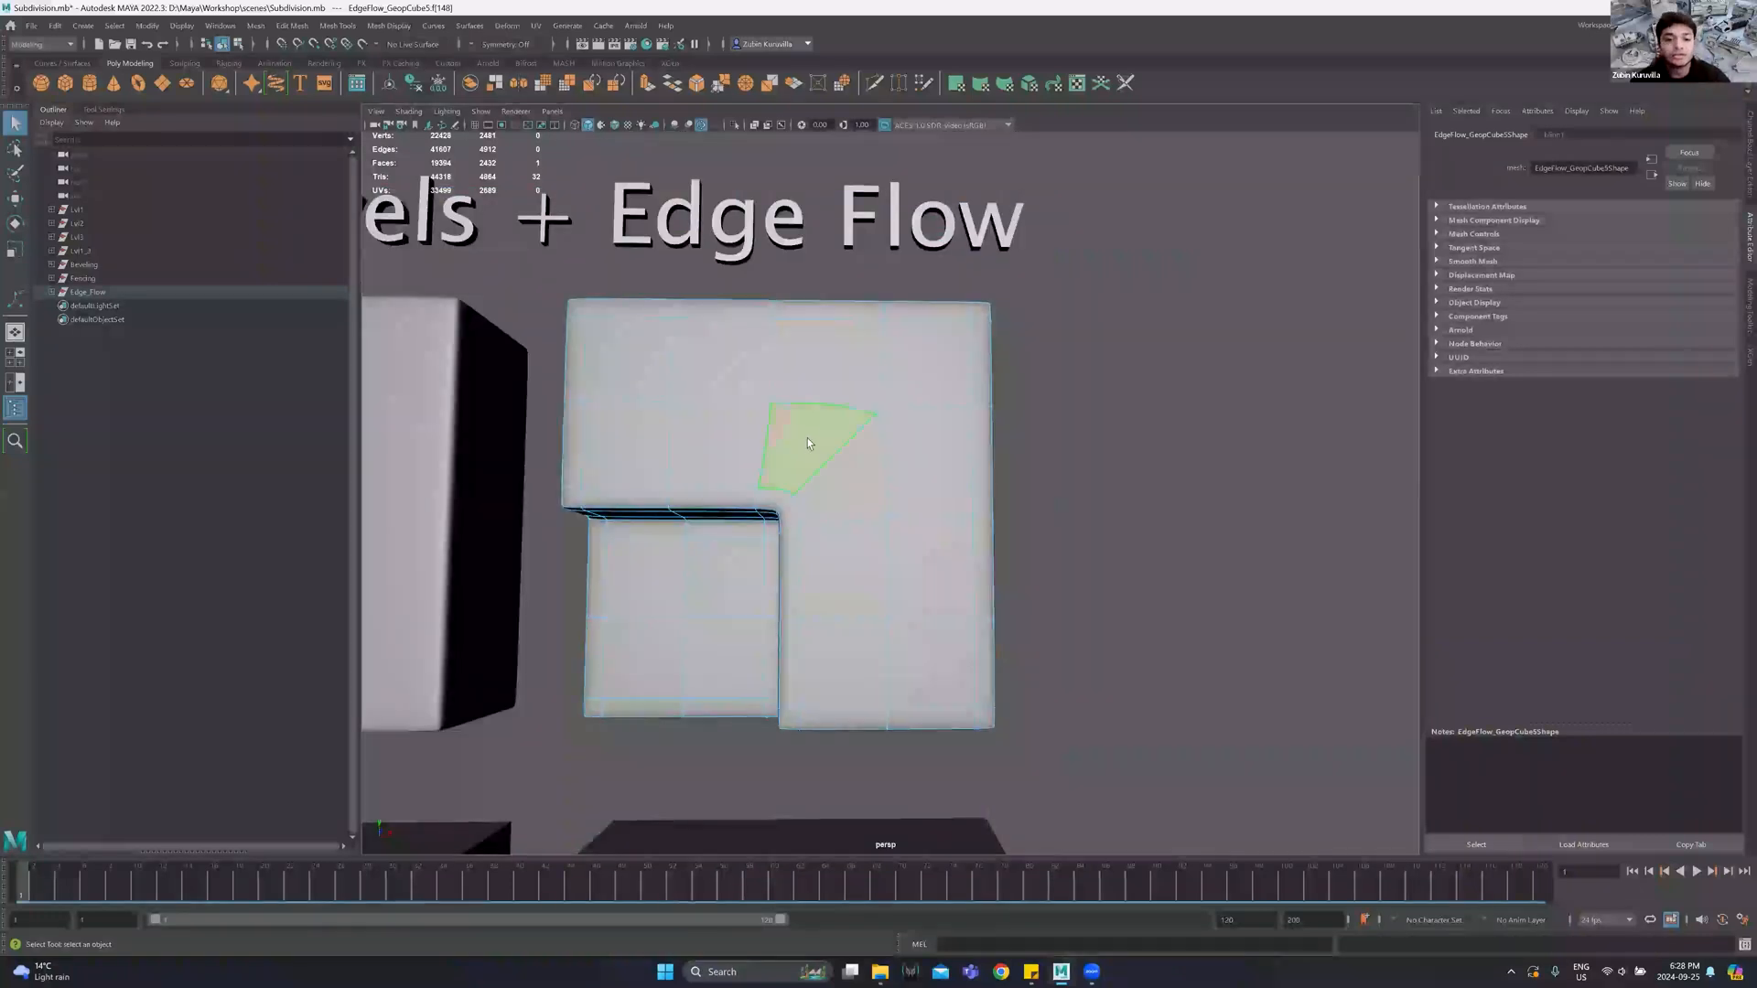
pyautogui.keyDown('alt'); pyautogui.moveTo(1082, 495); pyautogui.dragTo(1113, 509, button='middle'); pyautogui.keyUp('alt')
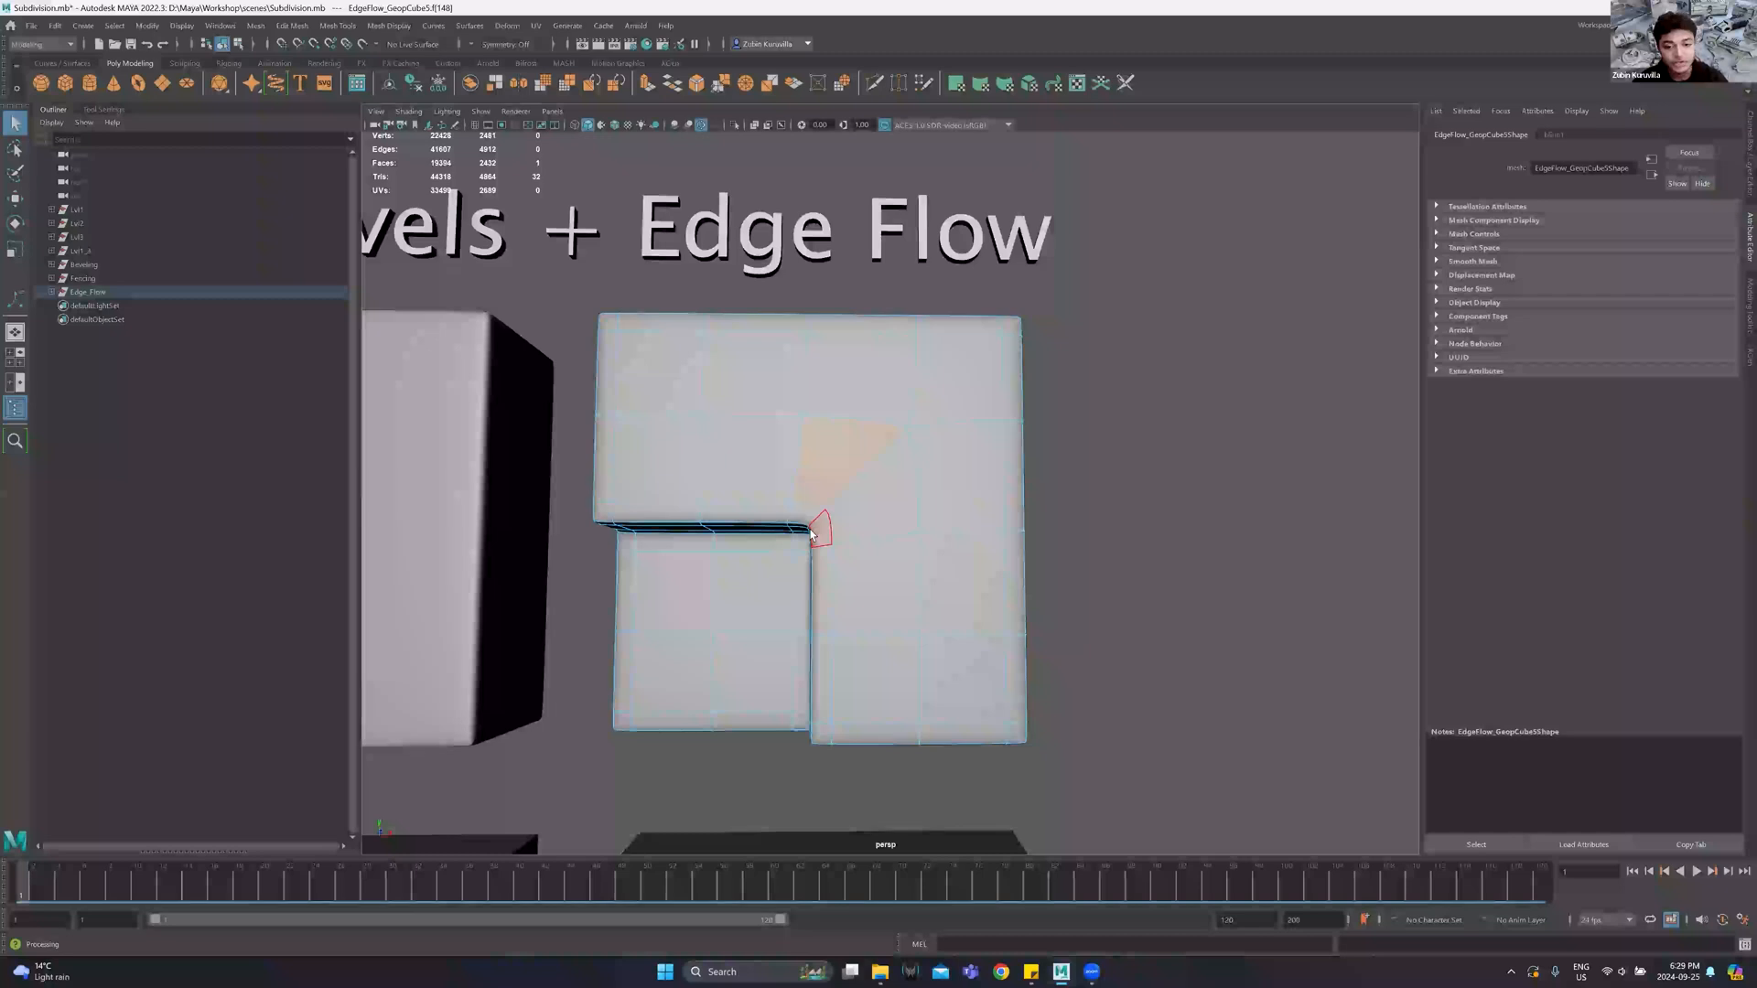
pyautogui.scroll(-2, 841, 485)
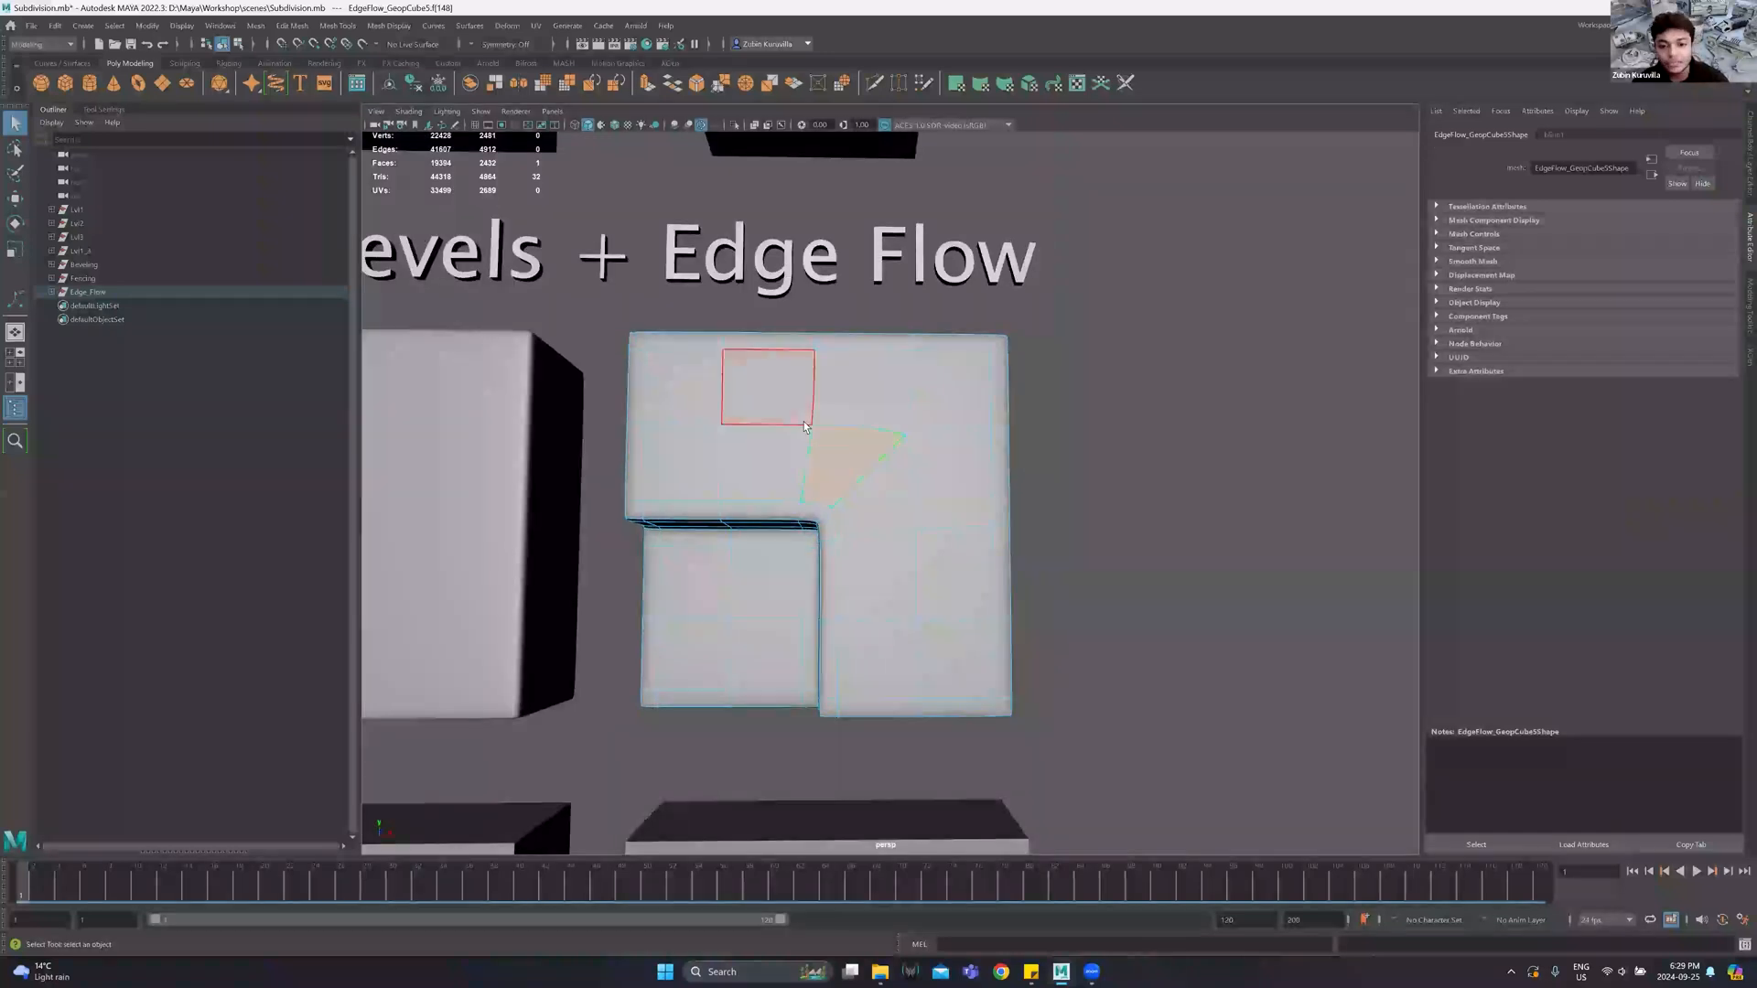
pyautogui.keyDown('alt'); pyautogui.moveTo(925, 305); pyautogui.dragTo(1070, 188, button='middle'); pyautogui.keyUp('alt')
pyautogui.press('F8')
pyautogui.scroll(-4, 1156, 271)
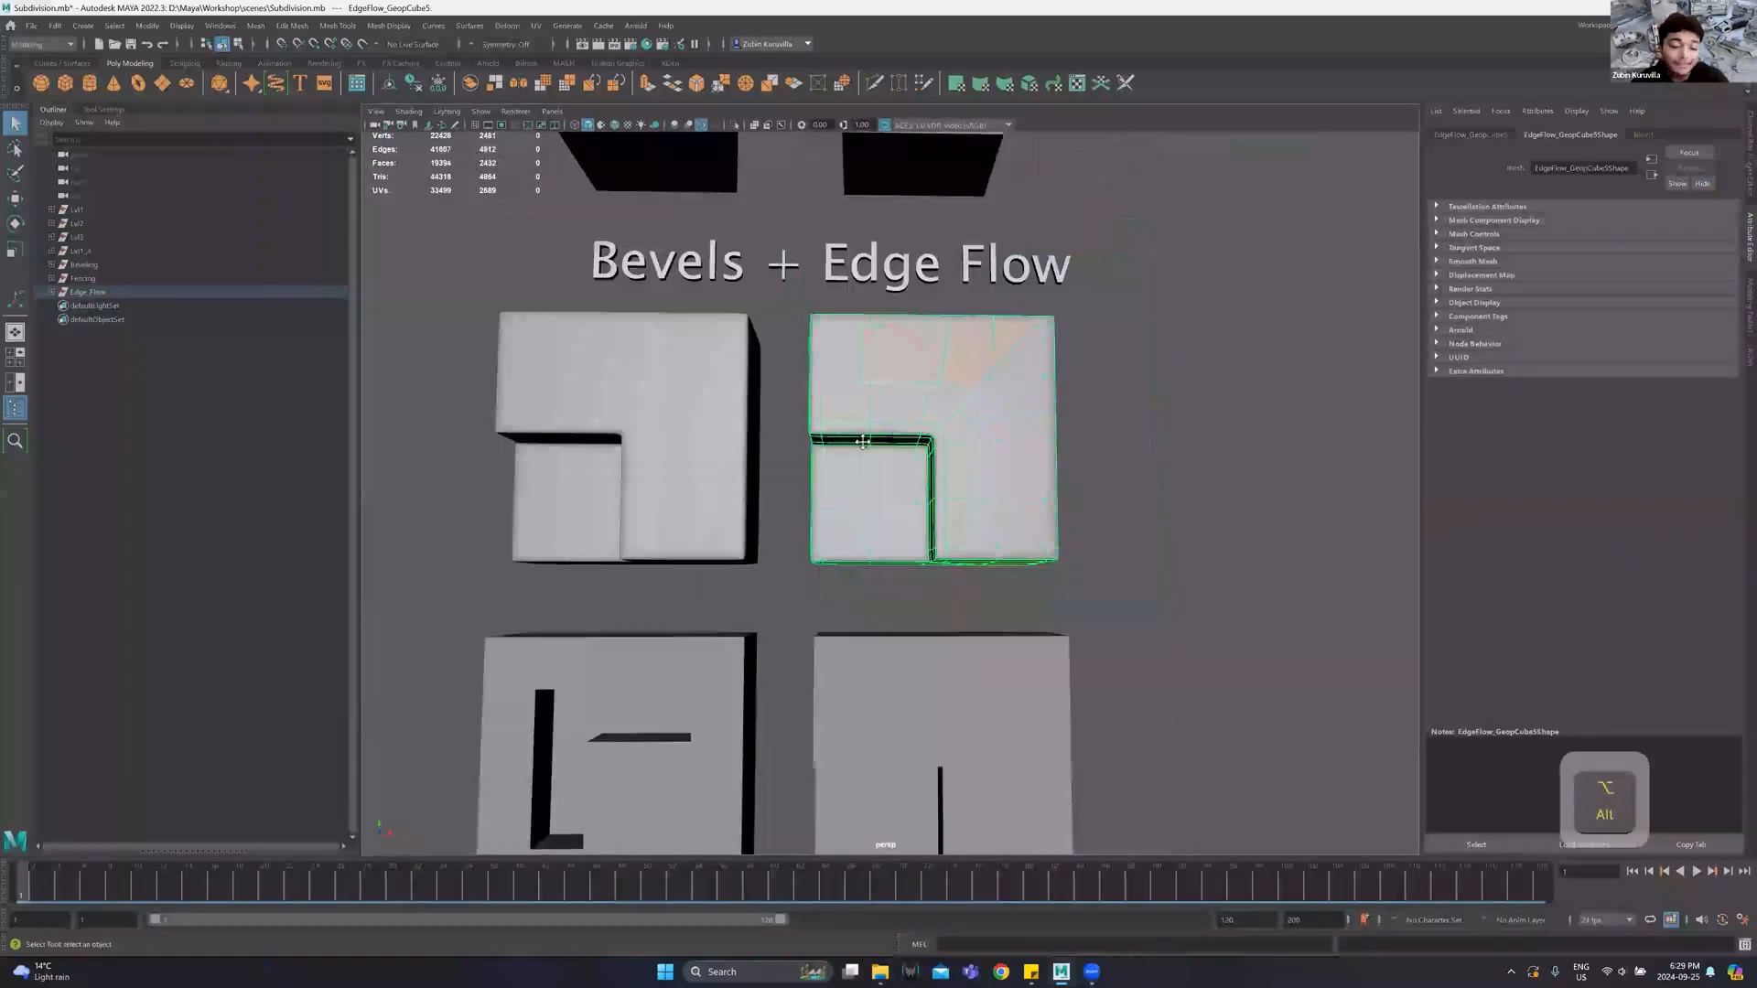
# Select the lower-left block with the L-shaped slot, switch it to edge selection and select the depth edge at its upper left corner.
pyautogui.keyDown('alt'); pyautogui.moveTo(590, 739); pyautogui.dragTo(644, 604, button='middle'); pyautogui.keyUp('alt')
pyautogui.click(645, 599)
pyautogui.keyDown('alt'); pyautogui.moveTo(698, 528); pyautogui.dragTo(785, 421, button='middle'); pyautogui.keyUp('alt')
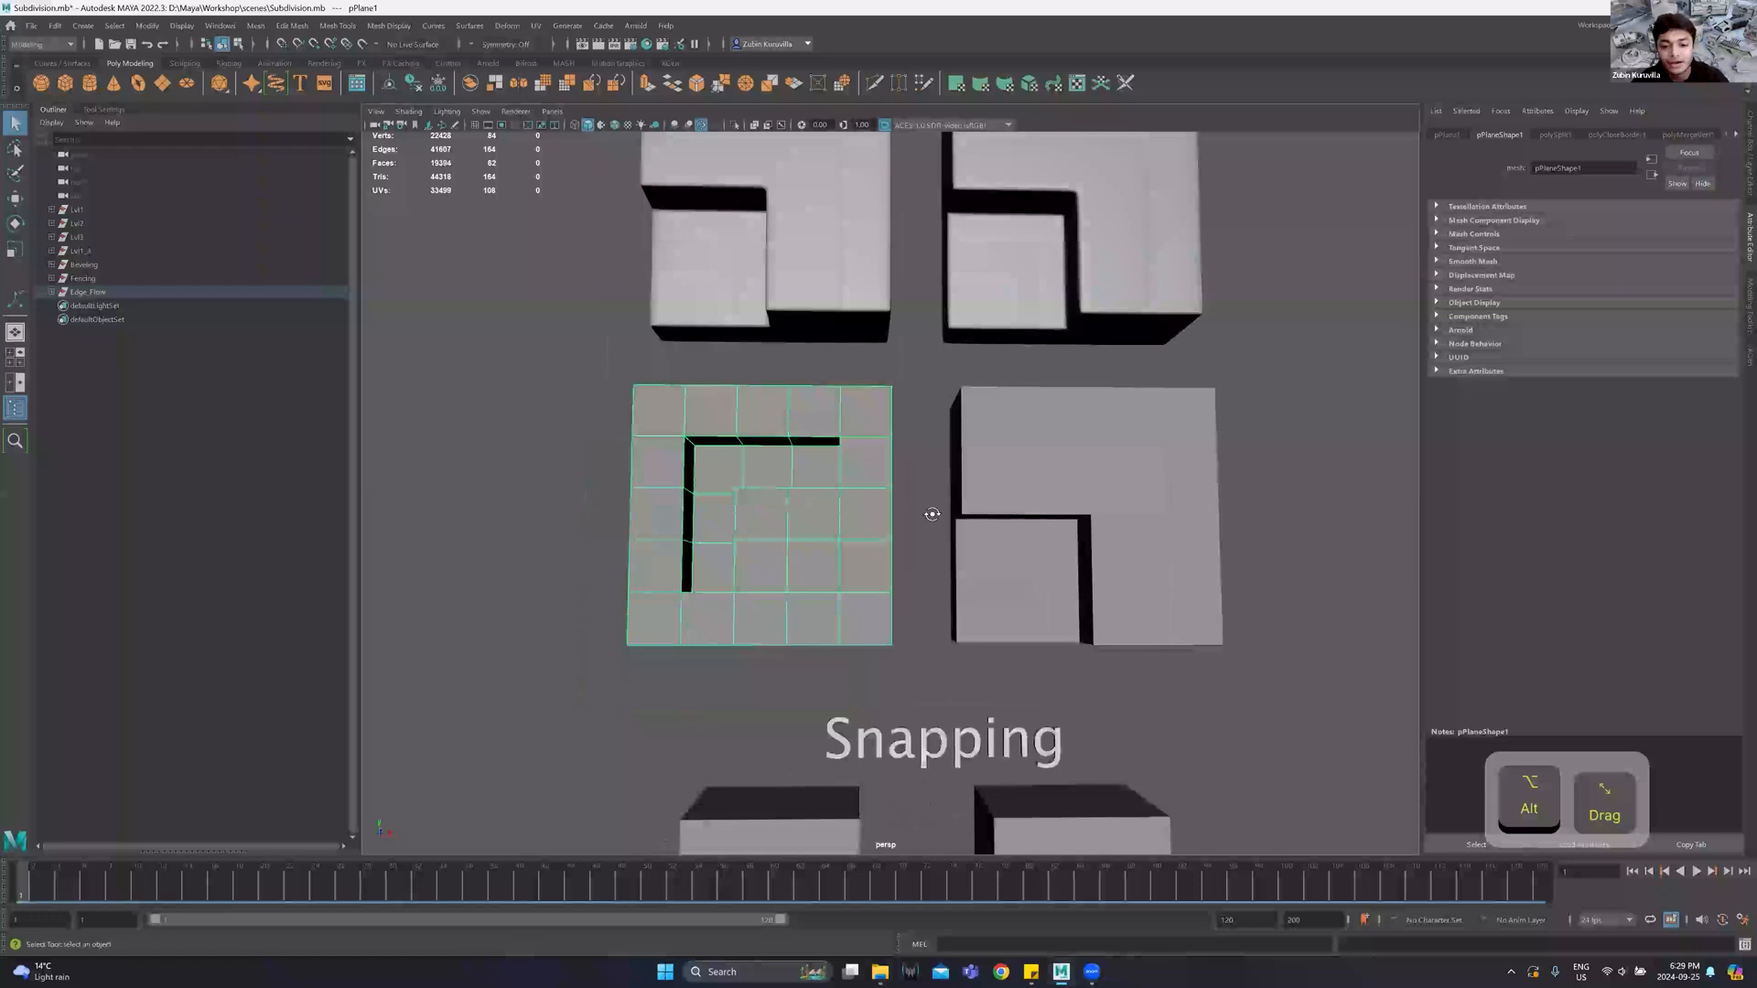
pyautogui.keyDown('alt'); pyautogui.moveTo(1016, 522); pyautogui.dragTo(1027, 500); pyautogui.keyUp('alt')
pyautogui.scroll(5, 706, 485)
pyautogui.keyDown('alt'); pyautogui.moveTo(572, 468); pyautogui.dragTo(666, 469, button='middle'); pyautogui.keyUp('alt')
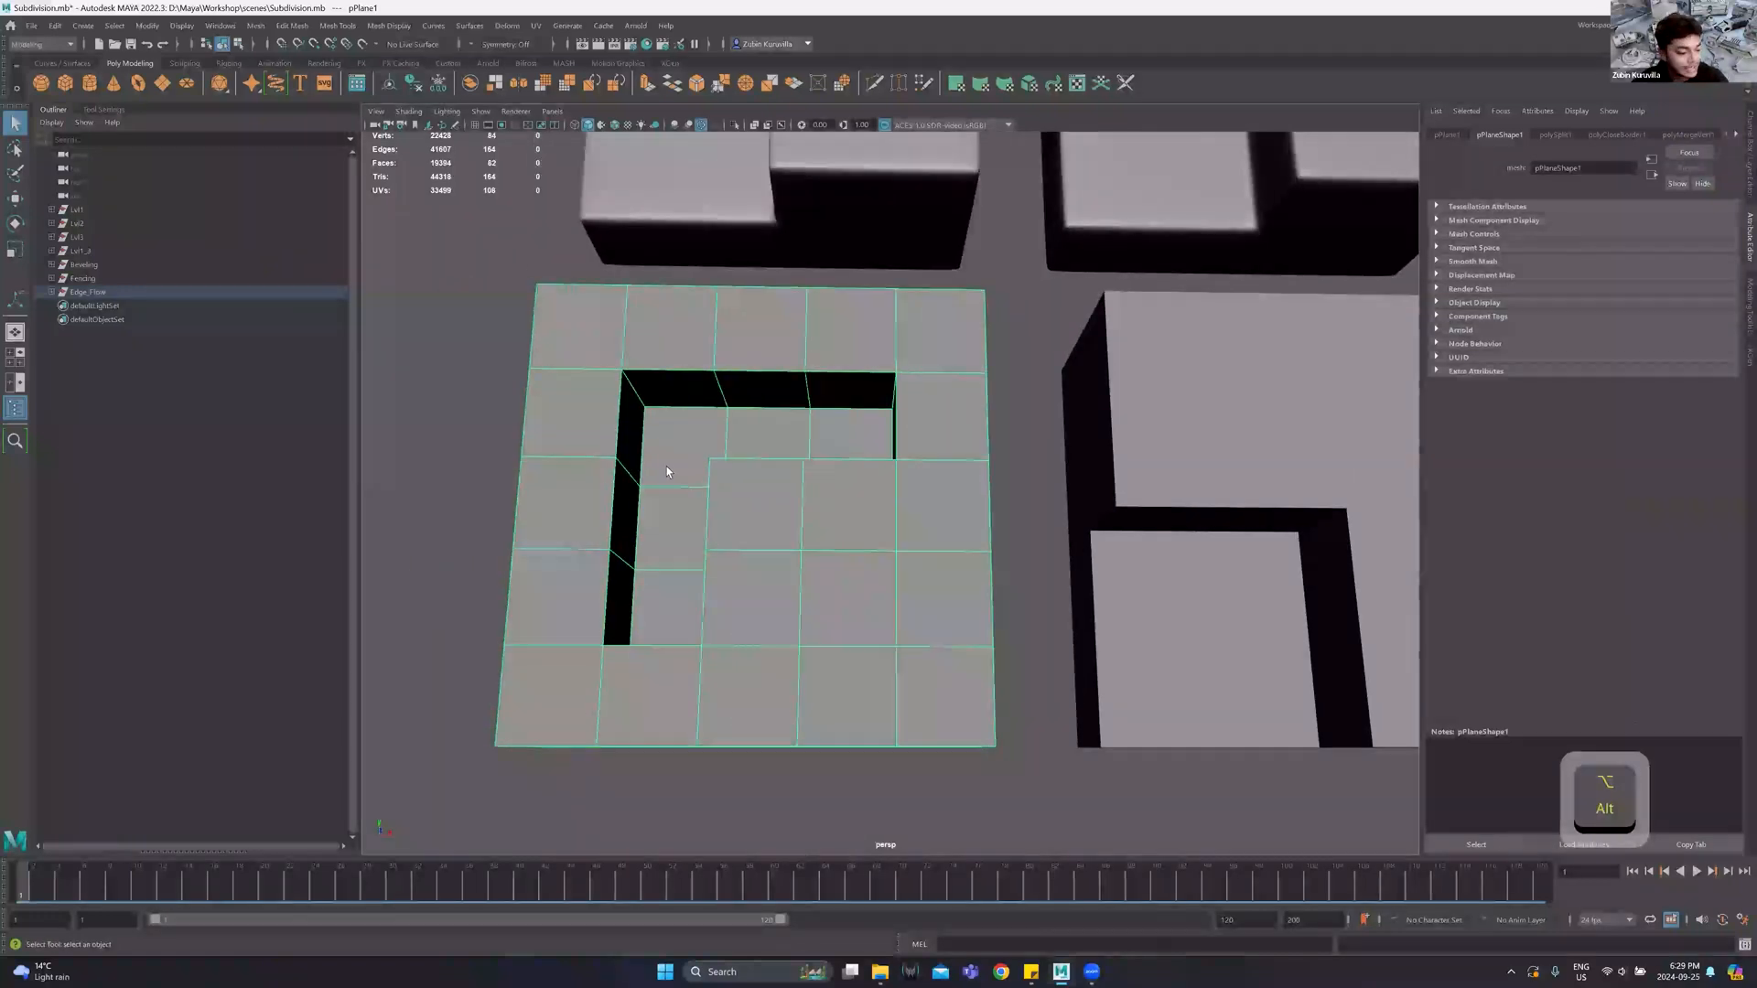
pyautogui.moveTo(714, 420); pyautogui.dragTo(712, 479, button='right')
pyautogui.keyDown('alt'); pyautogui.moveTo(541, 394); pyautogui.dragTo(633, 395); pyautogui.keyUp('alt')
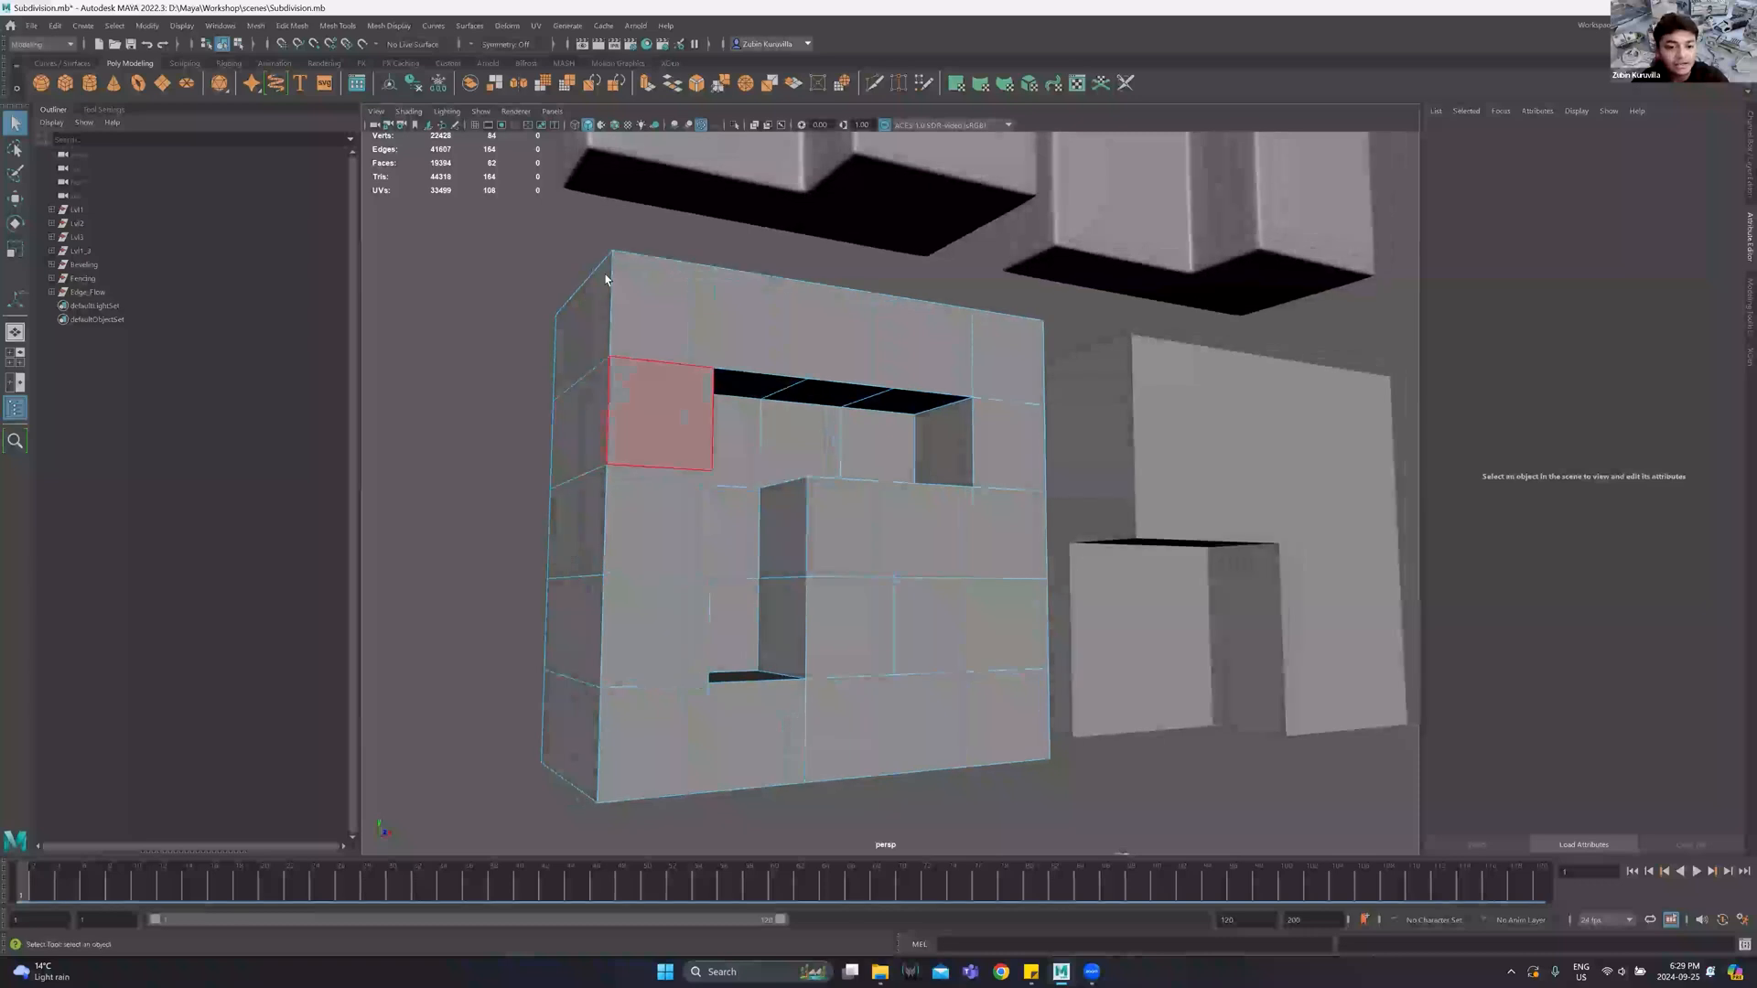
pyautogui.click(602, 270)
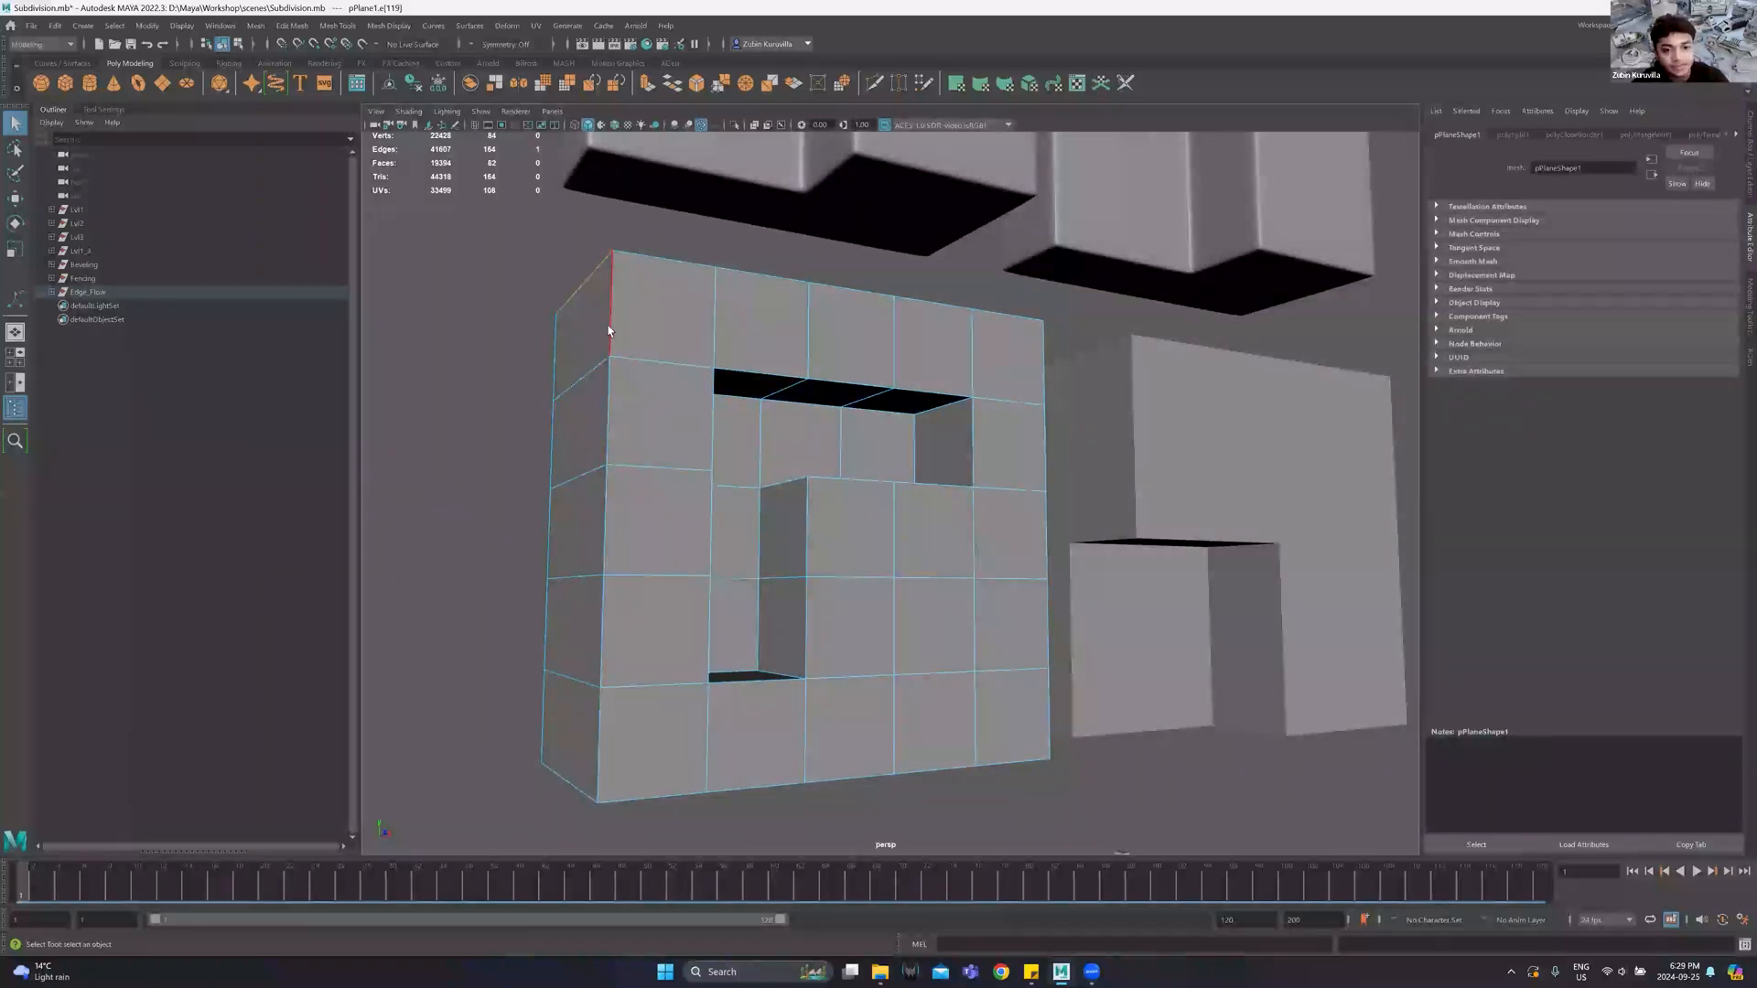
# Check the lower-left slotted block in smooth preview and return it to the unsmoothed display.
pyautogui.keyDown('alt'); pyautogui.moveTo(993, 336); pyautogui.dragTo(955, 336); pyautogui.keyUp('alt')
pyautogui.press('3')
pyautogui.scroll(-3, 779, 403)
pyautogui.keyDown('alt'); pyautogui.moveTo(712, 410); pyautogui.dragTo(752, 421); pyautogui.keyUp('alt')
pyautogui.press('1')
# Add the outer border edges of the lower-left block's front face to the edge selection.
pyautogui.keyDown('shift'); pyautogui.doubleClick(710, 365); pyautogui.keyUp('shift')
pyautogui.moveTo(894, 416)
pyautogui.keyDown('alt'); pyautogui.mouseDown()
pyautogui.moveTo(923, 391)
pyautogui.moveTo(906, 433)
pyautogui.mouseUp(); pyautogui.keyUp('alt')
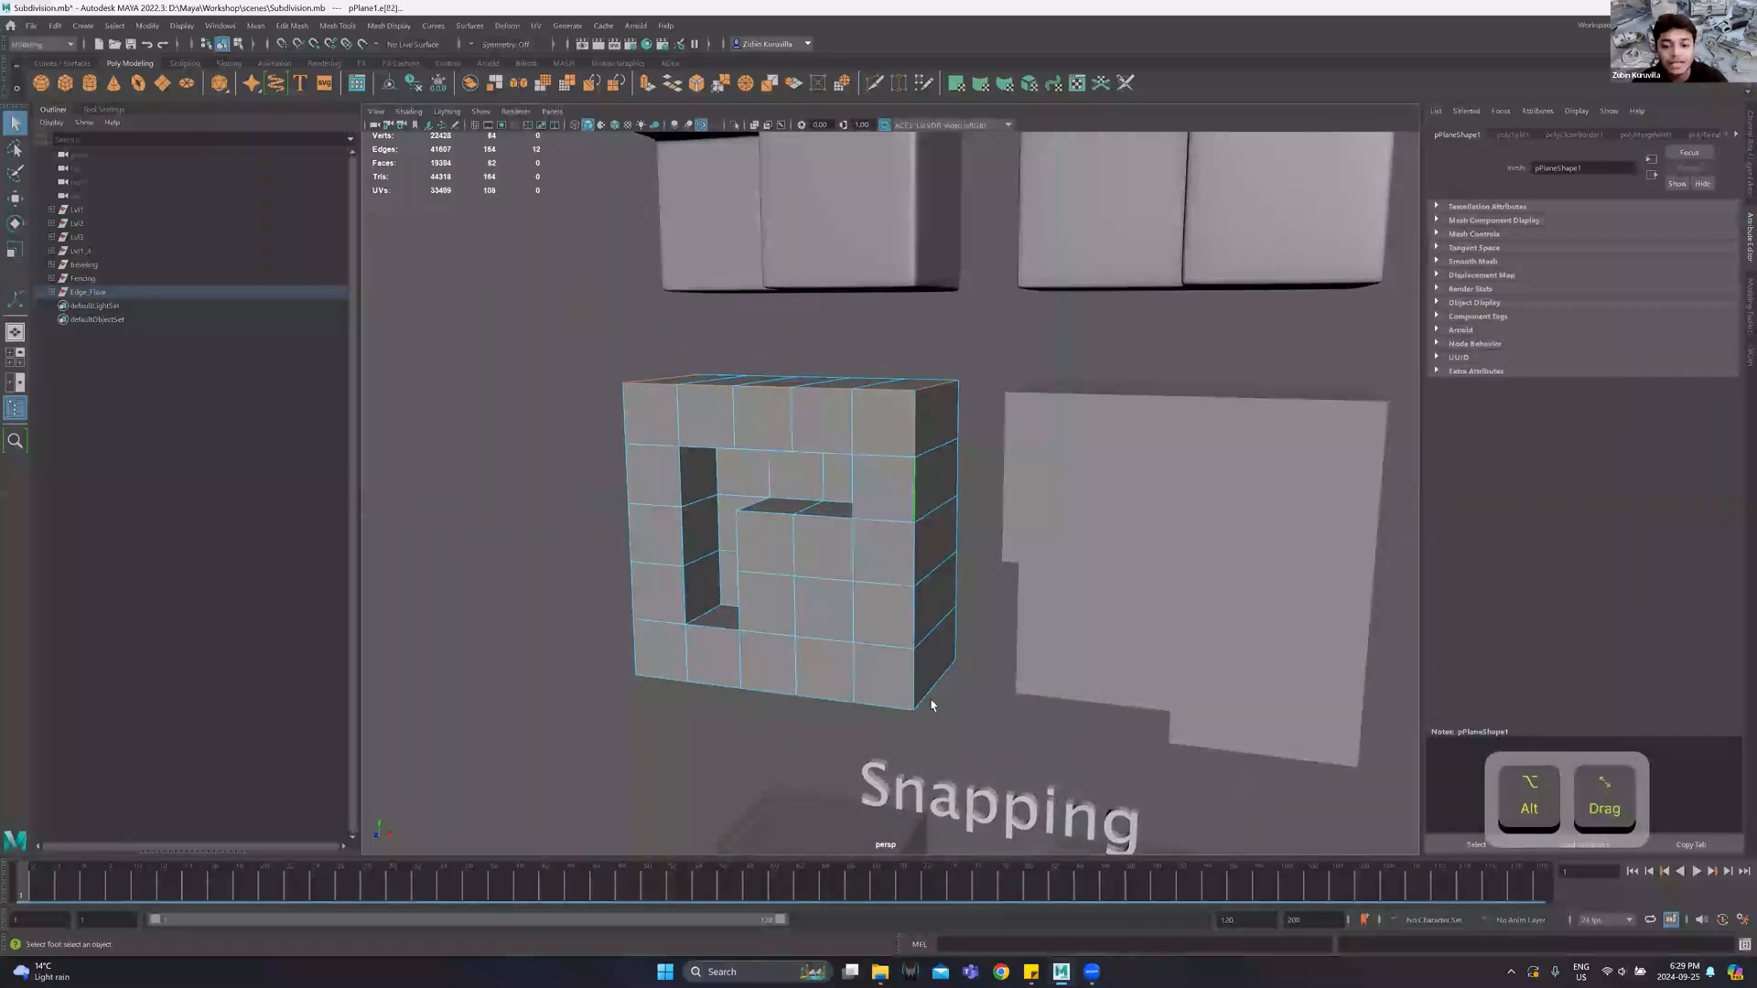
pyautogui.keyDown('shift'); pyautogui.doubleClick(888, 705); pyautogui.keyUp('shift')
pyautogui.keyDown('alt'); pyautogui.moveTo(629, 643); pyautogui.dragTo(763, 609); pyautogui.keyUp('alt')
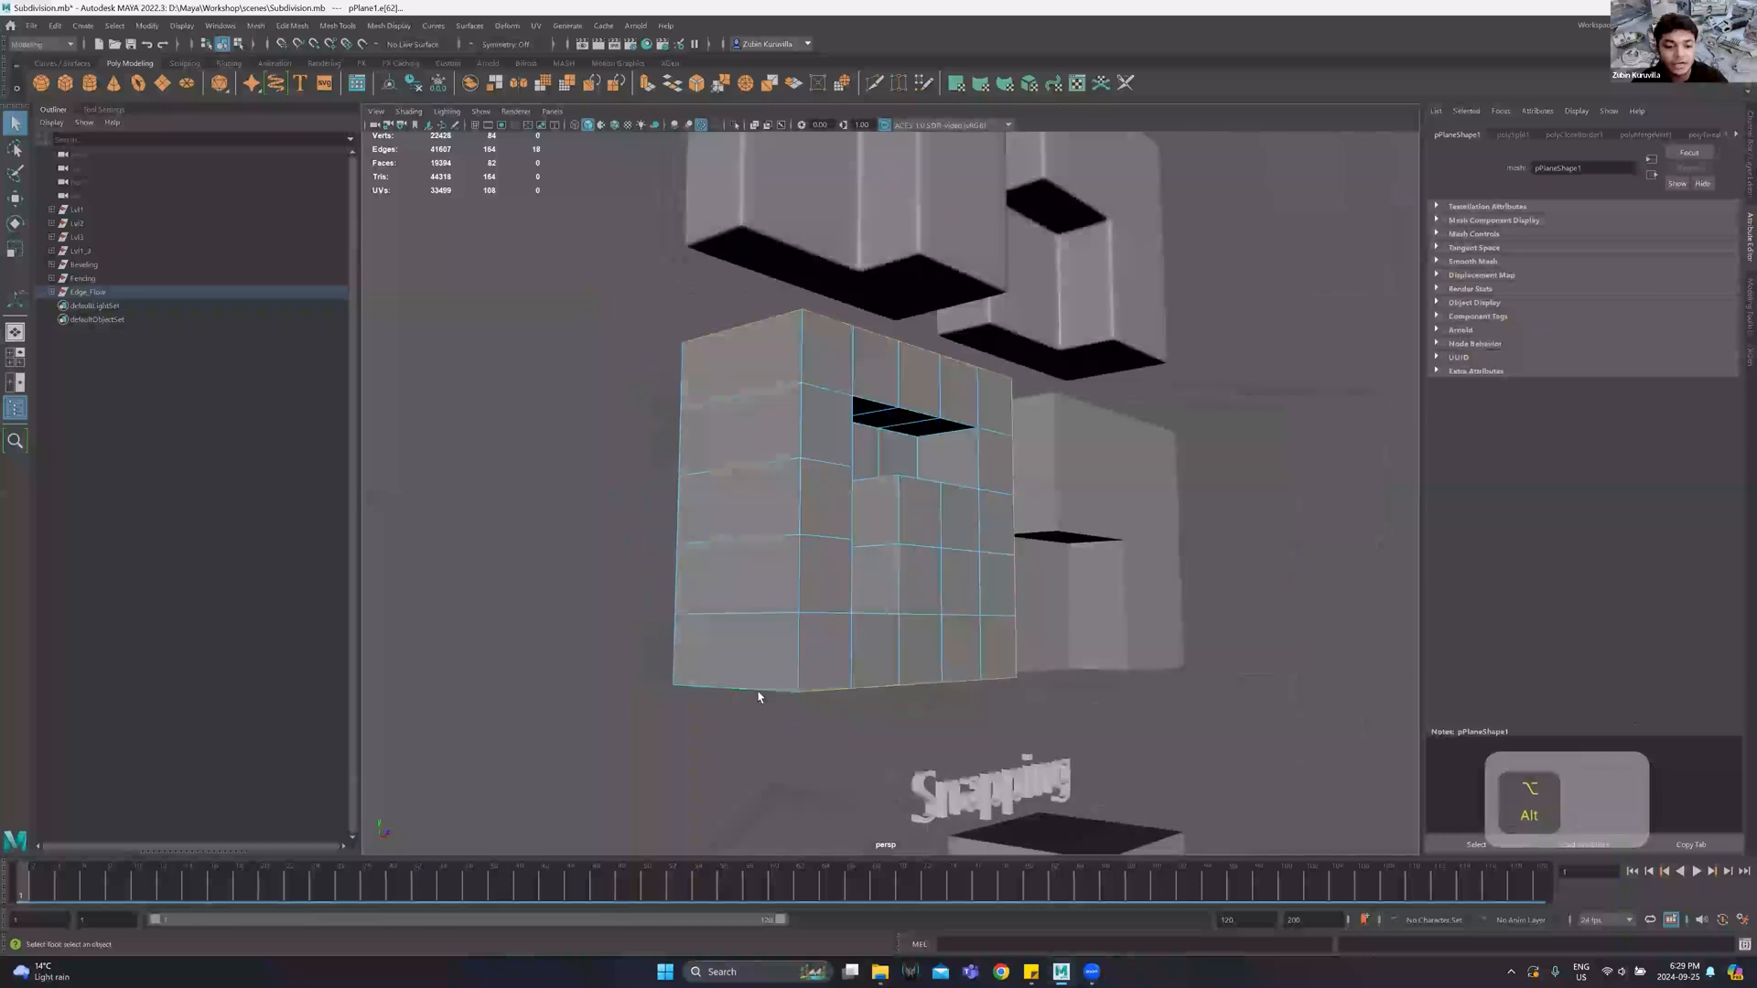
pyautogui.keyDown('shift'); pyautogui.doubleClick(796, 642); pyautogui.keyUp('shift')
pyautogui.keyDown('alt'); pyautogui.moveTo(827, 510); pyautogui.dragTo(789, 491); pyautogui.keyUp('alt')
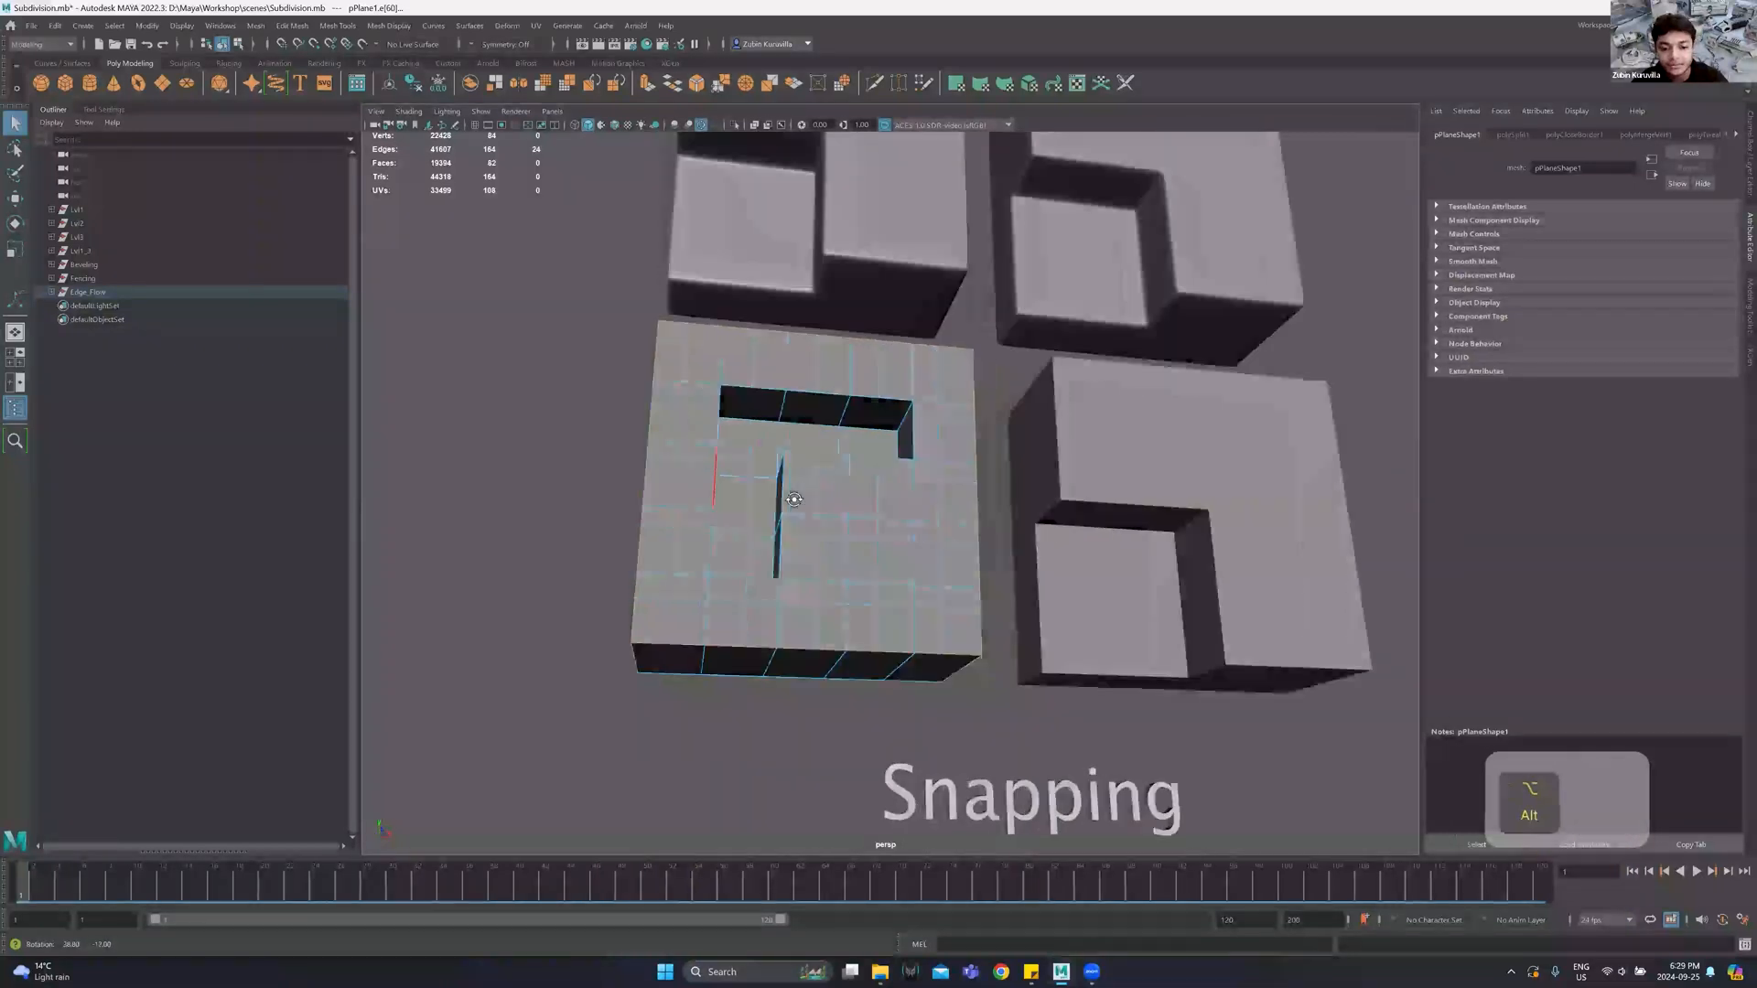
# Add the front rim edges of the L-shaped slot to the edge selection.
pyautogui.keyDown('shift'); pyautogui.doubleClick(702, 534); pyautogui.keyUp('shift')
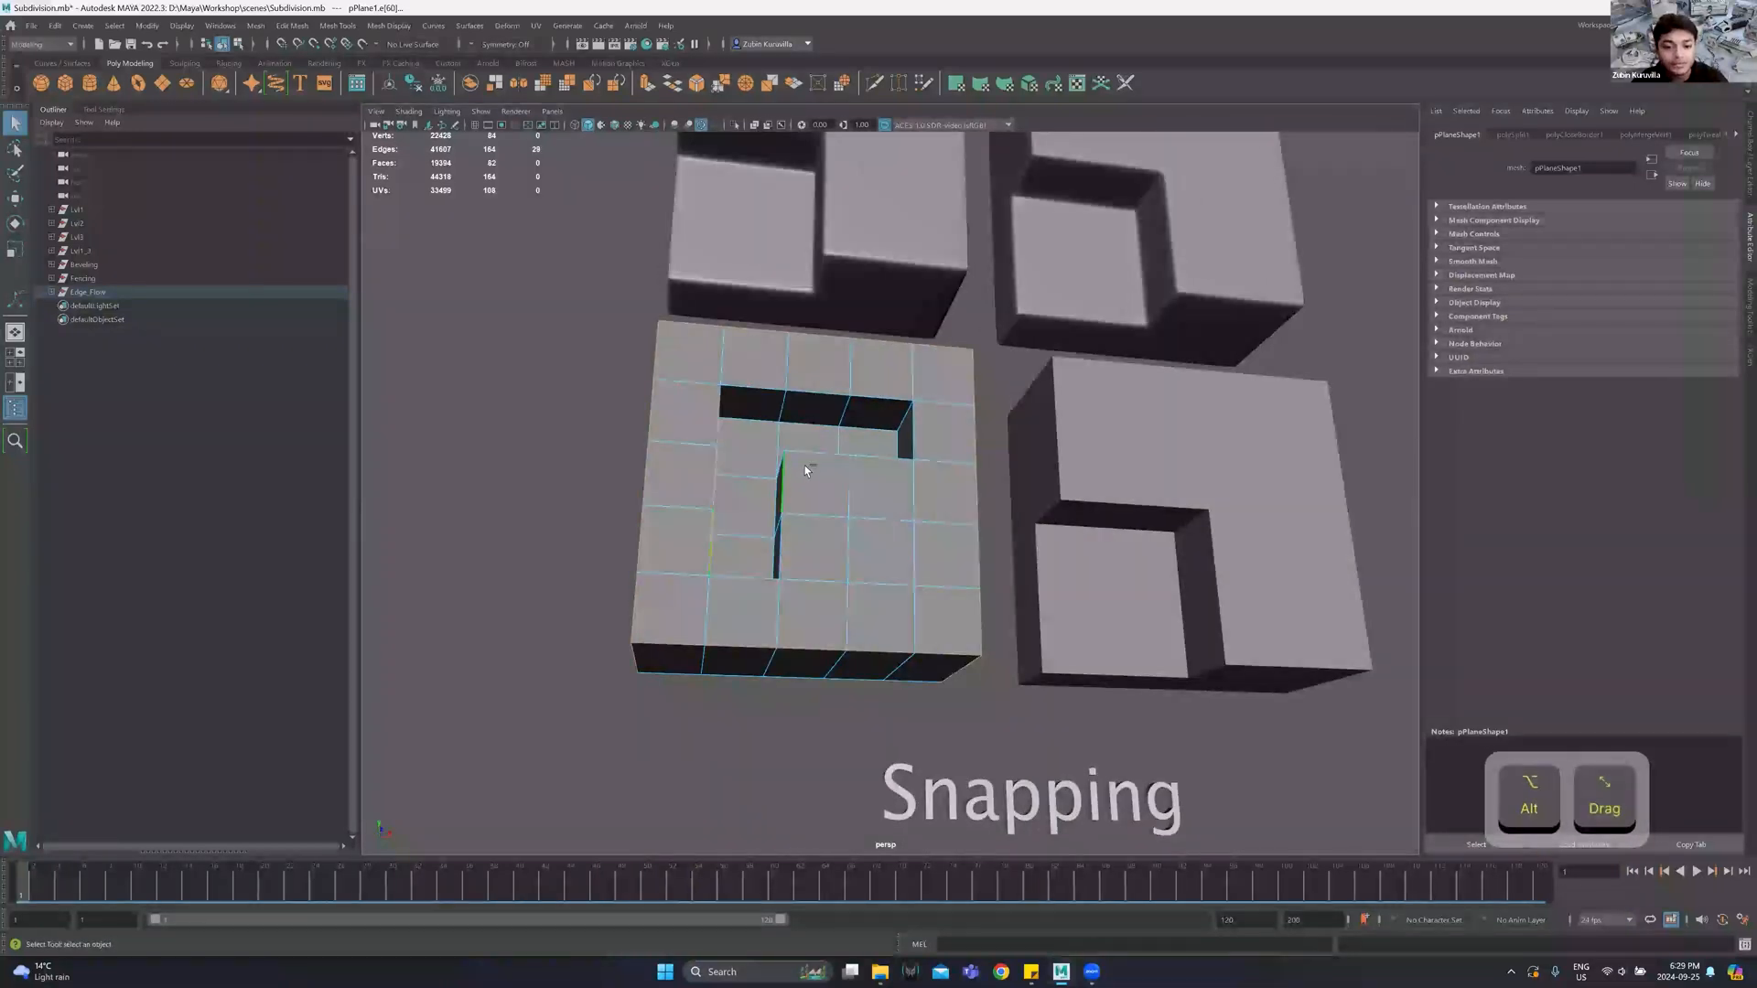
pyautogui.keyDown('shift'); pyautogui.doubleClick(810, 461); pyautogui.keyUp('shift')
pyautogui.keyDown('shift'); pyautogui.doubleClick(910, 427); pyautogui.keyUp('shift')
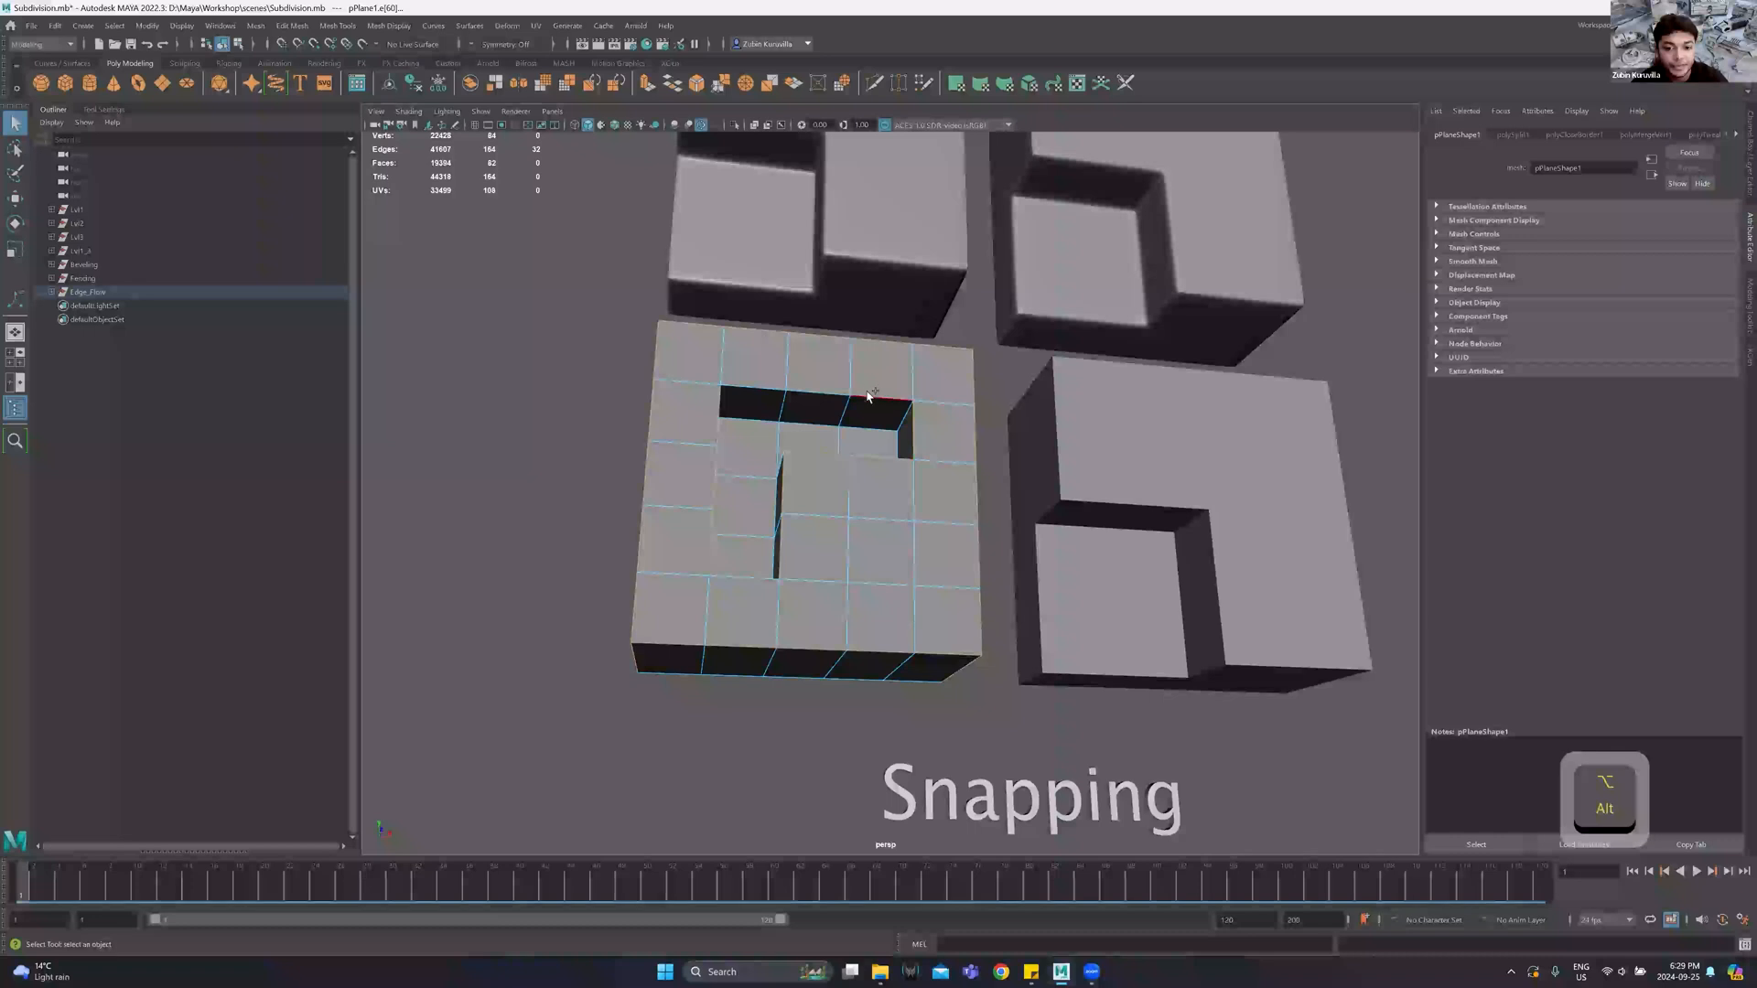
pyautogui.keyDown('shift'); pyautogui.doubleClick(869, 395); pyautogui.keyUp('shift')
pyautogui.keyDown('alt'); pyautogui.moveTo(869, 403); pyautogui.dragTo(714, 496); pyautogui.keyUp('alt')
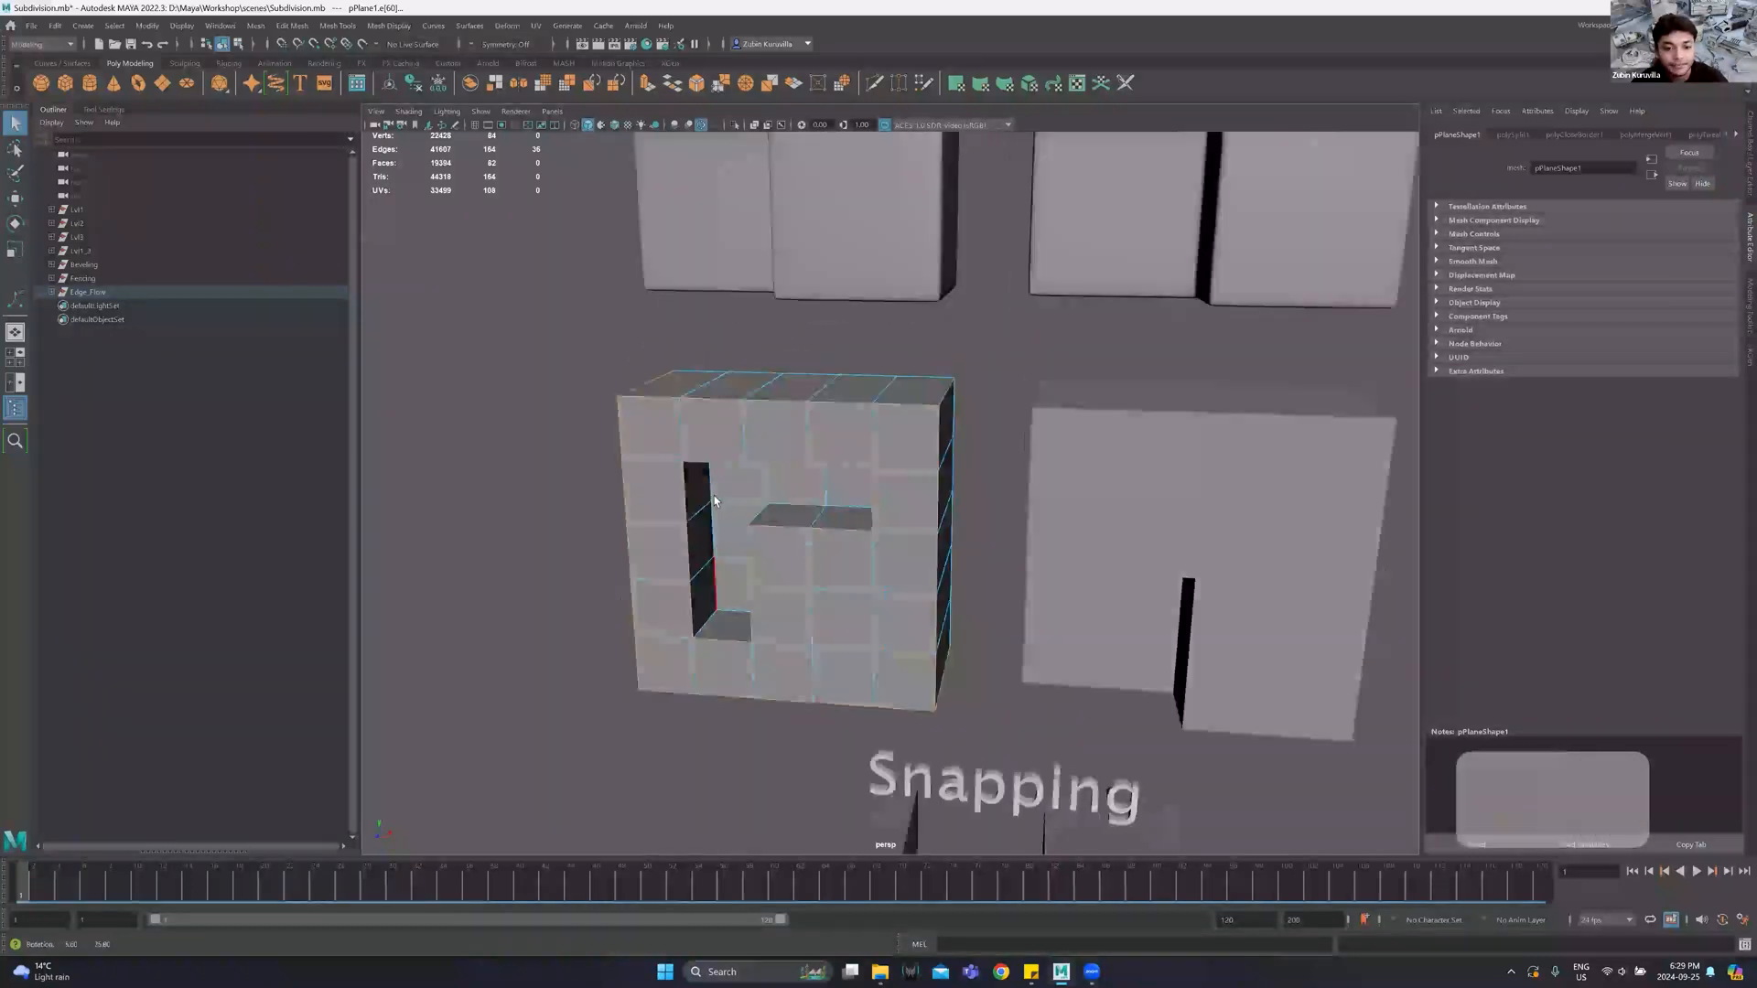
# Add the floor and inner corner edges of the L-shaped slot to the edge selection.
pyautogui.keyDown('shift'); pyautogui.doubleClick(714, 483); pyautogui.keyUp('shift')
pyautogui.keyDown('alt'); pyautogui.moveTo(784, 695); pyautogui.dragTo(816, 679); pyautogui.keyUp('alt')
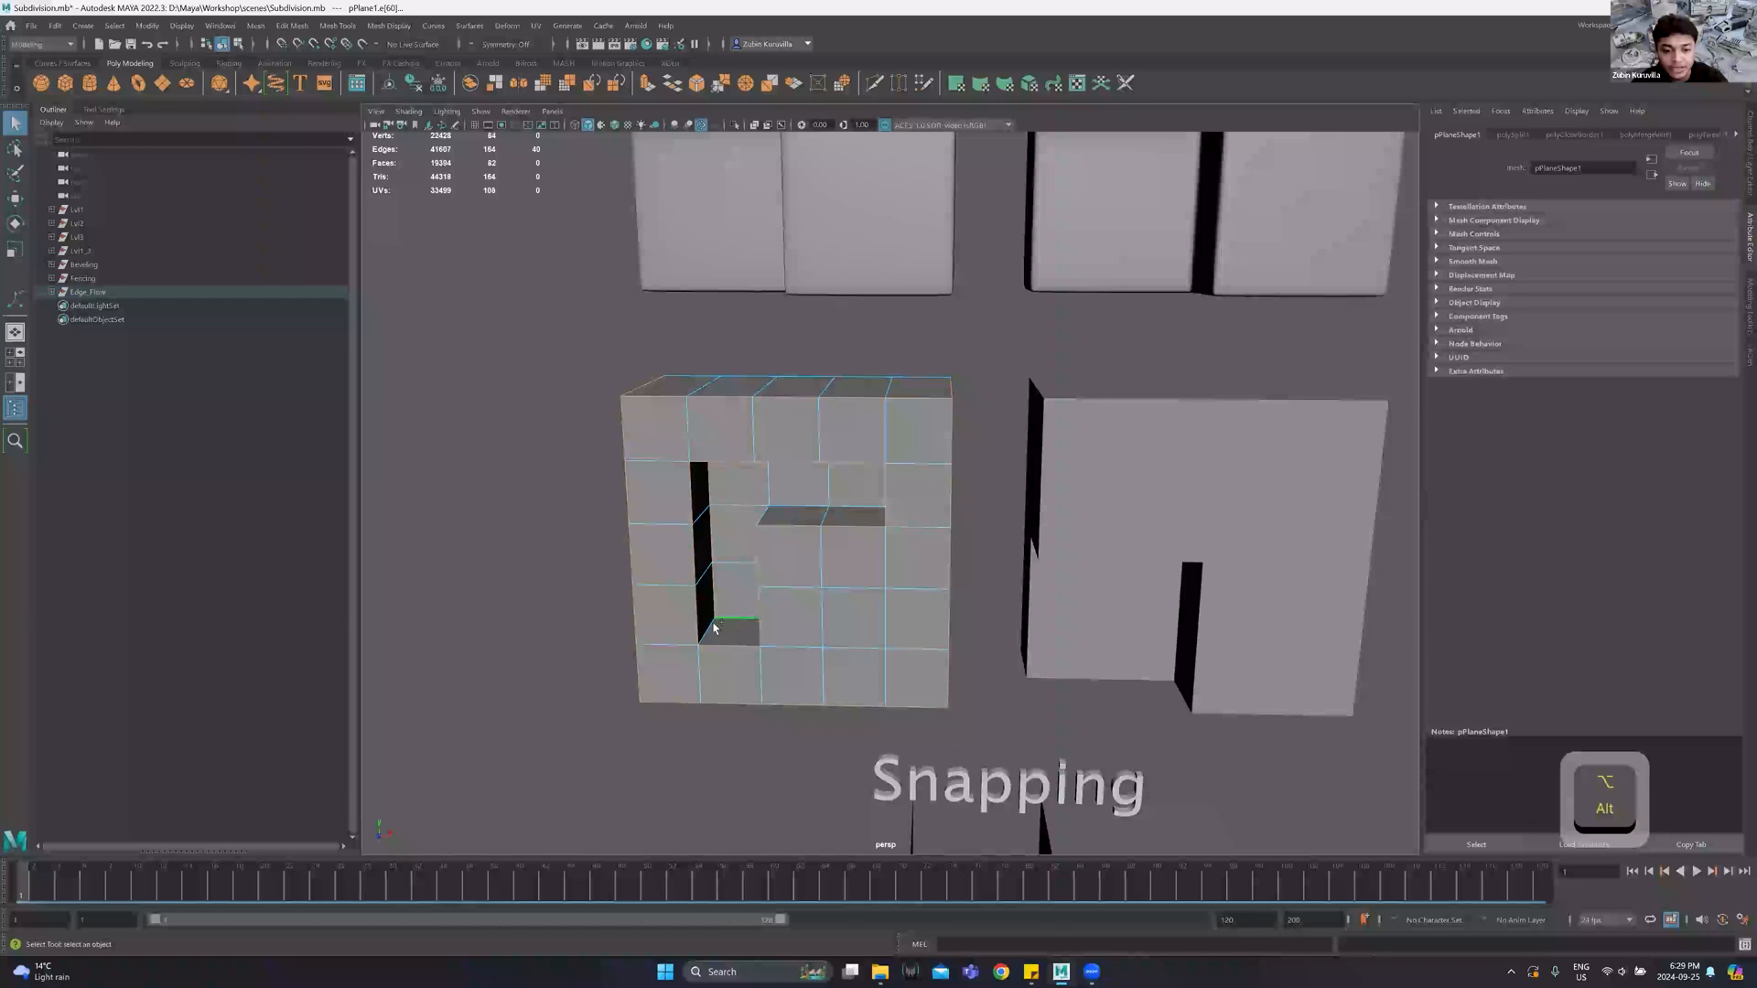
pyautogui.keyDown('shift'); pyautogui.doubleClick(743, 624); pyautogui.keyUp('shift')
pyautogui.keyDown('alt'); pyautogui.moveTo(743, 625); pyautogui.dragTo(792, 593); pyautogui.keyUp('alt')
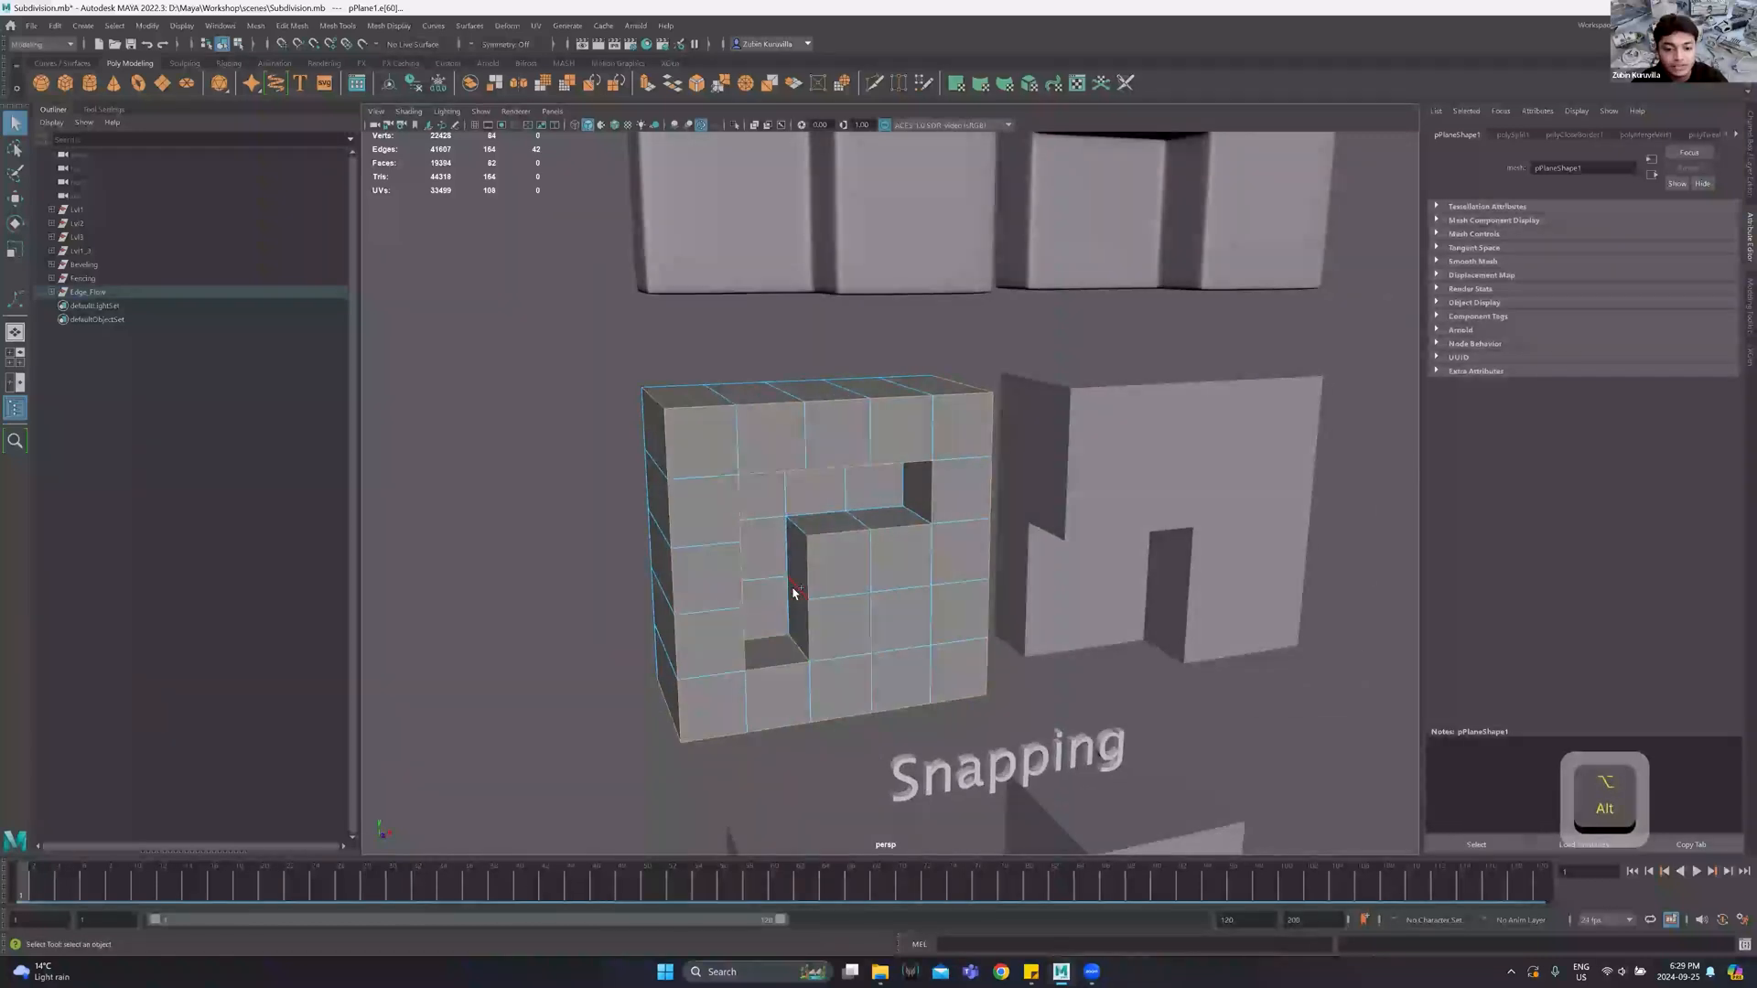
pyautogui.hotkey('ctrl', 'z')
pyautogui.keyDown('shift'); pyautogui.doubleClick(787, 600); pyautogui.keyUp('shift')
pyautogui.keyDown('shift'); pyautogui.click(801, 522); pyautogui.keyUp('shift')
pyautogui.keyDown('shift'); pyautogui.doubleClick(807, 522); pyautogui.keyUp('shift')
pyautogui.keyDown('alt'); pyautogui.moveTo(901, 495); pyautogui.dragTo(759, 715); pyautogui.keyUp('alt')
pyautogui.keyDown('alt'); pyautogui.moveTo(823, 606); pyautogui.dragTo(803, 549); pyautogui.keyUp('alt')
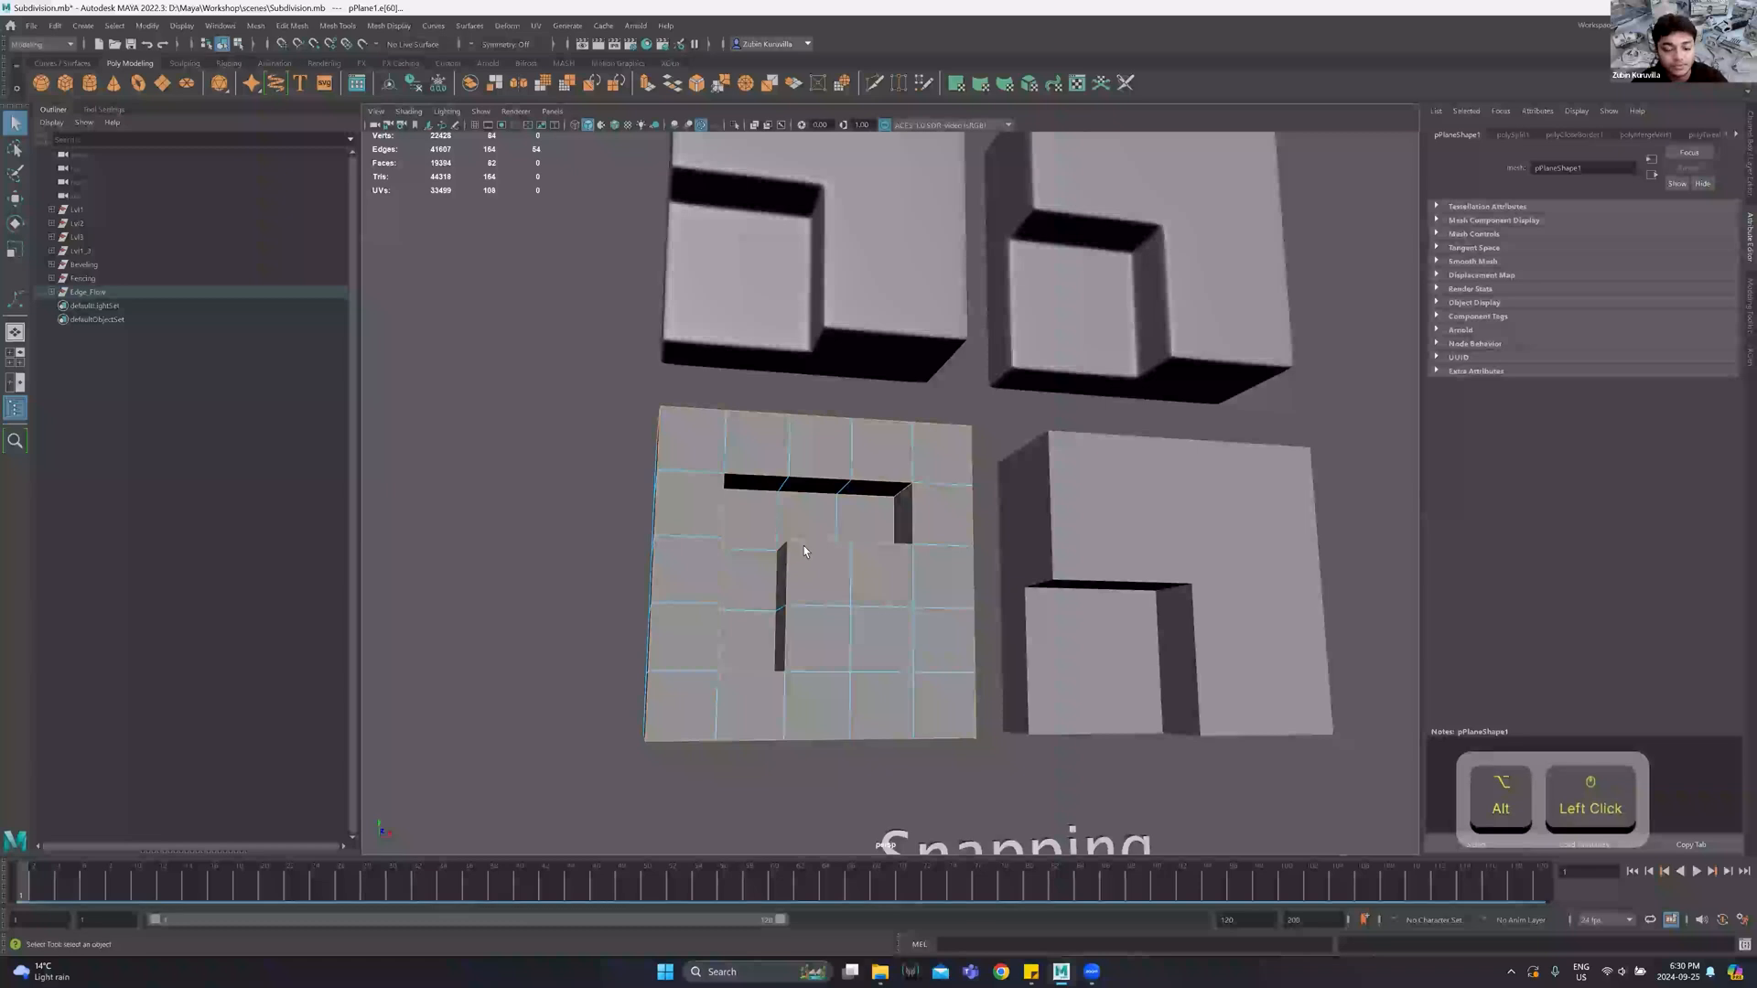
# Check the slotted block in smooth preview with its edges still selected and return it to the unsmoothed display.
pyautogui.press('3')
pyautogui.moveTo(803, 549)
pyautogui.keyDown('alt'); pyautogui.mouseDown()
pyautogui.moveTo(785, 564)
pyautogui.moveTo(829, 558)
pyautogui.moveTo(800, 566)
pyautogui.mouseUp(); pyautogui.keyUp('alt')
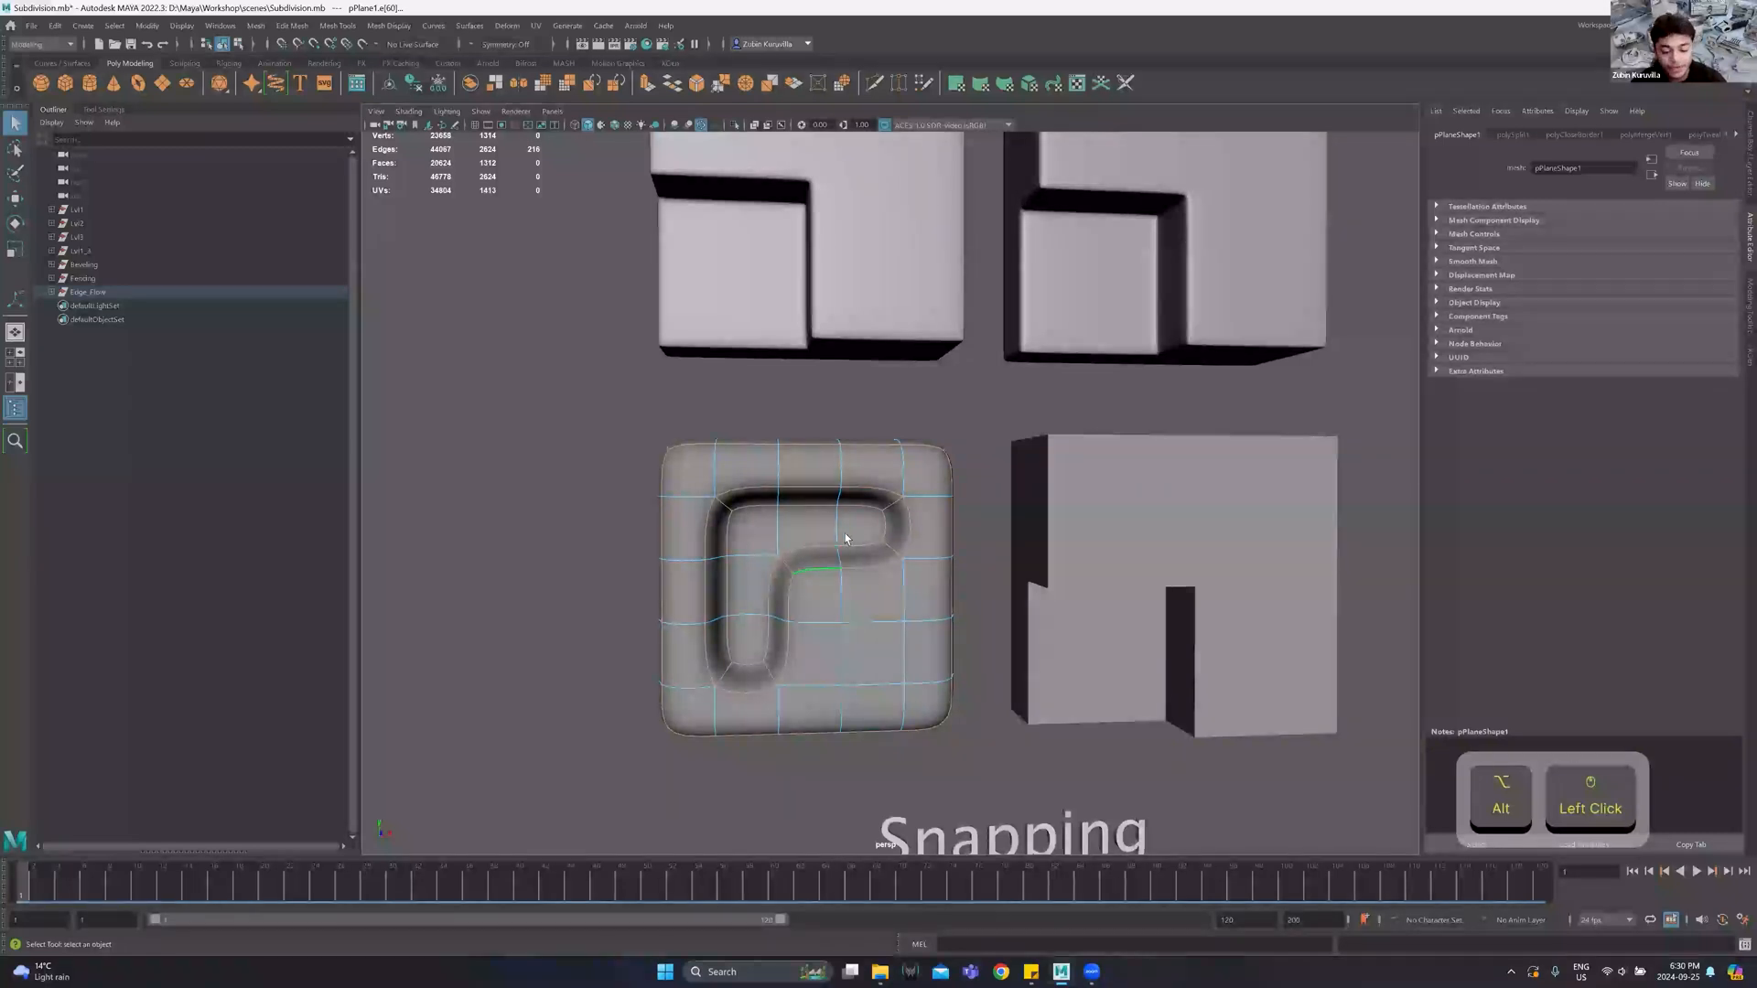
pyautogui.press('1')
# Bevel the slotted block's selected hard edges with 2 segments and a fraction of 0.184.
pyautogui.scroll(5, 817, 486)
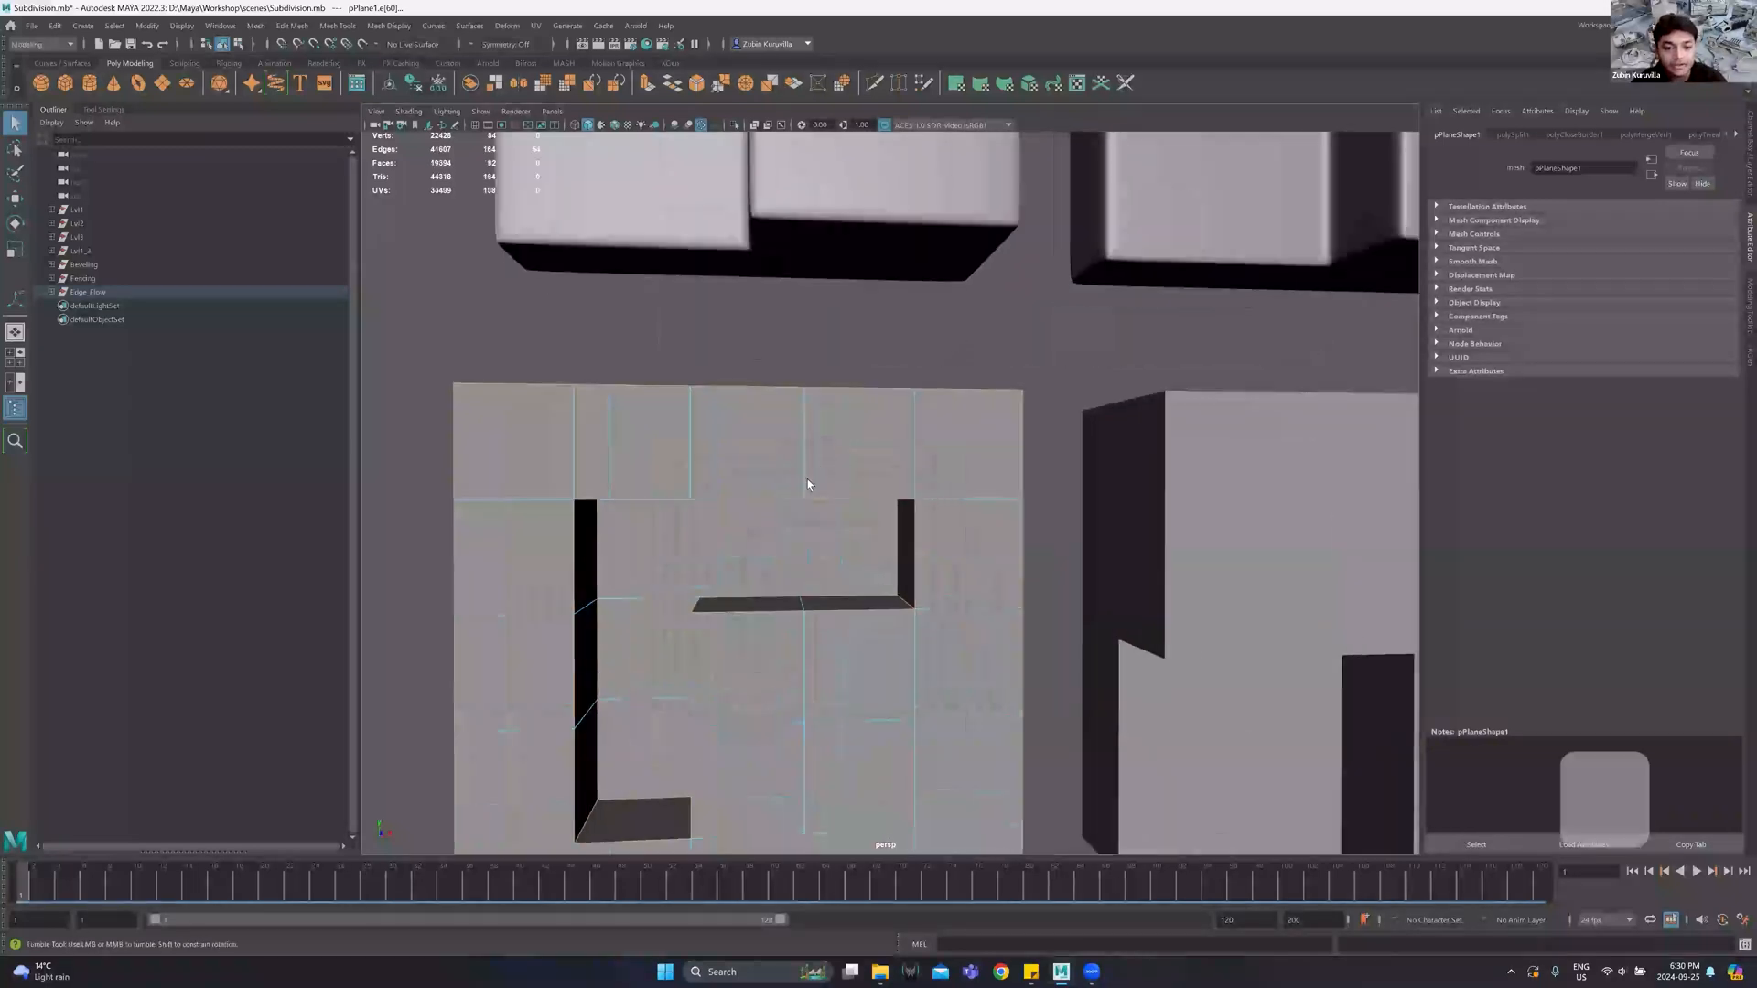
pyautogui.keyDown('alt'); pyautogui.moveTo(717, 486); pyautogui.dragTo(746, 492); pyautogui.keyUp('alt')
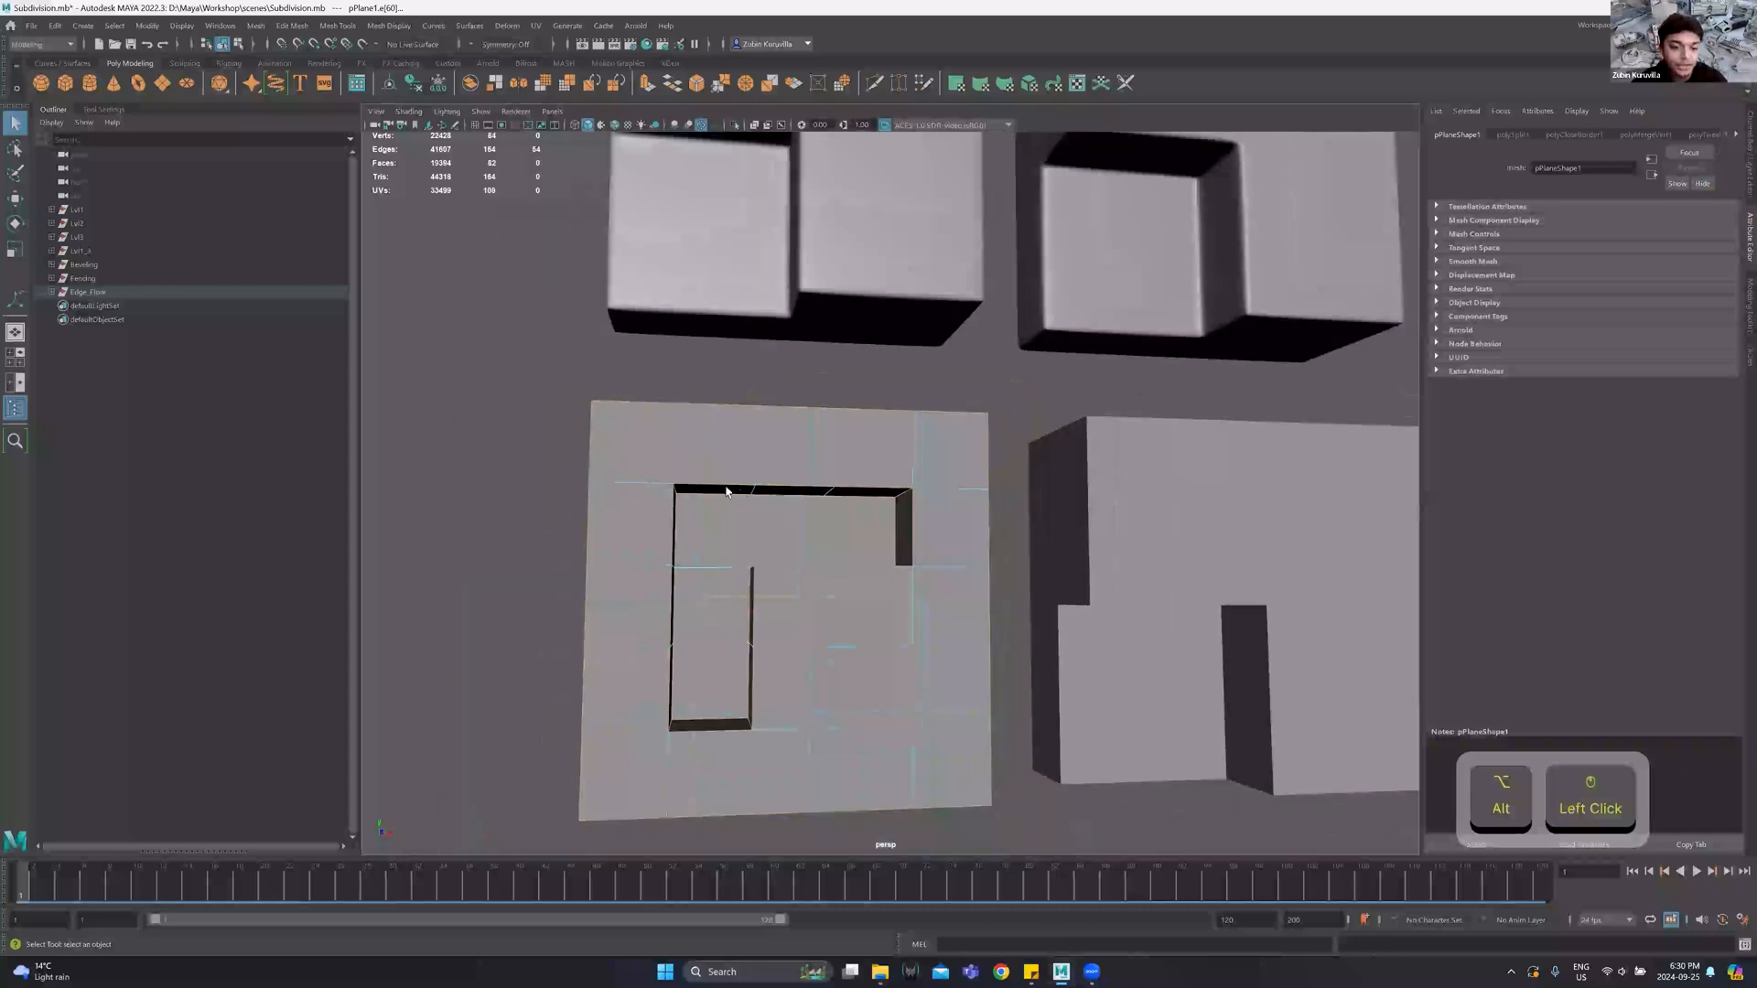
pyautogui.keyDown('shift'); pyautogui.moveTo(746, 493); pyautogui.dragTo(823, 491, button='right'); pyautogui.keyUp('shift')
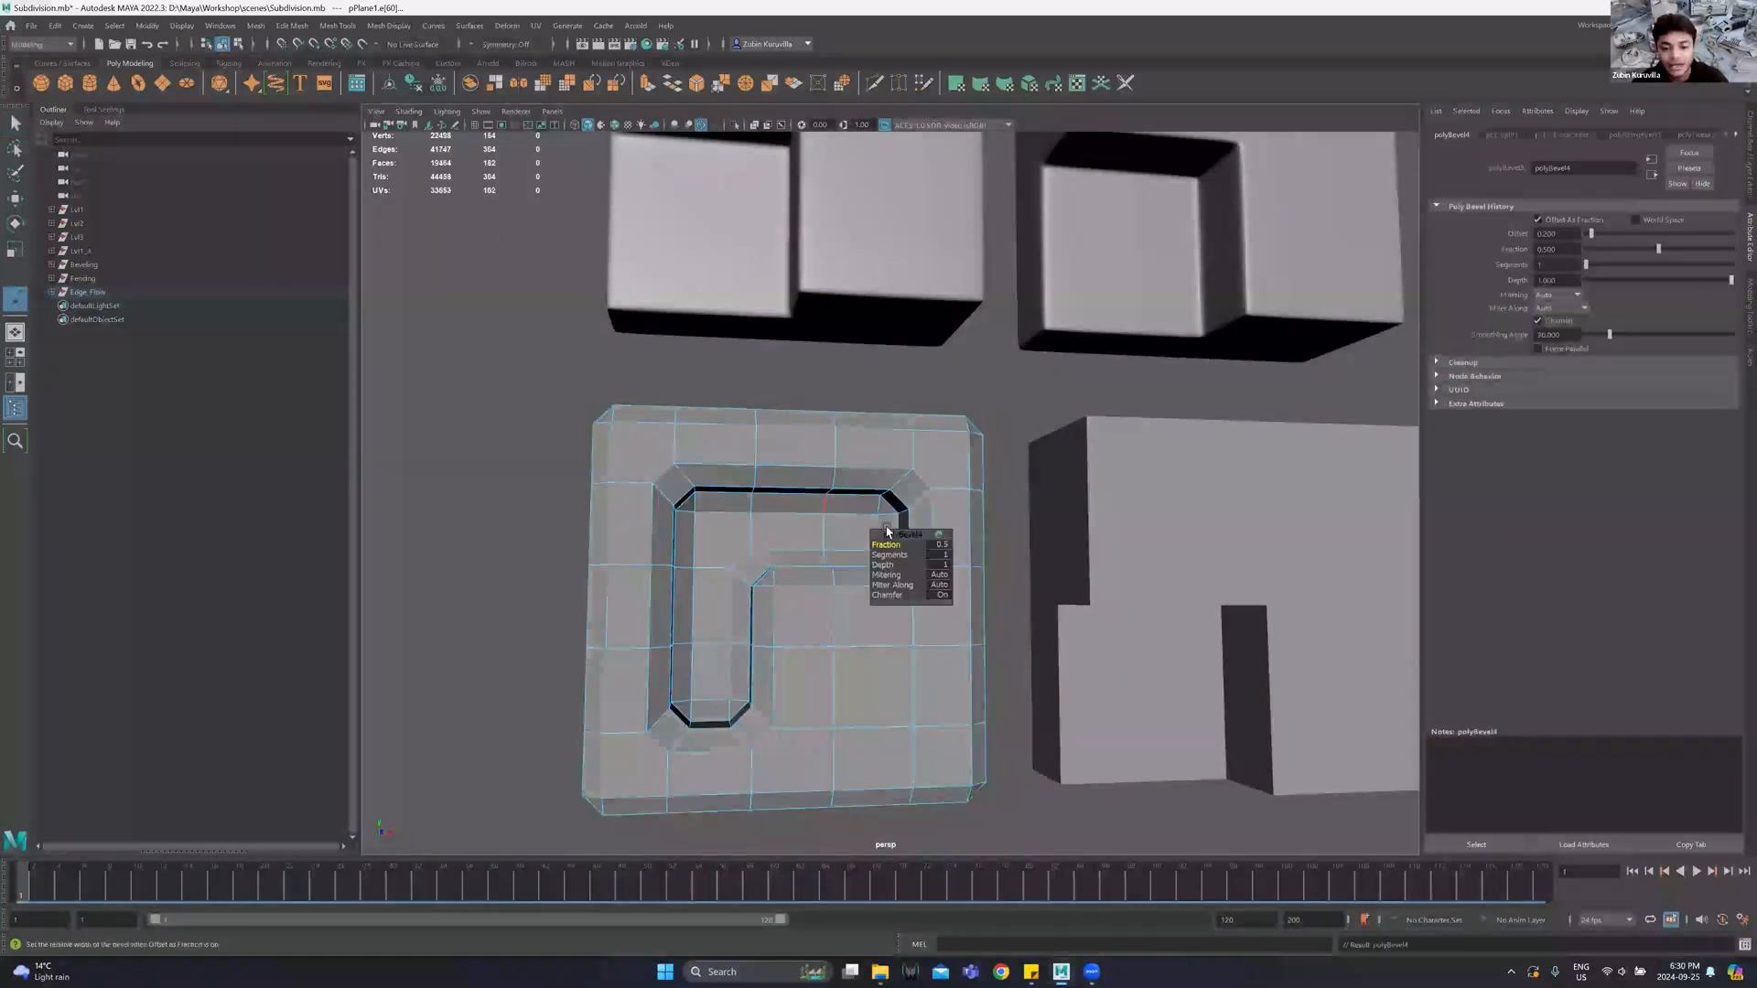
pyautogui.moveTo(885, 555); pyautogui.dragTo(764, 538)
pyautogui.scroll(2, 757, 551)
pyautogui.scroll(-4, 758, 551)
pyautogui.scroll(2, 800, 527)
pyautogui.scroll(5, 784, 528)
pyautogui.keyDown('alt'); pyautogui.moveTo(763, 542); pyautogui.dragTo(804, 537, button='middle'); pyautogui.keyUp('alt')
pyautogui.keyDown('alt'); pyautogui.moveTo(804, 537); pyautogui.dragTo(751, 545); pyautogui.keyUp('alt')
pyautogui.keyDown('alt'); pyautogui.moveTo(751, 545); pyautogui.dragTo(745, 560, button='middle'); pyautogui.keyUp('alt')
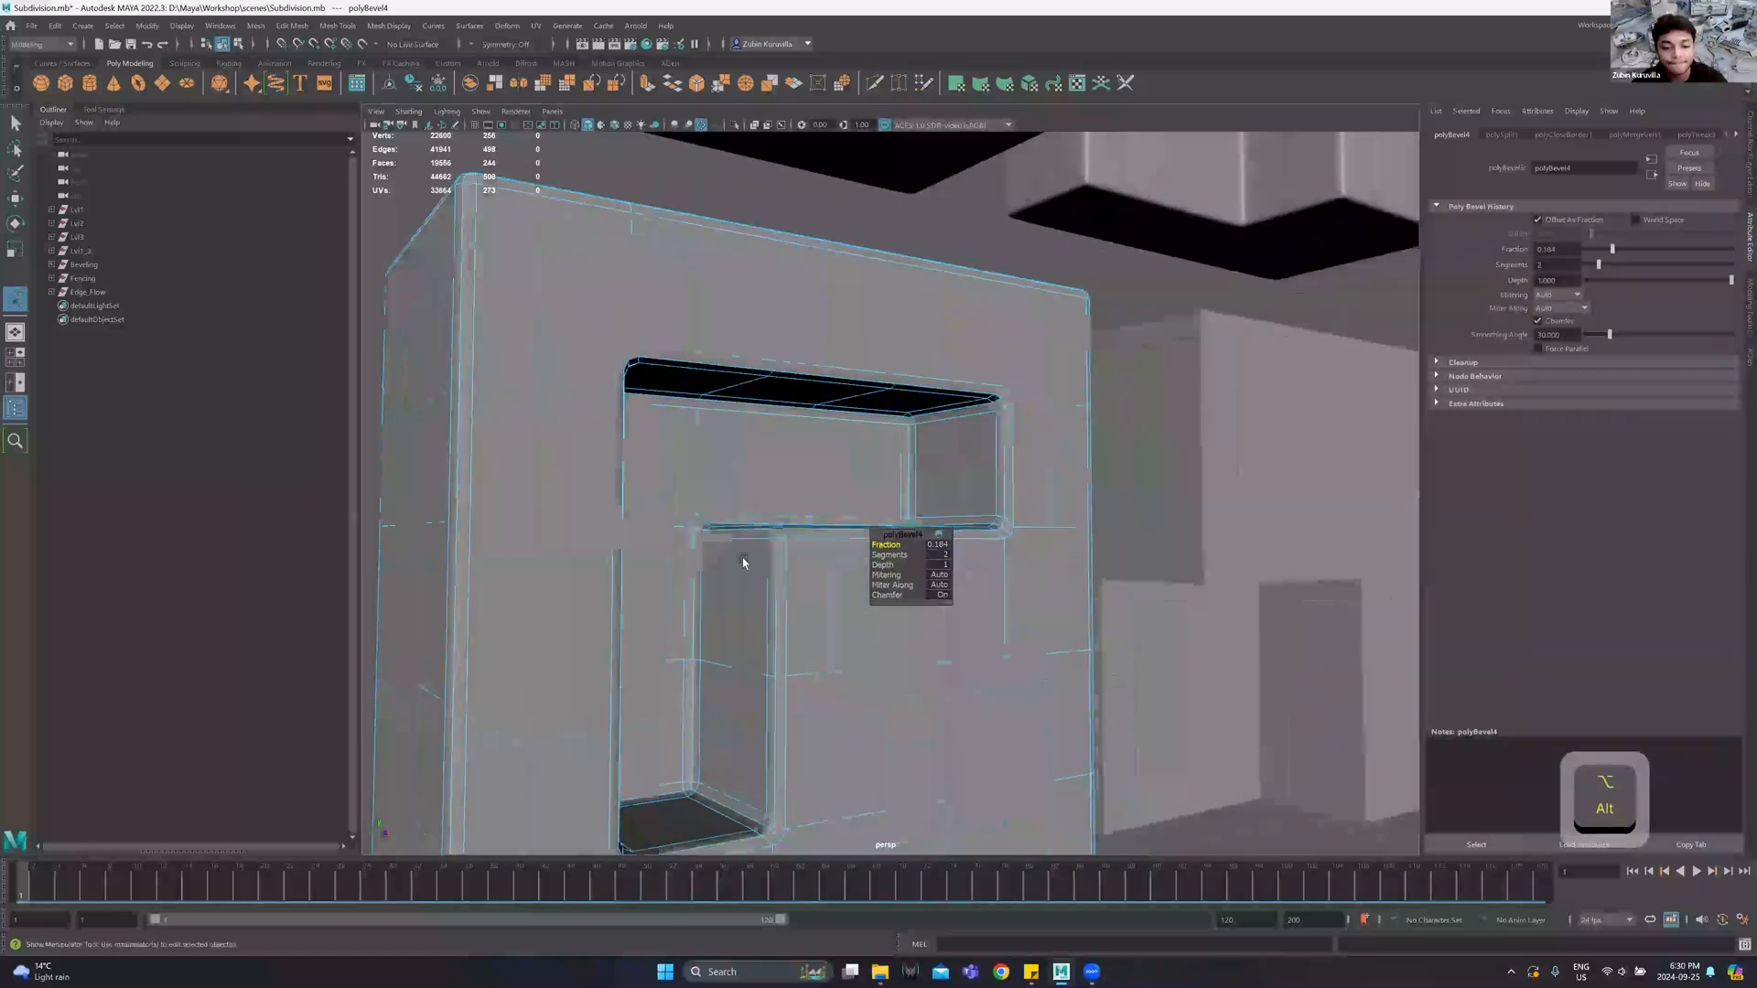
pyautogui.scroll(4, 732, 560)
pyautogui.keyDown('alt'); pyautogui.moveTo(714, 559); pyautogui.dragTo(715, 567); pyautogui.keyUp('alt')
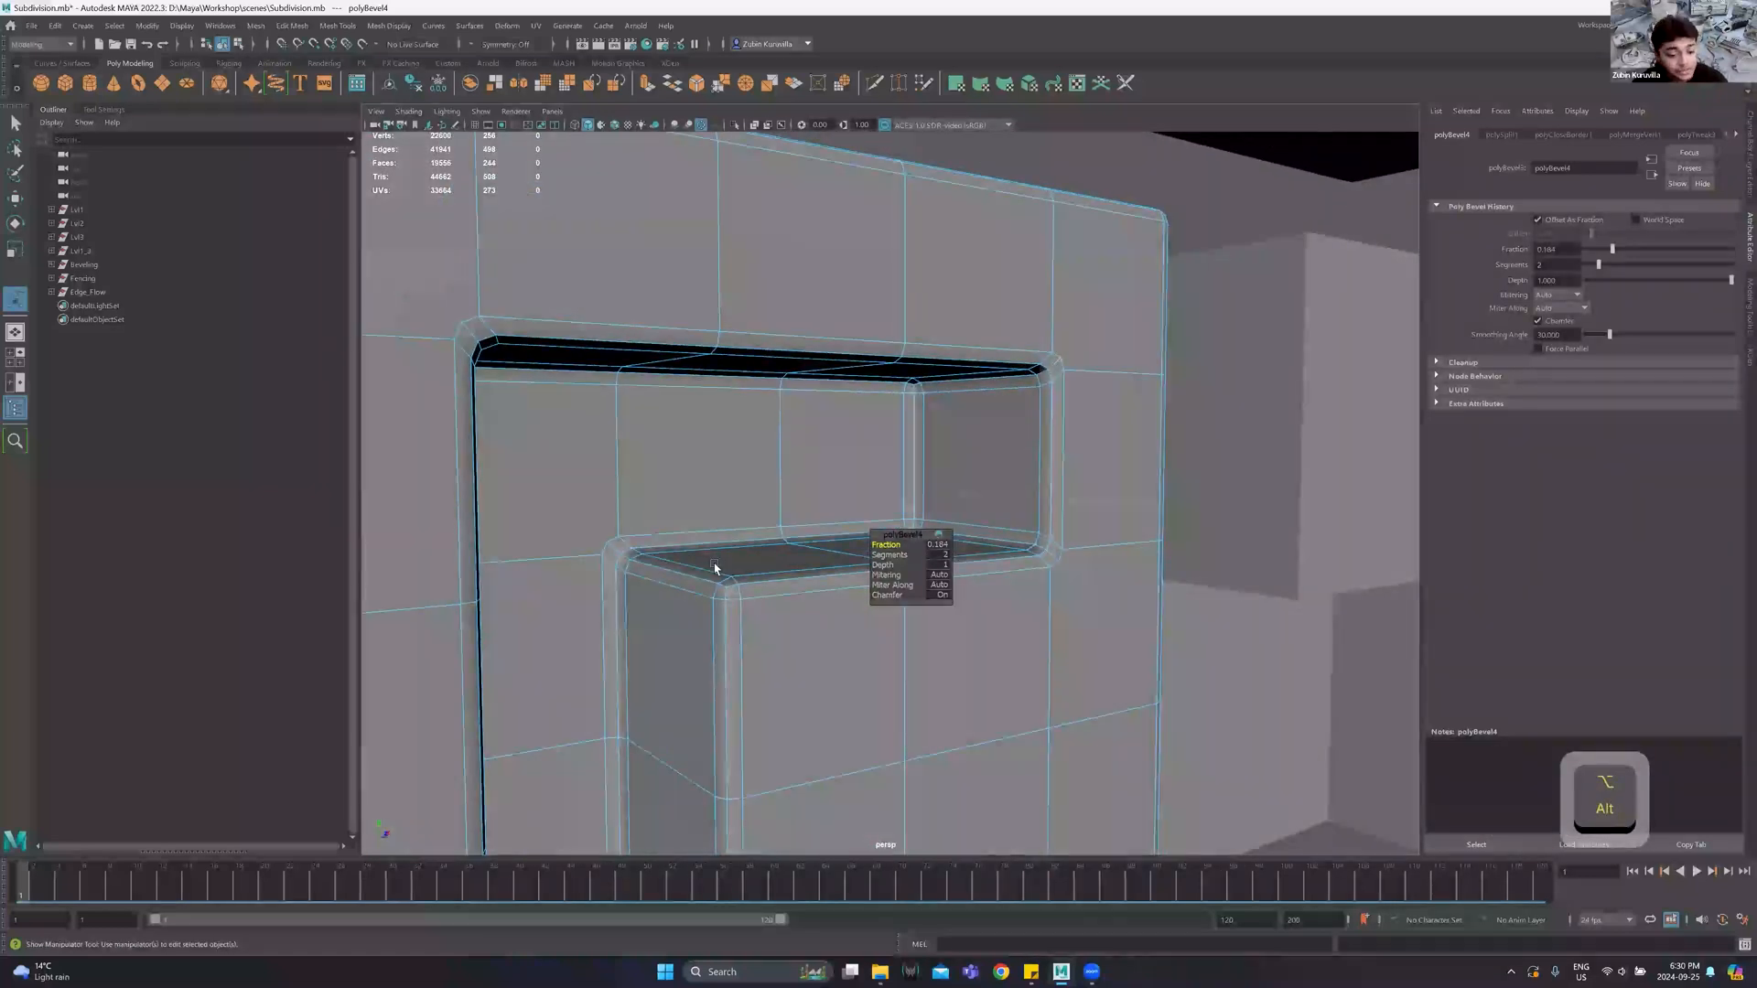
pyautogui.keyDown('alt'); pyautogui.moveTo(701, 579); pyautogui.dragTo(699, 540); pyautogui.keyUp('alt')
# Undo the bevel on the slotted block together with its segment and fraction changes.
pyautogui.hotkey('ctrl', 'z')
pyautogui.hotkey('ctrl', 'z')
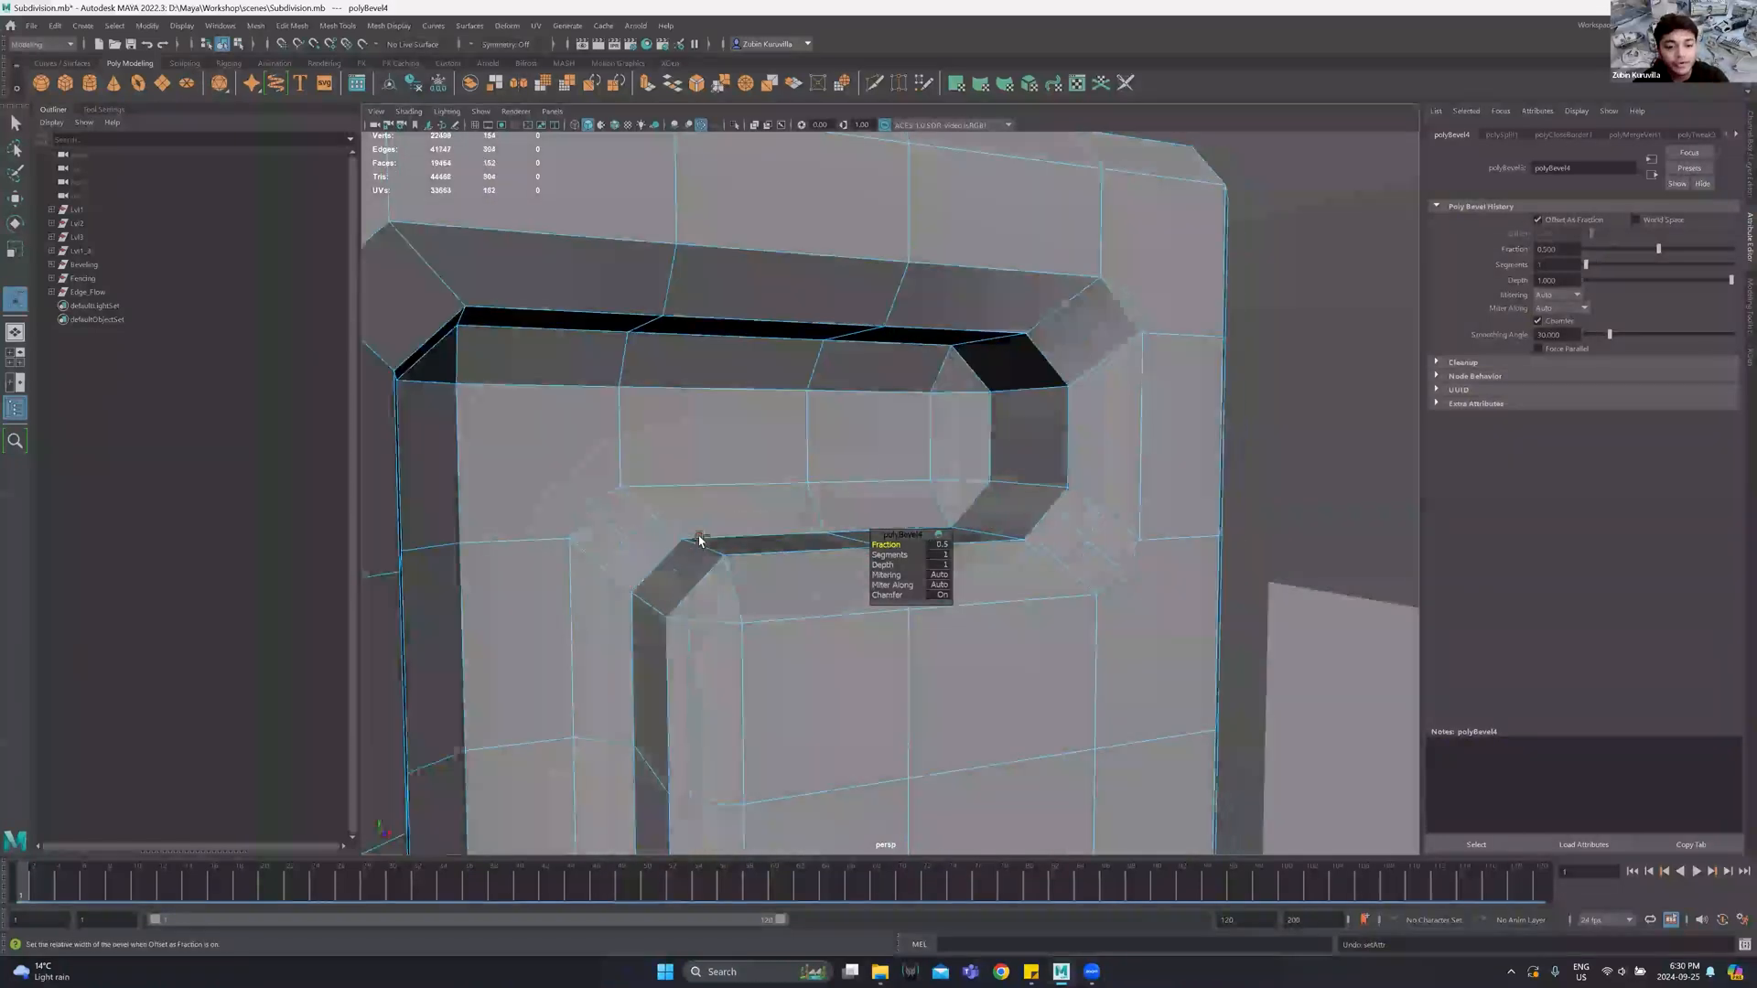
pyautogui.hotkey('ctrl', 'z')
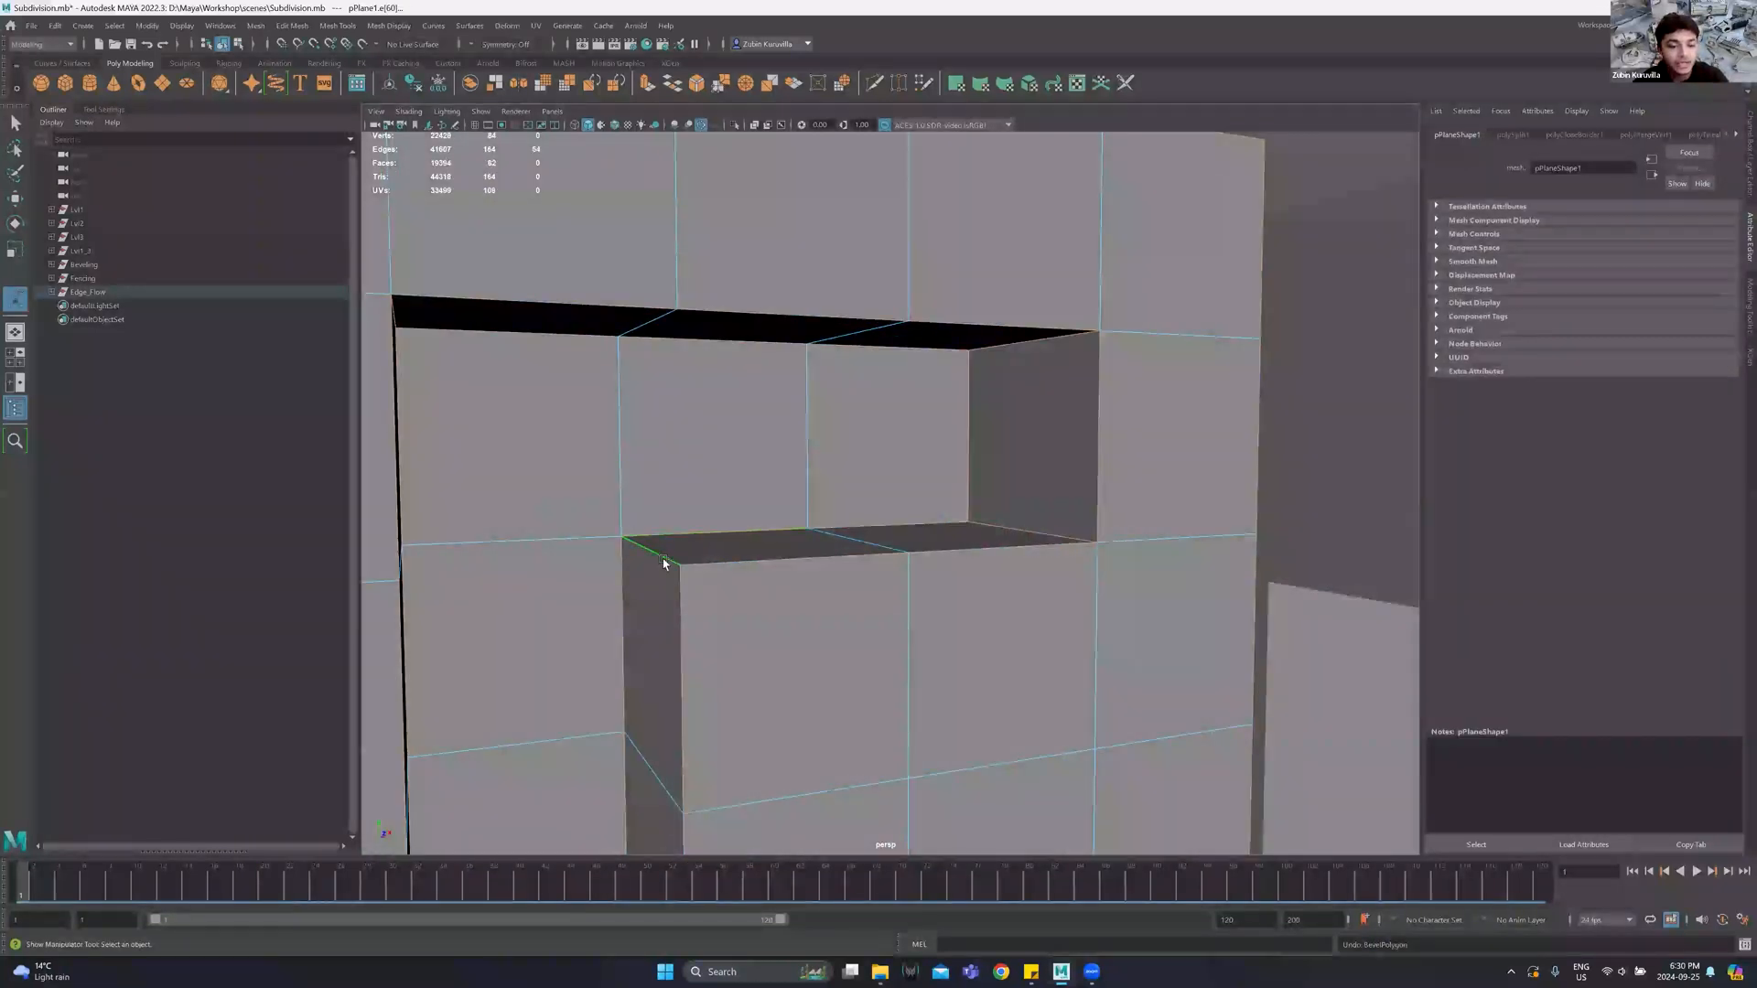
# Bevel the slotted block's selected edges again at a fraction of 0.5, try 2 segments and undo the segment change.
pyautogui.moveTo(607, 552)
pyautogui.keyDown('alt'); pyautogui.mouseDown()
pyautogui.moveTo(601, 534)
pyautogui.moveTo(641, 549)
pyautogui.mouseUp(); pyautogui.keyUp('alt')
pyautogui.keyDown('shift'); pyautogui.moveTo(757, 540); pyautogui.dragTo(792, 540, button='right'); pyautogui.keyUp('shift')
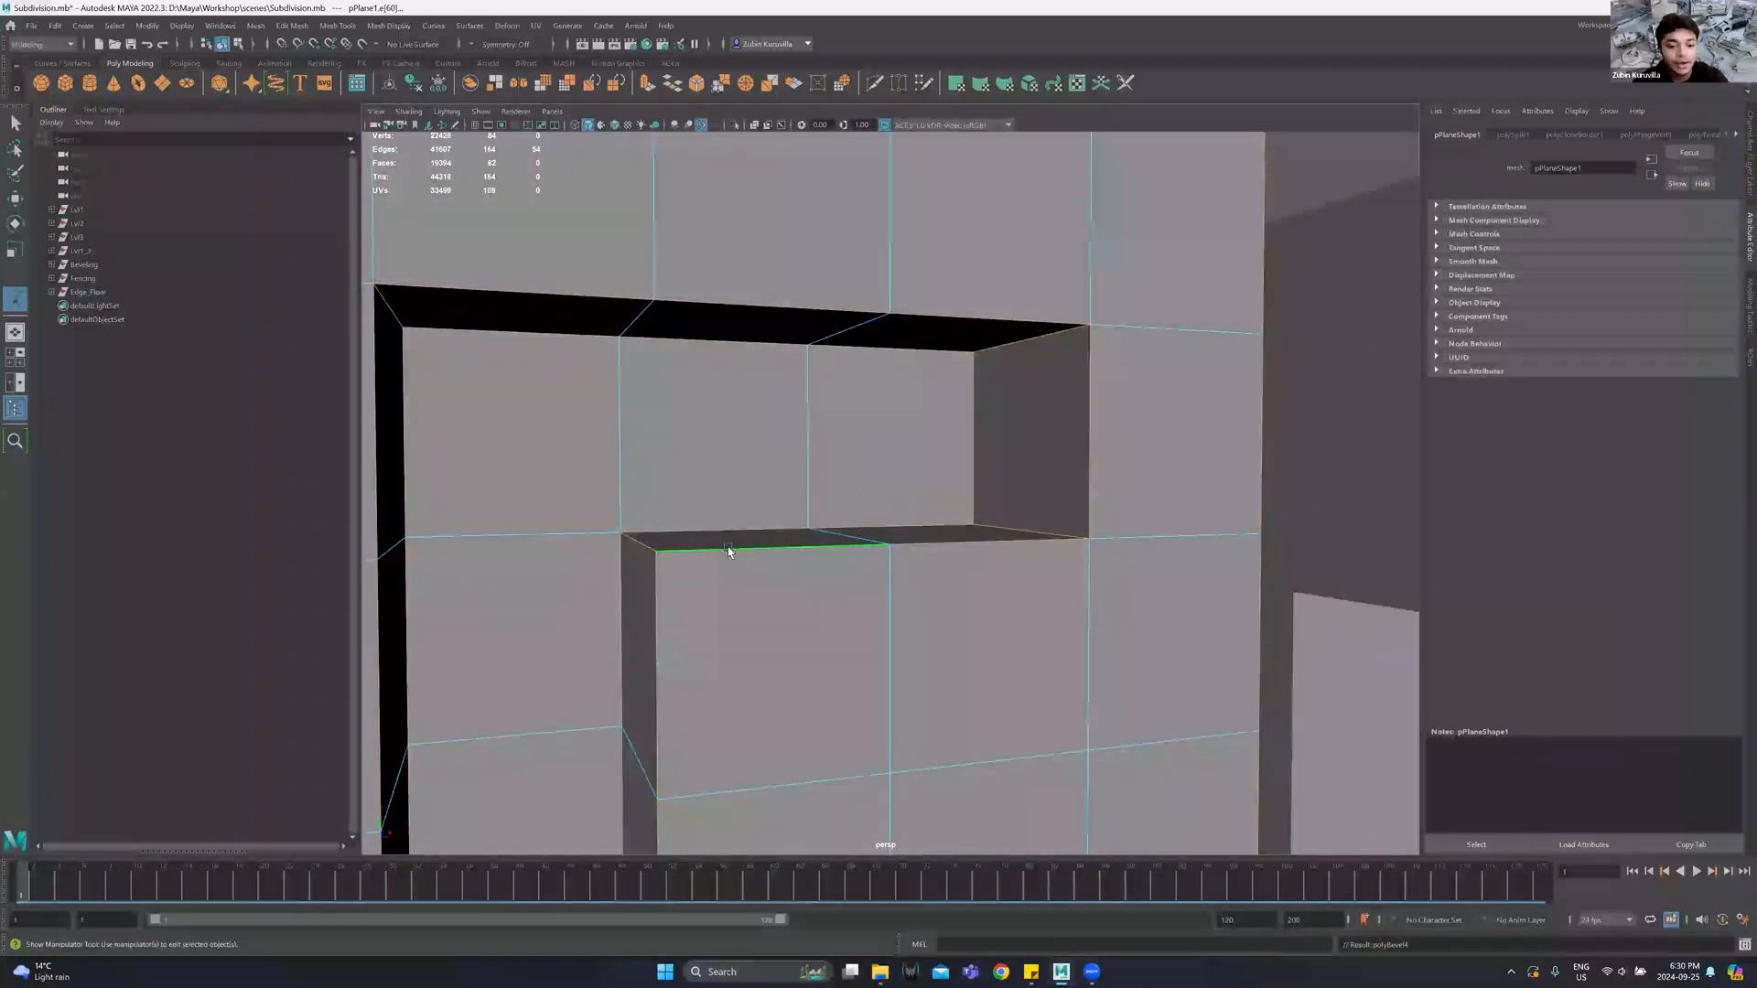
pyautogui.moveTo(890, 555); pyautogui.dragTo(896, 551)
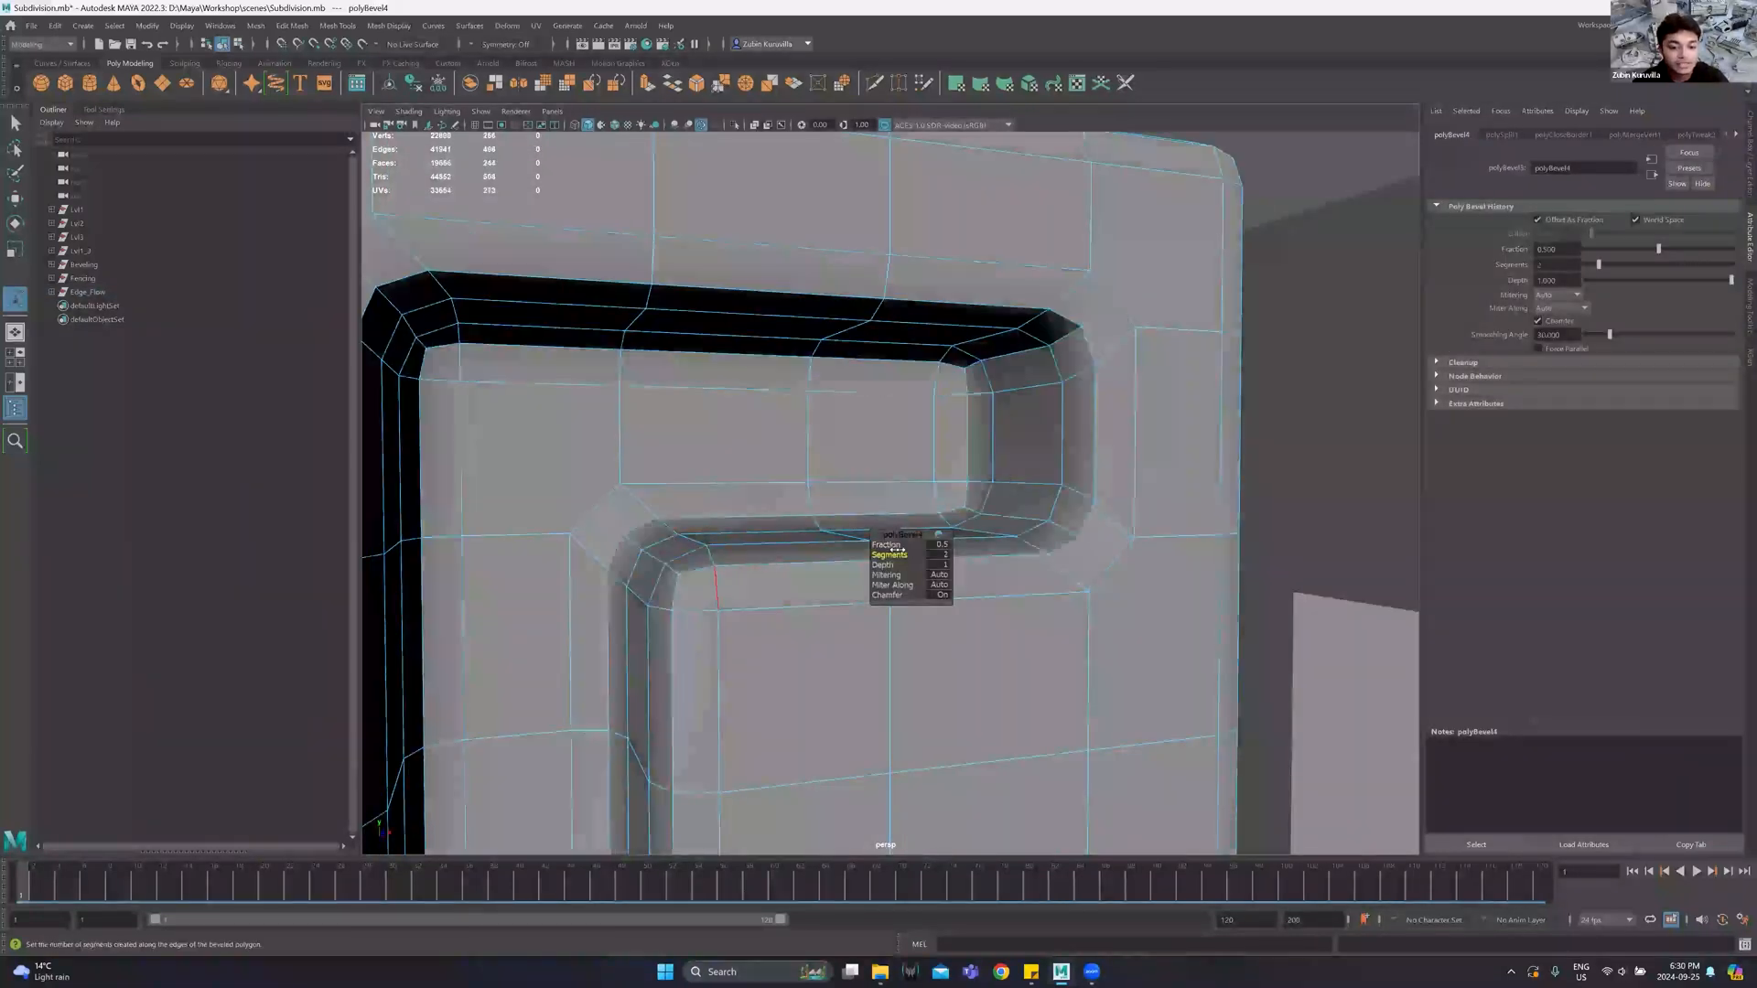
pyautogui.hotkey('ctrl', 'z')
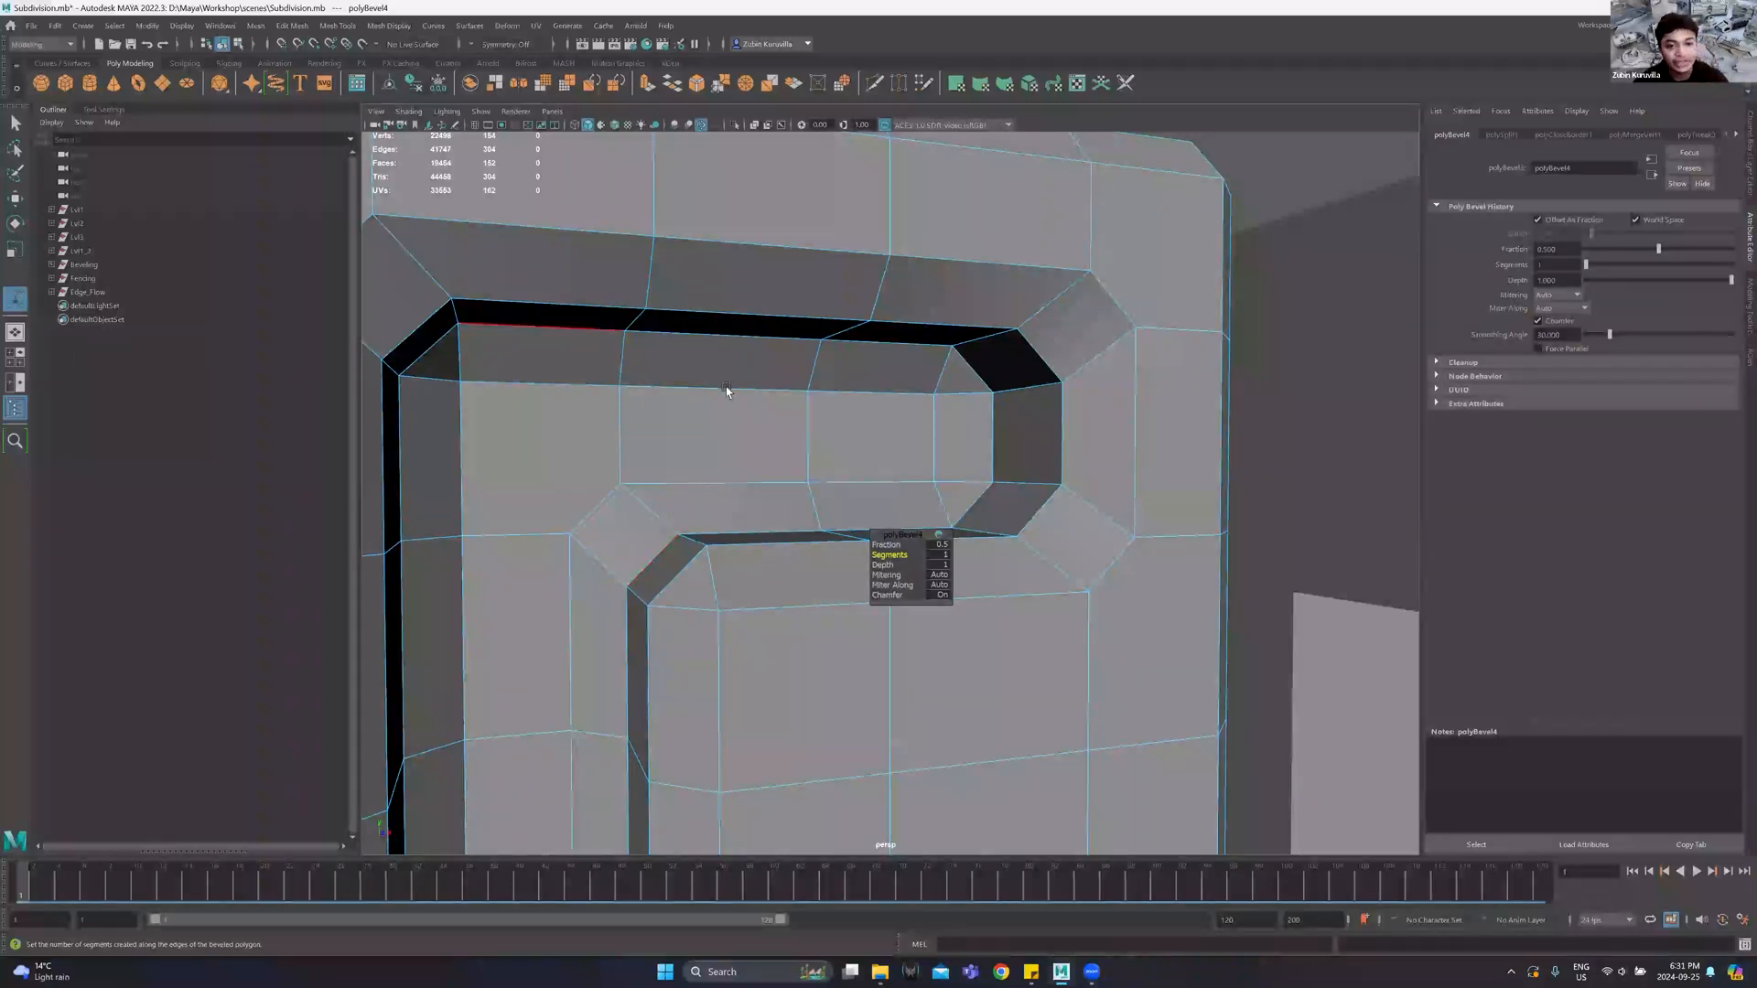
# Switch the notched block beside the slotted block to edge mode and select edges along its top and inner notch.
pyautogui.scroll(-5, 831, 387)
pyautogui.keyDown('alt'); pyautogui.moveTo(831, 388); pyautogui.dragTo(796, 389); pyautogui.keyUp('alt')
pyautogui.keyDown('alt'); pyautogui.moveTo(796, 390); pyautogui.dragTo(814, 435, button='middle'); pyautogui.keyUp('alt')
pyautogui.scroll(-5, 814, 435)
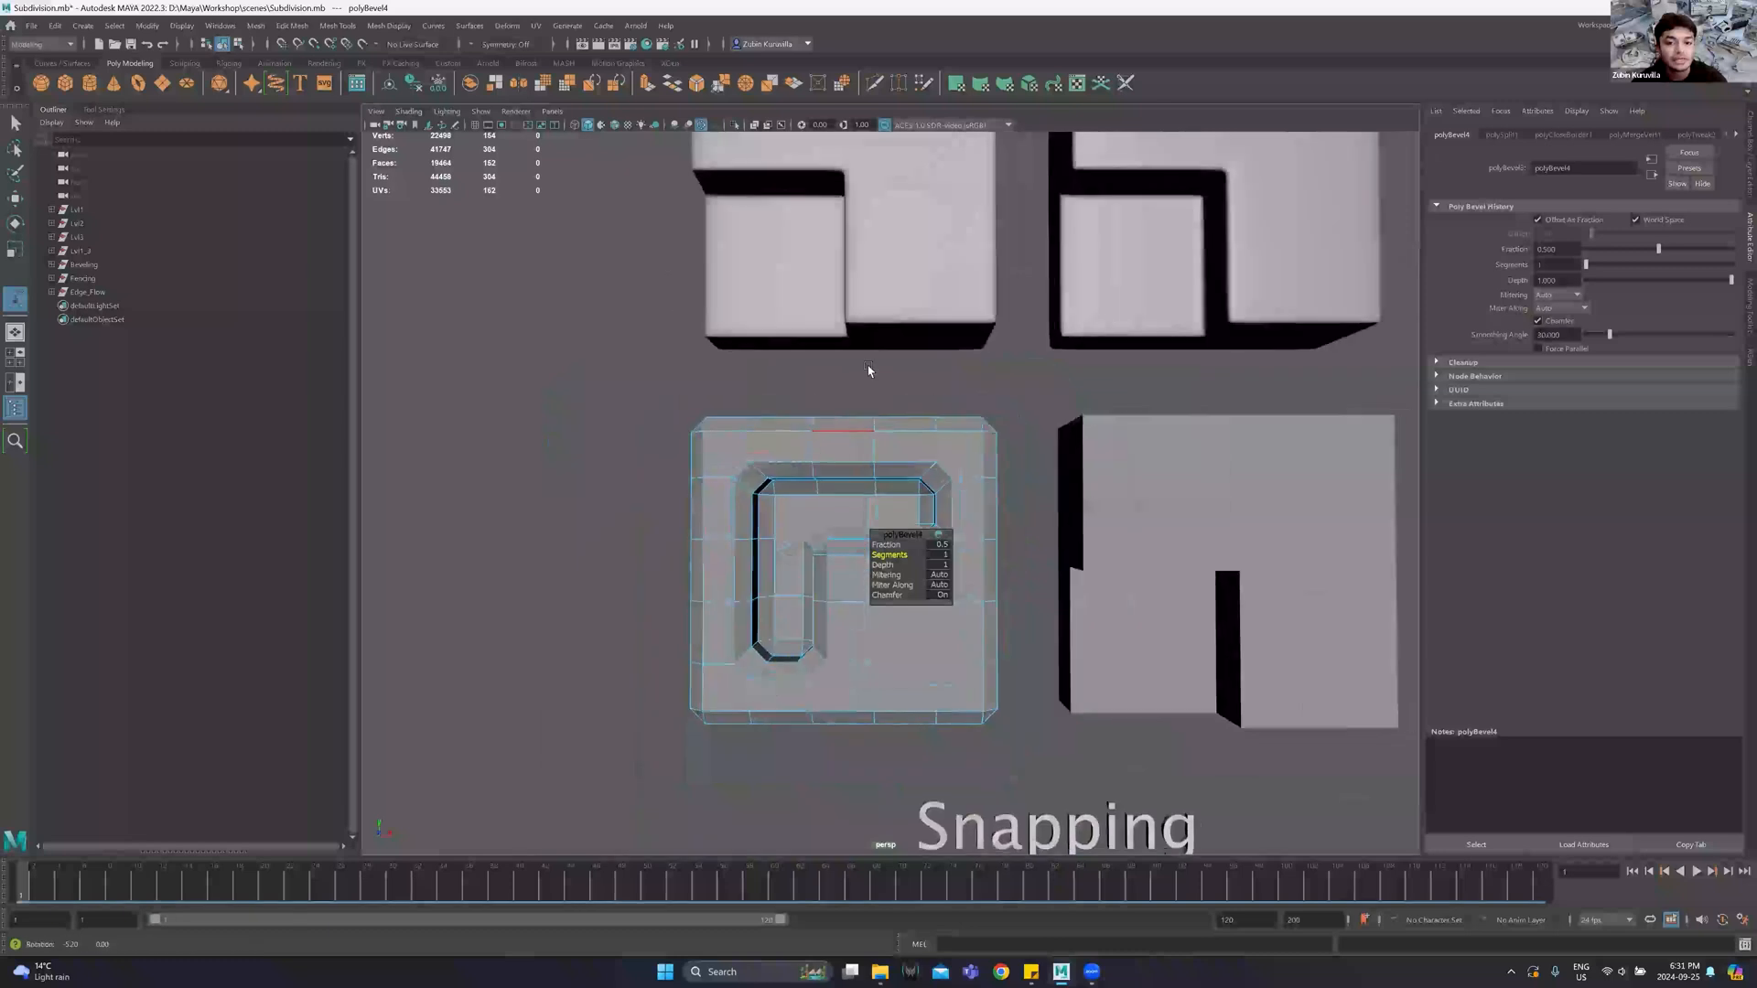
pyautogui.keyDown('alt'); pyautogui.moveTo(869, 366); pyautogui.dragTo(825, 459, button='middle'); pyautogui.keyUp('alt')
pyautogui.keyDown('alt'); pyautogui.moveTo(880, 548); pyautogui.dragTo(966, 609); pyautogui.keyUp('alt')
pyautogui.keyDown('alt'); pyautogui.moveTo(966, 609); pyautogui.dragTo(907, 502, button='middle'); pyautogui.keyUp('alt')
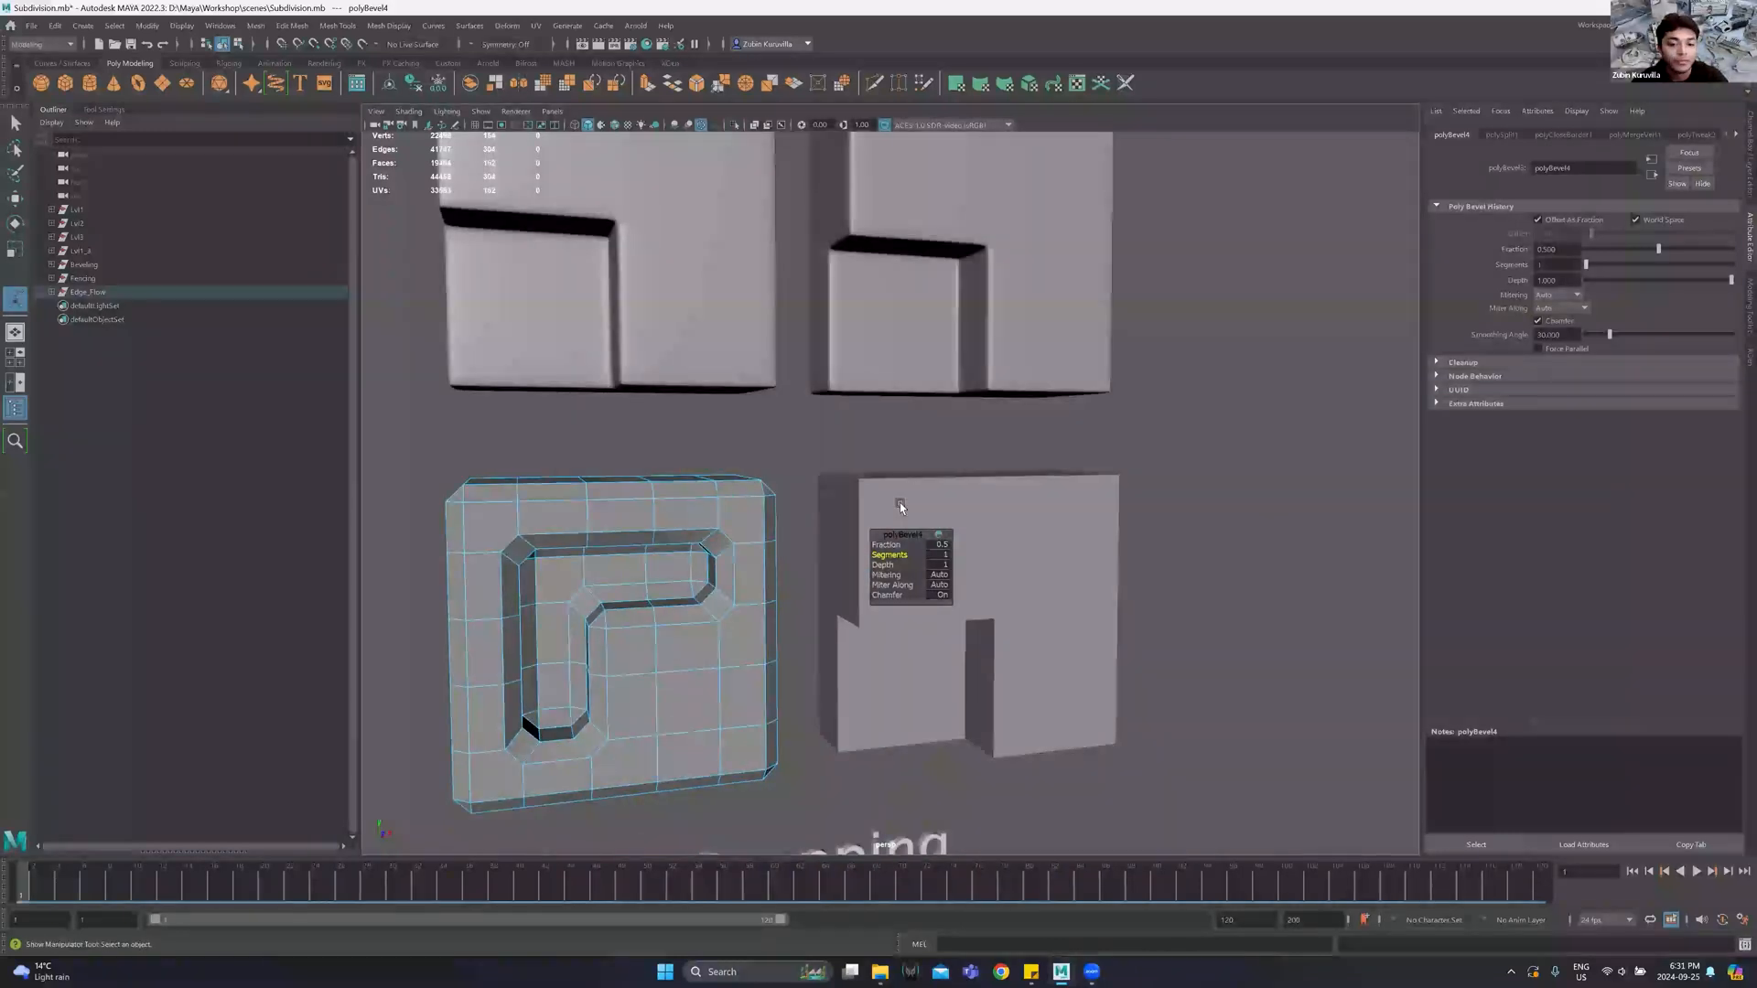
pyautogui.click(900, 508)
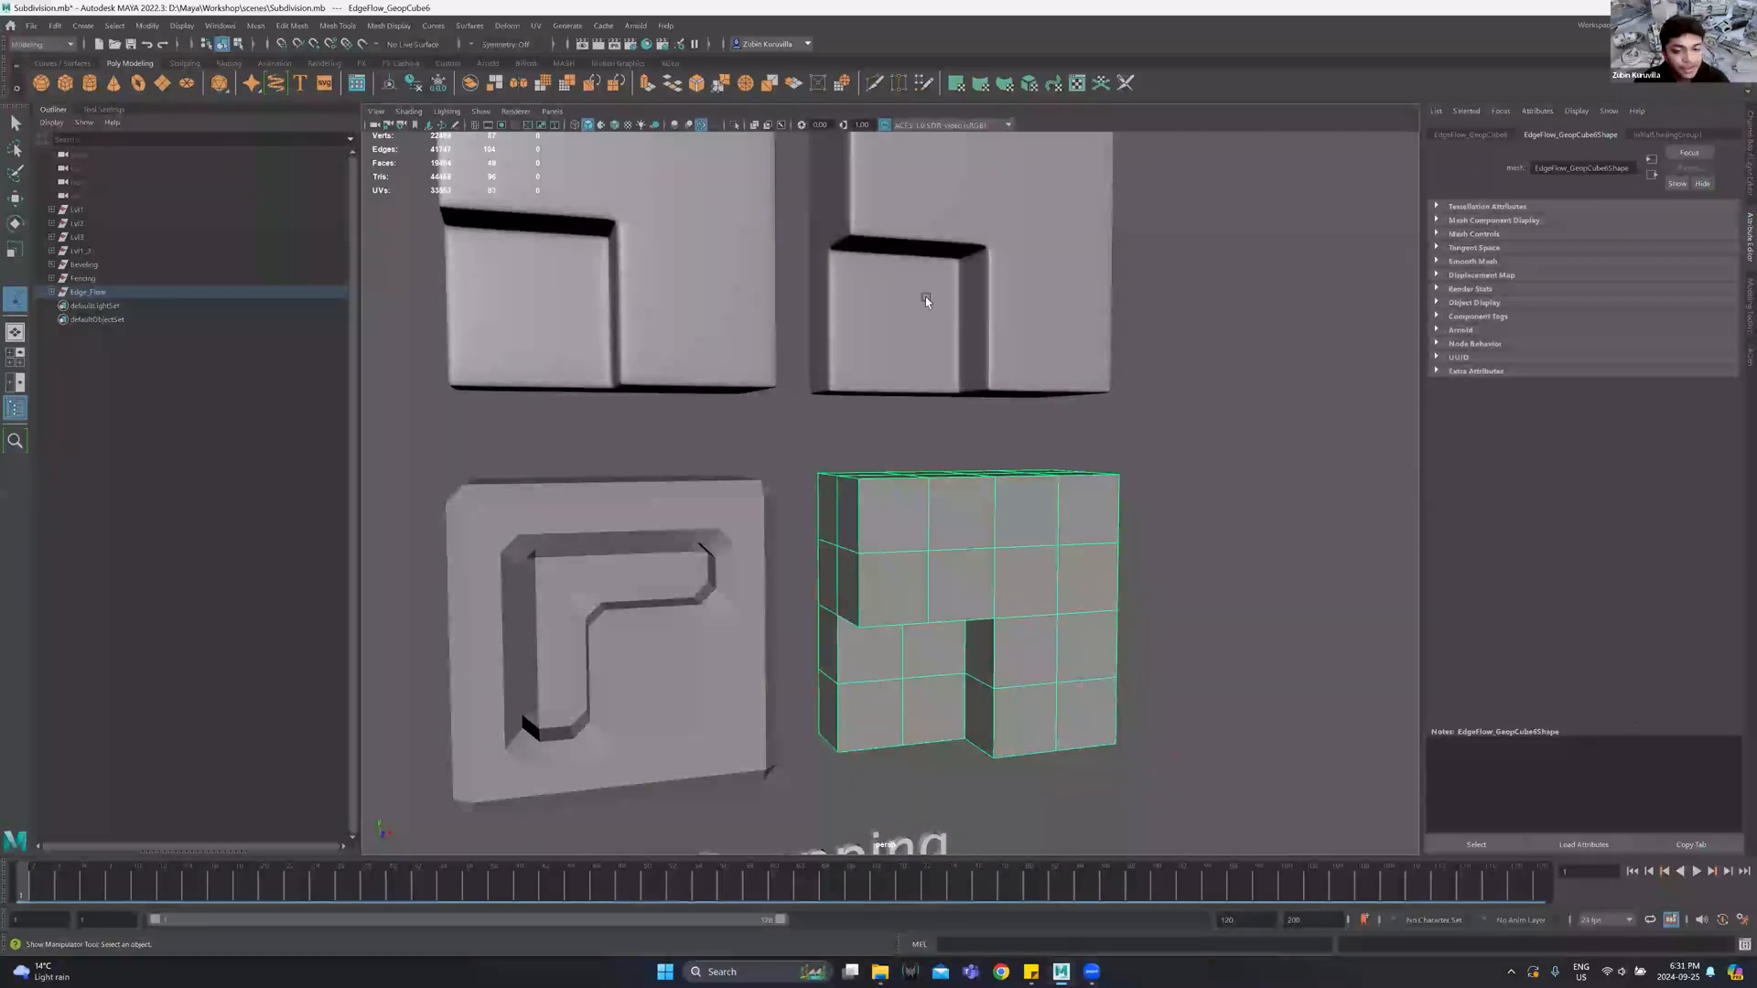
pyautogui.keyDown('alt'); pyautogui.moveTo(937, 561); pyautogui.dragTo(962, 504); pyautogui.keyUp('alt')
pyautogui.moveTo(963, 503); pyautogui.dragTo(970, 465, button='right')
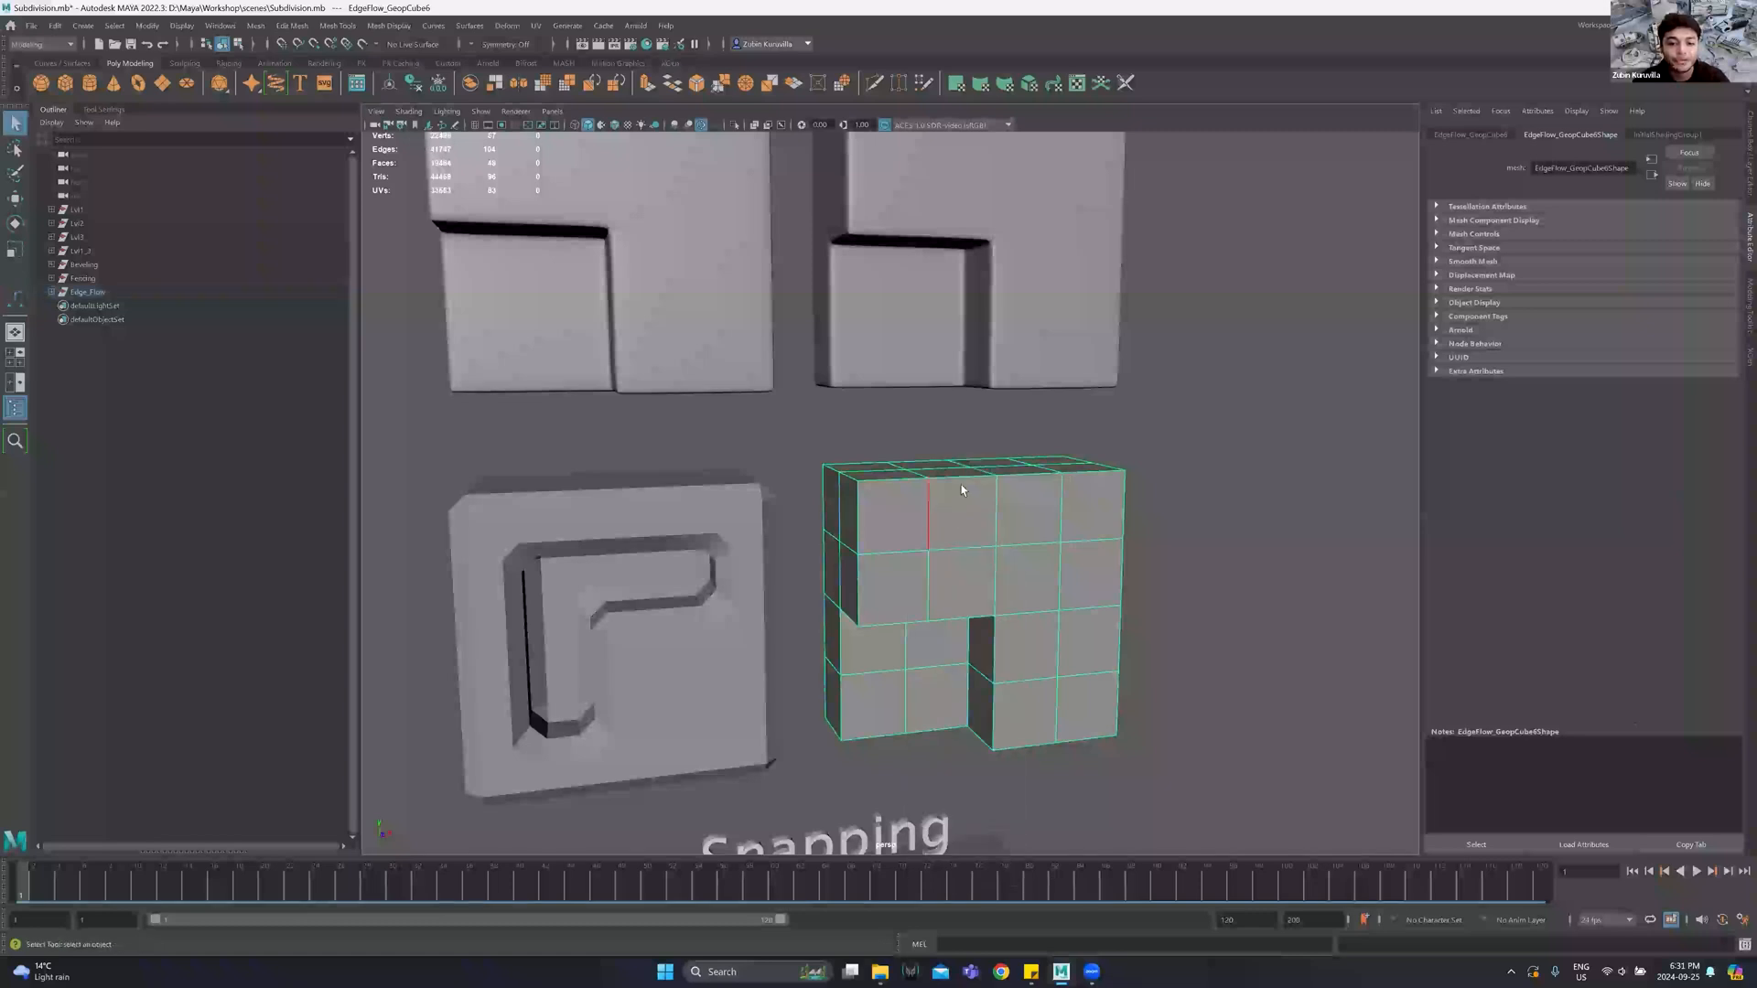
pyautogui.click(963, 479)
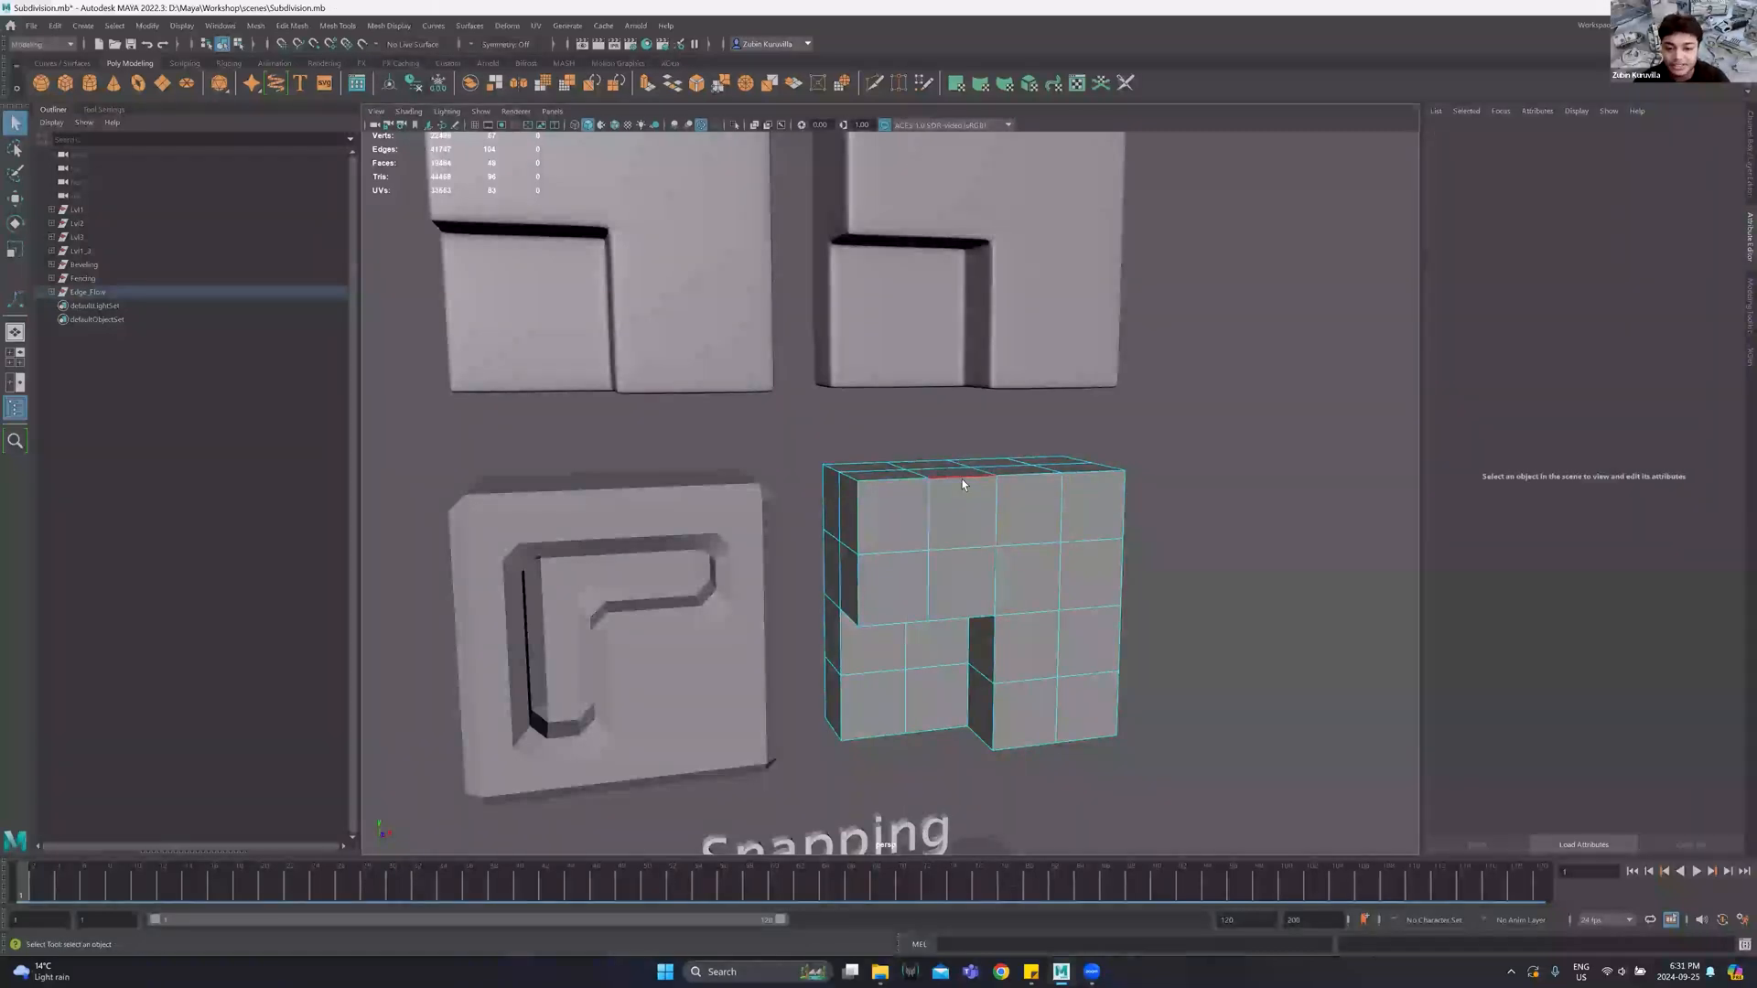
pyautogui.keyDown('shift'); pyautogui.doubleClick(960, 616); pyautogui.keyUp('shift')
pyautogui.keyDown('shift'); pyautogui.doubleClick(995, 643); pyautogui.keyUp('shift')
# Return to the Lvl1 cubes and select all edges of the lower cube.
pyautogui.keyDown('alt'); pyautogui.moveTo(892, 361); pyautogui.dragTo(897, 586, button='middle'); pyautogui.keyUp('alt')
pyautogui.scroll(-3, 955, 373)
pyautogui.click(955, 370)
pyautogui.keyDown('alt'); pyautogui.moveTo(955, 370); pyautogui.dragTo(937, 498, button='right'); pyautogui.keyUp('alt')
pyautogui.keyDown('alt'); pyautogui.moveTo(937, 497); pyautogui.dragTo(980, 568, button='middle'); pyautogui.keyUp('alt')
pyautogui.click(762, 417)
pyautogui.click(886, 444)
pyautogui.scroll(-5, 982, 357)
pyautogui.keyDown('alt'); pyautogui.moveTo(984, 360); pyautogui.dragTo(998, 794, button='middle'); pyautogui.keyUp('alt')
pyautogui.click(693, 434)
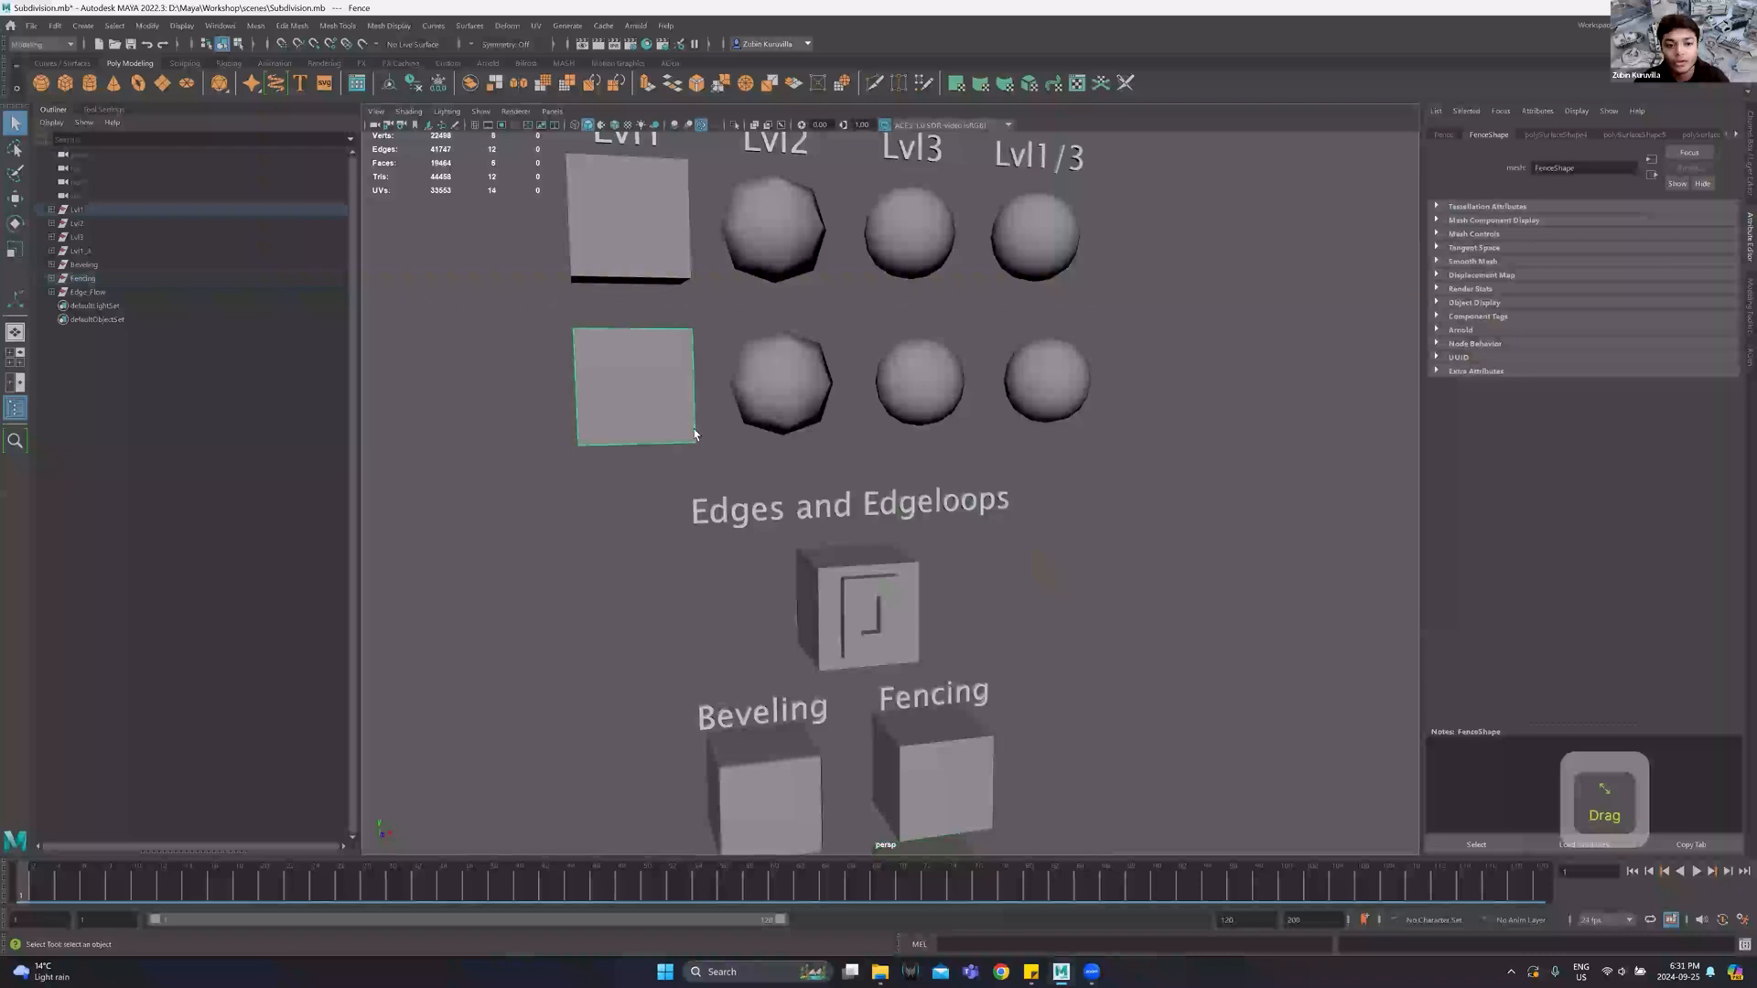
pyautogui.keyDown('alt'); pyautogui.moveTo(694, 434); pyautogui.dragTo(805, 462, button='middle'); pyautogui.keyUp('alt')
pyautogui.keyDown('alt'); pyautogui.moveTo(563, 370); pyautogui.dragTo(593, 333, button='right'); pyautogui.keyUp('alt')
pyautogui.keyDown('alt'); pyautogui.moveTo(593, 333); pyautogui.dragTo(758, 404, button='middle'); pyautogui.keyUp('alt')
pyautogui.press('F10')
pyautogui.moveTo(630, 270); pyautogui.dragTo(1106, 617)
# Bevel the lower Lvl1 cube's edges with 2 segments and a fraction of 0.092.
pyautogui.keyDown('shift'); pyautogui.moveTo(798, 346); pyautogui.dragTo(870, 348, button='right'); pyautogui.keyUp('shift')
pyautogui.keyDown('alt'); pyautogui.moveTo(870, 348); pyautogui.dragTo(897, 413); pyautogui.keyUp('alt')
pyautogui.moveTo(882, 554); pyautogui.dragTo(699, 557)
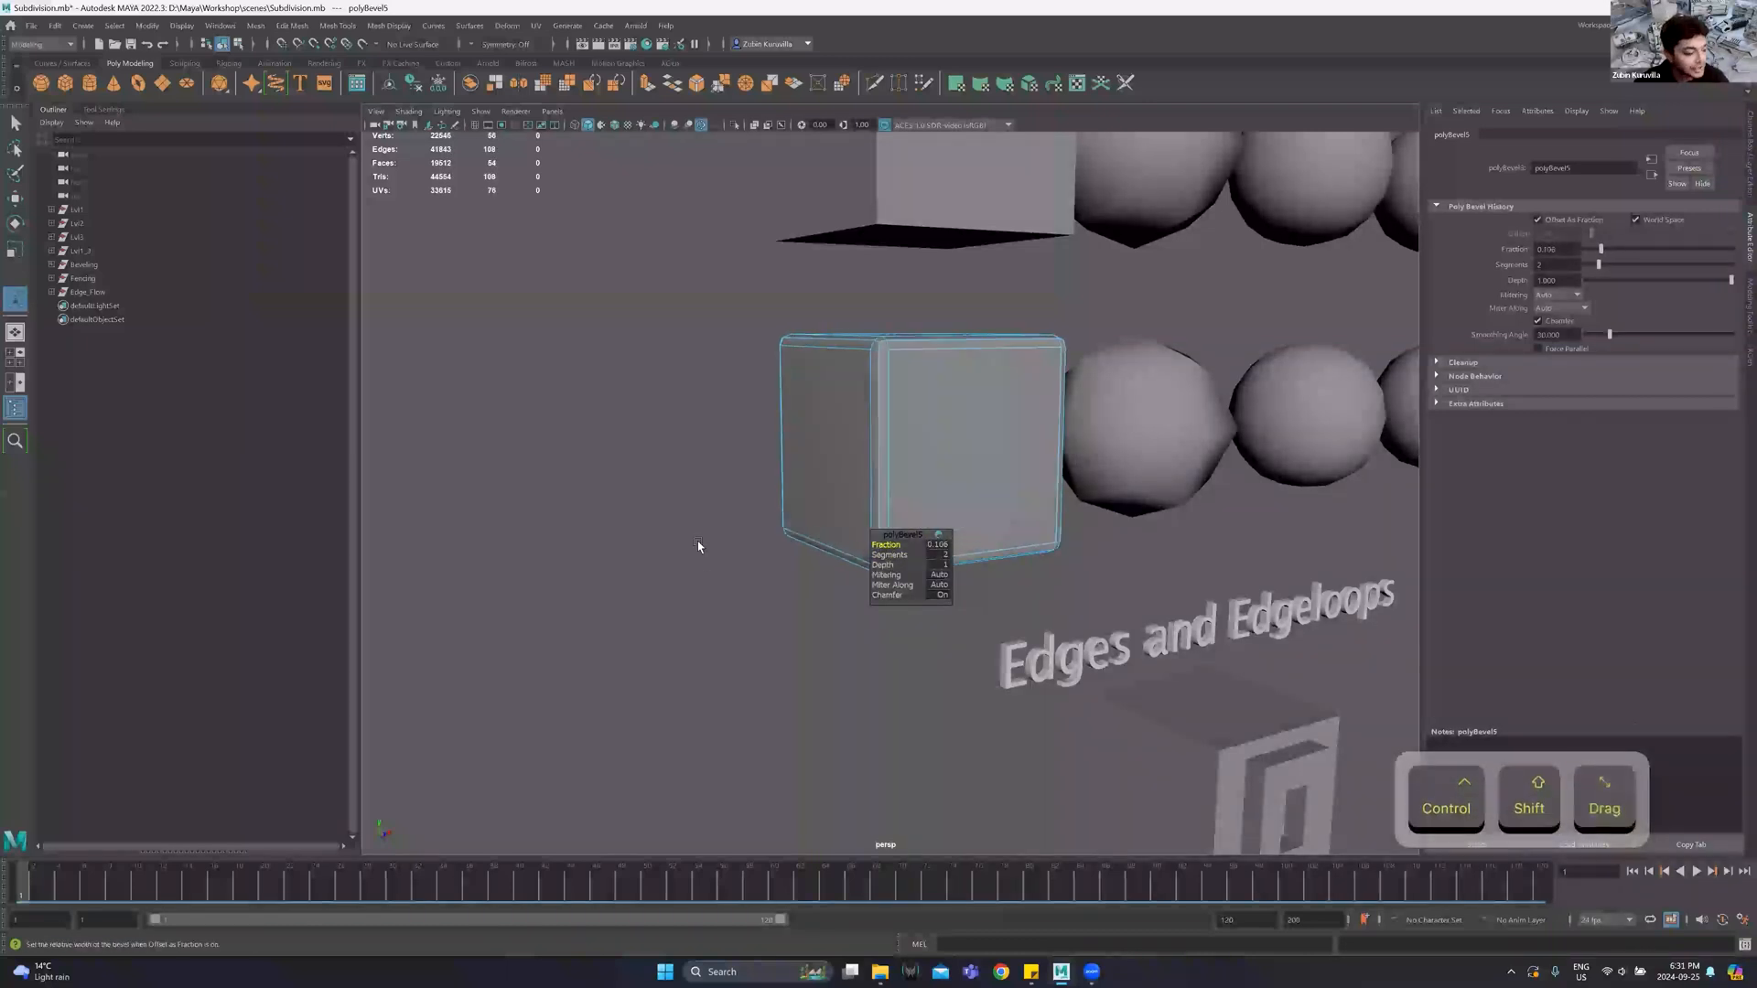
pyautogui.scroll(3, 935, 391)
pyautogui.keyDown('alt'); pyautogui.moveTo(935, 392); pyautogui.dragTo(918, 397); pyautogui.keyUp('alt')
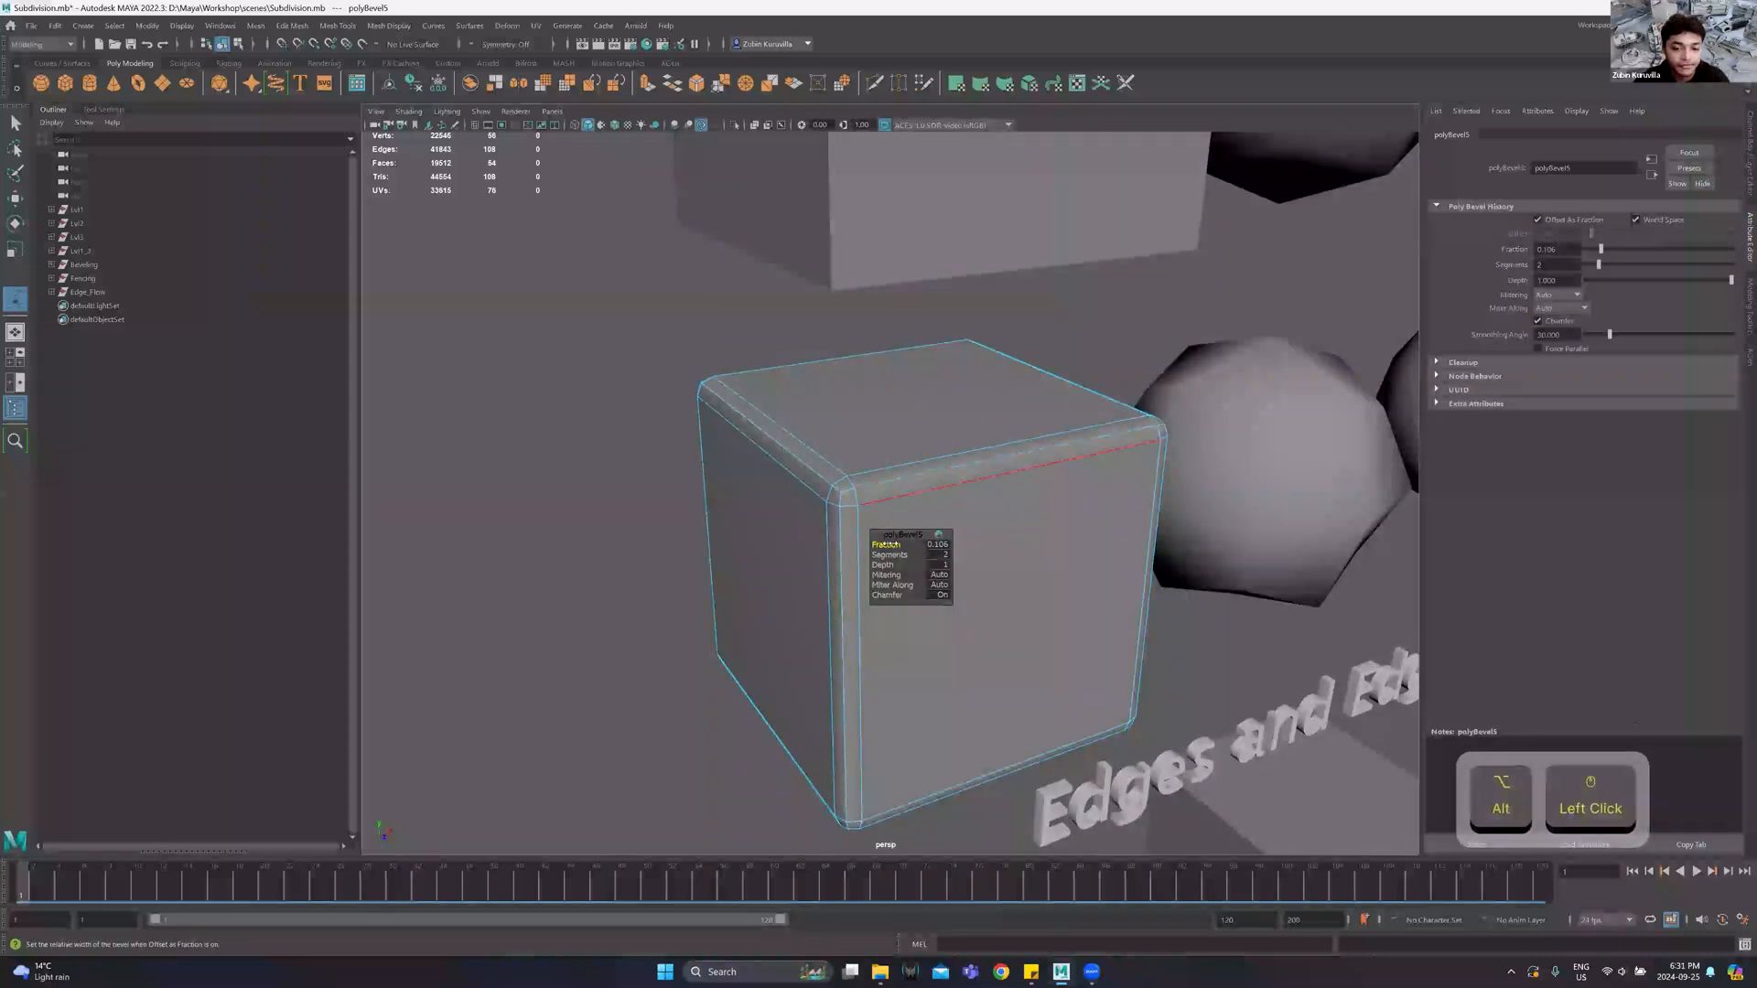
pyautogui.keyDown('ctrl'); pyautogui.keyDown('shift'); pyautogui.moveTo(915, 595); pyautogui.dragTo(889, 596); pyautogui.keyUp('shift'); pyautogui.keyUp('ctrl')
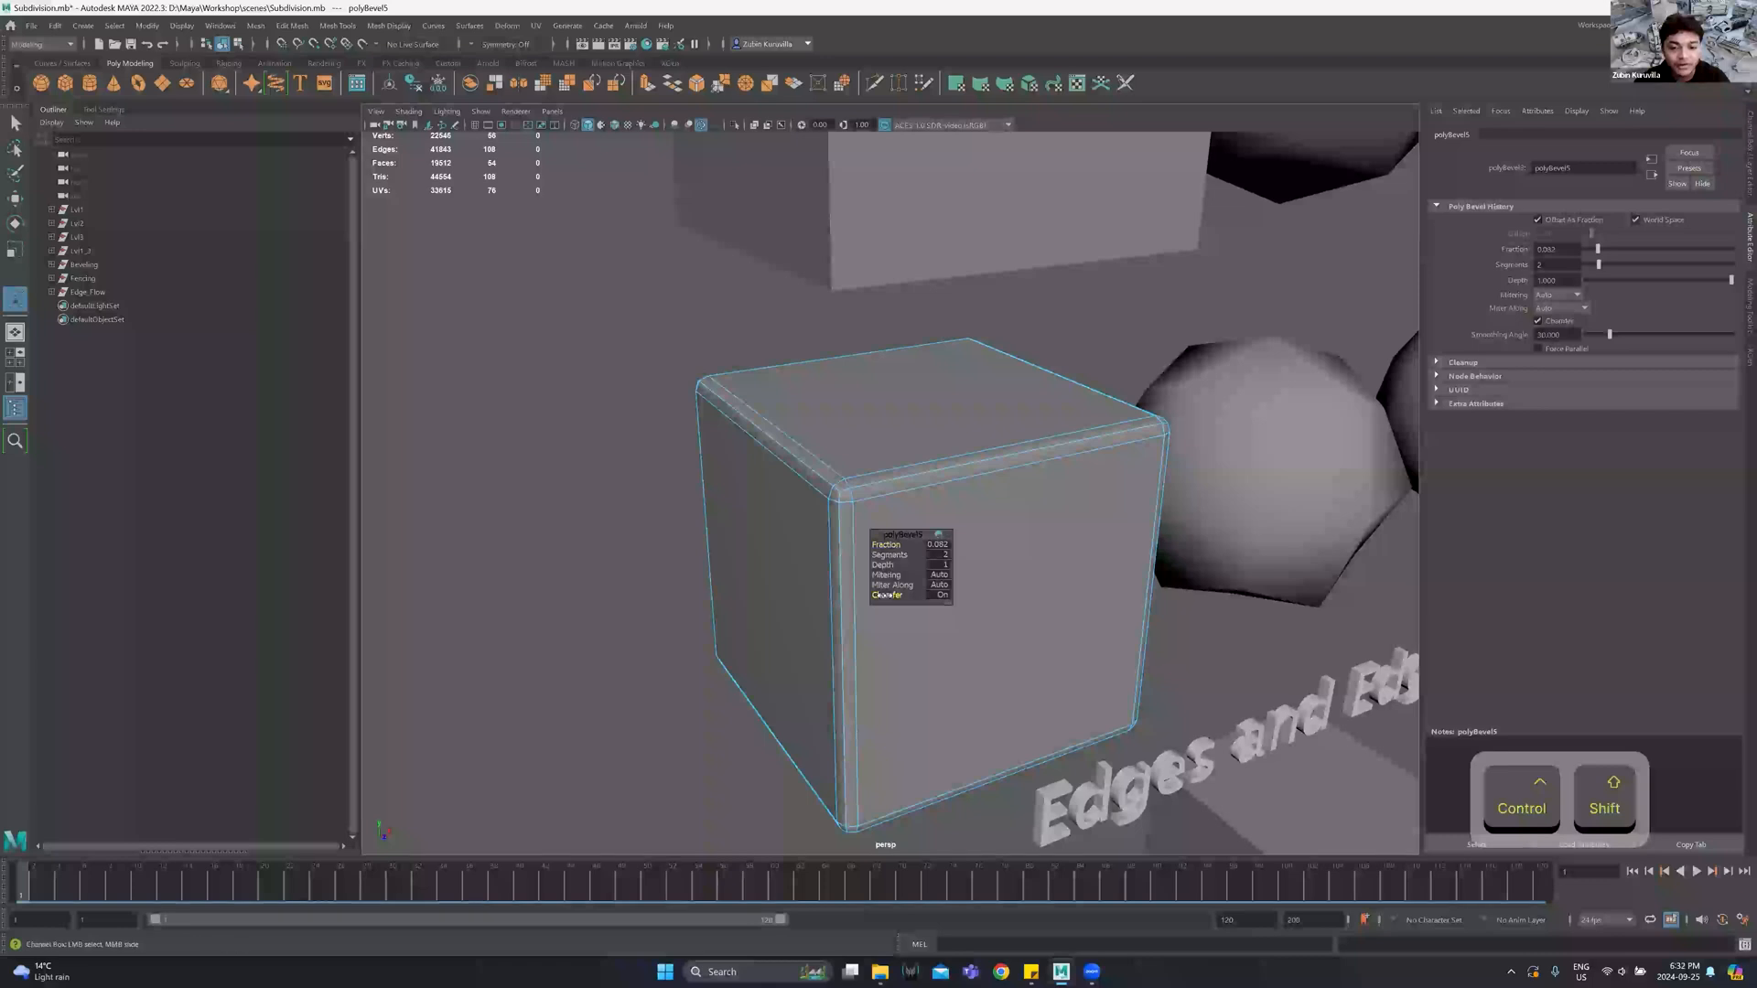
# Turn off Chamfer for the cube's bevel and reduce its fraction to 0.055.
pyautogui.moveTo(702, 597); pyautogui.dragTo(693, 597)
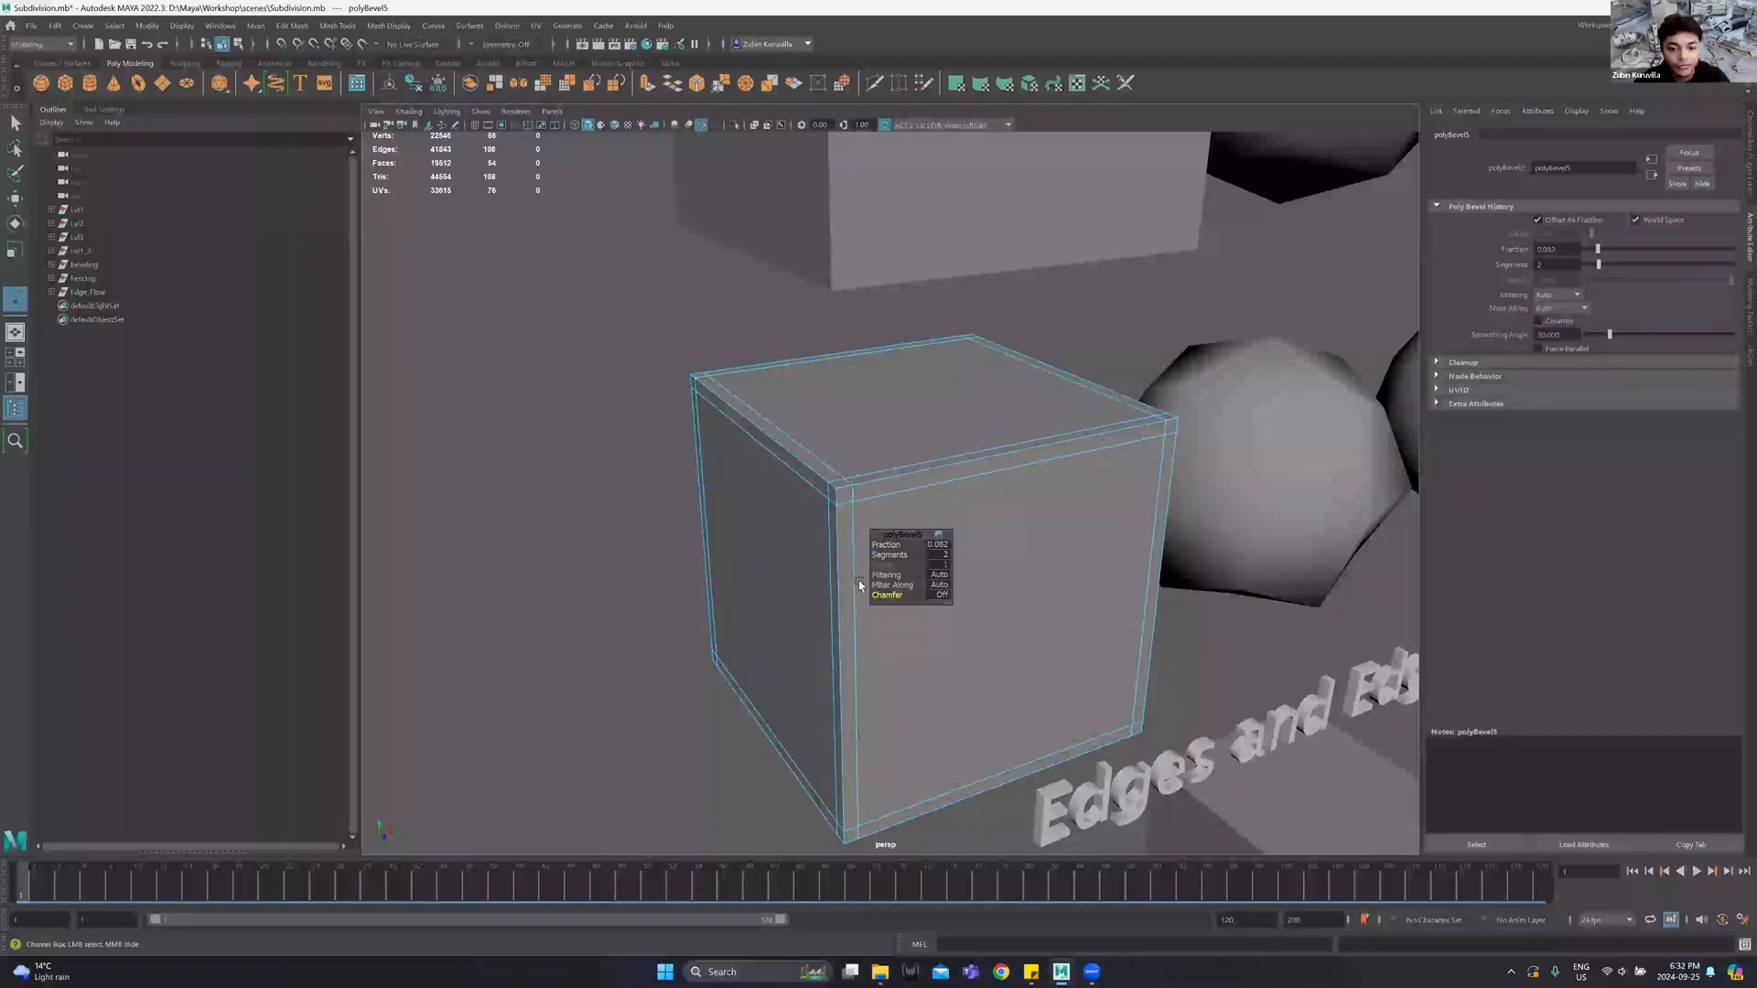
pyautogui.moveTo(893, 546)
pyautogui.keyDown('ctrl'); pyautogui.keyDown('shift'); pyautogui.mouseDown()
pyautogui.moveTo(868, 546)
pyautogui.moveTo(887, 545)
pyautogui.mouseUp(); pyautogui.keyUp('shift'); pyautogui.keyUp('ctrl')
pyautogui.keyDown('alt'); pyautogui.moveTo(1271, 459); pyautogui.dragTo(930, 164, button='middle'); pyautogui.keyUp('alt')
pyautogui.keyDown('alt'); pyautogui.moveTo(1110, 509); pyautogui.dragTo(1077, 381, button='middle'); pyautogui.keyUp('alt')
pyautogui.keyDown('alt'); pyautogui.moveTo(377, 164); pyautogui.dragTo(590, 364, button='middle'); pyautogui.keyUp('alt')
pyautogui.keyDown('alt'); pyautogui.moveTo(701, 207); pyautogui.dragTo(701, 338, button='middle'); pyautogui.keyUp('alt')
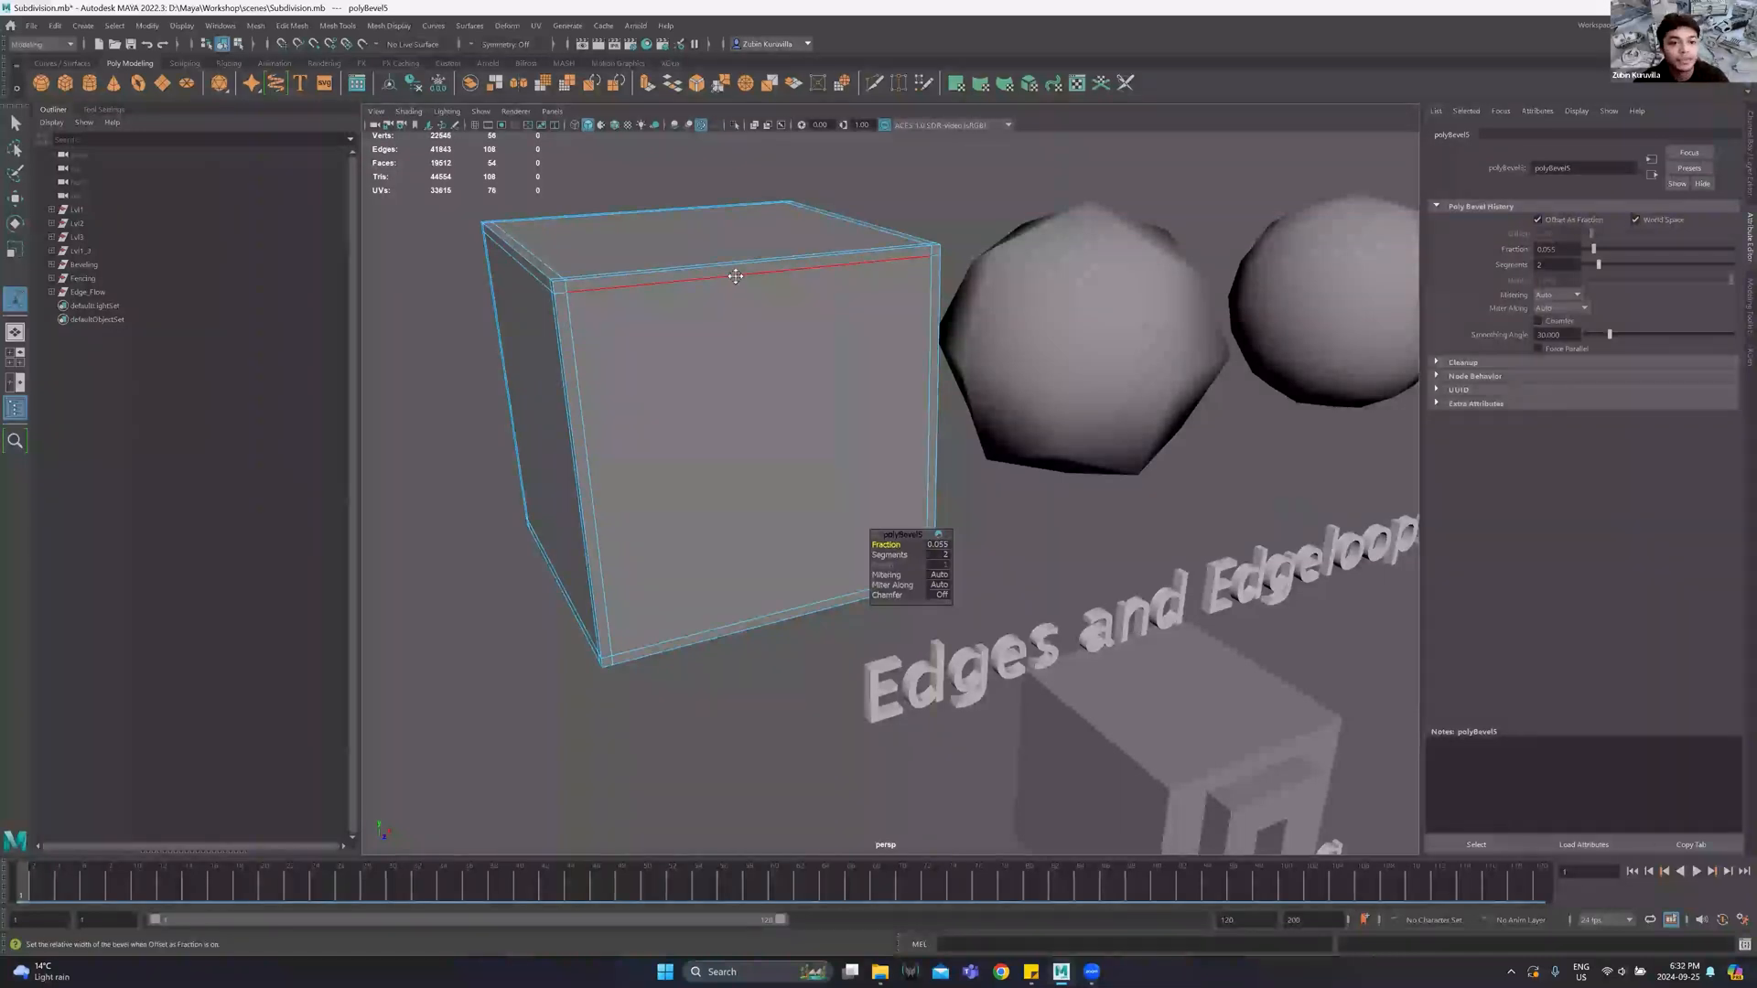
# Display the beveled cube in smooth preview and inspect its edges and corners up close in object mode.
pyautogui.keyDown('alt'); pyautogui.moveTo(733, 271); pyautogui.dragTo(827, 420, button='middle'); pyautogui.keyUp('alt')
pyautogui.press('3')
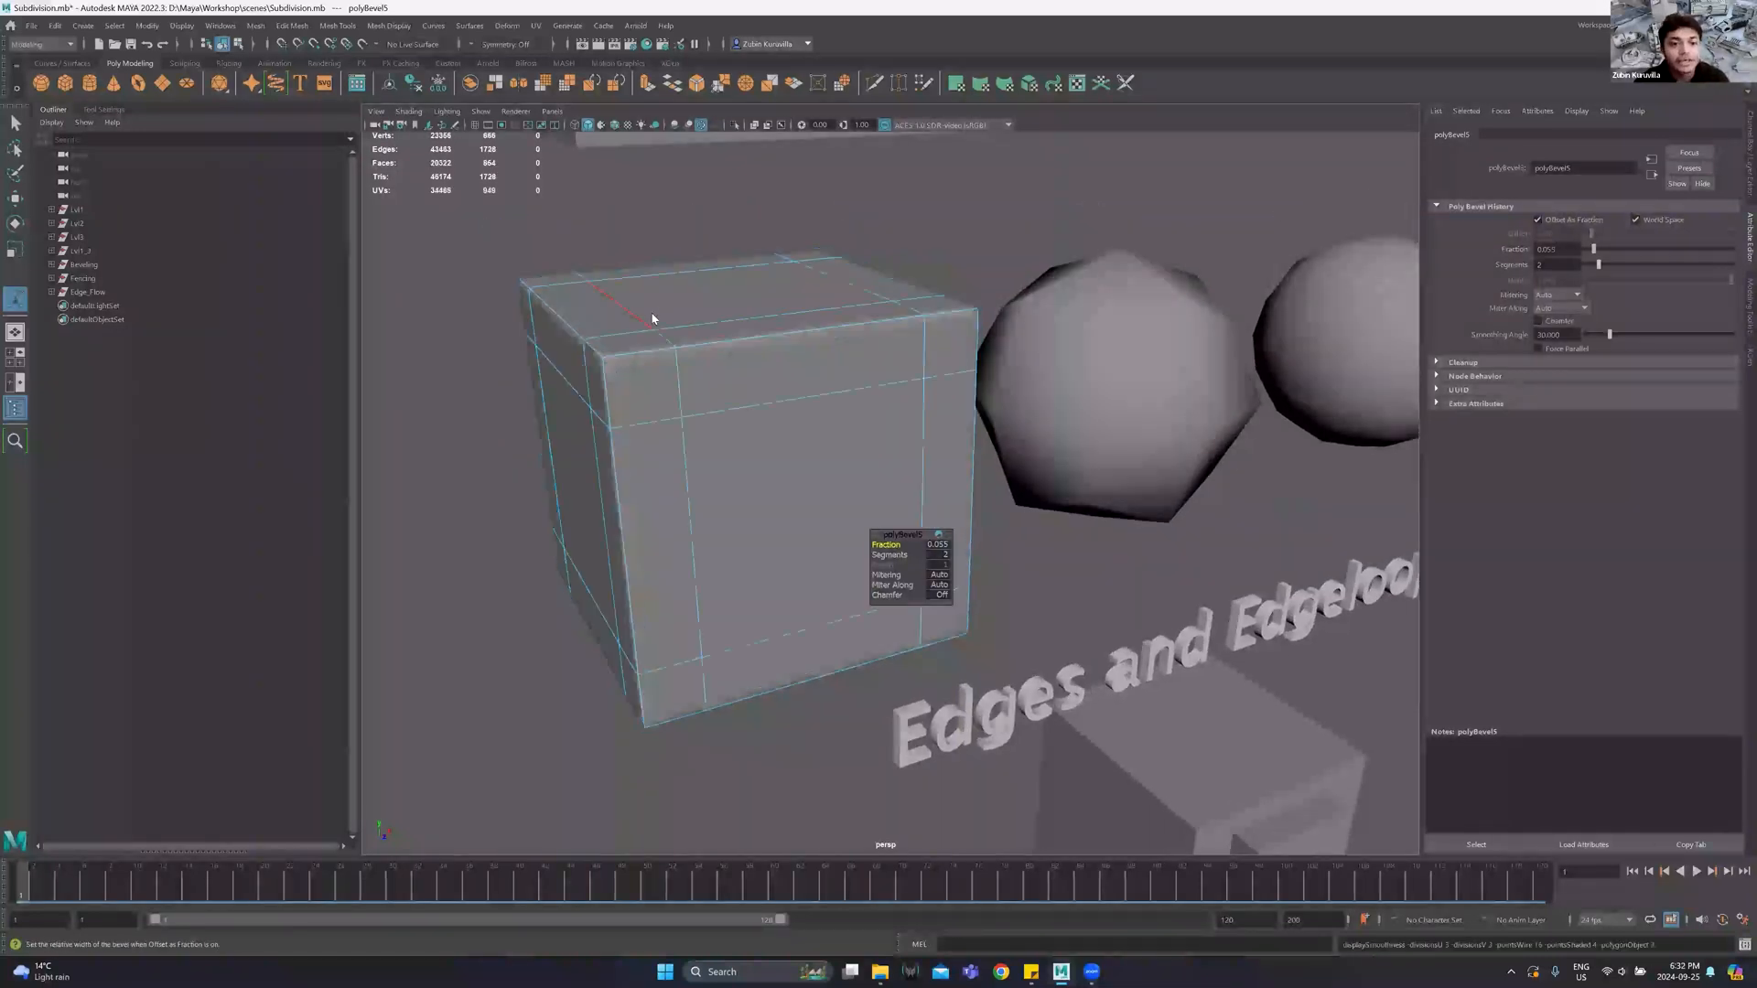
pyautogui.moveTo(652, 319); pyautogui.dragTo(865, 194, button='right')
pyautogui.click(866, 193)
pyautogui.scroll(-2, 801, 349)
pyautogui.scroll(4, 801, 366)
pyautogui.keyDown('alt'); pyautogui.moveTo(797, 380); pyautogui.dragTo(595, 393); pyautogui.keyUp('alt')
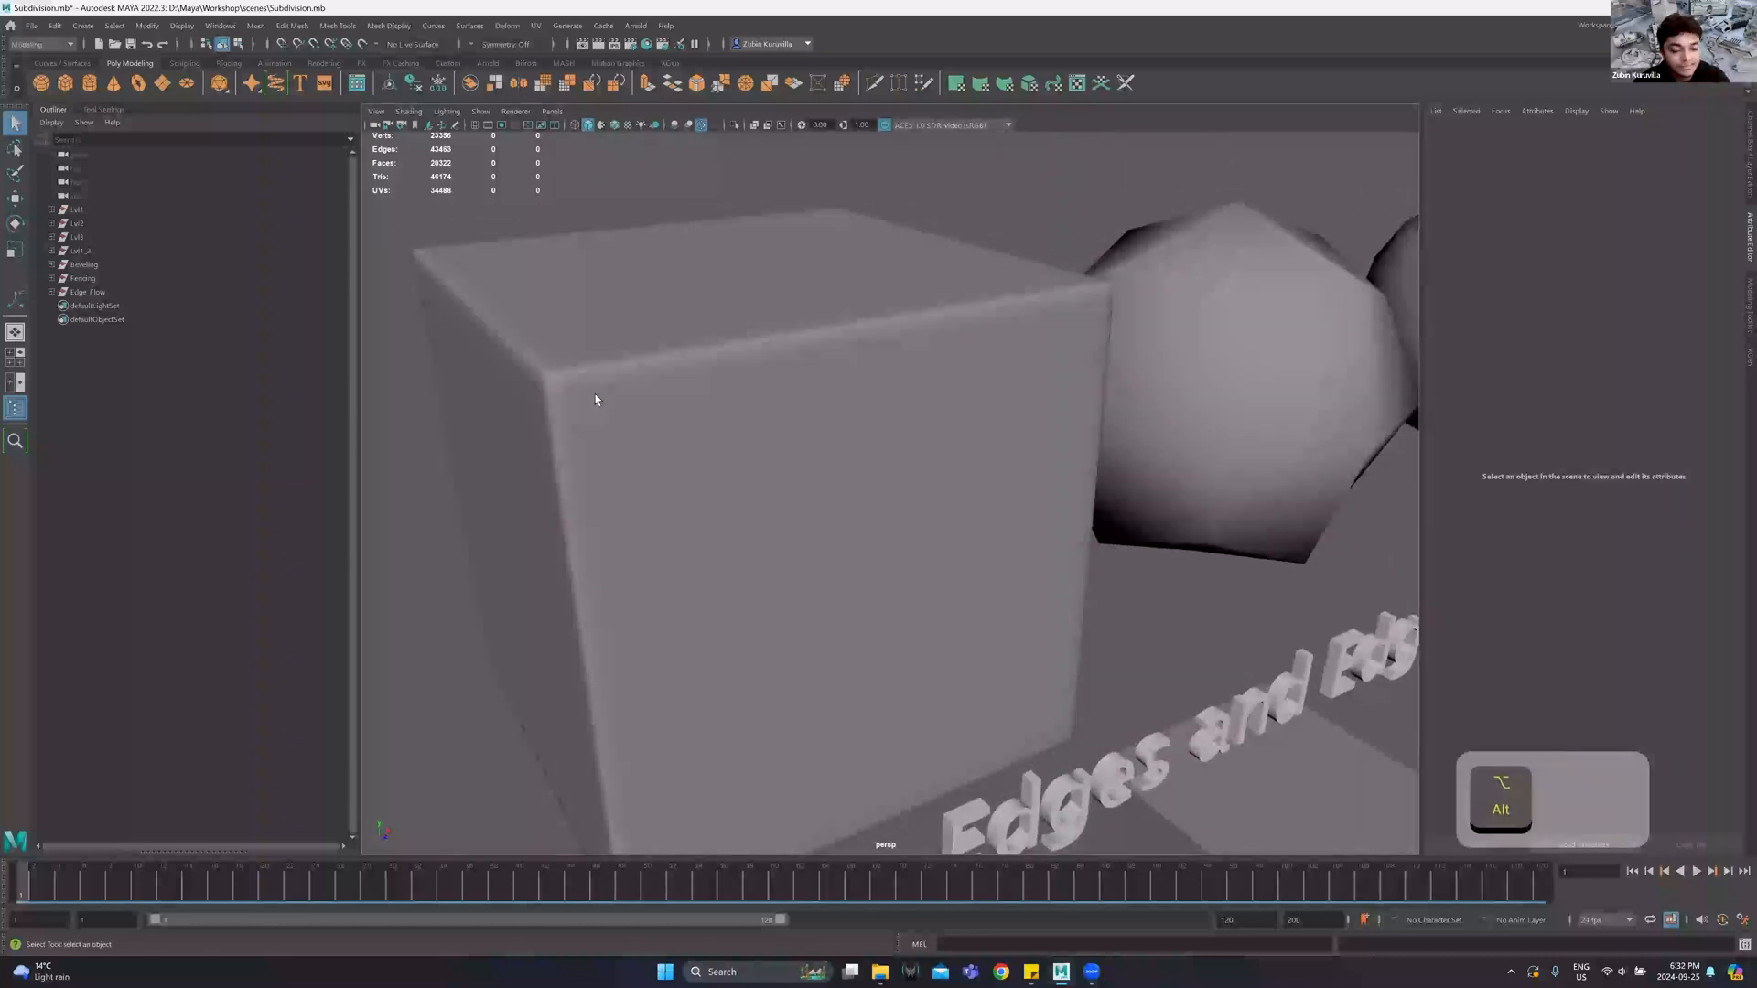
pyautogui.scroll(-3, 698, 353)
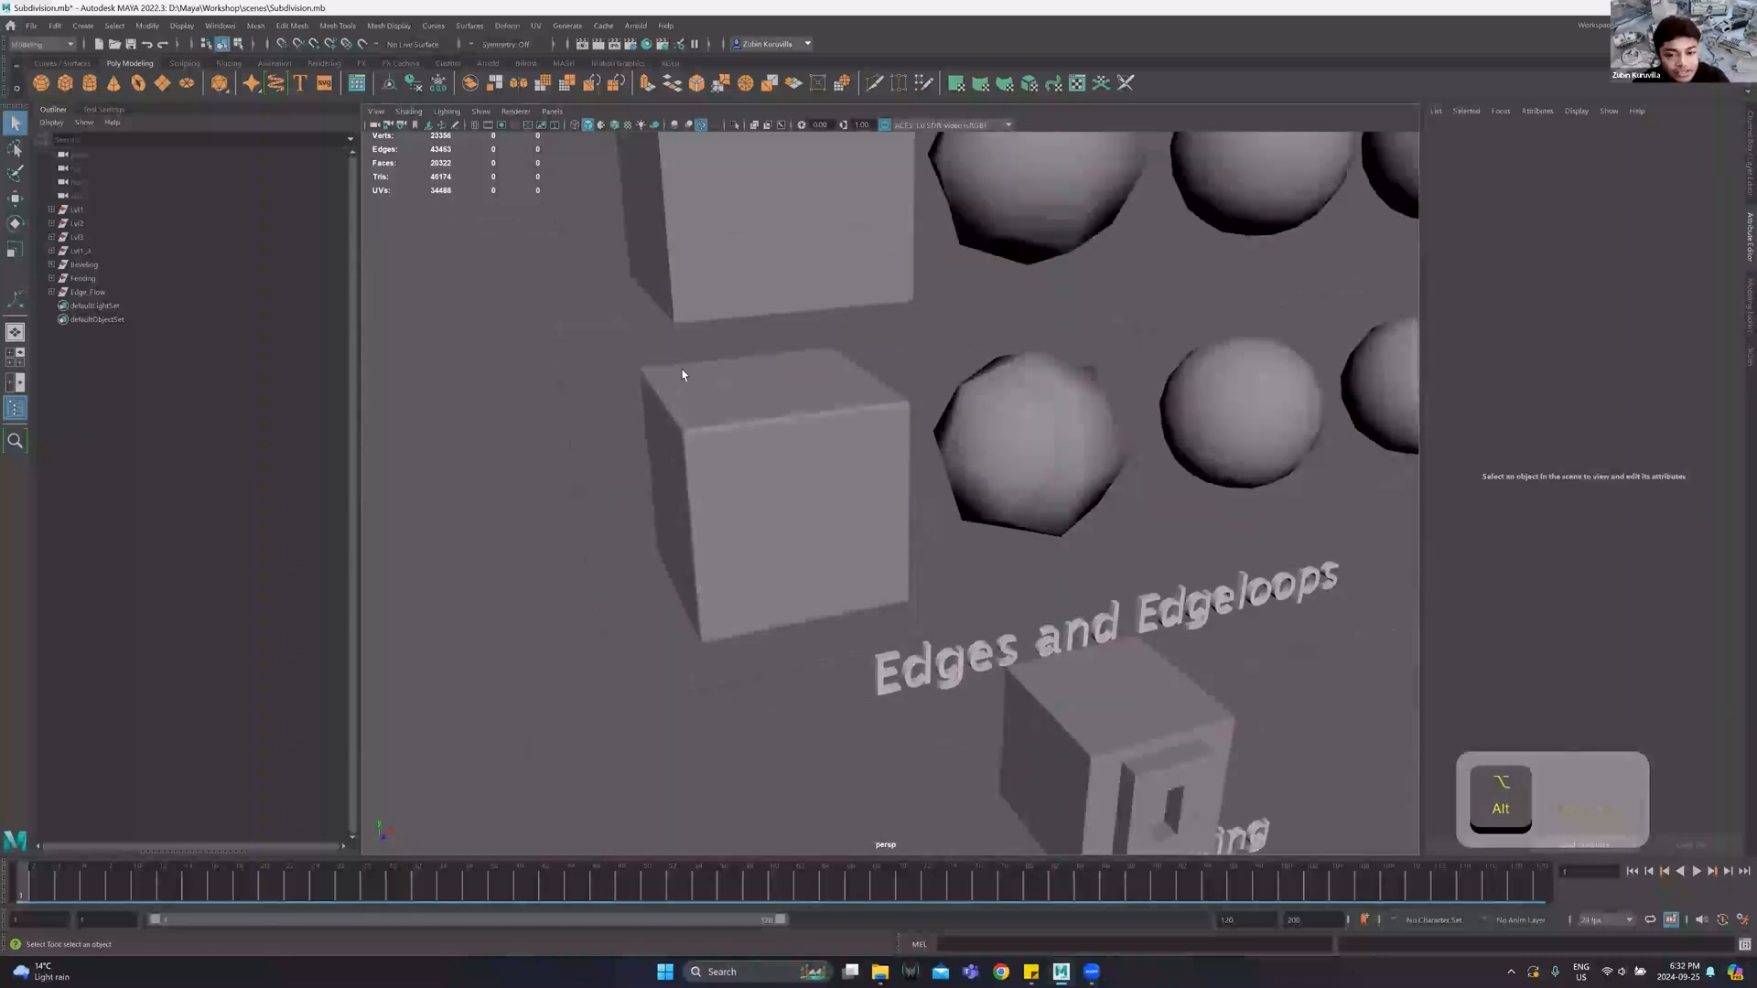
# Select the smoothed Lvl1 cube and examine the supporting edge loops around its faces.
pyautogui.keyDown('alt'); pyautogui.moveTo(746, 490); pyautogui.dragTo(730, 491); pyautogui.keyUp('alt')
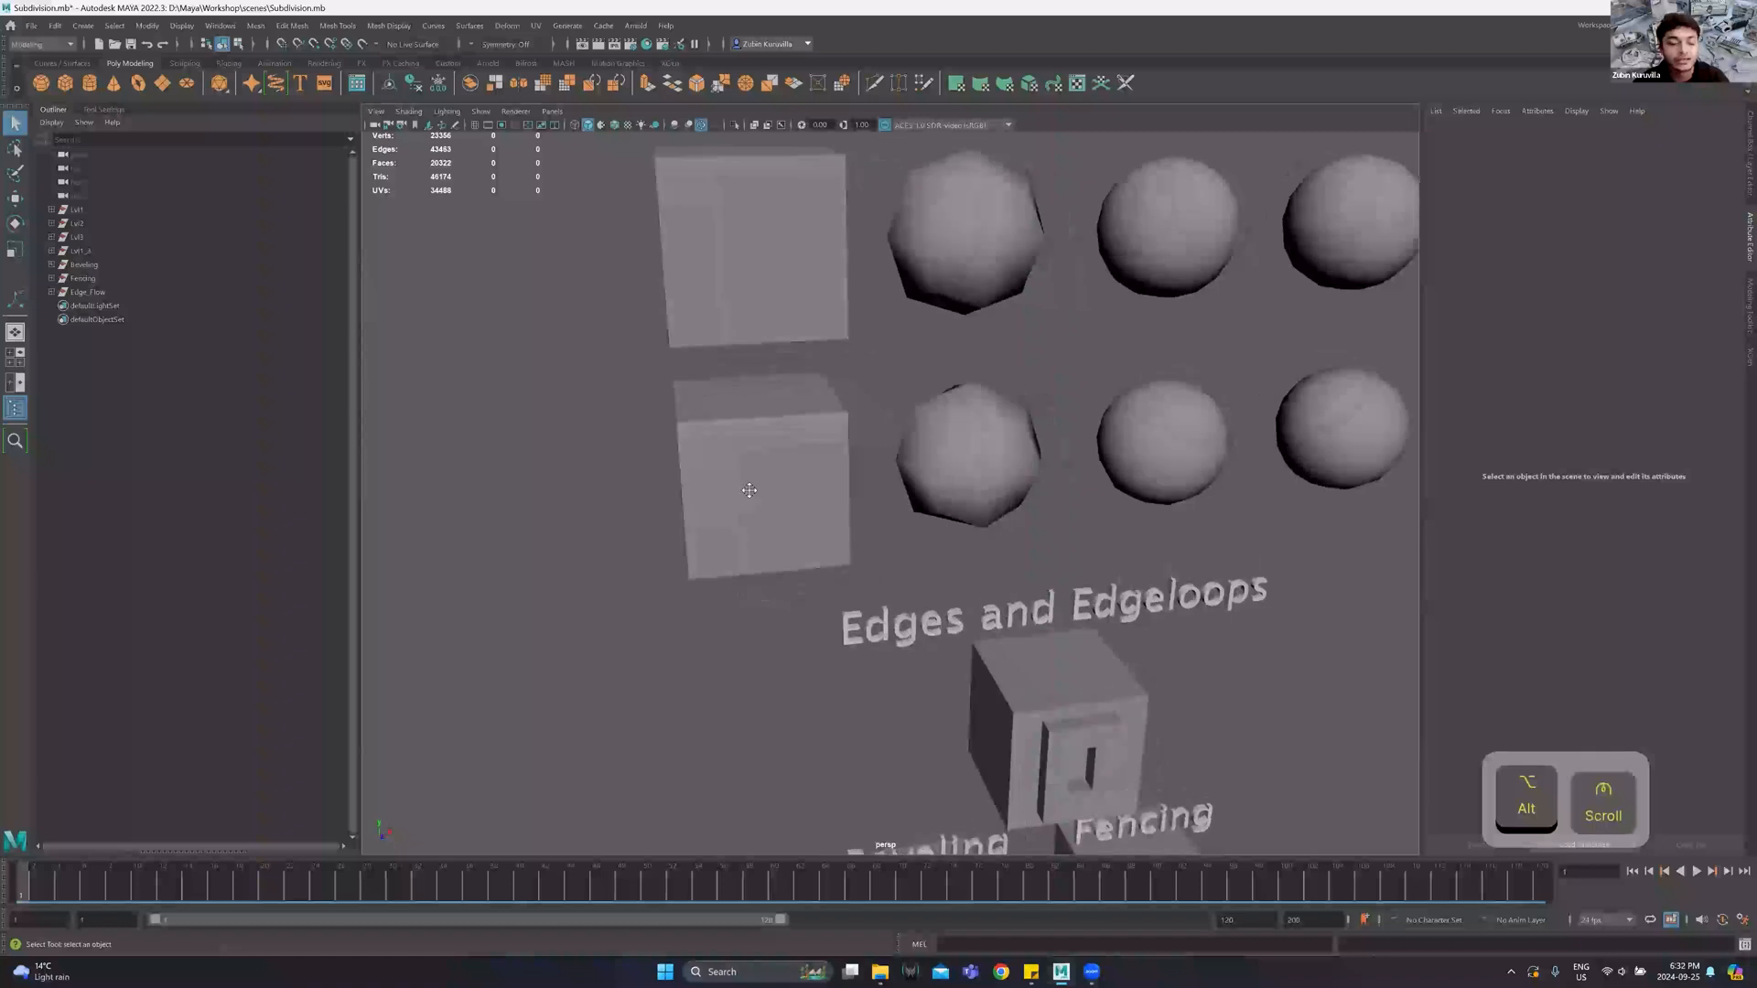
pyautogui.keyDown('alt'); pyautogui.moveTo(747, 491); pyautogui.dragTo(779, 461, button='middle'); pyautogui.keyUp('alt')
pyautogui.click(785, 382)
pyautogui.scroll(3, 777, 396)
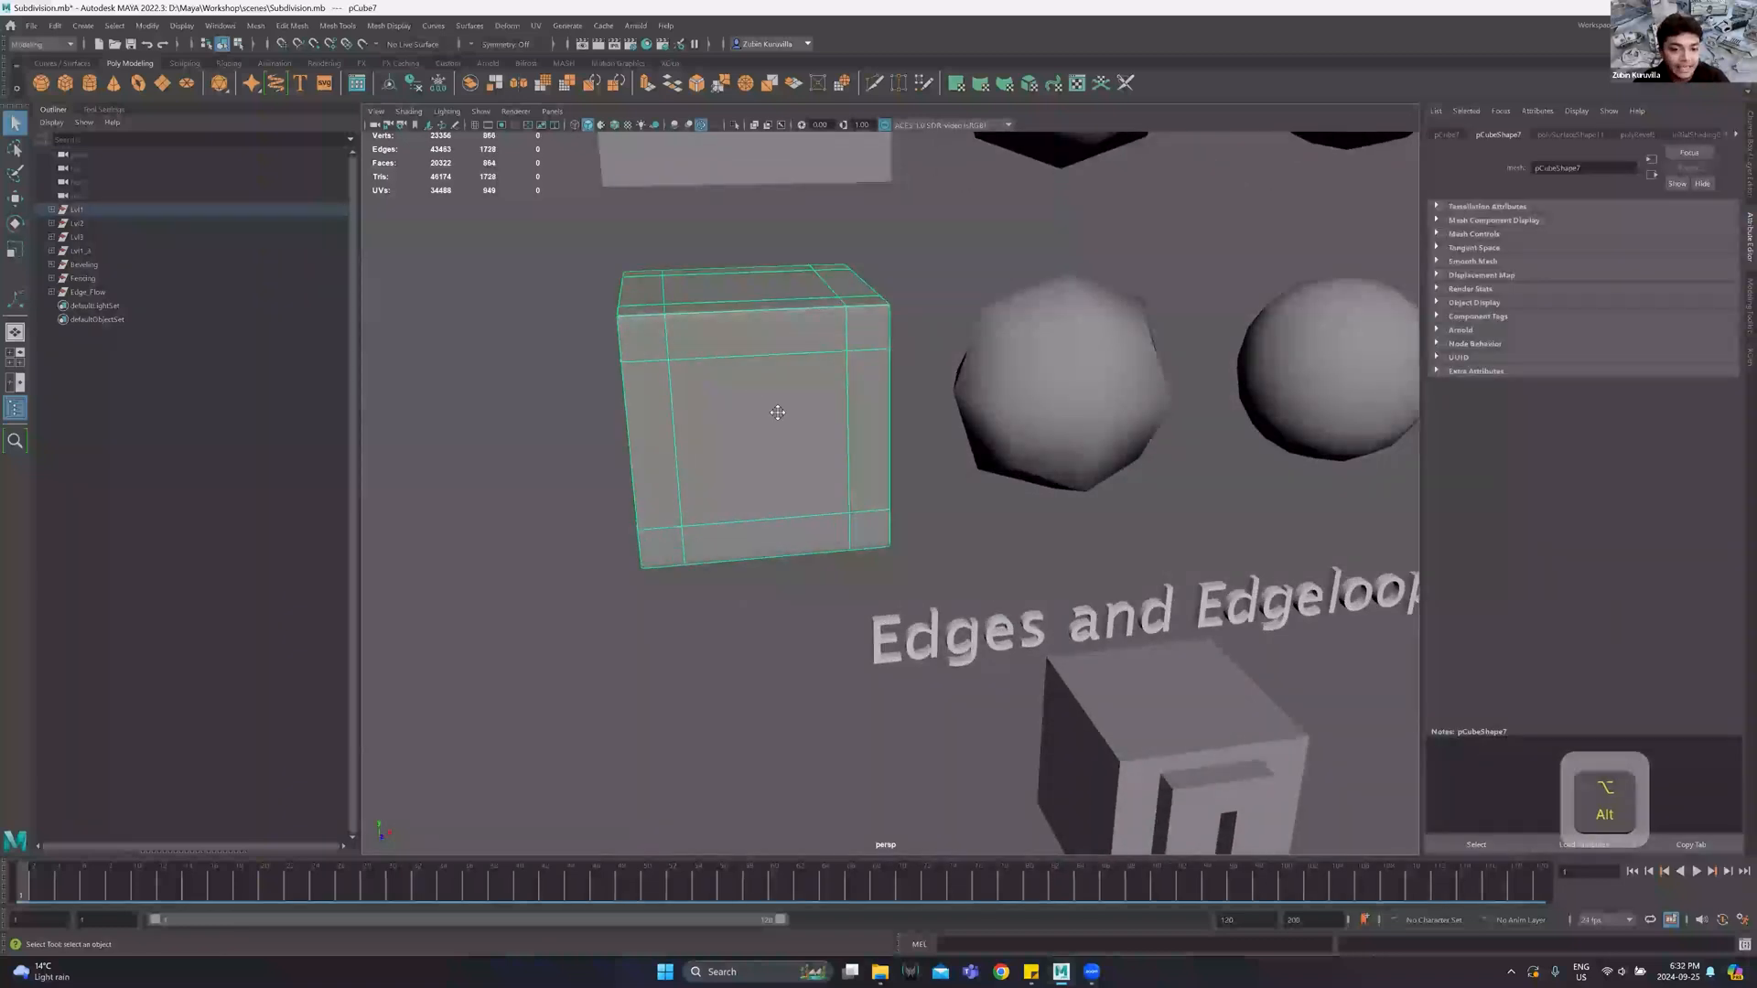
pyautogui.scroll(2, 777, 402)
pyautogui.keyDown('alt'); pyautogui.click(781, 429); pyautogui.keyUp('alt')
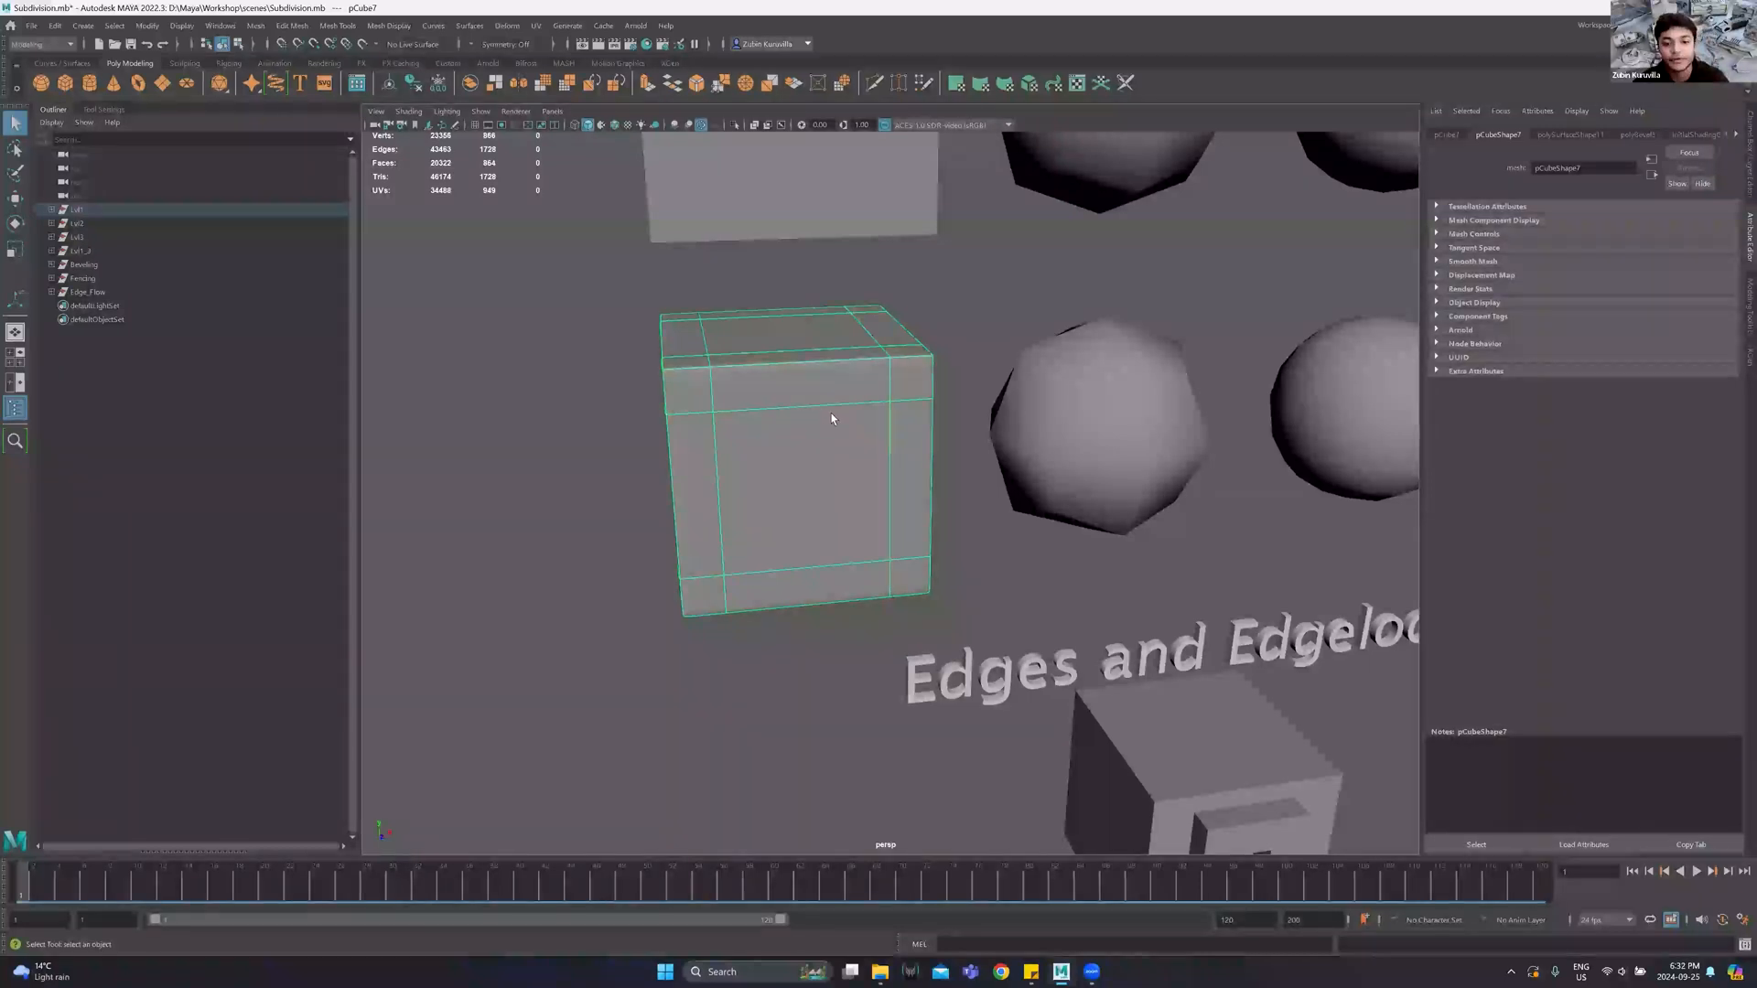
# Undo the bevel on the lower Lvl1 cube, returning to its original edge selection.
pyautogui.hotkey('ctrl', 'z')
pyautogui.hotkey('ctrl', 'z')
pyautogui.hotkey('ctrl', 'z')
pyautogui.hotkey('ctrl', 'z')
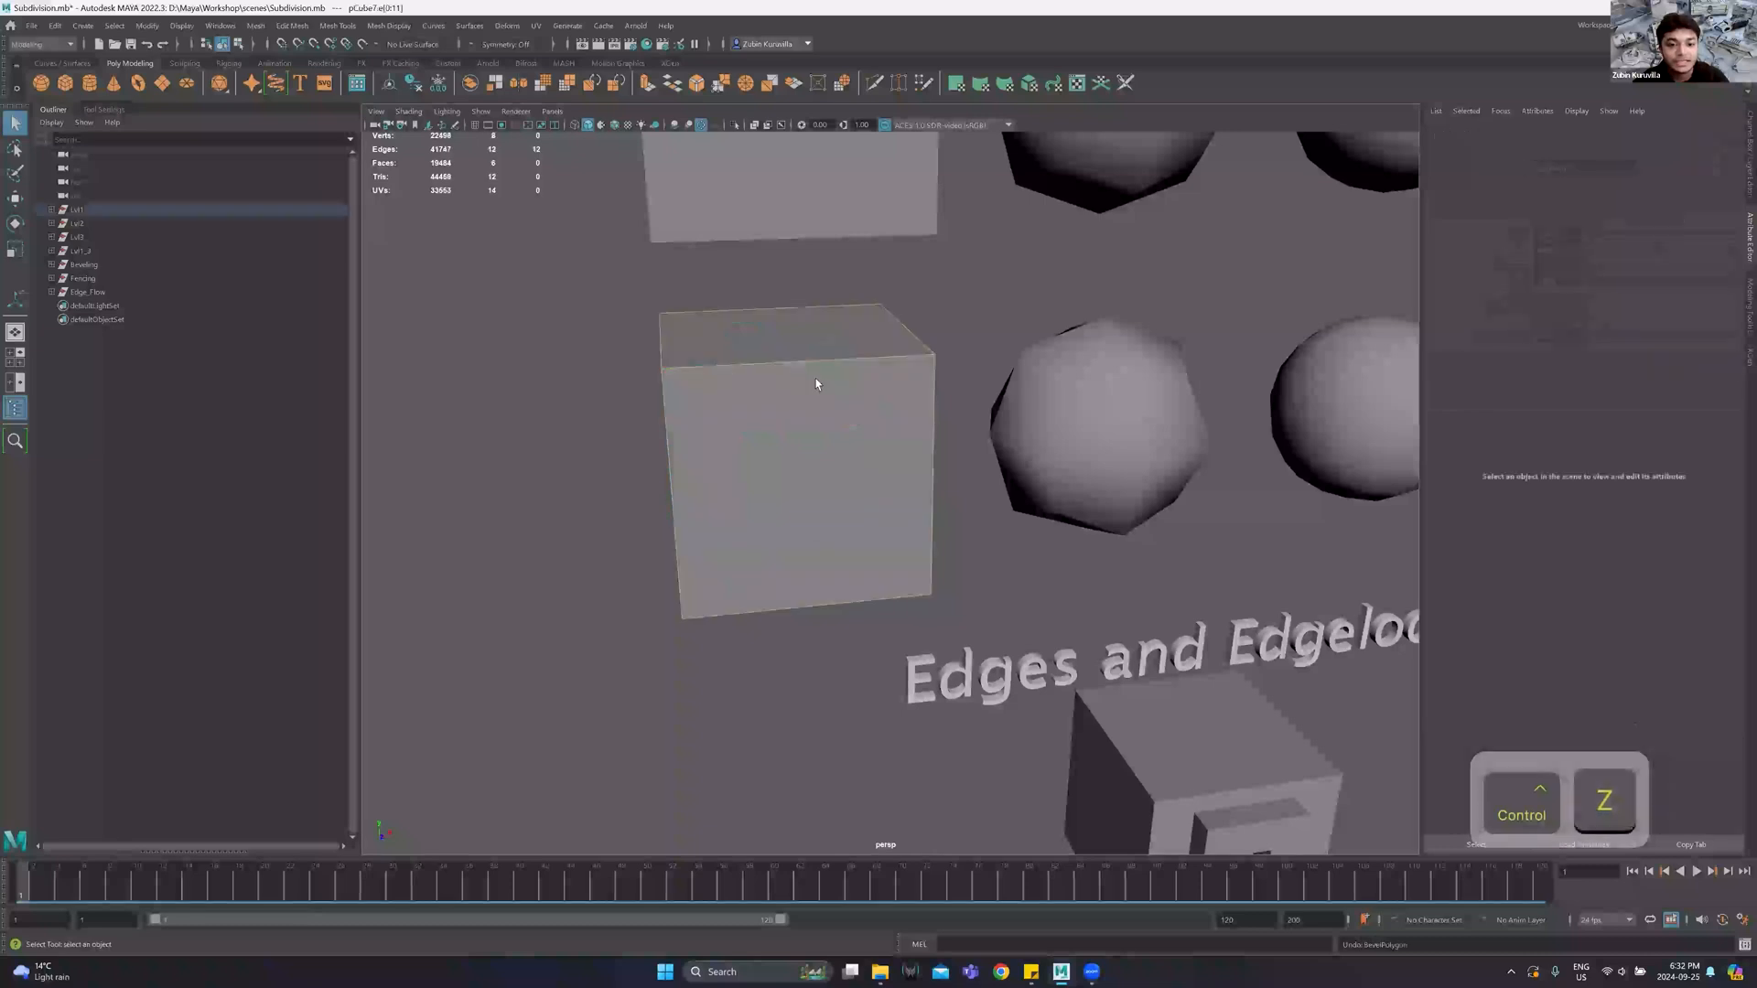
# Bevel the cube's selected edges with Chamfer off and a fraction of 0.128, and display it in smooth preview.
pyautogui.keyDown('shift'); pyautogui.moveTo(817, 376); pyautogui.dragTo(849, 377, button='right'); pyautogui.keyUp('shift')
pyautogui.scroll(1, 836, 379)
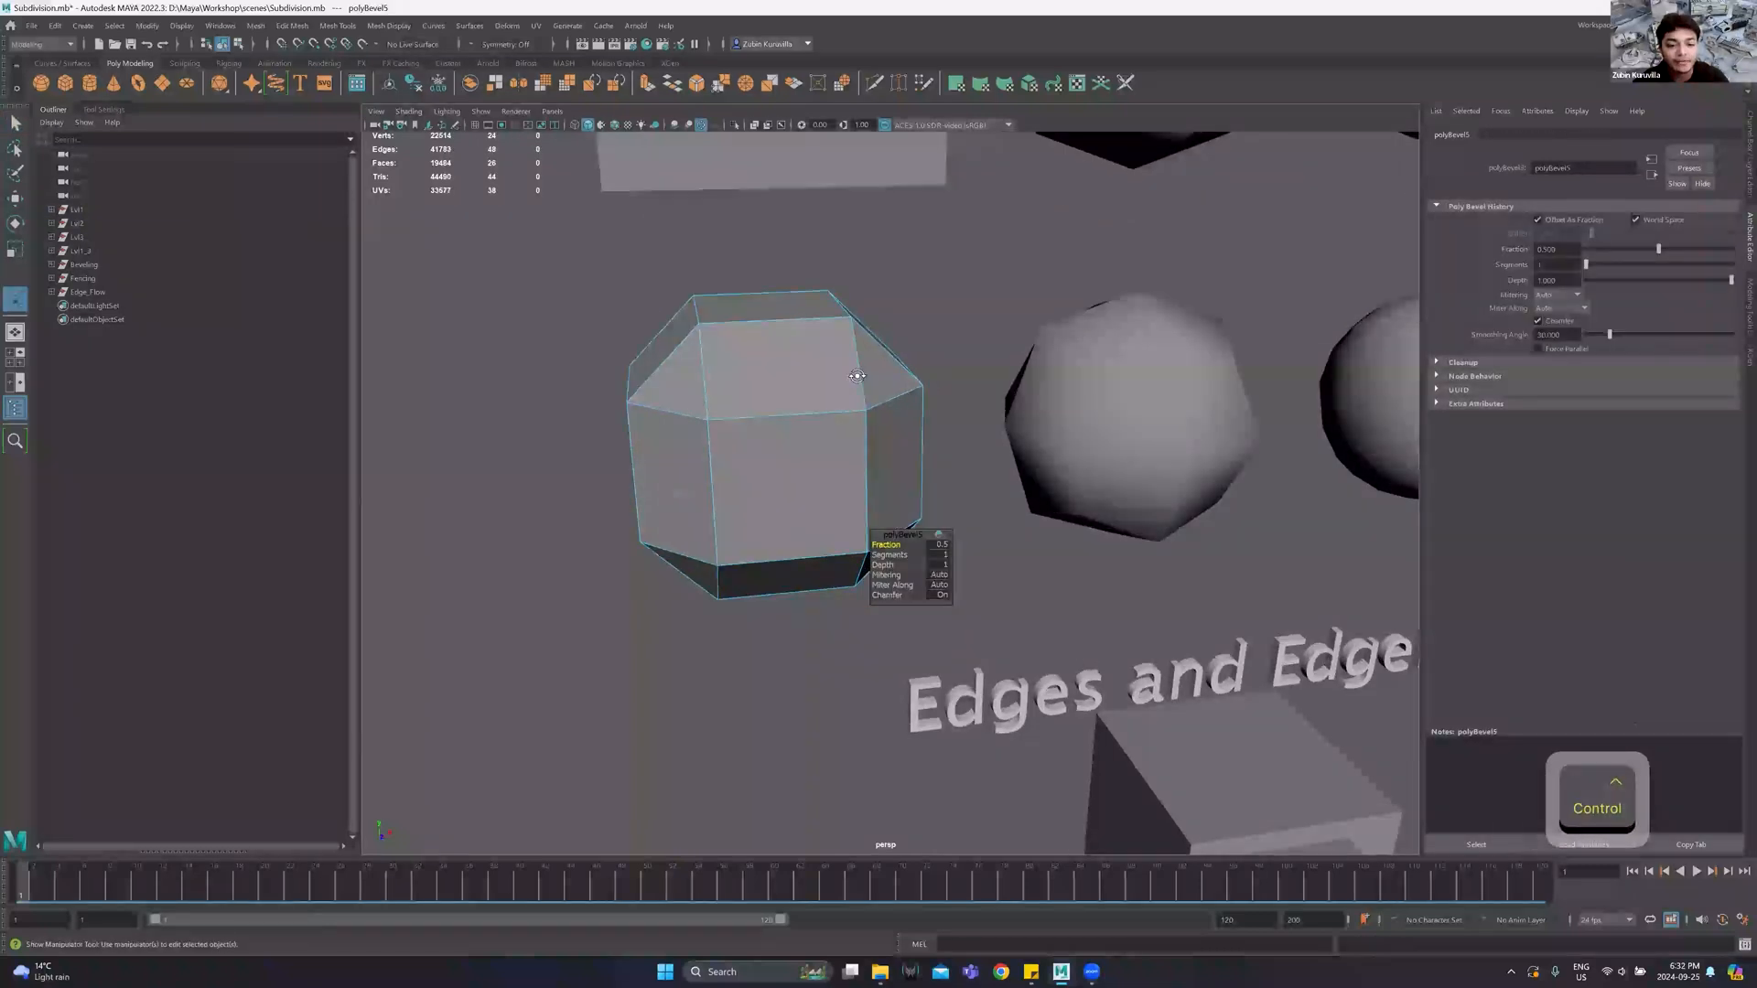
pyautogui.keyDown('alt'); pyautogui.moveTo(856, 376); pyautogui.dragTo(900, 461); pyautogui.keyUp('alt')
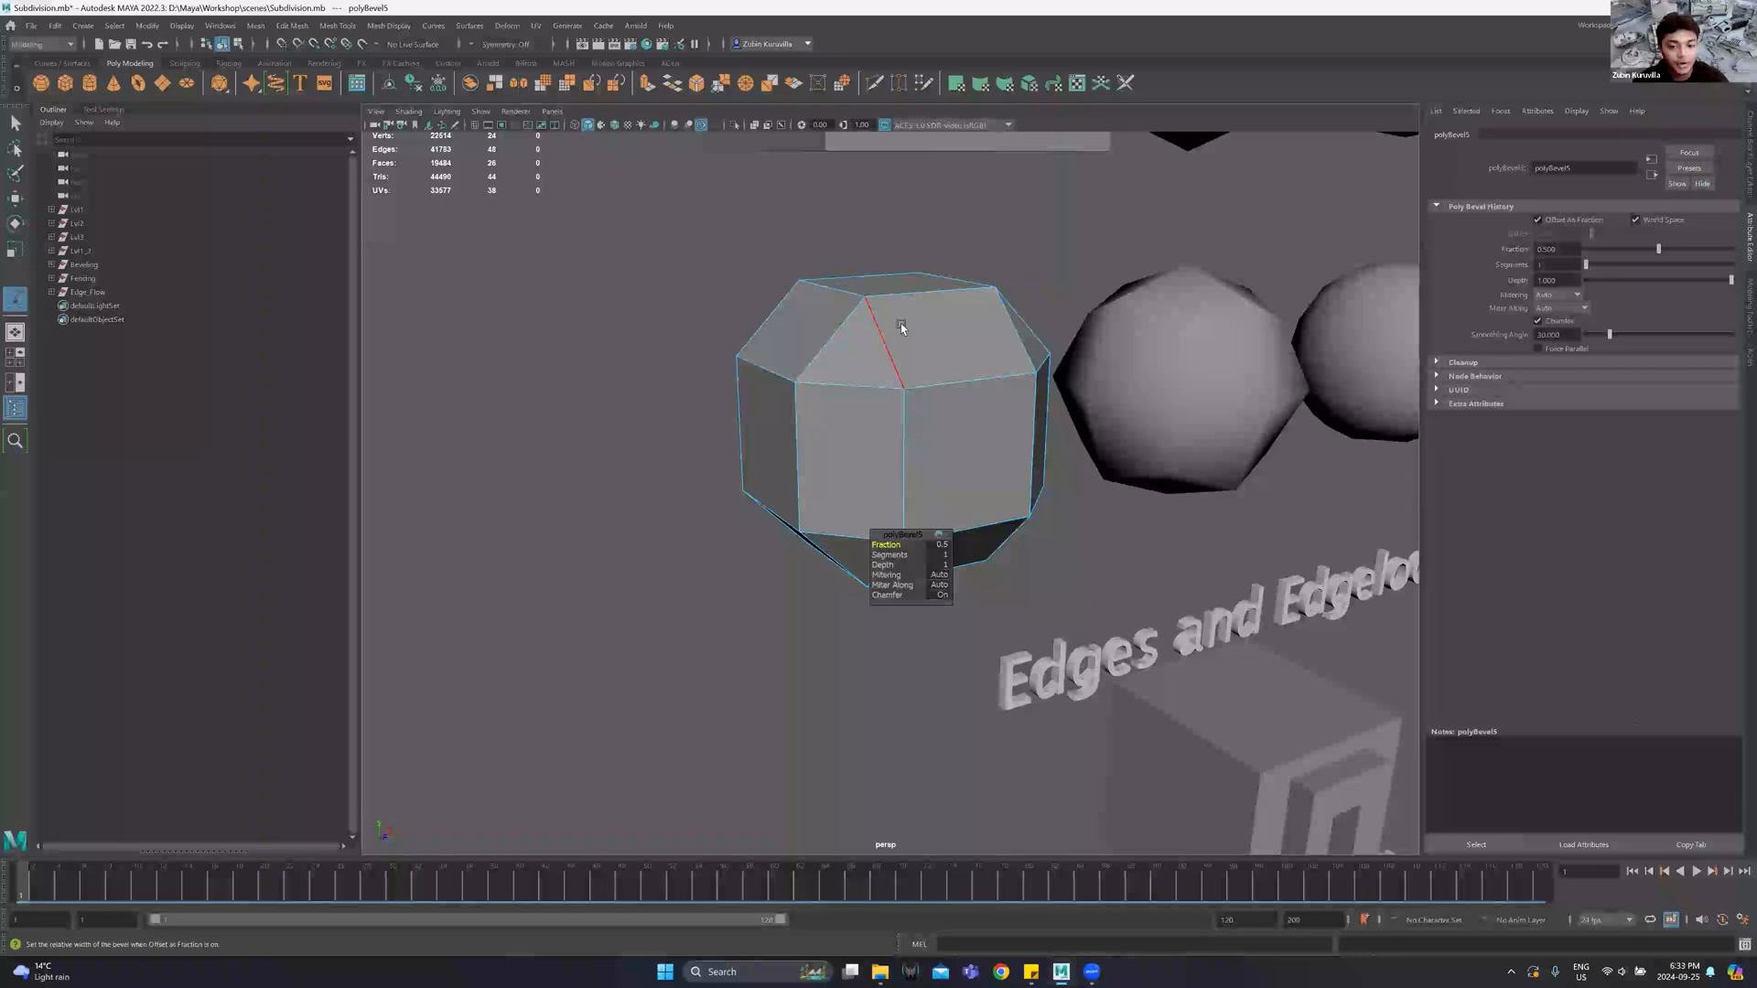
pyautogui.hotkey('ctrl', 'shift')
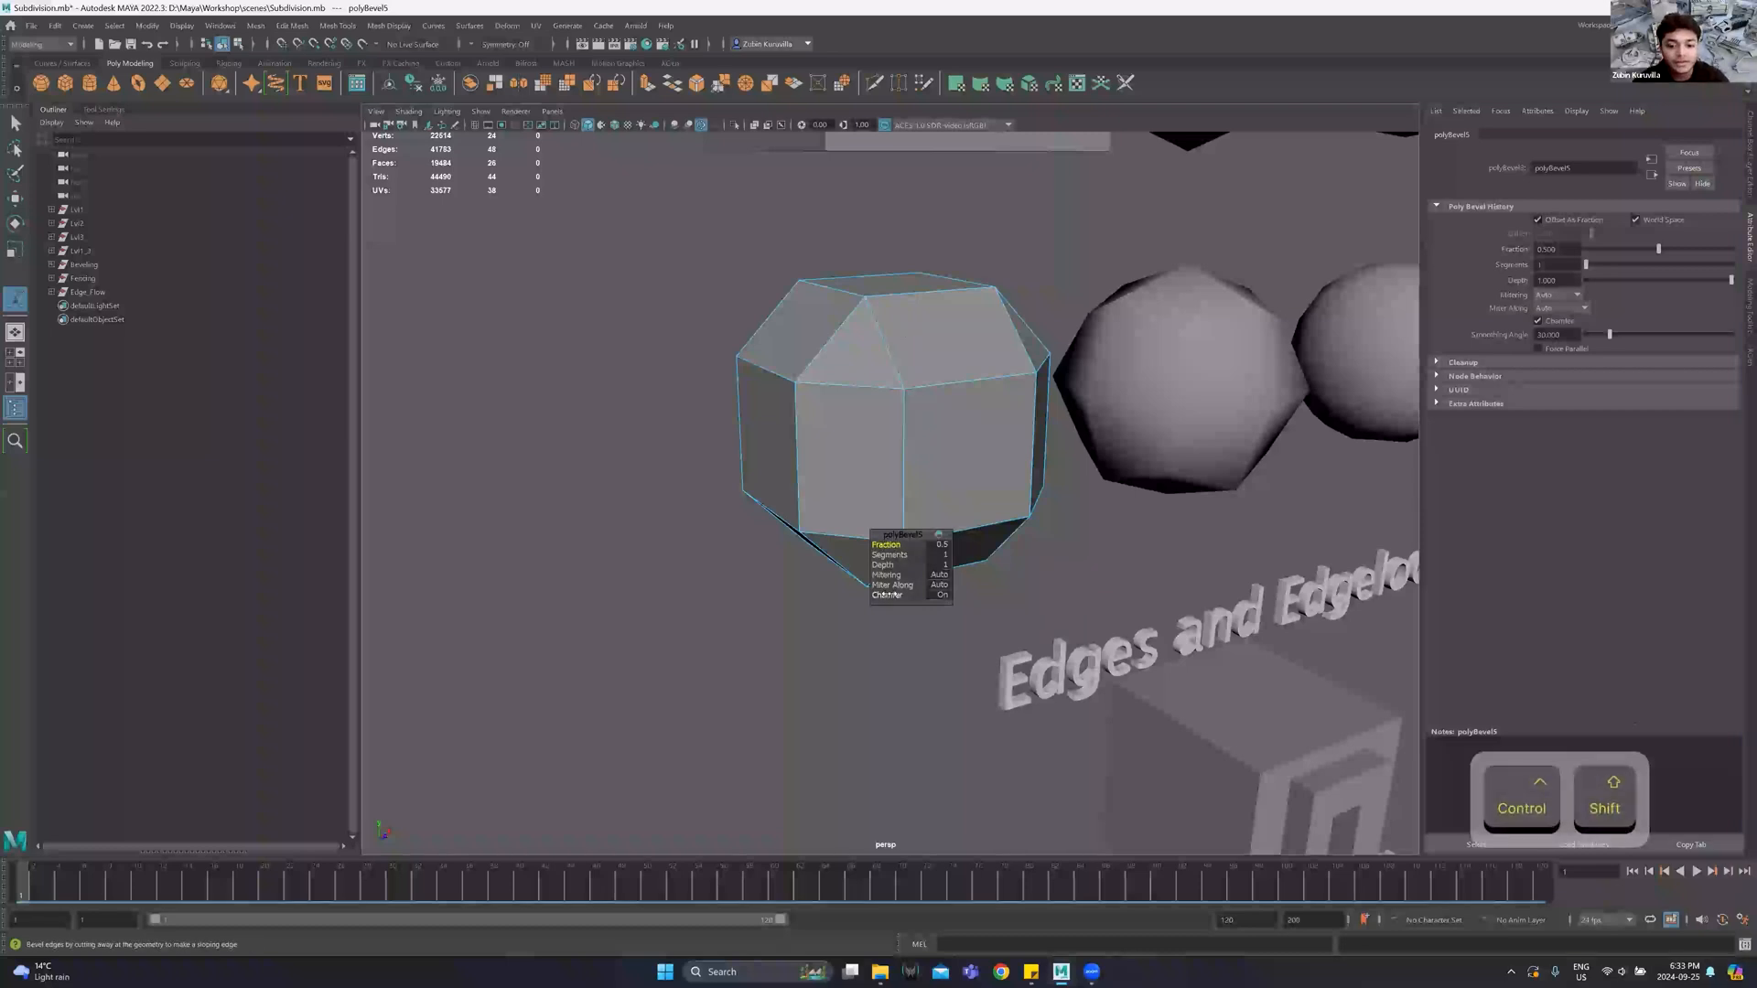
pyautogui.moveTo(888, 594); pyautogui.dragTo(537, 605)
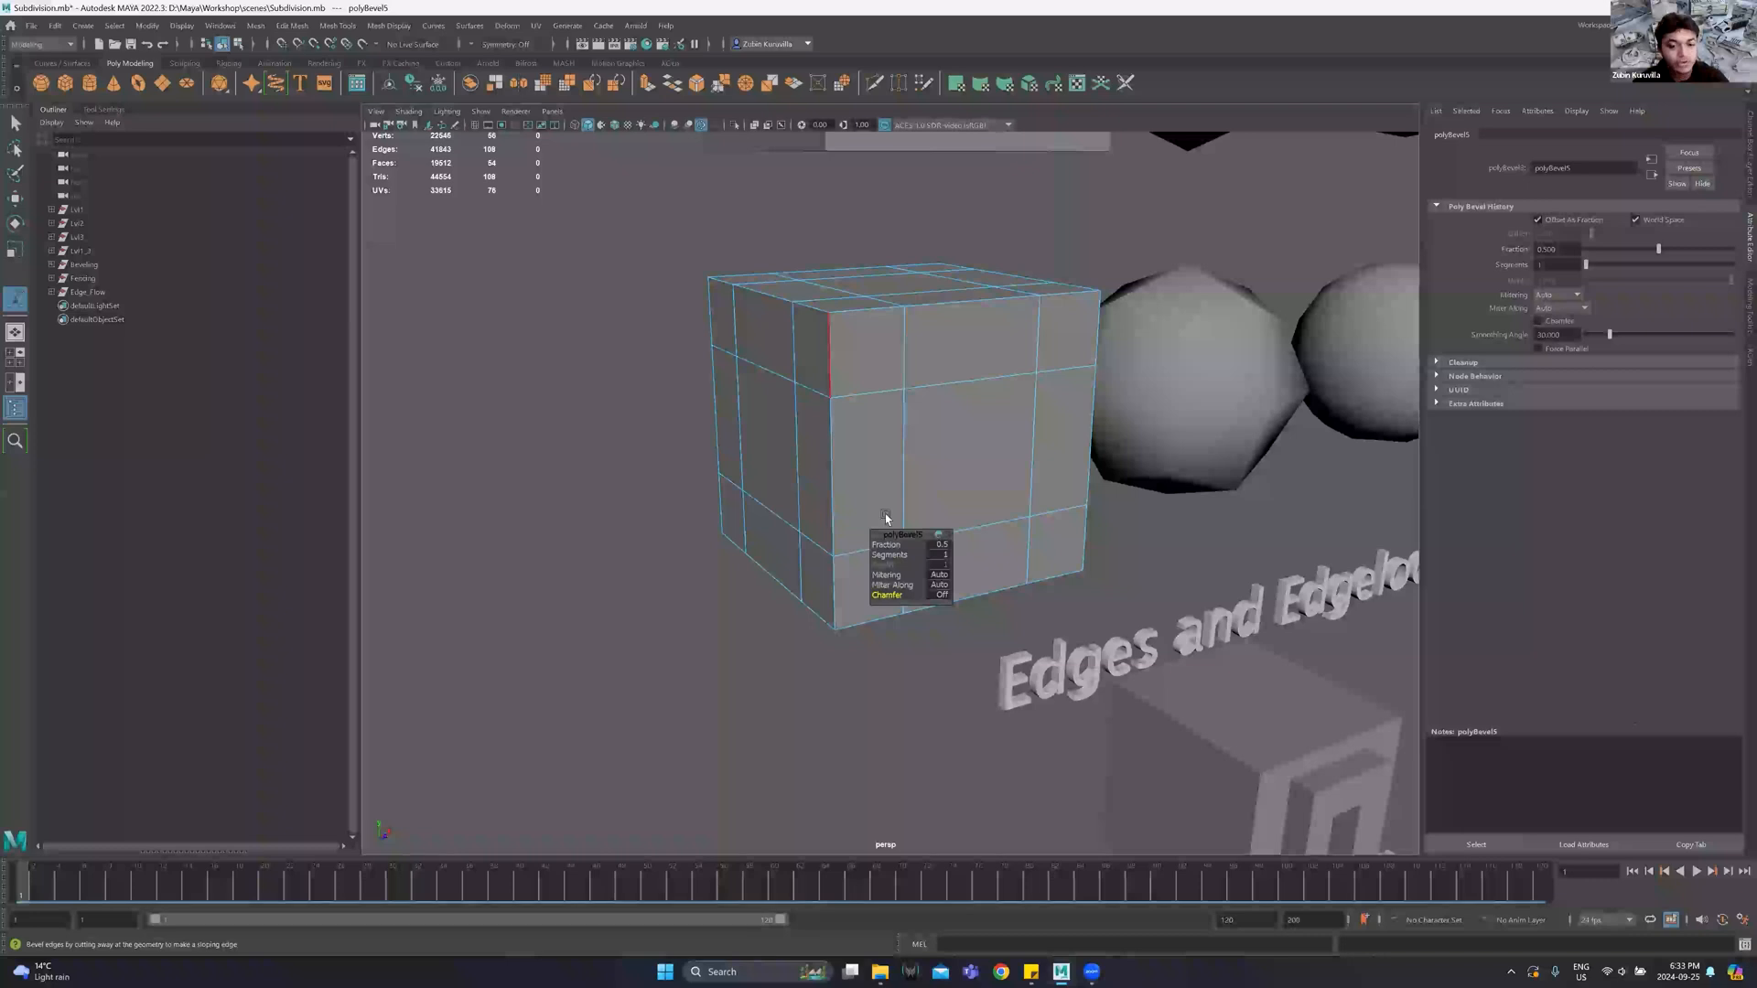
pyautogui.keyDown('ctrl'); pyautogui.moveTo(885, 545); pyautogui.dragTo(719, 591); pyautogui.keyUp('ctrl')
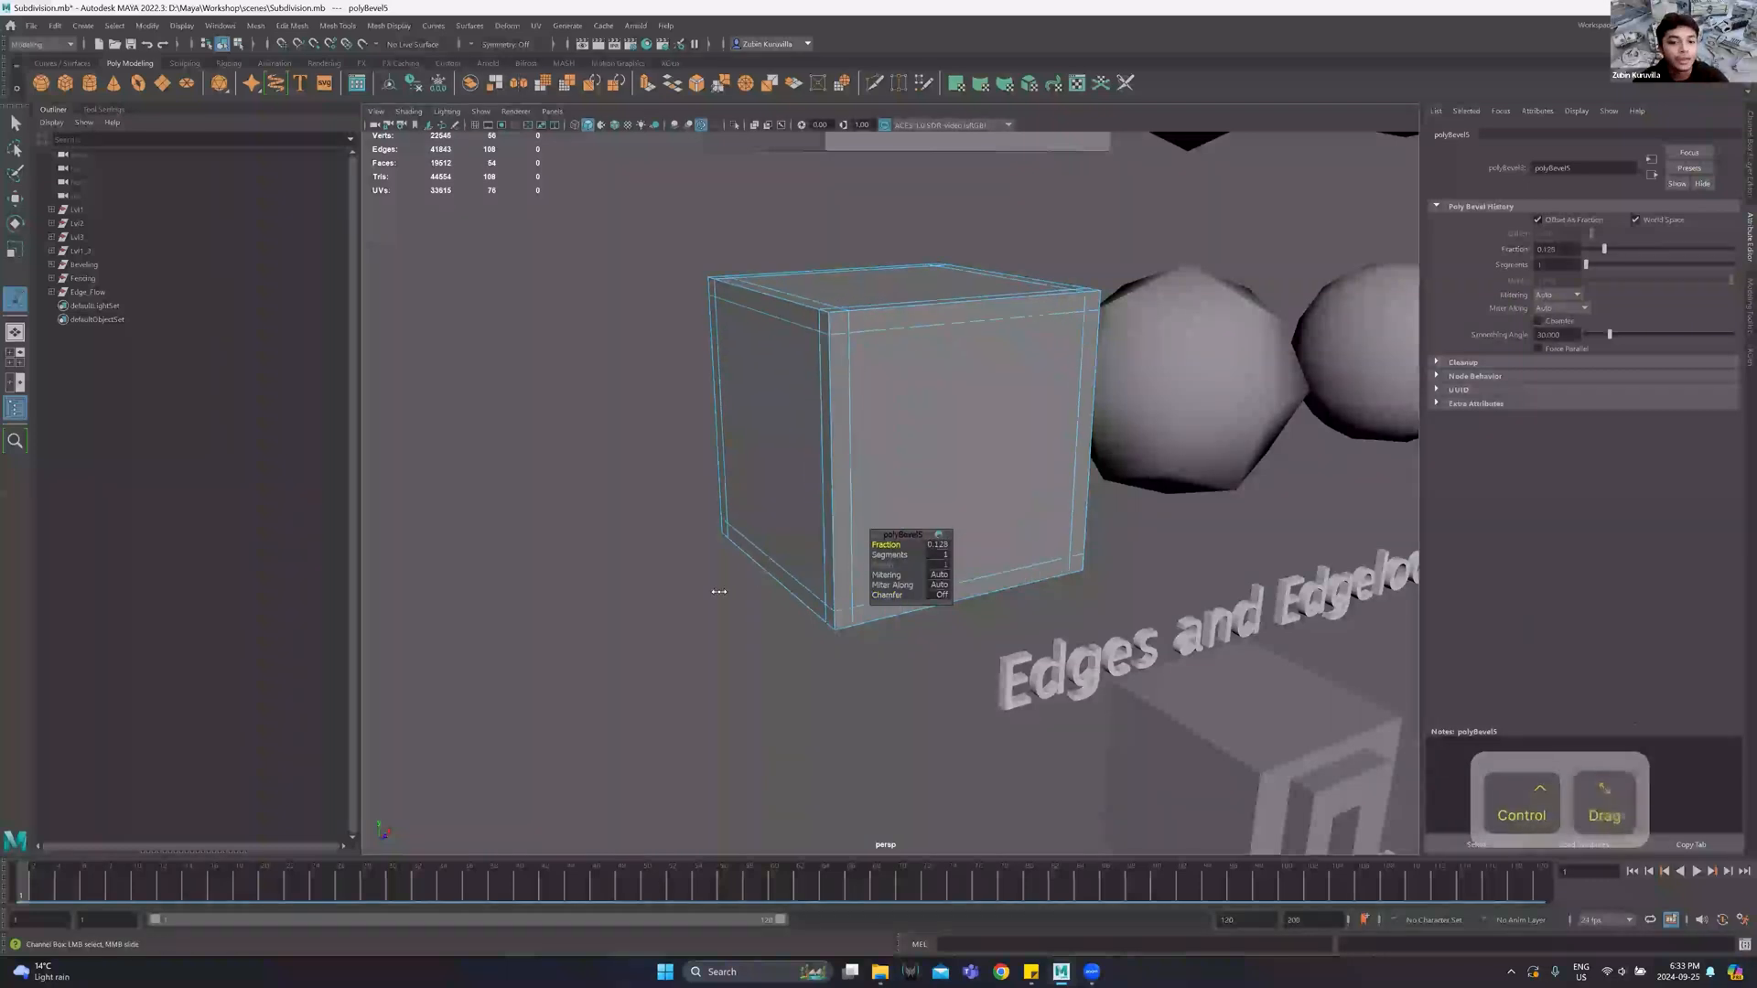
pyautogui.press('3')
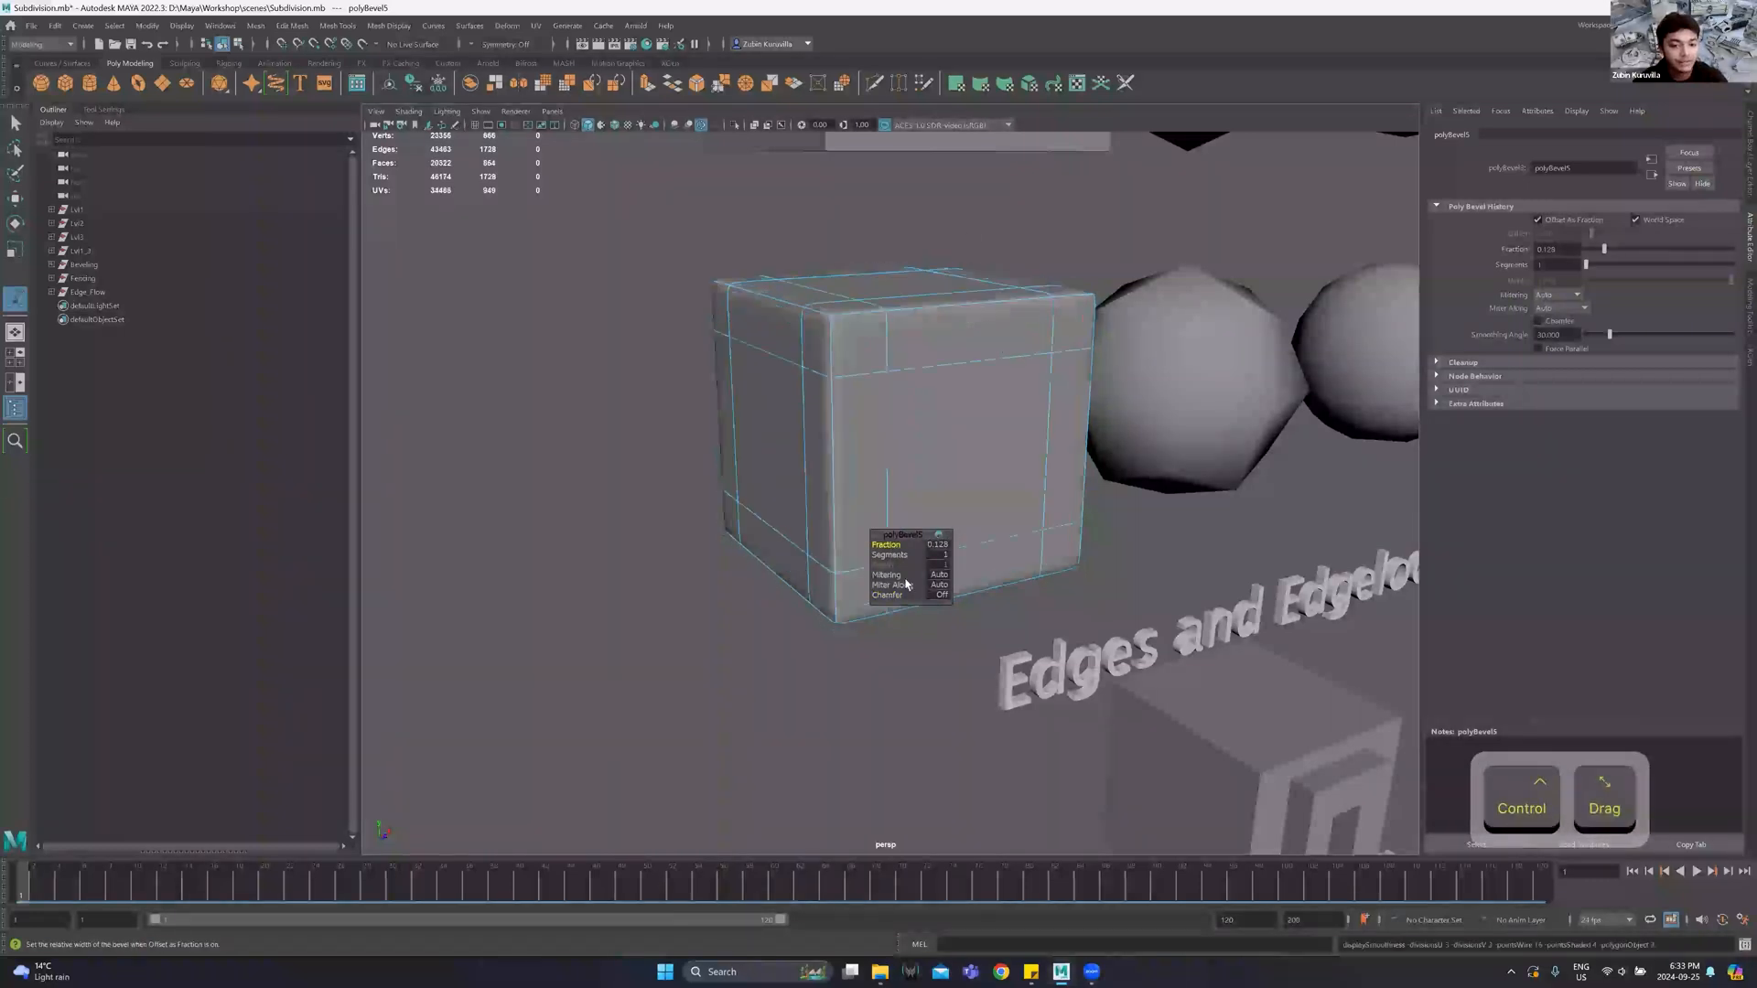
# Turn off the Lvl1 cube's smooth preview, set its bevel fraction to 0.067, and reselect the cube as an object.
pyautogui.press('1')
pyautogui.keyDown('ctrl'); pyautogui.moveTo(880, 547); pyautogui.dragTo(878, 546); pyautogui.keyUp('ctrl')
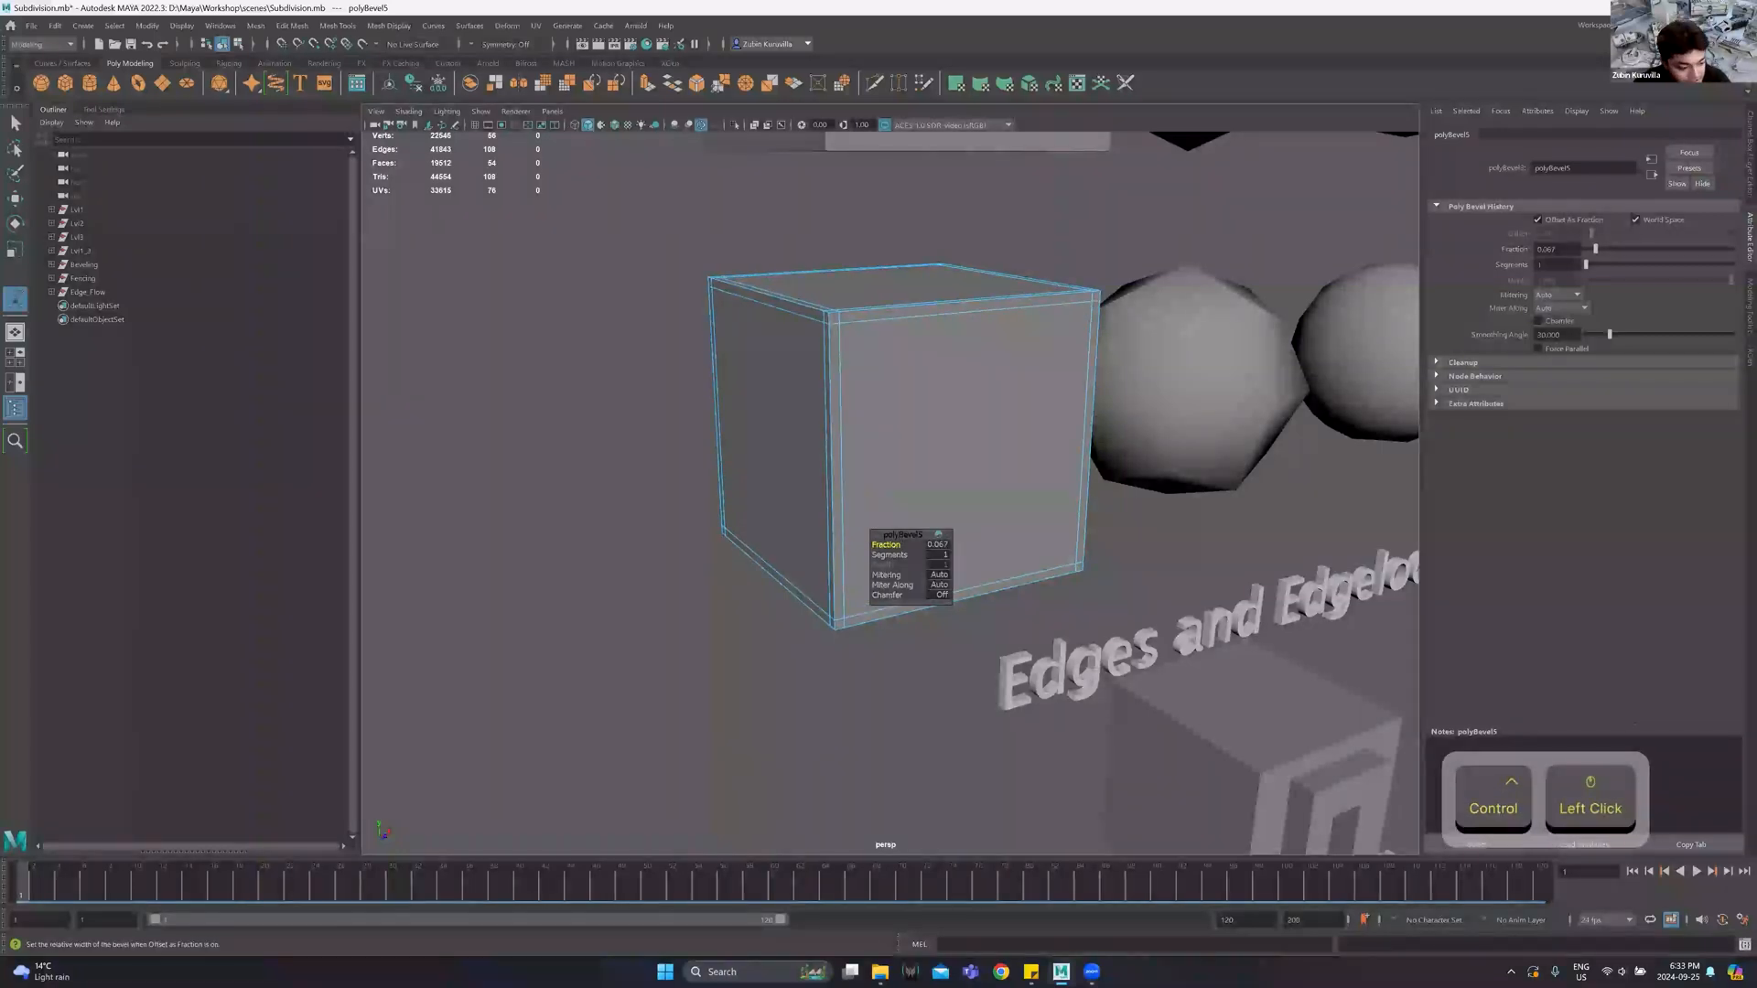
pyautogui.keyDown('alt'); pyautogui.moveTo(952, 361); pyautogui.dragTo(718, 260); pyautogui.keyUp('alt')
pyautogui.press('q')
pyautogui.keyDown('alt'); pyautogui.moveTo(860, 315); pyautogui.dragTo(835, 451, button='right'); pyautogui.keyUp('alt')
pyautogui.click(878, 453)
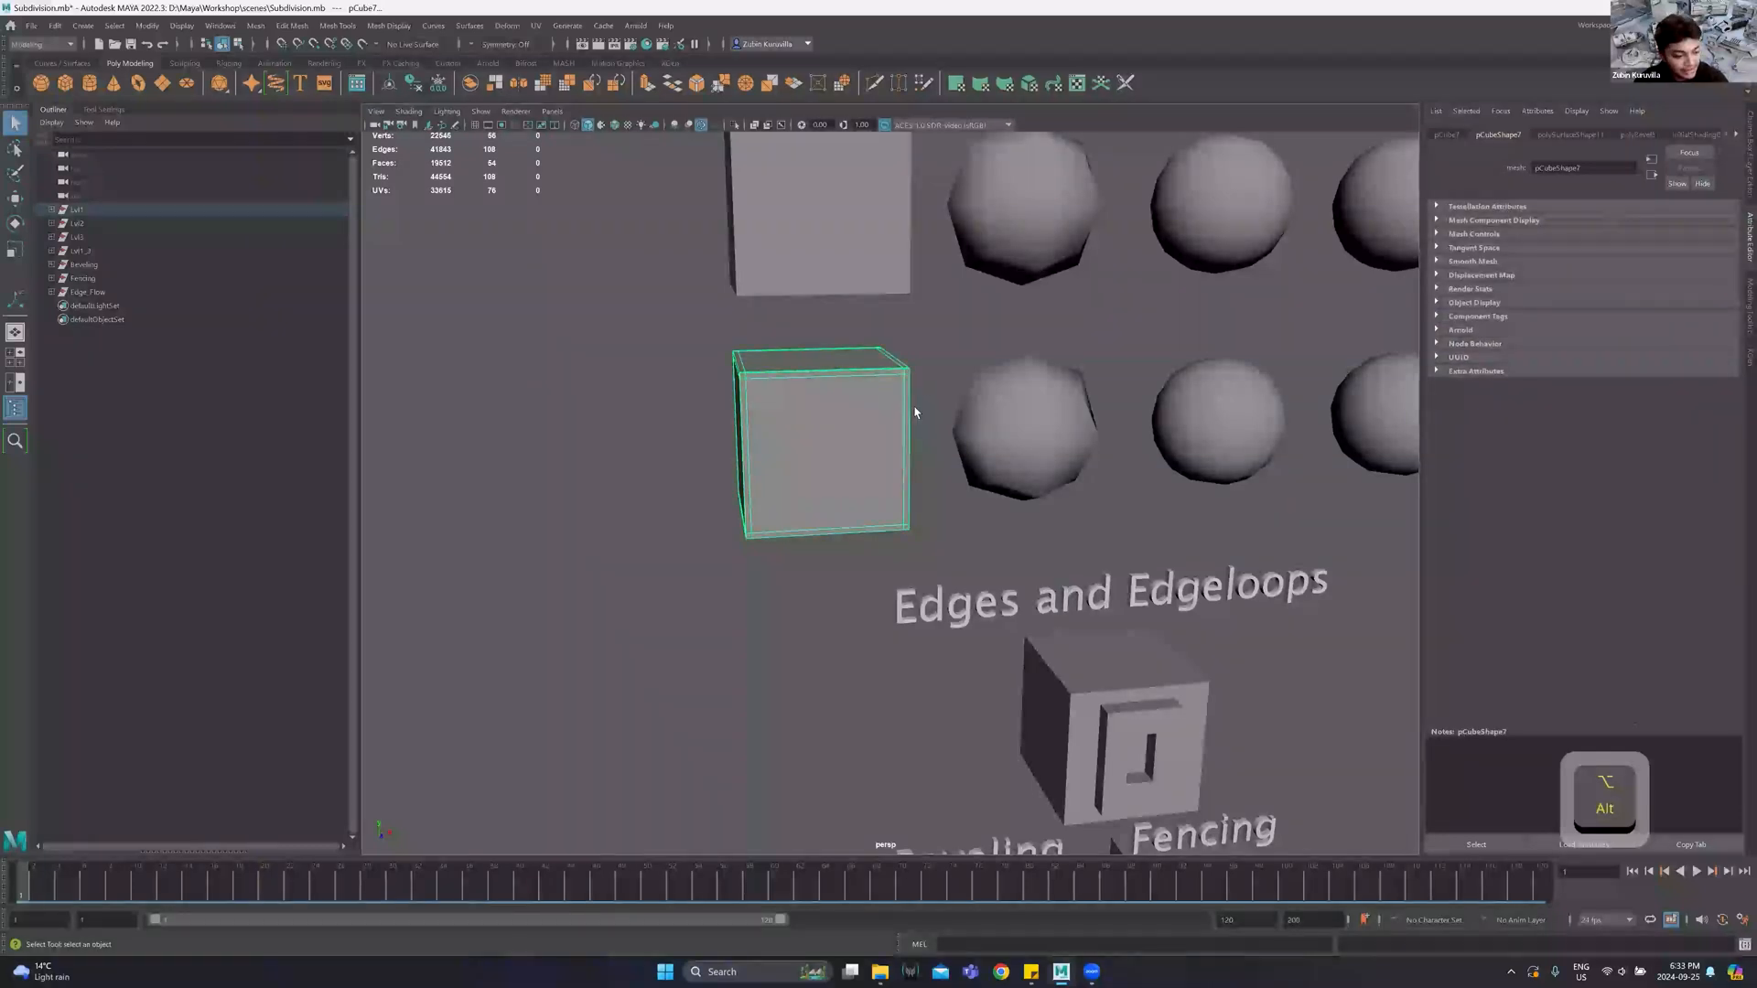
# Go to the Bevels + Edge Flow examples and select the slotted block to examine its beveled edges and surface grid.
pyautogui.keyDown('alt'); pyautogui.scroll(-3, 927, 406); pyautogui.keyUp('alt')
pyautogui.keyDown('alt'); pyautogui.moveTo(948, 723); pyautogui.dragTo(967, 518, button='middle'); pyautogui.keyUp('alt')
pyautogui.keyDown('alt'); pyautogui.moveTo(974, 709); pyautogui.dragTo(963, 648); pyautogui.keyUp('alt')
pyautogui.keyDown('alt'); pyautogui.moveTo(963, 652); pyautogui.dragTo(891, 558, button='middle'); pyautogui.keyUp('alt')
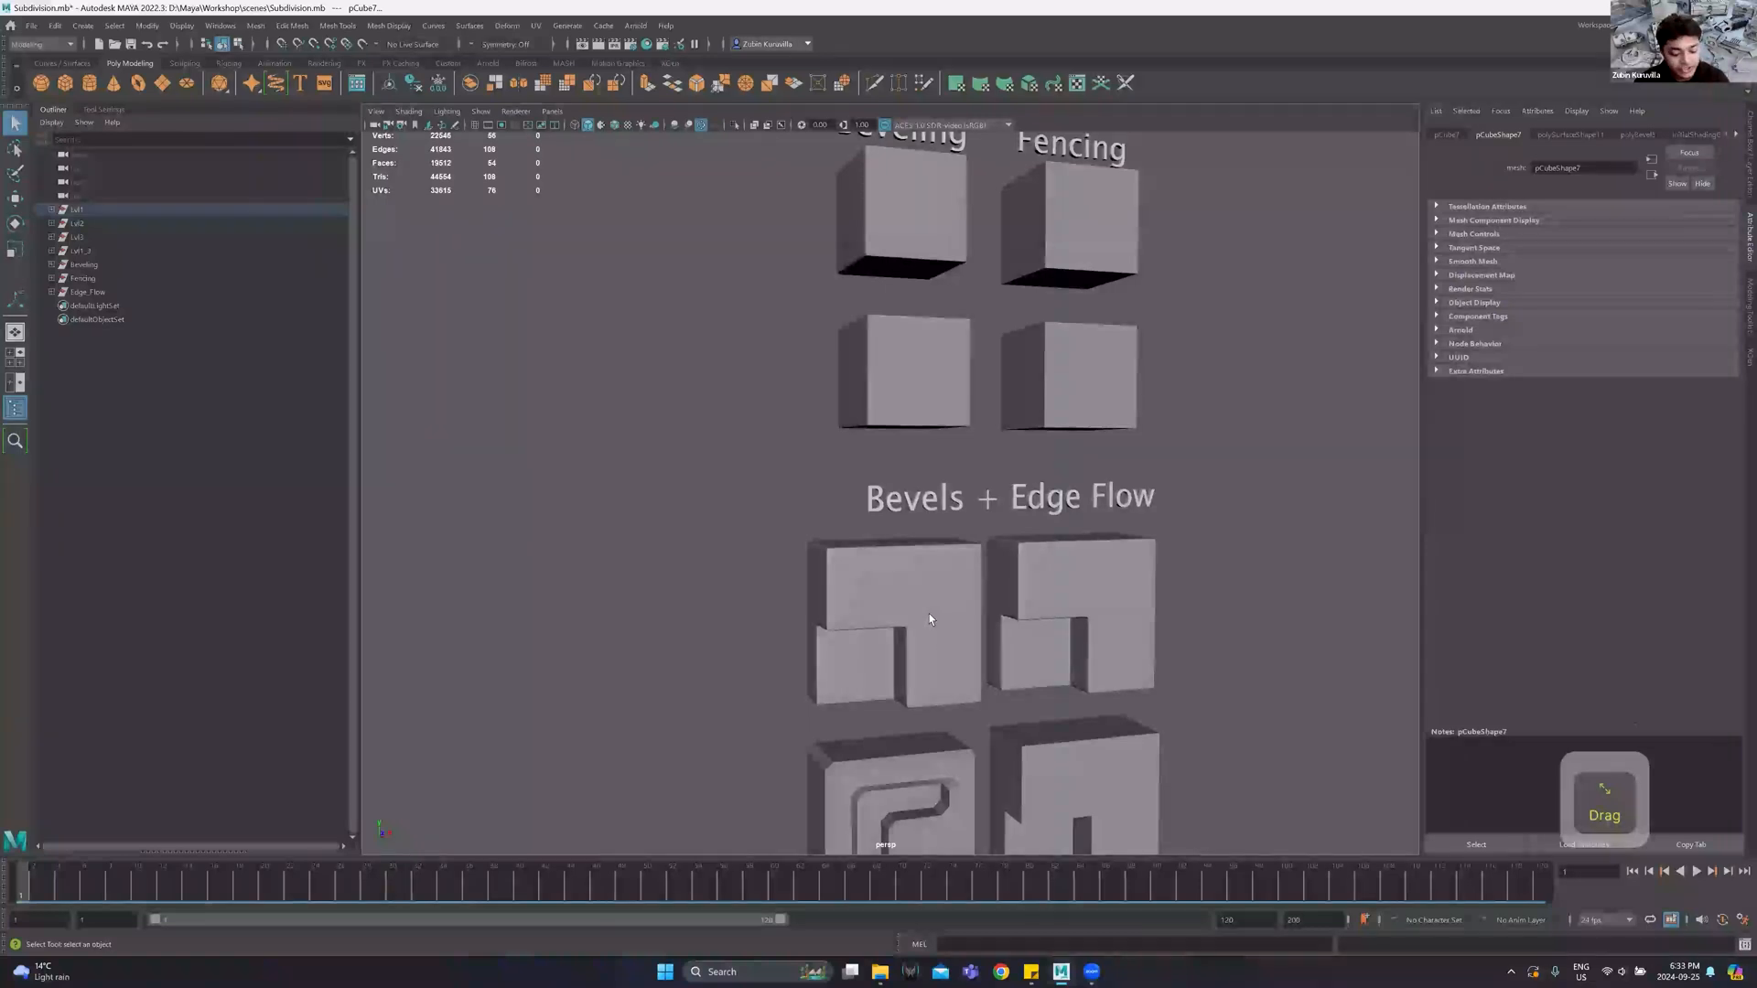
pyautogui.keyDown('alt'); pyautogui.moveTo(899, 846); pyautogui.dragTo(924, 662, button='middle'); pyautogui.keyUp('alt')
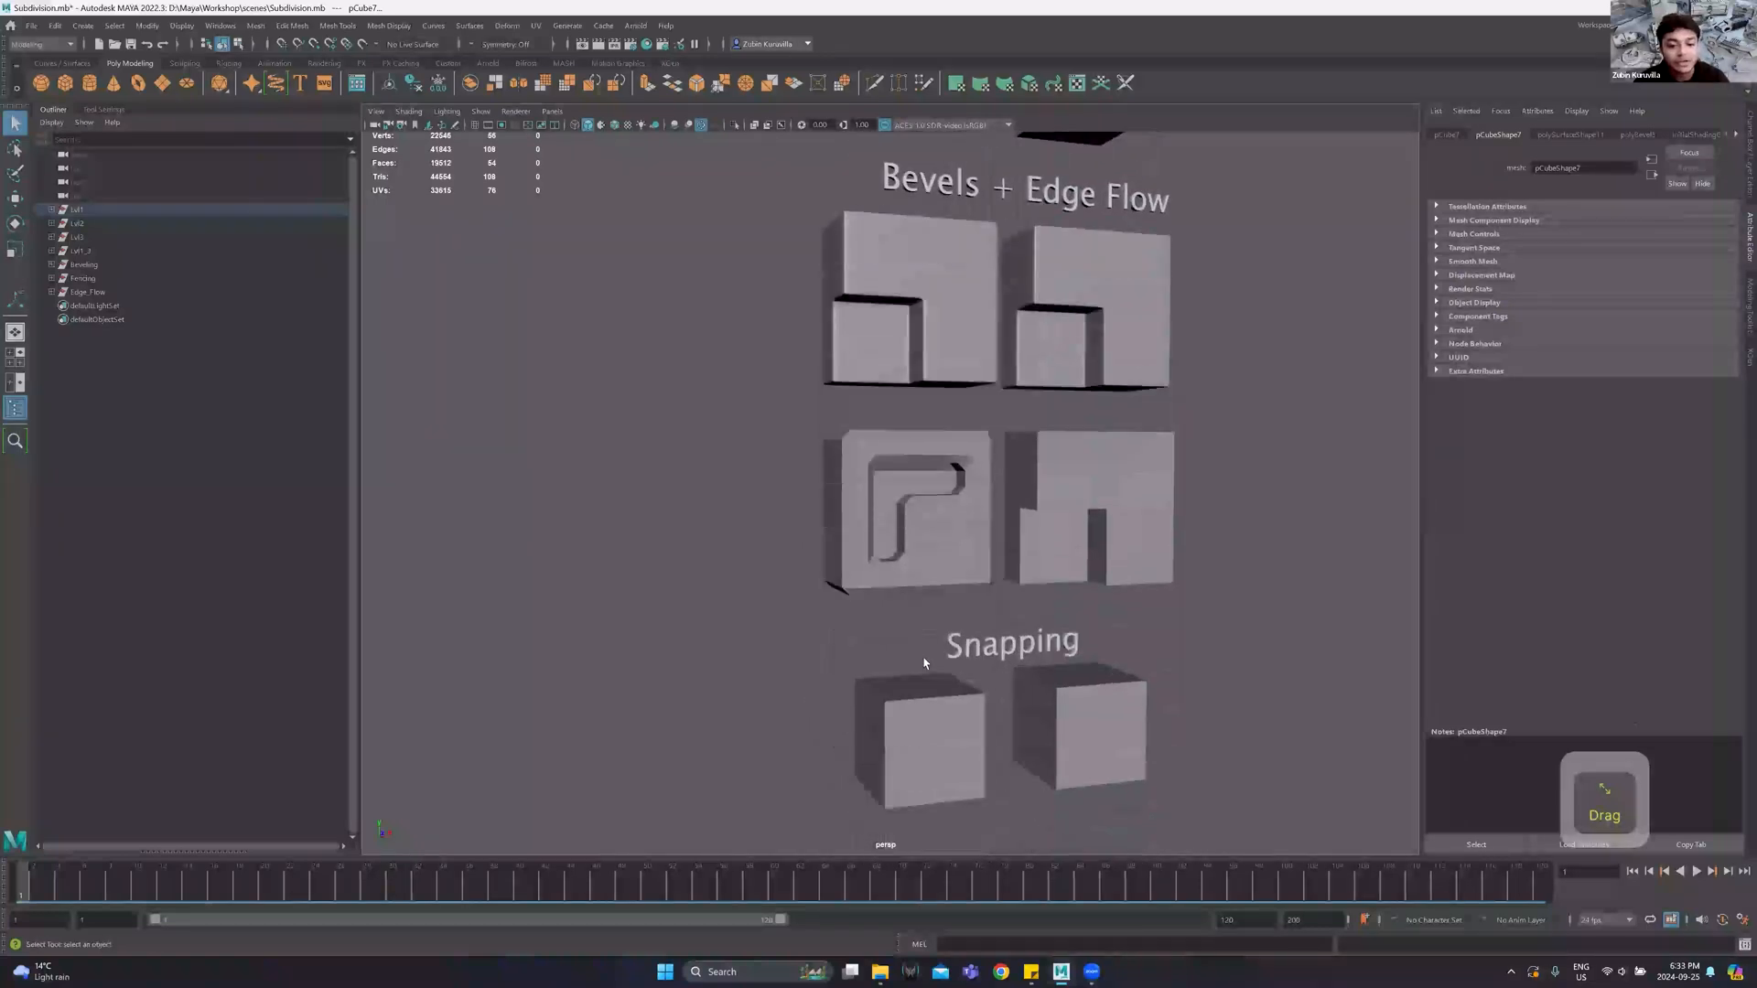
pyautogui.click(942, 469)
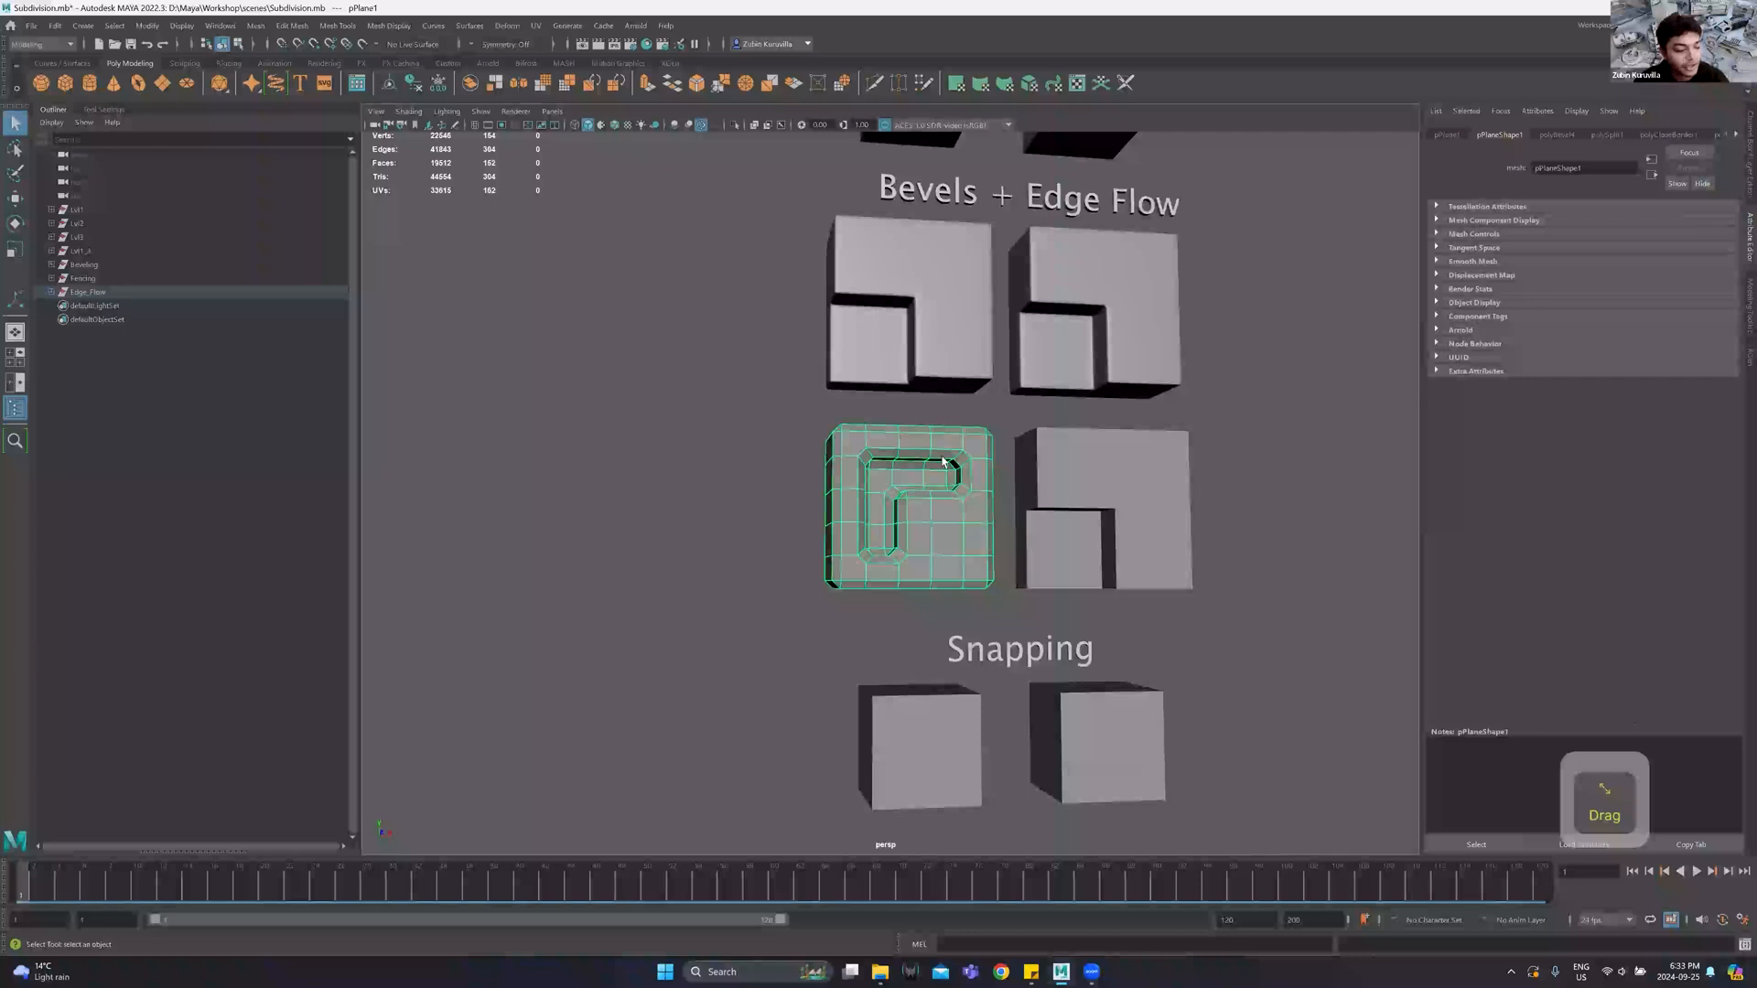
pyautogui.keyDown('alt'); pyautogui.moveTo(930, 500); pyautogui.dragTo(916, 812, button='middle'); pyautogui.keyUp('alt')
pyautogui.keyDown('alt'); pyautogui.moveTo(902, 379); pyautogui.dragTo(924, 256, button='middle'); pyautogui.keyUp('alt')
pyautogui.click(917, 448)
pyautogui.keyDown('alt'); pyautogui.moveTo(926, 592); pyautogui.dragTo(909, 541, button='middle'); pyautogui.keyUp('alt')
pyautogui.click(909, 539)
# Undo the recent edits back to the slotted block's edge selection from before its bevel.
pyautogui.hotkey('ctrl', 'z')
pyautogui.hotkey('ctrl', 'z')
pyautogui.hotkey('ctrl', 'z')
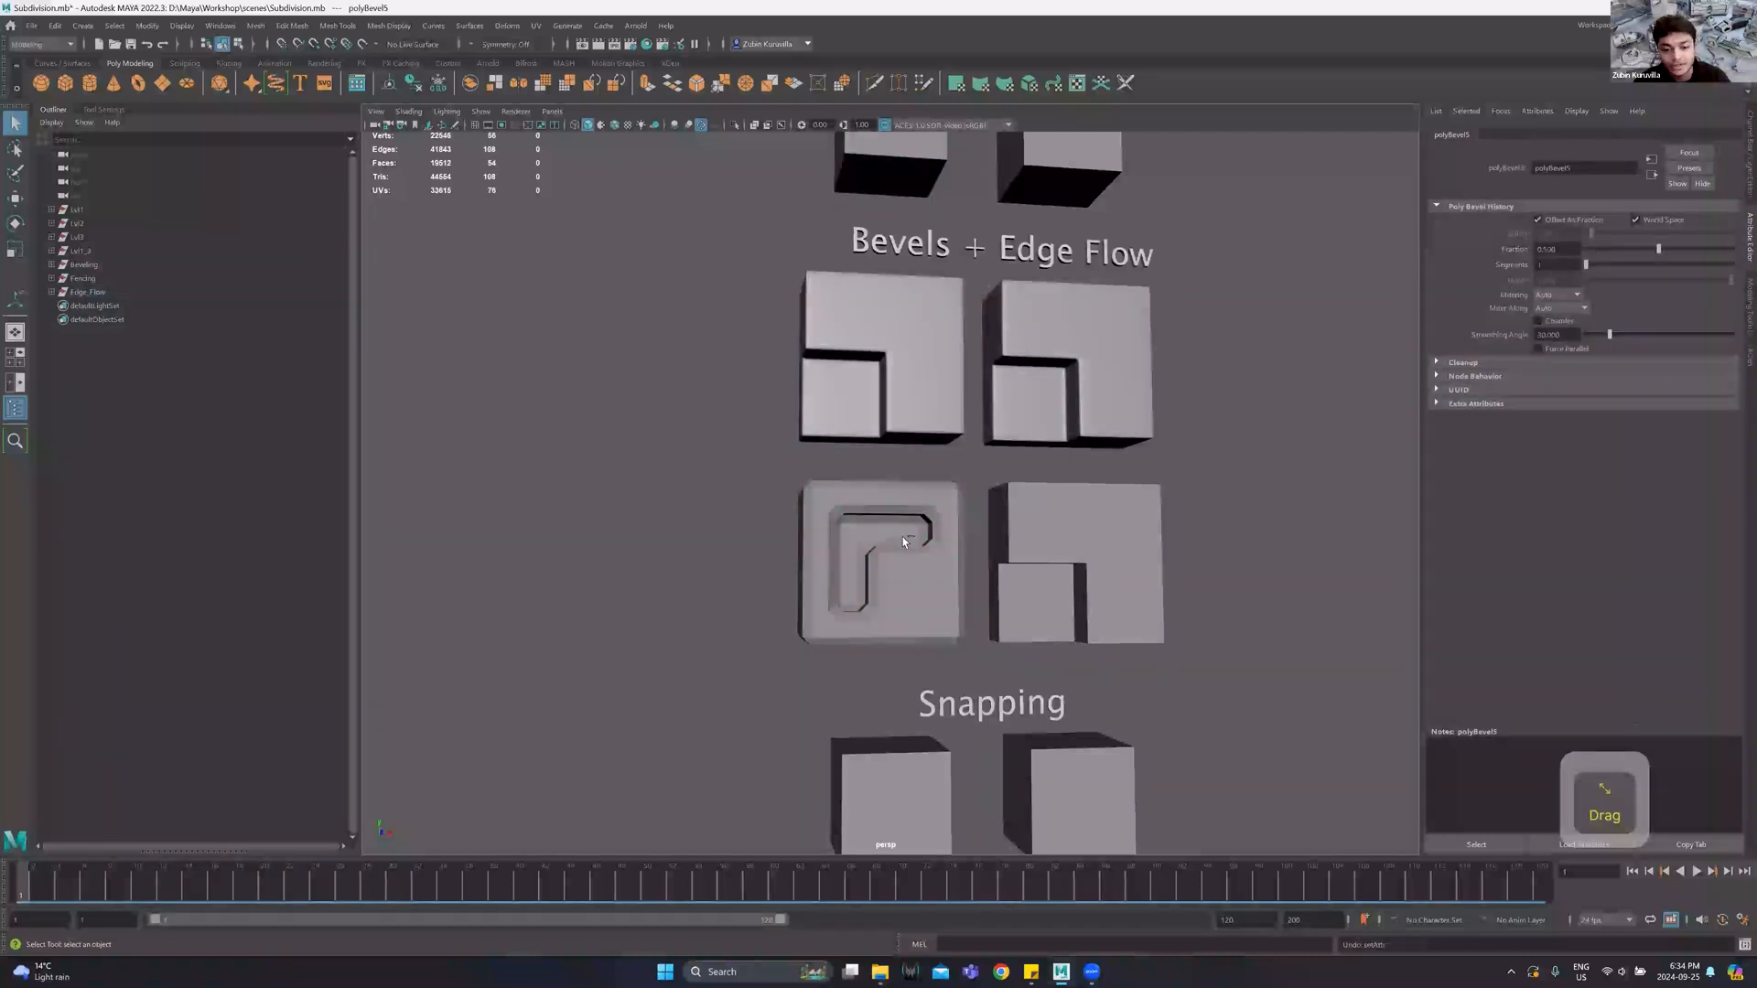
pyautogui.hotkey('ctrl', 'z')
pyautogui.hotkey('ctrl', 'z')
pyautogui.hotkey('ctrl', 'z')
pyautogui.hotkey('ctrl', 'z')
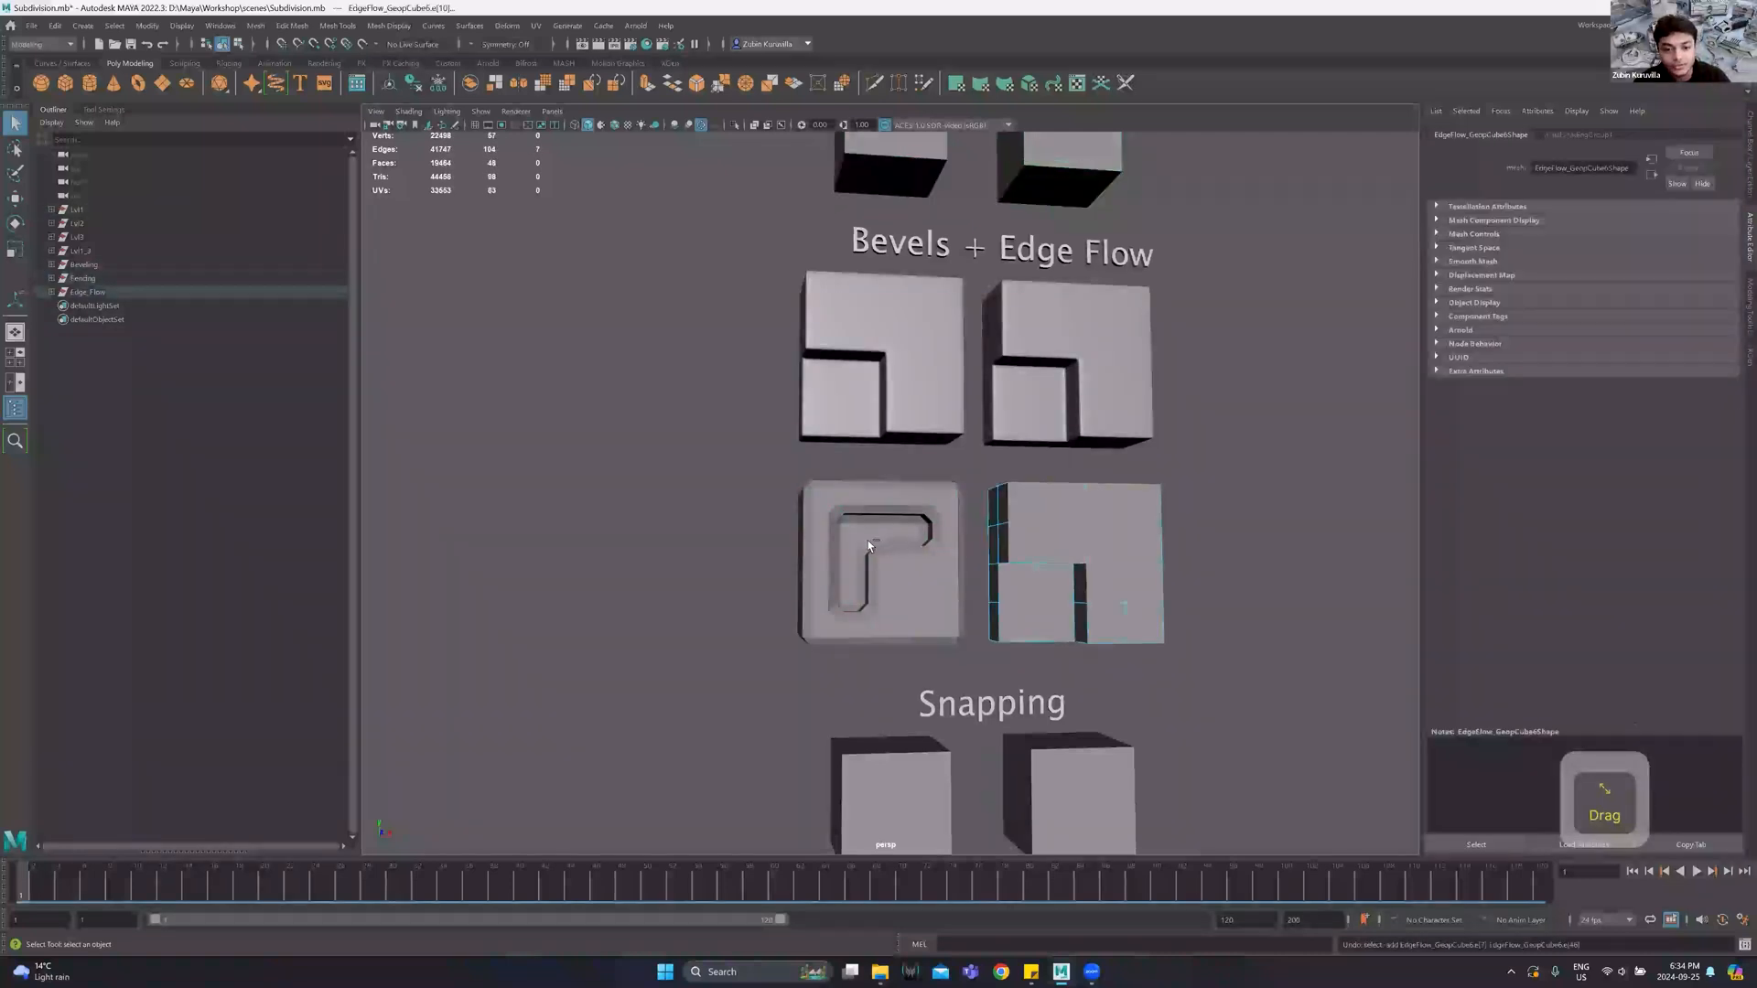
pyautogui.hotkey('ctrl', 'z')
pyautogui.hotkey('ctrl', 'z')
pyautogui.hotkey('ctrl', 'z')
pyautogui.hotkey('ctrl', 'z')
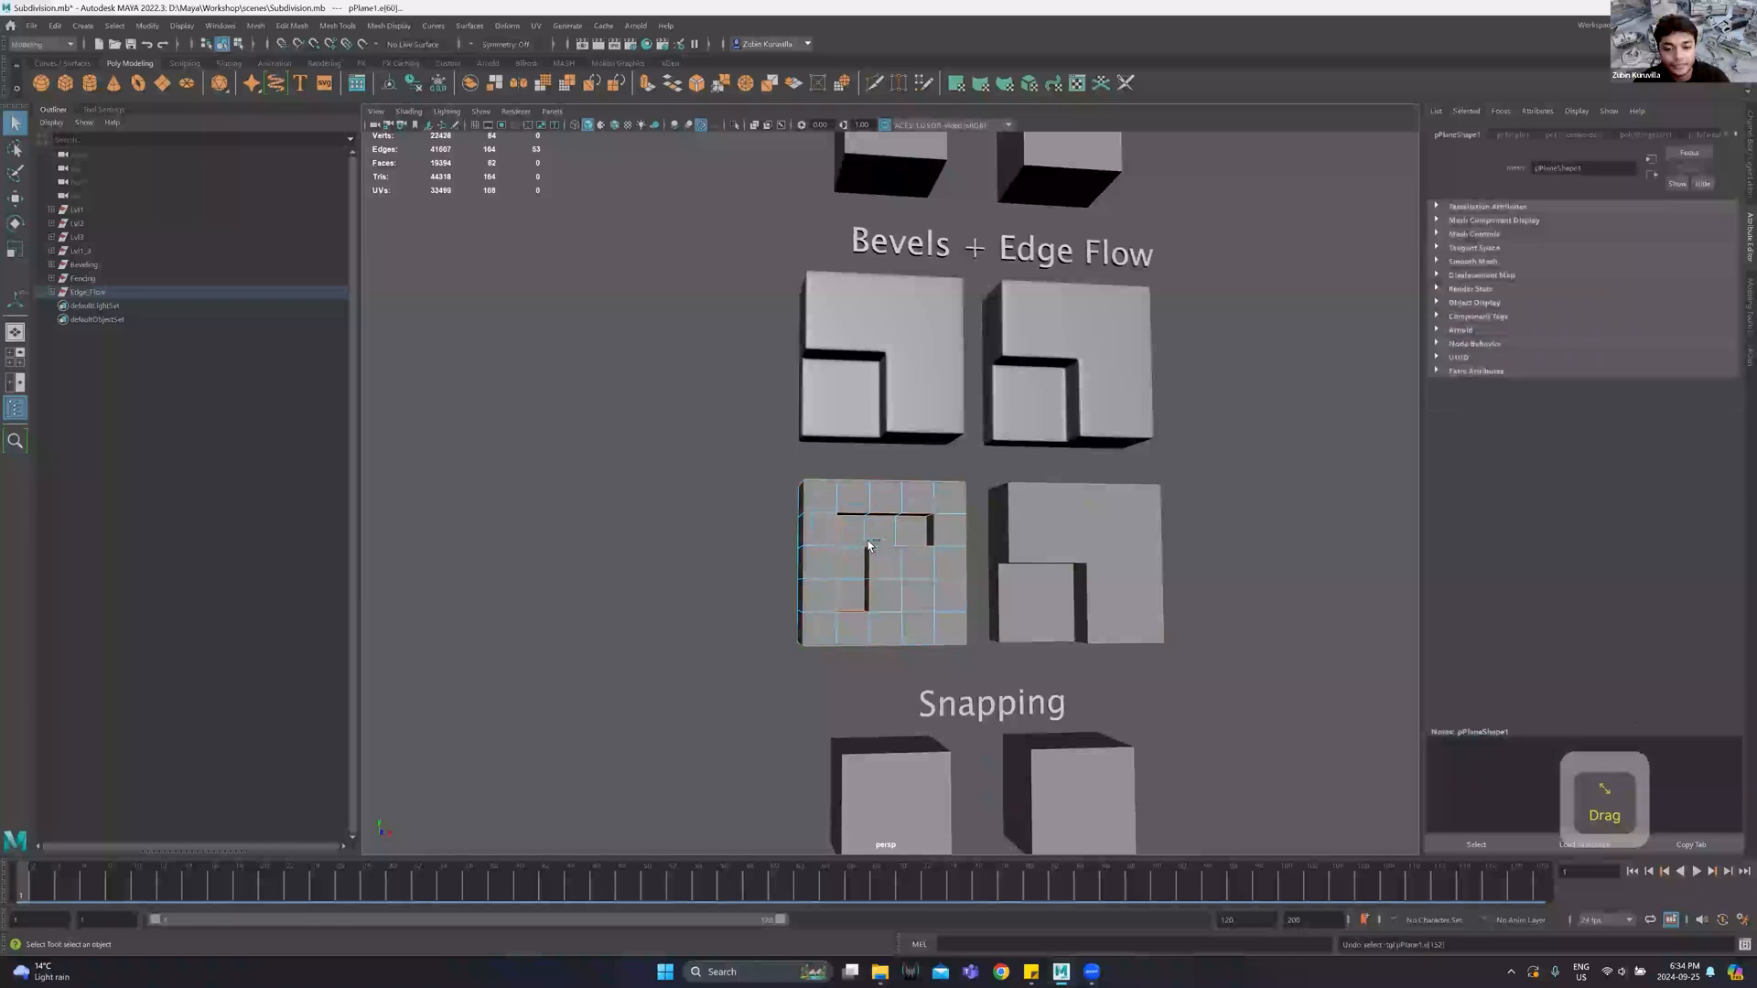
# Complete the edge selection around the slotted block's slot and bevel the selected edges.
pyautogui.scroll(4, 869, 557)
pyautogui.keyDown('alt'); pyautogui.moveTo(866, 555); pyautogui.dragTo(799, 537); pyautogui.keyUp('alt')
pyautogui.keyDown('shift'); pyautogui.click(799, 535); pyautogui.keyUp('shift')
pyautogui.keyDown('alt'); pyautogui.moveTo(910, 576); pyautogui.dragTo(968, 607); pyautogui.keyUp('alt')
pyautogui.keyDown('shift'); pyautogui.click(873, 532); pyautogui.keyUp('shift')
pyautogui.keyDown('shift'); pyautogui.click(962, 551); pyautogui.keyUp('shift')
pyautogui.keyDown('shift'); pyautogui.moveTo(959, 632); pyautogui.dragTo(950, 625, button='right'); pyautogui.keyUp('shift')
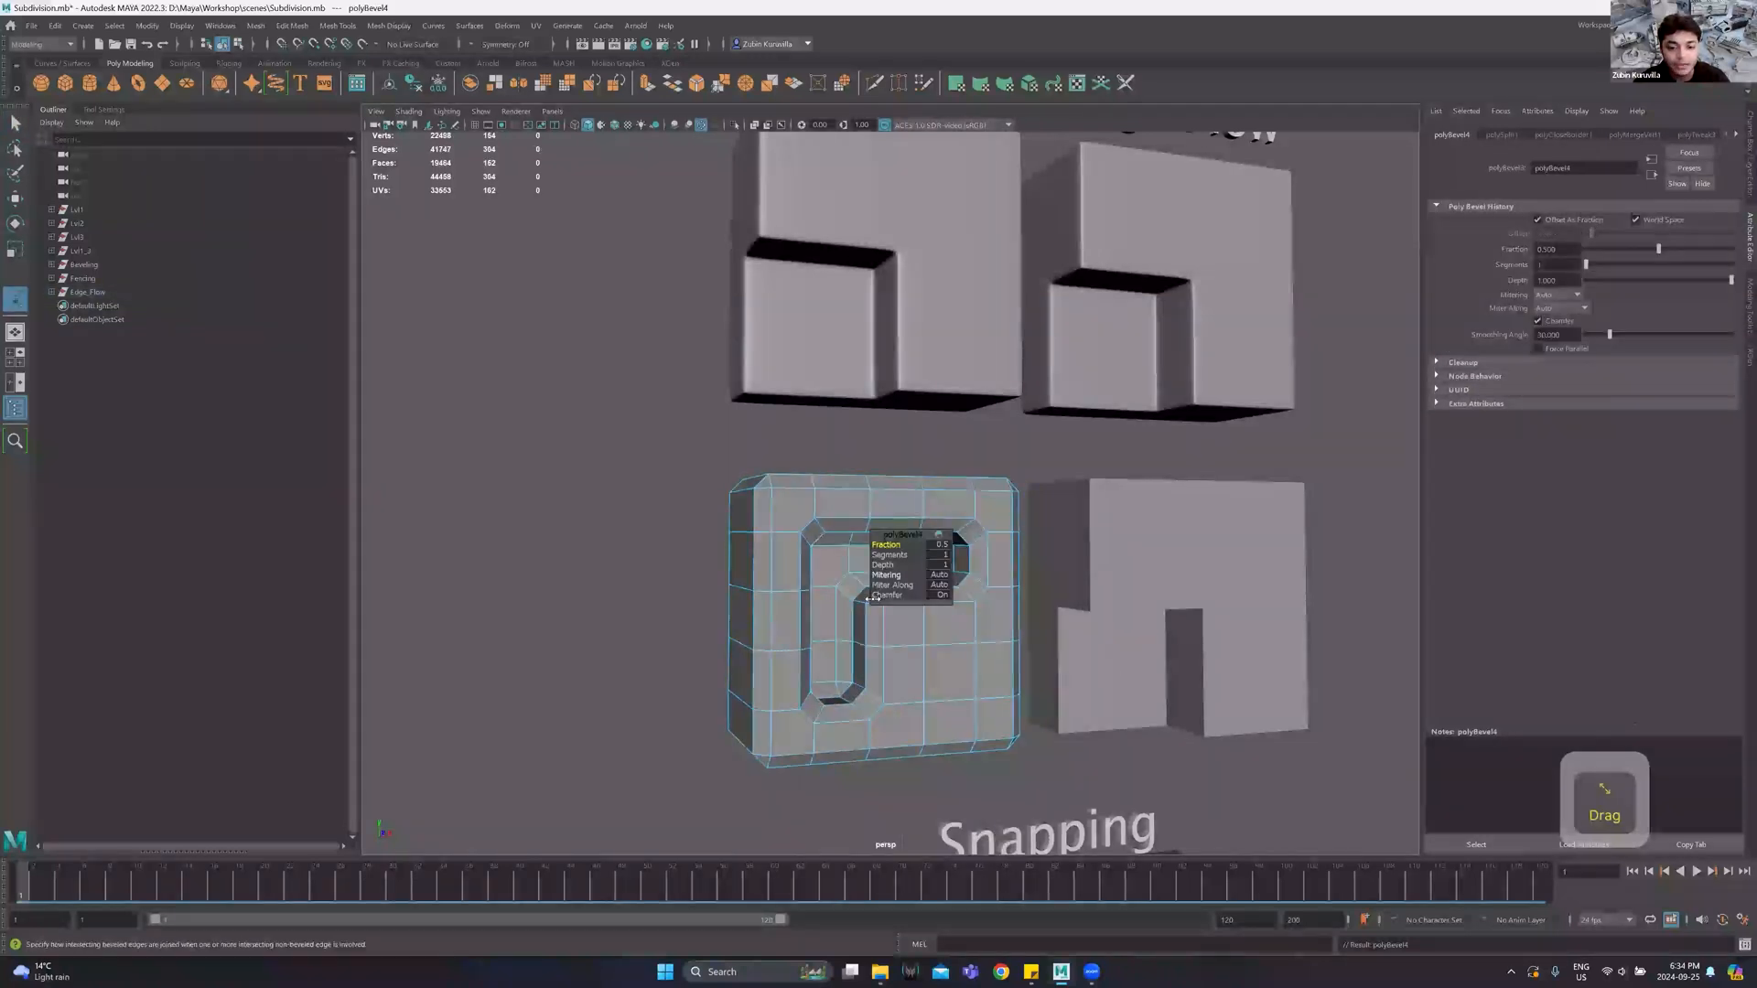
# Keep Chamfer on and set the slotted block's bevel to a fraction of 0.226 with 2 segments.
pyautogui.click(939, 595)
pyautogui.click(936, 595)
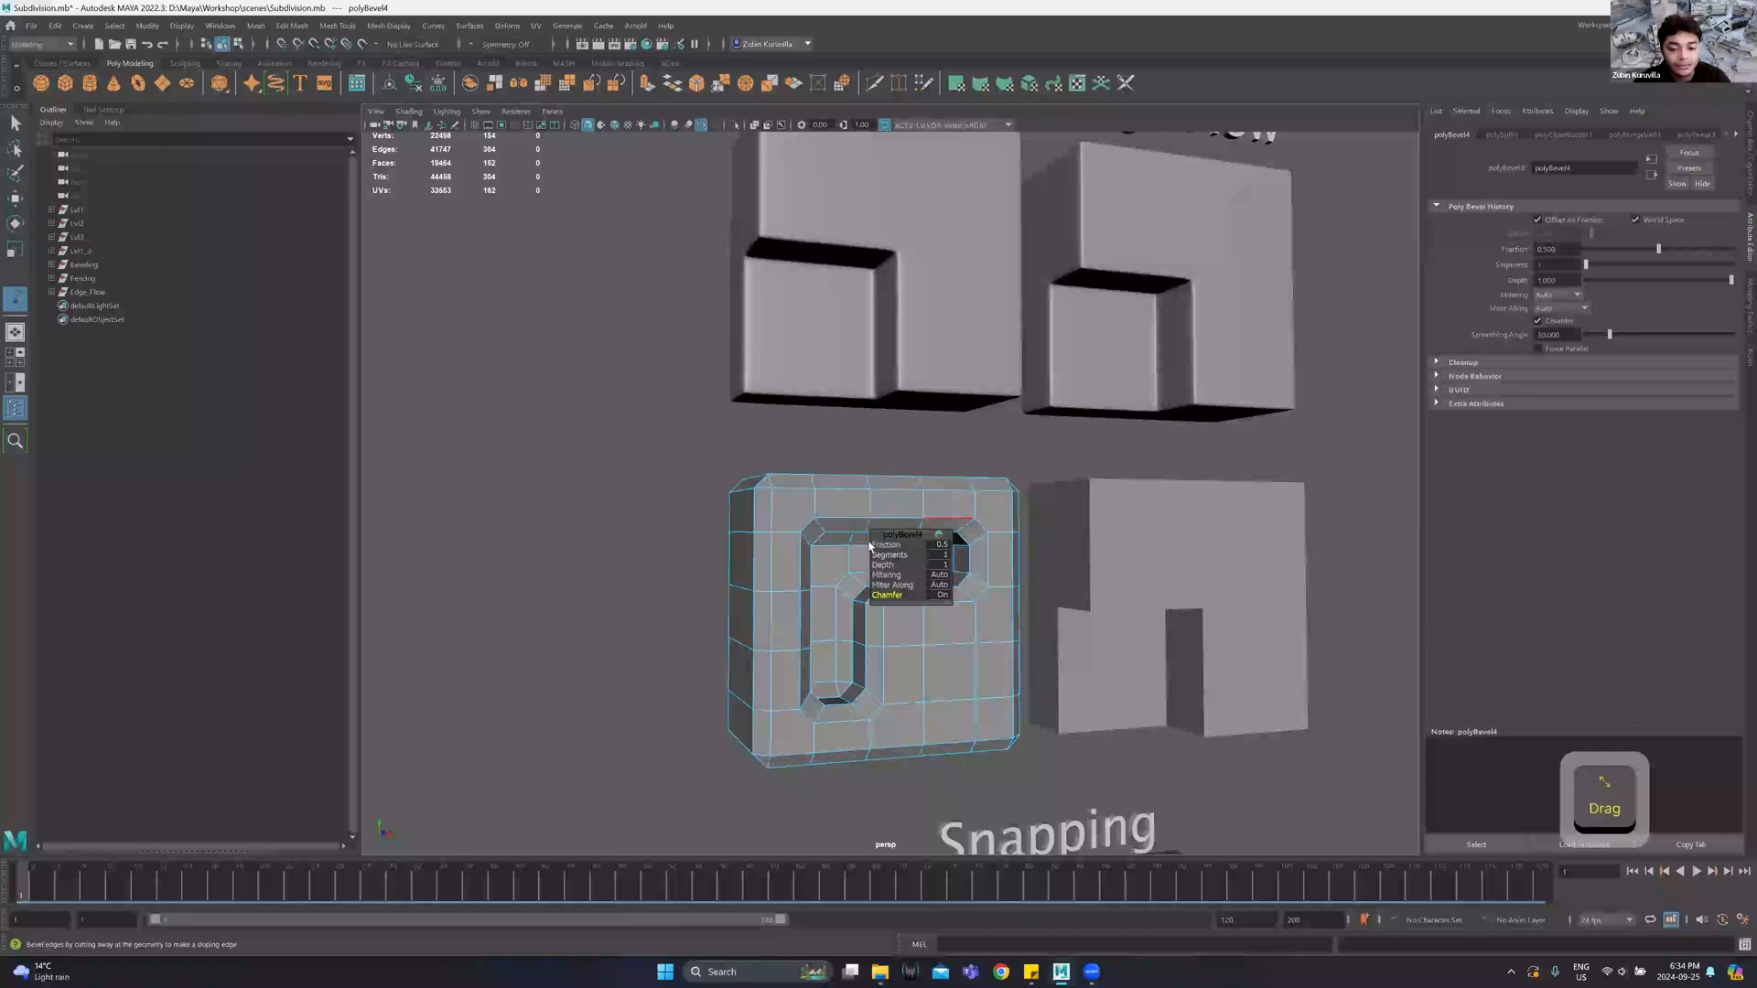
pyautogui.keyDown('ctrl'); pyautogui.keyDown('shift'); pyautogui.moveTo(885, 544); pyautogui.dragTo(769, 544); pyautogui.keyUp('shift'); pyautogui.keyUp('ctrl')
pyautogui.scroll(3, 812, 531)
pyautogui.scroll(2, 751, 541)
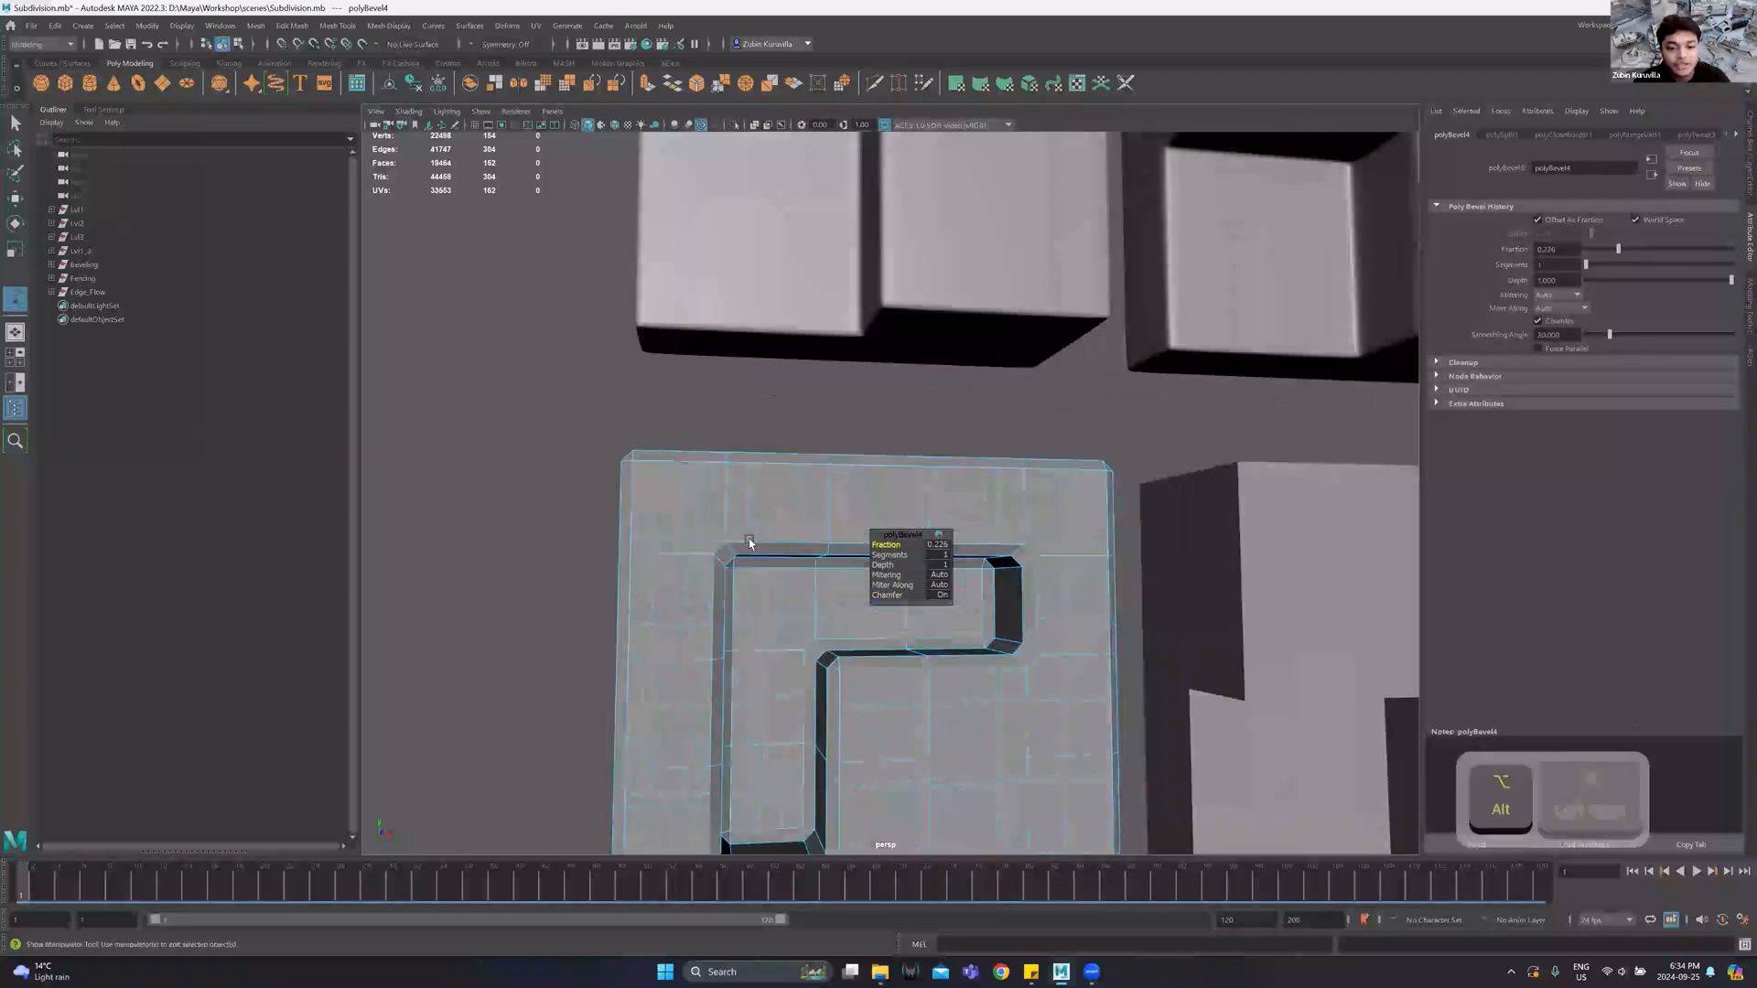
pyautogui.keyDown('alt'); pyautogui.moveTo(755, 544); pyautogui.dragTo(788, 506, button='middle'); pyautogui.keyUp('alt')
pyautogui.keyDown('alt'); pyautogui.moveTo(687, 406); pyautogui.dragTo(711, 430); pyautogui.keyUp('alt')
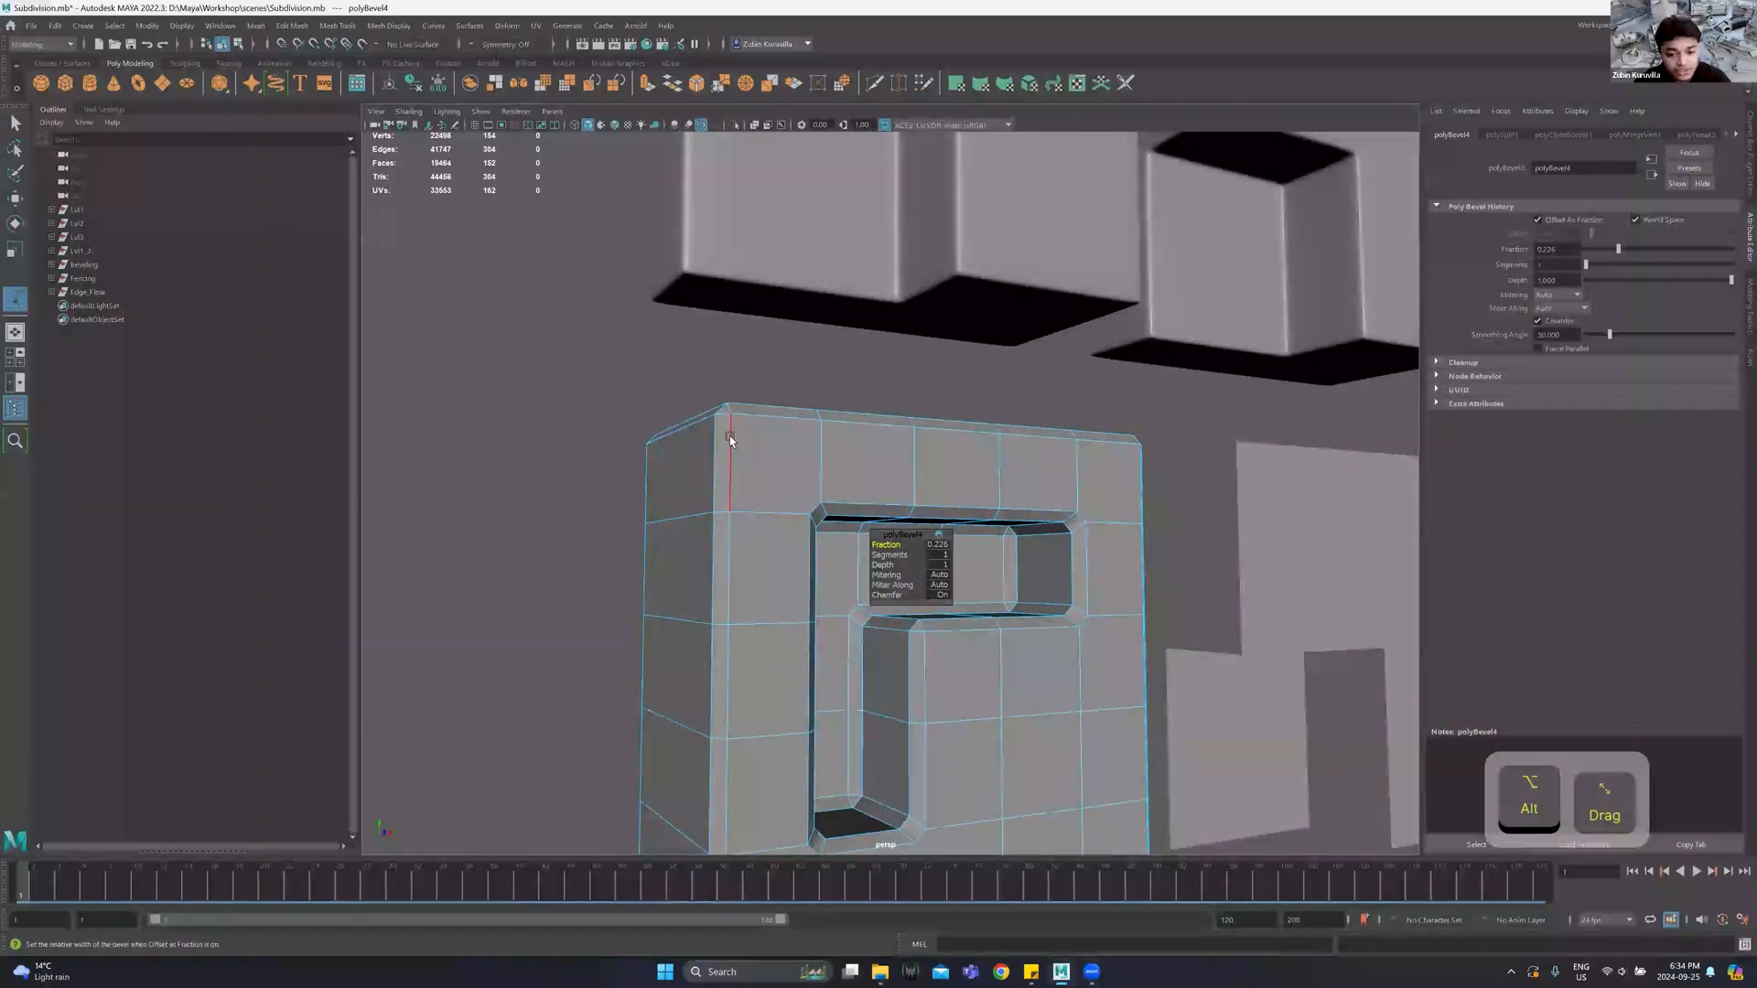
pyautogui.moveTo(893, 554); pyautogui.dragTo(902, 555)
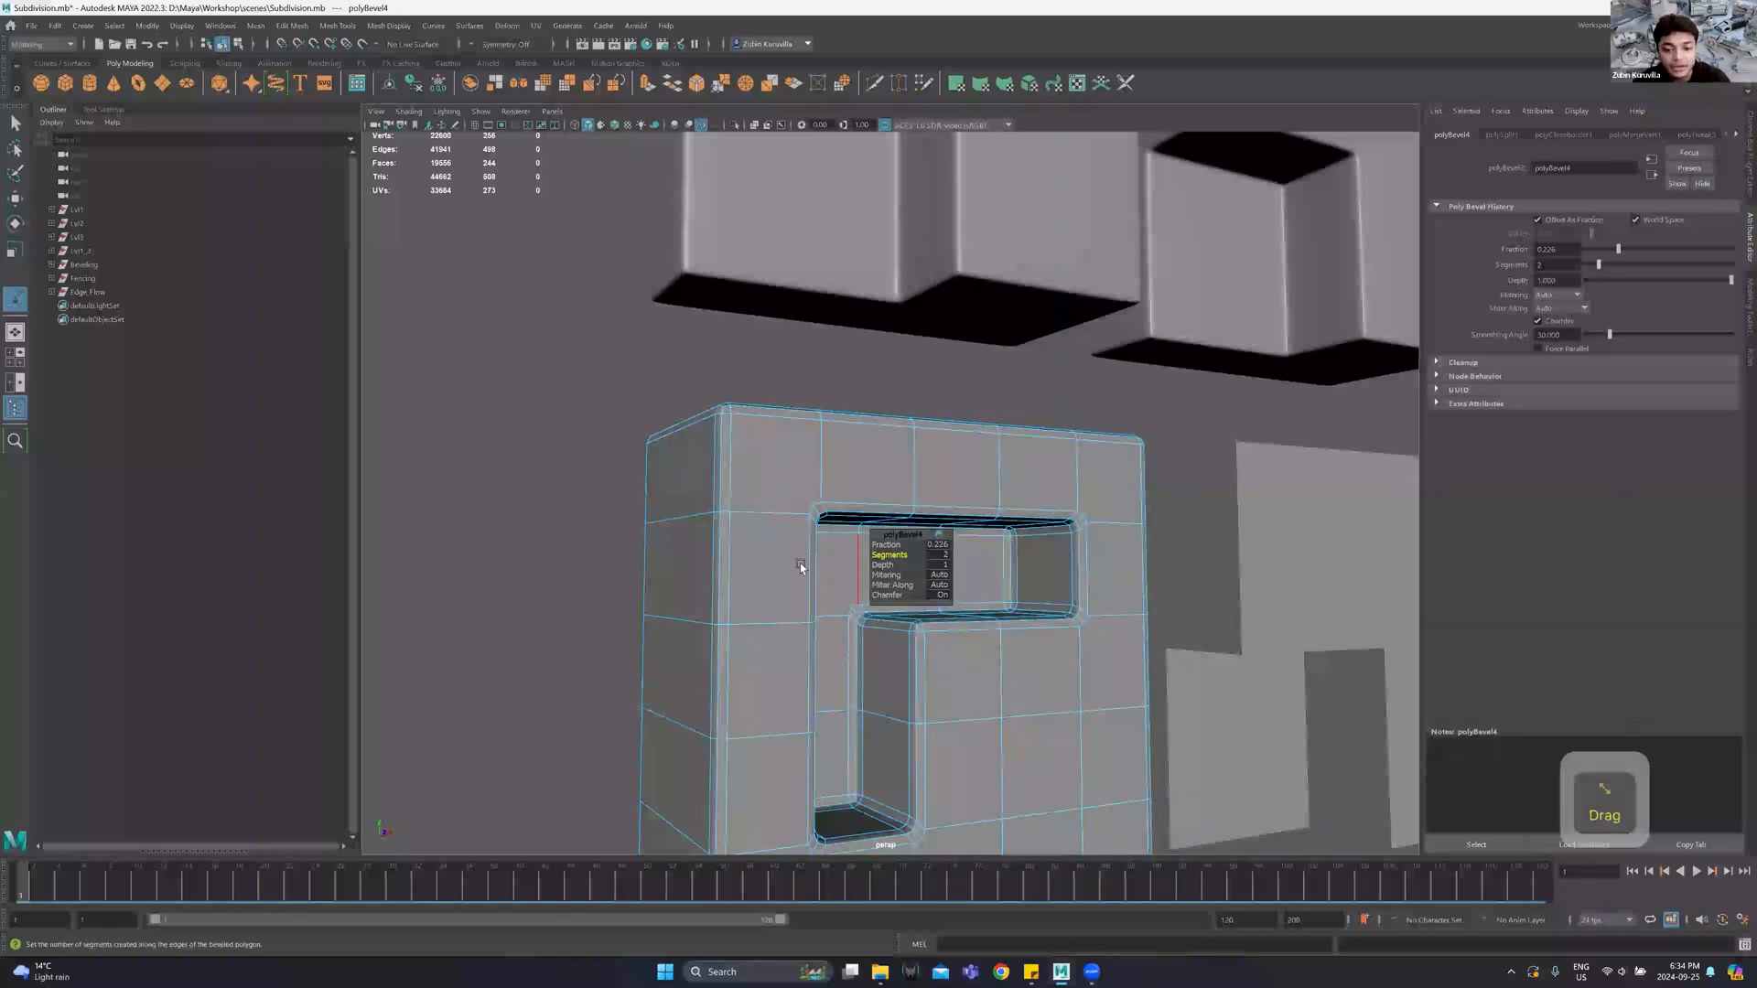
# Inspect the slot's beveled corners up close and tighten the bevel fraction to 0.157.
pyautogui.keyDown('alt'); pyautogui.moveTo(799, 563); pyautogui.dragTo(659, 463); pyautogui.keyUp('alt')
pyautogui.keyDown('alt'); pyautogui.moveTo(812, 567); pyautogui.dragTo(678, 482, button='middle'); pyautogui.keyUp('alt')
pyautogui.keyDown('alt'); pyautogui.moveTo(677, 482); pyautogui.dragTo(729, 704, button='right'); pyautogui.keyUp('alt')
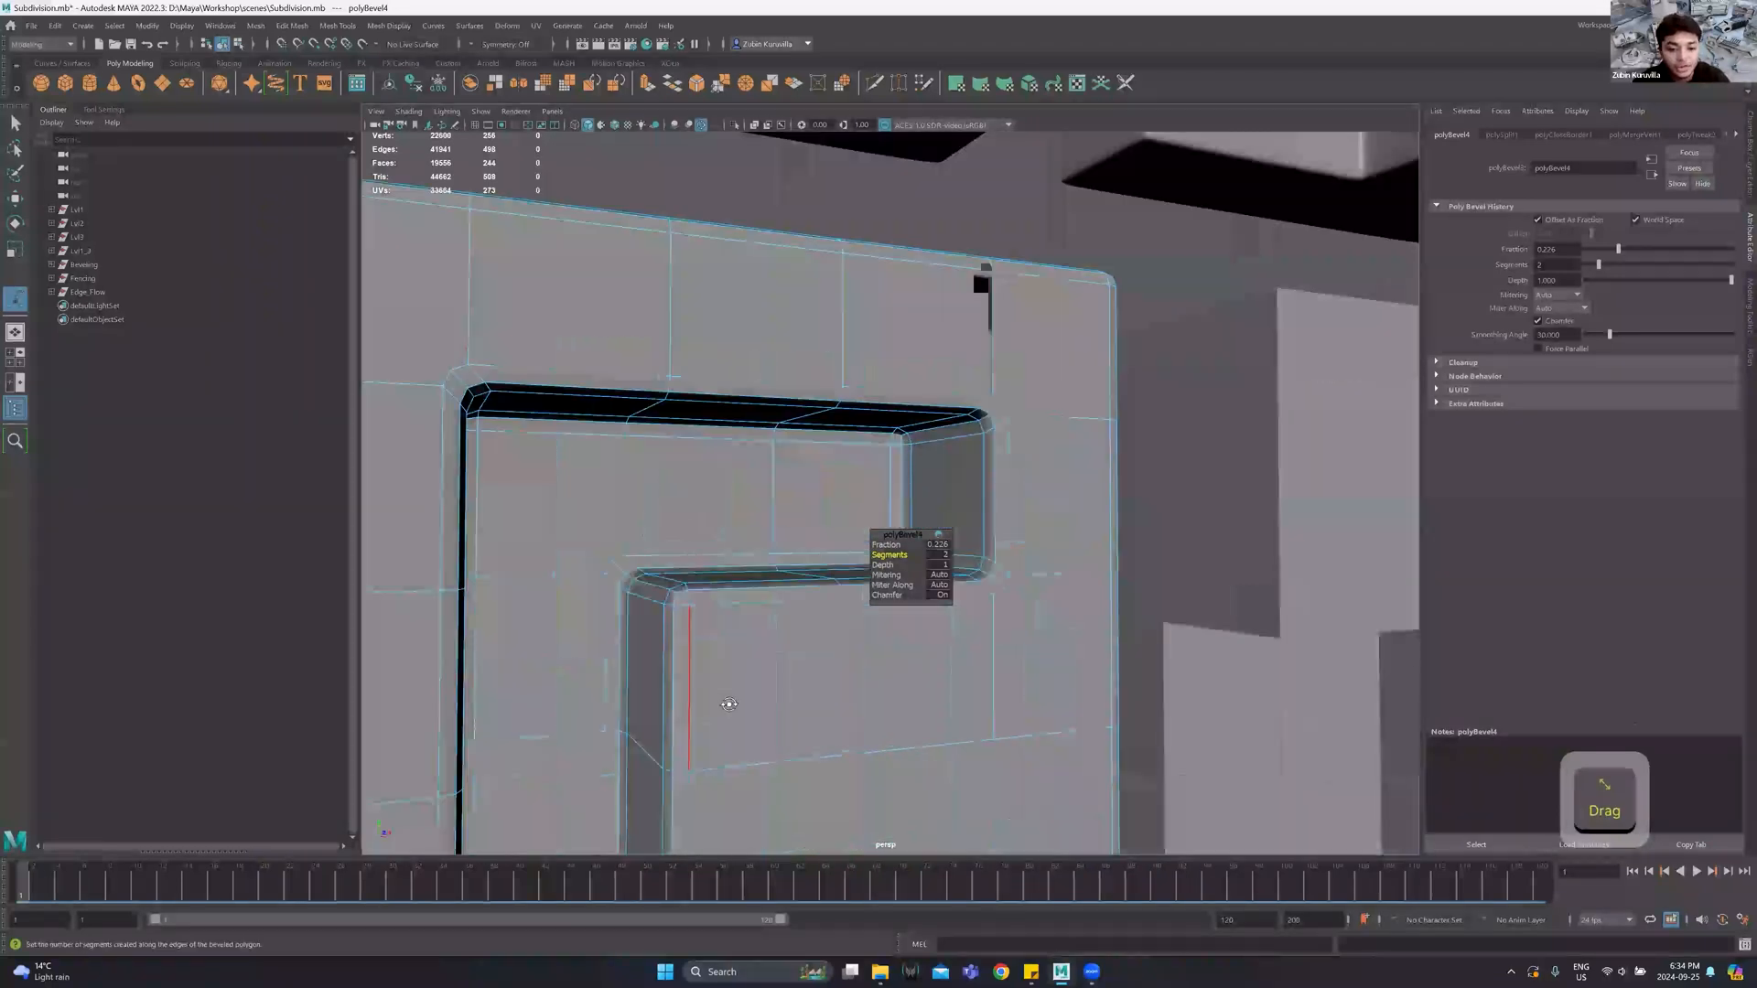
pyautogui.keyDown('alt'); pyautogui.moveTo(729, 703); pyautogui.dragTo(764, 730); pyautogui.keyUp('alt')
pyautogui.keyDown('alt'); pyautogui.moveTo(600, 419); pyautogui.dragTo(539, 395); pyautogui.keyUp('alt')
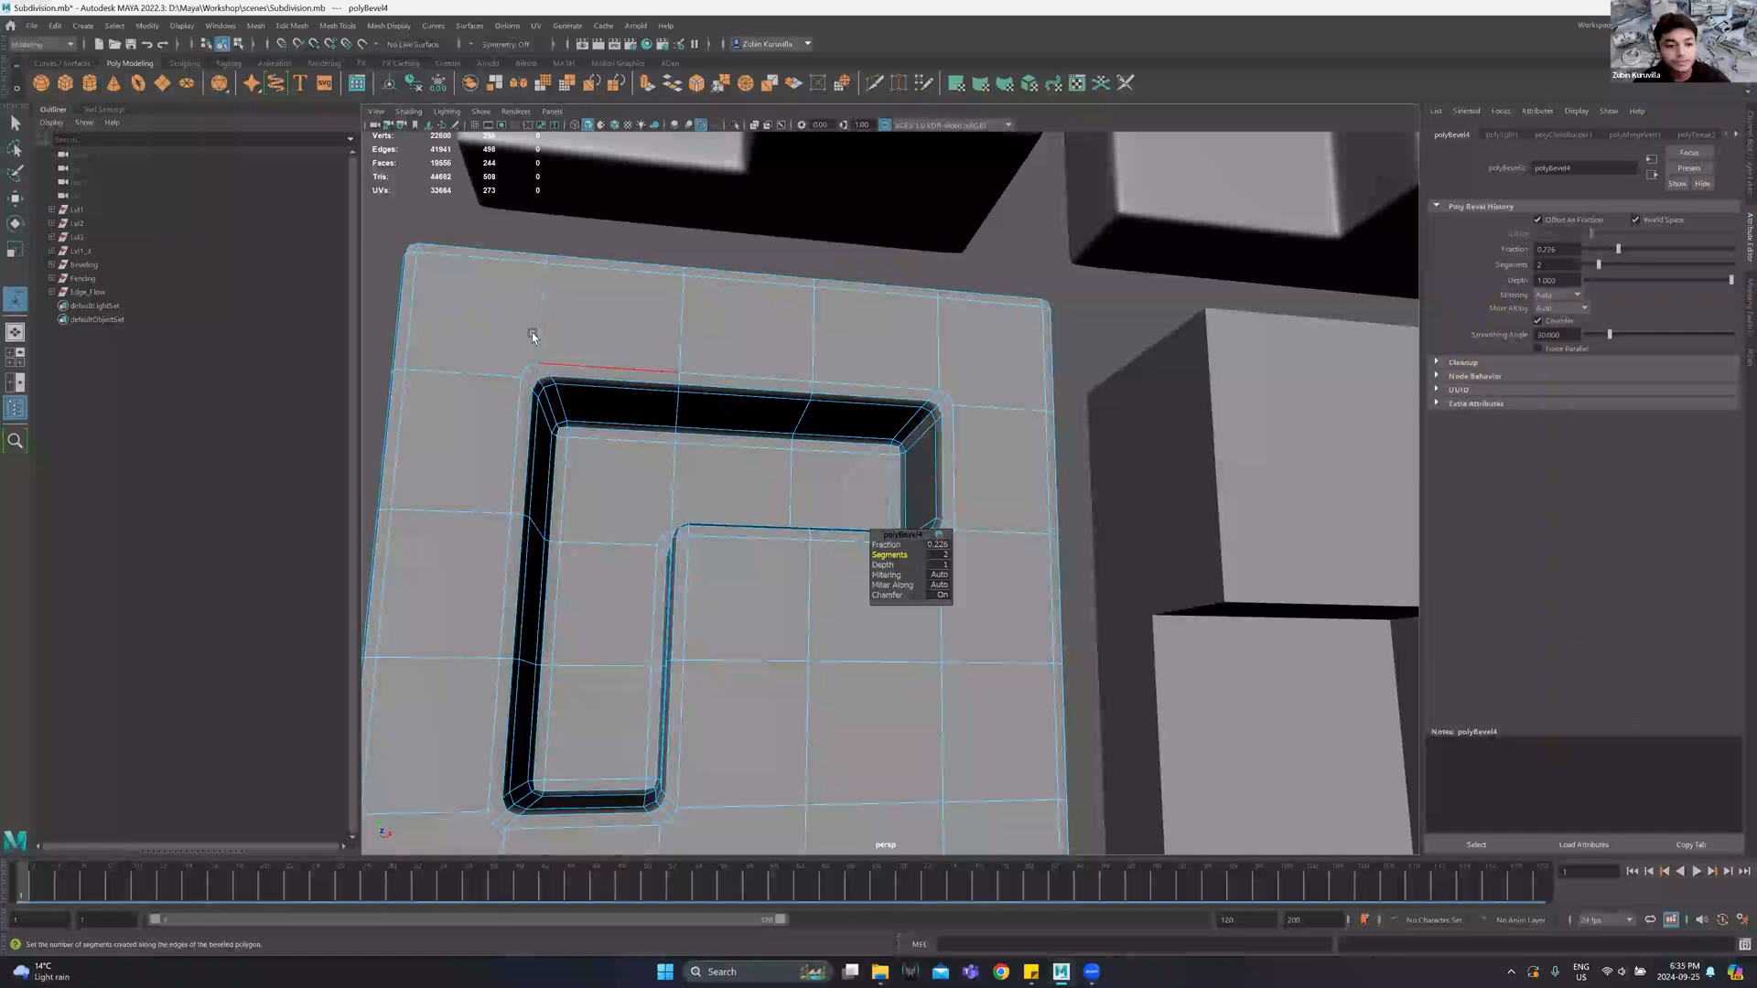
pyautogui.keyDown('alt'); pyautogui.moveTo(542, 394); pyautogui.dragTo(579, 391, button='middle'); pyautogui.keyUp('alt')
pyautogui.keyDown('alt'); pyautogui.moveTo(579, 391); pyautogui.dragTo(899, 549); pyautogui.keyUp('alt')
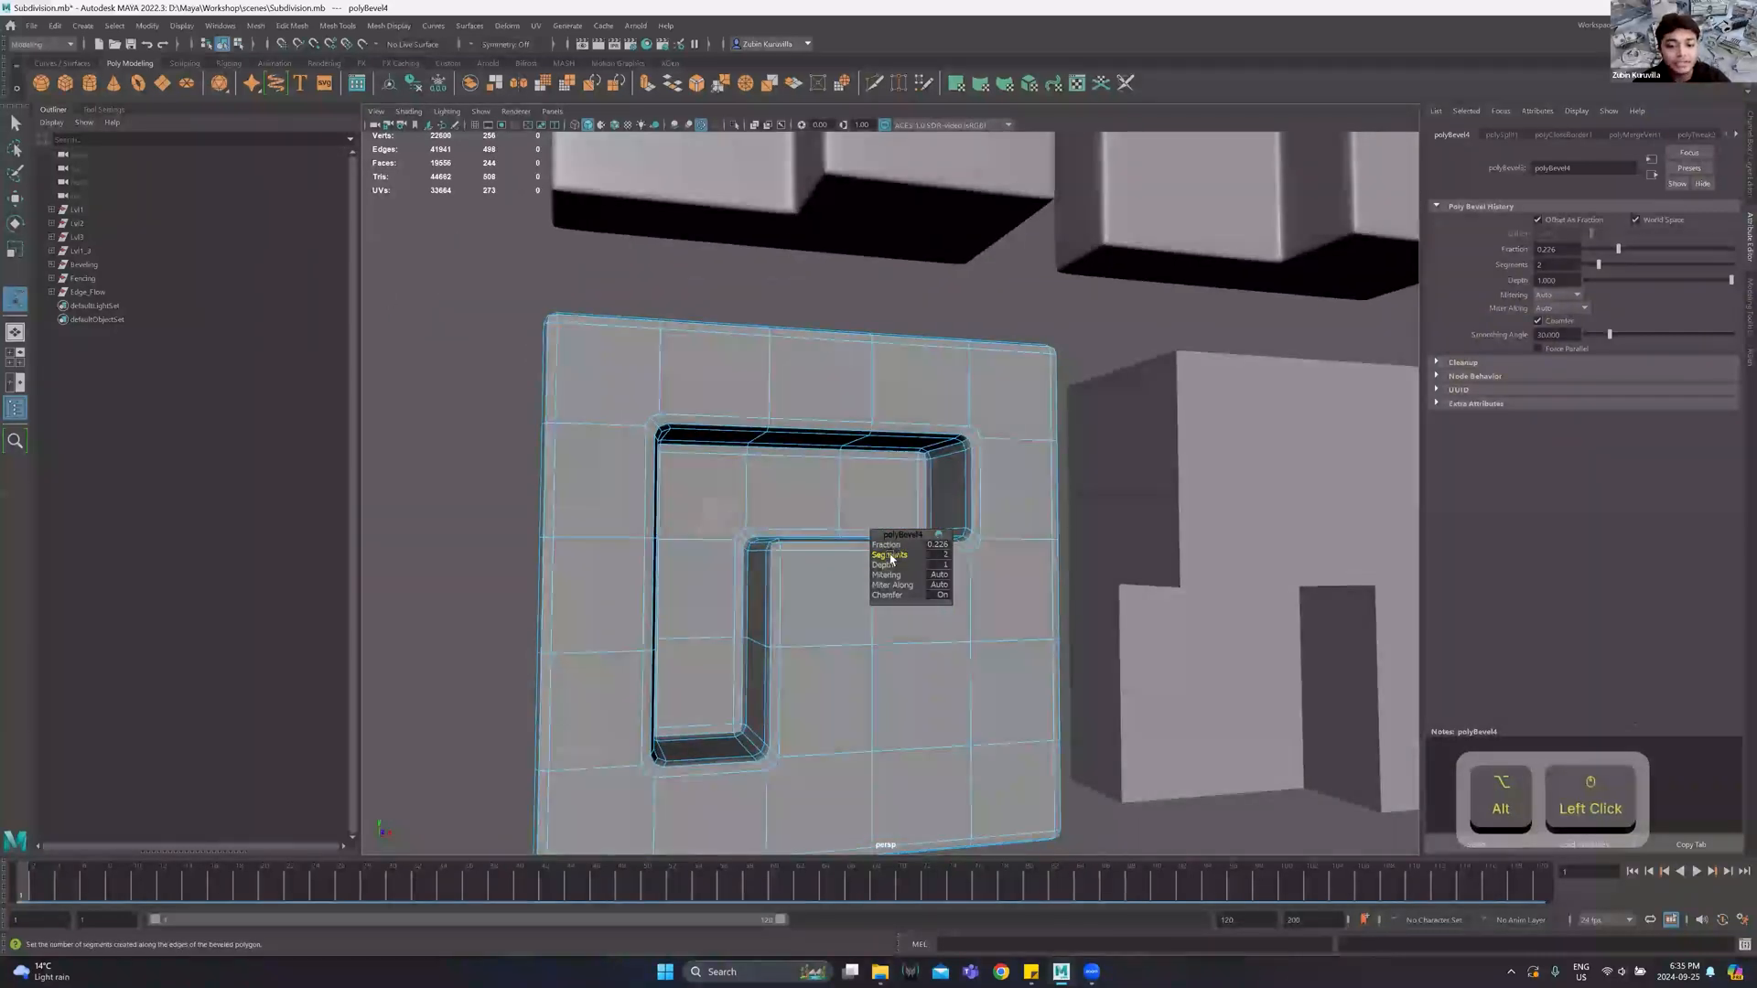
pyautogui.keyDown('ctrl'); pyautogui.keyDown('shift'); pyautogui.click(891, 555); pyautogui.keyUp('shift'); pyautogui.keyUp('ctrl')
pyautogui.keyDown('ctrl'); pyautogui.keyDown('shift'); pyautogui.moveTo(885, 546); pyautogui.dragTo(754, 529); pyautogui.keyUp('shift'); pyautogui.keyUp('ctrl')
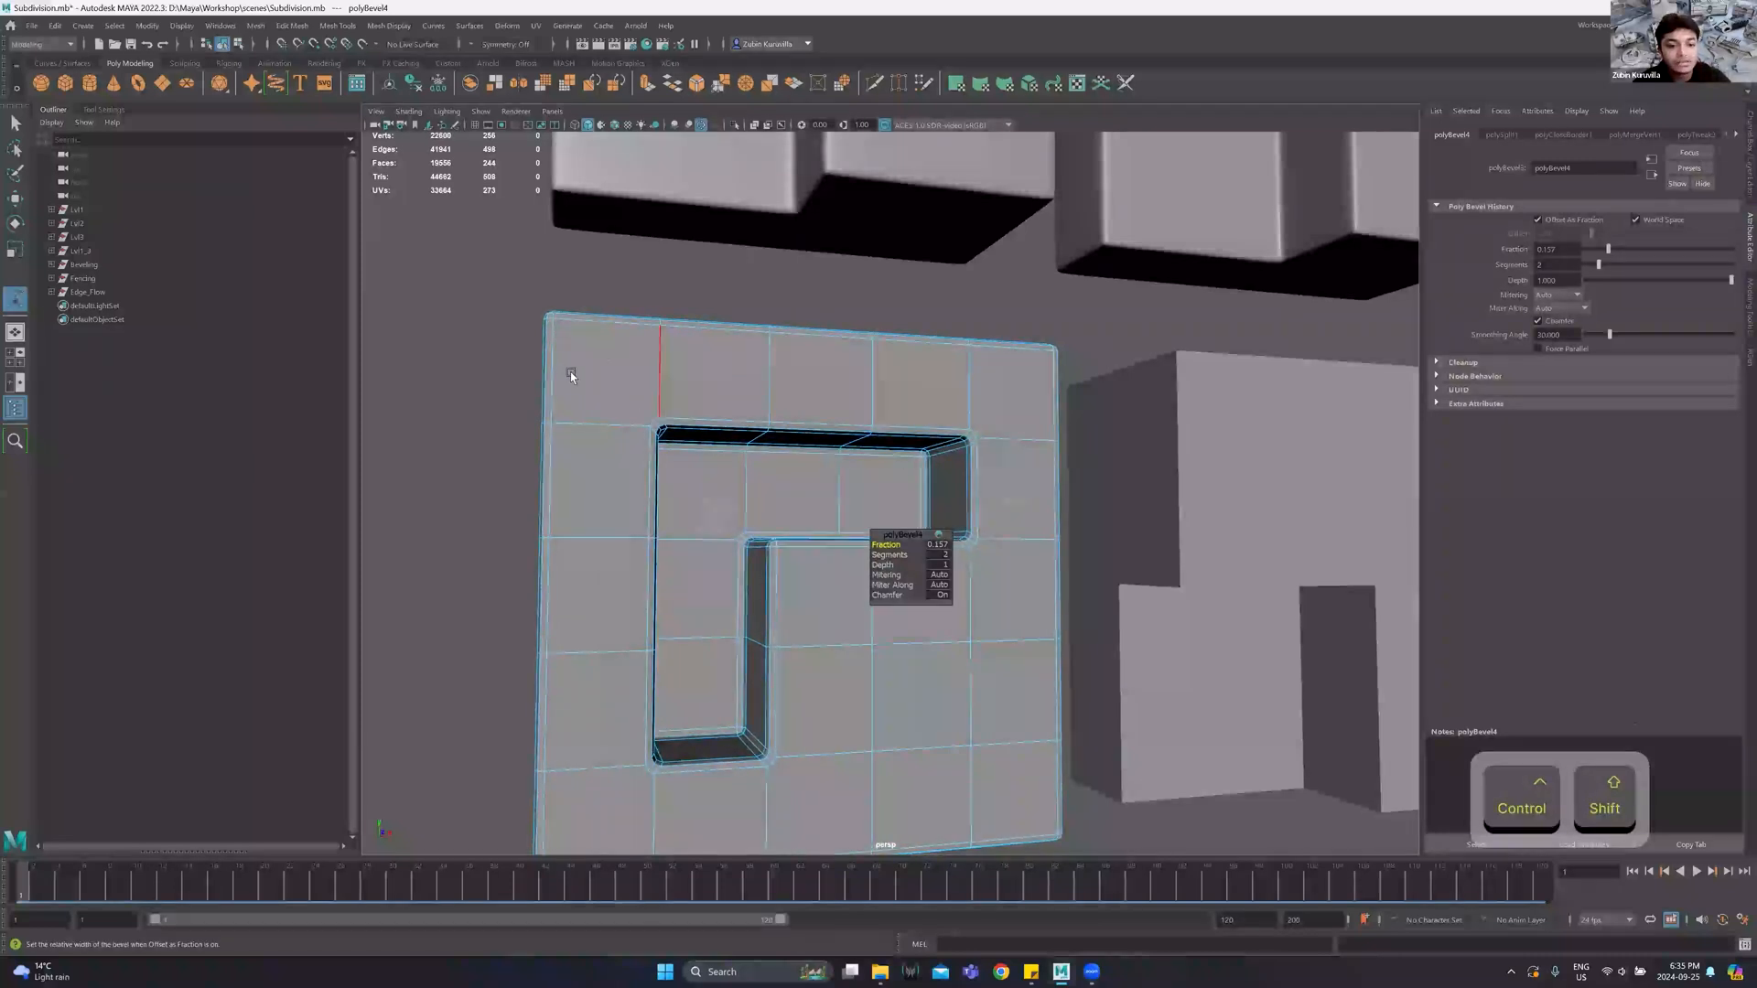
# Use Multi-Cut to join the slot's upper-left and lower-left corners diagonally to the block's matching outer corners.
pyautogui.click(899, 84)
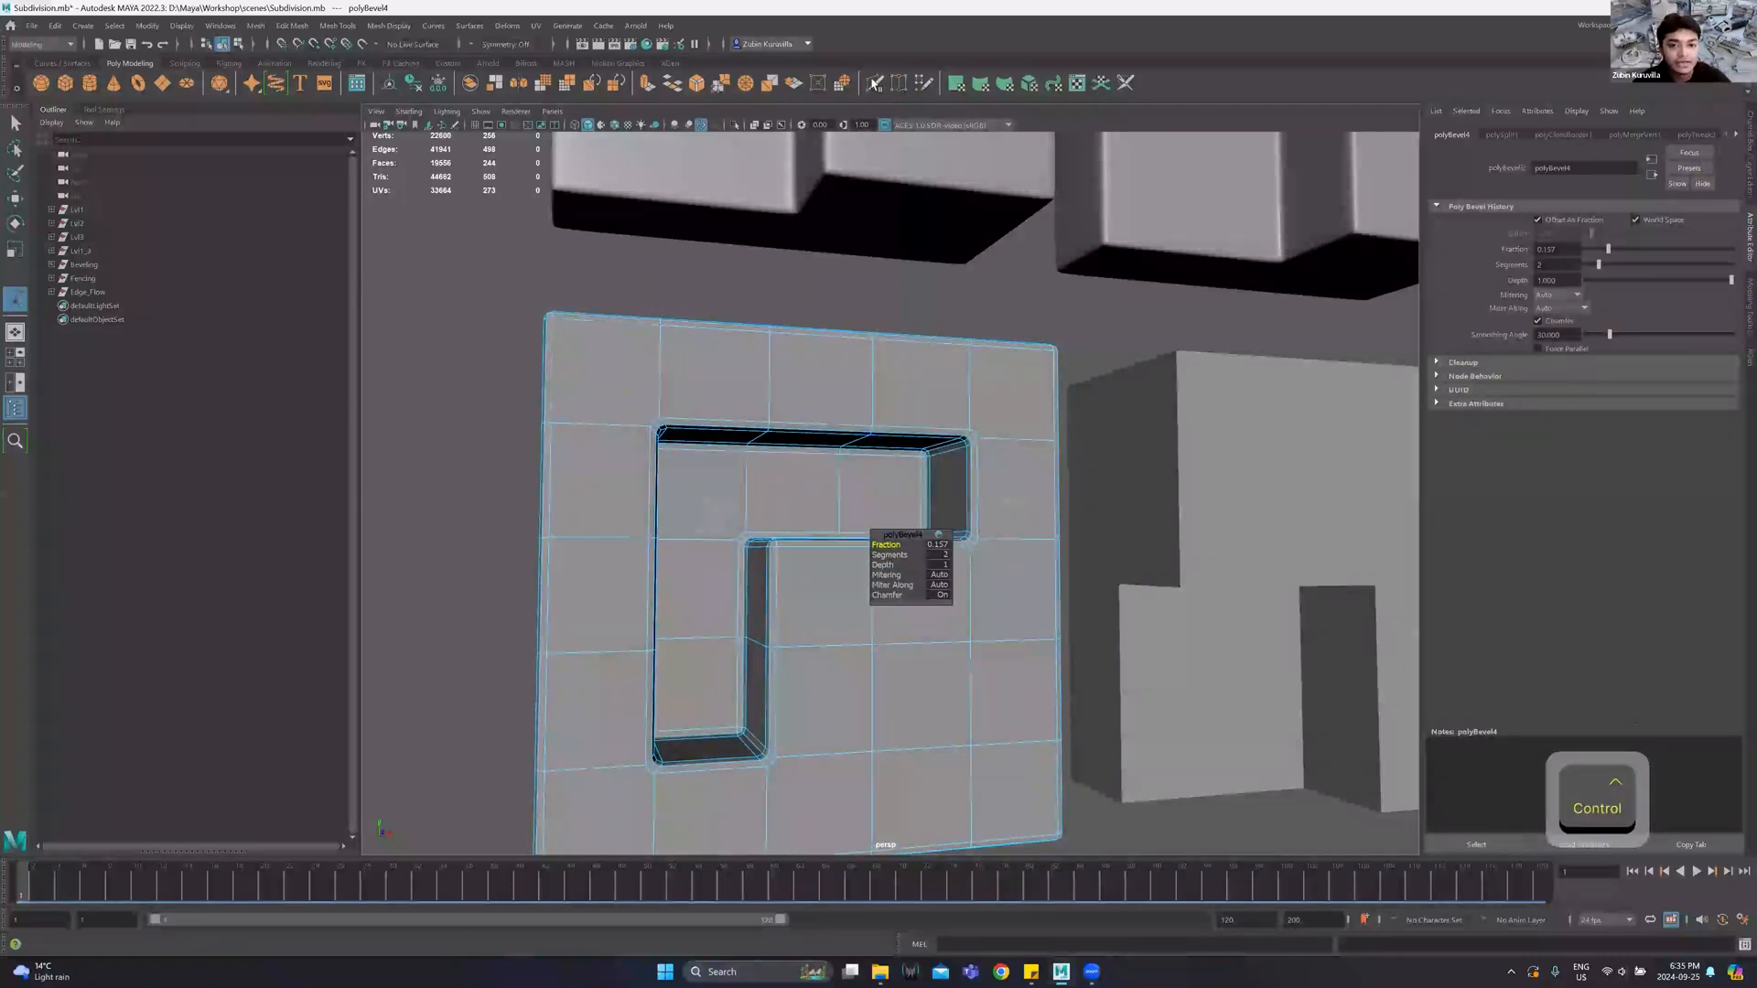
pyautogui.click(654, 422)
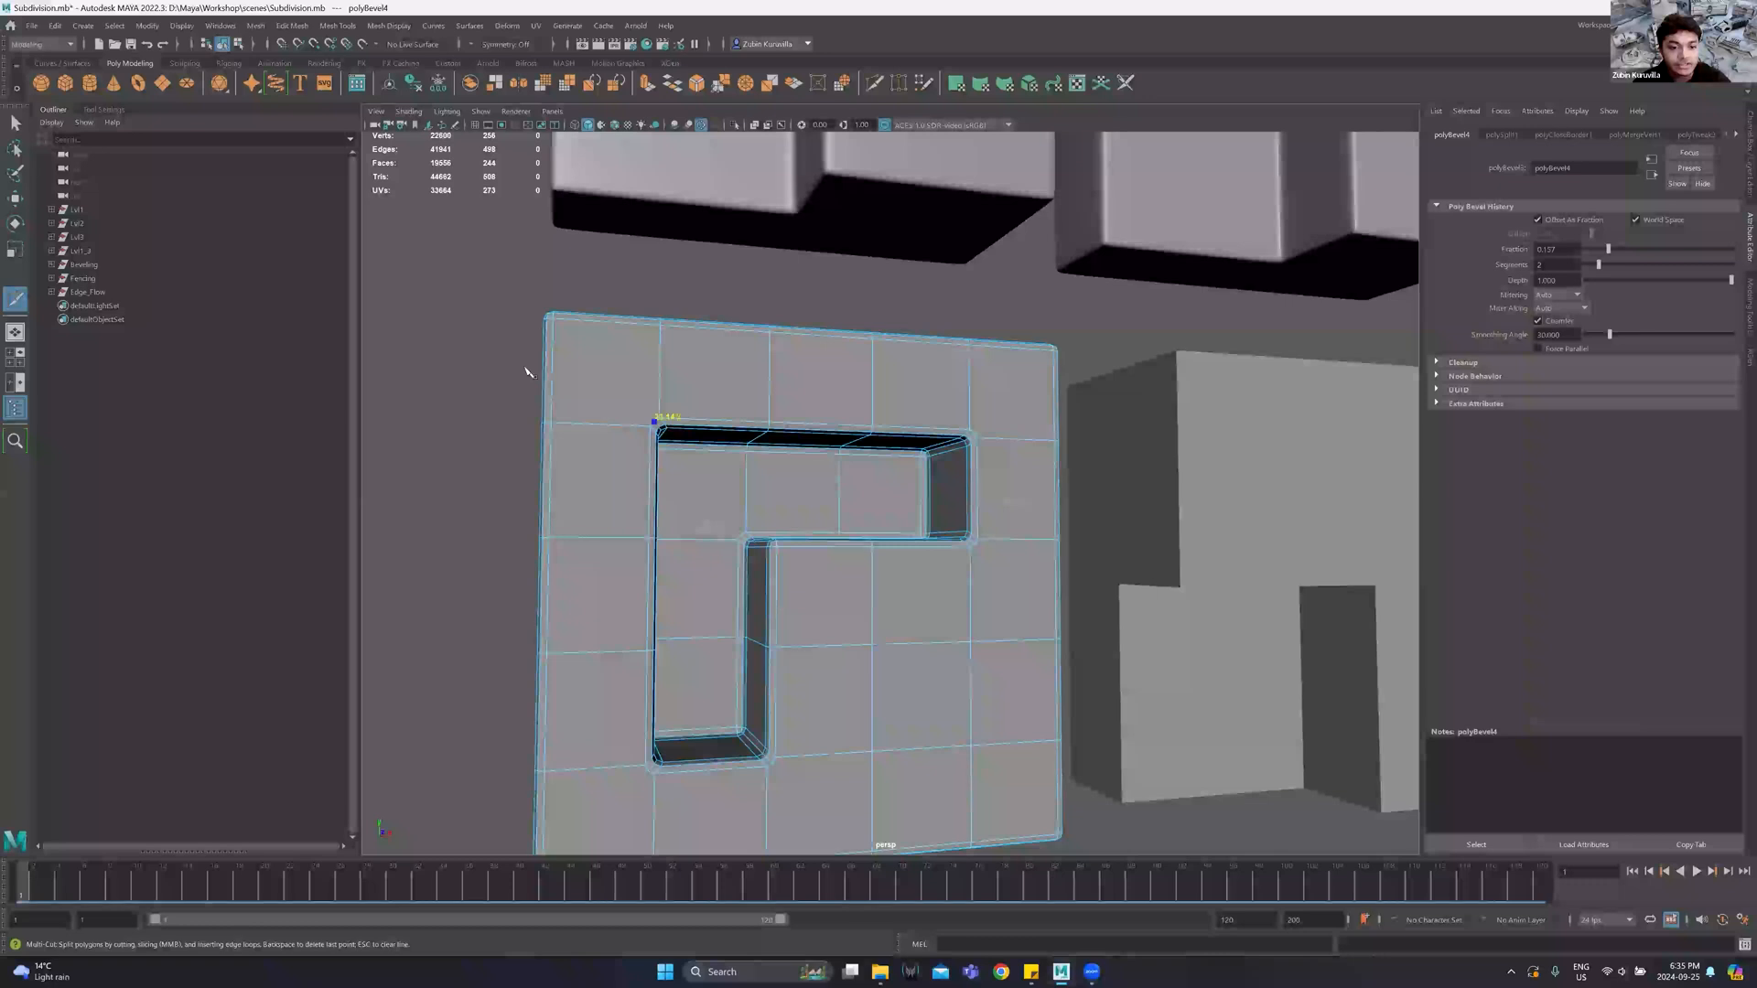
pyautogui.click(554, 319)
pyautogui.keyDown('alt'); pyautogui.moveTo(720, 753); pyautogui.dragTo(780, 557, button='middle'); pyautogui.keyUp('alt')
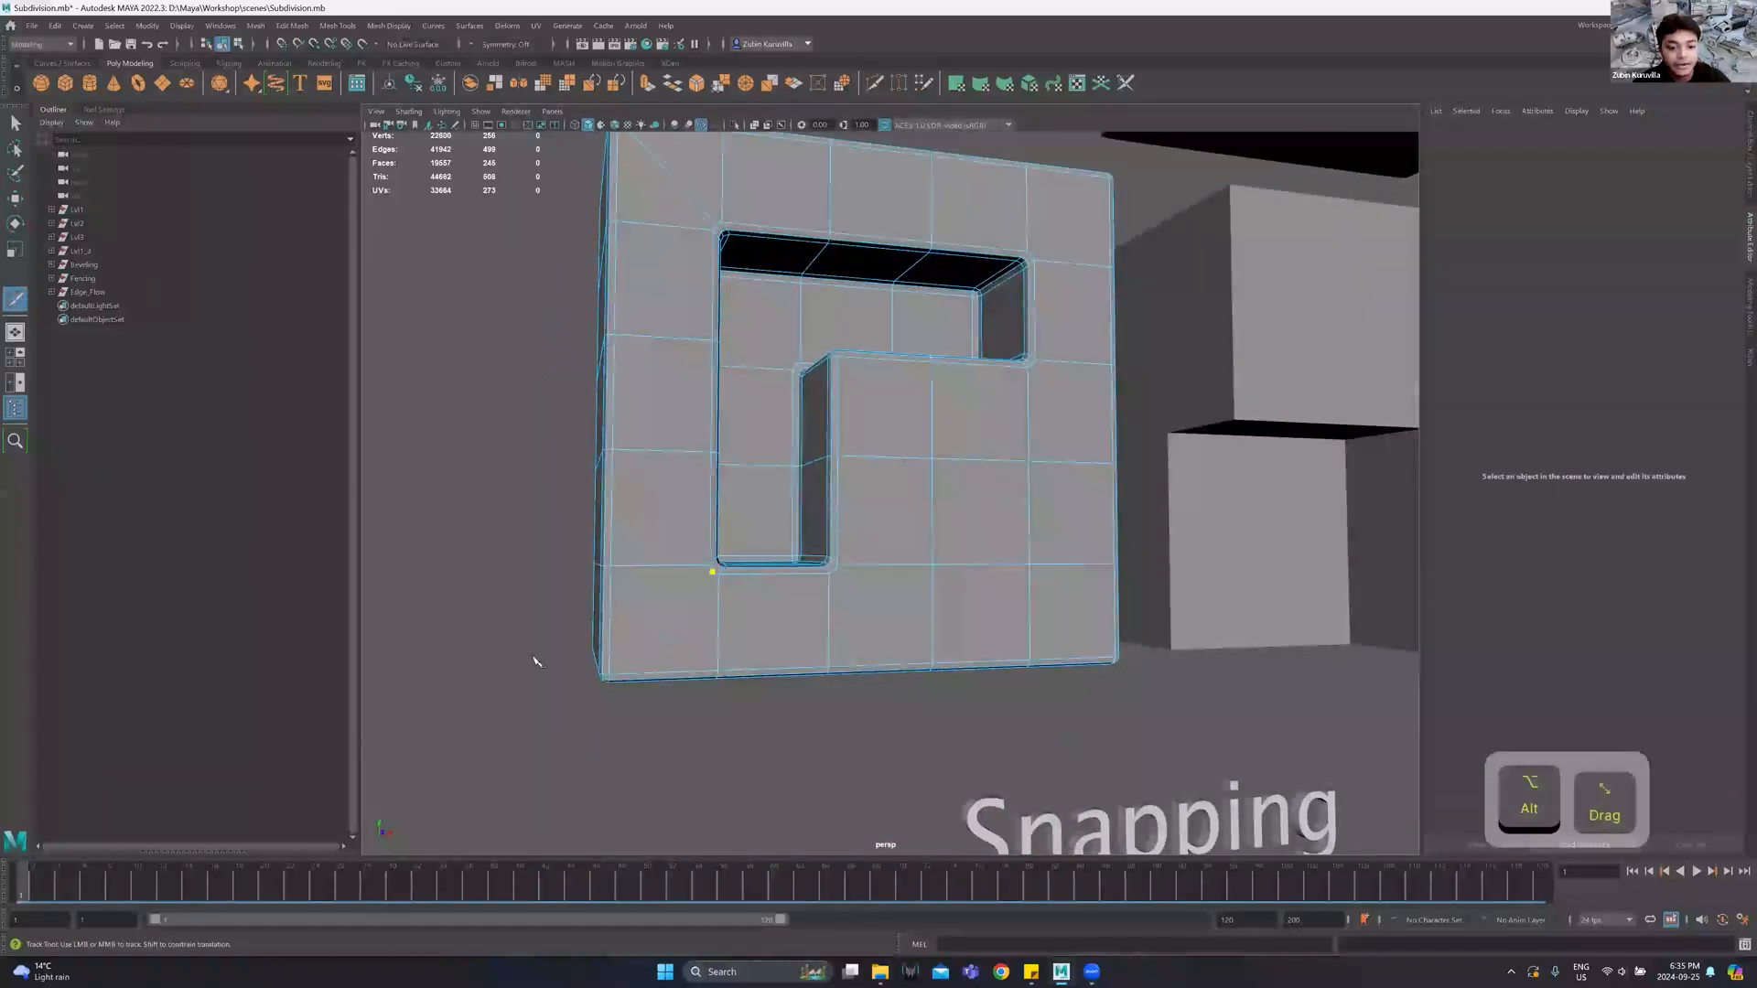
pyautogui.click(609, 673)
pyautogui.rightClick(616, 748)
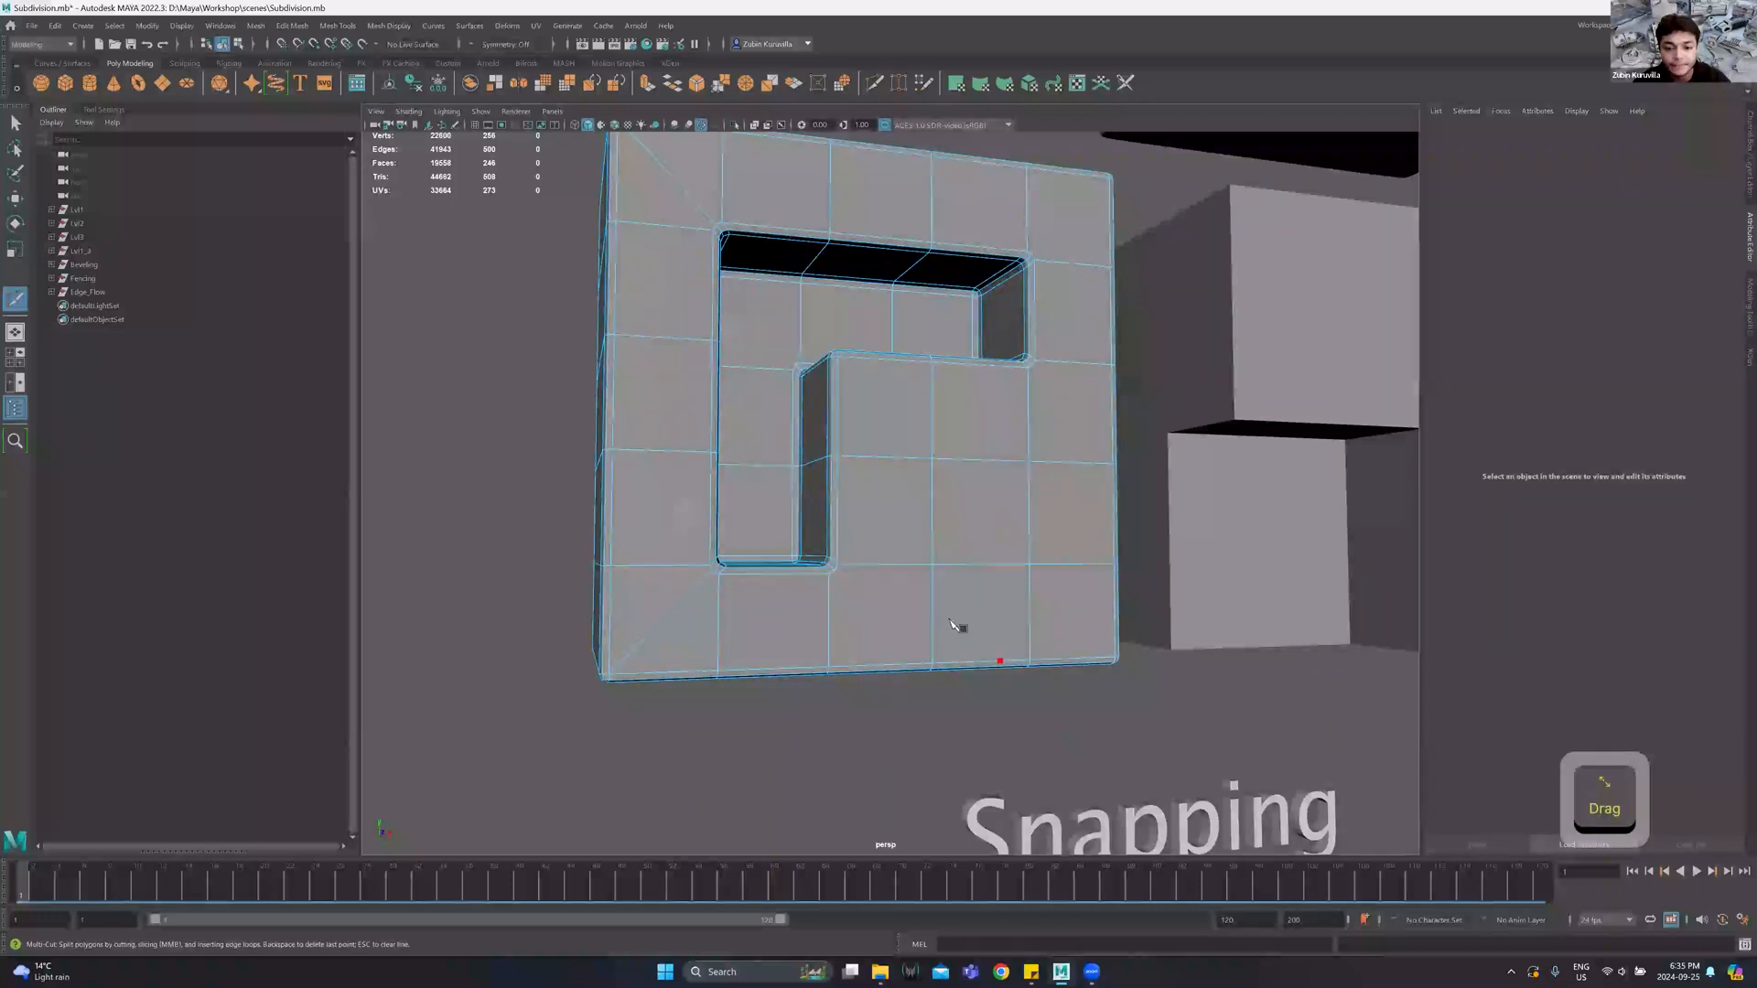
# Cut diagonal edges from the slot's remaining outer corners to the block's bottom edge, right edge and upper-right corner.
pyautogui.hotkey('ctrl', 'z')
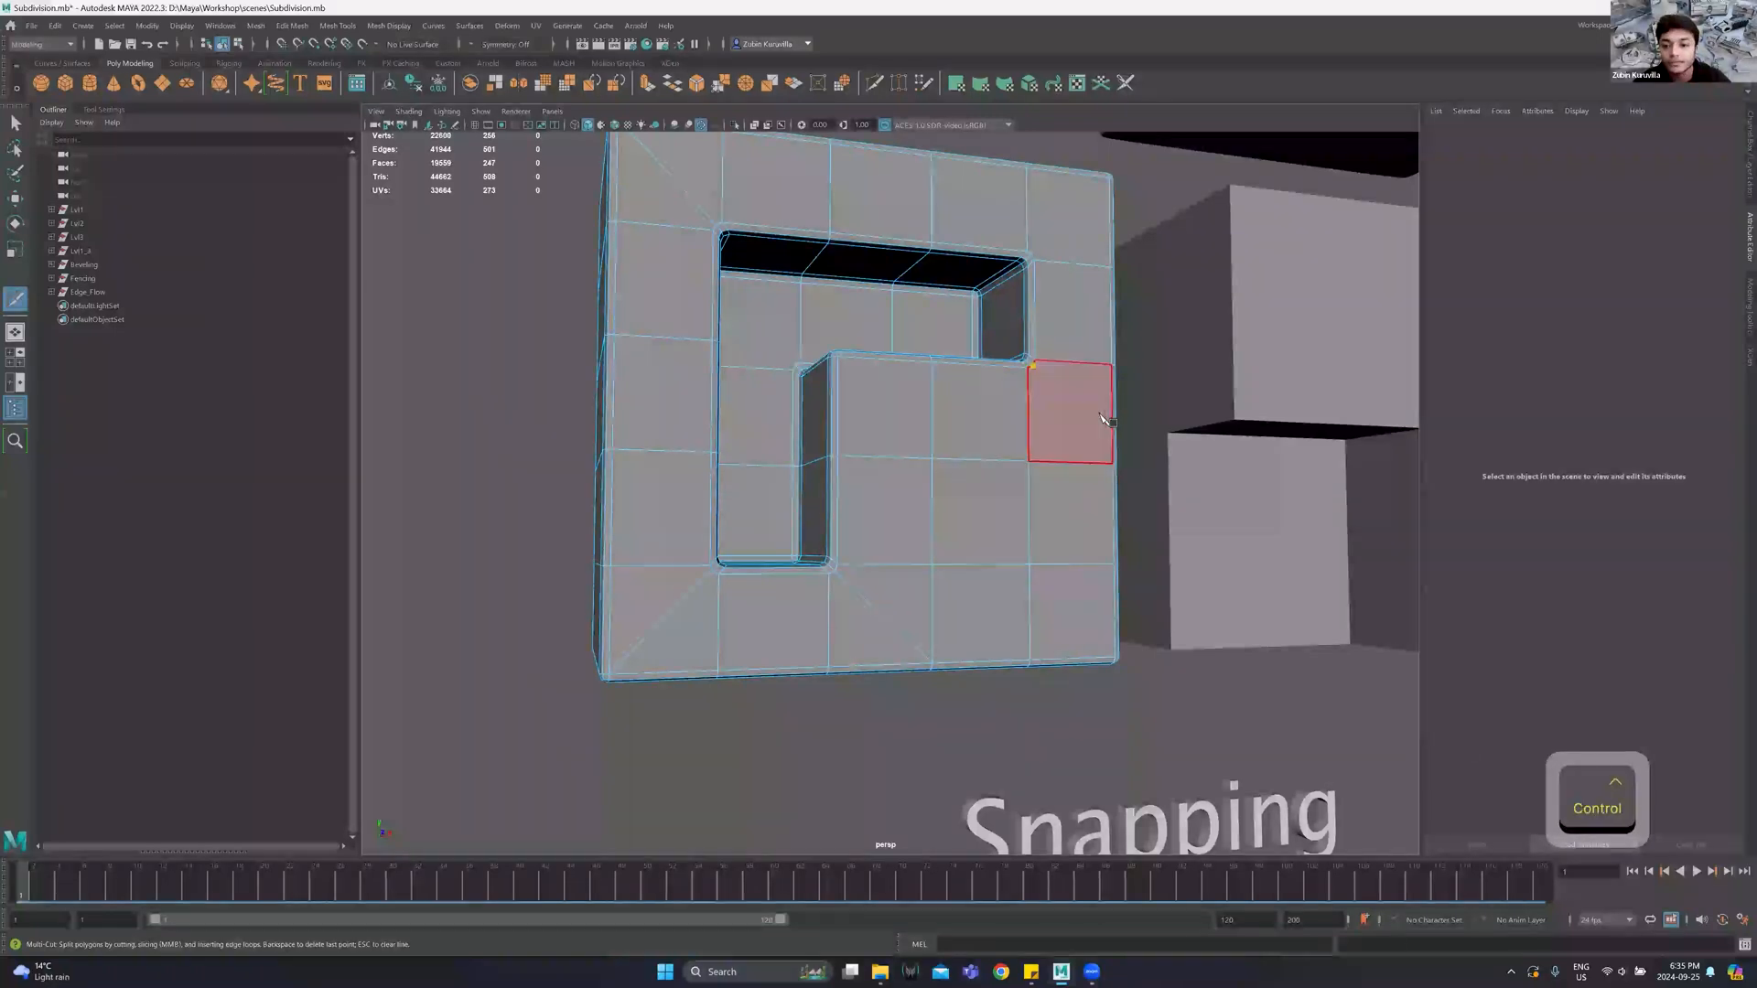
pyautogui.click(1031, 261)
pyautogui.click(1110, 174)
pyautogui.rightClick(1098, 174)
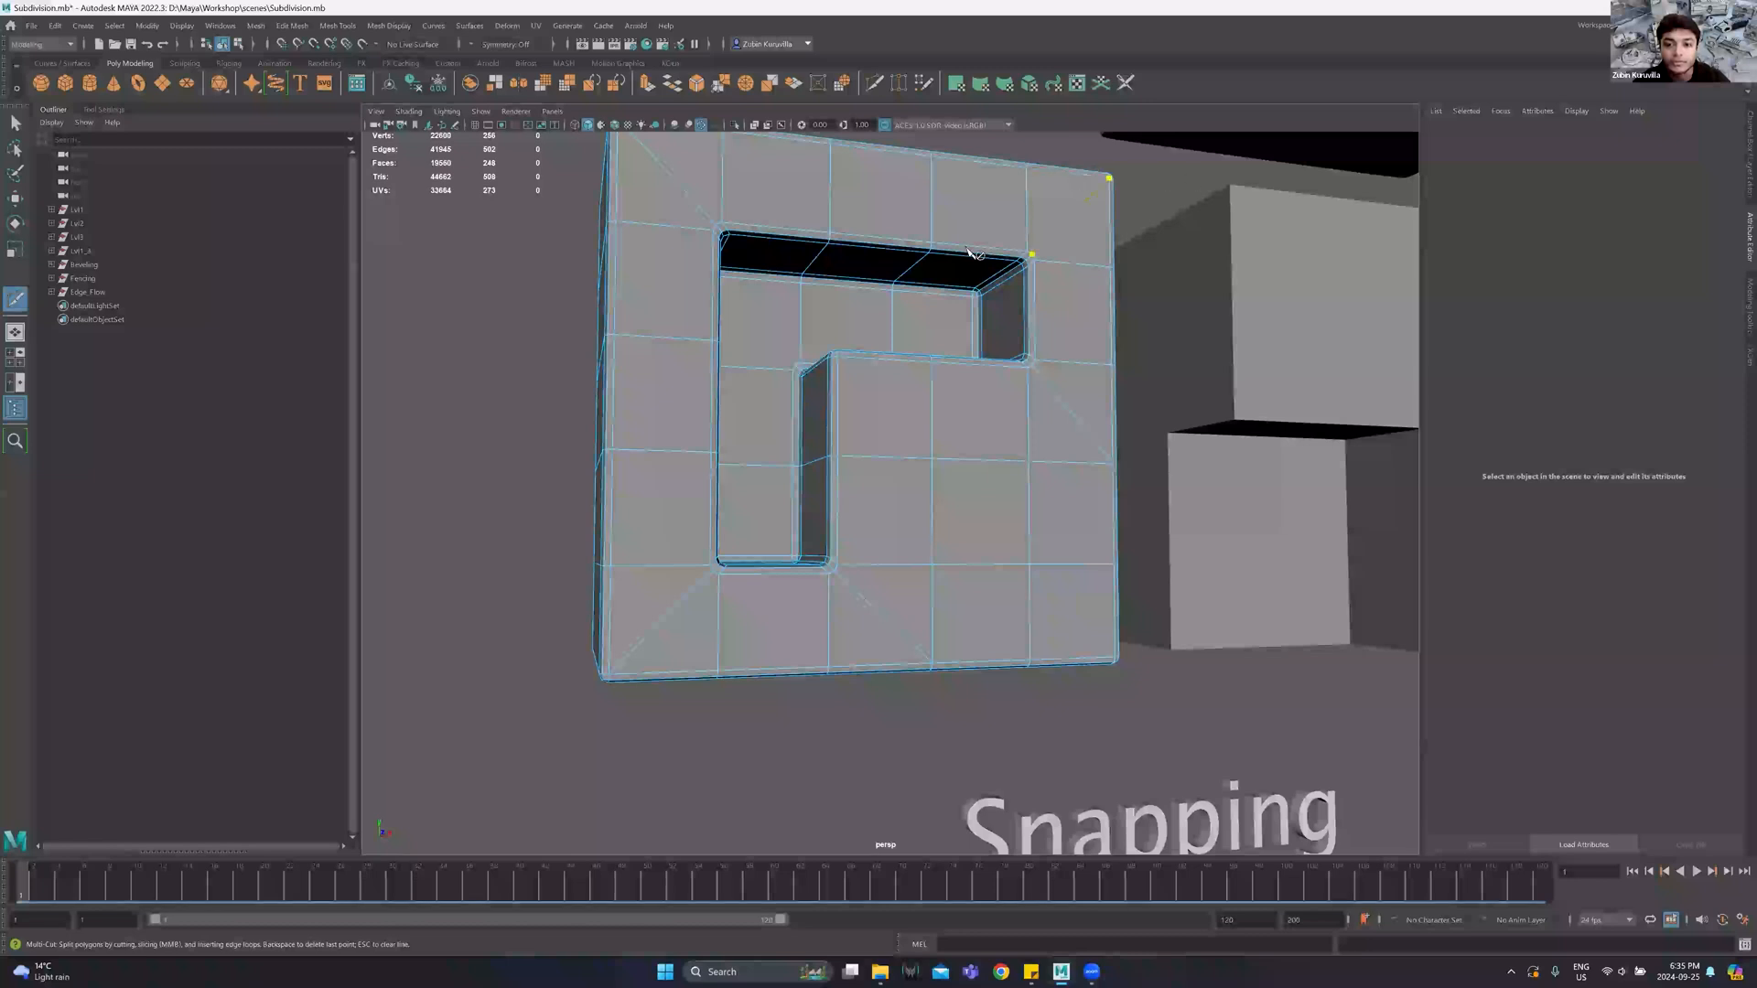
# Check the block in smooth preview and cut a diagonal across the slot's recessed floor from the inner bend to the upper-left corner.
pyautogui.scroll(-4, 920, 419)
pyautogui.press('3')
pyautogui.keyDown('alt'); pyautogui.moveTo(918, 416); pyautogui.dragTo(796, 368); pyautogui.keyUp('alt')
pyautogui.scroll(3, 787, 426)
pyautogui.press('1')
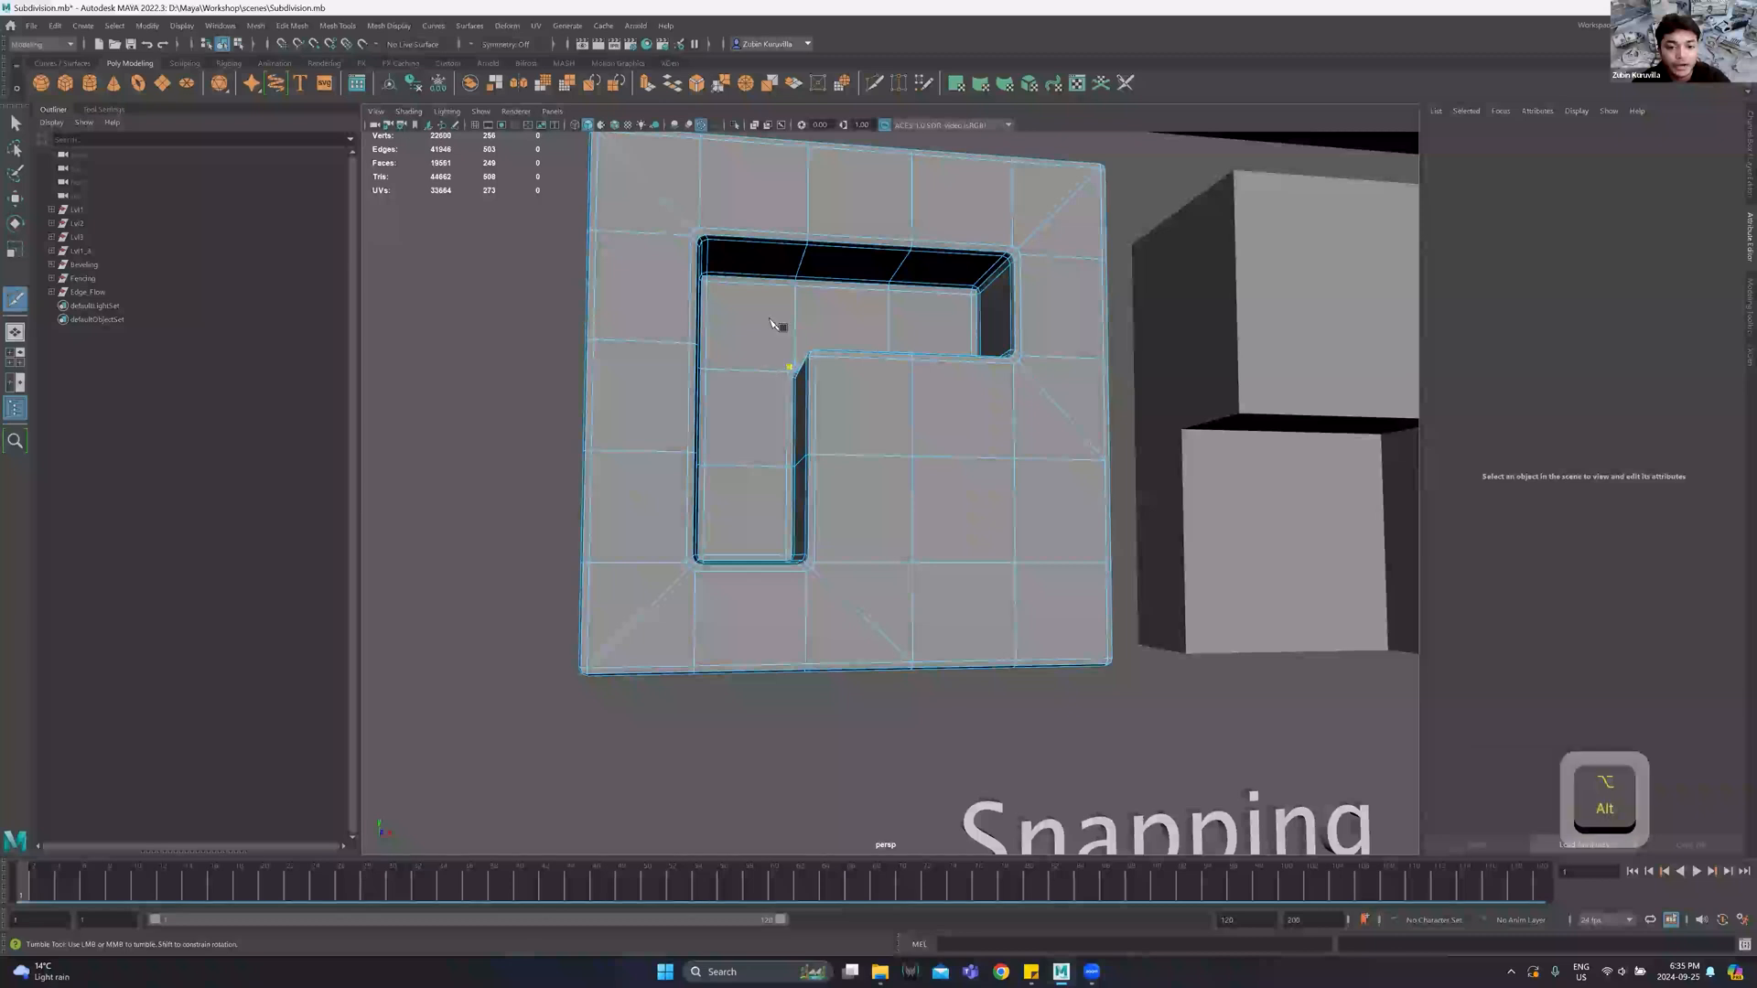
pyautogui.moveTo(758, 285); pyautogui.dragTo(434, 297)
pyautogui.rightClick(697, 241)
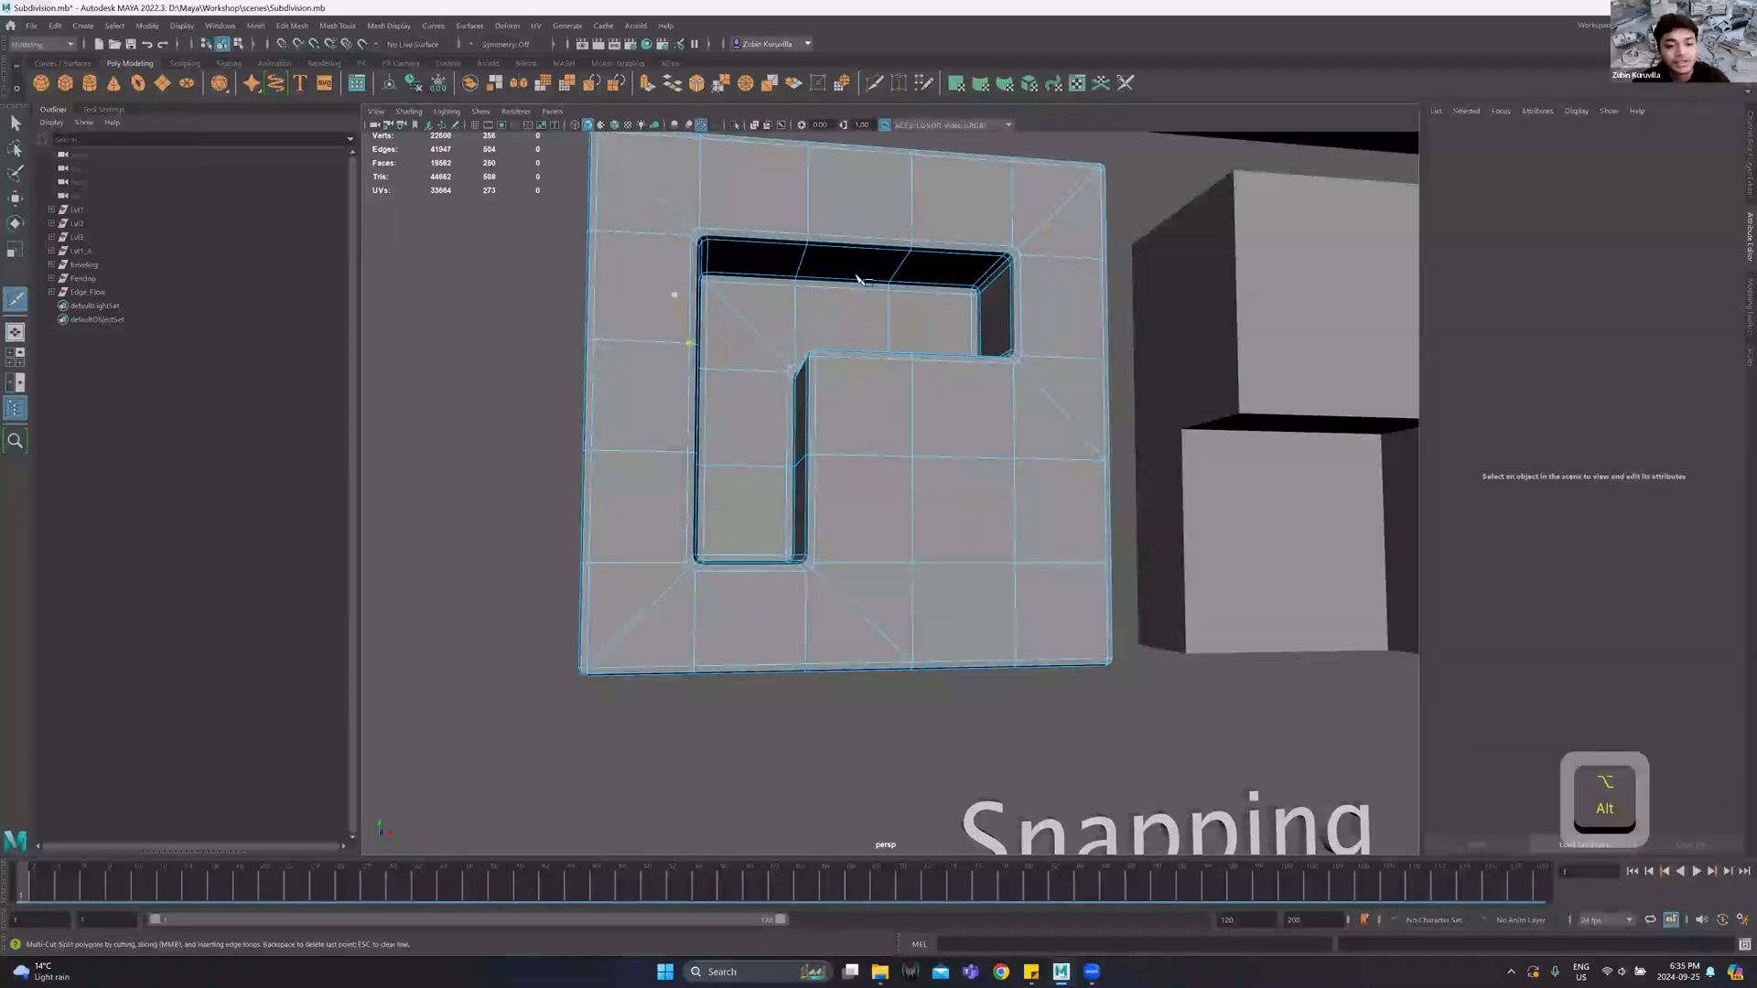
# Examine the edge flow around the slot's inner bend, walls and diagonal cuts from several angles.
pyautogui.keyDown('alt'); pyautogui.moveTo(705, 151); pyautogui.dragTo(712, 265, button='middle'); pyautogui.keyUp('alt')
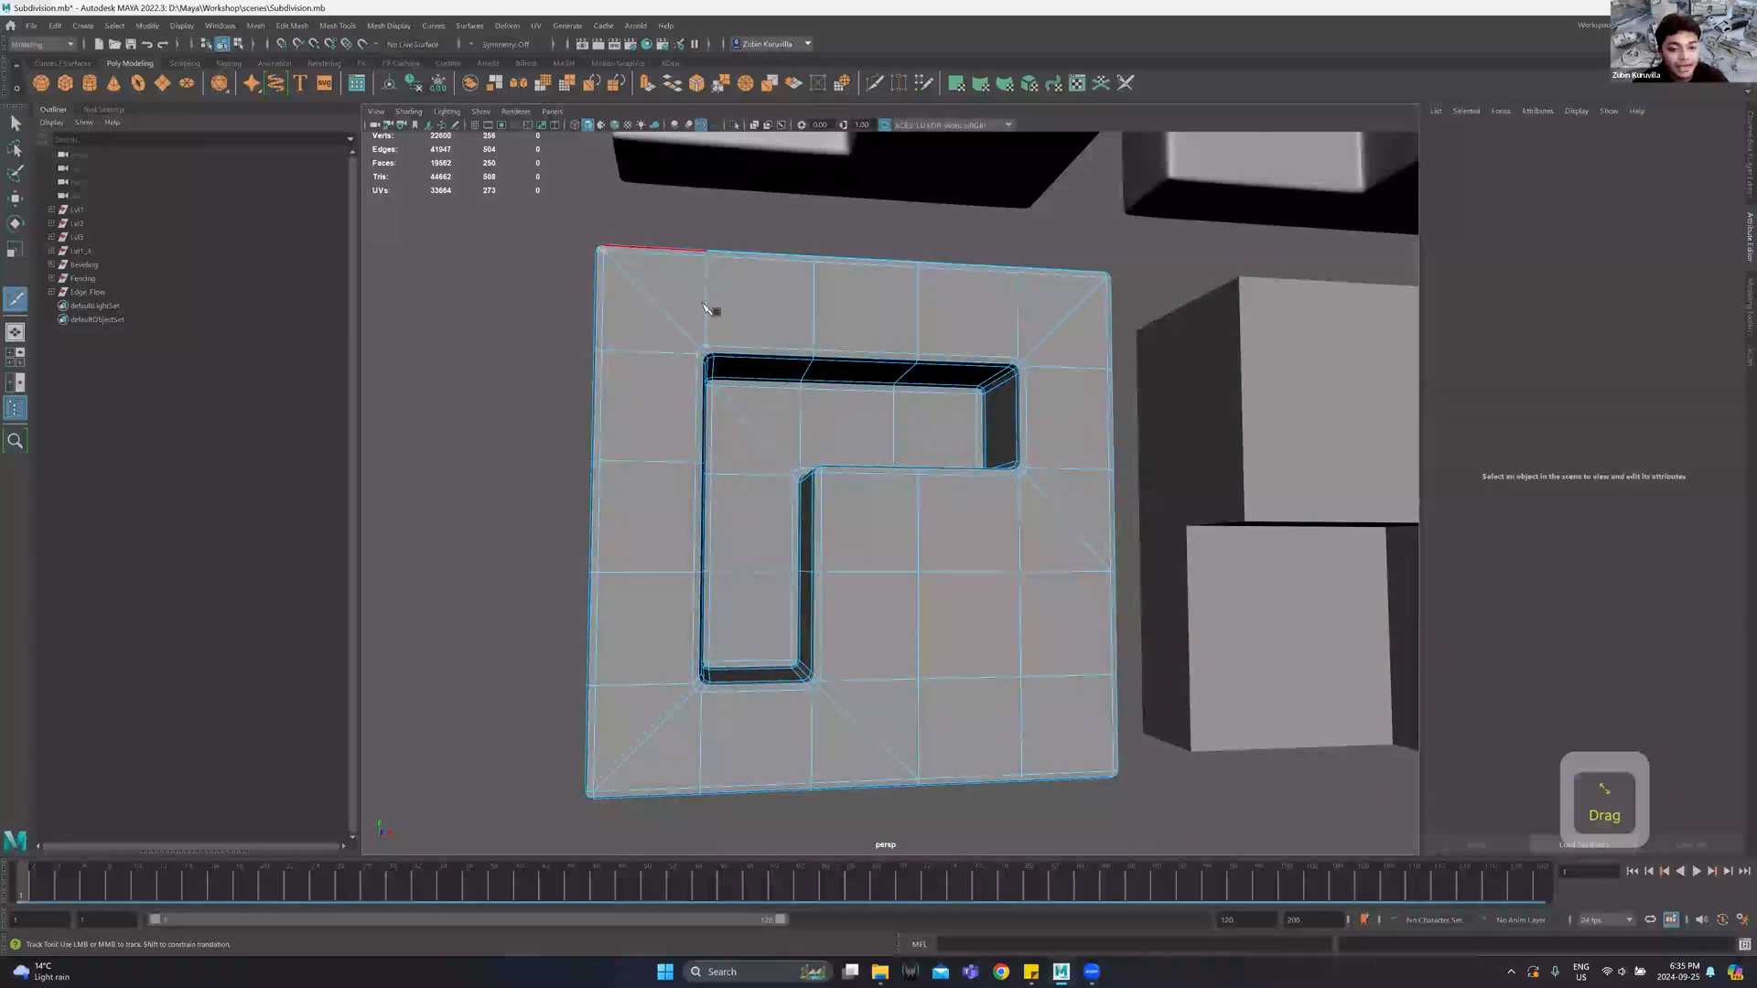
pyautogui.keyDown('alt'); pyautogui.moveTo(778, 567); pyautogui.dragTo(808, 573); pyautogui.keyUp('alt')
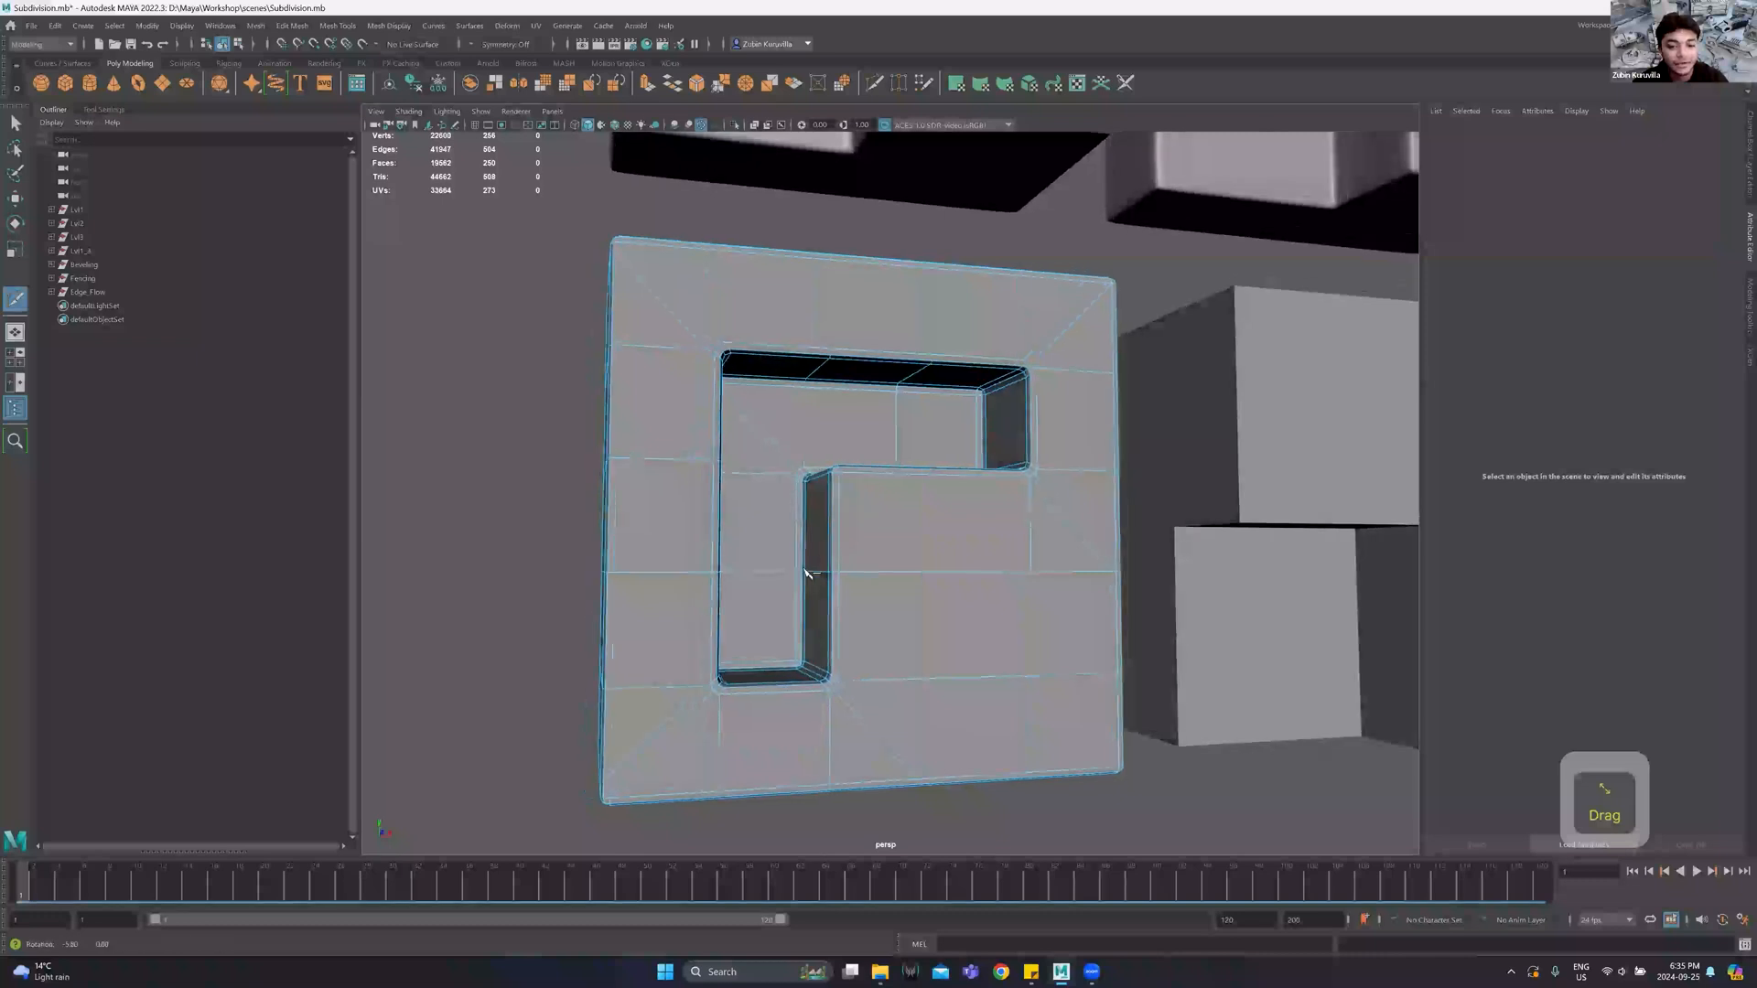
pyautogui.keyDown('alt'); pyautogui.moveTo(808, 573); pyautogui.dragTo(824, 573, button='right'); pyautogui.keyUp('alt')
pyautogui.keyDown('alt'); pyautogui.moveTo(773, 563); pyautogui.dragTo(808, 557); pyautogui.keyUp('alt')
pyautogui.click(852, 483)
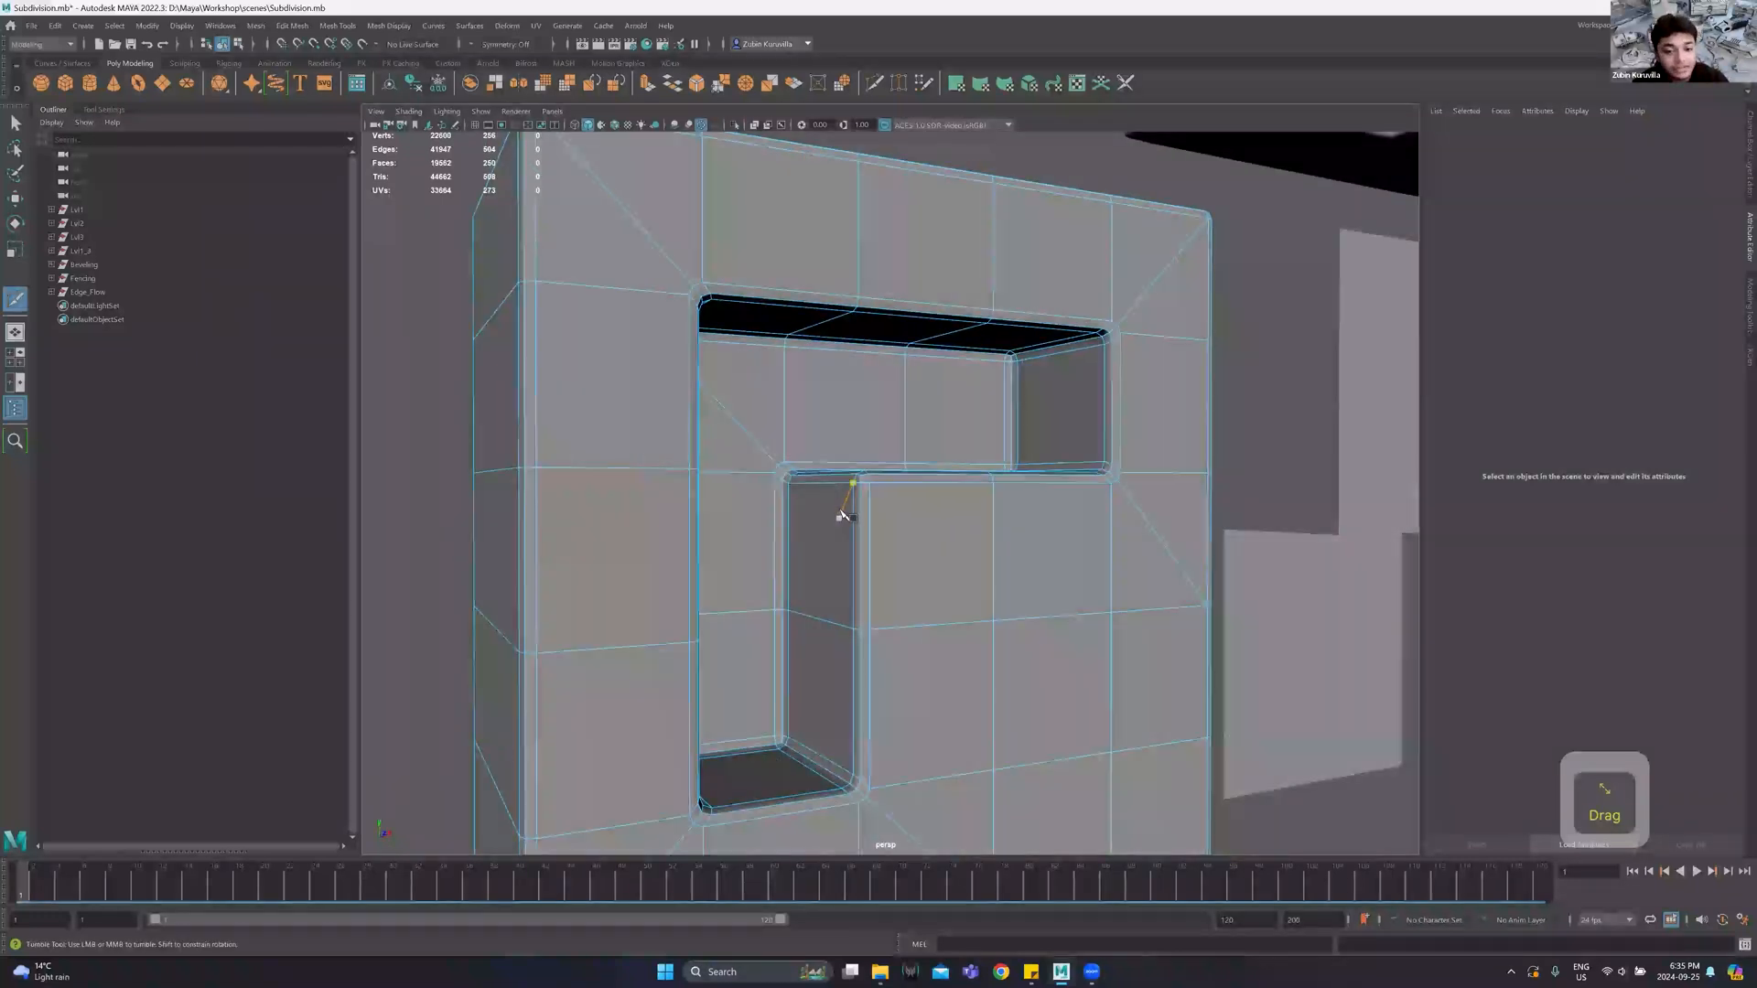
pyautogui.scroll(4, 858, 498)
pyautogui.keyDown('alt'); pyautogui.moveTo(857, 506); pyautogui.dragTo(860, 754); pyautogui.keyUp('alt')
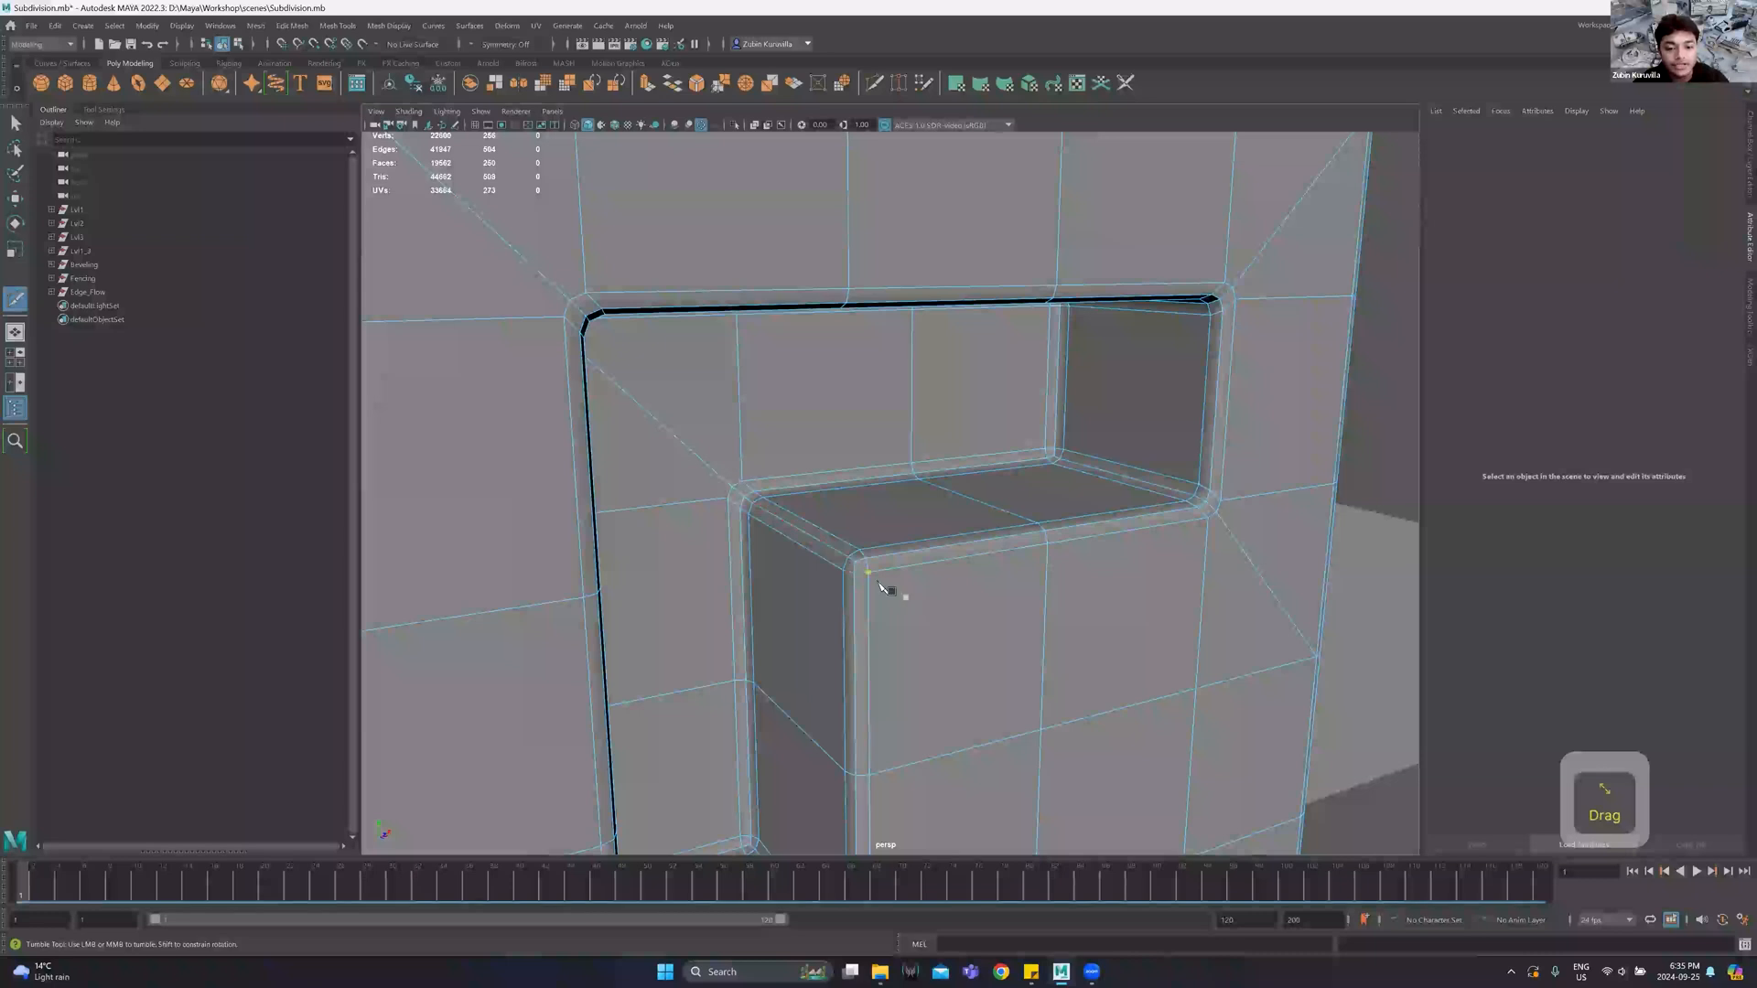
pyautogui.keyDown('alt'); pyautogui.moveTo(874, 581); pyautogui.dragTo(860, 582); pyautogui.keyUp('alt')
pyautogui.scroll(-5, 868, 588)
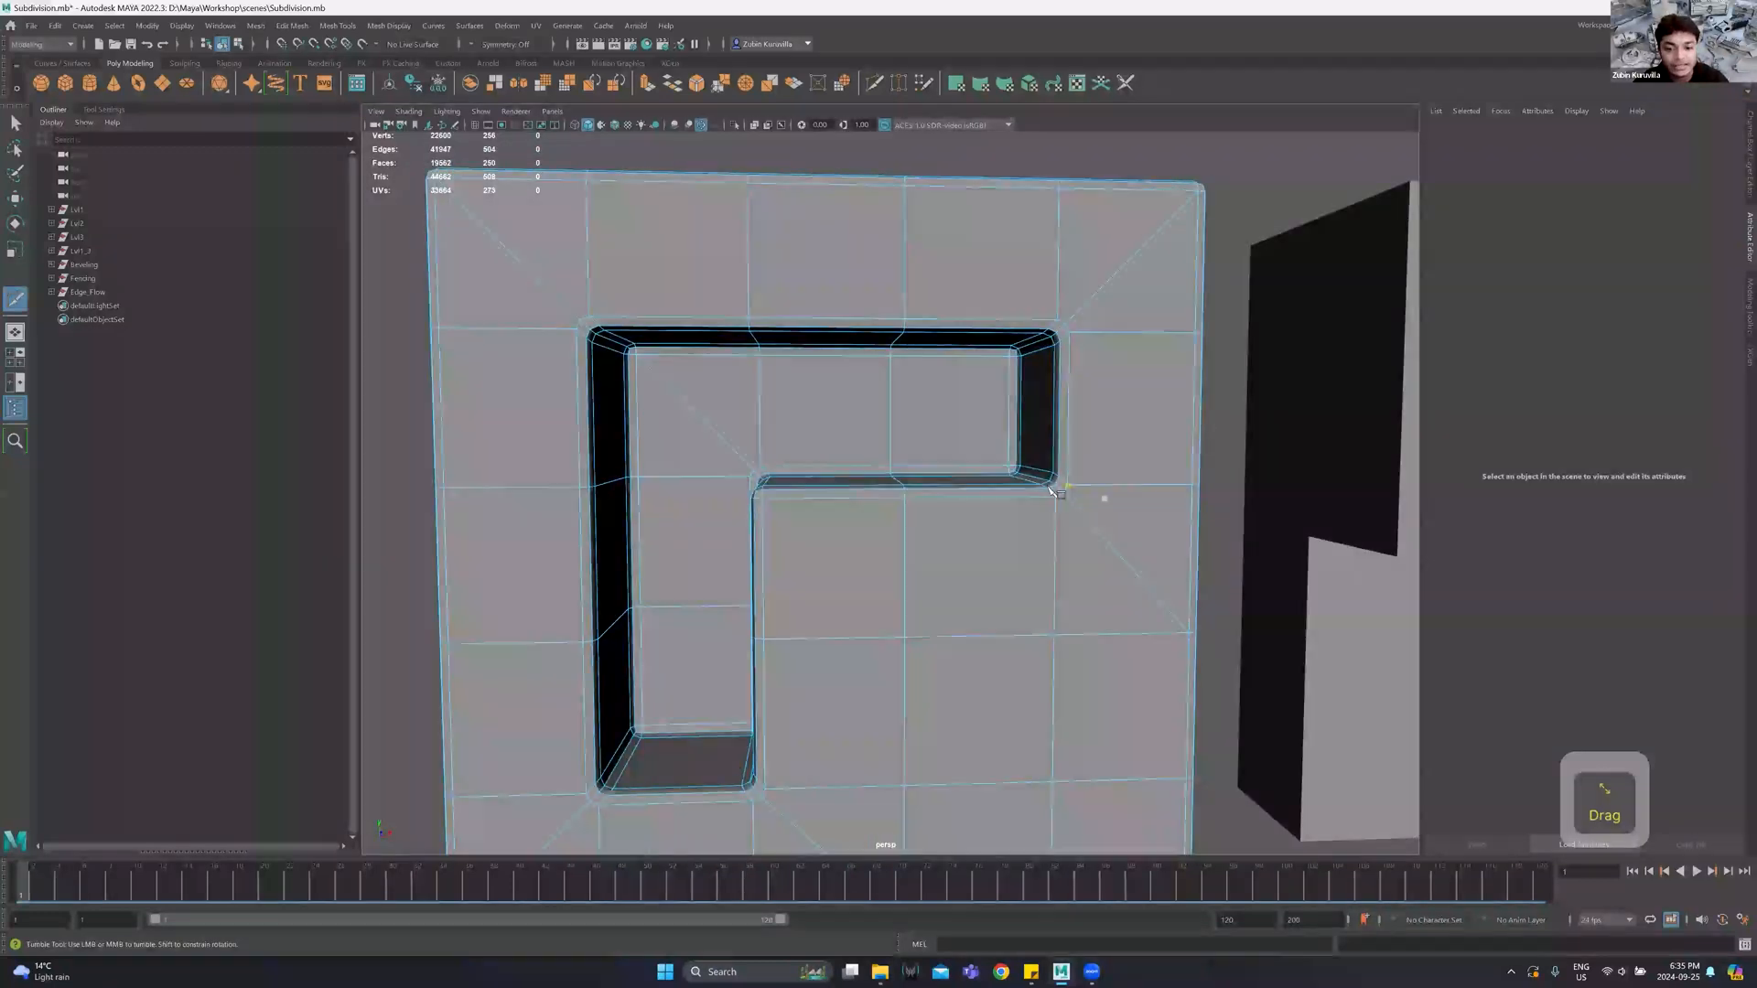
pyautogui.click(593, 344)
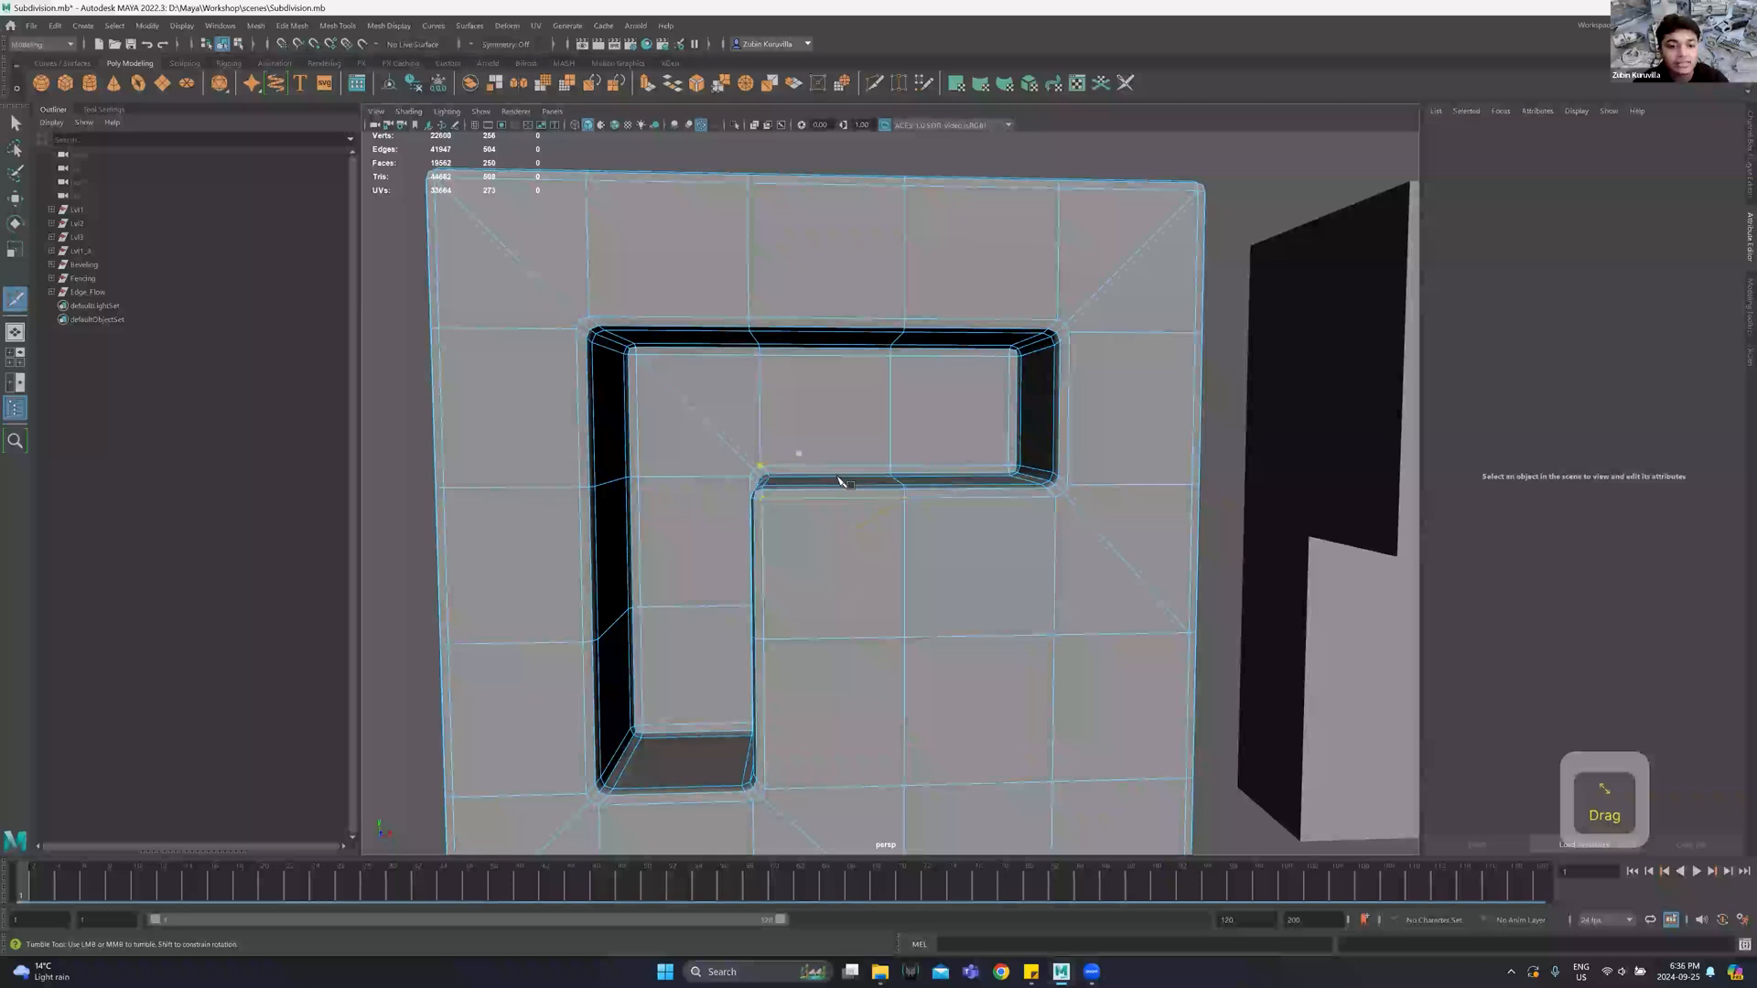
pyautogui.keyDown('alt'); pyautogui.moveTo(768, 513); pyautogui.dragTo(817, 516); pyautogui.keyUp('alt')
pyautogui.scroll(3, 784, 522)
pyautogui.keyDown('alt'); pyautogui.moveTo(691, 489); pyautogui.dragTo(727, 506); pyautogui.keyUp('alt')
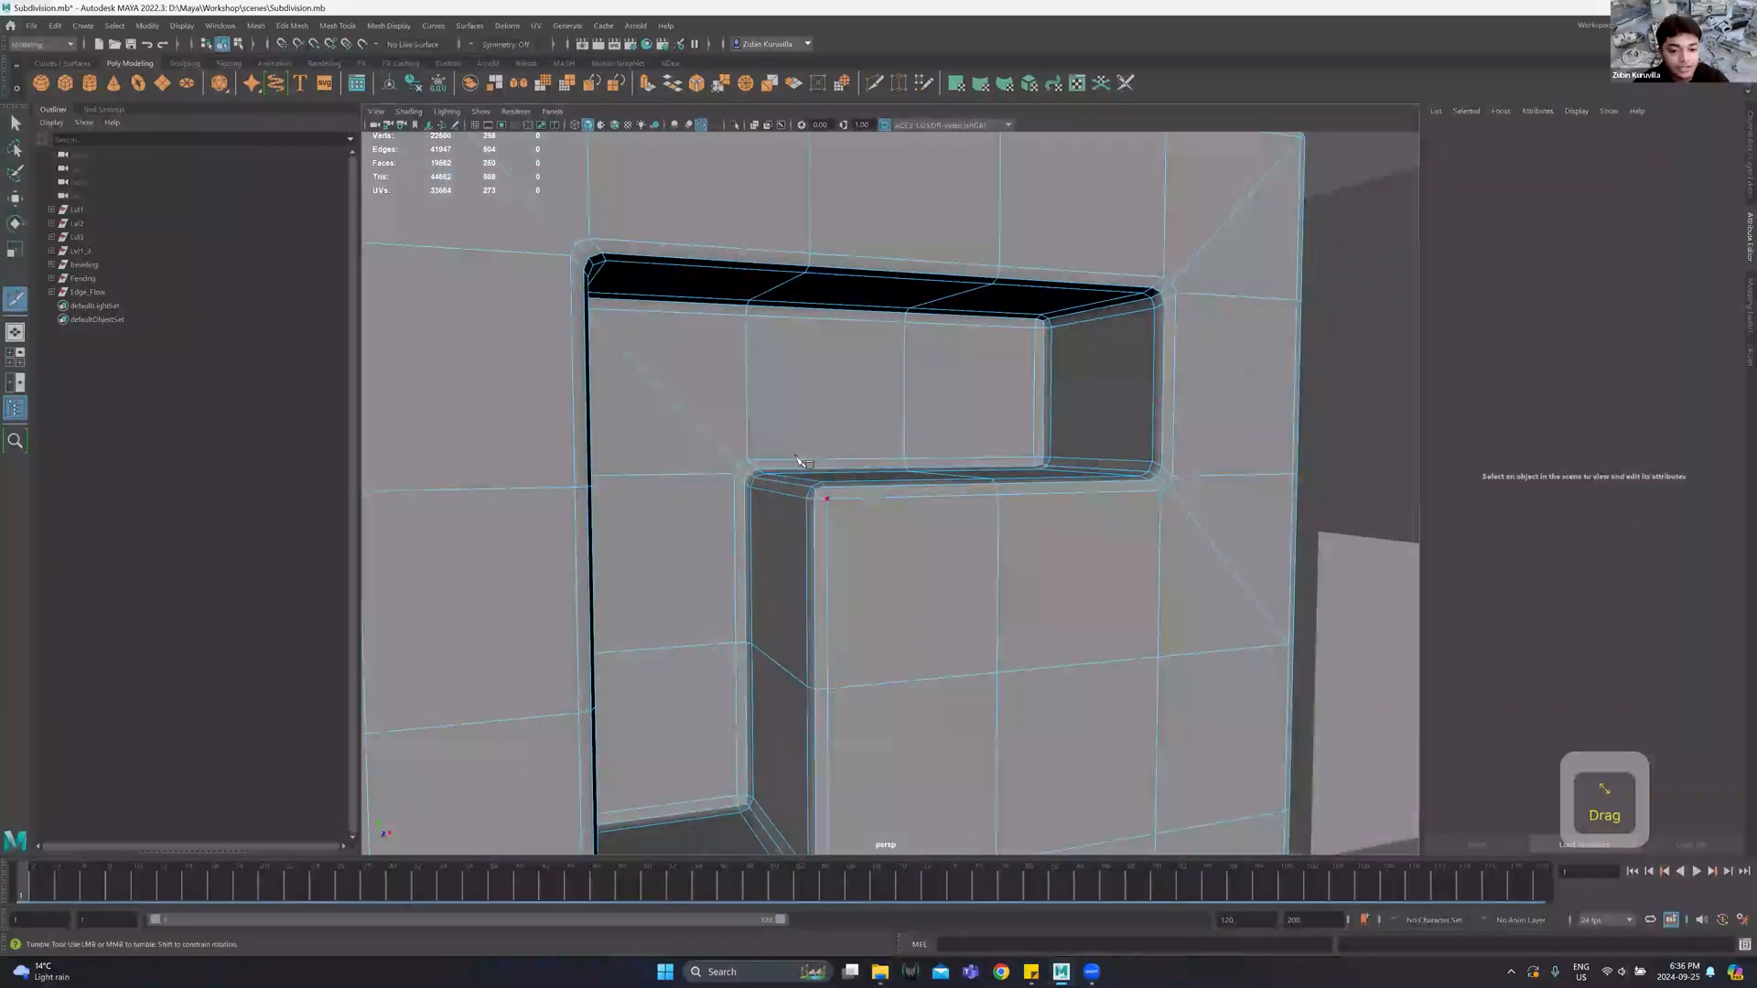
pyautogui.scroll(3, 815, 499)
pyautogui.keyDown('alt'); pyautogui.moveTo(815, 499); pyautogui.dragTo(839, 486); pyautogui.keyUp('alt')
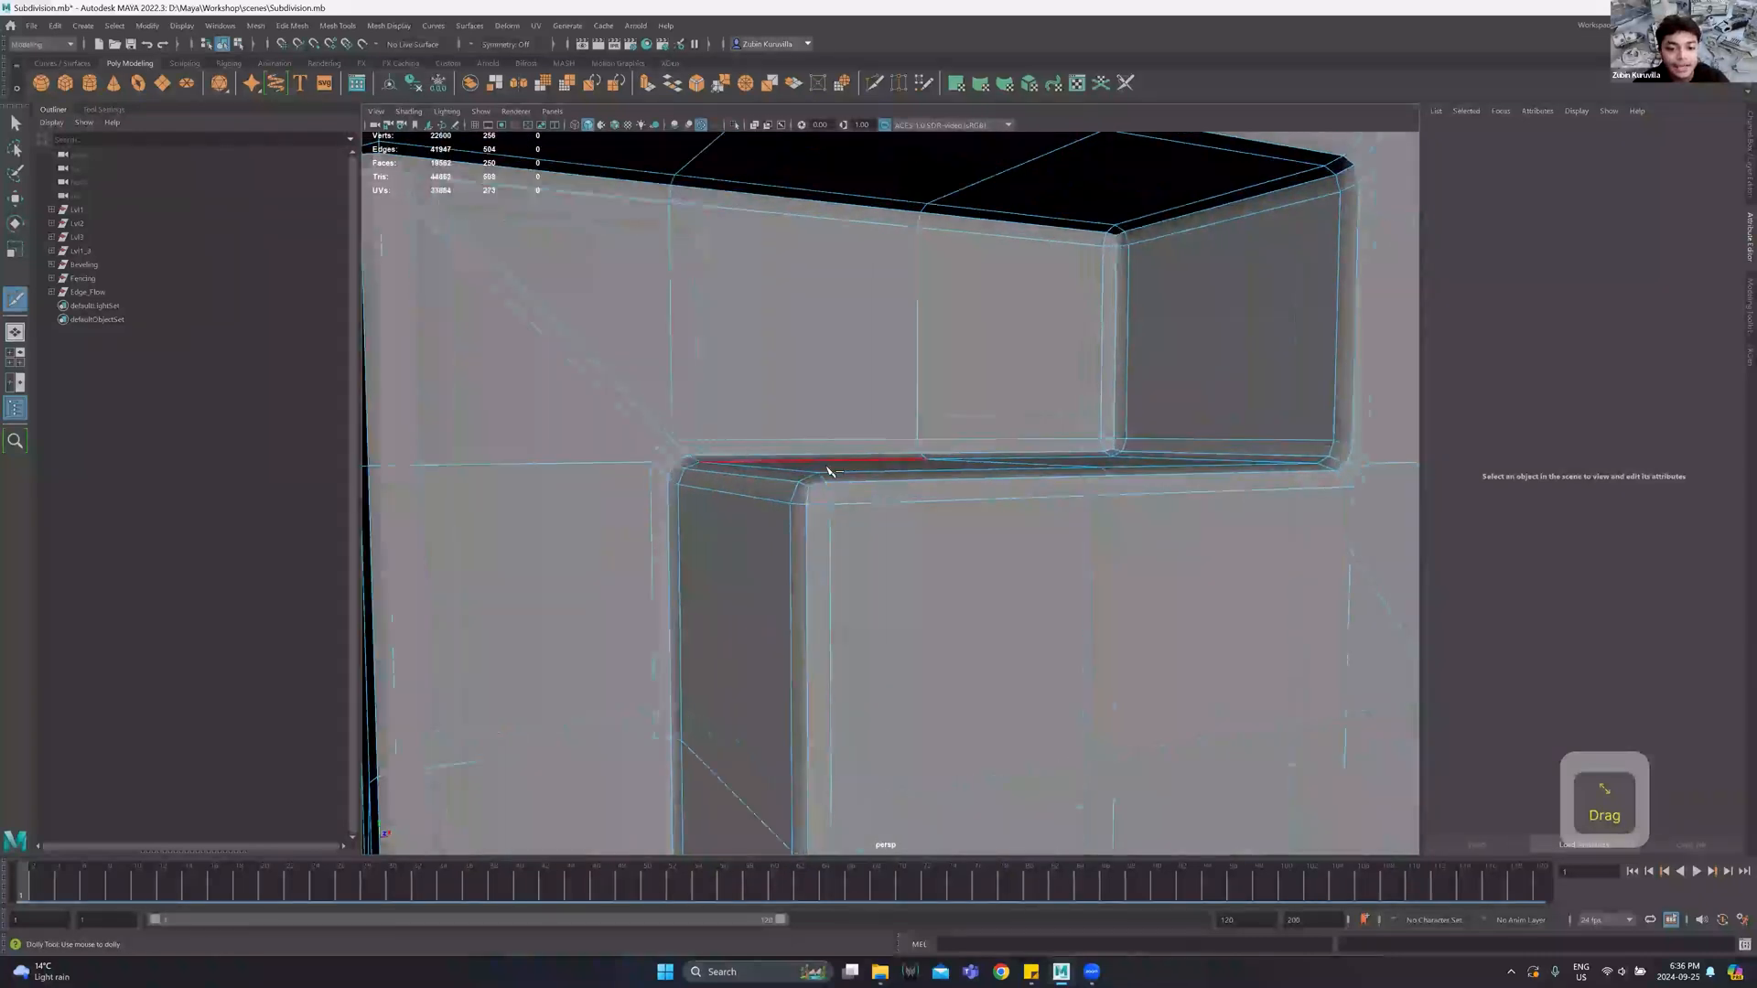
pyautogui.keyDown('alt'); pyautogui.moveTo(833, 505); pyautogui.dragTo(1032, 676, button='right'); pyautogui.keyUp('alt')
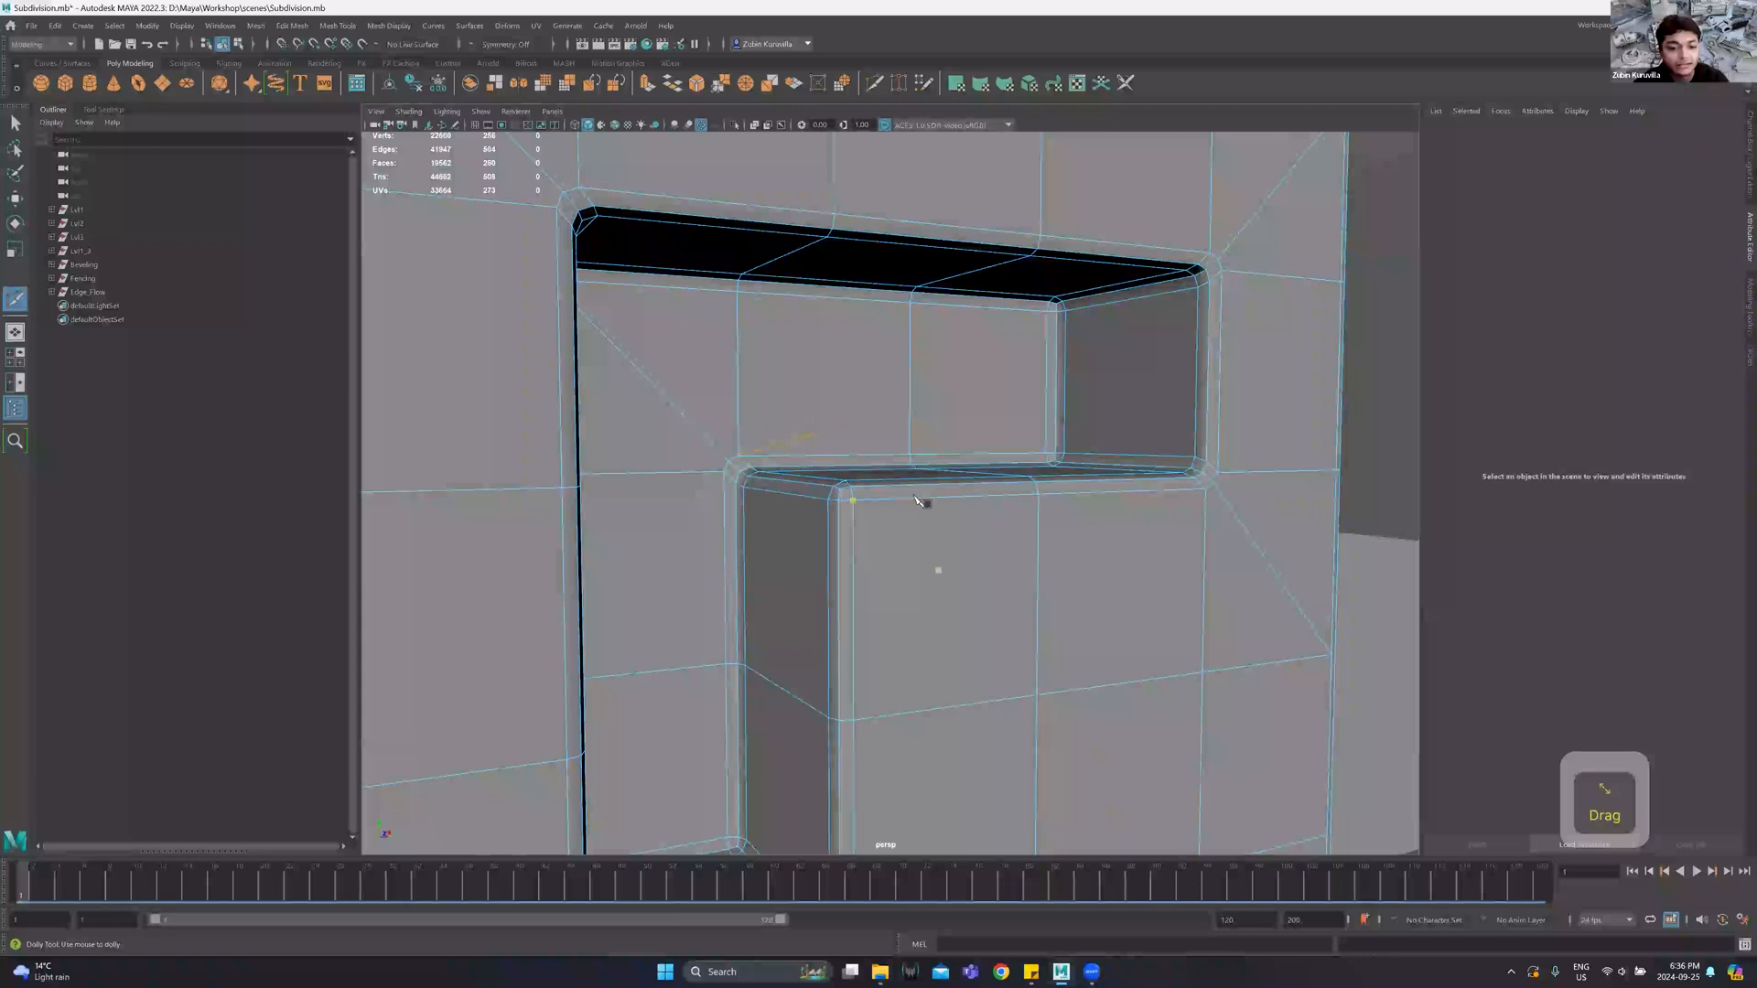
pyautogui.keyDown('alt'); pyautogui.moveTo(961, 553); pyautogui.dragTo(934, 502); pyautogui.keyUp('alt')
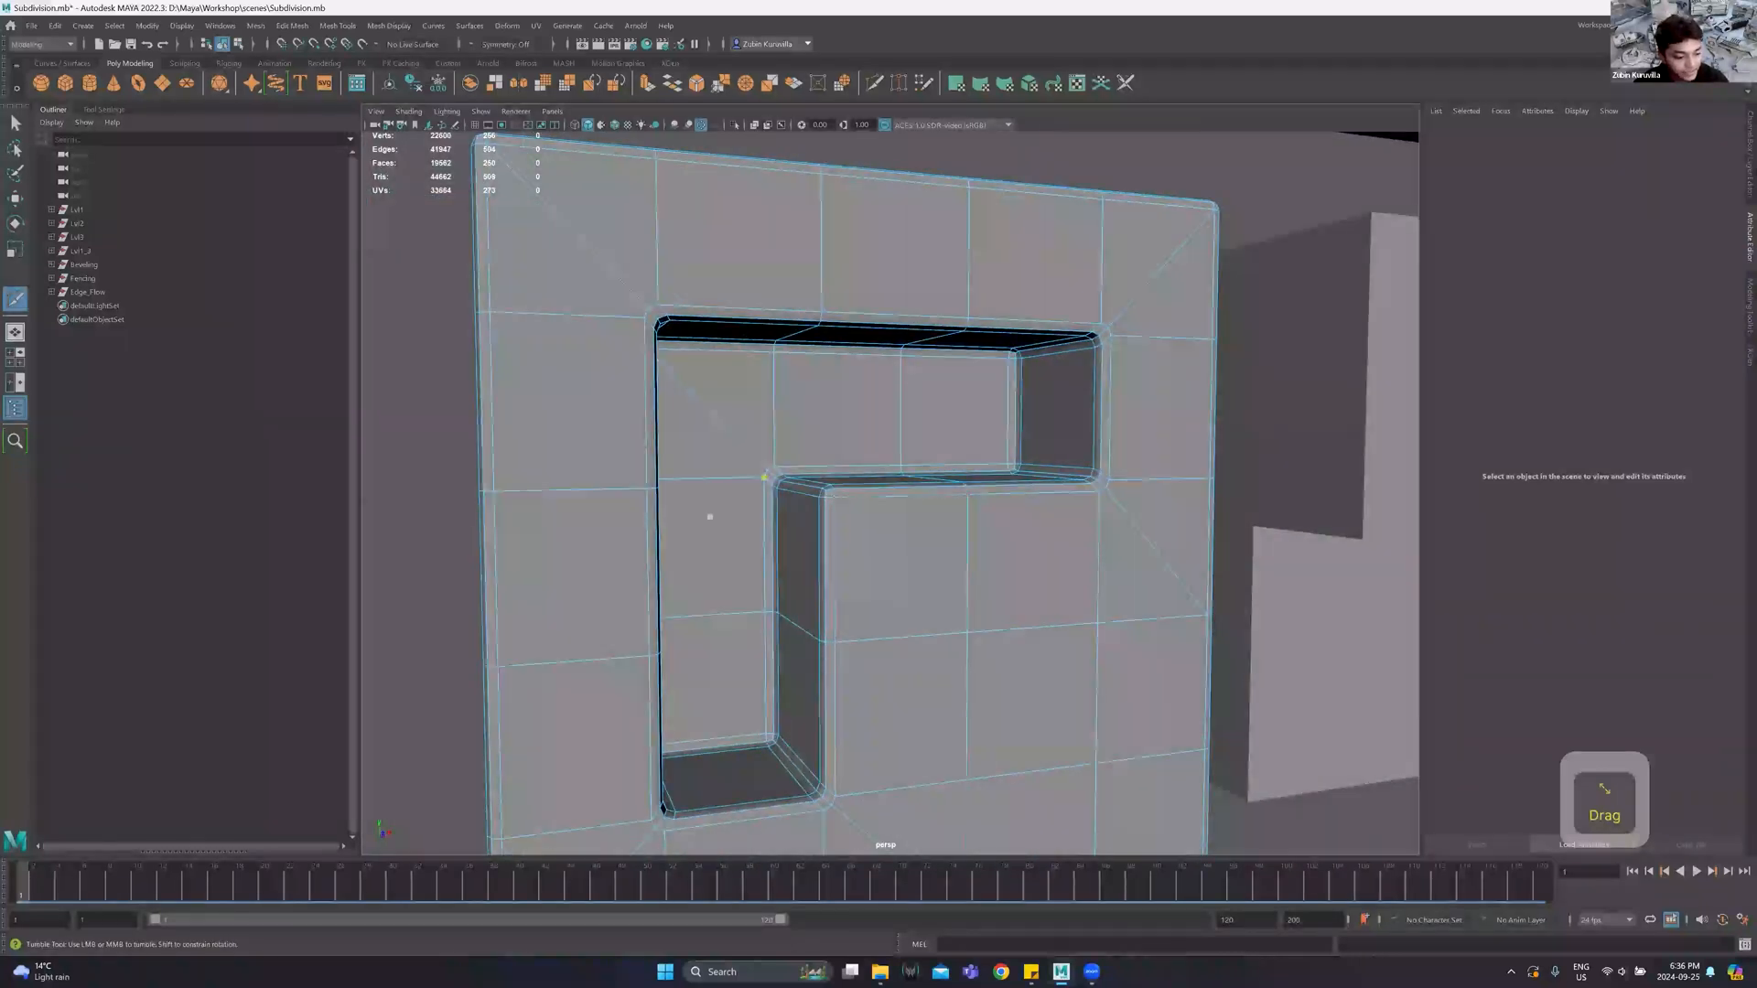
pyautogui.scroll(-6, 864, 551)
pyautogui.keyDown('alt'); pyautogui.moveTo(856, 555); pyautogui.dragTo(855, 545); pyautogui.keyUp('alt')
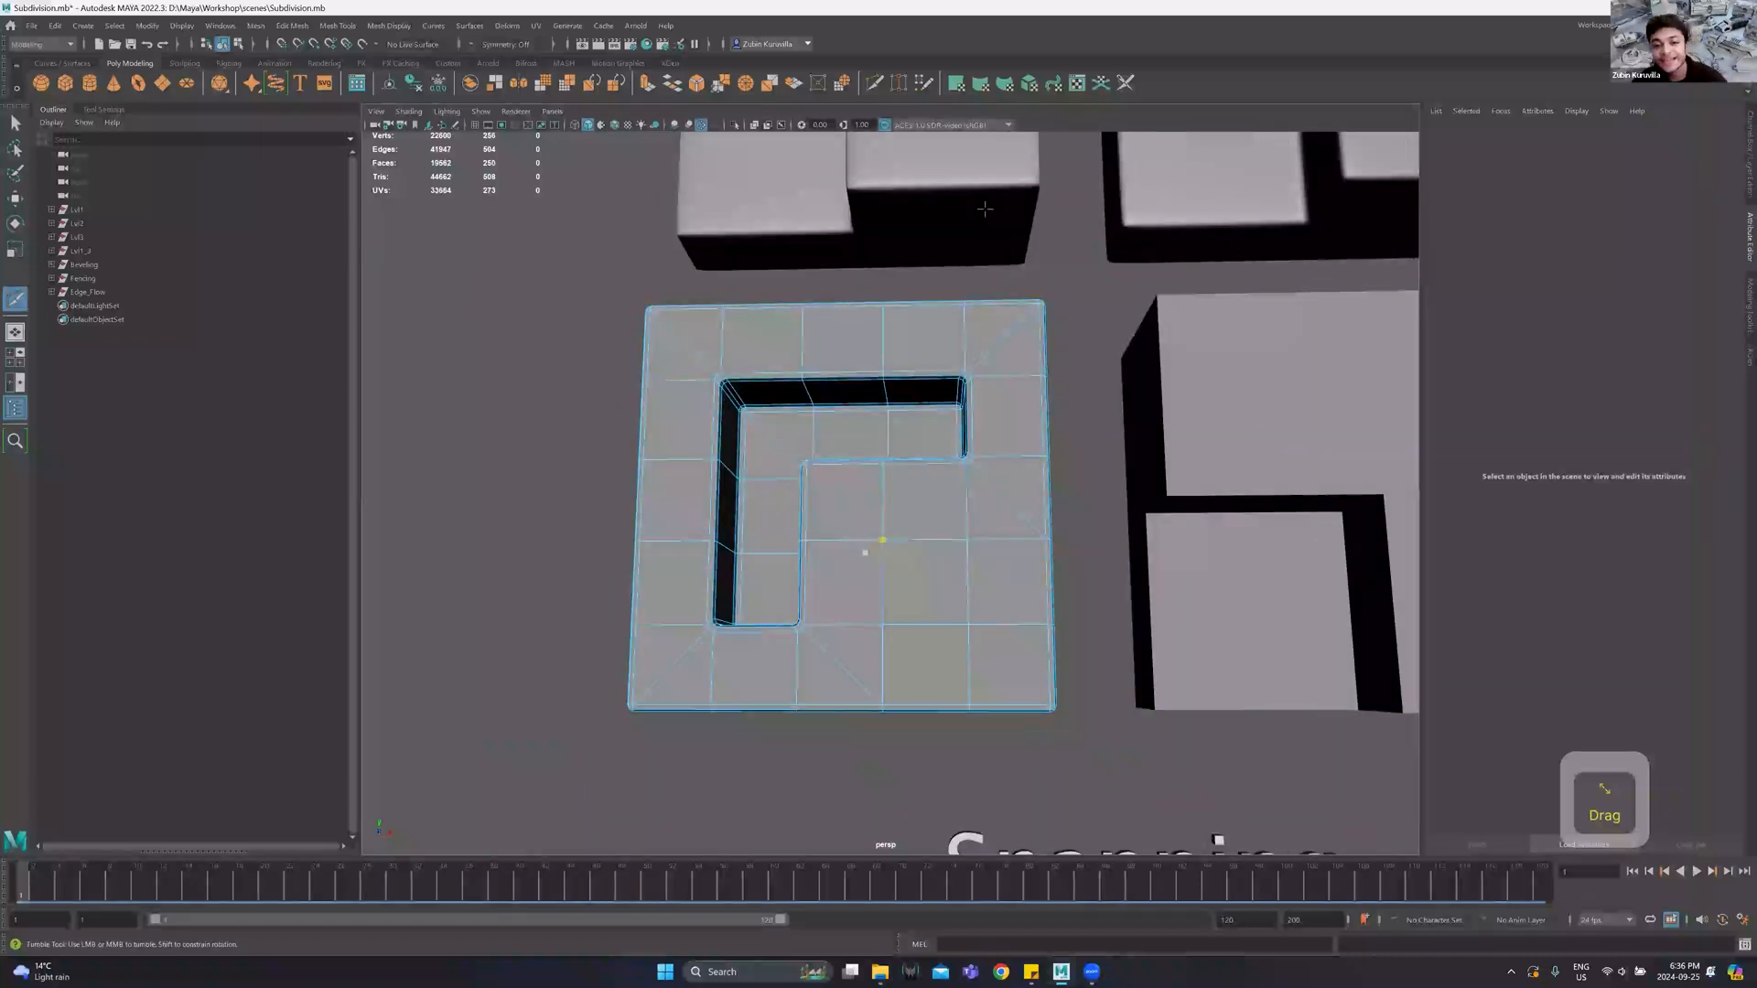
# Return to object mode and select the left cube in the Snapping section with the Move tool.
pyautogui.moveTo(984, 209); pyautogui.dragTo(986, 207, button='right')
pyautogui.press('w')
pyautogui.scroll(-5, 927, 386)
pyautogui.keyDown('alt'); pyautogui.moveTo(896, 486); pyautogui.dragTo(852, 383, button='middle'); pyautogui.keyUp('alt')
pyautogui.keyDown('alt'); pyautogui.moveTo(852, 382); pyautogui.dragTo(833, 410); pyautogui.keyUp('alt')
pyautogui.keyDown('alt'); pyautogui.moveTo(881, 675); pyautogui.dragTo(792, 596, button='middle'); pyautogui.keyUp('alt')
pyautogui.click(793, 596)
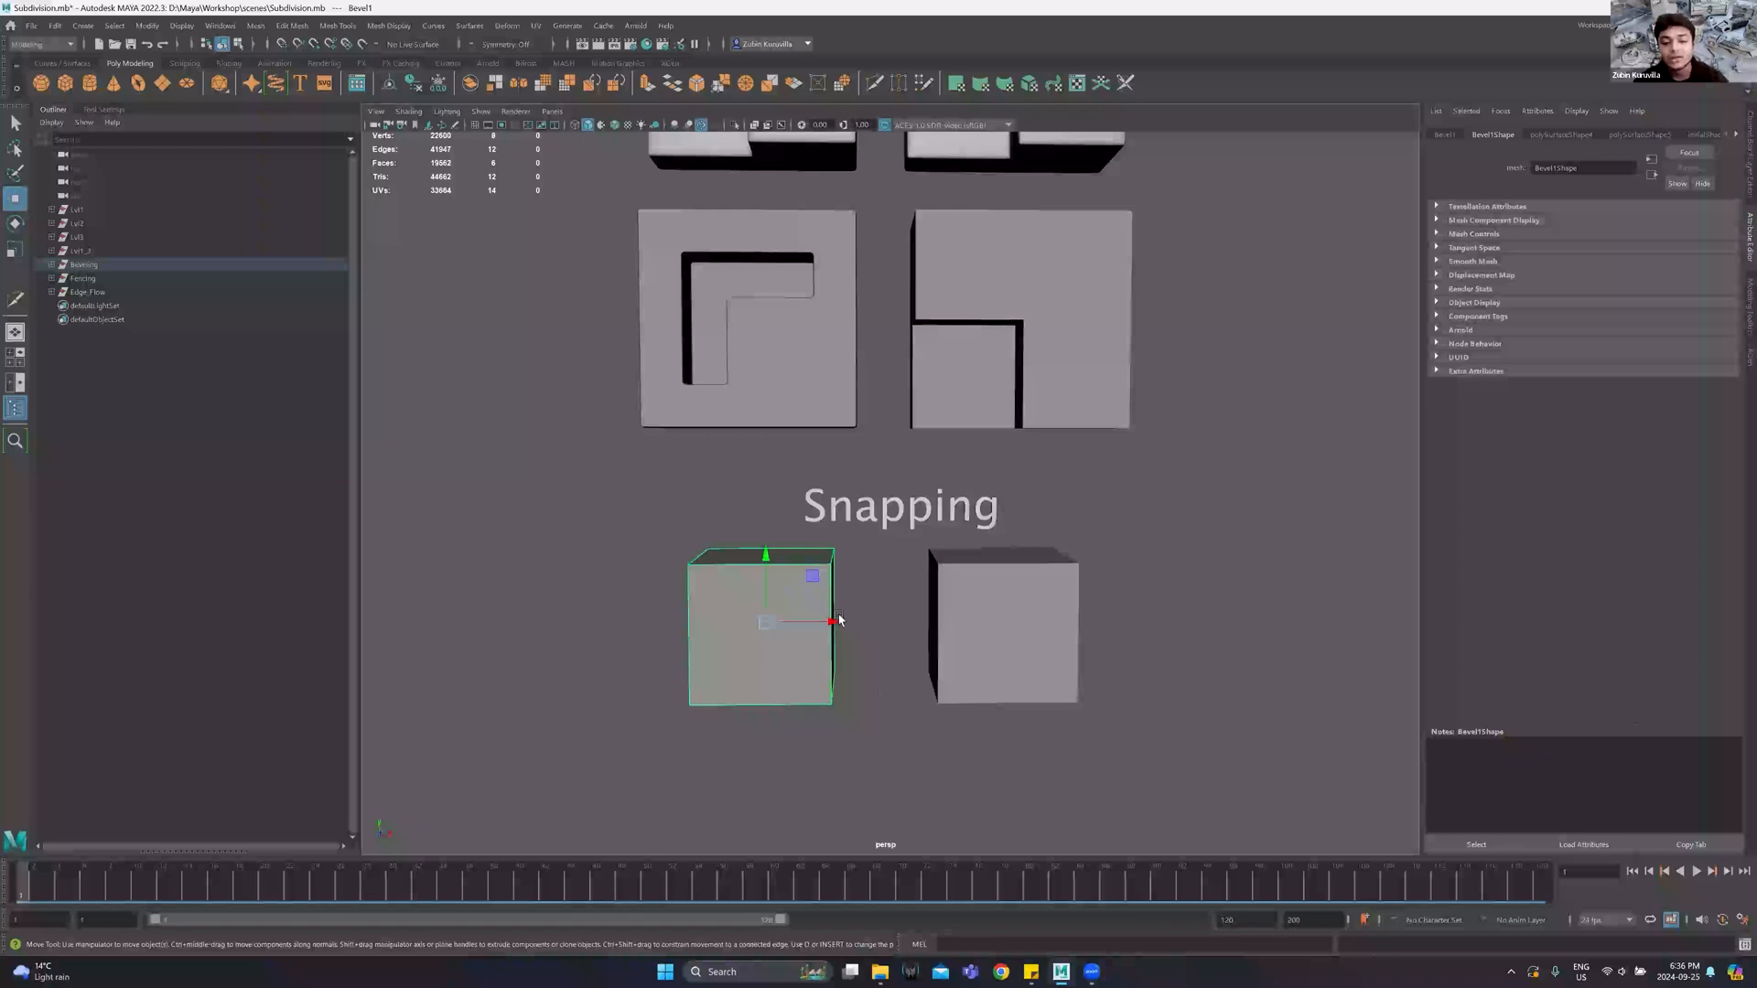
# Try to move the left Snapping cube by eye along X against the right cube, and undo the move.
pyautogui.moveTo(828, 621); pyautogui.dragTo(920, 620)
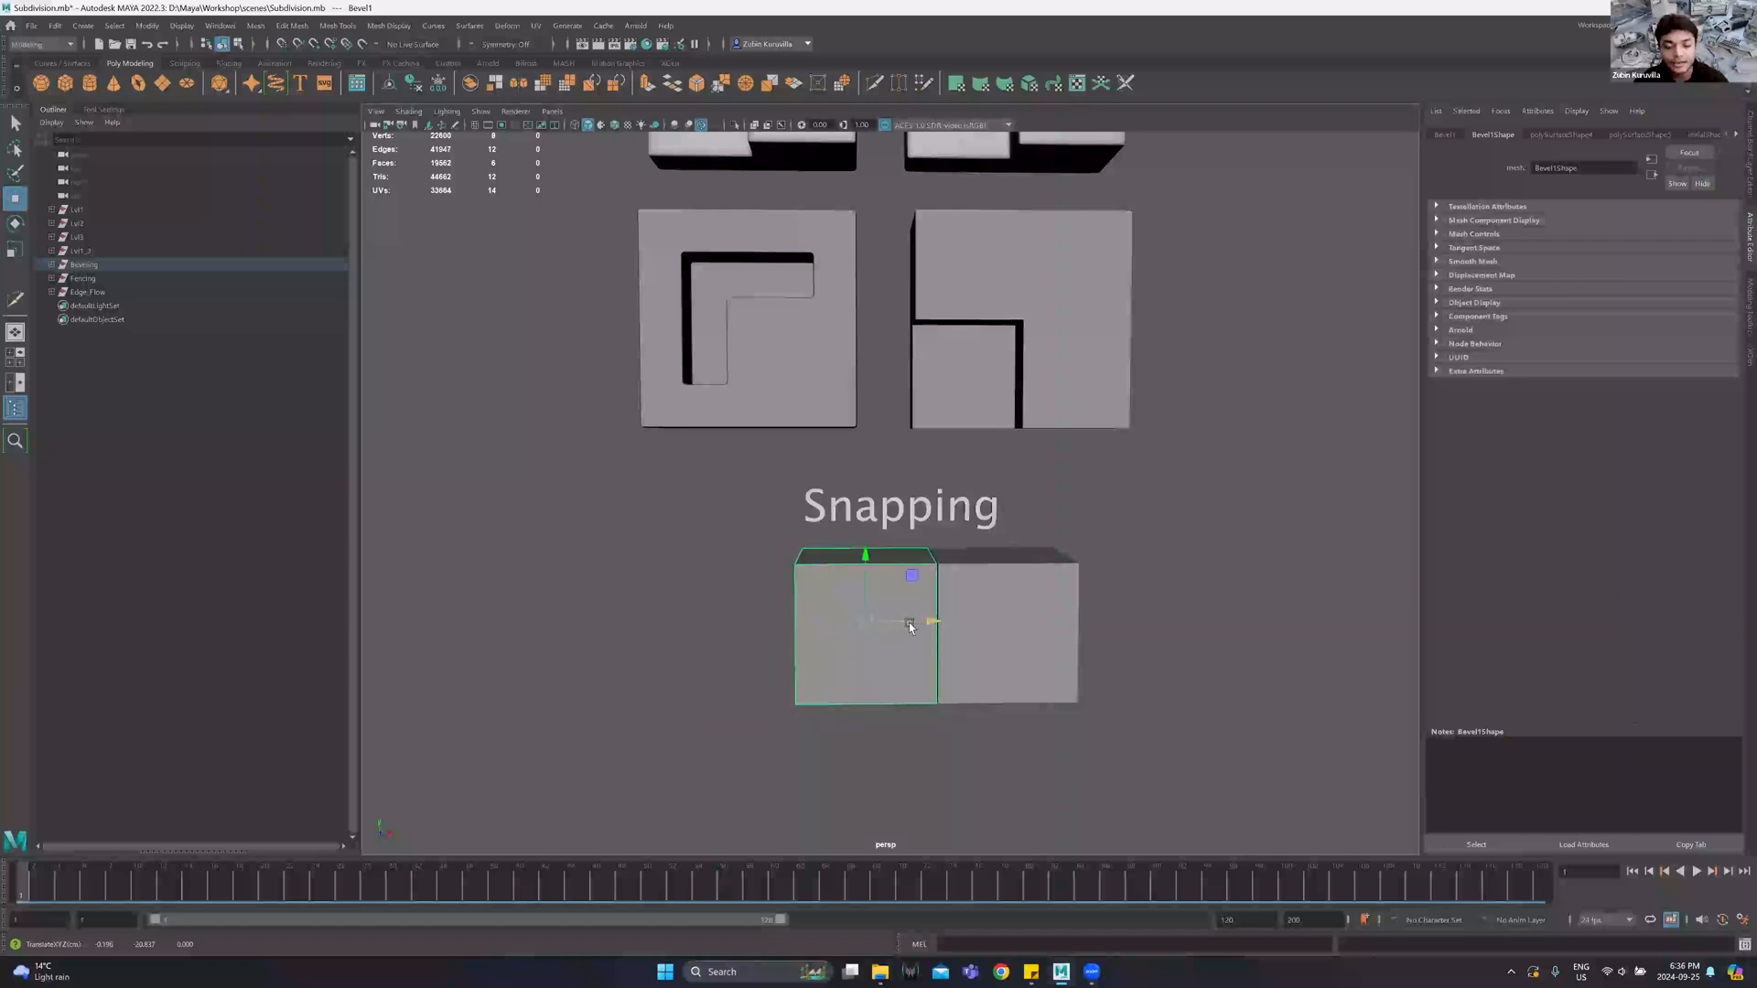
pyautogui.click(1267, 478)
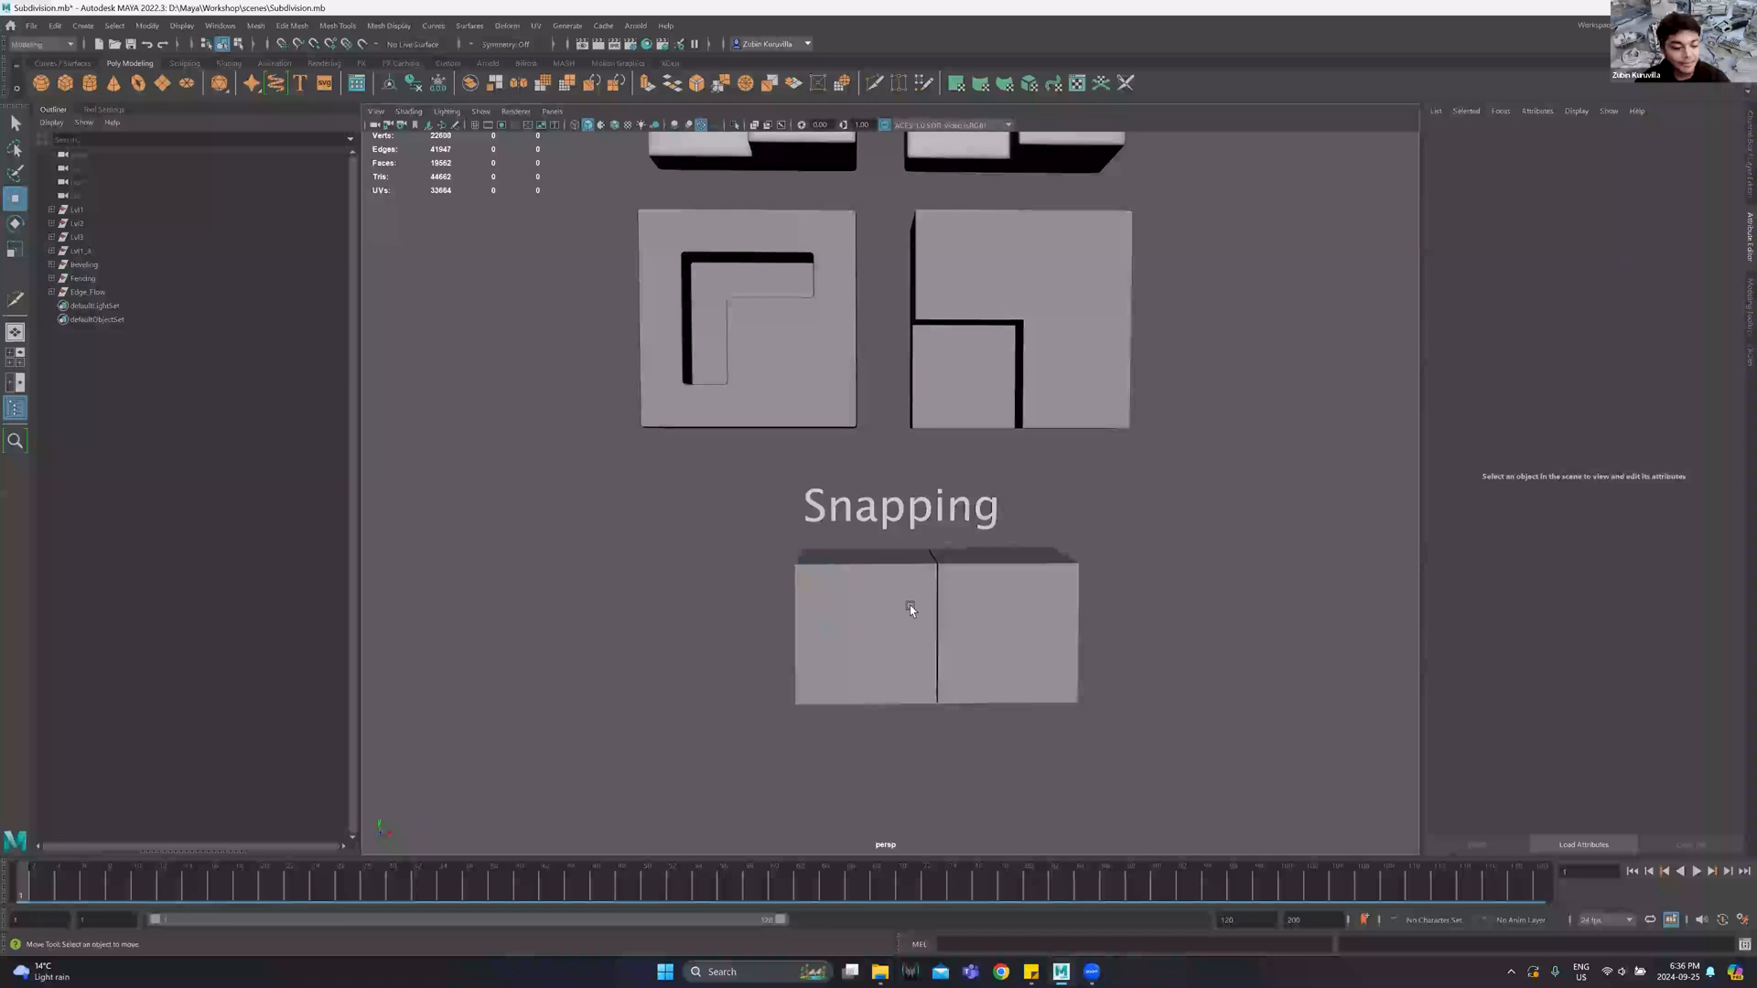
pyautogui.click(887, 616)
pyautogui.hotkey('ctrl', 'z')
pyautogui.hotkey('ctrl', 'z')
pyautogui.hotkey('ctrl', 'z')
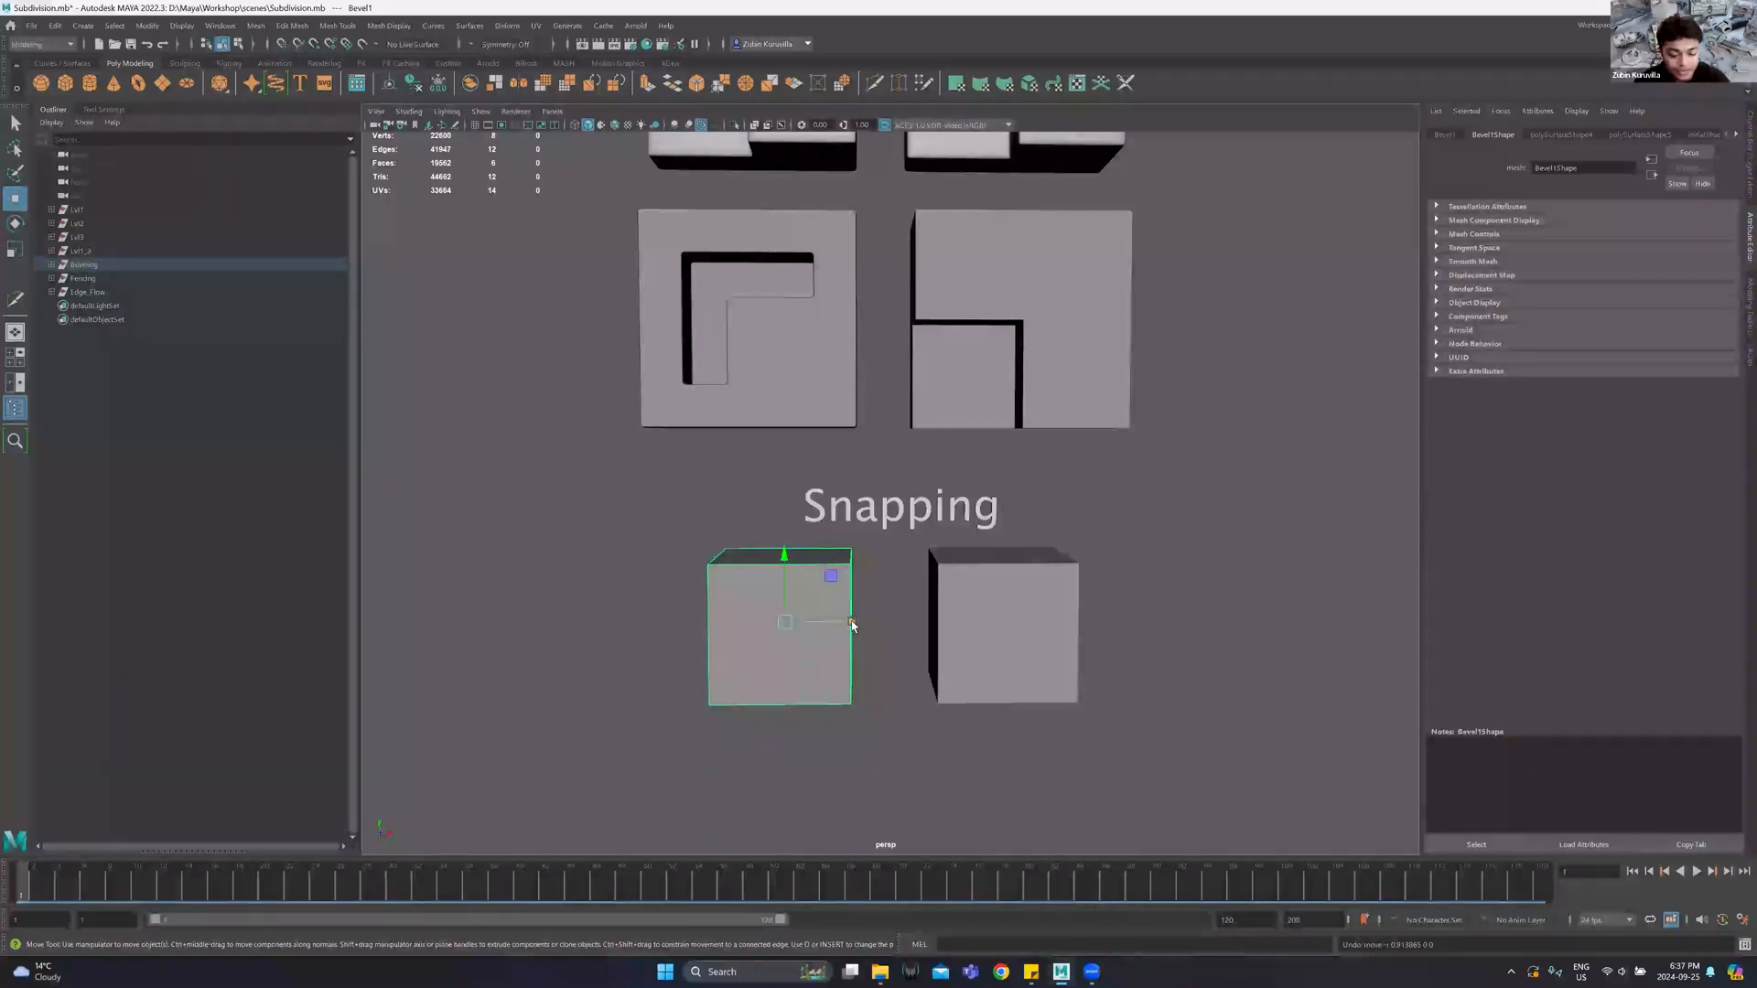
# Turn on the wireframe overlay on the shaded models in the perspective view.
pyautogui.press('v')
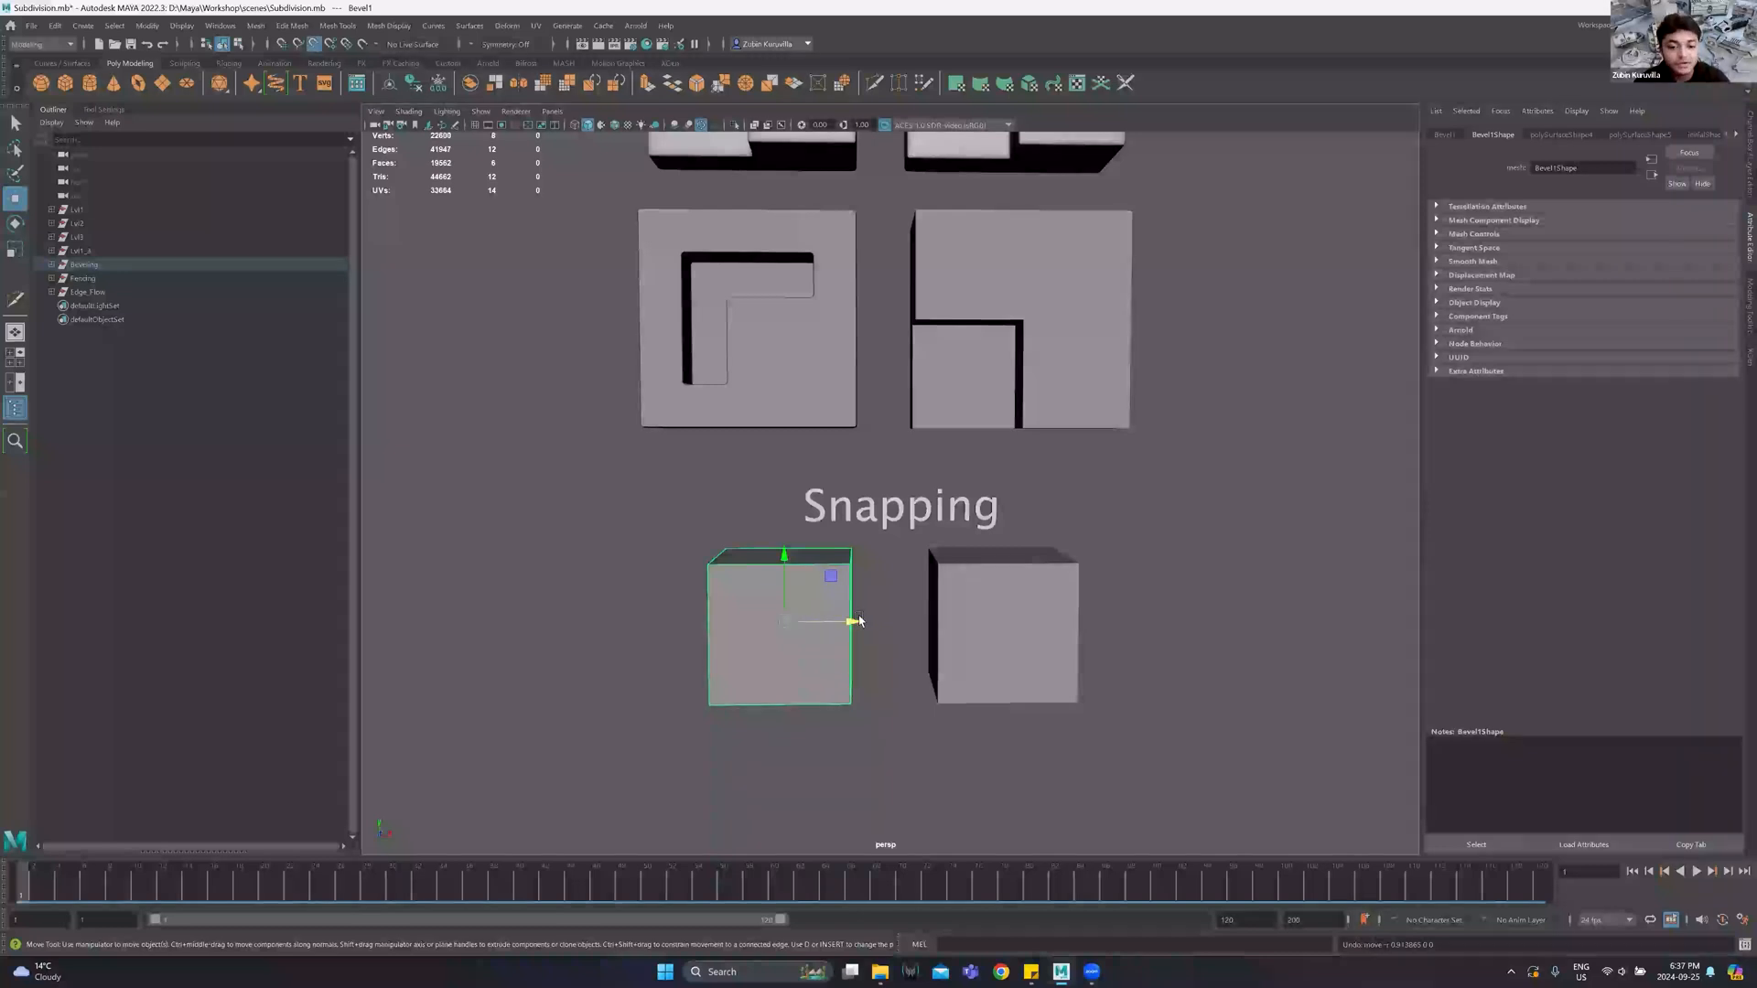
pyautogui.click(615, 126)
pyautogui.press('v')
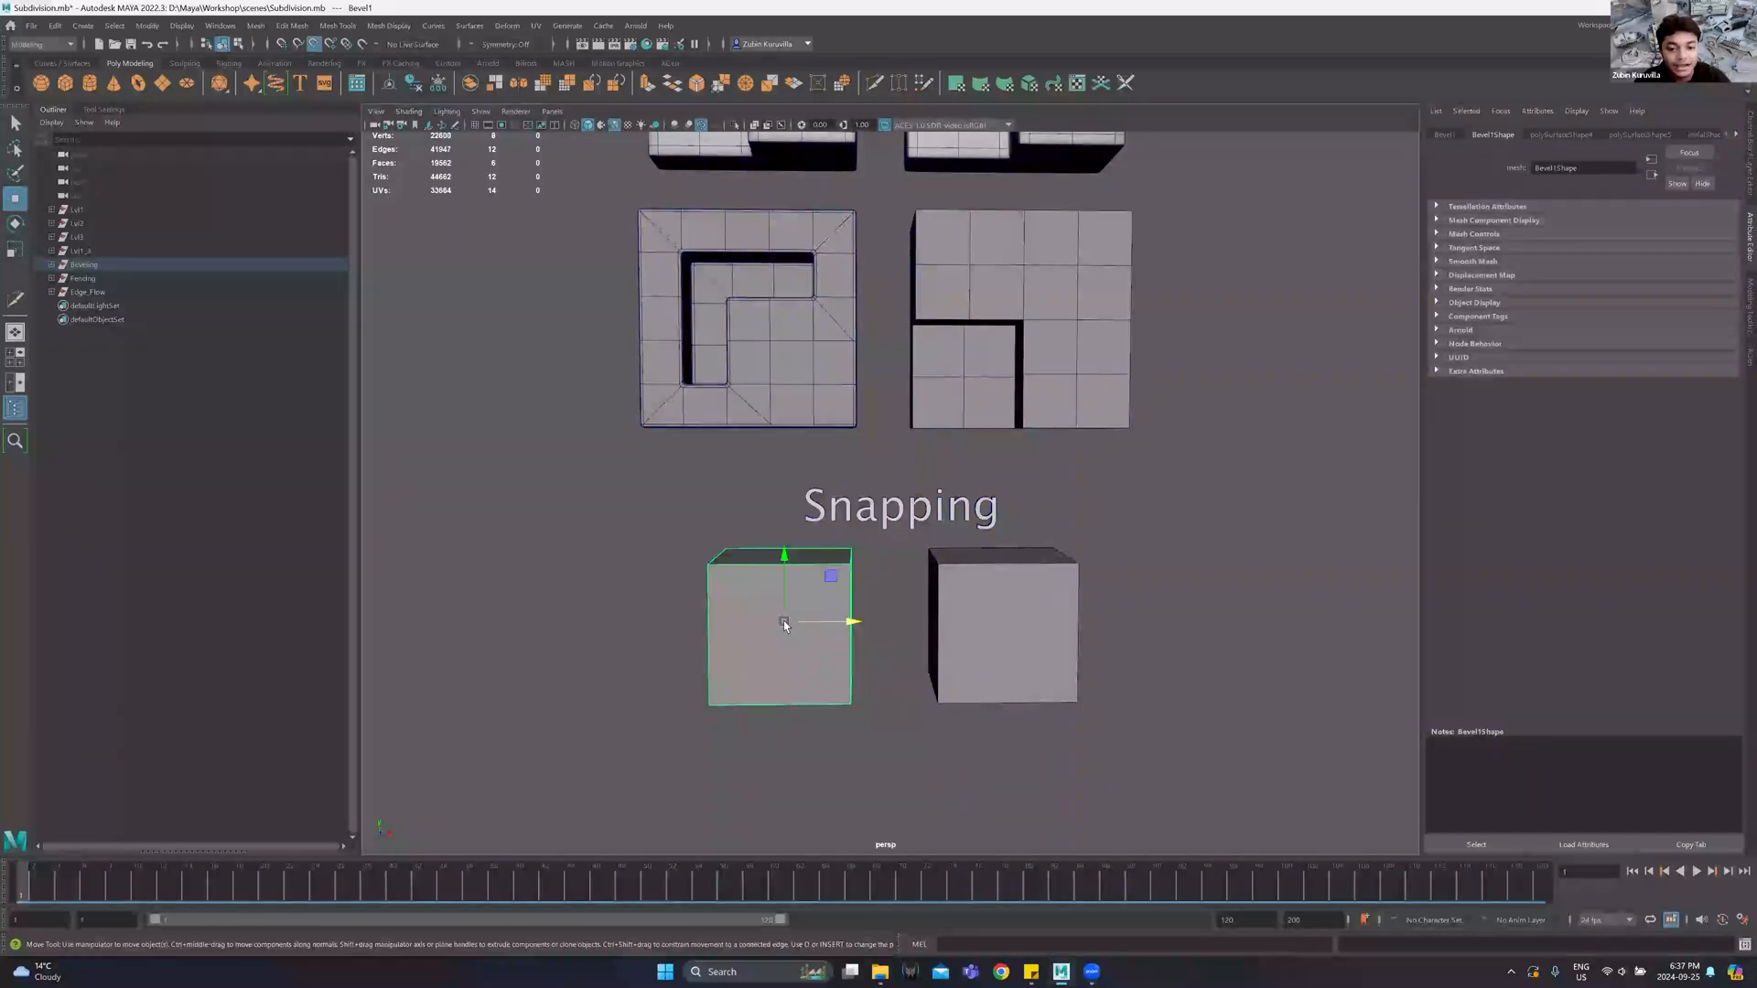
# Try vertex-snapping the left cube onto the grid blocks above and the right cube, and undo the moves.
pyautogui.moveTo(783, 621); pyautogui.dragTo(847, 424)
pyautogui.moveTo(817, 355); pyautogui.dragTo(951, 265)
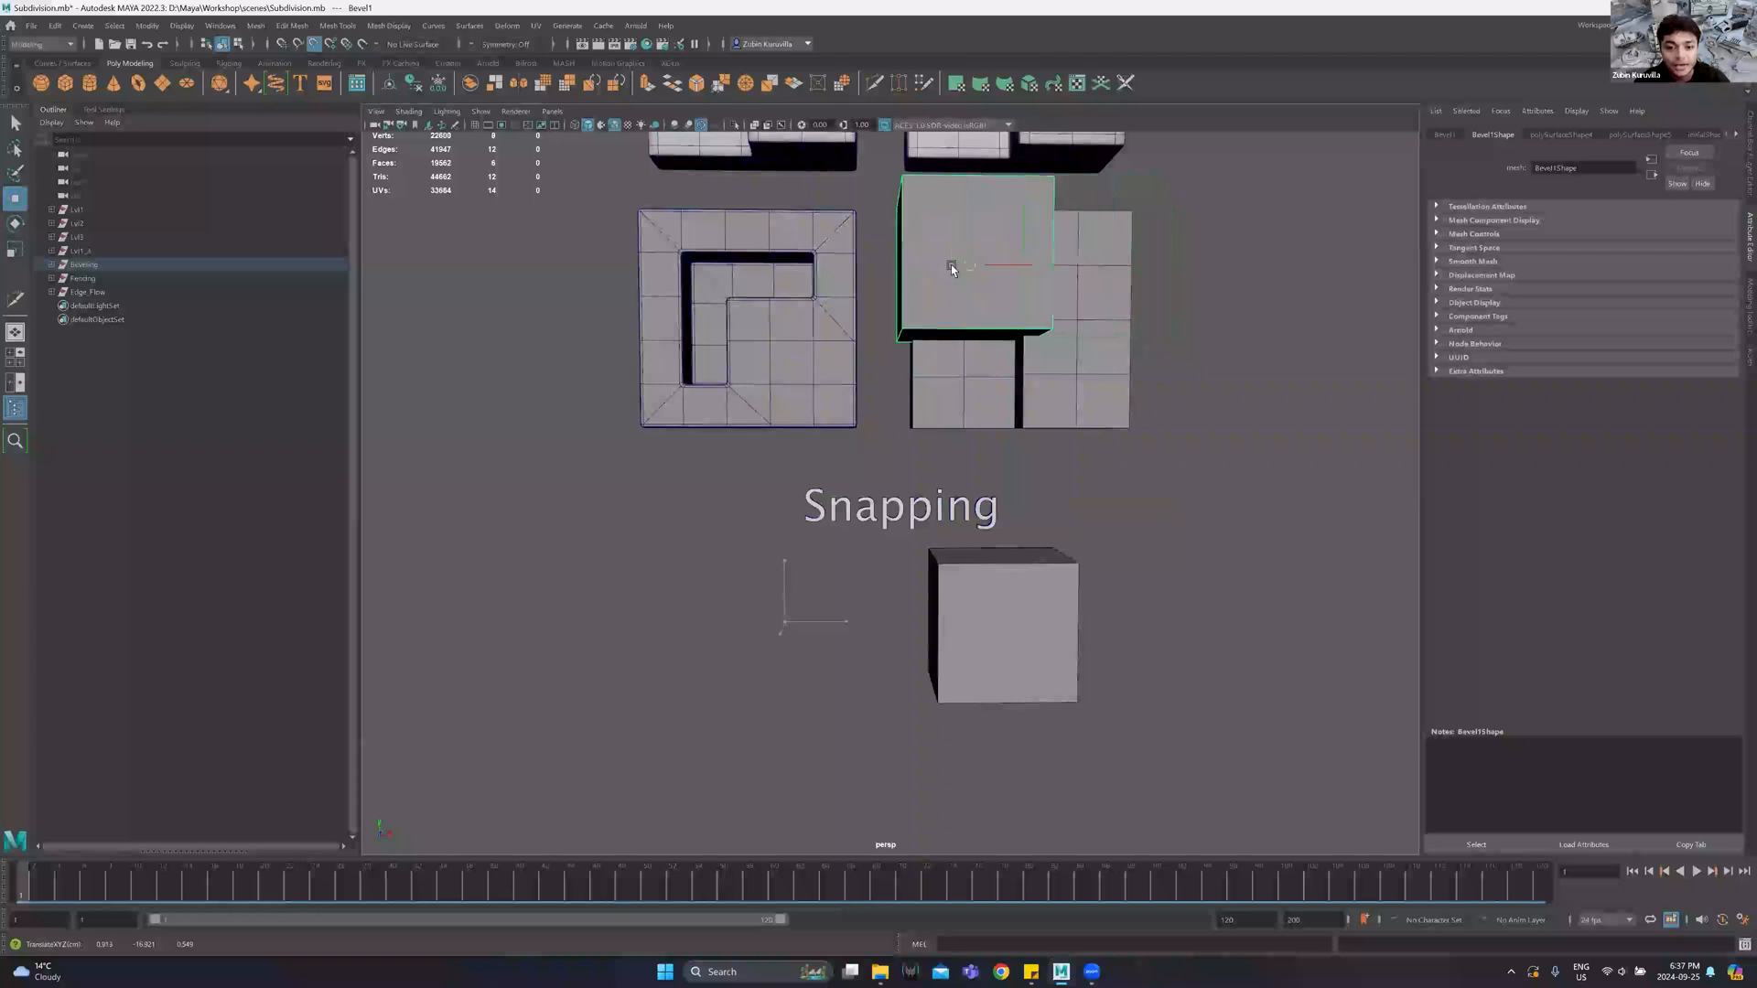
pyautogui.moveTo(1073, 264); pyautogui.dragTo(1083, 444)
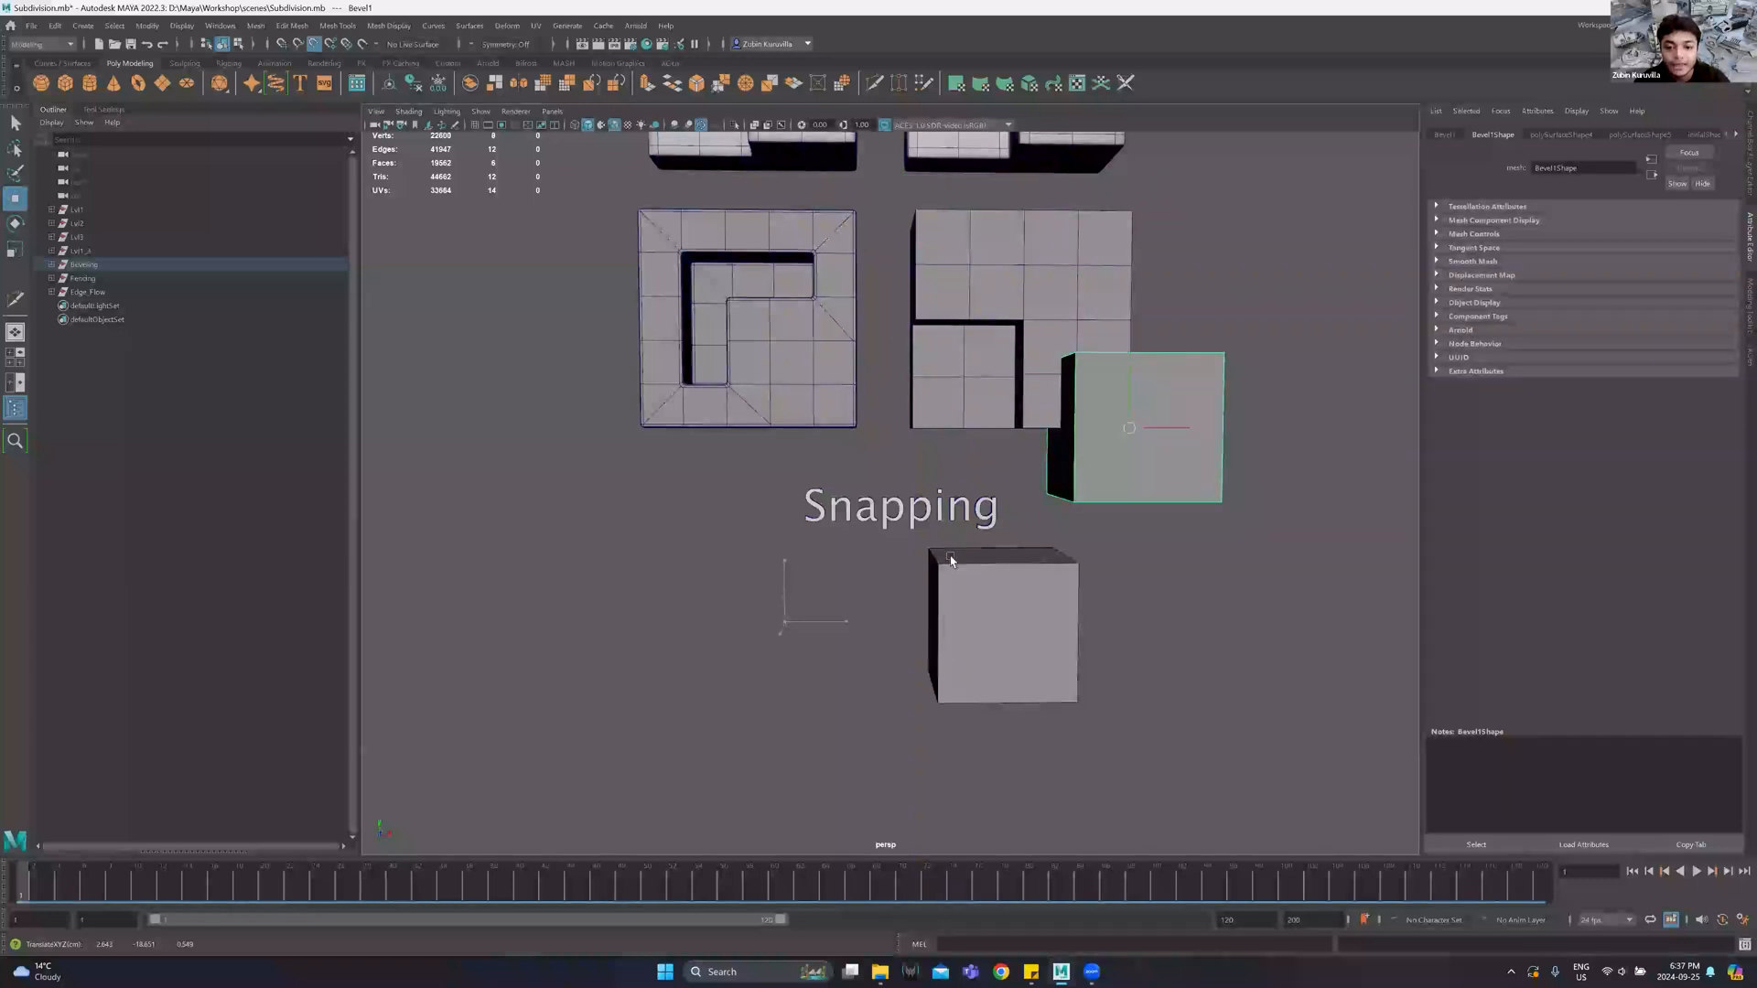
pyautogui.moveTo(950, 561); pyautogui.dragTo(939, 571)
pyautogui.hotkey('ctrl', 'z')
pyautogui.hotkey('ctrl', 'z')
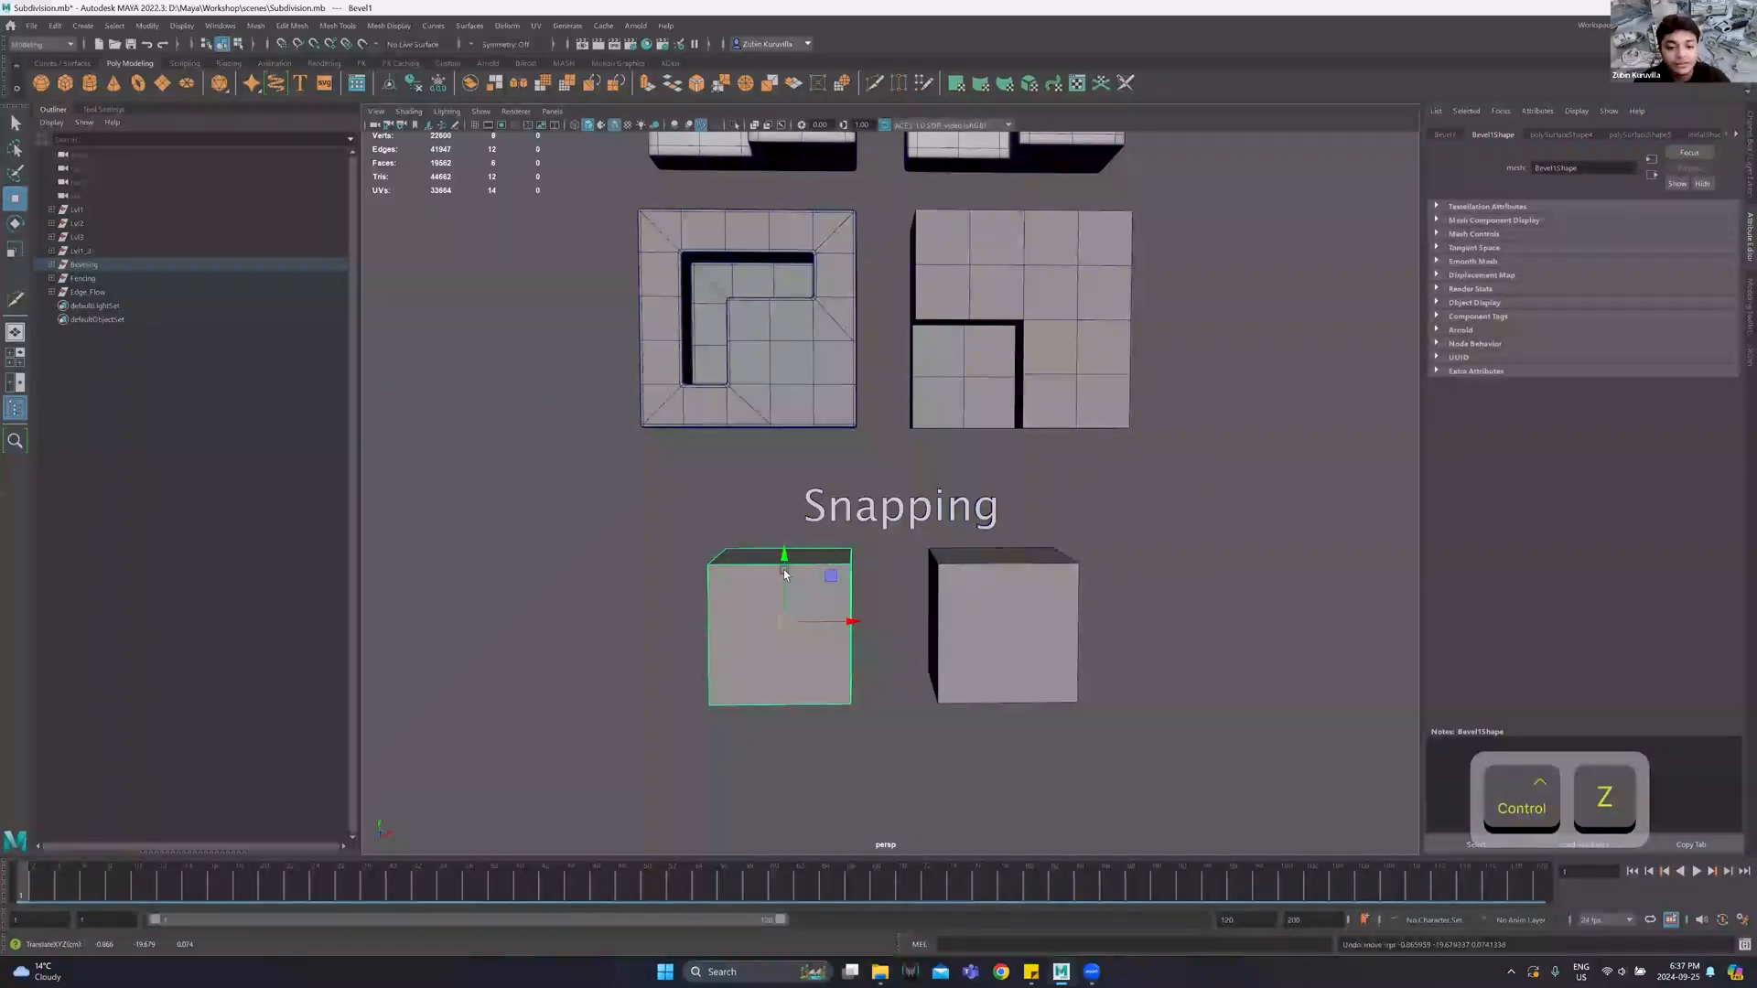
# Repeat the vertex-snapped move of the left cube from an angled view using its centre pivot, and undo it.
pyautogui.keyDown('alt'); pyautogui.moveTo(851, 604); pyautogui.dragTo(788, 586); pyautogui.keyUp('alt')
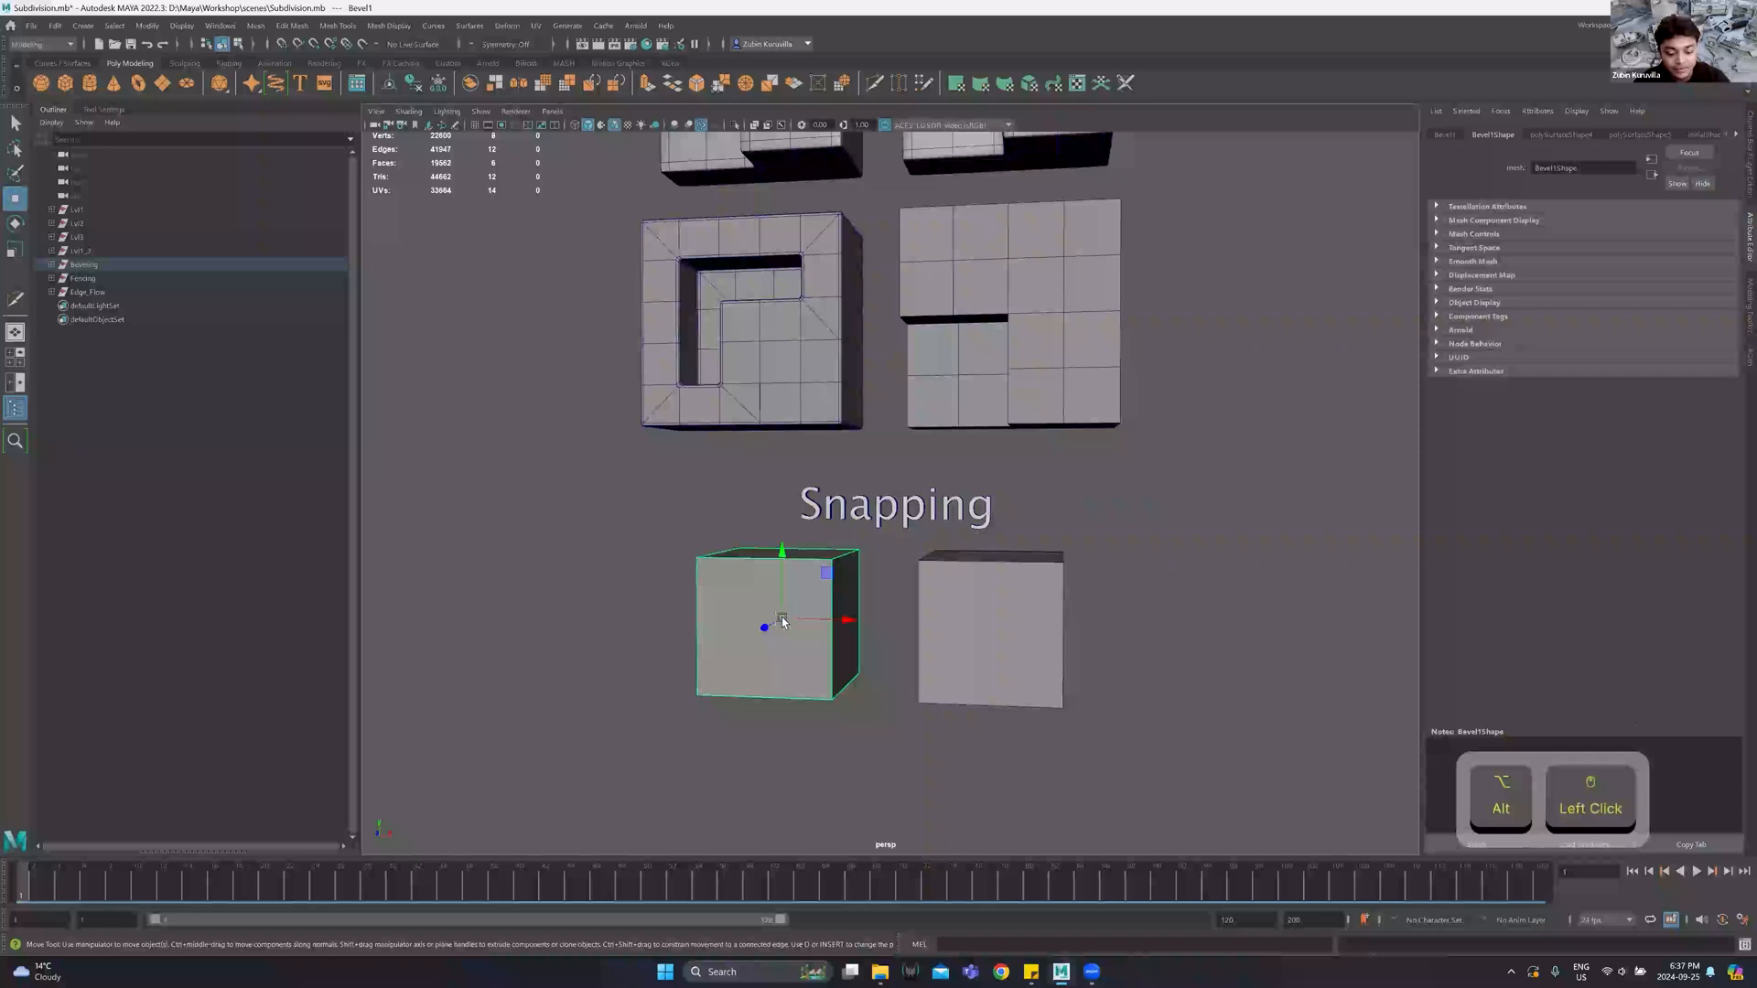
pyautogui.keyDown('alt'); pyautogui.moveTo(804, 604); pyautogui.dragTo(947, 414); pyautogui.keyUp('alt')
pyautogui.moveTo(952, 299); pyautogui.dragTo(1056, 363, button='middle')
pyautogui.hotkey('ctrl', 'z')
pyautogui.hotkey('ctrl', 'z')
pyautogui.hotkey('ctrl', 'z')
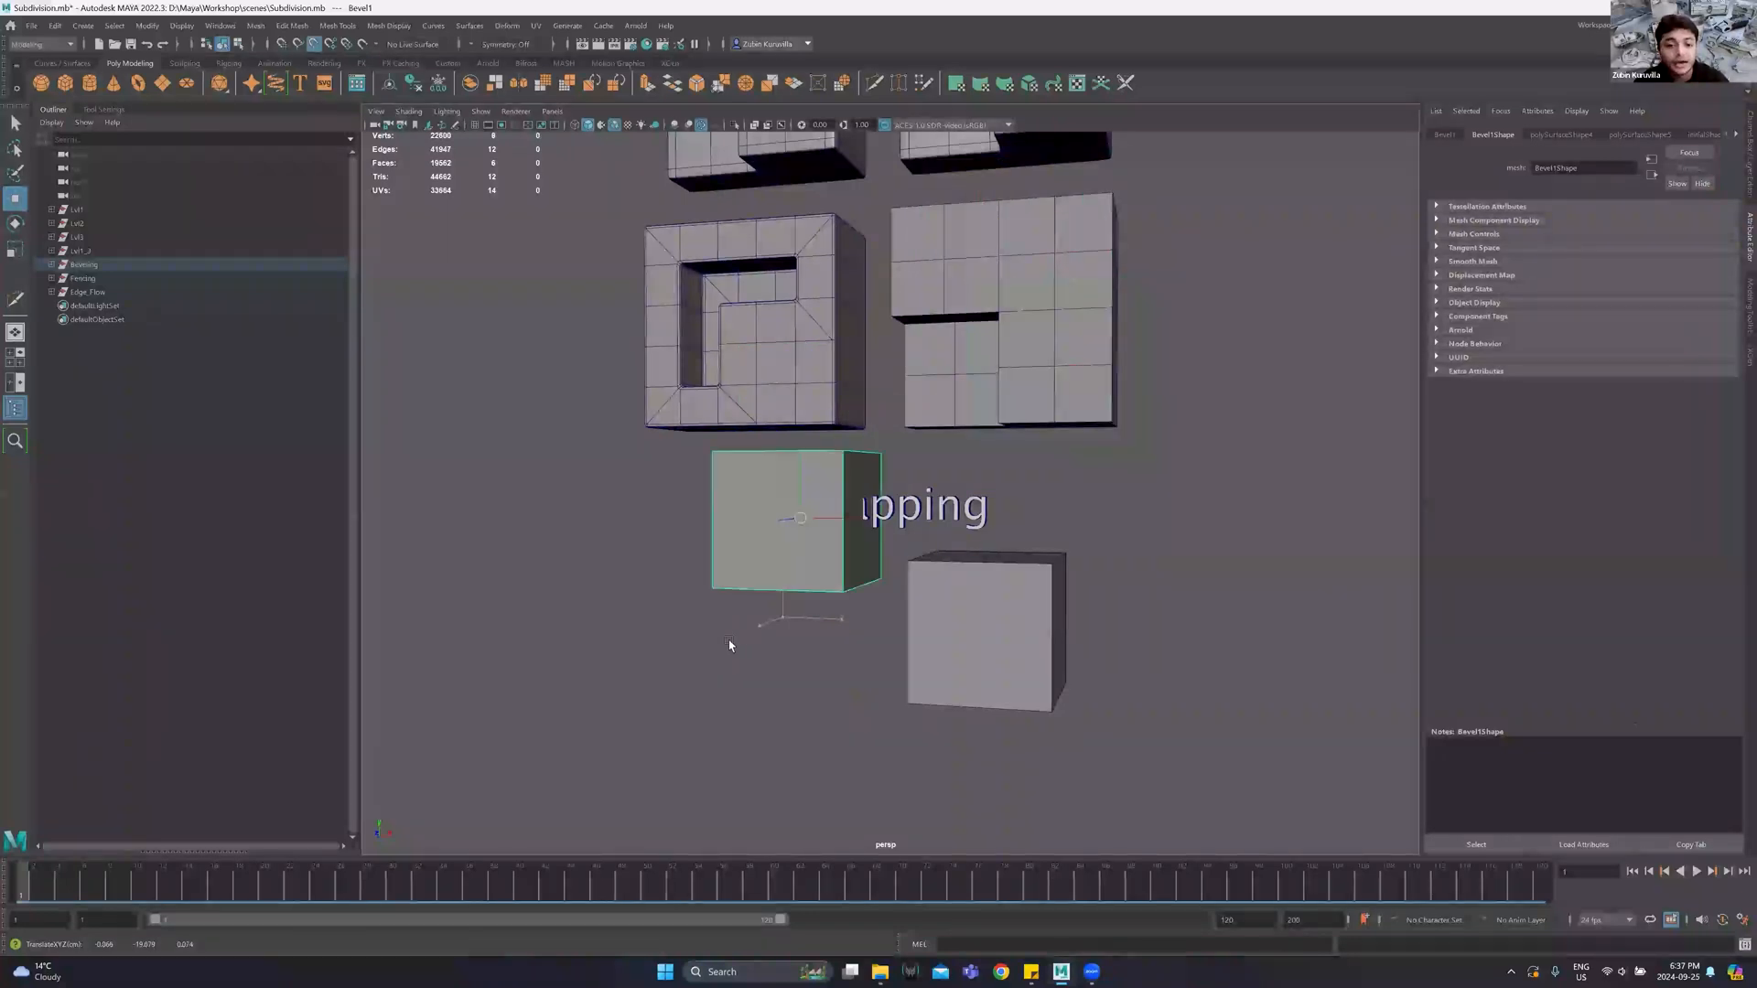
pyautogui.moveTo(793, 637)
pyautogui.keyDown('alt'); pyautogui.mouseDown()
pyautogui.moveTo(811, 609)
pyautogui.moveTo(794, 646)
pyautogui.mouseUp(); pyautogui.keyUp('alt')
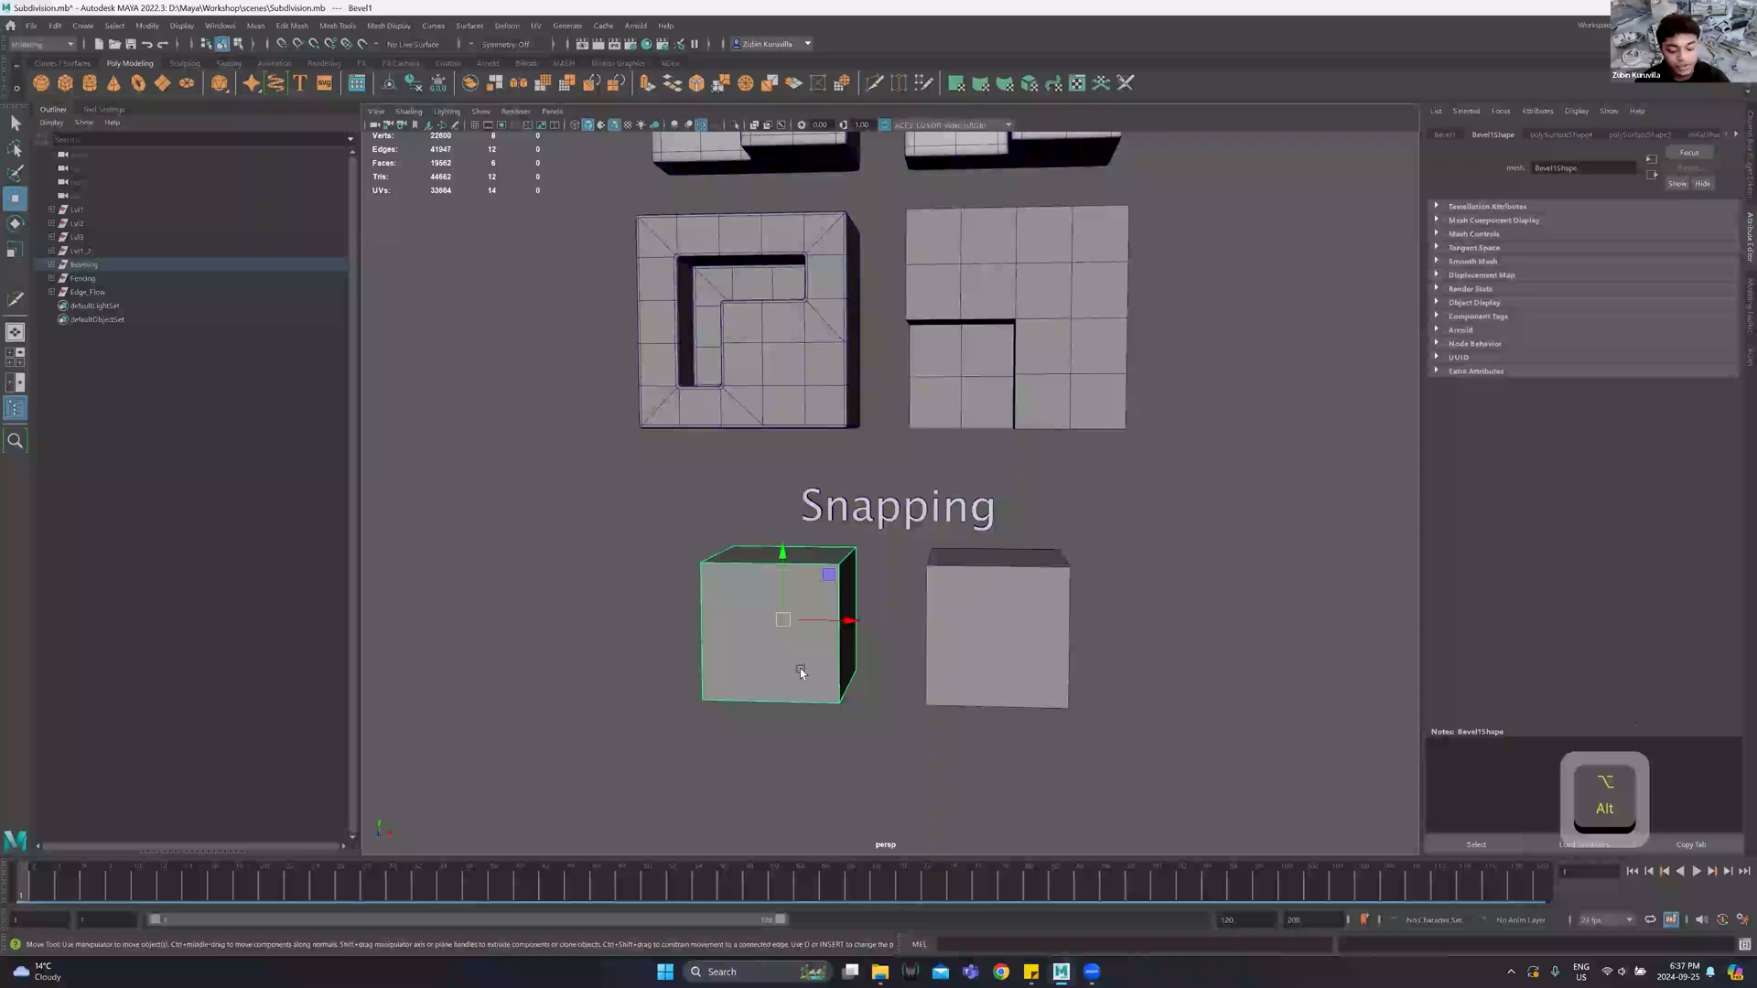
# Try snapping only the left cube's pivot to its right side and to its front corner vertices, undoing each change.
pyautogui.press('d')
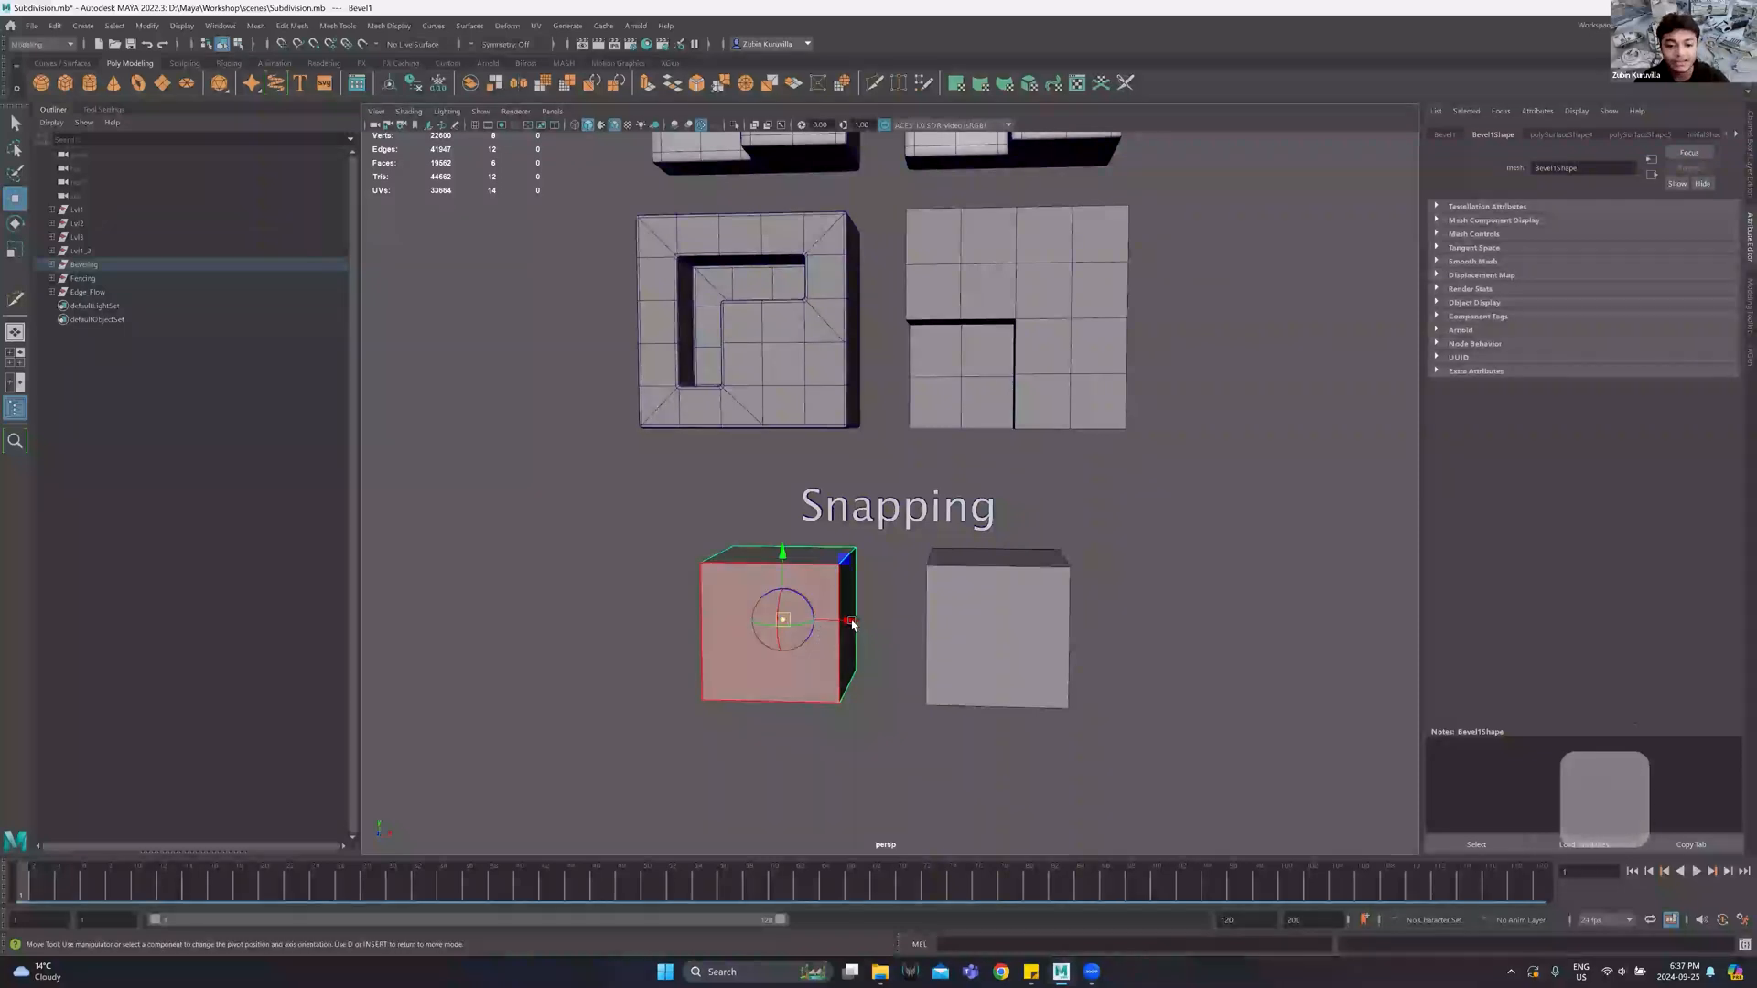
pyautogui.moveTo(851, 624); pyautogui.dragTo(729, 549)
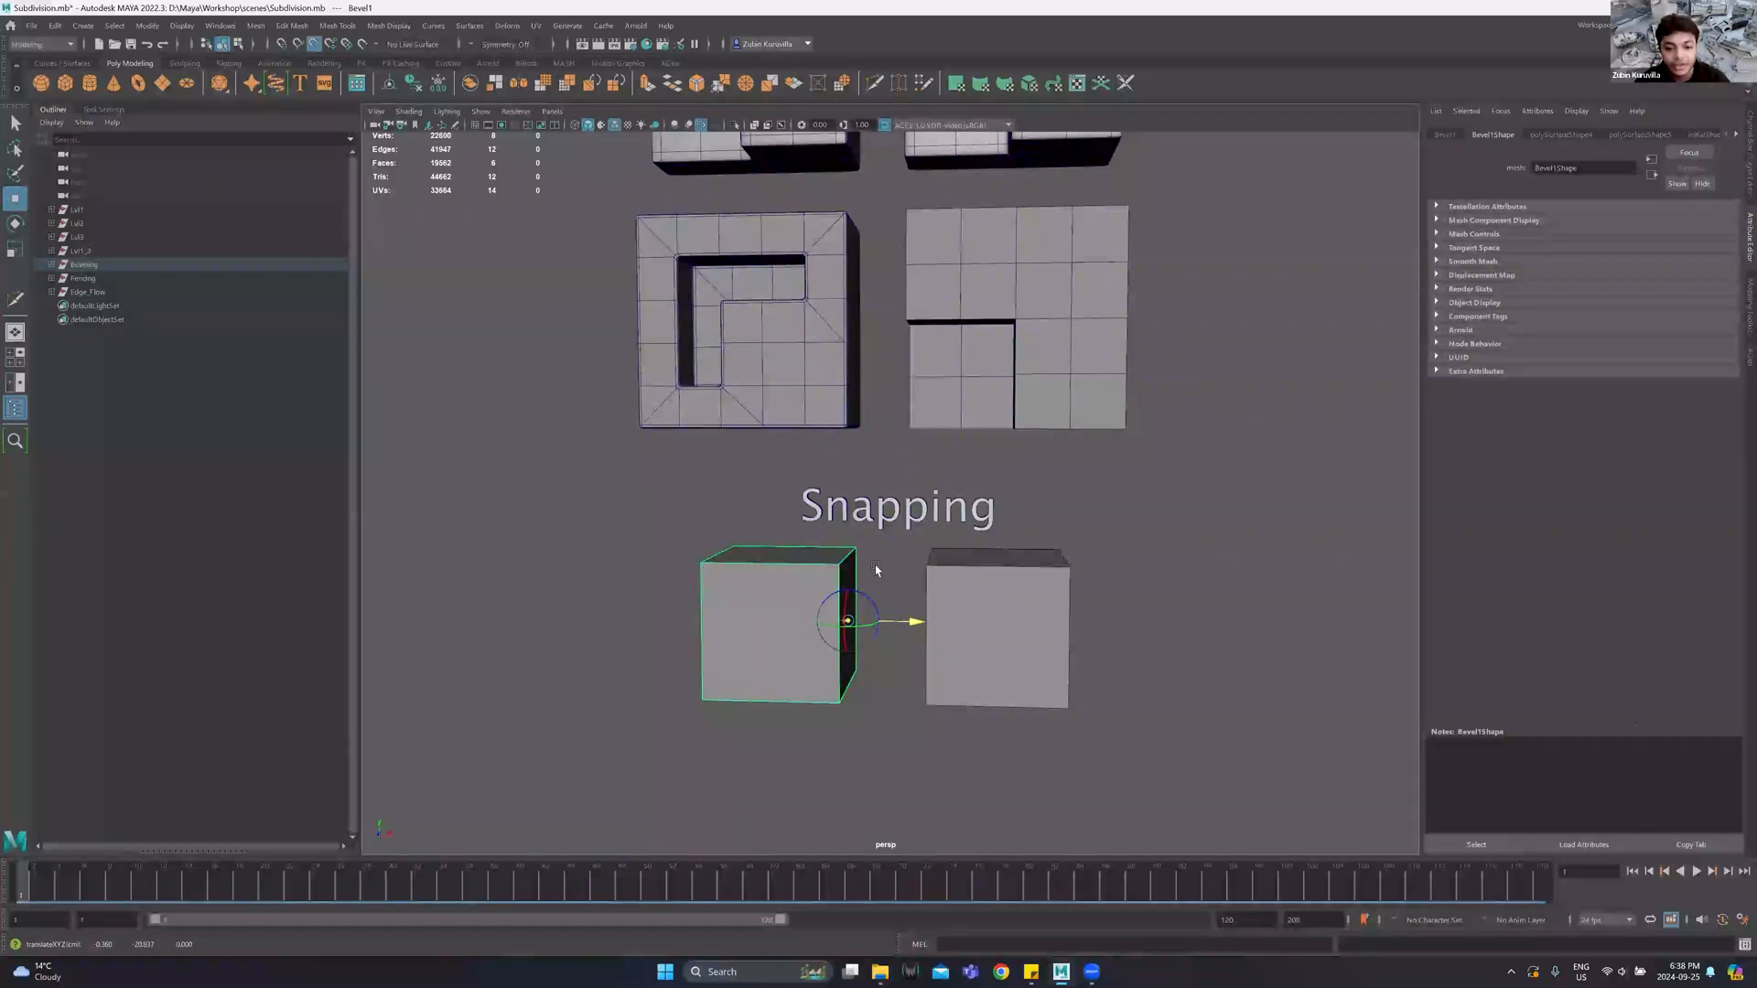
pyautogui.hotkey('ctrl', 'z')
pyautogui.press('d')
pyautogui.press('v')
pyautogui.moveTo(784, 622); pyautogui.dragTo(839, 565)
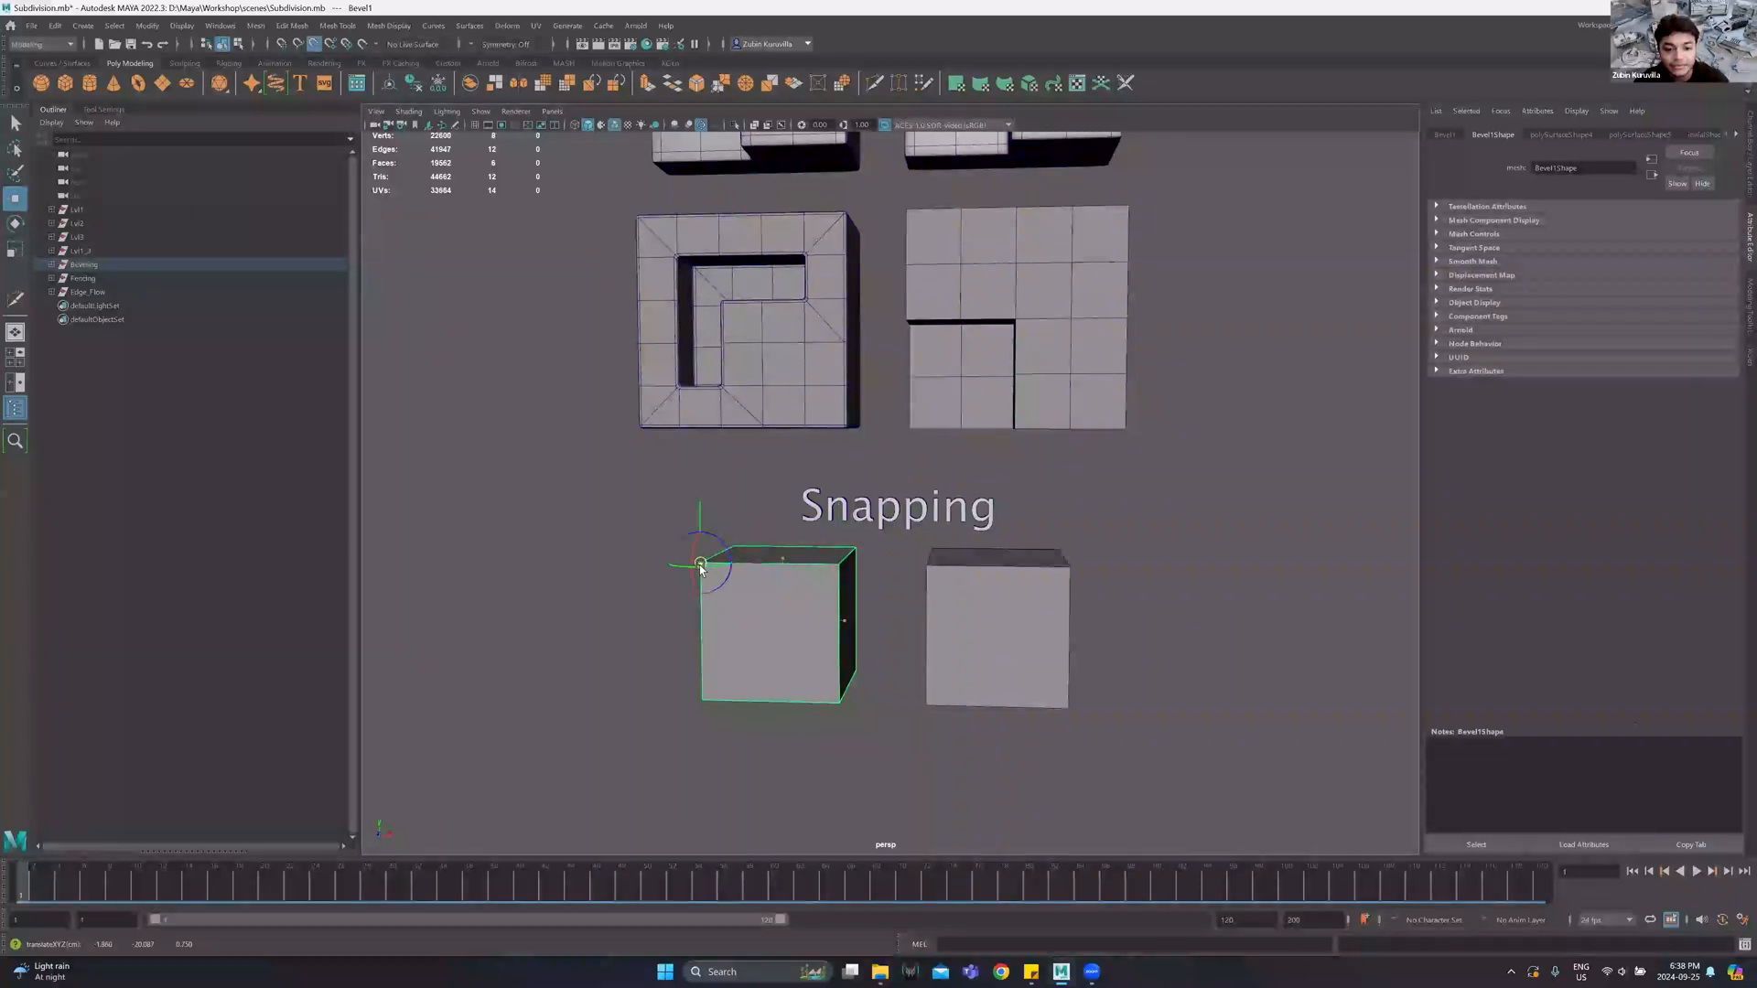
pyautogui.hotkey('ctrl', 'z')
# Try sliding the left cube's pivot along X between its right and left sides with vertex snapping, and undo it.
pyautogui.press('d')
pyautogui.press('v')
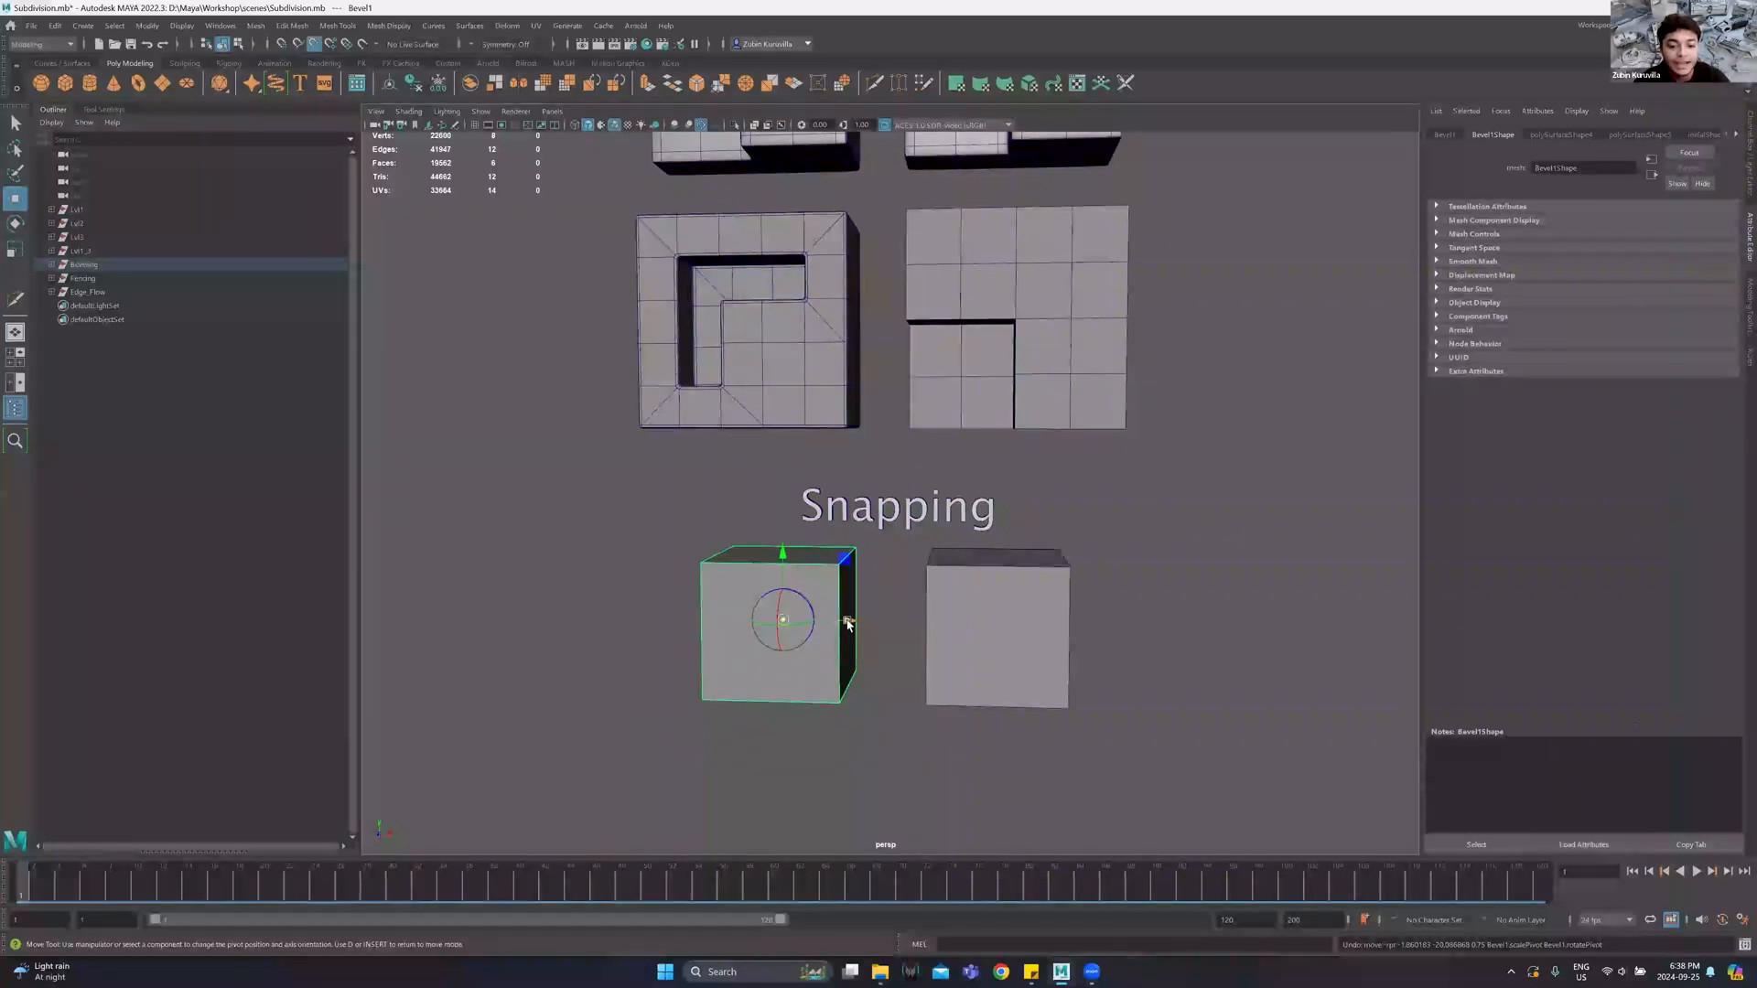
pyautogui.moveTo(846, 624); pyautogui.dragTo(865, 625, button='middle')
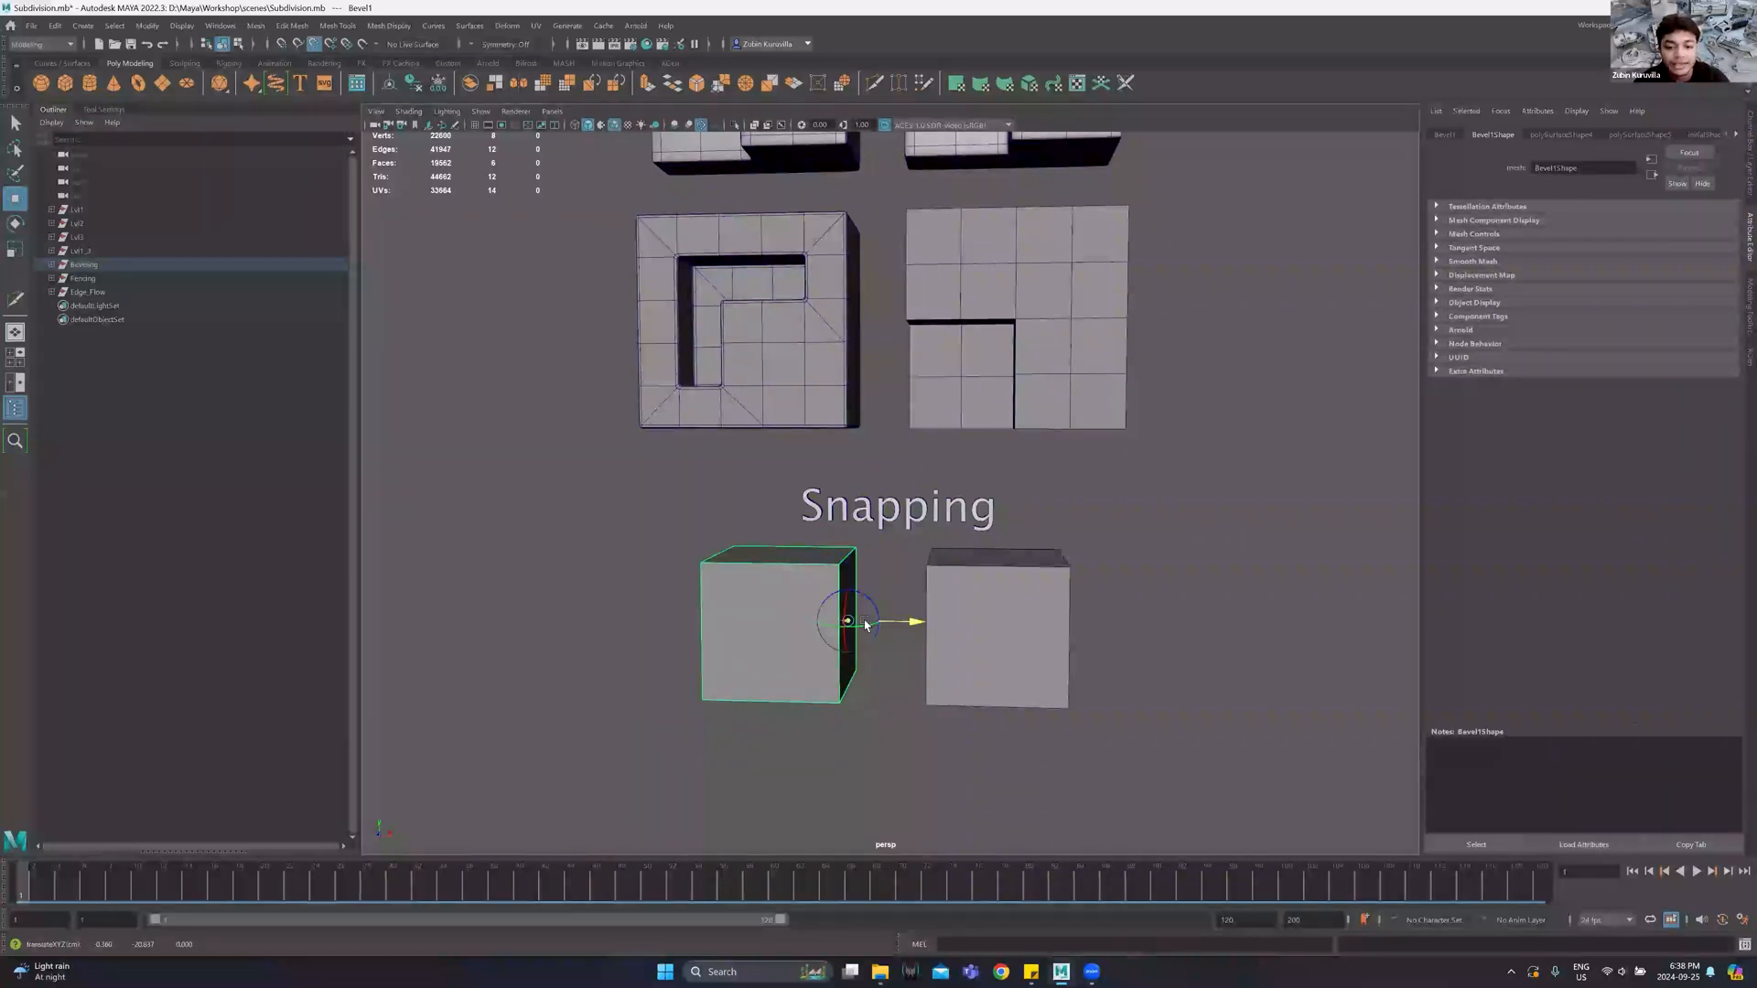
pyautogui.middleClick(699, 626)
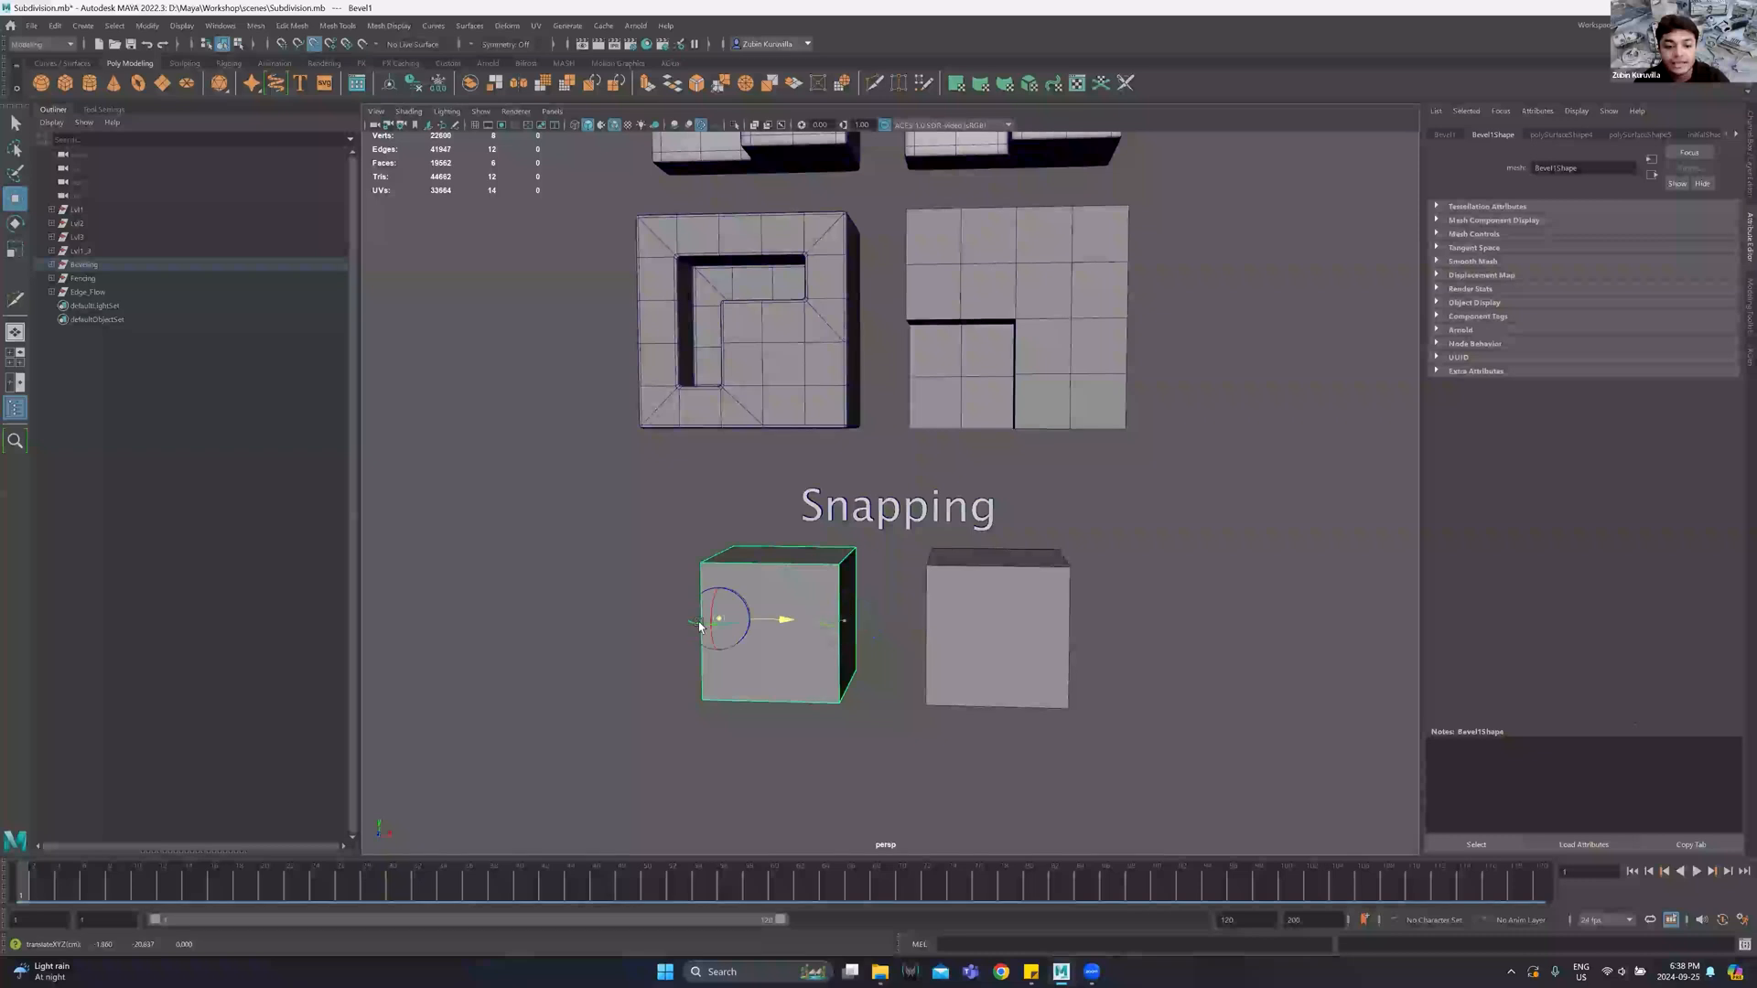
pyautogui.middleClick(844, 597)
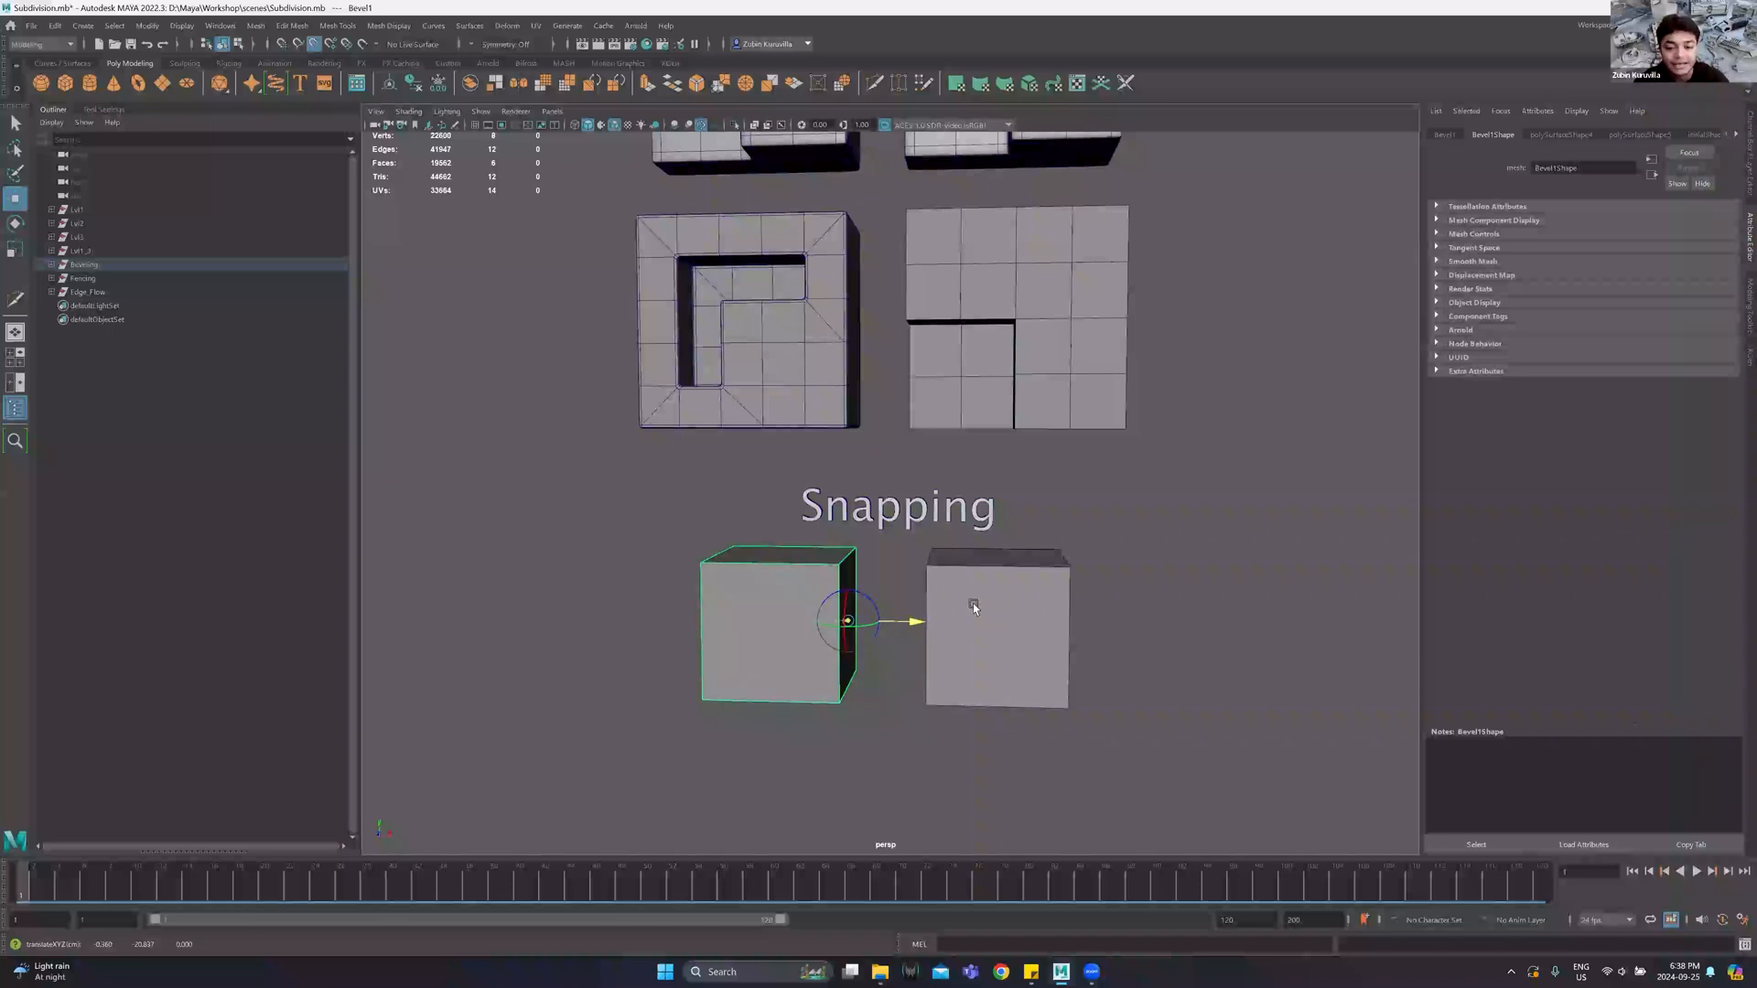
pyautogui.hotkey('ctrl', 'z')
pyautogui.hotkey('ctrl', 'z')
# Compare vertex-snapping the whole left cube with snapping only its pivot to a top back corner, undoing both.
pyautogui.press('v')
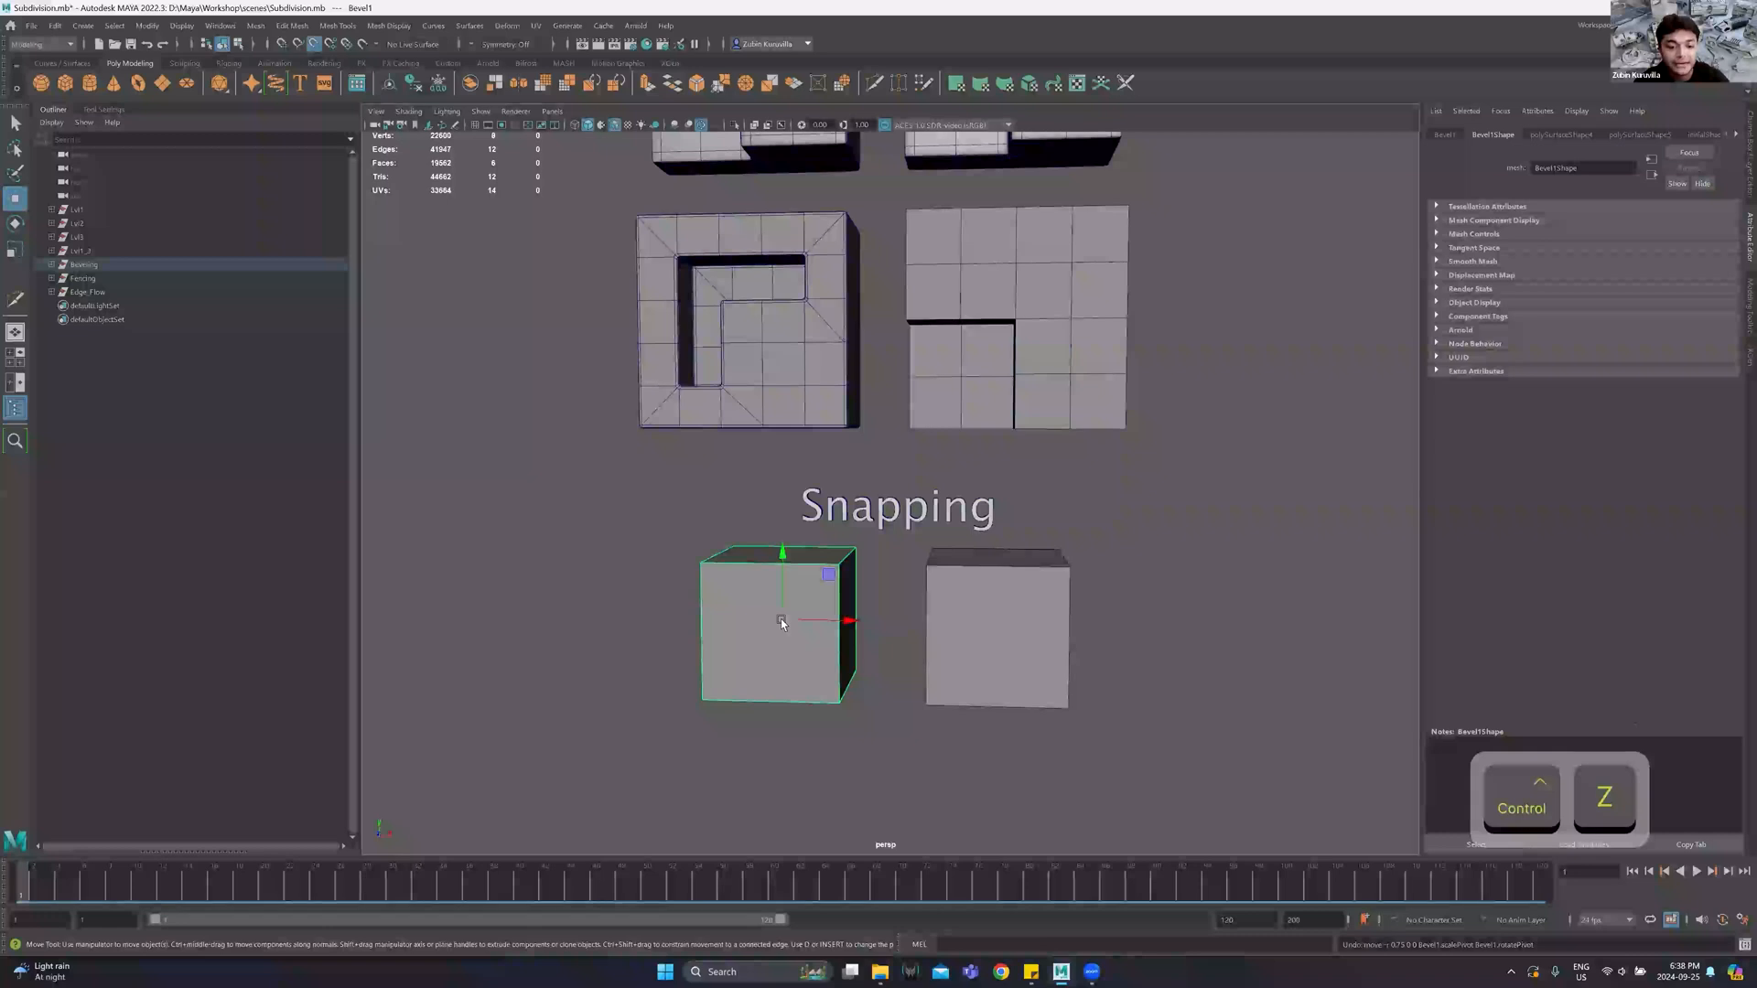
pyautogui.moveTo(782, 619); pyautogui.dragTo(700, 580)
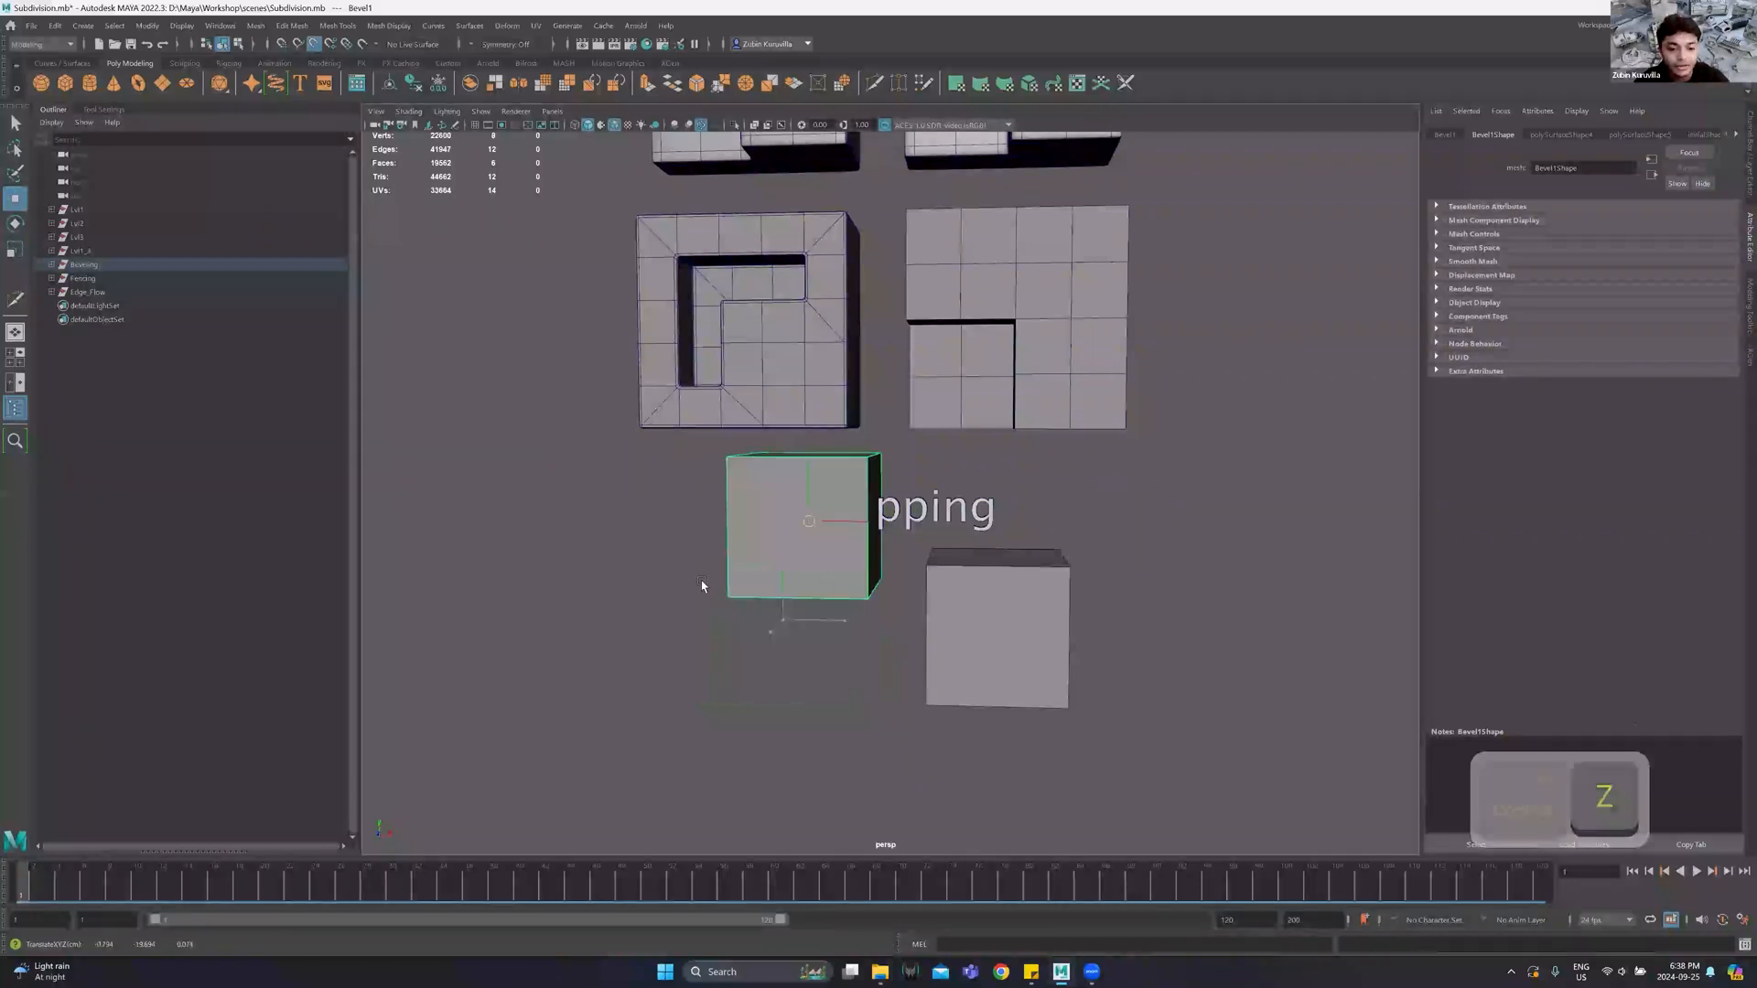
pyautogui.hotkey('ctrl', 'z')
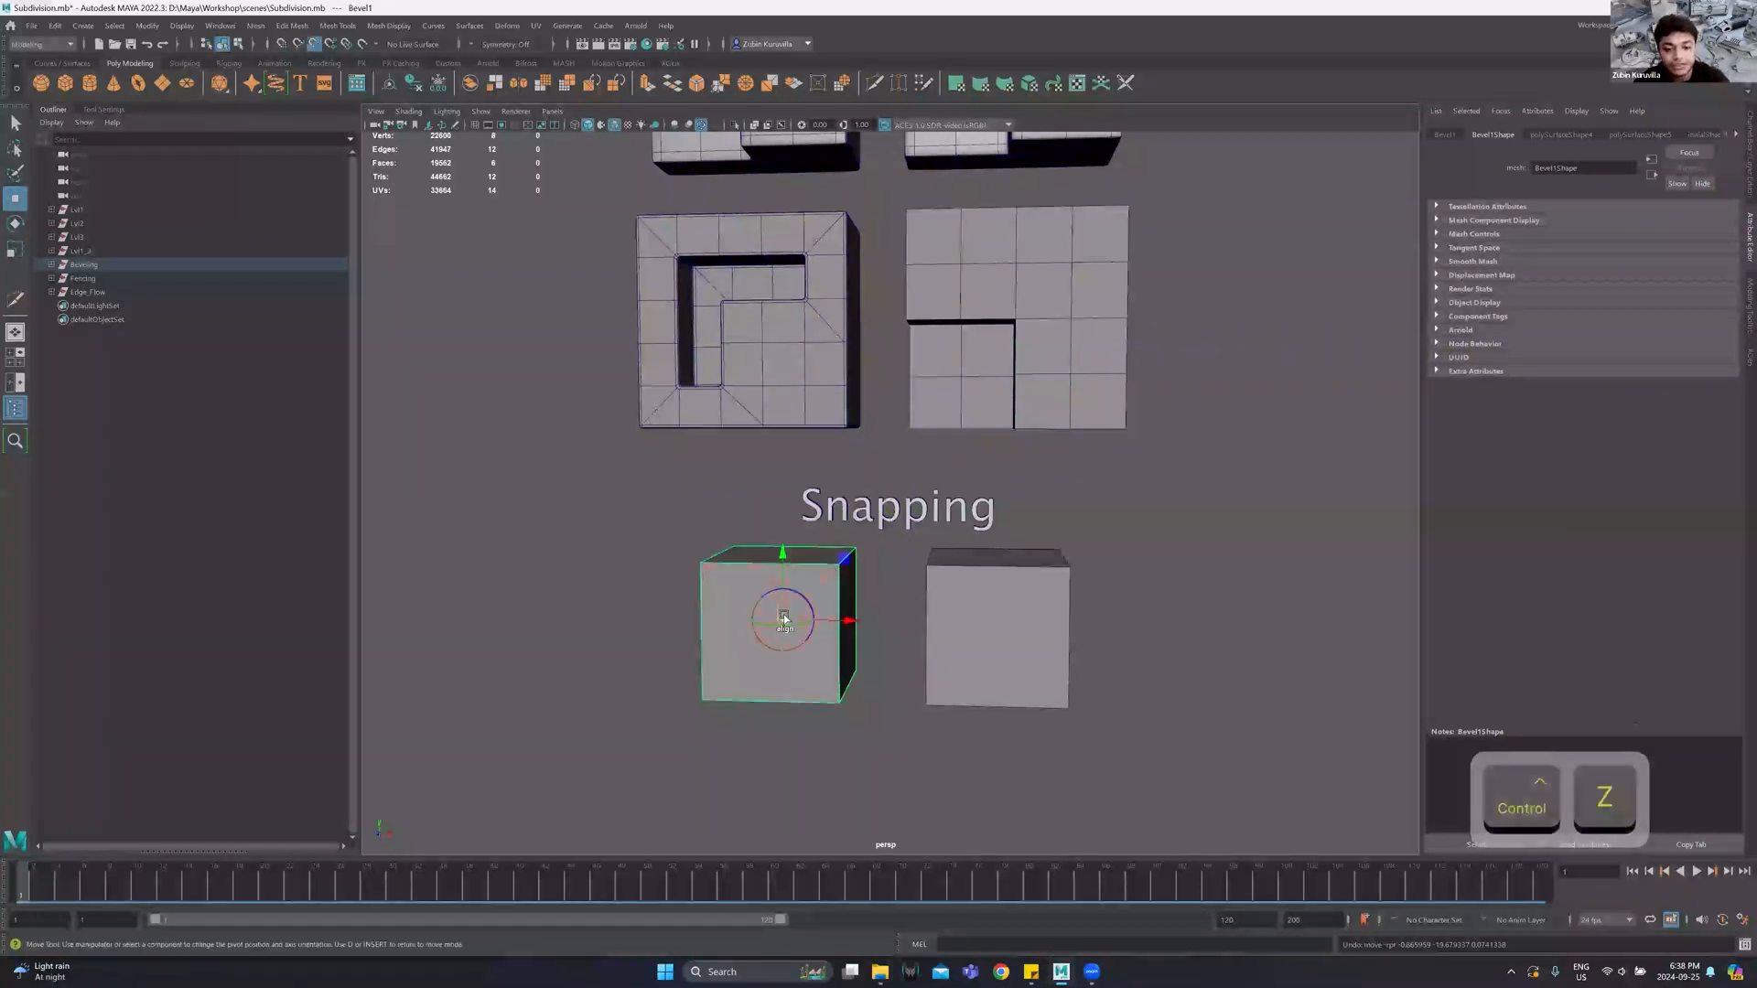
pyautogui.moveTo(784, 619); pyautogui.dragTo(748, 547)
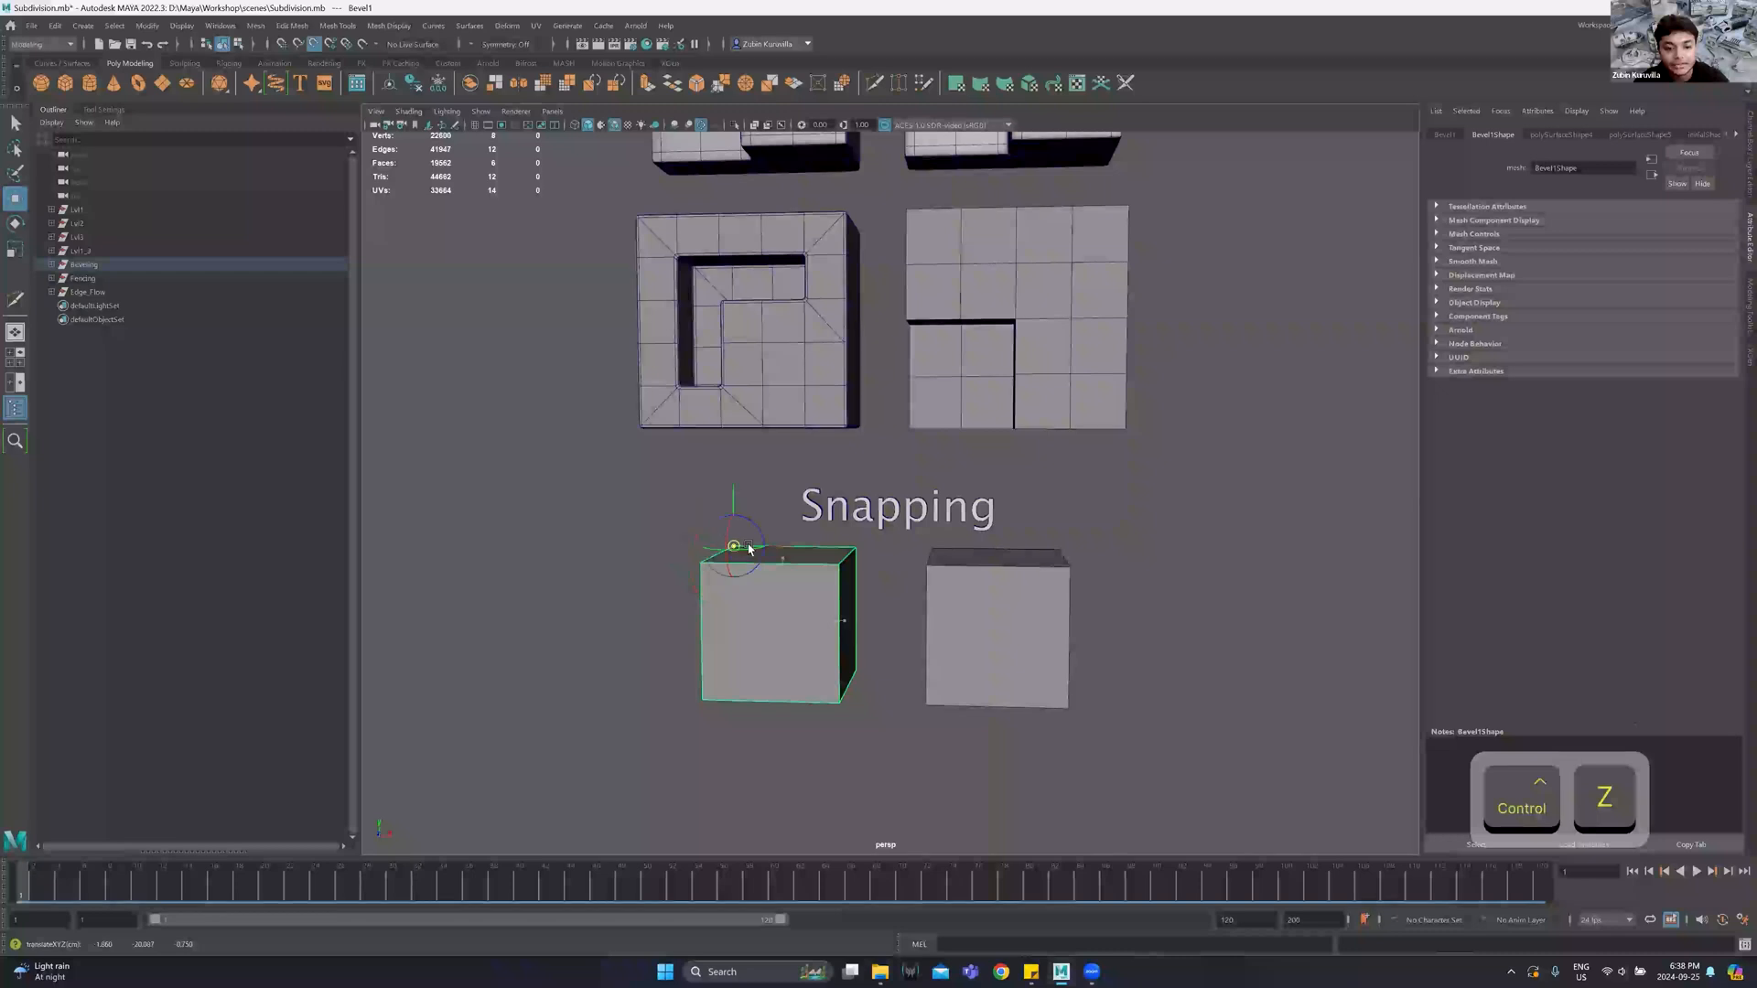
pyautogui.hotkey('ctrl', 'z')
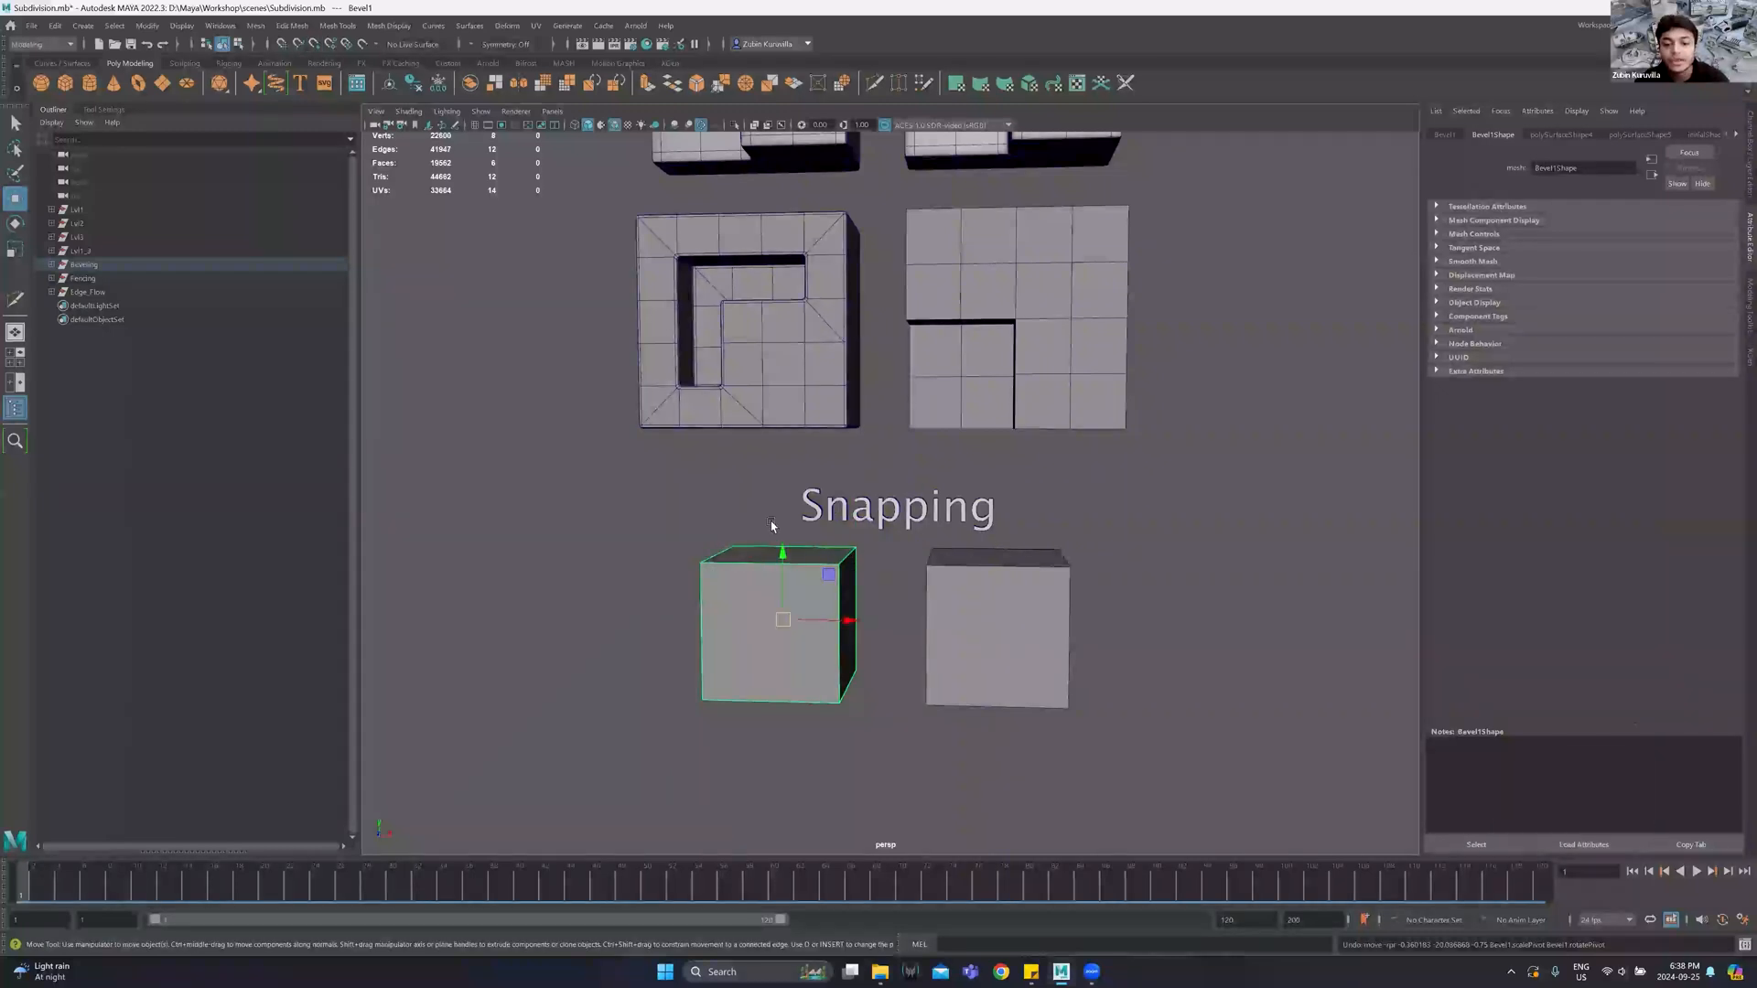
# Vertex-snap the left cube's pivot along X to its right side and leave pivot editing.
pyautogui.keyDown('alt'); pyautogui.moveTo(812, 563); pyautogui.dragTo(817, 557); pyautogui.keyUp('alt')
pyautogui.moveTo(609, 572); pyautogui.dragTo(847, 776)
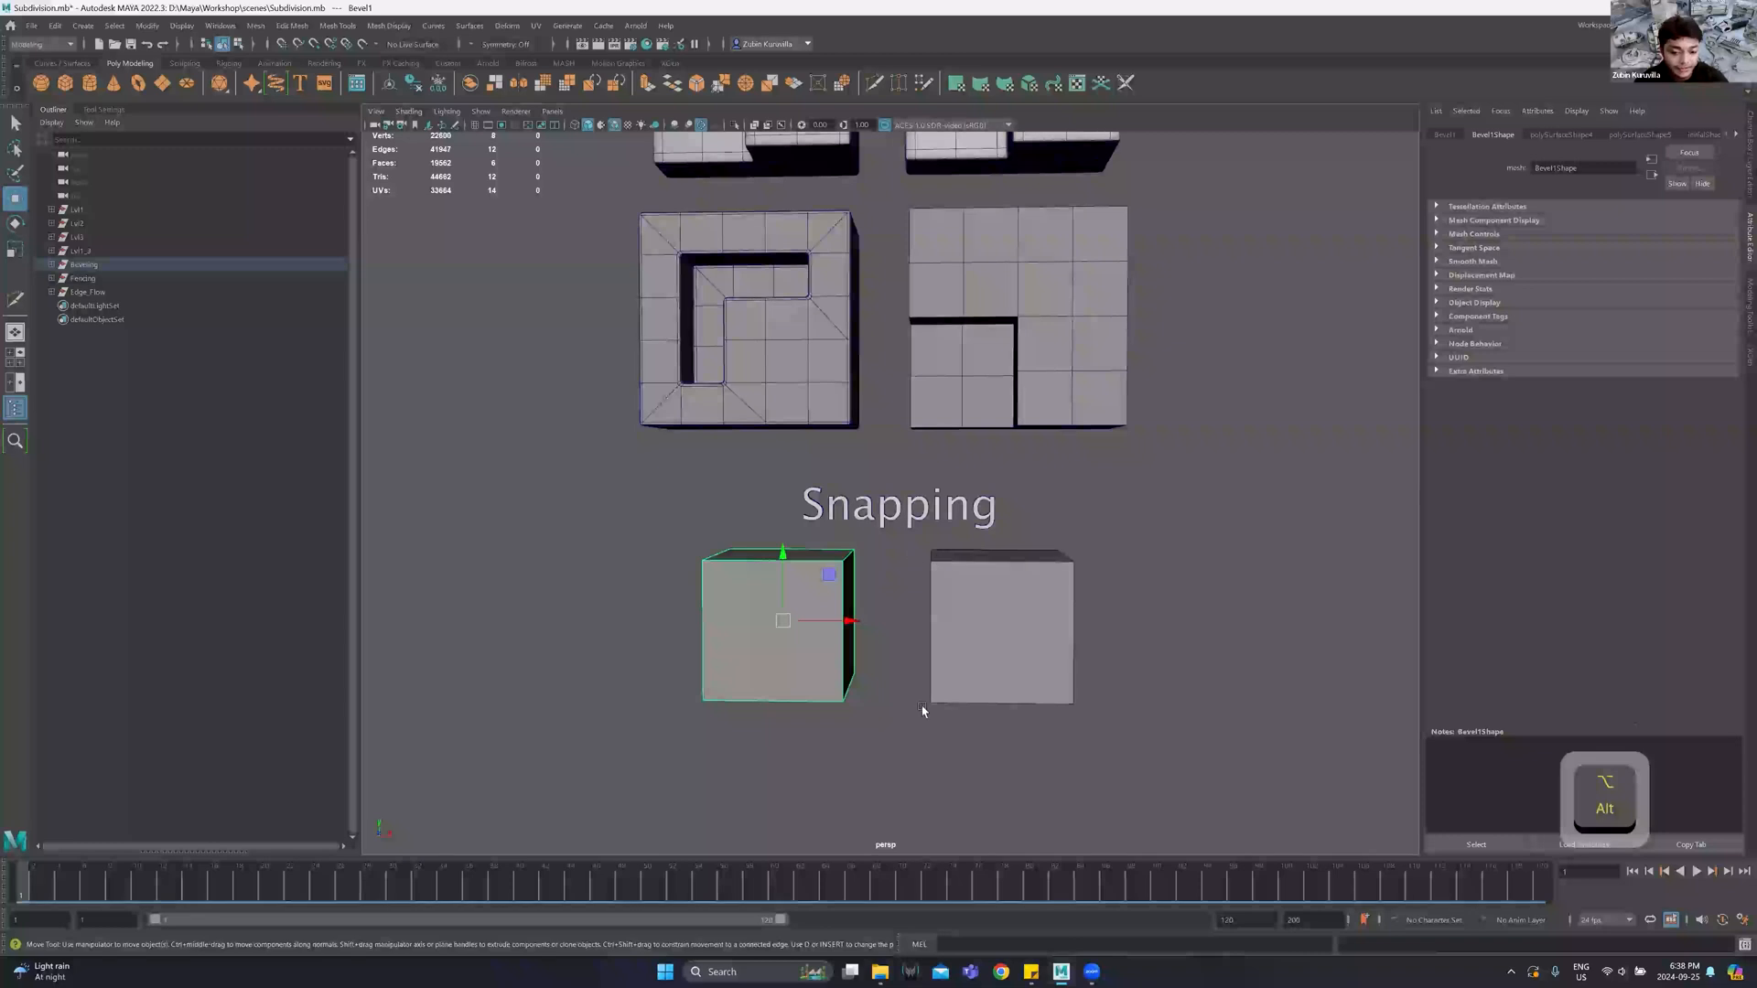
pyautogui.press('d')
pyautogui.press('v')
pyautogui.moveTo(849, 621); pyautogui.dragTo(848, 557)
pyautogui.press('d')
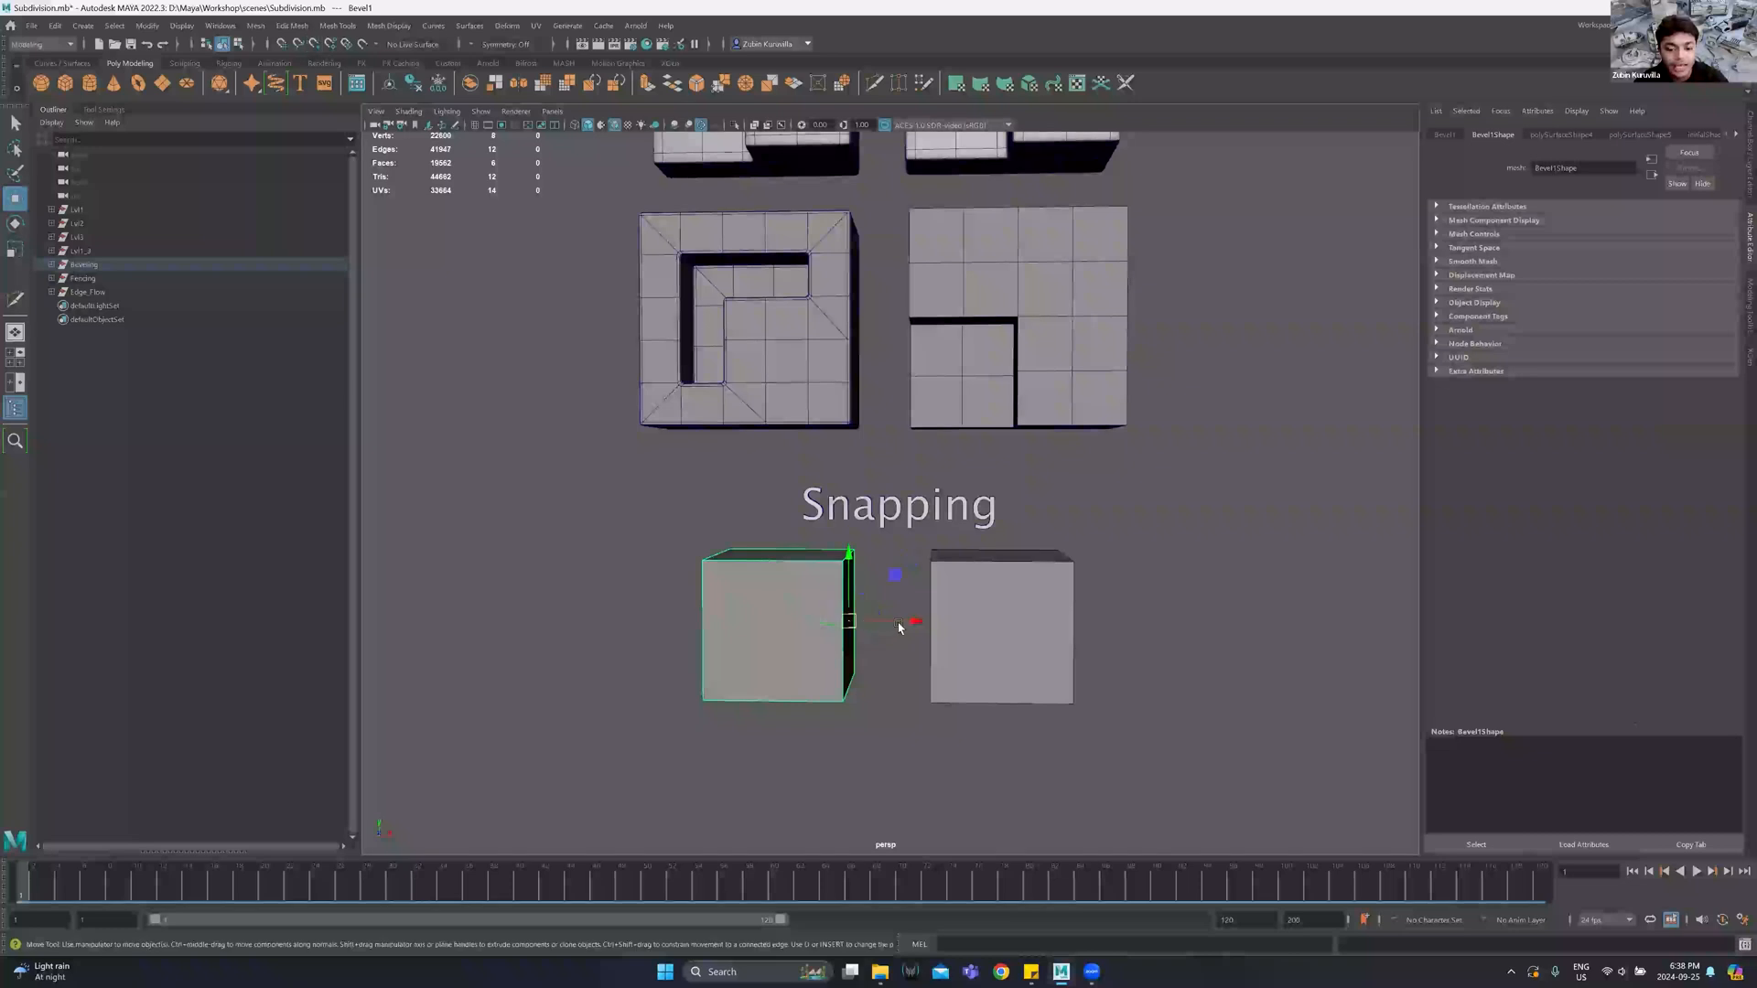
# Vertex-snap the left cube along X flush against the right cube and select both cubes.
pyautogui.moveTo(907, 622); pyautogui.dragTo(942, 557)
pyautogui.moveTo(678, 547); pyautogui.dragTo(1299, 717)
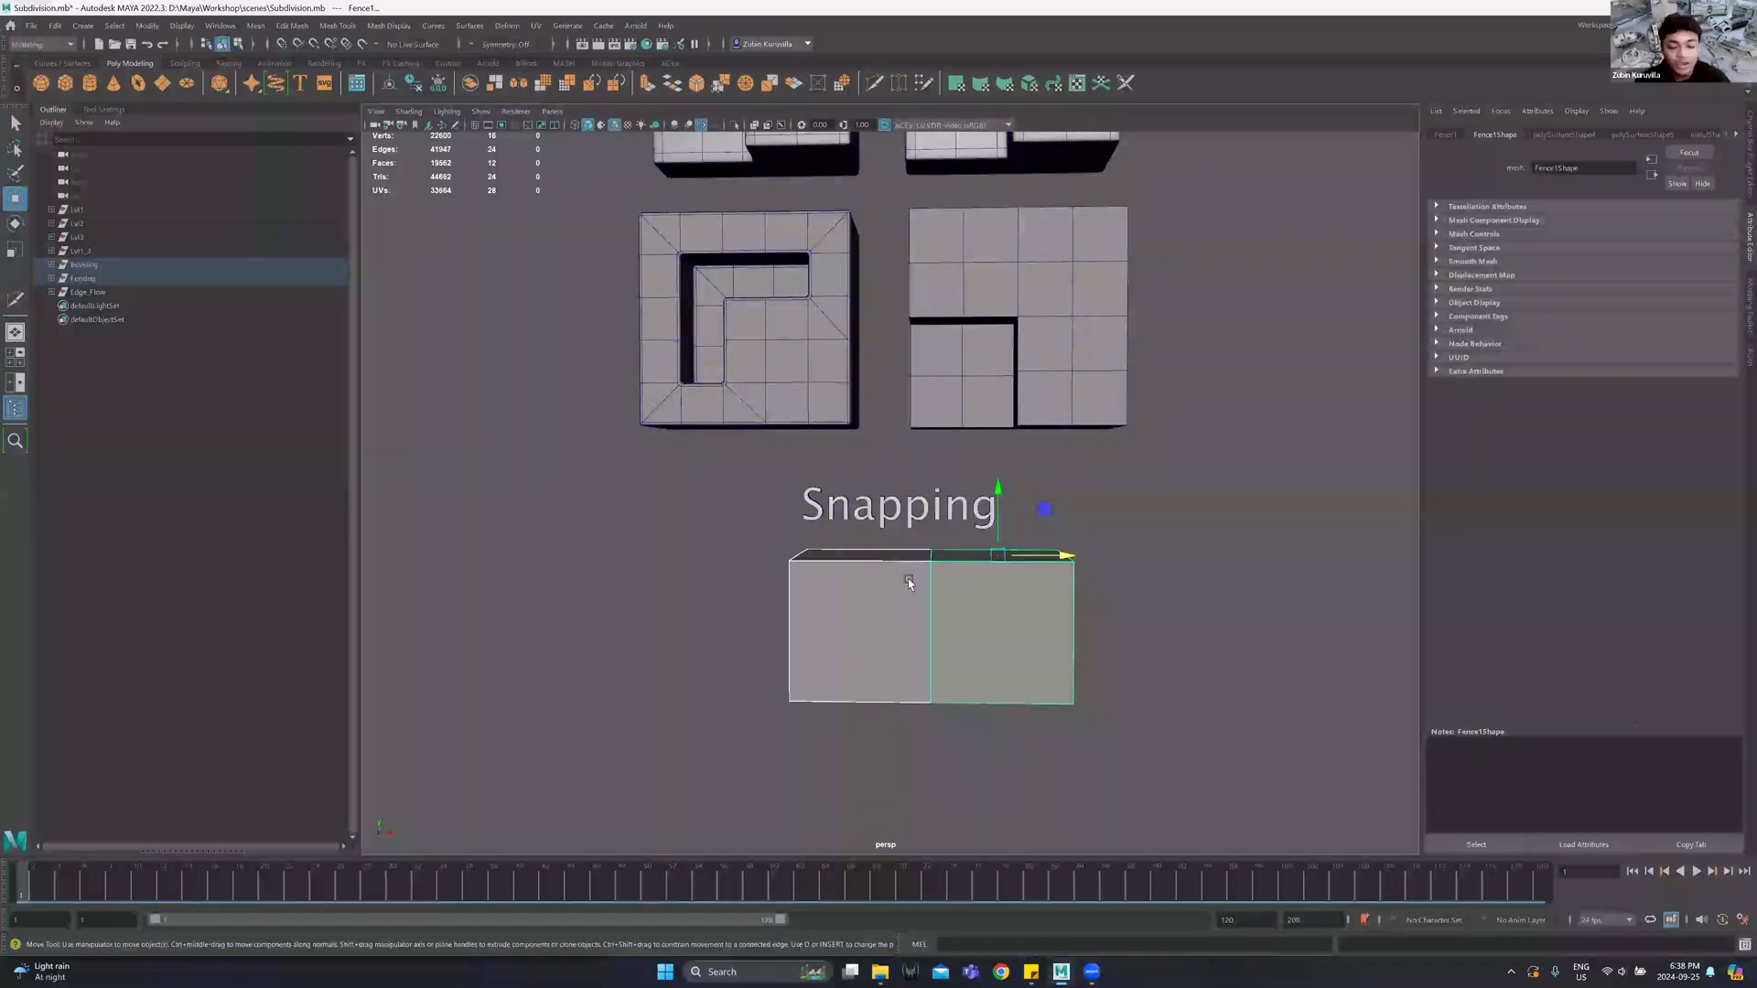
# Select only the left cube and move it along X away from the right cube.
pyautogui.click(908, 583)
pyautogui.moveTo(905, 621)
pyautogui.mouseDown()
pyautogui.moveTo(874, 623)
pyautogui.moveTo(928, 623)
pyautogui.moveTo(860, 623)
pyautogui.moveTo(875, 627)
pyautogui.mouseUp()
pyautogui.press('ctrl')
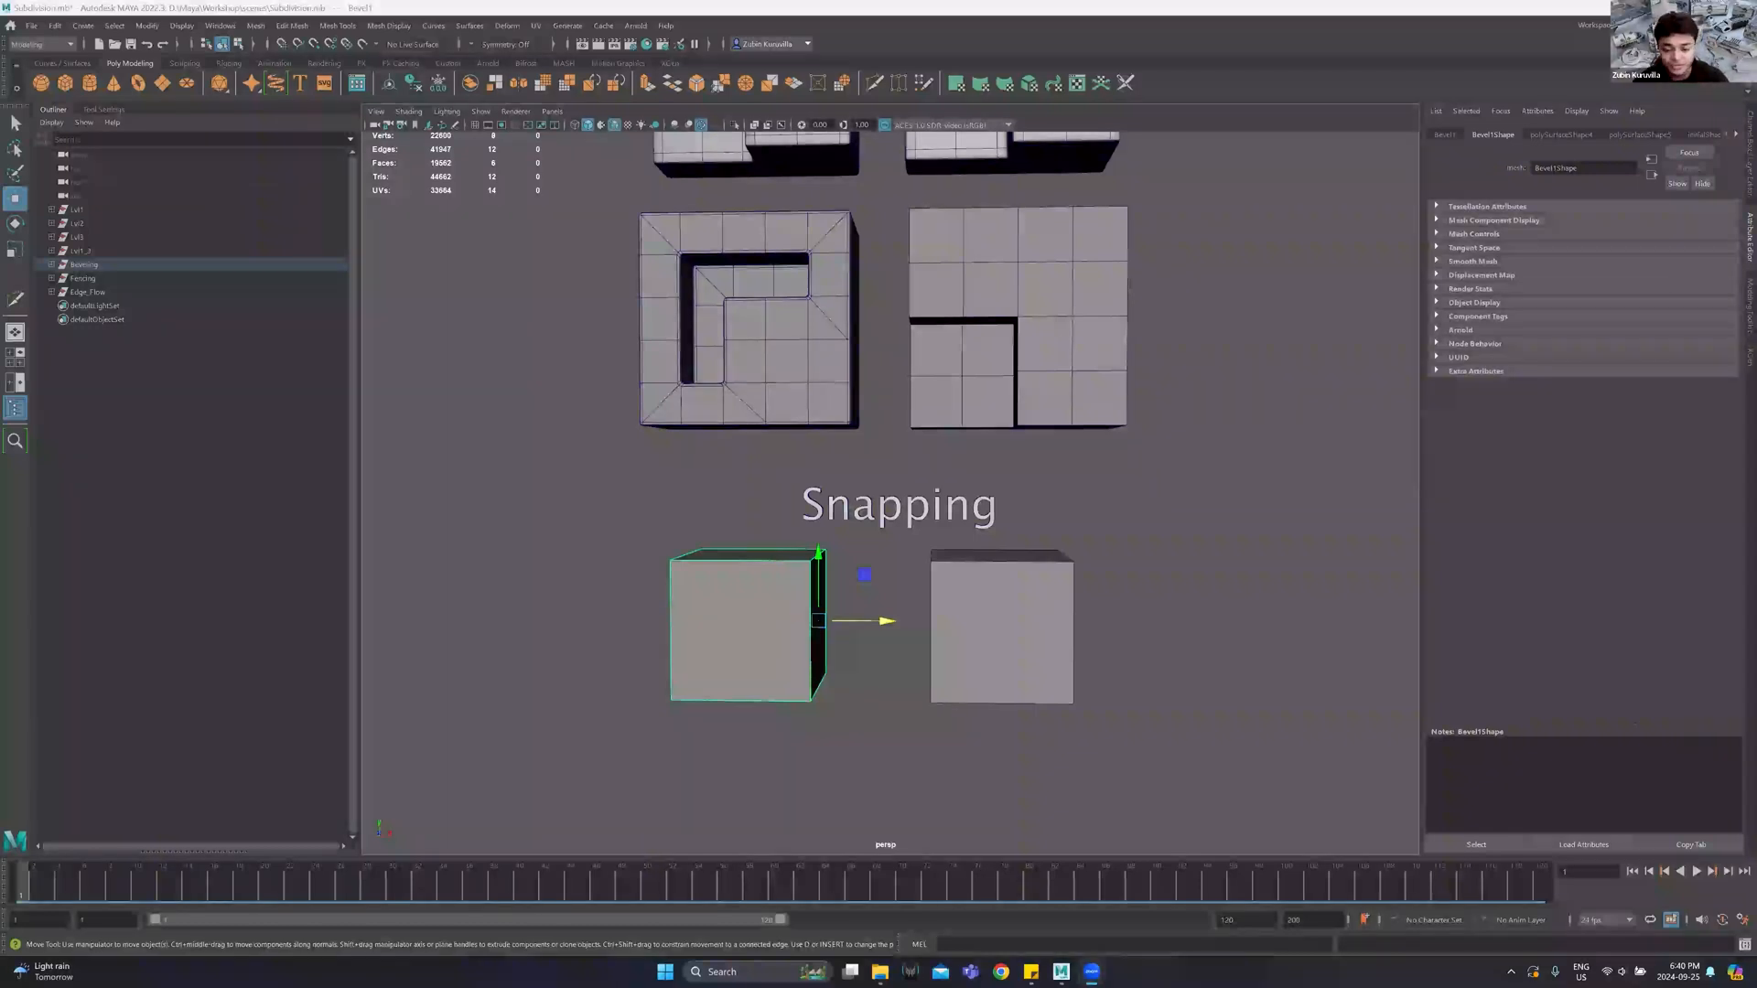
pyautogui.keyDown('alt'); pyautogui.moveTo(863, 403); pyautogui.dragTo(897, 529, button='middle'); pyautogui.keyUp('alt')
pyautogui.keyDown('alt'); pyautogui.moveTo(898, 529); pyautogui.dragTo(998, 569); pyautogui.keyUp('alt')
pyautogui.press('v')
pyautogui.moveTo(733, 590); pyautogui.dragTo(845, 585)
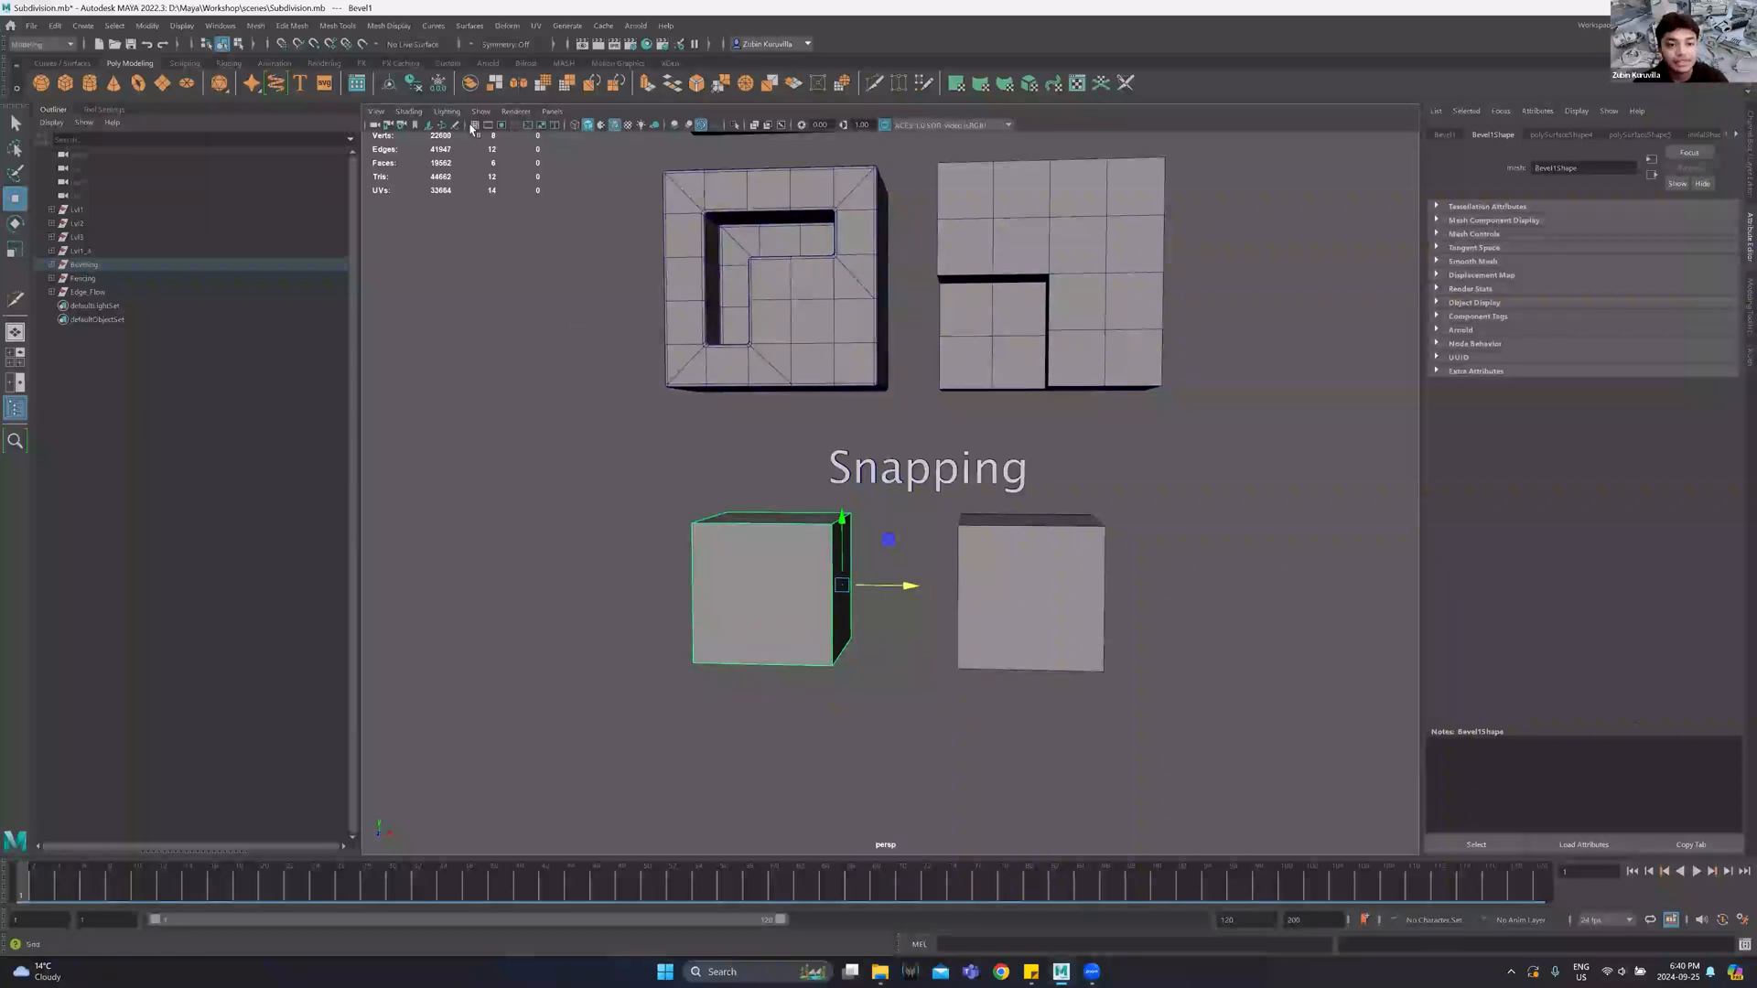
pyautogui.scroll(-4, 839, 604)
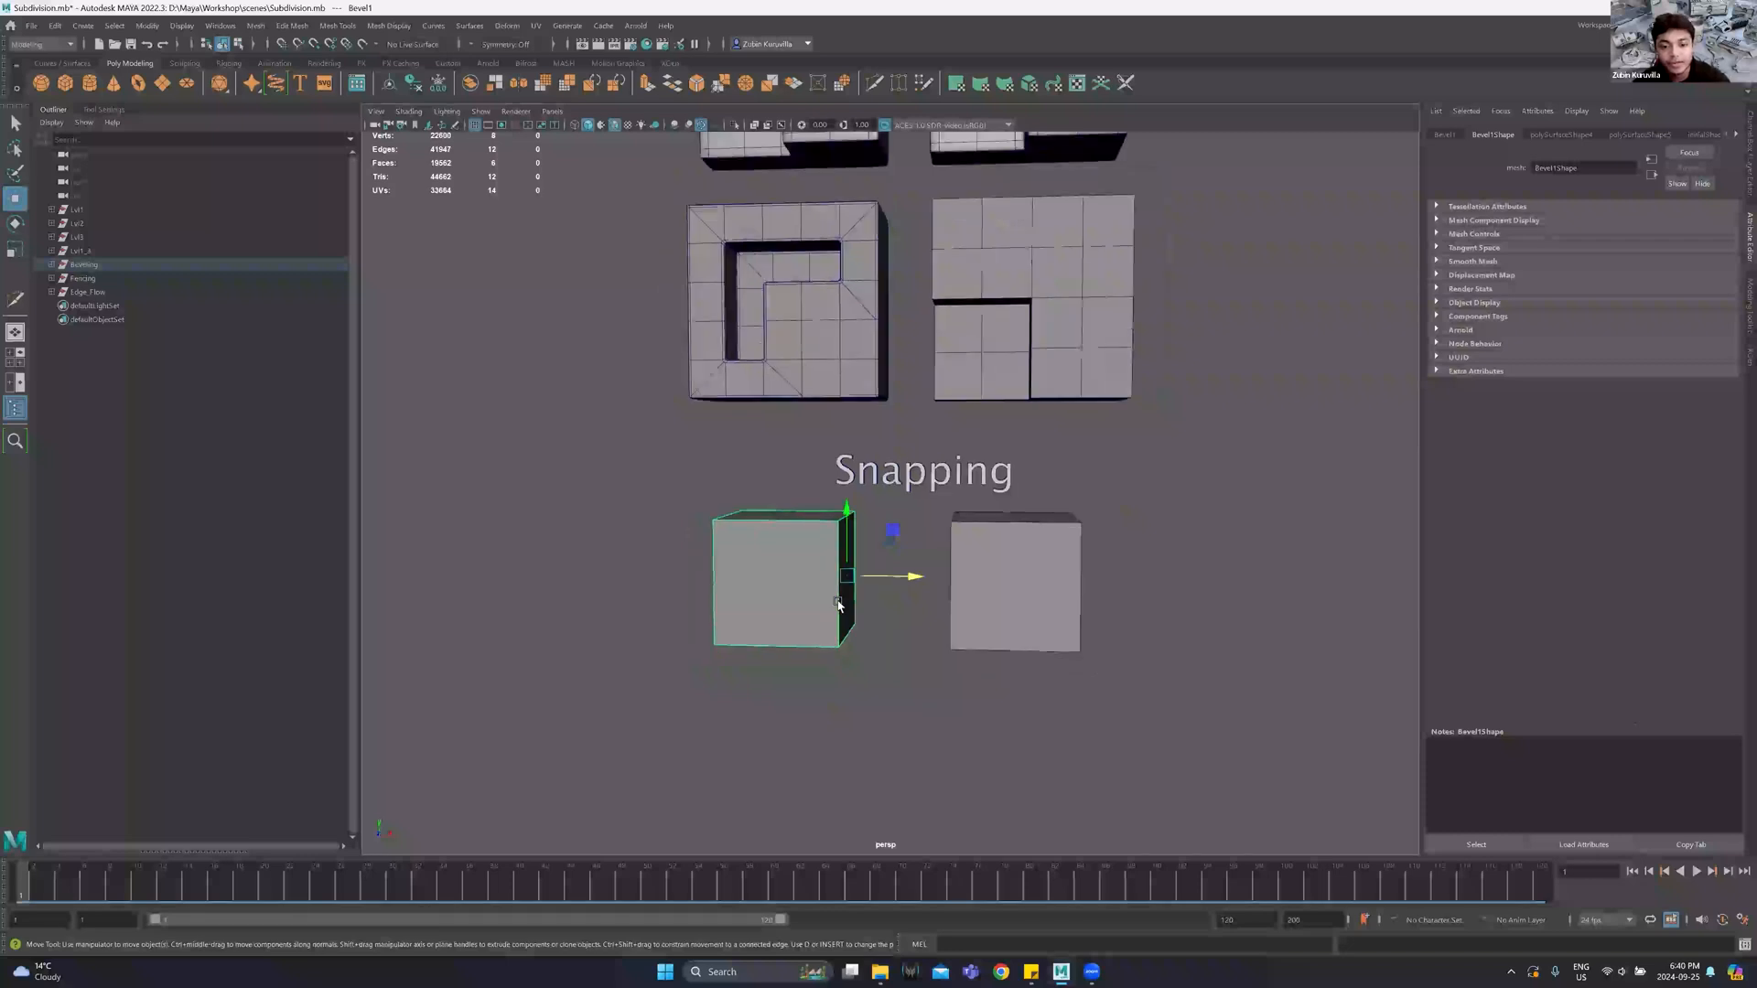
pyautogui.keyDown('alt'); pyautogui.moveTo(862, 591); pyautogui.dragTo(875, 577); pyautogui.keyUp('alt')
# Switch between the four-view layout and the full-size perspective and front views to examine the model arrangement.
pyautogui.press('space')
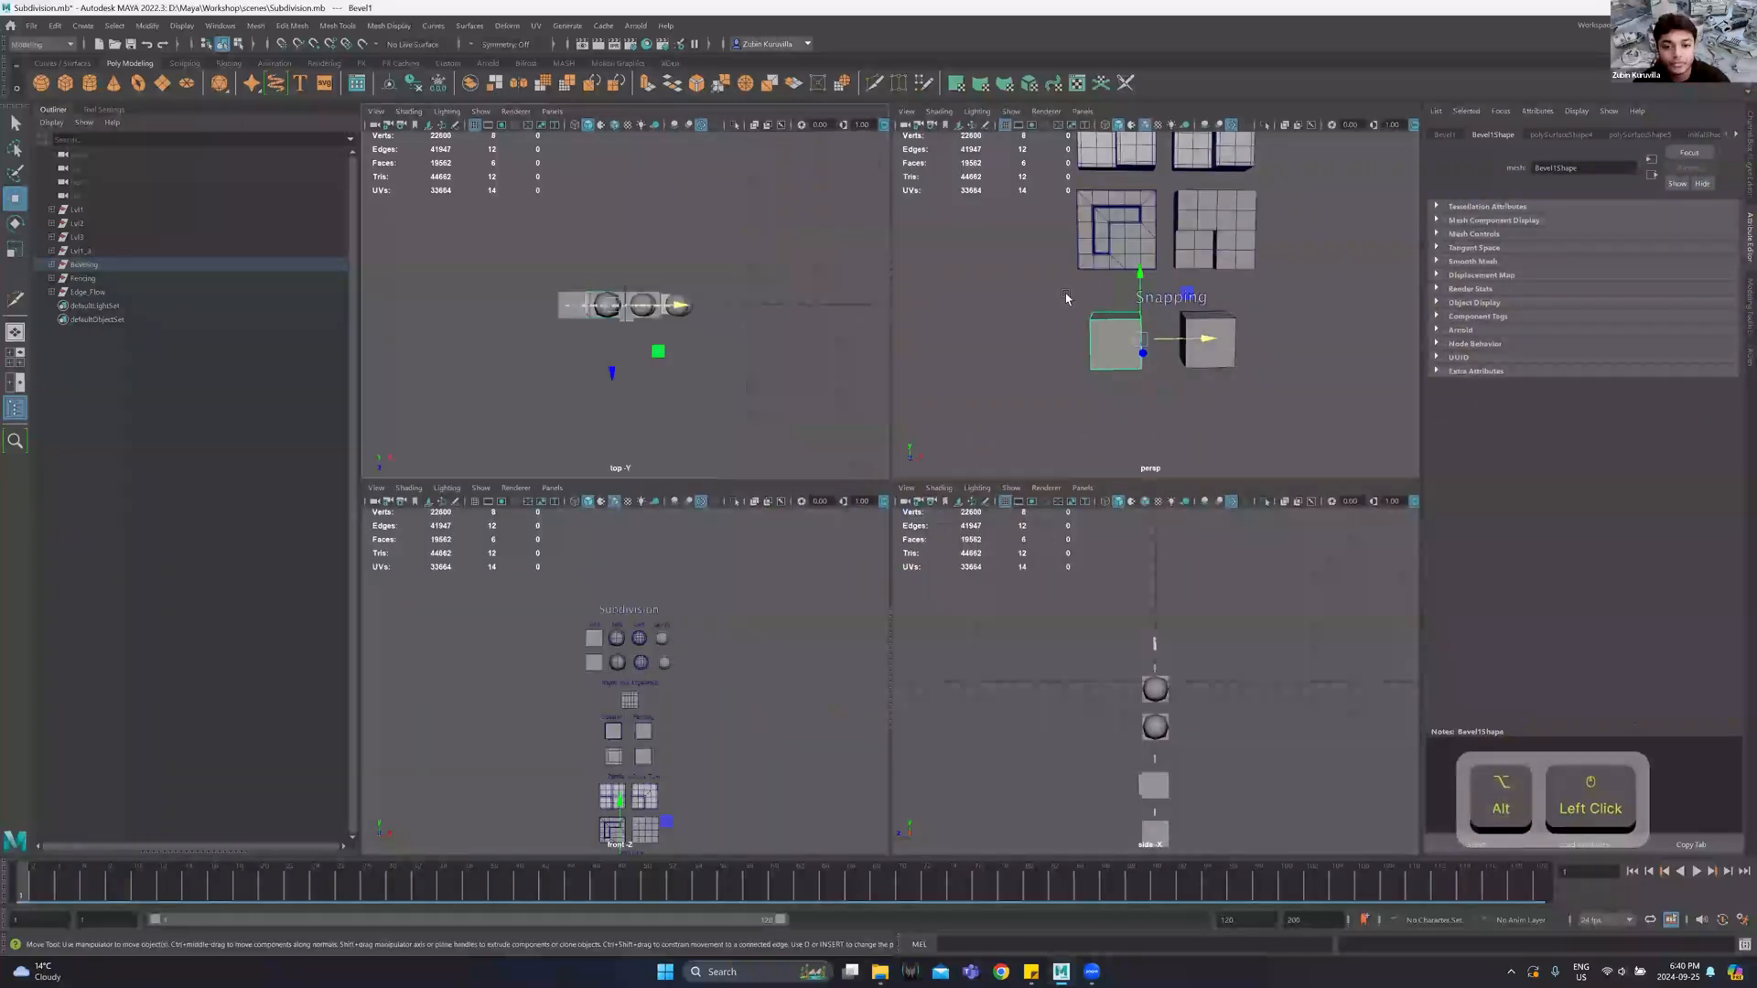
pyautogui.press('space')
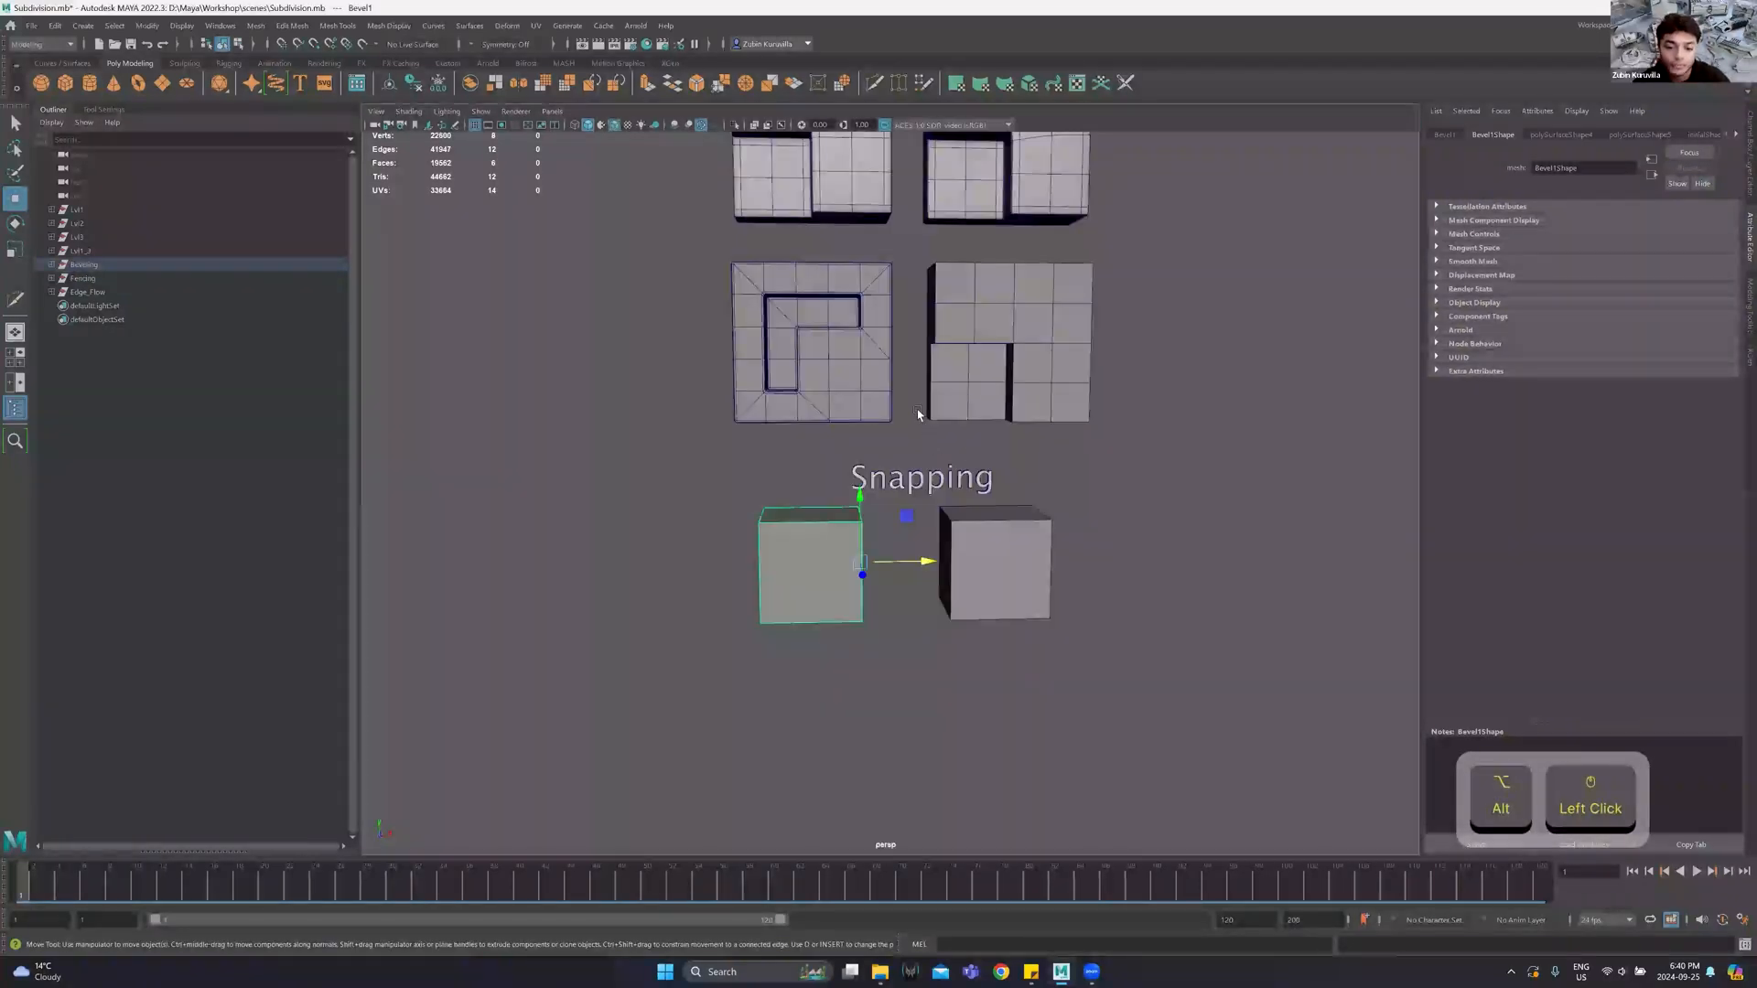
pyautogui.press('space')
pyautogui.keyDown('alt'); pyautogui.moveTo(606, 671); pyautogui.dragTo(597, 615, button='middle'); pyautogui.keyUp('alt')
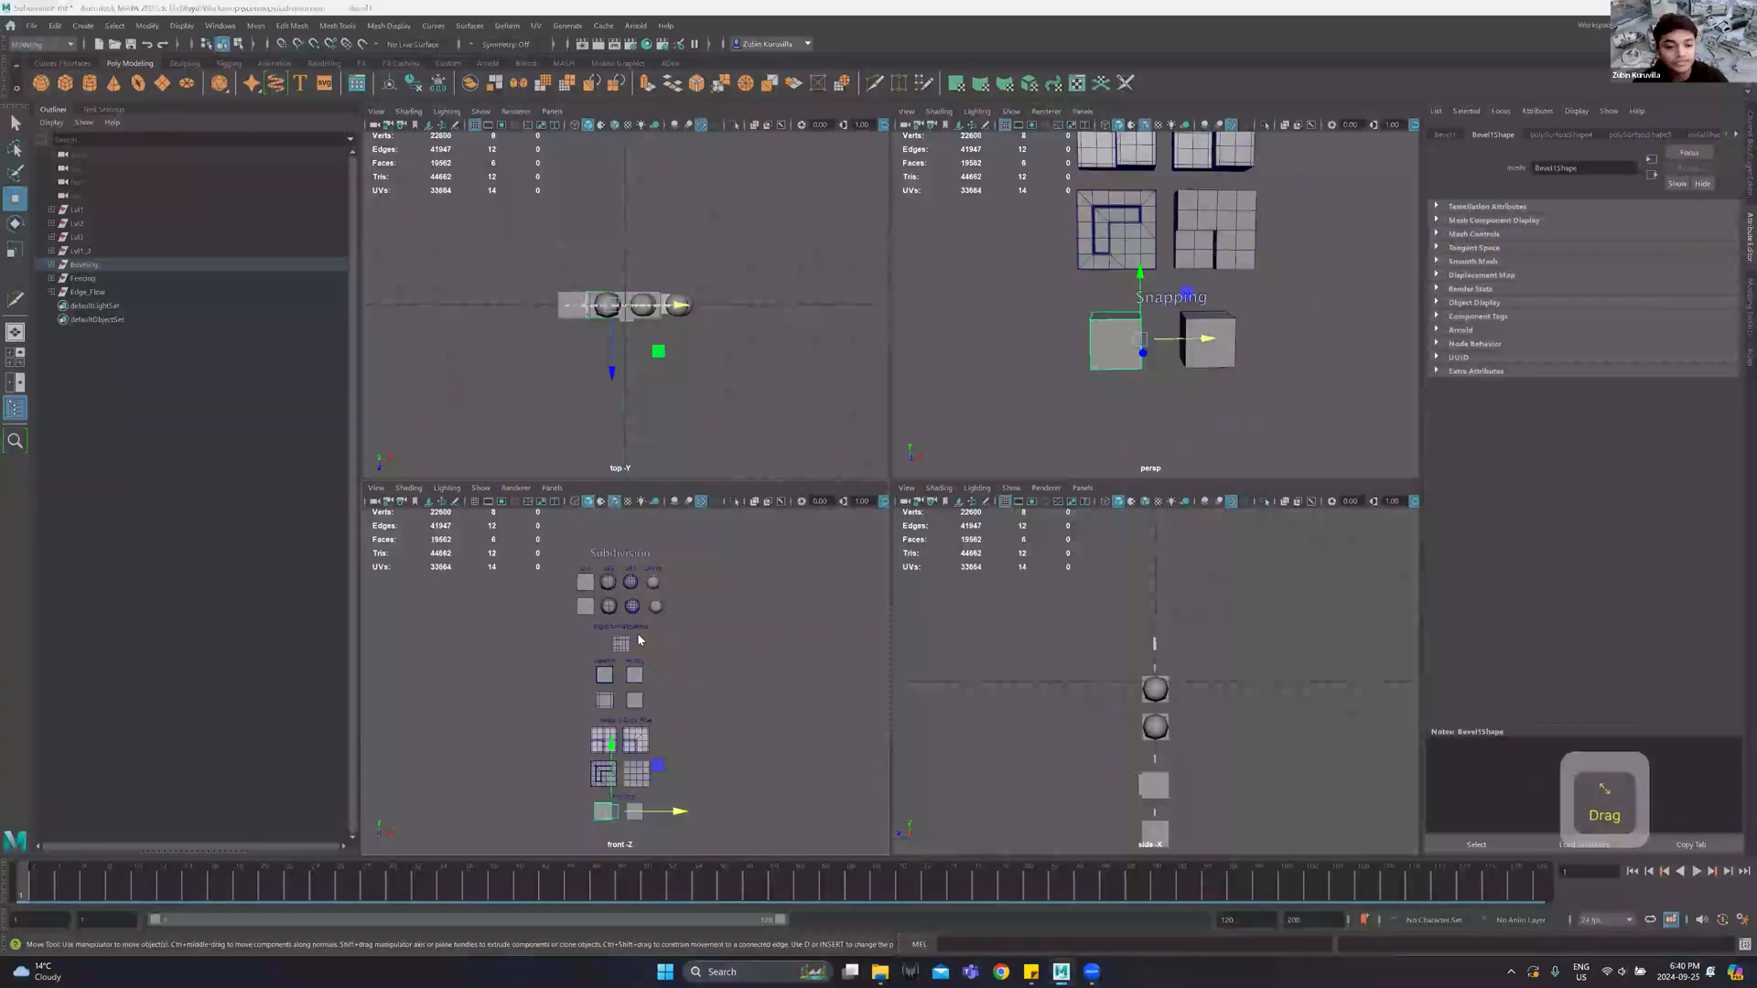
pyautogui.press('space')
pyautogui.moveTo(983, 385)
pyautogui.keyDown('alt'); pyautogui.mouseDown(button='middle')
pyautogui.moveTo(979, 354)
pyautogui.moveTo(979, 387)
pyautogui.mouseUp(button='middle'); pyautogui.keyUp('alt')
pyautogui.press('space')
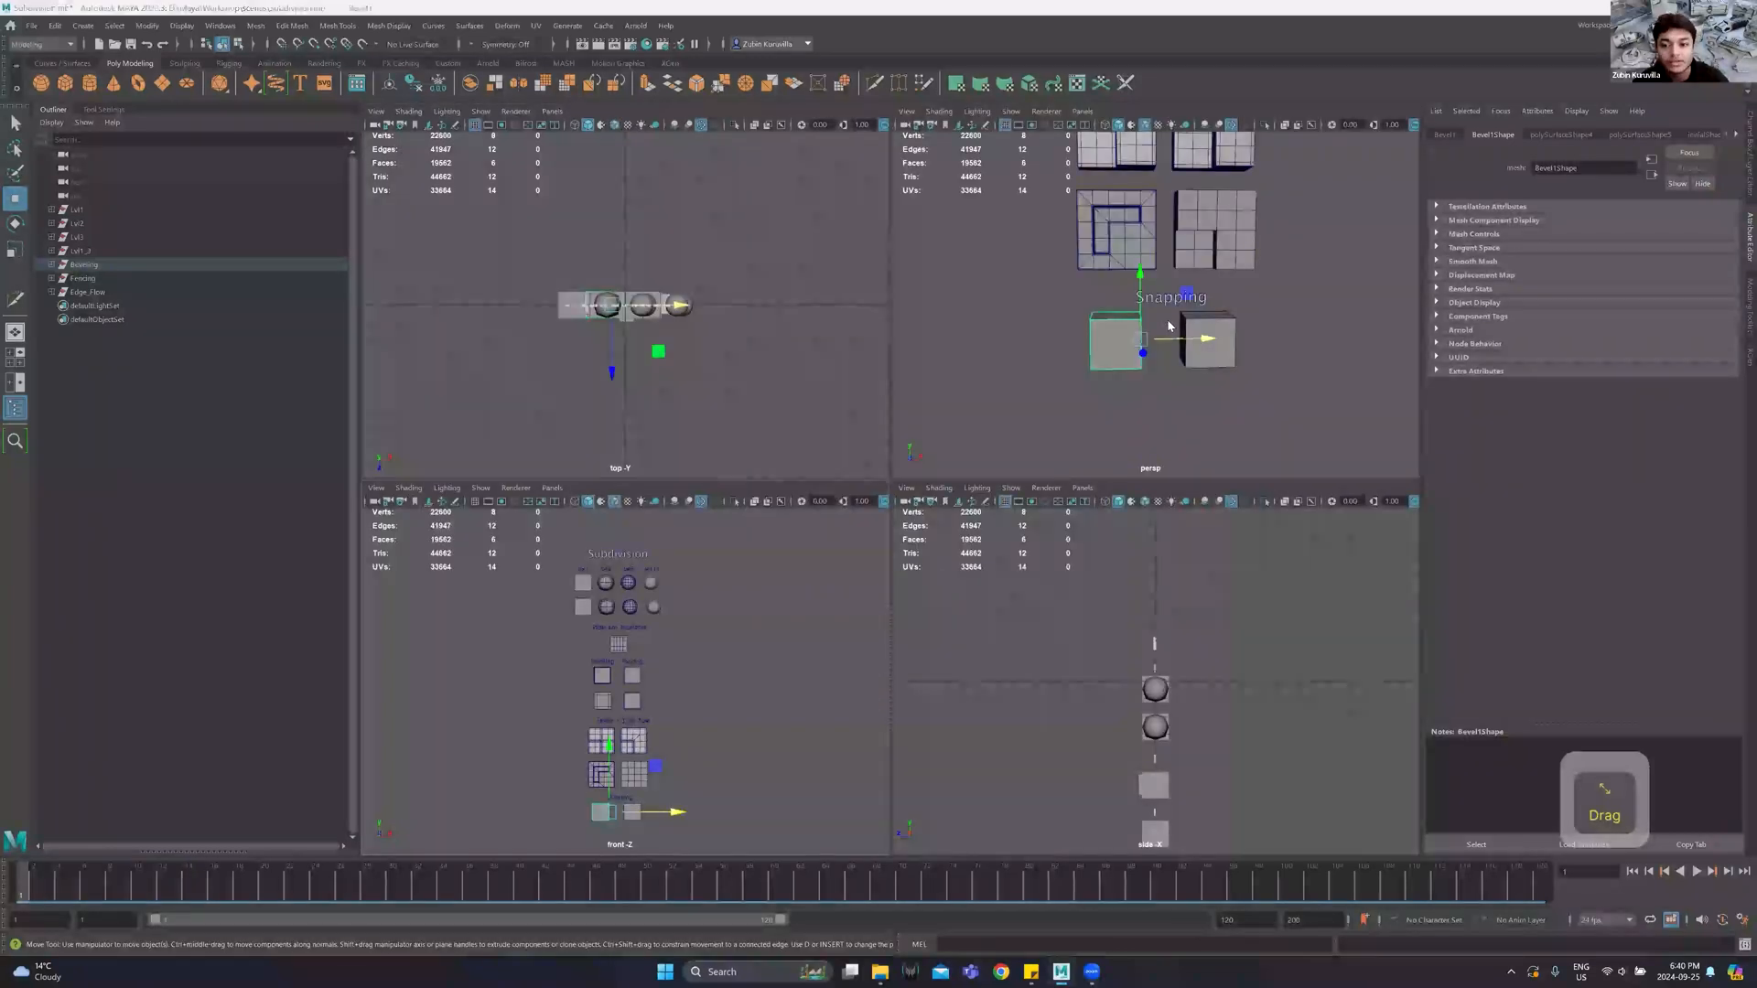
pyautogui.press('space')
pyautogui.keyDown('alt'); pyautogui.moveTo(1089, 361); pyautogui.dragTo(1043, 534); pyautogui.keyUp('alt')
pyautogui.press('space')
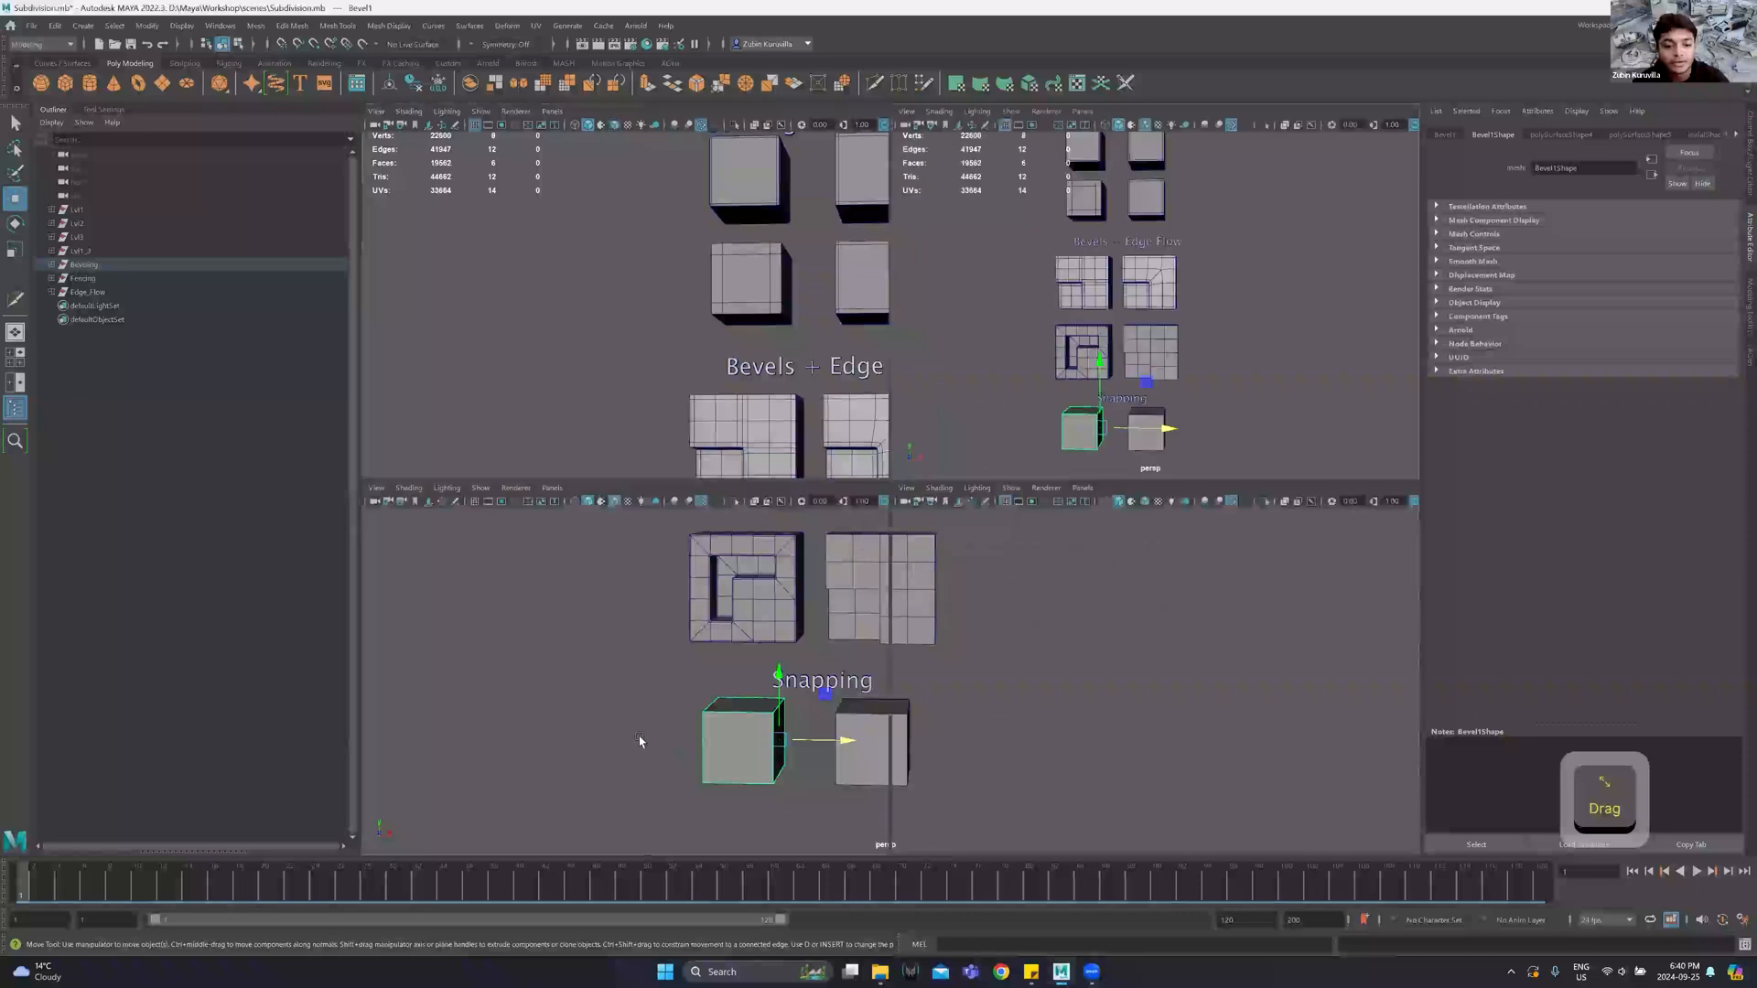
# Show the front view full size and frame all model groups from Subdivision down to Snapping.
pyautogui.press('space')
pyautogui.scroll(-2, 970, 440)
pyautogui.scroll(4, 966, 435)
pyautogui.moveTo(925, 380)
pyautogui.keyDown('alt'); pyautogui.mouseDown(button='middle')
pyautogui.moveTo(929, 313)
pyautogui.moveTo(924, 348)
pyautogui.mouseUp(button='middle'); pyautogui.keyUp('alt')
pyautogui.keyDown('alt'); pyautogui.click(925, 346); pyautogui.keyUp('alt')
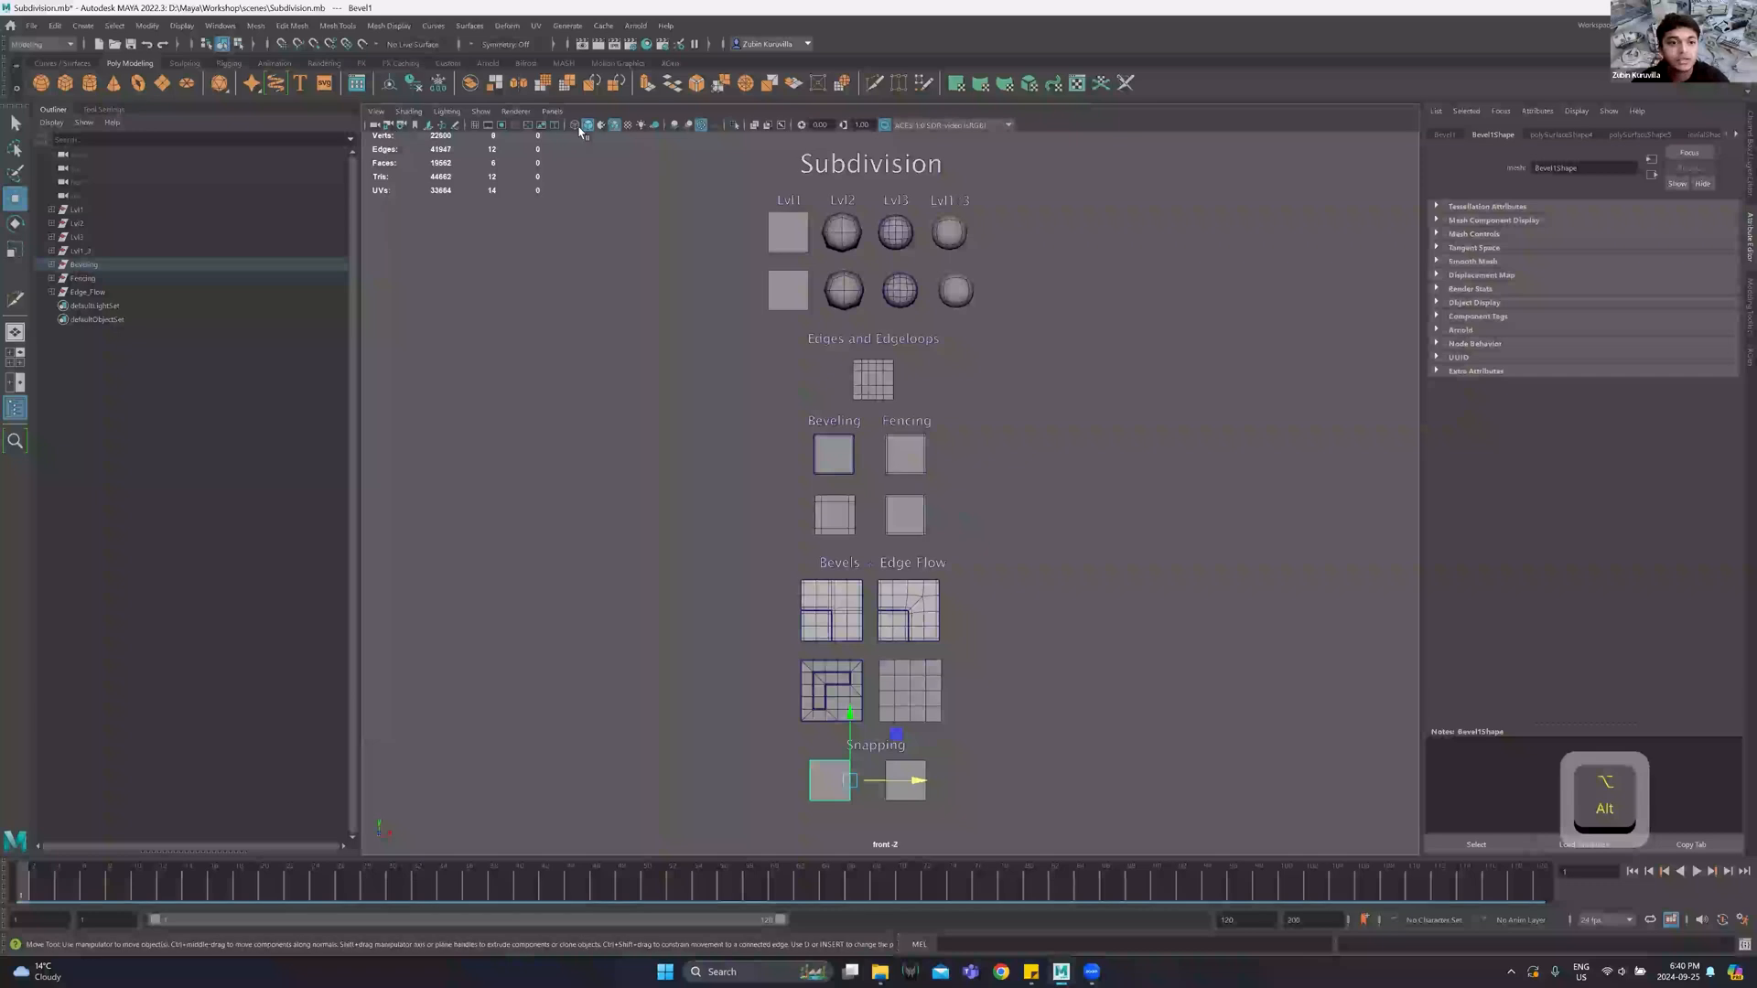
# Display the grid in the front view and snap the left Snapping cube along X to different grid lines.
pyautogui.click(474, 126)
pyautogui.scroll(8, 979, 764)
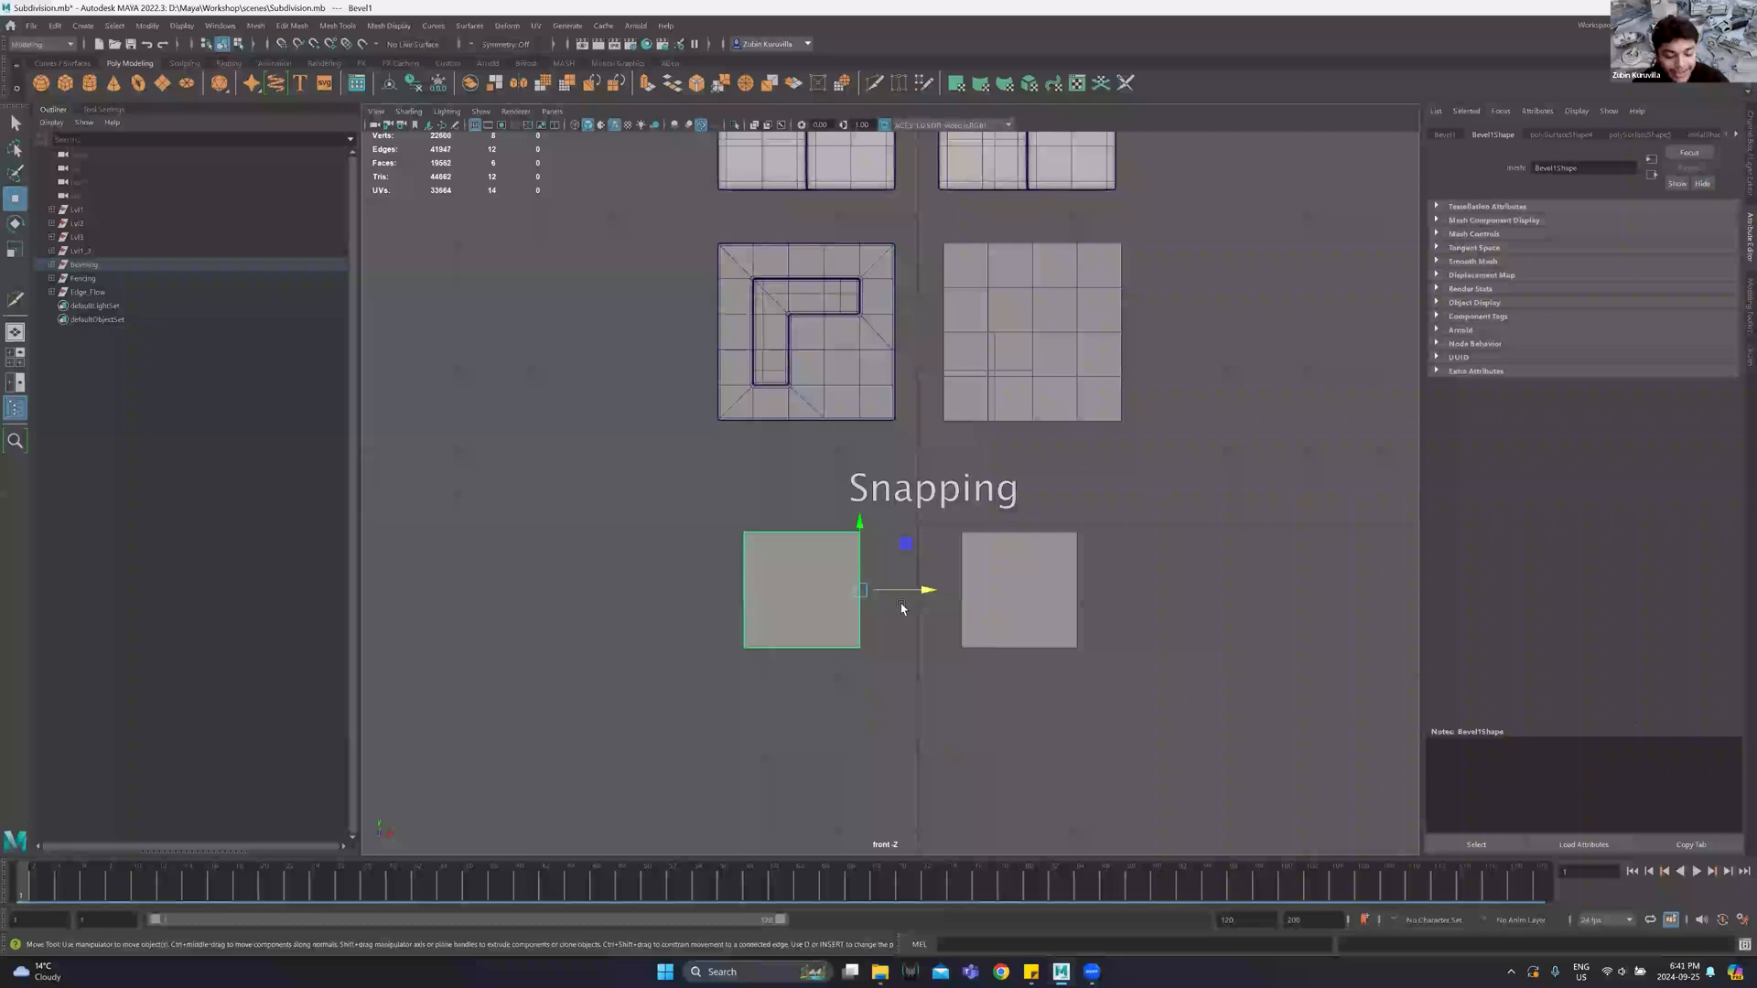
pyautogui.moveTo(922, 595)
pyautogui.mouseDown()
pyautogui.moveTo(568, 606)
pyautogui.moveTo(919, 590)
pyautogui.moveTo(769, 590)
pyautogui.moveTo(893, 583)
pyautogui.mouseUp()
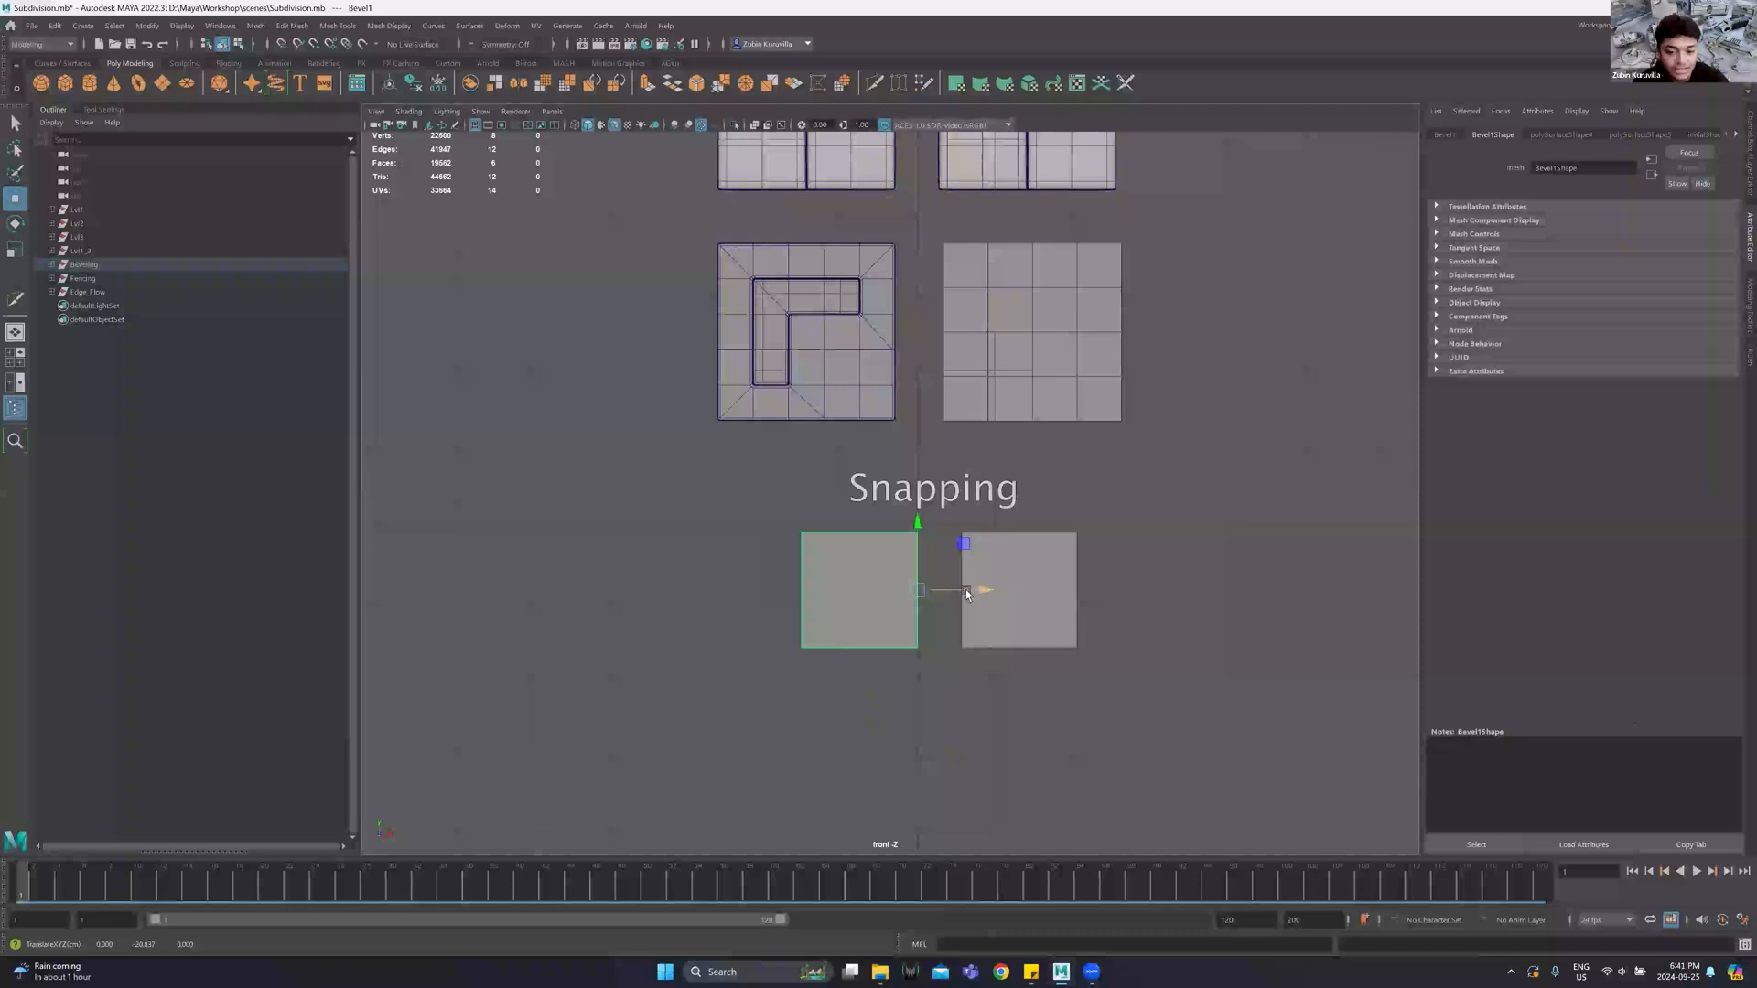
pyautogui.moveTo(966, 592); pyautogui.dragTo(622, 601)
pyautogui.moveTo(1142, 608); pyautogui.dragTo(819, 594, button='middle')
# Edit the left cube's pivot: undo a trial pivot rotation and move the pivot outside the cube, beyond its upper-left corner.
pyautogui.press('d')
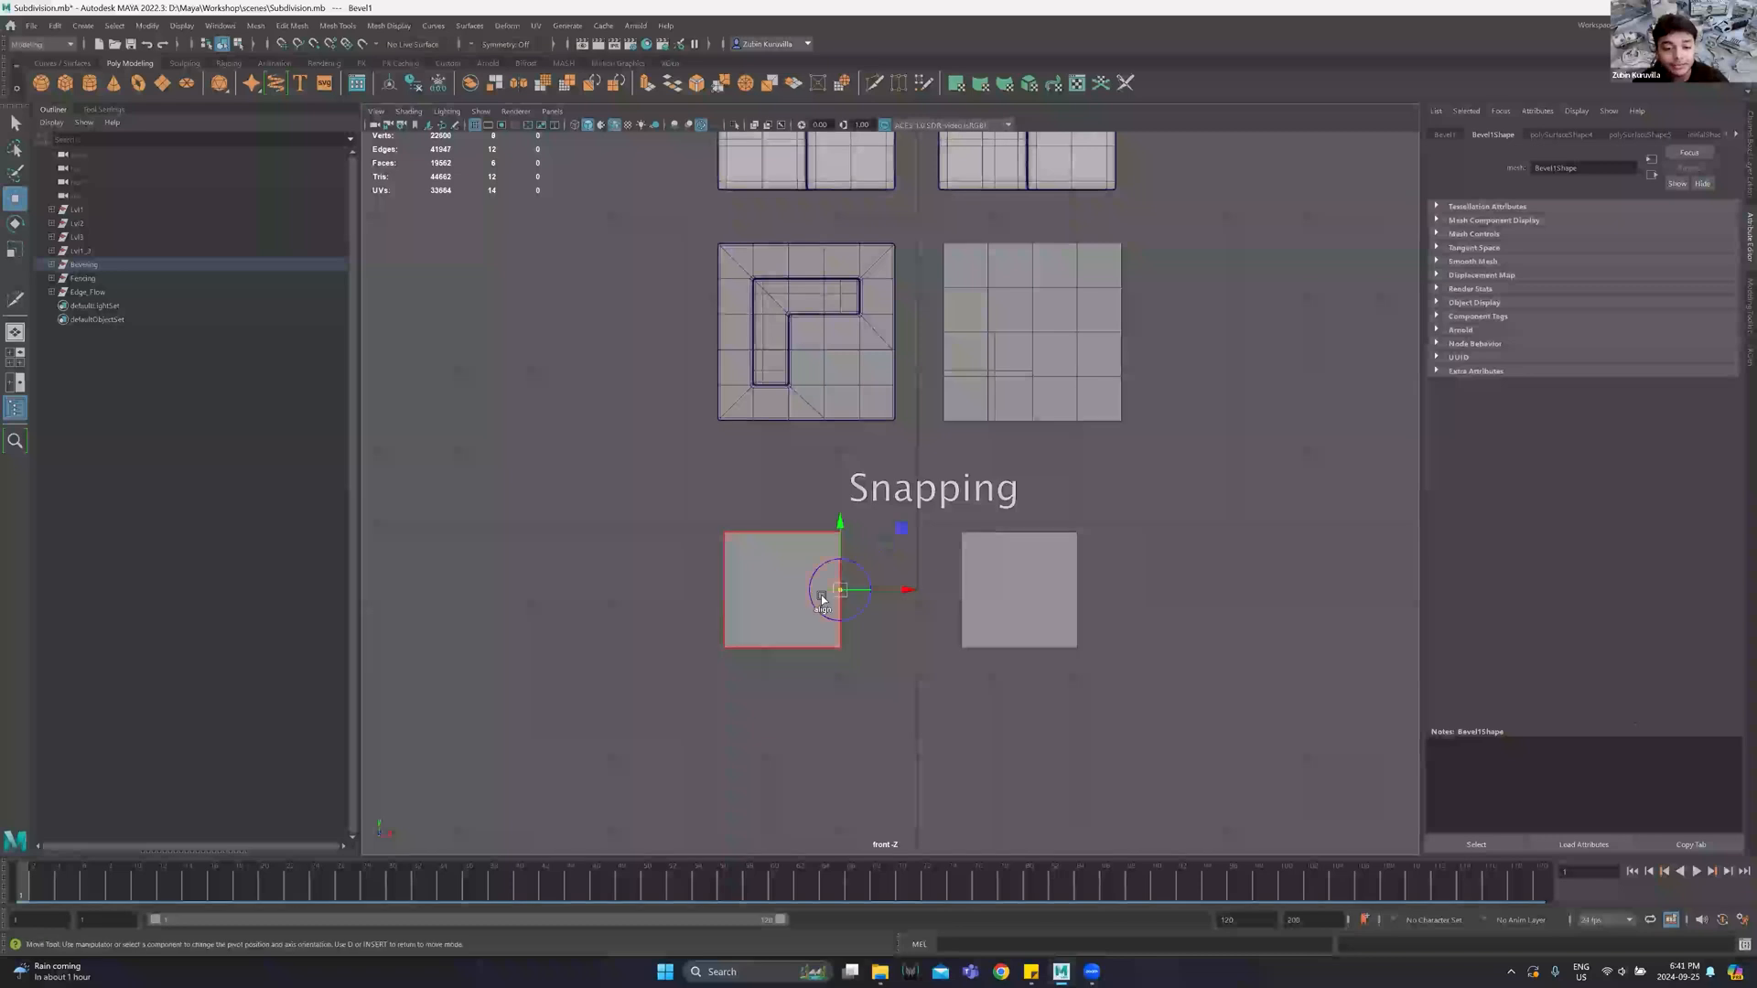
pyautogui.press('d')
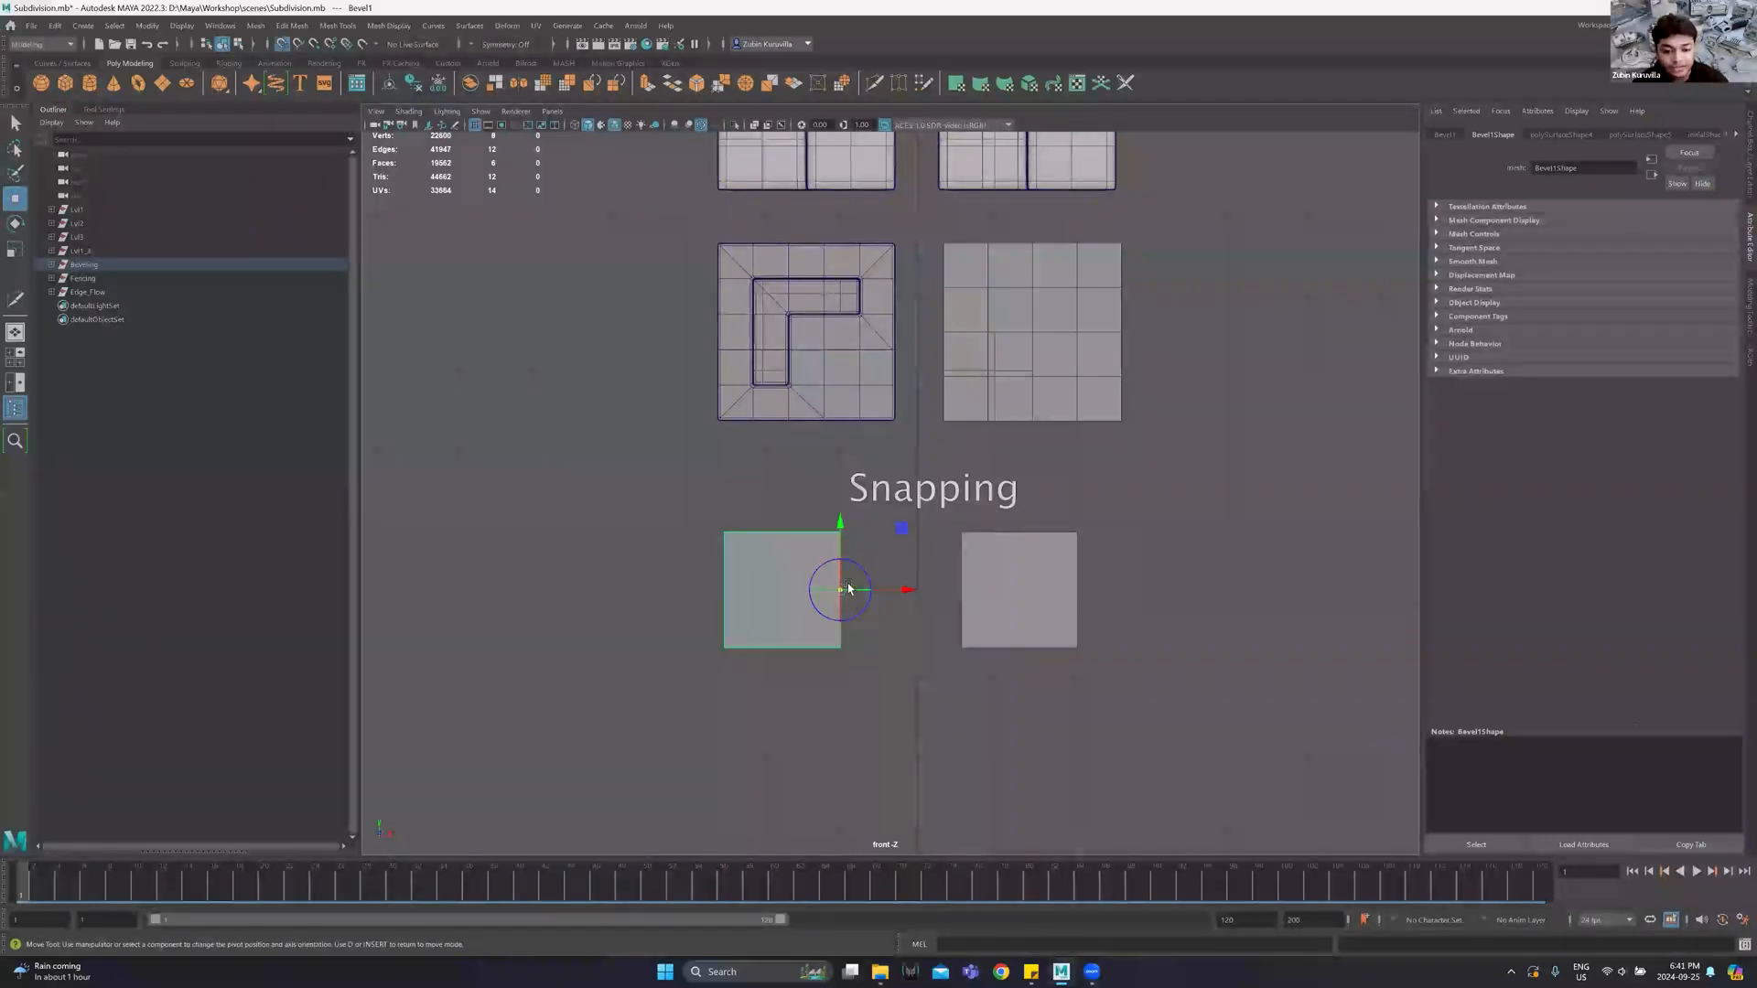
pyautogui.hotkey('ctrl', 'z')
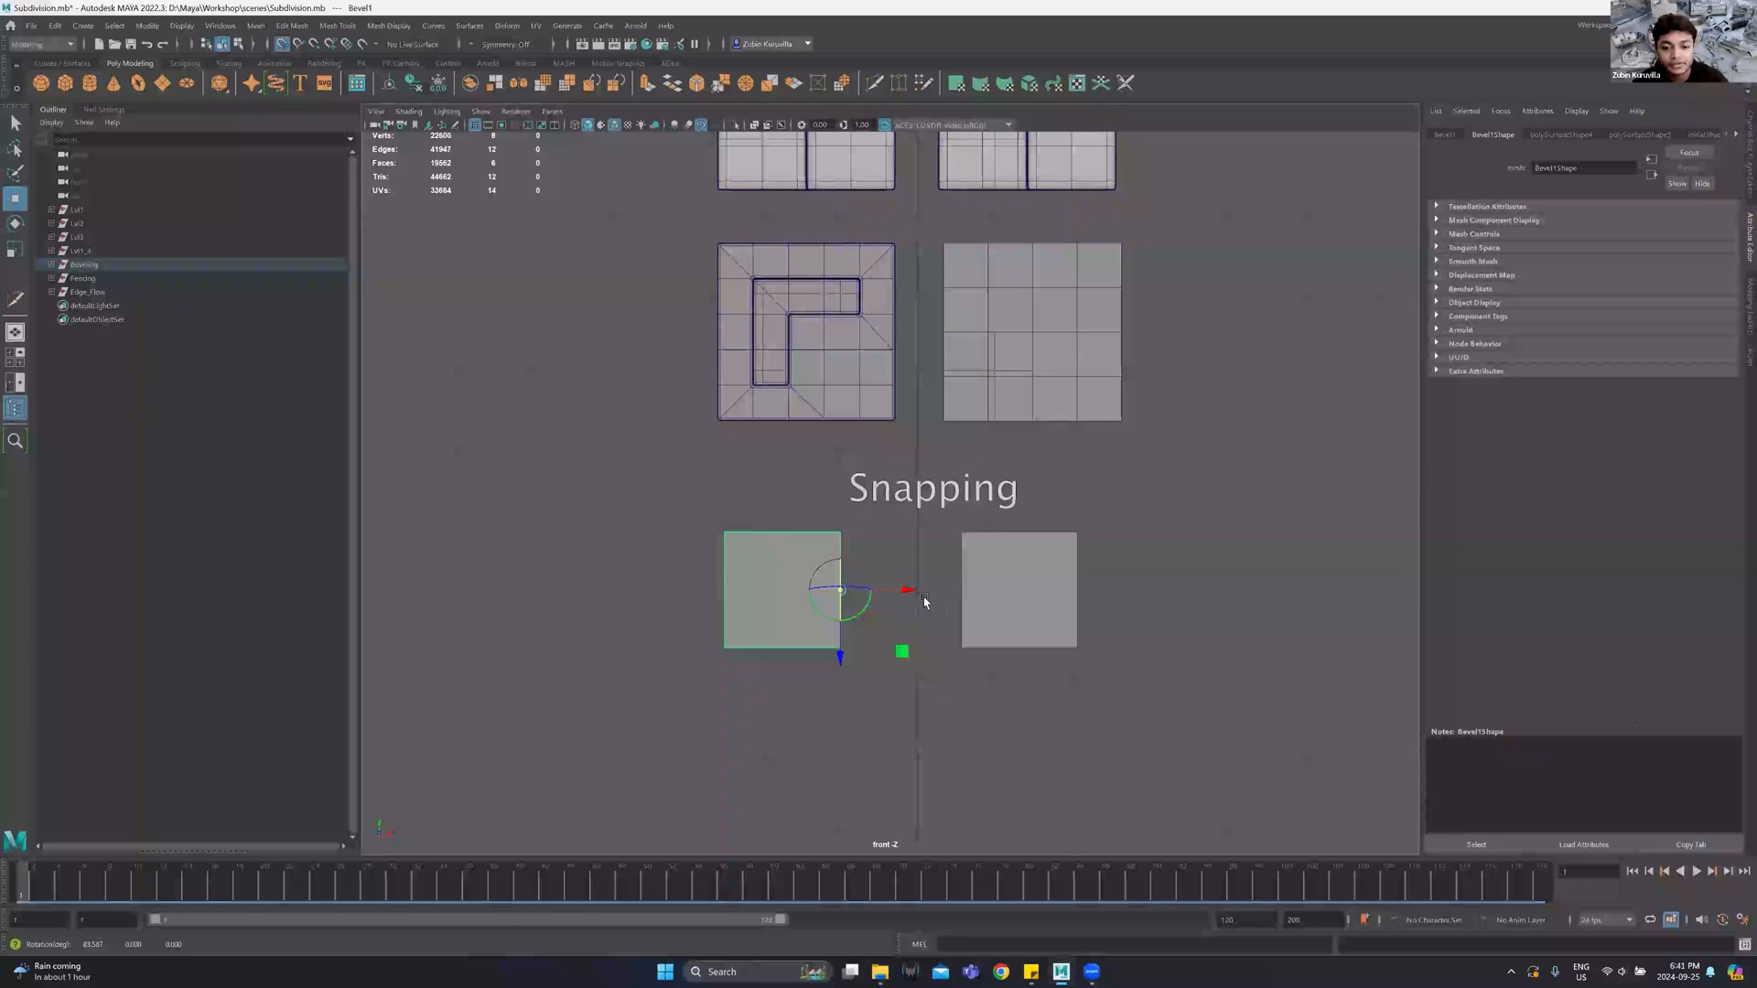
pyautogui.press('d')
pyautogui.press('x')
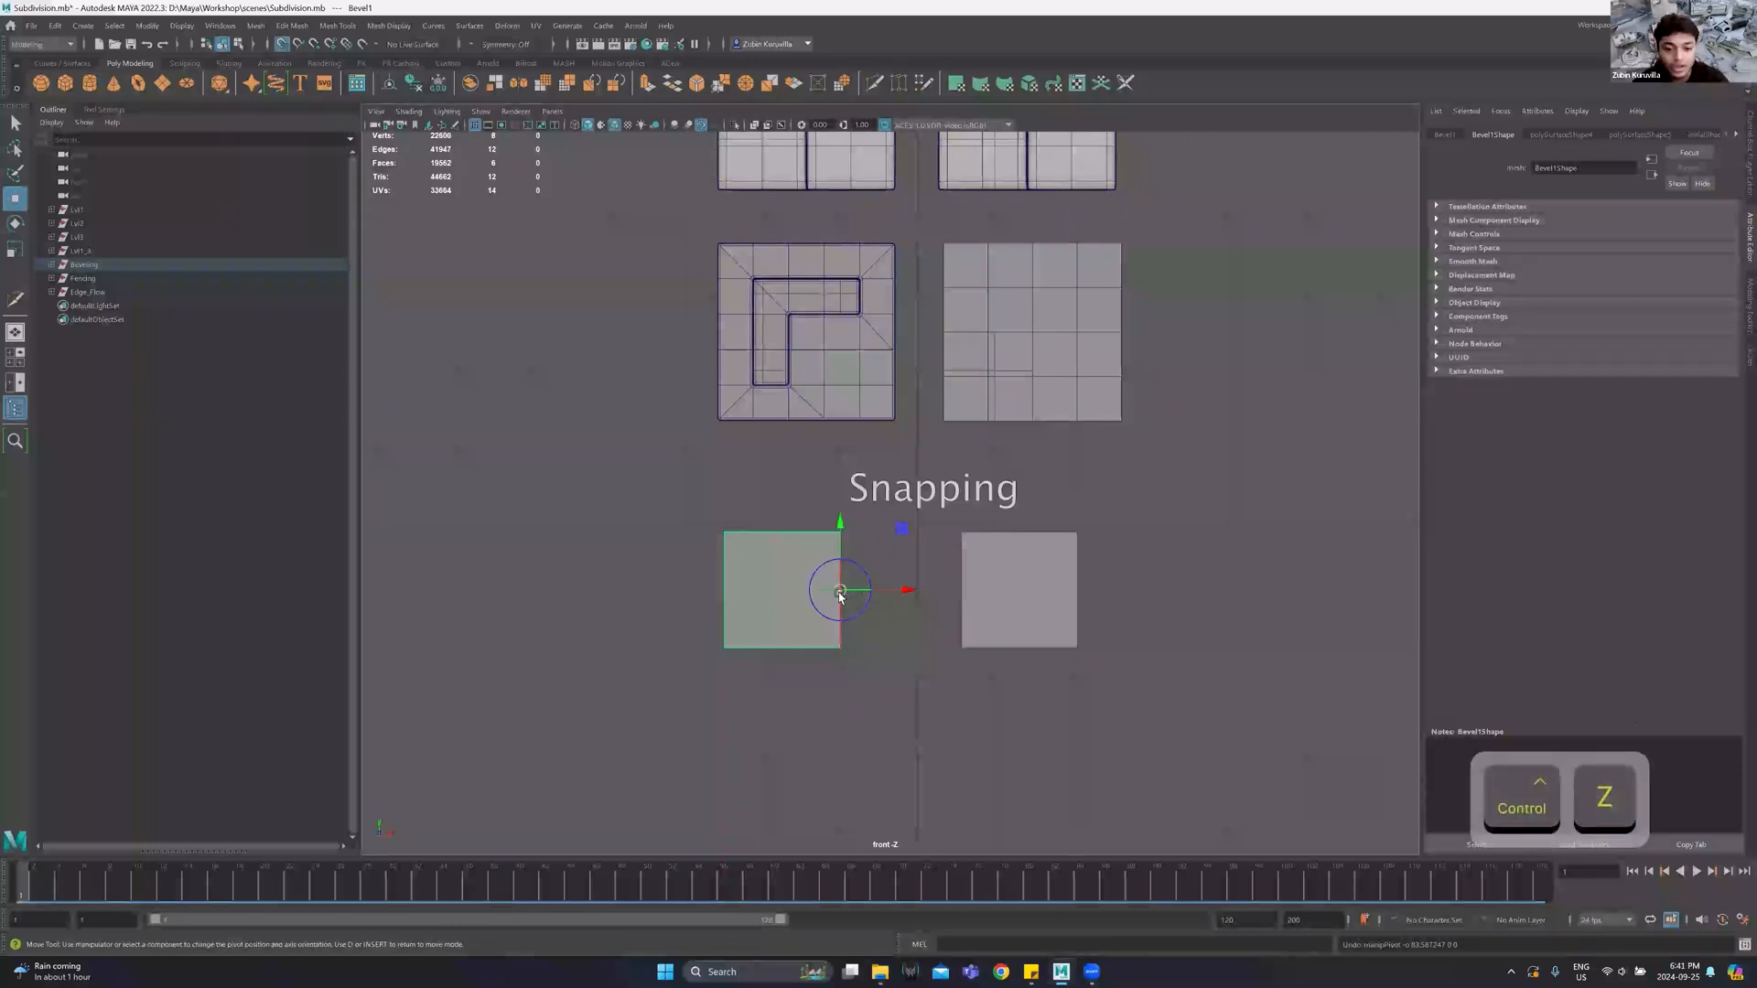
pyautogui.moveTo(883, 590); pyautogui.dragTo(912, 602)
pyautogui.moveTo(912, 507); pyautogui.dragTo(615, 479)
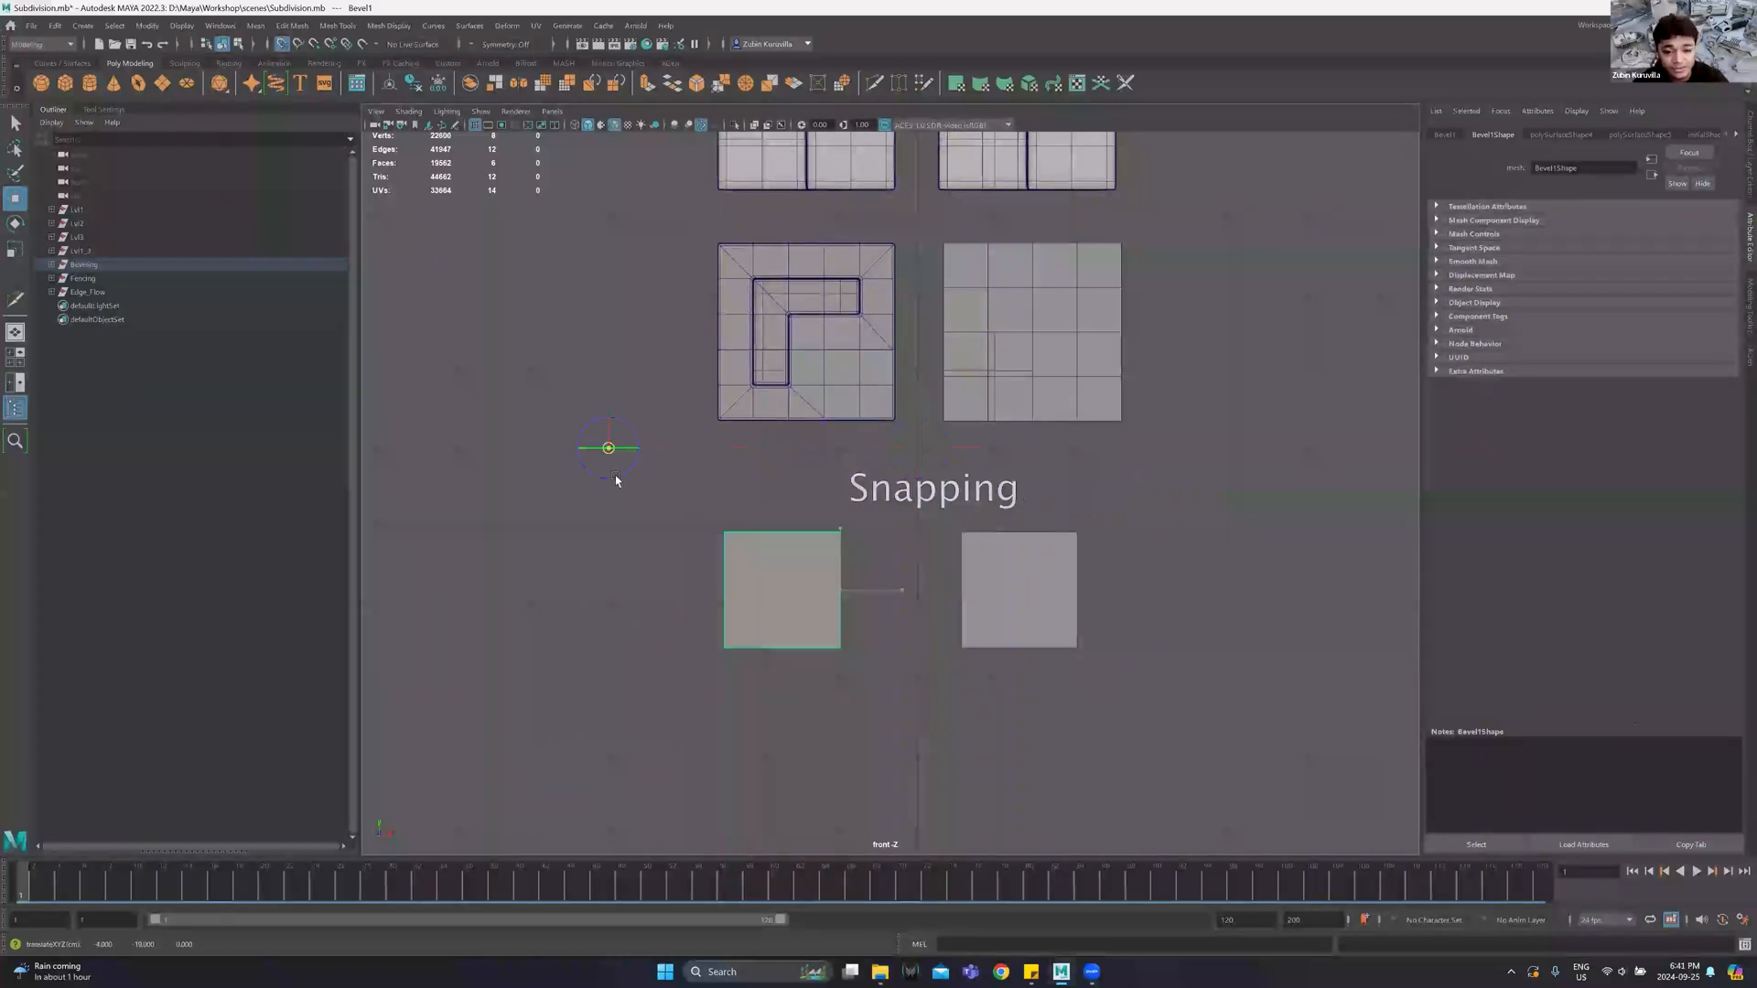
# Try rotating the left cube around its offset pivot and undo the rotation.
pyautogui.press('e')
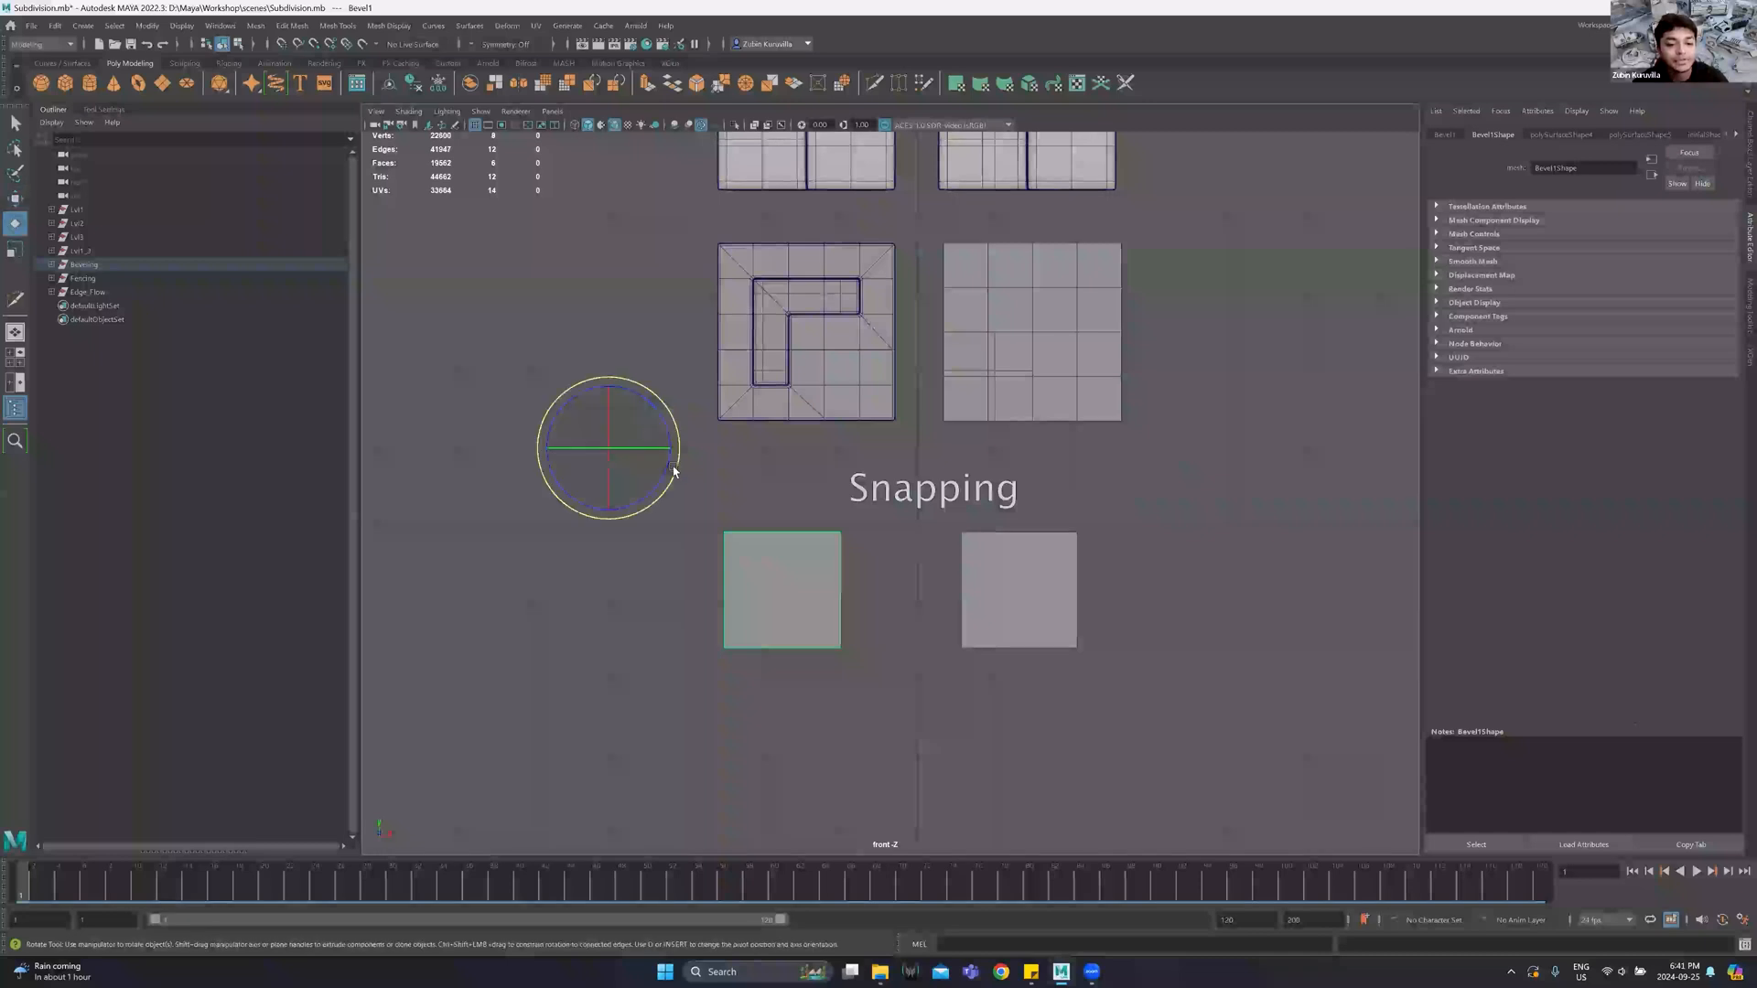
pyautogui.moveTo(671, 438); pyautogui.dragTo(853, 584)
pyautogui.hotkey('ctrl', 'z')
pyautogui.hotkey('ctrl', 'z')
pyautogui.hotkey('ctrl', 'z')
pyautogui.hotkey('ctrl', 'z')
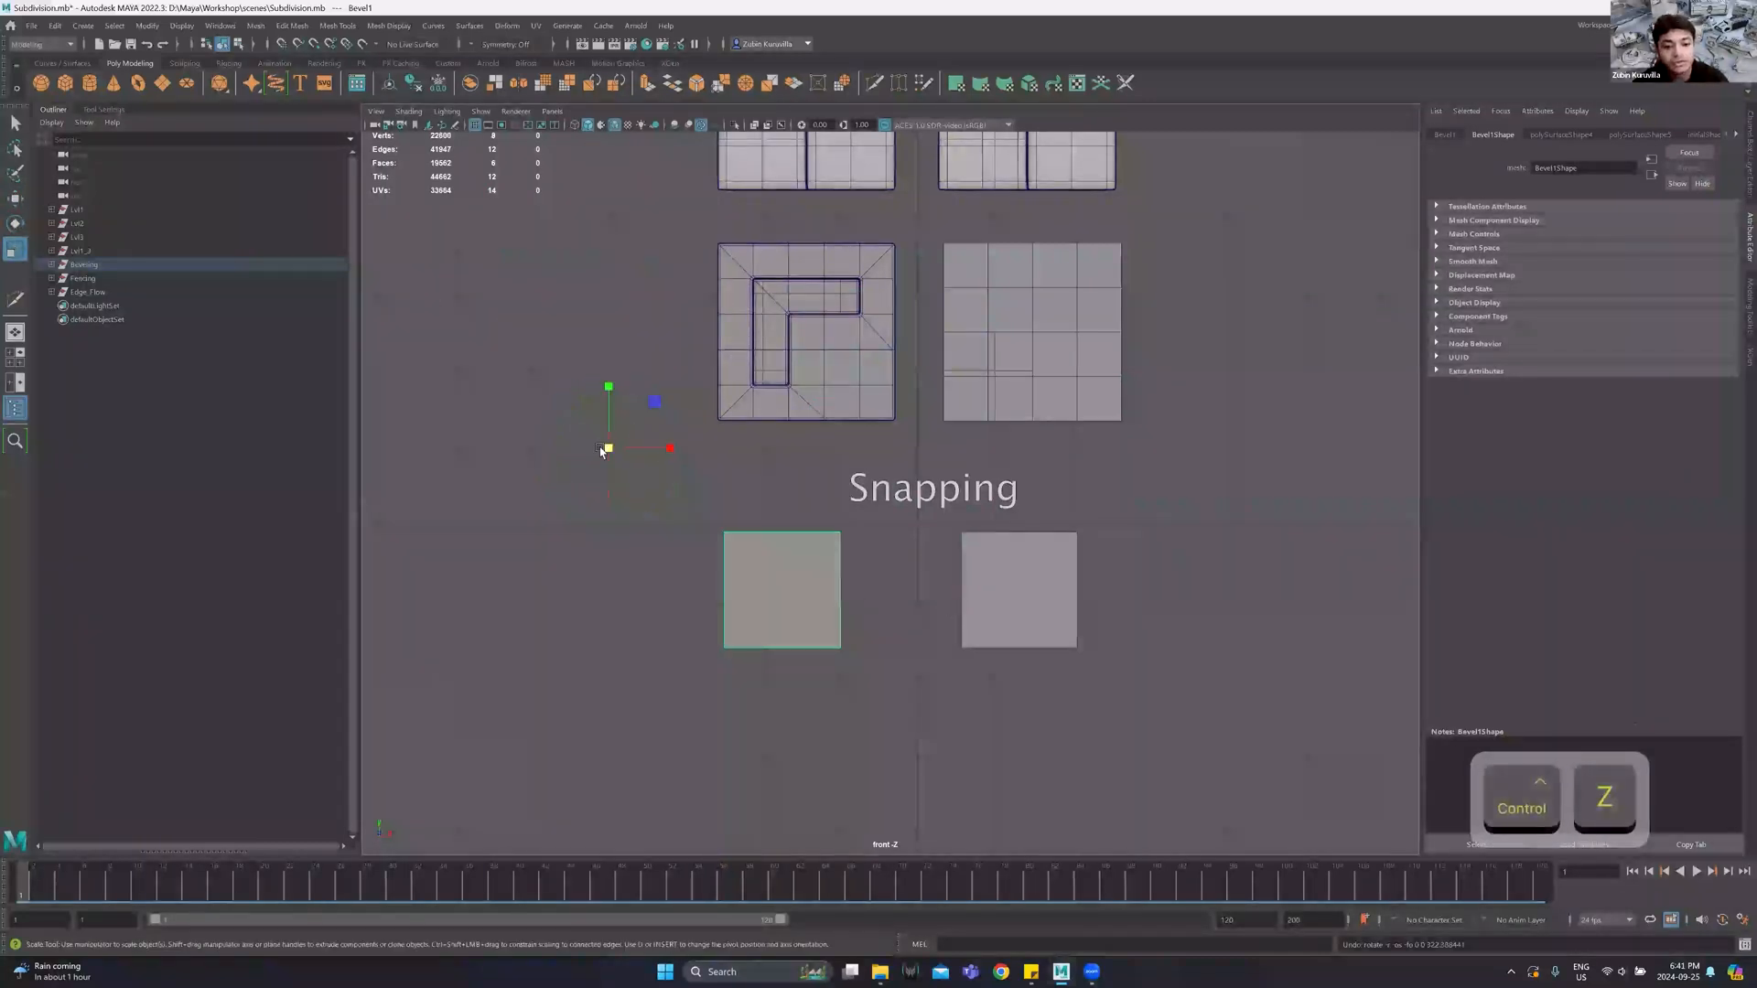
# Try scaling the left cube down toward its offset pivot and undo the scaling.
pyautogui.hotkey('ctrl', 'z')
pyautogui.hotkey('ctrl', 'z')
pyautogui.hotkey('ctrl', 'z')
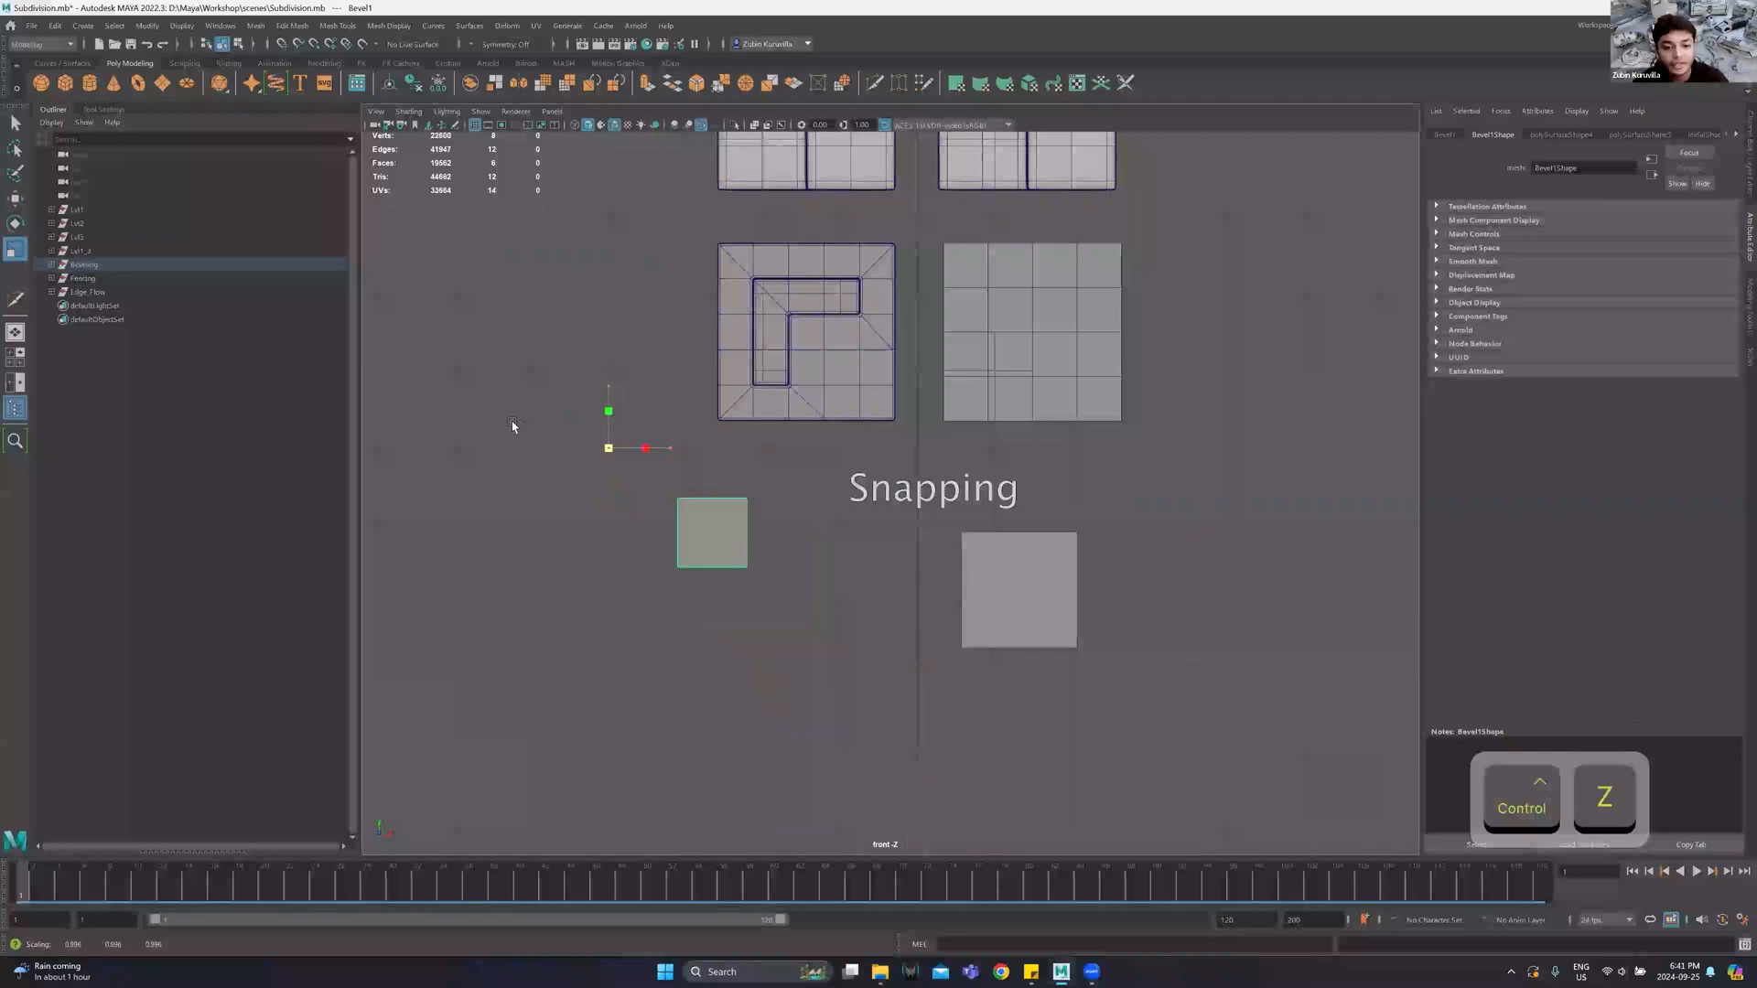
pyautogui.hotkey('ctrl', 'z')
pyautogui.hotkey('ctrl', 'z')
pyautogui.hotkey('ctrl', 'z')
pyautogui.hotkey('ctrl', 'z')
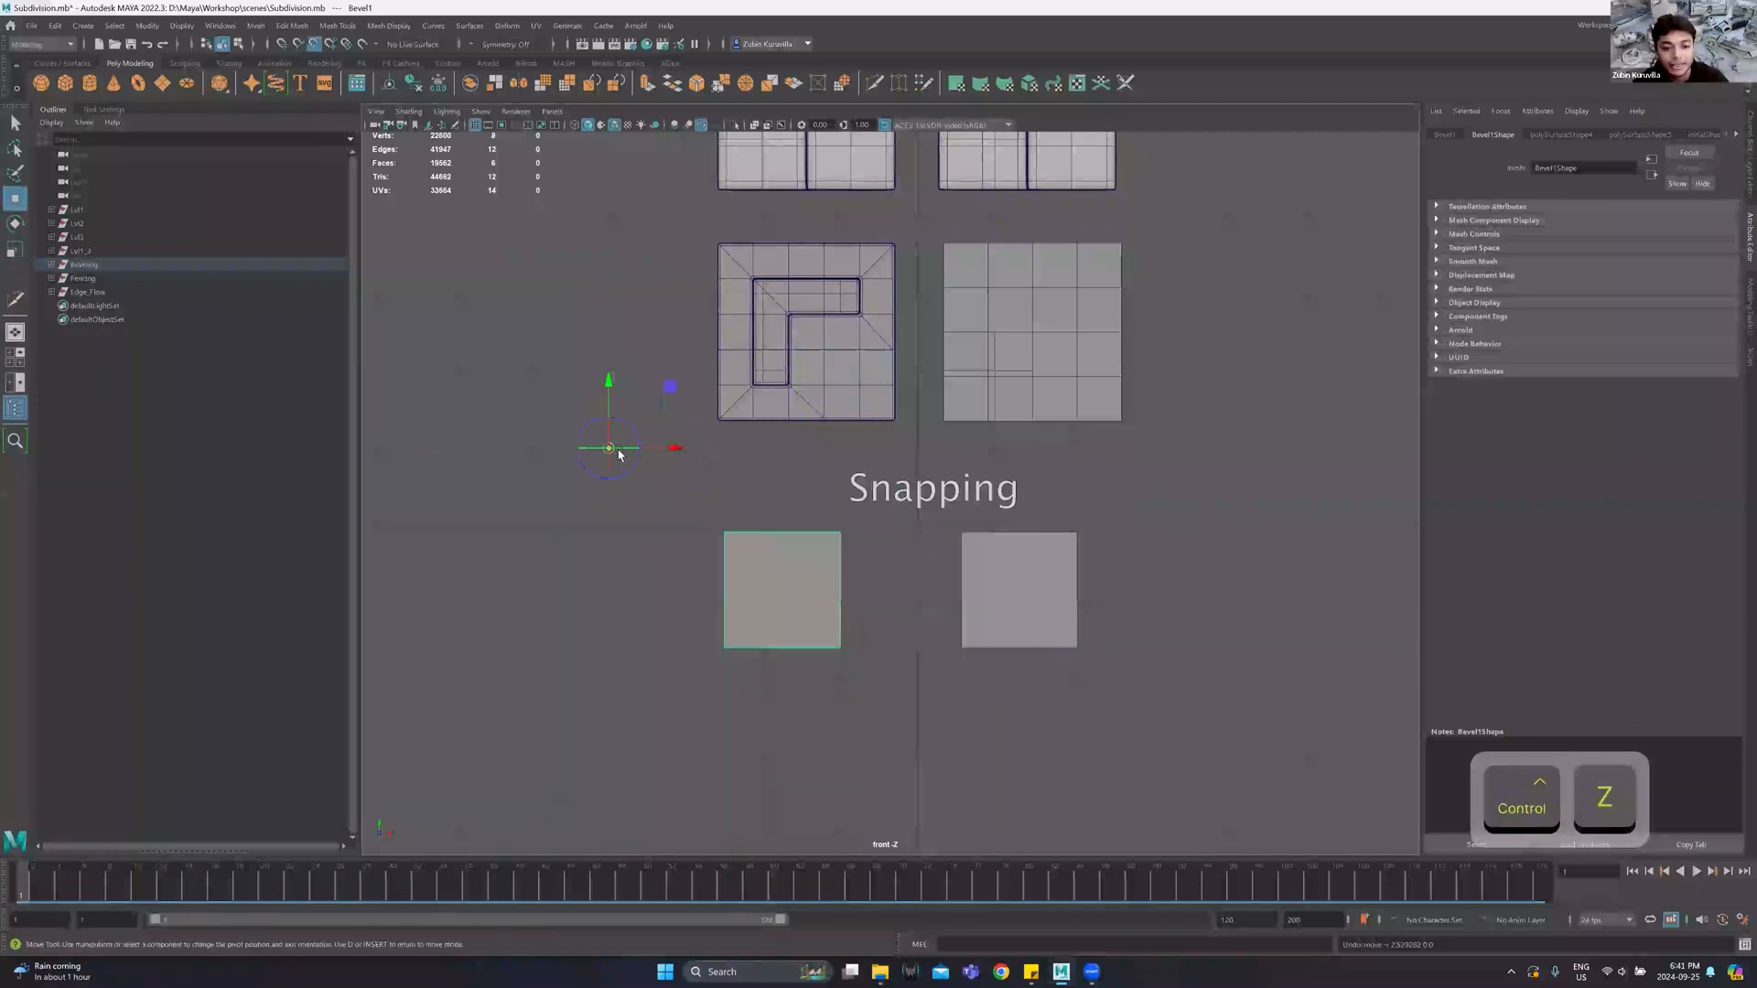
# Try snapping the left cube's offset pivot to the lower-right corner of the lower Edge Flow mesh, and undo the move and pivot edits.
pyautogui.moveTo(607, 448); pyautogui.dragTo(1122, 415)
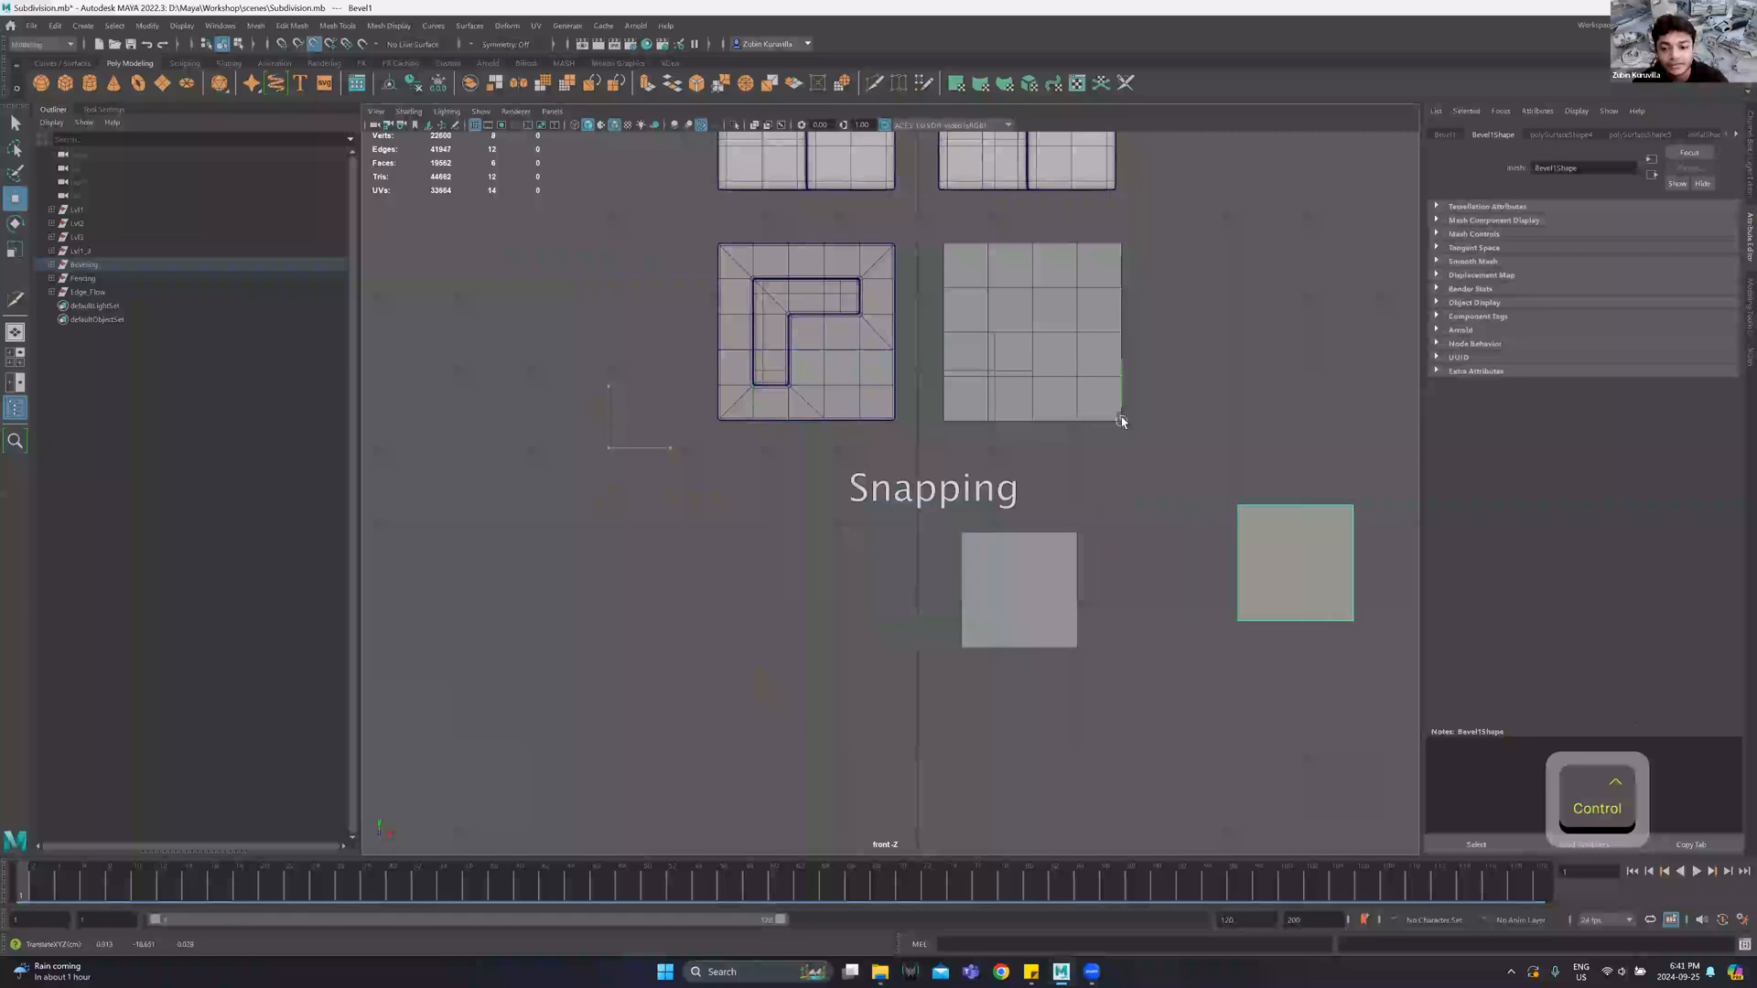
pyautogui.hotkey('ctrl', 'z')
pyautogui.hotkey('ctrl', 'z')
pyautogui.hotkey('ctrl', 'z')
pyautogui.hotkey('ctrl', 'z')
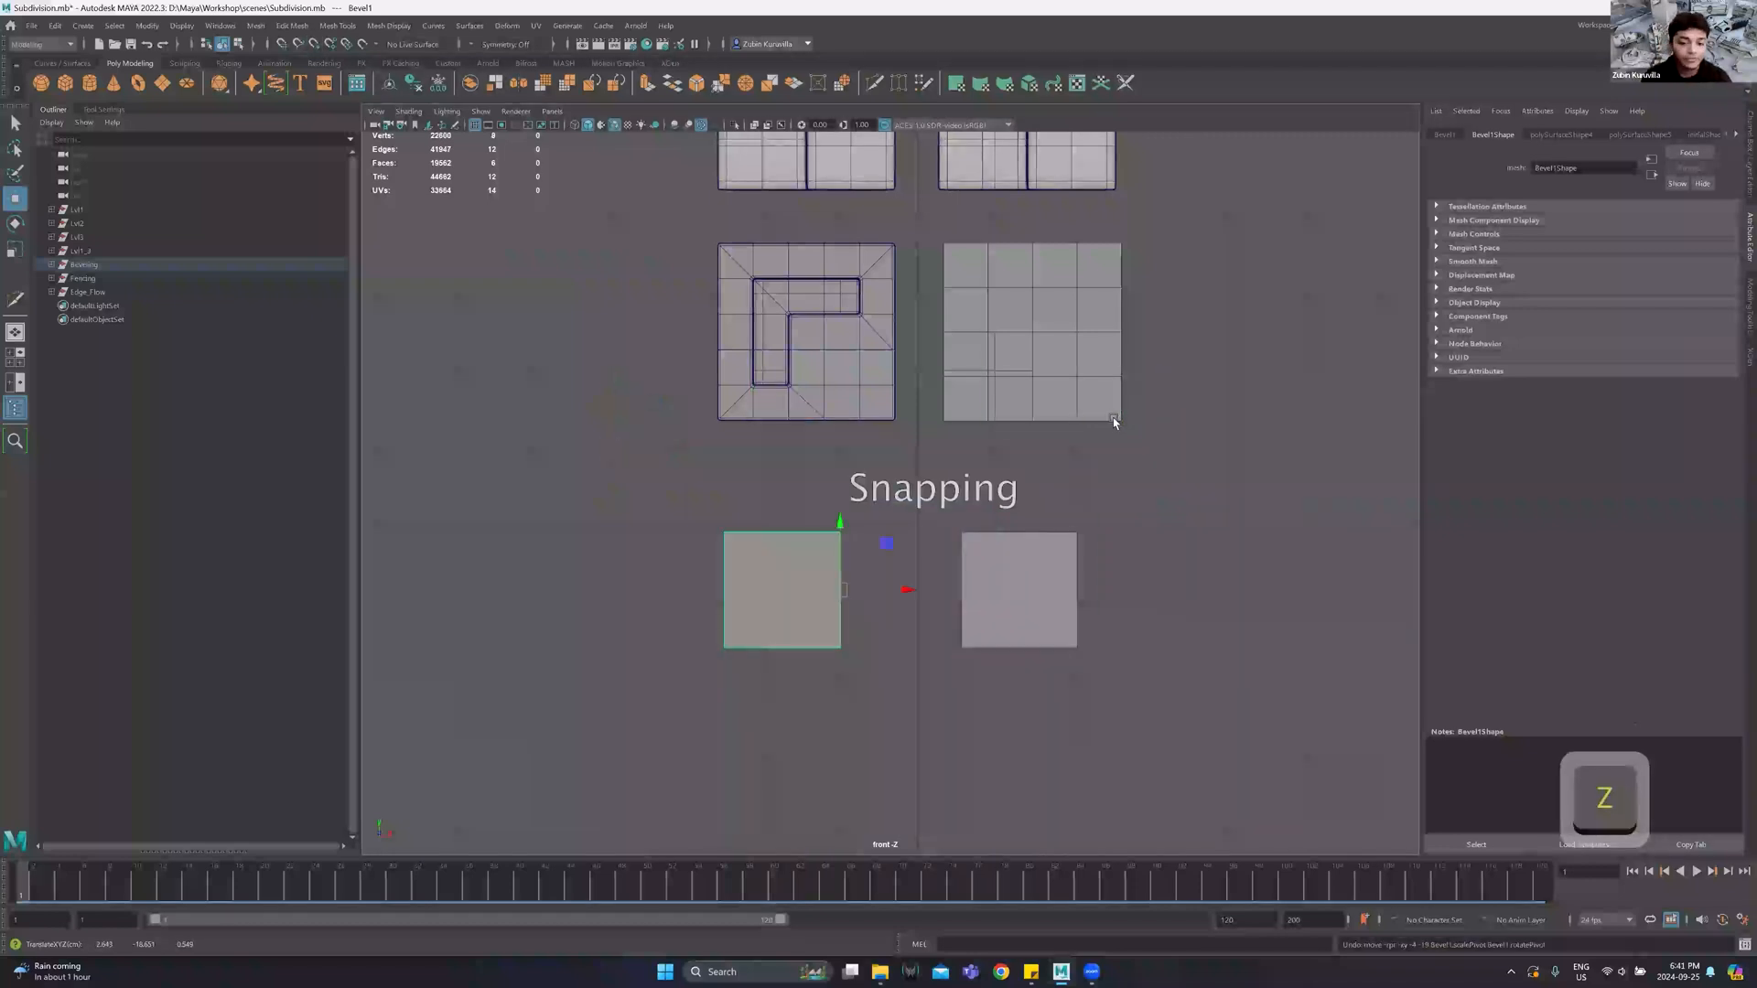
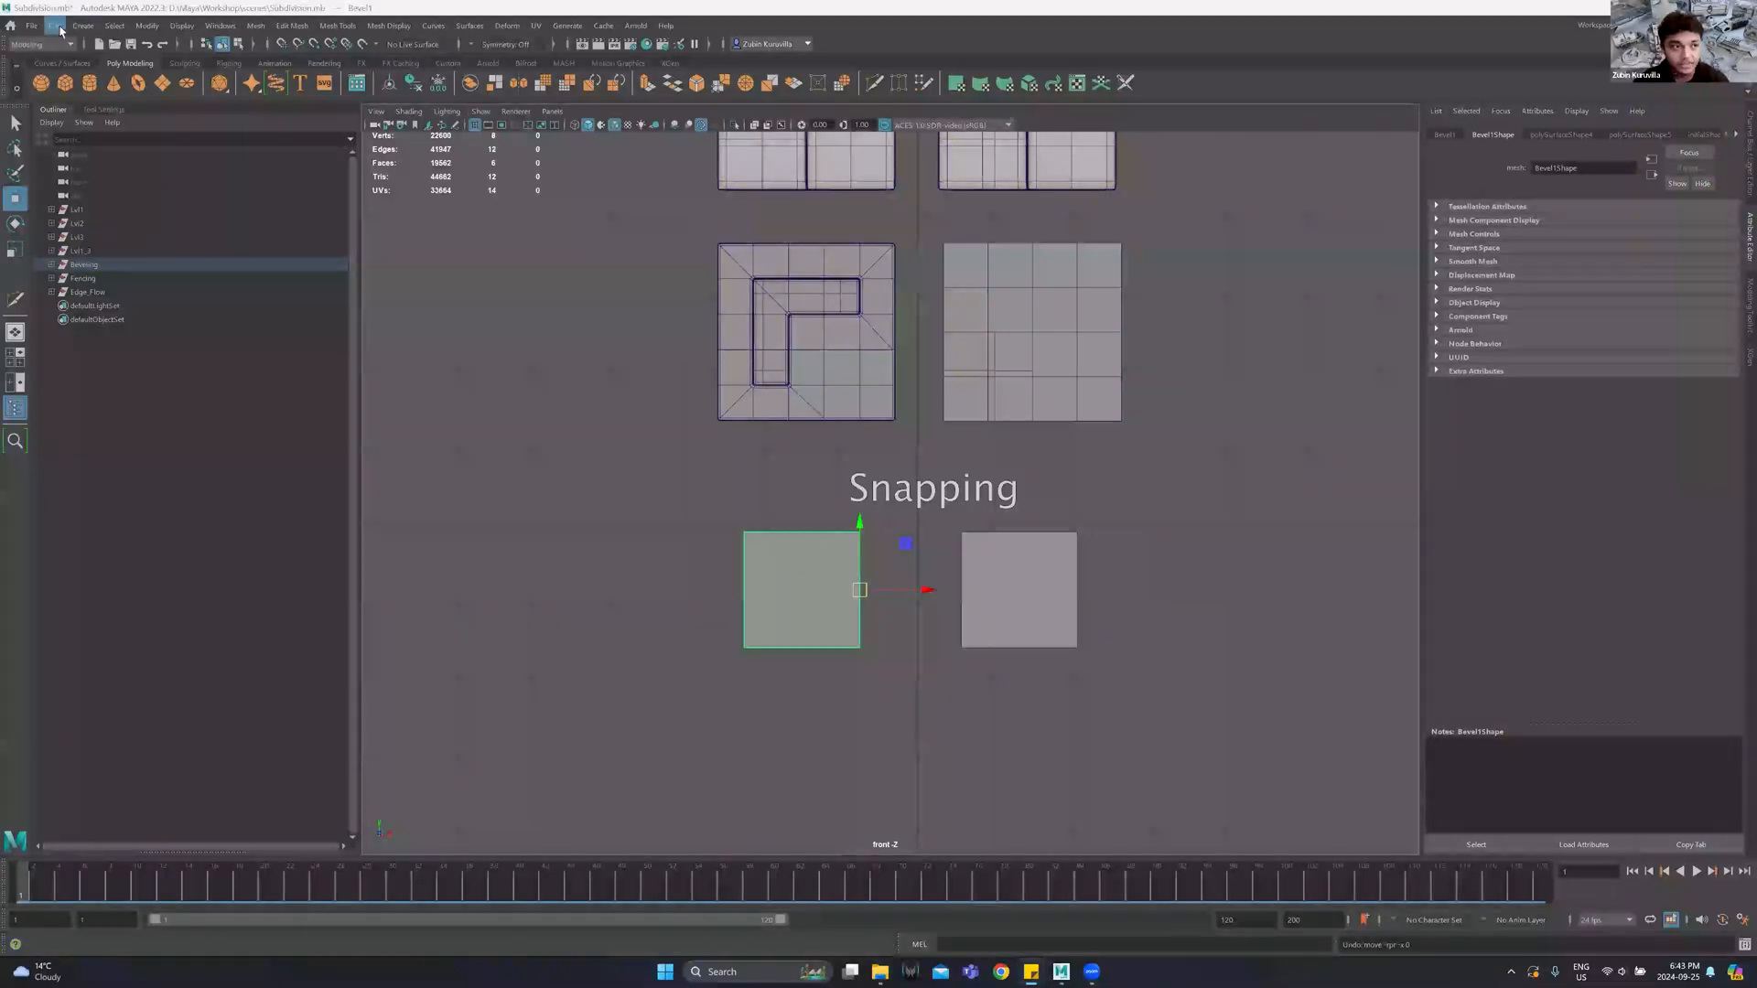
# Open the scene Demo1.mb and display the grid in the perspective view.
pyautogui.click(31, 27)
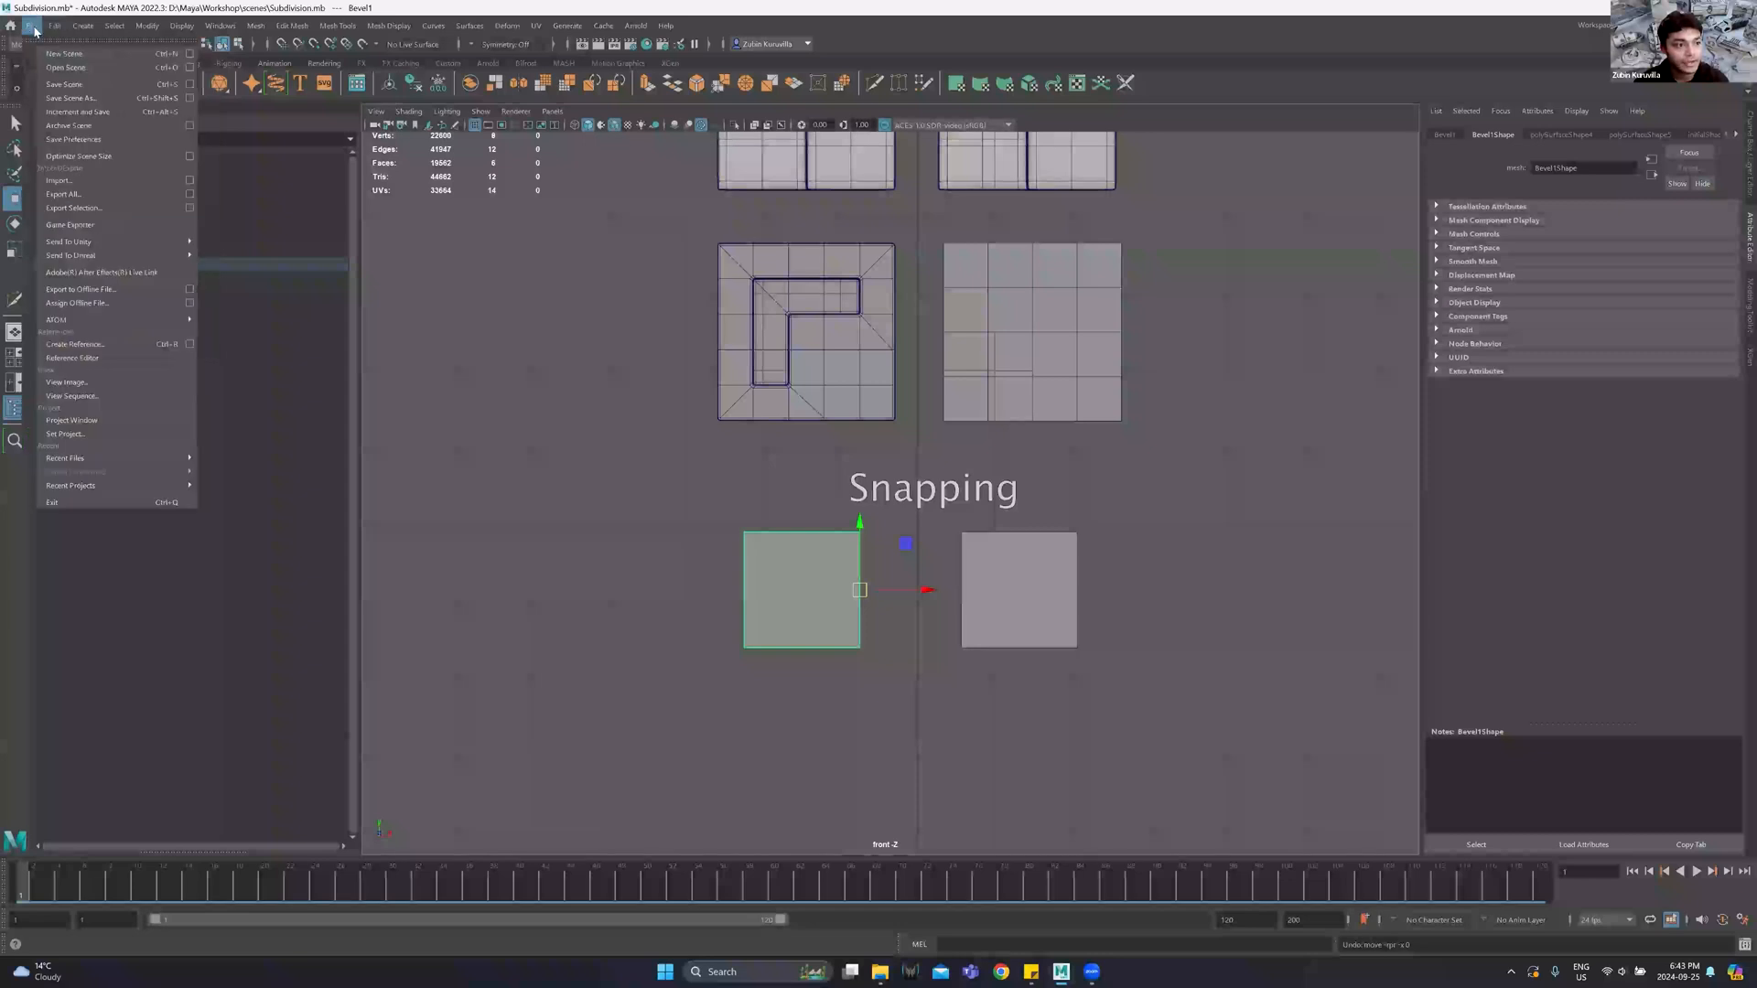
pyautogui.click(60, 67)
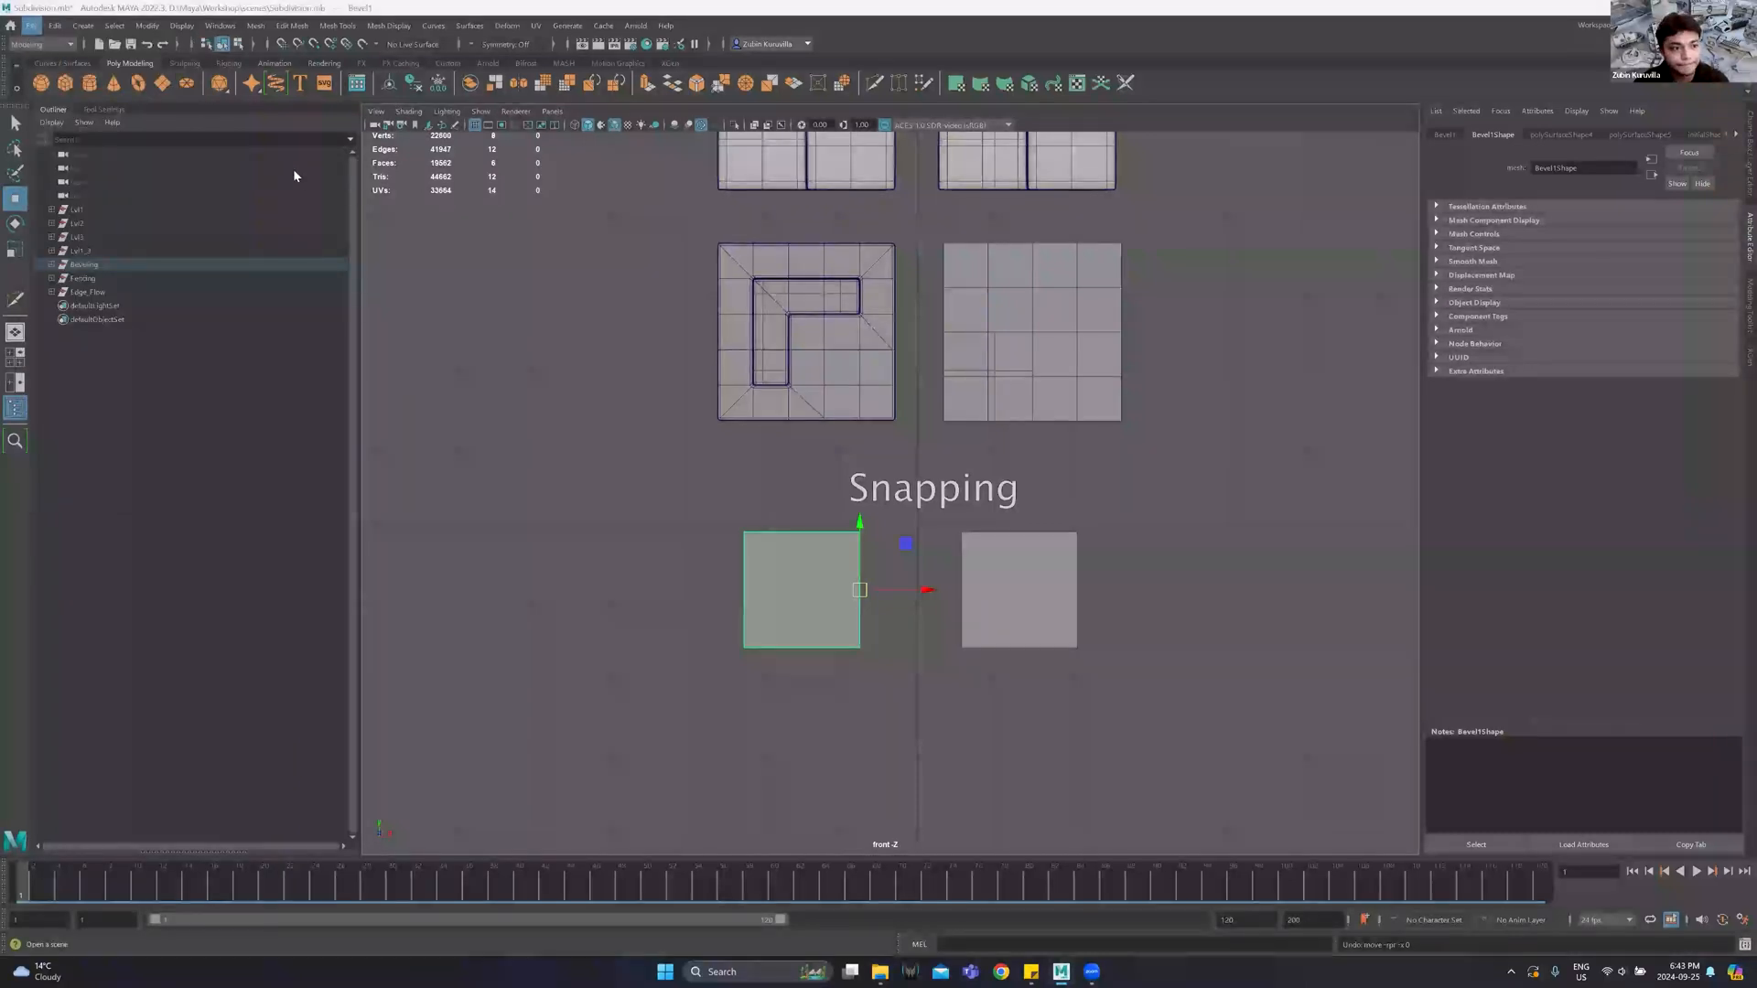
pyautogui.doubleClick(216, 162)
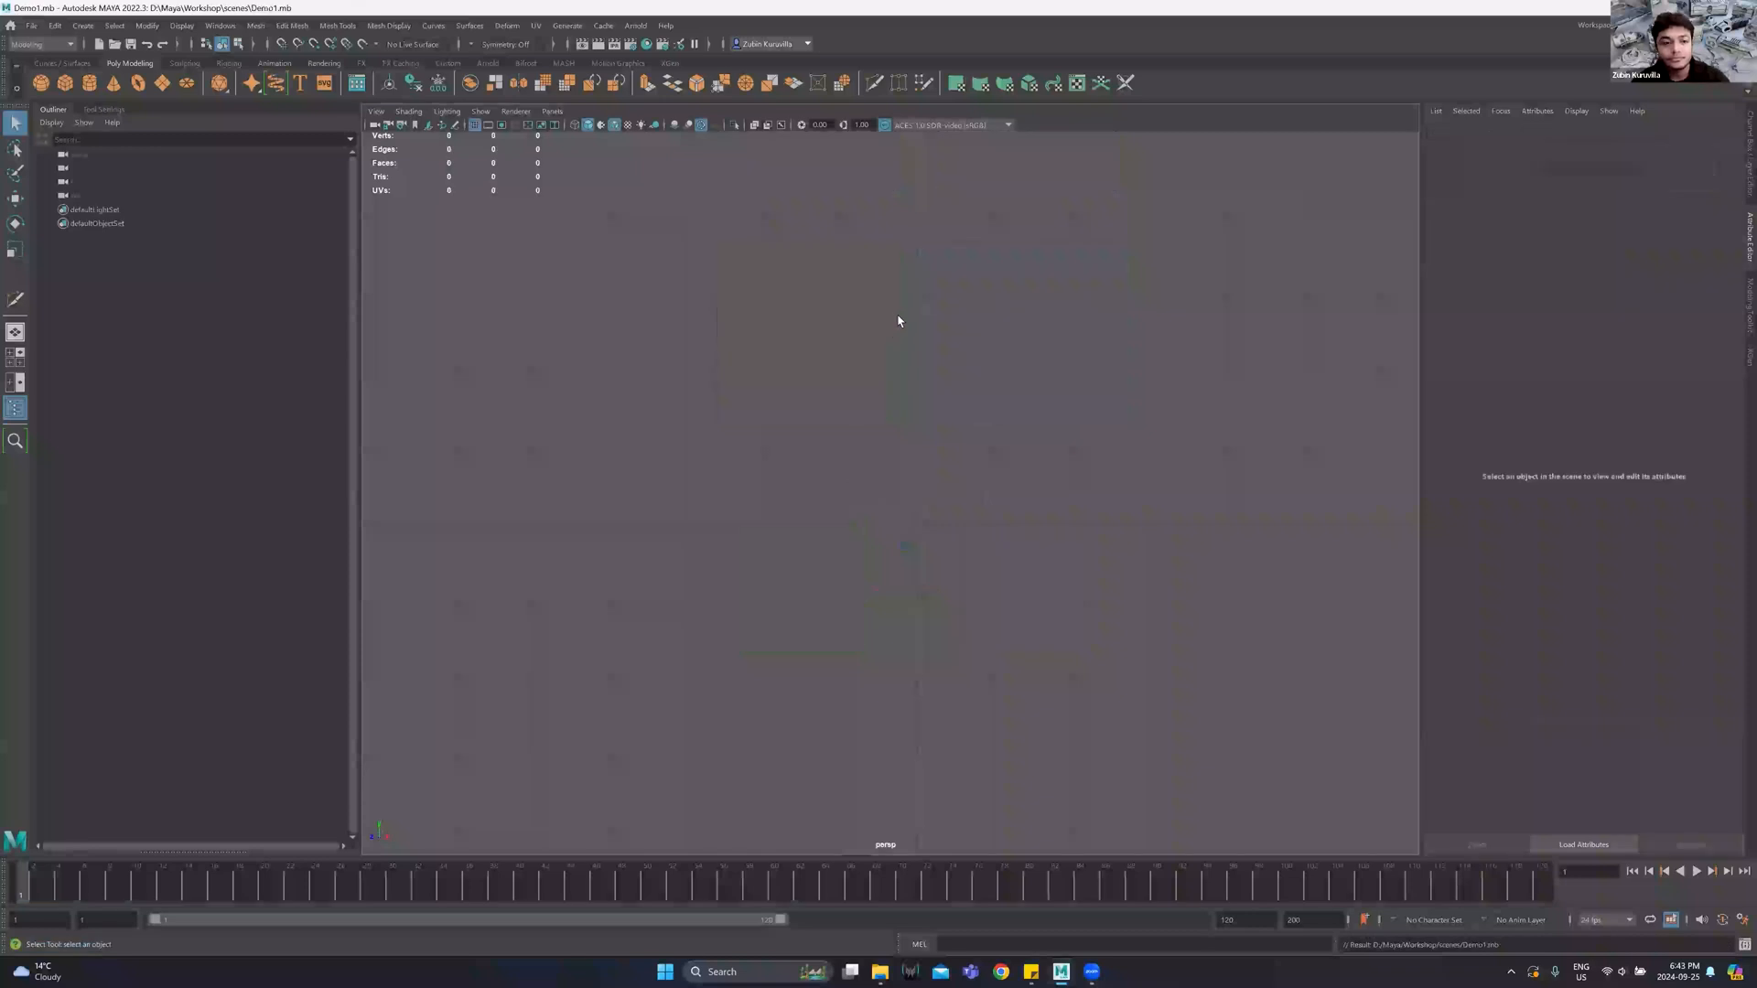
pyautogui.click(476, 126)
pyautogui.keyDown('alt'); pyautogui.moveTo(872, 435); pyautogui.dragTo(913, 458); pyautogui.keyUp('alt')
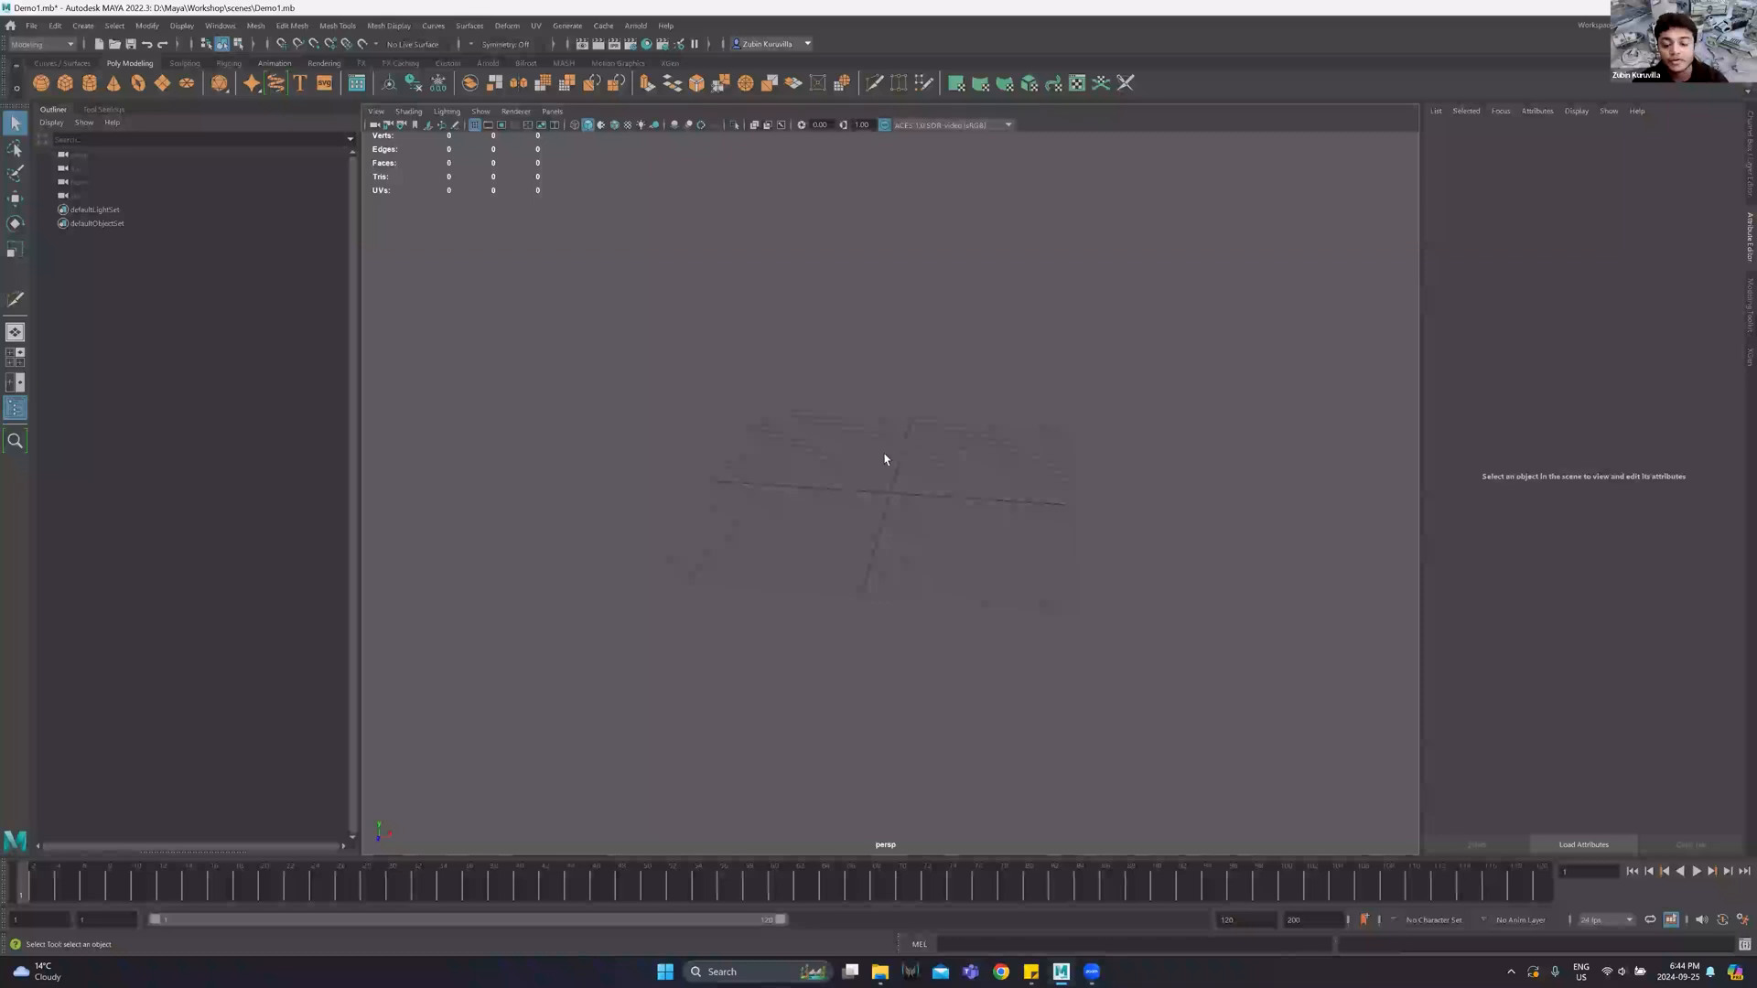
# Show the top view full size and import M84-Flash-Bang-Grenade.png from sourceimages as its image plane.
pyautogui.press('space')
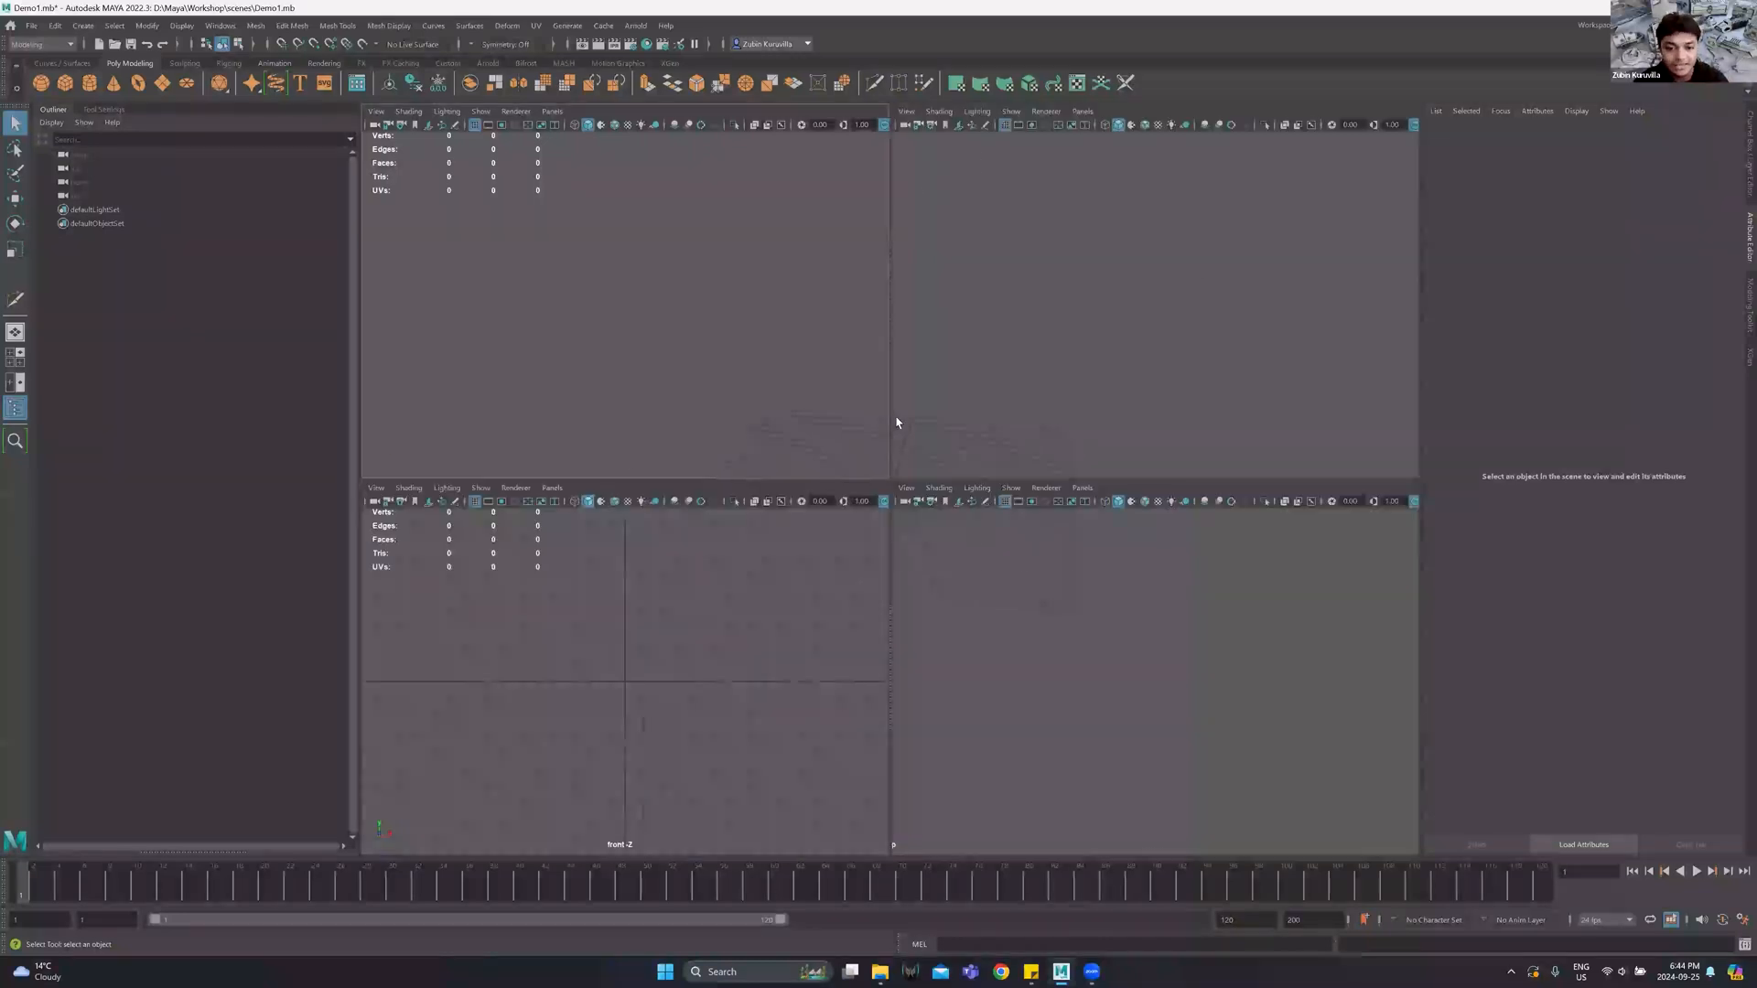
pyautogui.press('space')
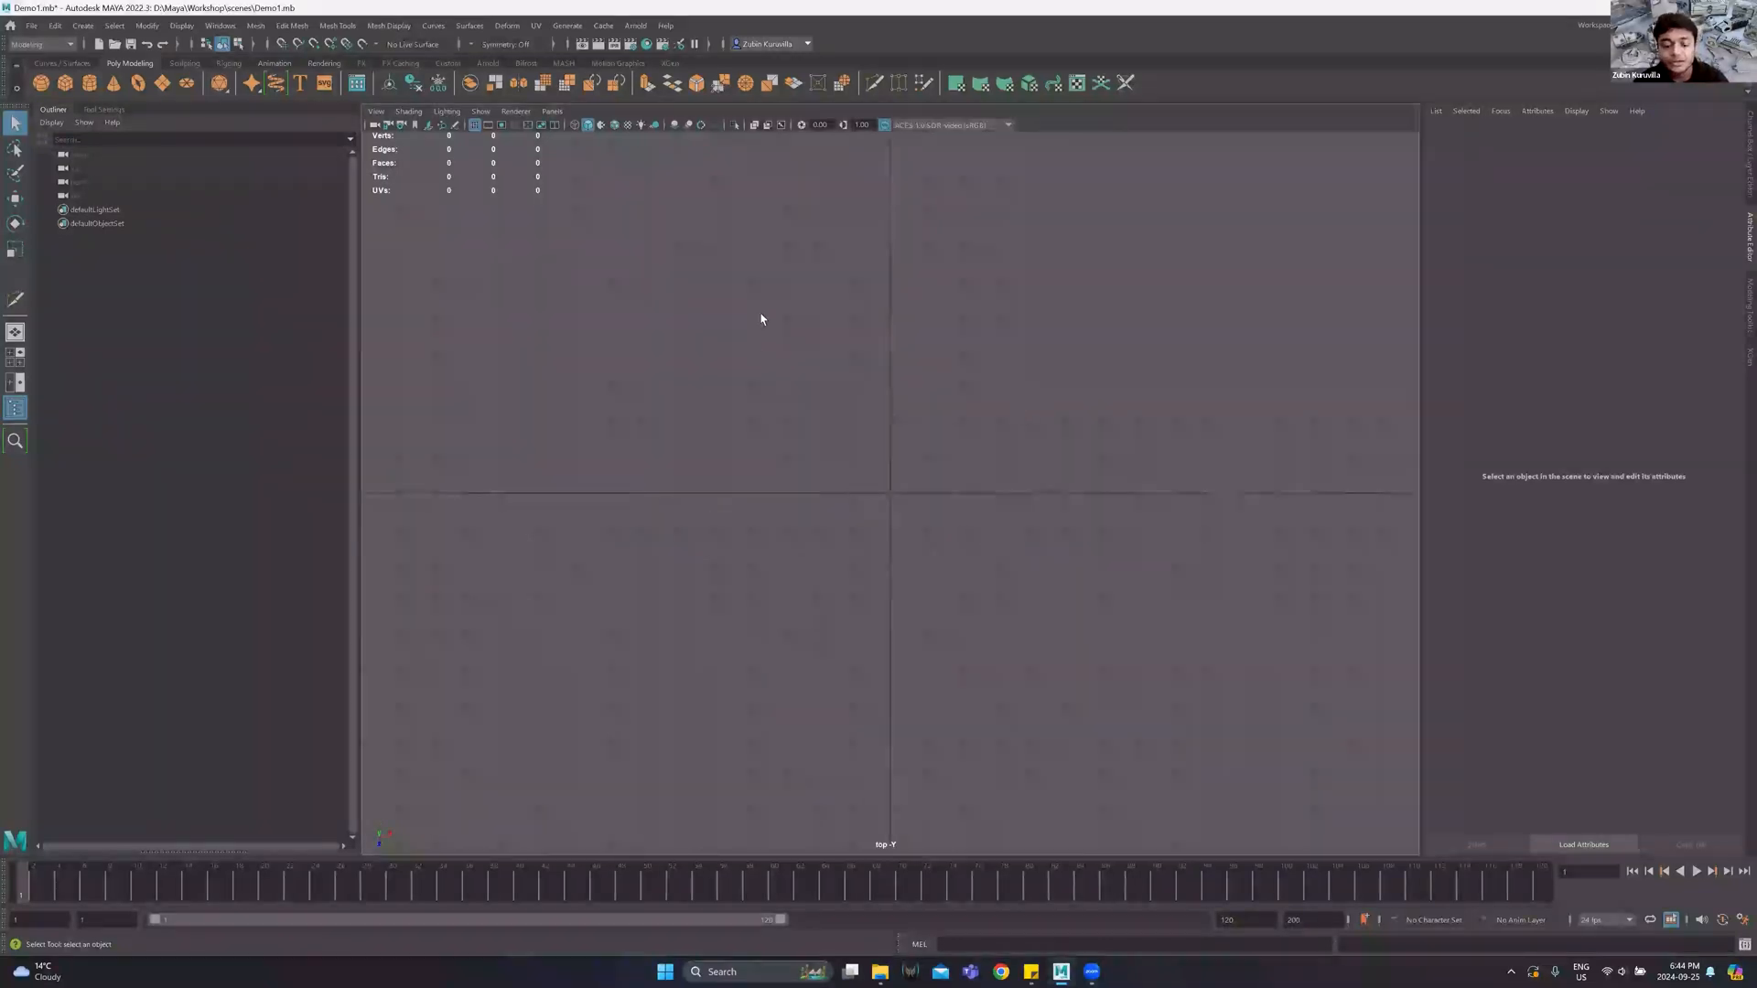
pyautogui.press('space')
pyautogui.press('space')
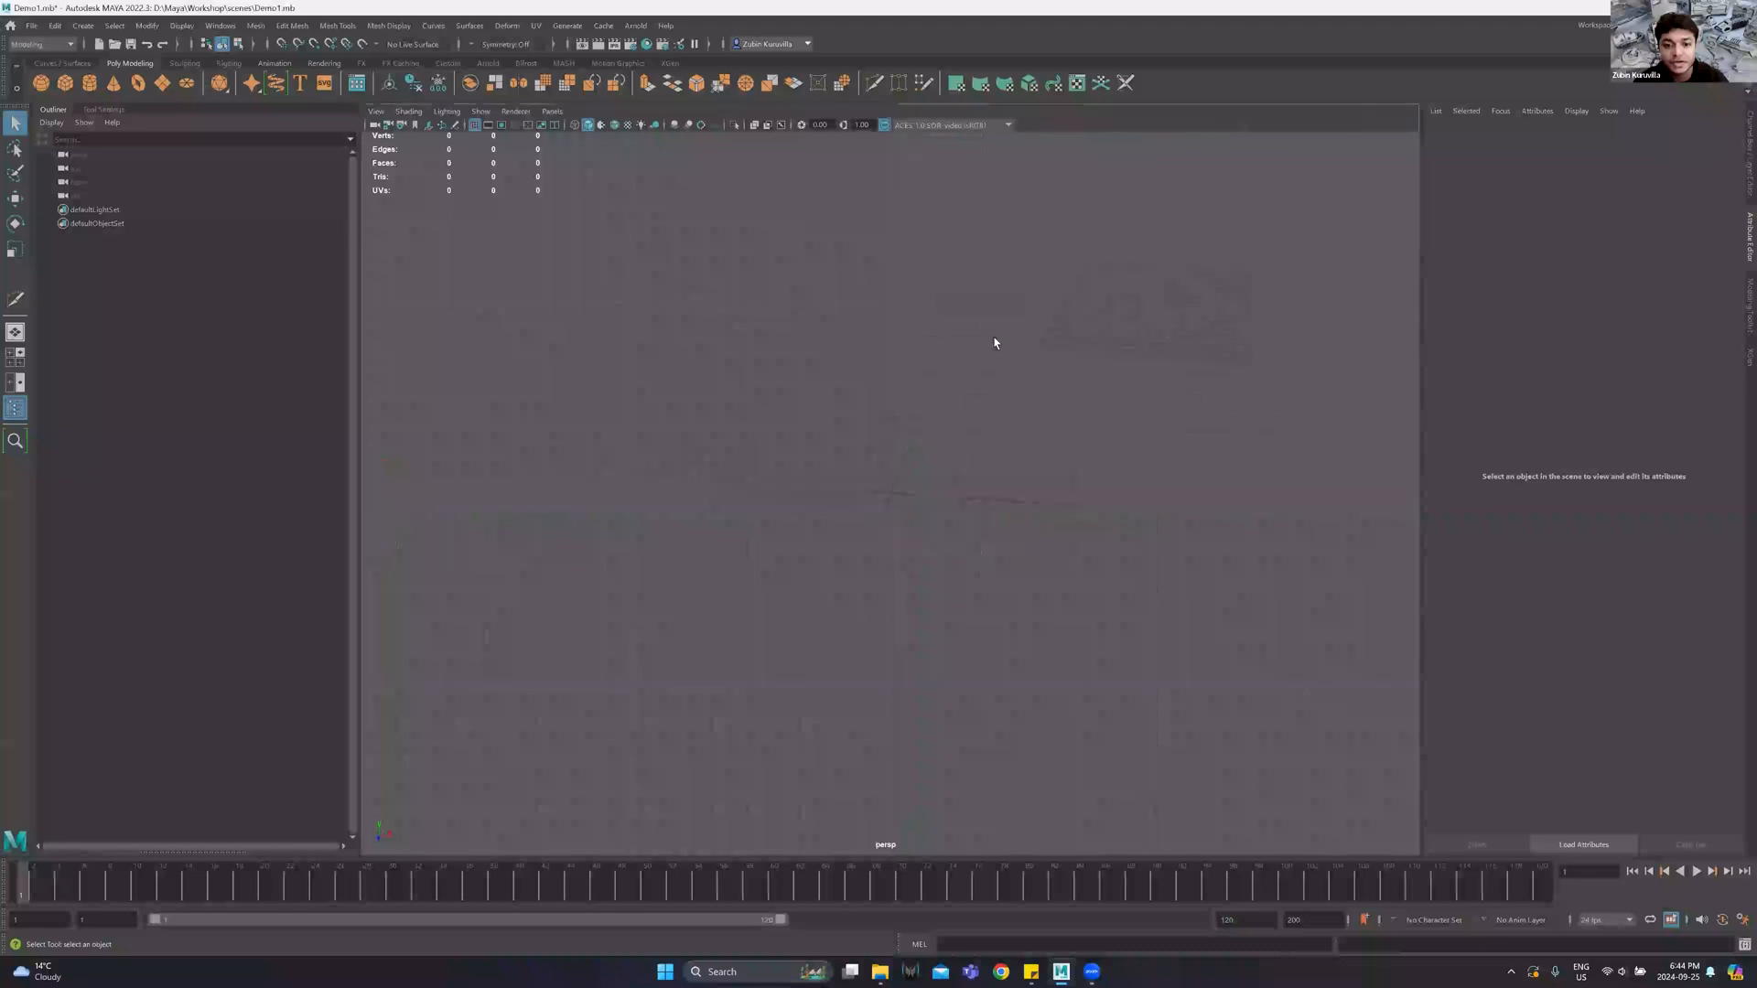
pyautogui.press('space')
pyautogui.press('space')
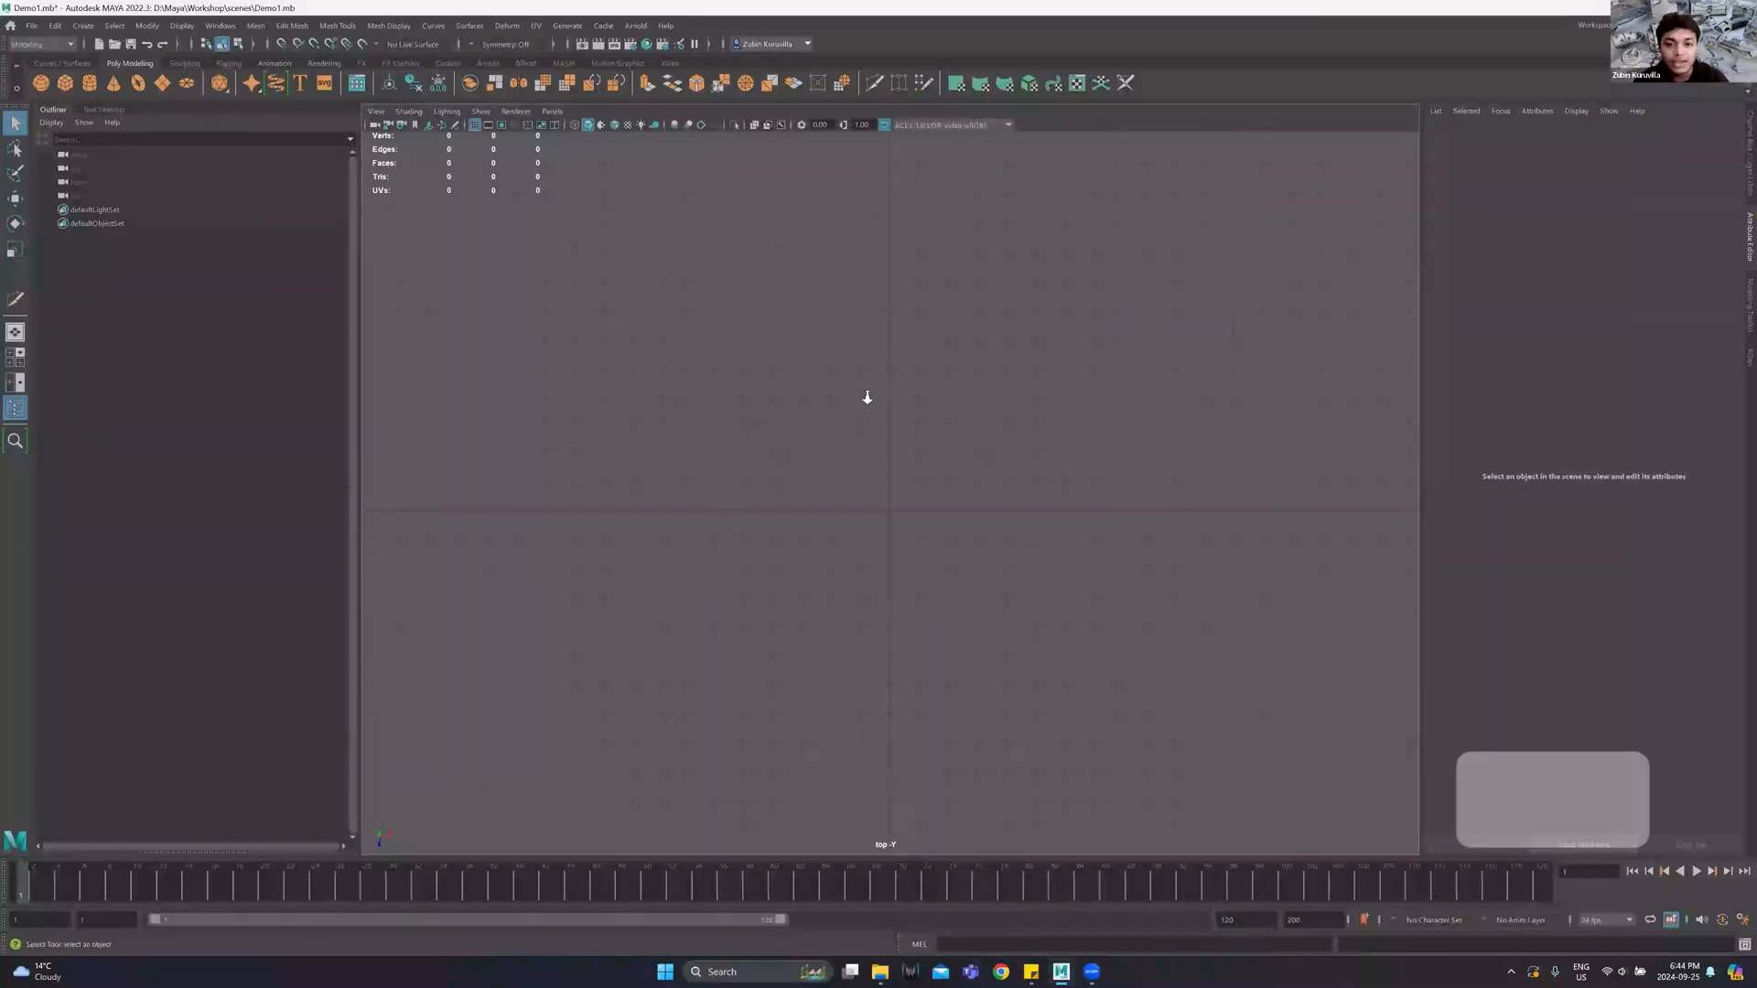
pyautogui.click(376, 112)
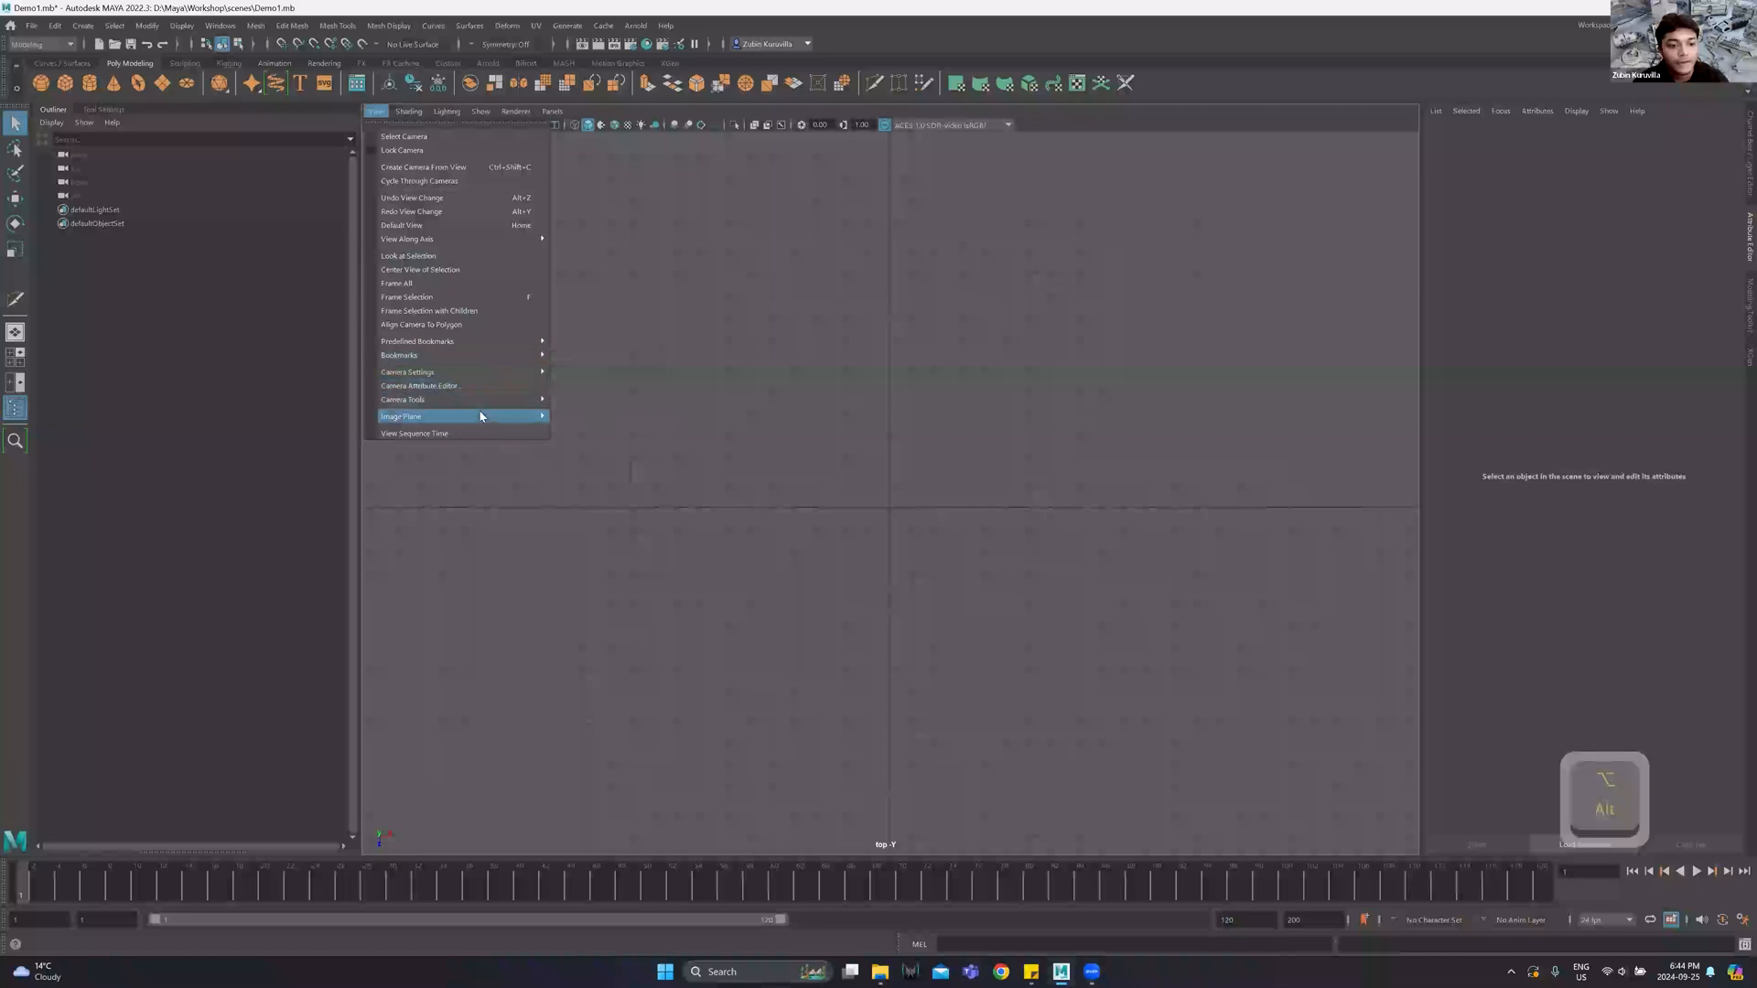
pyautogui.moveTo(480, 416)
pyautogui.click(594, 416)
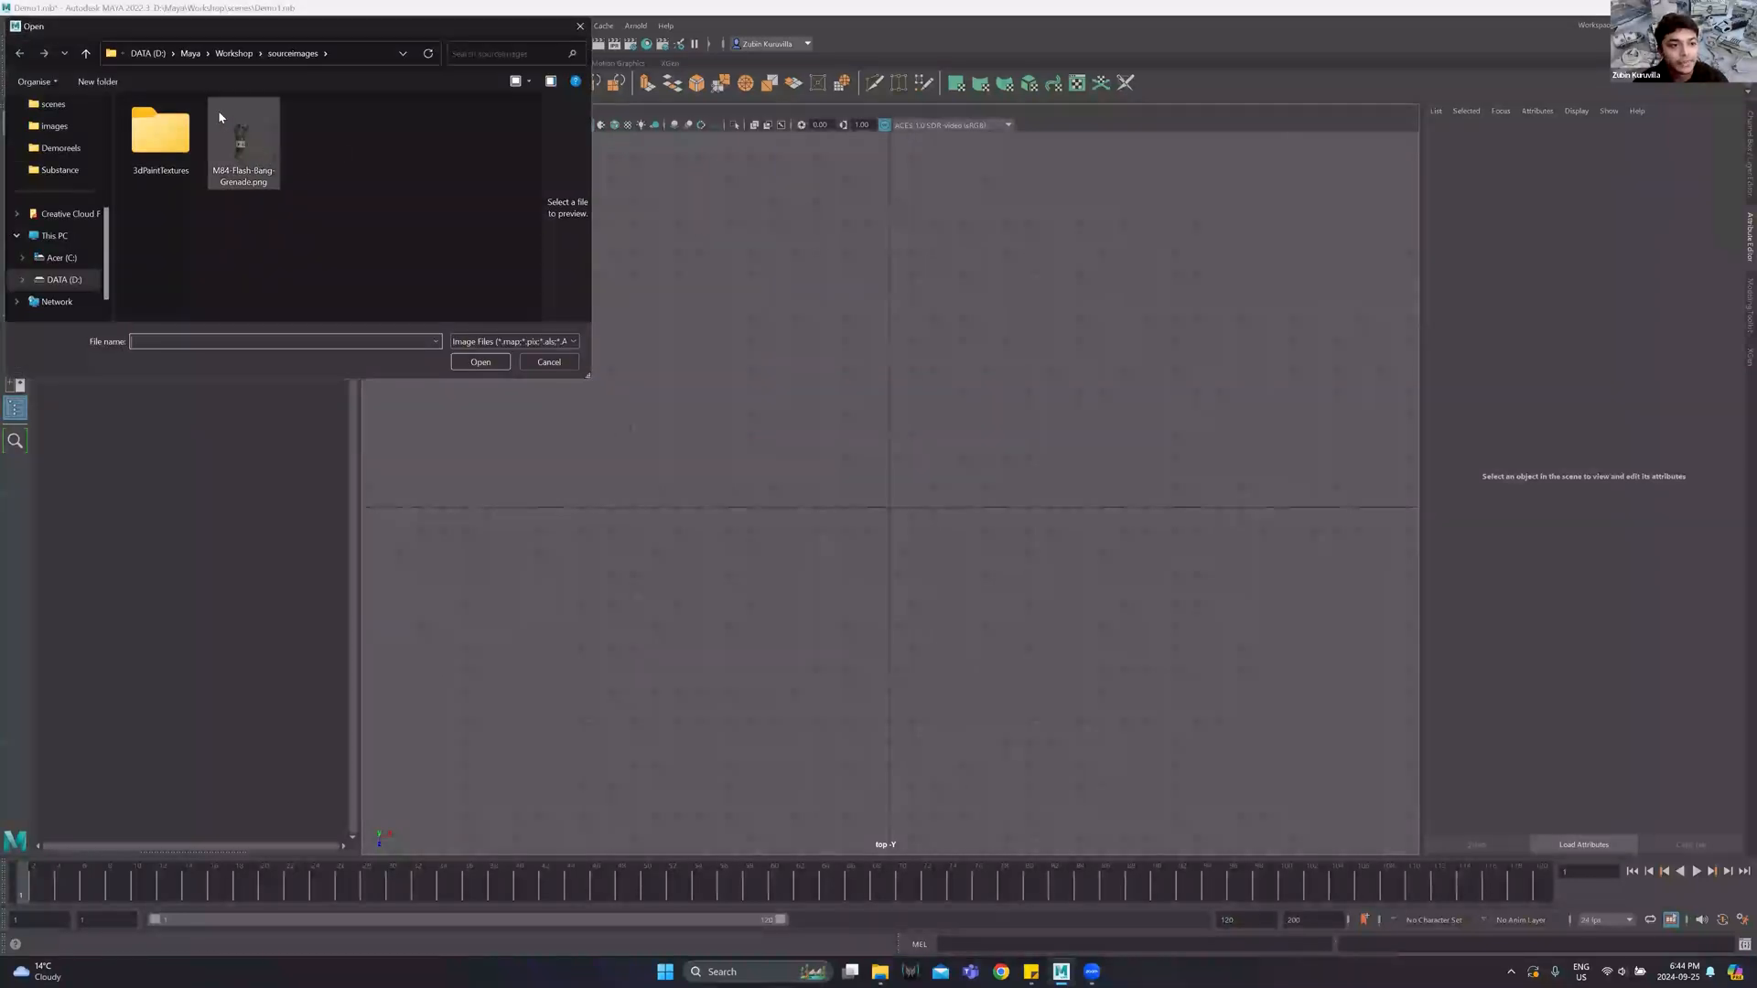
pyautogui.doubleClick(240, 137)
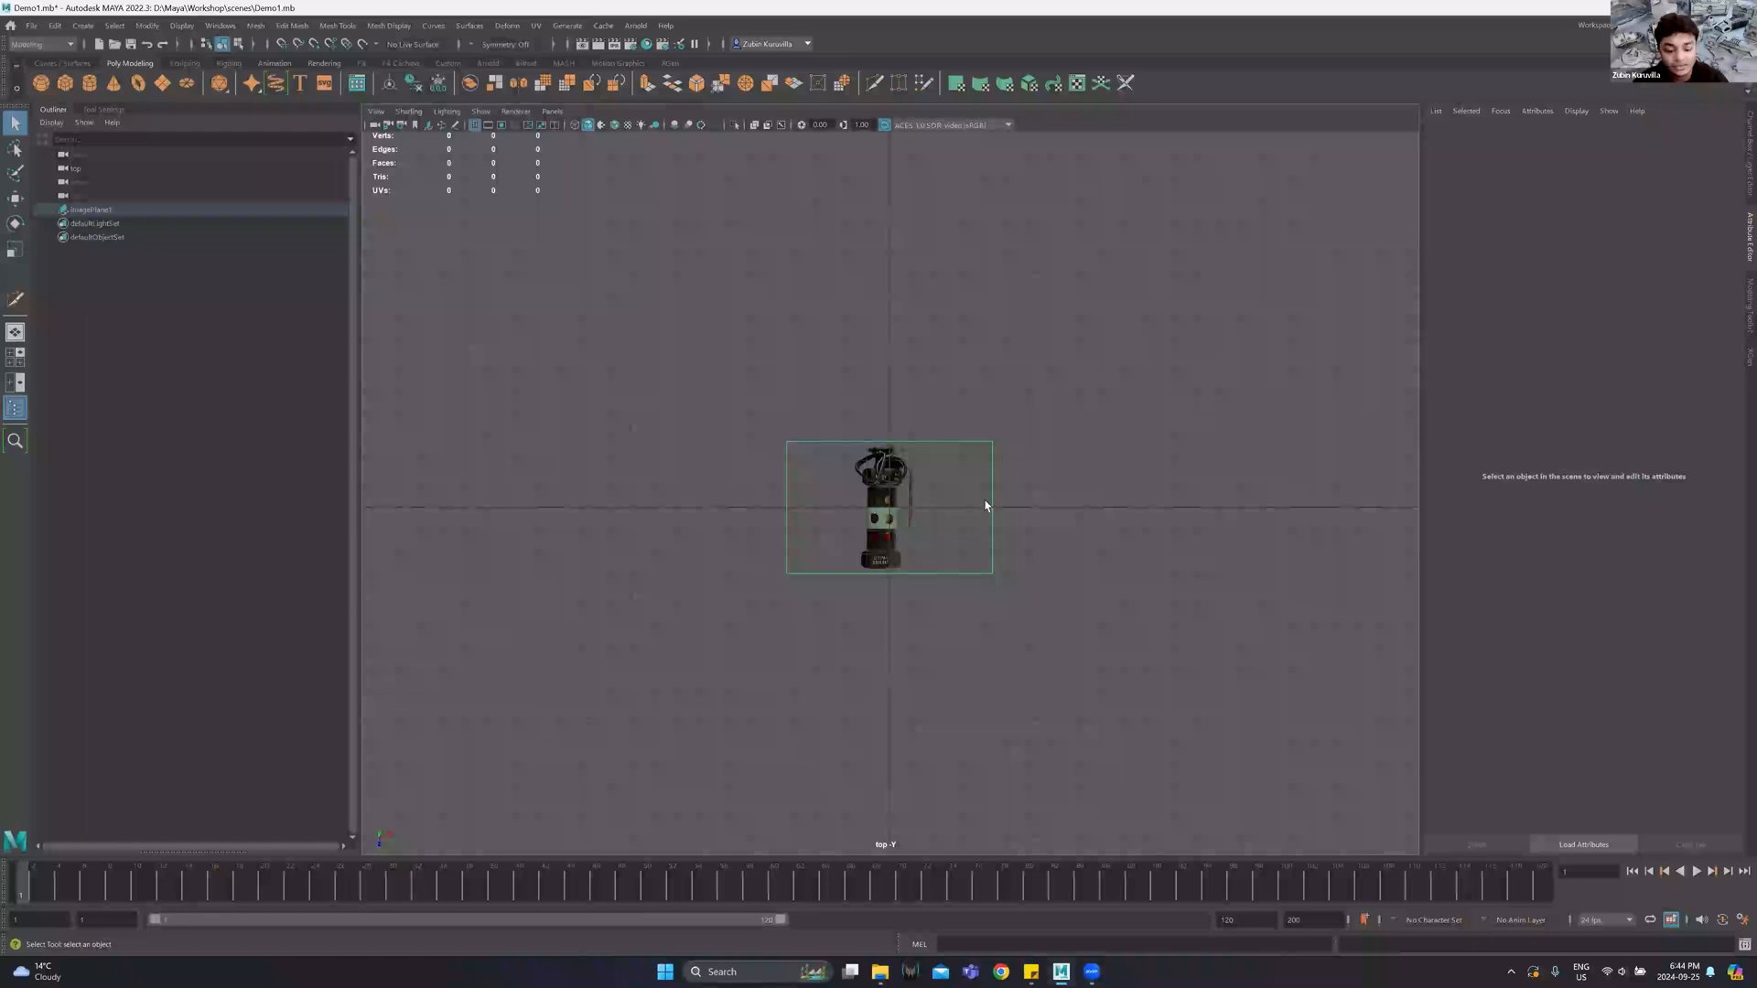
# Scale up the grenade image plane uniformly and shift it slightly along X to centre the grenade body on the vertical axis.
pyautogui.click(985, 506)
pyautogui.press('r')
pyautogui.moveTo(892, 506); pyautogui.dragTo(1079, 477)
pyautogui.press('w')
pyautogui.moveTo(968, 505); pyautogui.dragTo(976, 510)
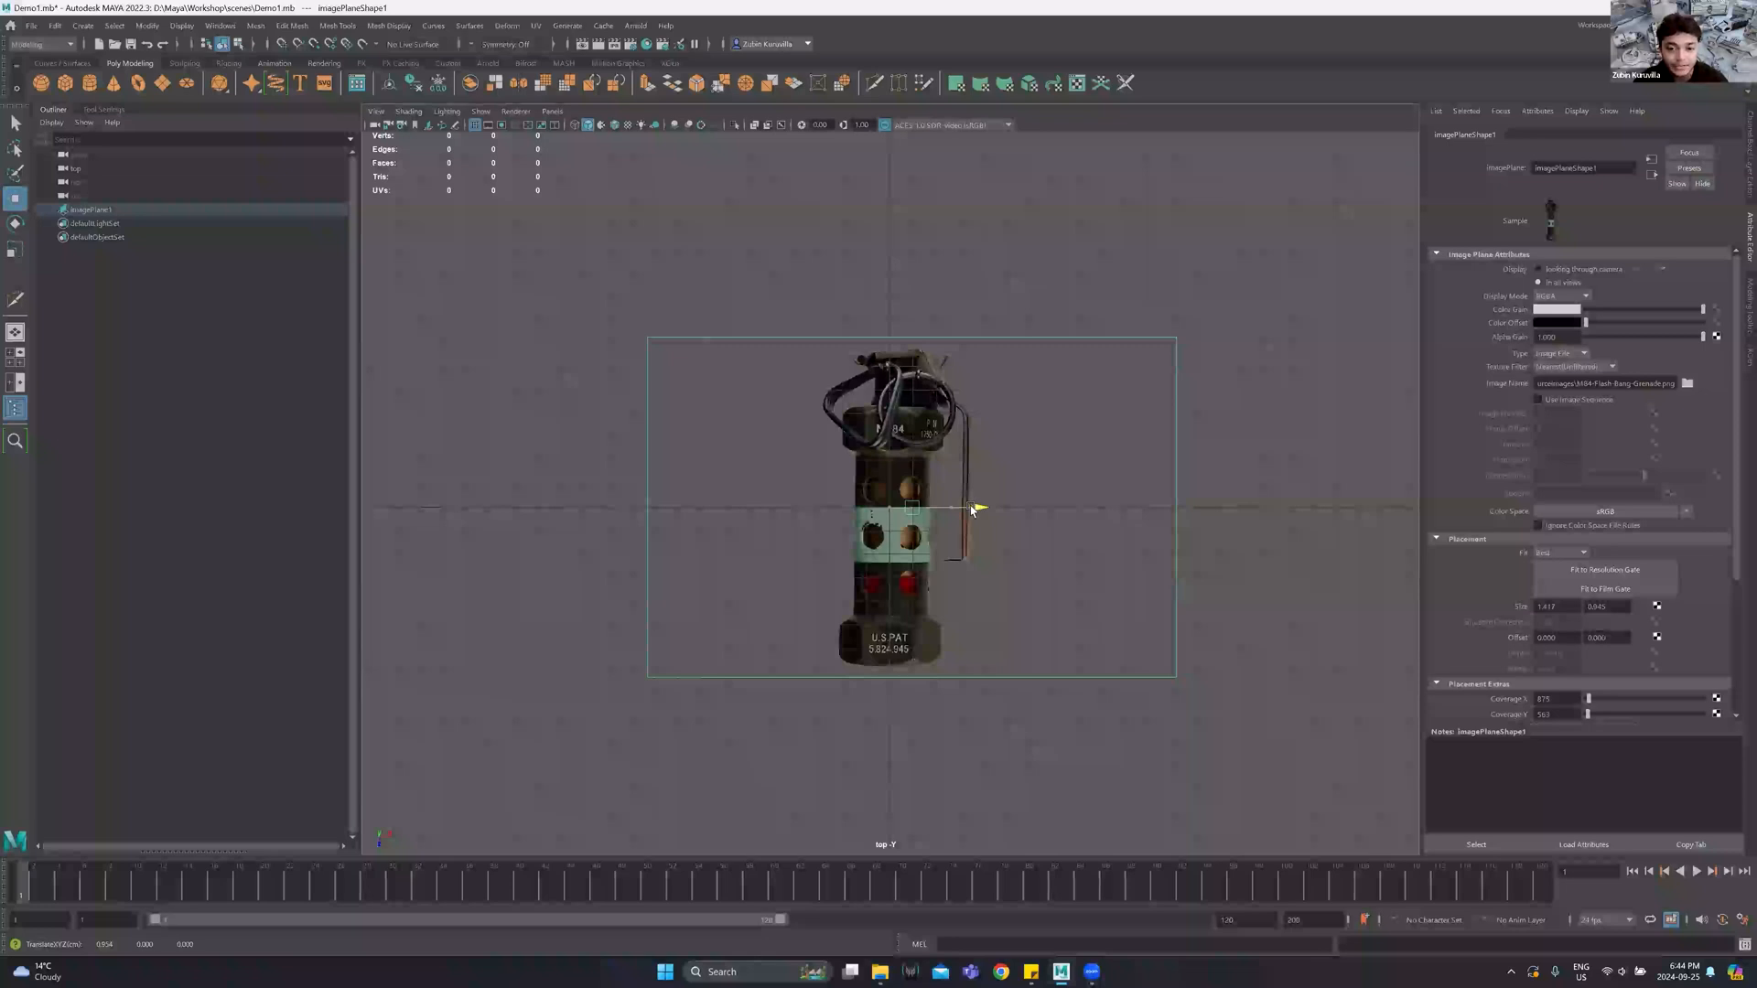
pyautogui.press('r')
pyautogui.moveTo(905, 510); pyautogui.dragTo(930, 504)
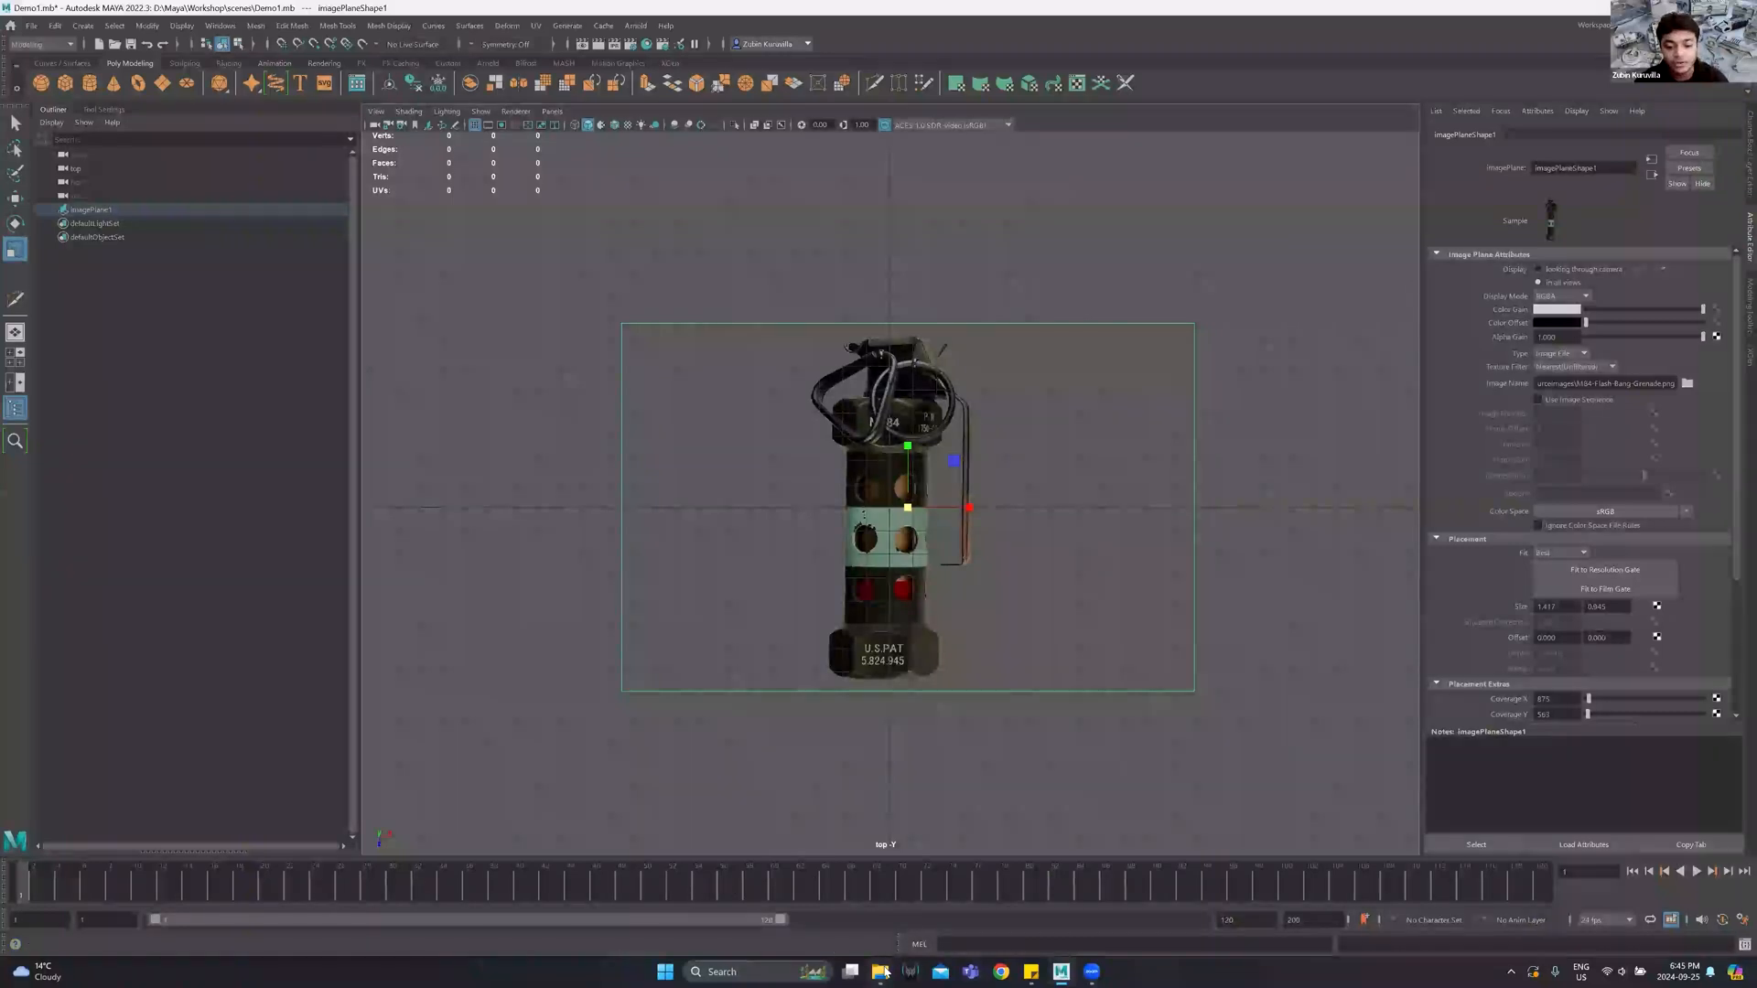
# Switch to File Explorer at This PC and move its window to the adjacent monitor.
pyautogui.moveTo(884, 971)
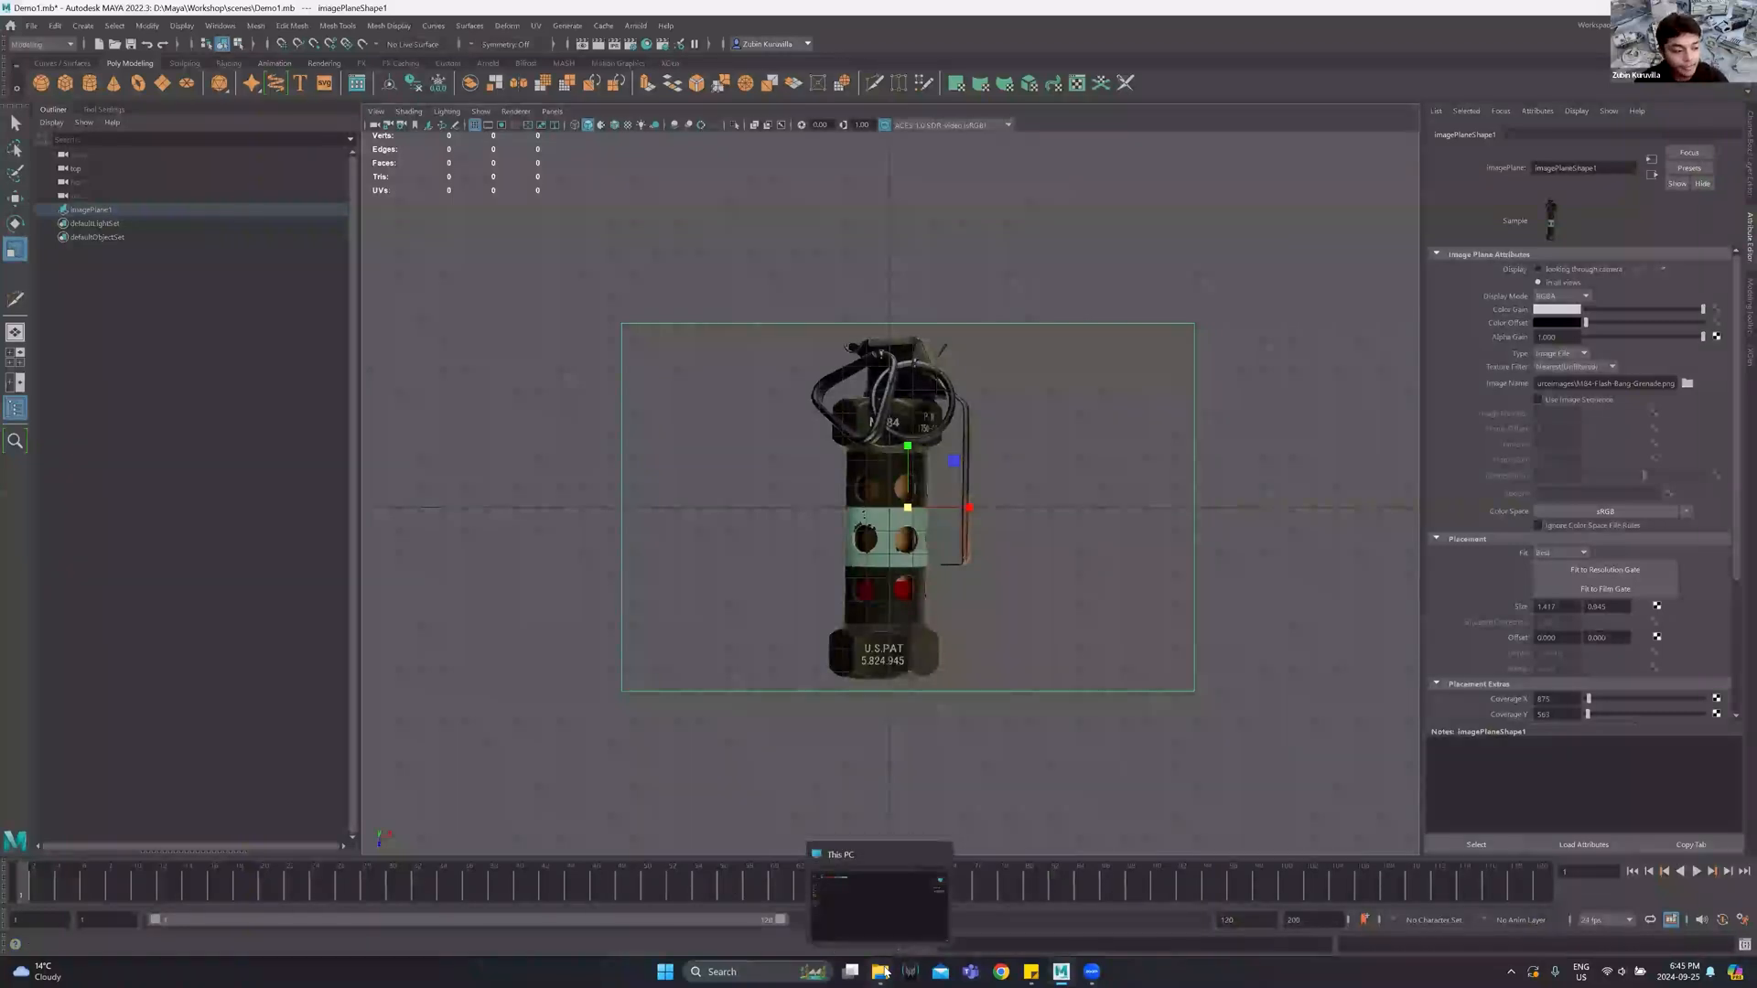
pyautogui.click(881, 911)
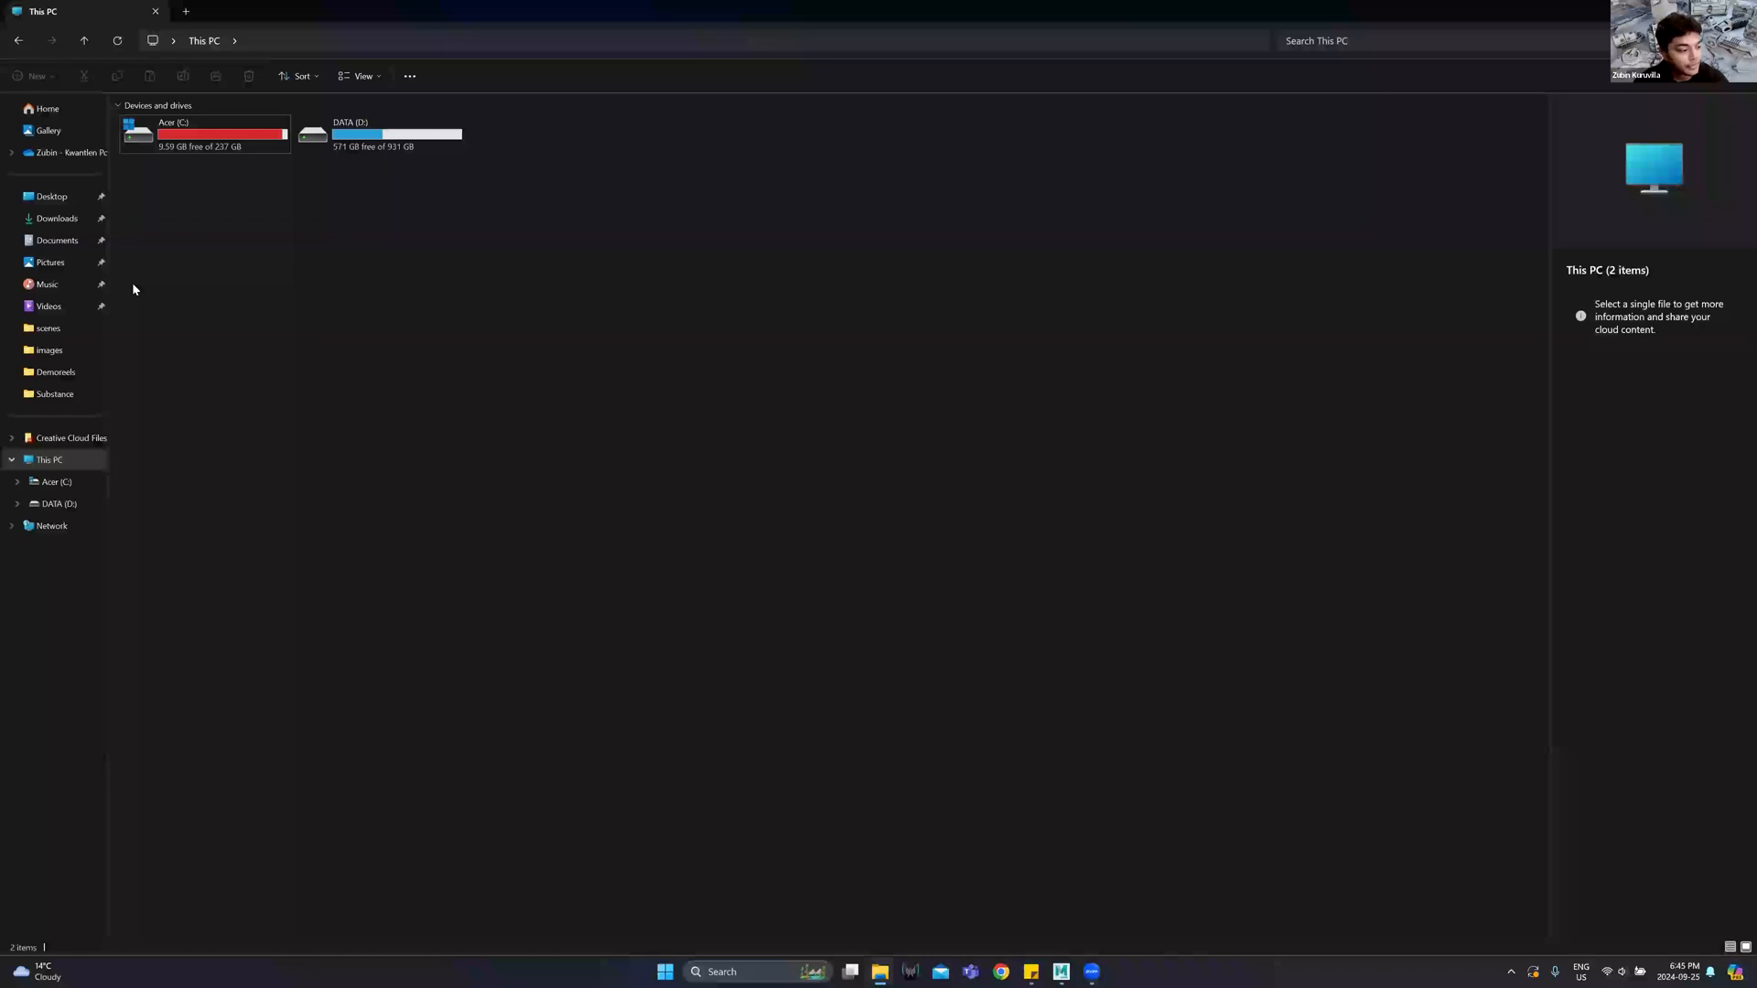
pyautogui.press('super+shift+Left')
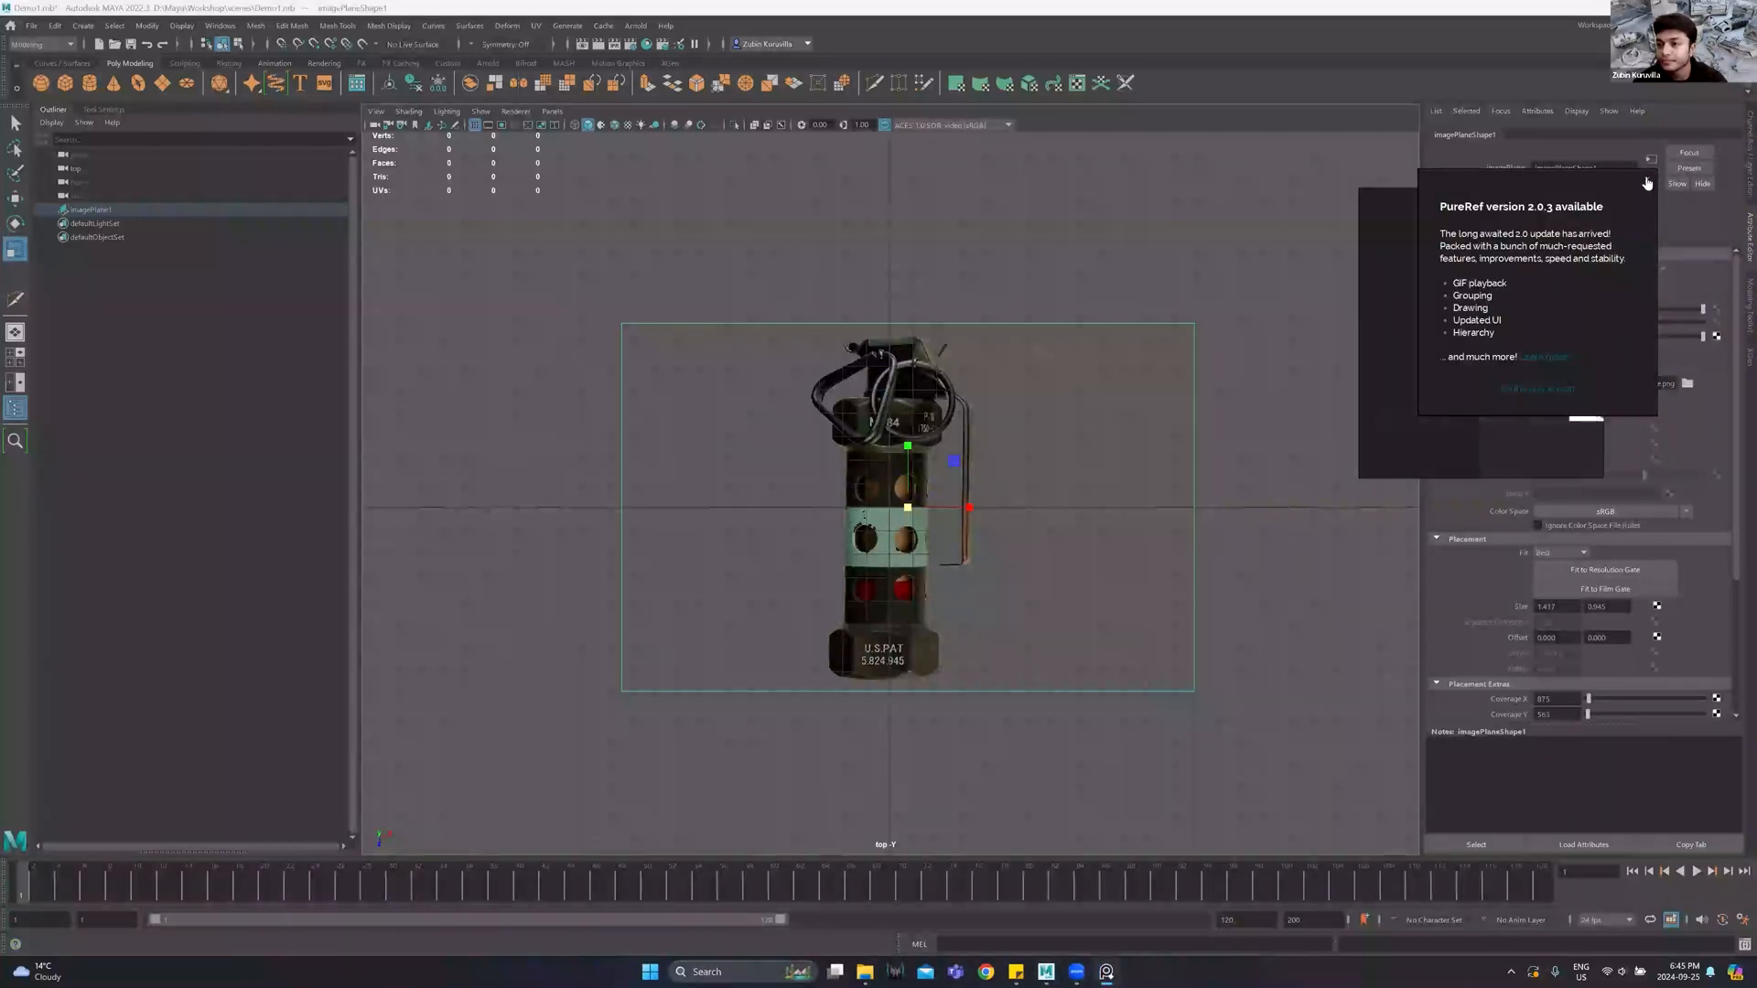
# Dismiss the PureRef update notice, and widen and frame its window around the two grenade reference photos.
pyautogui.click(1646, 183)
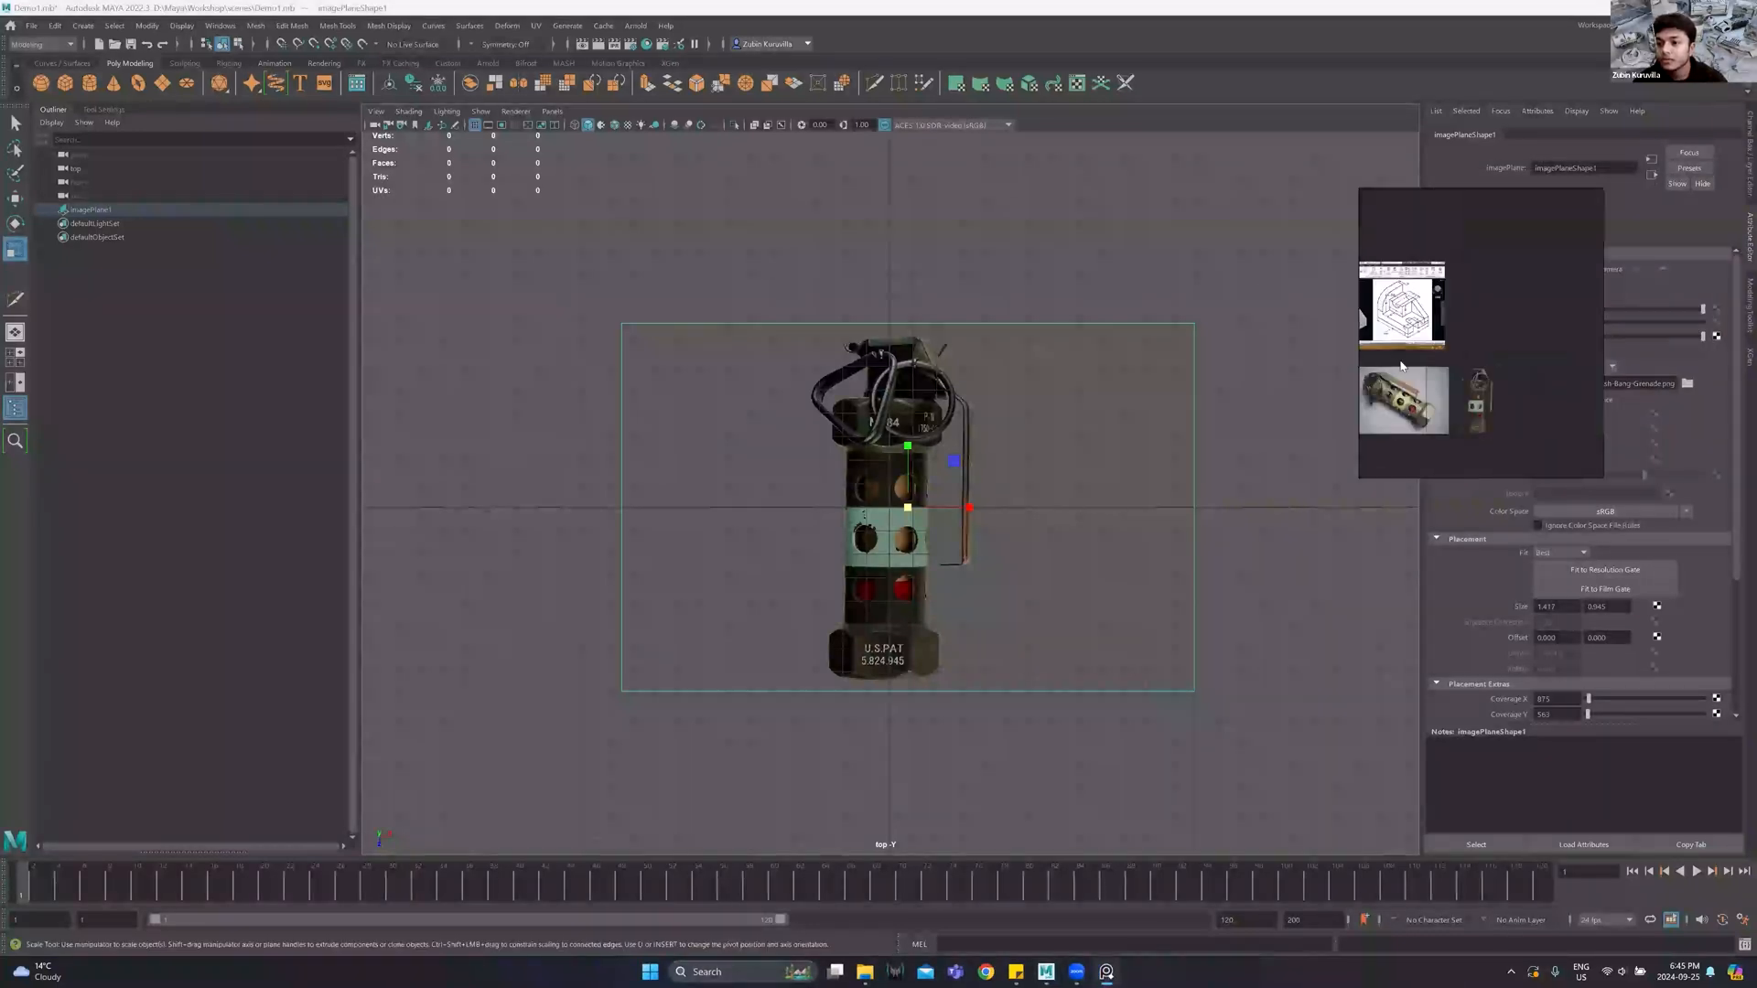
pyautogui.moveTo(1401, 362); pyautogui.dragTo(1415, 297, button='middle')
pyautogui.moveTo(1413, 274); pyautogui.dragTo(1407, 64)
pyautogui.scroll(4, 1422, 280)
pyautogui.moveTo(1446, 265); pyautogui.dragTo(1509, 211, button='middle')
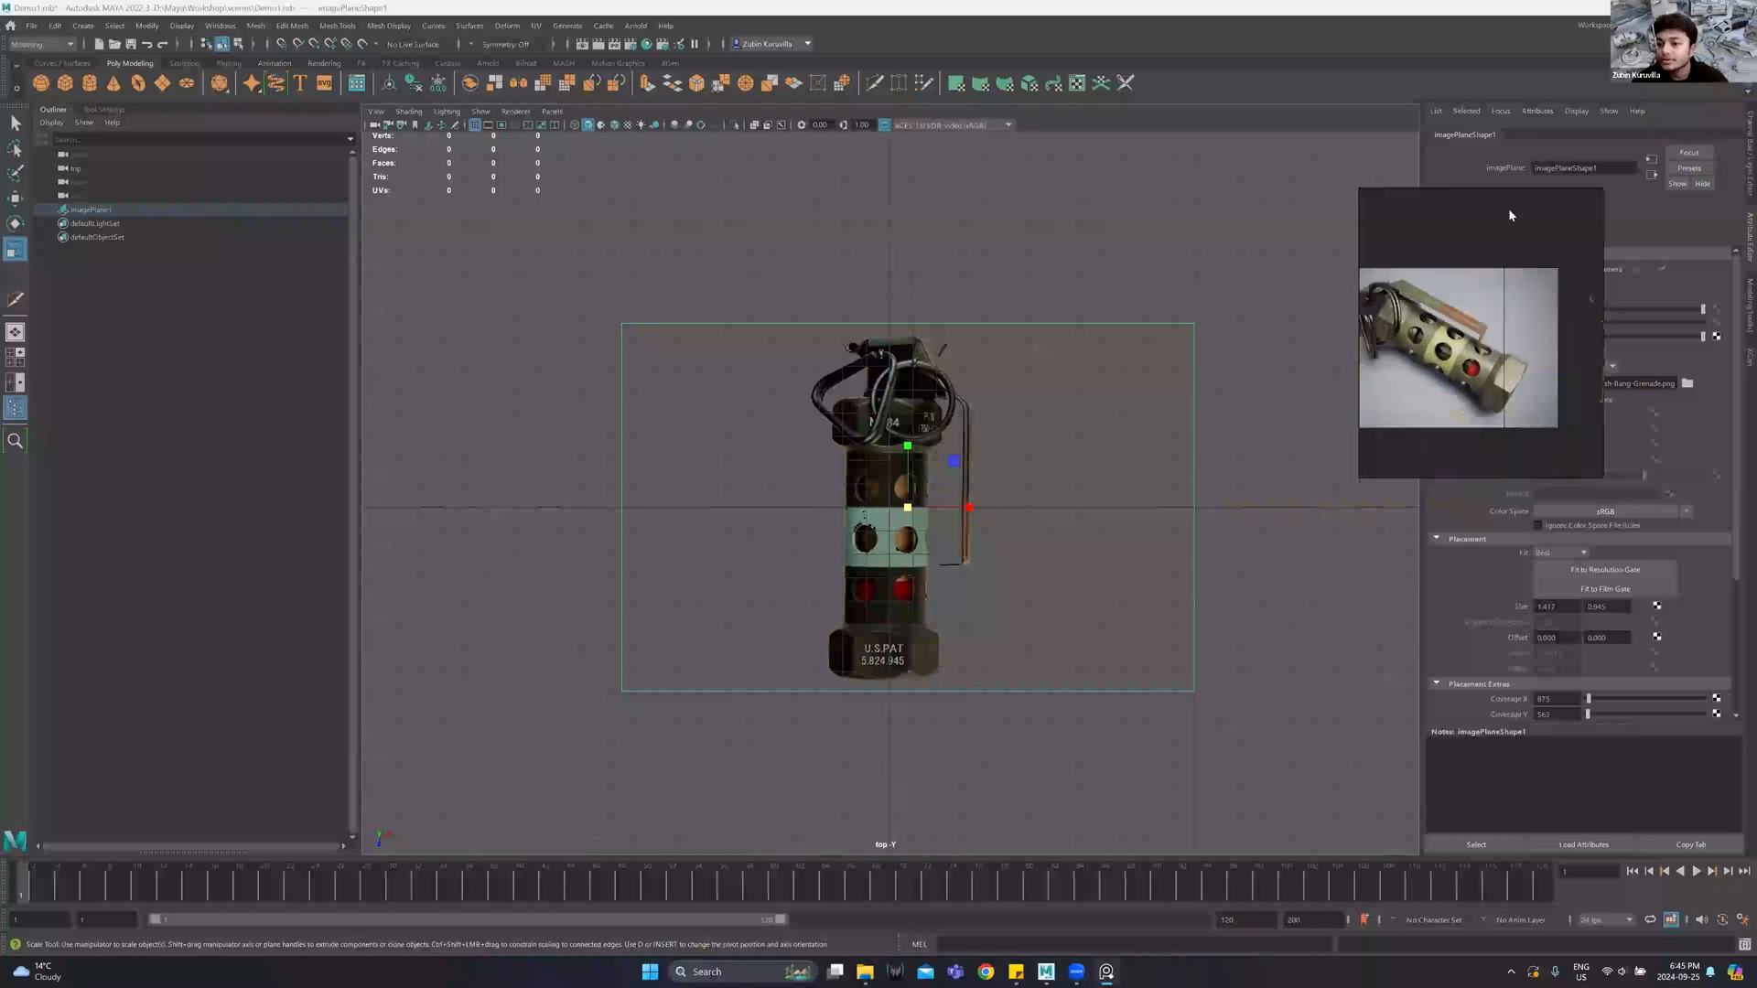
pyautogui.scroll(1, 1510, 215)
pyautogui.moveTo(1358, 304); pyautogui.dragTo(1161, 304)
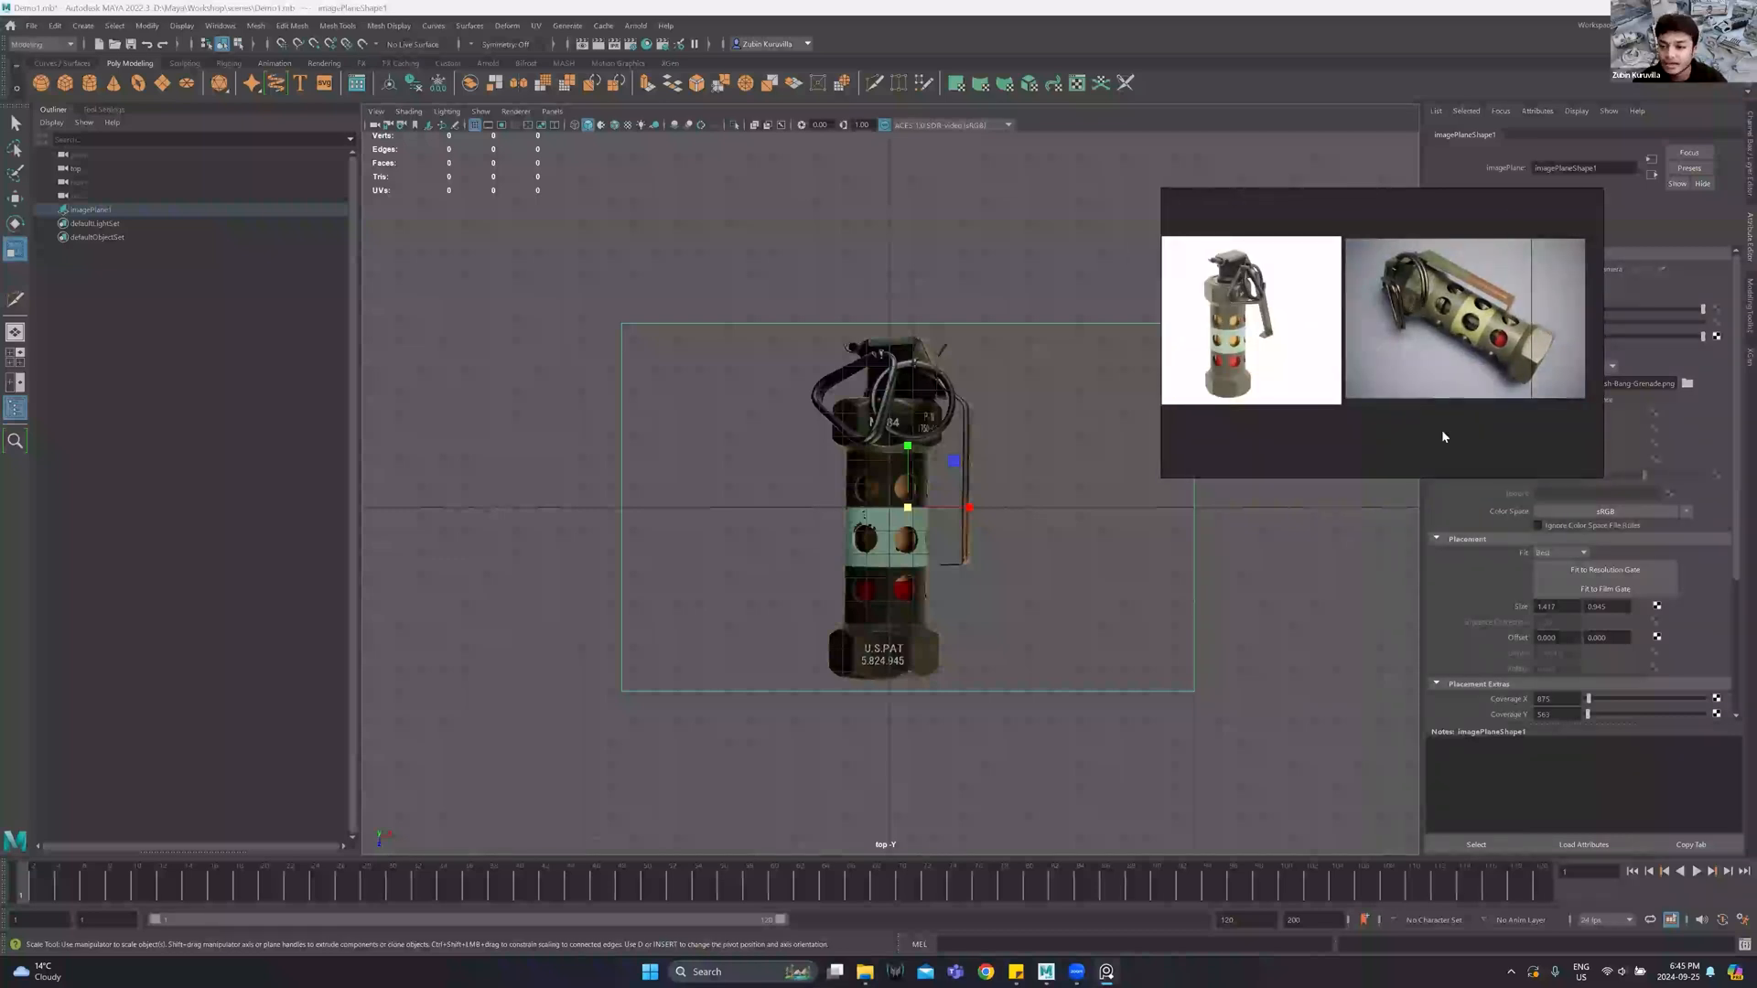
# Trim the PureRef window's height and move it so it closely surrounds the two grenade reference photos.
pyautogui.moveTo(1396, 418); pyautogui.dragTo(1397, 401)
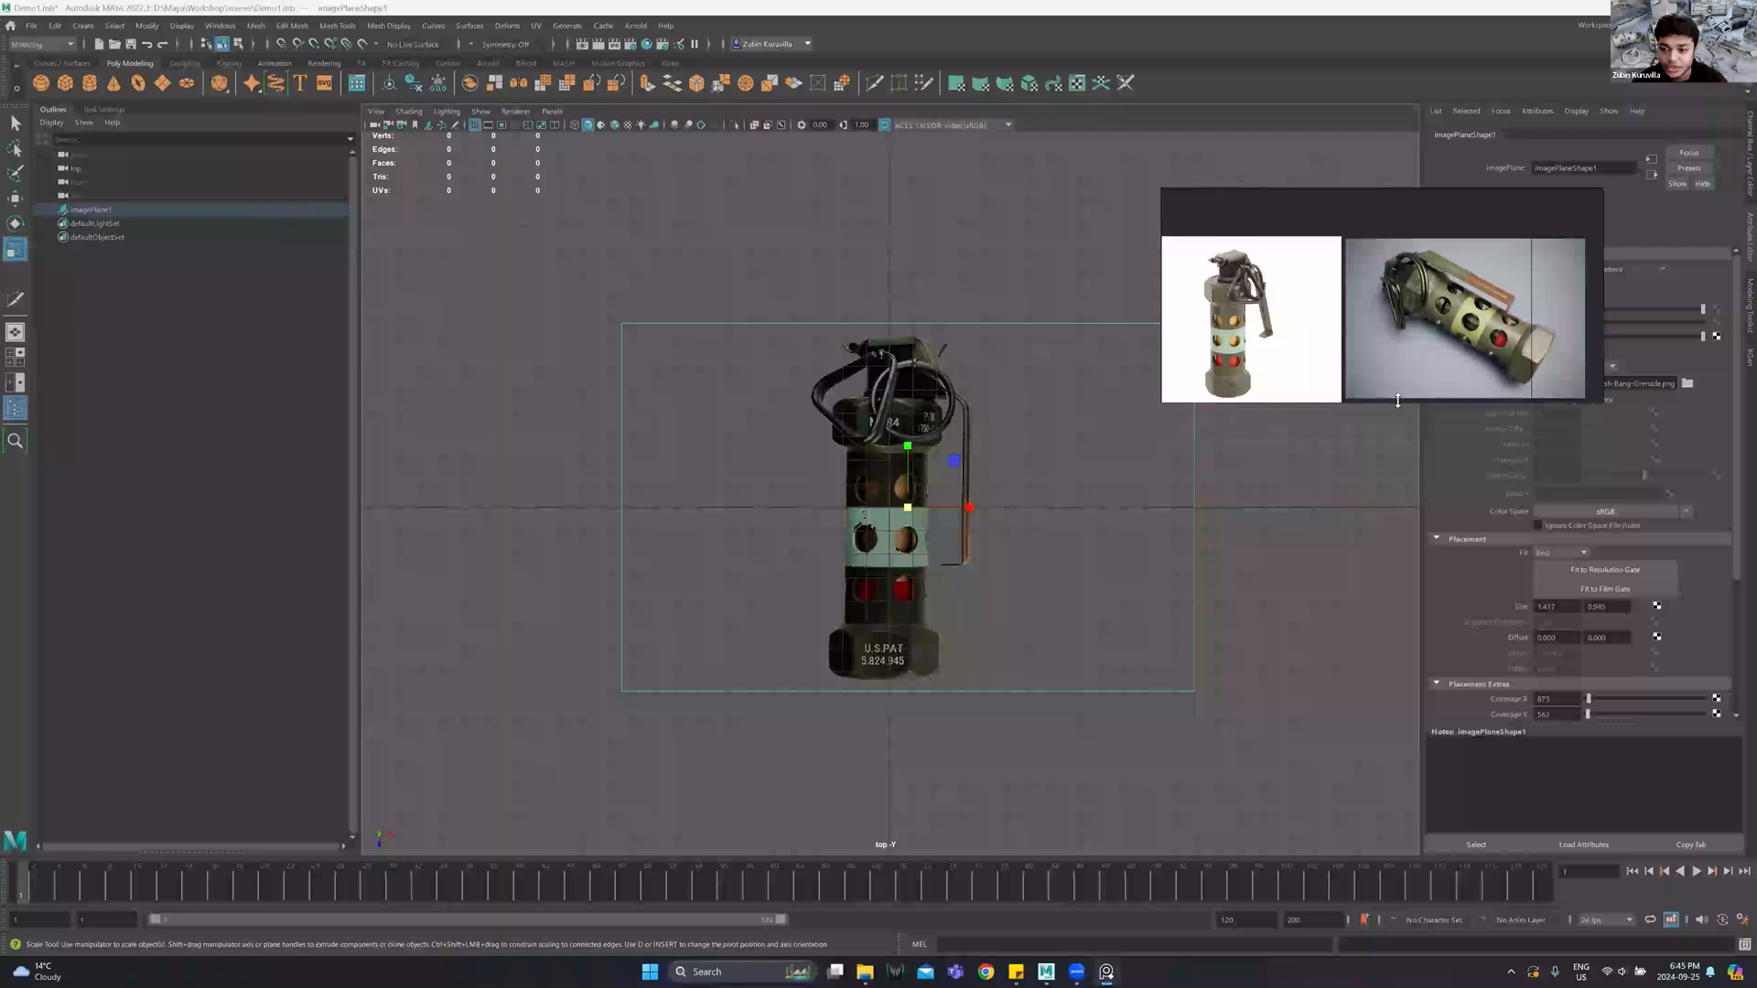
pyautogui.moveTo(1368, 221); pyautogui.dragTo(1368, 266)
pyautogui.moveTo(1308, 283); pyautogui.dragTo(1345, 264, button='right')
# Review PureRef's Mode options without changing them, and deselect the grenade image plane in Maya's top view.
pyautogui.rightClick(1341, 268)
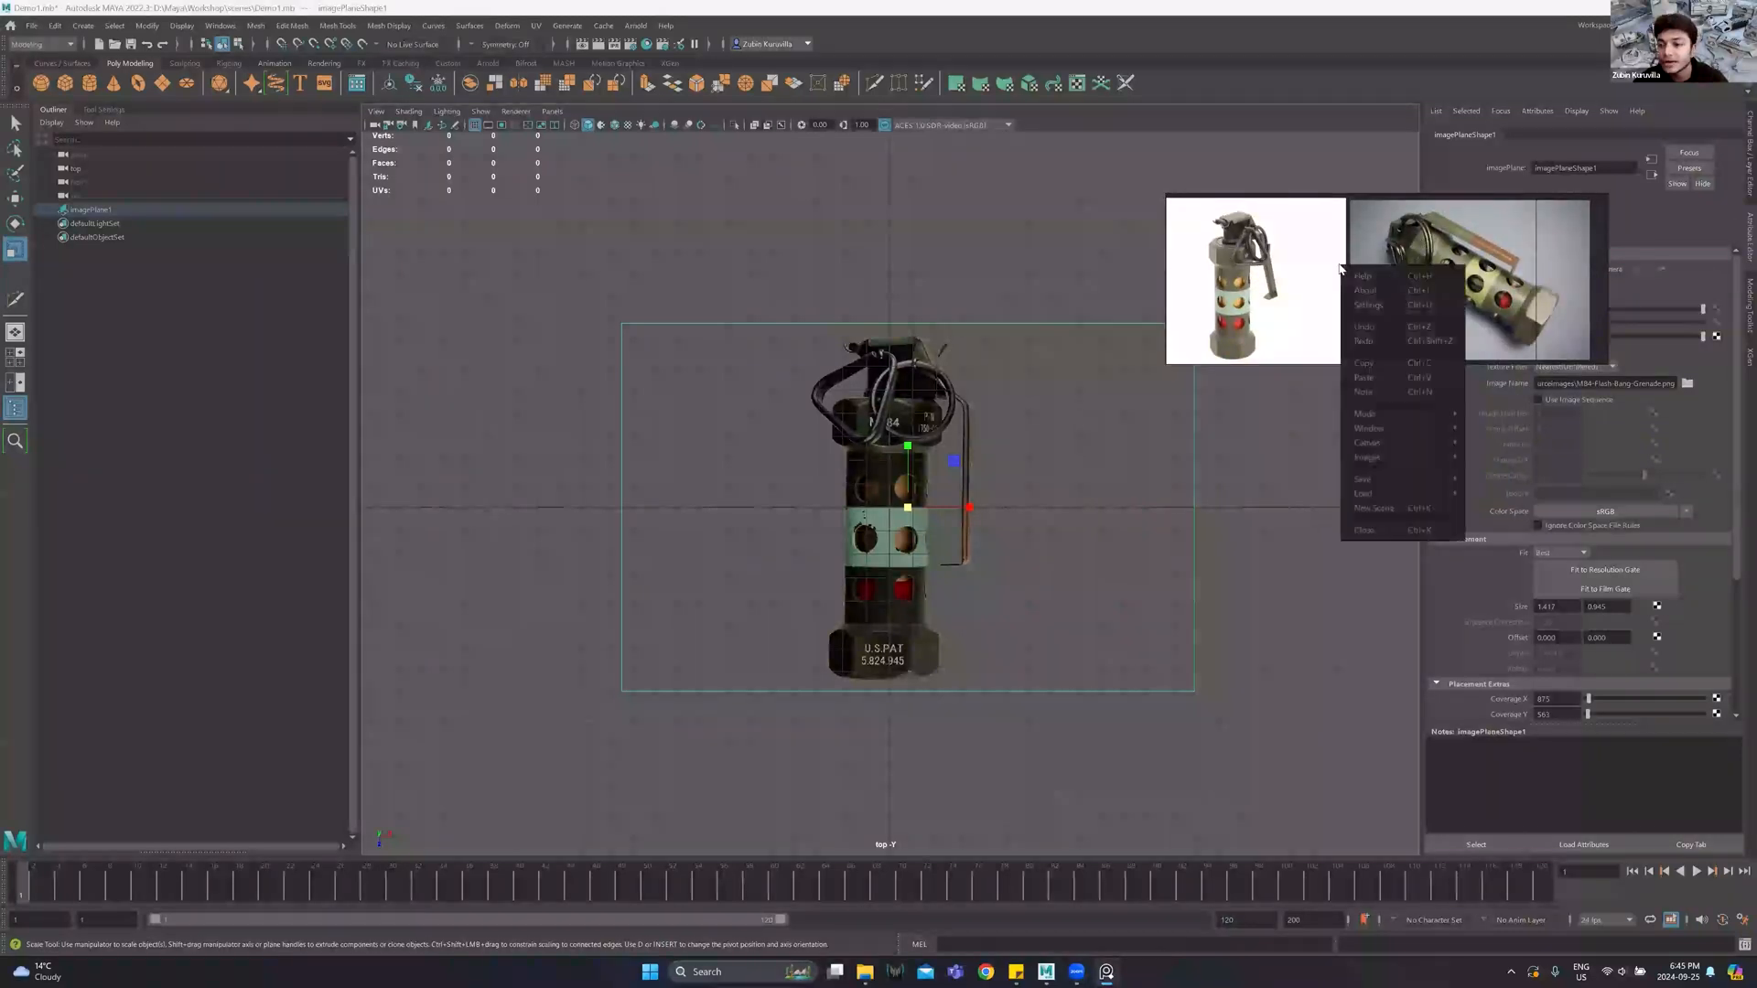
pyautogui.moveTo(1400, 412)
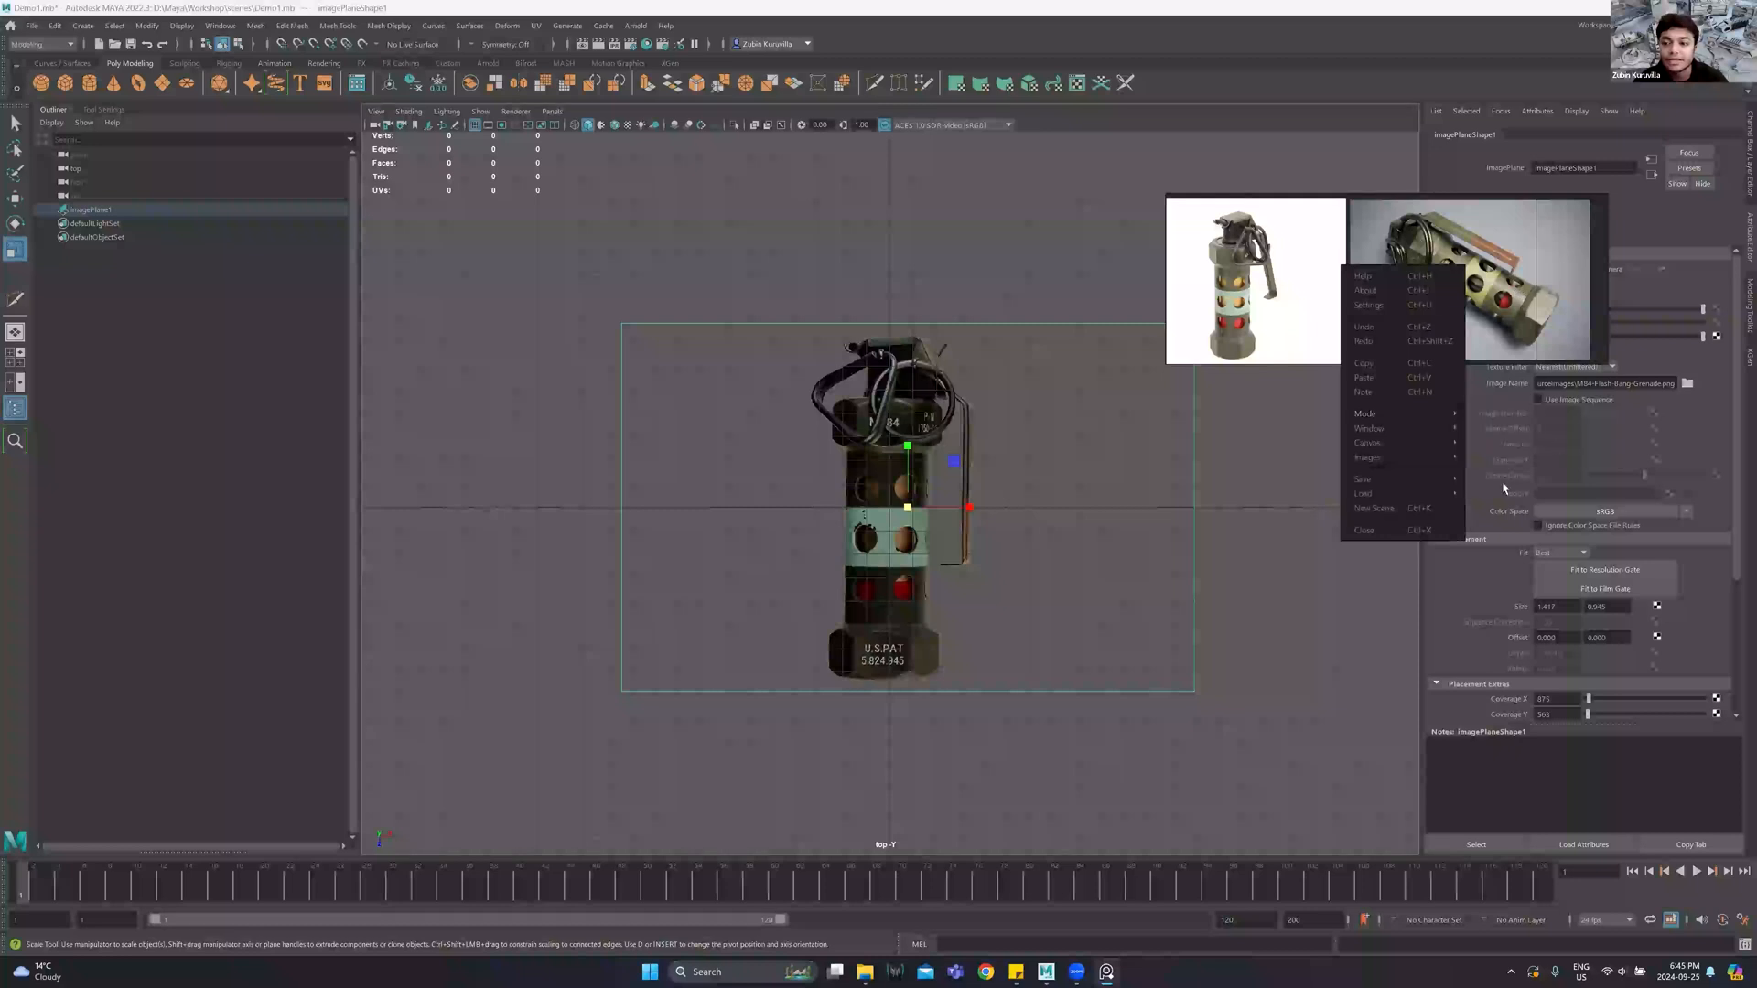
pyautogui.click(1437, 277)
pyautogui.click(843, 246)
pyautogui.click(1096, 584)
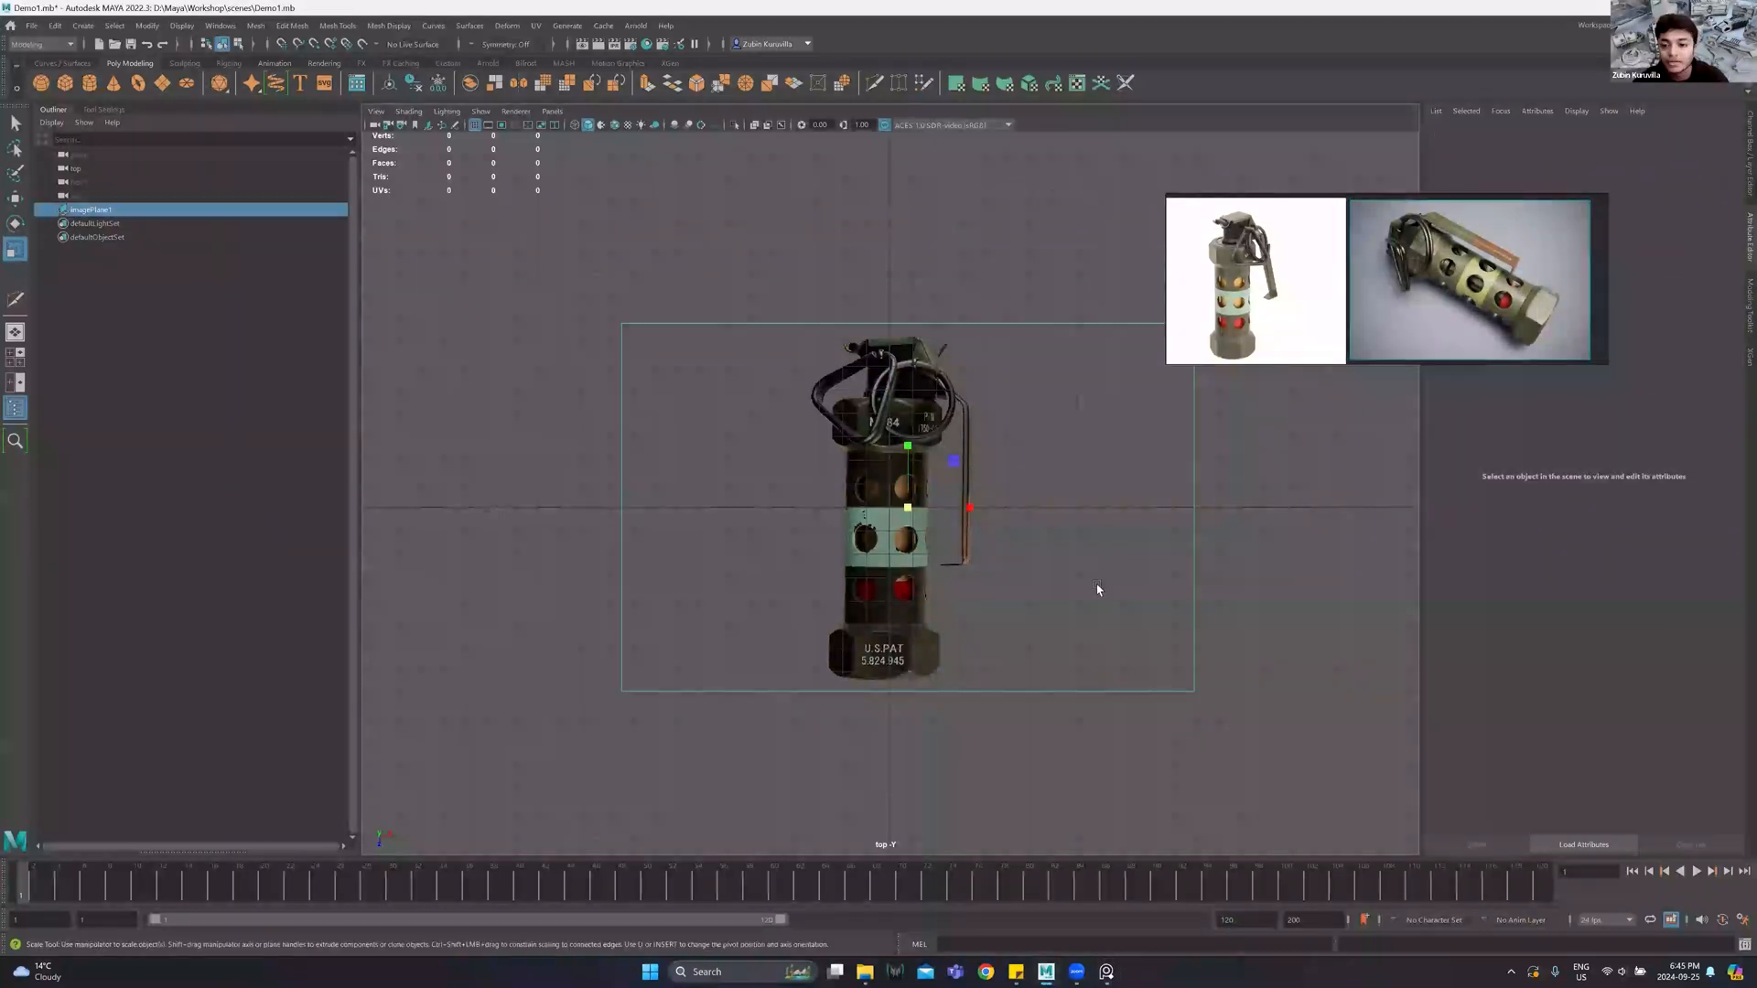
pyautogui.click(1308, 466)
# Reframe the two grenade photos so they fill the width of the PureRef window.
pyautogui.scroll(-3, 1331, 256)
pyautogui.moveTo(1339, 262)
pyautogui.mouseDown(button='middle')
pyautogui.moveTo(1370, 250)
pyautogui.moveTo(1360, 281)
pyautogui.moveTo(1368, 261)
pyautogui.mouseUp(button='middle')
pyautogui.scroll(3, 1371, 250)
pyautogui.scroll(3, 1361, 280)
pyautogui.scroll(-3, 1367, 261)
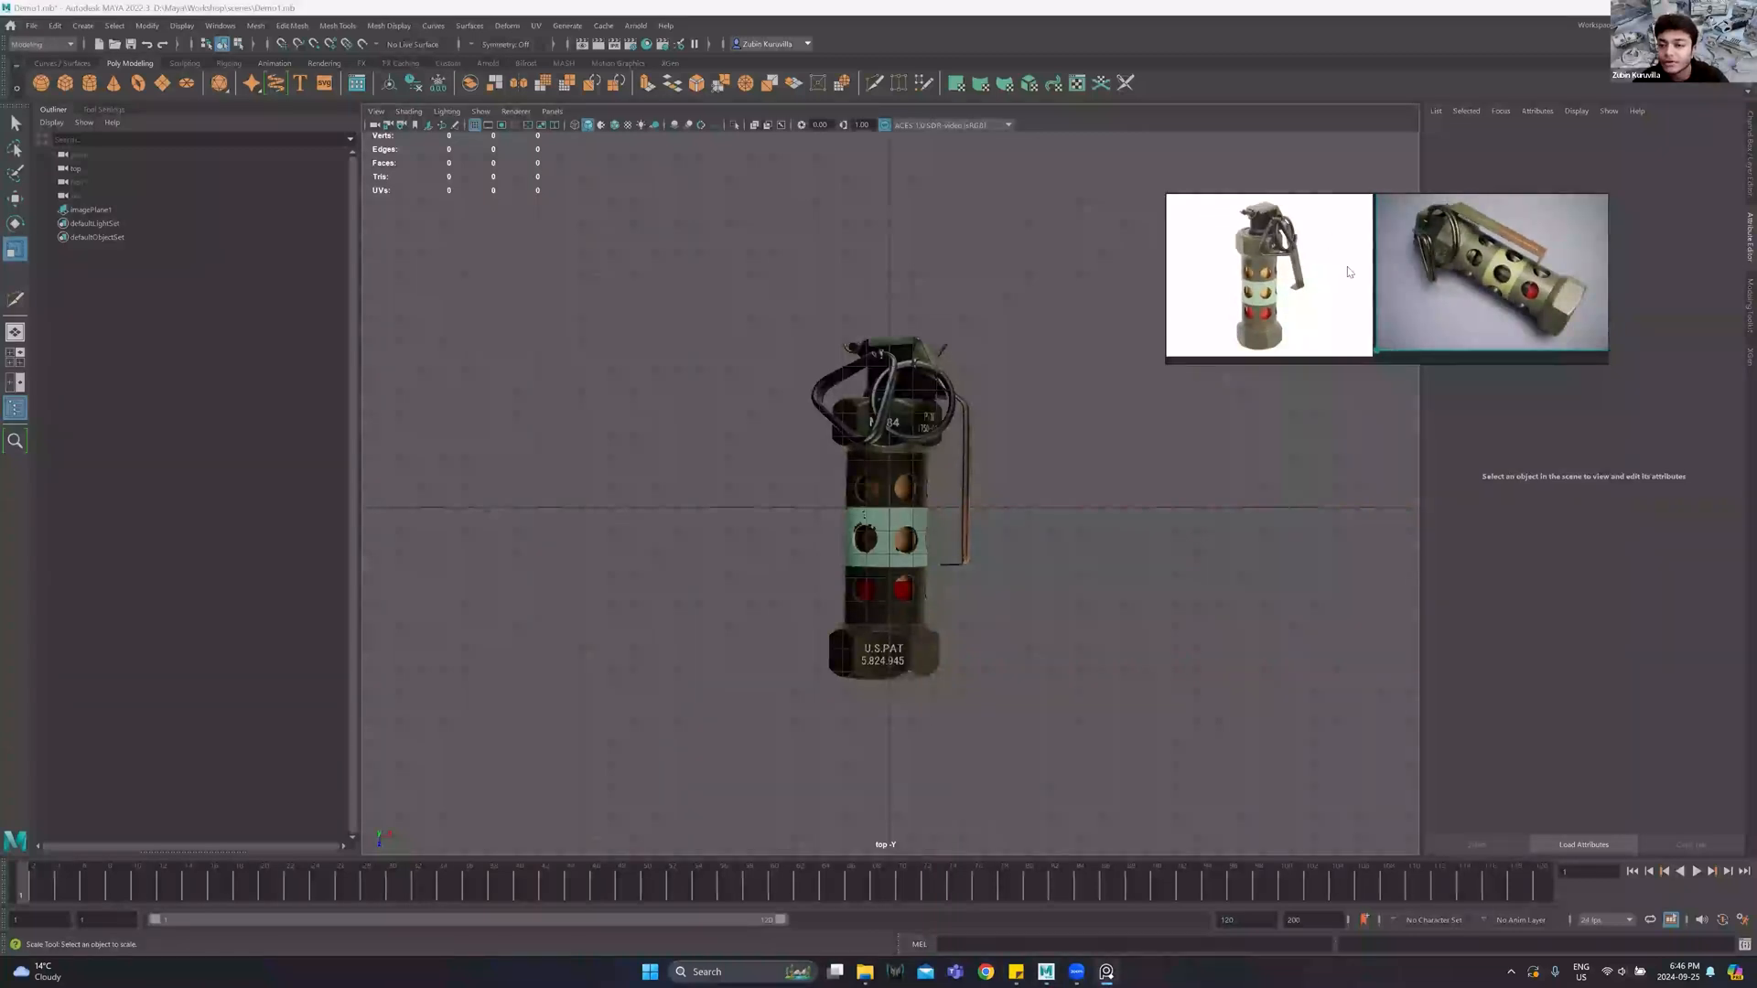
pyautogui.scroll(1, 1350, 273)
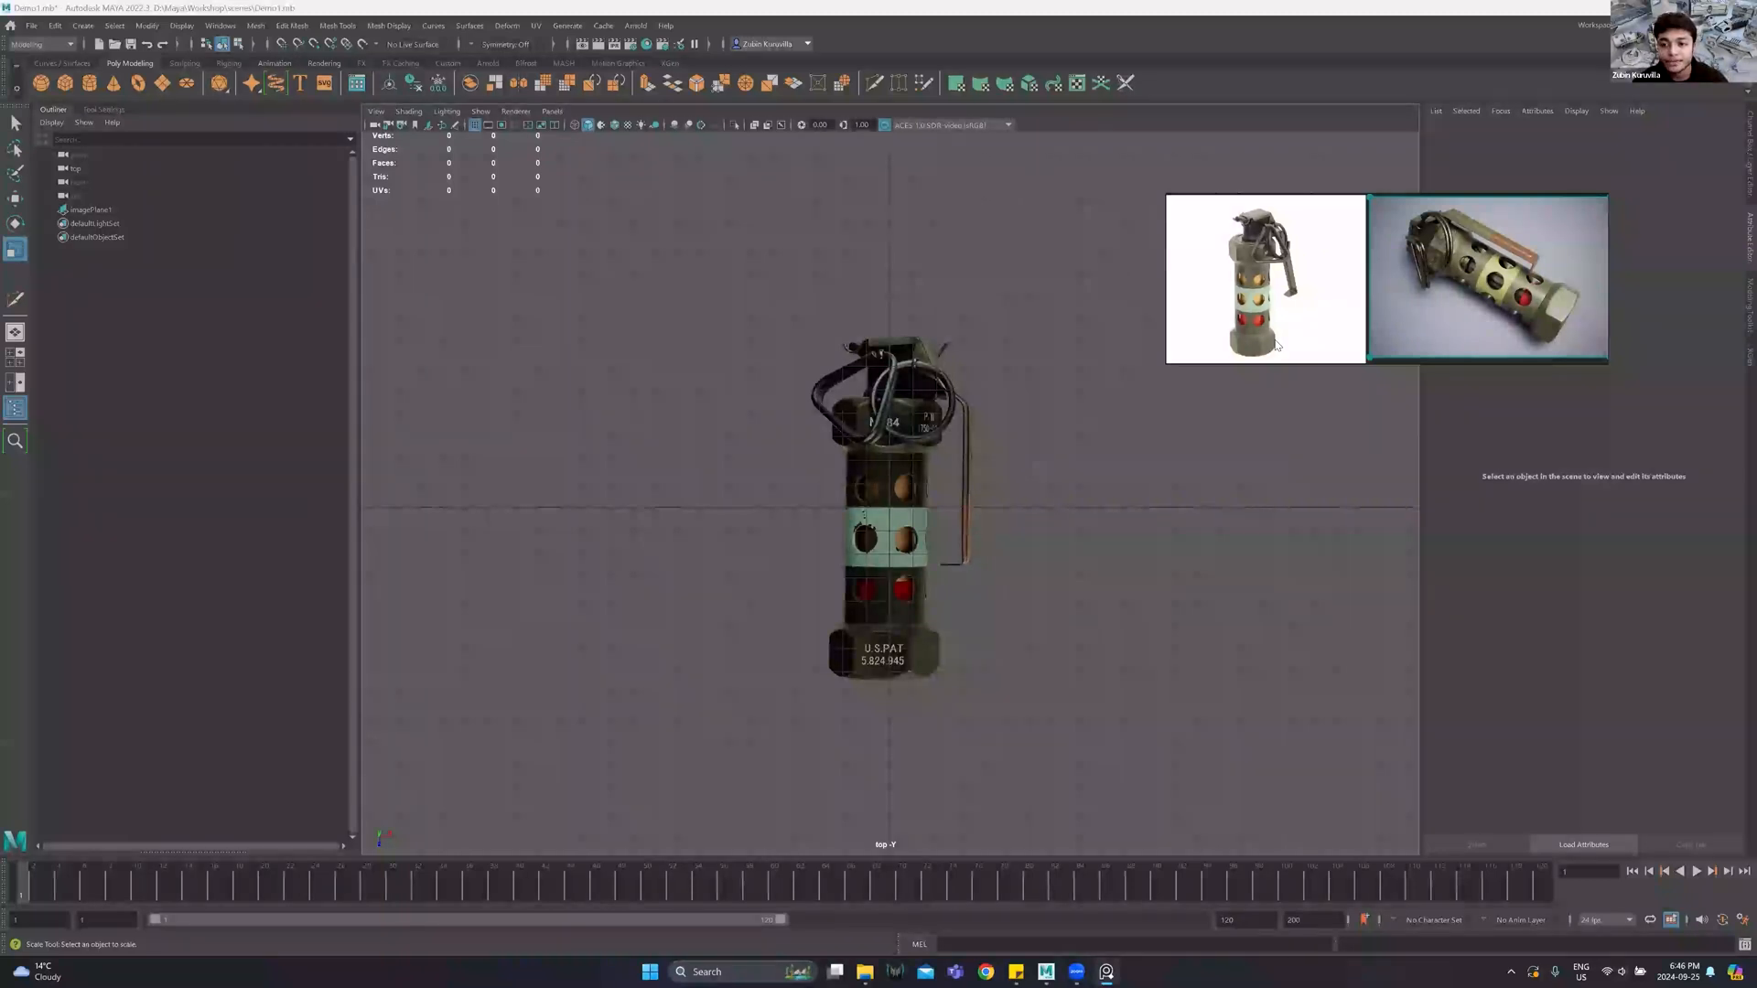
# Examine the grenade's head, safety lever and perforated body up close in the two reference photos.
pyautogui.scroll(1, 1255, 267)
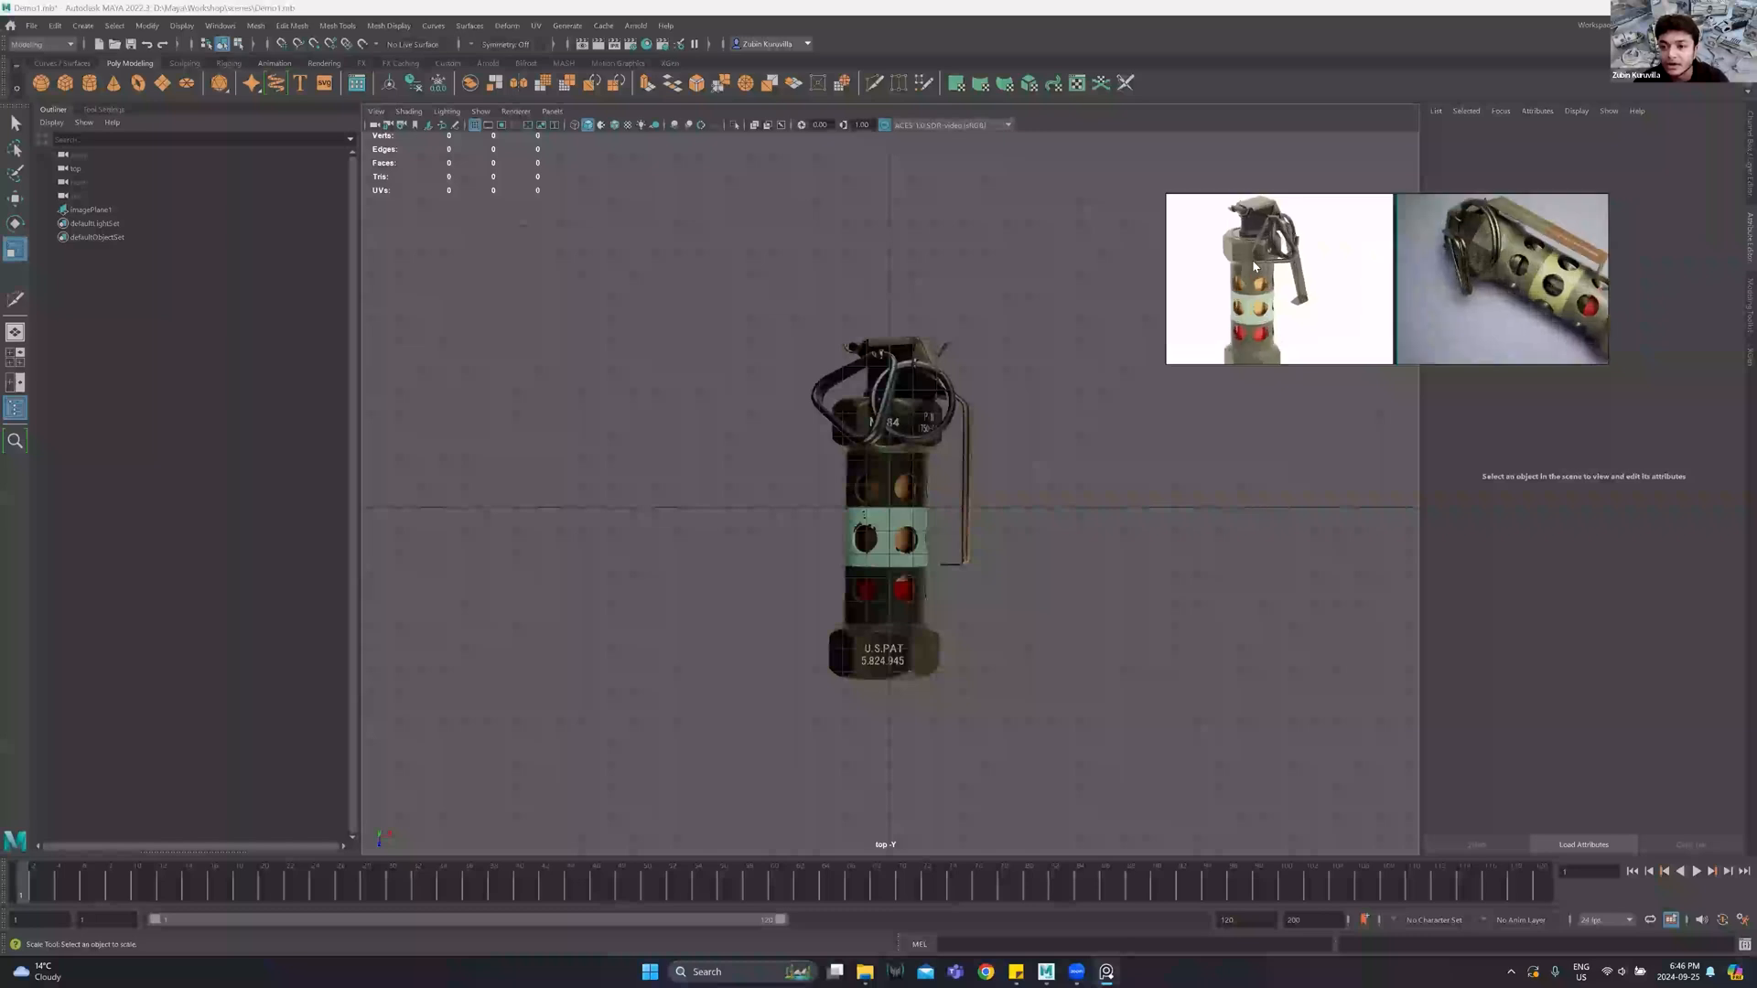
pyautogui.scroll(2, 1256, 266)
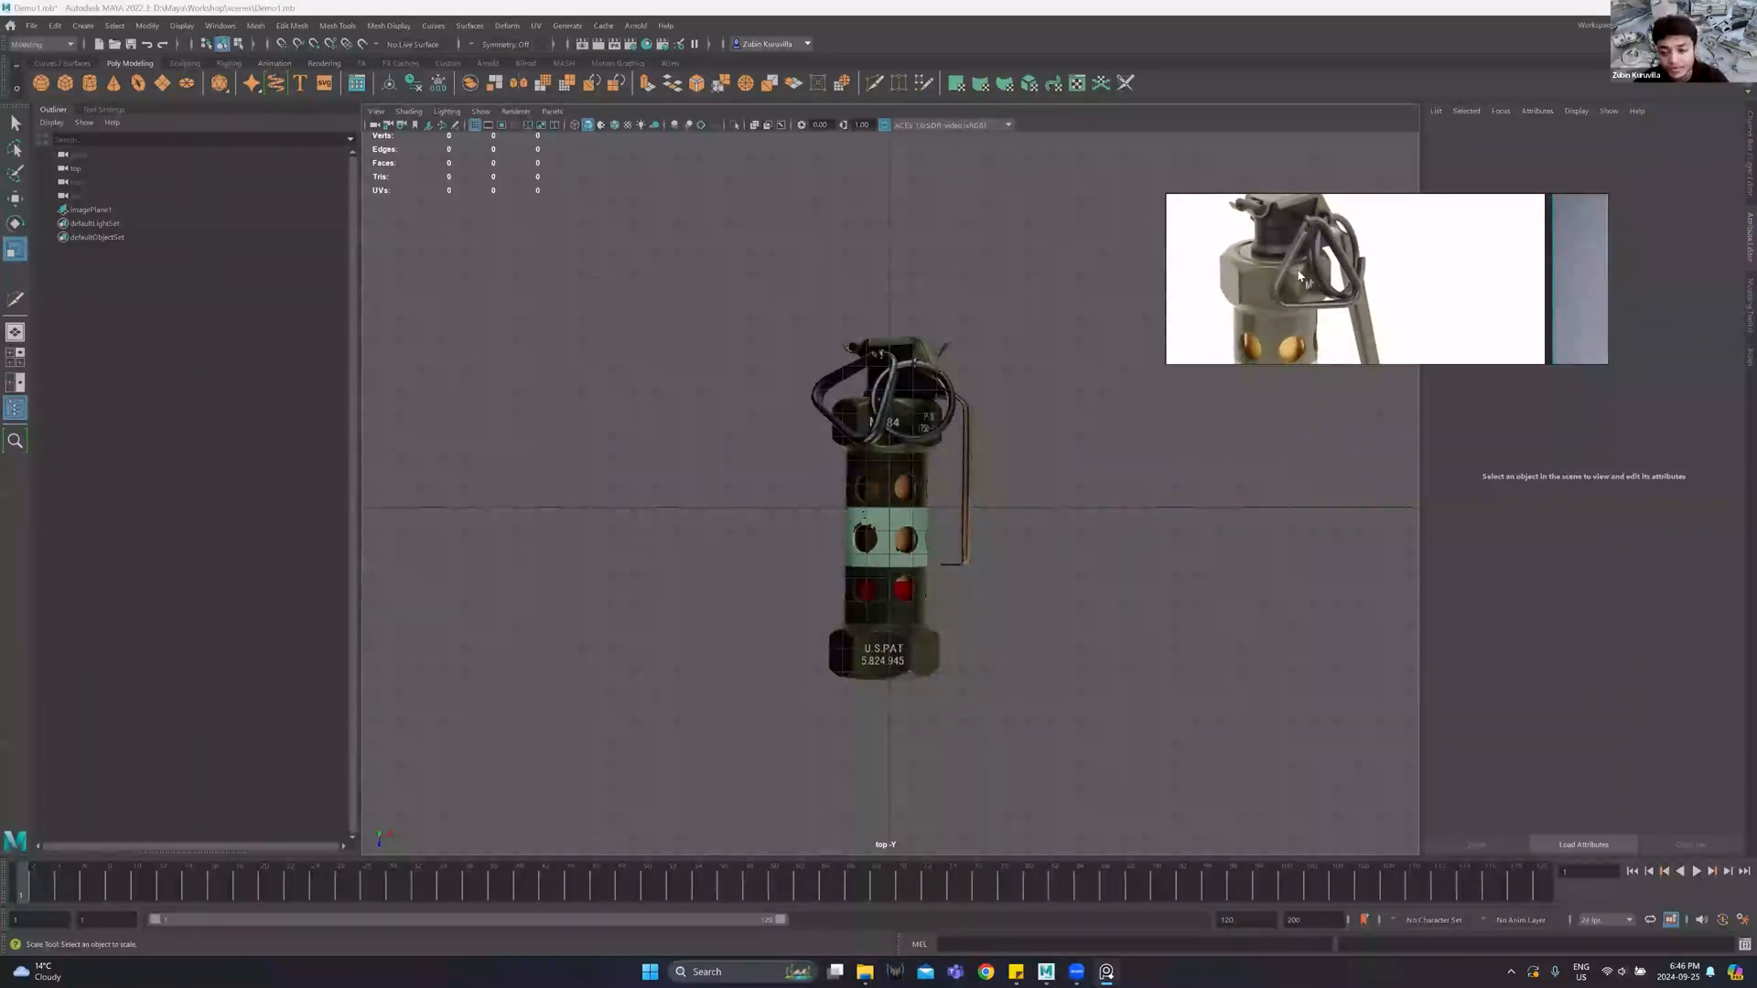
pyautogui.scroll(-3, 1298, 273)
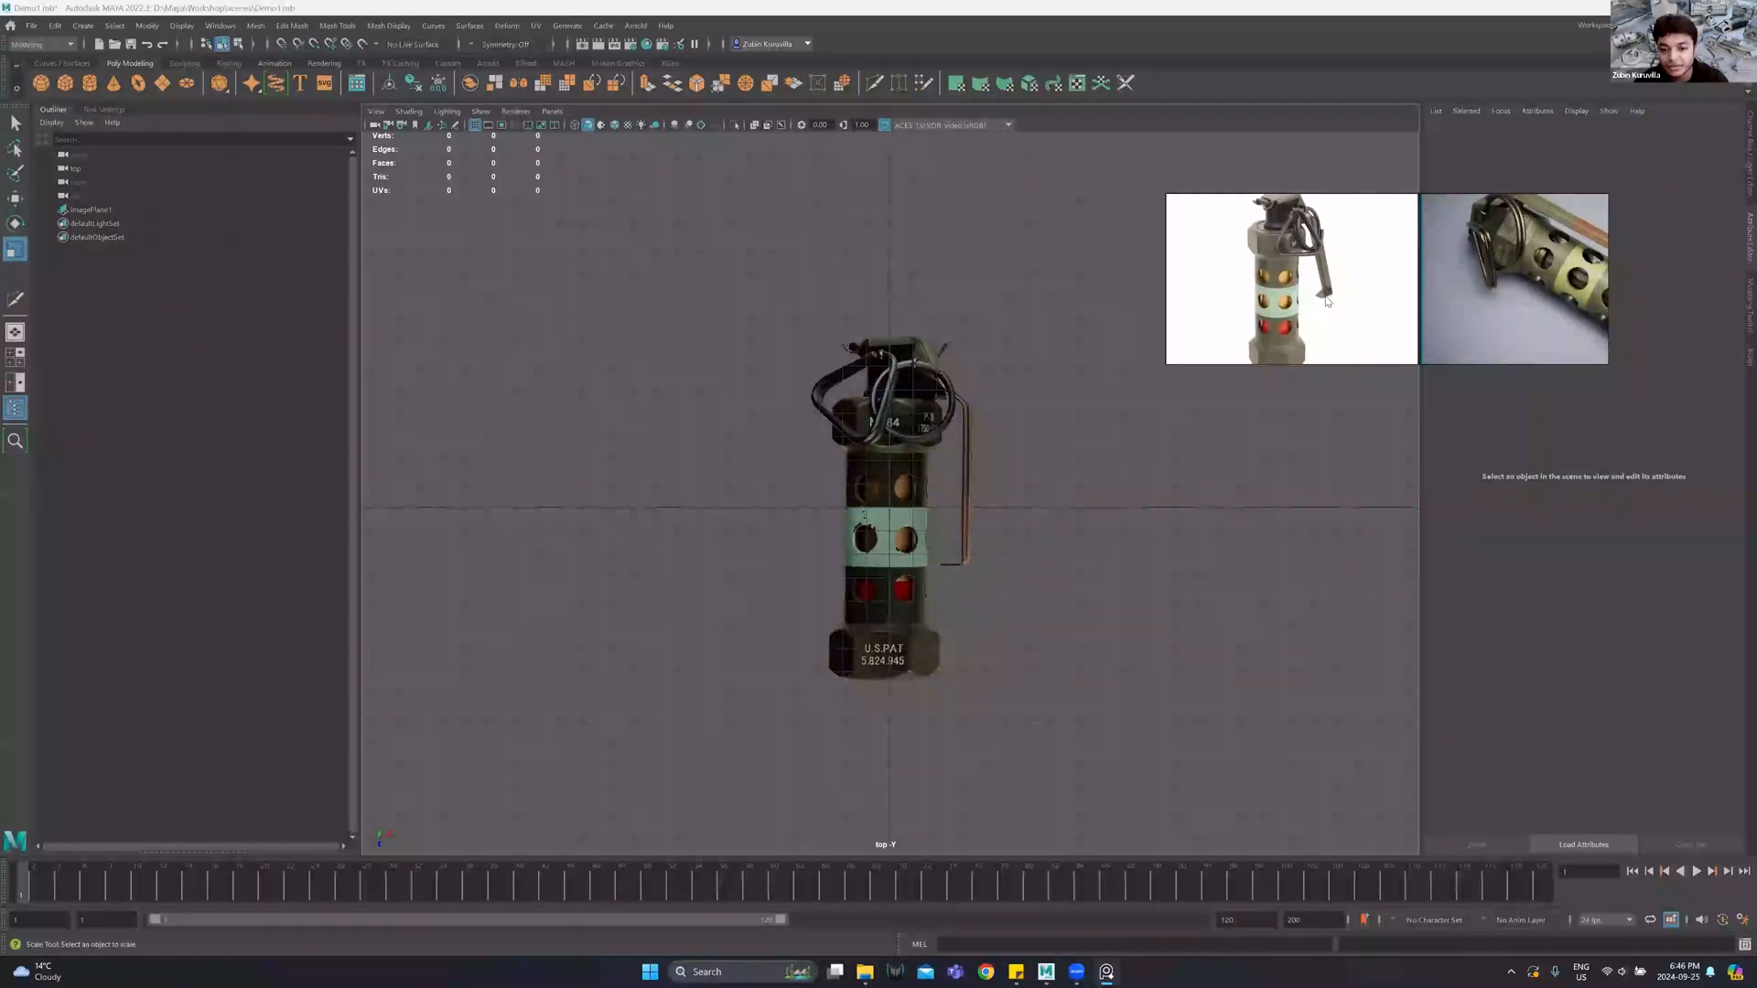
pyautogui.moveTo(1388, 277); pyautogui.dragTo(1333, 275, button='middle')
pyautogui.moveTo(1495, 277); pyautogui.dragTo(1451, 281, button='middle')
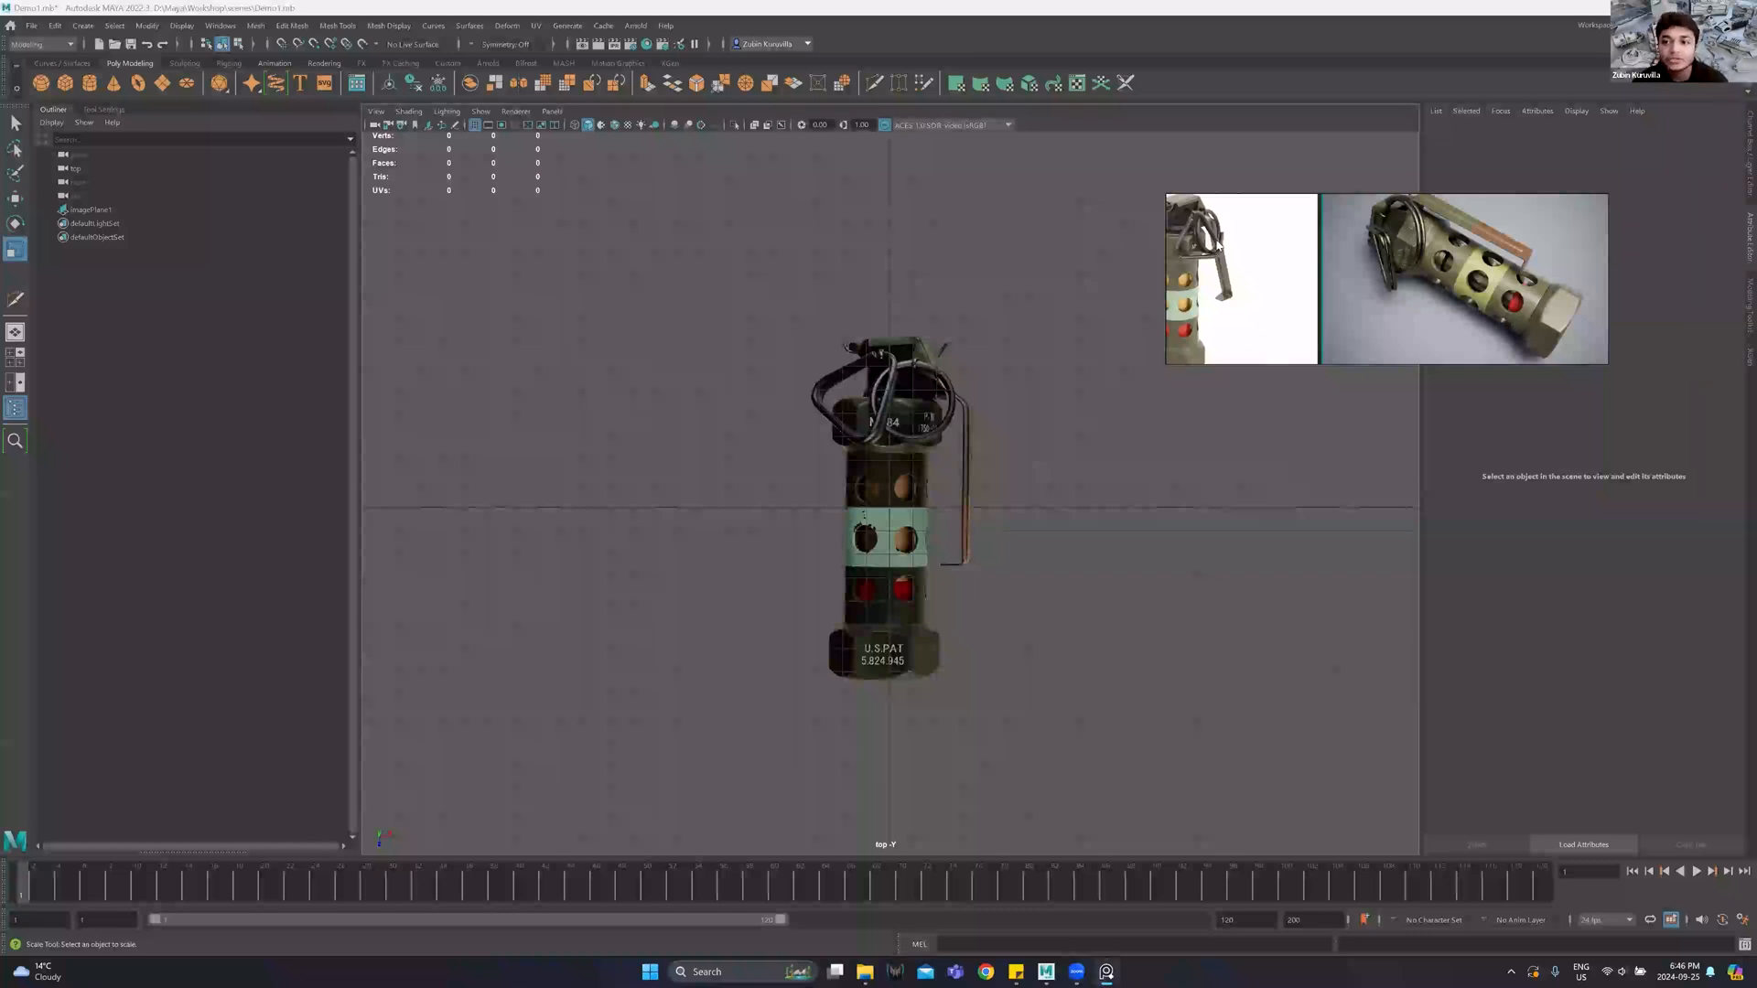
pyautogui.moveTo(1302, 242); pyautogui.dragTo(1347, 230, button='middle')
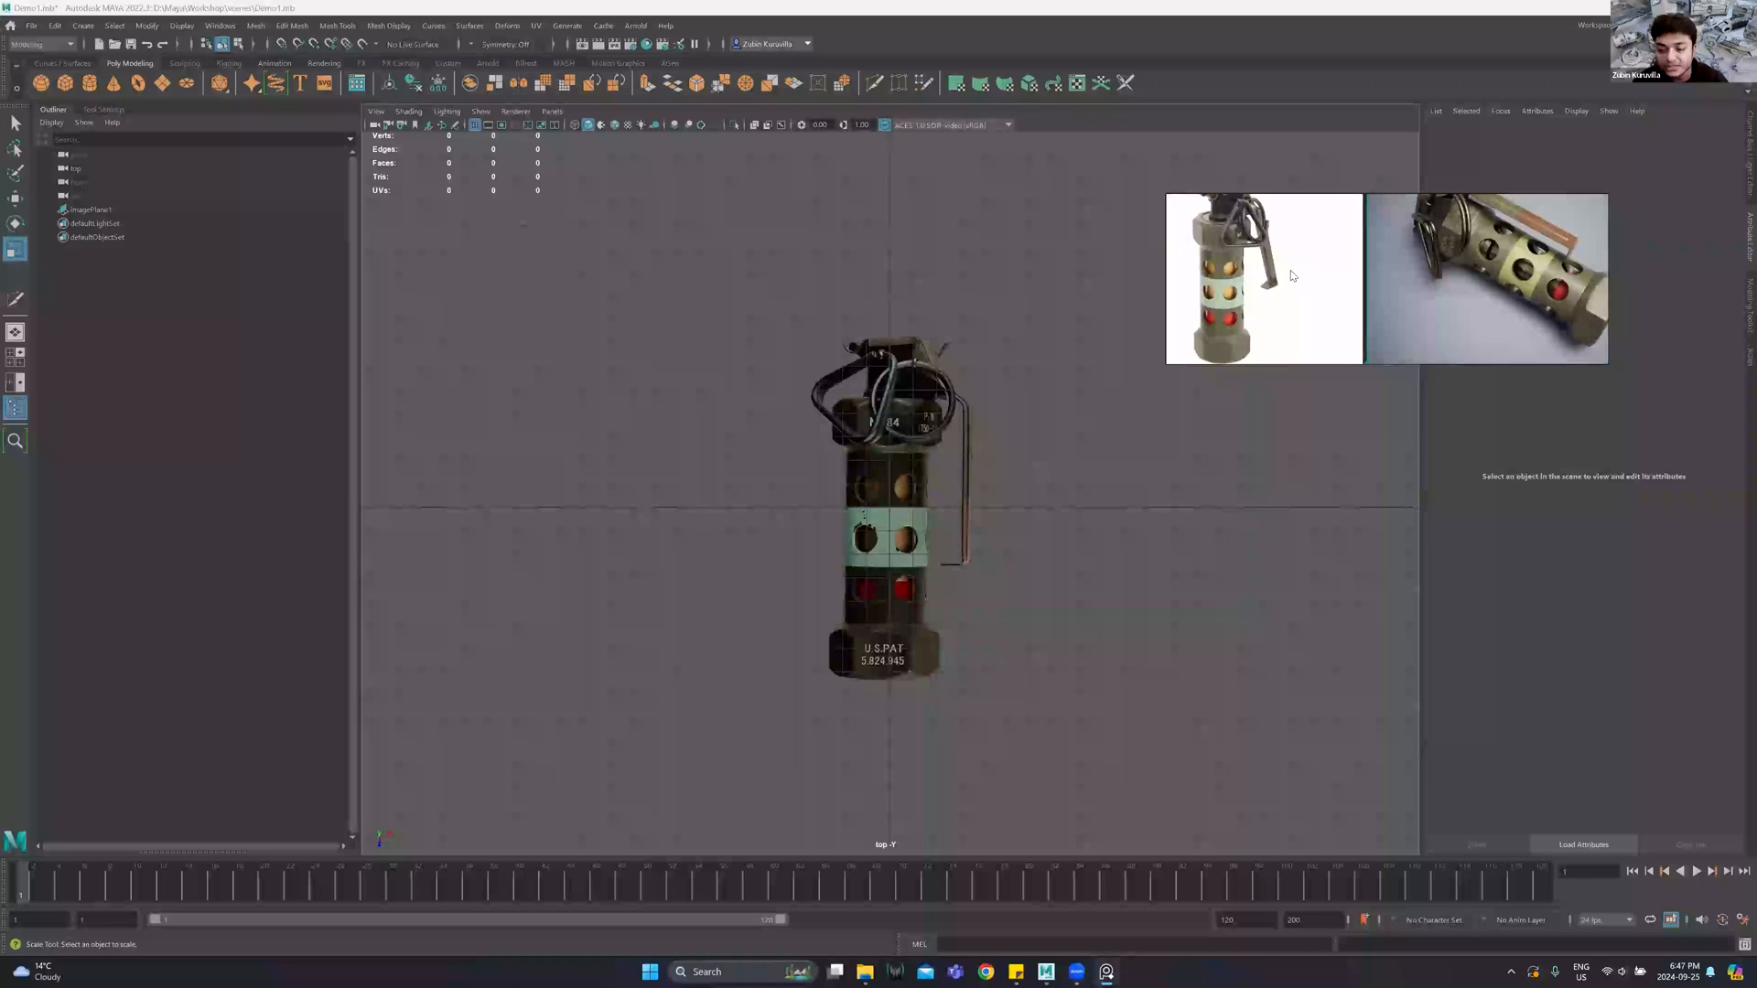
pyautogui.scroll(3, 1255, 240)
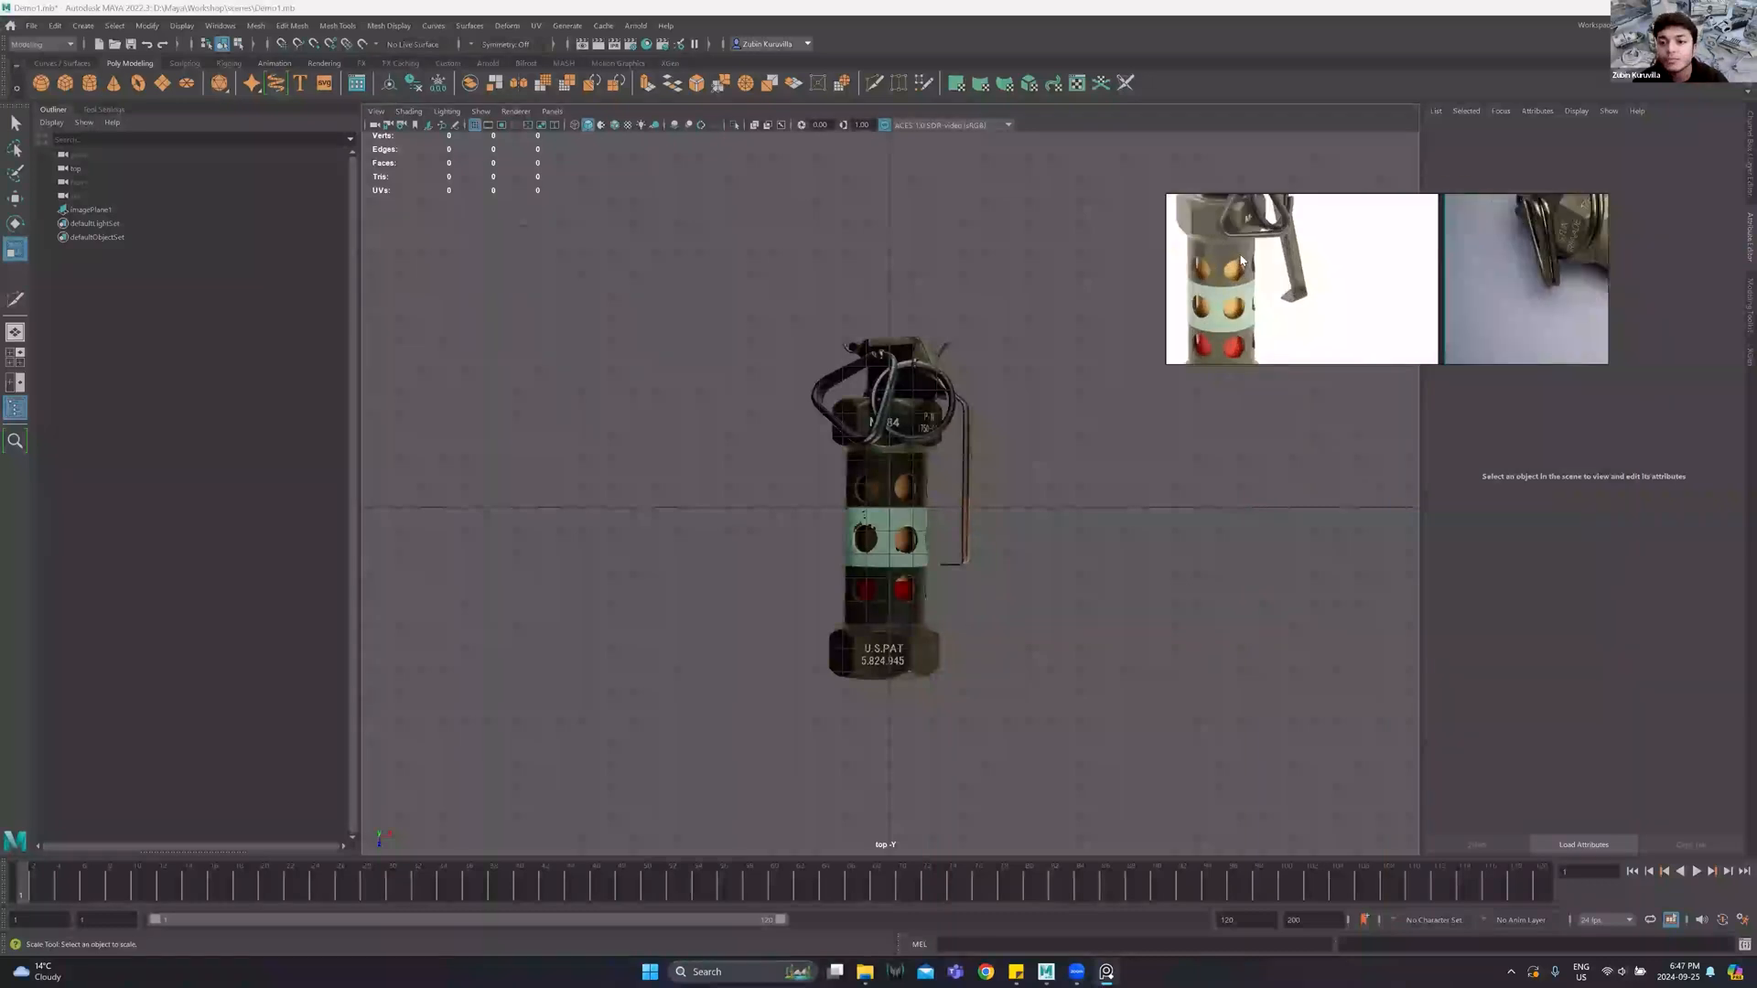
# Make the PureRef window taller to show the white-background grenade's body and base, and frame the grenade image larger in Maya's top view.
pyautogui.moveTo(1302, 364); pyautogui.dragTo(1306, 406)
pyautogui.moveTo(1218, 307); pyautogui.dragTo(1292, 326, button='middle')
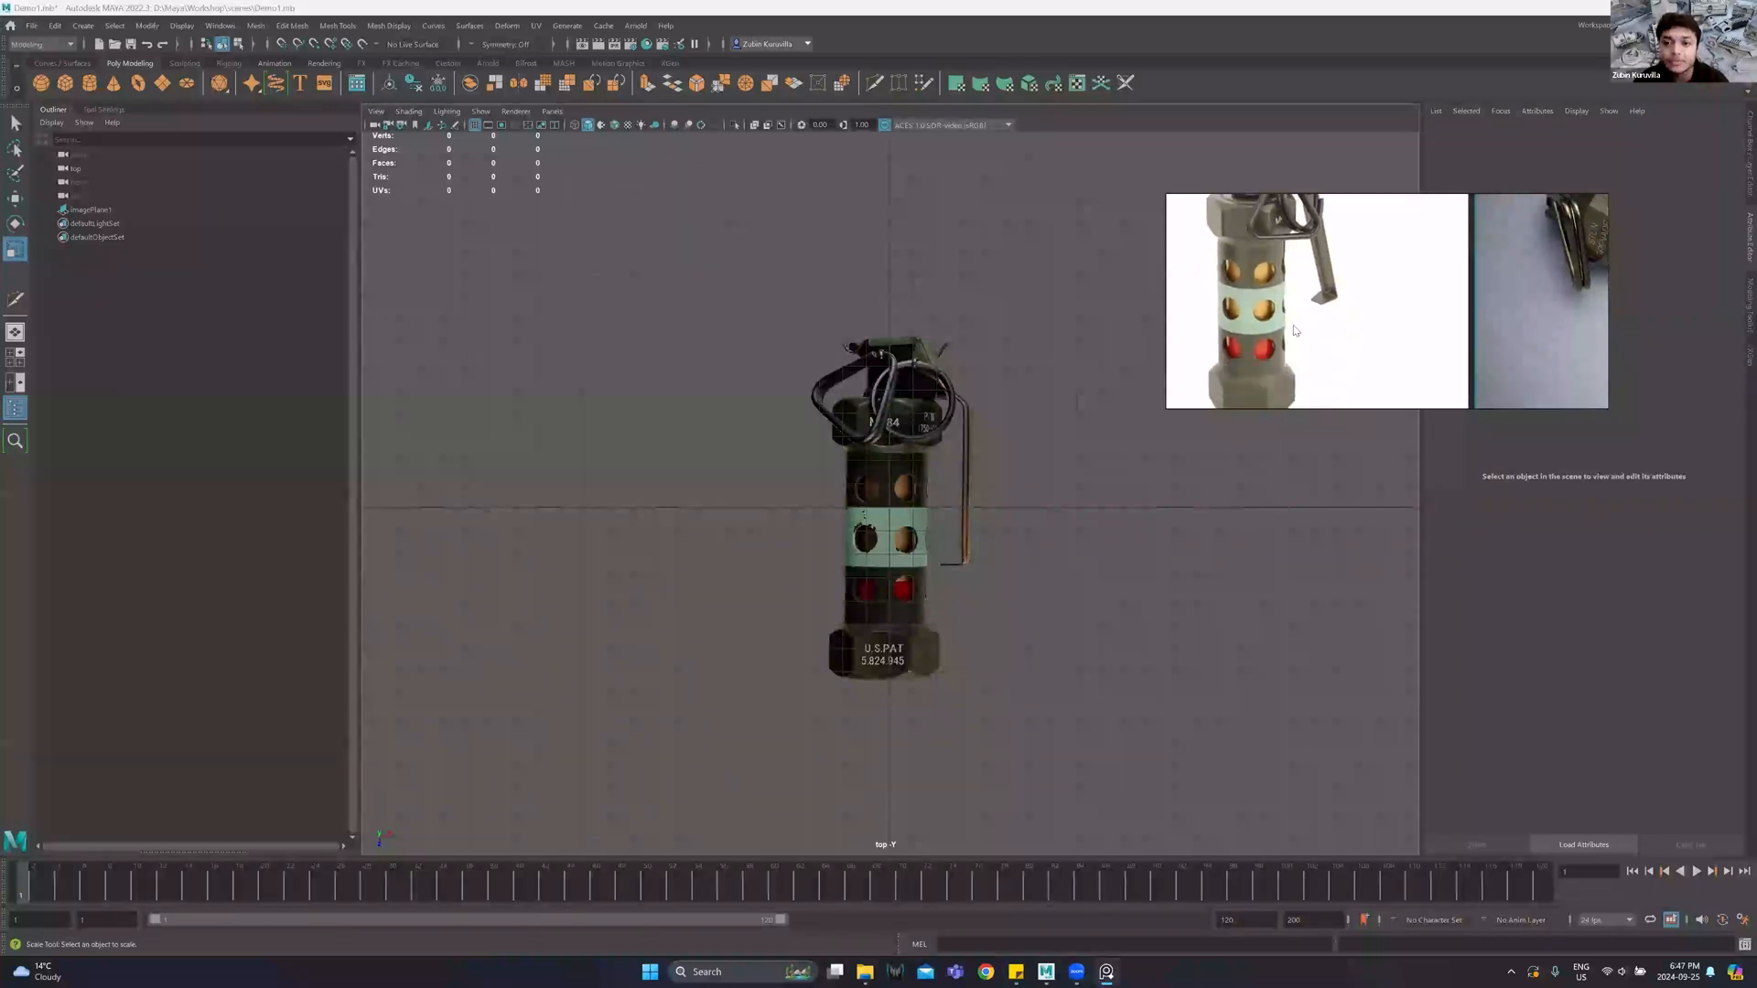
pyautogui.scroll(-2, 1292, 327)
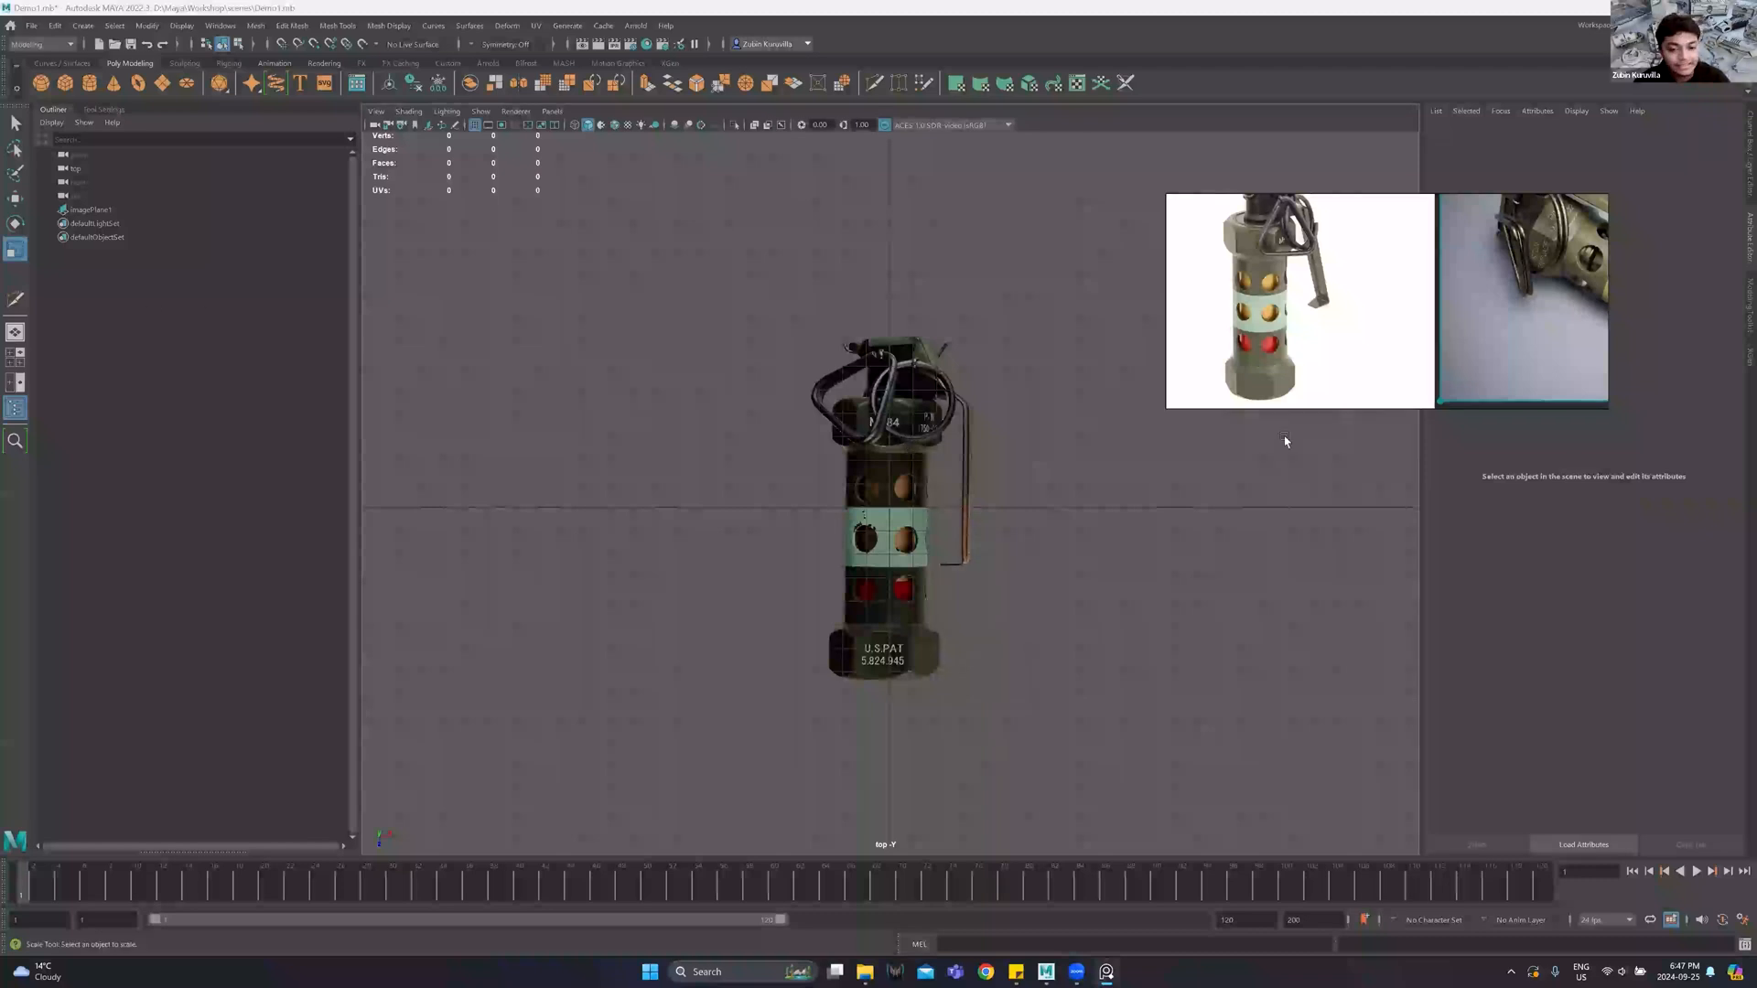
pyautogui.scroll(3, 1039, 552)
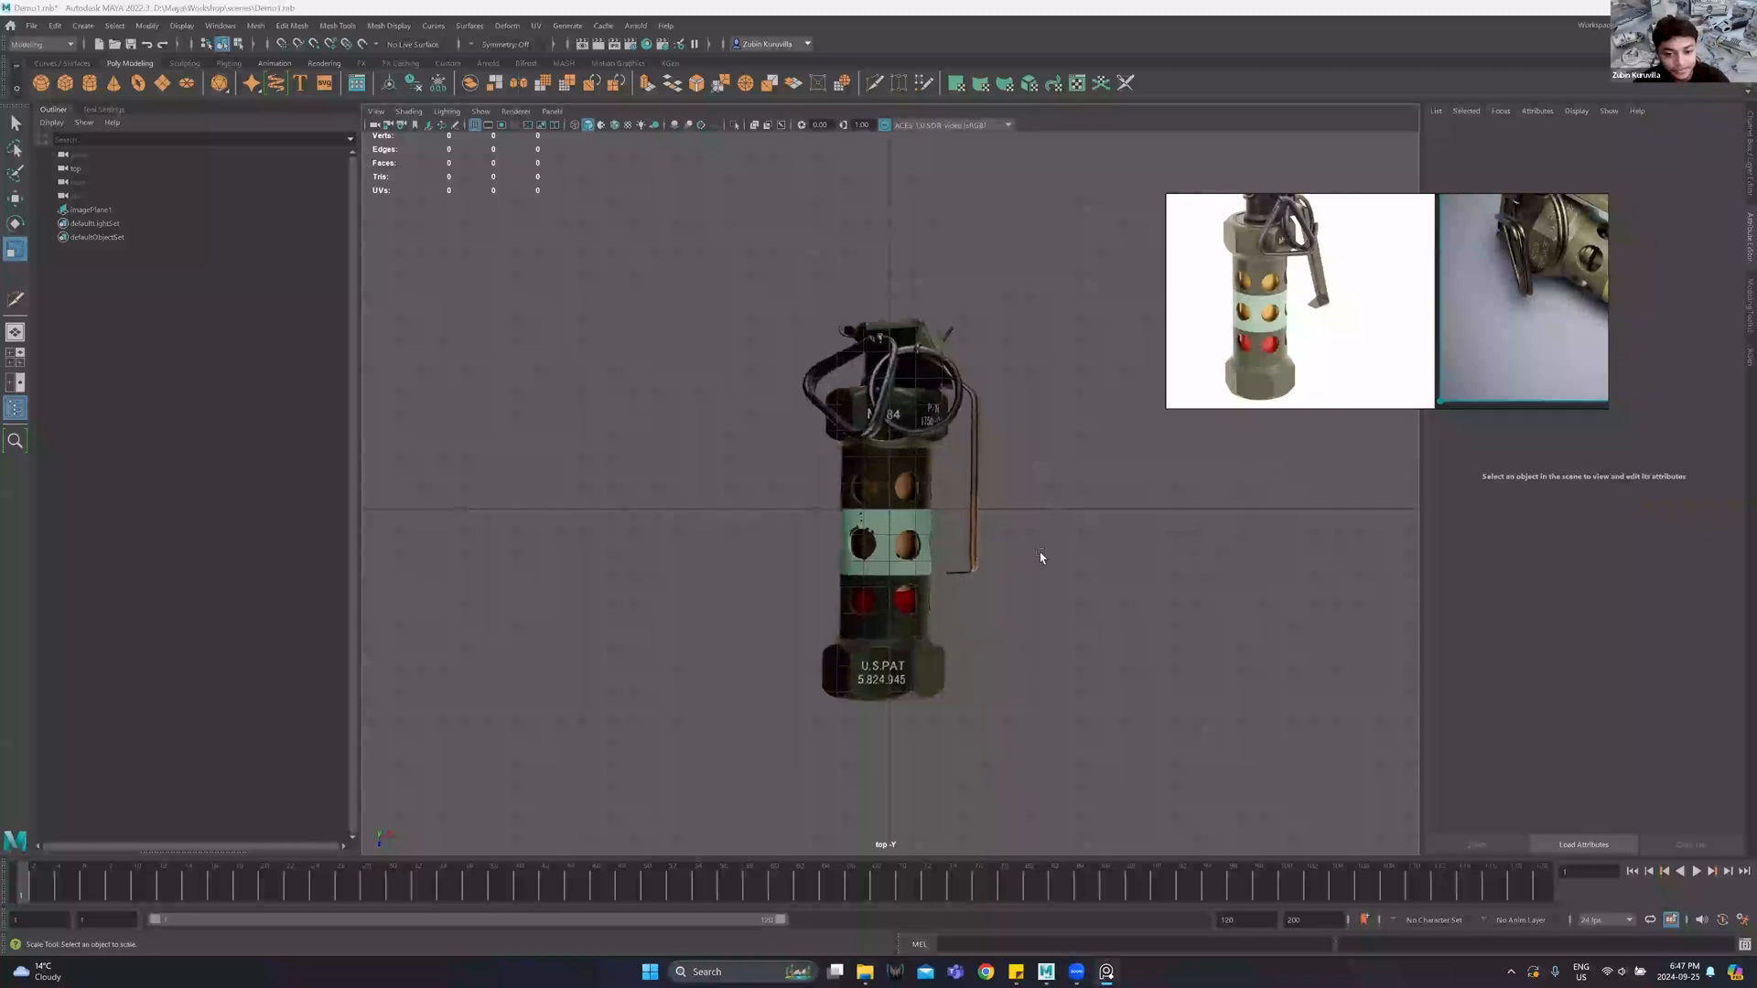
pyautogui.moveTo(971, 531)
pyautogui.keyDown('alt'); pyautogui.mouseDown(button='middle')
pyautogui.moveTo(1039, 452)
pyautogui.moveTo(944, 511)
pyautogui.mouseUp(button='middle'); pyautogui.keyUp('alt')
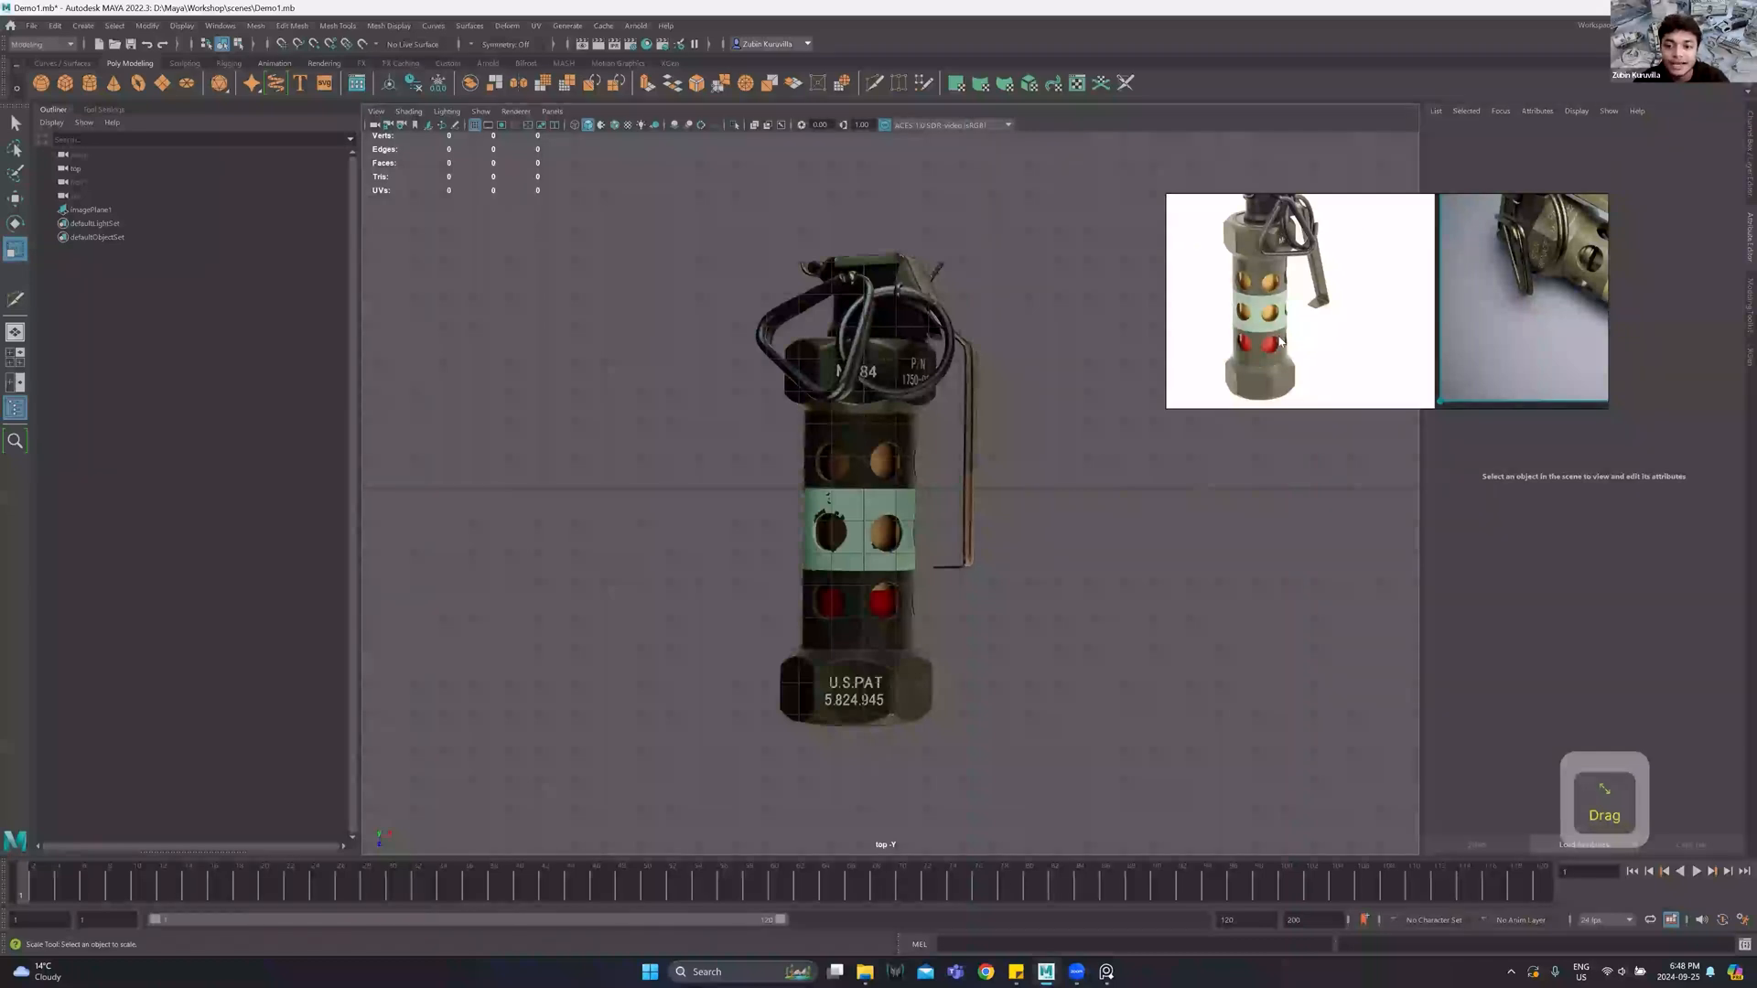
# Examine the faceted base and the perforated body of the white-background grenade photo in close-up.
pyautogui.scroll(4, 1272, 384)
pyautogui.moveTo(1229, 386); pyautogui.dragTo(1240, 351, button='middle')
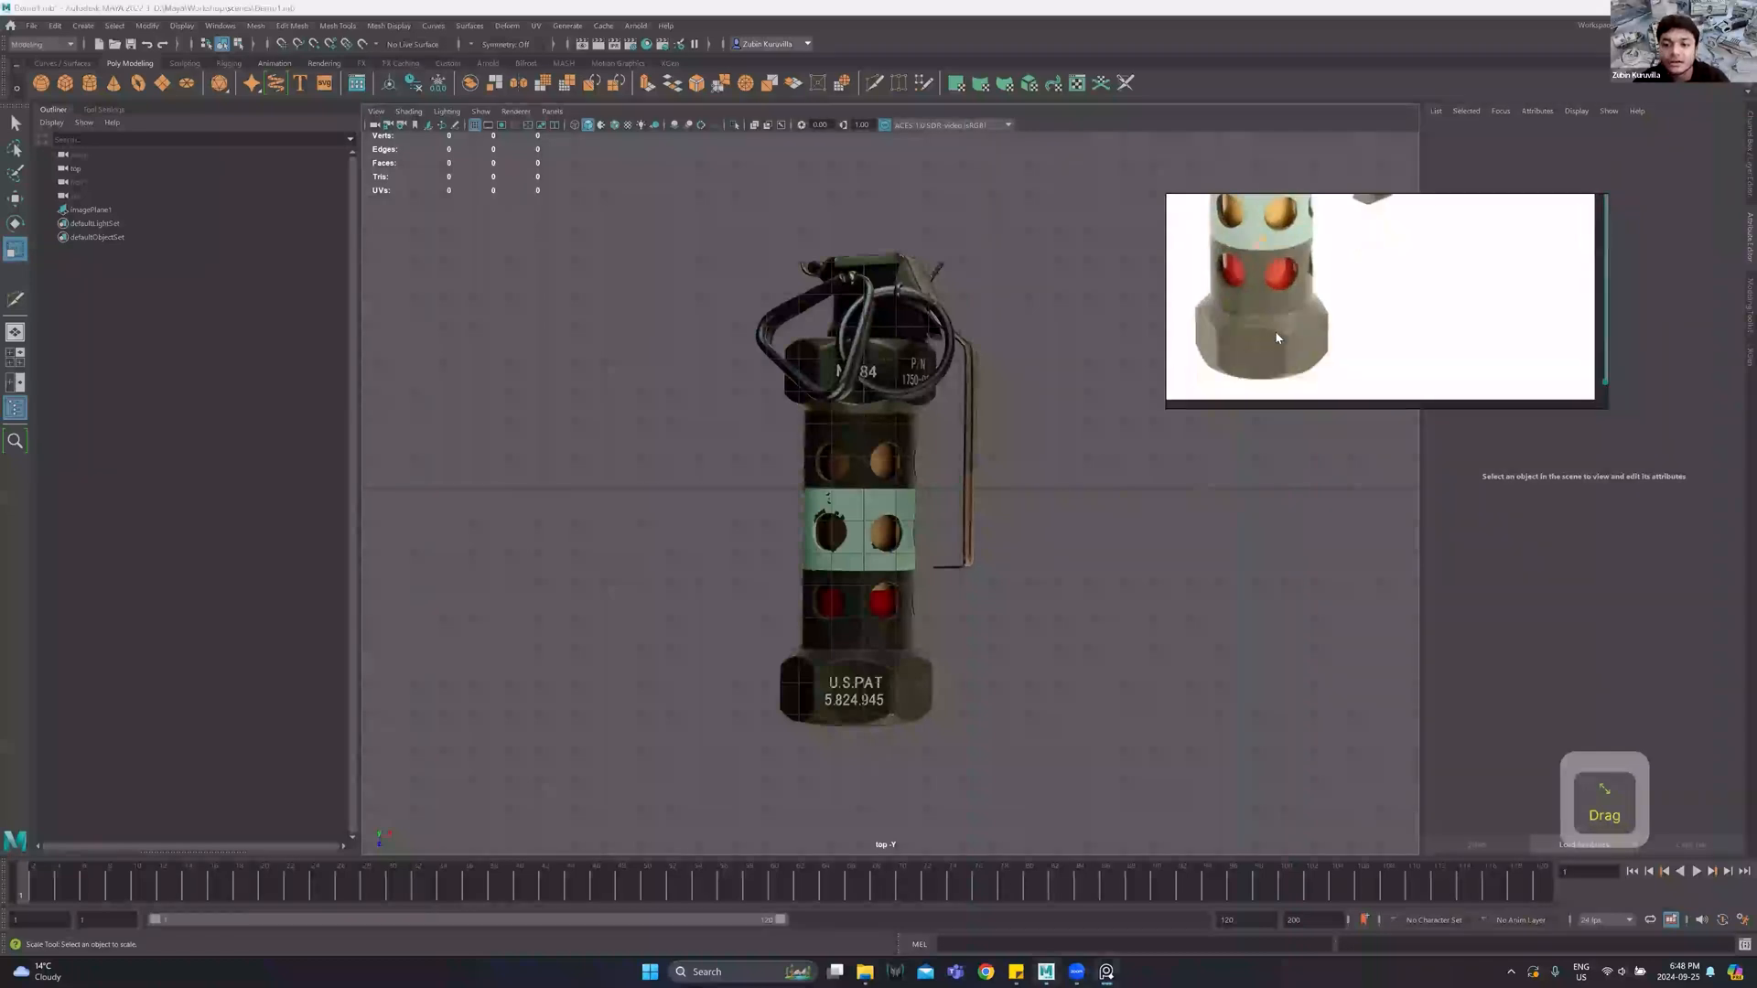
pyautogui.moveTo(1304, 219); pyautogui.dragTo(1354, 60, button='middle')
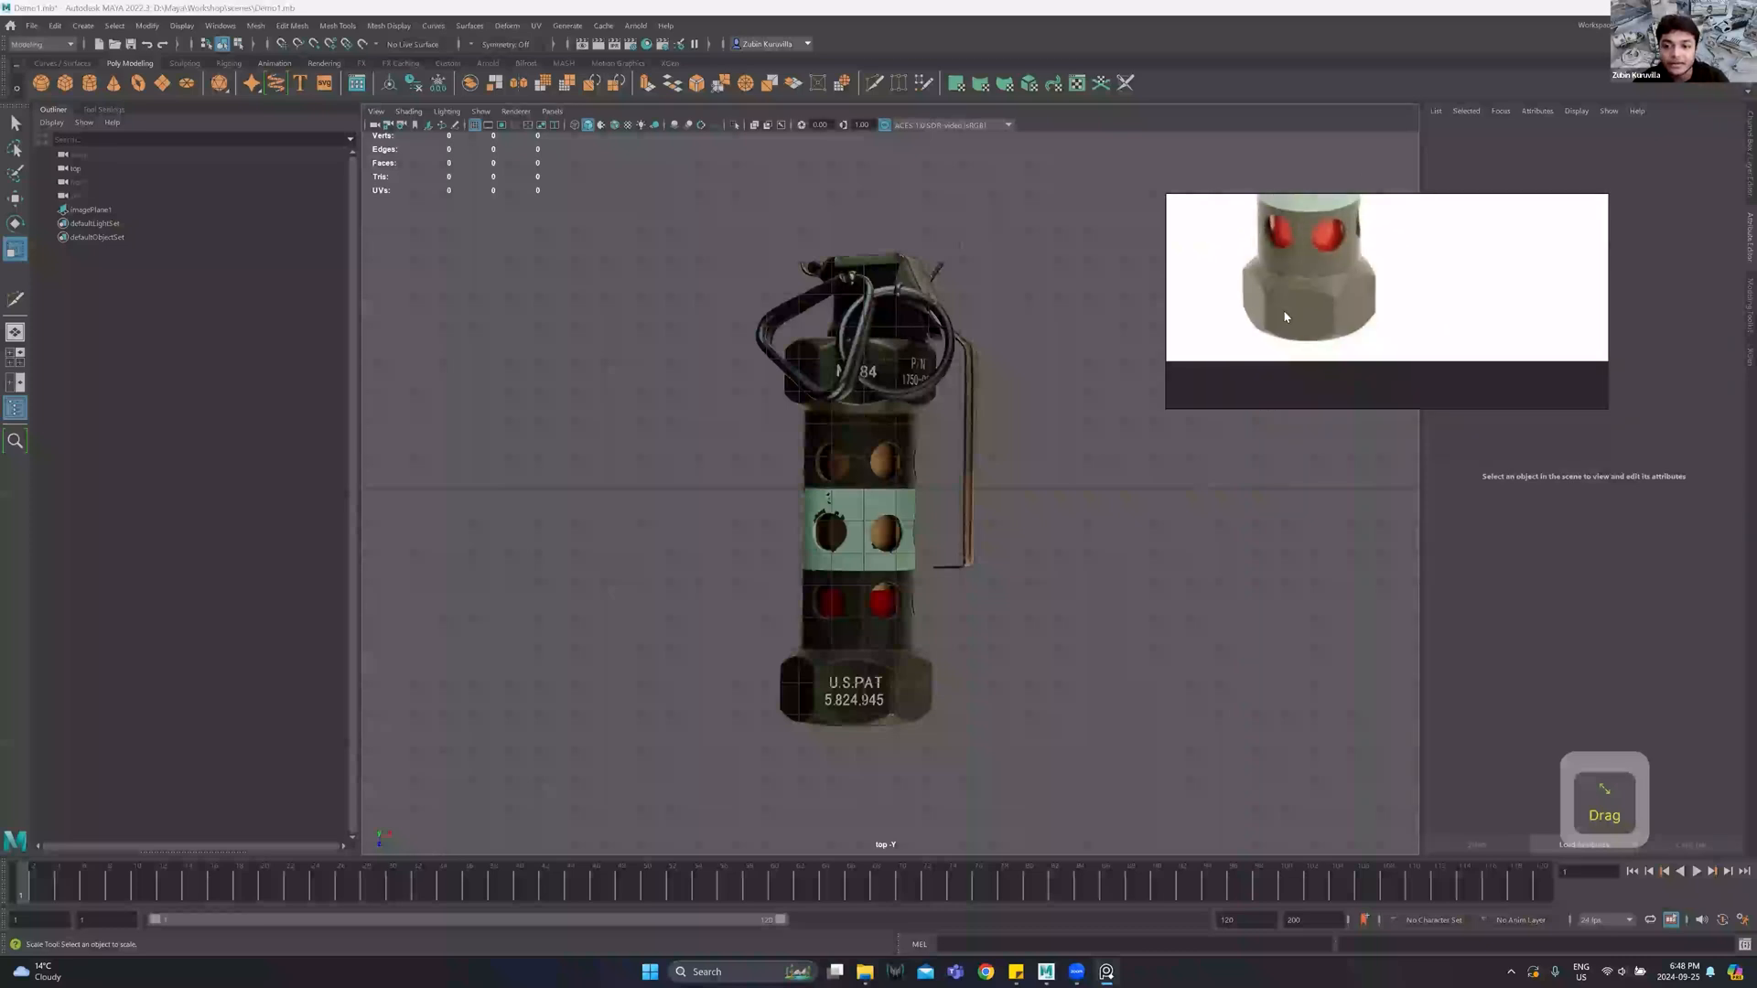
pyautogui.moveTo(1361, 254); pyautogui.dragTo(1361, 372, button='middle')
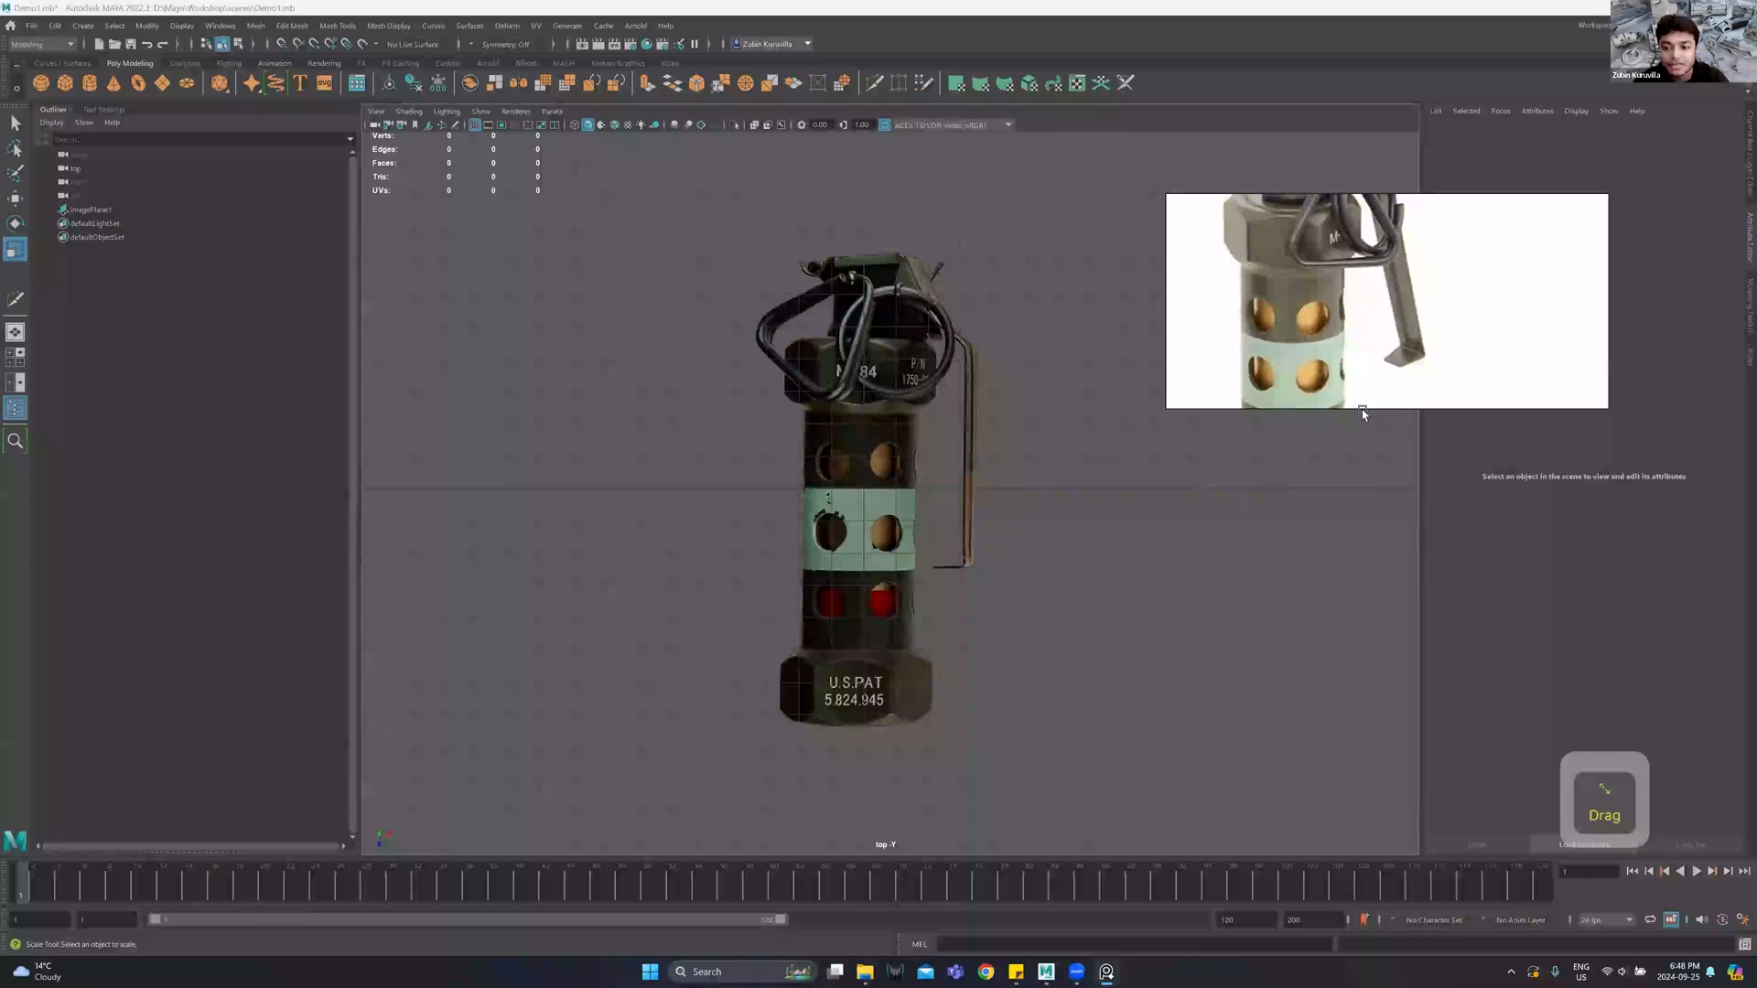
# Extend the PureRef window downward, examine the angled grenade photo in close-up, and return to the white-background photo.
pyautogui.moveTo(1363, 408); pyautogui.dragTo(1363, 493)
pyautogui.scroll(-3, 1366, 370)
pyautogui.moveTo(1484, 327); pyautogui.dragTo(1154, 325, button='middle')
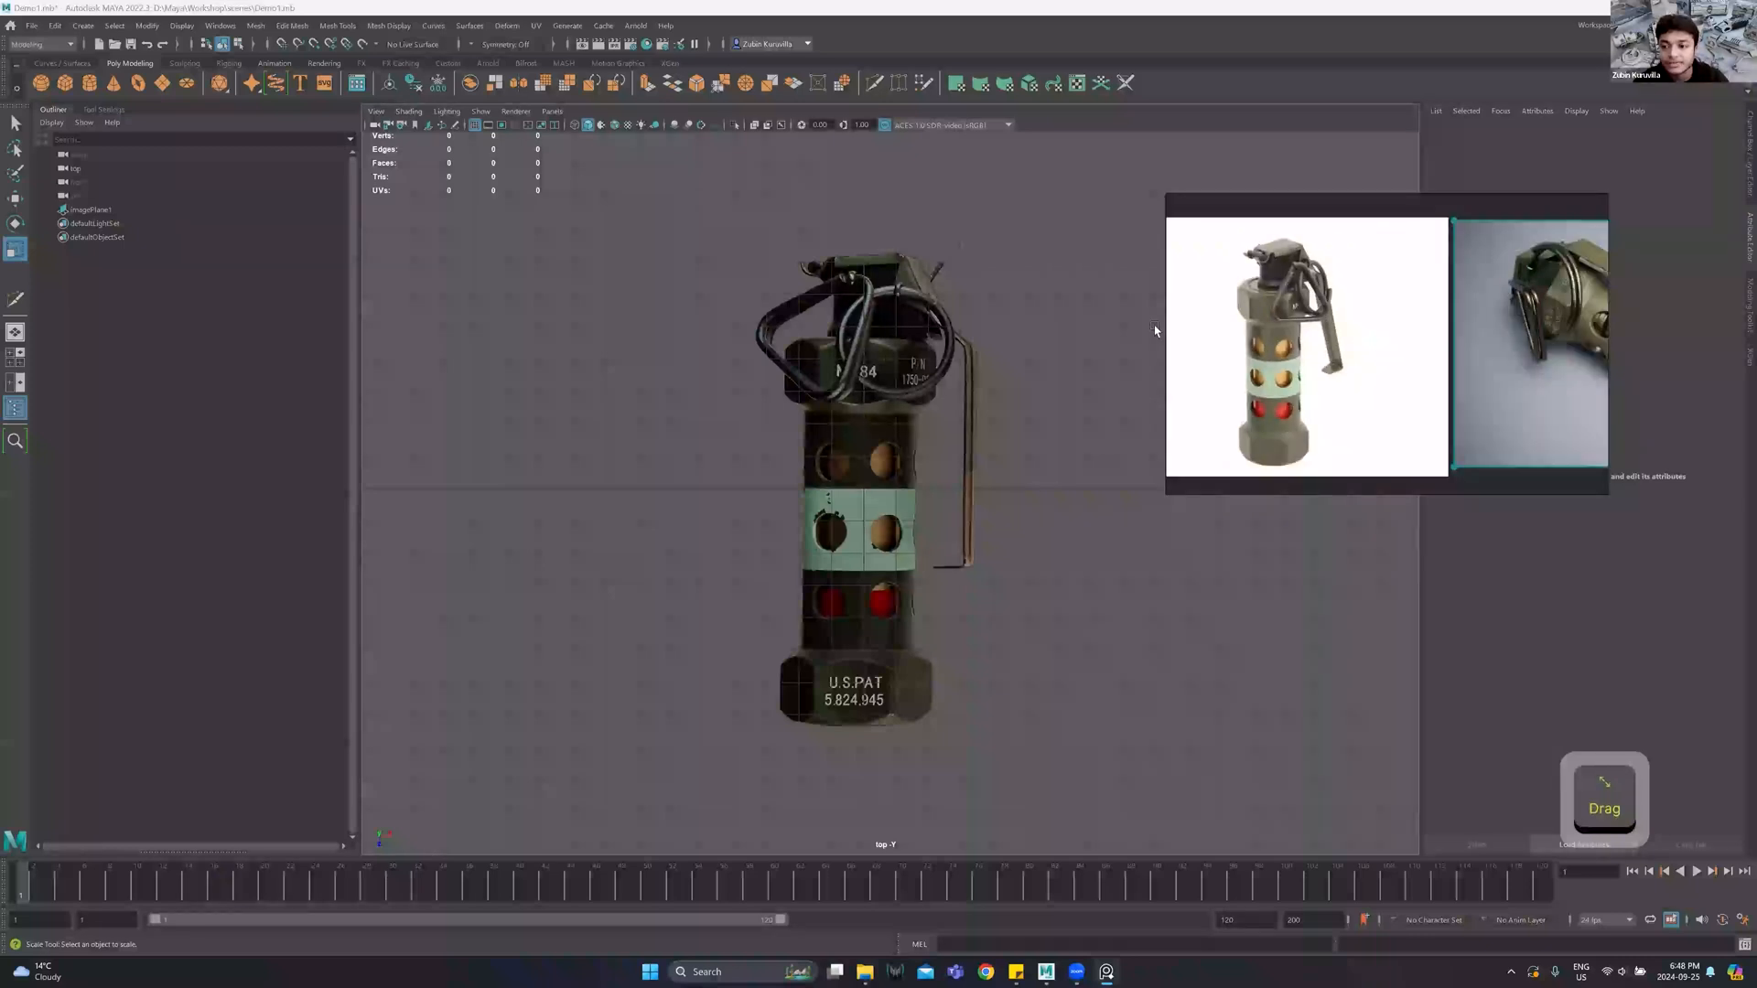
pyautogui.scroll(2, 1388, 384)
pyautogui.scroll(1, 1254, 245)
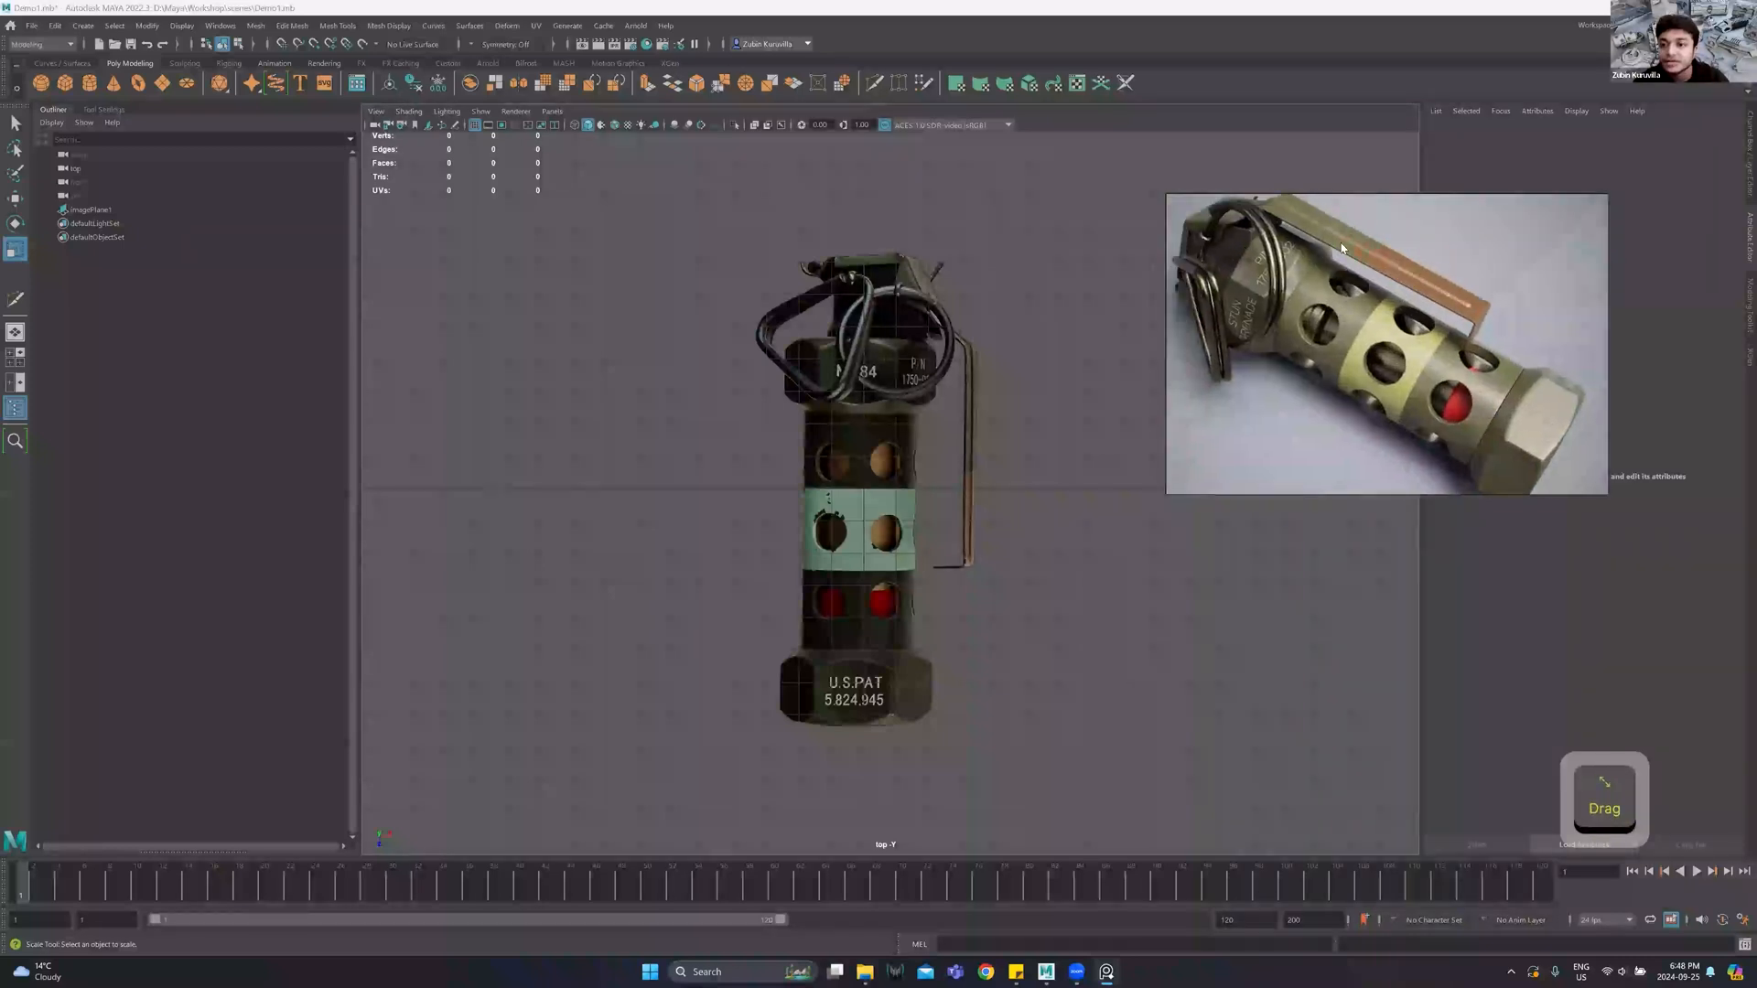
pyautogui.scroll(-1, 1517, 336)
pyautogui.moveTo(1180, 341); pyautogui.dragTo(1407, 331, button='middle')
pyautogui.moveTo(1285, 333); pyautogui.dragTo(1396, 329, button='middle')
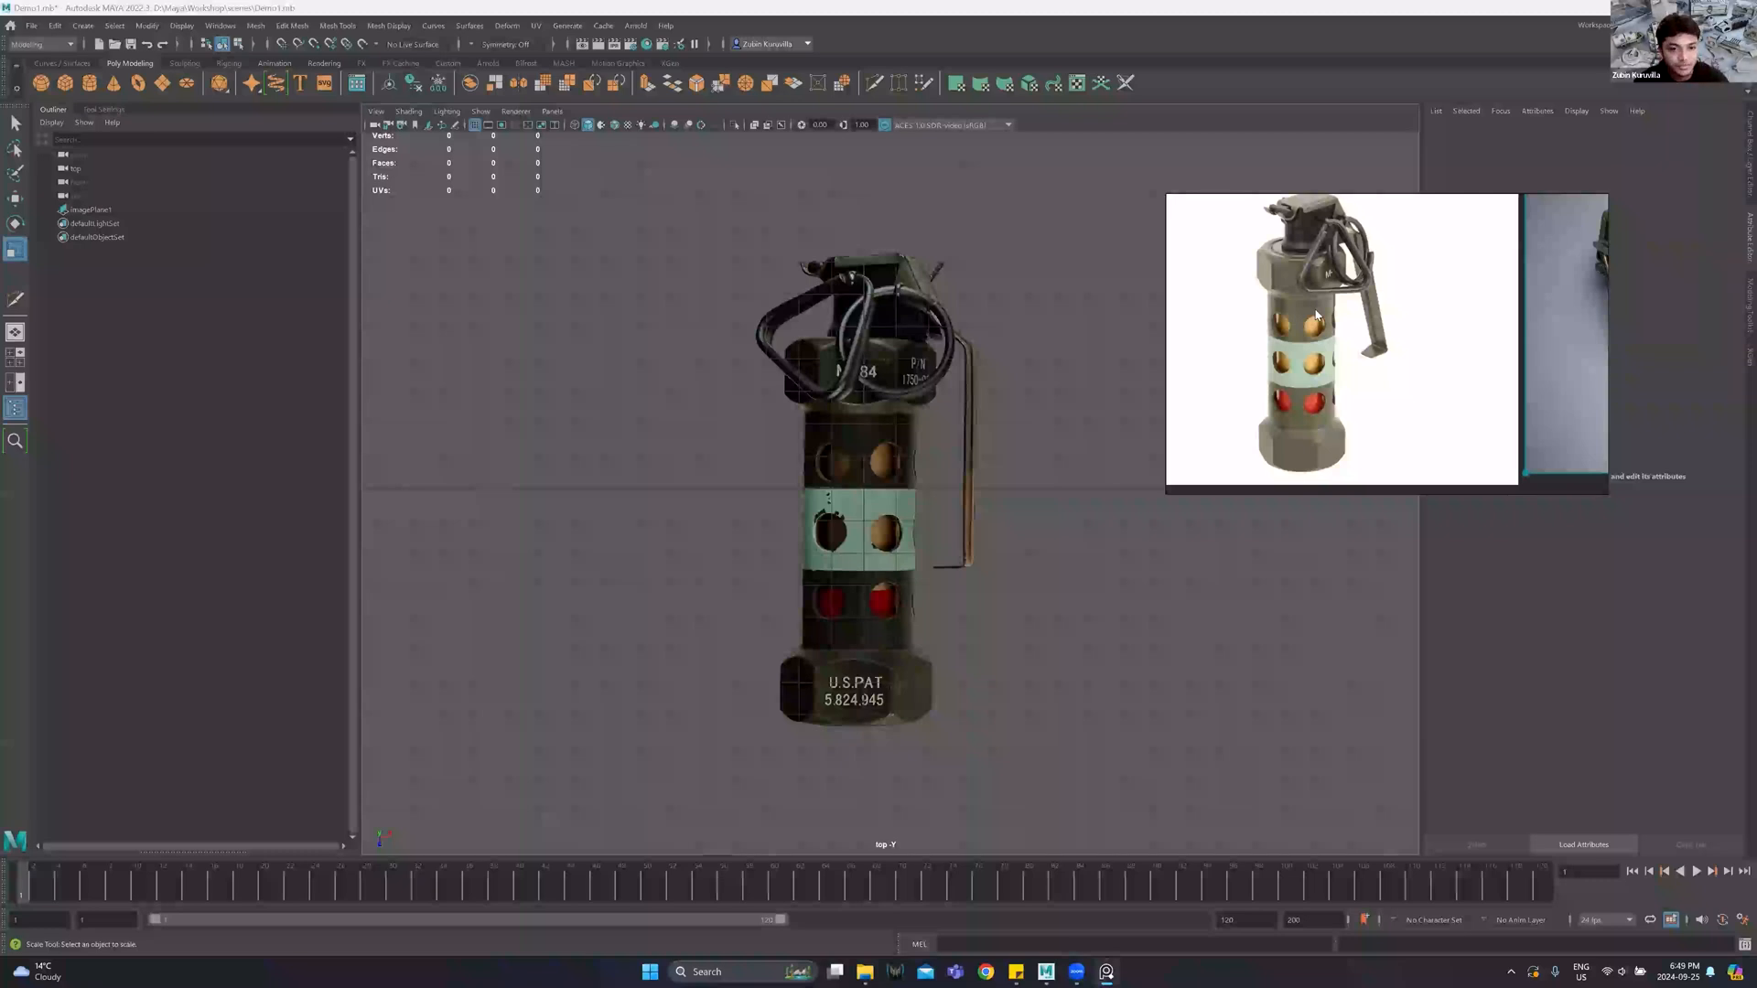
# Reposition the PureRef window, and create a polygon cylinder at the origin over the grenade image in Maya and select it.
pyautogui.moveTo(1312, 186); pyautogui.dragTo(1272, 172)
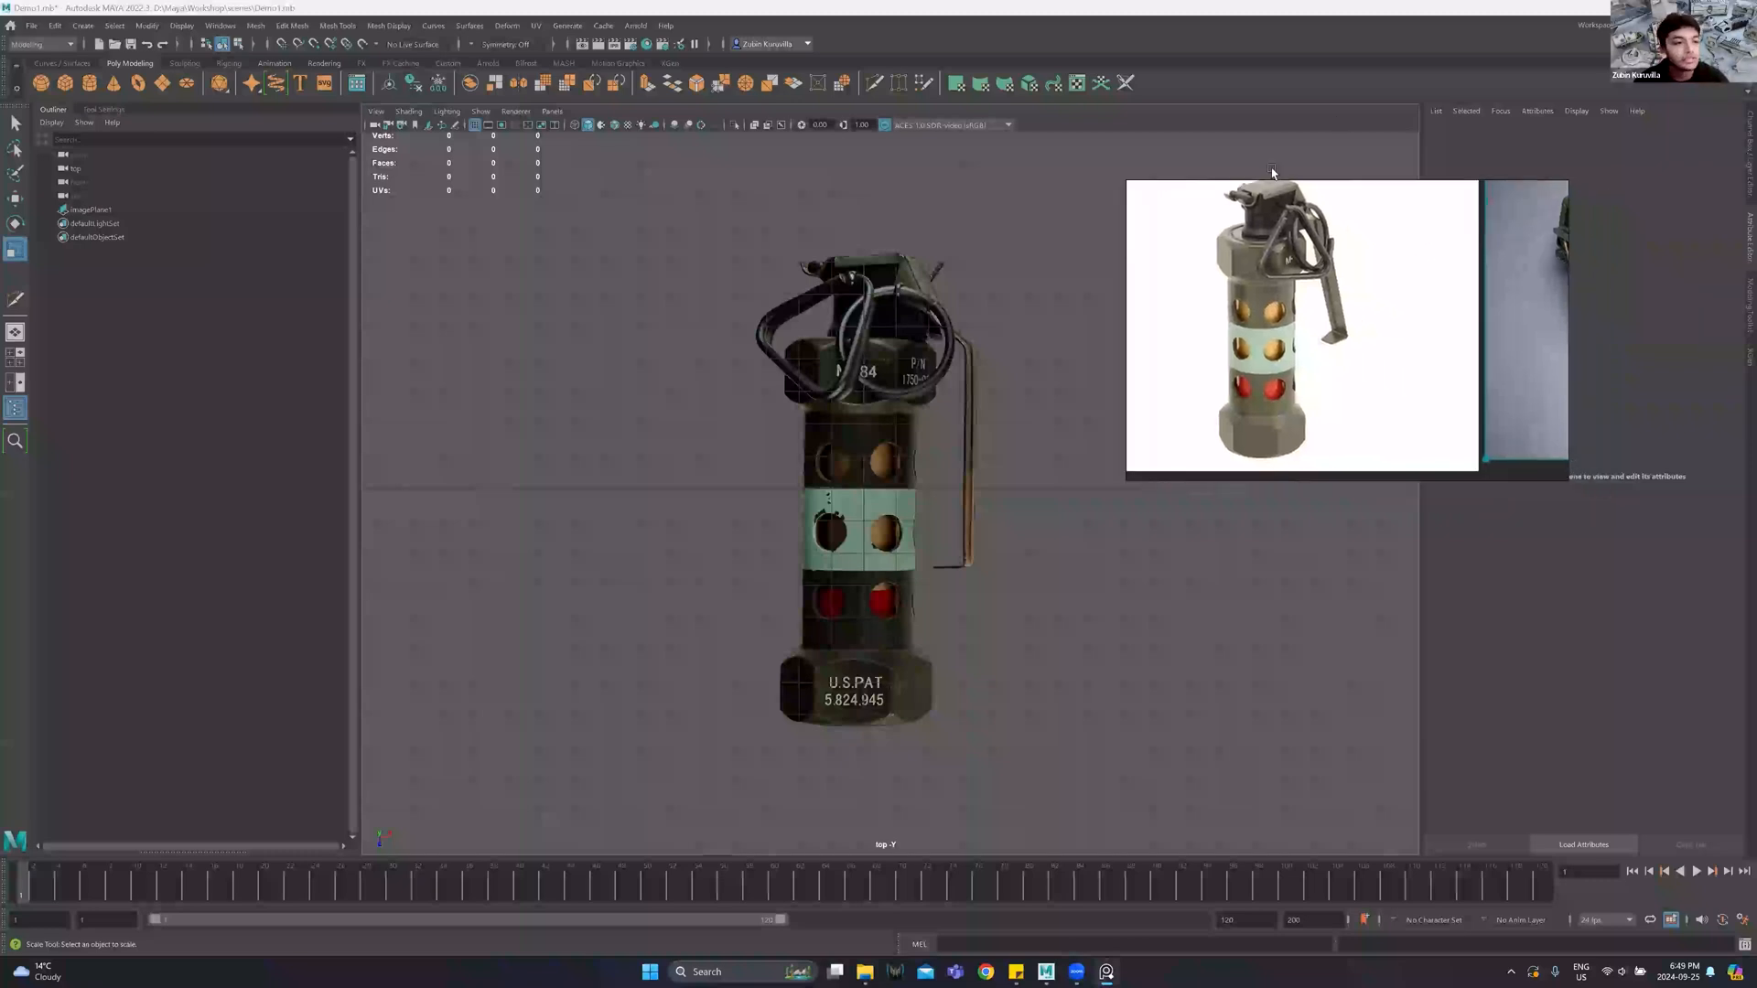
pyautogui.scroll(2, 894, 486)
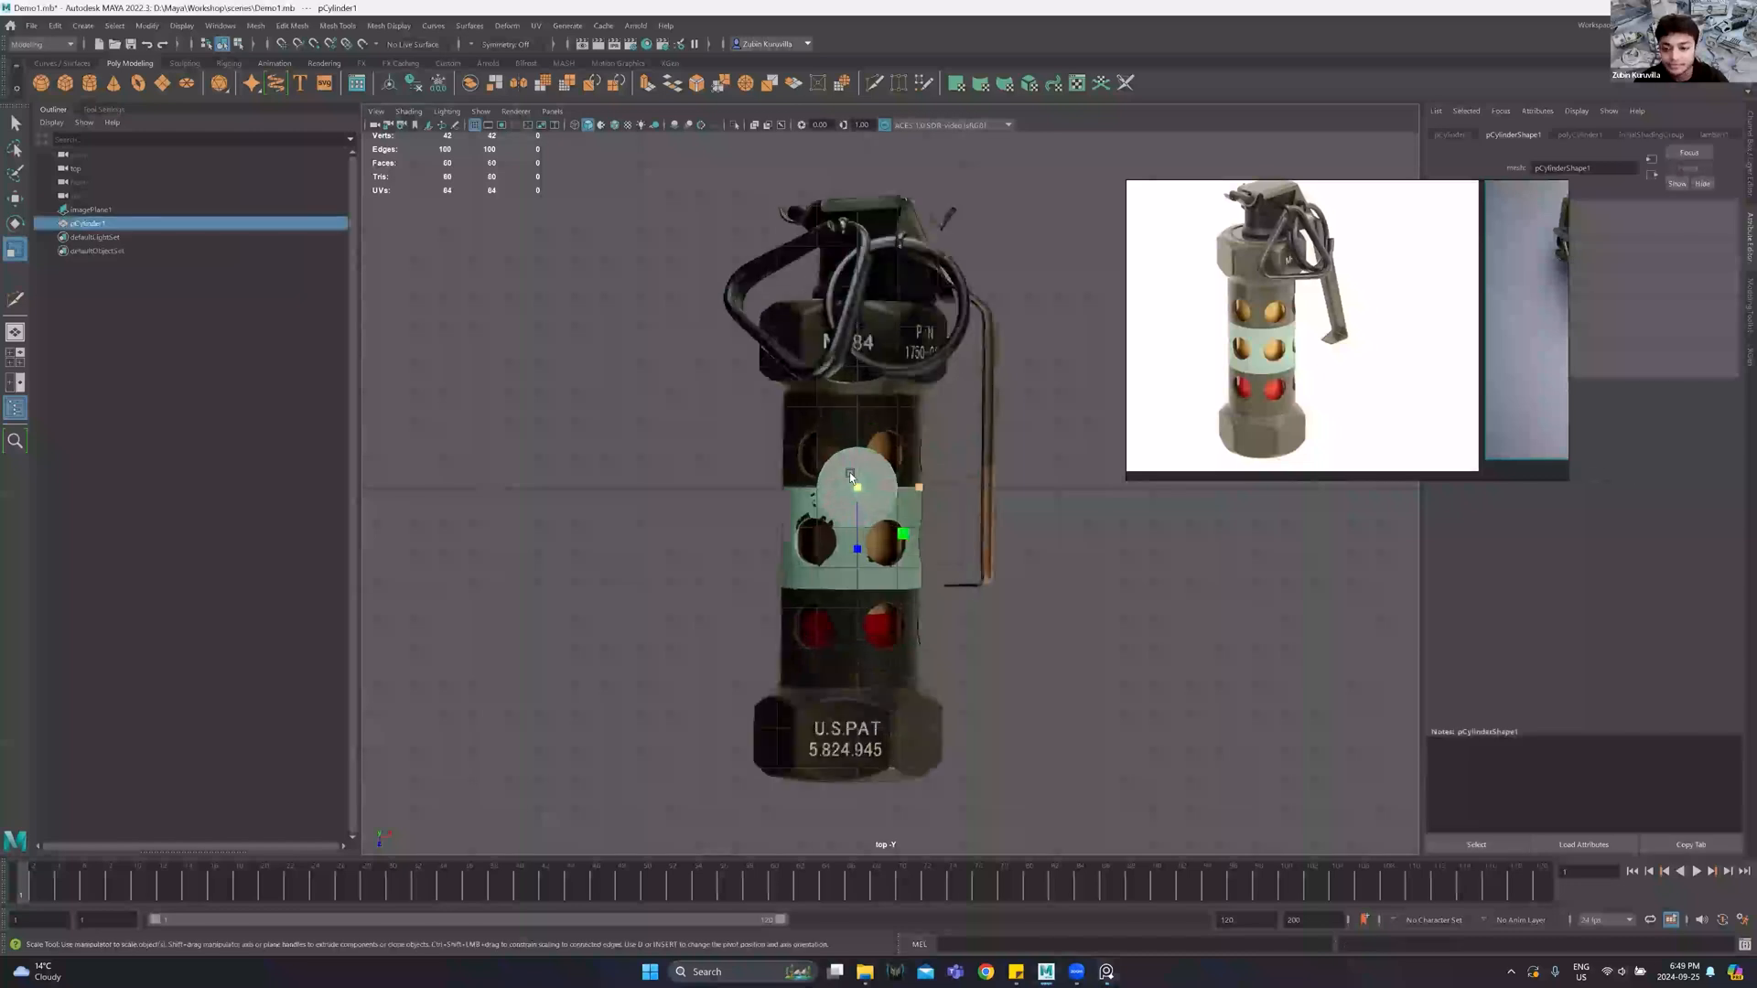
pyautogui.scroll(3, 869, 468)
pyautogui.moveTo(845, 435); pyautogui.dragTo(843, 343, button='right')
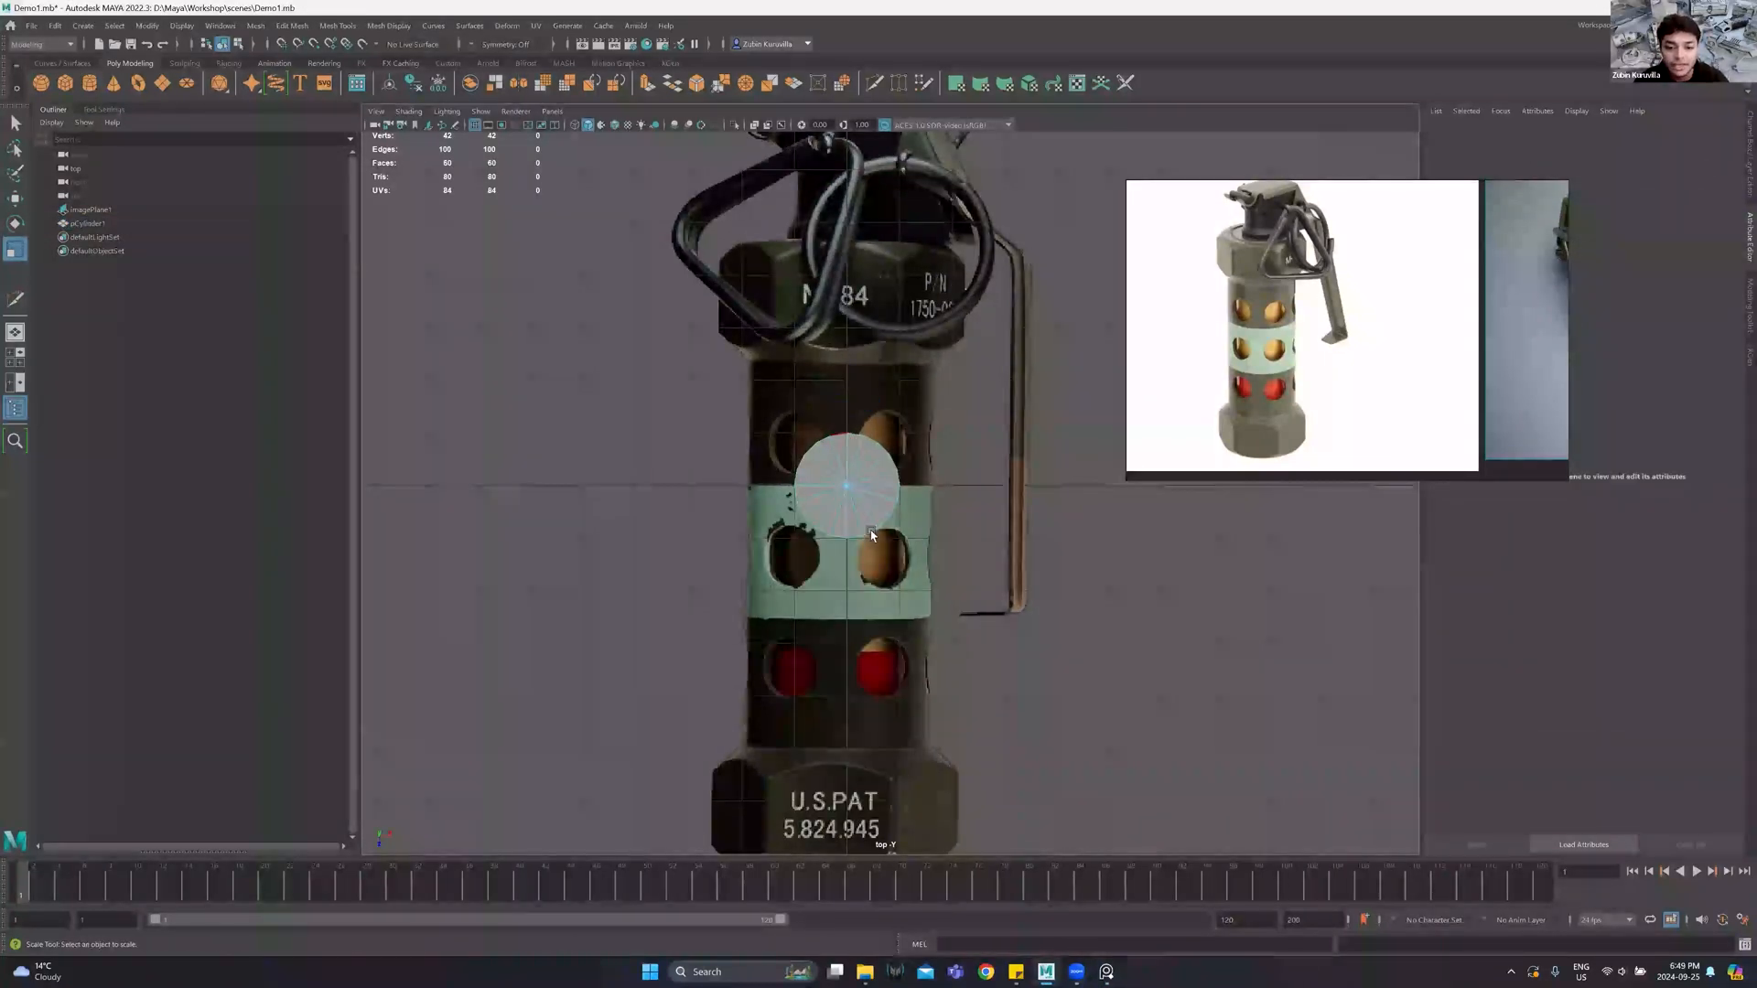
pyautogui.click(827, 463)
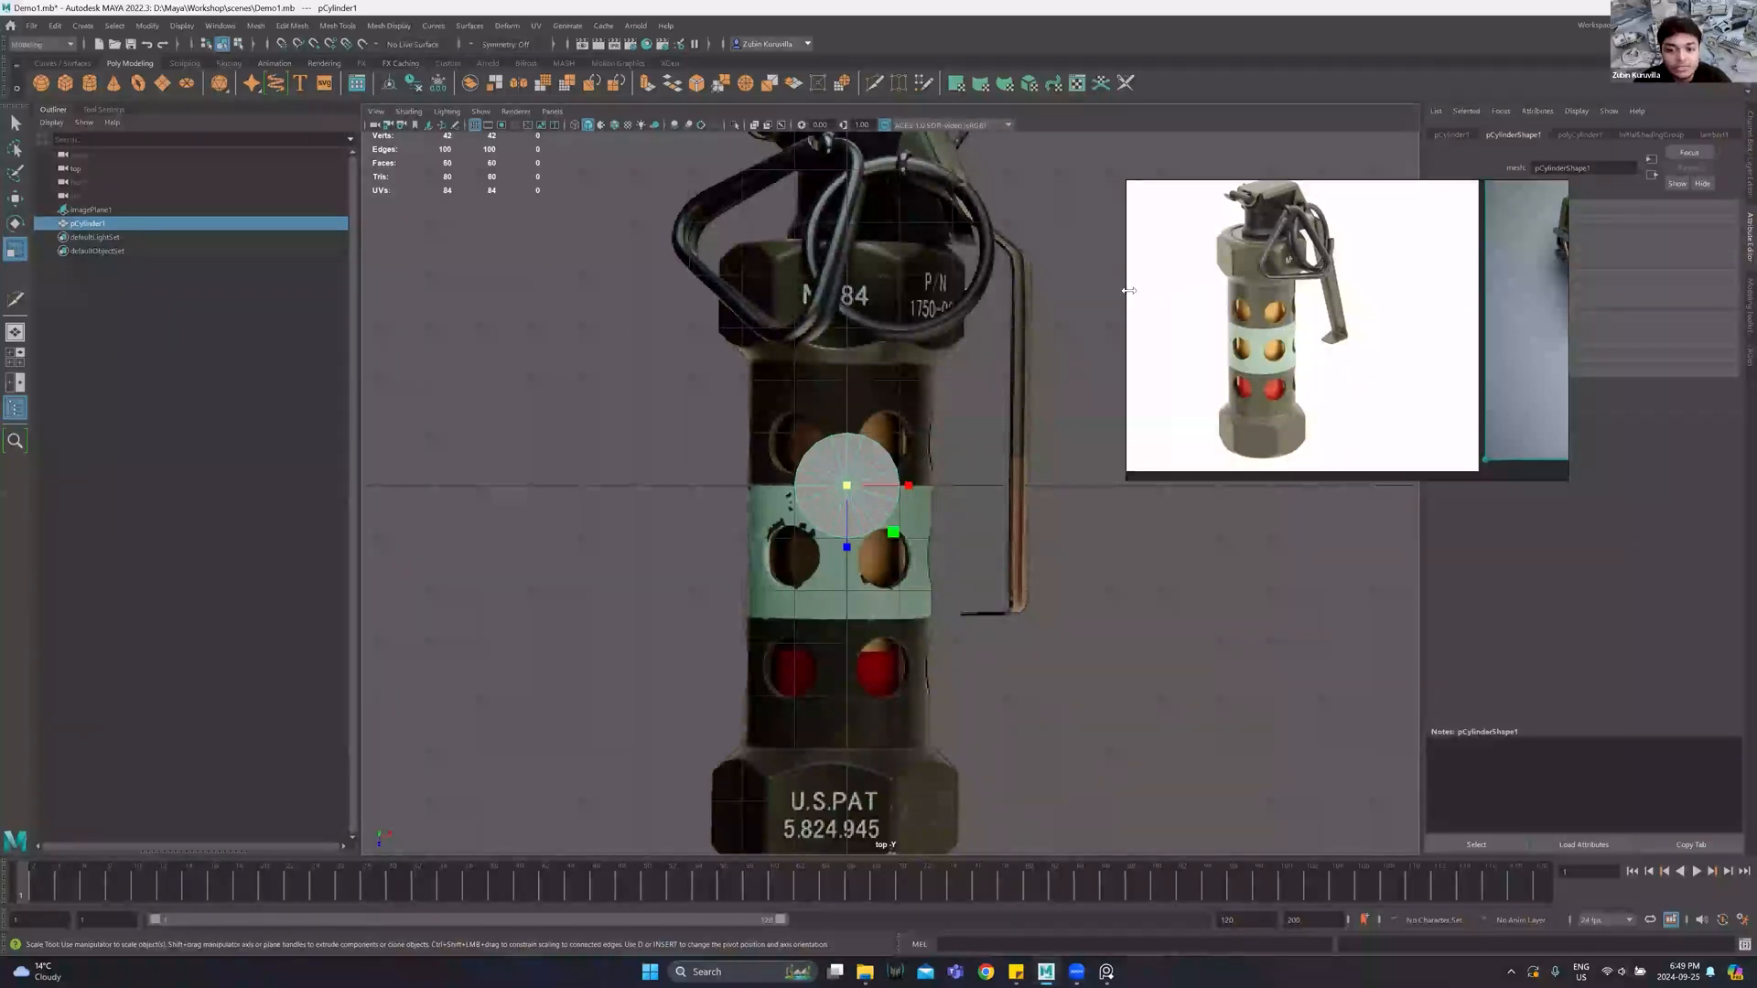
# Narrow the PureRef window from both sides so it shows only the white-background grenade photo.
pyautogui.moveTo(1128, 290); pyautogui.dragTo(1185, 290)
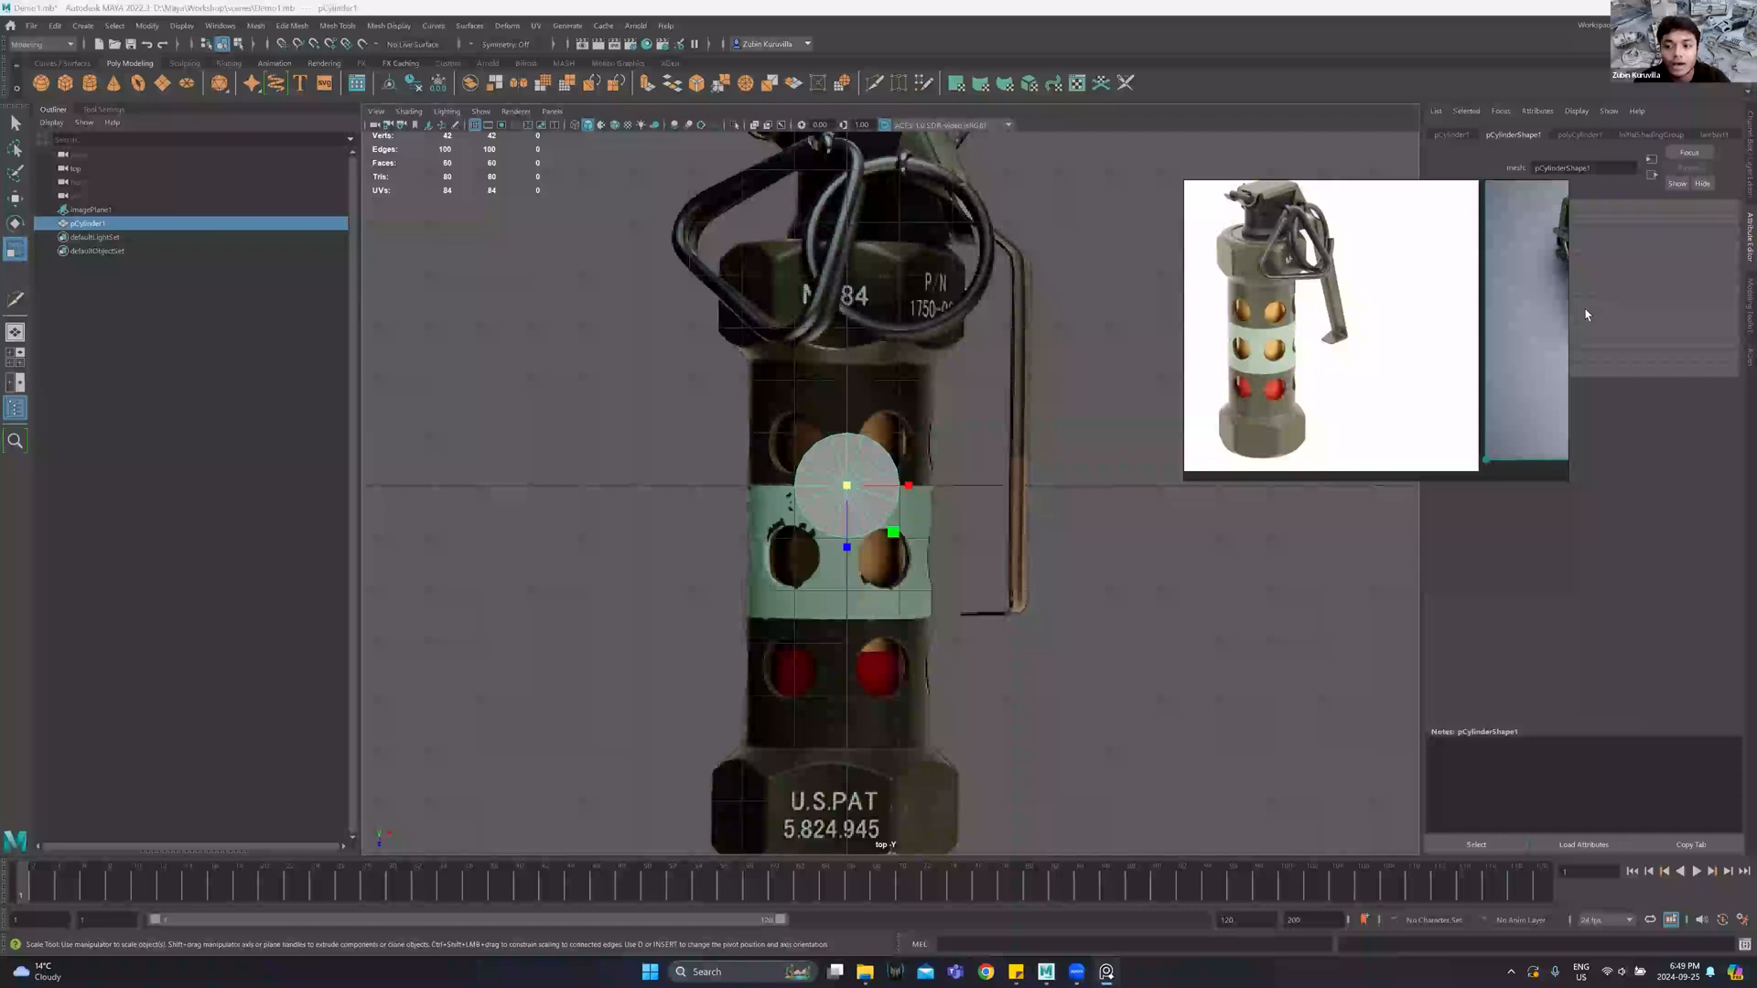
pyautogui.moveTo(1567, 314); pyautogui.dragTo(1399, 312)
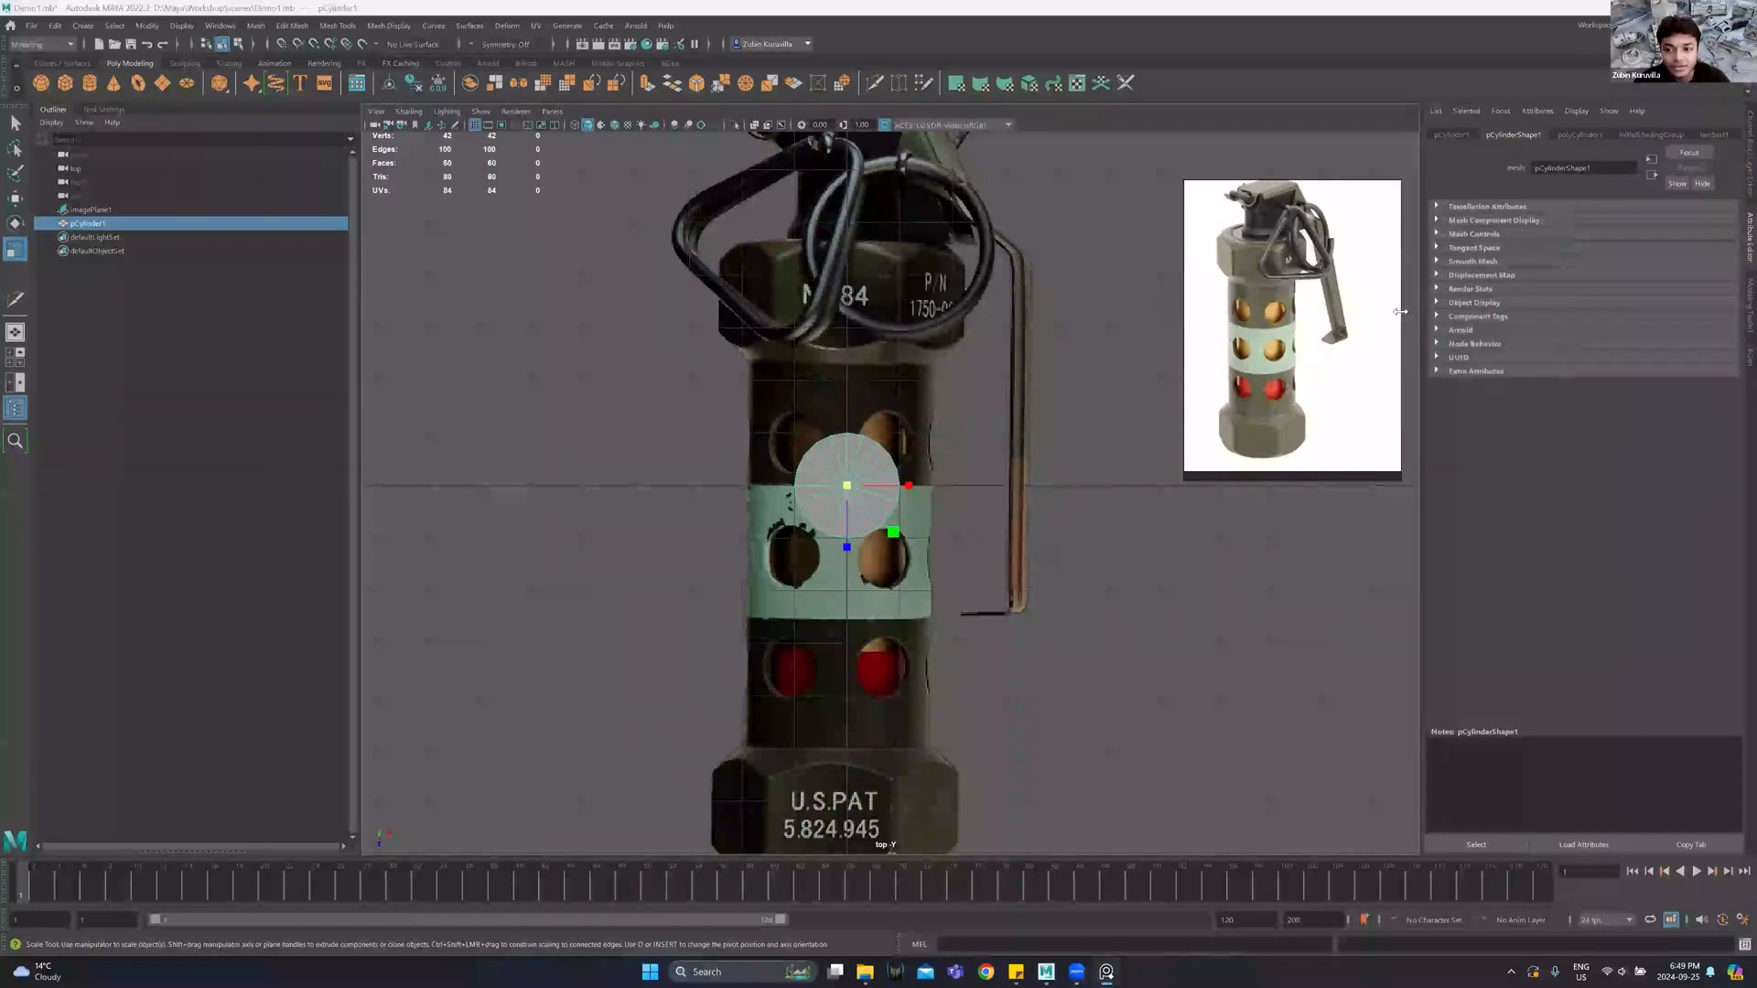
# Set the new cylinder's Subdivisions Axis to 8 in its polyCylinder1 construction inputs.
pyautogui.click(847, 486)
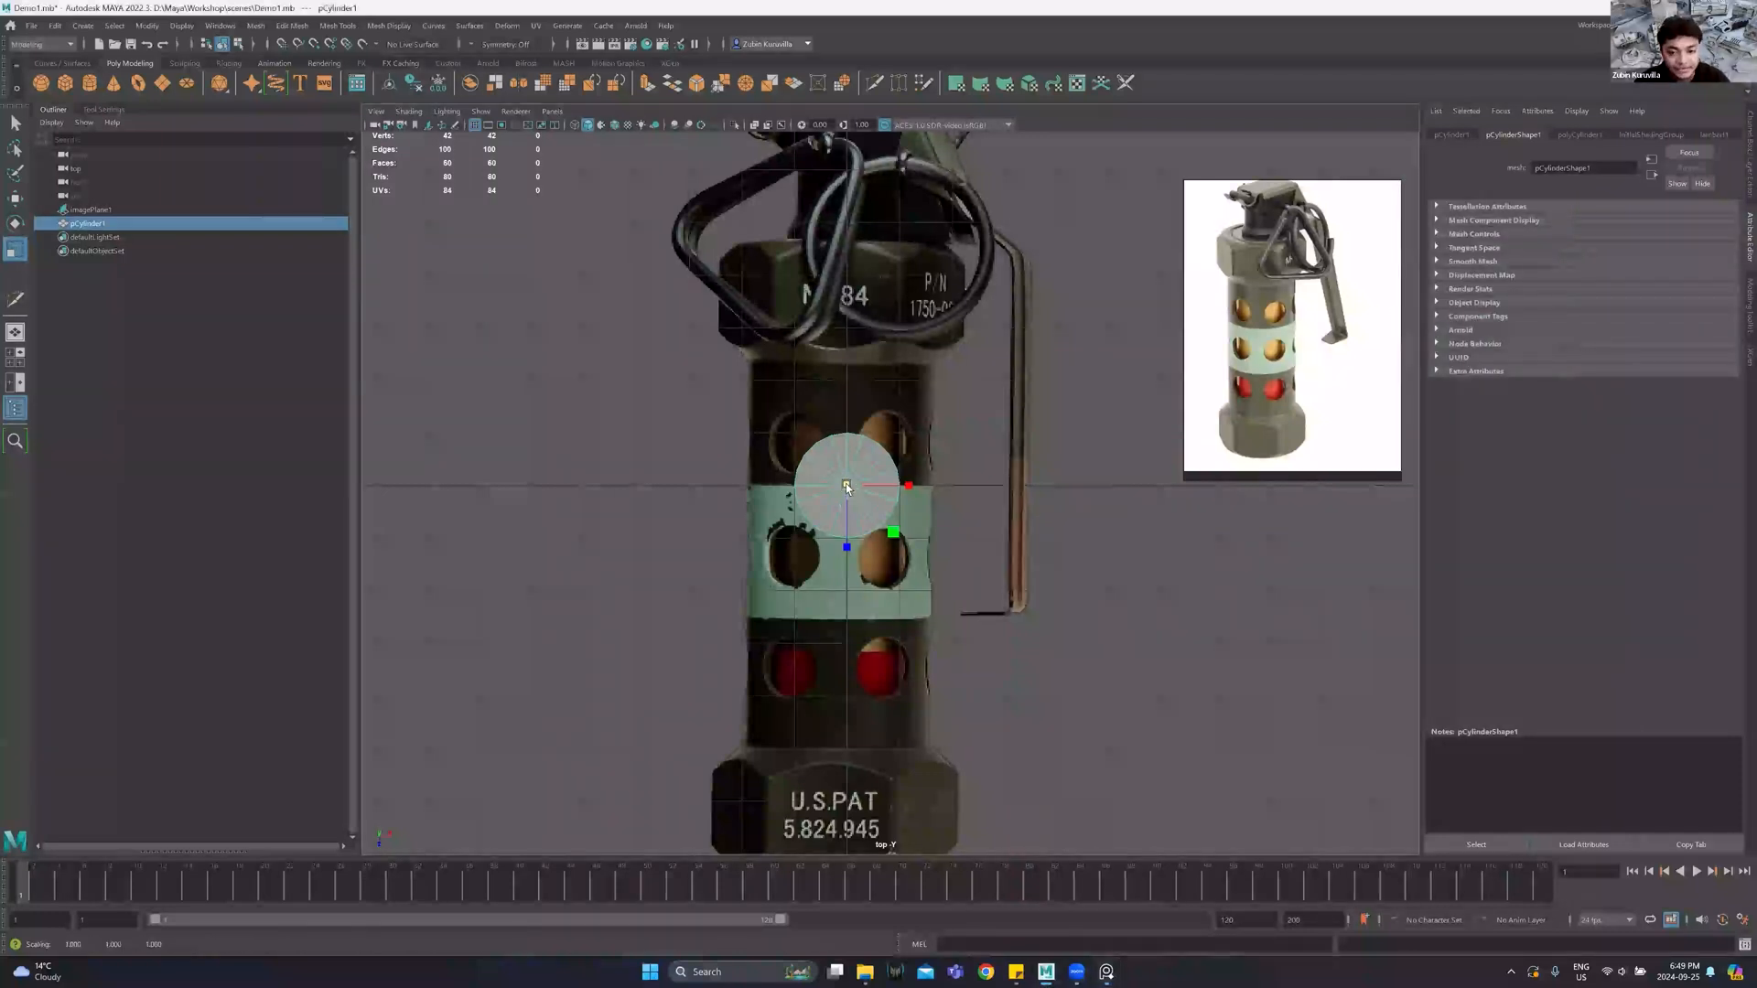
pyautogui.click(1746, 139)
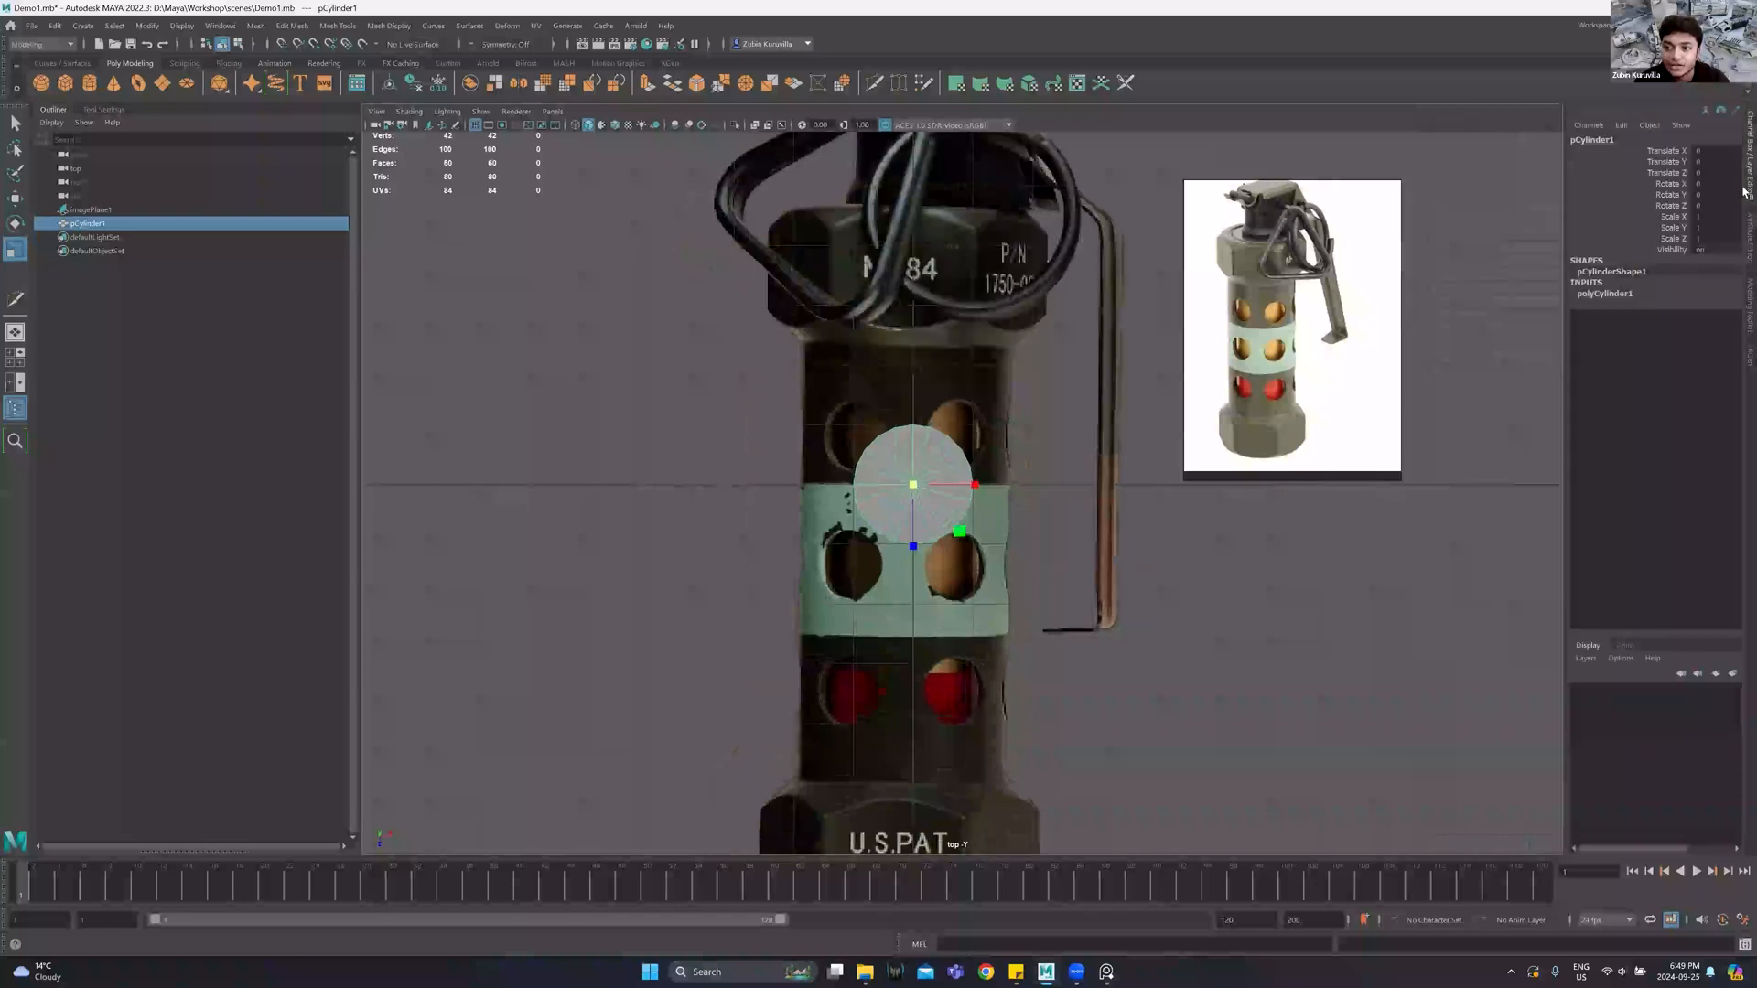
pyautogui.click(1601, 293)
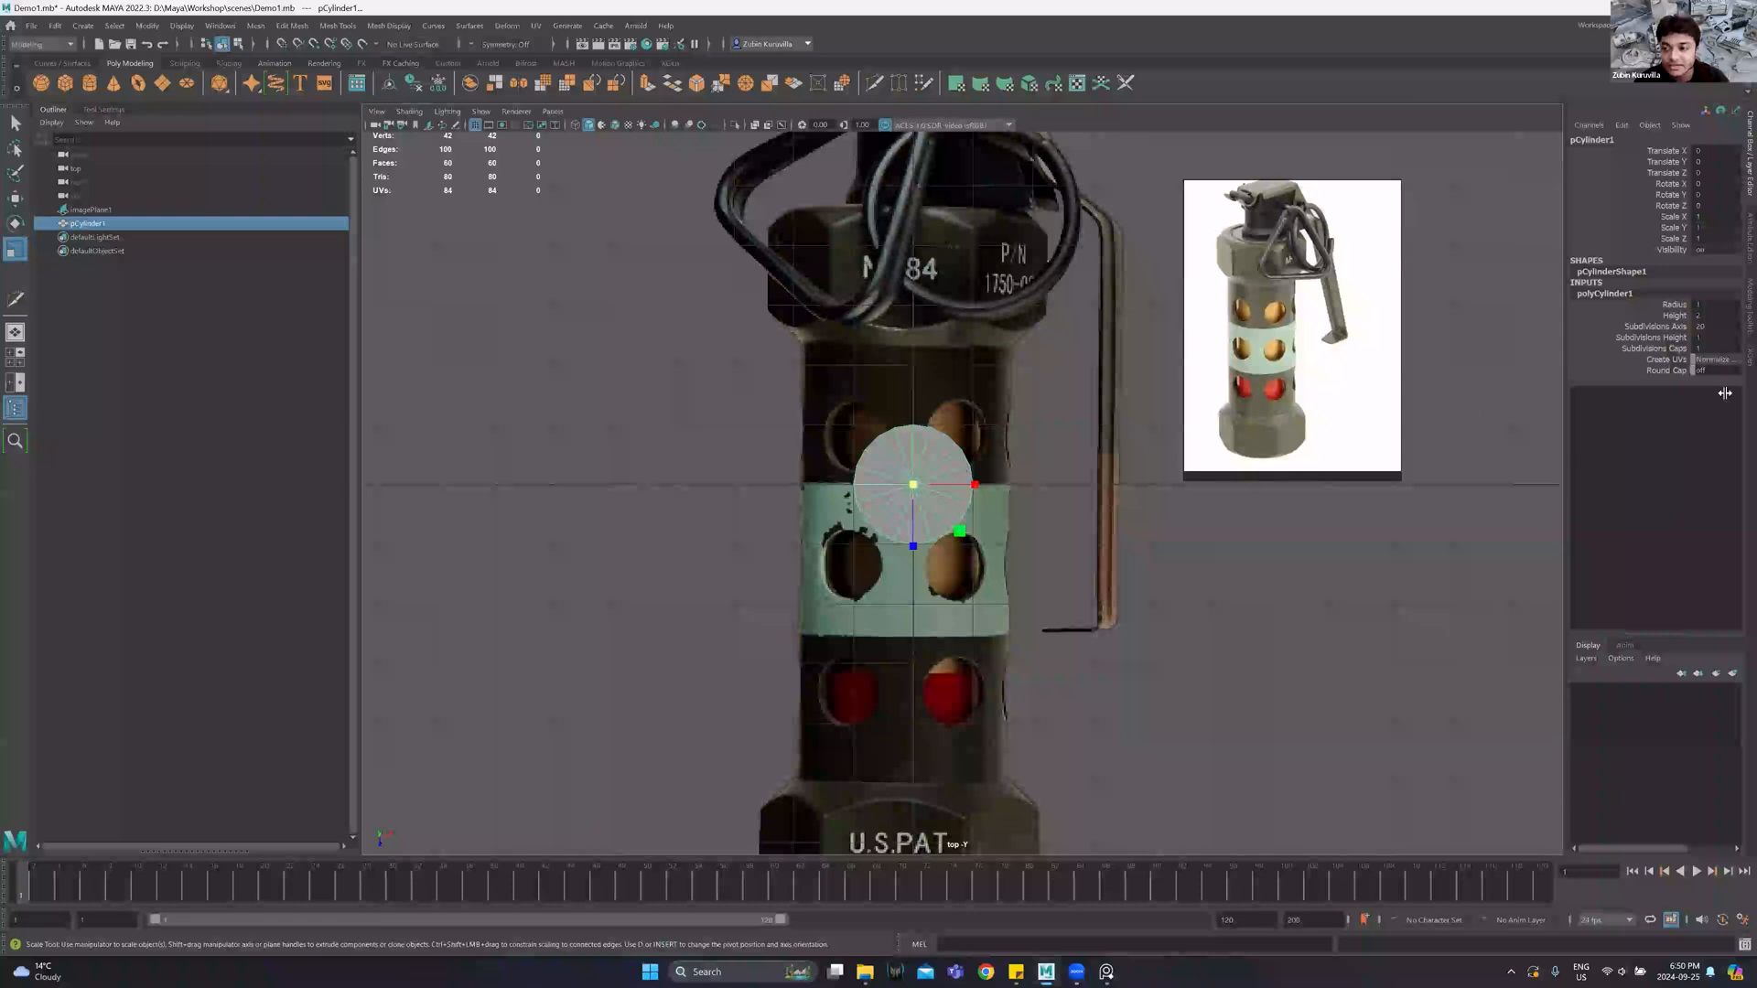
pyautogui.click(1726, 326)
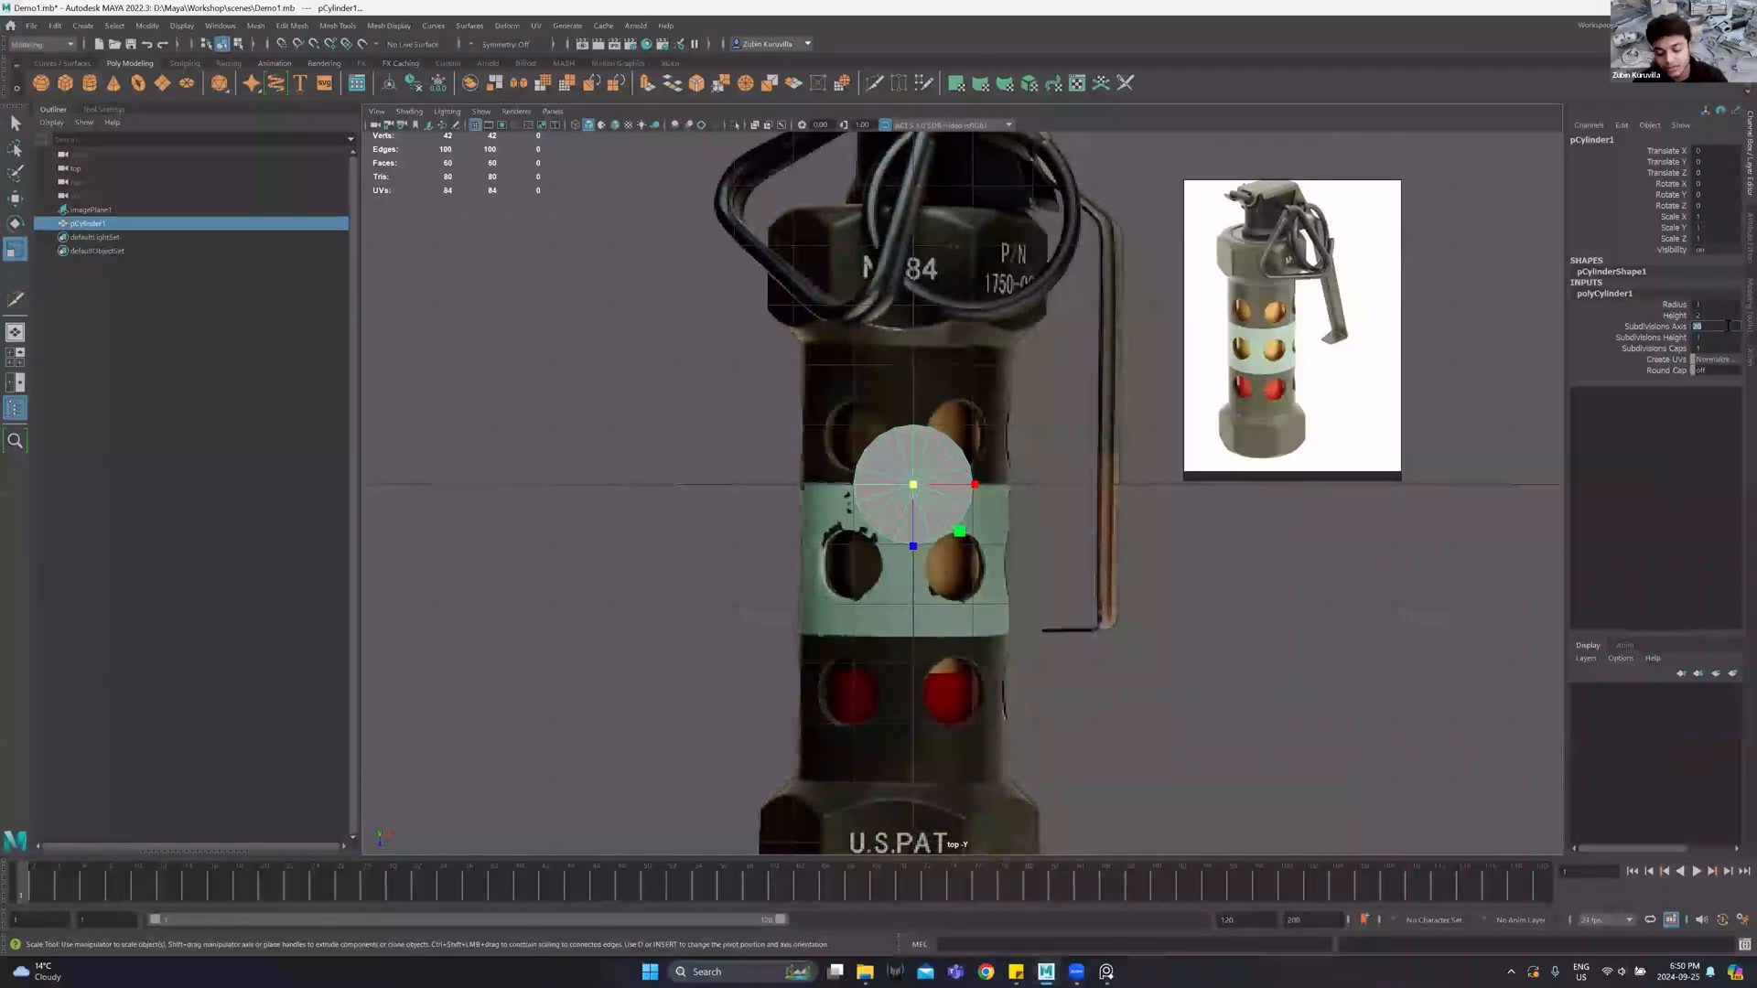
pyautogui.write('8')
pyautogui.press('Return')
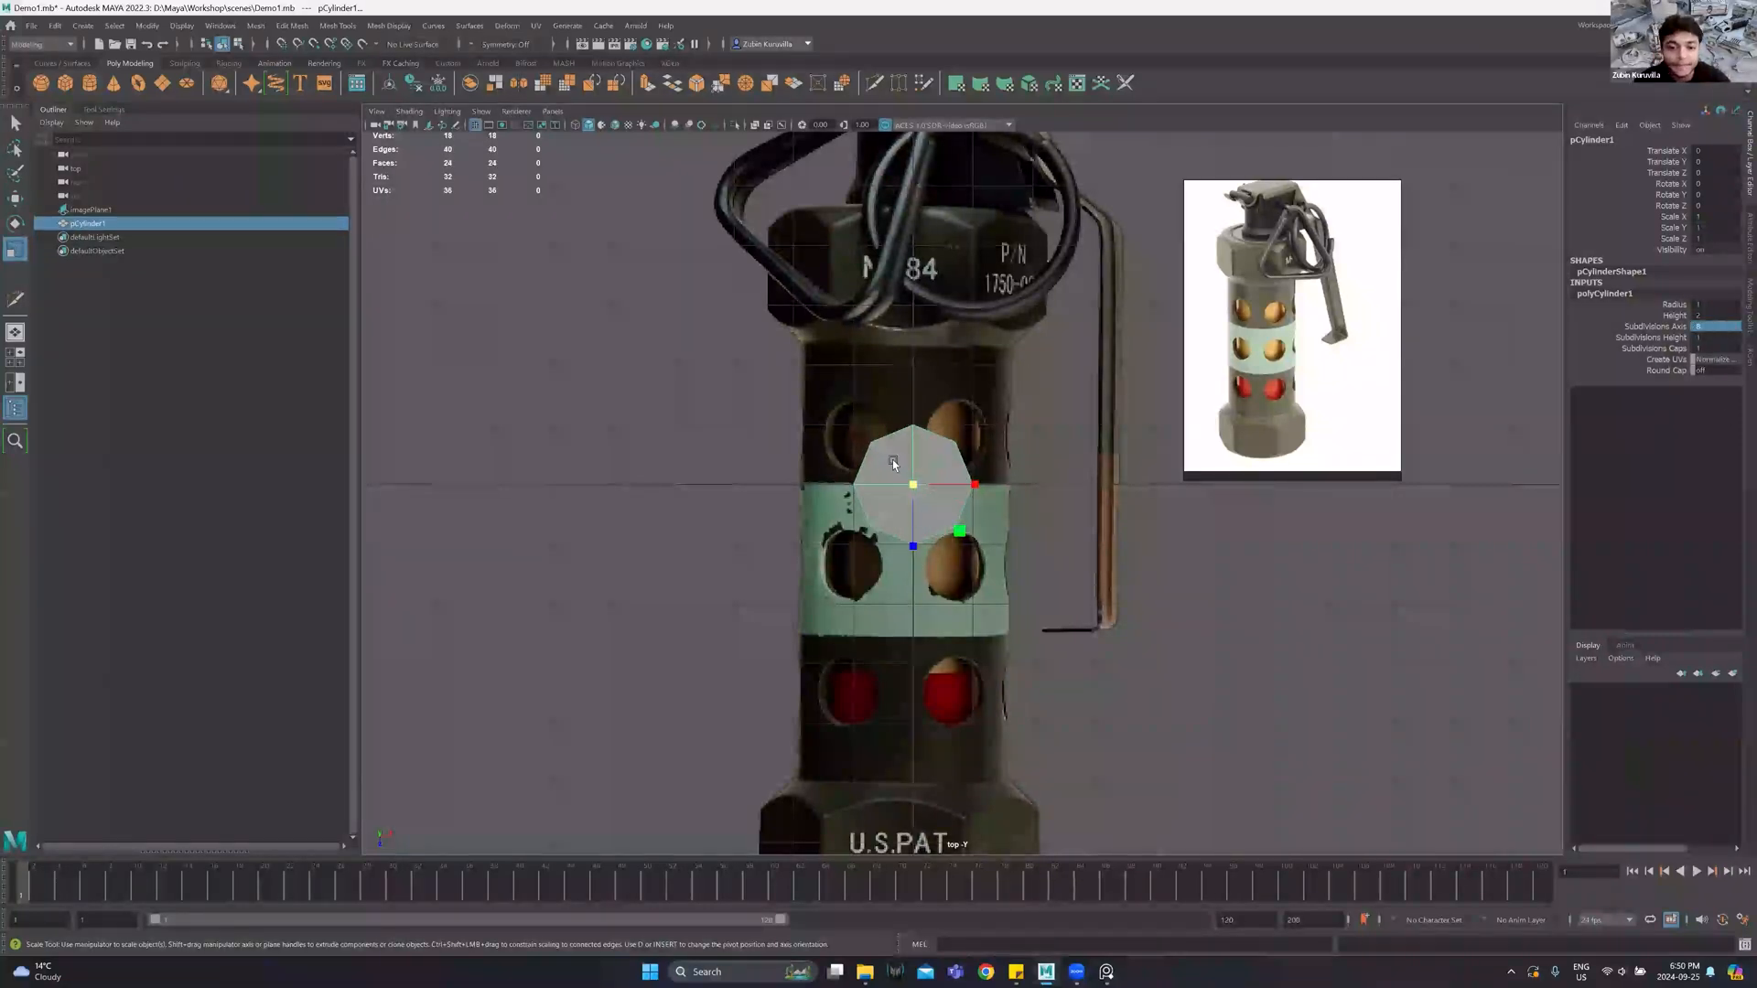
# Switch from the top view to the perspective view and inspect the eight-sided cylinder above the grenade image plane.
pyautogui.press('space')
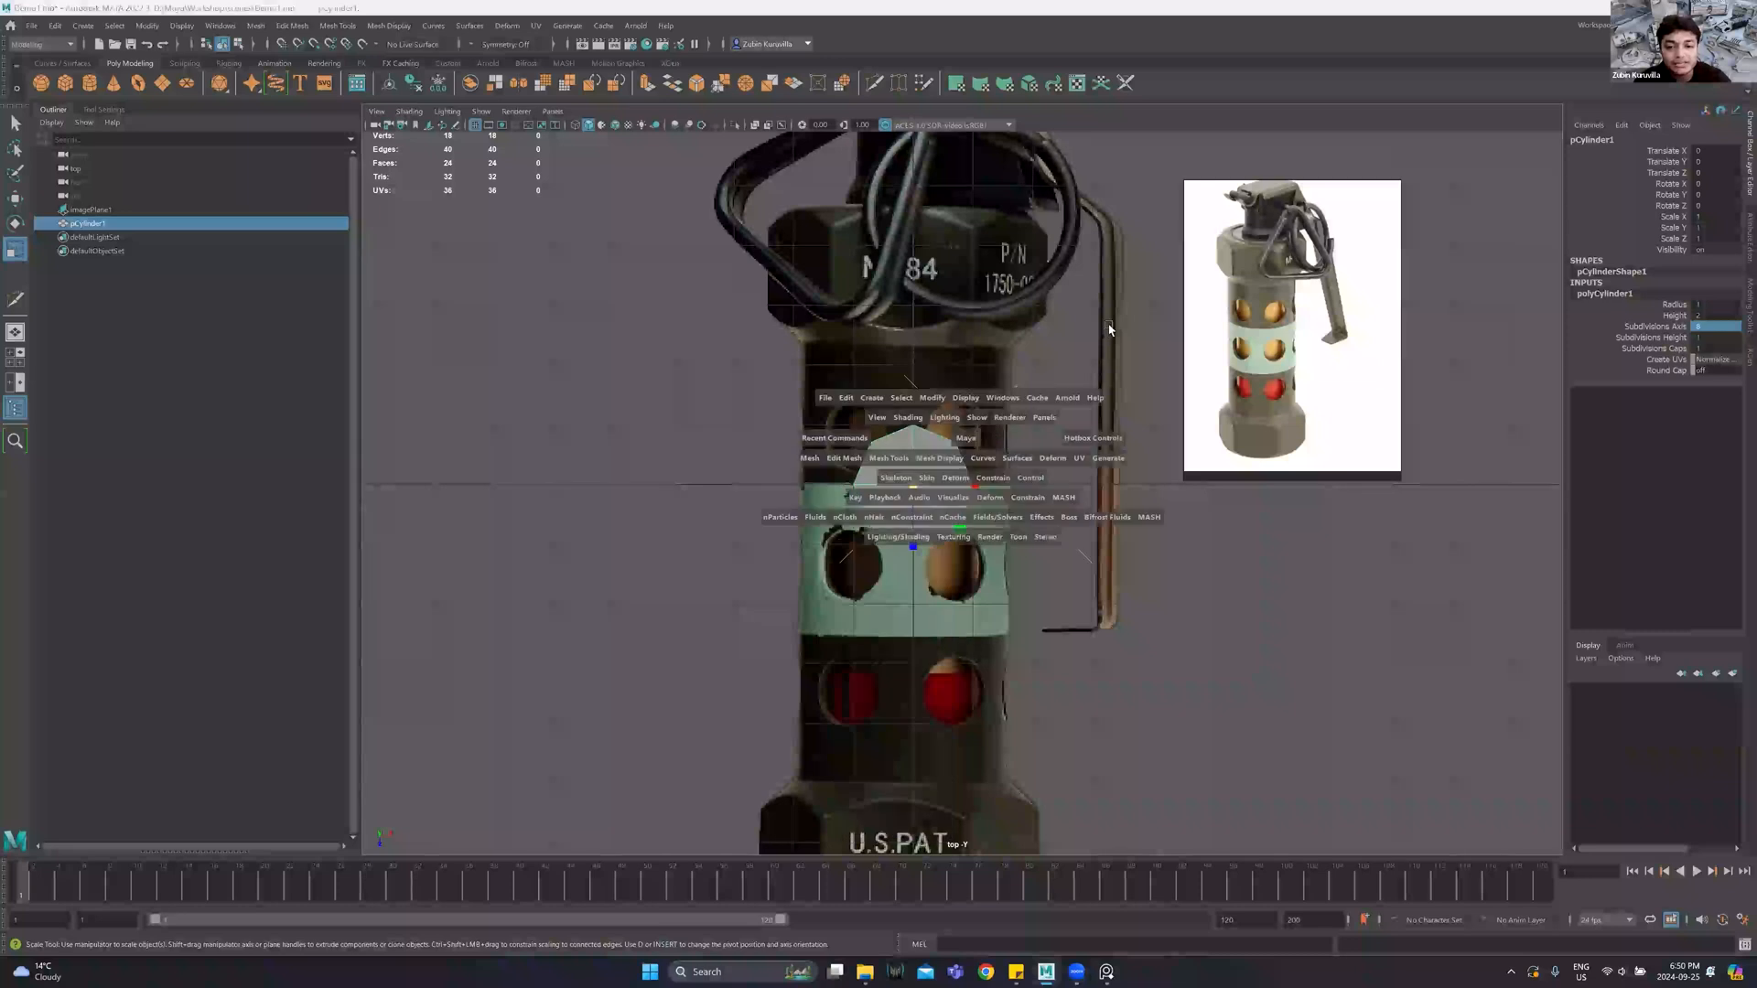
pyautogui.press('space')
pyautogui.scroll(7, 984, 458)
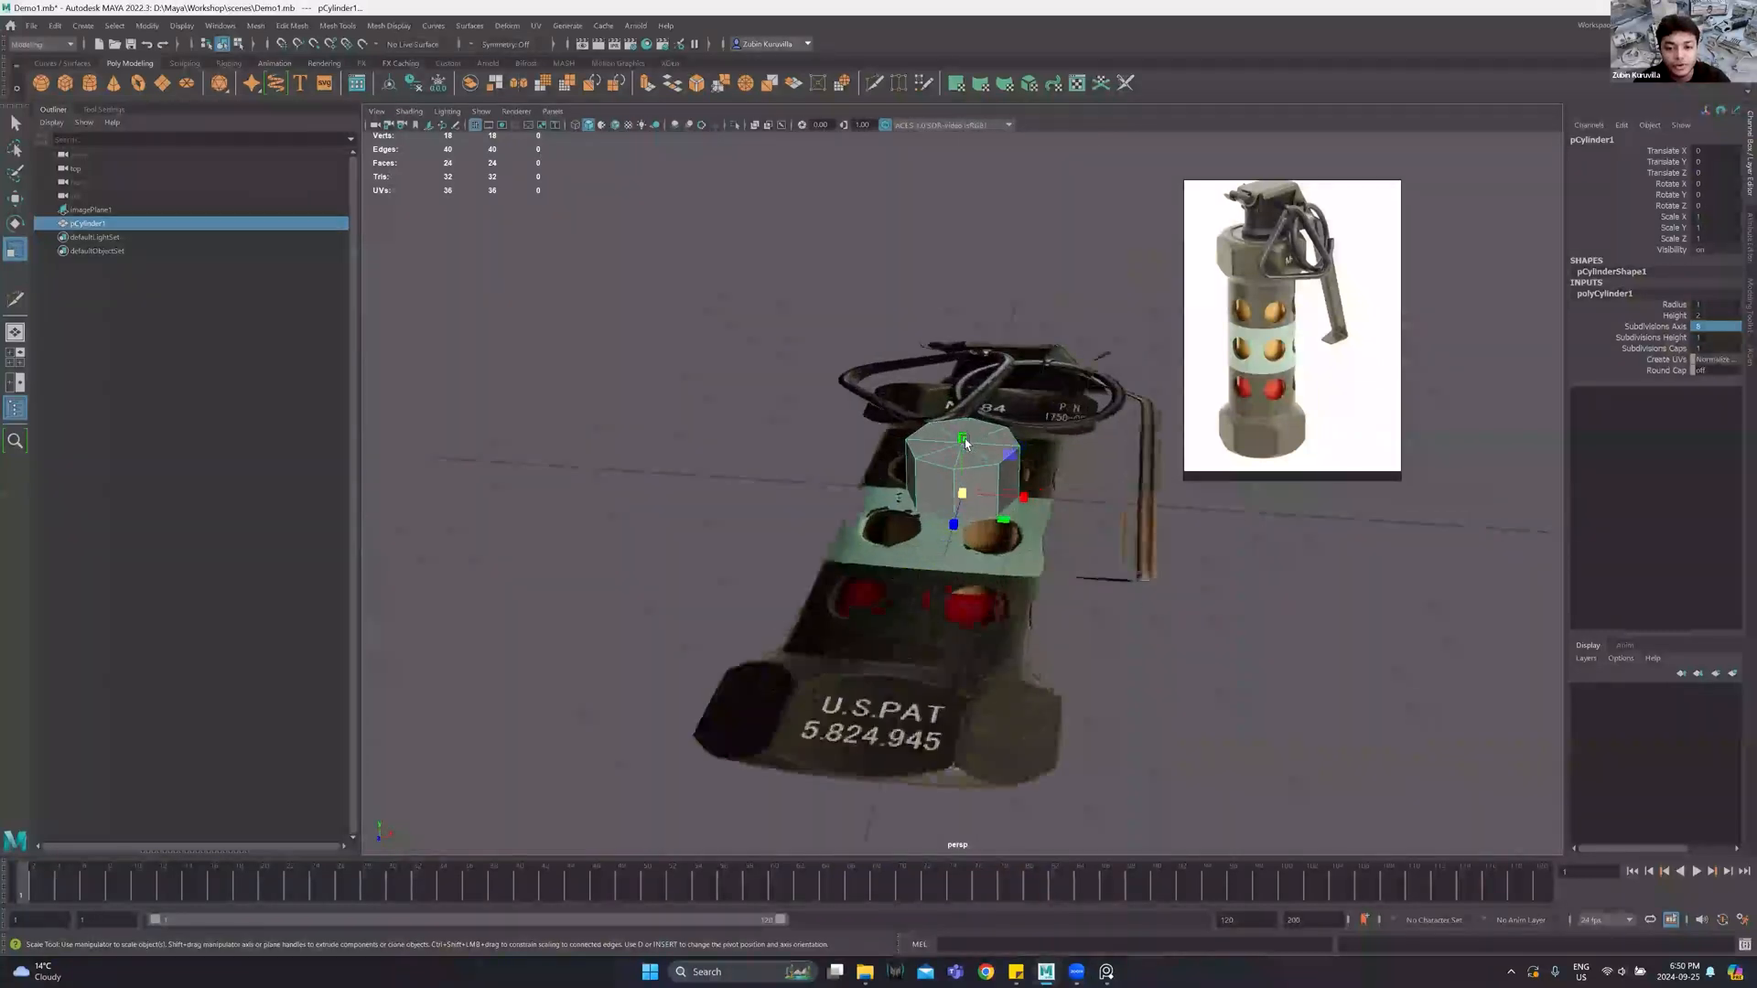
# Raise the eight-sided cylinder along Y above the grenade image plane.
pyautogui.press('w')
pyautogui.moveTo(965, 443); pyautogui.dragTo(963, 355)
pyautogui.press('f')
pyautogui.keyDown('alt'); pyautogui.moveTo(921, 407); pyautogui.dragTo(857, 513, button='right'); pyautogui.keyUp('alt')
# Insert two edge loops into the cylinder with Multi-Cut and preview the mesh smoothed from above.
pyautogui.click(876, 89)
pyautogui.keyDown('ctrl'); pyautogui.click(876, 530); pyautogui.keyUp('ctrl')
pyautogui.keyDown('ctrl'); pyautogui.click(877, 536); pyautogui.keyUp('ctrl')
pyautogui.press('3')
pyautogui.press('w')
pyautogui.moveTo(906, 437); pyautogui.dragTo(1113, 197, button='right')
pyautogui.click(1113, 198)
pyautogui.keyDown('alt'); pyautogui.moveTo(965, 453); pyautogui.dragTo(1008, 537); pyautogui.keyUp('alt')
pyautogui.scroll(-3, 975, 525)
pyautogui.click(944, 530)
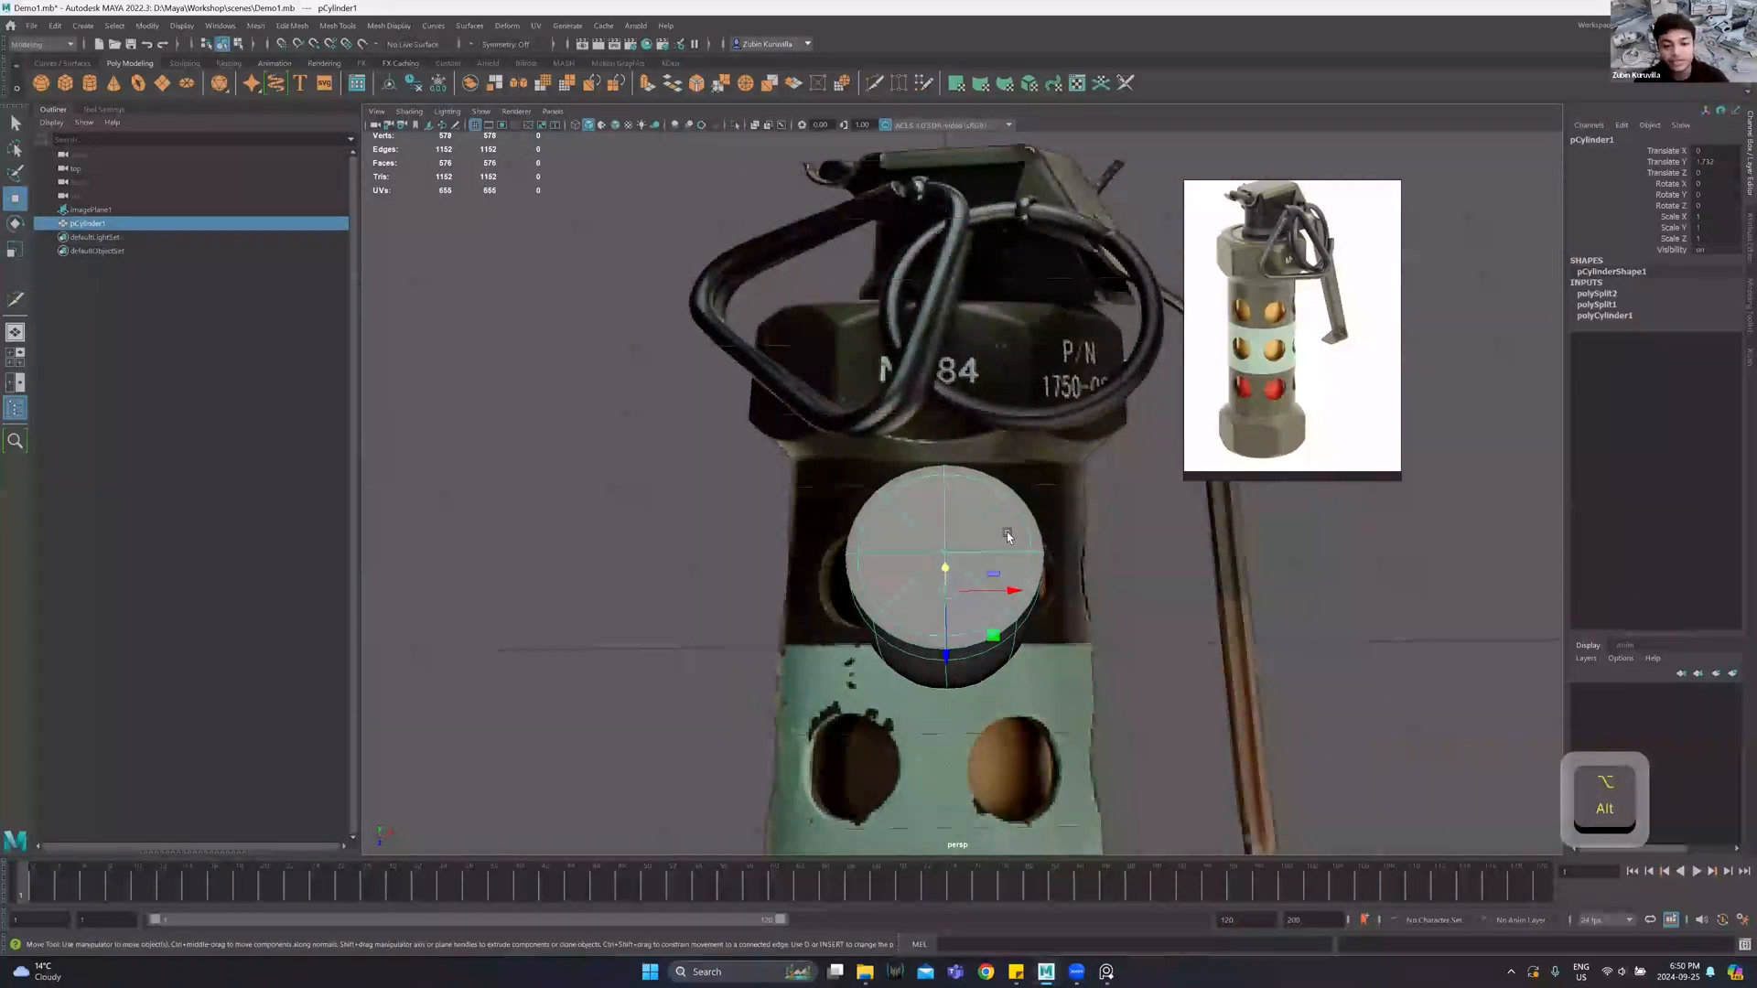
# Undo the cylinder's edge loops, smoothing and upward move.
pyautogui.hotkey('ctrl', 'z')
pyautogui.hotkey('ctrl', 'z')
pyautogui.hotkey('ctrl', 'z')
pyautogui.hotkey('ctrl', 'z')
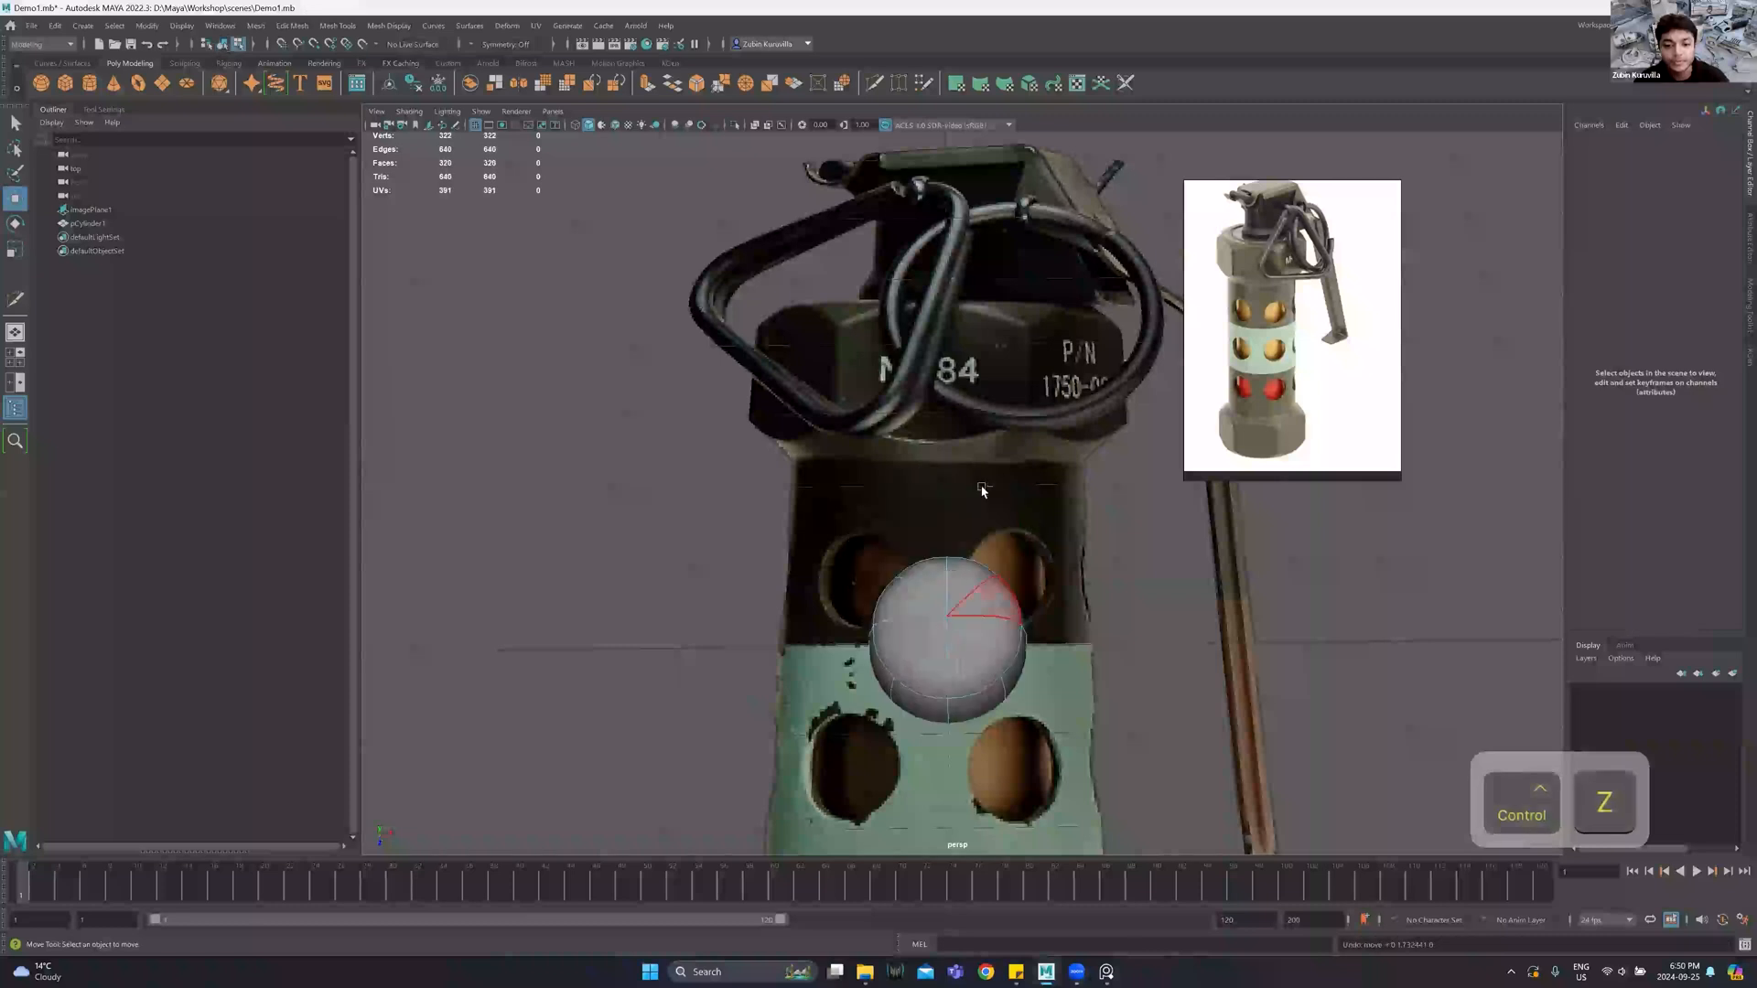
pyautogui.hotkey('ctrl', 'z')
pyautogui.keyDown('alt'); pyautogui.moveTo(1001, 633); pyautogui.dragTo(960, 609); pyautogui.keyUp('alt')
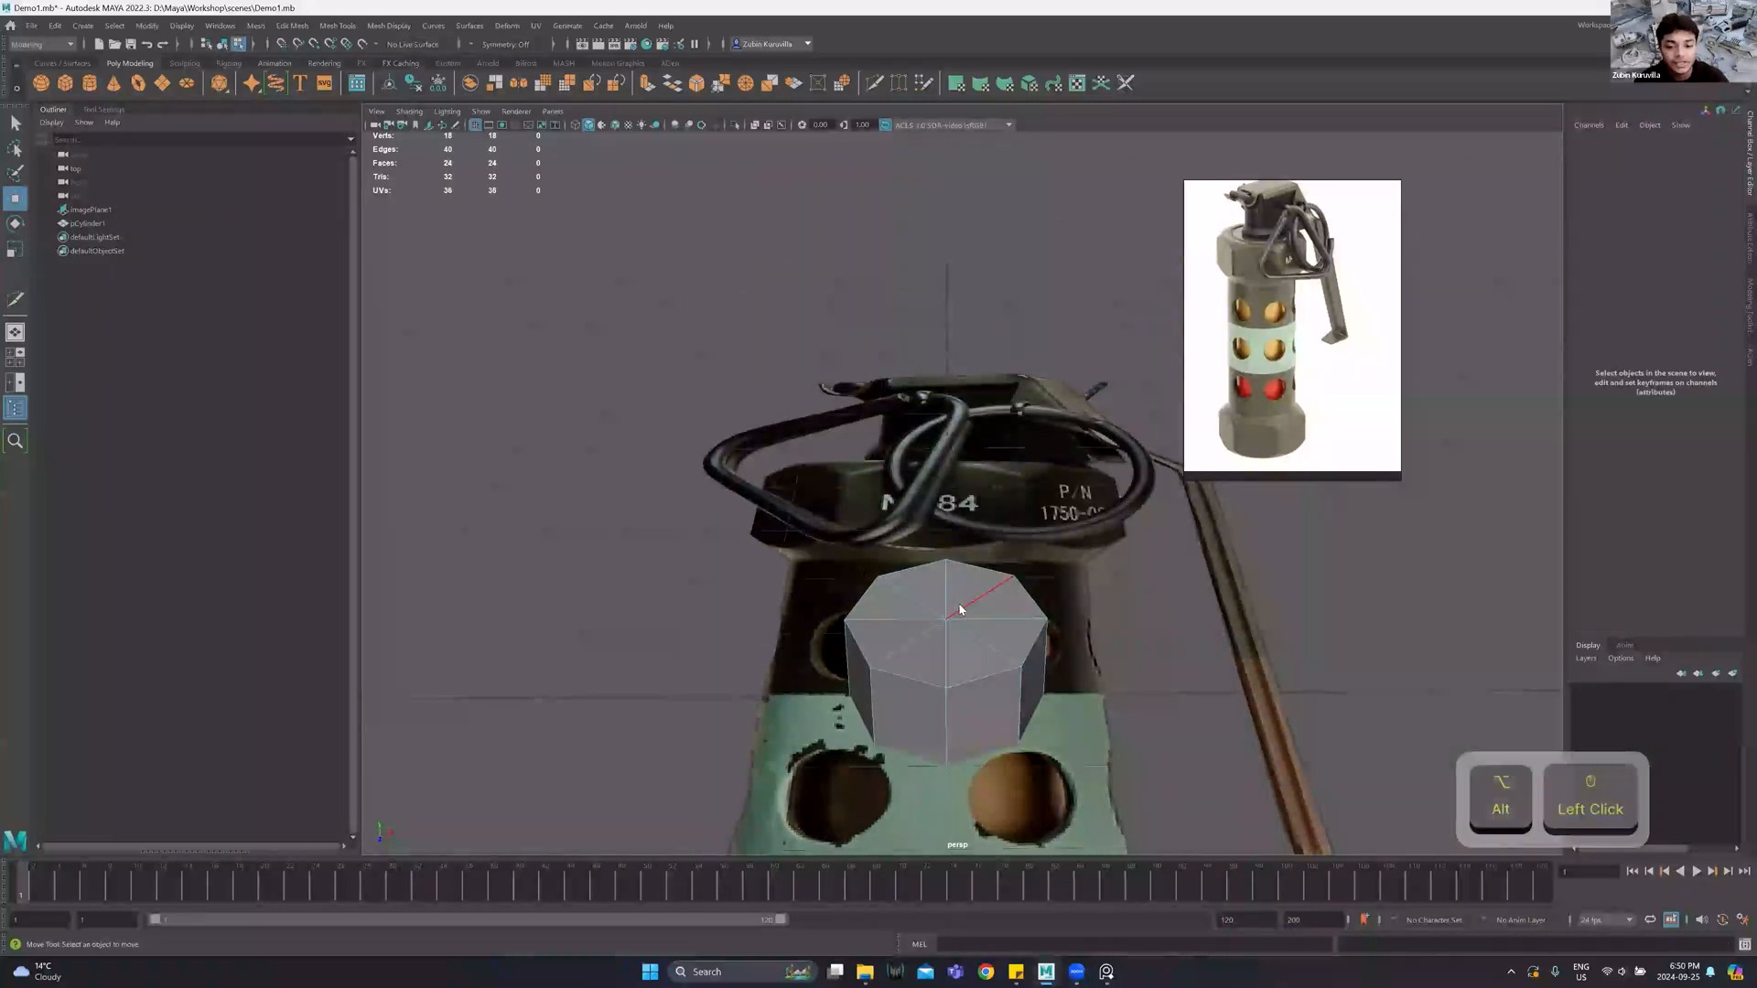
# Delete the cylinder's side and bottom faces, keeping the octagonal top cap, and select the cap in object mode.
pyautogui.moveTo(960, 609); pyautogui.dragTo(960, 642, button='right')
pyautogui.keyDown('alt'); pyautogui.moveTo(897, 593); pyautogui.dragTo(892, 560); pyautogui.keyUp('alt')
pyautogui.moveTo(812, 502); pyautogui.dragTo(1037, 602)
pyautogui.press('Delete')
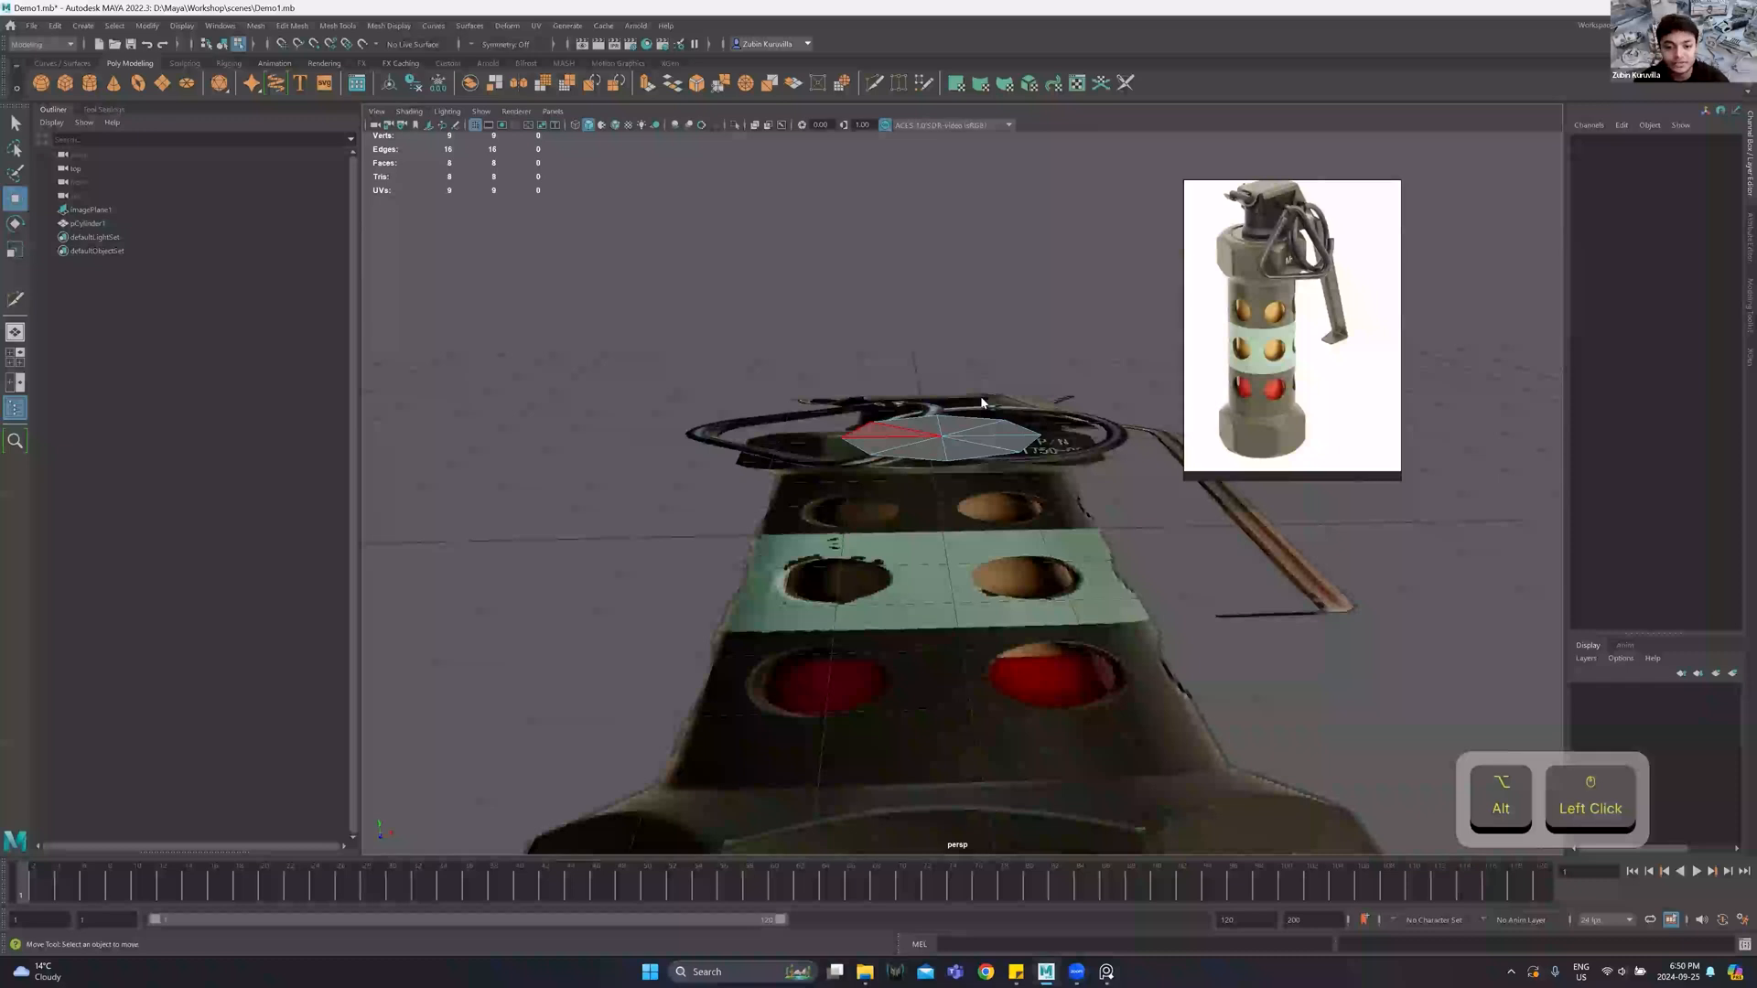
pyautogui.moveTo(931, 439); pyautogui.dragTo(979, 400, button='right')
pyautogui.keyDown('alt'); pyautogui.moveTo(965, 418); pyautogui.dragTo(967, 422); pyautogui.keyUp('alt')
pyautogui.moveTo(967, 421); pyautogui.dragTo(962, 448, button='right')
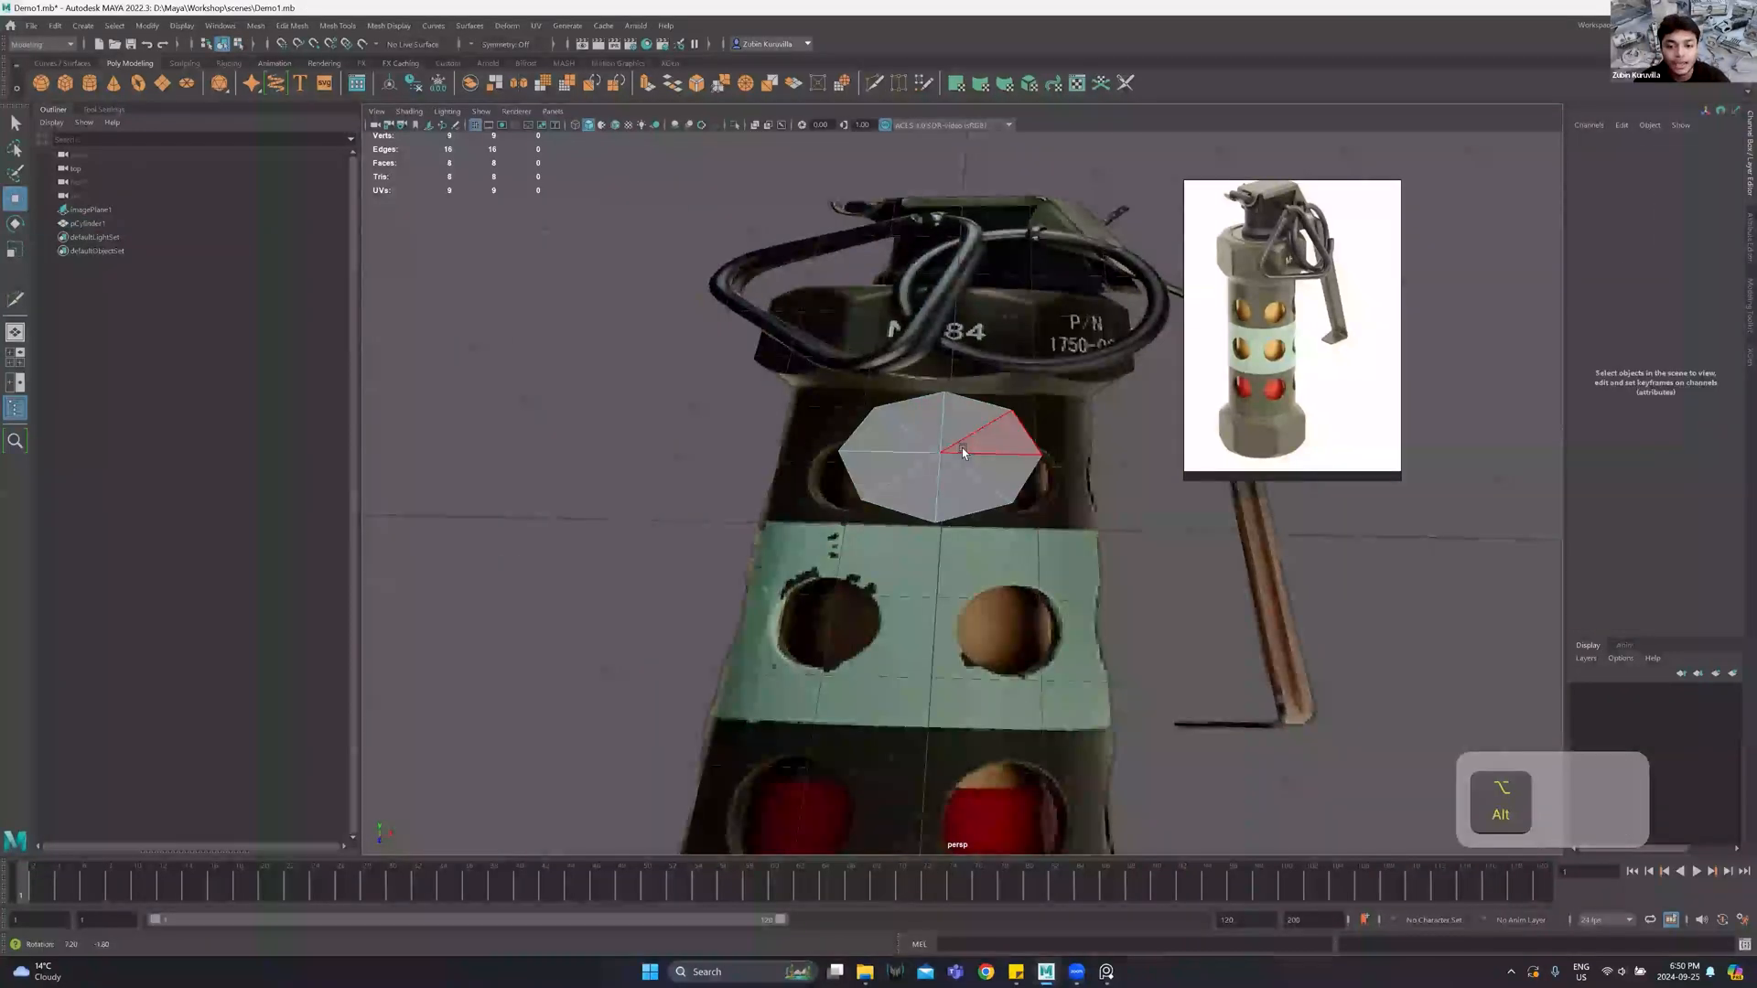
pyautogui.keyDown('alt'); pyautogui.moveTo(963, 448); pyautogui.dragTo(936, 446); pyautogui.keyUp('alt')
pyautogui.moveTo(936, 518); pyautogui.dragTo(957, 496, button='right')
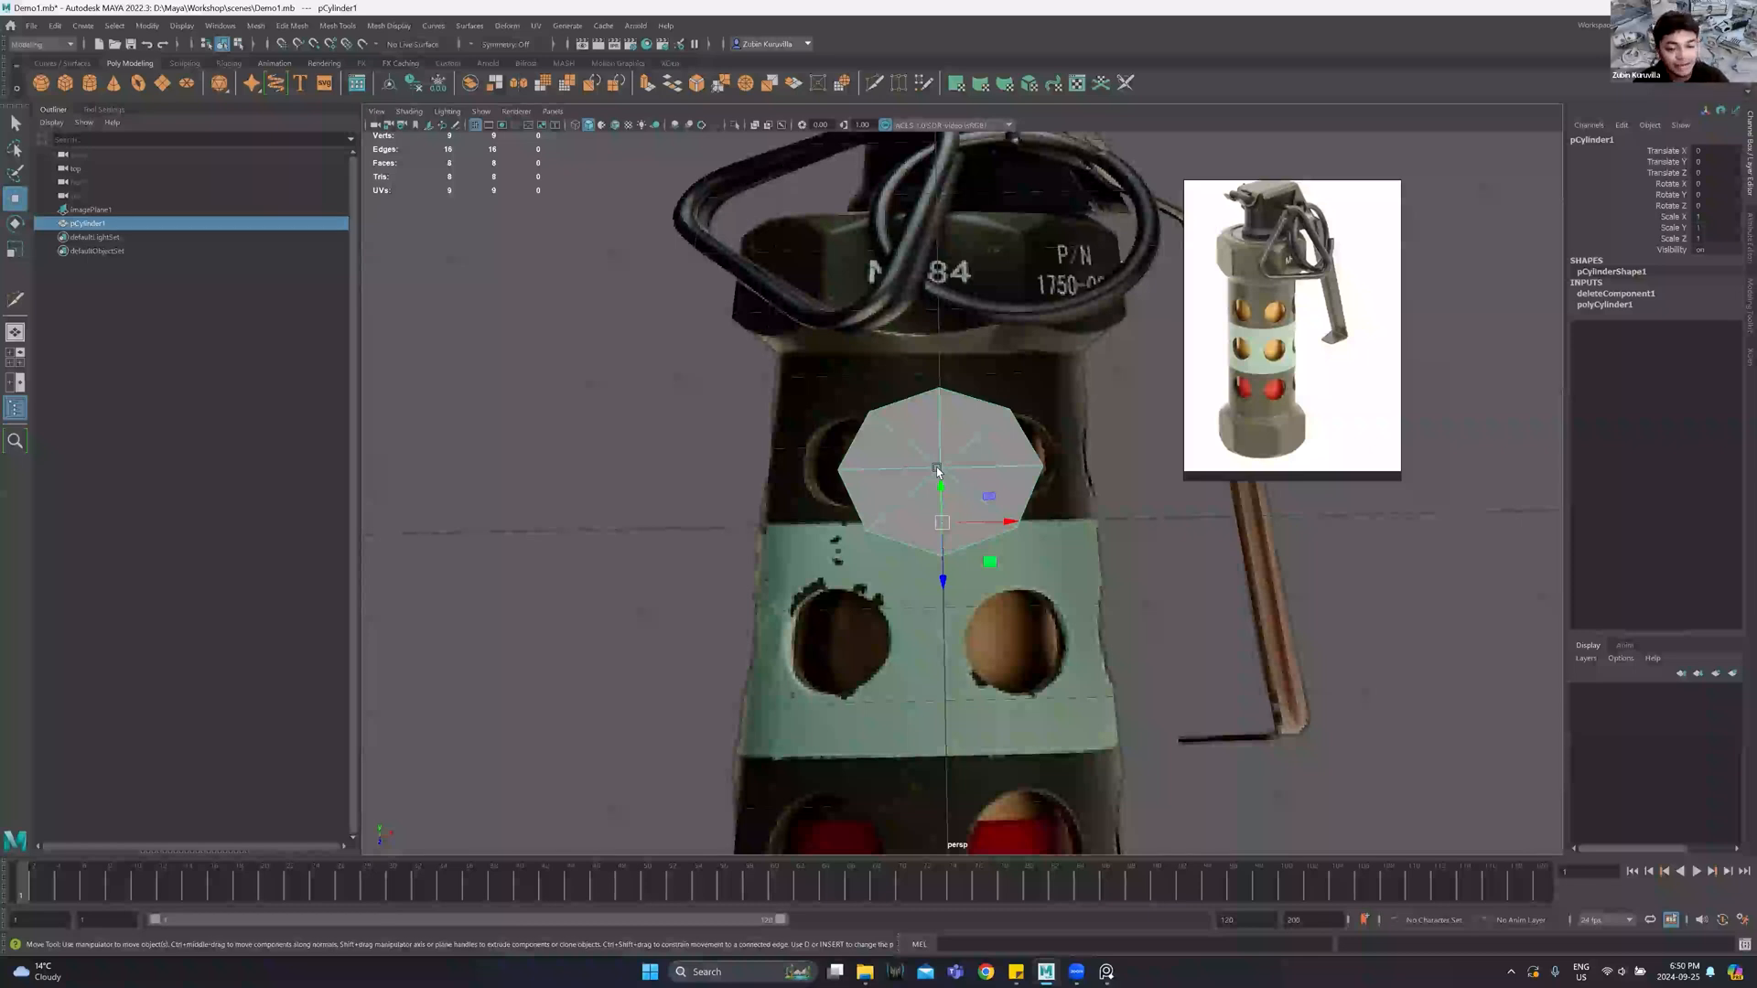
pyautogui.keyDown('alt'); pyautogui.moveTo(931, 428); pyautogui.dragTo(930, 429); pyautogui.keyUp('alt')
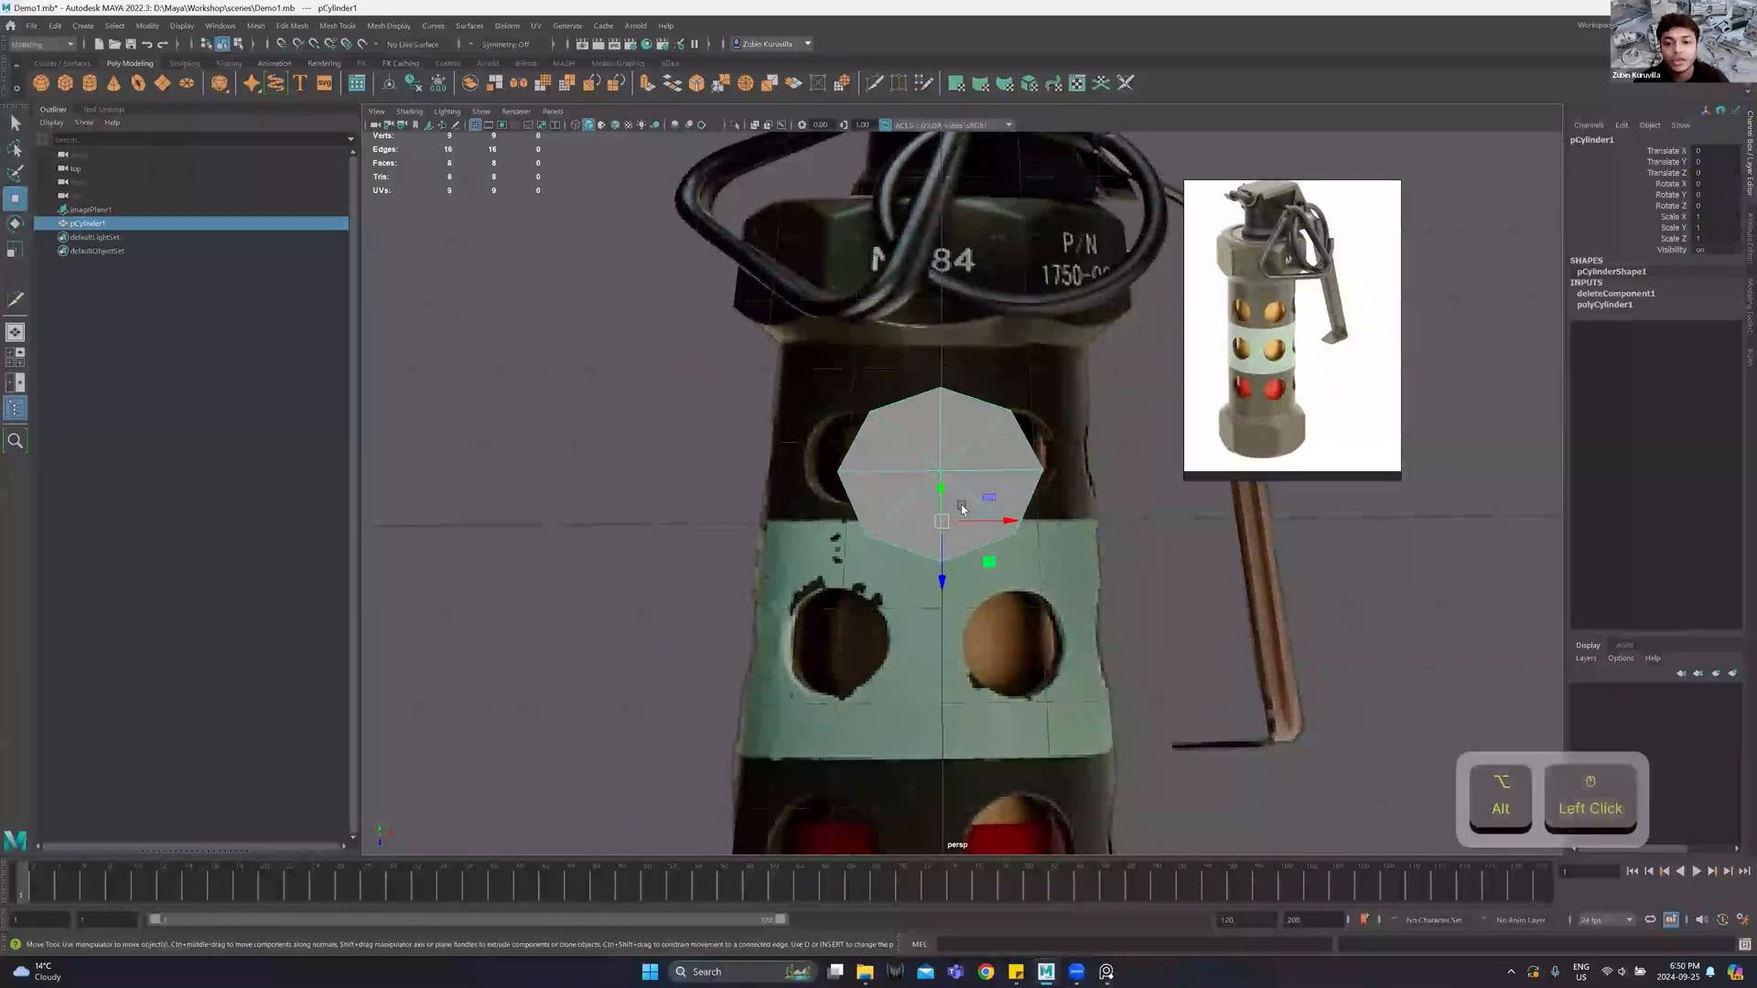
# Examine the component modes and face-editing commands available for the octagonal cap, and reselect the whole object.
pyautogui.rightClick(944, 432)
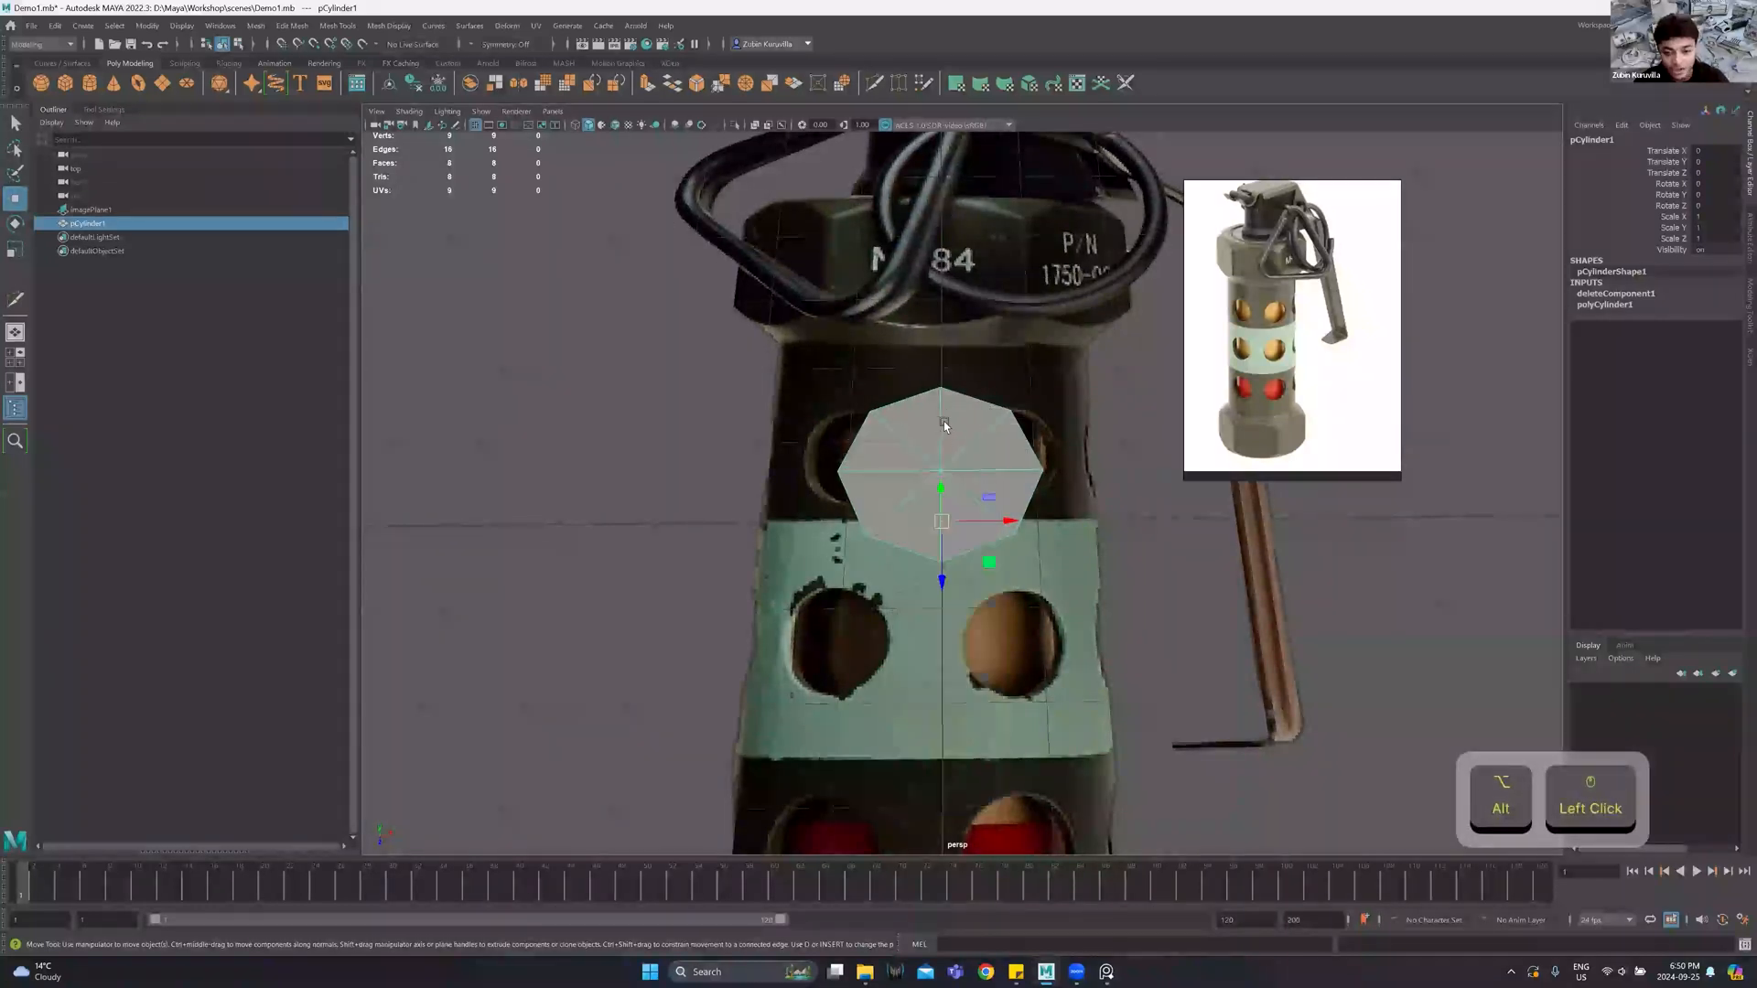
pyautogui.rightClick(945, 426)
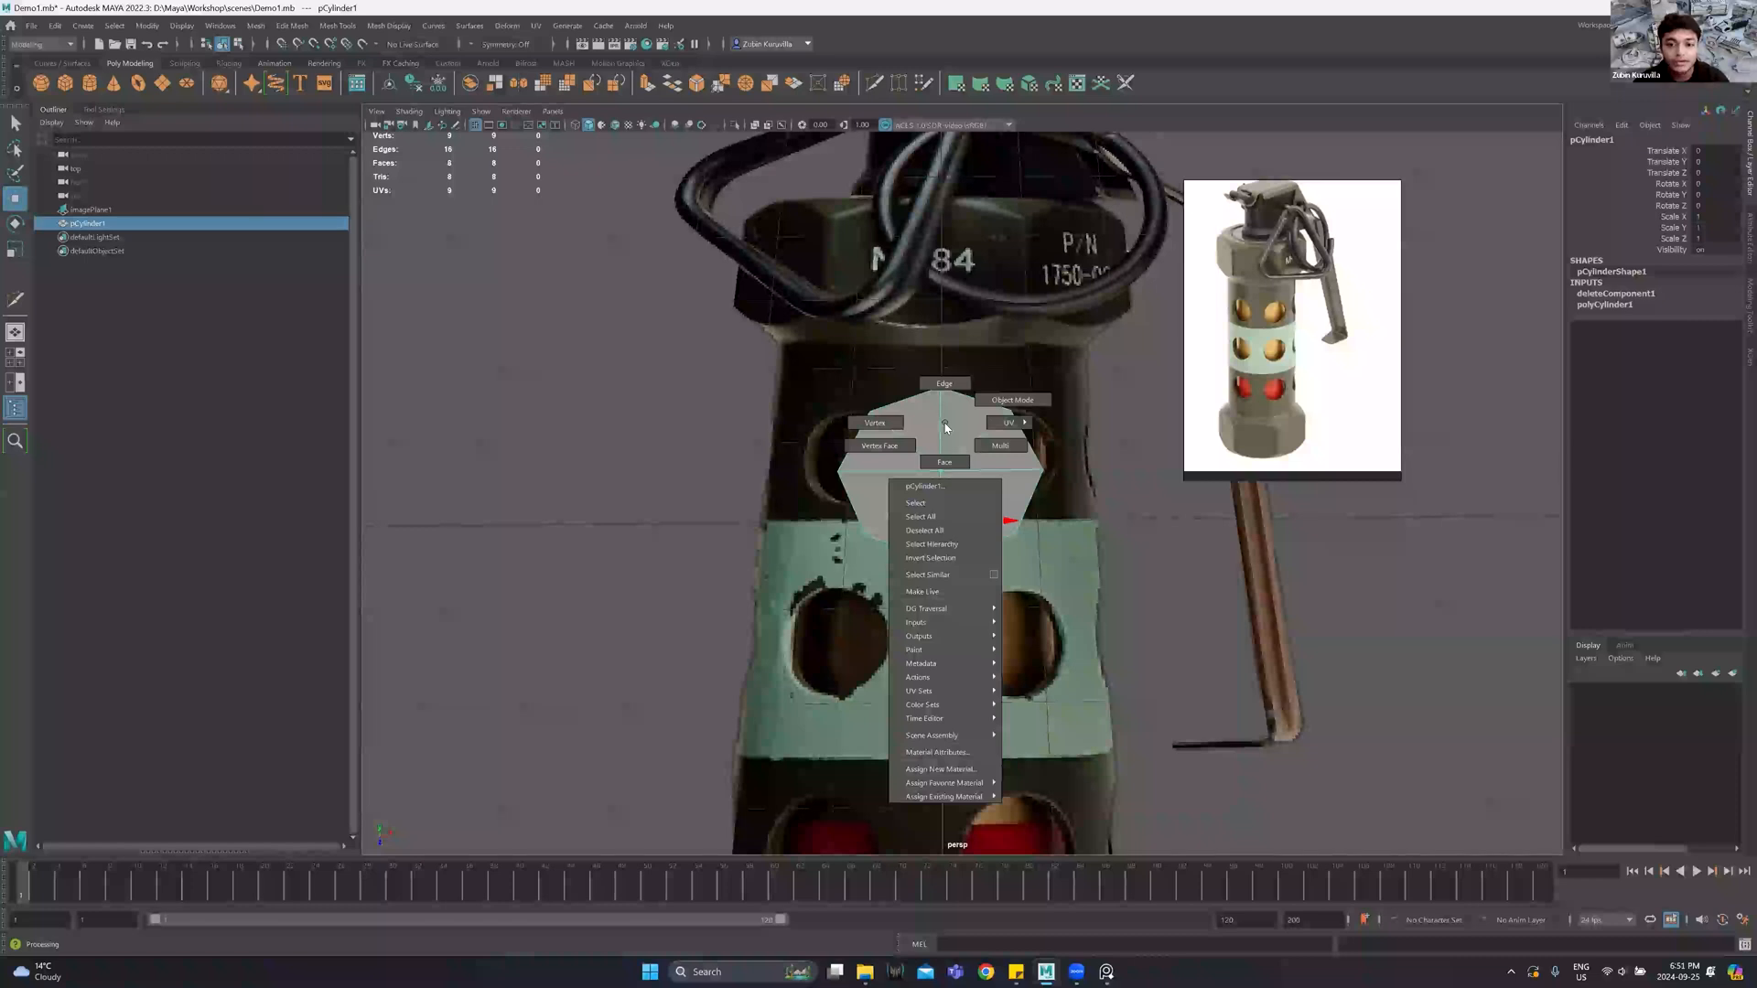
pyautogui.rightClick(944, 426)
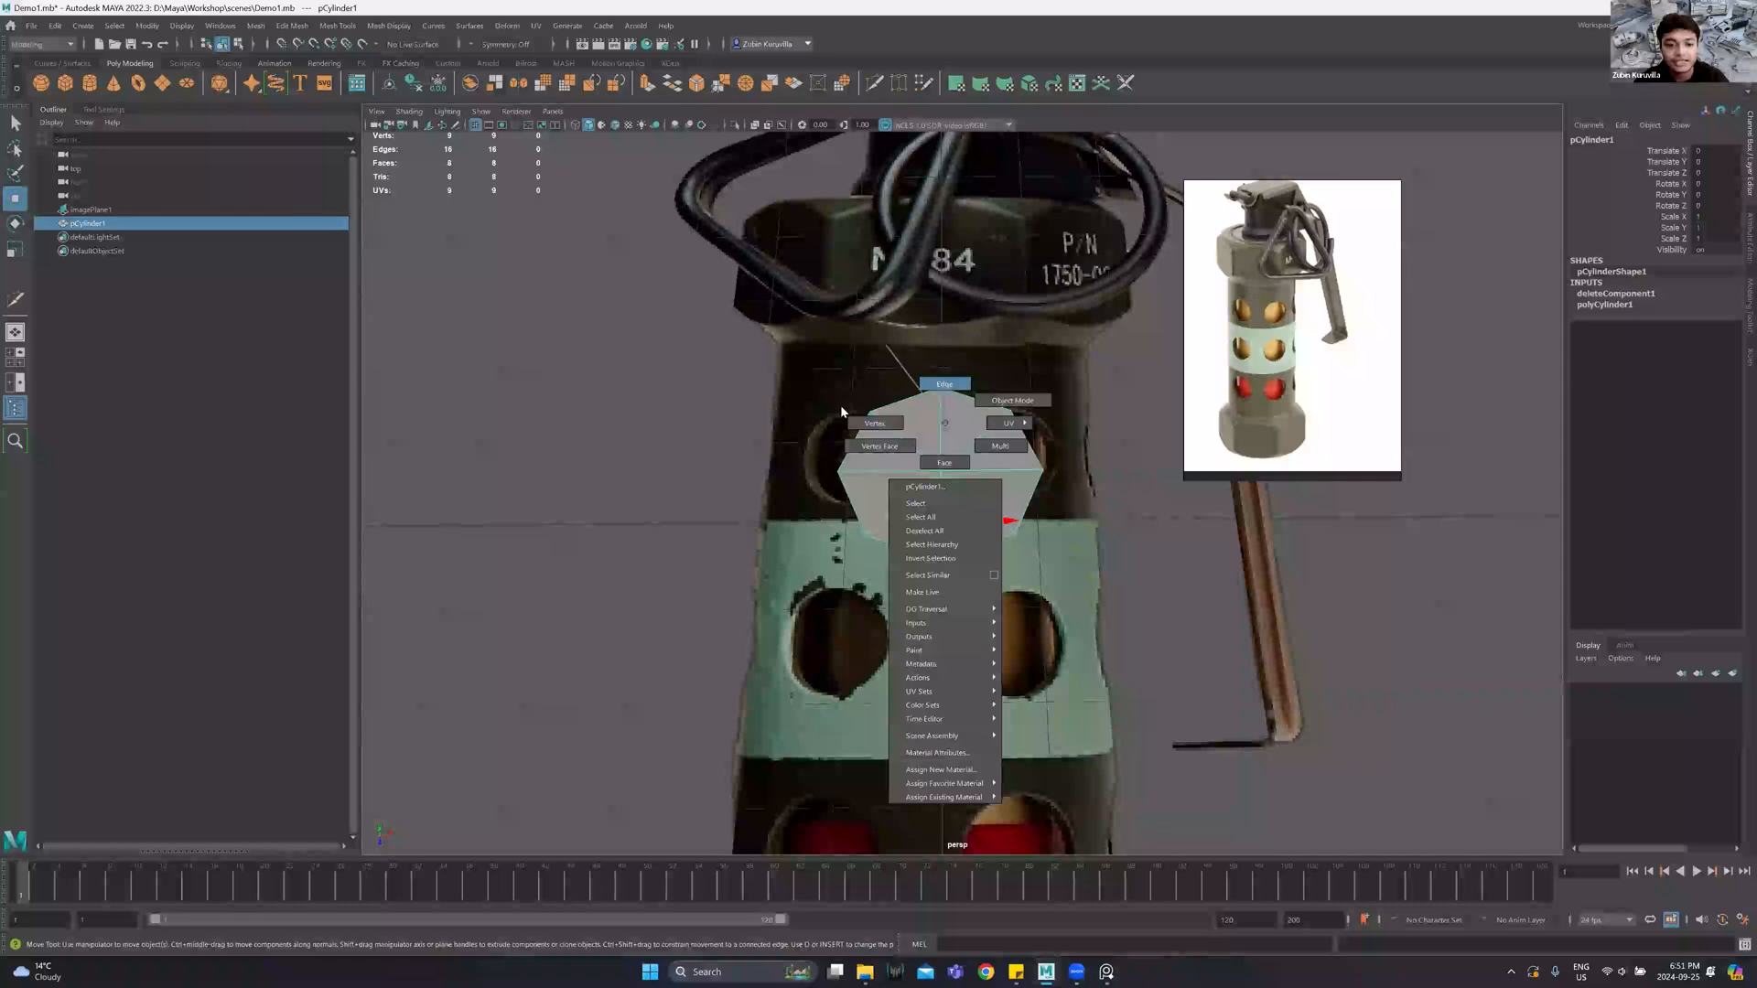
pyautogui.rightClick(975, 414)
pyautogui.click(970, 430)
pyautogui.click(988, 498)
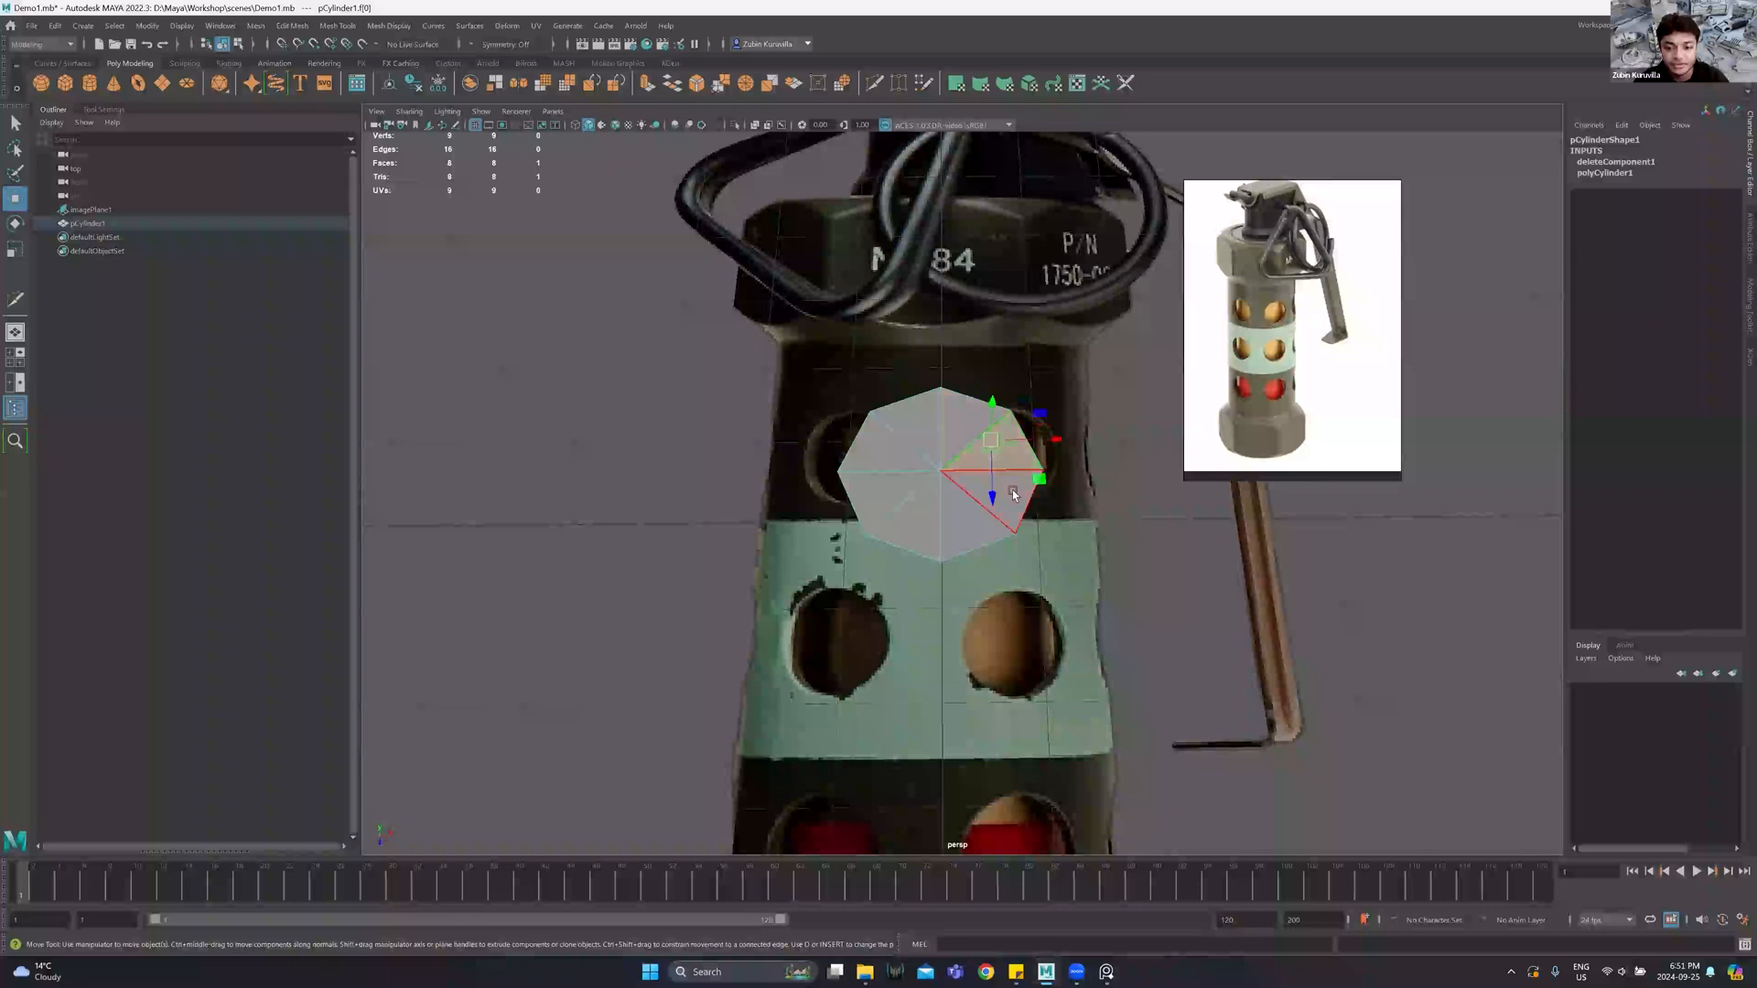
pyautogui.keyDown('shift'); pyautogui.rightClick(936, 460); pyautogui.keyUp('shift')
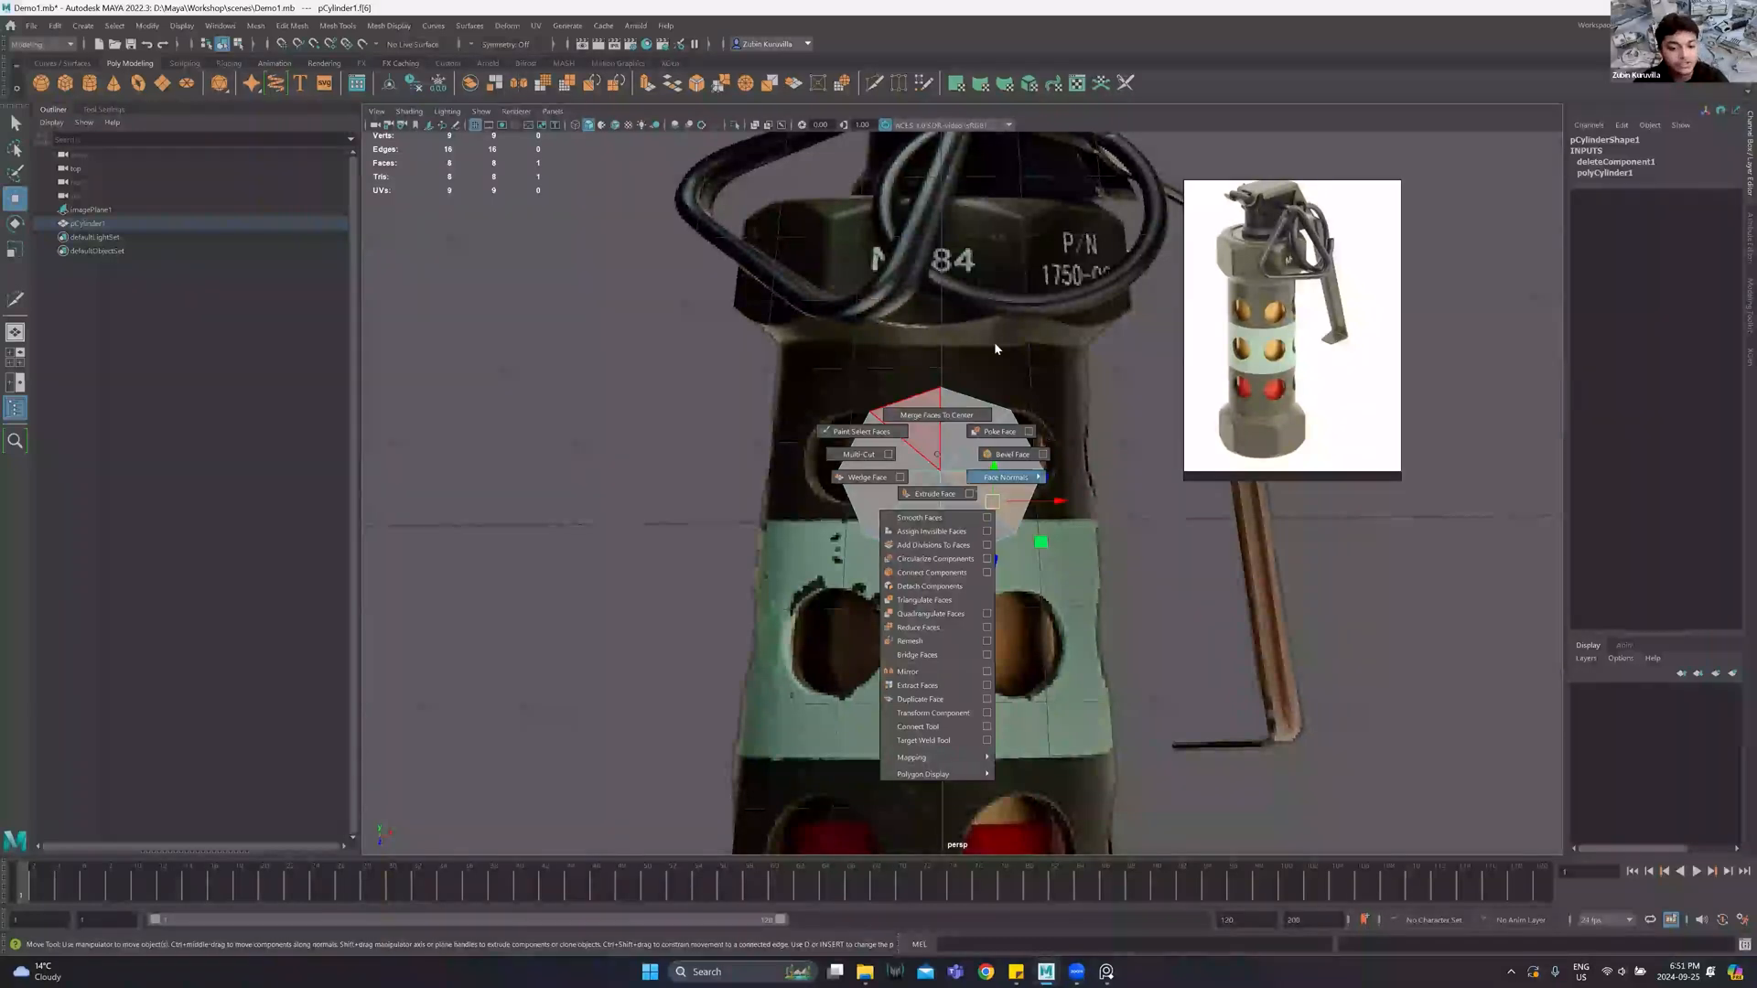
pyautogui.keyDown('shift'); pyautogui.moveTo(915, 690); pyautogui.dragTo(936, 447, button='right'); pyautogui.keyUp('shift')
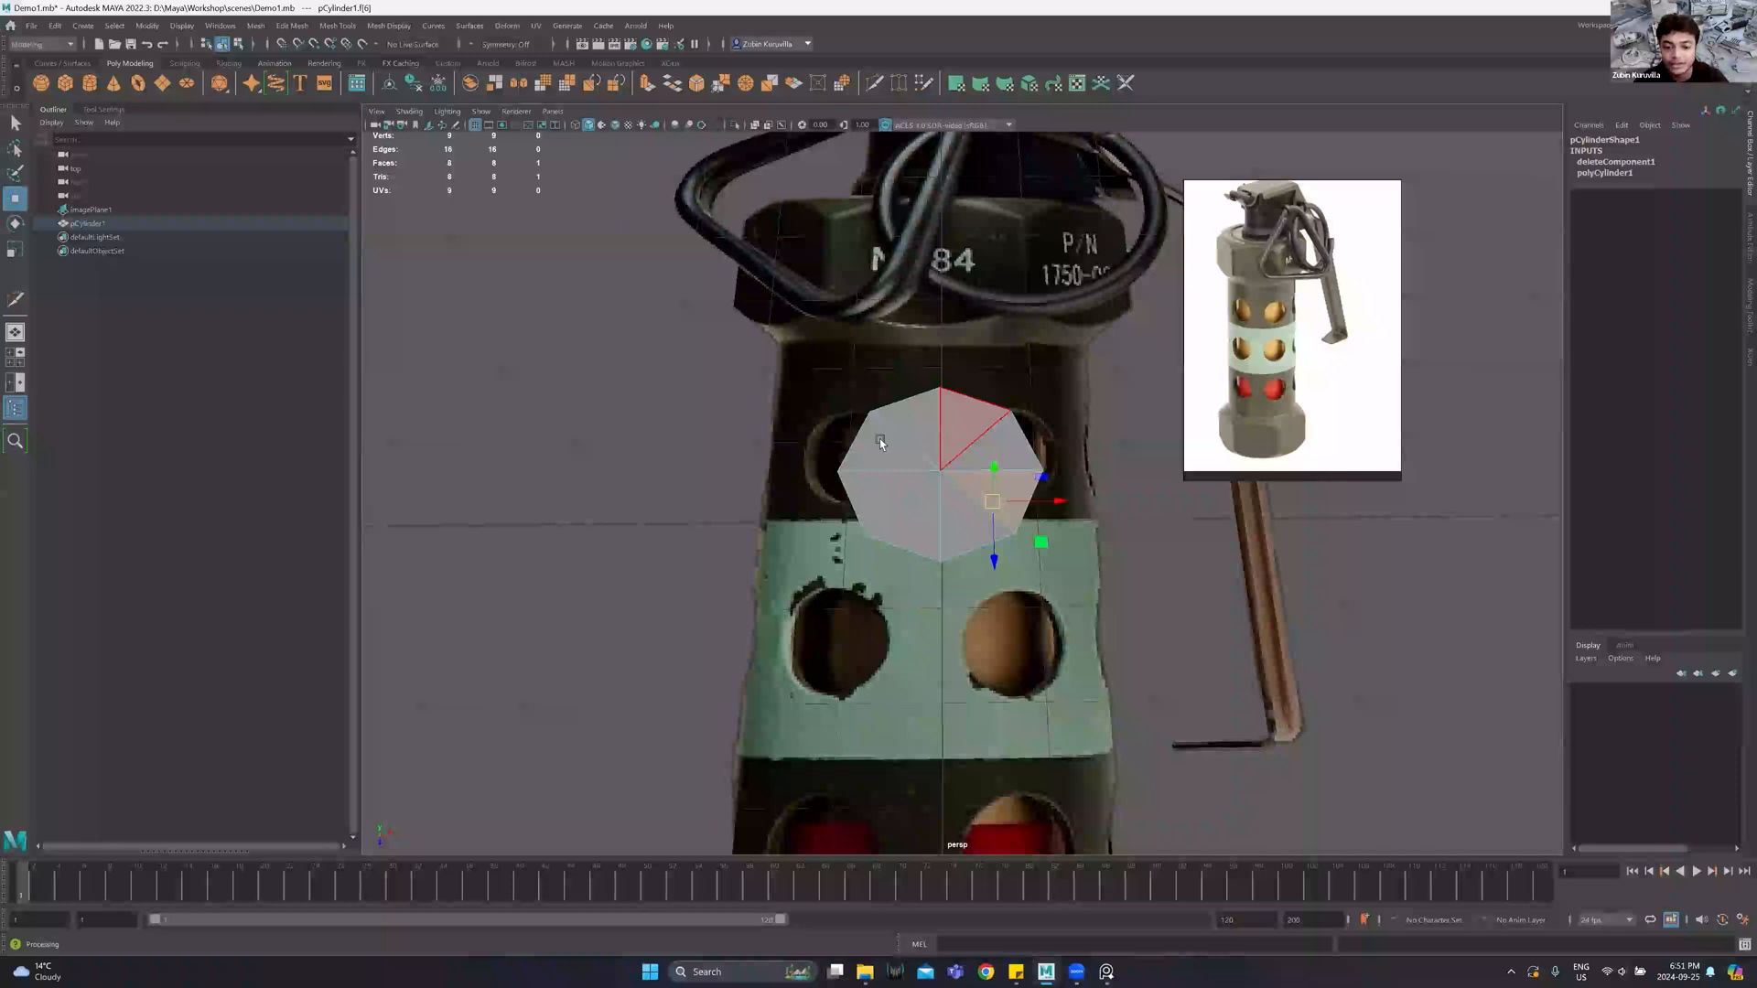
pyautogui.keyDown('alt'); pyautogui.moveTo(987, 434); pyautogui.dragTo(920, 426); pyautogui.keyUp('alt')
pyautogui.moveTo(726, 452); pyautogui.dragTo(1391, 924)
pyautogui.keyDown('alt'); pyautogui.moveTo(1118, 611); pyautogui.dragTo(983, 450); pyautogui.keyUp('alt')
pyautogui.click(897, 415)
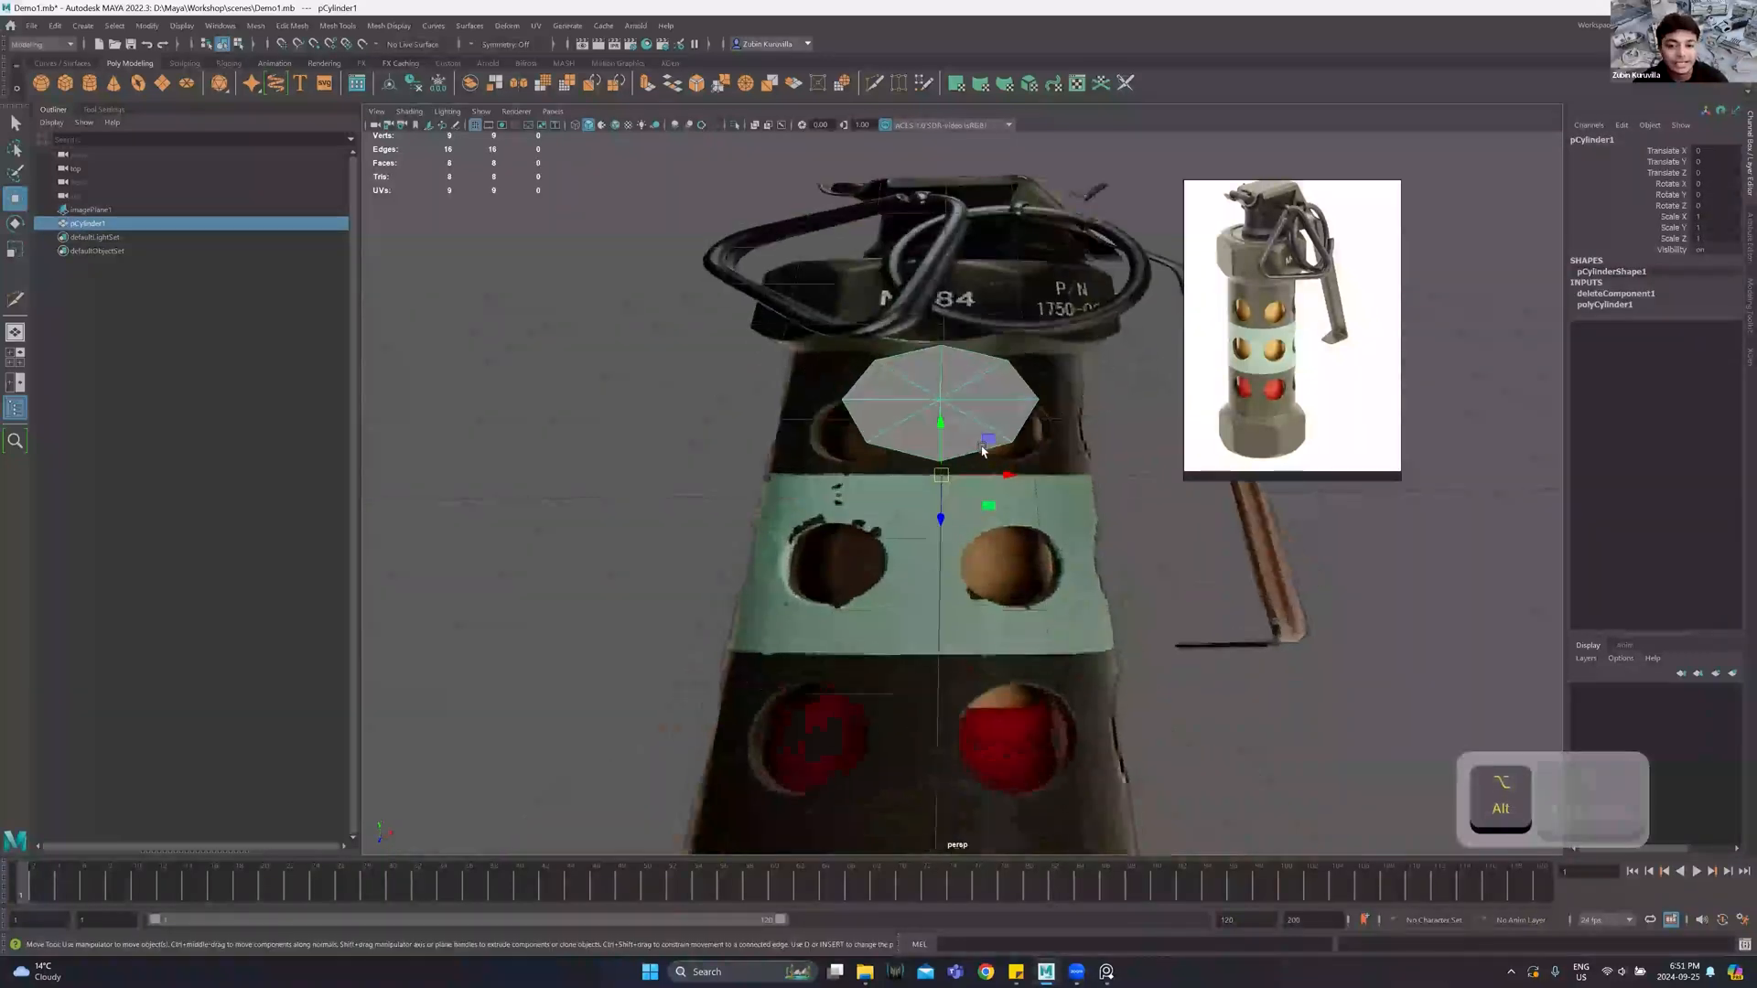
# In the top view, scale the octagon to about 0.59 and position it over the grenade's upper-left hole.
pyautogui.press('space')
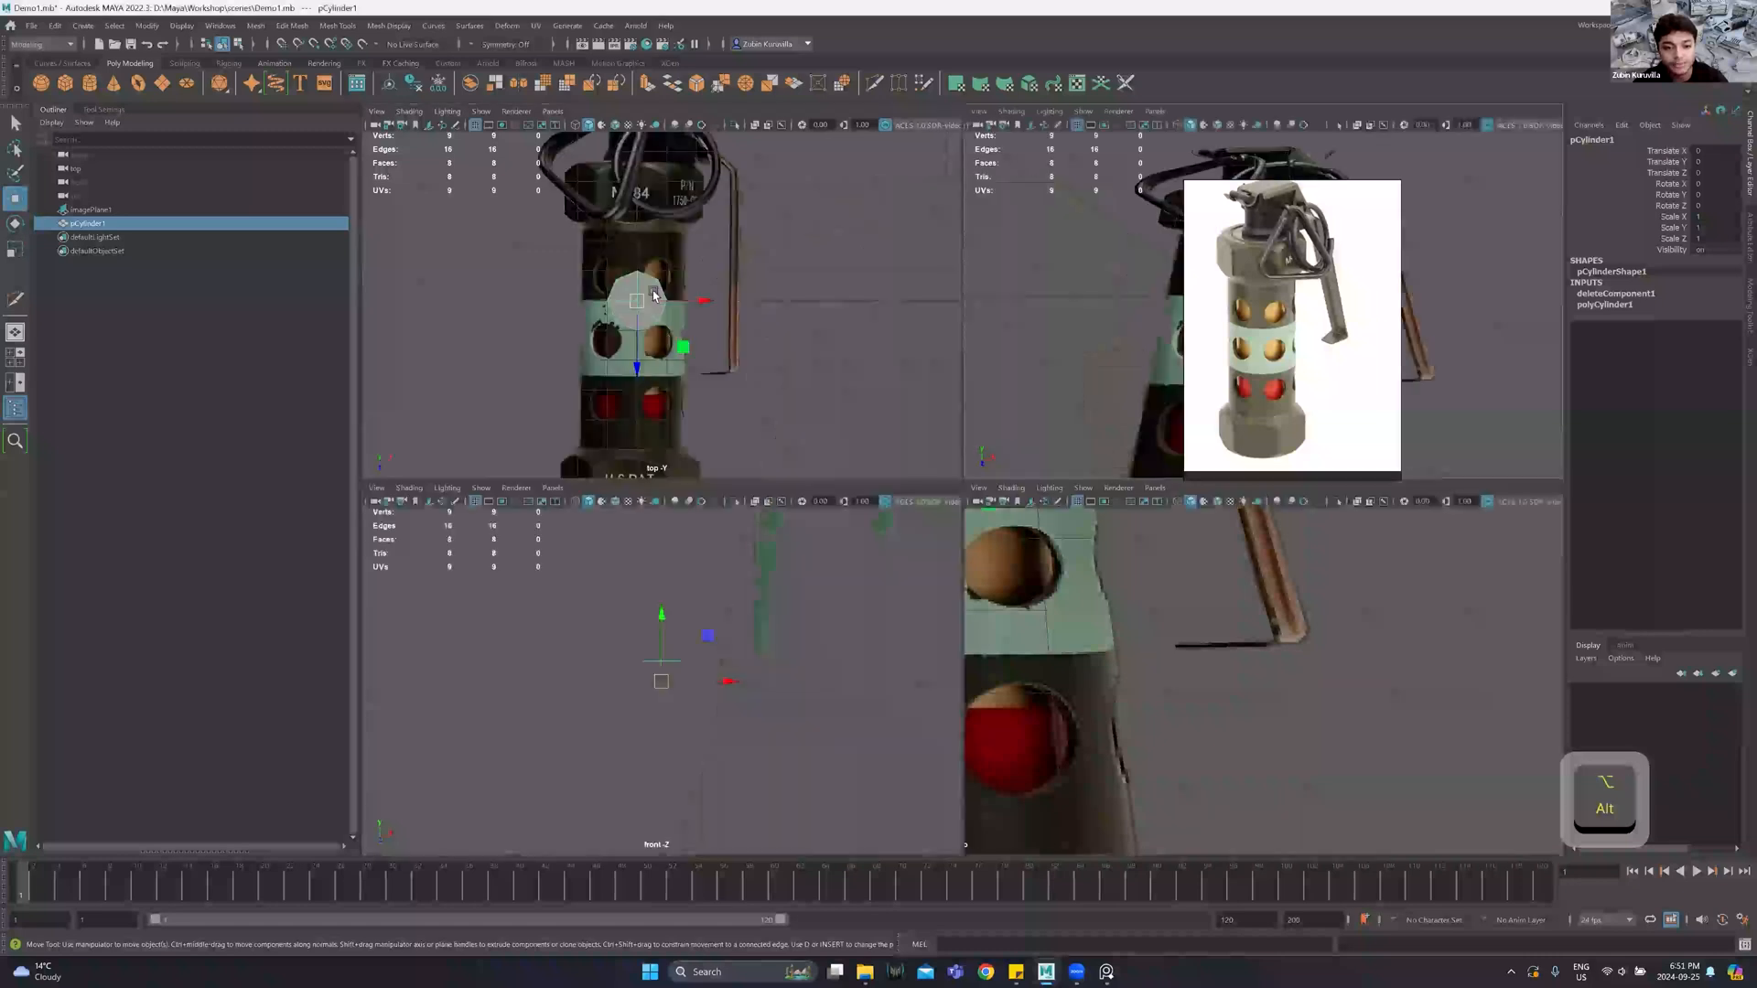
pyautogui.press('space')
pyautogui.keyDown('alt'); pyautogui.moveTo(764, 338); pyautogui.dragTo(814, 375, button='right'); pyautogui.keyUp('alt')
pyautogui.press('r')
pyautogui.moveTo(892, 479); pyautogui.dragTo(806, 417)
pyautogui.press('w')
pyautogui.press('r')
pyautogui.press('w')
pyautogui.hotkey('ctrl', 'z')
pyautogui.hotkey('ctrl', 'z')
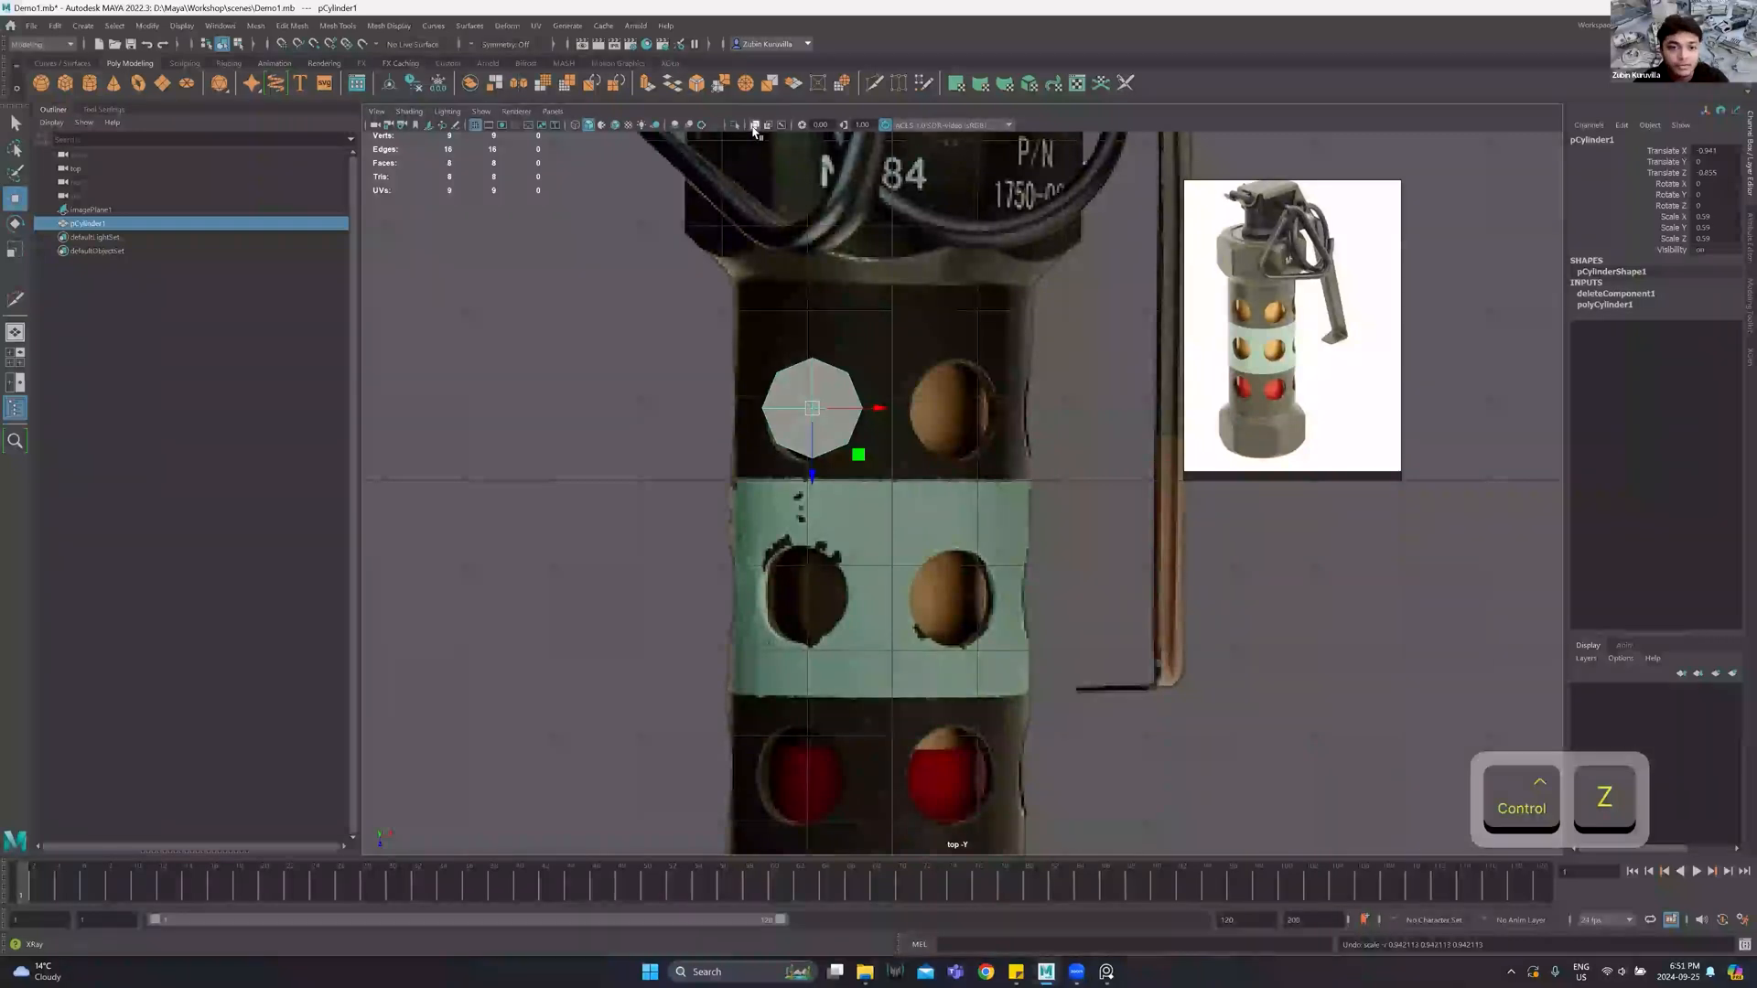
# Turn on X-Ray display and shrink the octagon slightly to match the size of the upper-left hole.
pyautogui.click(753, 128)
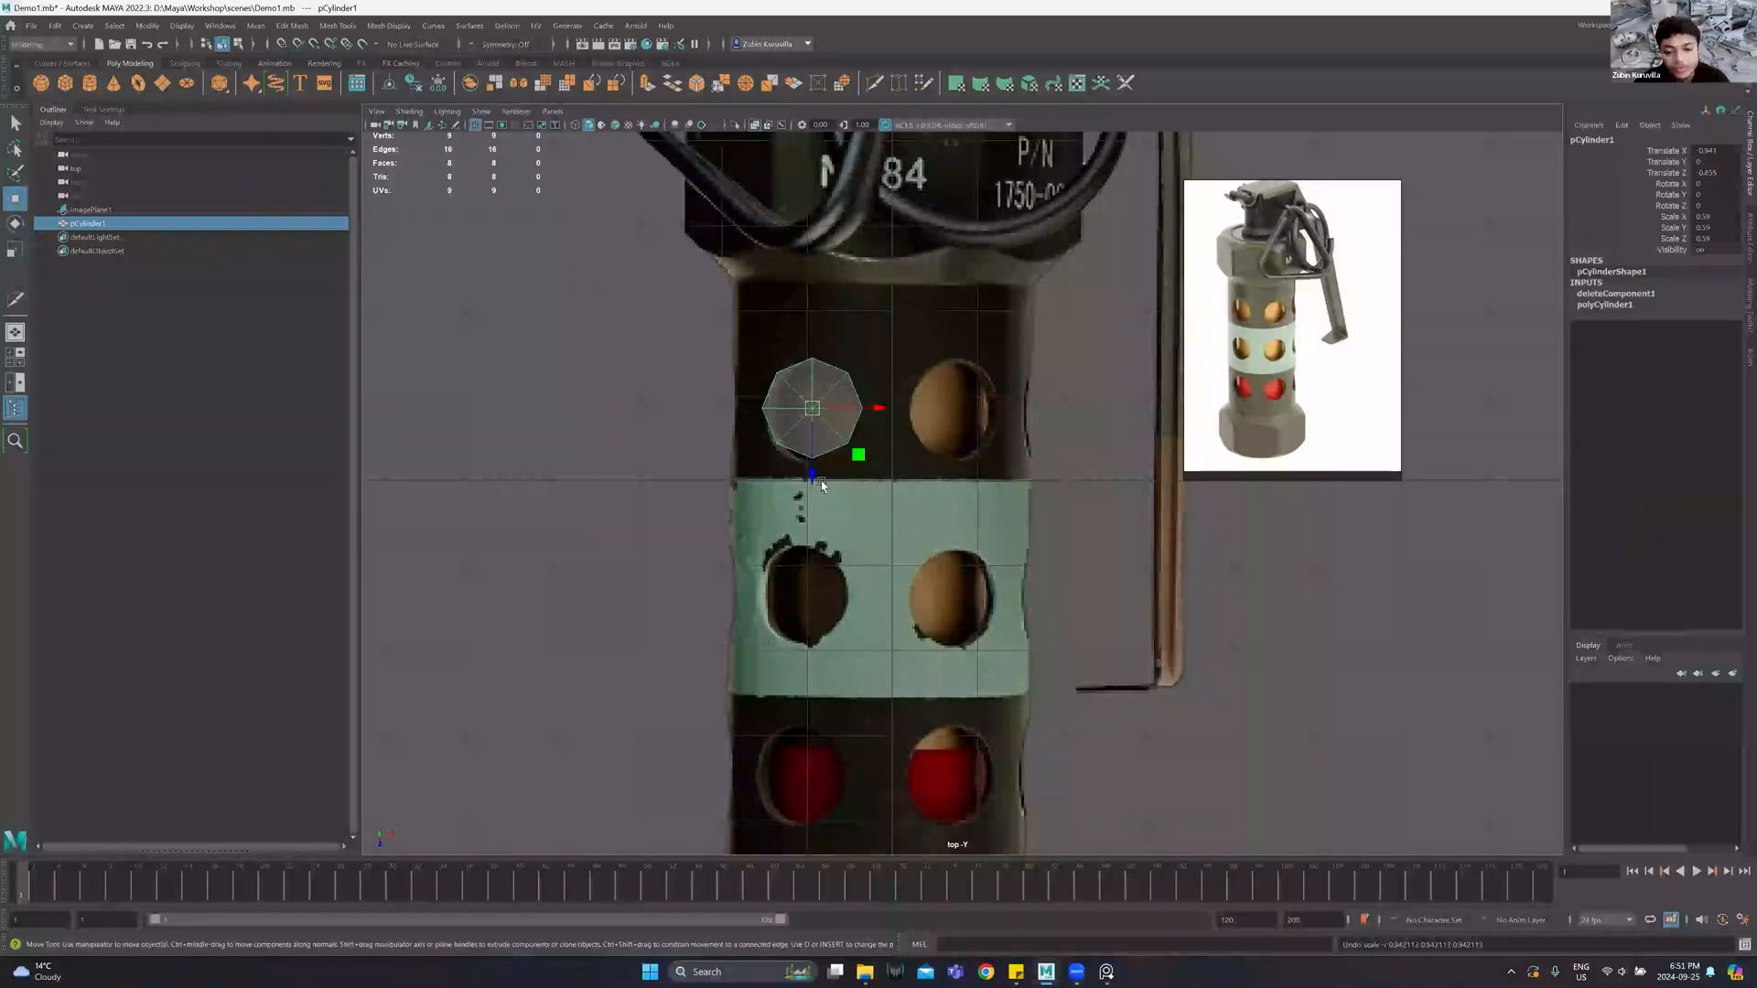
pyautogui.press('r')
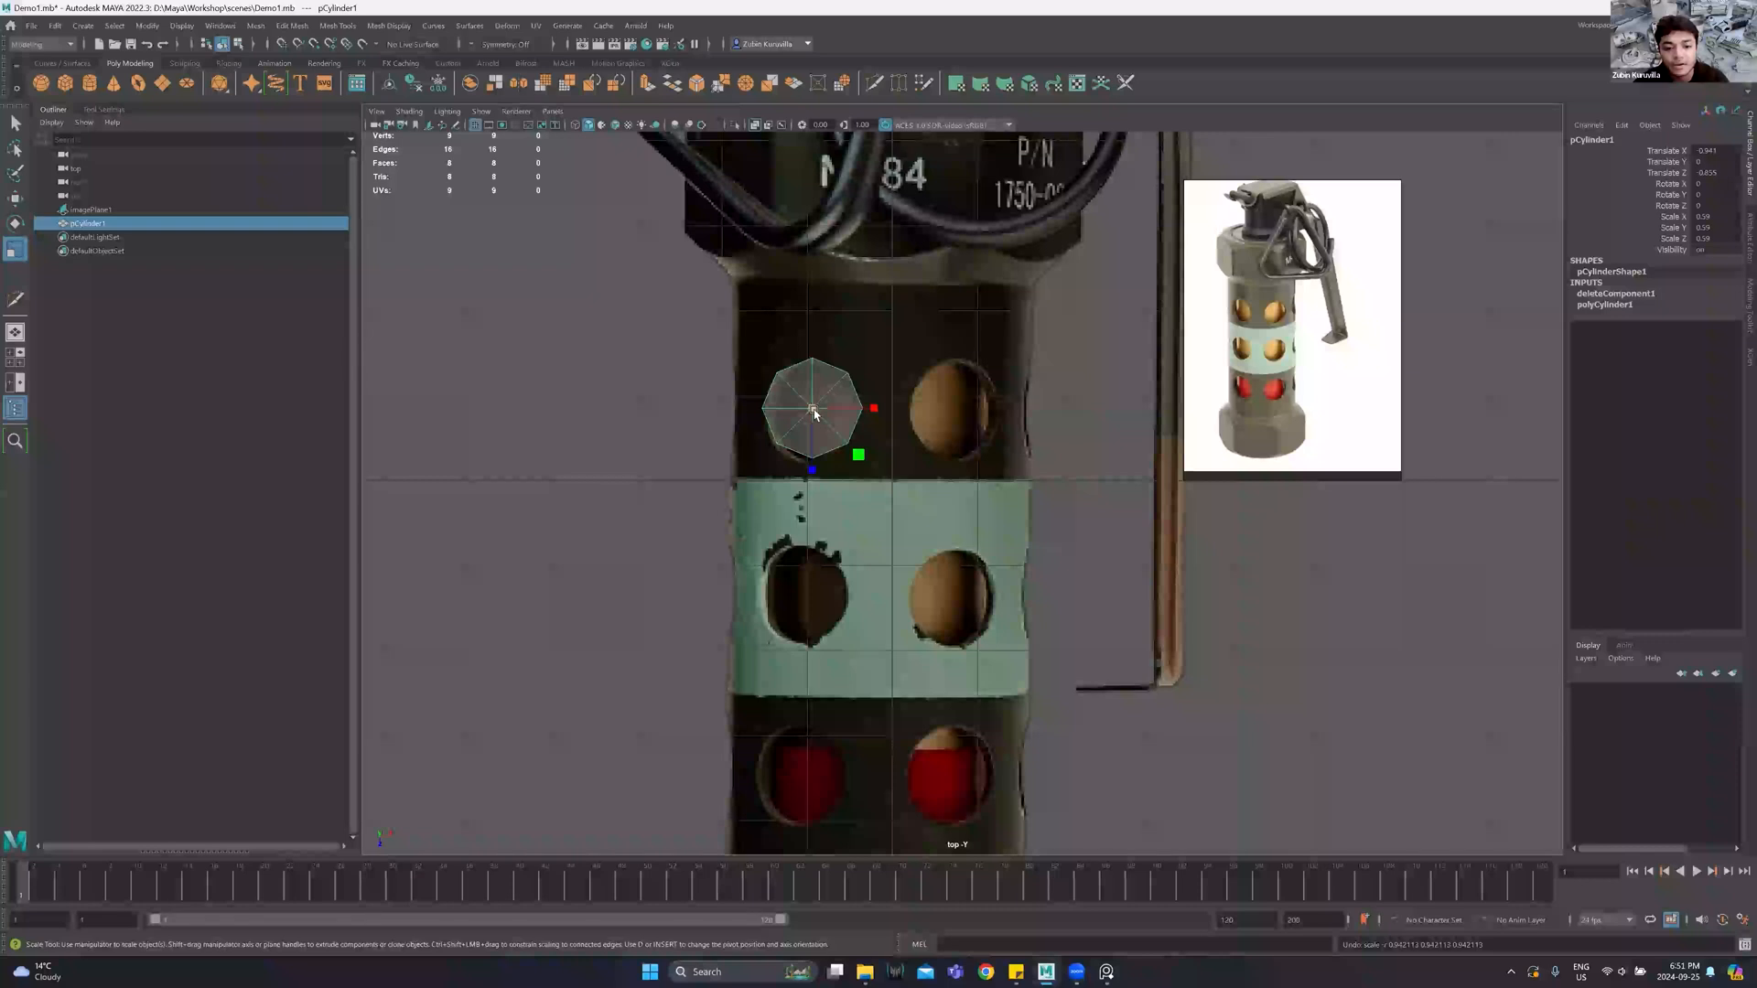
pyautogui.moveTo(812, 411); pyautogui.dragTo(812, 446)
pyautogui.press('w')
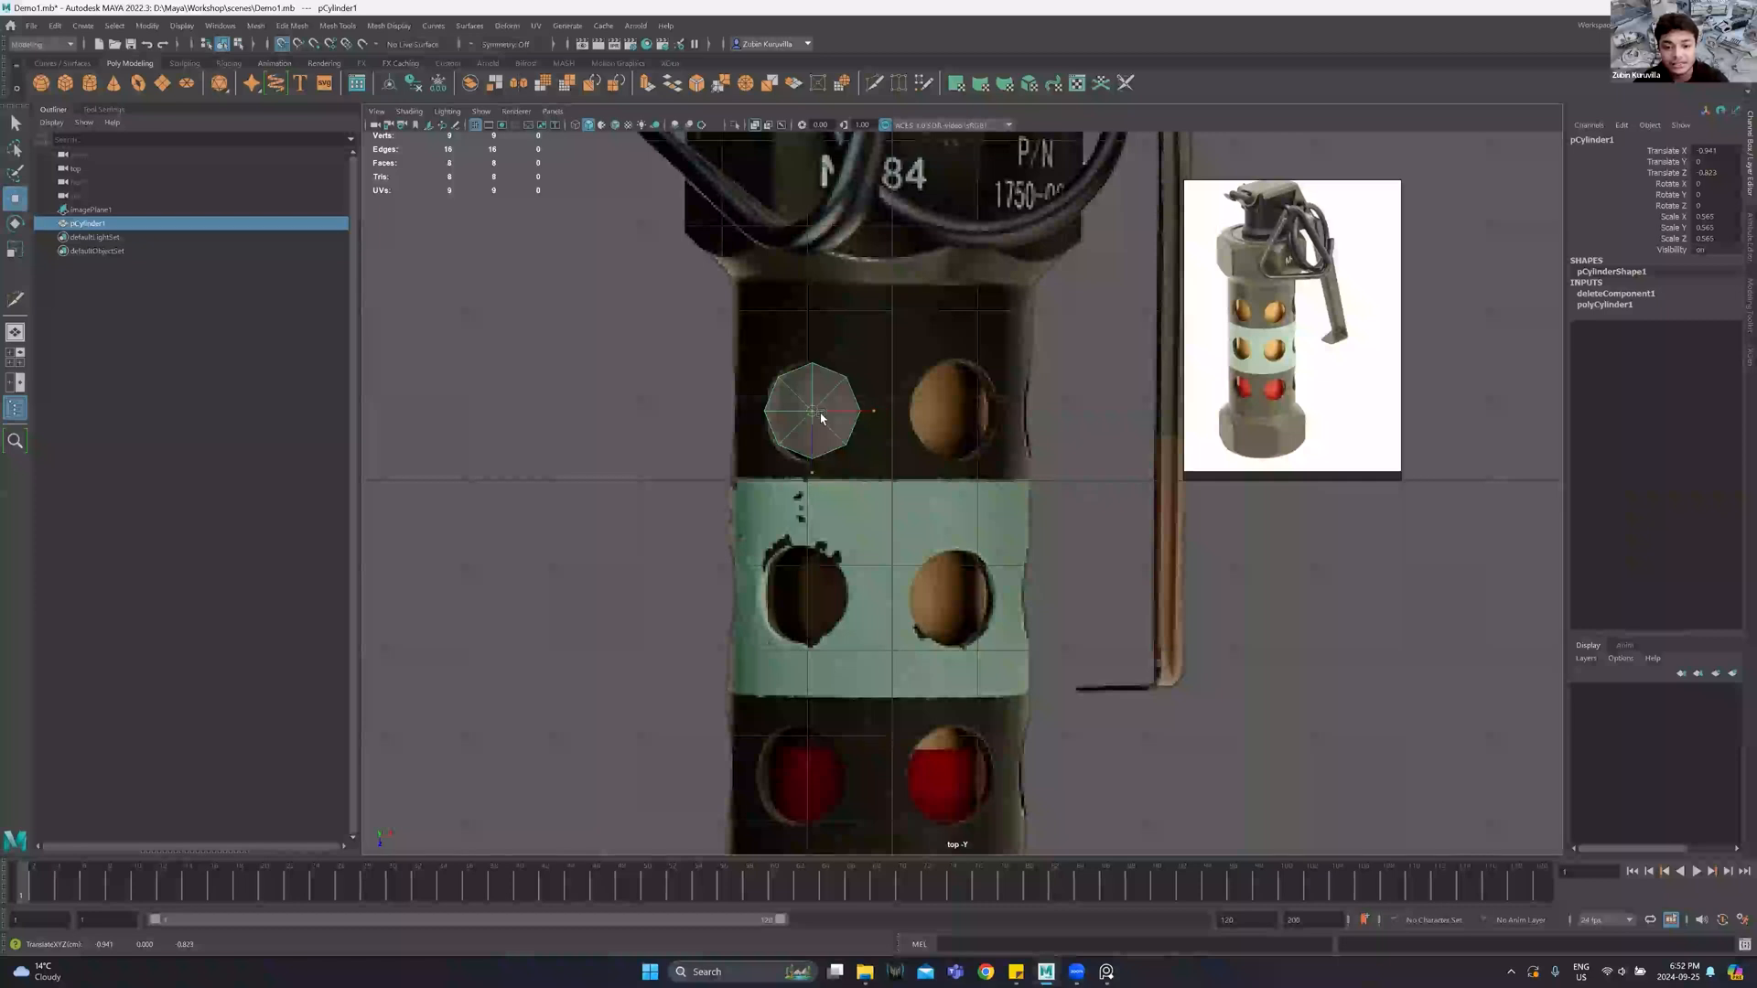
# Move the octagon to the world origin and view it in perspective.
pyautogui.moveTo(814, 416); pyautogui.dragTo(939, 435)
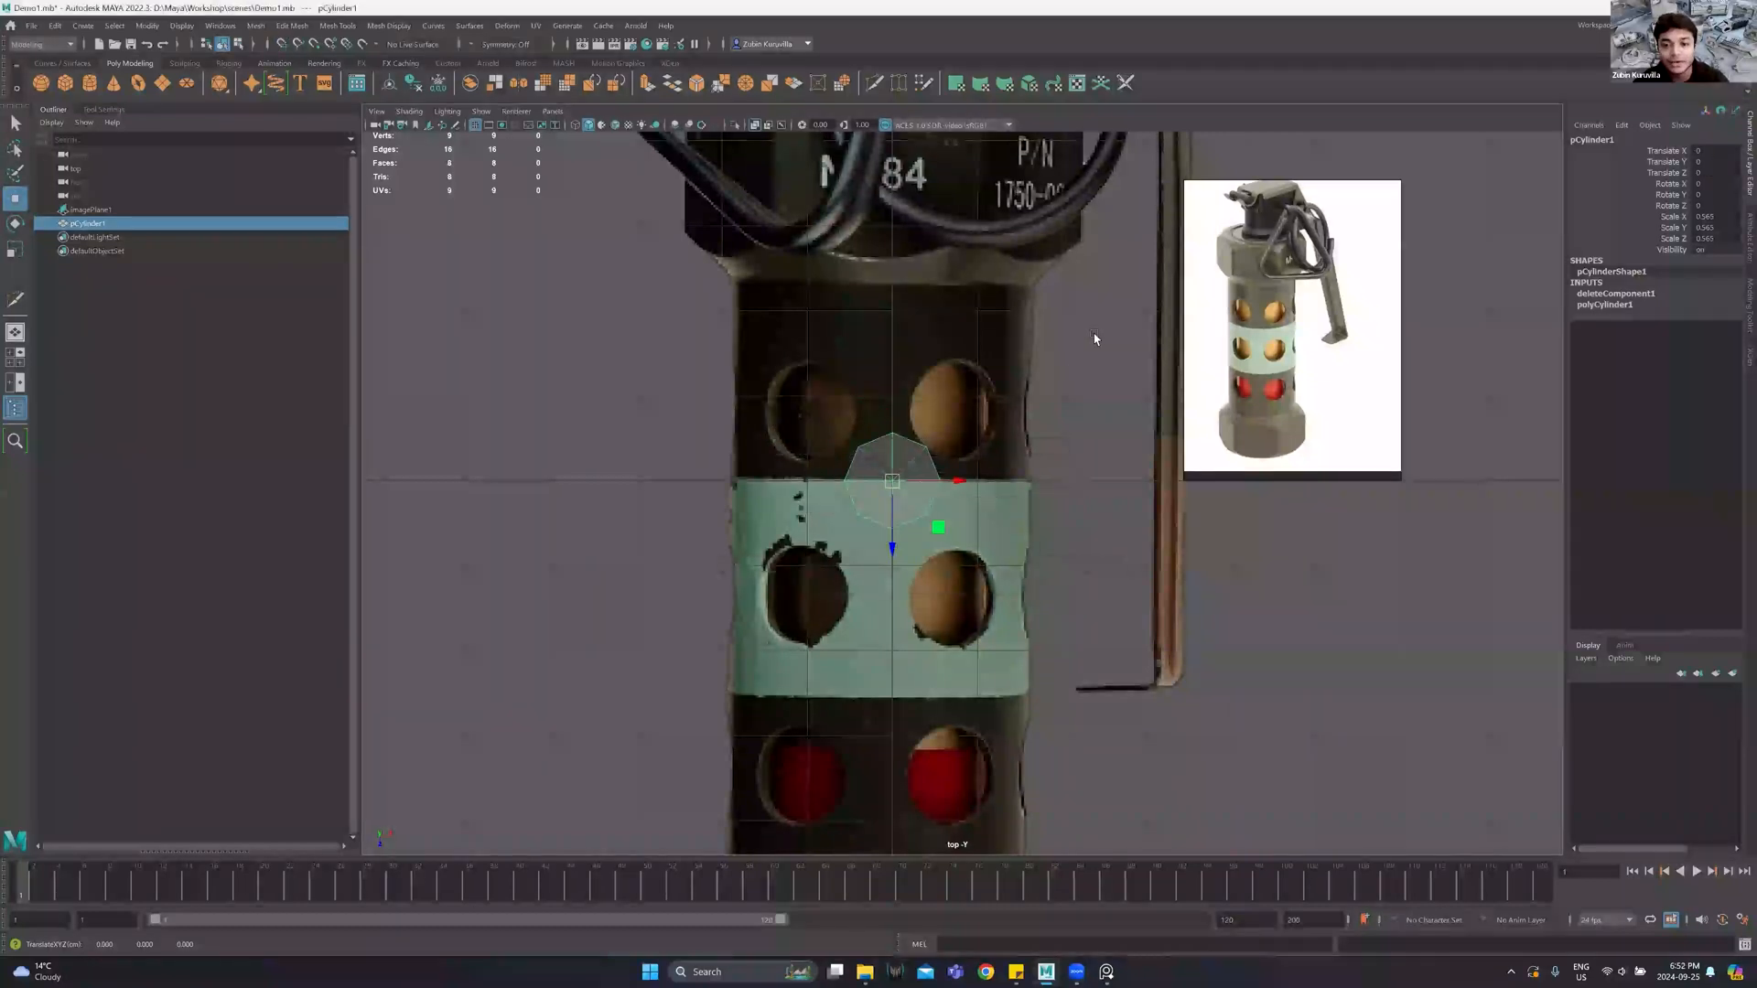
pyautogui.press('space')
pyautogui.press('space')
pyautogui.keyDown('alt'); pyautogui.moveTo(1041, 363); pyautogui.dragTo(879, 364); pyautogui.keyUp('alt')
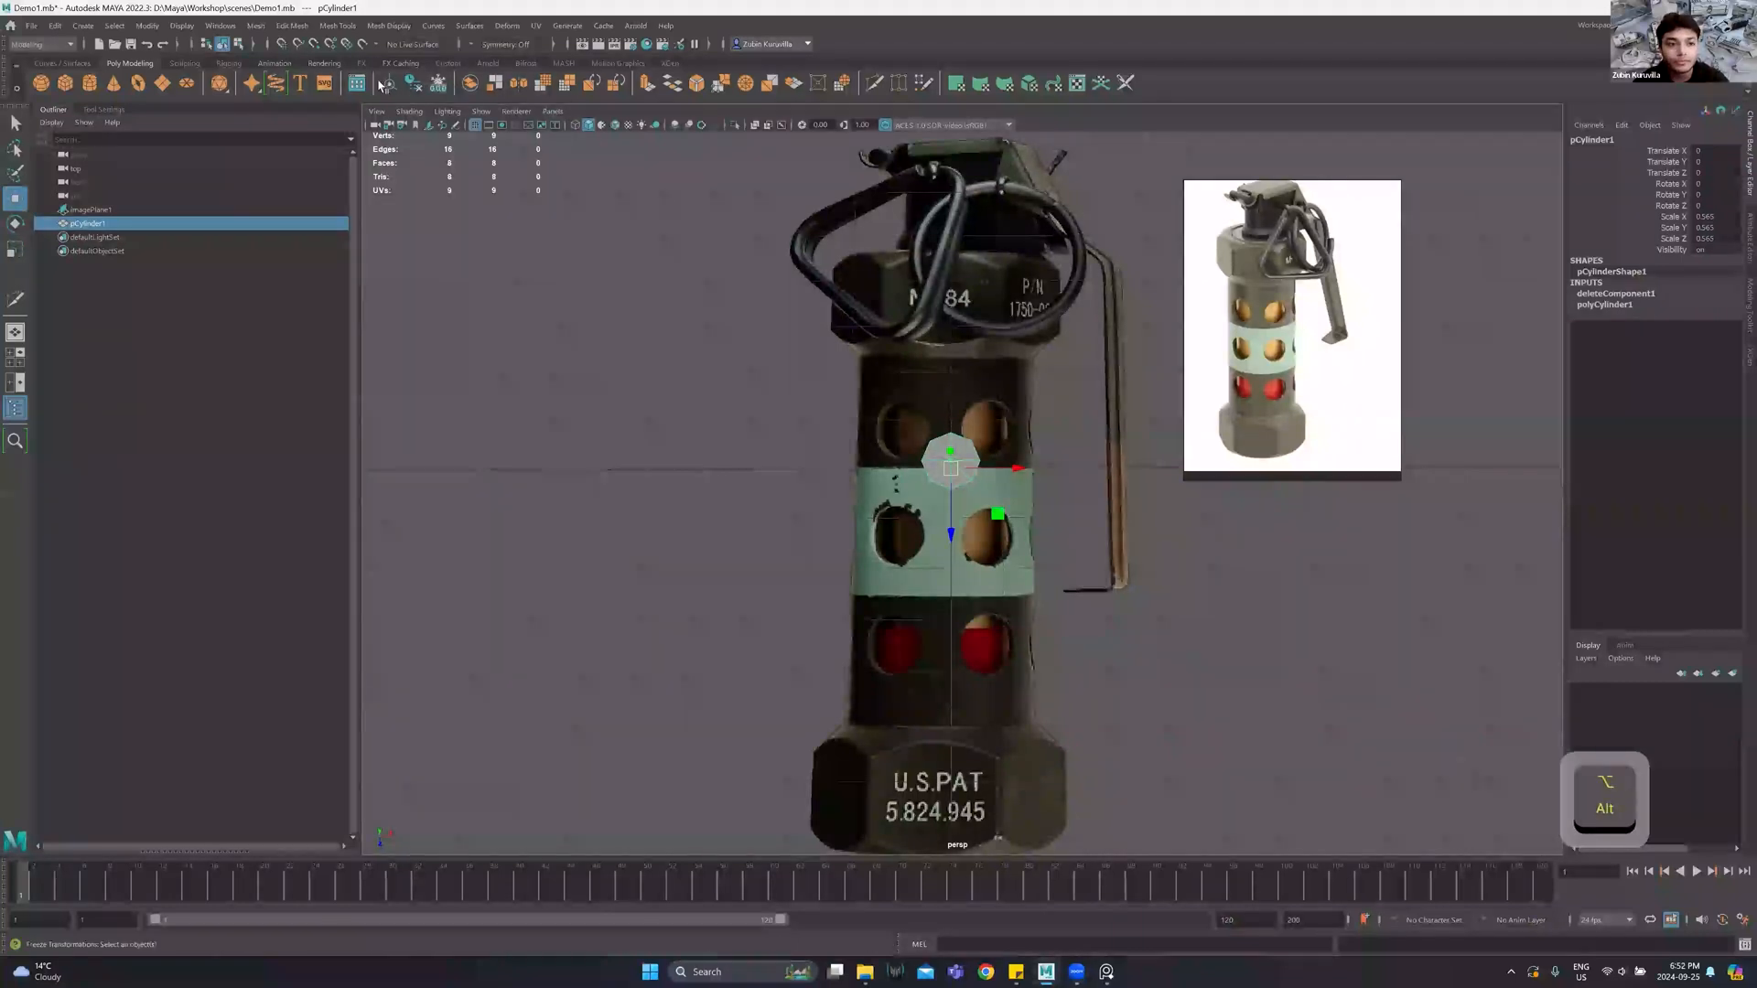
pyautogui.keyDown('alt'); pyautogui.moveTo(936, 485); pyautogui.dragTo(941, 503); pyautogui.keyUp('alt')
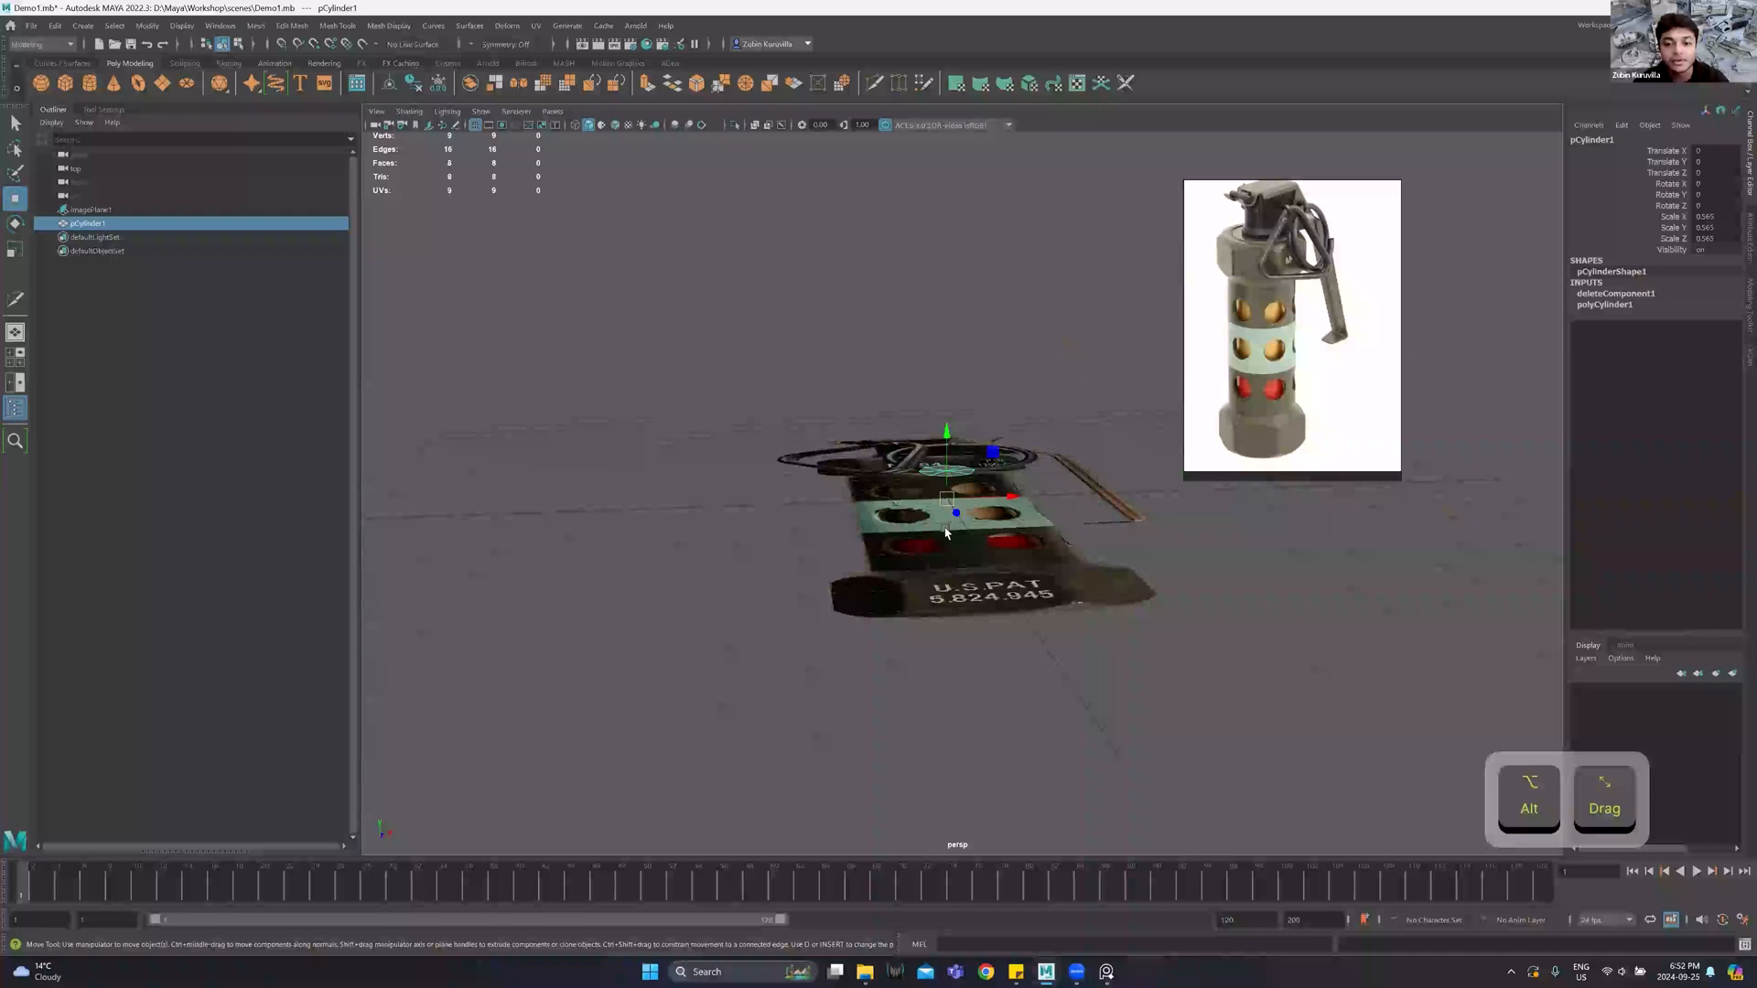
# Try to snap the octagon's pivot up to its centre vertex, and undo the pivot change.
pyautogui.press('d')
pyautogui.press('v')
pyautogui.moveTo(946, 497); pyautogui.dragTo(947, 476)
pyautogui.hotkey('ctrl', 'z')
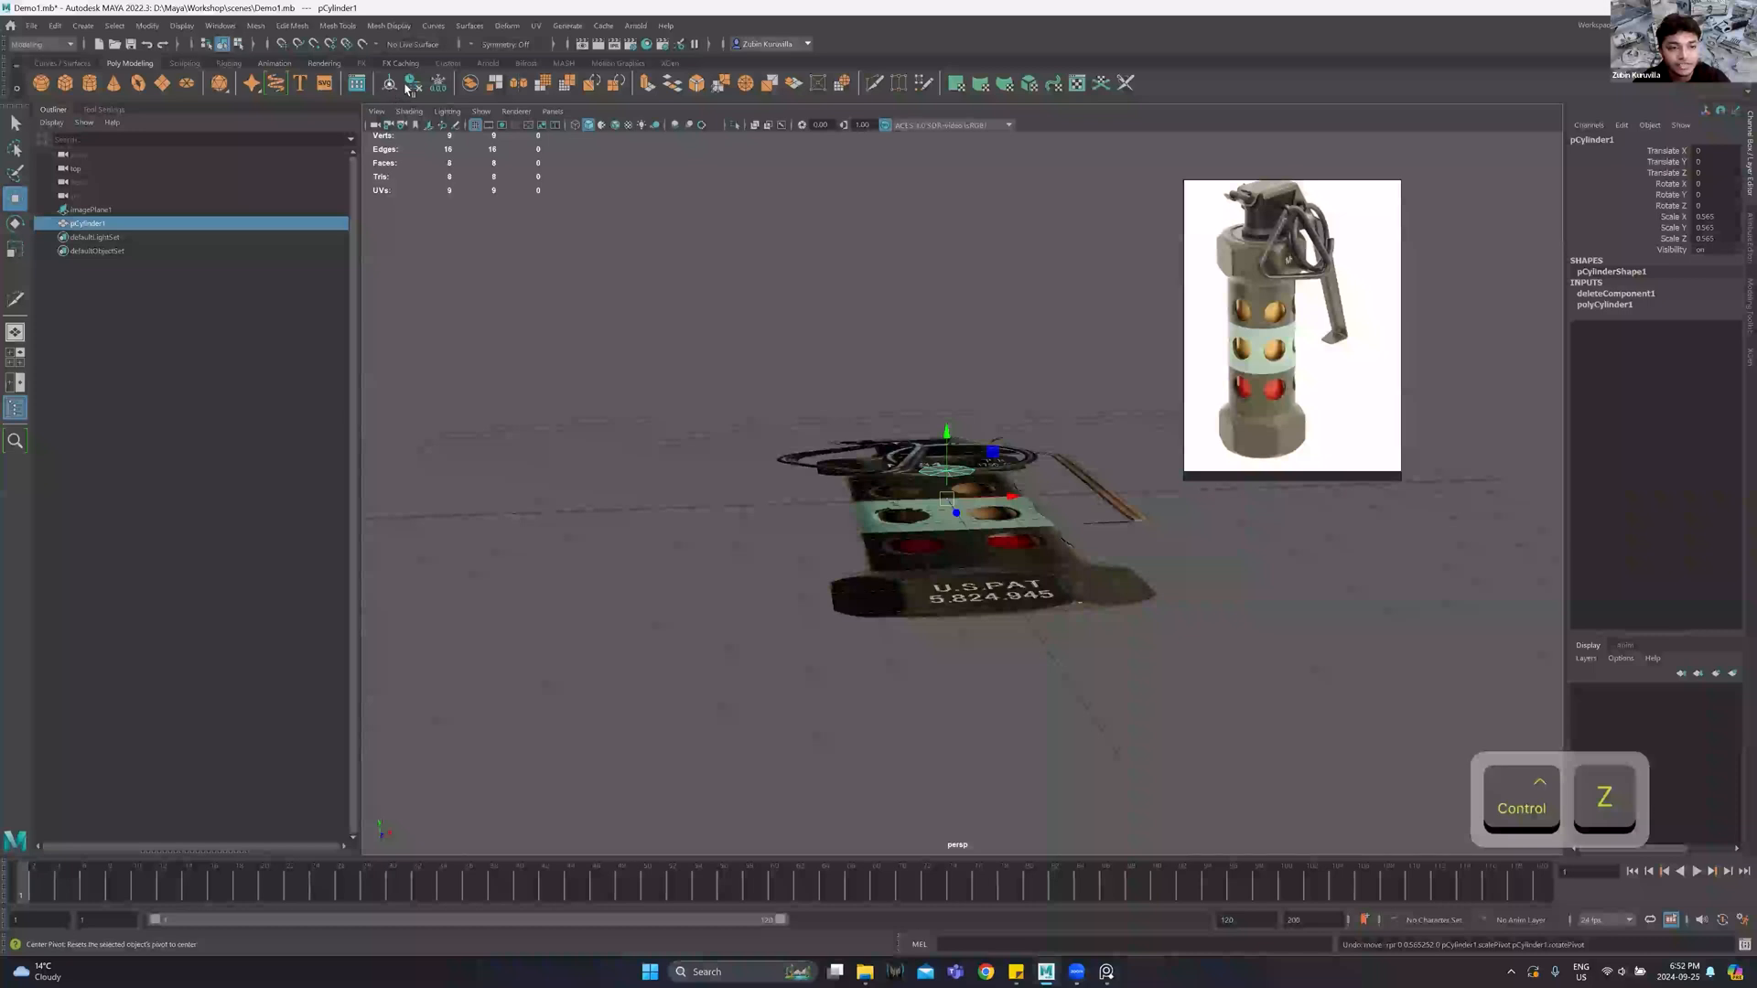
# Center the octagon's pivot on its remaining geometry.
pyautogui.click(390, 84)
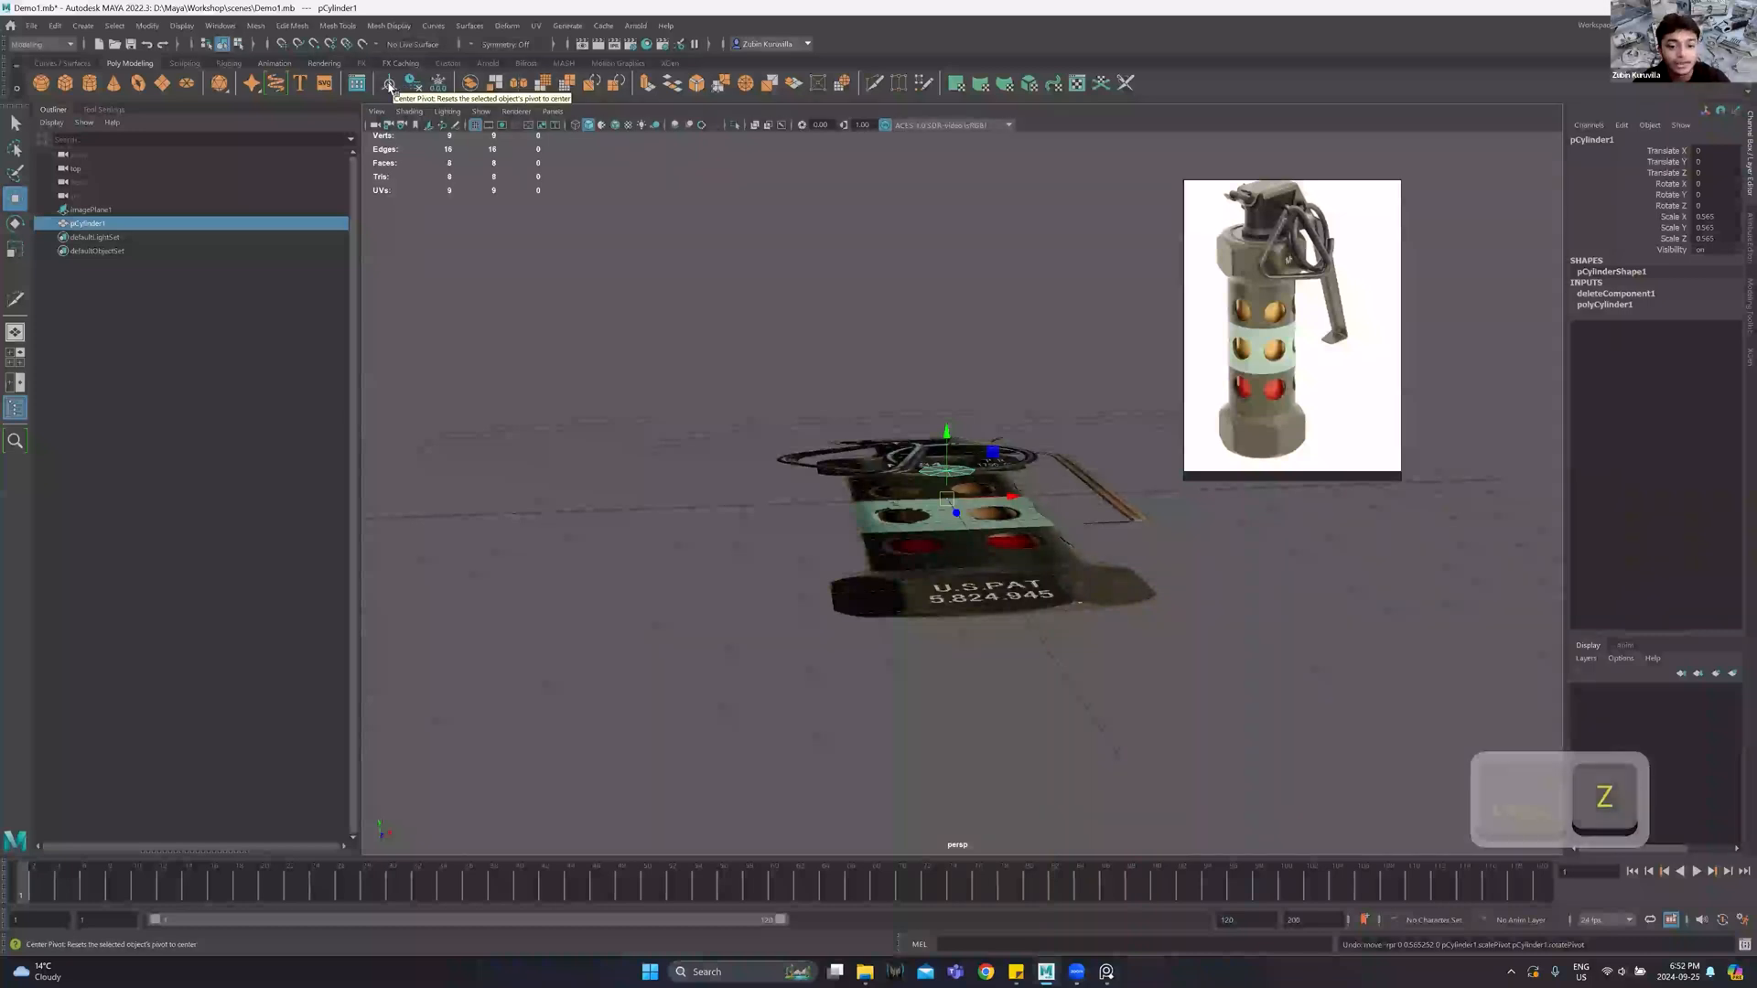
pyautogui.keyDown('alt'); pyautogui.moveTo(950, 370); pyautogui.dragTo(964, 484); pyautogui.keyUp('alt')
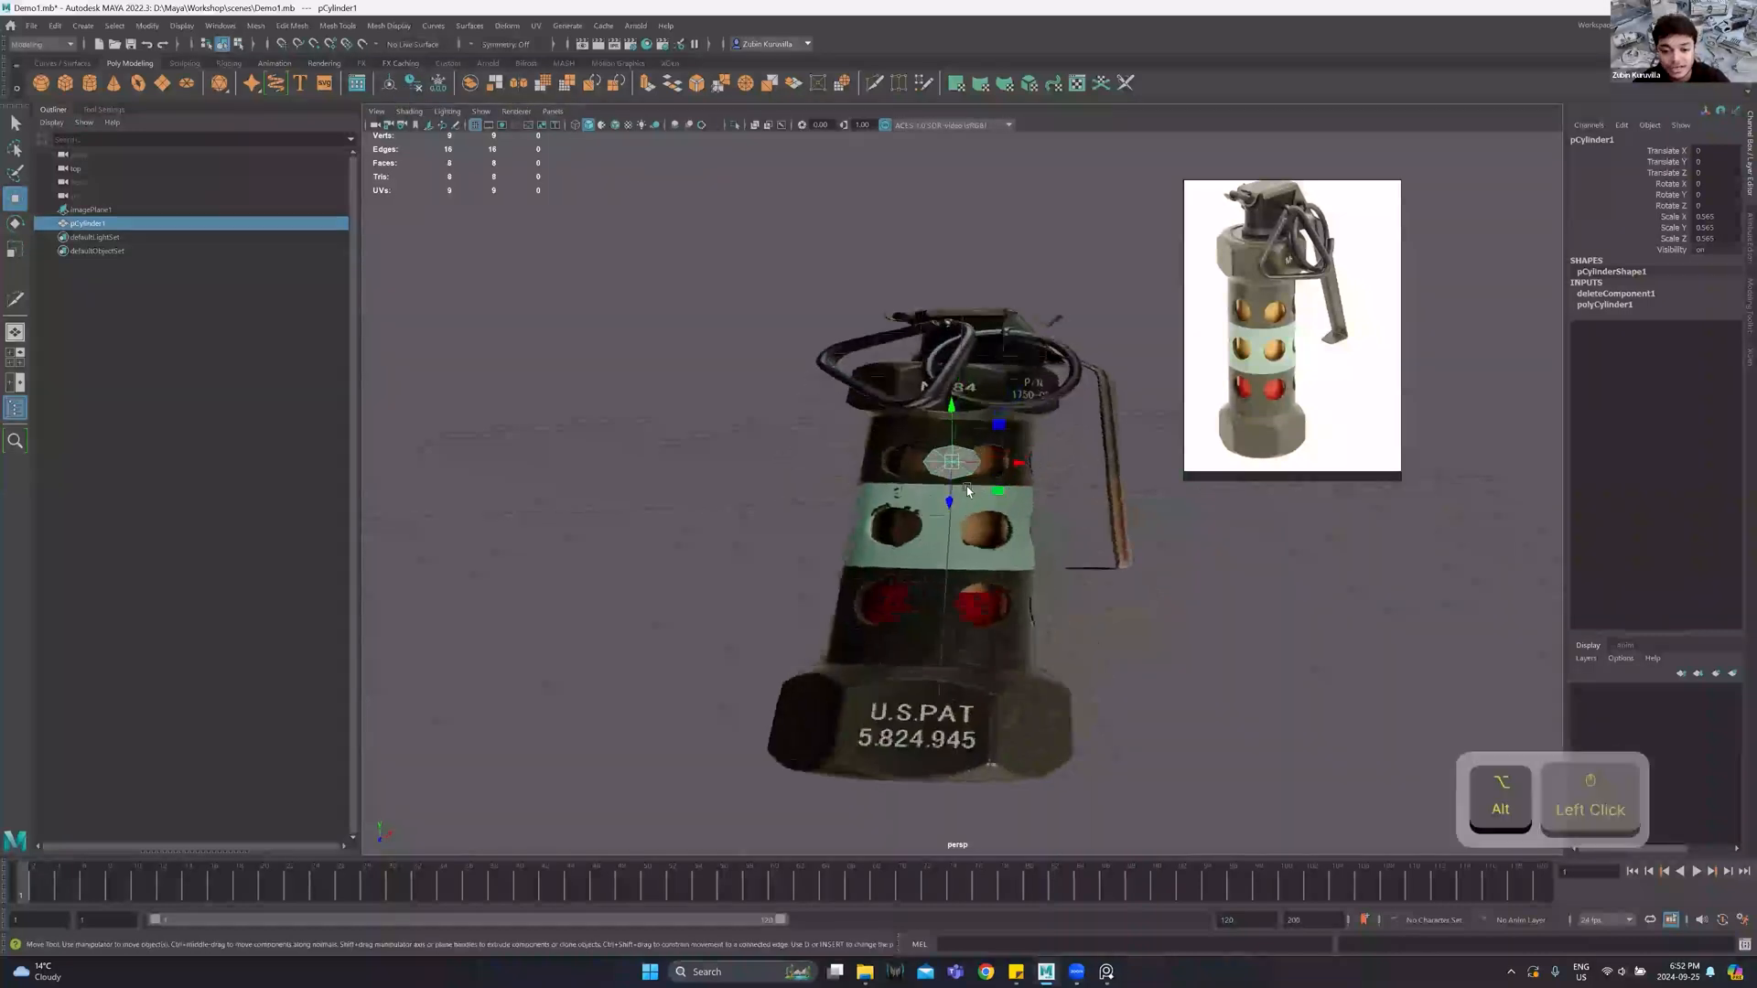
pyautogui.scroll(5, 964, 484)
pyautogui.keyDown('alt'); pyautogui.moveTo(959, 480); pyautogui.dragTo(956, 533, button='middle'); pyautogui.keyUp('alt')
pyautogui.keyDown('alt'); pyautogui.moveTo(956, 535); pyautogui.dragTo(947, 505); pyautogui.keyUp('alt')
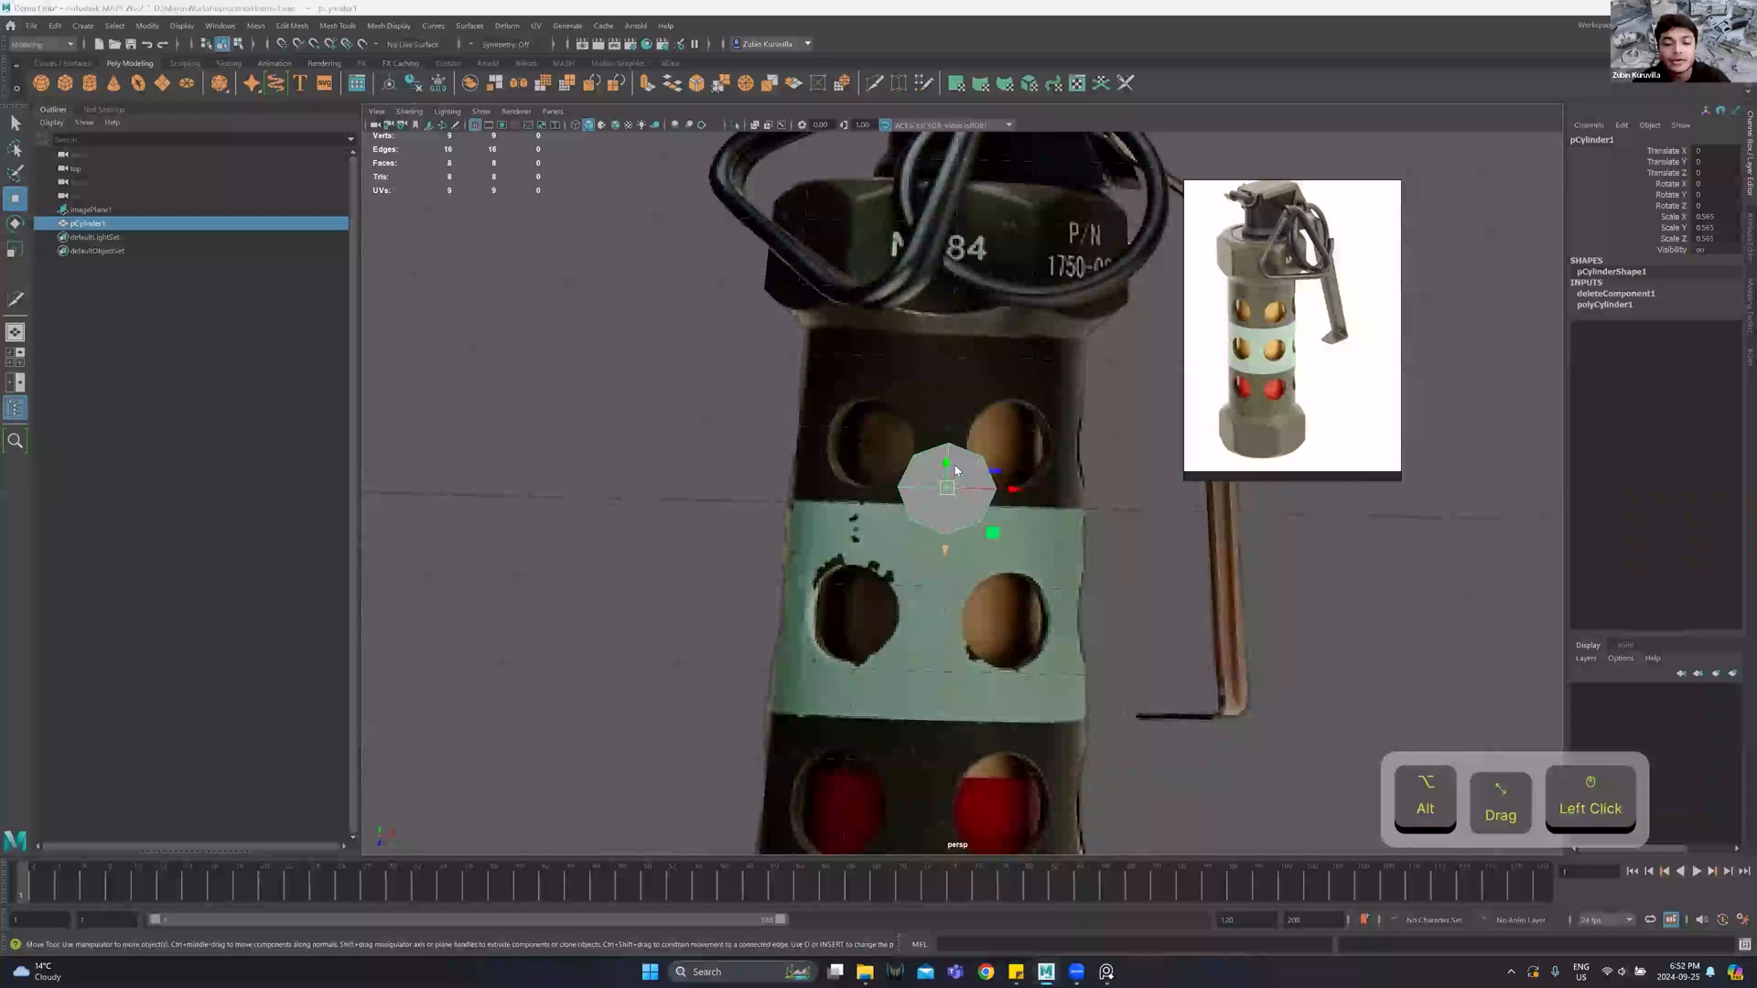
# In the top view, extrude the octagon's border edges outward to form a surrounding ring of faces.
pyautogui.press('space')
pyautogui.press('space')
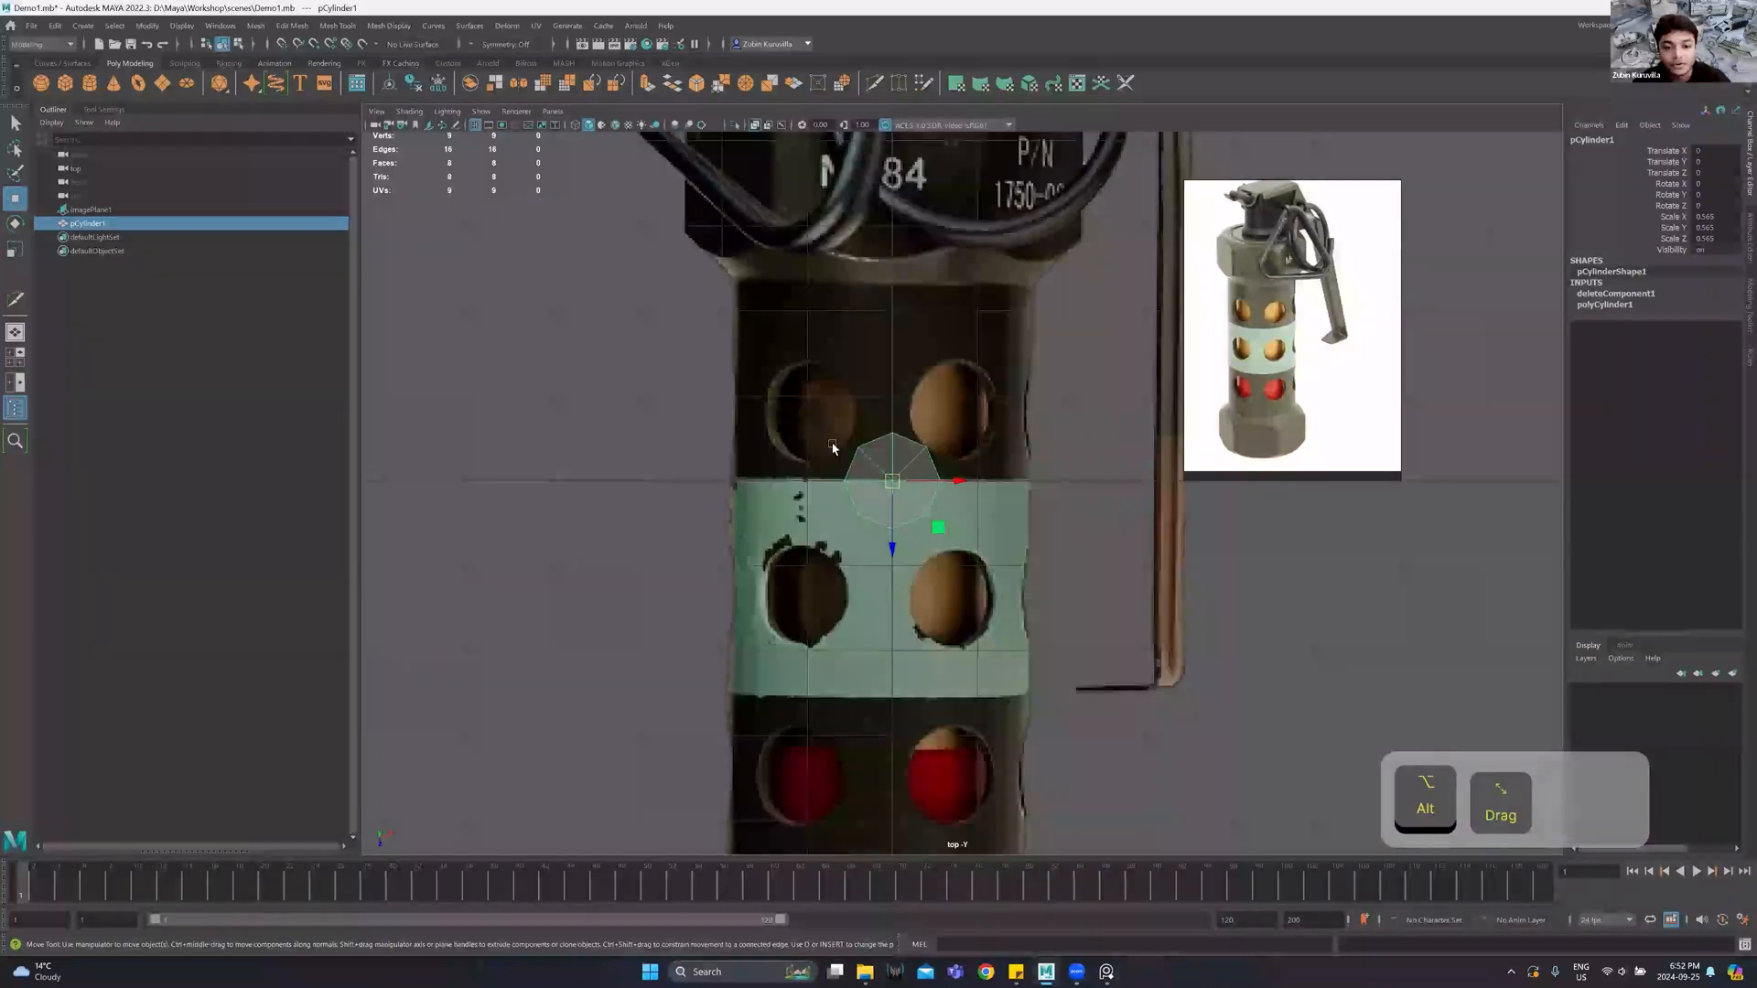
pyautogui.moveTo(895, 320); pyautogui.dragTo(895, 288, button='right')
pyautogui.doubleClick(873, 442)
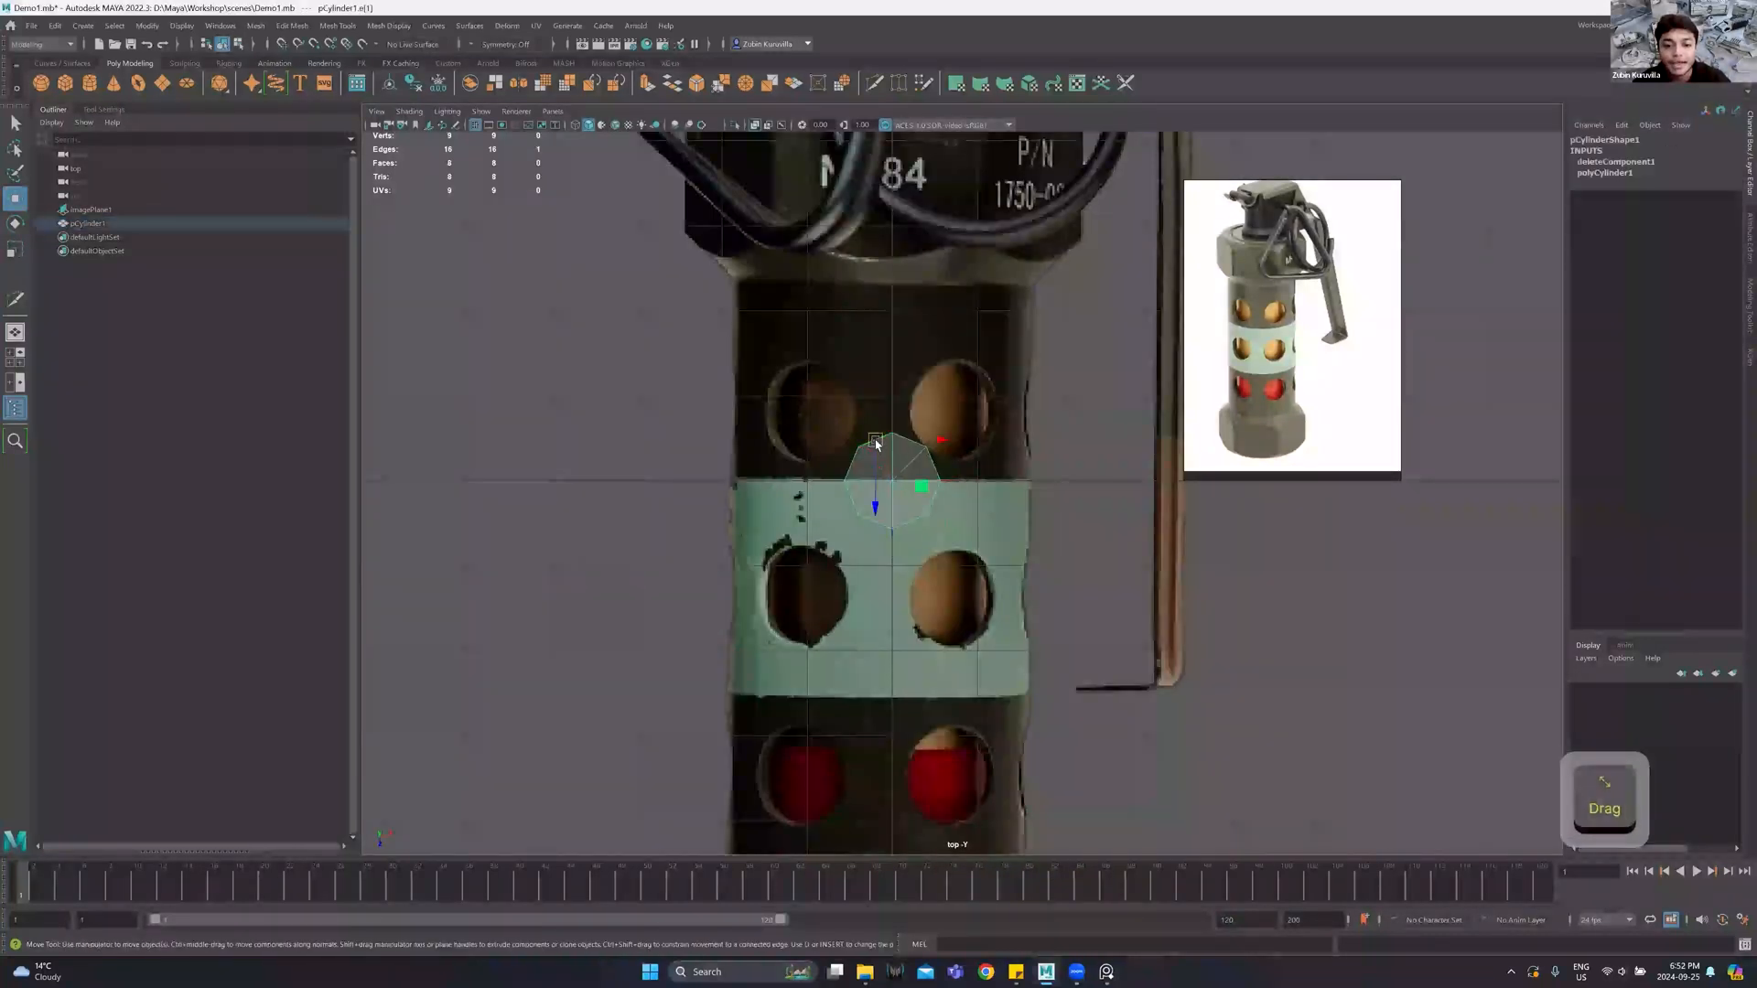
pyautogui.hotkey('ctrl', 'e')
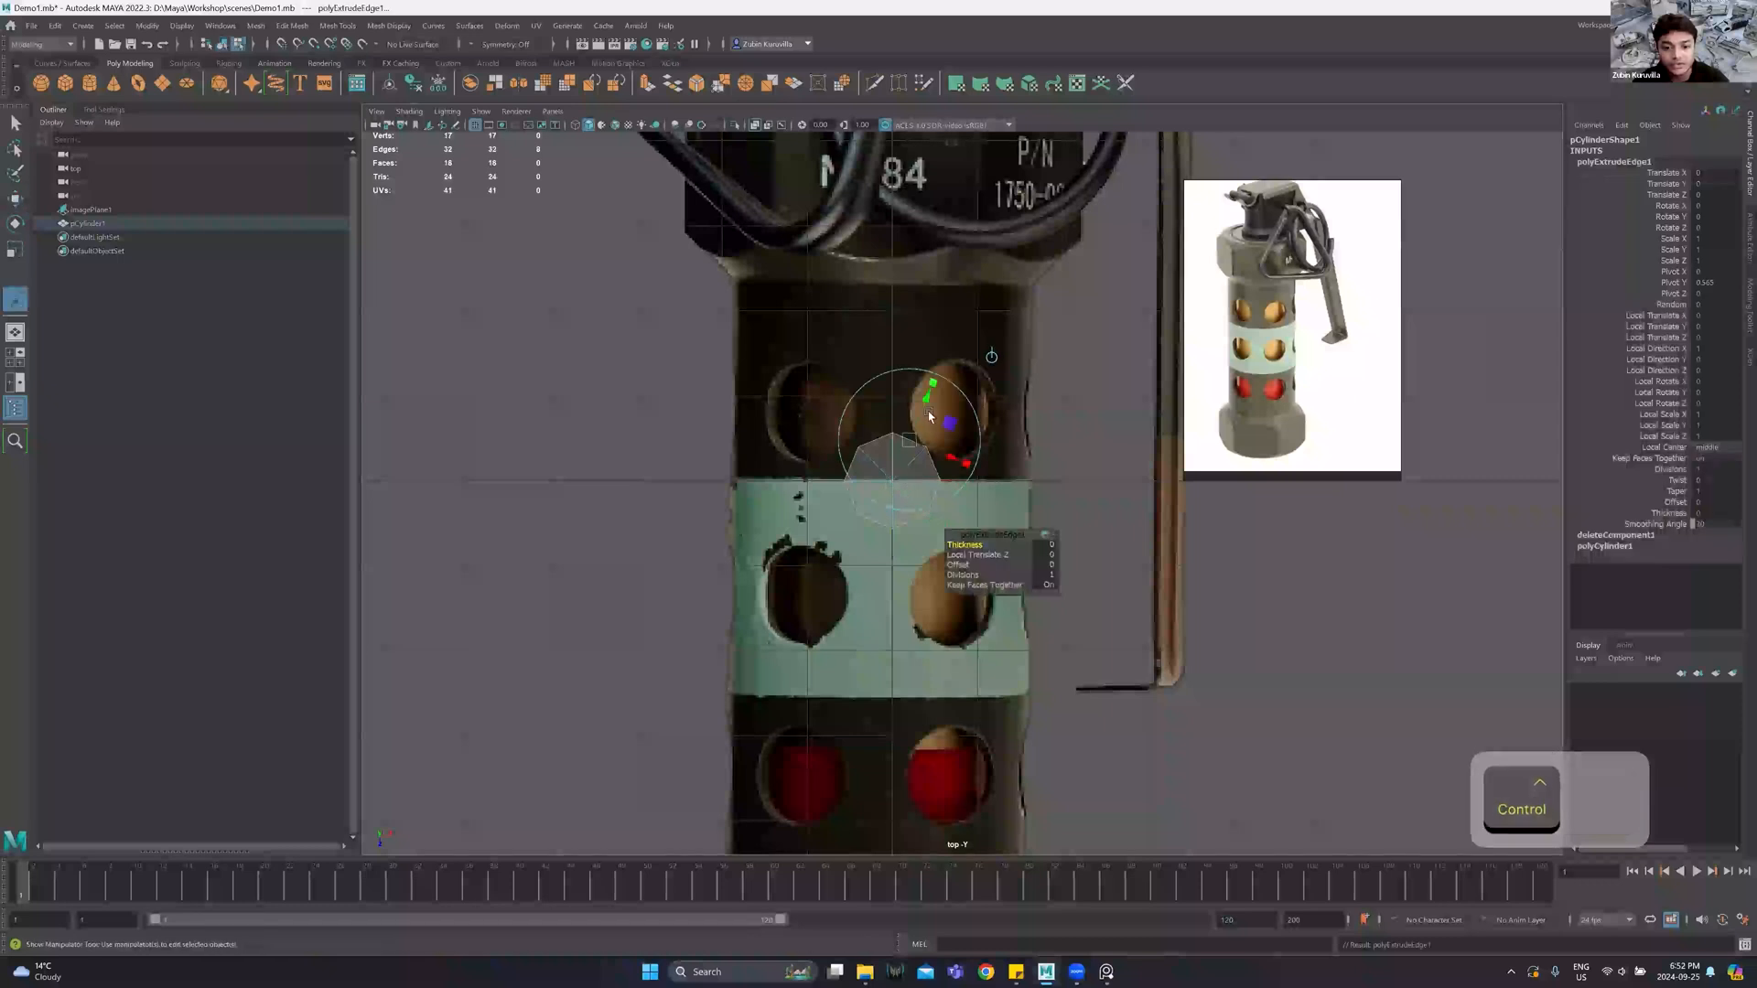
pyautogui.moveTo(926, 403); pyautogui.dragTo(935, 361)
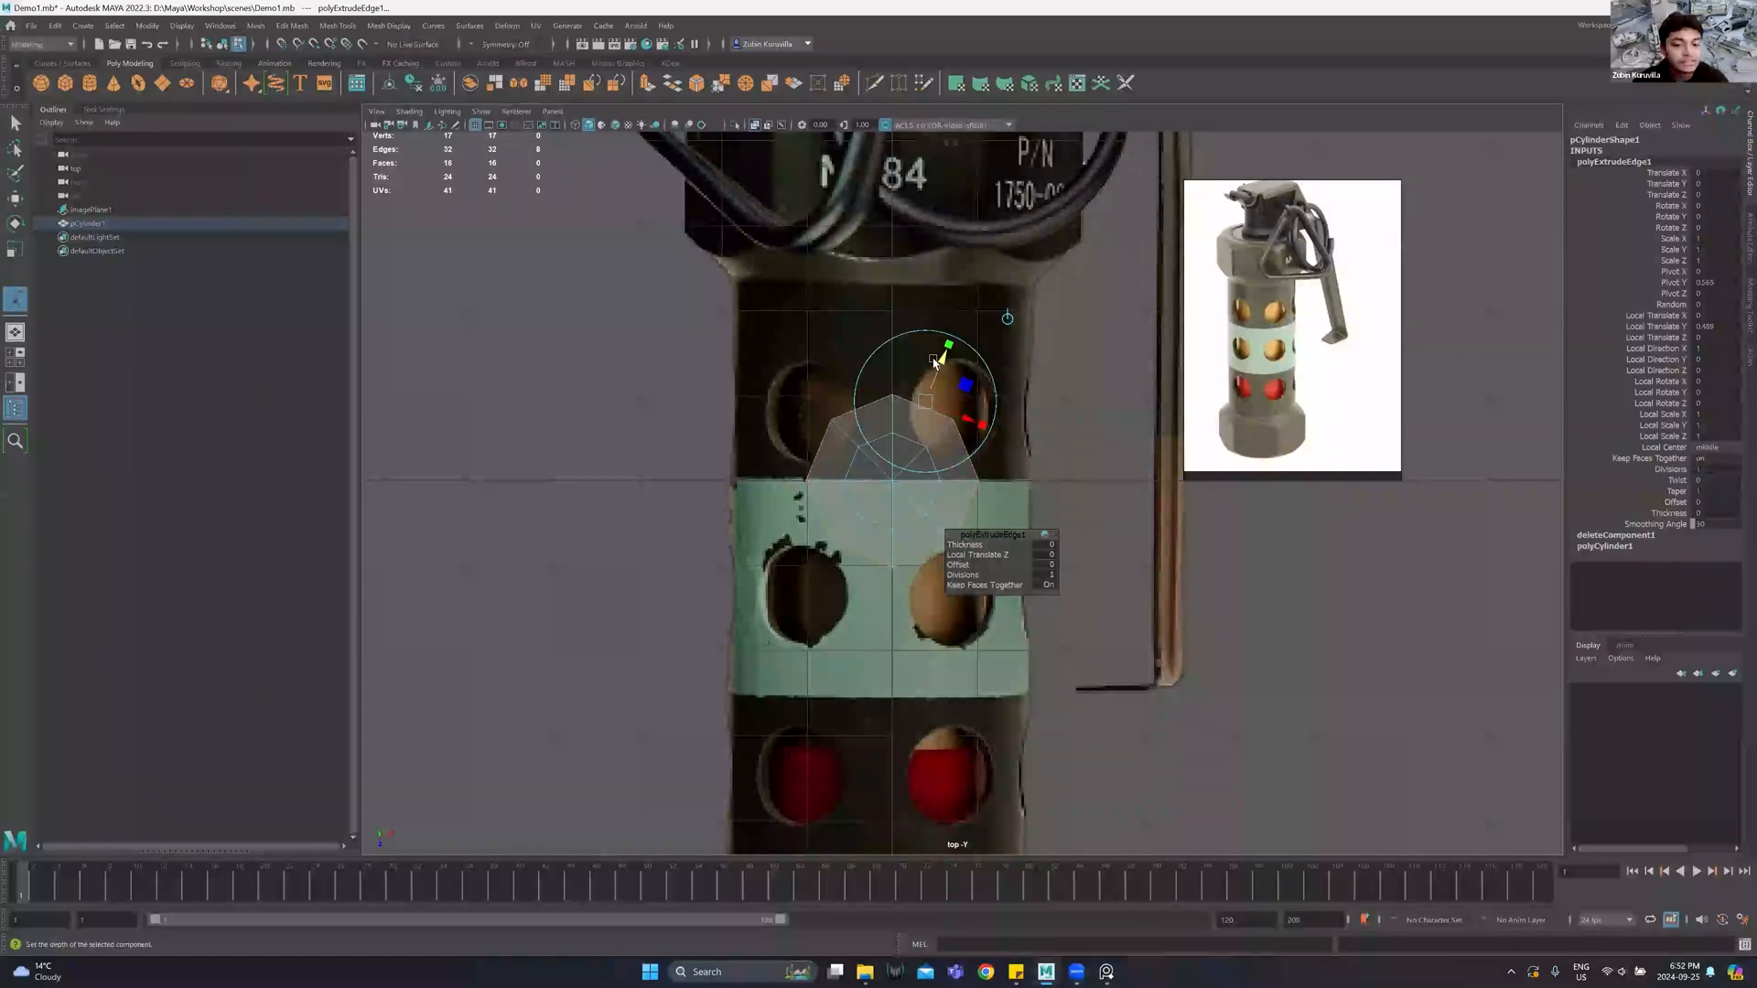
# Scale the outer vertices of each side flat so the ring's octagonal border becomes a square.
pyautogui.moveTo(903, 412); pyautogui.dragTo(790, 368, button='right')
pyautogui.moveTo(789, 366); pyautogui.dragTo(994, 425)
pyautogui.press('r')
pyautogui.moveTo(892, 468); pyautogui.dragTo(893, 302)
pyautogui.moveTo(746, 415); pyautogui.dragTo(838, 570)
pyautogui.keyDown('ctrl'); pyautogui.keyDown('shift'); pyautogui.moveTo(811, 393); pyautogui.dragTo(839, 417); pyautogui.keyUp('shift'); pyautogui.keyUp('ctrl')
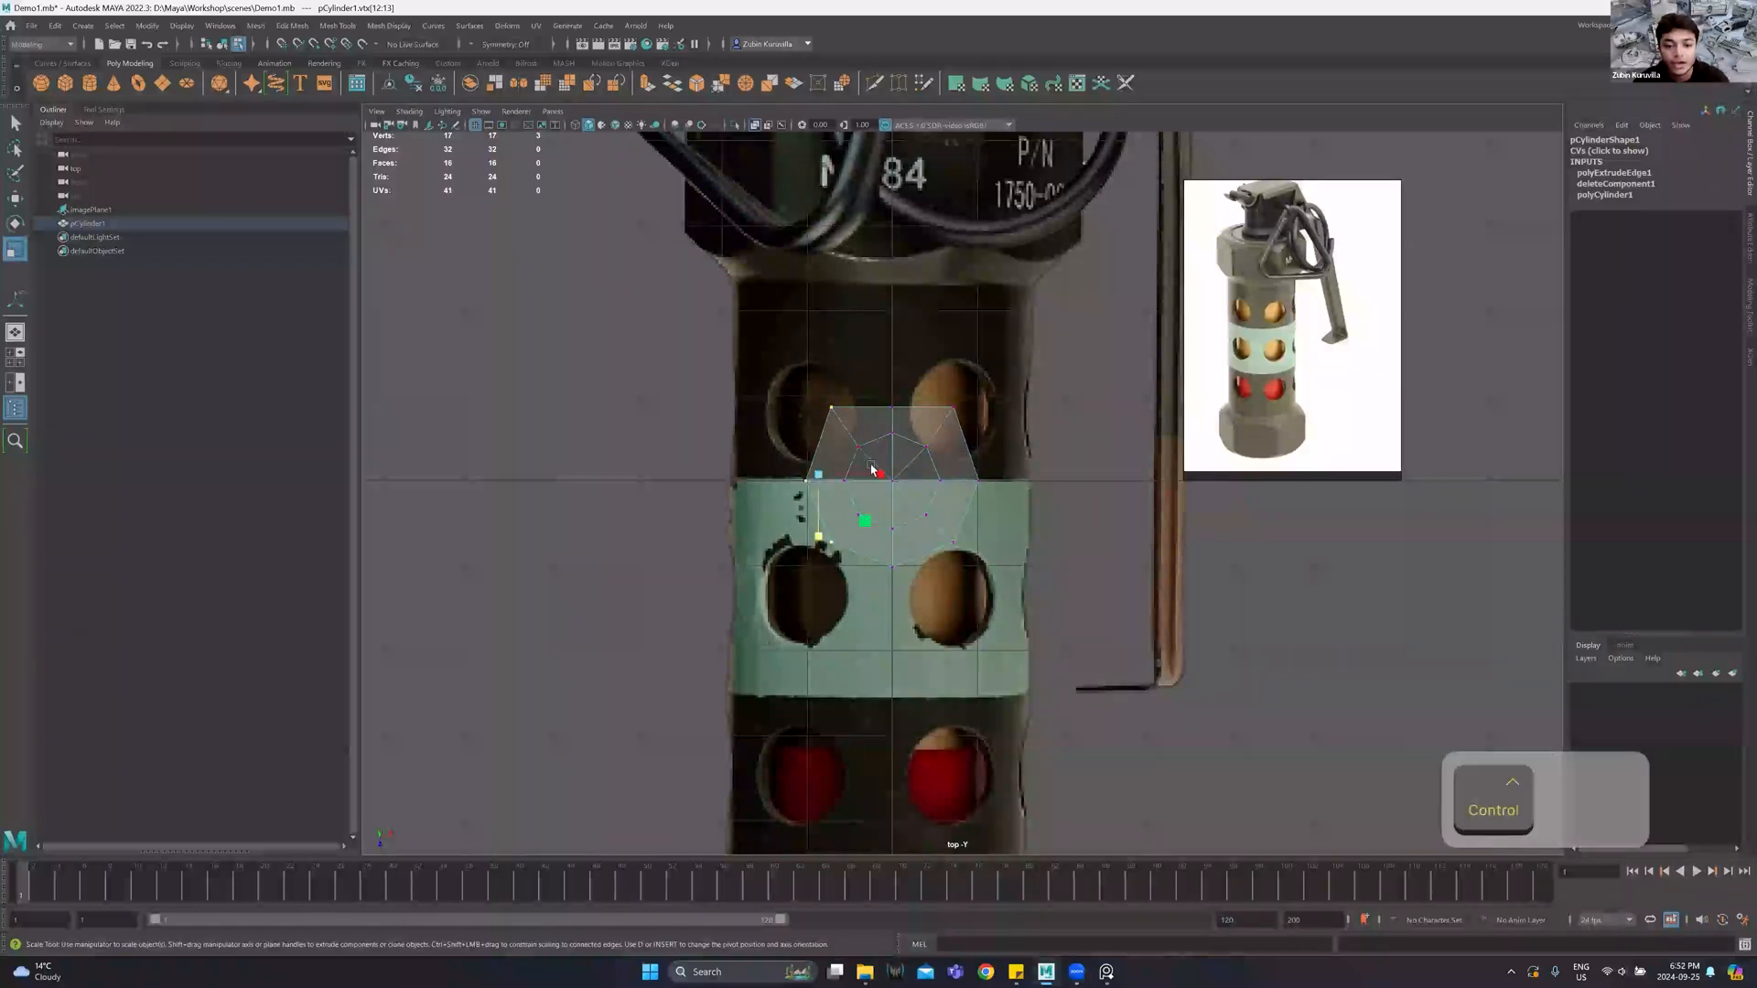
pyautogui.moveTo(878, 475); pyautogui.dragTo(789, 475)
pyautogui.moveTo(1071, 362); pyautogui.dragTo(947, 582)
pyautogui.moveTo(1029, 476); pyautogui.dragTo(1160, 665)
pyautogui.click(892, 616)
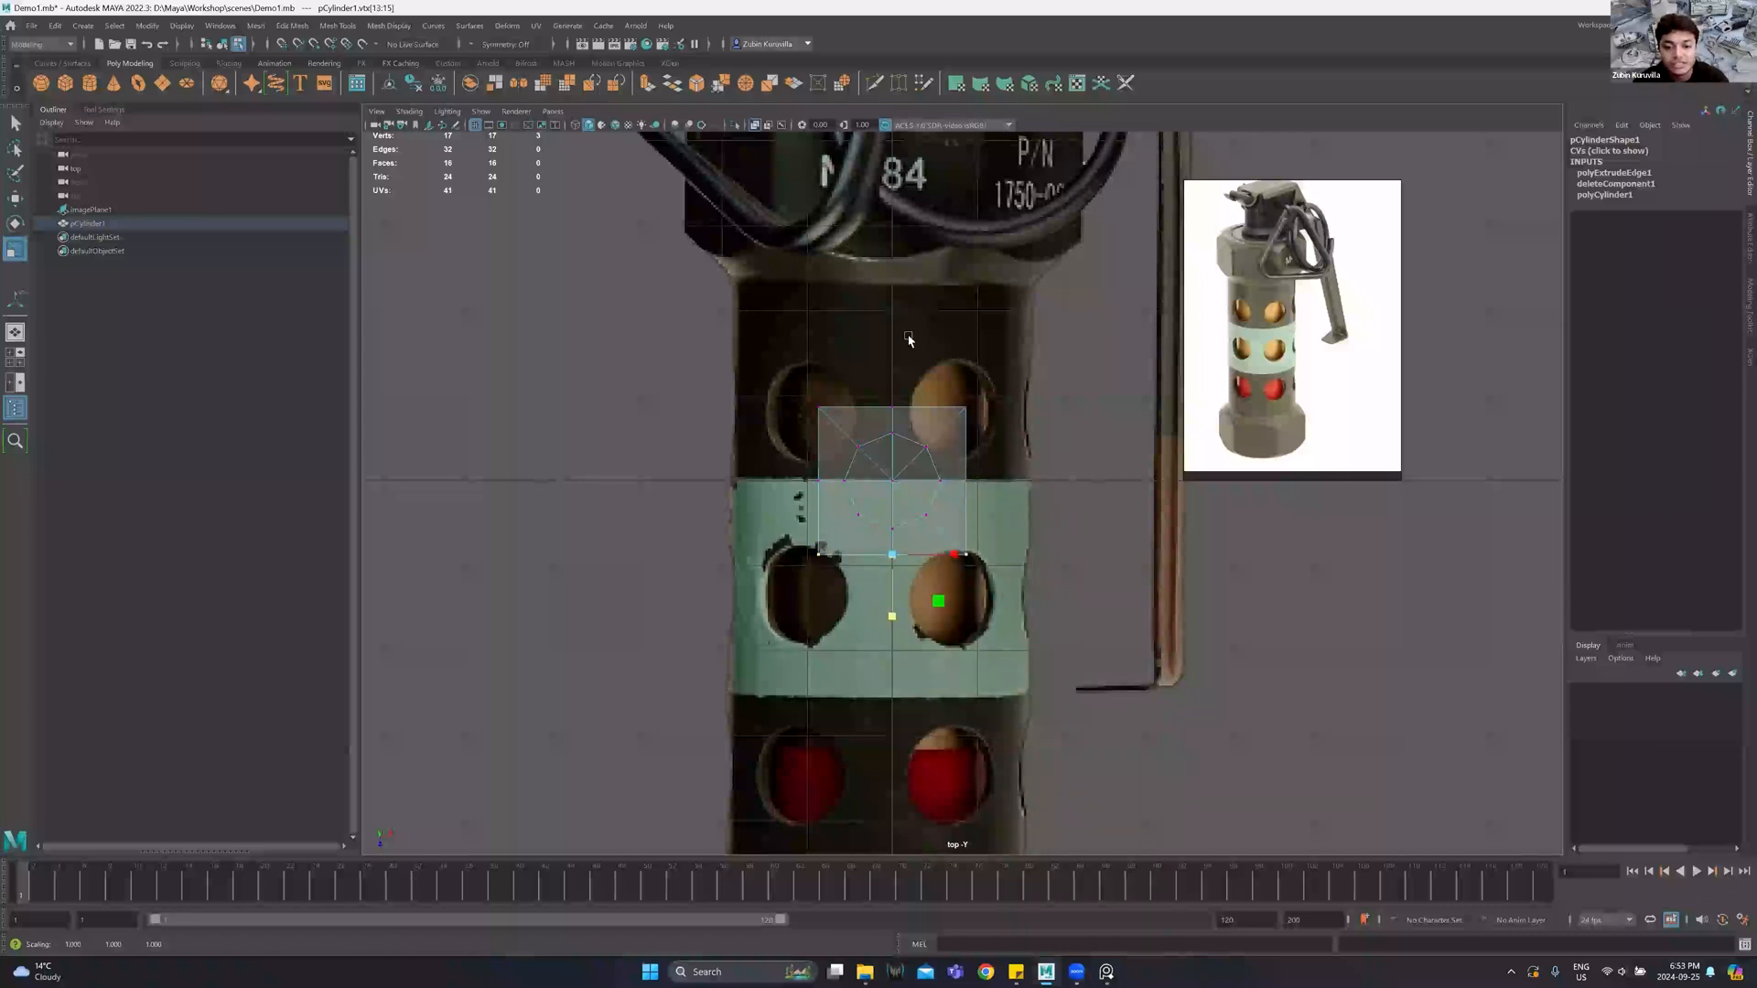
# Place the square tile over the upper-left hole and duplicate it twice, stacking three tiles down the left column.
pyautogui.moveTo(903, 451); pyautogui.dragTo(902, 491, button='right')
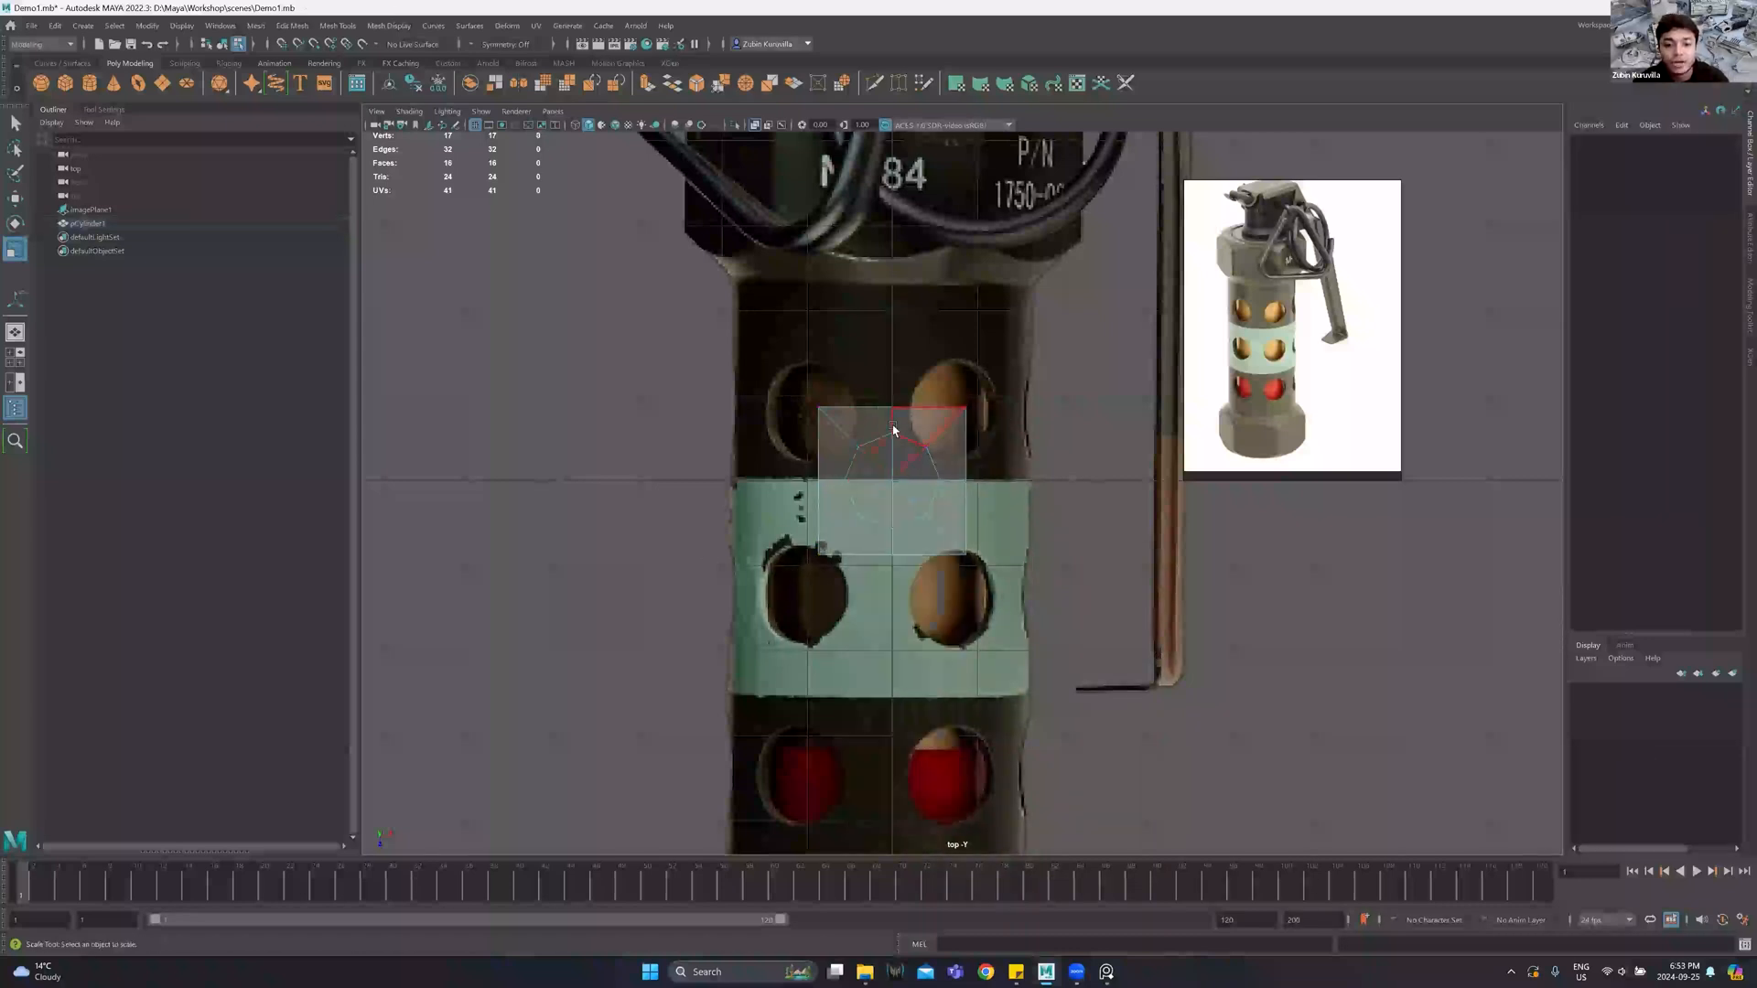
pyautogui.moveTo(966, 406); pyautogui.dragTo(979, 393, button='right')
pyautogui.press('w')
pyautogui.moveTo(893, 480); pyautogui.dragTo(808, 740)
pyautogui.hotkey('ctrl', 'd')
pyautogui.hotkey('ctrl', 'd')
pyautogui.scroll(-4, 841, 531)
# Switch to the perspective view and select all three stacked tiles.
pyautogui.press('space')
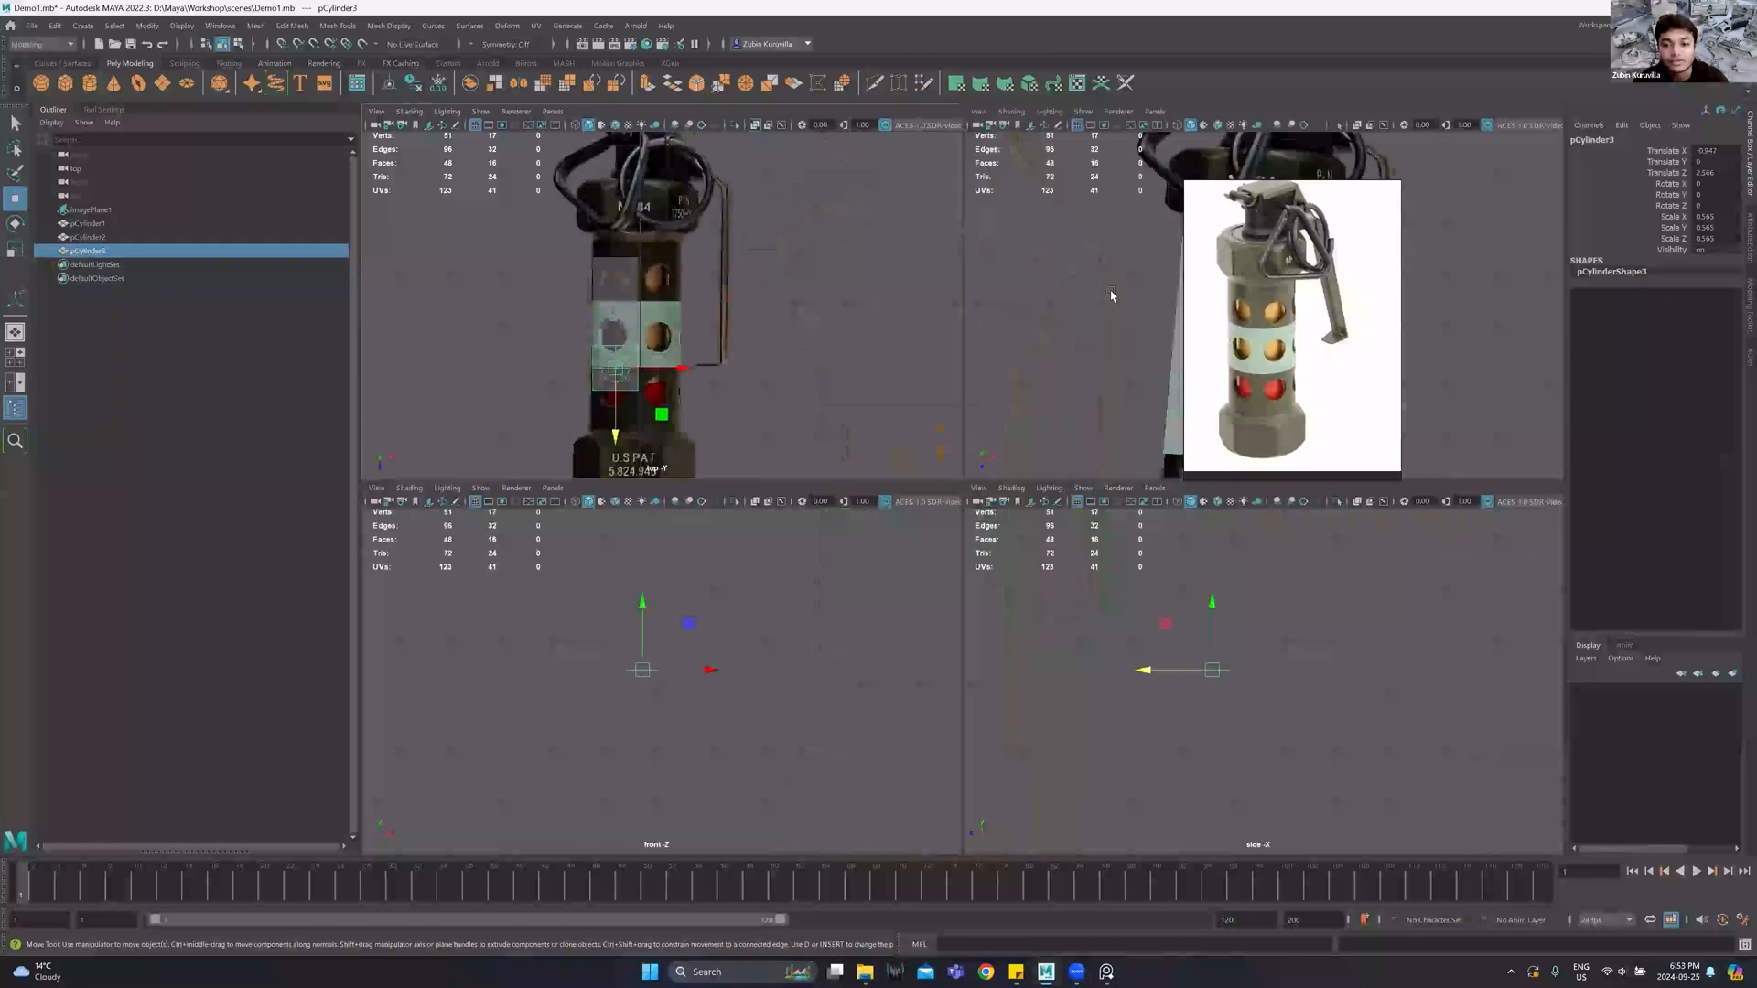
pyautogui.press('space')
pyautogui.keyDown('shift'); pyautogui.click(876, 434); pyautogui.keyUp('shift')
pyautogui.keyDown('shift'); pyautogui.click(848, 567); pyautogui.keyUp('shift')
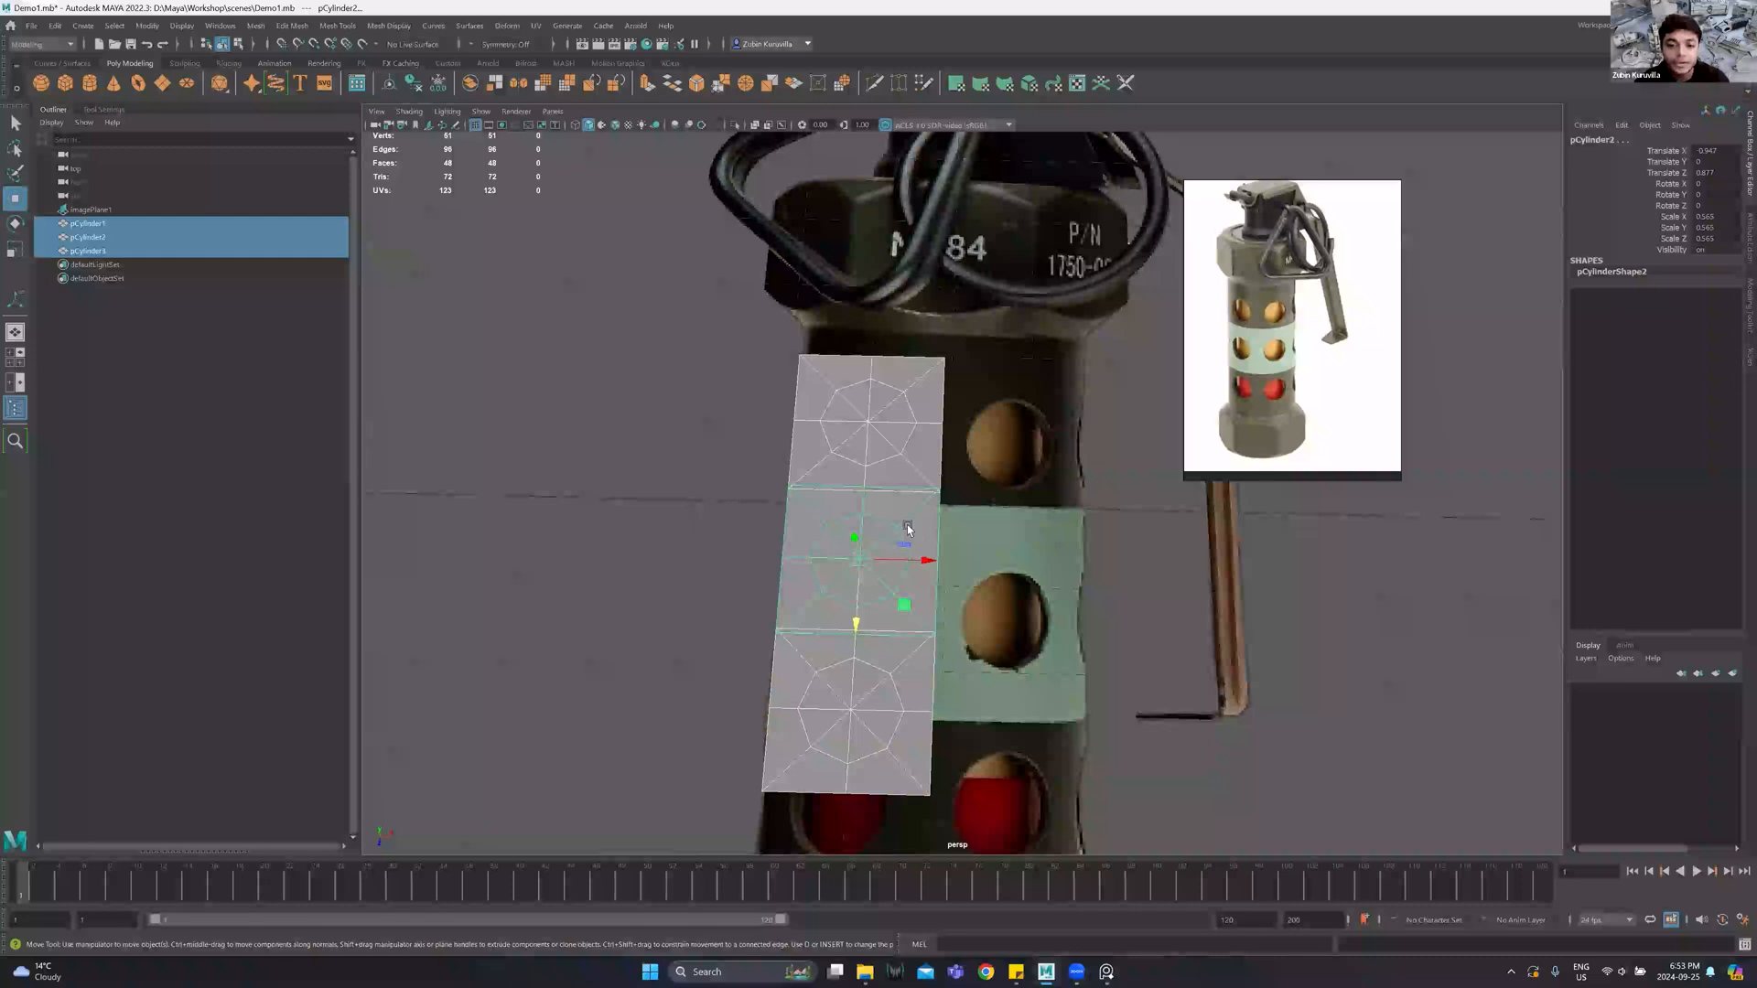
# Check the hole layout in the grenade reference and delete the three stacked octagonal tiles.
pyautogui.scroll(1, 902, 521)
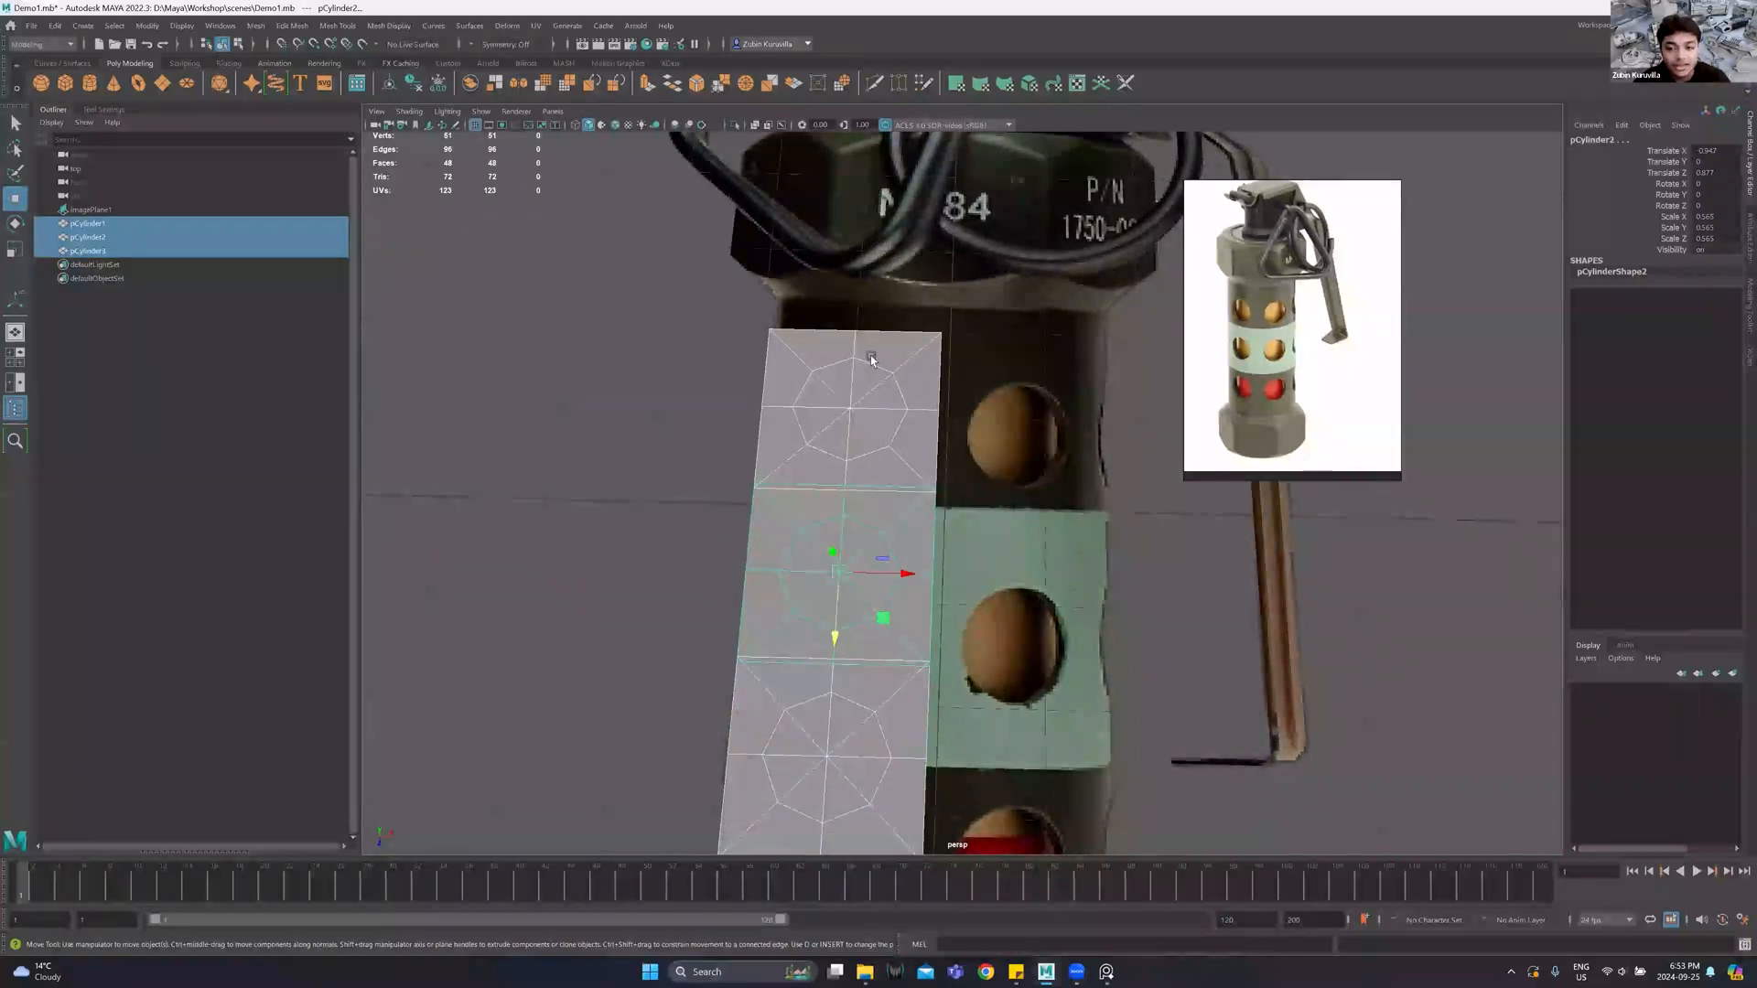
pyautogui.scroll(3, 1296, 348)
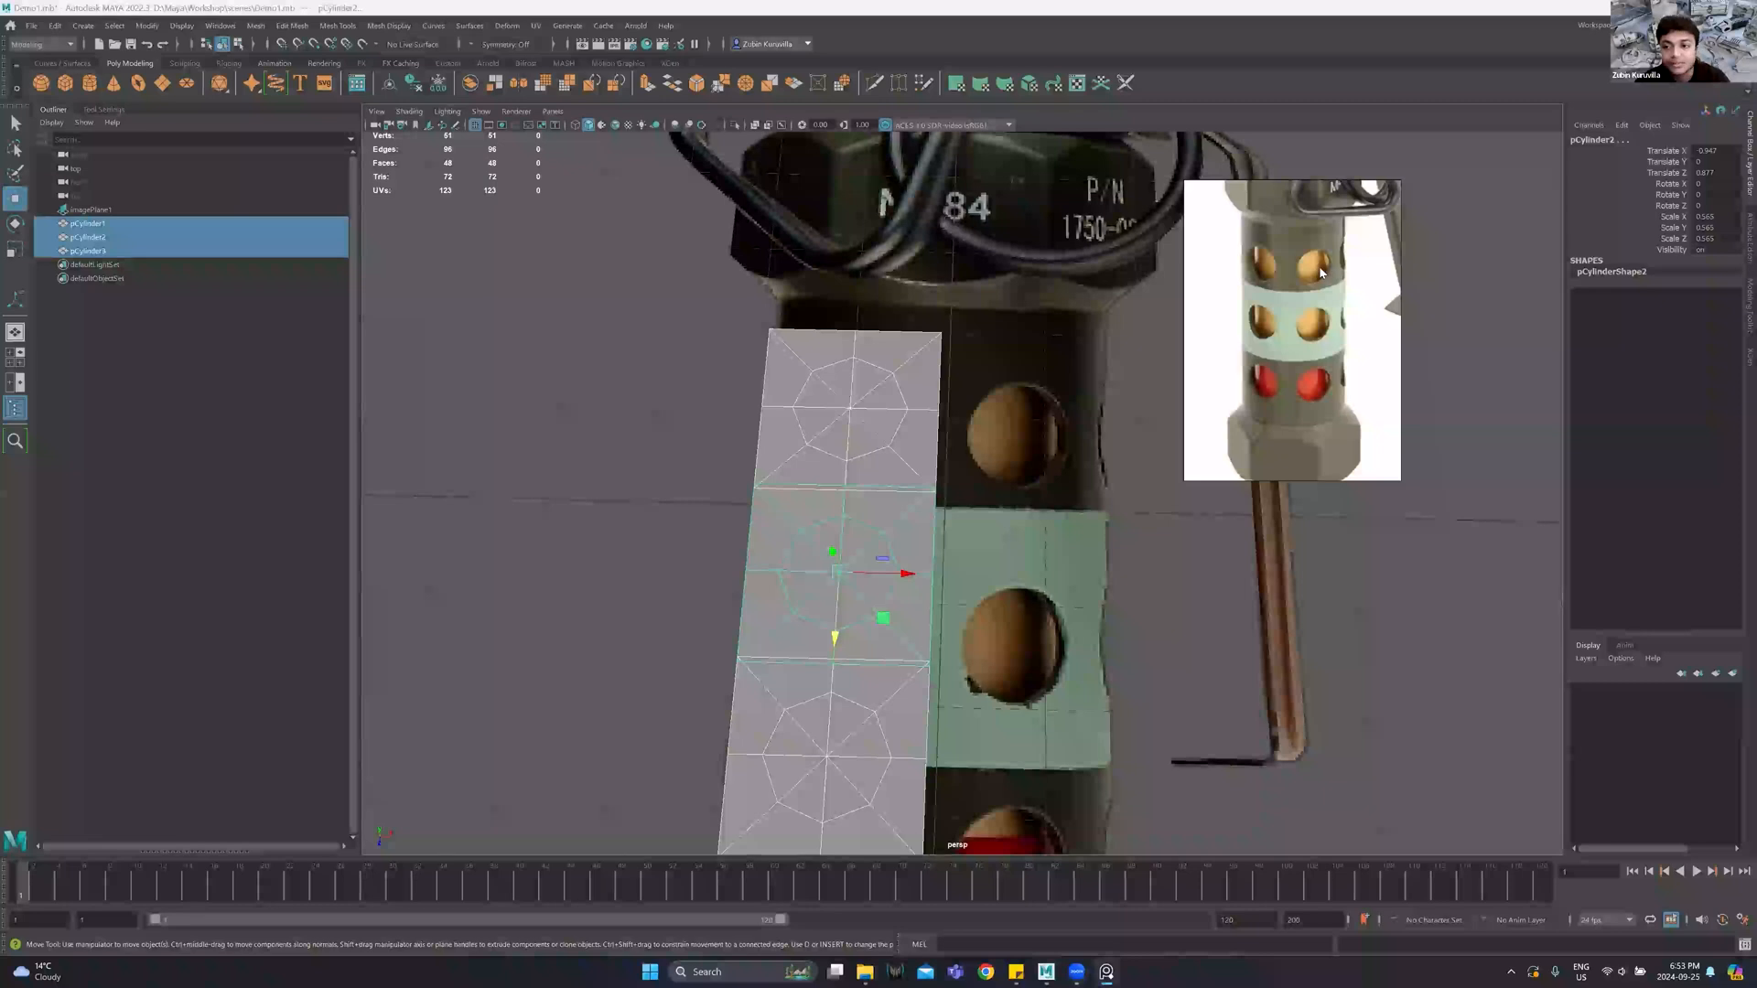
pyautogui.scroll(3, 1326, 280)
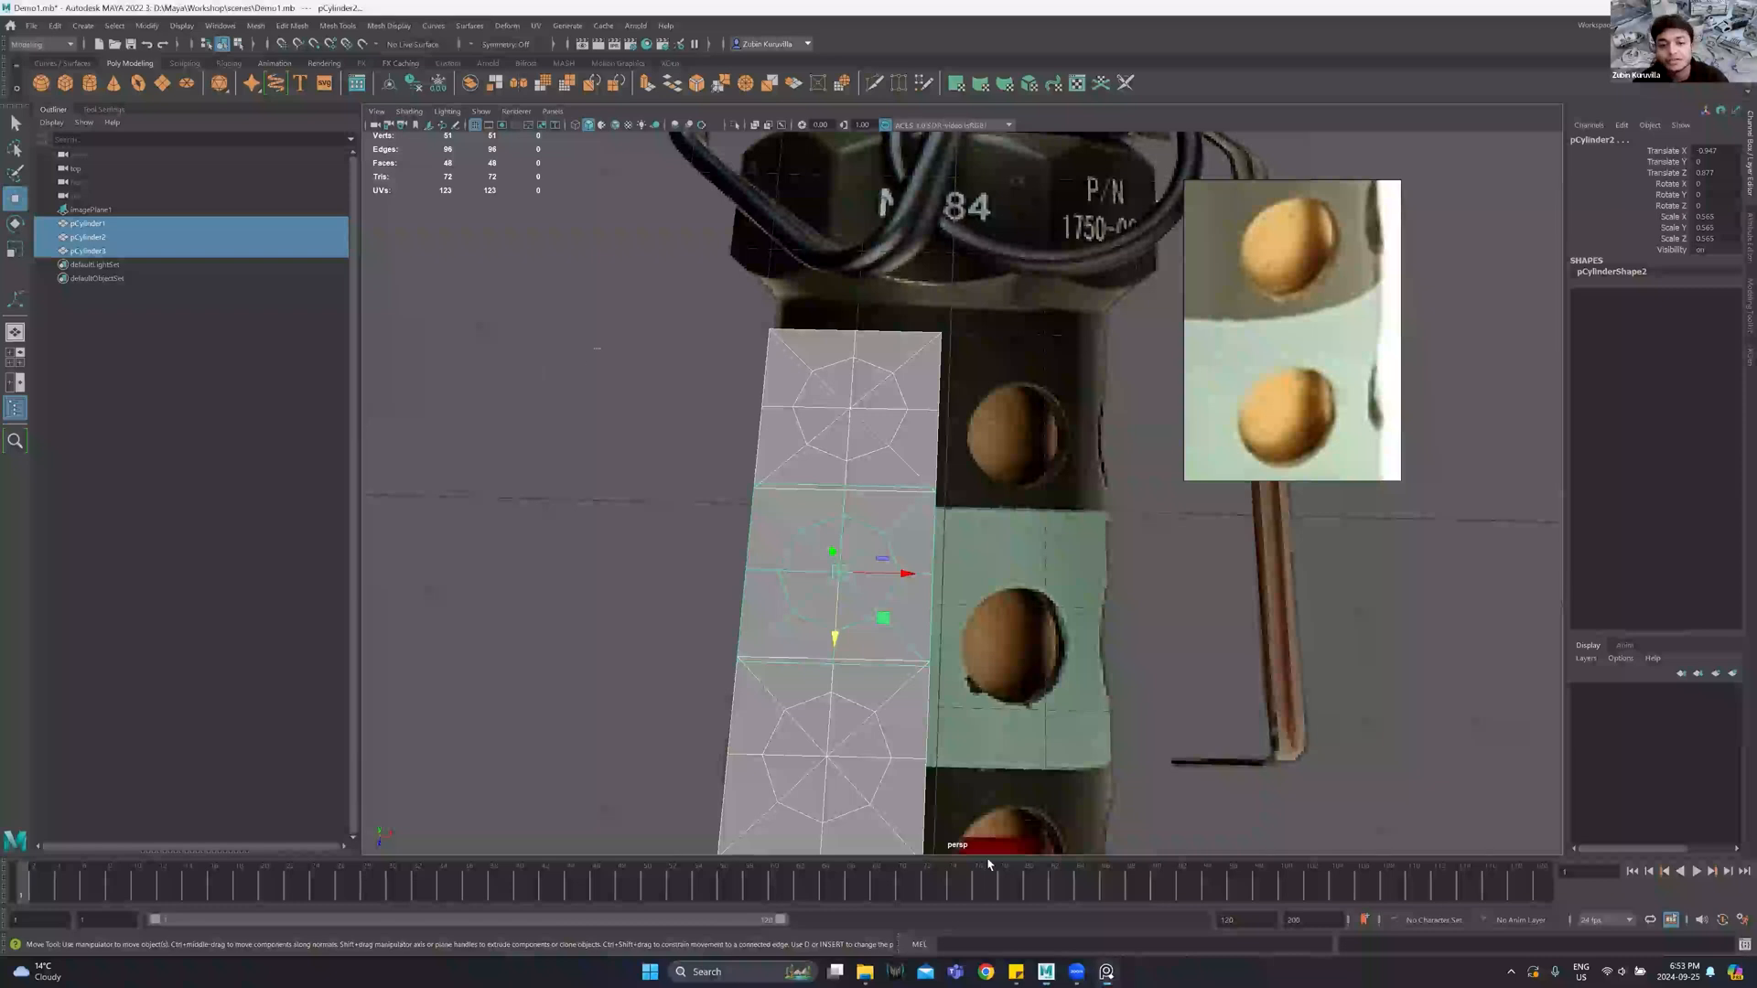
pyautogui.keyDown('alt'); pyautogui.moveTo(914, 440); pyautogui.dragTo(815, 435); pyautogui.keyUp('alt')
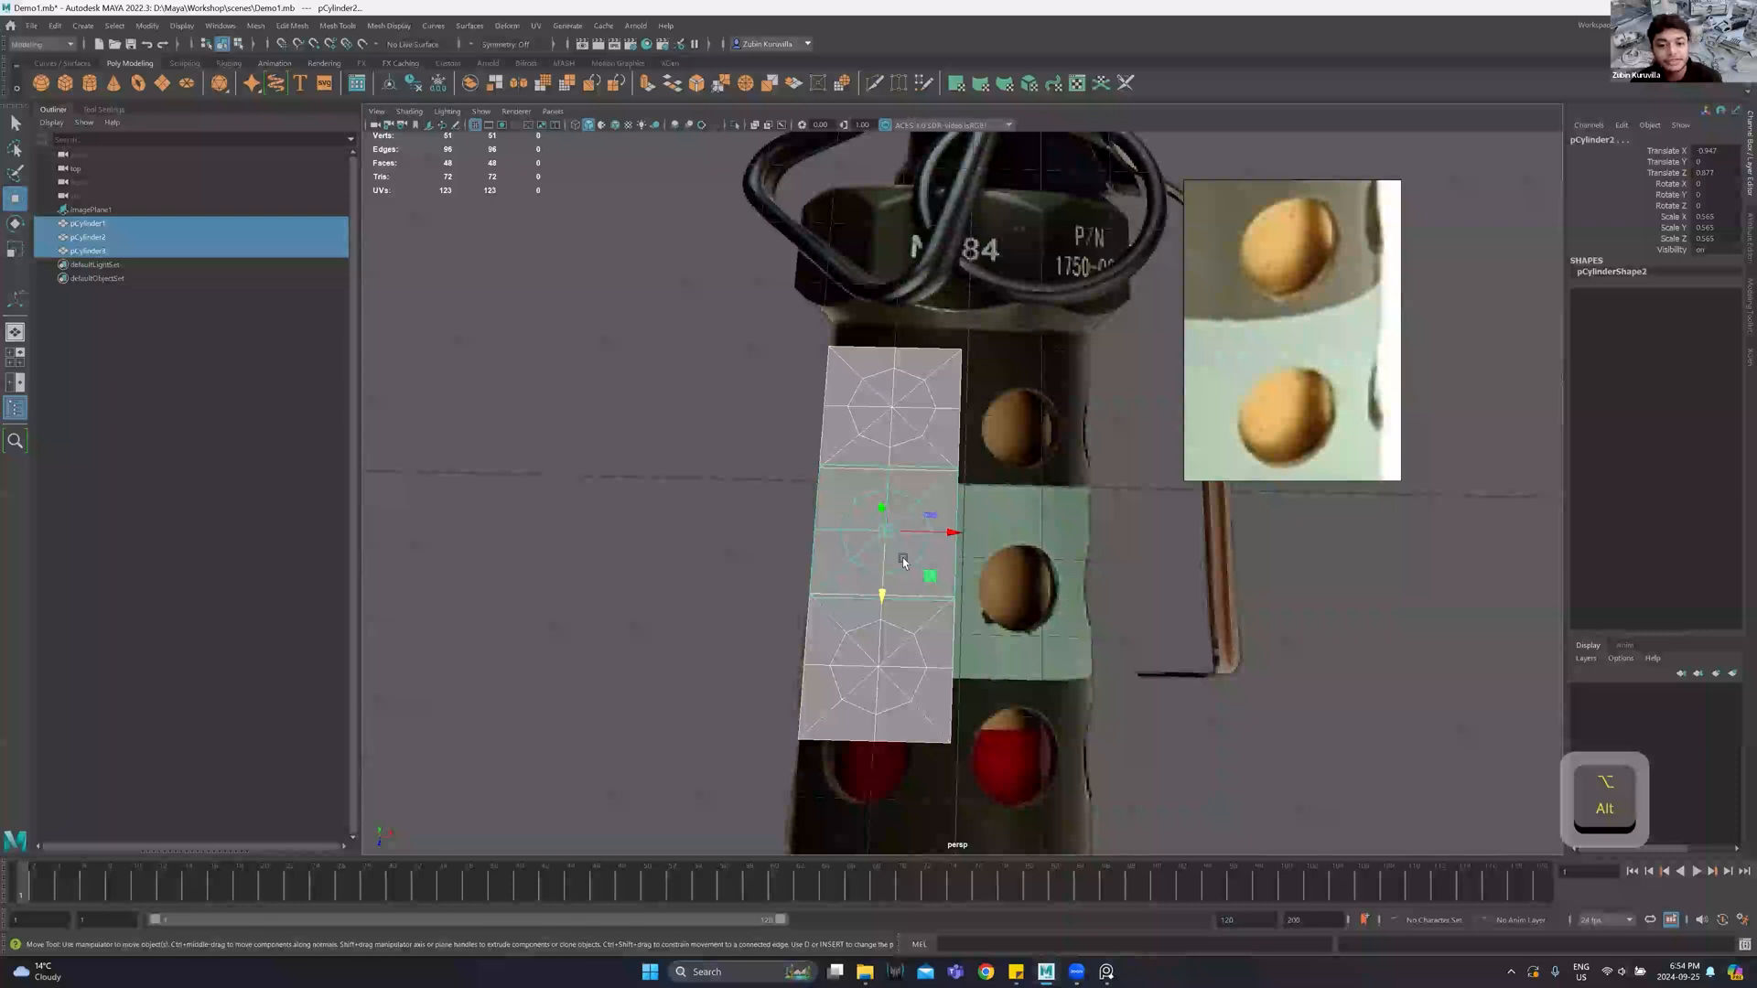
pyautogui.press('Delete')
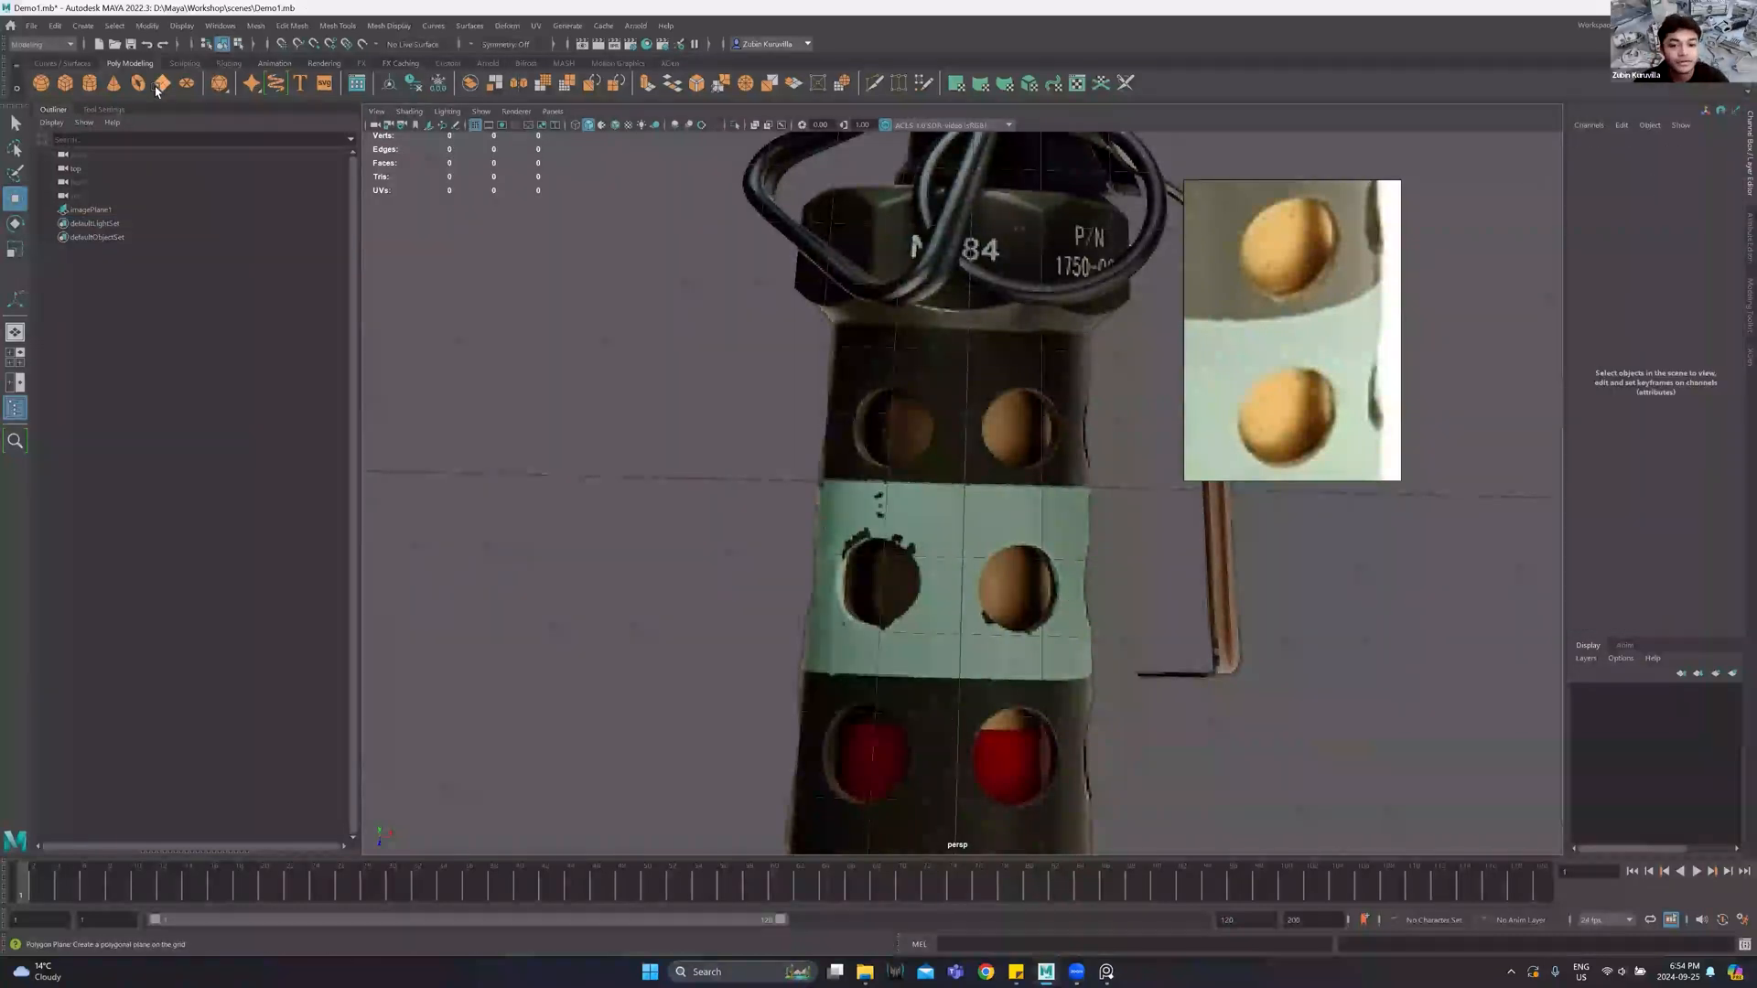
# Create a polygon plane, scale it up uniformly and raise it above the grenade reference image.
pyautogui.click(157, 87)
pyautogui.press('r')
pyautogui.moveTo(963, 485); pyautogui.dragTo(957, 311)
pyautogui.press('w')
pyautogui.moveTo(959, 492); pyautogui.dragTo(956, 567)
# Set the plane's width and height subdivisions to 4.
pyautogui.click(1614, 294)
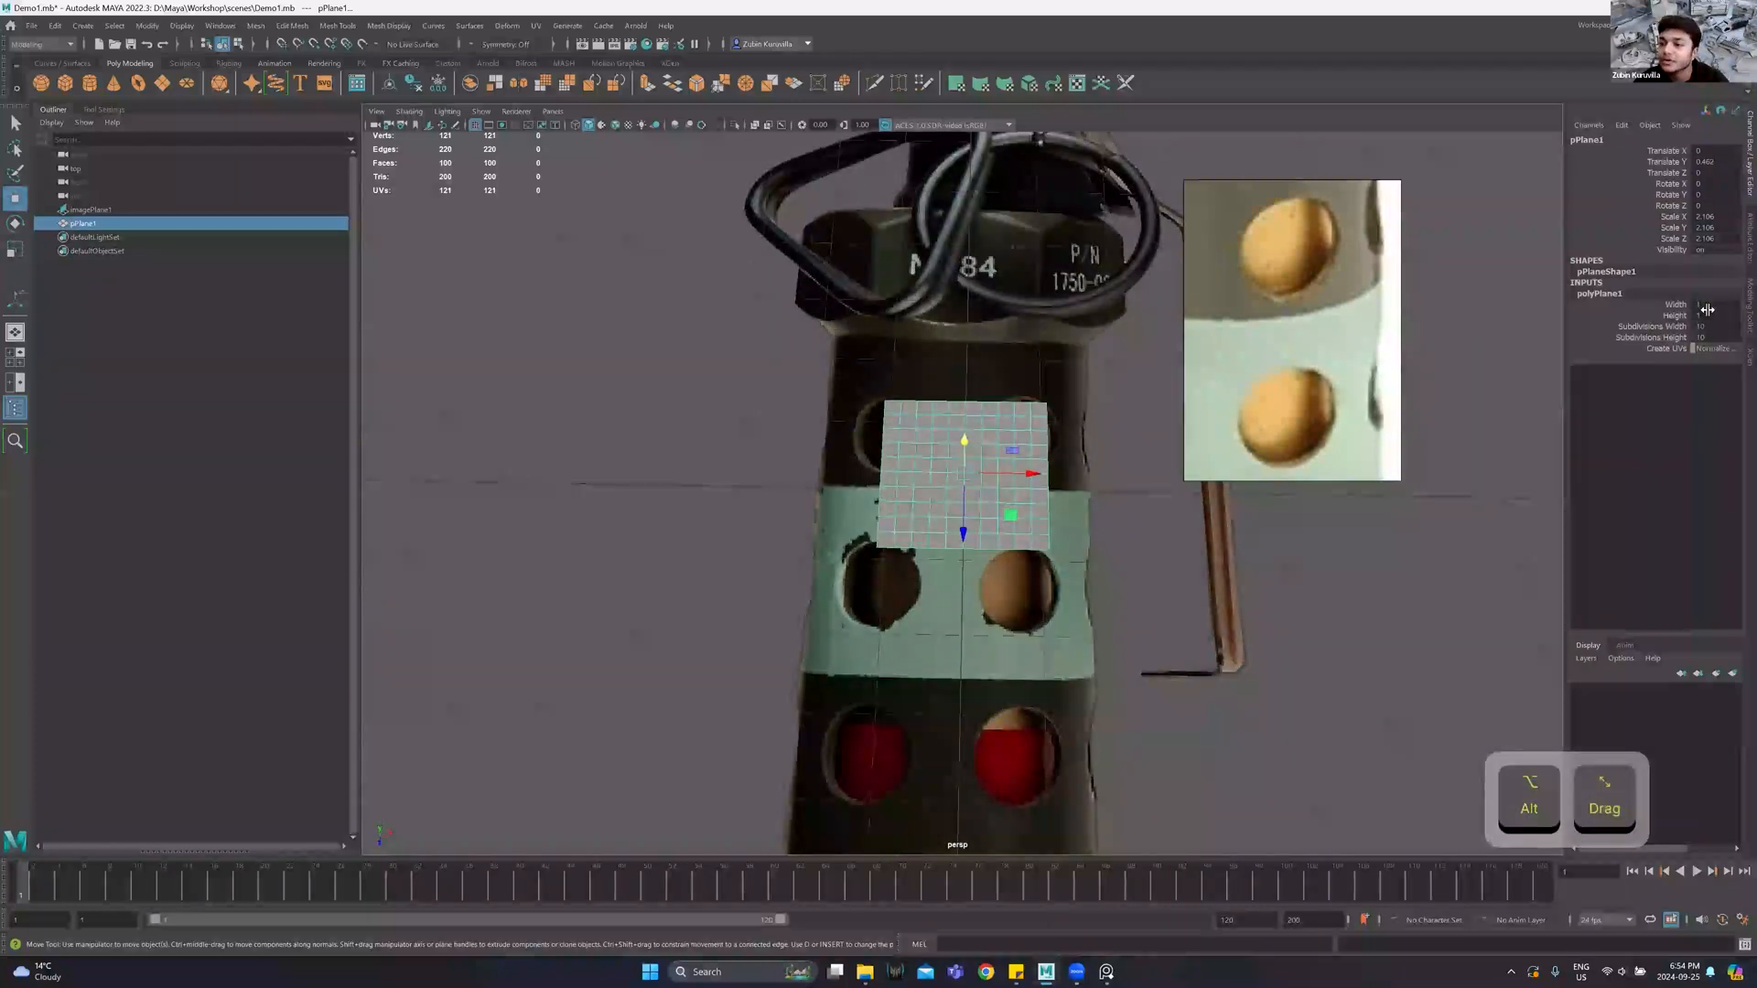
pyautogui.moveTo(1711, 325); pyautogui.dragTo(1719, 335)
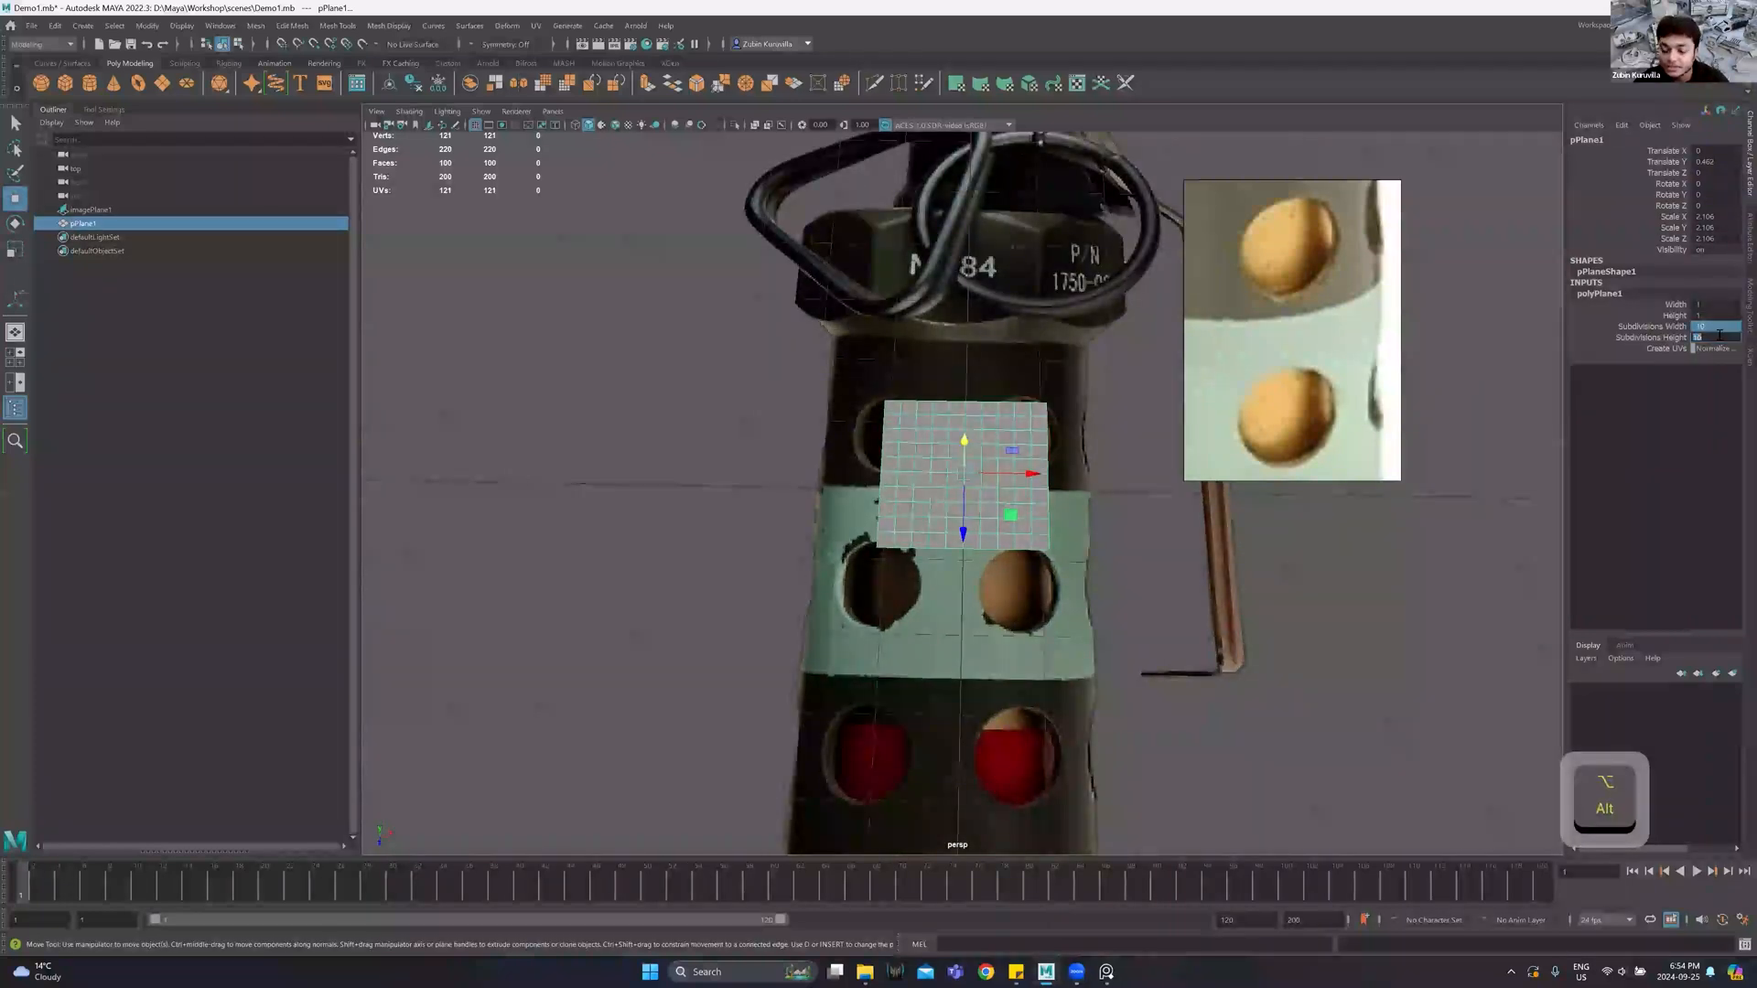
pyautogui.write('4')
pyautogui.press('Return')
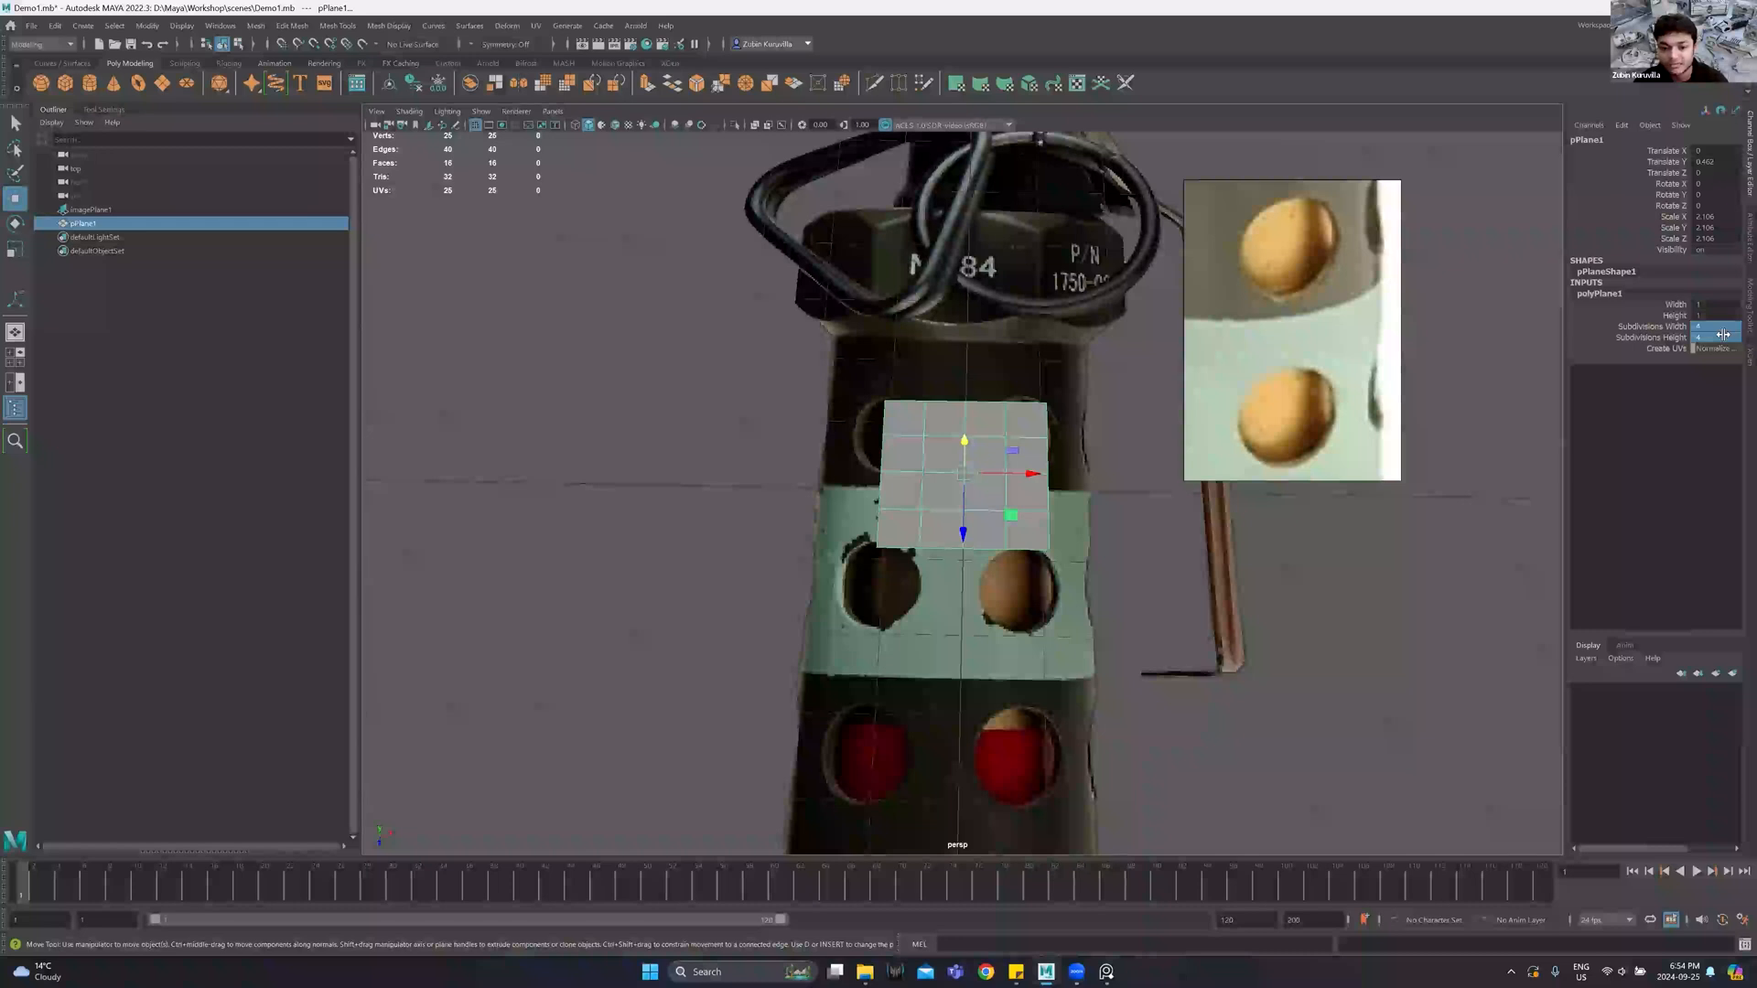
pyautogui.scroll(3, 1050, 465)
pyautogui.keyDown('alt'); pyautogui.moveTo(1047, 470); pyautogui.dragTo(1045, 492); pyautogui.keyUp('alt')
pyautogui.moveTo(1030, 360); pyautogui.dragTo(1031, 397, button='right')
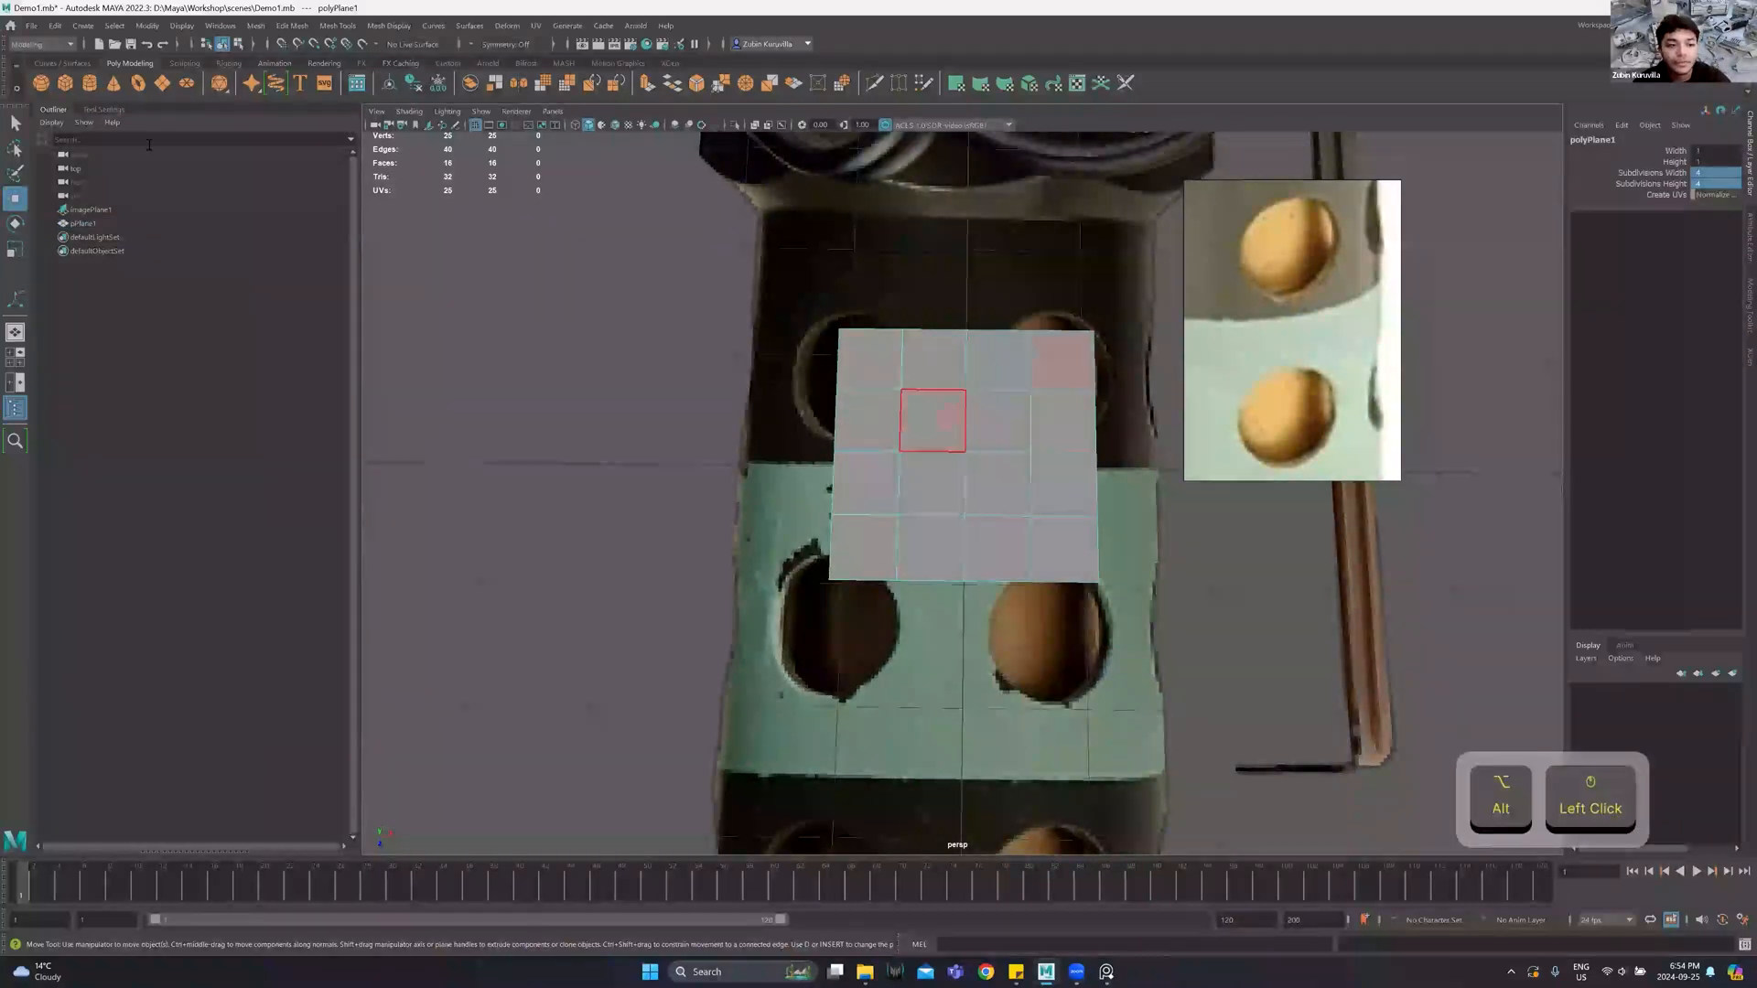
pyautogui.keyDown('alt'); pyautogui.moveTo(936, 463); pyautogui.dragTo(943, 430); pyautogui.keyUp('alt')
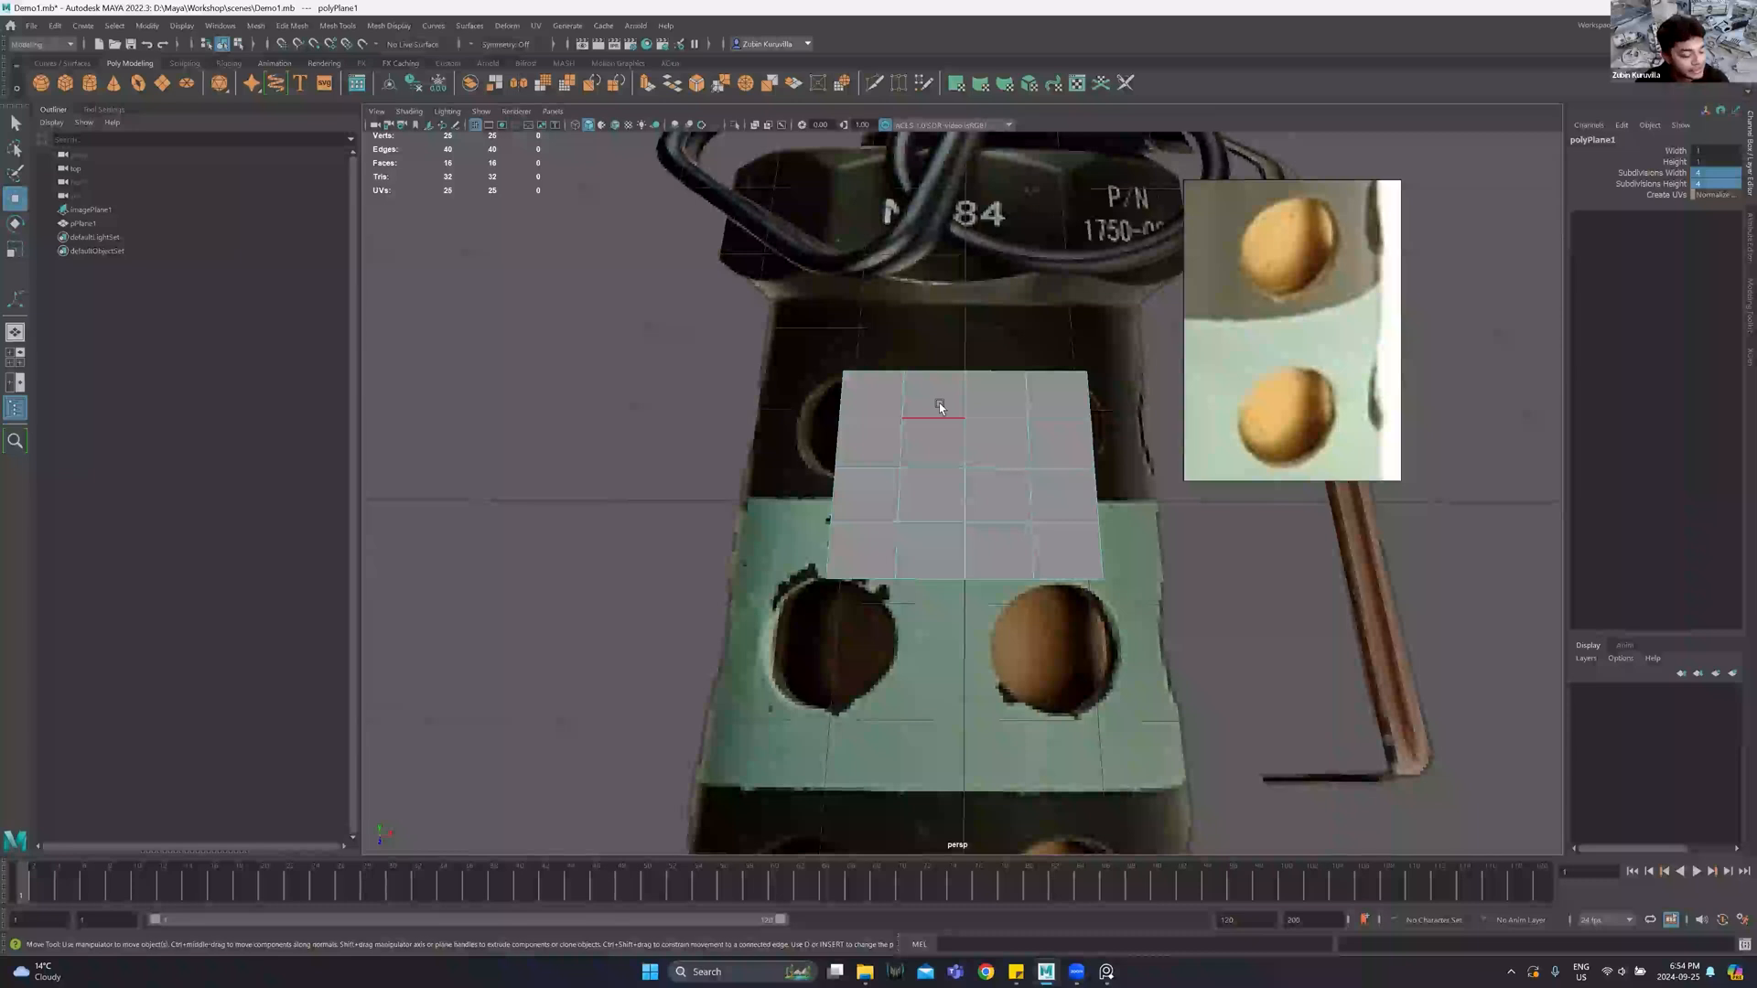
pyautogui.click(939, 410)
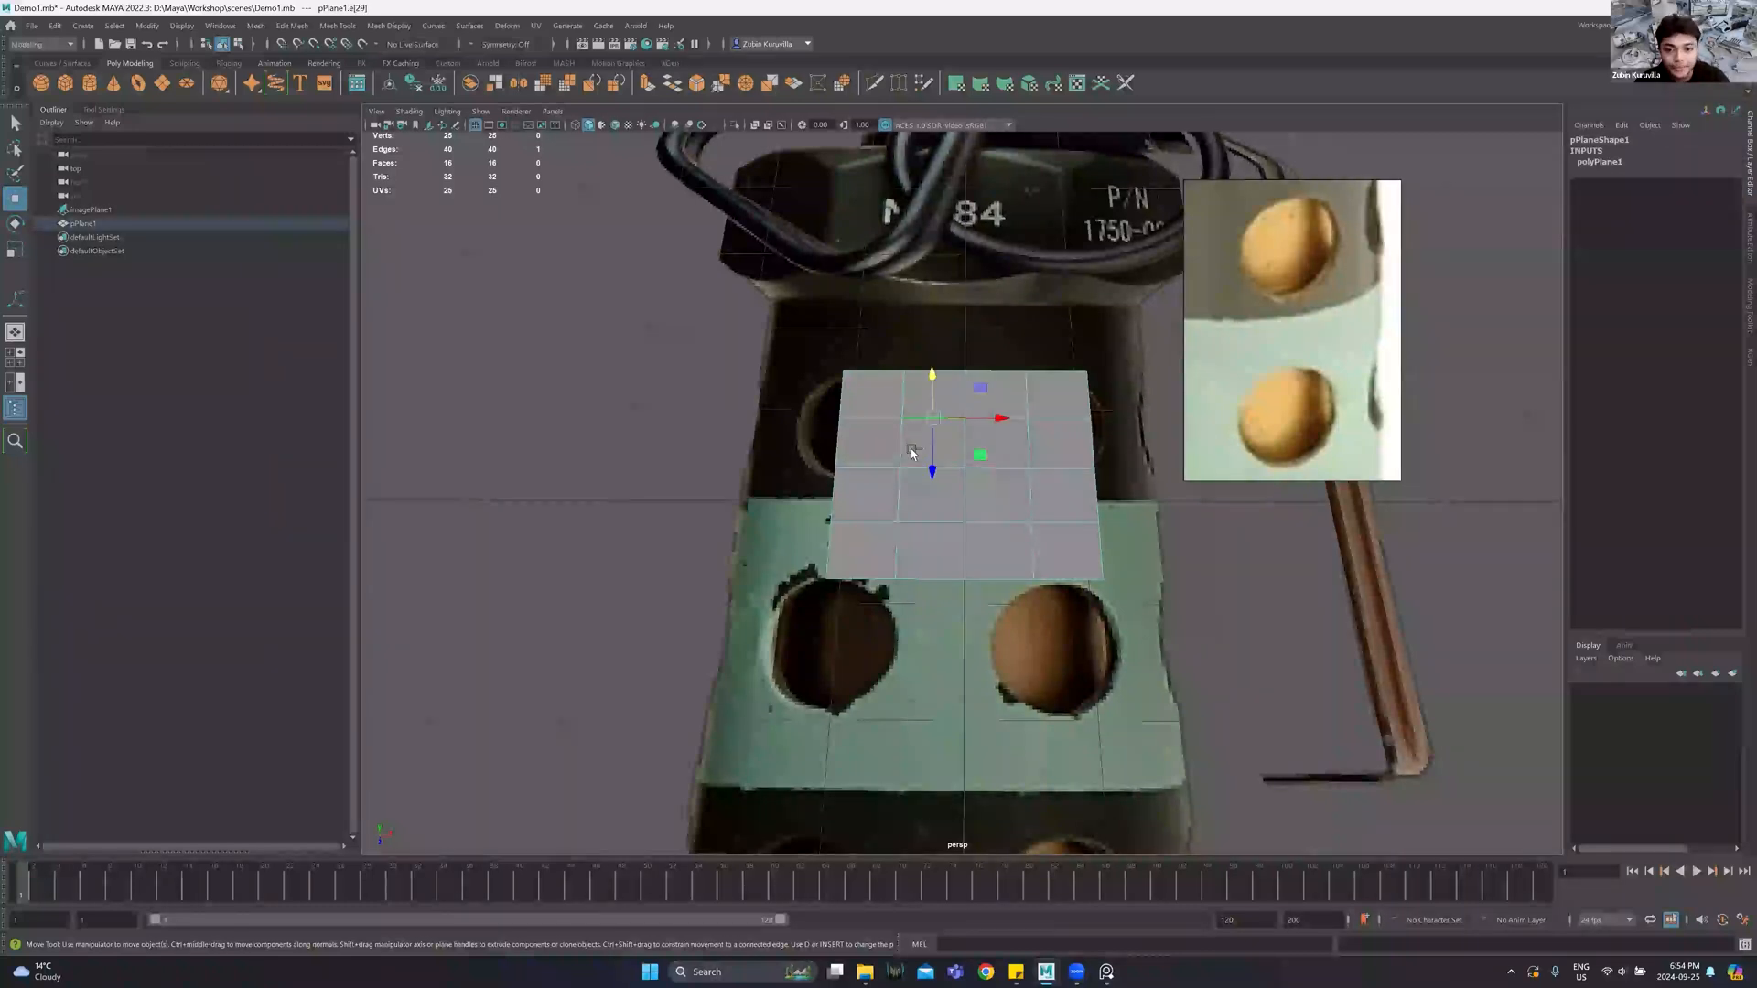
pyautogui.keyDown('shift'); pyautogui.click(899, 462); pyautogui.keyUp('shift')
pyautogui.keyDown('shift'); pyautogui.click(905, 522); pyautogui.keyUp('shift')
pyautogui.keyDown('shift'); pyautogui.doubleClick(1012, 527); pyautogui.keyUp('shift')
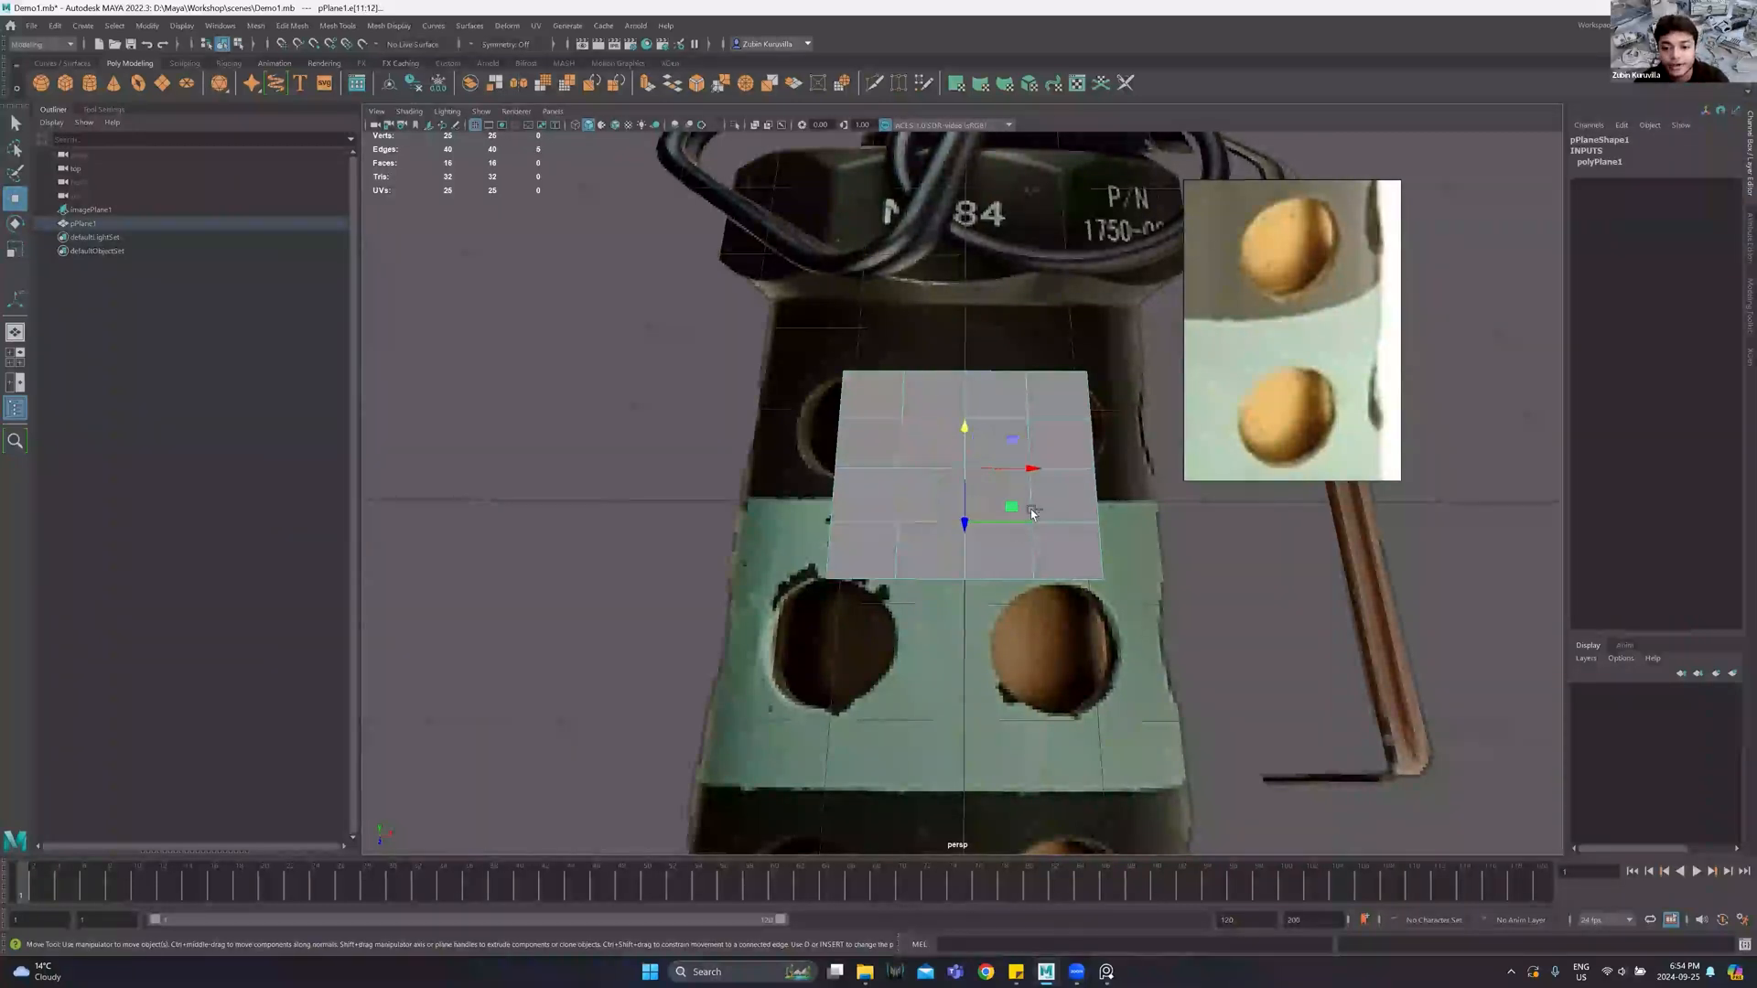
pyautogui.keyDown('shift'); pyautogui.click(1001, 408); pyautogui.keyUp('shift')
# Select the plane's four central faces and apply Circularize Components to round their outline.
pyautogui.moveTo(991, 421); pyautogui.dragTo(991, 480, button='right')
pyautogui.keyDown('alt'); pyautogui.moveTo(911, 398); pyautogui.dragTo(985, 490); pyautogui.keyUp('alt')
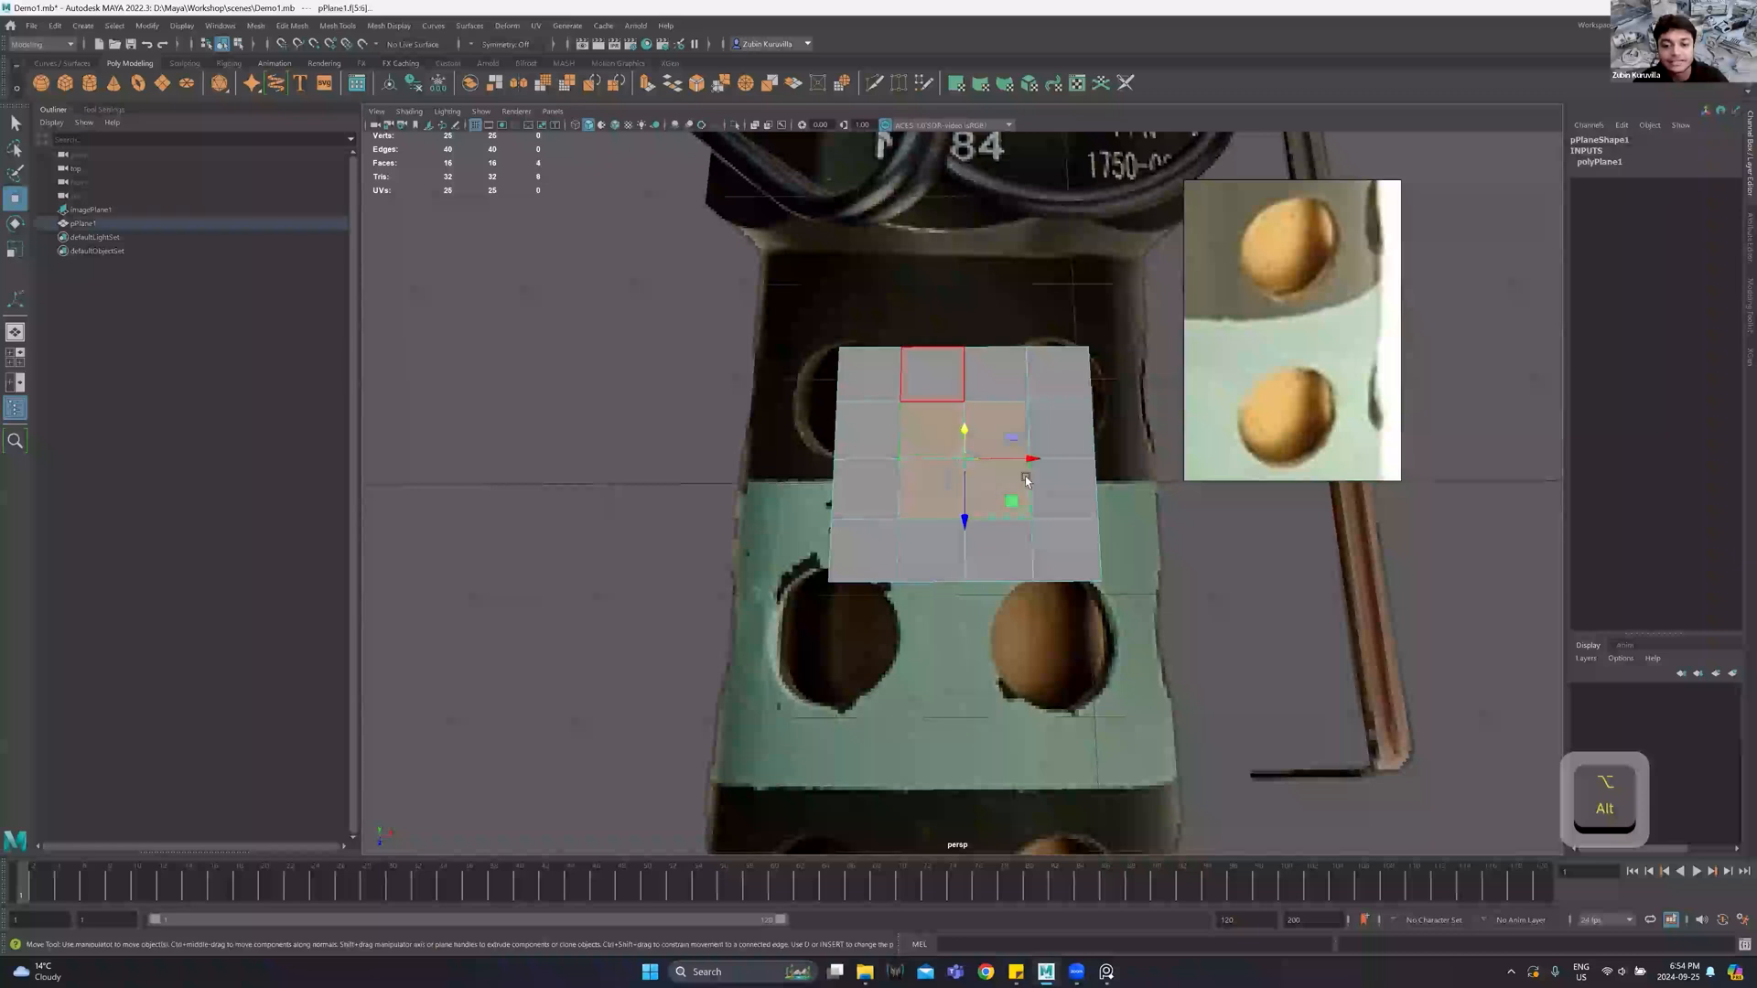
pyautogui.keyDown('shift'); pyautogui.rightClick(926, 445); pyautogui.keyUp('shift')
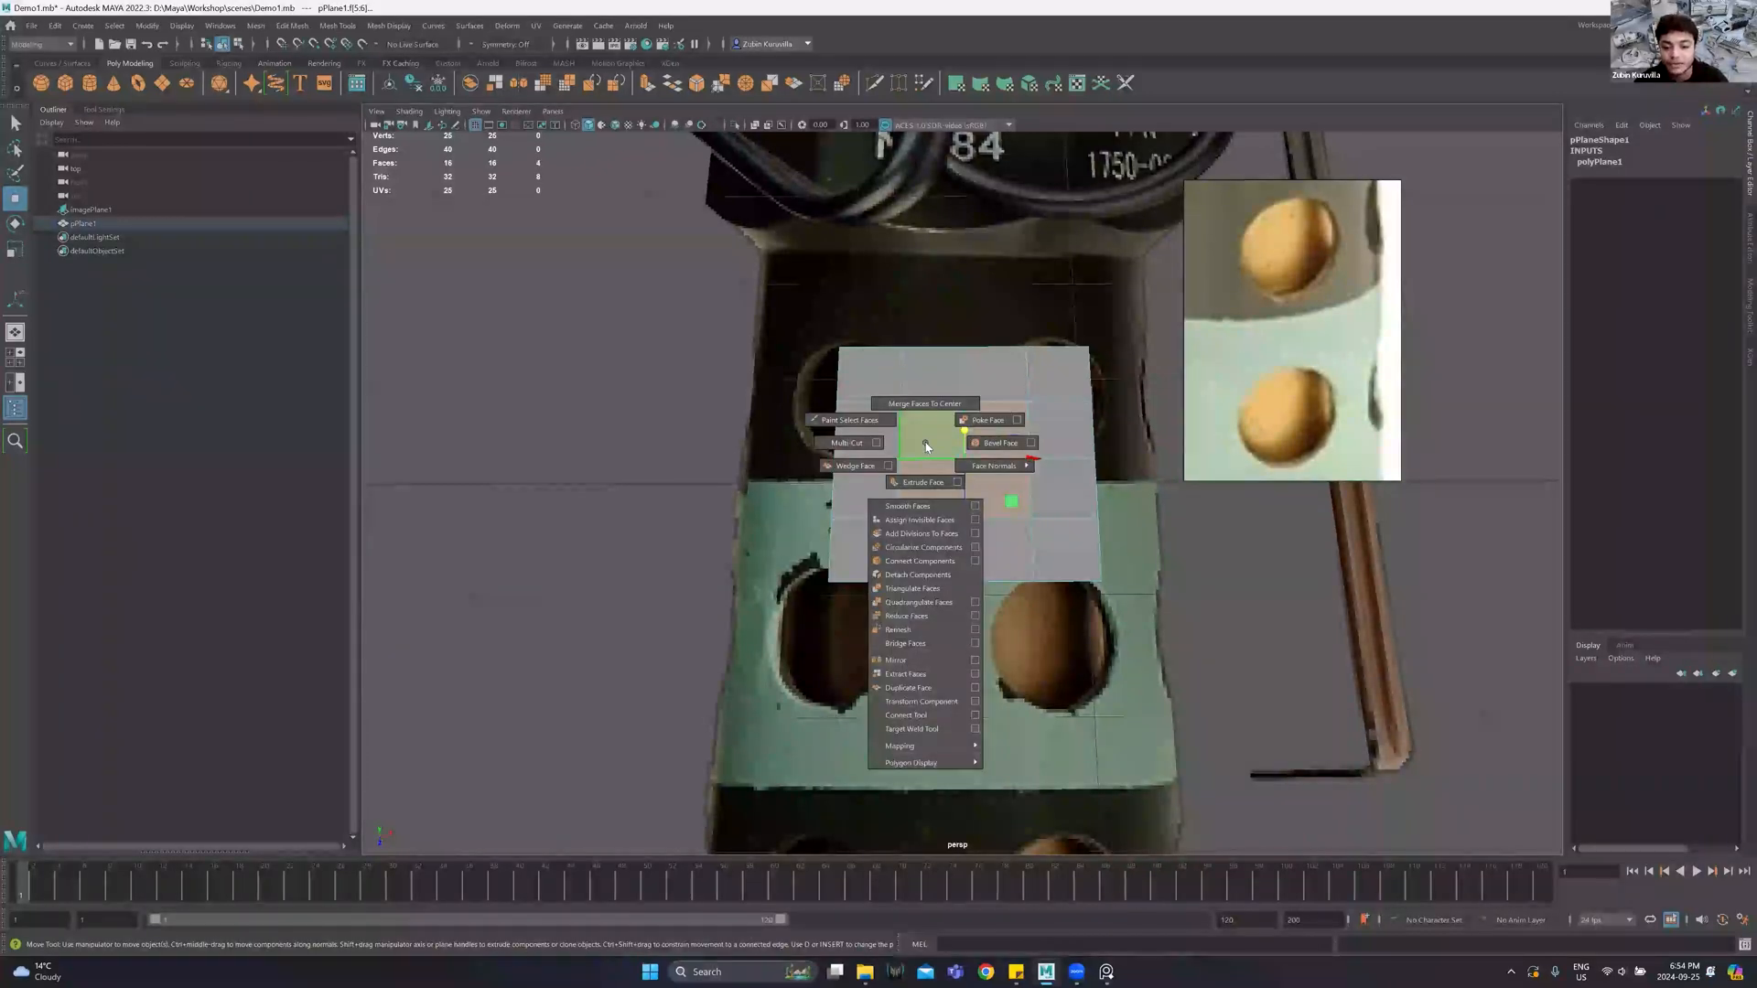
pyautogui.click(928, 547)
pyautogui.keyDown('alt'); pyautogui.moveTo(929, 548); pyautogui.dragTo(964, 453); pyautogui.keyUp('alt')
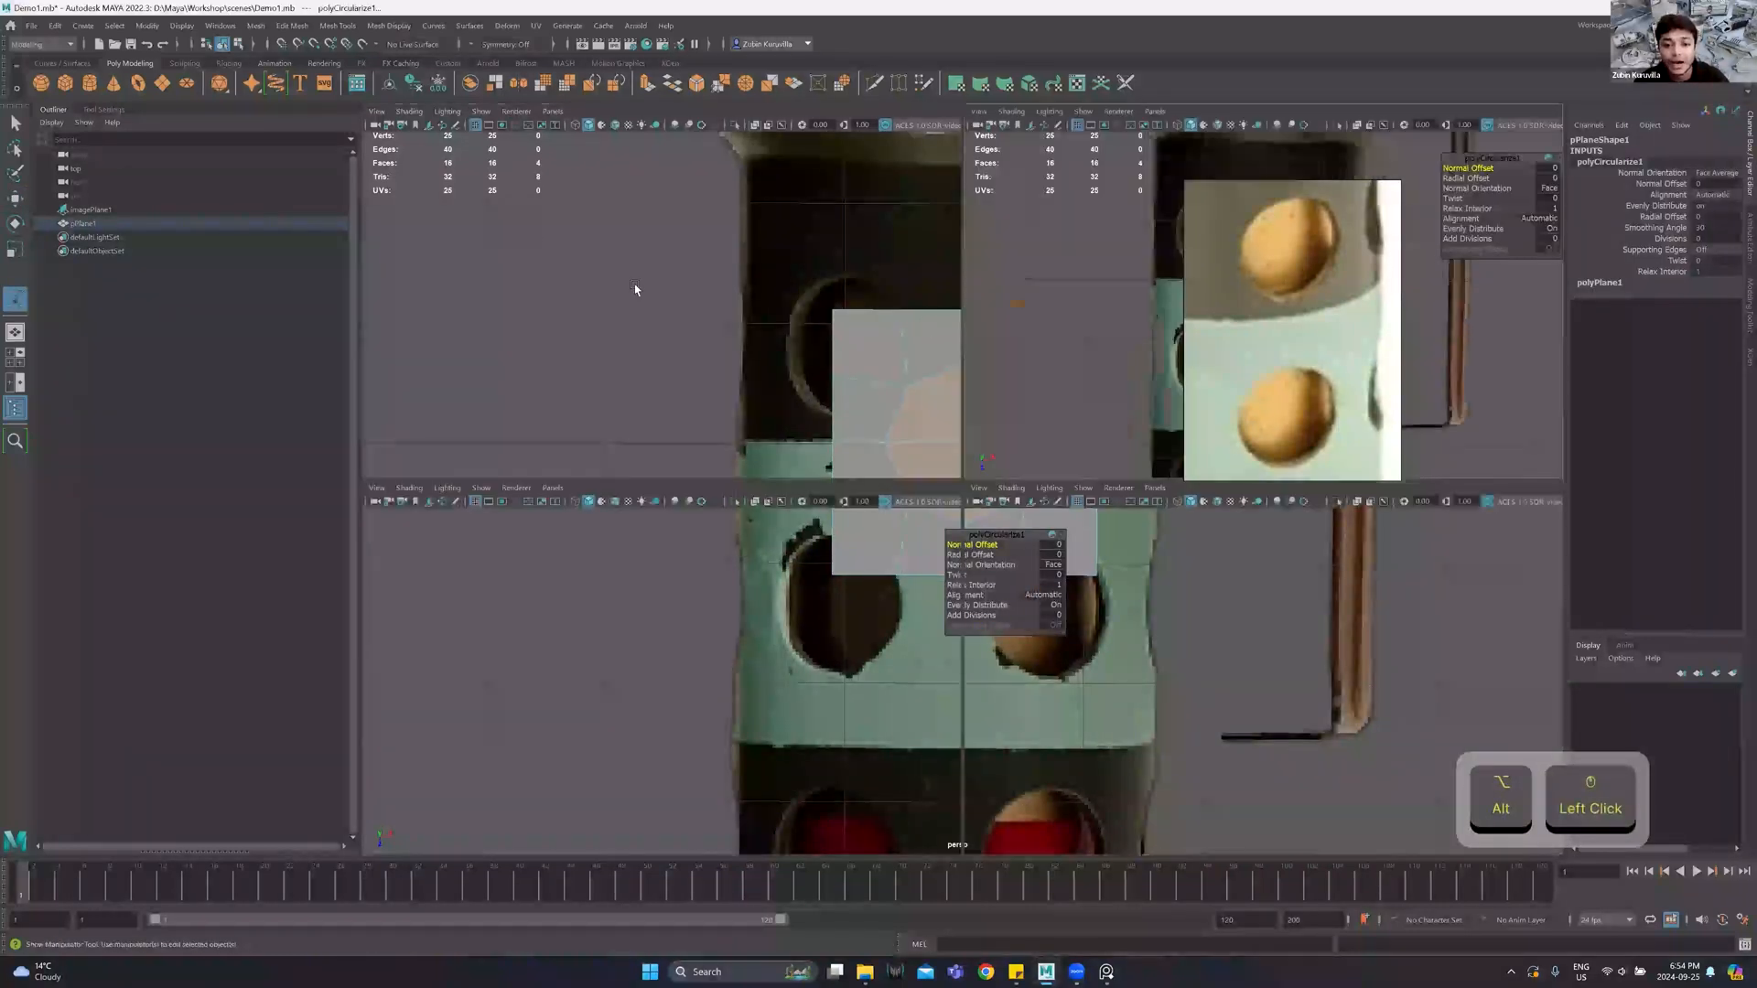
# In the top view, select the plane's outer border vertices and scale them inward around the central octagon.
pyautogui.press('space')
pyautogui.press('space')
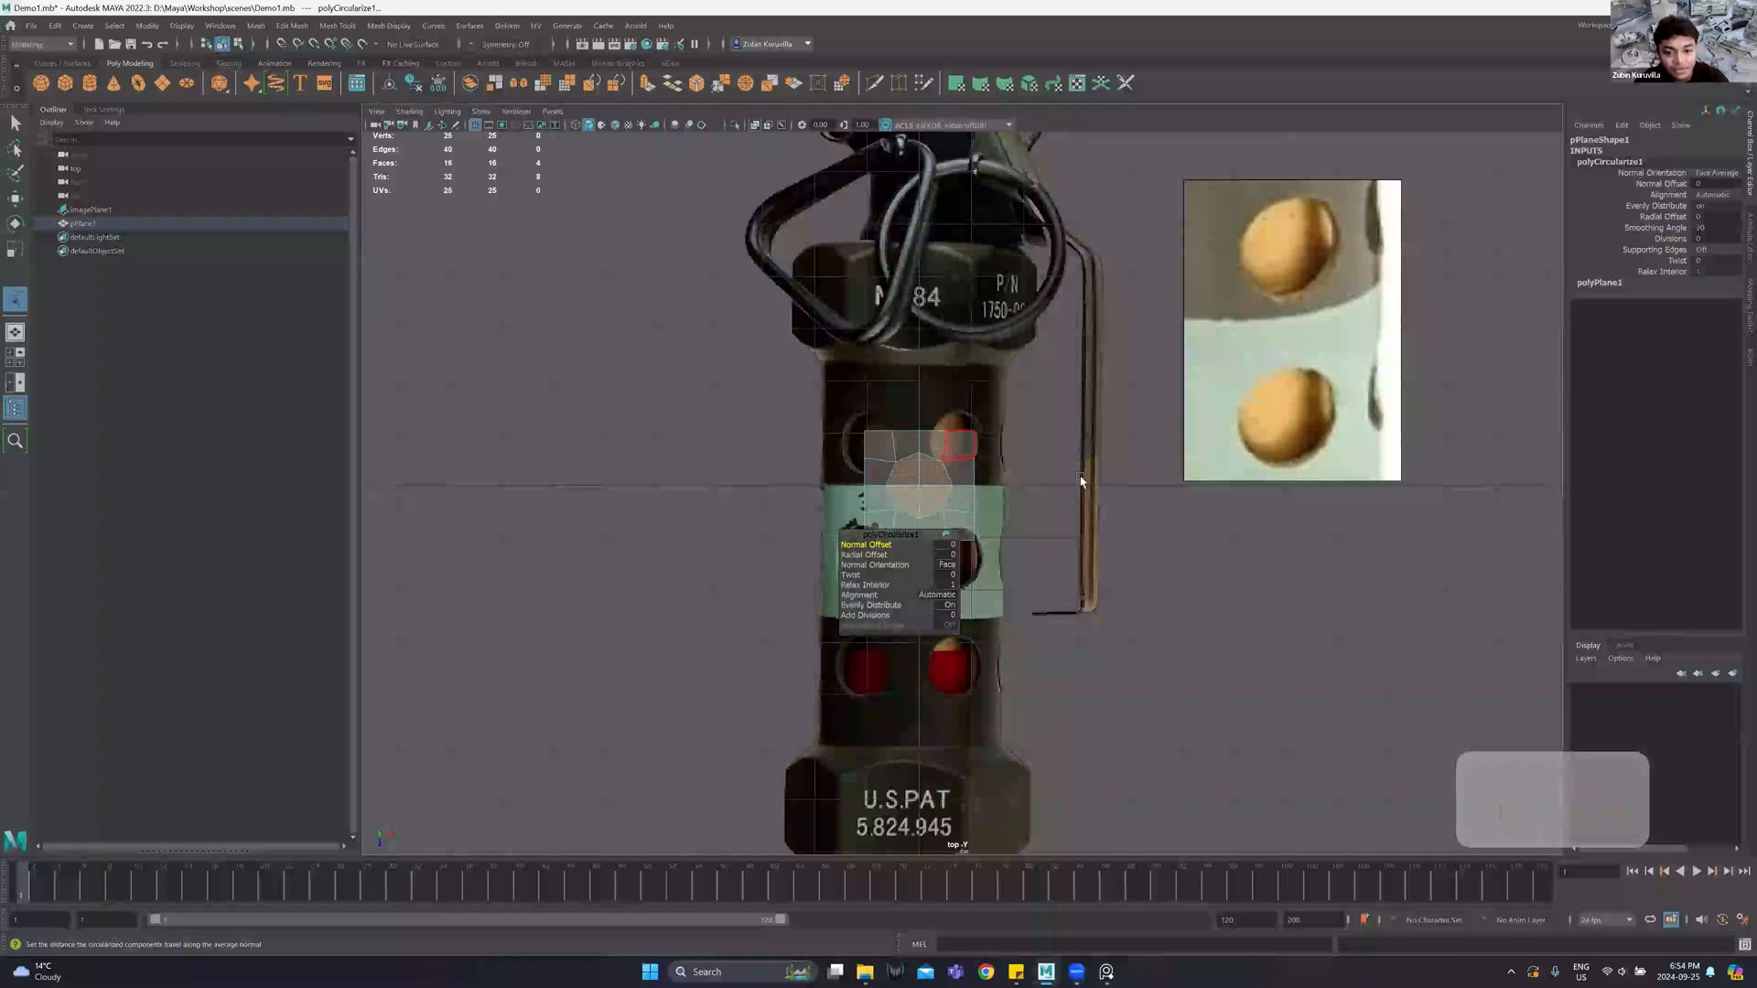
pyautogui.moveTo(898, 468); pyautogui.dragTo(1255, 274, button='right')
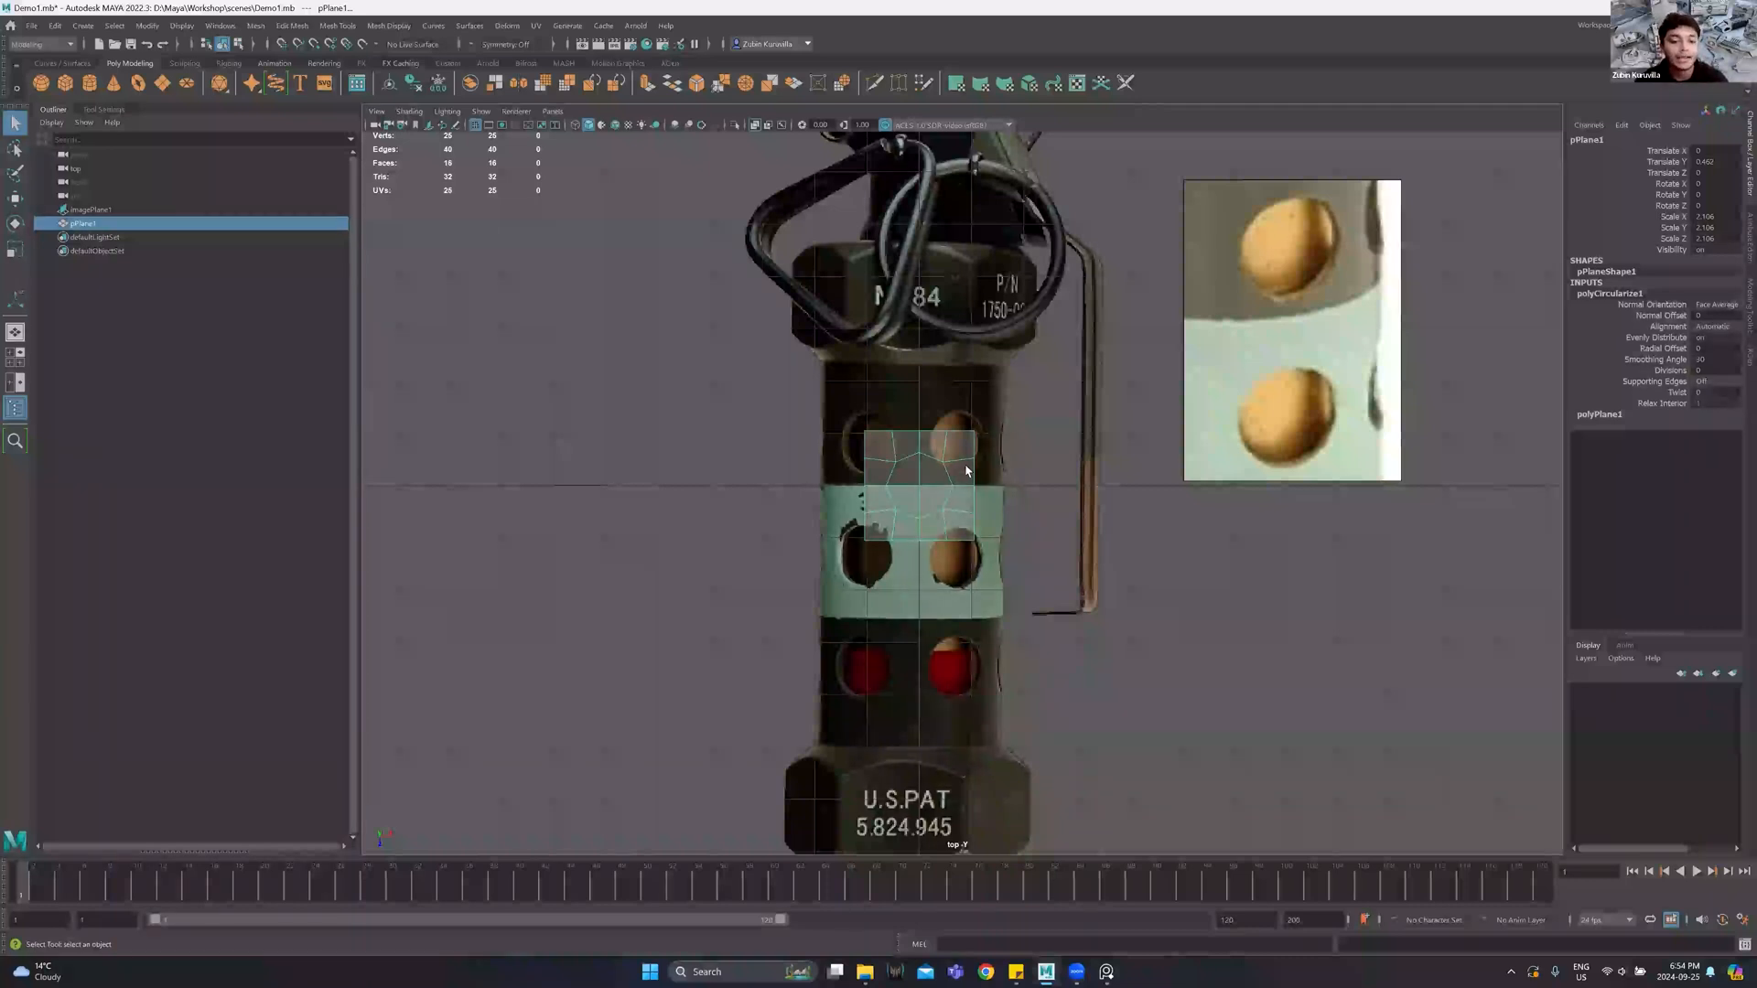
pyautogui.moveTo(966, 471); pyautogui.dragTo(832, 413, button='right')
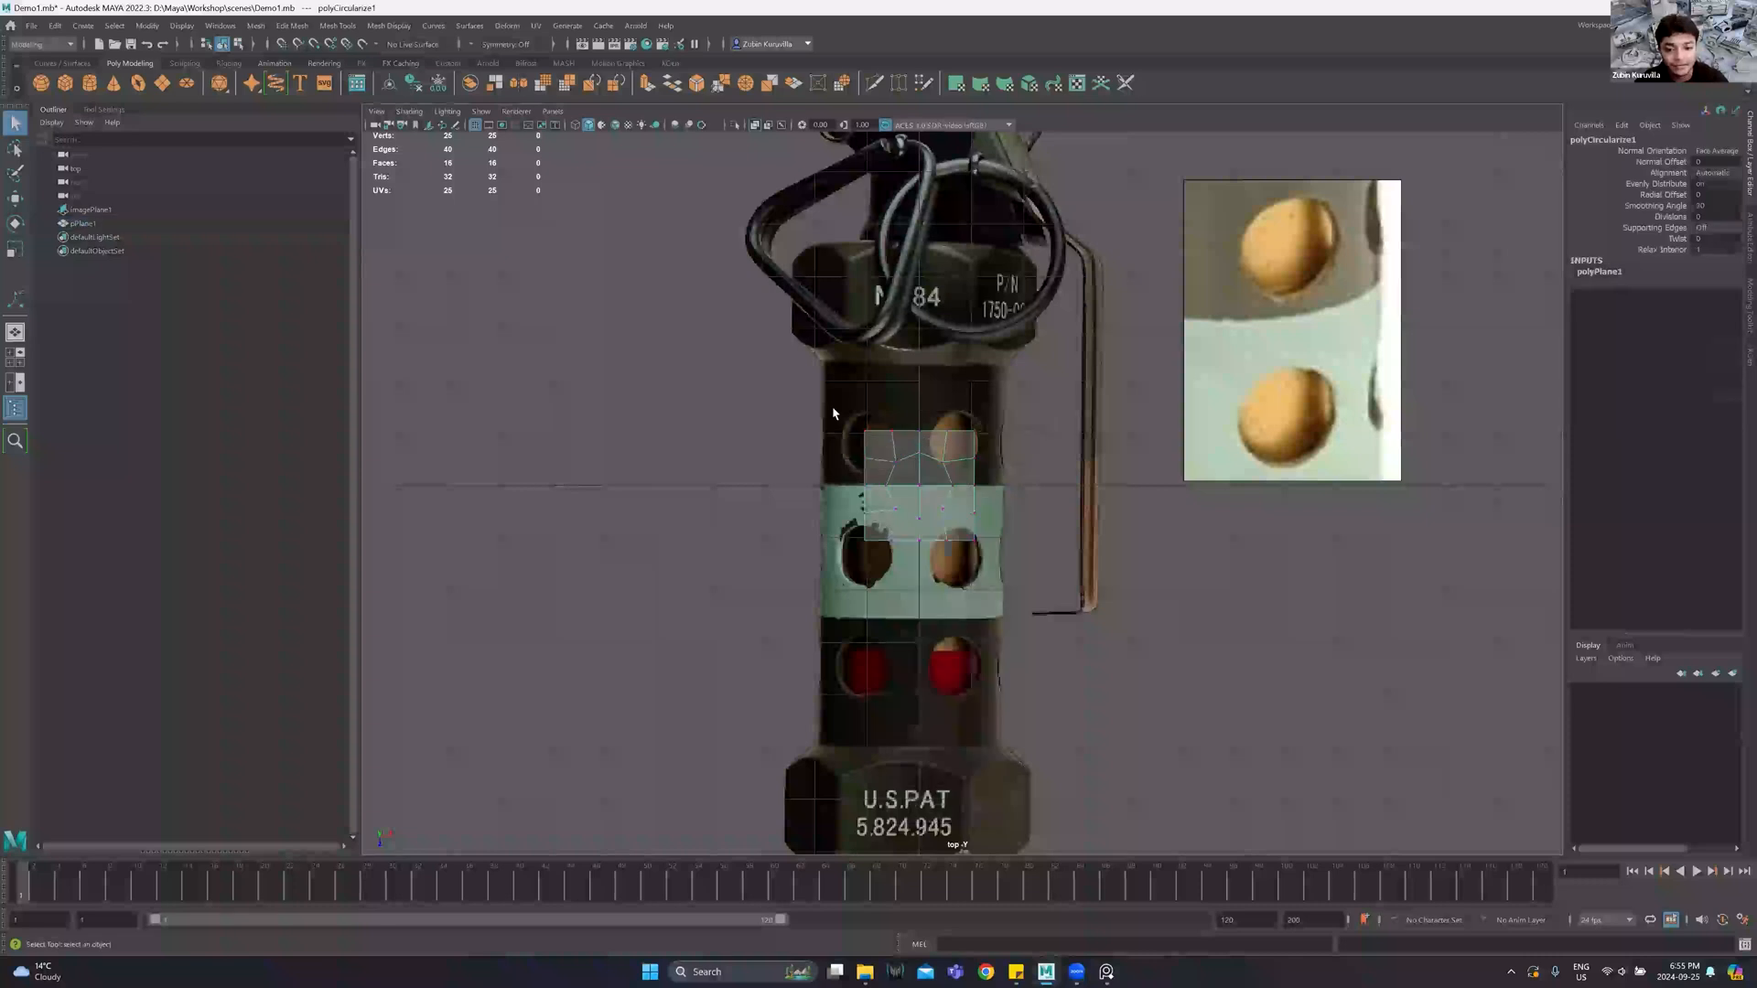
pyautogui.moveTo(957, 437); pyautogui.dragTo(1007, 444)
pyautogui.keyDown('ctrl'); pyautogui.keyDown('shift'); pyautogui.moveTo(823, 411); pyautogui.dragTo(999, 569); pyautogui.keyUp('shift'); pyautogui.keyUp('ctrl')
pyautogui.keyDown('ctrl'); pyautogui.keyDown('shift'); pyautogui.moveTo(1004, 378); pyautogui.dragTo(962, 584); pyautogui.keyUp('shift'); pyautogui.keyUp('ctrl')
pyautogui.scroll(4, 895, 453)
pyautogui.press('r')
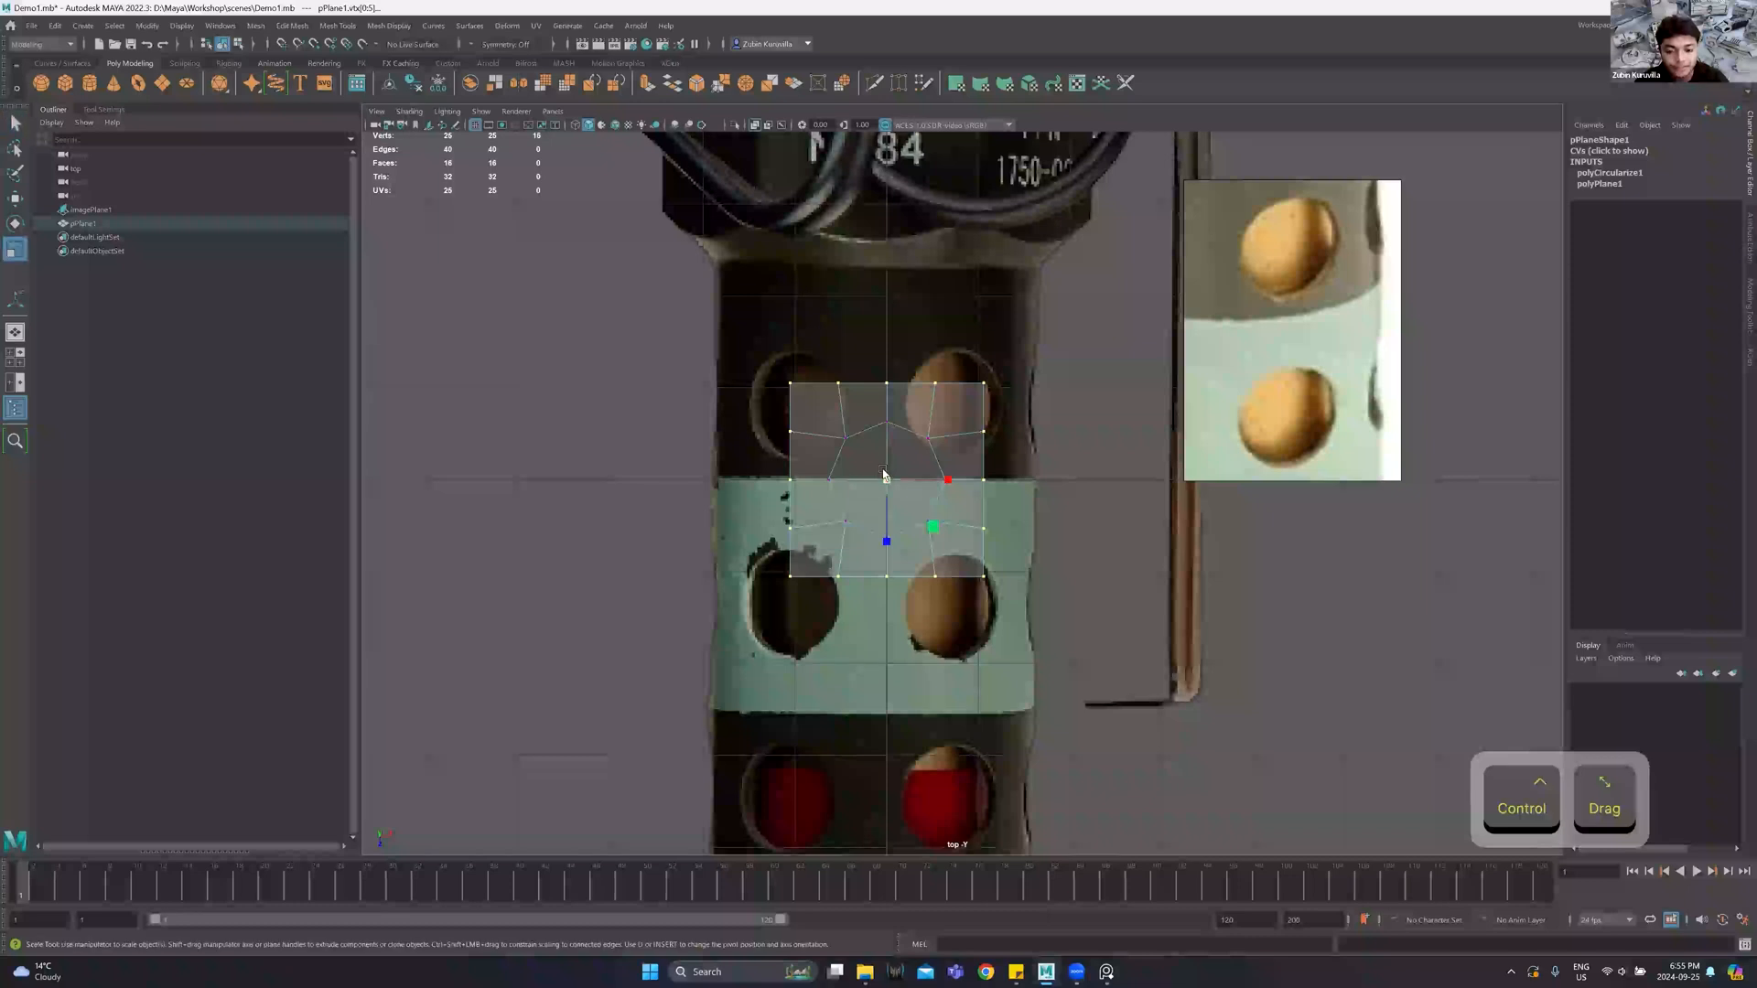
pyautogui.keyDown('ctrl'); pyautogui.moveTo(885, 479); pyautogui.dragTo(868, 484); pyautogui.keyUp('ctrl')
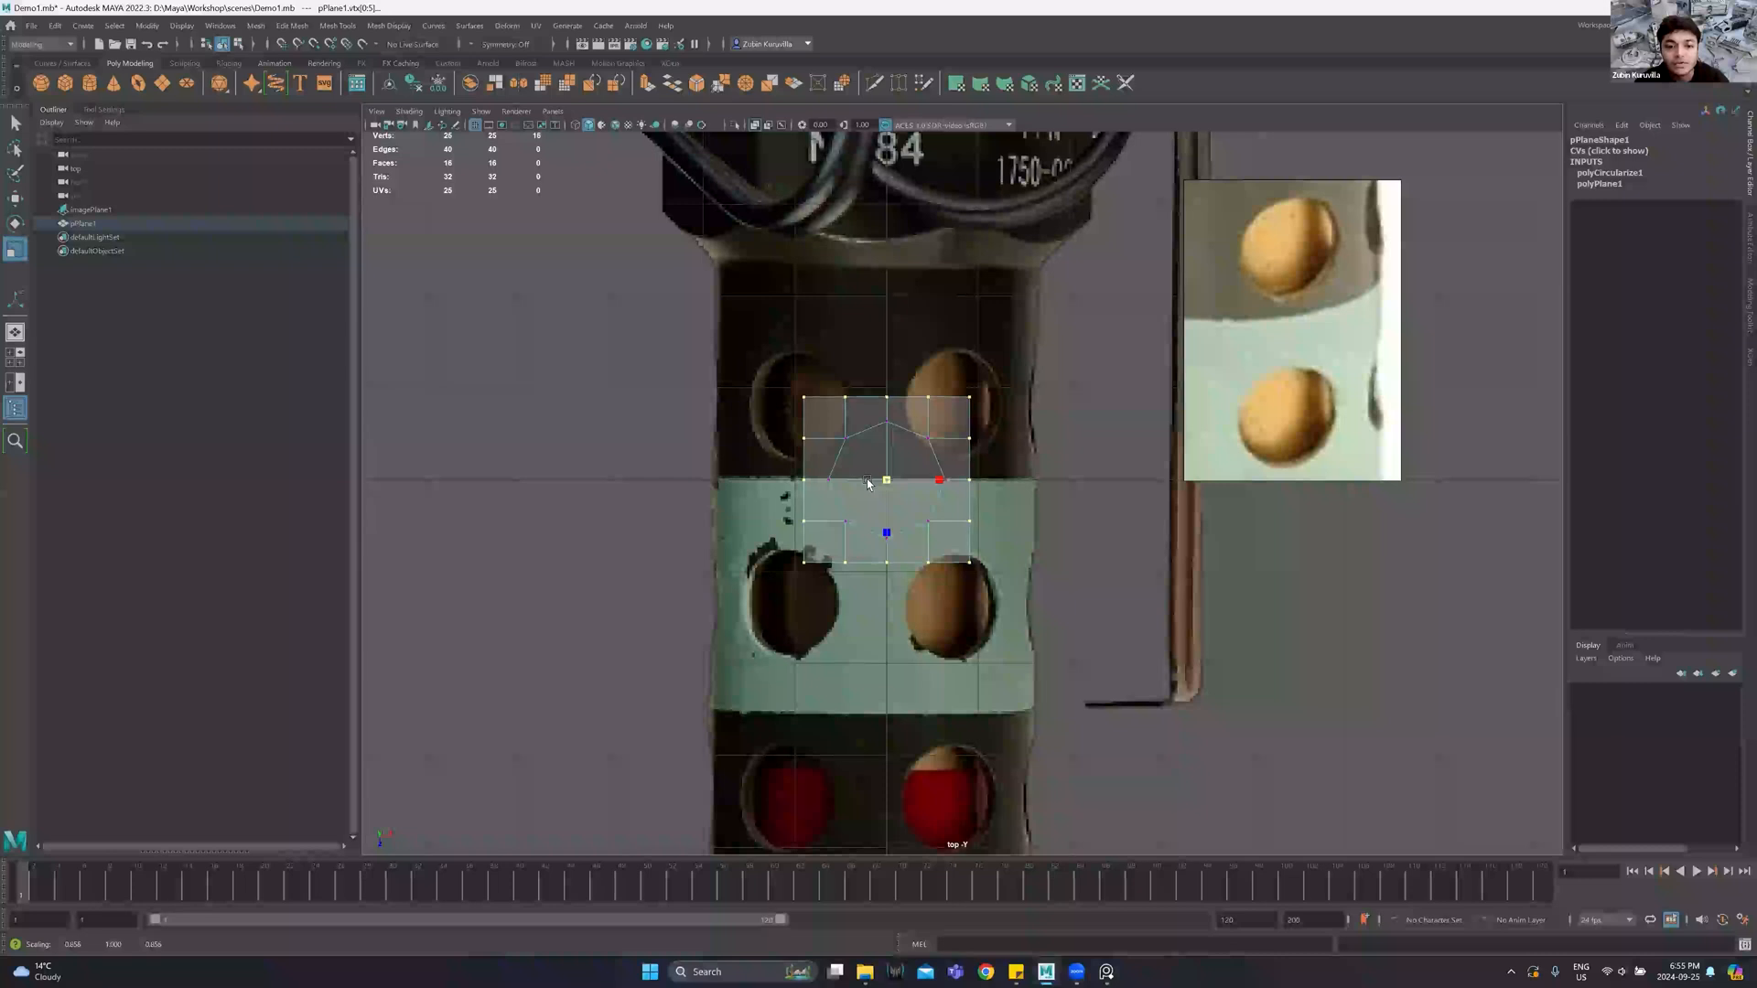
# Select the four corner faces of the plane.
pyautogui.moveTo(861, 441); pyautogui.dragTo(861, 494, button='right')
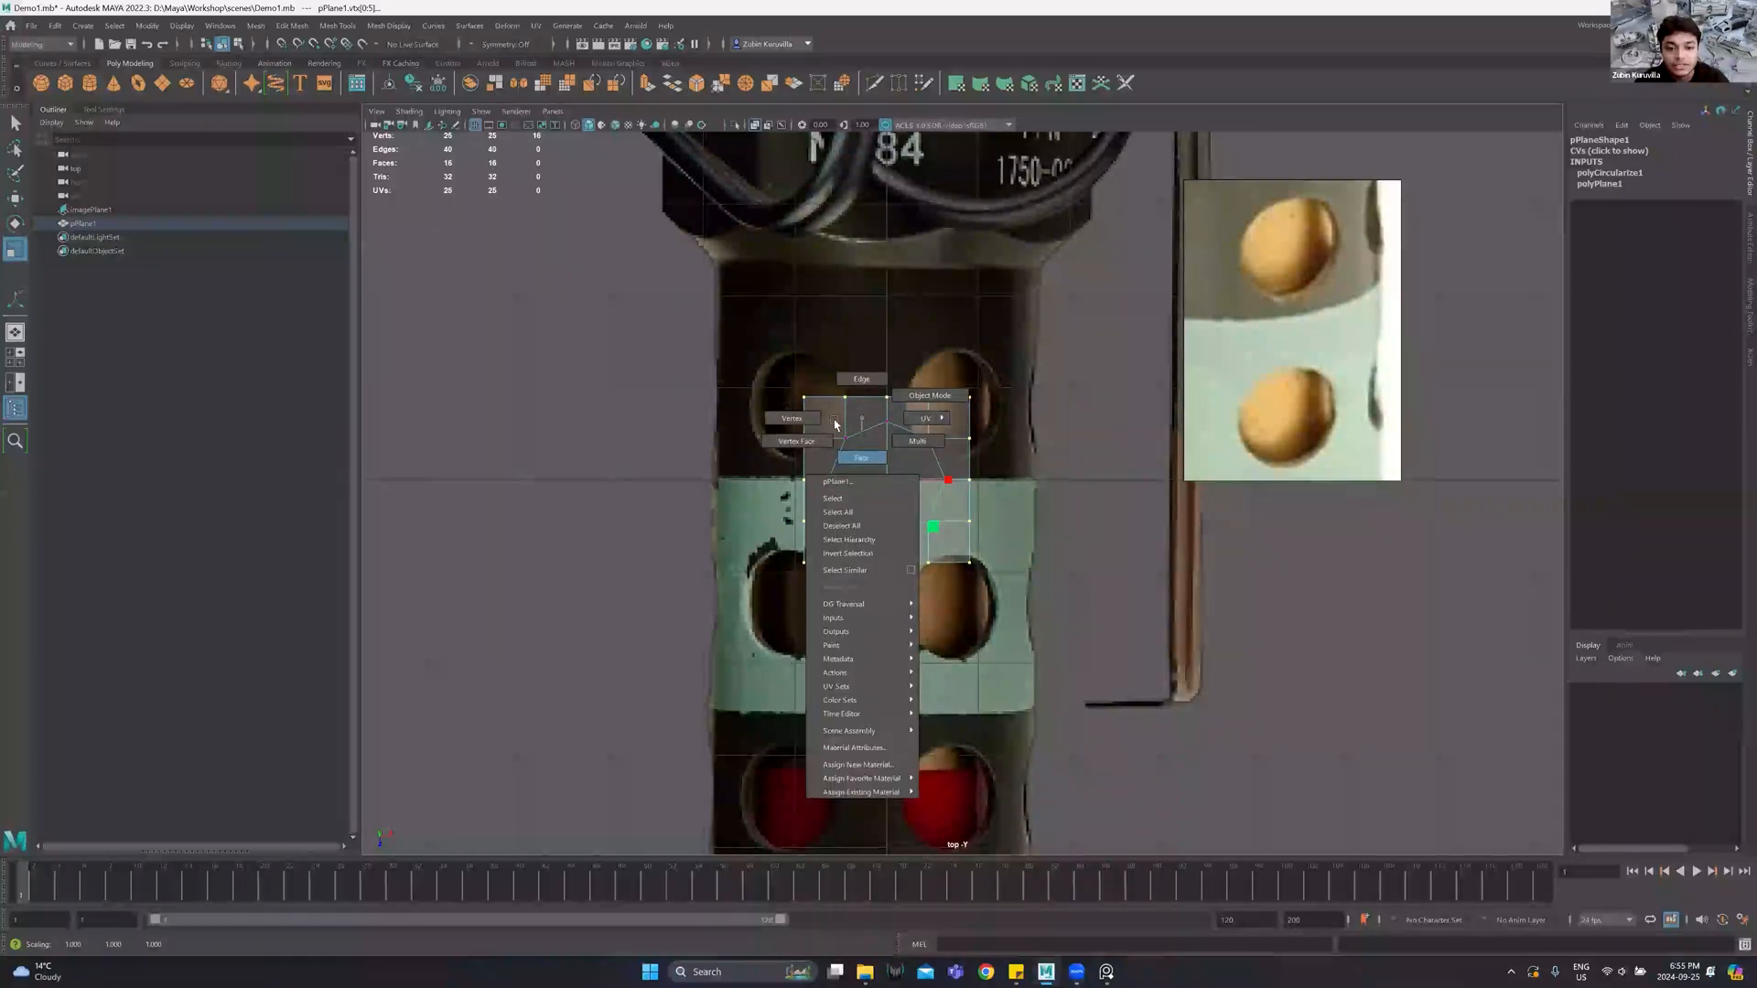
pyautogui.click(823, 418)
pyautogui.keyDown('shift'); pyautogui.click(948, 418); pyautogui.keyUp('shift')
pyautogui.keyDown('shift'); pyautogui.click(955, 515); pyautogui.keyUp('shift')
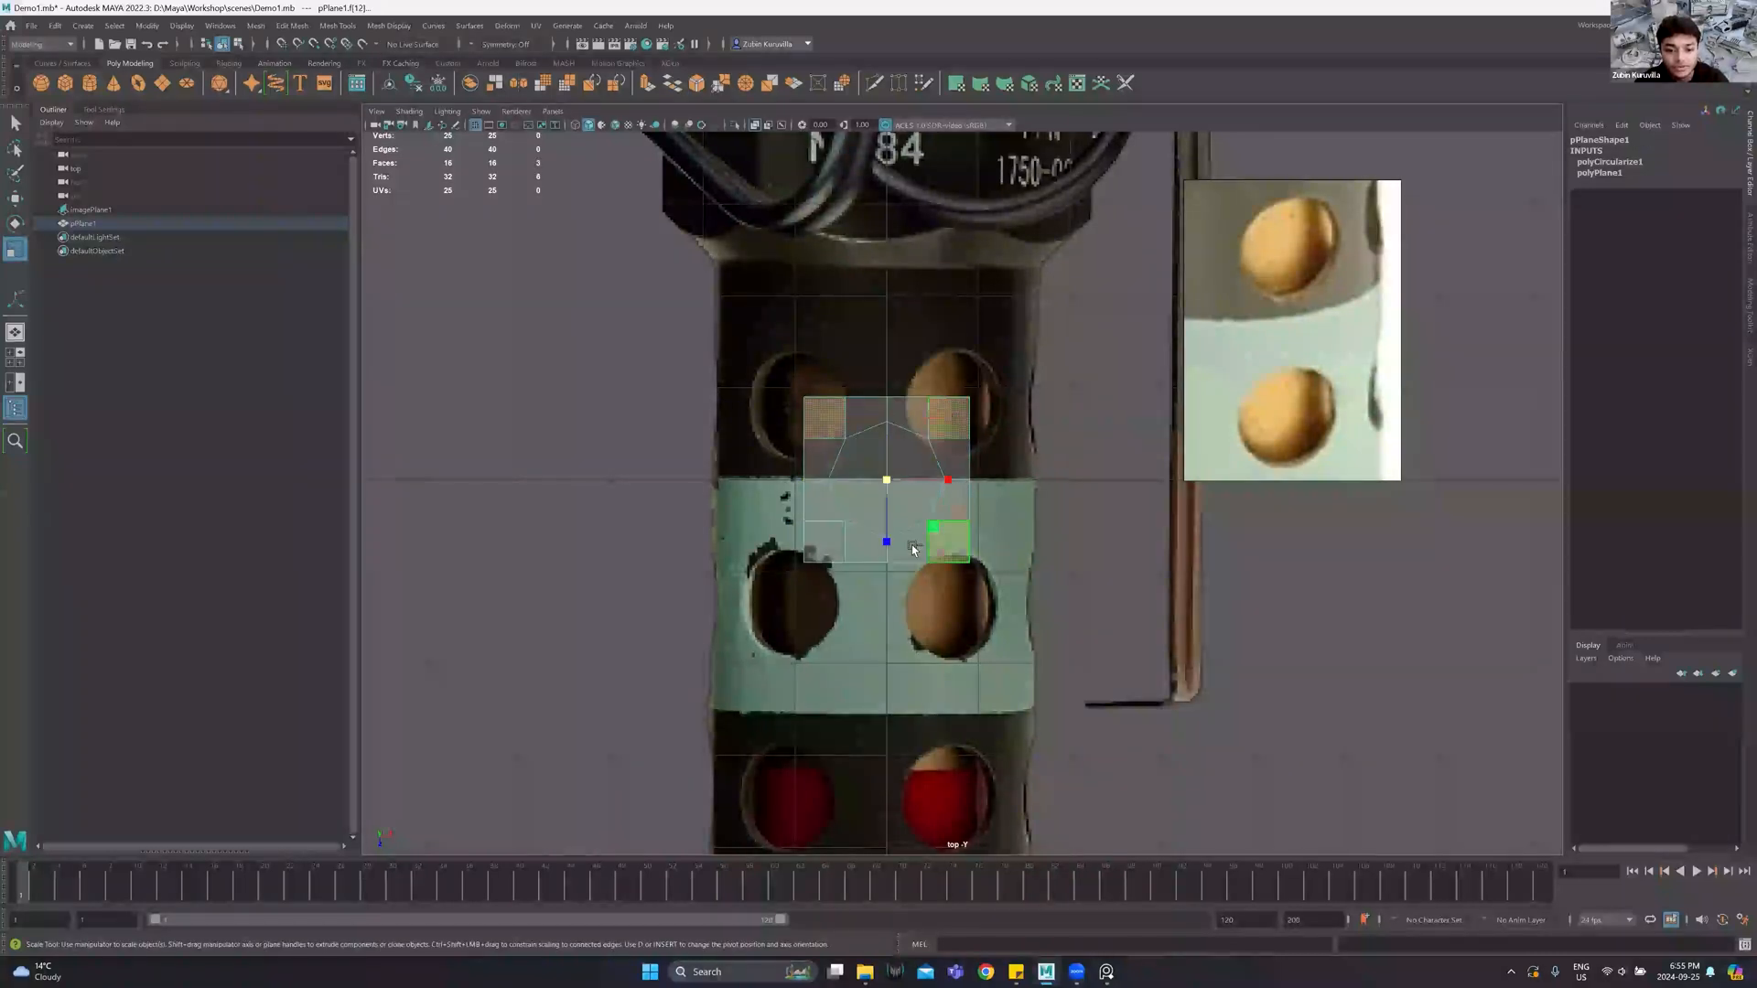
pyautogui.keyDown('shift'); pyautogui.click(816, 540); pyautogui.keyUp('shift')
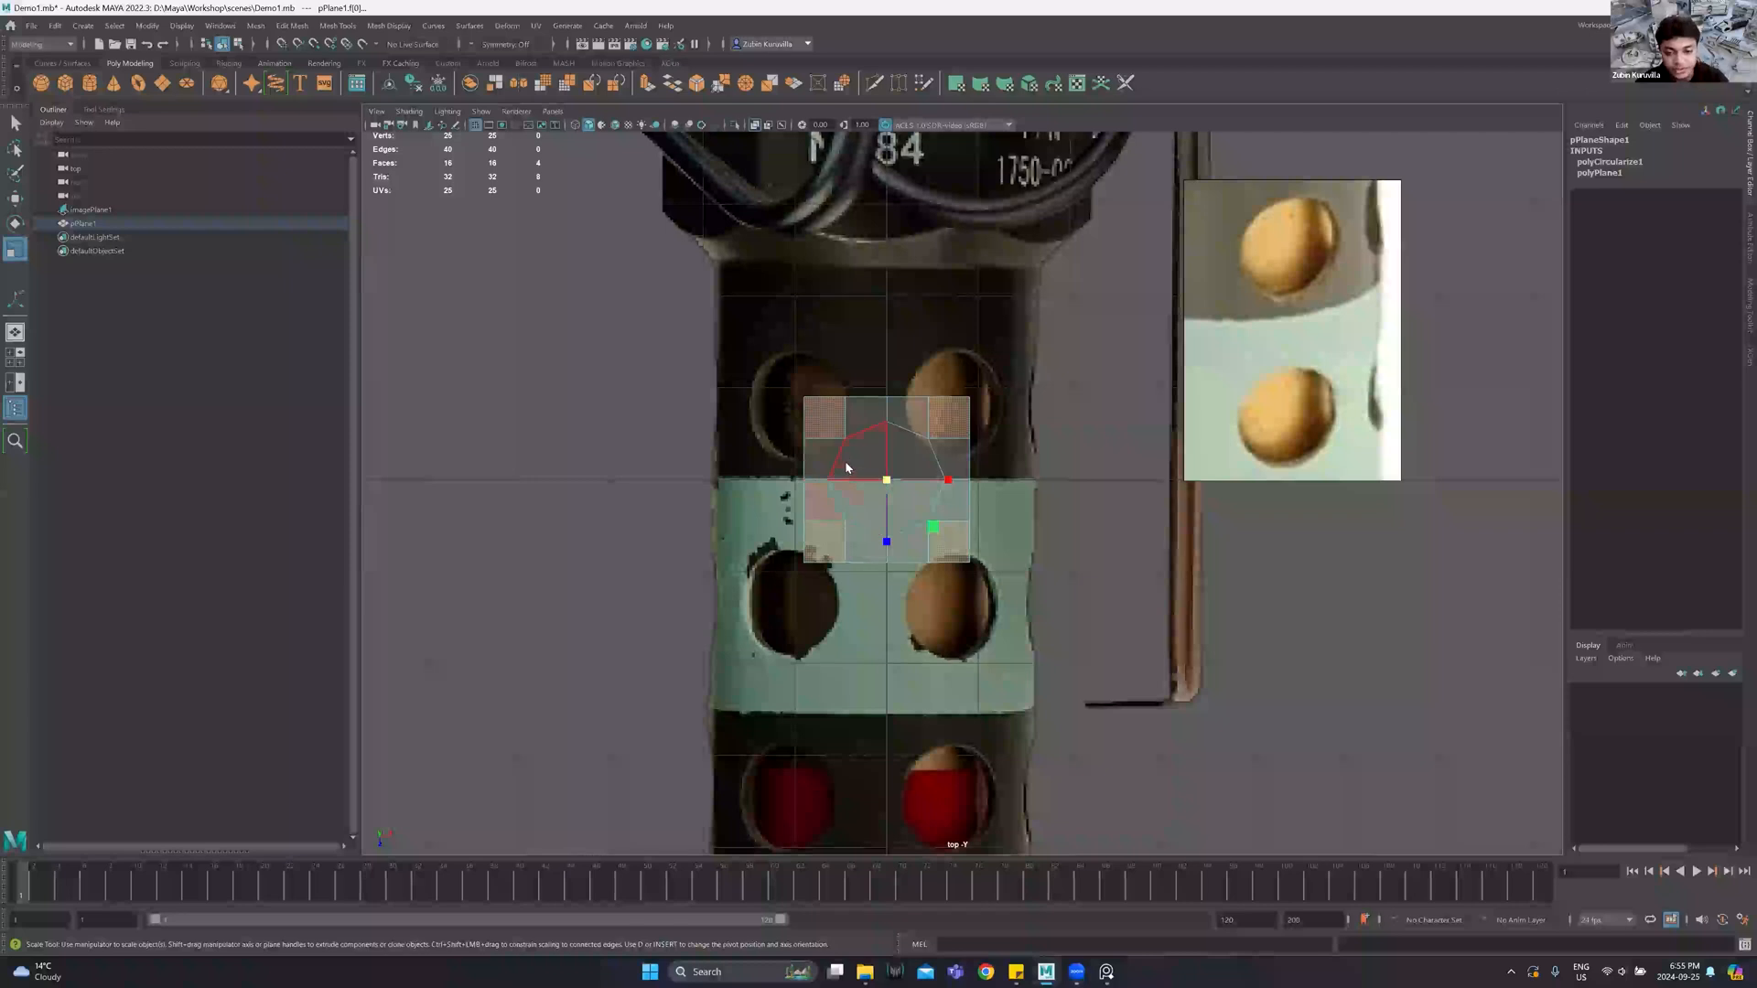
# Move the whole tile over the upper-left hole and scale it down to fit the left half of the body.
pyautogui.press('F8')
pyautogui.press('w')
pyautogui.moveTo(882, 487); pyautogui.dragTo(798, 409)
pyautogui.press('r')
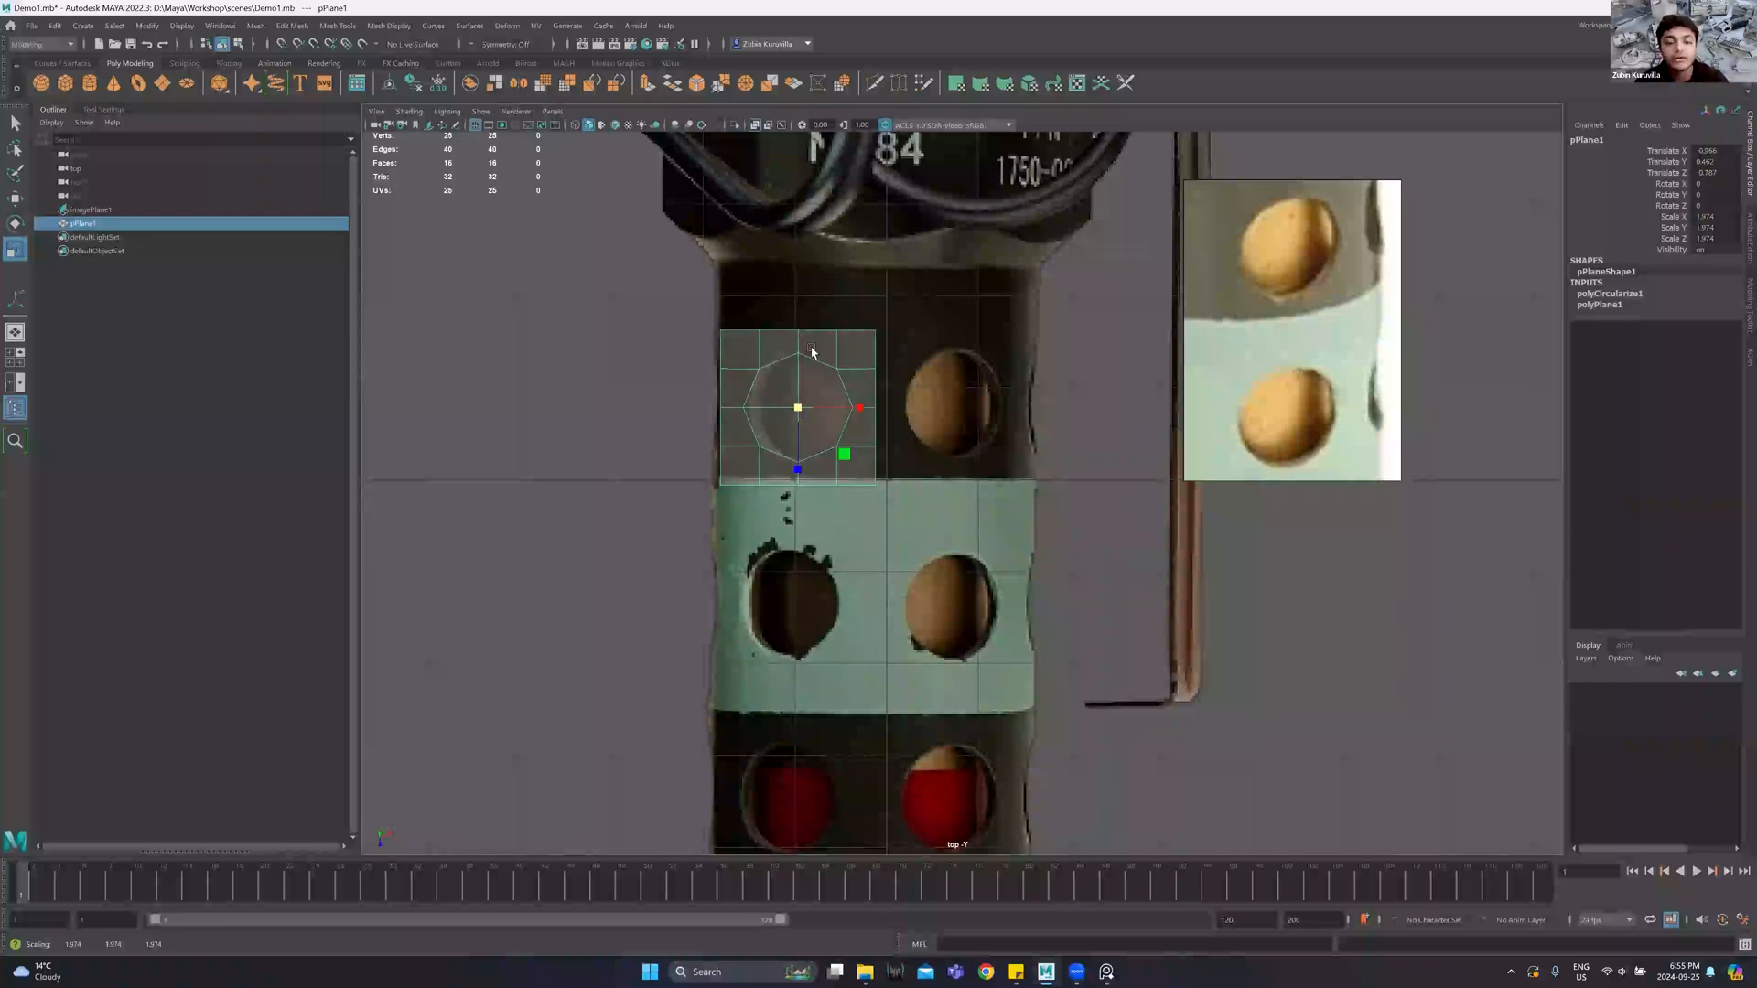
# Select the tile's top and bottom vertex rows and scale them apart vertically to lengthen the tile around the hole.
pyautogui.moveTo(829, 346); pyautogui.dragTo(828, 302, button='right')
pyautogui.moveTo(693, 307); pyautogui.dragTo(901, 349)
pyautogui.press('w')
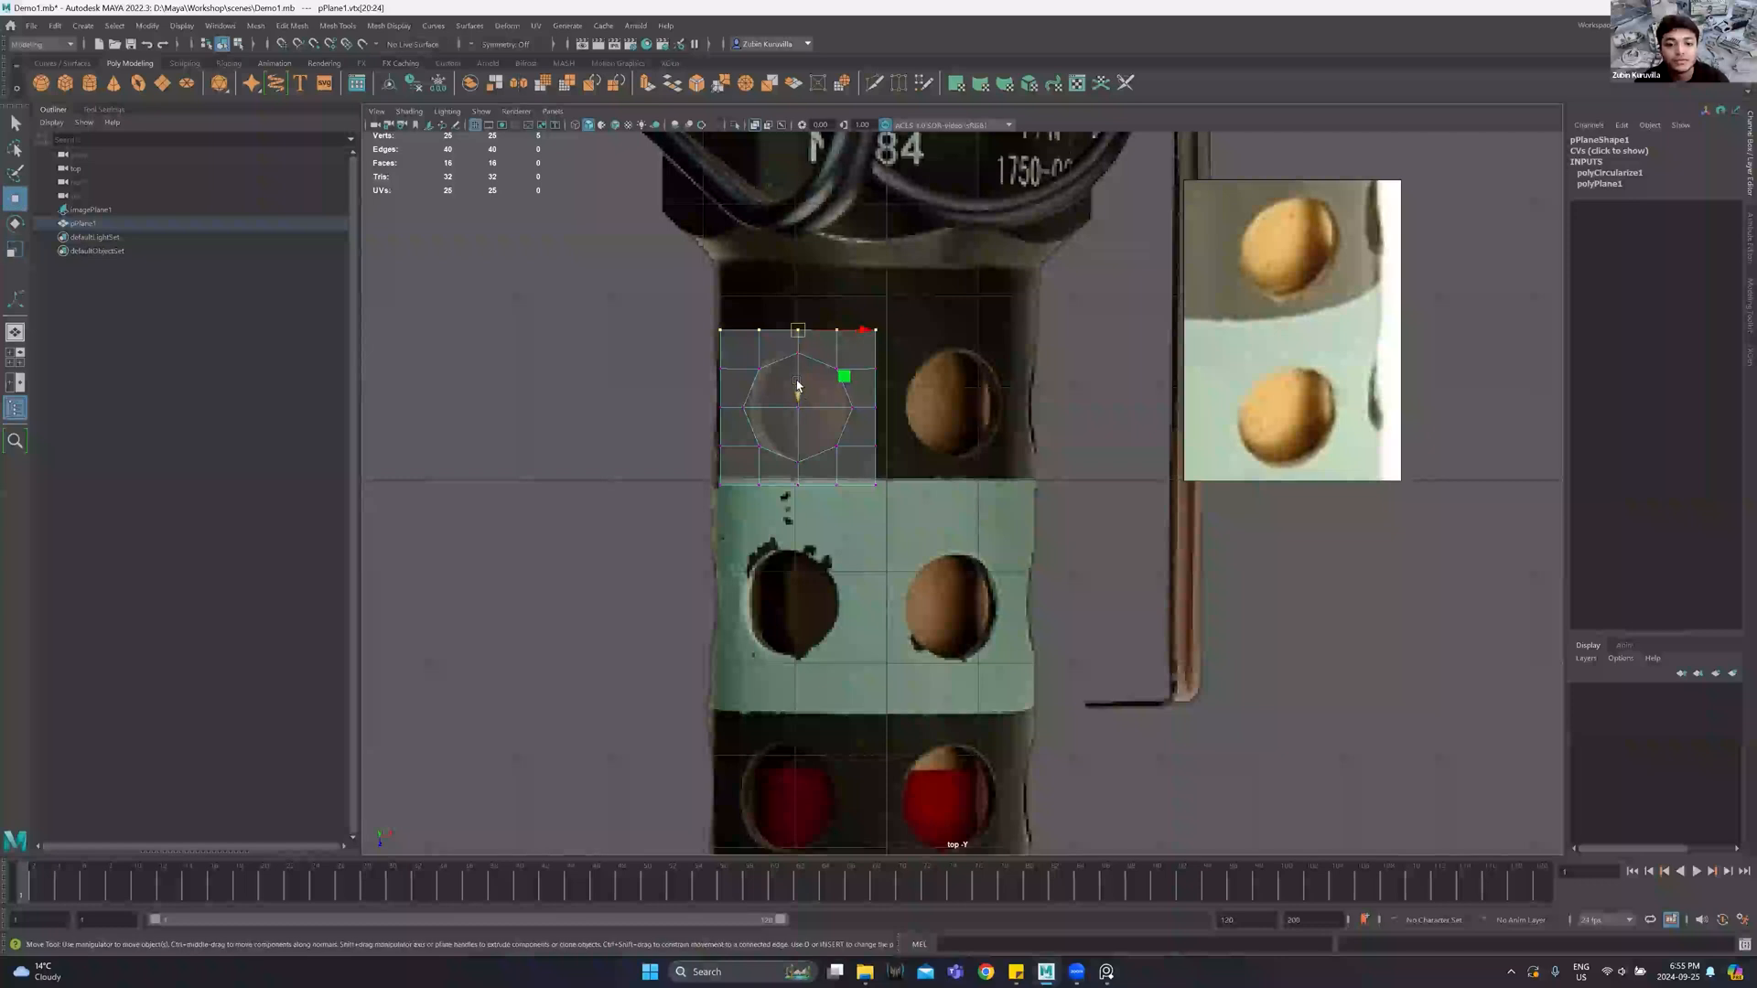
pyautogui.moveTo(799, 397); pyautogui.dragTo(798, 376)
pyautogui.keyDown('alt'); pyautogui.moveTo(772, 504); pyautogui.dragTo(788, 485, button='middle'); pyautogui.keyUp('alt')
pyautogui.hotkey('ctrl', 'z')
pyautogui.keyDown('ctrl'); pyautogui.keyDown('shift'); pyautogui.moveTo(1025, 531); pyautogui.dragTo(813, 485); pyautogui.keyUp('shift'); pyautogui.keyUp('ctrl')
pyautogui.press('r')
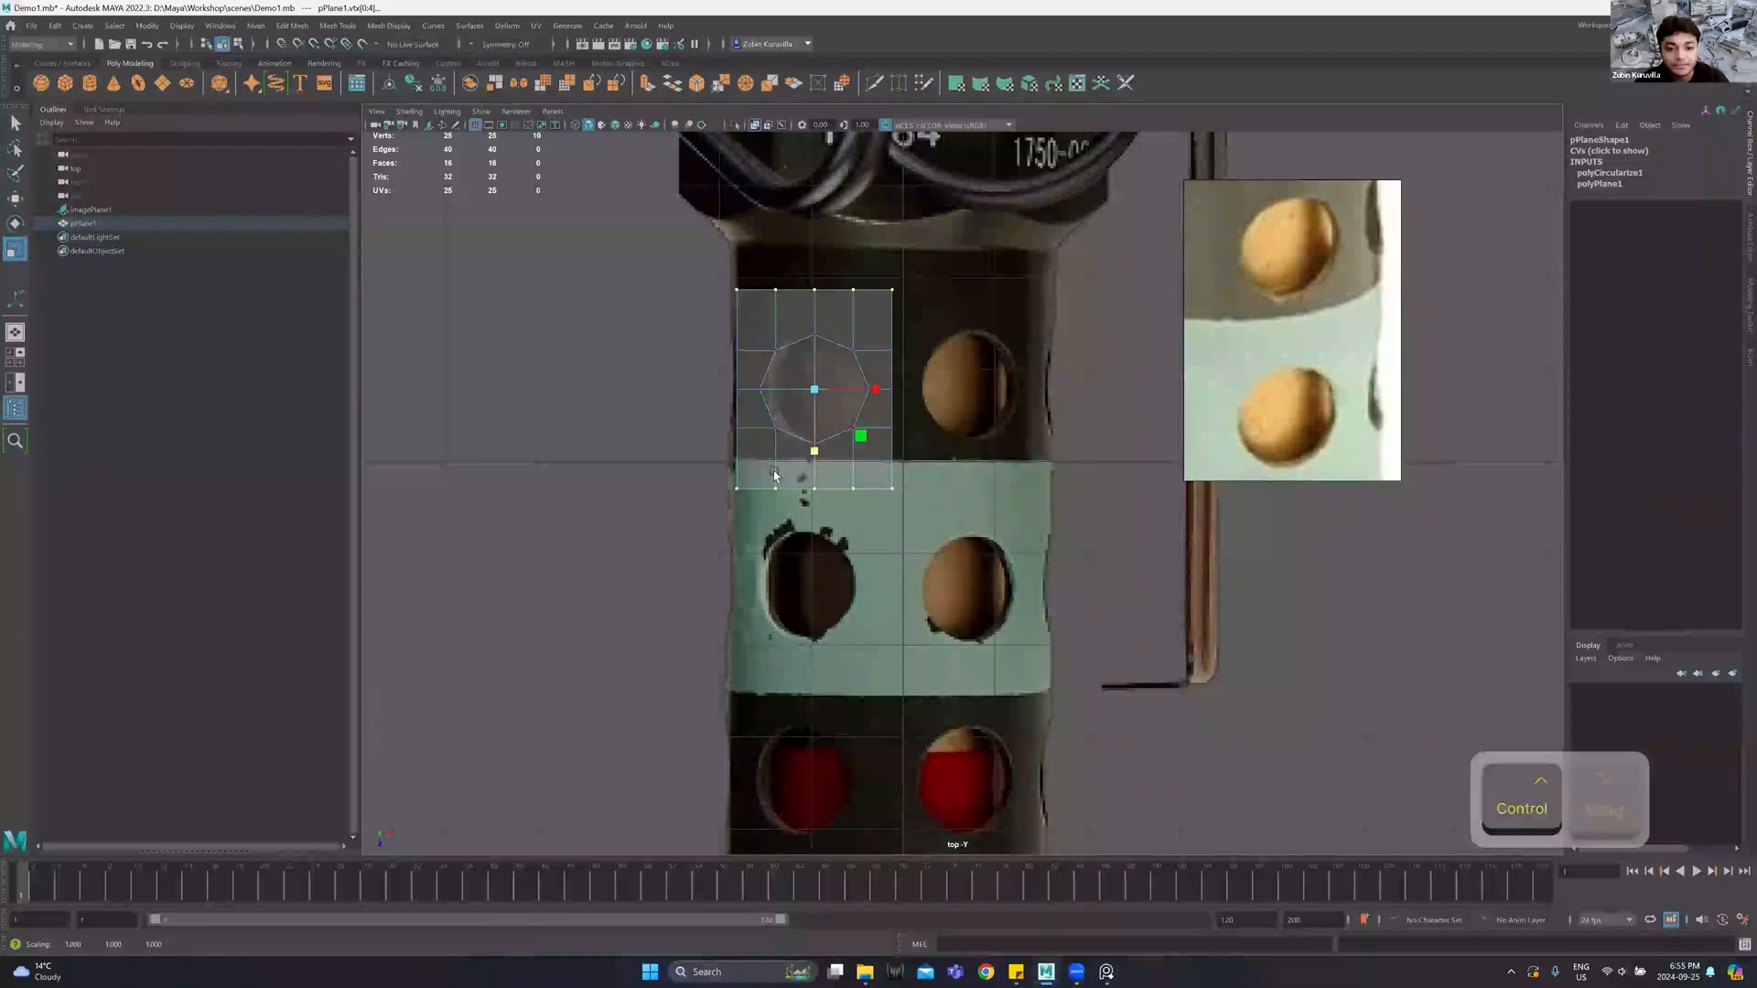
# Return to object mode and snap the tile's pivot to the middle vertex of its top edge.
pyautogui.moveTo(769, 417); pyautogui.dragTo(807, 381, button='right')
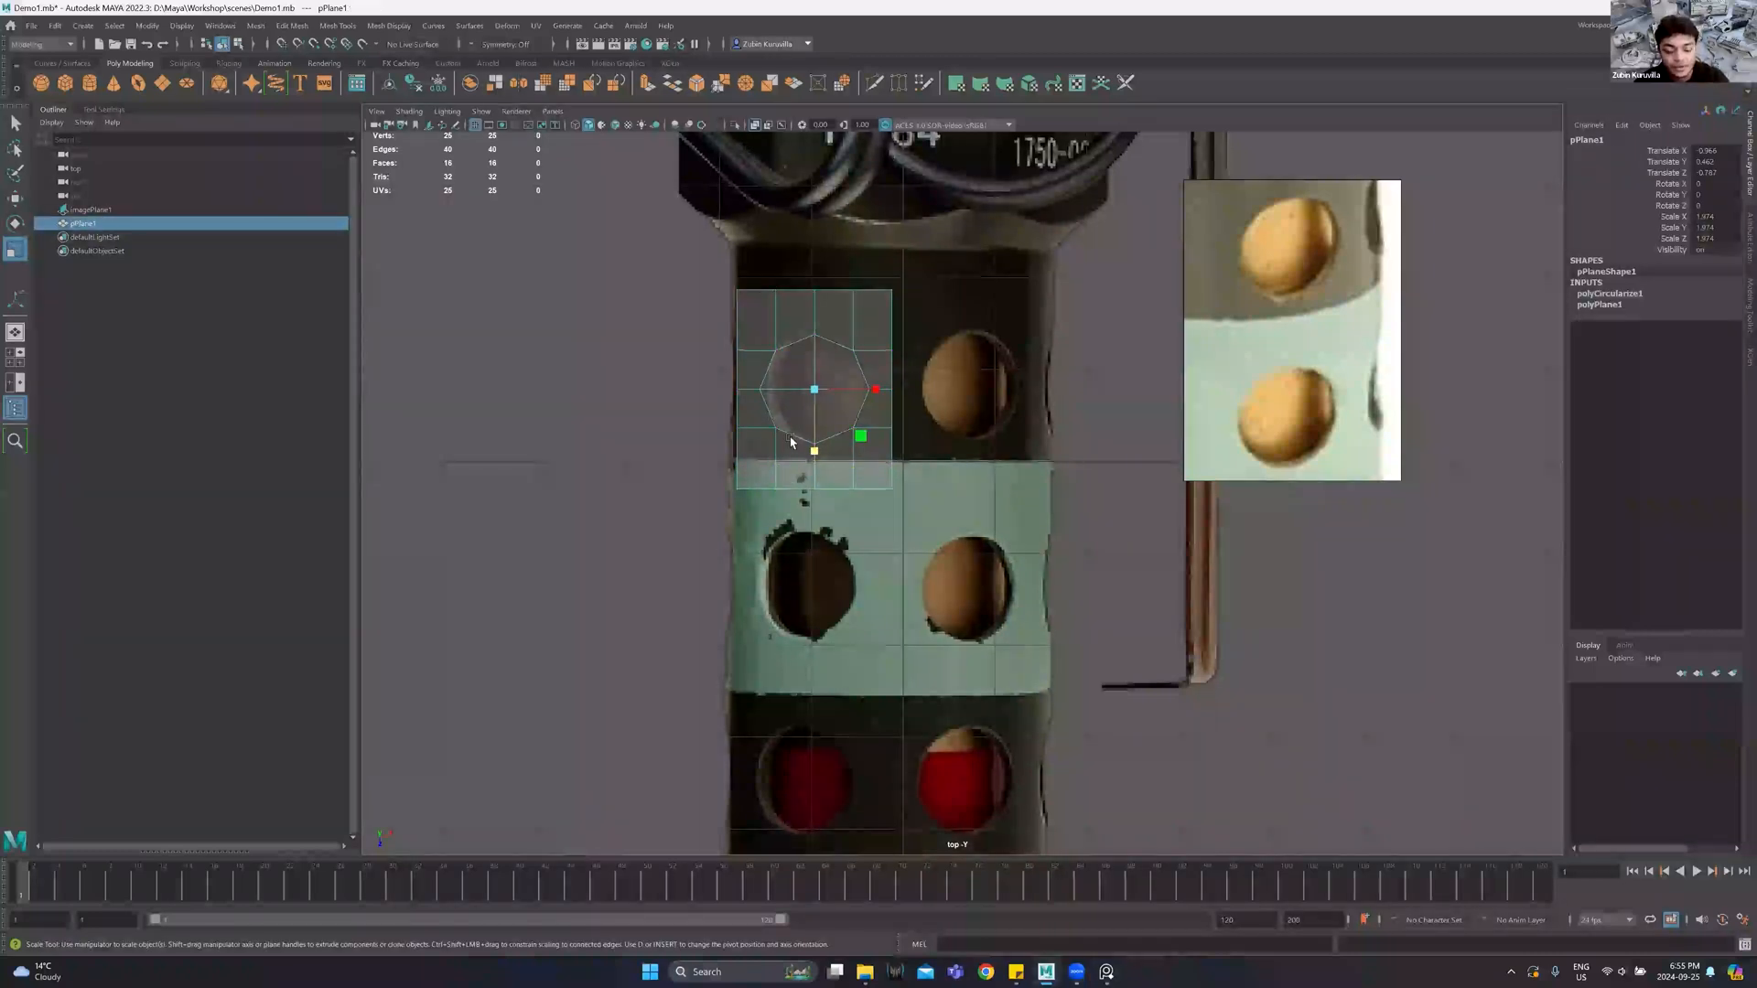
pyautogui.press('d')
pyautogui.press('v')
pyautogui.moveTo(815, 455); pyautogui.dragTo(798, 241)
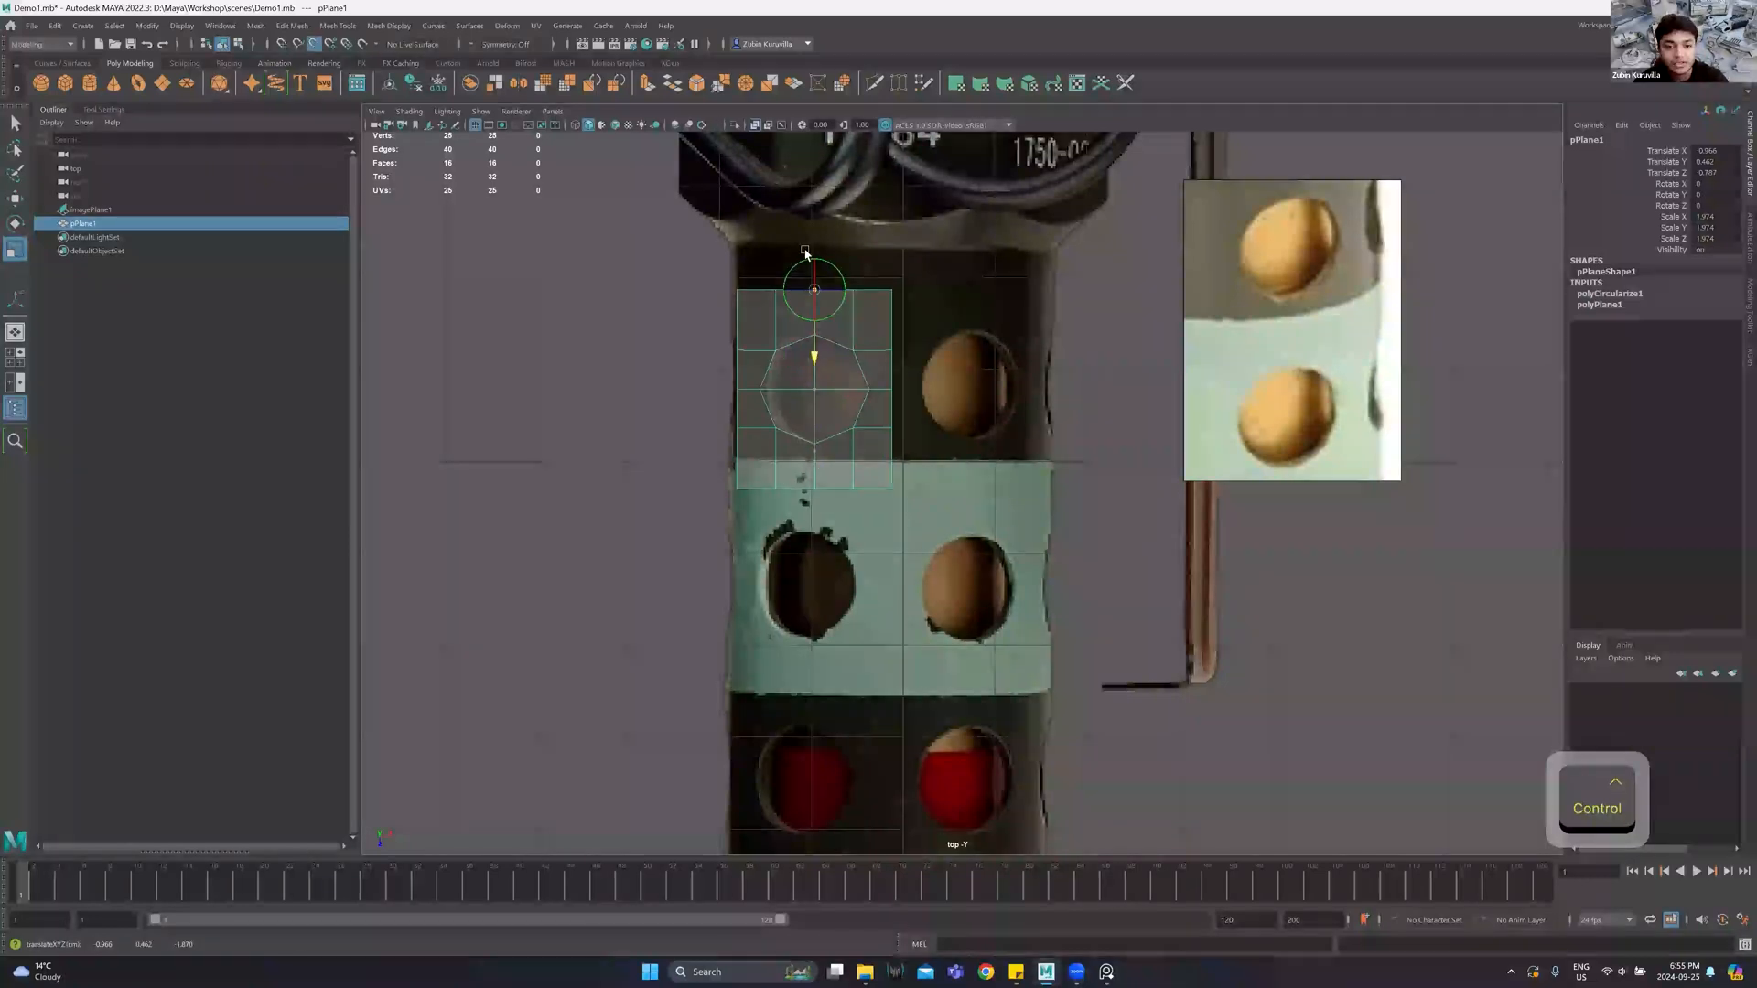
# Duplicate the tile and snap the copy to its bottom edge, covering the middle-left hole.
pyautogui.hotkey('ctrl', 'd')
pyautogui.press('v')
pyautogui.moveTo(813, 356); pyautogui.dragTo(813, 499)
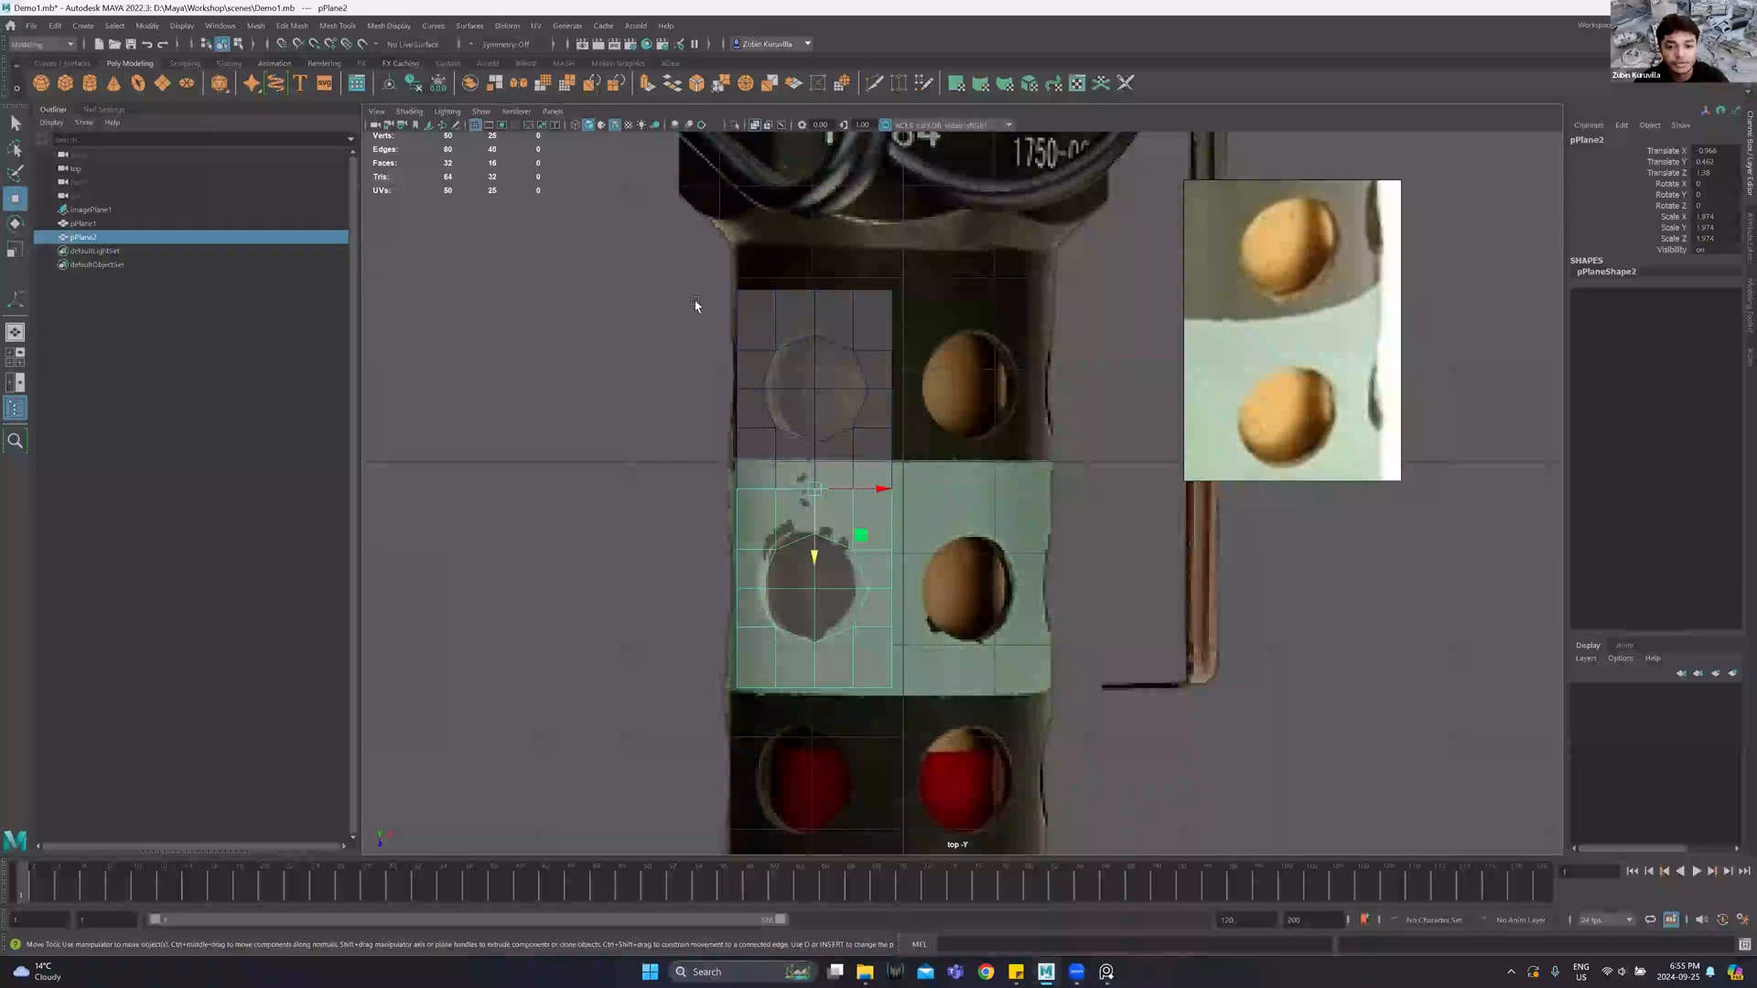
# Duplicate the middle tile and snap the new copy to its bottom edge, covering the lower-left red hole.
pyautogui.click(773, 388)
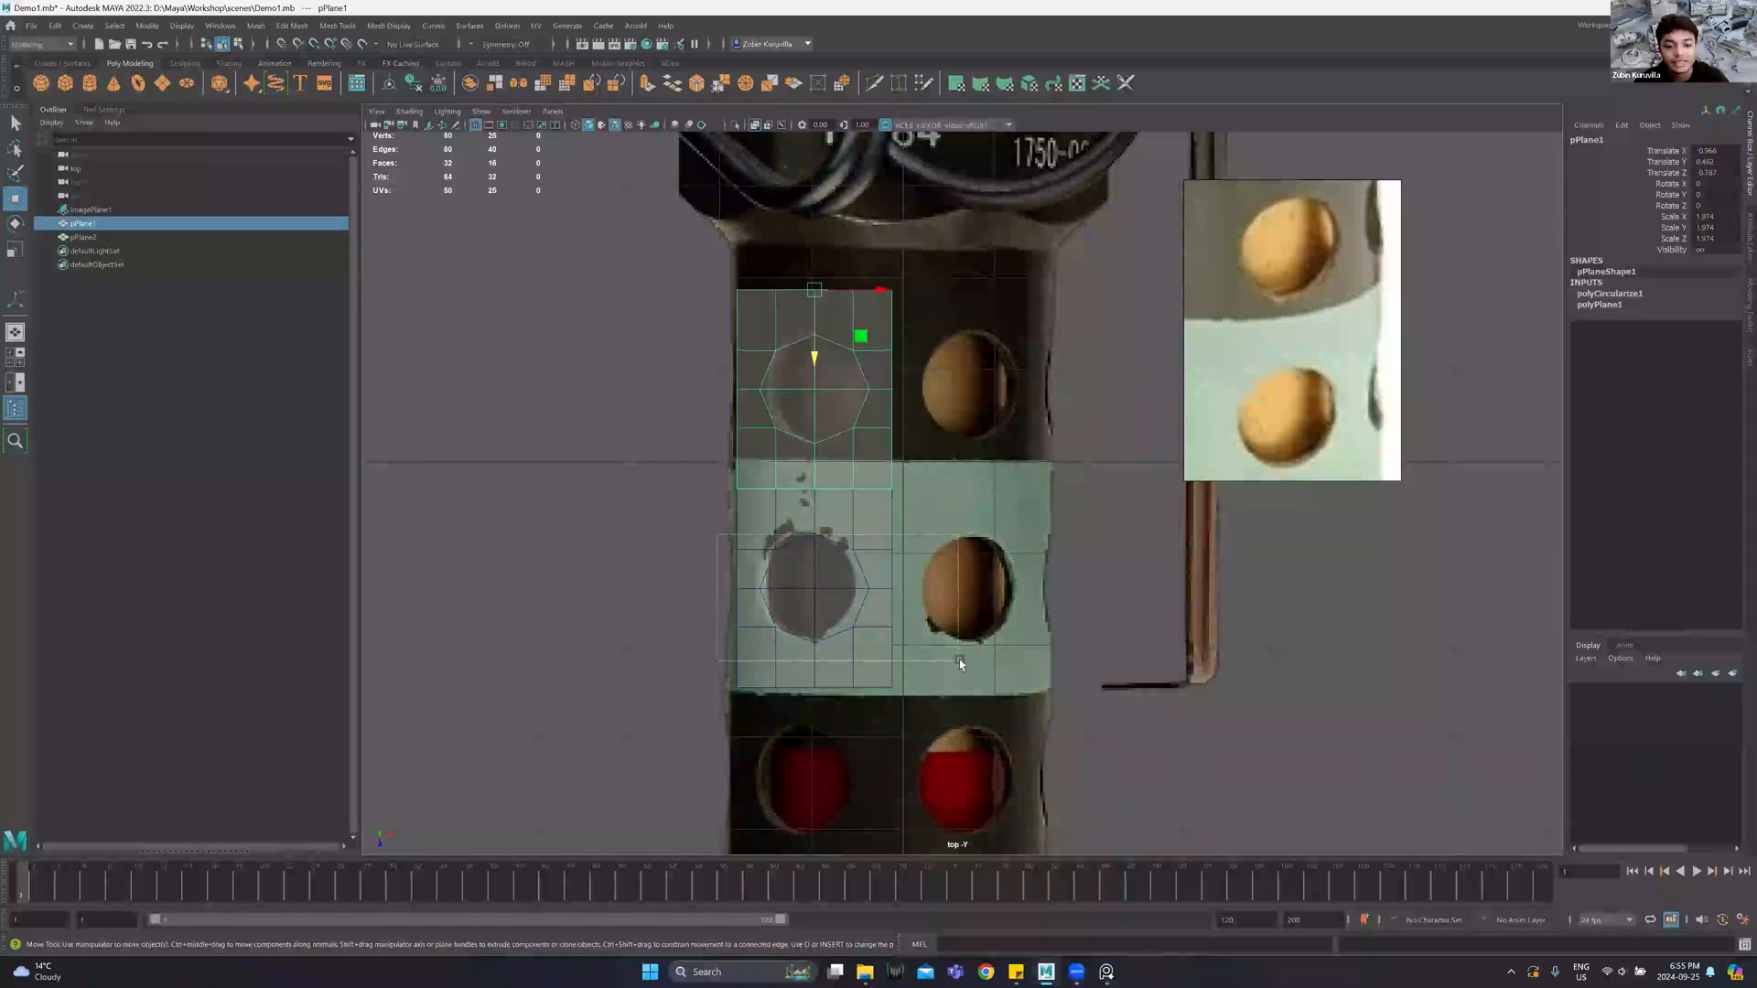
pyautogui.click(959, 659)
pyautogui.keyDown('alt'); pyautogui.moveTo(976, 581); pyautogui.dragTo(1008, 423, button='middle'); pyautogui.keyUp('alt')
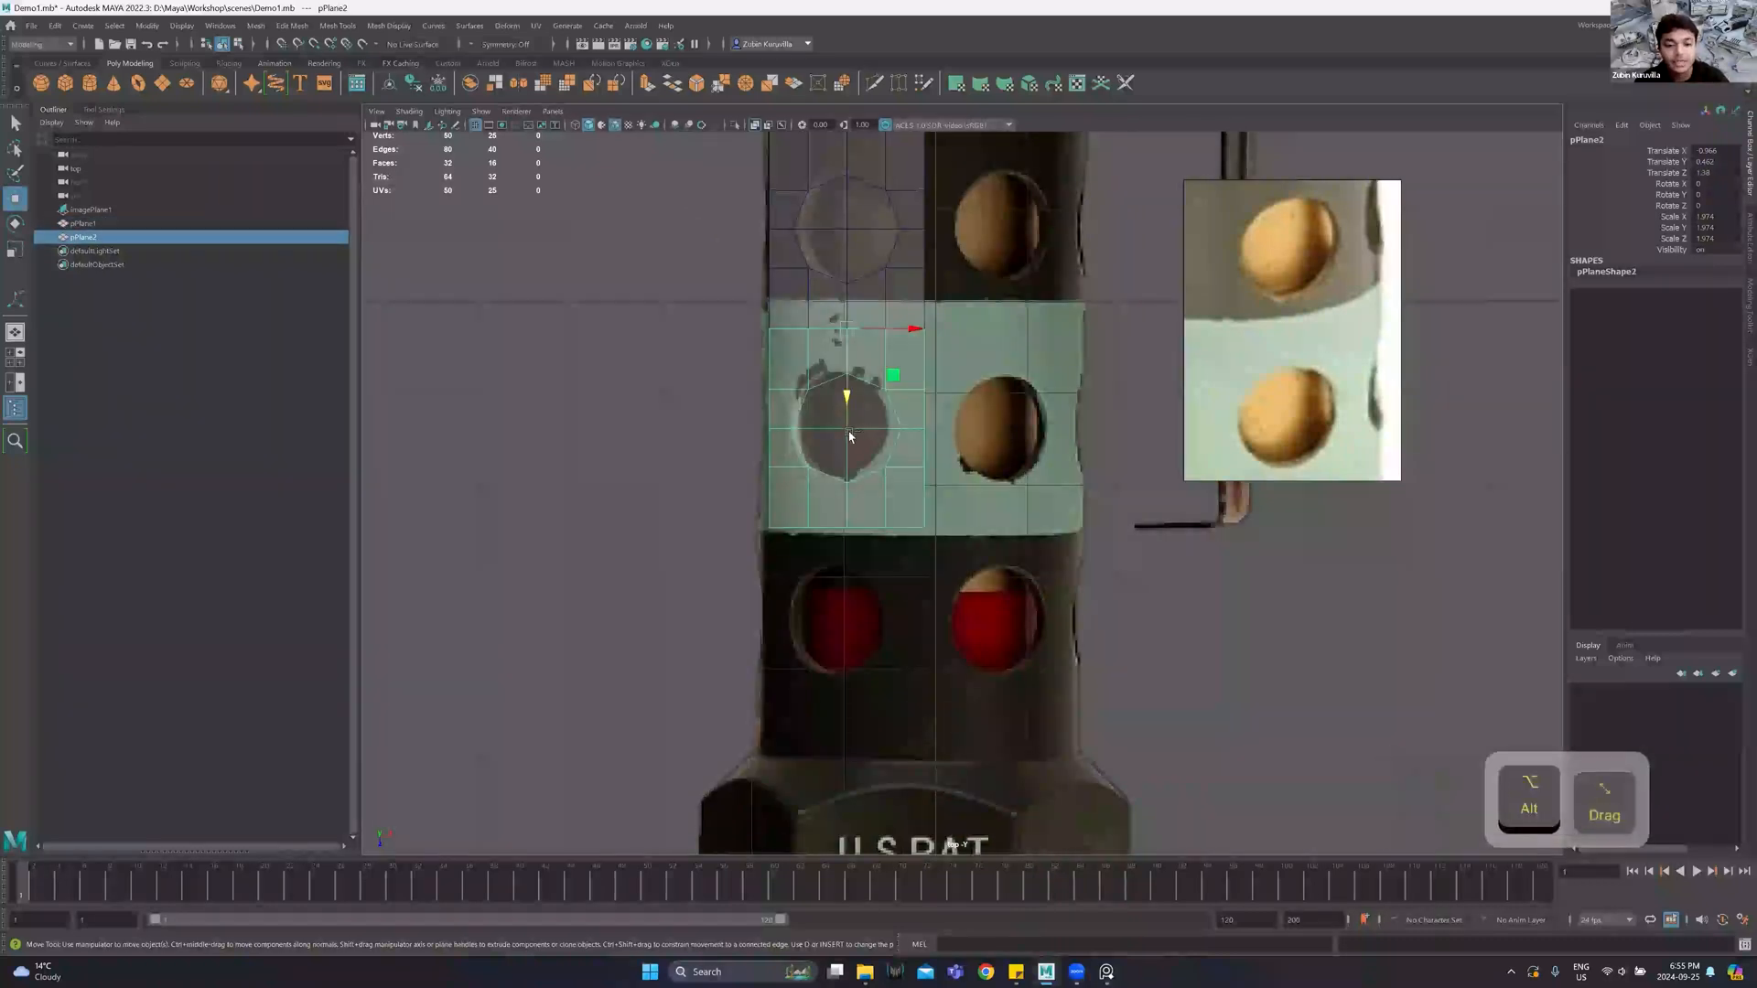
pyautogui.hotkey('ctrl', 'd')
pyautogui.press('v')
pyautogui.moveTo(844, 393); pyautogui.dragTo(833, 558)
pyautogui.keyDown('alt'); pyautogui.moveTo(855, 581); pyautogui.dragTo(906, 468, button='right'); pyautogui.keyUp('alt')
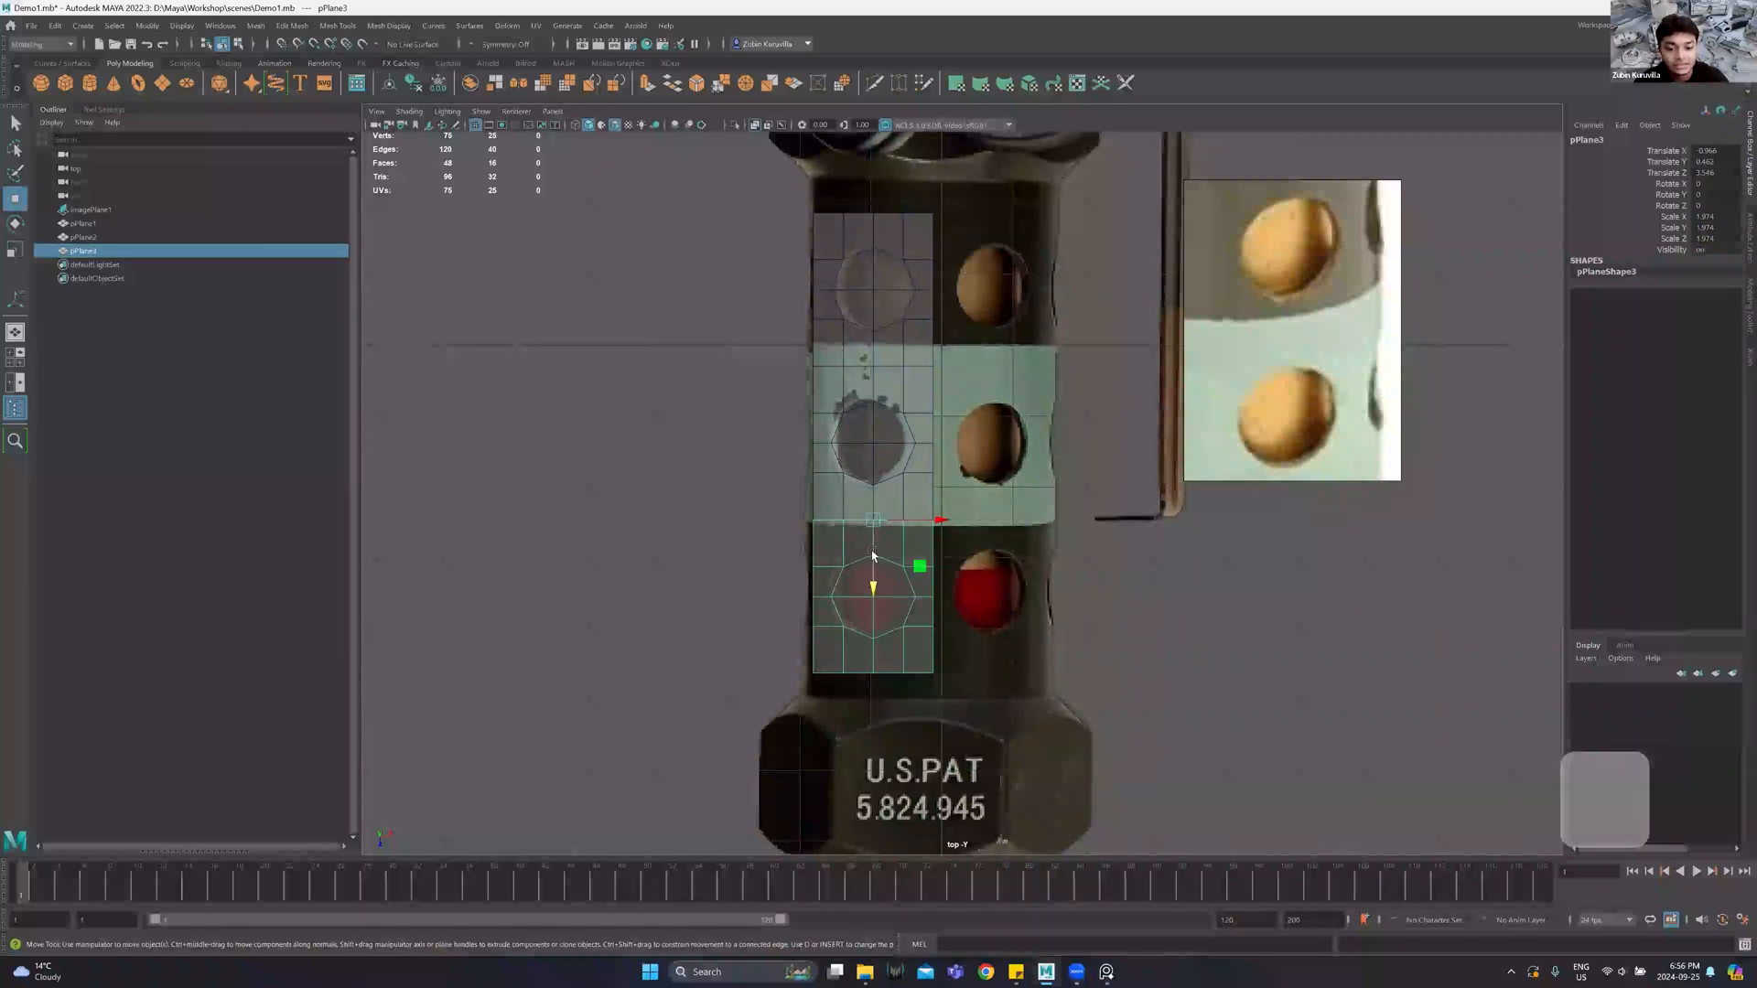
# Select all three stacked tiles and combine them into a single mesh.
pyautogui.moveTo(634, 210); pyautogui.dragTo(1058, 617)
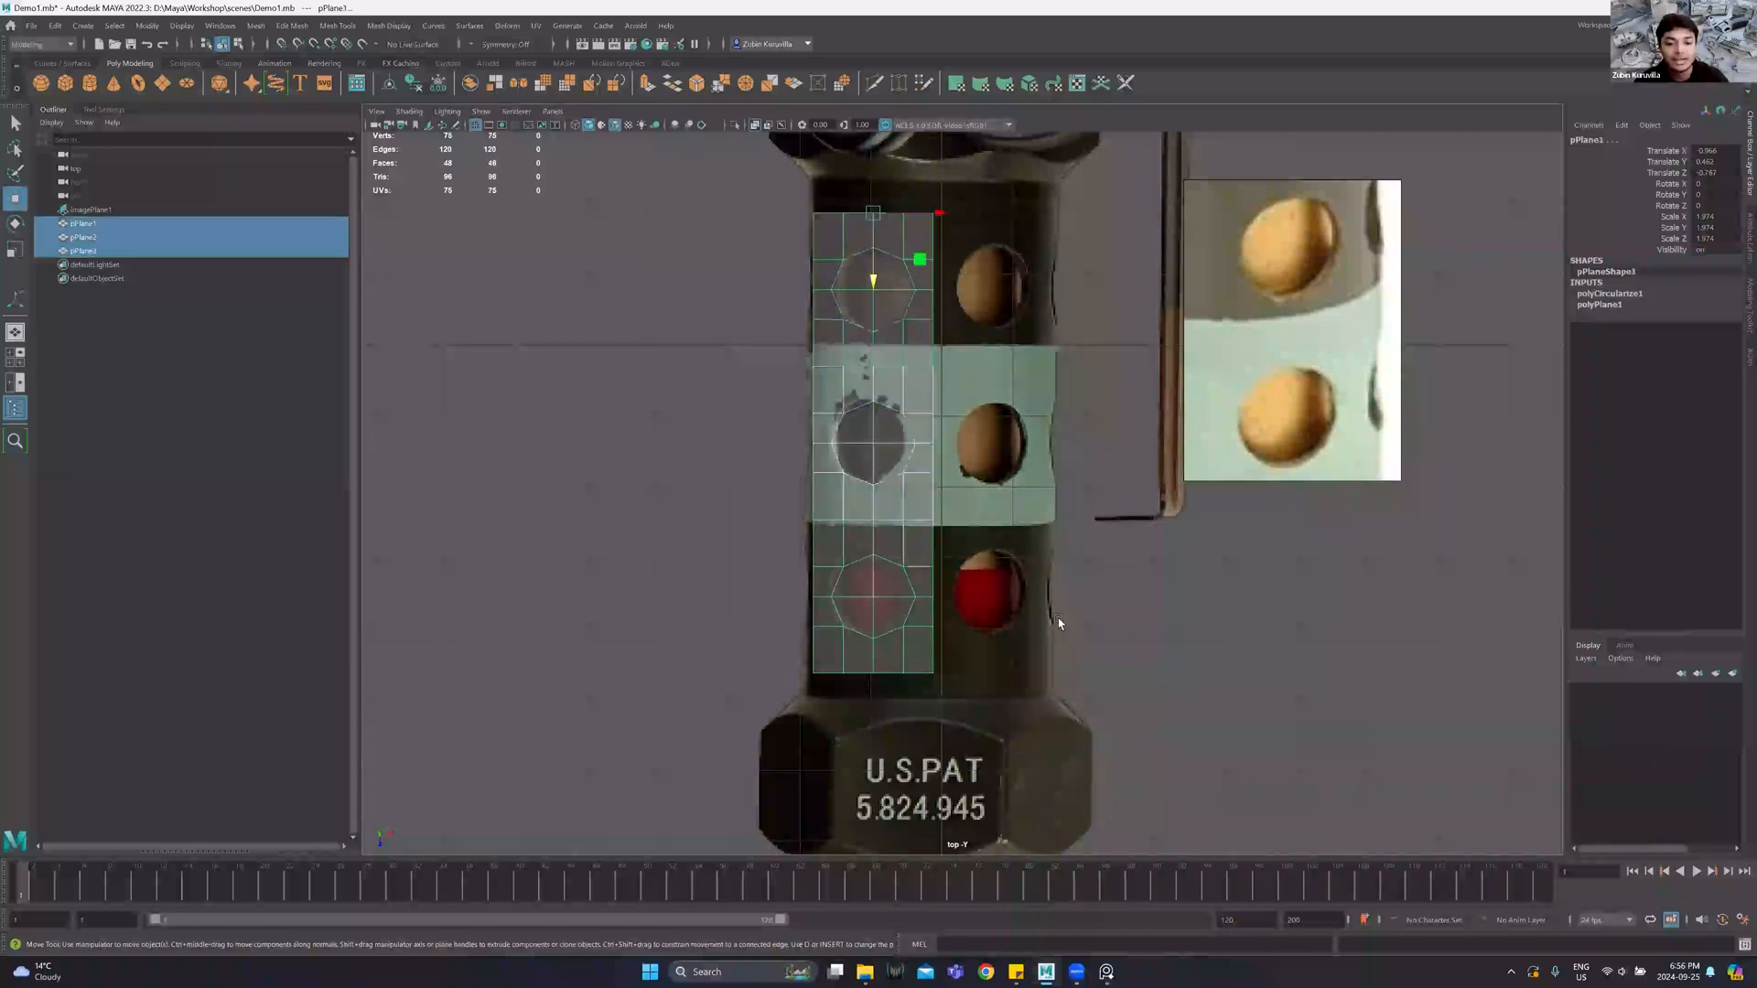
pyautogui.click(256, 26)
pyautogui.click(300, 79)
pyautogui.keyDown('alt'); pyautogui.moveTo(864, 326); pyautogui.dragTo(797, 357, button='middle'); pyautogui.keyUp('alt')
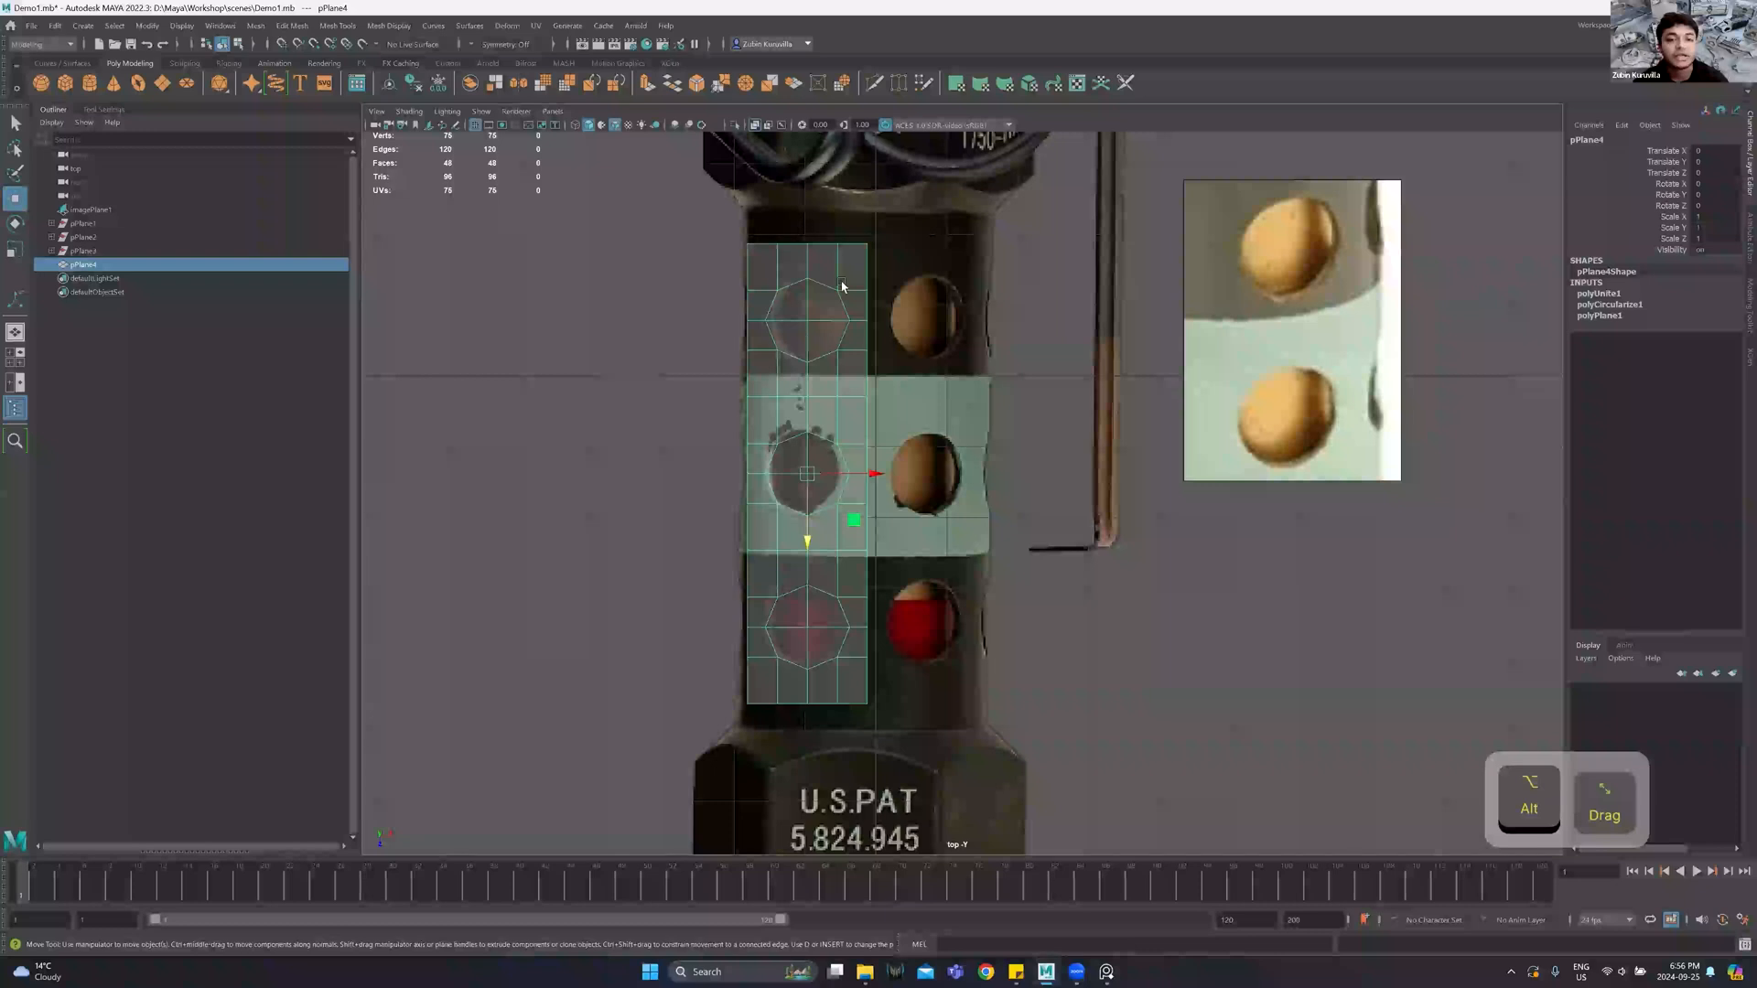
# Move the strip's top-edge vertices up and its bottom-edge vertices down to the ends of the grenade's perforated body, then return to object mode.
pyautogui.moveTo(774, 255); pyautogui.dragTo(721, 239, button='right')
pyautogui.moveTo(725, 223); pyautogui.dragTo(950, 266)
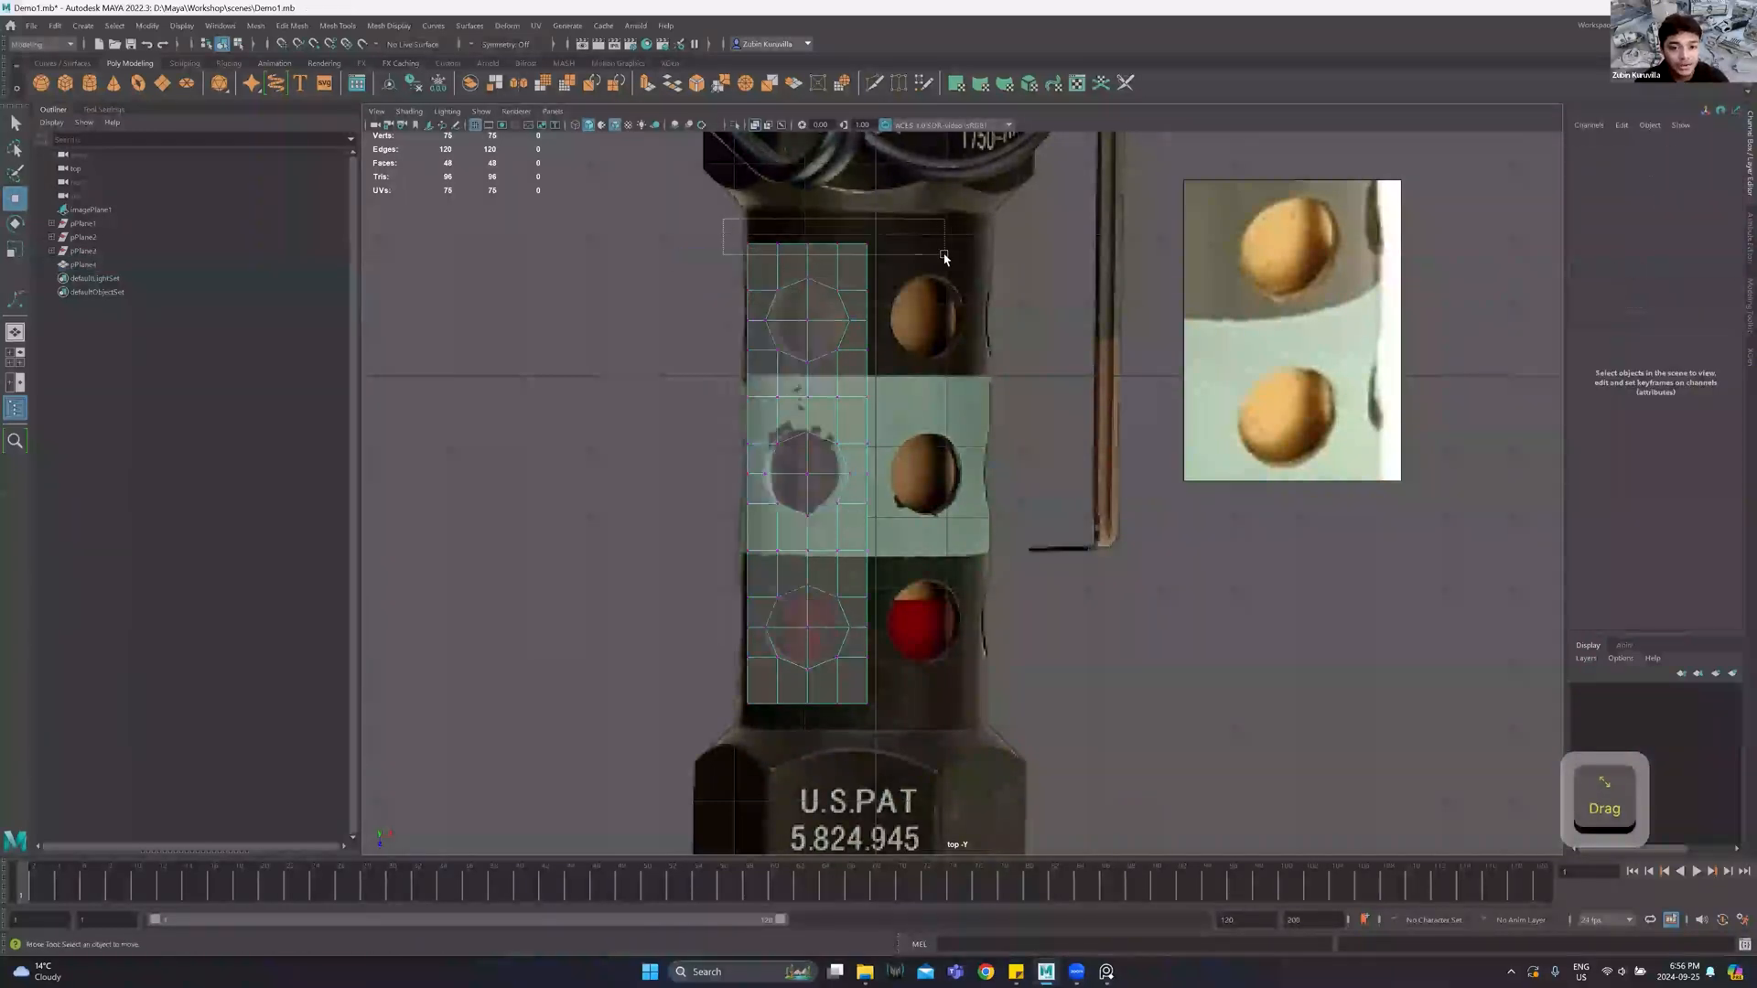
pyautogui.moveTo(808, 284); pyautogui.dragTo(809, 266)
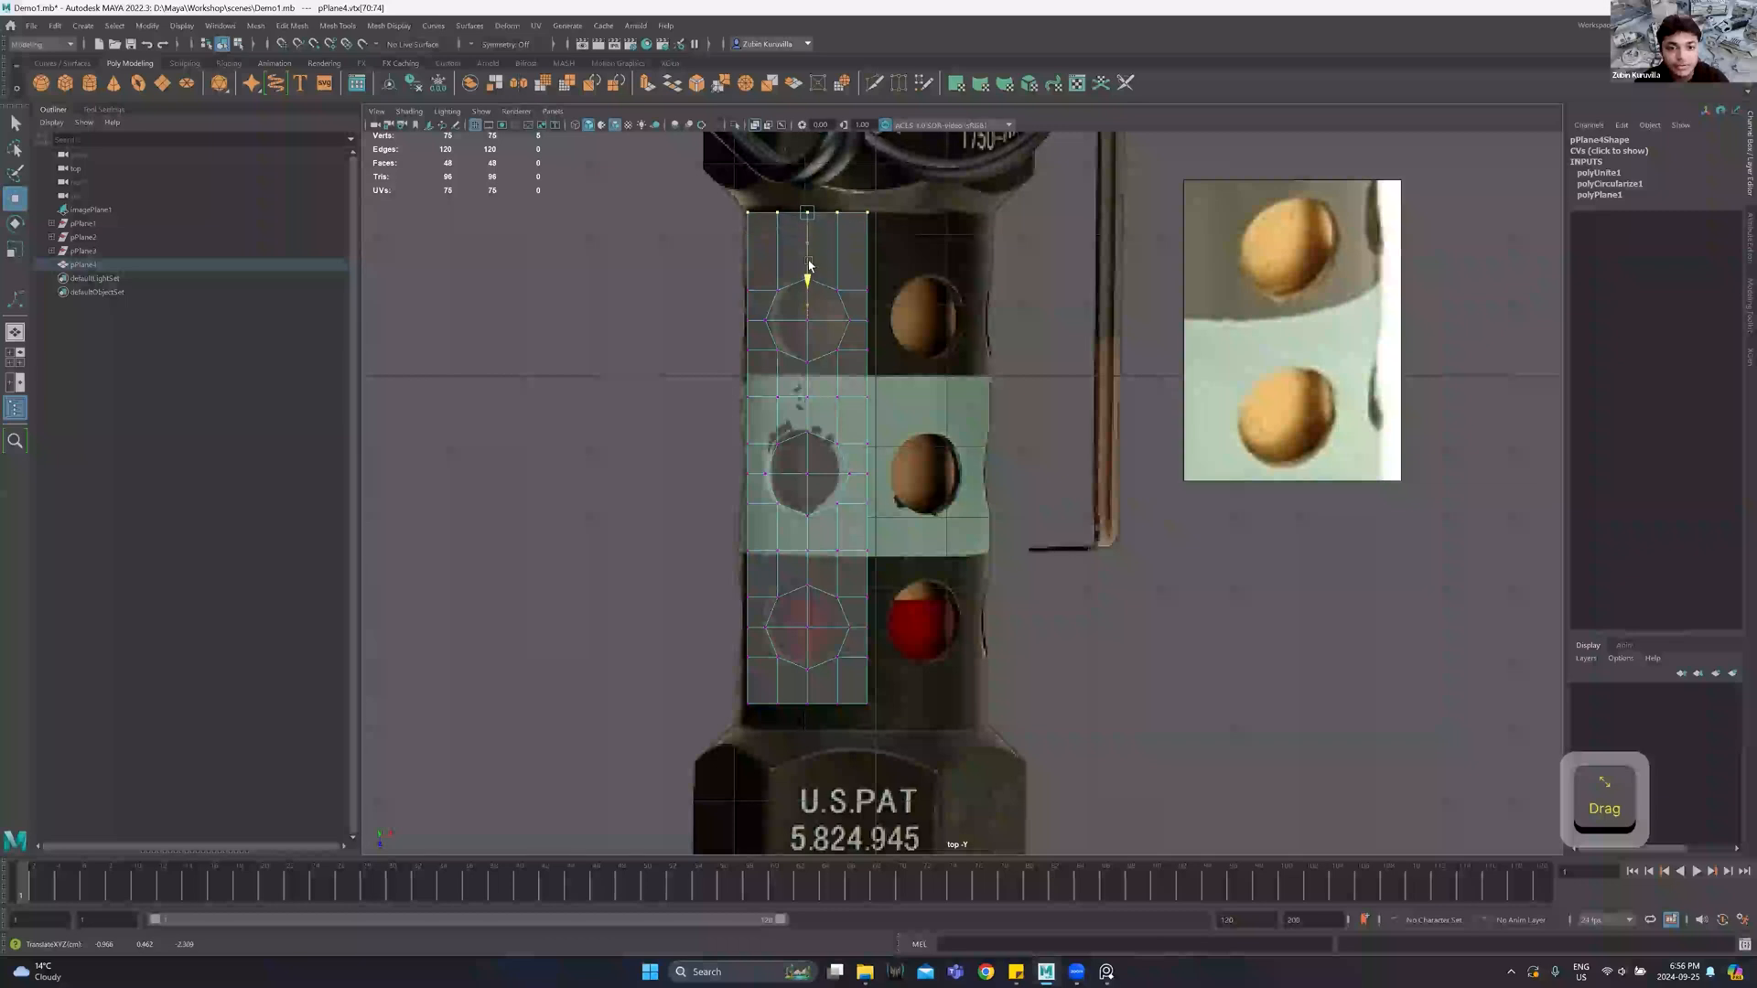
pyautogui.moveTo(732, 725); pyautogui.dragTo(892, 688)
pyautogui.moveTo(808, 742); pyautogui.dragTo(809, 765)
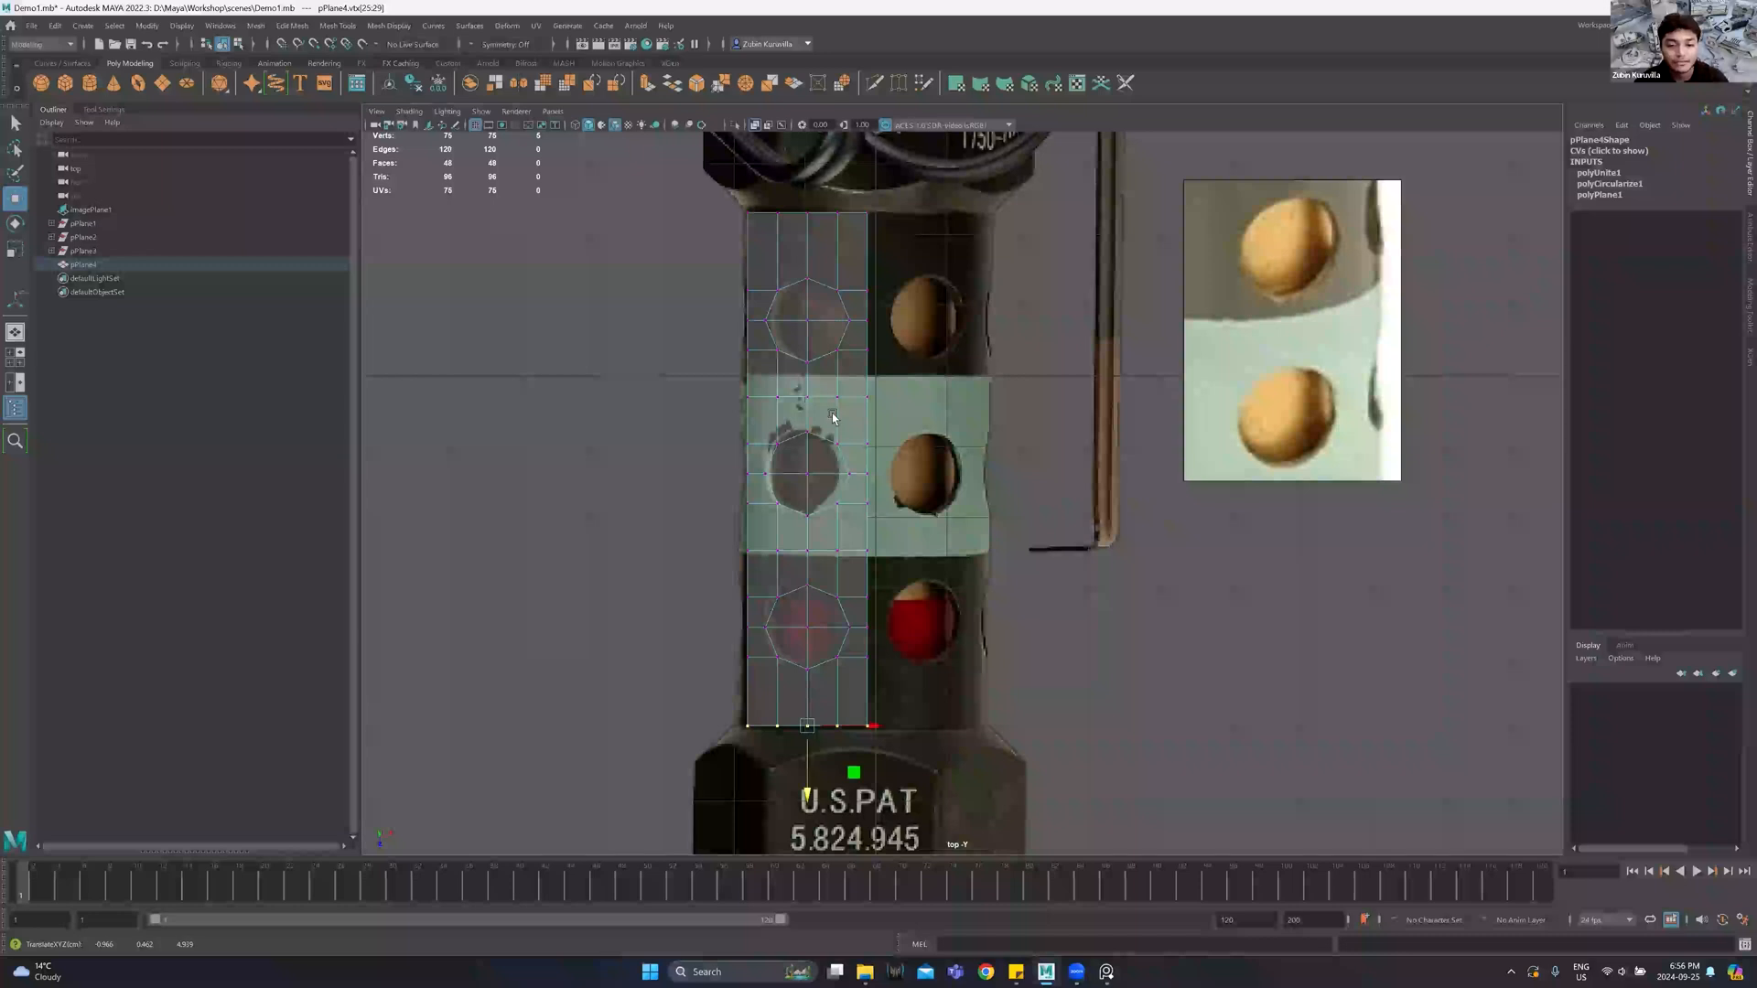
pyautogui.press('F8')
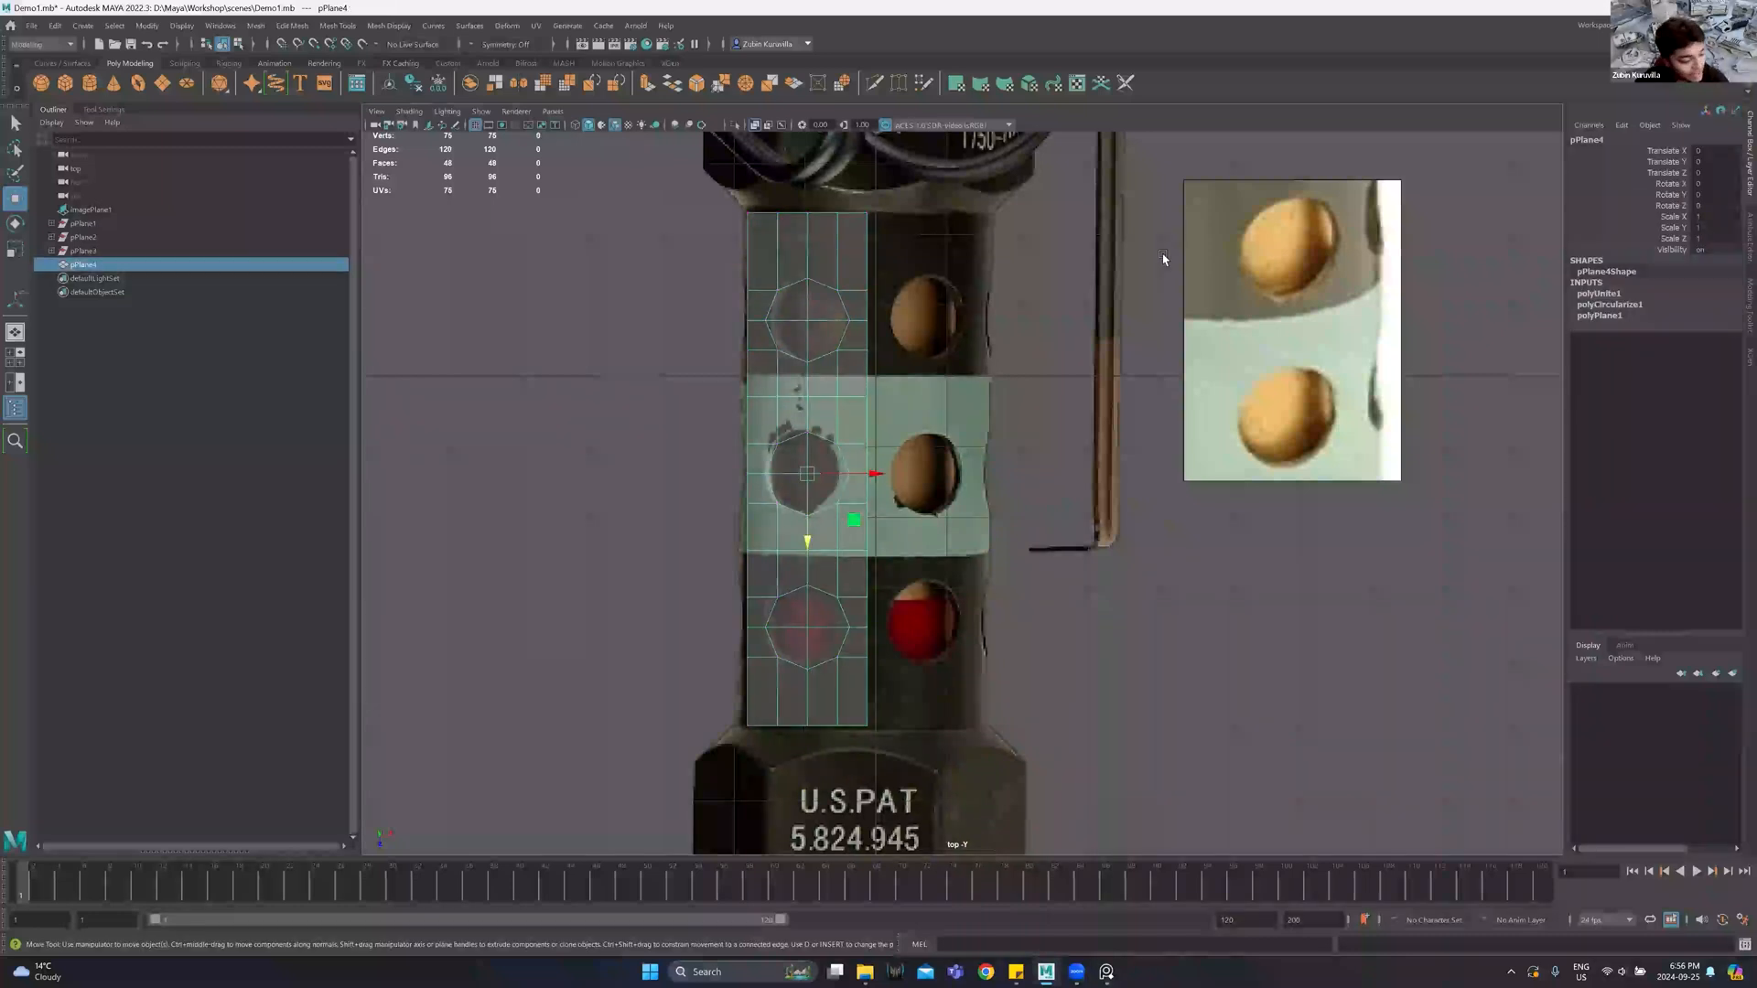
# Snap the combined strip's pivot to the middle vertex of its left edge.
pyautogui.scroll(-4, 1270, 273)
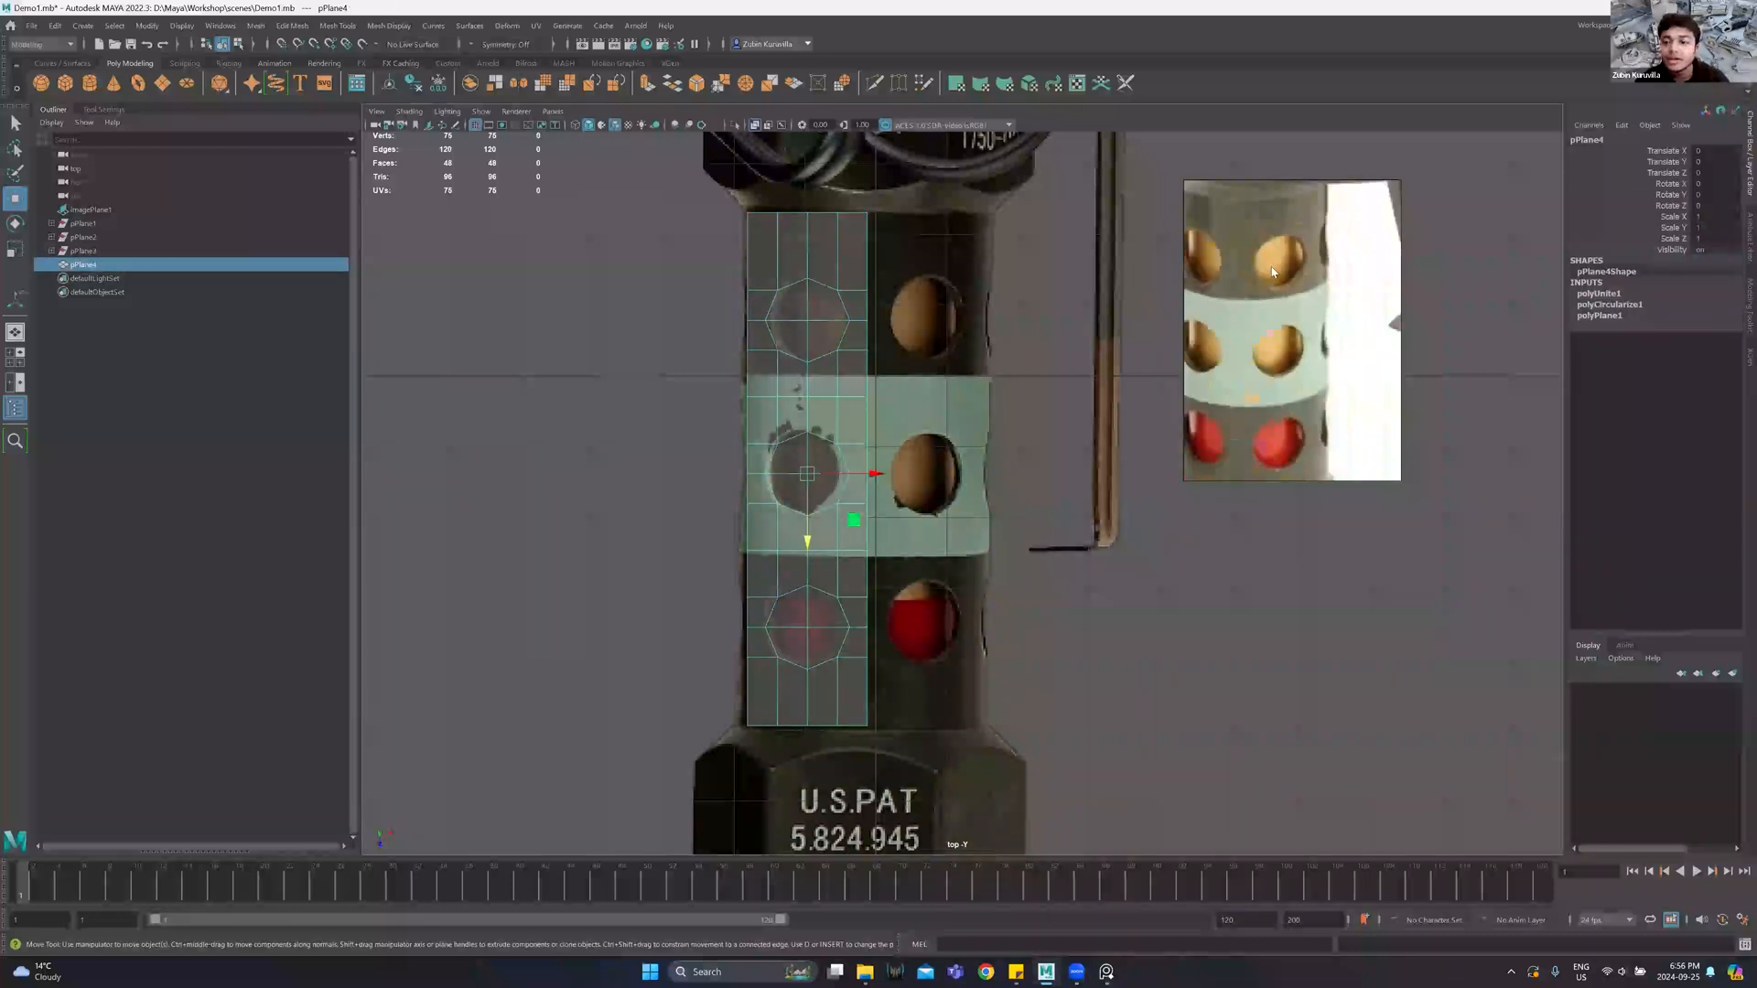
pyautogui.scroll(-3, 1272, 272)
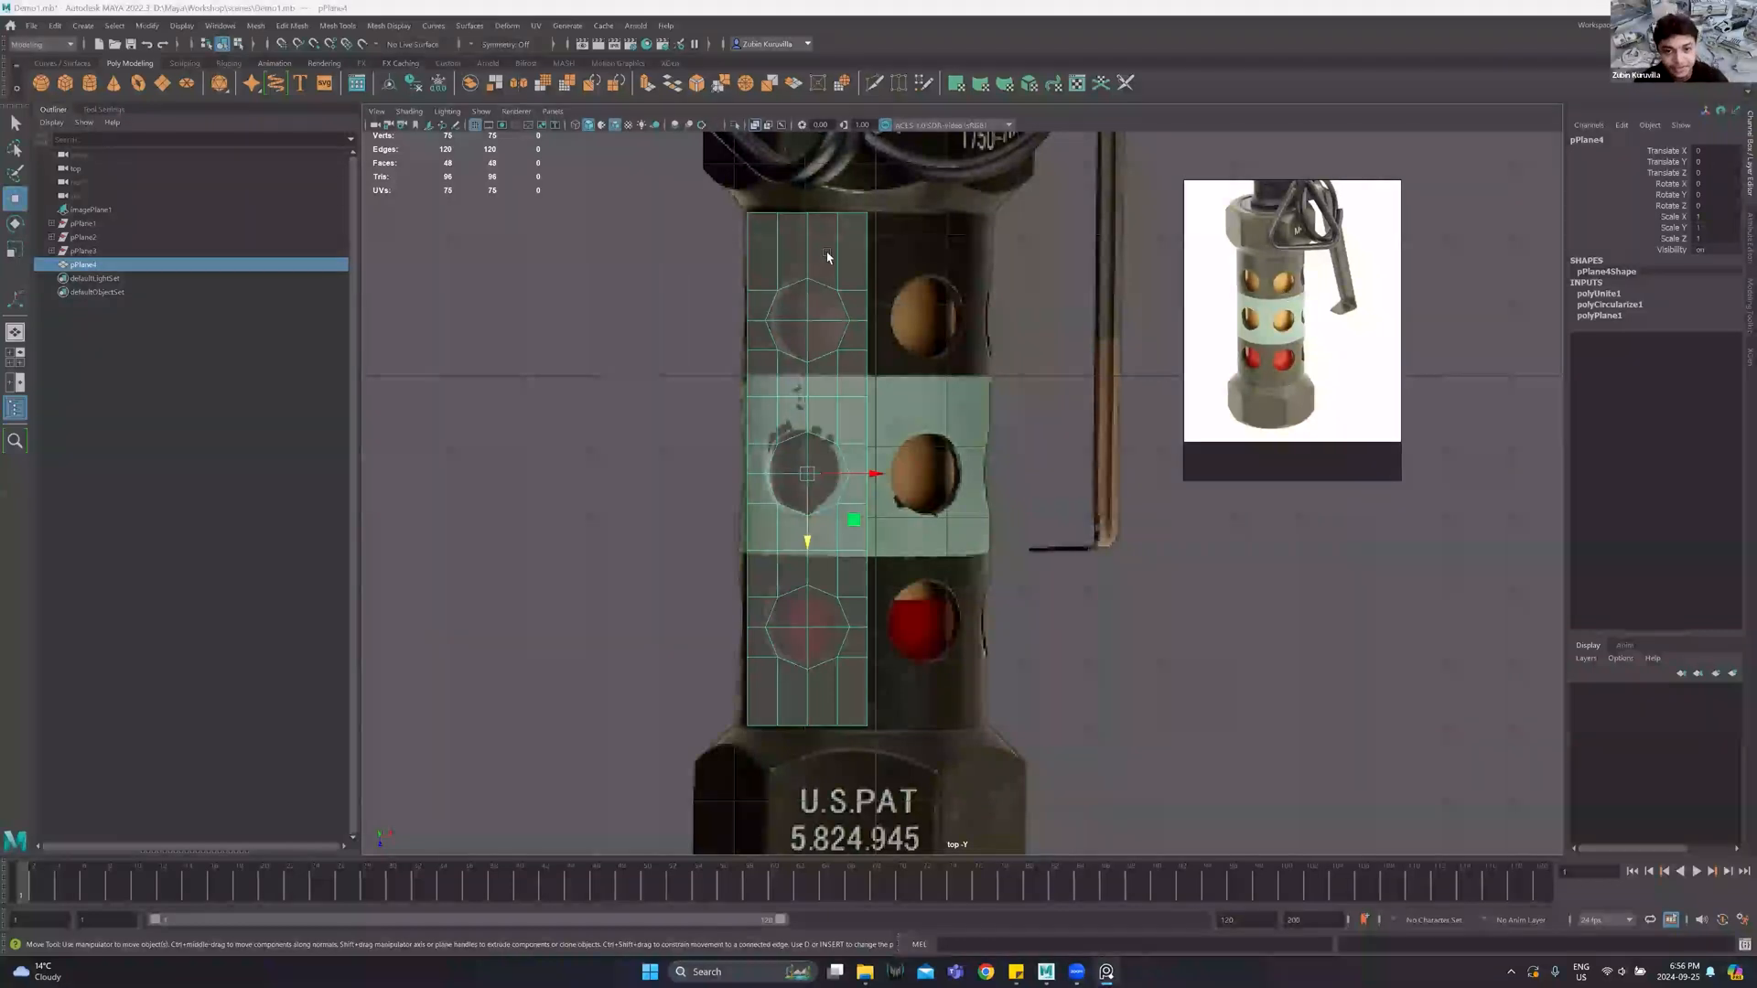
pyautogui.press('d')
pyautogui.press('v')
pyautogui.moveTo(872, 474); pyautogui.dragTo(743, 477)
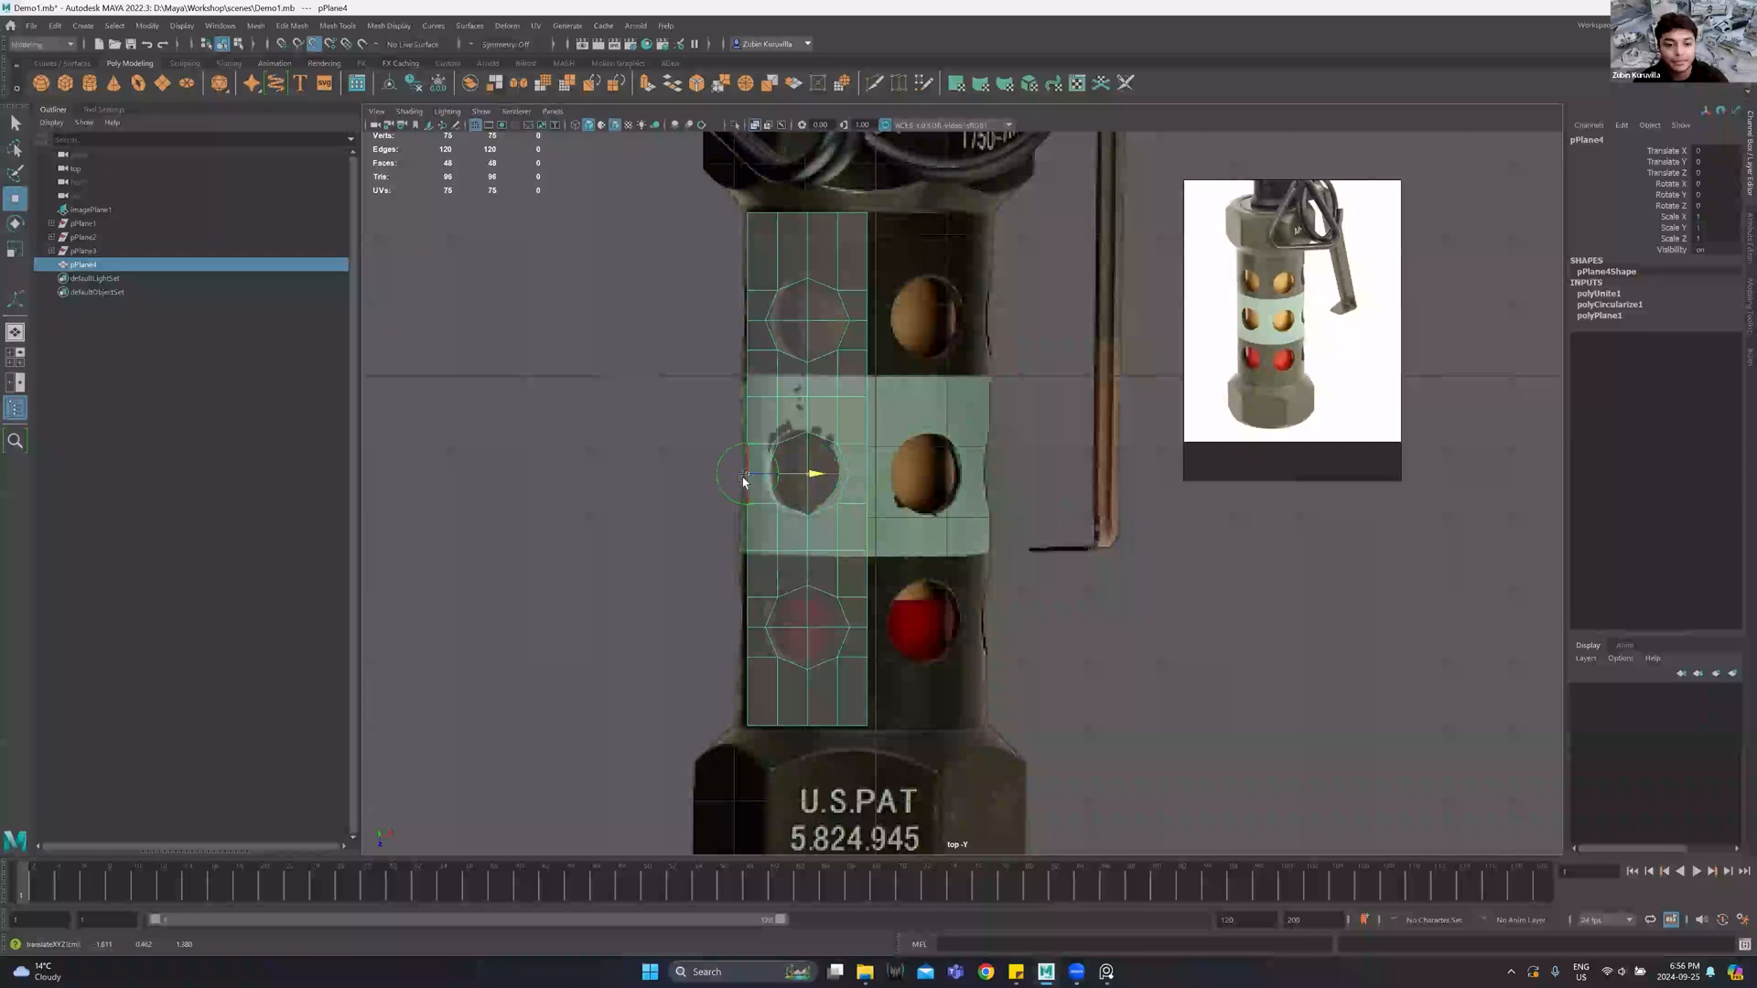
# Duplicate the strip and snap the copy to its right edge, covering the right column of holes.
pyautogui.hotkey('ctrl', 'd')
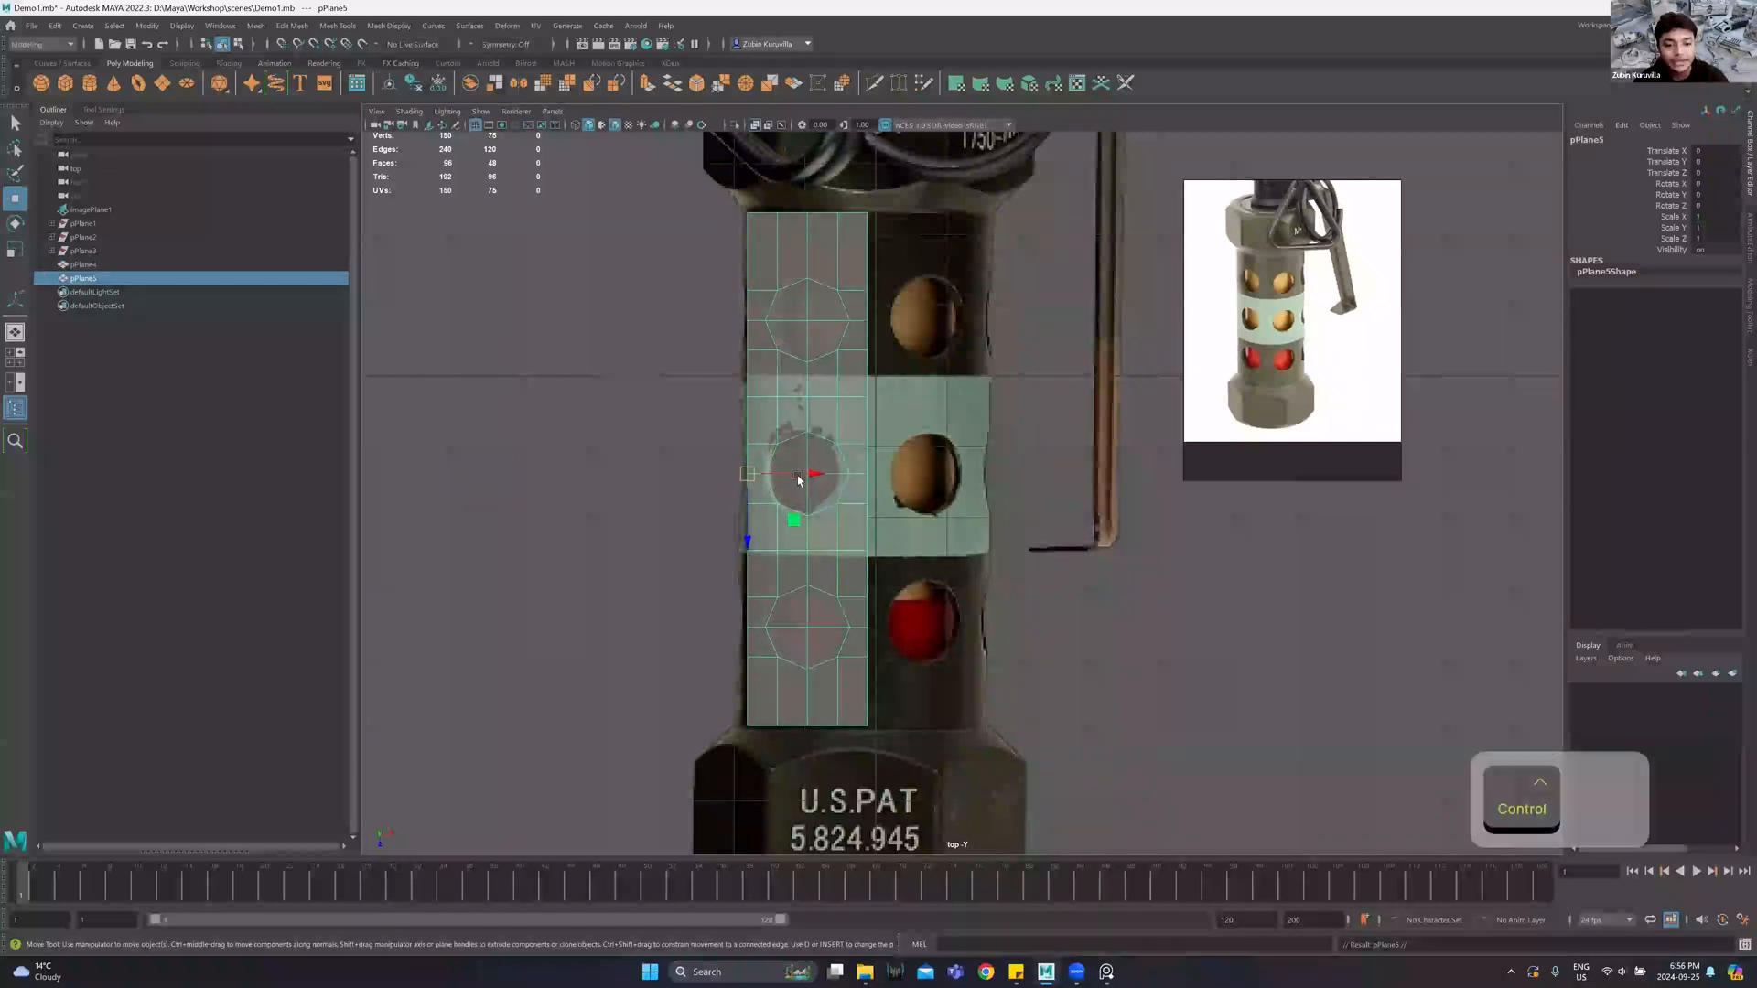
pyautogui.press('d')
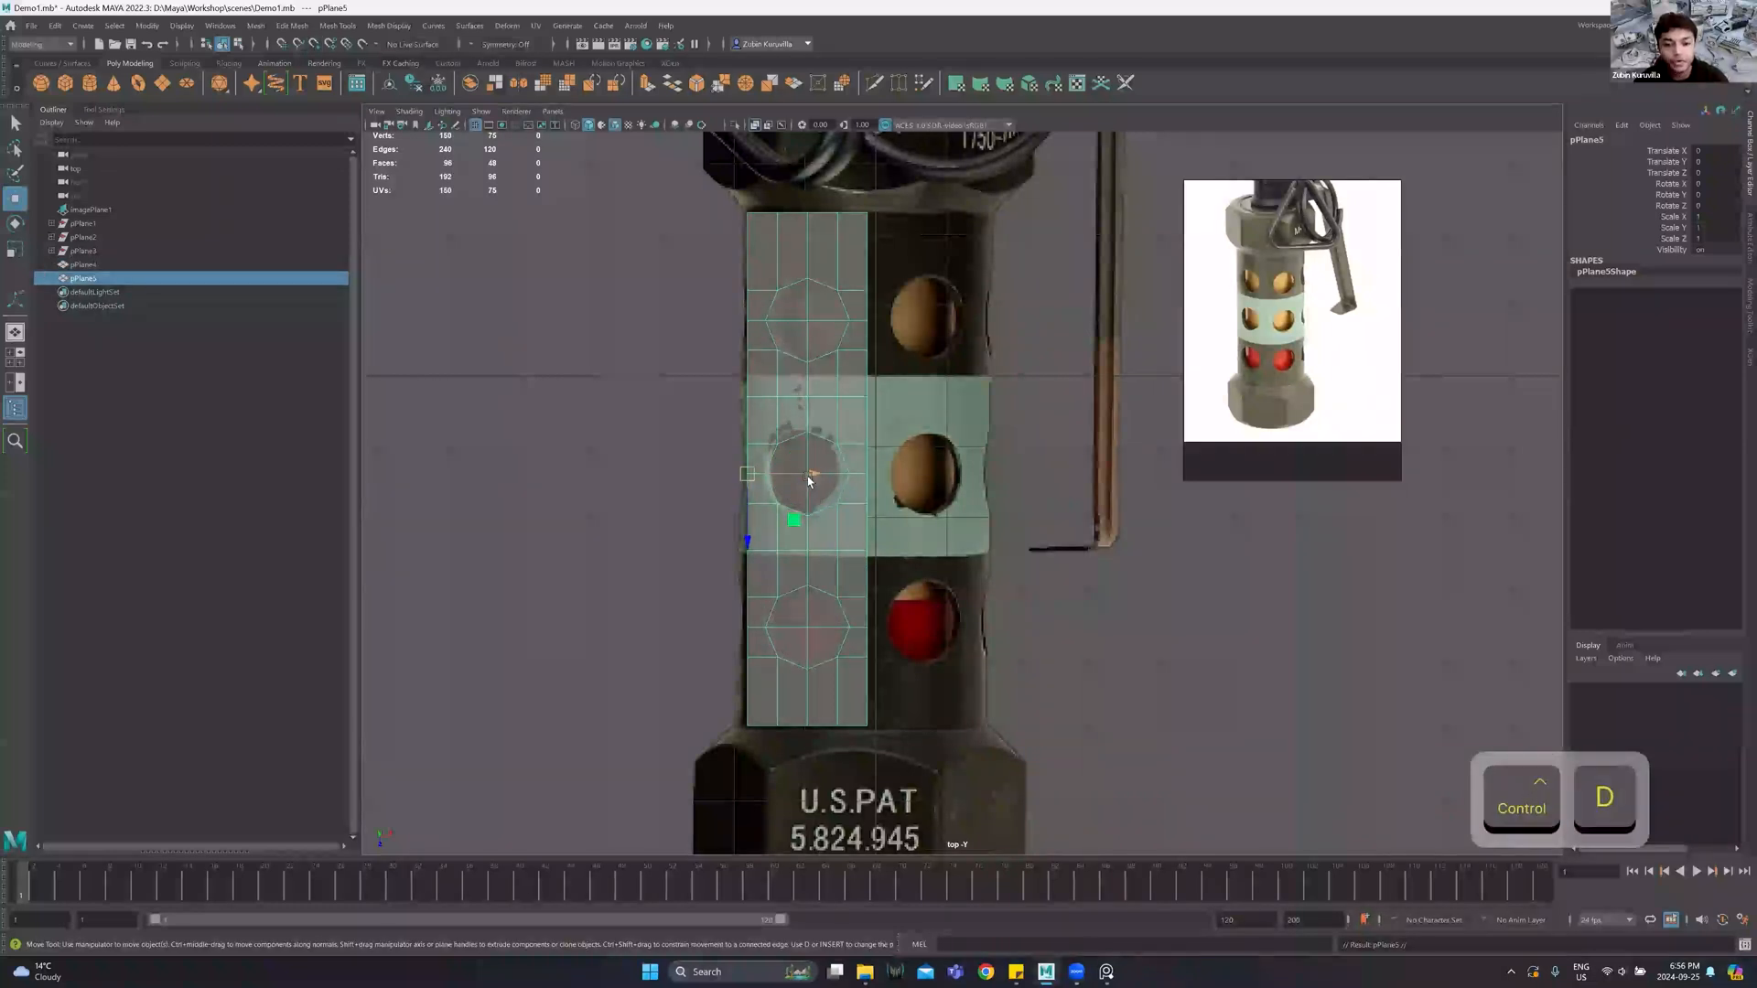
pyautogui.moveTo(809, 474); pyautogui.dragTo(954, 455)
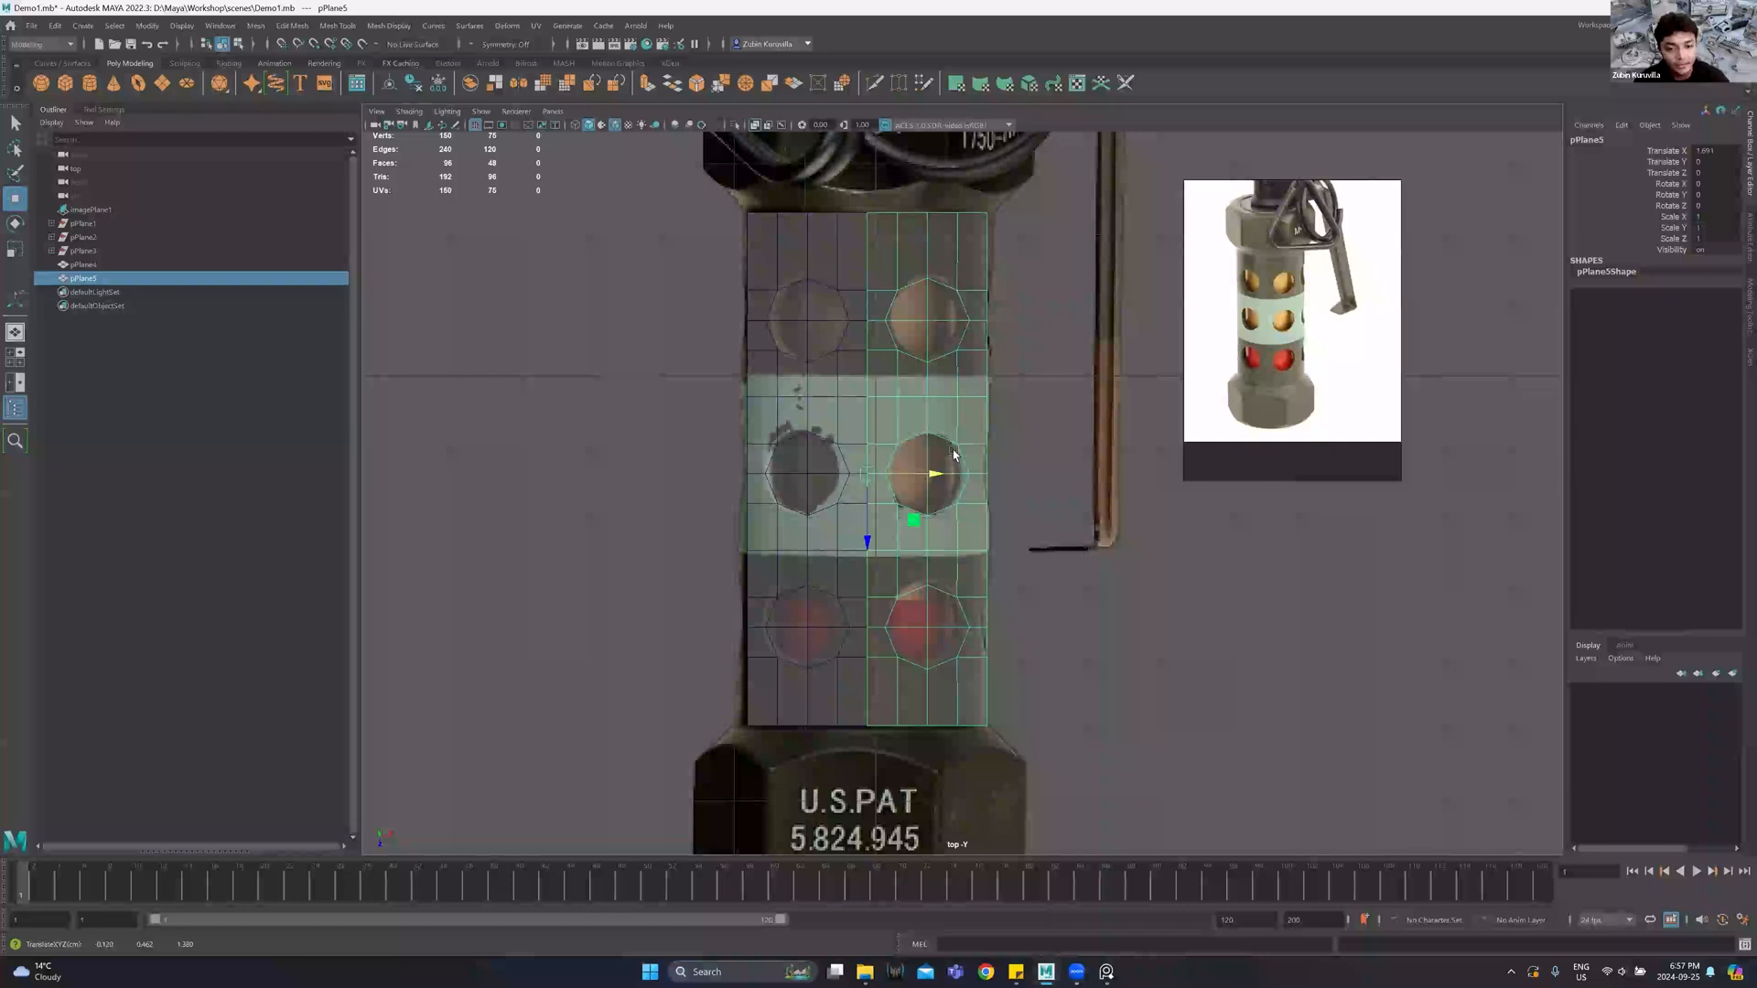
# Repeat the duplicate with its offset four more times to make a row of six adjoining strips.
pyautogui.hotkey('shift', 'd')
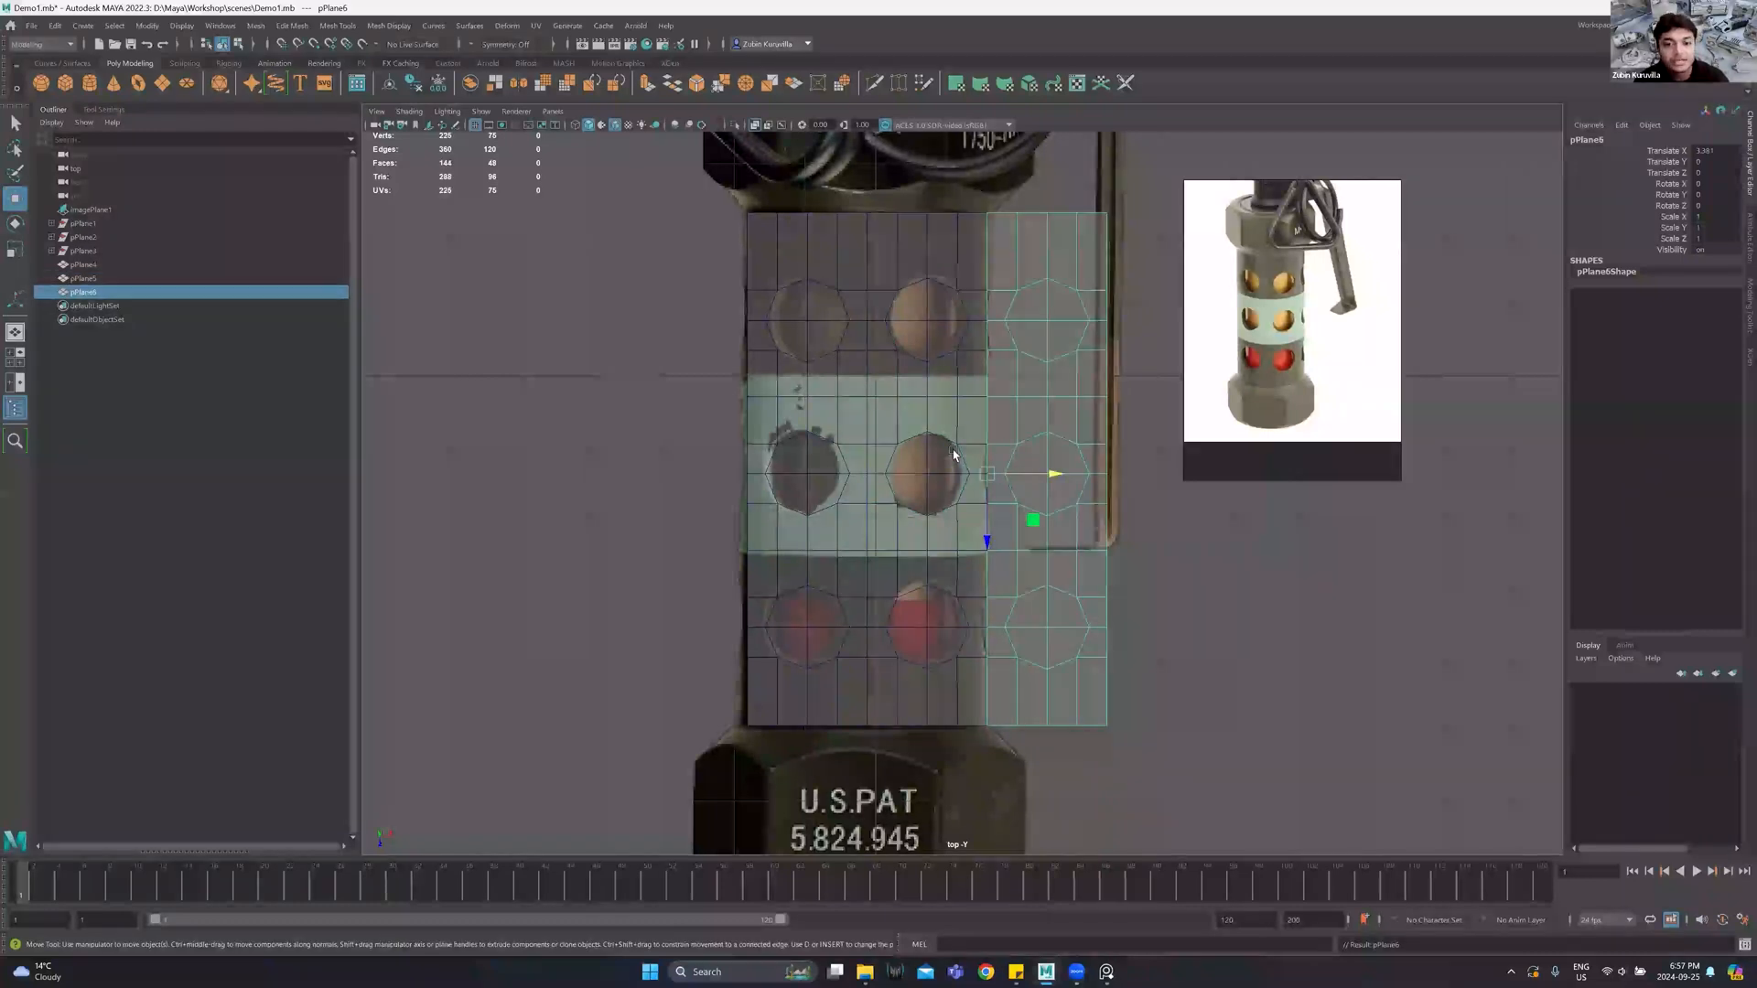
pyautogui.hotkey('shift', 'd')
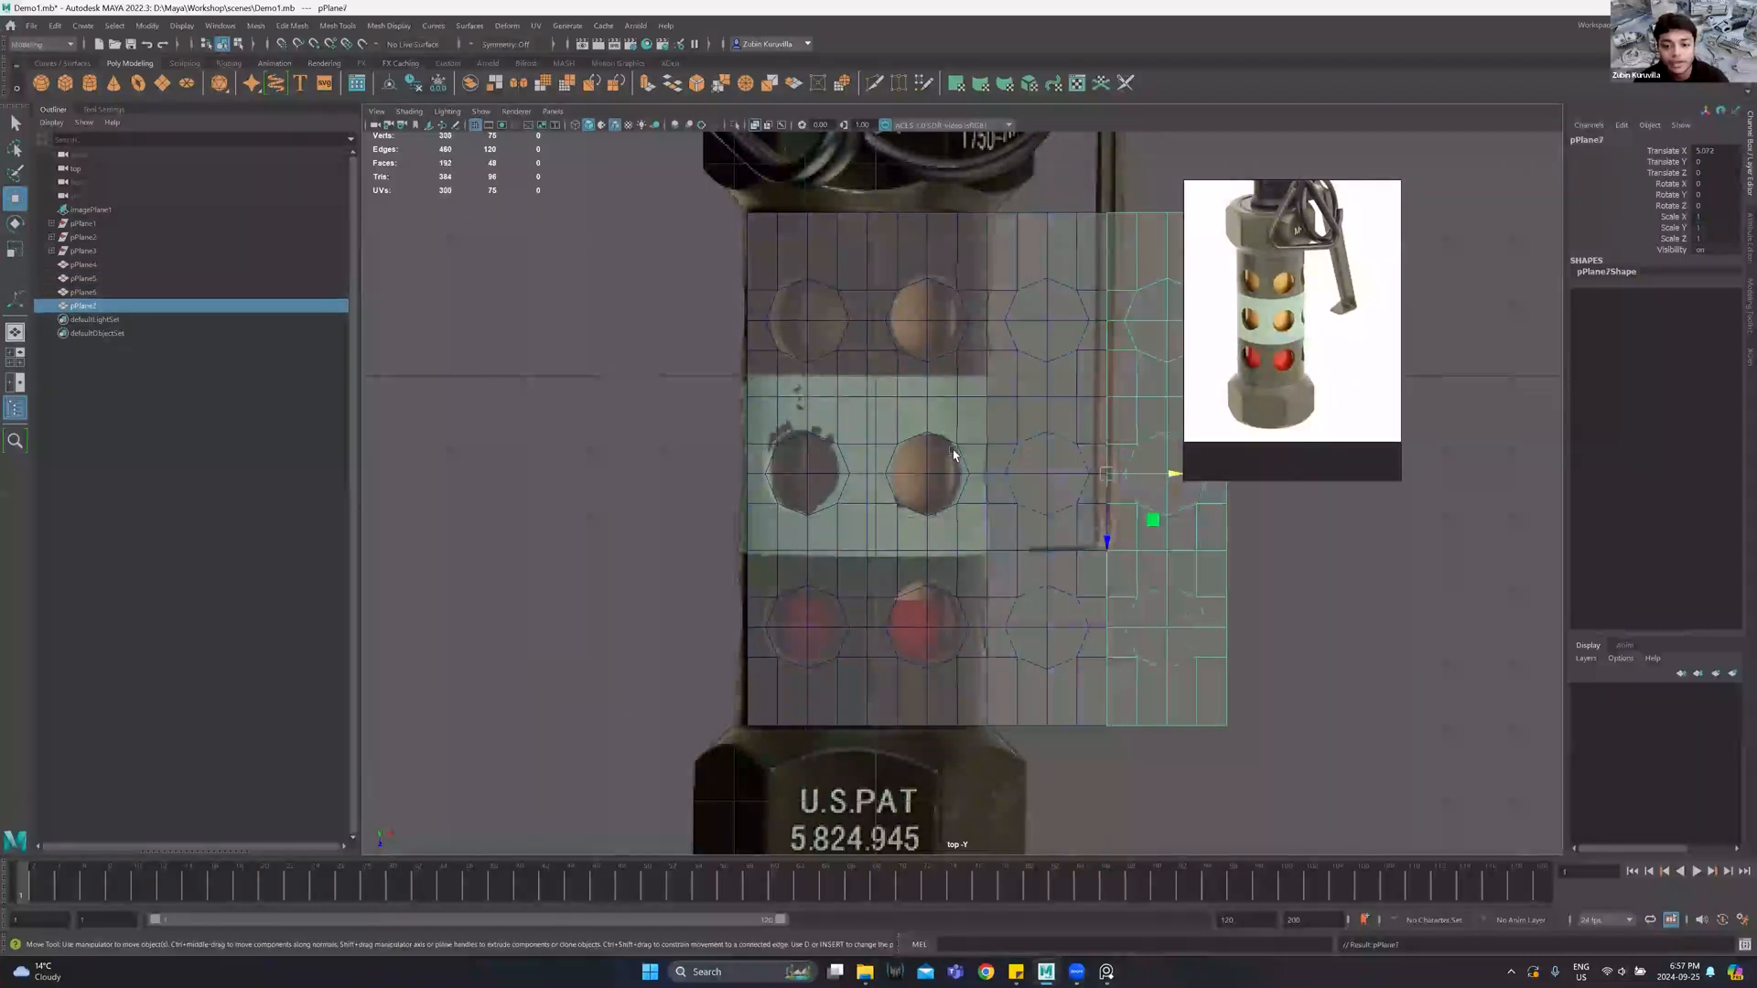
pyautogui.hotkey('shift', 'd')
pyautogui.hotkey('shift', 'd')
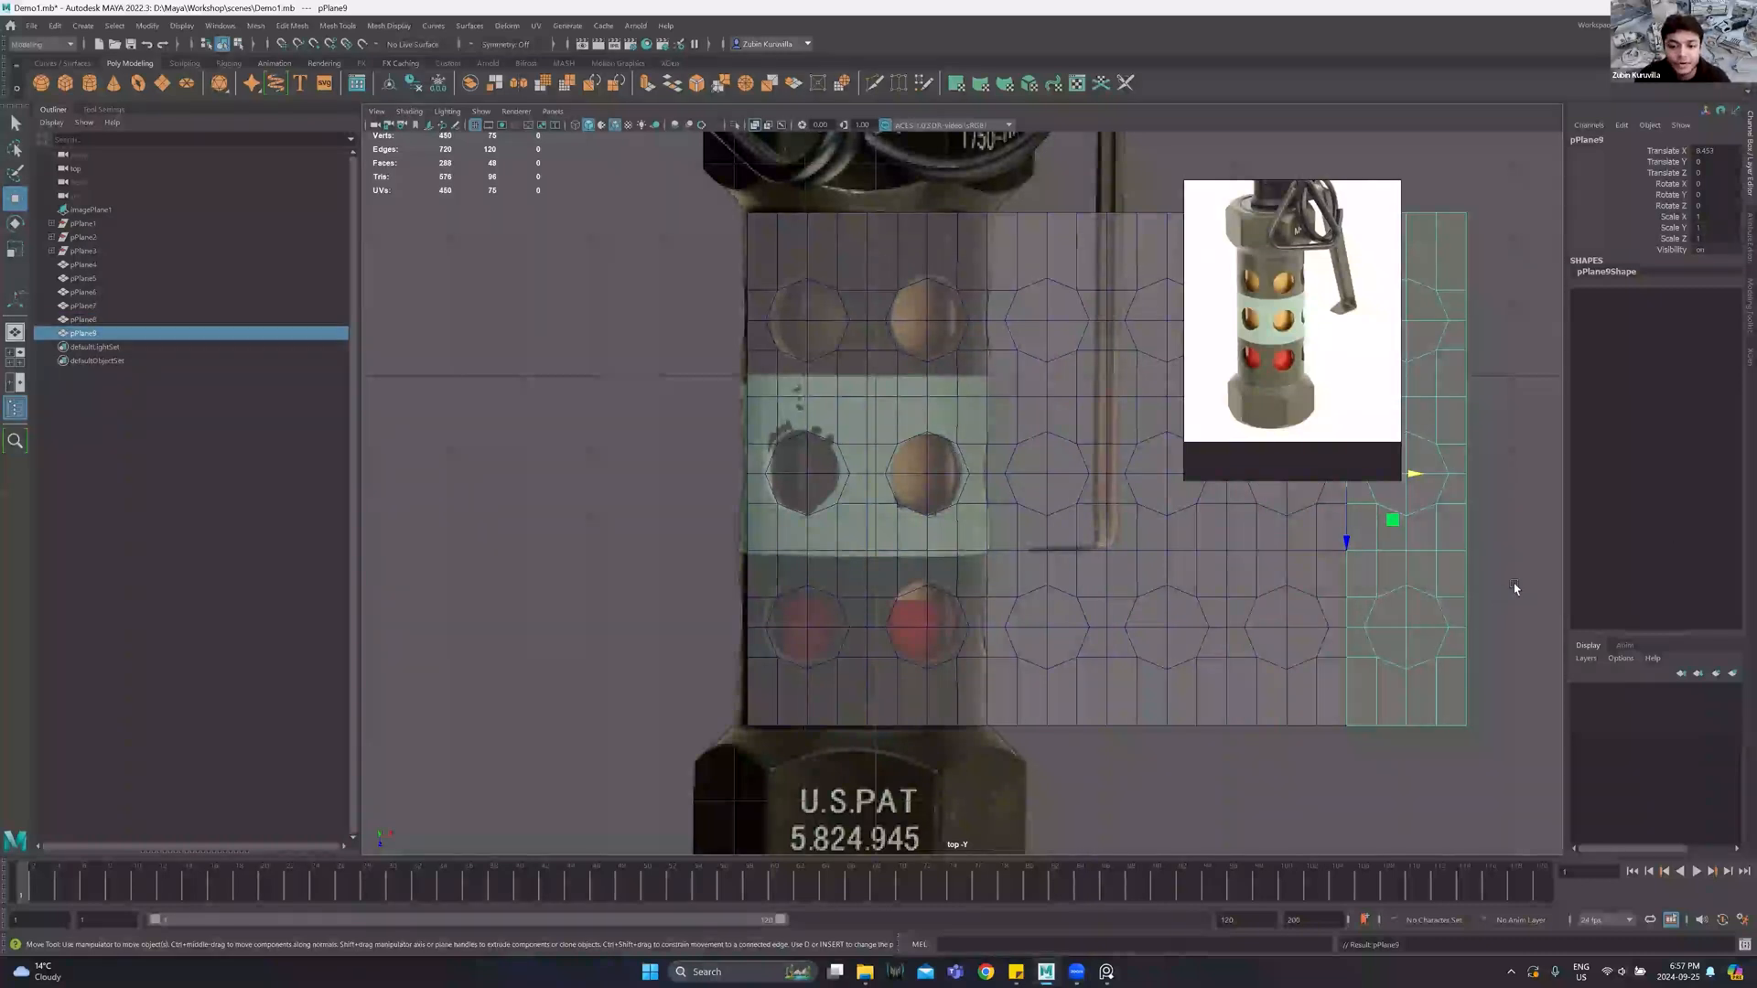
# Select all six strips, move the floating reference image clear of them, and combine the strips into one mesh.
pyautogui.moveTo(1513, 576); pyautogui.dragTo(497, 701)
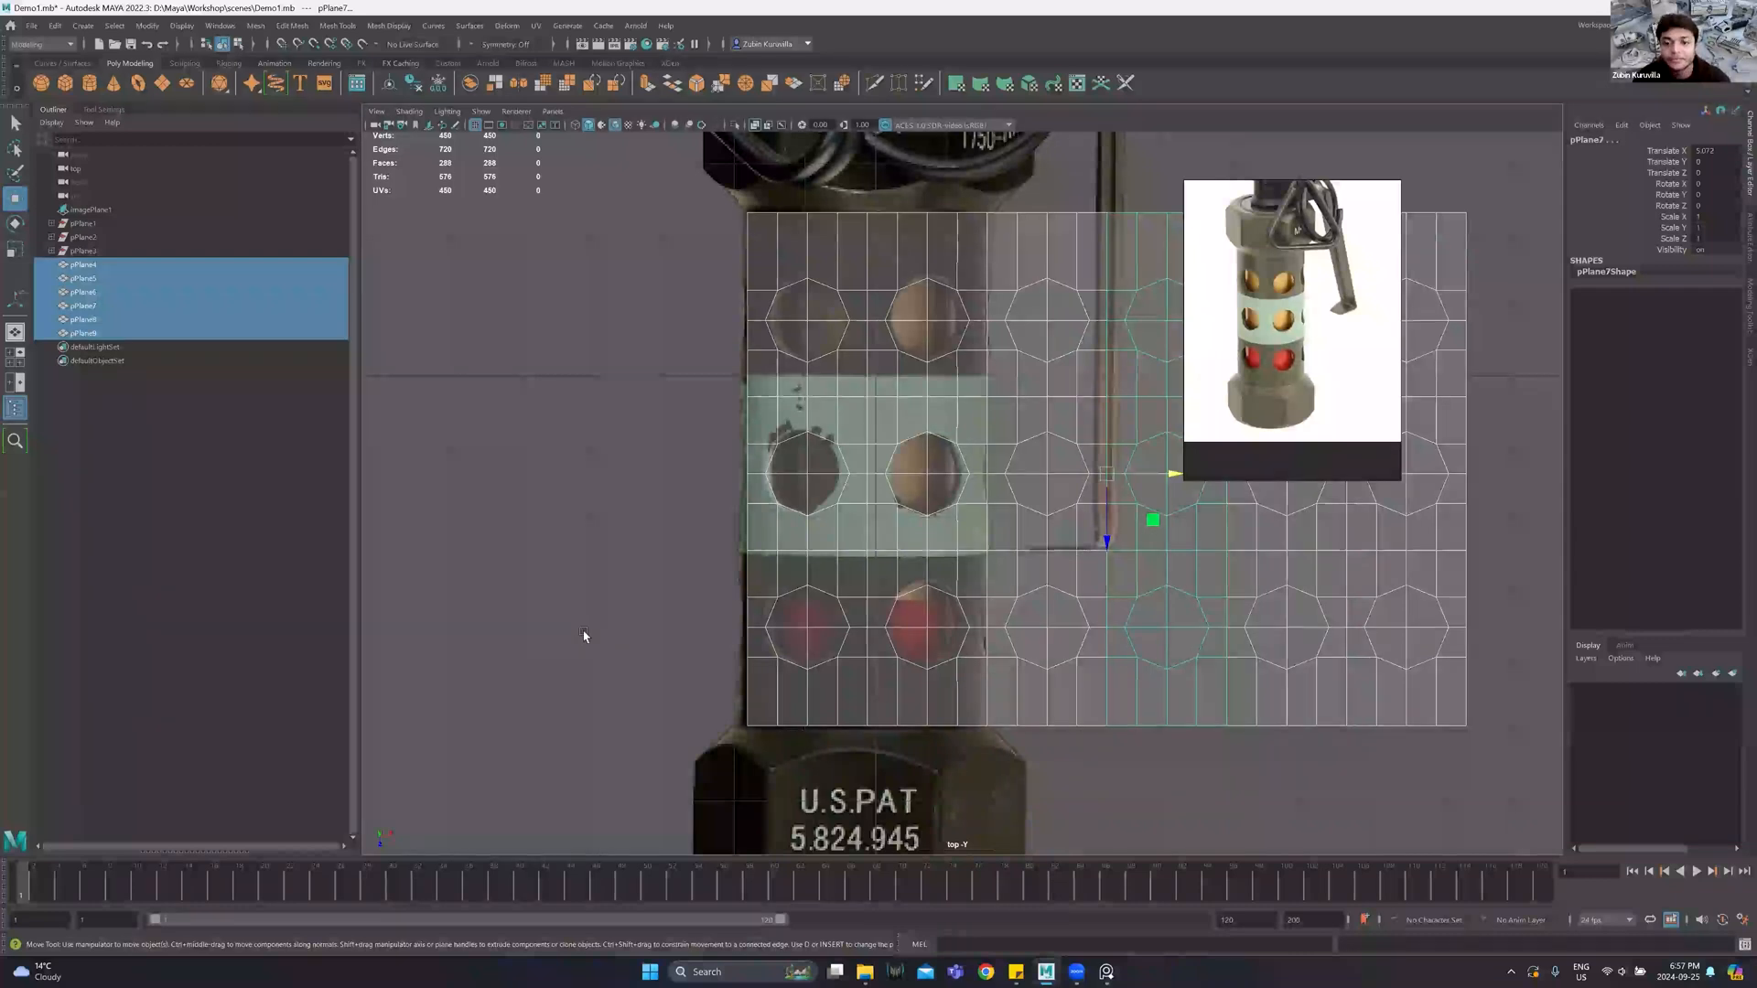
pyautogui.scroll(-2, 584, 633)
pyautogui.keyDown('alt'); pyautogui.moveTo(612, 499); pyautogui.dragTo(531, 512, button='middle'); pyautogui.keyUp('alt')
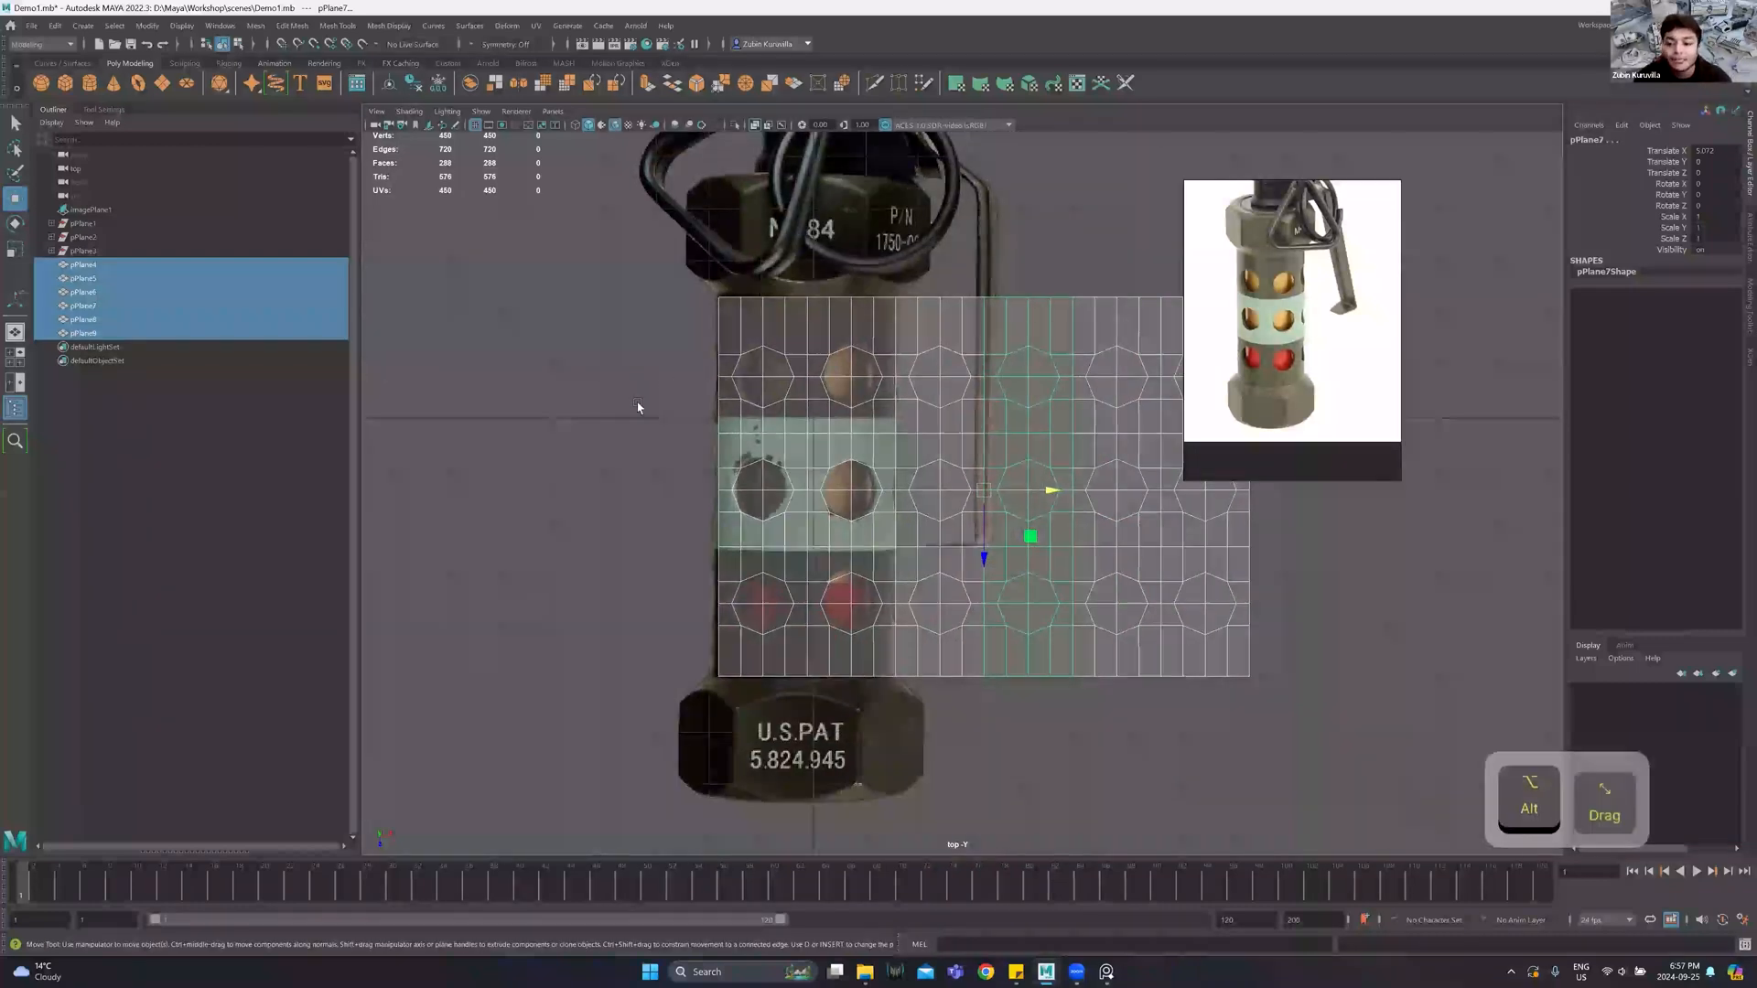
pyautogui.keyDown('alt'); pyautogui.moveTo(638, 408); pyautogui.dragTo(661, 416, button='middle'); pyautogui.keyUp('alt')
pyautogui.moveTo(1292, 253); pyautogui.dragTo(1413, 280)
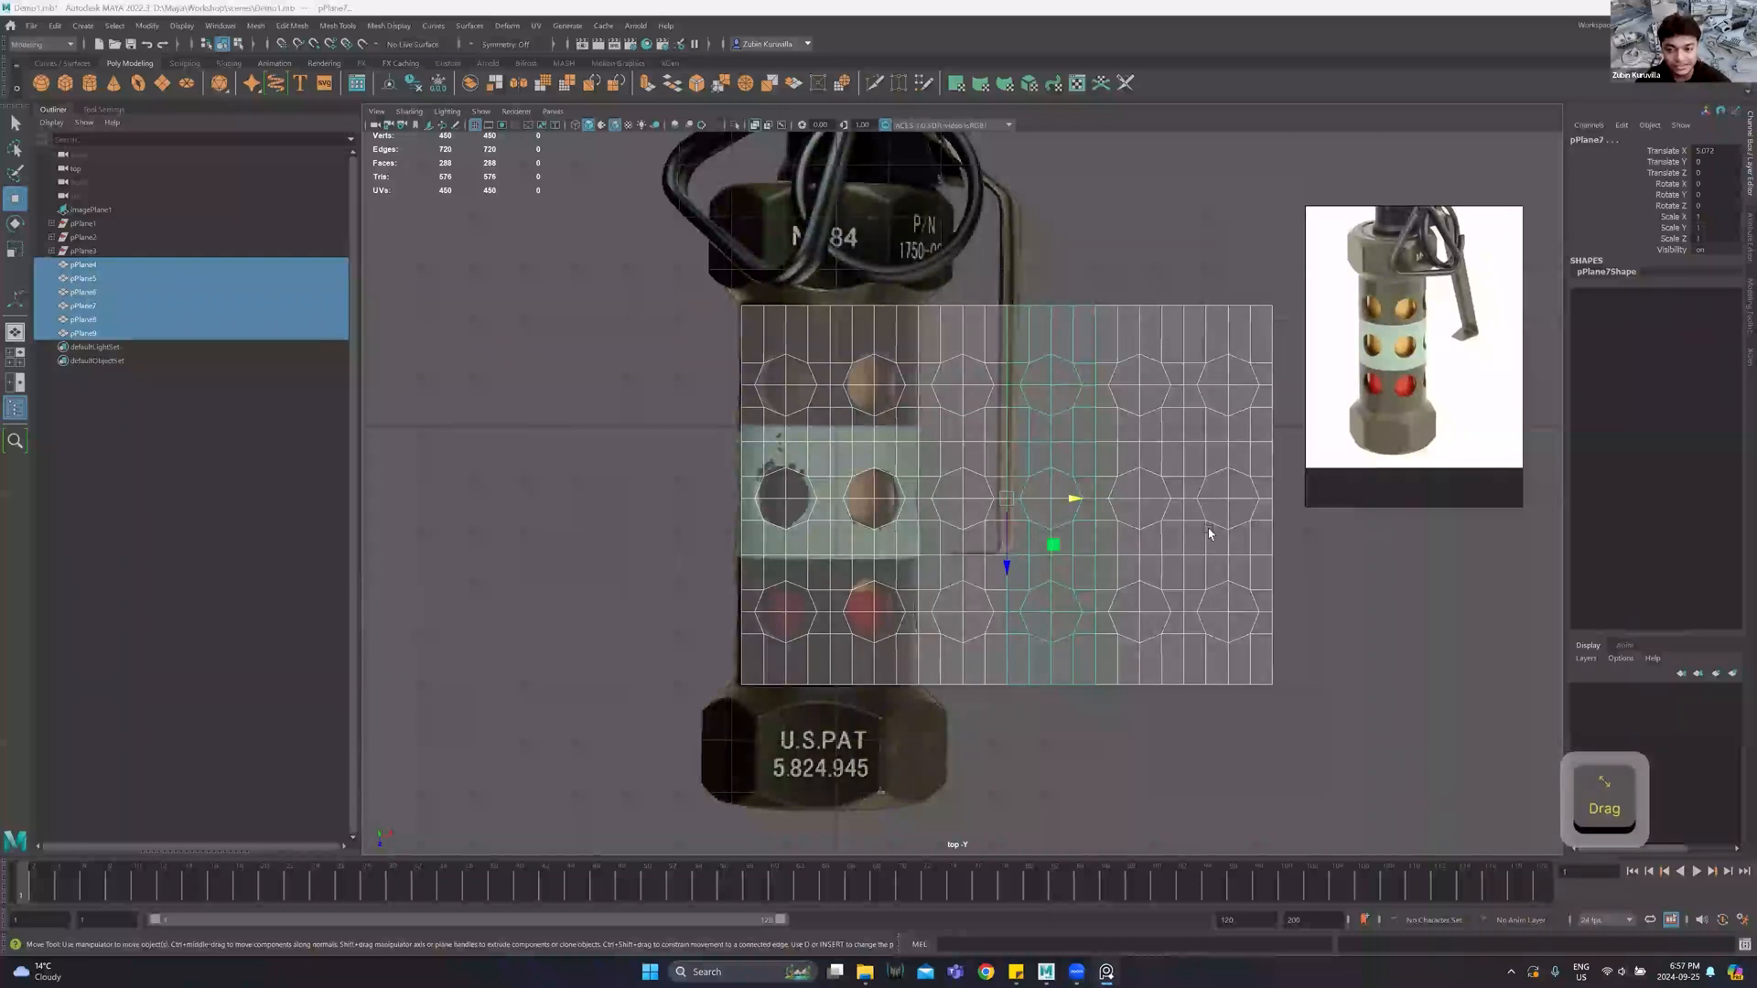
pyautogui.keyDown('alt'); pyautogui.moveTo(1145, 510); pyautogui.dragTo(1164, 523, button='middle'); pyautogui.keyUp('alt')
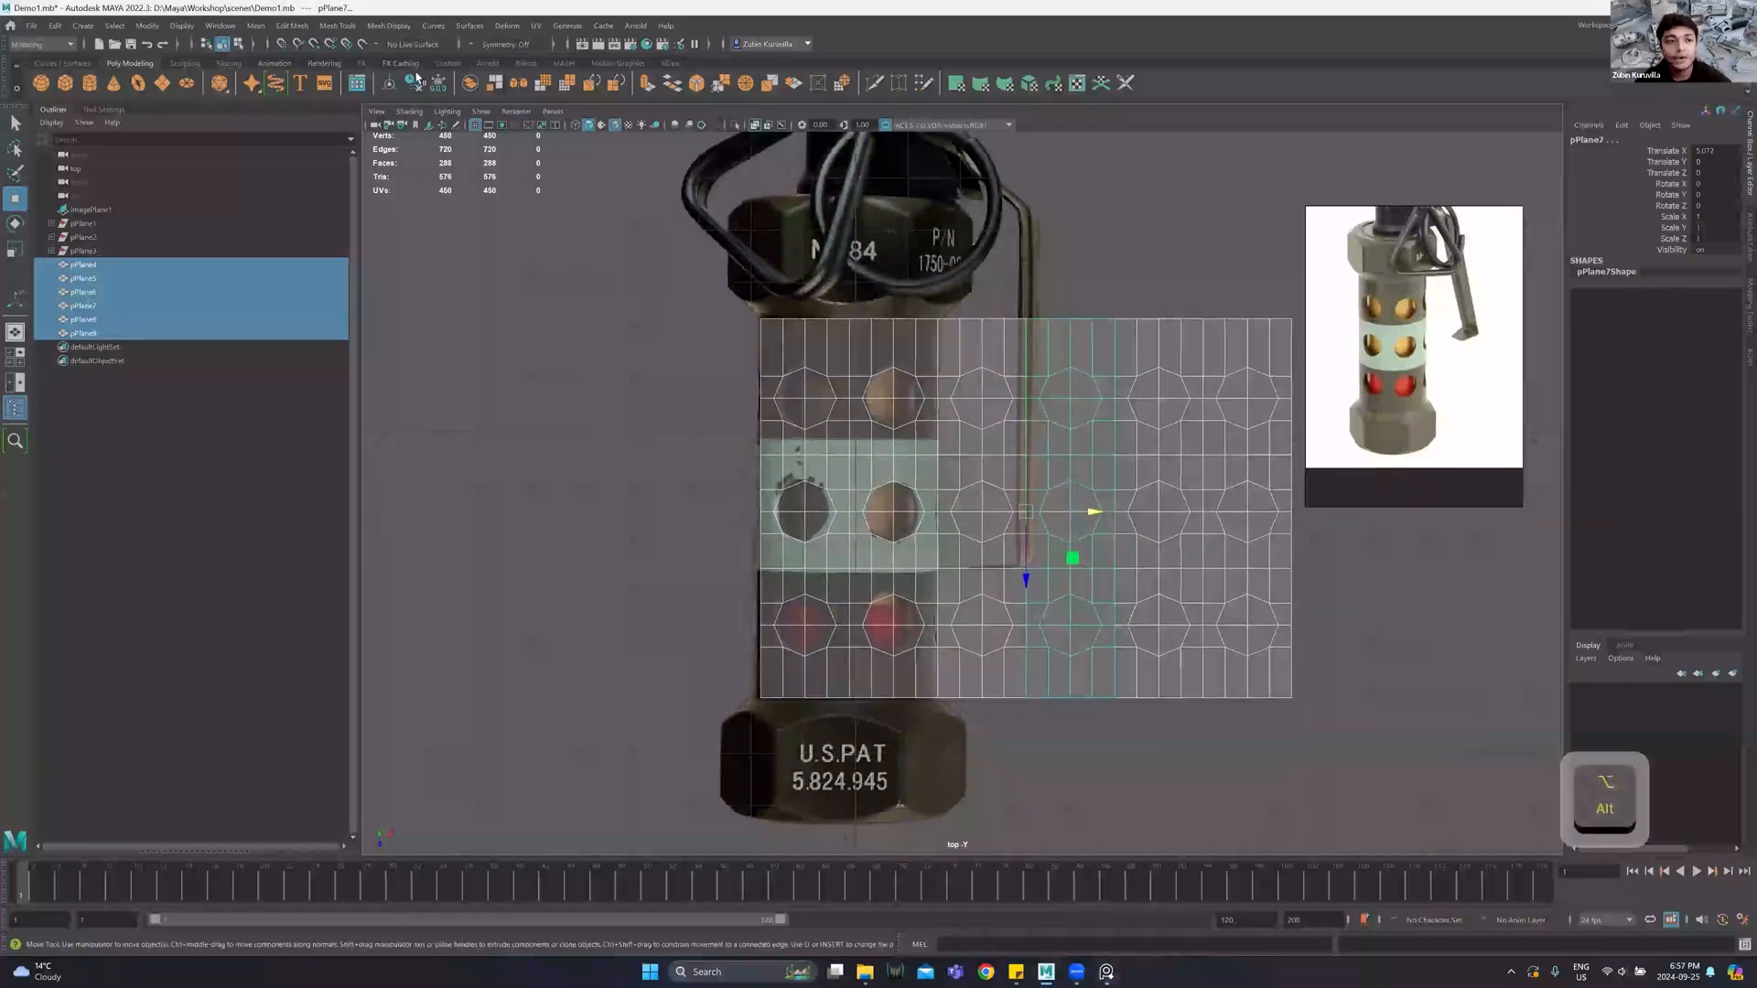
pyautogui.click(253, 26)
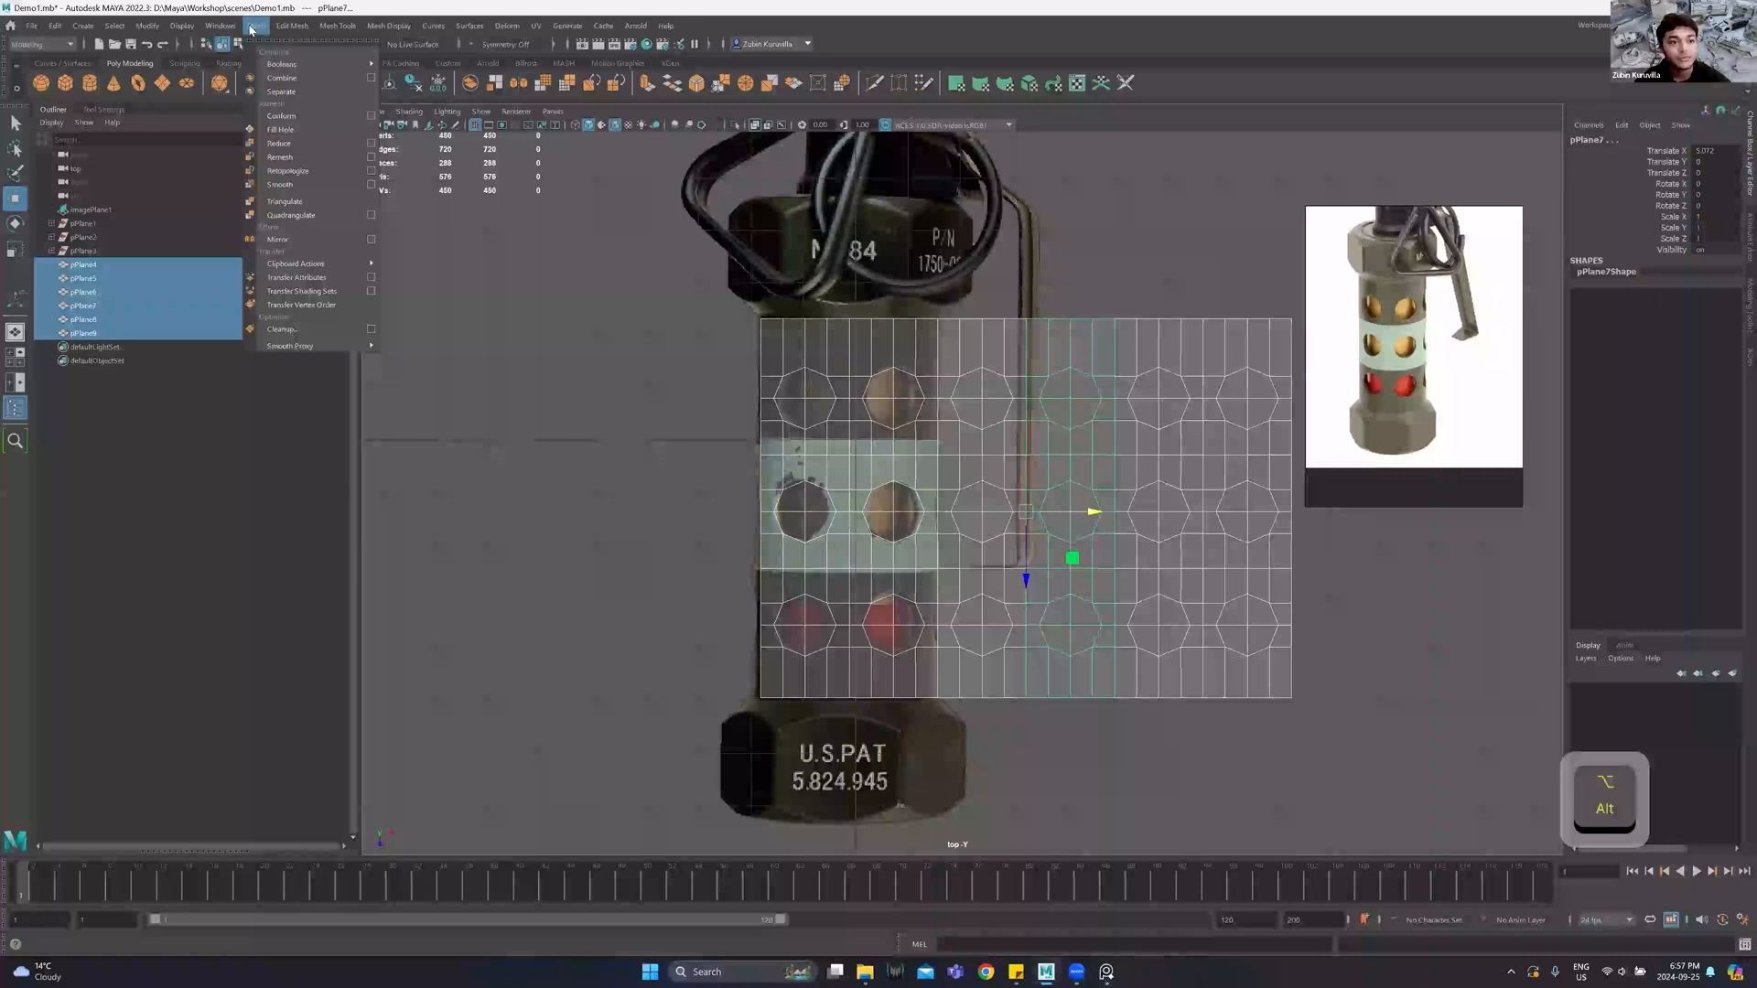
pyautogui.click(284, 78)
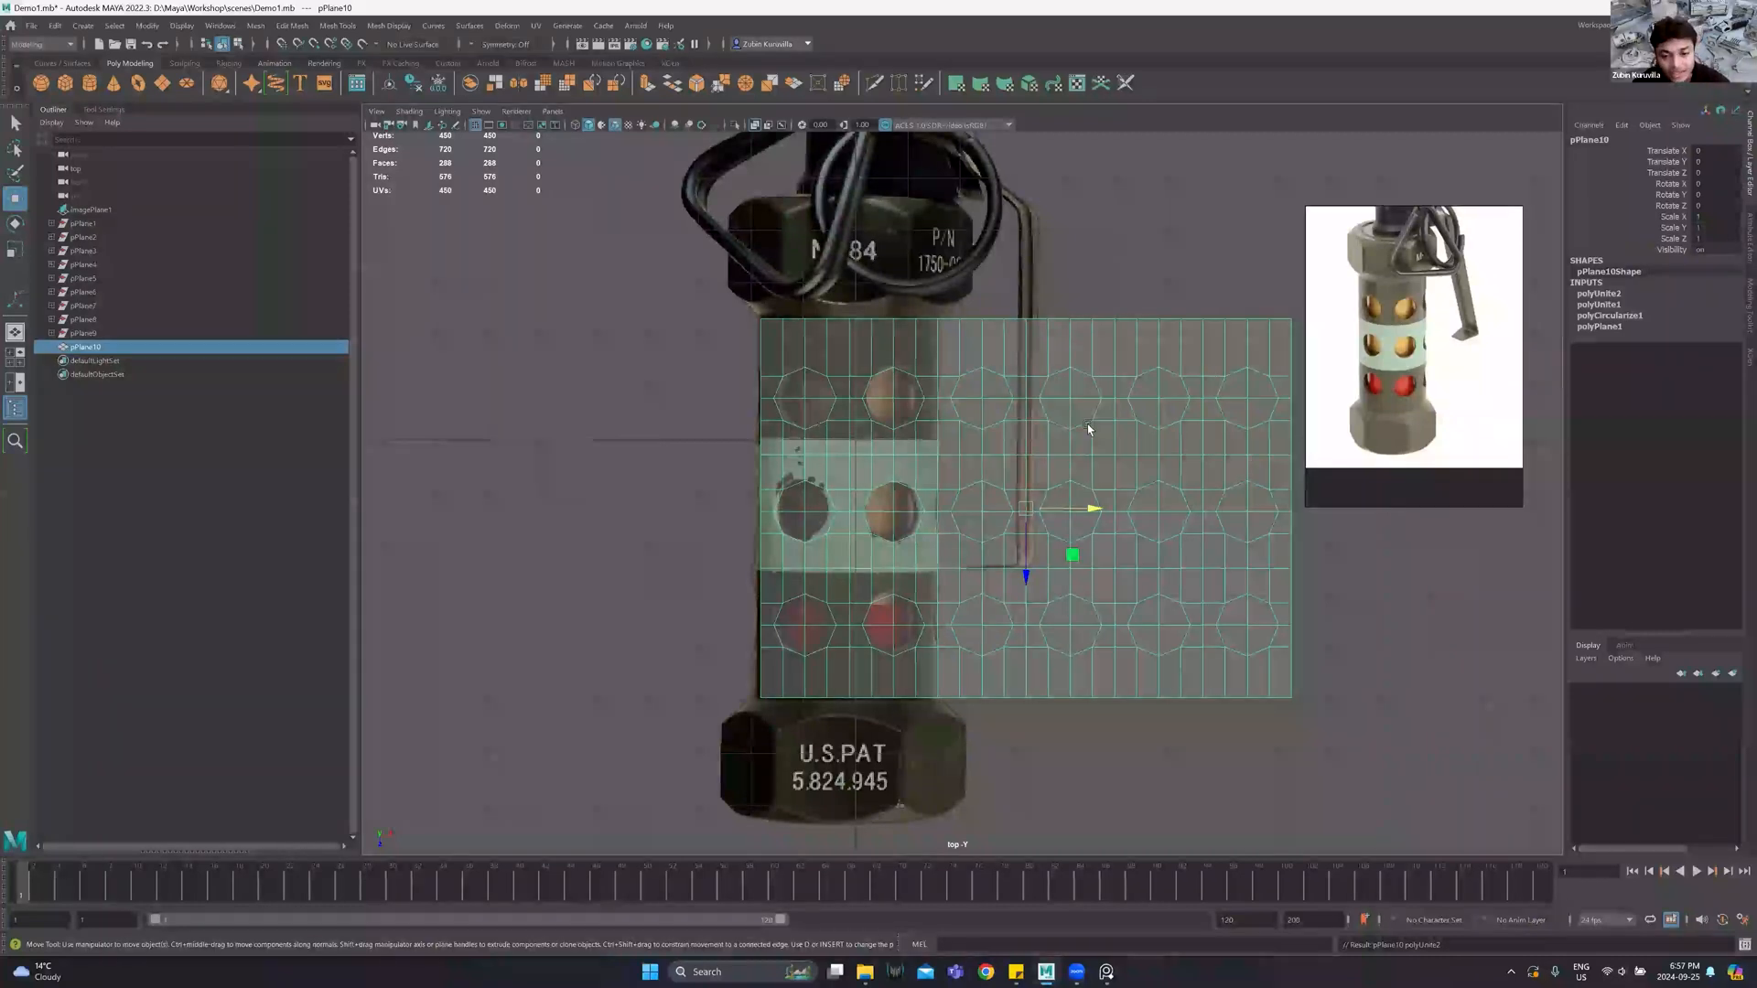
# In the perspective view, pull two vertices on the seam between the upper and middle tiles to test whether they are merged.
pyautogui.moveTo(985, 408); pyautogui.dragTo(993, 451, button='right')
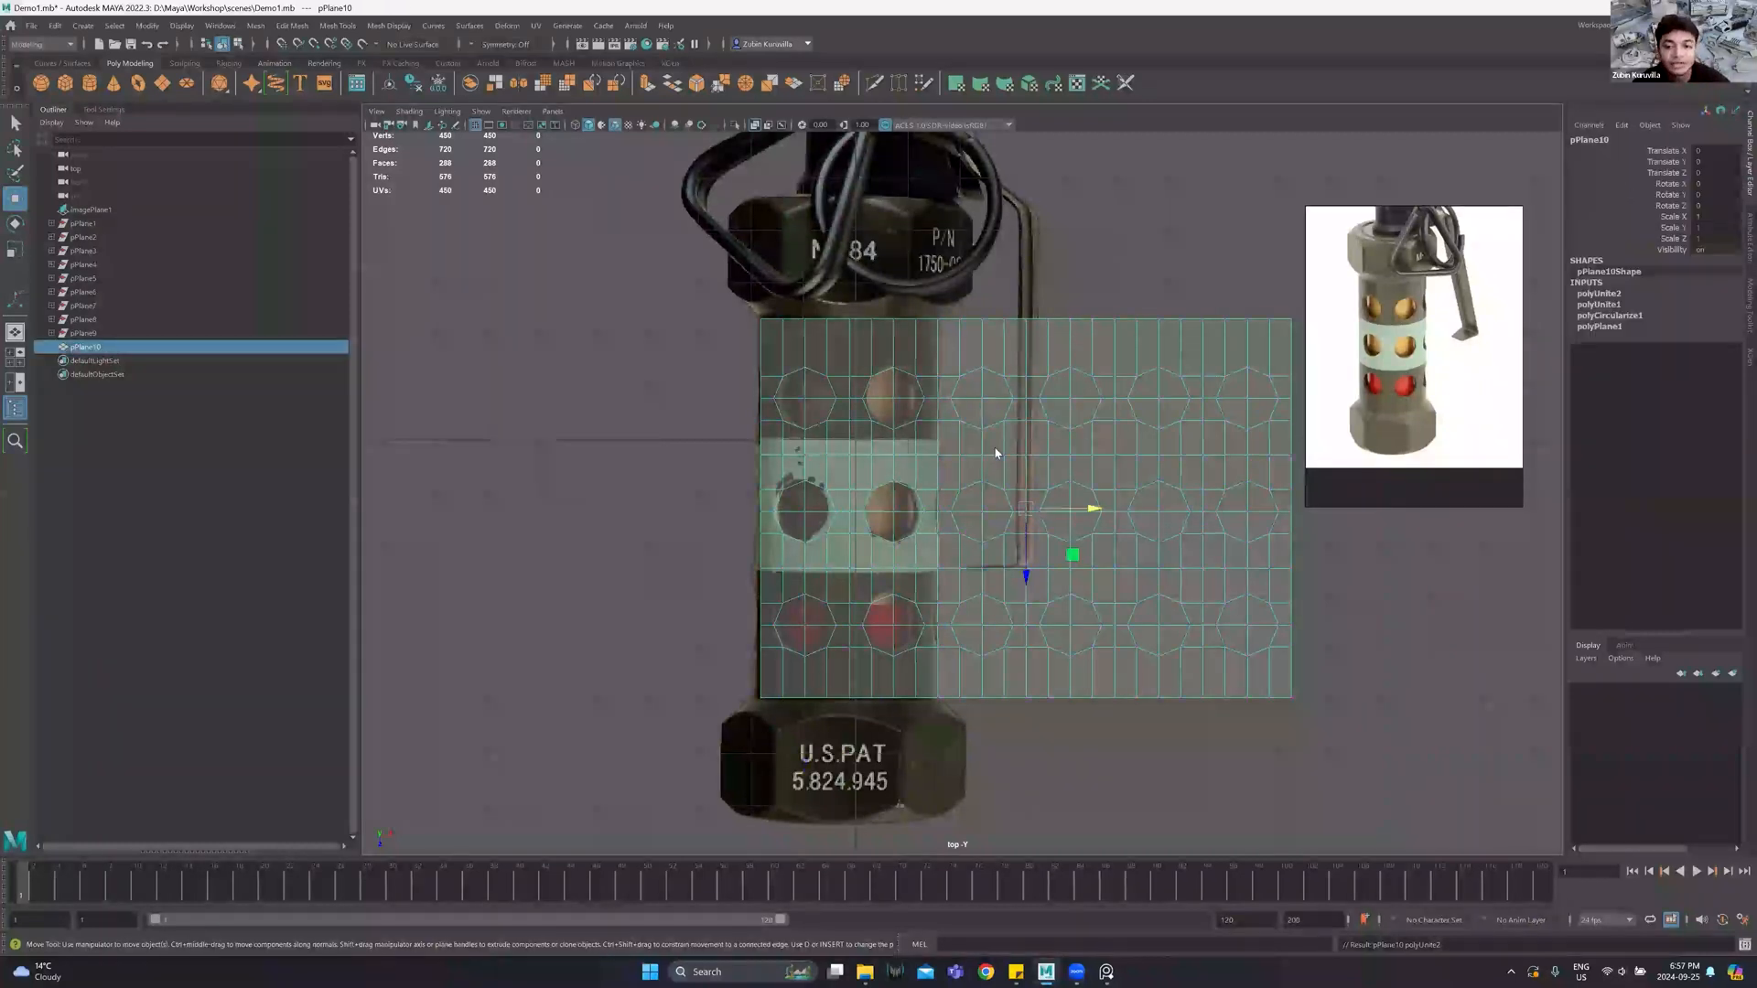
pyautogui.press('space')
pyautogui.press('space')
pyautogui.press('F9')
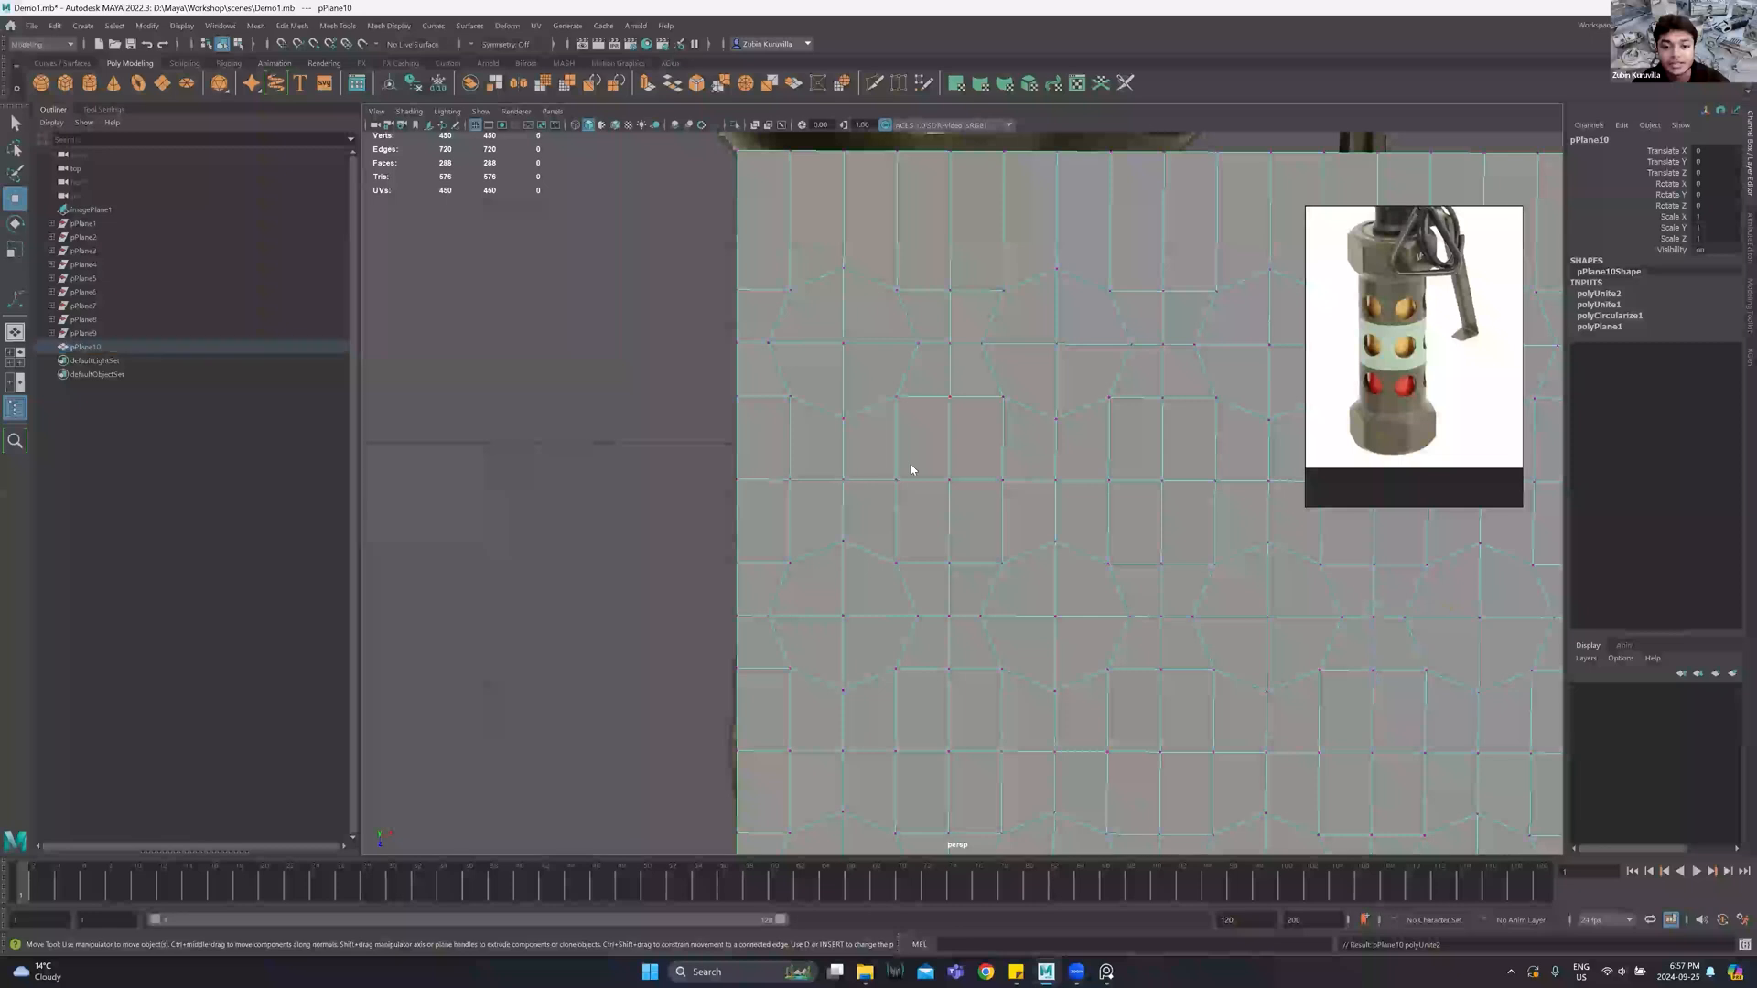
pyautogui.click(840, 481)
pyautogui.moveTo(842, 481); pyautogui.dragTo(836, 551)
pyautogui.click(948, 480)
pyautogui.moveTo(949, 545); pyautogui.dragTo(948, 555)
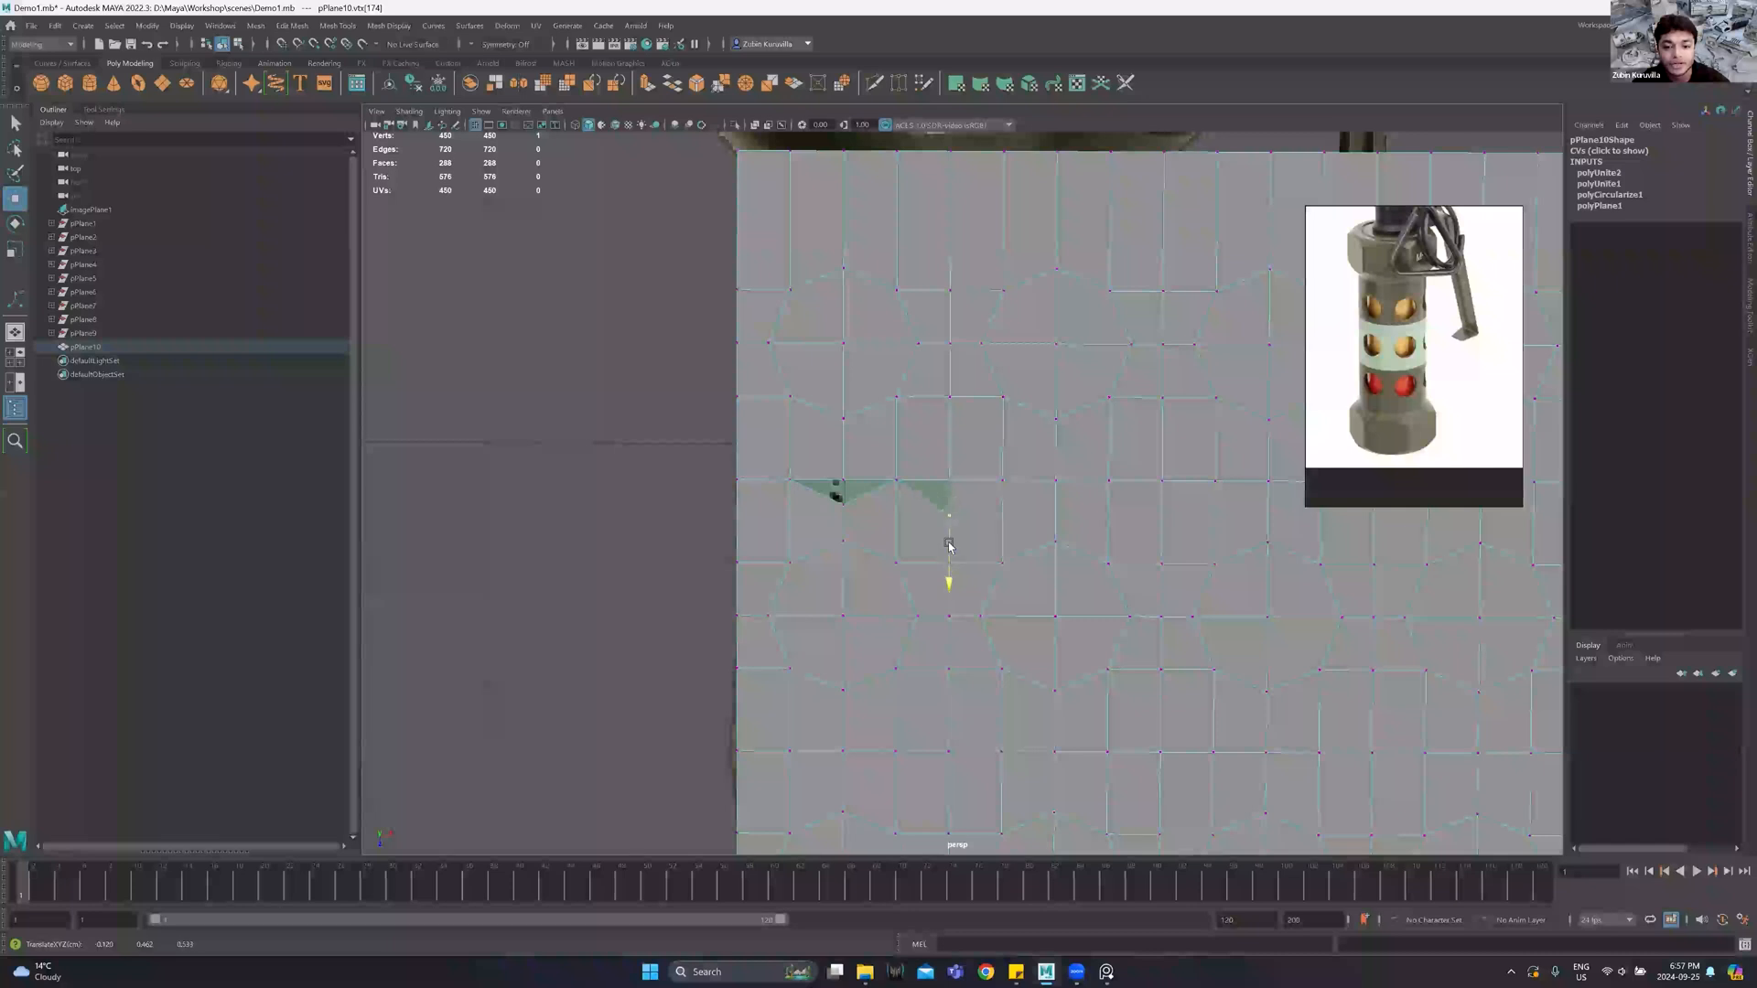
# Undo the test vertex moves on the tile seam and return to object mode.
pyautogui.hotkey('ctrl', 'z')
pyautogui.hotkey('ctrl', 'z')
pyautogui.hotkey('ctrl', 'z')
pyautogui.hotkey('ctrl', 'z')
pyautogui.scroll(-3, 953, 353)
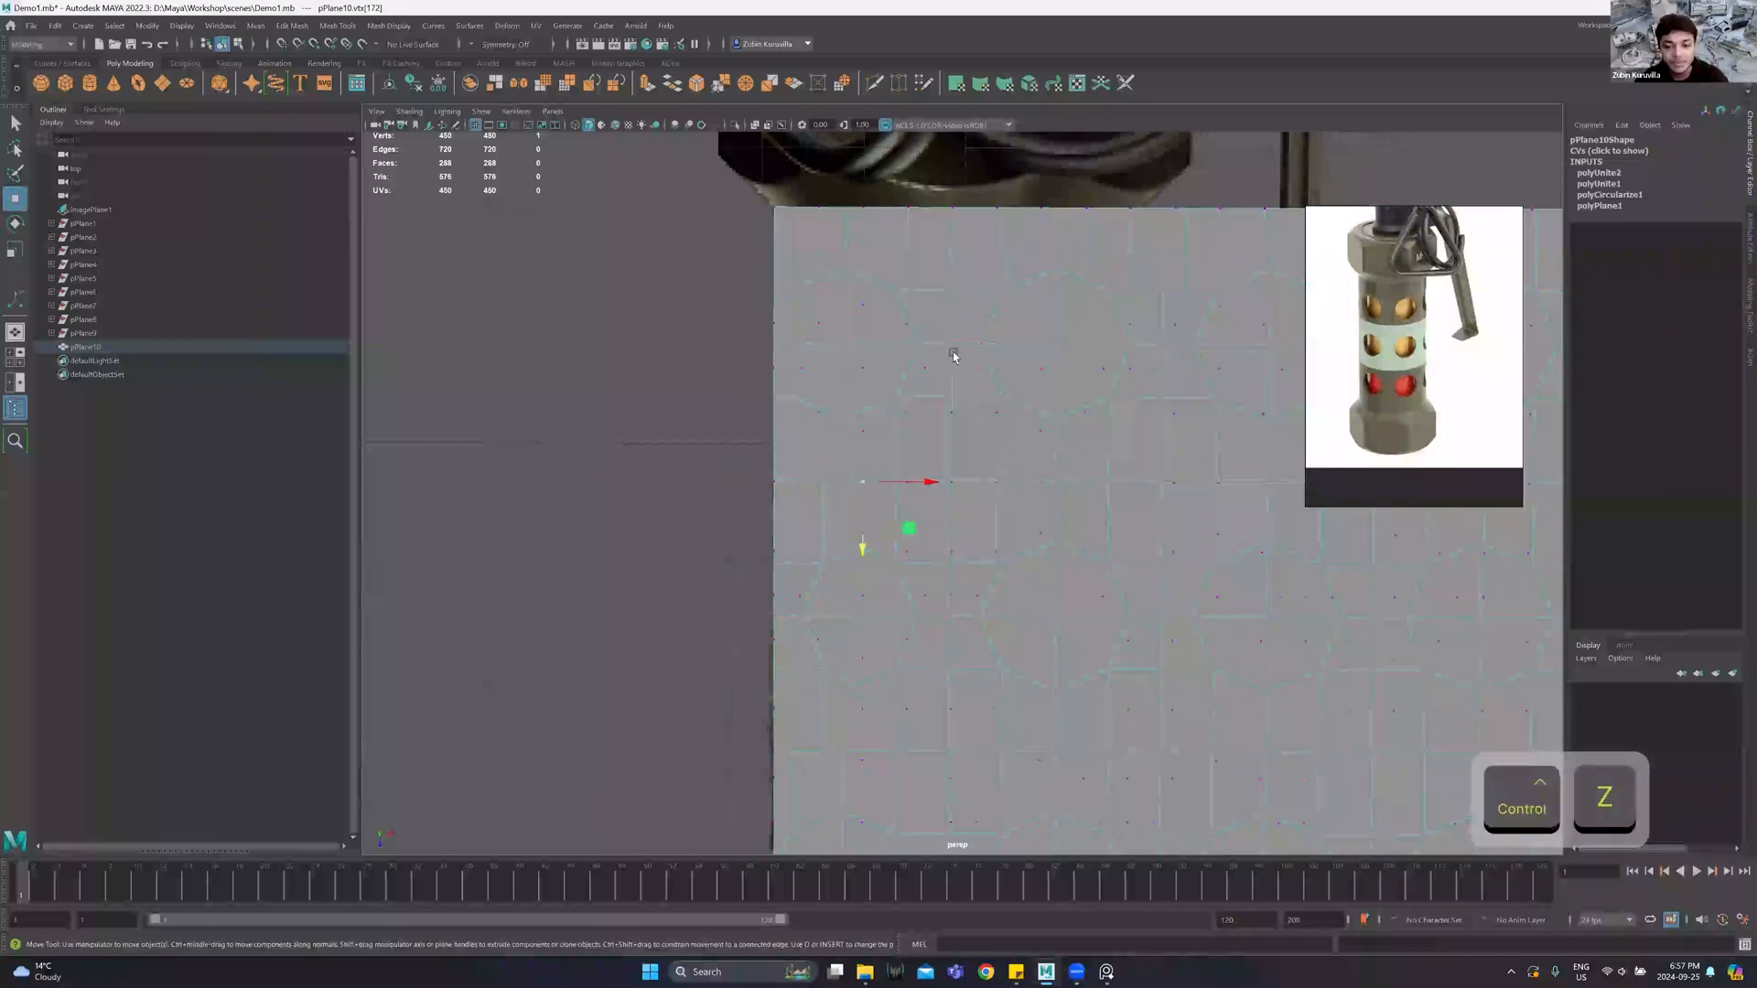
pyautogui.moveTo(1016, 508); pyautogui.dragTo(1110, 439, button='right')
# Add a nonlinear Bend deformer to the combined plane mesh.
pyautogui.scroll(-3, 1110, 440)
pyautogui.keyDown('alt'); pyautogui.moveTo(1110, 439); pyautogui.dragTo(984, 442, button='middle'); pyautogui.keyUp('alt')
pyautogui.keyDown('alt'); pyautogui.moveTo(984, 444); pyautogui.dragTo(981, 442); pyautogui.keyUp('alt')
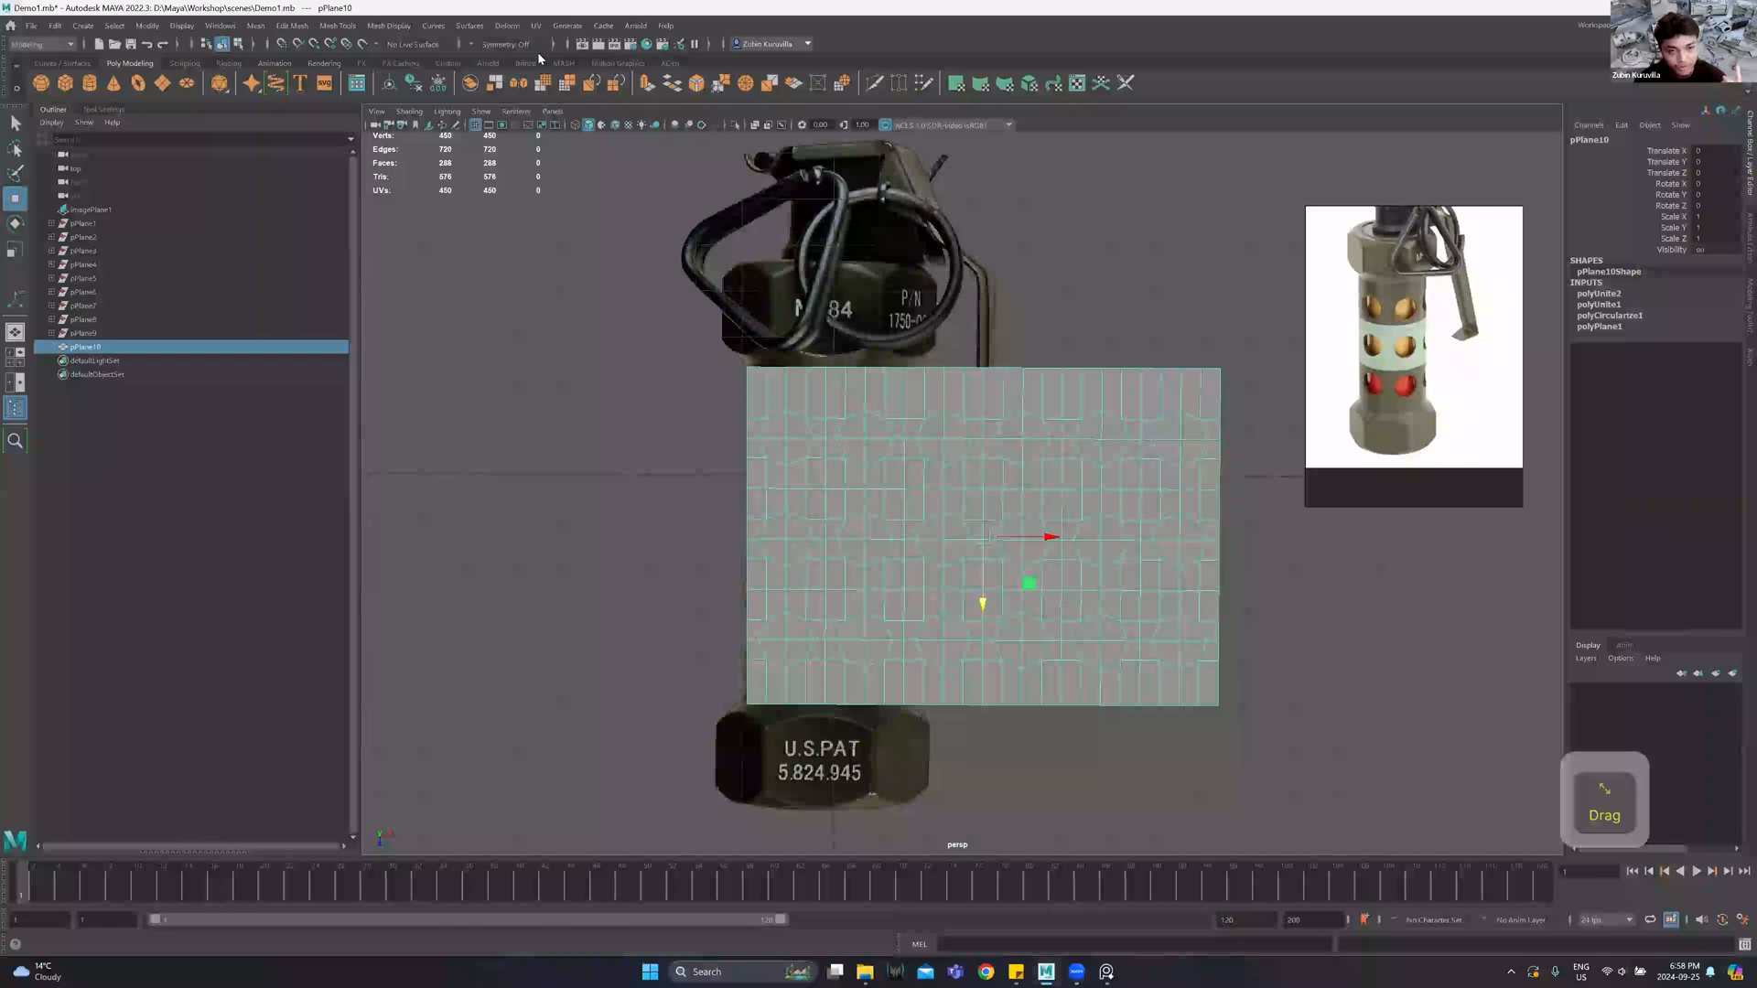
pyautogui.click(509, 28)
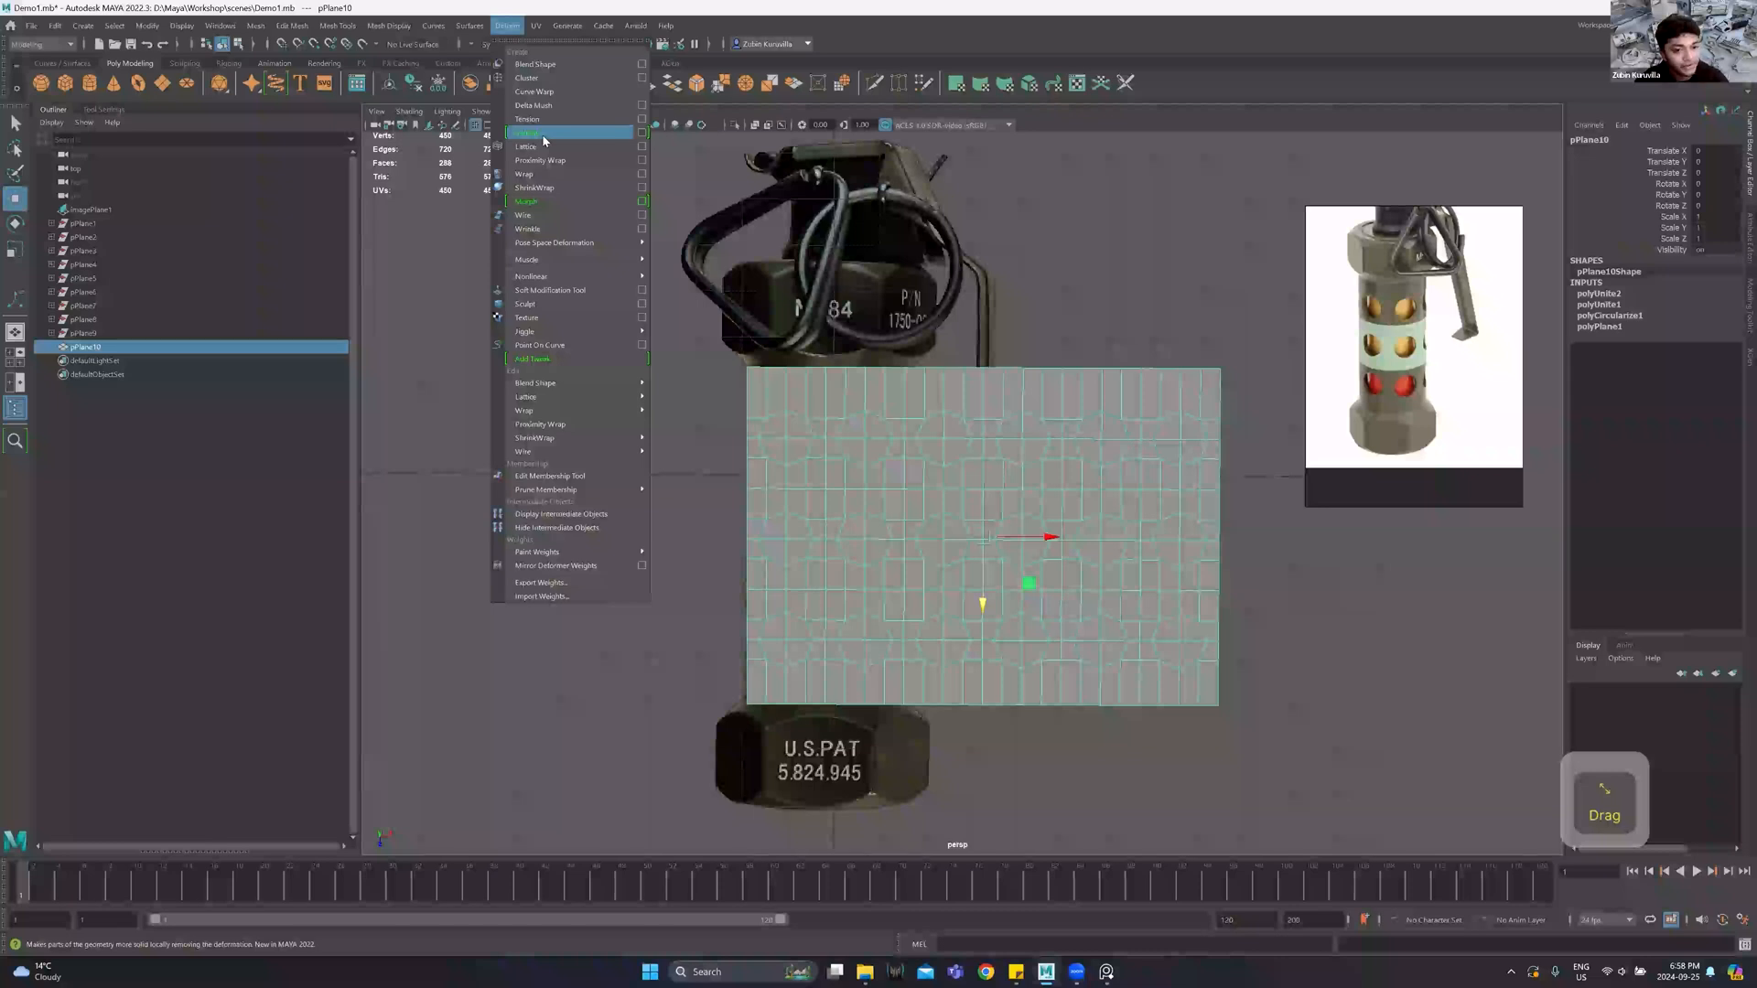
pyautogui.moveTo(549, 276)
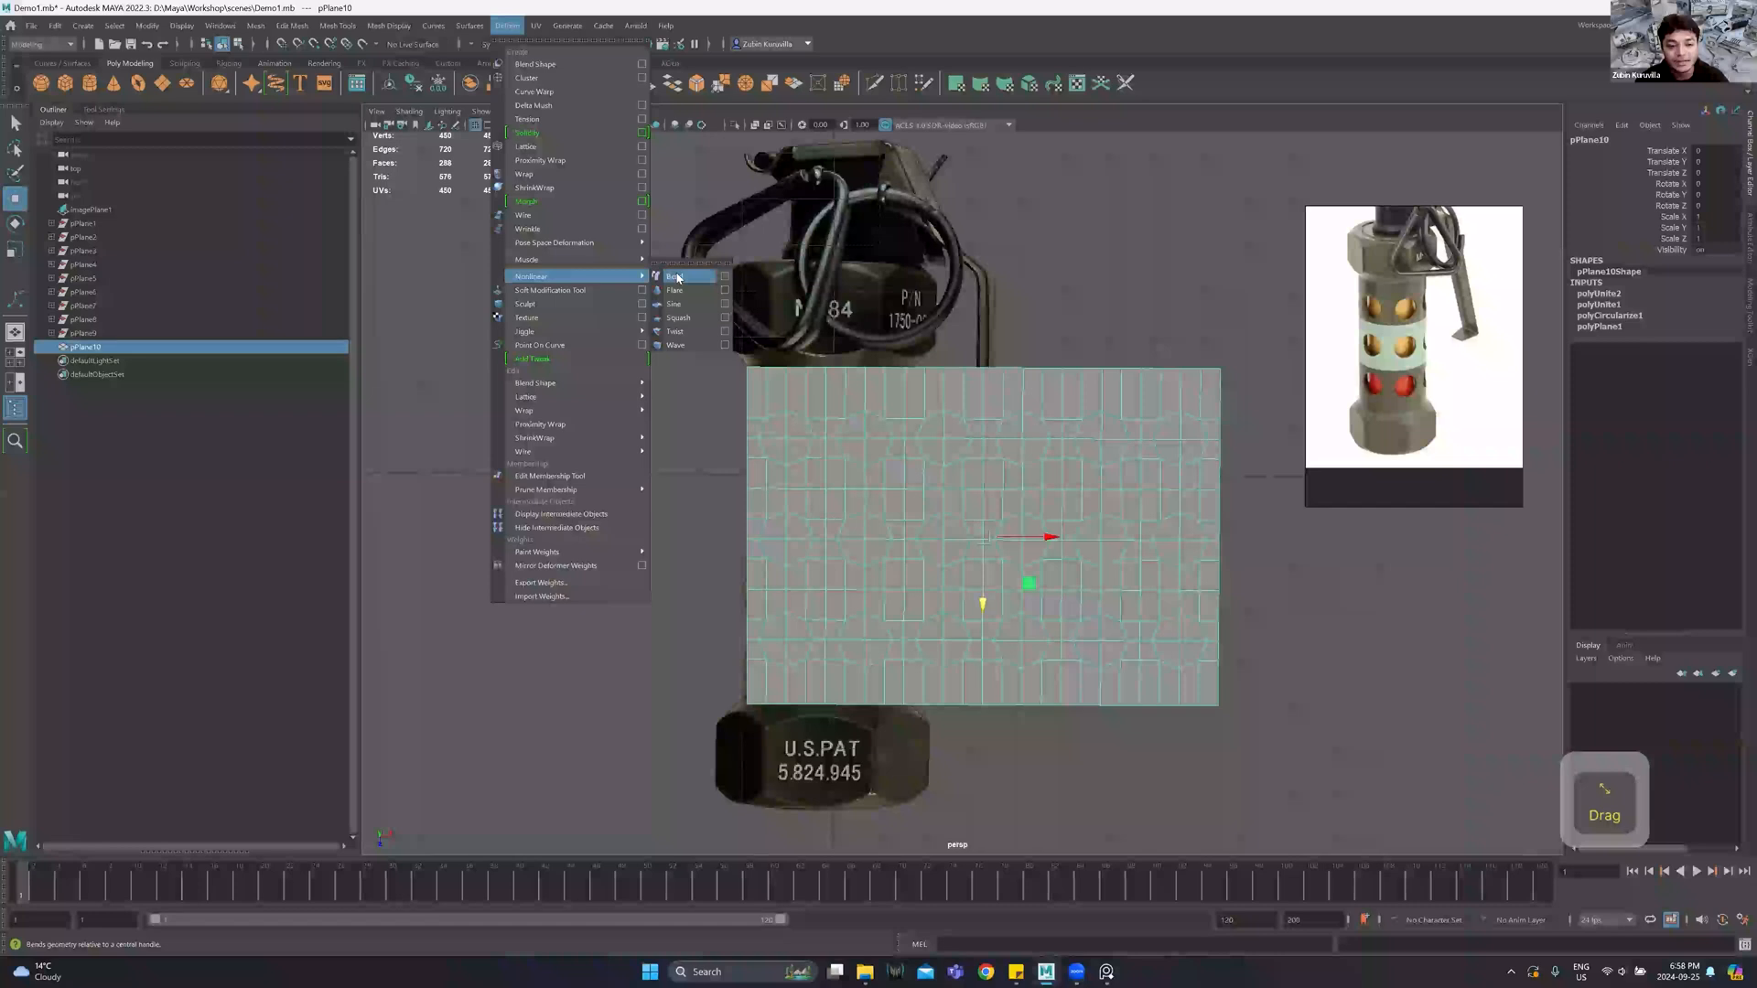
pyautogui.click(675, 276)
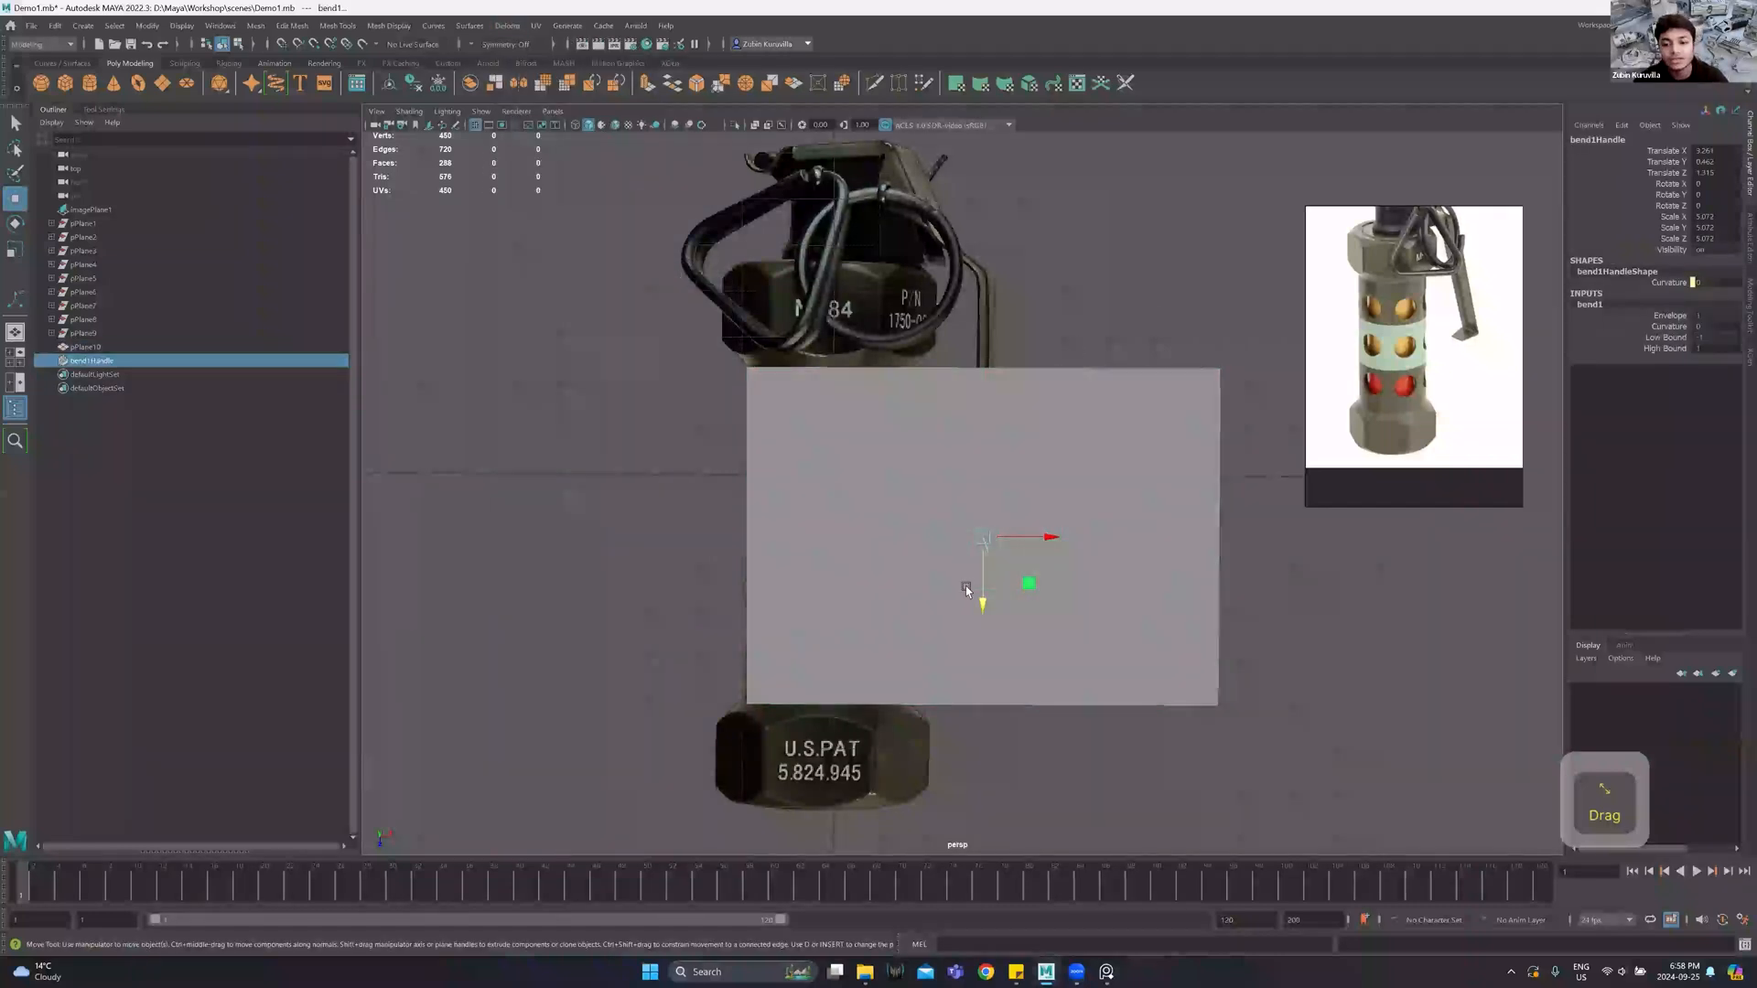
# Set the bend deformer's Curvature to 180 in its attributes and inspect the bend handle from several angles.
pyautogui.press('space')
pyautogui.press('space')
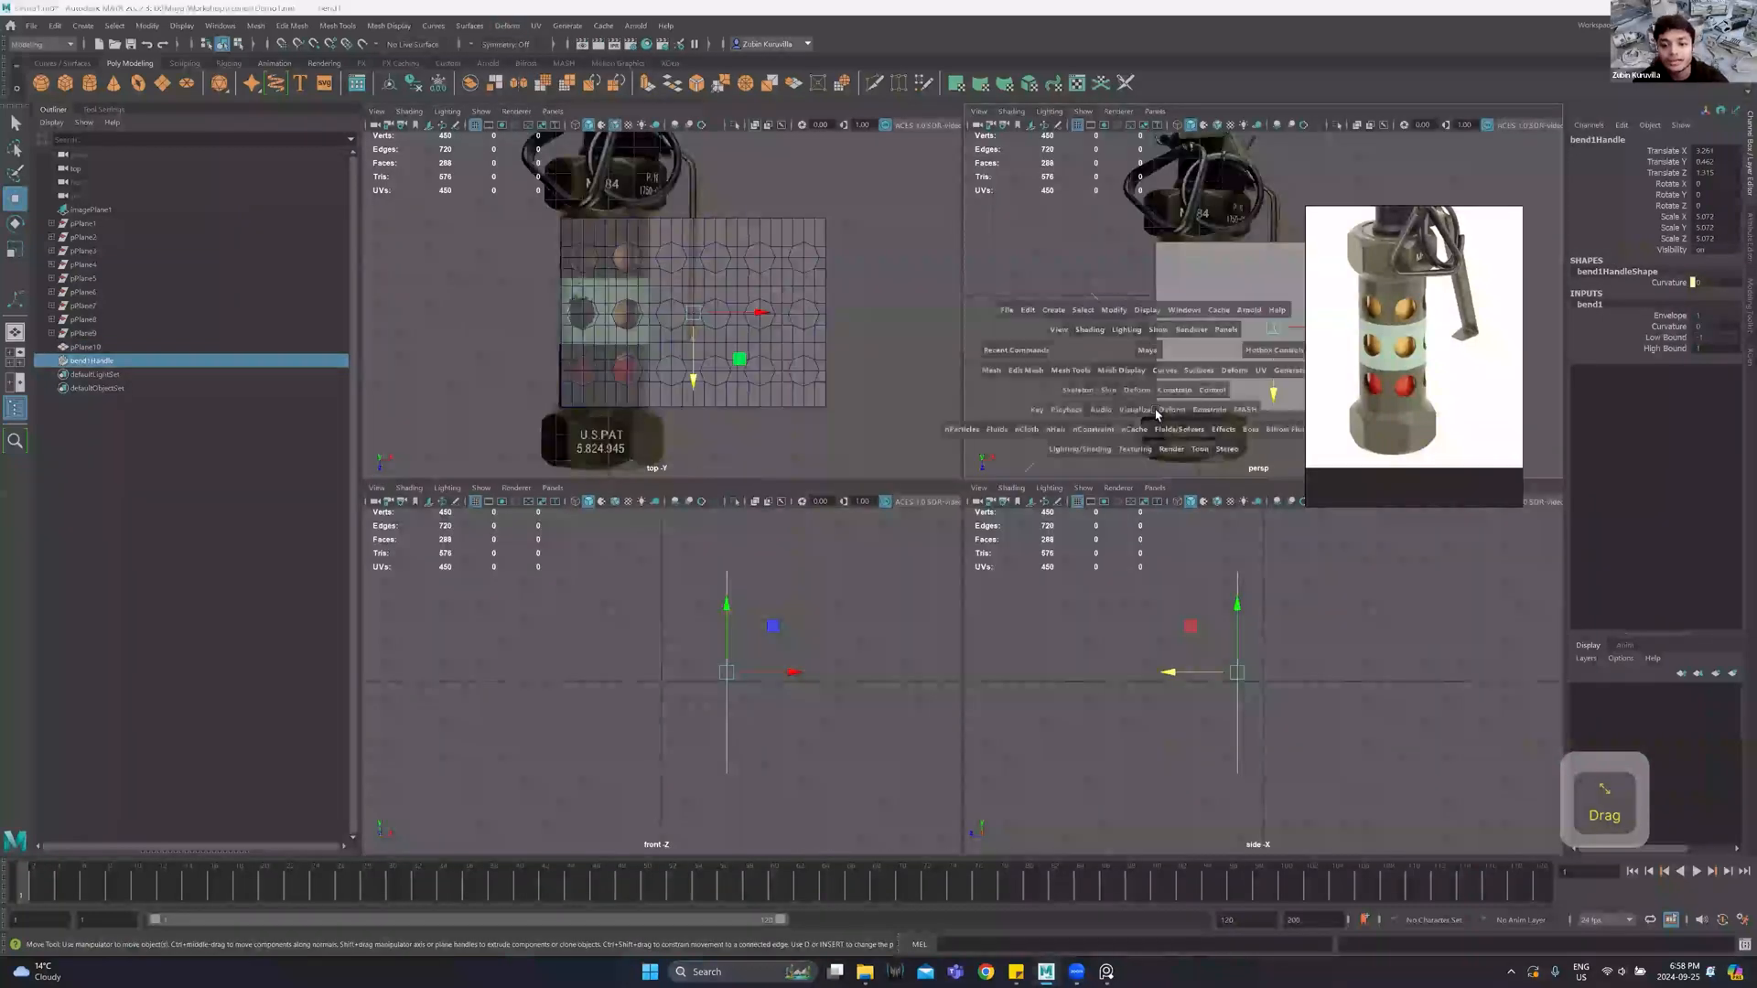
pyautogui.press('space')
pyautogui.keyDown('alt'); pyautogui.moveTo(955, 313); pyautogui.dragTo(953, 311); pyautogui.keyUp('alt')
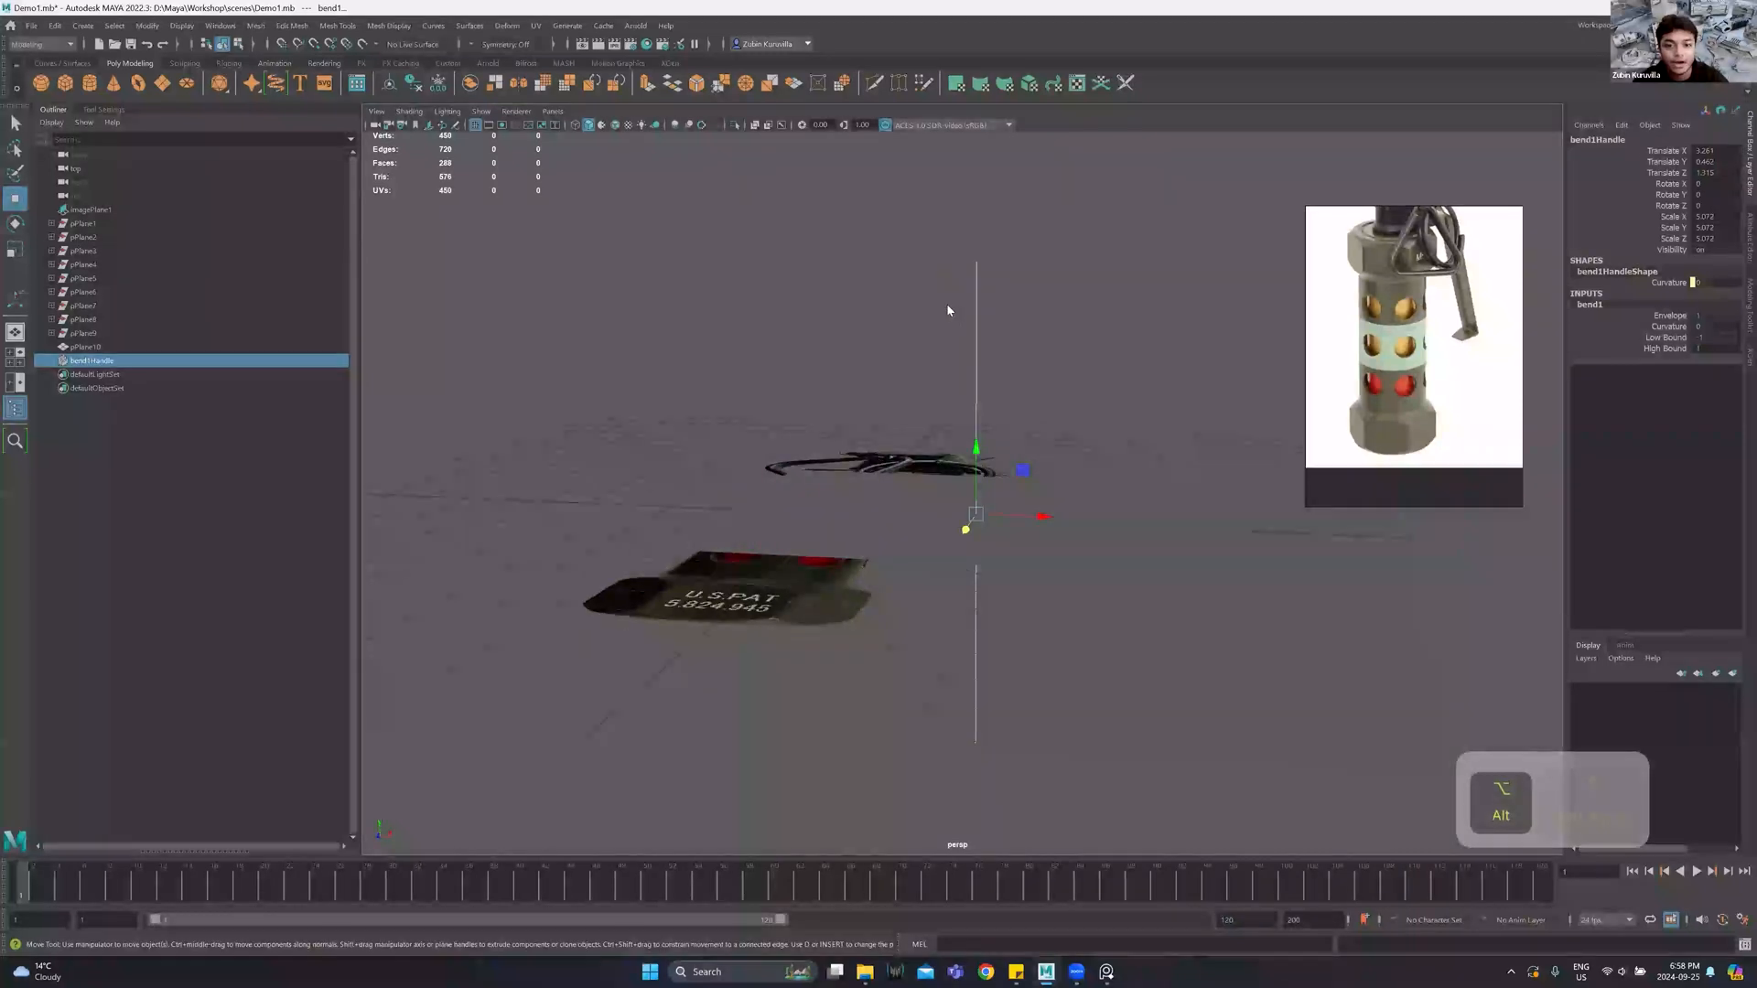
pyautogui.moveTo(1024, 384)
pyautogui.keyDown('alt'); pyautogui.mouseDown()
pyautogui.moveTo(1052, 380)
pyautogui.moveTo(1012, 379)
pyautogui.mouseUp(); pyautogui.keyUp('alt')
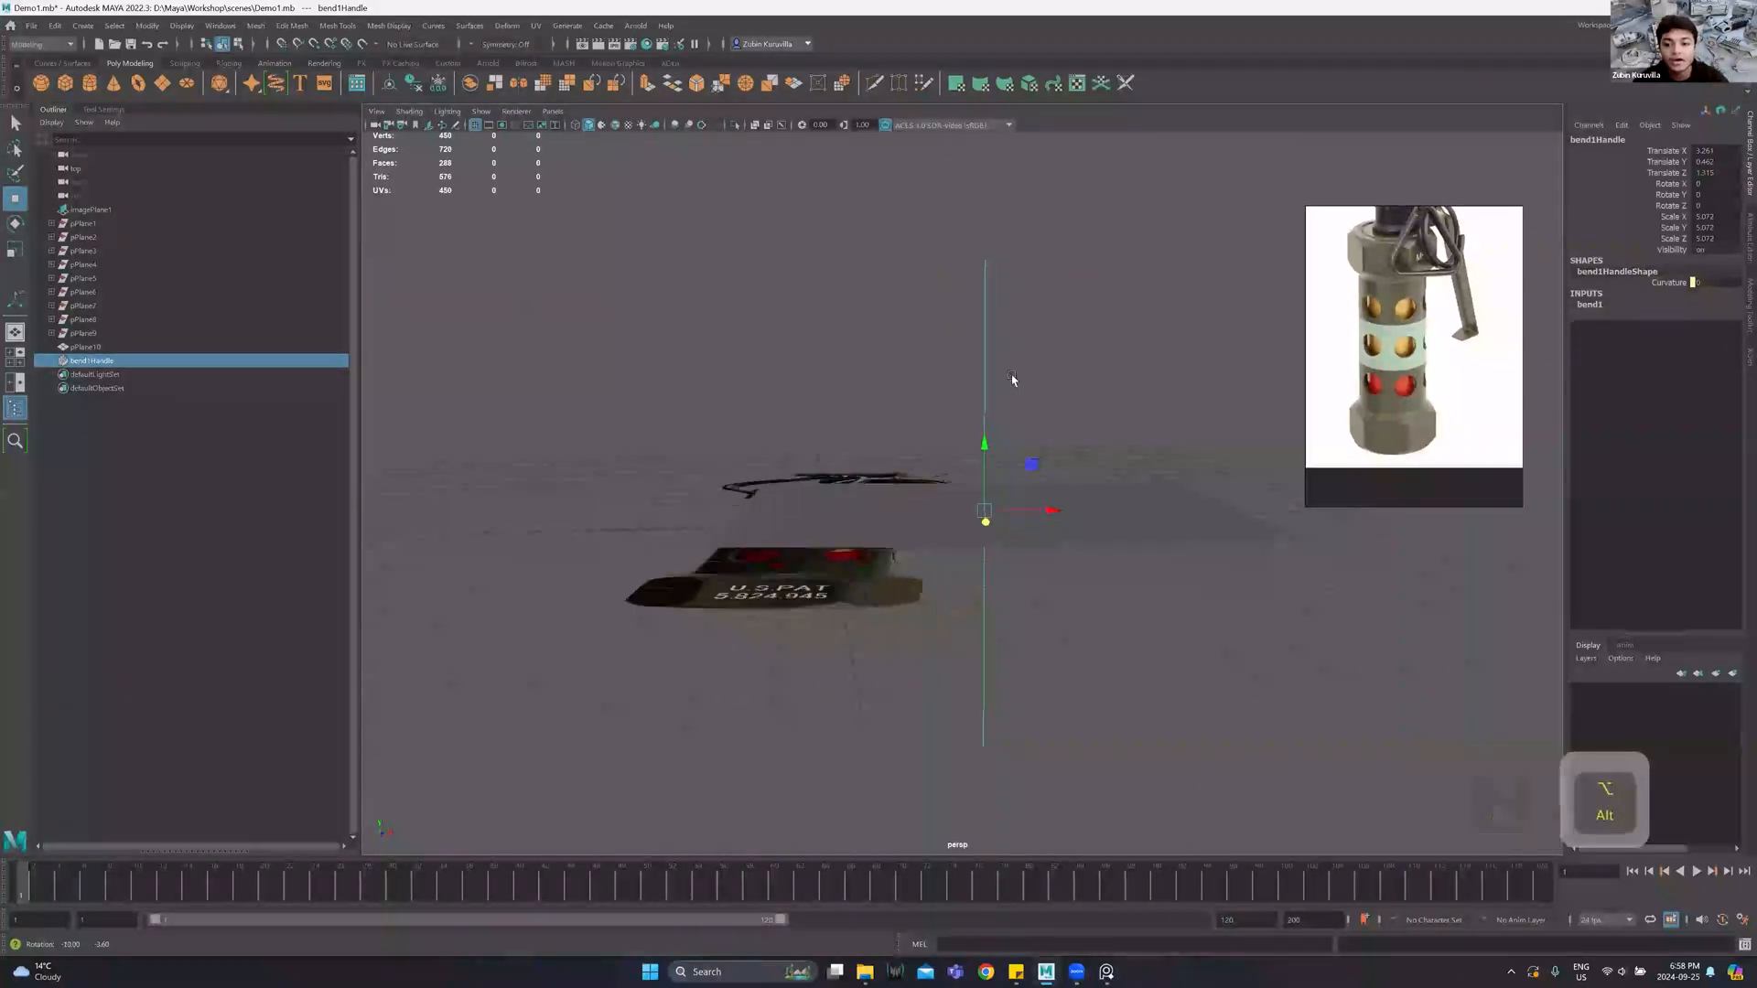
pyautogui.click(1748, 240)
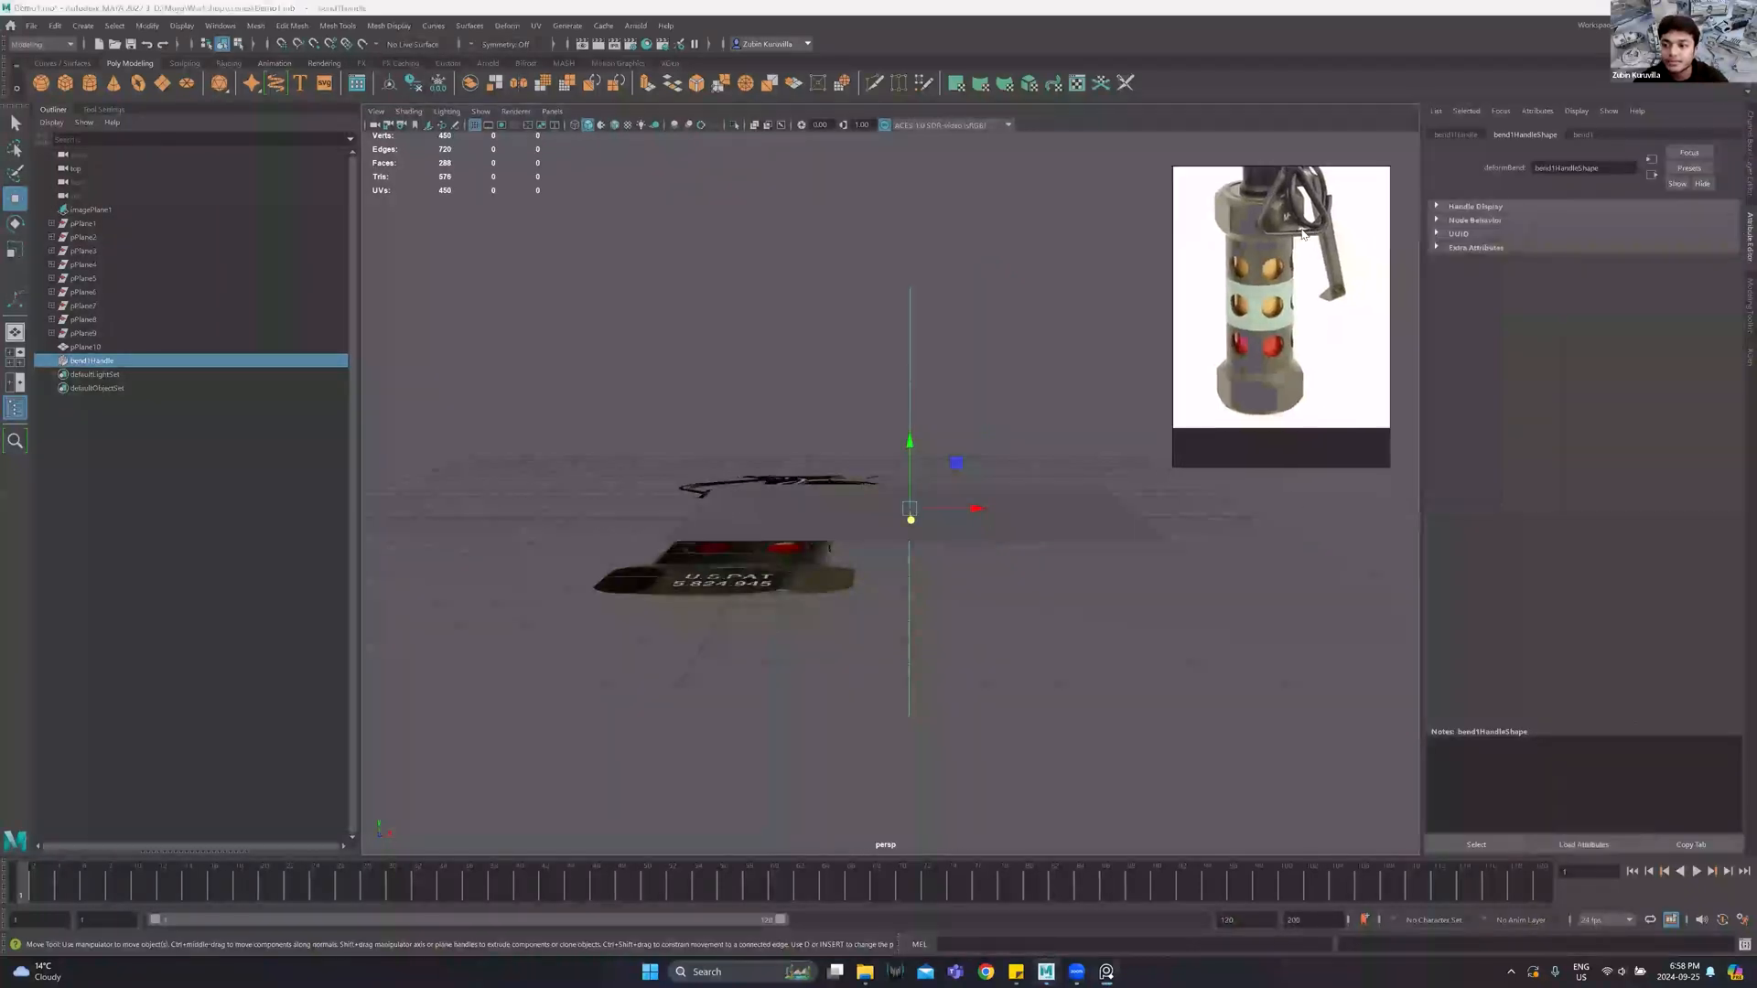
pyautogui.click(1601, 135)
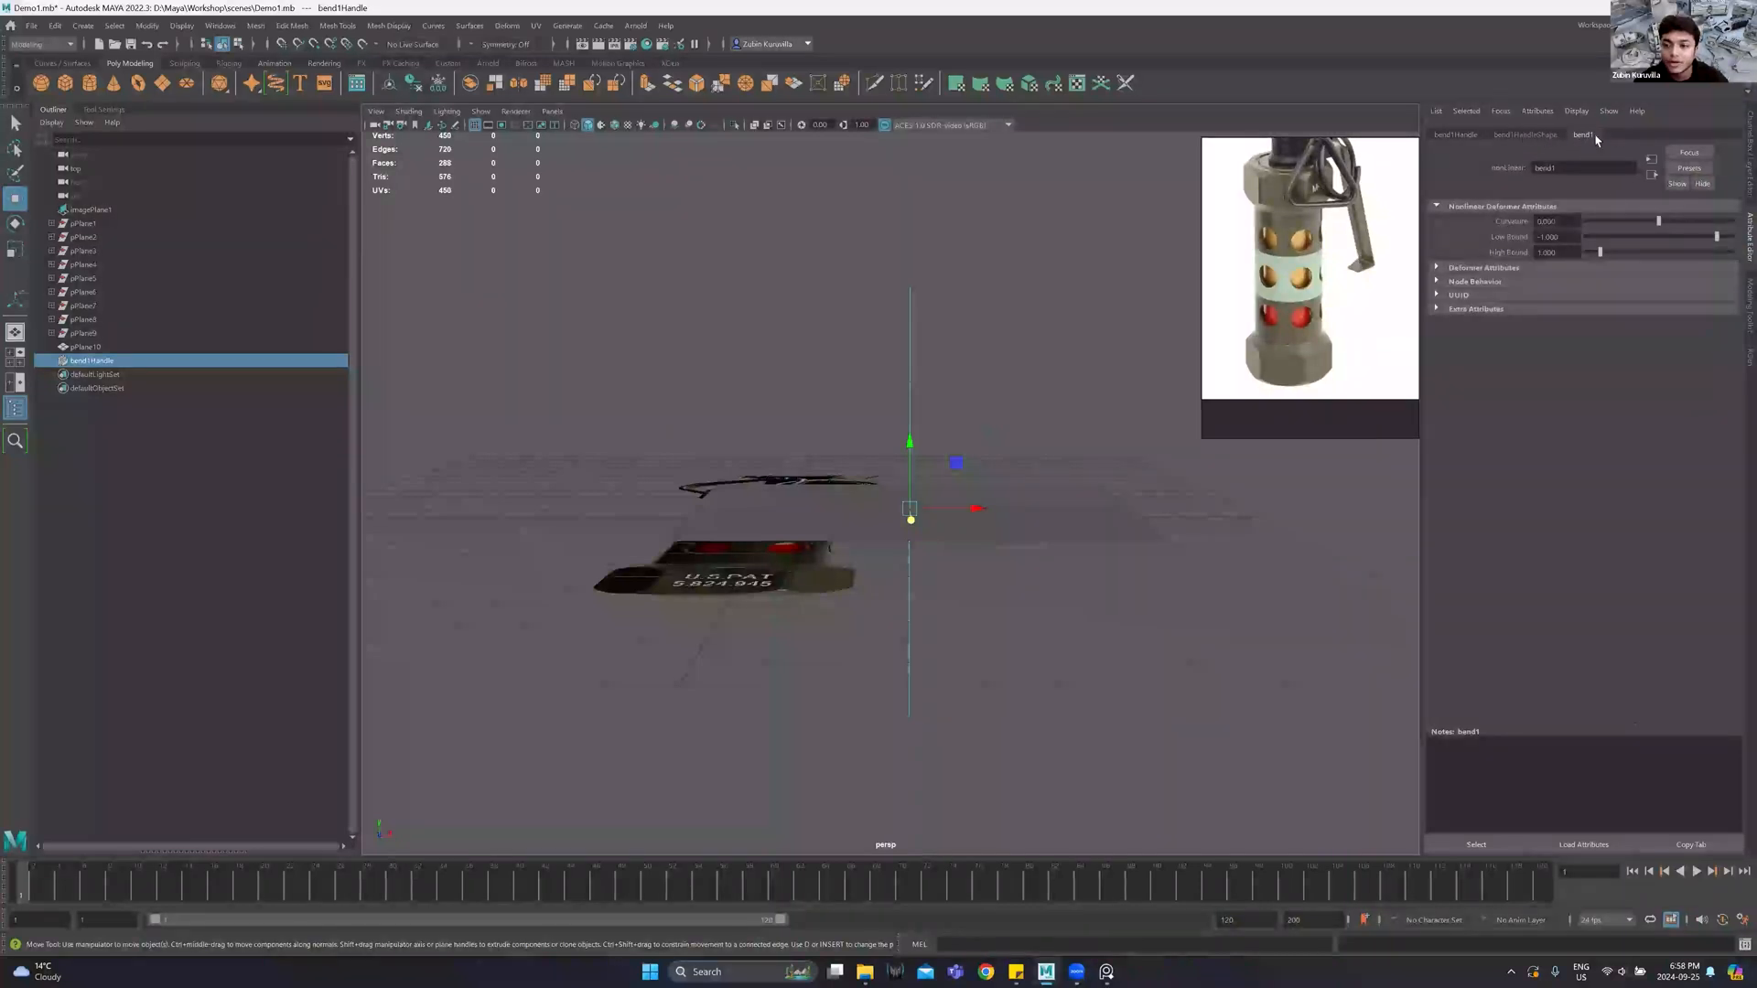
pyautogui.moveTo(1656, 223); pyautogui.dragTo(1744, 236)
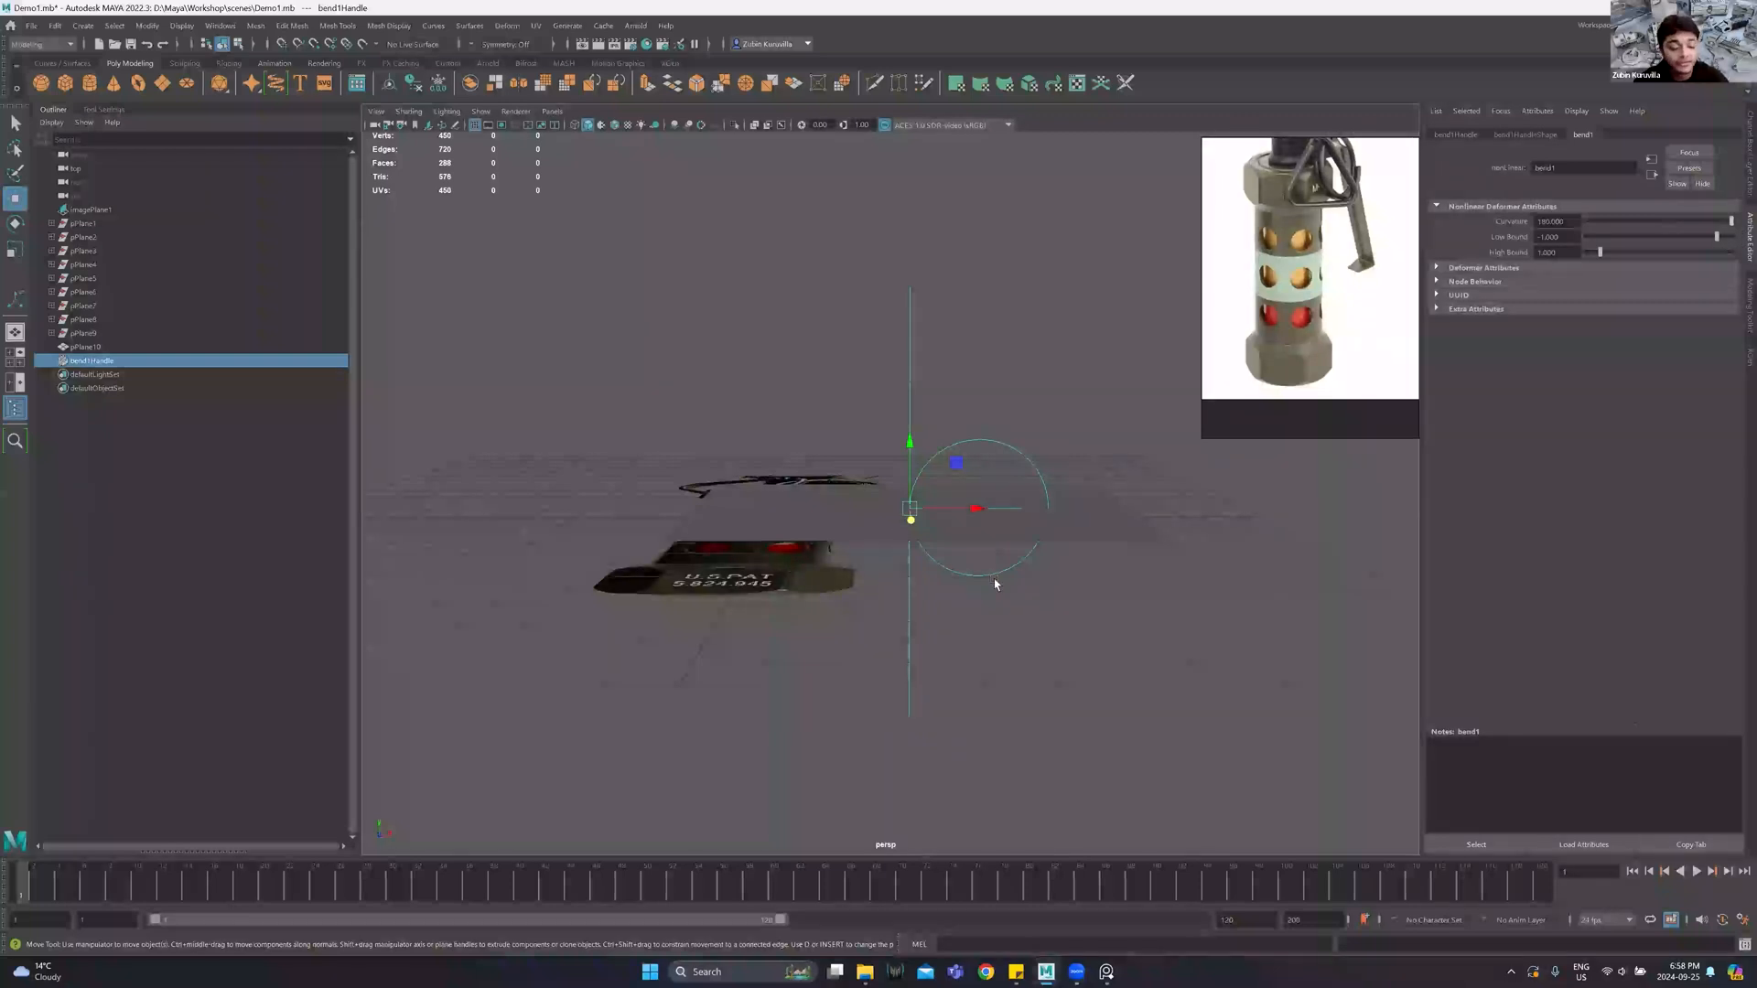
pyautogui.keyDown('alt'); pyautogui.moveTo(1004, 395); pyautogui.dragTo(1017, 424); pyautogui.keyUp('alt')
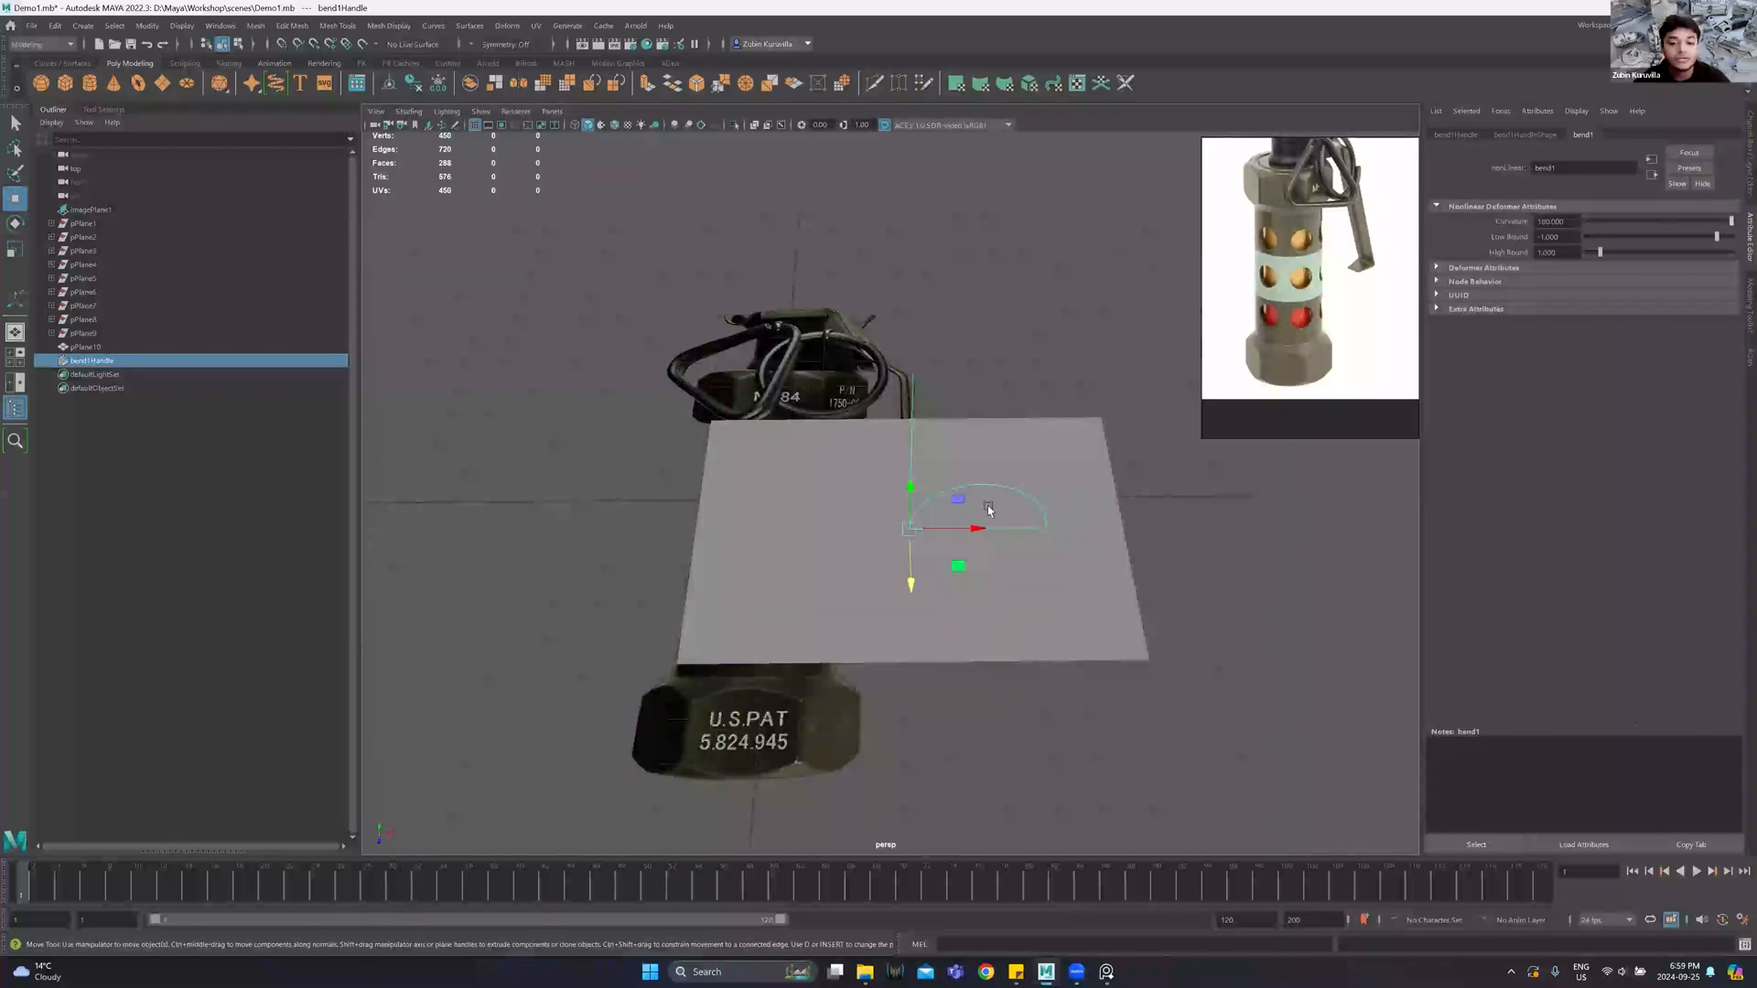
pyautogui.keyDown('alt'); pyautogui.moveTo(986, 475); pyautogui.dragTo(1005, 480); pyautogui.keyUp('alt')
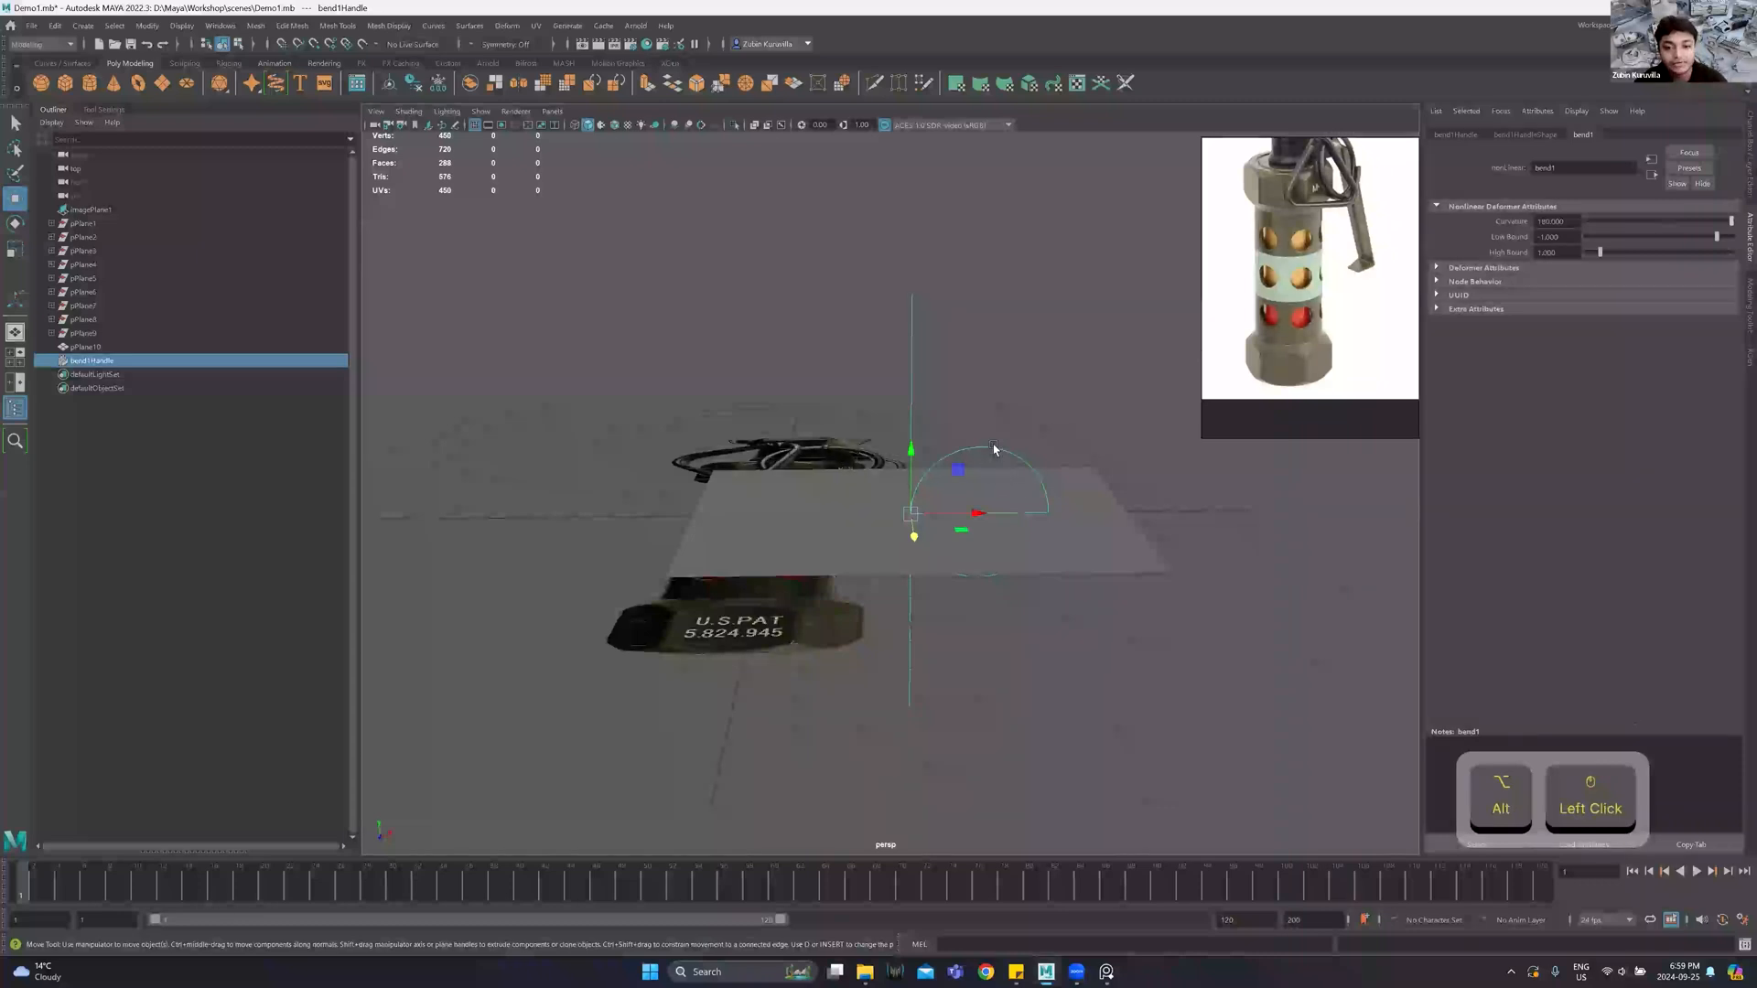
# Rotate the bend handle to -90 degrees on Z so the flat sheet rolls into a cylinder along the grenade's length.
pyautogui.press('e')
pyautogui.moveTo(926, 455); pyautogui.dragTo(1064, 559)
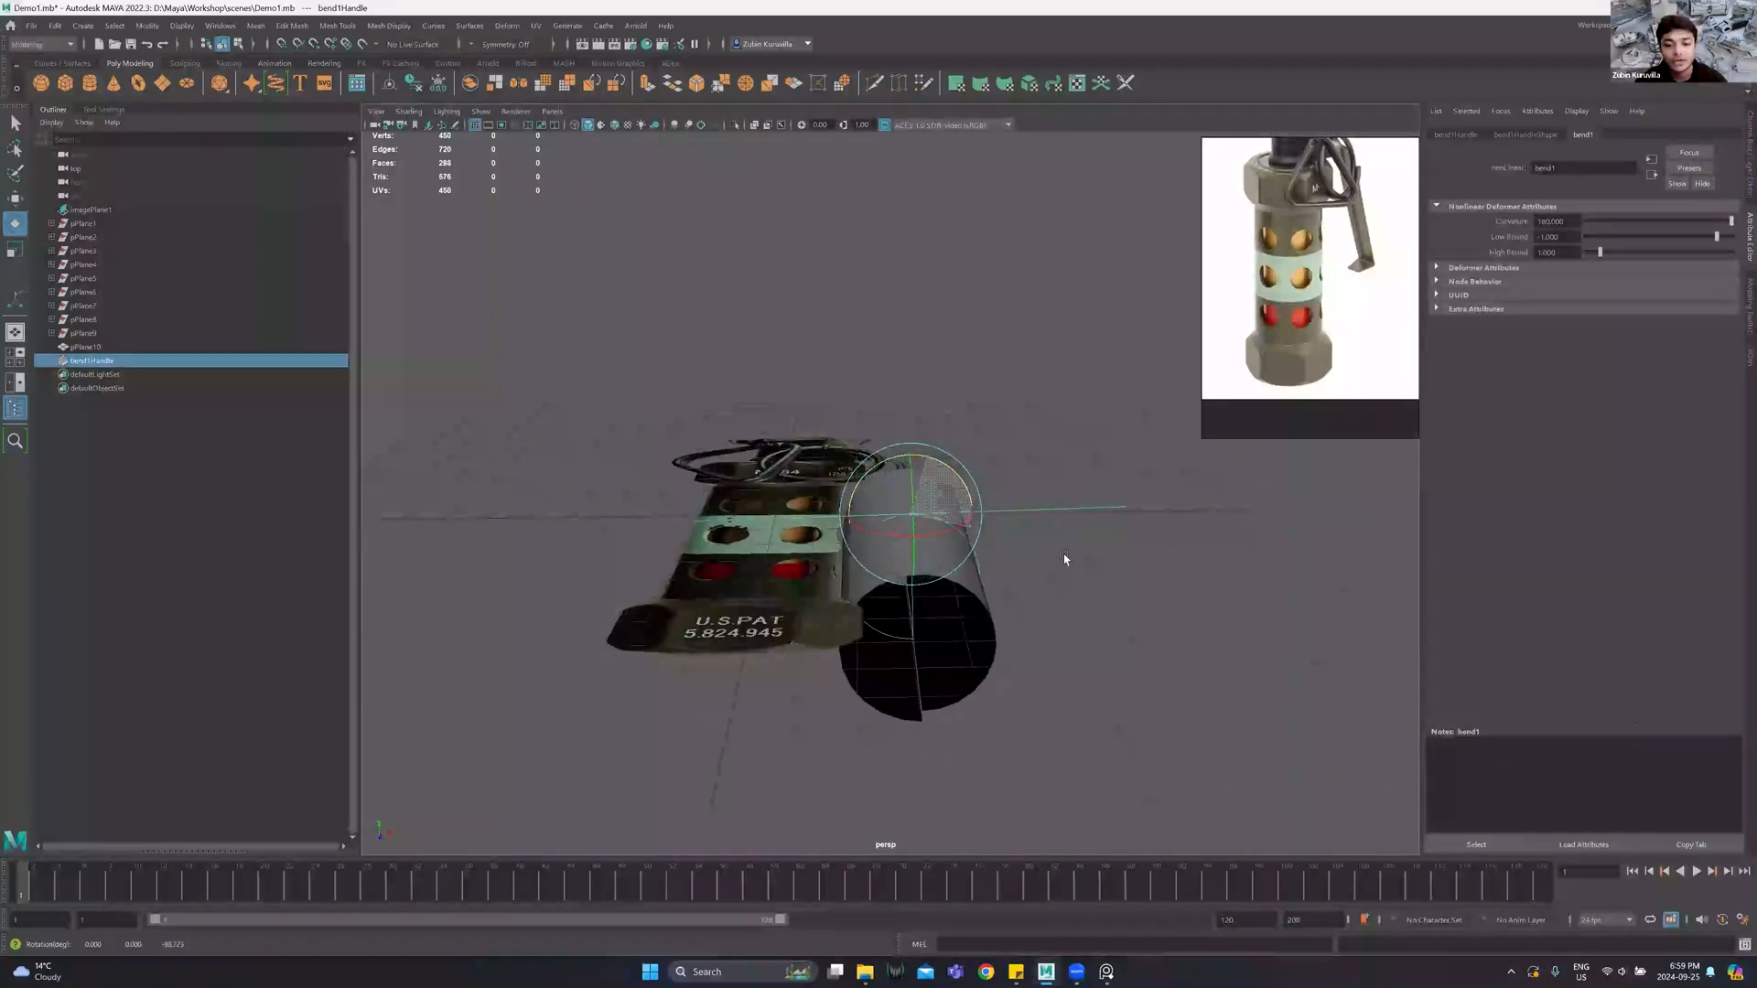
pyautogui.hotkey('ctrl', 'z')
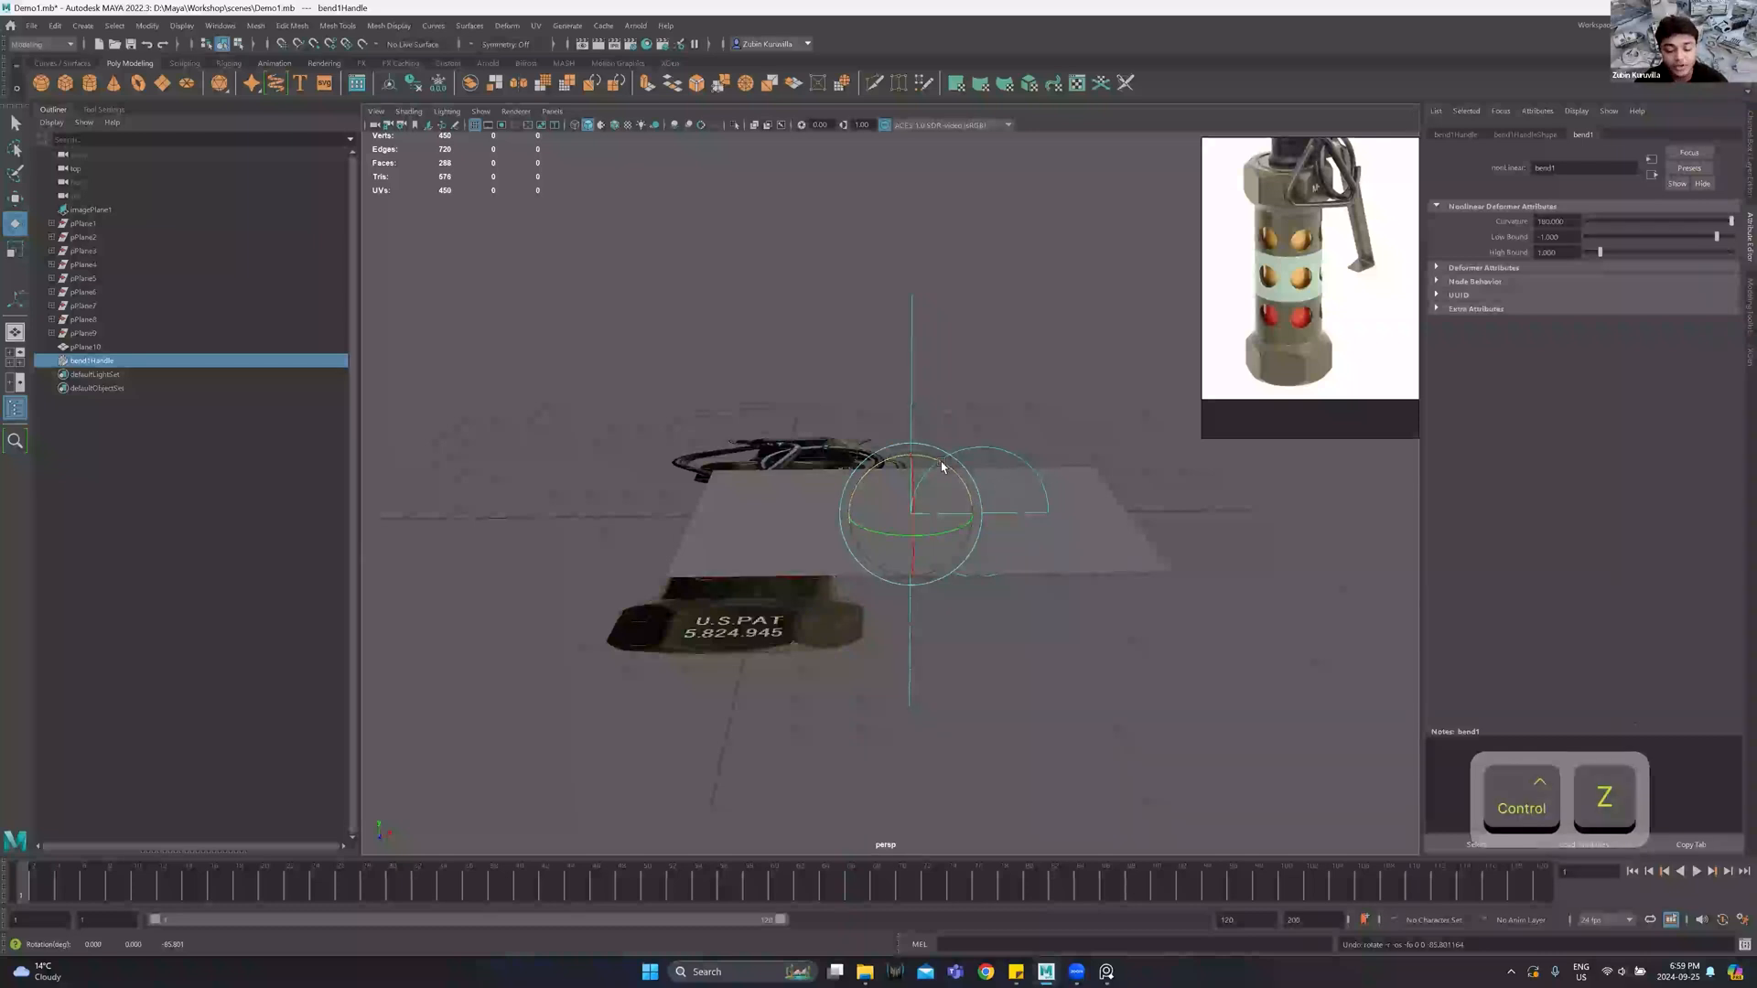
pyautogui.moveTo(941, 465); pyautogui.dragTo(997, 484)
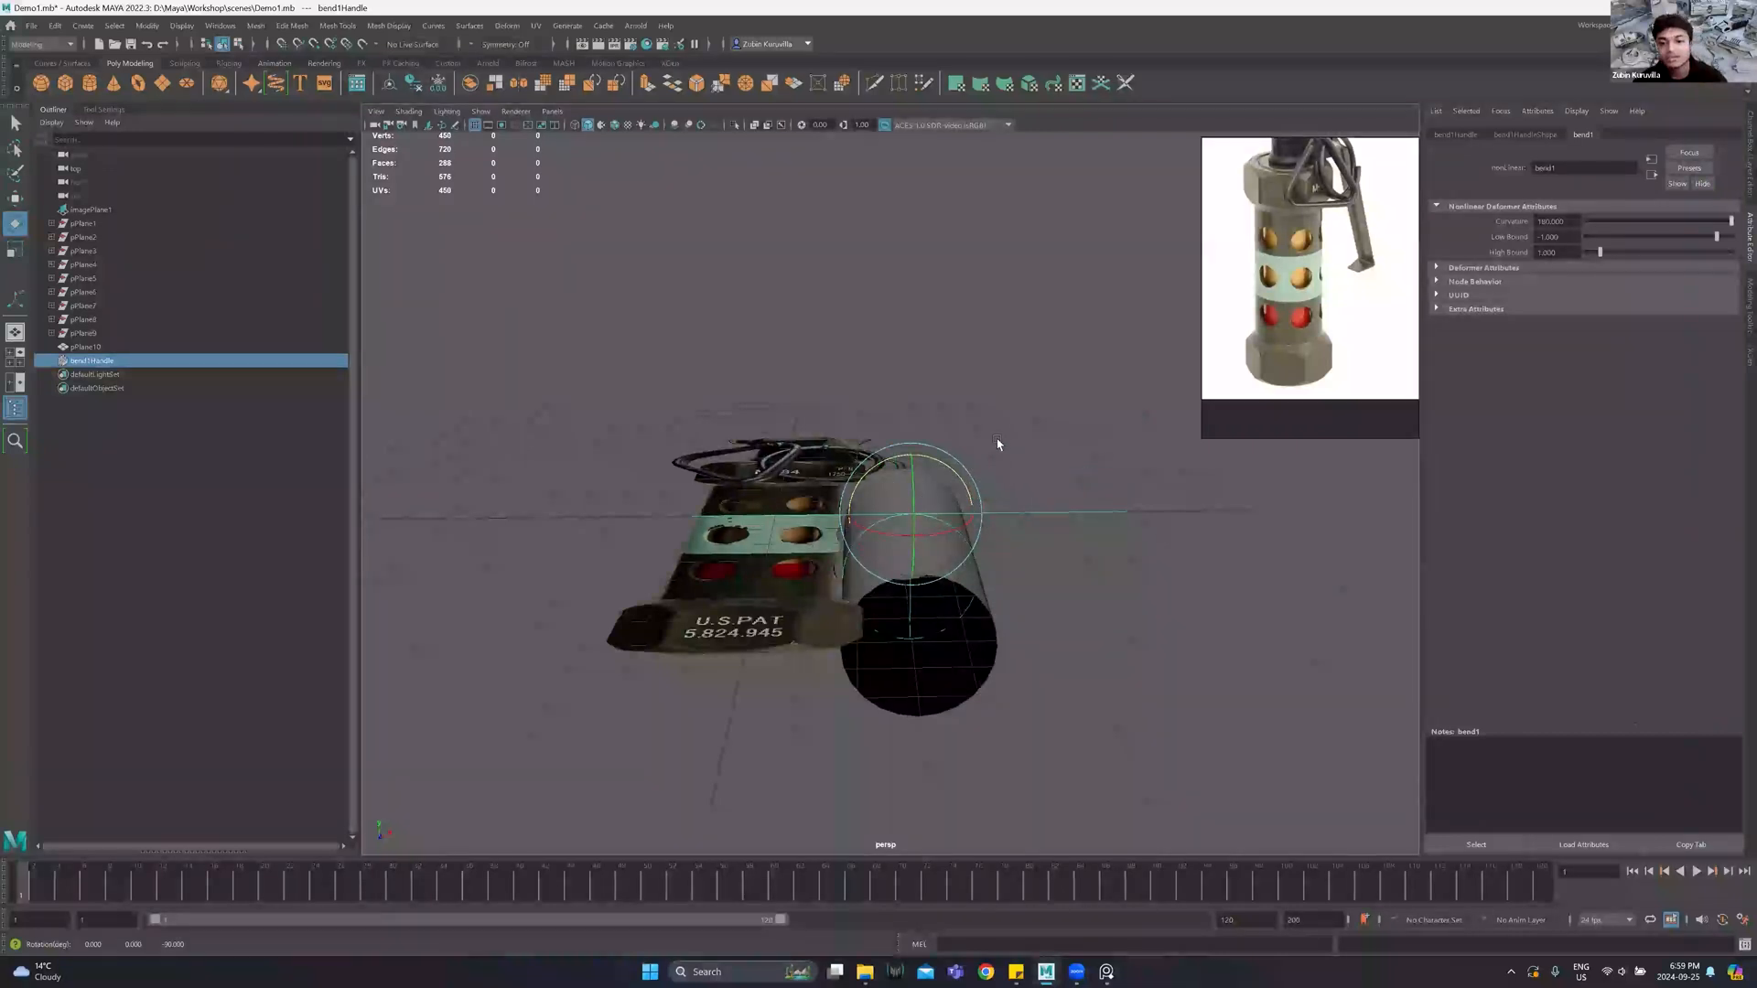
pyautogui.keyDown('alt'); pyautogui.moveTo(996, 444); pyautogui.dragTo(925, 591); pyautogui.keyUp('alt')
pyautogui.click(1743, 144)
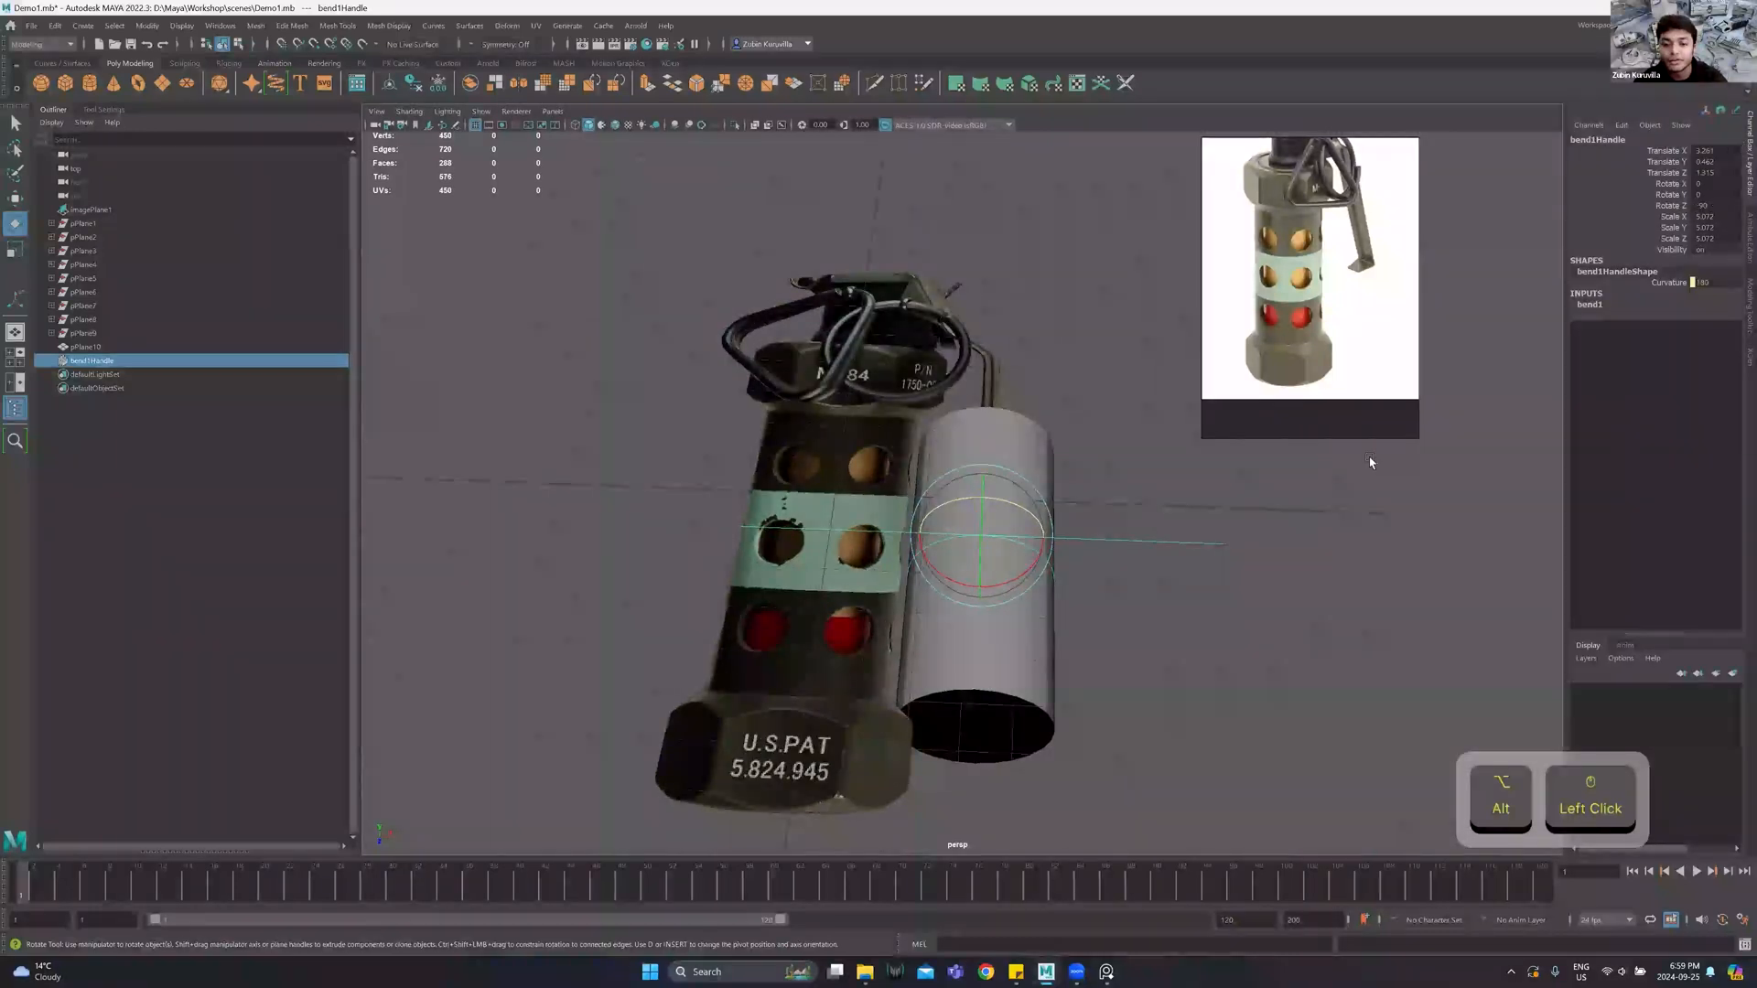
# Duplicate the rolled cylinder mesh and hide the original mesh together with its bend handle.
pyautogui.keyDown('alt'); pyautogui.moveTo(1184, 557); pyautogui.dragTo(962, 638); pyautogui.keyUp('alt')
pyautogui.click(963, 635)
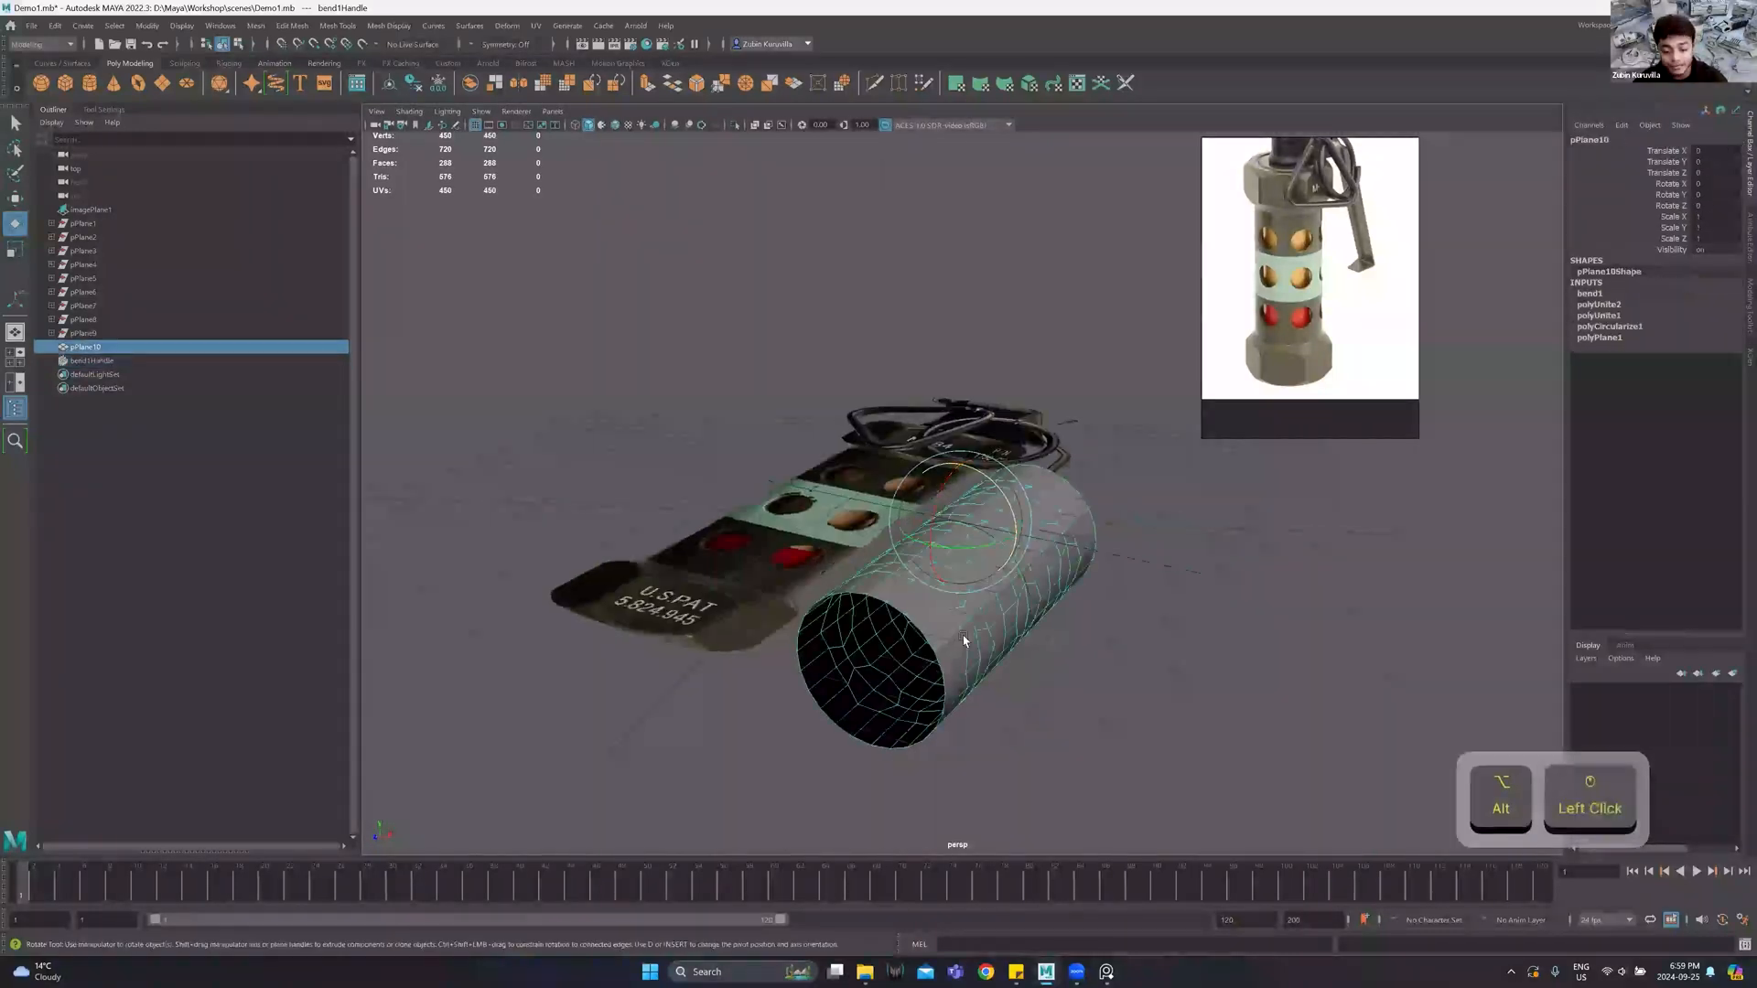
pyautogui.keyDown('alt'); pyautogui.moveTo(935, 519); pyautogui.dragTo(997, 466); pyautogui.keyUp('alt')
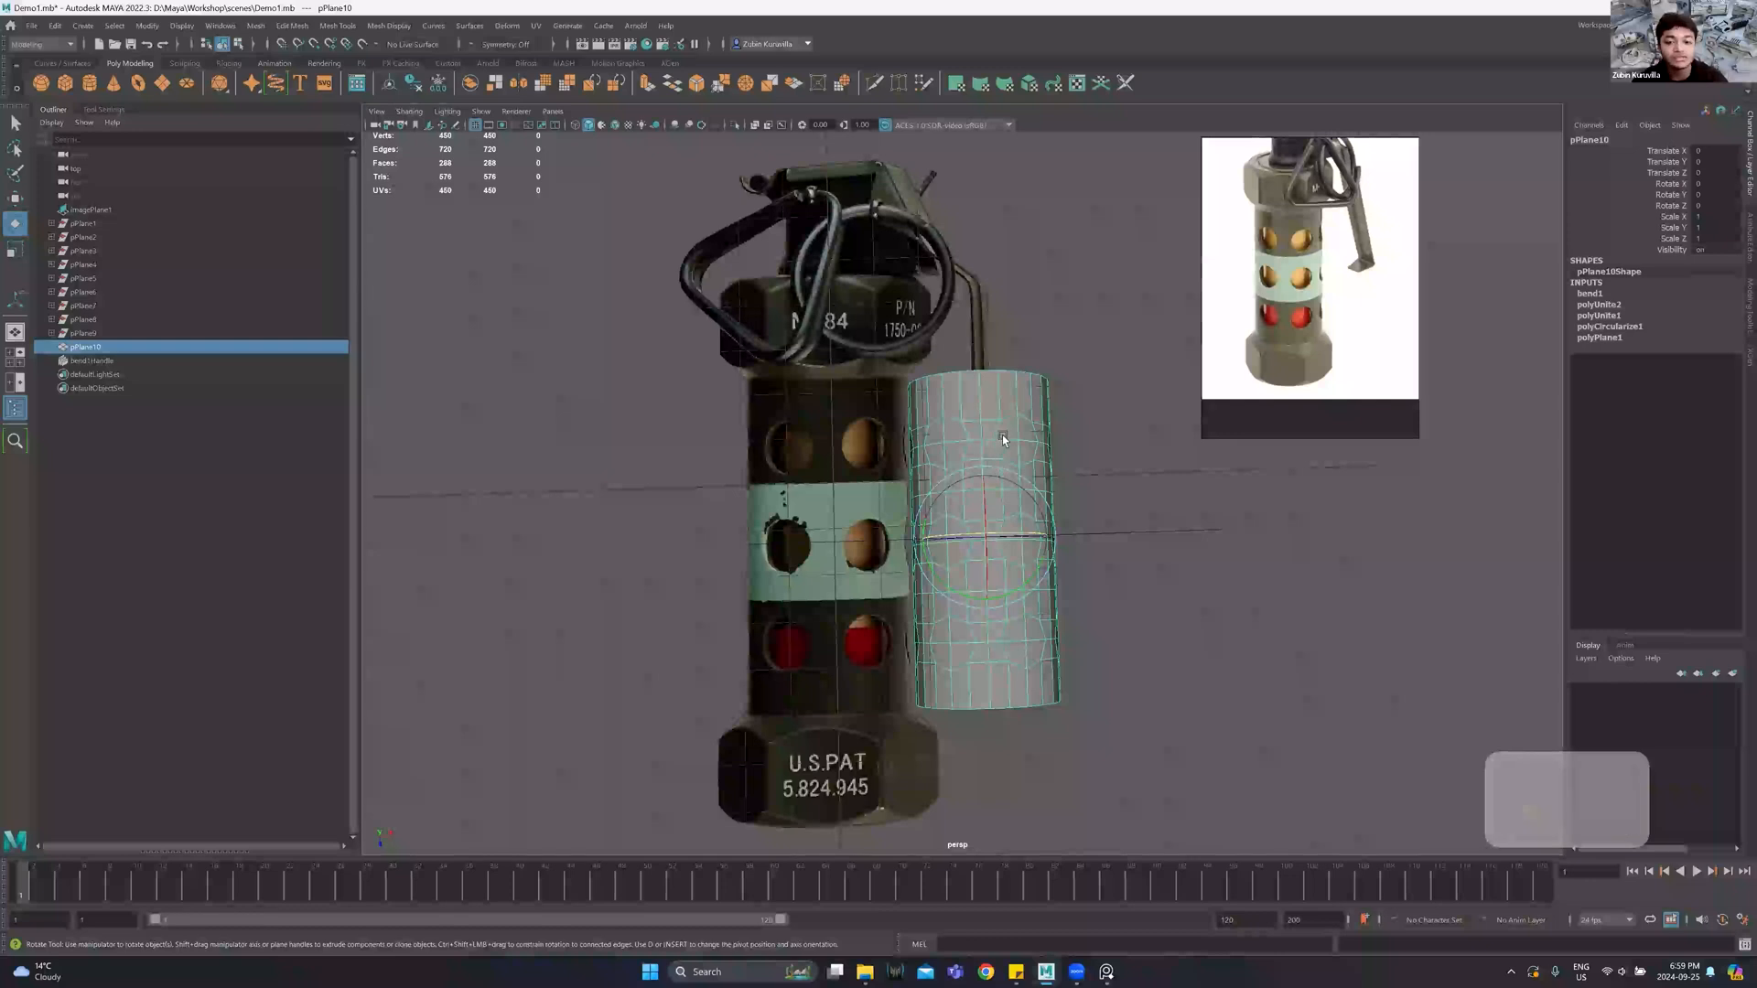
pyautogui.keyDown('alt'); pyautogui.moveTo(1002, 435); pyautogui.dragTo(993, 397); pyautogui.keyUp('alt')
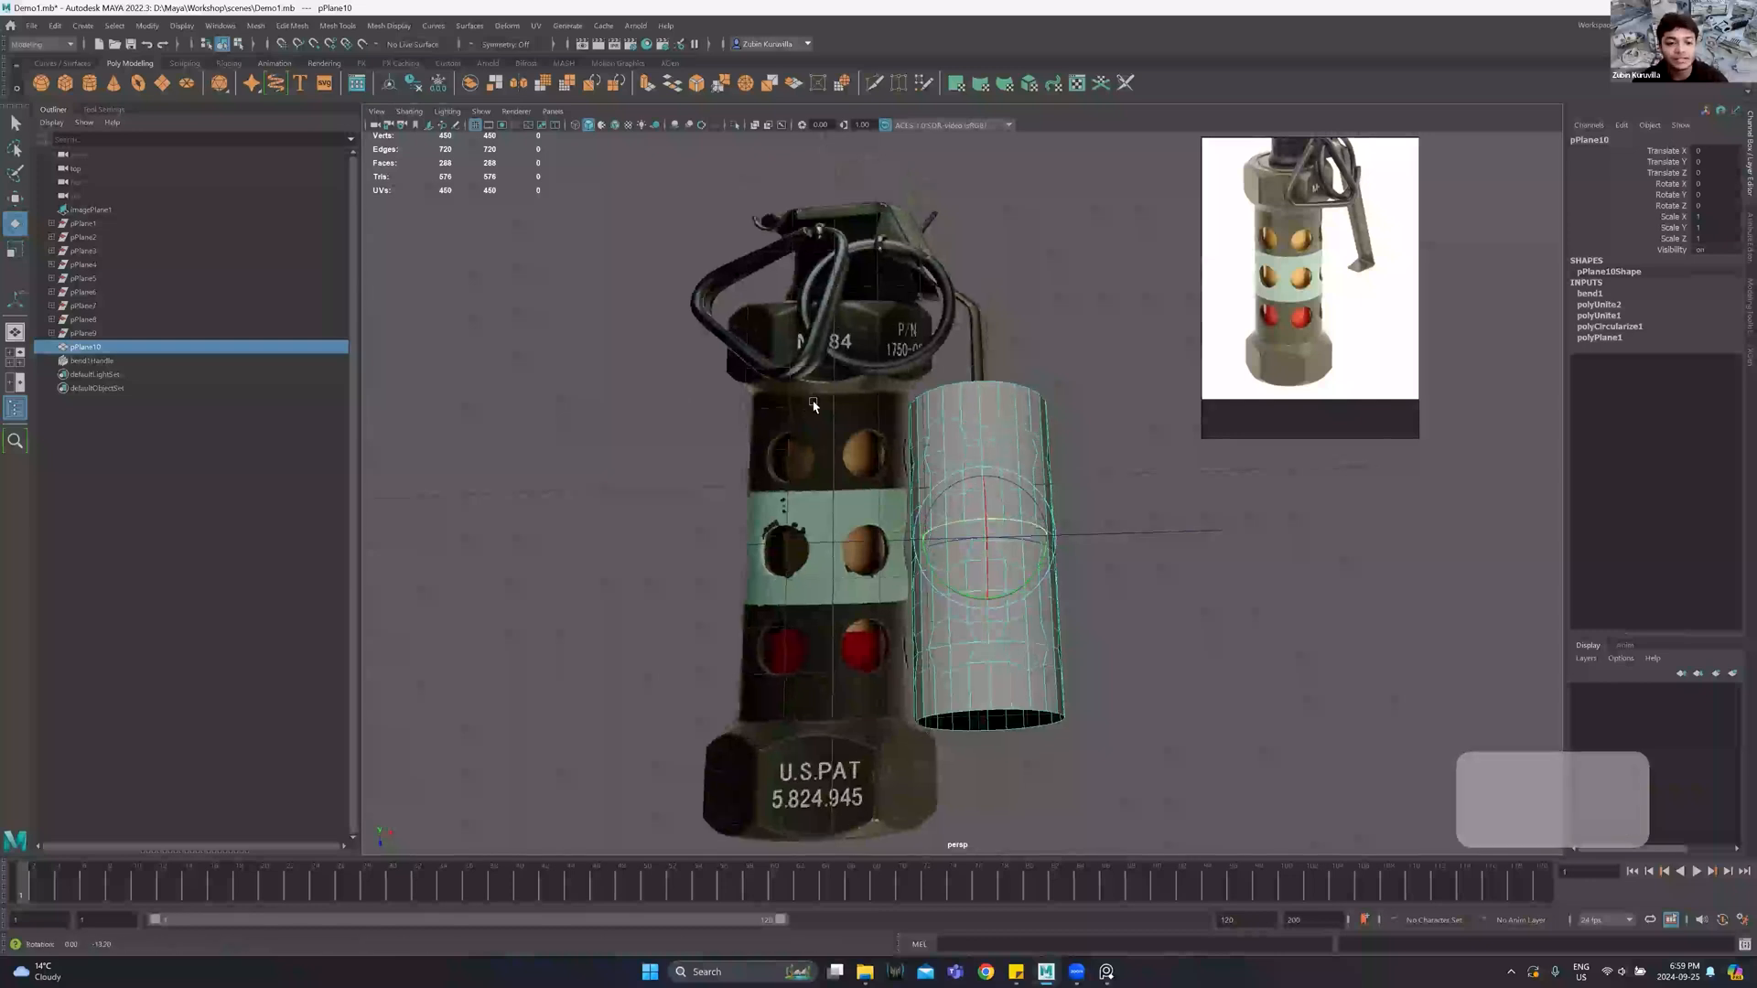
pyautogui.keyDown('shift'); pyautogui.click(114, 362); pyautogui.keyUp('shift')
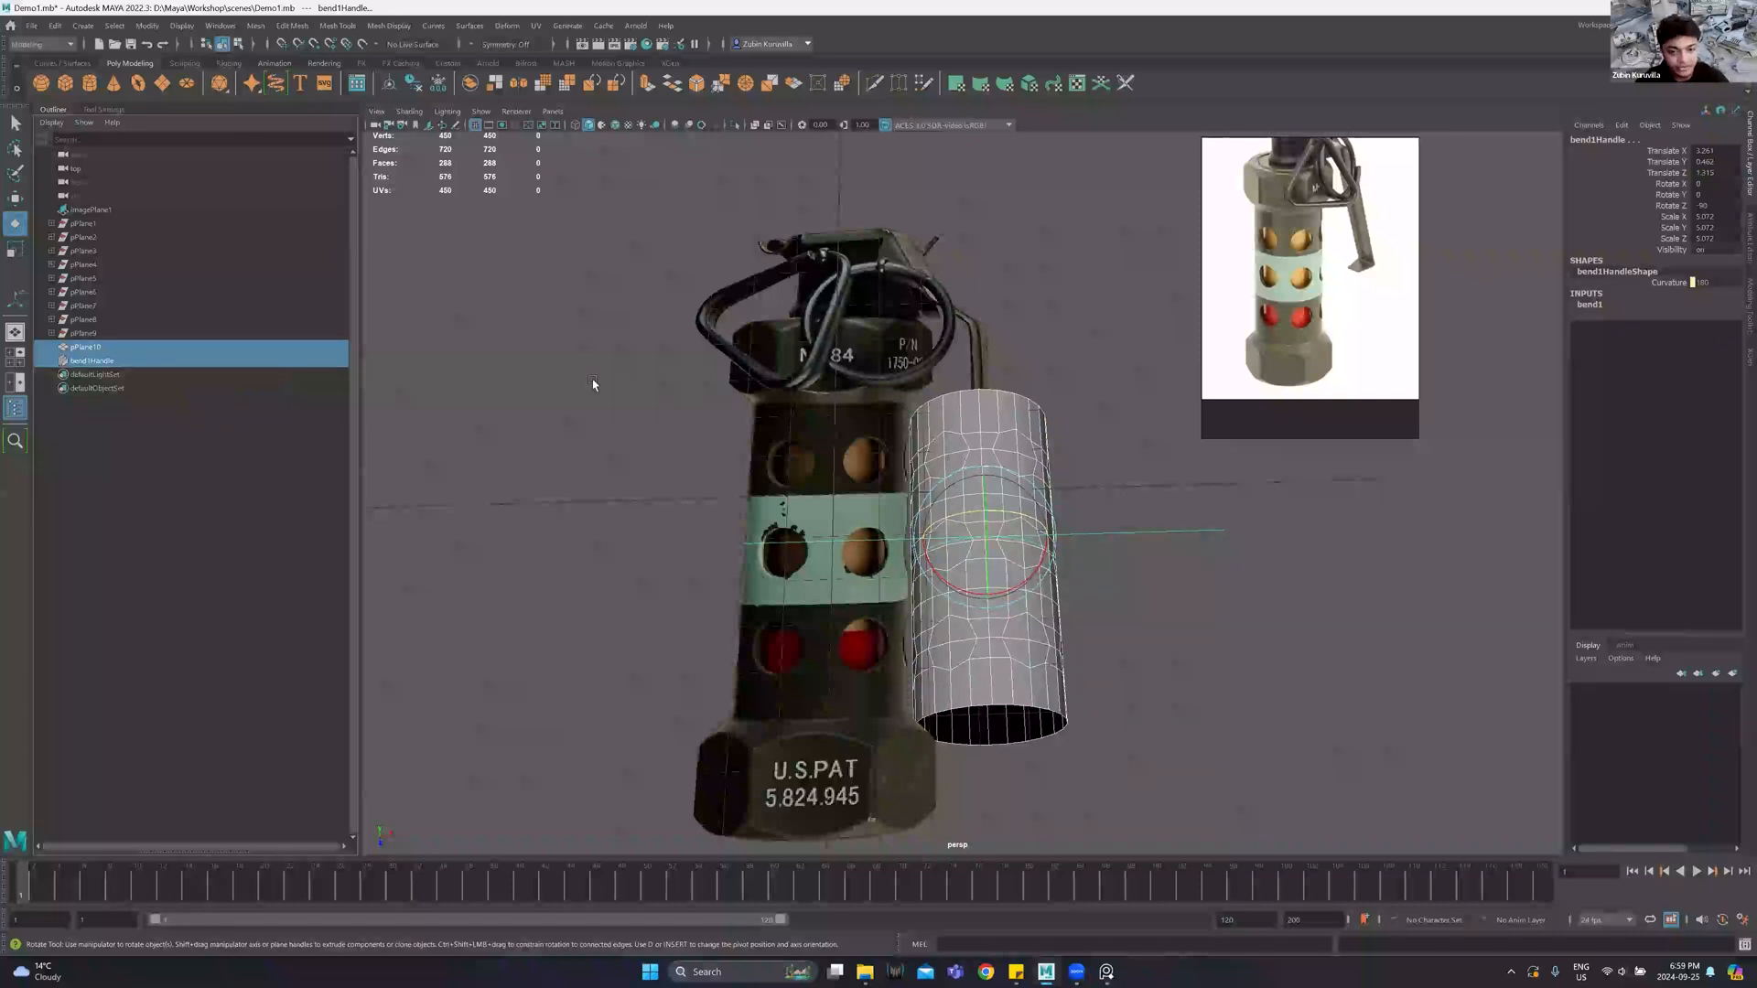
pyautogui.click(92, 348)
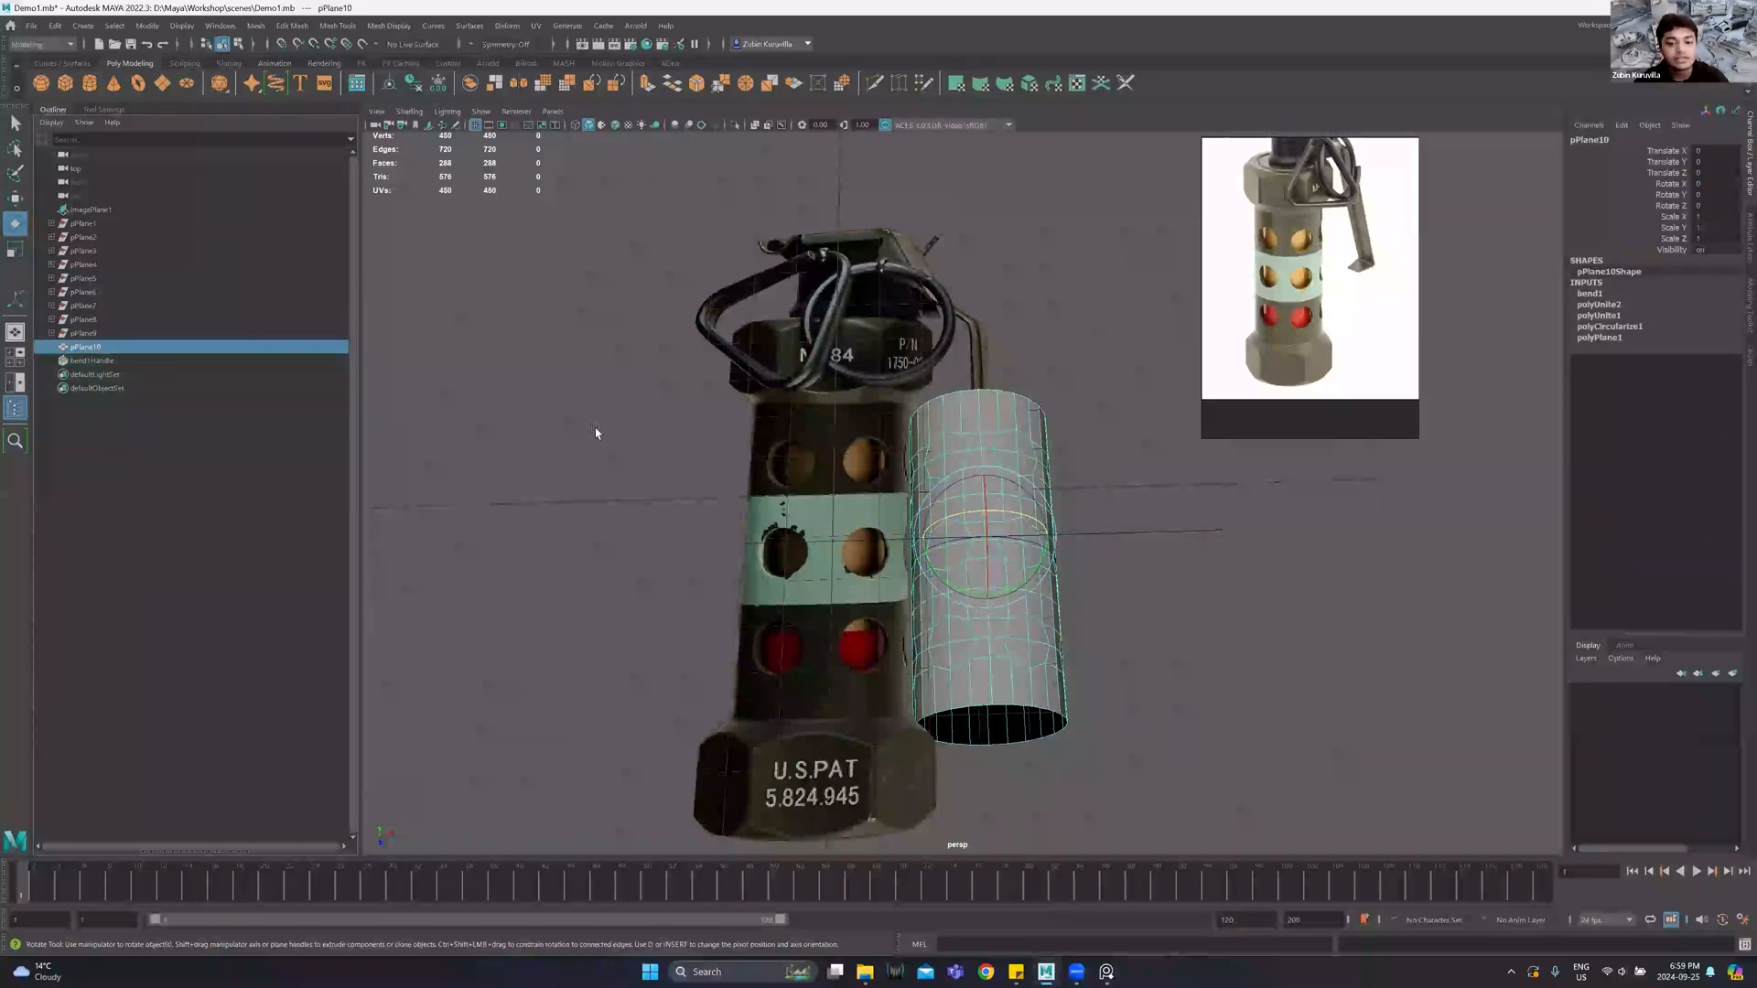
pyautogui.press('ctrl')
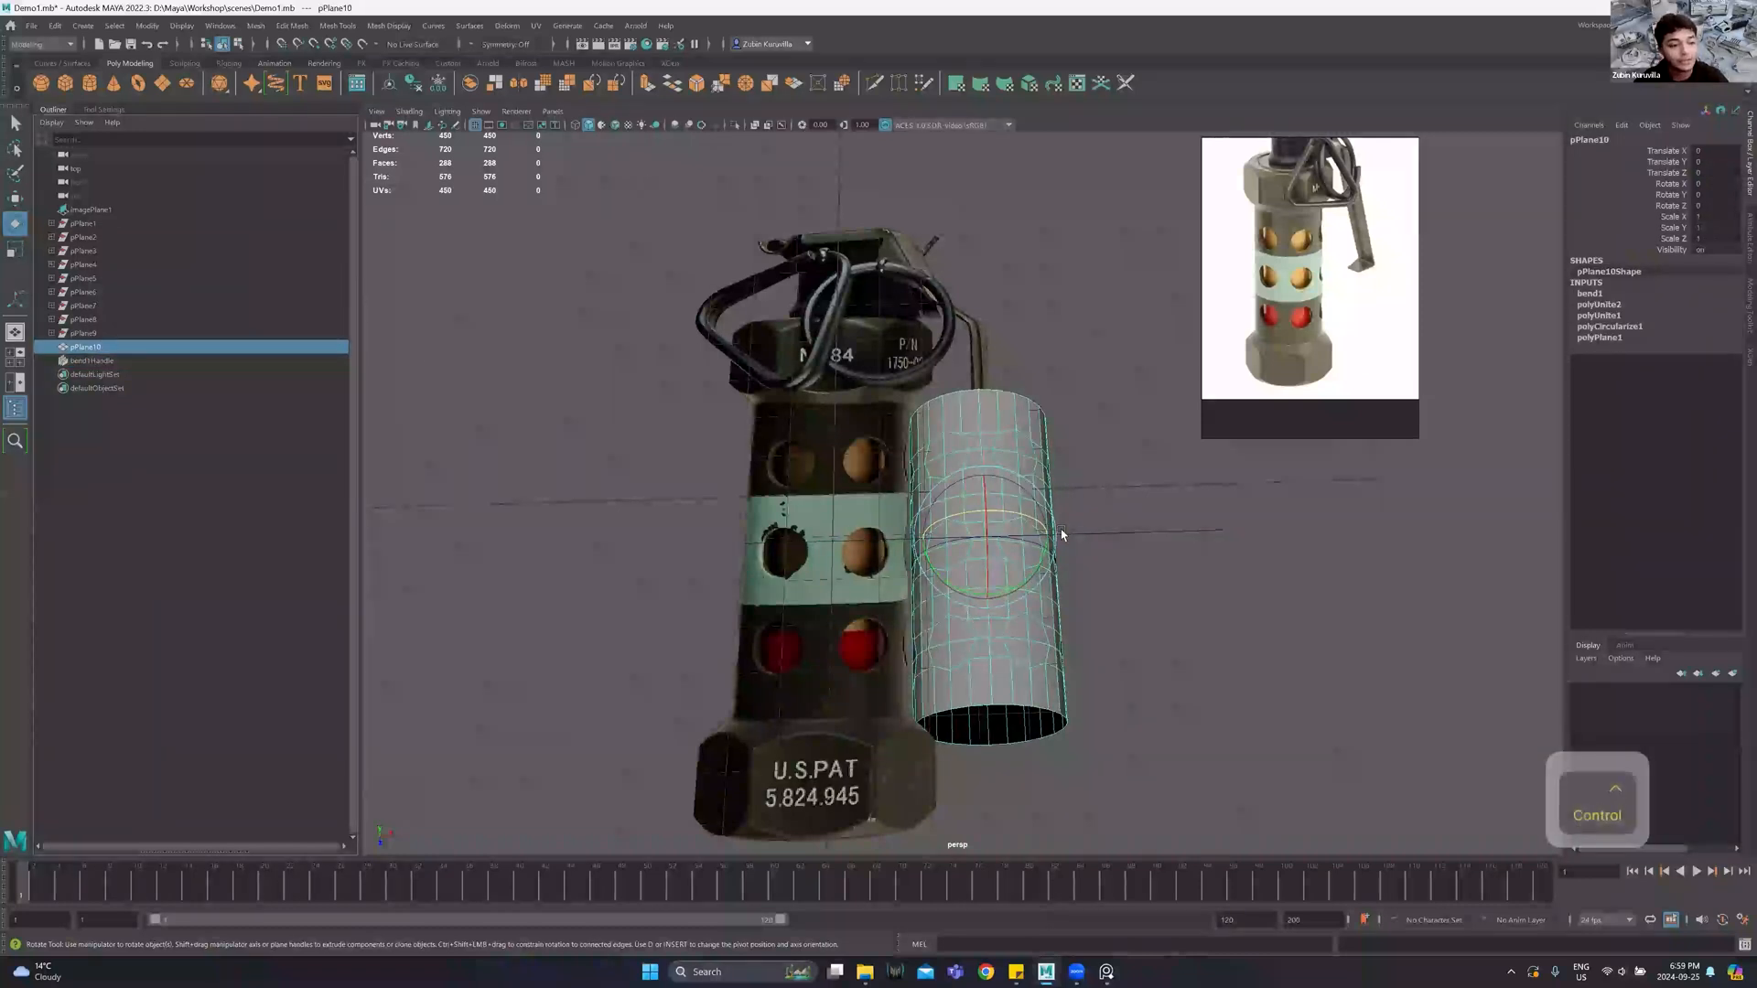
pyautogui.hotkey('ctrl', 'd')
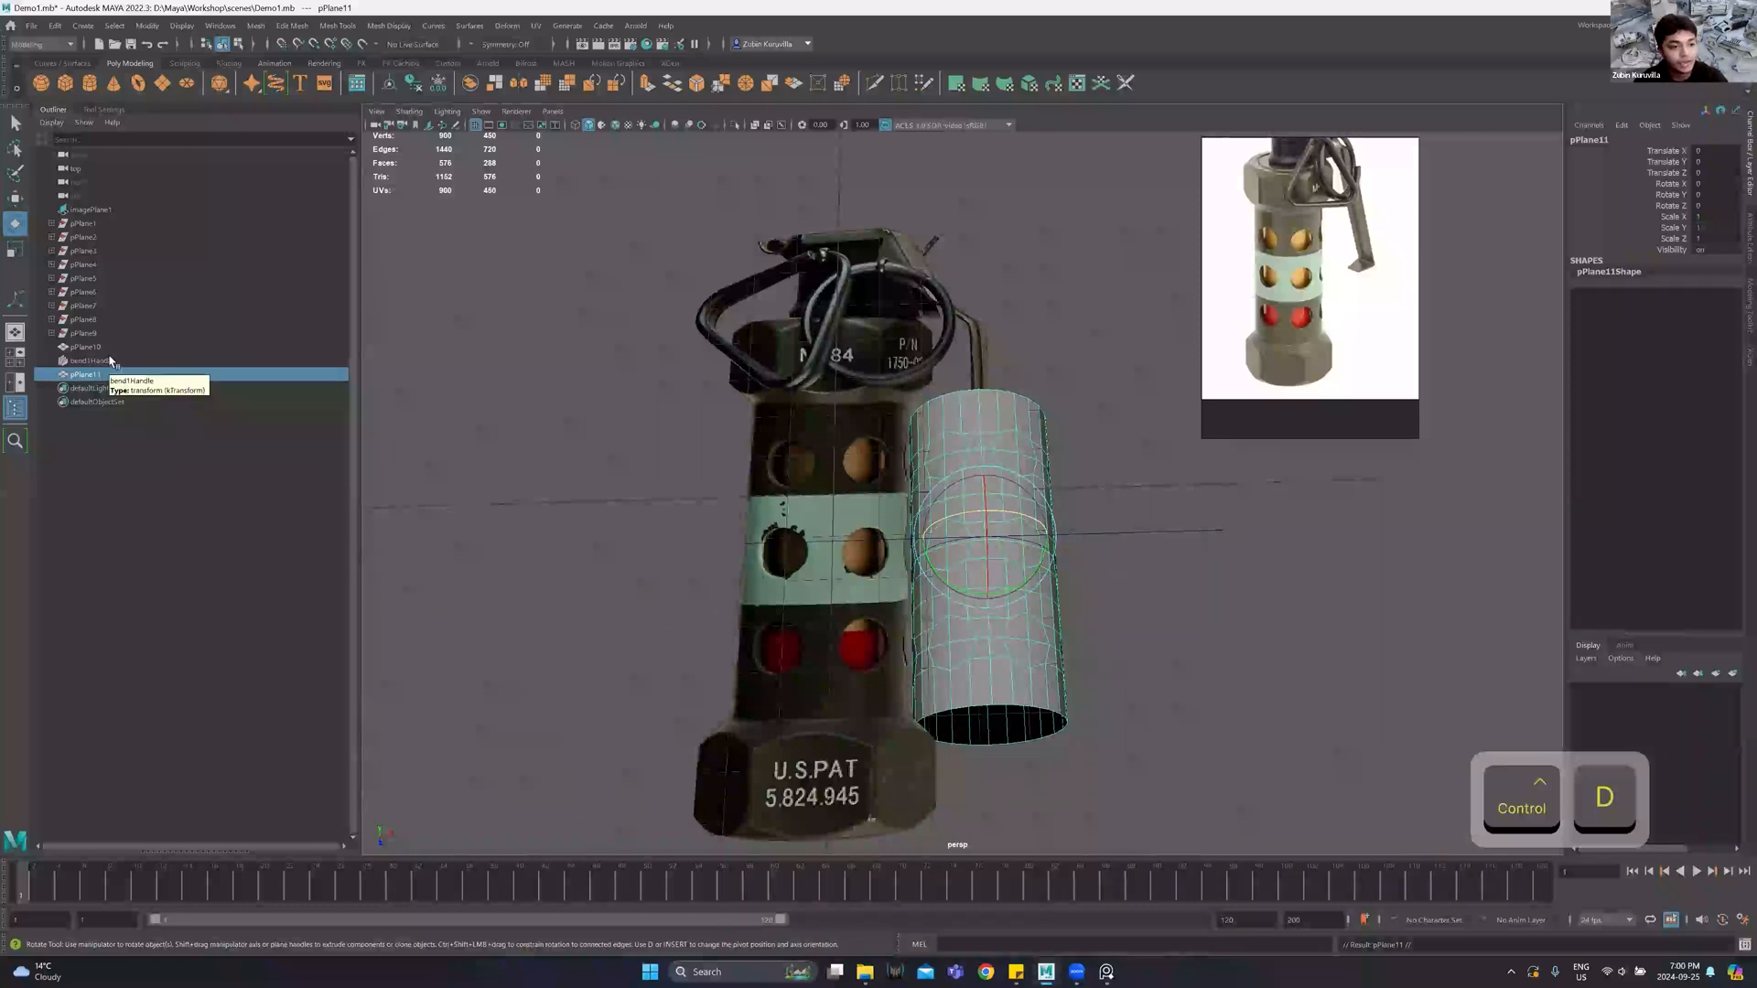
pyautogui.moveTo(109, 361)
pyautogui.mouseDown()
pyautogui.moveTo(114, 346)
pyautogui.moveTo(80, 359)
pyautogui.mouseUp()
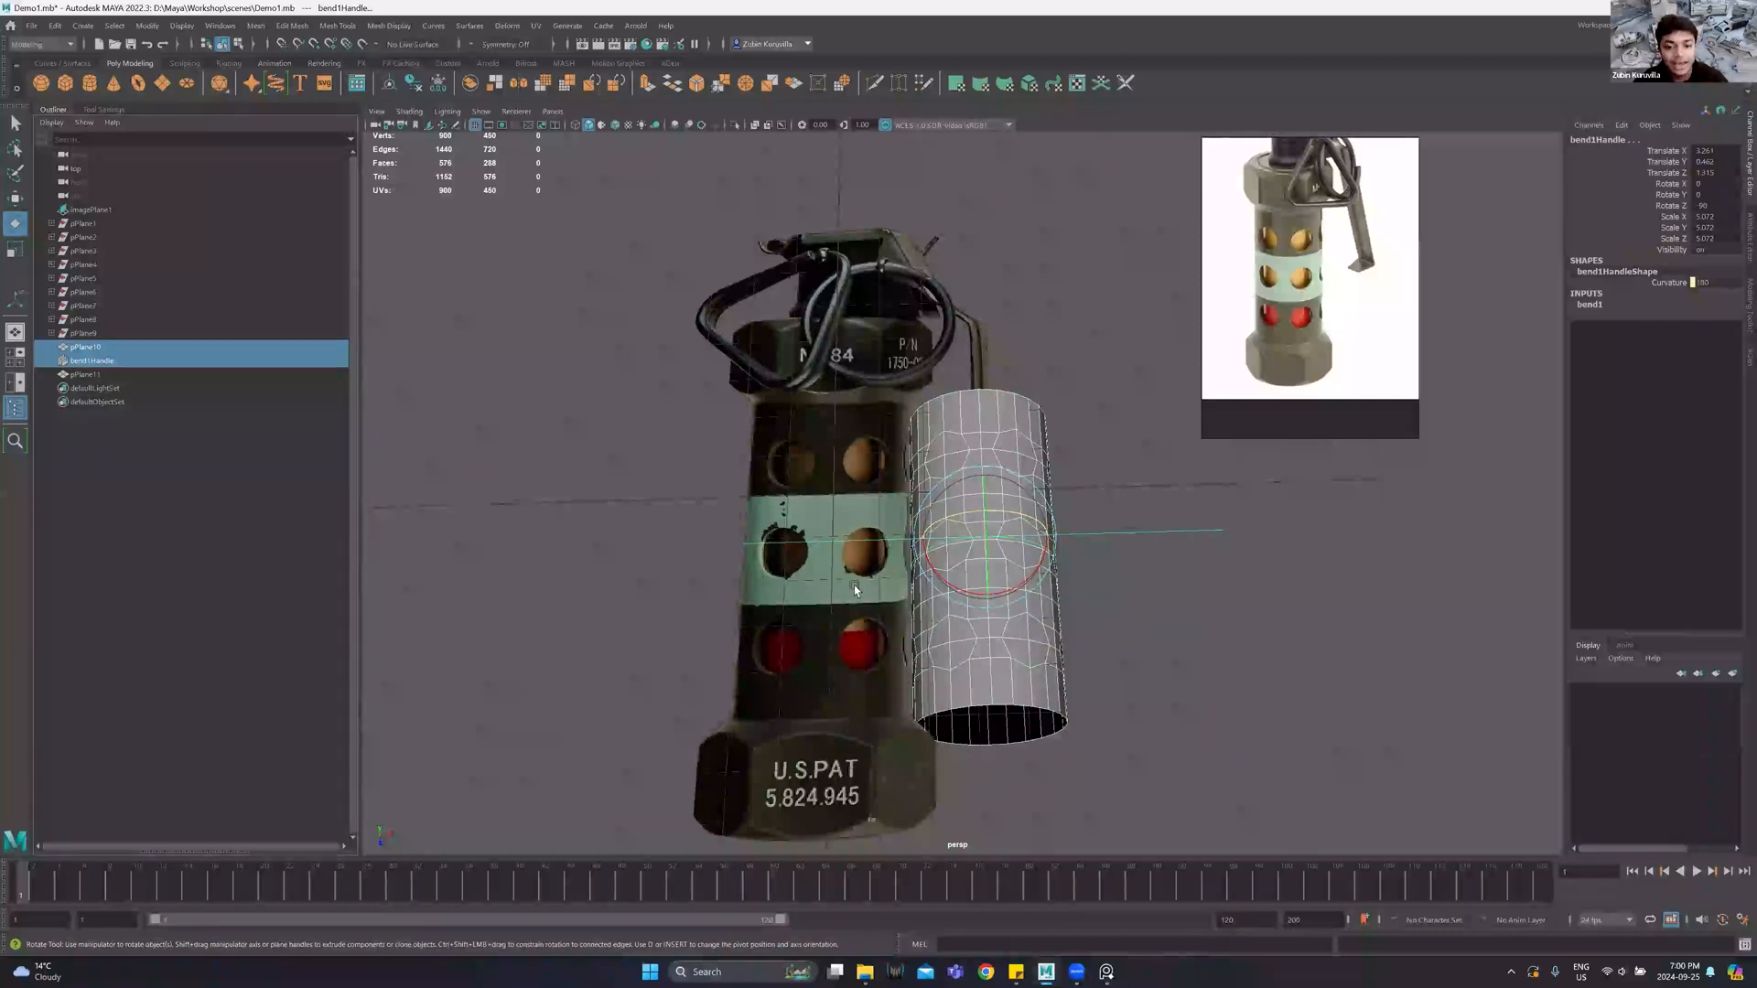
pyautogui.hotkey('ctrl', 'h')
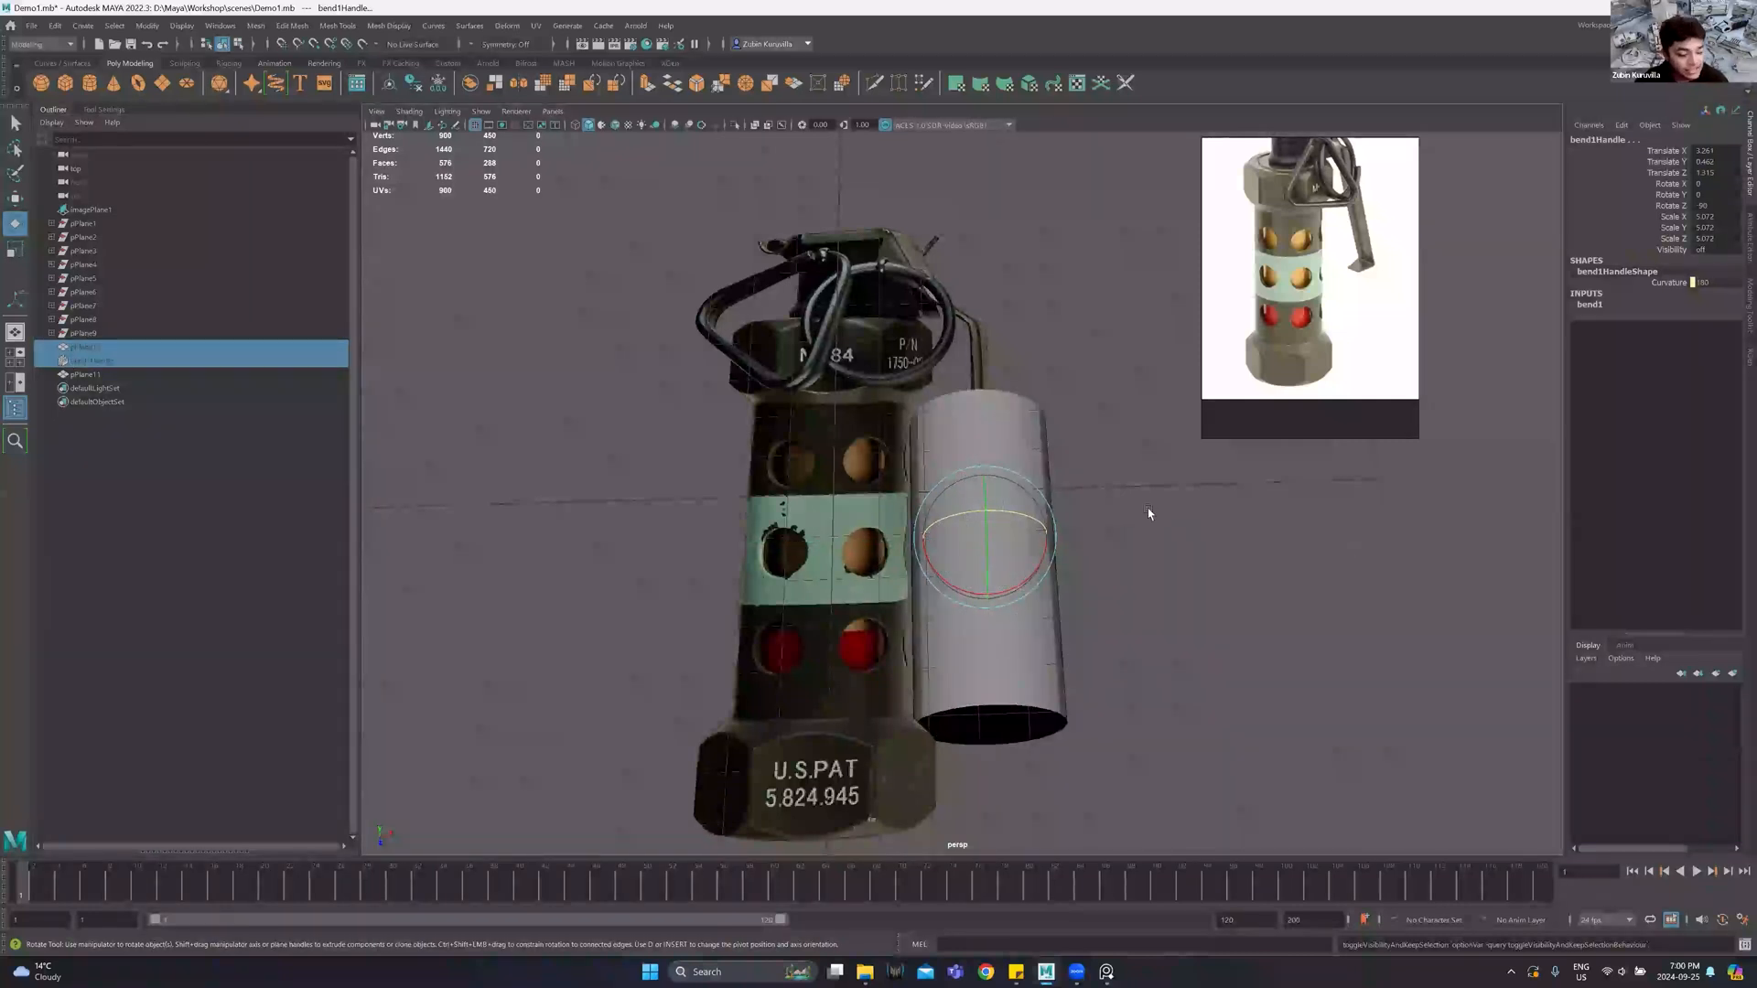
# In the top view, move the duplicated cylinder along X until it is centred over the grenade body in the reference.
pyautogui.click(1012, 429)
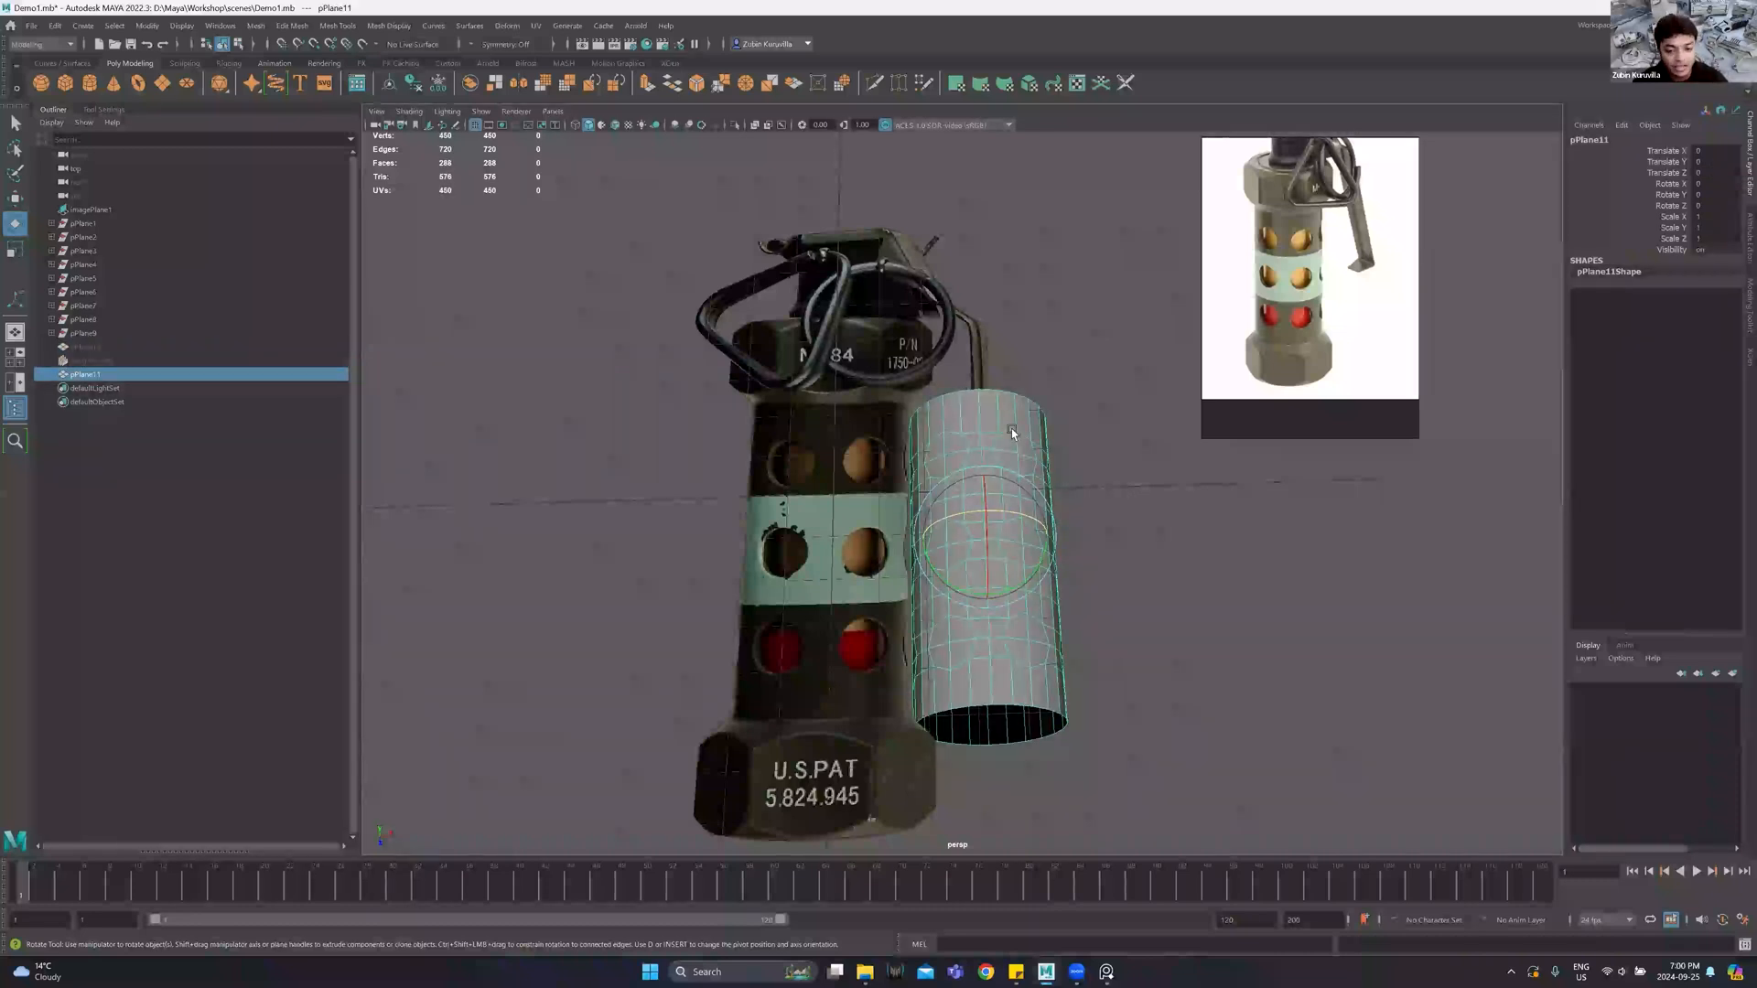
pyautogui.press('space')
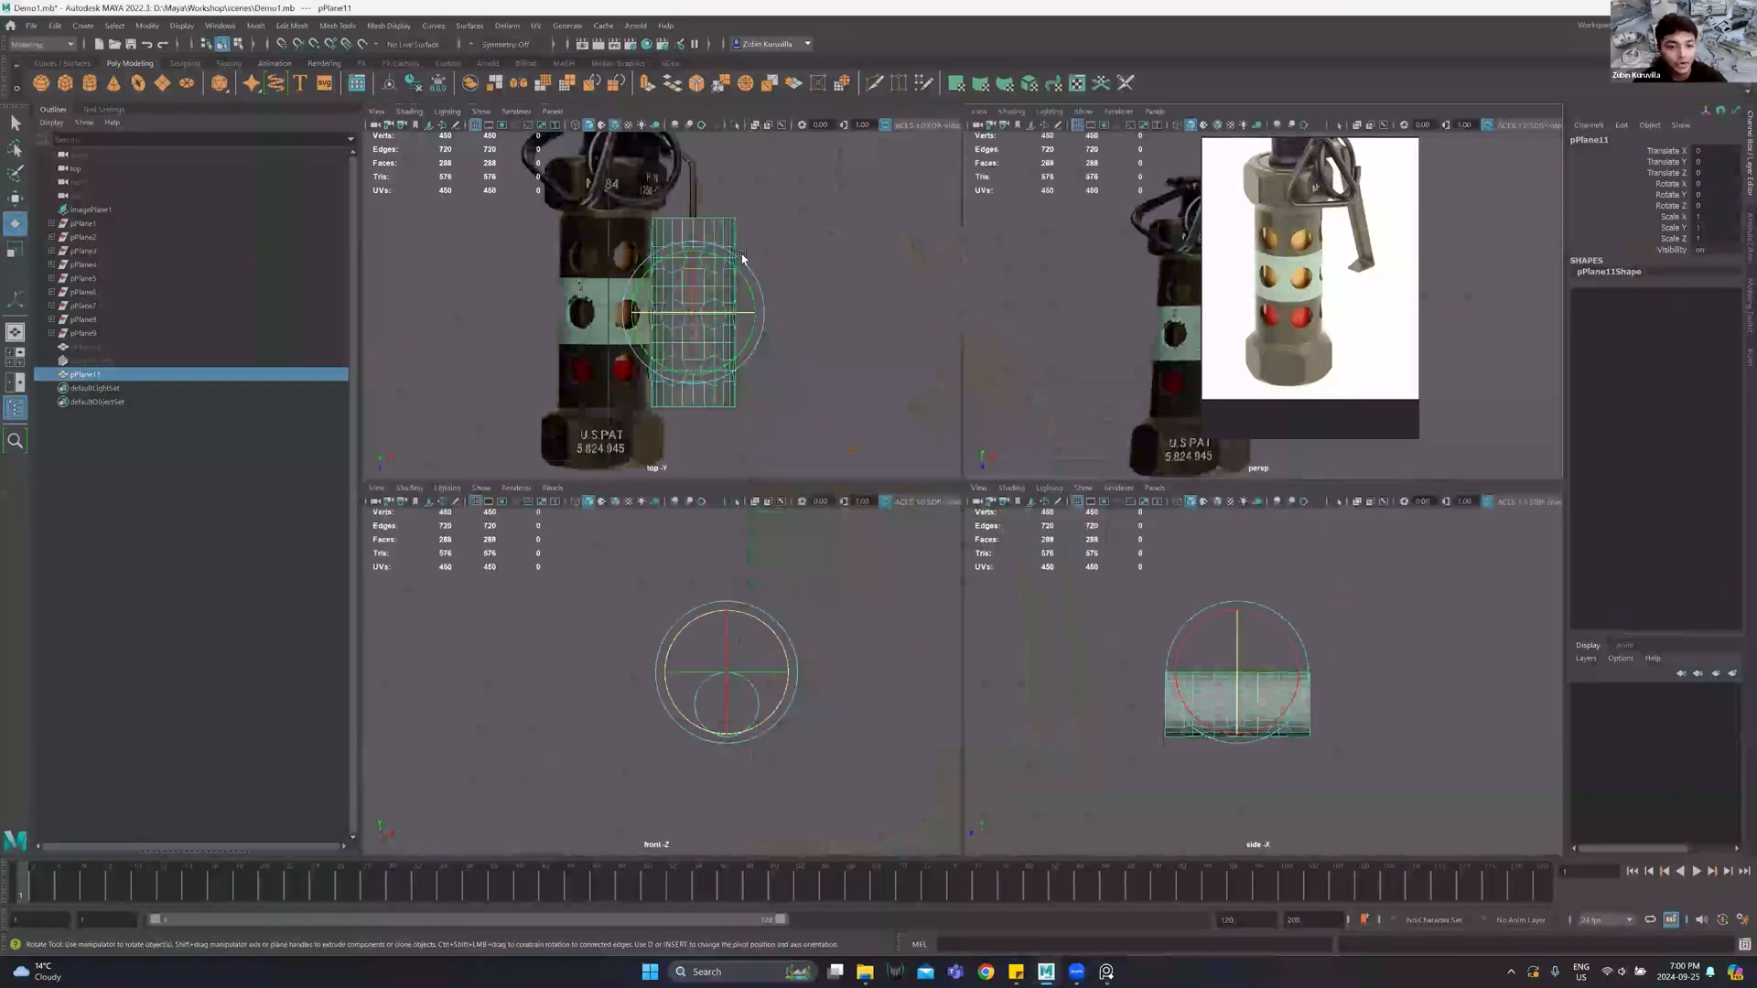
pyautogui.press('space')
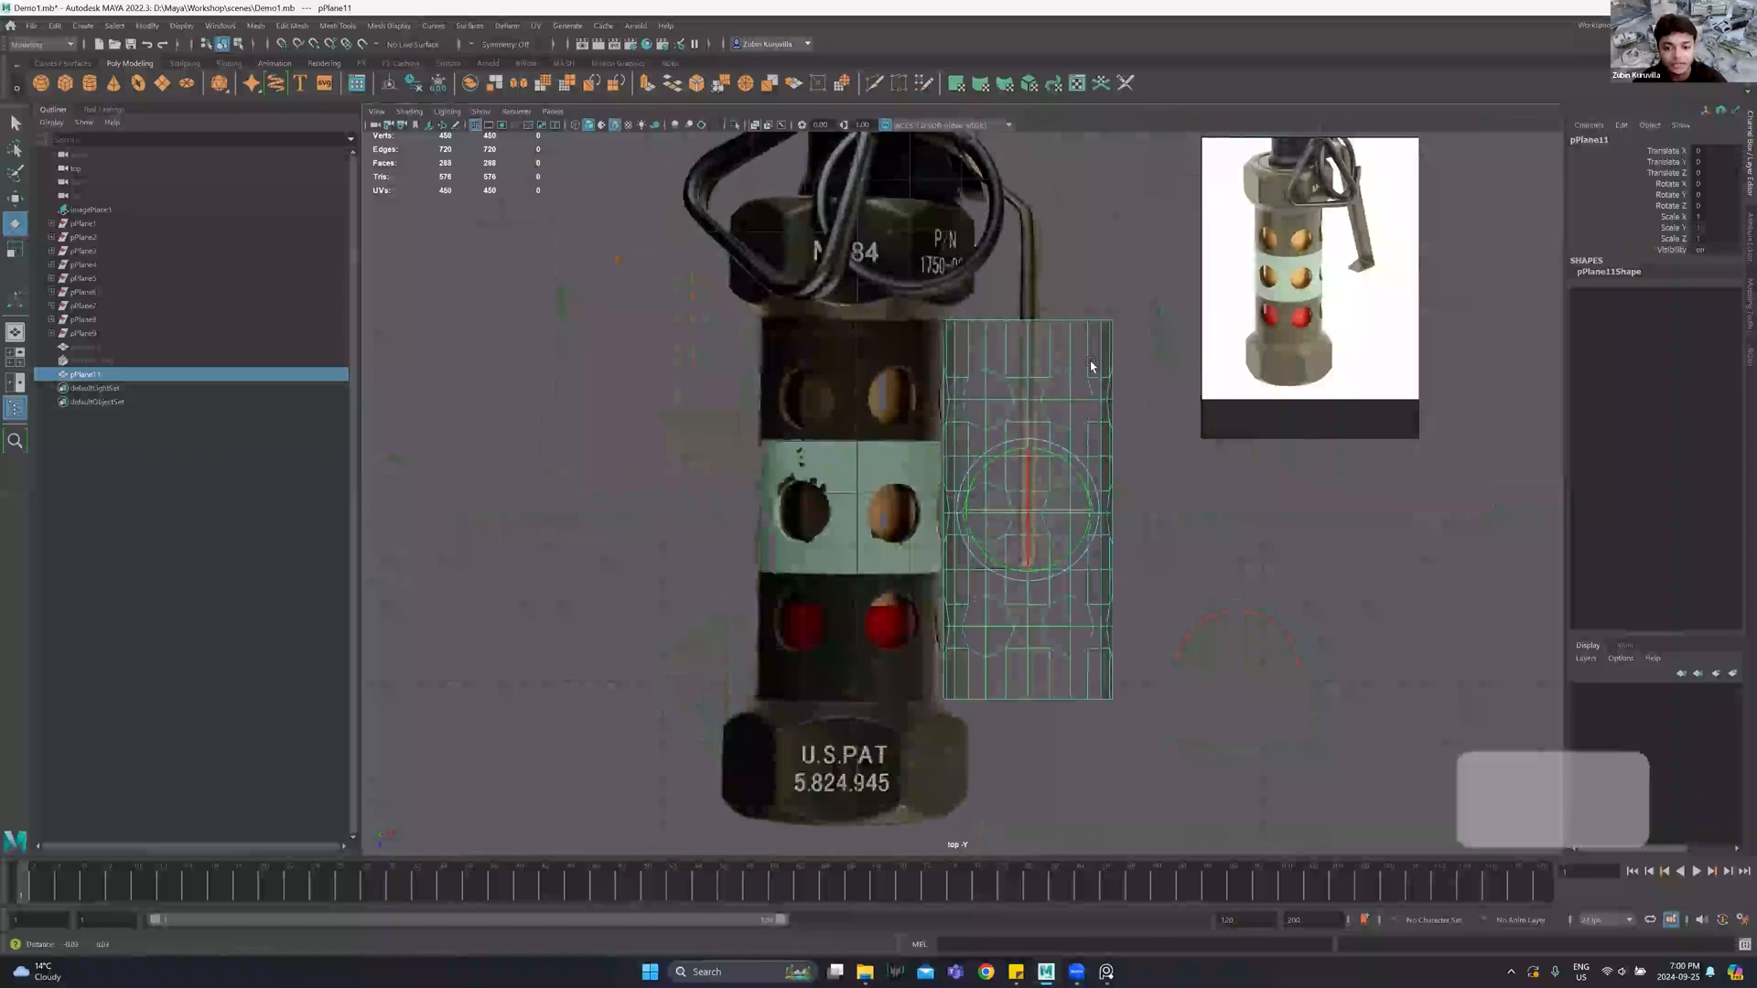
pyautogui.press('w')
pyautogui.moveTo(1083, 519); pyautogui.dragTo(922, 522)
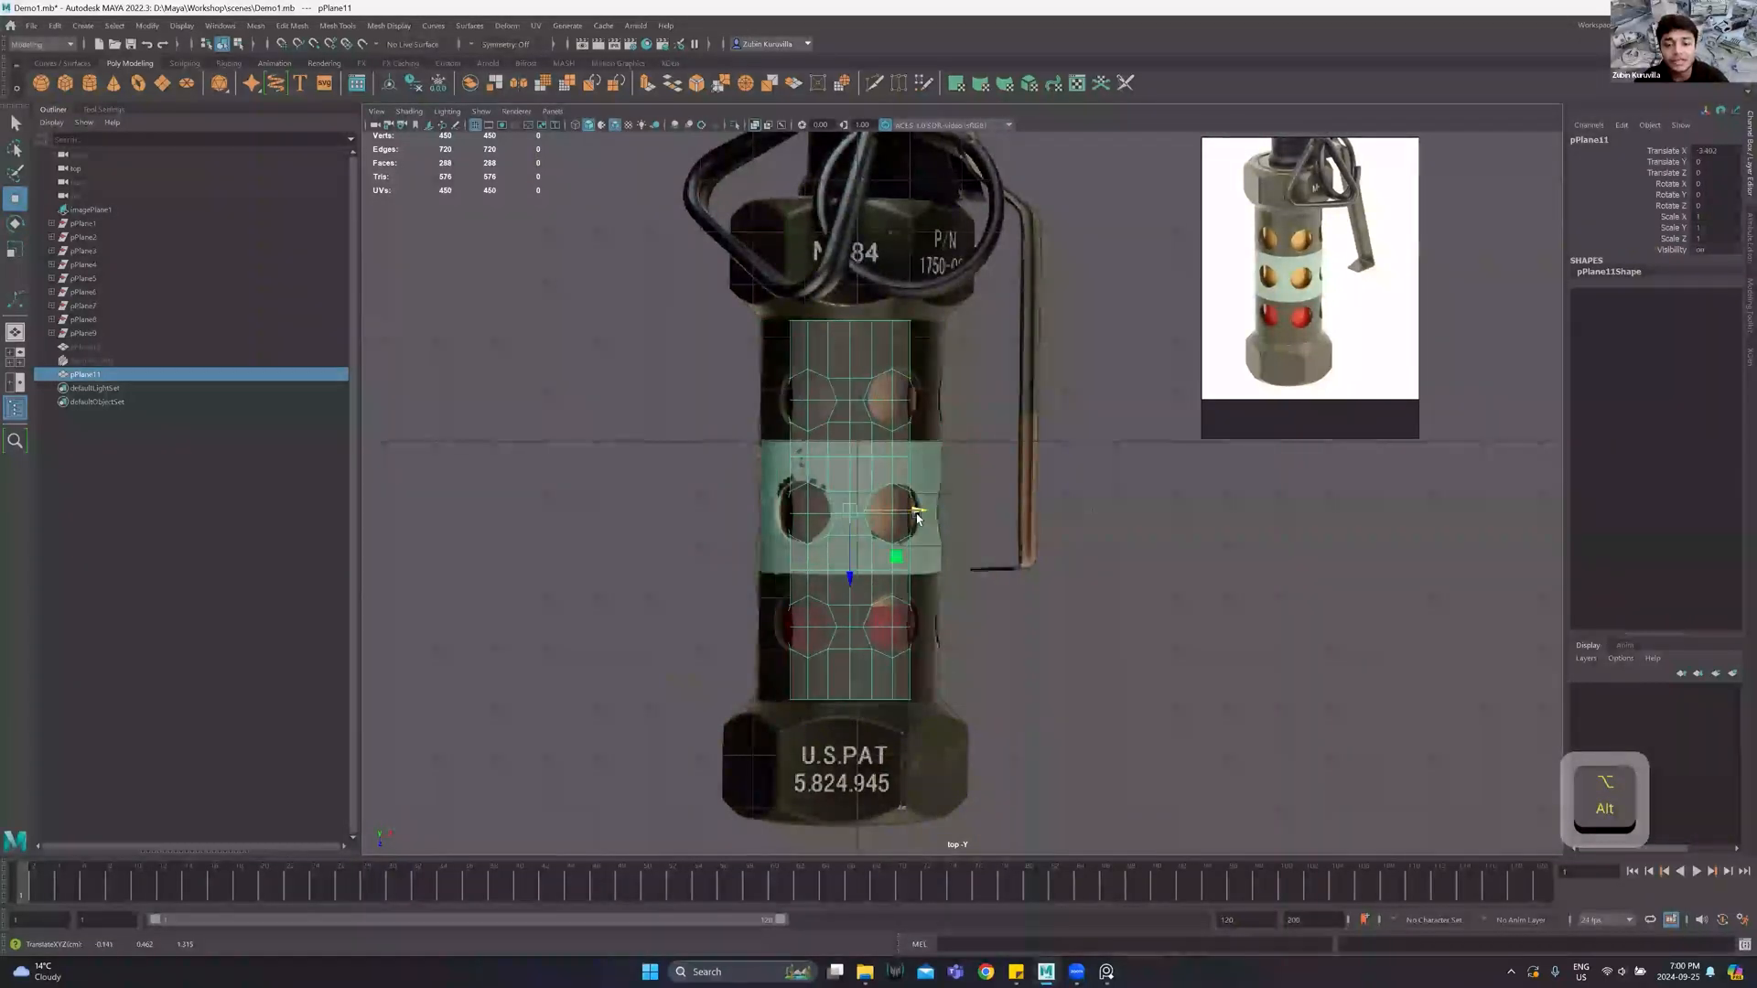
pyautogui.press('space')
pyautogui.press('space')
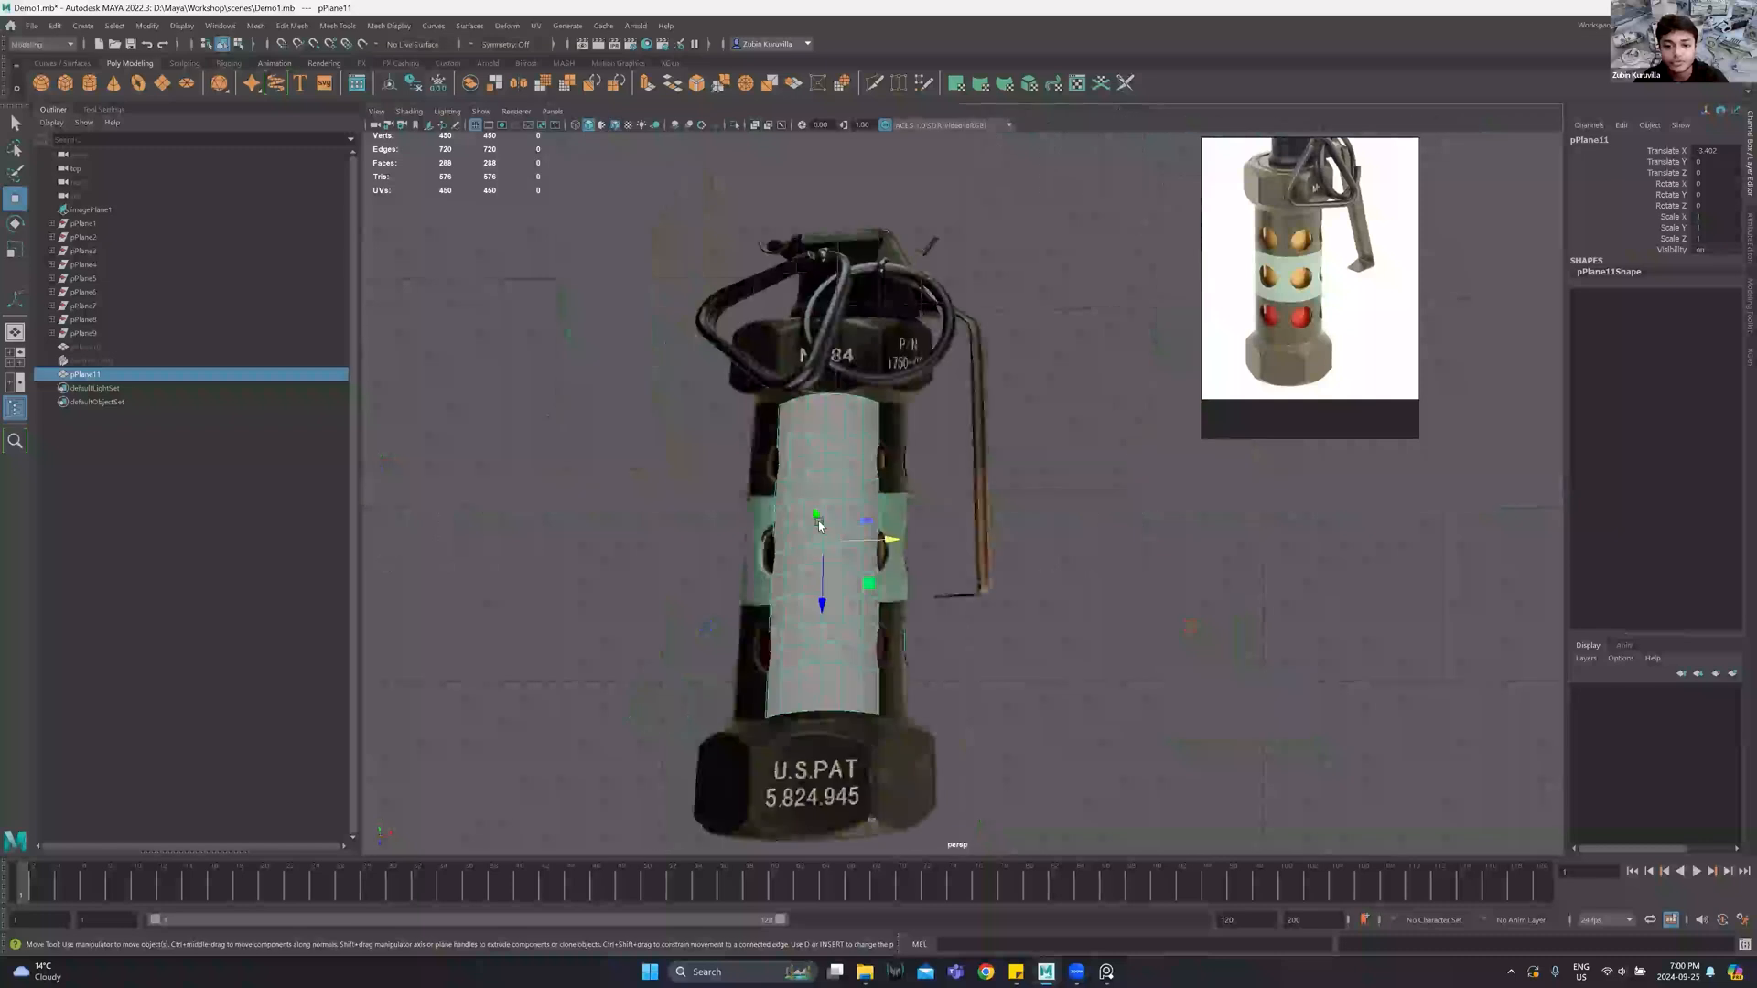
# Lower the reference image plane until it lies entirely beneath the cylinder, keeping the cylinder at its original height.
pyautogui.keyDown('alt'); pyautogui.moveTo(815, 503); pyautogui.dragTo(809, 416); pyautogui.keyUp('alt')
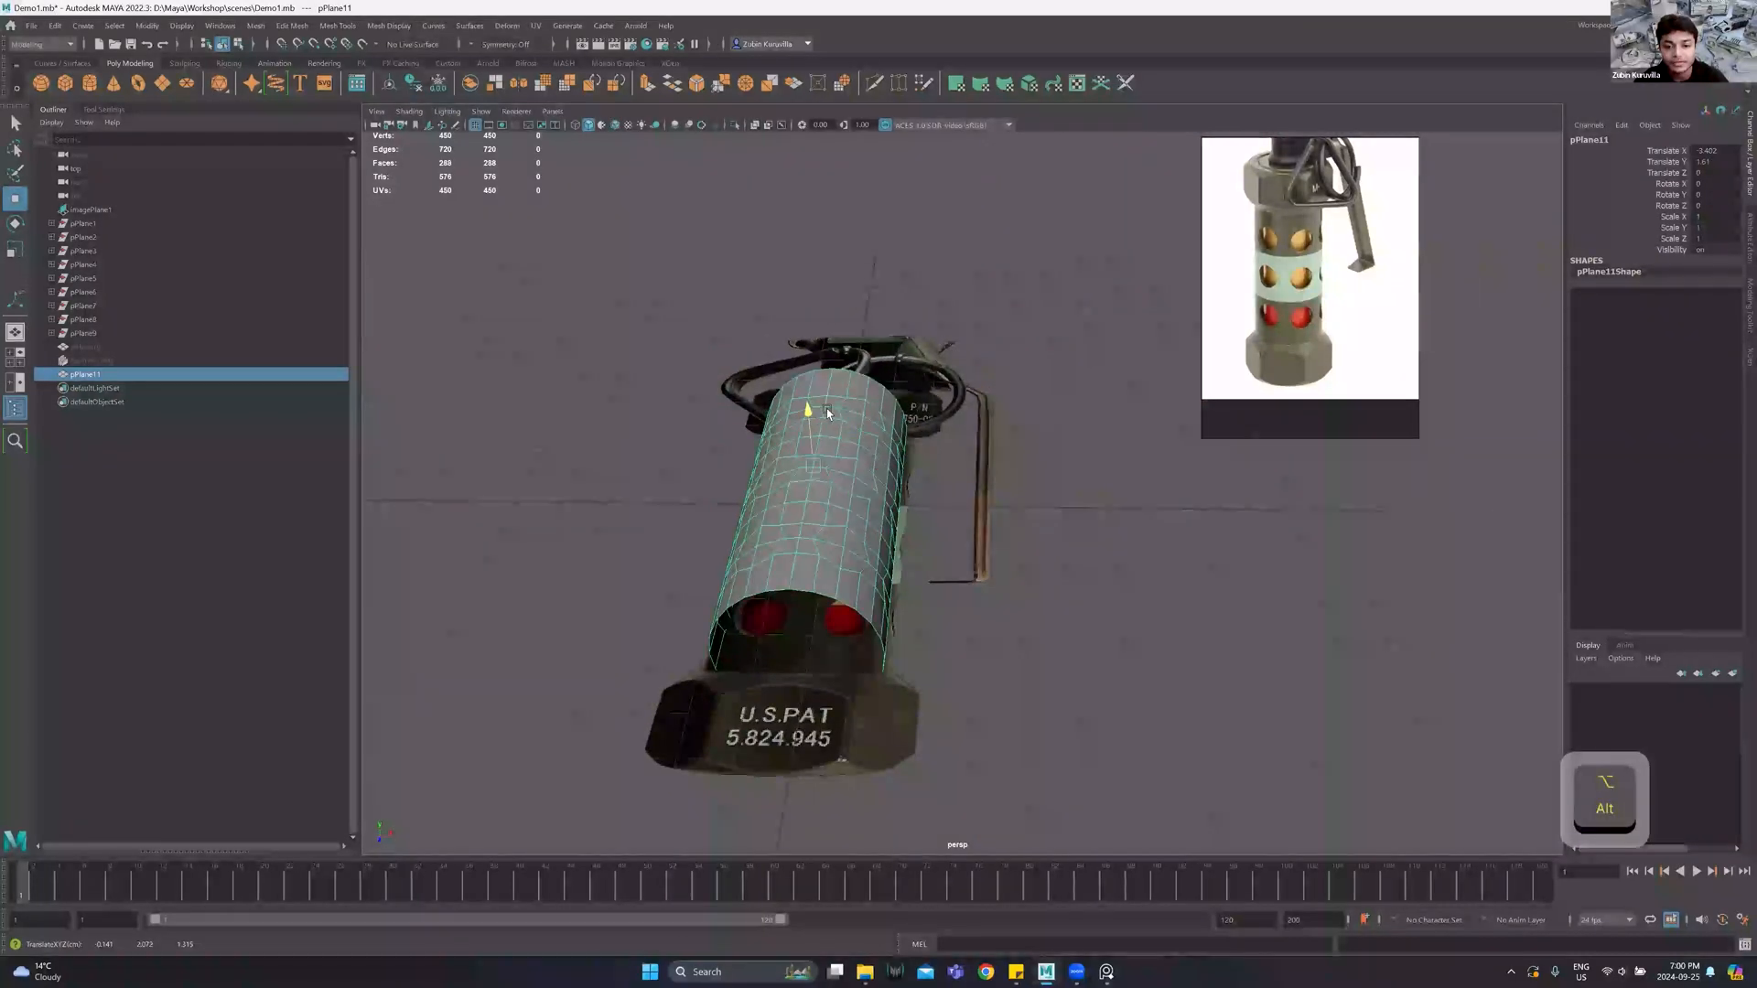
pyautogui.hotkey('ctrl', 'z')
pyautogui.hotkey('ctrl', 'z')
pyautogui.keyDown('alt'); pyautogui.moveTo(866, 547); pyautogui.dragTo(851, 480); pyautogui.keyUp('alt')
pyautogui.click(851, 480)
# In the top view, scale the cylinder uniformly to about 1.017 to match the width of the reference body.
pyautogui.press('space')
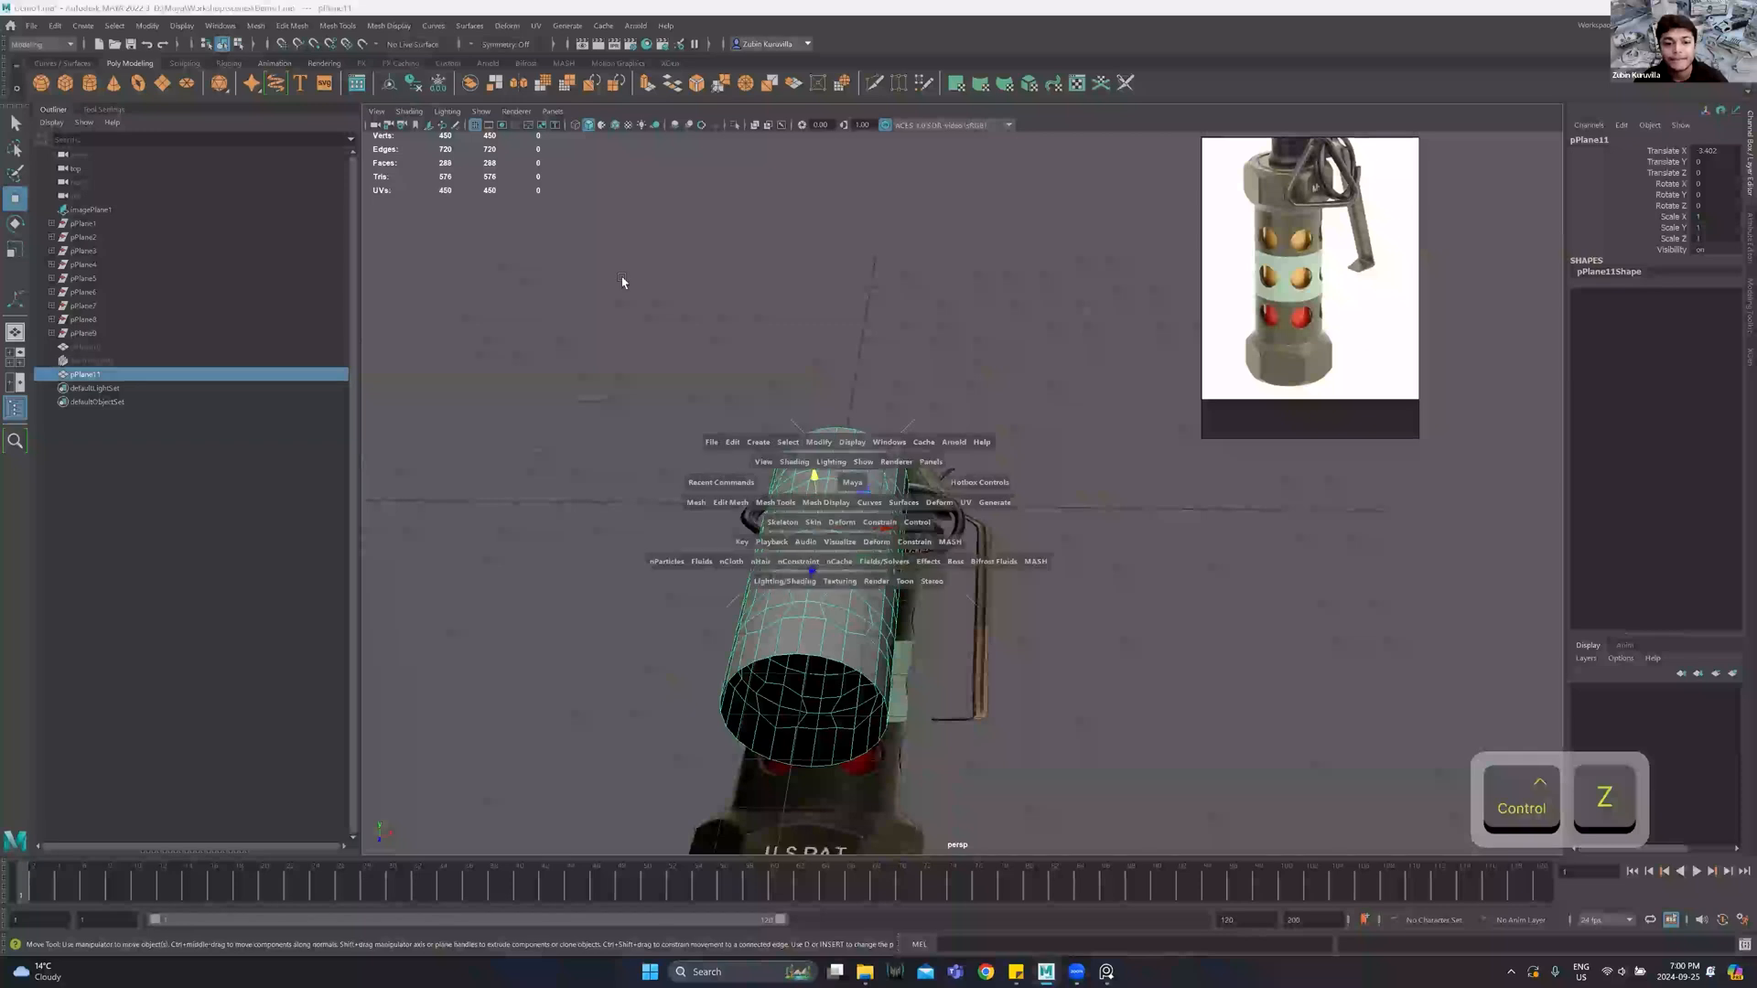
pyautogui.press('space')
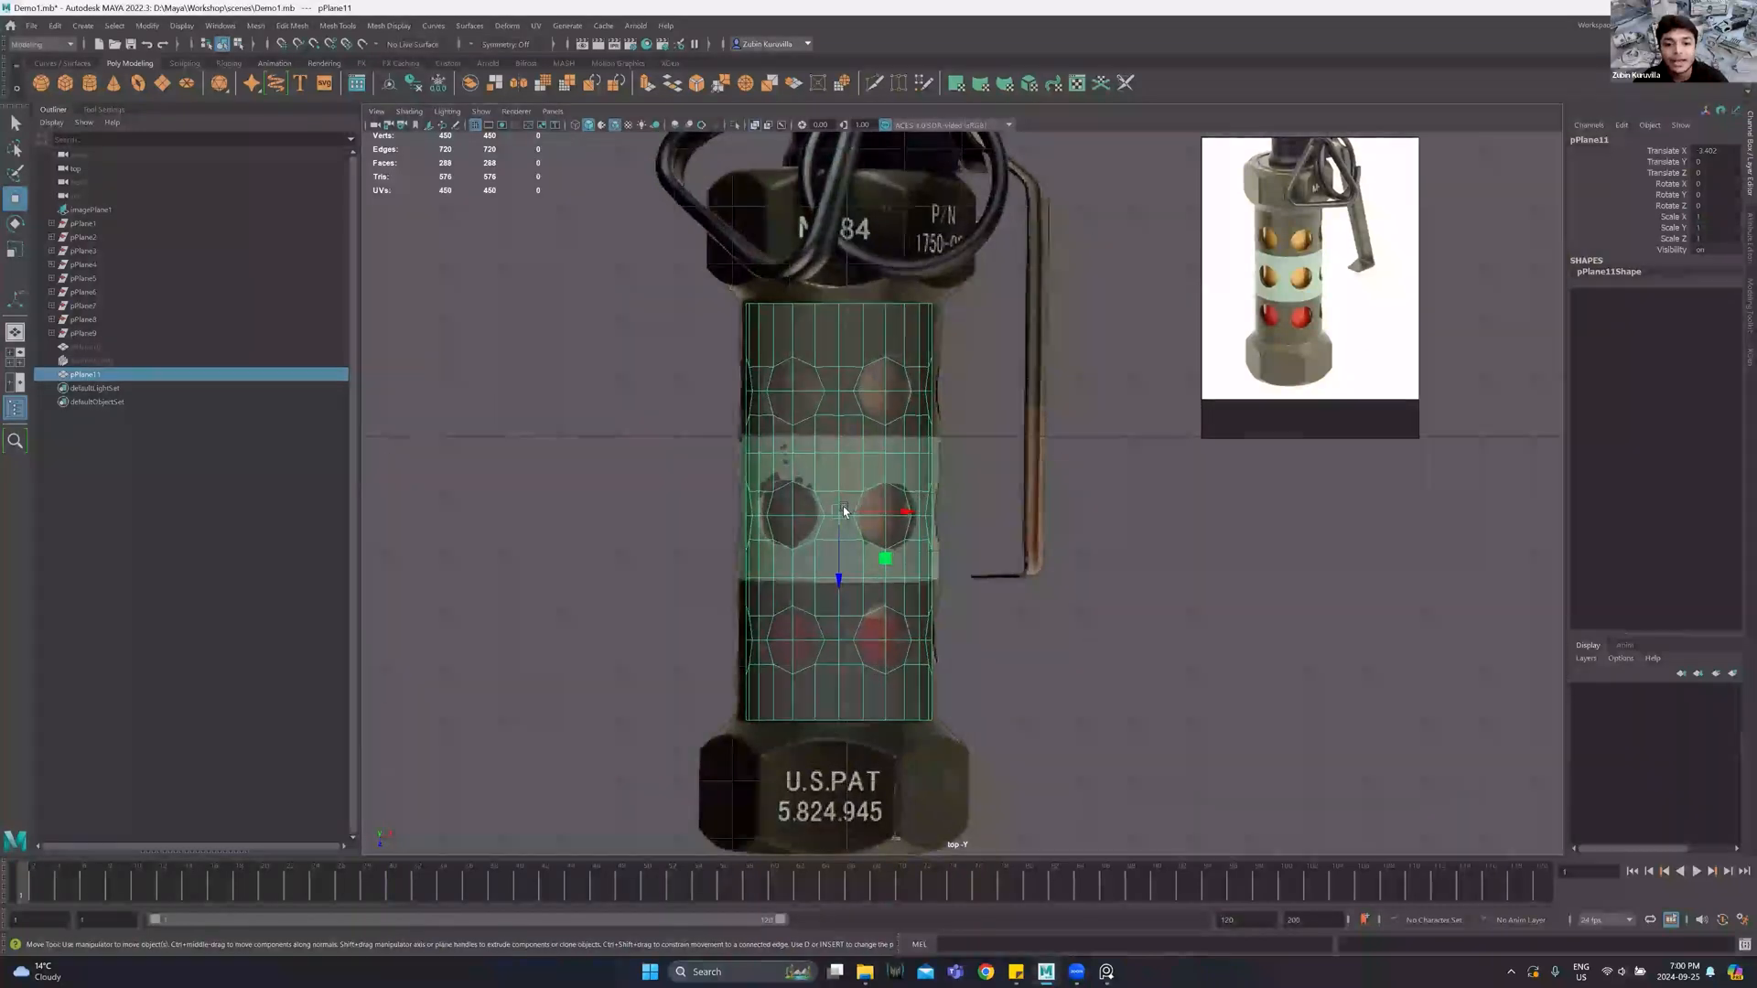
pyautogui.press('r')
pyautogui.moveTo(838, 513); pyautogui.dragTo(842, 513)
pyautogui.keyDown('alt'); pyautogui.moveTo(843, 513); pyautogui.dragTo(860, 490, button='middle'); pyautogui.keyUp('alt')
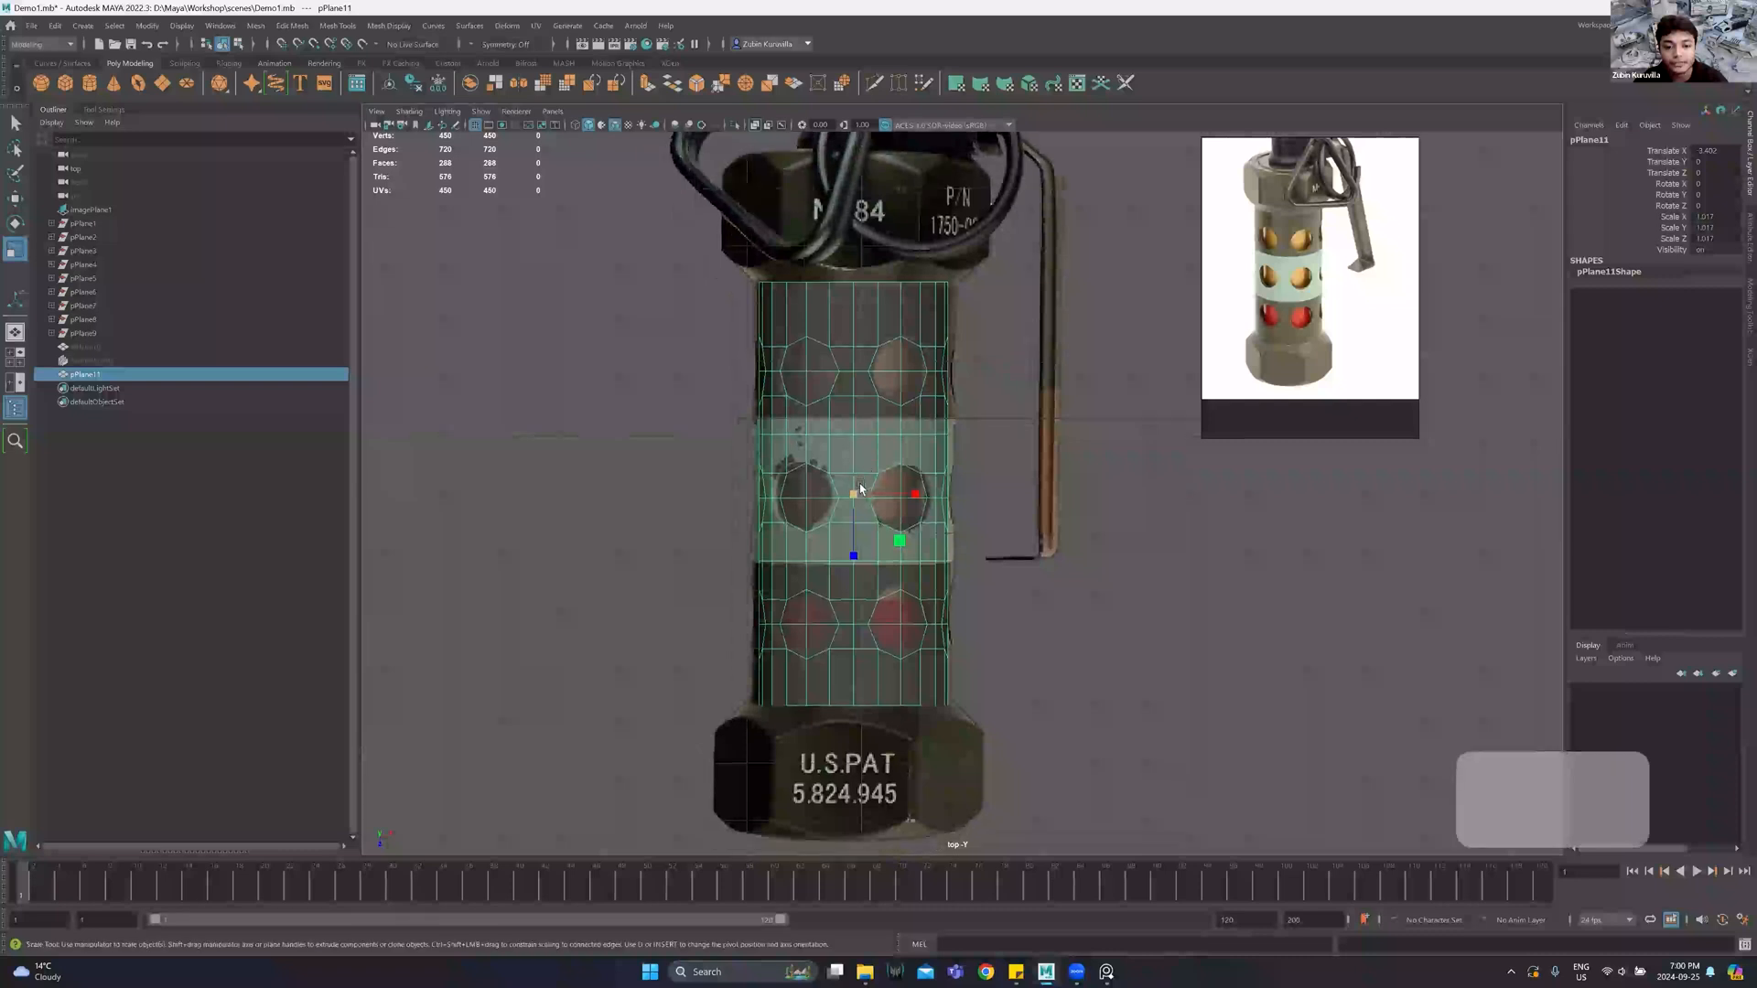
pyautogui.press('w')
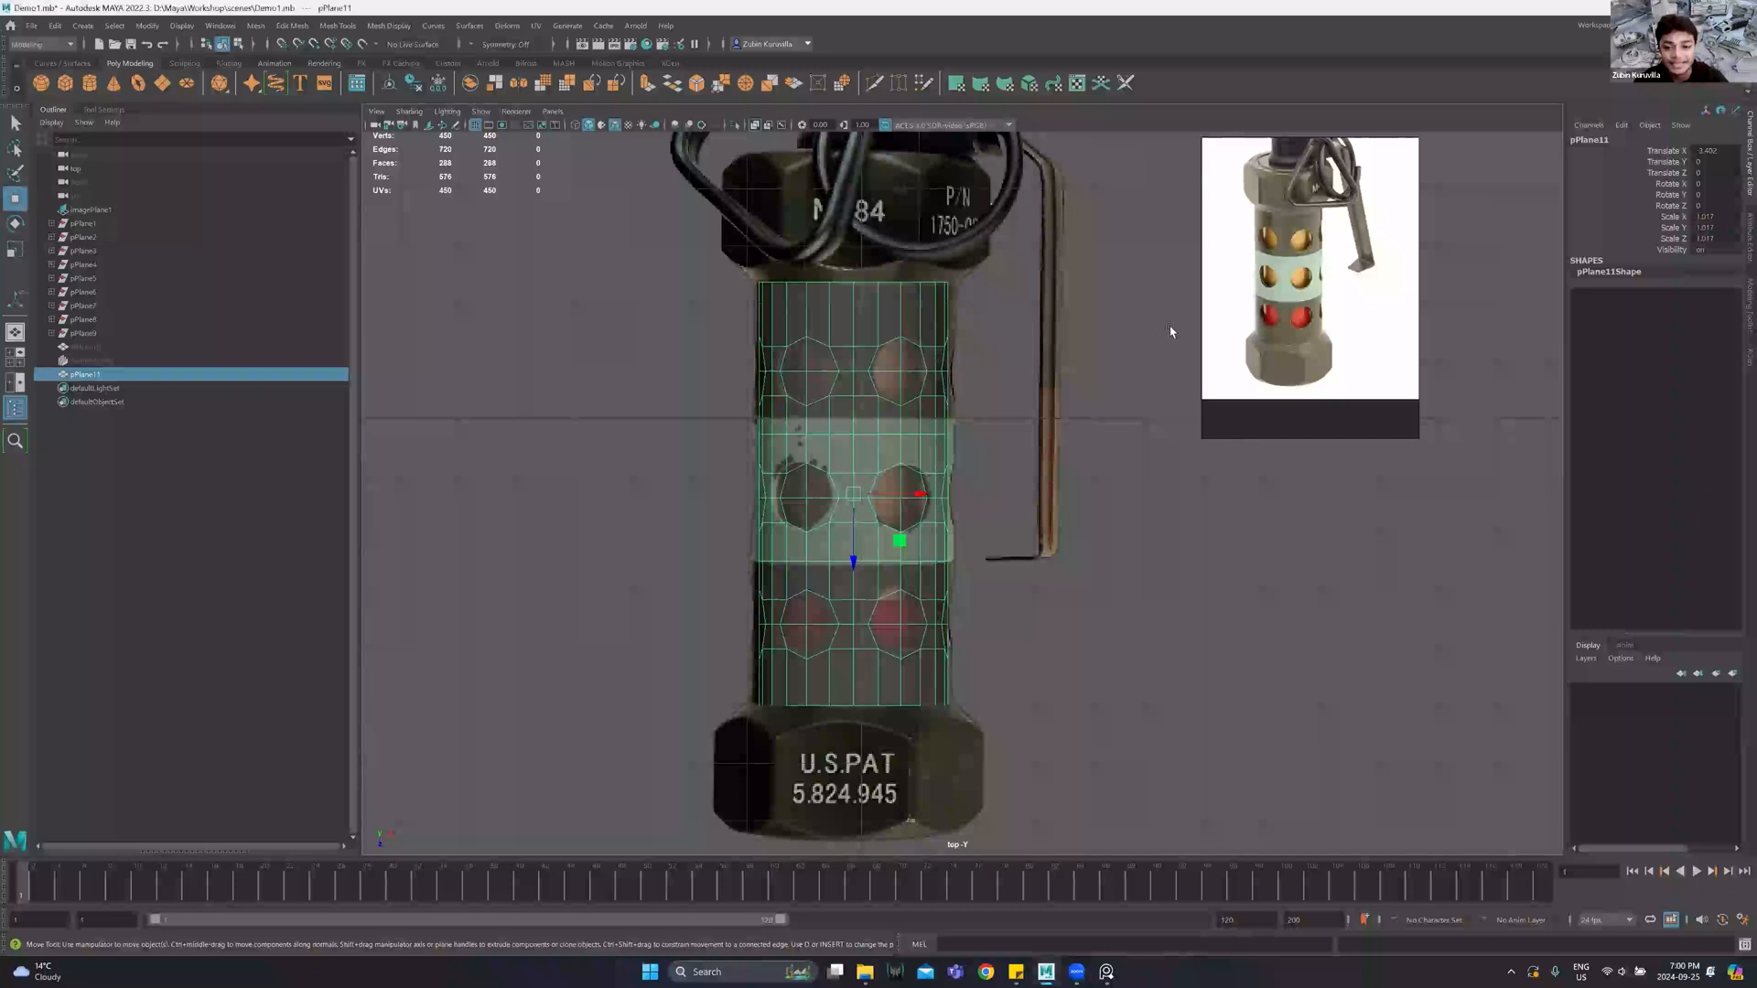
# Inspect the cylinder in the perspective view and switch it to face selection.
pyautogui.press('space')
pyautogui.press('space')
pyautogui.keyDown('alt'); pyautogui.moveTo(1049, 403); pyautogui.dragTo(873, 369); pyautogui.keyUp('alt')
pyautogui.moveTo(873, 367); pyautogui.dragTo(874, 404, button='right')
pyautogui.keyDown('alt'); pyautogui.moveTo(958, 417); pyautogui.dragTo(864, 399); pyautogui.keyUp('alt')
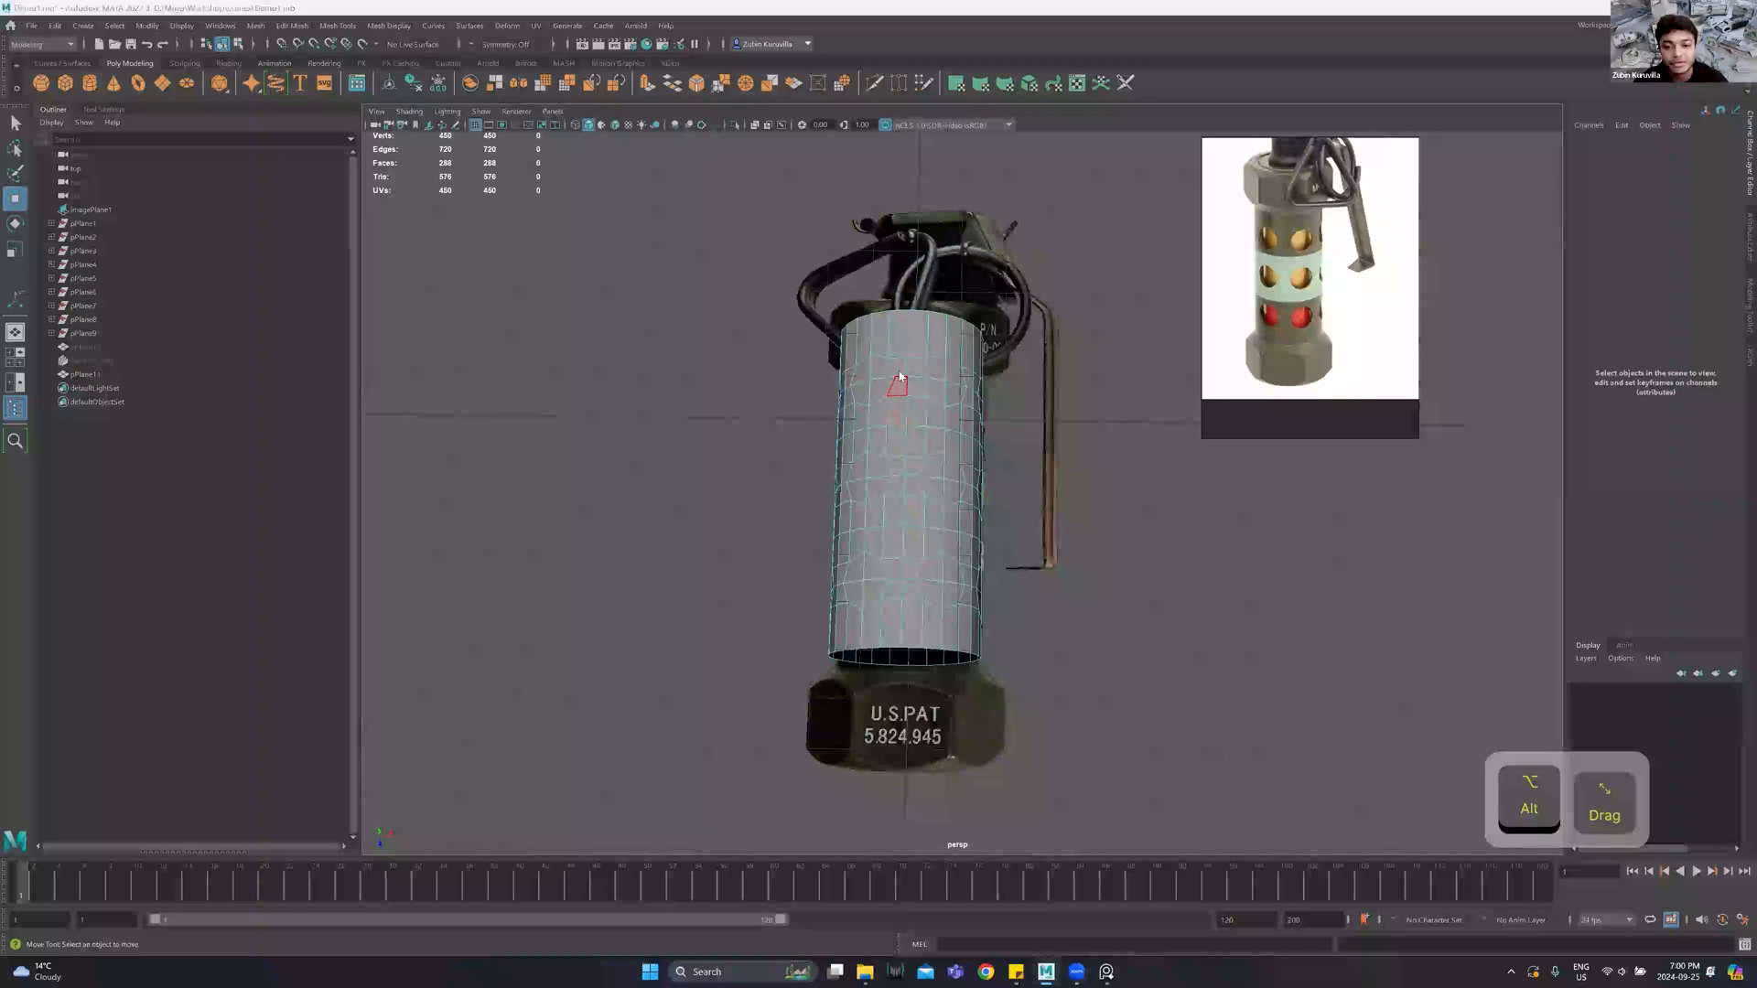
# In the top view, delete the faces inside the six circular openings, through both the front and back of the cylinder.
pyautogui.press('space')
pyautogui.press('space')
pyautogui.scroll(3, 723, 388)
pyautogui.keyDown('alt'); pyautogui.moveTo(732, 321); pyautogui.dragTo(774, 278, button='middle'); pyautogui.keyUp('alt')
pyautogui.moveTo(768, 266); pyautogui.dragTo(794, 307)
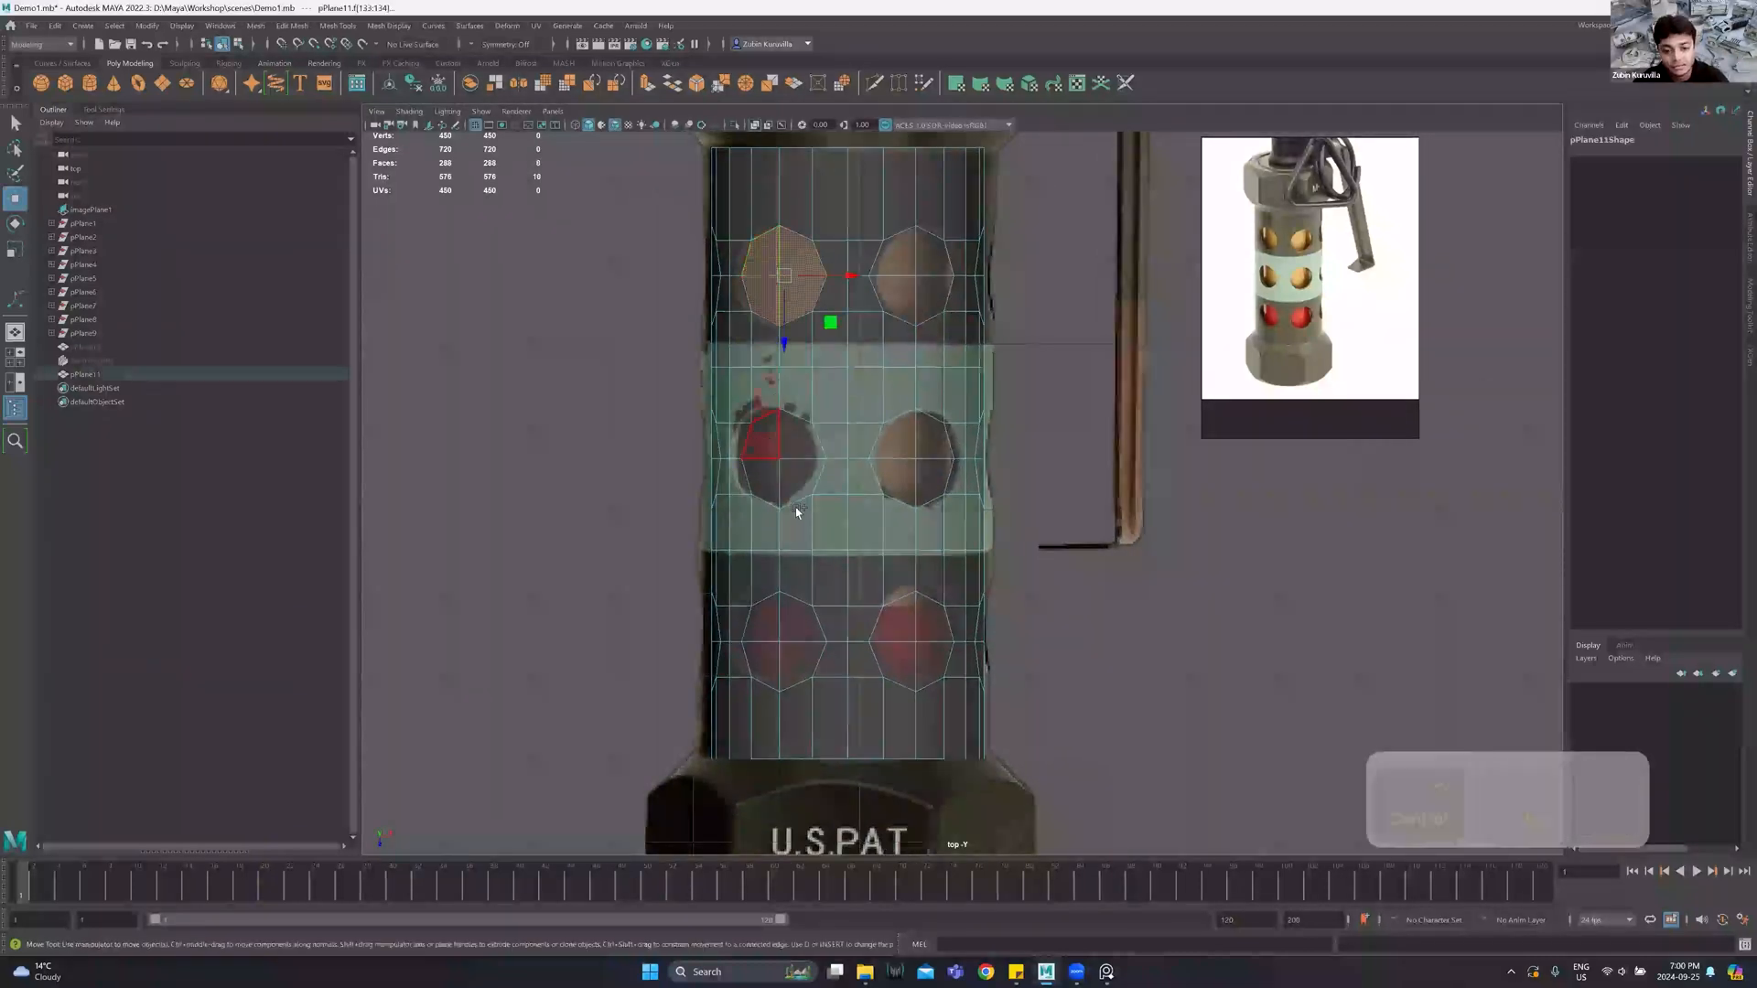
pyautogui.keyDown('ctrl'); pyautogui.keyDown('shift'); pyautogui.moveTo(736, 405); pyautogui.dragTo(787, 511); pyautogui.keyUp('shift'); pyautogui.keyUp('ctrl')
pyautogui.keyDown('ctrl'); pyautogui.keyDown('shift'); pyautogui.moveTo(767, 621); pyautogui.dragTo(795, 661); pyautogui.keyUp('shift'); pyautogui.keyUp('ctrl')
pyautogui.keyDown('ctrl'); pyautogui.keyDown('shift'); pyautogui.moveTo(897, 447); pyautogui.dragTo(922, 485); pyautogui.keyUp('shift'); pyautogui.keyUp('ctrl')
pyautogui.keyDown('ctrl'); pyautogui.keyDown('shift'); pyautogui.moveTo(909, 283); pyautogui.dragTo(942, 315); pyautogui.keyUp('shift'); pyautogui.keyUp('ctrl')
pyautogui.keyDown('ctrl'); pyautogui.keyDown('shift'); pyautogui.moveTo(898, 587); pyautogui.dragTo(926, 677); pyautogui.keyUp('shift'); pyautogui.keyUp('ctrl')
pyautogui.press('Delete')
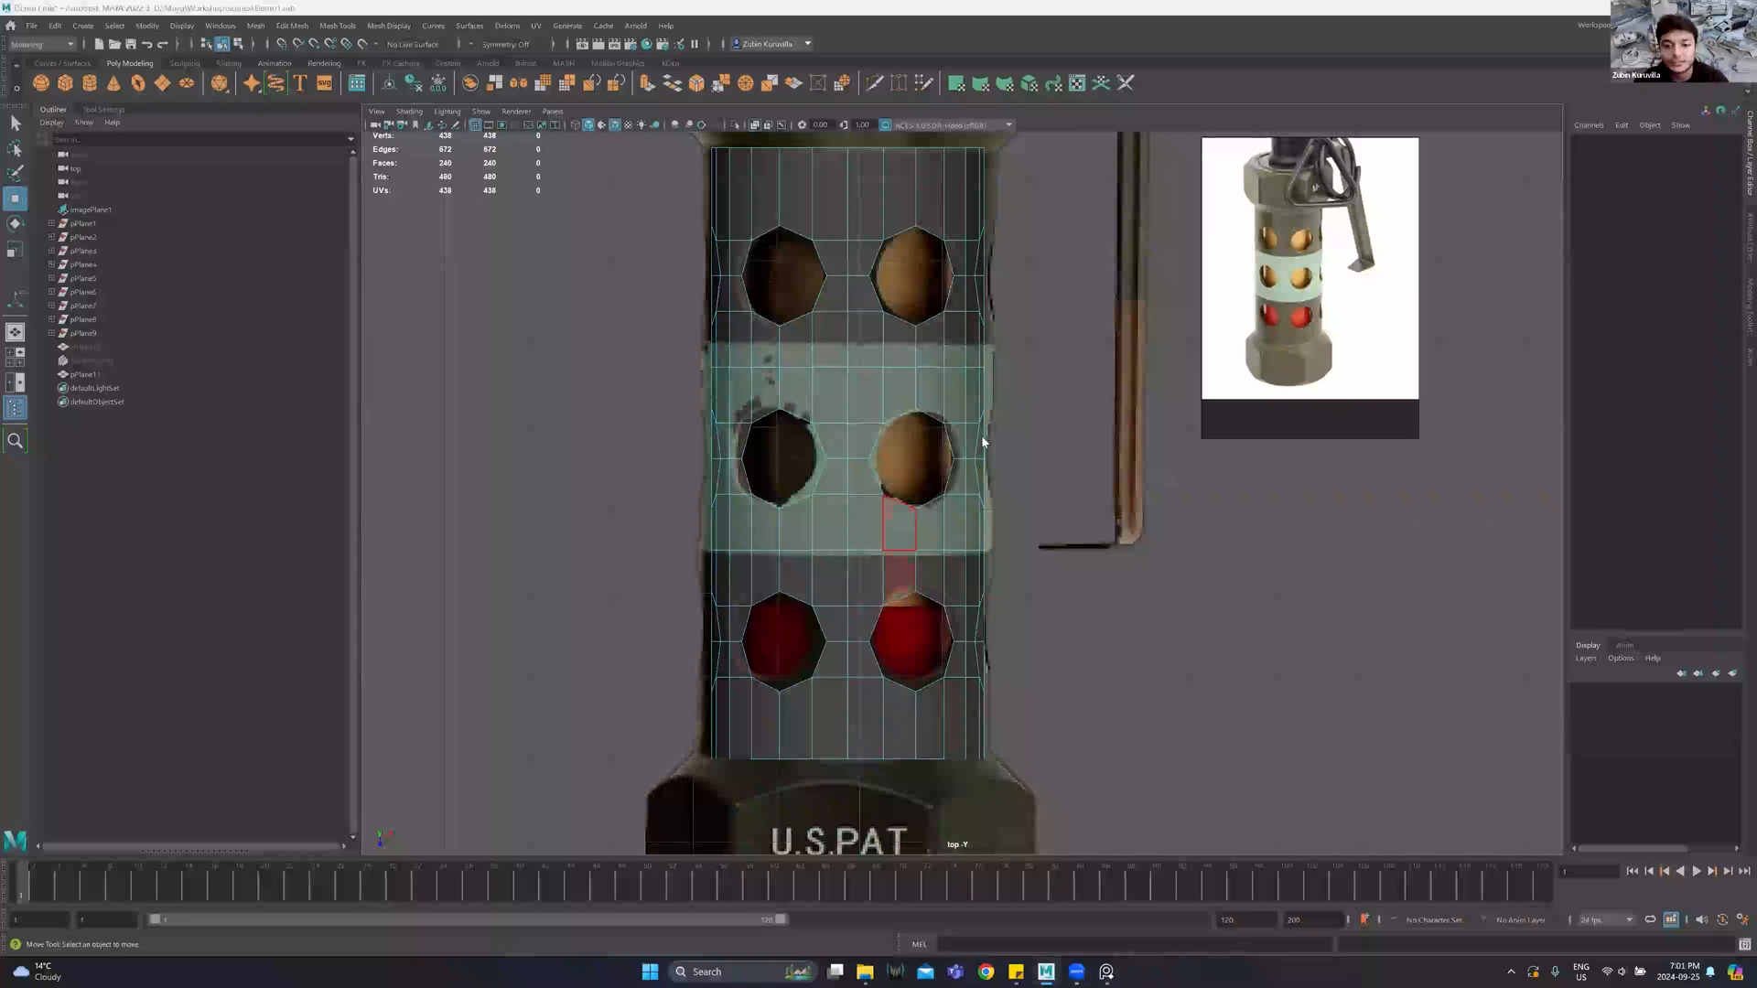
# Delete the faces inside the remaining circular openings along both sides of the cylinder and return to object mode.
pyautogui.press('space')
pyautogui.press('space')
pyautogui.keyDown('alt'); pyautogui.moveTo(1064, 339); pyautogui.dragTo(1020, 315); pyautogui.keyUp('alt')
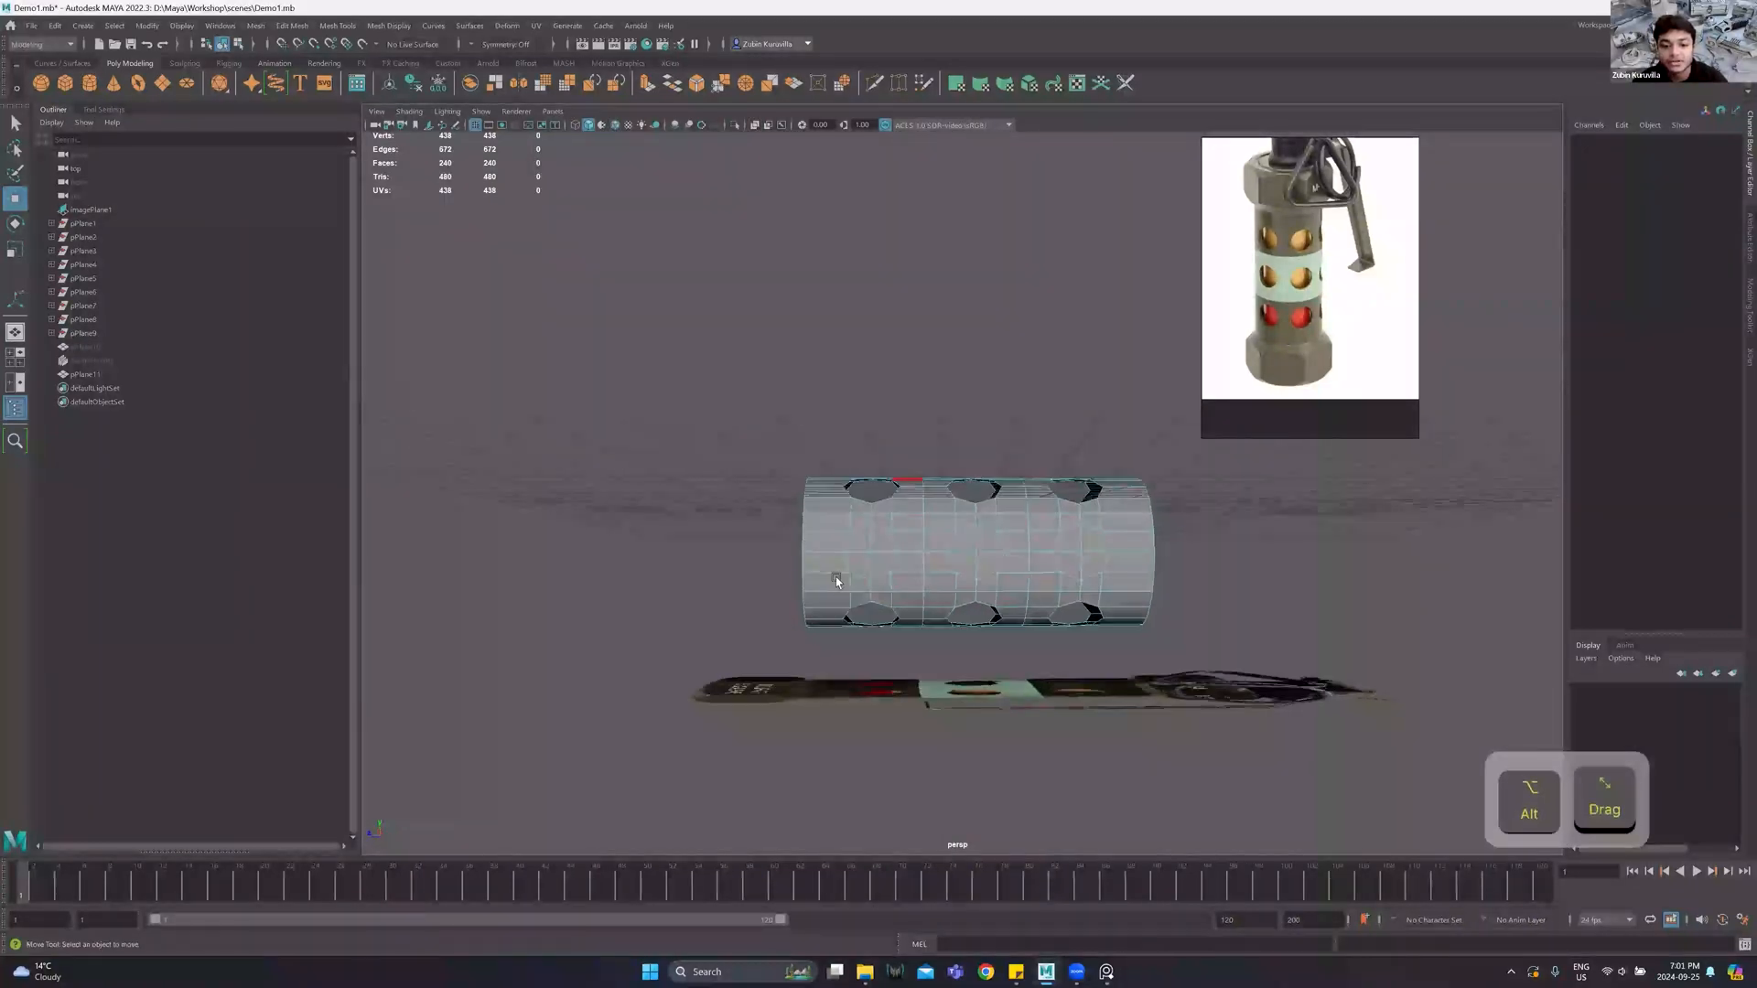
pyautogui.doubleClick(886, 555)
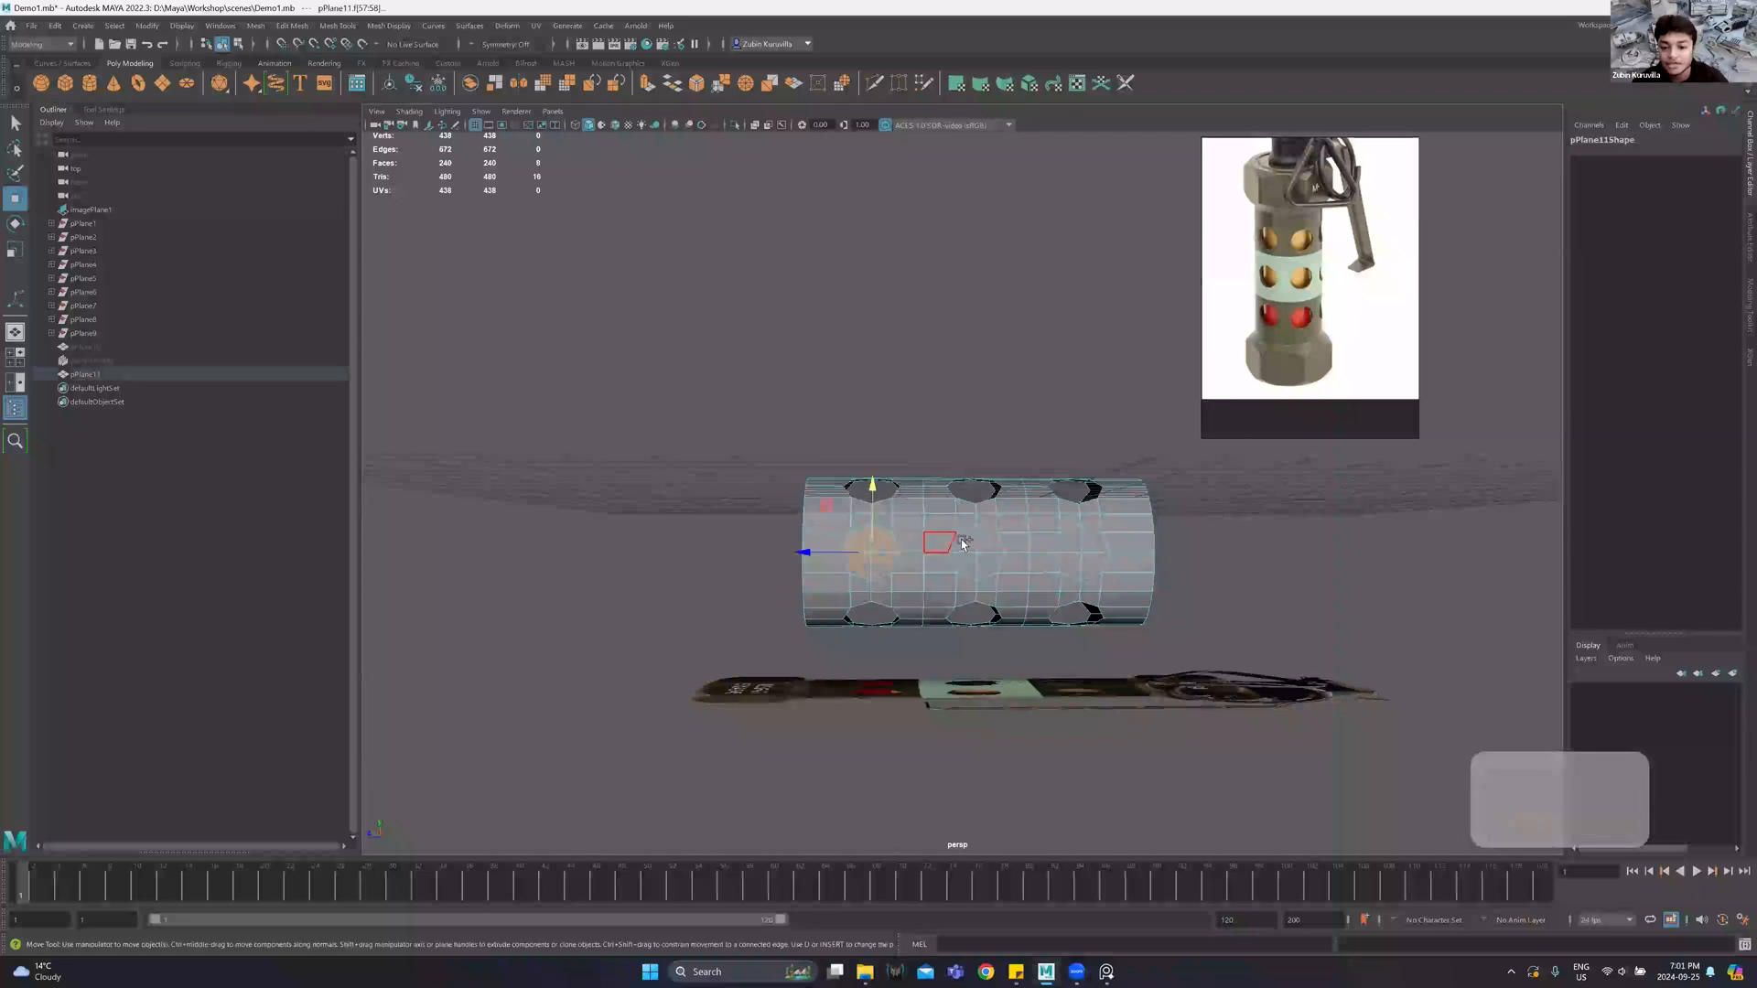
pyautogui.keyDown('ctrl'); pyautogui.keyDown('shift'); pyautogui.doubleClick(984, 560); pyautogui.keyUp('shift'); pyautogui.keyUp('ctrl')
pyautogui.keyDown('ctrl'); pyautogui.keyDown('shift'); pyautogui.doubleClick(1098, 559); pyautogui.keyUp('shift'); pyautogui.keyUp('ctrl')
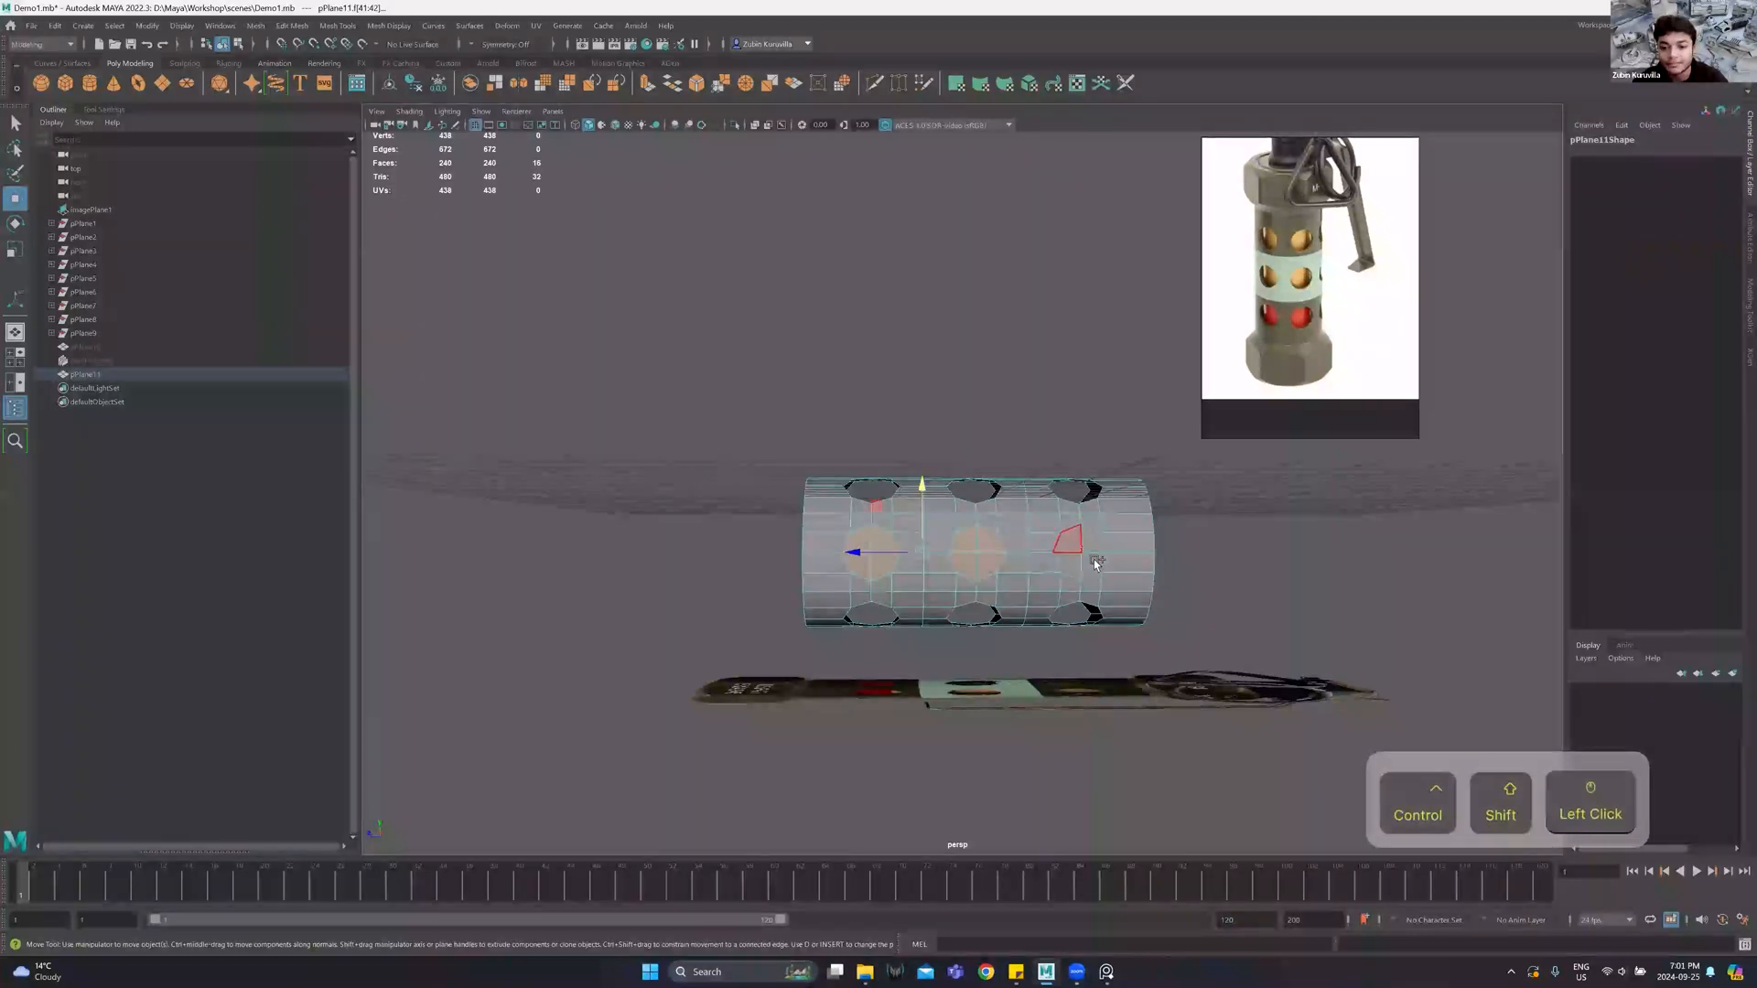
pyautogui.keyDown('alt'); pyautogui.moveTo(1025, 547); pyautogui.dragTo(757, 582); pyautogui.keyUp('alt')
pyautogui.keyDown('shift'); pyautogui.click(802, 549); pyautogui.keyUp('shift')
pyautogui.keyDown('shift'); pyautogui.click(802, 560); pyautogui.keyUp('shift')
pyautogui.press('Delete')
pyautogui.keyDown('alt'); pyautogui.moveTo(969, 437); pyautogui.dragTo(901, 361); pyautogui.keyUp('alt')
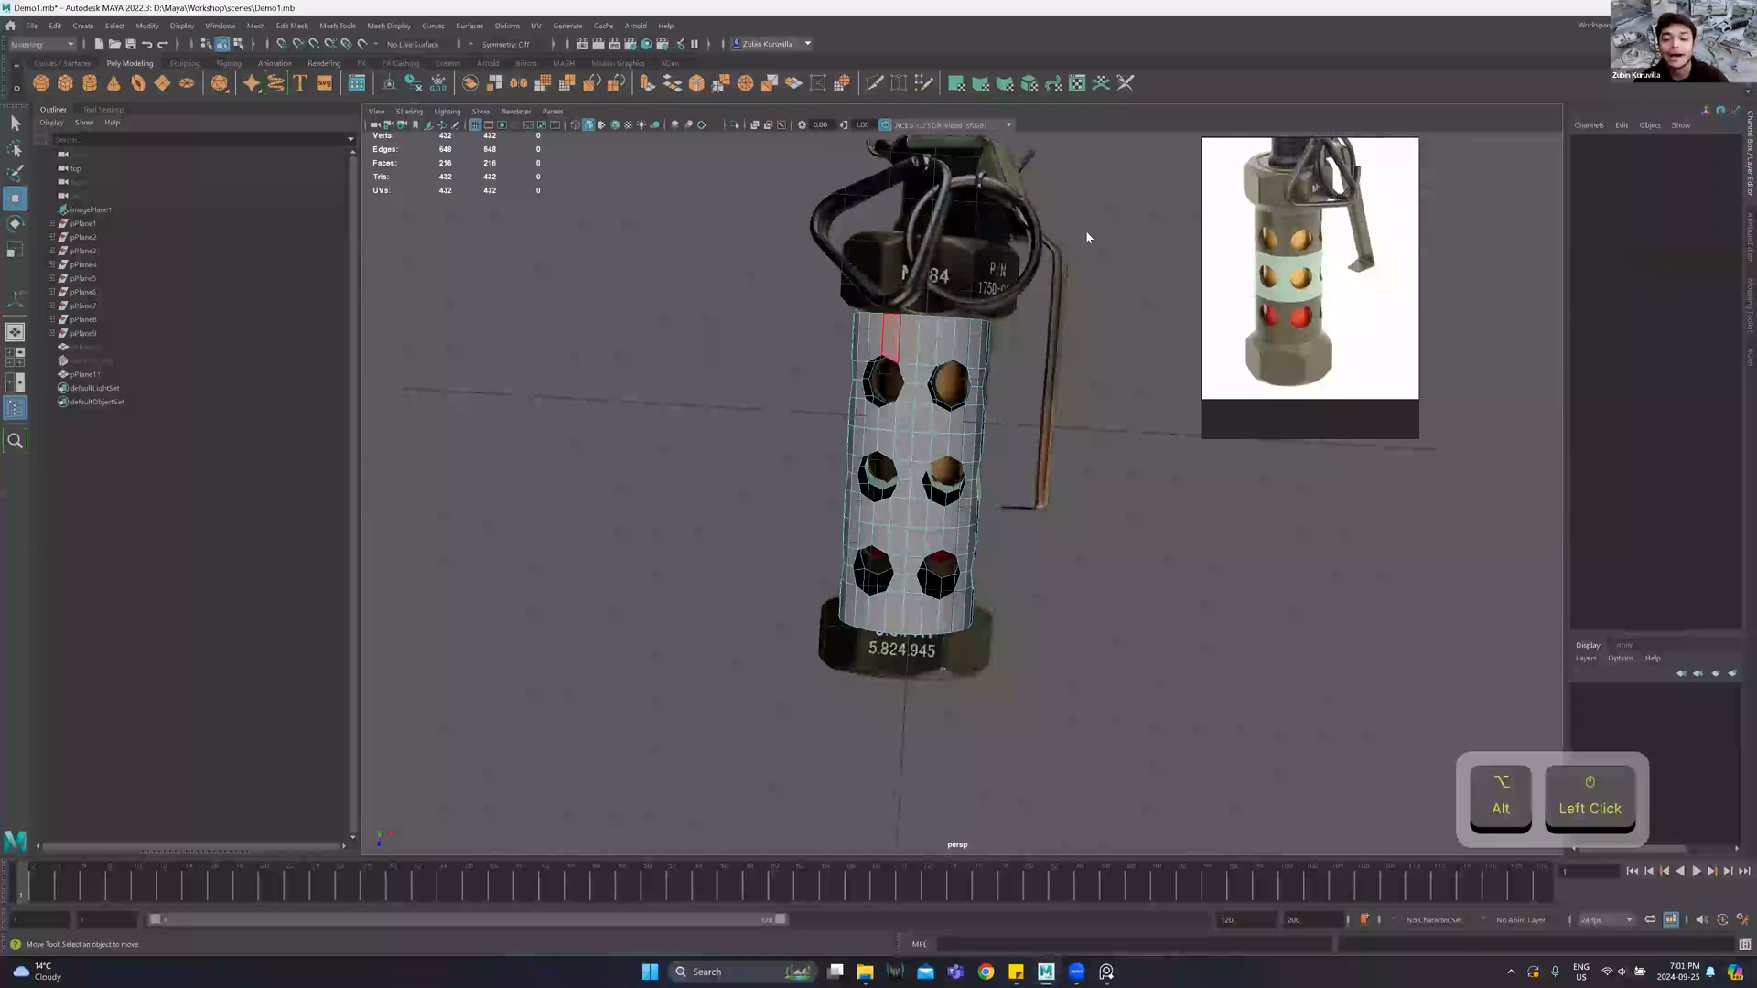
pyautogui.press('F8')
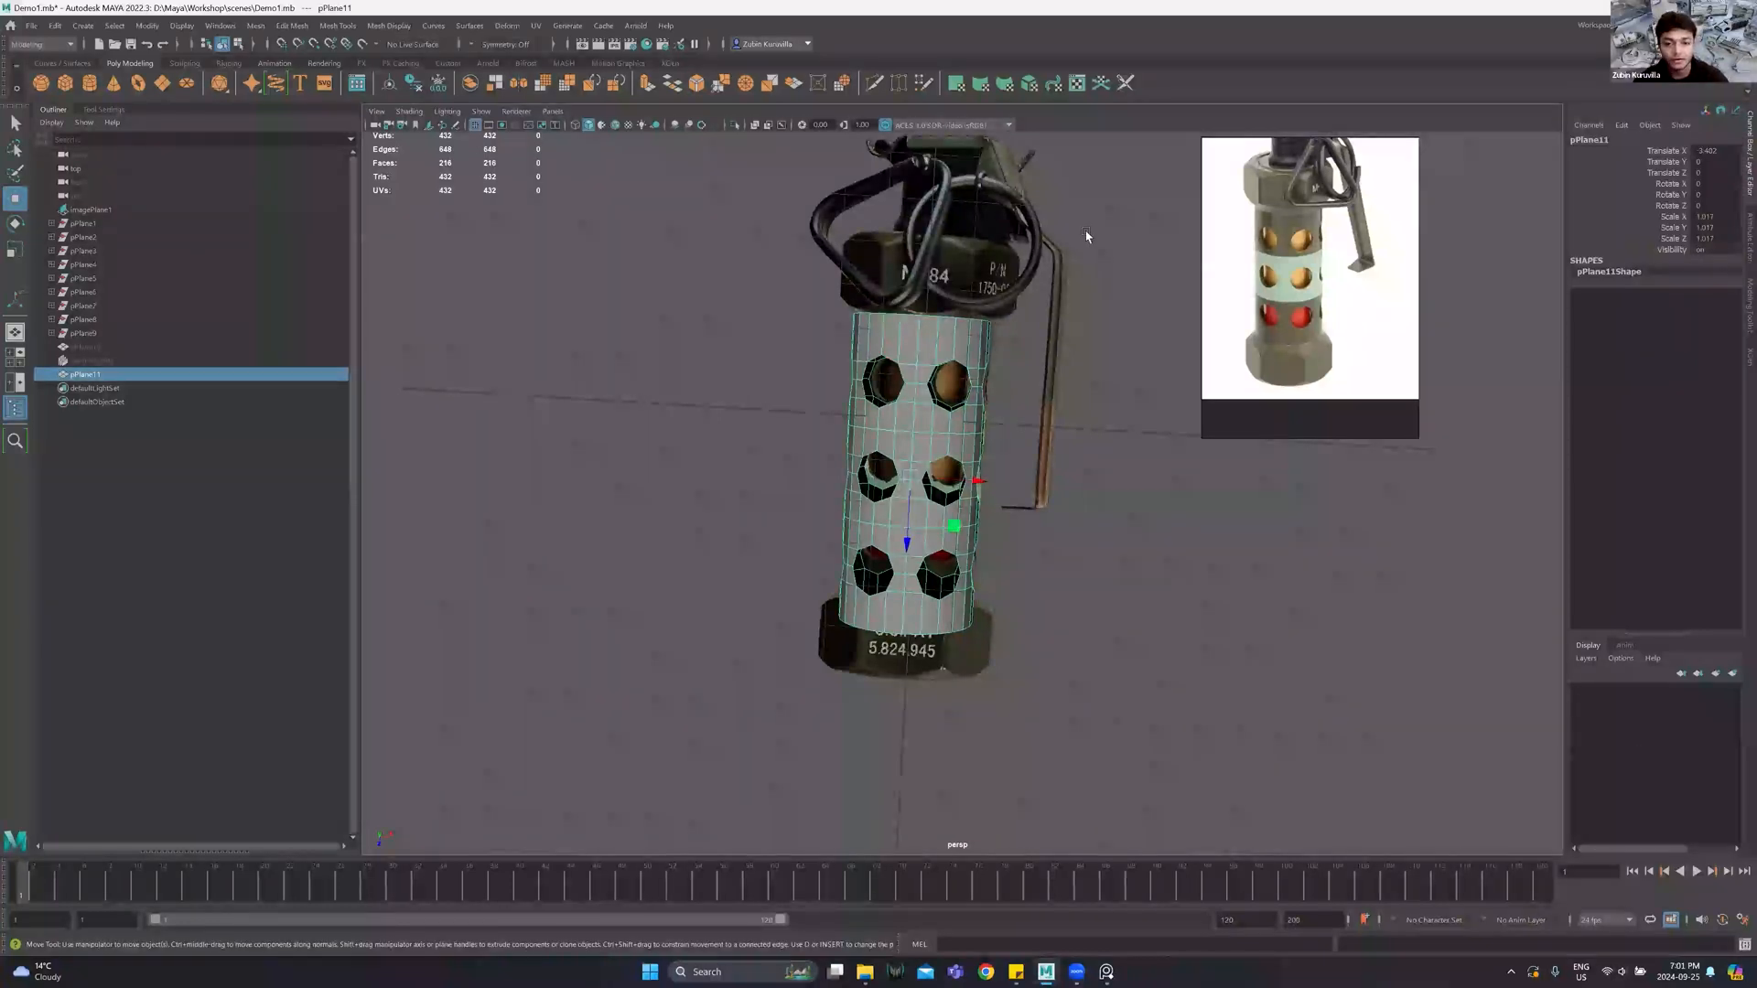
# Try moving a single vertex between the upper holes of the cylinder and undo the move.
pyautogui.keyDown('alt'); pyautogui.moveTo(921, 521); pyautogui.dragTo(910, 425); pyautogui.keyUp('alt')
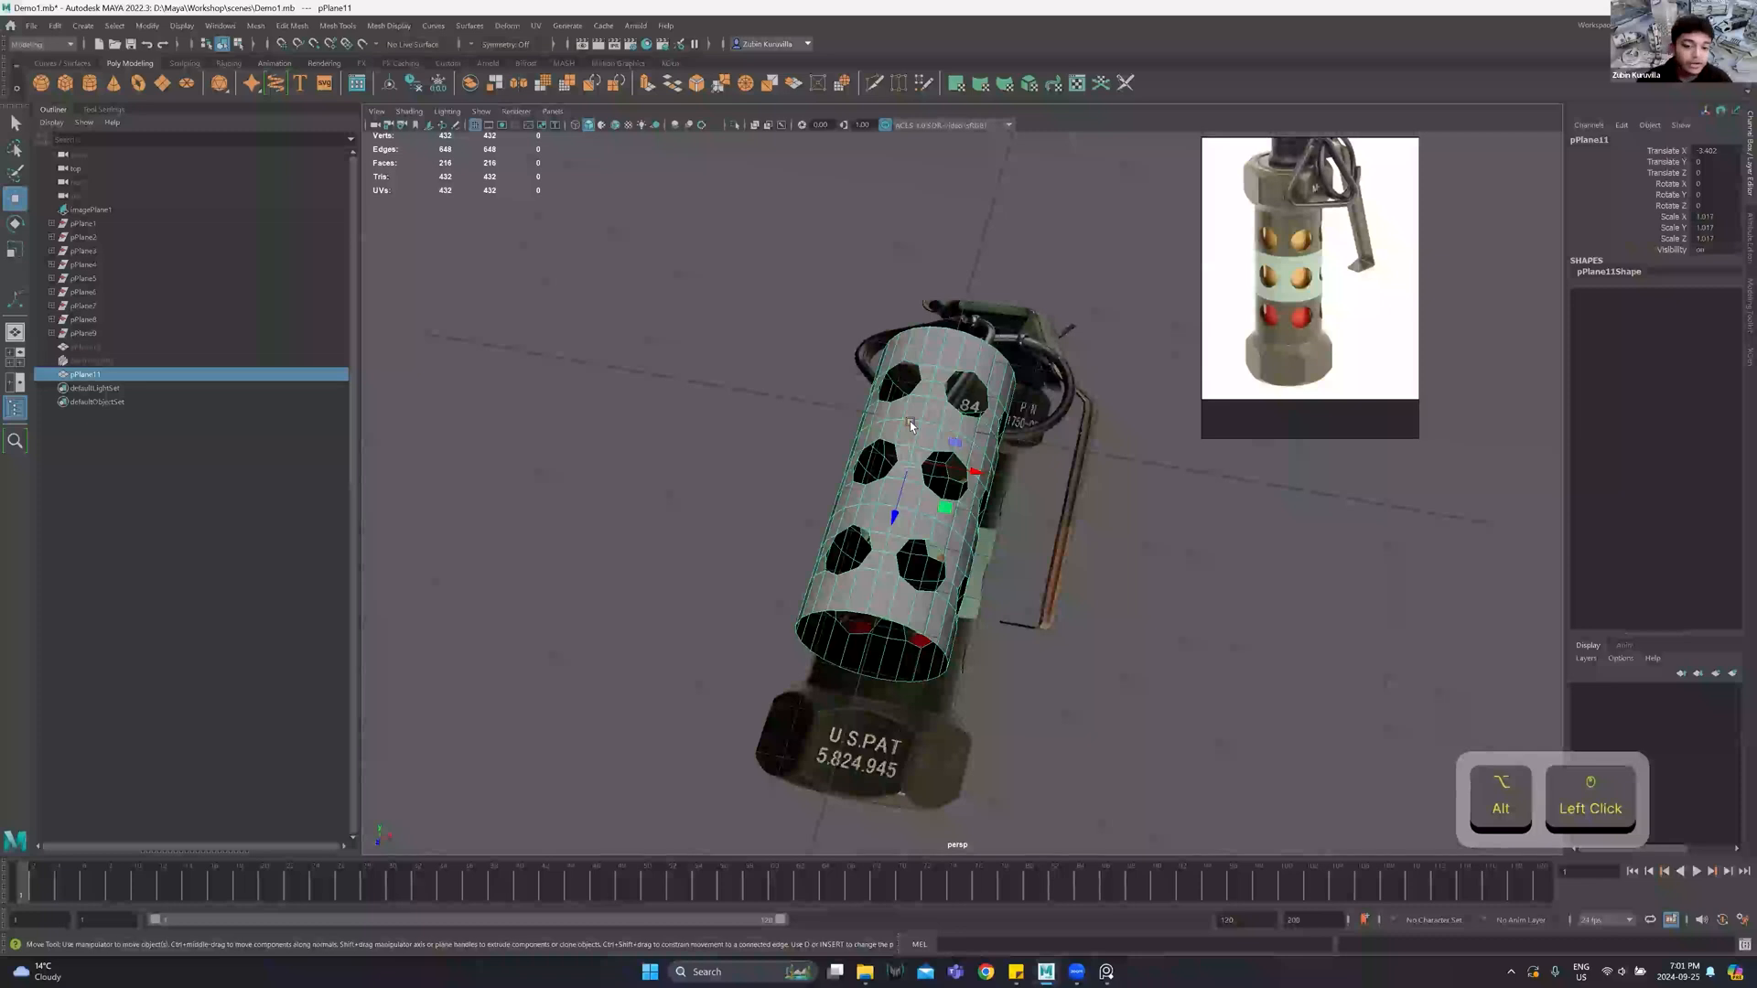
pyautogui.press('F9')
pyautogui.click(923, 429)
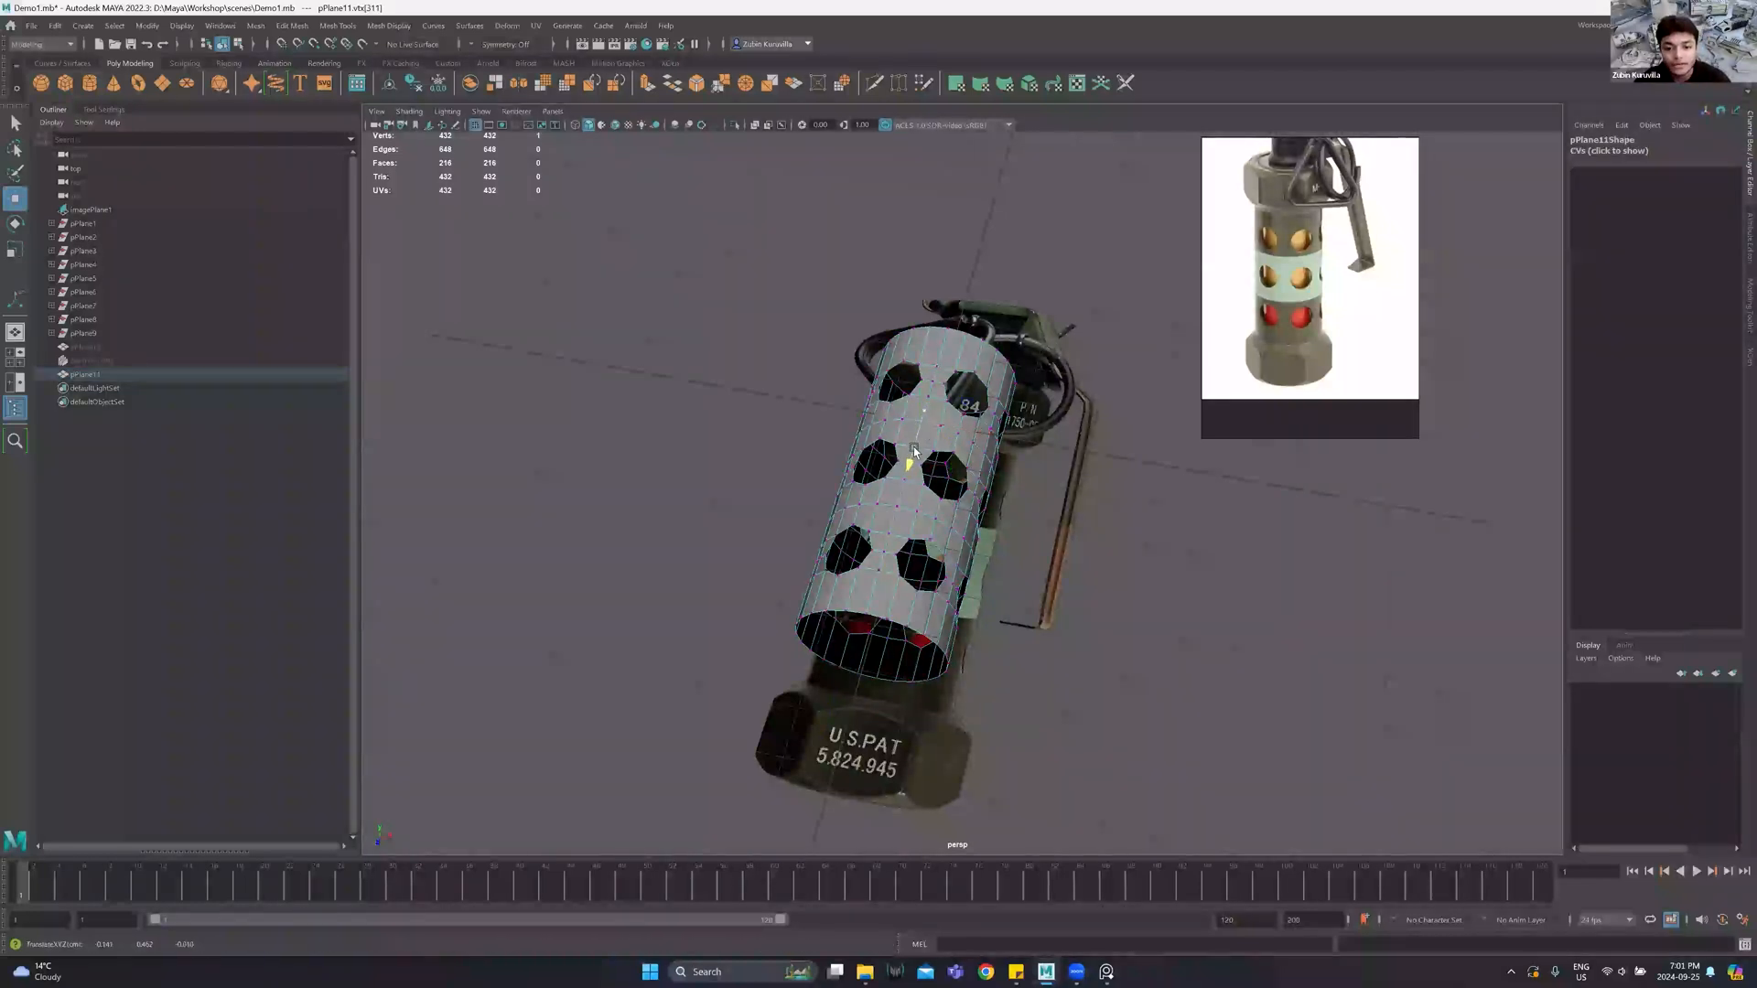
pyautogui.moveTo(913, 449); pyautogui.dragTo(947, 459)
pyautogui.hotkey('ctrl', 'z')
# Select all vertices of the perforated cylinder, merge them with Merge Vertices, and briefly check the result in smooth preview.
pyautogui.scroll(-3, 909, 459)
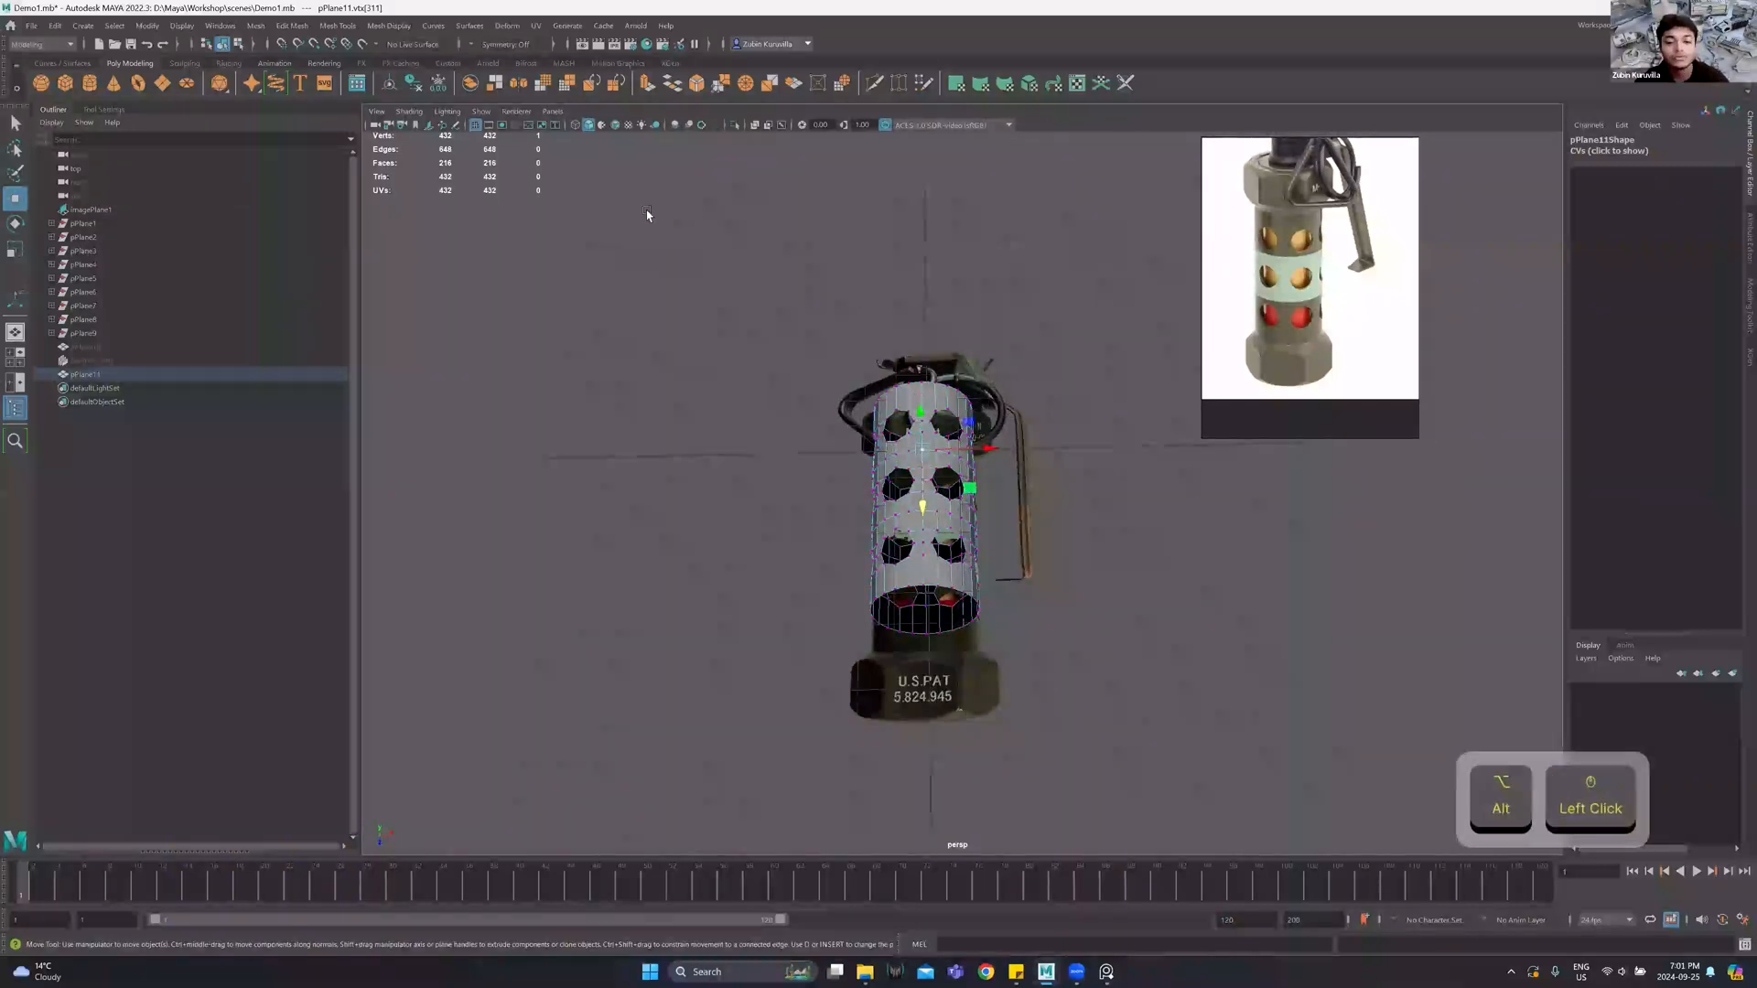
pyautogui.moveTo(1142, 948); pyautogui.dragTo(1335, 973)
pyautogui.keyDown('alt'); pyautogui.moveTo(986, 649); pyautogui.dragTo(946, 489); pyautogui.keyUp('alt')
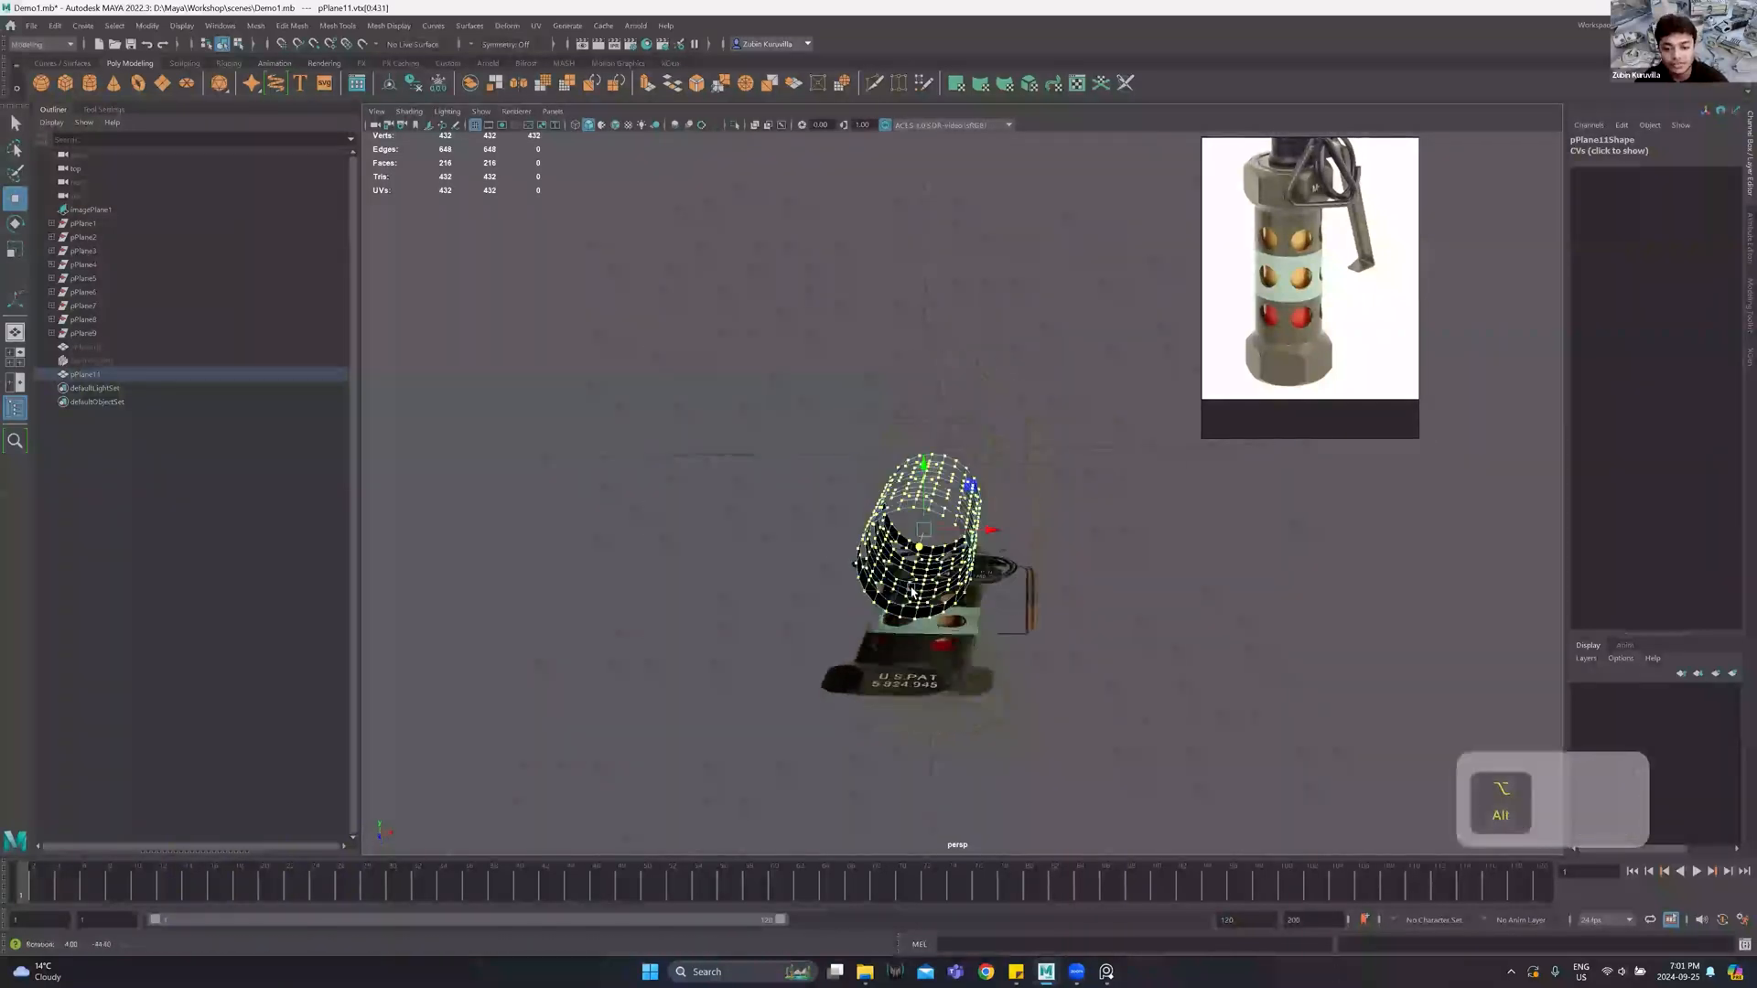
pyautogui.scroll(4, 945, 488)
pyautogui.keyDown('alt'); pyautogui.moveTo(926, 350); pyautogui.dragTo(911, 429); pyautogui.keyUp('alt')
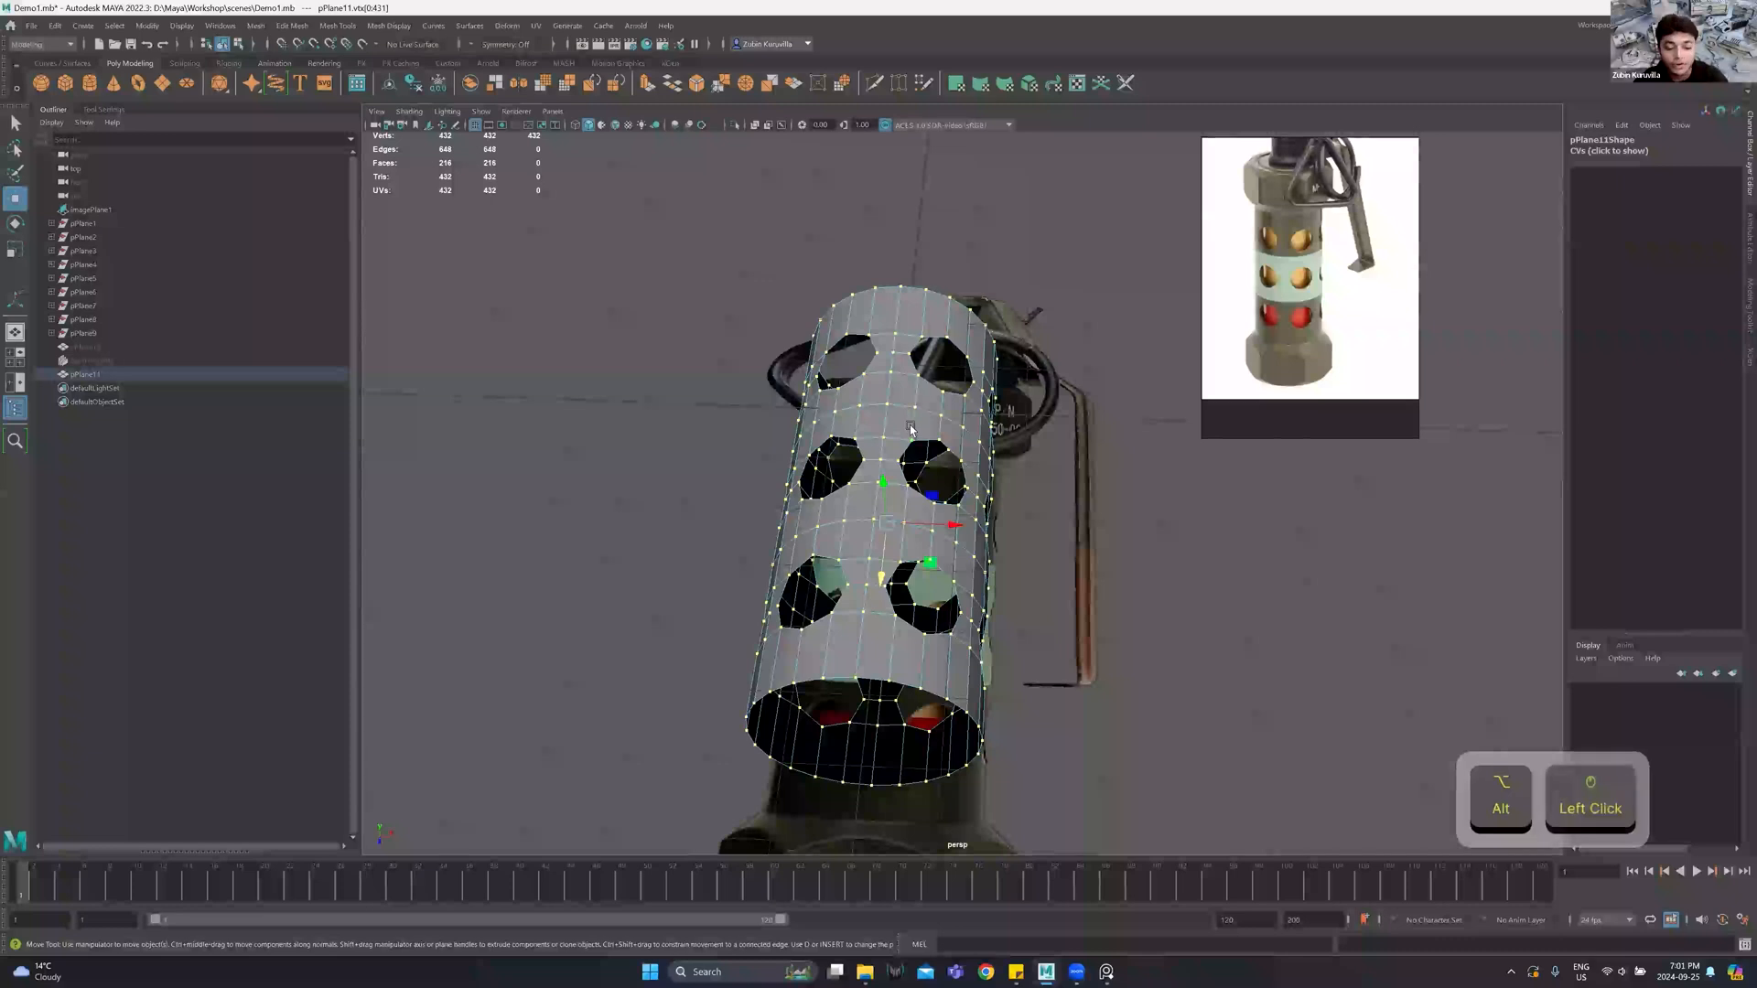
pyautogui.keyDown('shift'); pyautogui.rightClick(911, 430); pyautogui.keyUp('shift')
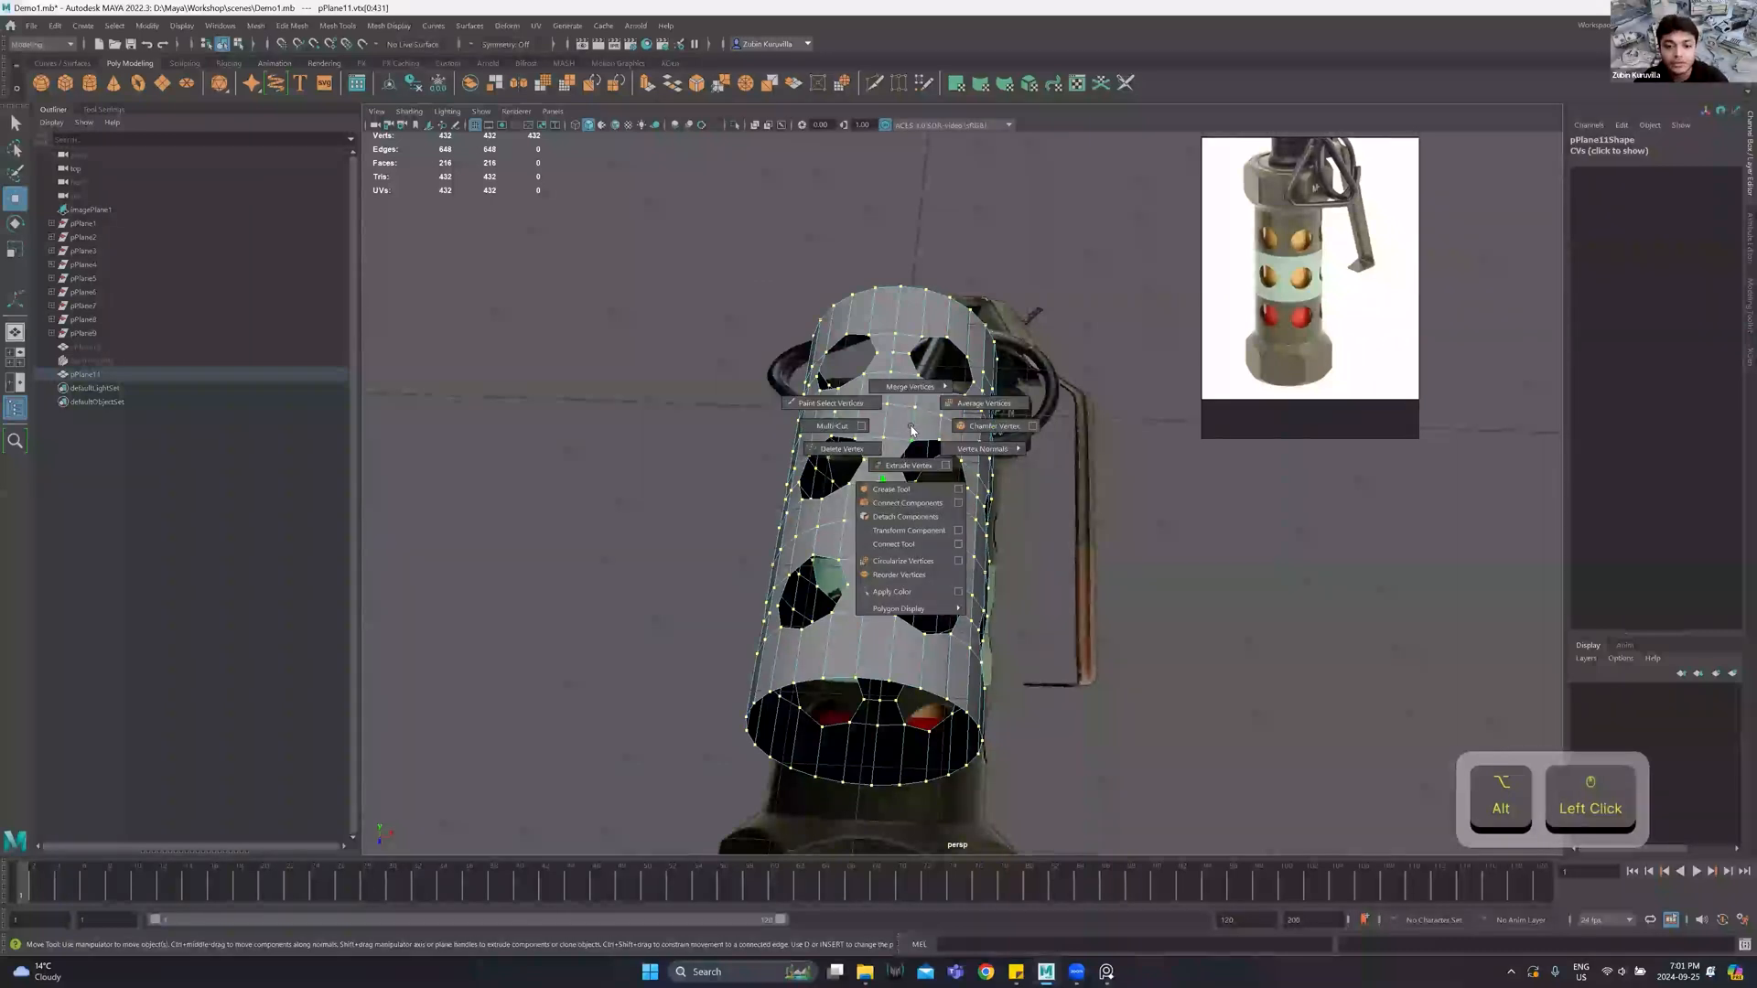
pyautogui.moveTo(910, 386)
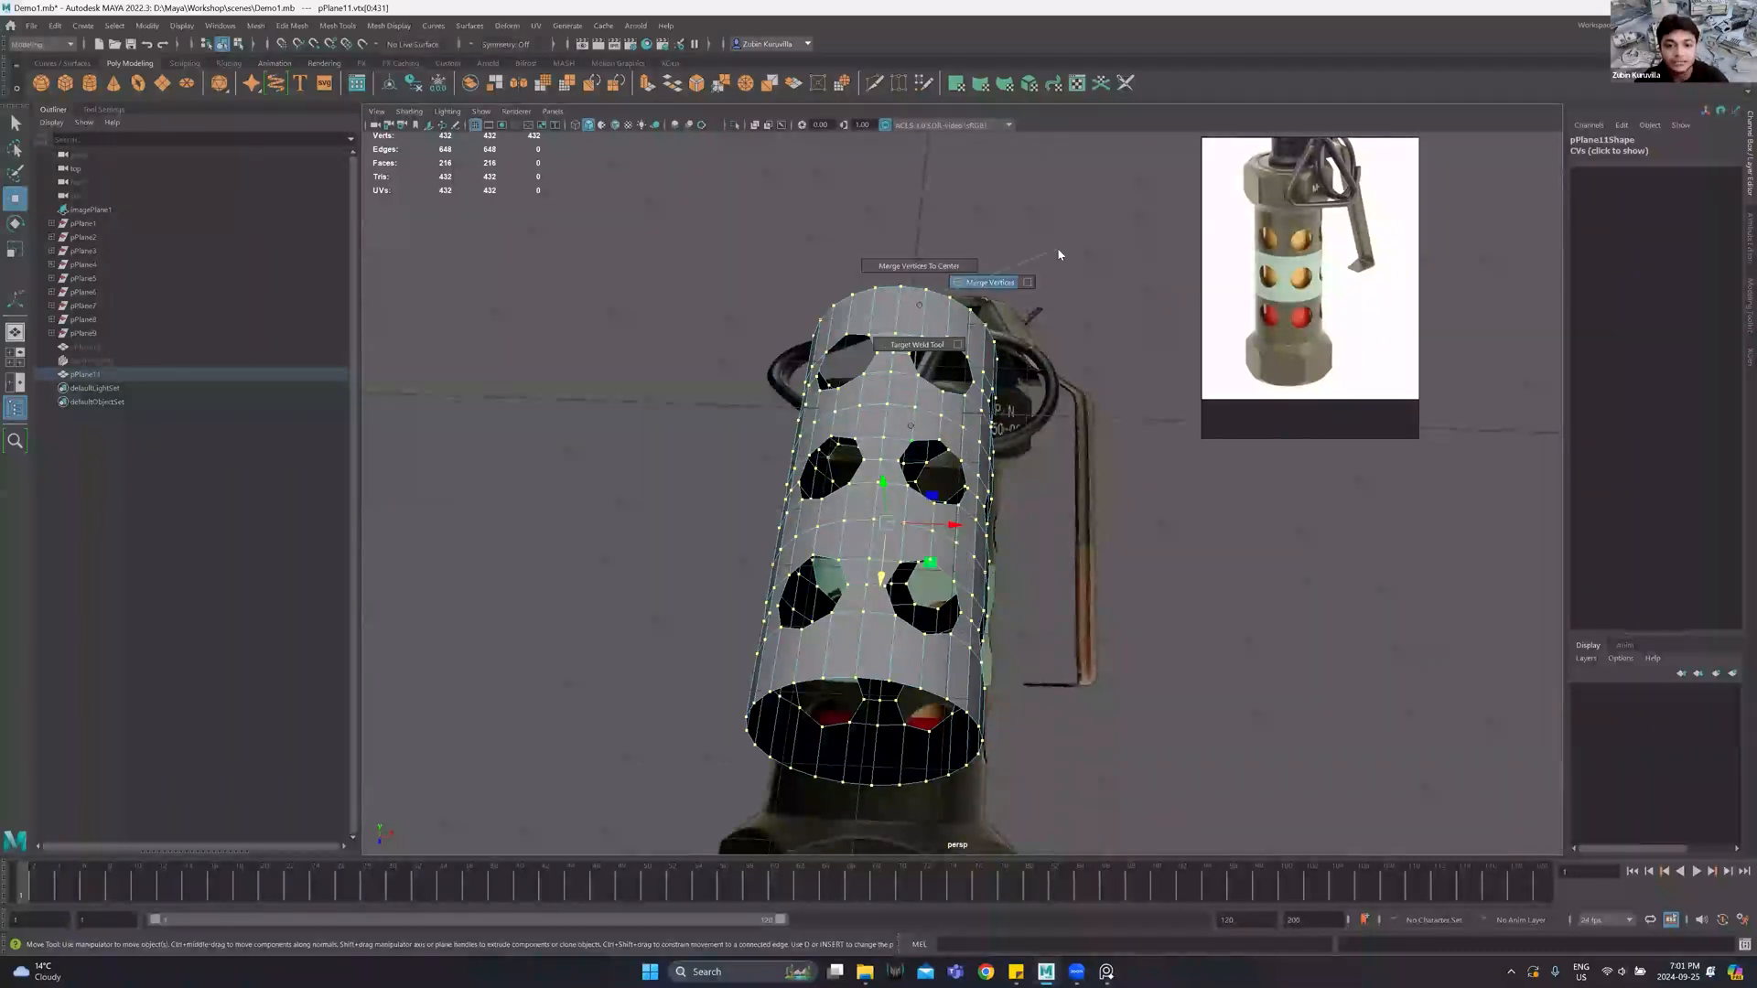
pyautogui.click(1058, 254)
pyautogui.press('3')
pyautogui.keyDown('alt'); pyautogui.moveTo(920, 390); pyautogui.dragTo(813, 399); pyautogui.keyUp('alt')
pyautogui.press('1')
# Try scrubbing the vertex merge's distance threshold away from its default and undo the change.
pyautogui.scroll(4, 813, 394)
pyautogui.keyDown('alt'); pyautogui.click(973, 543); pyautogui.keyUp('alt')
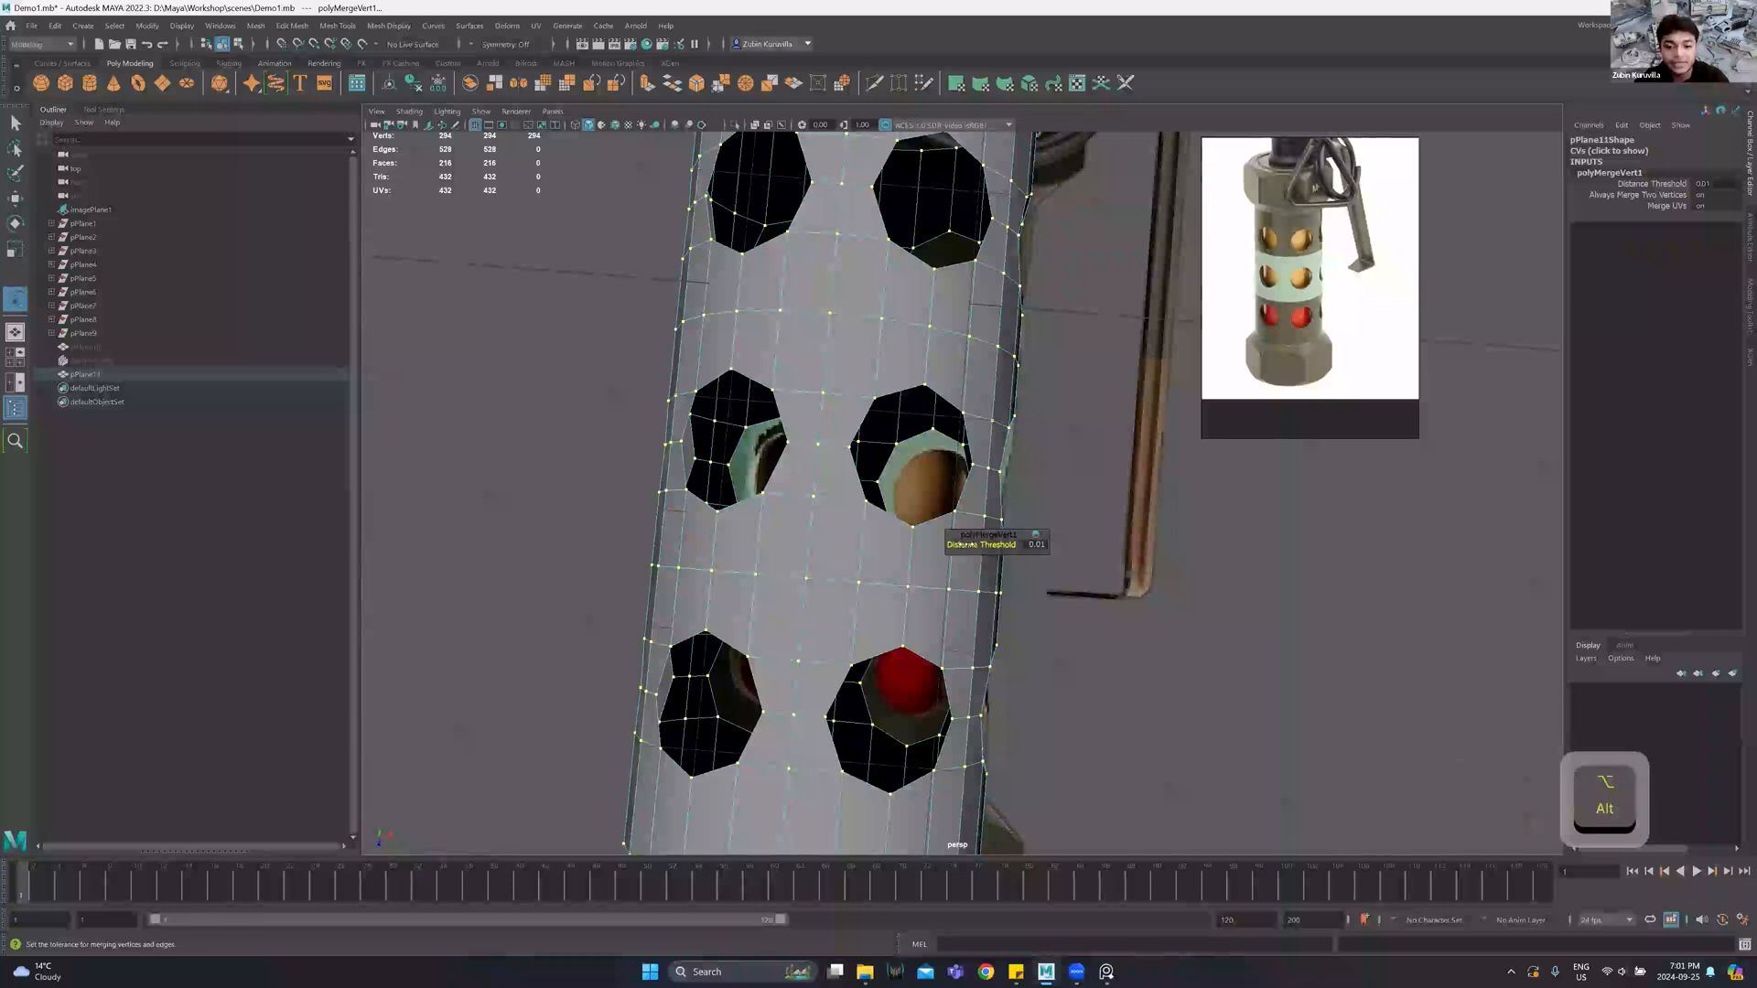
pyautogui.moveTo(971, 544); pyautogui.dragTo(976, 545)
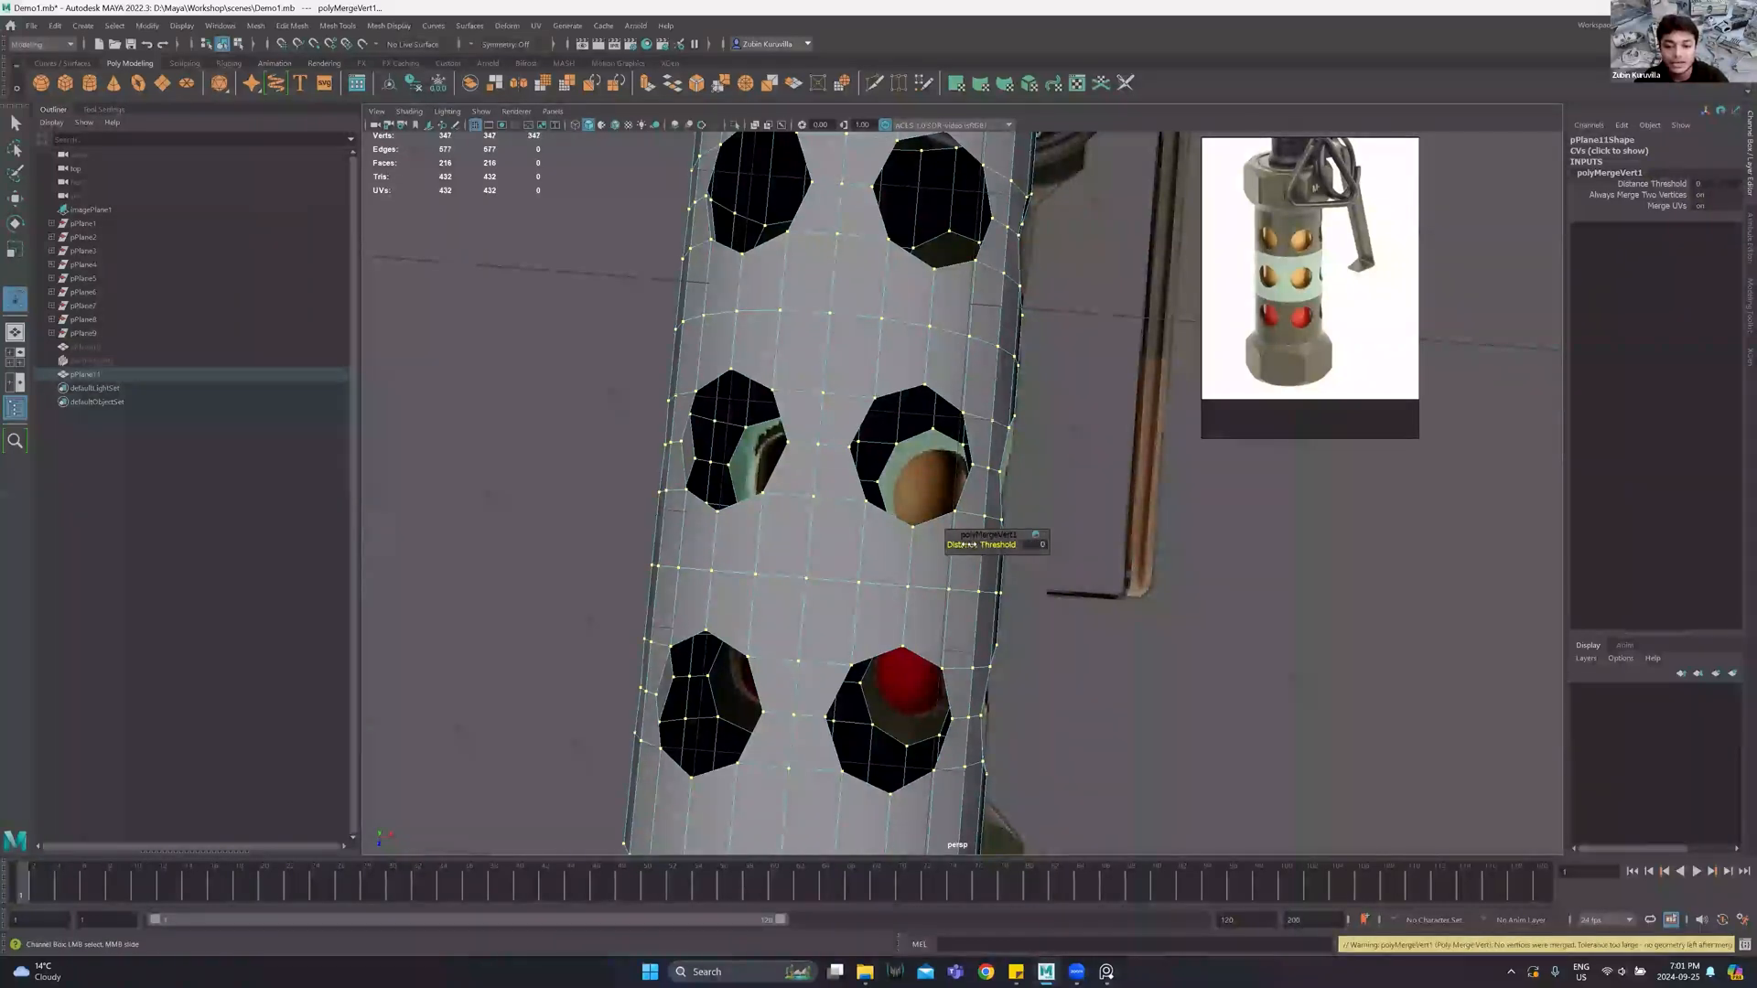
pyautogui.moveTo(973, 543); pyautogui.dragTo(973, 543)
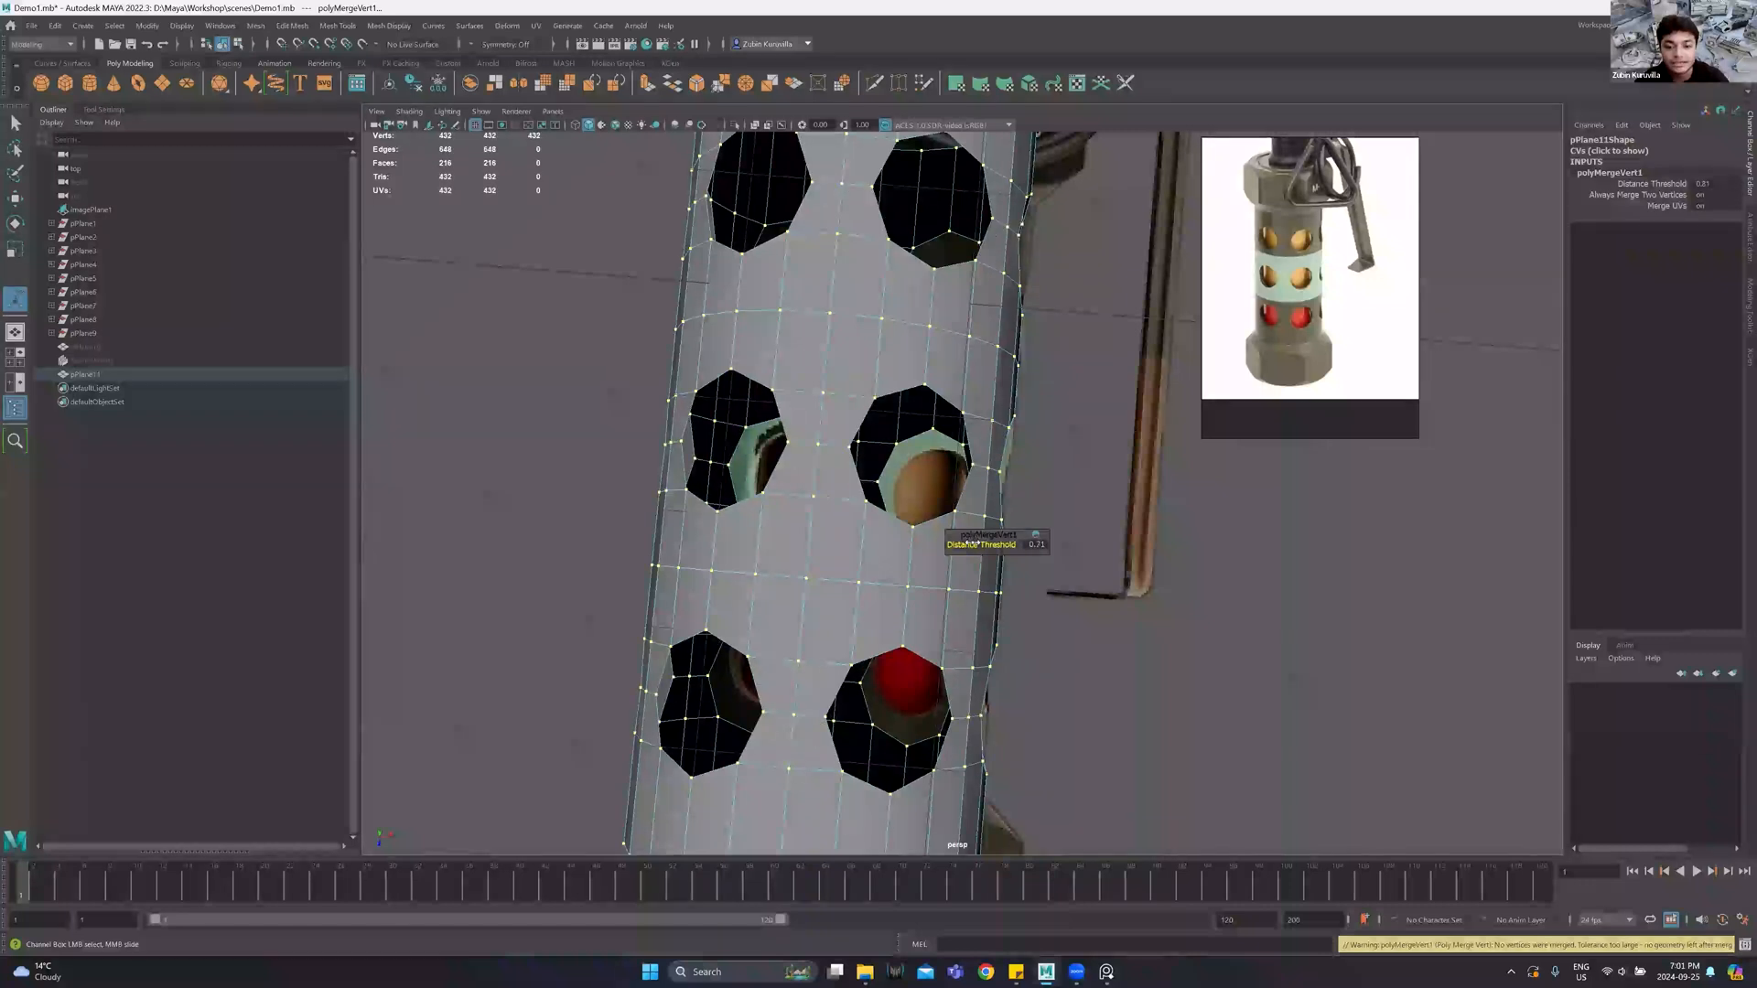
pyautogui.hotkey('ctrl', 'z')
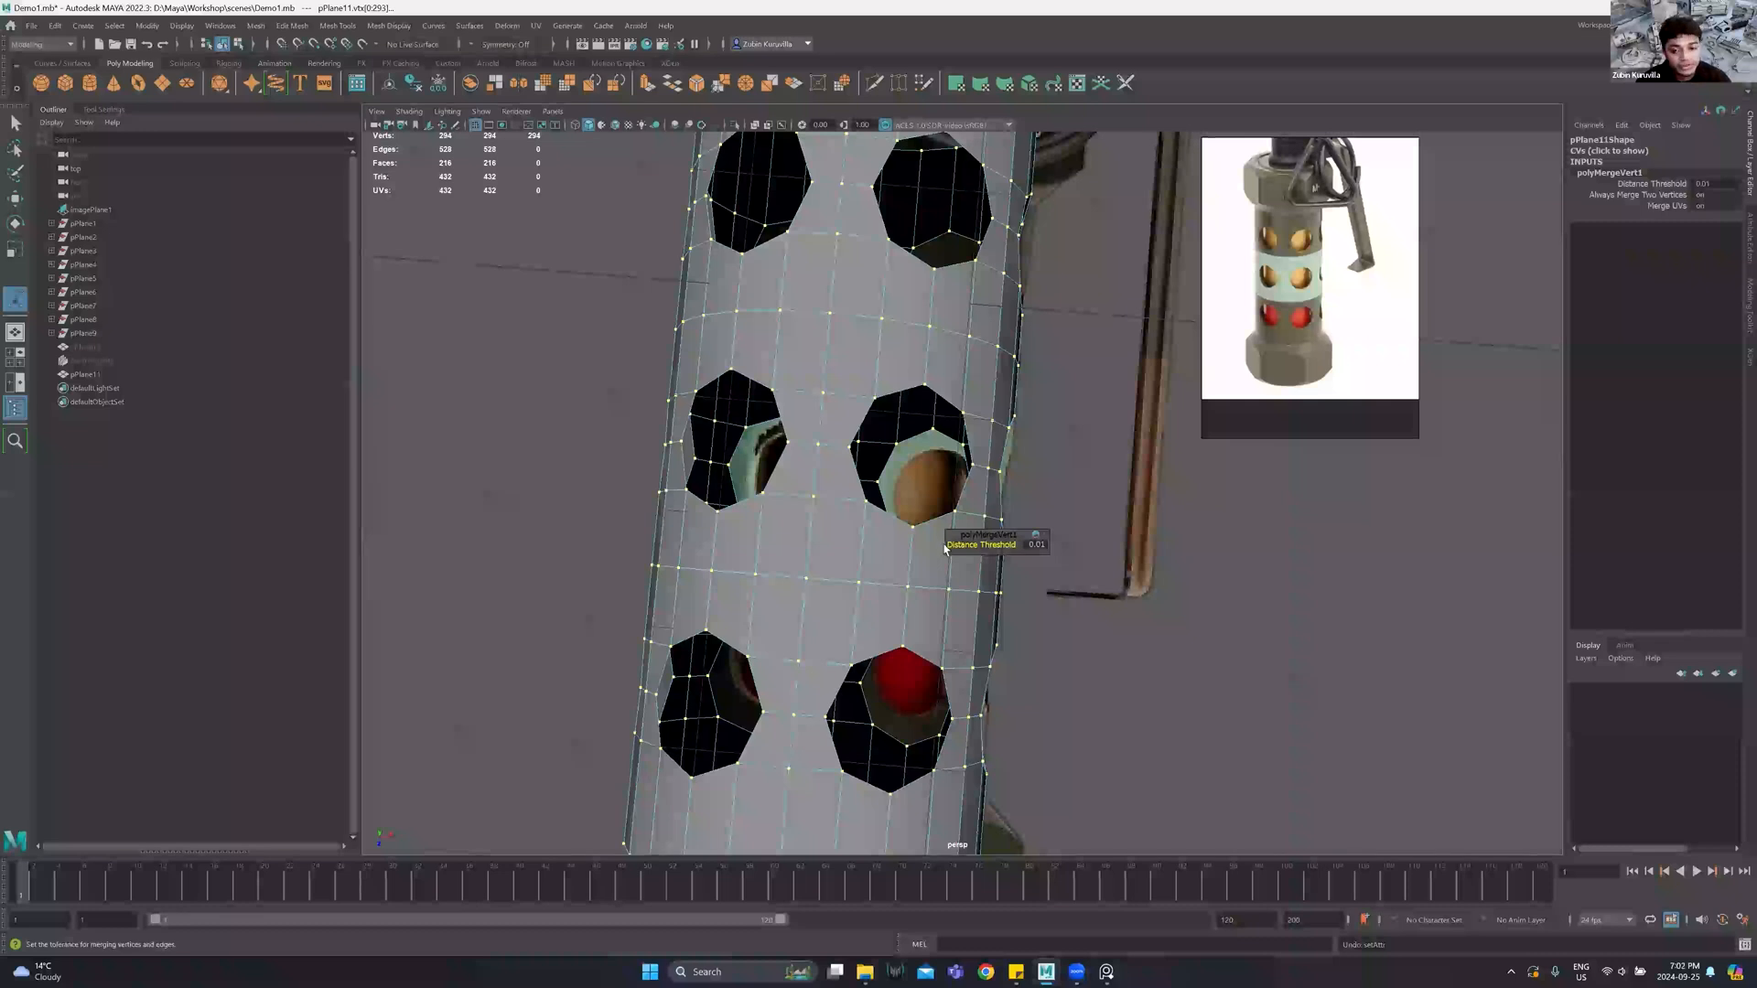
# Adjust the vertex merge's distance threshold in fine increments and leave it at 0.234 so the holes keep their shape.
pyautogui.press('ctrl')
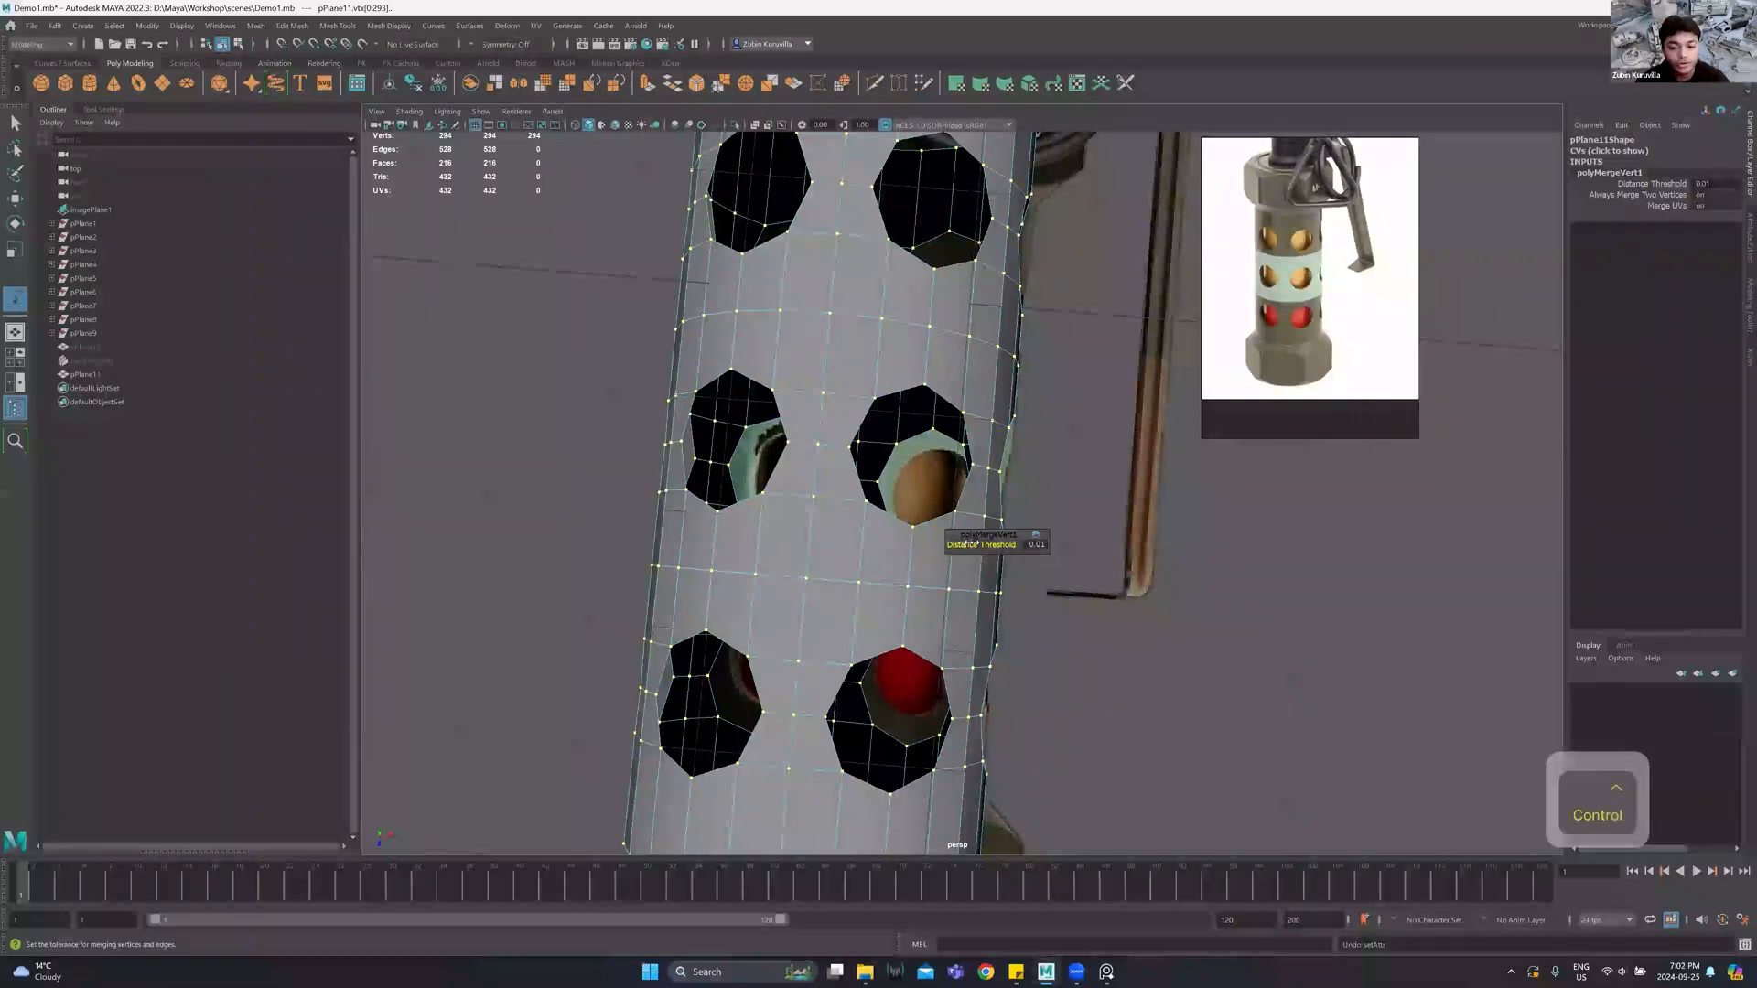
pyautogui.moveTo(973, 543)
pyautogui.keyDown('ctrl'); pyautogui.mouseDown()
pyautogui.moveTo(1010, 543)
pyautogui.moveTo(977, 544)
pyautogui.mouseUp(); pyautogui.keyUp('ctrl')
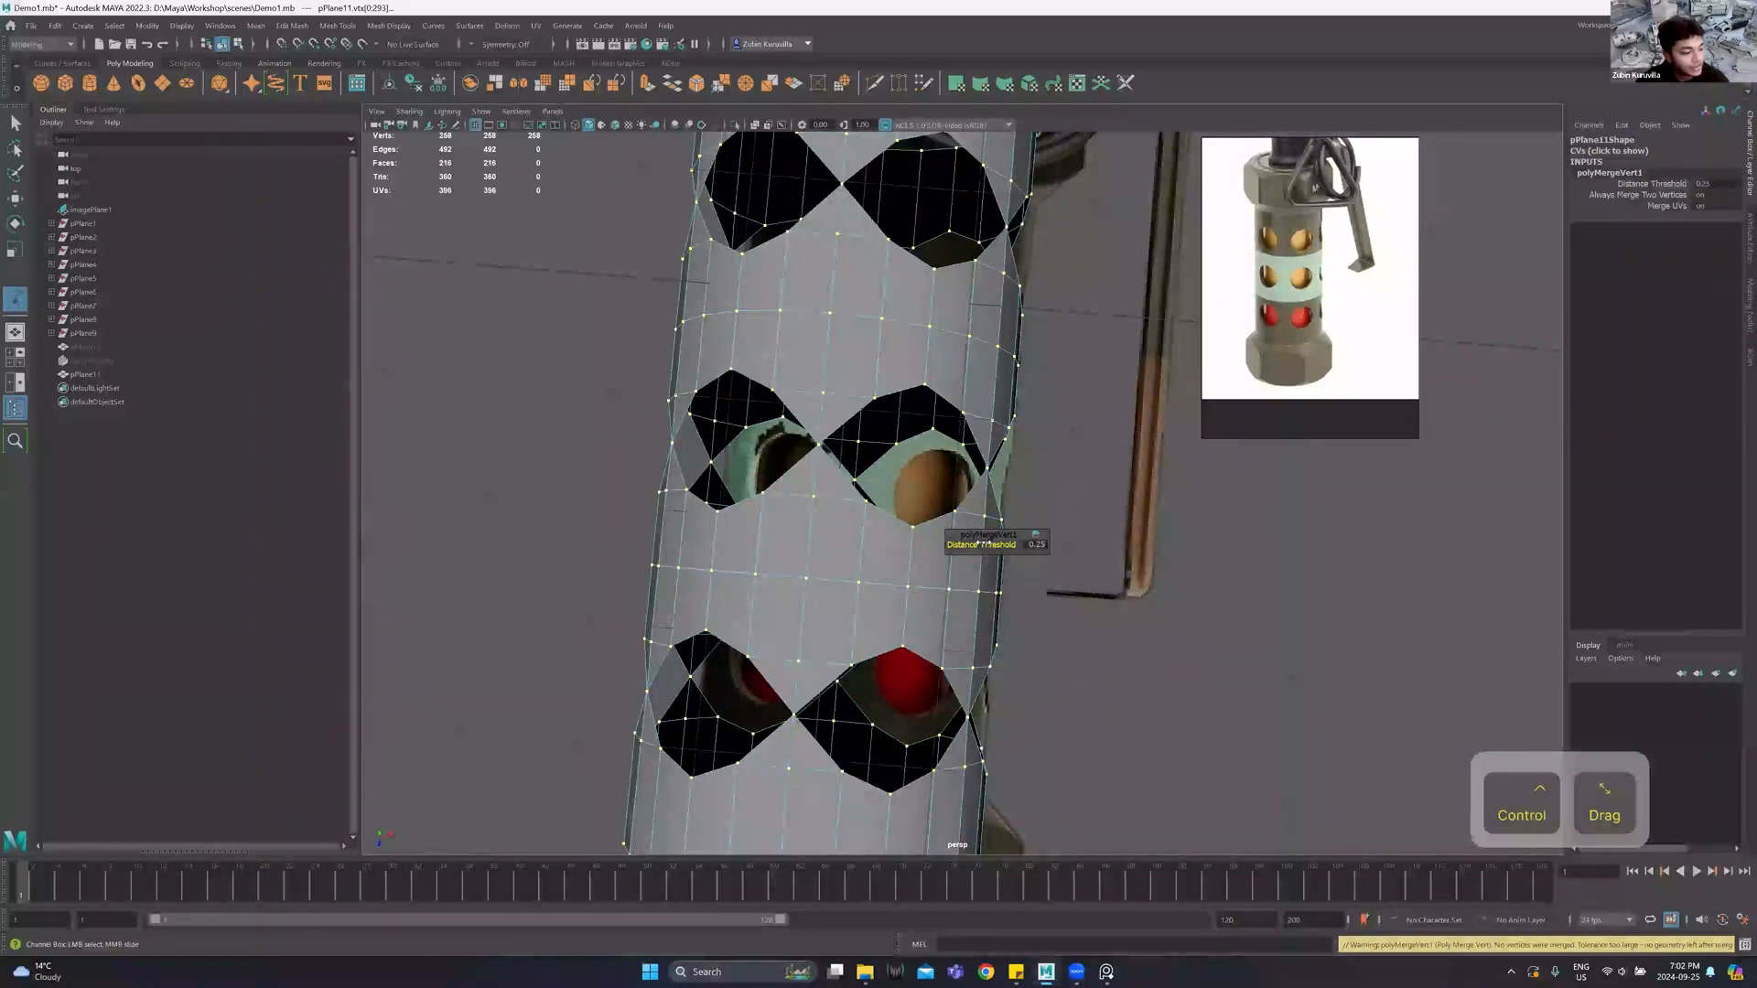
pyautogui.keyDown('ctrl'); pyautogui.moveTo(983, 543); pyautogui.dragTo(983, 545); pyautogui.keyUp('ctrl')
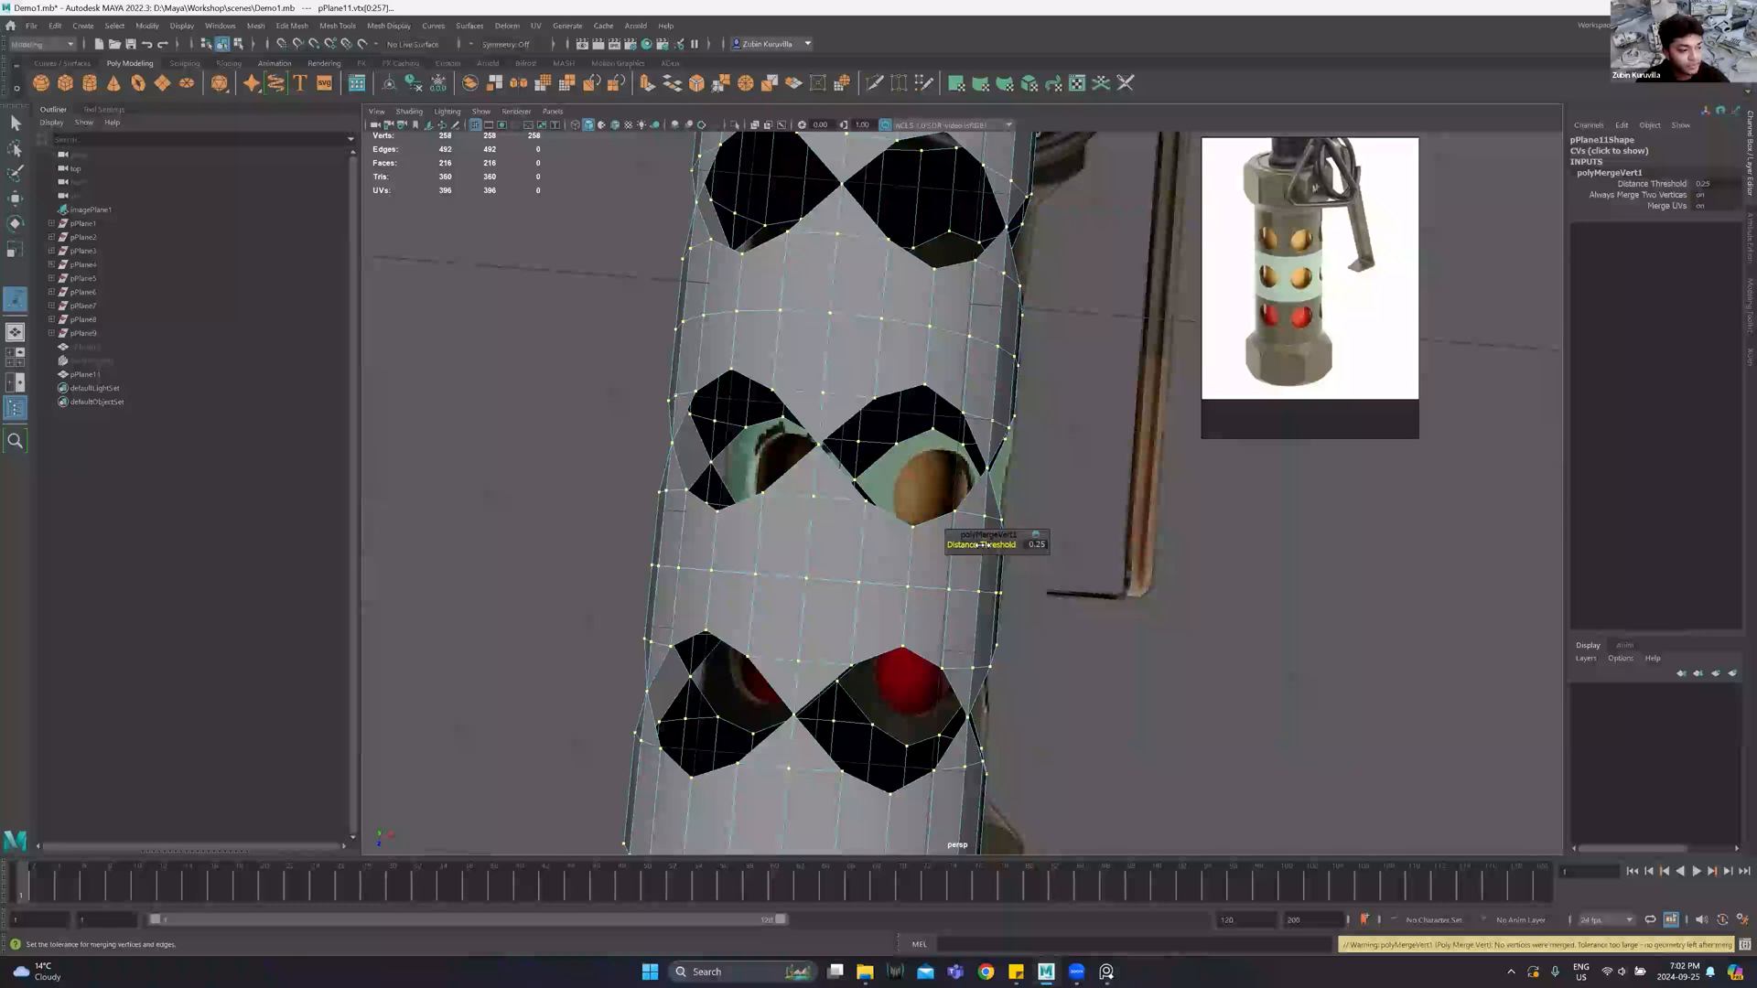
pyautogui.press('ctrl')
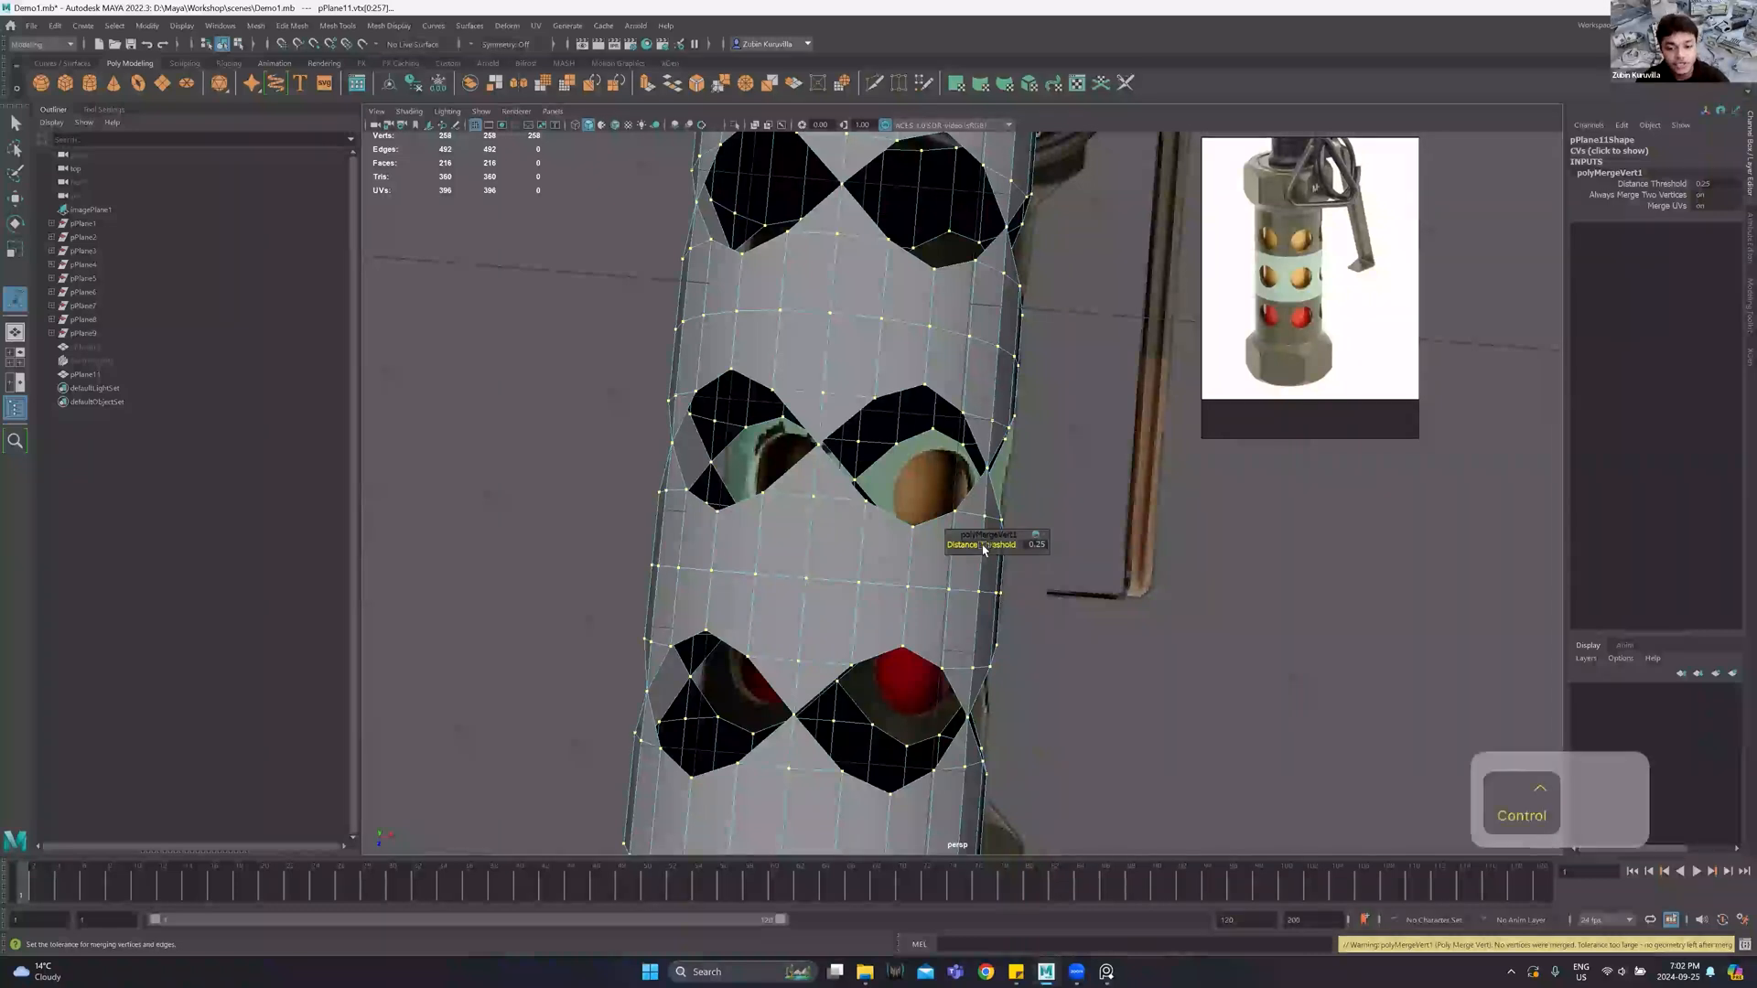
pyautogui.moveTo(988, 544)
pyautogui.keyDown('ctrl'); pyautogui.keyDown('shift'); pyautogui.mouseDown()
pyautogui.moveTo(877, 554)
pyautogui.moveTo(1041, 550)
pyautogui.moveTo(951, 553)
pyautogui.moveTo(969, 554)
pyautogui.mouseUp(); pyautogui.keyUp('shift'); pyautogui.keyUp('ctrl')
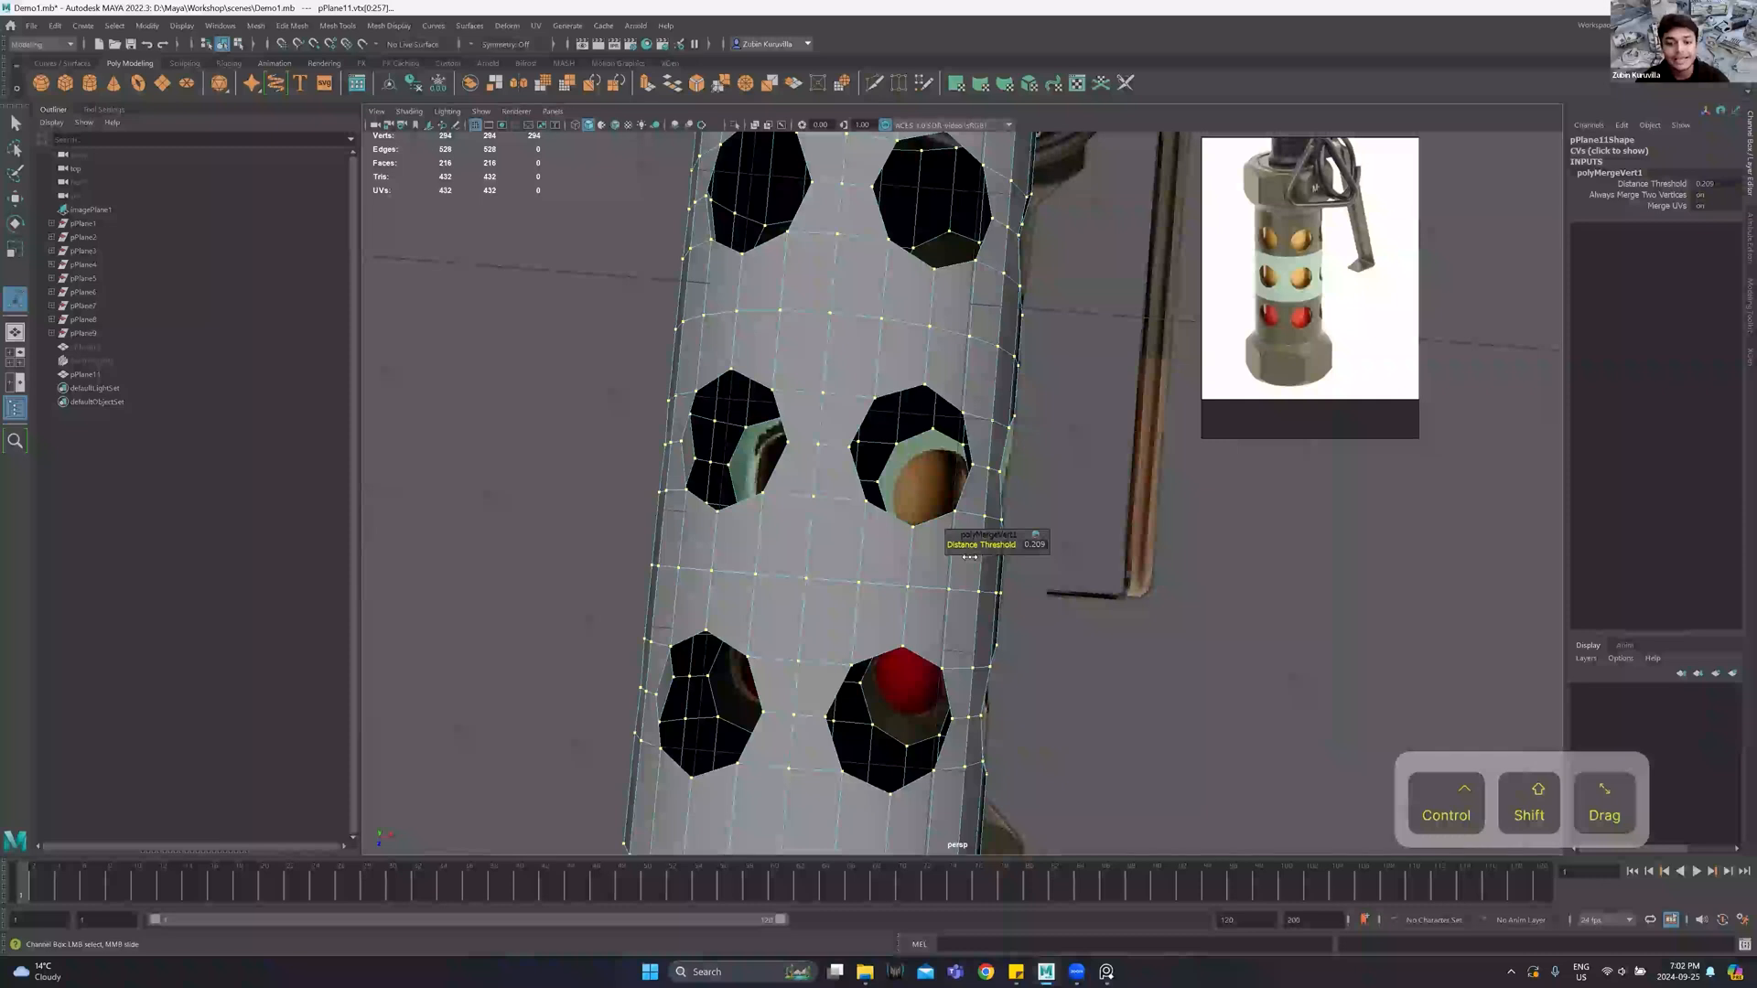
pyautogui.keyDown('ctrl'); pyautogui.keyDown('shift'); pyautogui.moveTo(990, 555); pyautogui.dragTo(993, 555); pyautogui.keyUp('shift'); pyautogui.keyUp('ctrl')
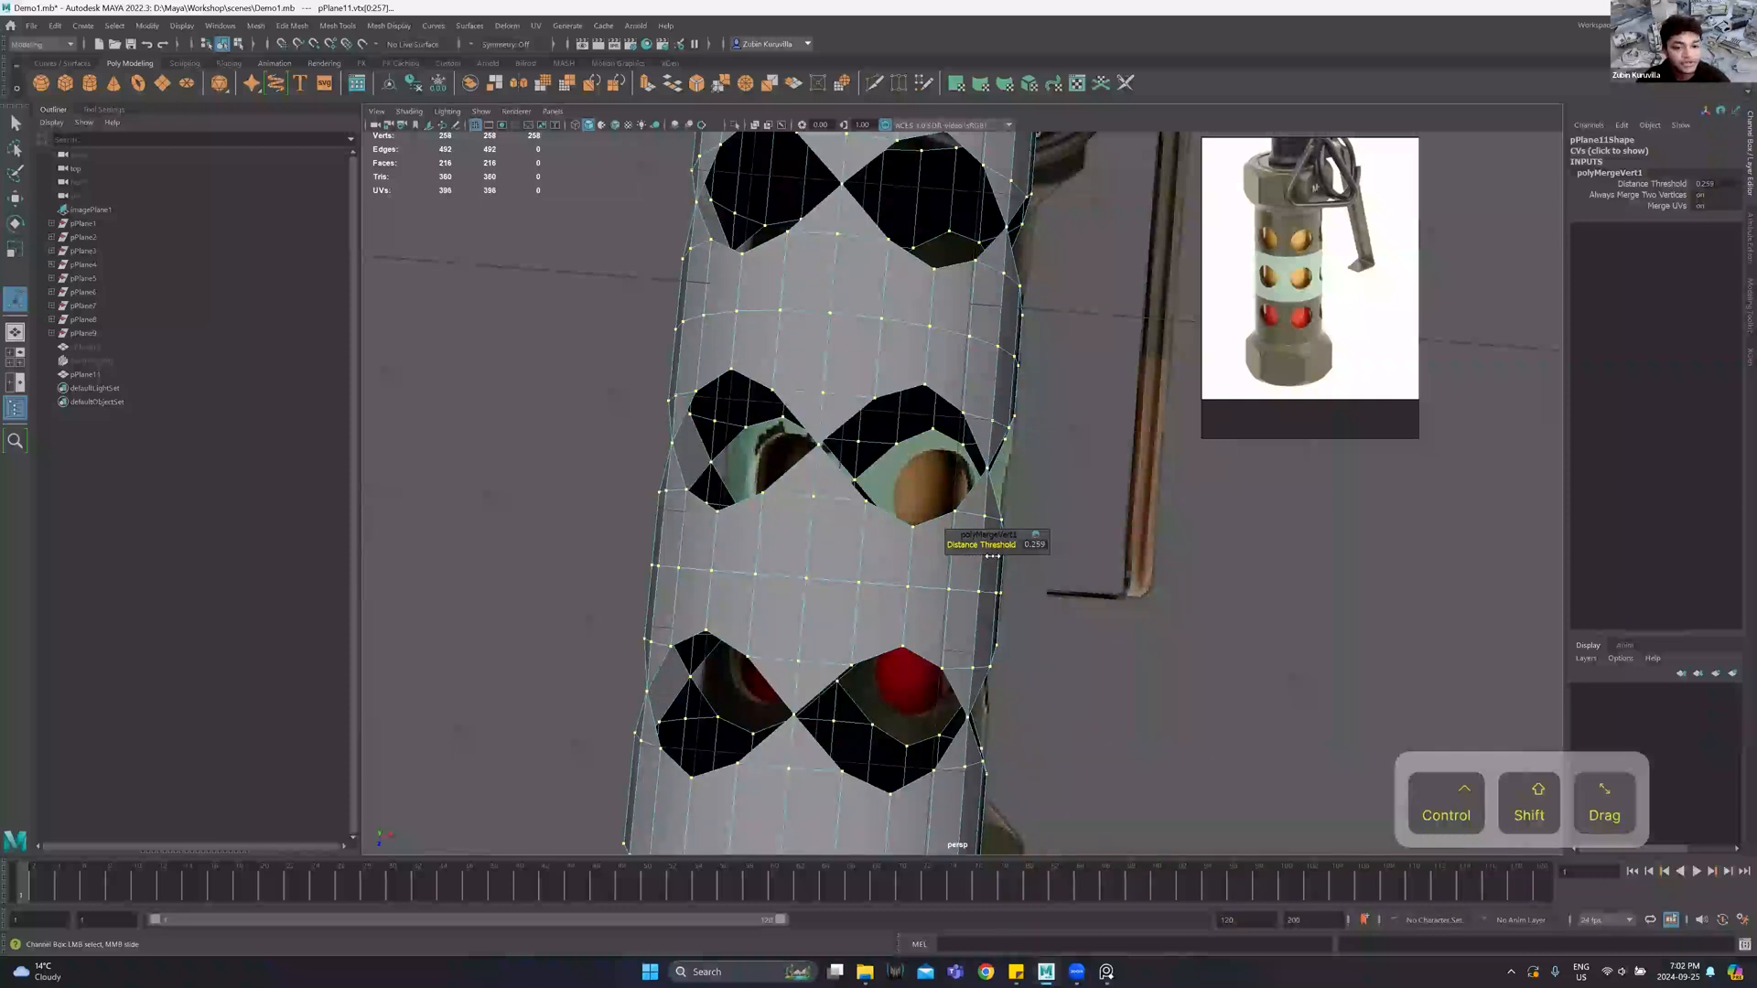
pyautogui.keyDown('ctrl'); pyautogui.keyDown('shift'); pyautogui.moveTo(991, 555); pyautogui.dragTo(984, 555); pyautogui.keyUp('shift'); pyautogui.keyUp('ctrl')
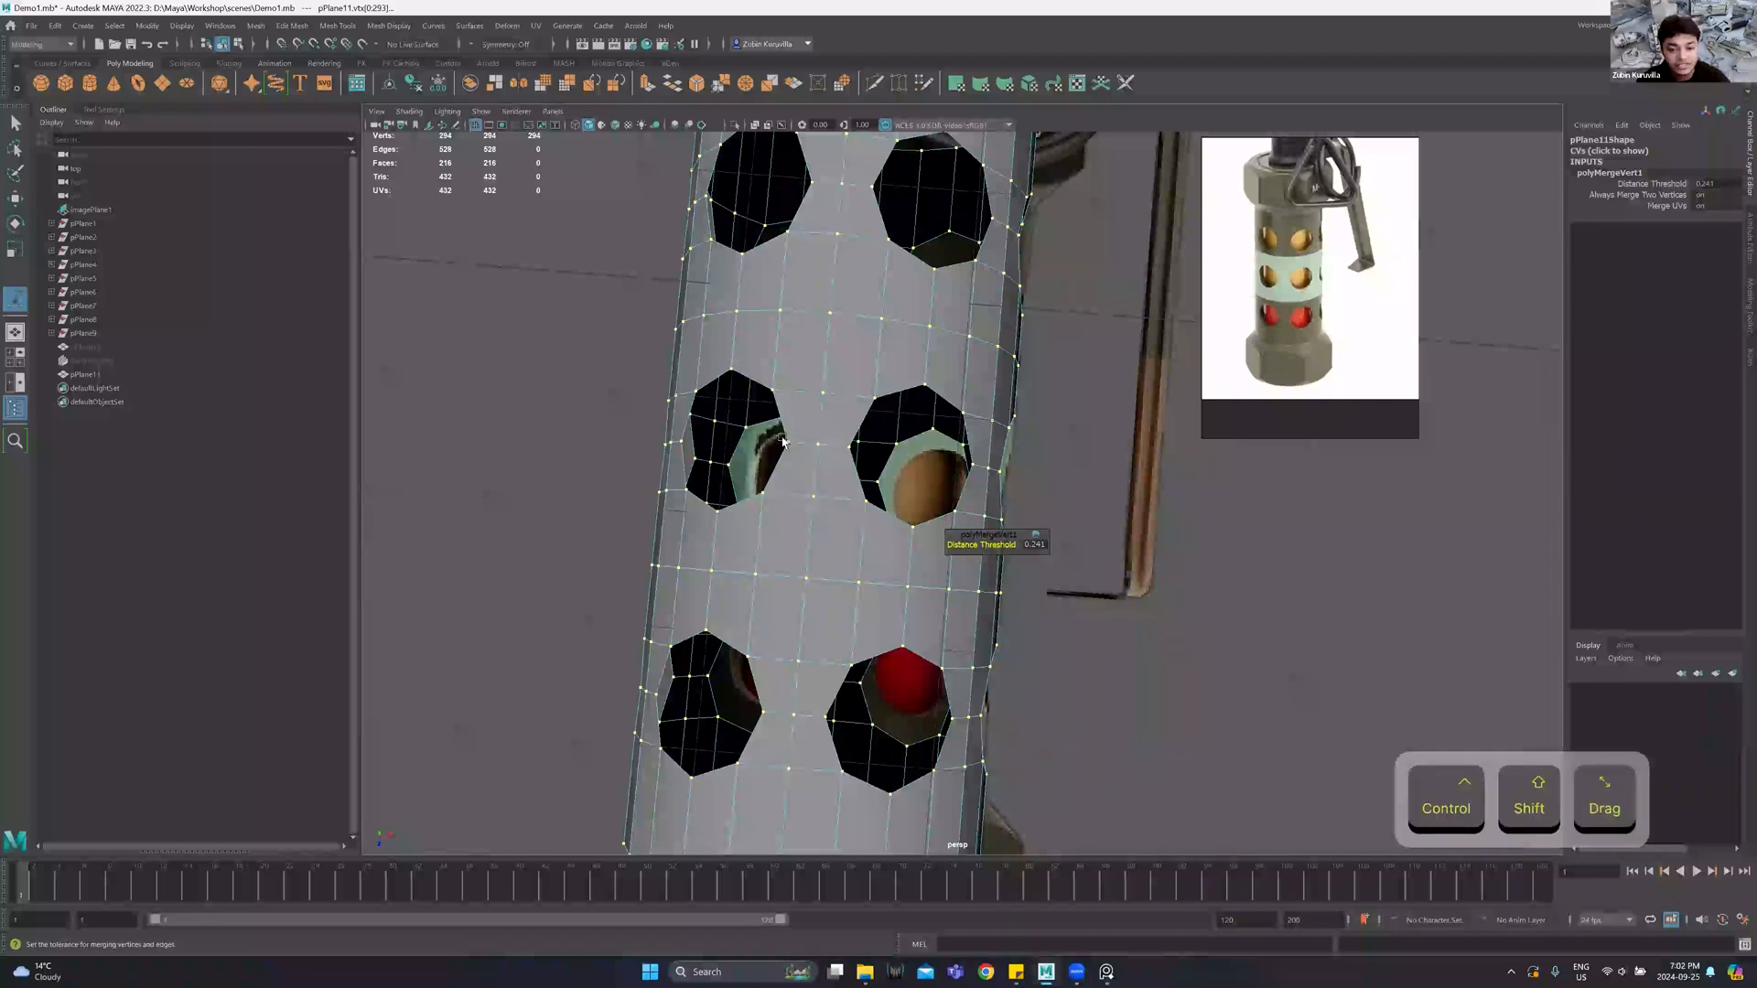
pyautogui.keyDown('ctrl'); pyautogui.moveTo(970, 545); pyautogui.dragTo(975, 544); pyautogui.keyUp('ctrl')
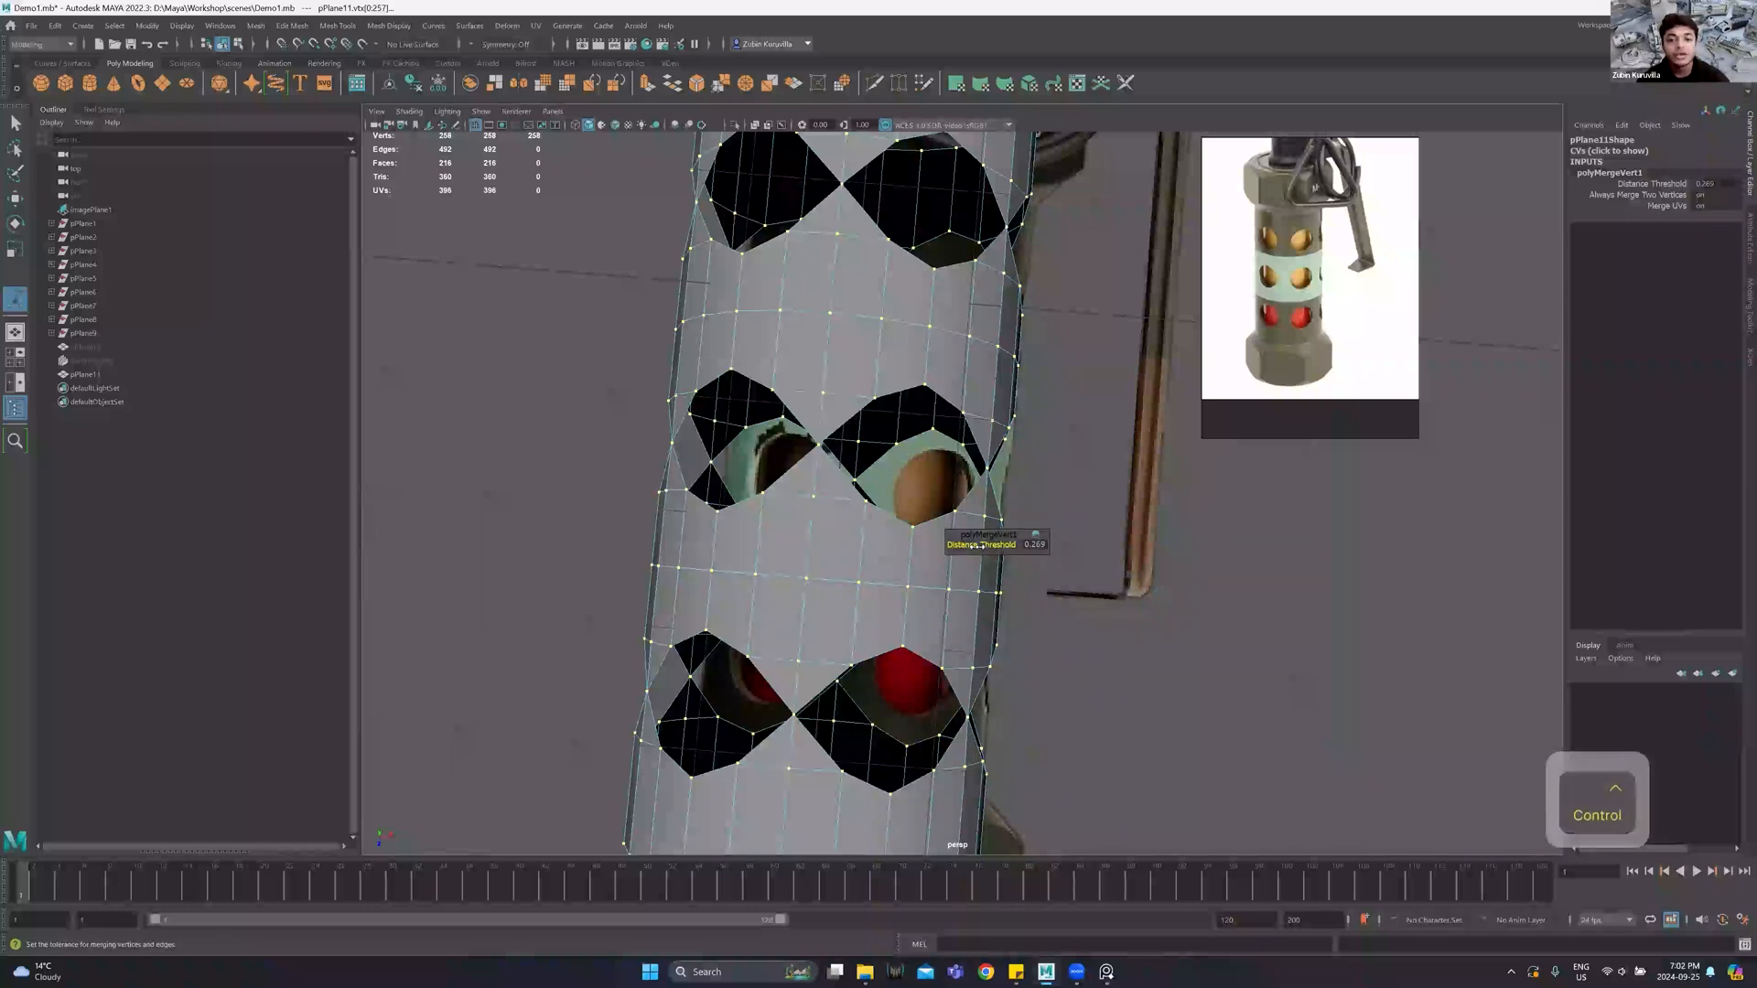
pyautogui.keyDown('ctrl'); pyautogui.moveTo(970, 545); pyautogui.dragTo(960, 547); pyautogui.keyUp('ctrl')
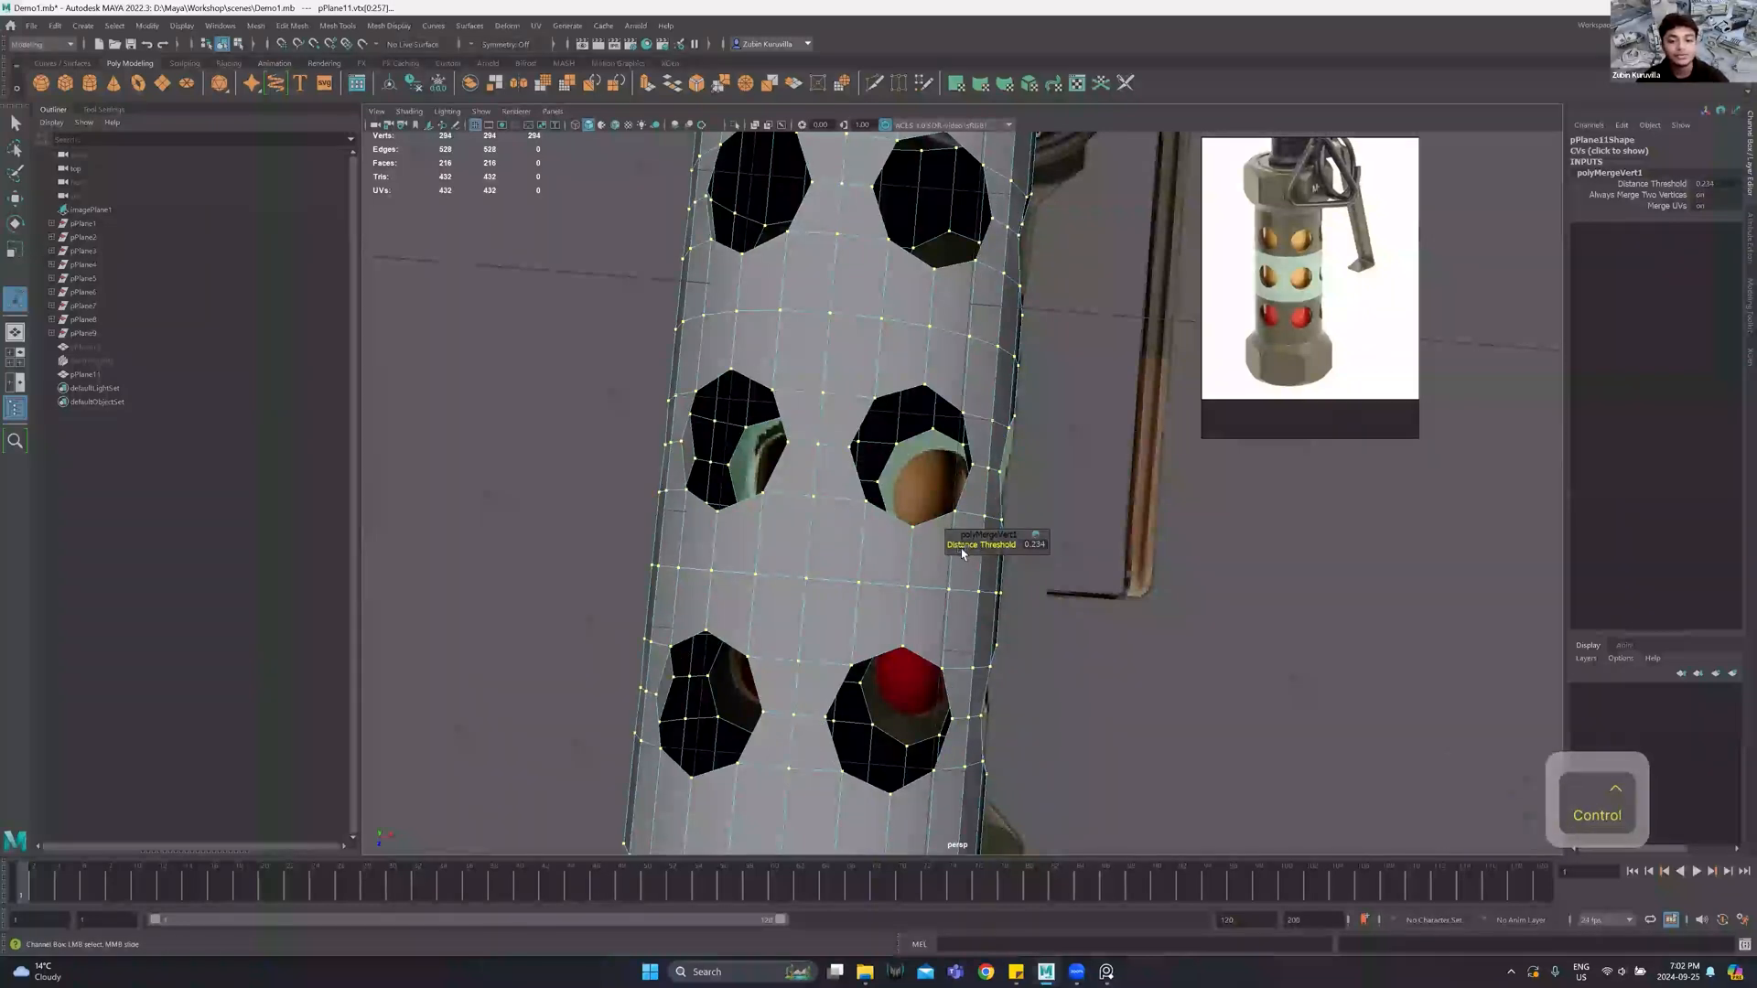
# Return the cylinder to object mode, examine its holes in smooth preview, and switch back to the unsmoothed display.
pyautogui.keyDown('alt'); pyautogui.moveTo(935, 655); pyautogui.dragTo(736, 713); pyautogui.keyUp('alt')
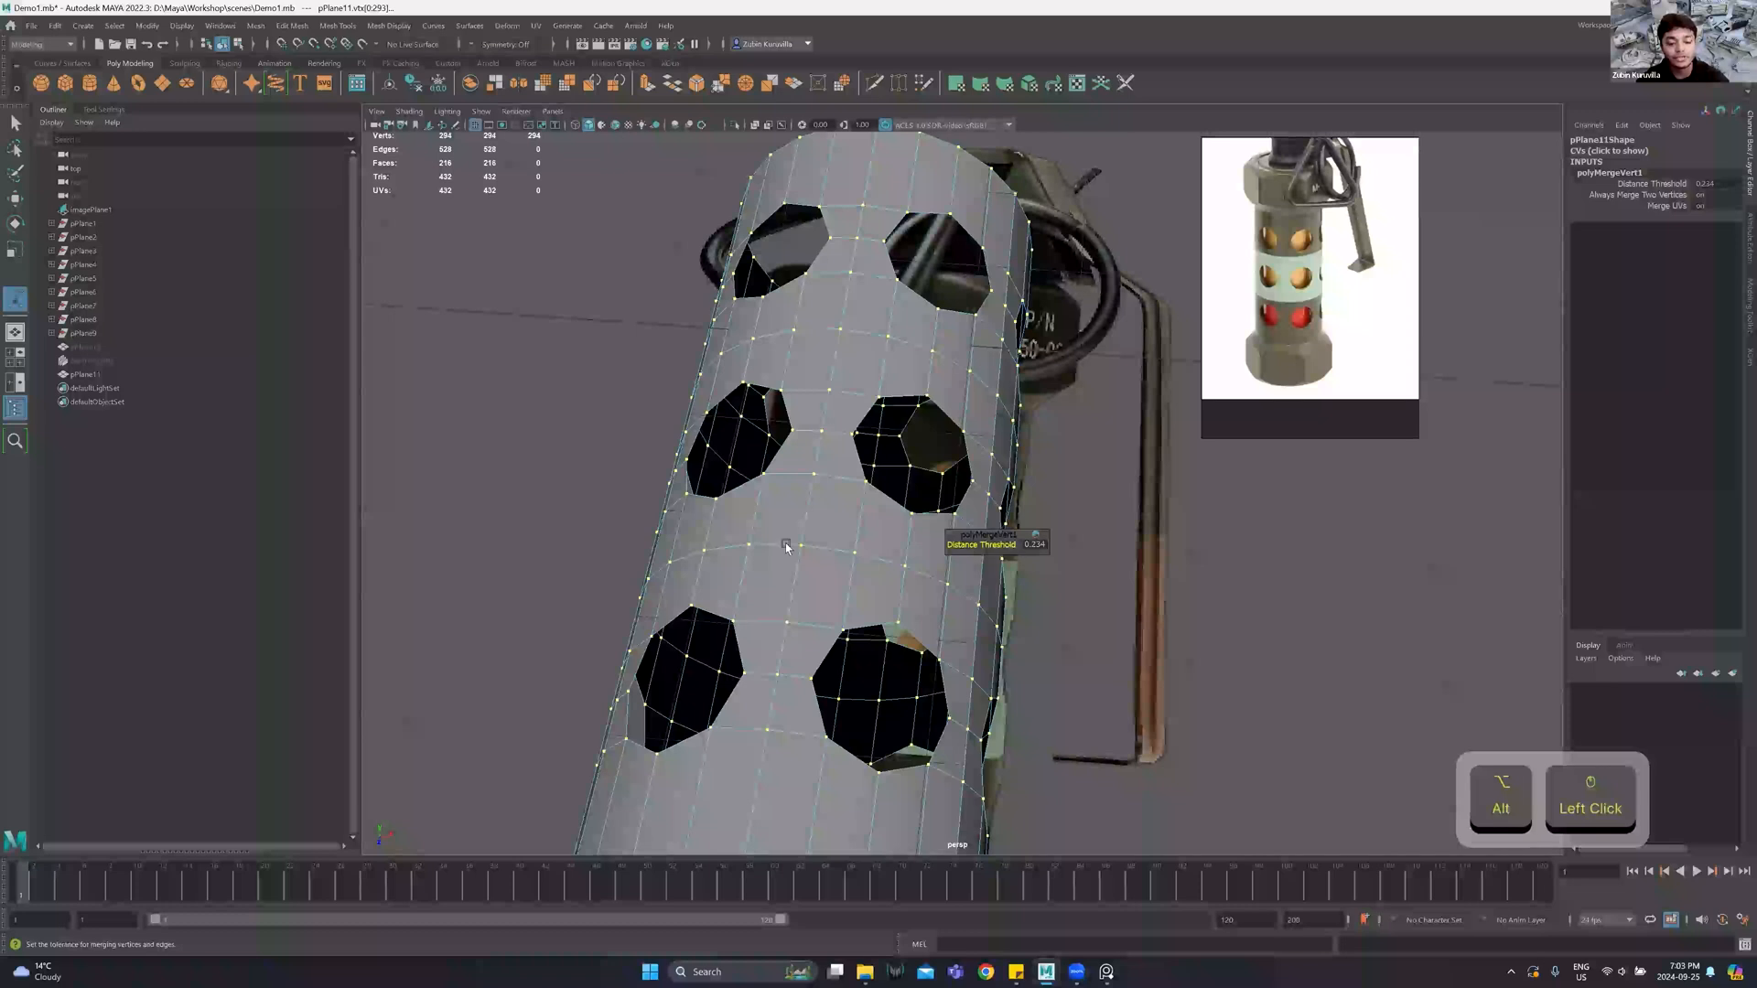
pyautogui.keyDown('alt'); pyautogui.moveTo(792, 542); pyautogui.dragTo(836, 401); pyautogui.keyUp('alt')
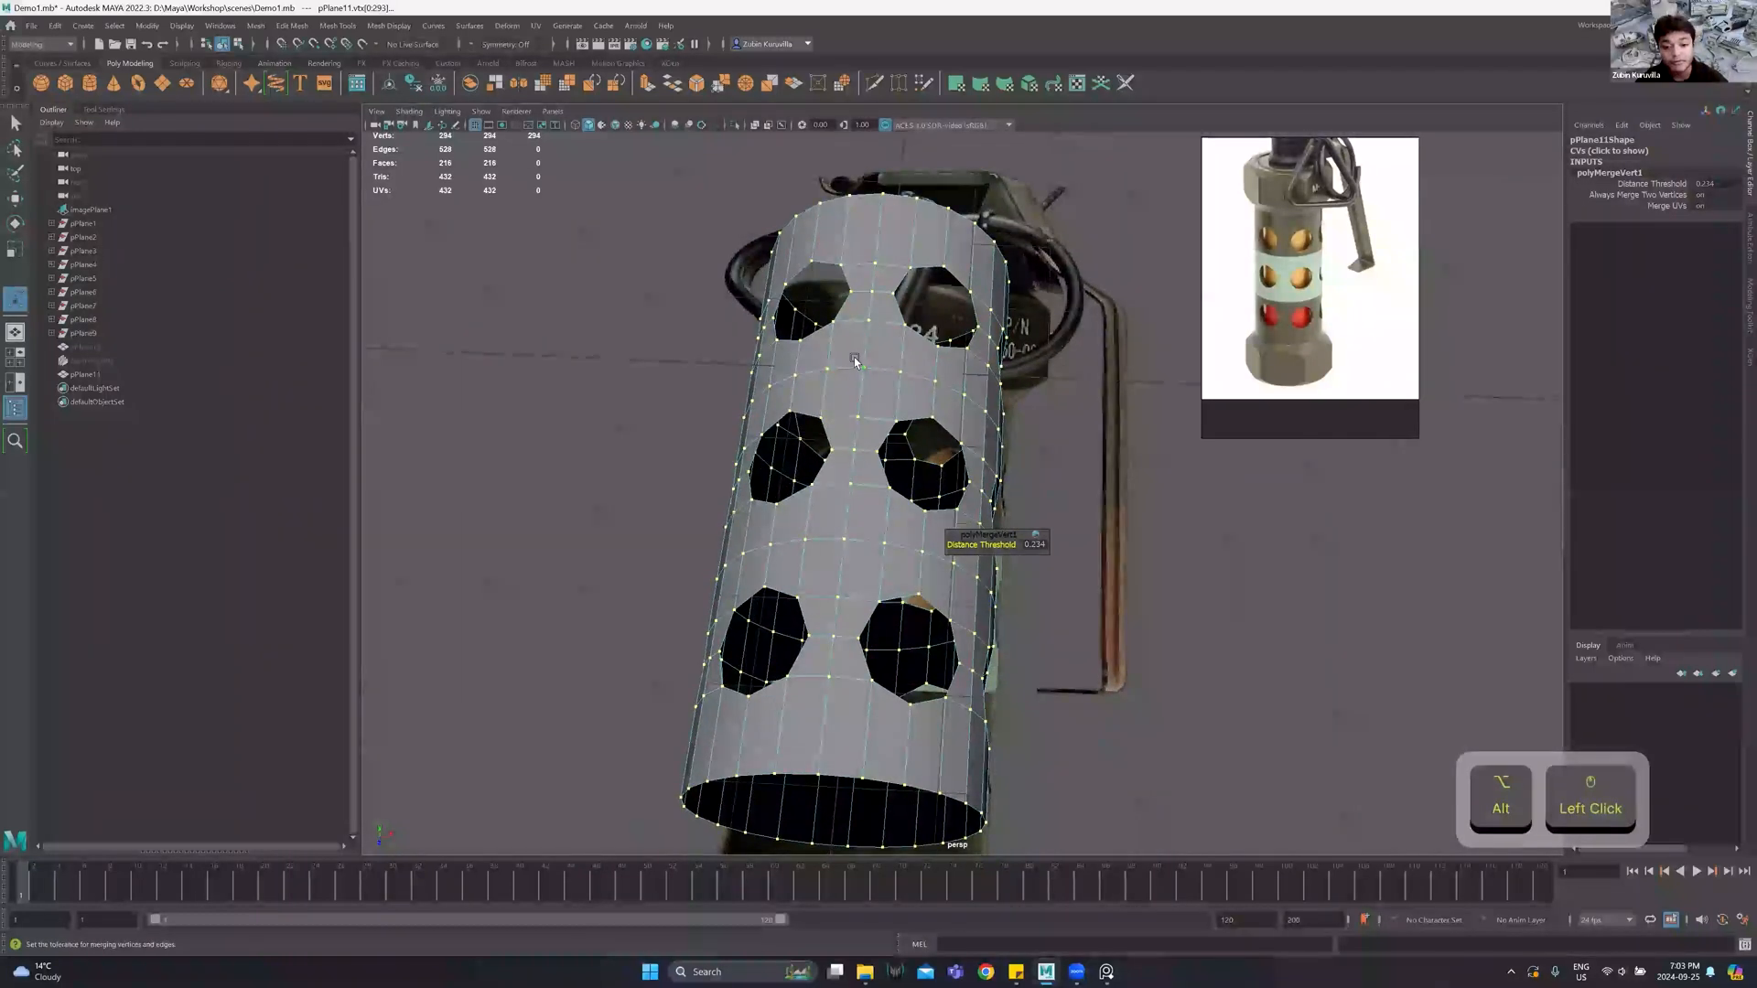
pyautogui.press('q')
pyautogui.press('F8')
pyautogui.press('3')
pyautogui.click(1074, 328)
pyautogui.keyDown('alt'); pyautogui.moveTo(1073, 326); pyautogui.dragTo(1055, 360); pyautogui.keyUp('alt')
pyautogui.keyDown('alt'); pyautogui.moveTo(1055, 360); pyautogui.dragTo(846, 351, button='right'); pyautogui.keyUp('alt')
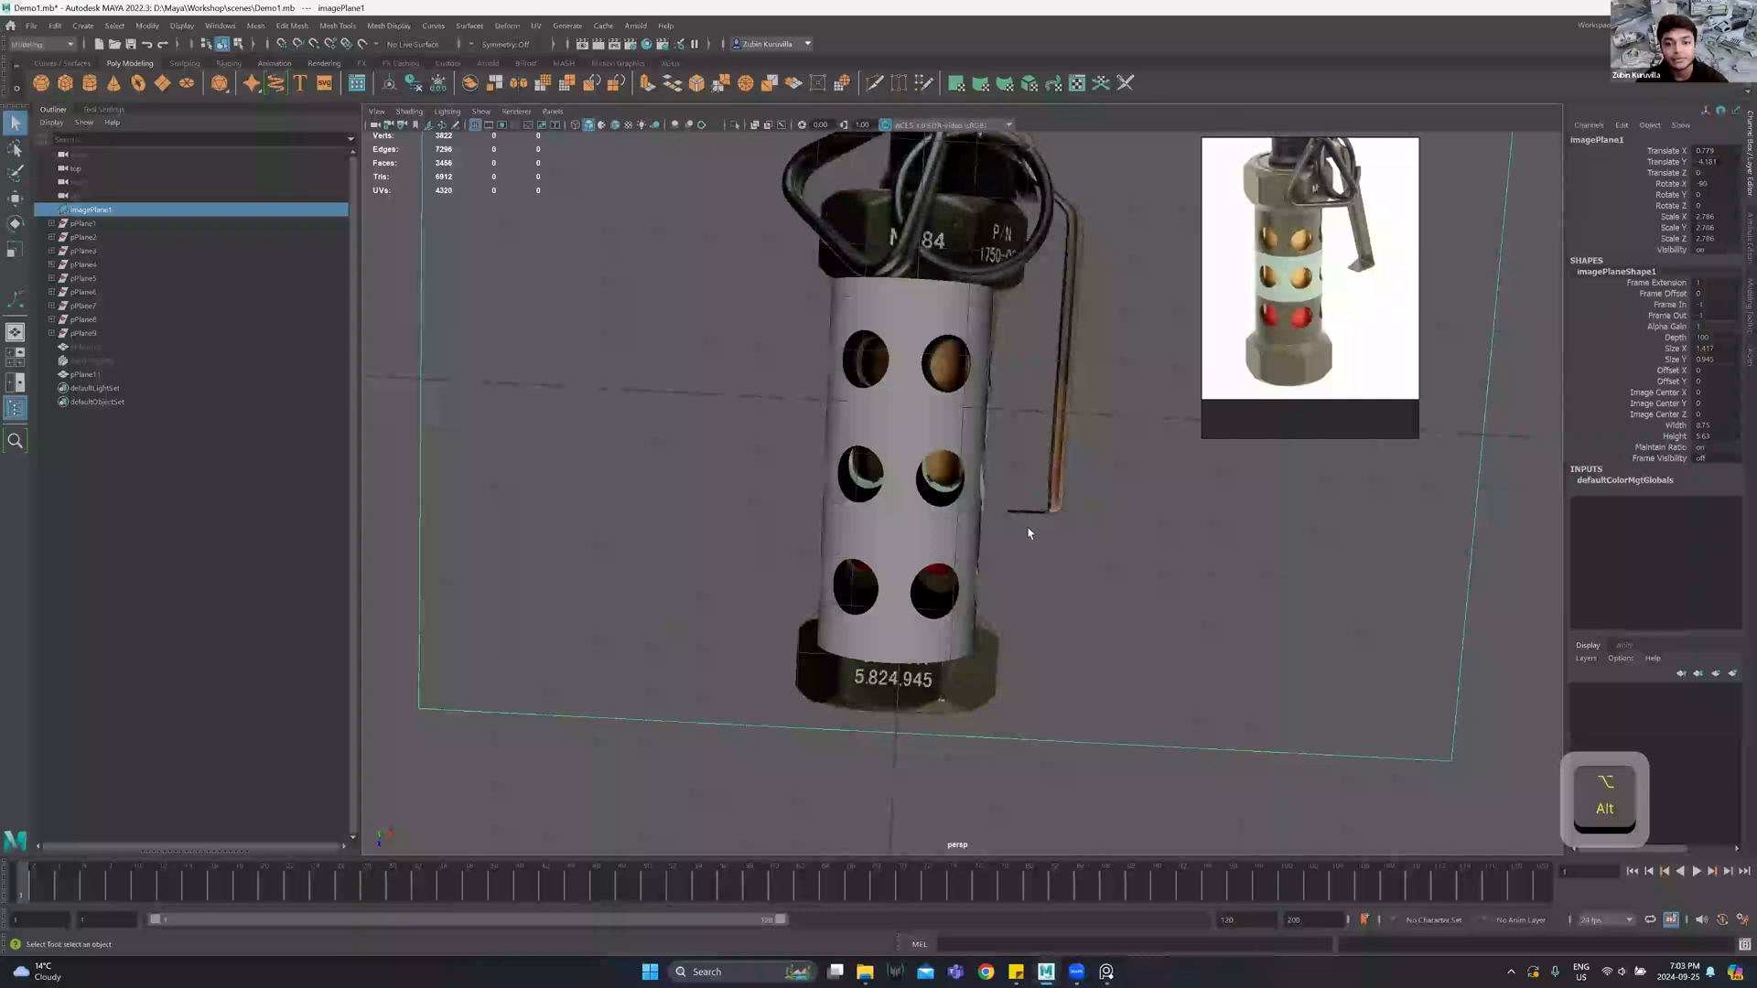
pyautogui.keyDown('alt'); pyautogui.moveTo(811, 495); pyautogui.dragTo(900, 352); pyautogui.keyUp('alt')
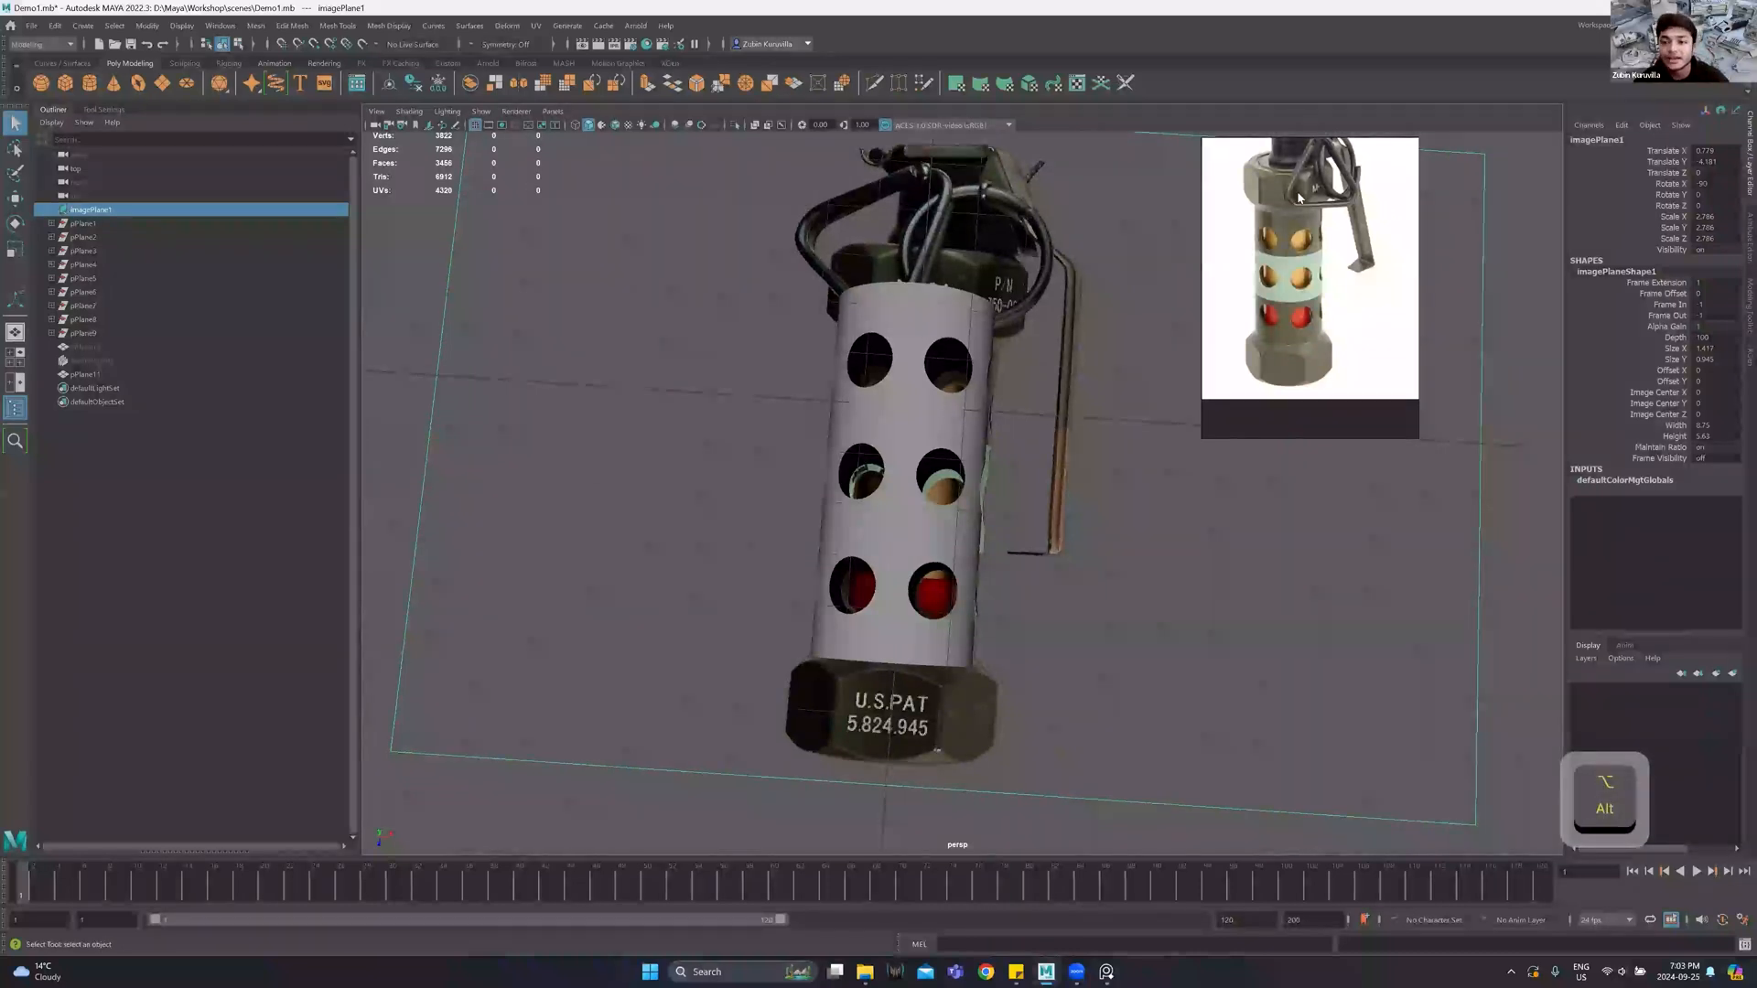
pyautogui.click(899, 325)
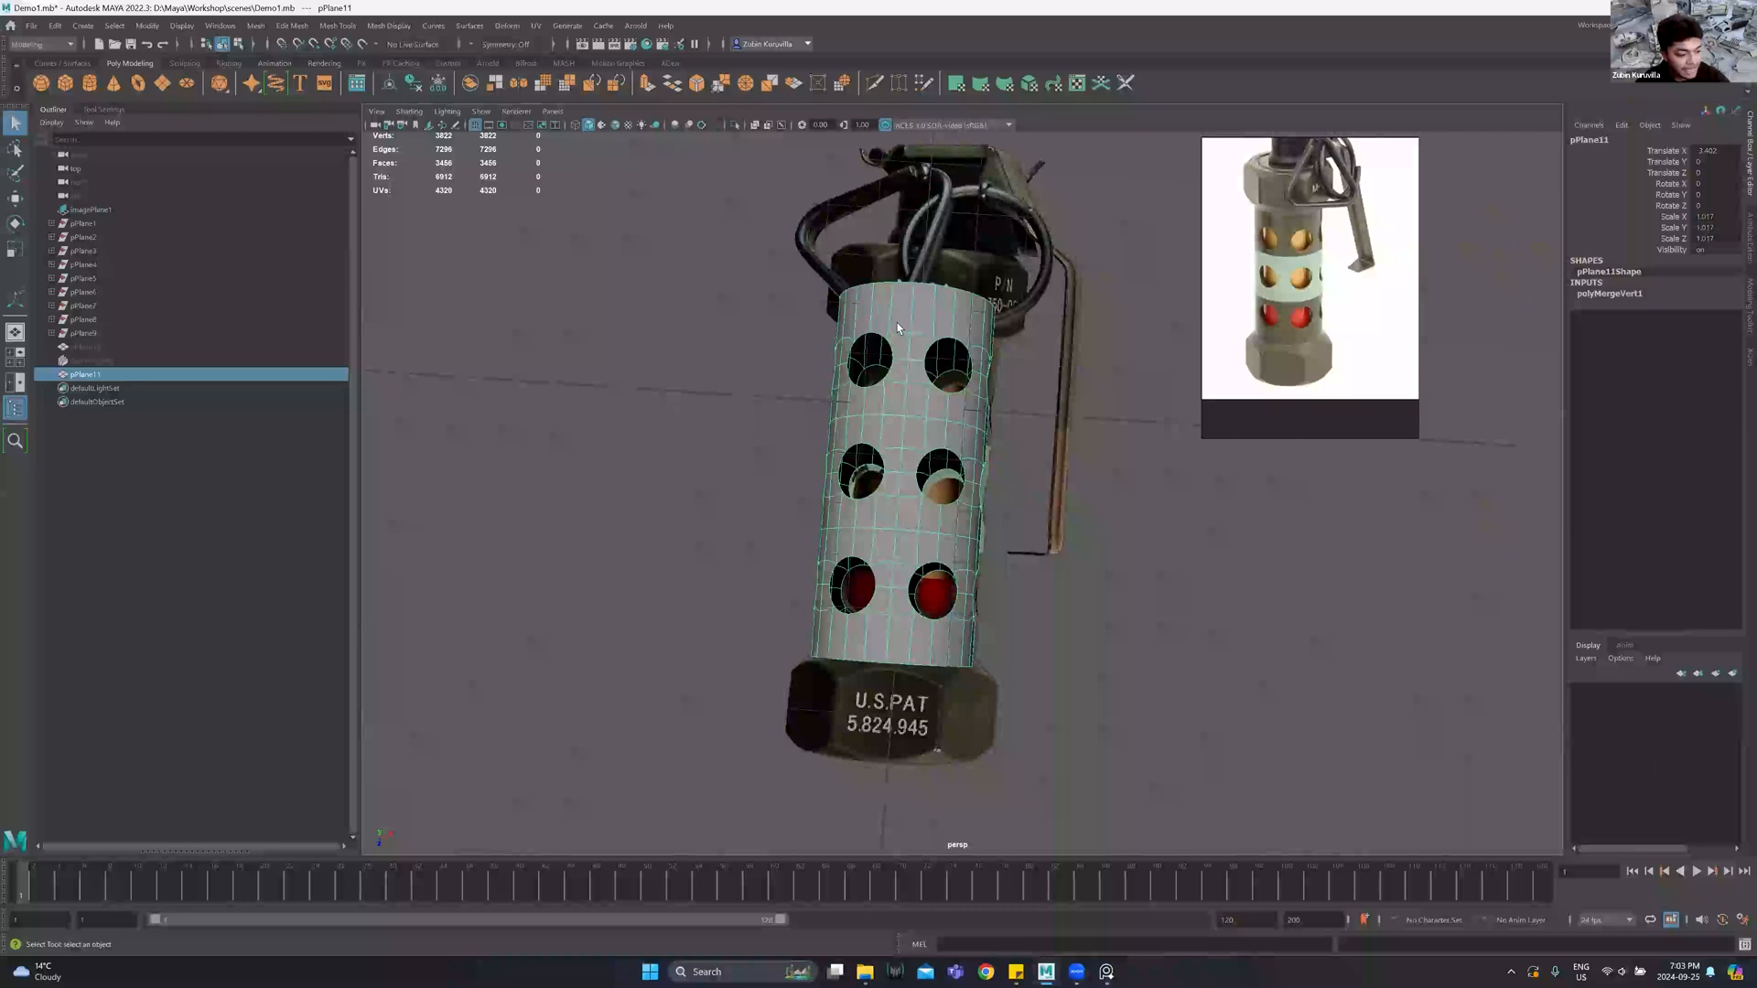
pyautogui.press('1')
# Switch the cylinder to edge selection and locate the Poly Count option among the heads-up display settings.
pyautogui.keyDown('alt'); pyautogui.moveTo(926, 307); pyautogui.dragTo(814, 392); pyautogui.keyUp('alt')
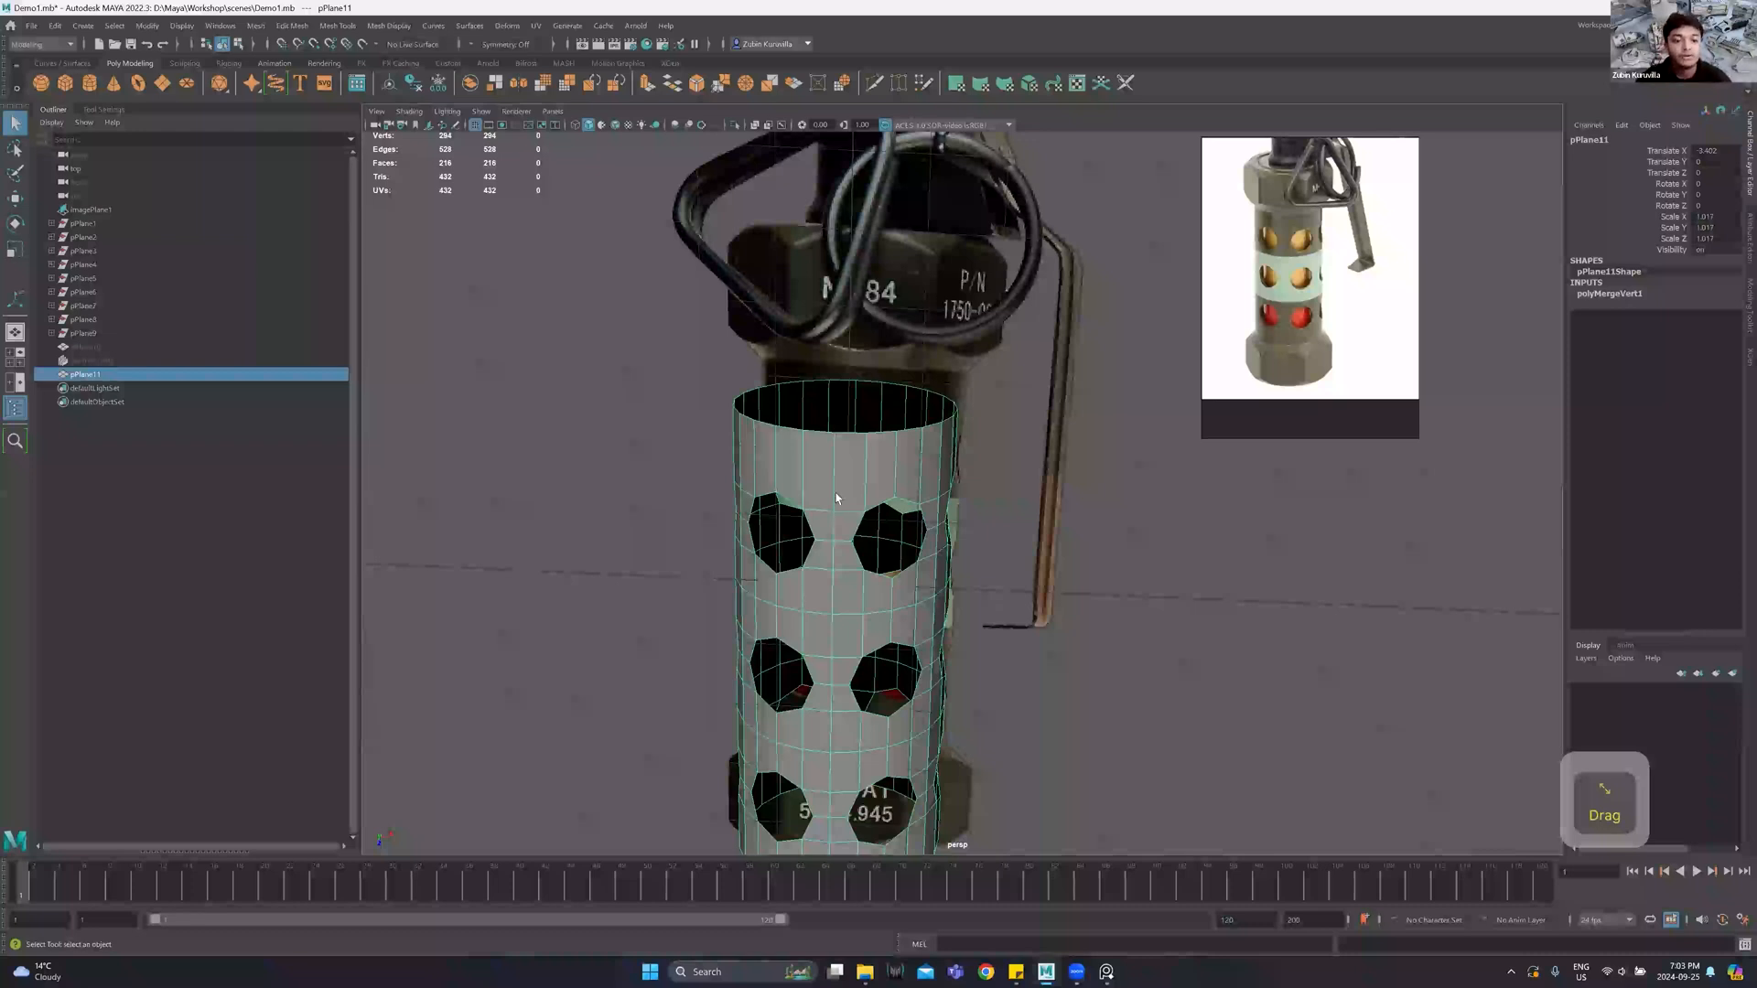
pyautogui.moveTo(848, 456); pyautogui.dragTo(850, 360, button='right')
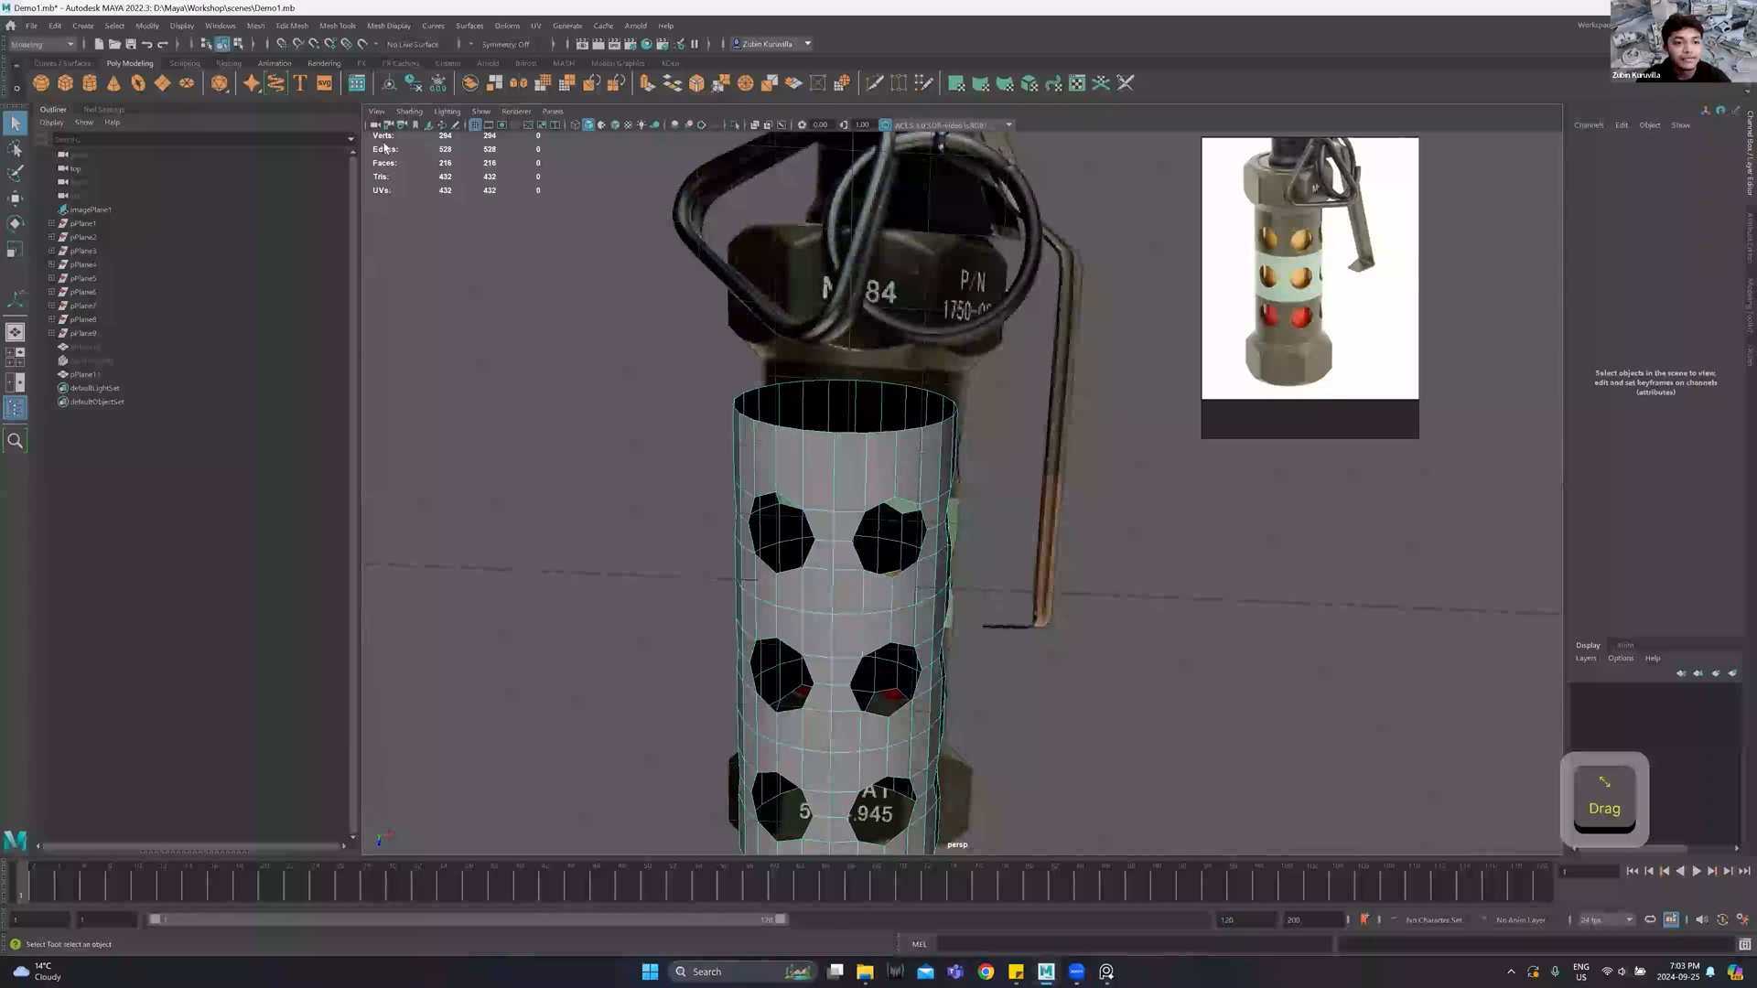
pyautogui.press('1')
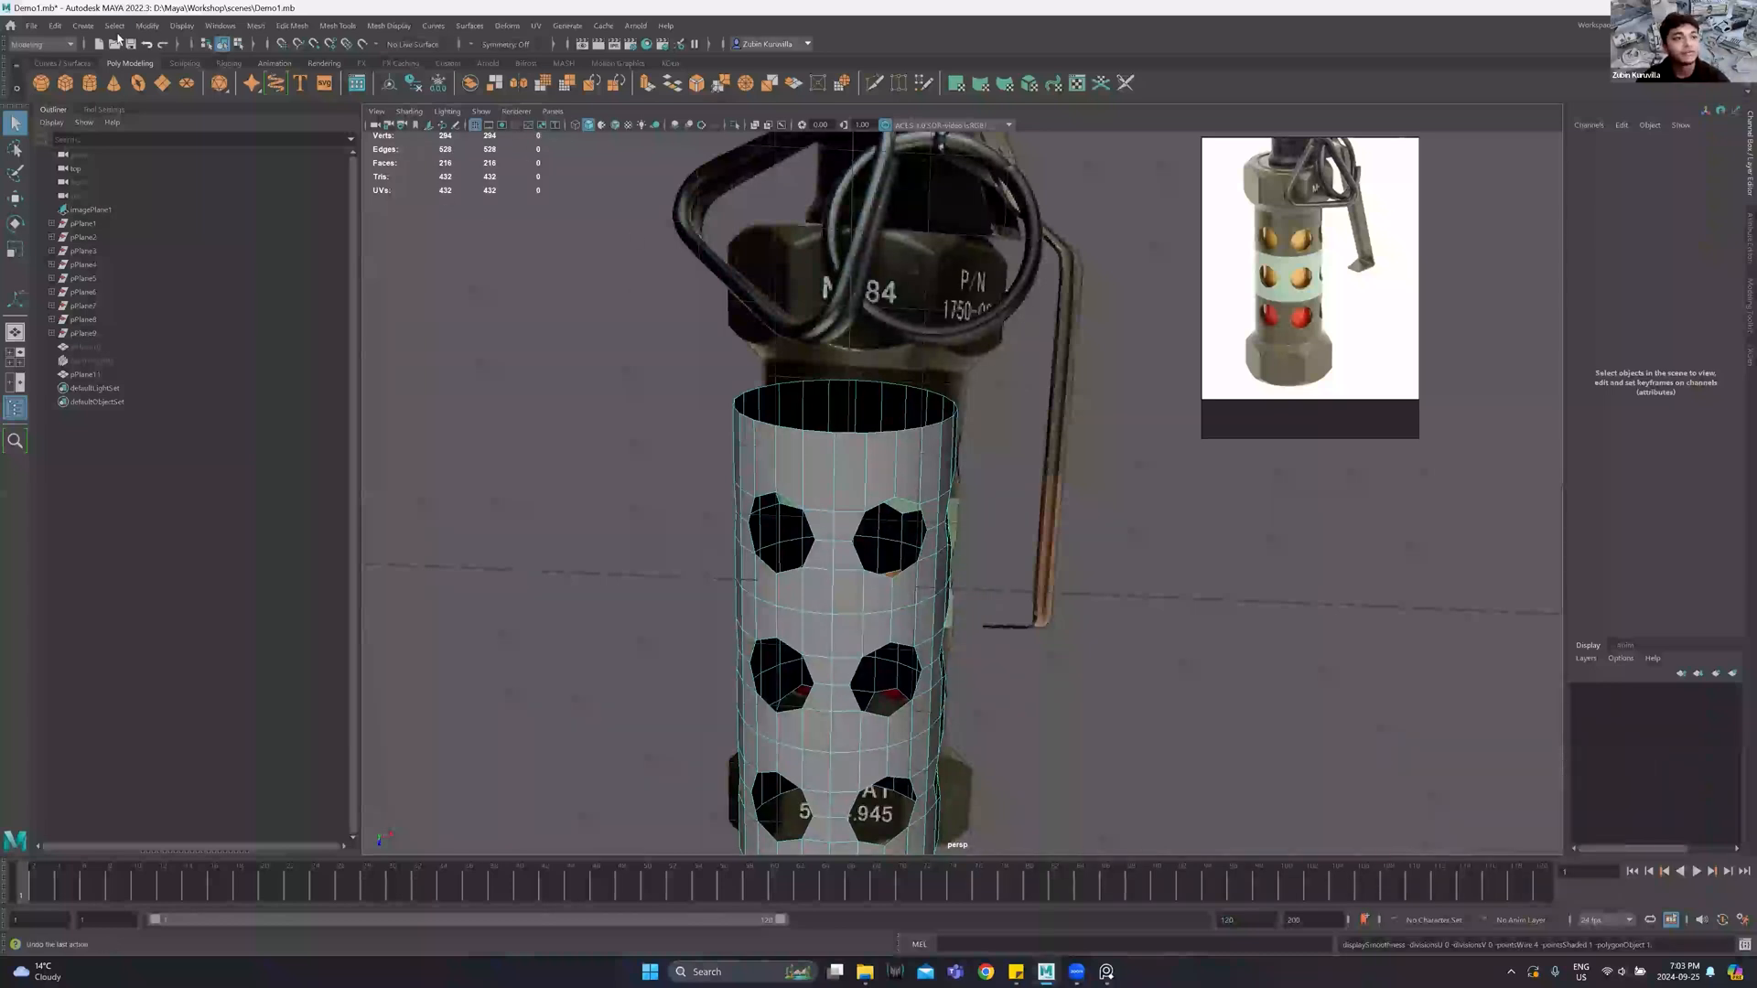
pyautogui.click(183, 26)
pyautogui.moveTo(275, 78)
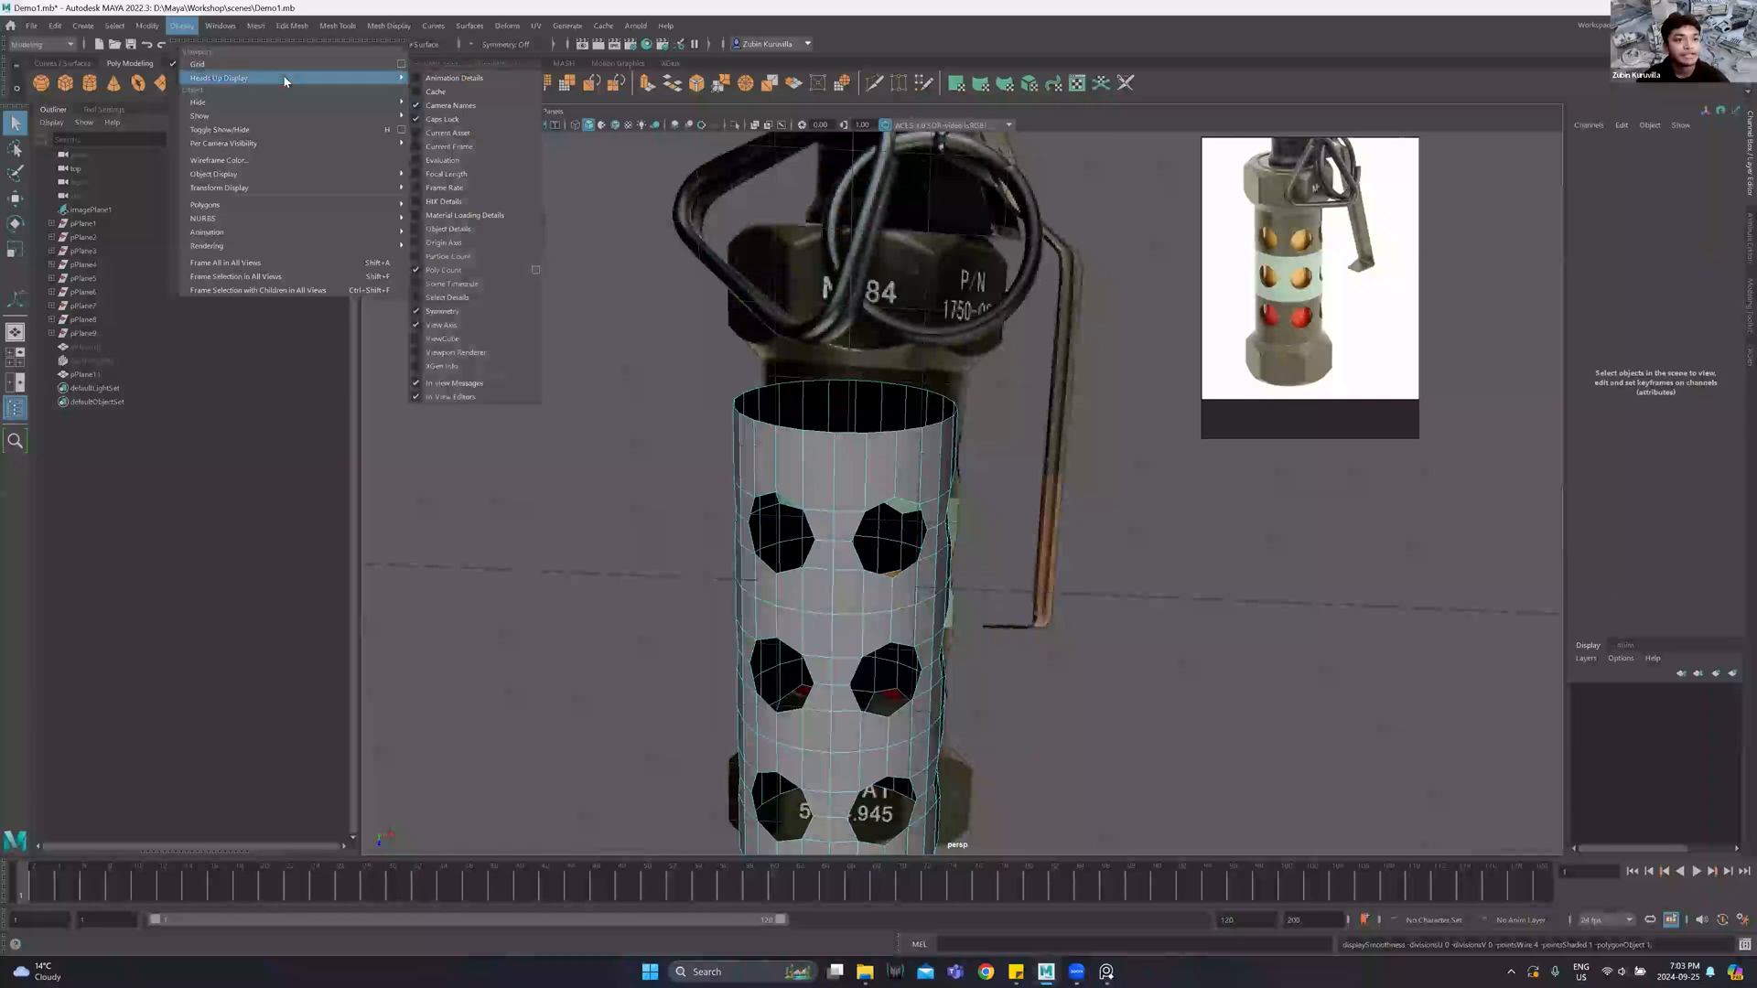
pyautogui.click(444, 270)
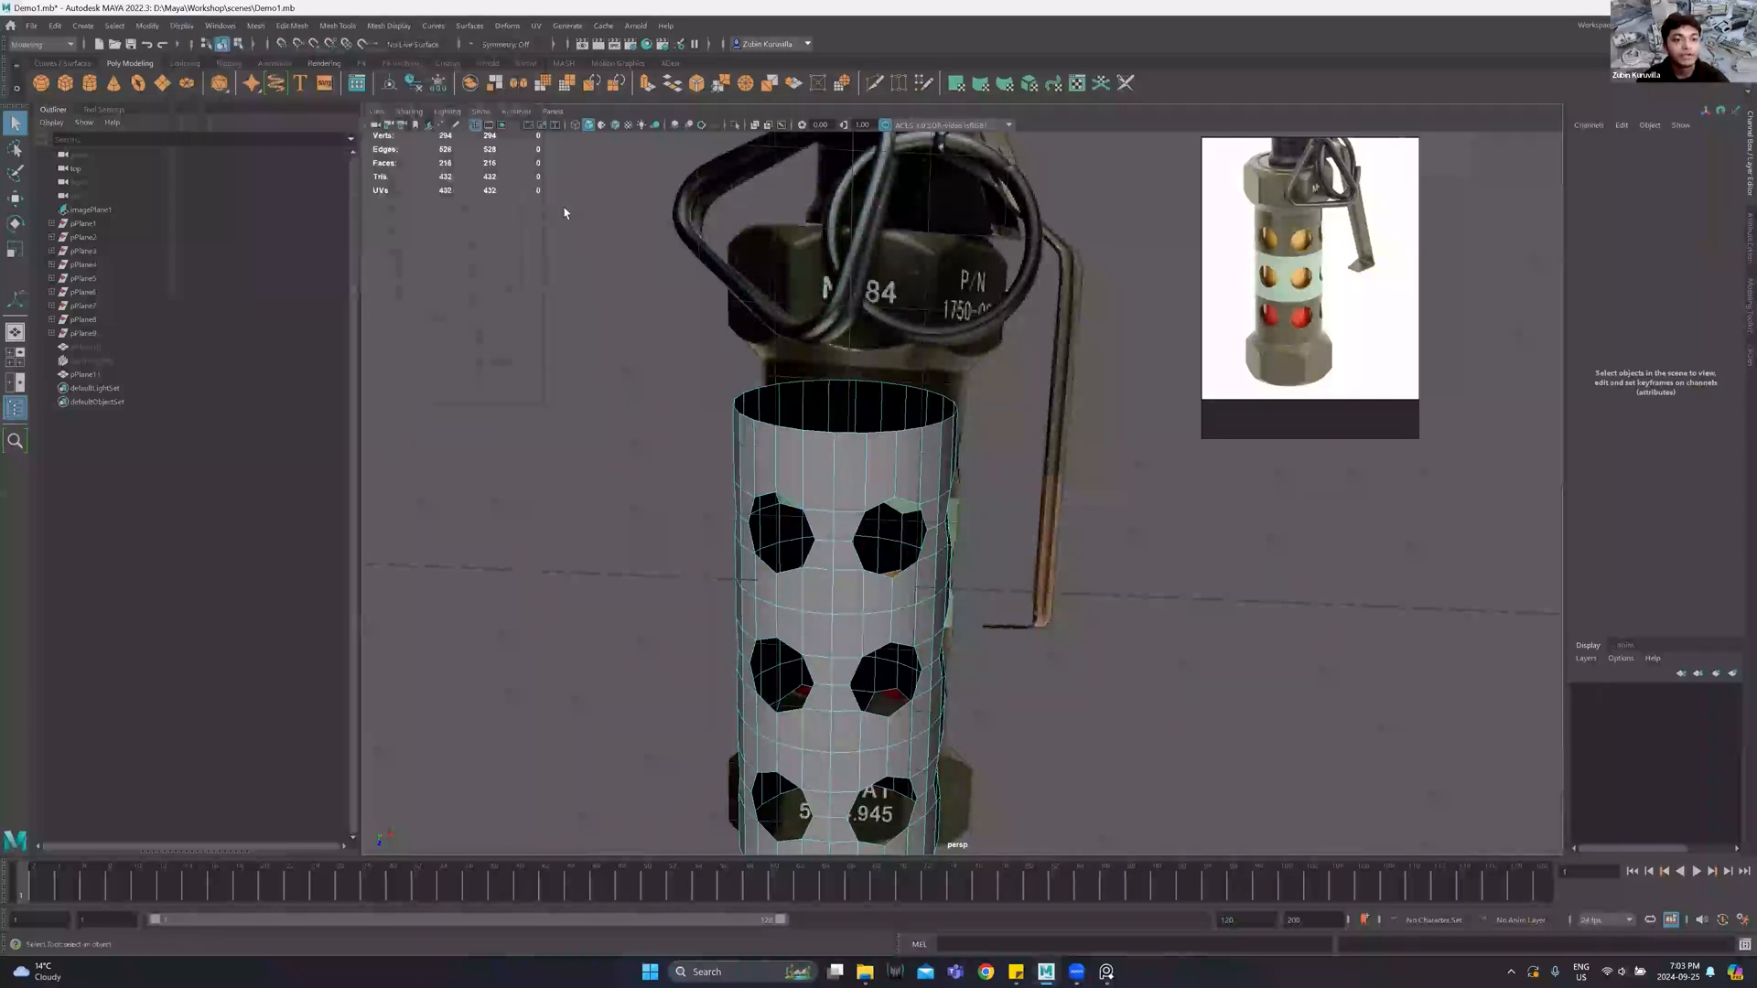
pyautogui.click(400, 151)
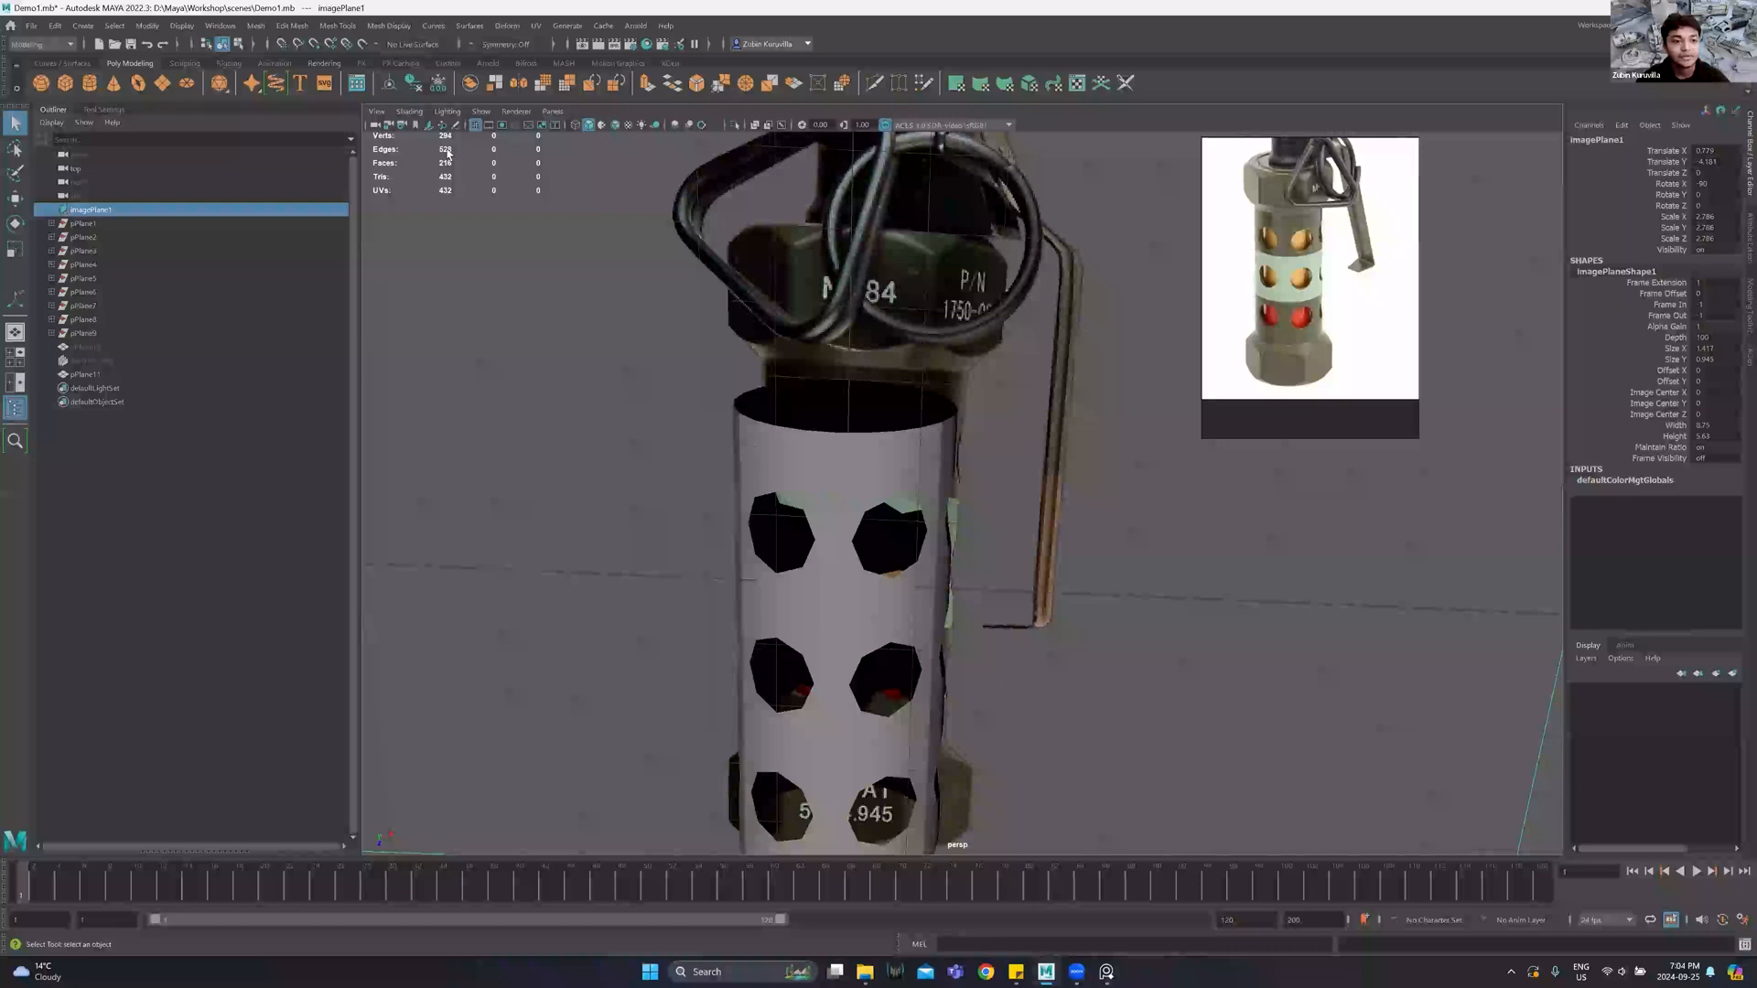
# Select the cylinder's upper rim edge loop and individual vertical edges to examine the poly count columns, and return to object mode.
pyautogui.click(782, 450)
pyautogui.moveTo(781, 450); pyautogui.dragTo(781, 392, button='right')
pyautogui.doubleClick(788, 425)
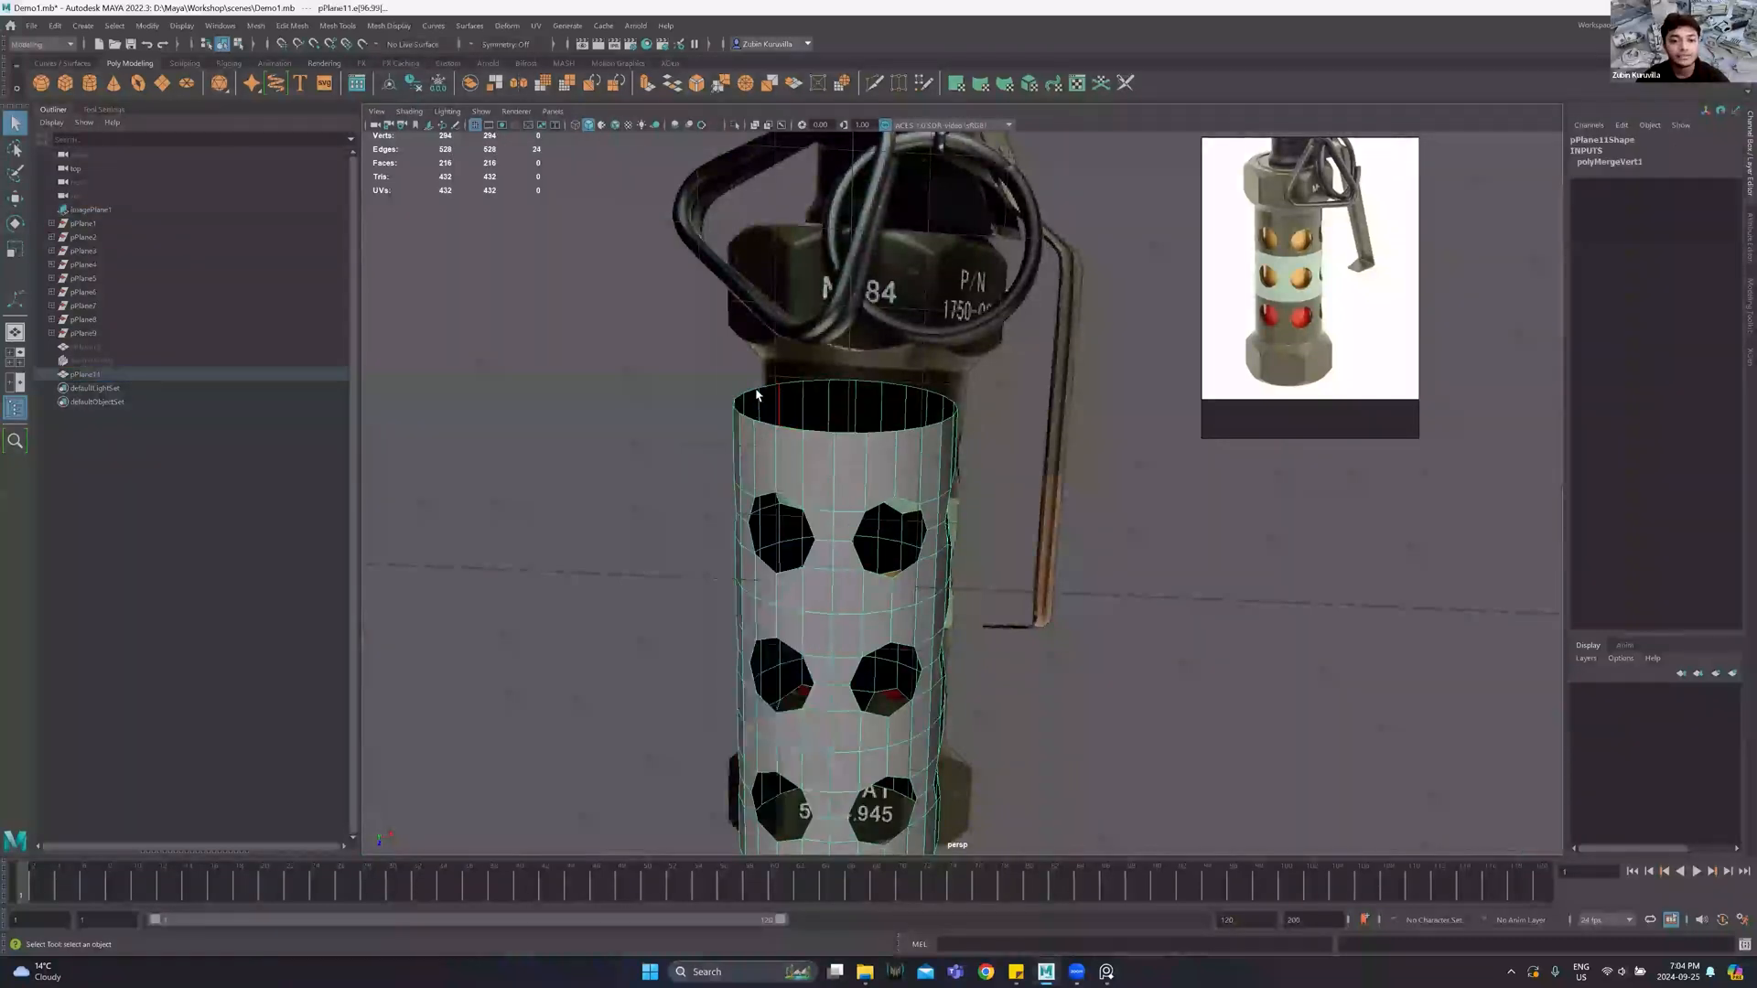
pyautogui.click(834, 478)
pyautogui.keyDown('shift'); pyautogui.click(835, 524); pyautogui.keyUp('shift')
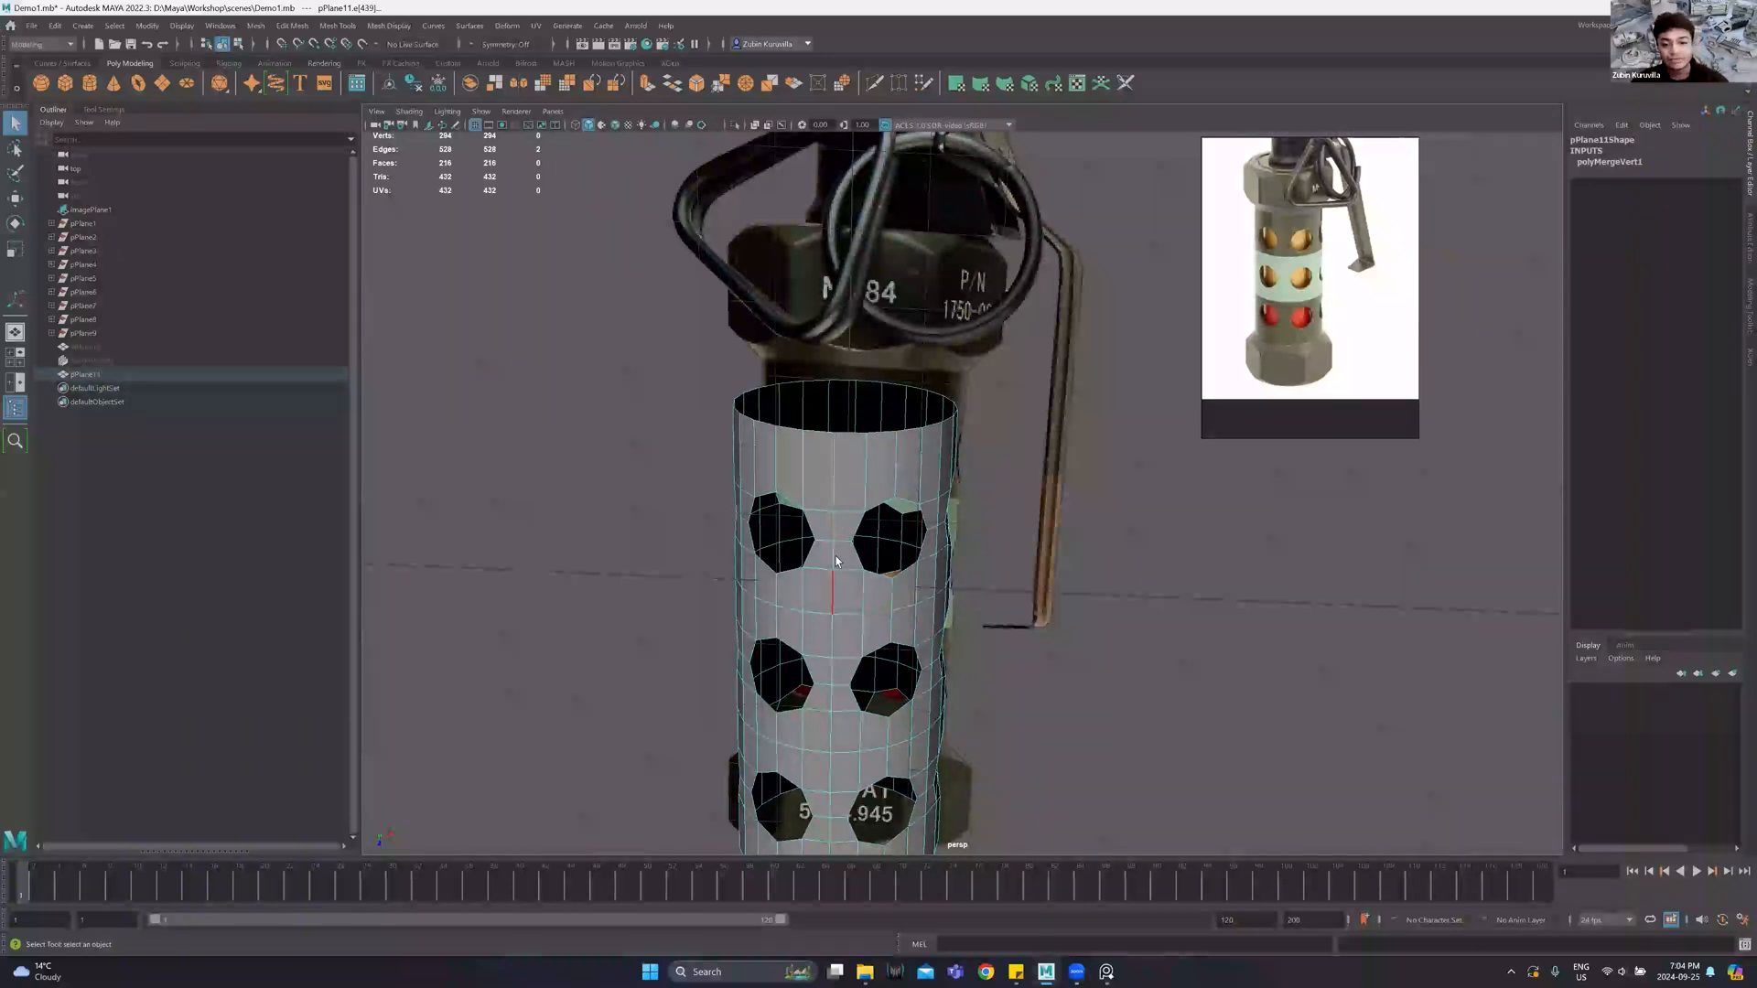
pyautogui.keyDown('shift'); pyautogui.click(833, 600); pyautogui.keyUp('shift')
pyautogui.keyDown('shift'); pyautogui.click(831, 645); pyautogui.keyUp('shift')
pyautogui.keyDown('shift'); pyautogui.click(830, 676); pyautogui.keyUp('shift')
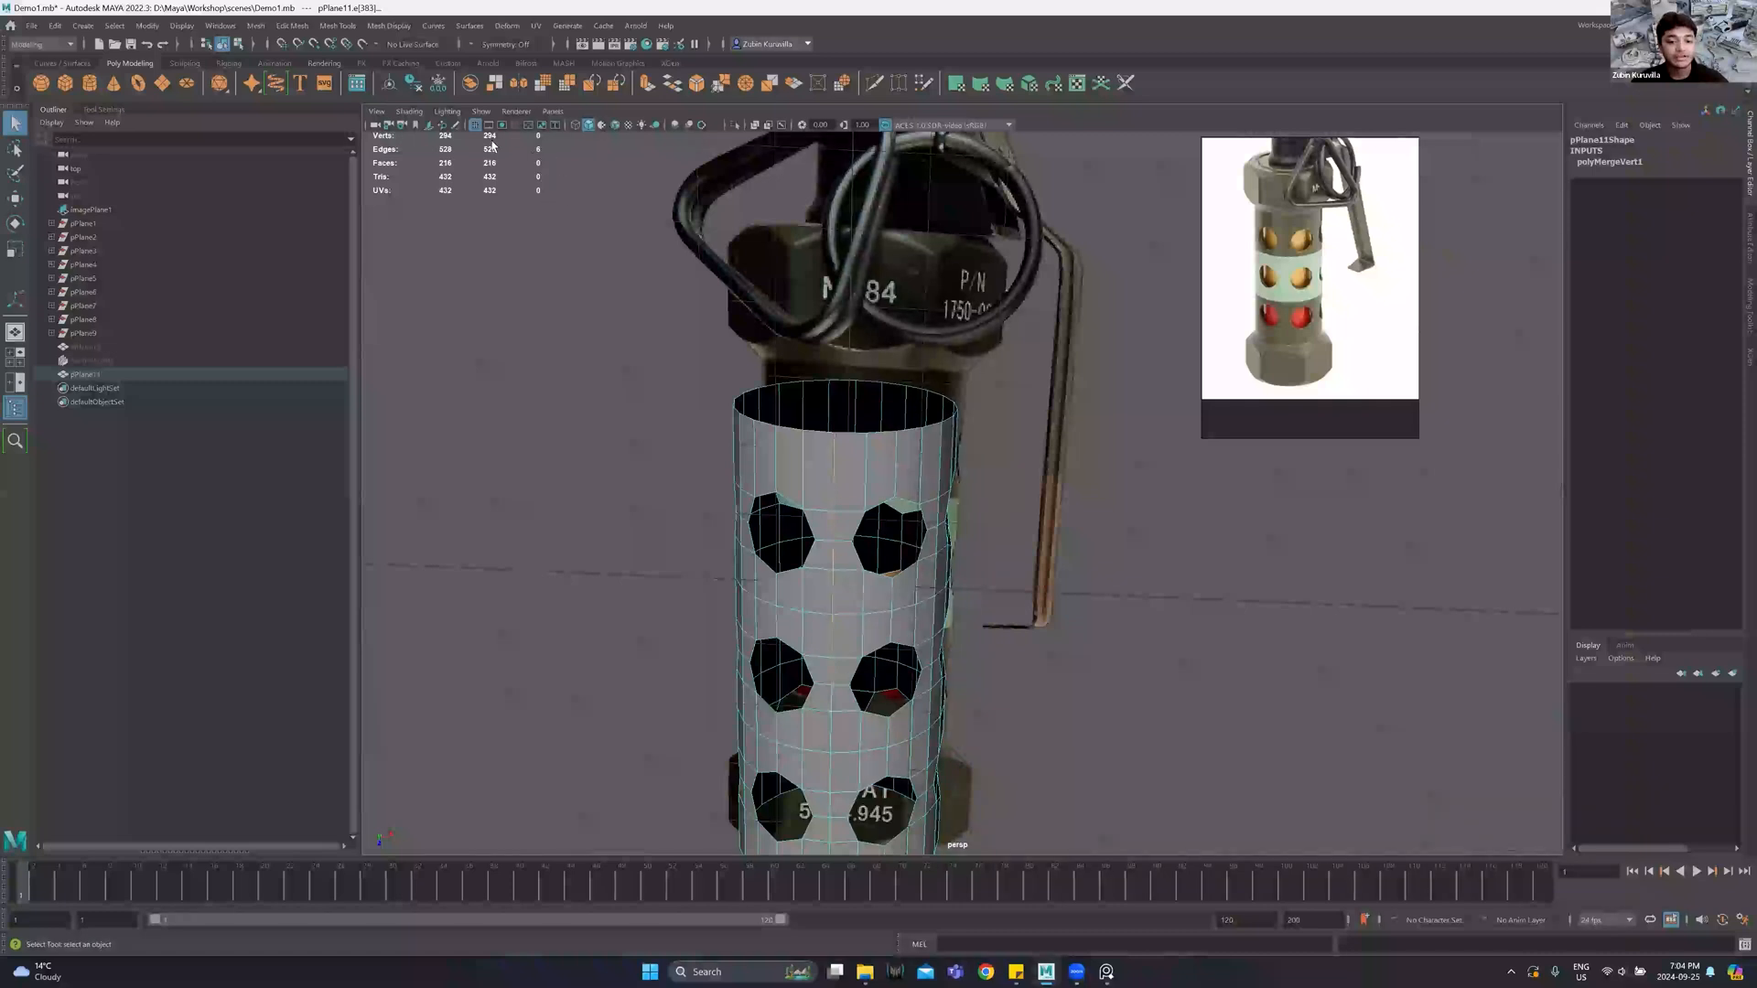
pyautogui.doubleClick(819, 432)
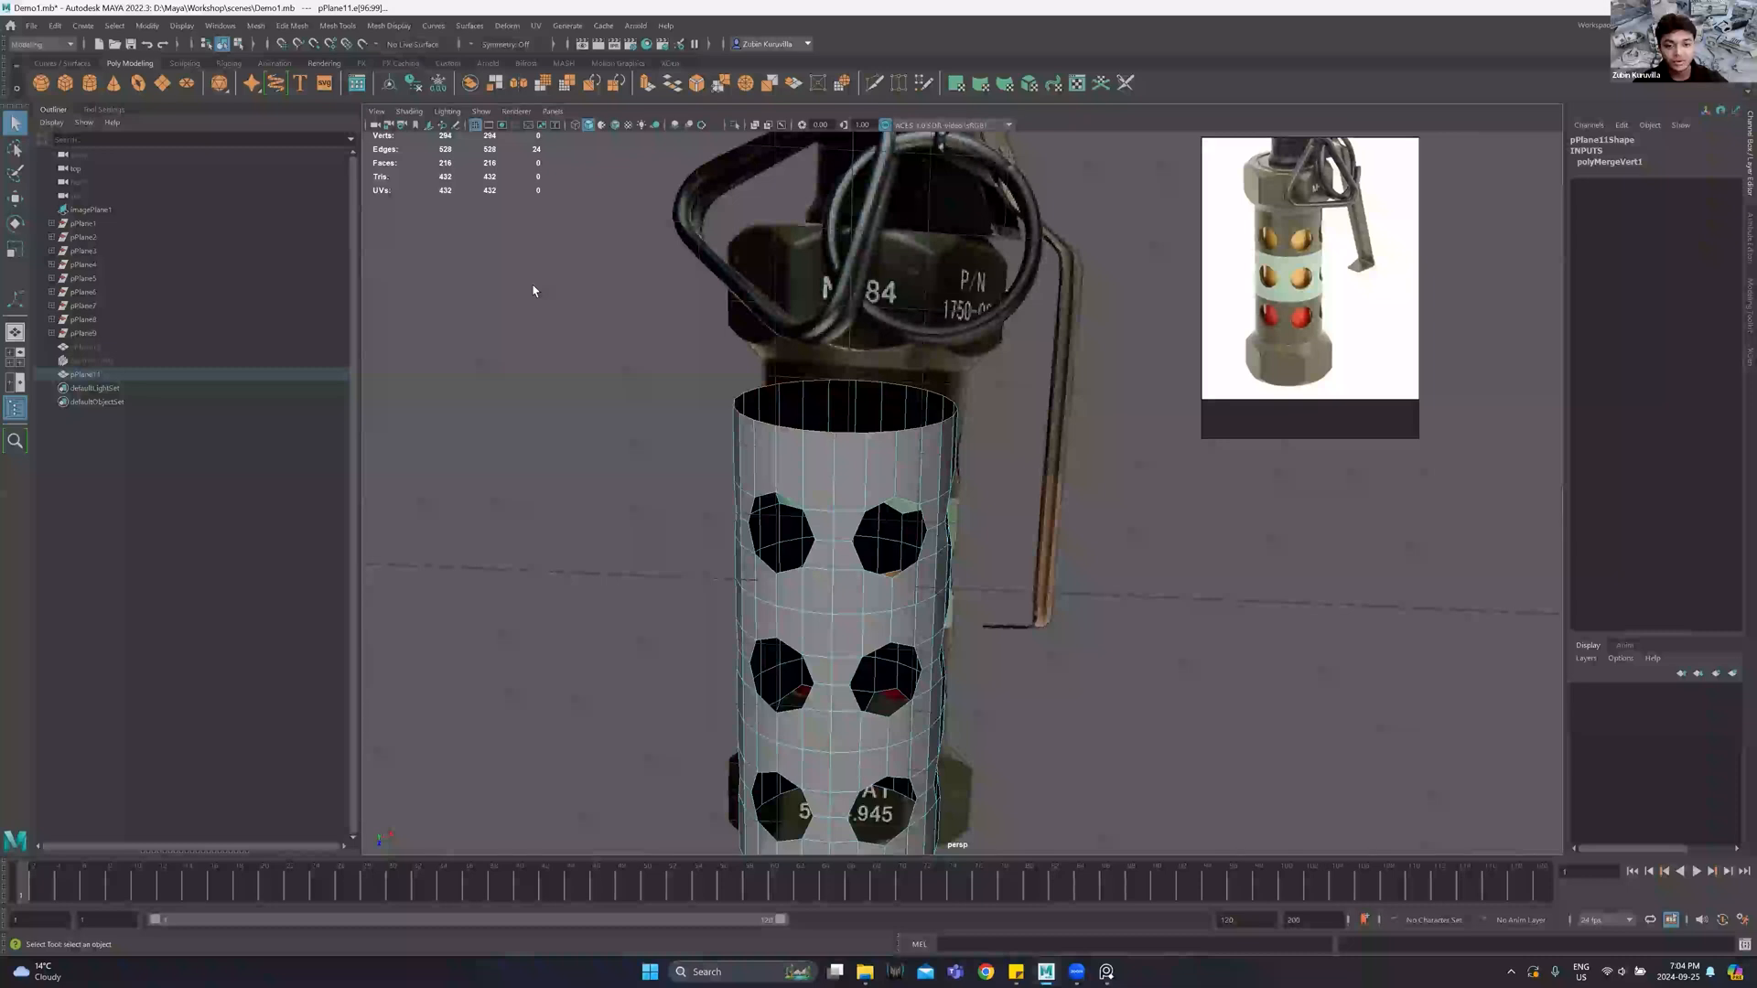
pyautogui.moveTo(735, 403); pyautogui.dragTo(1041, 152, button='right')
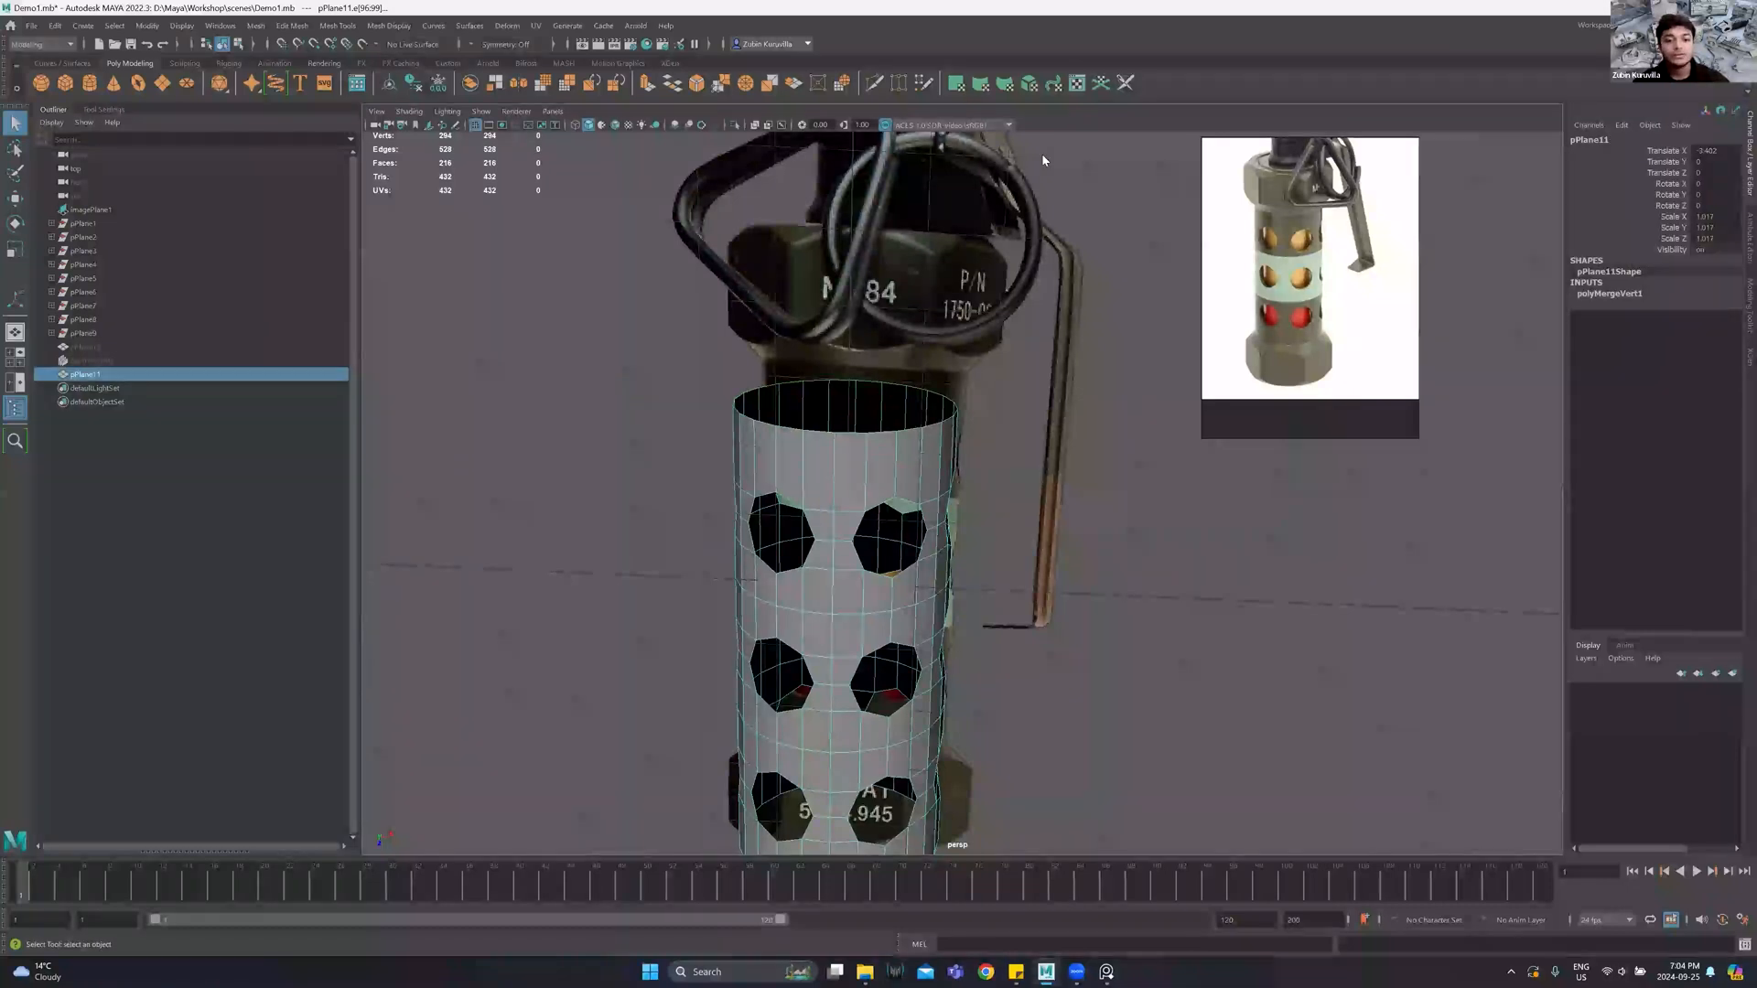
# Enlarge the reference on the upper hexagonal collar, add a polygon cylinder, and rotate it about X towards the perforated body's axis.
pyautogui.scroll(-4, 847, 448)
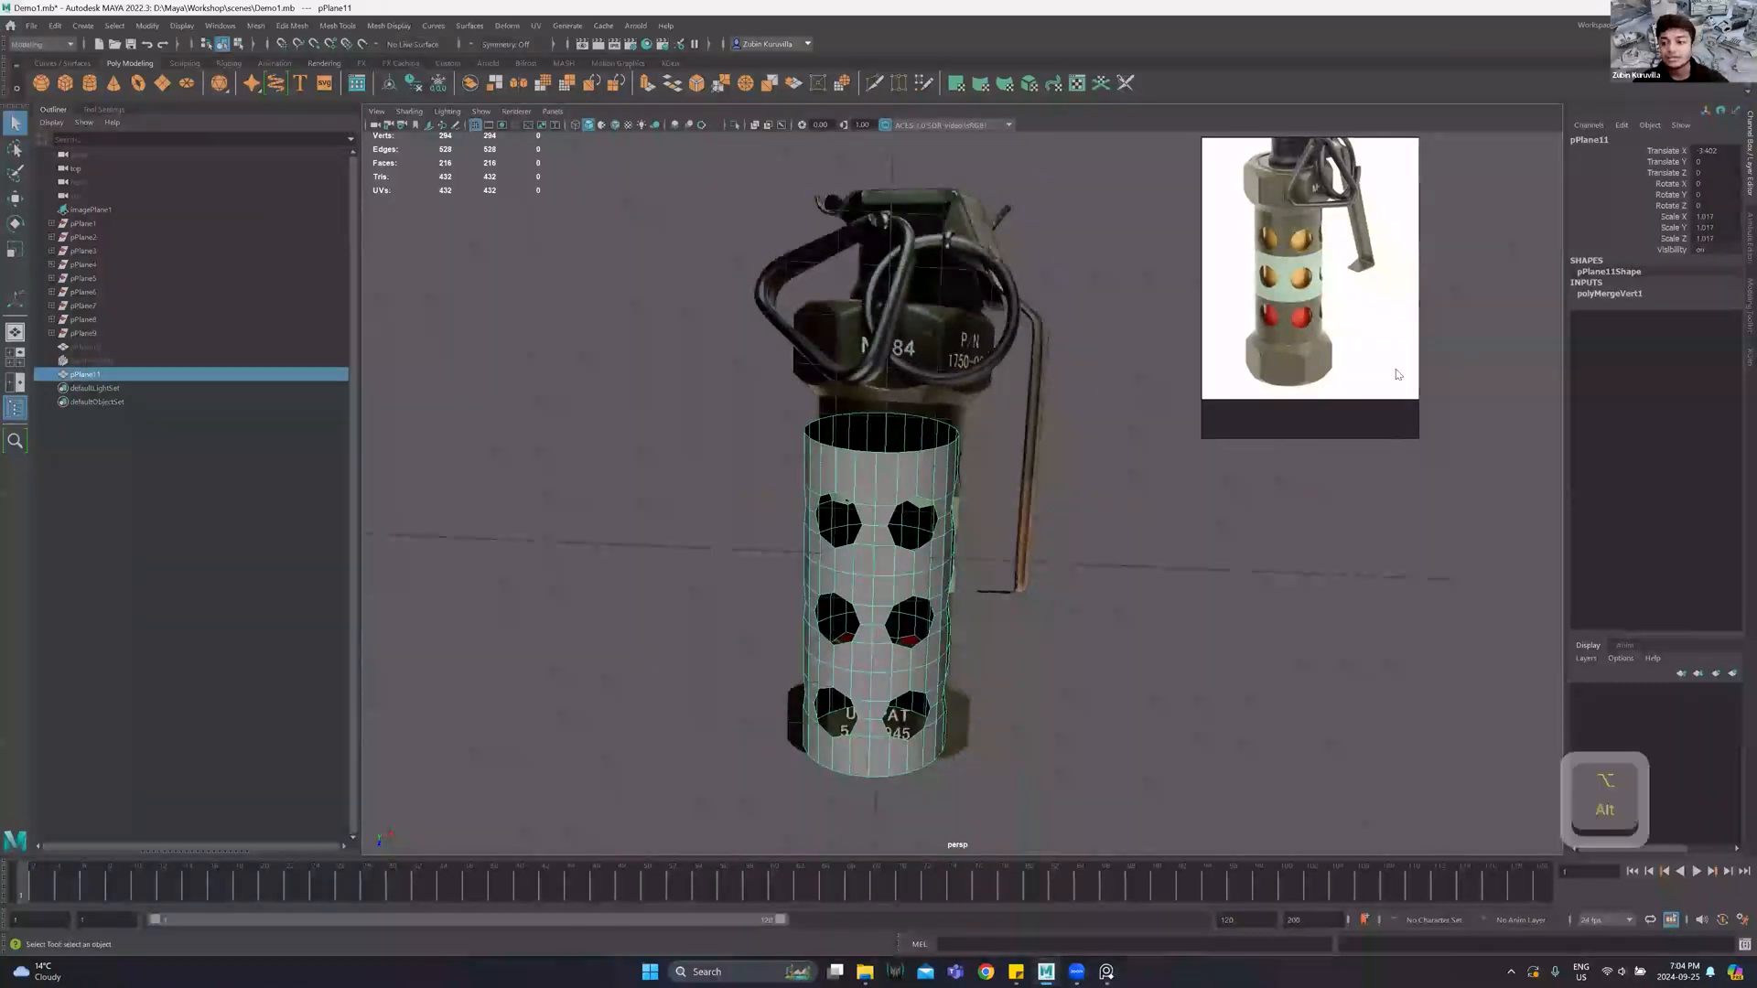
pyautogui.keyDown('alt'); pyautogui.scroll(3, 1279, 384); pyautogui.keyUp('alt')
pyautogui.keyDown('alt'); pyautogui.moveTo(1301, 190); pyautogui.dragTo(1324, 435, button='middle'); pyautogui.keyUp('alt')
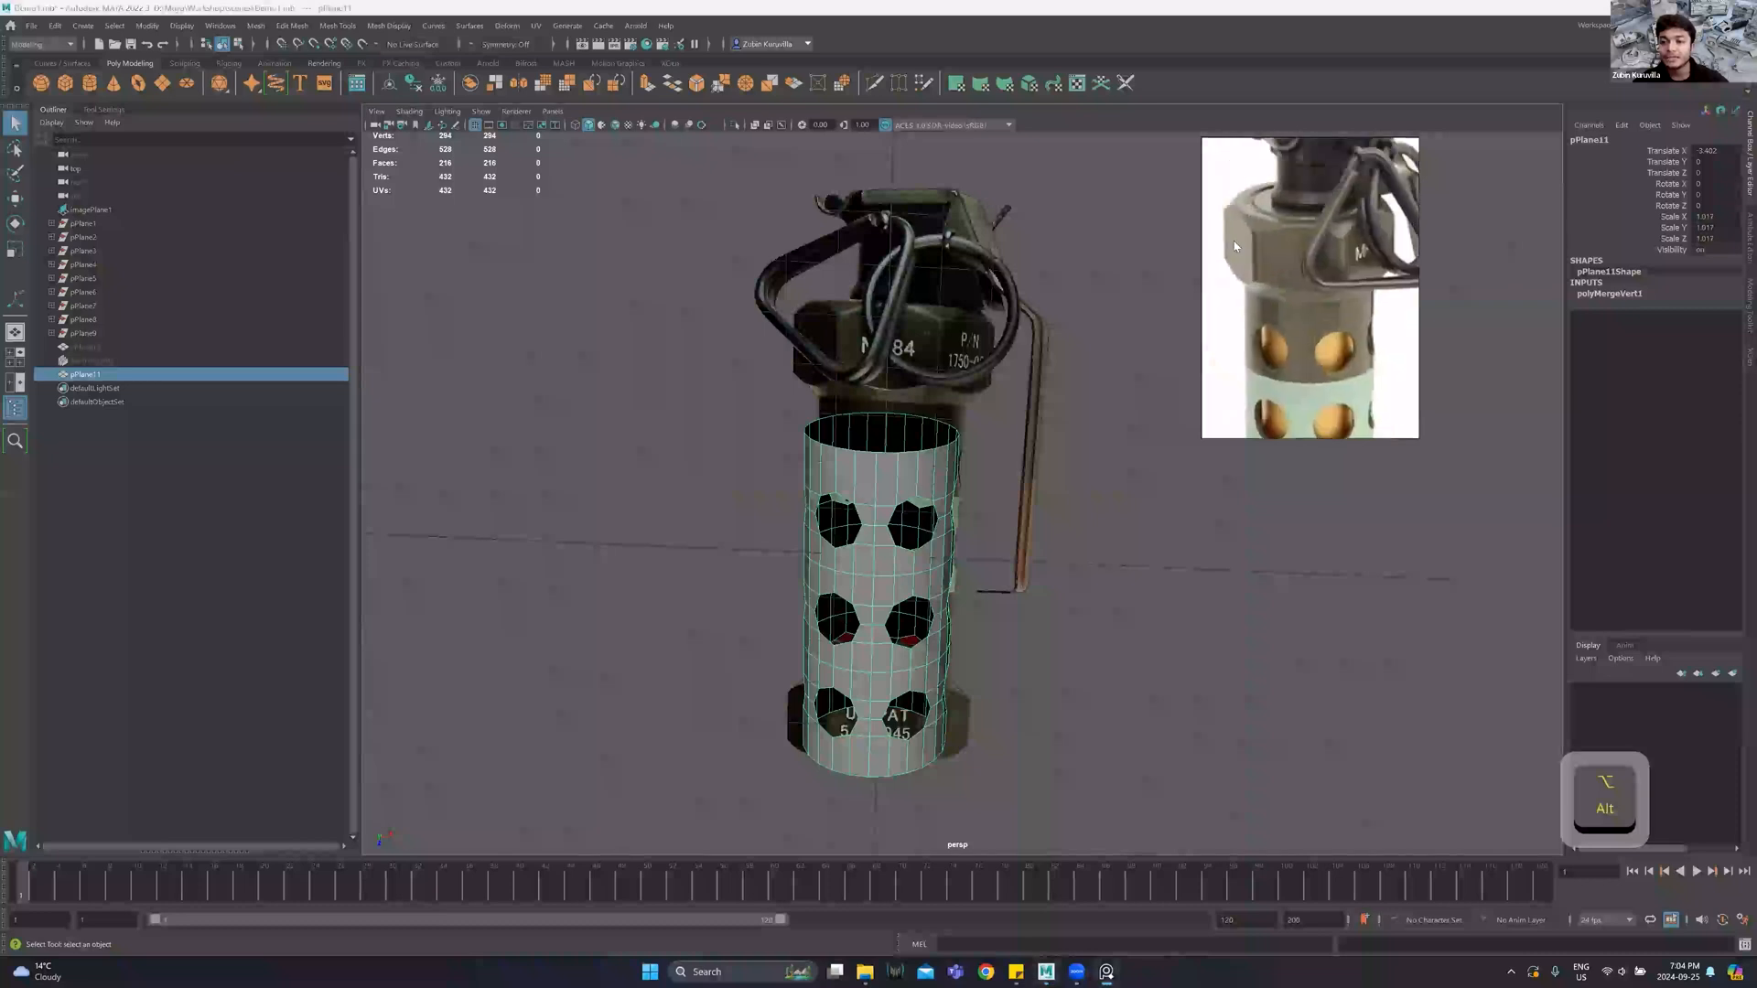
pyautogui.click(89, 82)
pyautogui.press('e')
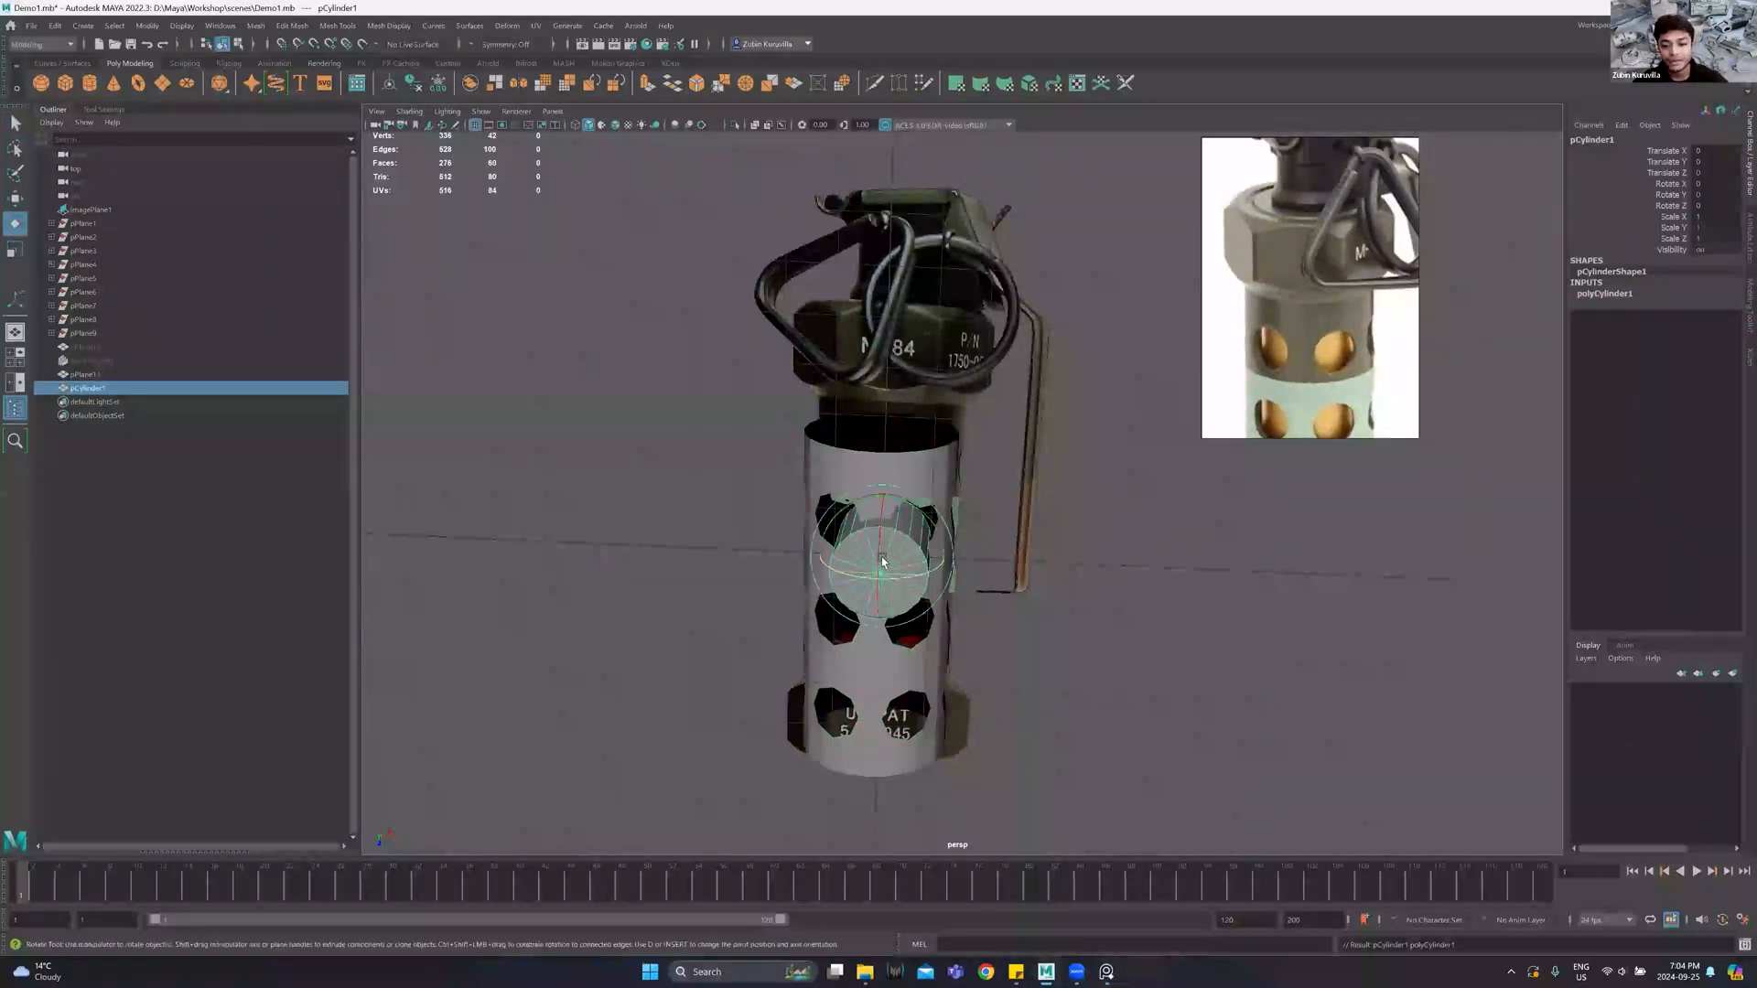
pyautogui.moveTo(880, 560); pyautogui.dragTo(886, 491)
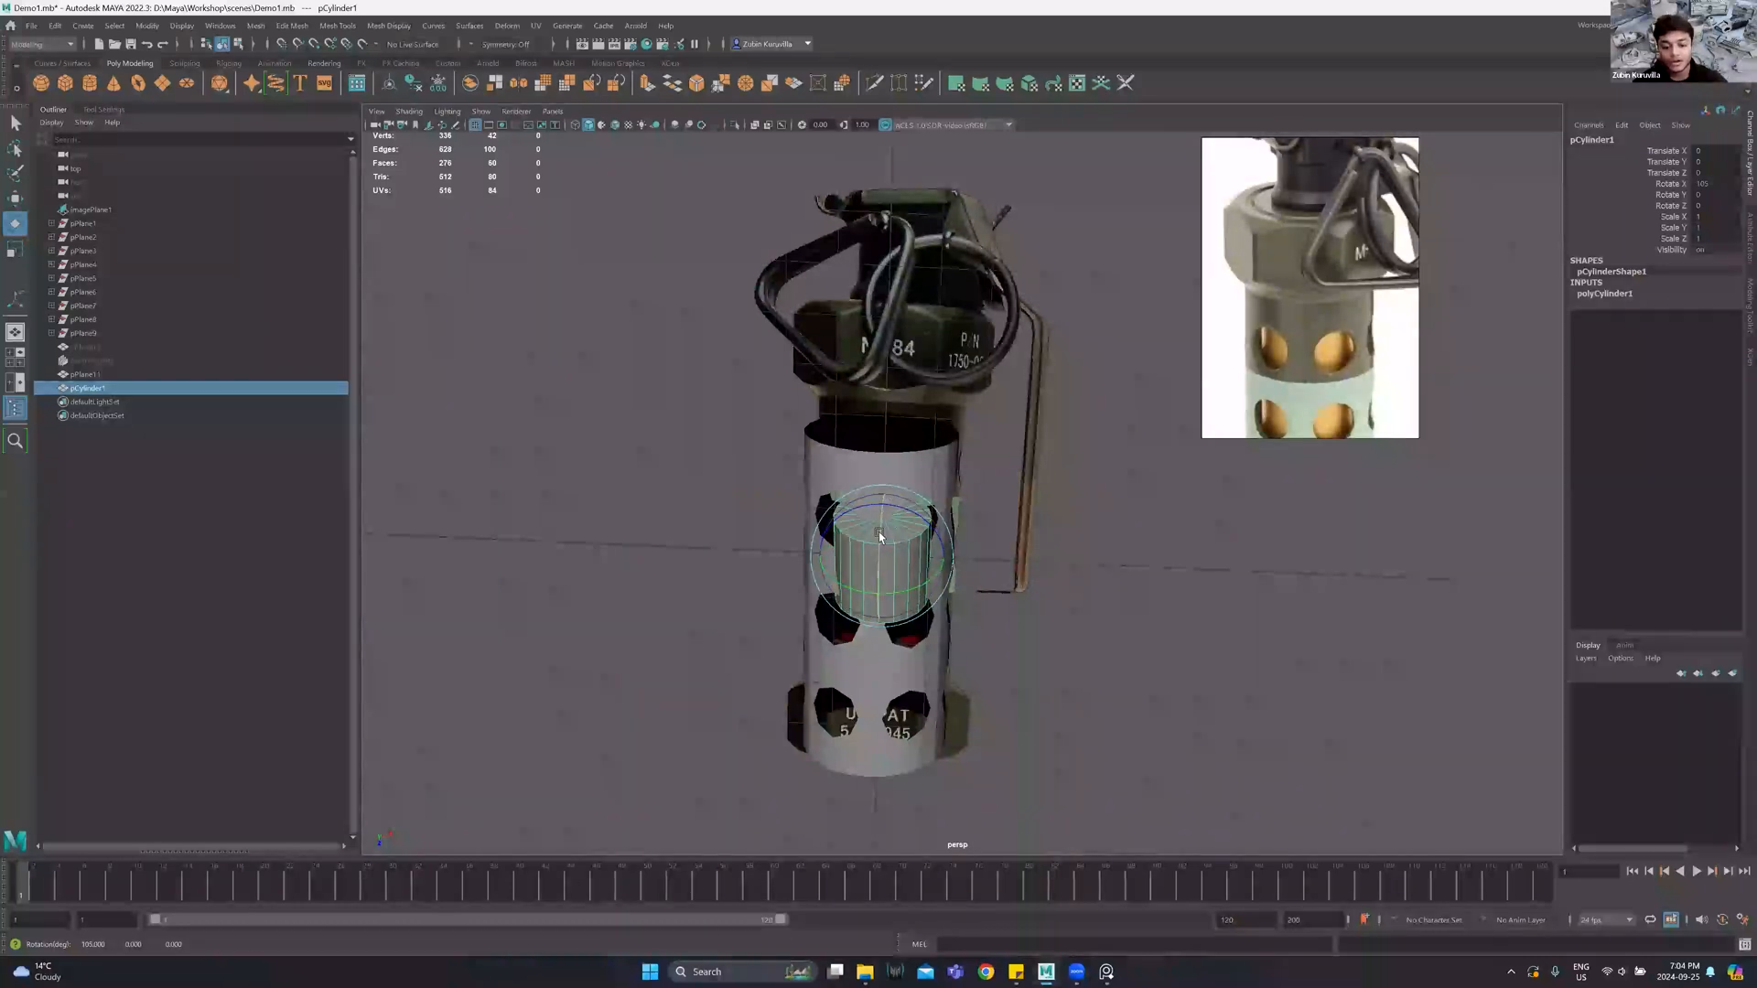
pyautogui.hotkey('ctrl', 'z')
pyautogui.press('w')
pyautogui.moveTo(881, 514); pyautogui.dragTo(733, 181)
# Center the pivot of the perforated body.
pyautogui.click(924, 437)
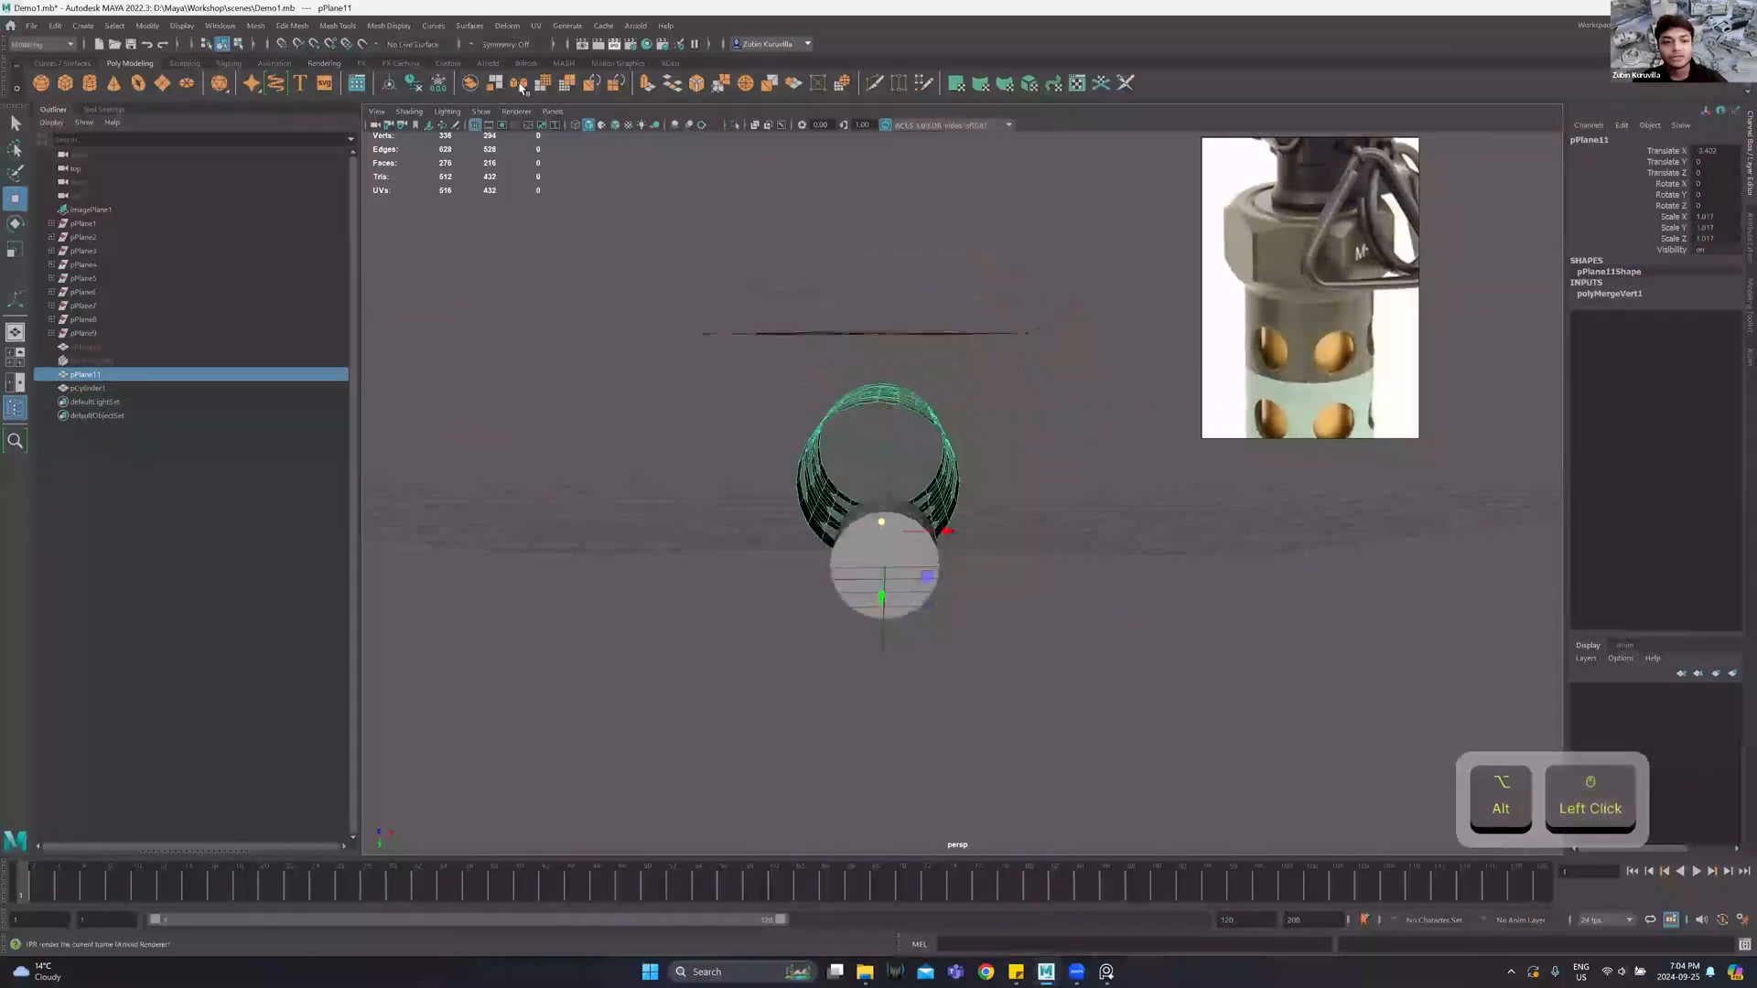
pyautogui.click(397, 82)
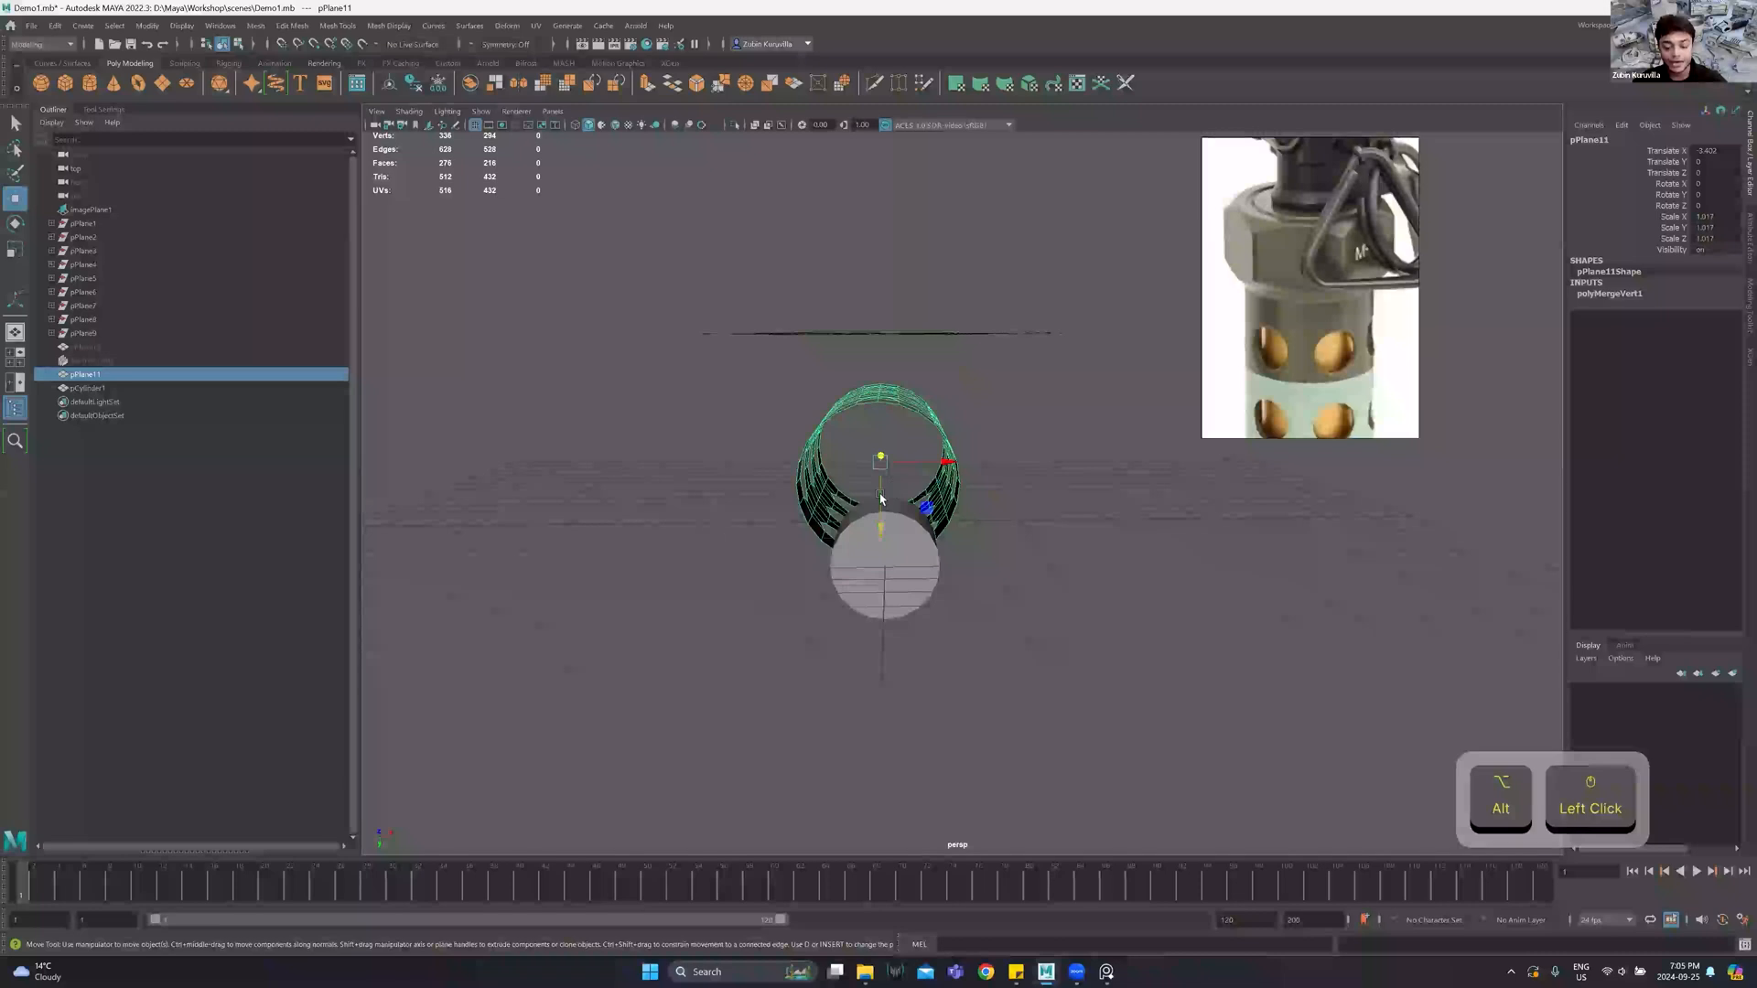
# Shift the perforated tube sideways along X in the top view to line it up with the grenade body in the reference image.
pyautogui.moveTo(880, 509)
pyautogui.mouseDown()
pyautogui.moveTo(858, 529)
pyautogui.moveTo(939, 529)
pyautogui.moveTo(948, 596)
pyautogui.moveTo(837, 485)
pyautogui.moveTo(840, 410)
pyautogui.moveTo(868, 560)
pyautogui.moveTo(870, 514)
pyautogui.mouseUp()
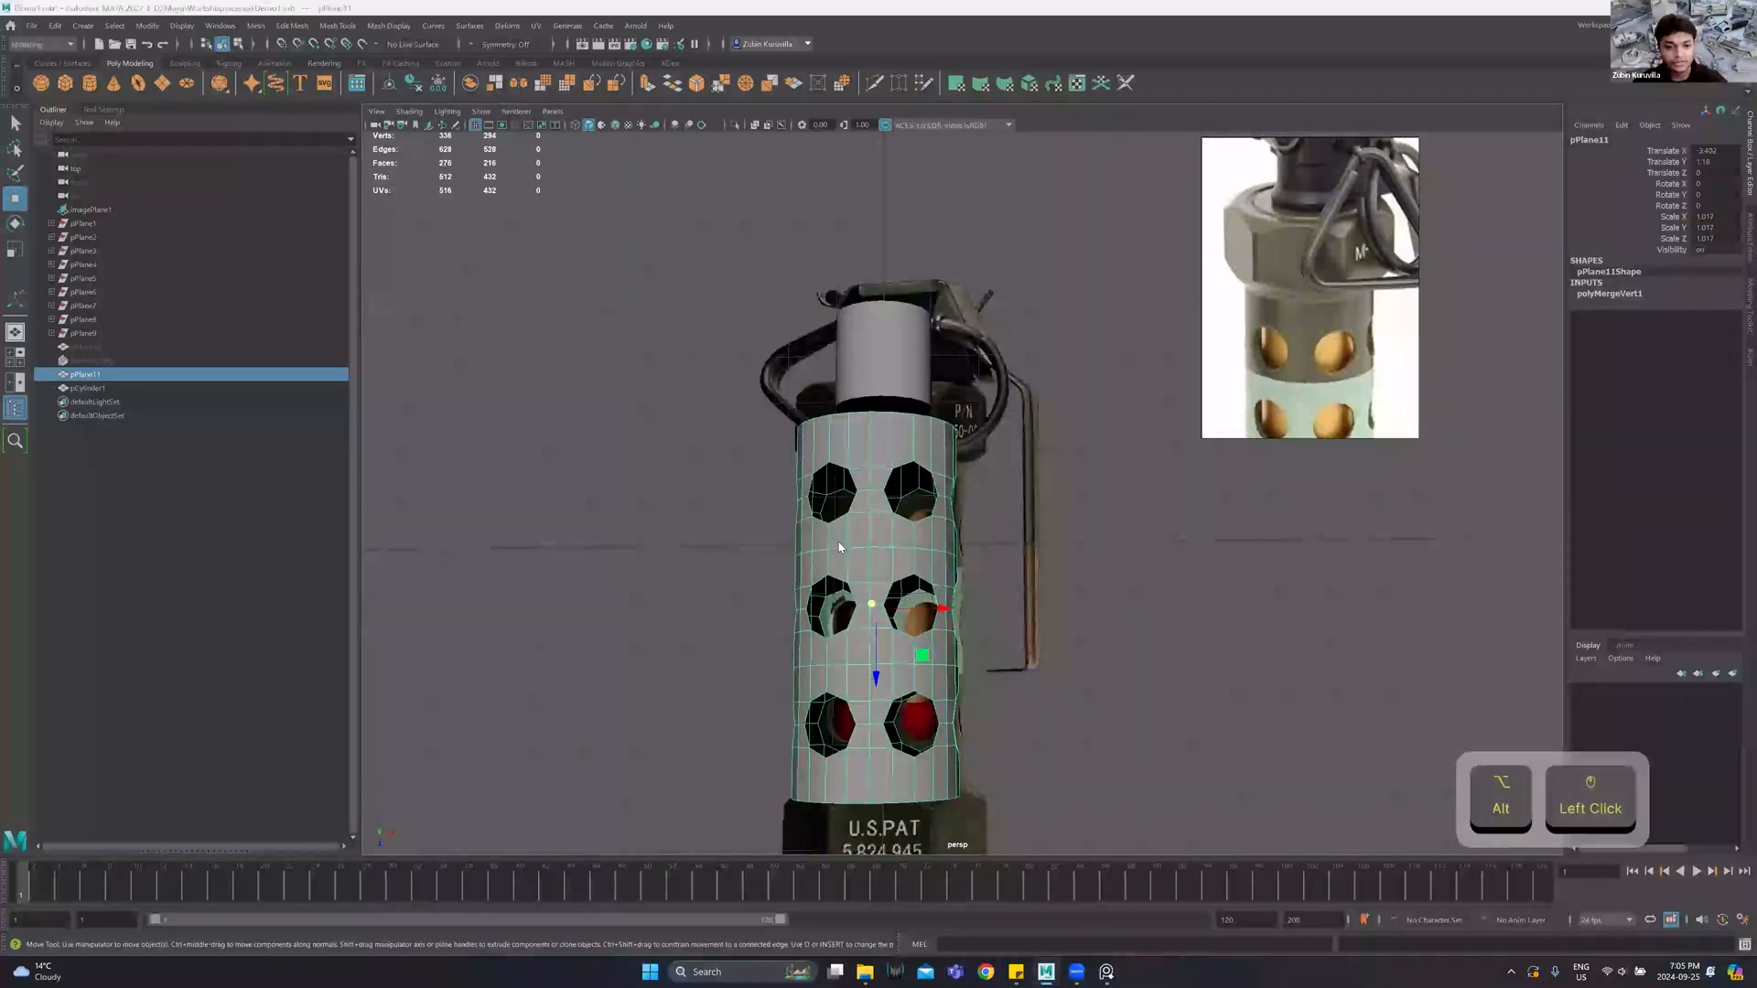
pyautogui.press('space')
pyautogui.press('space')
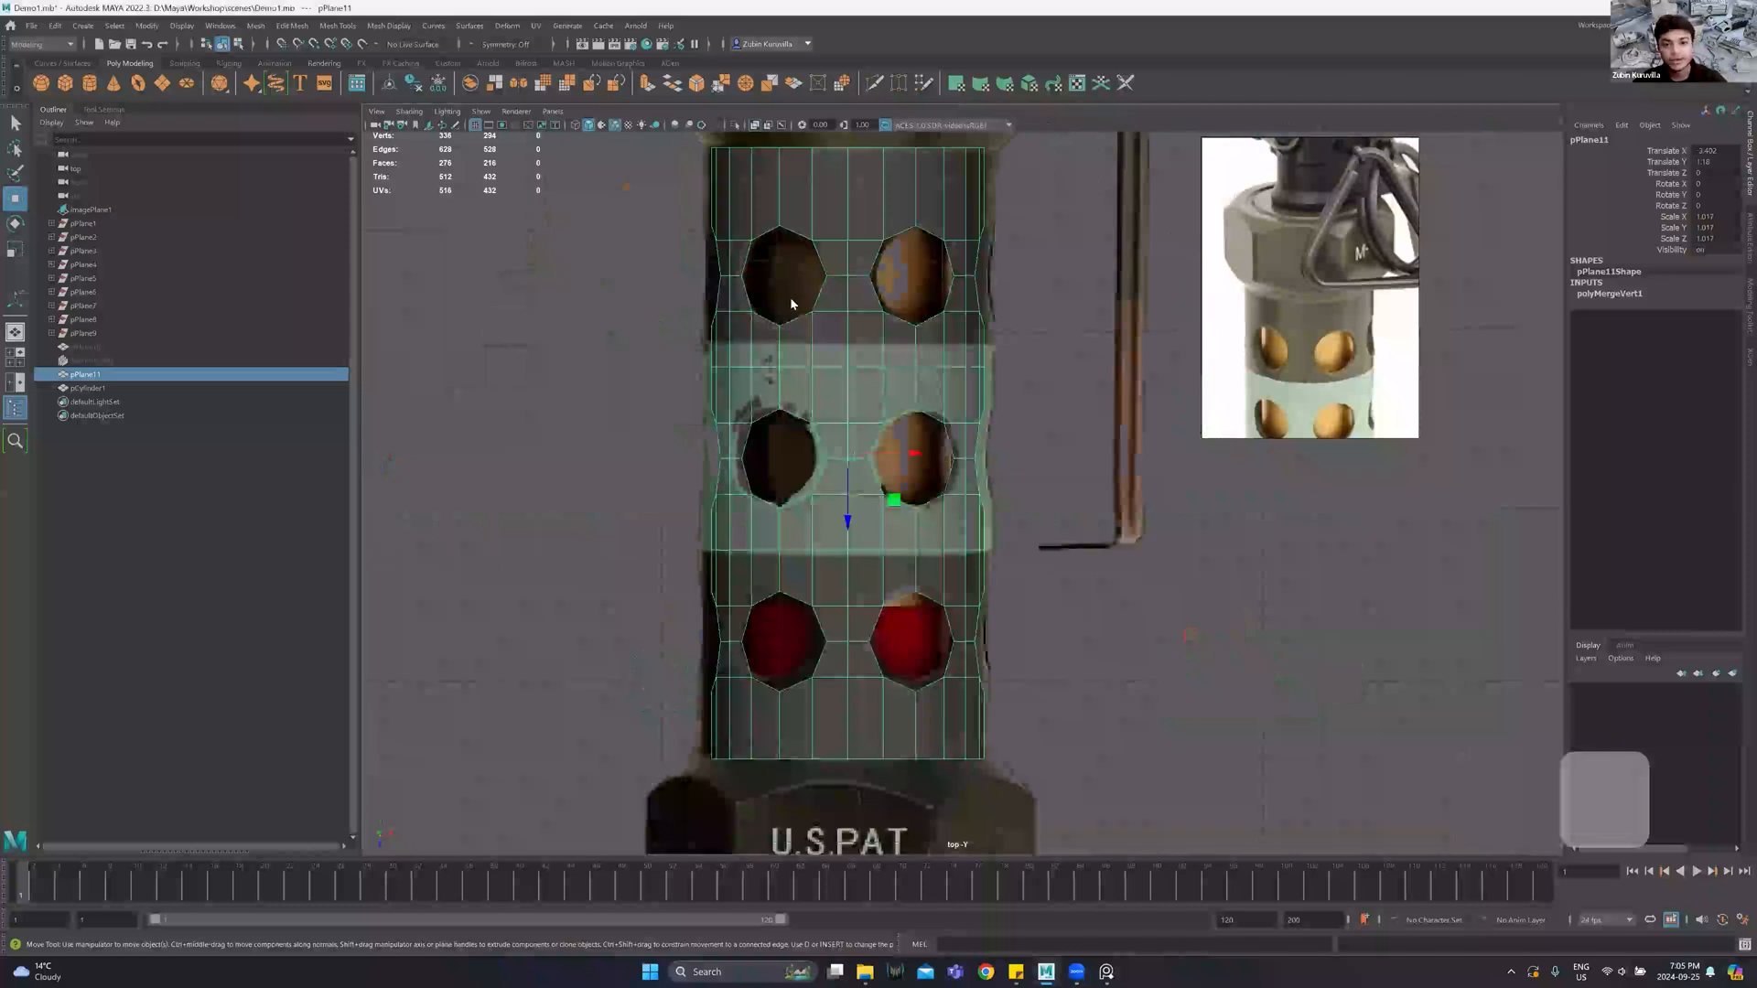
pyautogui.press('space')
pyautogui.press('space')
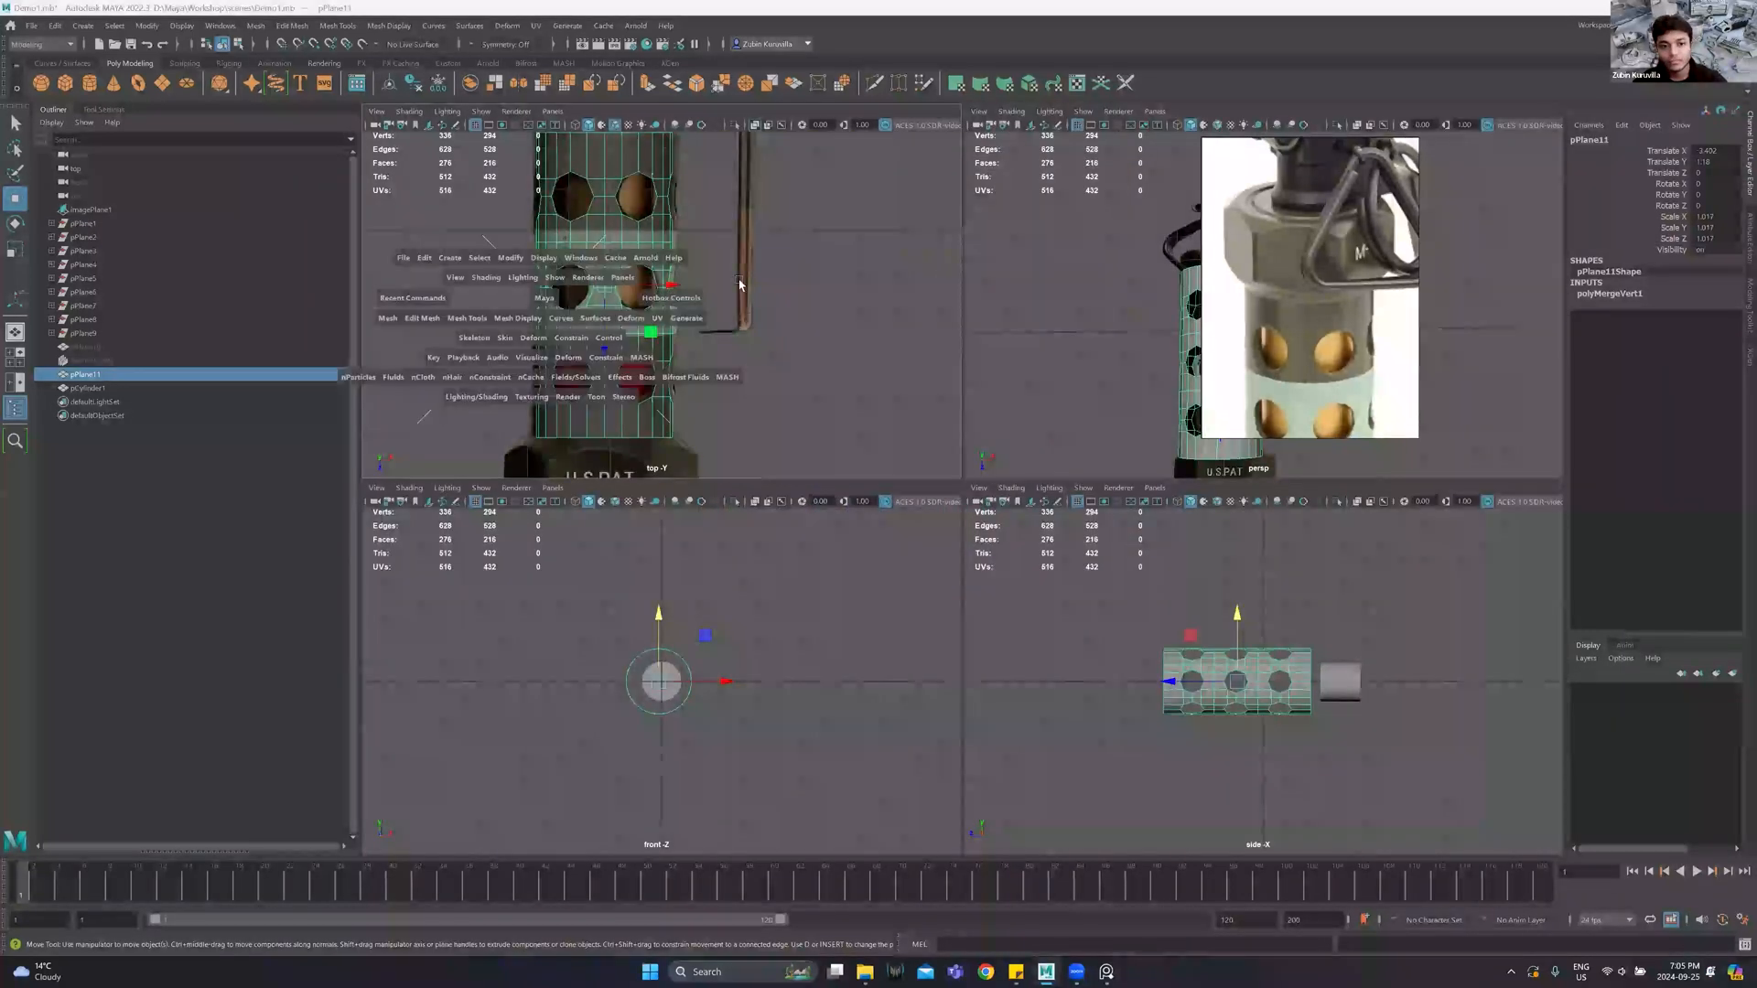
pyautogui.press('space')
pyautogui.keyDown('alt'); pyautogui.moveTo(819, 388); pyautogui.dragTo(814, 407, button='middle'); pyautogui.keyUp('alt')
pyautogui.press('x')
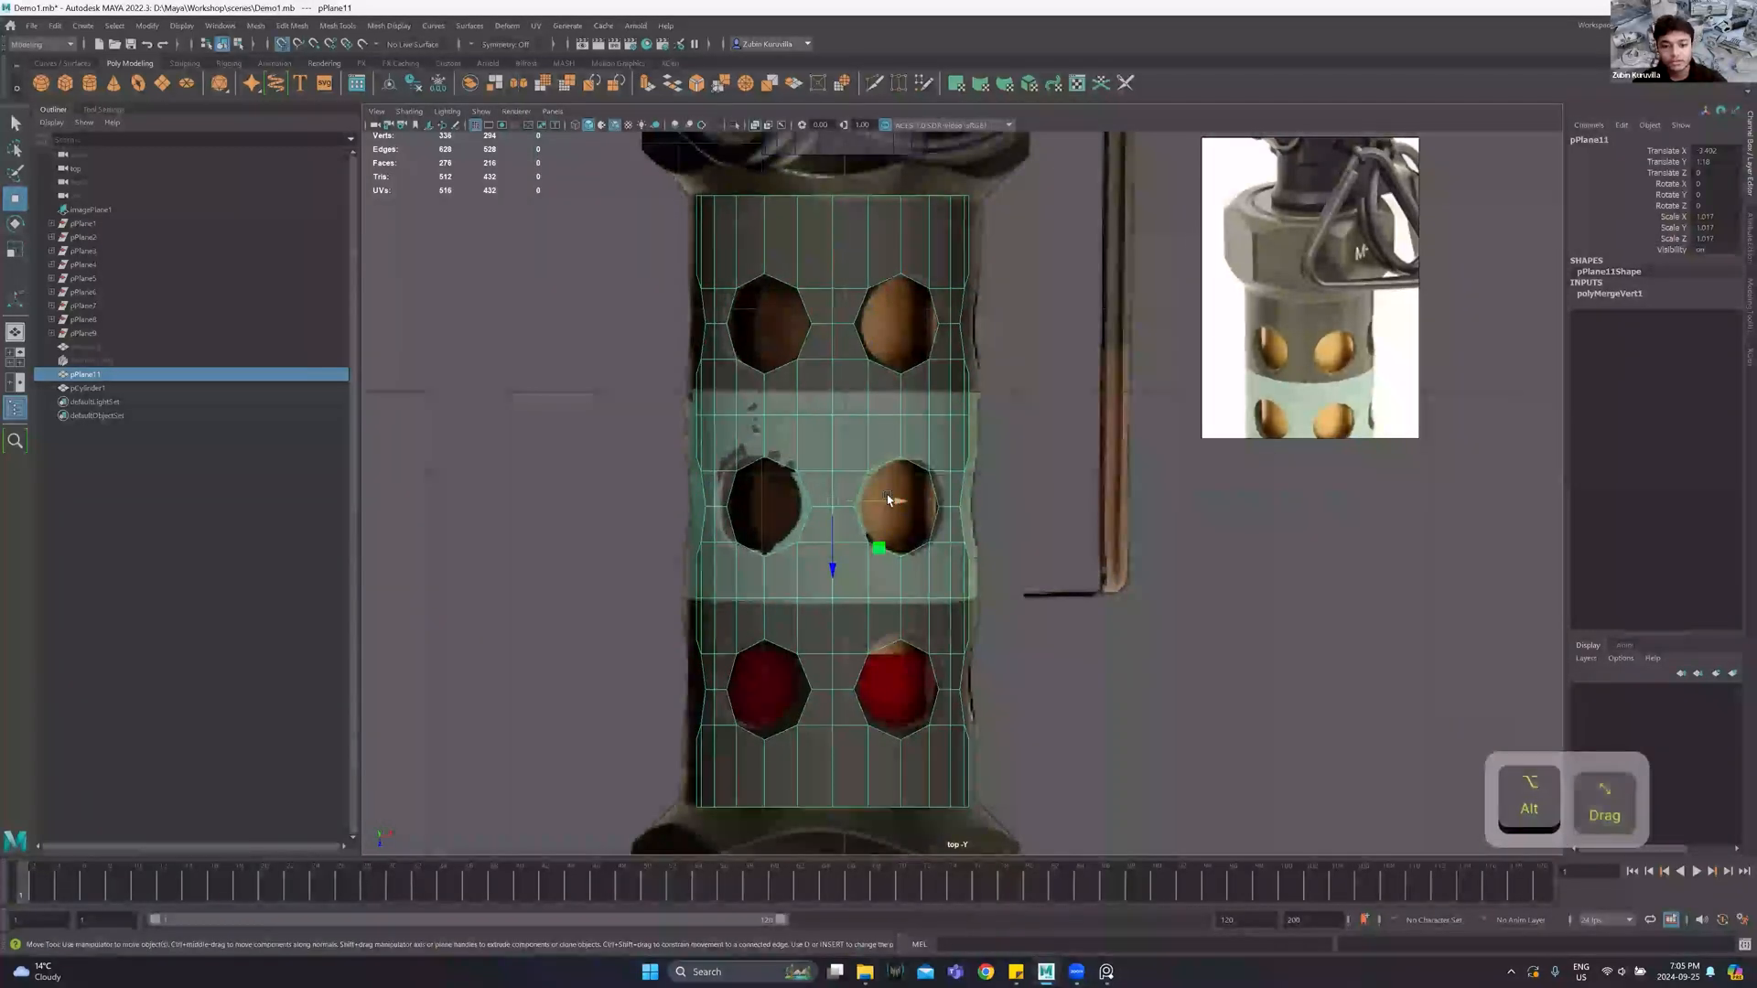
pyautogui.moveTo(894, 501); pyautogui.dragTo(858, 476)
pyautogui.press('space')
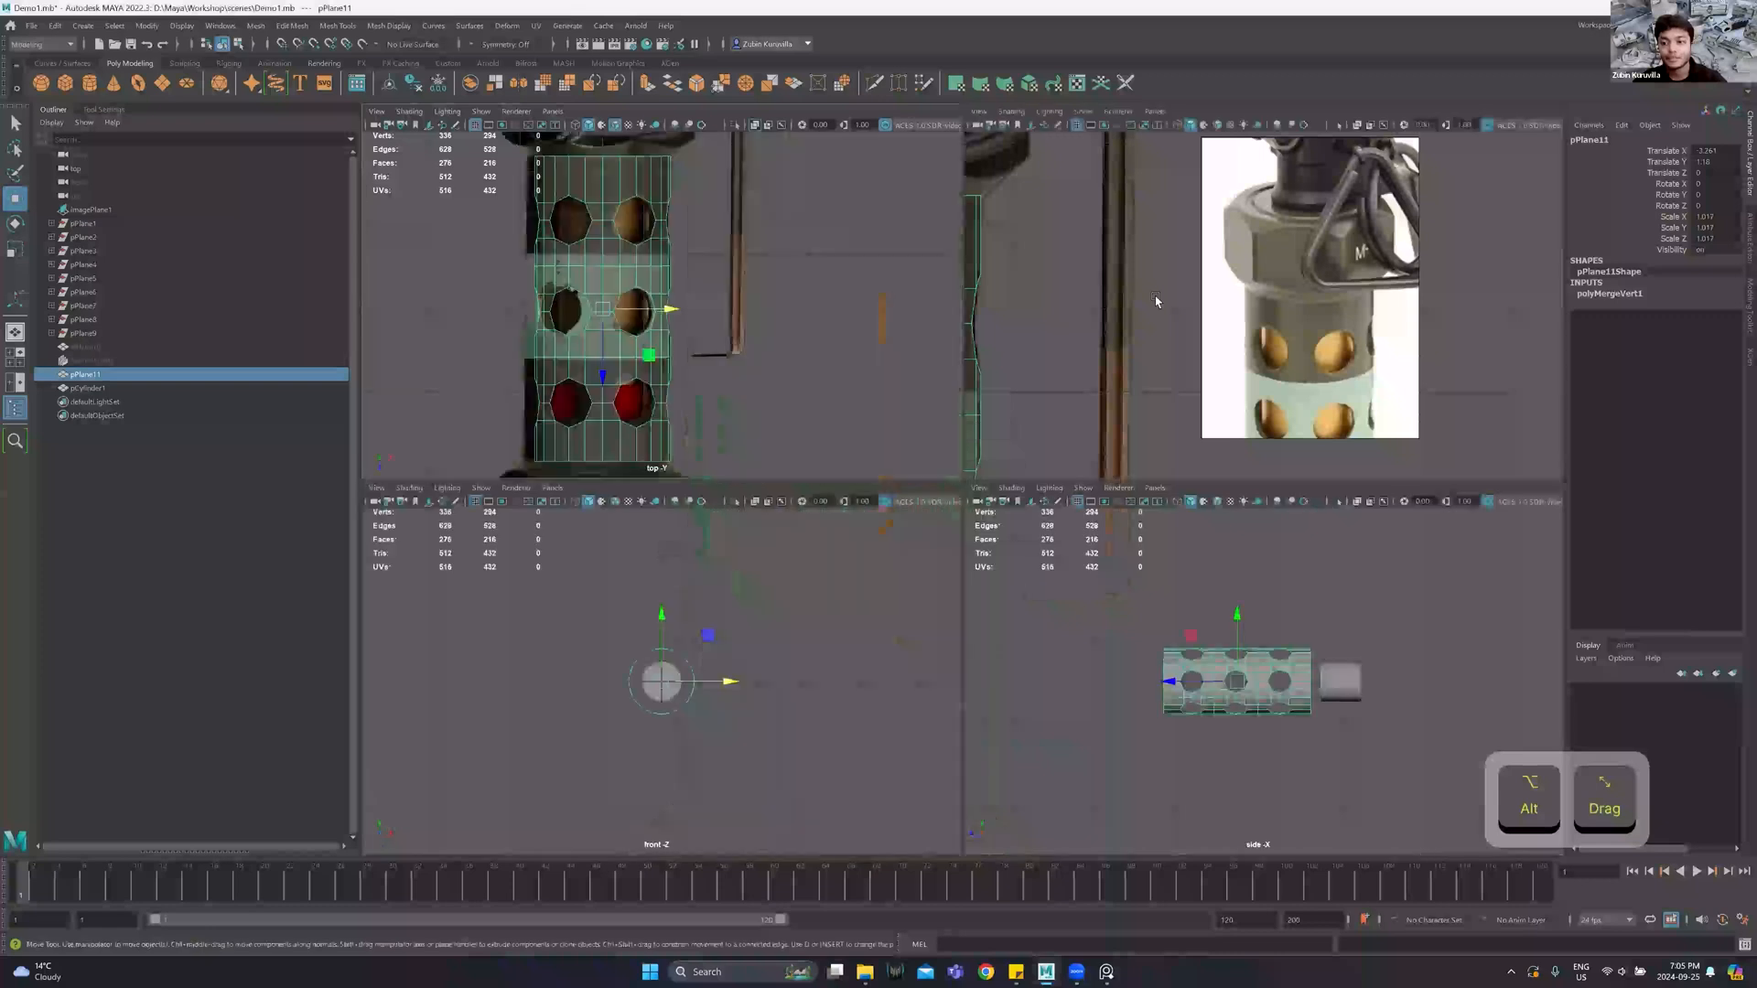
pyautogui.press('space')
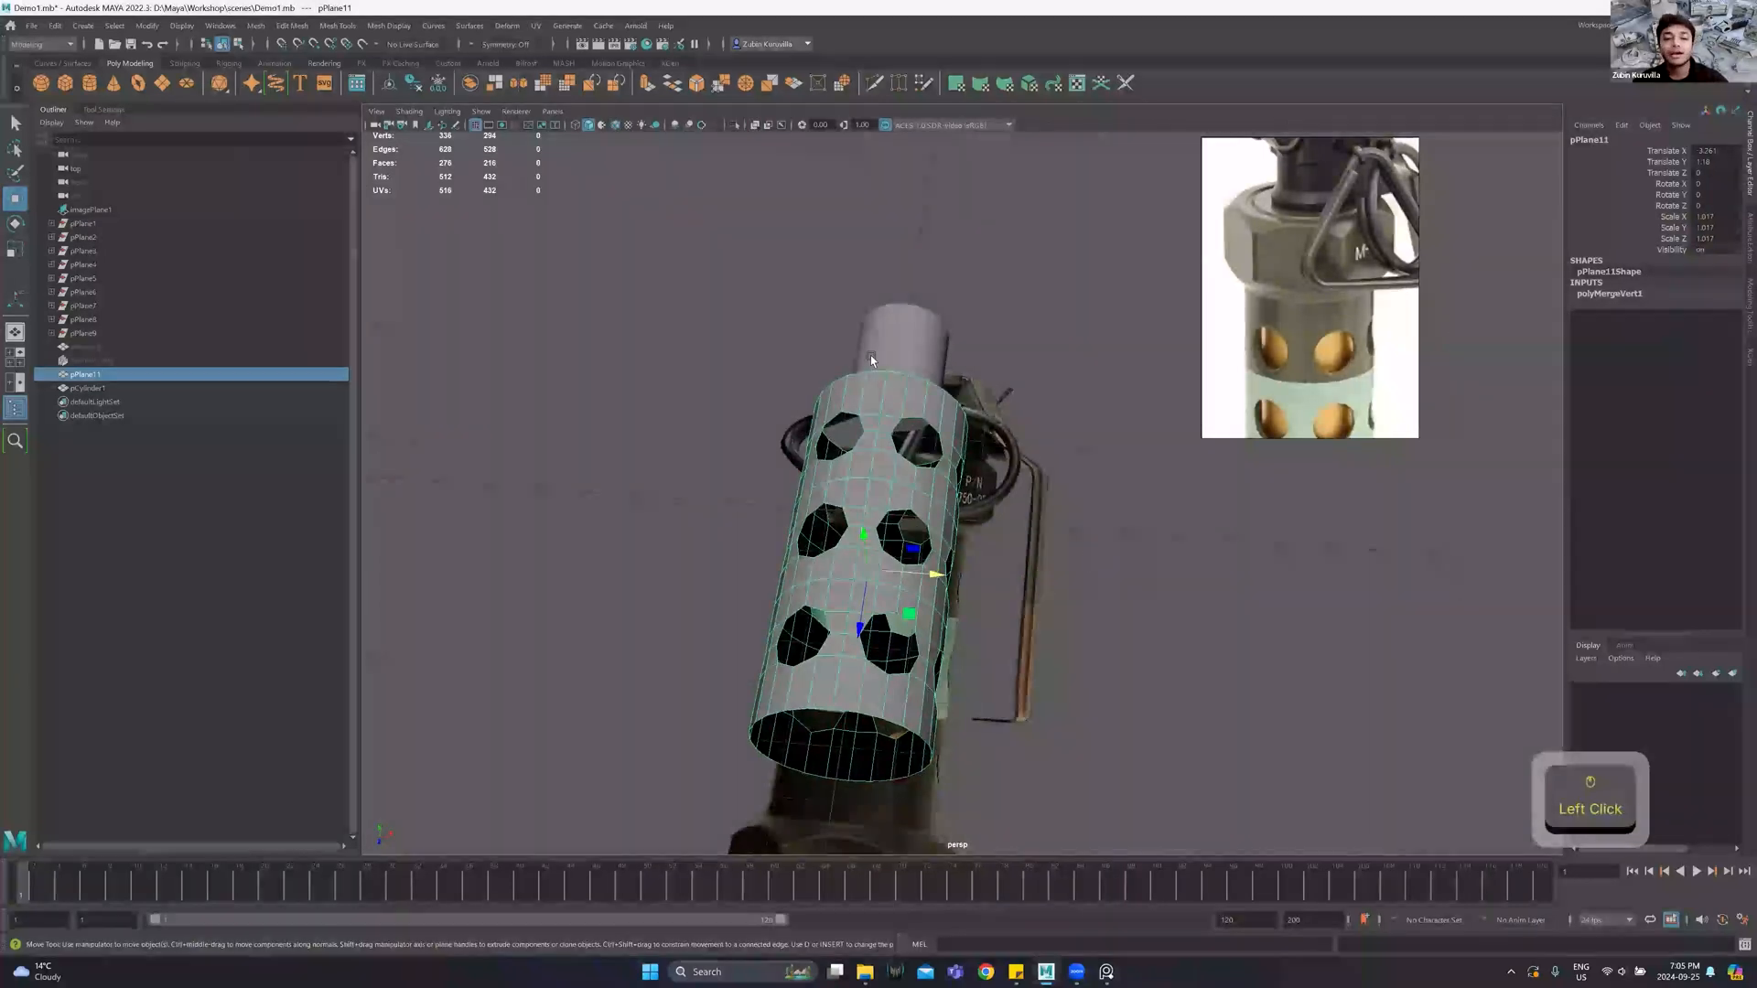
# Set the small cylinder's axis subdivisions to 6 to make it hexagonal.
pyautogui.click(870, 355)
pyautogui.keyDown('alt'); pyautogui.moveTo(871, 377); pyautogui.dragTo(1277, 251); pyautogui.keyUp('alt')
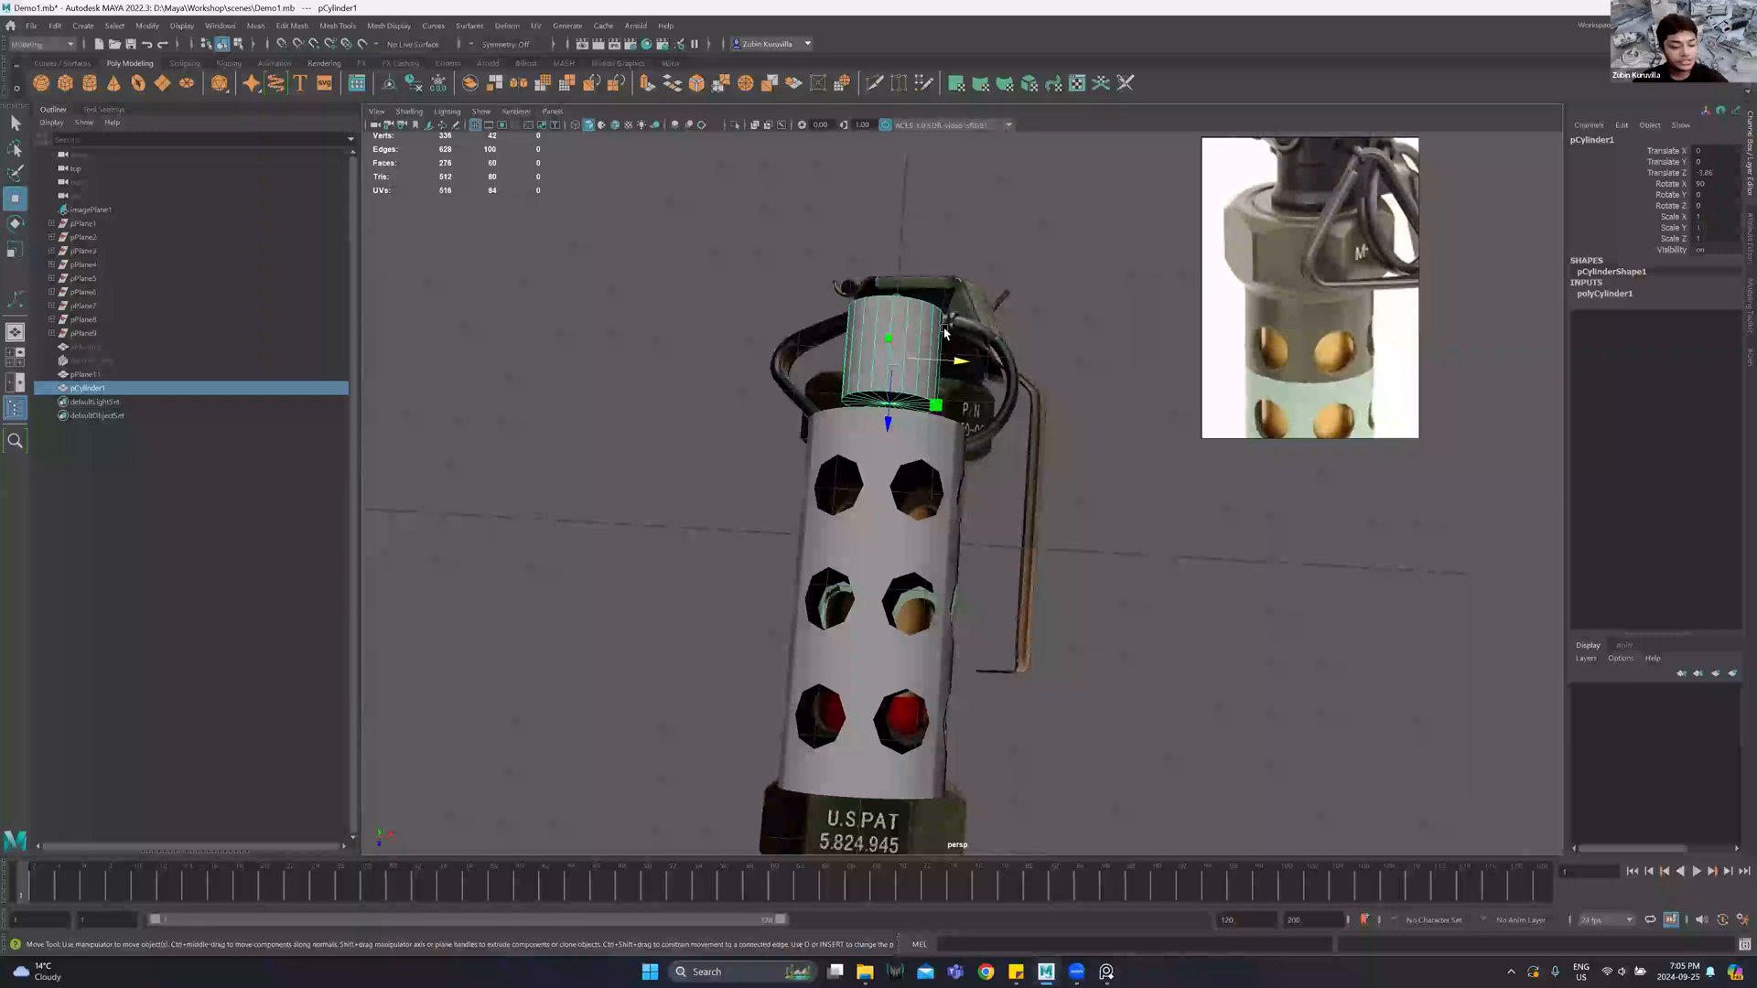
pyautogui.click(1604, 294)
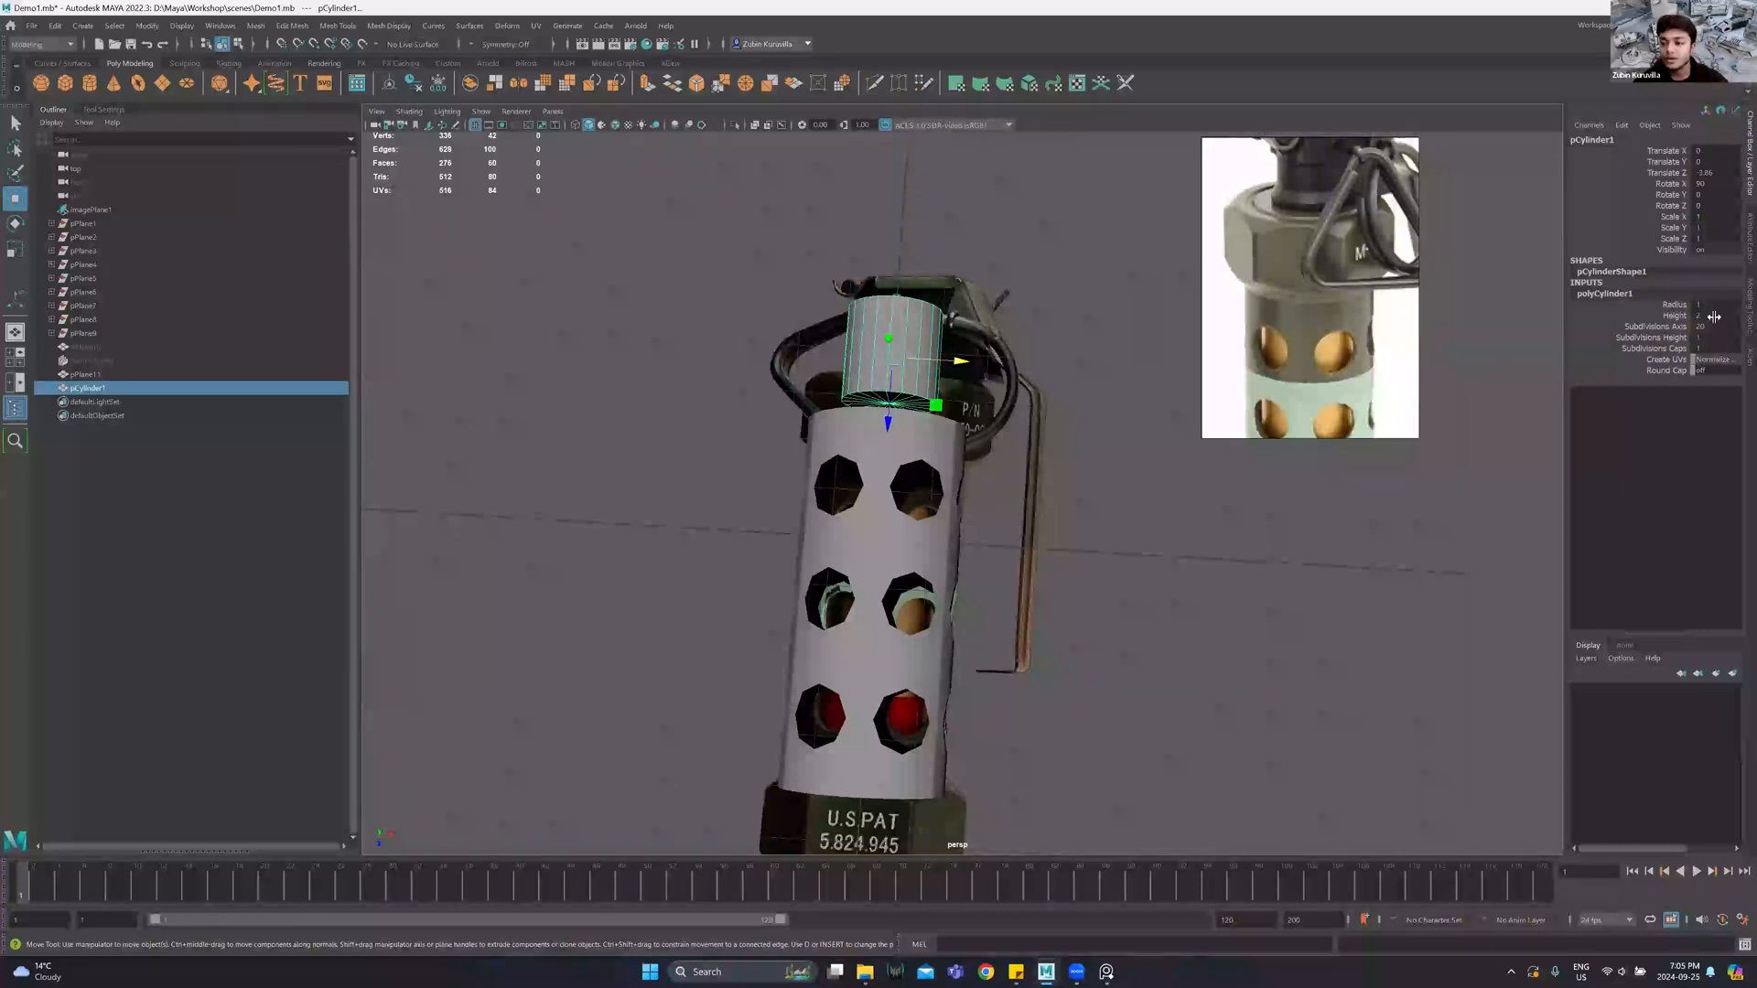
pyautogui.doubleClick(1718, 325)
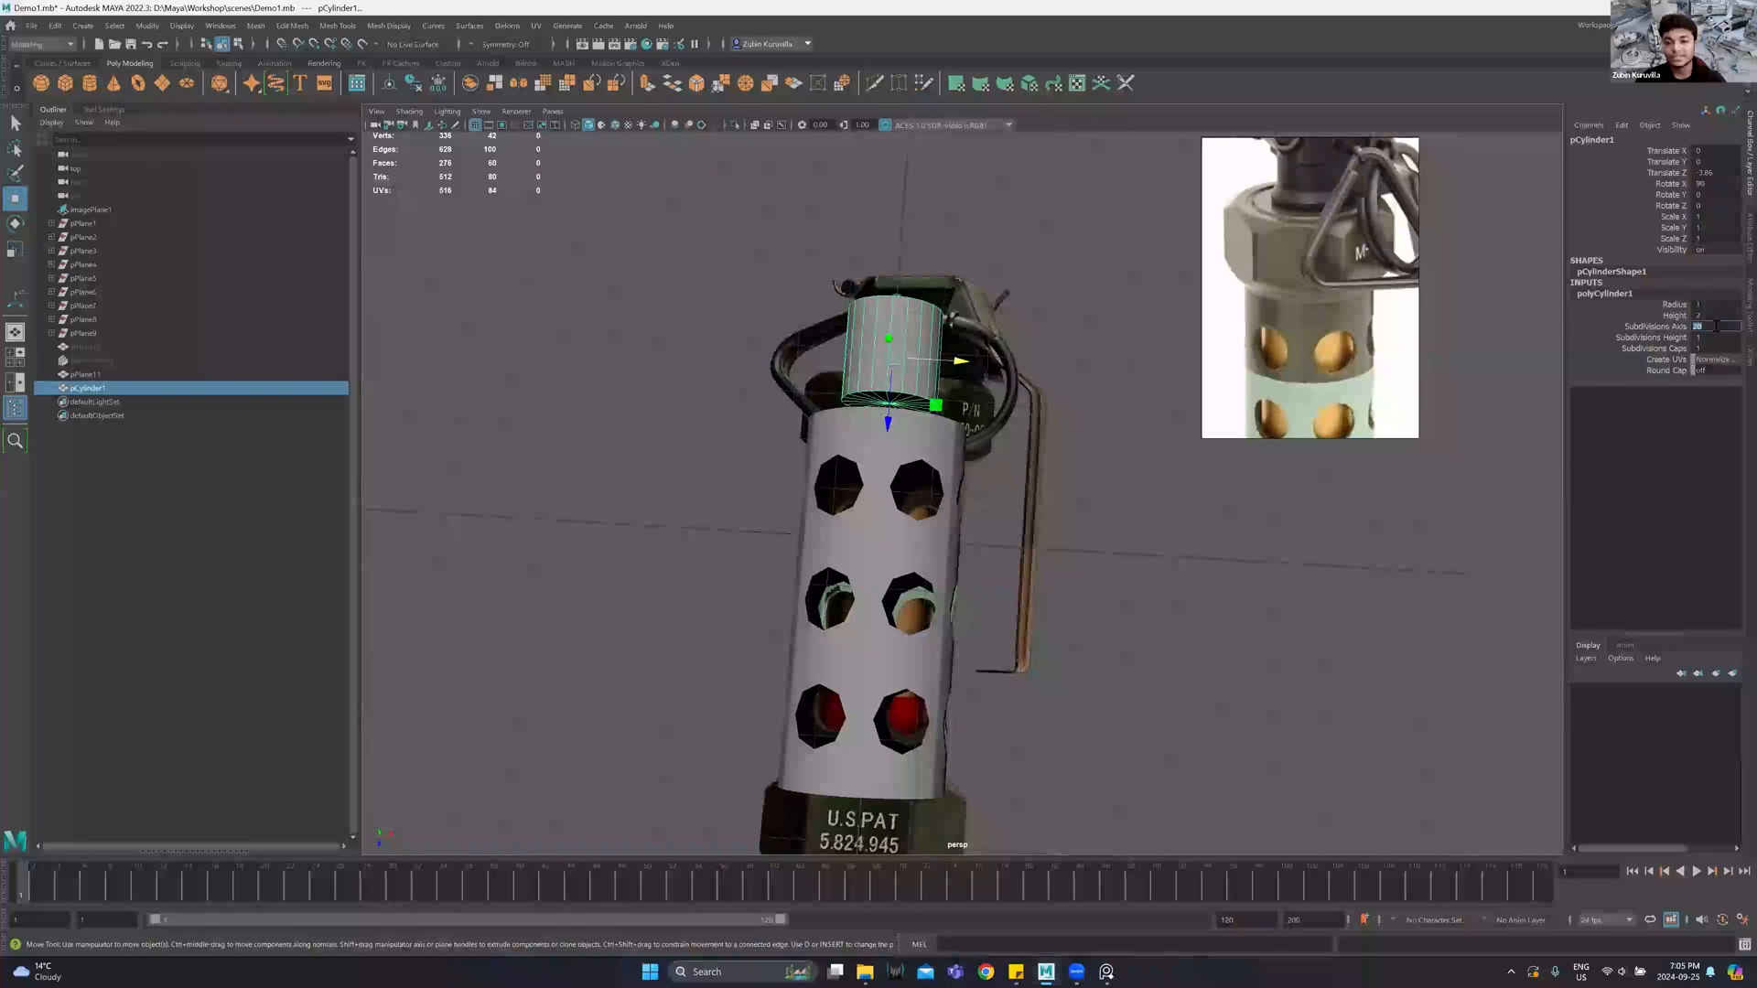
pyautogui.write('6')
pyautogui.press('Return')
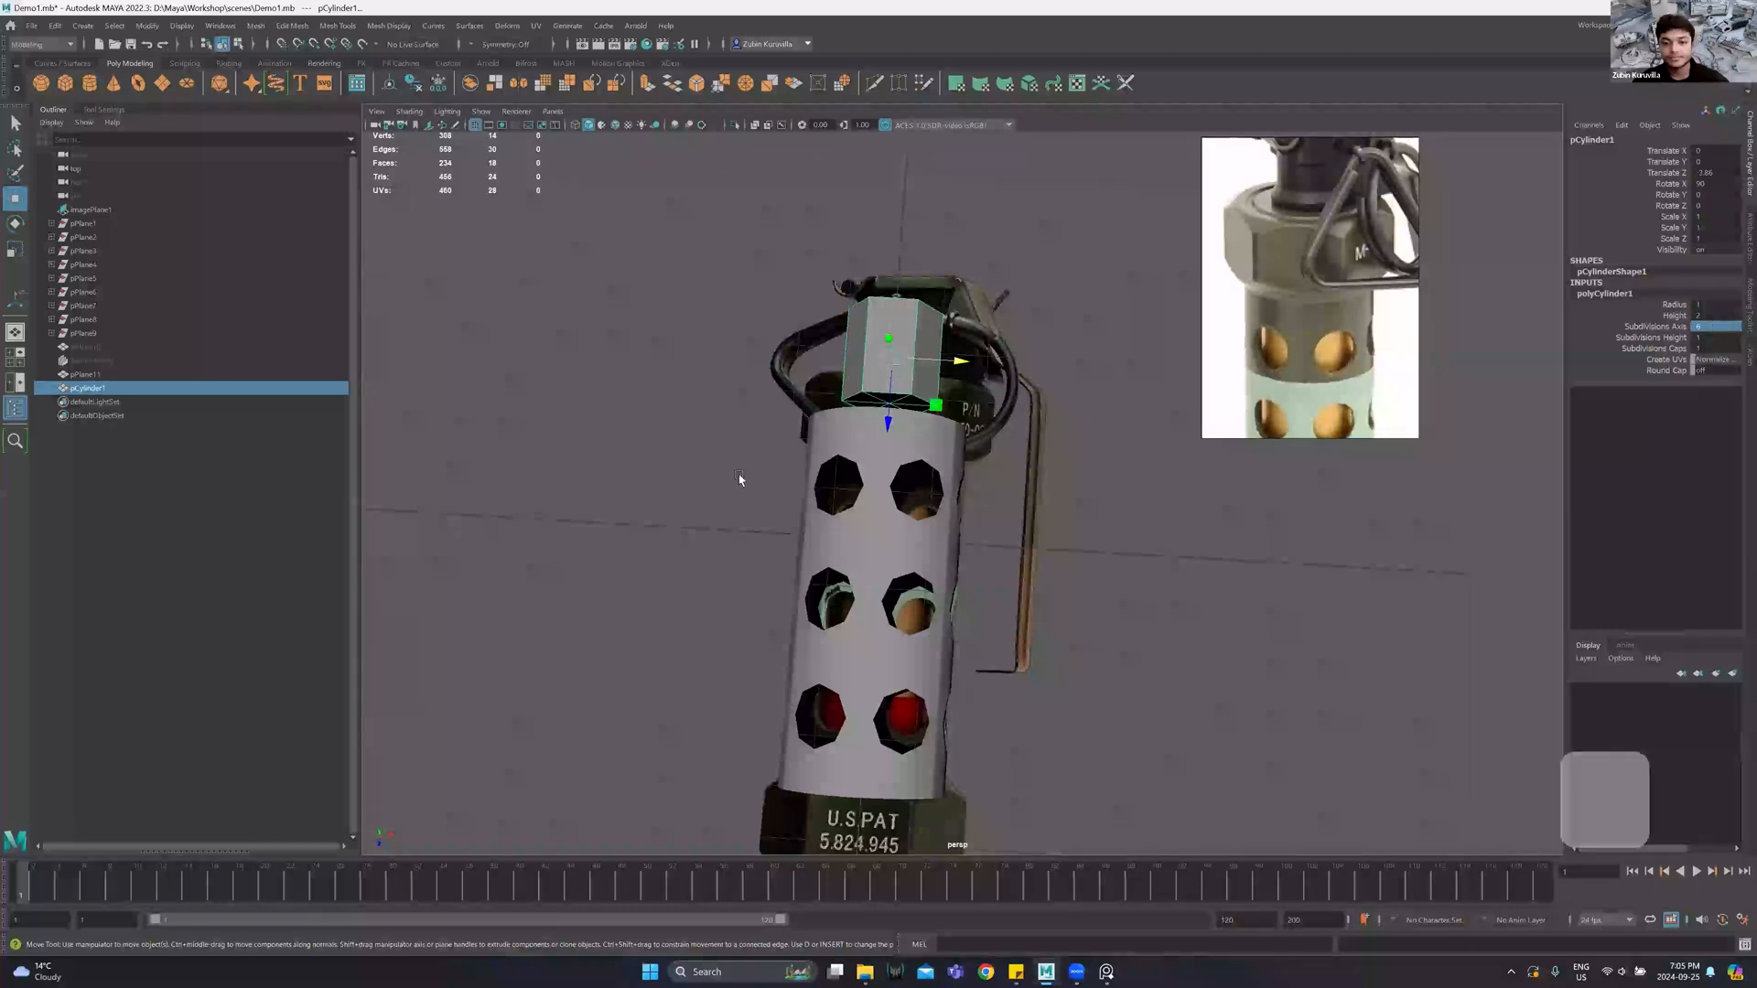
# Position the hexagonal cylinder over the reference's hex collar, enlarge it to the collar's width and flatten it to the collar's height.
pyautogui.keyDown('alt'); pyautogui.moveTo(738, 474); pyautogui.dragTo(885, 344); pyautogui.keyUp('alt')
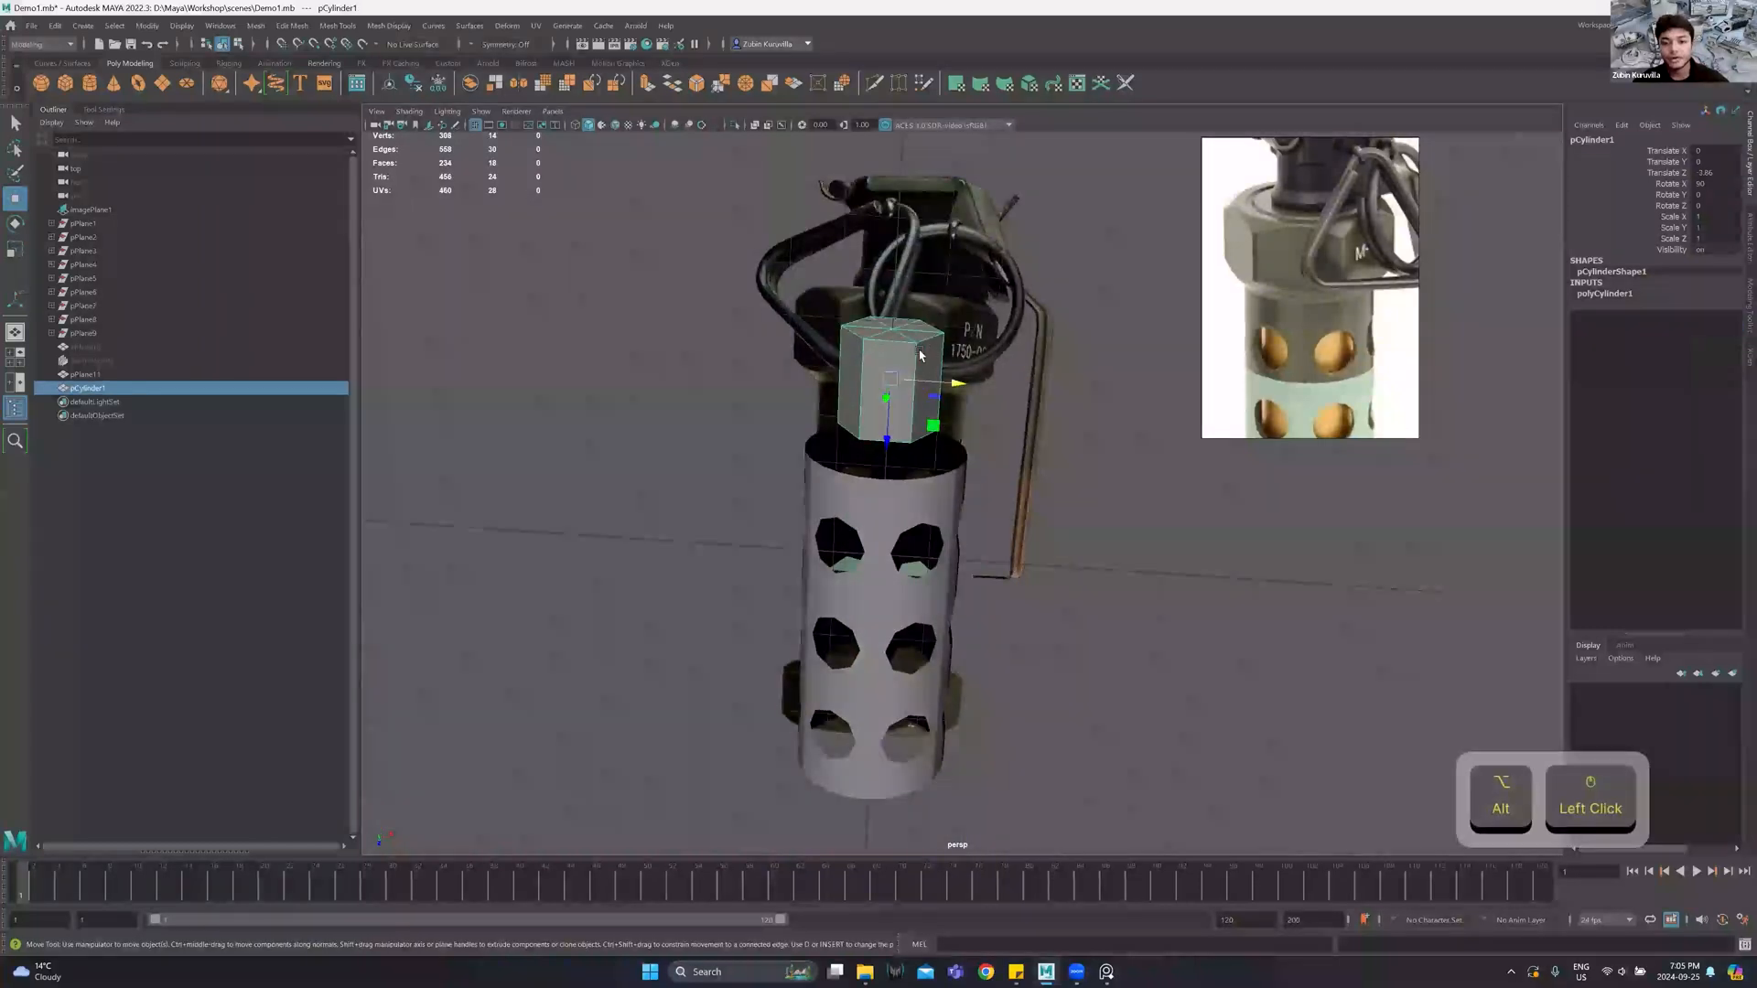
pyautogui.keyDown('alt'); pyautogui.moveTo(860, 356); pyautogui.dragTo(970, 462); pyautogui.keyUp('alt')
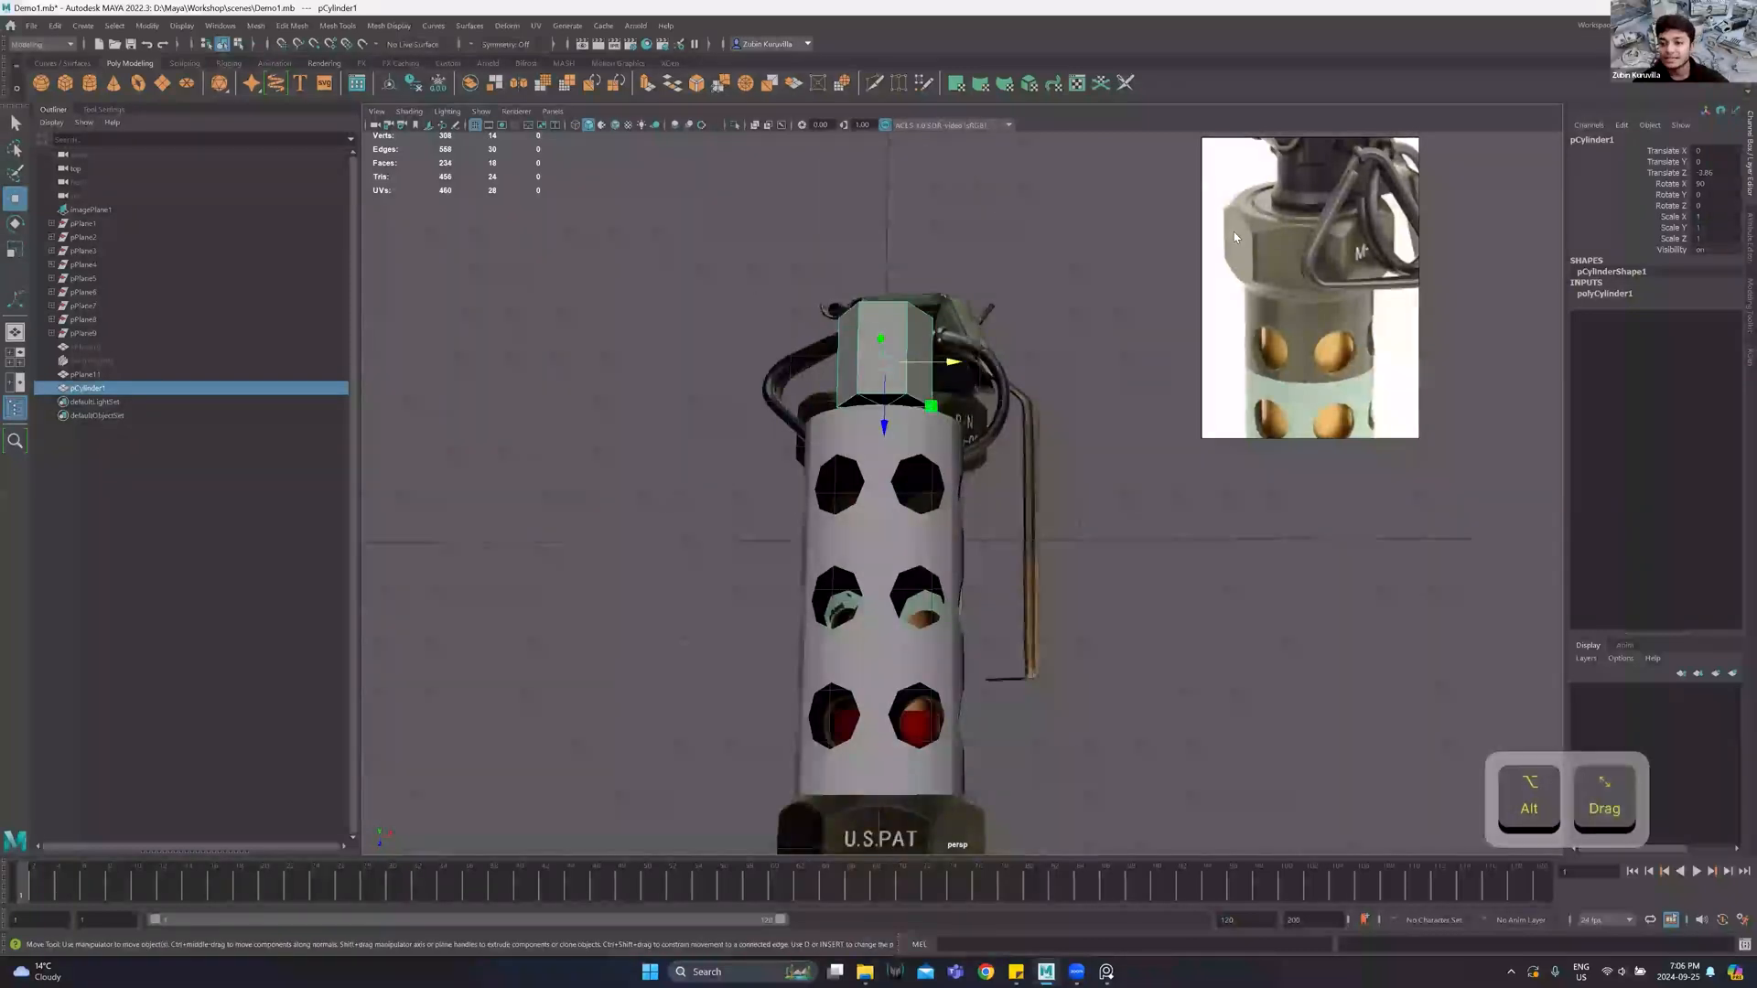
pyautogui.keyDown('alt'); pyautogui.moveTo(866, 278); pyautogui.dragTo(873, 306); pyautogui.keyUp('alt')
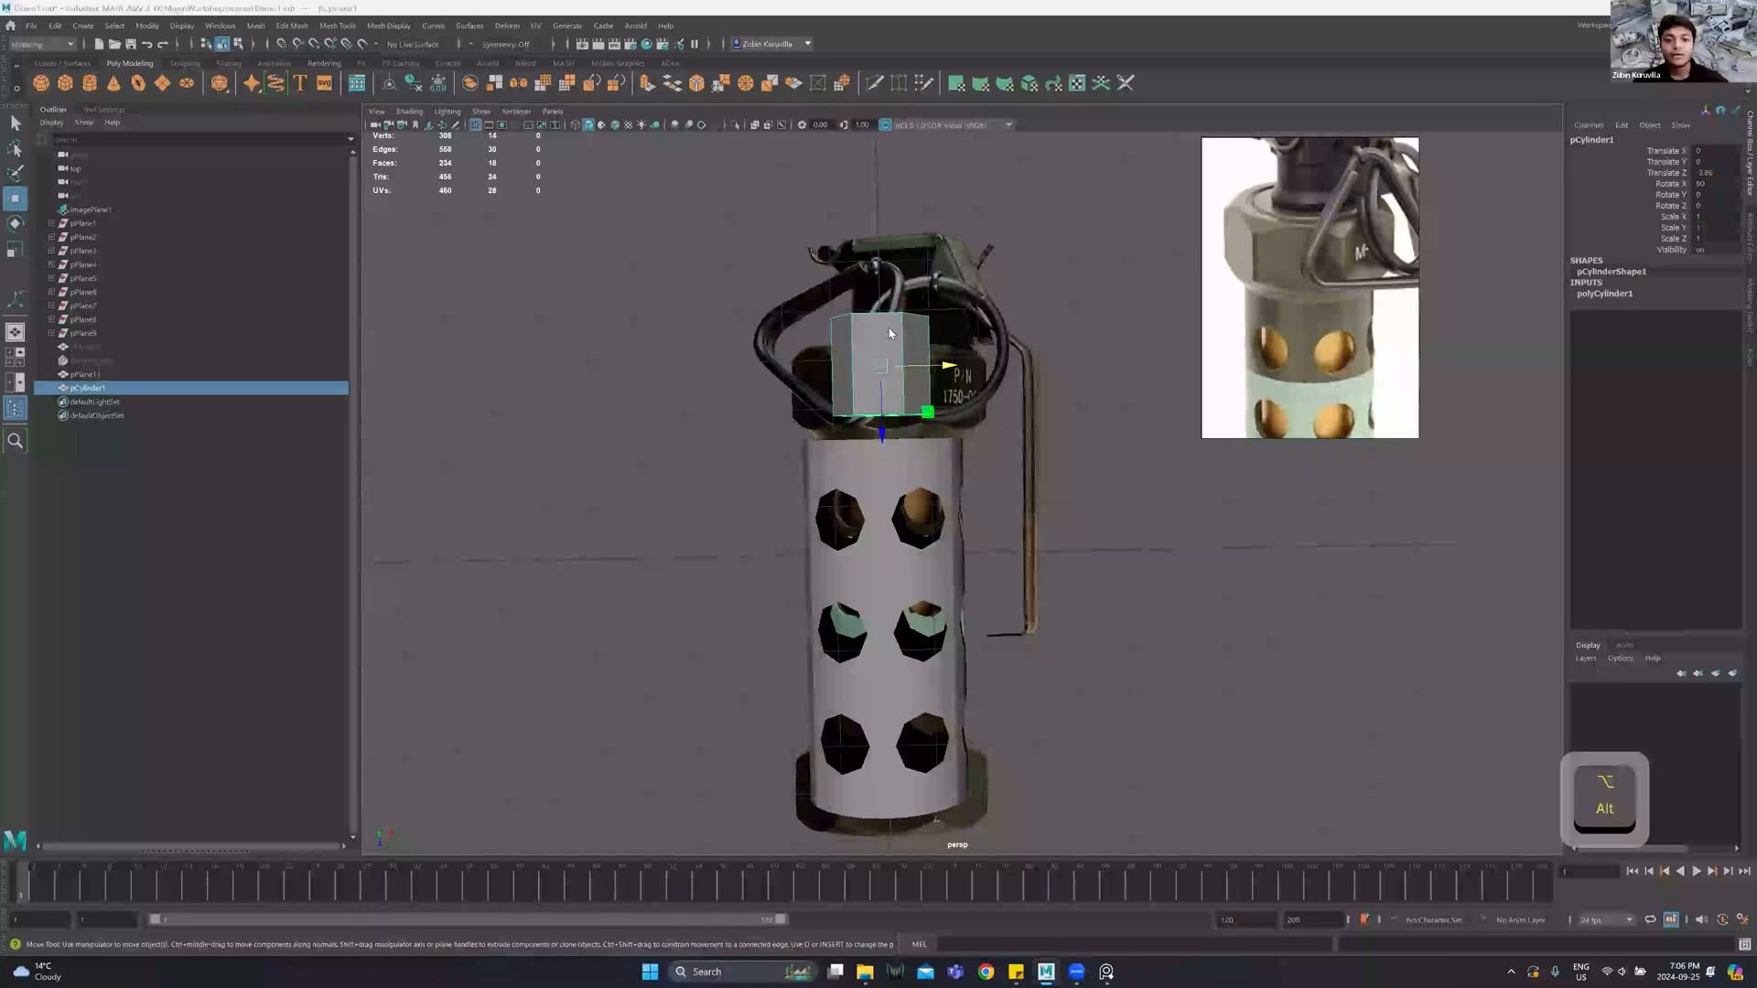
pyautogui.press('space')
pyautogui.press('space')
pyautogui.keyDown('alt'); pyautogui.moveTo(837, 137); pyautogui.dragTo(876, 439, button='middle'); pyautogui.keyUp('alt')
pyautogui.moveTo(876, 440); pyautogui.dragTo(1045, 414)
pyautogui.press('r')
pyautogui.moveTo(880, 477); pyautogui.dragTo(878, 447)
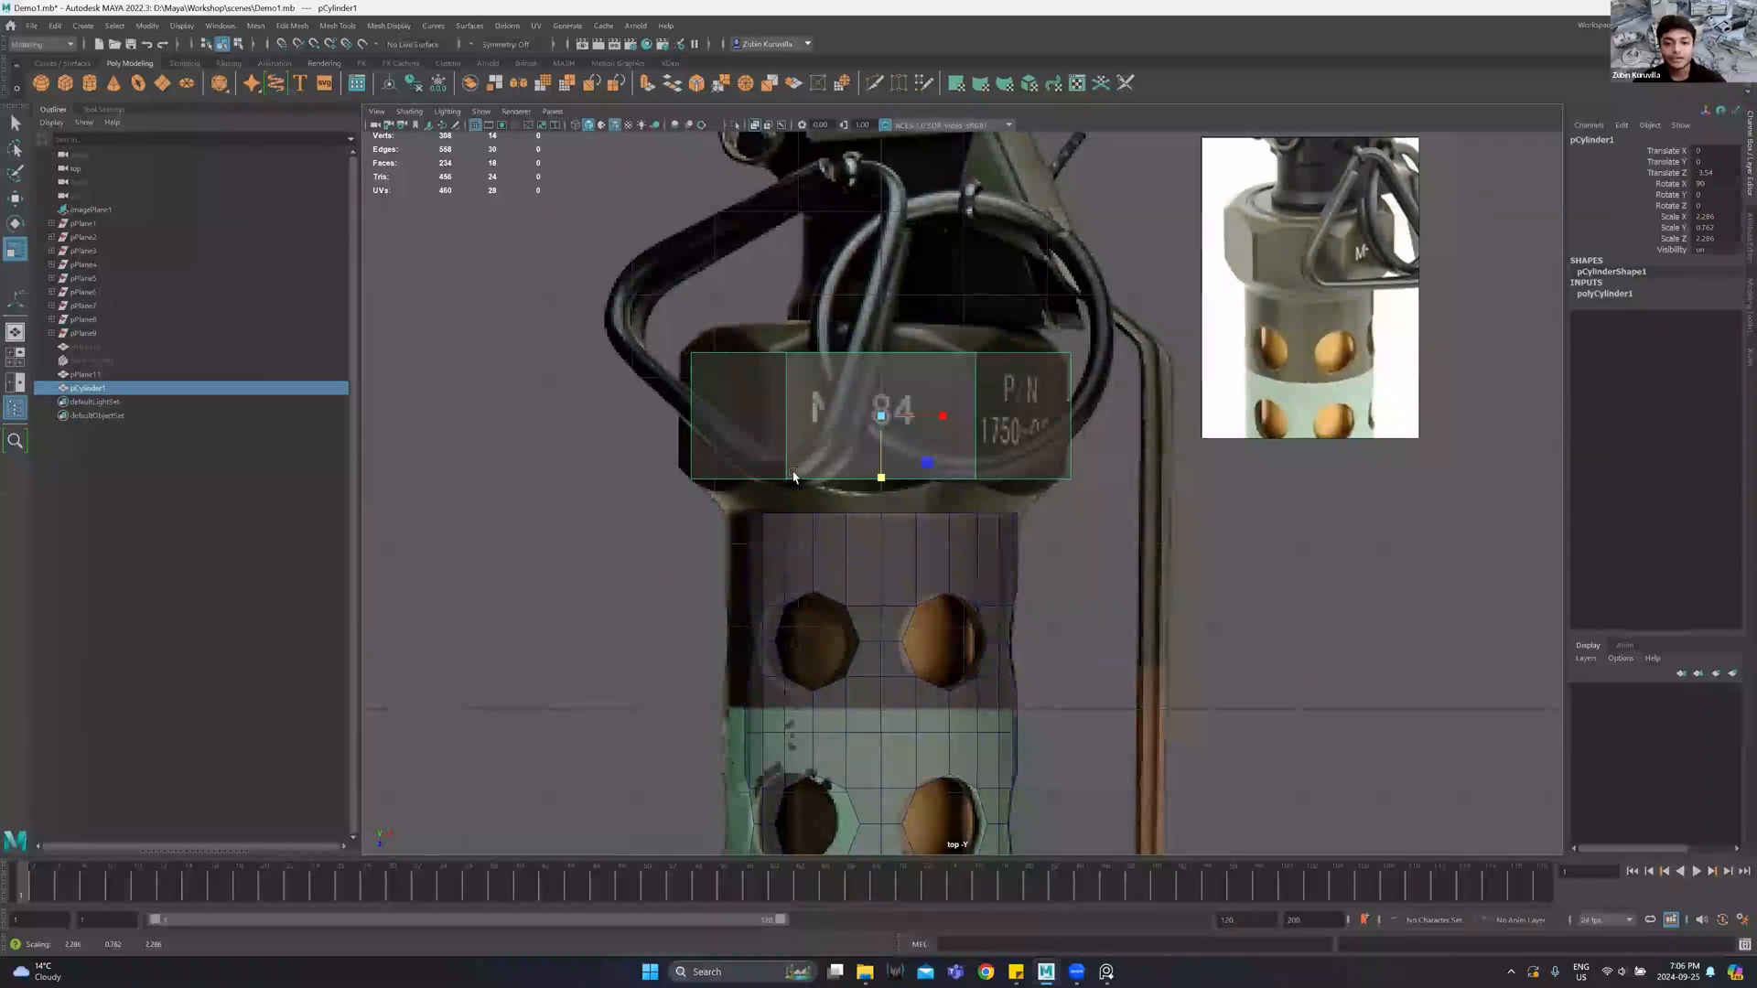
pyautogui.moveTo(882, 469); pyautogui.dragTo(883, 470)
pyautogui.press('space')
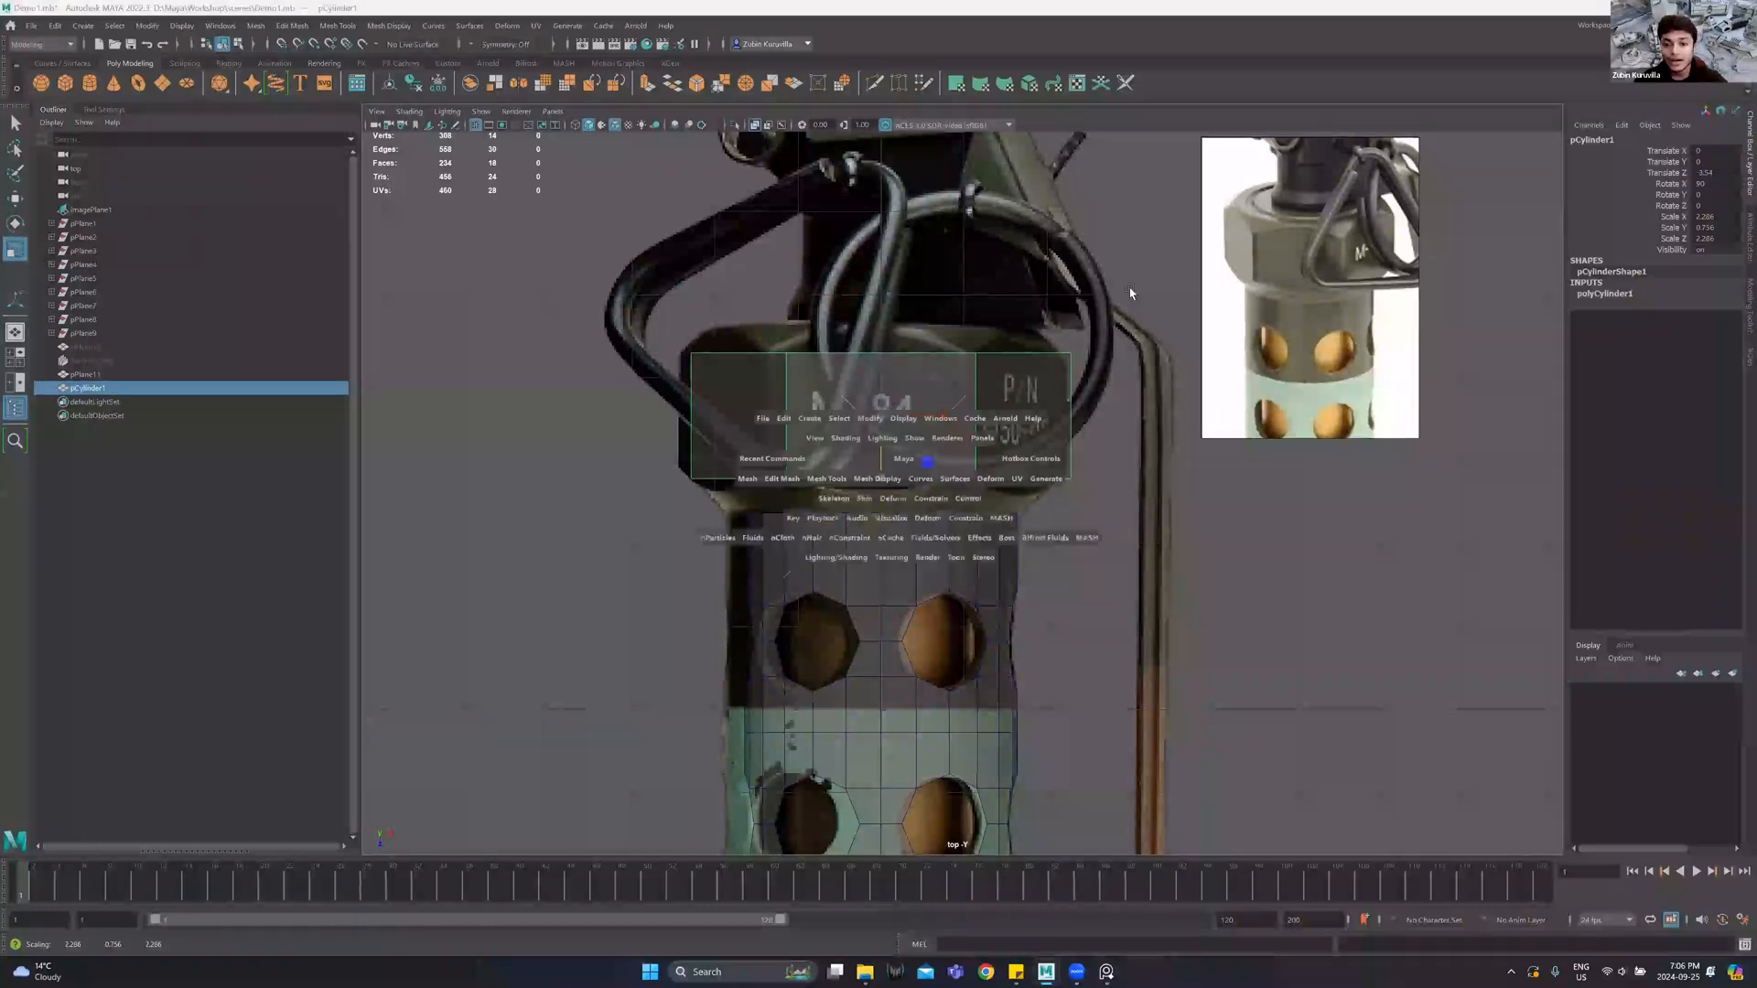
pyautogui.press('space')
# Delete the hexagonal cylinder's caps and rear side faces, keeping only its three front side faces.
pyautogui.keyDown('alt'); pyautogui.moveTo(900, 394); pyautogui.dragTo(914, 350); pyautogui.keyUp('alt')
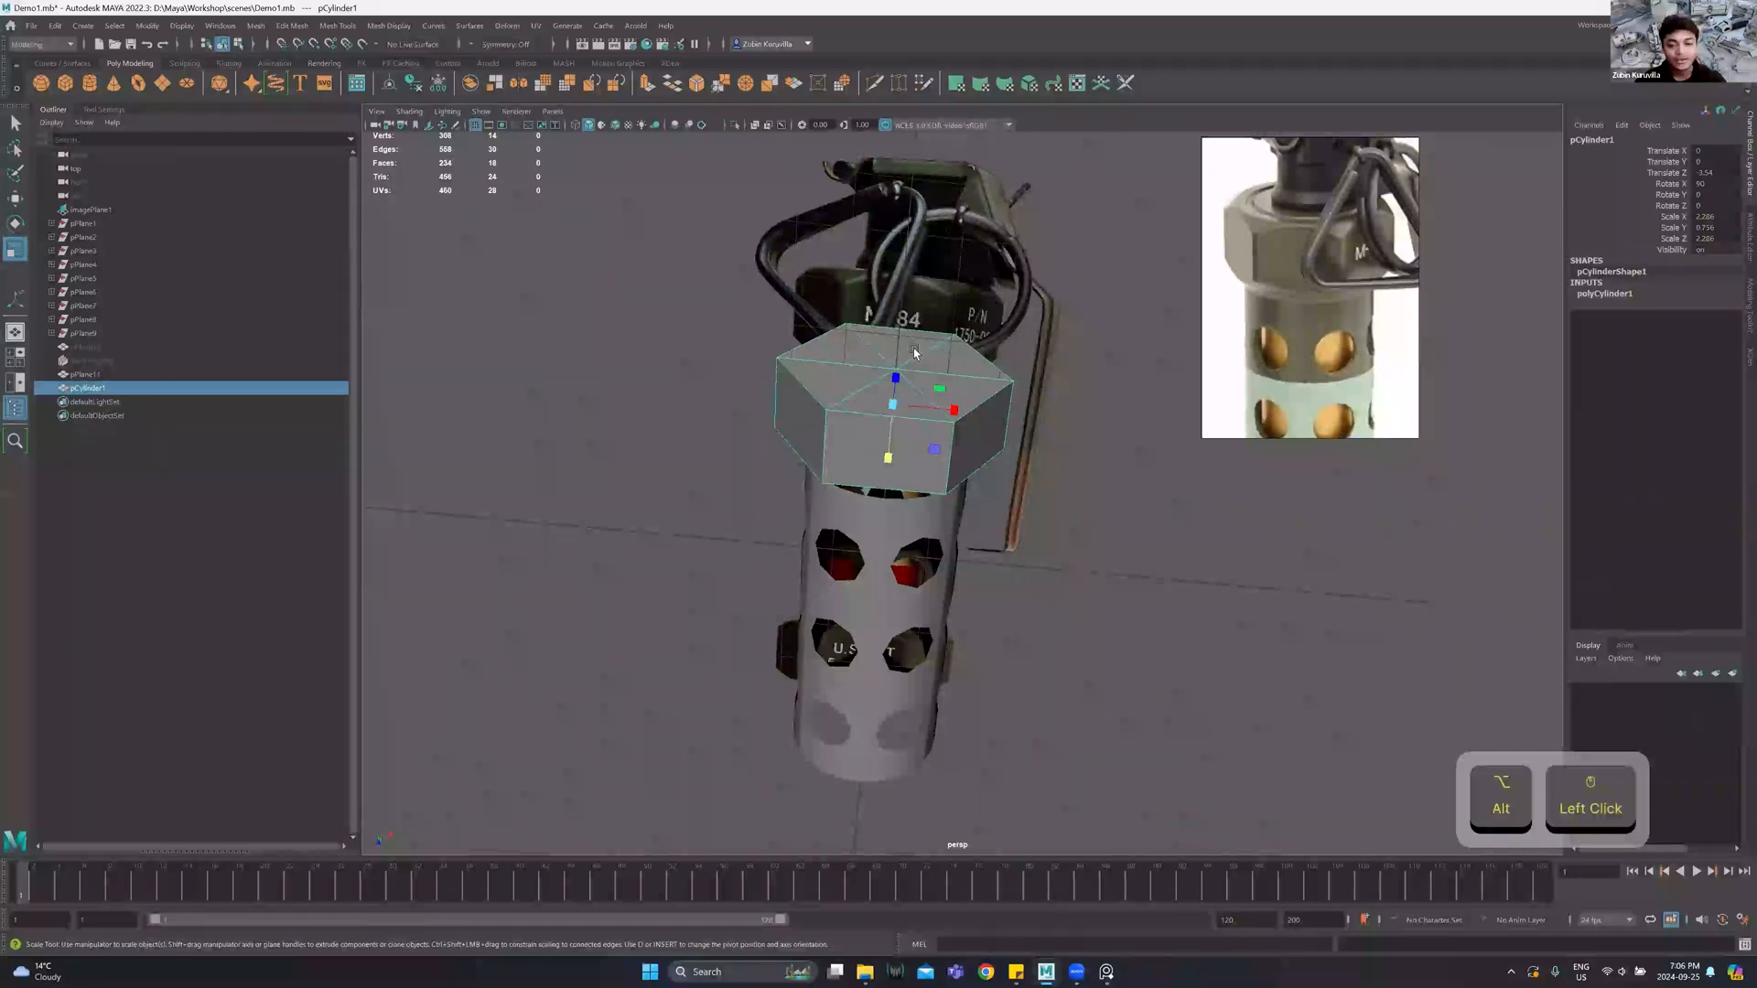
pyautogui.moveTo(914, 351); pyautogui.dragTo(906, 386, button='right')
pyautogui.keyDown('alt'); pyautogui.moveTo(897, 381); pyautogui.dragTo(922, 582); pyautogui.keyUp('alt')
pyautogui.press('Delete')
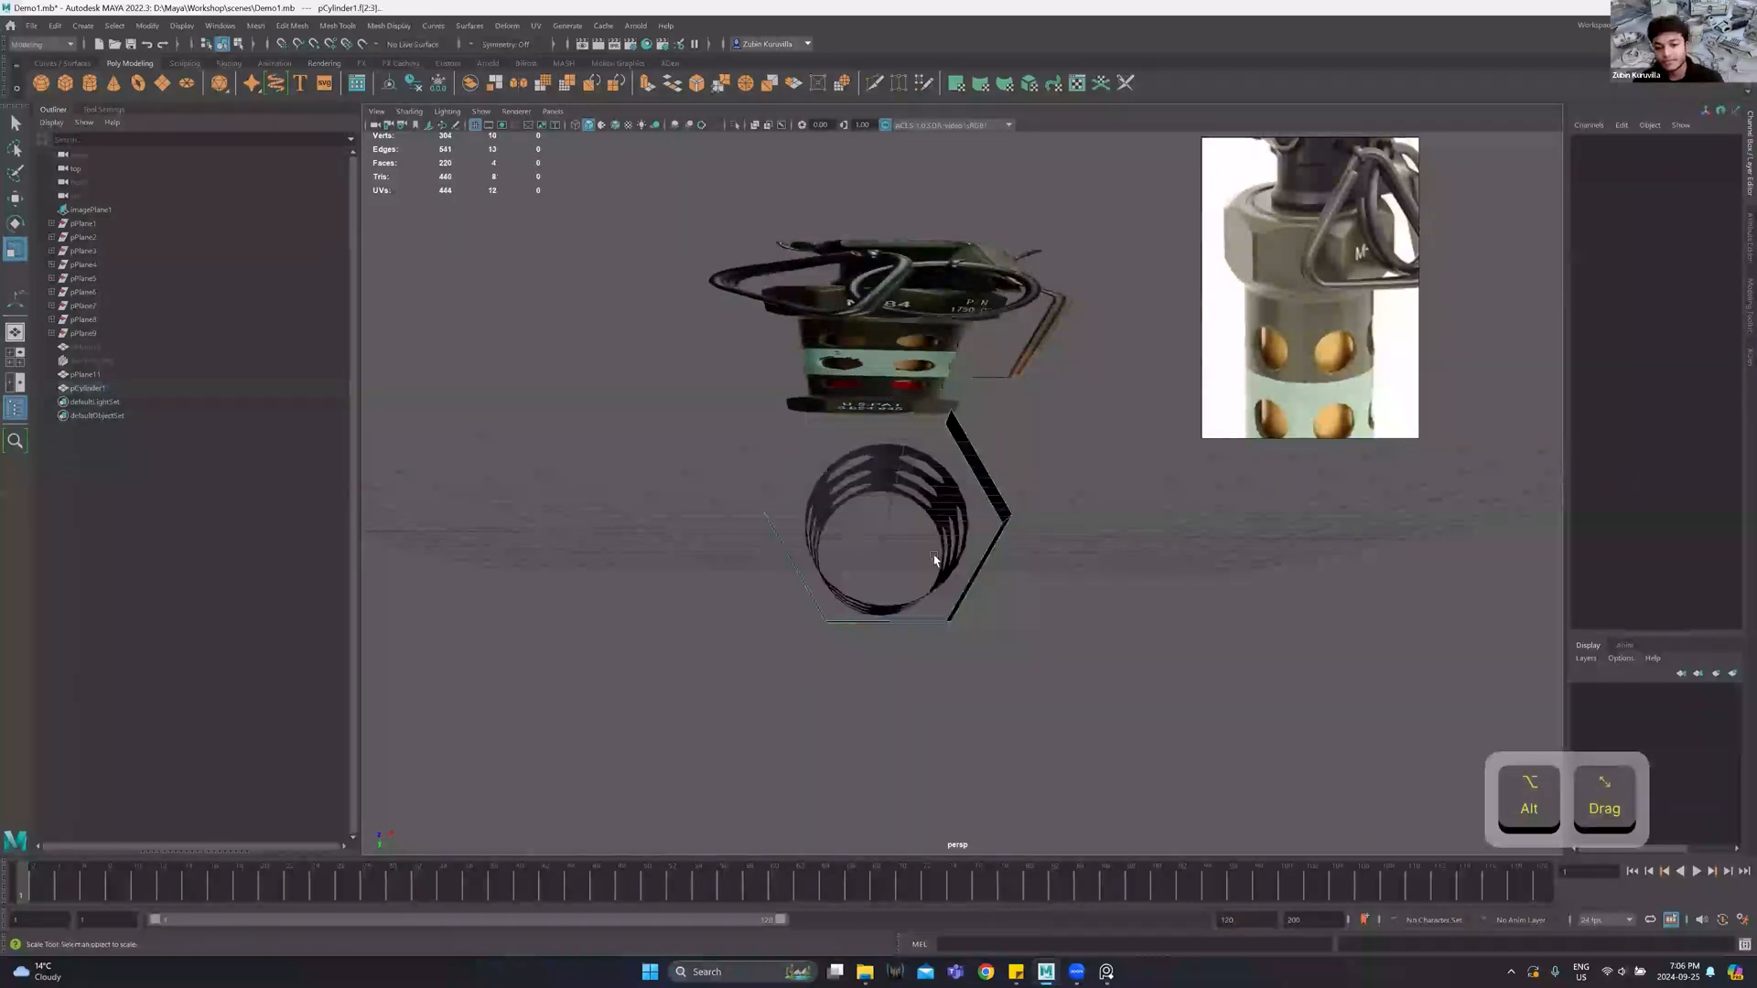
pyautogui.click(1004, 453)
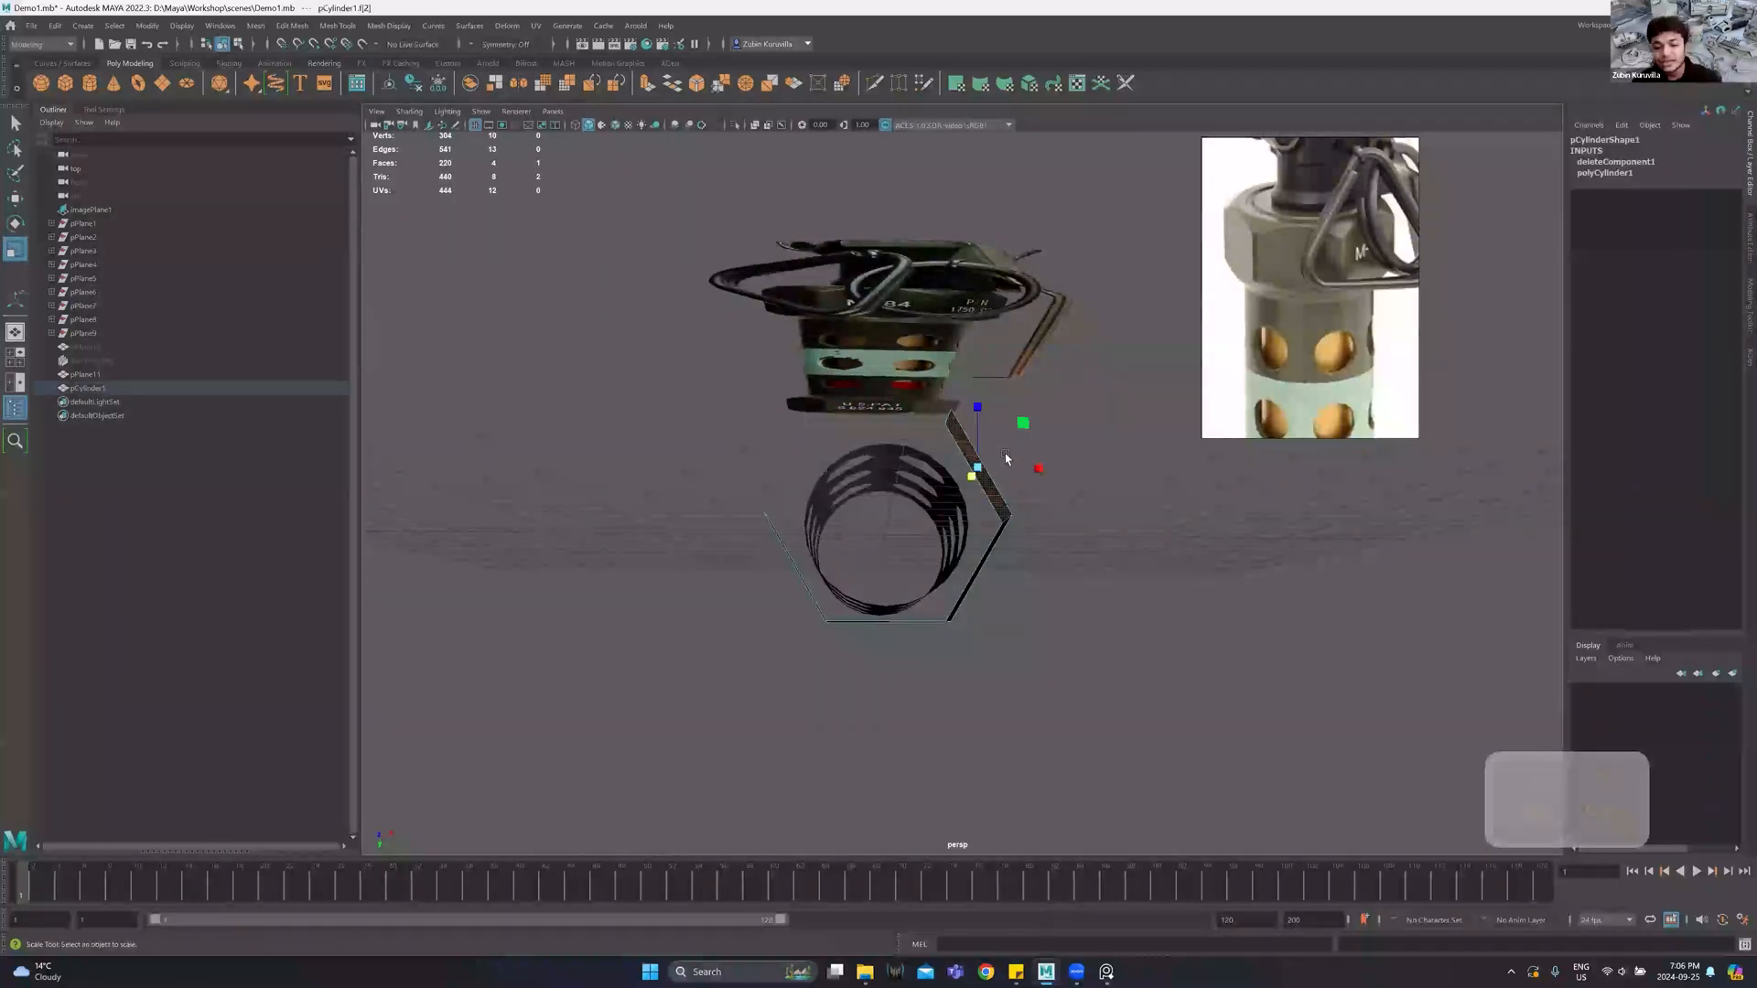
pyautogui.press('Delete')
pyautogui.click(985, 533)
pyautogui.keyDown('alt'); pyautogui.moveTo(1051, 503); pyautogui.dragTo(952, 433); pyautogui.keyUp('alt')
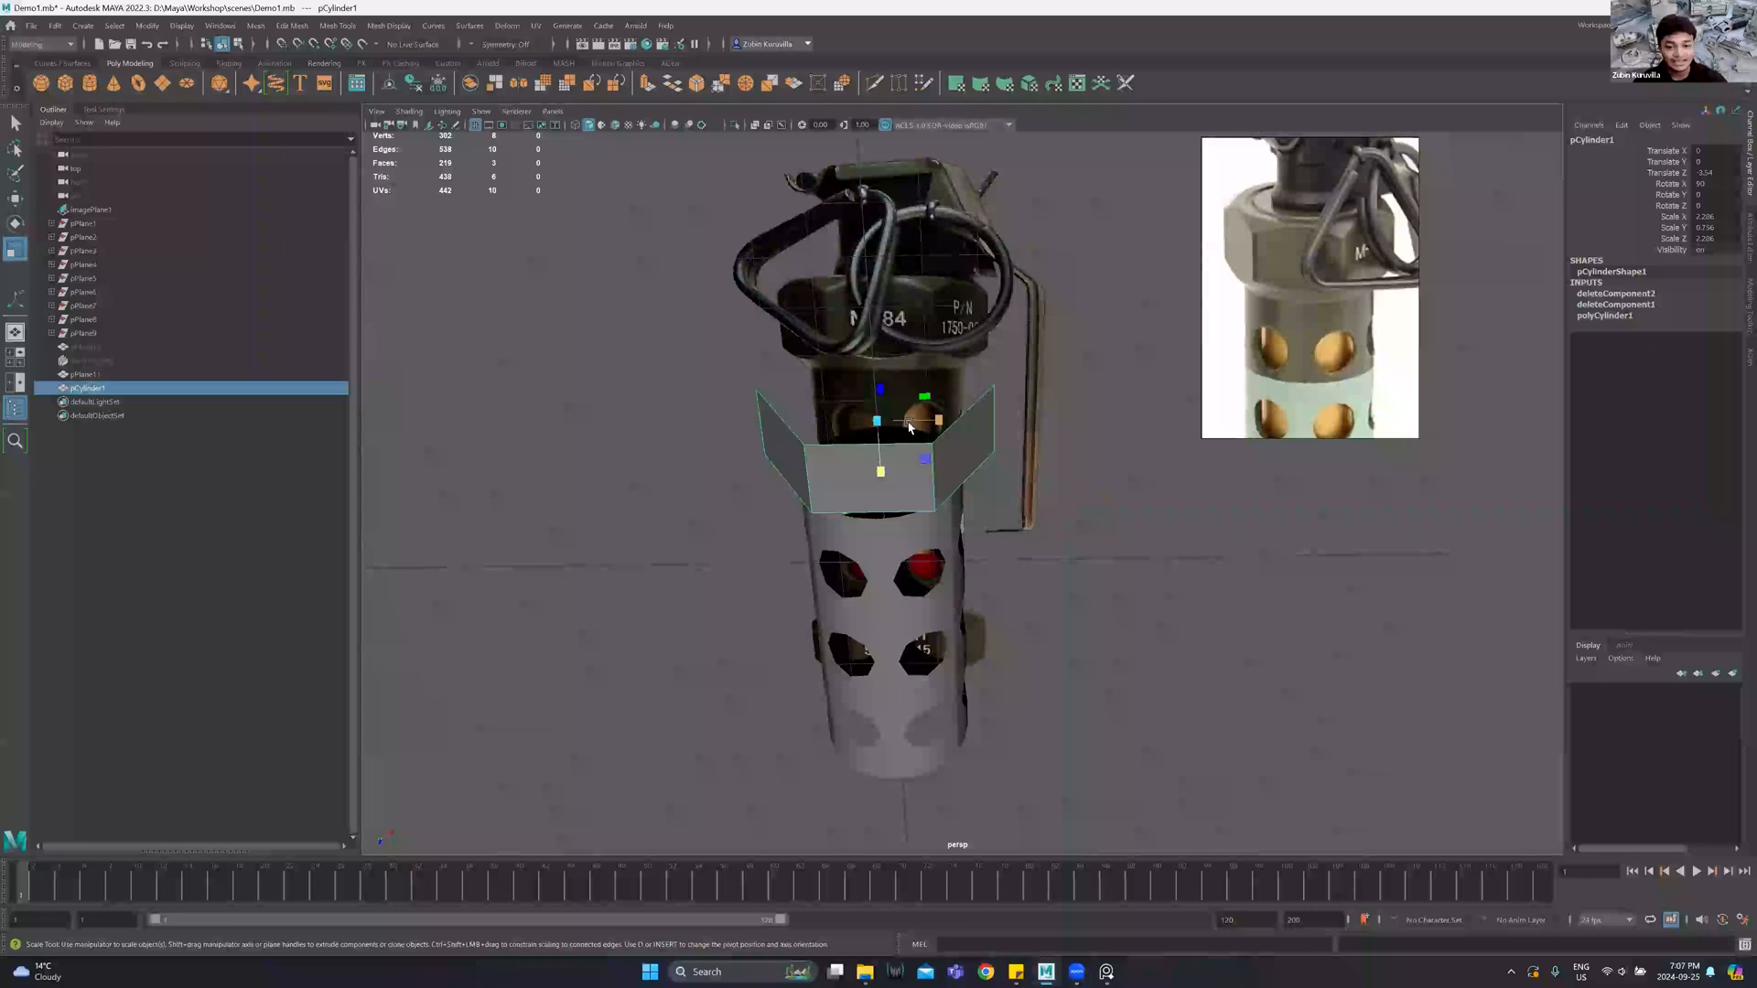
# Cut a vertical edge through the middle of each of the three remaining collar faces with Multi-Cut.
pyautogui.keyDown('alt'); pyautogui.moveTo(884, 419); pyautogui.dragTo(875, 370); pyautogui.keyUp('alt')
pyautogui.click(875, 83)
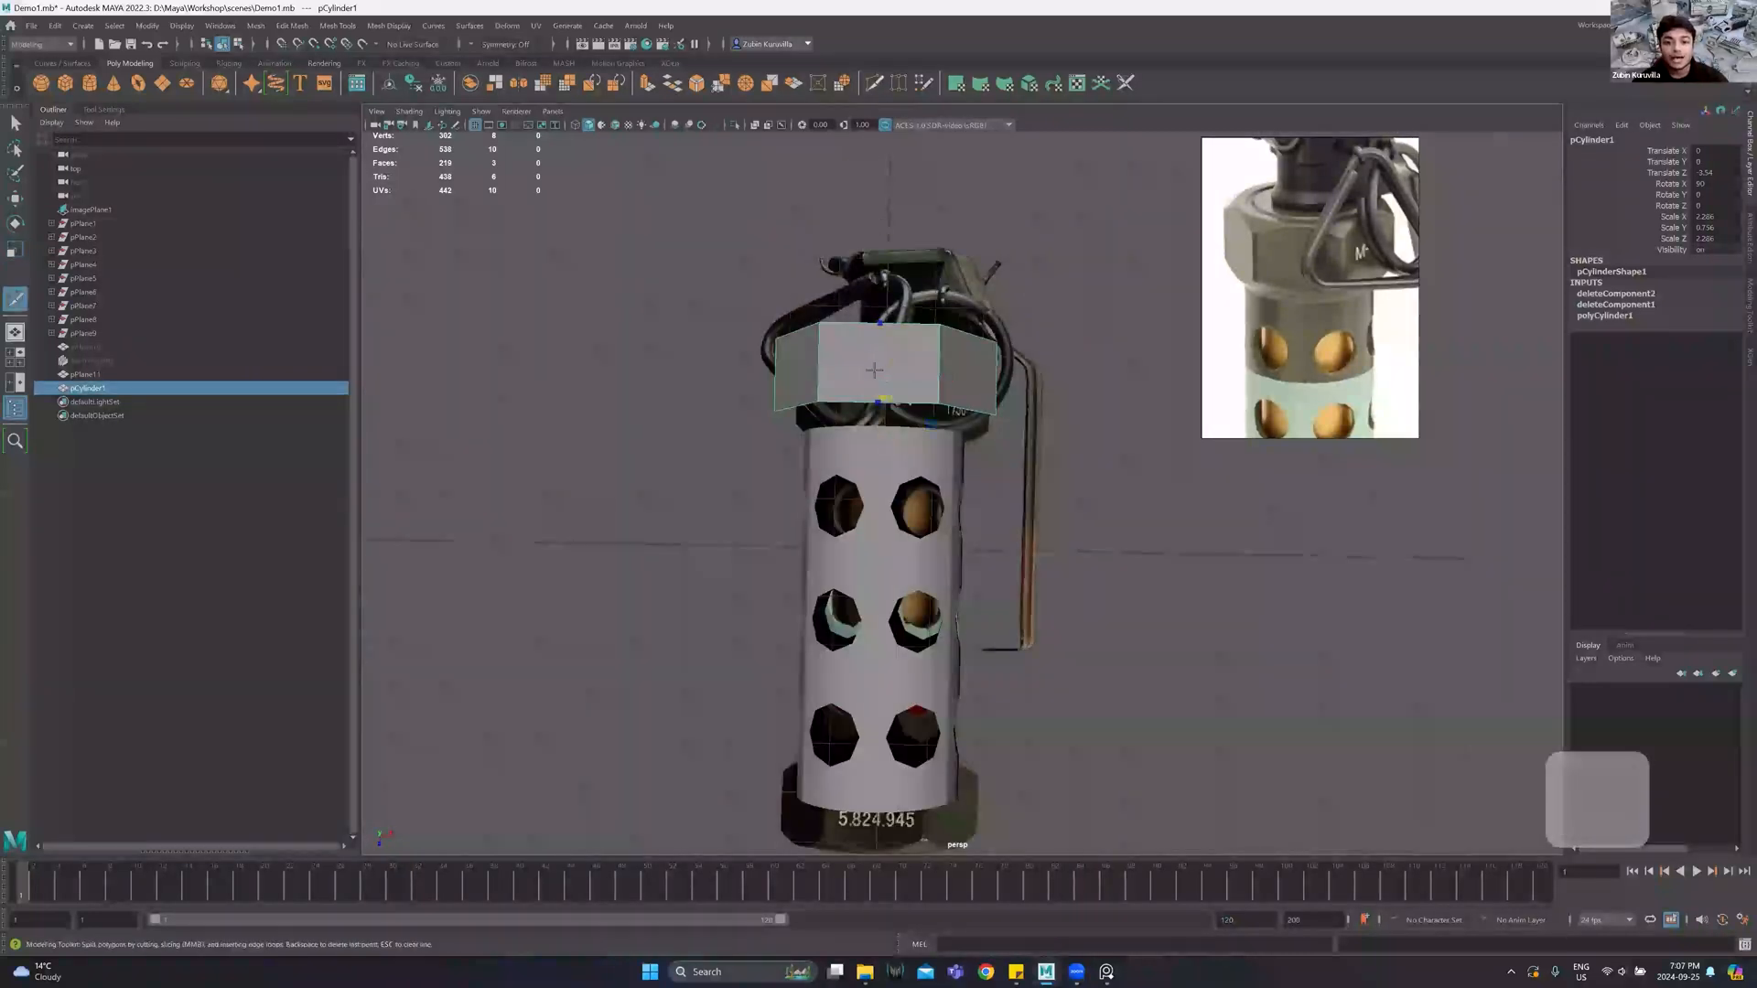
pyautogui.keyDown('ctrl'); pyautogui.click(875, 369); pyautogui.keyUp('ctrl')
pyautogui.keyDown('alt'); pyautogui.moveTo(964, 397); pyautogui.dragTo(992, 366); pyautogui.keyUp('alt')
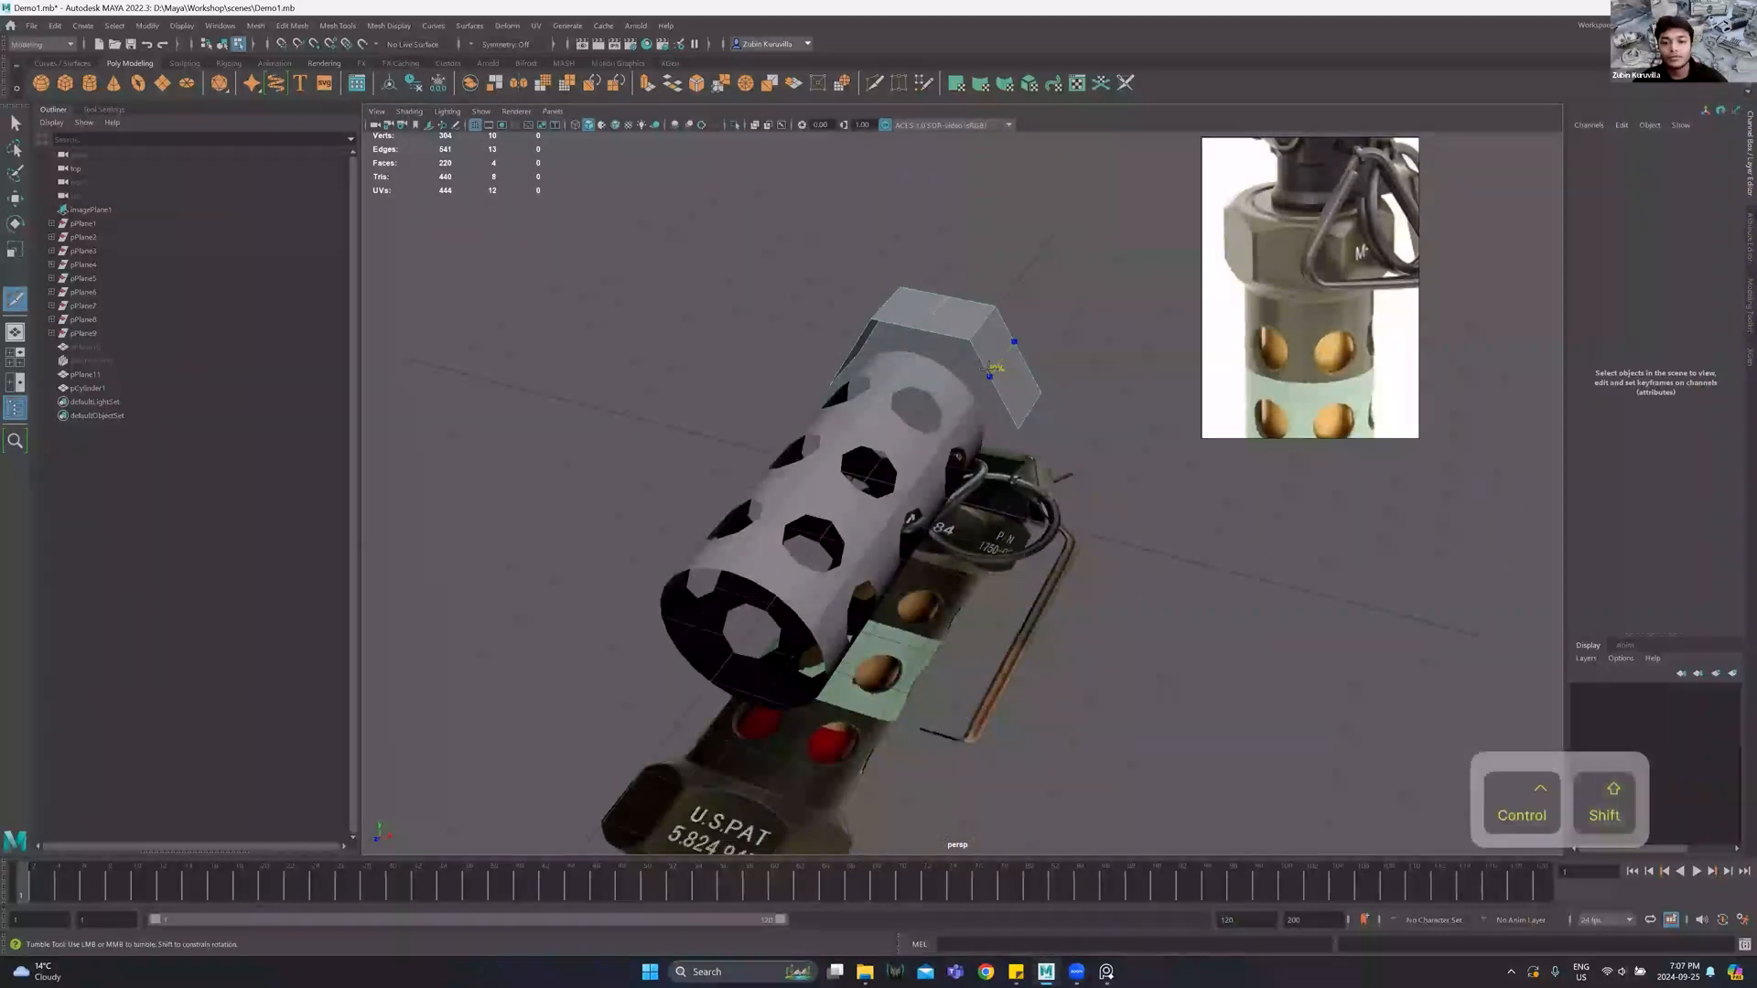
pyautogui.keyDown('ctrl'); pyautogui.keyDown('shift'); pyautogui.click(996, 376); pyautogui.keyUp('shift'); pyautogui.keyUp('ctrl')
pyautogui.keyDown('alt'); pyautogui.moveTo(878, 370); pyautogui.dragTo(1038, 403); pyautogui.keyUp('alt')
pyautogui.keyDown('ctrl'); pyautogui.keyDown('shift'); pyautogui.click(776, 450); pyautogui.keyUp('shift'); pyautogui.keyUp('ctrl')
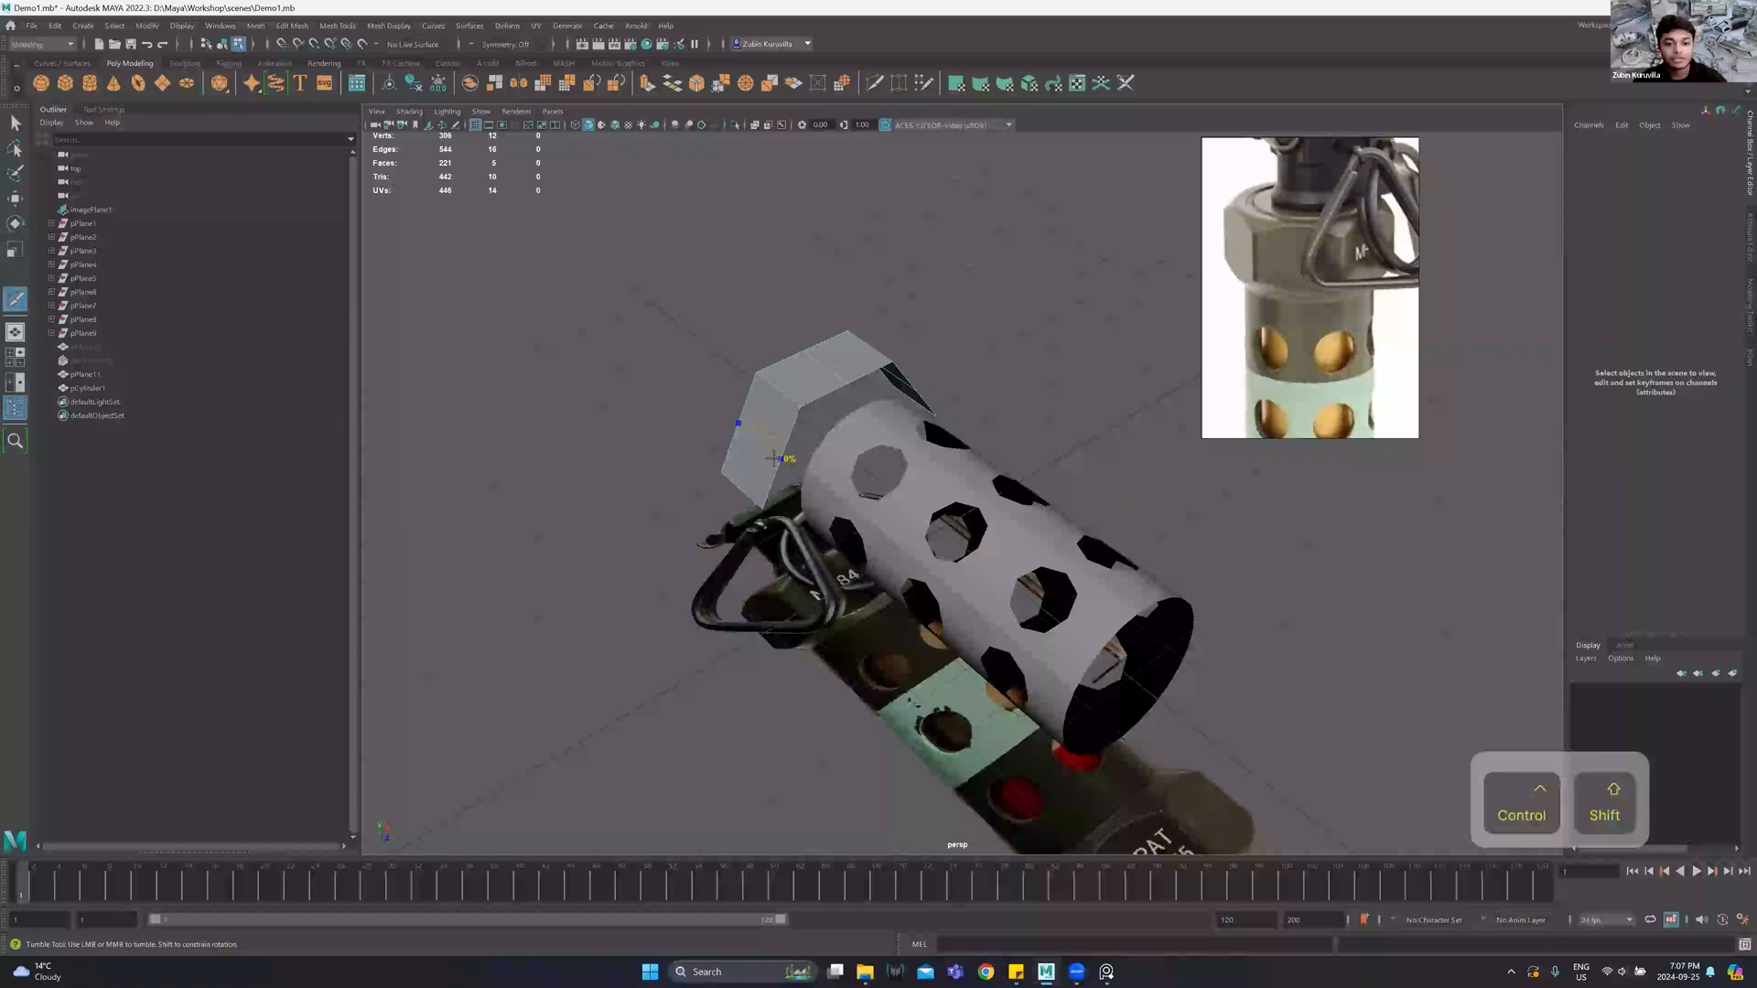
pyautogui.moveTo(920, 424)
pyautogui.keyDown('alt'); pyautogui.mouseDown()
pyautogui.moveTo(943, 407)
pyautogui.moveTo(897, 419)
pyautogui.mouseUp(); pyautogui.keyUp('alt')
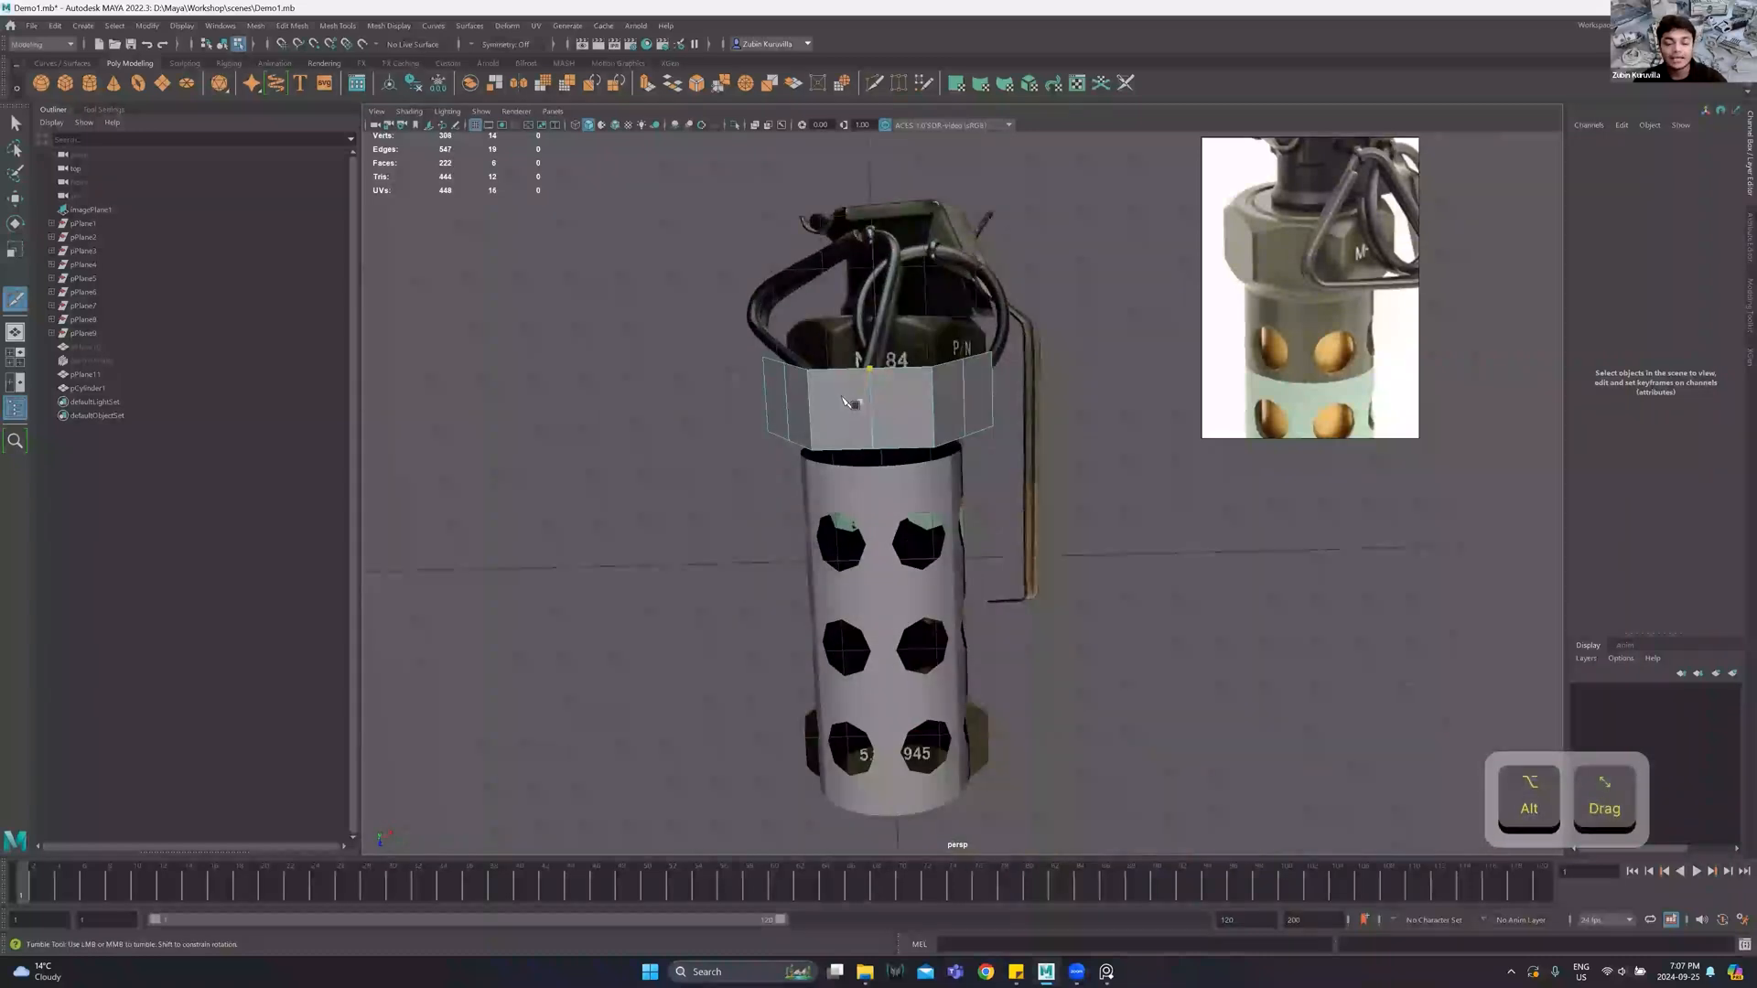
# Raise the three upper mid-face vertices of the hex collar in the top view to match the reference's curved upper rim.
pyautogui.press('w')
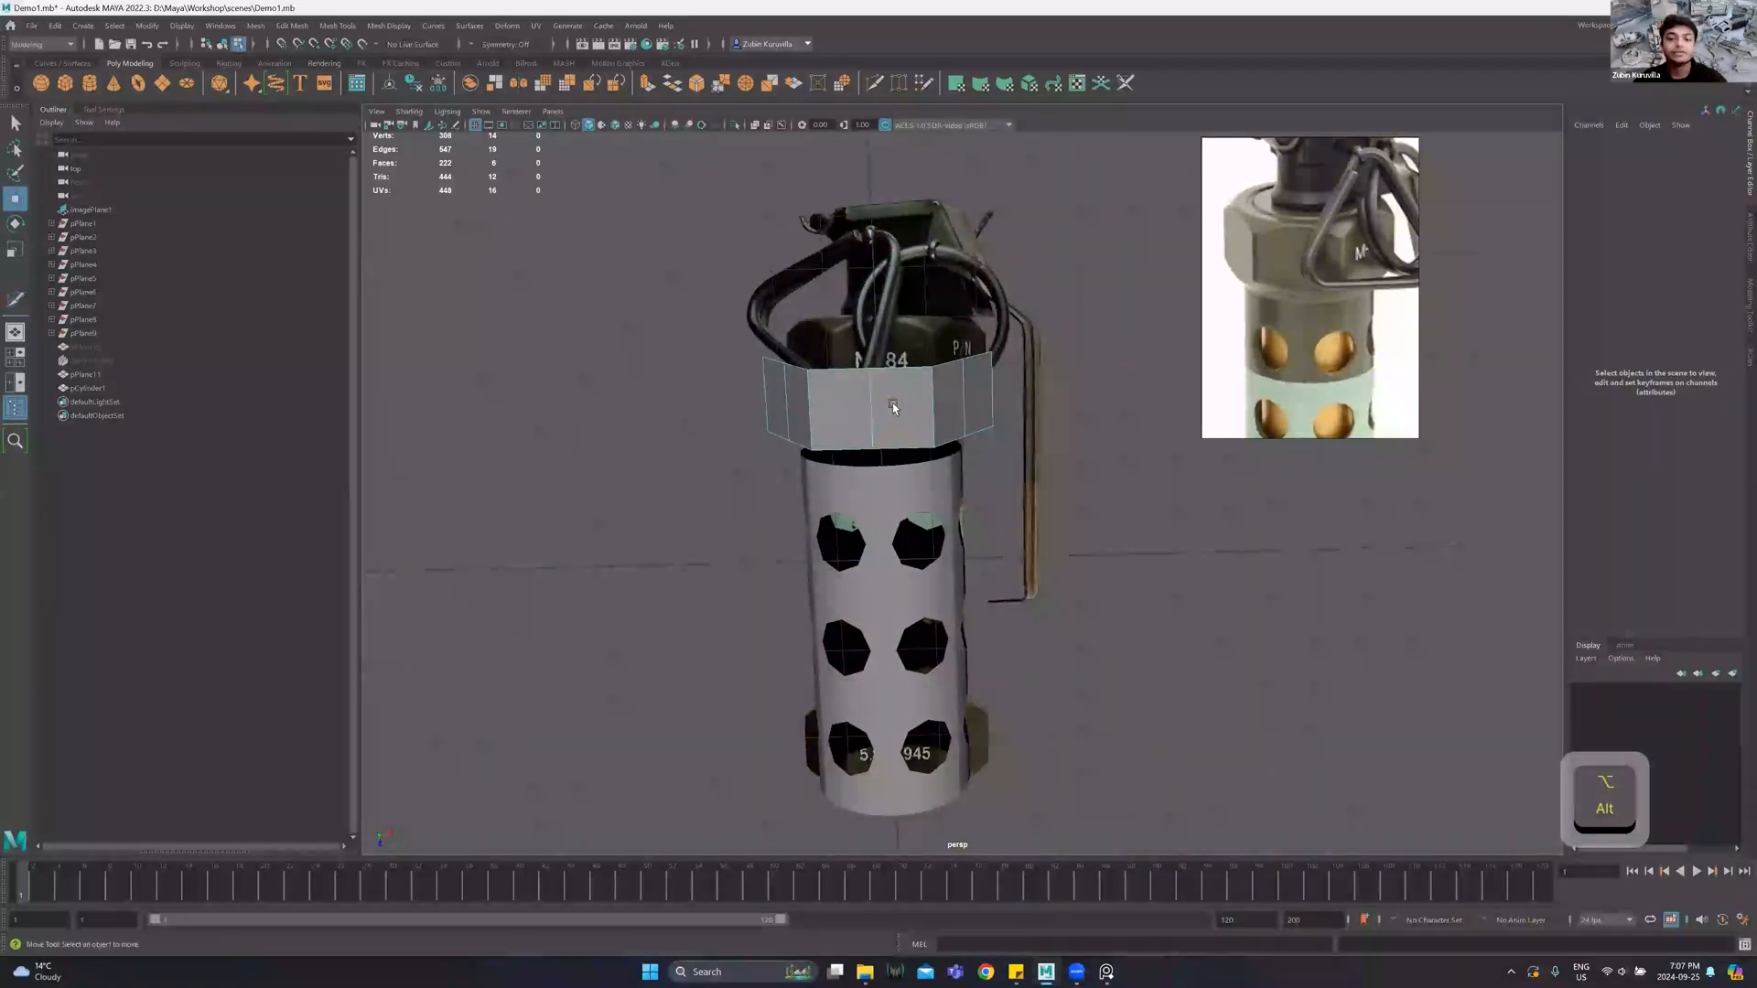
pyautogui.press('space')
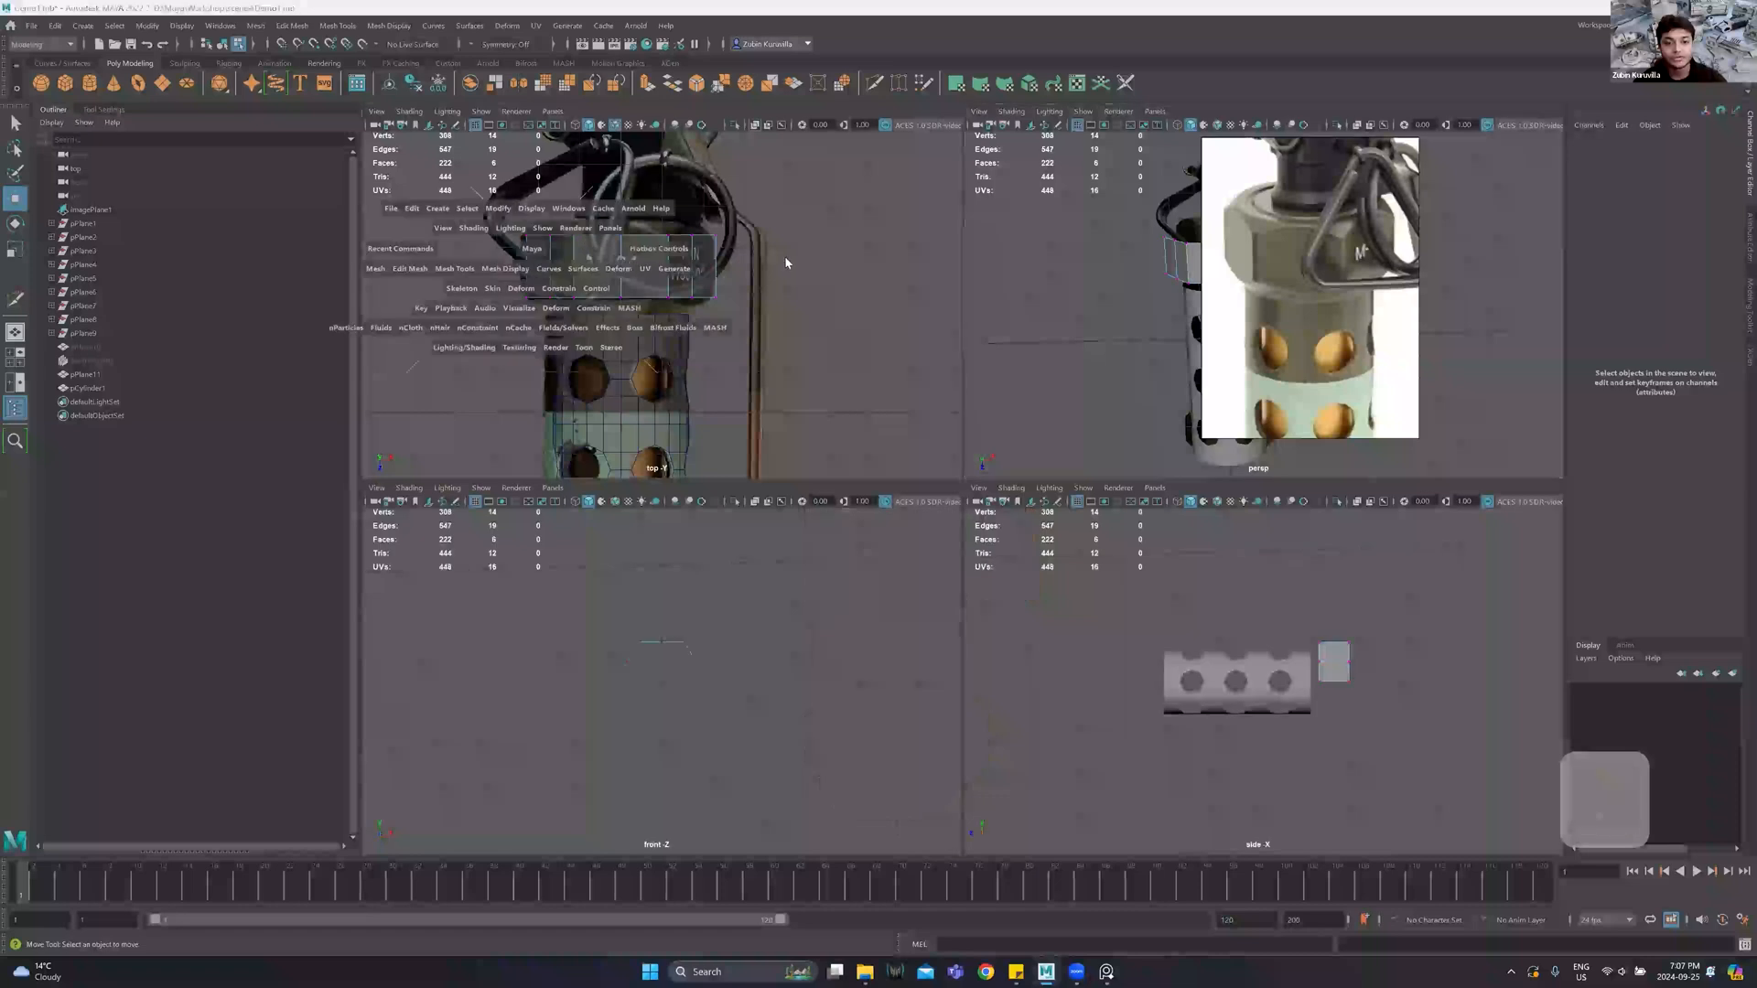
pyautogui.press('space')
pyautogui.moveTo(848, 306); pyautogui.dragTo(922, 375)
pyautogui.keyDown('ctrl'); pyautogui.keyDown('shift'); pyautogui.moveTo(1048, 304); pyautogui.dragTo(1005, 376); pyautogui.keyUp('shift'); pyautogui.keyUp('ctrl')
pyautogui.keyDown('ctrl'); pyautogui.keyDown('shift'); pyautogui.moveTo(717, 322); pyautogui.dragTo(759, 386); pyautogui.keyUp('shift'); pyautogui.keyUp('ctrl')
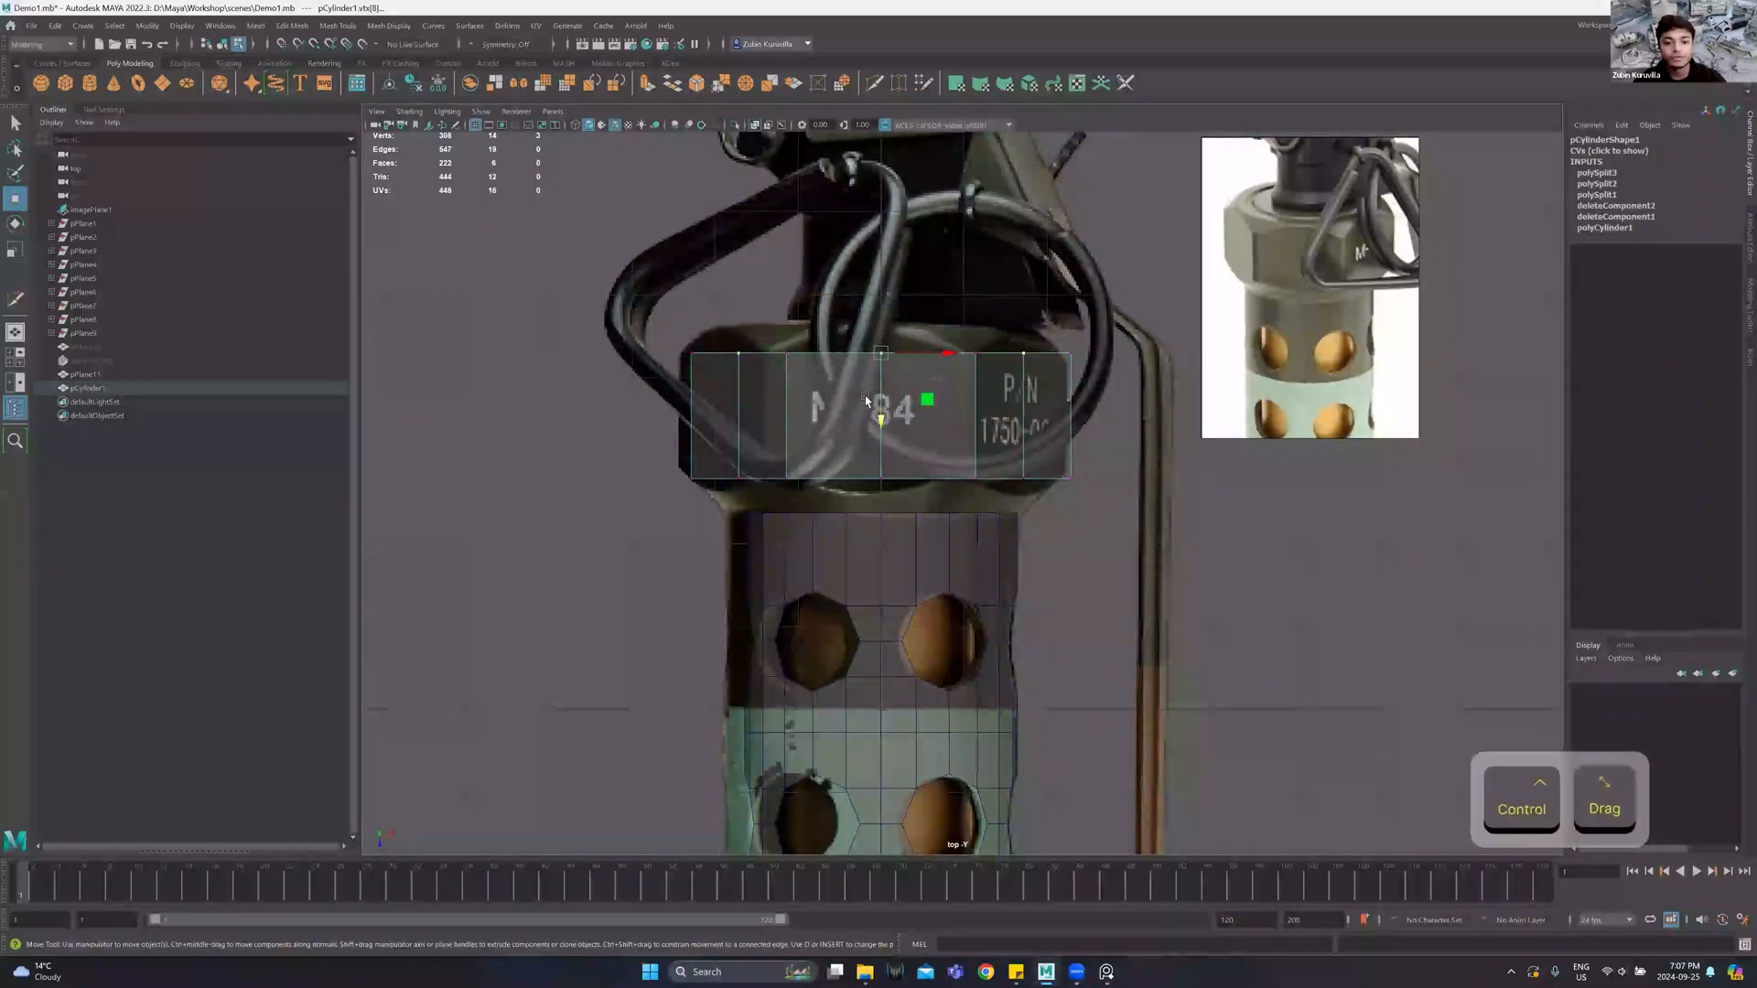
pyautogui.moveTo(883, 396); pyautogui.dragTo(883, 366)
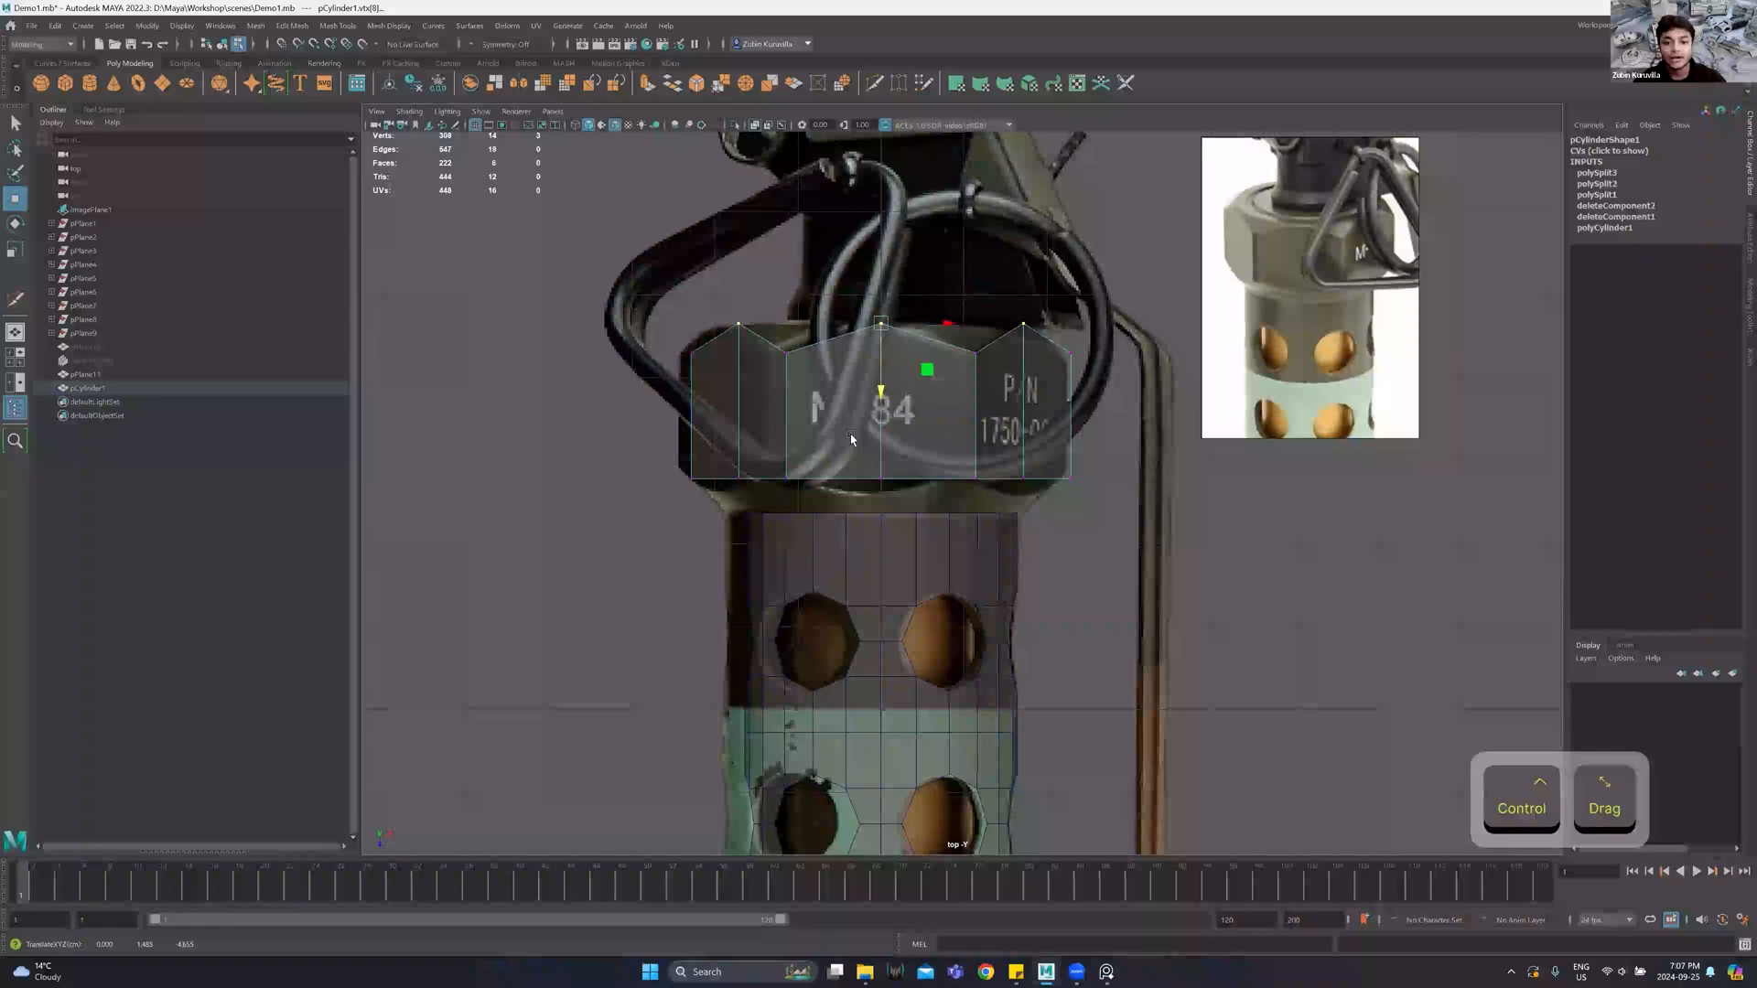
# Lower the three bottom mid-face vertices of the hex collar to match the reference's curved lower rim.
pyautogui.moveTo(729, 464); pyautogui.dragTo(761, 510)
pyautogui.keyDown('ctrl'); pyautogui.keyDown('shift'); pyautogui.moveTo(853, 442); pyautogui.dragTo(913, 508); pyautogui.keyUp('shift'); pyautogui.keyUp('ctrl')
pyautogui.keyDown('ctrl'); pyautogui.keyDown('shift'); pyautogui.moveTo(1040, 439); pyautogui.dragTo(1016, 482); pyautogui.keyUp('shift'); pyautogui.keyUp('ctrl')
pyautogui.moveTo(881, 509); pyautogui.dragTo(883, 525)
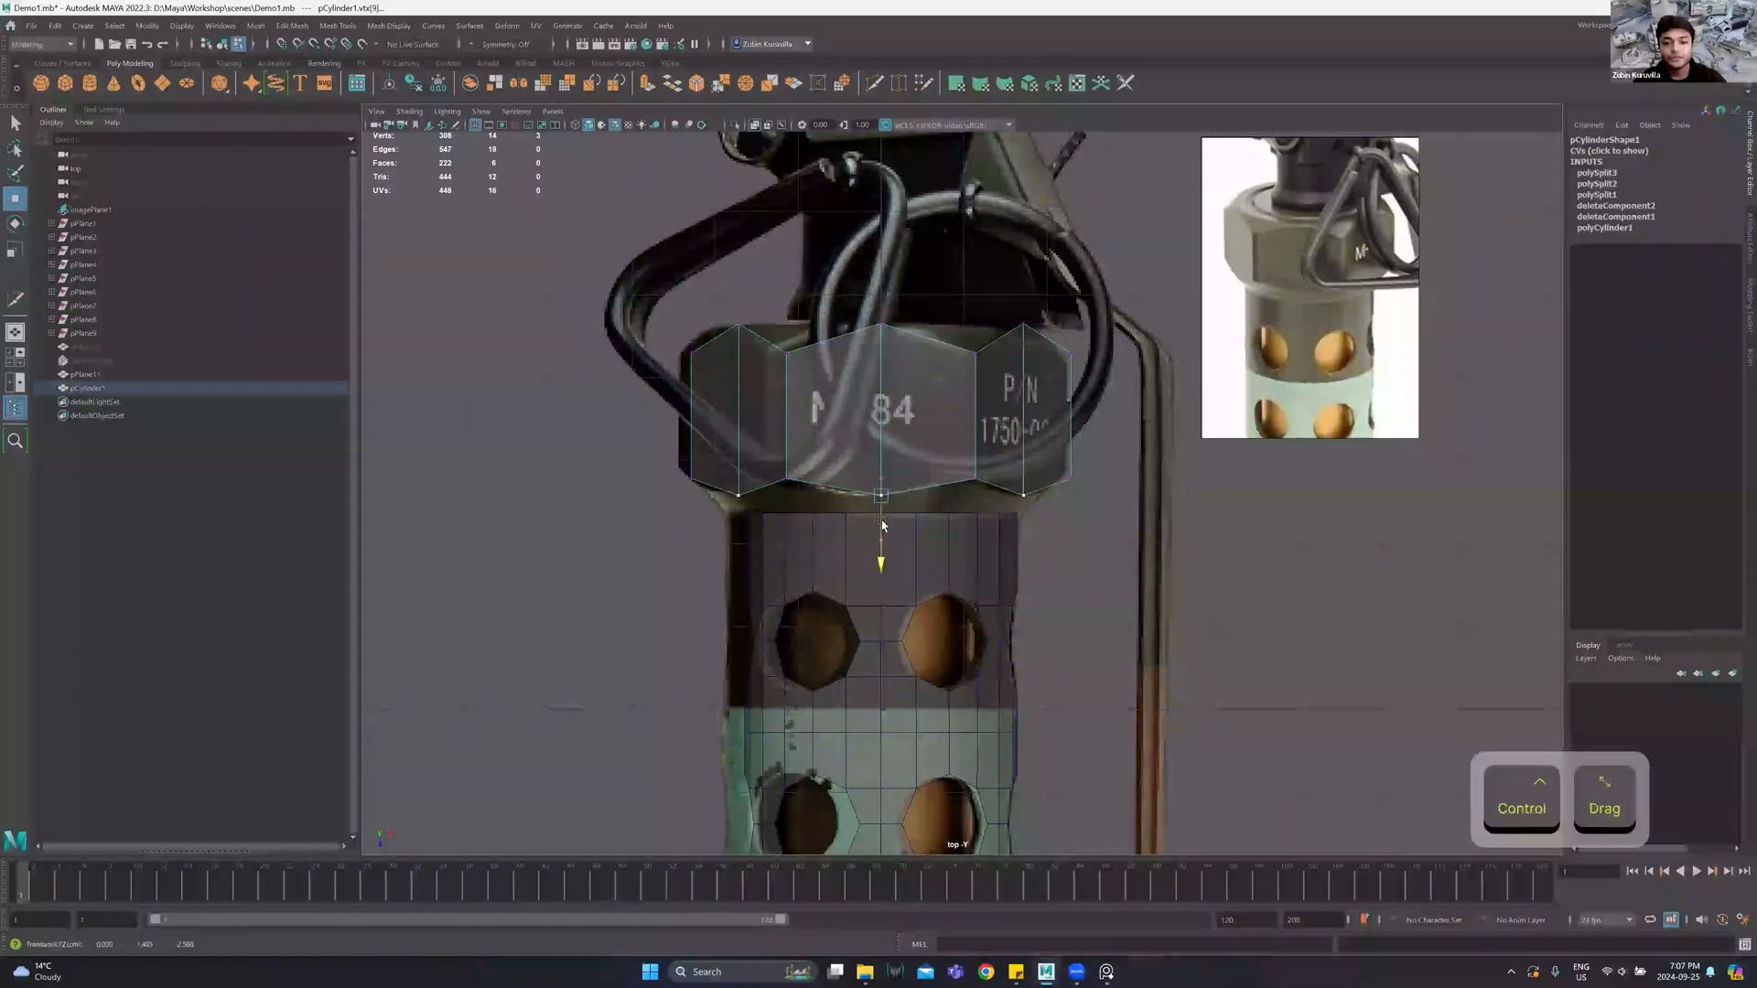
# Select the vertical middle edge on each of the three hex collar faces.
pyautogui.press('F10')
pyautogui.click(881, 396)
pyautogui.keyDown('ctrl'); pyautogui.keyDown('shift'); pyautogui.click(1023, 388); pyautogui.keyUp('shift'); pyautogui.keyUp('ctrl')
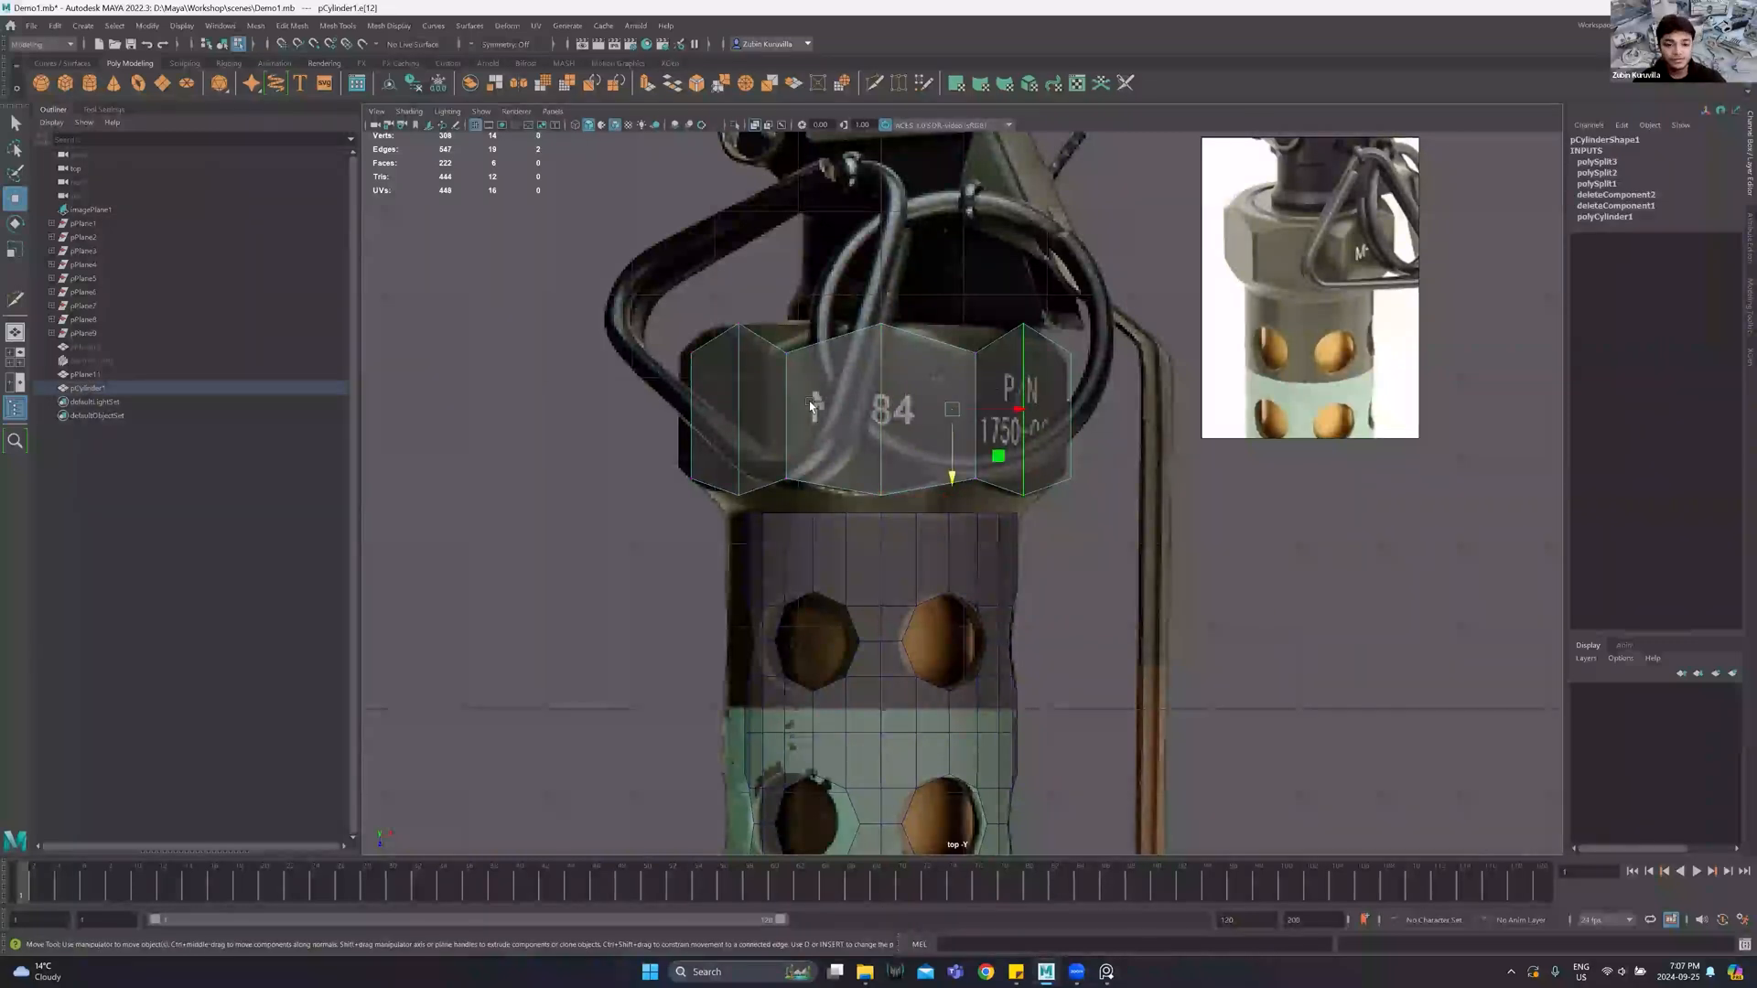
pyautogui.keyDown('ctrl'); pyautogui.keyDown('shift'); pyautogui.click(754, 396); pyautogui.keyUp('shift'); pyautogui.keyUp('ctrl')
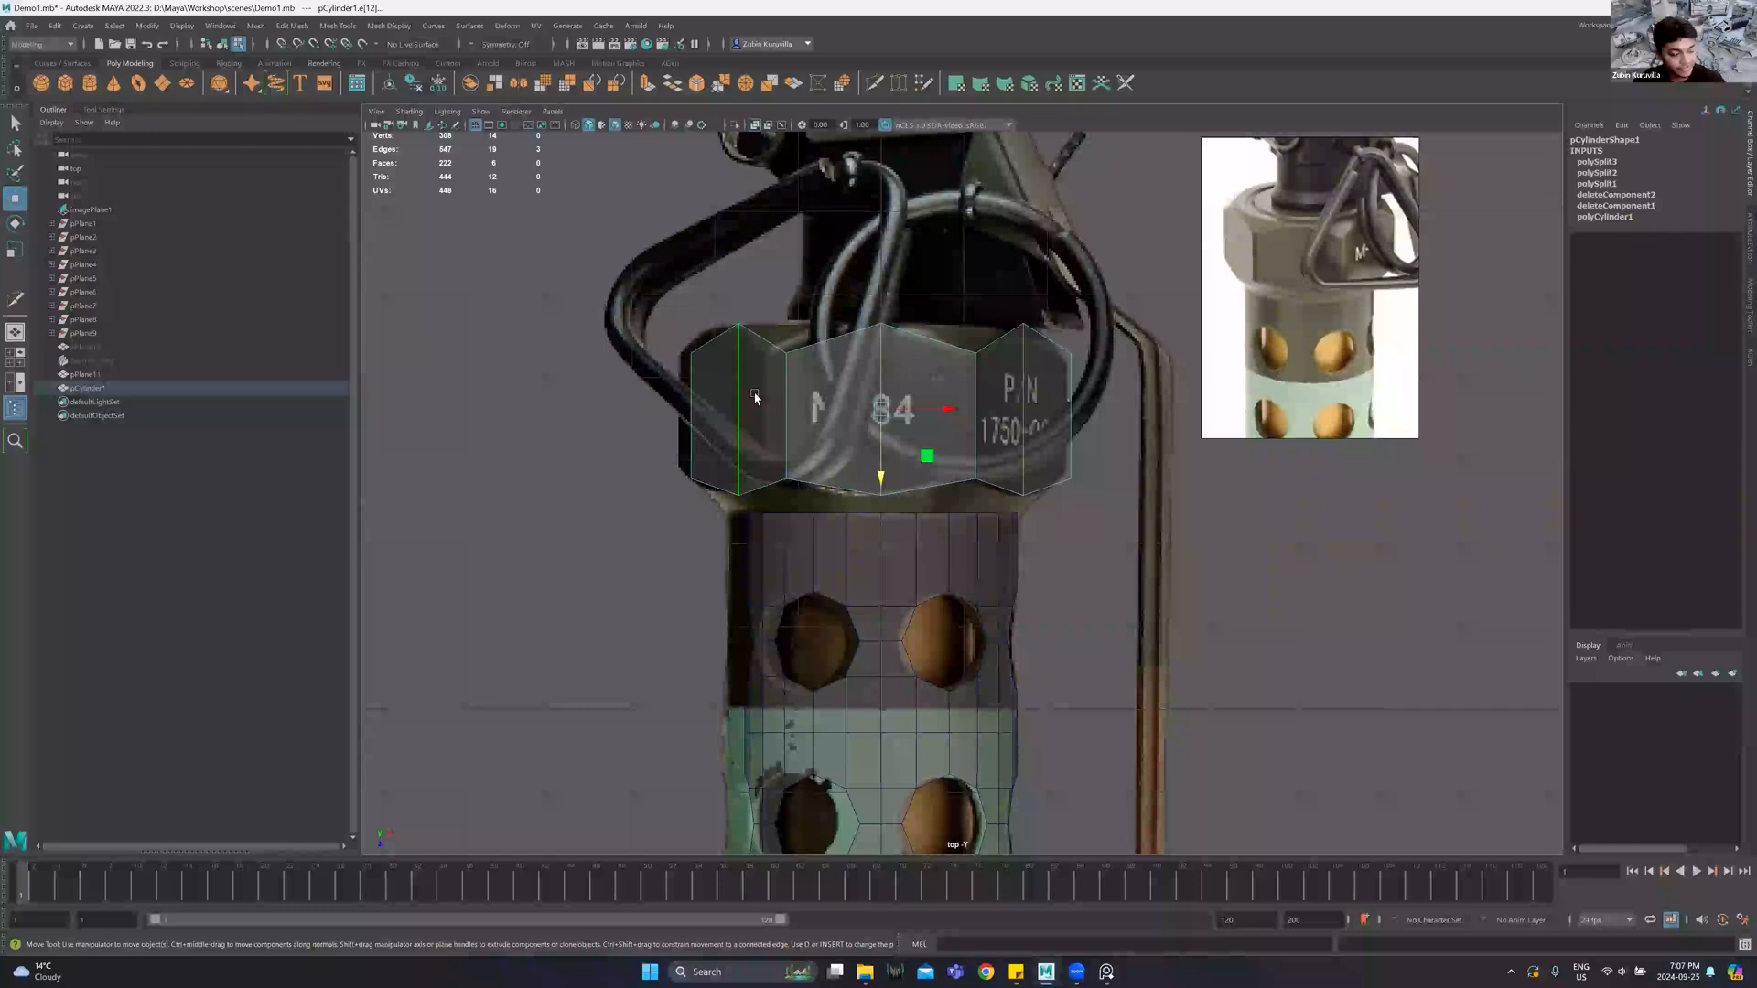
# Try a bevel on the three selected middle edges with 2 segments and a fraction of about 0.545, then undo it.
pyautogui.keyDown('shift'); pyautogui.rightClick(1029, 389); pyautogui.keyUp('shift')
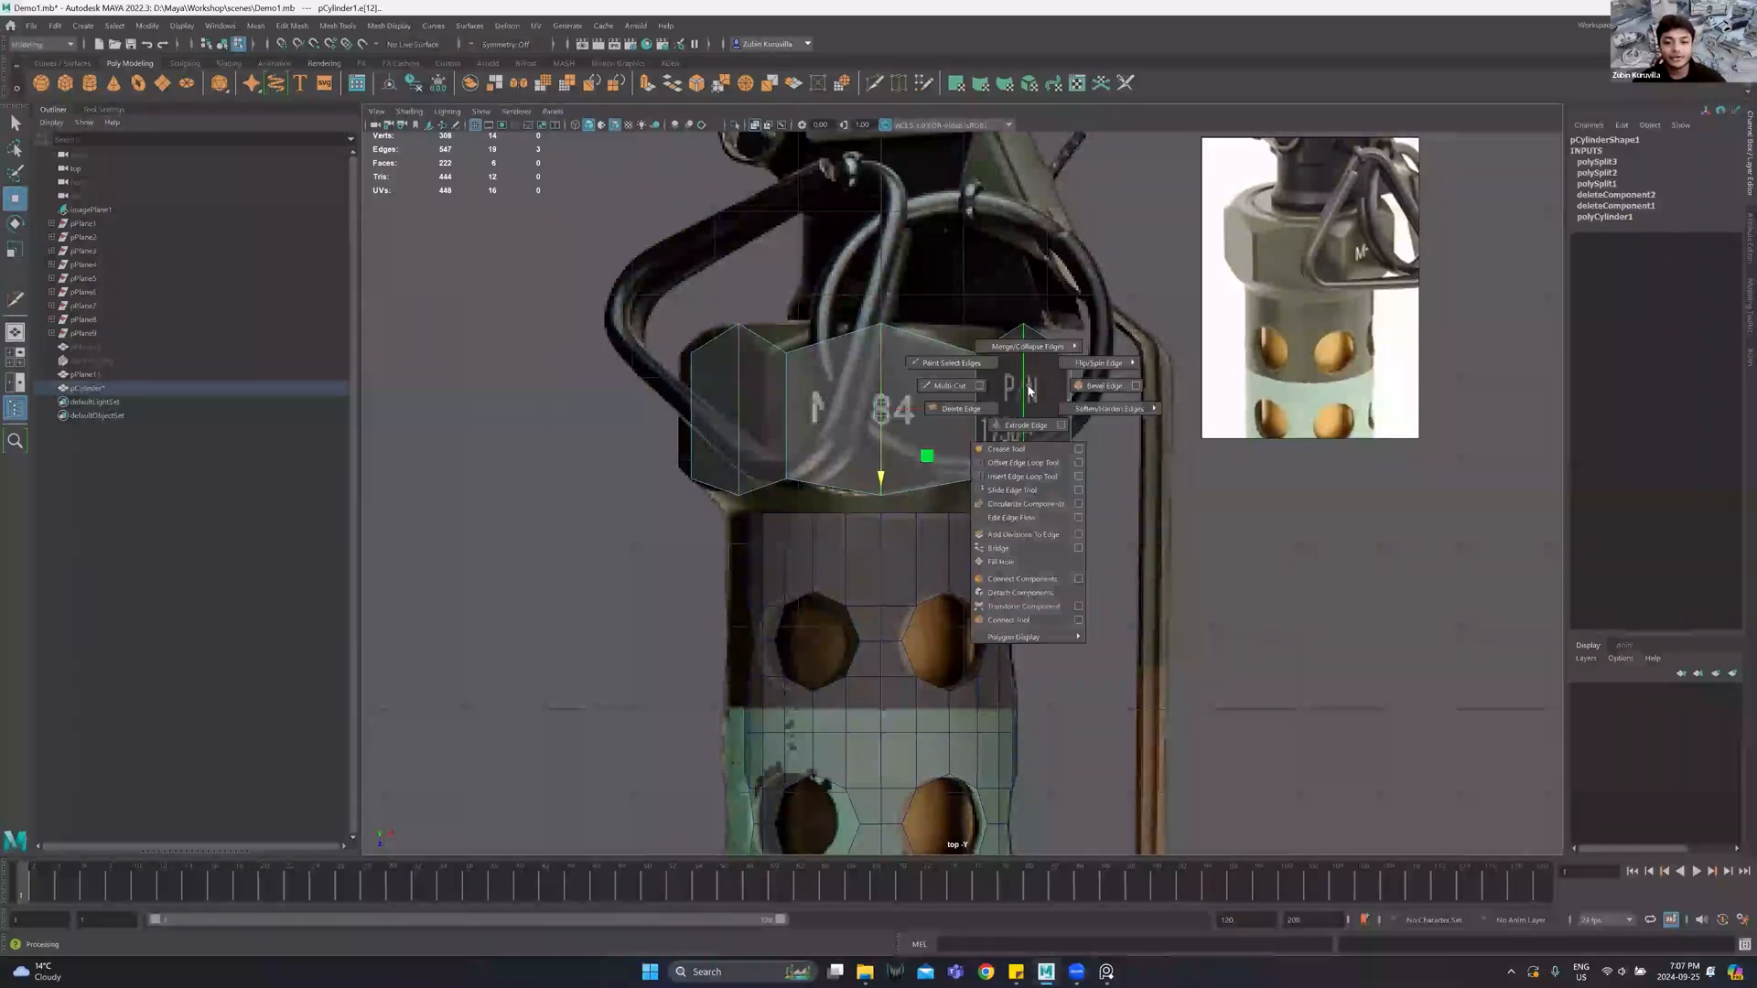
pyautogui.click(1085, 390)
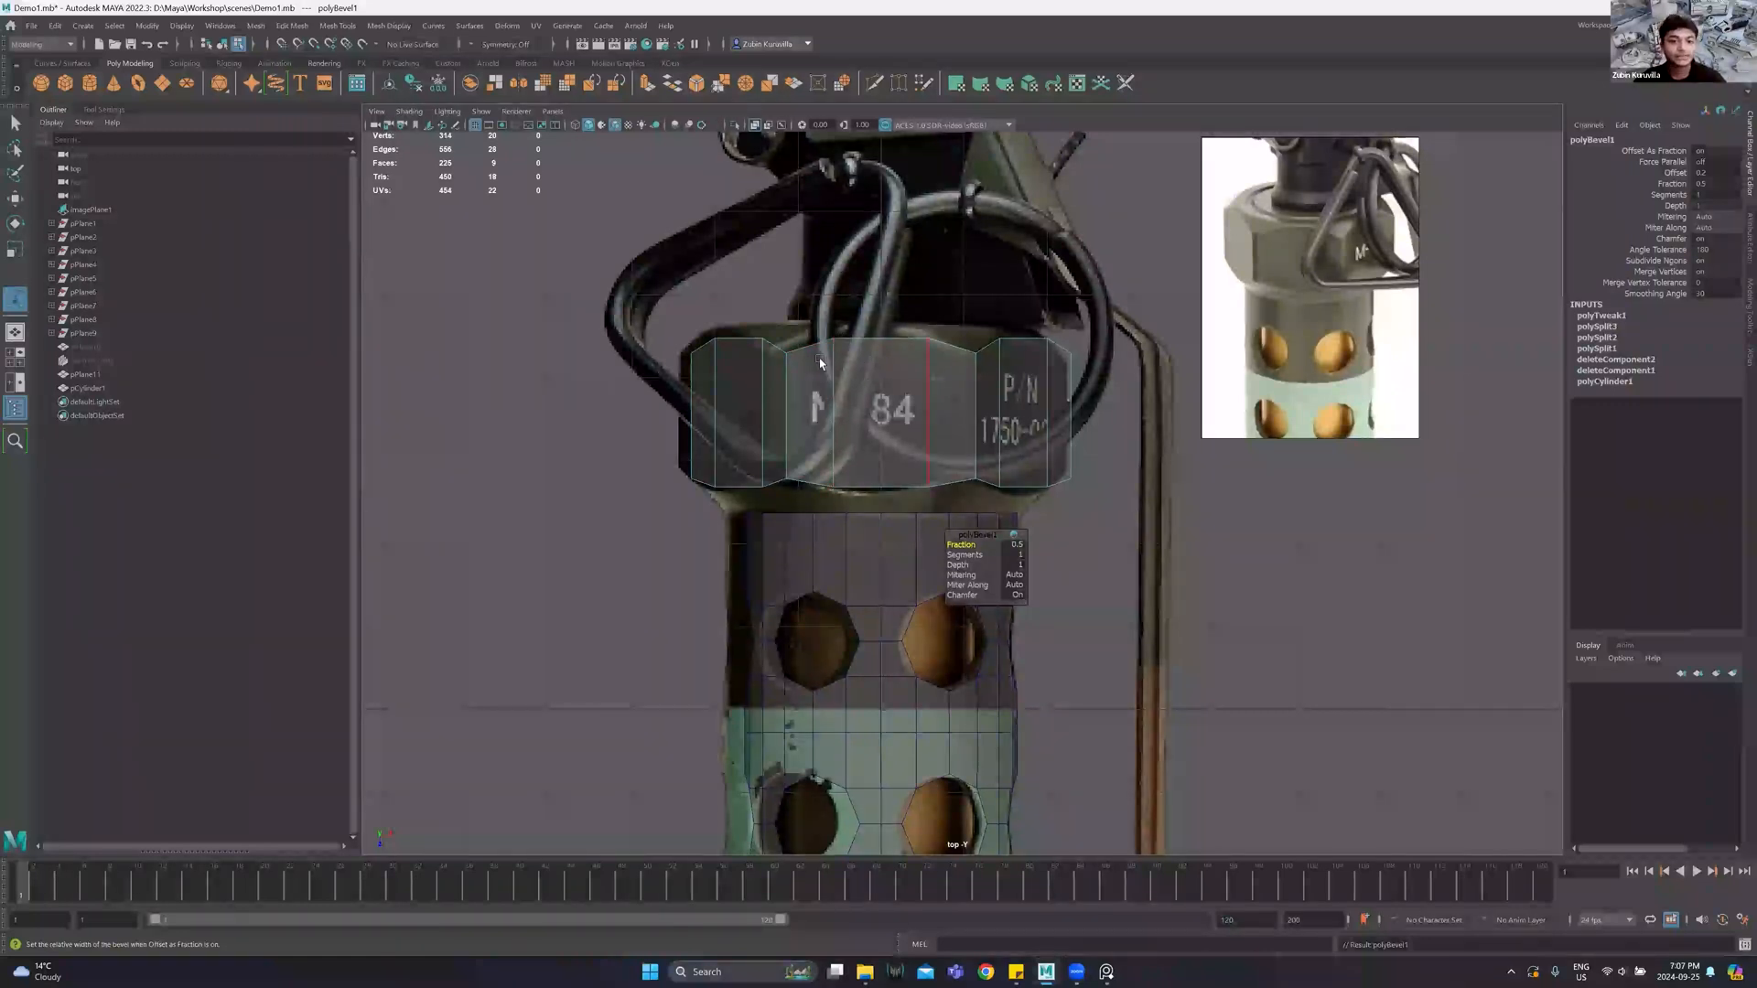
pyautogui.click(963, 554)
pyautogui.moveTo(960, 551); pyautogui.dragTo(965, 543)
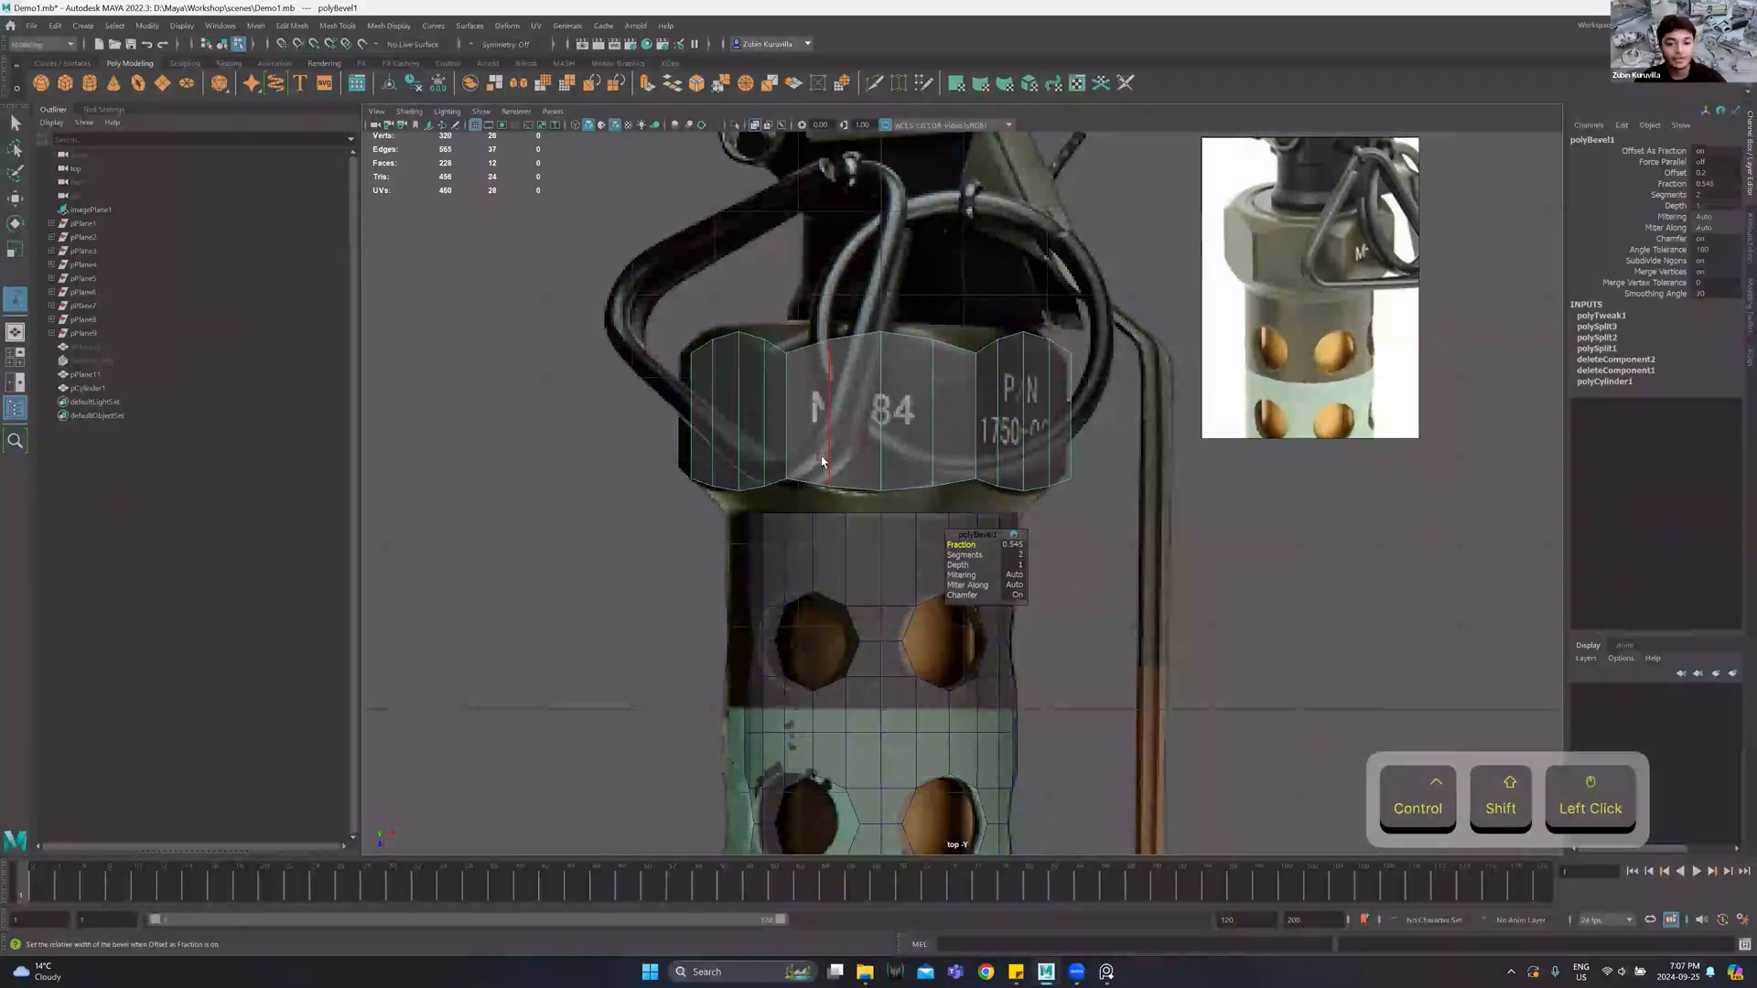
pyautogui.hotkey('ctrl', 'z')
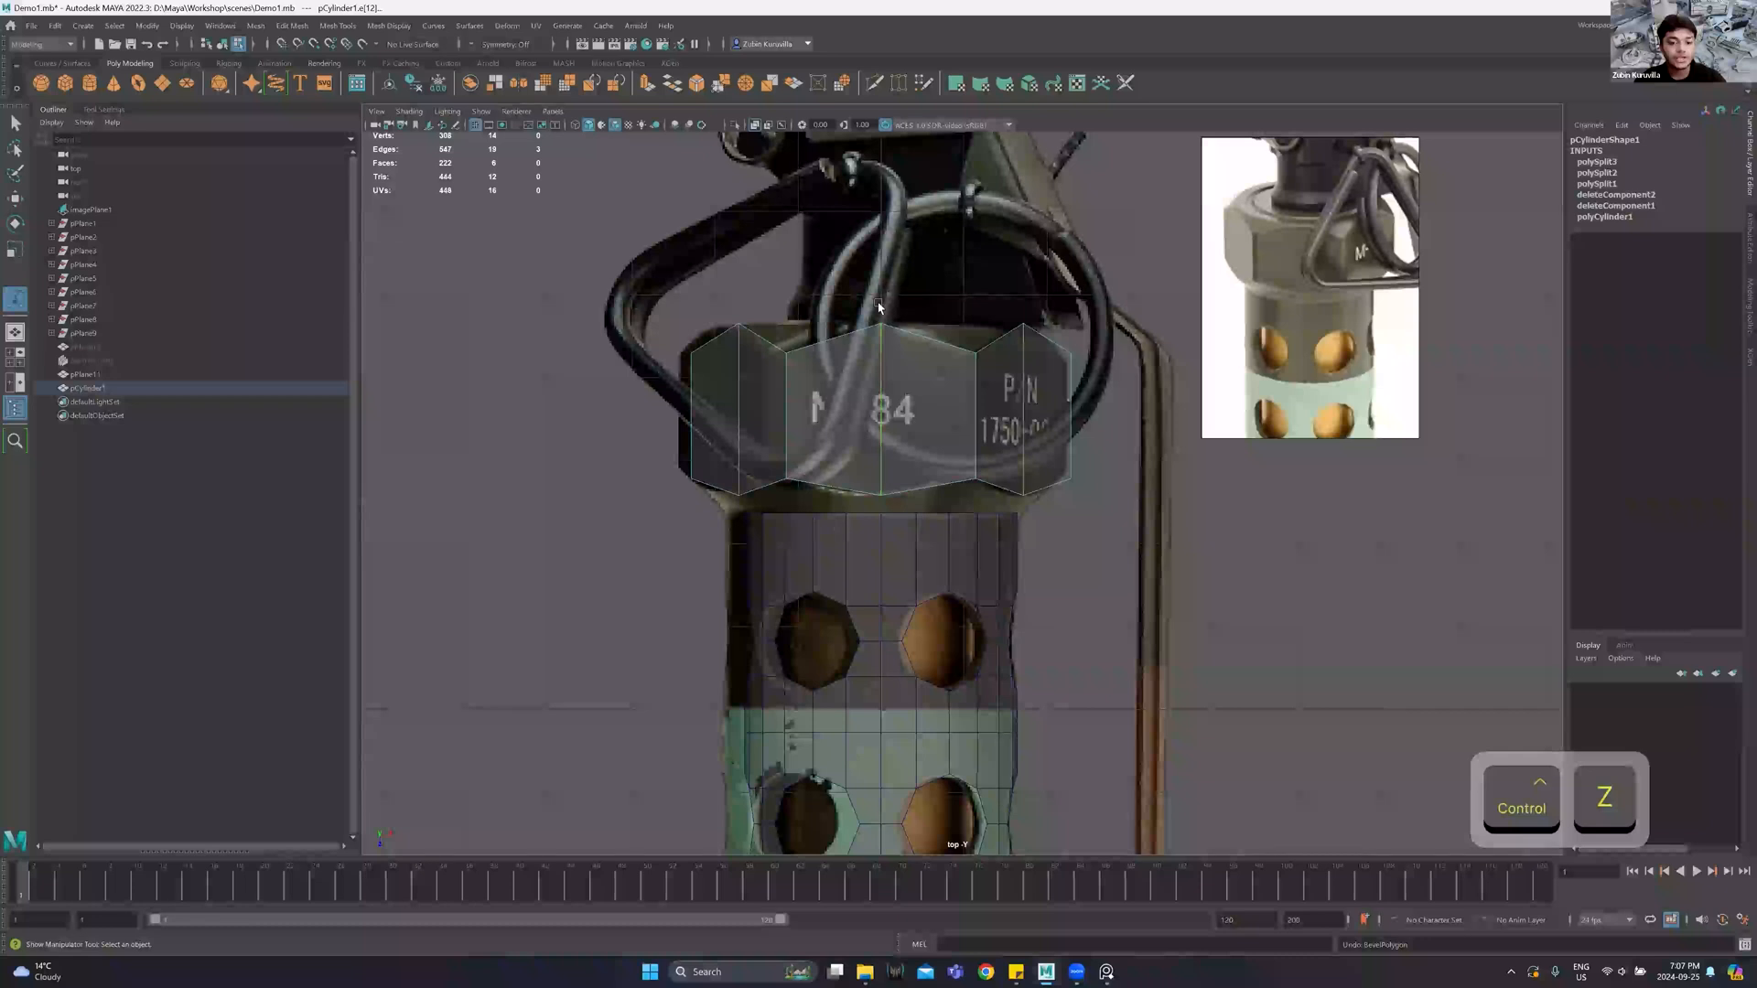
pyautogui.keyDown('shift'); pyautogui.moveTo(922, 400); pyautogui.dragTo(988, 524, button='right'); pyautogui.keyUp('shift')
pyautogui.moveTo(960, 555); pyautogui.dragTo(967, 544)
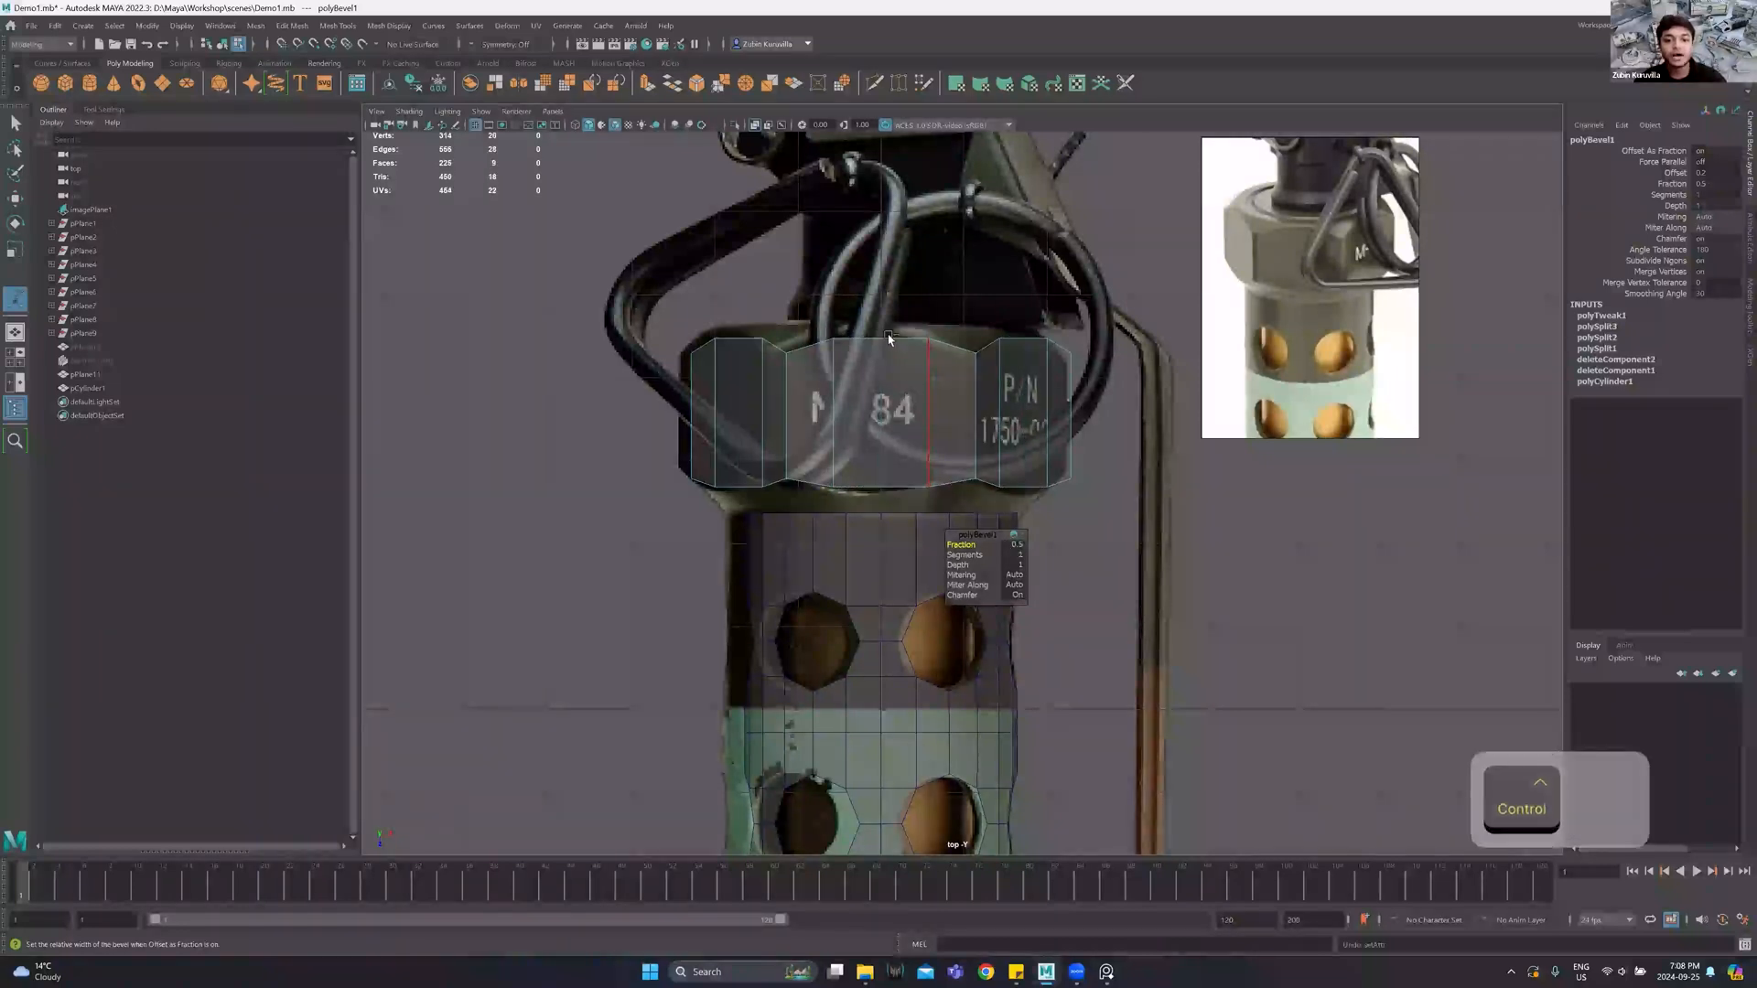
pyautogui.hotkey('ctrl', 'z')
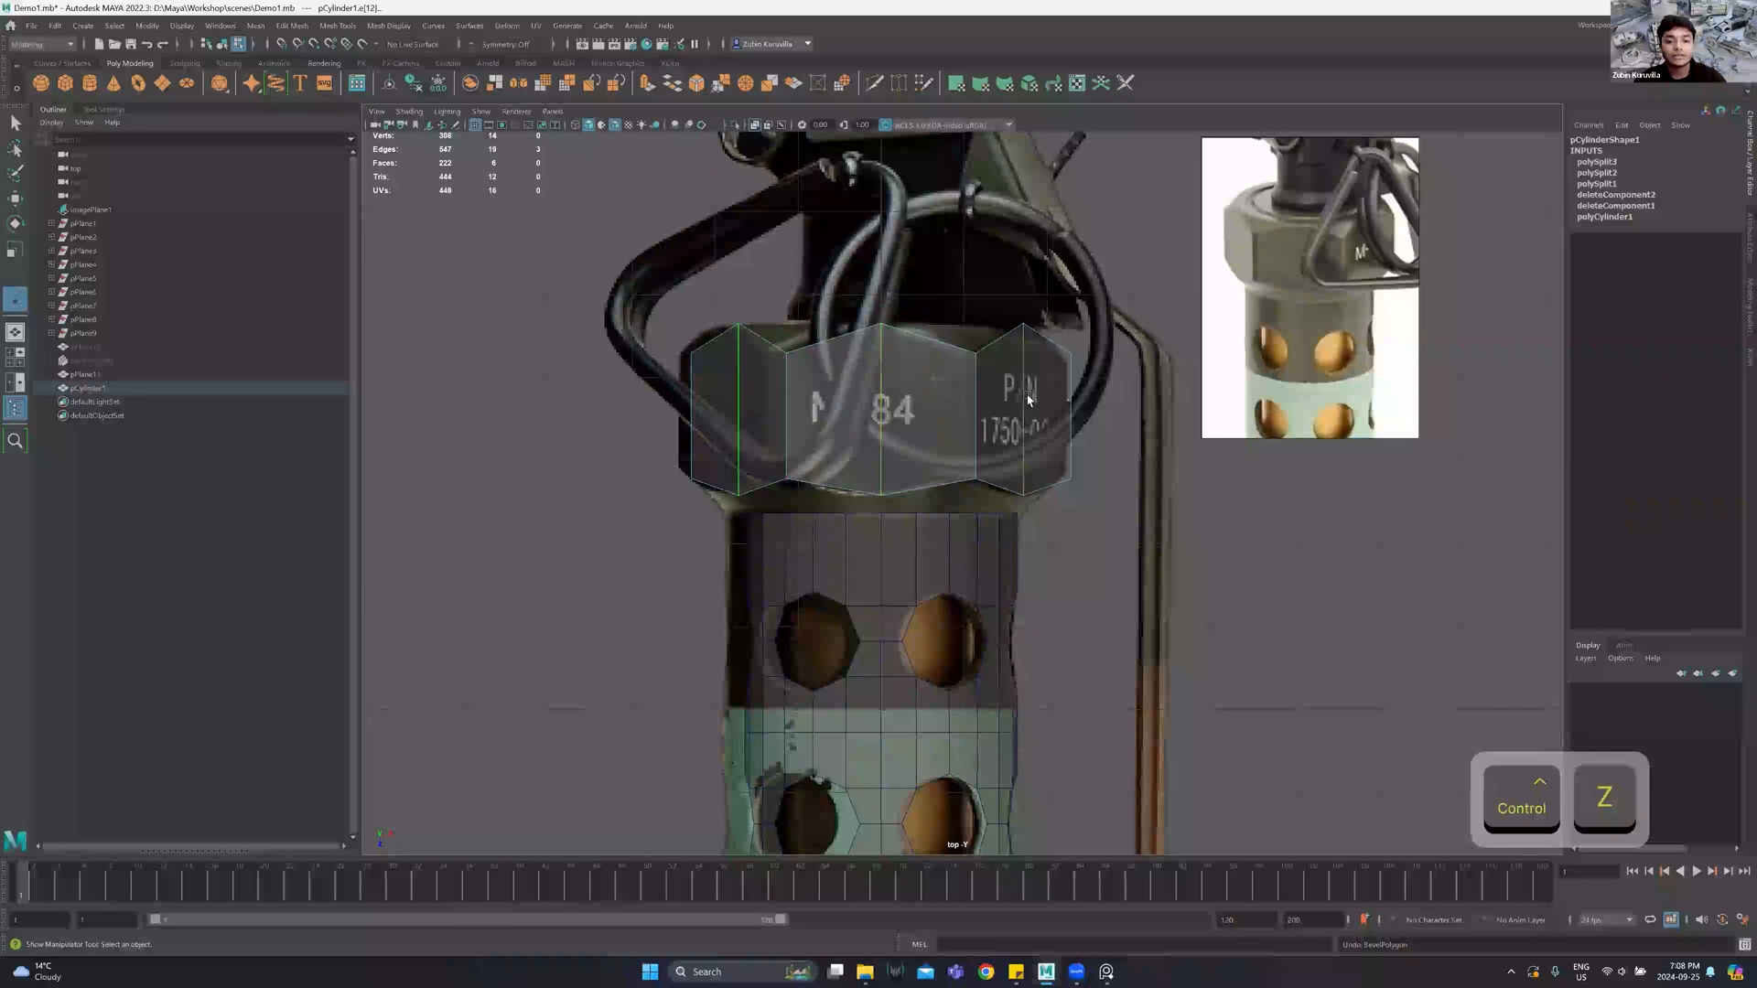
# Bevel the three selected middle edges of the hex collar with 2 segments and a fraction of about 0.515.
pyautogui.moveTo(810, 377)
pyautogui.keyDown('shift'); pyautogui.mouseDown(button='right')
pyautogui.moveTo(843, 382)
pyautogui.moveTo(807, 381)
pyautogui.mouseUp(button='right'); pyautogui.keyUp('shift')
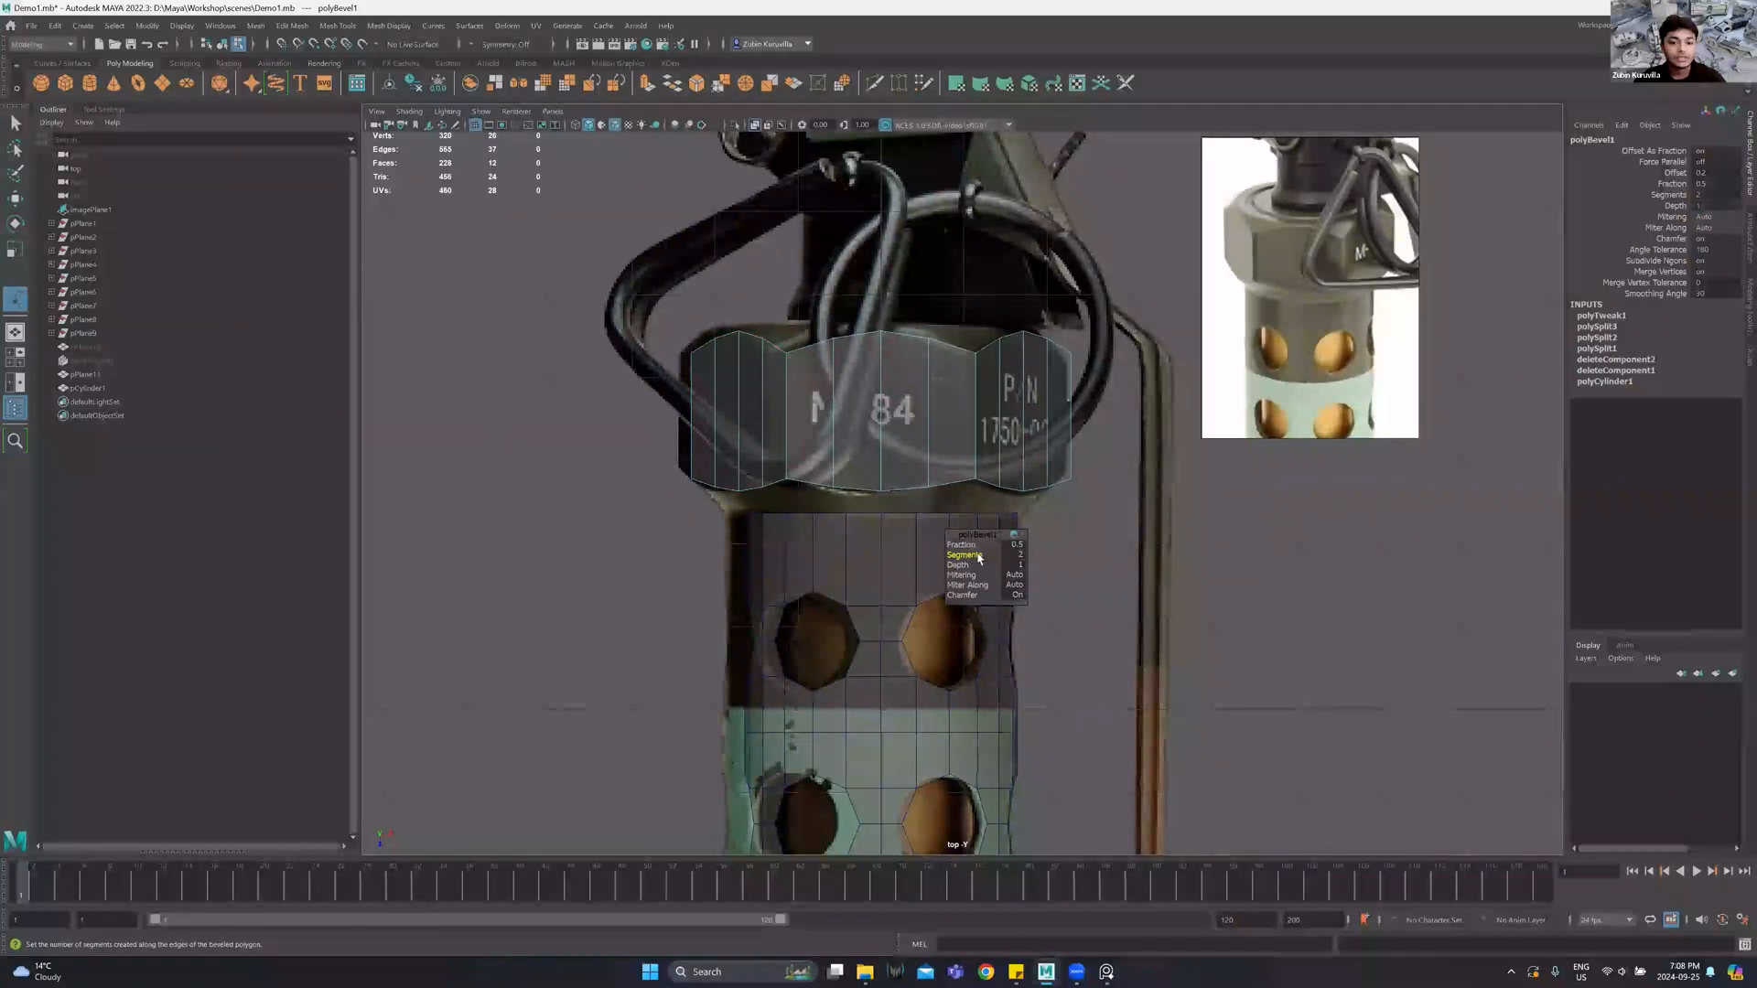
pyautogui.keyDown('ctrl'); pyautogui.keyDown('shift'); pyautogui.moveTo(968, 545); pyautogui.dragTo(975, 542); pyautogui.keyUp('shift'); pyautogui.keyUp('ctrl')
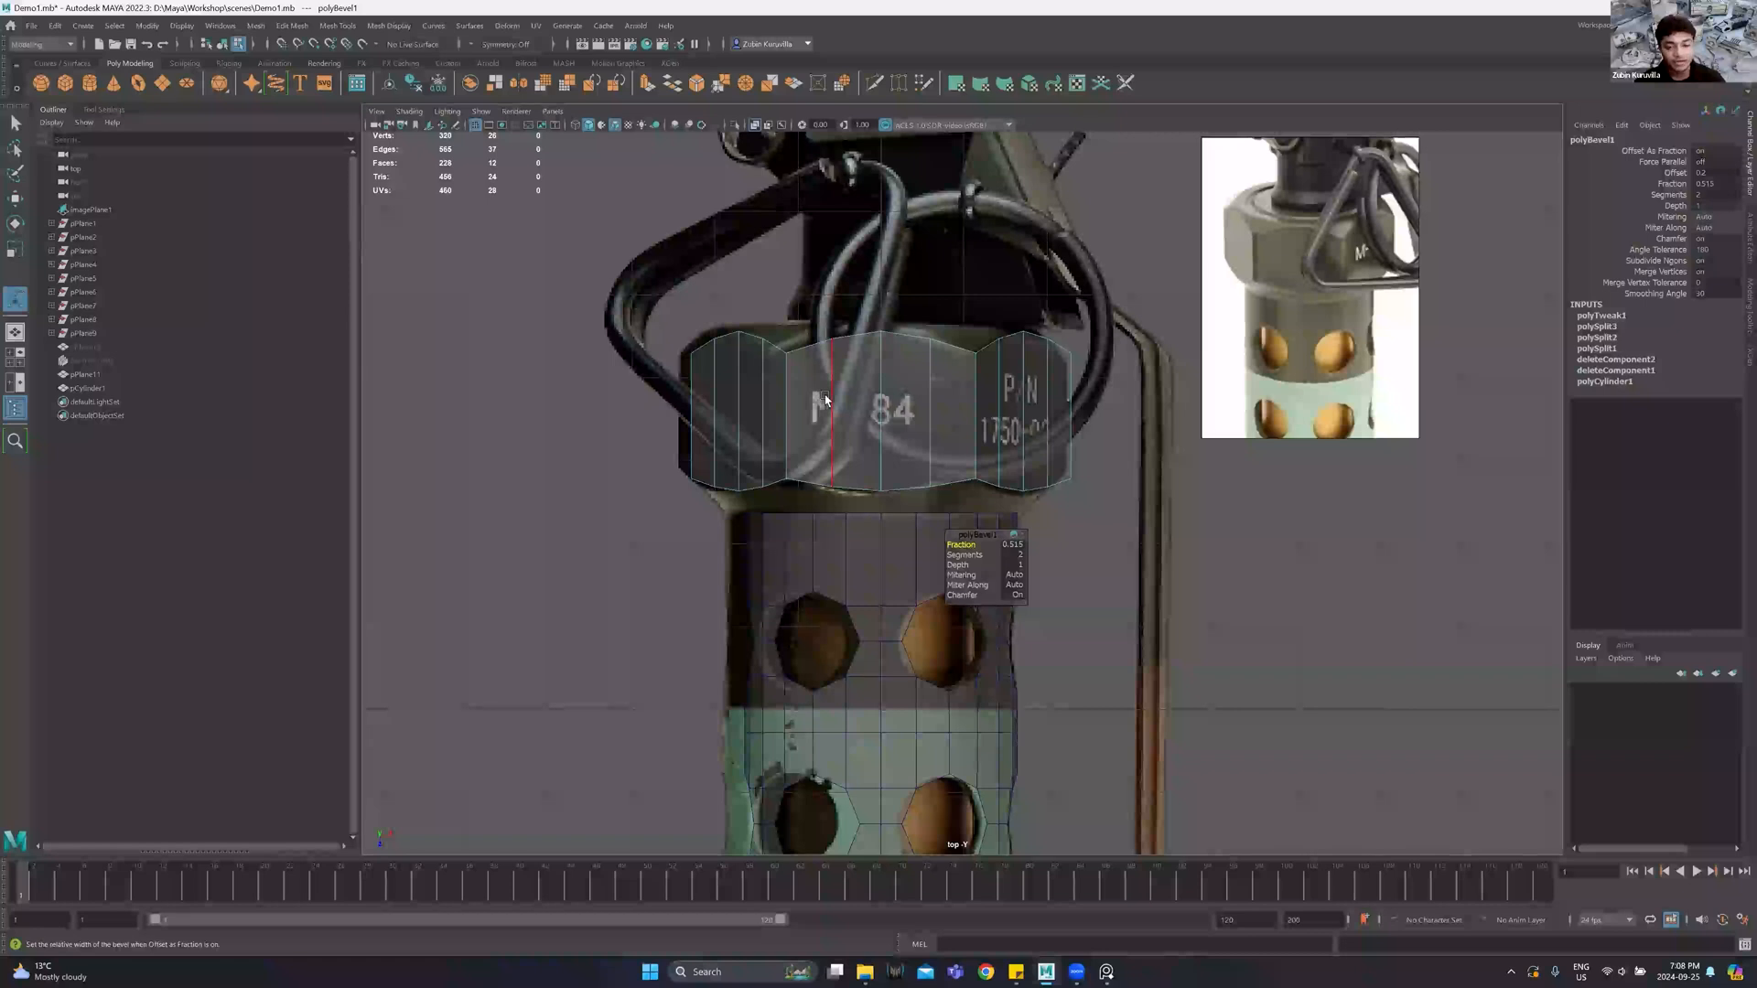
pyautogui.moveTo(821, 400); pyautogui.dragTo(948, 372, button='right')
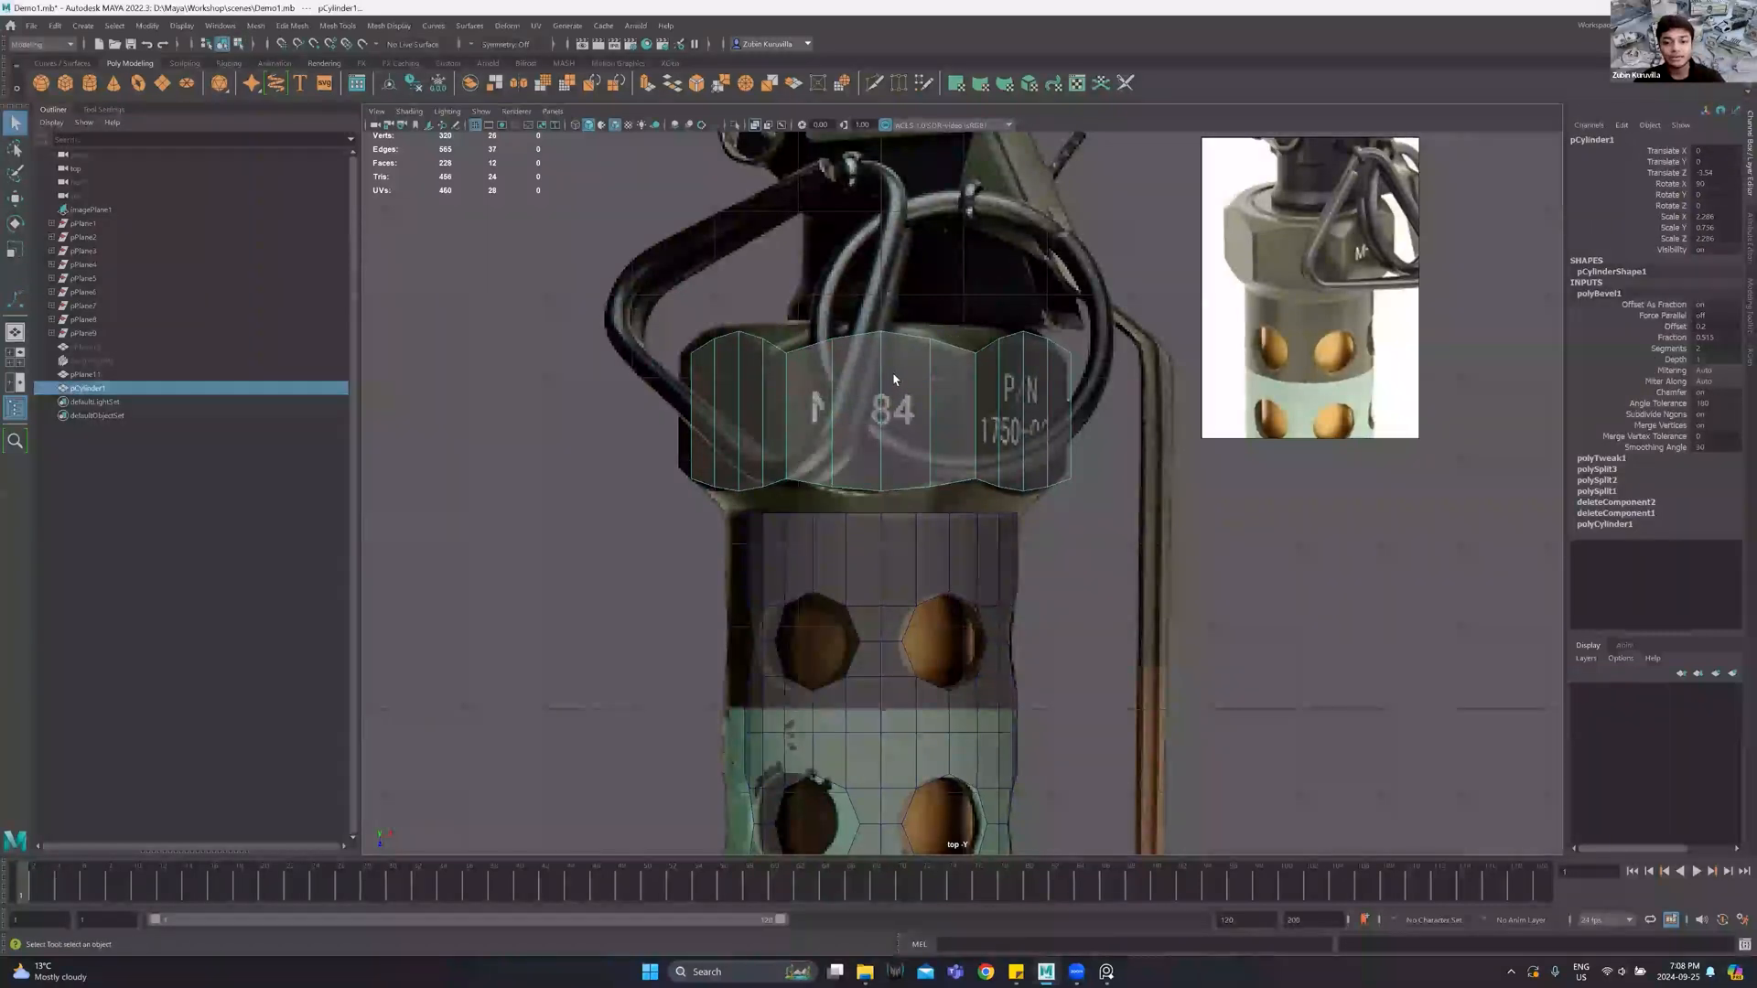
# Duplicate the half collar and rotate the copy 180 degrees about the tube's axis to form the opposite half.
pyautogui.press('space')
pyautogui.press('space')
pyautogui.keyDown('alt'); pyautogui.moveTo(879, 439); pyautogui.dragTo(934, 491); pyautogui.keyUp('alt')
pyautogui.hotkey('ctrl', 'd')
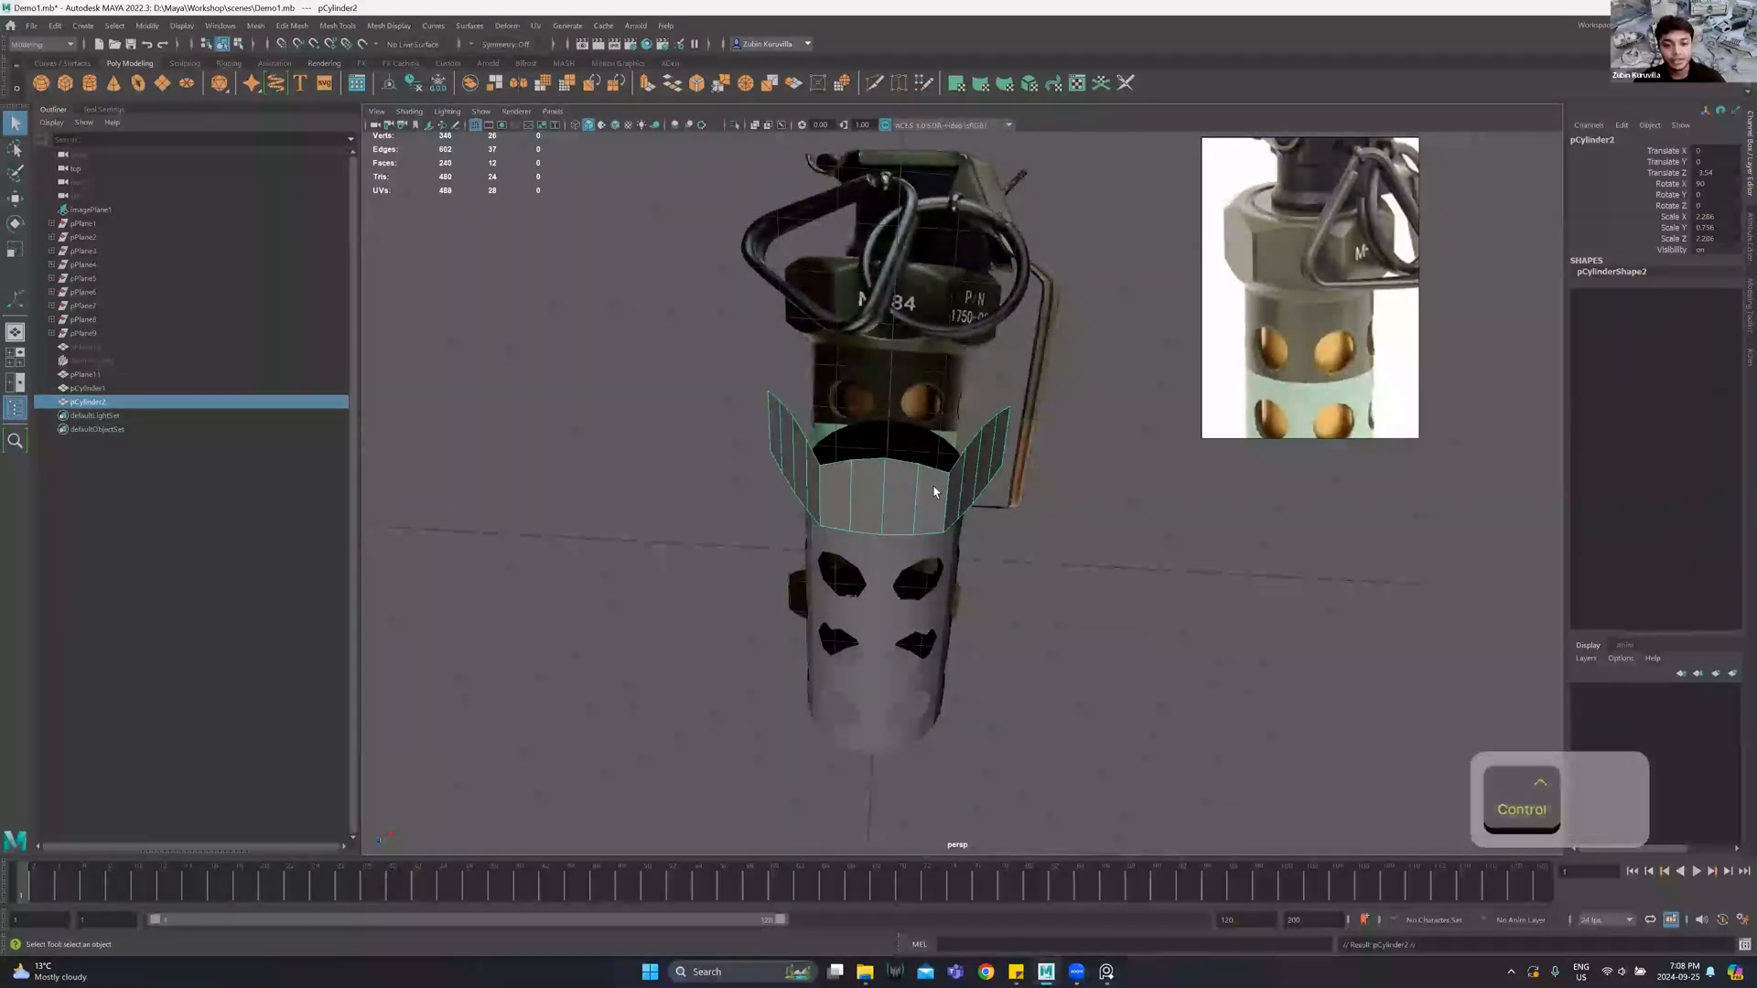
pyautogui.hotkey('ctrl', 'd')
pyautogui.press('e')
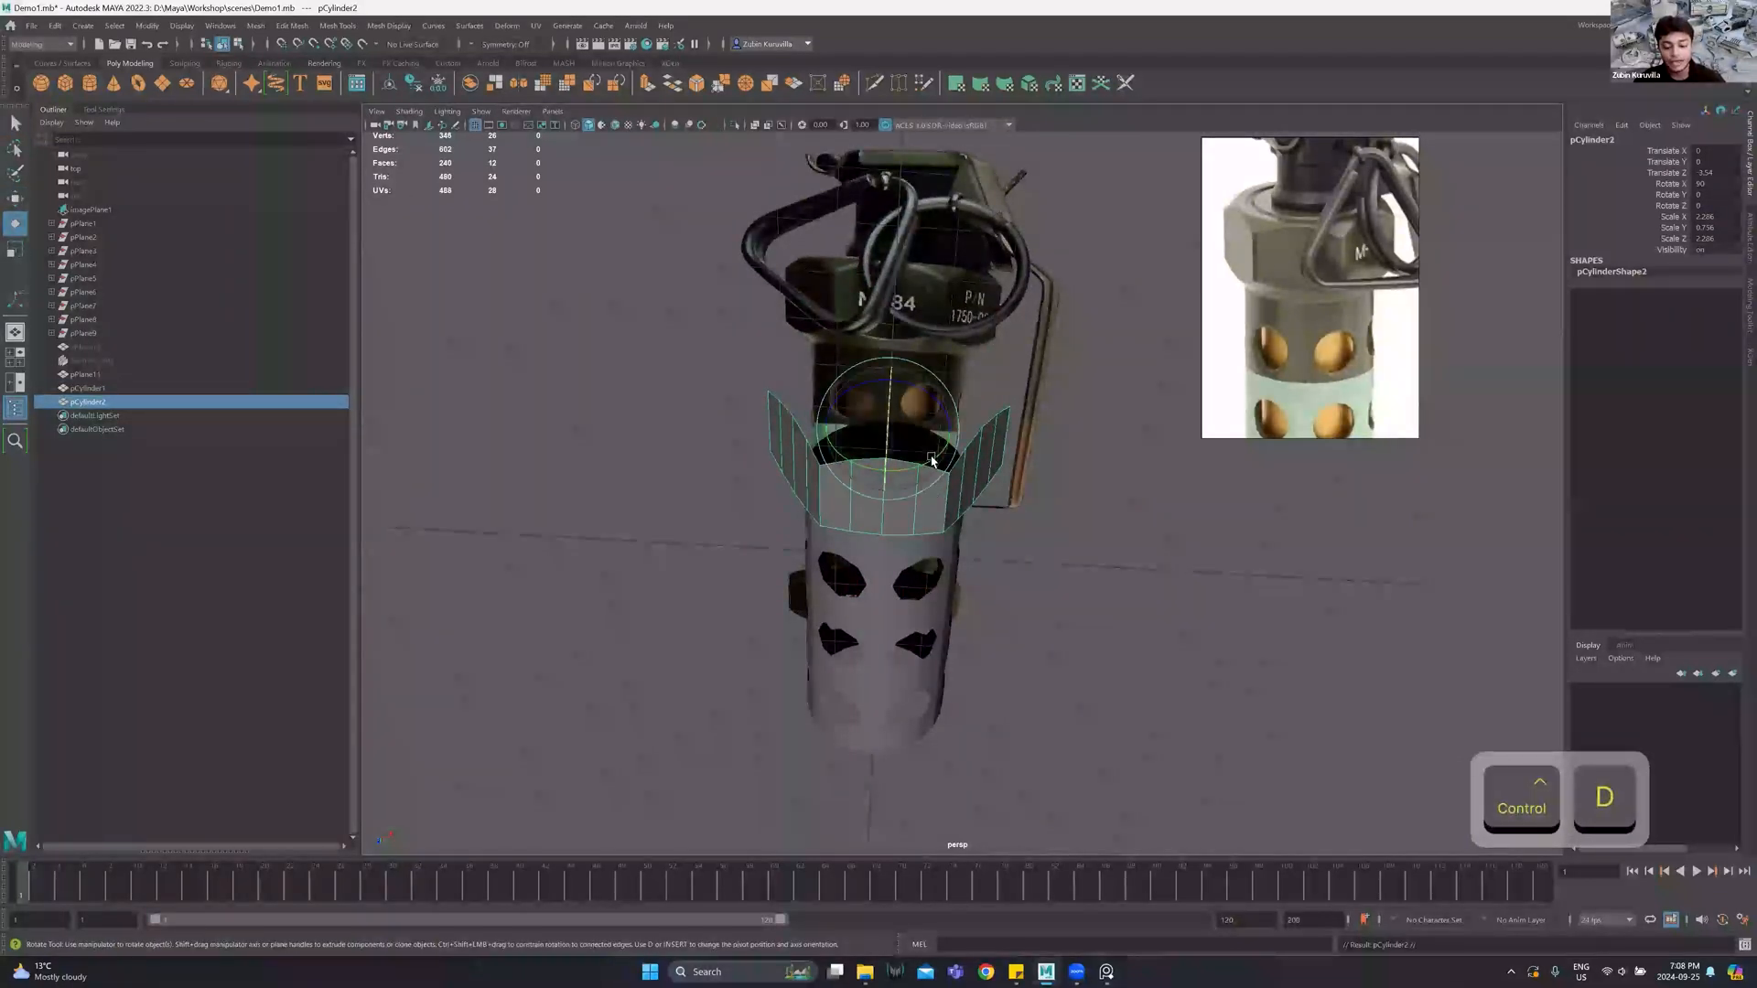
pyautogui.moveTo(934, 460); pyautogui.dragTo(852, 464)
pyautogui.keyDown('alt'); pyautogui.moveTo(961, 408); pyautogui.dragTo(971, 517); pyautogui.keyUp('alt')
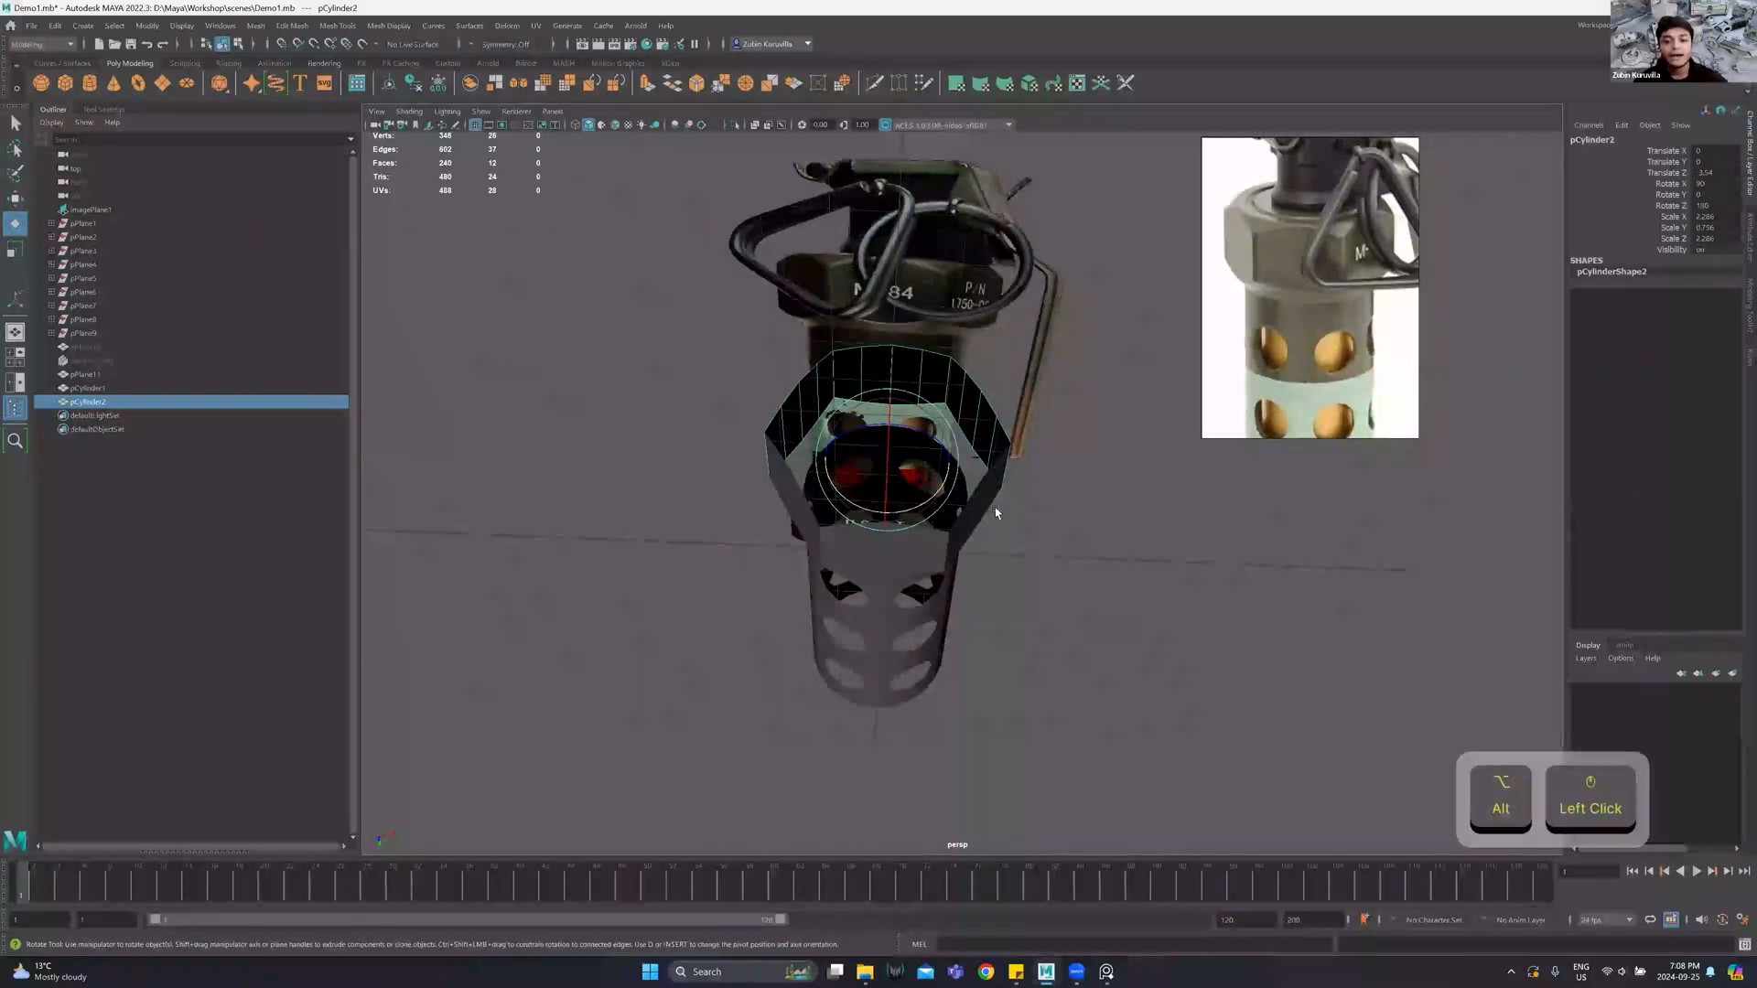
# Combine the original half collar and its rotated copy into one mesh.
pyautogui.keyDown('shift'); pyautogui.click(983, 505); pyautogui.keyUp('shift')
pyautogui.keyDown('alt'); pyautogui.moveTo(998, 443); pyautogui.dragTo(988, 512); pyautogui.keyUp('alt')
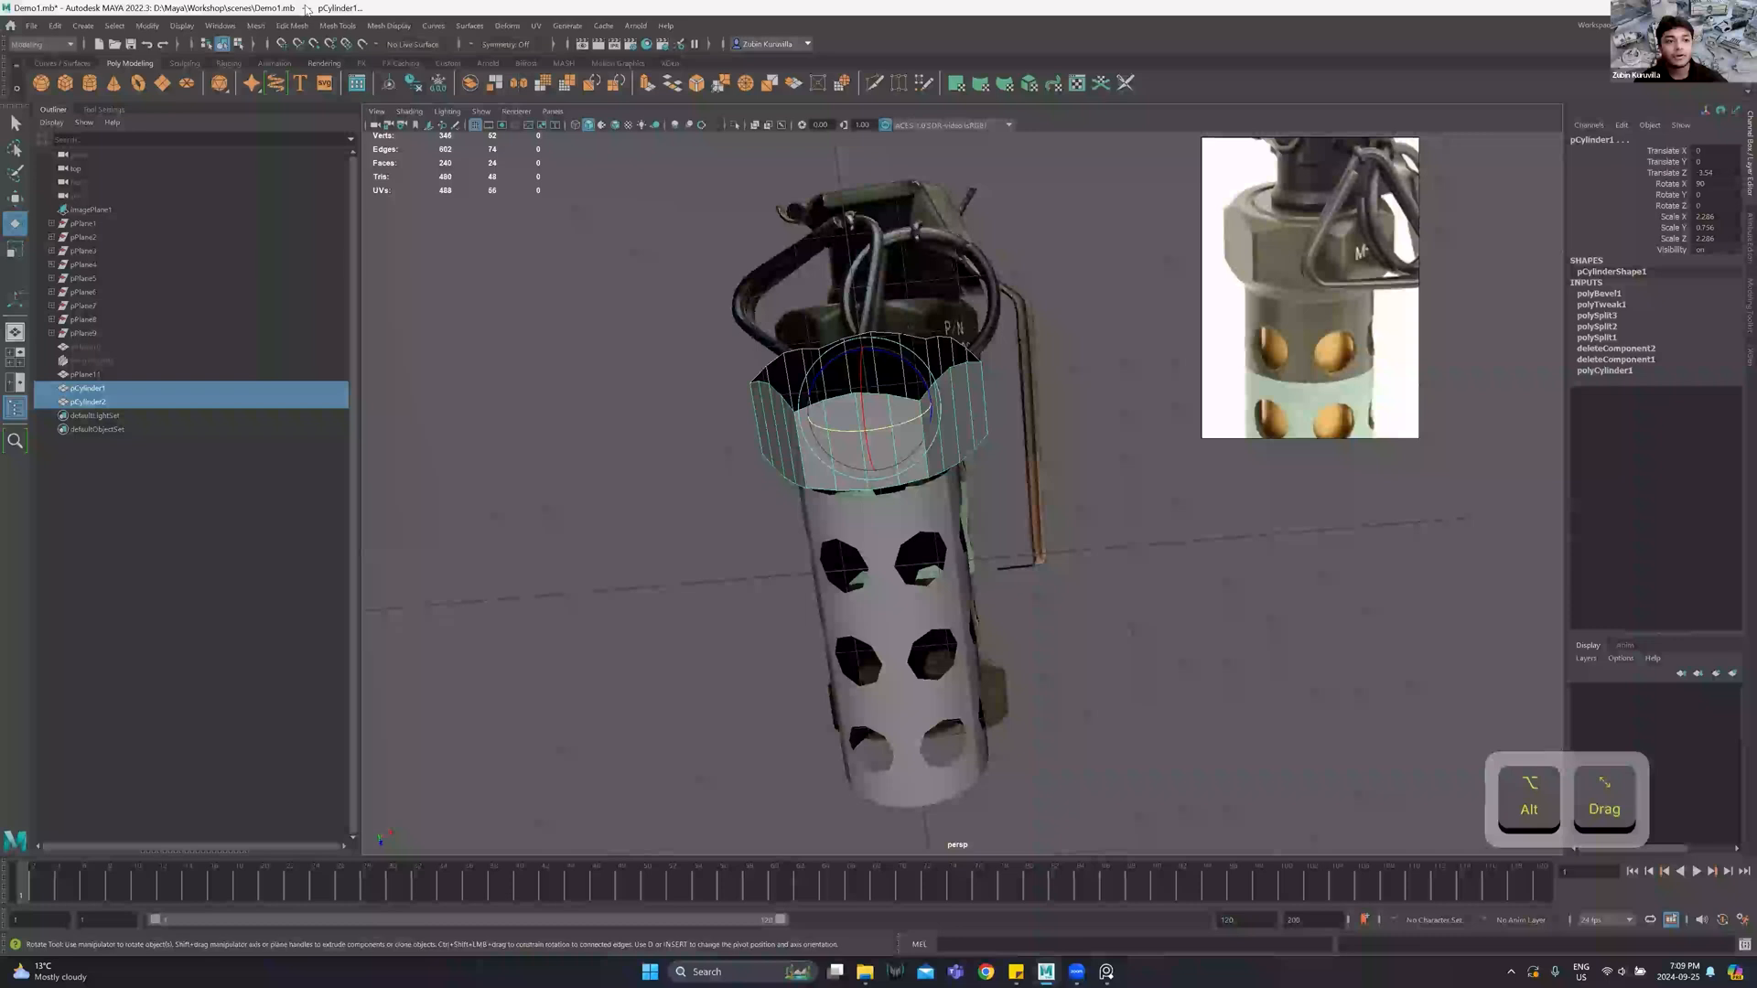
pyautogui.click(253, 24)
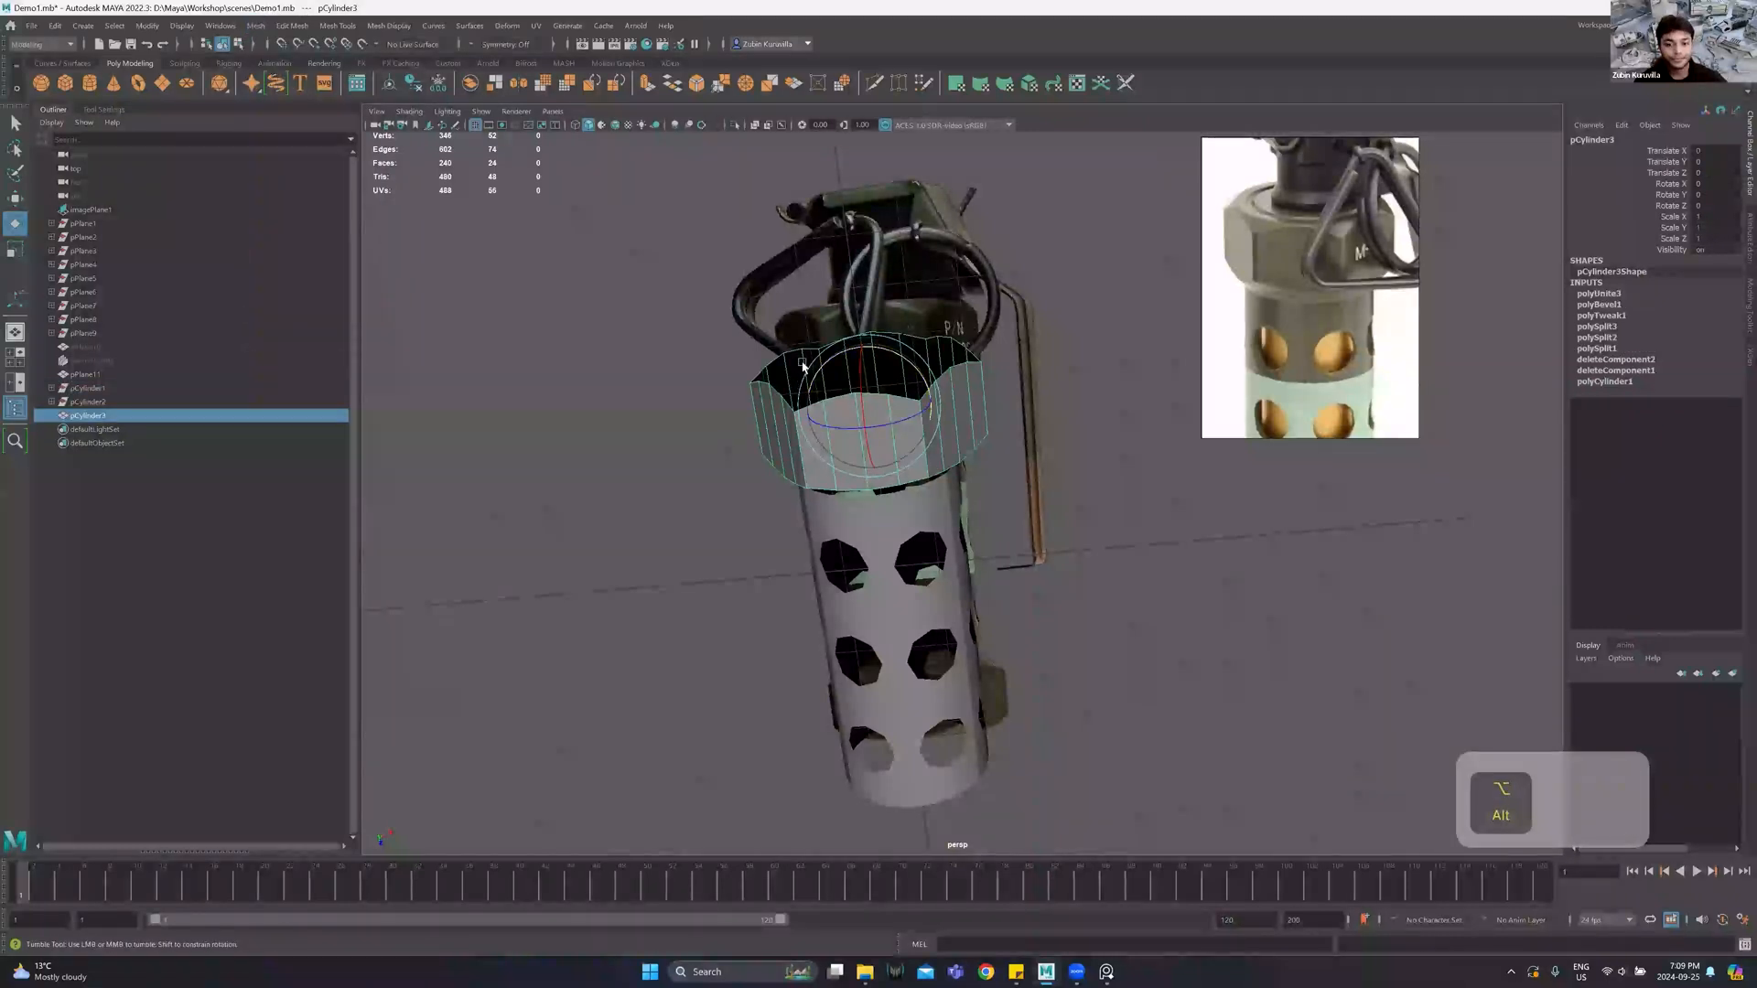
# Merge all vertices of the combined hex collar with a distance threshold of 0.01 to weld the two halves.
pyautogui.keyDown('alt'); pyautogui.moveTo(793, 385); pyautogui.dragTo(826, 352); pyautogui.keyUp('alt')
pyautogui.moveTo(854, 304); pyautogui.dragTo(777, 305, button='right')
pyautogui.keyDown('alt'); pyautogui.moveTo(778, 305); pyautogui.dragTo(1136, 613); pyautogui.keyUp('alt')
pyautogui.keyDown('alt'); pyautogui.moveTo(739, 267); pyautogui.dragTo(878, 302); pyautogui.keyUp('alt')
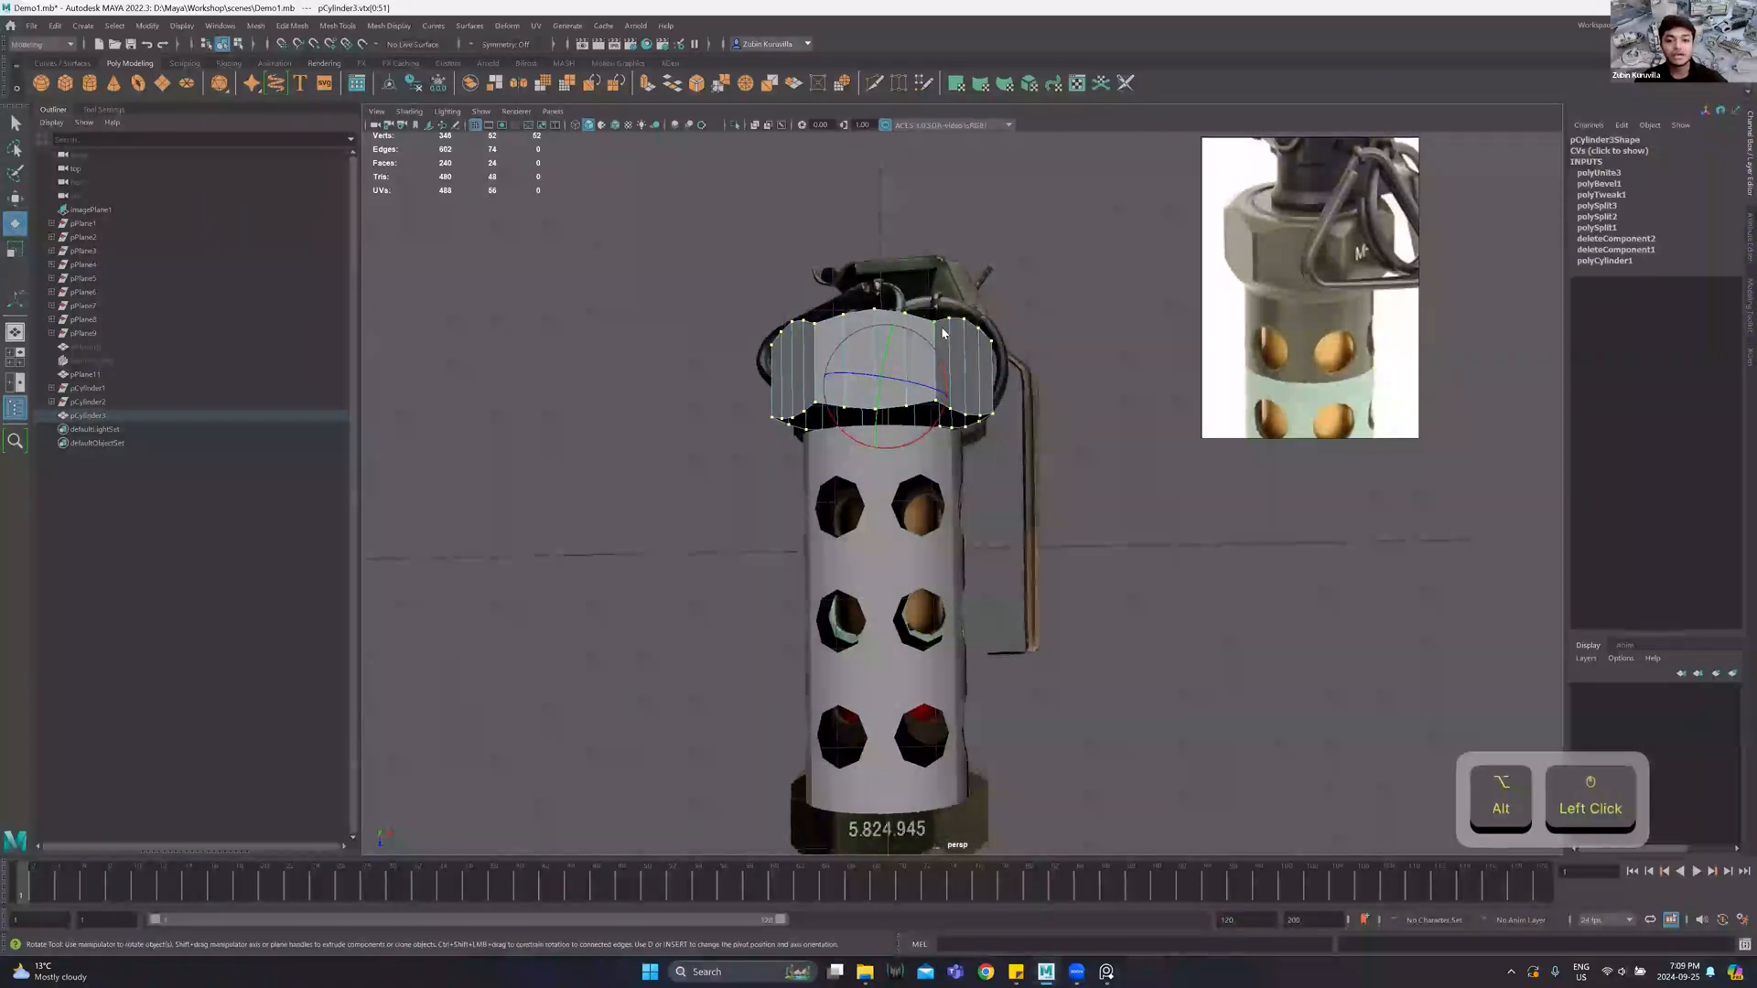
pyautogui.keyDown('shift'); pyautogui.rightClick(942, 332); pyautogui.keyUp('shift')
pyautogui.keyDown('shift'); pyautogui.moveTo(943, 333); pyautogui.dragTo(1035, 227, button='right'); pyautogui.keyUp('shift')
pyautogui.keyDown('alt'); pyautogui.moveTo(1035, 227); pyautogui.dragTo(911, 392); pyautogui.keyUp('alt')
pyautogui.press('3')
pyautogui.press('1')
pyautogui.scroll(2, 909, 389)
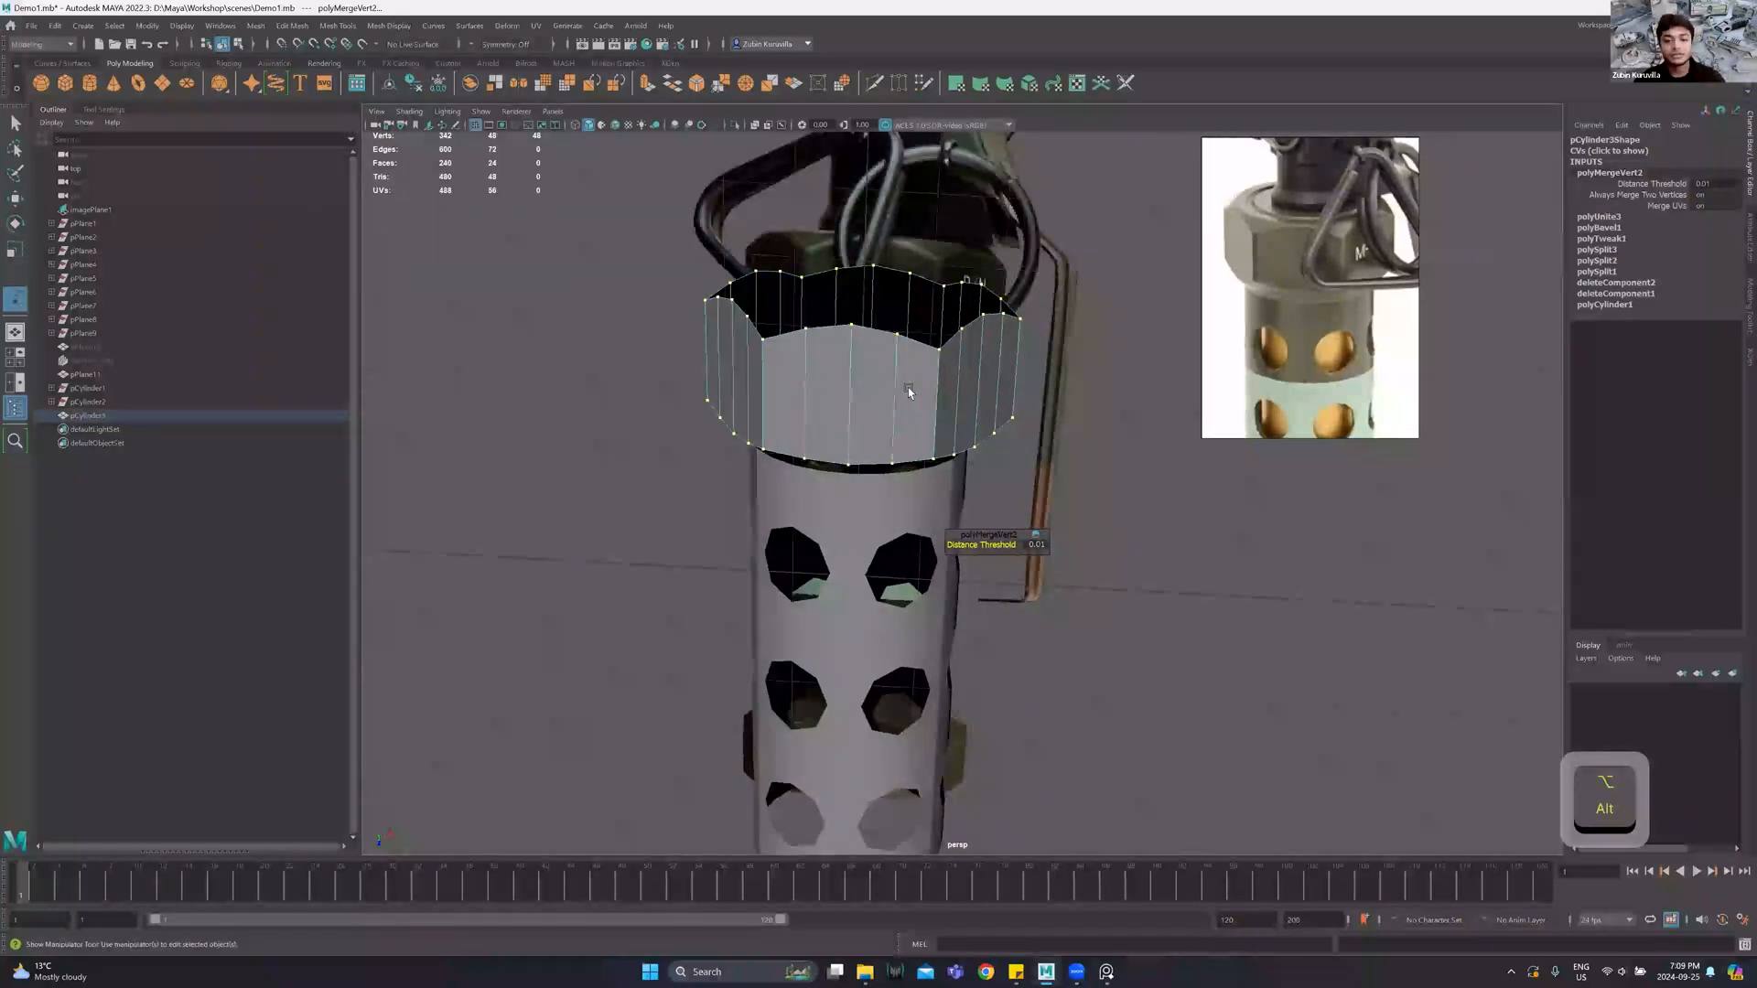
# Extrude the hex collar's upper border edge loop, scaling it inward and raising it slightly to start the sloped top.
pyautogui.moveTo(905, 383); pyautogui.dragTo(930, 361, button='right')
pyautogui.keyDown('alt'); pyautogui.moveTo(928, 382); pyautogui.dragTo(930, 360); pyautogui.keyUp('alt')
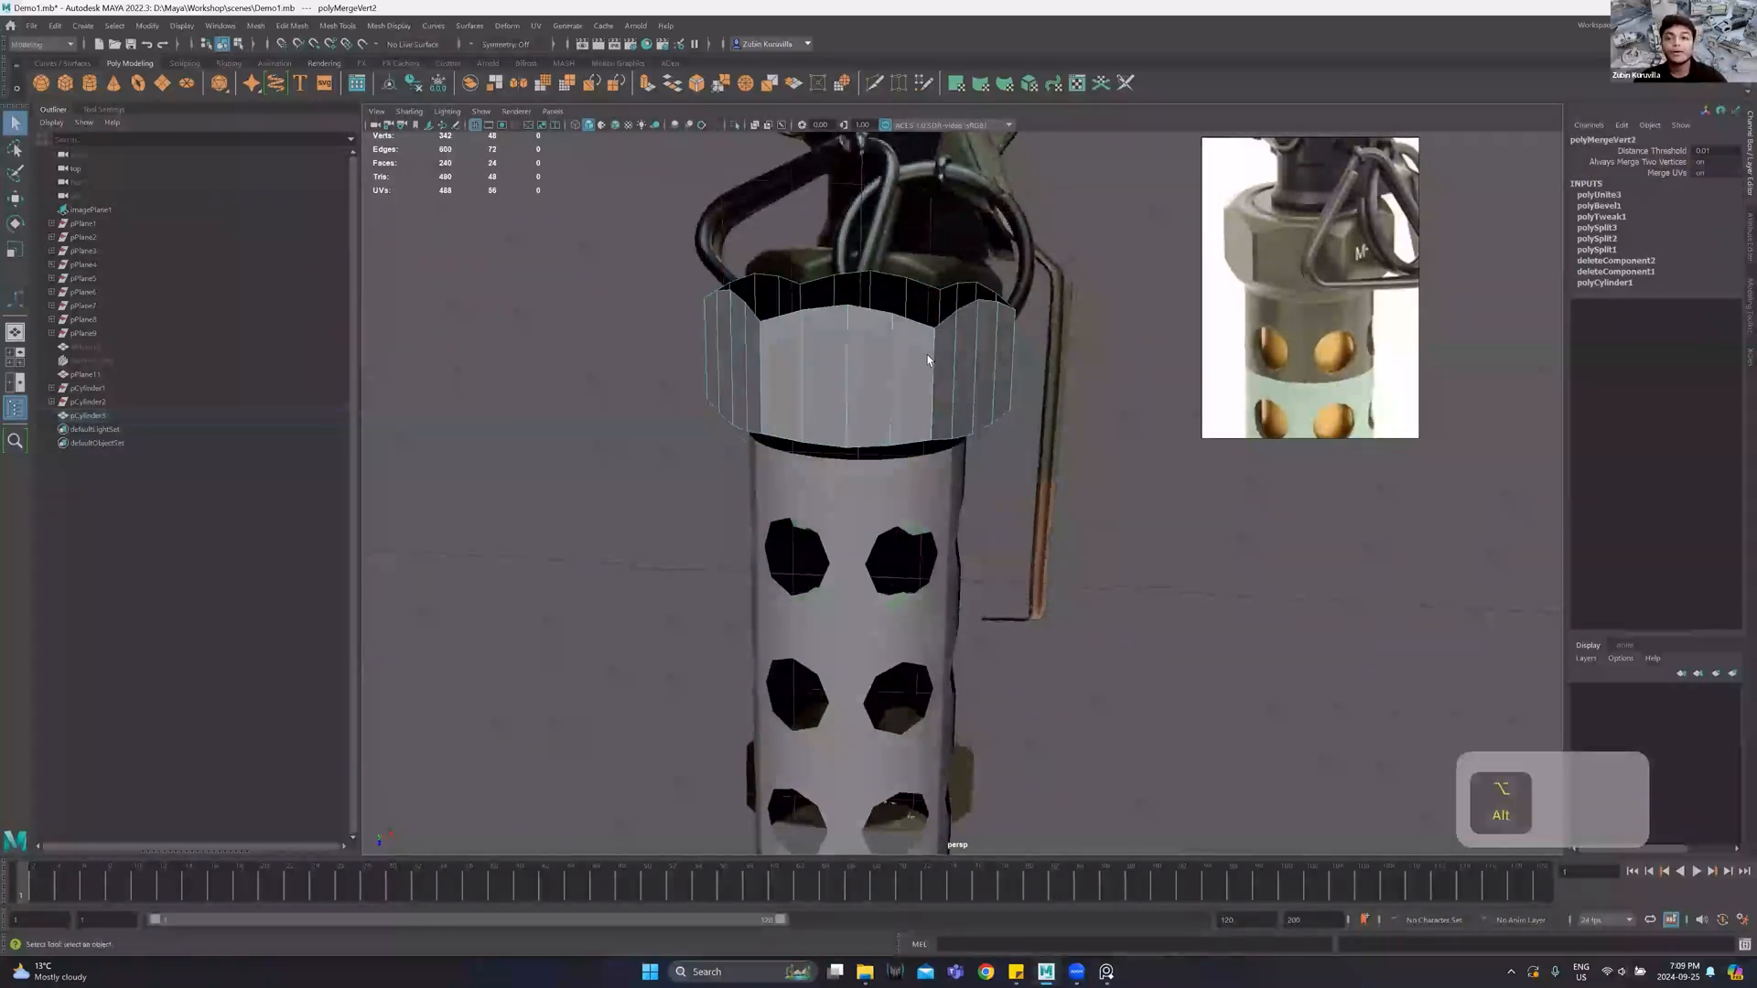
pyautogui.scroll(2, 1235, 247)
pyautogui.keyDown('alt'); pyautogui.moveTo(1273, 232); pyautogui.dragTo(1282, 257); pyautogui.keyUp('alt')
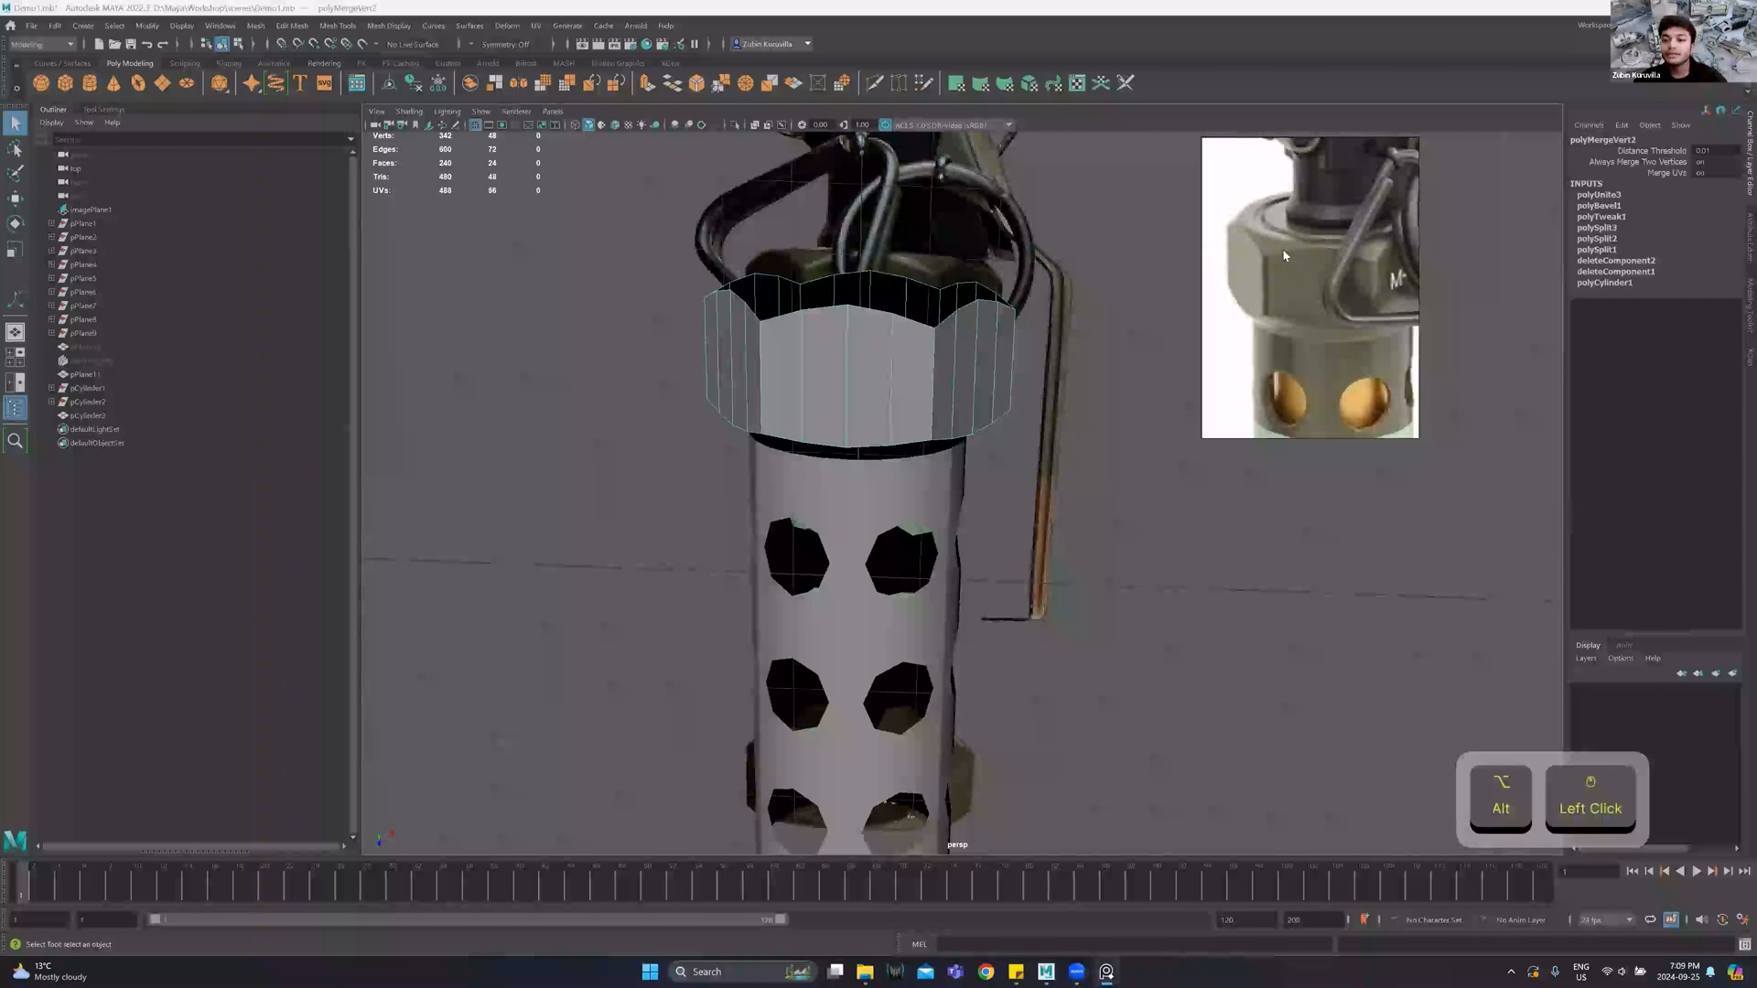
pyautogui.doubleClick(904, 328)
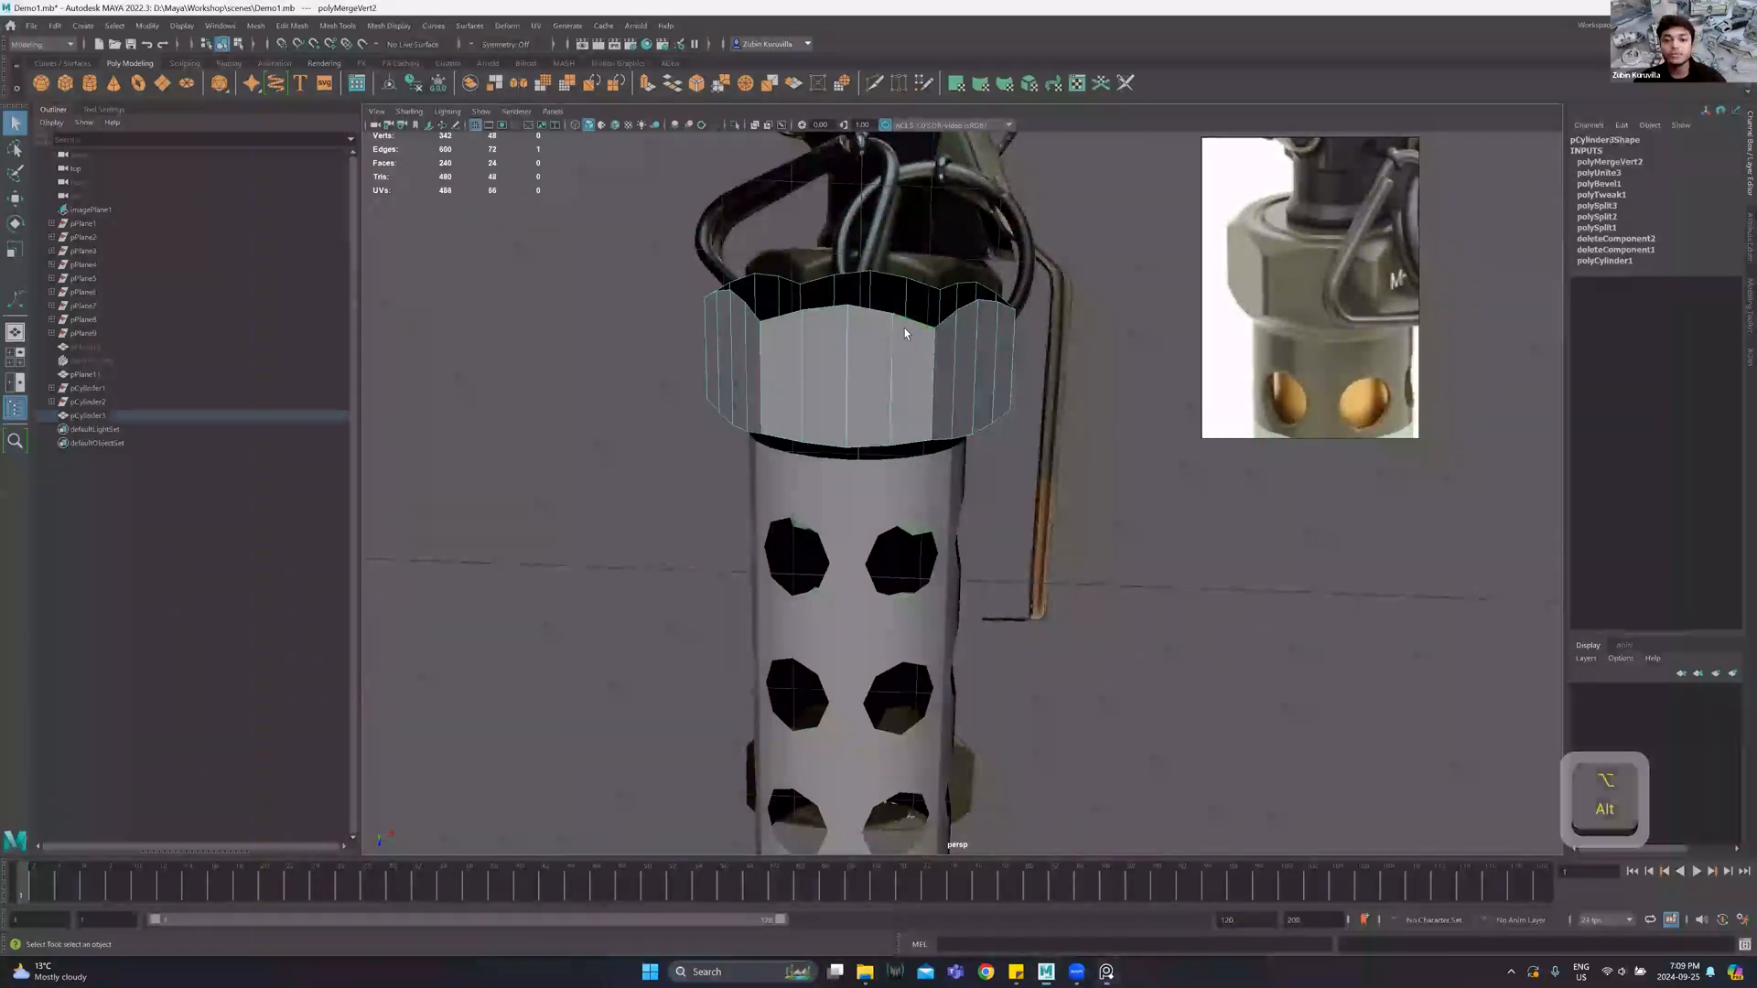
pyautogui.hotkey('ctrl', 'e')
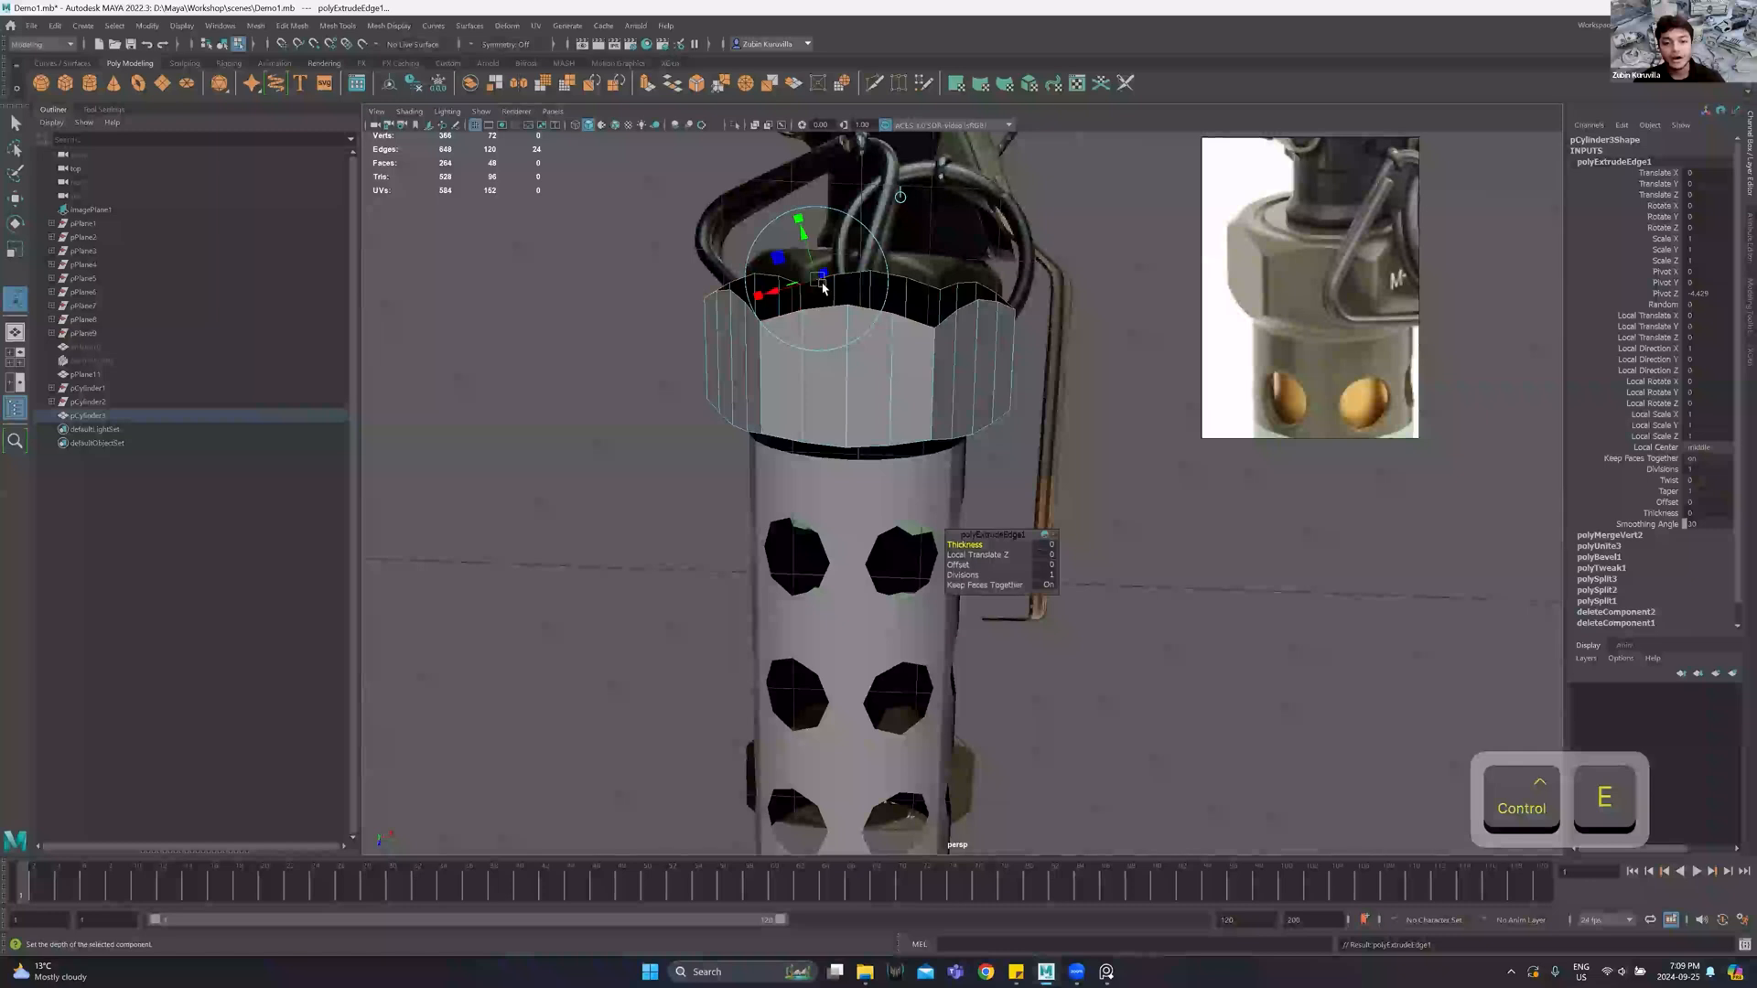
pyautogui.press('r')
pyautogui.press('w')
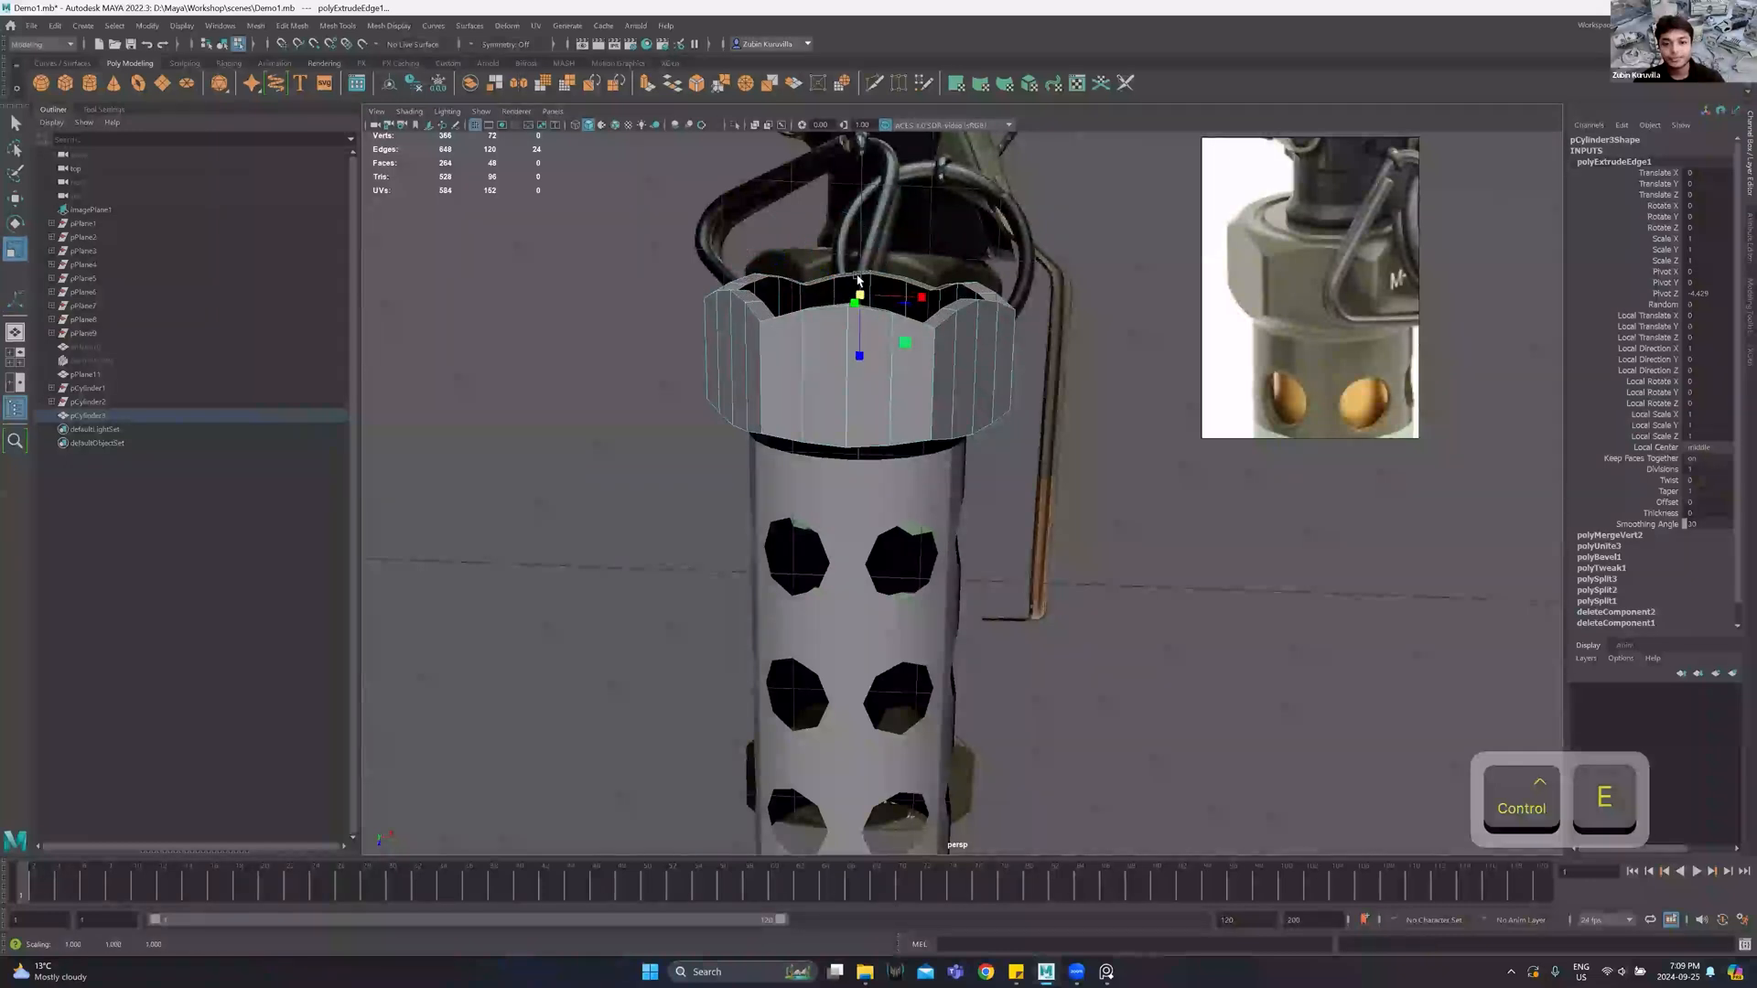
pyautogui.moveTo(859, 335); pyautogui.dragTo(860, 322)
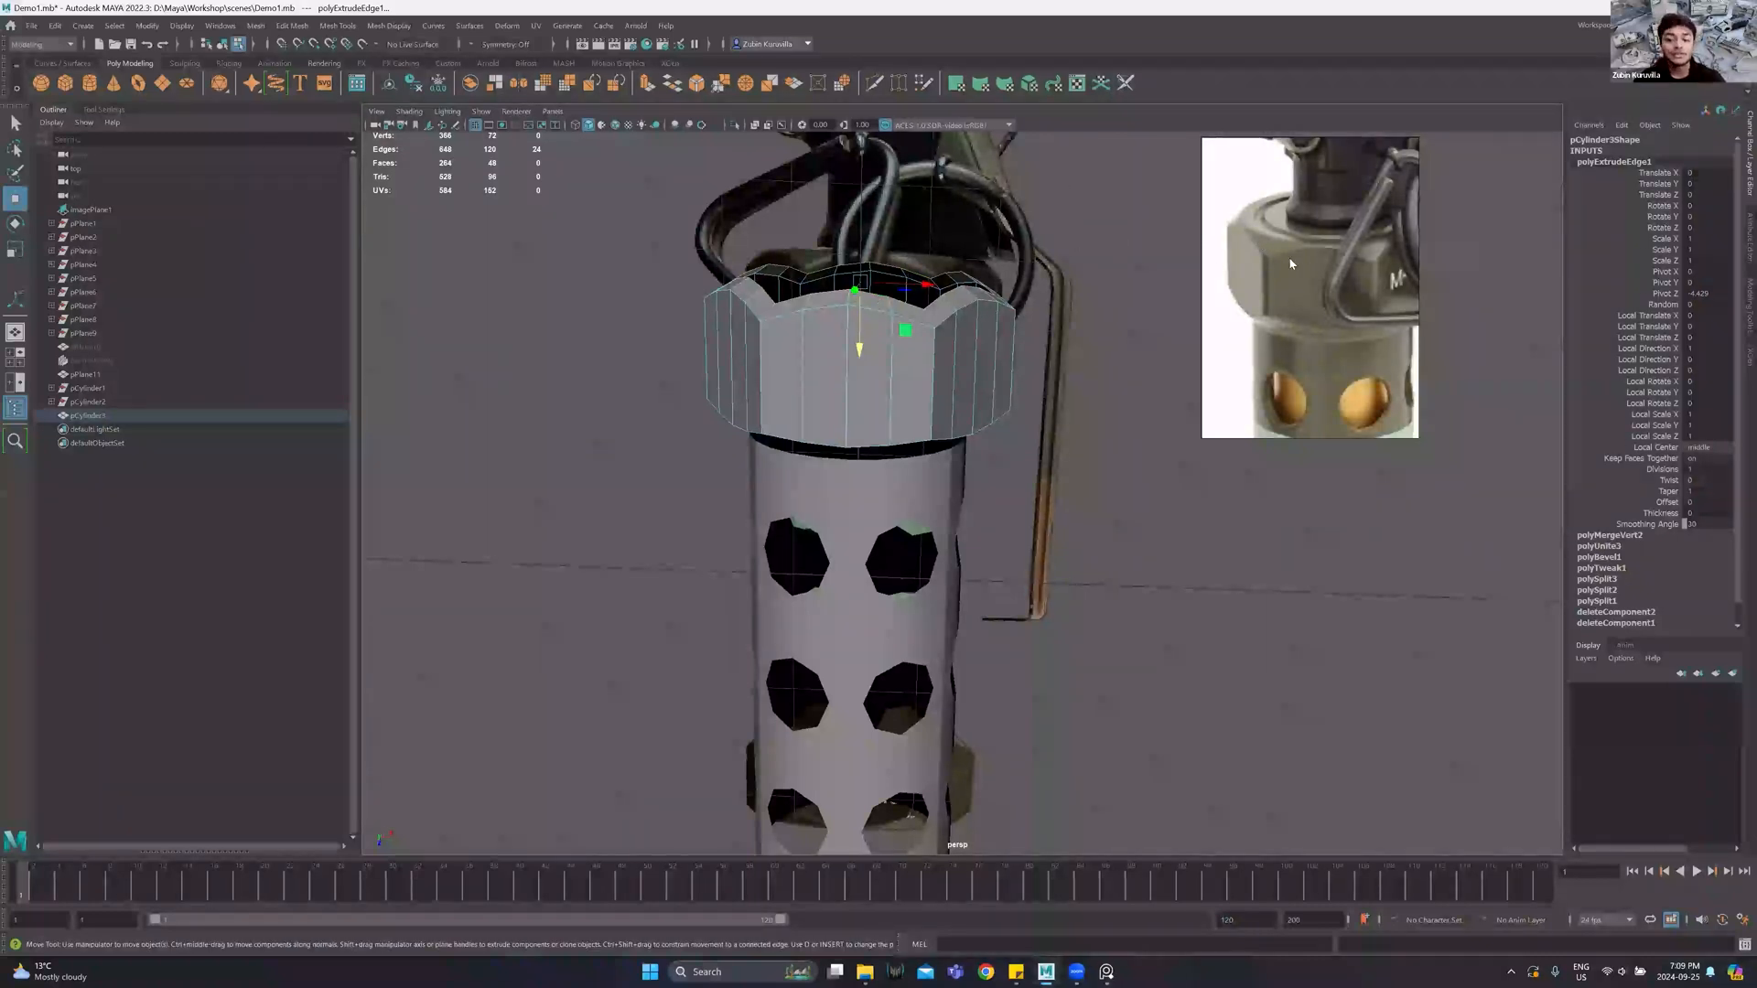
# Examine the collar's chamfered upper rim and circular top in the reference photo.
pyautogui.moveTo(1306, 326); pyautogui.dragTo(1309, 207, button='middle')
pyautogui.scroll(-5, 1380, 260)
pyautogui.moveTo(1379, 261); pyautogui.dragTo(1275, 261, button='middle')
pyautogui.scroll(5, 1374, 230)
pyautogui.moveTo(1374, 230); pyautogui.dragTo(1592, 294, button='middle')
pyautogui.moveTo(1352, 299); pyautogui.dragTo(1577, 281, button='middle')
pyautogui.scroll(-5, 1357, 286)
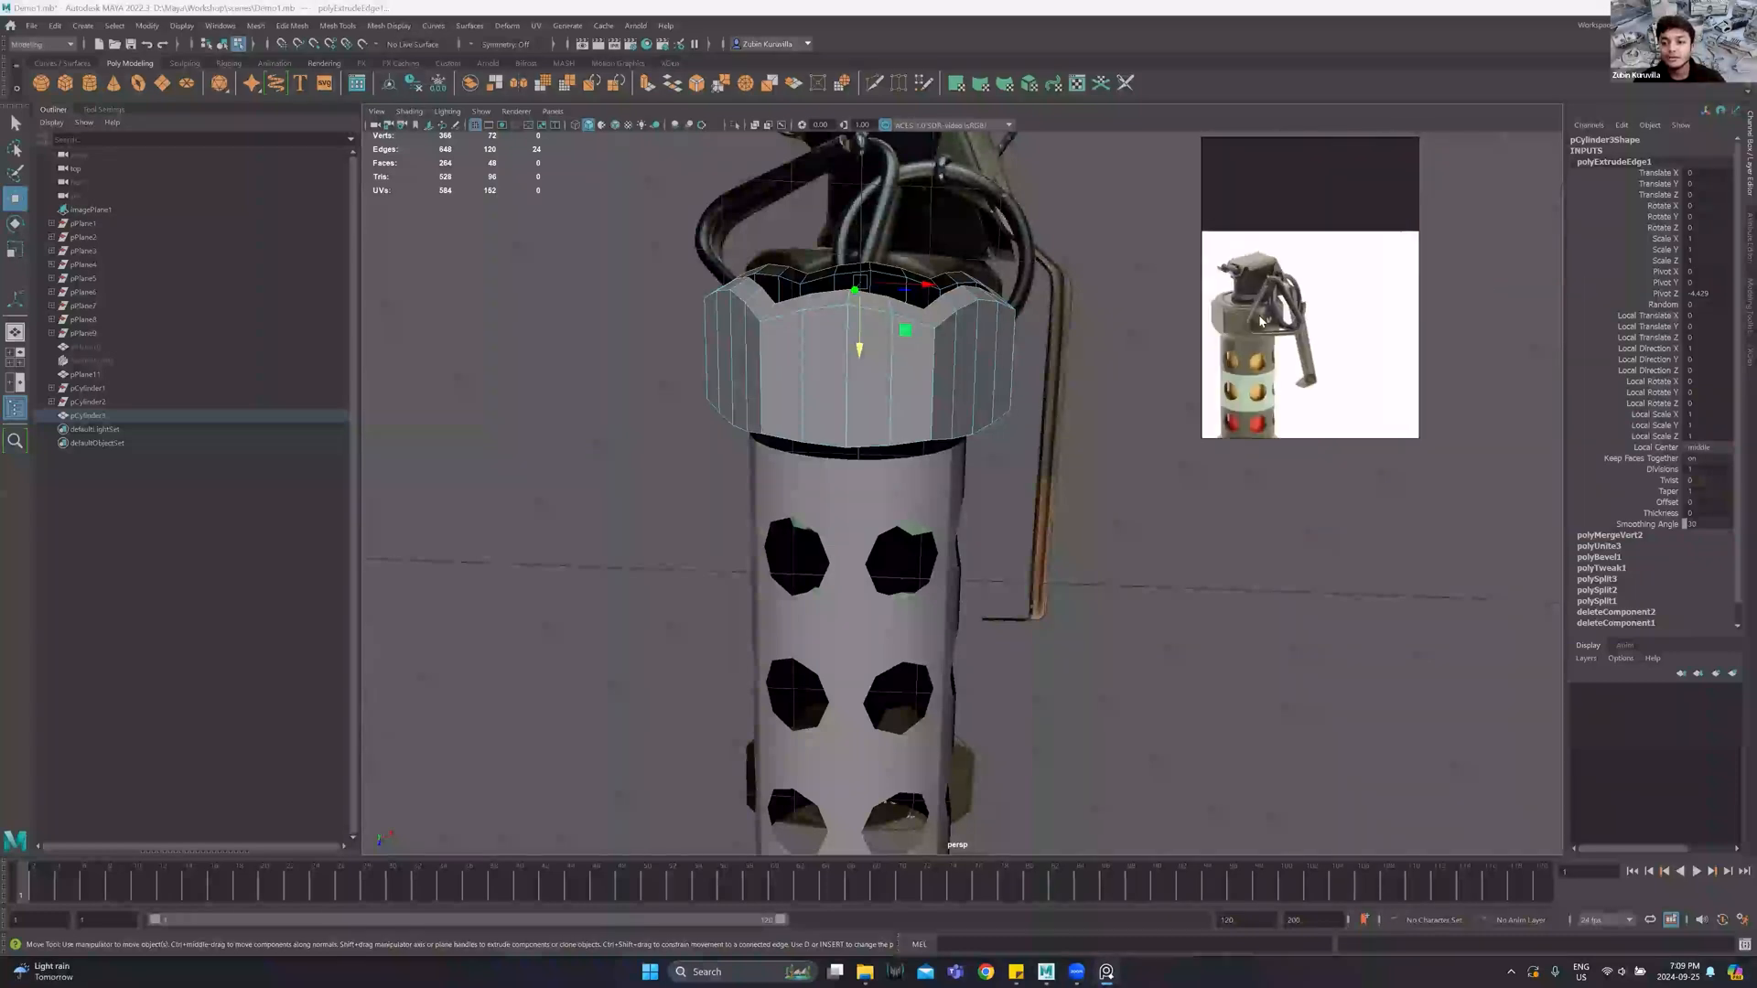
pyautogui.scroll(5, 1273, 309)
pyautogui.moveTo(1272, 310); pyautogui.dragTo(1333, 315, button='middle')
# Circularize the inner edge loop at the collar's top and adjust its height to match the reference.
pyautogui.moveTo(850, 326); pyautogui.dragTo(850, 328, button='right')
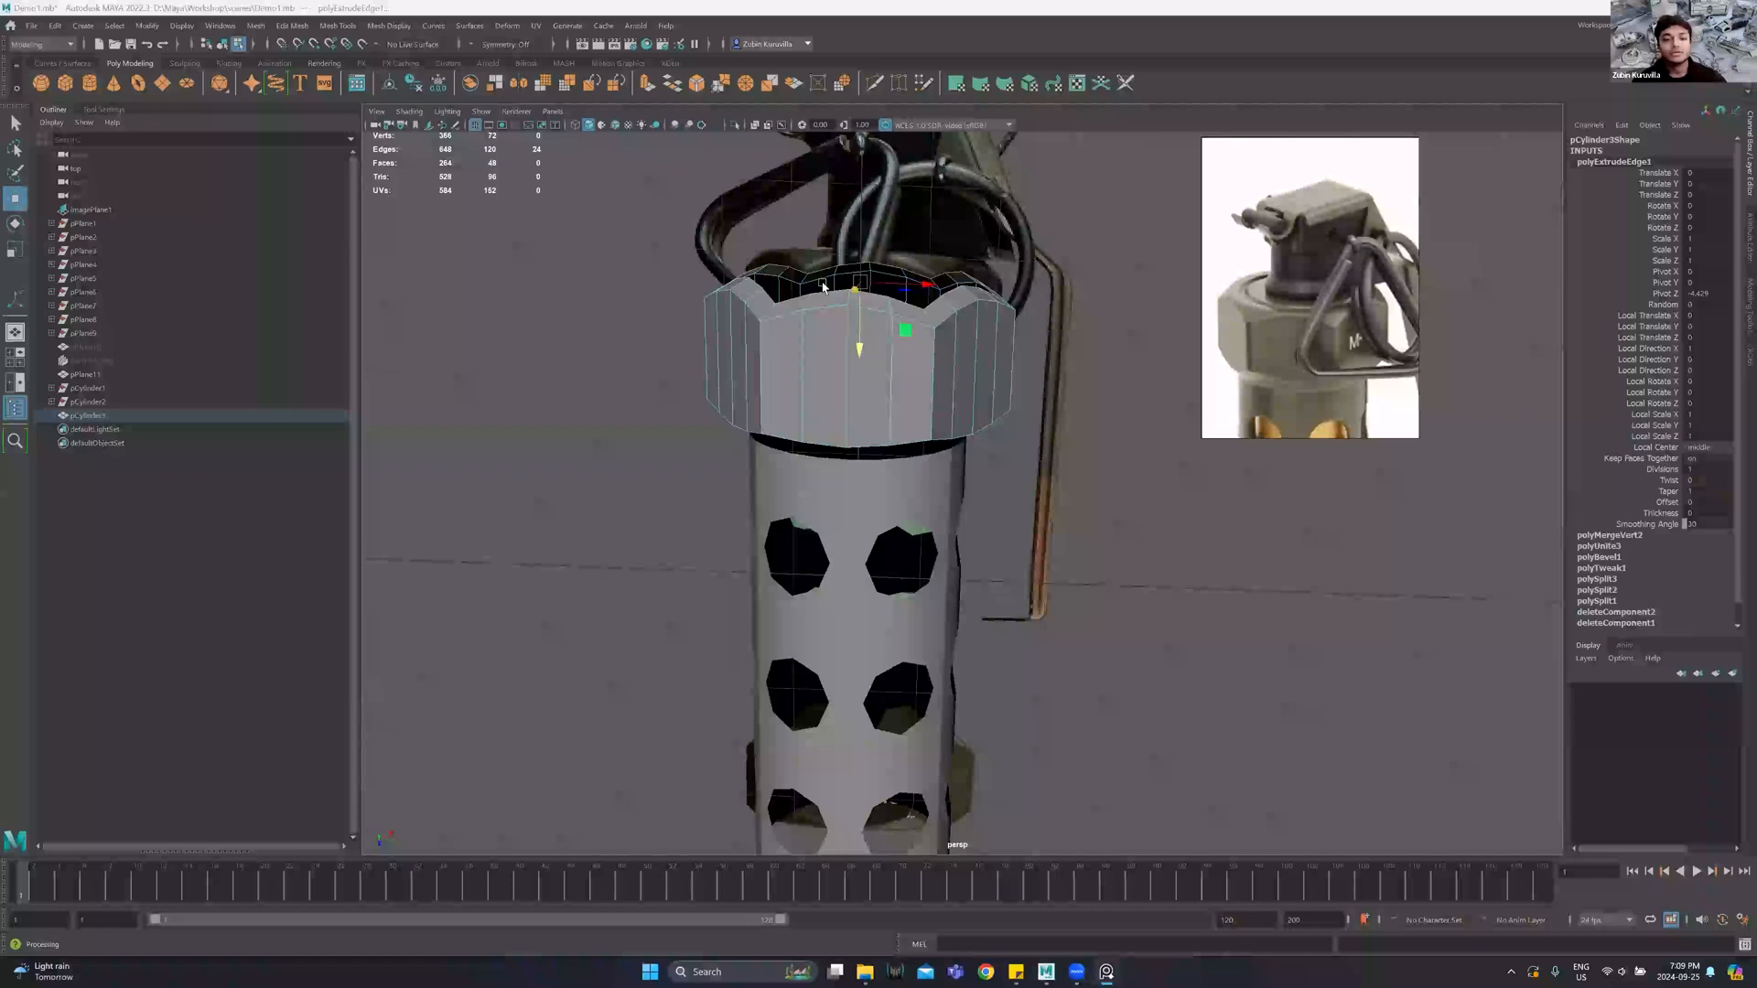
pyautogui.press('w')
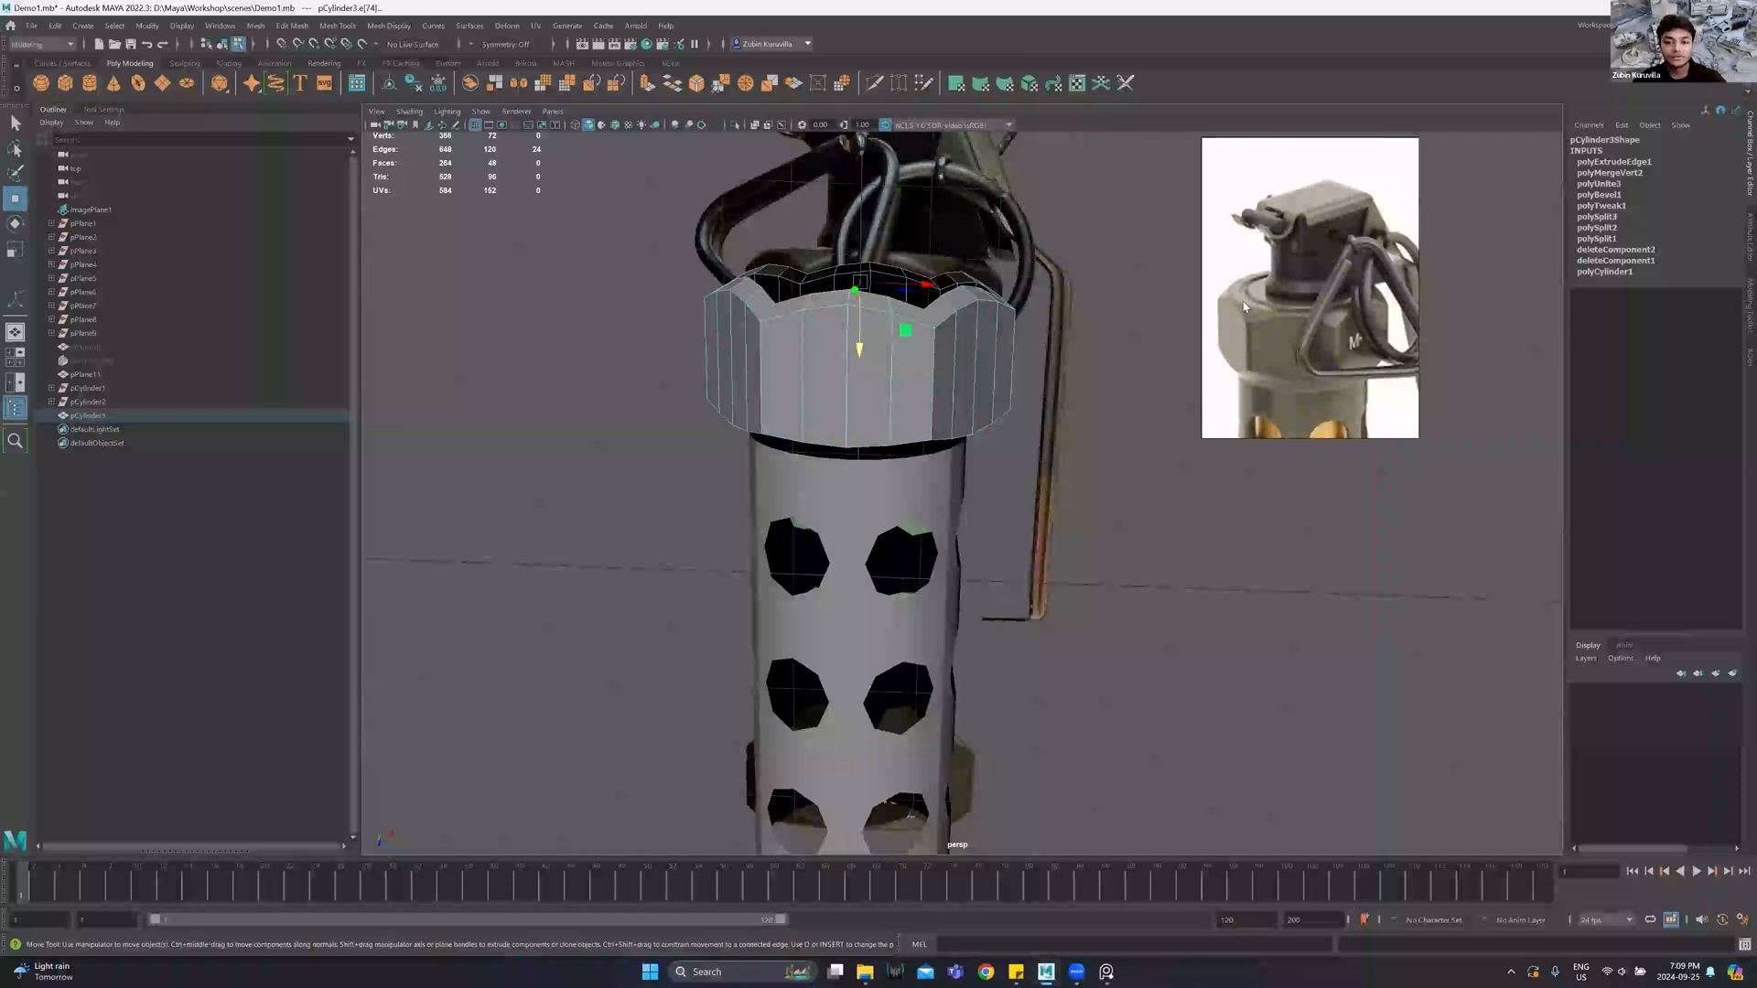
pyautogui.keyDown('shift'); pyautogui.rightClick(824, 289); pyautogui.keyUp('shift')
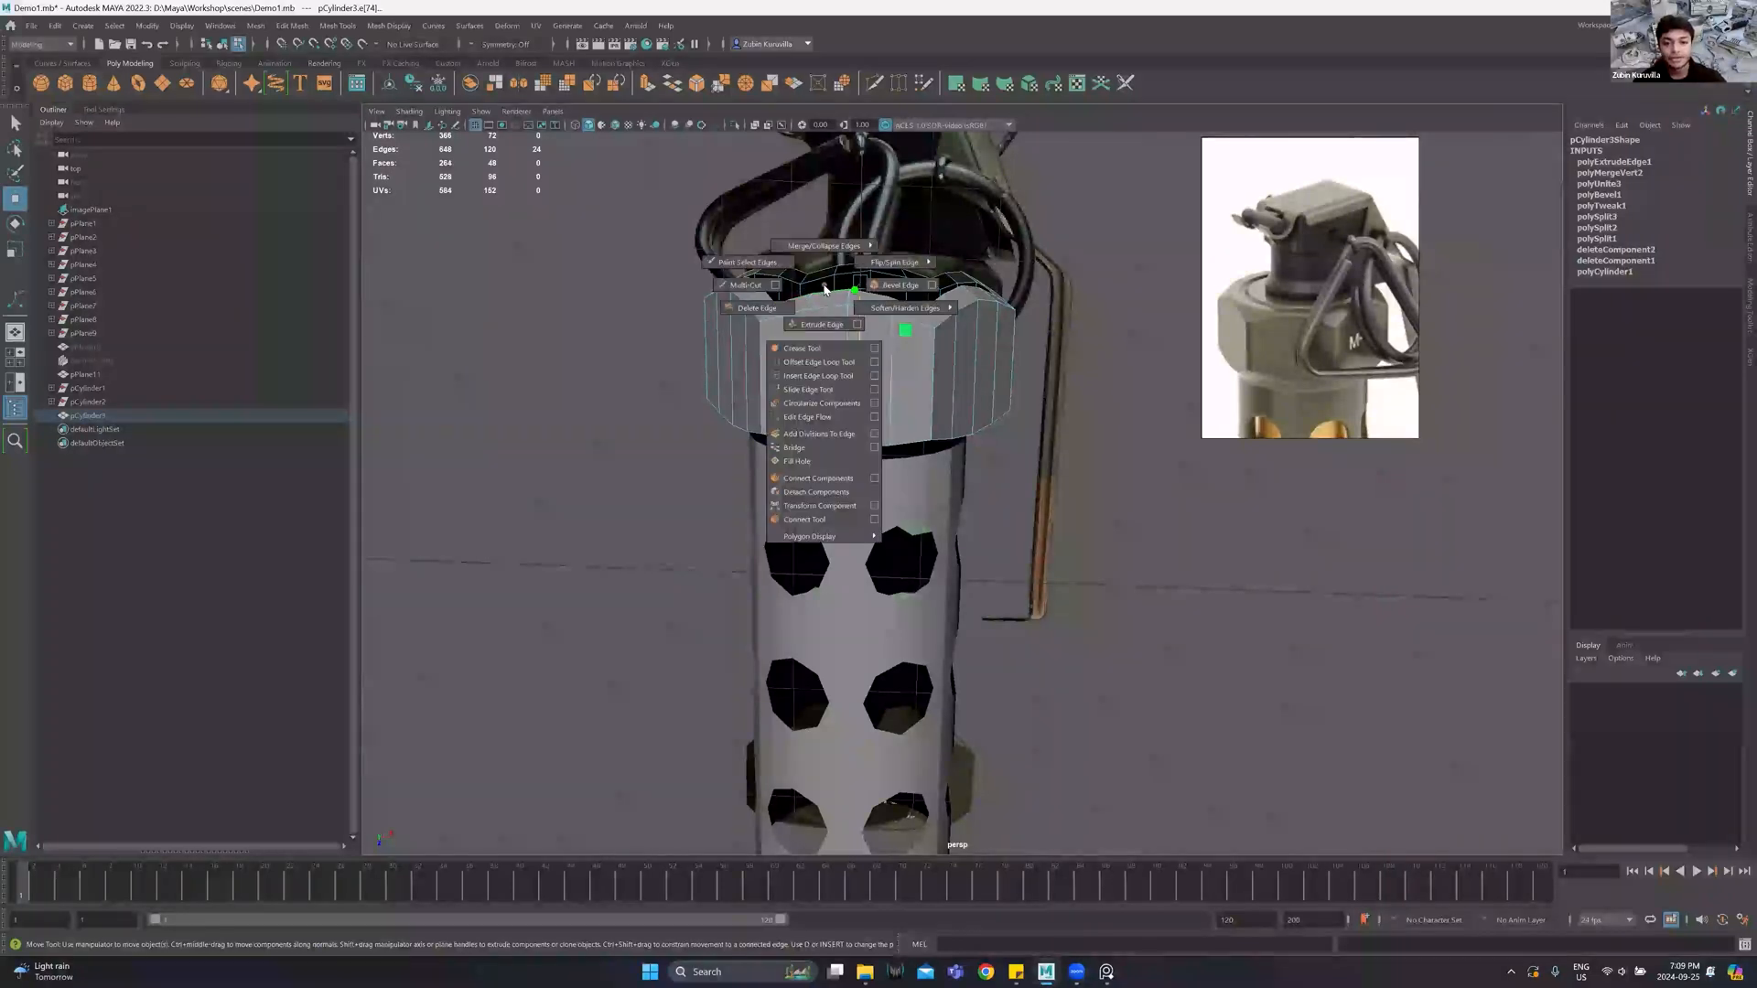
pyautogui.click(819, 402)
pyautogui.moveTo(814, 298)
pyautogui.keyDown('alt'); pyautogui.mouseDown()
pyautogui.moveTo(827, 282)
pyautogui.moveTo(830, 304)
pyautogui.mouseUp(); pyautogui.keyUp('alt')
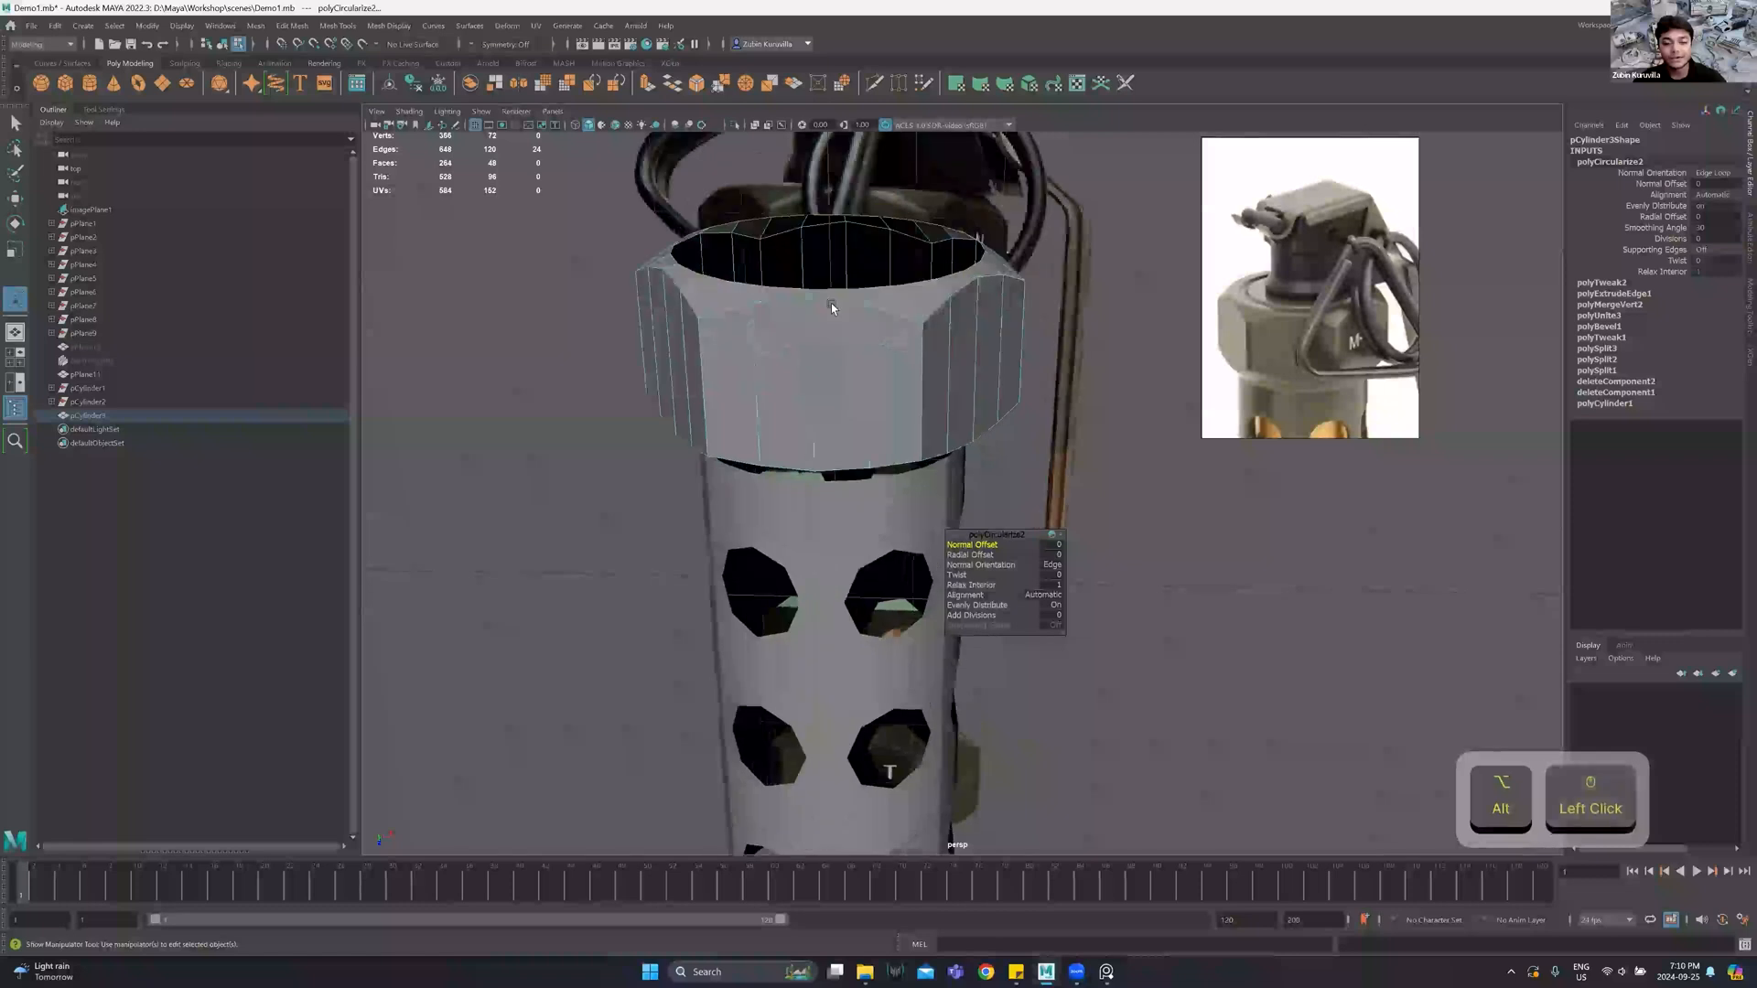
pyautogui.press('w')
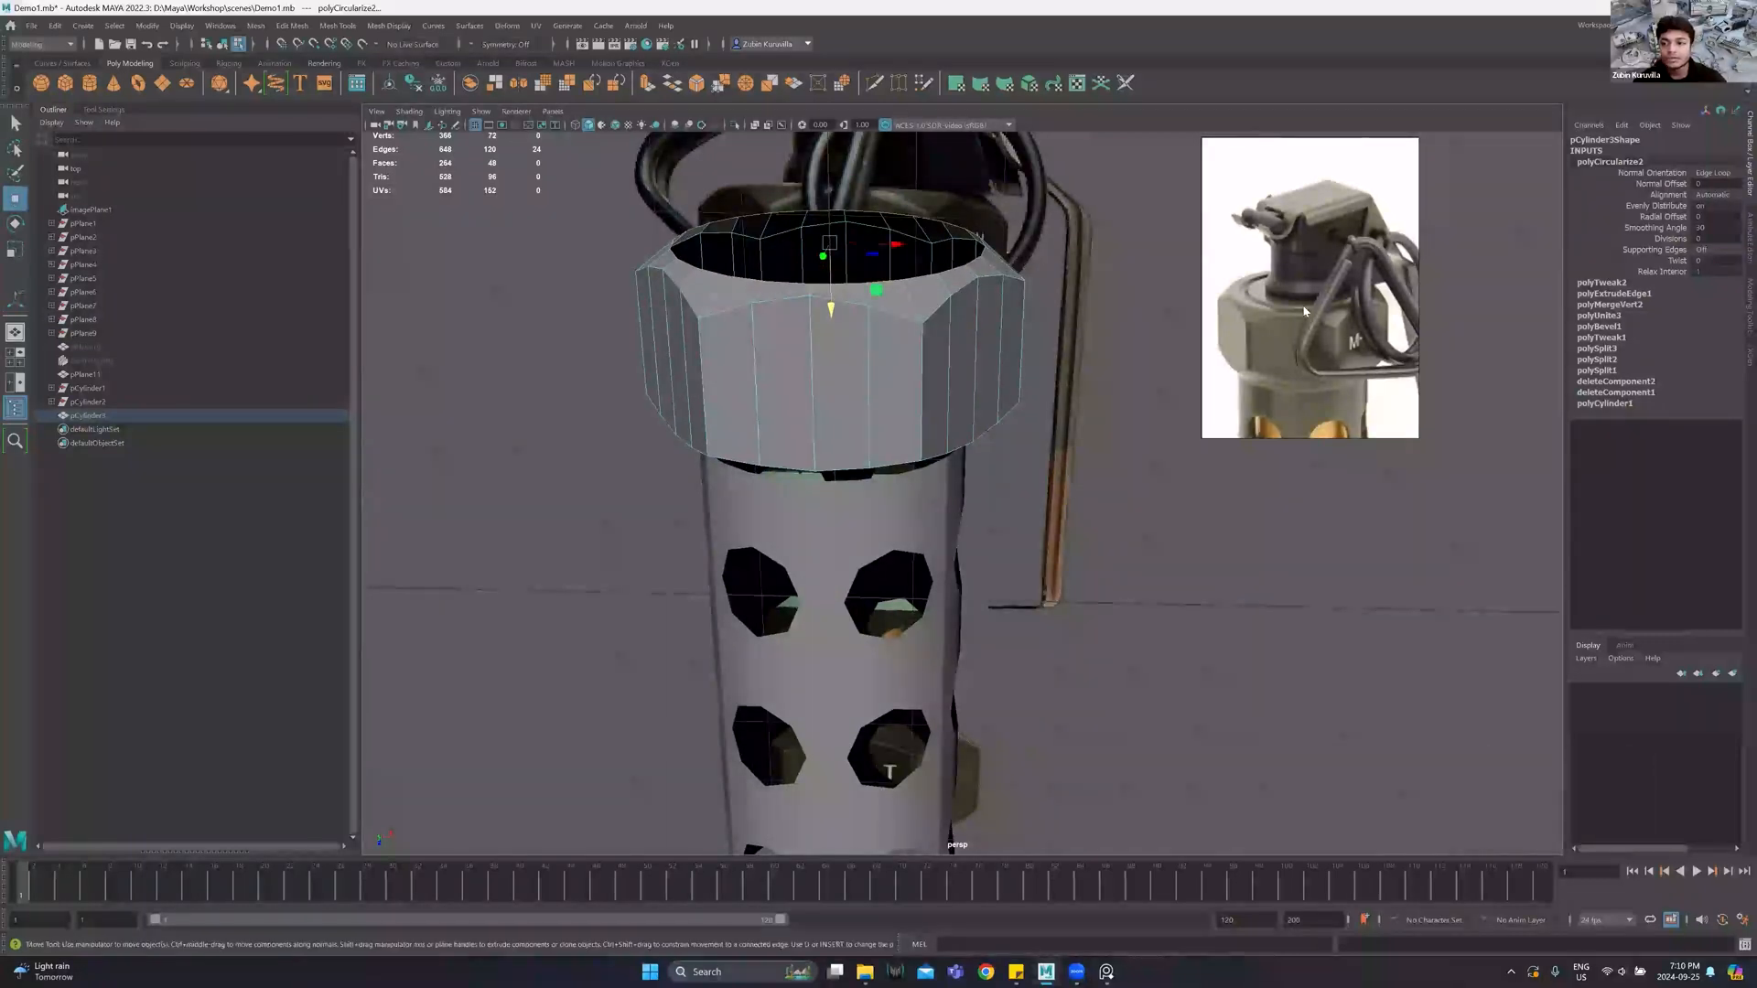
pyautogui.scroll(5, 1298, 311)
pyautogui.scroll(-3, 1314, 319)
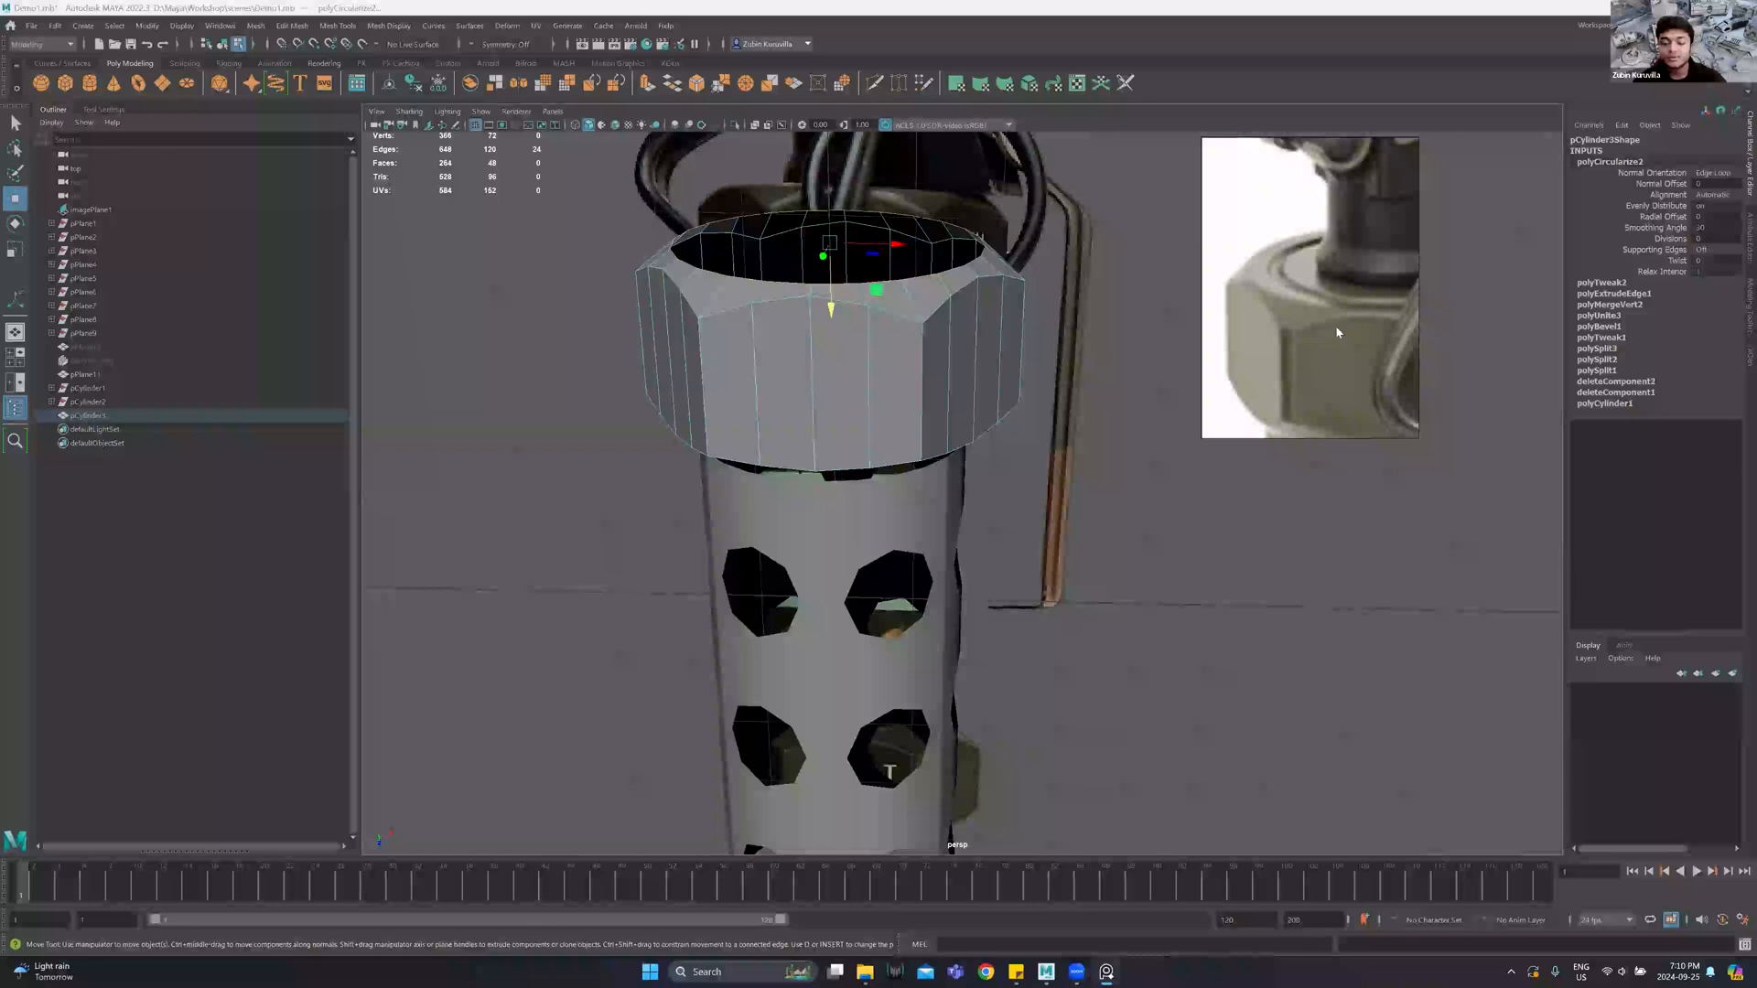
# Extrude the circular top edge loop of the collar and scale it inward to form a flat ring.
pyautogui.moveTo(819, 272)
pyautogui.keyDown('alt'); pyautogui.mouseDown()
pyautogui.moveTo(843, 221)
pyautogui.moveTo(835, 250)
pyautogui.mouseUp(); pyautogui.keyUp('alt')
pyautogui.hotkey('ctrl', 'z')
pyautogui.press('r')
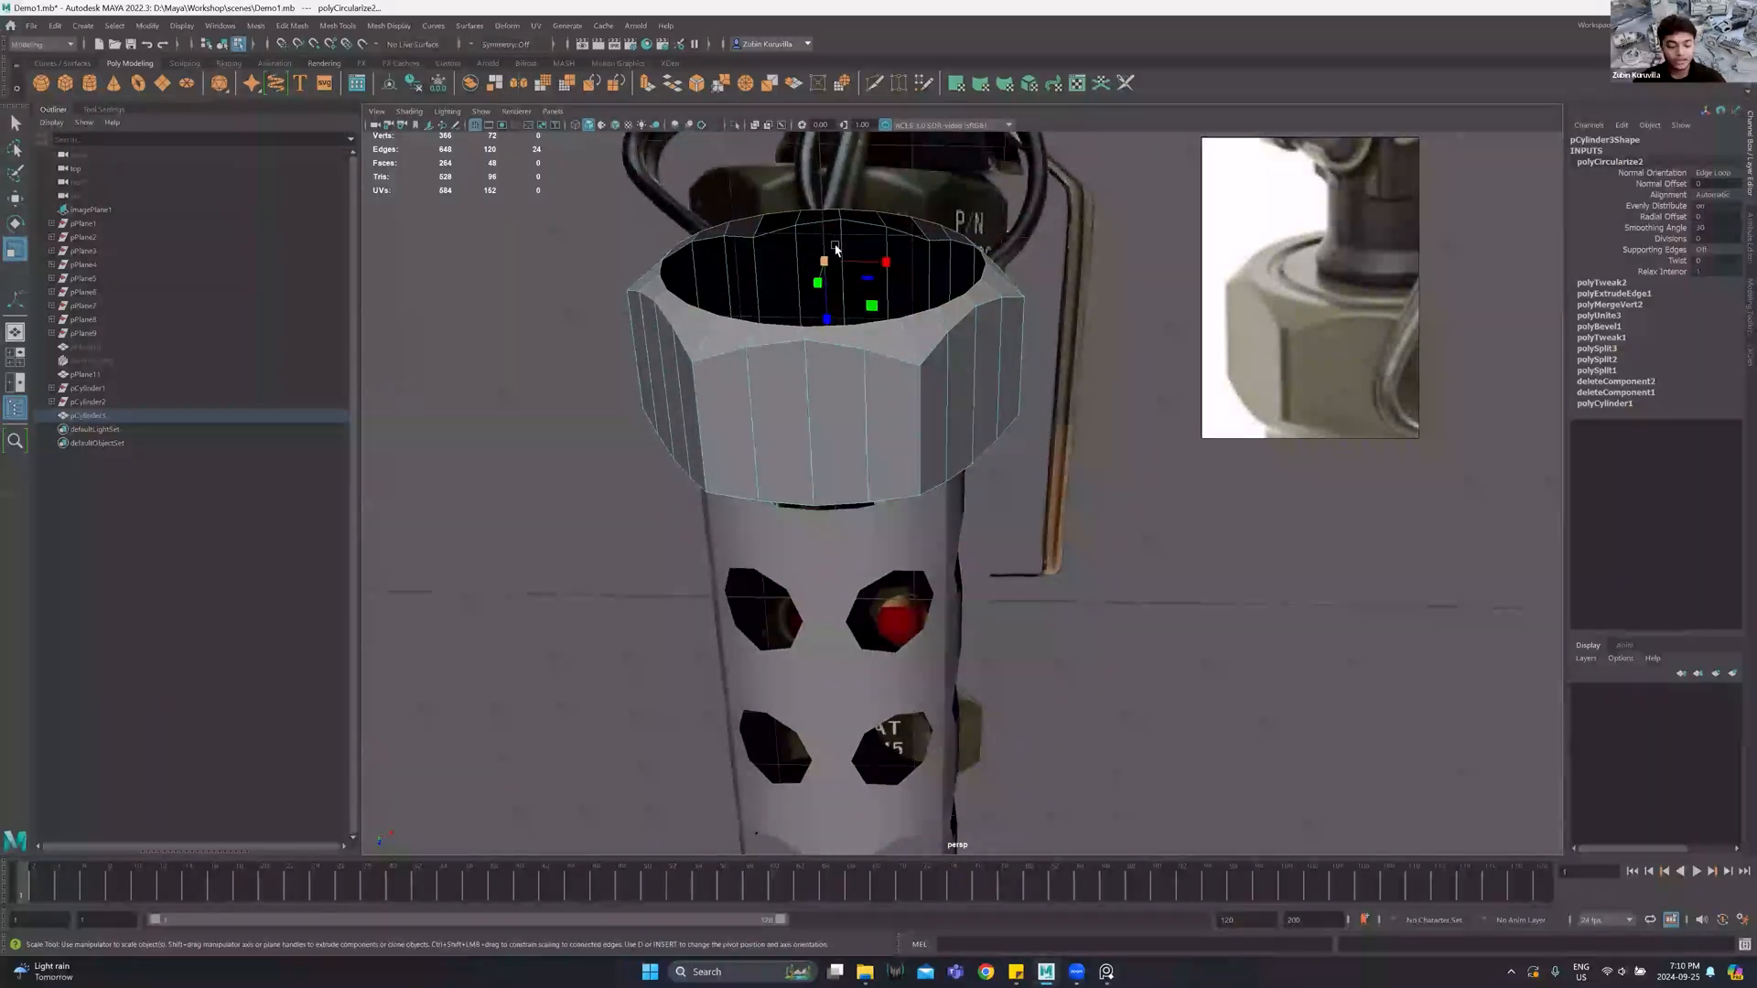
pyautogui.press('ctrl')
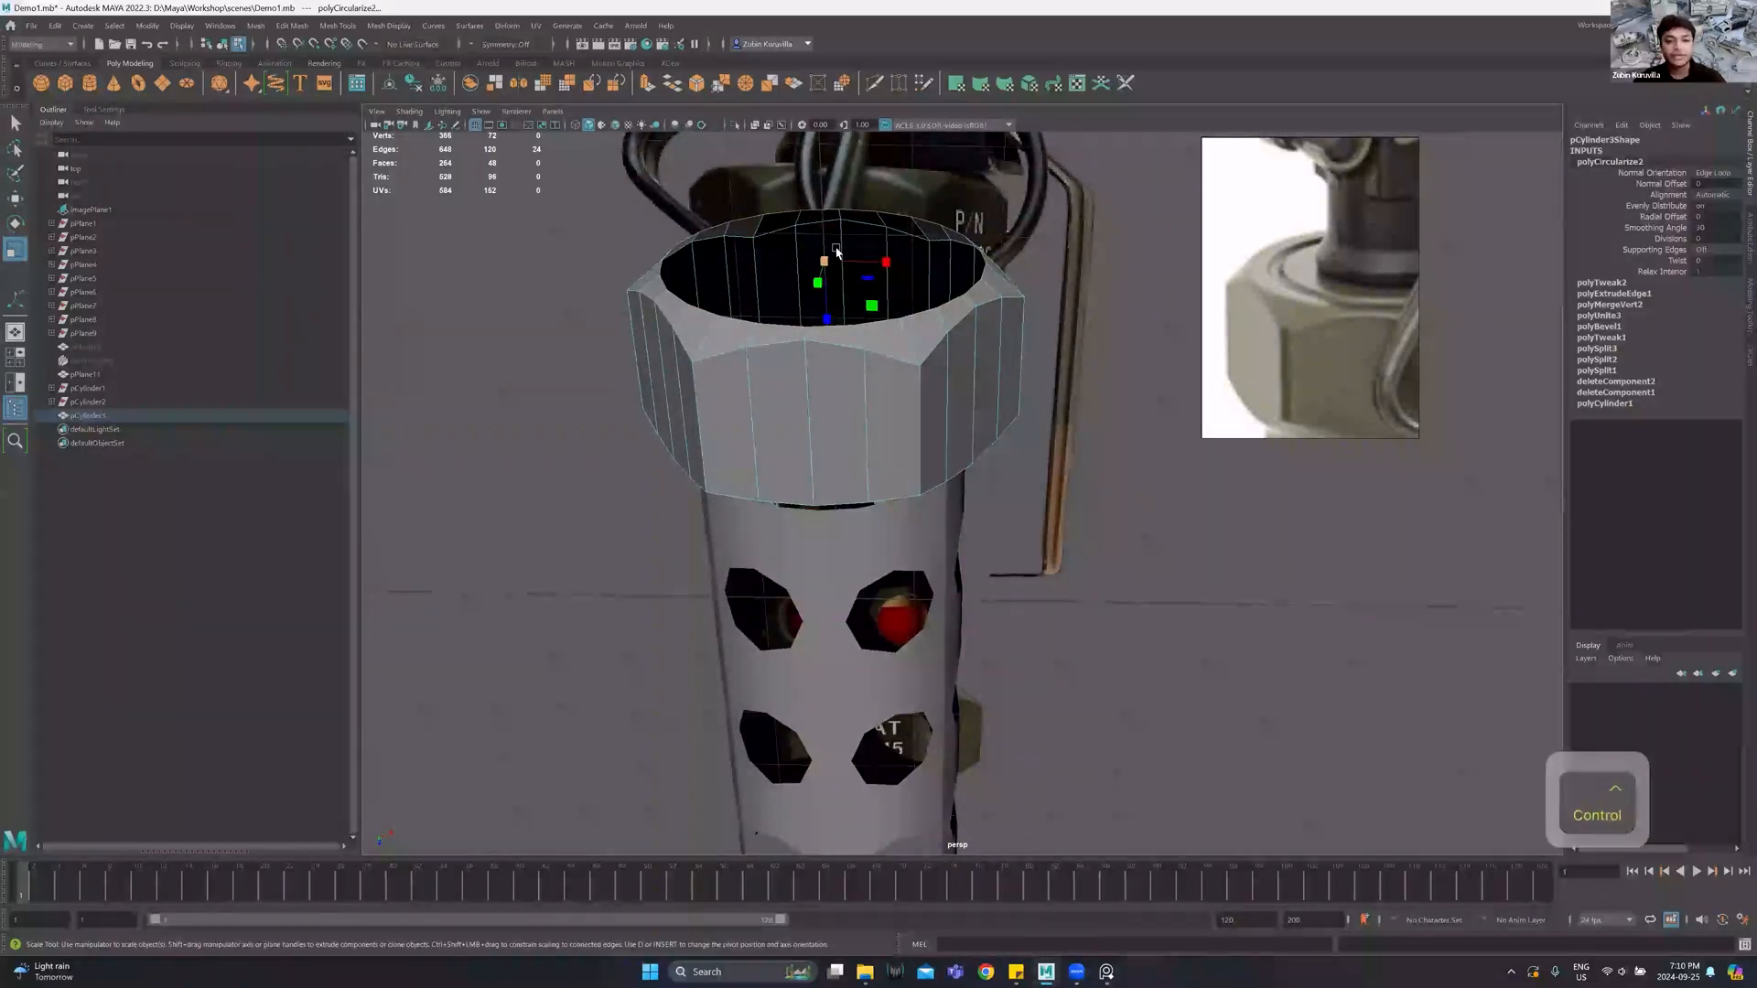
pyautogui.hotkey('ctrl', 'e')
pyautogui.moveTo(822, 259); pyautogui.dragTo(786, 267)
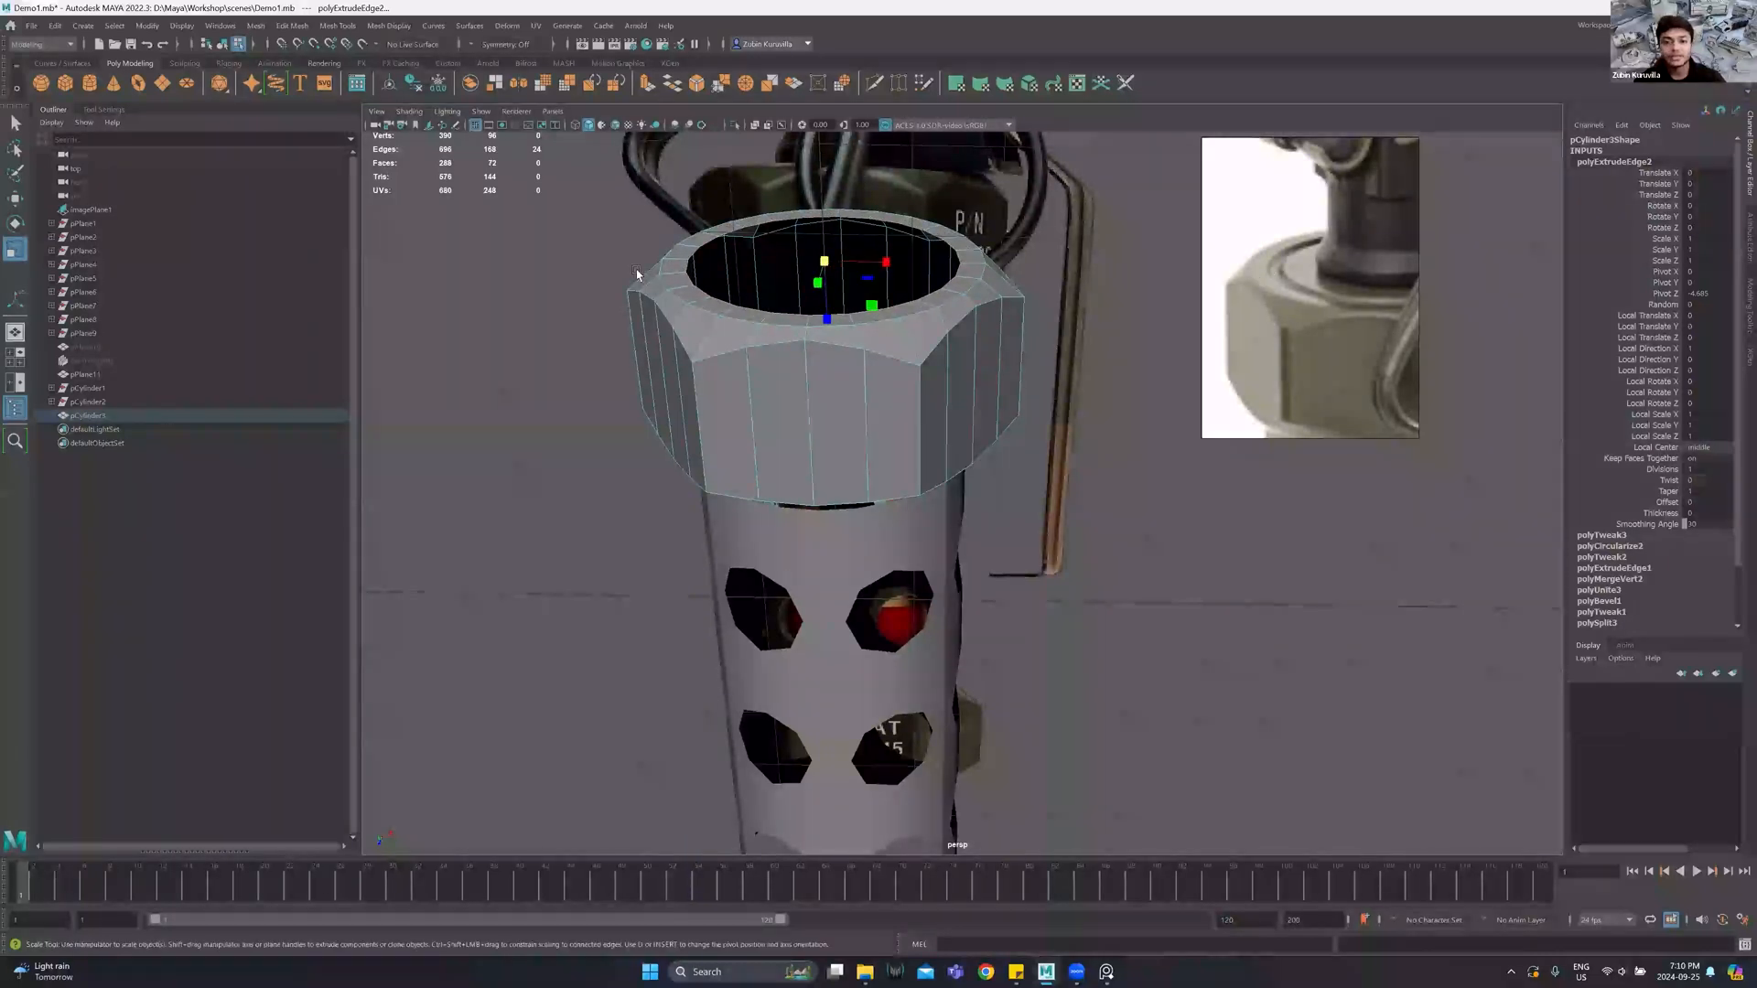
# Extrude the ring's inner edge loop again and scale it in slightly to add a second, narrower ring.
pyautogui.hotkey('ctrl', 'e')
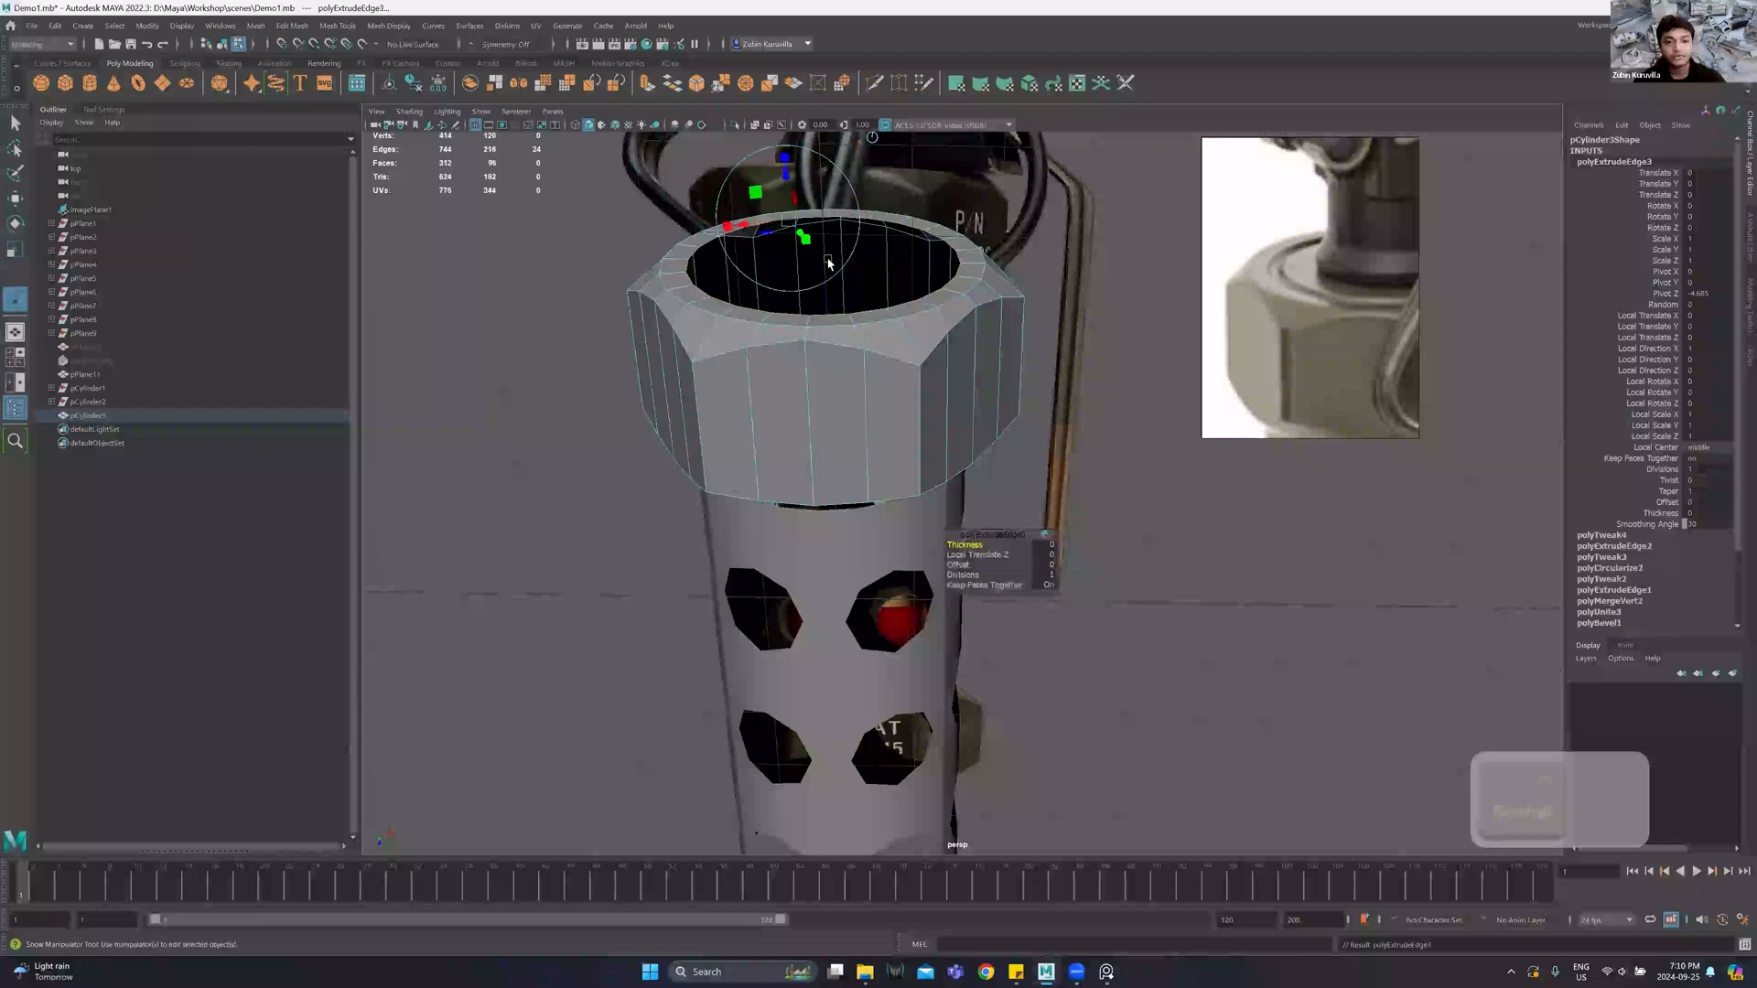
pyautogui.press('r')
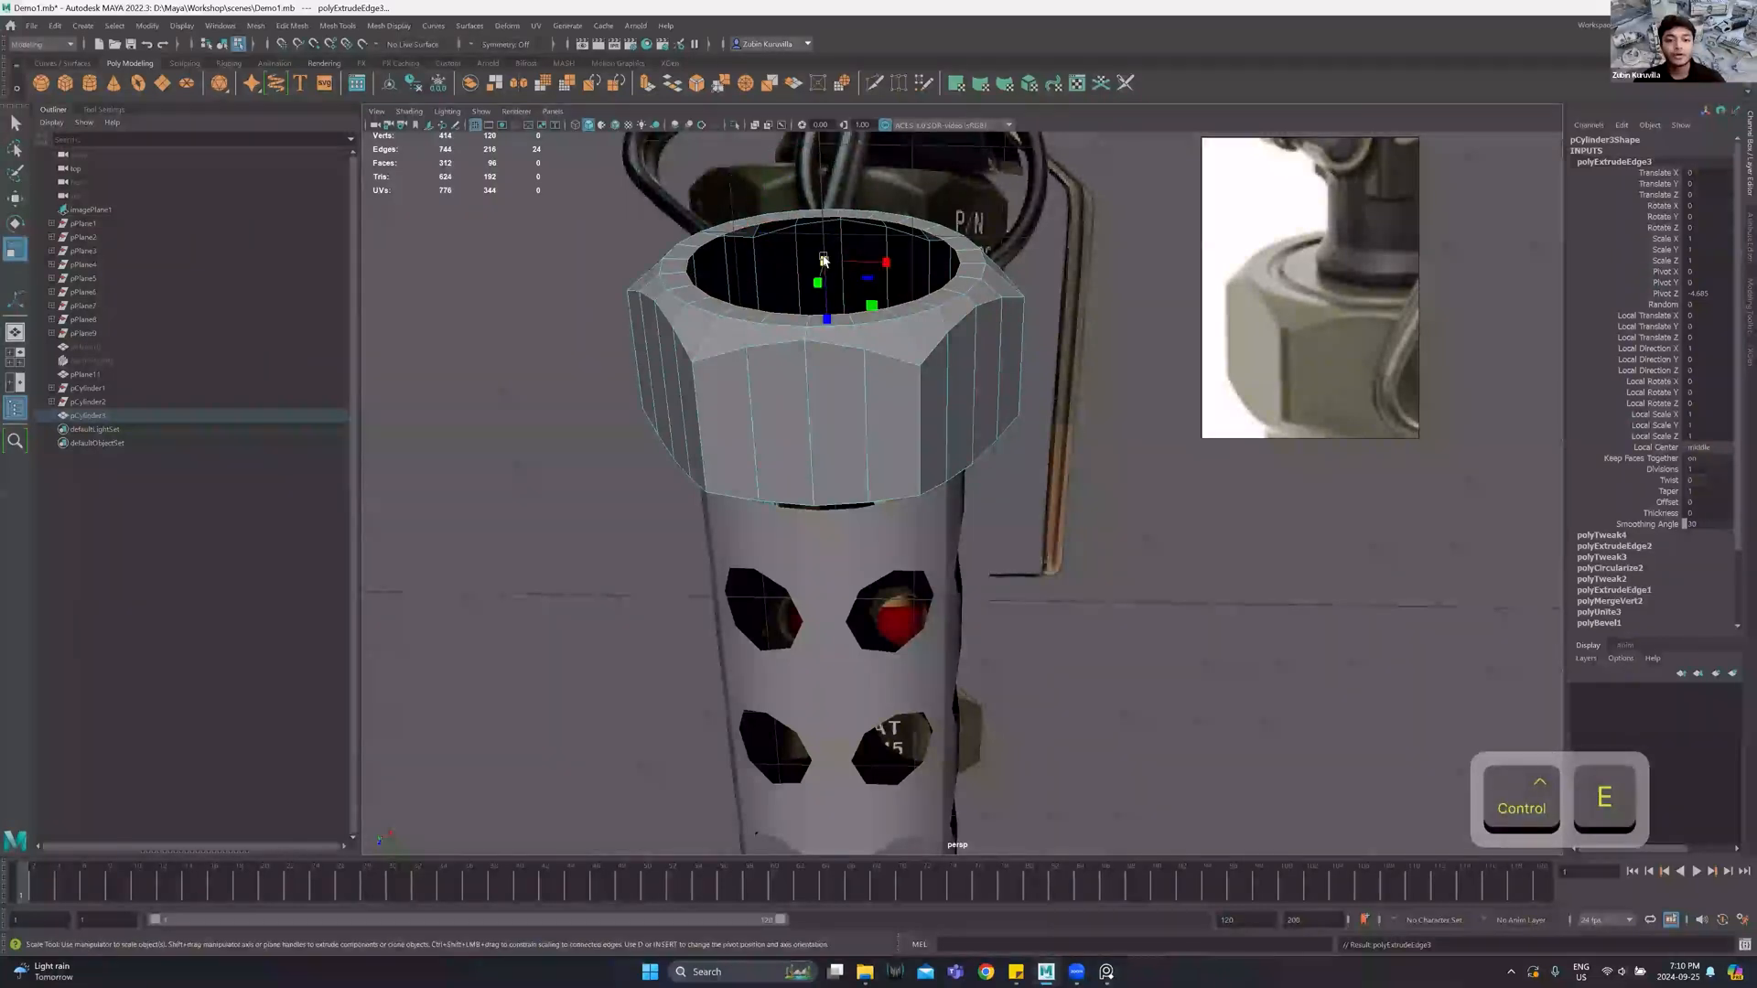
pyautogui.moveTo(824, 261); pyautogui.dragTo(809, 261)
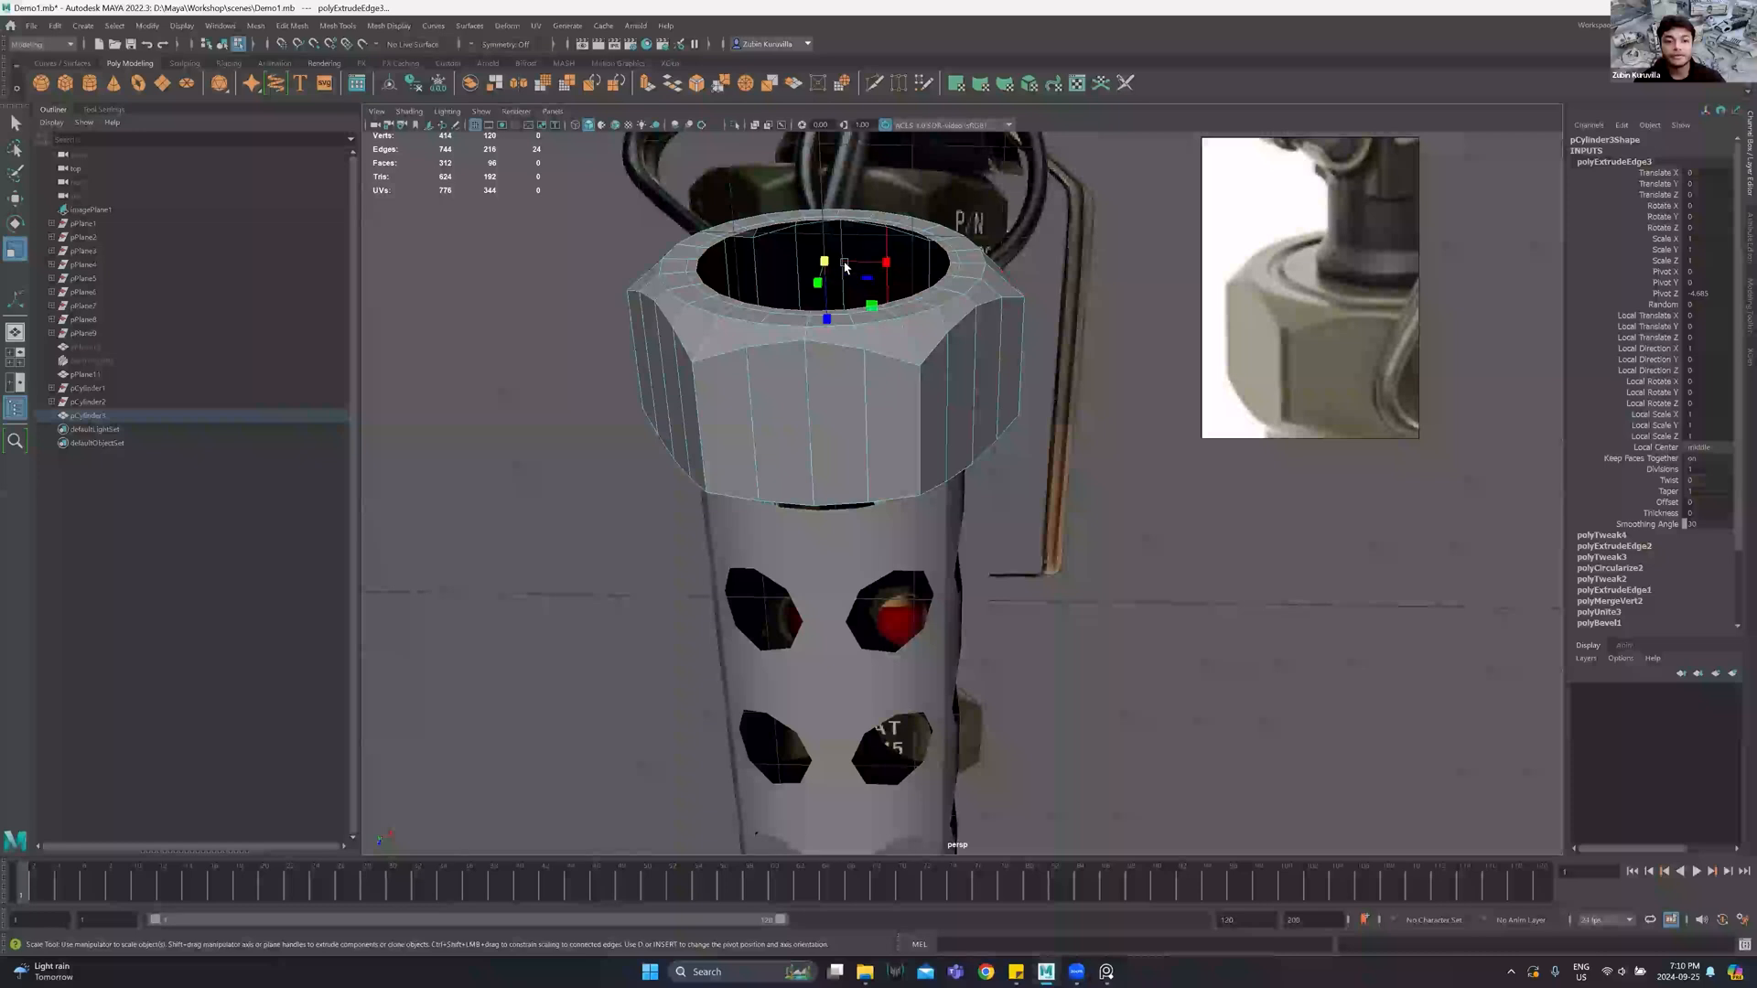
# Extrude the inner edge loop farther toward the center and fill the remaining hole in the collar's top.
pyautogui.hotkey('ctrl', 'e')
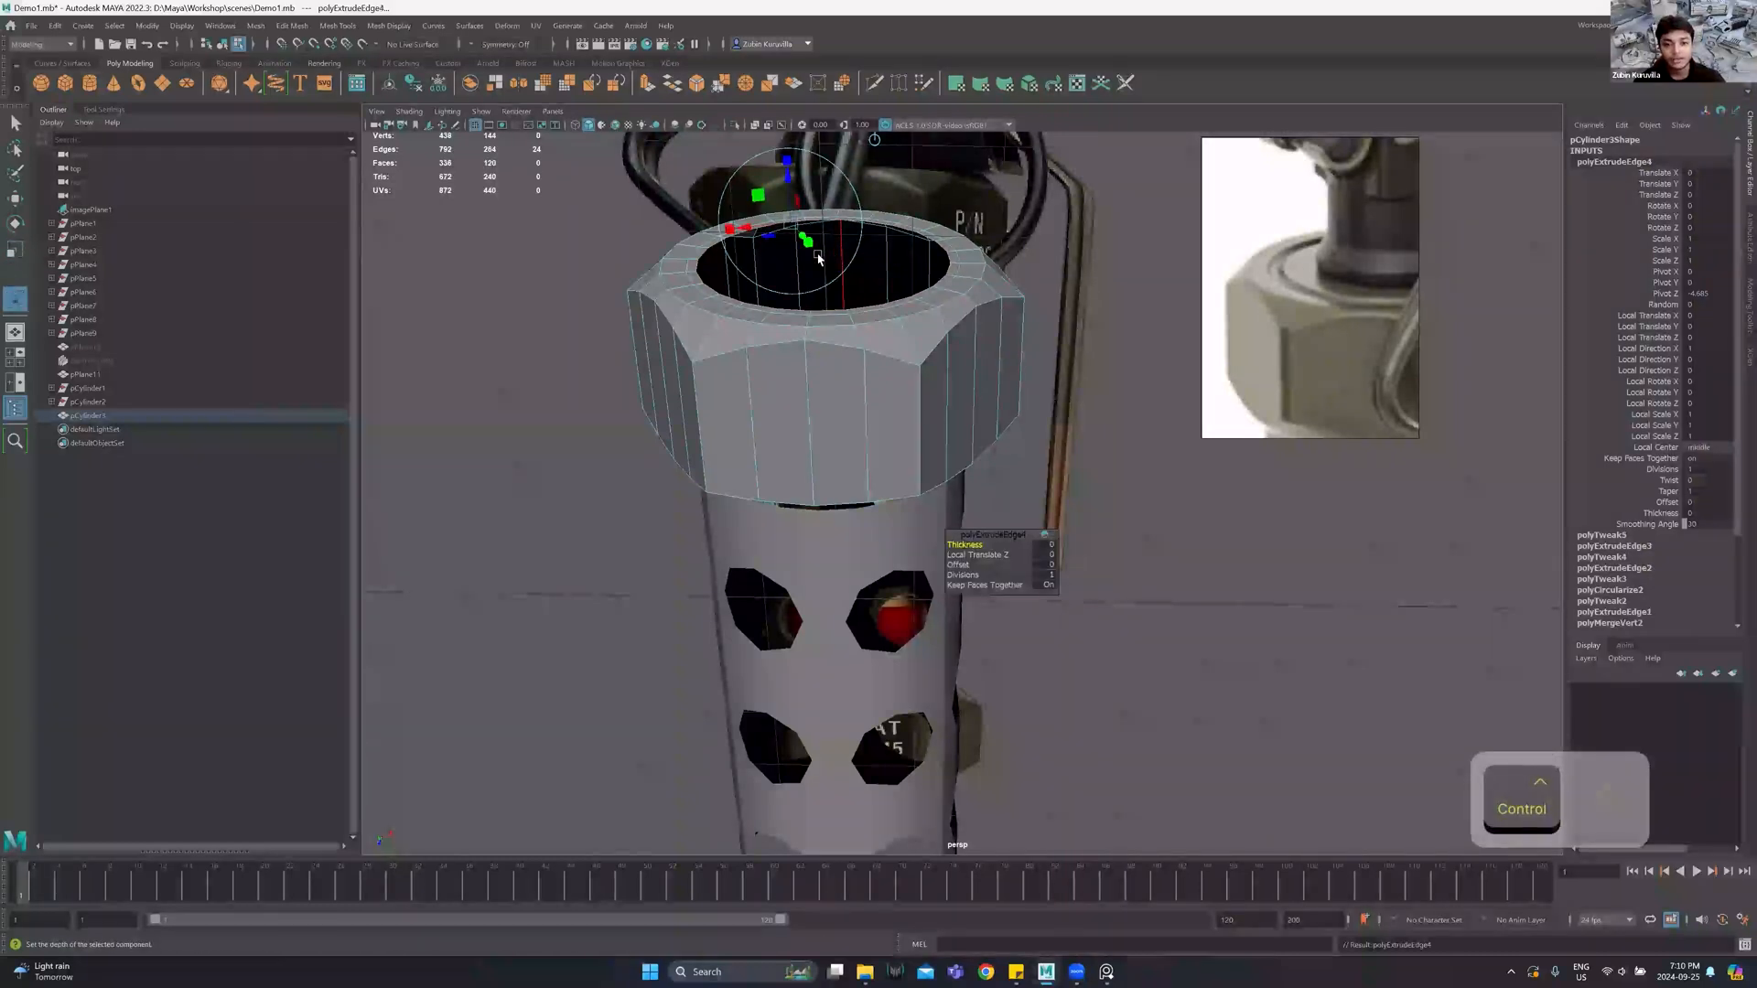
pyautogui.moveTo(809, 263); pyautogui.dragTo(828, 339)
pyautogui.keyDown('shift'); pyautogui.moveTo(830, 326); pyautogui.dragTo(810, 502, button='right'); pyautogui.keyUp('shift')
pyautogui.keyDown('alt'); pyautogui.moveTo(820, 386); pyautogui.dragTo(830, 333); pyautogui.keyUp('alt')
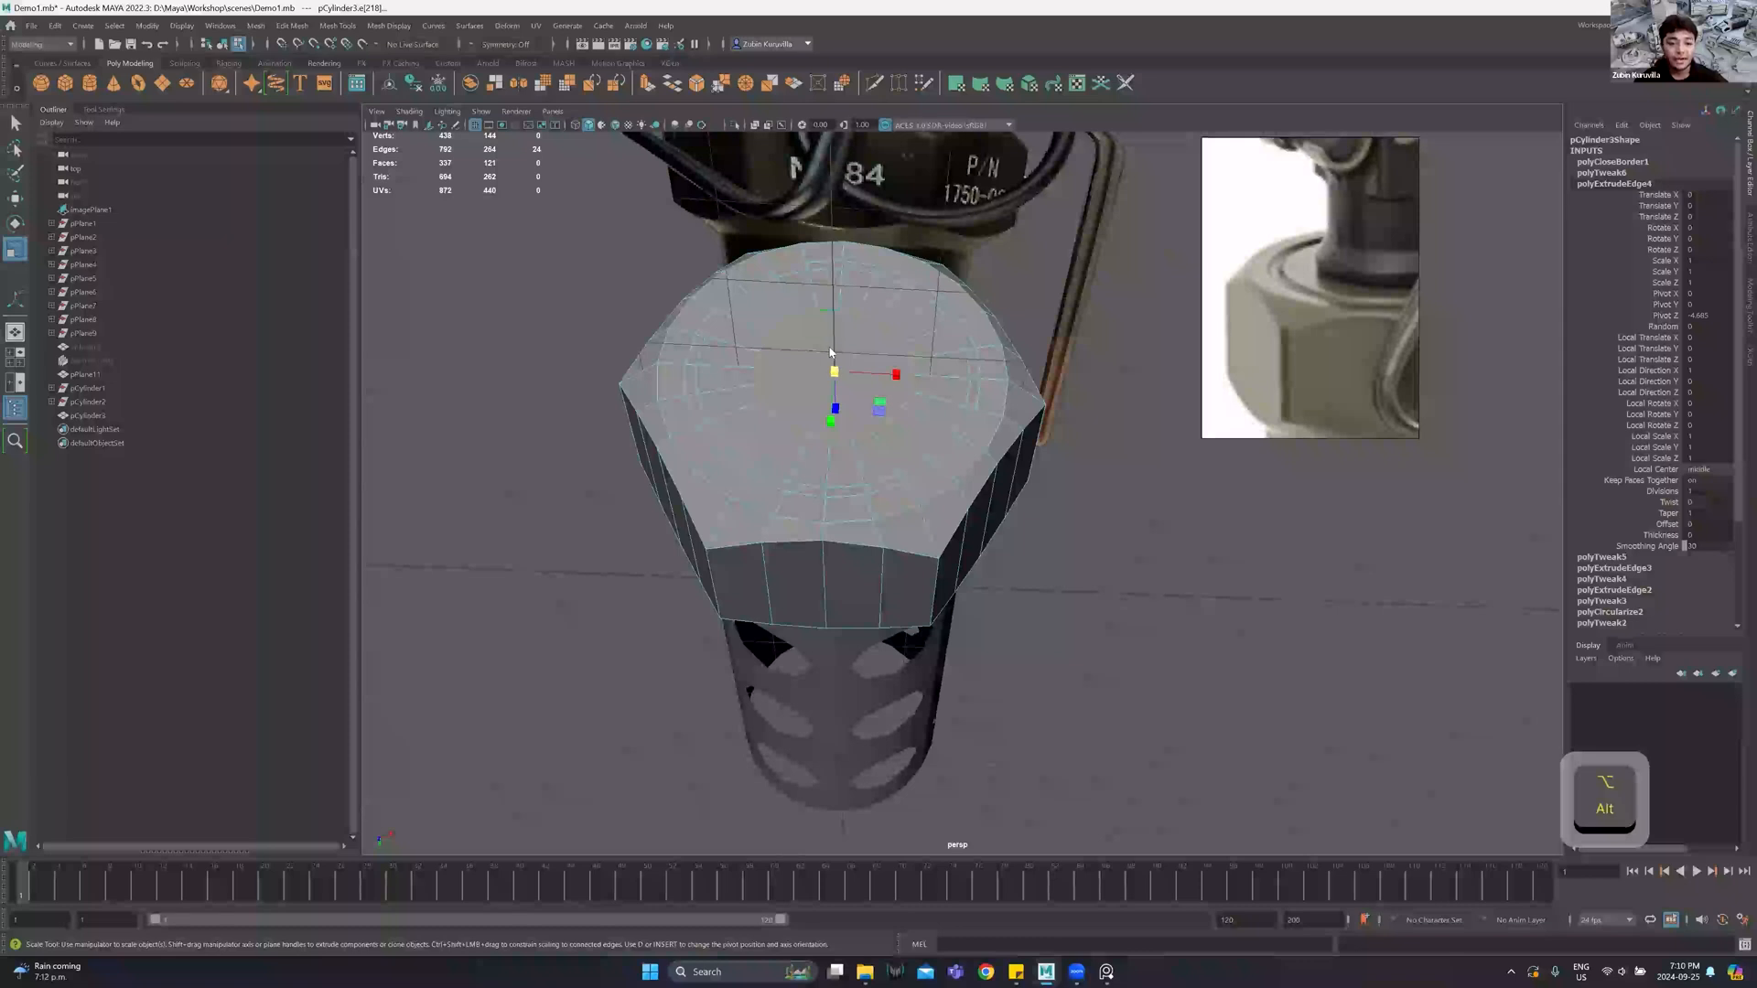
# Try to cut across the collar's central cap face with Multi-Cut, then undo the cuts.
pyautogui.moveTo(831, 352); pyautogui.dragTo(842, 379, button='right')
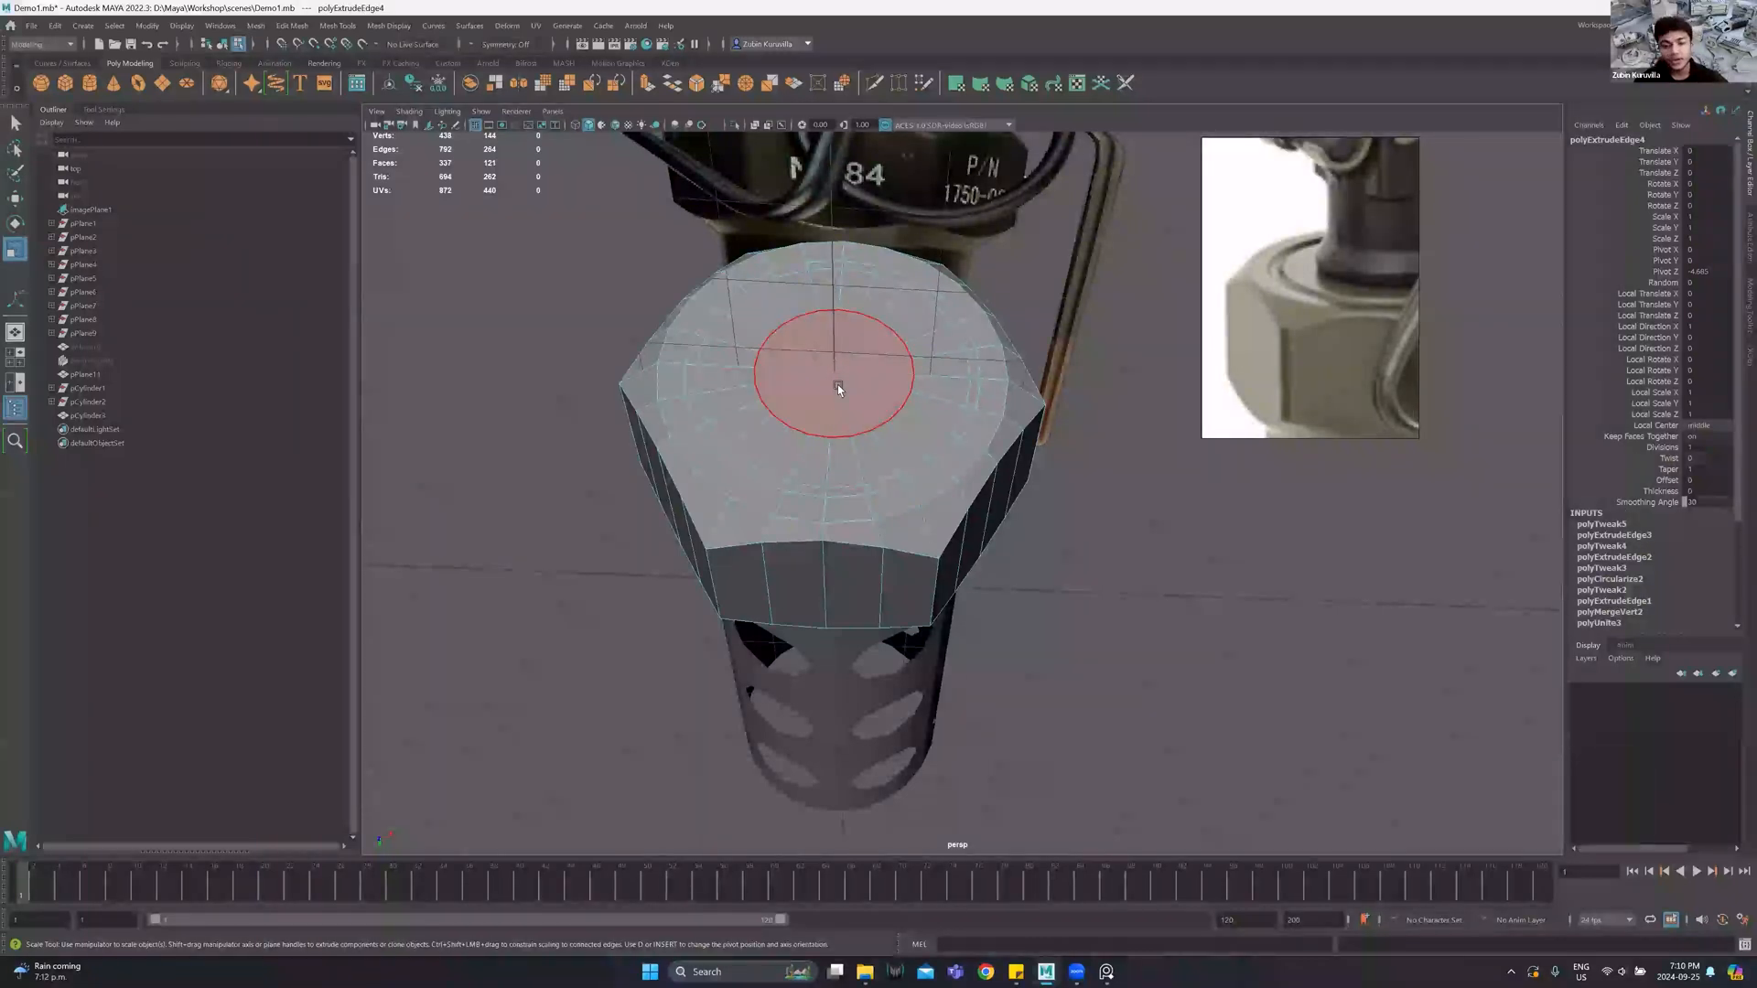
pyautogui.keyDown('alt'); pyautogui.moveTo(841, 386); pyautogui.dragTo(839, 366); pyautogui.keyUp('alt')
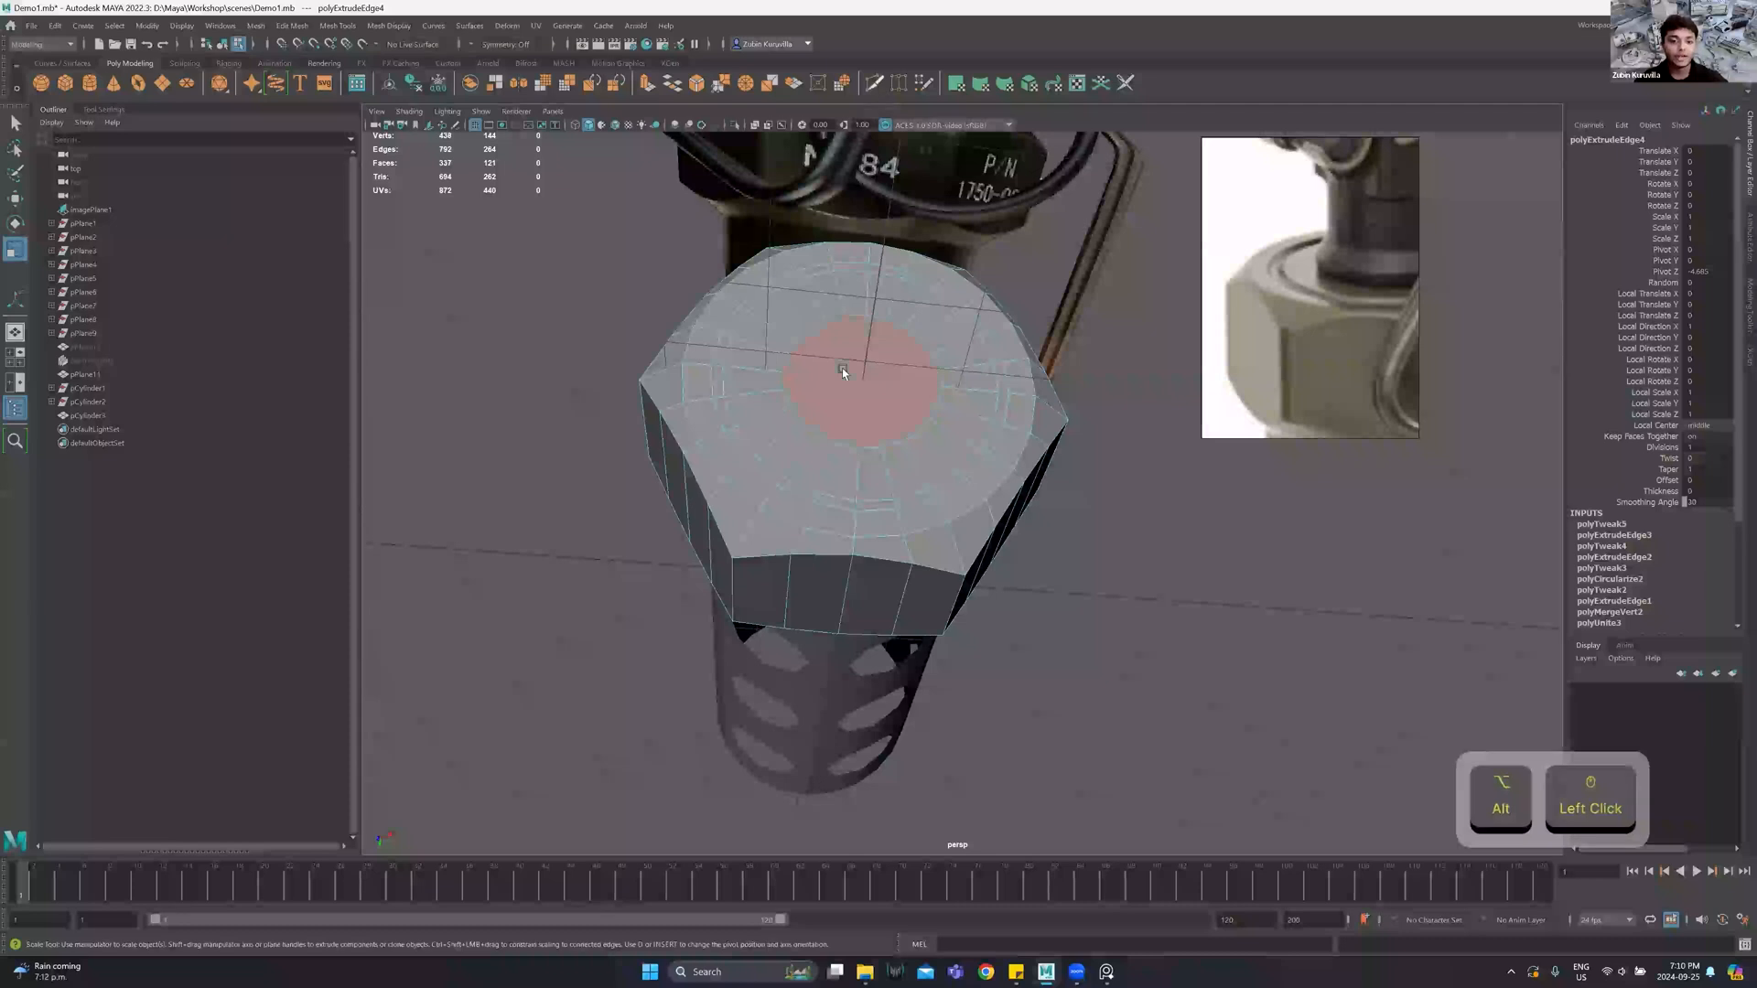
pyautogui.hotkey('ctrl', 'shift', 'x')
pyautogui.click(870, 316)
pyautogui.rightClick(673, 442)
pyautogui.click(781, 372)
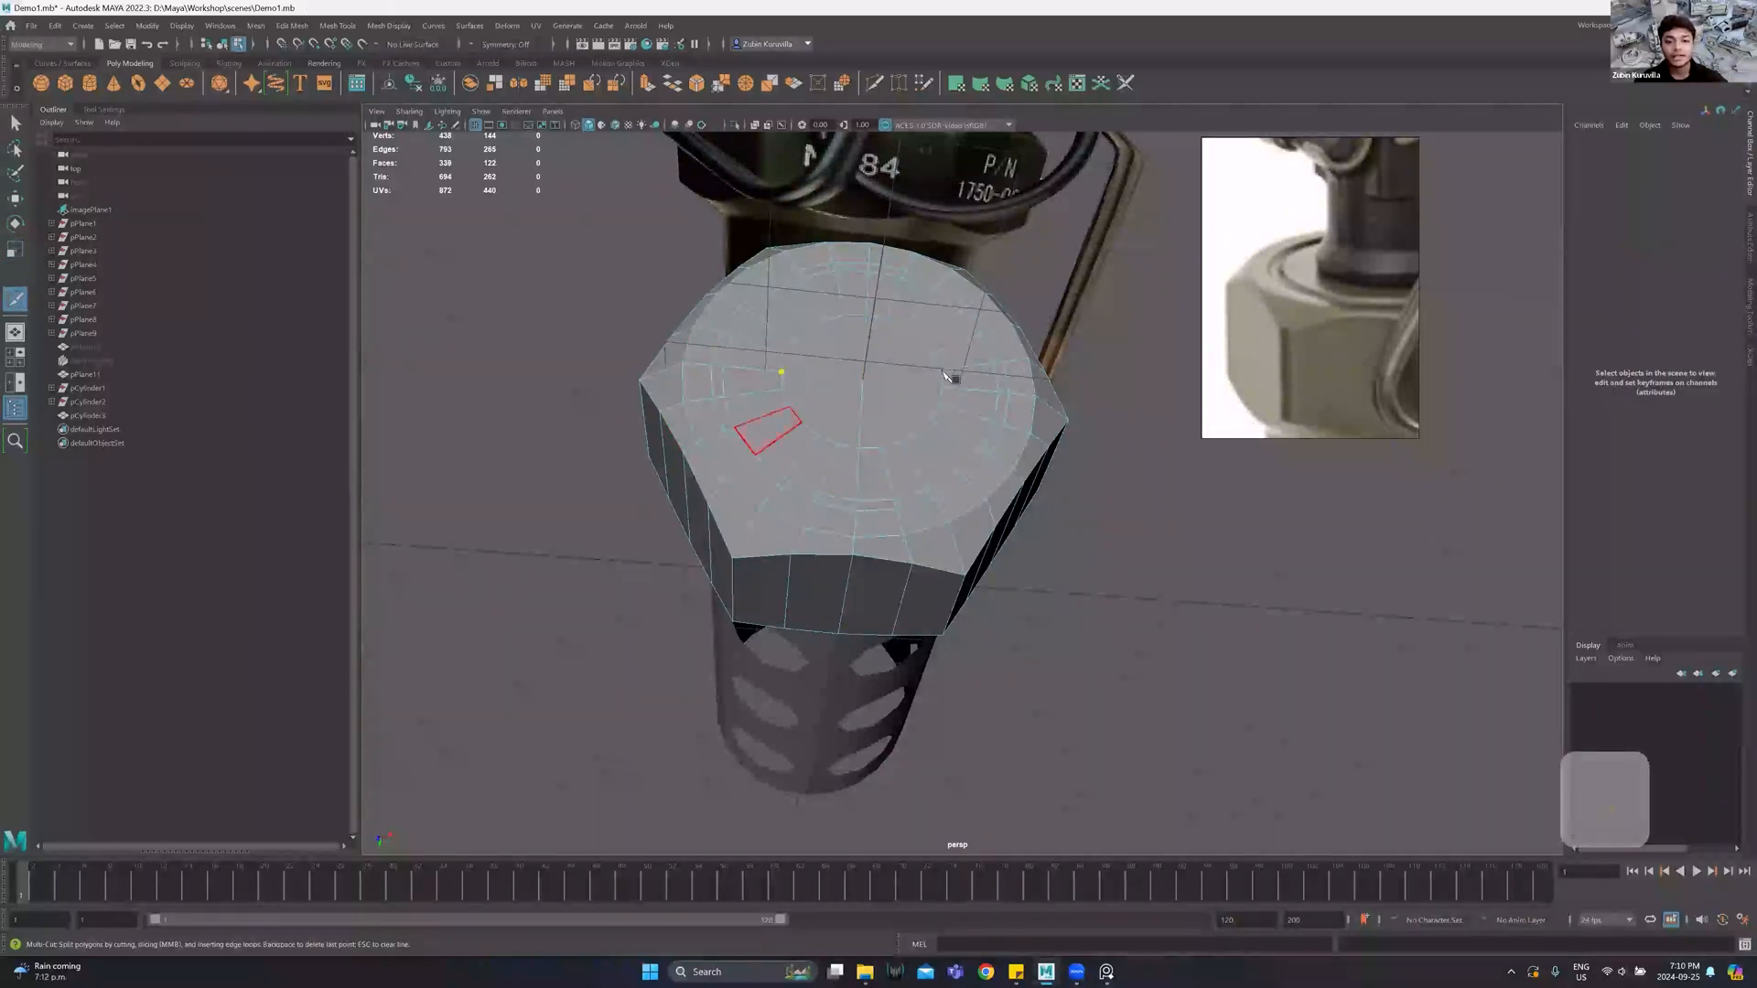
pyautogui.click(944, 379)
pyautogui.hotkey('ctrl', 'z')
pyautogui.hotkey('ctrl', 'z')
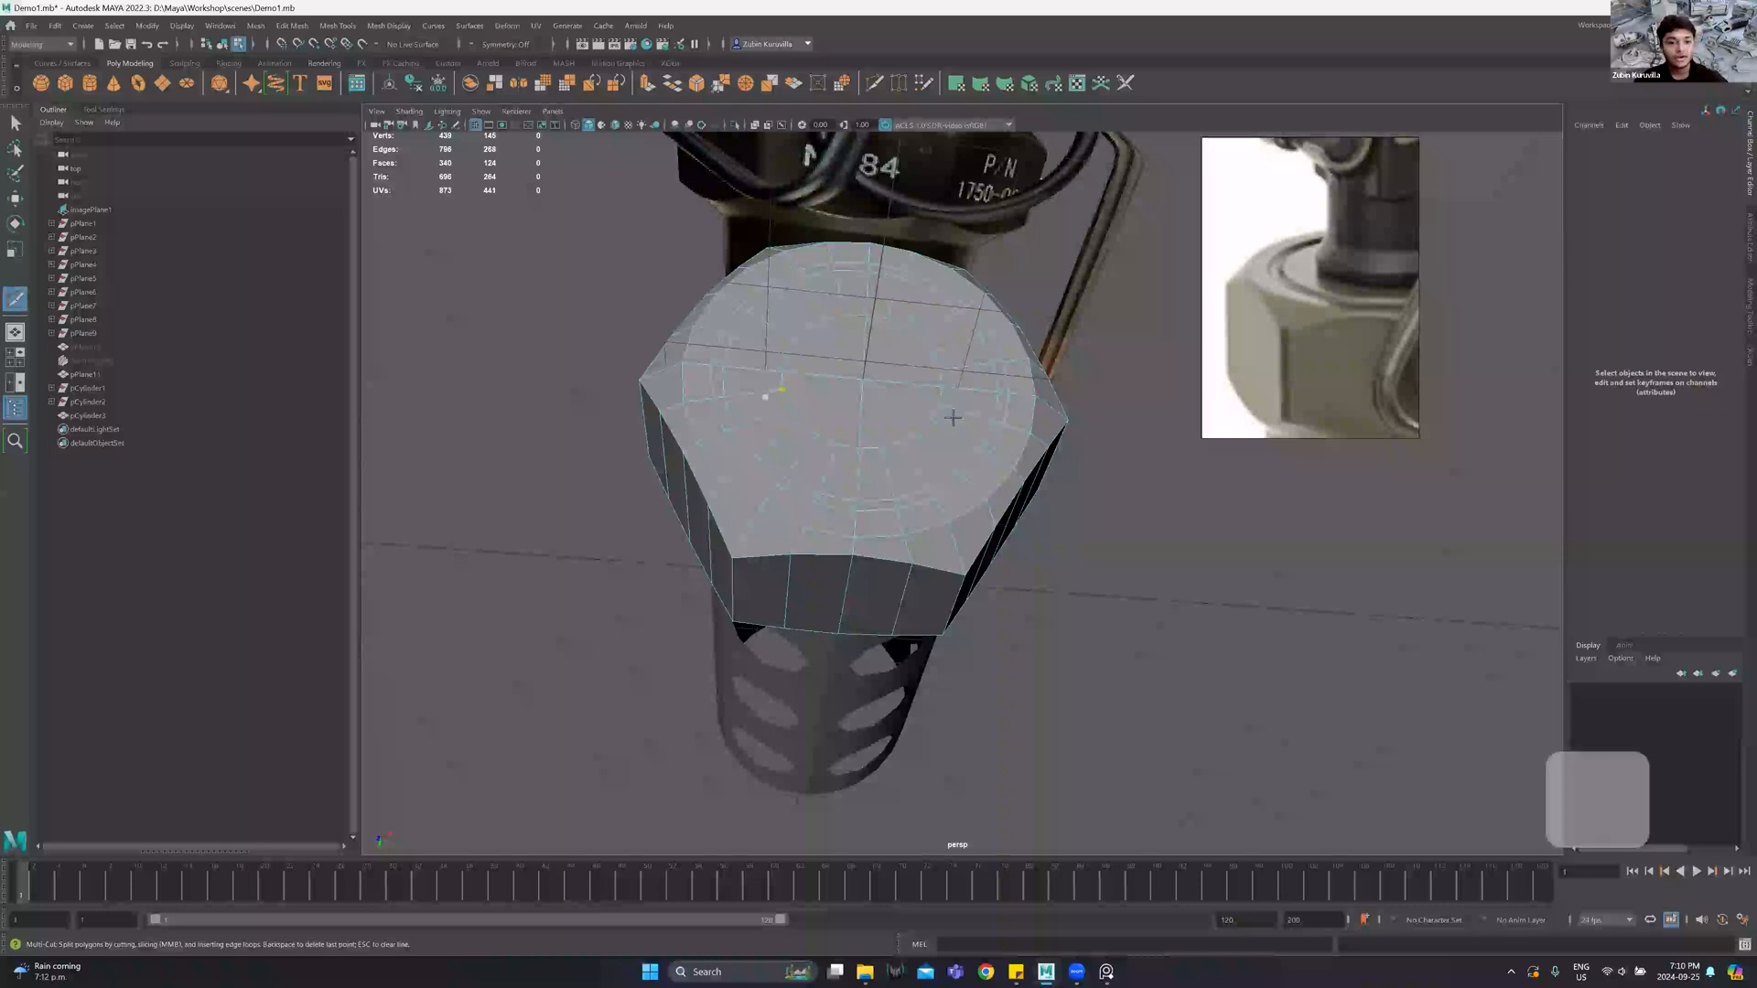
# Poke the central cap face on the collar's top so its edges converge at the middle, and return to object mode.
pyautogui.press('w')
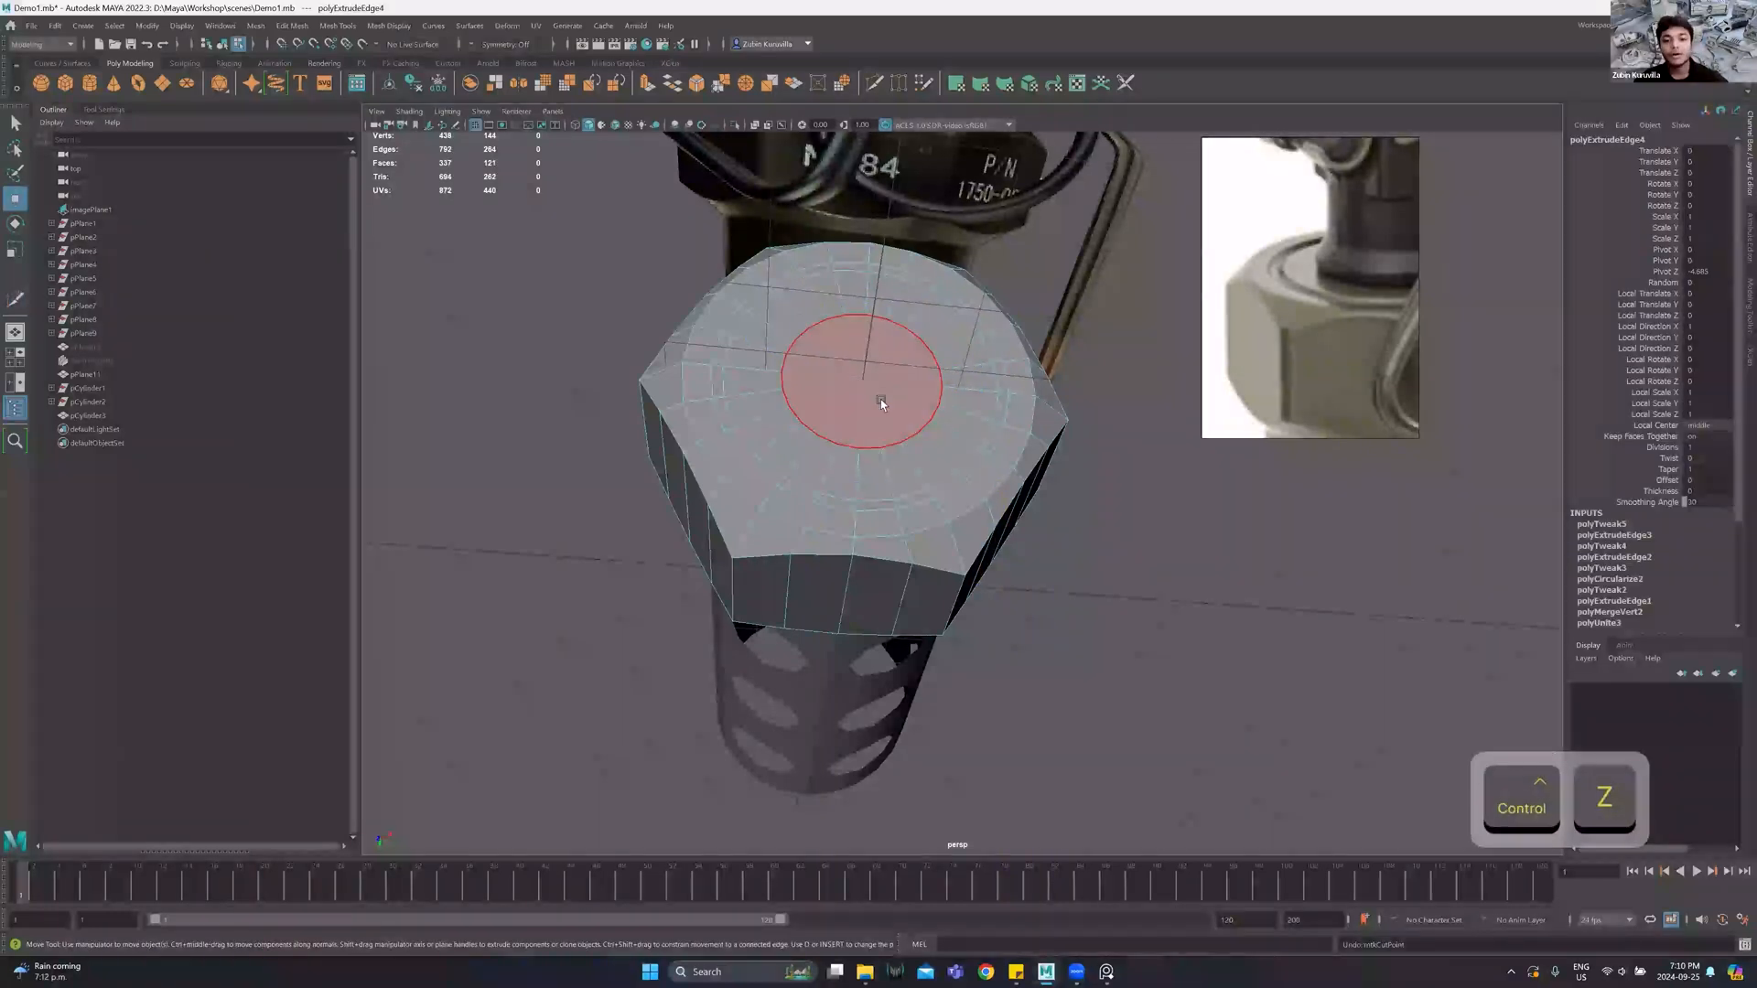
pyautogui.keyDown('alt'); pyautogui.moveTo(880, 395); pyautogui.dragTo(840, 396); pyautogui.keyUp('alt')
pyautogui.click(840, 395)
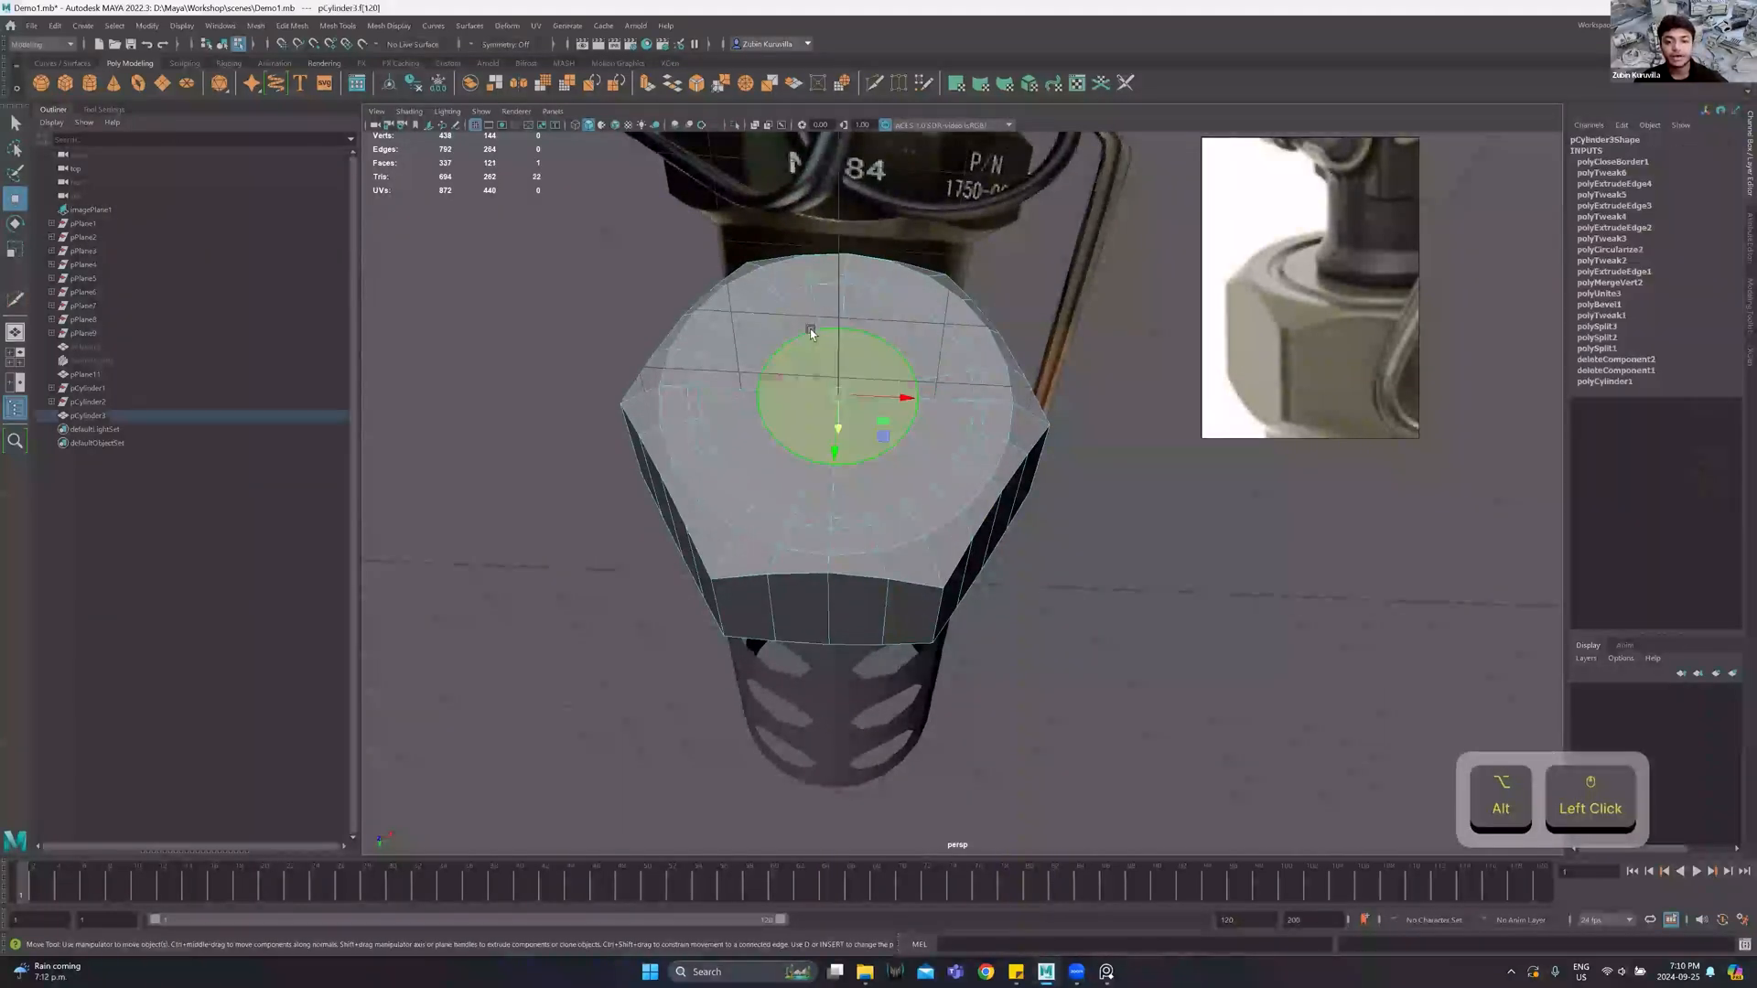
pyautogui.keyDown('shift'); pyautogui.moveTo(824, 400); pyautogui.dragTo(843, 359, button='right'); pyautogui.keyUp('shift')
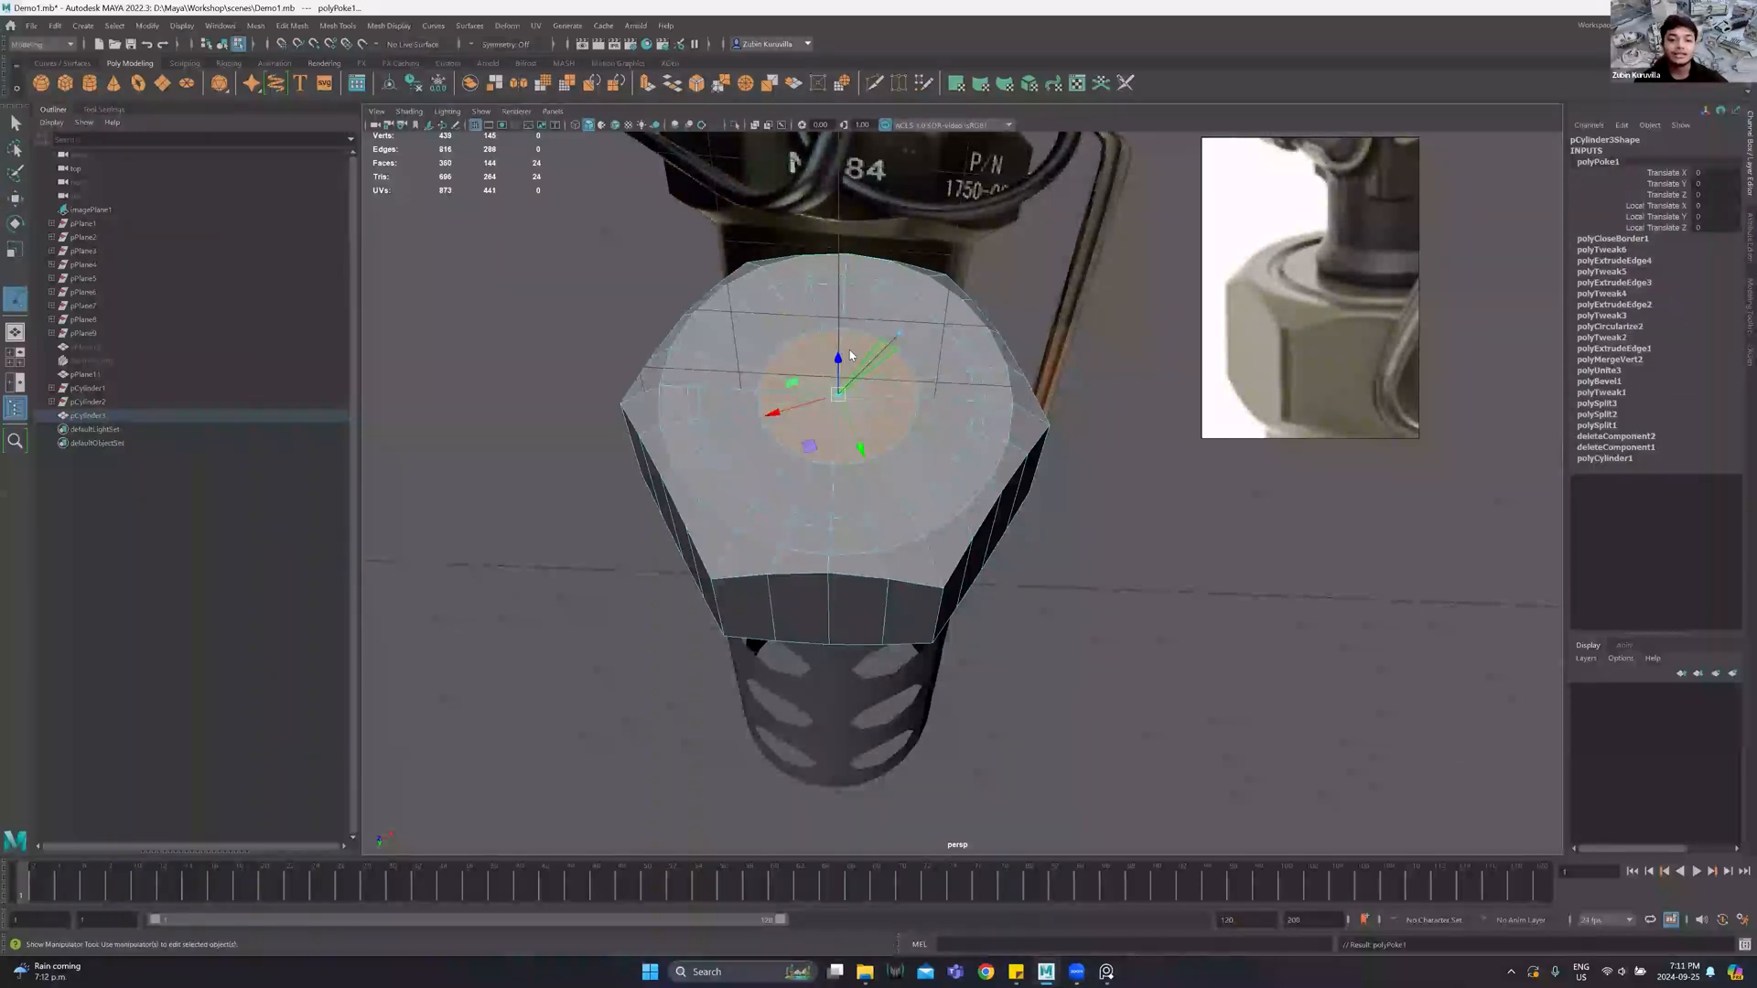
pyautogui.press('q')
pyautogui.press('F8')
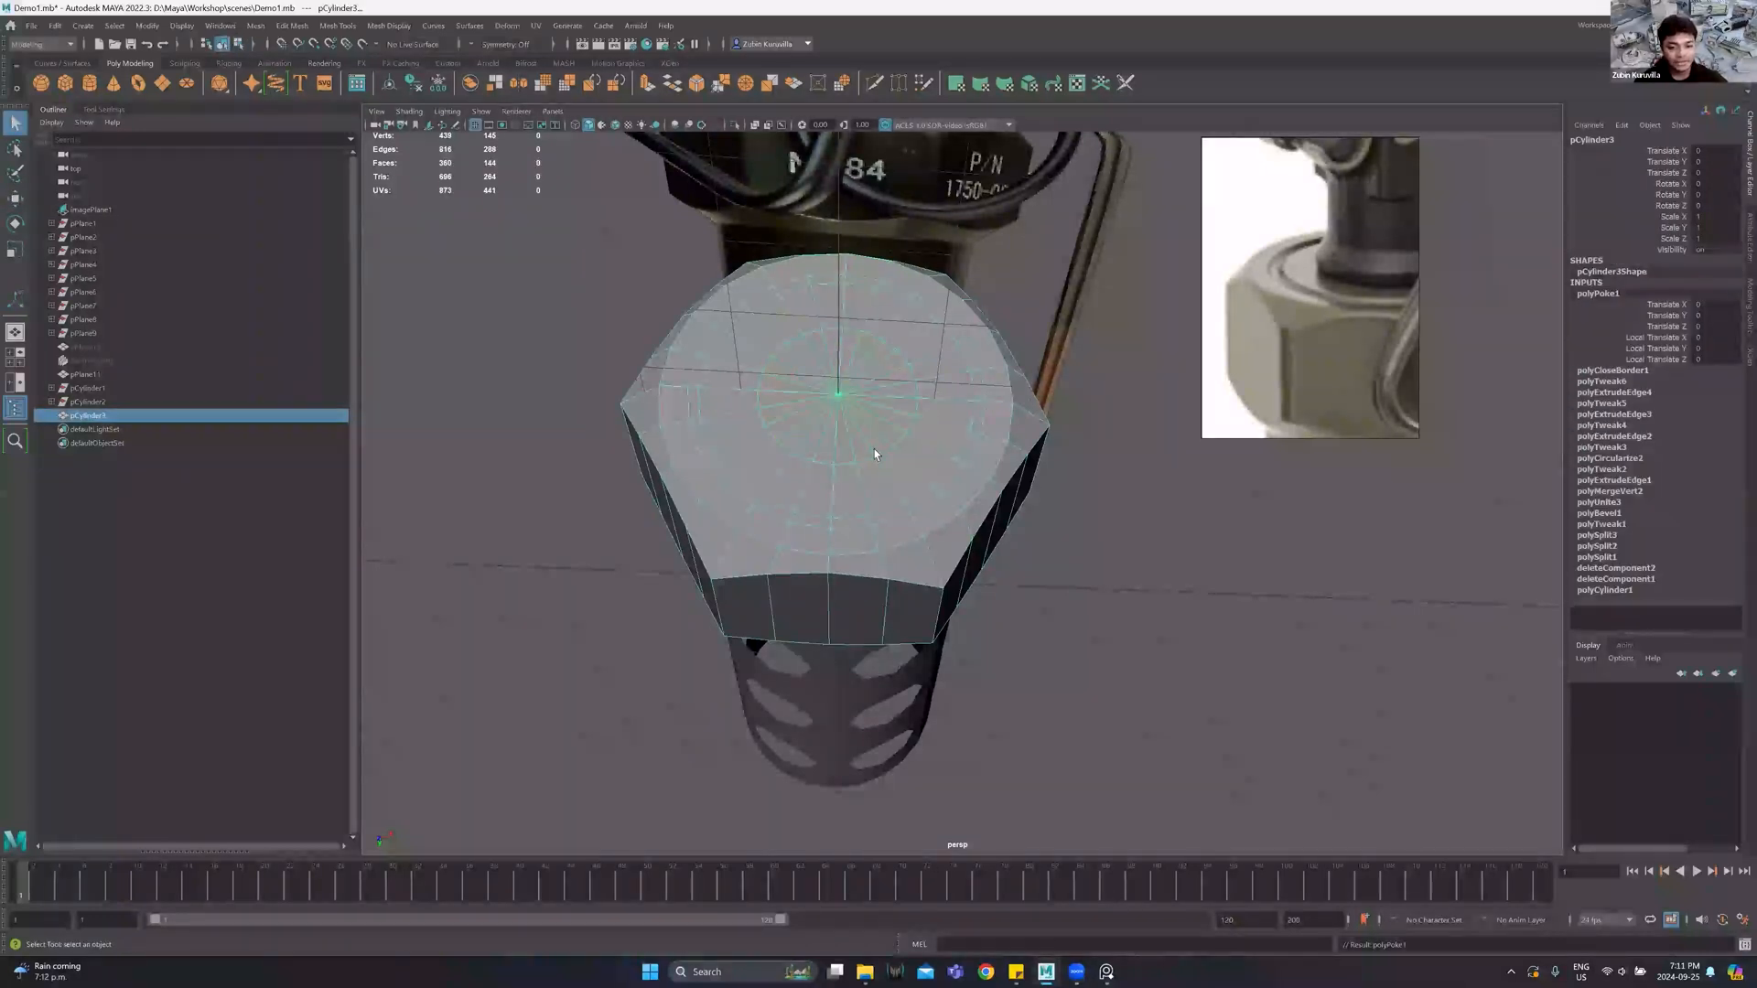
pyautogui.keyDown('alt'); pyautogui.moveTo(874, 453); pyautogui.dragTo(848, 402); pyautogui.keyUp('alt')
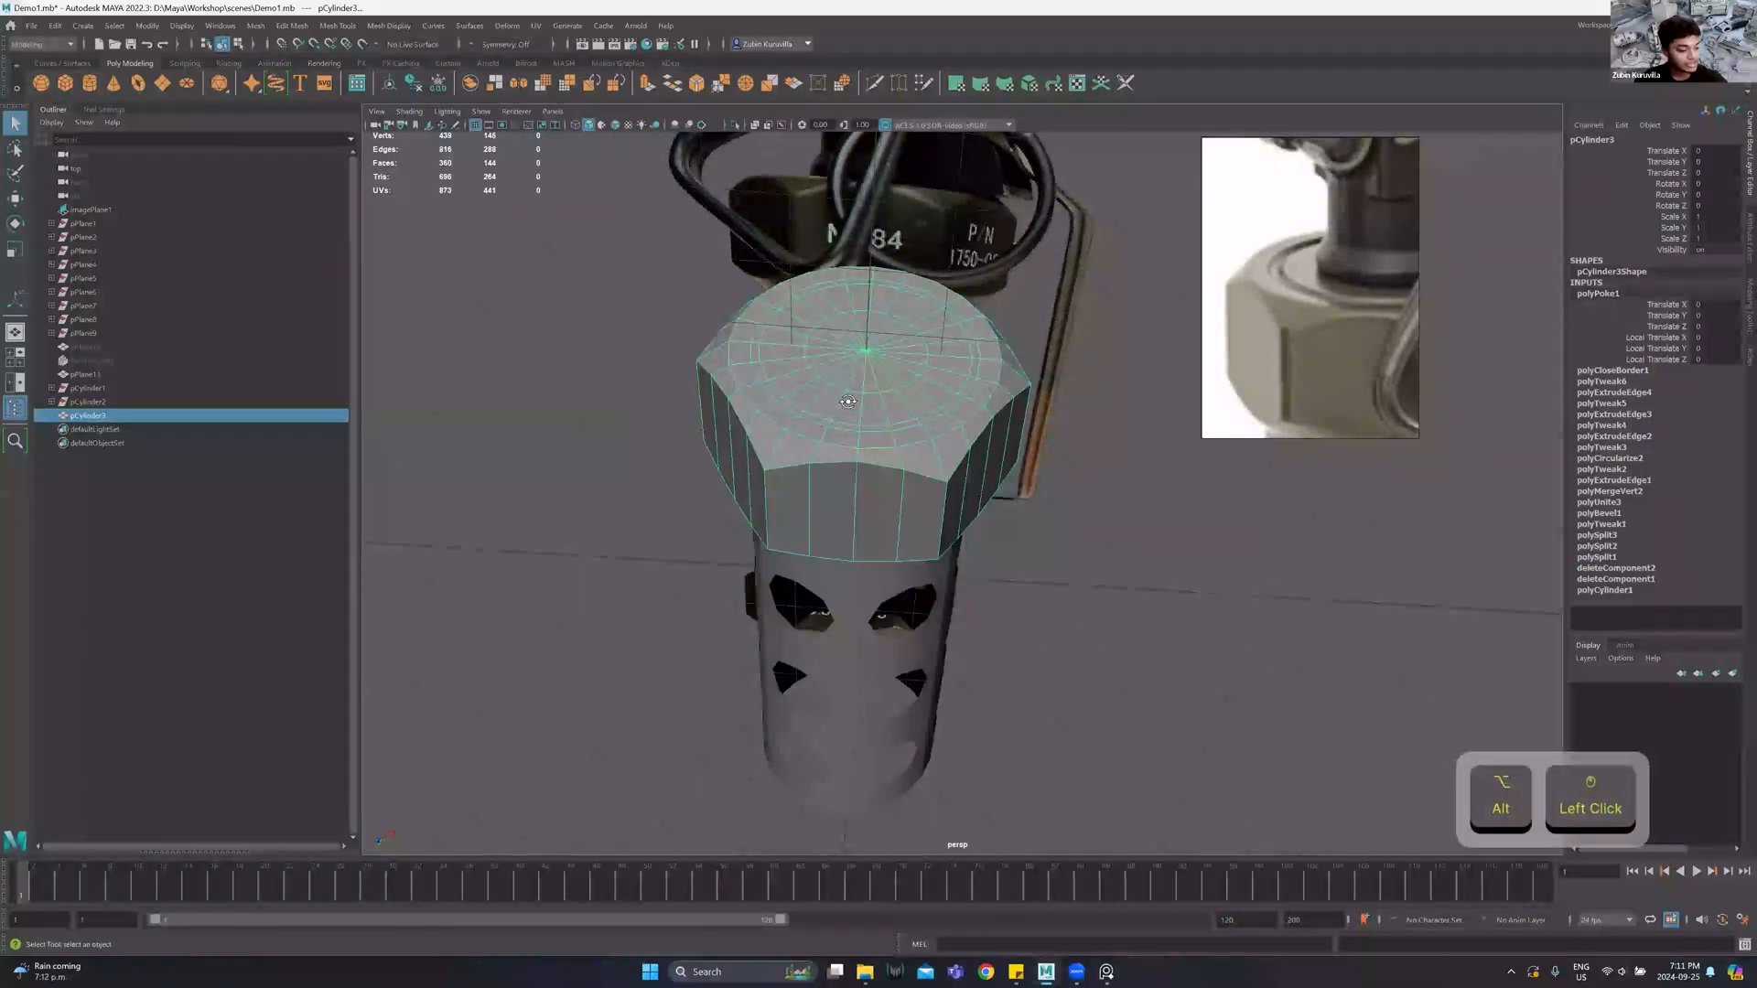
# Extrude the collar's bottom edge loop, shifting it down and scaling it inward to match the chamfer in the reference image.
pyautogui.keyDown('alt'); pyautogui.moveTo(853, 459); pyautogui.dragTo(872, 362); pyautogui.keyUp('alt')
pyautogui.keyDown('alt'); pyautogui.click(873, 352); pyautogui.keyUp('alt')
pyautogui.moveTo(873, 352); pyautogui.dragTo(867, 316, button='right')
pyautogui.scroll(3, 859, 395)
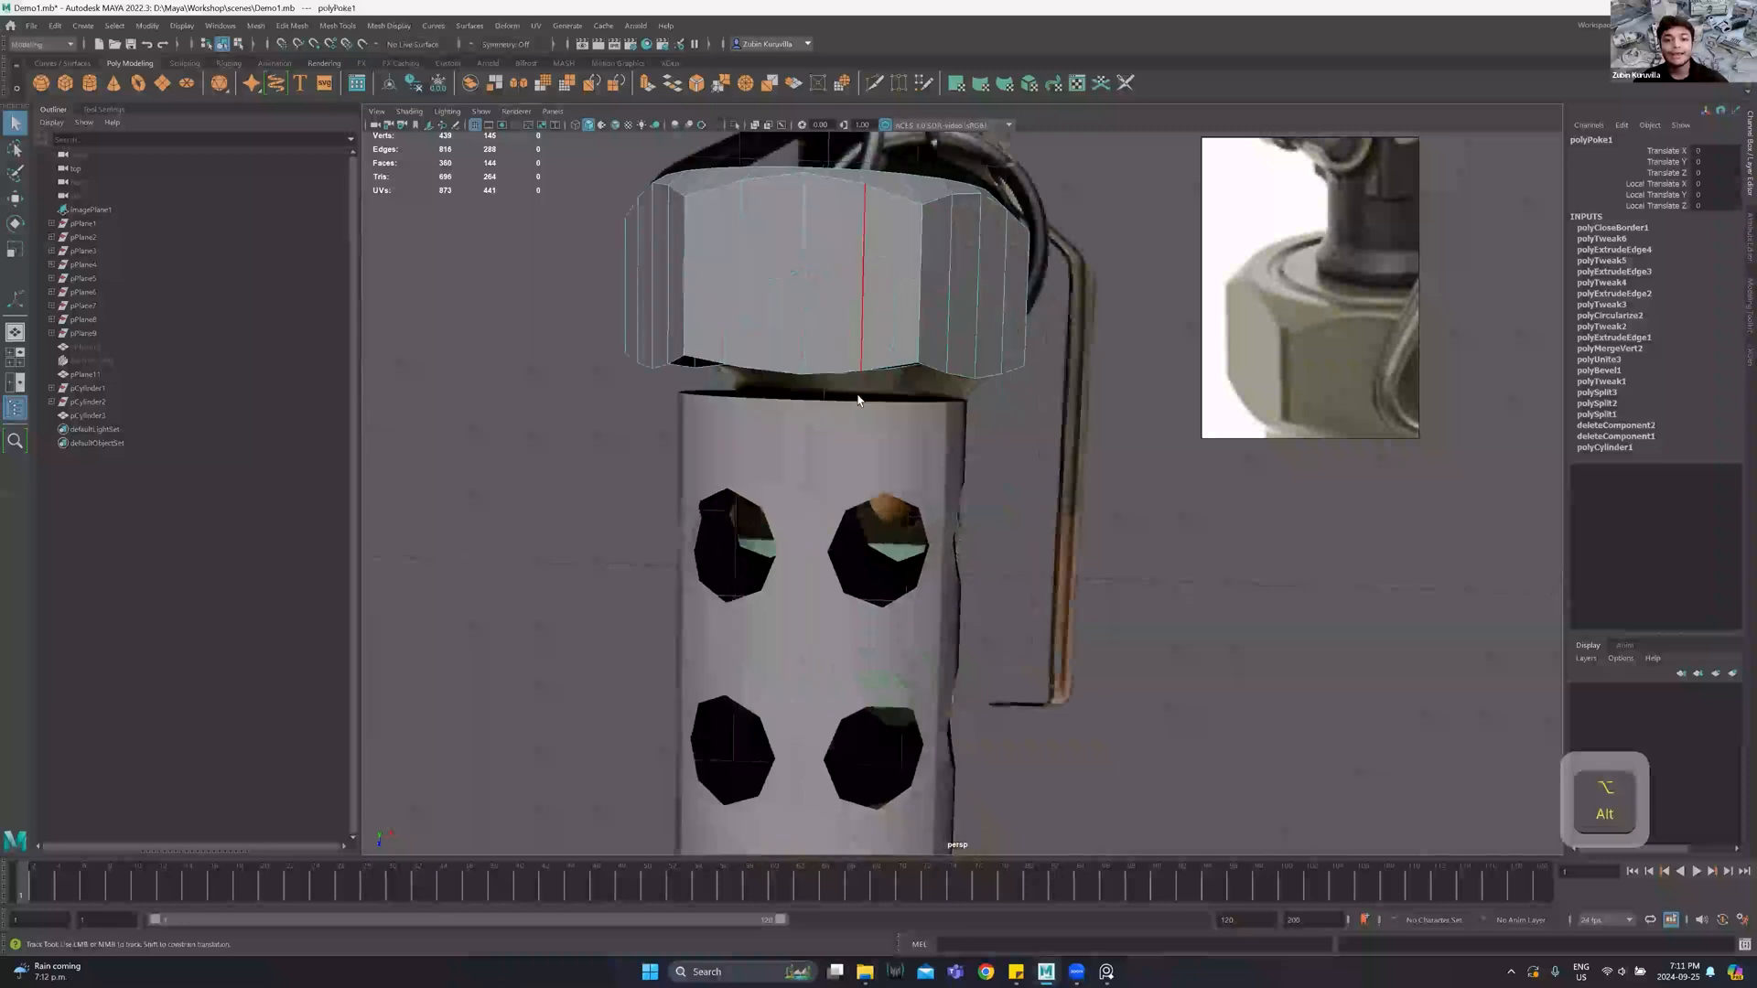
pyautogui.keyDown('alt'); pyautogui.moveTo(860, 393); pyautogui.dragTo(850, 445, button='middle'); pyautogui.keyUp('alt')
pyautogui.click(850, 446)
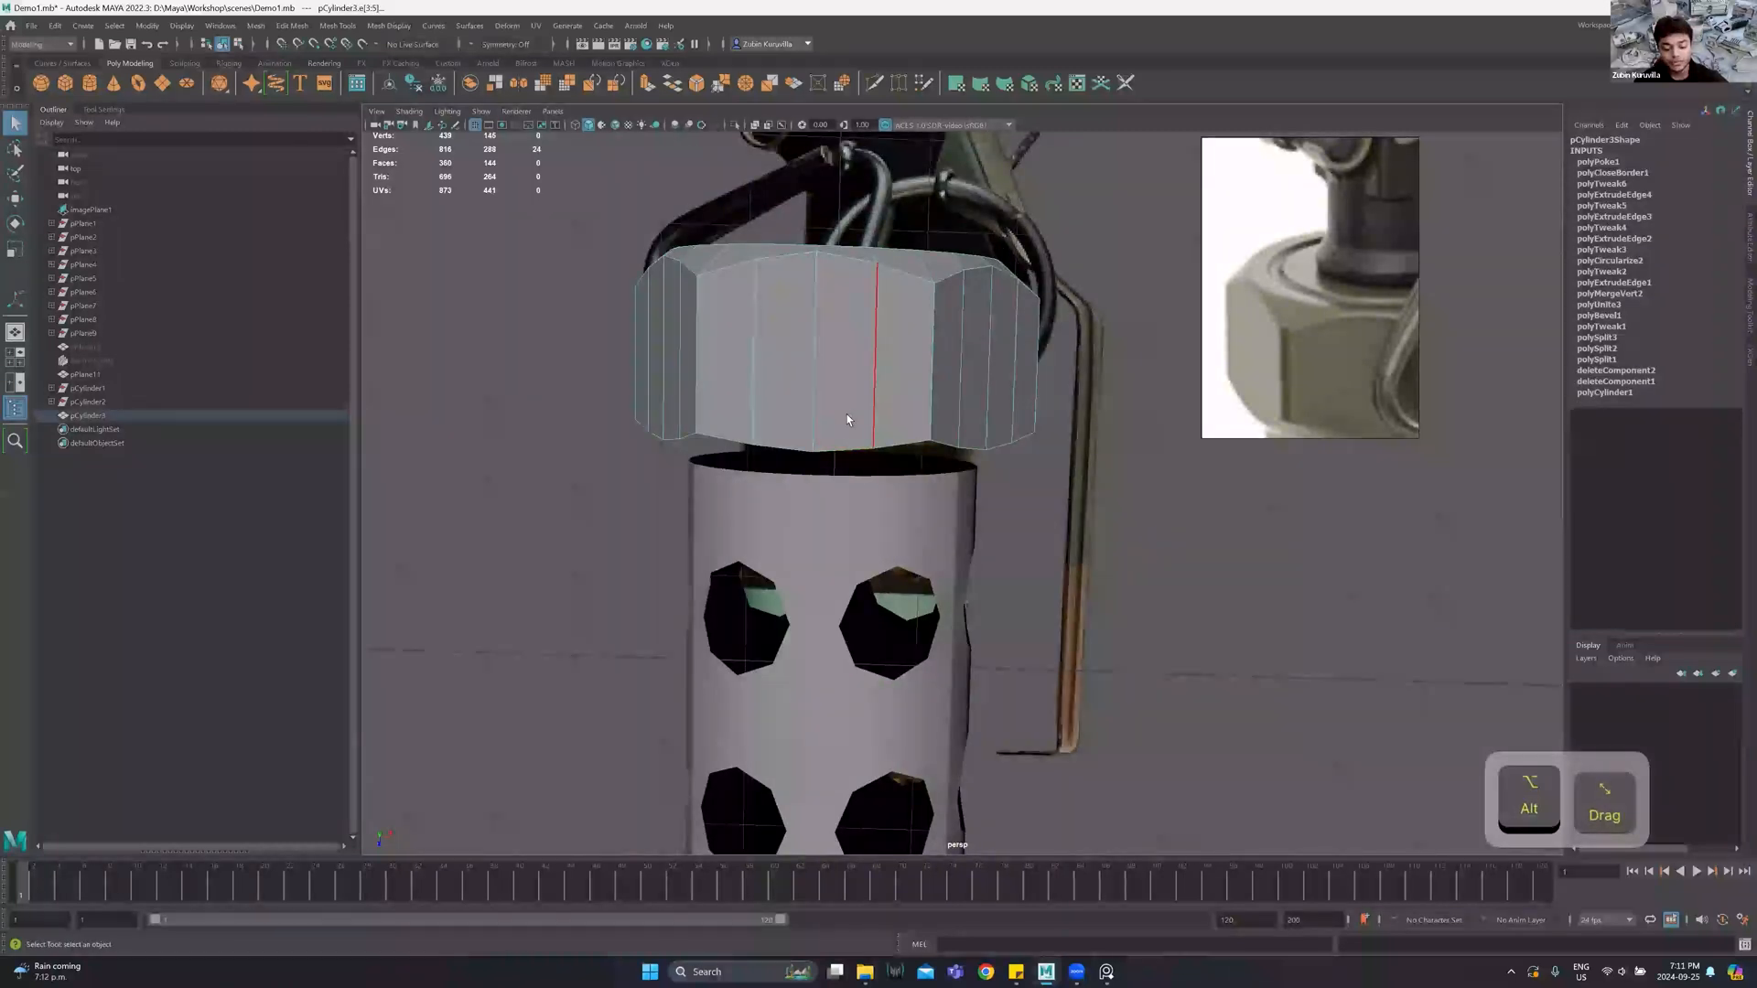
pyautogui.hotkey('ctrl', 'e')
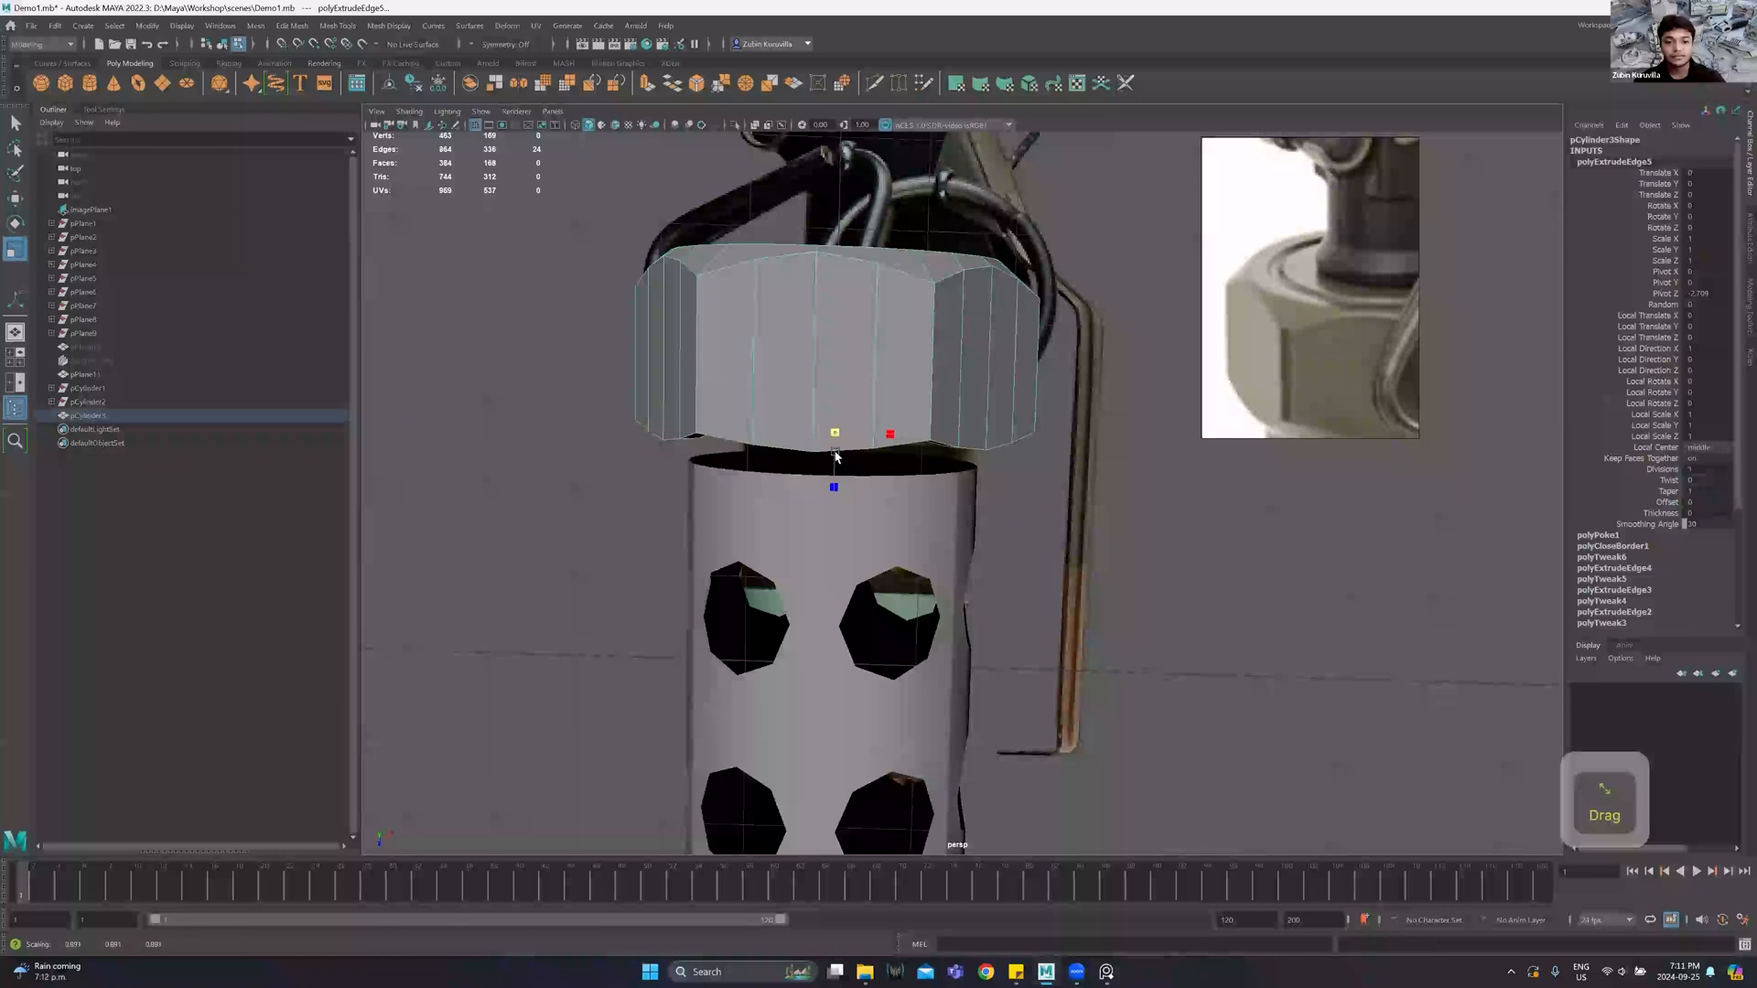
pyautogui.moveTo(833, 453); pyautogui.dragTo(834, 477)
pyautogui.press('space')
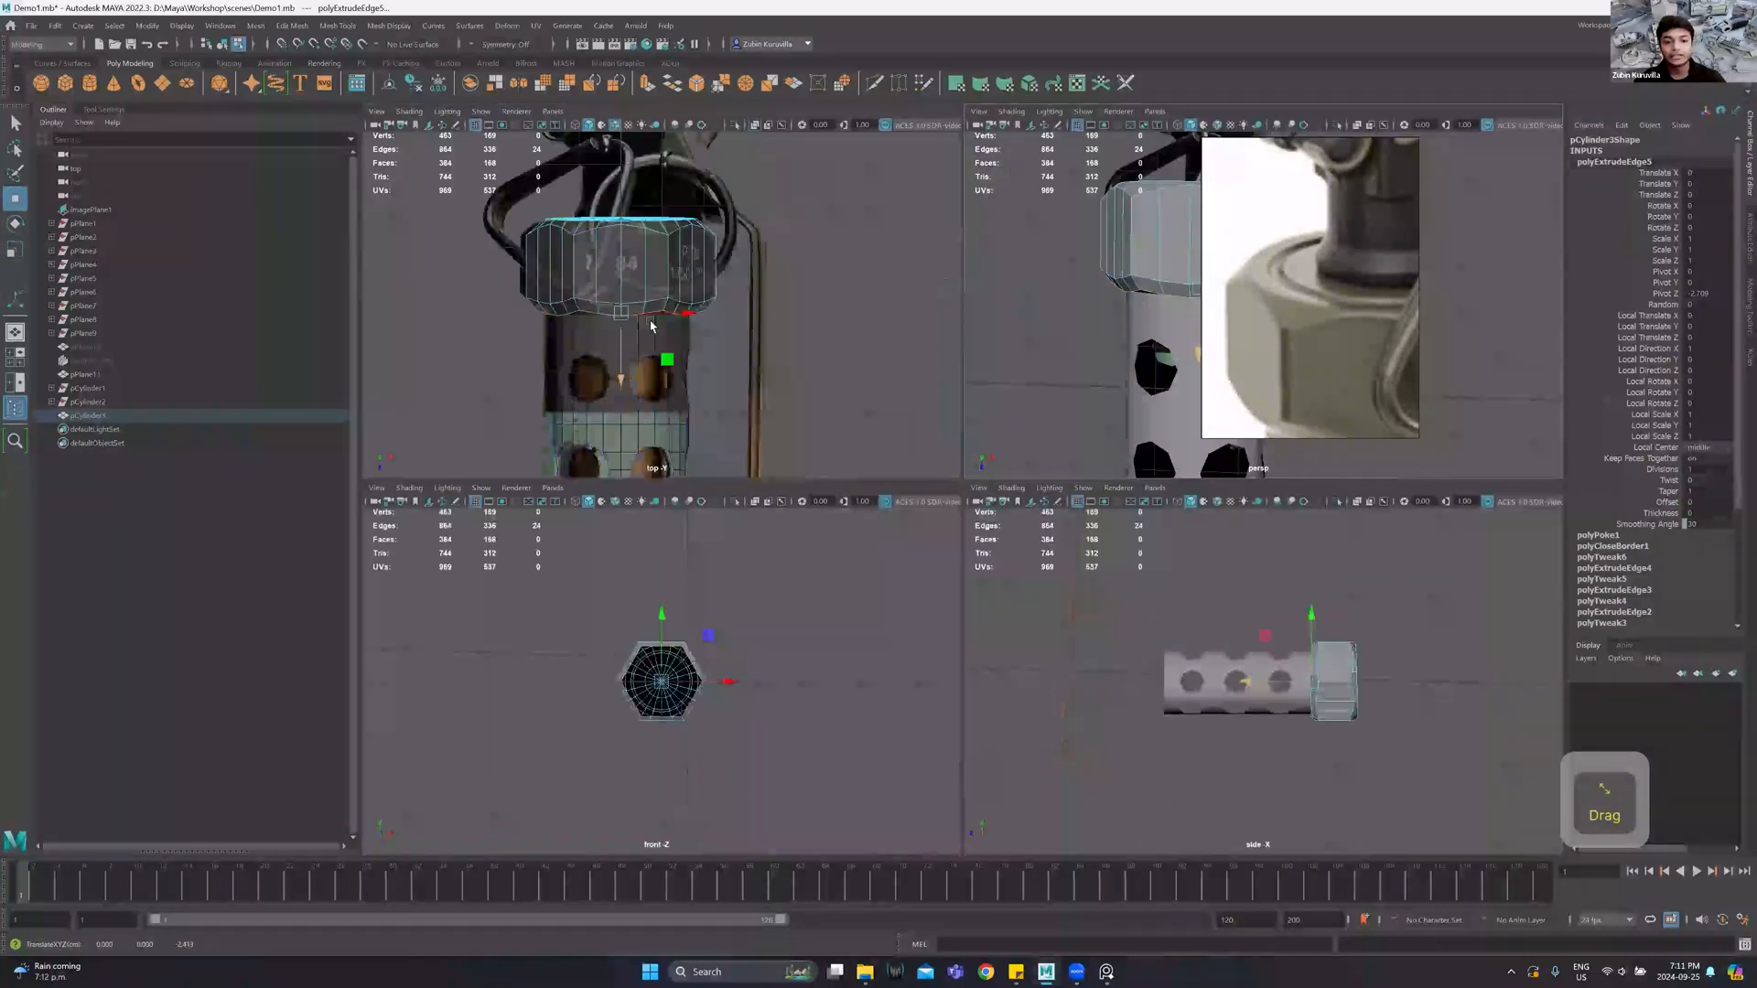
pyautogui.press('space')
pyautogui.scroll(3, 824, 512)
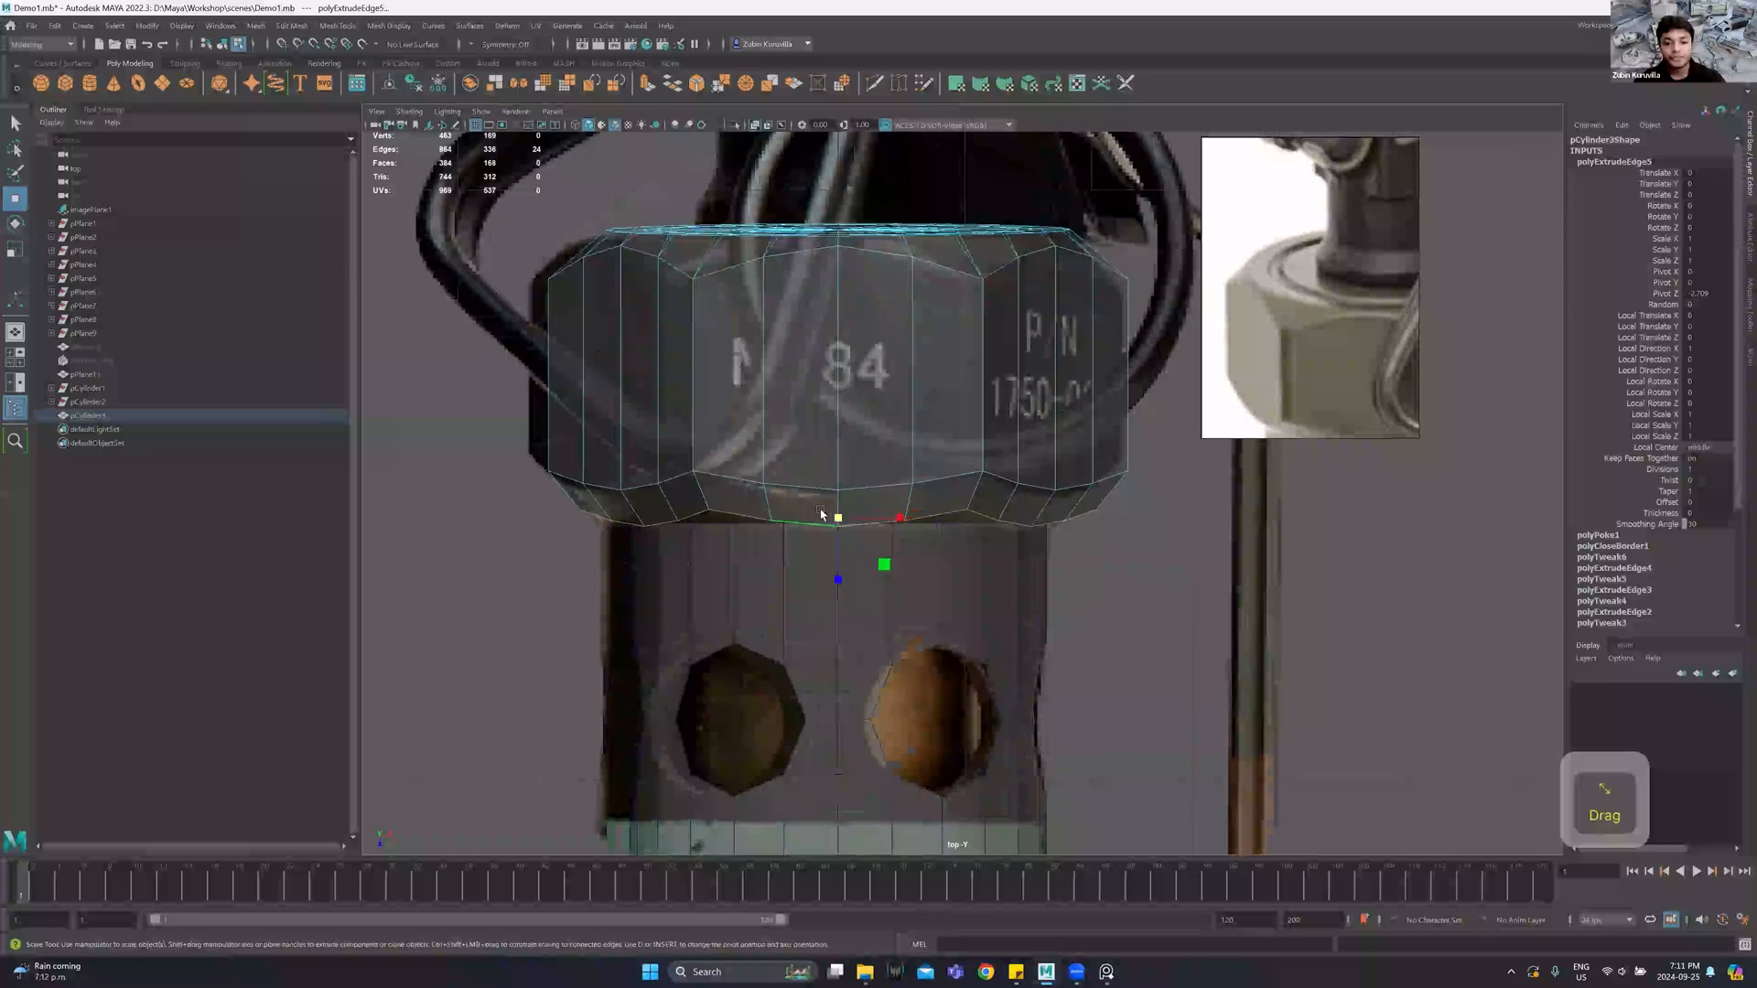
pyautogui.press('r')
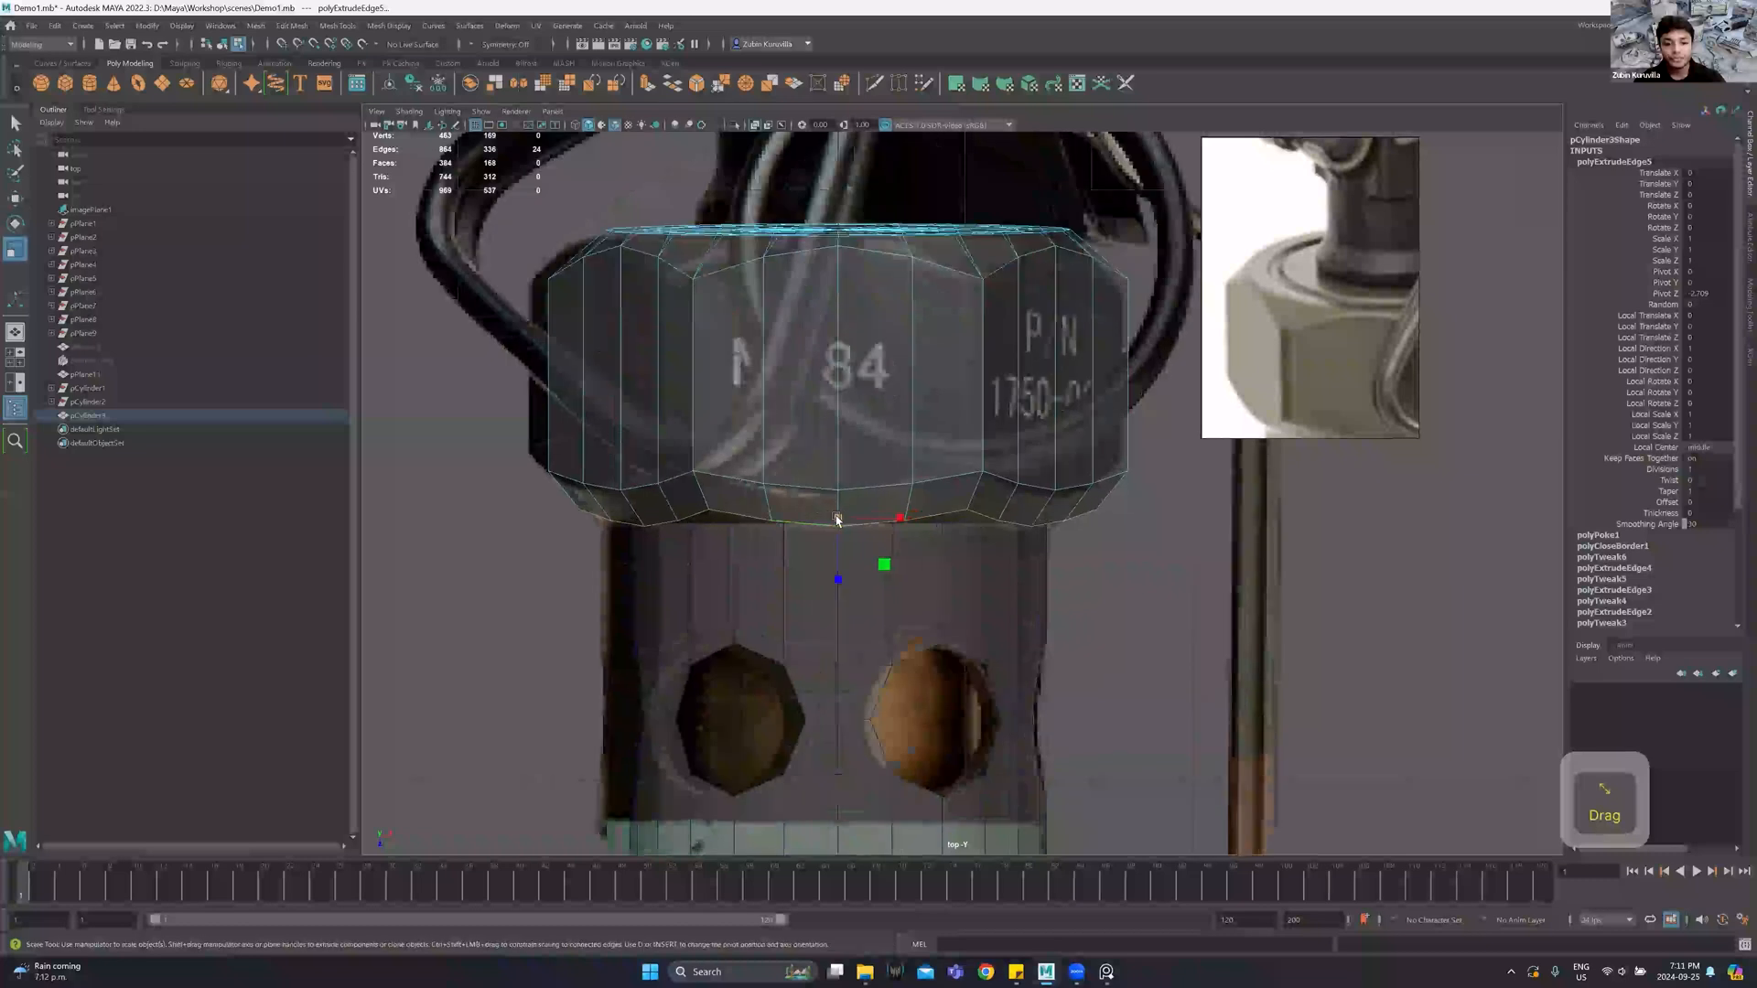
# Circularize the extruded edge loop at the collar's bottom.
pyautogui.keyDown('shift'); pyautogui.rightClick(892, 432); pyautogui.keyUp('shift')
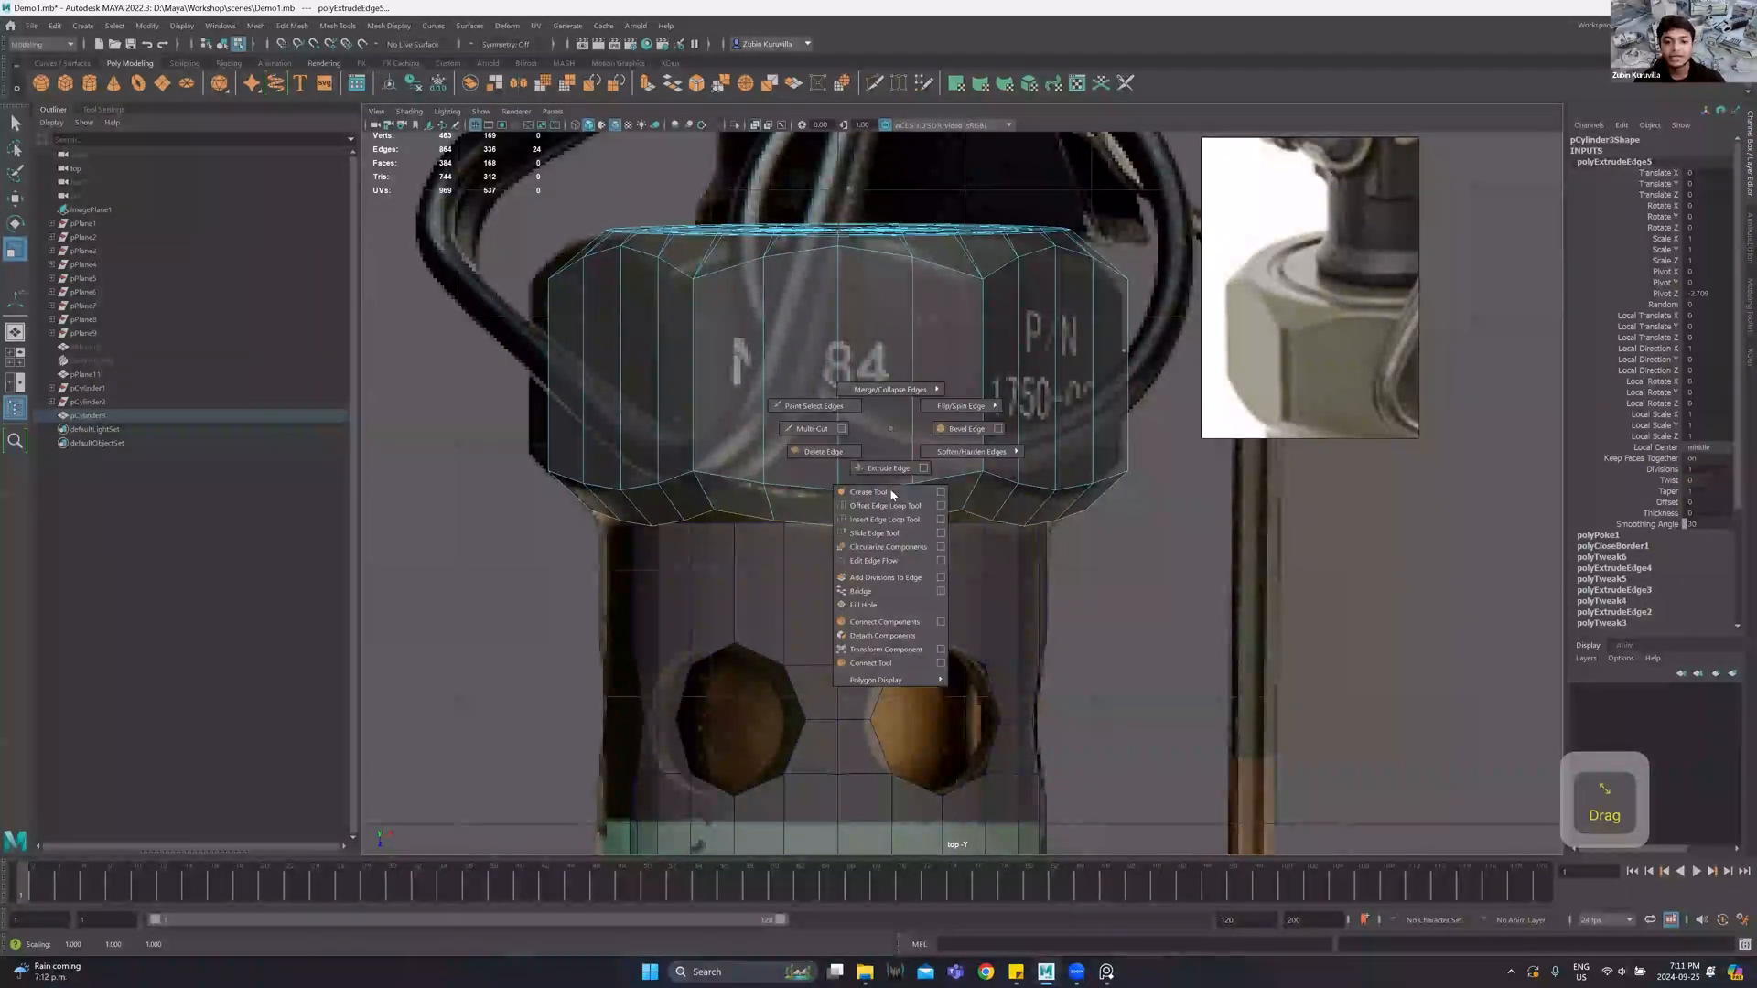
pyautogui.click(886, 546)
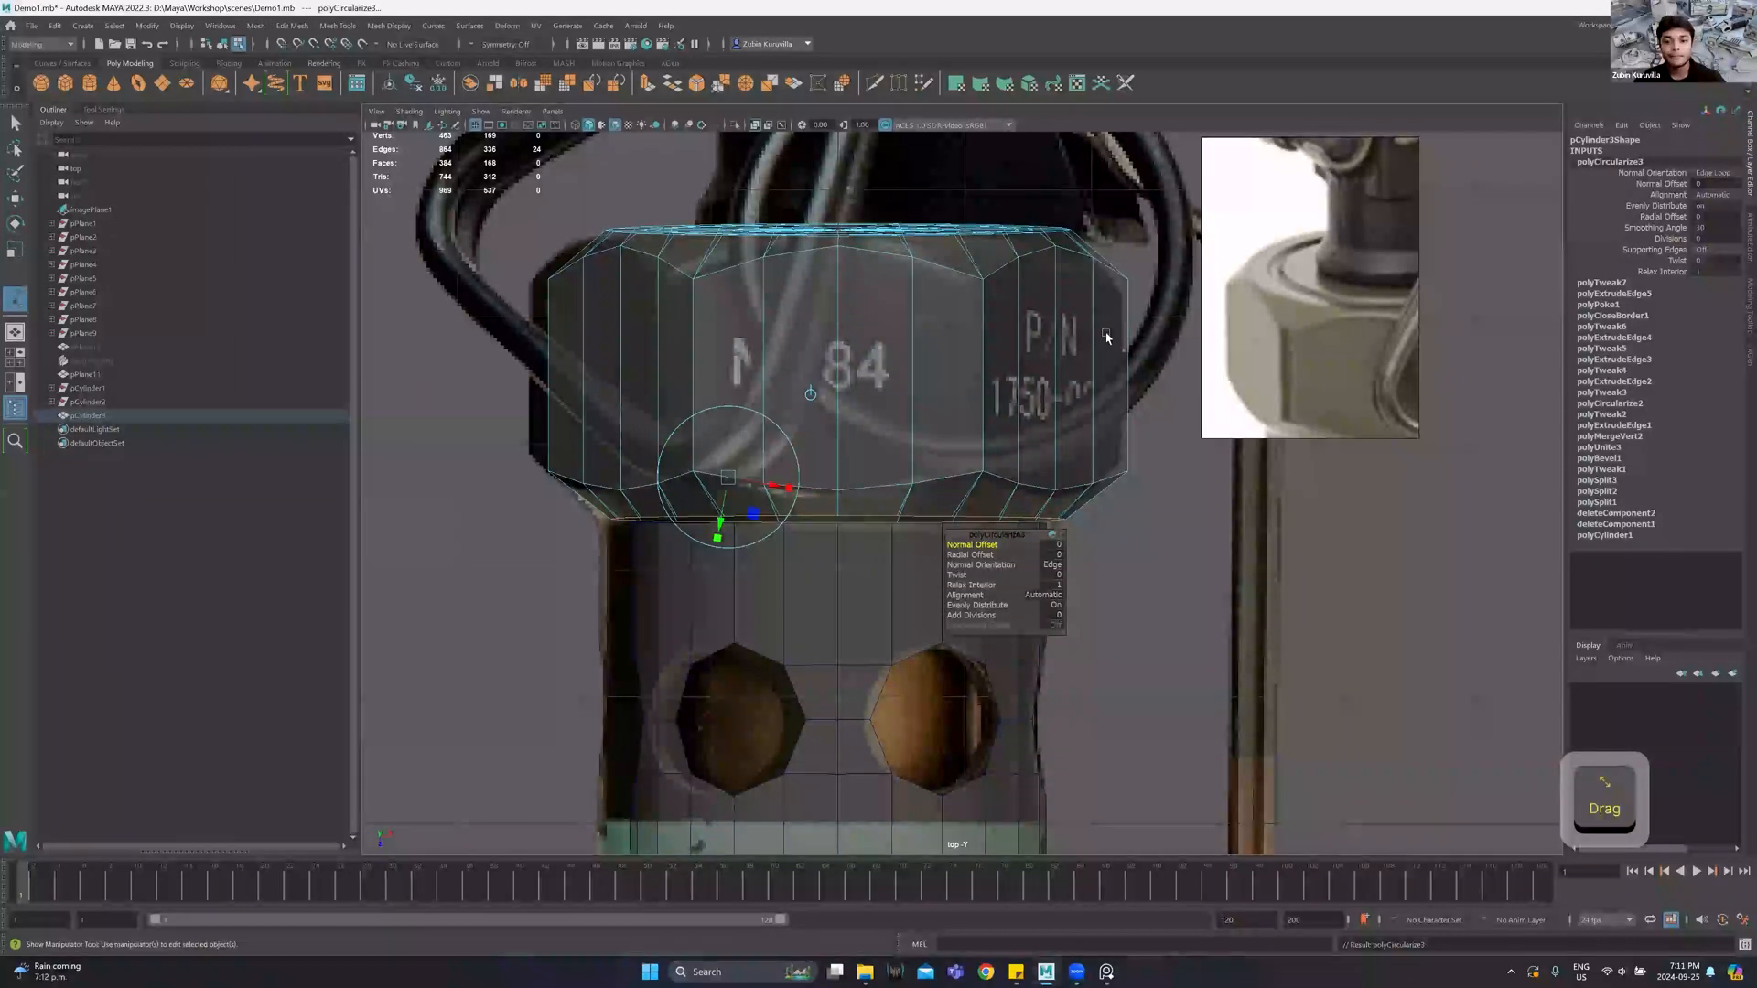
pyautogui.press('space')
pyautogui.press('space')
pyautogui.scroll(3, 924, 385)
pyautogui.keyDown('alt'); pyautogui.moveTo(921, 385); pyautogui.dragTo(757, 461); pyautogui.keyUp('alt')
pyautogui.press('r')
# Examine the collar's shape and chamfered underside from several angles in object mode.
pyautogui.keyDown('alt'); pyautogui.moveTo(651, 487); pyautogui.dragTo(924, 341); pyautogui.keyUp('alt')
pyautogui.moveTo(924, 342); pyautogui.dragTo(956, 309, button='right')
pyautogui.click(1120, 585)
pyautogui.keyDown('alt'); pyautogui.moveTo(1120, 586); pyautogui.dragTo(891, 427); pyautogui.keyUp('alt')
pyautogui.keyDown('alt'); pyautogui.moveTo(891, 427); pyautogui.dragTo(968, 447, button='right'); pyautogui.keyUp('alt')
pyautogui.keyDown('alt'); pyautogui.moveTo(968, 447); pyautogui.dragTo(1041, 499, button='middle'); pyautogui.keyUp('alt')
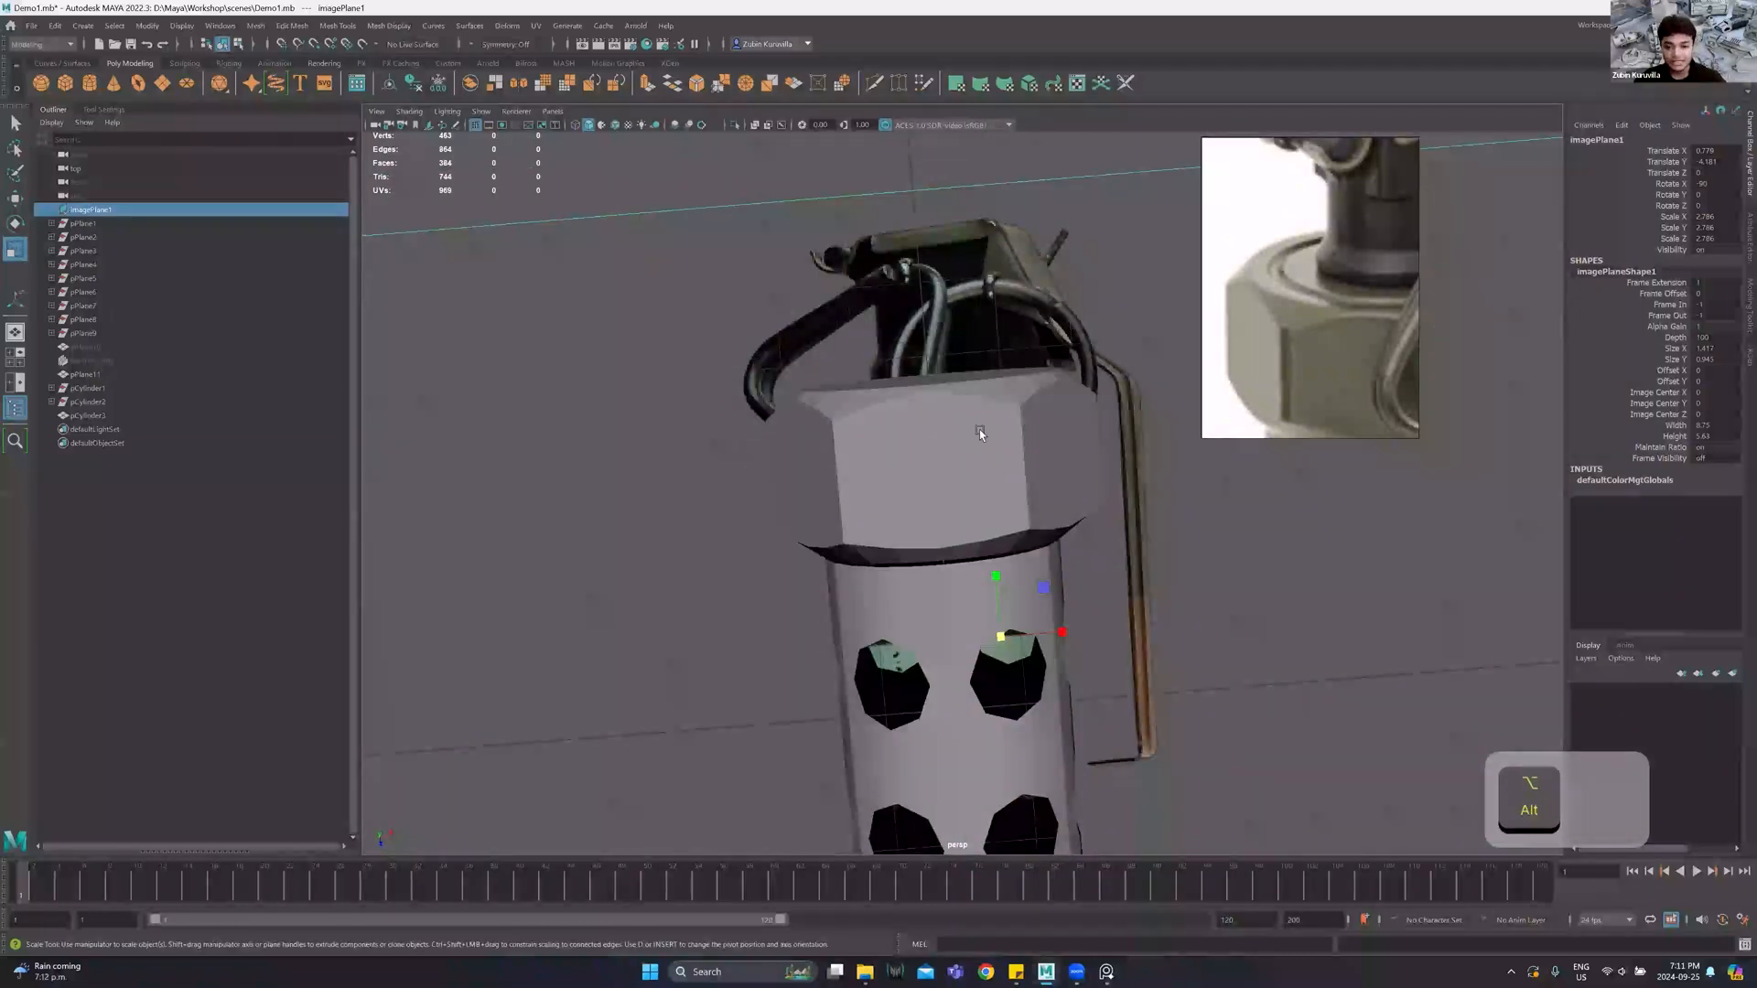
pyautogui.click(979, 430)
pyautogui.keyDown('alt'); pyautogui.moveTo(979, 430); pyautogui.dragTo(937, 522); pyautogui.keyUp('alt')
pyautogui.keyDown('alt'); pyautogui.moveTo(873, 447); pyautogui.dragTo(917, 464); pyautogui.keyUp('alt')
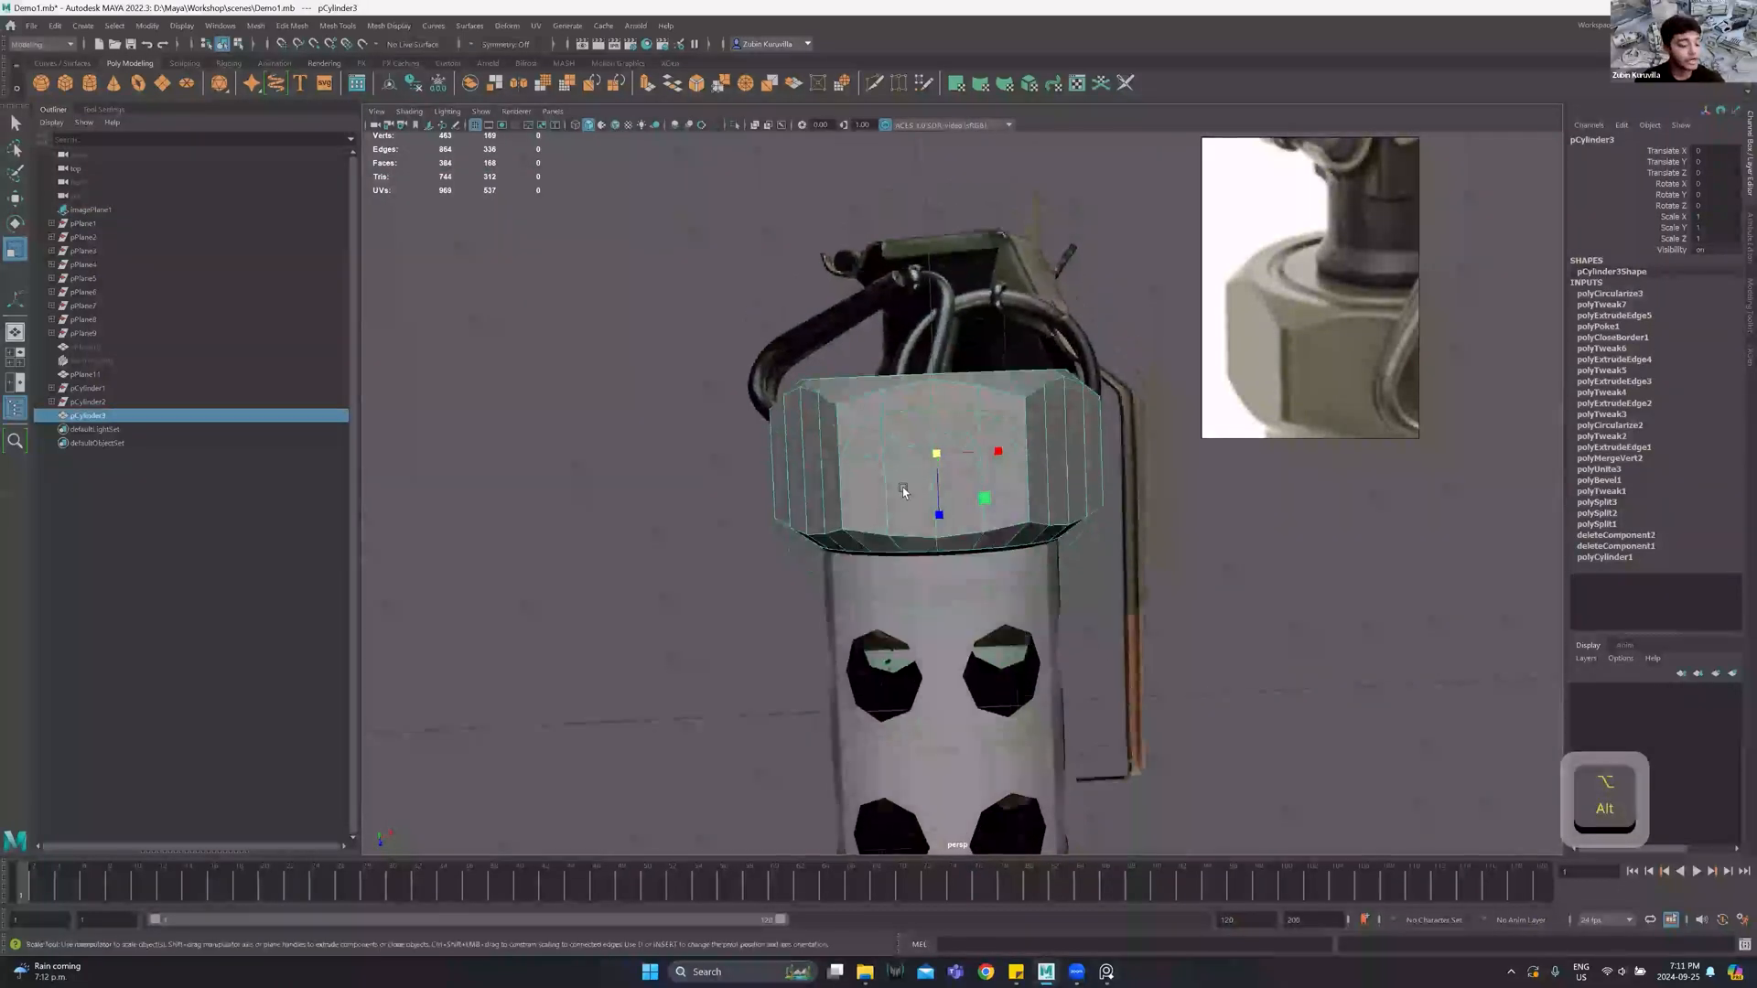
# Select the edge loops along the upper and lower rims of the collar's hexagonal sides.
pyautogui.moveTo(903, 449); pyautogui.dragTo(875, 475, button='right')
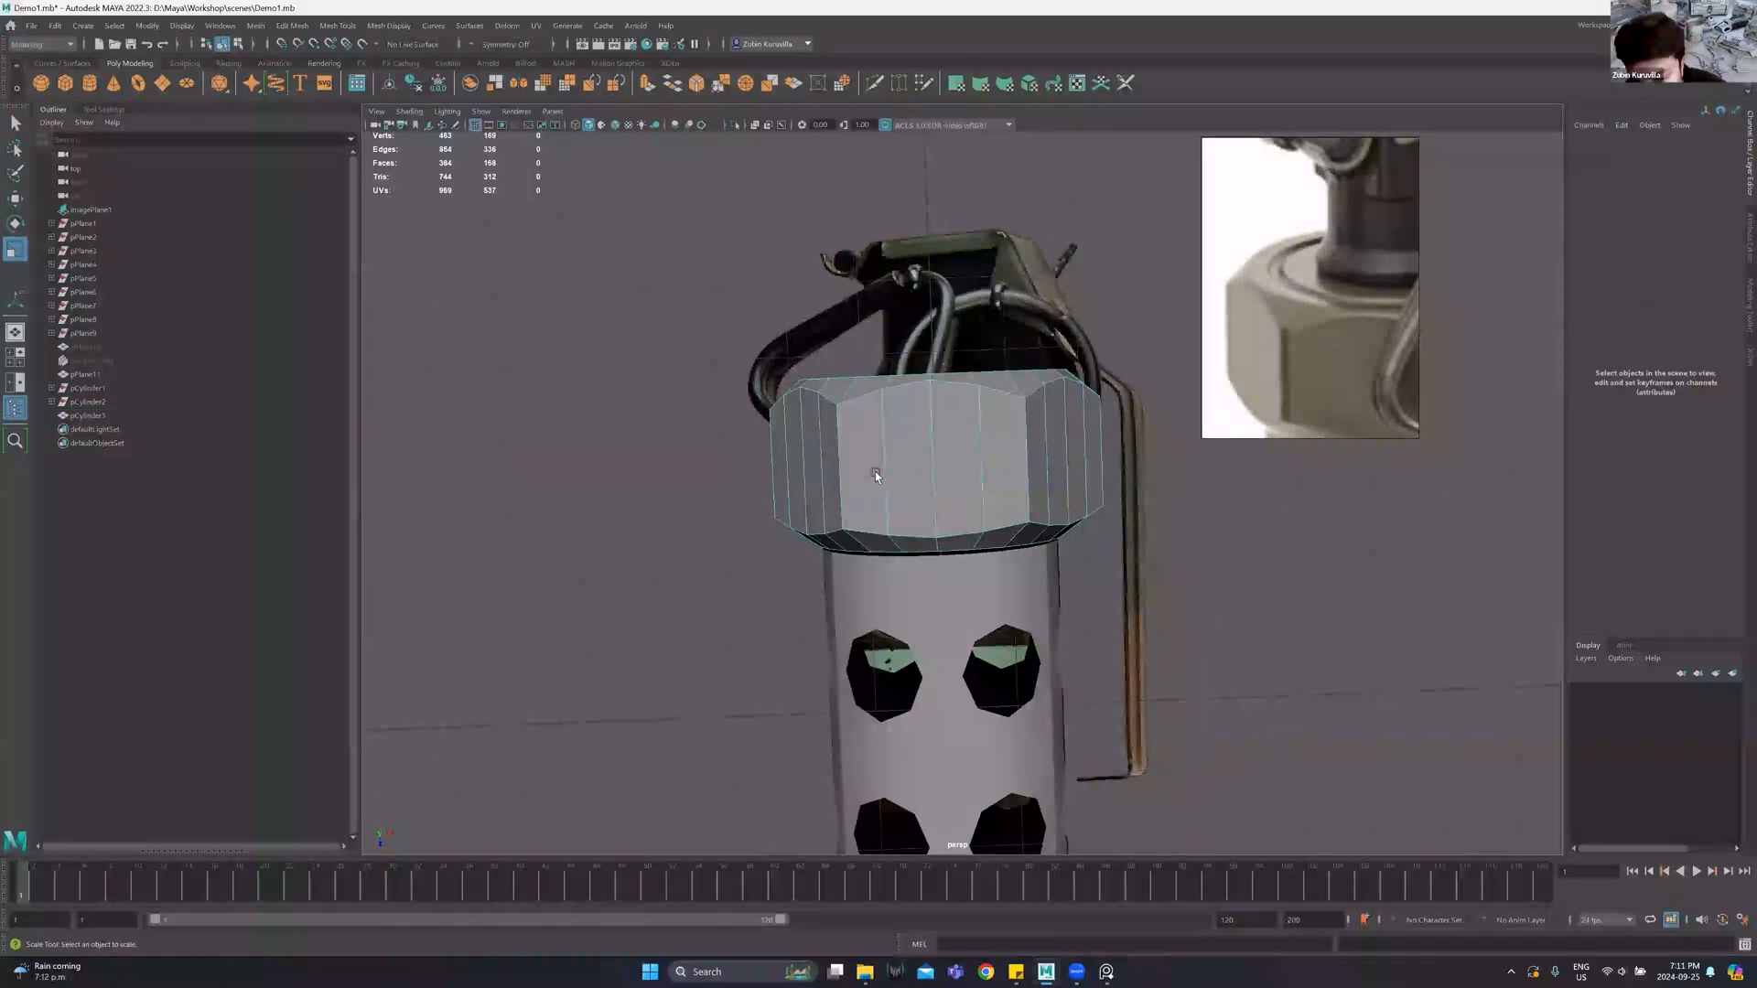
pyautogui.click(874, 470)
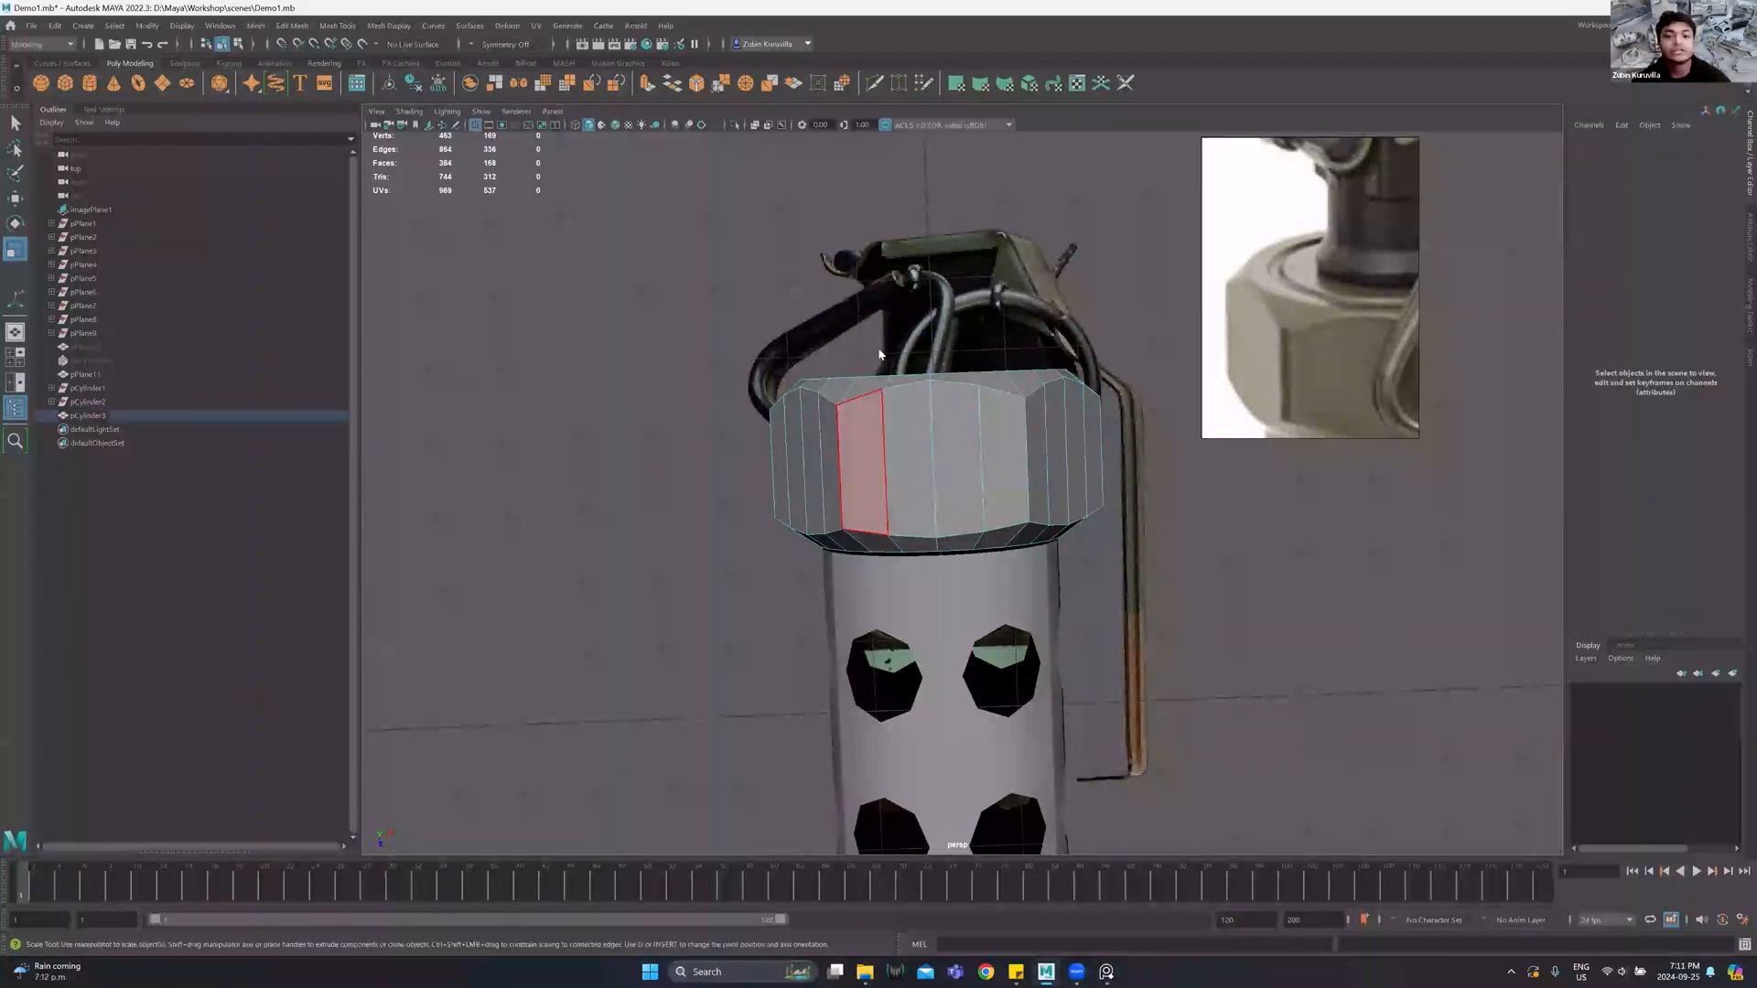
pyautogui.press('F10')
pyautogui.doubleClick(848, 402)
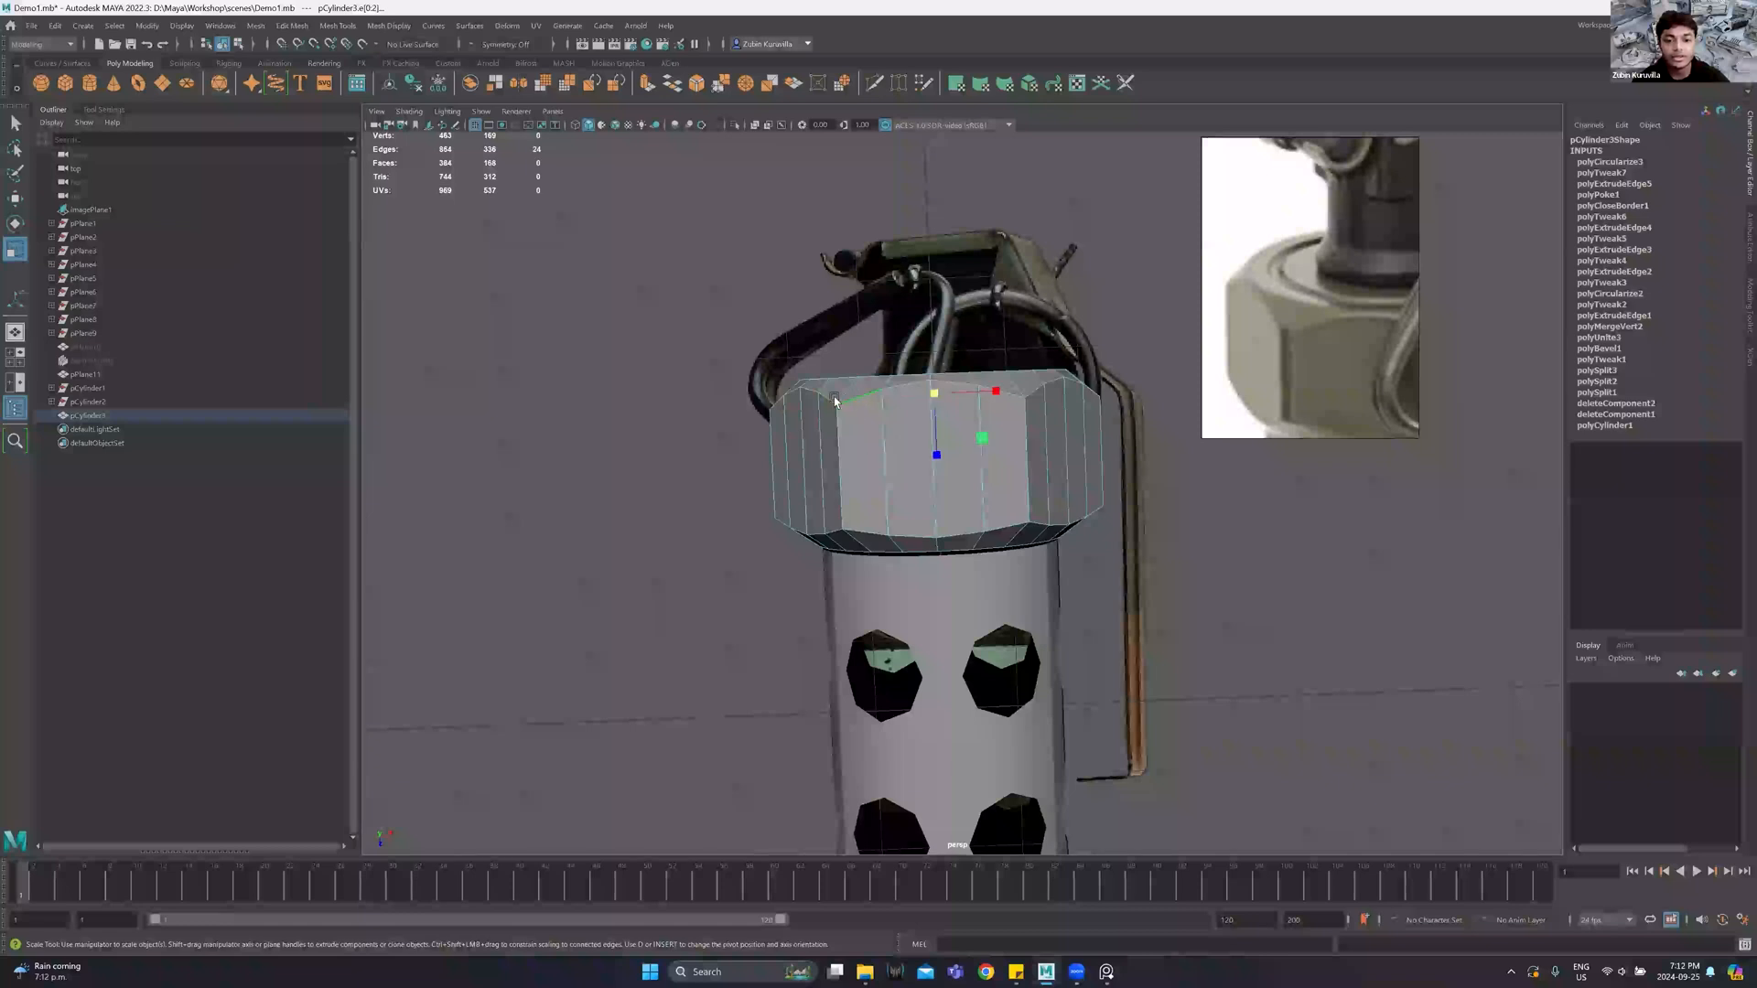
pyautogui.keyDown('shift'); pyautogui.doubleClick(871, 527); pyautogui.keyUp('shift')
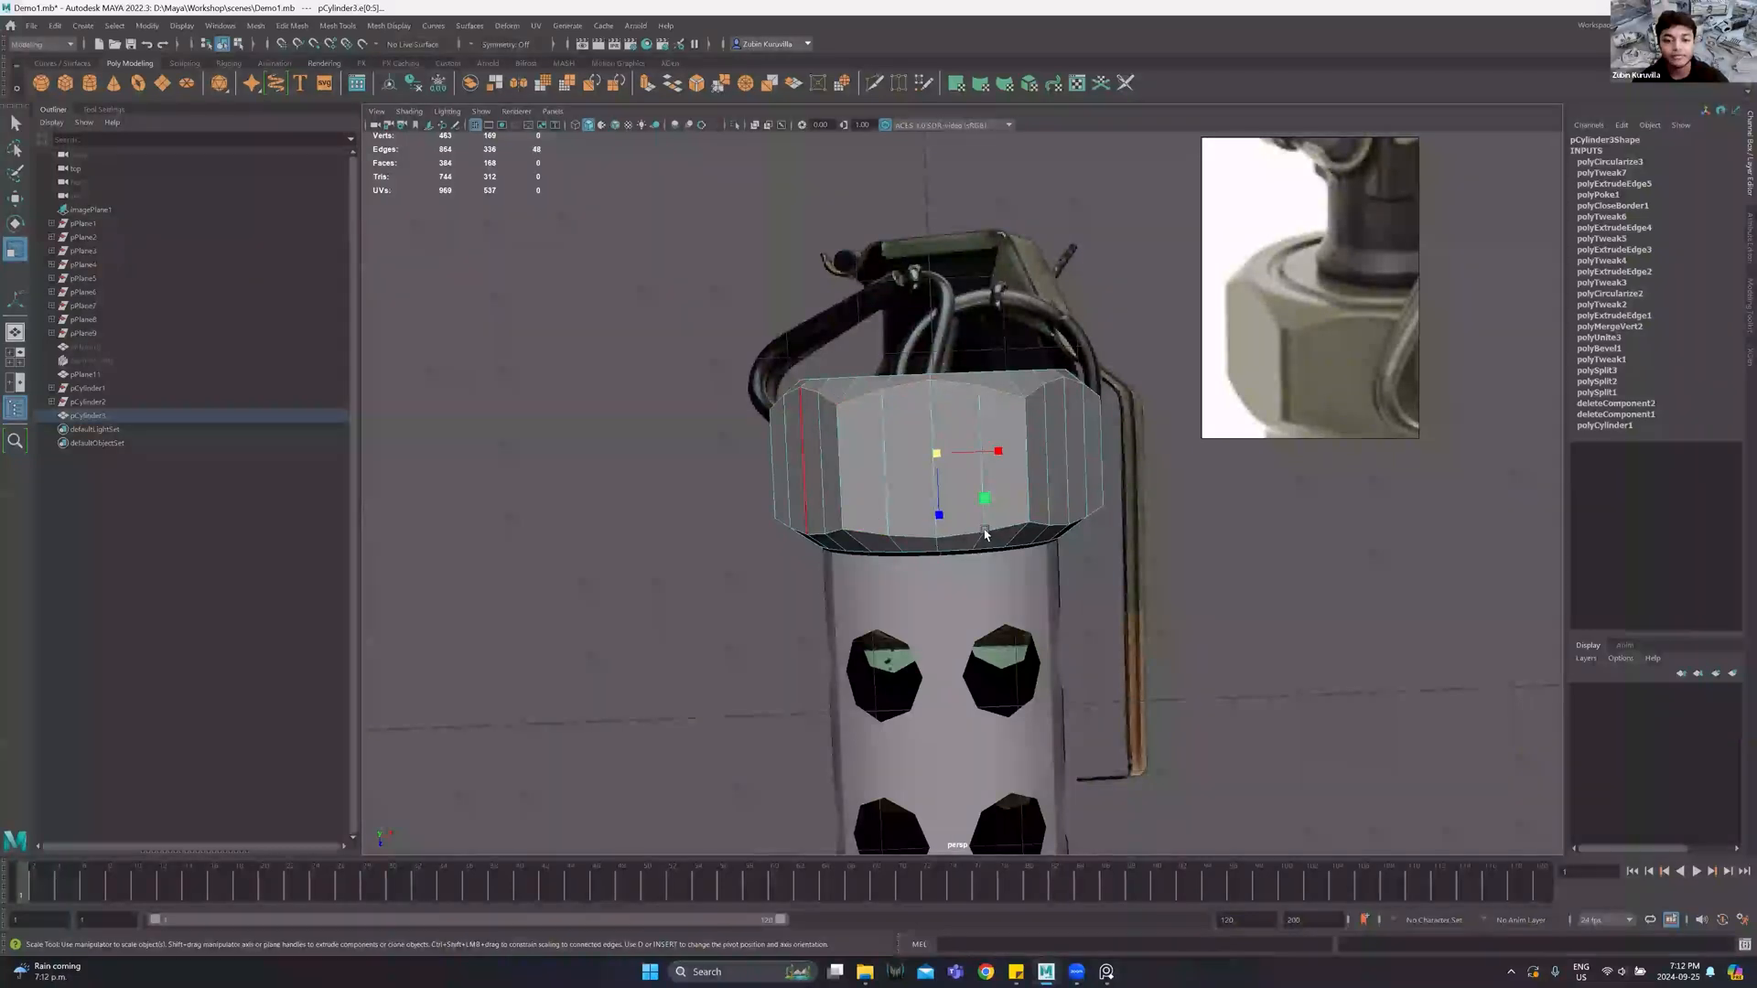
# Select the full loop of side faces around the collar and convert the selection to its edge perimeter.
pyautogui.moveTo(877, 422); pyautogui.dragTo(882, 430, button='right')
pyautogui.click(880, 430)
pyautogui.keyDown('shift'); pyautogui.doubleClick(911, 429); pyautogui.keyUp('shift')
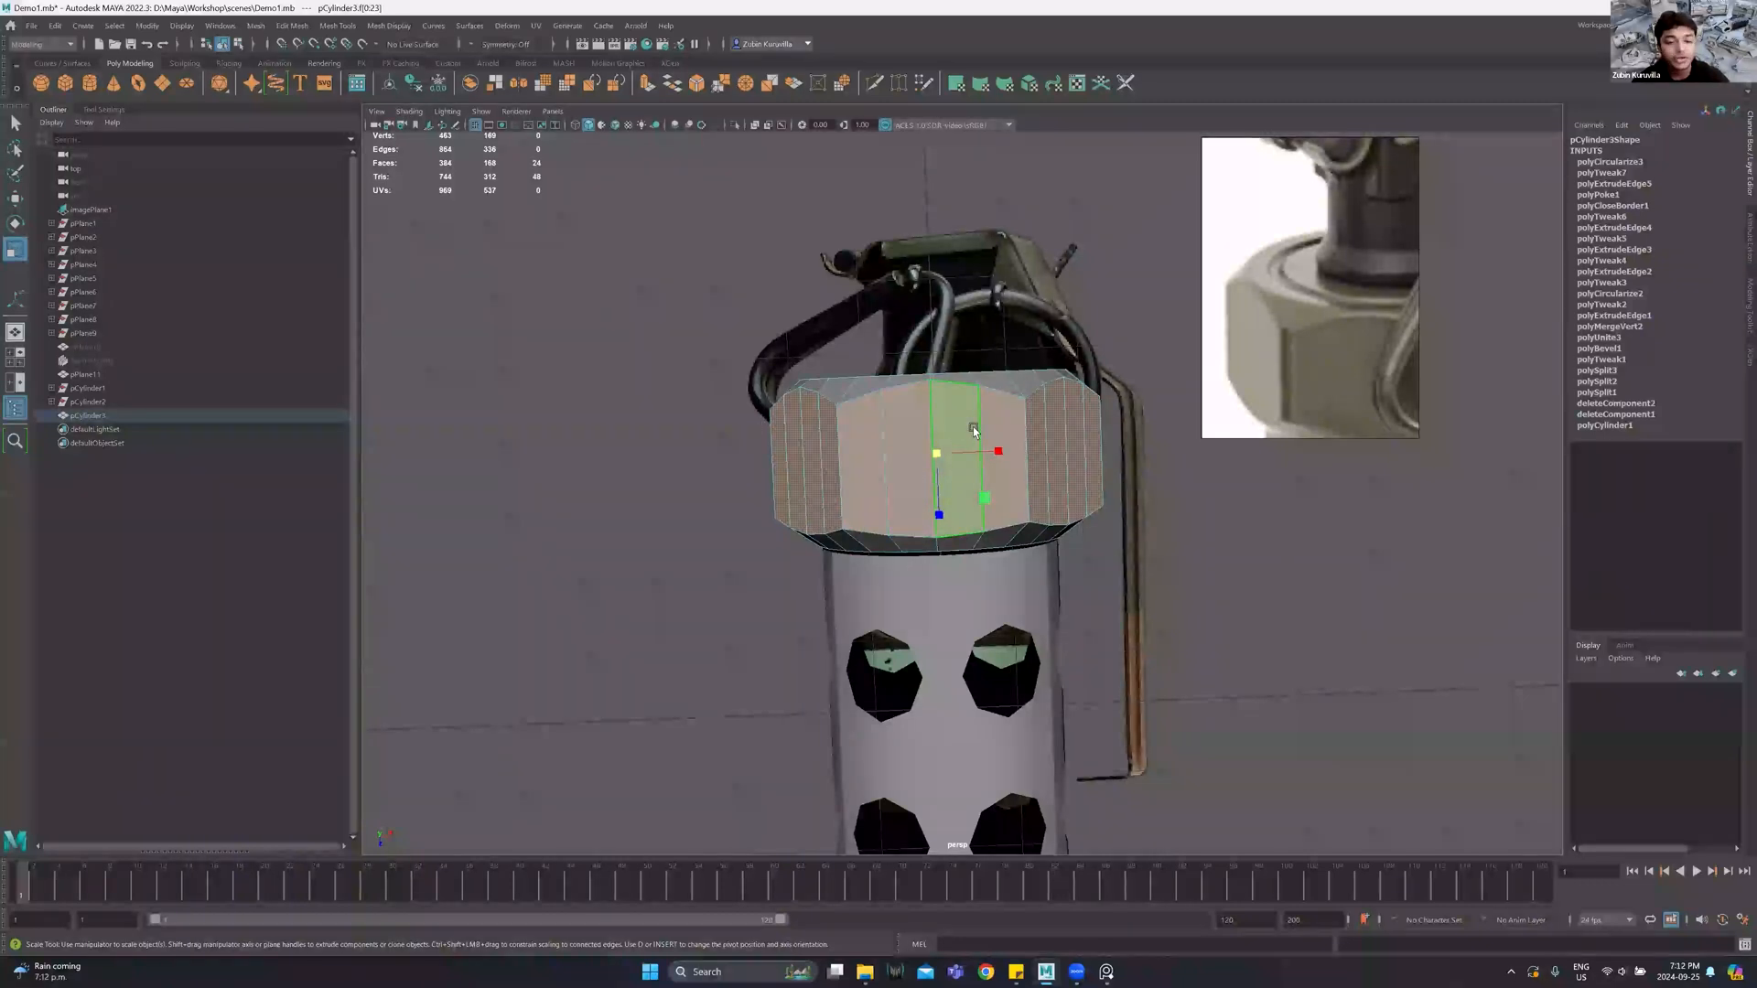
pyautogui.keyDown('ctrl'); pyautogui.moveTo(974, 432); pyautogui.dragTo(972, 313, button='right'); pyautogui.keyUp('ctrl')
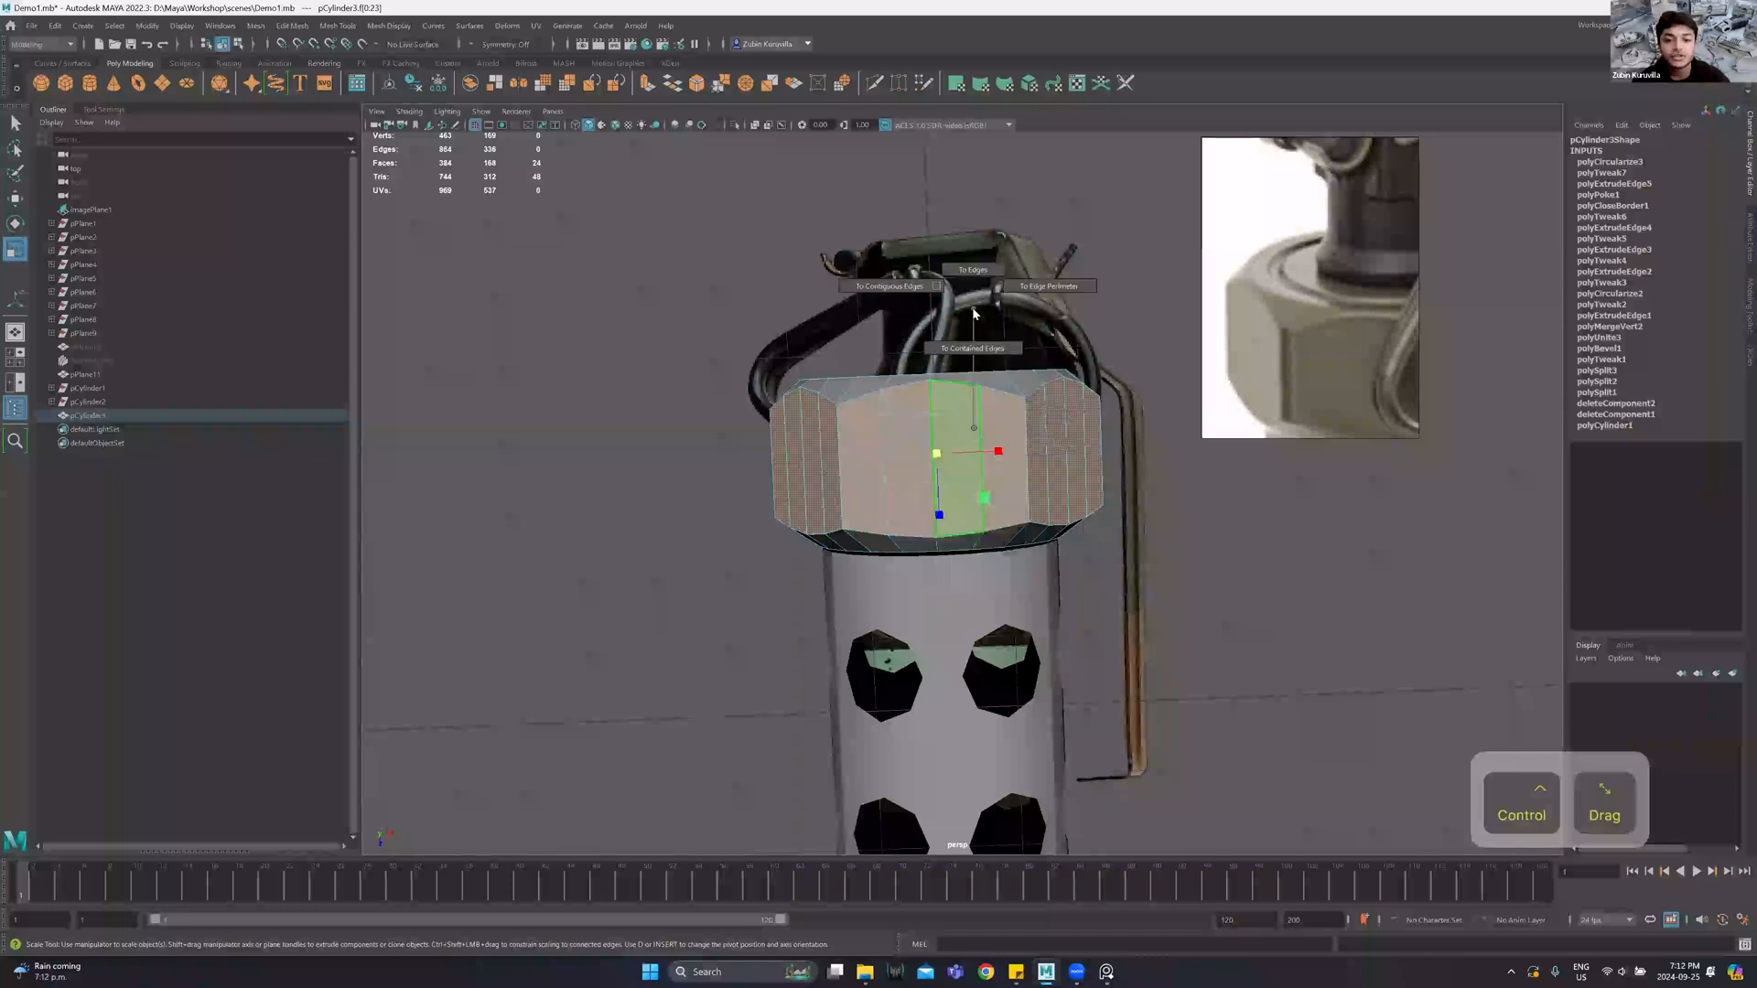
pyautogui.keyDown('ctrl'); pyautogui.moveTo(1071, 291); pyautogui.dragTo(1183, 247, button='right'); pyautogui.keyUp('ctrl')
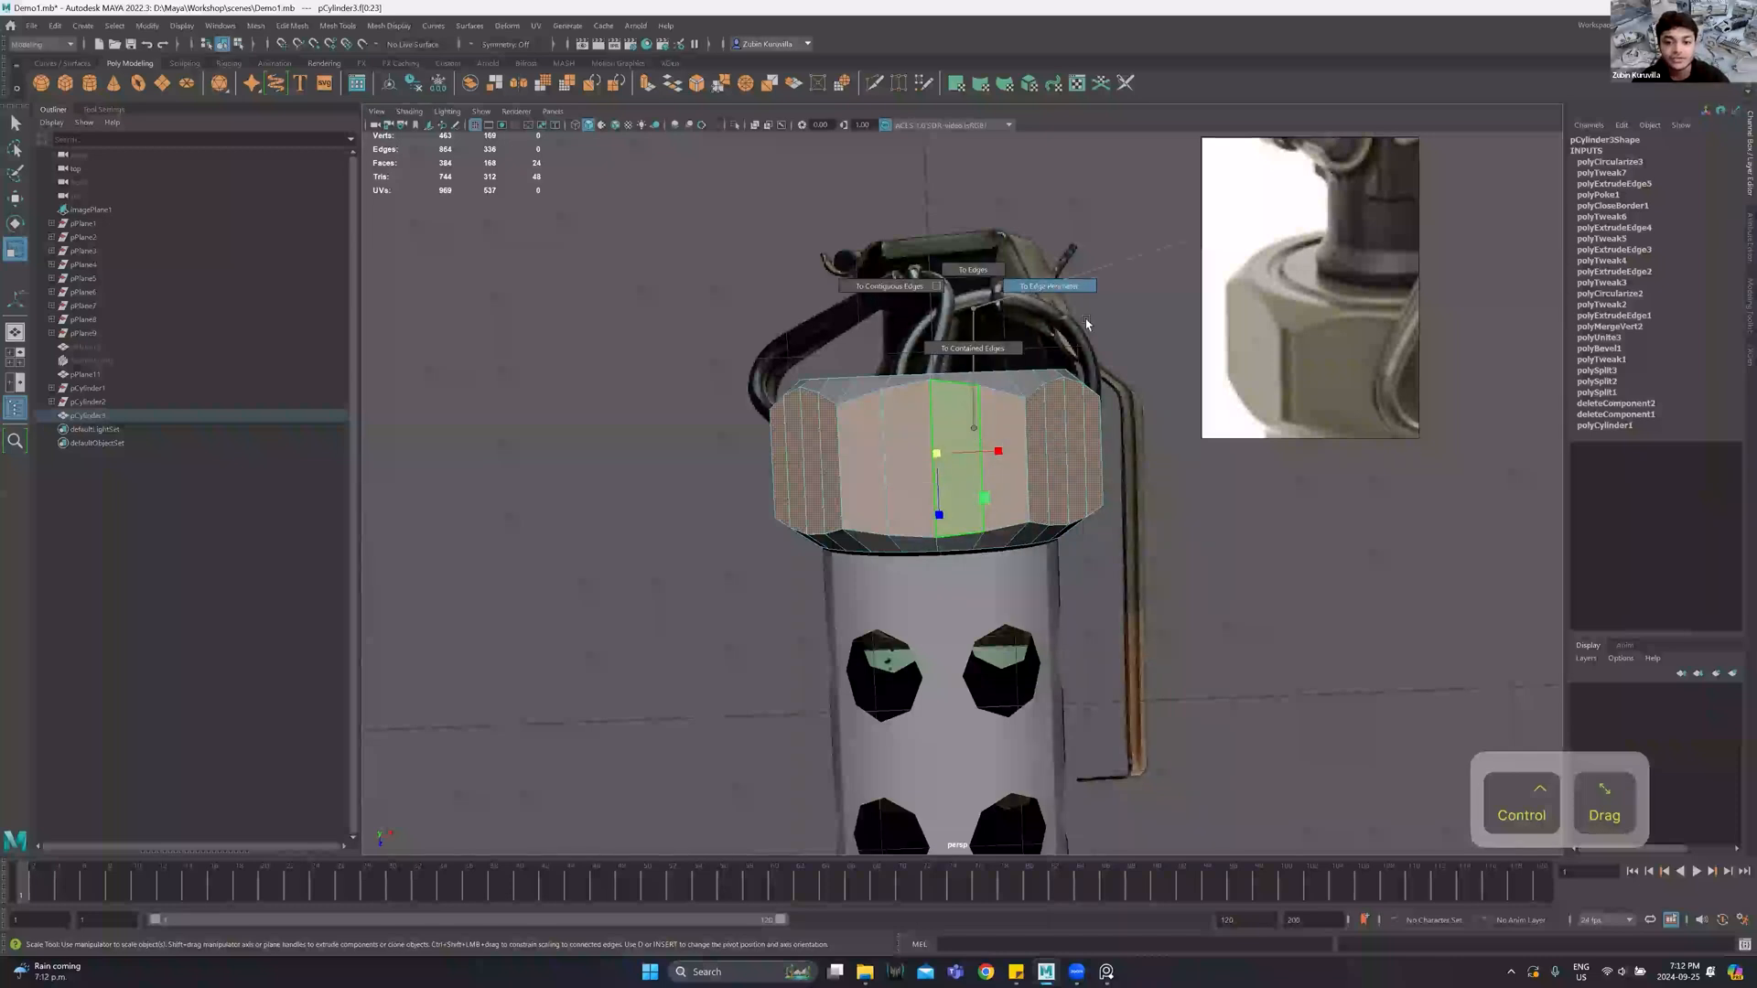
pyautogui.keyDown('ctrl'); pyautogui.moveTo(1085, 318); pyautogui.dragTo(1085, 320, button='right'); pyautogui.keyUp('ctrl')
pyautogui.rightClick(887, 401)
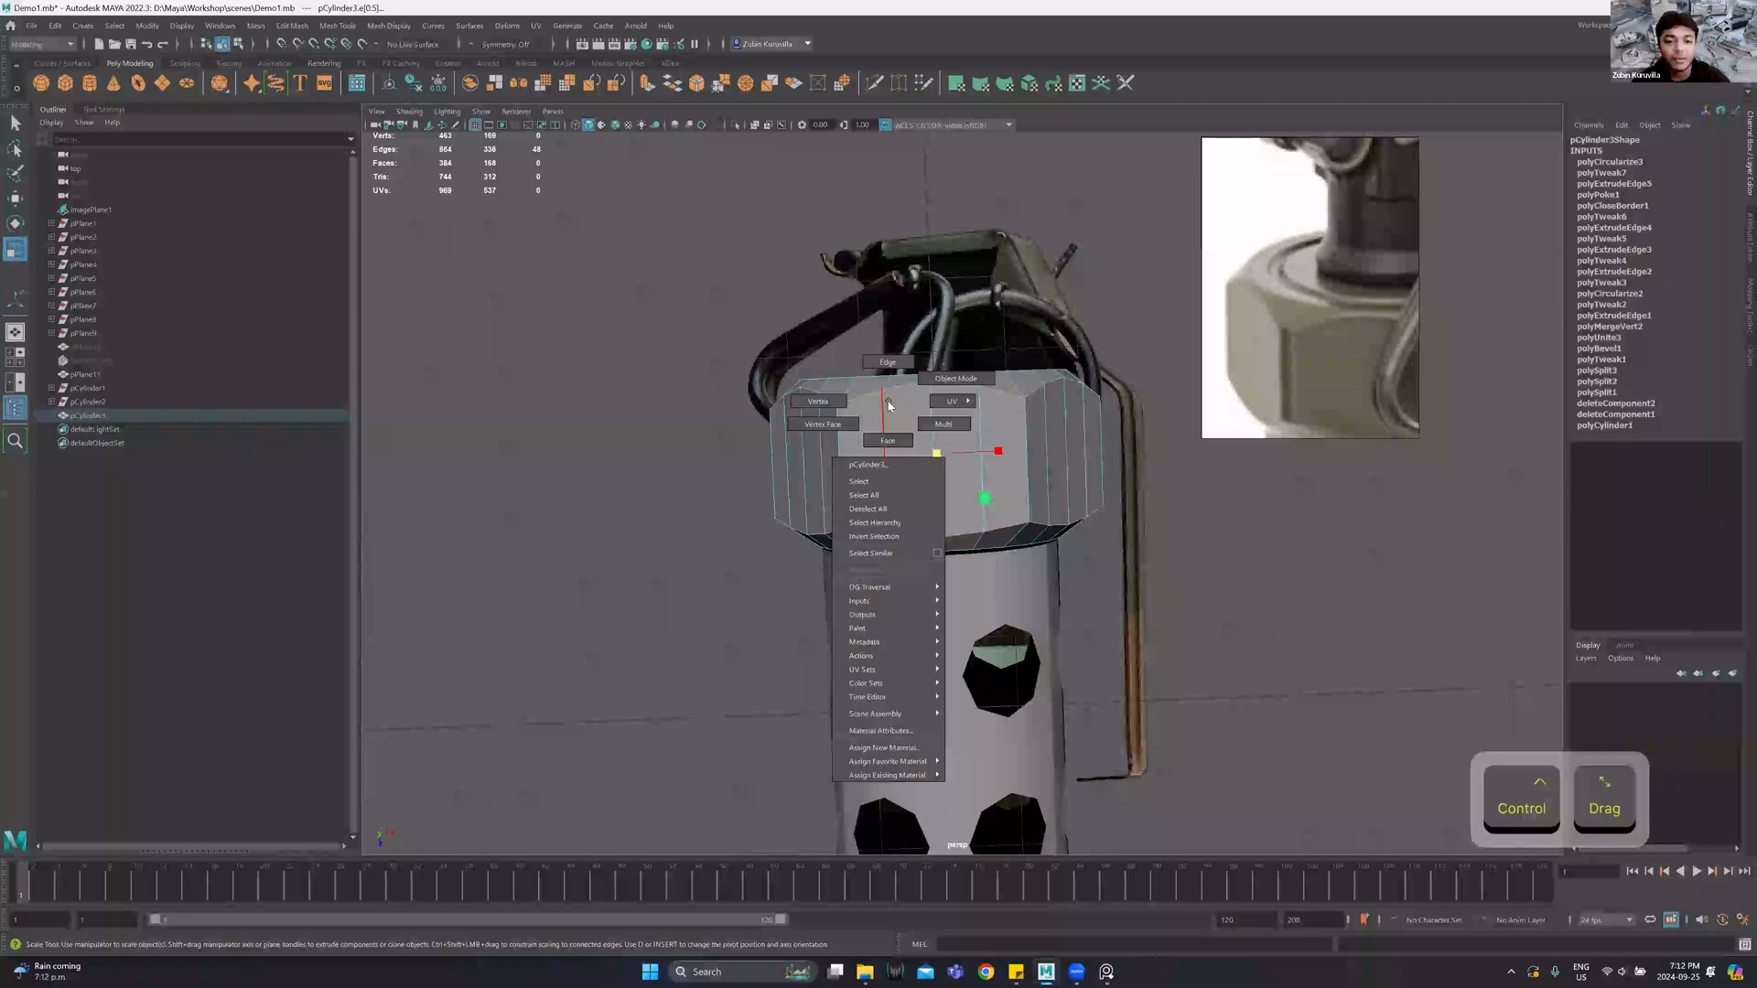
# Try to bevel the perimeter edges around the collar's sides, then undo the bevel.
pyautogui.keyDown('alt'); pyautogui.moveTo(938, 397); pyautogui.dragTo(918, 430); pyautogui.keyUp('alt')
pyautogui.keyDown('shift'); pyautogui.moveTo(933, 410); pyautogui.dragTo(935, 414, button='right'); pyautogui.keyUp('shift')
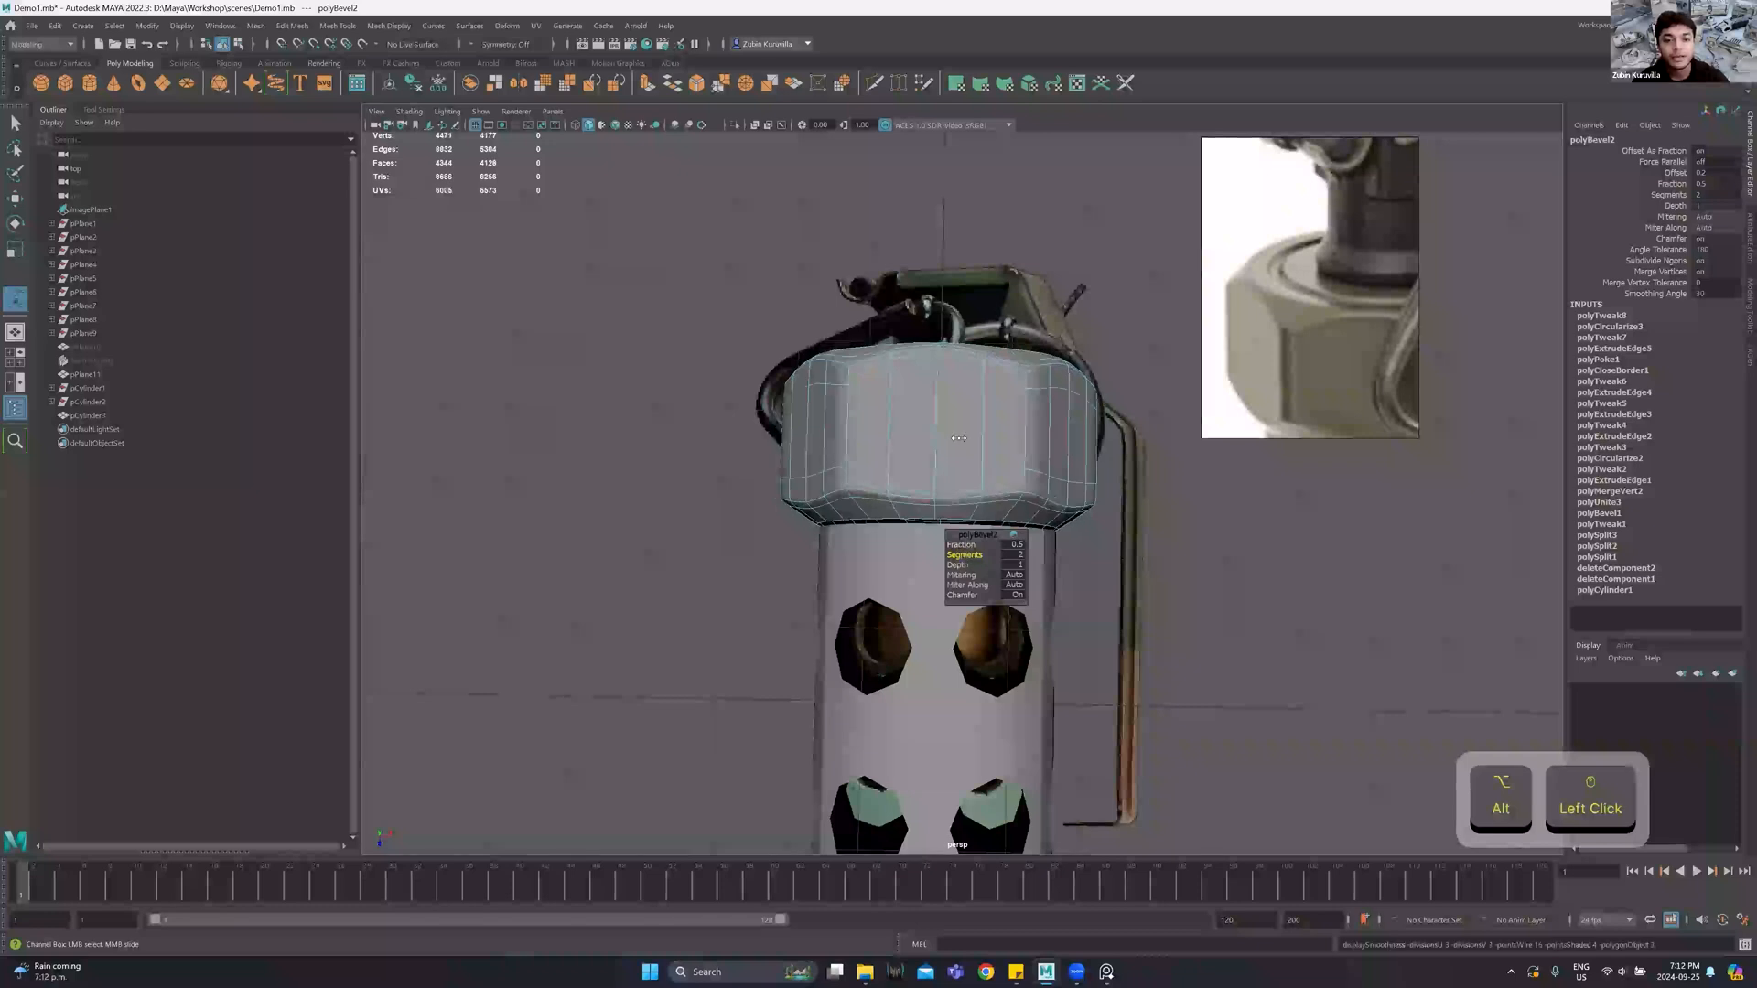
pyautogui.keyDown('alt'); pyautogui.moveTo(963, 557); pyautogui.dragTo(1027, 340); pyautogui.keyUp('alt')
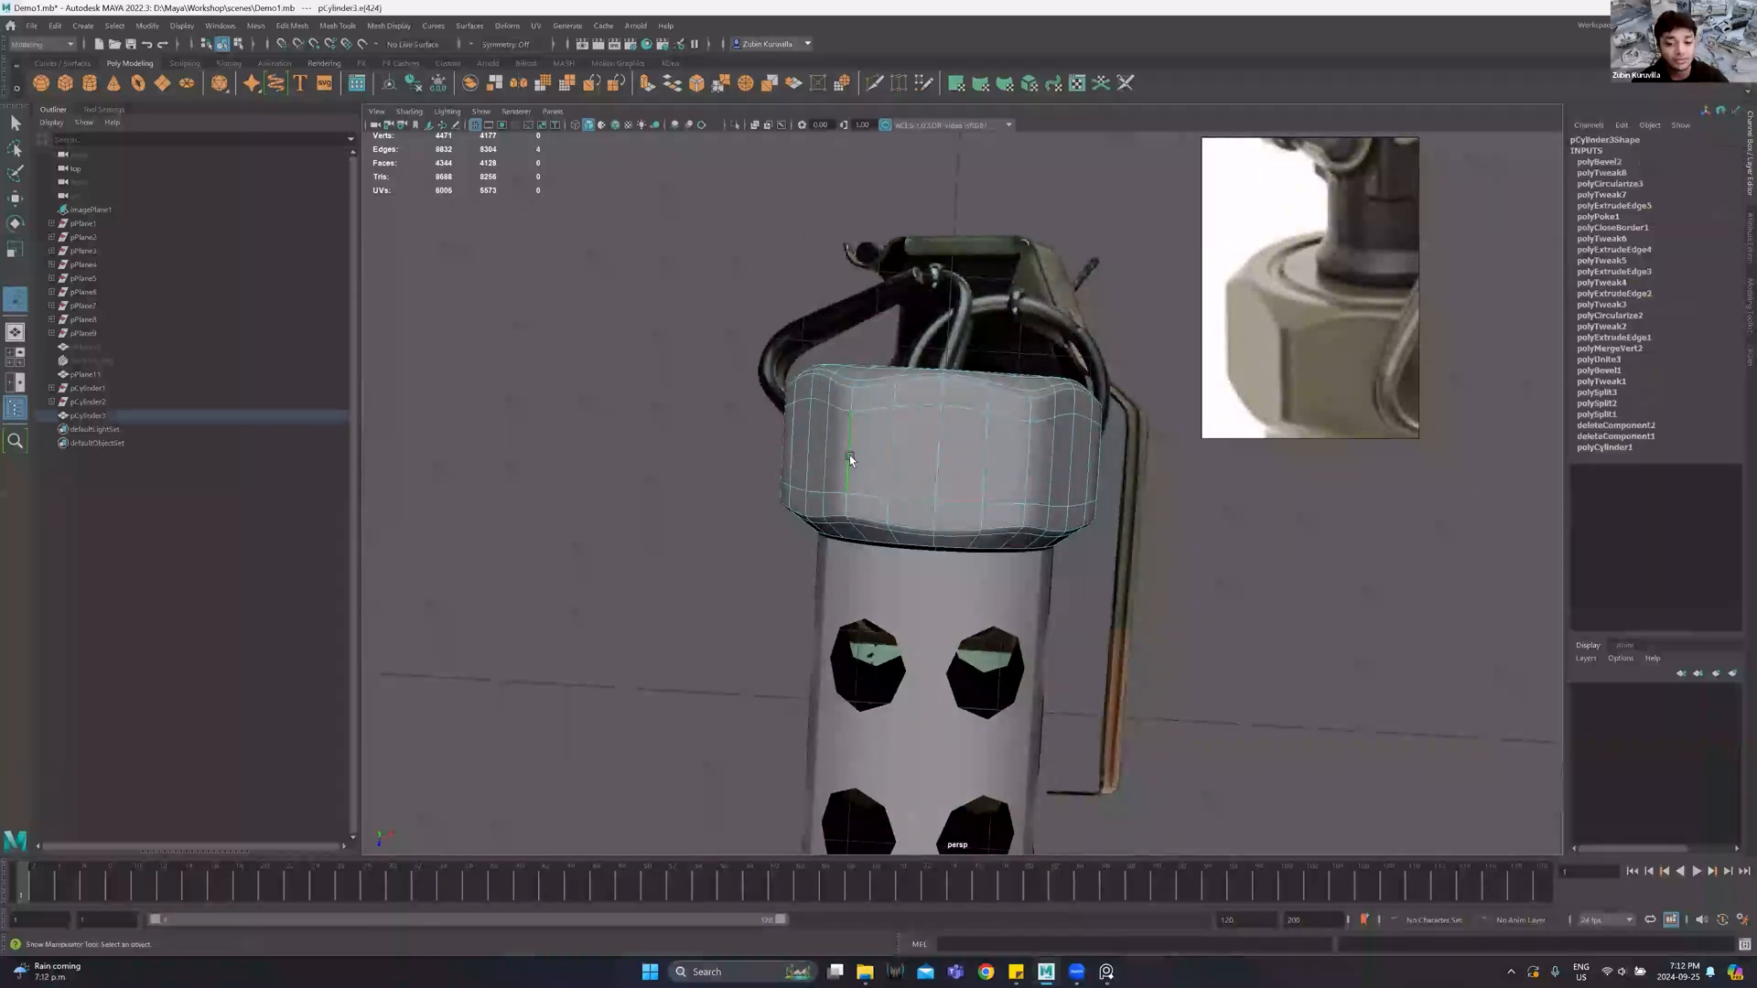
pyautogui.hotkey('ctrl', 'z')
pyautogui.hotkey('ctrl', 'z')
pyautogui.hotkey('ctrl', 'z')
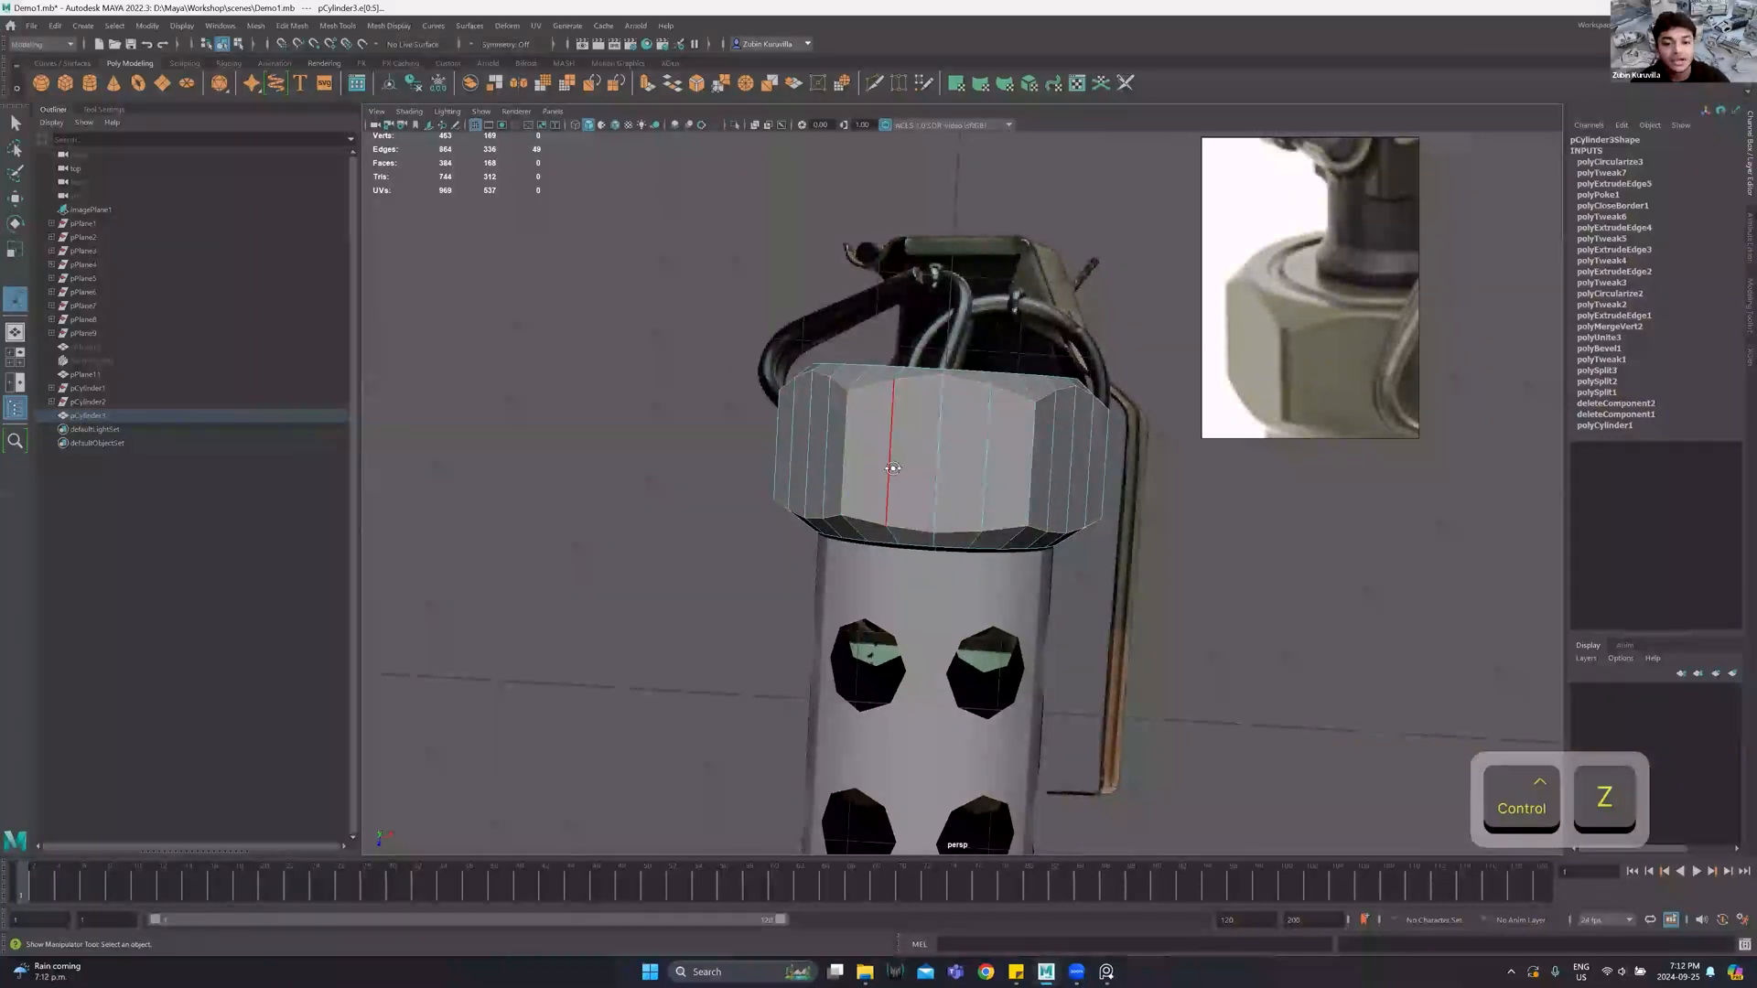
# Bevel the collar's upper and lower rim edges together with its vertical corner edges, using 2 segments.
pyautogui.keyDown('alt'); pyautogui.moveTo(834, 488); pyautogui.dragTo(842, 509); pyautogui.keyUp('alt')
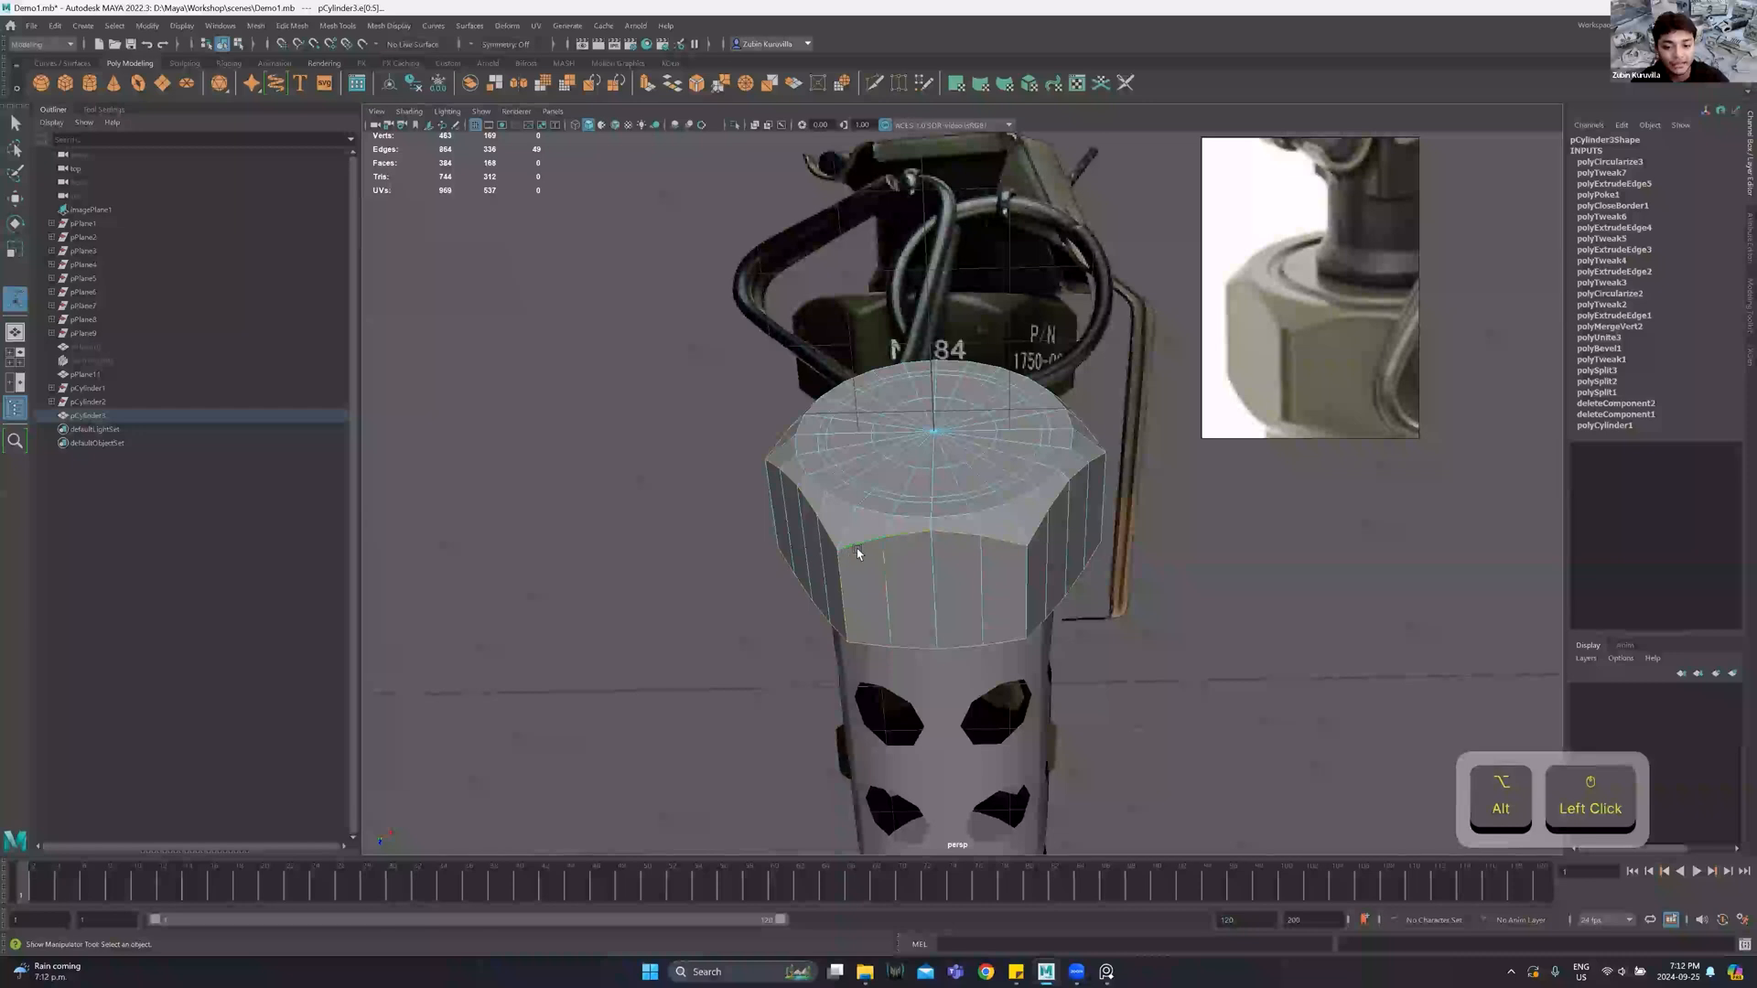
pyautogui.keyDown('alt'); pyautogui.moveTo(801, 498); pyautogui.dragTo(972, 434); pyautogui.keyUp('alt')
pyautogui.moveTo(971, 436); pyautogui.dragTo(997, 489, button='right')
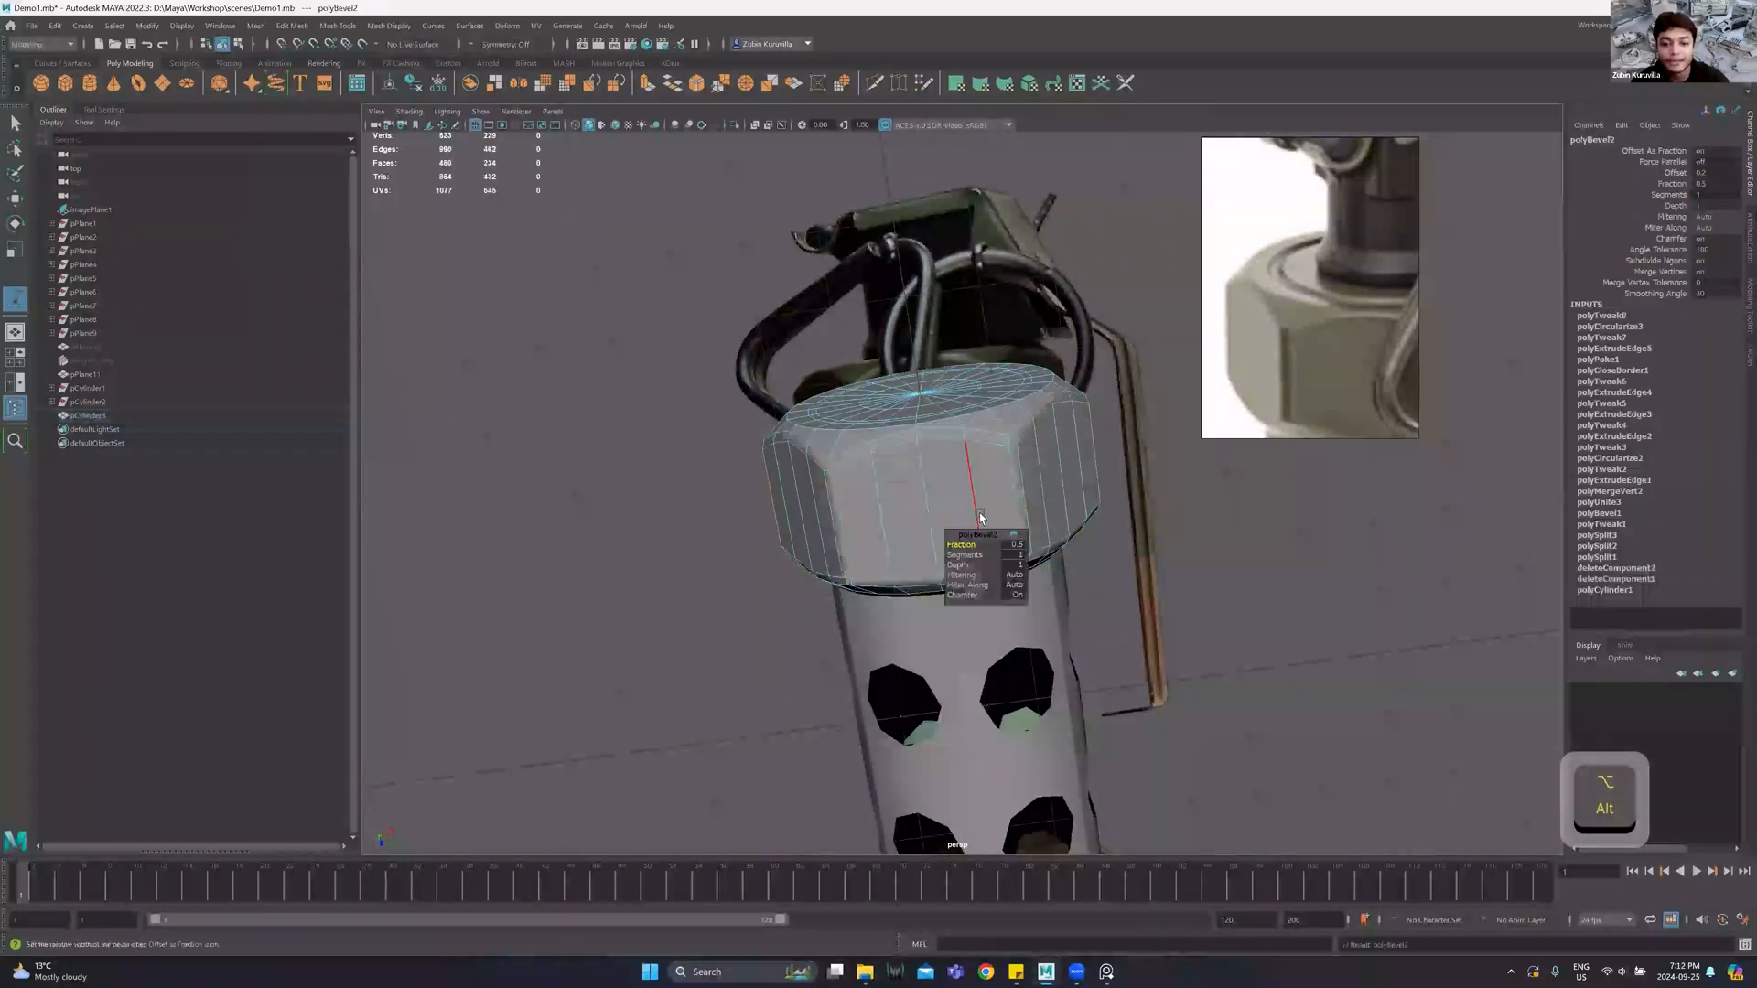
pyautogui.click(964, 554)
pyautogui.moveTo(963, 555); pyautogui.dragTo(975, 539, button='middle')
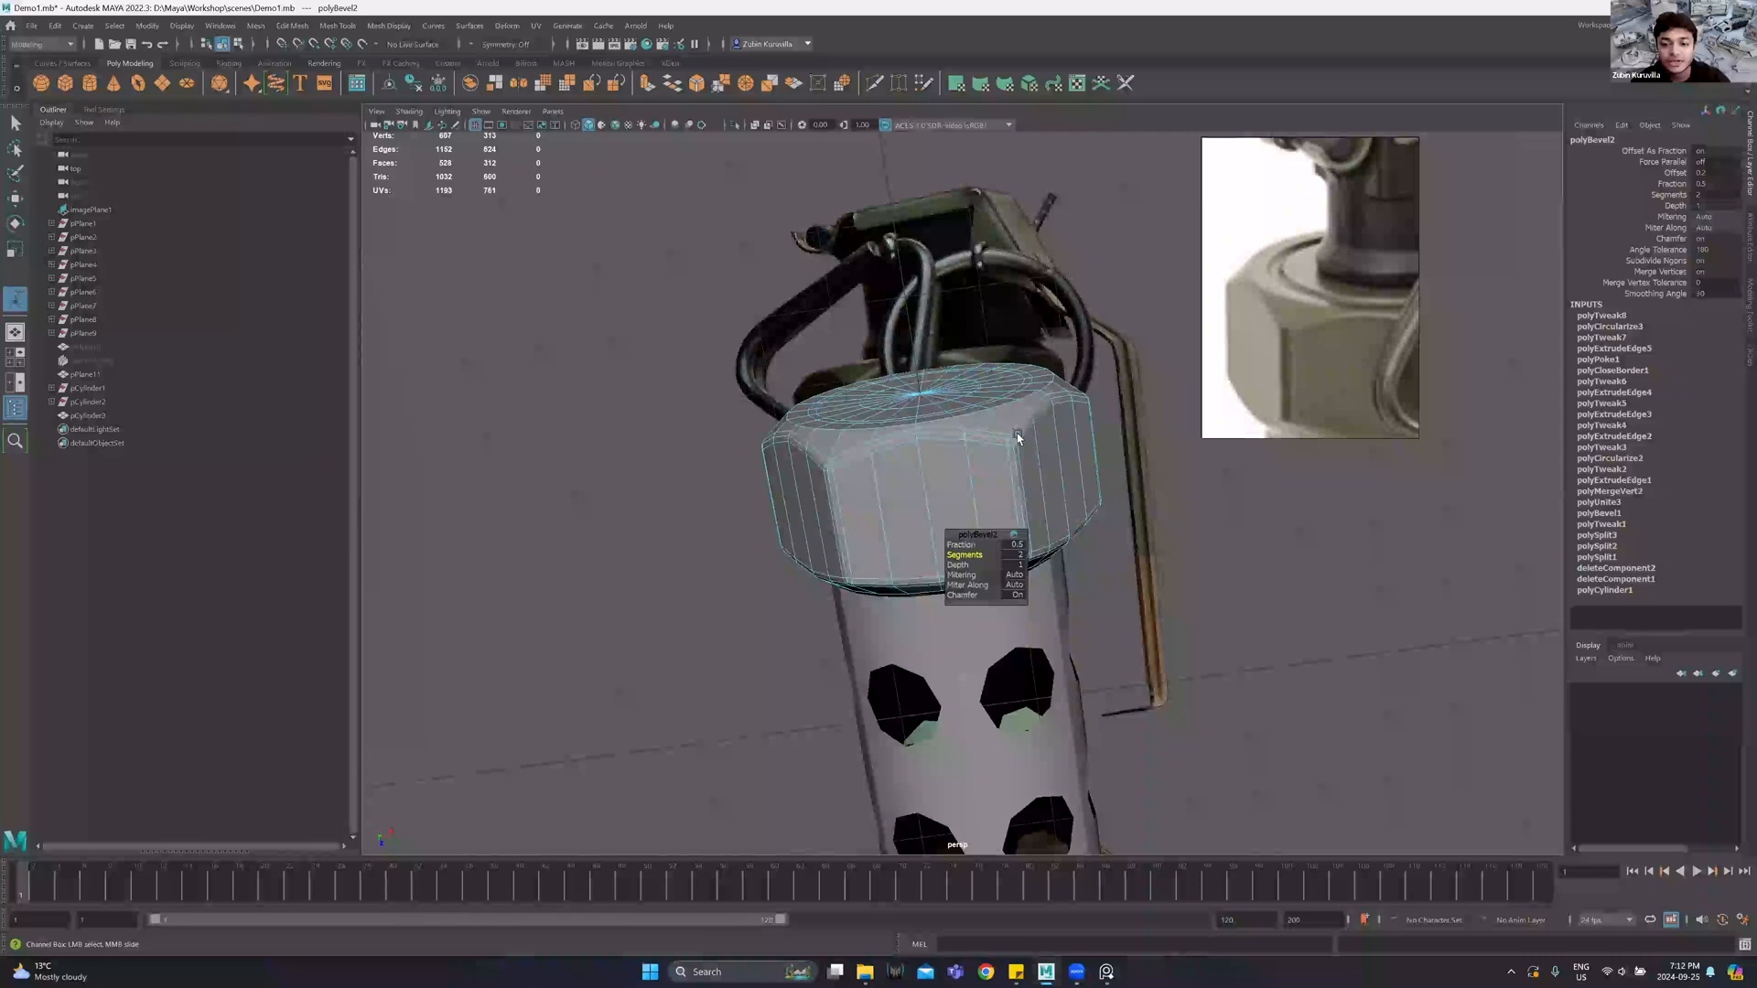
# Reduce the collar bevel's fraction to about 0.44.
pyautogui.scroll(3, 1057, 372)
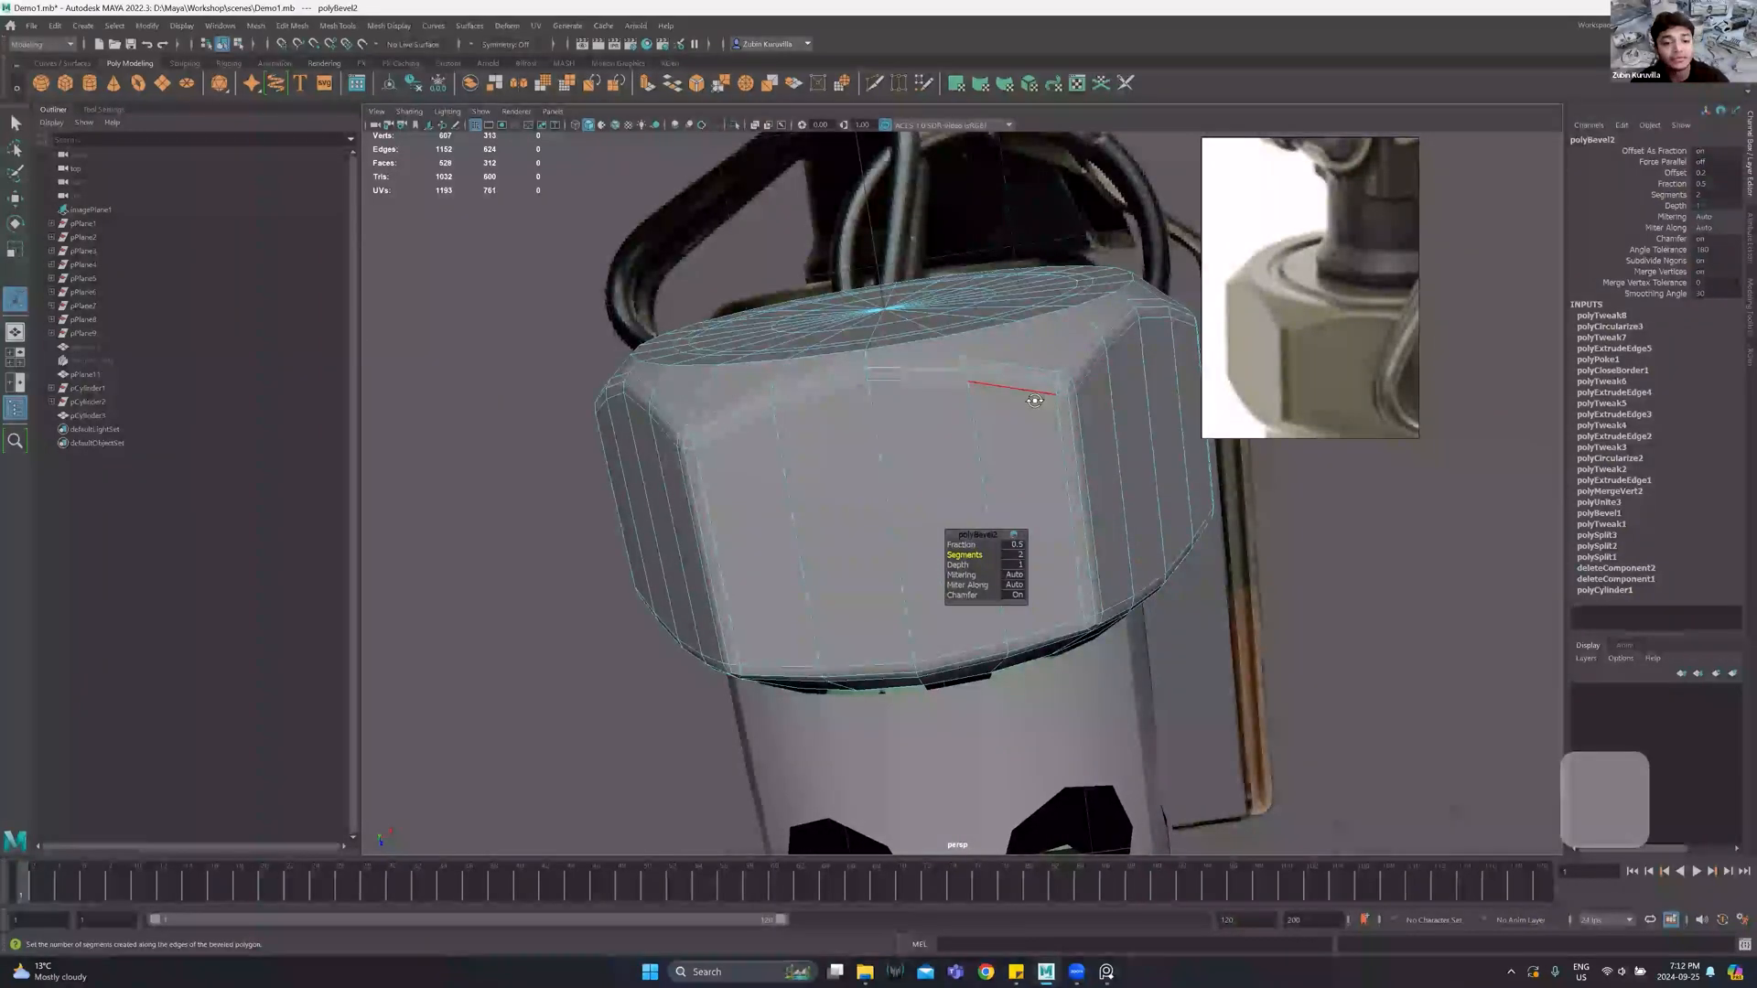
pyautogui.keyDown('alt'); pyautogui.moveTo(1011, 391); pyautogui.dragTo(972, 405); pyautogui.keyUp('alt')
pyautogui.keyDown('ctrl'); pyautogui.moveTo(966, 544); pyautogui.dragTo(919, 540); pyautogui.keyUp('ctrl')
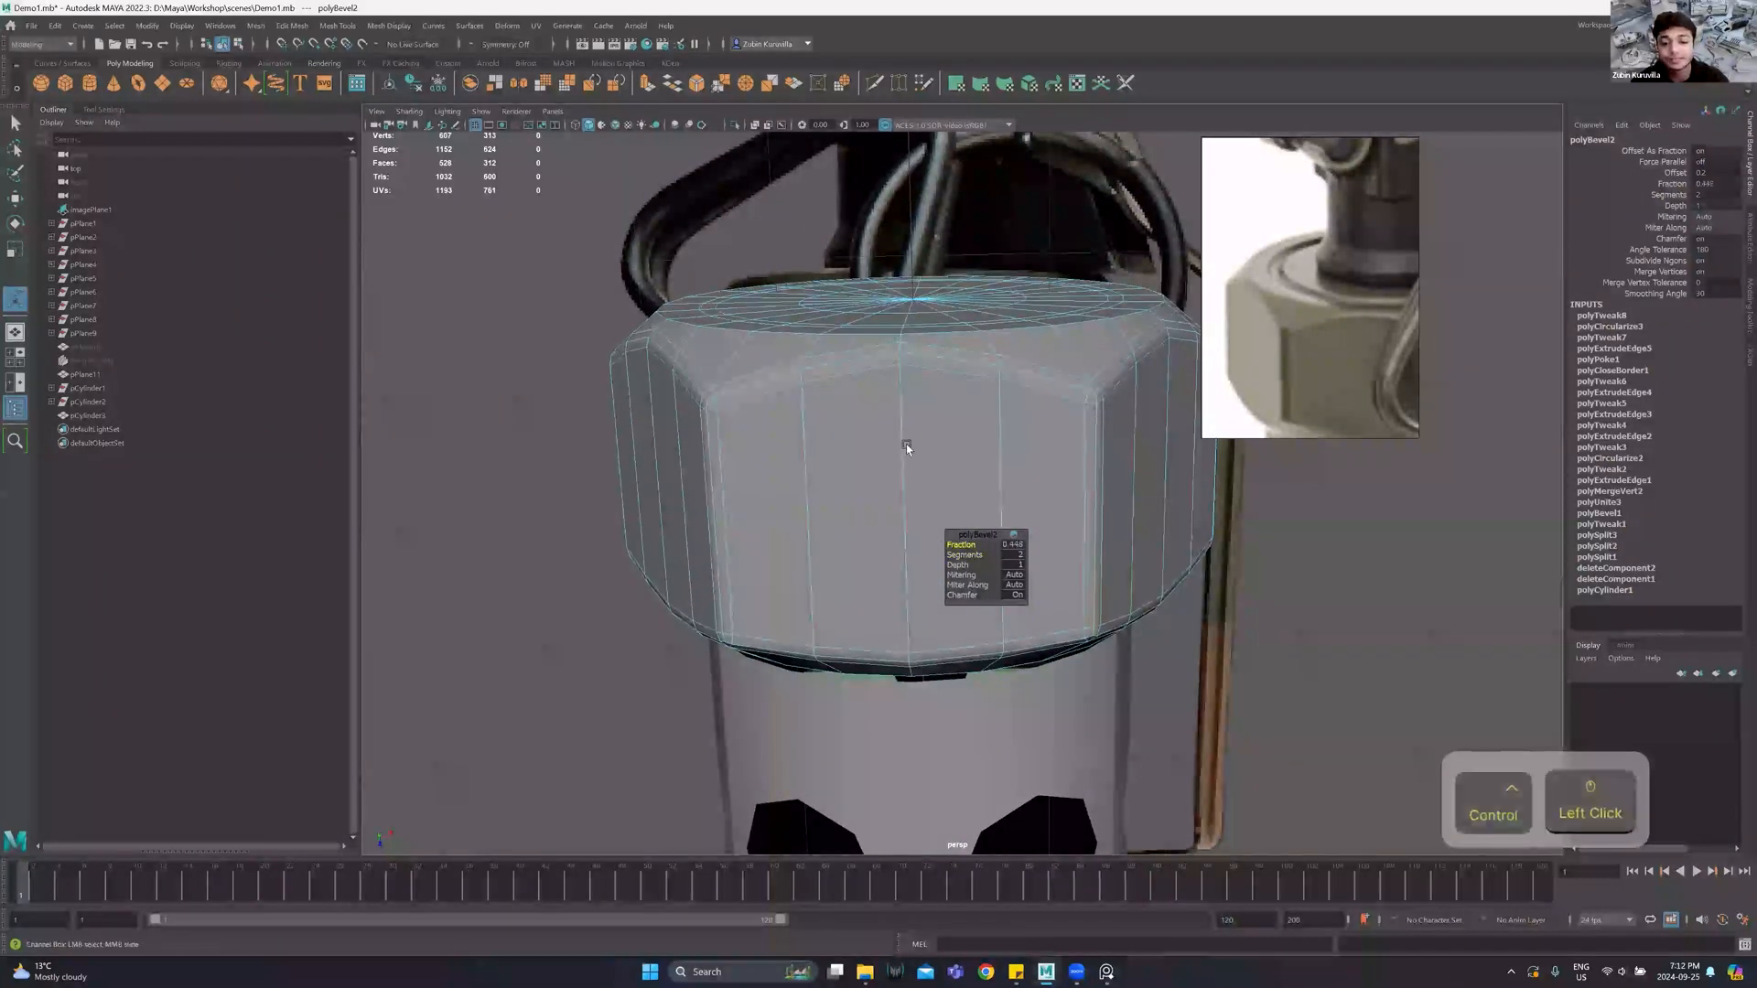
# Preview the collar smoothed and examine its beveled rims and corners from several angles.
pyautogui.scroll(-3, 910, 439)
pyautogui.press('3')
pyautogui.keyDown('alt'); pyautogui.moveTo(913, 430); pyautogui.dragTo(867, 417); pyautogui.keyUp('alt')
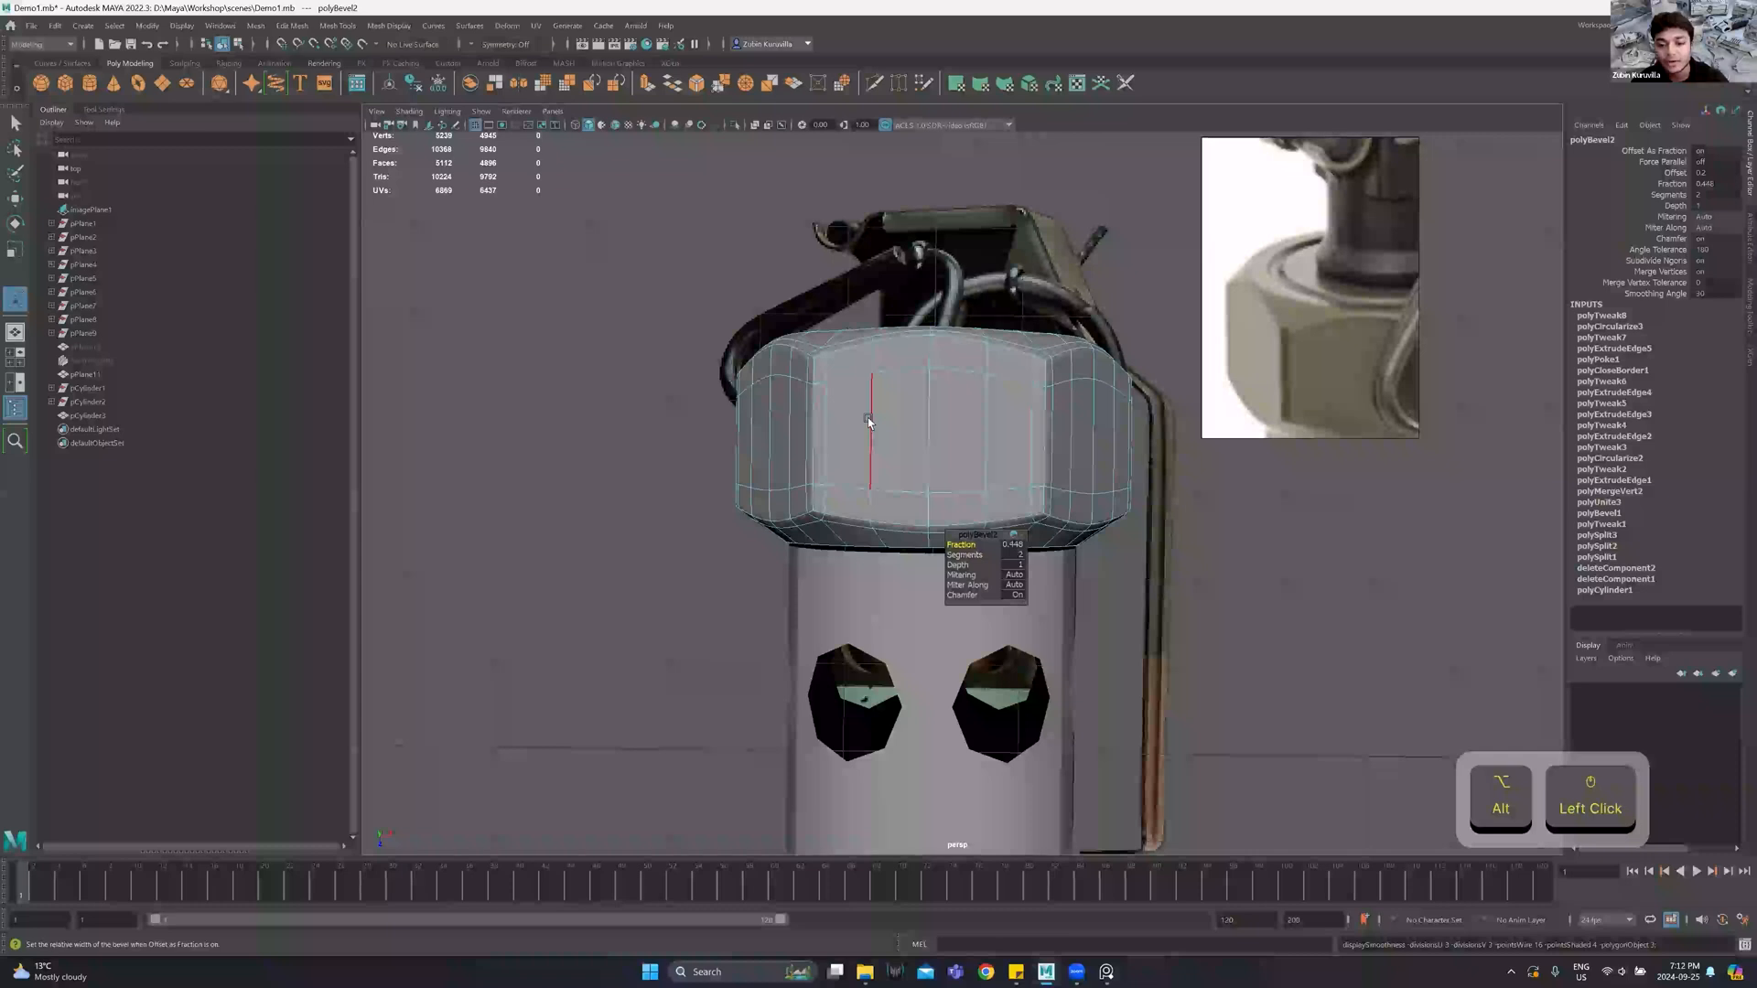
pyautogui.press('q')
pyautogui.click(1077, 316)
pyautogui.keyDown('alt'); pyautogui.moveTo(1078, 322); pyautogui.dragTo(1078, 354); pyautogui.keyUp('alt')
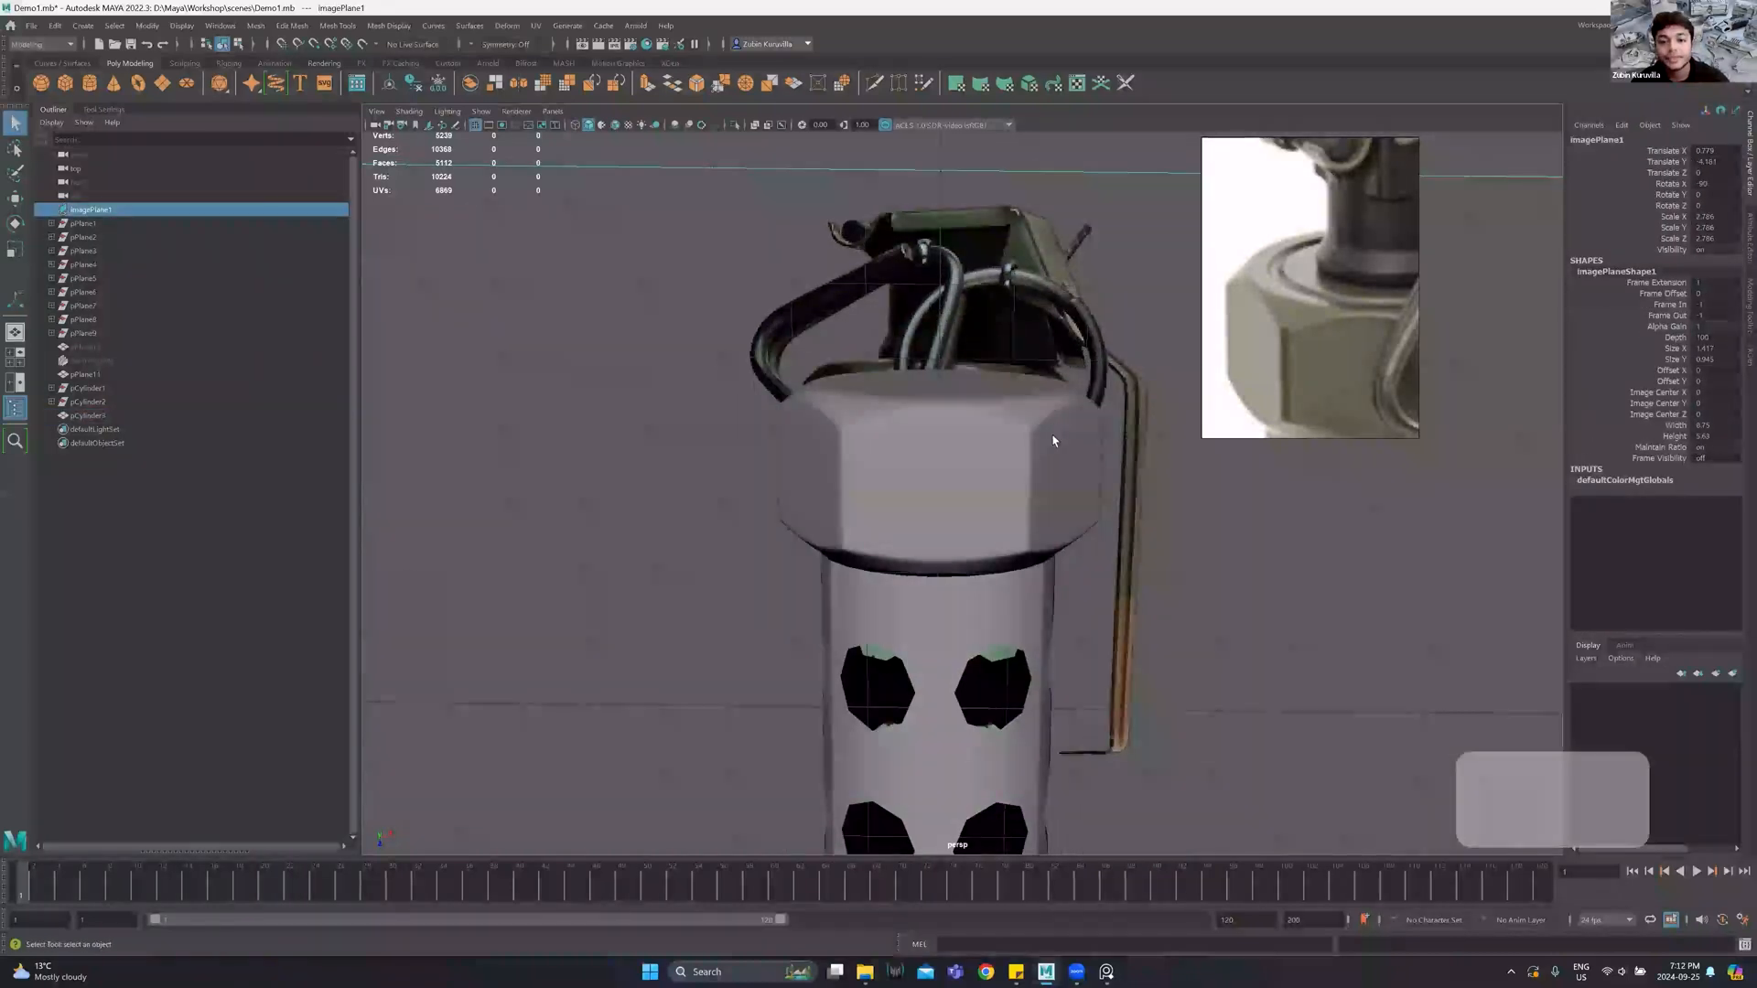
pyautogui.scroll(-3, 1047, 444)
pyautogui.keyDown('alt'); pyautogui.moveTo(1042, 451); pyautogui.dragTo(1034, 419); pyautogui.keyUp('alt')
pyautogui.scroll(5, 997, 458)
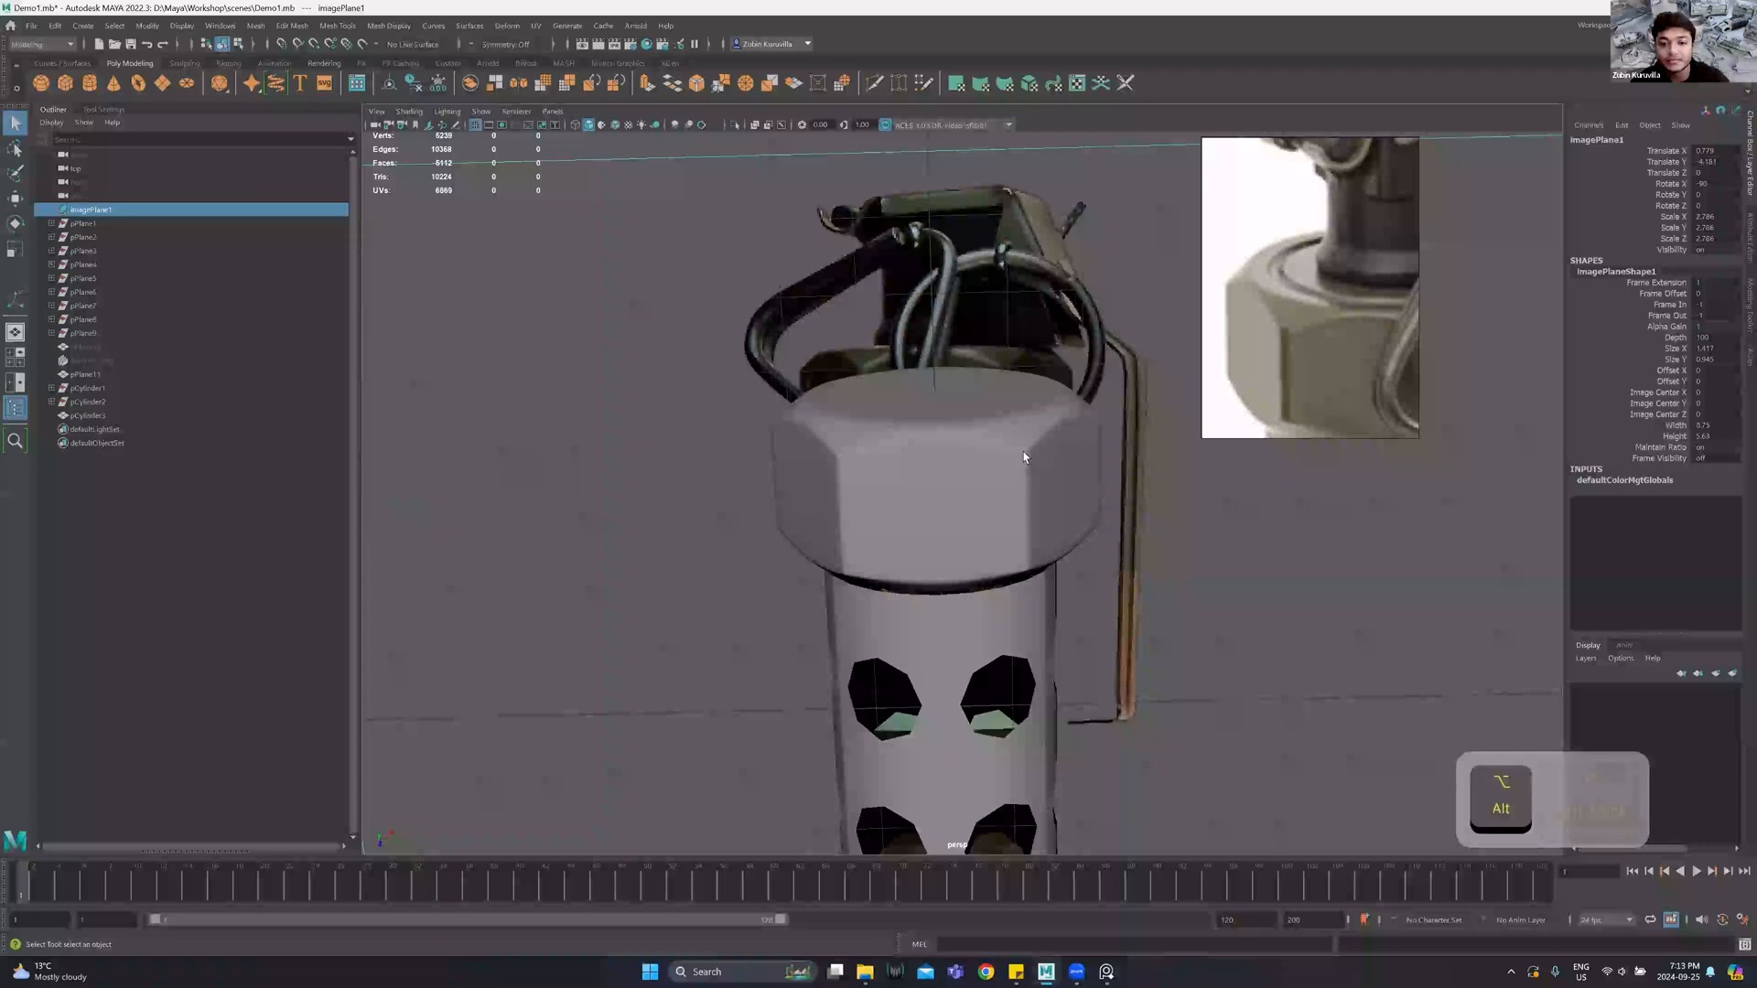
pyautogui.click(1014, 462)
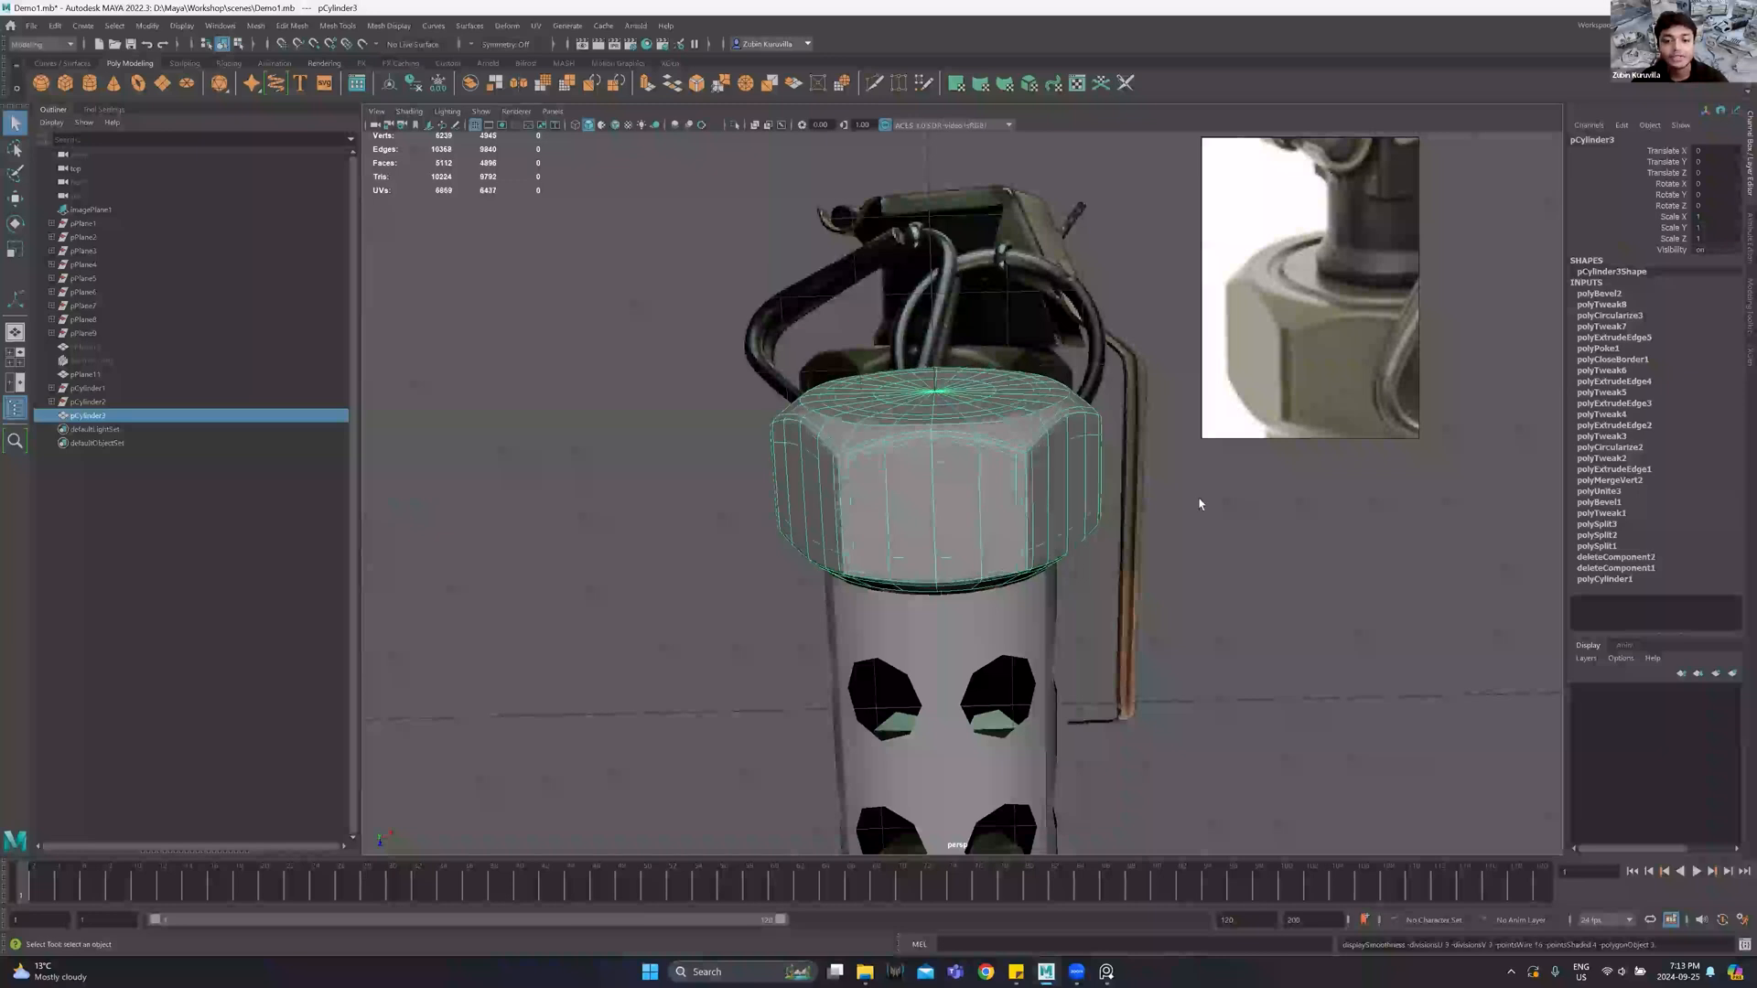
pyautogui.click(1024, 562)
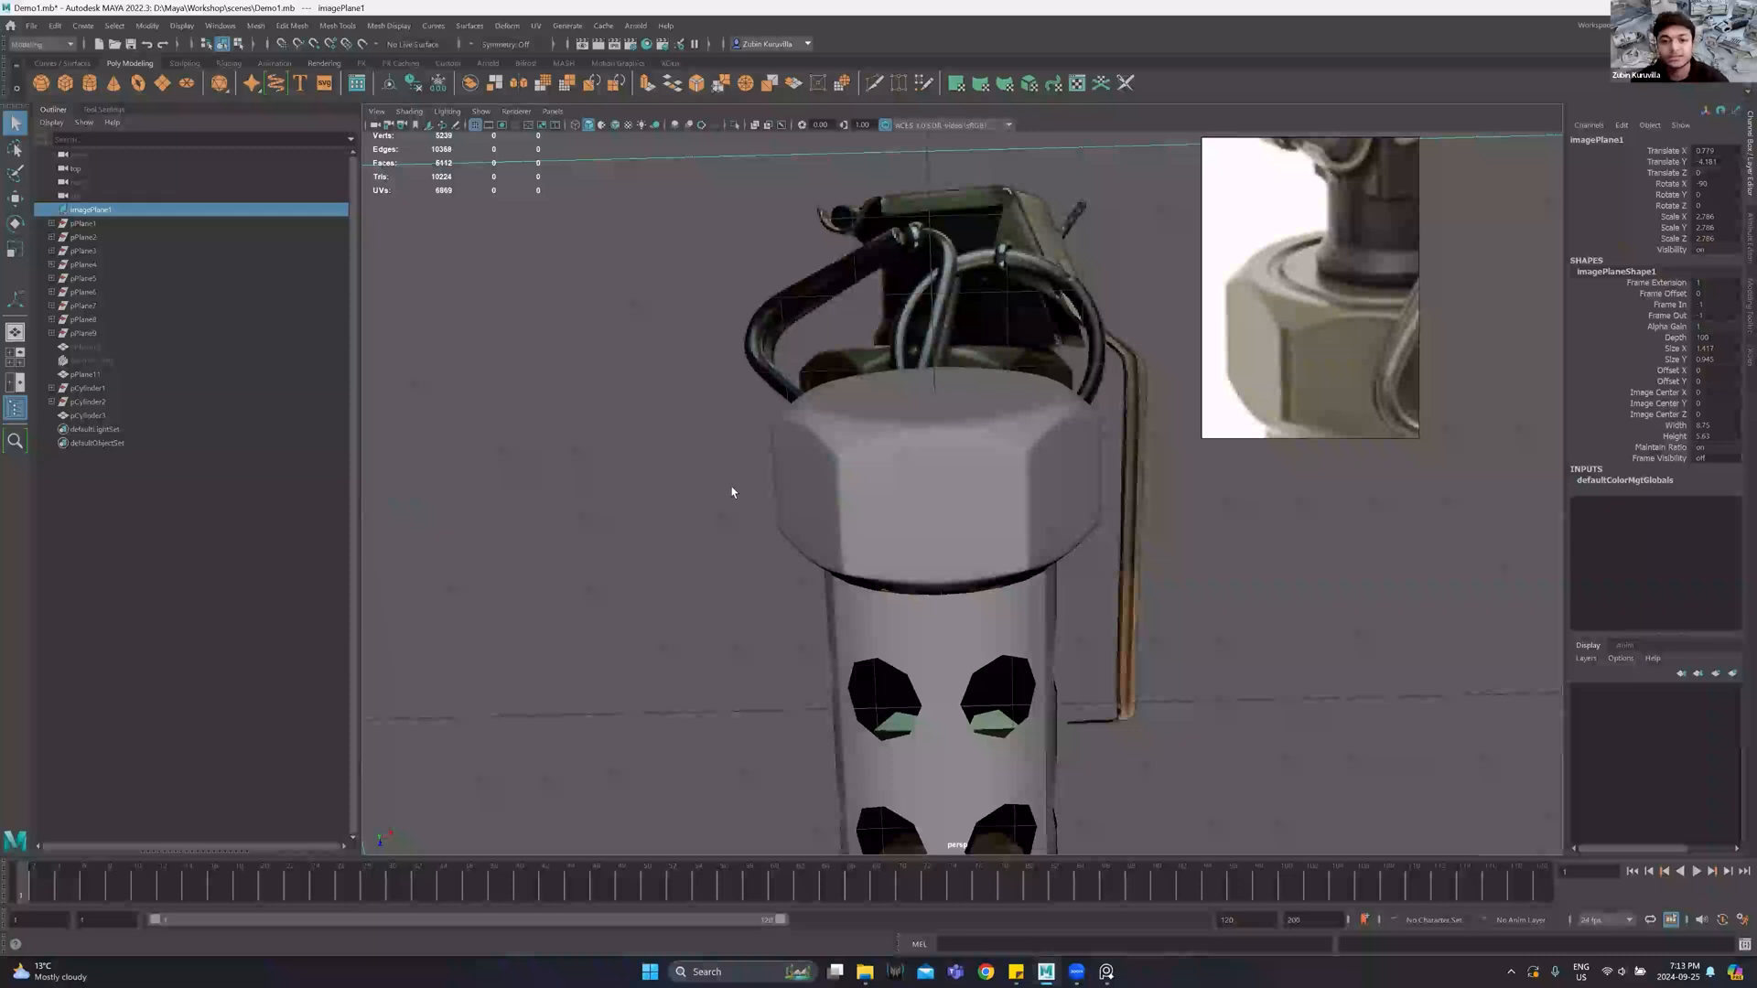
# Select the narrow ring of faces around the collar's top cap.
pyautogui.click(974, 419)
pyautogui.keyDown('alt'); pyautogui.moveTo(973, 419); pyautogui.dragTo(973, 430); pyautogui.keyUp('alt')
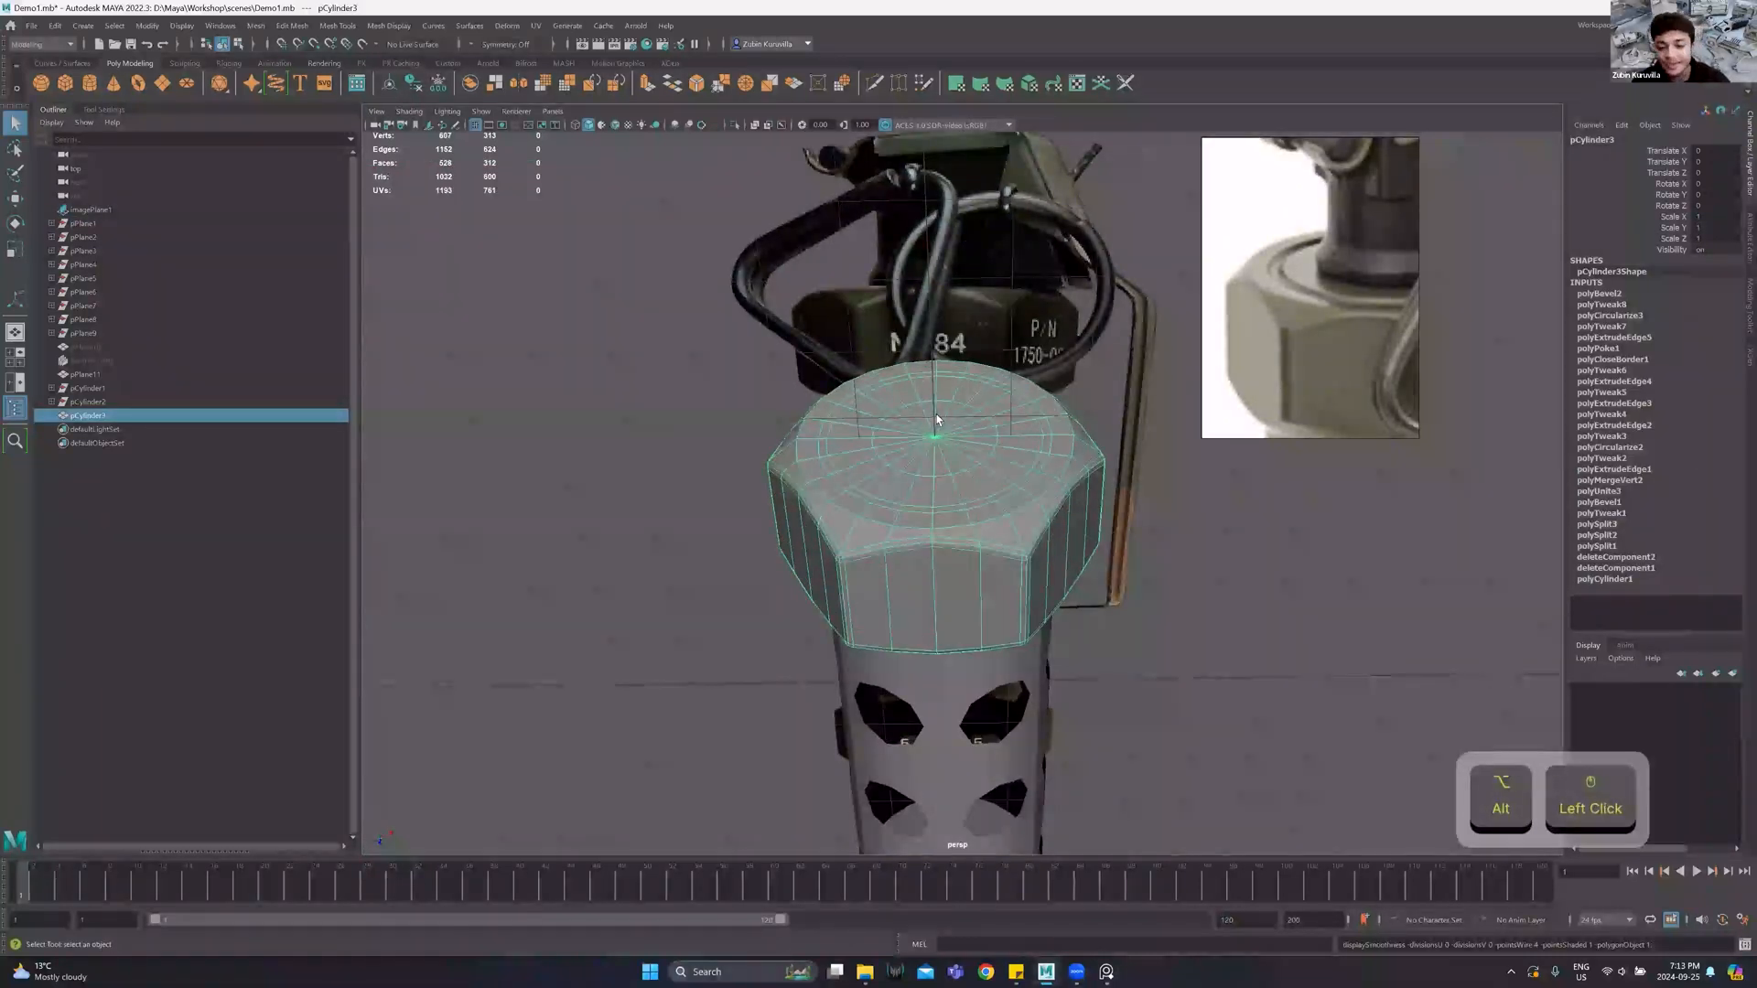
pyautogui.moveTo(939, 419); pyautogui.dragTo(901, 586, button='right')
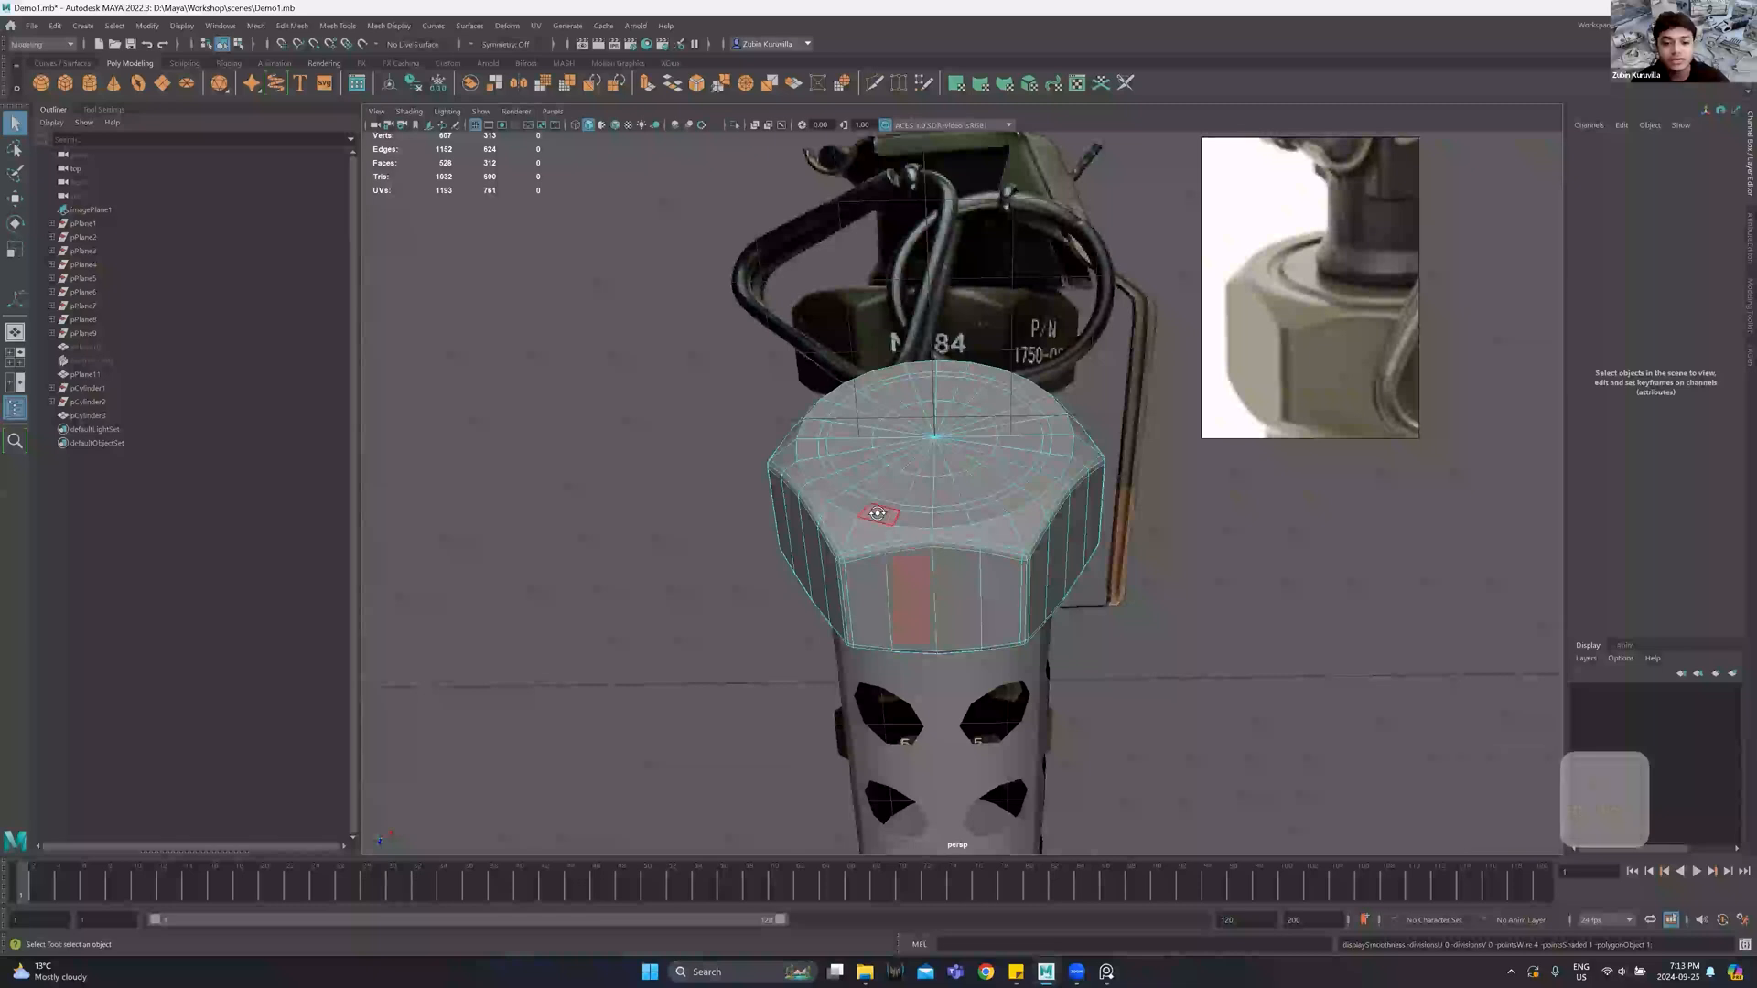
pyautogui.keyDown('alt'); pyautogui.moveTo(884, 518); pyautogui.dragTo(877, 510); pyautogui.keyUp('alt')
pyautogui.doubleClick(908, 503)
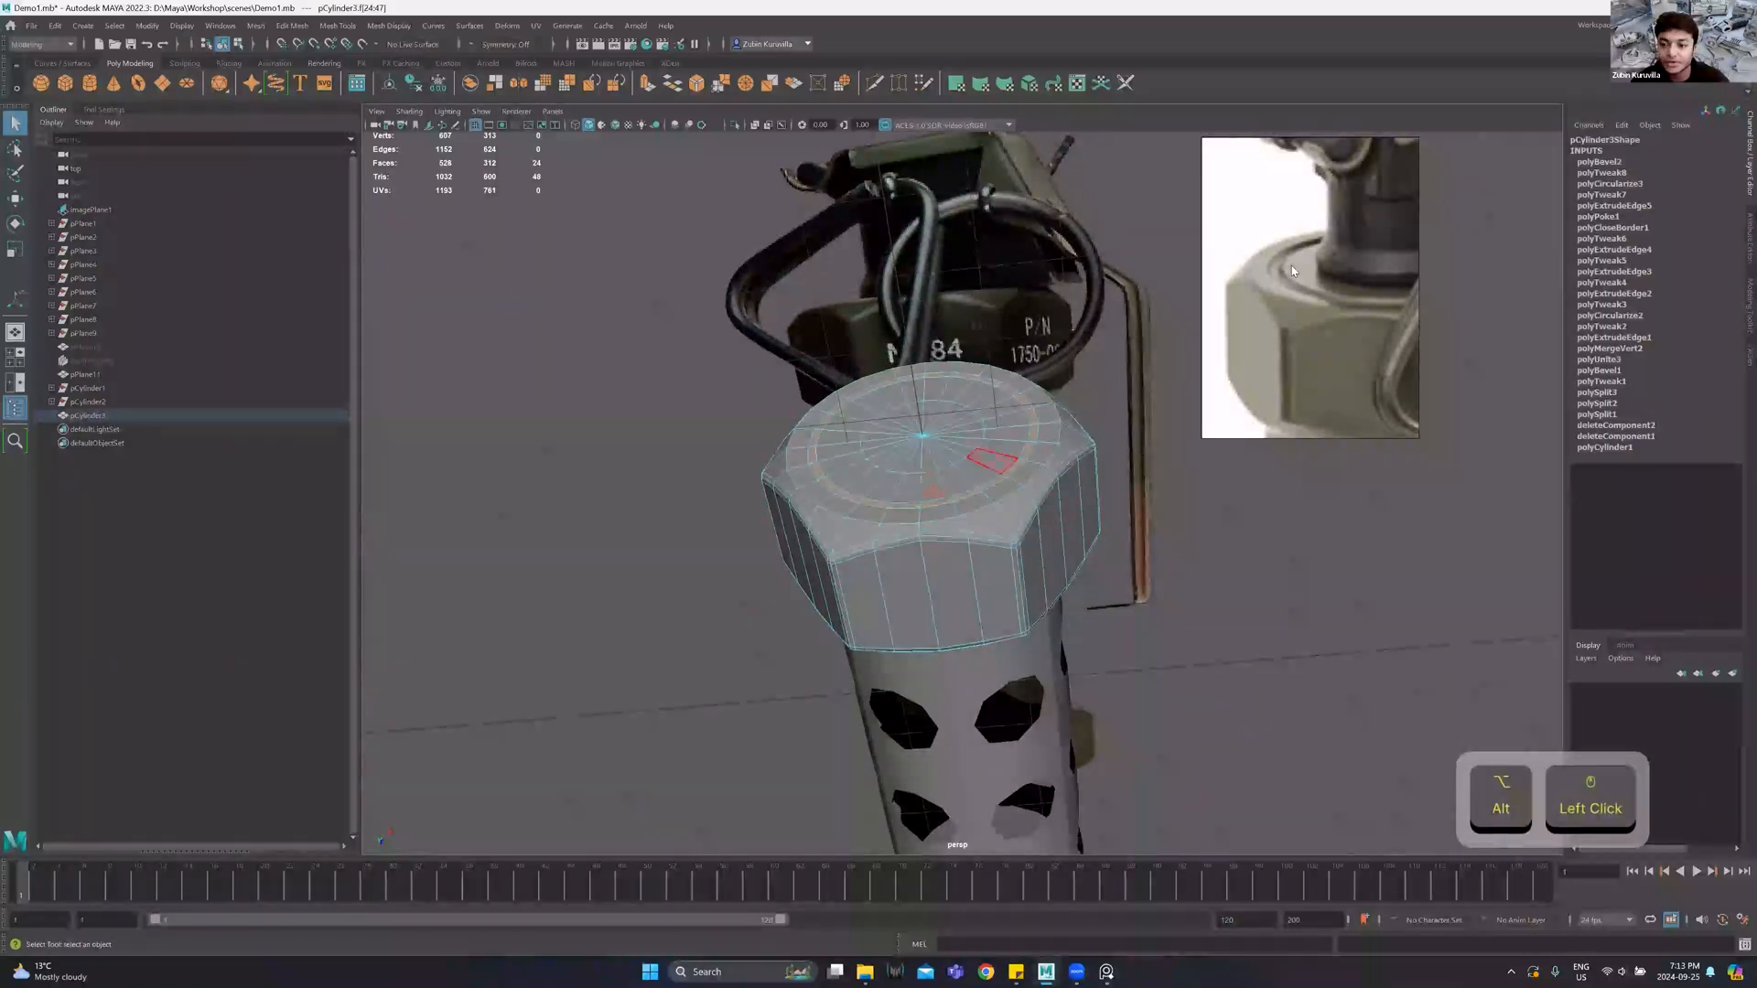
# Try to extrude the ring of faces on the collar's top, then undo the extrusion.
pyautogui.hotkey('ctrl', 'e')
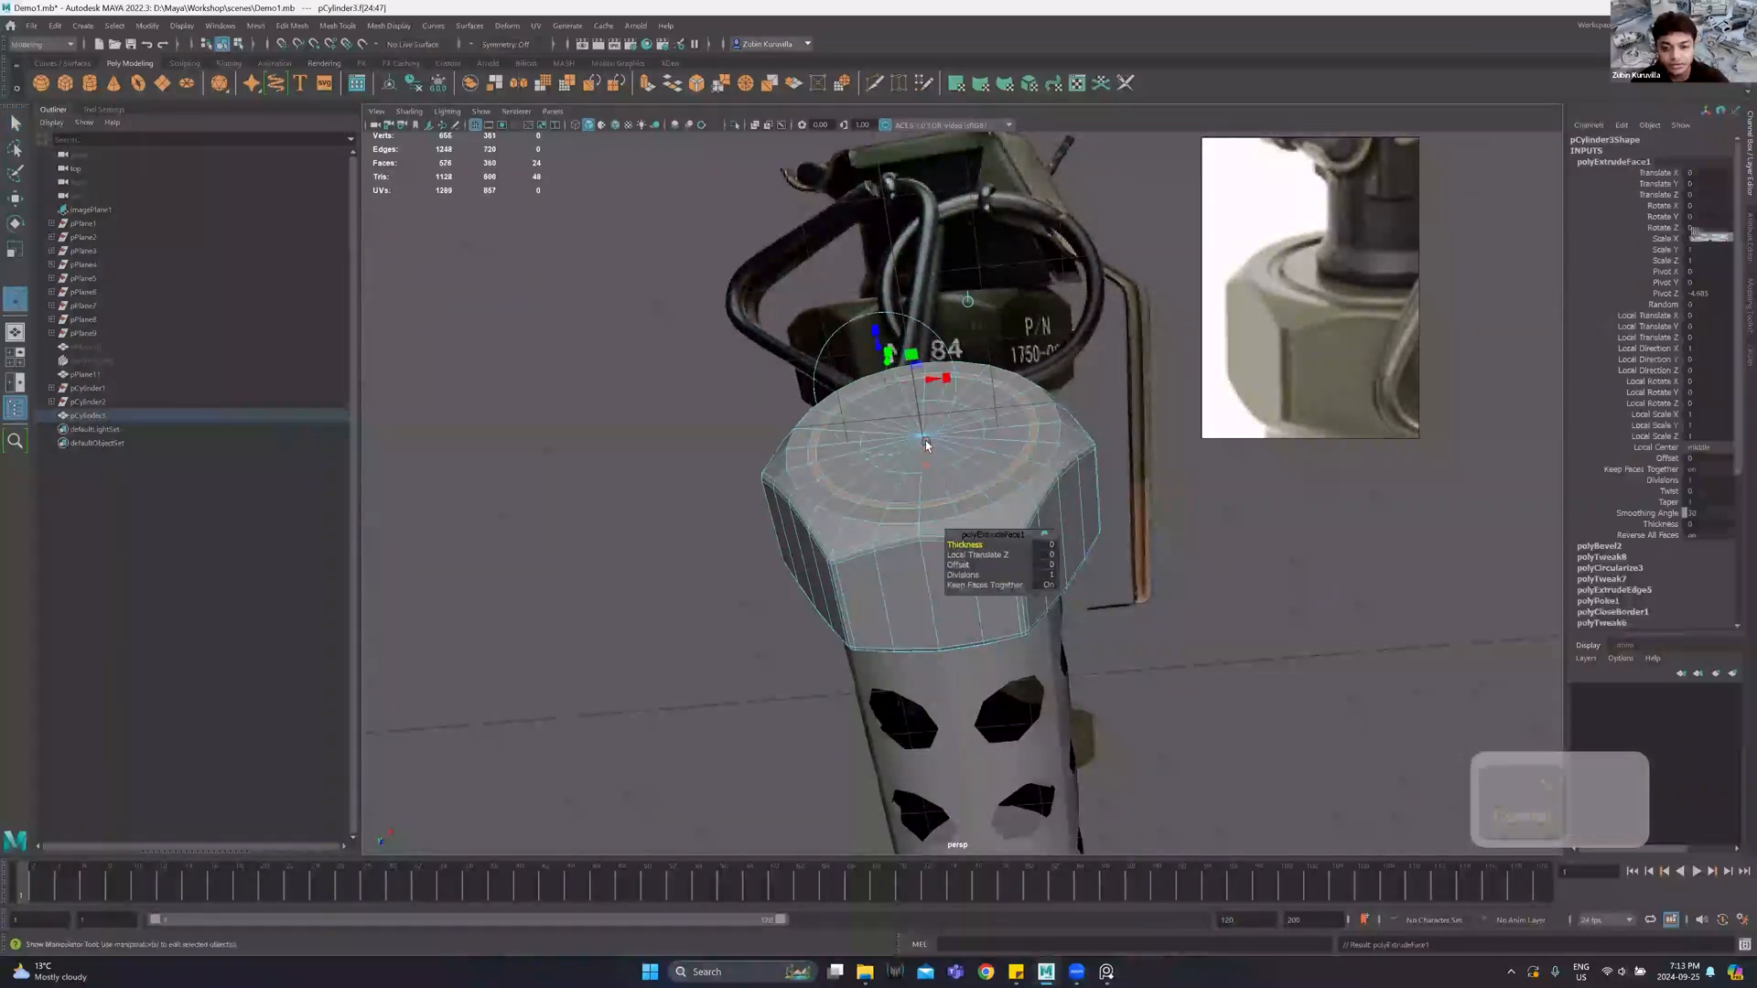
pyautogui.moveTo(930, 488); pyautogui.dragTo(930, 488)
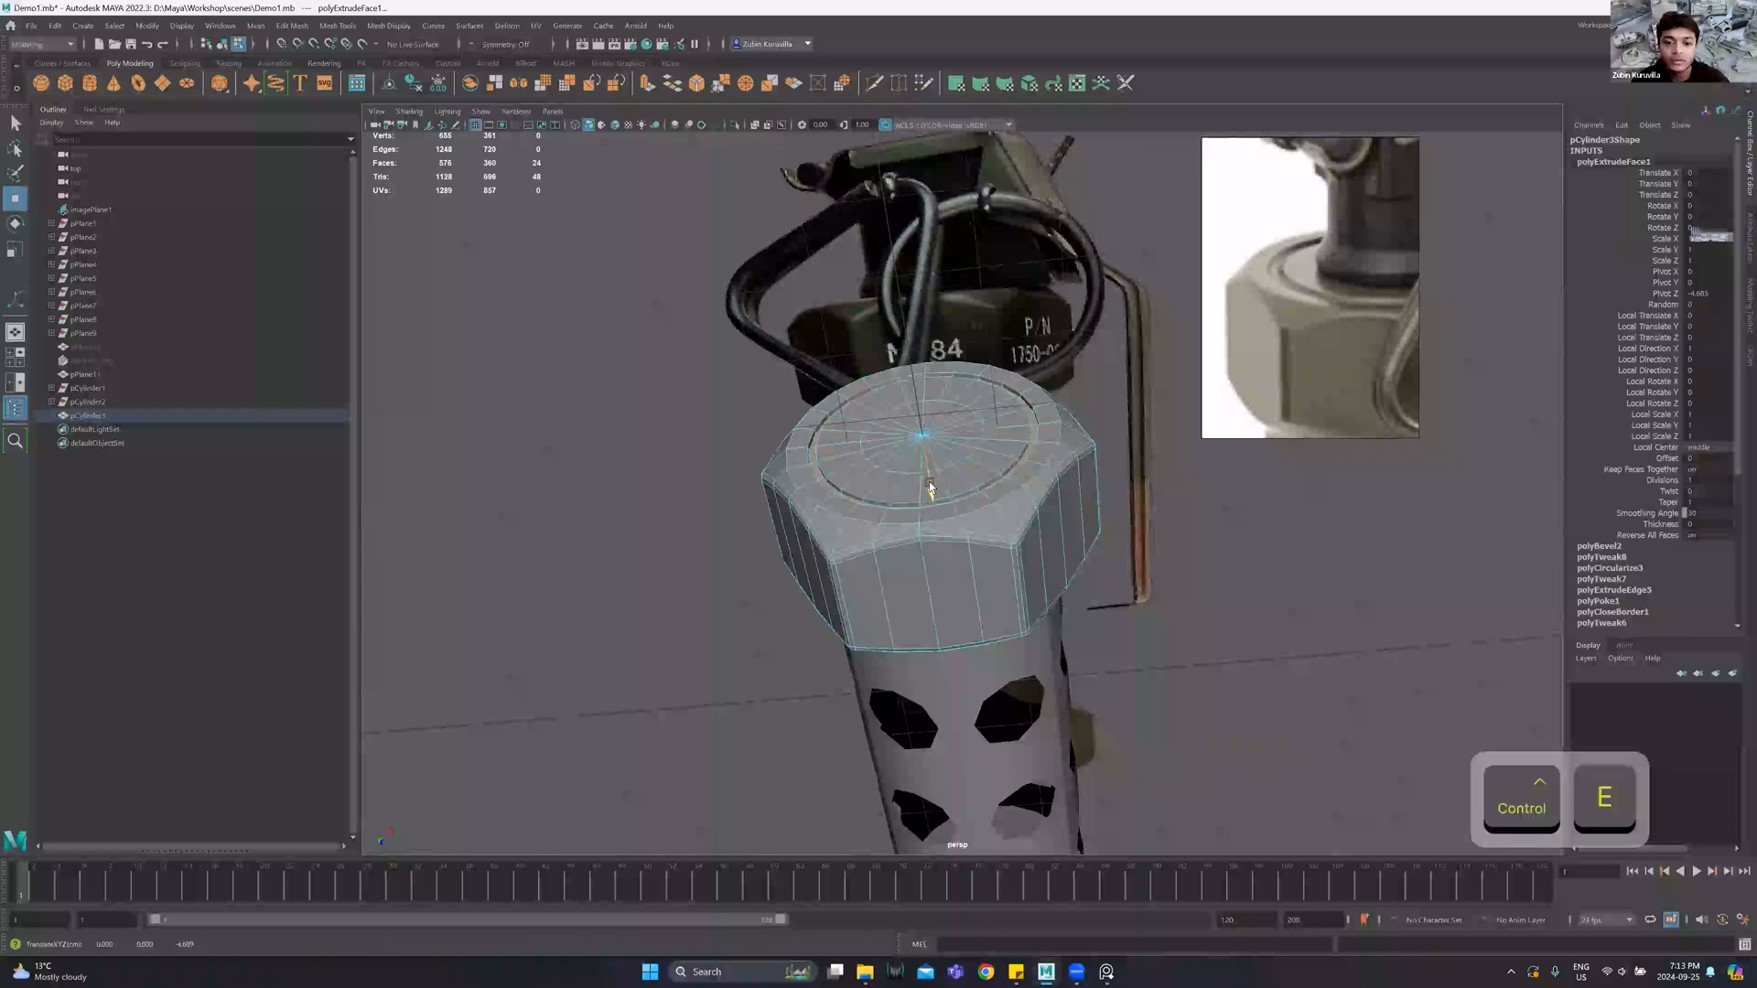
pyautogui.press('r')
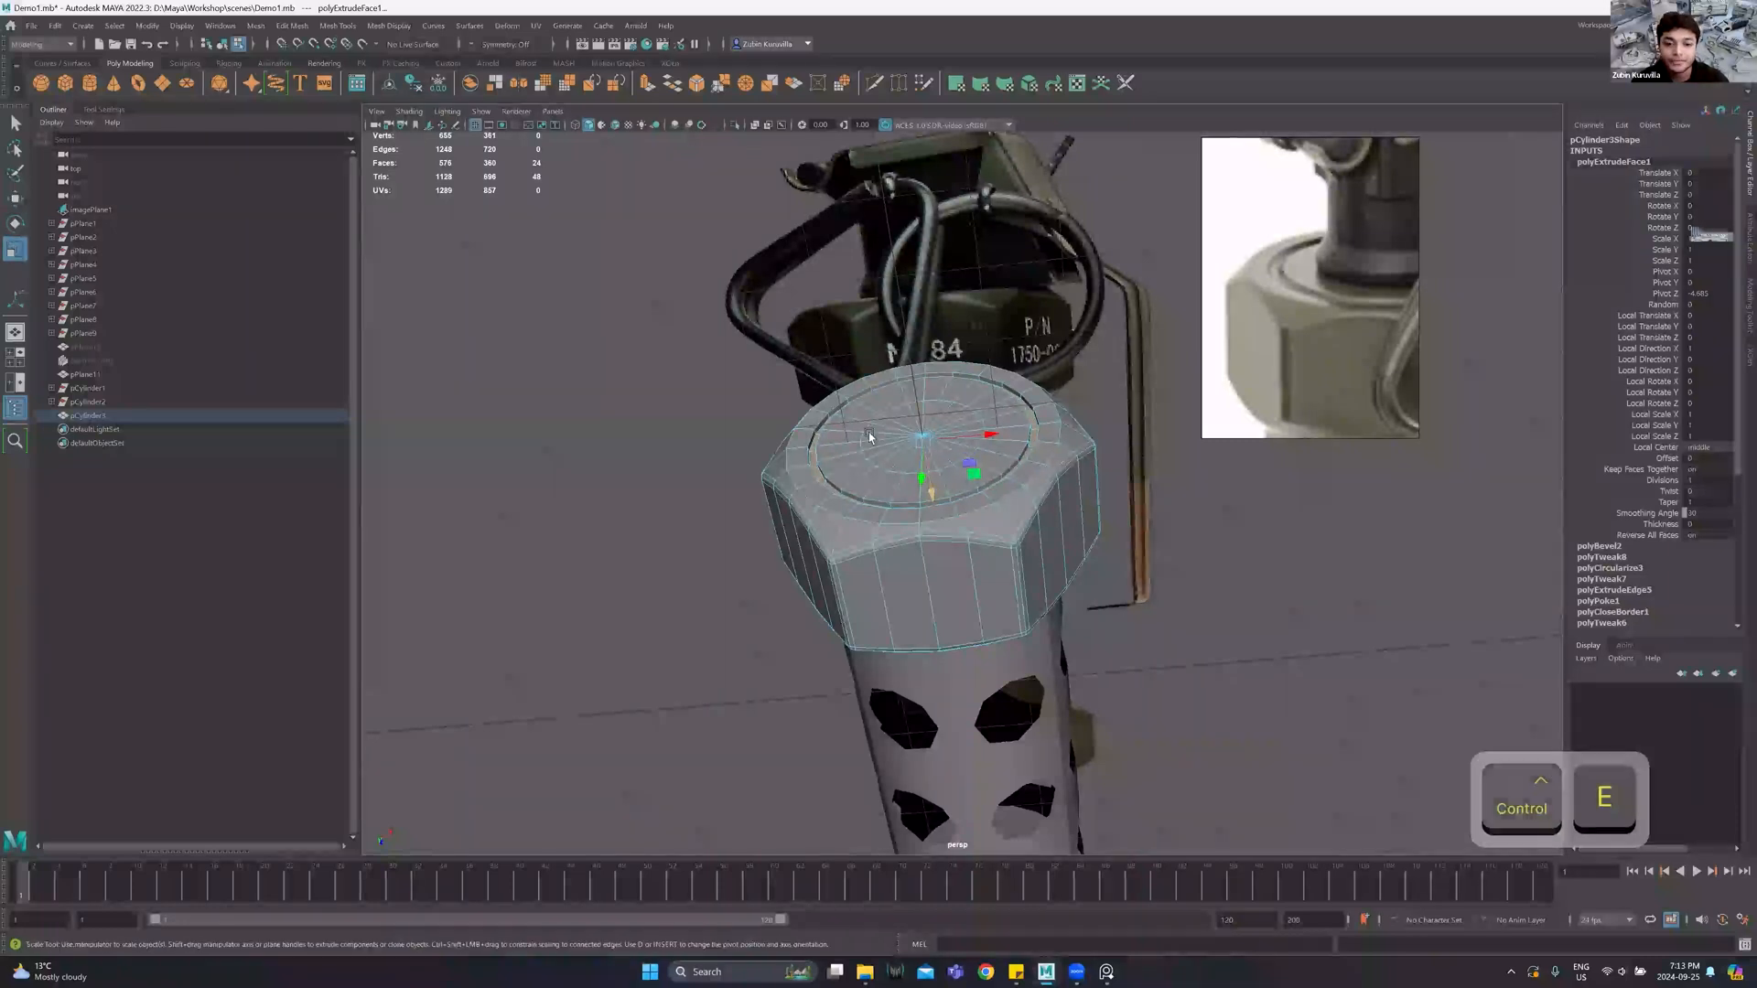
pyautogui.scroll(3, 842, 396)
pyautogui.hotkey('ctrl', 'z')
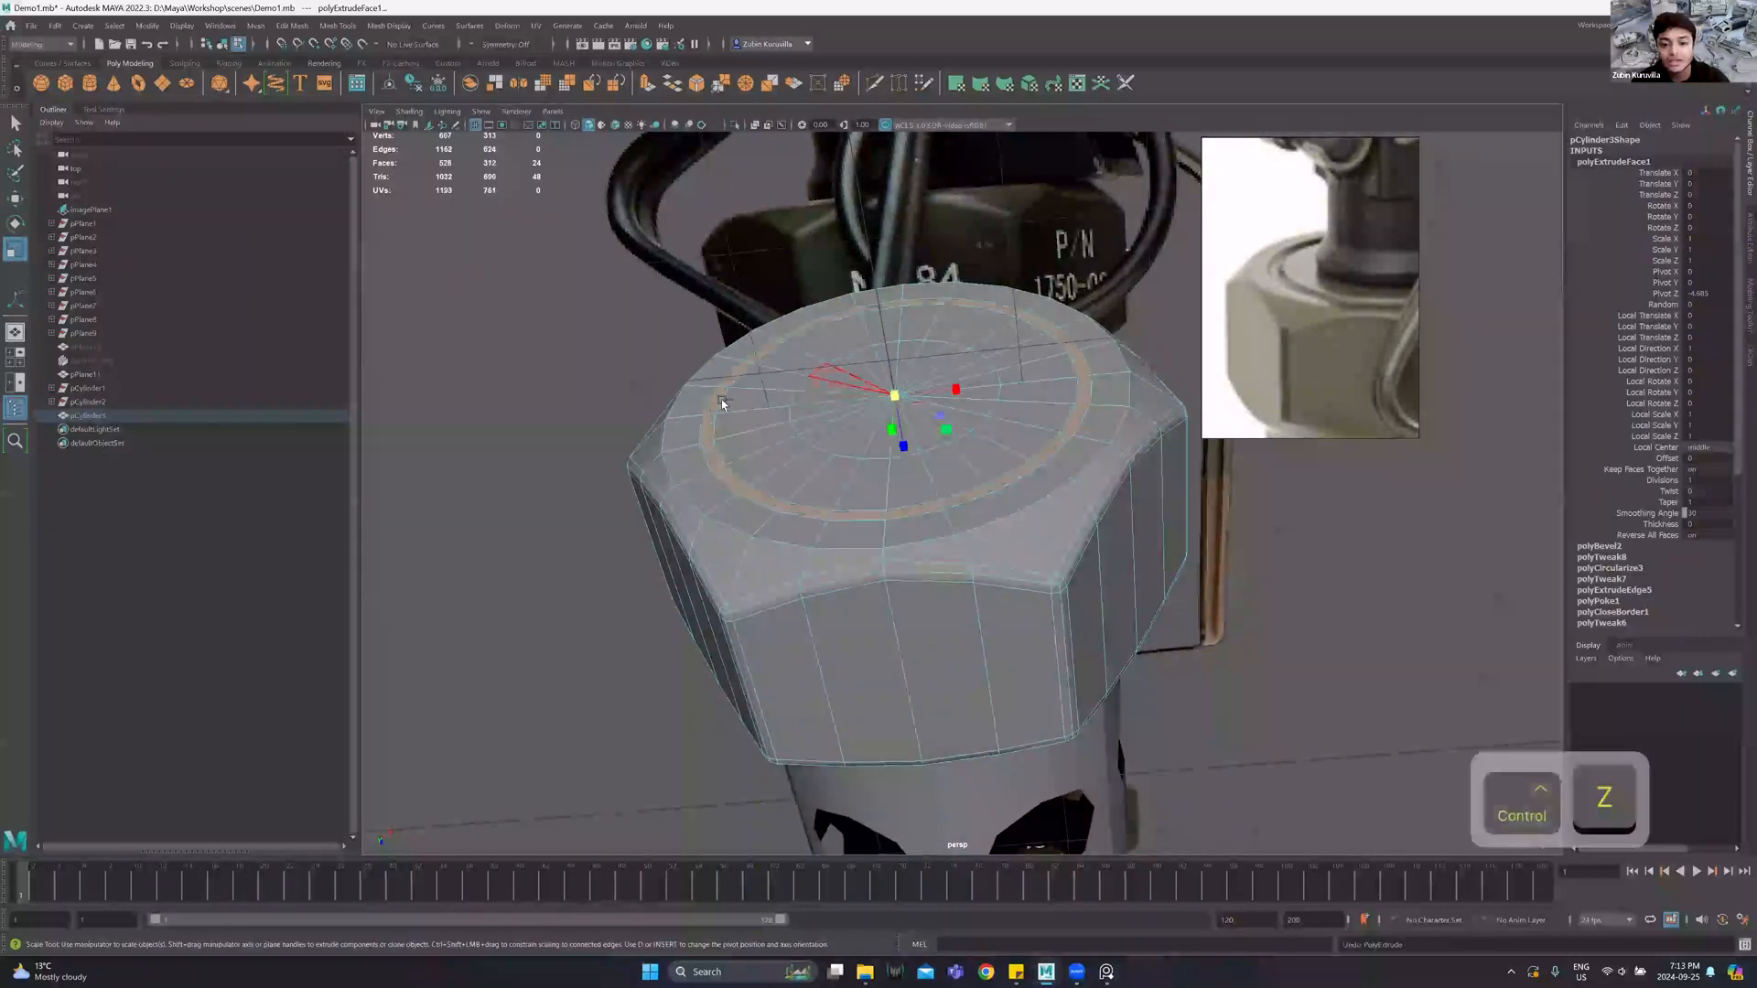
pyautogui.hotkey('ctrl', 'z')
pyautogui.hotkey('ctrl', 'z')
pyautogui.hotkey('ctrl', 'z')
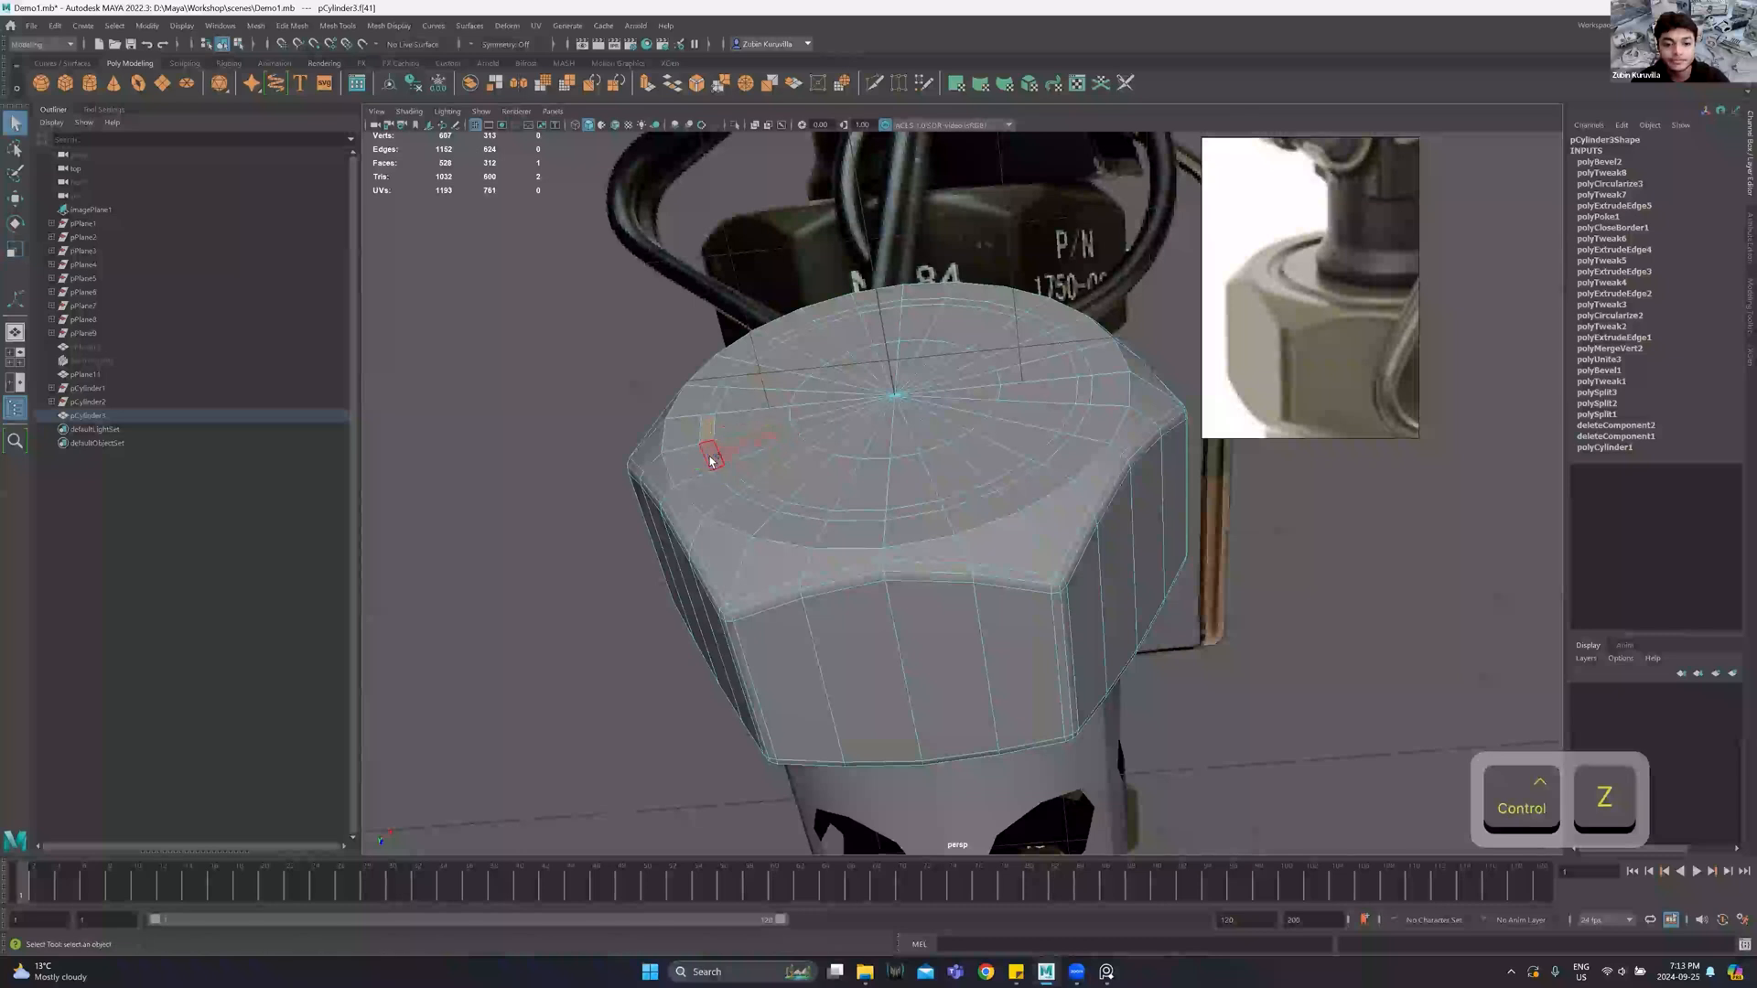
# Extrude the top ring of faces inward with a thickness of about -0.07 and an offset of 0.024 to form a groove.
pyautogui.hotkey('ctrl', 'e')
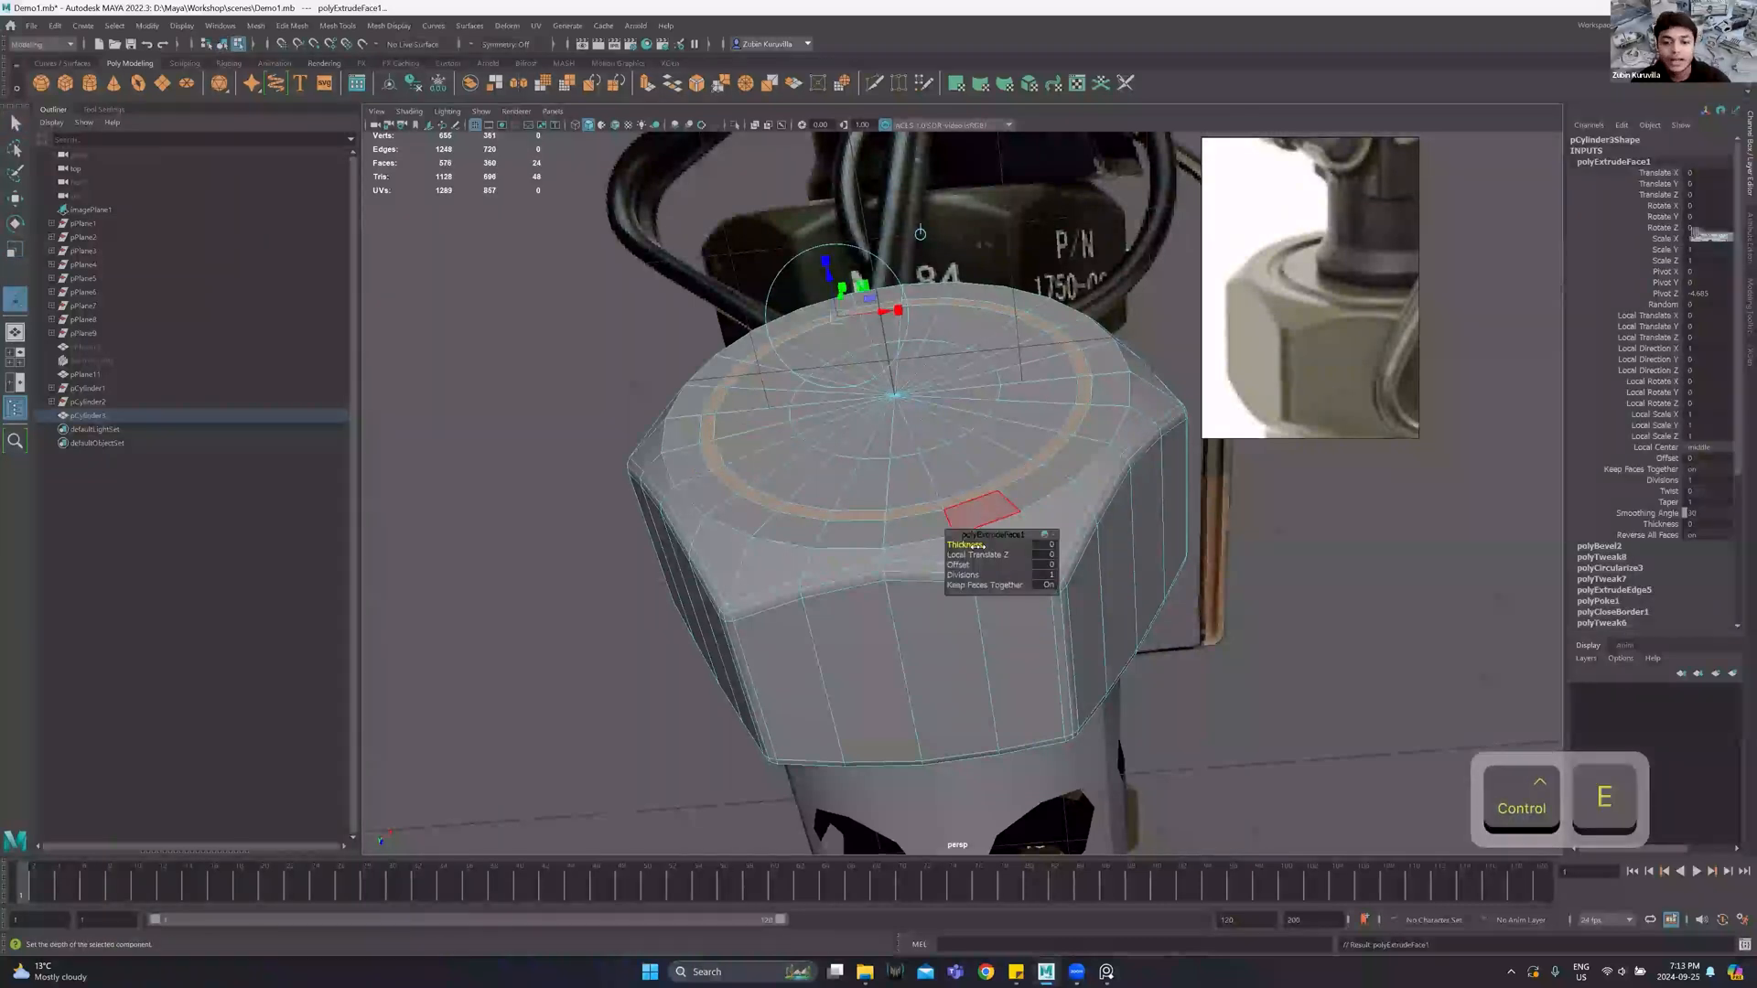
pyautogui.keyDown('ctrl'); pyautogui.moveTo(965, 543); pyautogui.dragTo(938, 546); pyautogui.keyUp('ctrl')
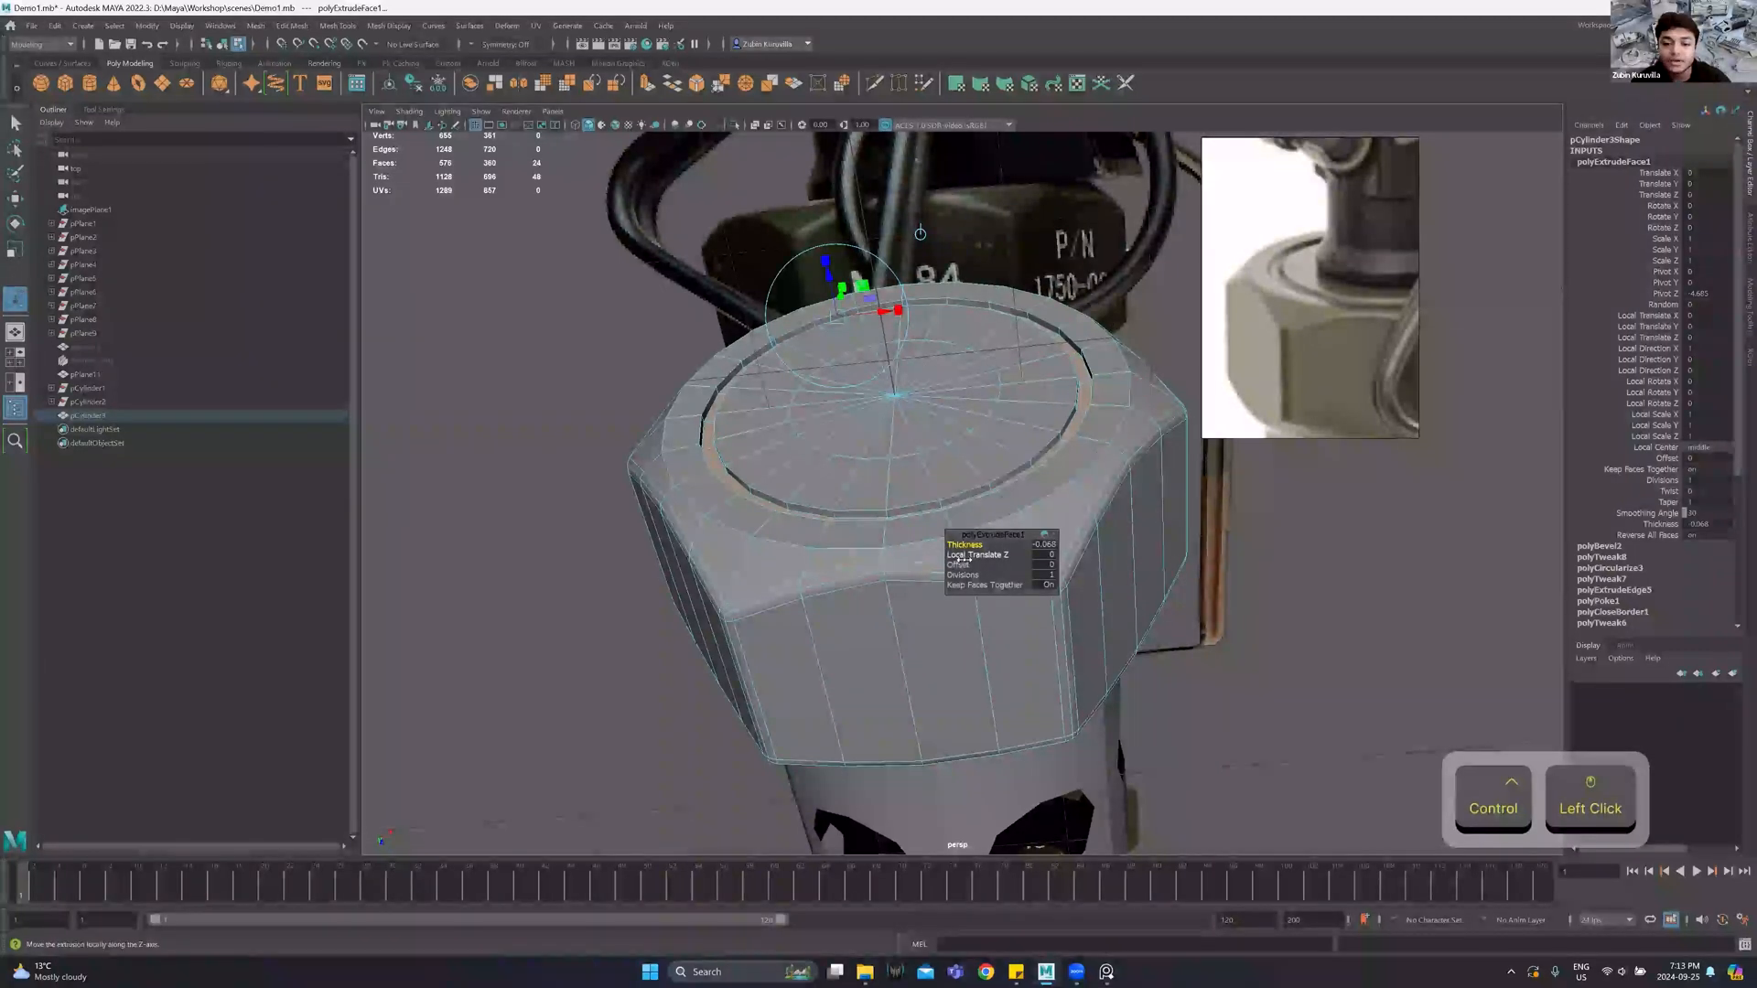
pyautogui.keyDown('ctrl'); pyautogui.moveTo(961, 564); pyautogui.dragTo(973, 561); pyautogui.keyUp('ctrl')
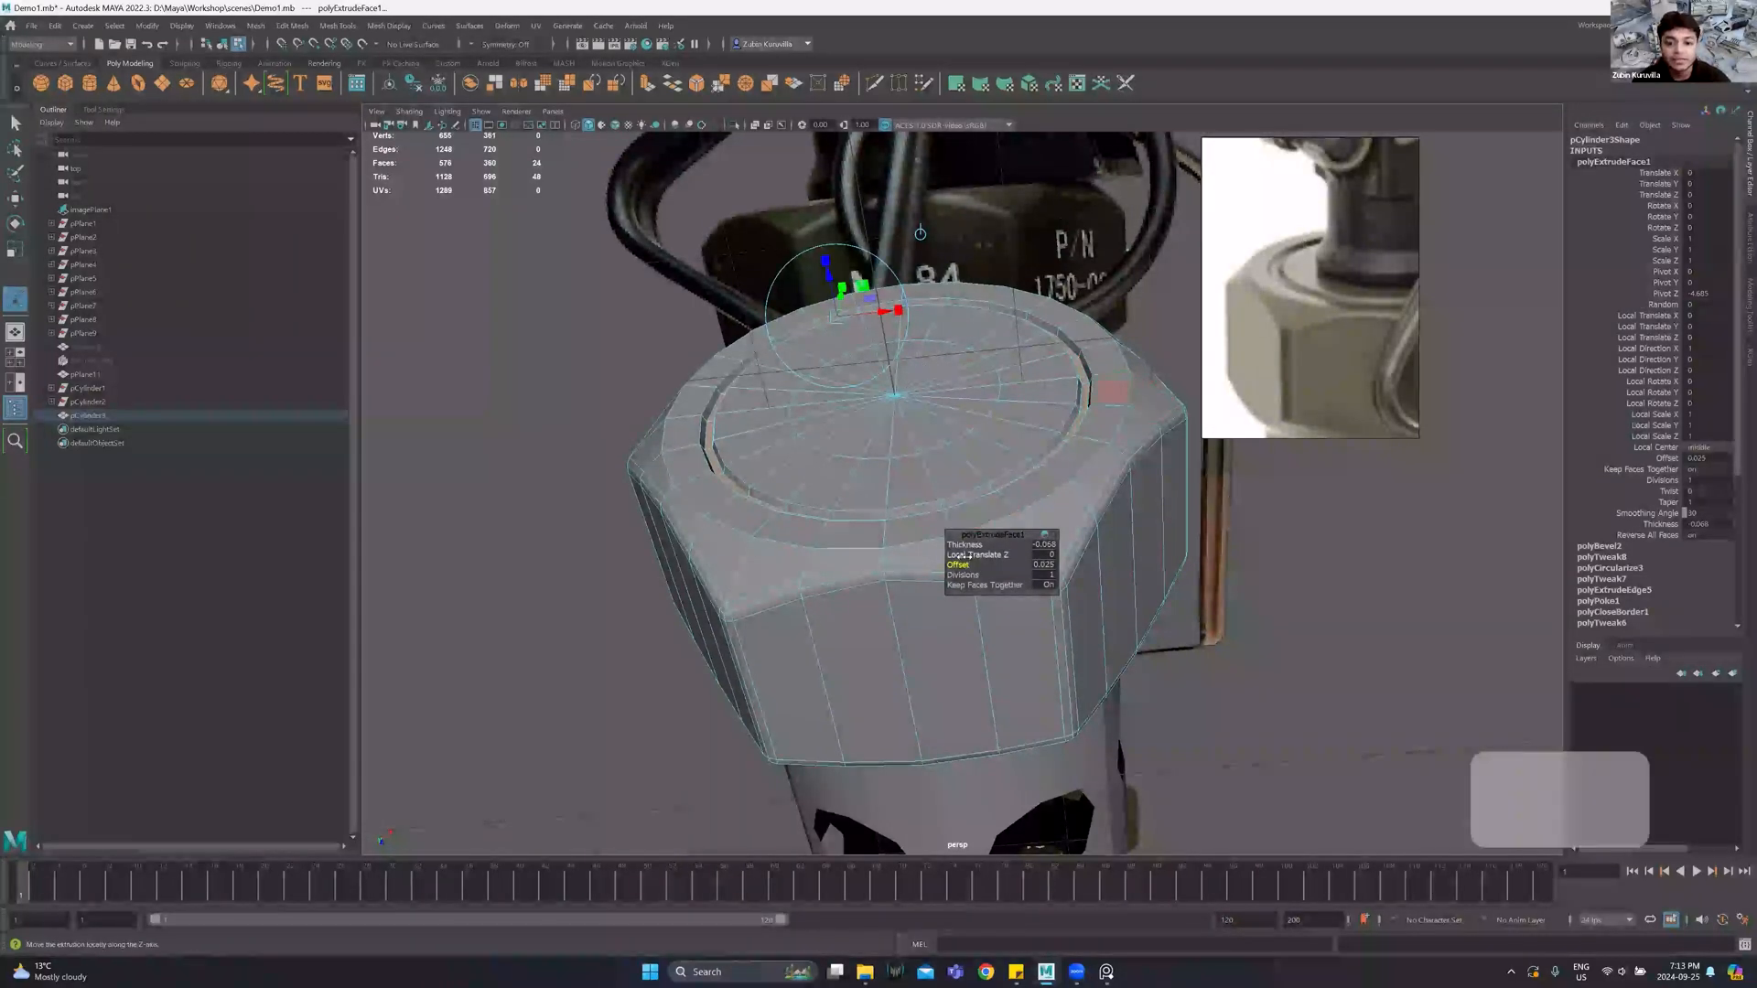
pyautogui.keyDown('ctrl'); pyautogui.keyDown('shift'); pyautogui.moveTo(958, 562); pyautogui.dragTo(958, 562); pyautogui.keyUp('shift'); pyautogui.keyUp('ctrl')
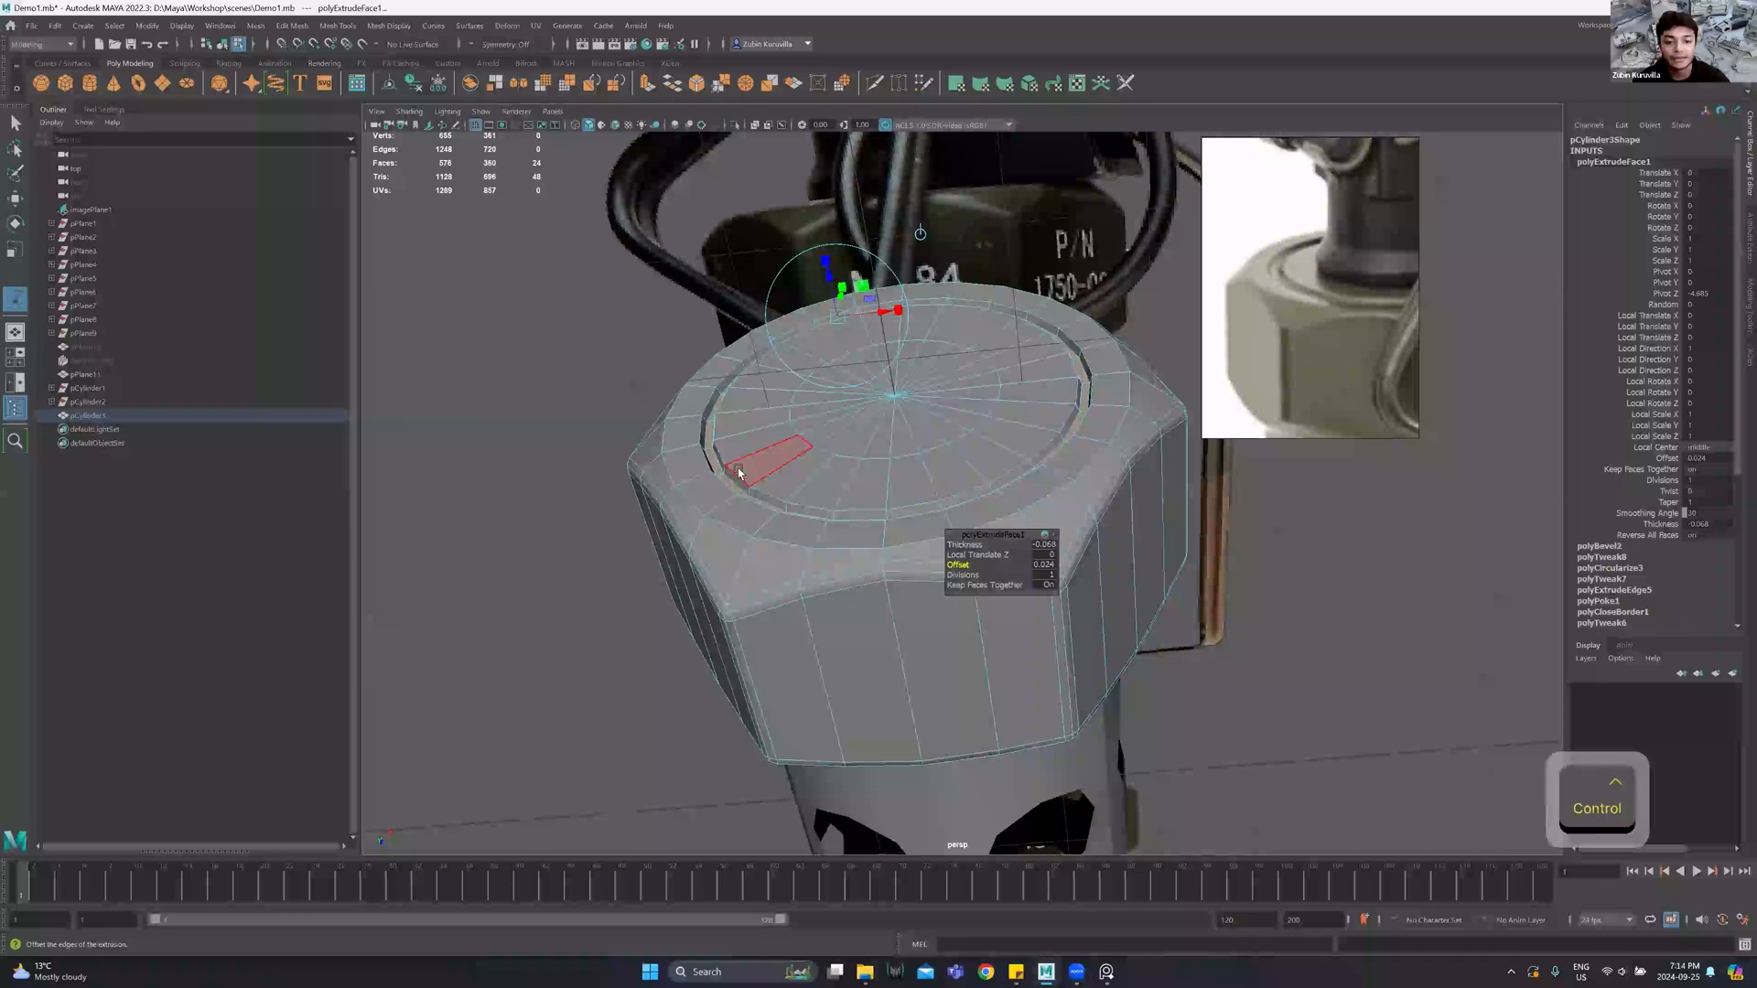
pyautogui.press('q')
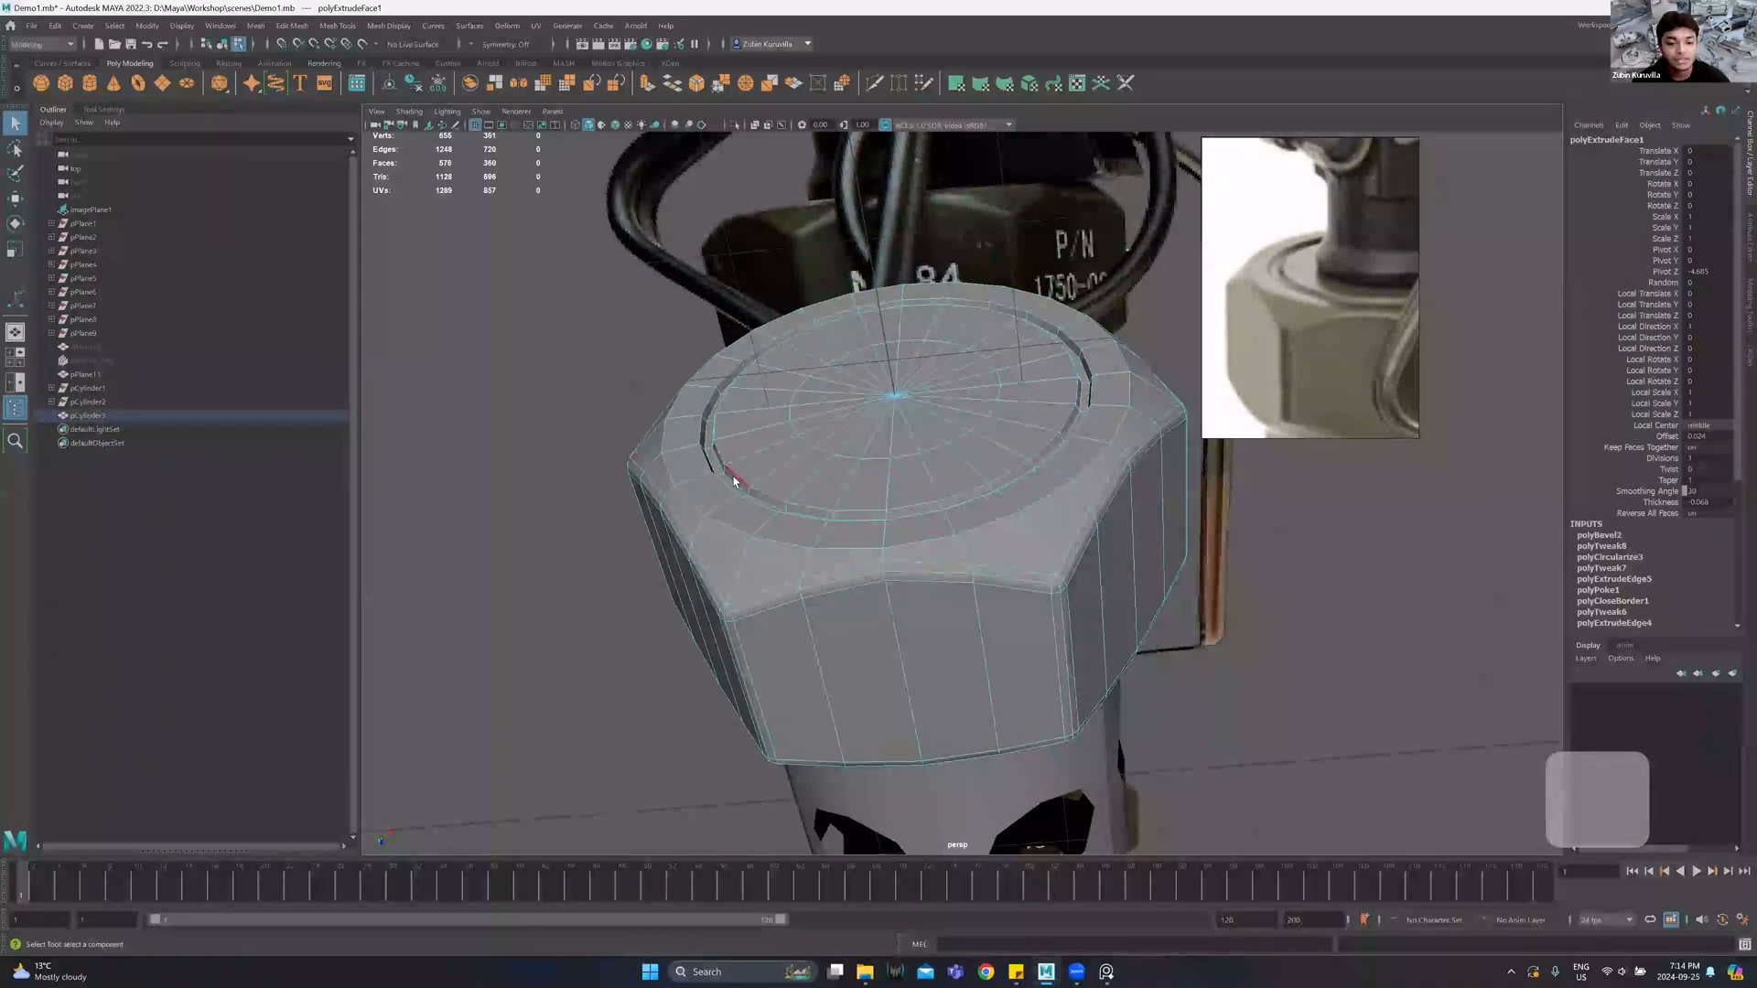
# Bevel the groove's circular edge loops with 2 segments and a fraction of about 0.43, and preview the collar smoothed.
pyautogui.doubleClick(730, 478)
pyautogui.keyDown('shift'); pyautogui.doubleClick(803, 381); pyautogui.keyUp('shift')
pyautogui.keyDown('shift'); pyautogui.moveTo(801, 382); pyautogui.dragTo(871, 392, button='right'); pyautogui.keyUp('shift')
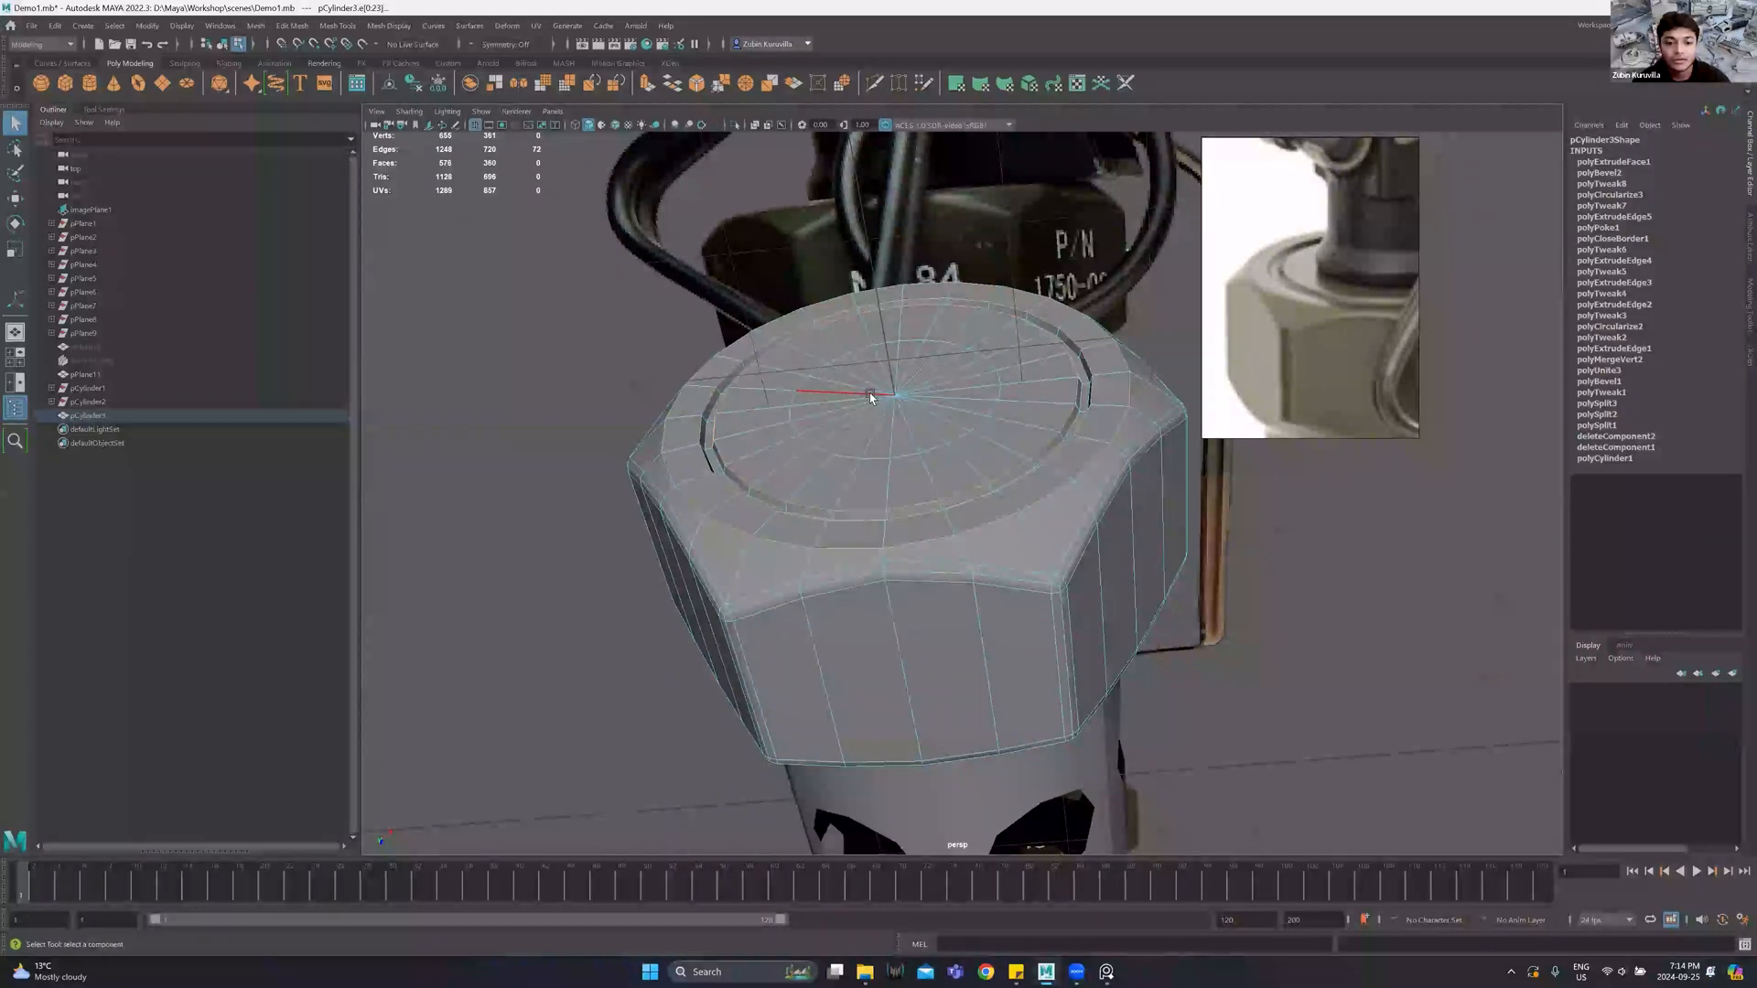
pyautogui.moveTo(972, 555); pyautogui.dragTo(935, 544)
pyautogui.press('3')
pyautogui.moveTo(821, 428); pyautogui.dragTo(860, 394, button='right')
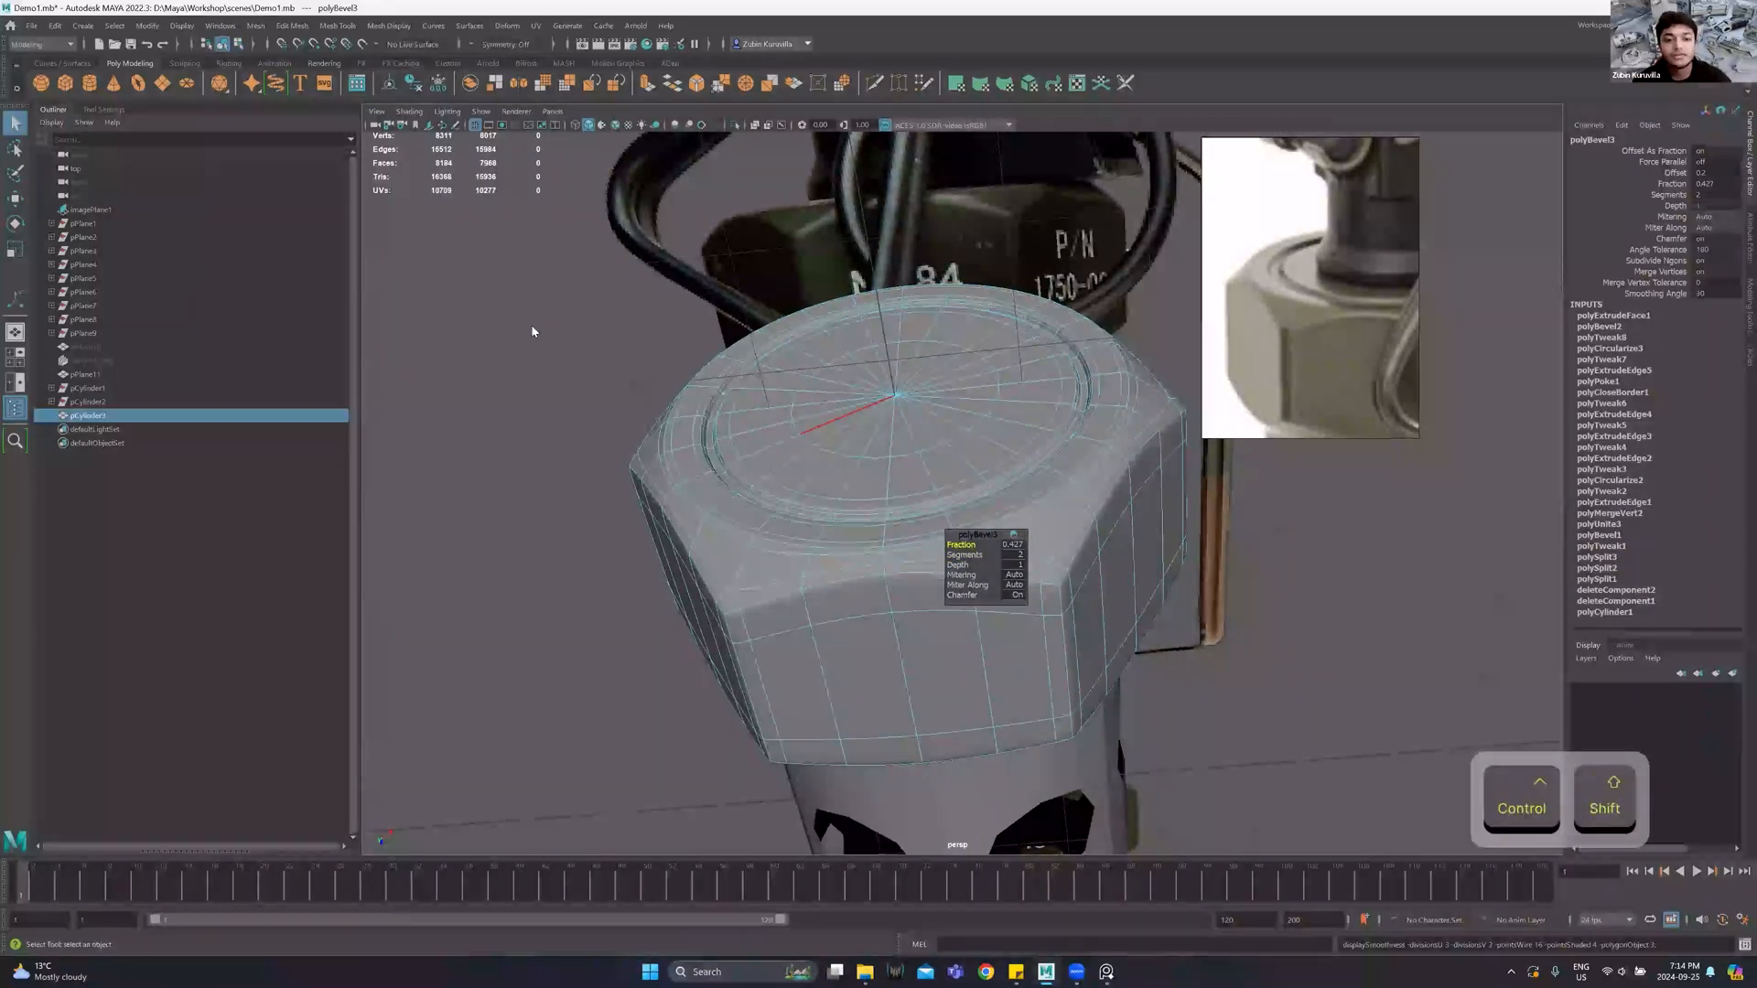
# Compare the smoothed collar and the tube below it with the perforated section in the reference photo.
pyautogui.click(534, 331)
pyautogui.scroll(-3, 684, 391)
pyautogui.keyDown('alt'); pyautogui.moveTo(969, 423); pyautogui.dragTo(953, 461); pyautogui.keyUp('alt')
pyautogui.scroll(-3, 943, 436)
pyautogui.scroll(-3, 960, 449)
pyautogui.scroll(-3, 1345, 366)
pyautogui.moveTo(1345, 366); pyautogui.dragTo(1287, 287, button='middle')
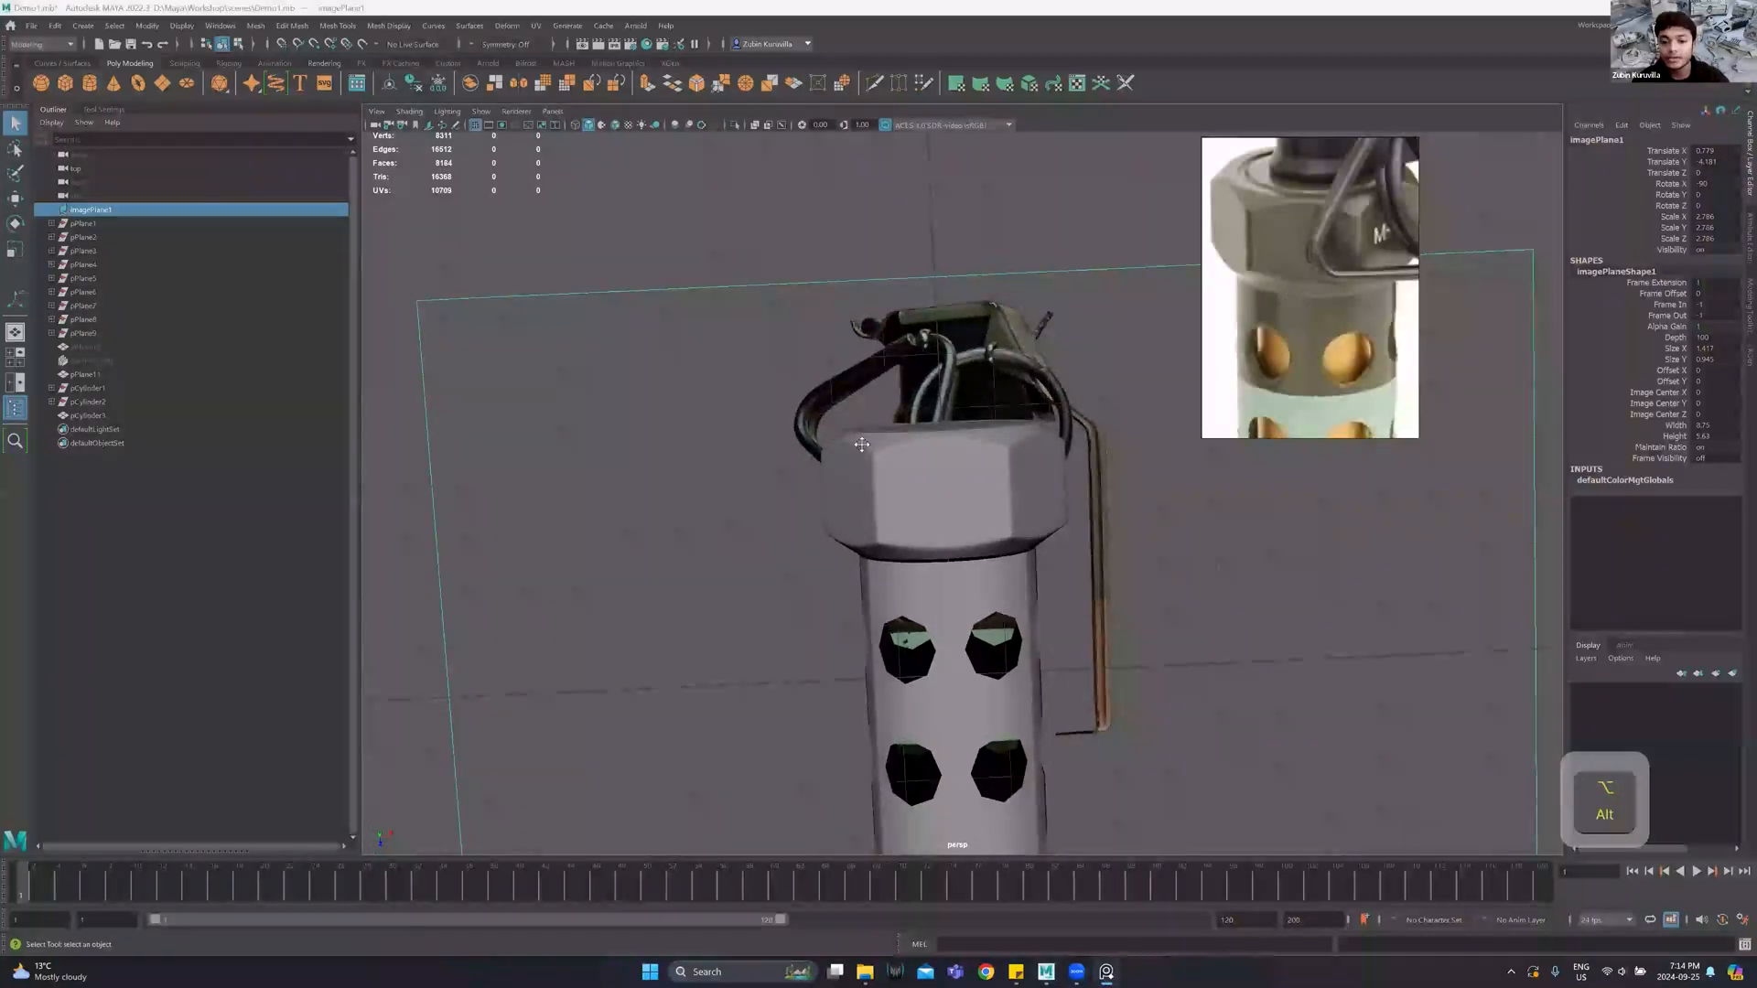
# Select the perforated body tube and examine where it meets the collar's underside.
pyautogui.keyDown('alt'); pyautogui.moveTo(940, 567); pyautogui.dragTo(903, 247, button='middle'); pyautogui.keyUp('alt')
pyautogui.click(904, 244)
pyautogui.keyDown('alt'); pyautogui.moveTo(910, 247); pyautogui.dragTo(914, 302); pyautogui.keyUp('alt')
pyautogui.scroll(5, 914, 302)
pyautogui.keyDown('alt'); pyautogui.moveTo(906, 266); pyautogui.dragTo(898, 519, button='middle'); pyautogui.keyUp('alt')
pyautogui.keyDown('alt'); pyautogui.moveTo(927, 428); pyautogui.dragTo(904, 350); pyautogui.keyUp('alt')
pyautogui.press('w')
pyautogui.scroll(-2, 893, 407)
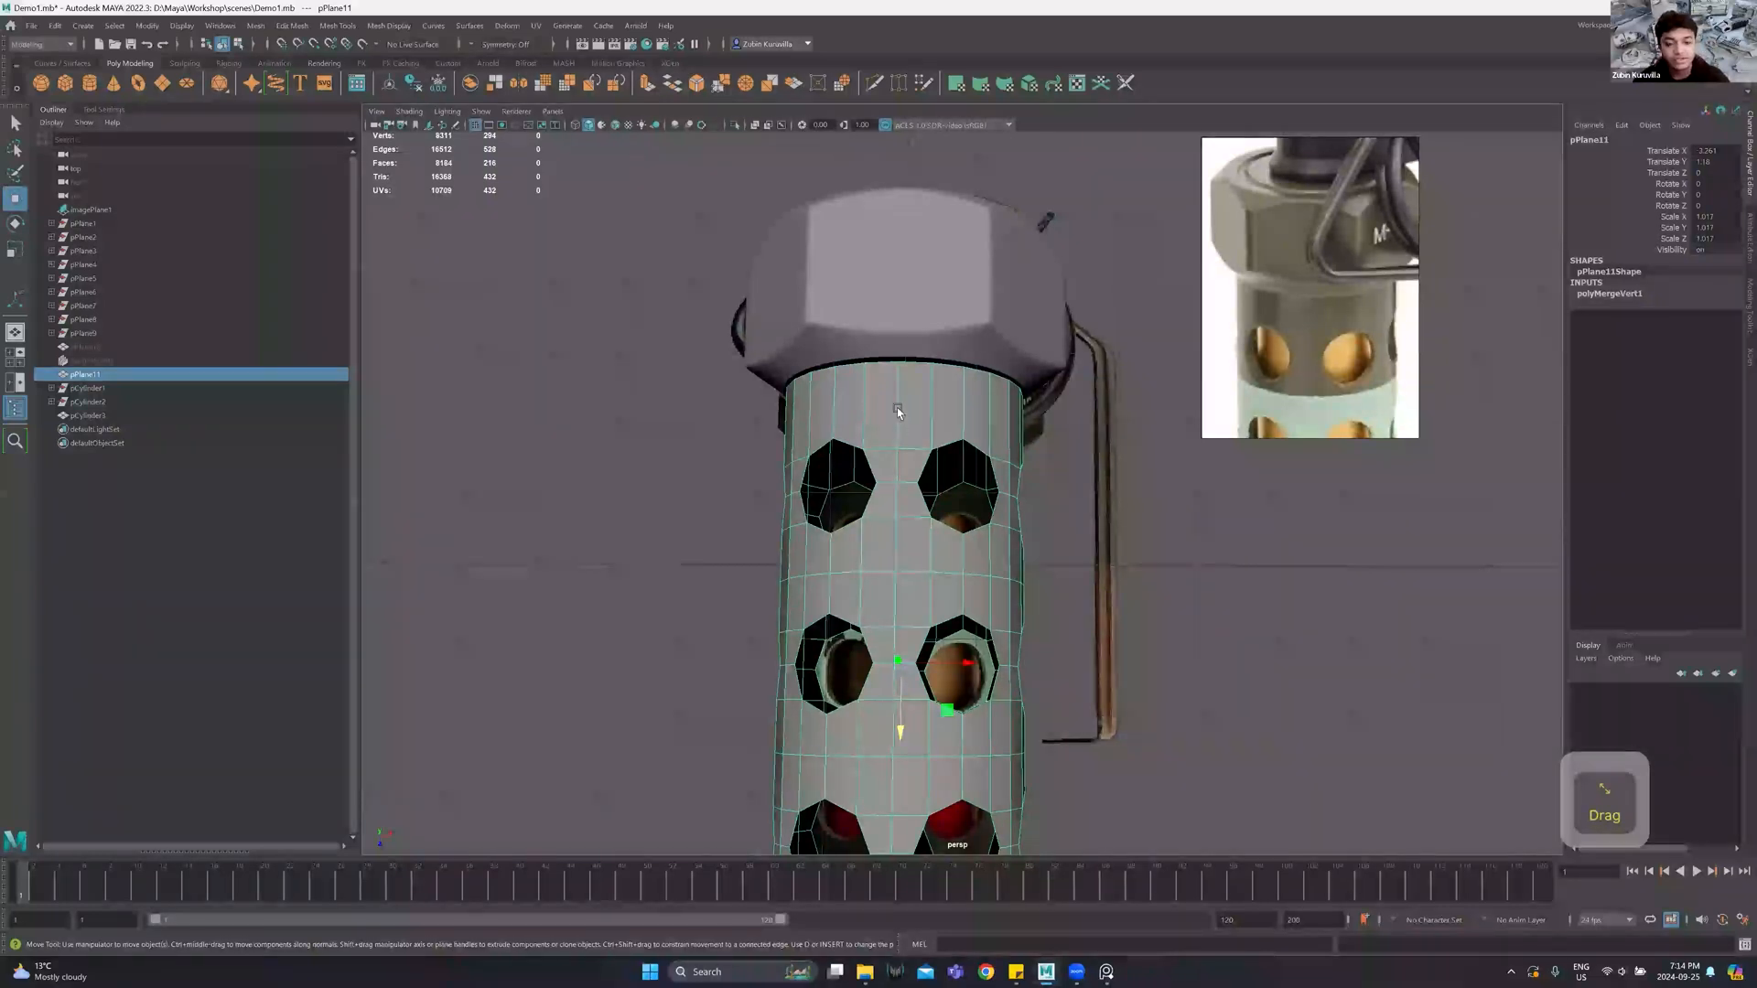
pyautogui.click(897, 410)
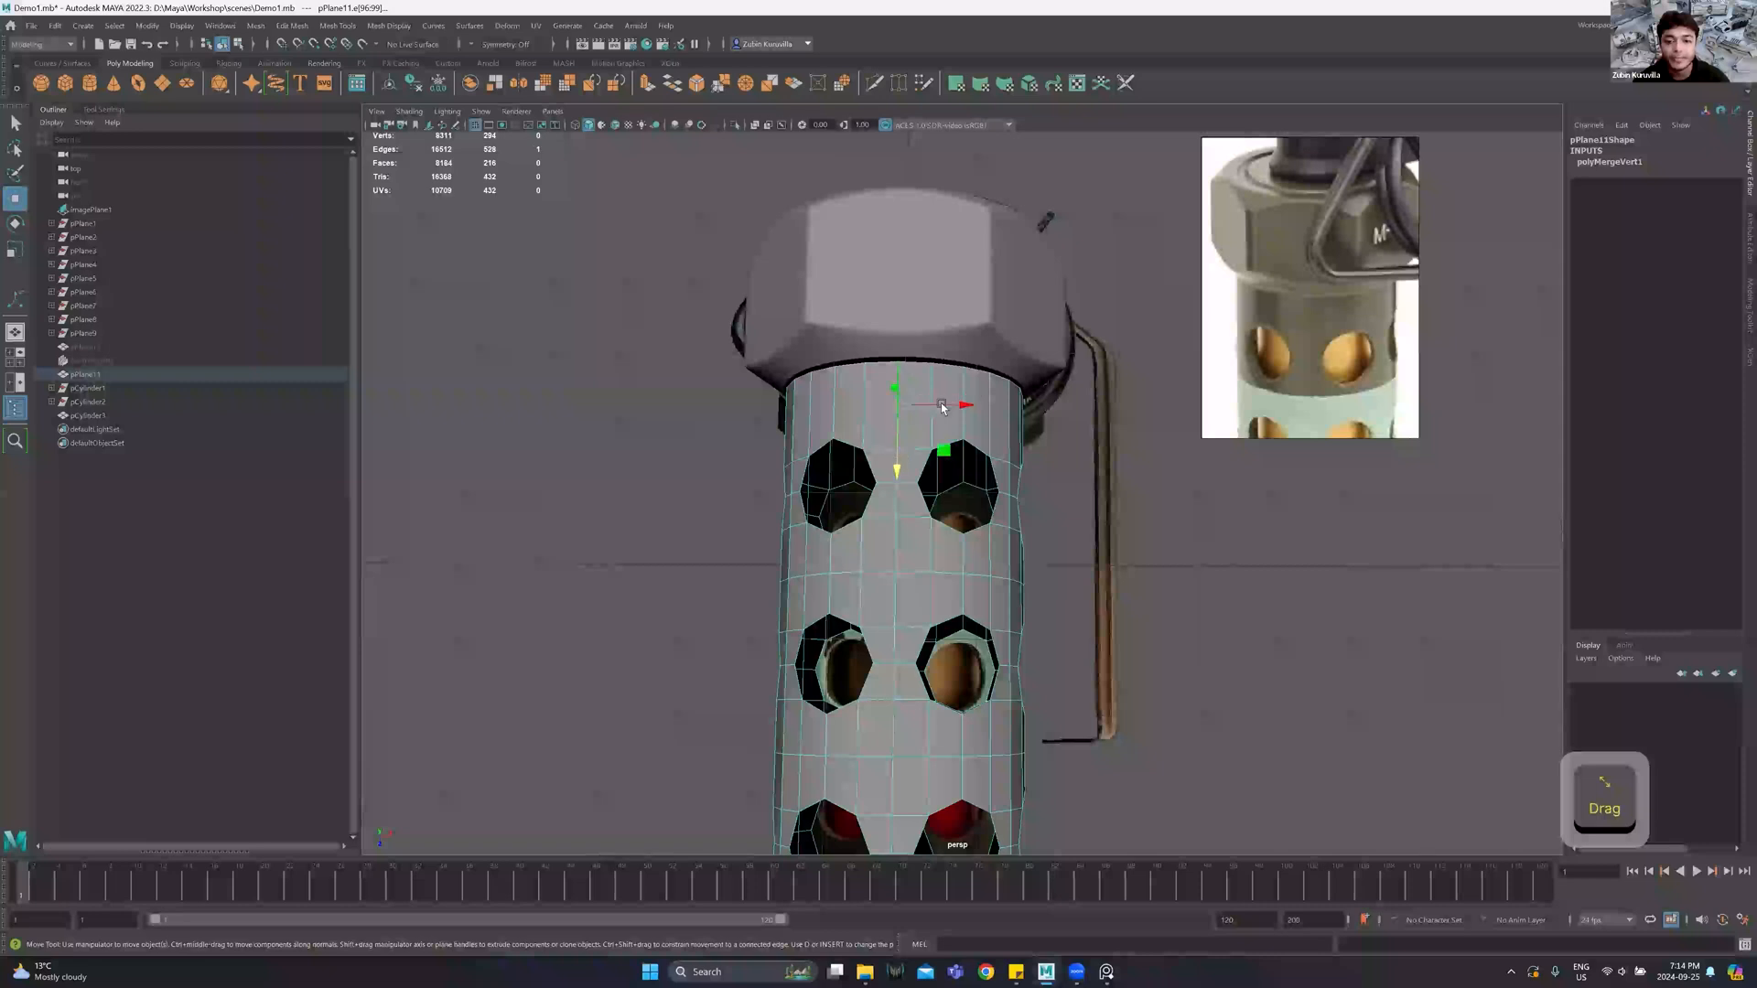
pyautogui.keyDown('shift'); pyautogui.rightClick(943, 407); pyautogui.keyUp('shift')
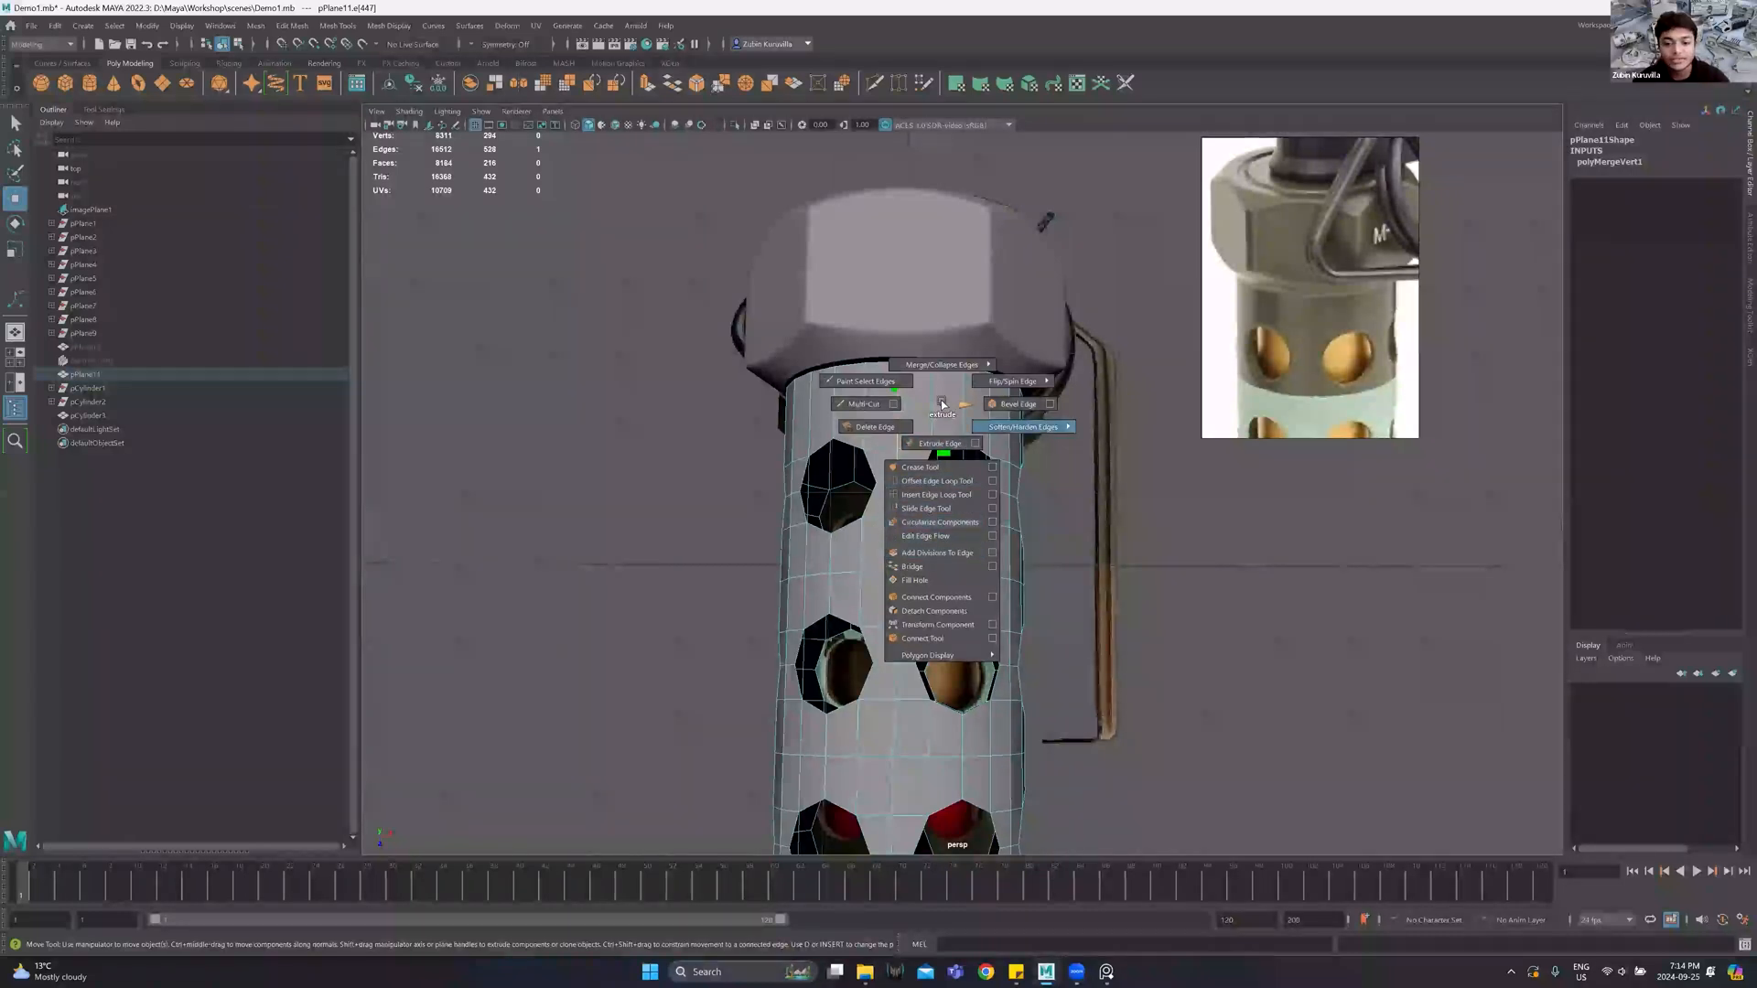
pyautogui.keyDown('shift'); pyautogui.moveTo(913, 392); pyautogui.dragTo(936, 327, button='right'); pyautogui.keyUp('shift')
pyautogui.scroll(4, 931, 376)
pyautogui.keyDown('alt'); pyautogui.moveTo(930, 375); pyautogui.dragTo(933, 356); pyautogui.keyUp('alt')
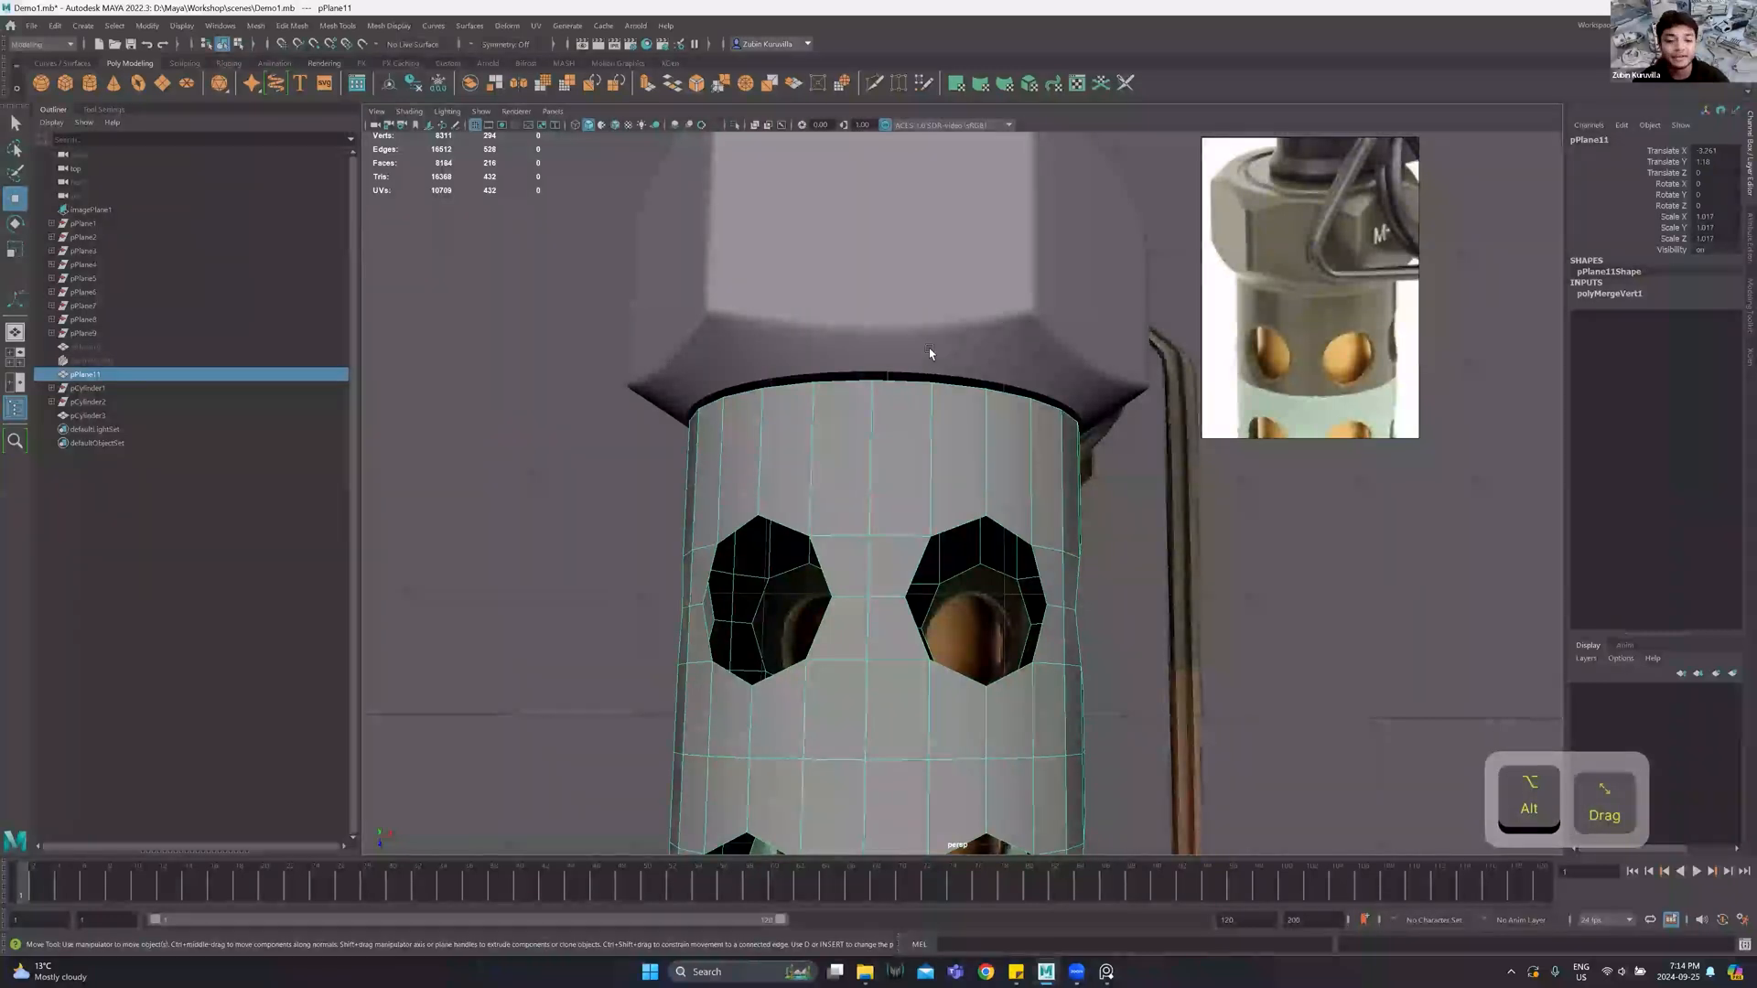
# Combine the hexagonal collar and the perforated body tube into a single mesh.
pyautogui.keyDown('alt'); pyautogui.moveTo(888, 344); pyautogui.dragTo(911, 390, button='middle'); pyautogui.keyUp('alt')
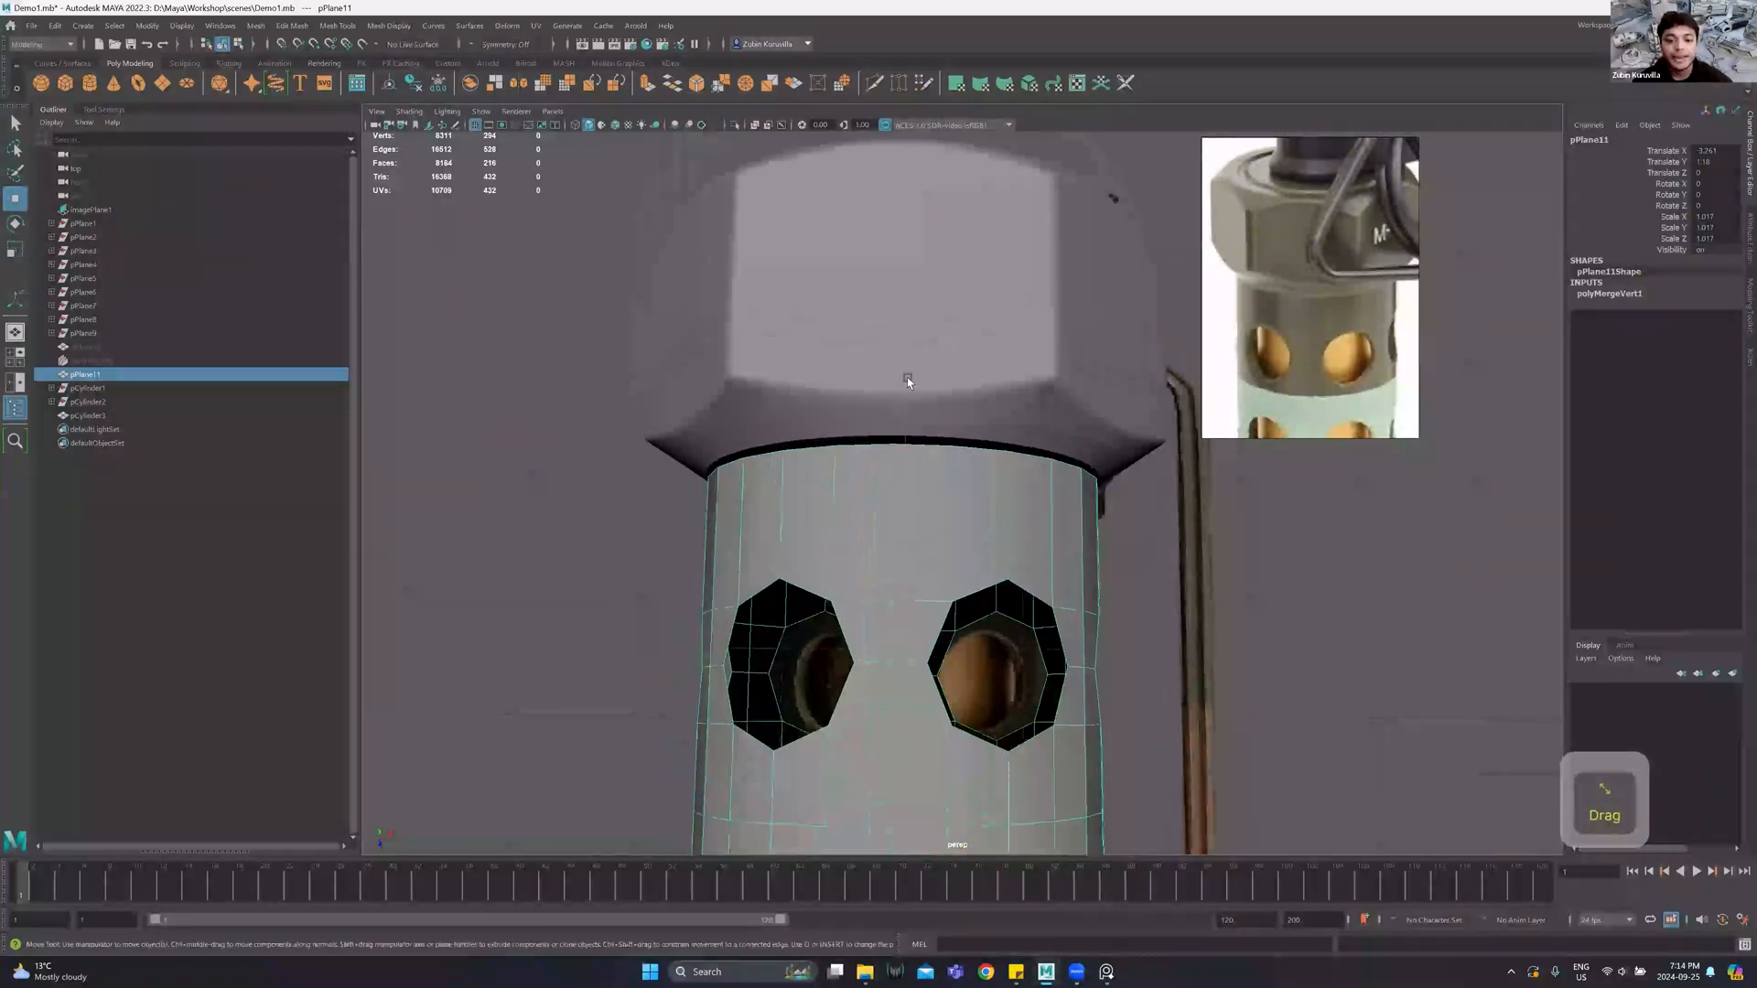
pyautogui.moveTo(908, 377); pyautogui.dragTo(732, 550)
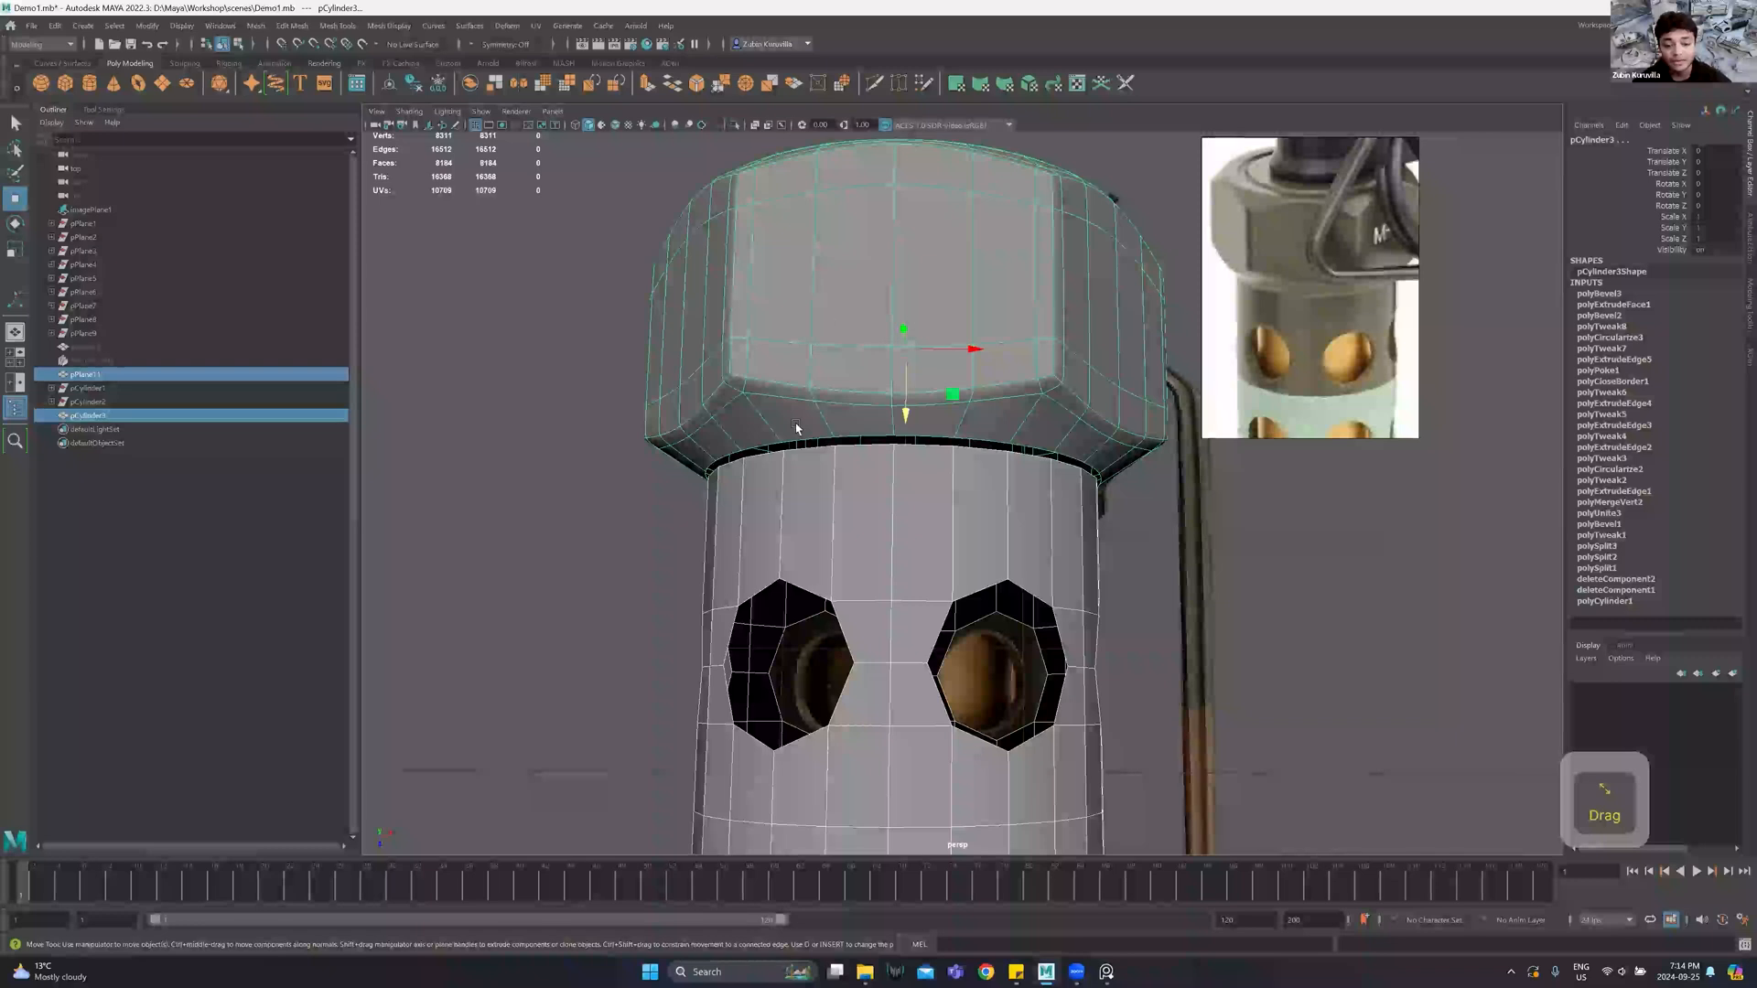
pyautogui.click(255, 26)
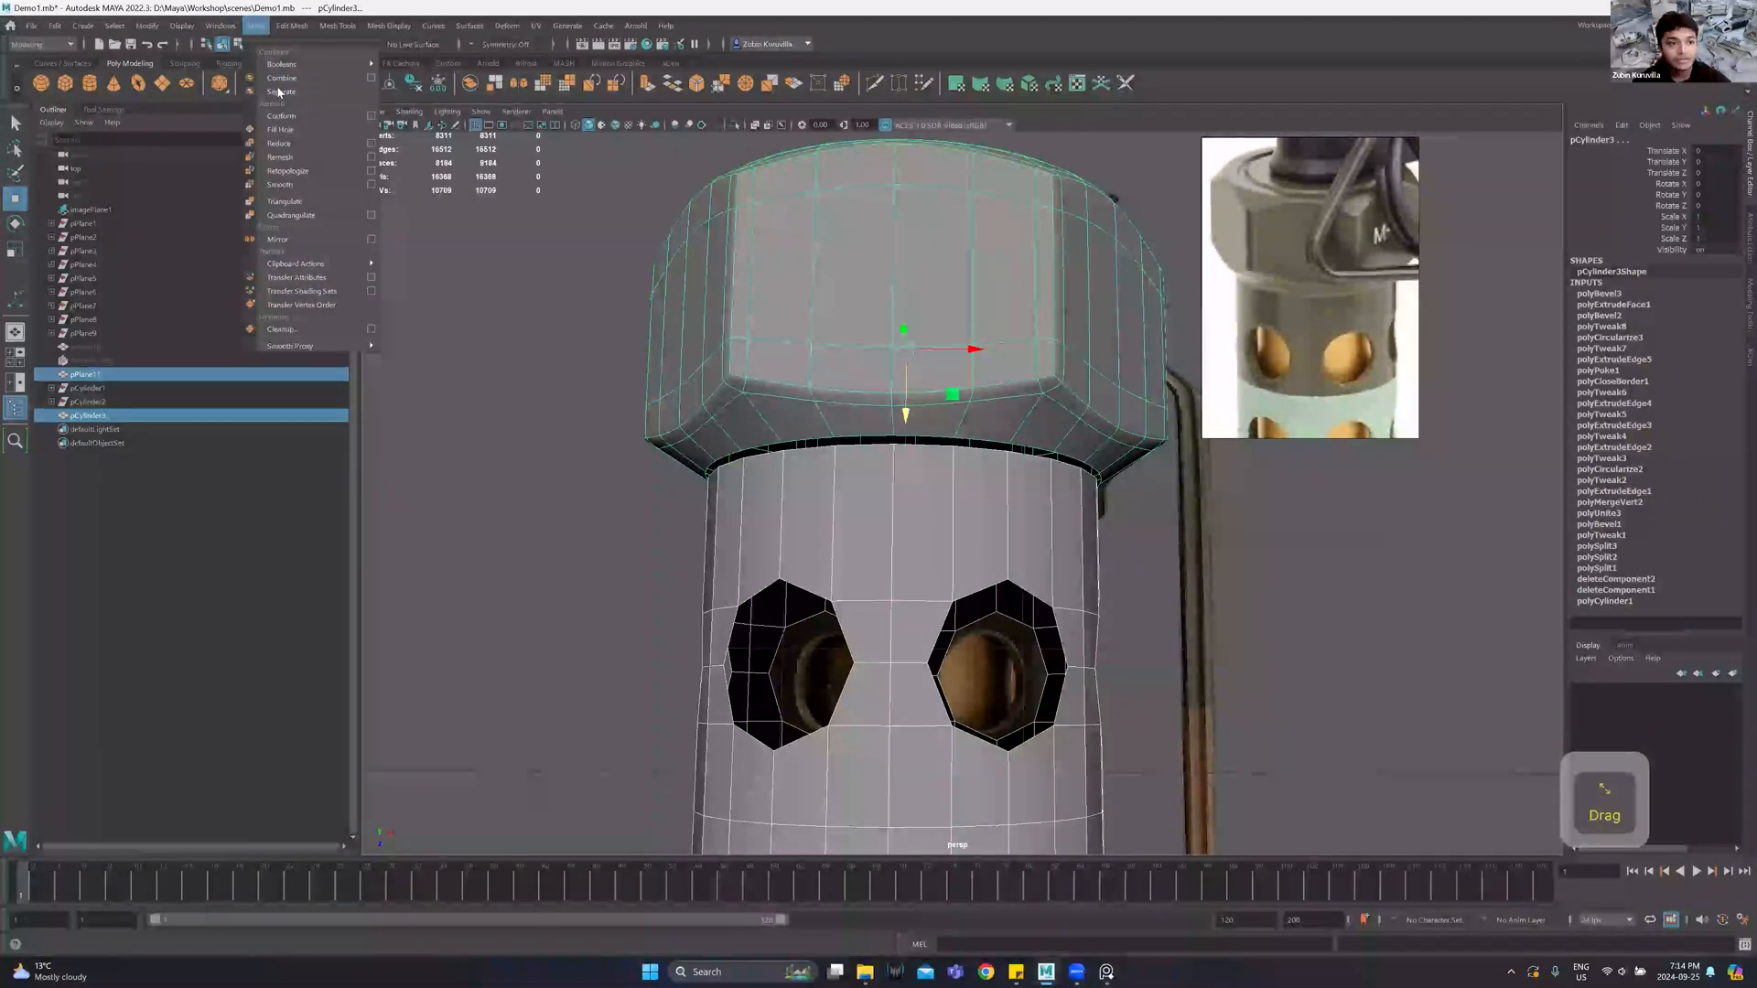
pyautogui.click(291, 84)
pyautogui.click(853, 480)
pyautogui.keyDown('alt'); pyautogui.moveTo(871, 463); pyautogui.dragTo(848, 540); pyautogui.keyUp('alt')
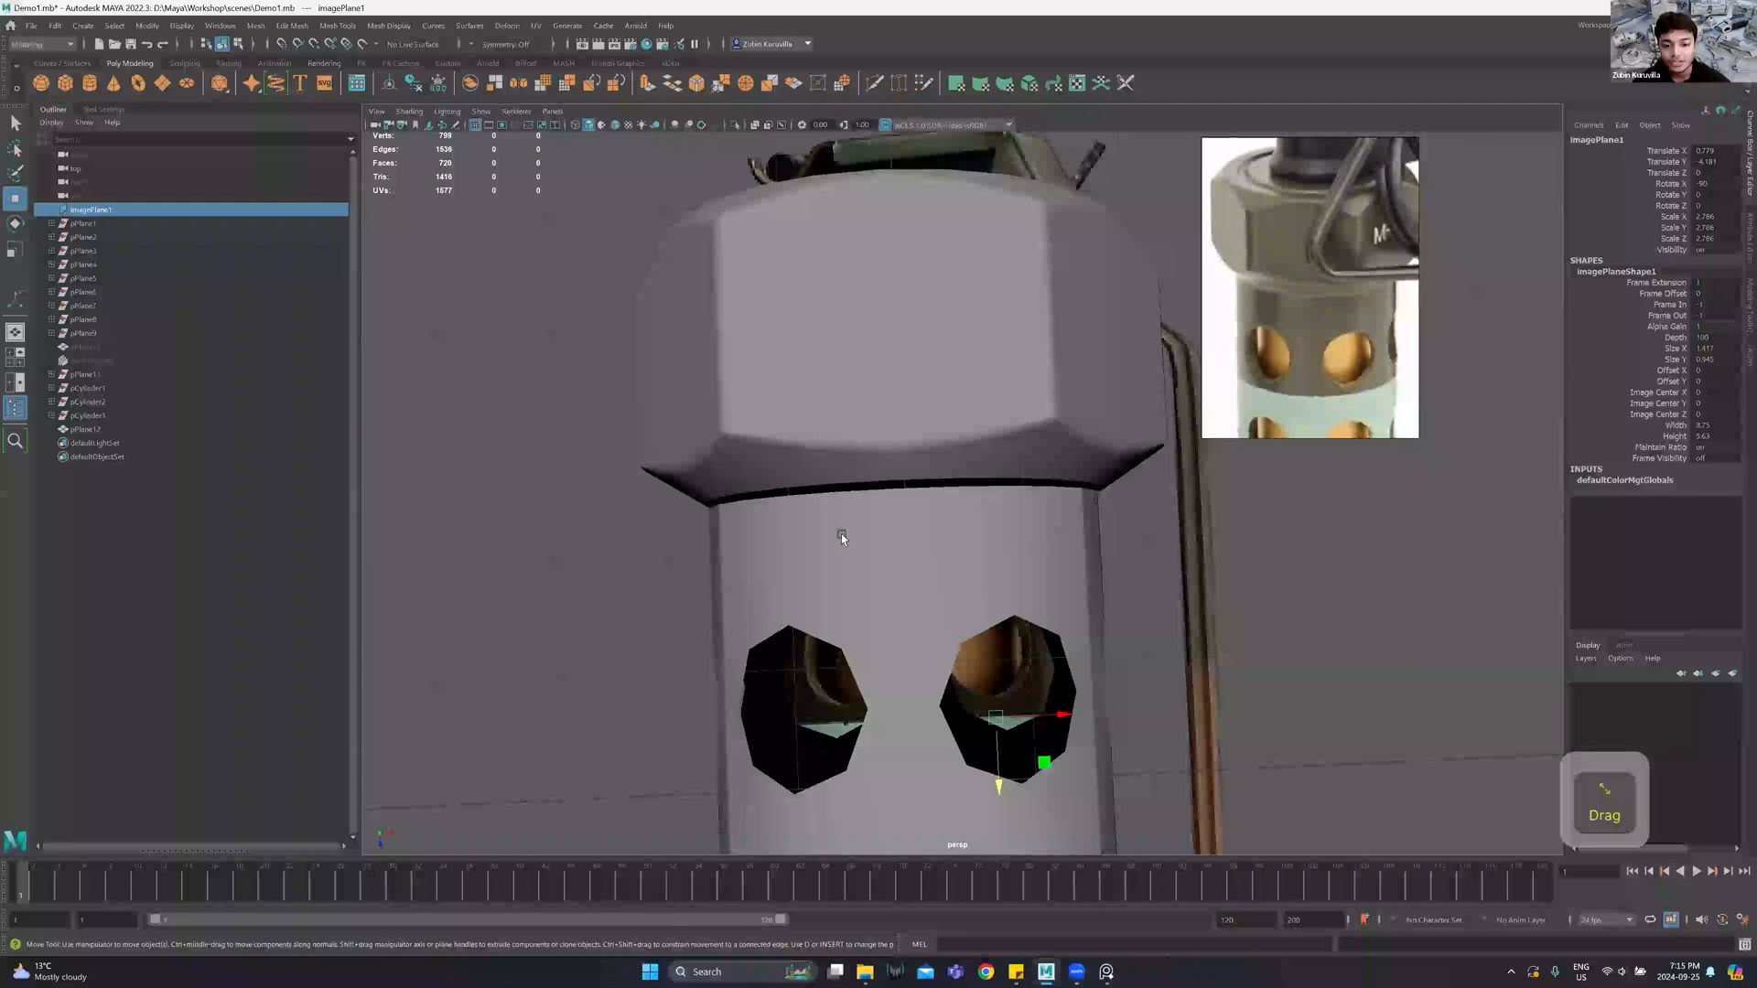
# Select all faces of the perforated tube within the combined mesh and examine how far that shell extends.
pyautogui.click(842, 537)
pyautogui.moveTo(896, 525); pyautogui.dragTo(874, 568, button='right')
pyautogui.doubleClick(897, 567)
pyautogui.scroll(-4, 901, 575)
pyautogui.scroll(5, 879, 525)
pyautogui.scroll(-5, 917, 554)
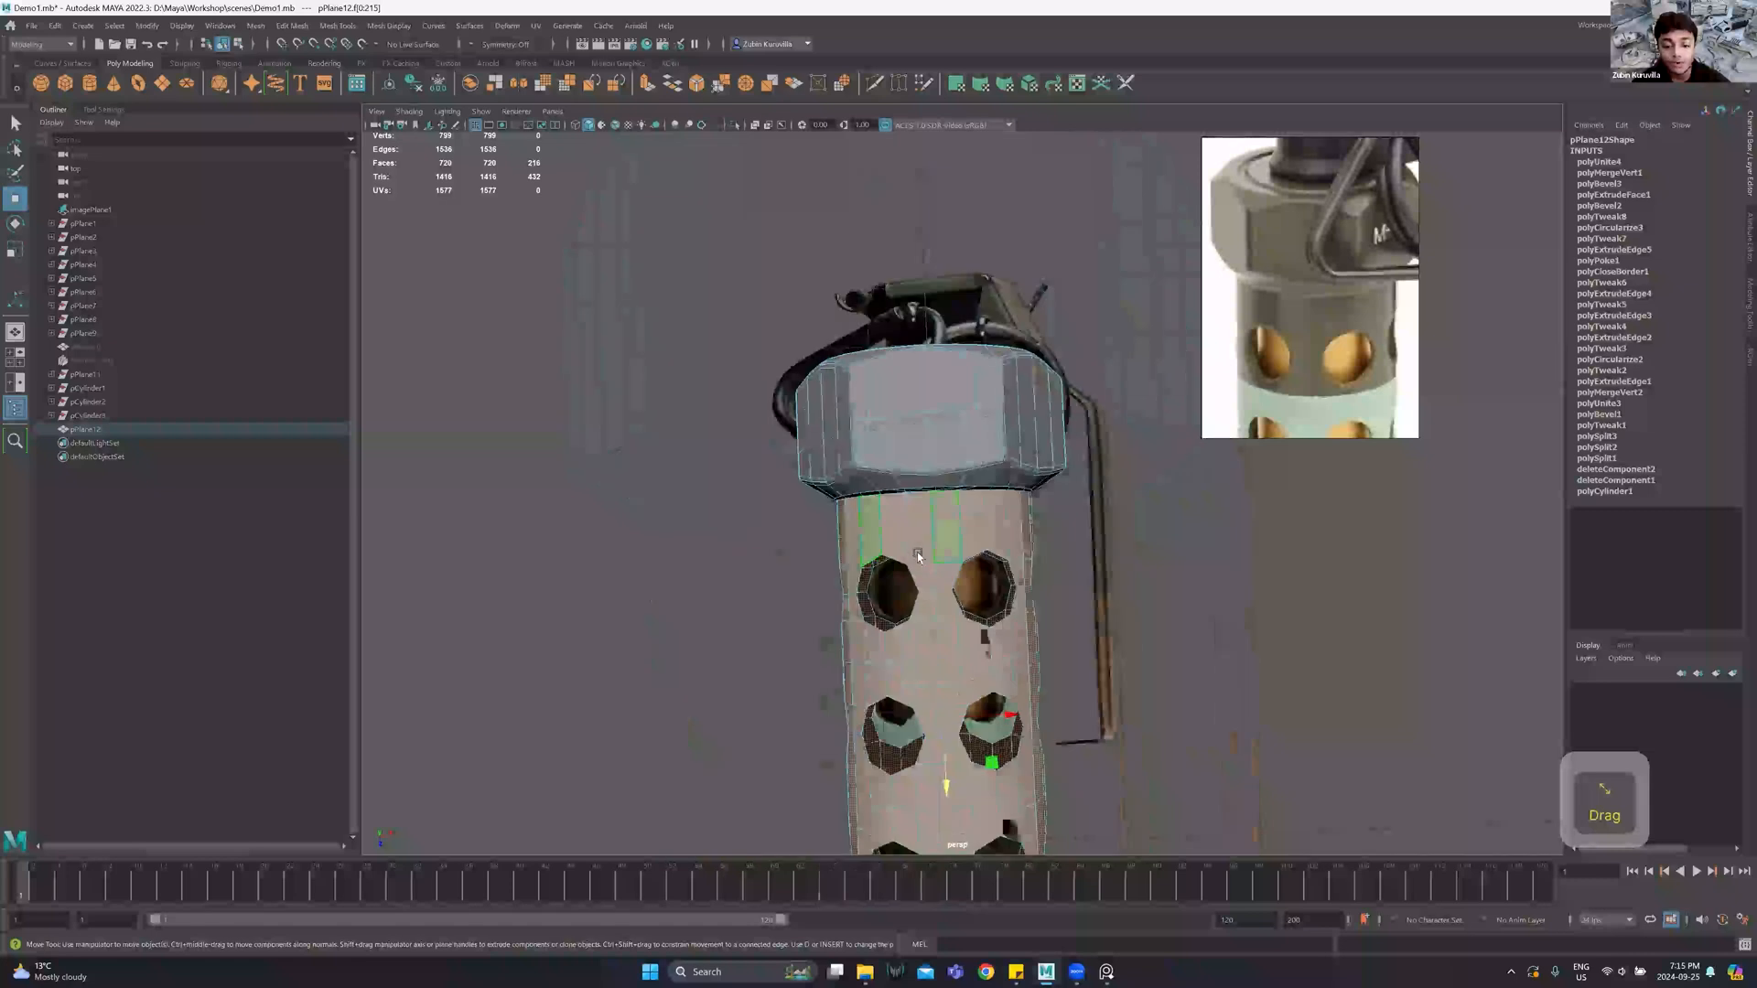
pyautogui.scroll(5, 905, 478)
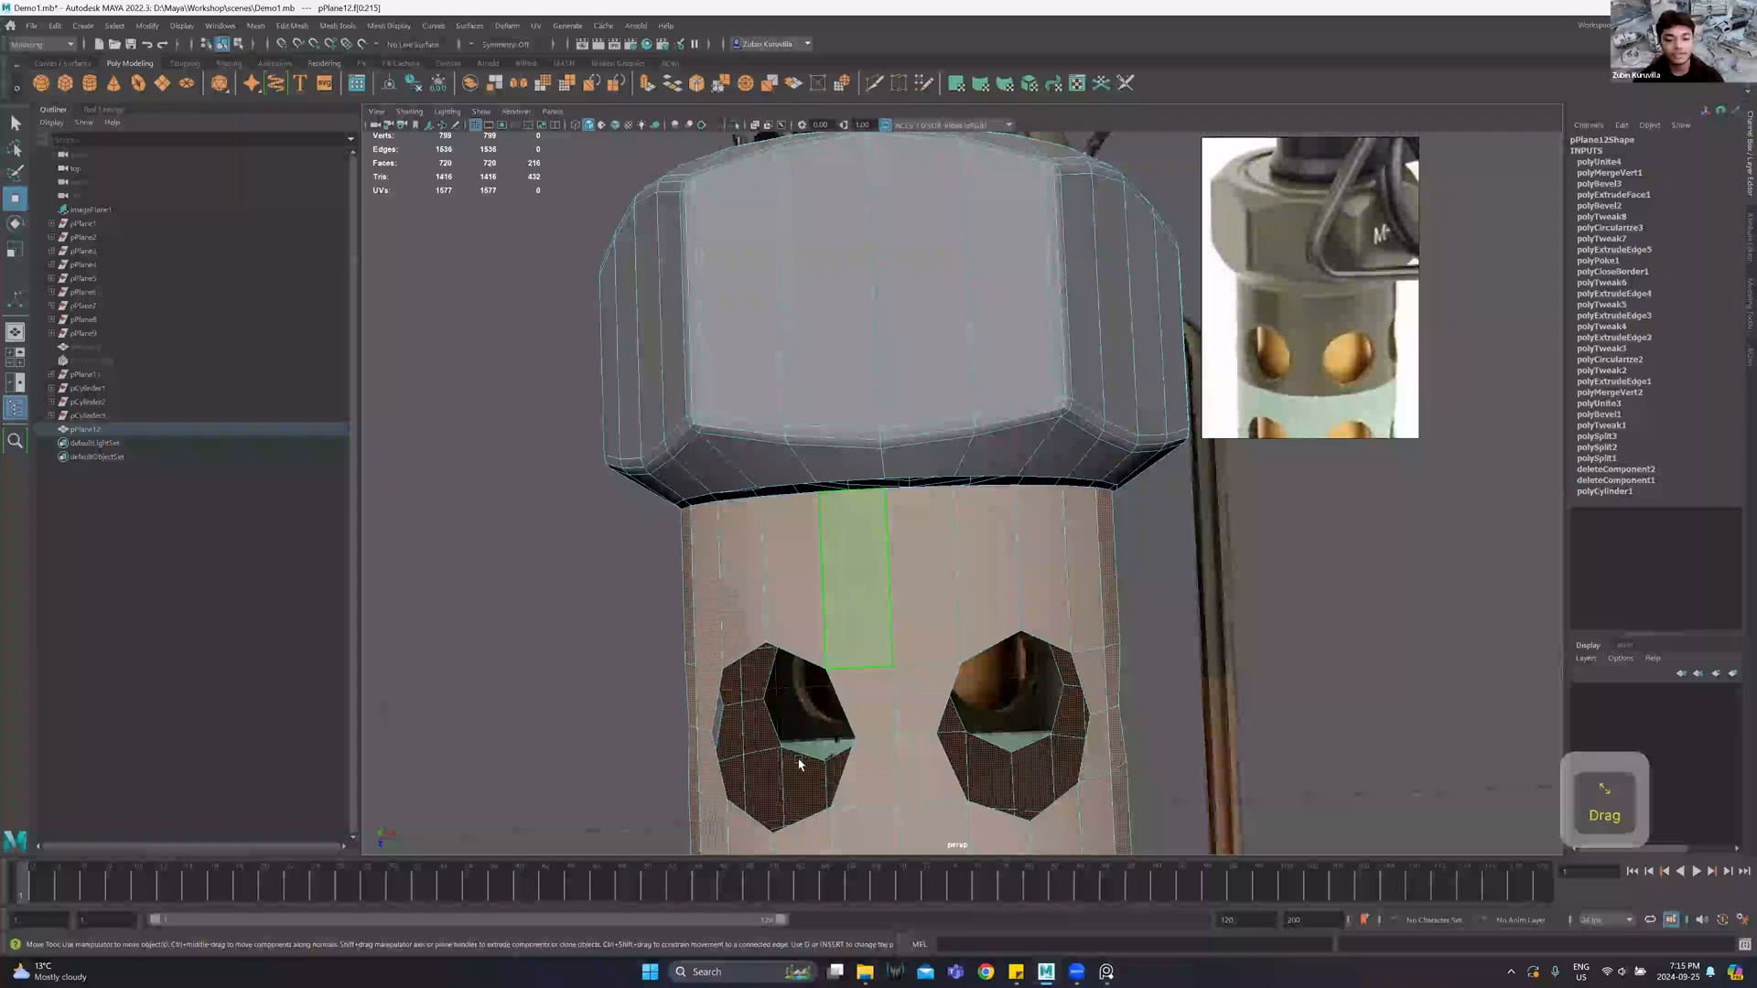
pyautogui.keyDown('alt'); pyautogui.moveTo(902, 714); pyautogui.dragTo(886, 431, button='middle'); pyautogui.keyUp('alt')
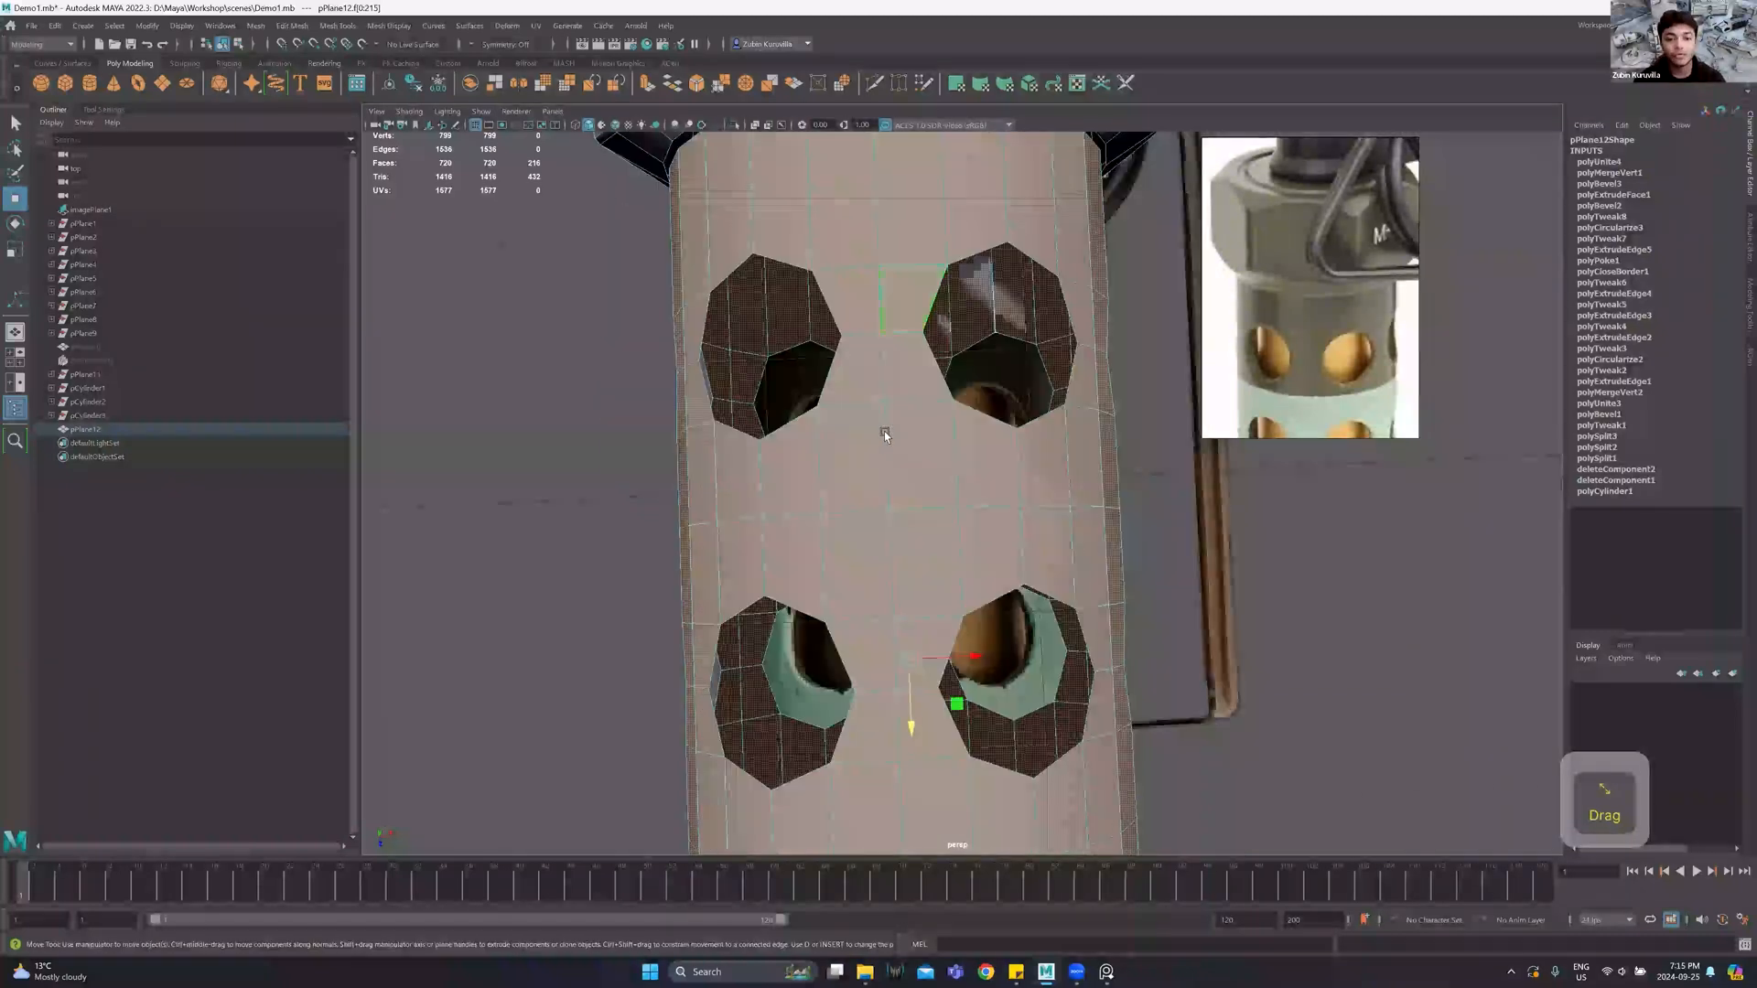
pyautogui.scroll(-3, 881, 447)
pyautogui.keyDown('alt'); pyautogui.moveTo(882, 316); pyautogui.dragTo(885, 450, button='middle'); pyautogui.keyUp('alt')
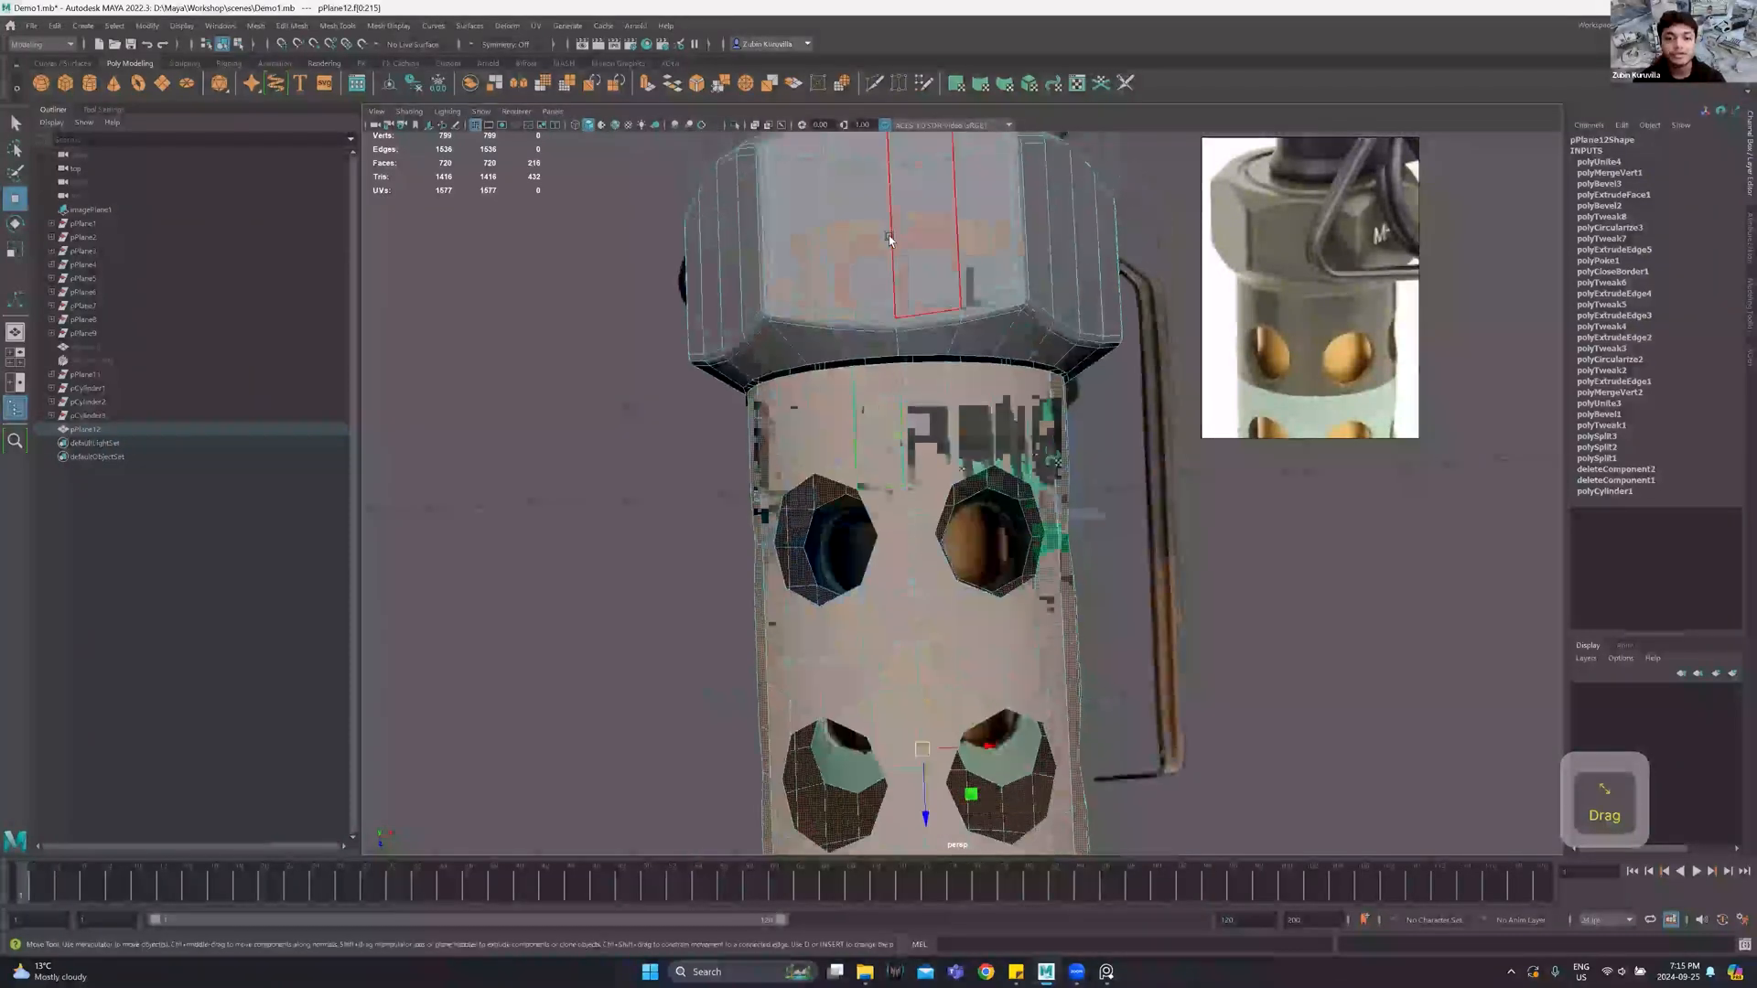
# Select all faces of the collar within the combined mesh and try to shift them slightly along the tube's axis.
pyautogui.doubleClick(890, 239)
pyautogui.scroll(5, 906, 320)
pyautogui.keyDown('alt'); pyautogui.moveTo(871, 222); pyautogui.dragTo(895, 396, button='middle'); pyautogui.keyUp('alt')
pyautogui.moveTo(895, 395); pyautogui.dragTo(892, 385)
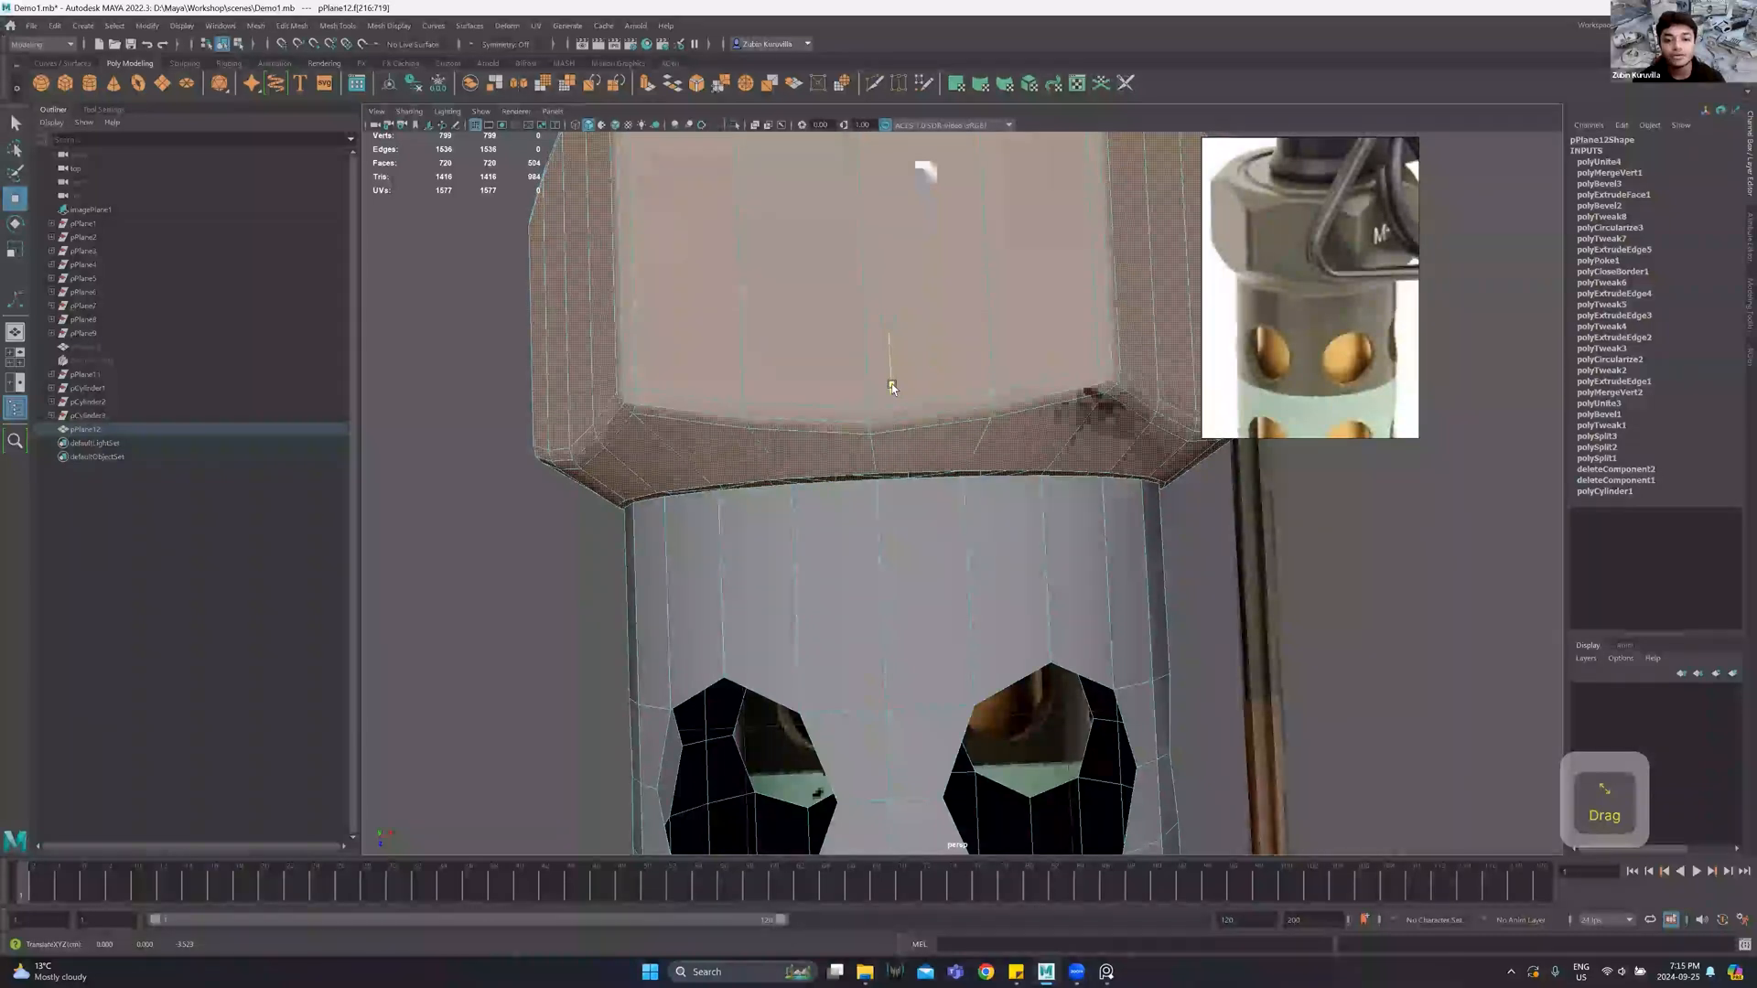
pyautogui.click(970, 441)
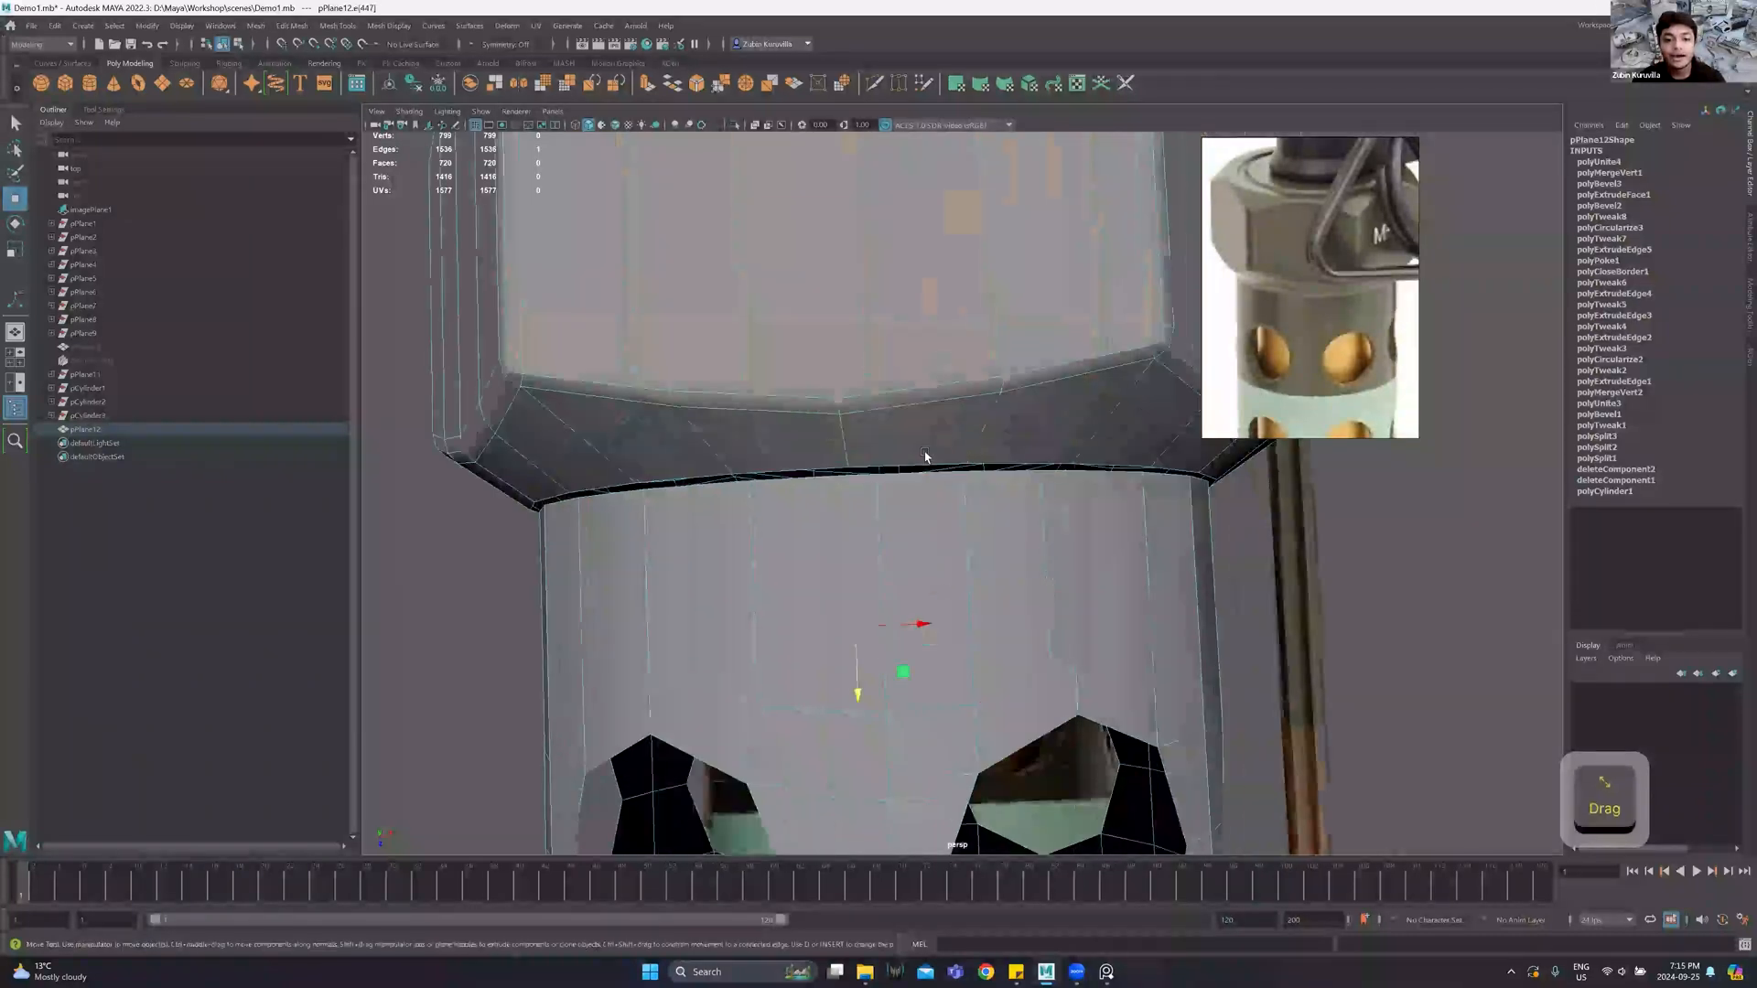
# Bridge the collar's bottom border edge loop to the perforated tube's top border edge loop and preview the joined mesh smoothed.
pyautogui.keyDown('alt'); pyautogui.moveTo(920, 453); pyautogui.dragTo(912, 372); pyautogui.keyUp('alt')
pyautogui.doubleClick(912, 372)
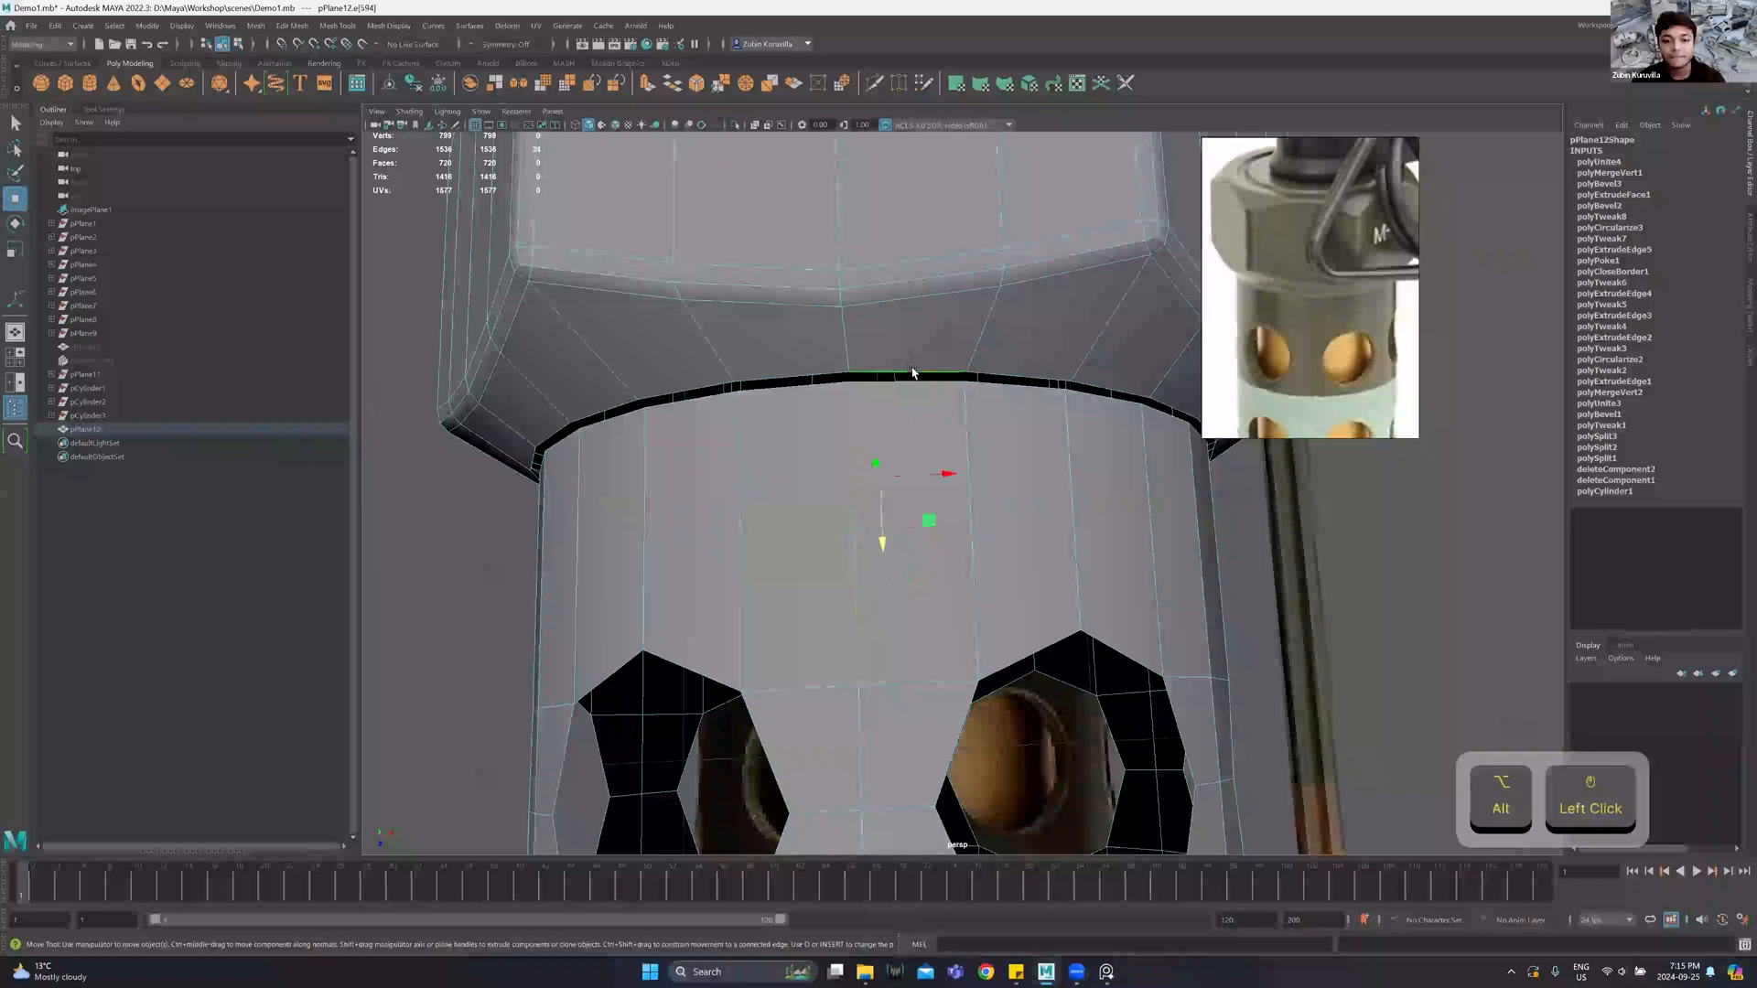
pyautogui.keyDown('shift'); pyautogui.doubleClick(778, 392); pyautogui.keyUp('shift')
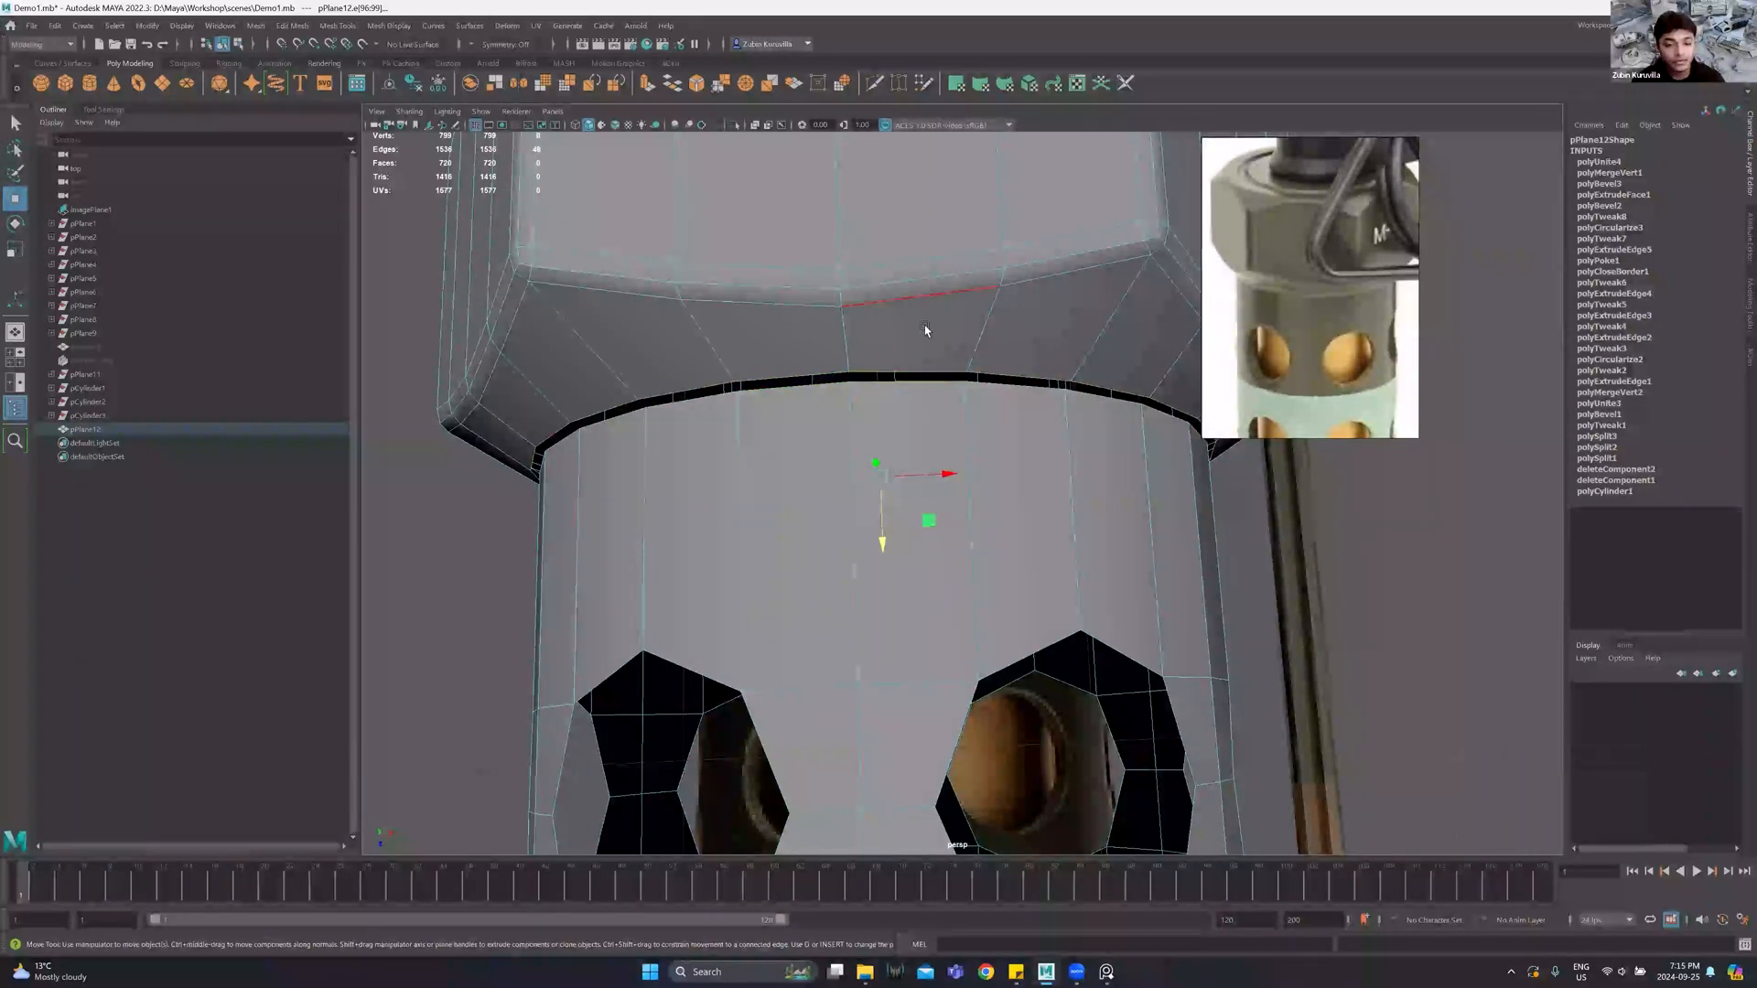
pyautogui.keyDown('shift'); pyautogui.moveTo(924, 328); pyautogui.dragTo(928, 490, button='right'); pyautogui.keyUp('shift')
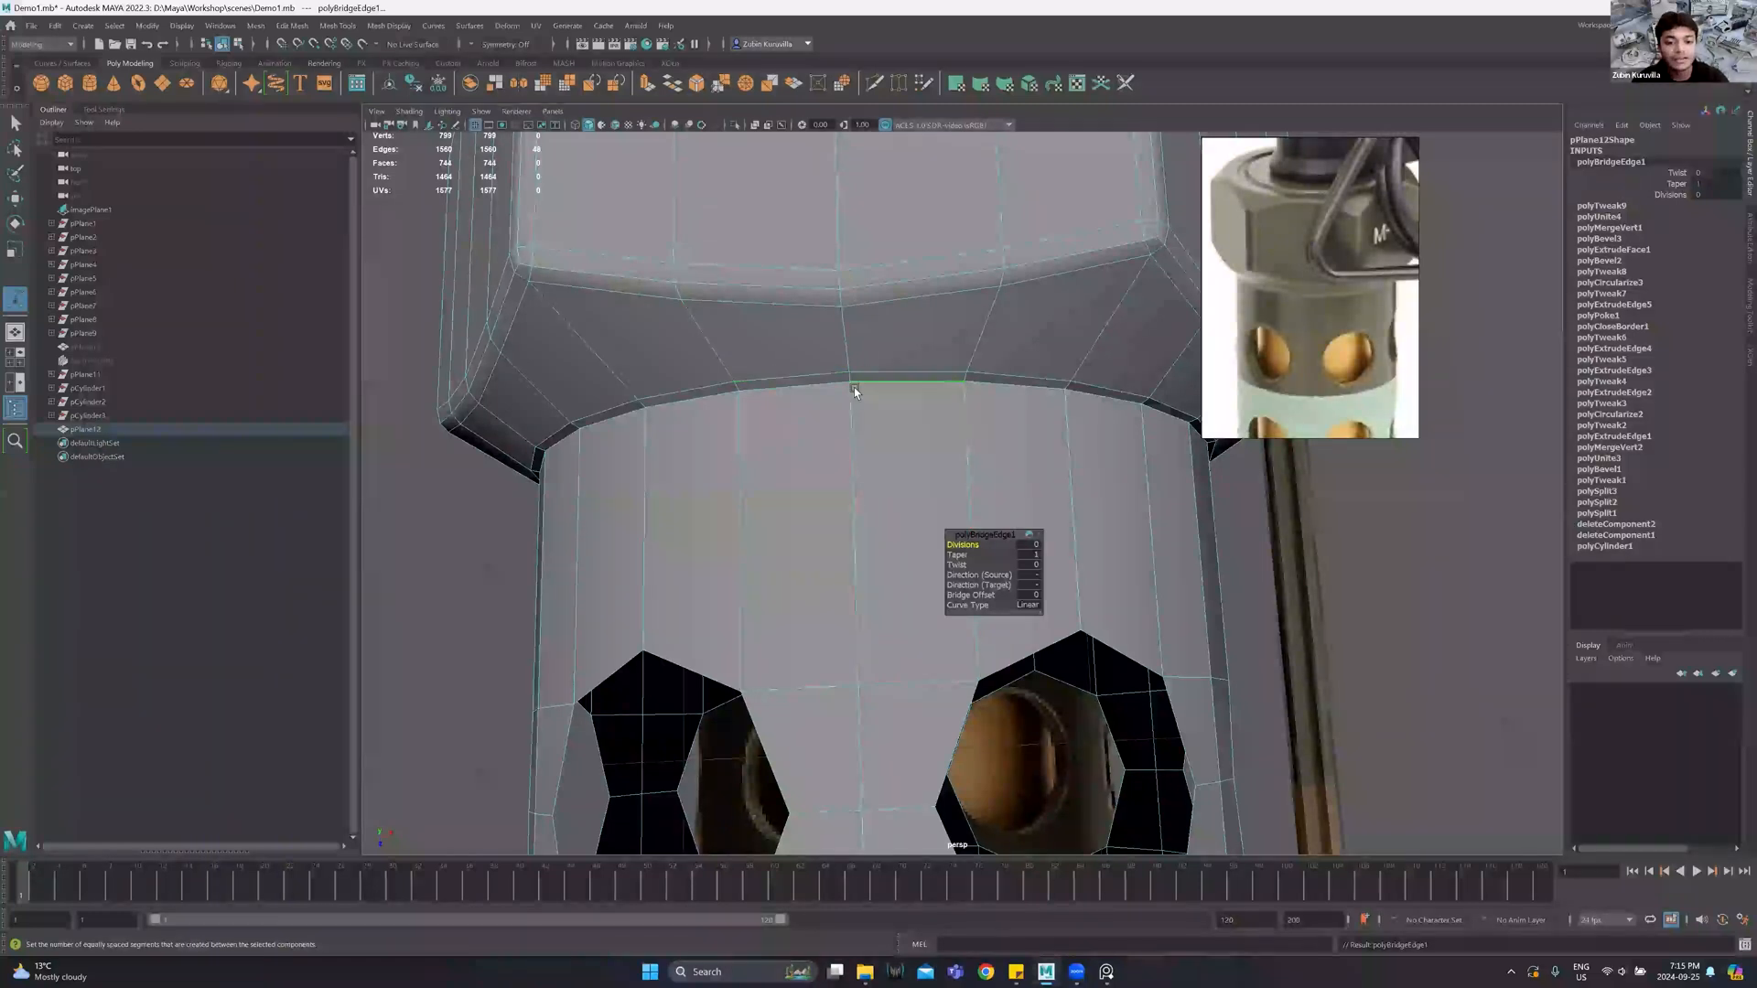
pyautogui.press('3')
pyautogui.press('q')
pyautogui.click(427, 522)
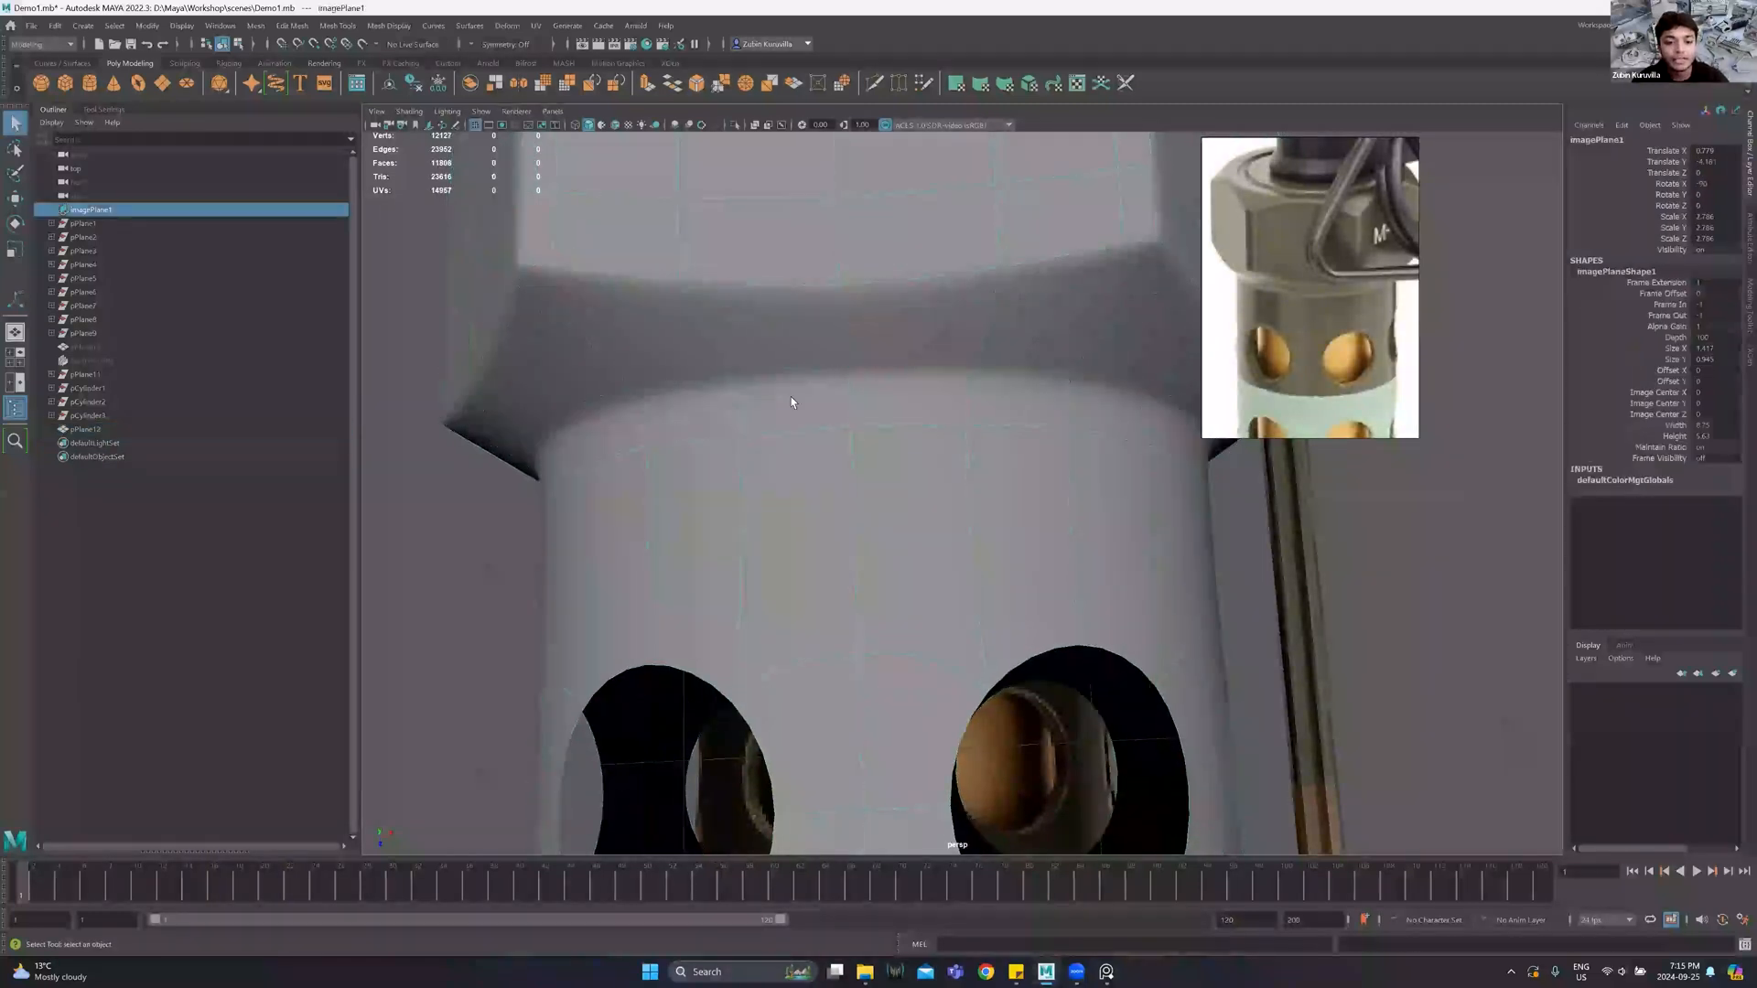
# Return the mesh to its unsmoothed display and delete the extra edge loop at the seam between the collar and the tube.
pyautogui.click(791, 397)
pyautogui.press('1')
pyautogui.moveTo(790, 397); pyautogui.dragTo(795, 337, button='right')
pyautogui.click(787, 363)
pyautogui.doubleClick(786, 363)
pyautogui.scroll(-2, 796, 338)
pyautogui.keyDown('alt'); pyautogui.moveTo(800, 354); pyautogui.dragTo(964, 430); pyautogui.keyUp('alt')
# Bevel the edge loop where the collar meets the perforated tube and preview the result smoothed.
pyautogui.doubleClick(960, 381)
pyautogui.keyDown('shift'); pyautogui.moveTo(984, 383); pyautogui.dragTo(963, 546, button='right'); pyautogui.keyUp('shift')
pyautogui.moveTo(966, 543); pyautogui.dragTo(1003, 488)
pyautogui.press('3')
pyautogui.press('q')
pyautogui.press('F8')
pyautogui.click(684, 441)
pyautogui.scroll(-3, 962, 437)
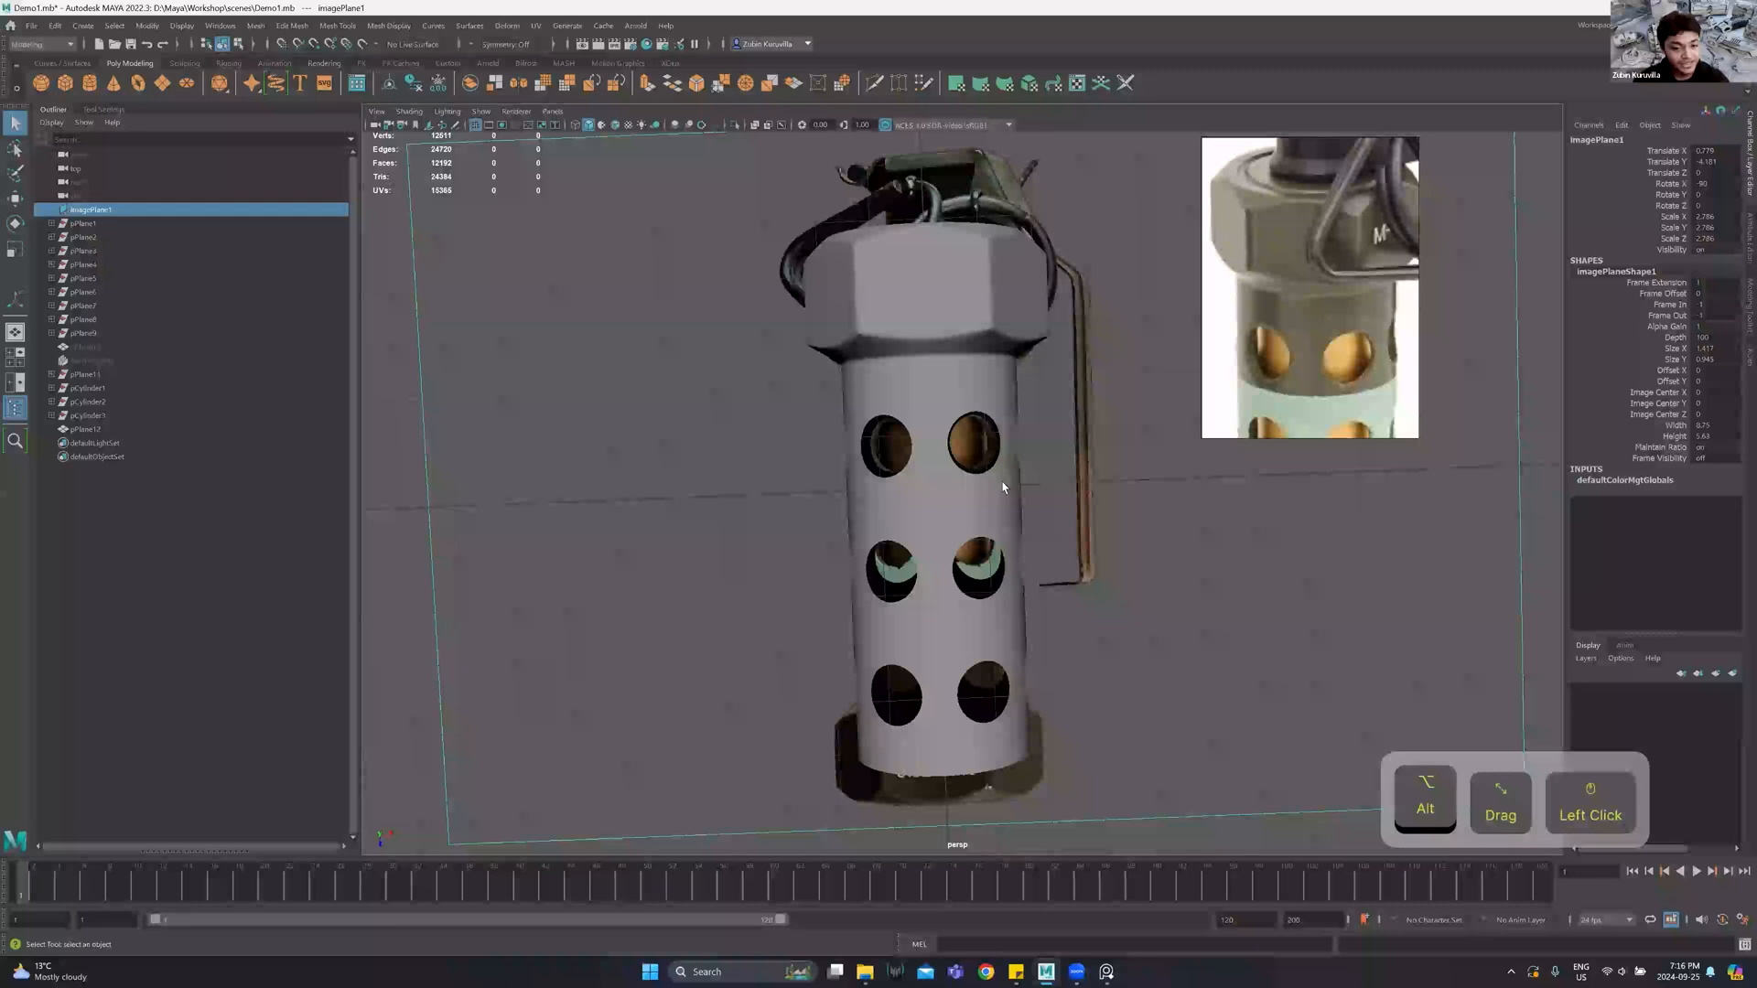
# Delete the perforated tube's faces from the middle of the second row of holes downward, using the top view.
pyautogui.click(958, 370)
pyautogui.moveTo(949, 359); pyautogui.dragTo(941, 407, button='right')
pyautogui.press('1')
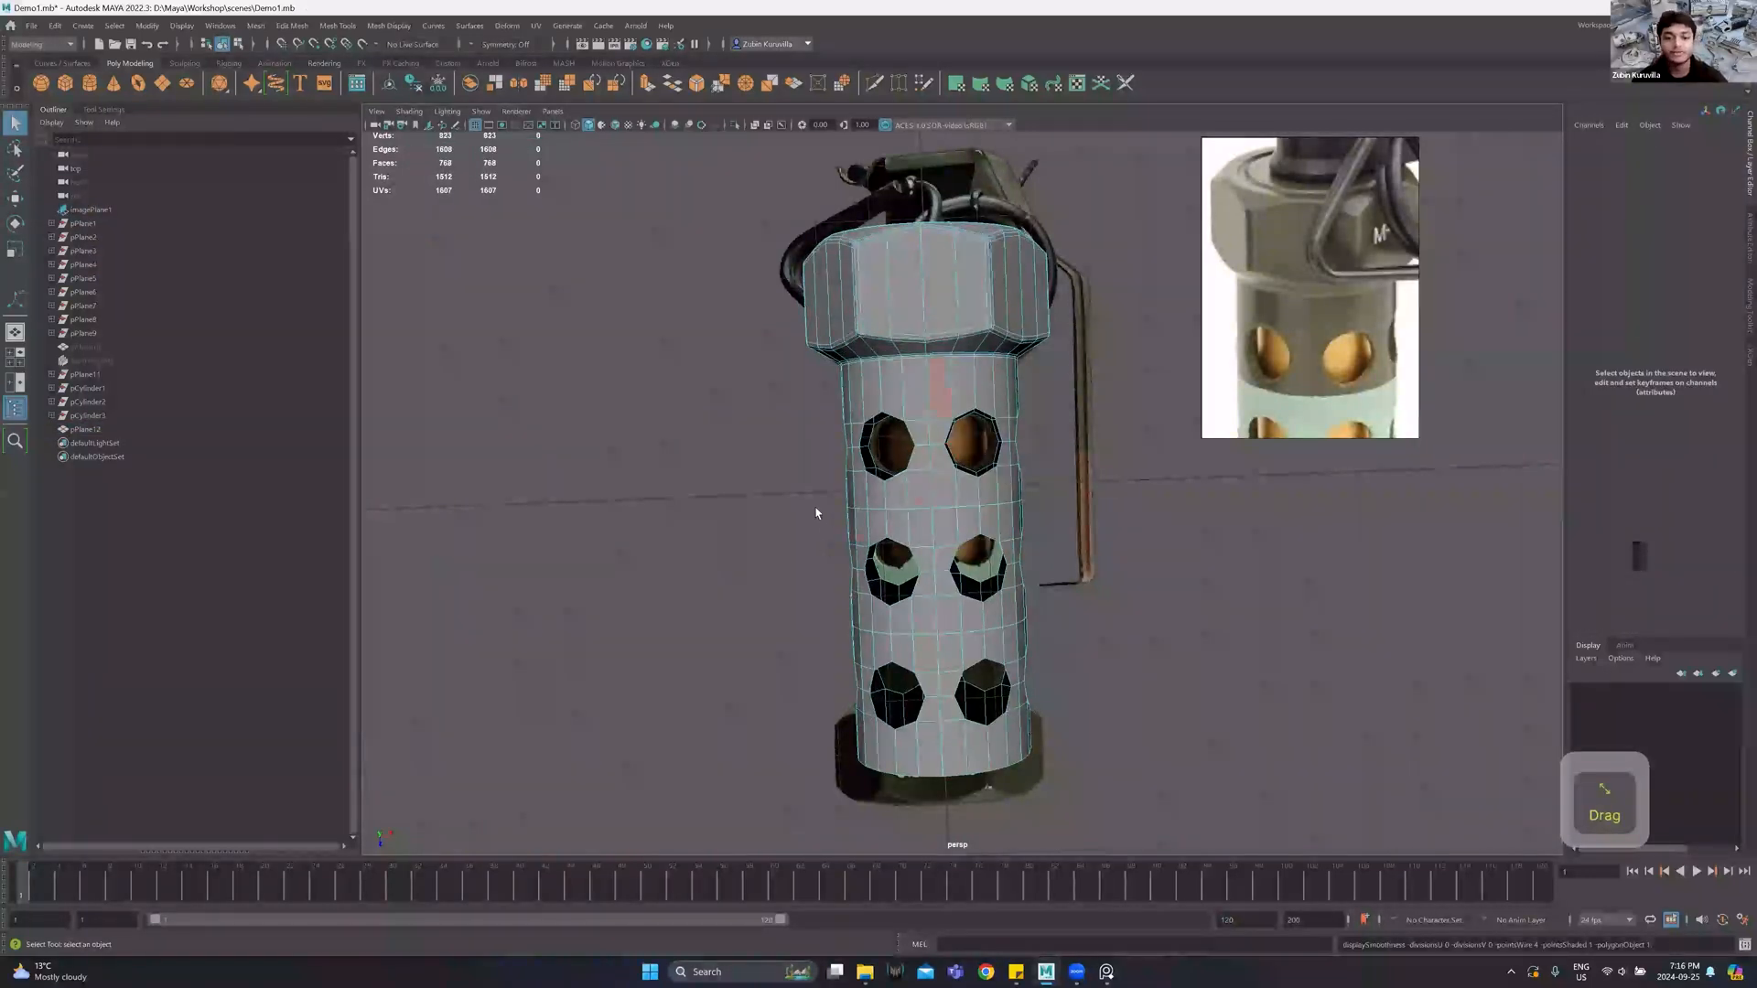
pyautogui.press('space')
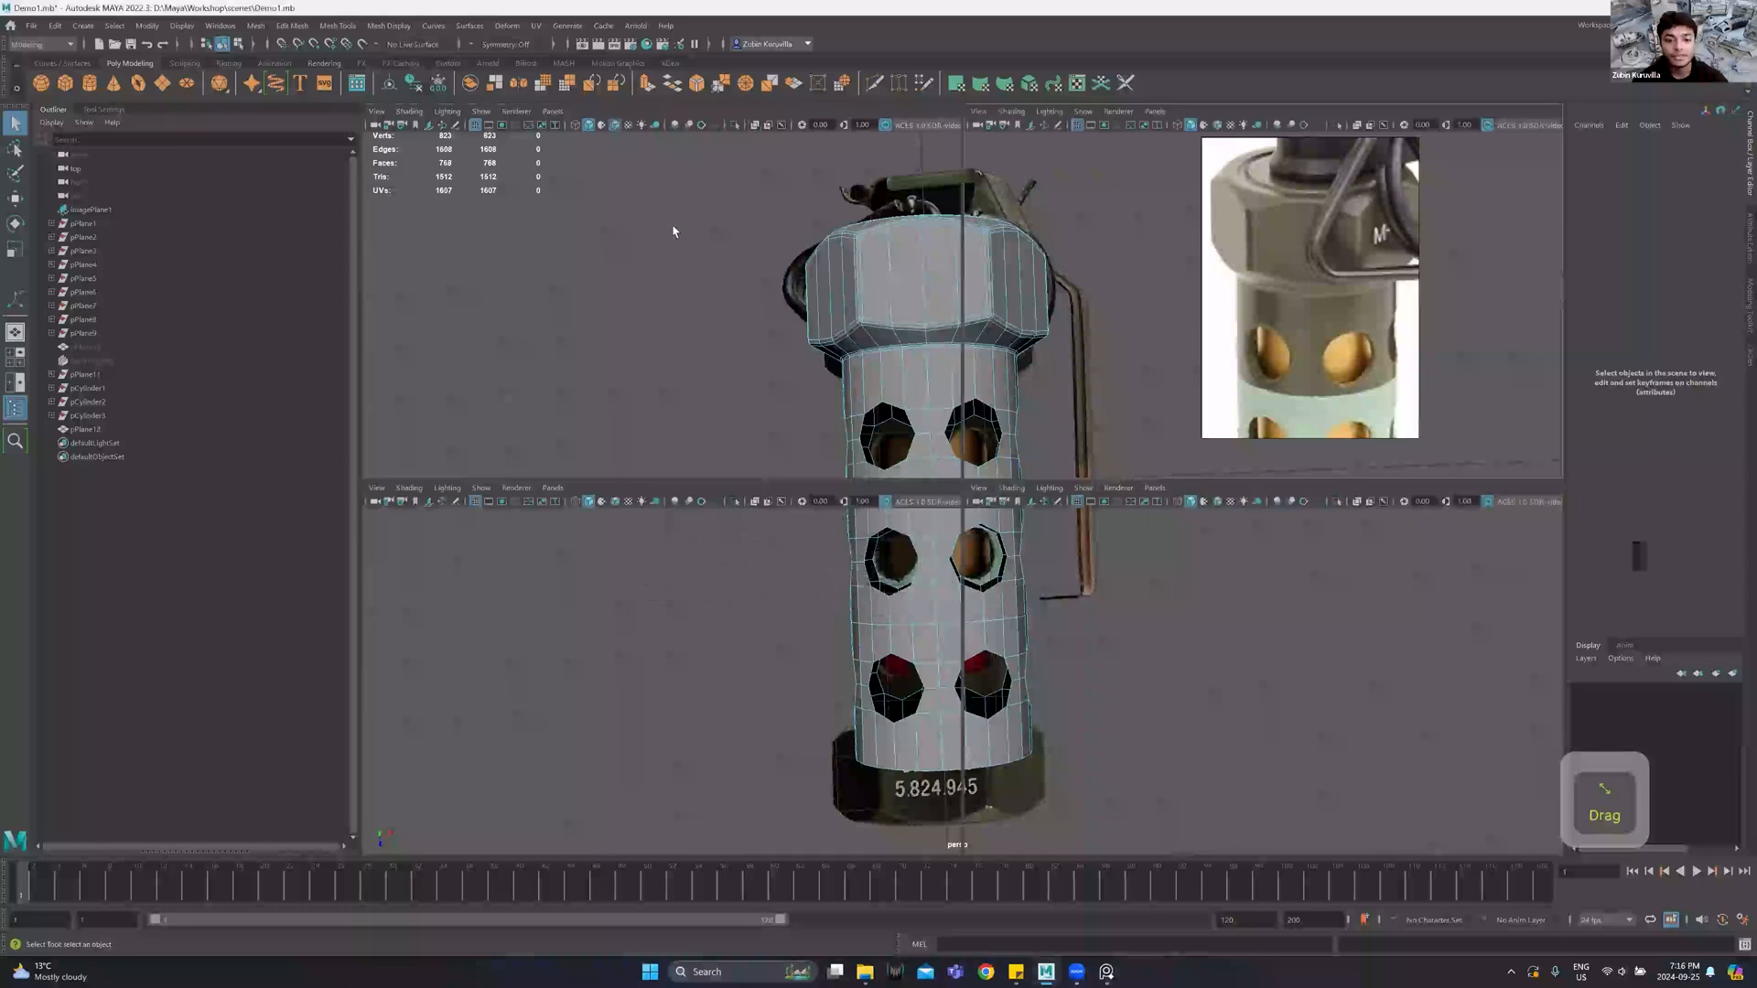
pyautogui.press('space')
pyautogui.scroll(3, 767, 501)
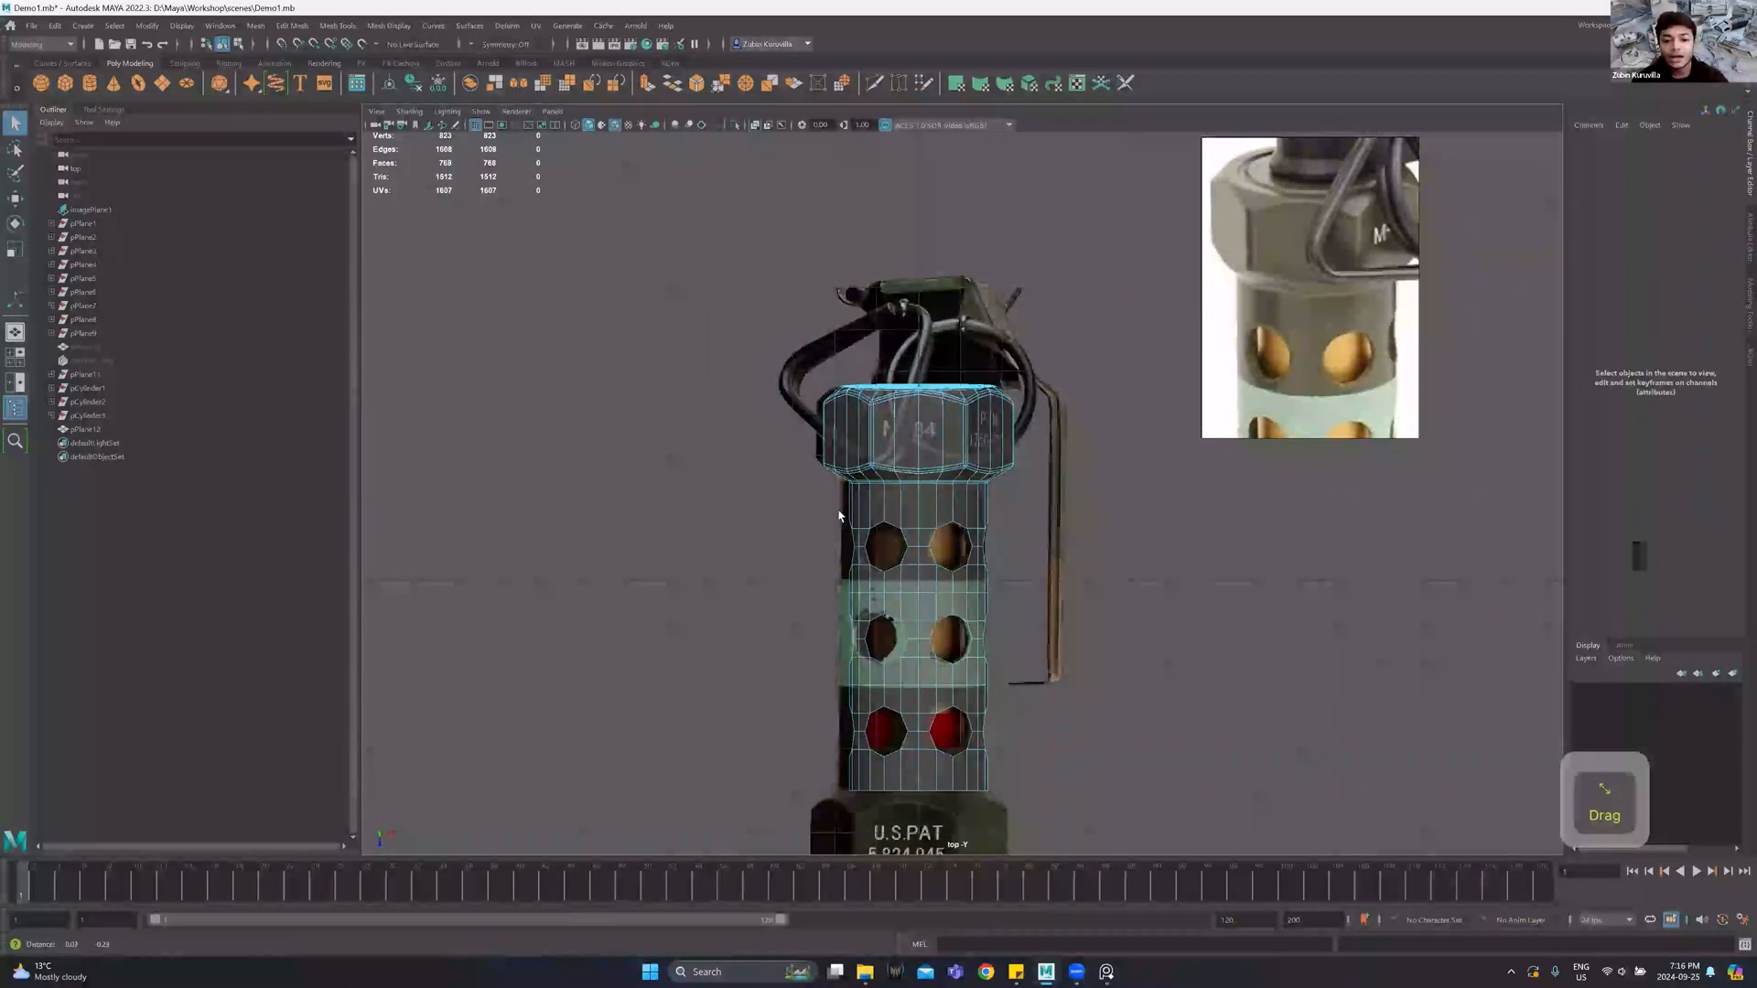
pyautogui.moveTo(800, 547); pyautogui.dragTo(1454, 851)
pyautogui.press('Delete')
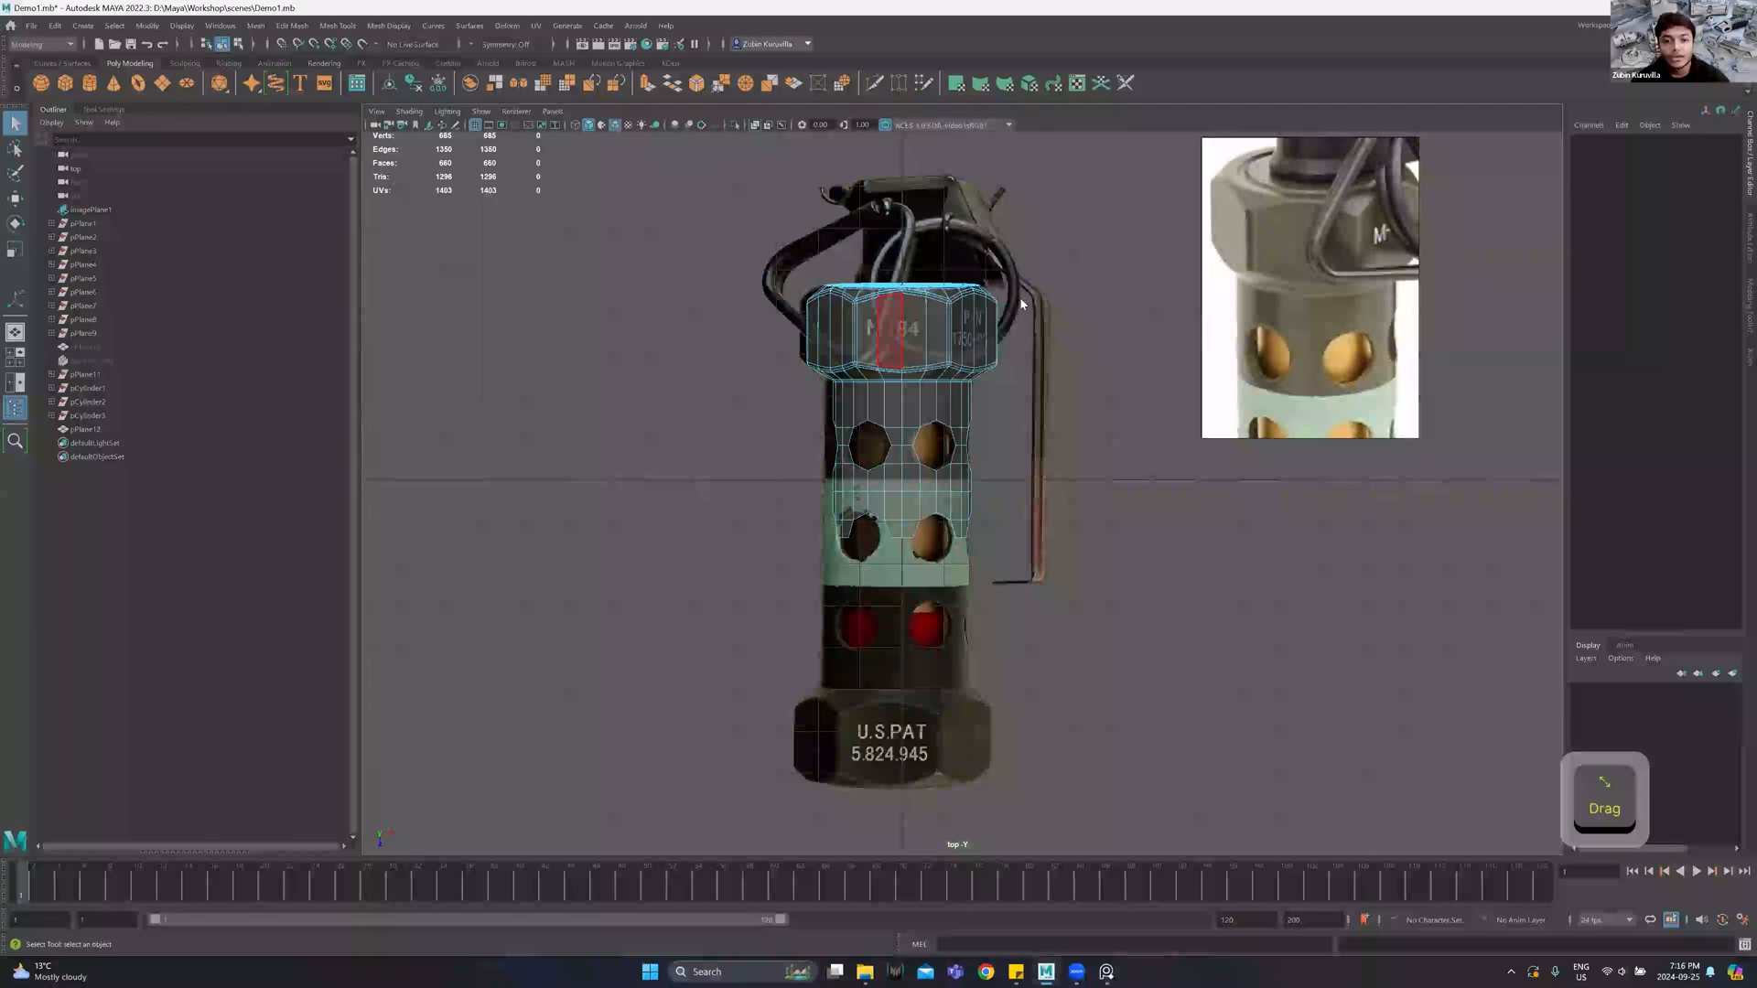
# Duplicate the remaining mesh, snap the copy's pivot to its open lower edge, and rotate the copy -180° in Y.
pyautogui.press('F8')
pyautogui.hotkey('ctrl', 'd')
pyautogui.press('w')
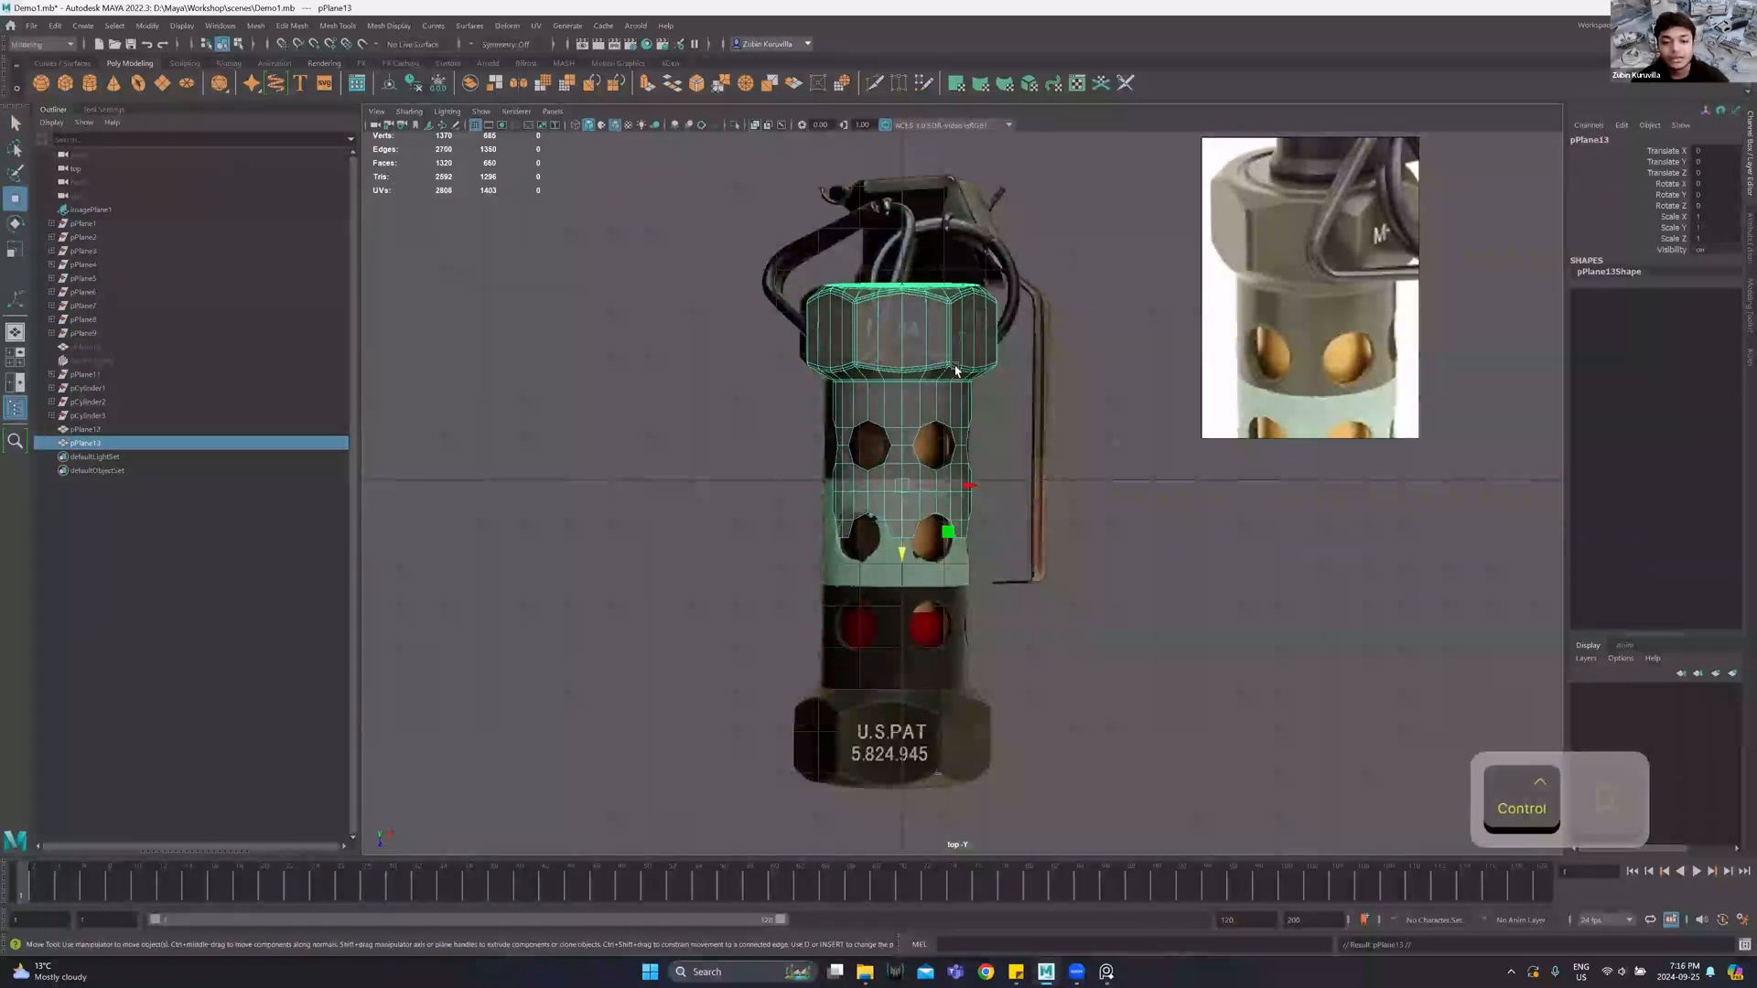
pyautogui.moveTo(900, 540); pyautogui.dragTo(899, 573, button='middle')
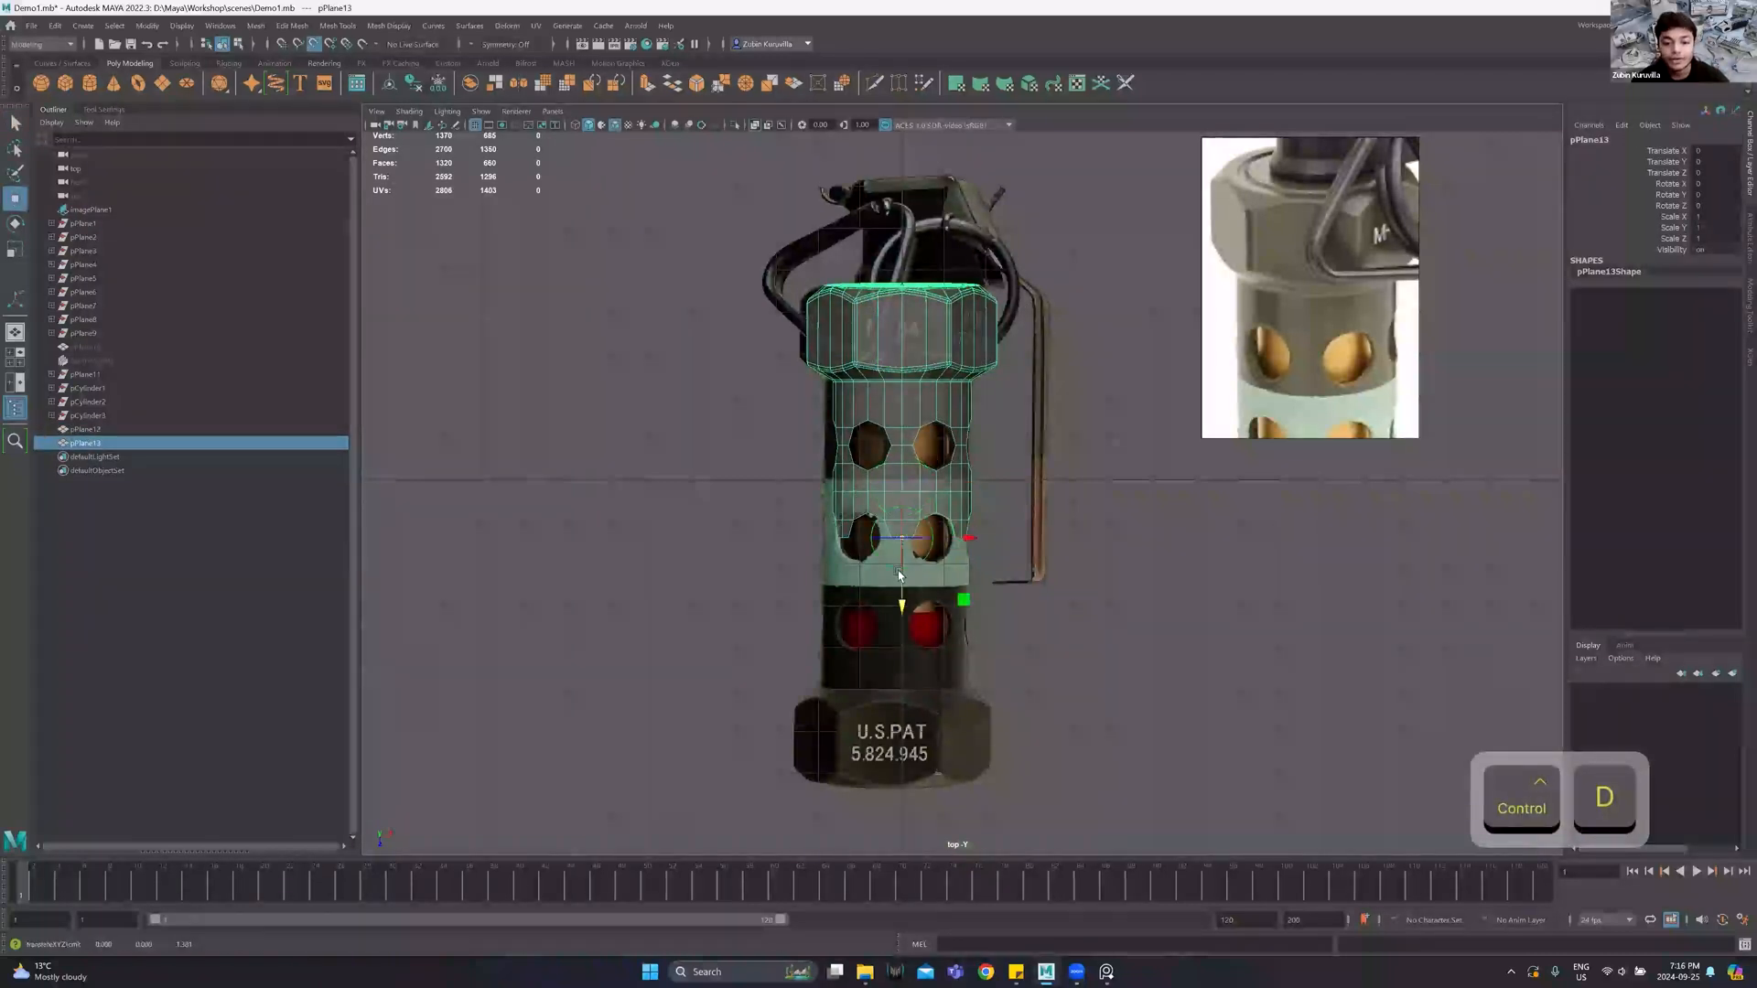
pyautogui.press('e')
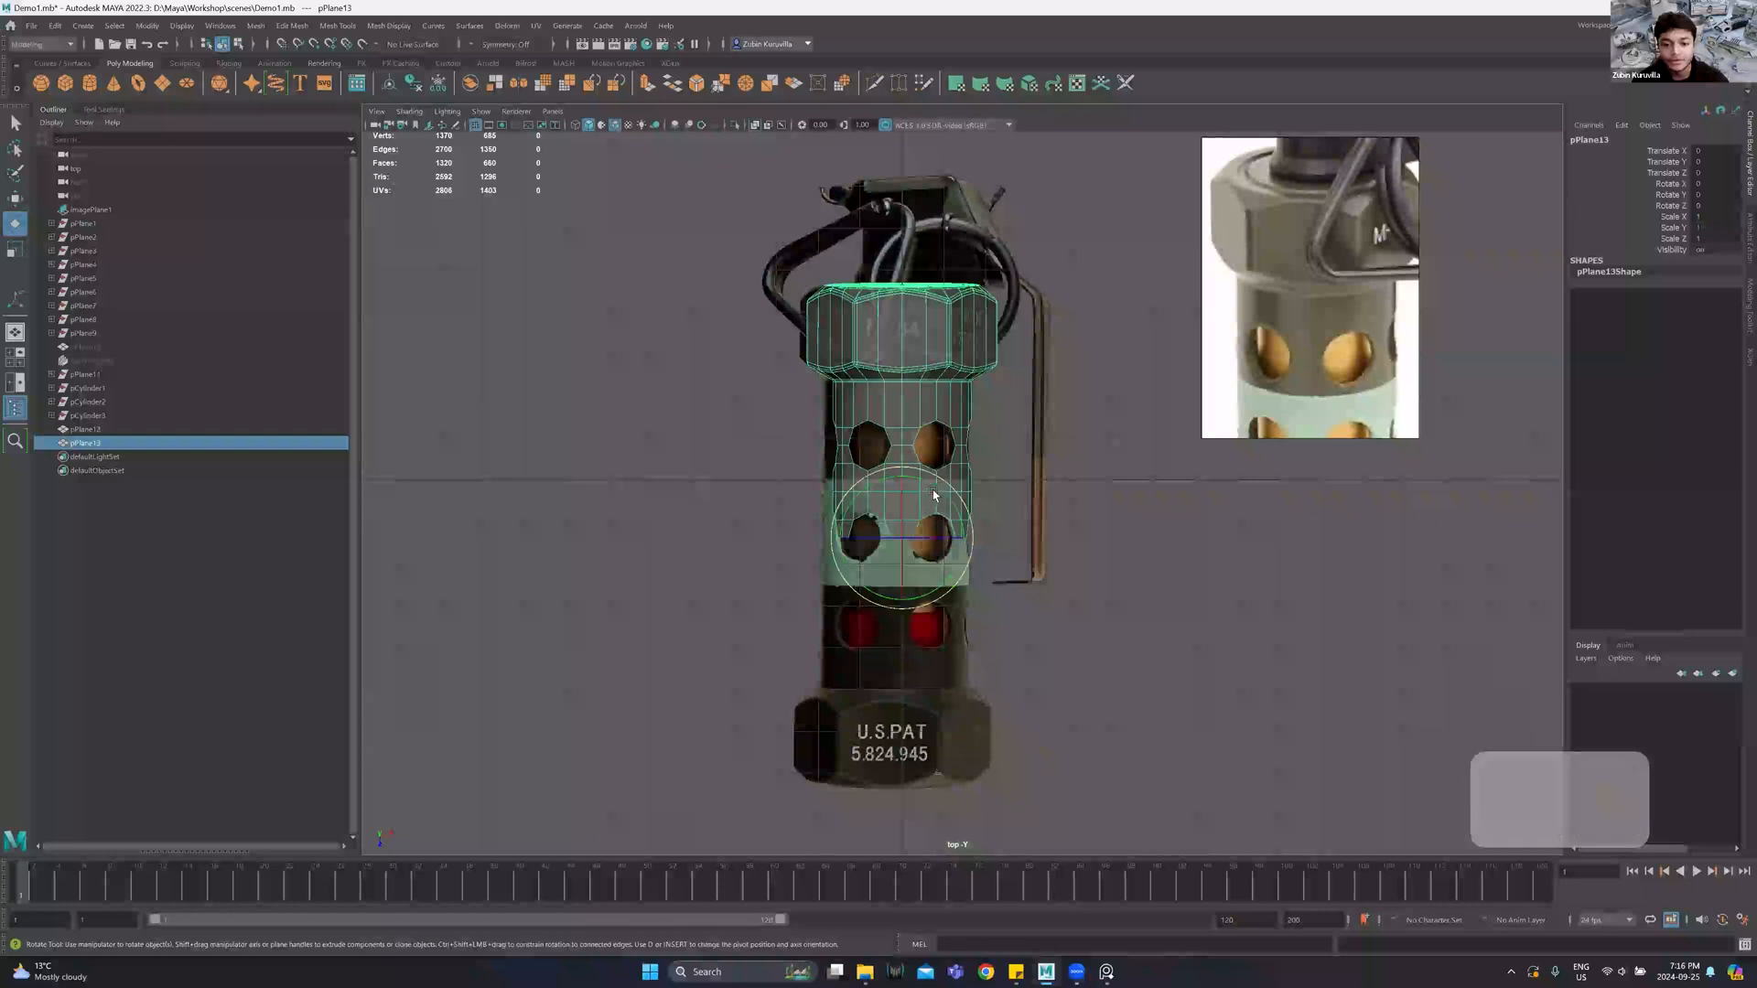
pyautogui.moveTo(963, 568); pyautogui.dragTo(957, 494)
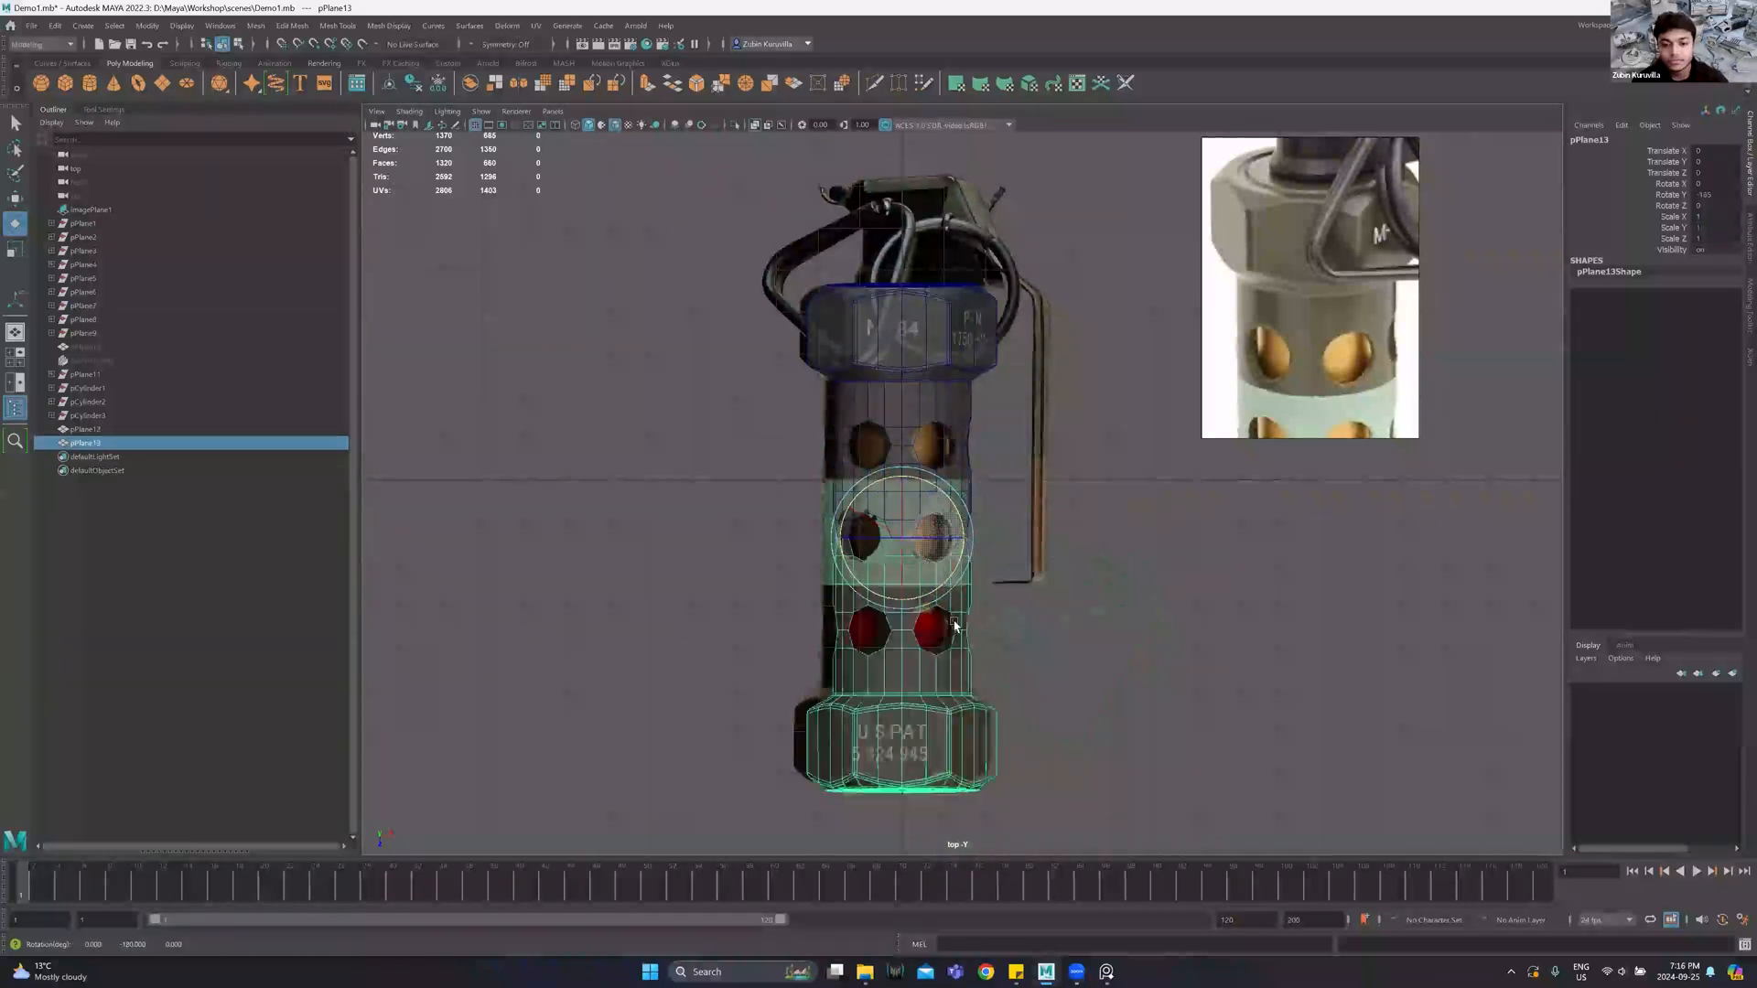
# Combine the original upper half and its rotated copy into a single mesh.
pyautogui.press('space')
pyautogui.press('space')
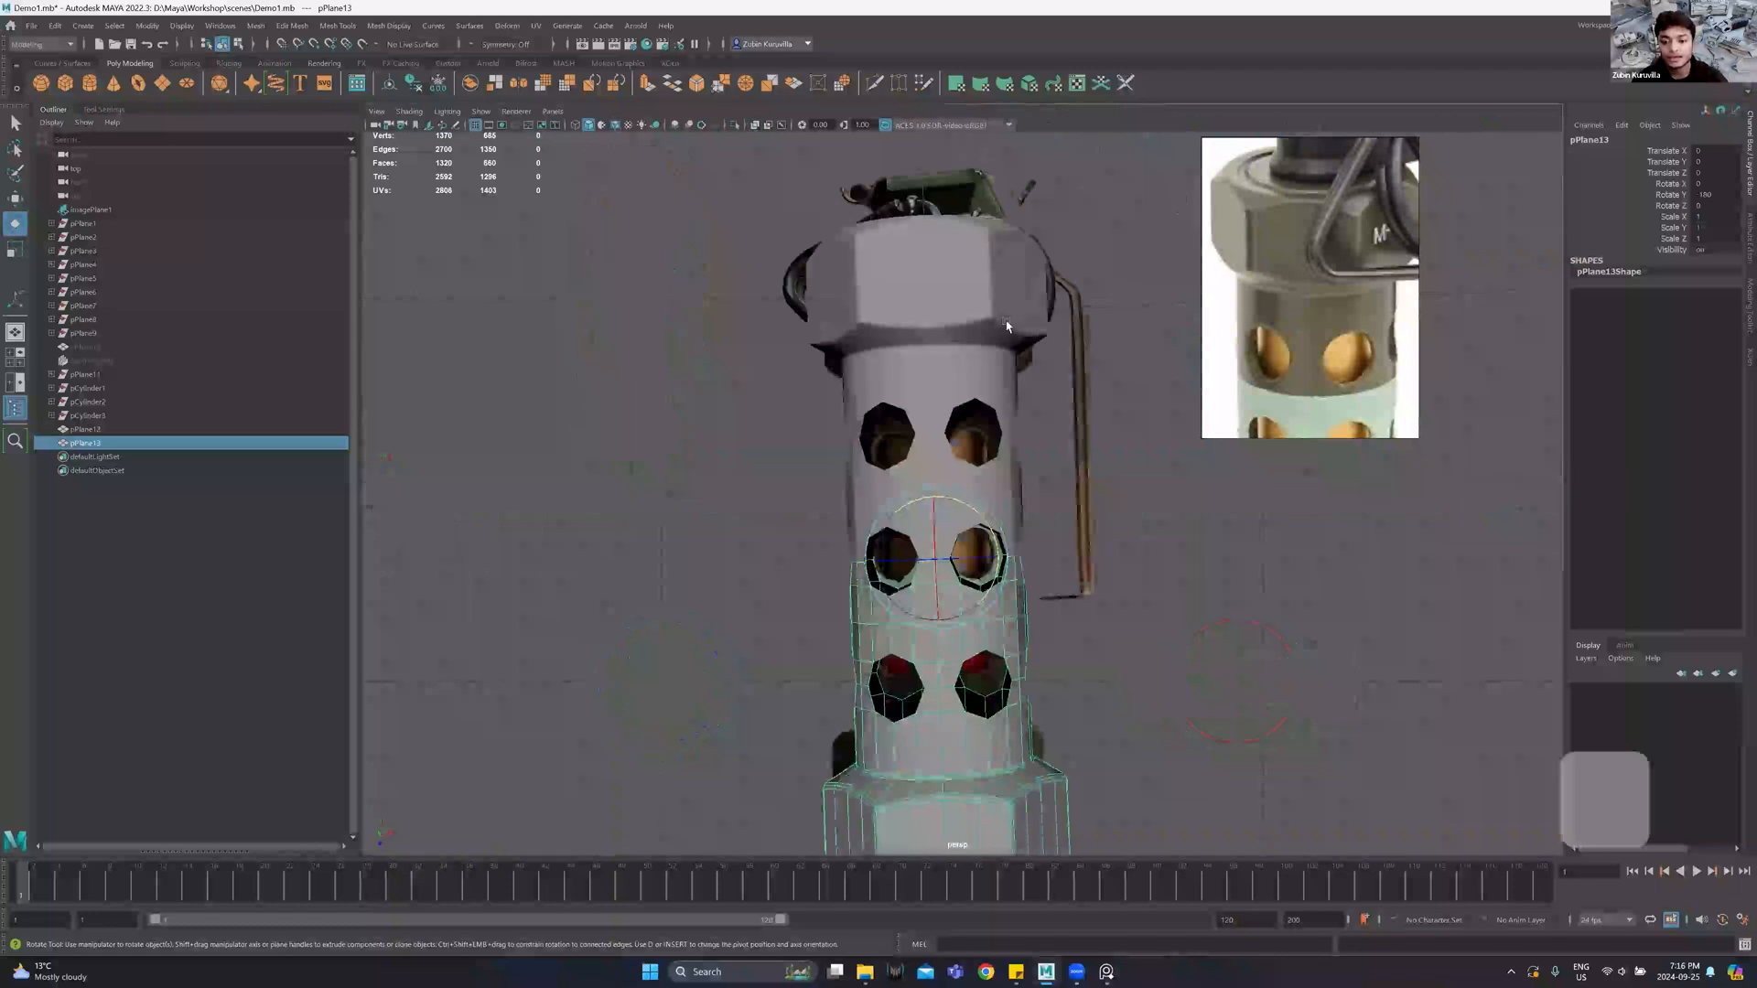
pyautogui.keyDown('alt'); pyautogui.moveTo(1006, 325); pyautogui.dragTo(909, 302); pyautogui.keyUp('alt')
pyautogui.click(893, 287)
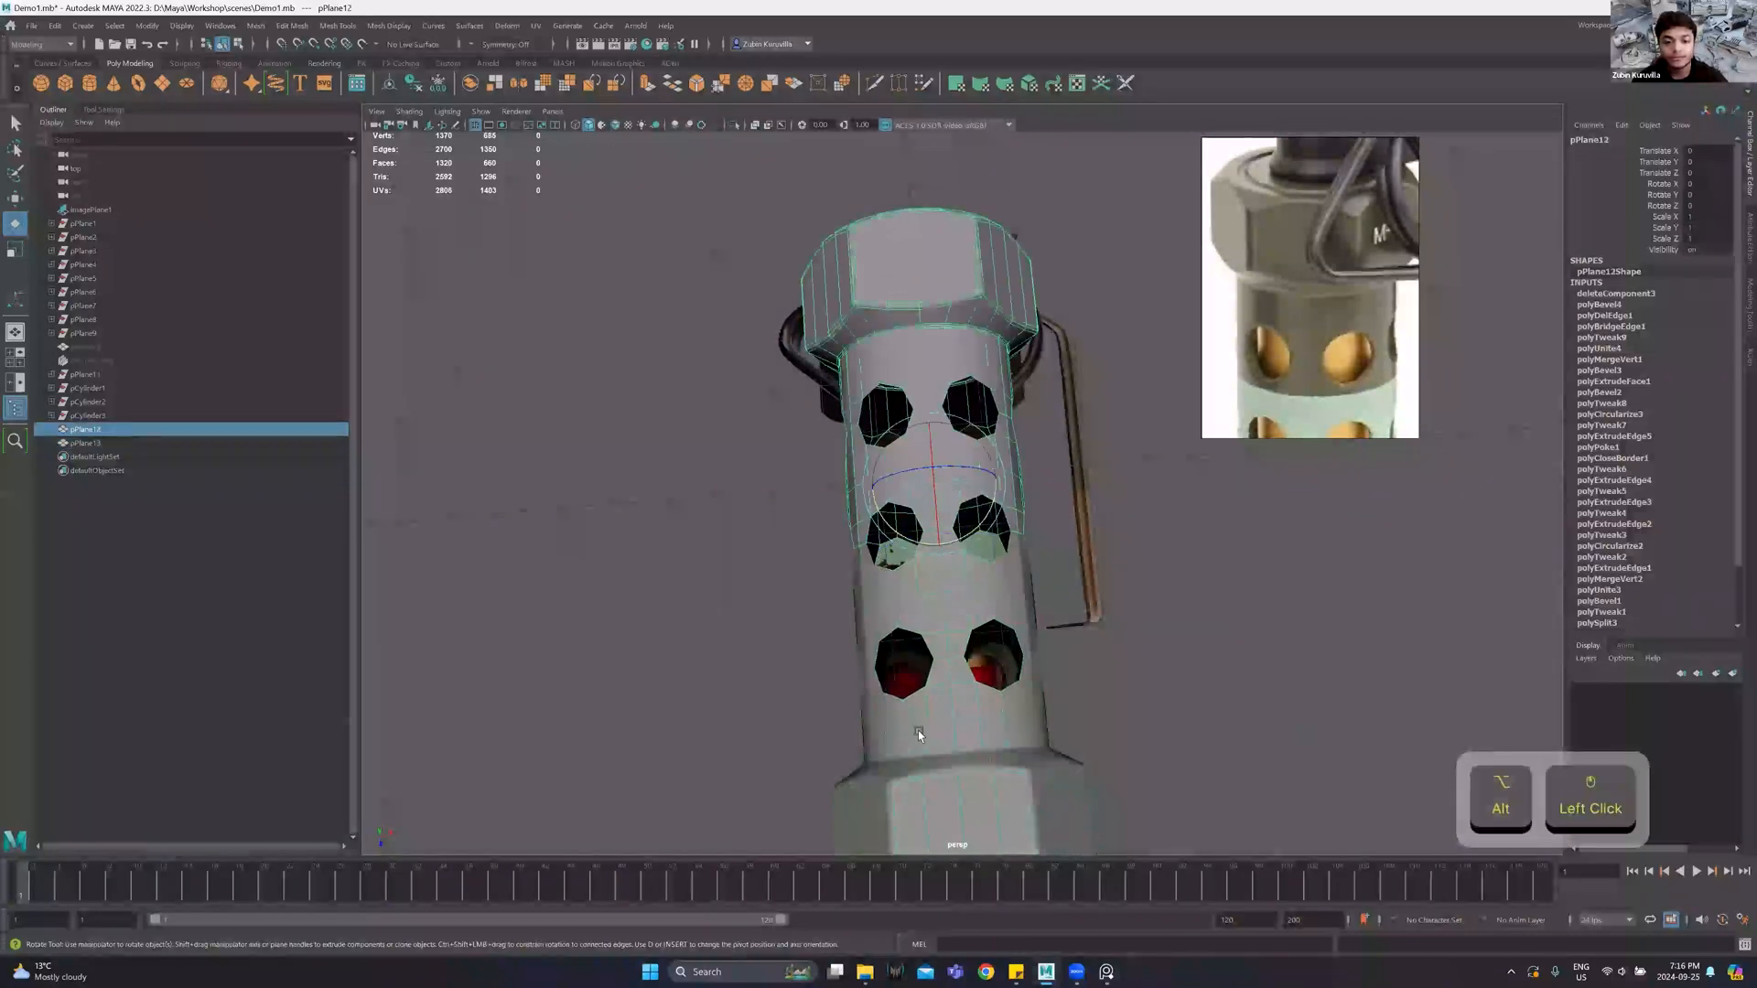
pyautogui.keyDown('shift'); pyautogui.click(926, 643); pyautogui.keyUp('shift')
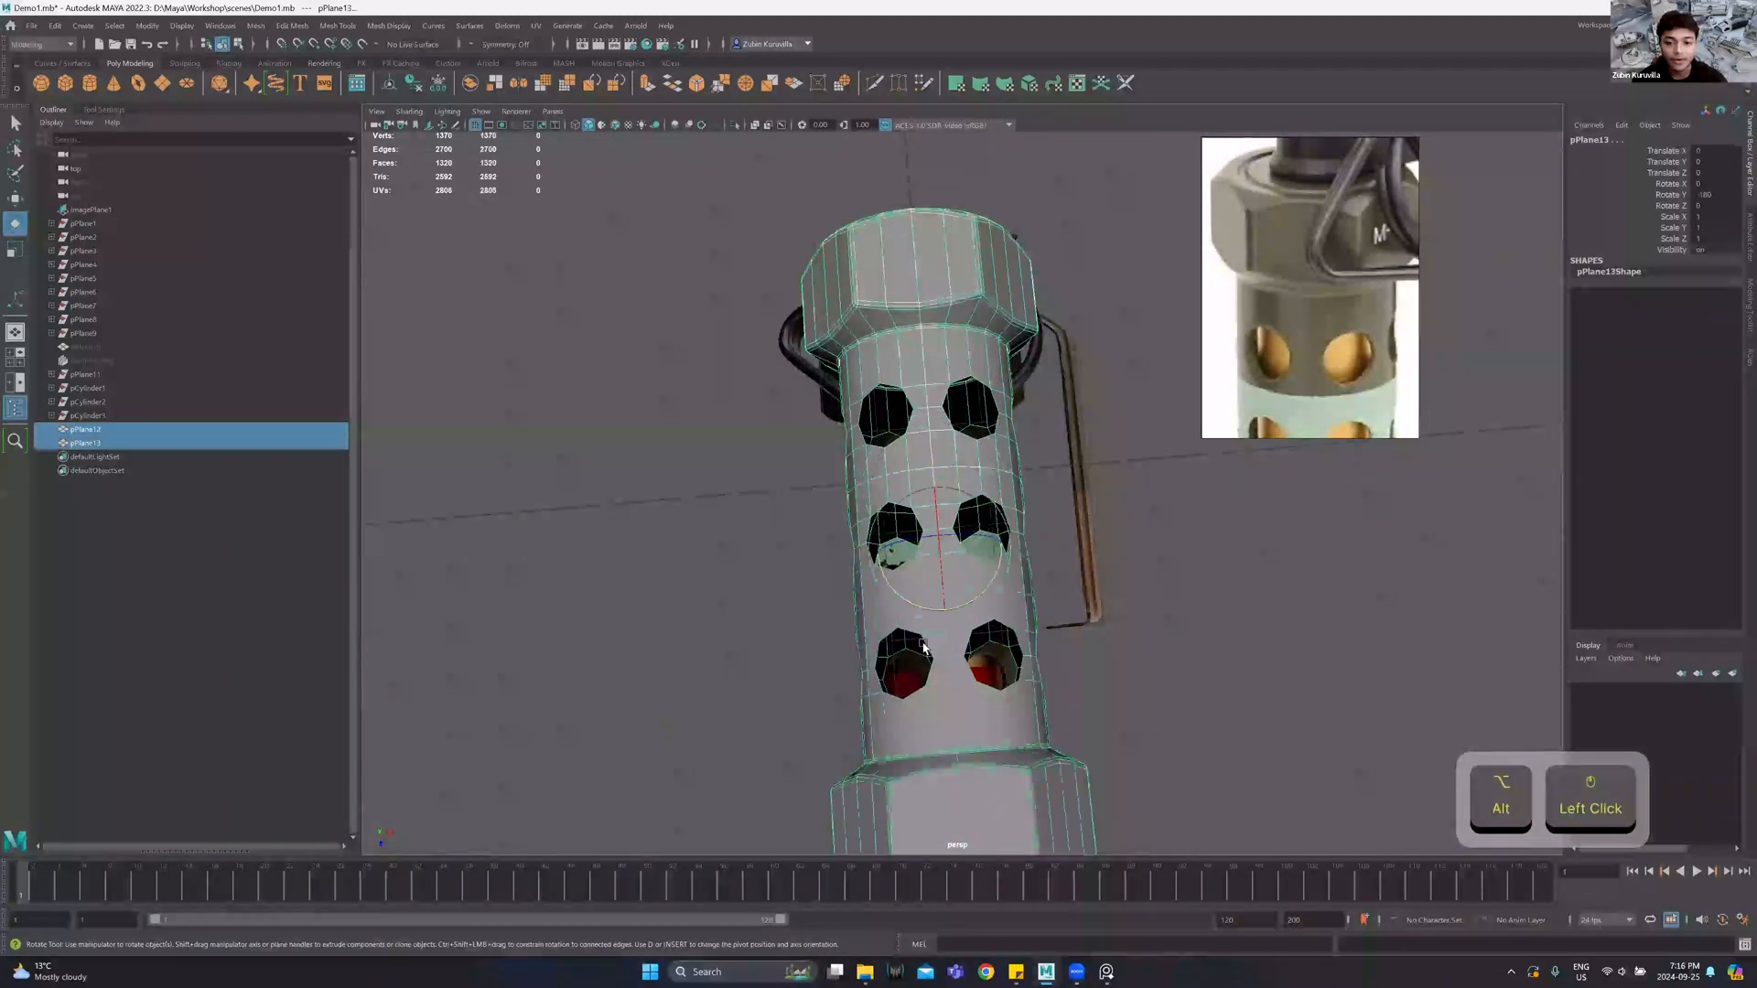
pyautogui.click(255, 25)
pyautogui.click(282, 78)
# Merge the coincident vertices of the combined grenade body with a 0.01 distance threshold and preview the body smoothed.
pyautogui.moveTo(869, 230); pyautogui.dragTo(749, 247, button='right')
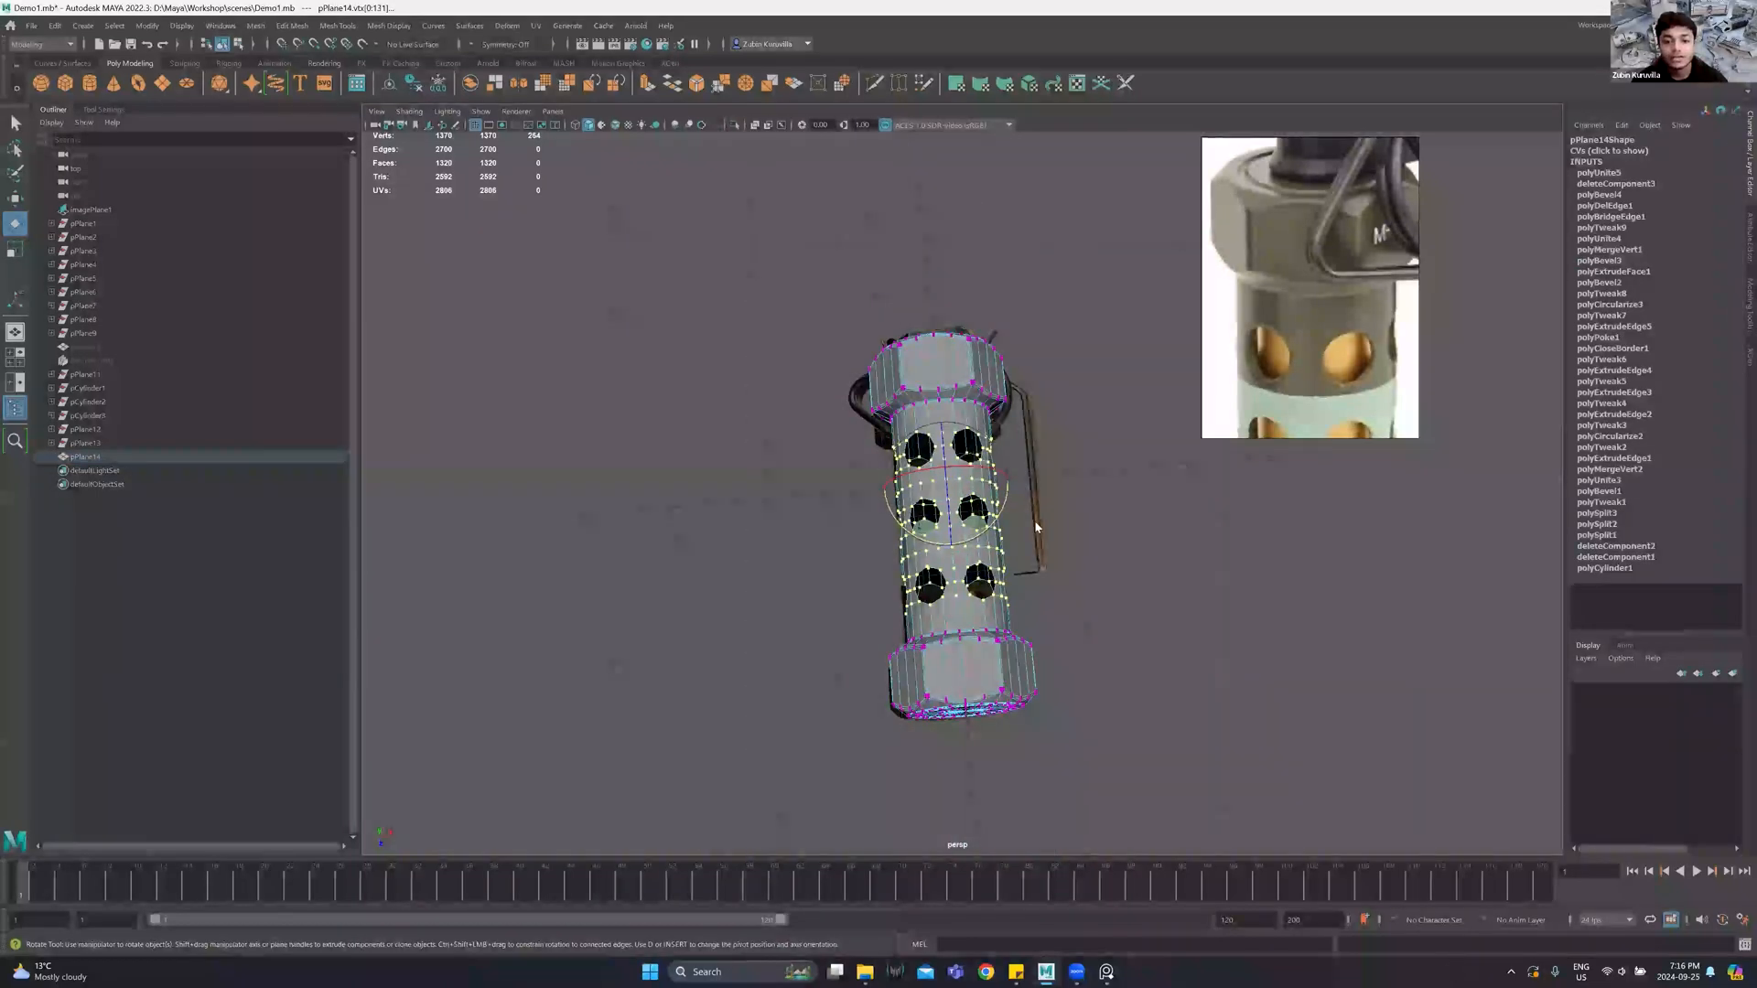
pyautogui.hotkey('ctrl', 'shift', 'a')
pyautogui.scroll(5, 964, 481)
pyautogui.keyDown('shift'); pyautogui.moveTo(971, 516); pyautogui.dragTo(1053, 374, button='right'); pyautogui.keyUp('shift')
pyautogui.keyDown('alt'); pyautogui.moveTo(1000, 334); pyautogui.dragTo(1058, 252); pyautogui.keyUp('alt')
pyautogui.moveTo(1080, 389); pyautogui.dragTo(1137, 340, button='right')
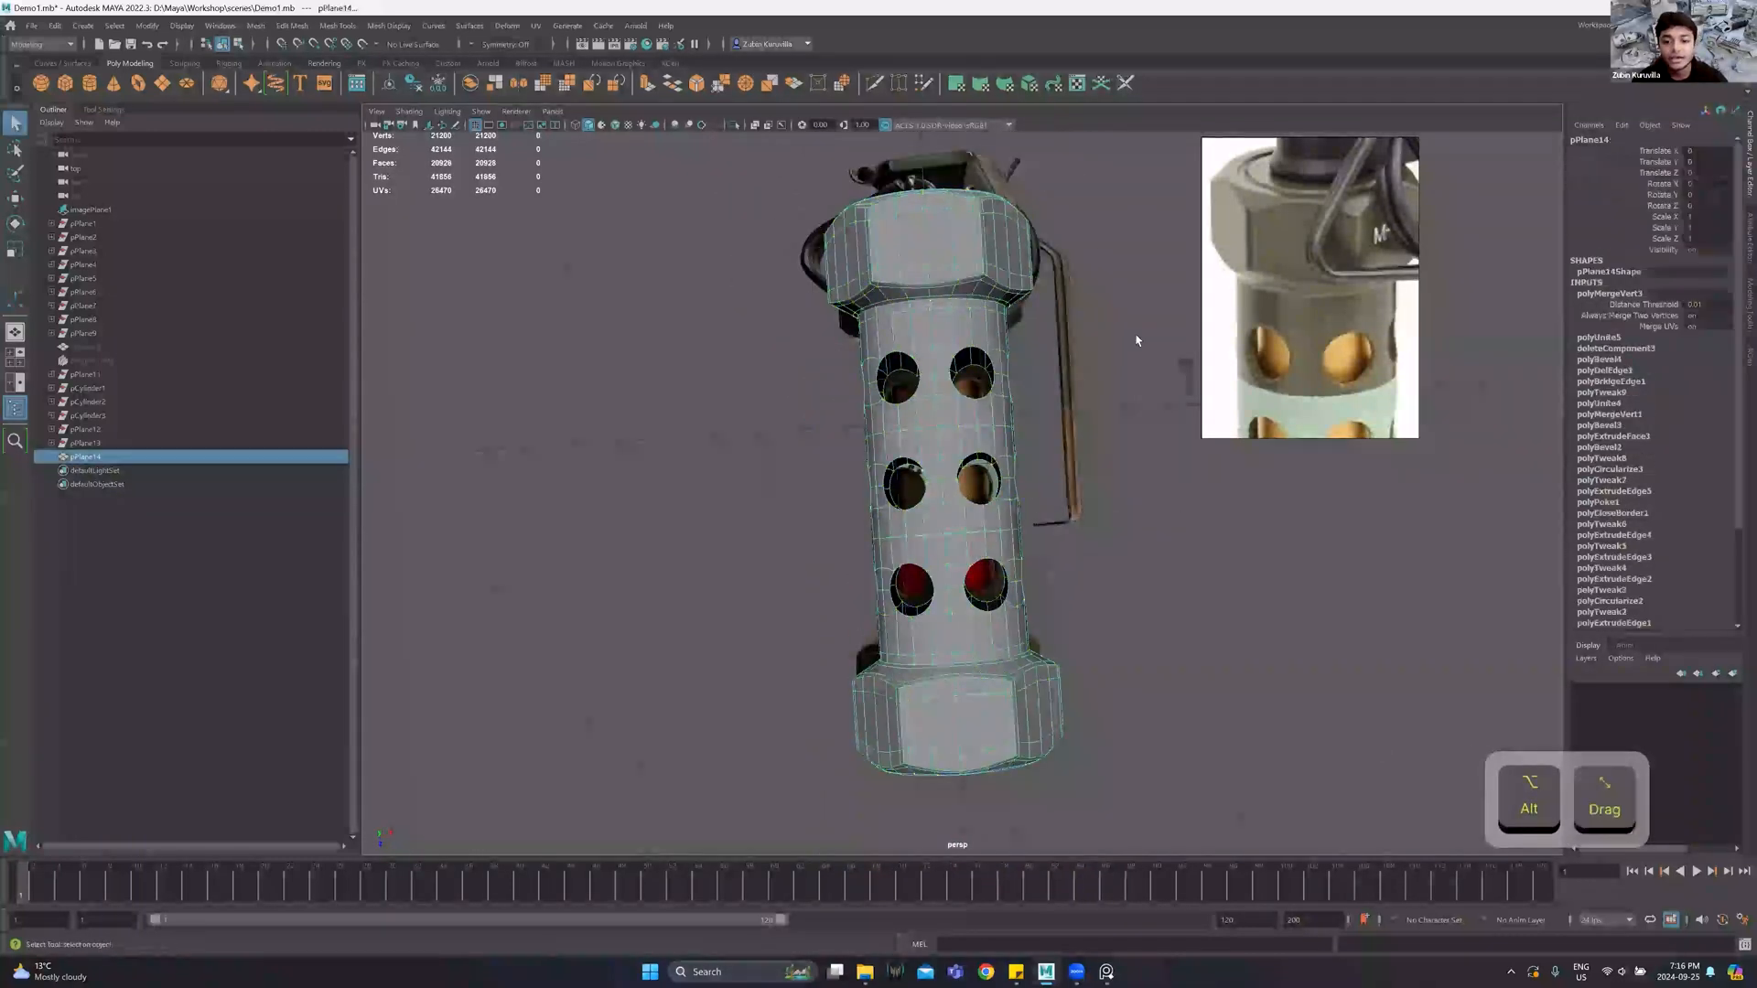
pyautogui.click(1137, 341)
pyautogui.keyDown('alt'); pyautogui.moveTo(1067, 499); pyautogui.dragTo(1031, 479); pyautogui.keyUp('alt')
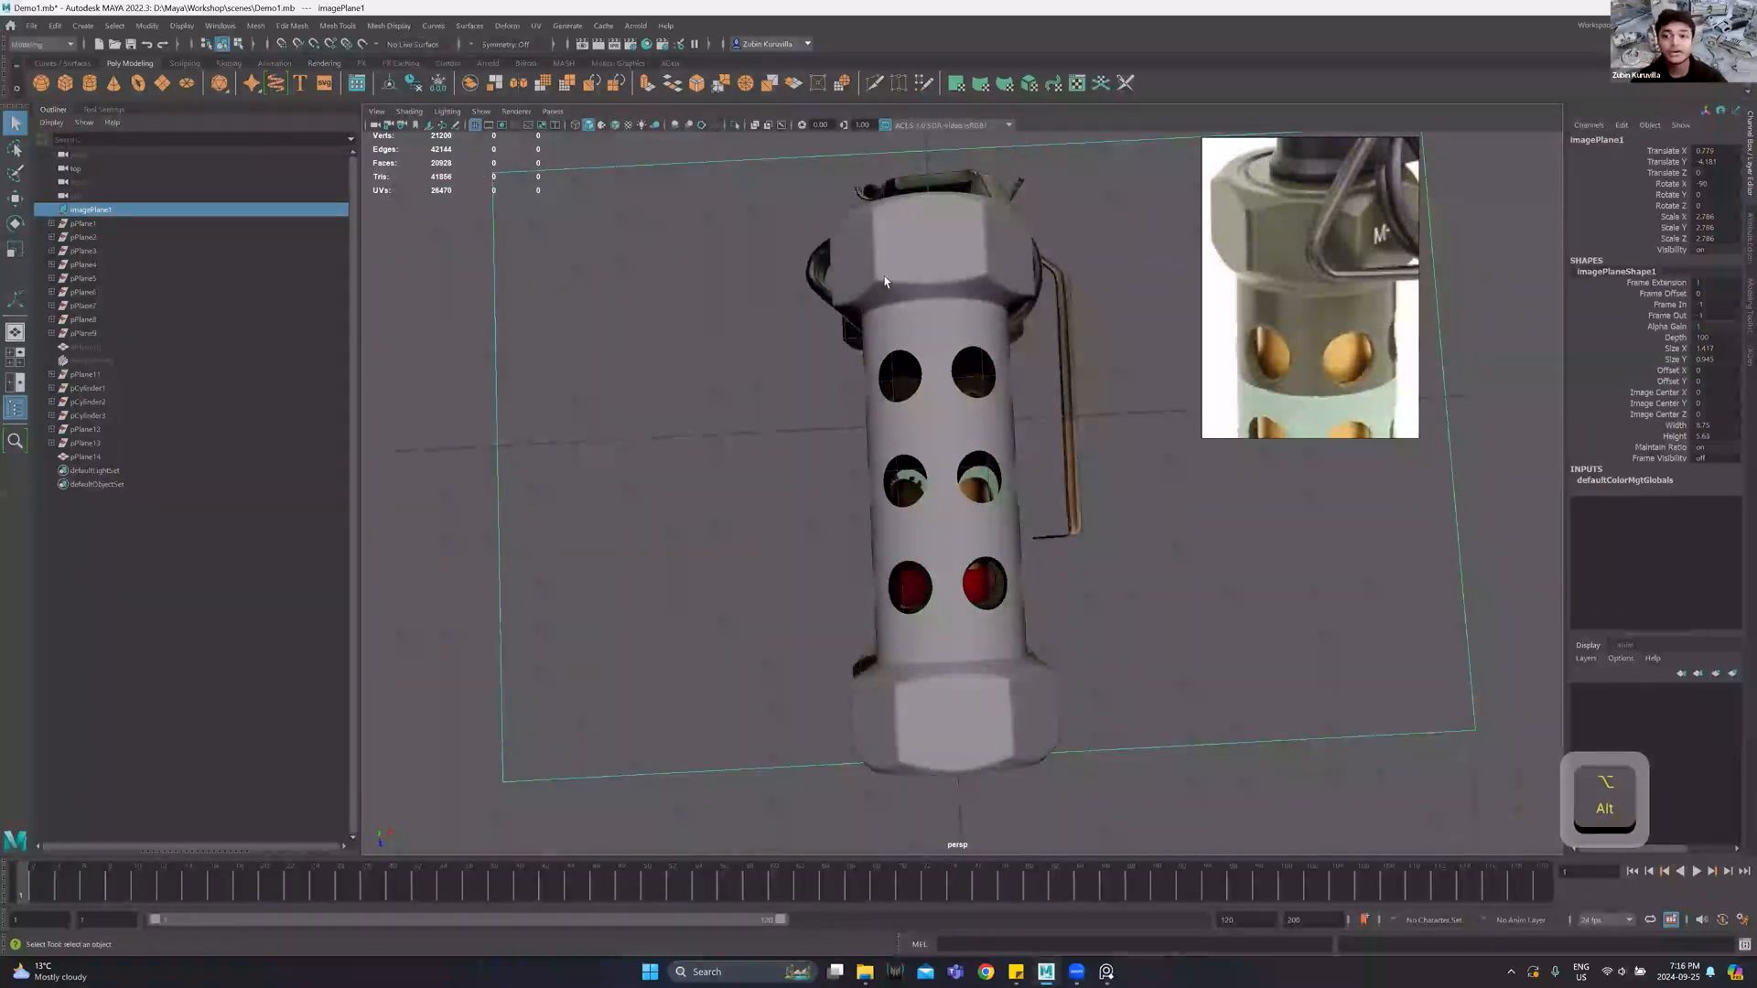
pyautogui.keyDown('alt'); pyautogui.moveTo(885, 230); pyautogui.dragTo(924, 250); pyautogui.keyUp('alt')
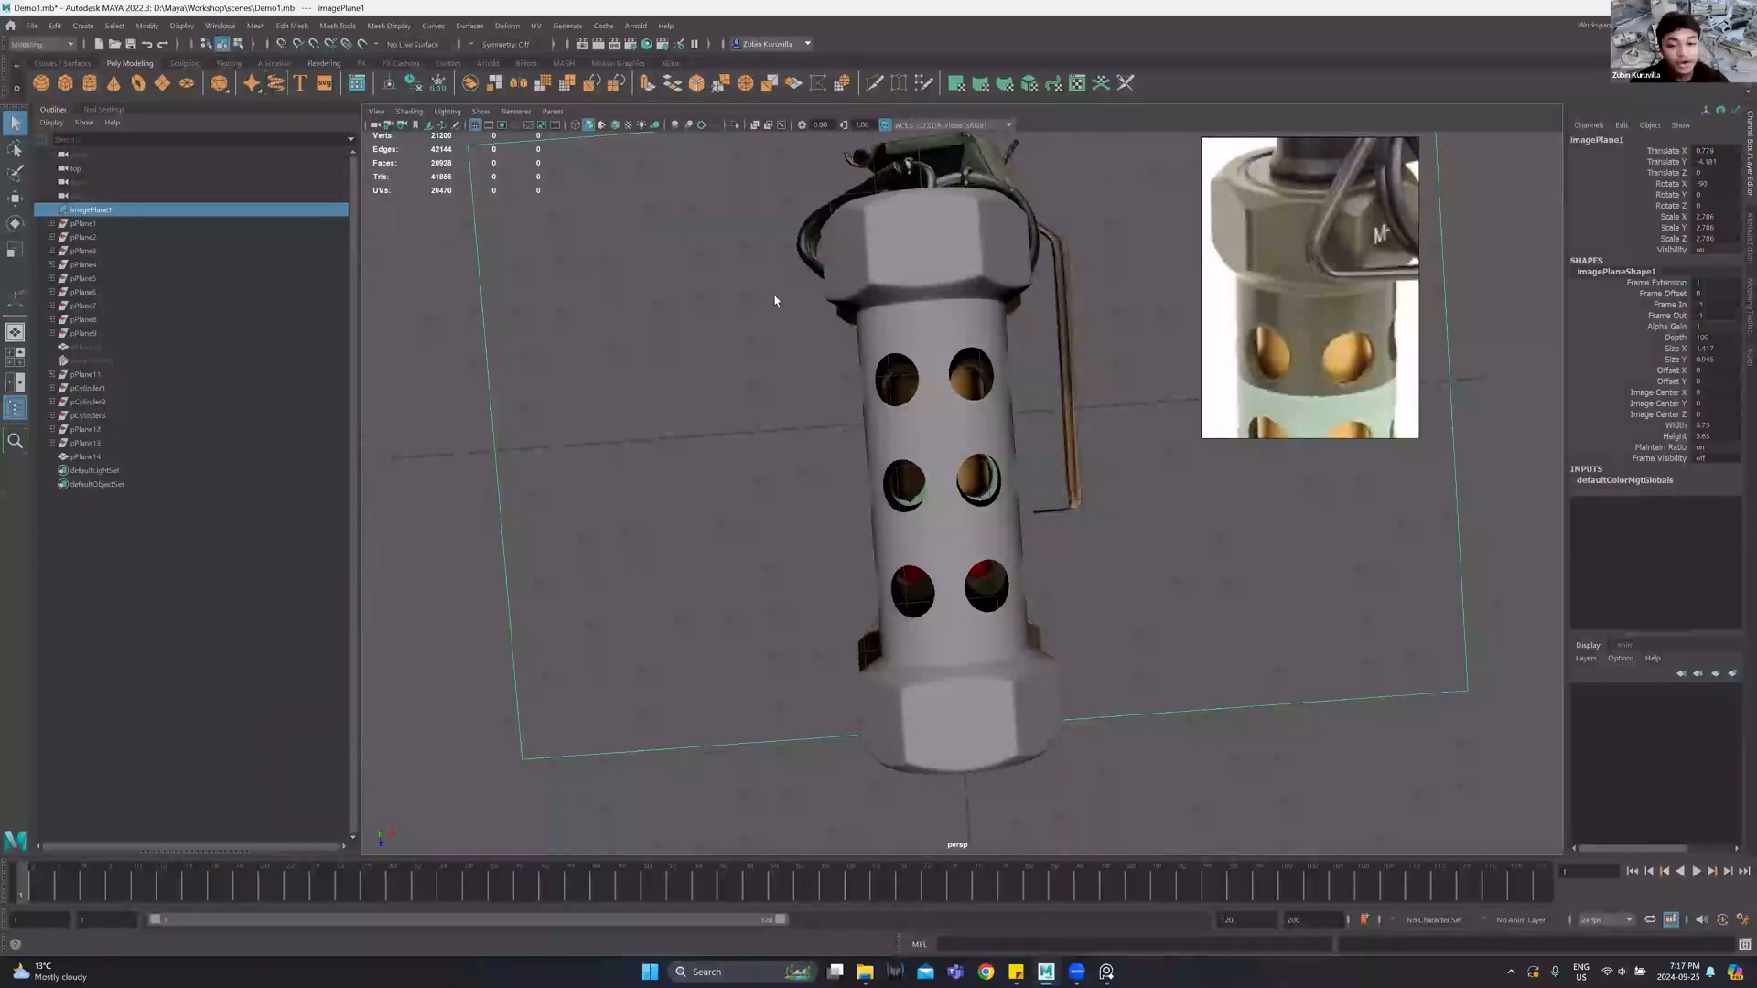
# Show the body unsmoothed and insert an edge loop around the tube between the upper collar and the first row of holes using Multi-Cut.
pyautogui.click(931, 342)
pyautogui.scroll(3, 922, 331)
pyautogui.press('1')
pyautogui.keyDown('alt'); pyautogui.moveTo(925, 325); pyautogui.dragTo(902, 259); pyautogui.keyUp('alt')
pyautogui.hotkey('ctrl', 'shift', 'x')
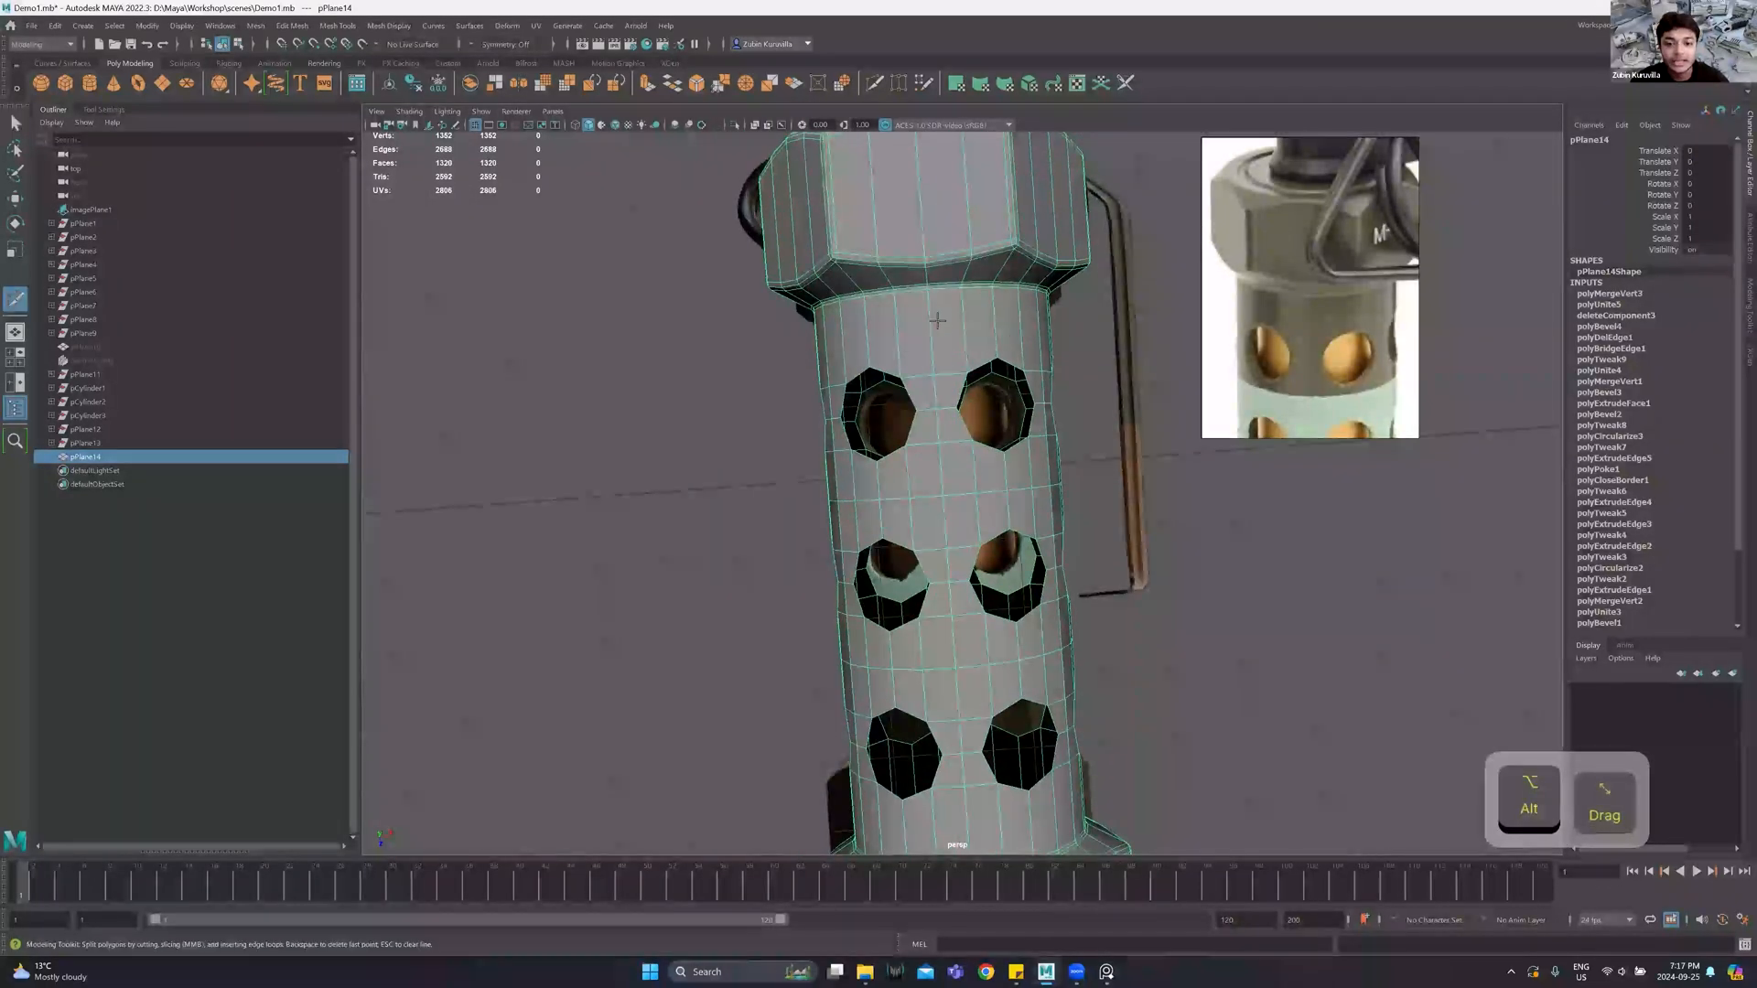
pyautogui.press('w')
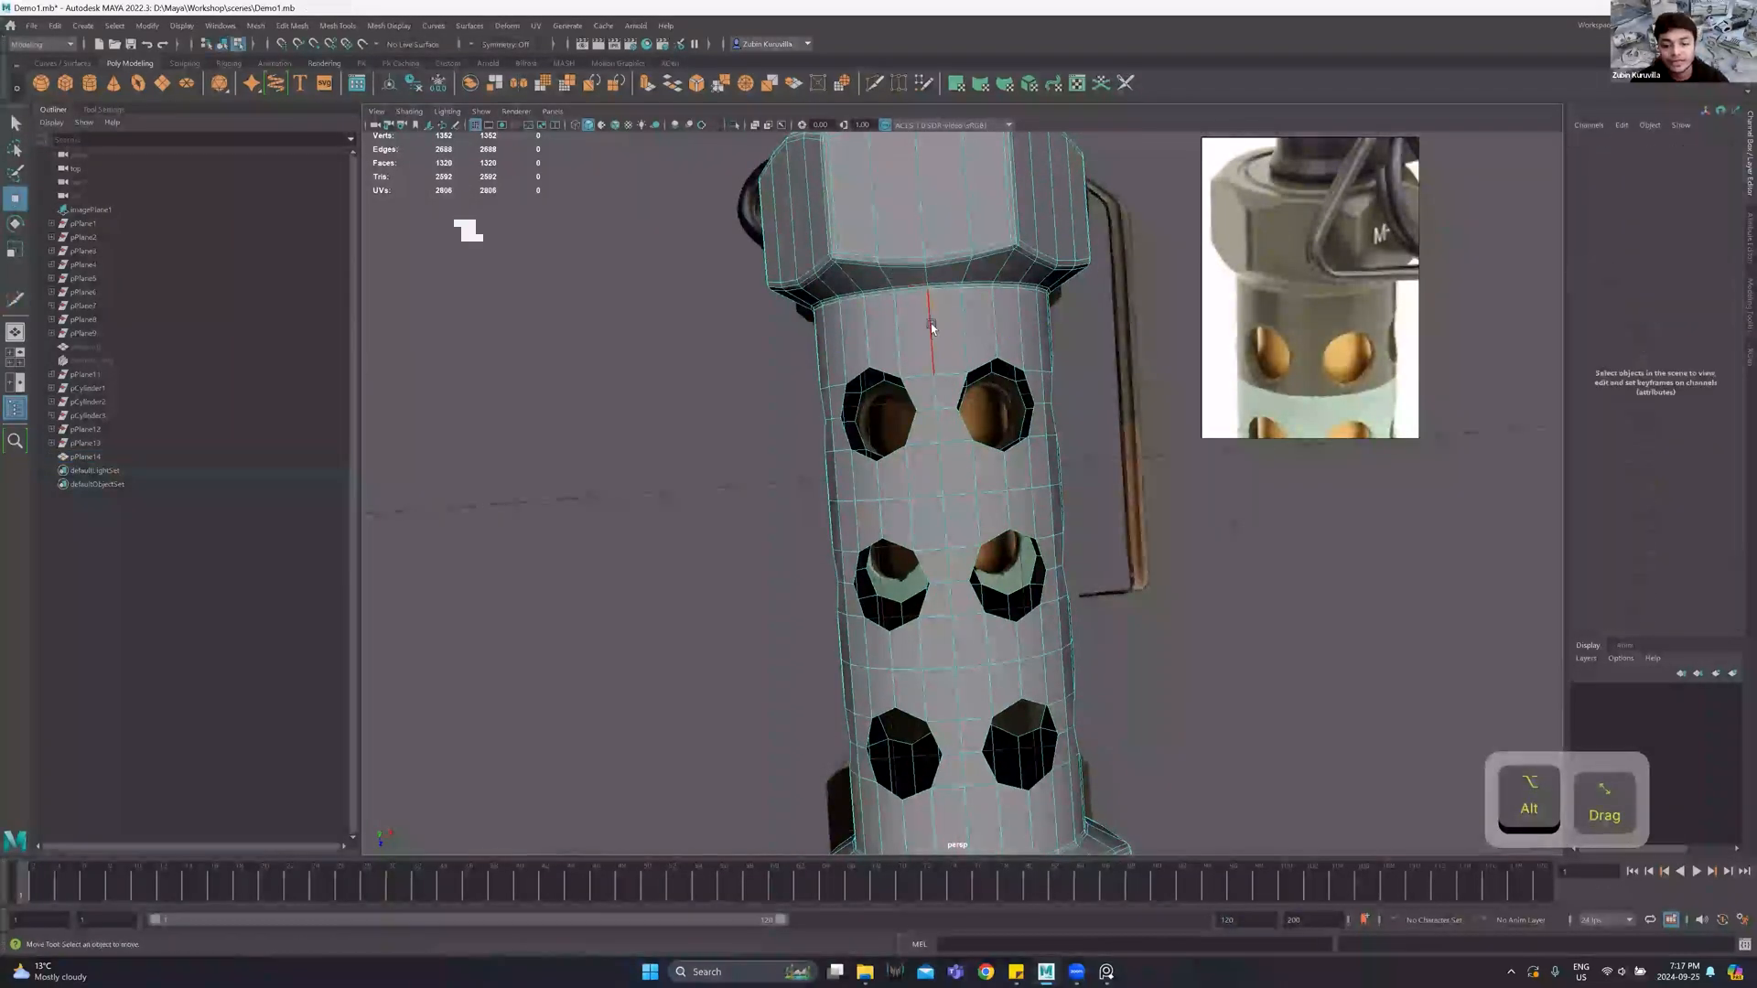
pyautogui.click(876, 86)
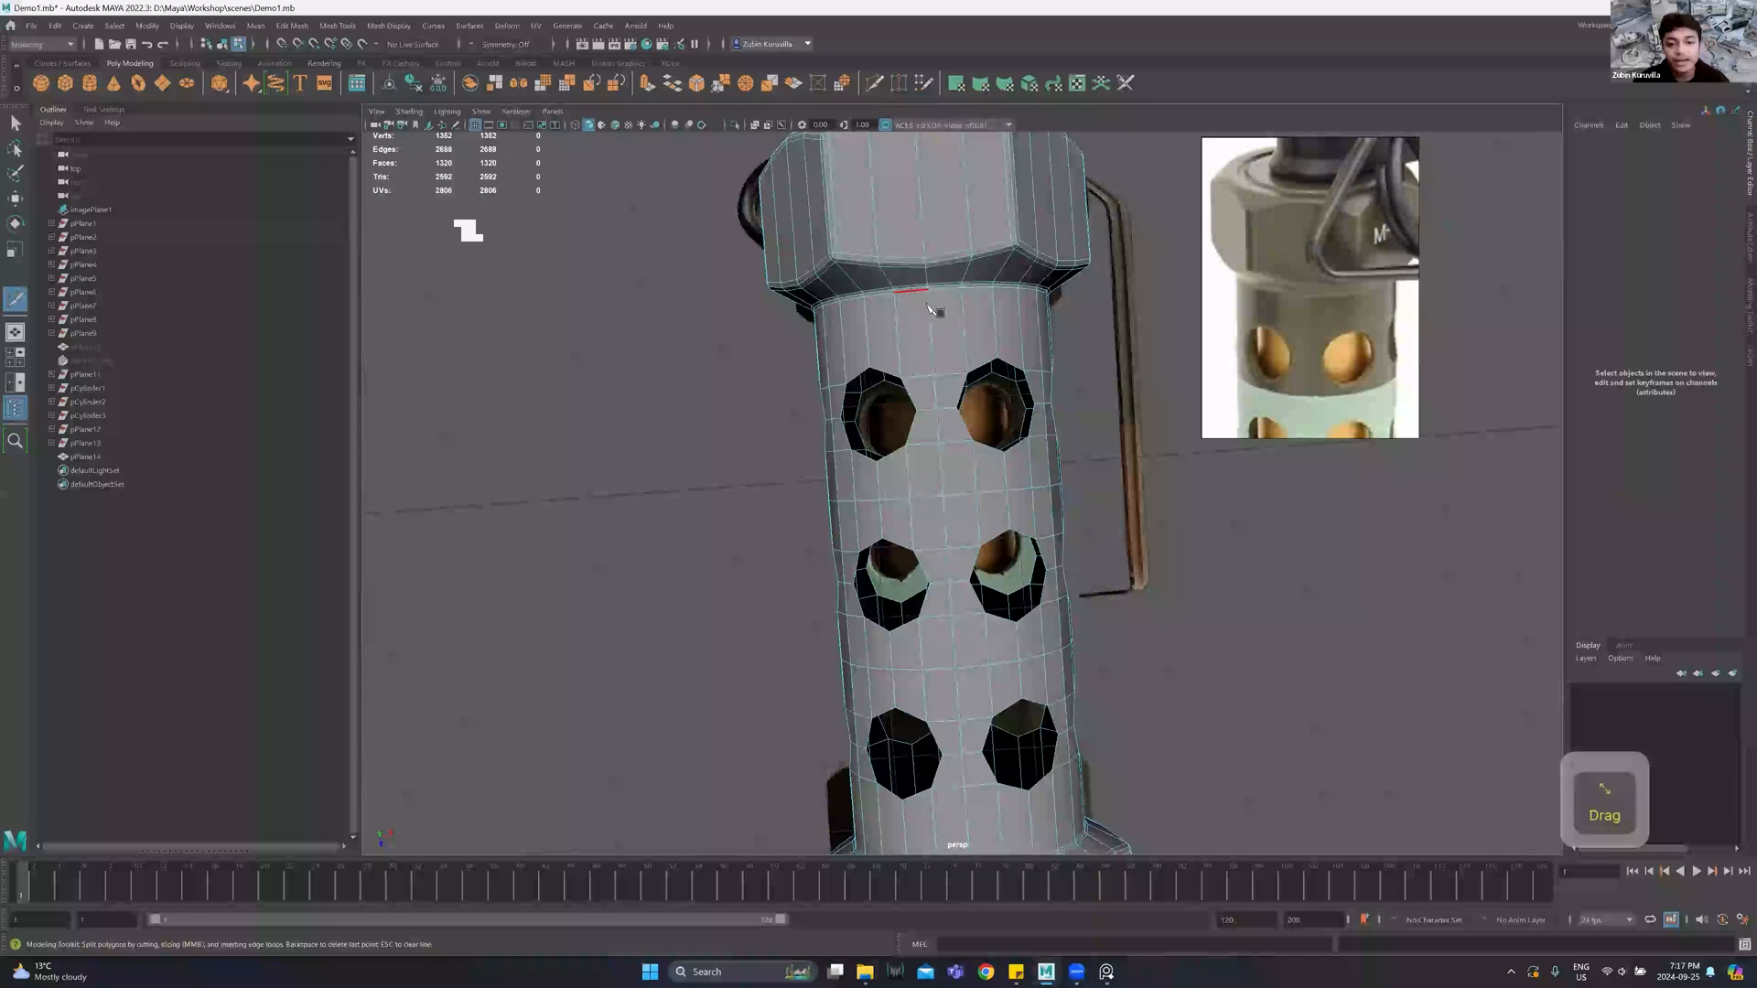
pyautogui.keyDown('ctrl'); pyautogui.click(933, 335); pyautogui.keyUp('ctrl')
pyautogui.press('w')
# Try a plain delete on the new edge loop, check the tube for leftover vertices, and undo the deletion.
pyautogui.doubleClick(912, 351)
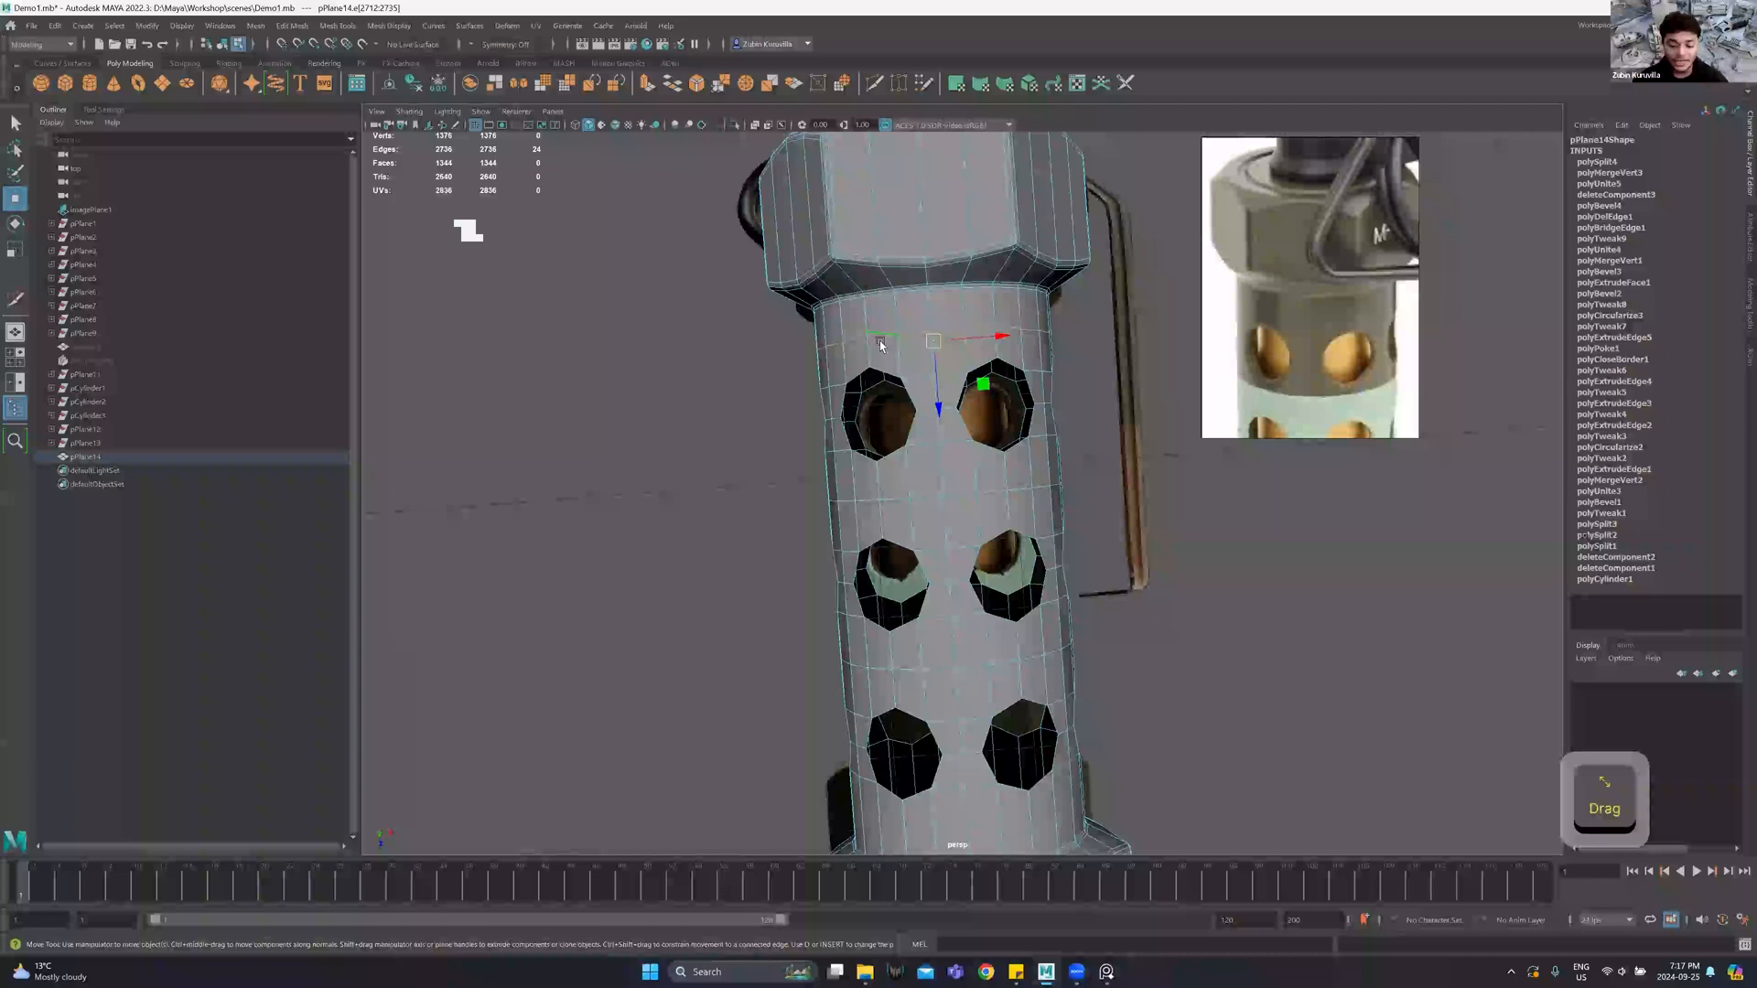
pyautogui.press('Delete')
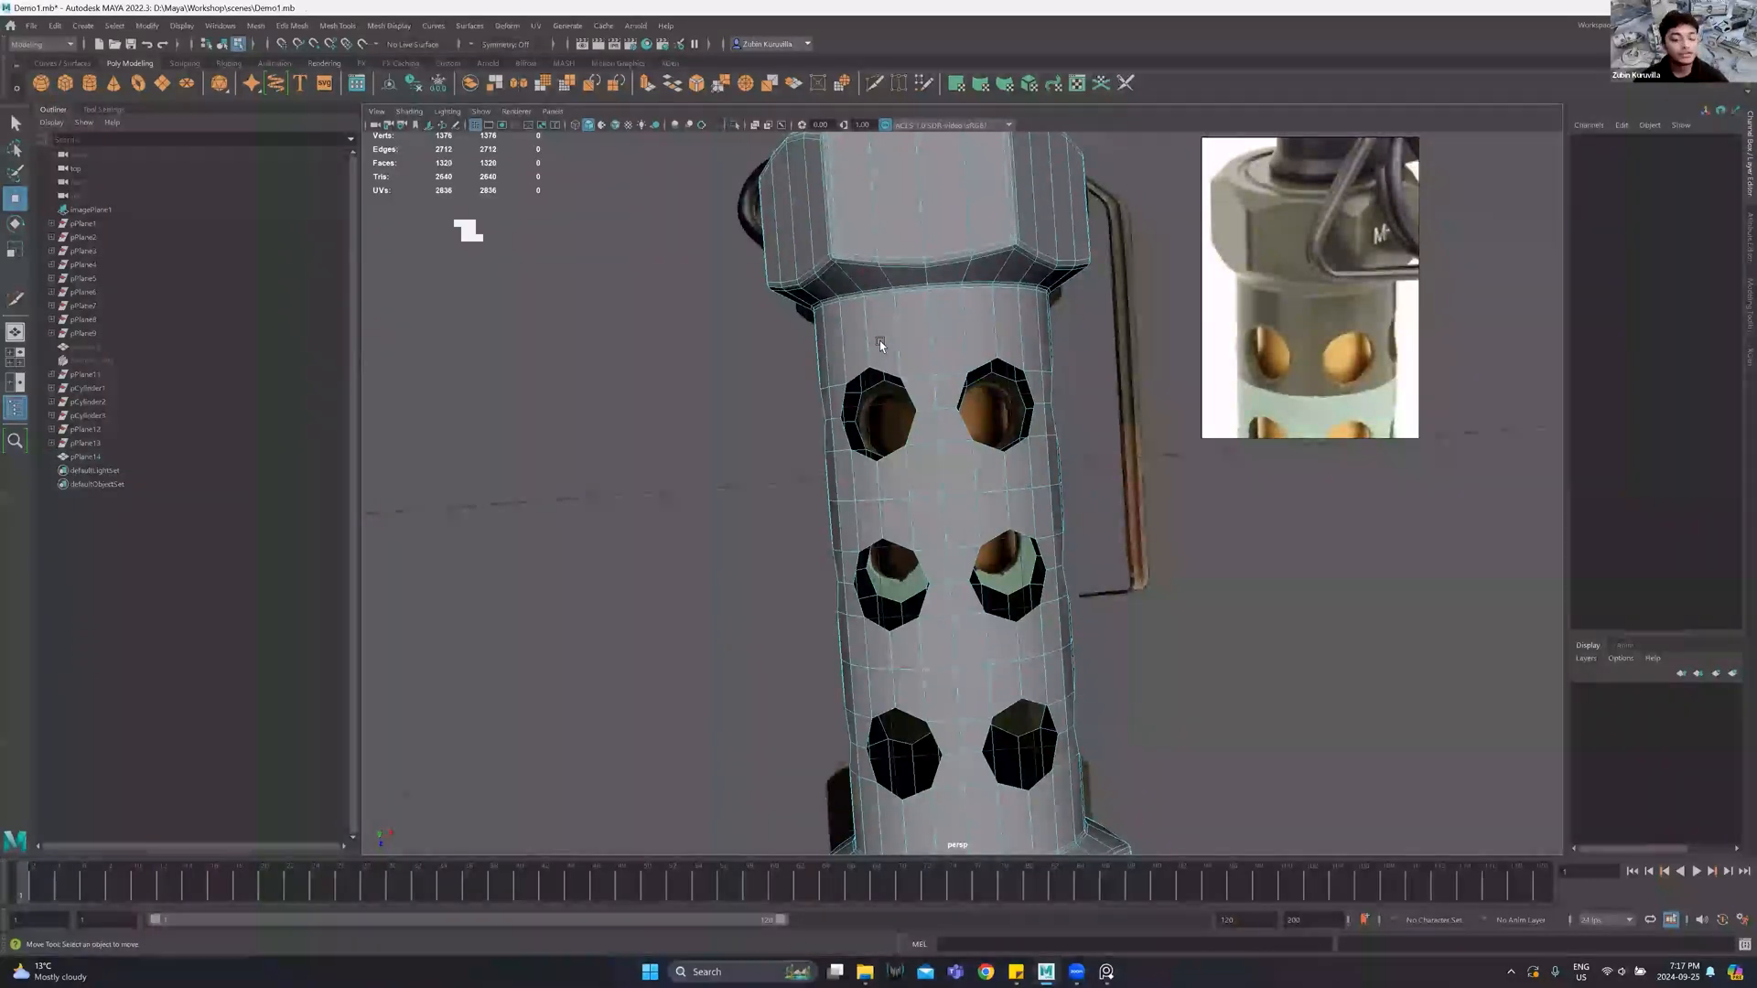
pyautogui.rightClick(923, 326)
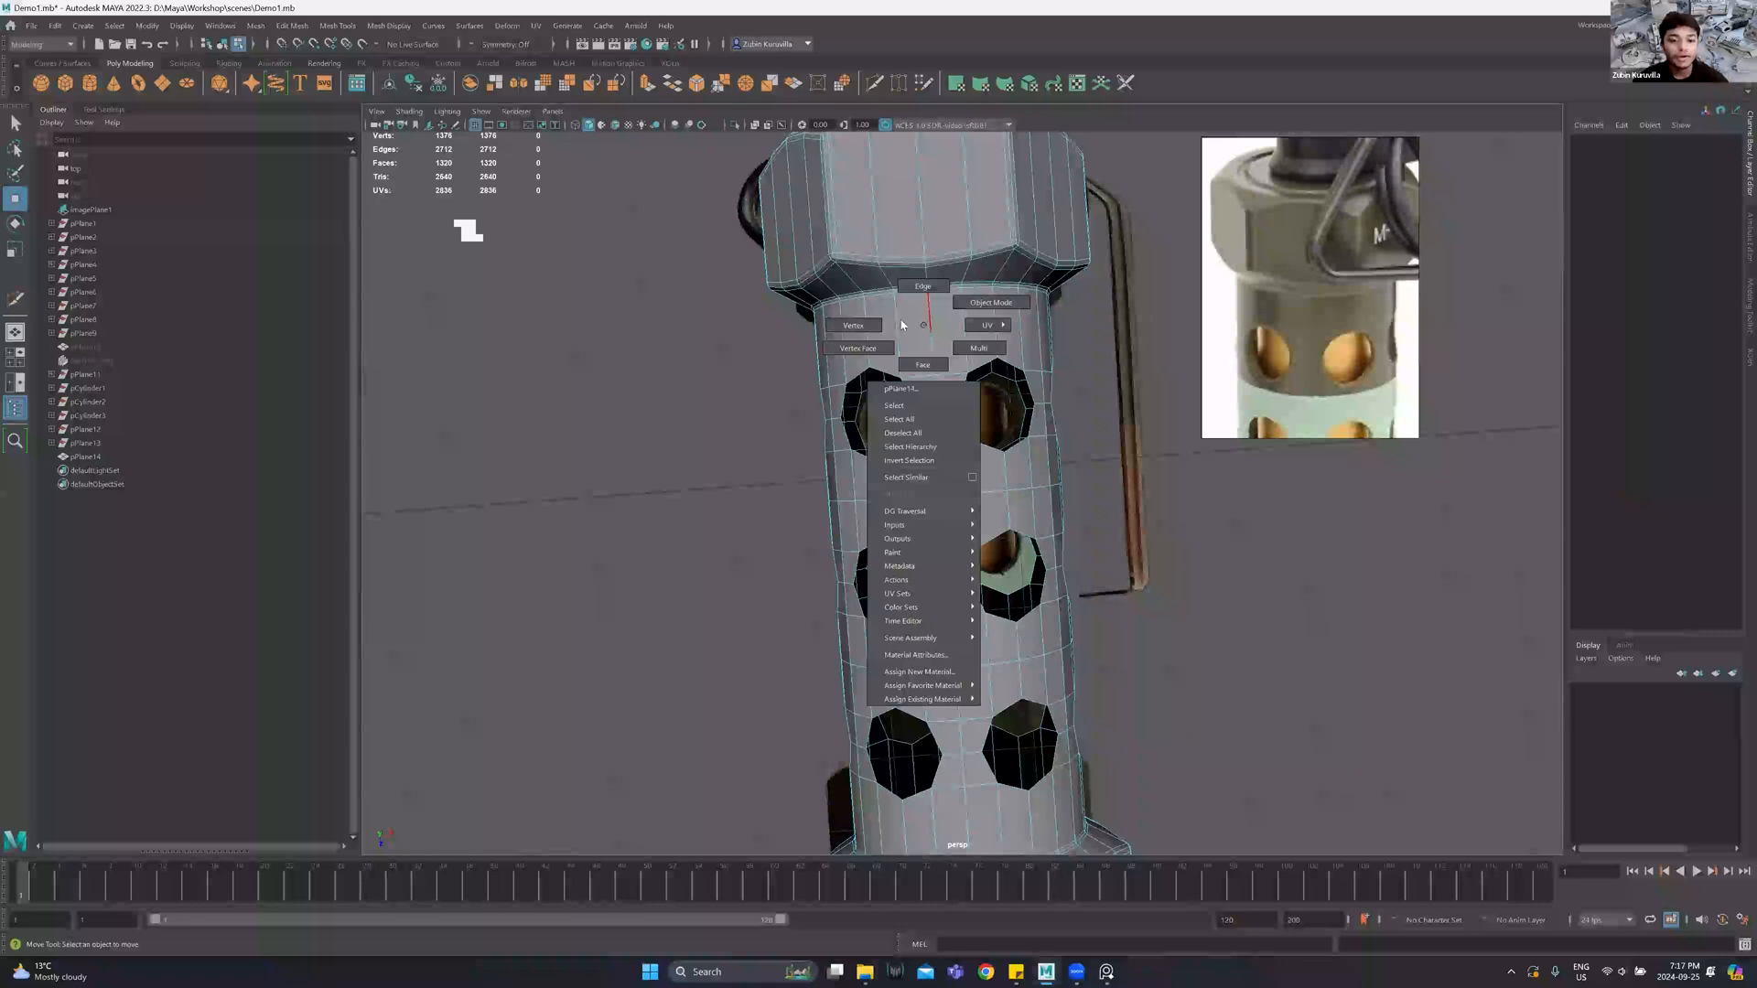
pyautogui.click(851, 326)
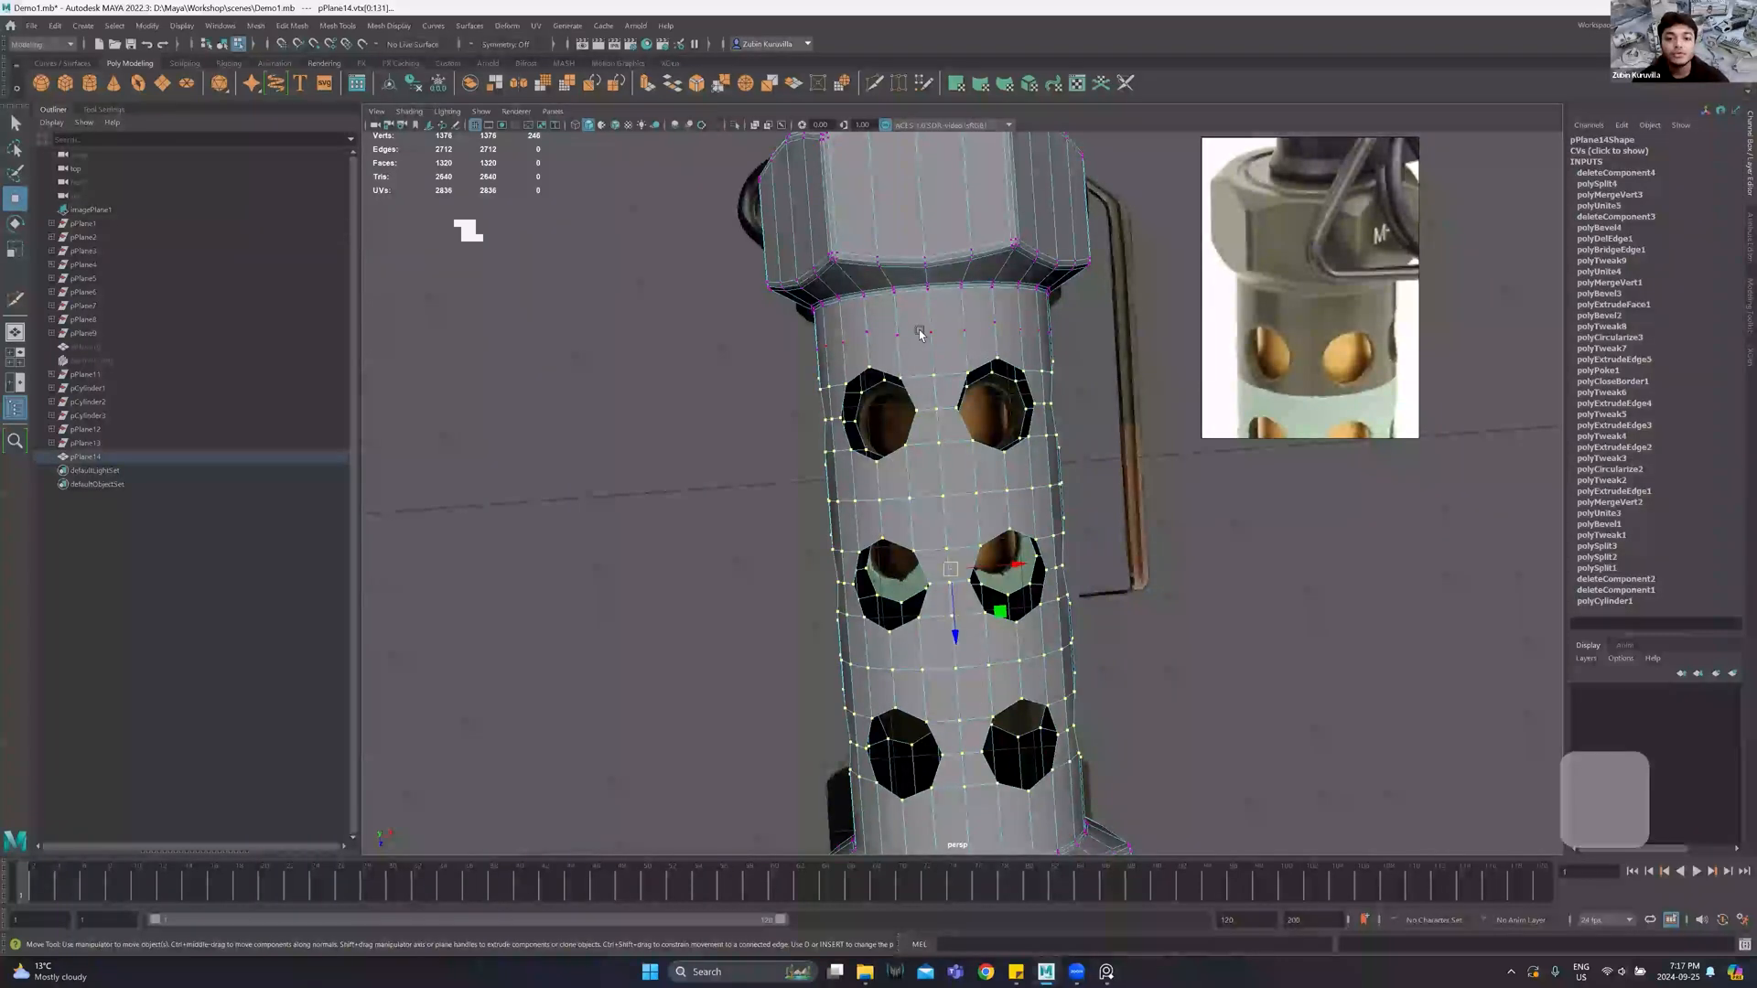
pyautogui.keyDown('alt'); pyautogui.moveTo(819, 326); pyautogui.dragTo(804, 325); pyautogui.keyUp('alt')
pyautogui.moveTo(1105, 352); pyautogui.dragTo(1105, 353)
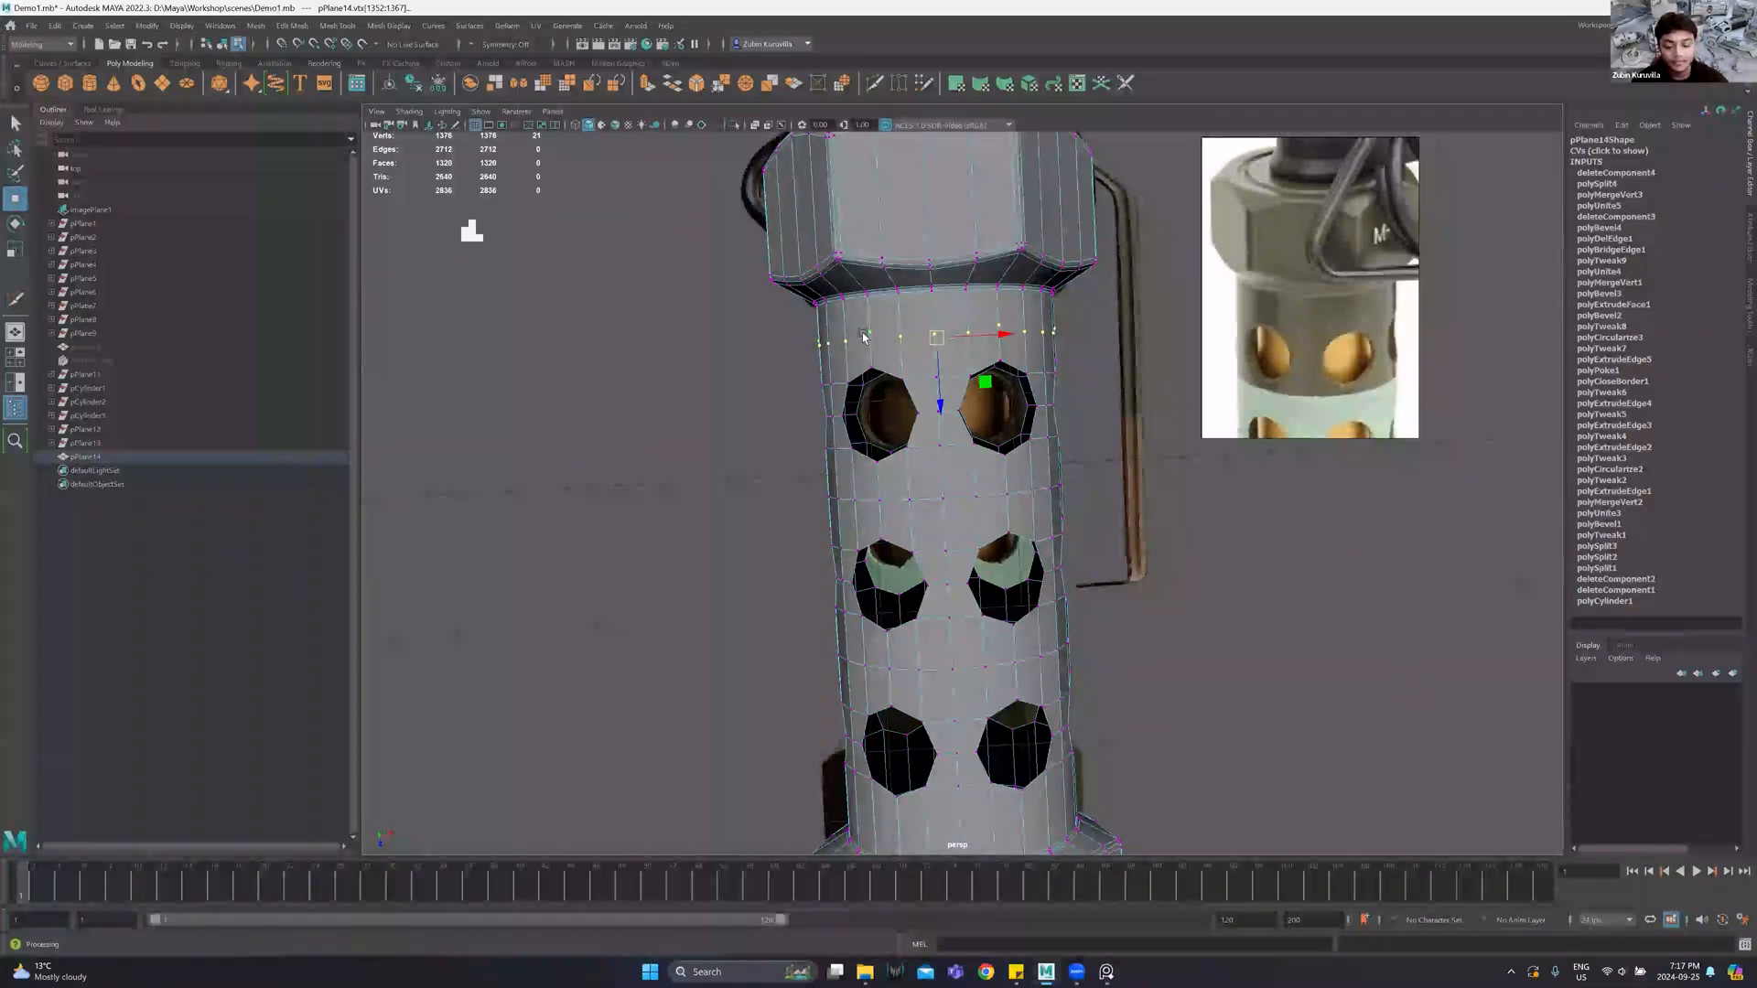
pyautogui.keyDown('alt'); pyautogui.moveTo(1022, 358); pyautogui.dragTo(968, 375); pyautogui.keyUp('alt')
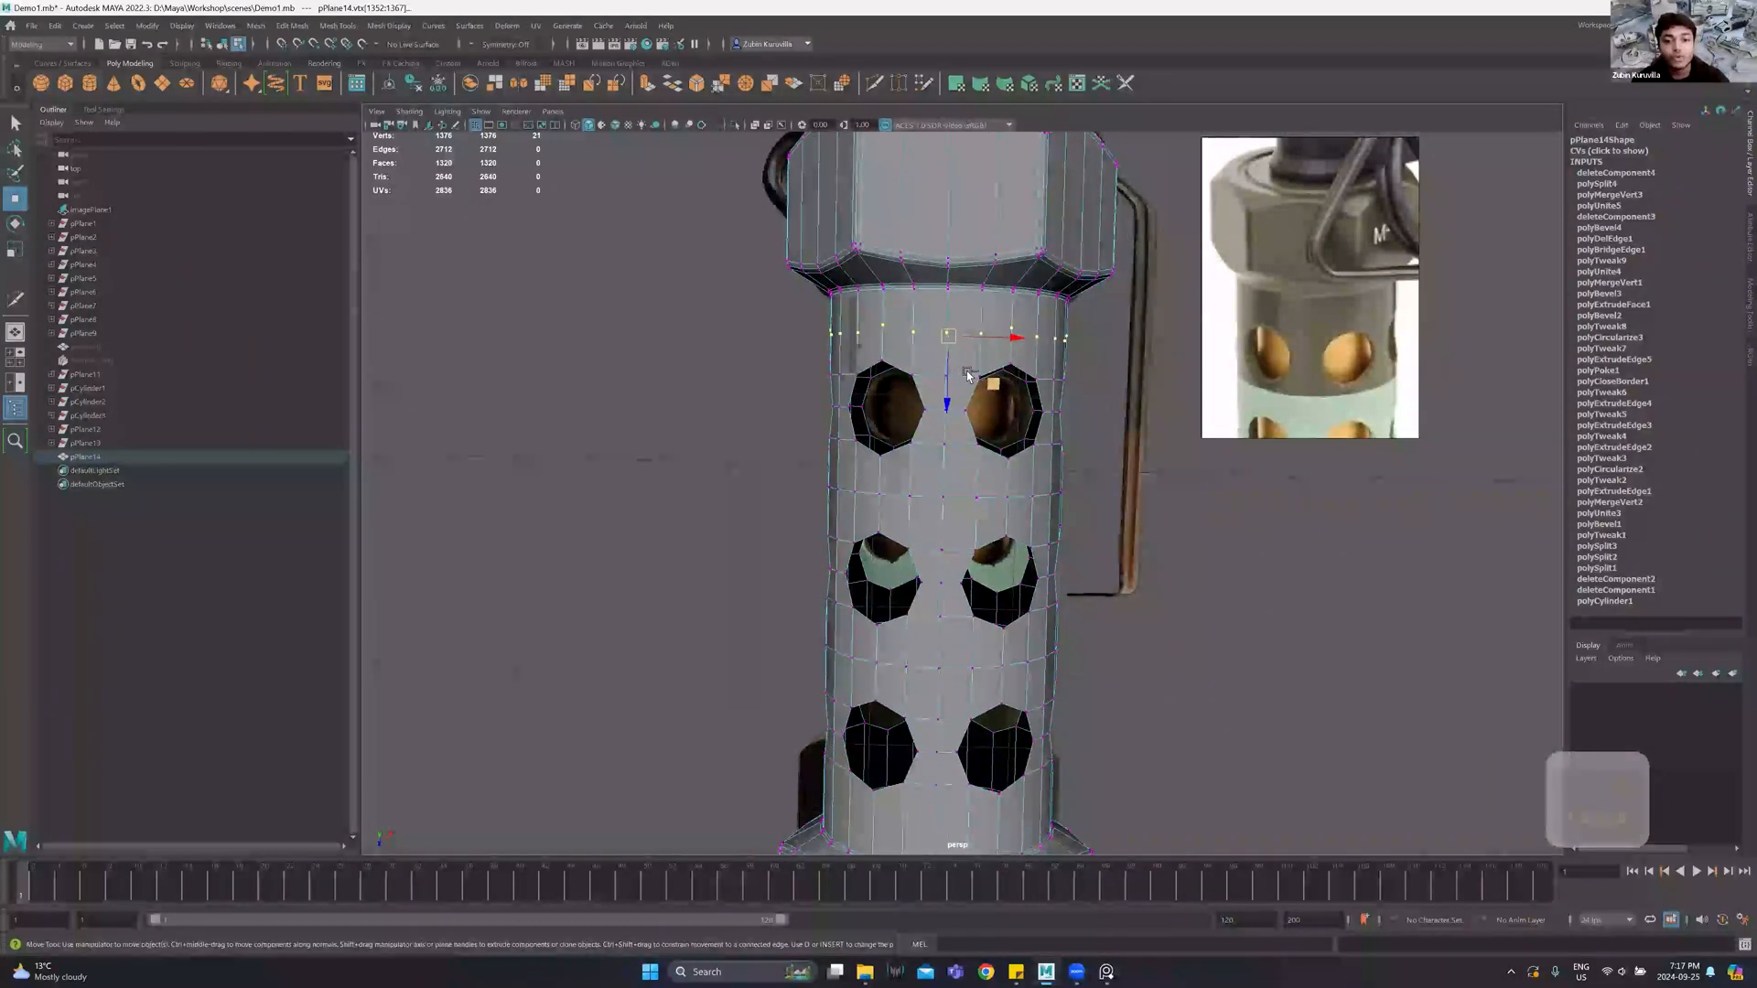
pyautogui.hotkey('ctrl', 'z')
pyautogui.hotkey('ctrl', 'z')
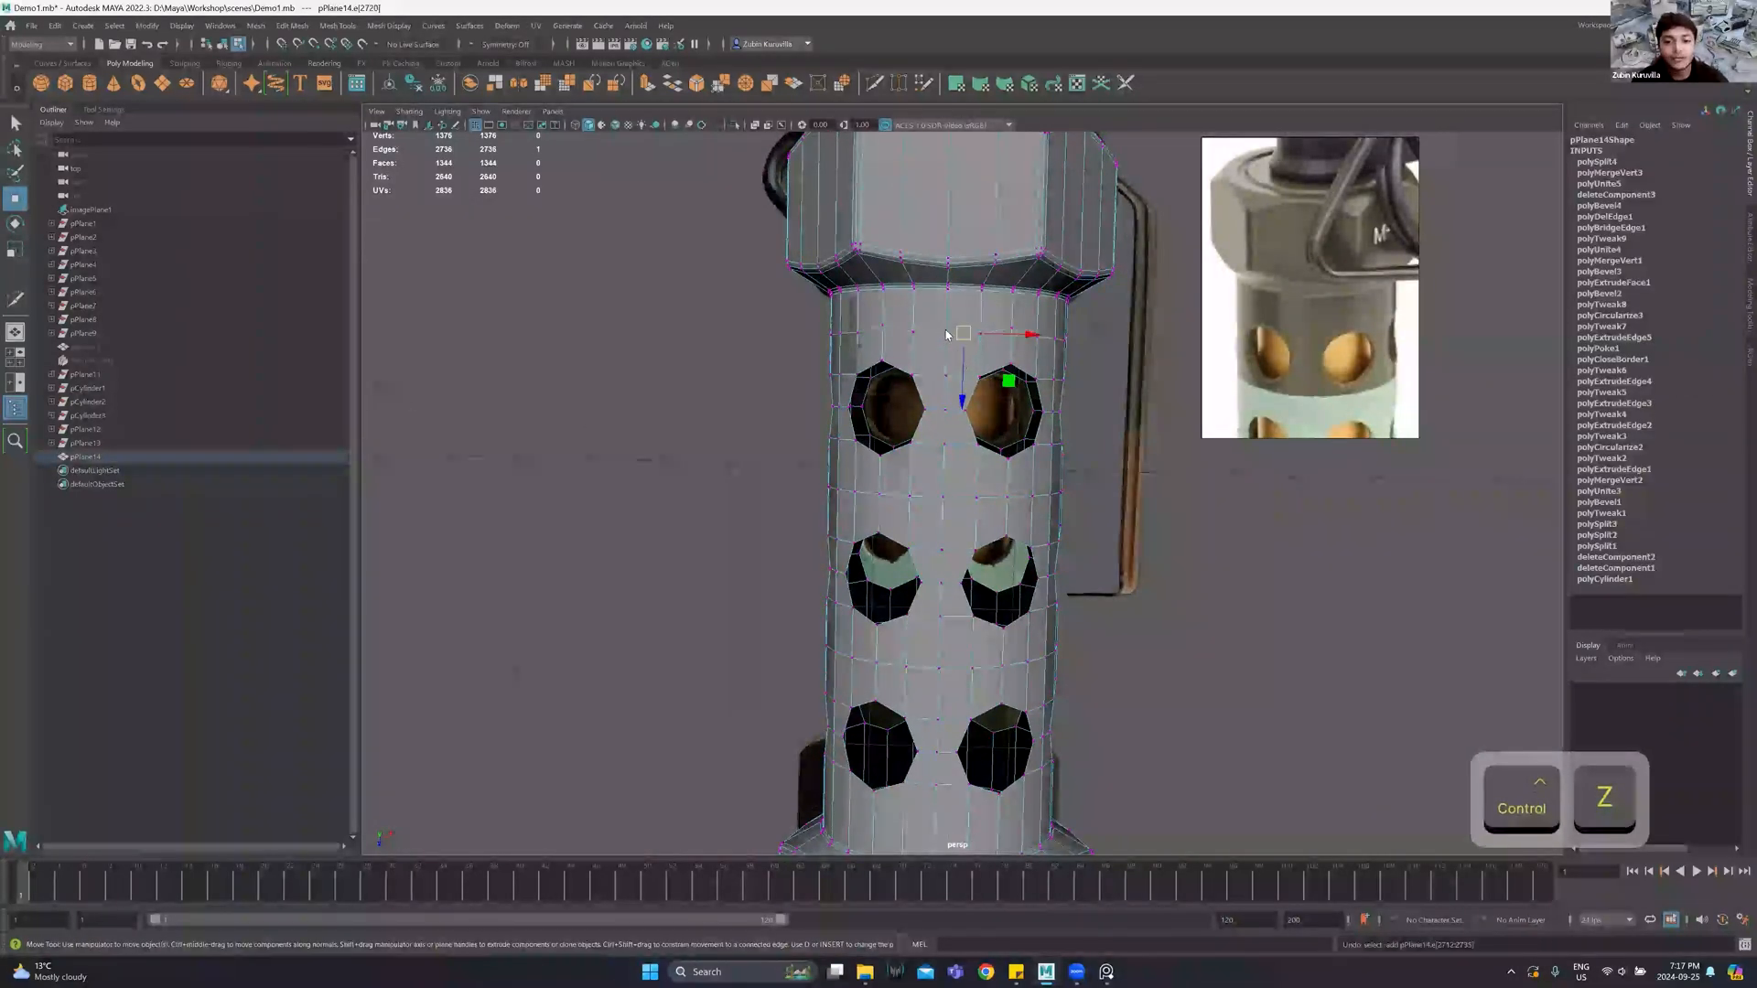
# Try deleting the edge loop together with its vertices, inspect the tube in vertex mode, and undo the deletion.
pyautogui.doubleClick(946, 335)
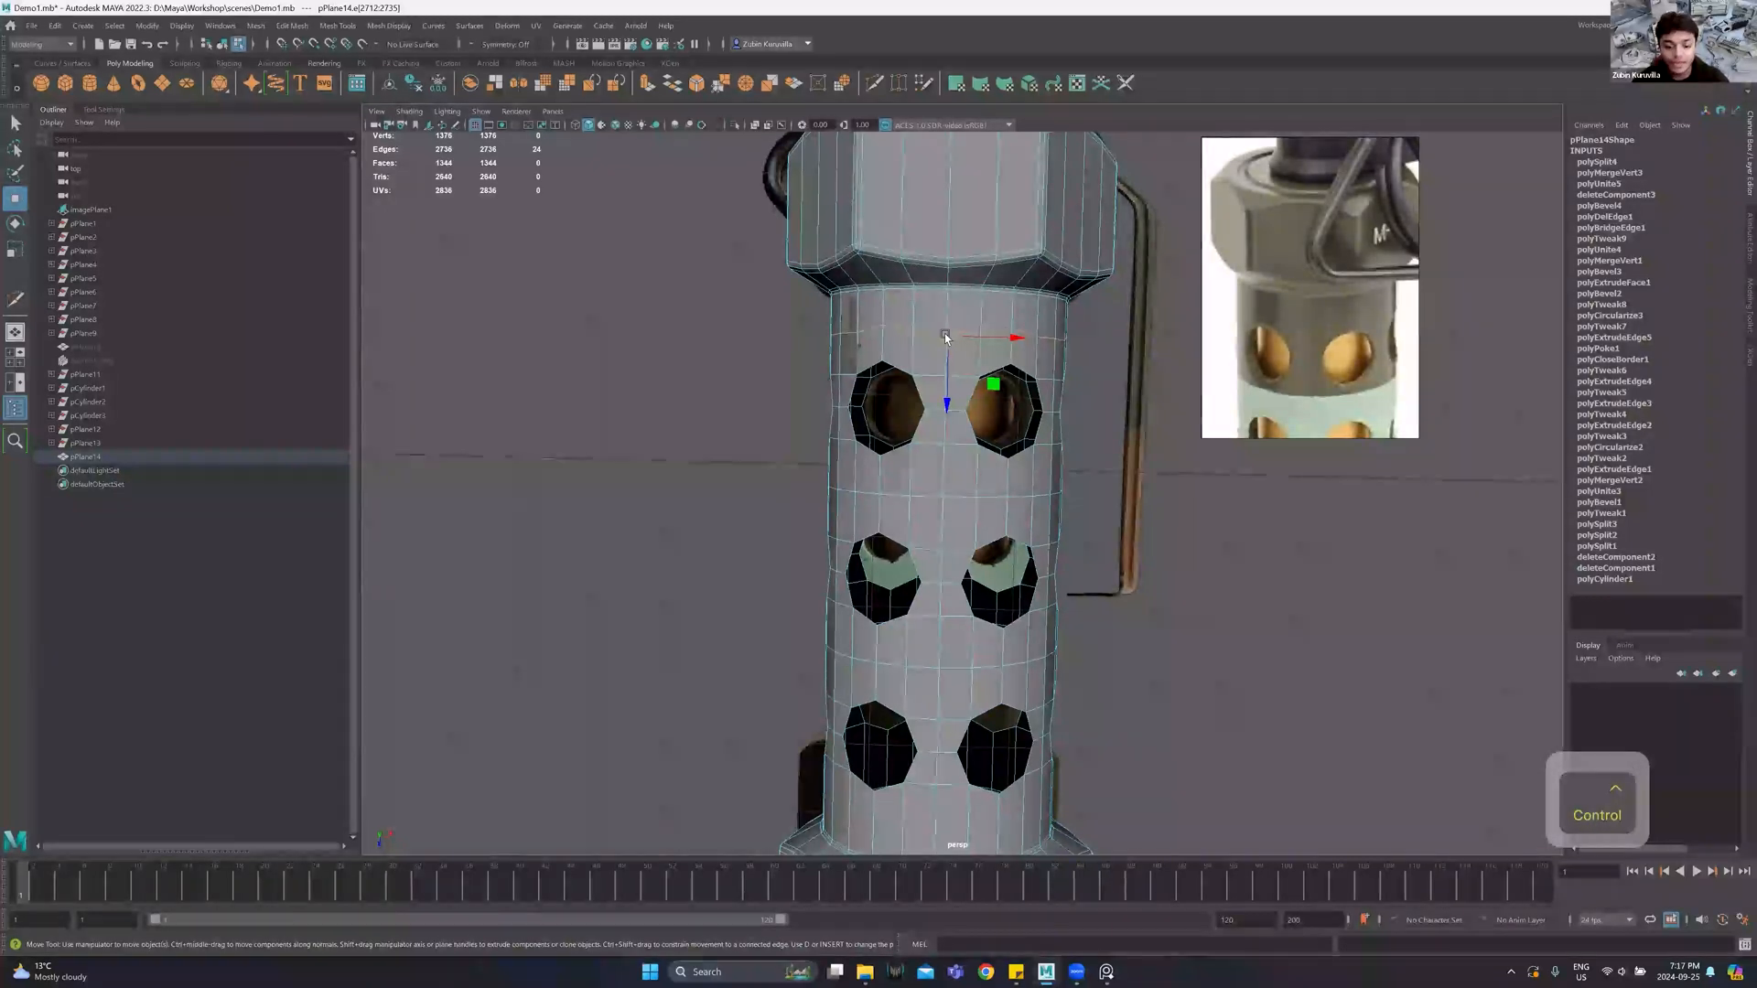
pyautogui.hotkey('ctrl', 'Delete')
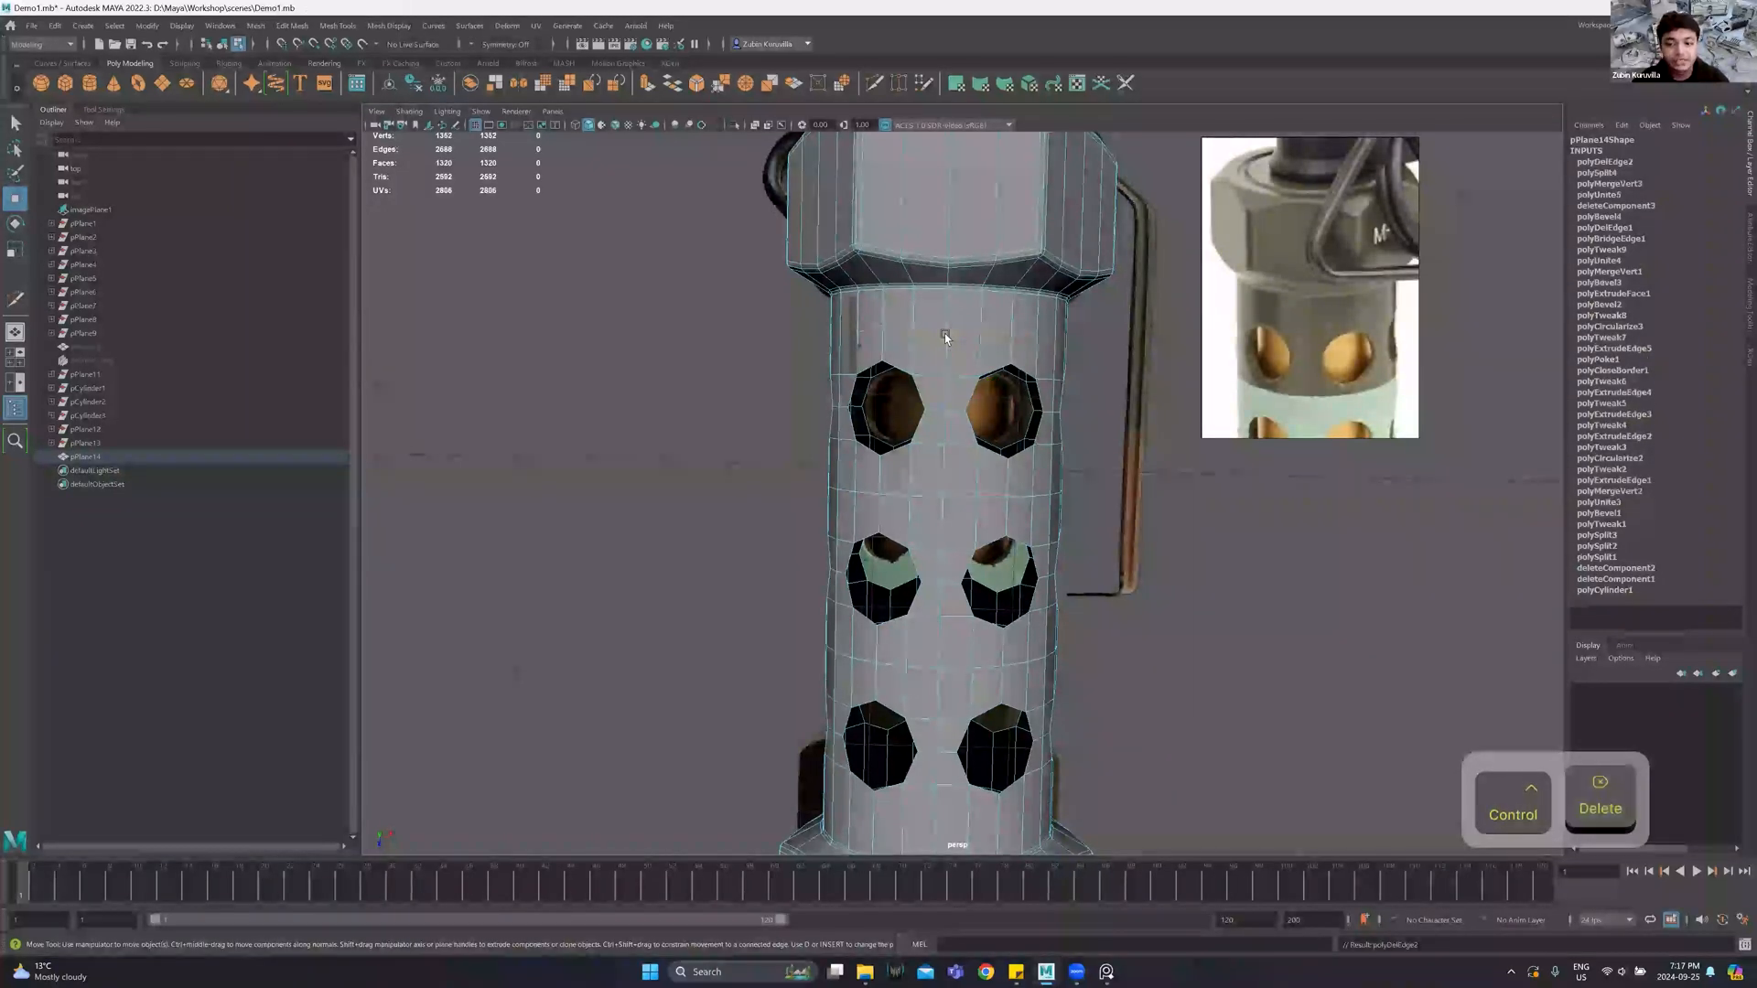
pyautogui.moveTo(933, 323); pyautogui.dragTo(787, 282, button='right')
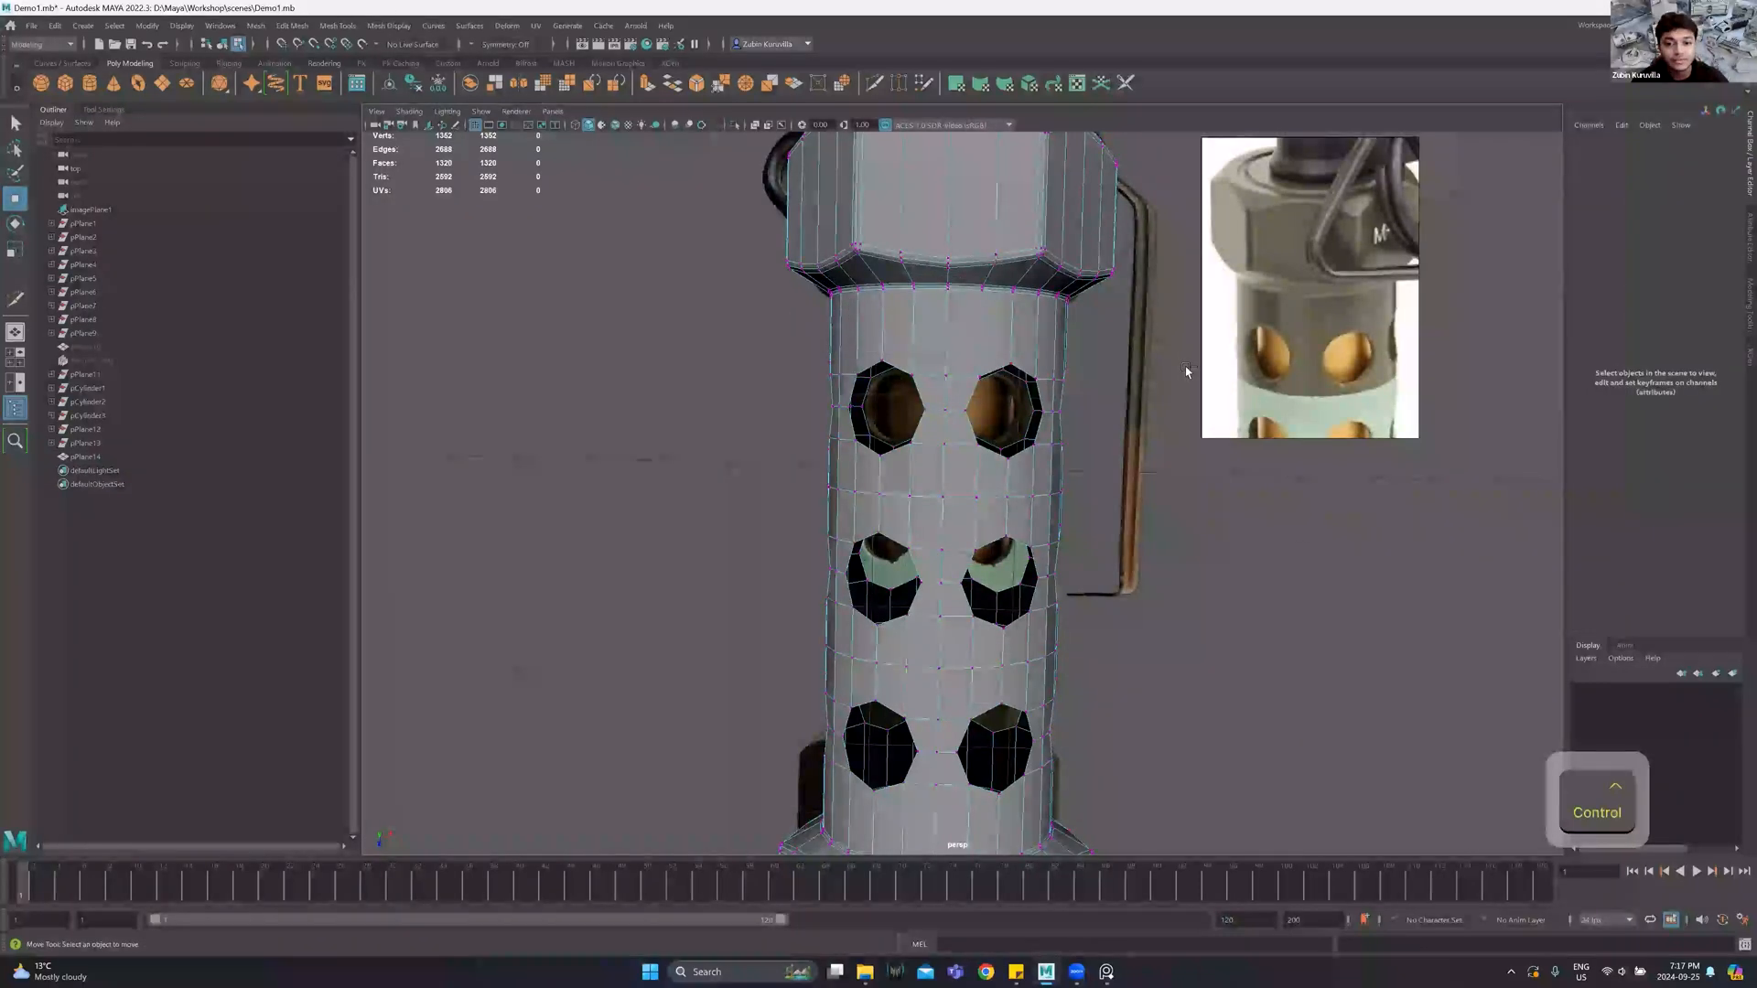
pyautogui.hotkey('ctrl', 'z')
pyautogui.hotkey('ctrl', 'z')
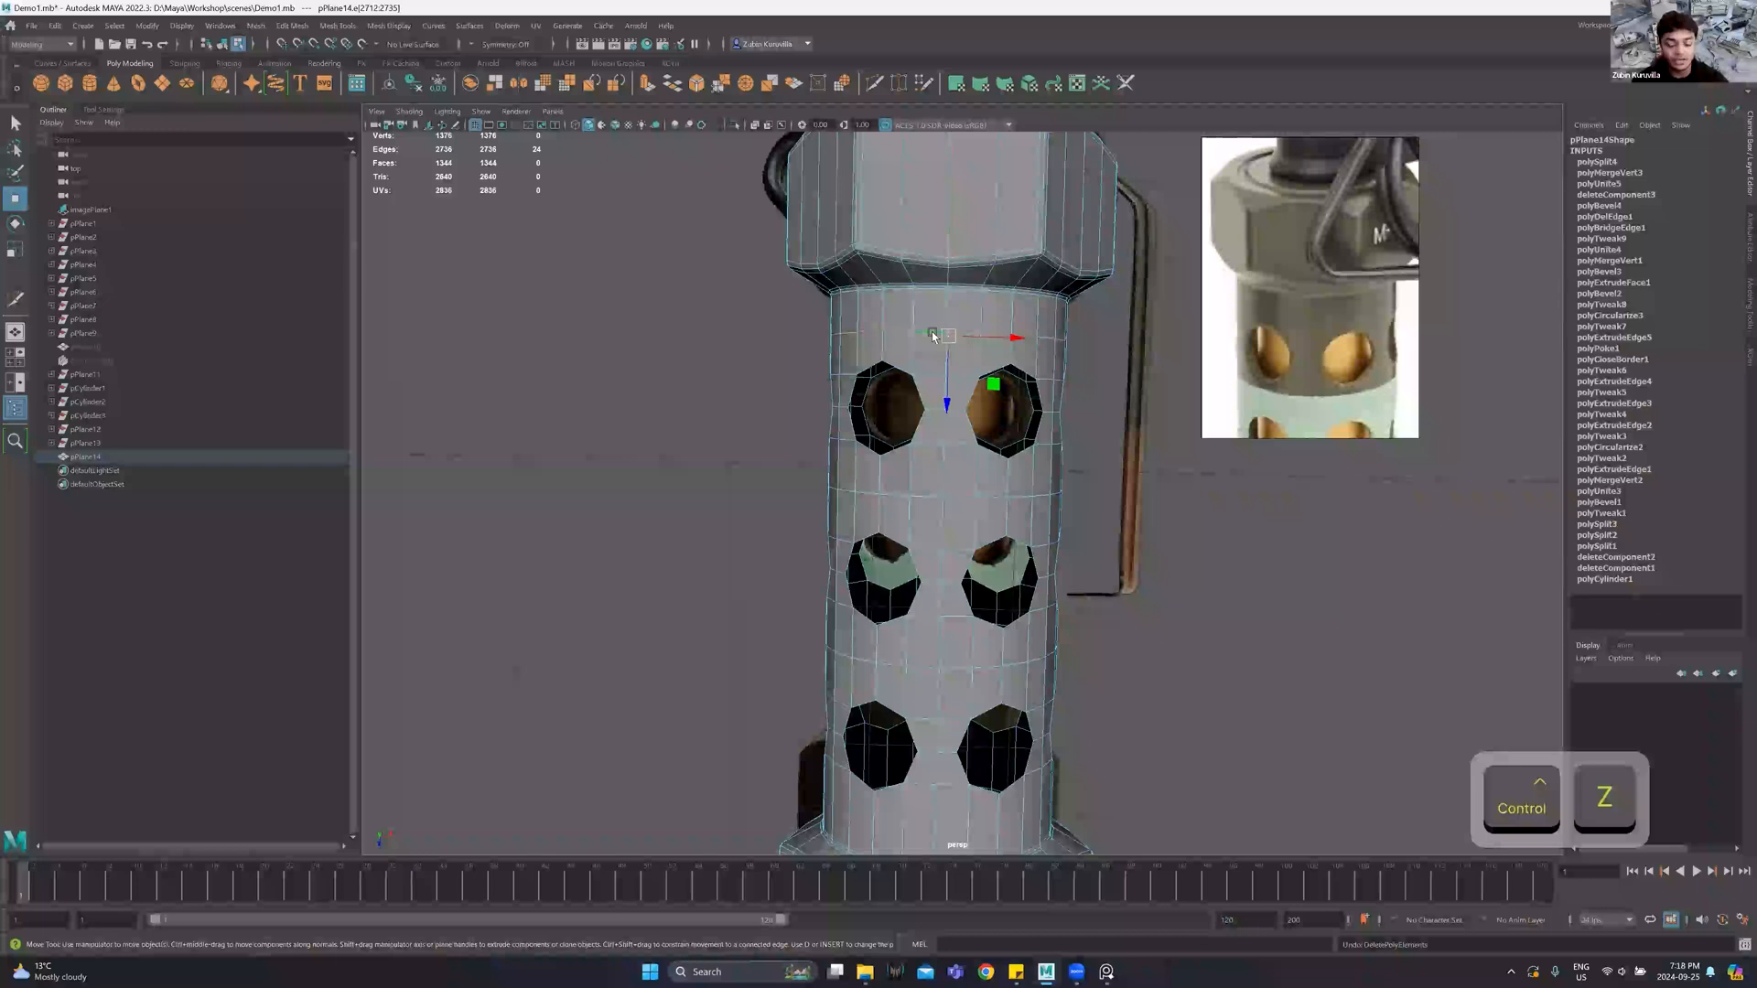
pyautogui.keyDown('shift'); pyautogui.rightClick(932, 336); pyautogui.keyUp('shift')
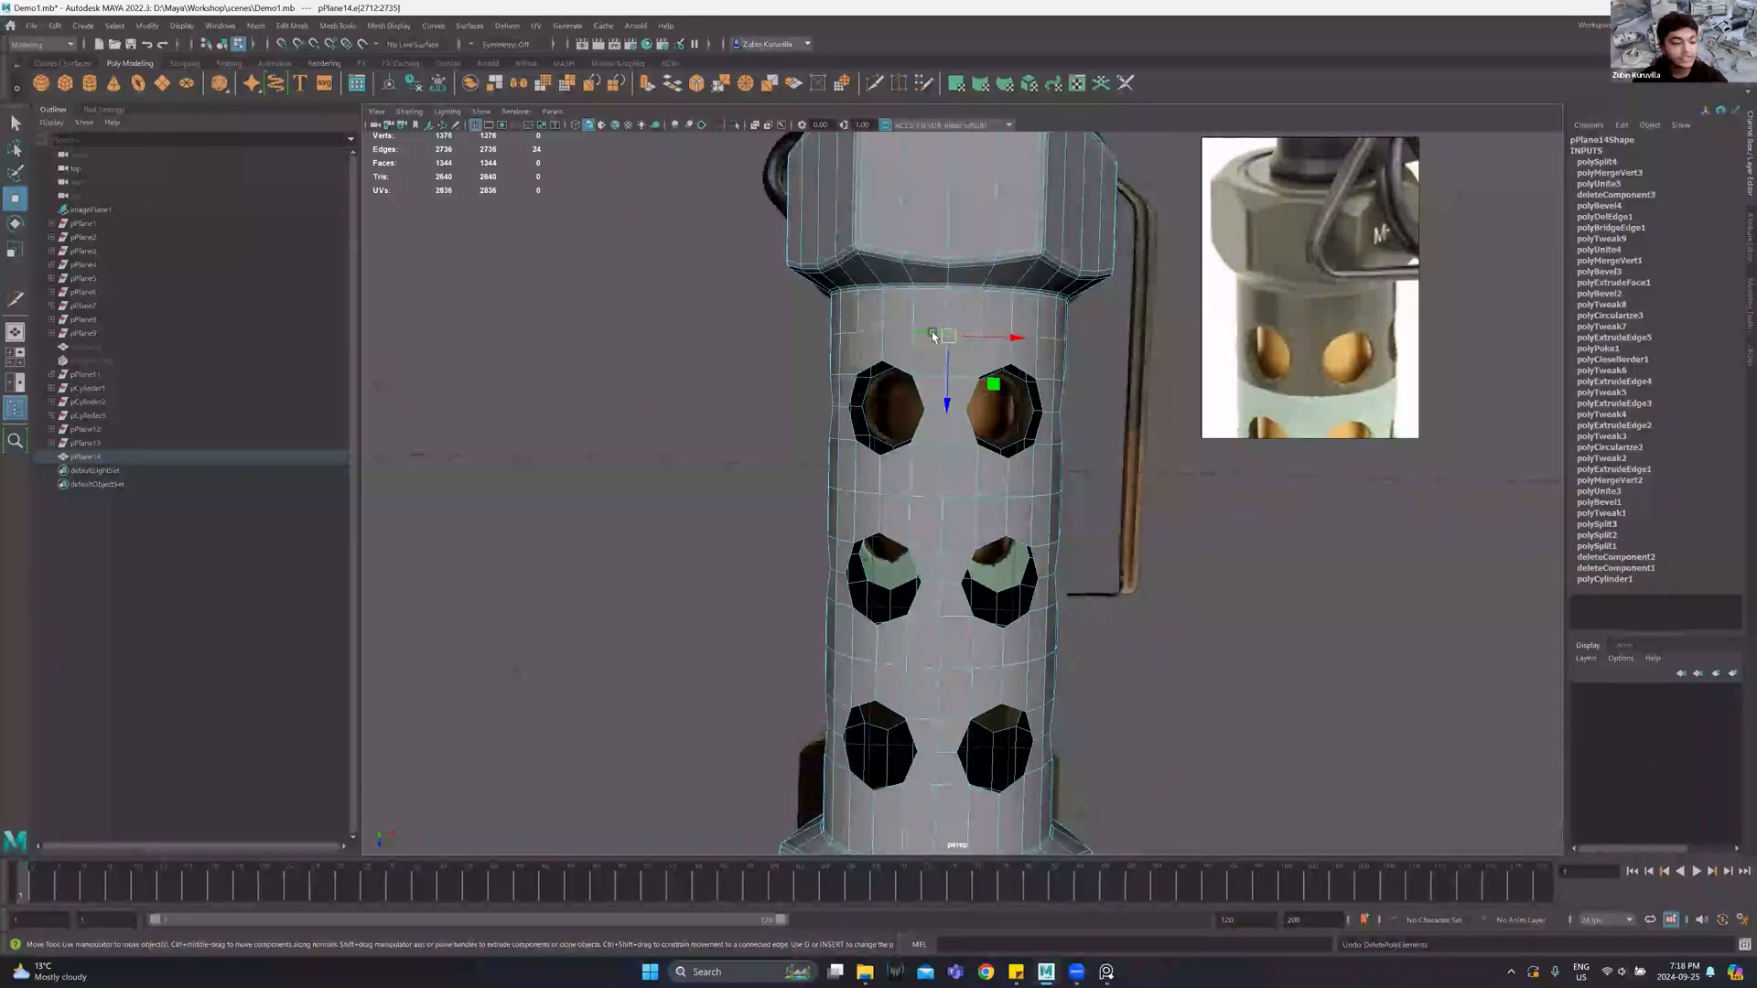
# Remove the edge loop above the first row of holes with Delete Edge and check the tube for leftover vertices.
pyautogui.keyDown('shift'); pyautogui.rightClick(933, 335); pyautogui.keyUp('shift')
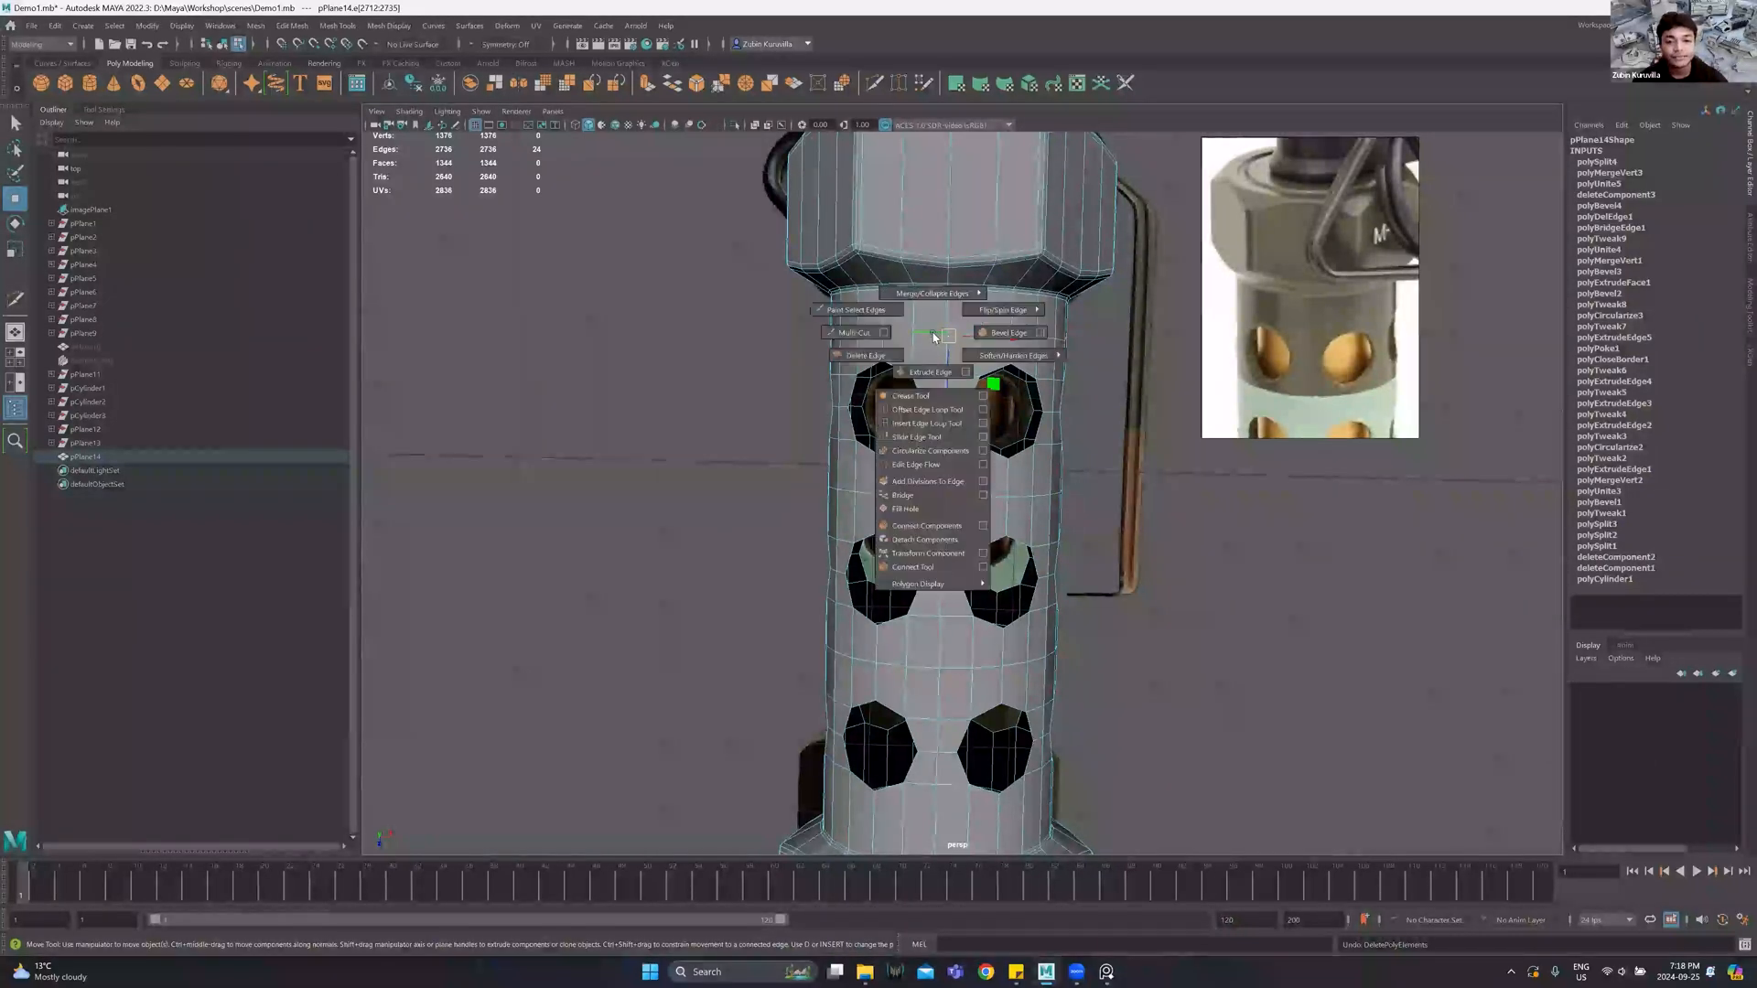
pyautogui.click(866, 364)
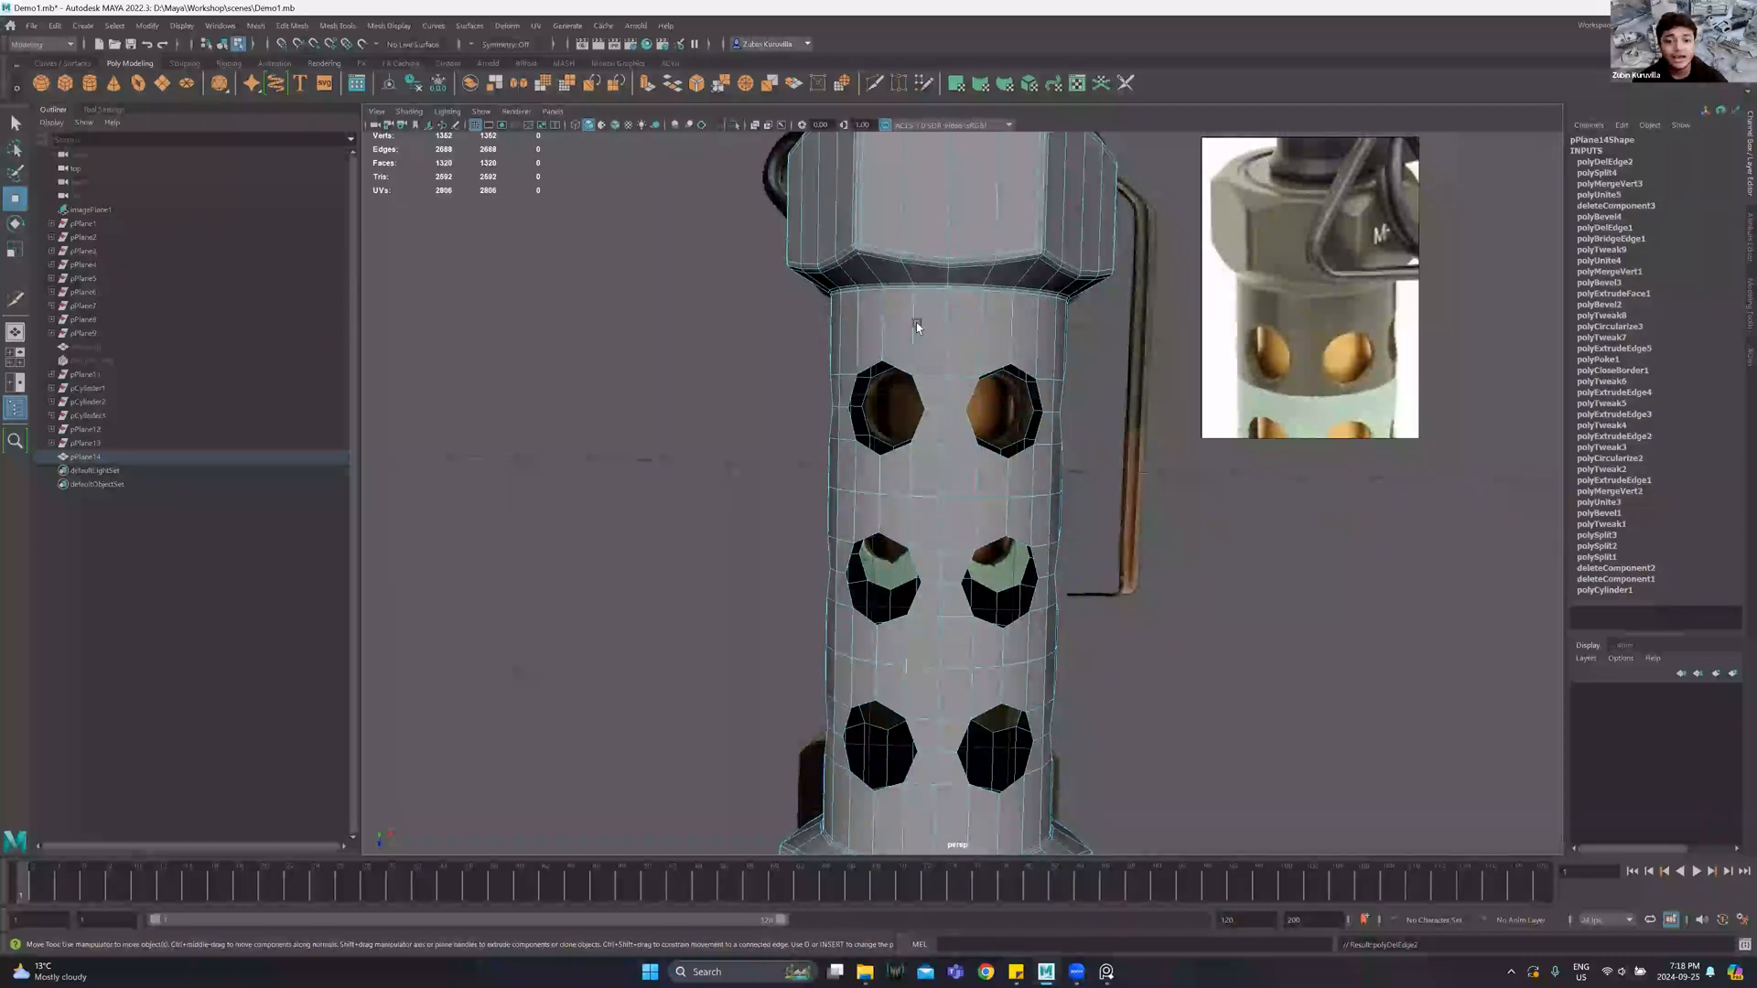
pyautogui.press('F9')
pyautogui.moveTo(805, 304); pyautogui.dragTo(939, 385)
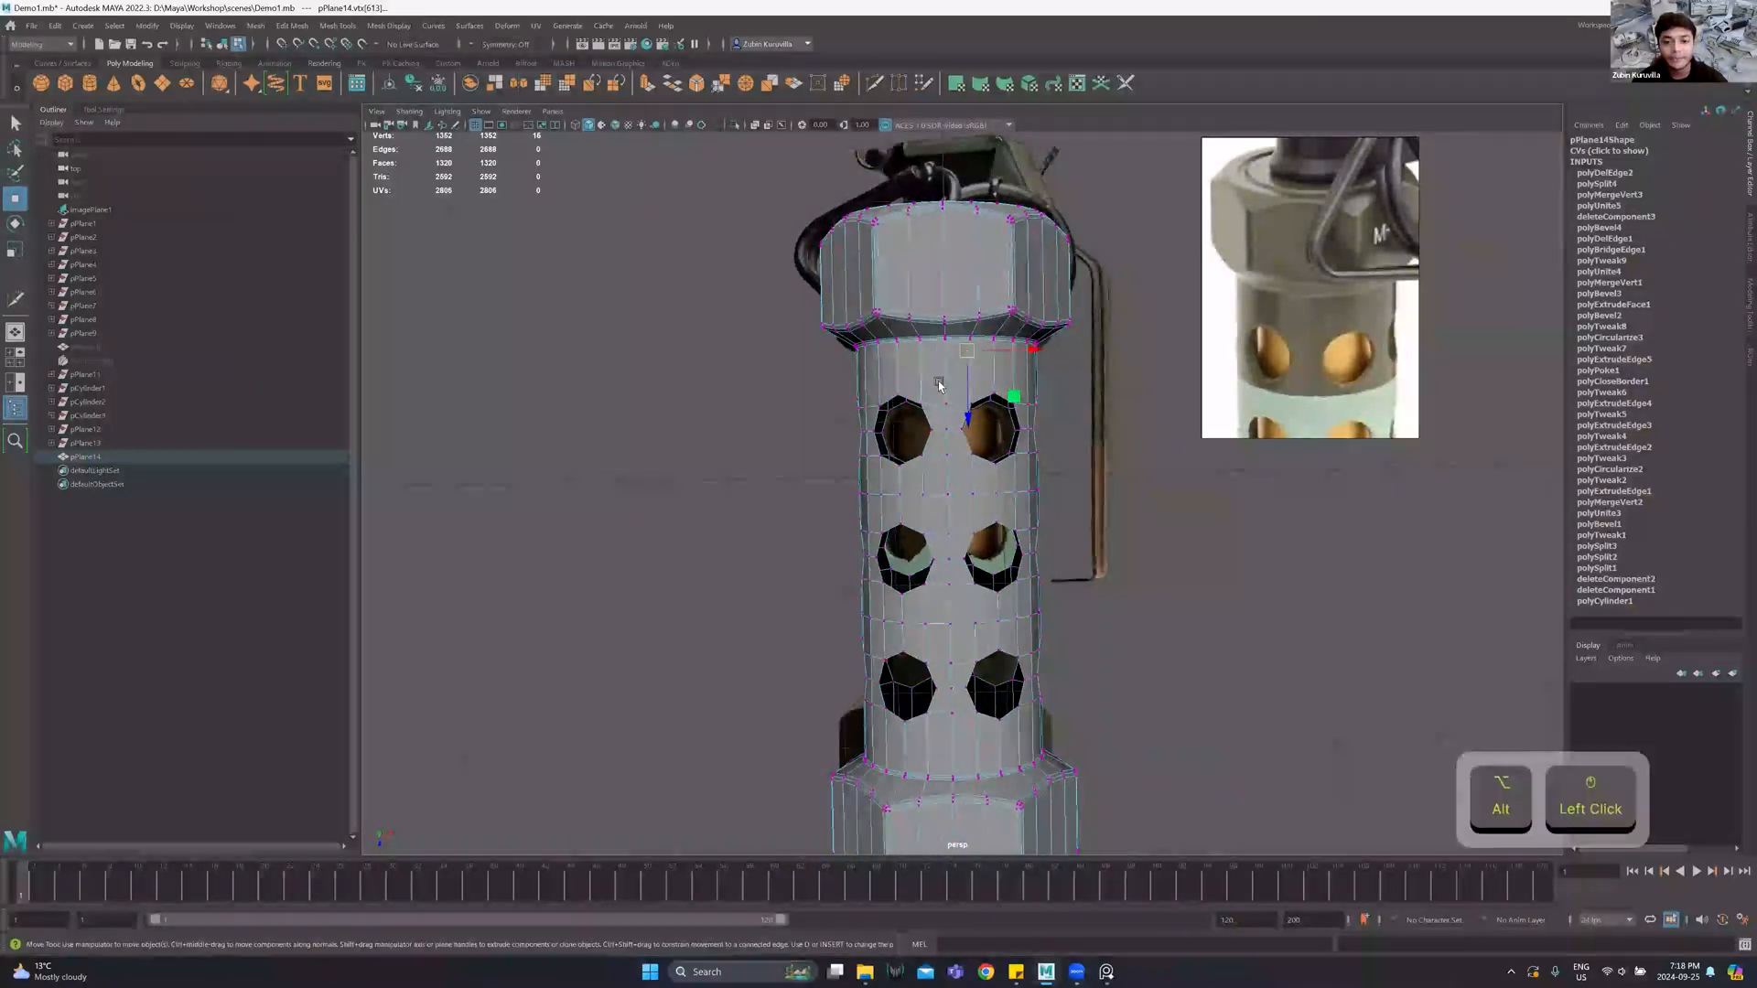
pyautogui.scroll(5, 928, 320)
# Reinsert an edge loop around the tube between the upper collar and the first row of holes using Multi-Cut.
pyautogui.press('y')
pyautogui.keyDown('alt'); pyautogui.moveTo(921, 204); pyautogui.dragTo(913, 263); pyautogui.keyUp('alt')
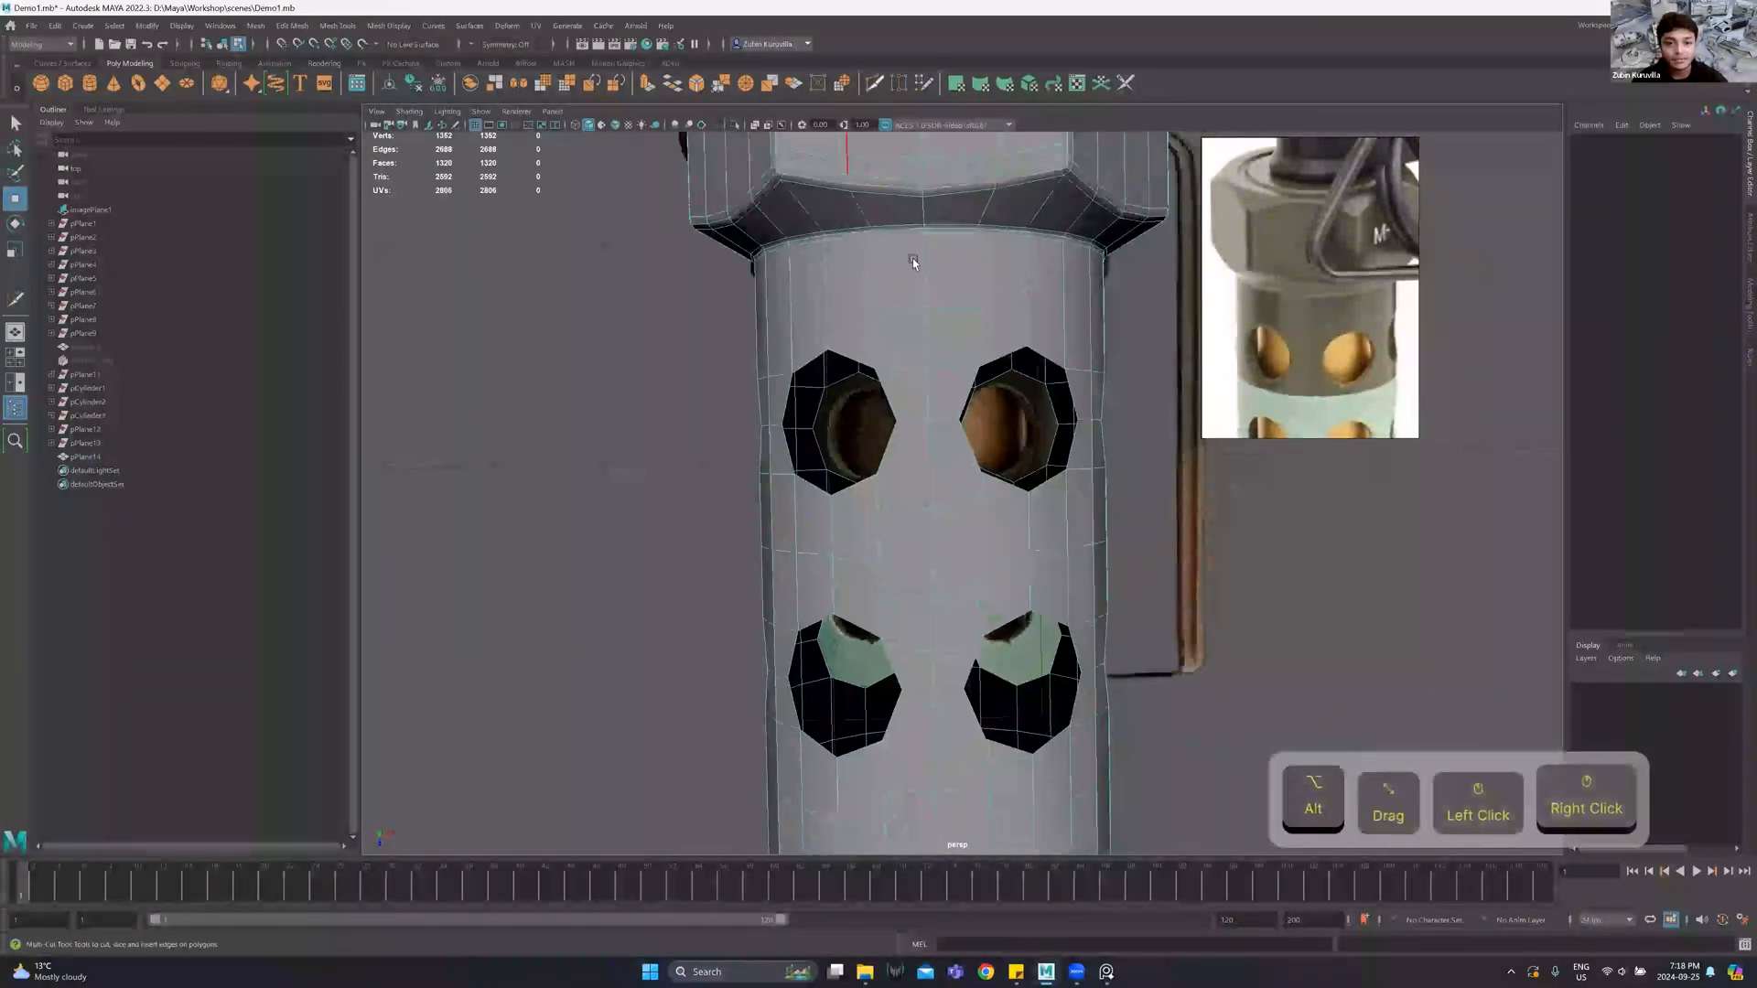
pyautogui.keyDown('ctrl'); pyautogui.click(926, 299); pyautogui.keyUp('ctrl')
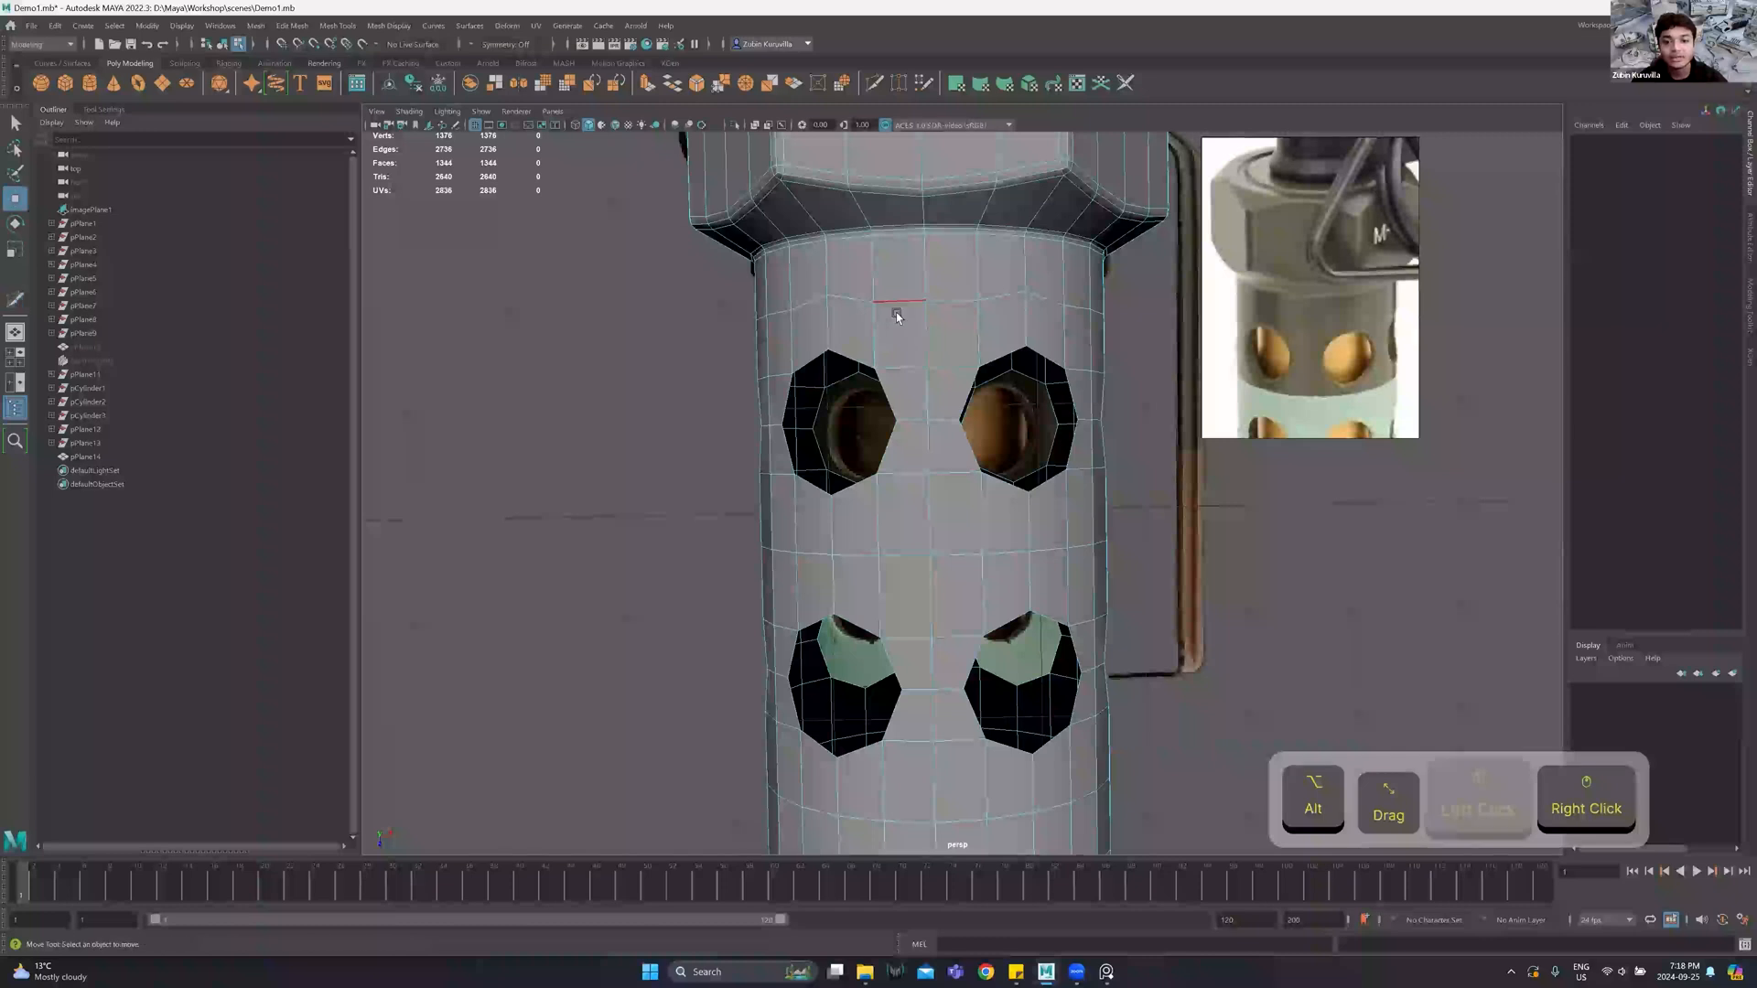
# Try a plain delete on the reinserted edge loop, inspect the tube's vertices, and undo the deletion.
pyautogui.doubleClick(897, 302)
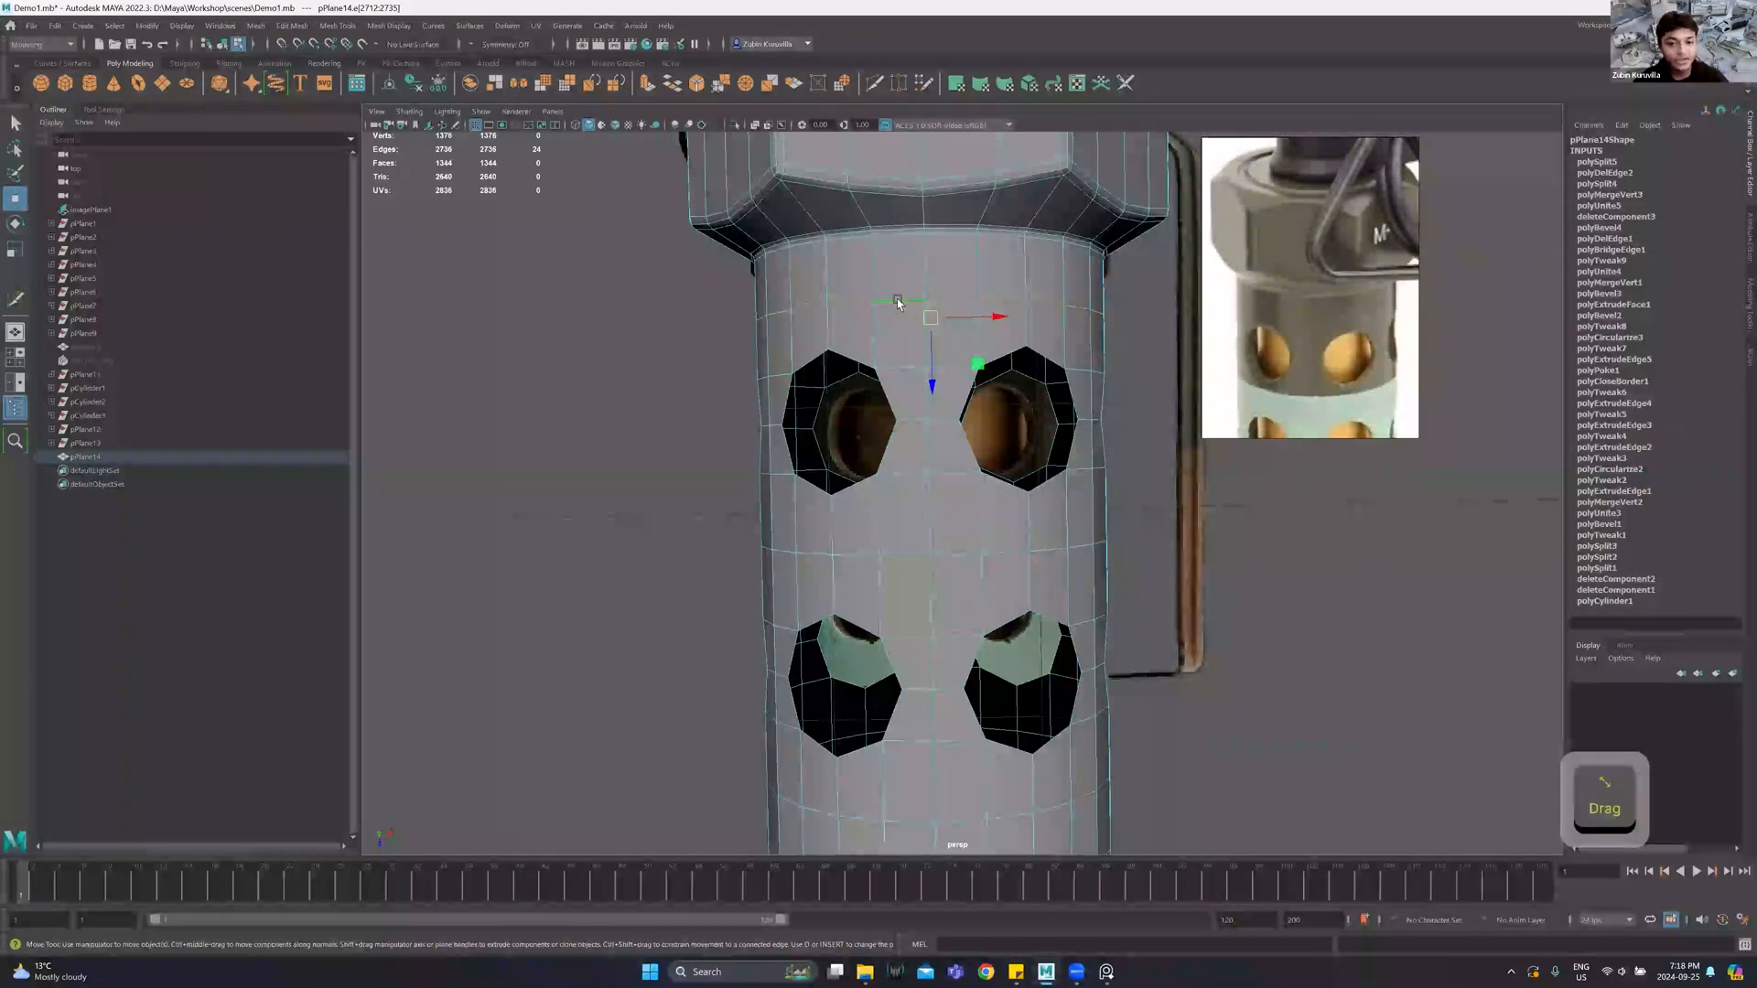
pyautogui.press('Delete')
pyautogui.moveTo(878, 307)
pyautogui.mouseDown(button='right')
pyautogui.moveTo(718, 275)
pyautogui.moveTo(866, 280)
pyautogui.mouseUp(button='right')
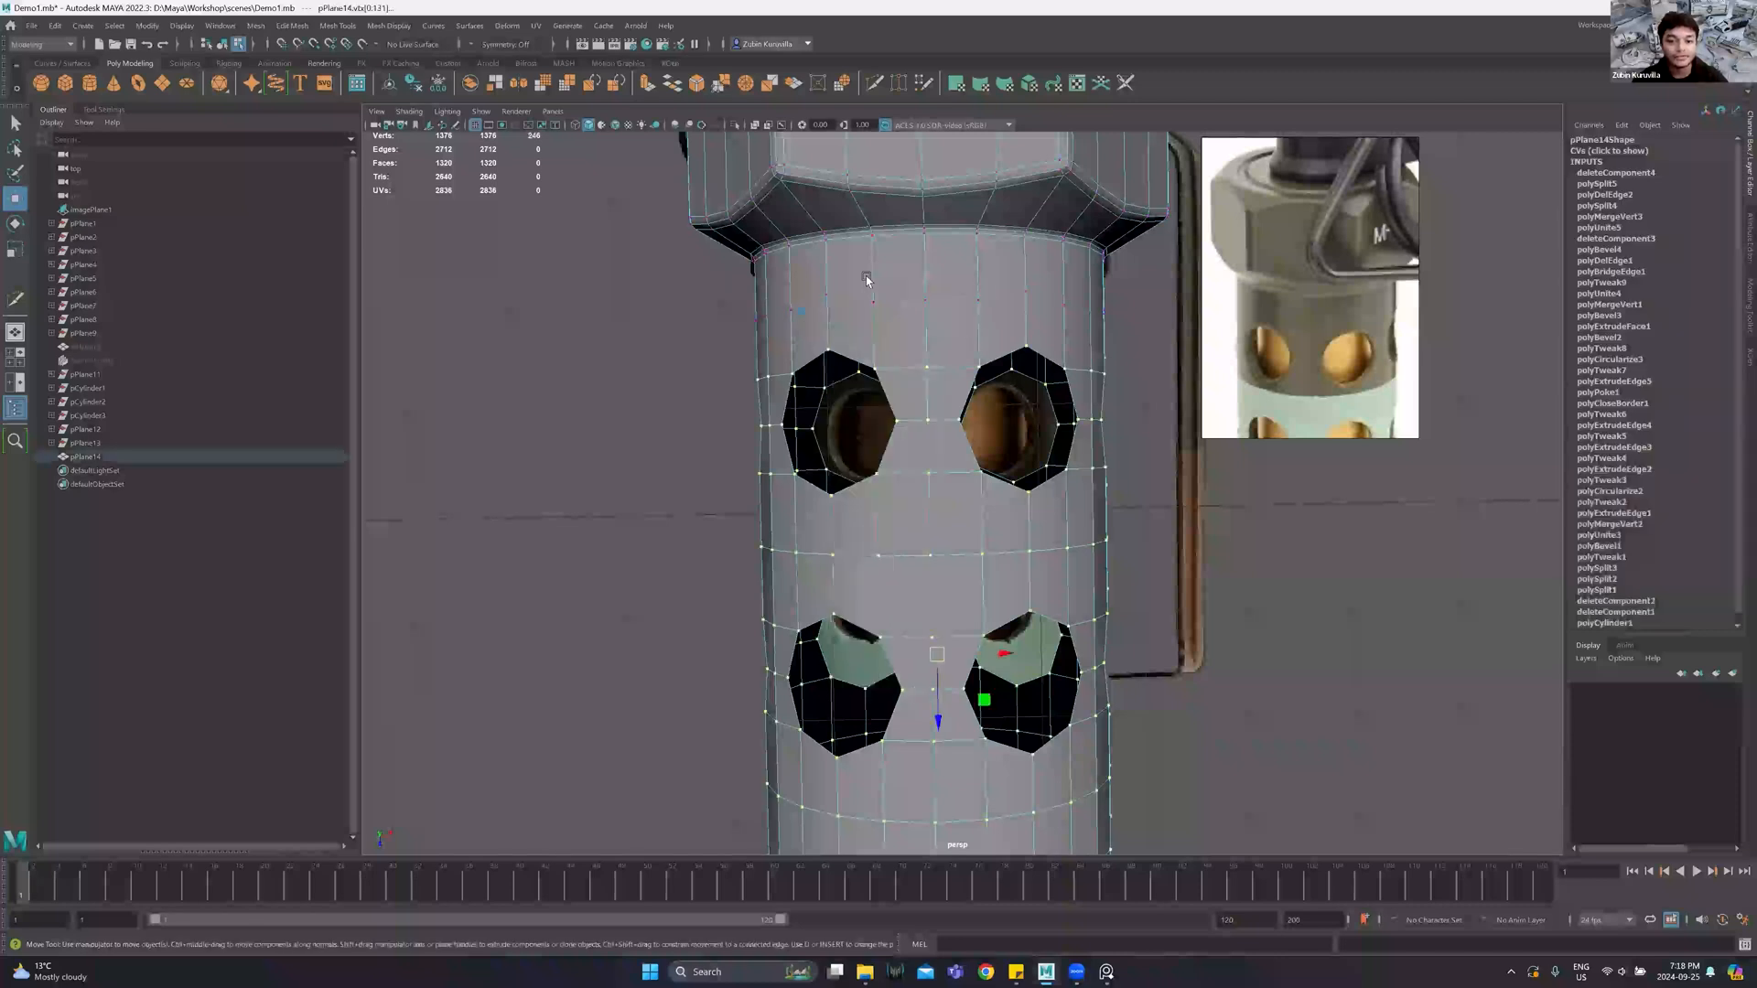
pyautogui.hotkey('ctrl', 'z')
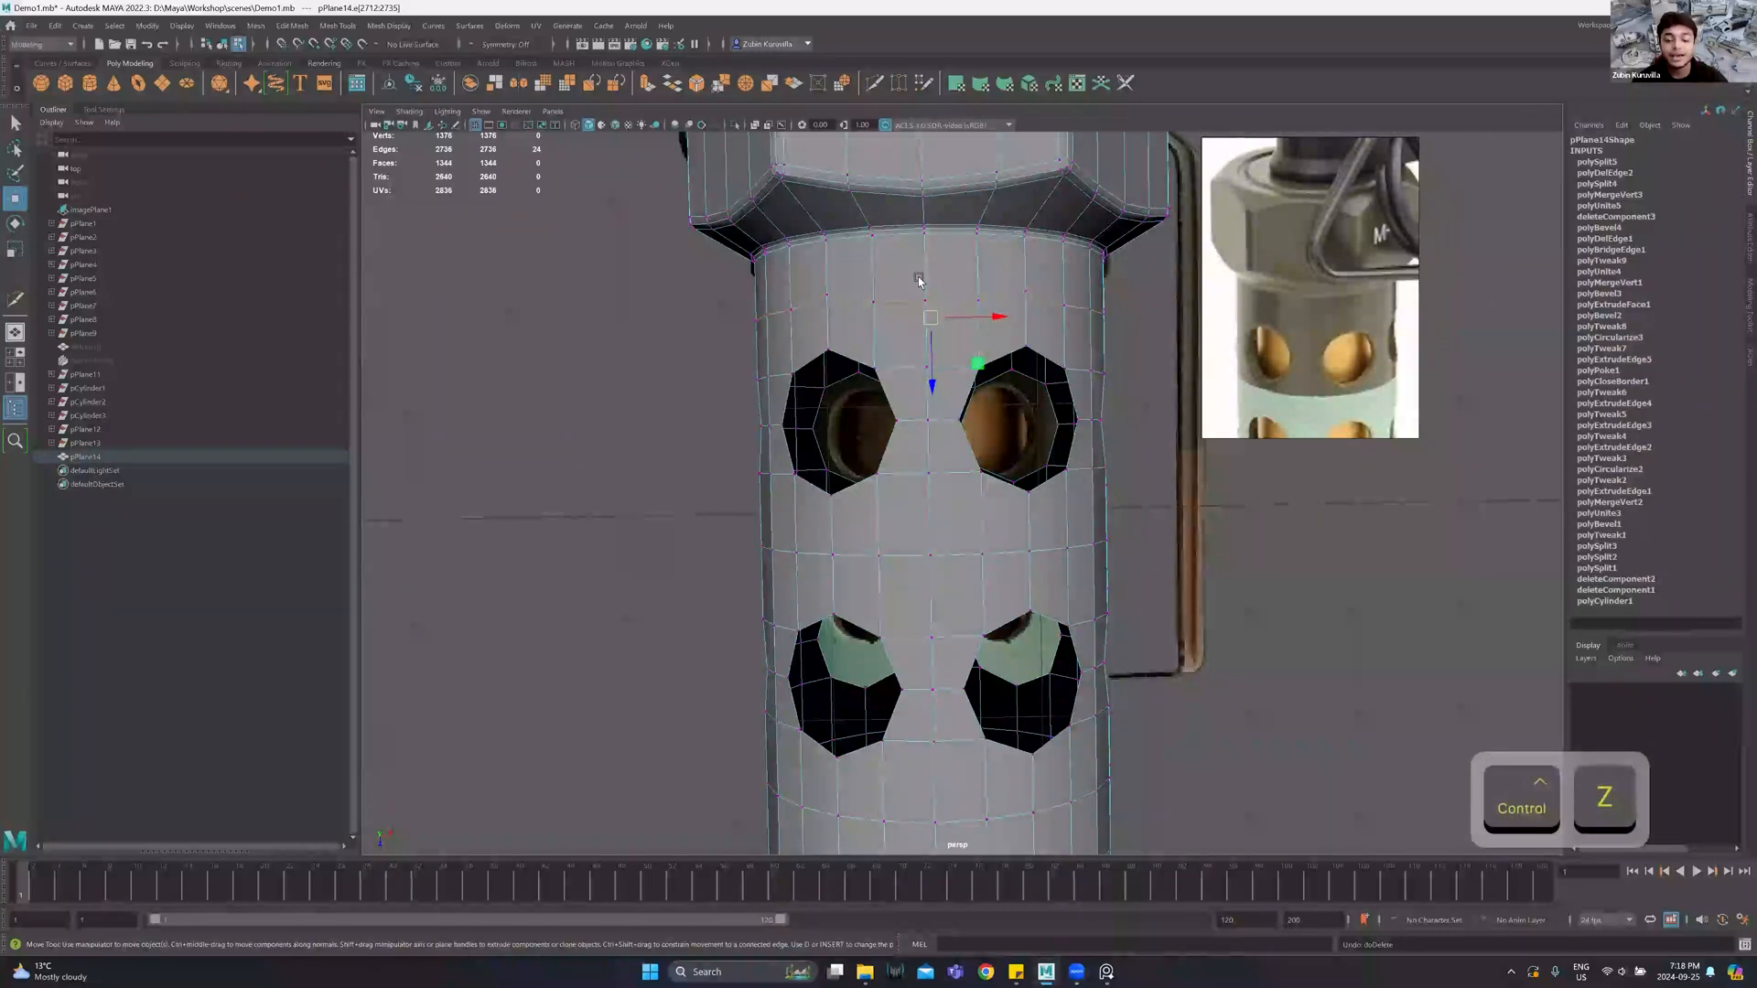
# Remove the reinserted edge loop with Delete Edge and preview the whole grenade body smoothed in object mode.
pyautogui.keyDown('shift'); pyautogui.moveTo(921, 280); pyautogui.dragTo(844, 337, button='right'); pyautogui.keyUp('shift')
pyautogui.scroll(-3, 939, 367)
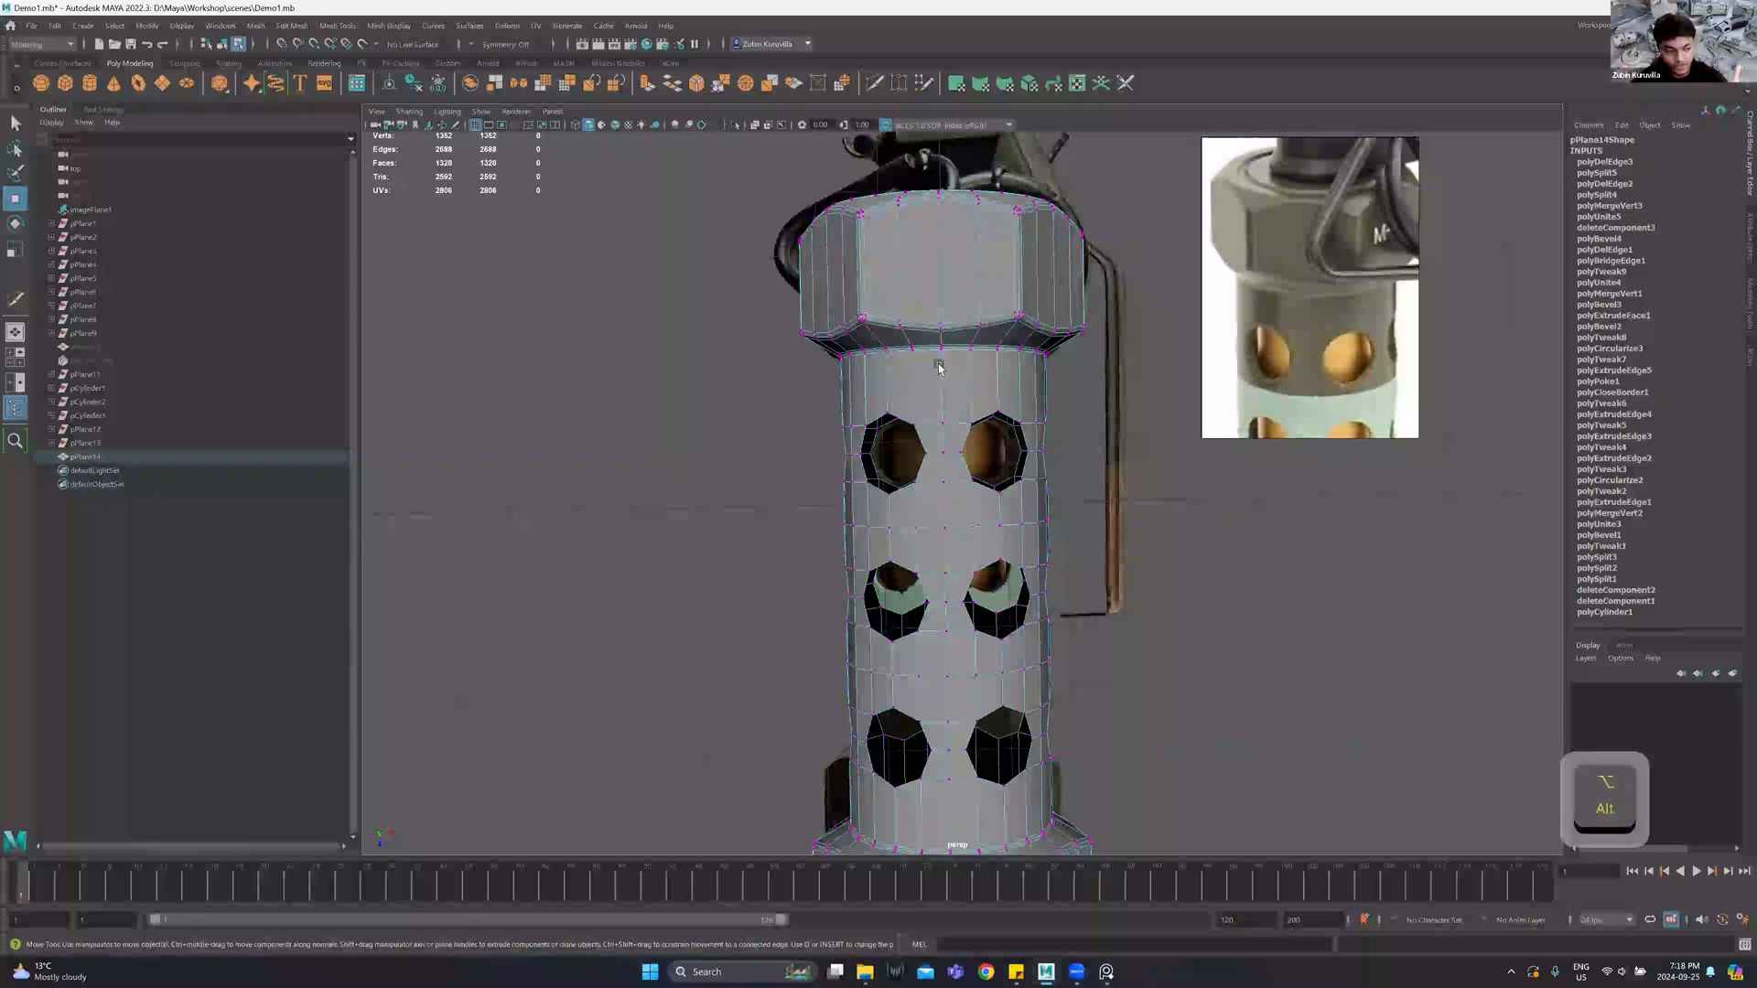
pyautogui.scroll(-3, 1073, 355)
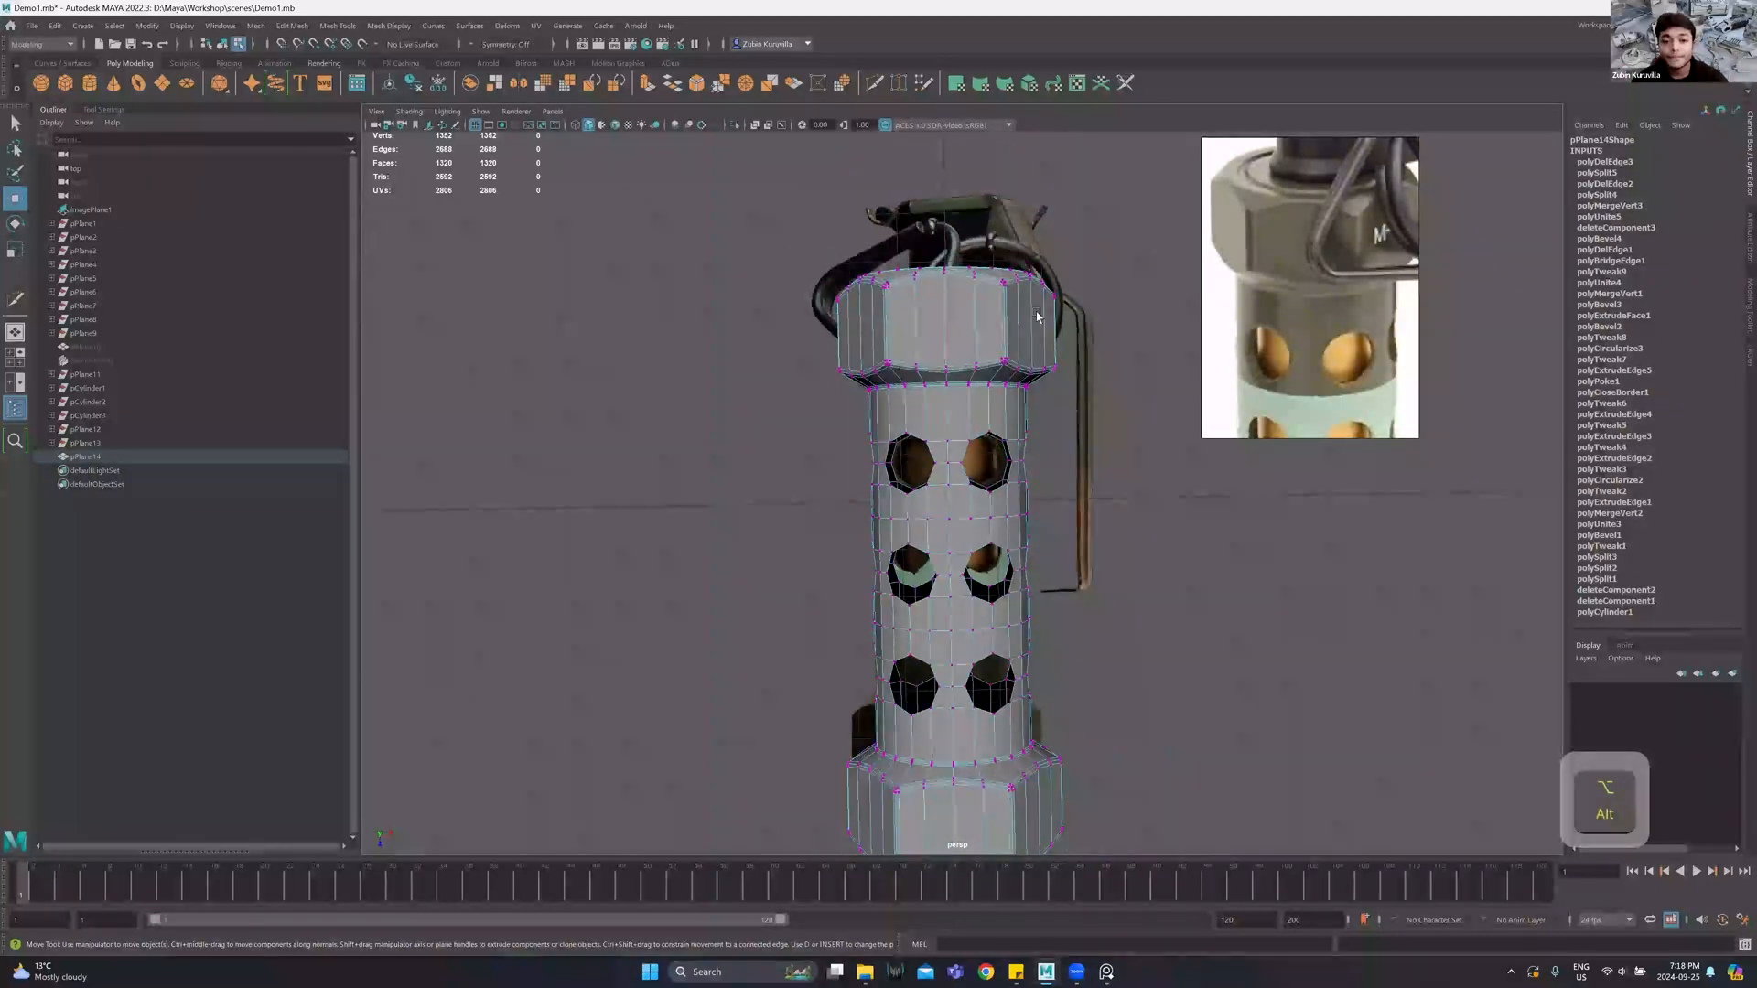
pyautogui.keyDown('alt'); pyautogui.moveTo(951, 347); pyautogui.dragTo(955, 311, button='middle'); pyautogui.keyUp('alt')
pyautogui.press('3')
pyautogui.press('F8')
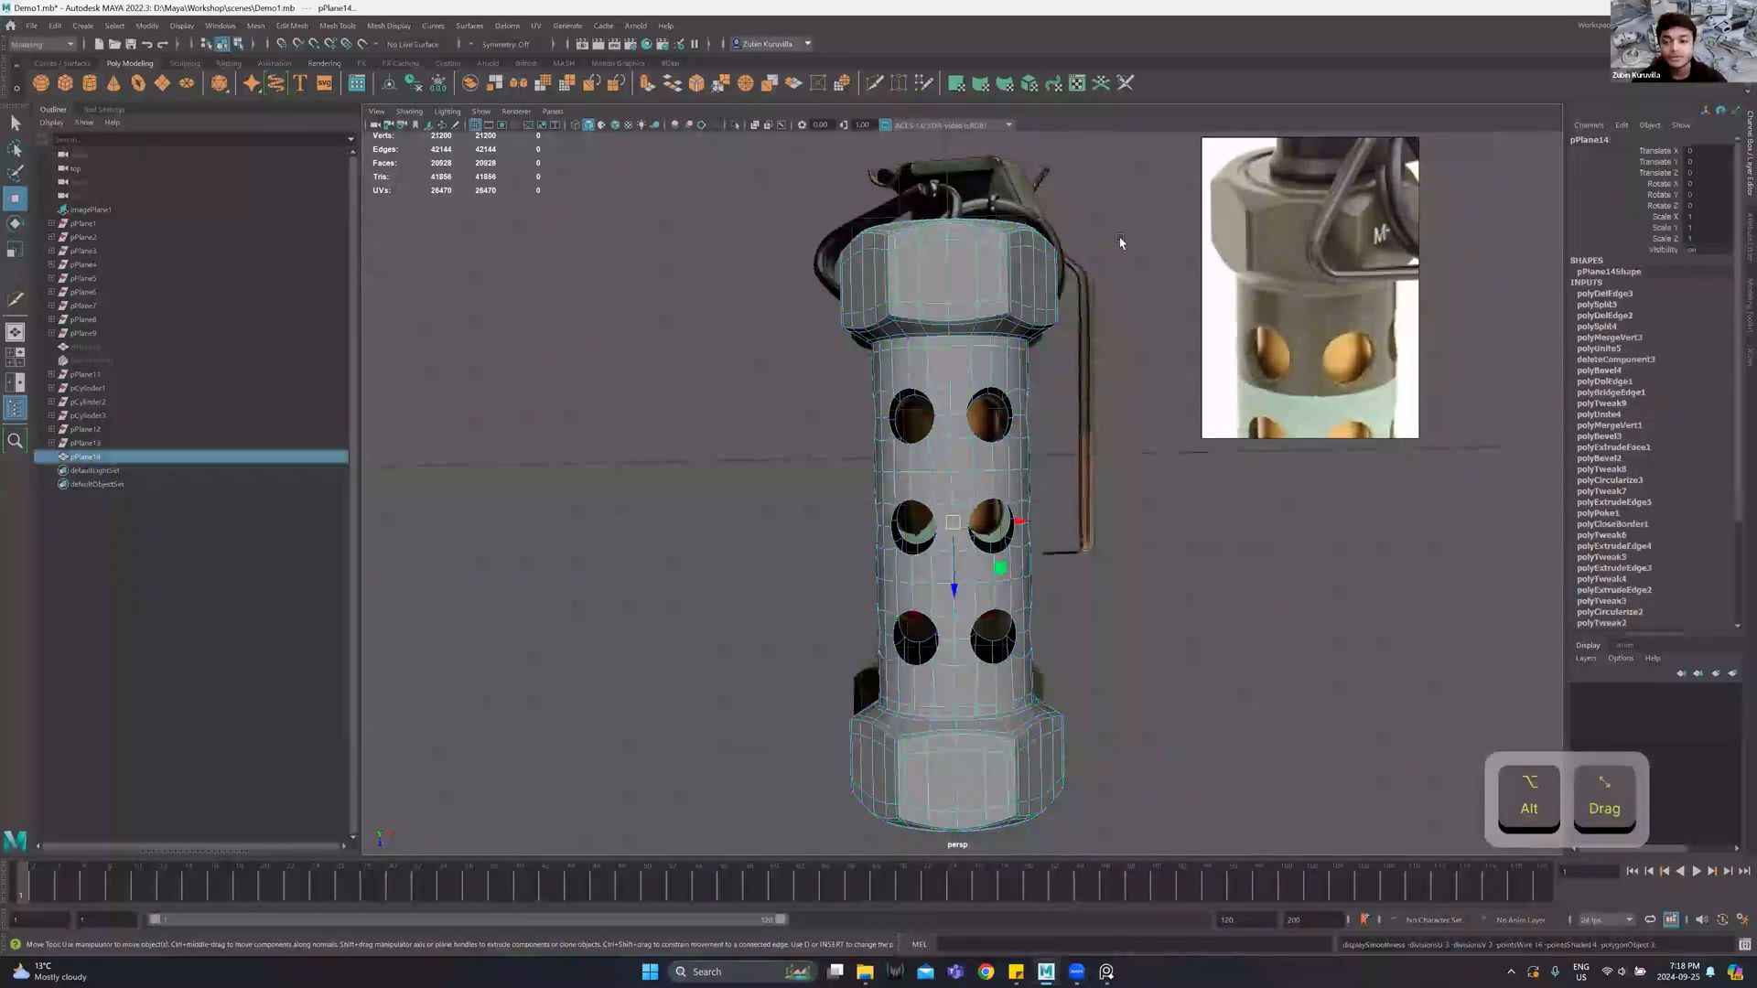
pyautogui.click(951, 348)
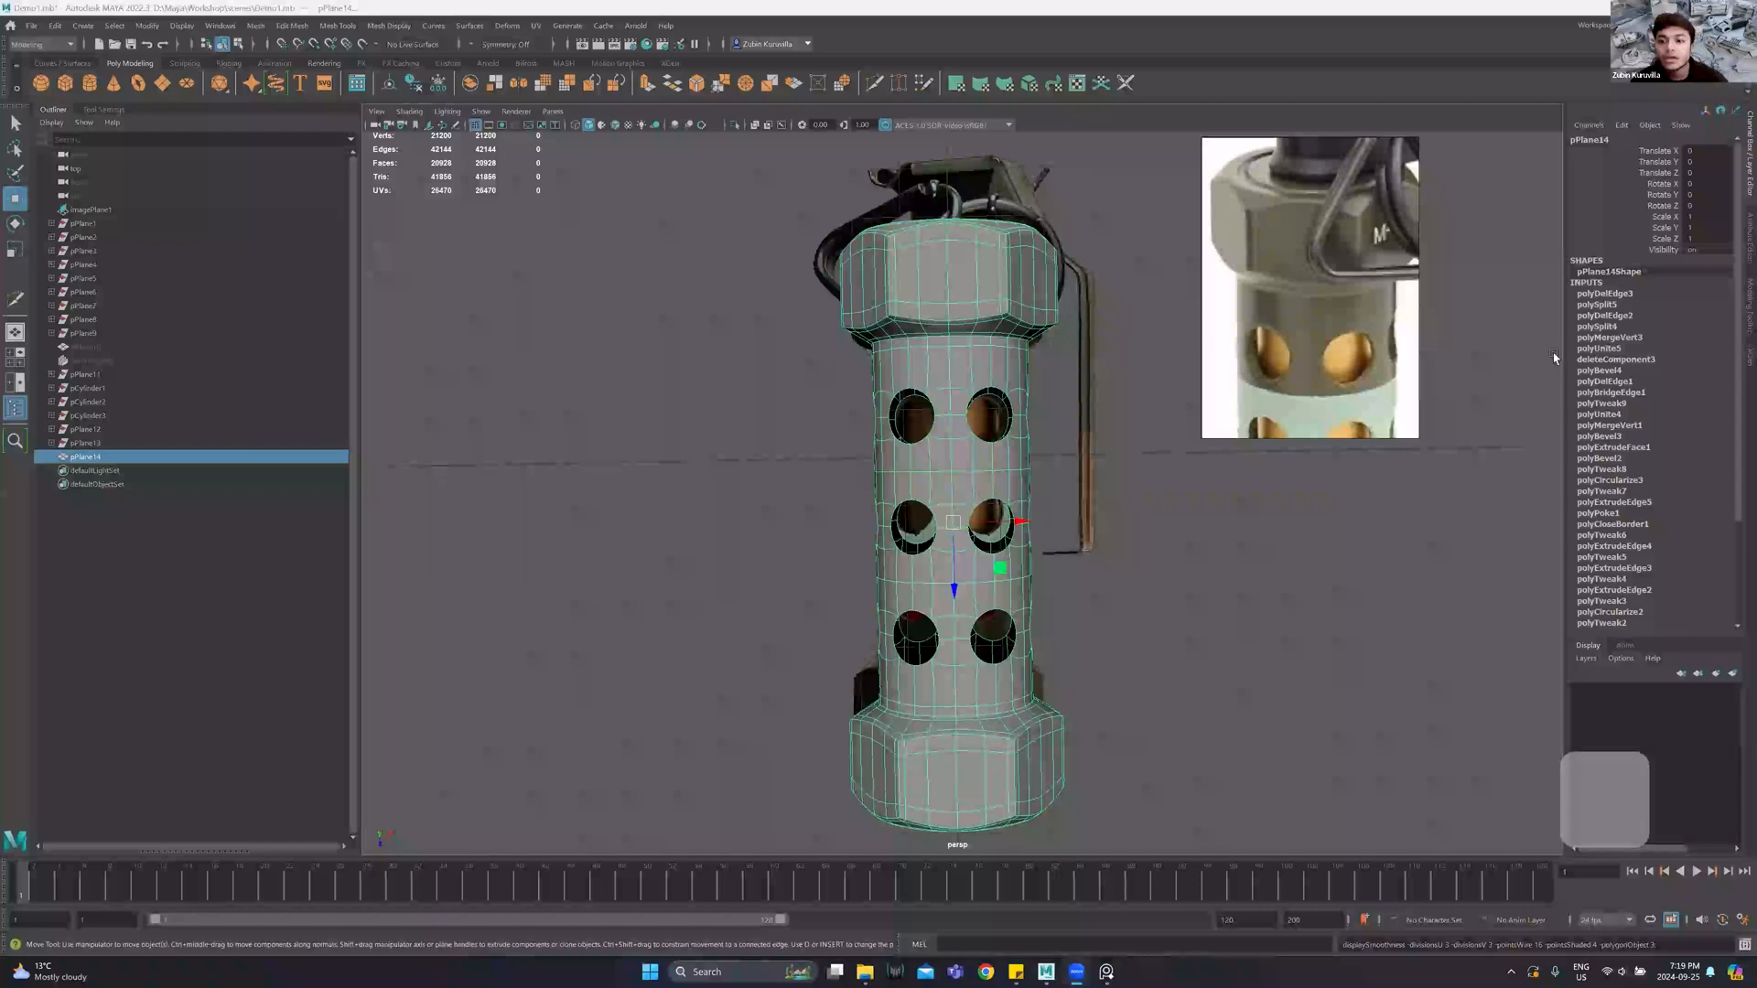
# Create a polygon cylinder, rotate it 90 degrees about X to align with the tube, and stretch it lengthwise.
pyautogui.keyDown('alt'); pyautogui.moveTo(1342, 350); pyautogui.dragTo(1292, 236); pyautogui.keyUp('alt')
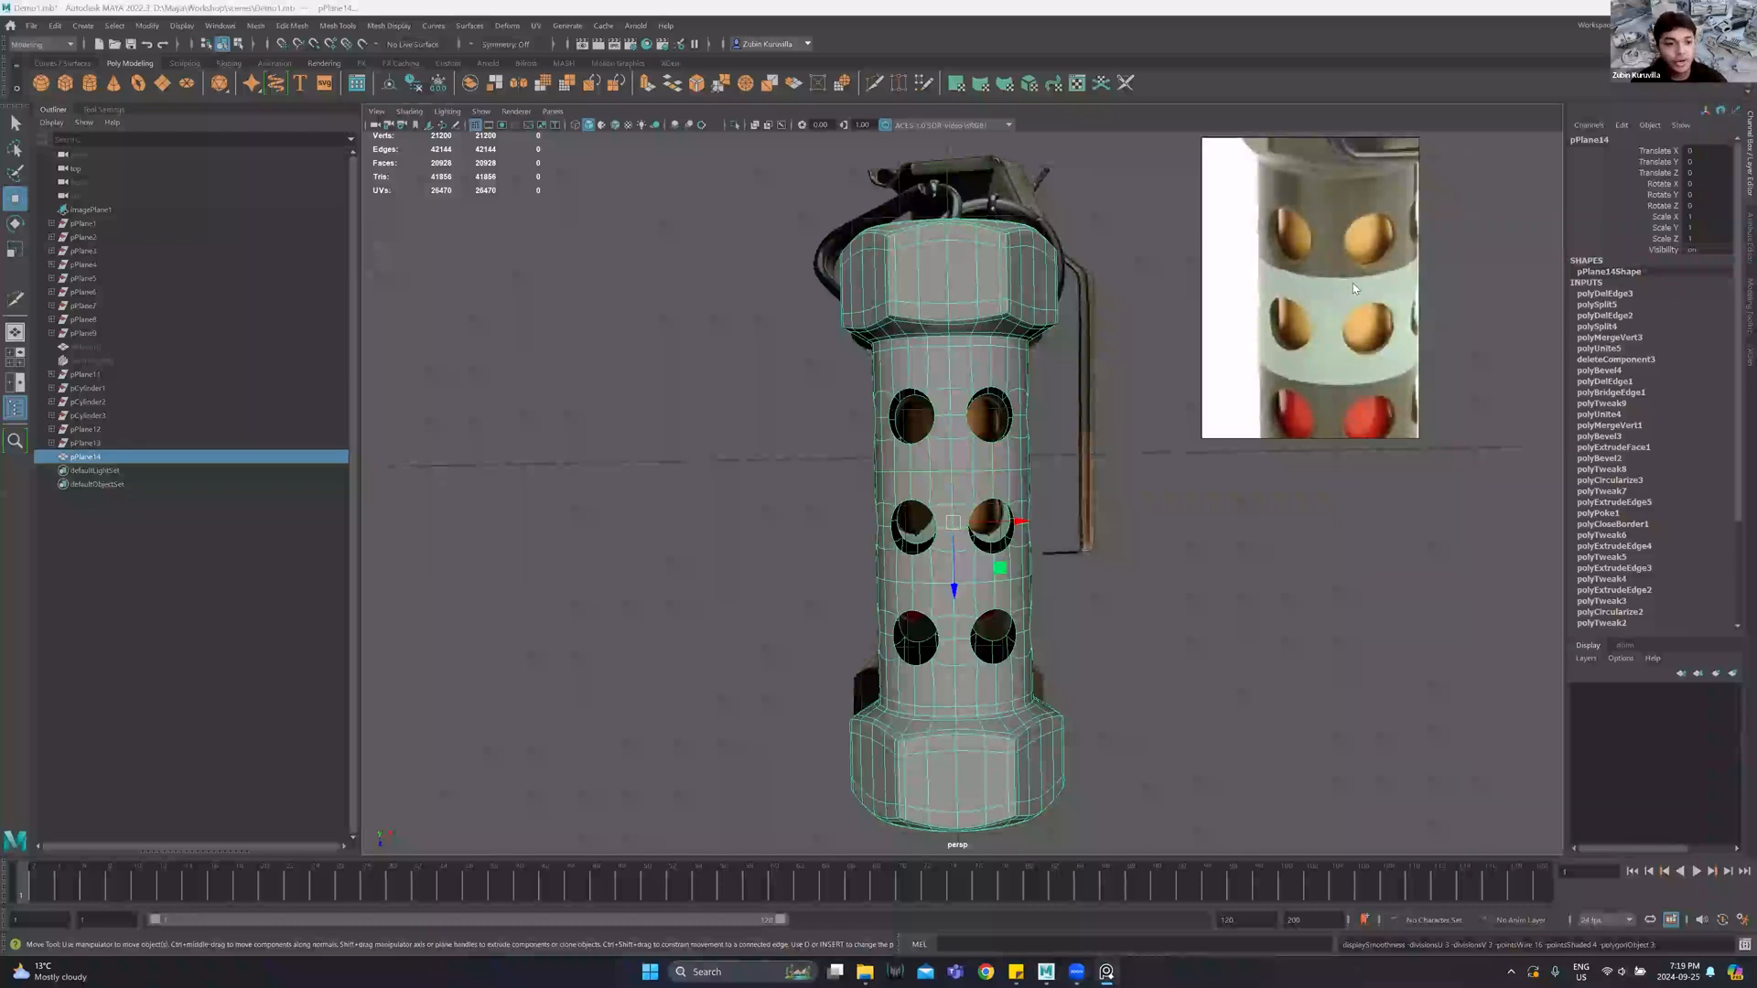
pyautogui.click(95, 91)
pyautogui.press('e')
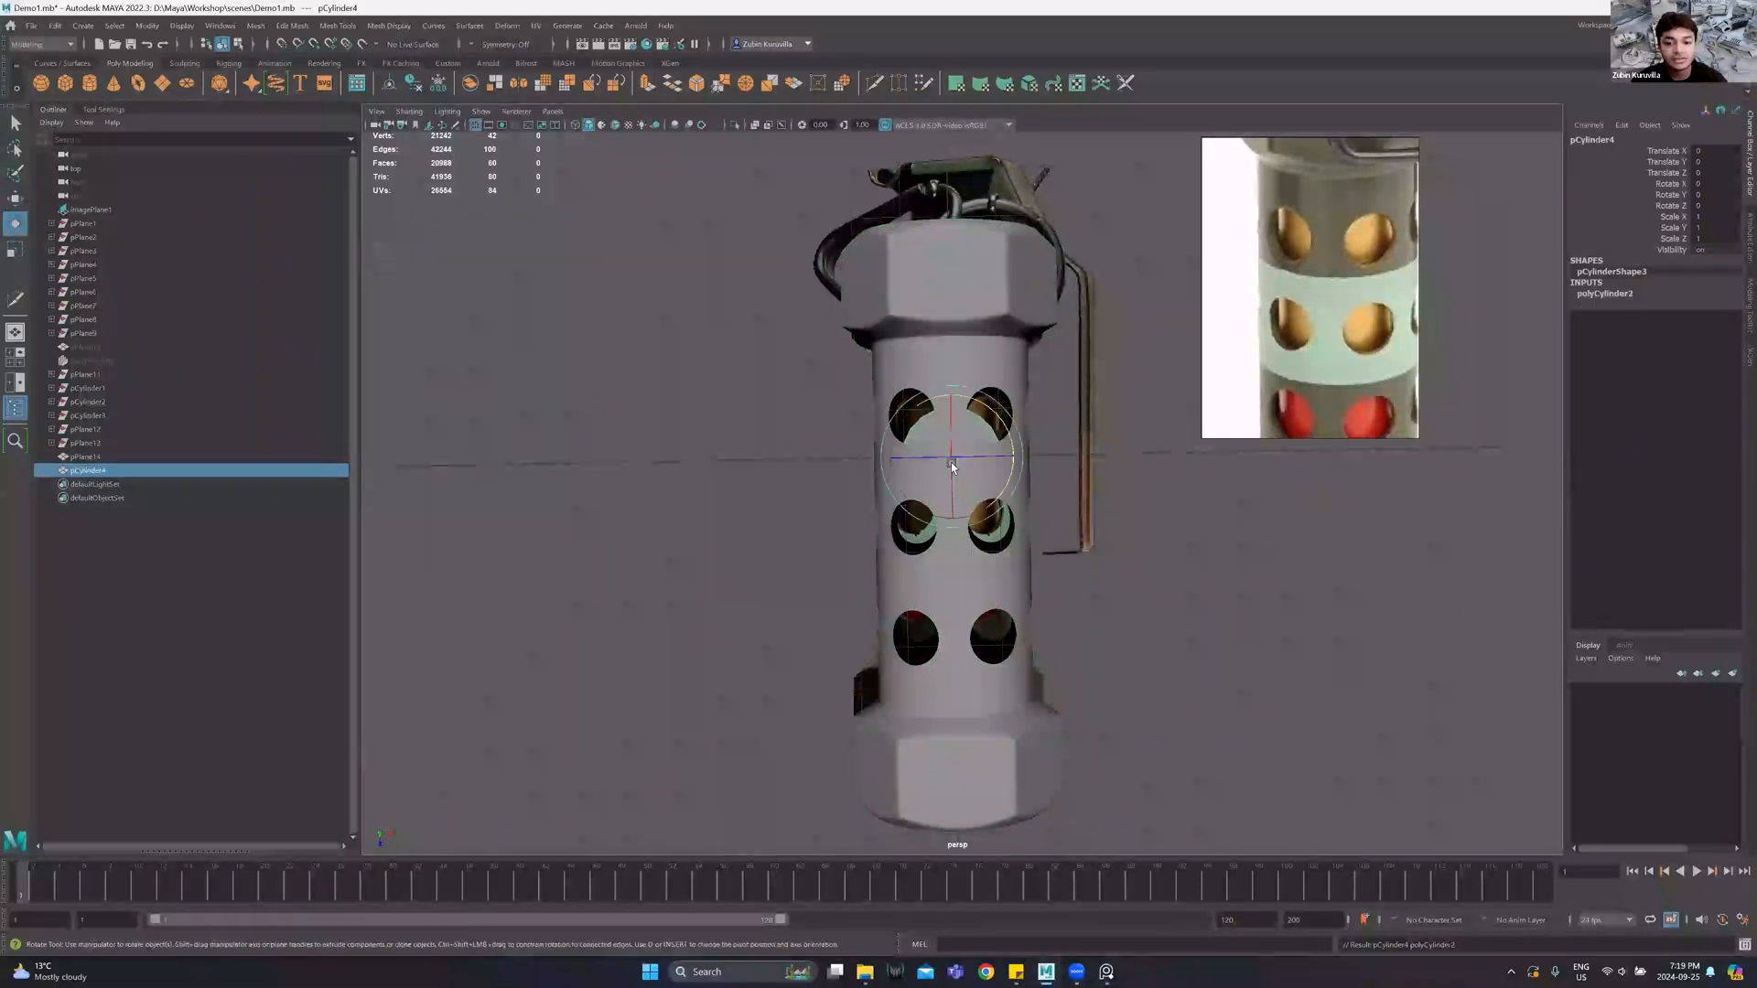
pyautogui.moveTo(950, 471); pyautogui.dragTo(933, 209)
pyautogui.press('r')
pyautogui.press('w')
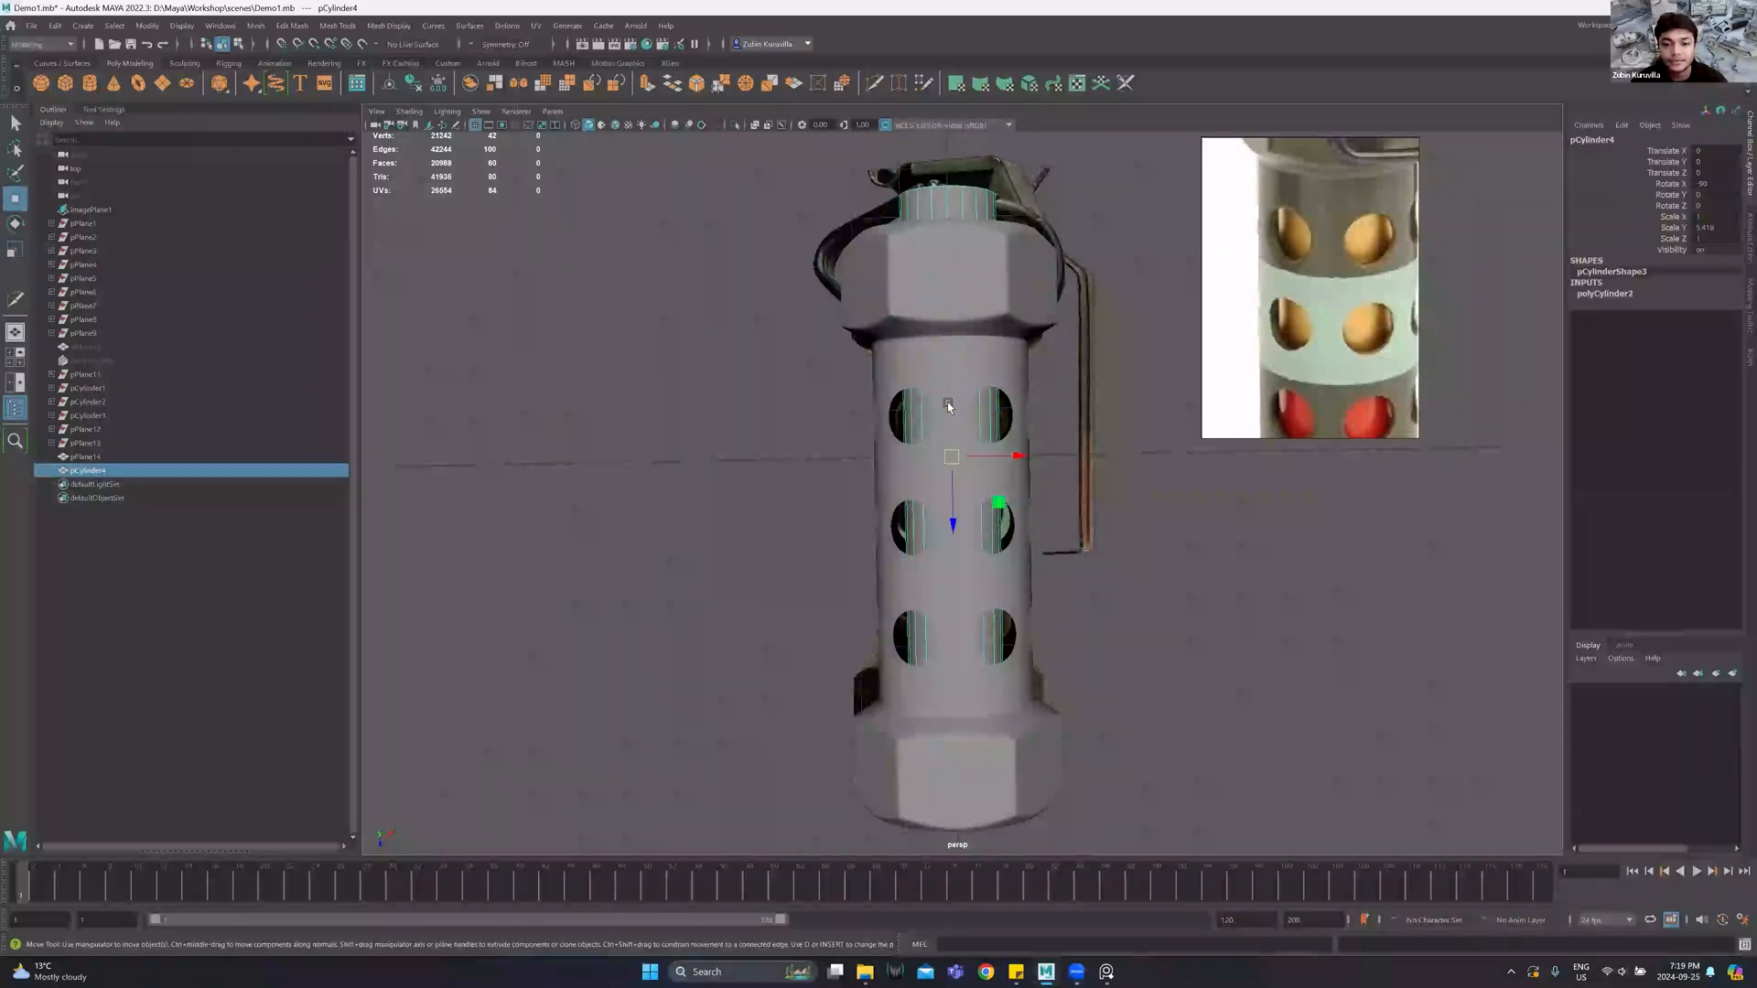
# Move the inner cylinder down to about 1.21 on Z and adjust its length to fit inside the grenade body.
pyautogui.moveTo(952, 510); pyautogui.dragTo(951, 544)
pyautogui.keyDown('alt'); pyautogui.moveTo(937, 291); pyautogui.dragTo(966, 513); pyautogui.keyUp('alt')
pyautogui.press('r')
pyautogui.press('w')
pyautogui.press('r')
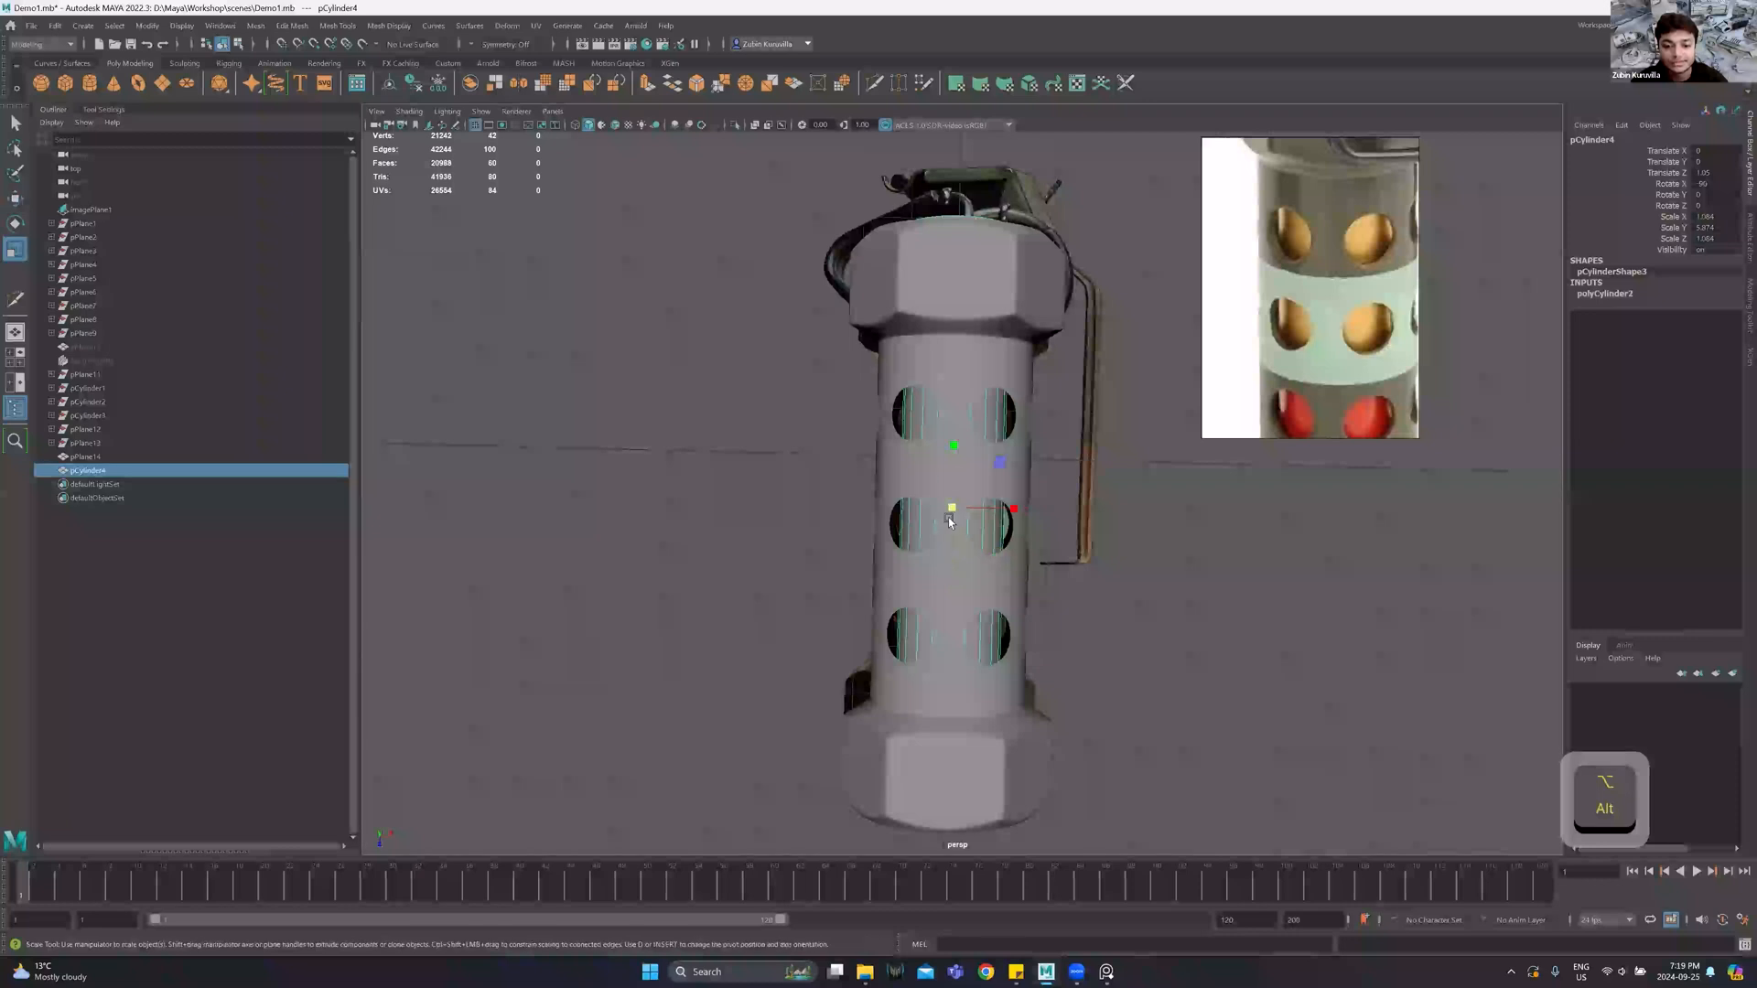
pyautogui.moveTo(953, 446); pyautogui.dragTo(954, 458)
pyautogui.press('w')
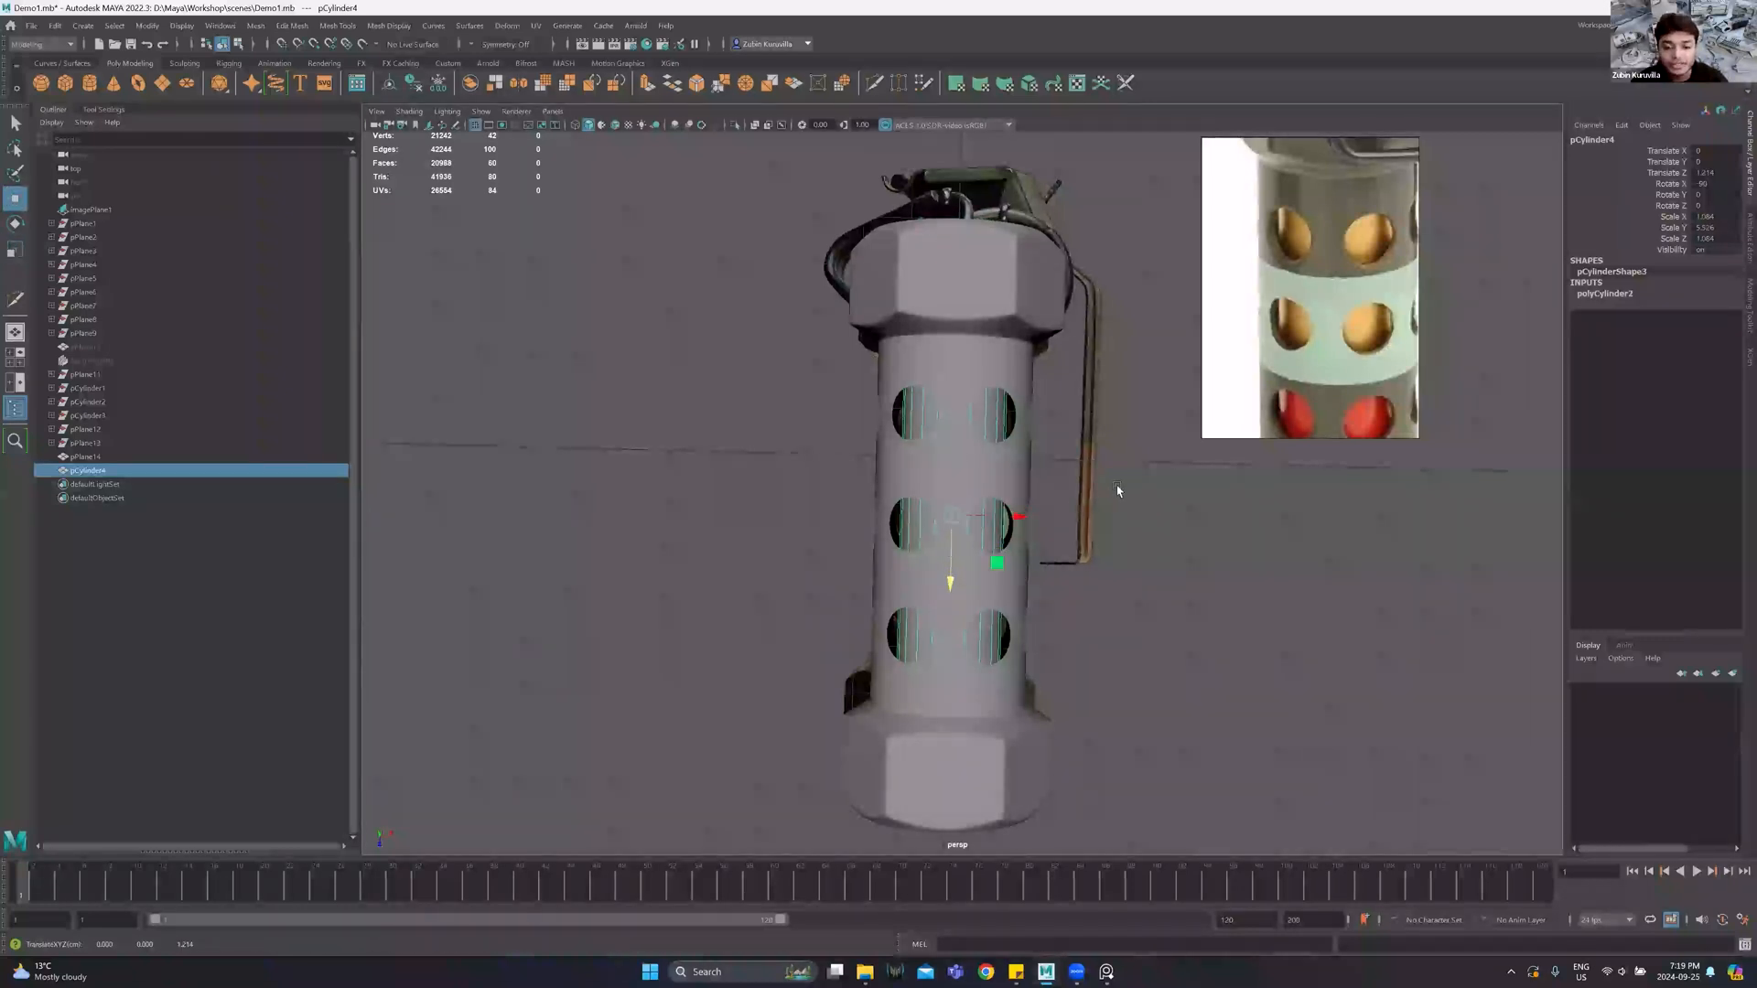
# Scale the inner cylinder up uniformly to about 1.1 in width so it sits closer to the tube wall.
pyautogui.click(1116, 485)
pyautogui.keyDown('alt'); pyautogui.moveTo(963, 463); pyautogui.dragTo(955, 482, button='middle'); pyautogui.keyUp('alt')
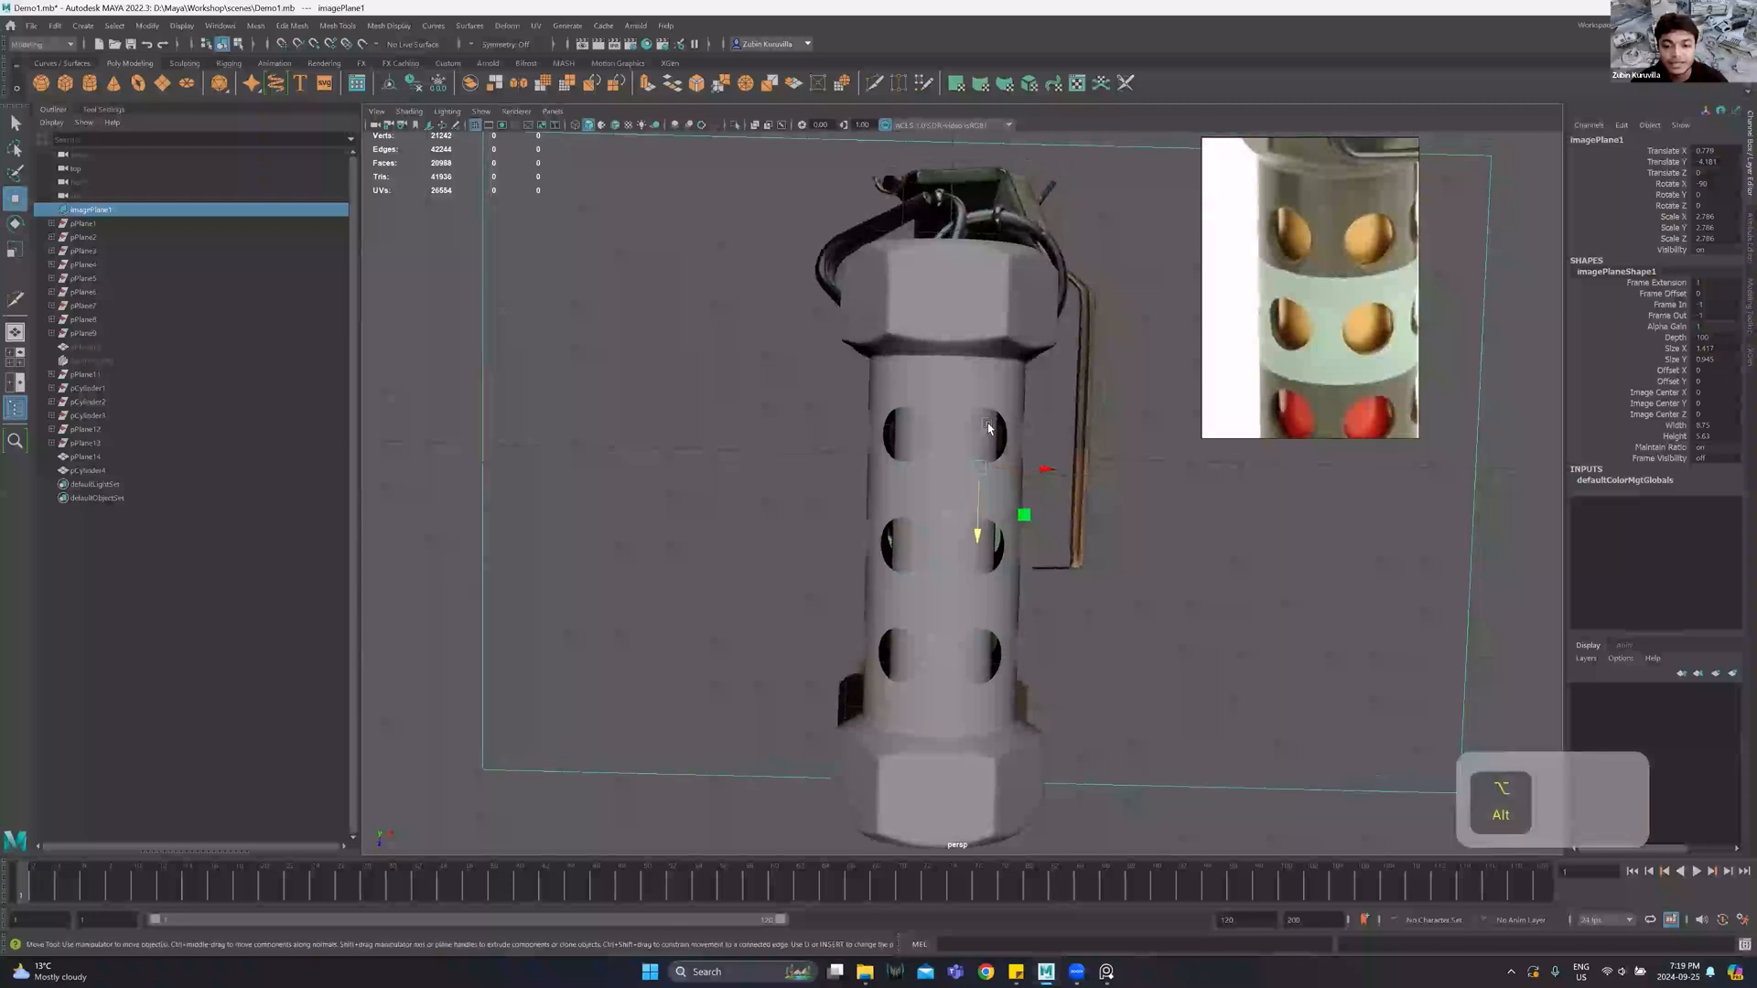
pyautogui.click(955, 481)
pyautogui.press('r')
pyautogui.moveTo(946, 532); pyautogui.dragTo(948, 536)
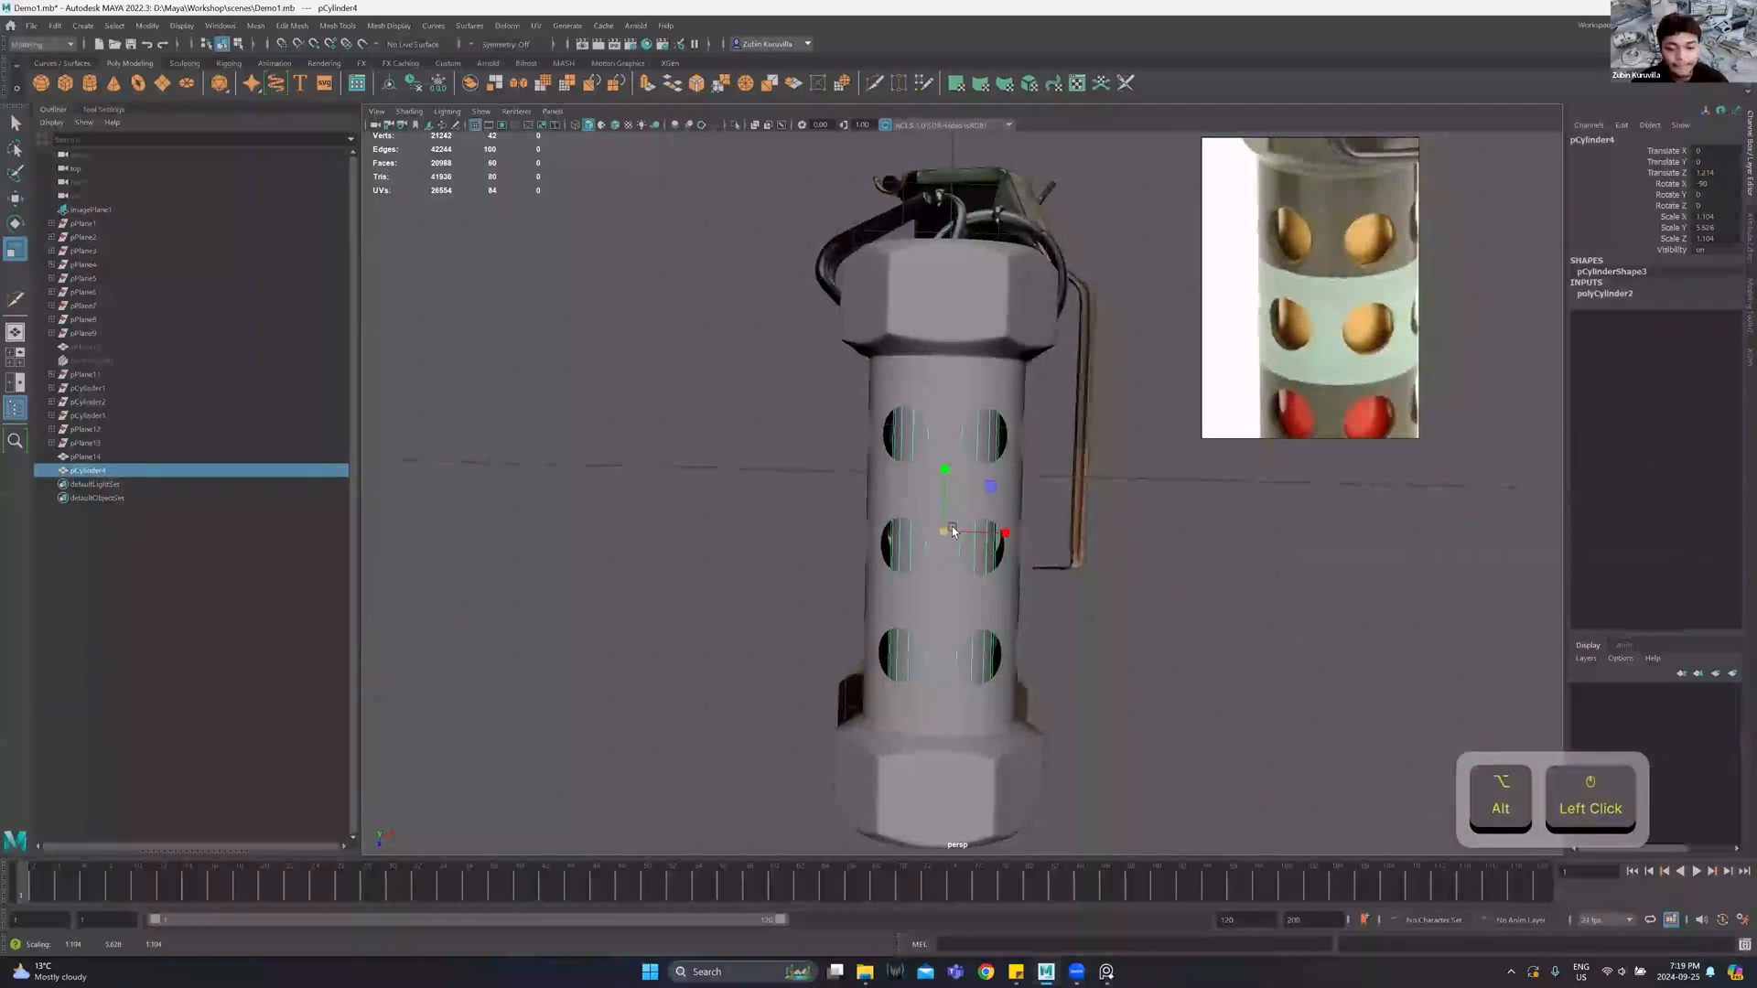
pyautogui.click(924, 447)
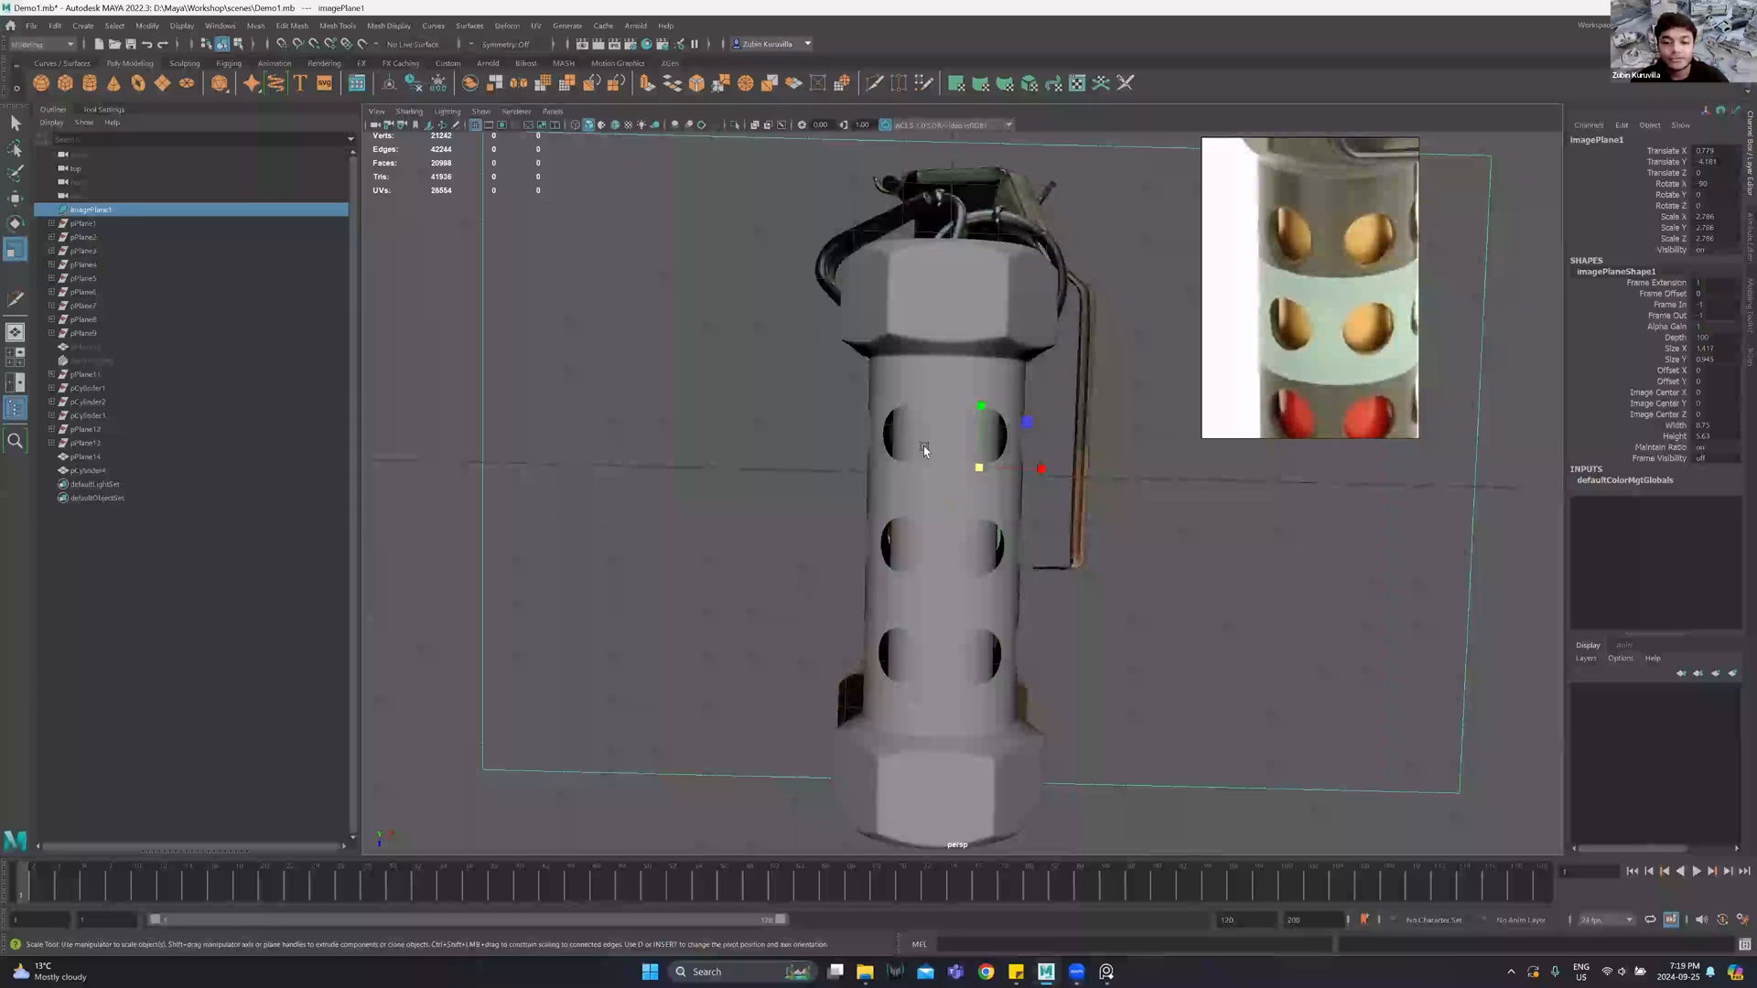
# Extrude all faces of the unsmoothed grenade body with a thickness of about -0.16 to give the shell a wall.
pyautogui.click(975, 377)
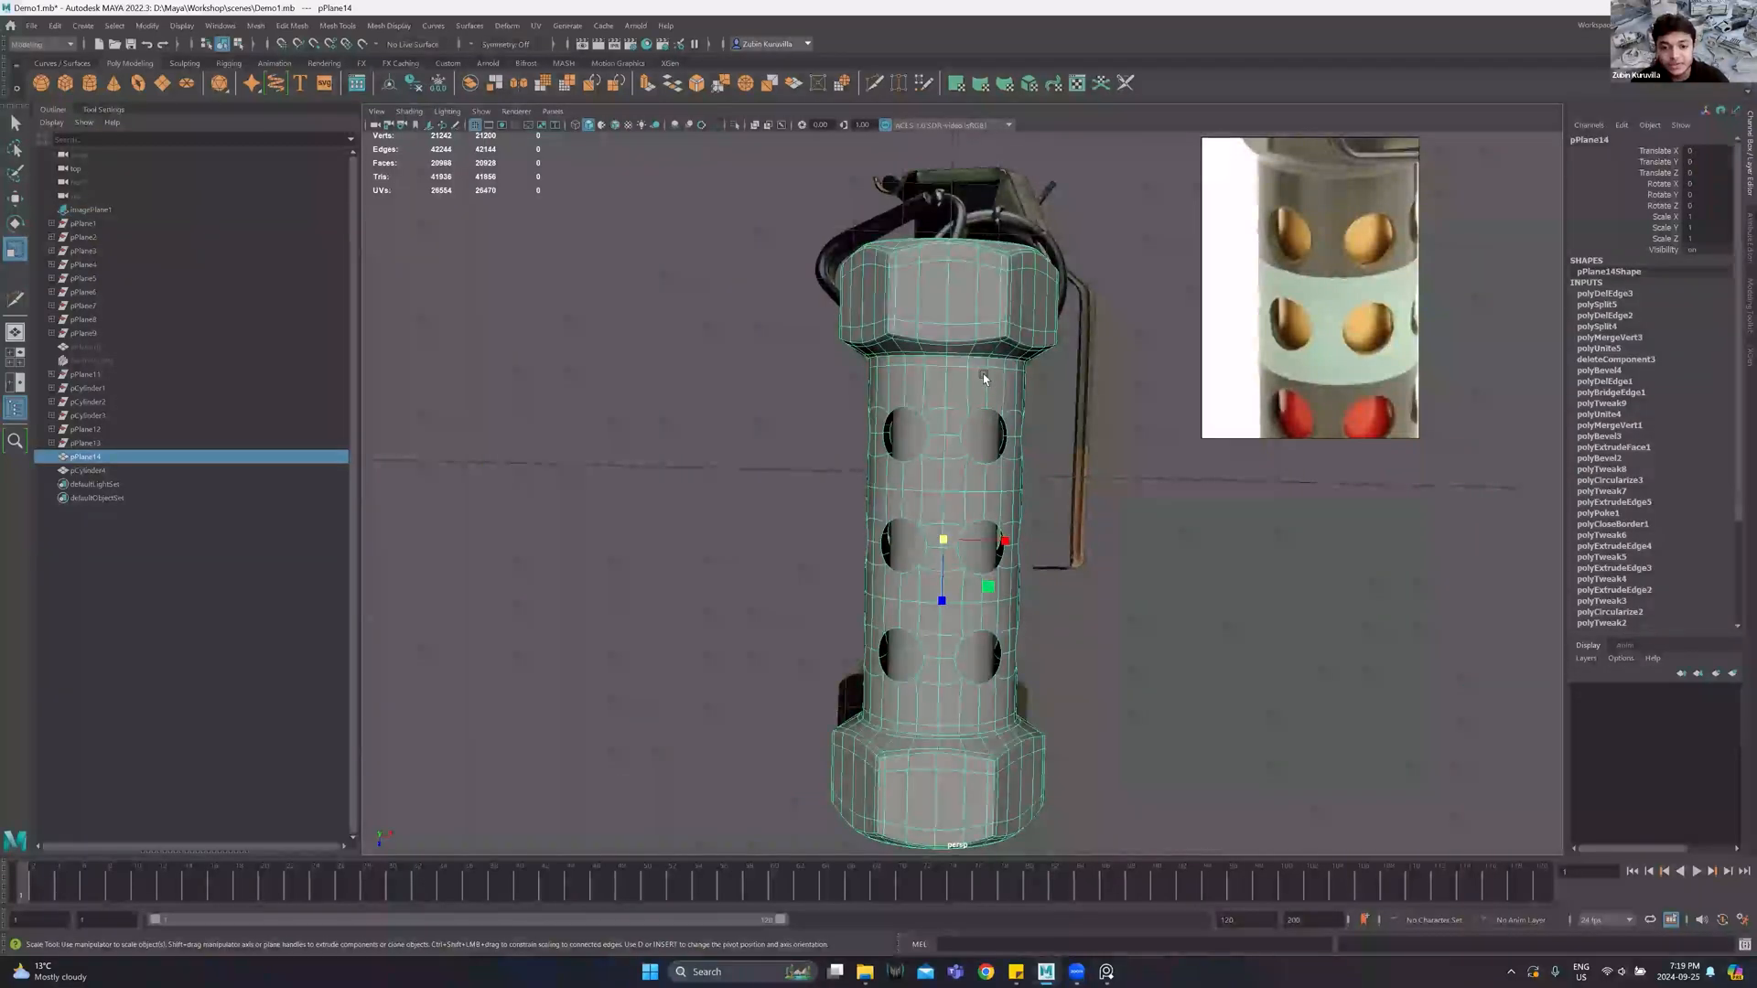
pyautogui.scroll(3, 982, 373)
pyautogui.press('F11')
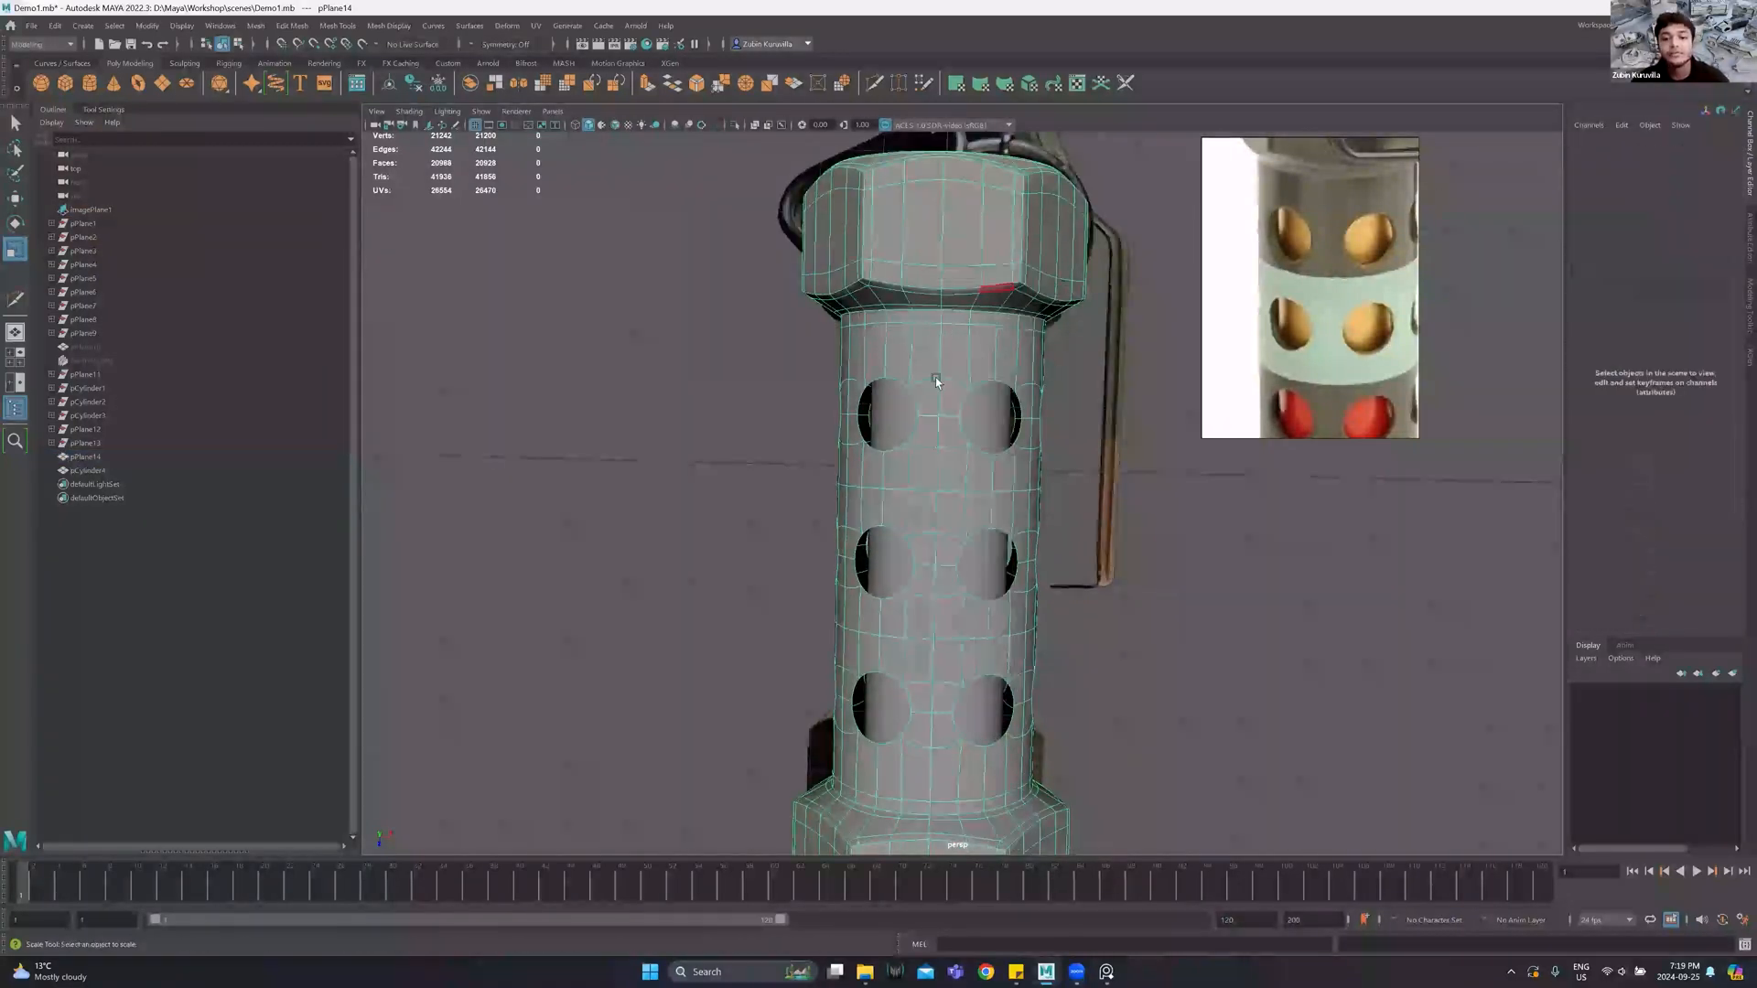
pyautogui.doubleClick(902, 343)
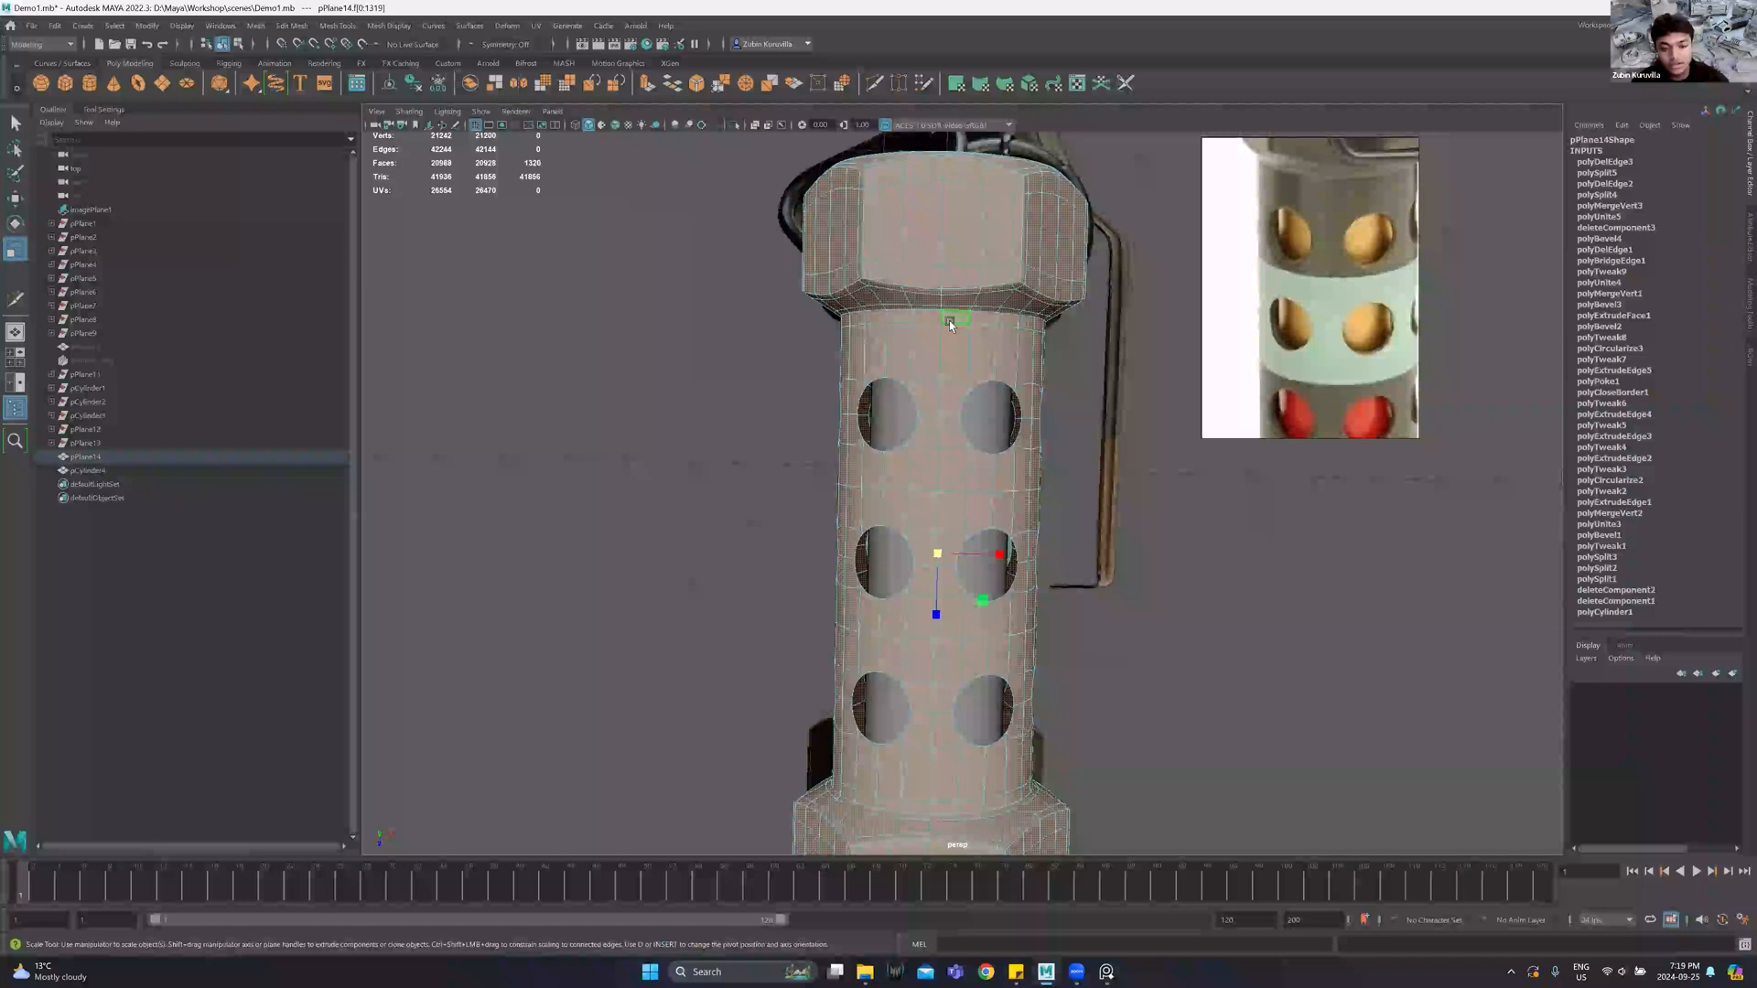
pyautogui.click(926, 355)
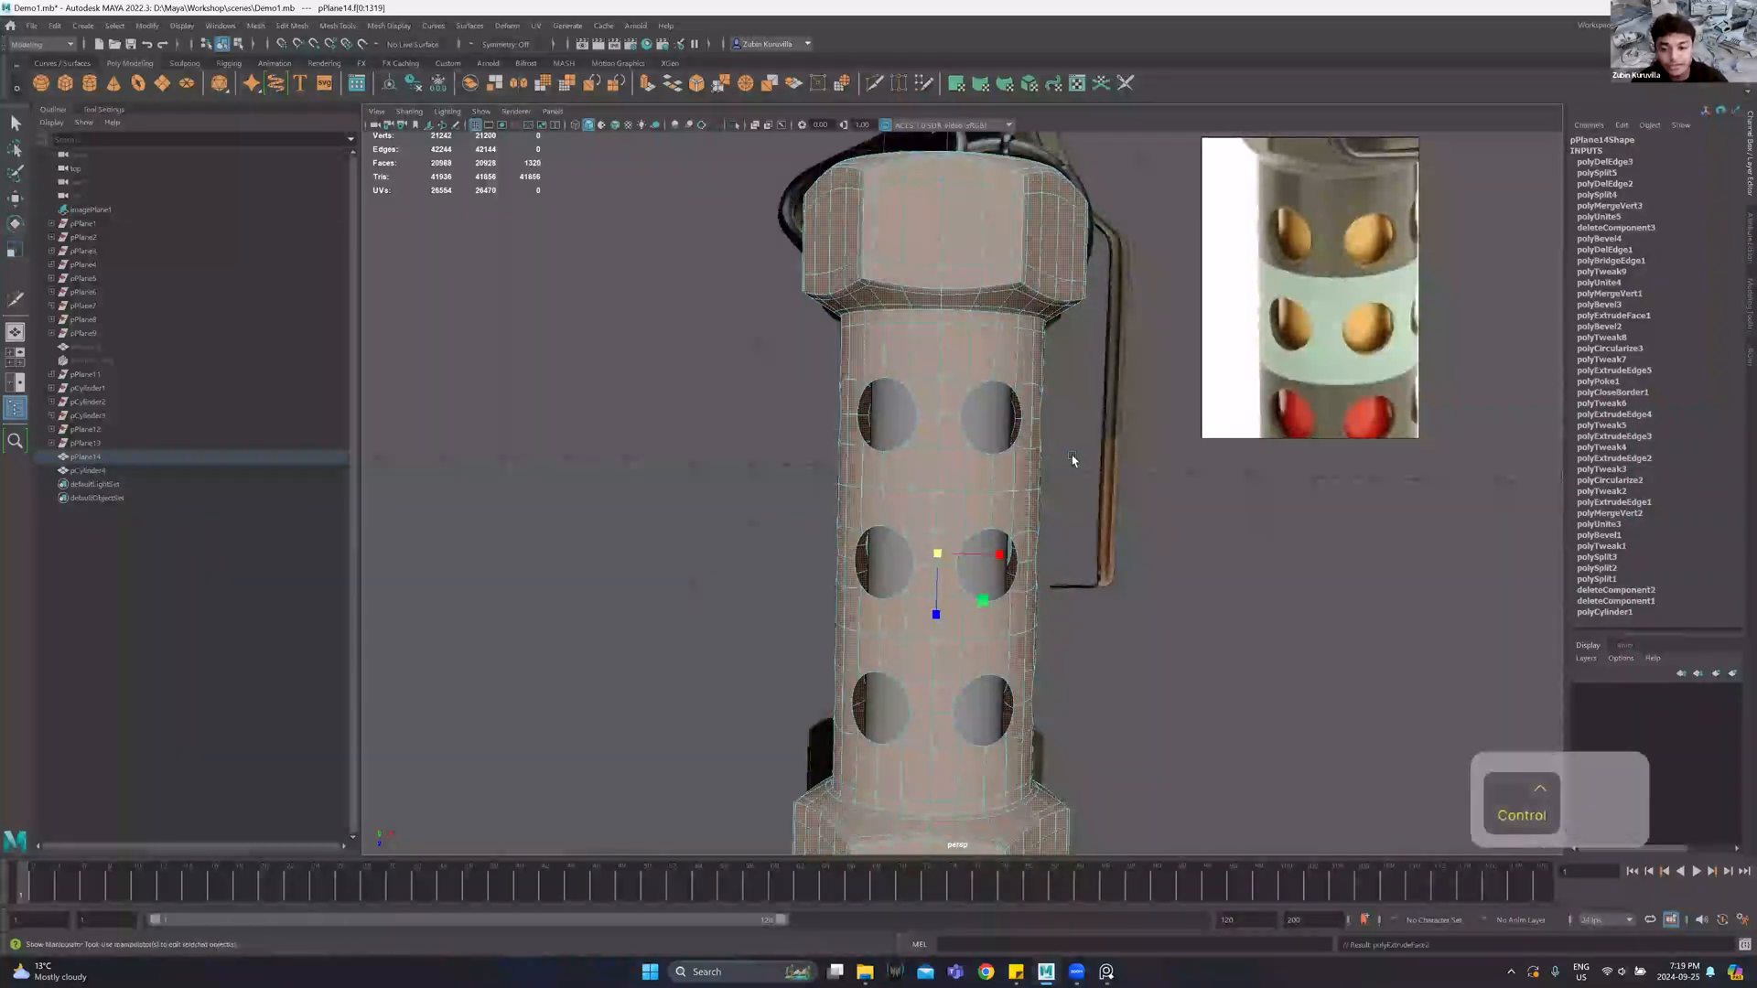
pyautogui.hotkey('ctrl', 'e')
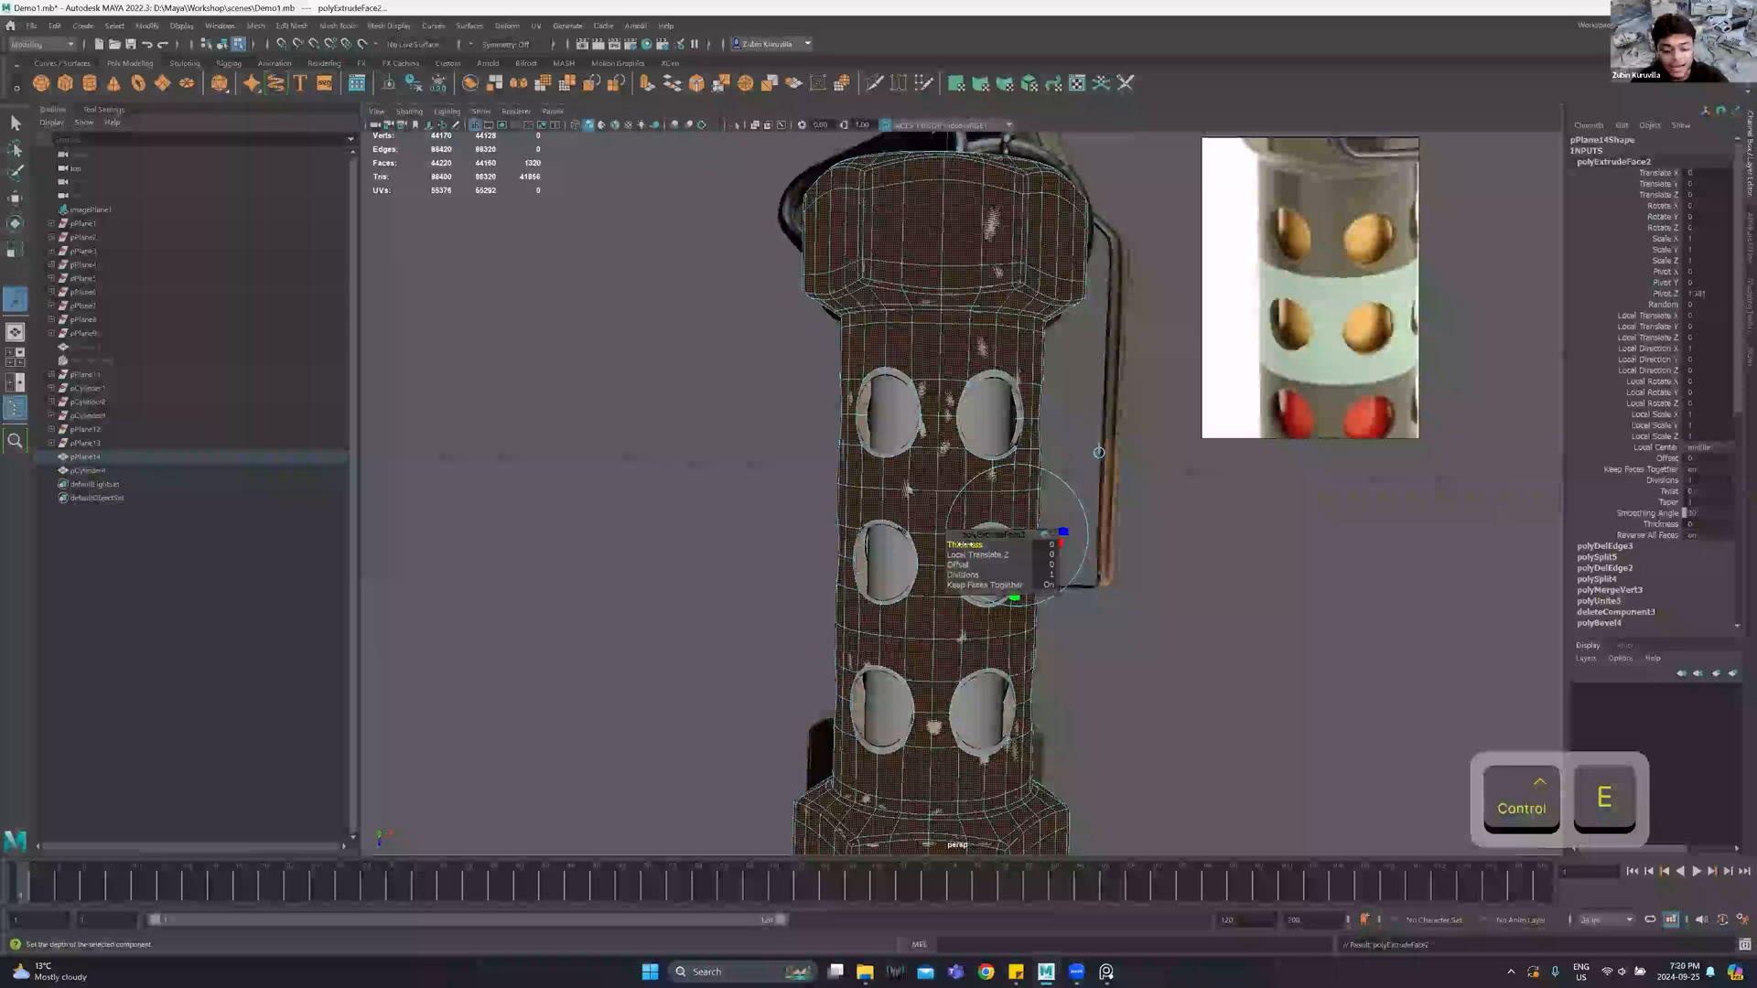
pyautogui.press('1')
pyautogui.keyDown('ctrl'); pyautogui.keyDown('shift'); pyautogui.moveTo(964, 544); pyautogui.dragTo(894, 546); pyautogui.keyUp('shift'); pyautogui.keyUp('ctrl')
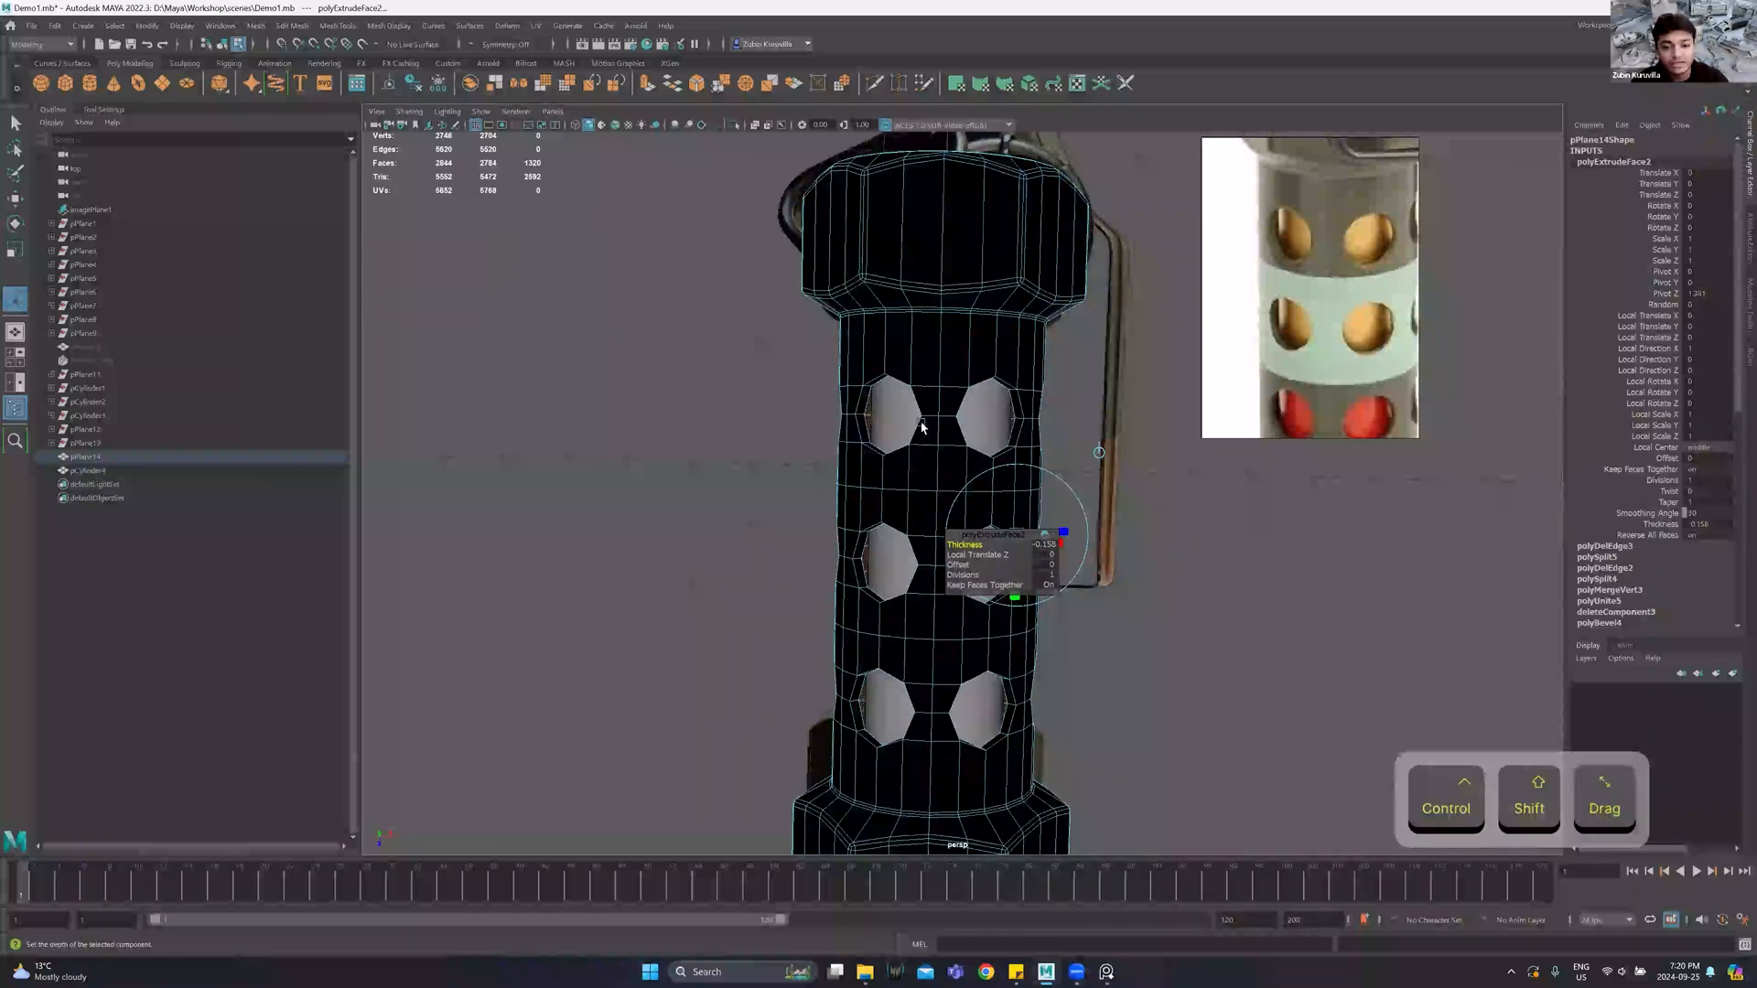
# Return the grenade body to object mode and reverse its normals.
pyautogui.moveTo(871, 360); pyautogui.dragTo(1118, 195, button='right')
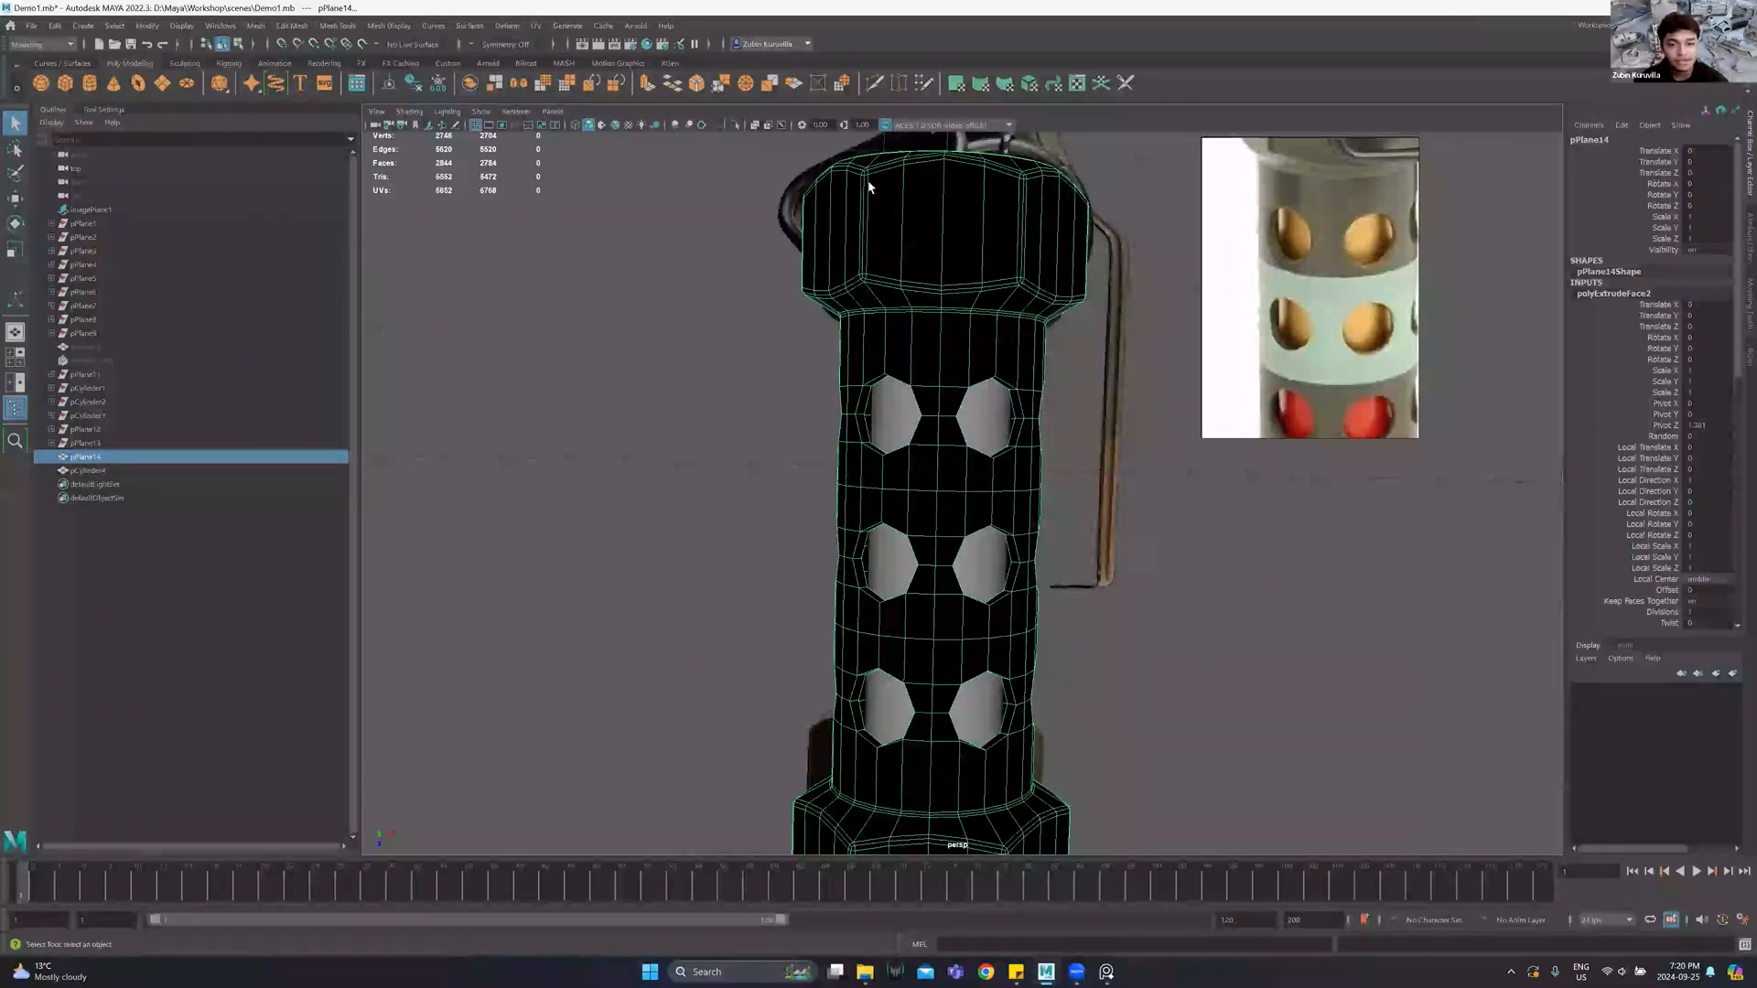
pyautogui.click(395, 32)
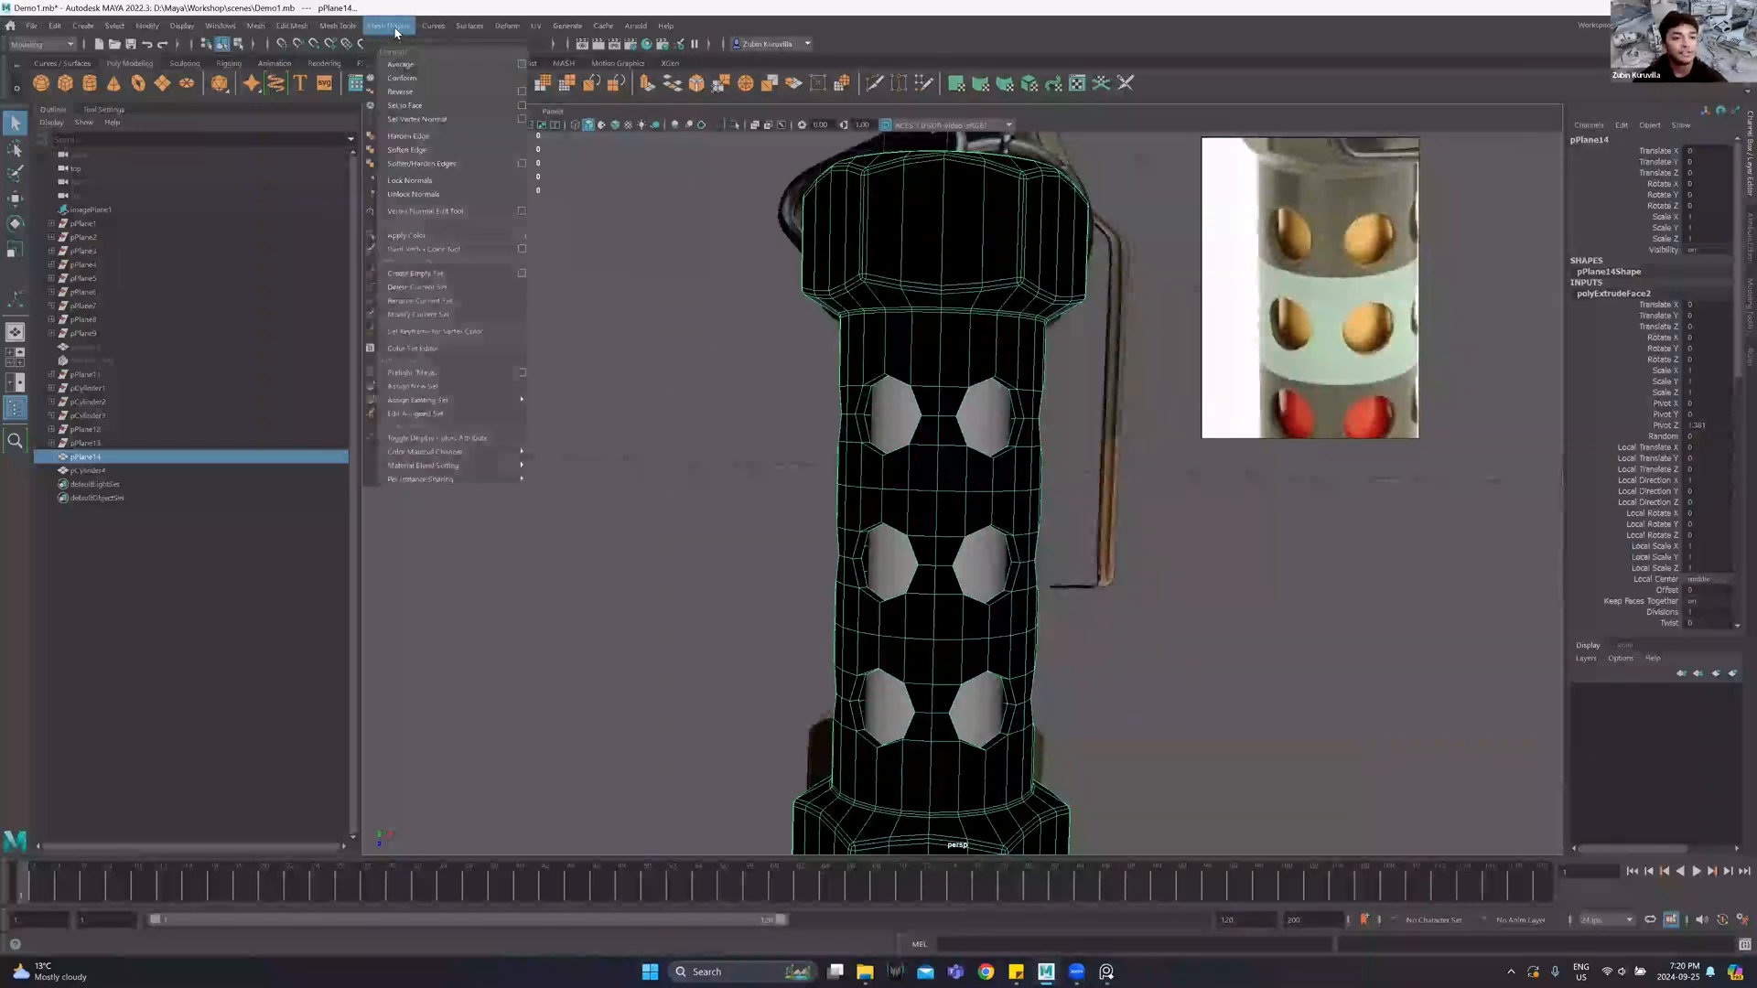
pyautogui.click(412, 91)
pyautogui.moveTo(949, 287)
pyautogui.mouseDown(button='right')
pyautogui.moveTo(947, 318)
pyautogui.moveTo(993, 277)
pyautogui.mouseUp(button='right')
pyautogui.click(1045, 512)
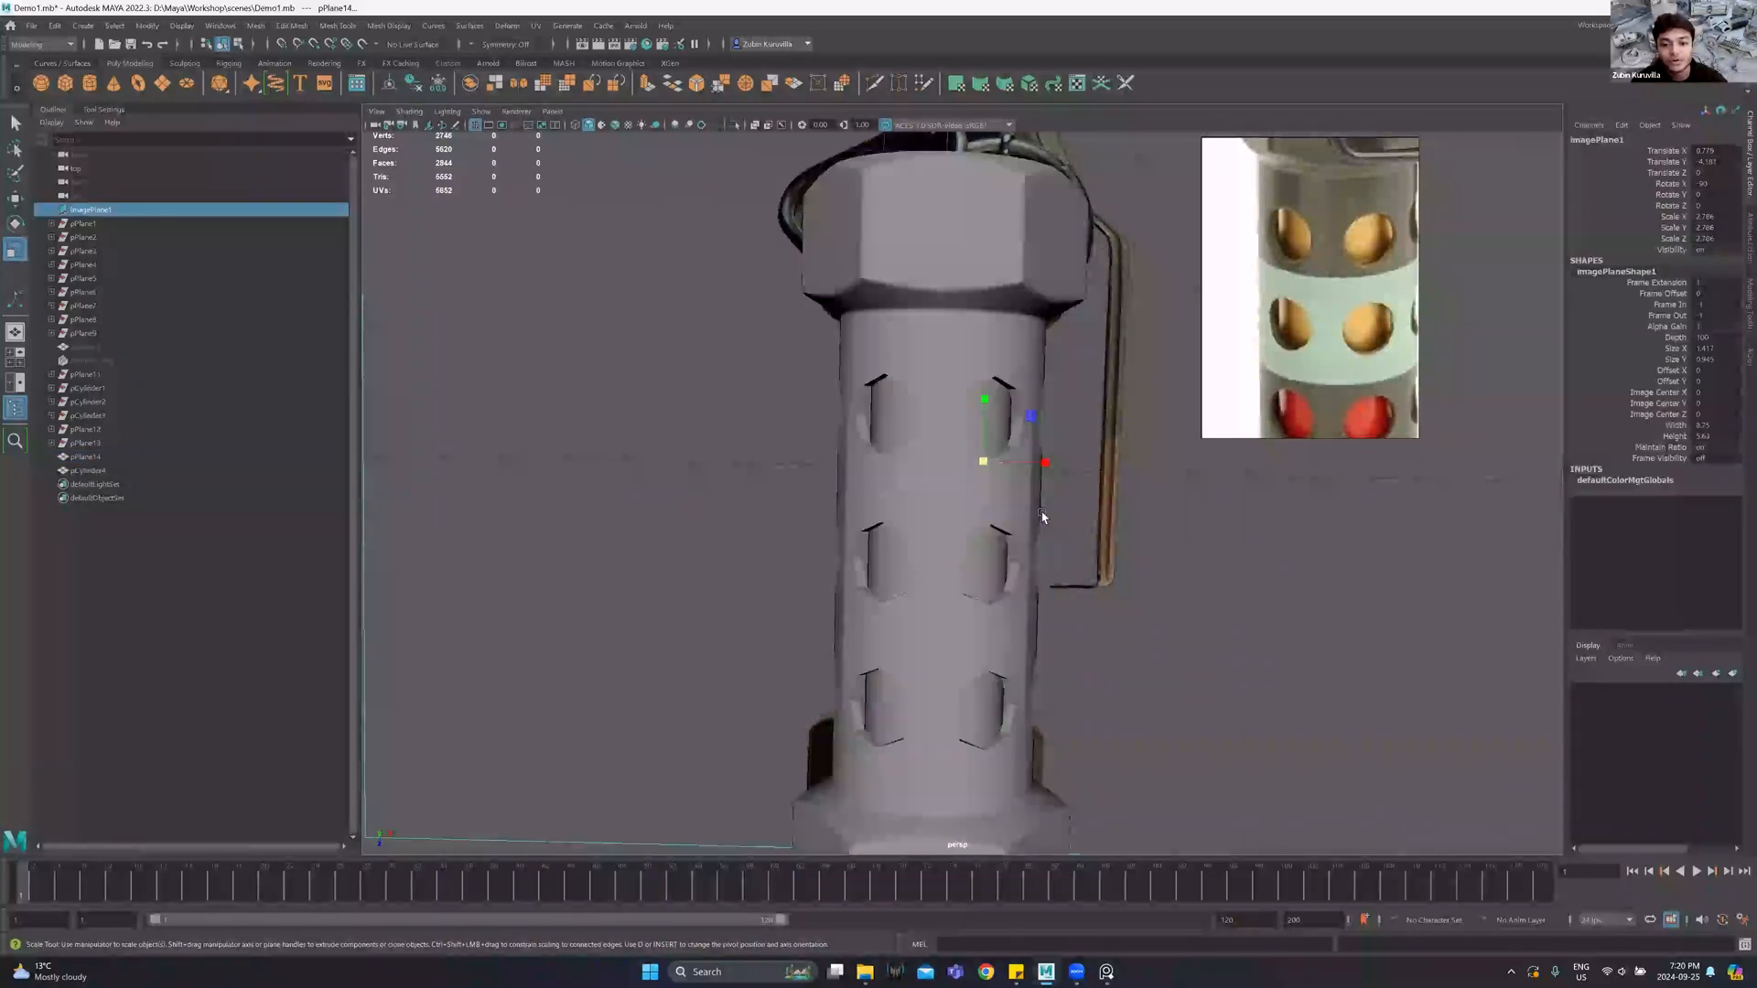
# Preview the thickened body smoothed, examine the hole edges, and switch back to the unsmoothed display.
pyautogui.click(880, 474)
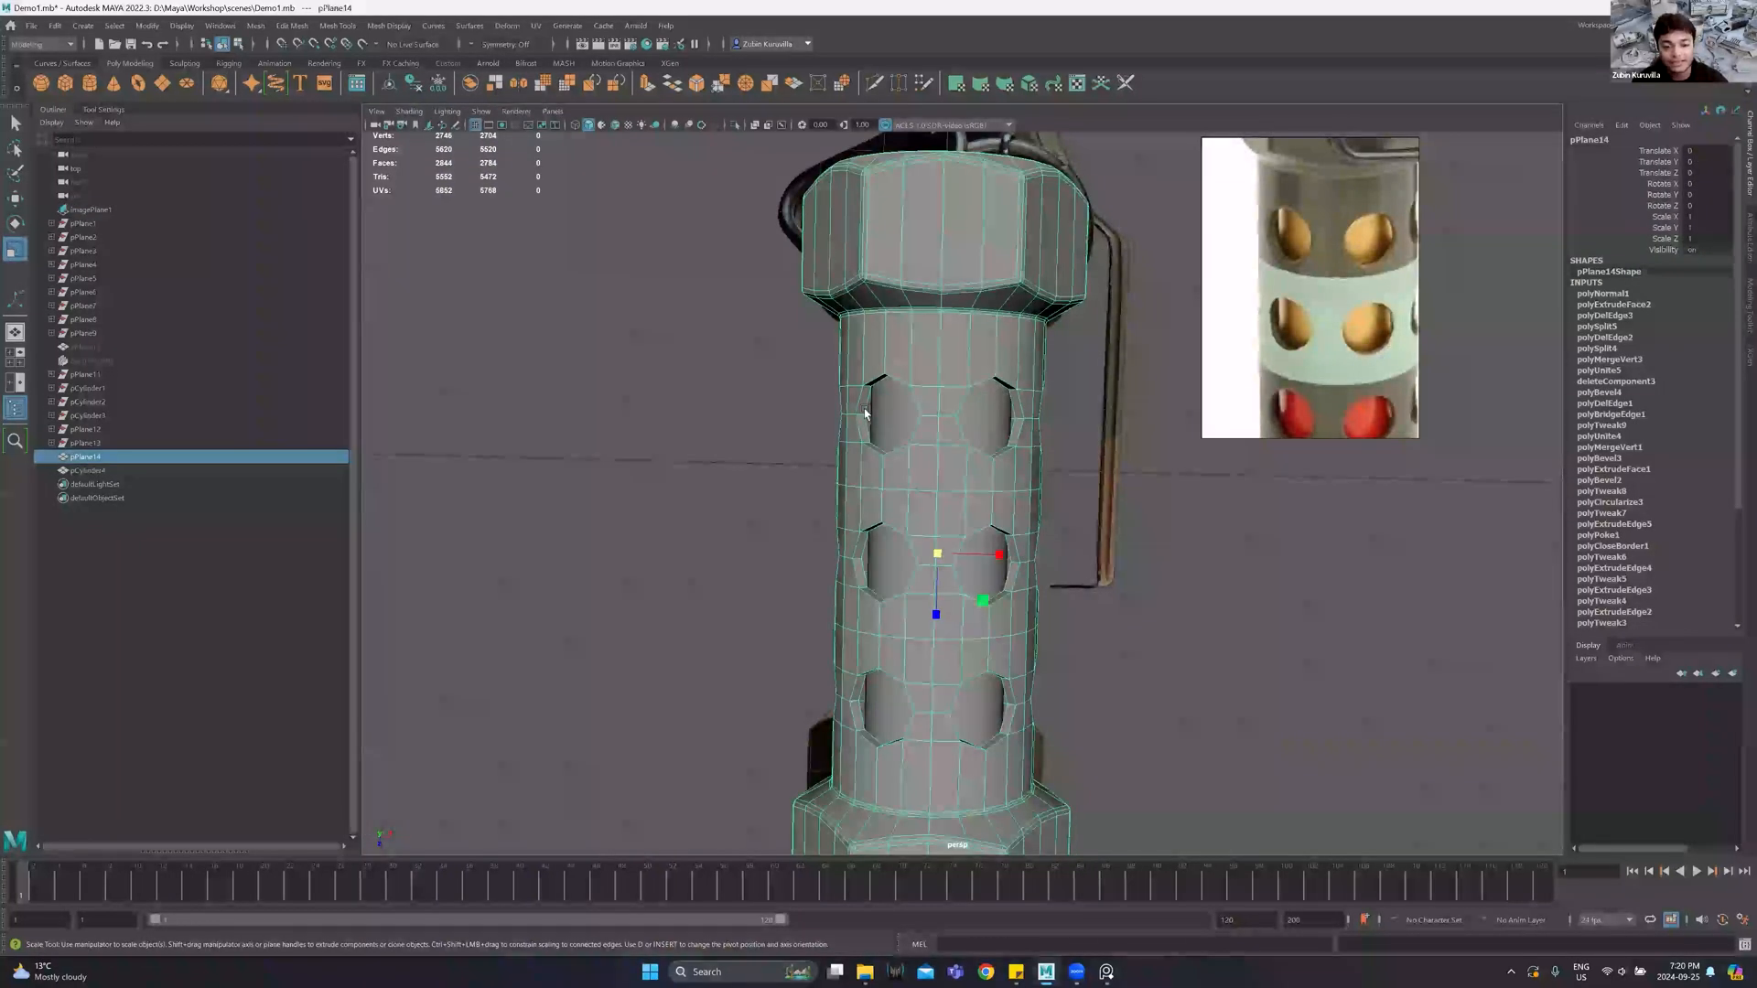
pyautogui.press('3')
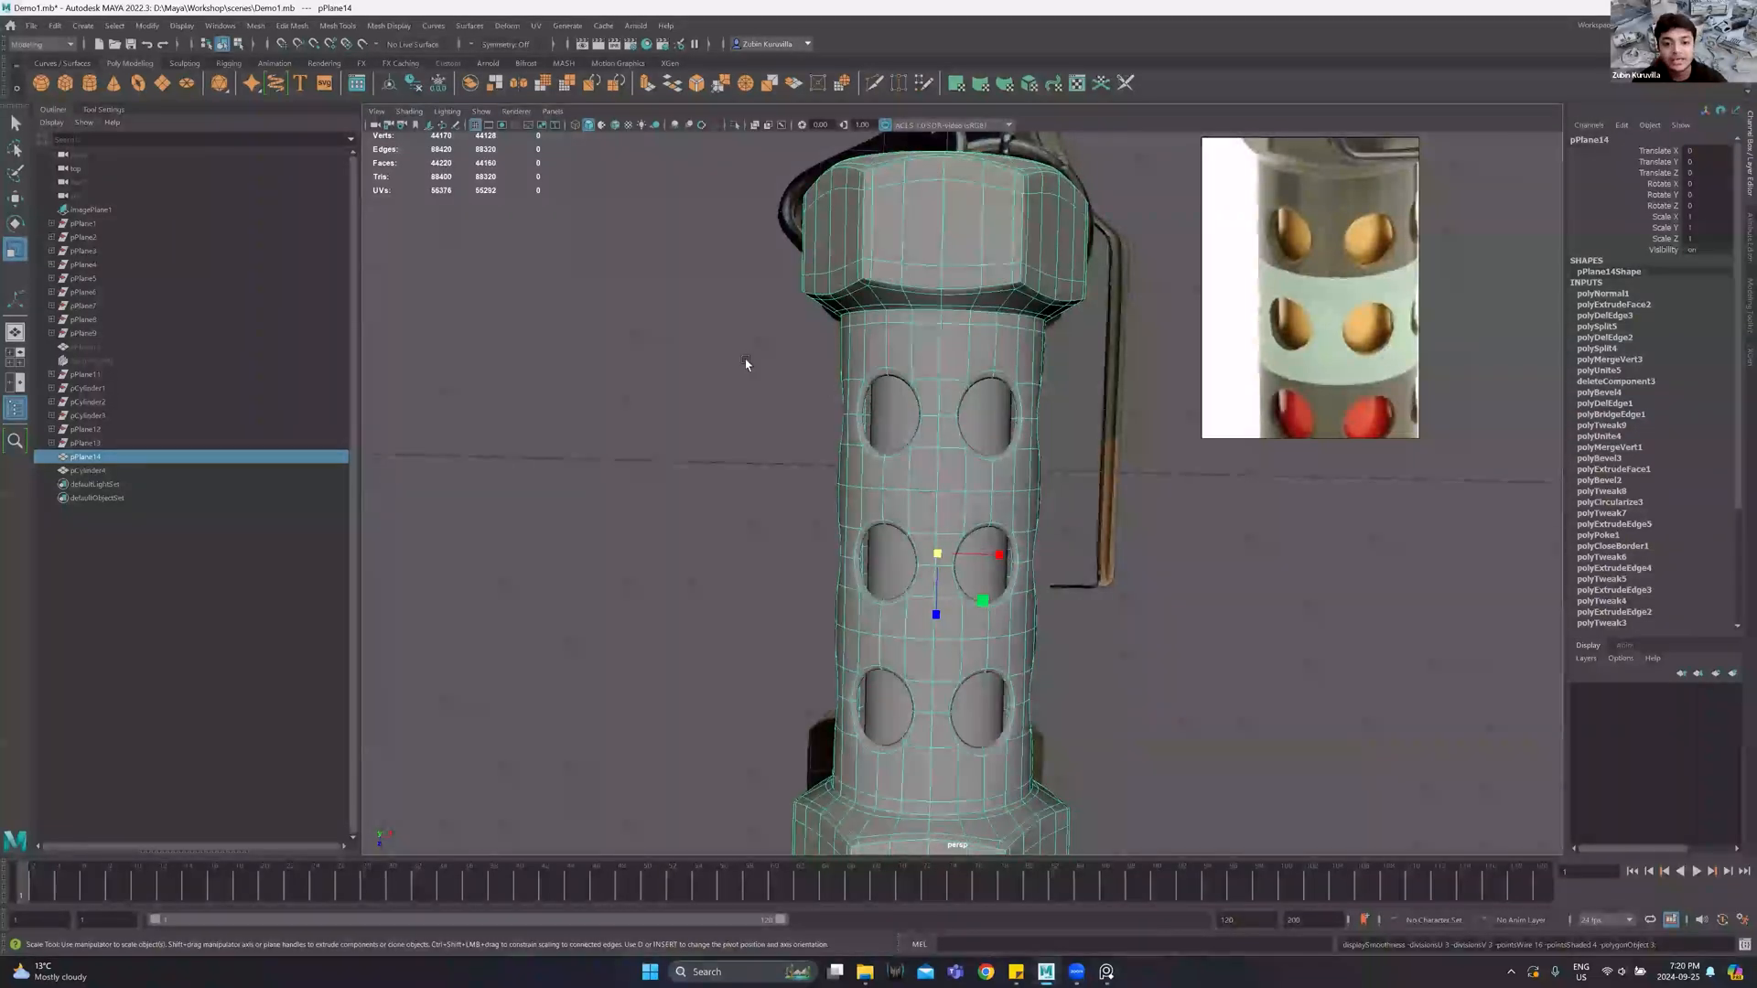
pyautogui.click(875, 348)
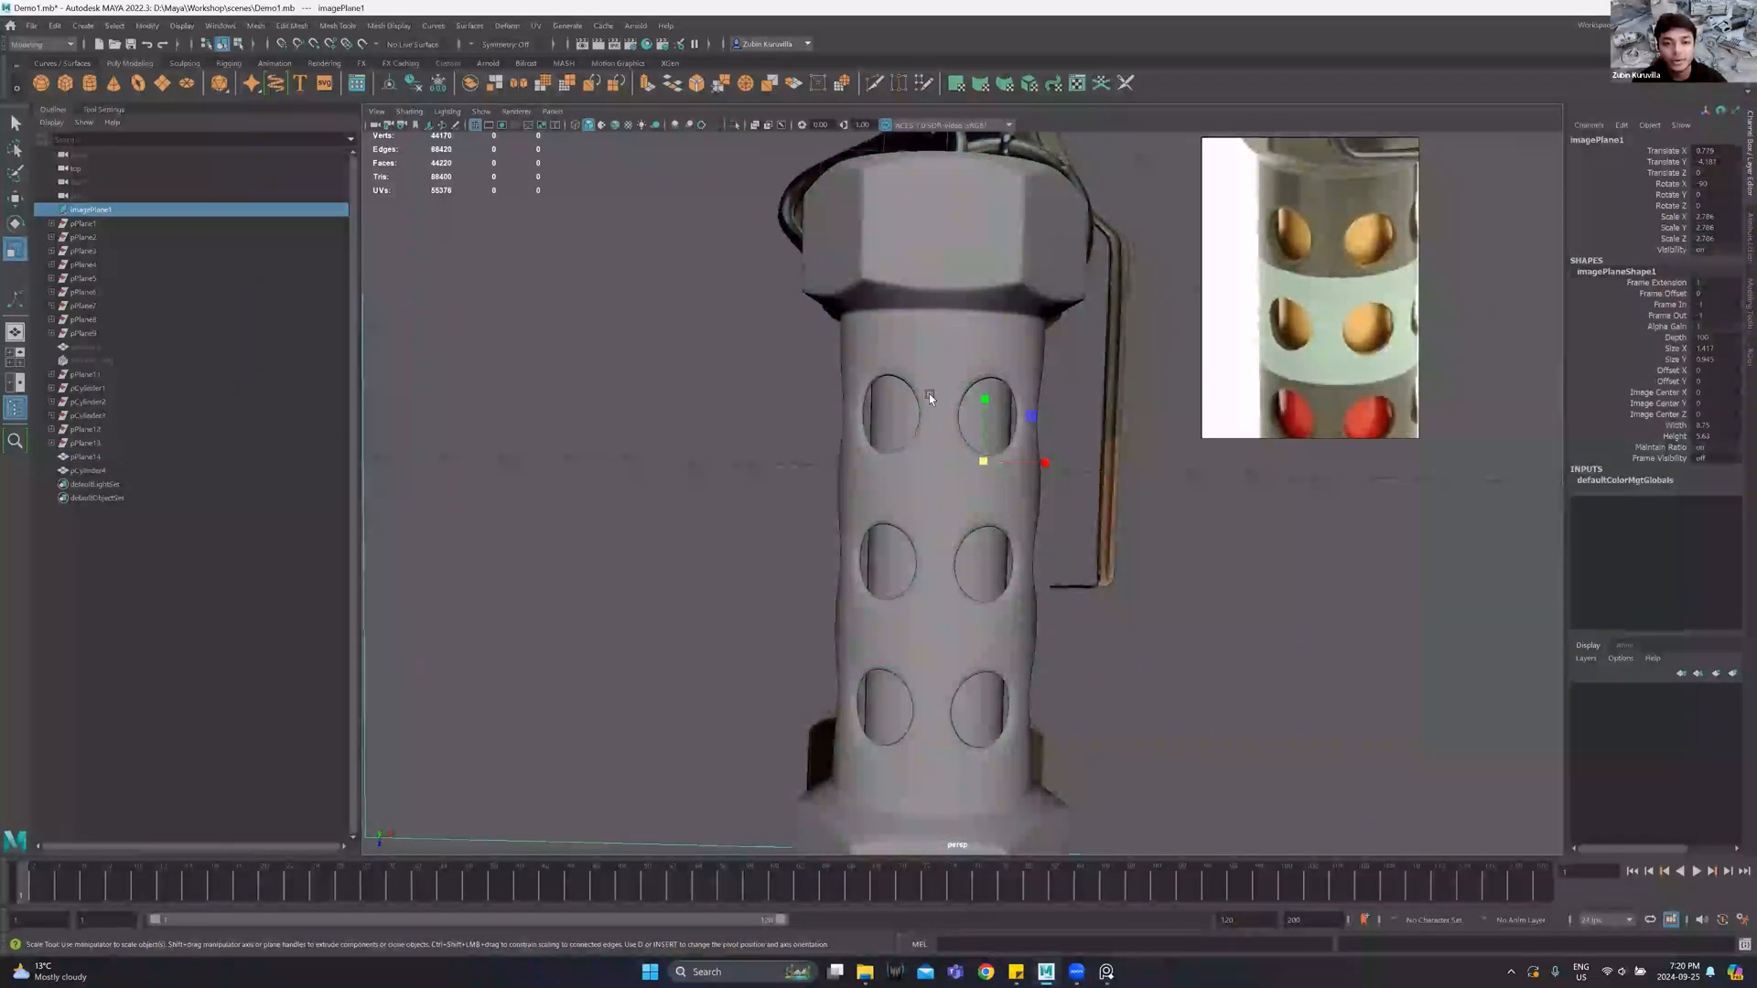
pyautogui.click(924, 347)
pyautogui.press('1')
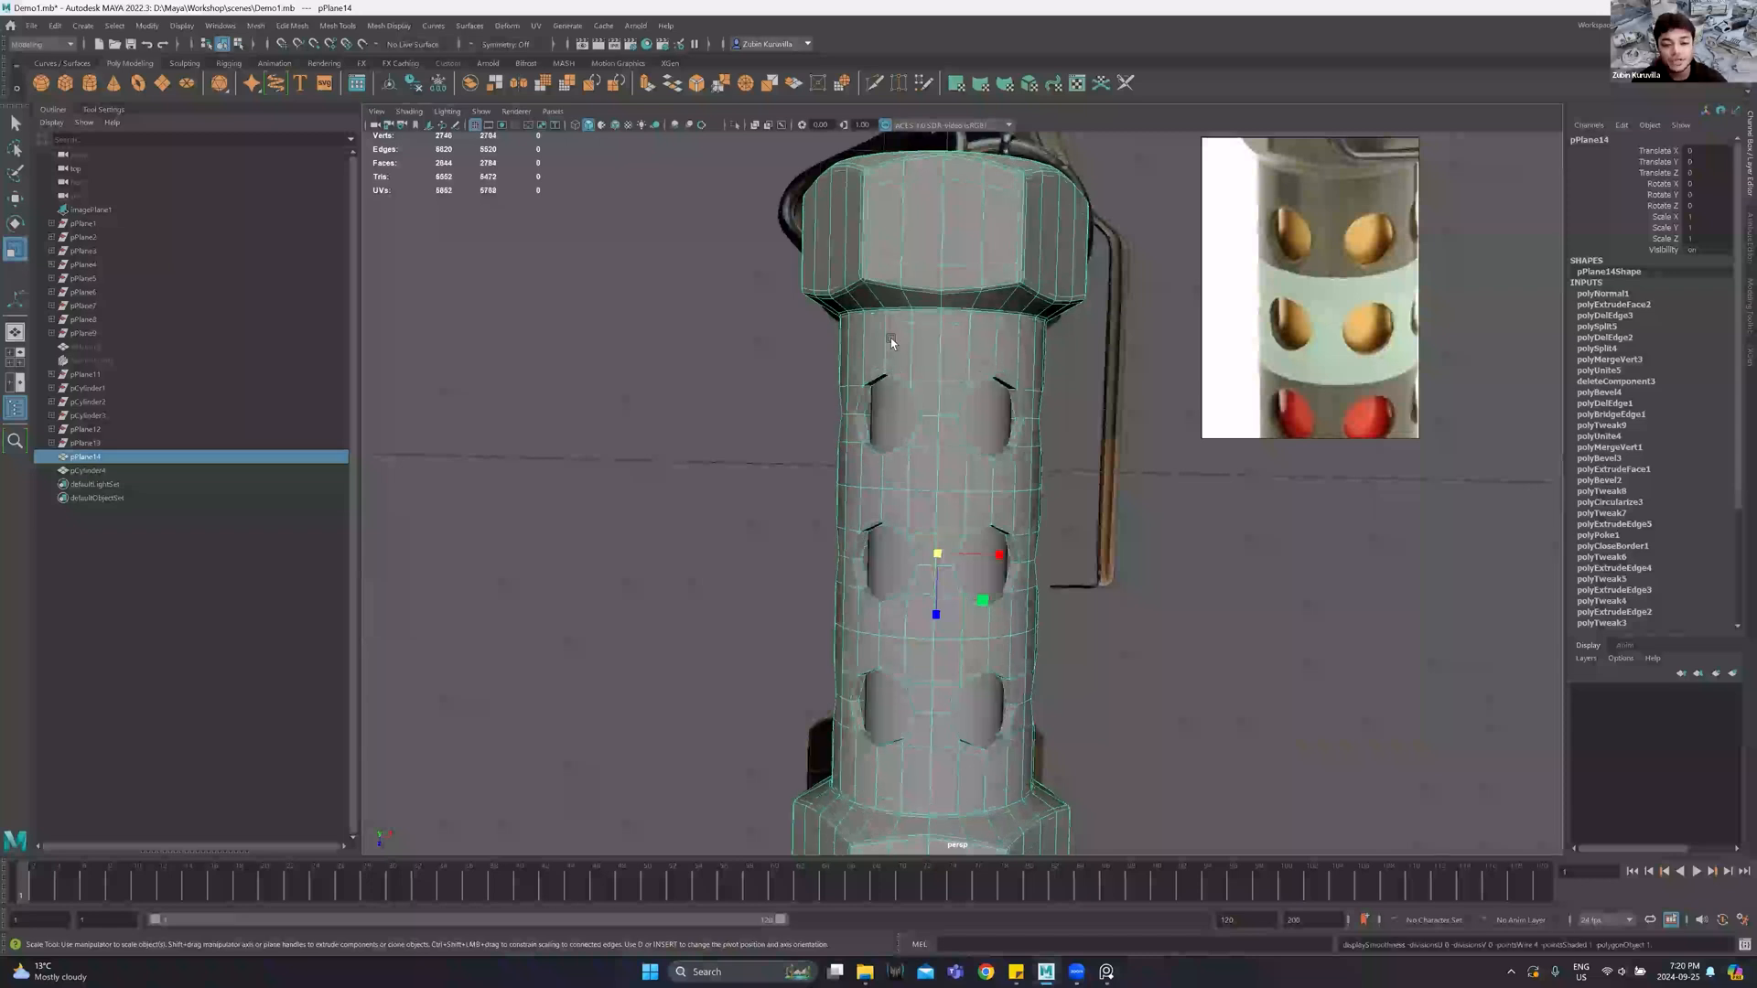
# Select the grenade body in the top view and set the selection symmetry to World X.
pyautogui.moveTo(880, 353); pyautogui.dragTo(893, 392, button='right')
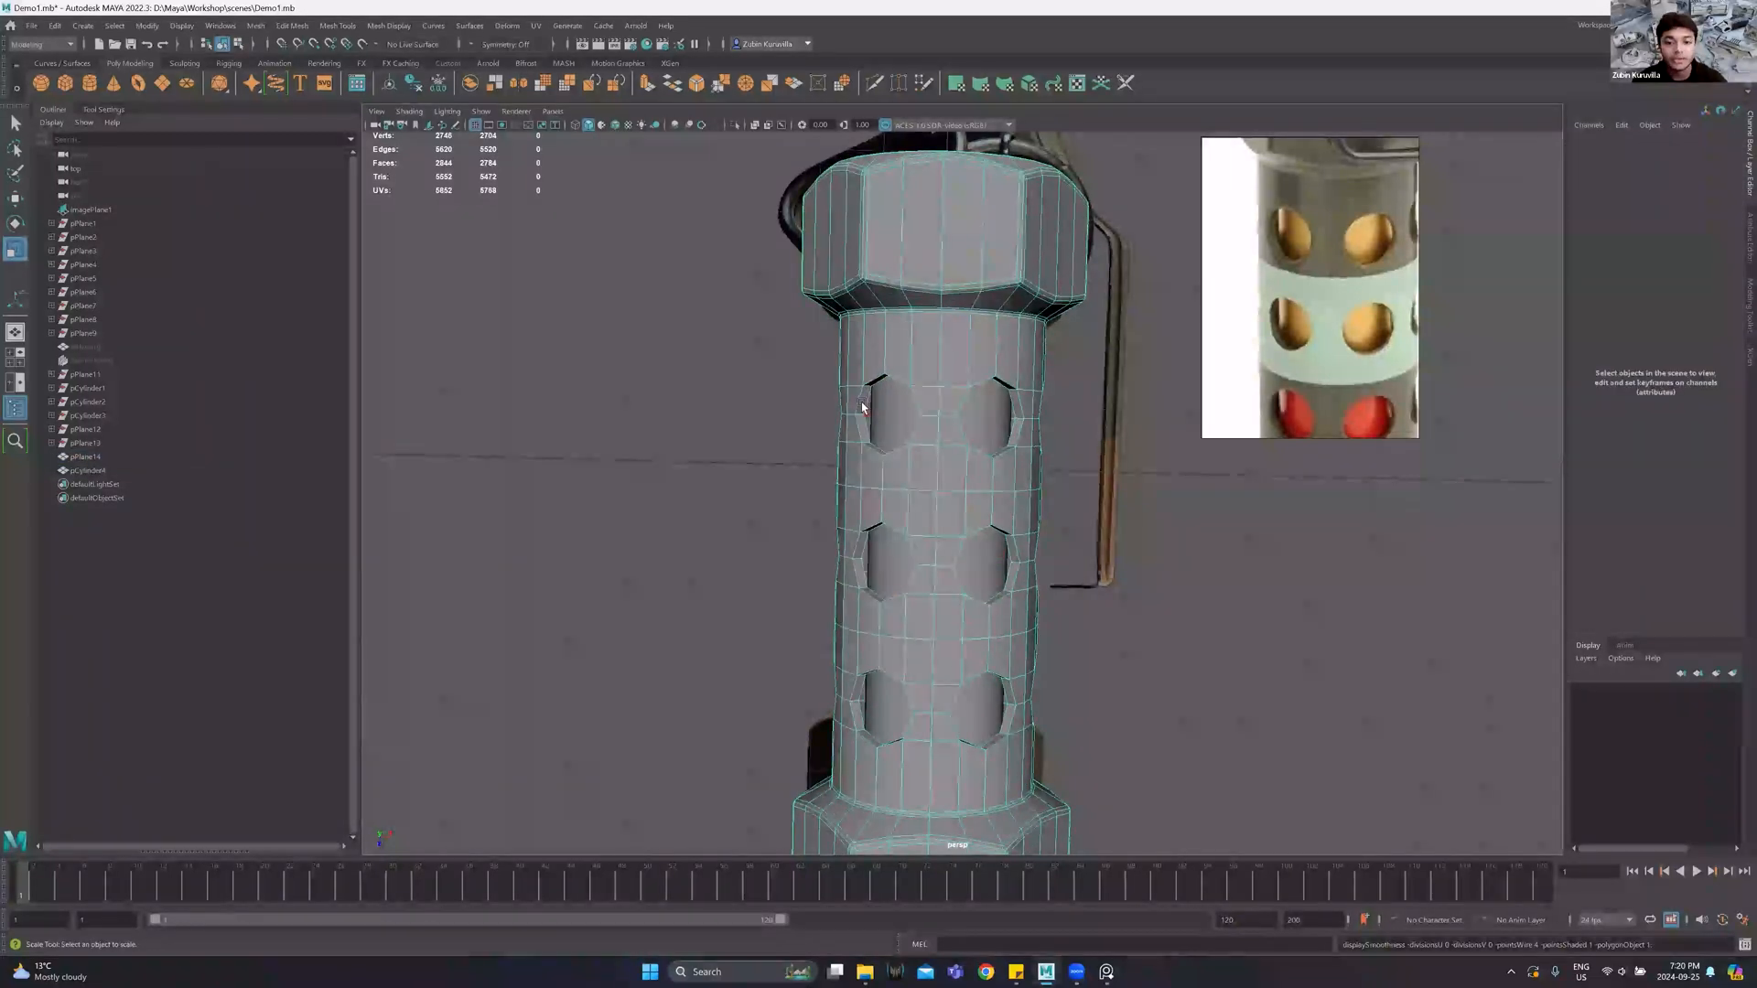
pyautogui.click(862, 407)
pyautogui.press('q')
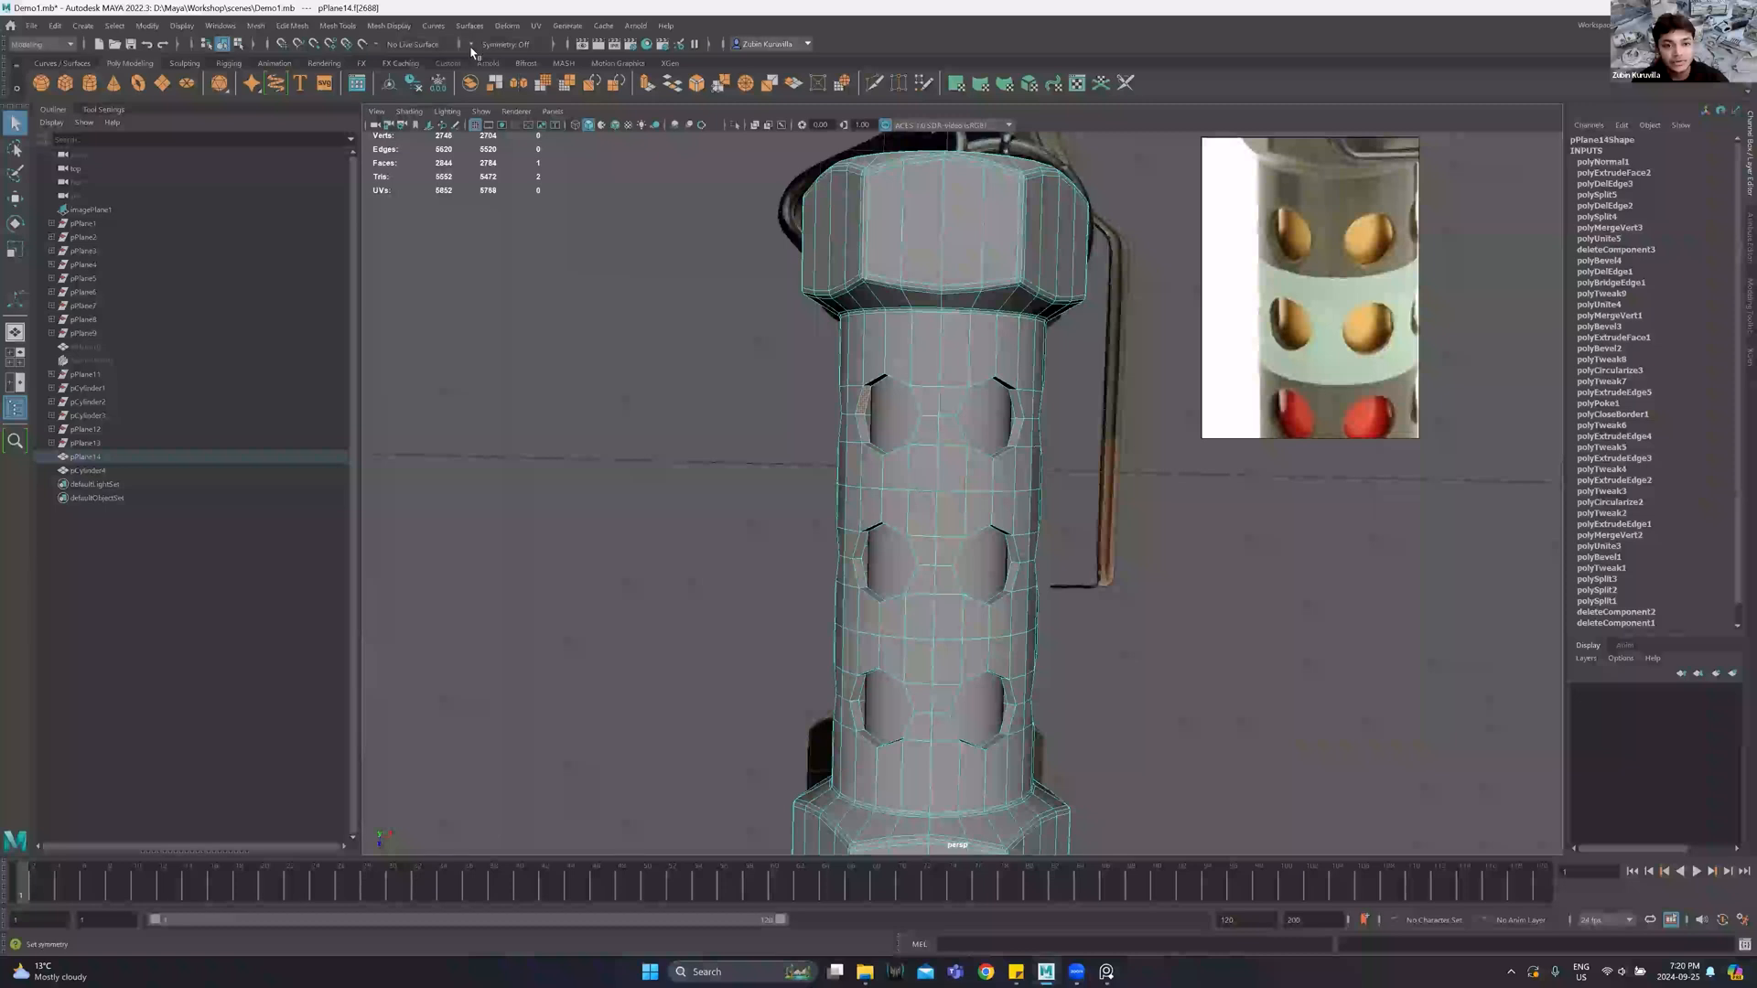
pyautogui.click(471, 47)
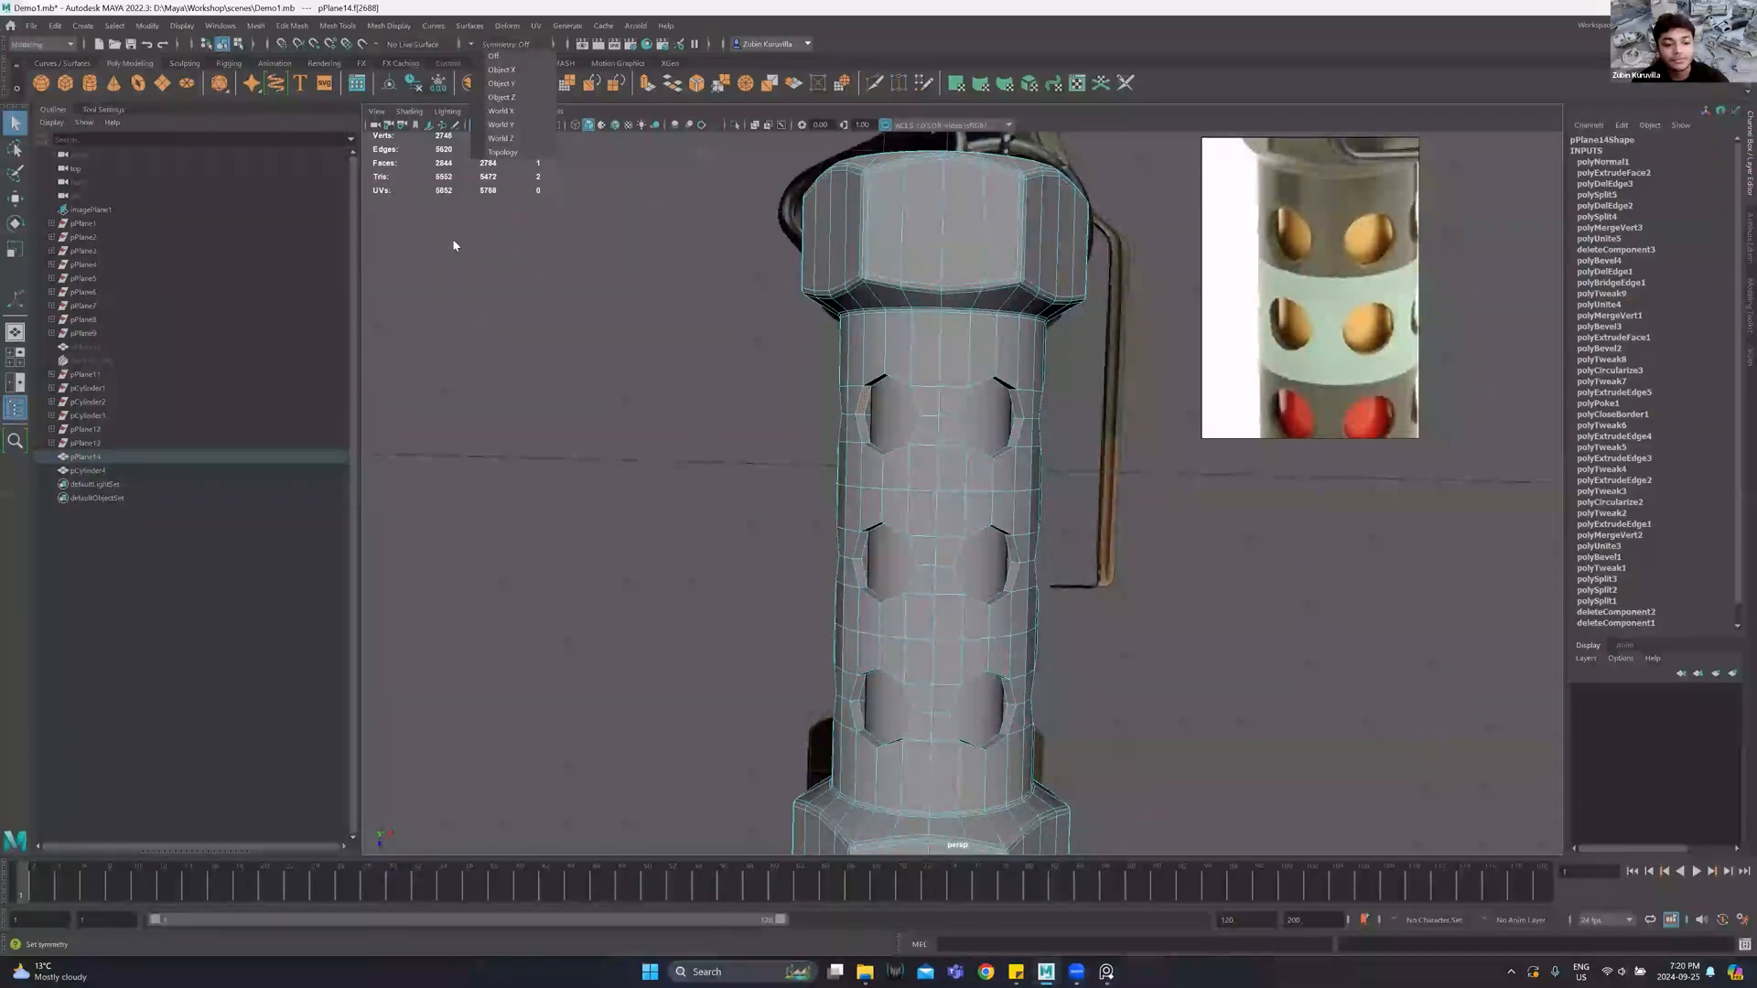
pyautogui.click(628, 491)
pyautogui.keyDown('alt'); pyautogui.moveTo(628, 490); pyautogui.dragTo(784, 600); pyautogui.keyUp('alt')
pyautogui.press('space')
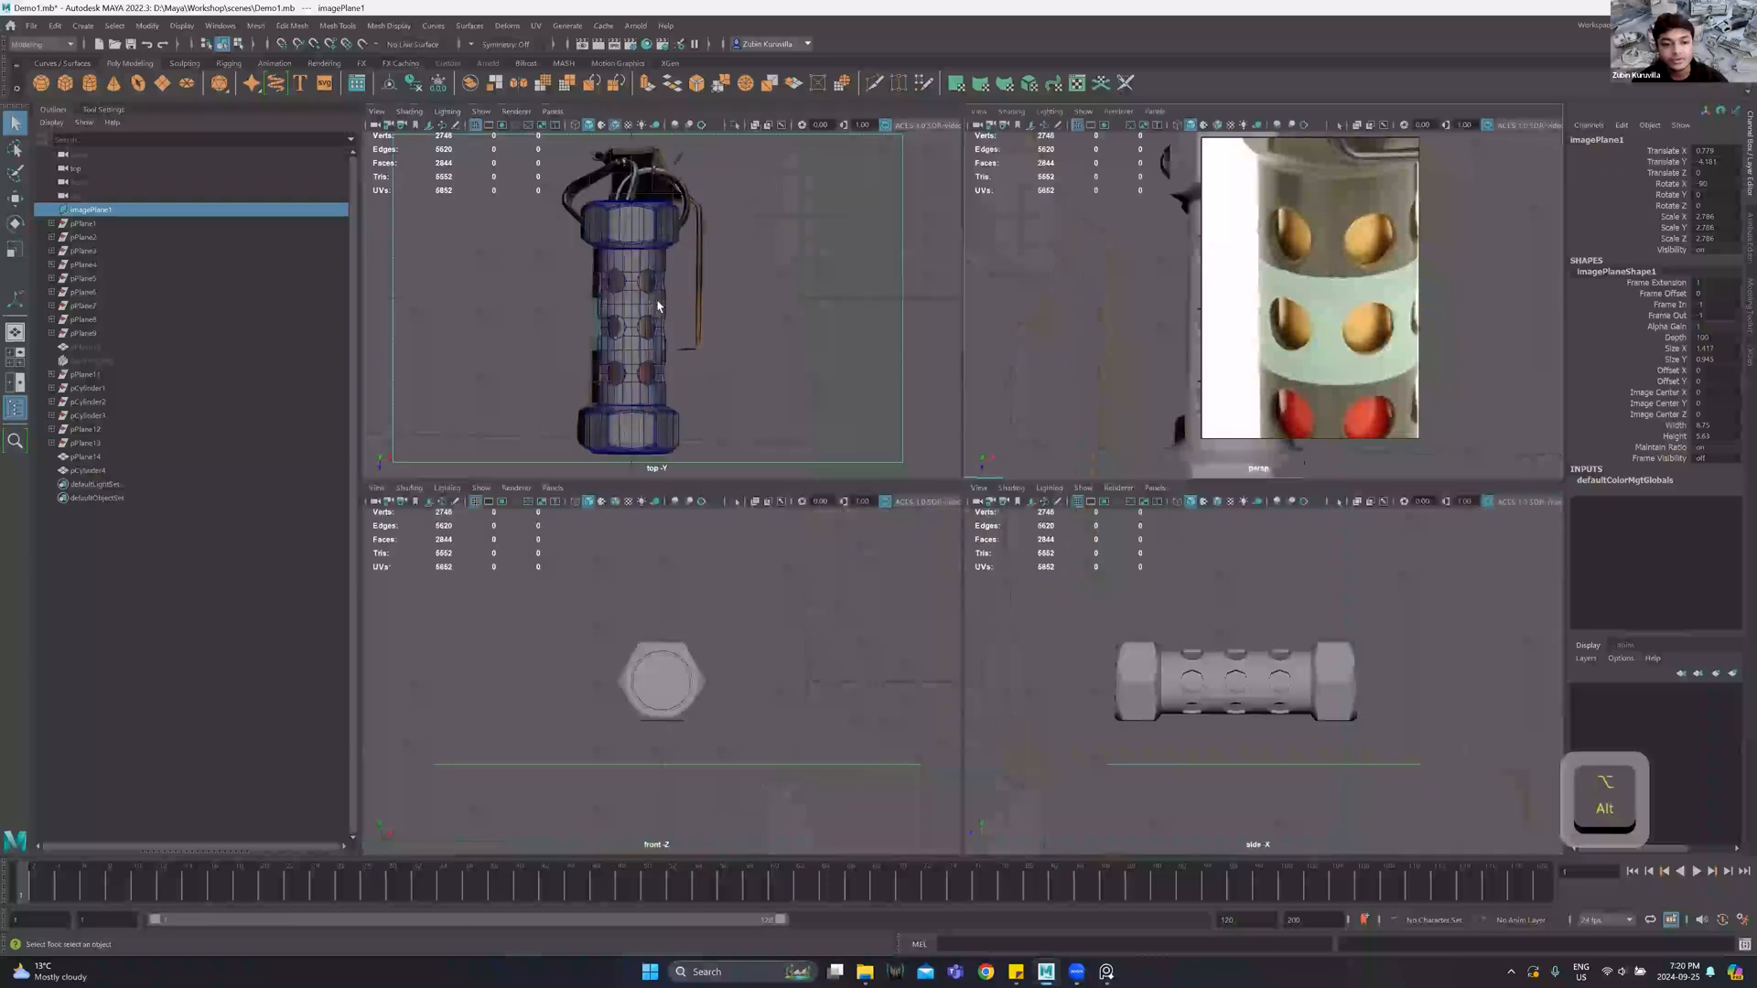
pyautogui.press('space')
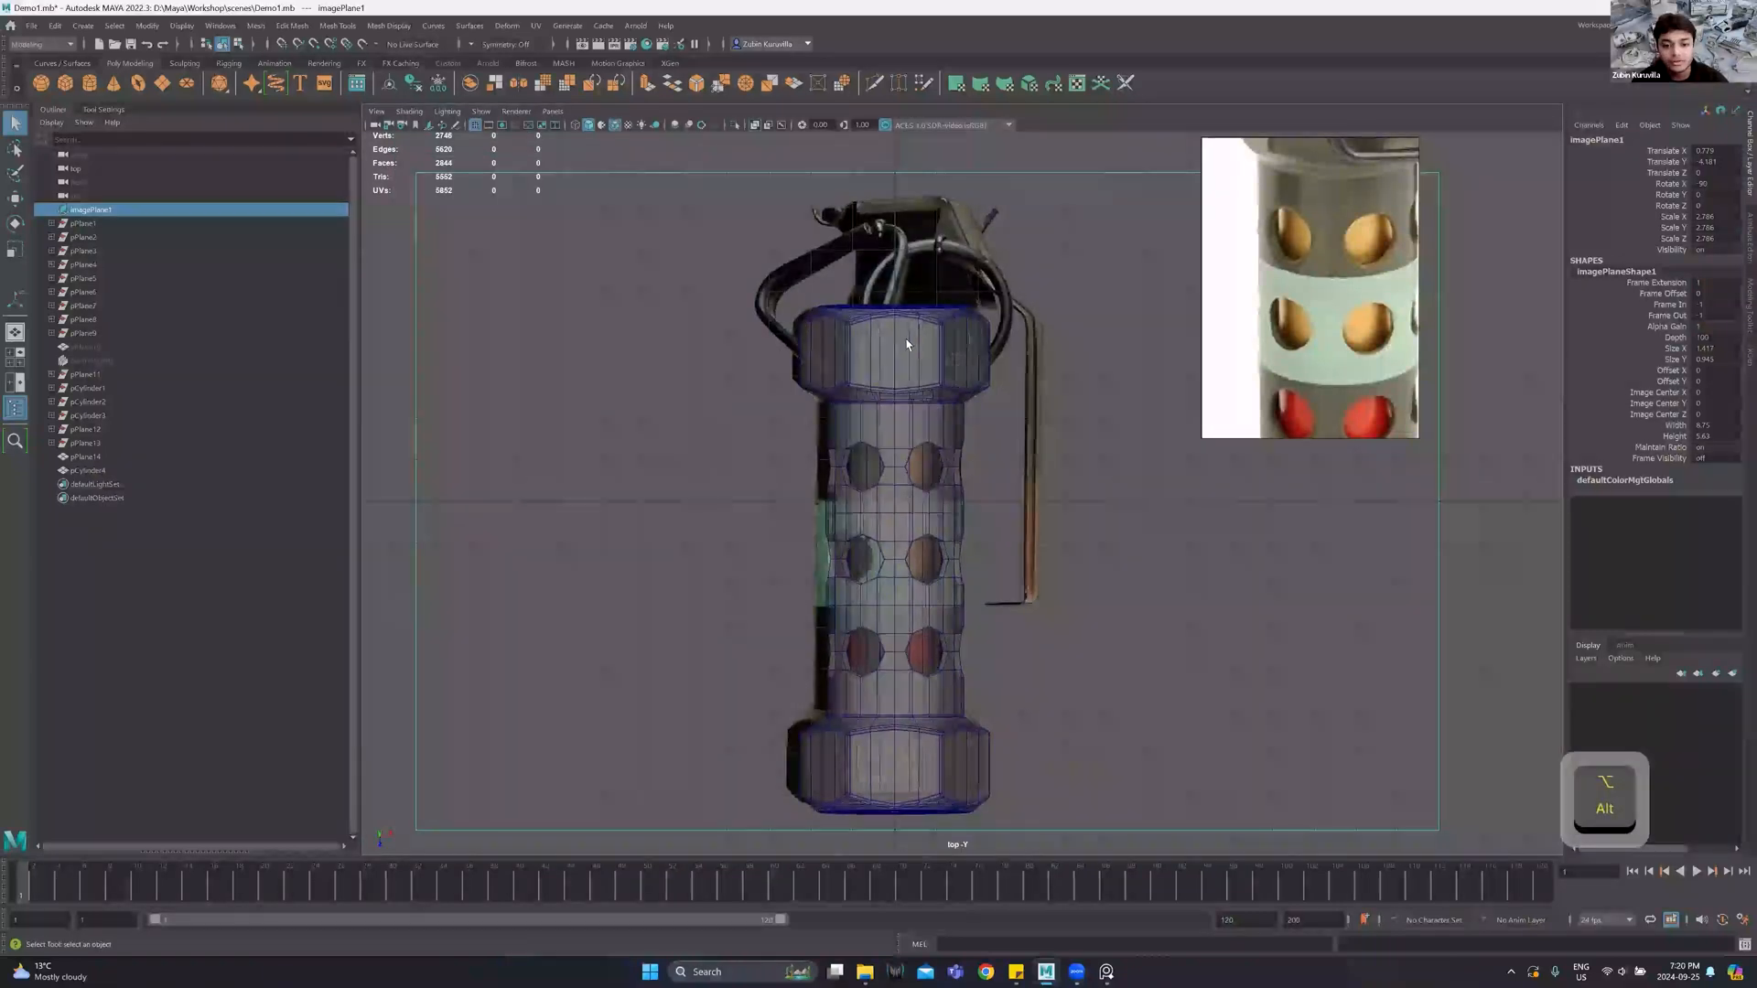
pyautogui.click(906, 344)
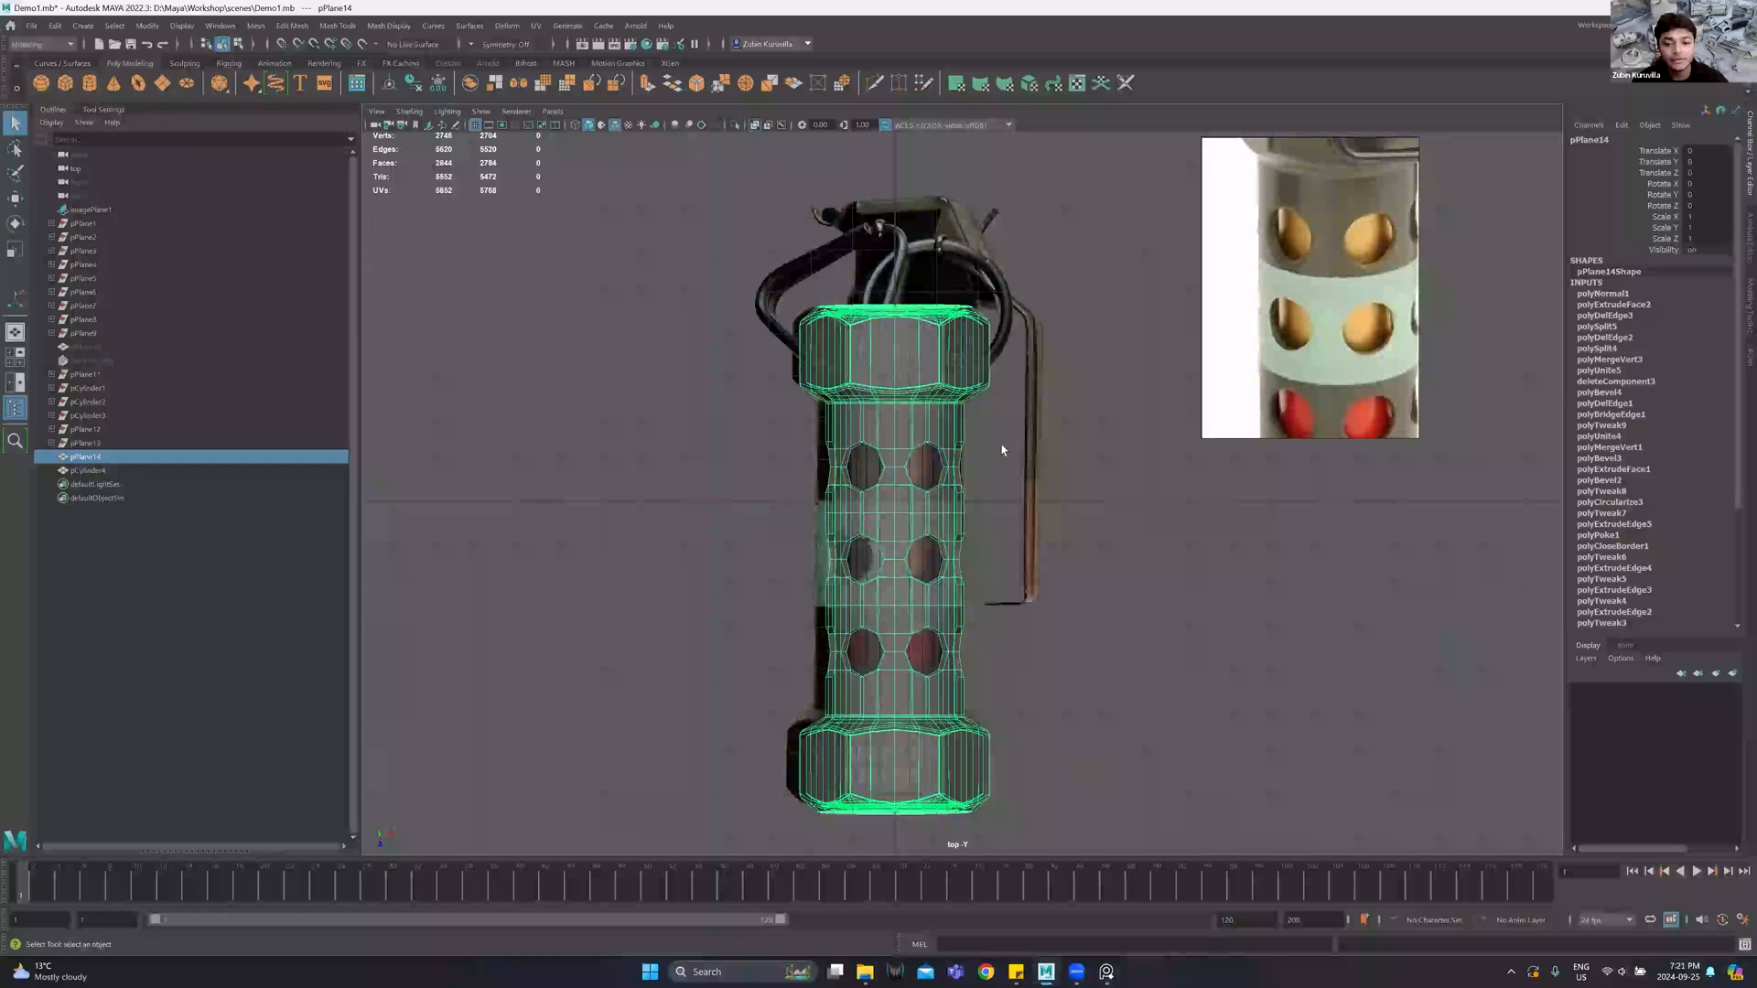
pyautogui.click(472, 45)
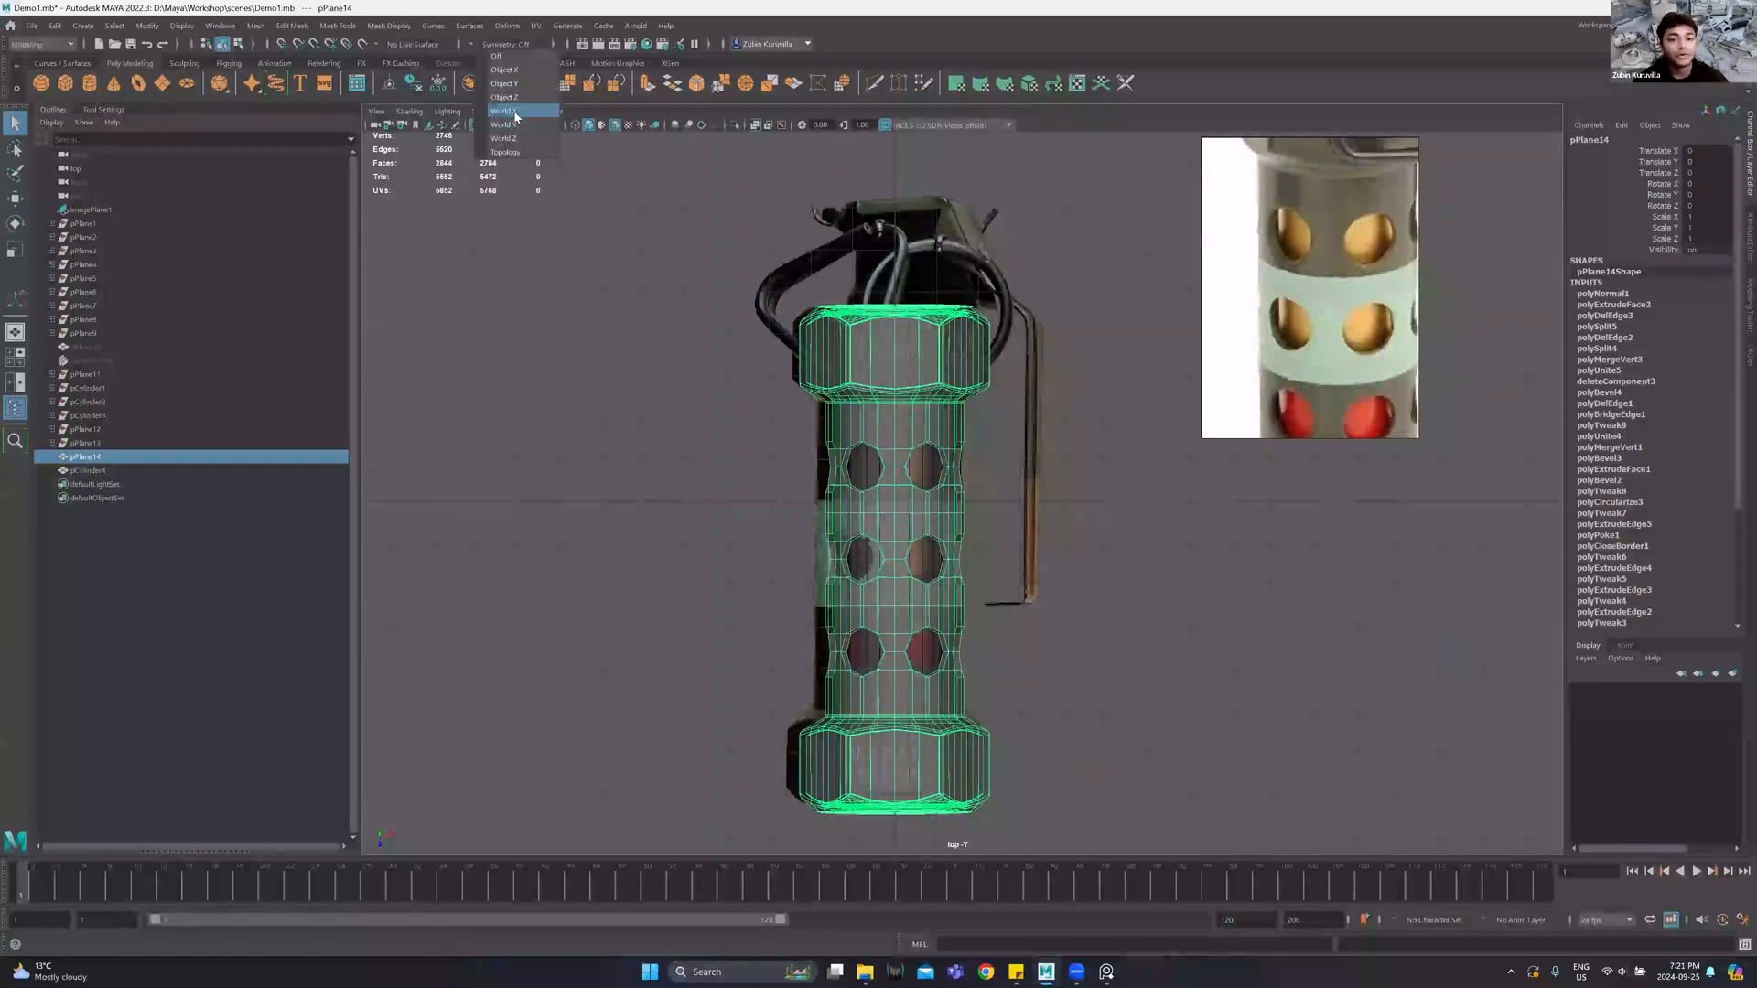
# Select the inner rim face loops of the front pair of hole columns with symmetry in the perspective view.
pyautogui.moveTo(857, 353); pyautogui.dragTo(858, 398, button='right')
pyautogui.click(853, 495)
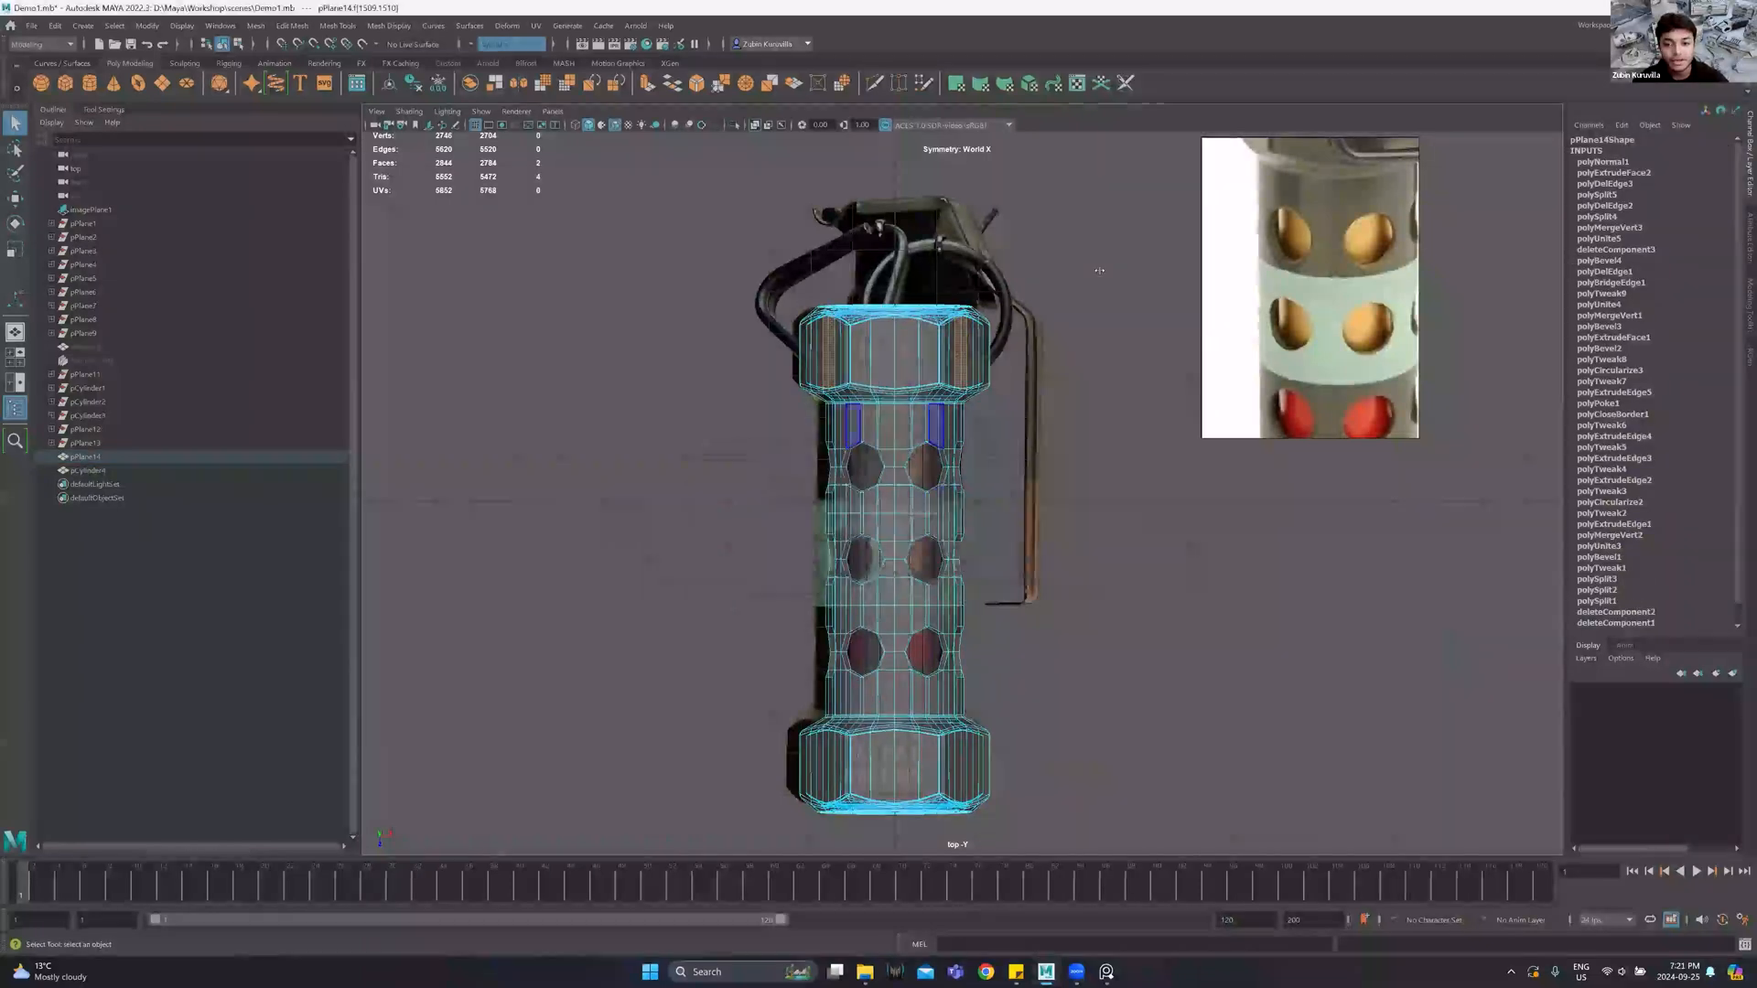
pyautogui.press('space')
pyautogui.press('space')
pyautogui.click(833, 375)
pyautogui.keyDown('shift'); pyautogui.doubleClick(834, 401); pyautogui.keyUp('shift')
pyautogui.keyDown('shift'); pyautogui.click(831, 535); pyautogui.keyUp('shift')
pyautogui.keyDown('shift'); pyautogui.doubleClick(833, 558); pyautogui.keyUp('shift')
pyautogui.keyDown('shift'); pyautogui.click(826, 668); pyautogui.keyUp('shift')
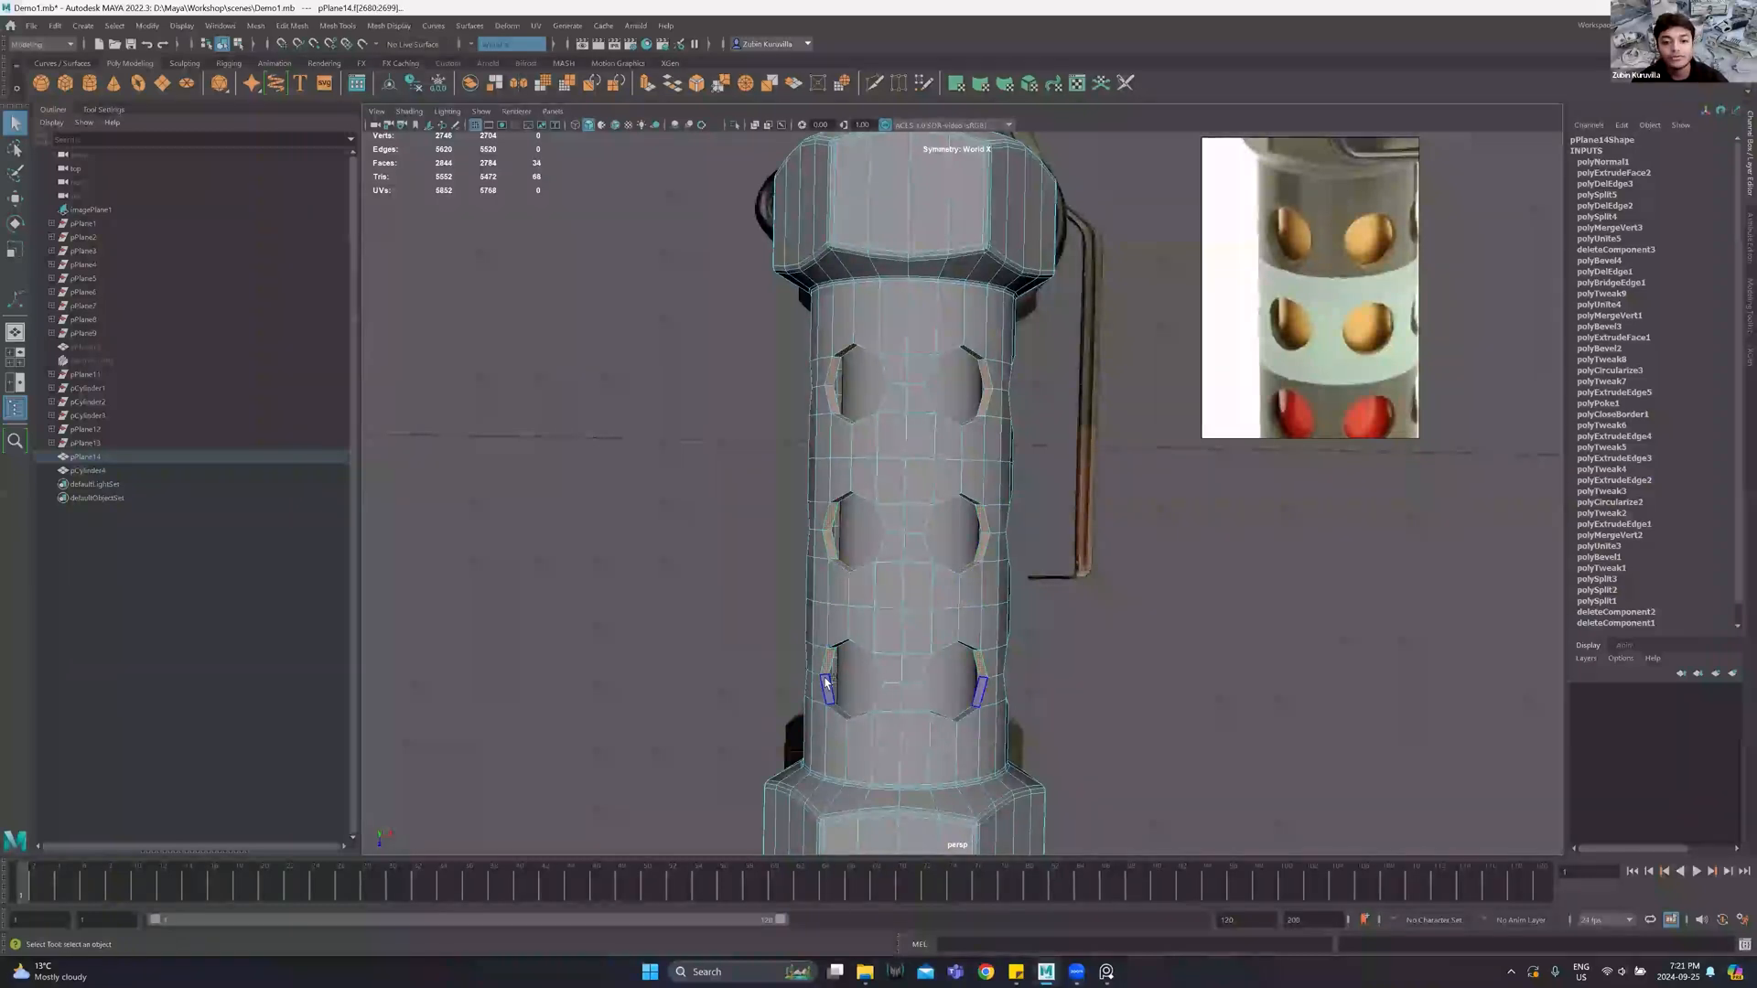
pyautogui.keyDown('shift'); pyautogui.doubleClick(826, 677); pyautogui.keyUp('shift')
# Add the inner rim face loops of the remaining holes around the tube to the selection.
pyautogui.keyDown('alt'); pyautogui.moveTo(826, 677); pyautogui.dragTo(882, 556); pyautogui.keyUp('alt')
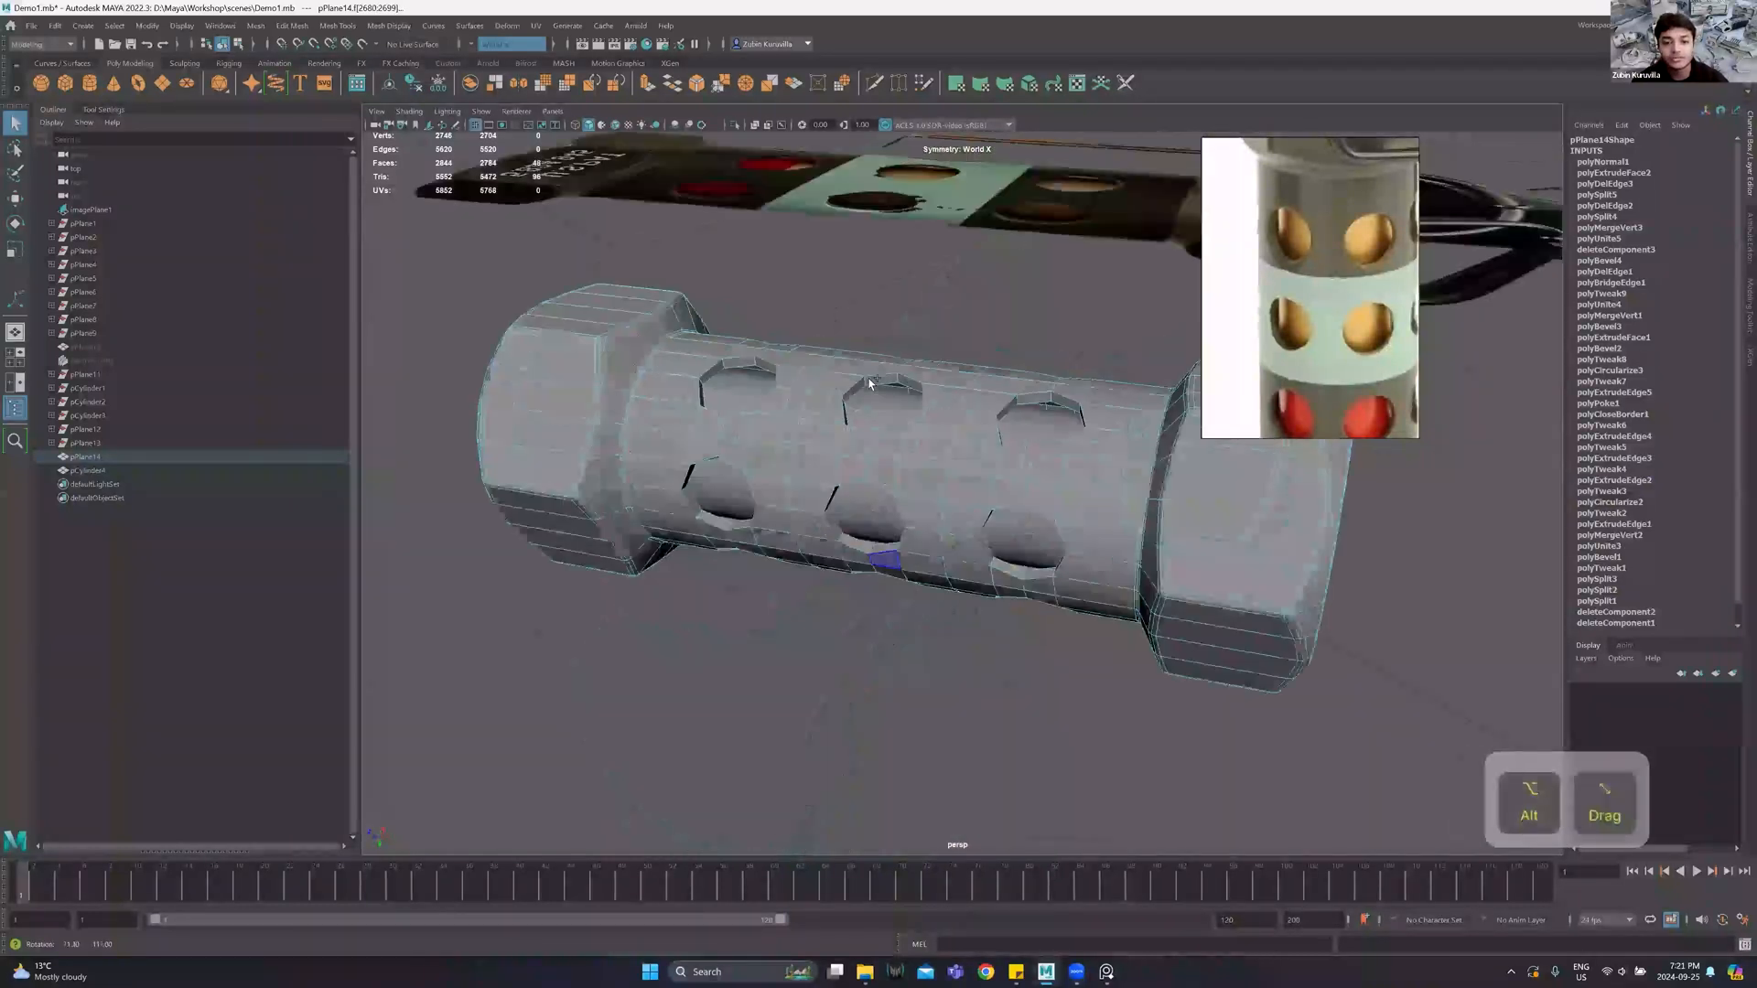
pyautogui.keyDown('shift'); pyautogui.click(883, 384); pyautogui.keyUp('shift')
pyautogui.keyDown('shift'); pyautogui.doubleClick(853, 394); pyautogui.keyUp('shift')
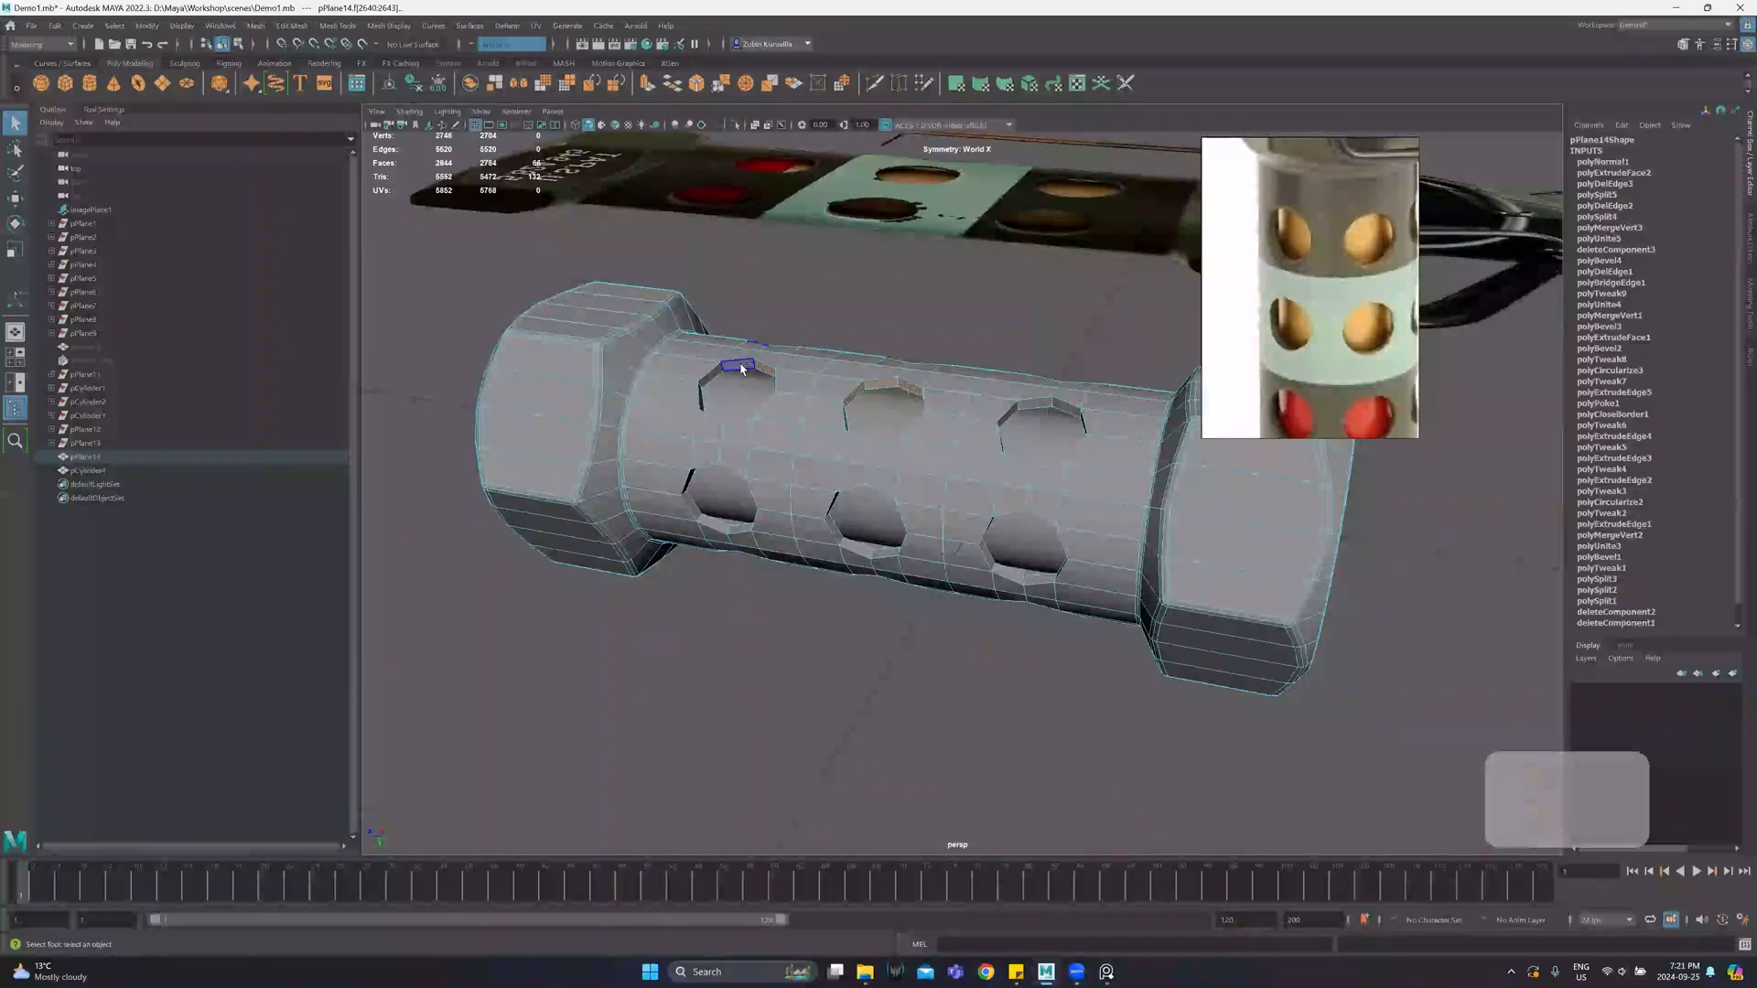
pyautogui.keyDown('shift'); pyautogui.click(743, 370); pyautogui.keyUp('shift')
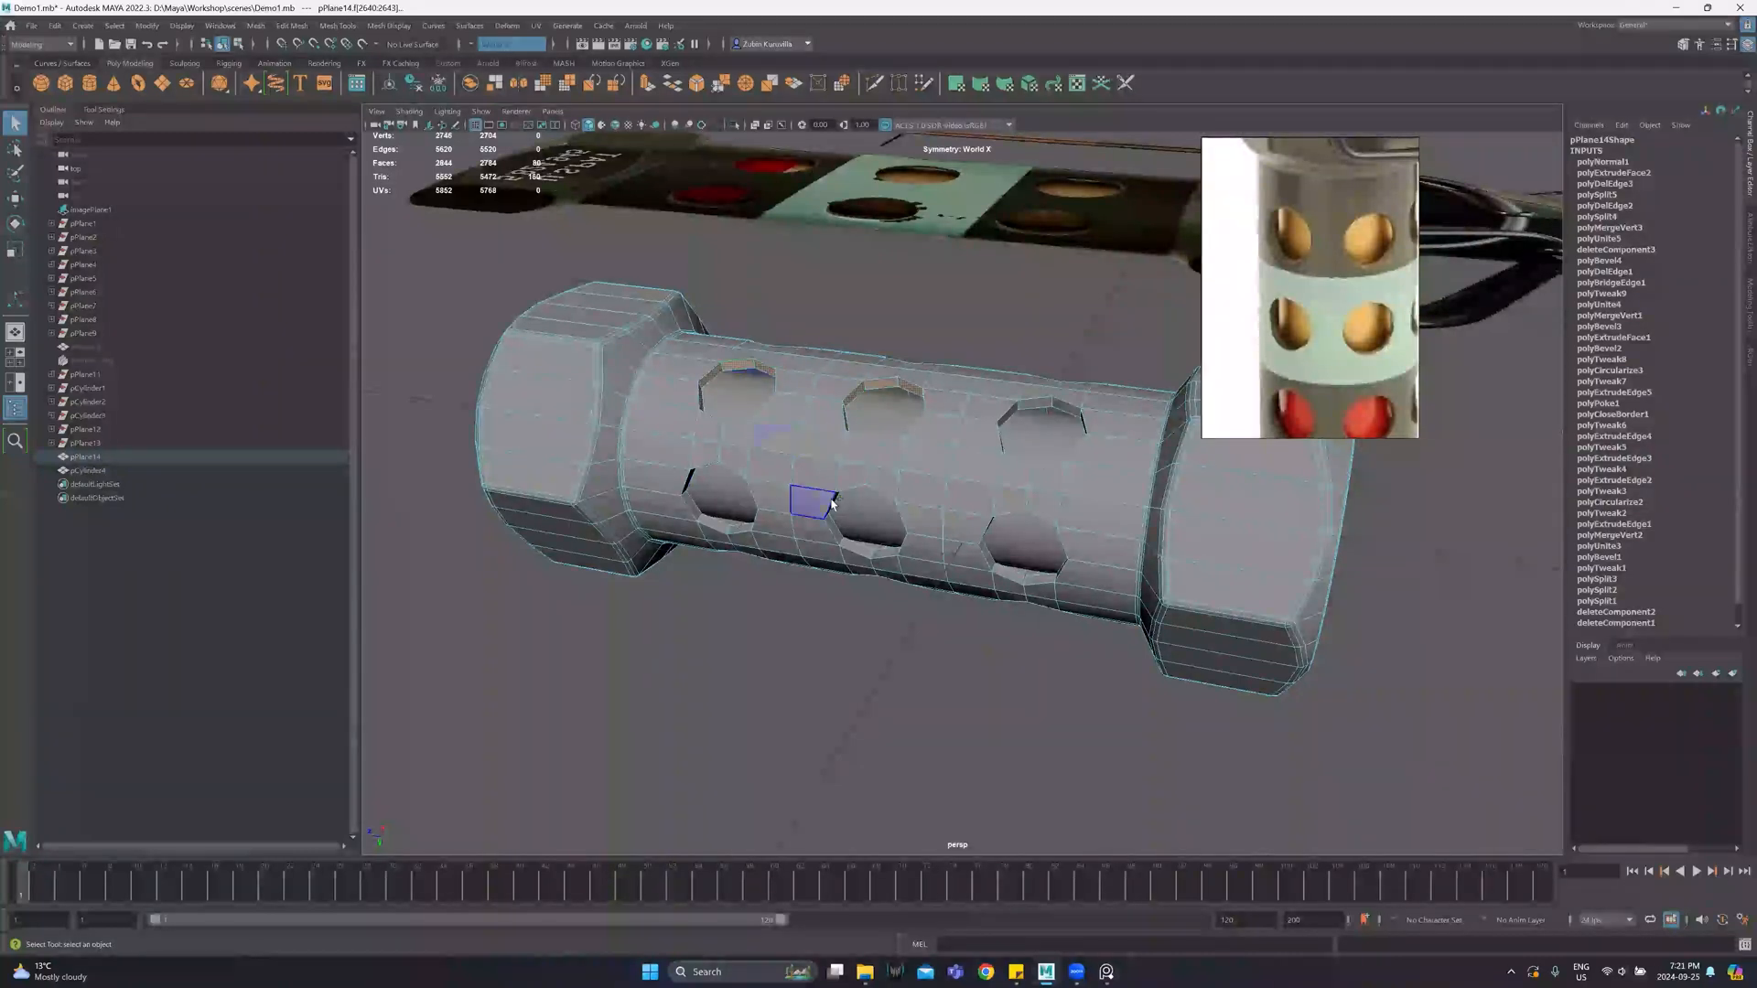
pyautogui.keyDown('shift'); pyautogui.click(832, 522); pyautogui.keyUp('shift')
pyautogui.keyDown('shift'); pyautogui.doubleClick(833, 530); pyautogui.keyUp('shift')
pyautogui.keyDown('shift'); pyautogui.click(742, 529); pyautogui.keyUp('shift')
pyautogui.keyDown('shift'); pyautogui.doubleClick(725, 530); pyautogui.keyUp('shift')
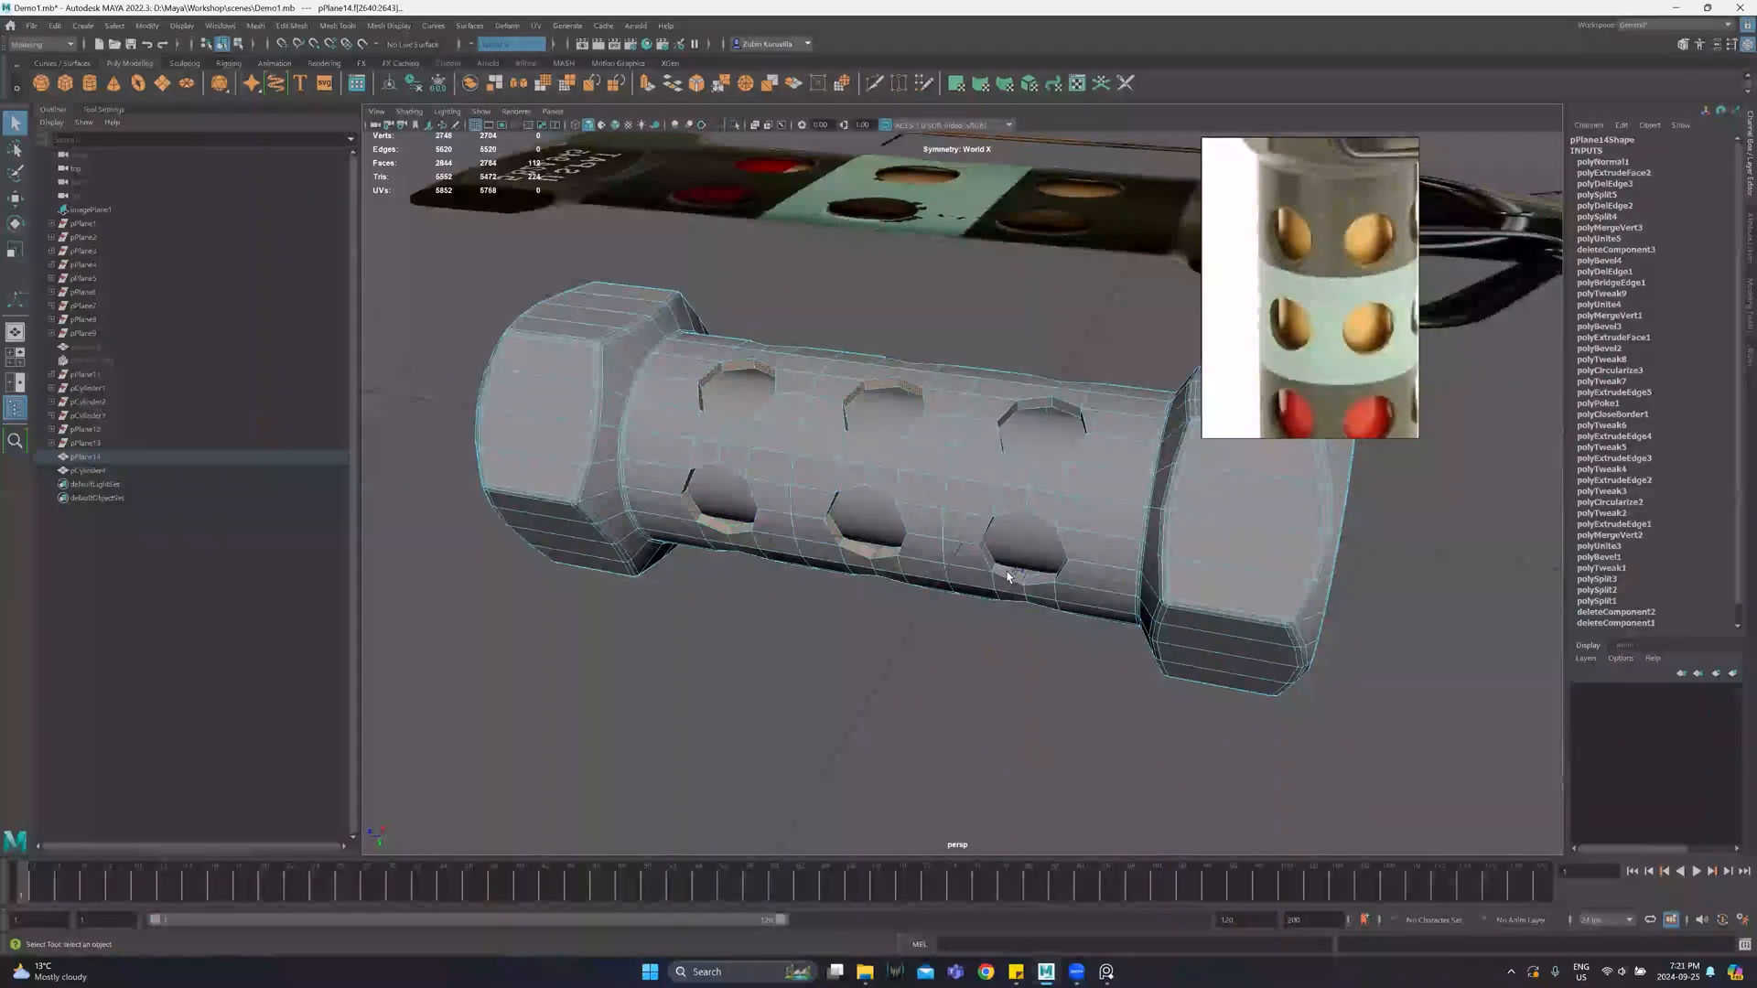
pyautogui.keyDown('shift'); pyautogui.doubleClick(1043, 577); pyautogui.keyUp('shift')
pyautogui.keyDown('shift'); pyautogui.doubleClick(1052, 399); pyautogui.keyUp('shift')
pyautogui.keyDown('shift'); pyautogui.moveTo(1143, 539); pyautogui.dragTo(933, 412); pyautogui.keyUp('shift')
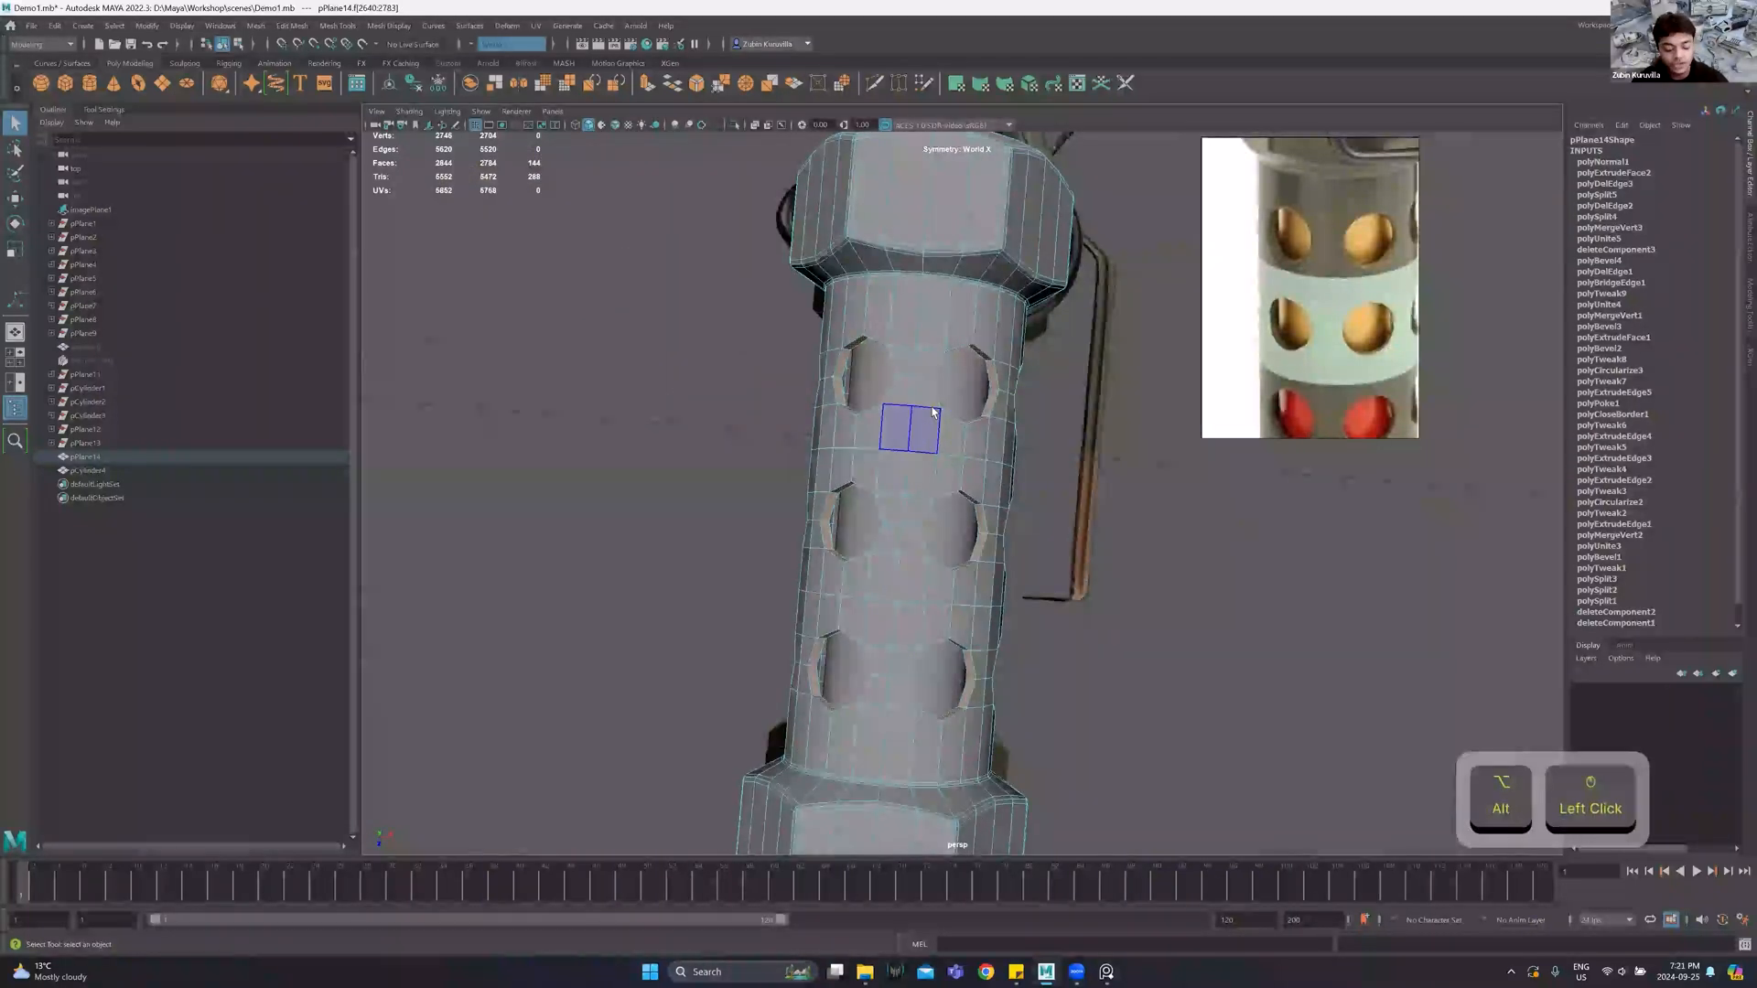
pyautogui.keyDown('ctrl'); pyautogui.moveTo(933, 412); pyautogui.dragTo(1007, 222, button='right'); pyautogui.keyUp('ctrl')
pyautogui.scroll(4, 764, 304)
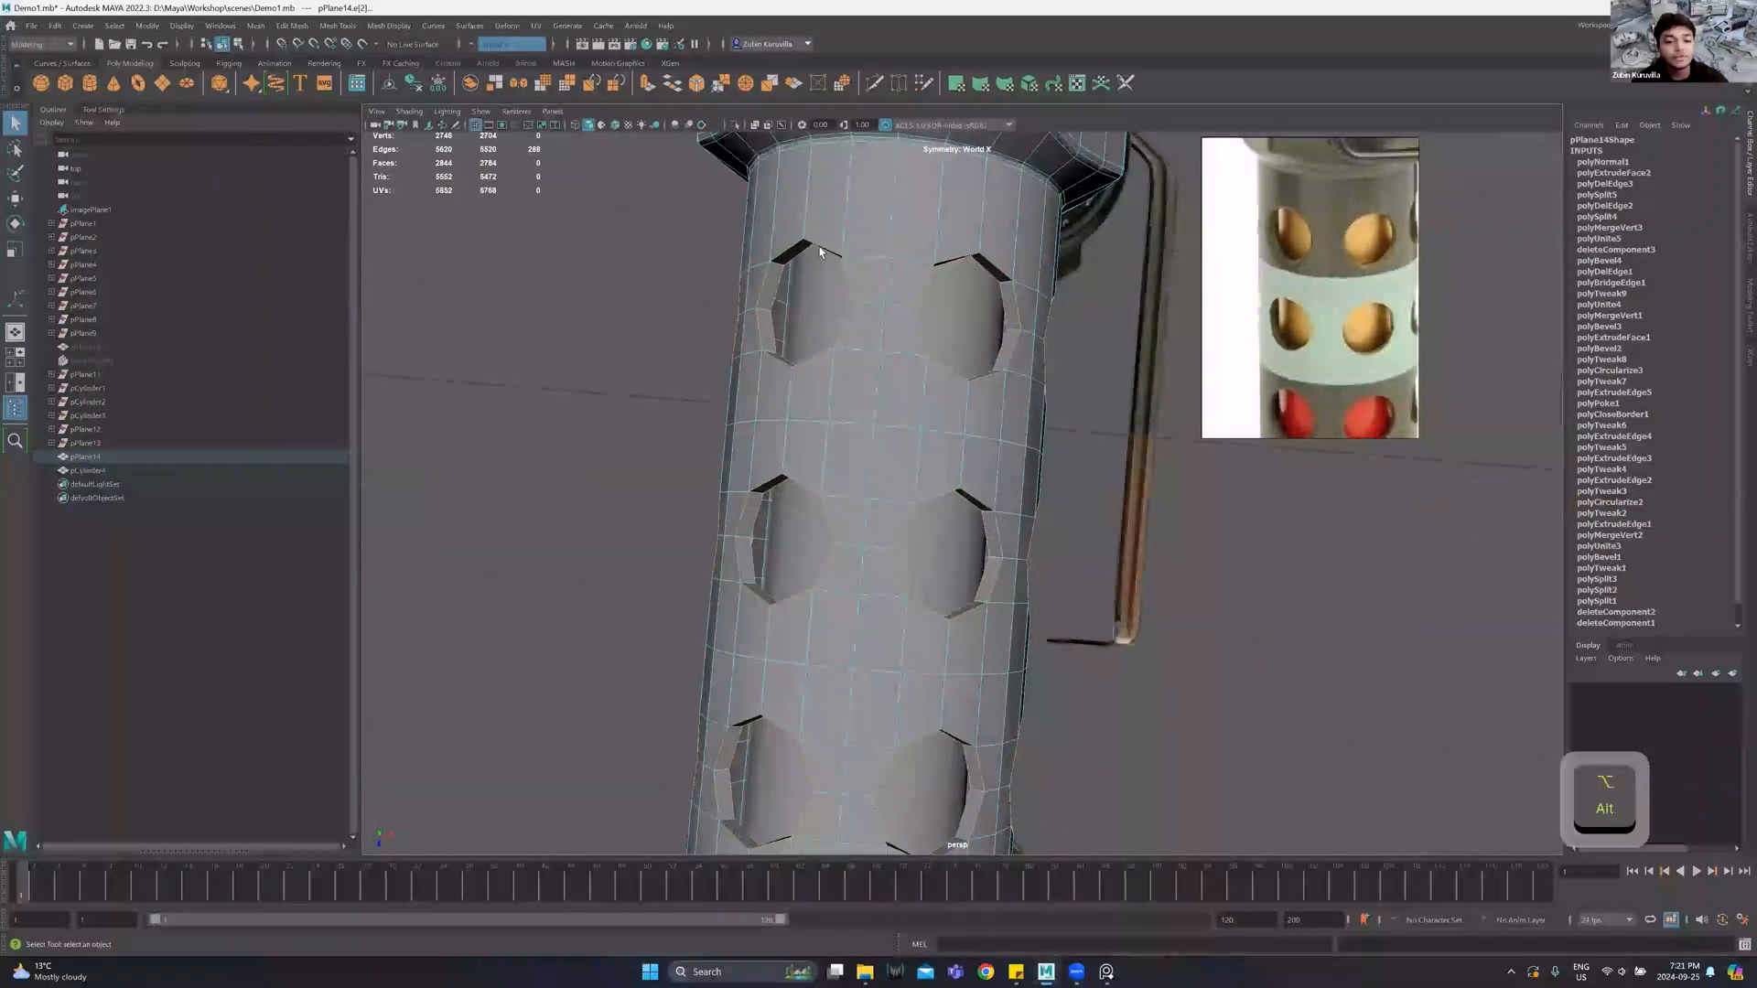
pyautogui.keyDown('alt'); pyautogui.moveTo(819, 252); pyautogui.dragTo(840, 337, button='middle'); pyautogui.keyUp('alt')
pyautogui.hotkey('ctrl', 'z')
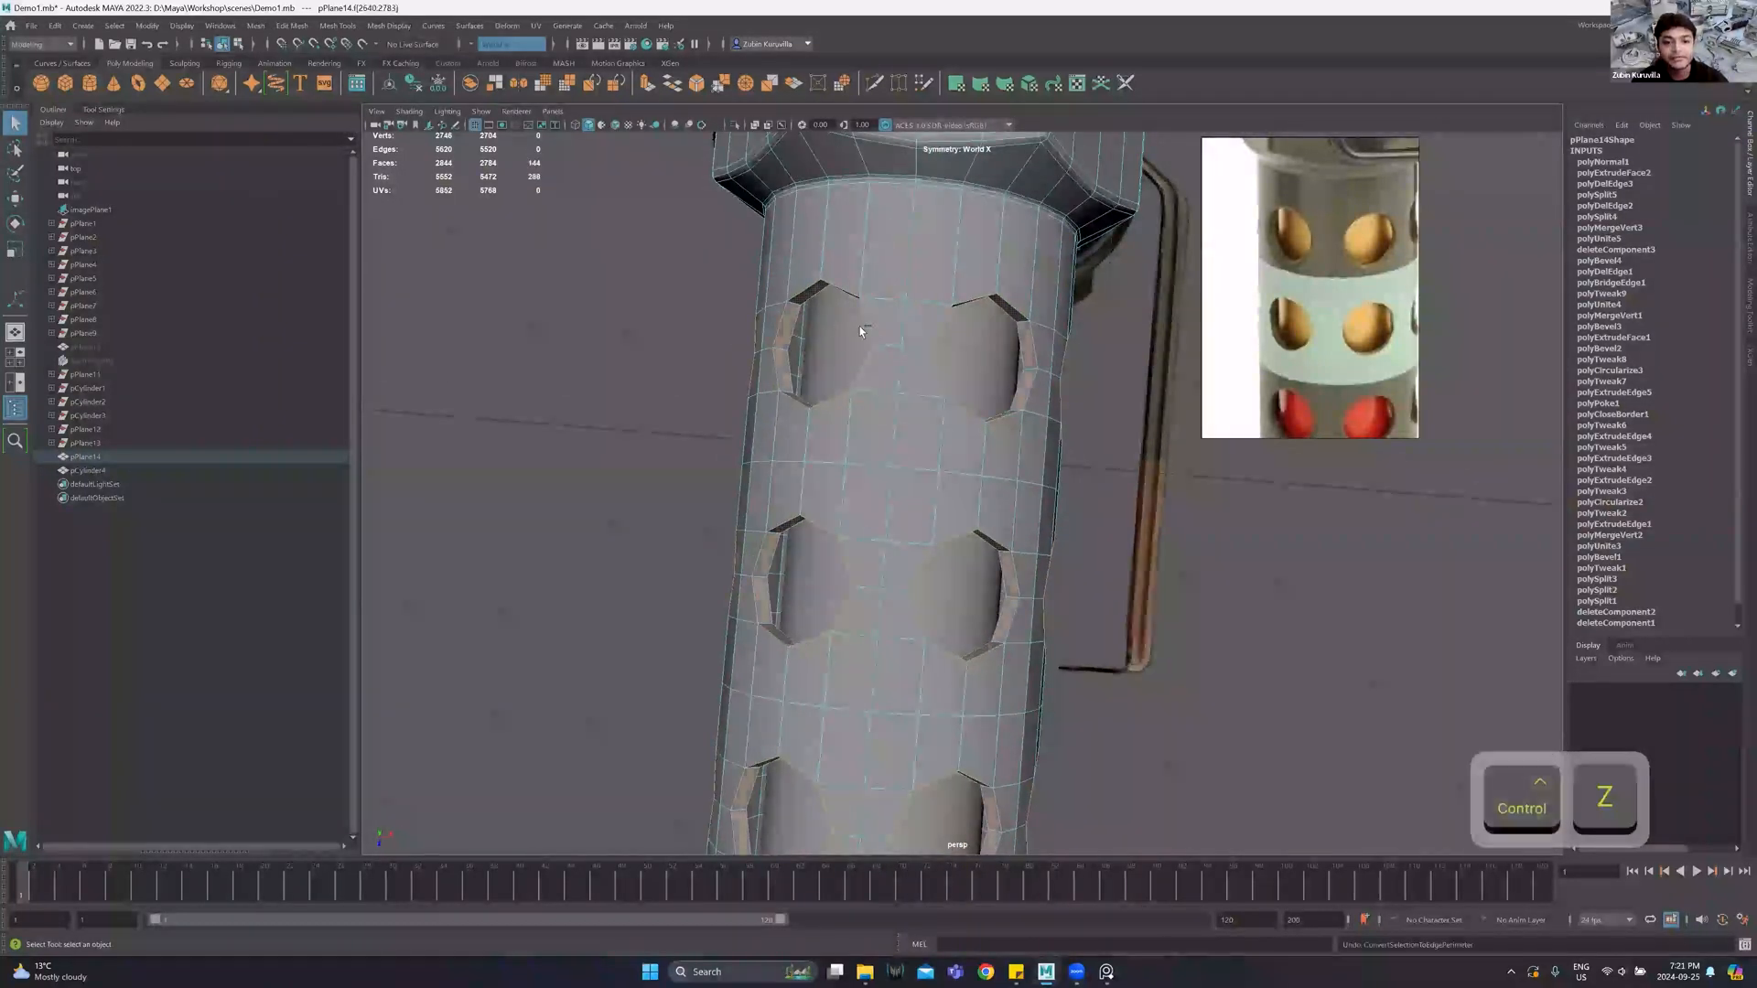
pyautogui.keyDown('ctrl'); pyautogui.moveTo(859, 326); pyautogui.dragTo(849, 145, button='right'); pyautogui.keyUp('ctrl')
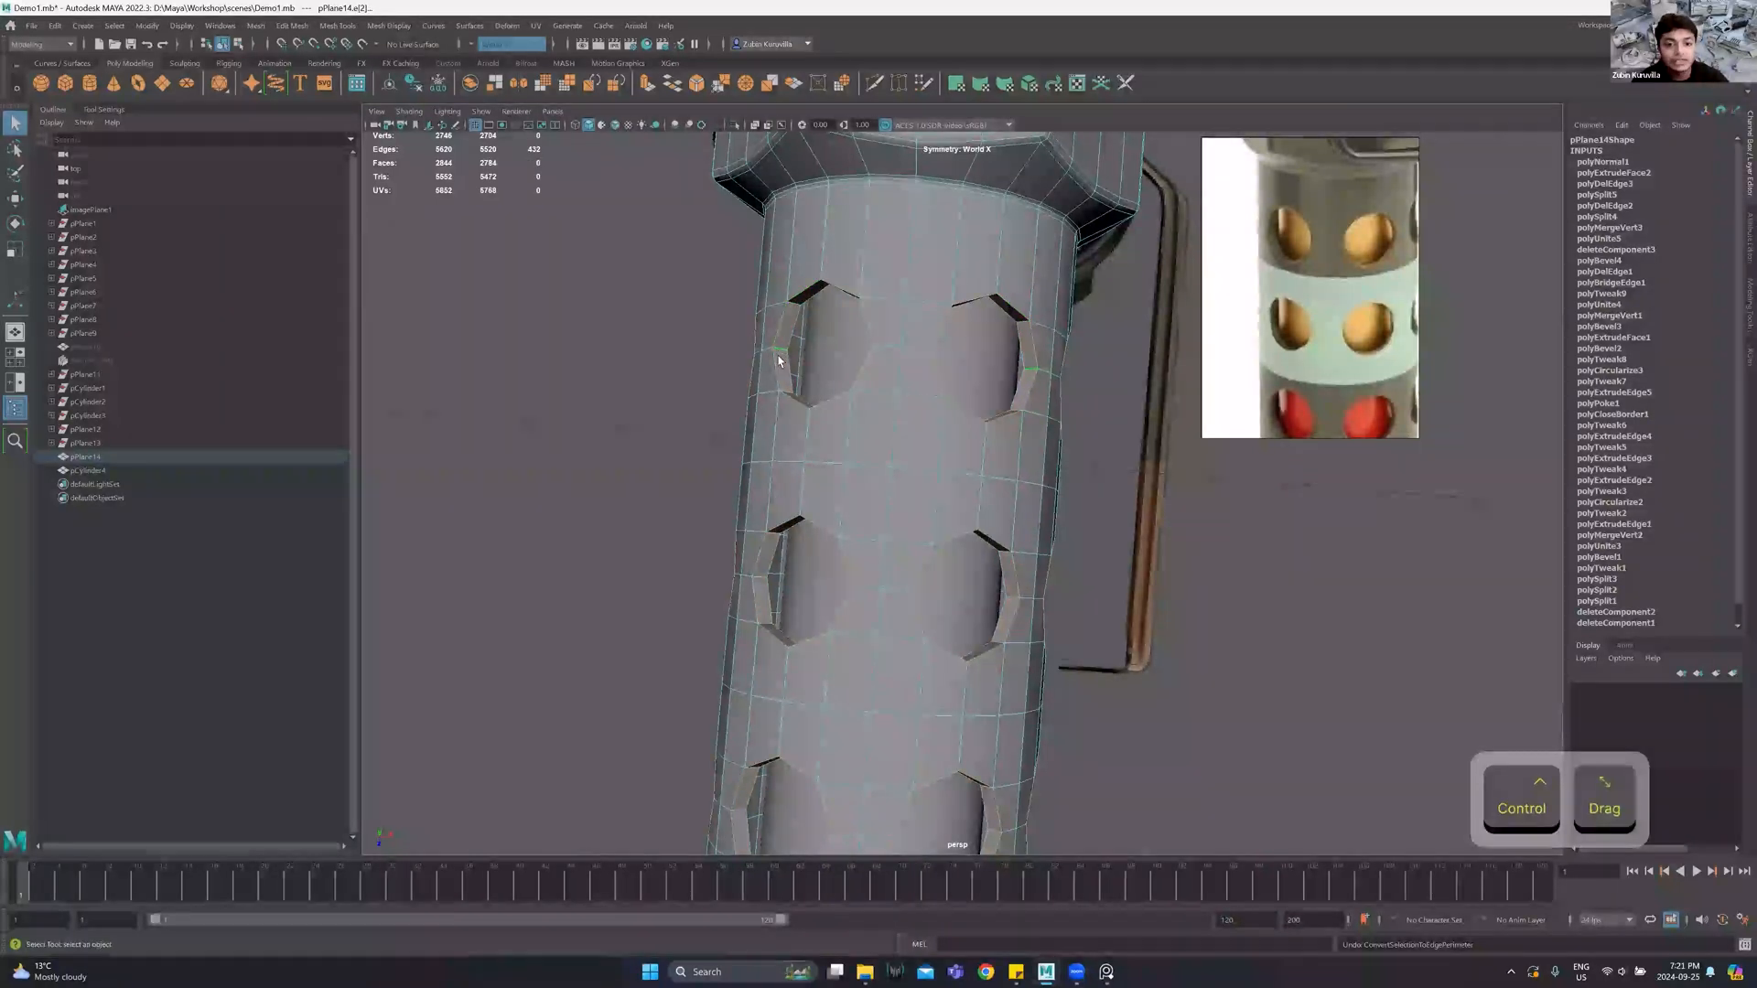
pyautogui.hotkey('ctrl', 'z')
# Convert the selected rim faces to their edge perimeter and bevel those edges with fraction 0.25 and 2 segments.
pyautogui.keyDown('ctrl'); pyautogui.moveTo(813, 260); pyautogui.dragTo(925, 221, button='right'); pyautogui.keyUp('ctrl')
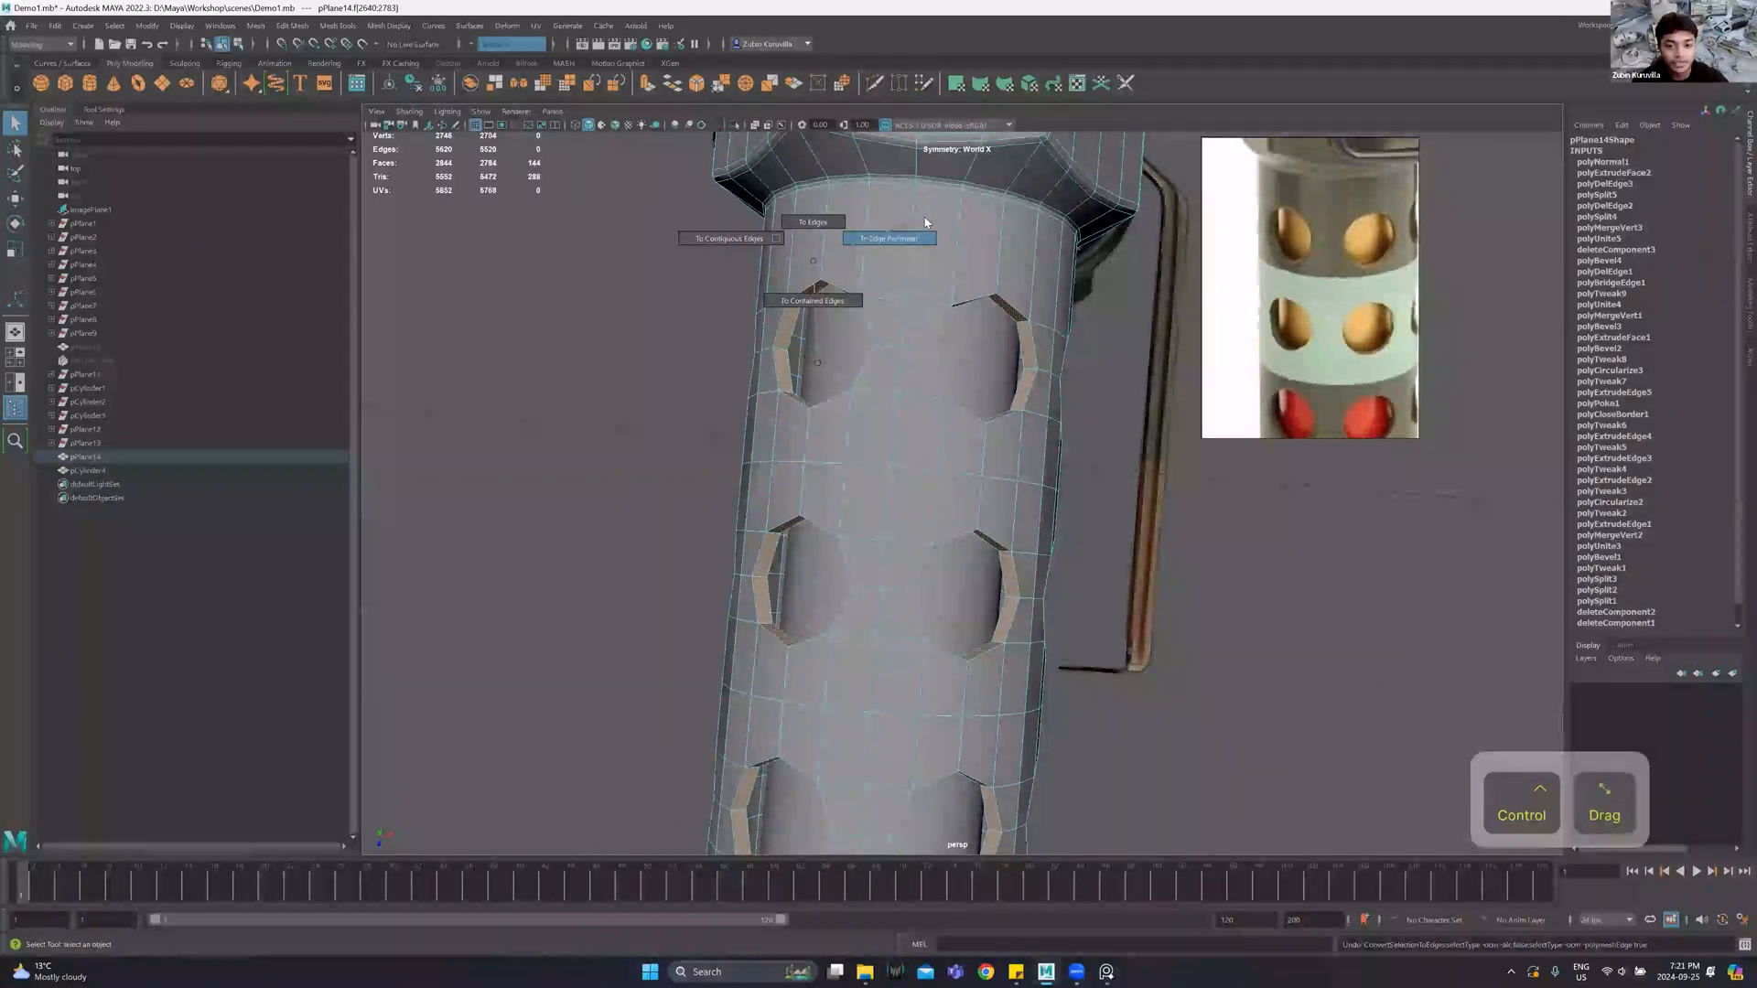
pyautogui.keyDown('ctrl'); pyautogui.moveTo(816, 366); pyautogui.dragTo(816, 366, button='right'); pyautogui.keyUp('ctrl')
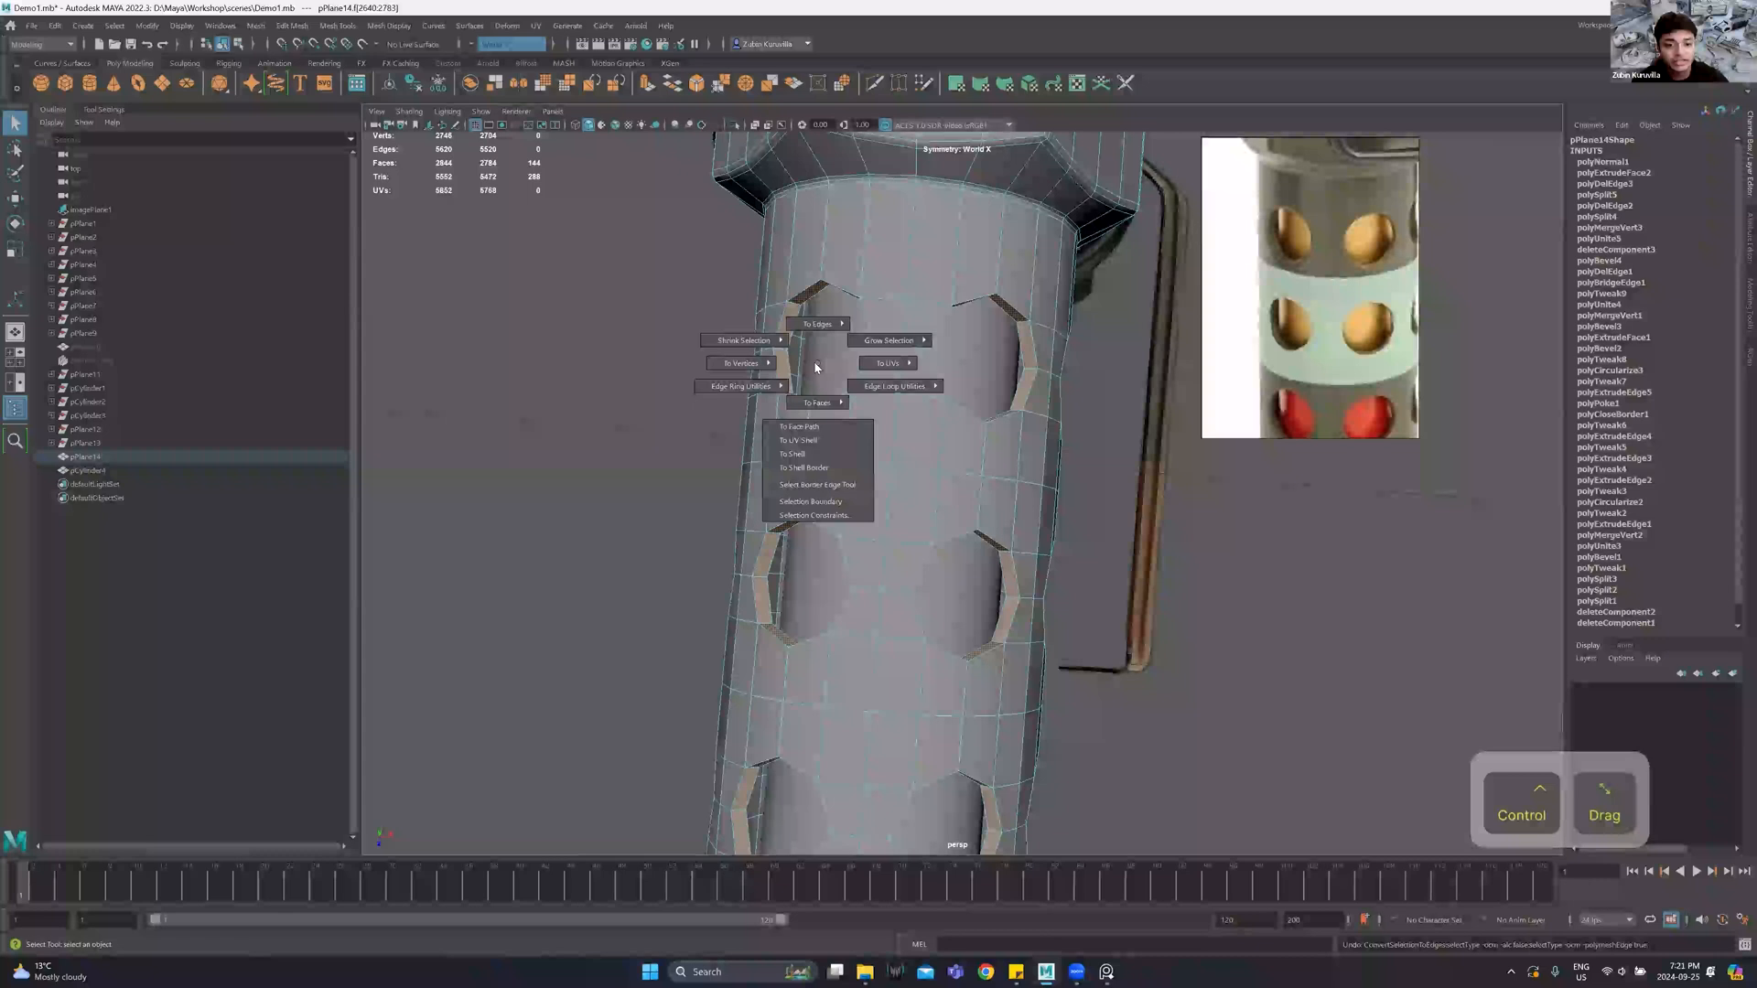
pyautogui.moveTo(804, 364)
pyautogui.keyDown('ctrl'); pyautogui.mouseDown(button='right')
pyautogui.moveTo(823, 375)
pyautogui.moveTo(814, 344)
pyautogui.mouseUp(button='right'); pyautogui.keyUp('ctrl')
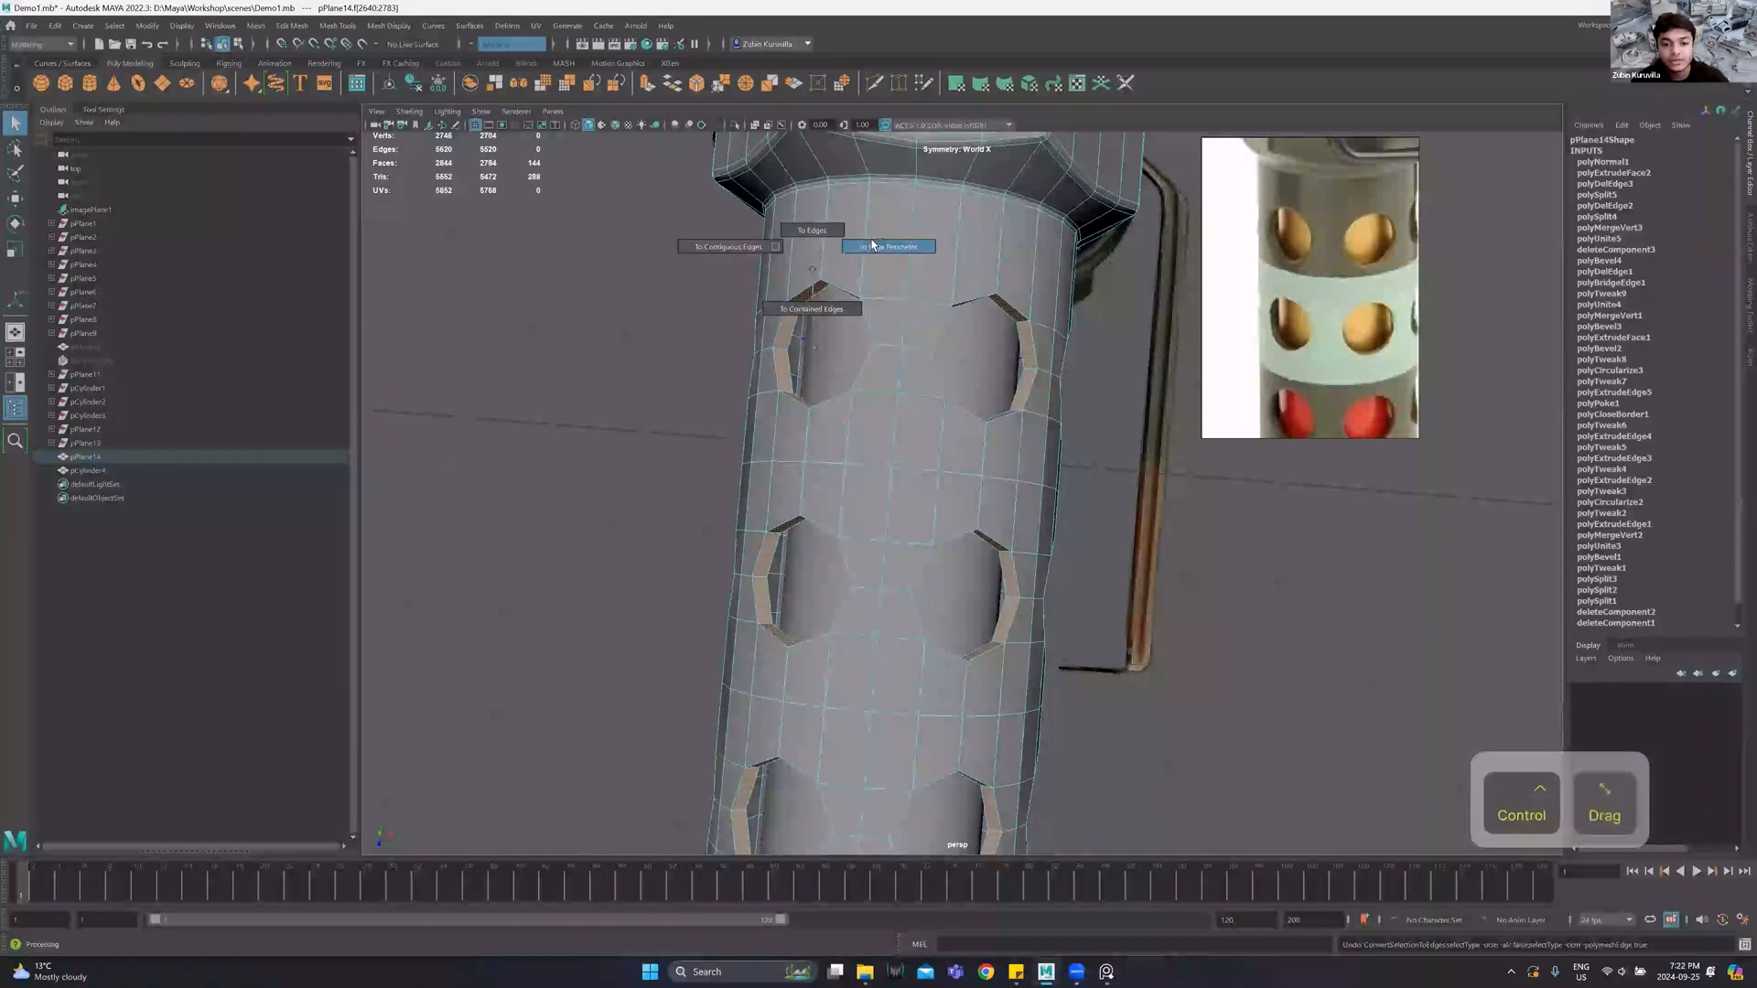
pyautogui.keyDown('shift'); pyautogui.moveTo(891, 271); pyautogui.dragTo(926, 277, button='right'); pyautogui.keyUp('shift')
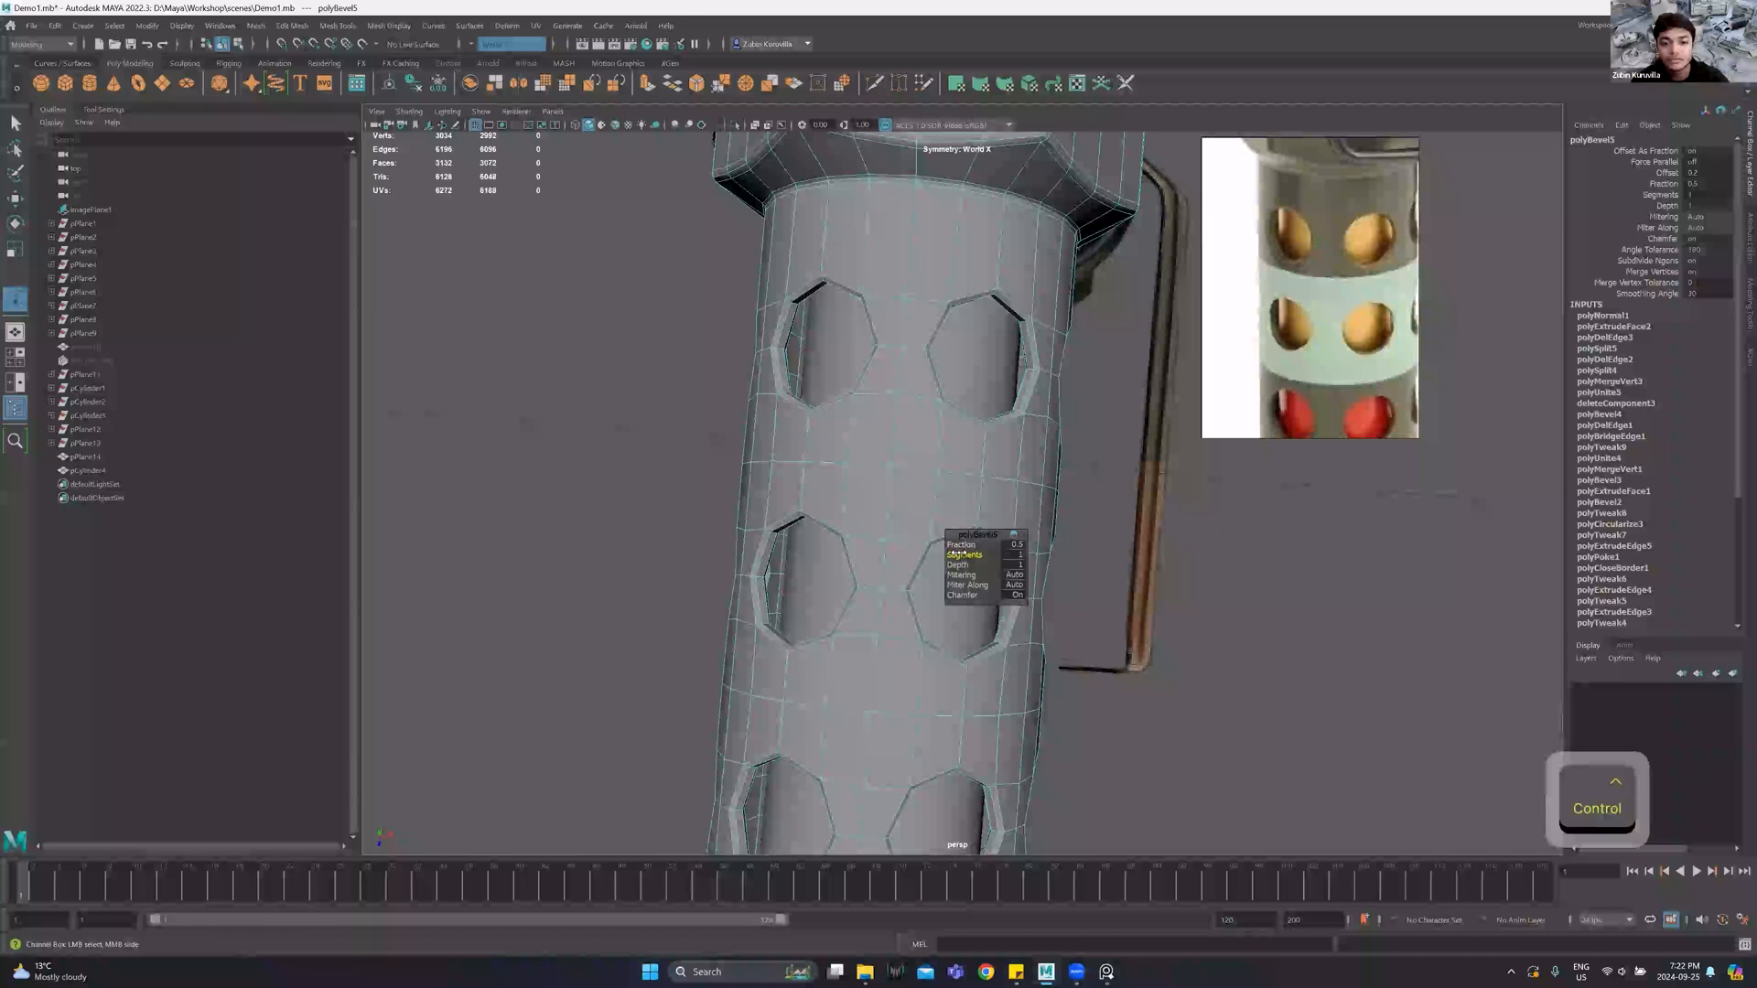
pyautogui.moveTo(958, 553); pyautogui.dragTo(897, 276)
pyautogui.scroll(-3, 896, 278)
# Adjust the hole bevel's fraction, comparing with the smoothed preview, and leave the grenade body smoothed and deselected.
pyautogui.press('3')
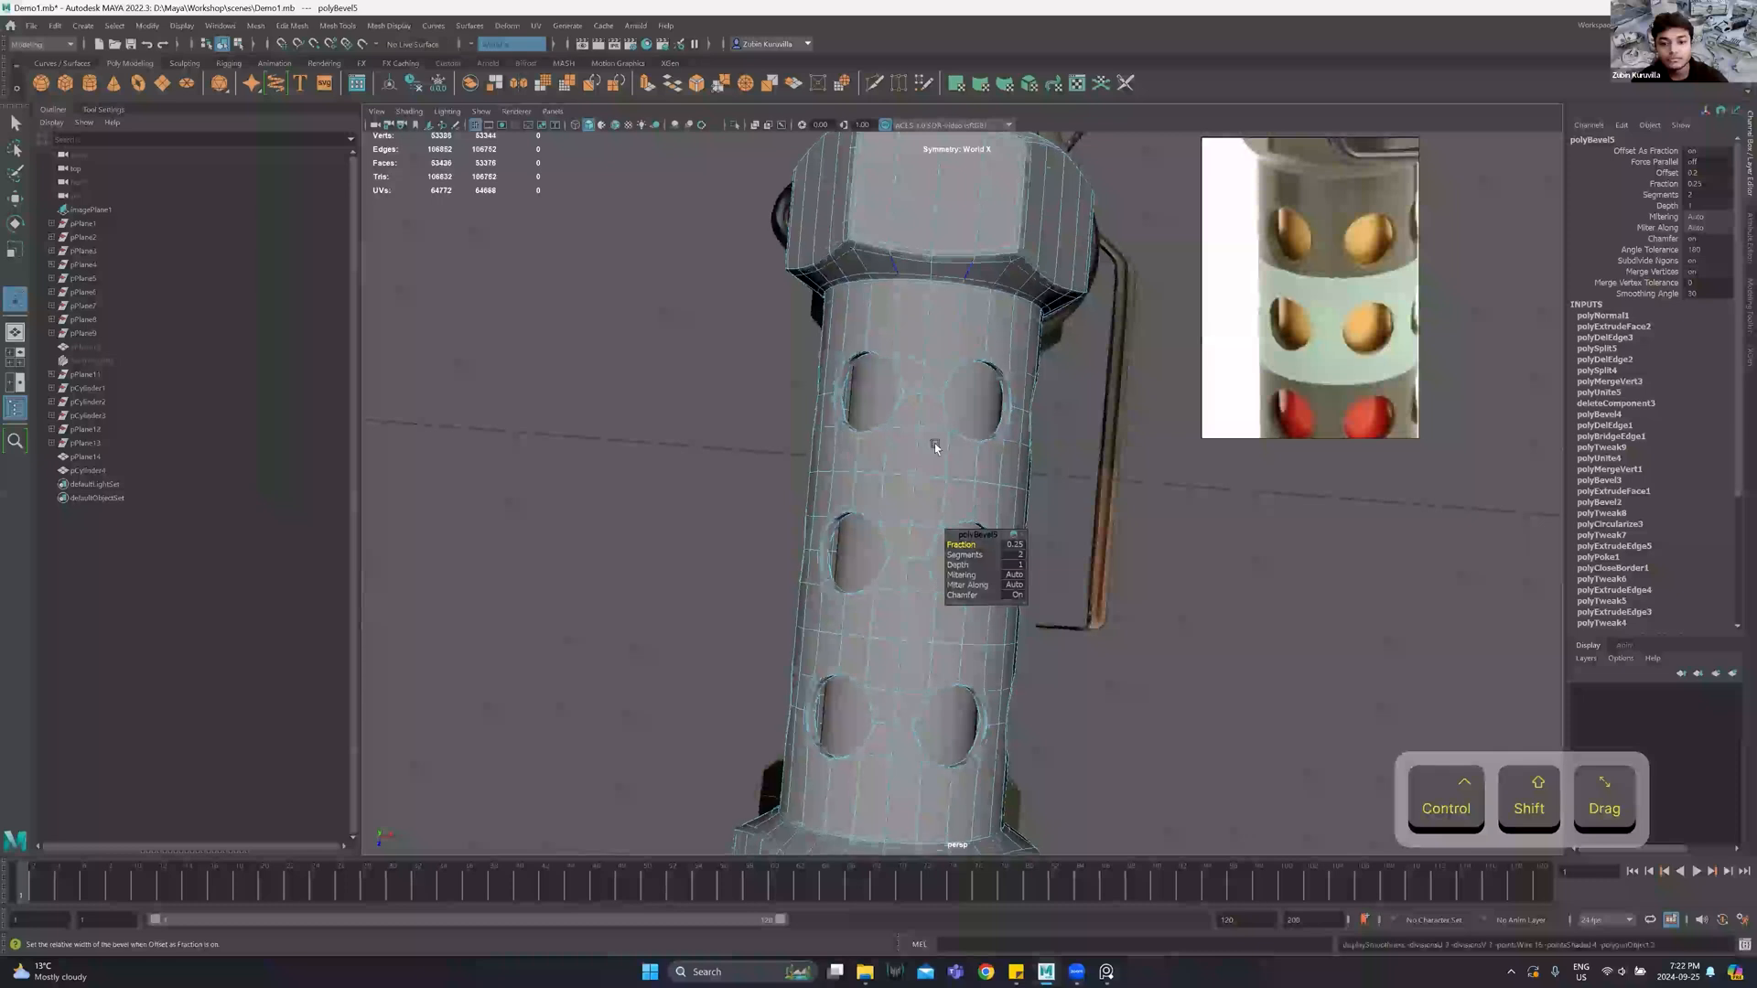
pyautogui.press('1')
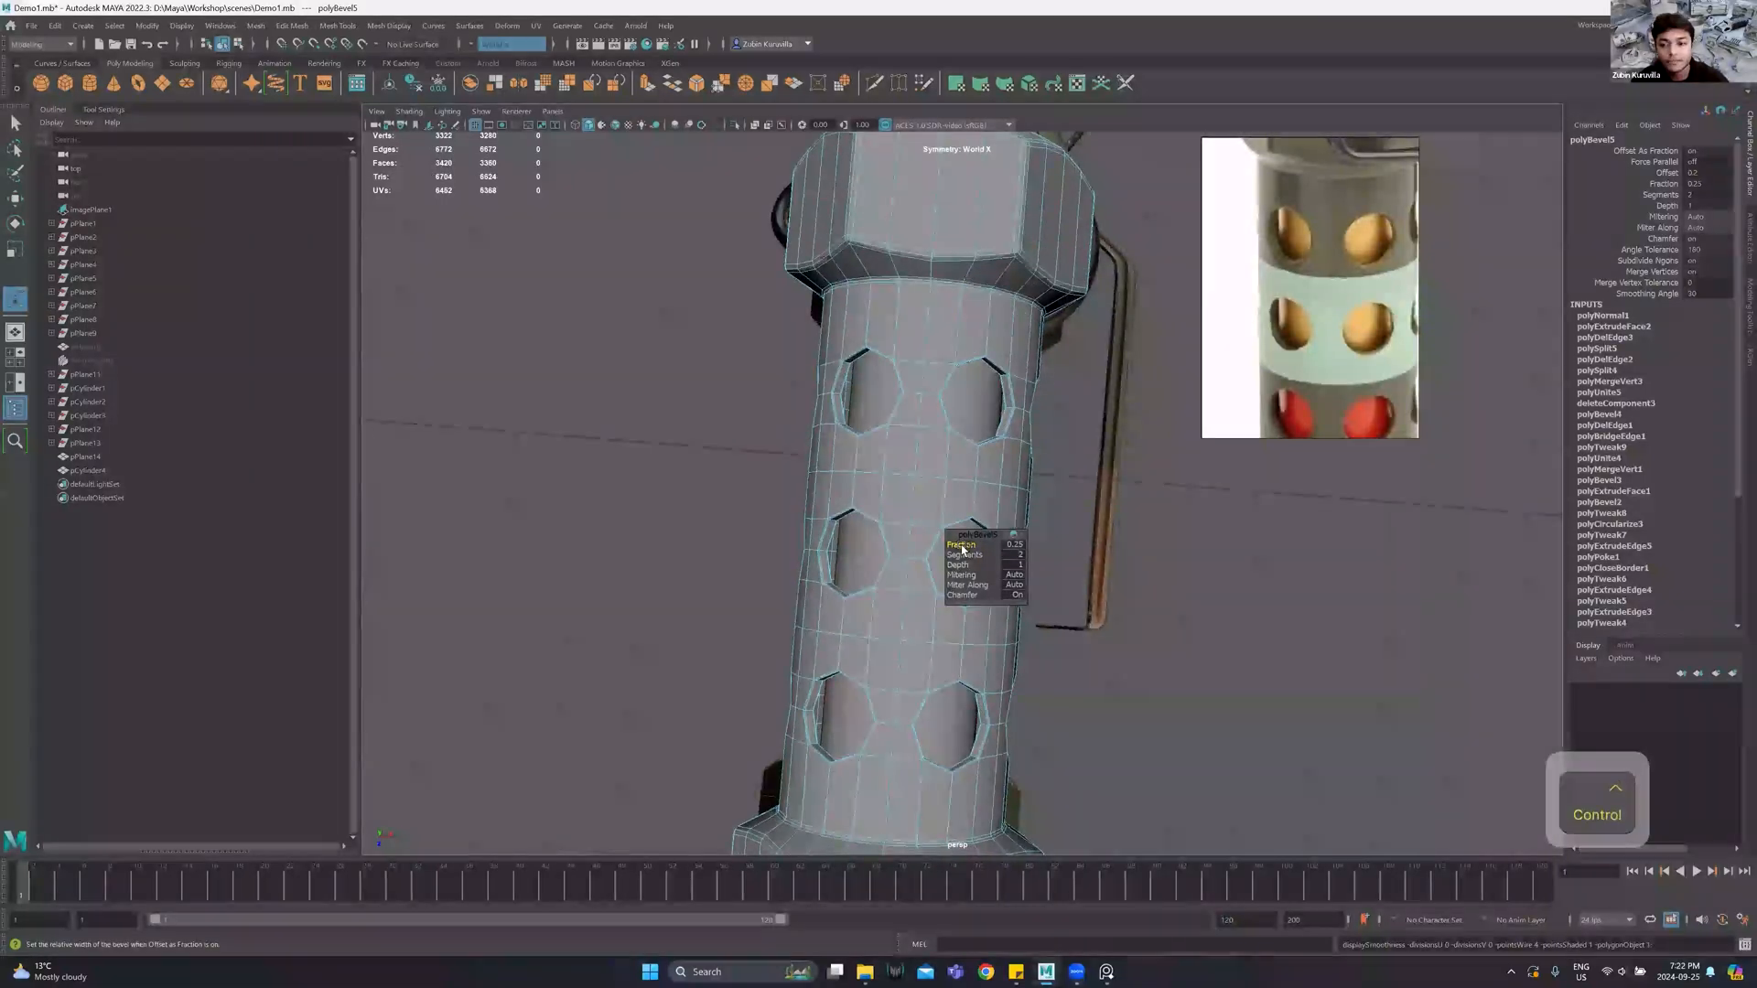
pyautogui.keyDown('ctrl'); pyautogui.moveTo(963, 544); pyautogui.dragTo(1037, 499); pyautogui.keyUp('ctrl')
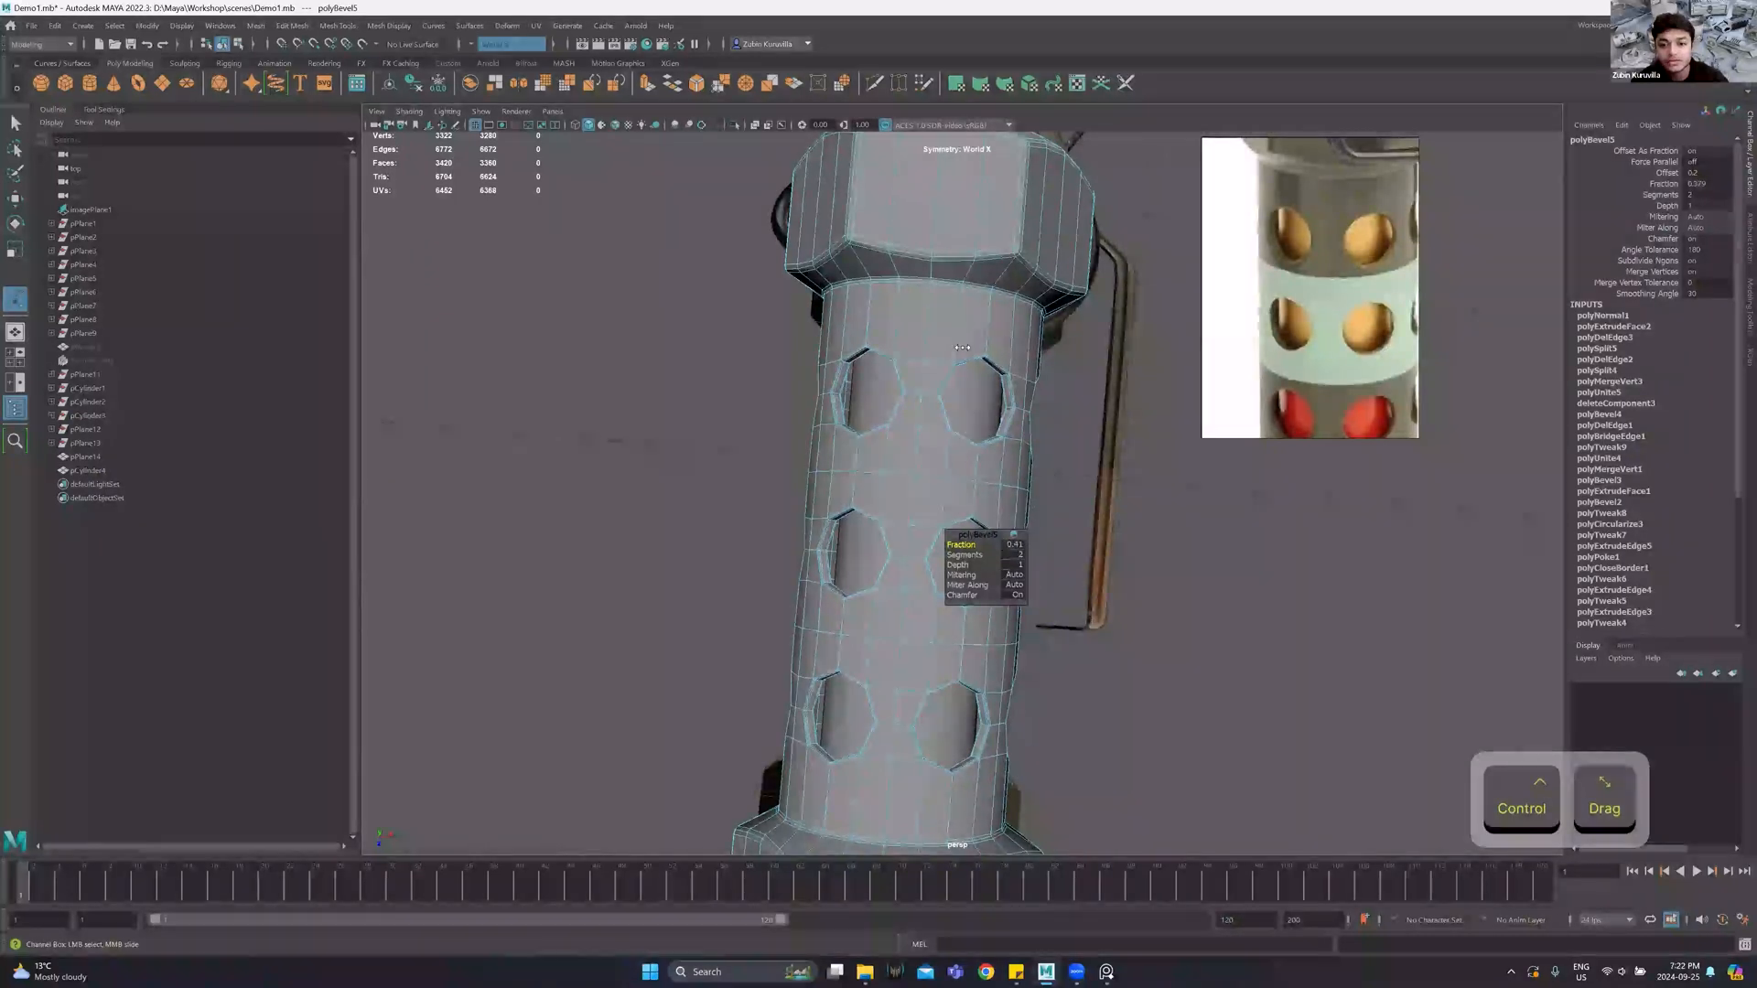
pyautogui.press('3')
pyautogui.scroll(-4, 937, 329)
pyautogui.click(1122, 195)
pyautogui.keyDown('alt'); pyautogui.moveTo(1080, 275); pyautogui.dragTo(1019, 549); pyautogui.keyUp('alt')
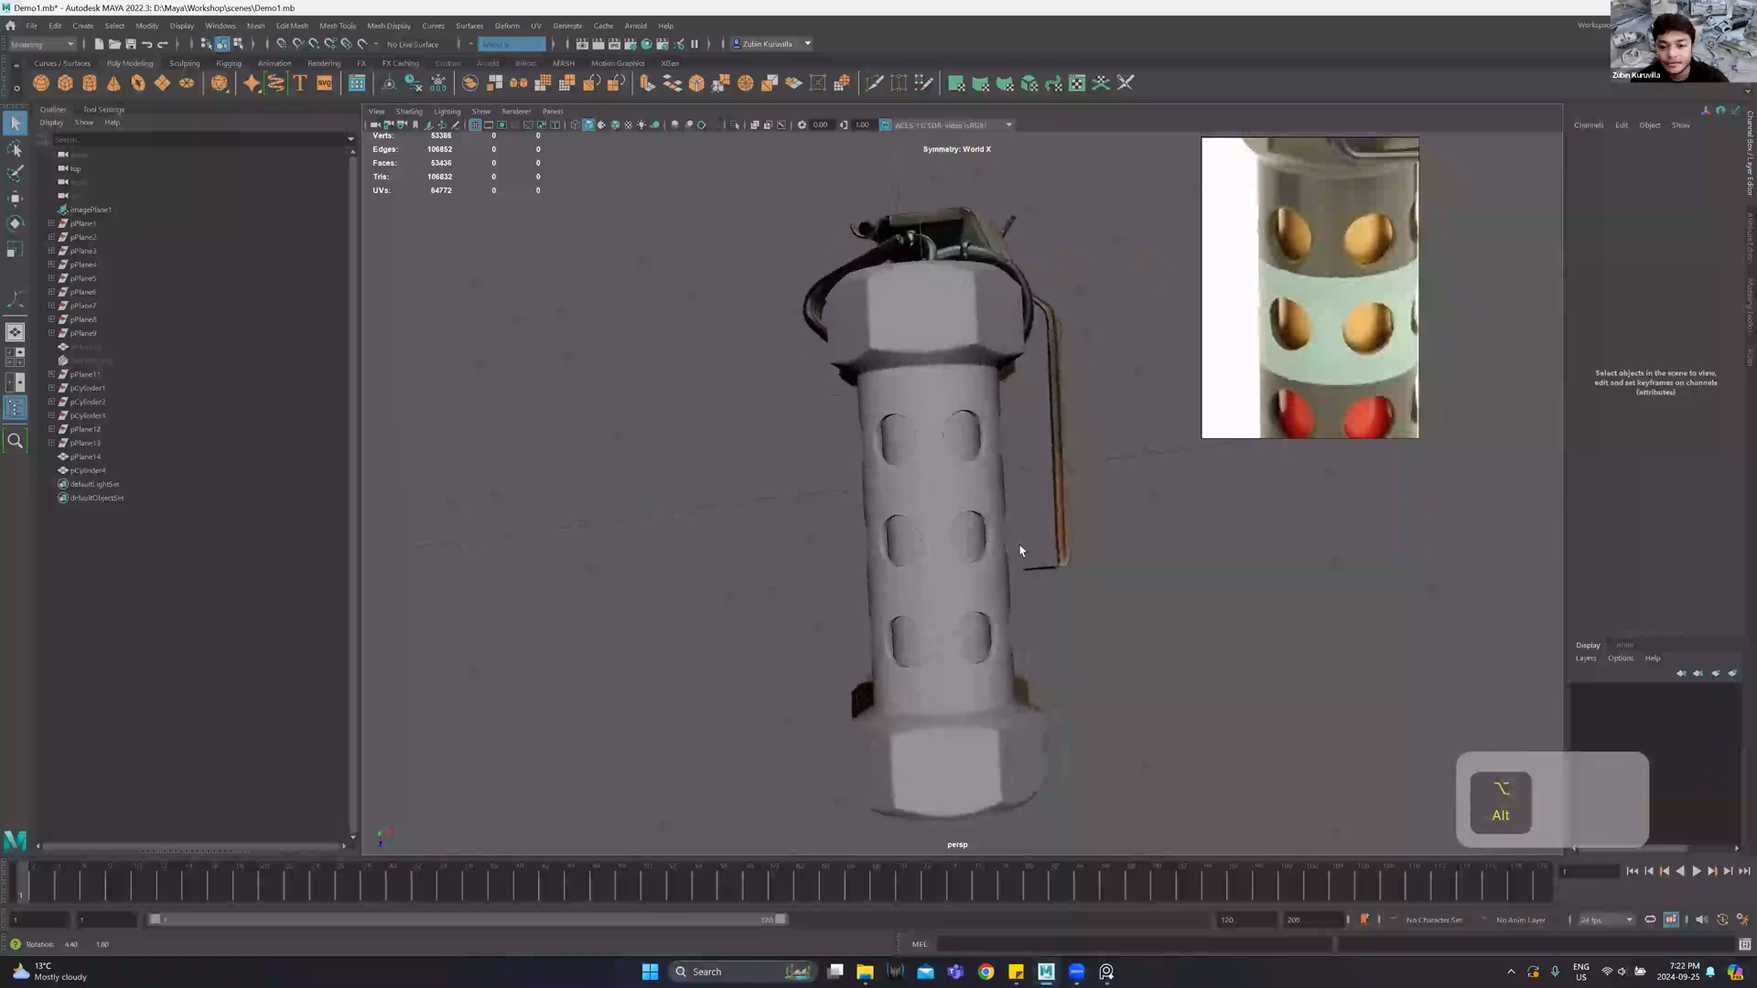
# Create a polygon helix and scale it up uniformly to about 3.46.
pyautogui.scroll(-5, 1263, 268)
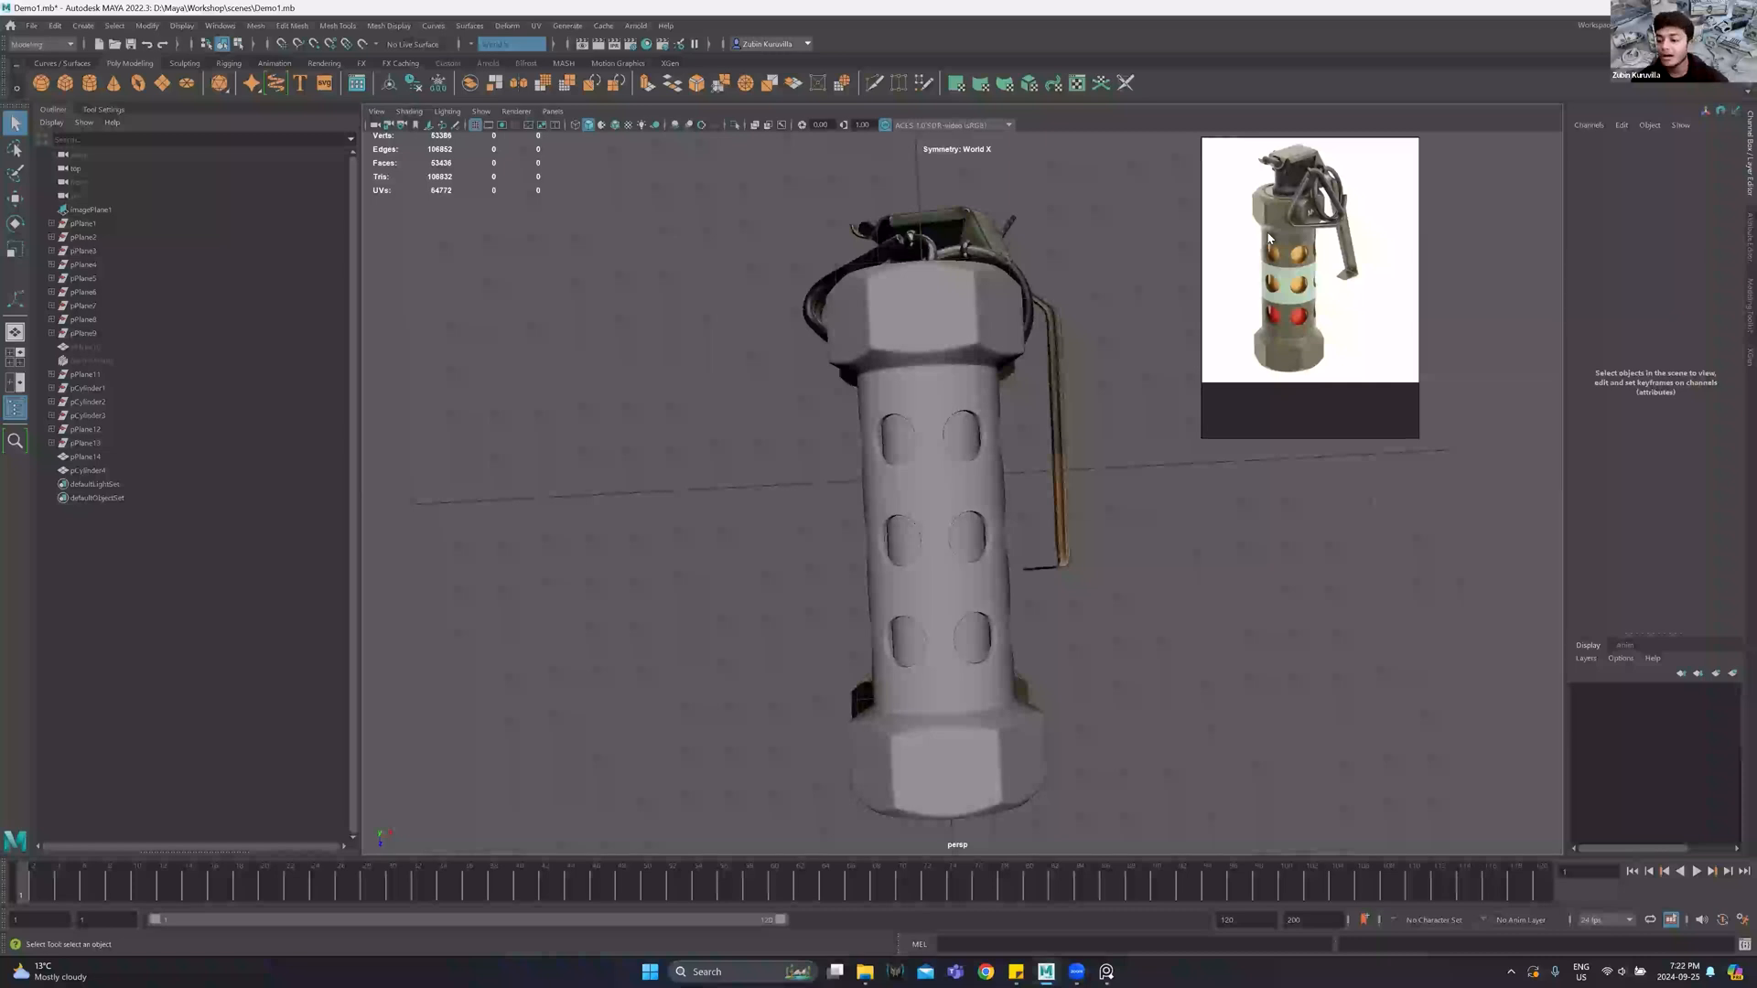
pyautogui.scroll(3, 1306, 279)
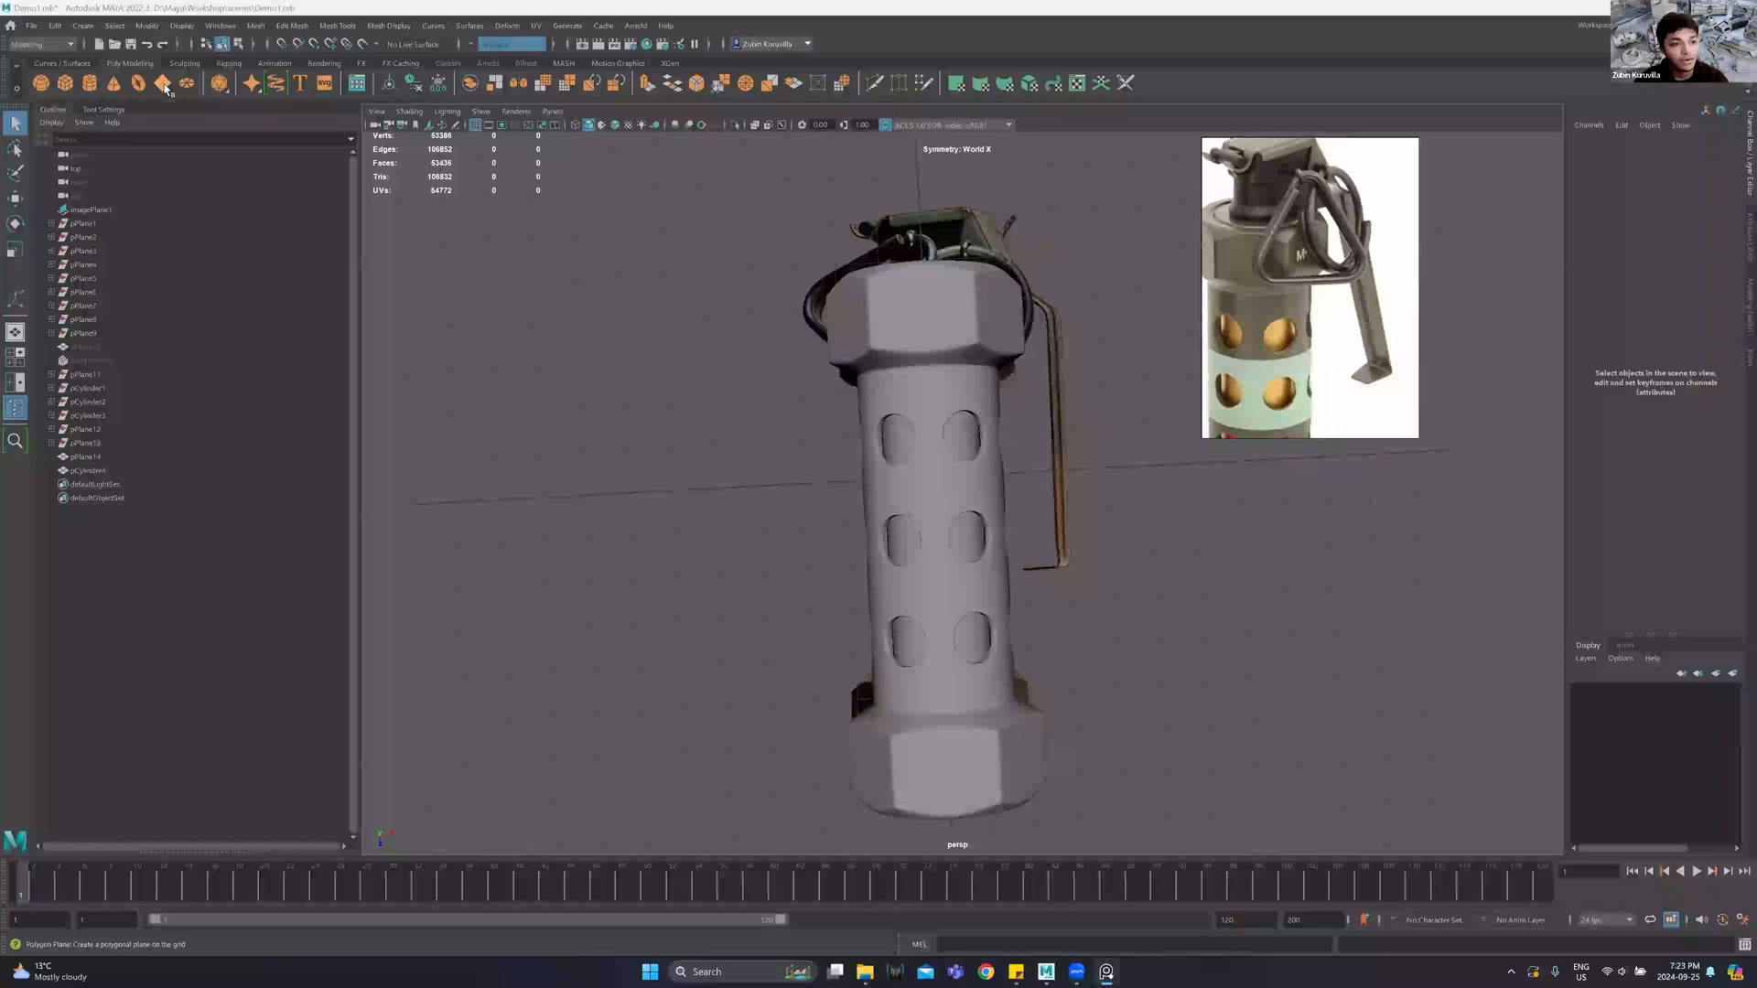
pyautogui.click(83, 25)
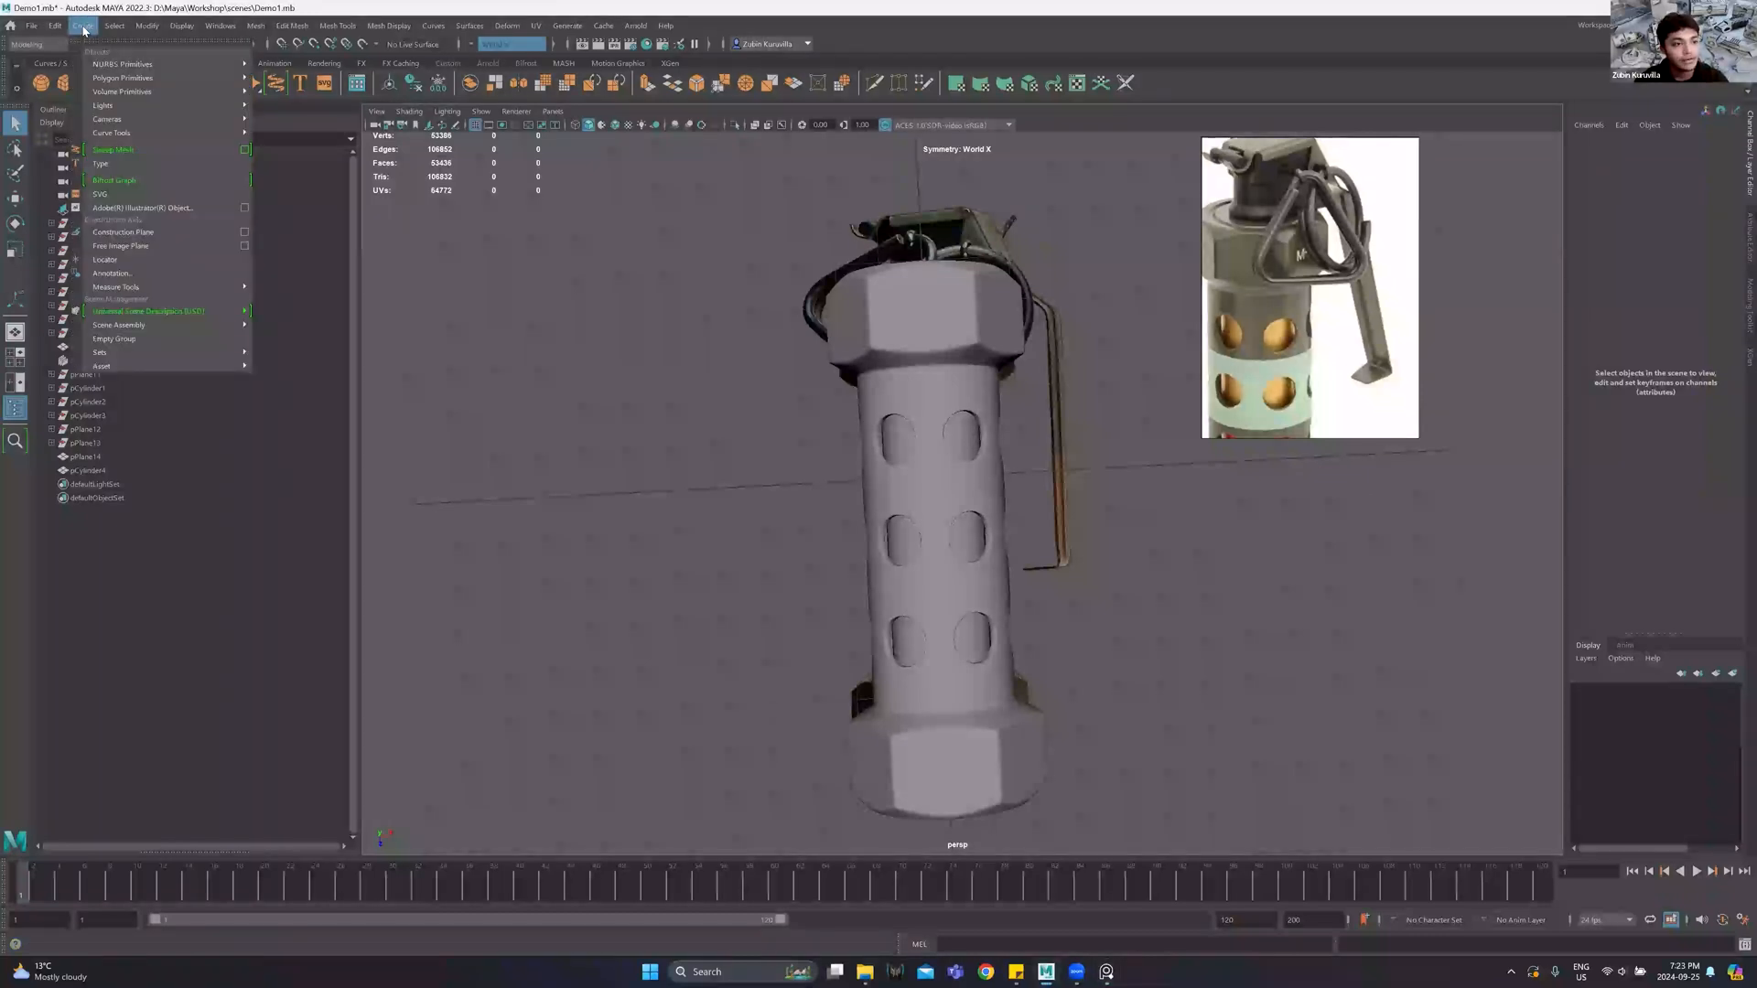
pyautogui.moveTo(110, 79)
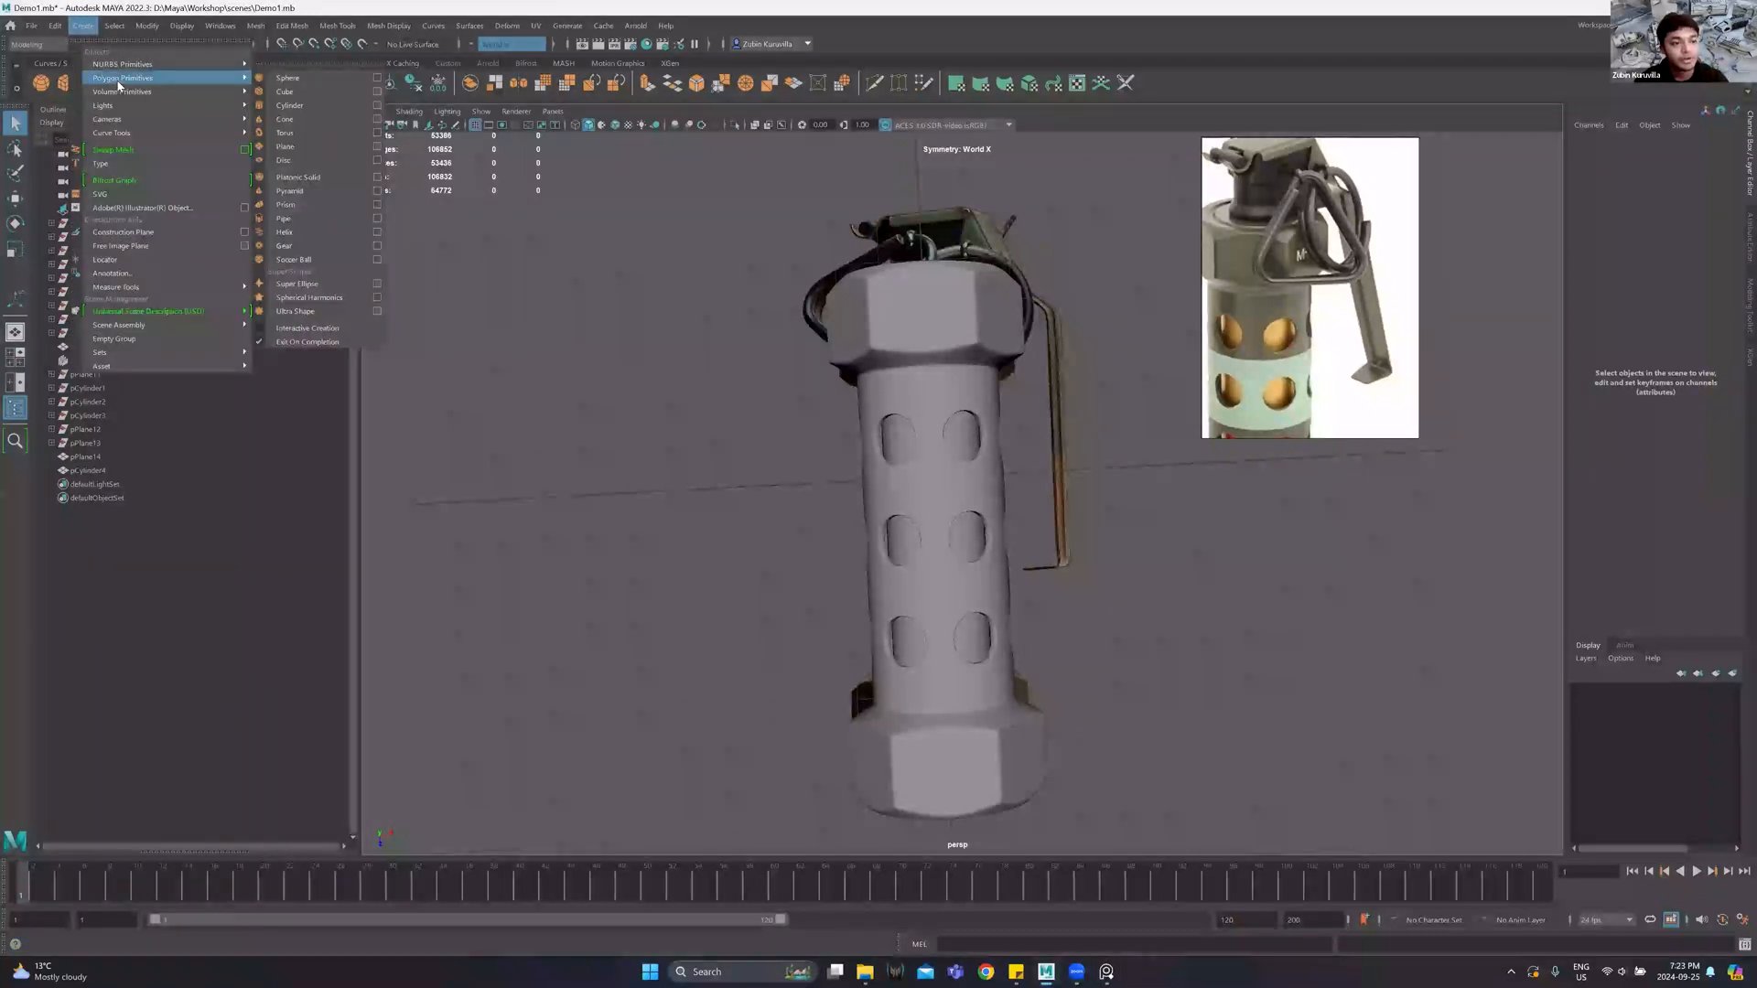
pyautogui.click(286, 239)
pyautogui.press('r')
pyautogui.scroll(-3, 954, 494)
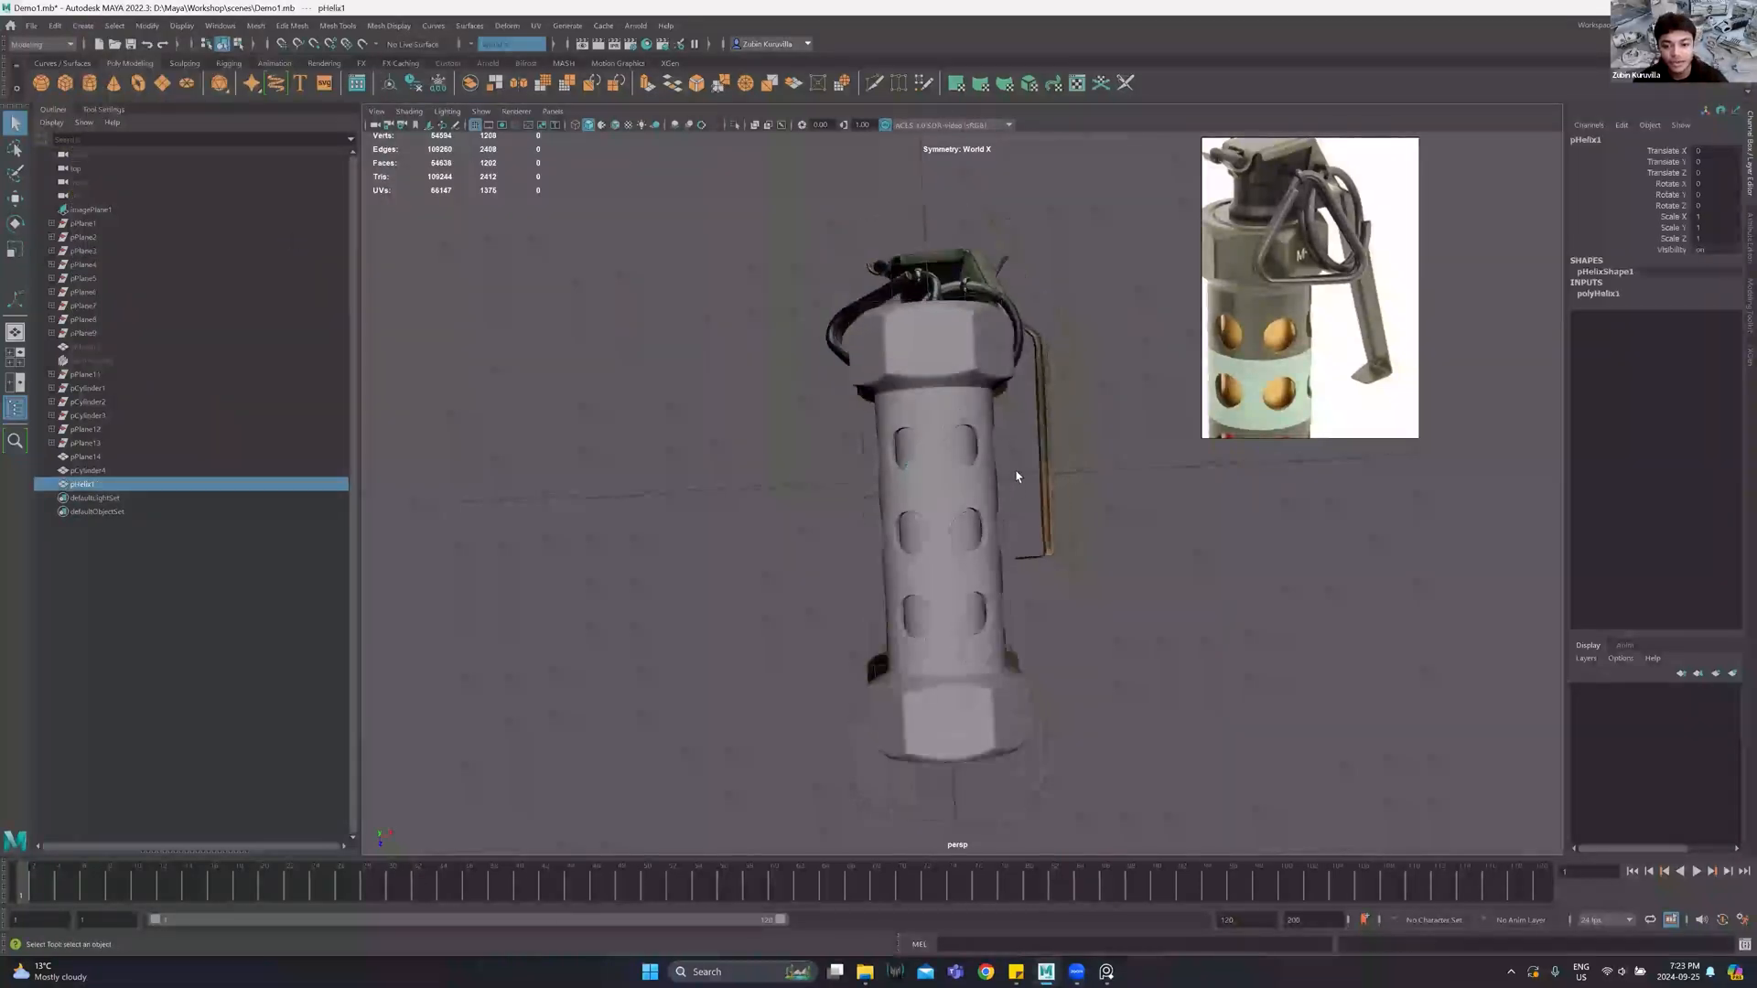
pyautogui.moveTo(955, 483); pyautogui.dragTo(914, 691)
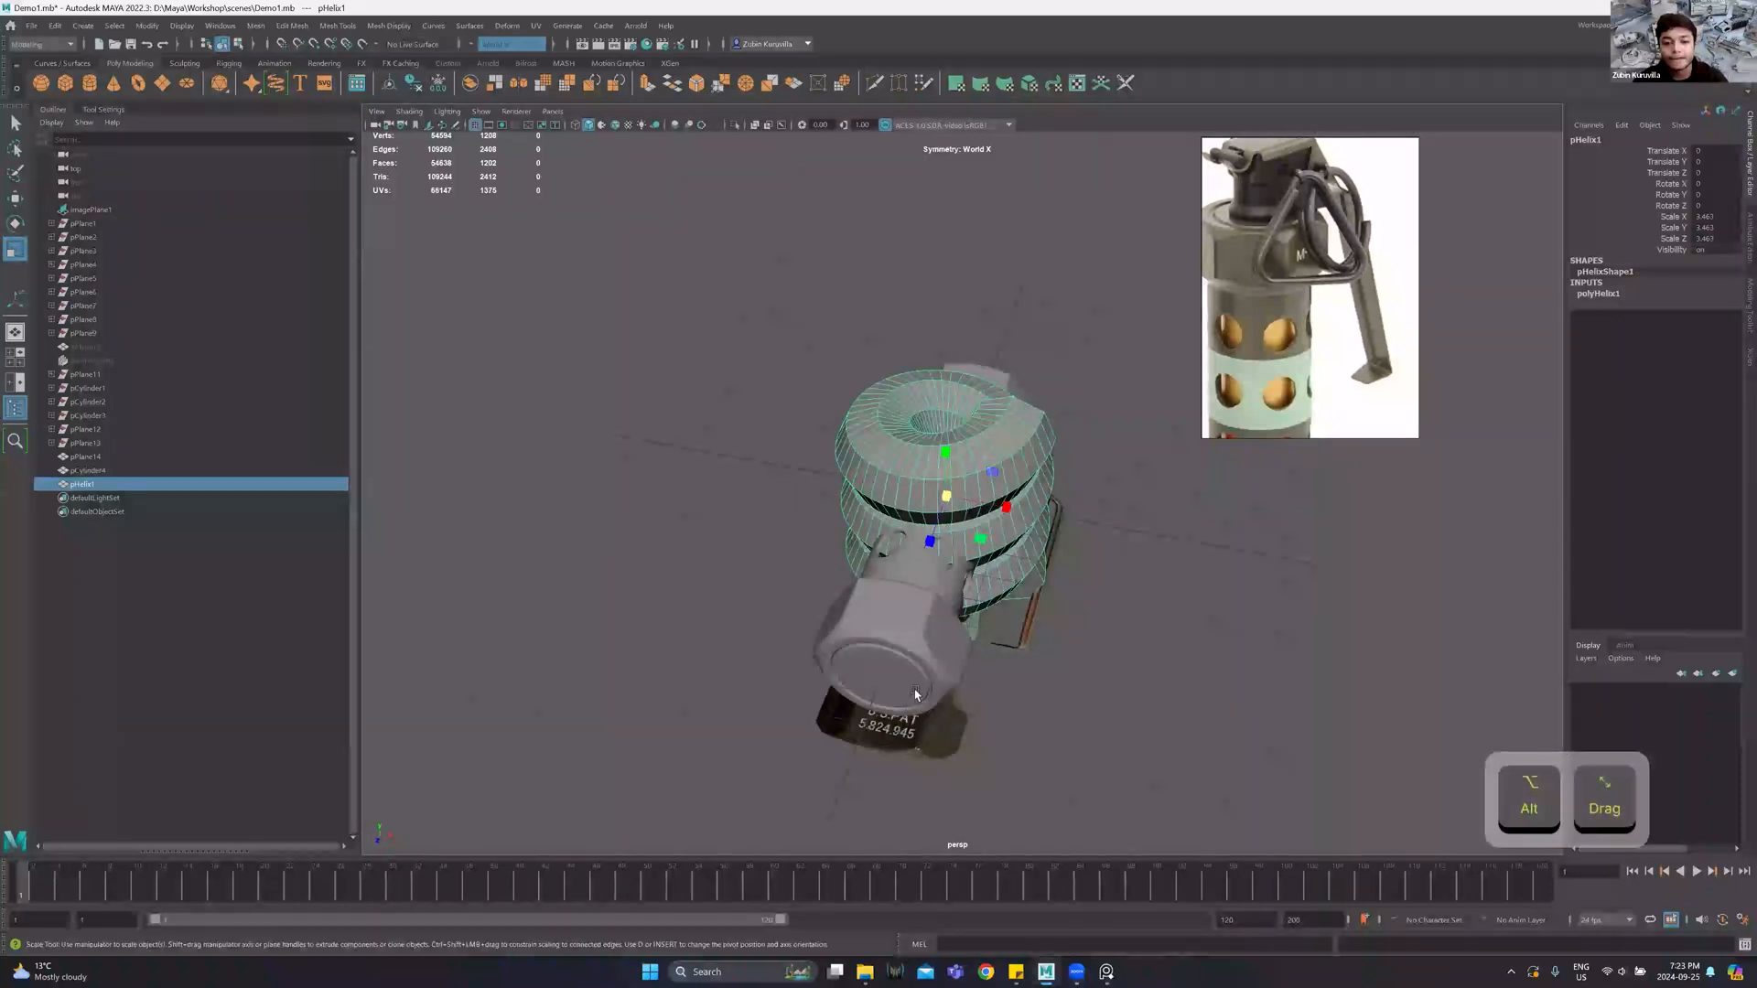
# Isolate the helix in the viewport and examine its coils from the side.
pyautogui.click(734, 125)
pyautogui.click(1138, 311)
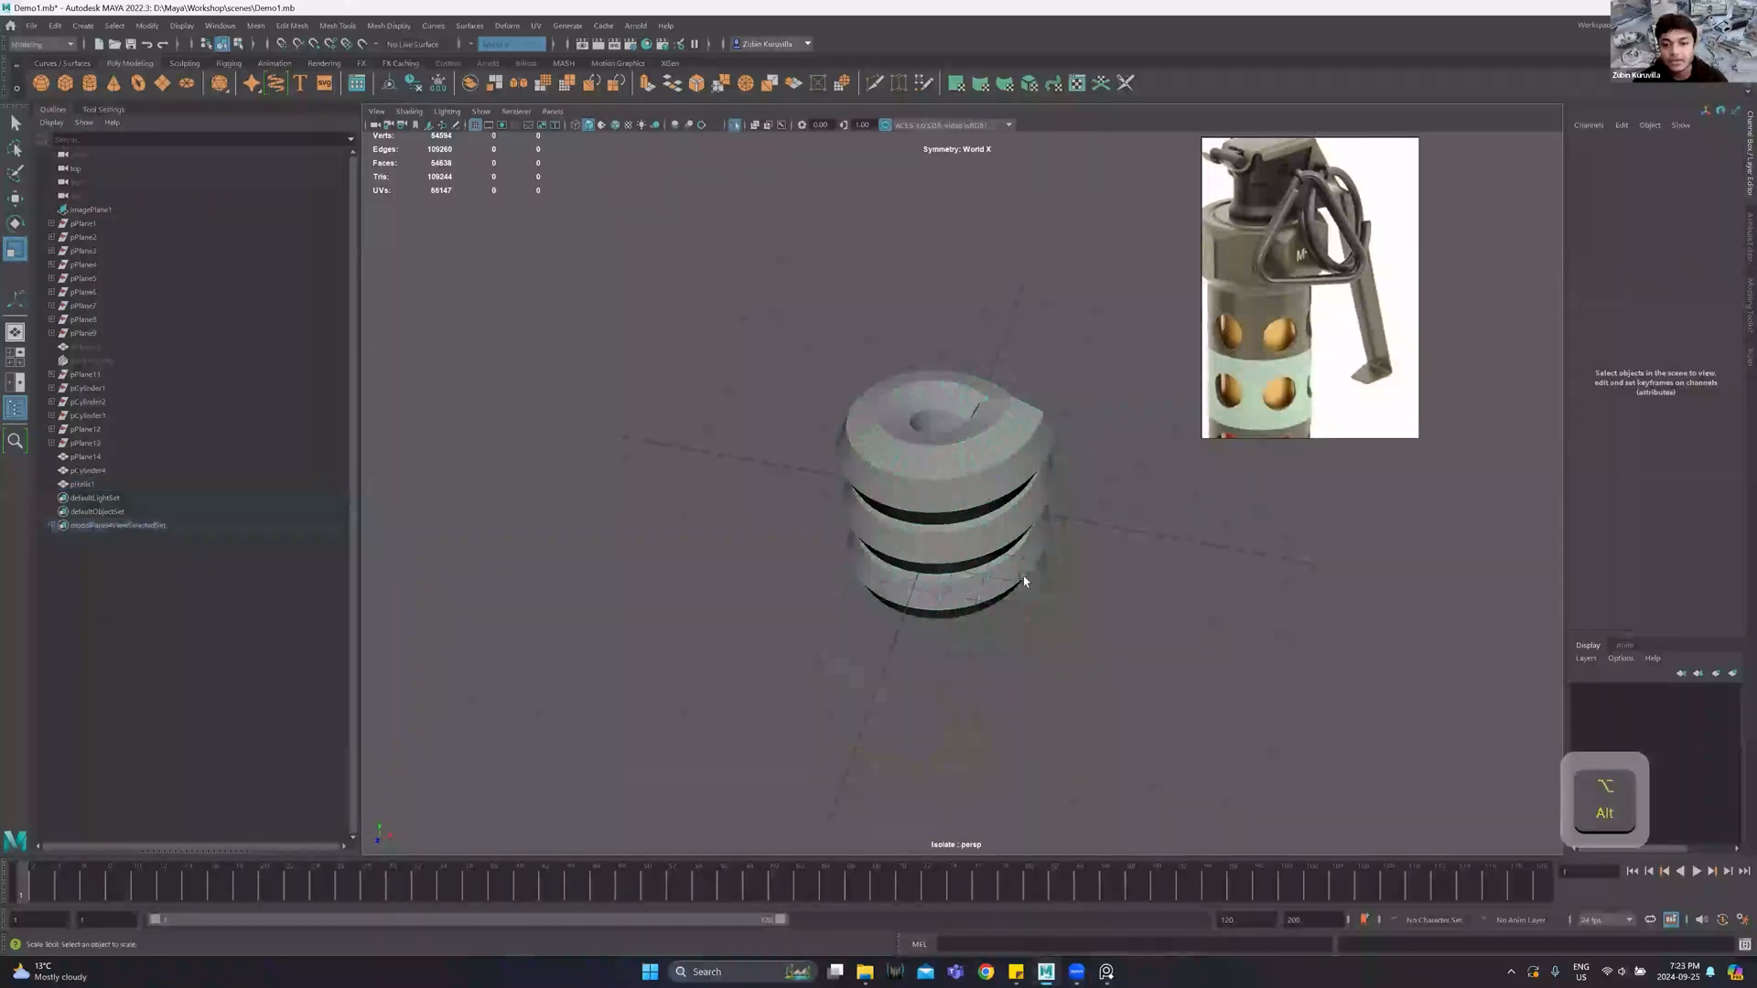
pyautogui.keyDown('alt'); pyautogui.moveTo(1023, 575); pyautogui.dragTo(862, 784); pyautogui.keyUp('alt')
pyautogui.click(1025, 504)
pyautogui.keyDown('alt'); pyautogui.moveTo(1025, 503); pyautogui.dragTo(997, 389); pyautogui.keyUp('alt')
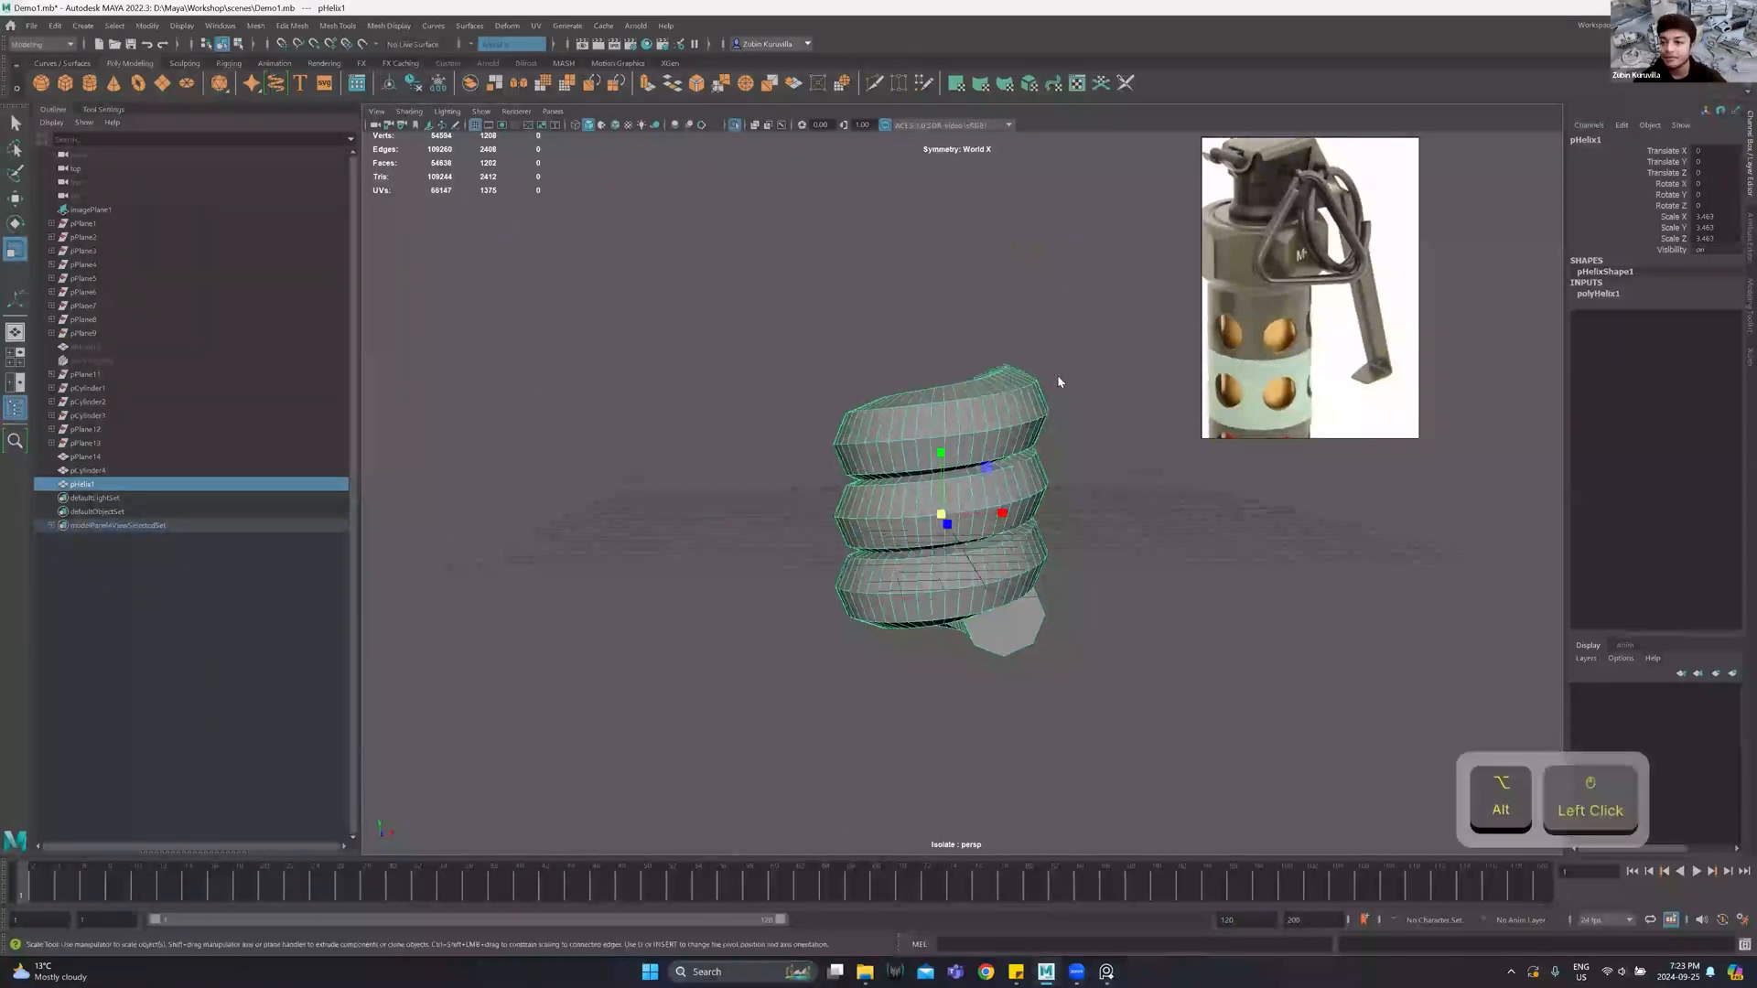
# Open the helix's creation attributes and set its radius to 0.1.
pyautogui.click(1616, 295)
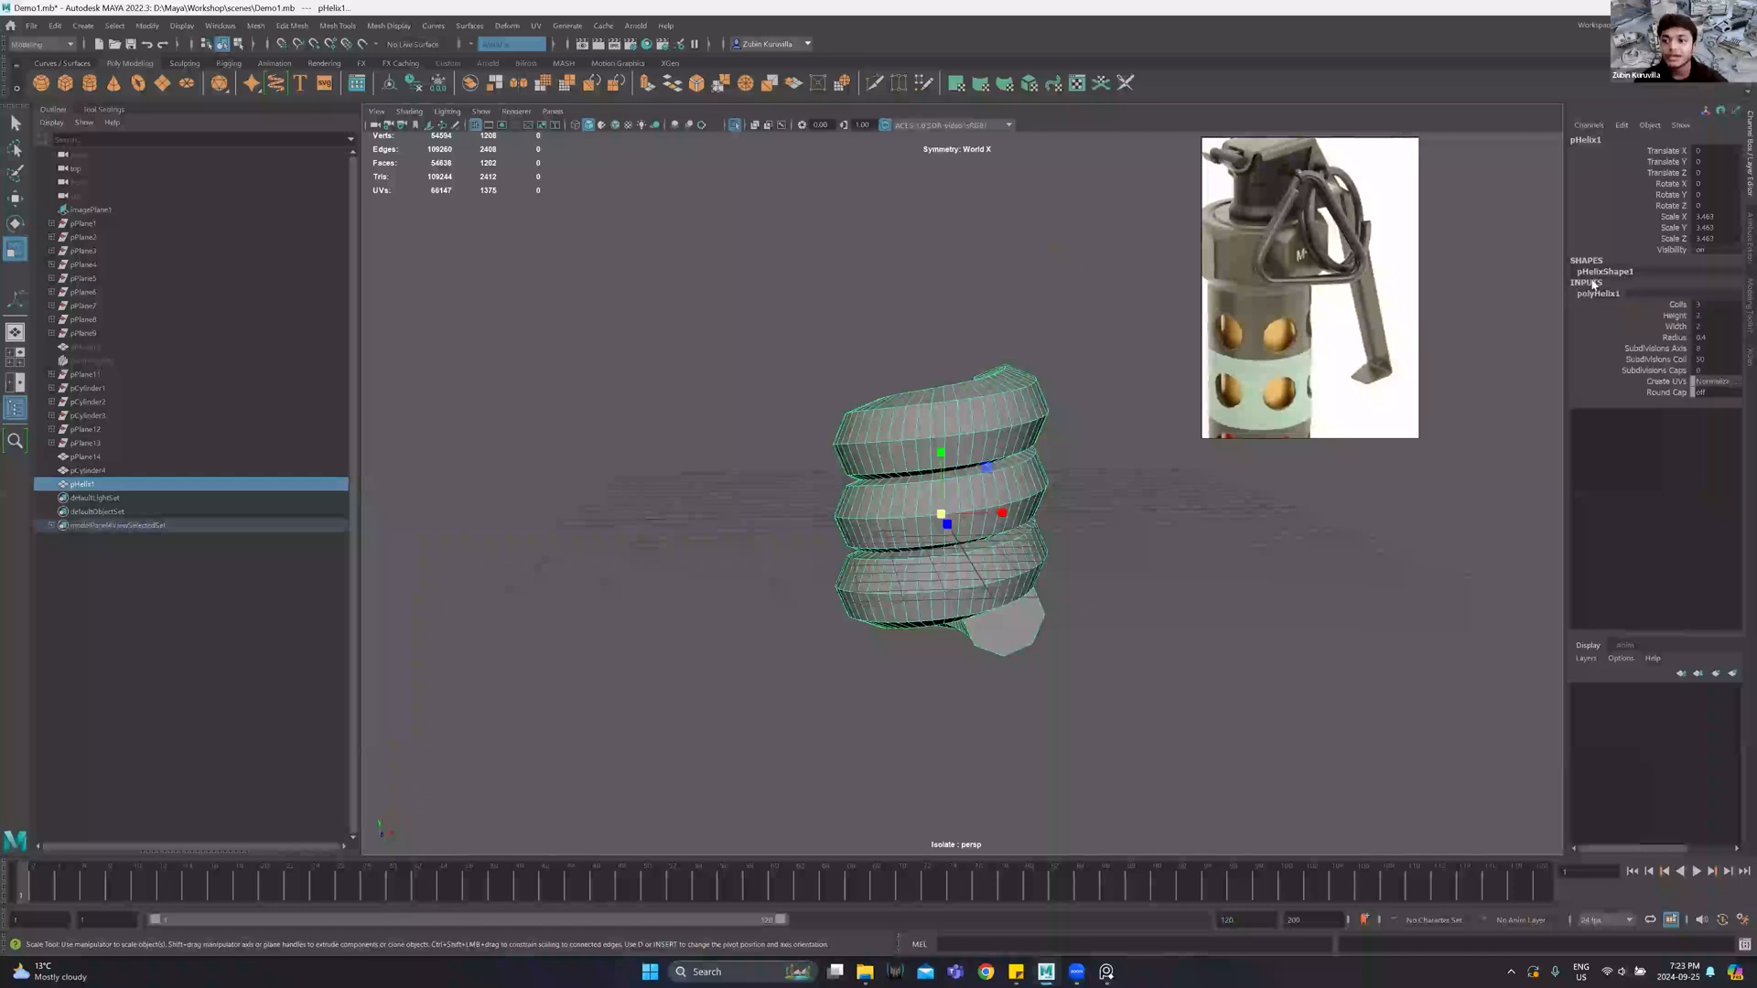
pyautogui.doubleClick(1717, 337)
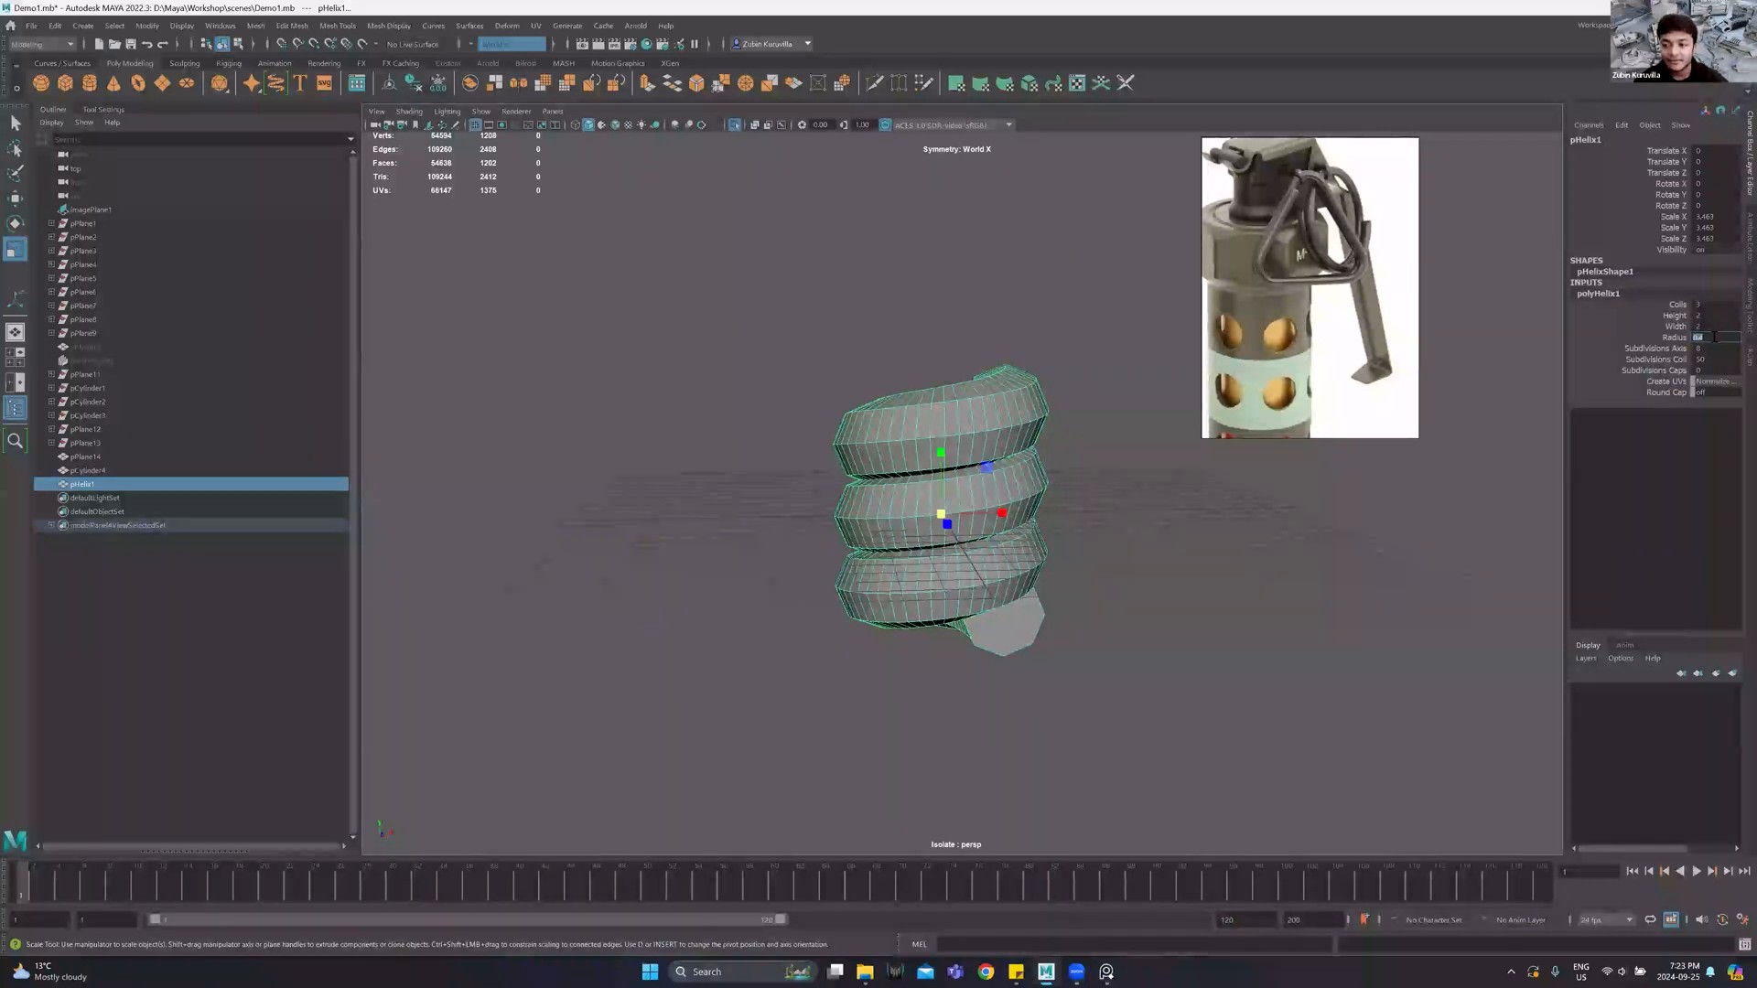
pyautogui.write('1')
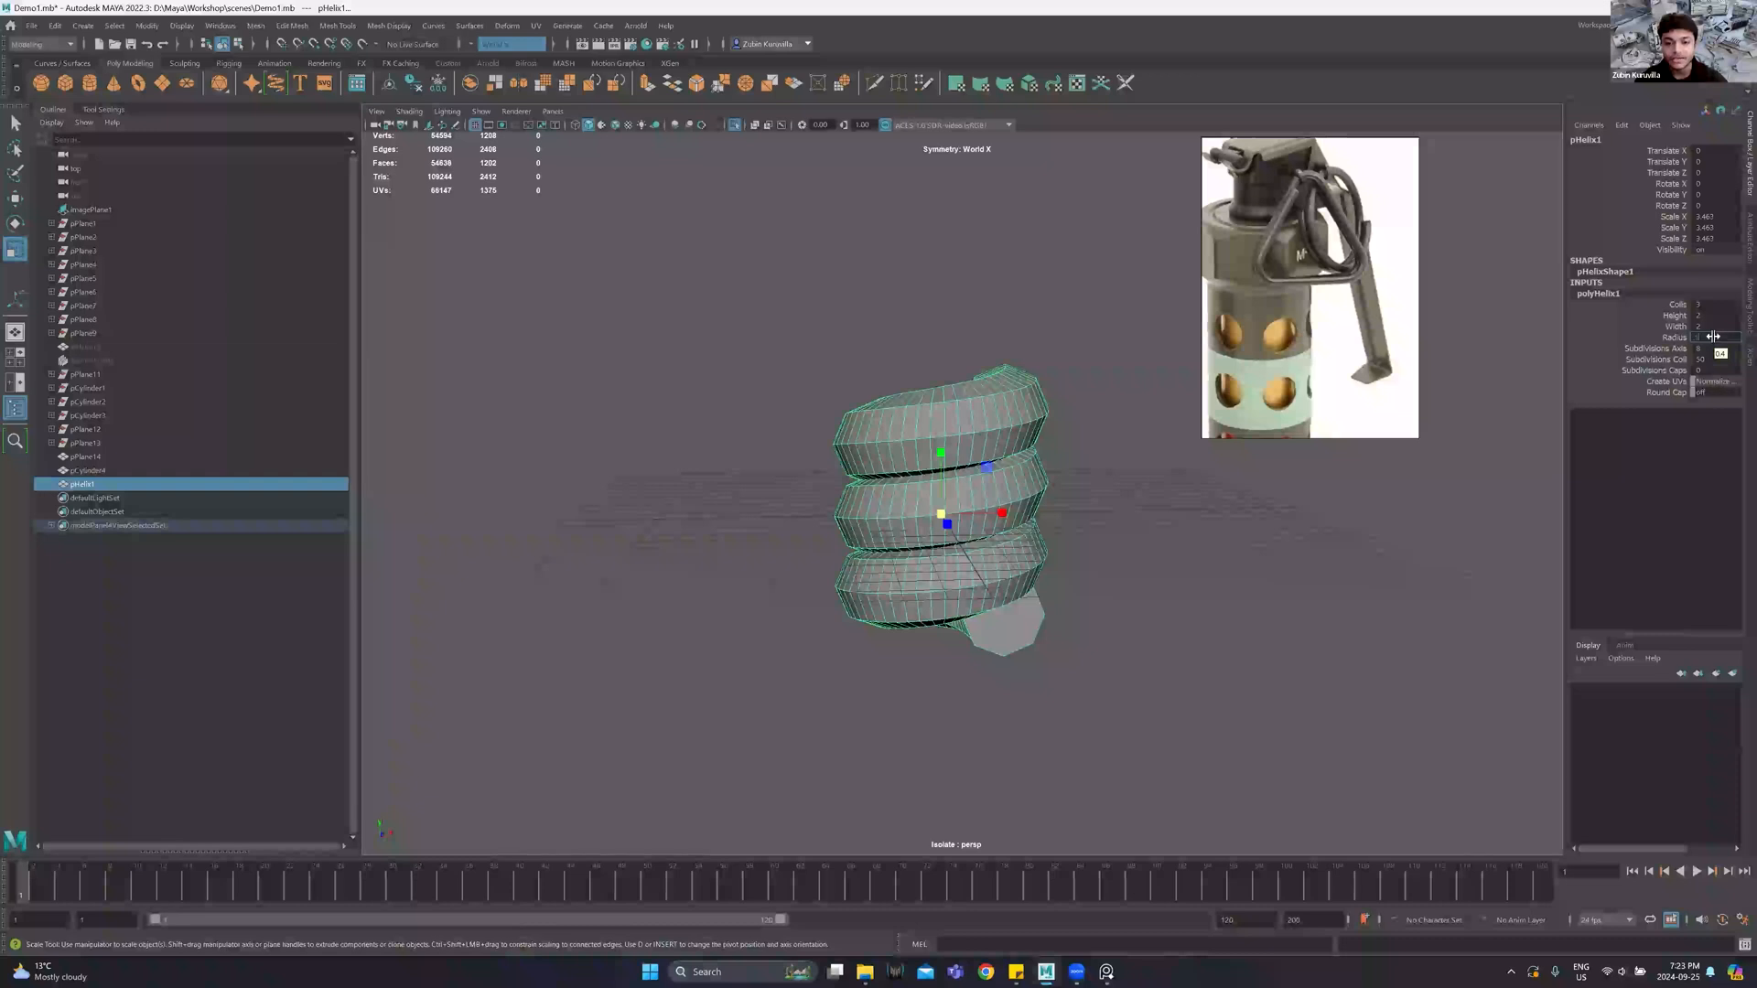
pyautogui.press('Return')
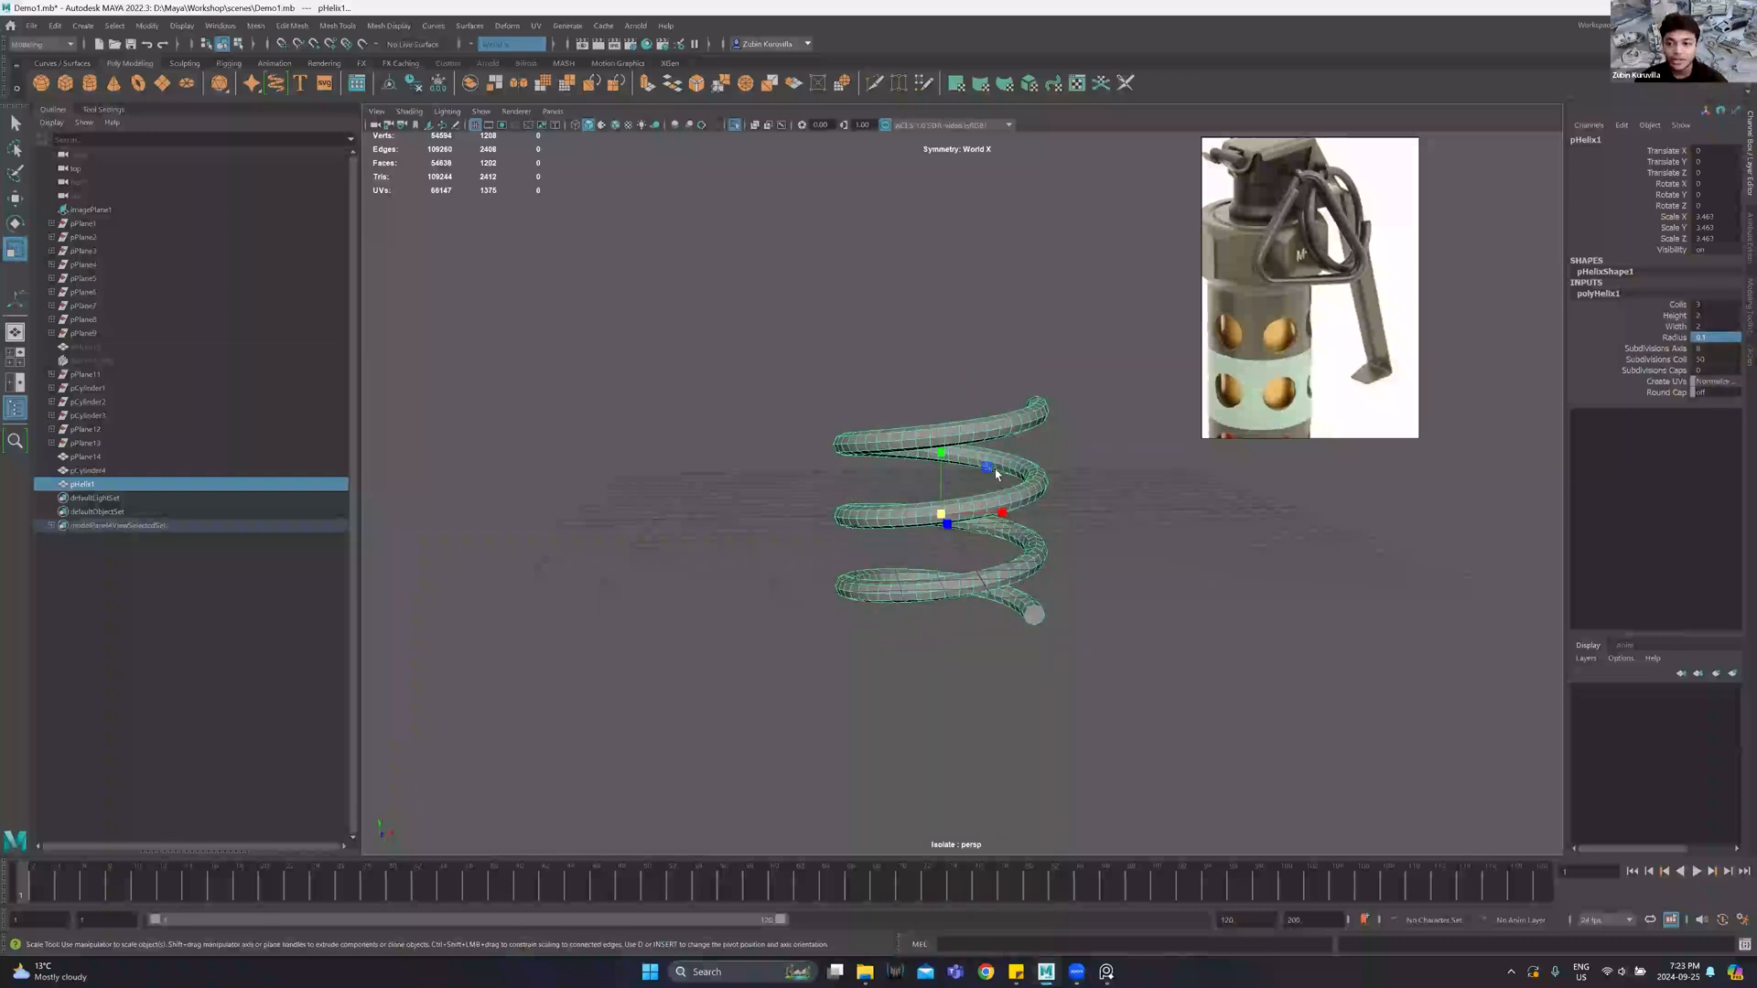
# Try a width of 1 on the helix and undo the change.
pyautogui.doubleClick(1718, 327)
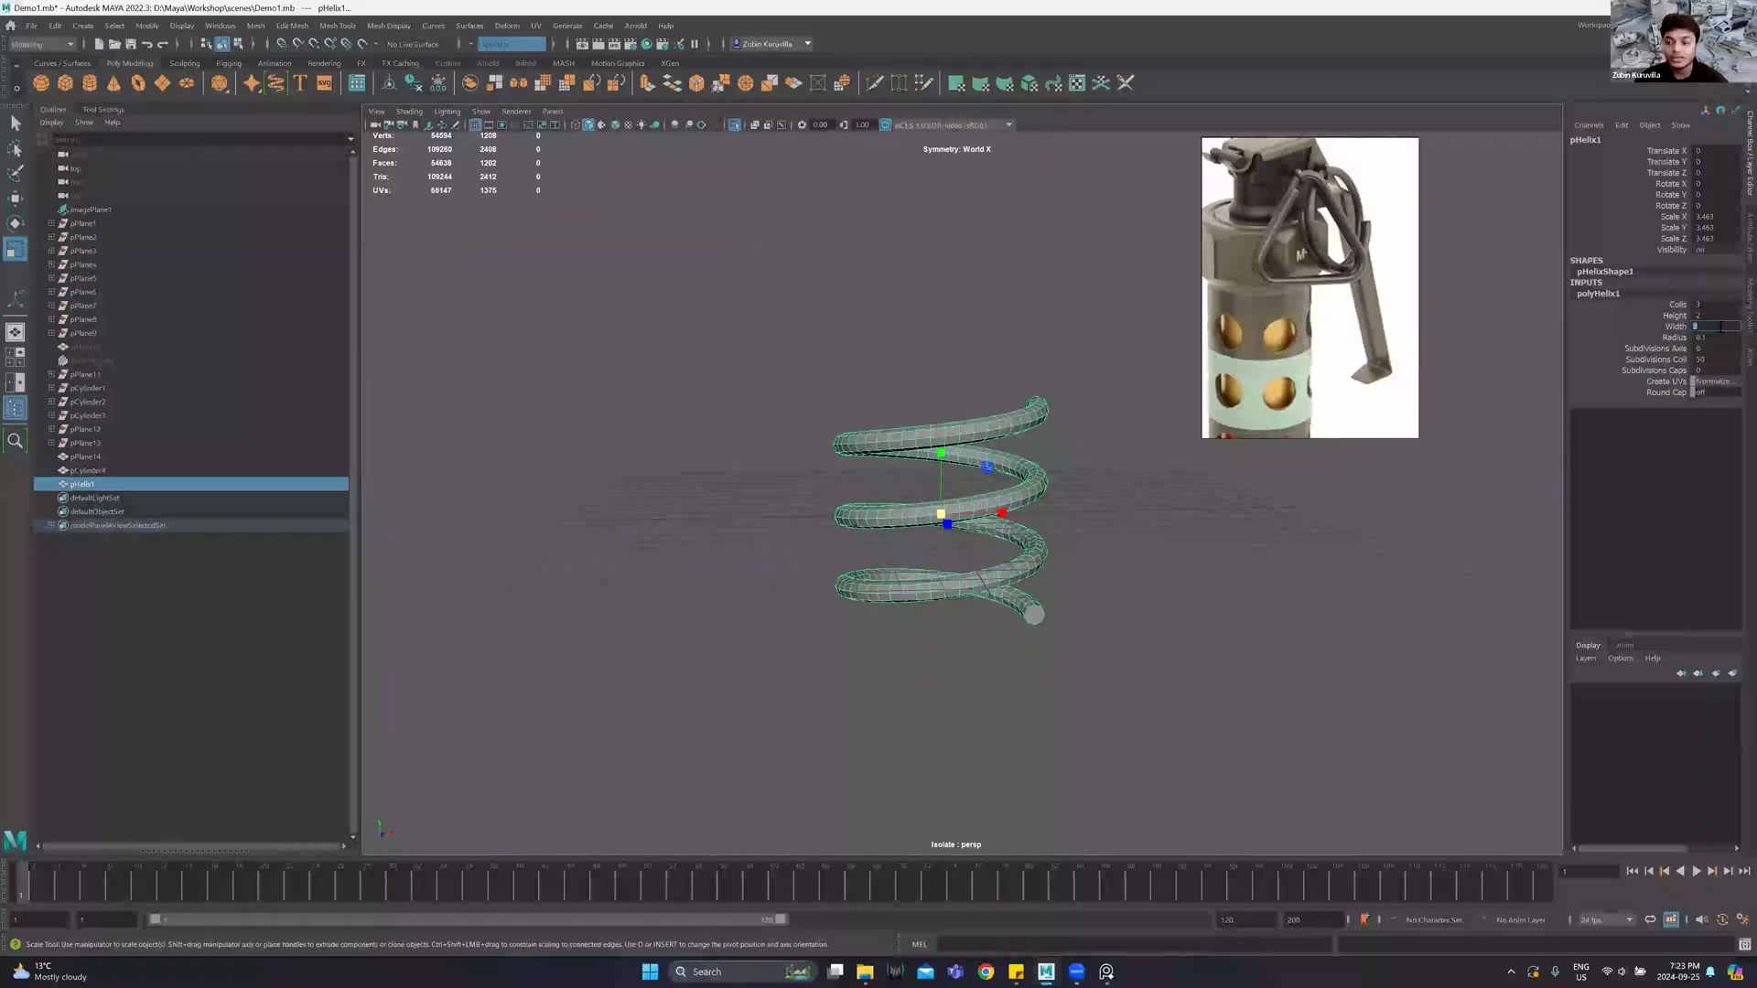
pyautogui.write('1')
pyautogui.press('Return')
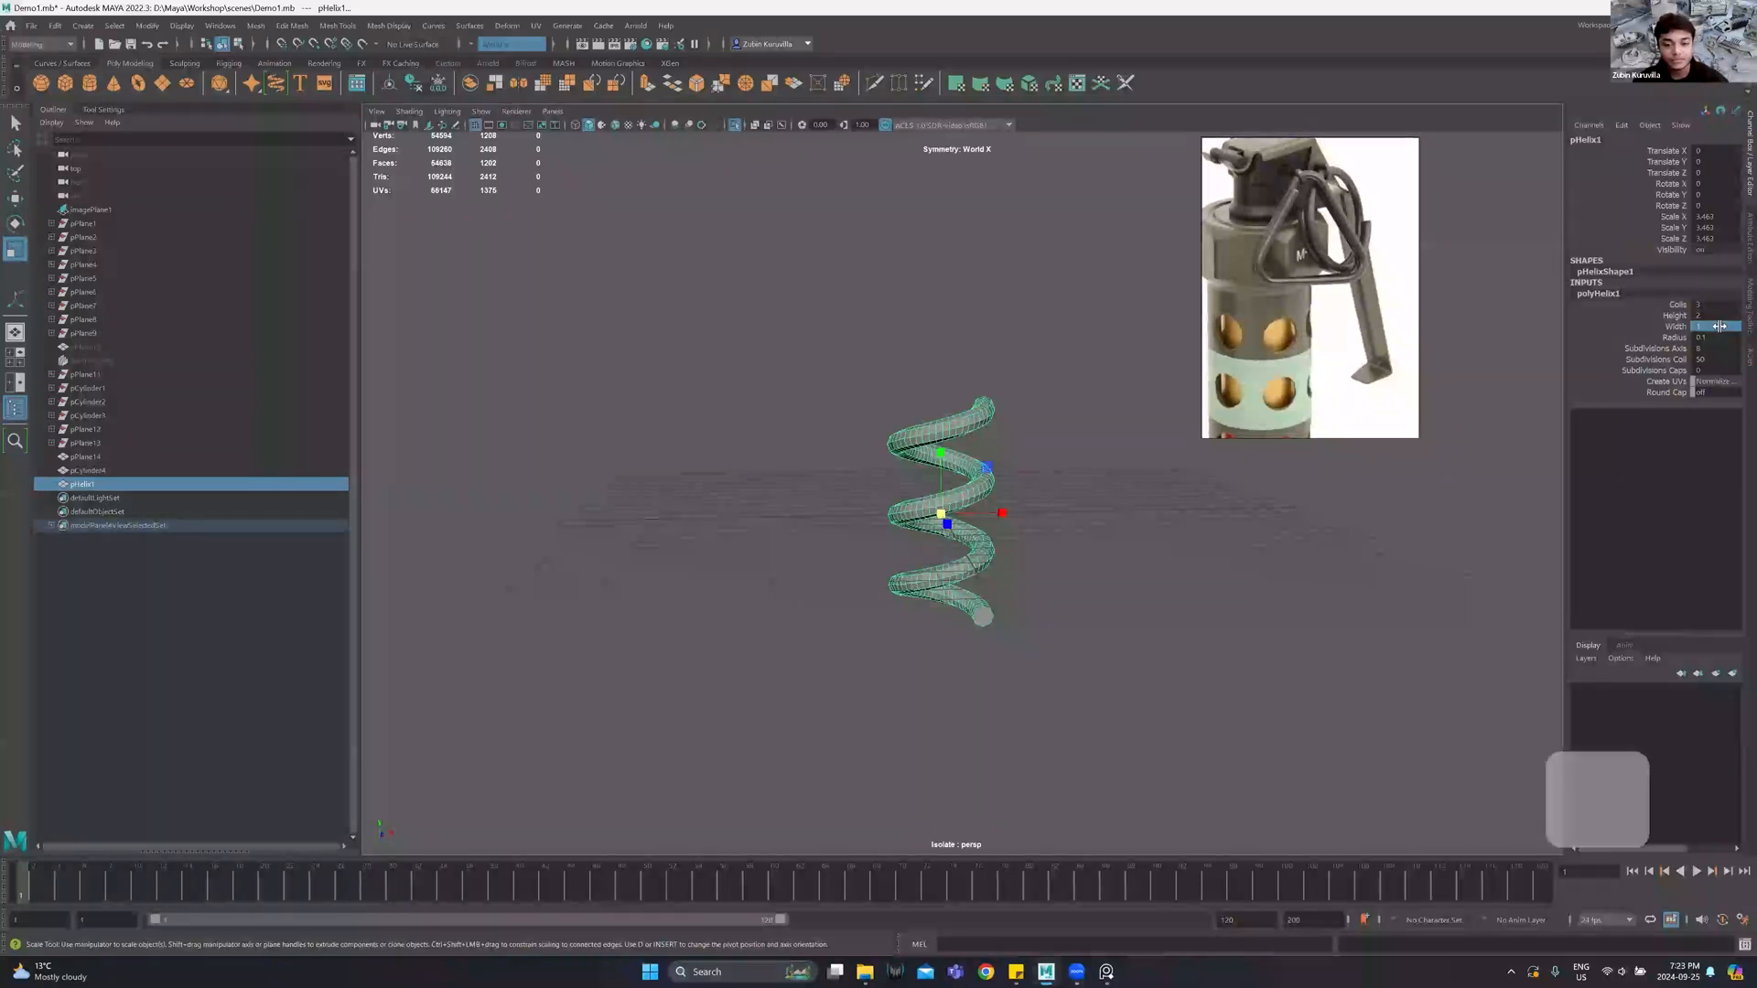
pyautogui.hotkey('ctrl', 'z')
# Try helix heights of 0.1 and 1 to compare the spacing between coils.
pyautogui.doubleClick(1711, 315)
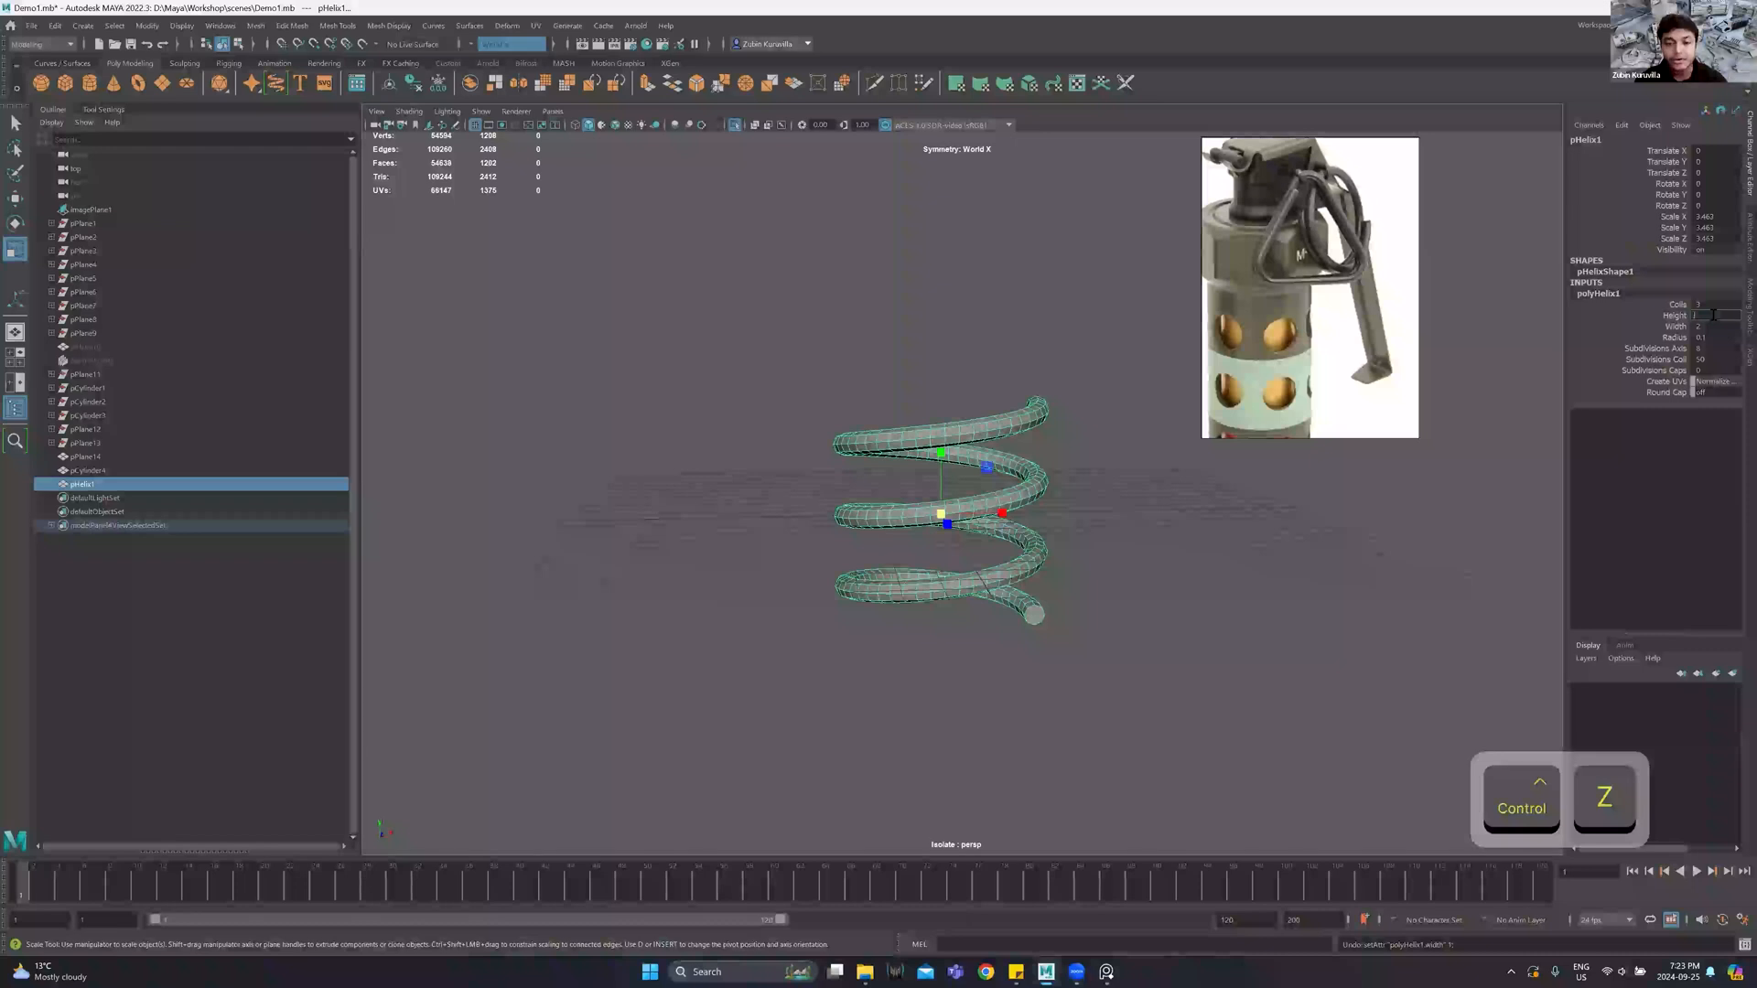
pyautogui.write('0.1')
pyautogui.press('Return')
pyautogui.doubleClick(1708, 315)
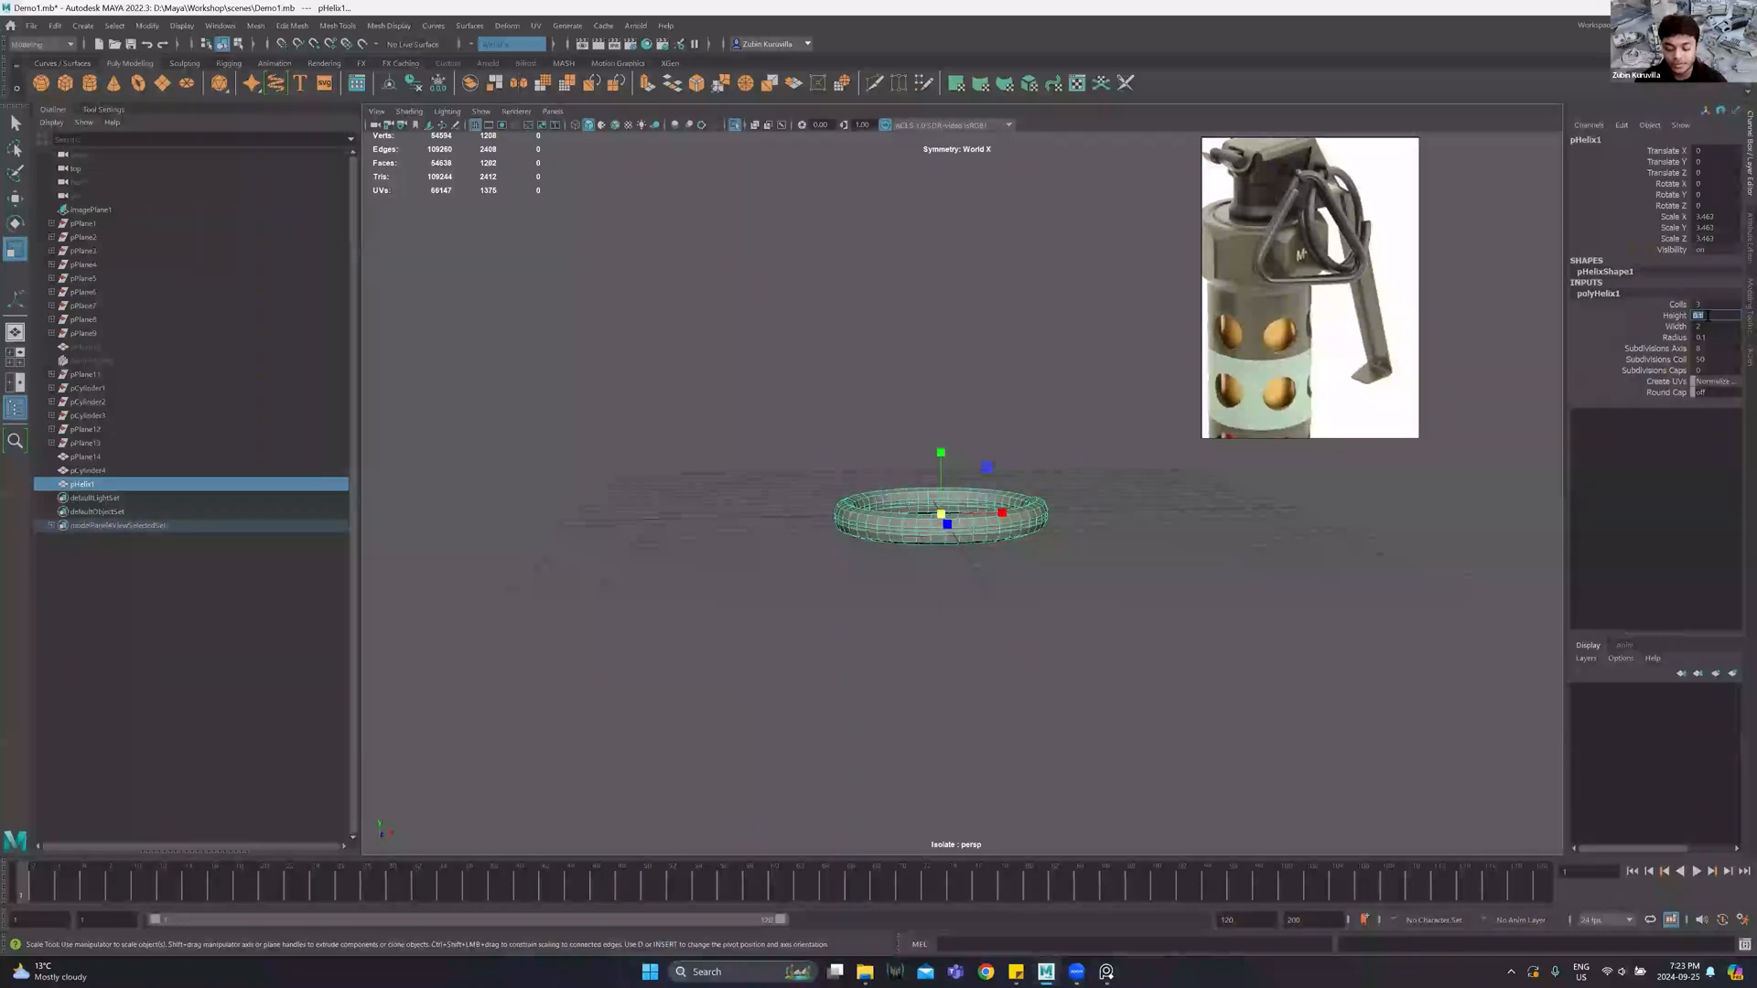
pyautogui.write('1')
pyautogui.press('Return')
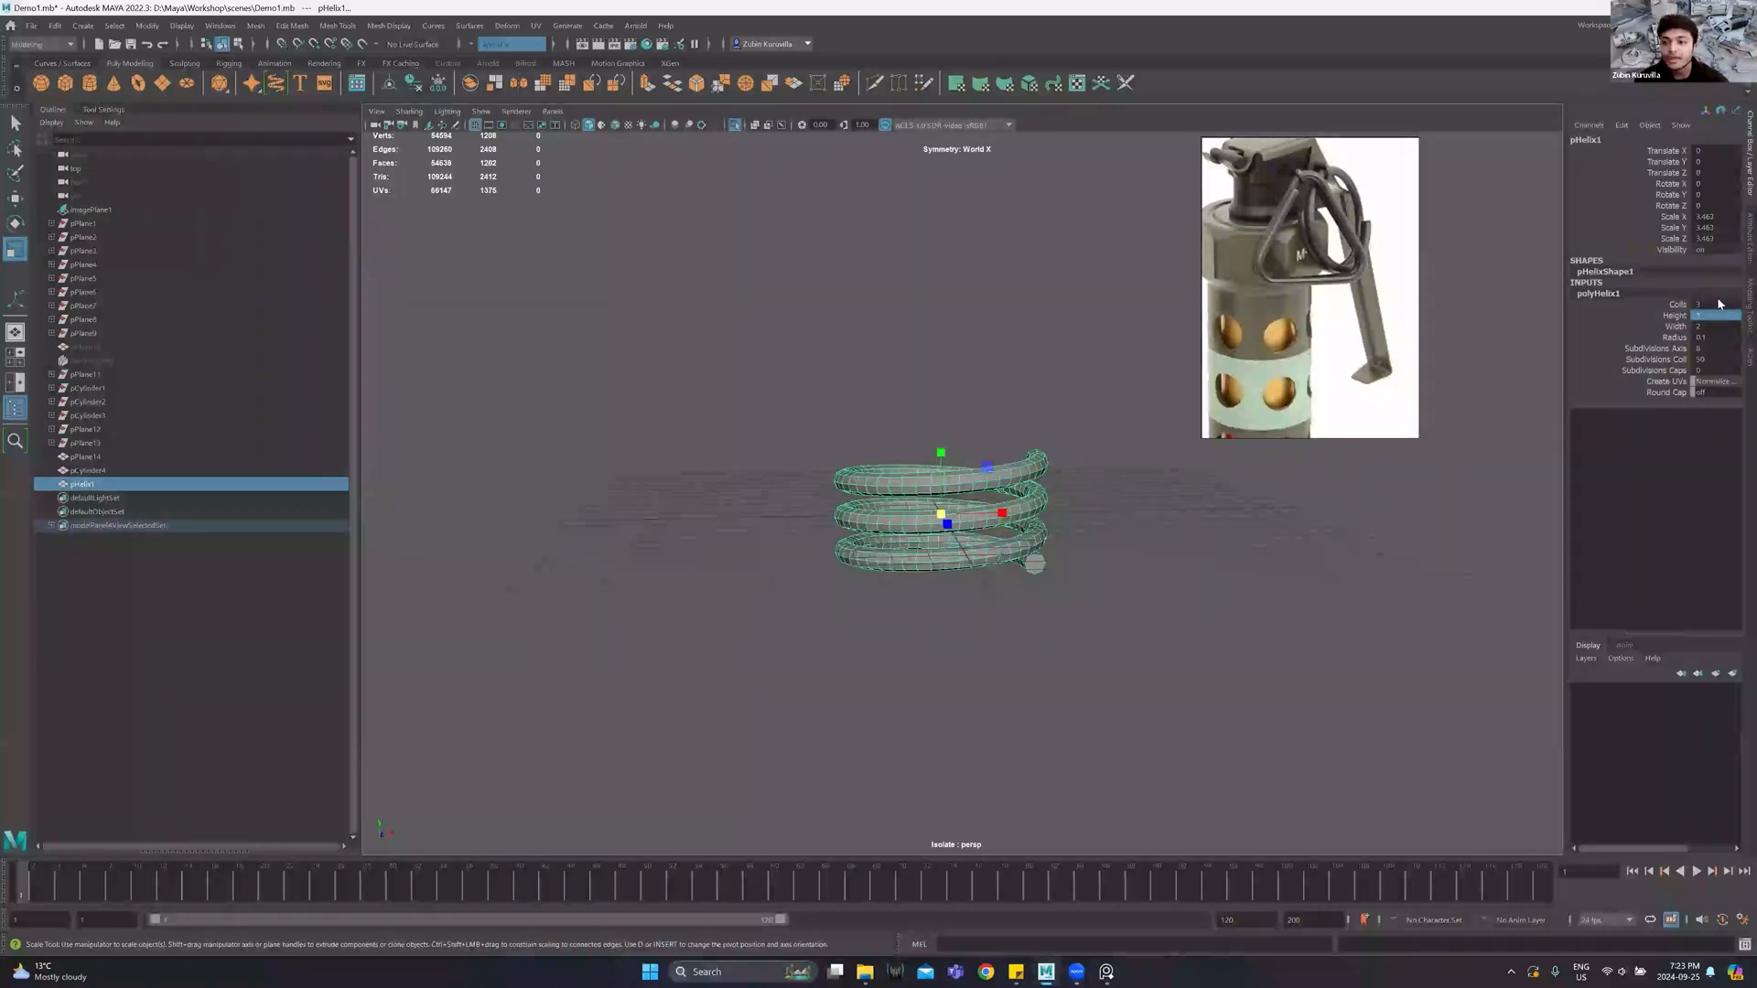
# Try 2 coils and then 1 coil on the helix.
pyautogui.doubleClick(1711, 304)
pyautogui.write('2')
pyautogui.press('Return')
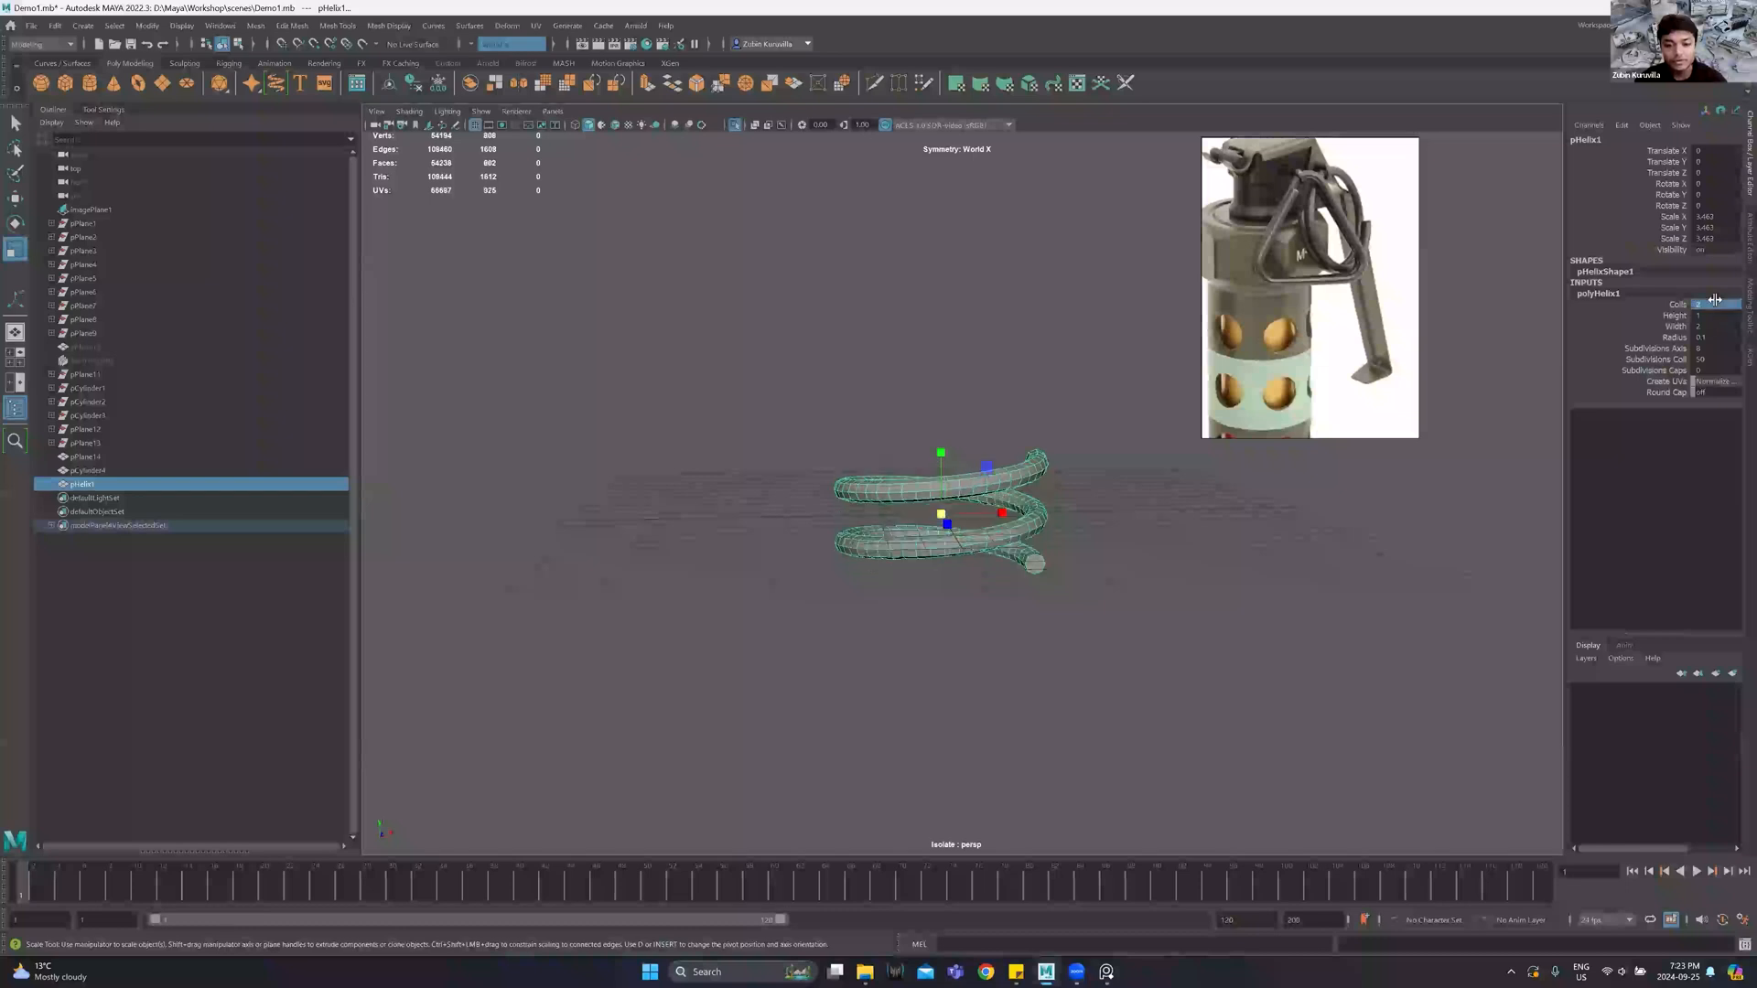
pyautogui.doubleClick(1711, 304)
pyautogui.write('1')
pyautogui.press('Return')
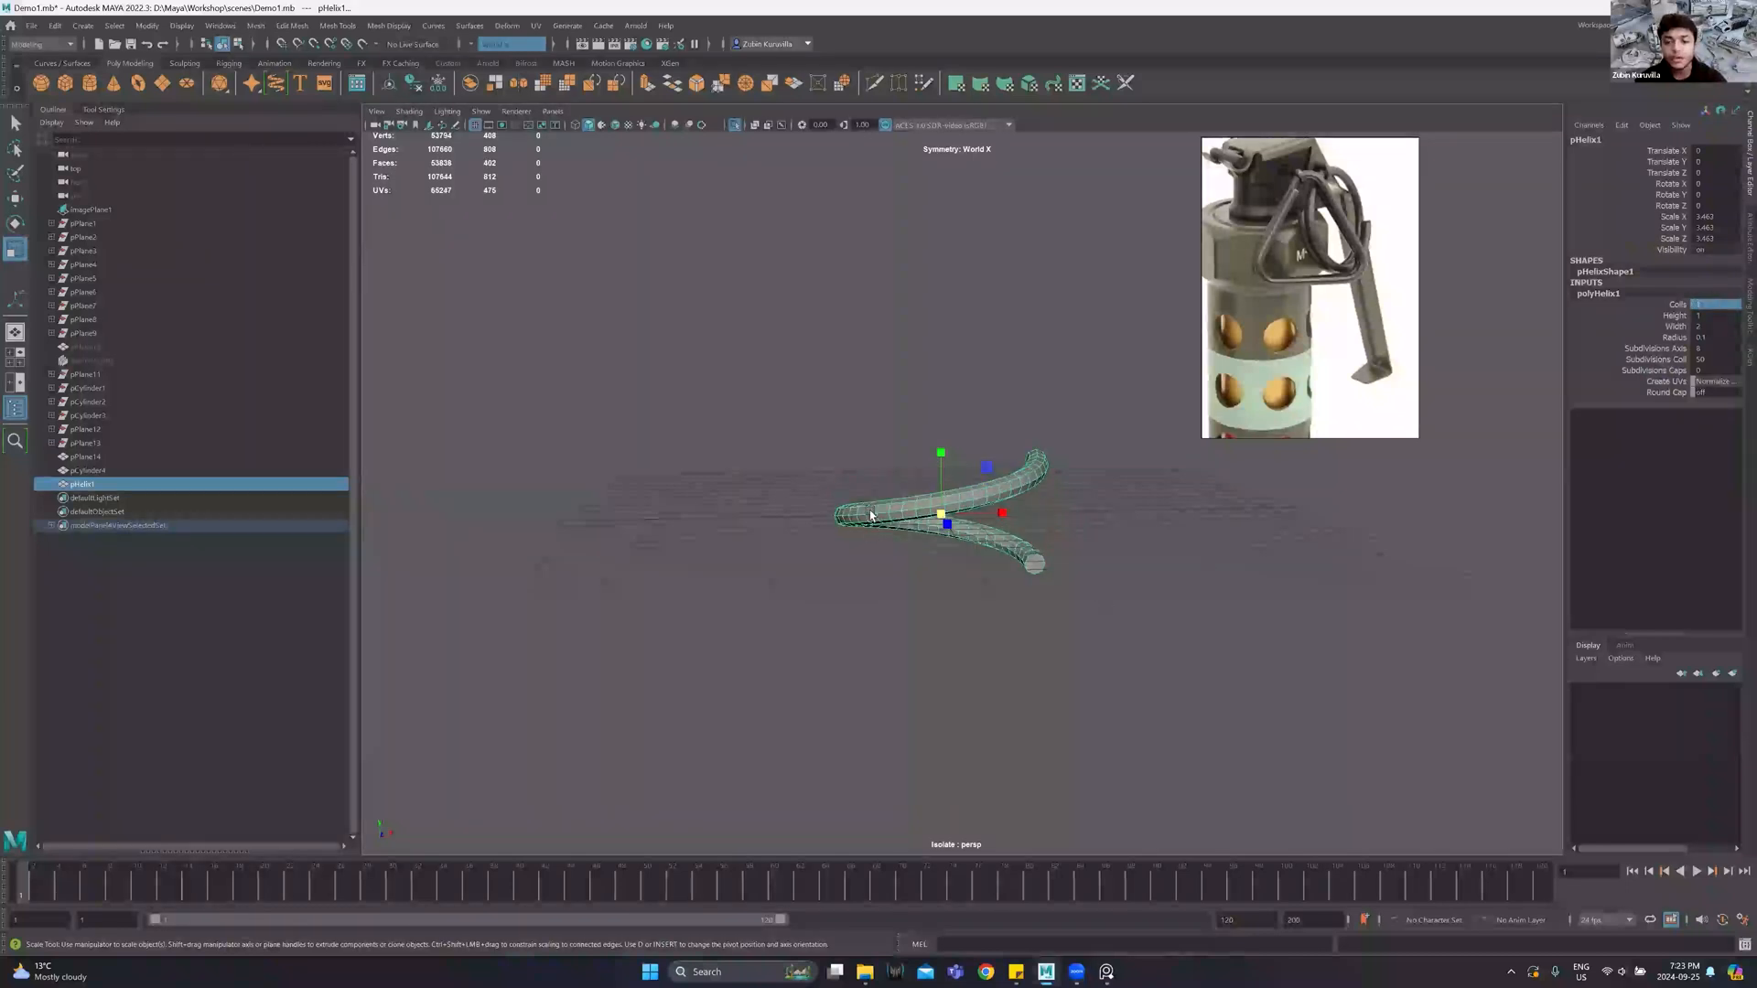
# Flatten the helix by testing a height of 0.5 and settling on 0.4.
pyautogui.doubleClick(1715, 314)
pyautogui.write('.3')
pyautogui.press('Return')
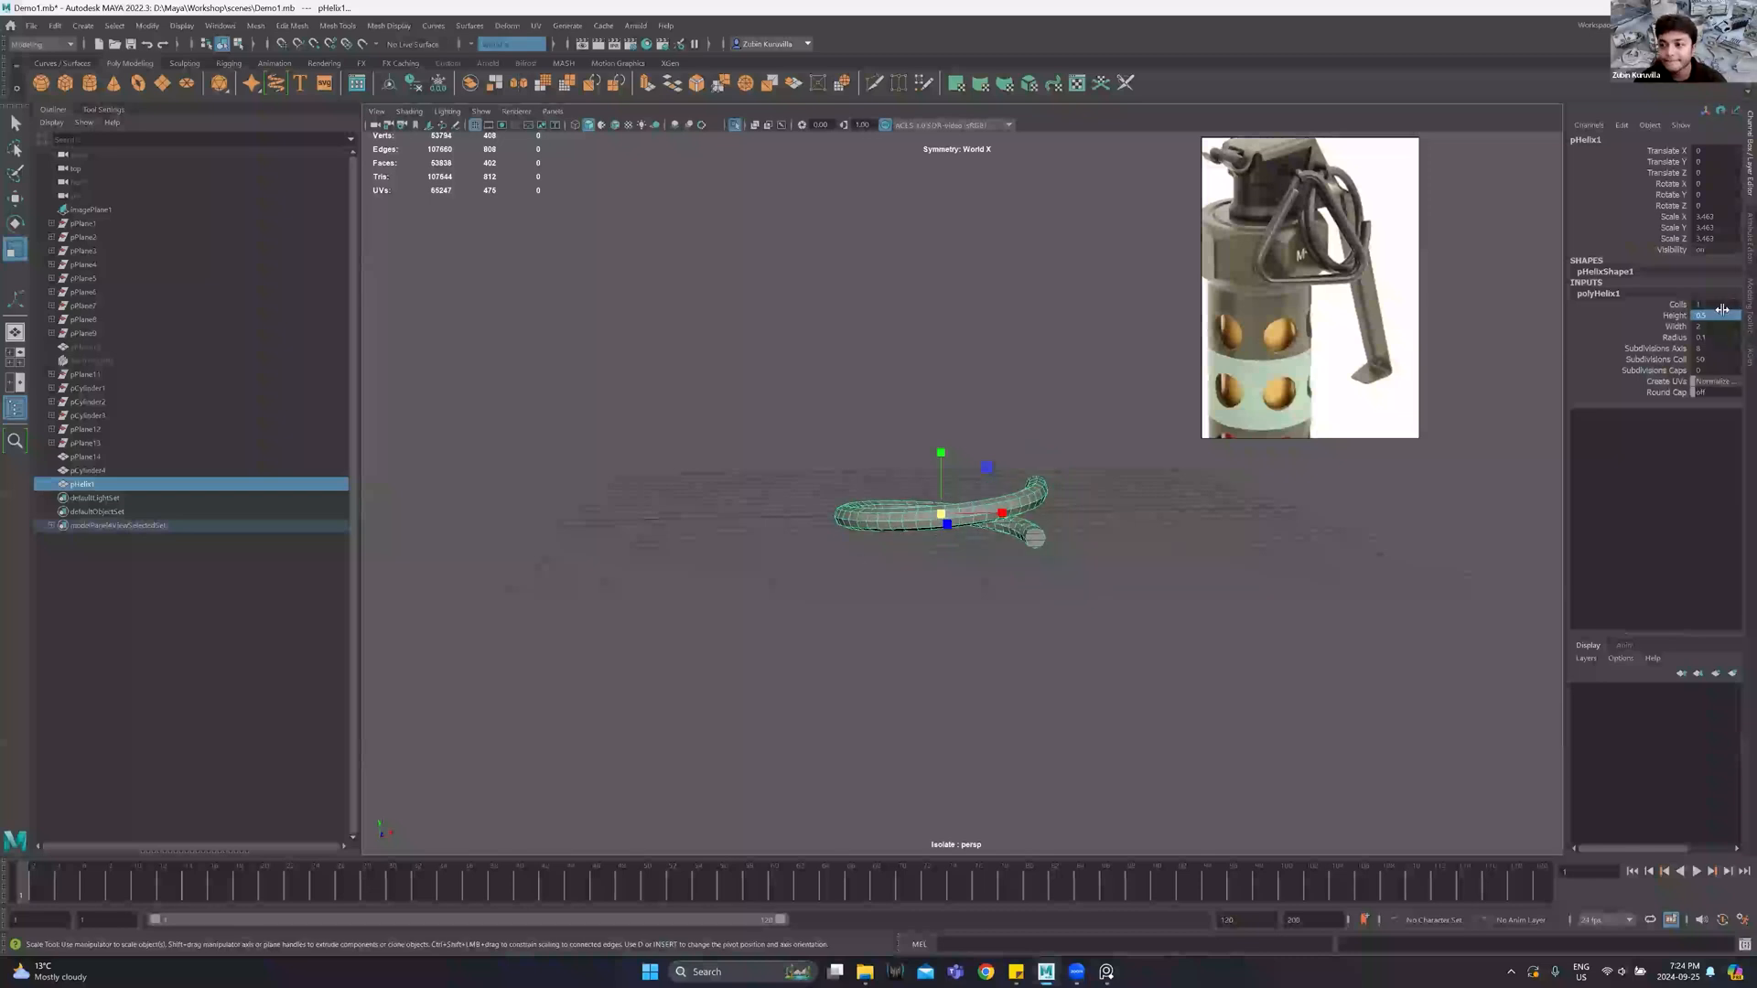
pyautogui.click(1720, 316)
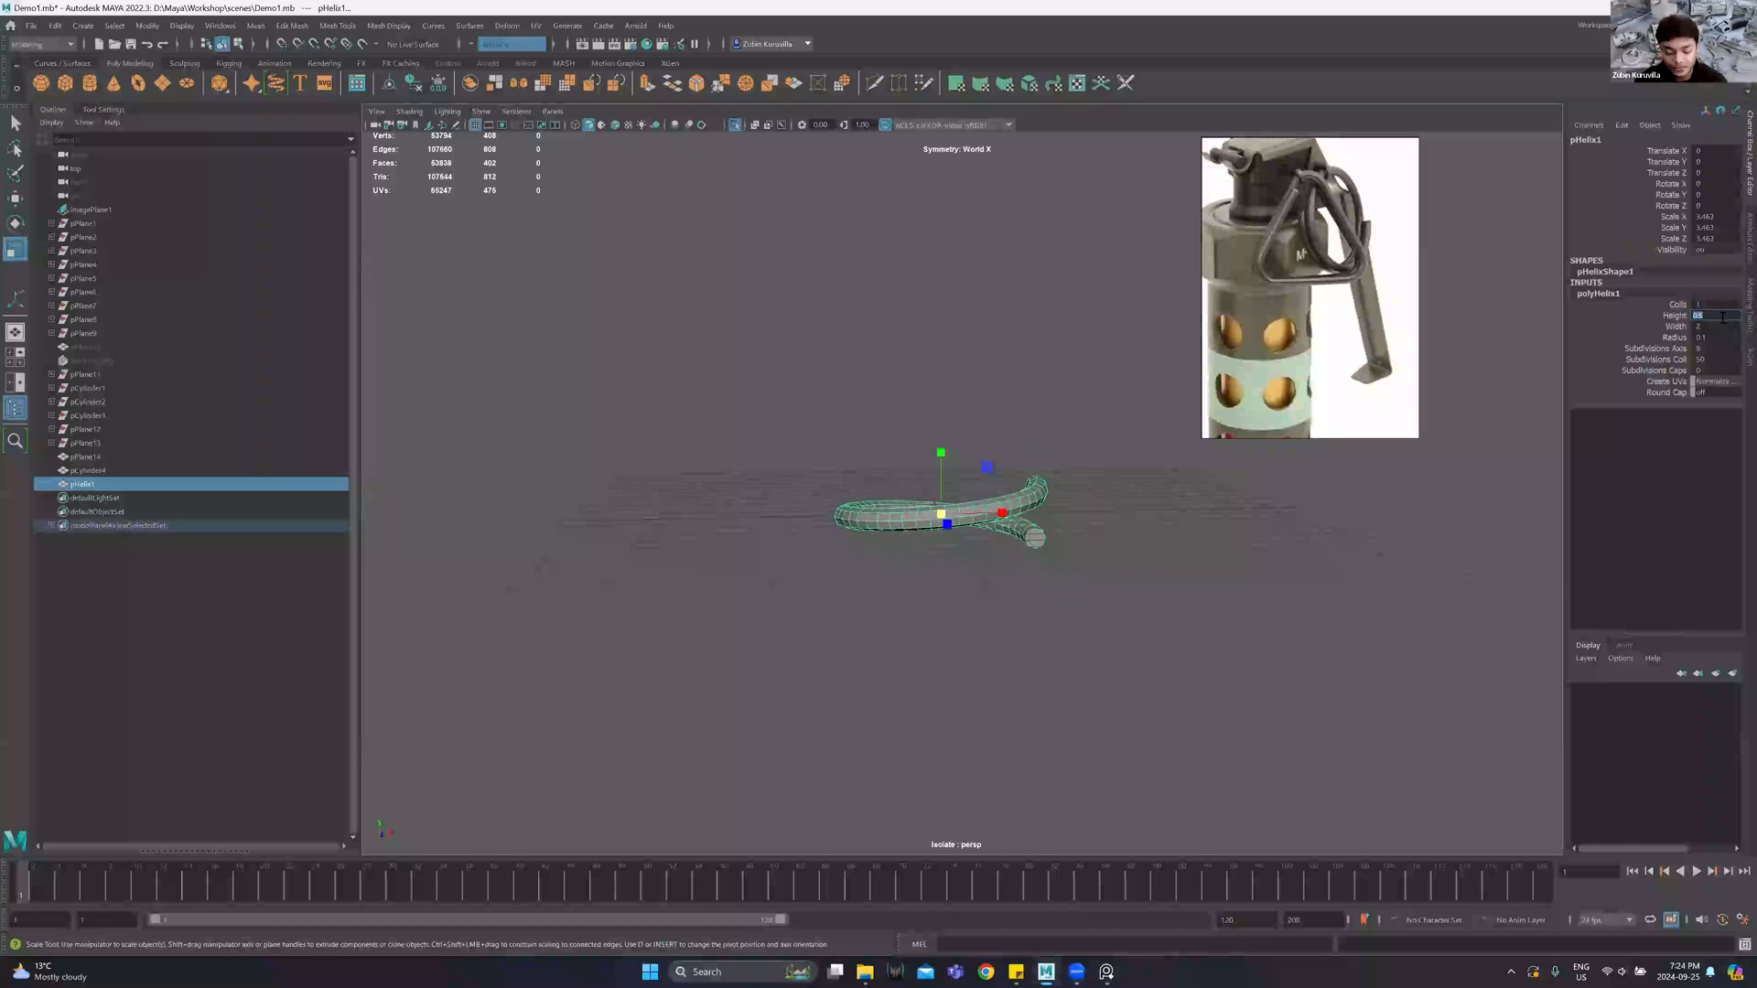
pyautogui.write('0.4')
pyautogui.press('Return')
pyautogui.keyDown('alt'); pyautogui.moveTo(911, 458); pyautogui.dragTo(897, 502); pyautogui.keyUp('alt')
# Set the helix to 1.5 coils and thin its tube to a radius of 0.08.
pyautogui.click(1716, 304)
pyautogui.write('1.5')
pyautogui.press('Return')
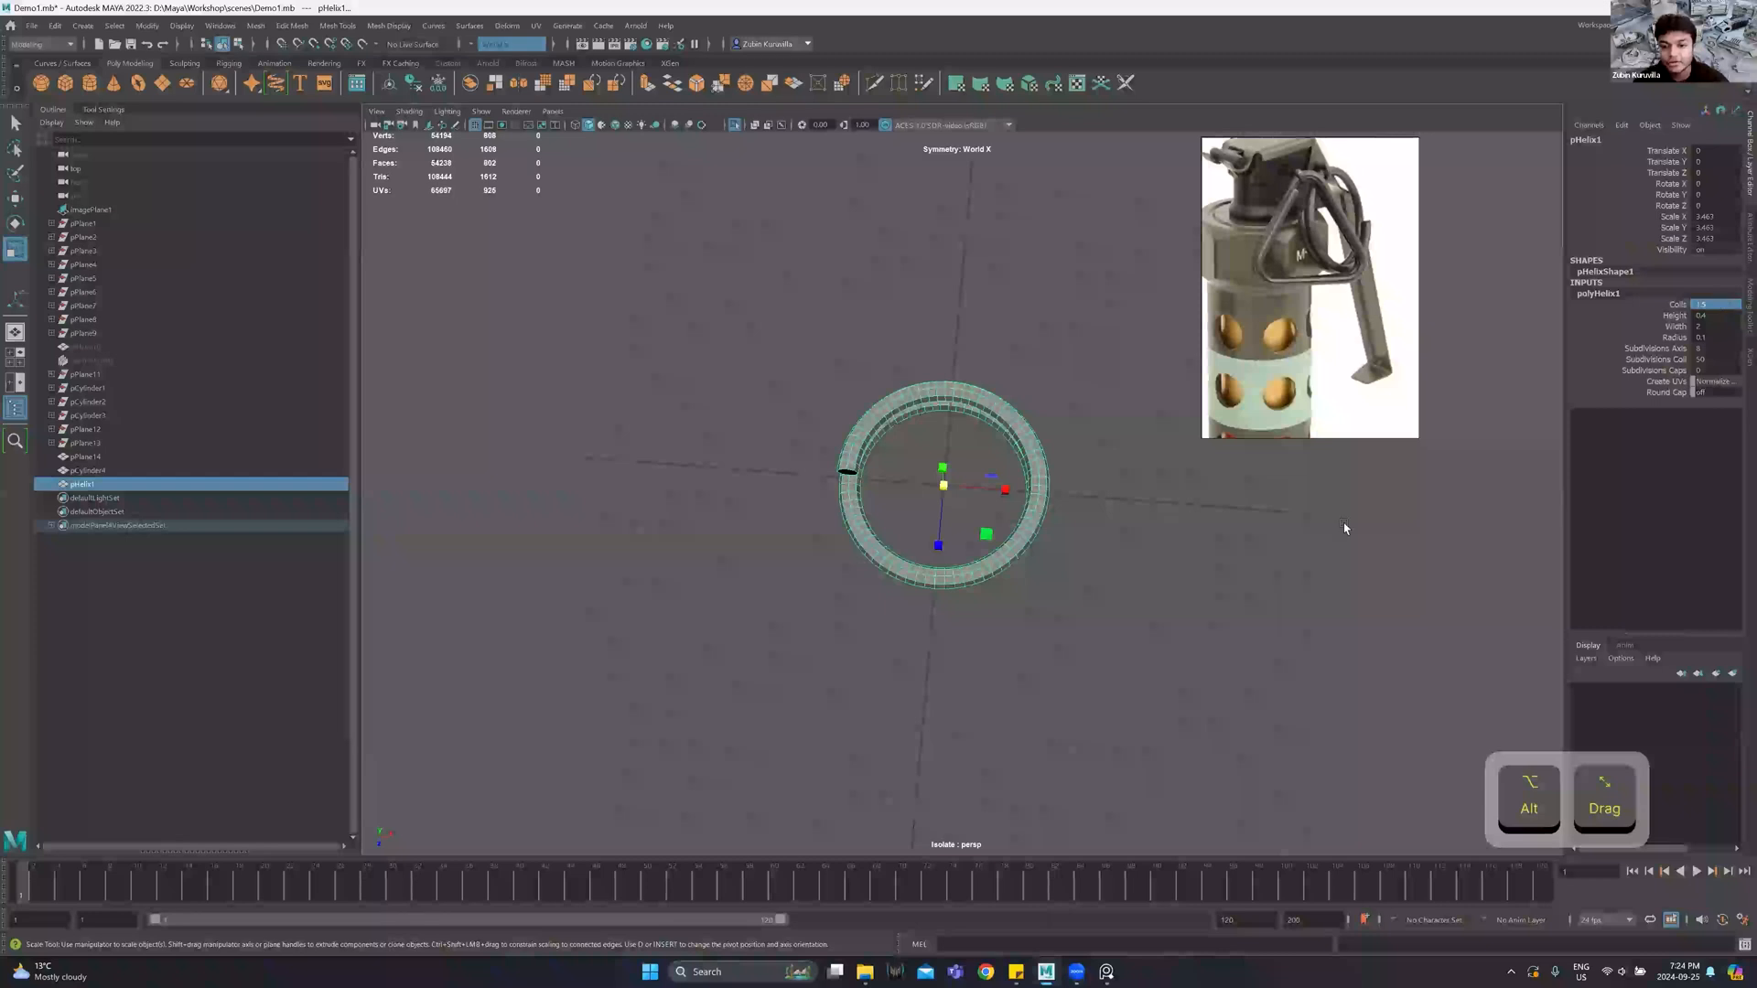
pyautogui.keyDown('alt'); pyautogui.moveTo(1098, 497); pyautogui.dragTo(1026, 643); pyautogui.keyUp('alt')
pyautogui.keyDown('alt'); pyautogui.moveTo(1002, 437); pyautogui.dragTo(1007, 471); pyautogui.keyUp('alt')
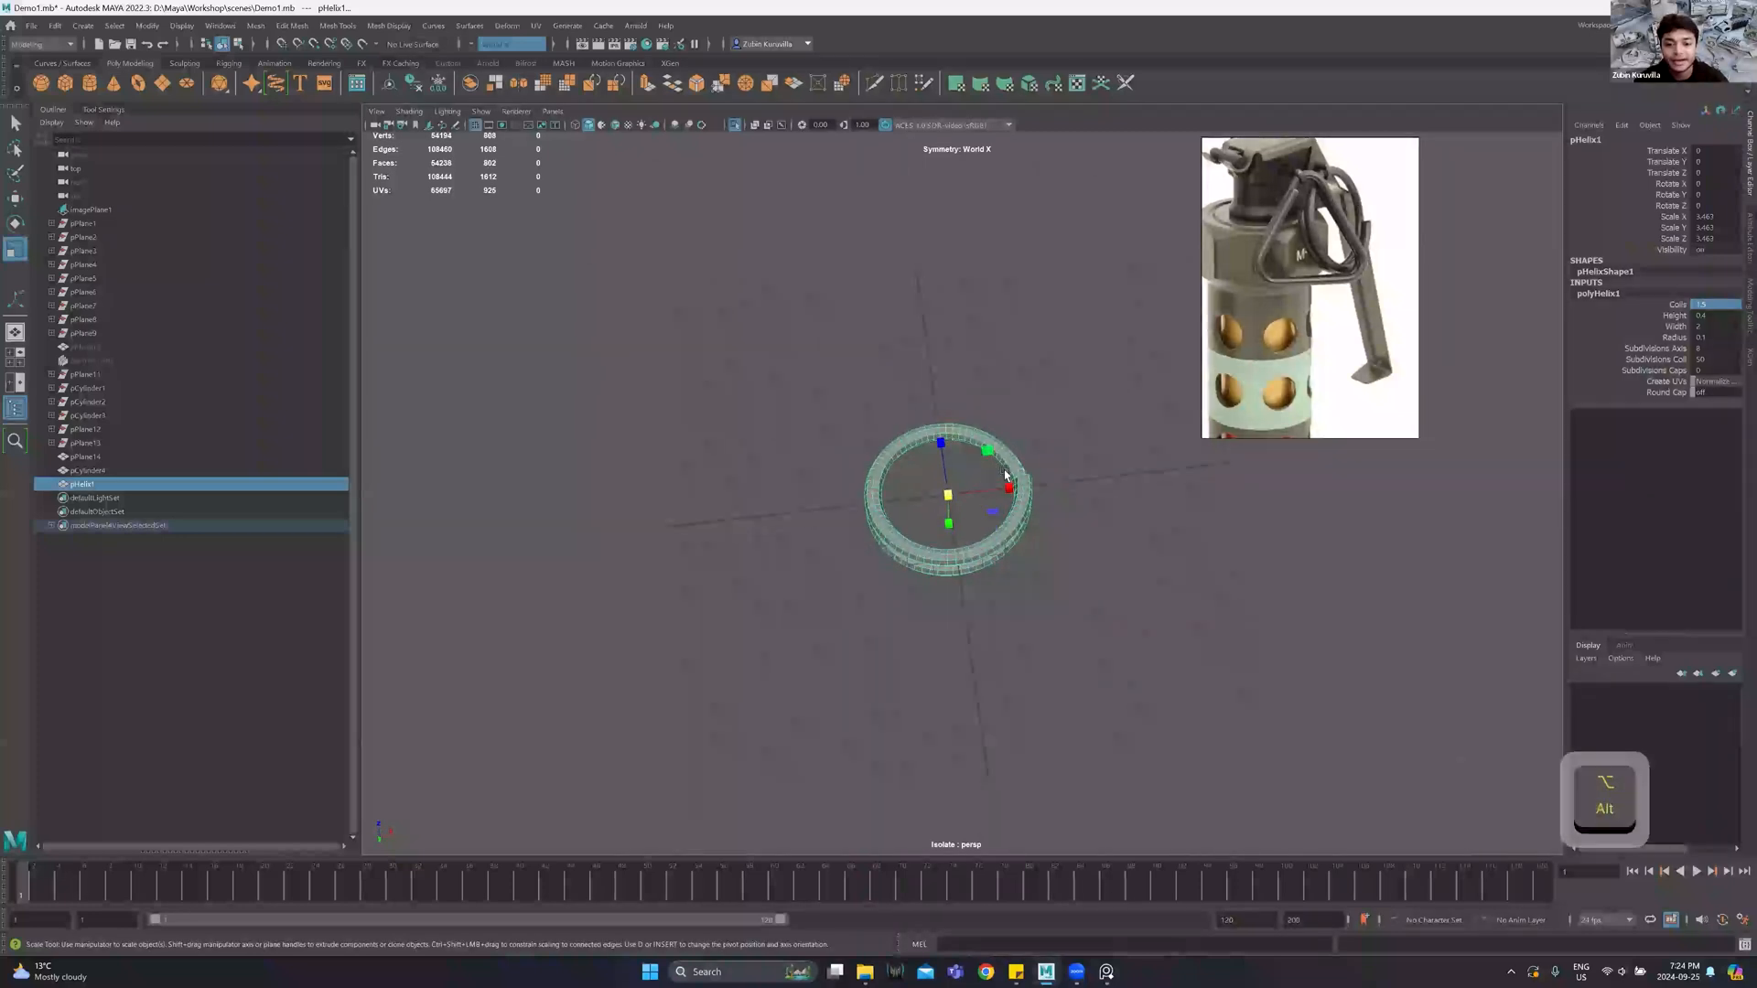
pyautogui.click(1707, 338)
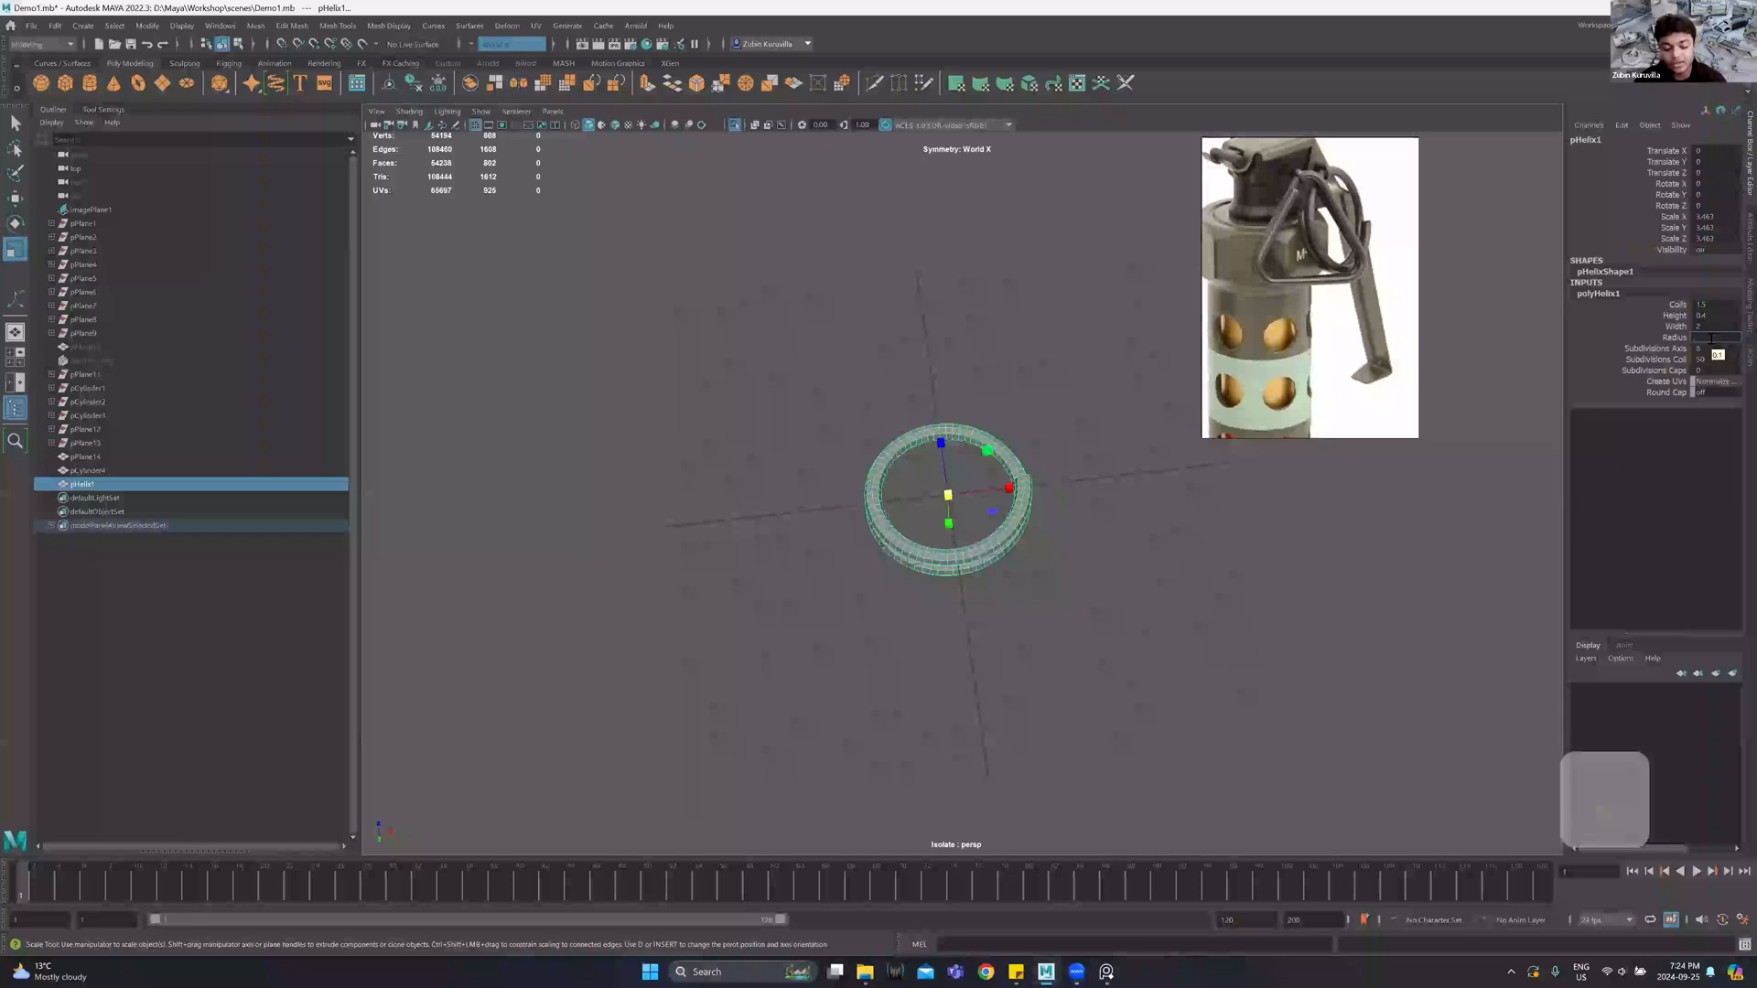
pyautogui.write('0.08')
pyautogui.press('Return')
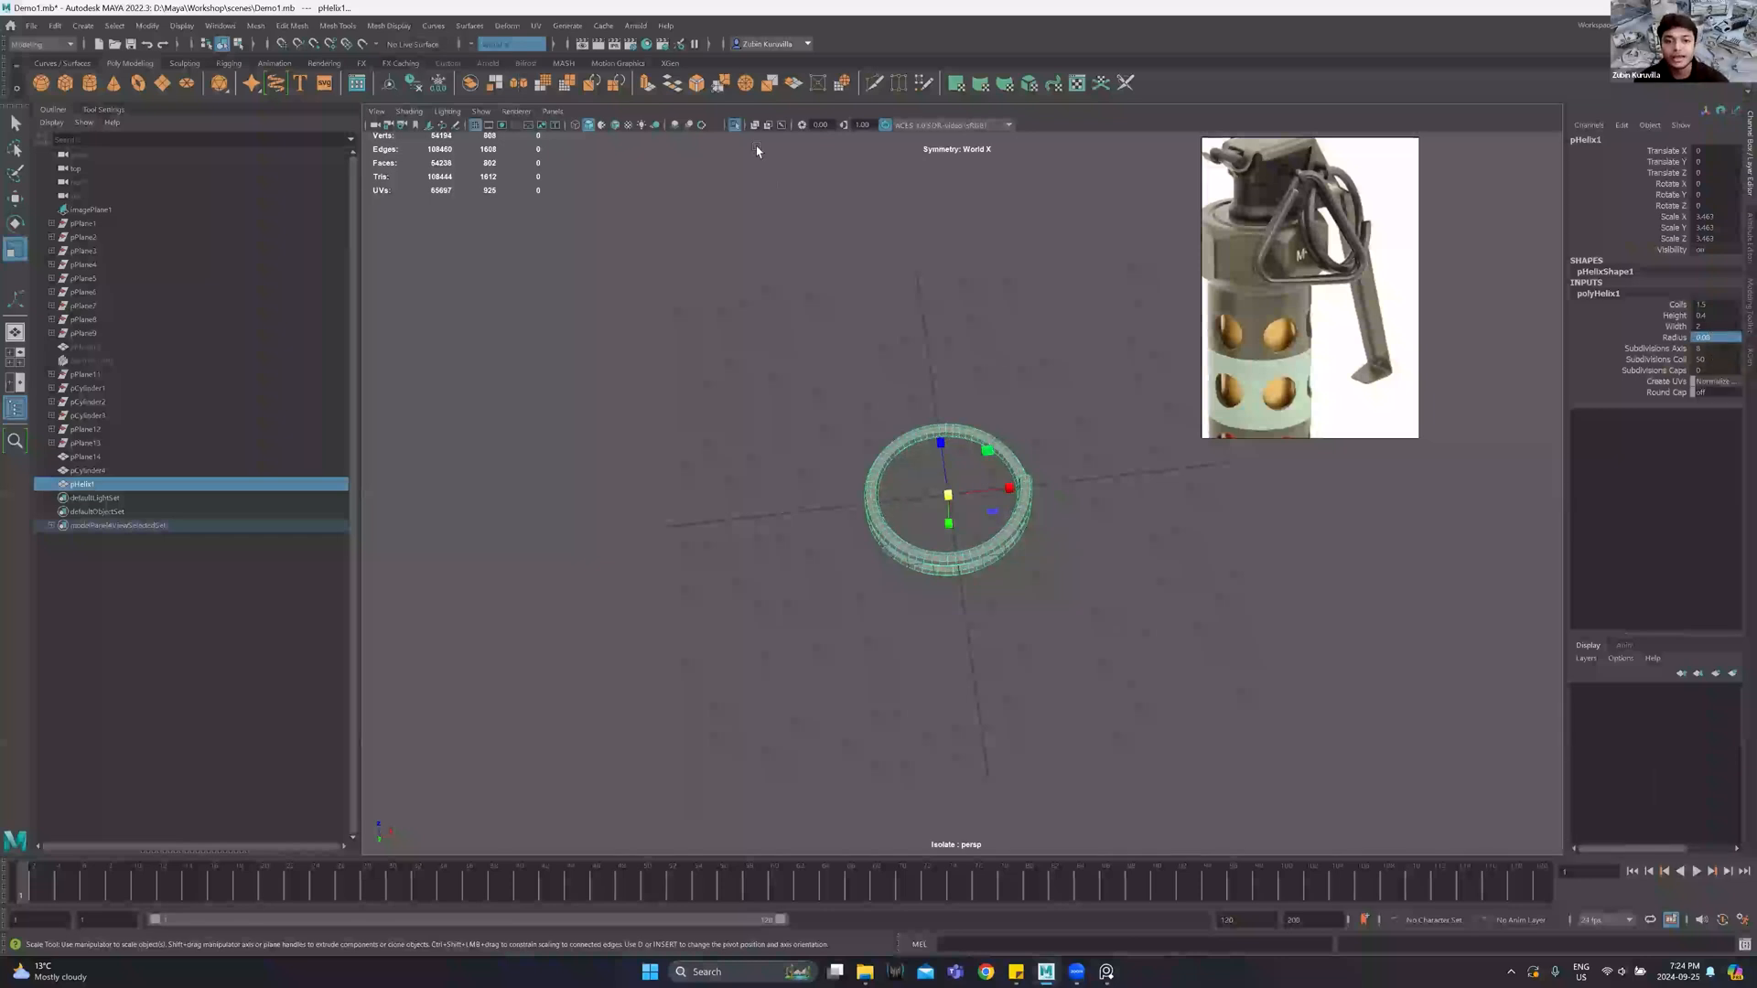
# Exit isolation, scale the helix ring down uniformly, and move it up and outward beside the grenade's upper hexagonal collar.
pyautogui.click(734, 125)
pyautogui.keyDown('alt'); pyautogui.moveTo(854, 382); pyautogui.dragTo(946, 412); pyautogui.keyUp('alt')
pyautogui.press('w')
pyautogui.press('r')
pyautogui.press('w')
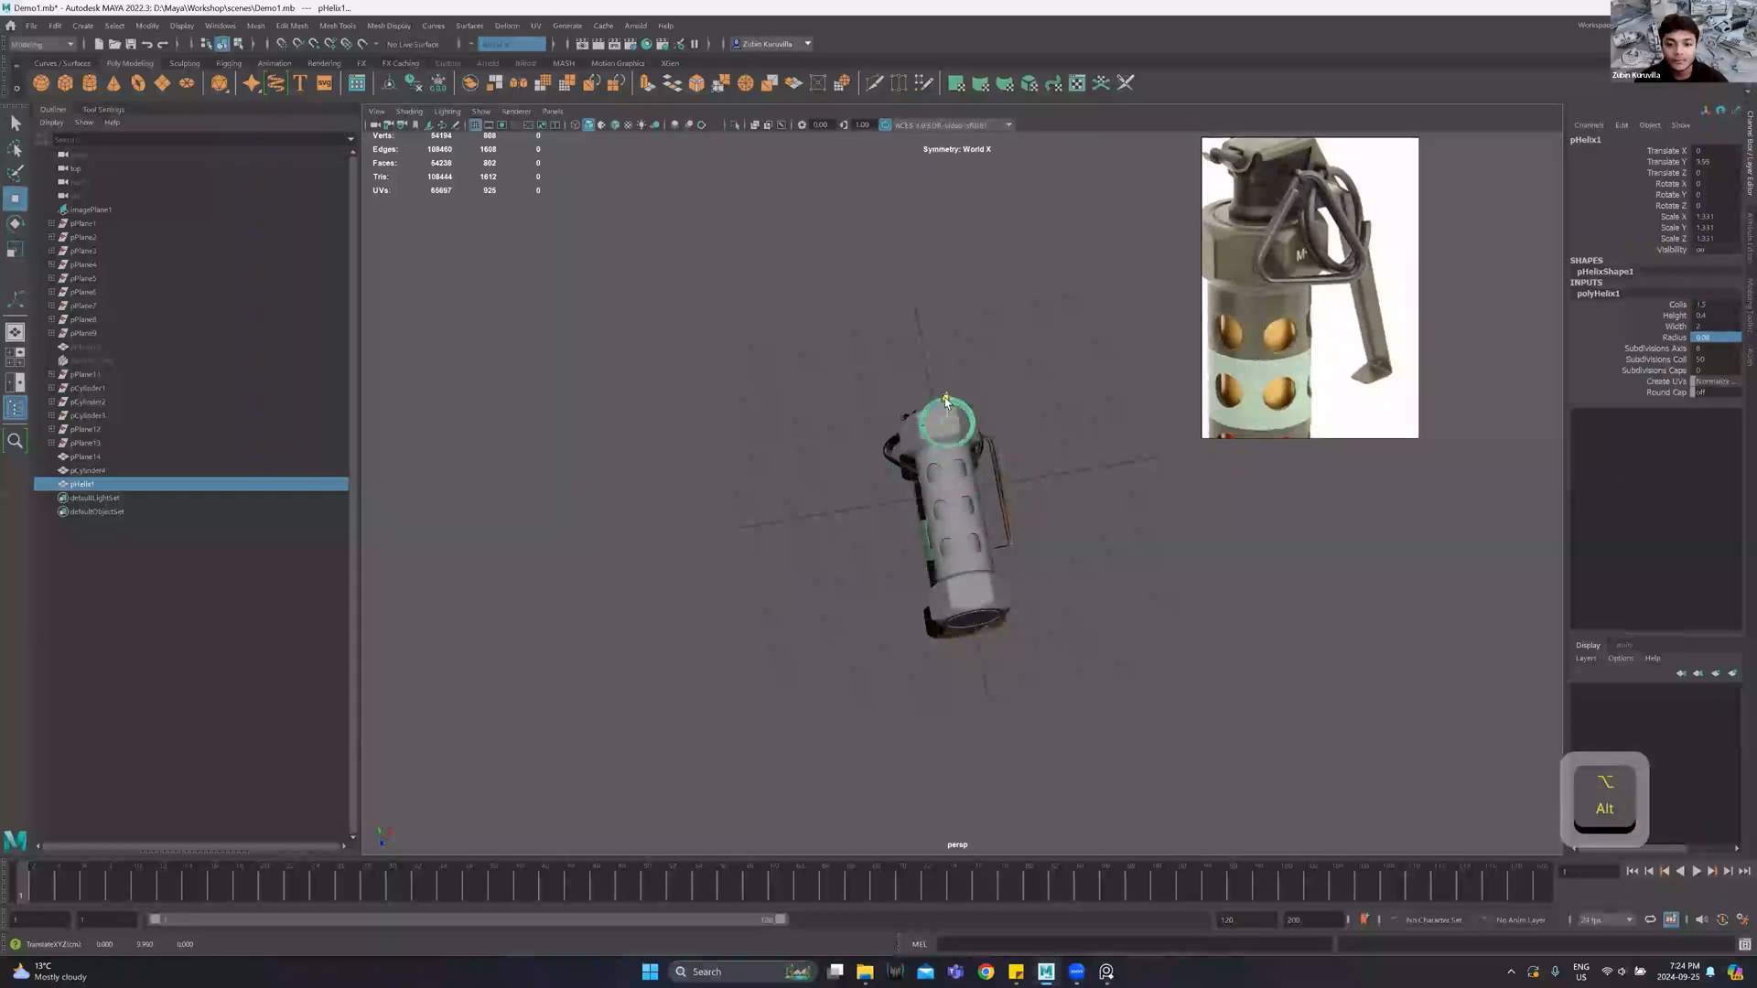
pyautogui.keyDown('alt'); pyautogui.moveTo(957, 500); pyautogui.dragTo(832, 494); pyautogui.keyUp('alt')
pyautogui.scroll(5, 952, 475)
# Set the helix ring's coil subdivisions to 8.
pyautogui.moveTo(1712, 361)
pyautogui.mouseDown()
pyautogui.moveTo(1693, 361)
pyautogui.moveTo(1743, 360)
pyautogui.moveTo(1720, 360)
pyautogui.mouseUp()
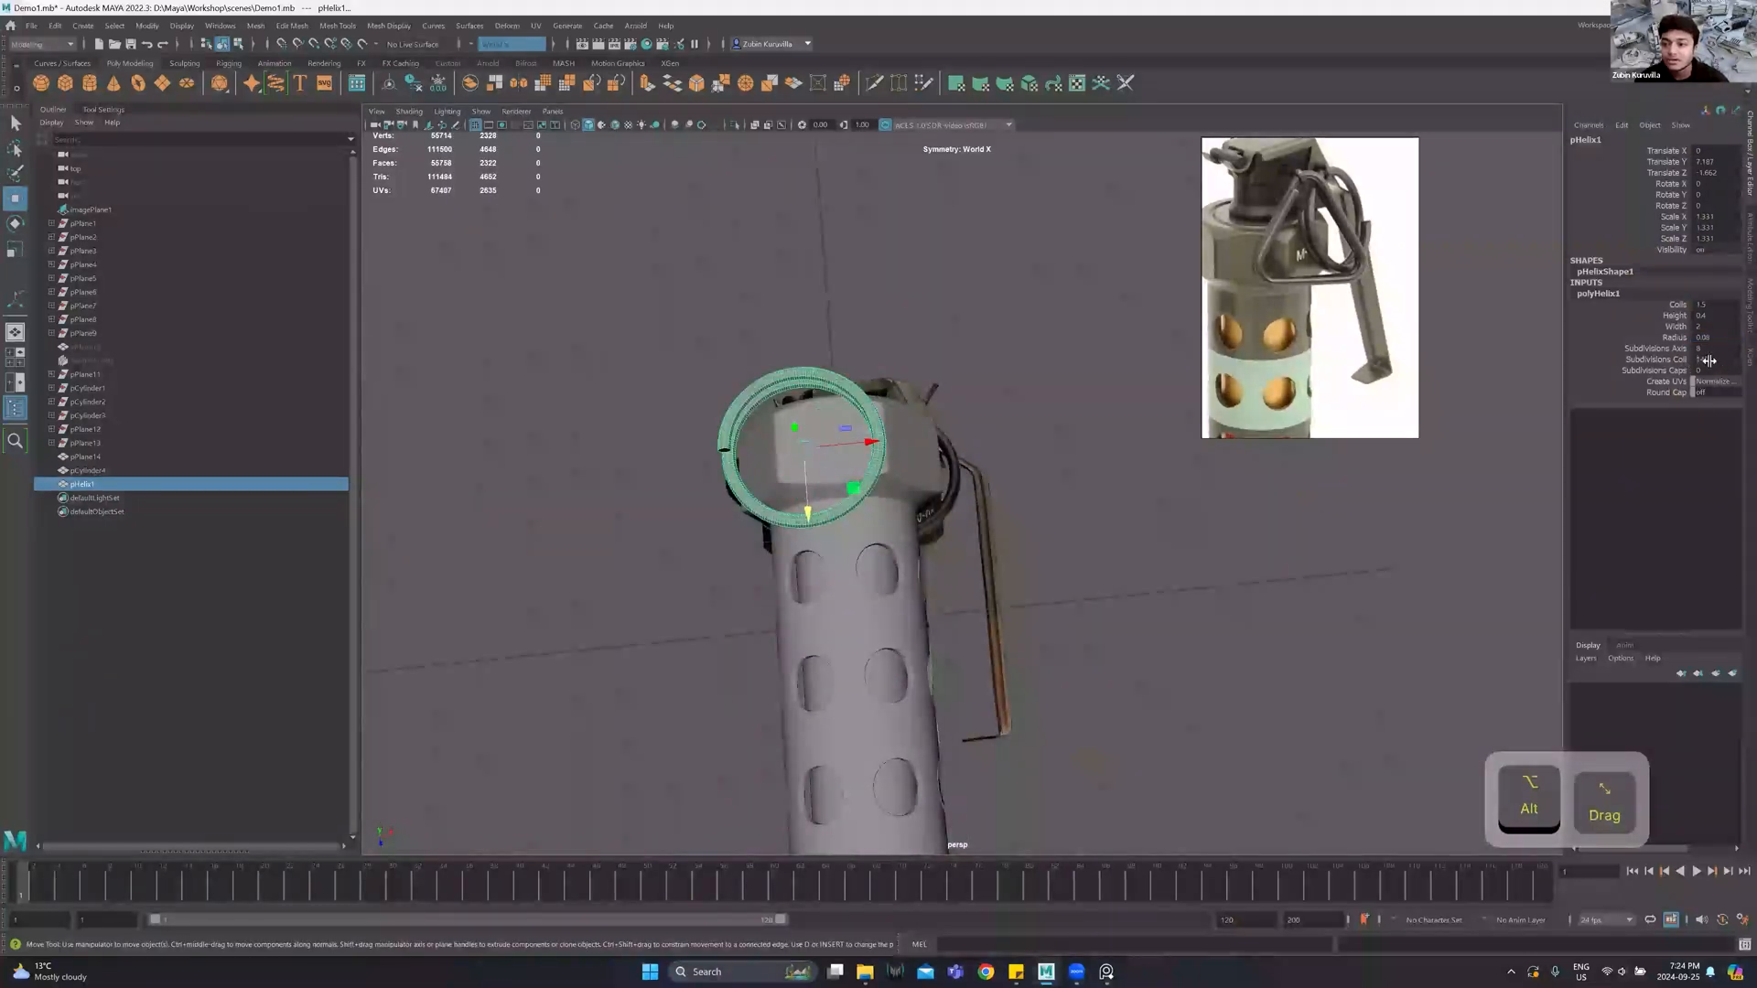
pyautogui.click(1721, 360)
pyautogui.write('8')
pyautogui.press('Return')
# Rotate the helix ring about Y to about -169 degrees, then preview it smoothed and deselected.
pyautogui.keyDown('alt'); pyautogui.moveTo(959, 458); pyautogui.dragTo(820, 651); pyautogui.keyUp('alt')
pyautogui.press('e')
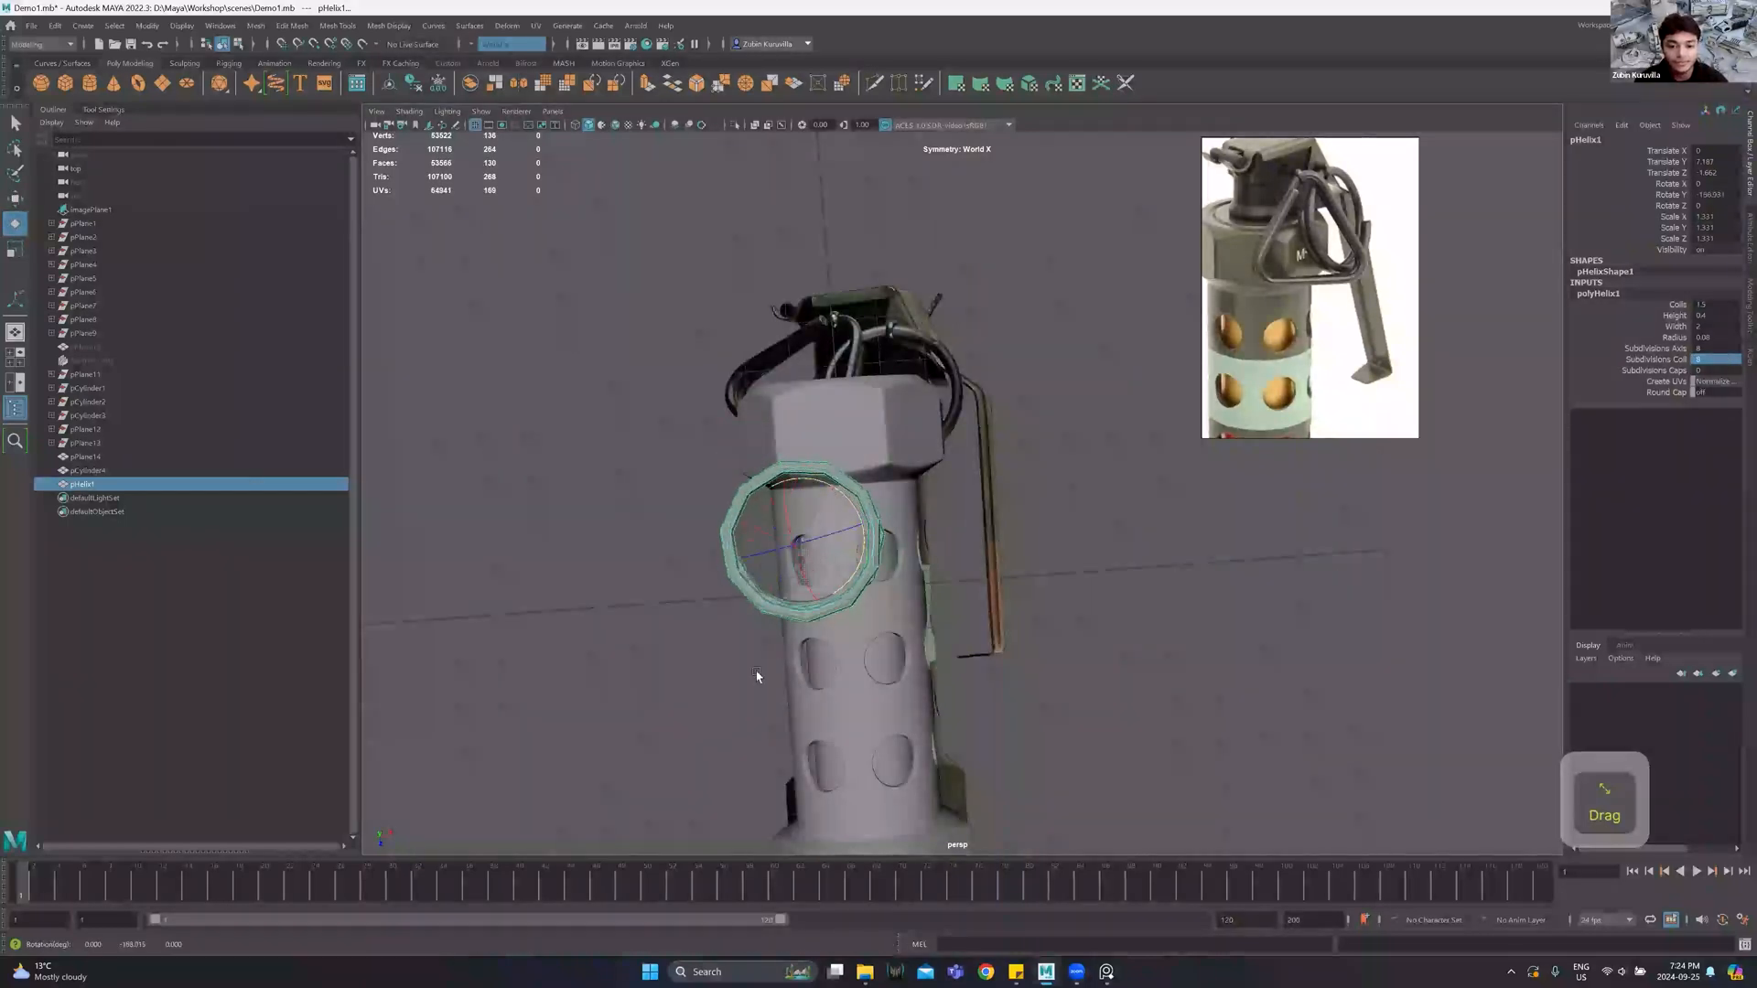
pyautogui.press('3')
pyautogui.click(918, 564)
pyautogui.keyDown('alt'); pyautogui.moveTo(918, 565); pyautogui.dragTo(836, 452); pyautogui.keyUp('alt')
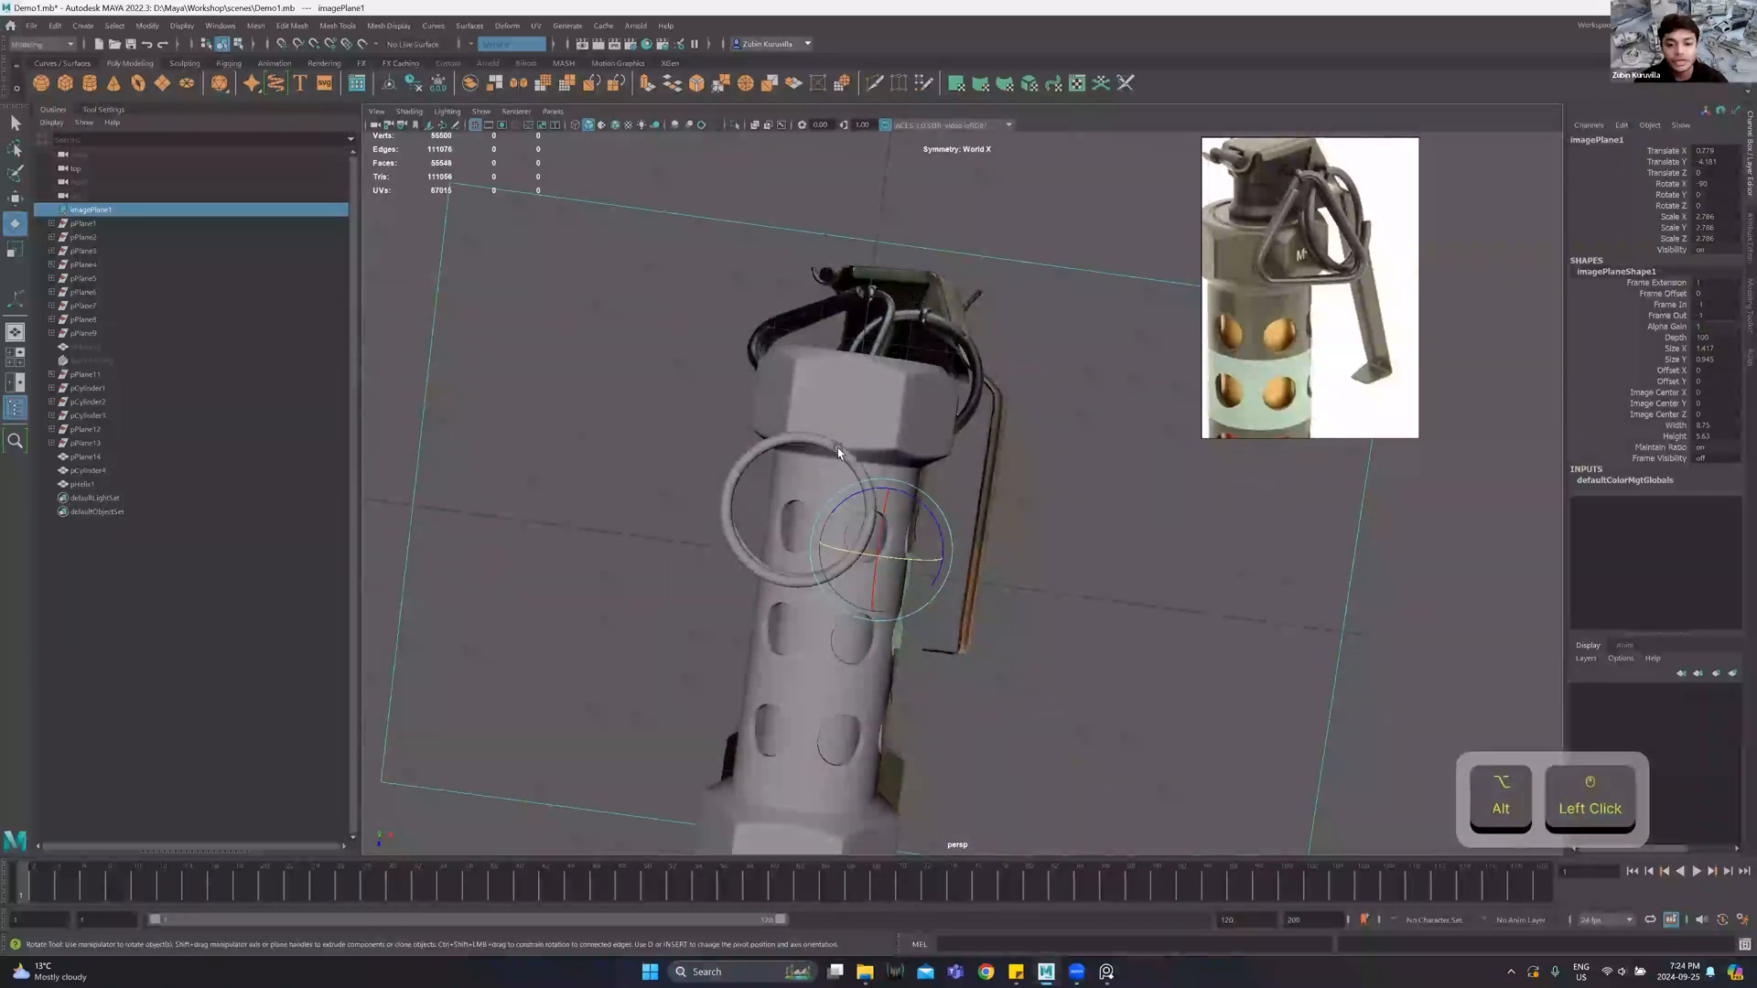
# Reselect the helix ring and open its axis subdivisions value while checking the ring against the grenade.
pyautogui.click(837, 448)
pyautogui.click(1597, 294)
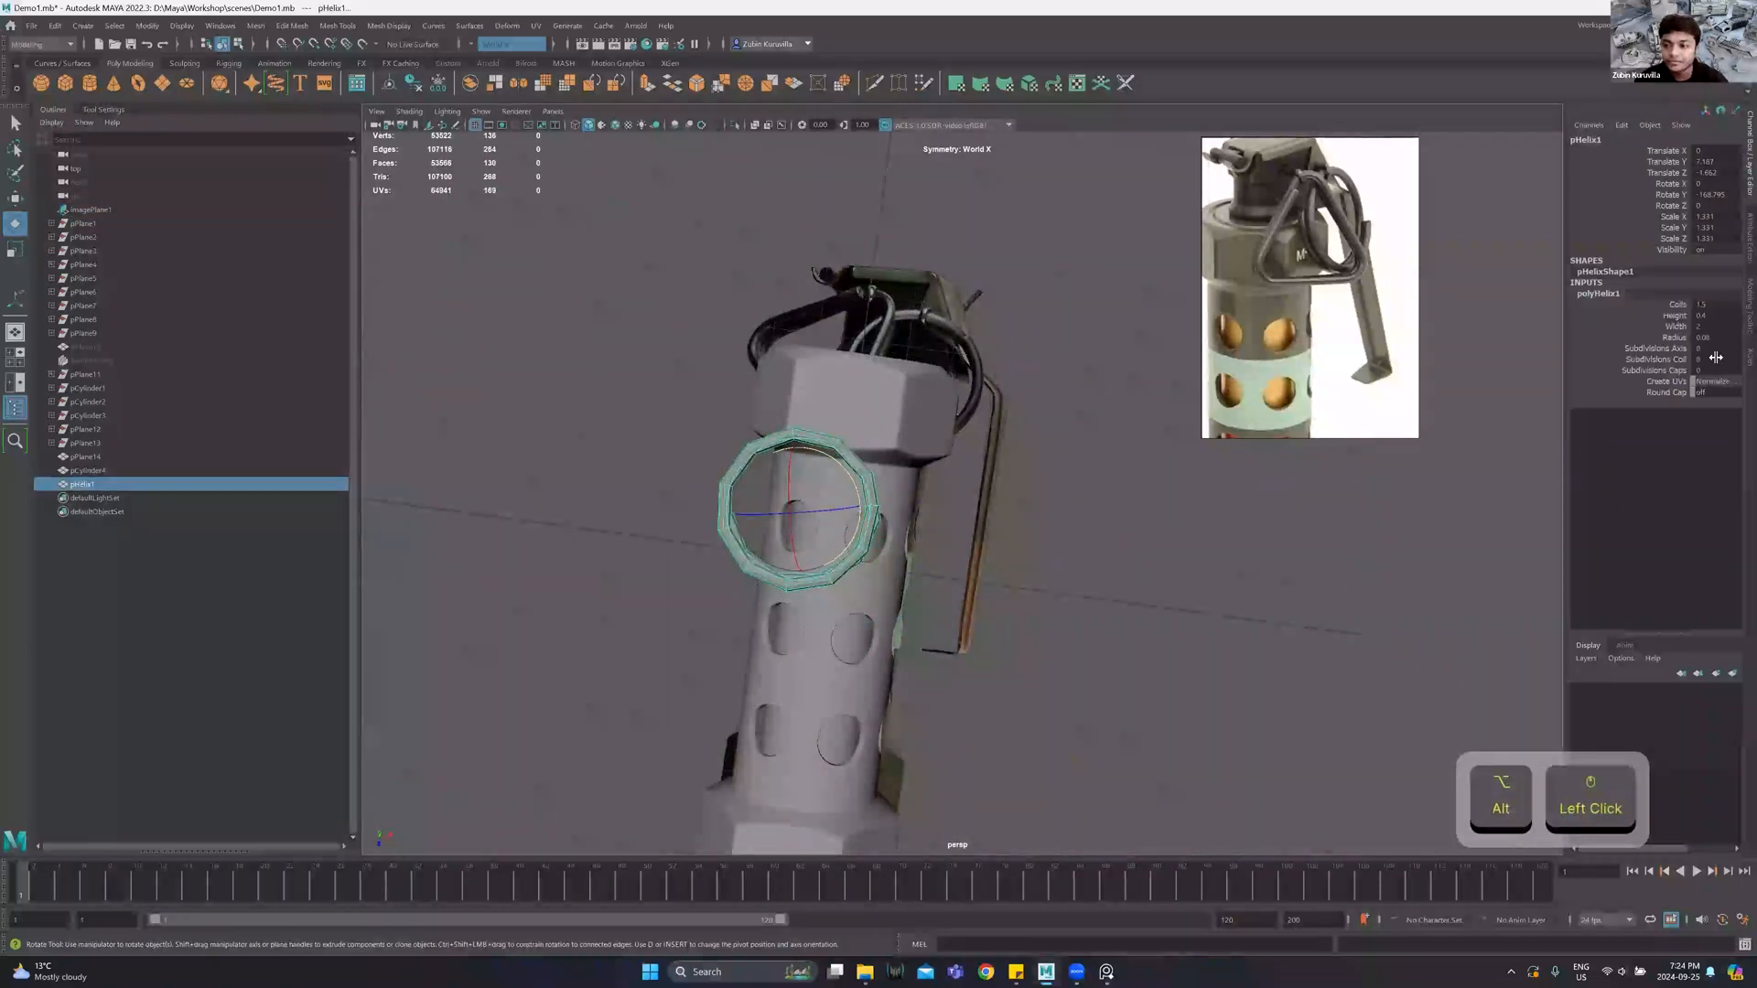
pyautogui.click(1701, 348)
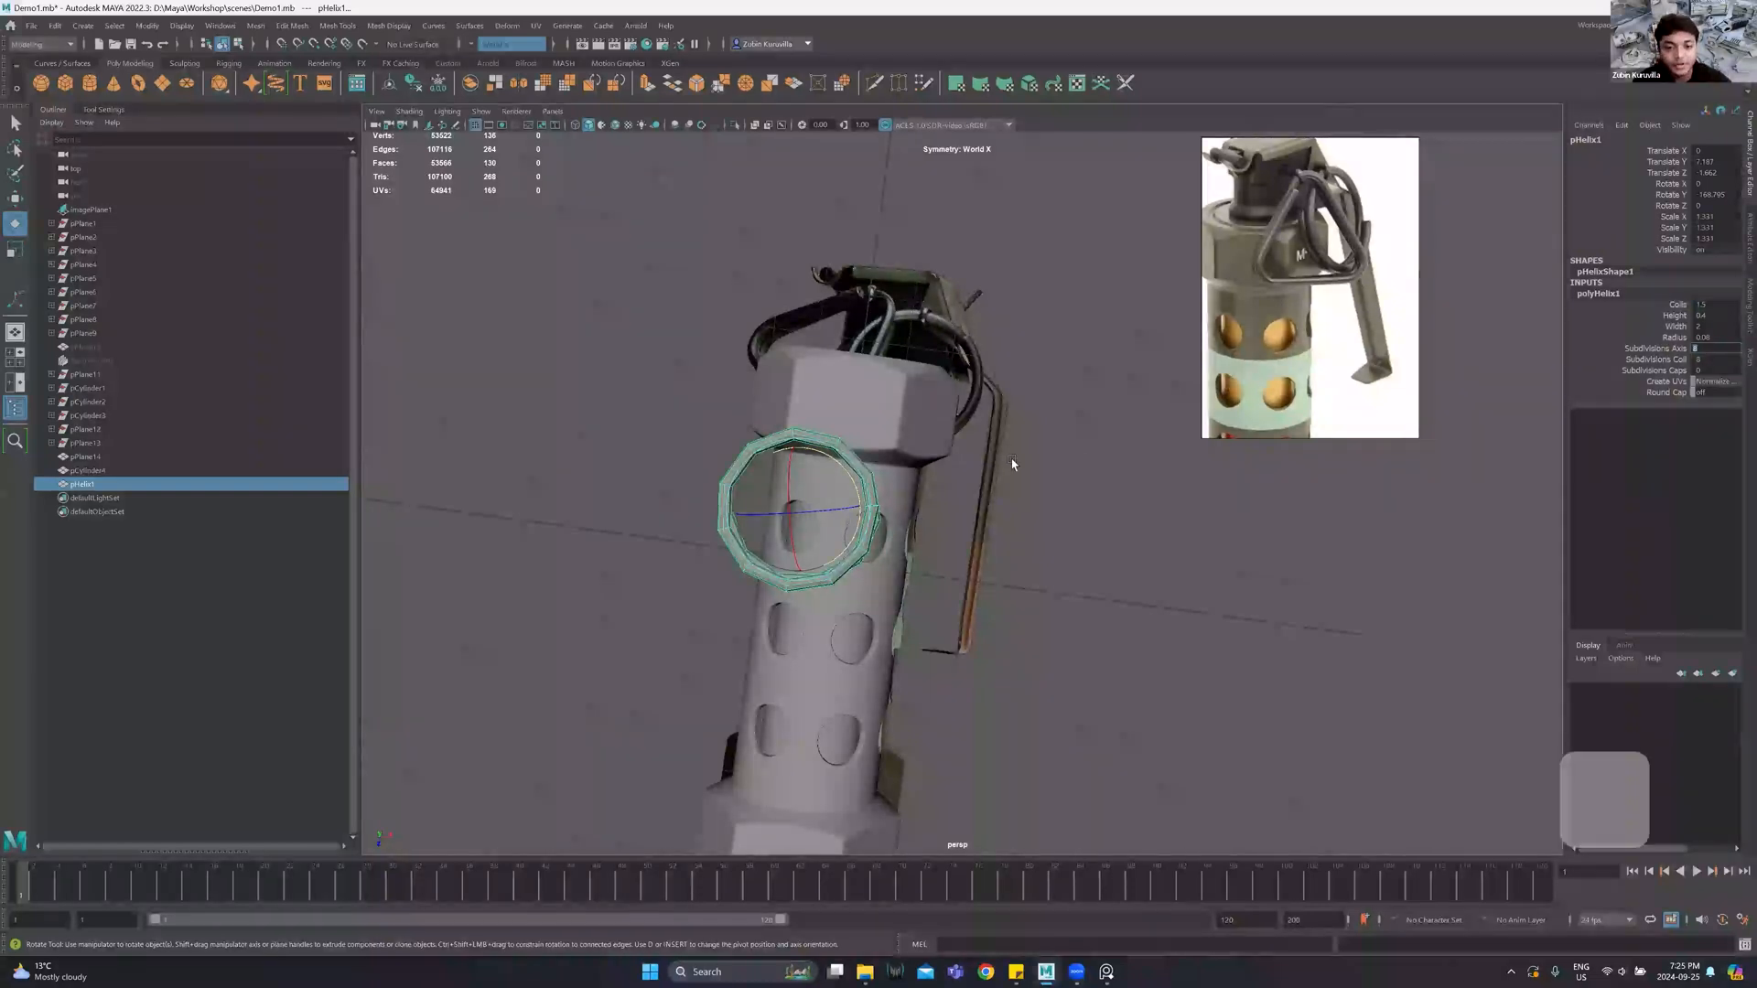
pyautogui.keyDown('alt'); pyautogui.moveTo(1038, 377); pyautogui.dragTo(863, 311); pyautogui.keyUp('alt')
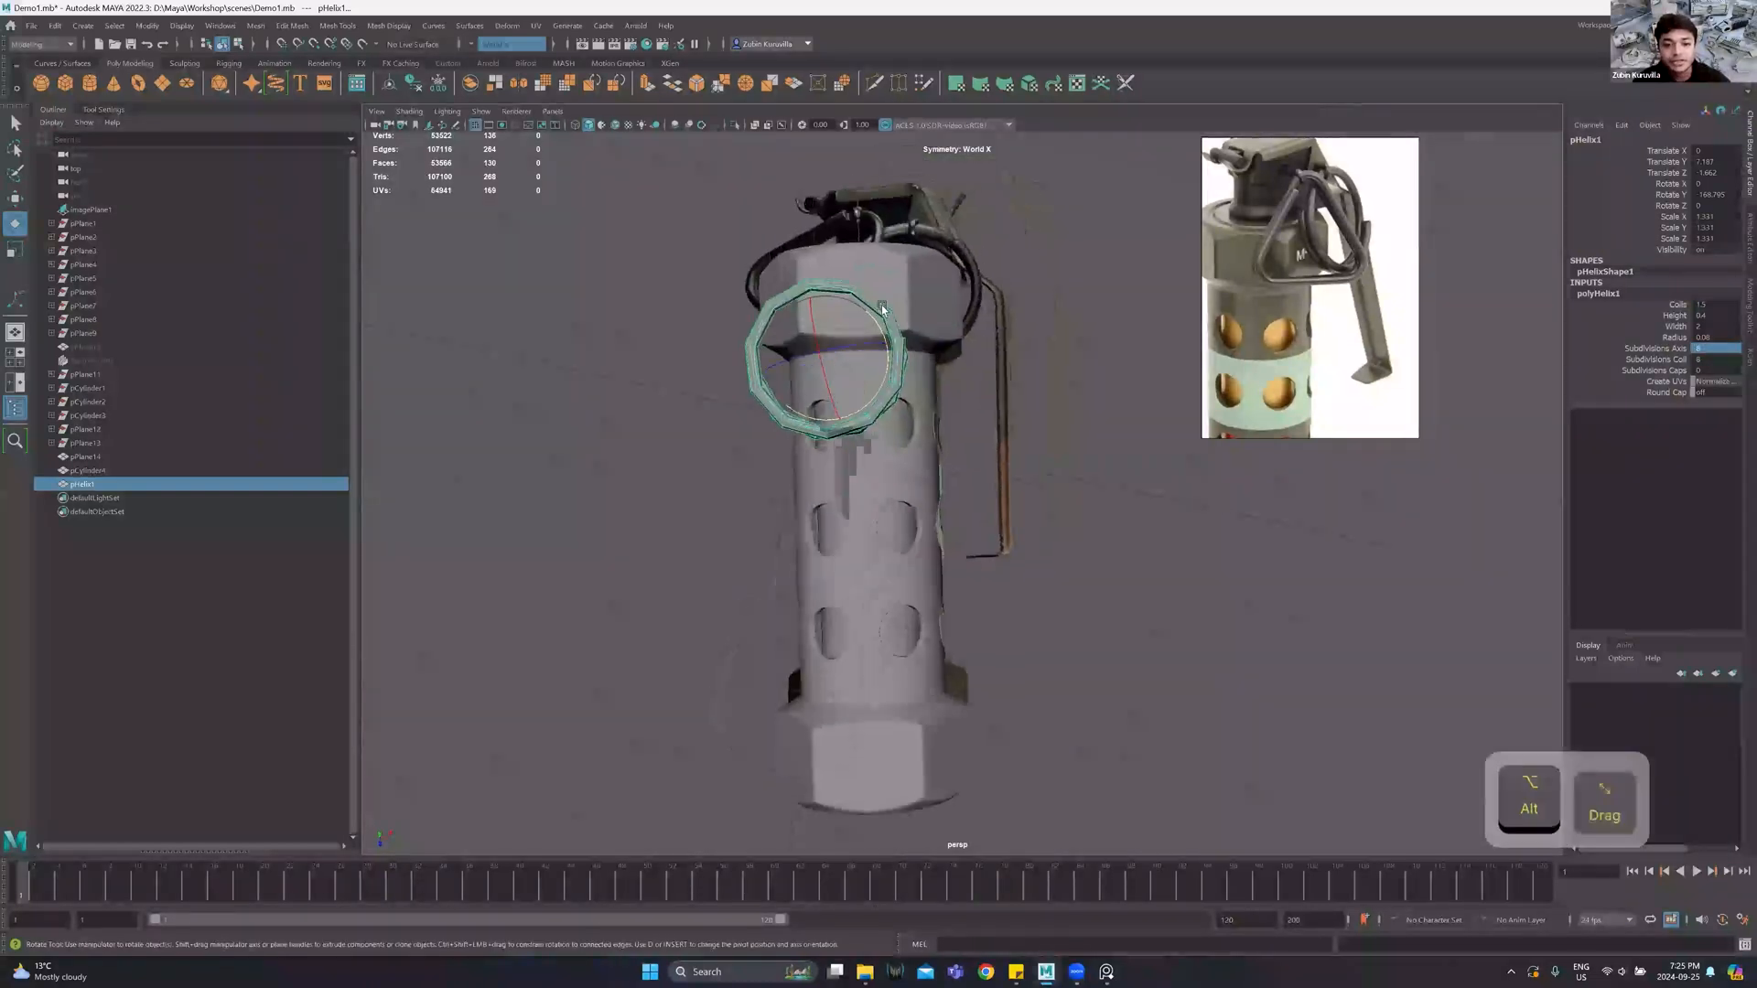
# Hide the helix ring and bring the whole grenade body into view.
pyautogui.click(864, 311)
pyautogui.click(869, 302)
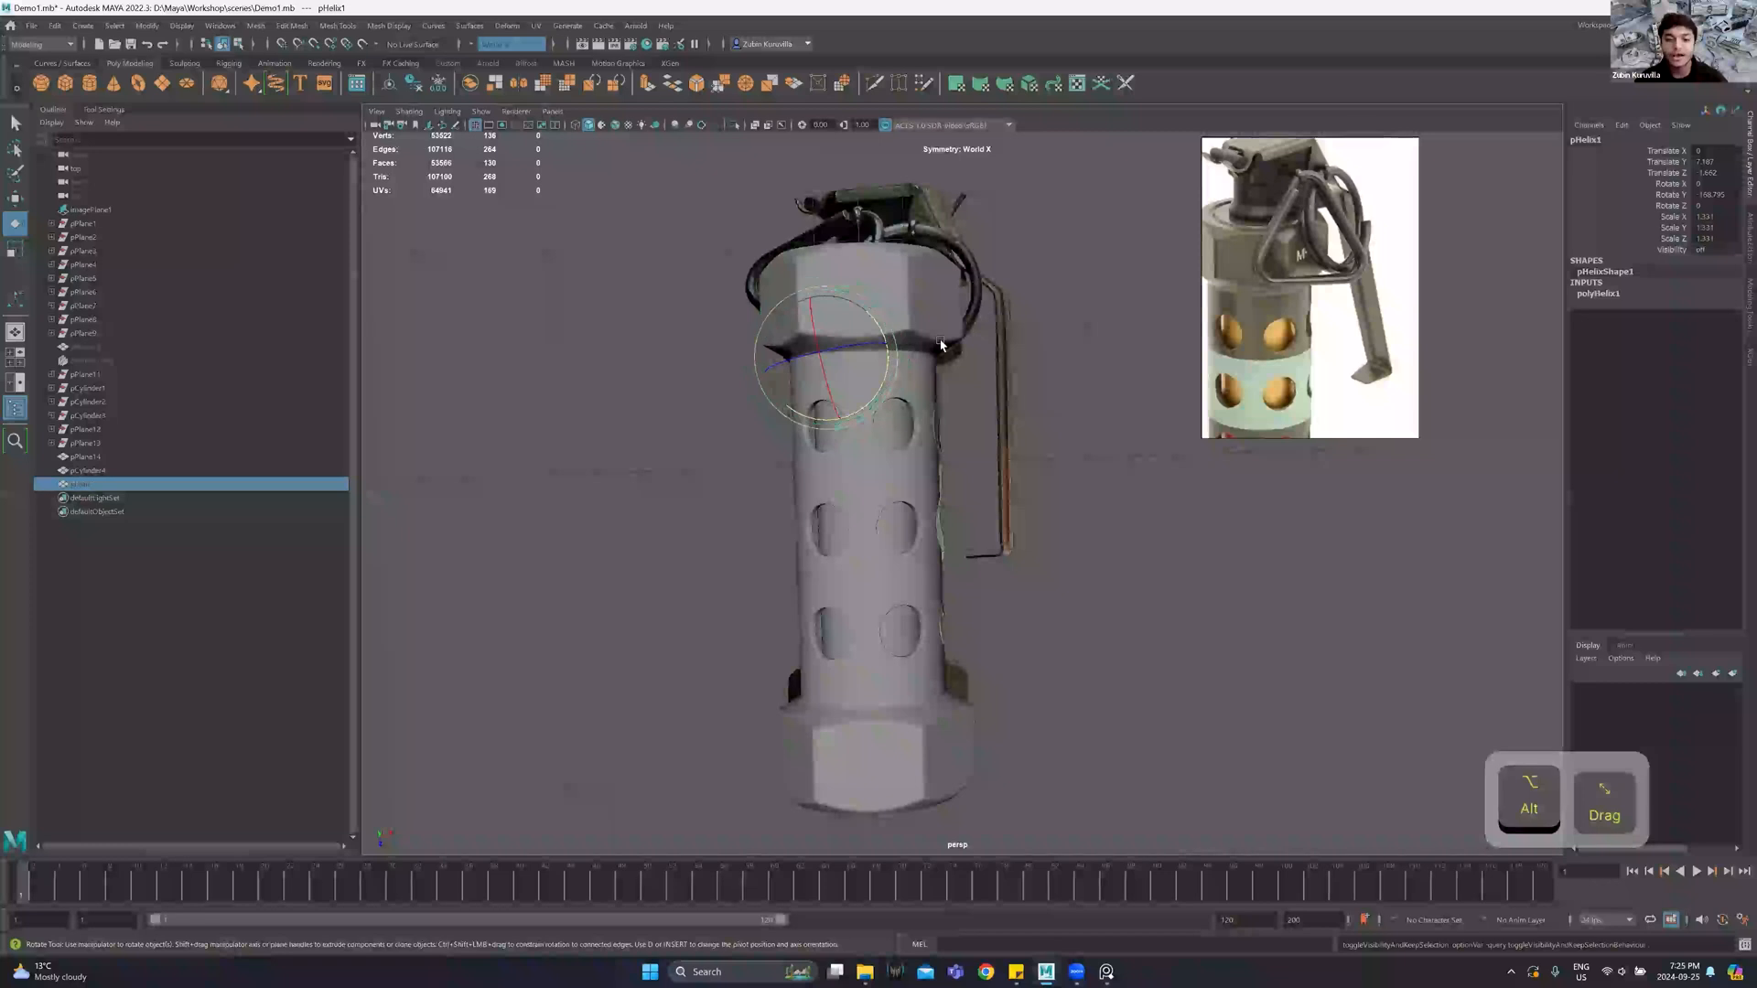
pyautogui.click(1050, 249)
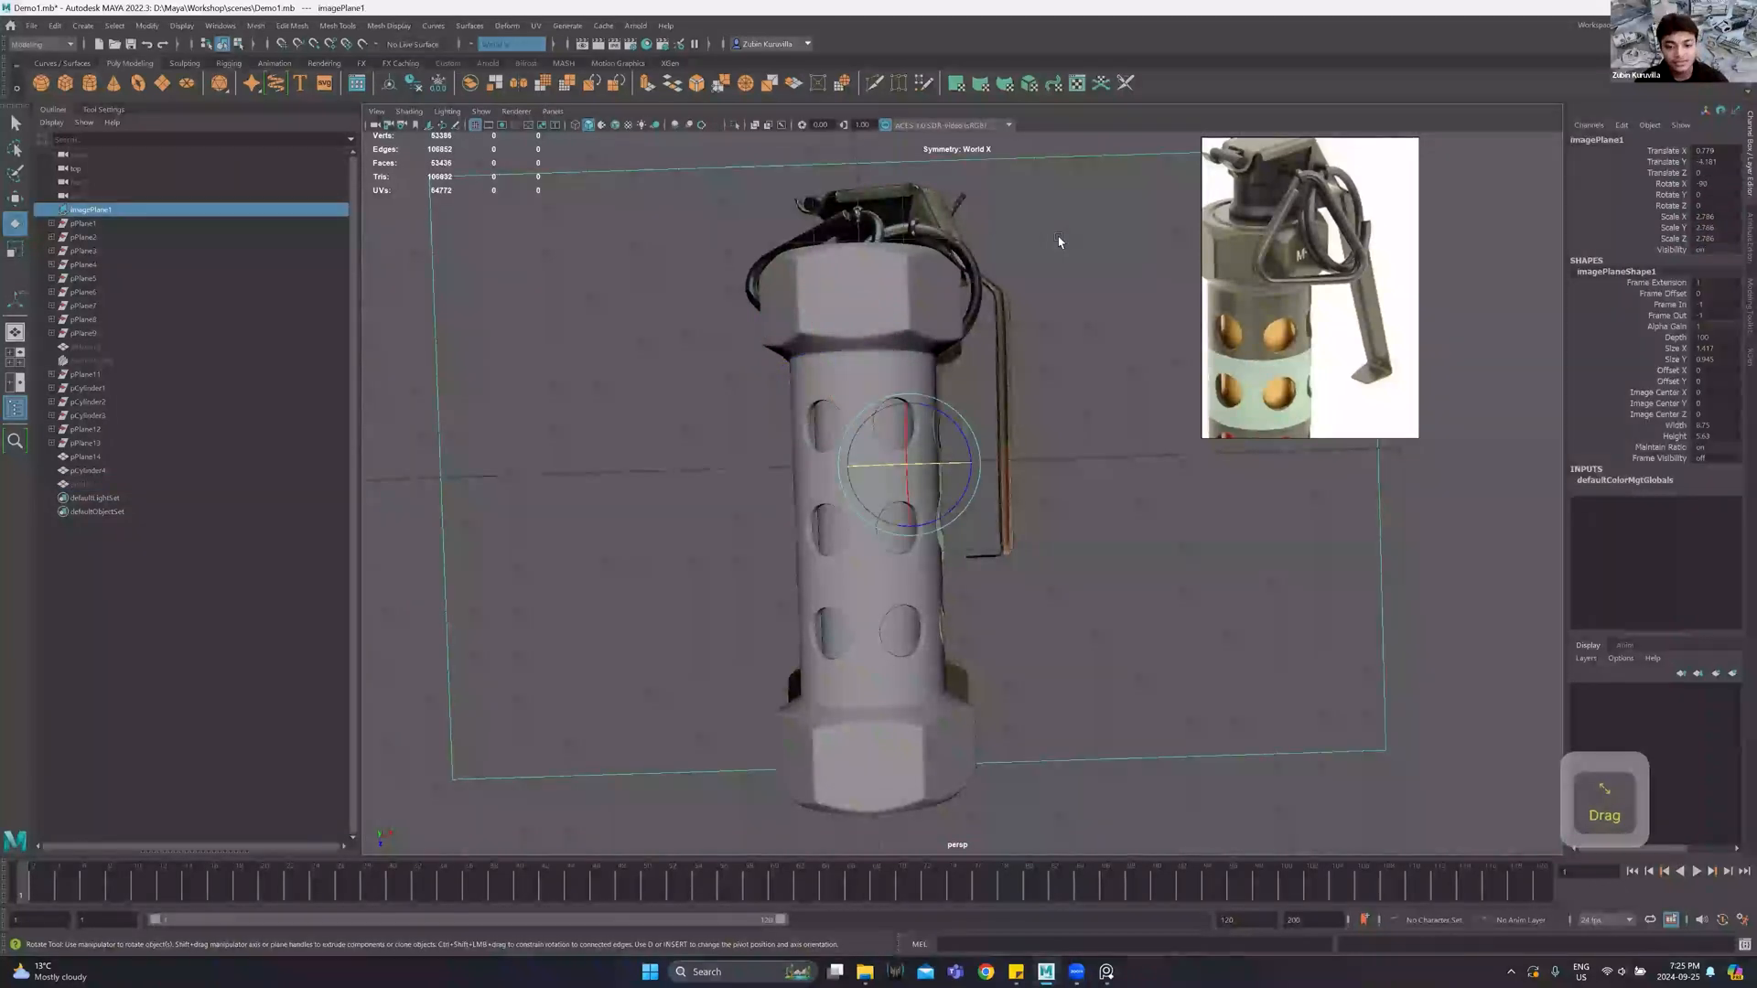
pyautogui.press('f')
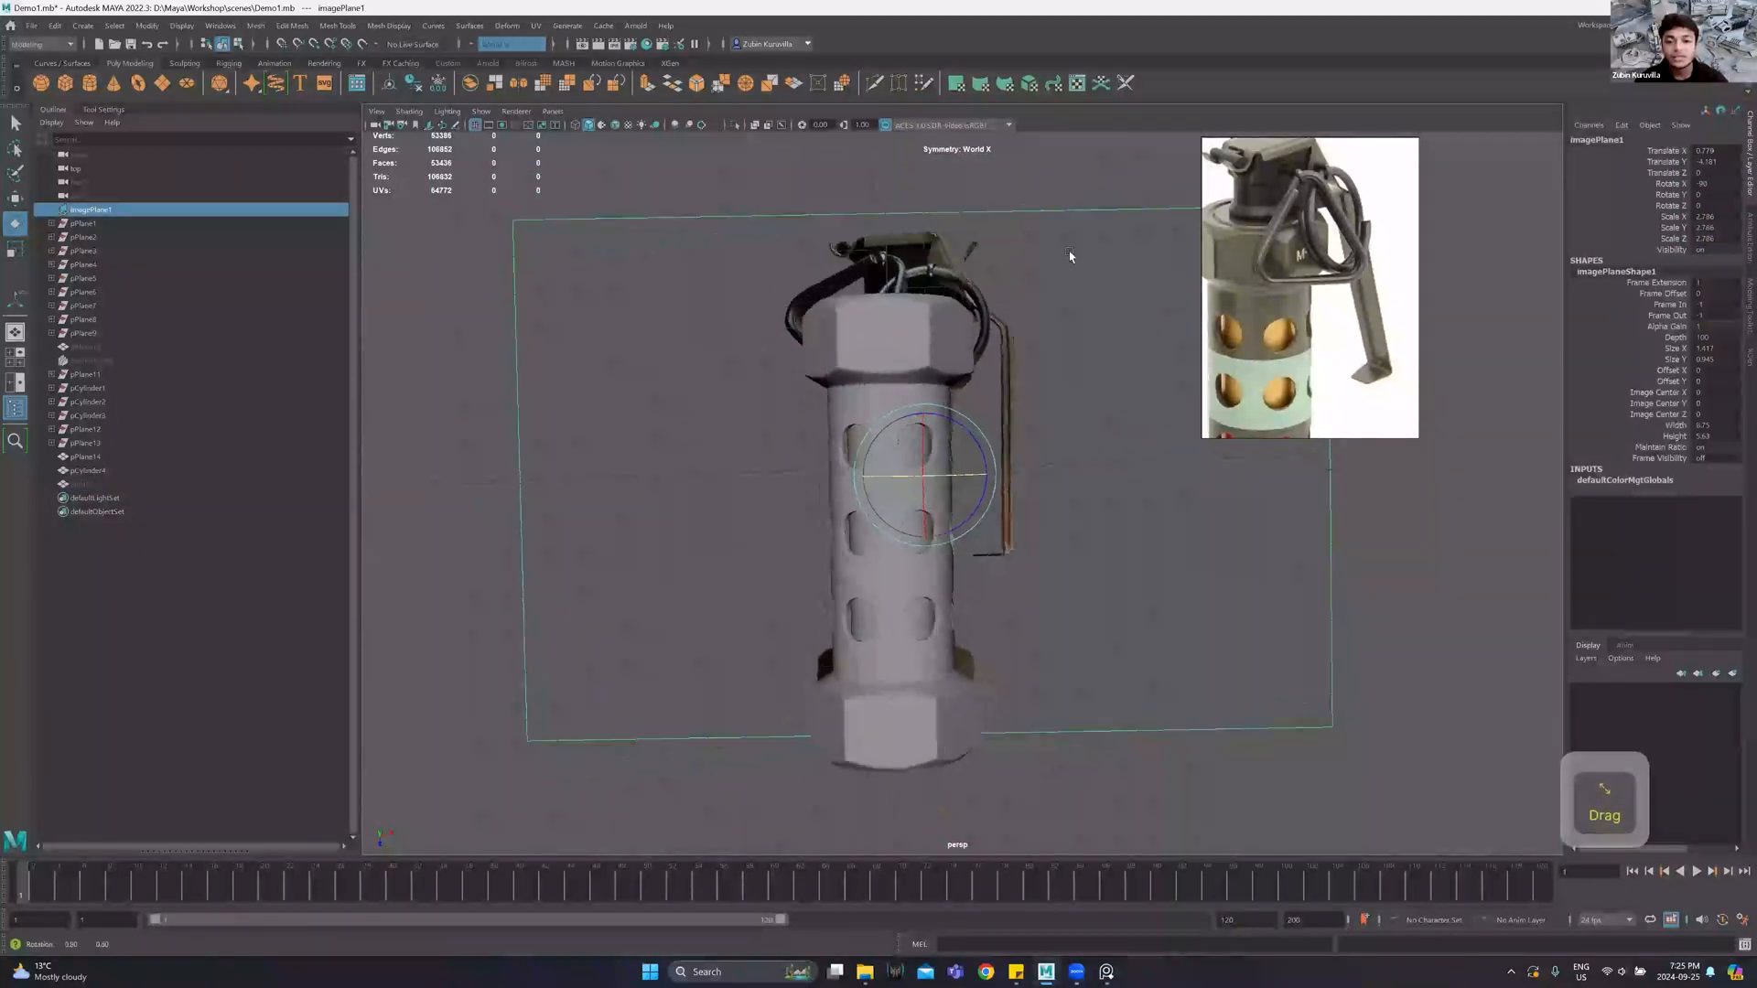
# Show the entire grenade in the reference photo and compare its proportions with the modelled body.
pyautogui.doubleClick(1237, 259)
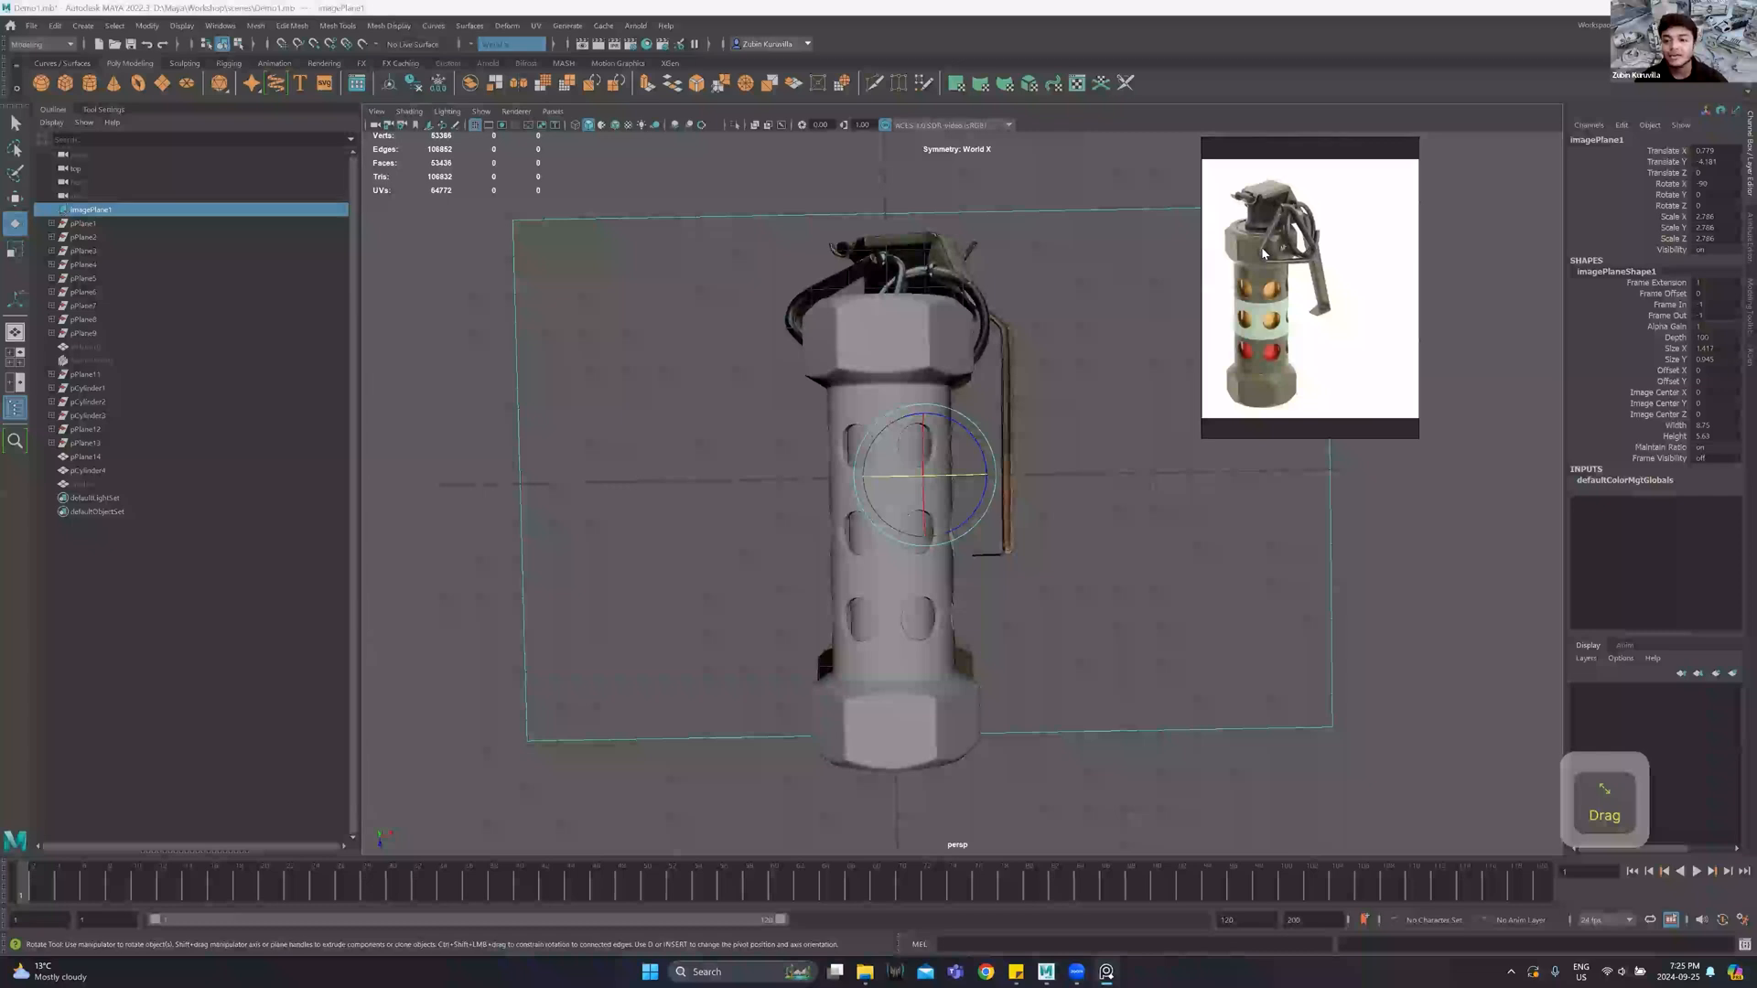
pyautogui.moveTo(1262, 248); pyautogui.dragTo(1314, 278, button='middle')
pyautogui.scroll(1, 1306, 282)
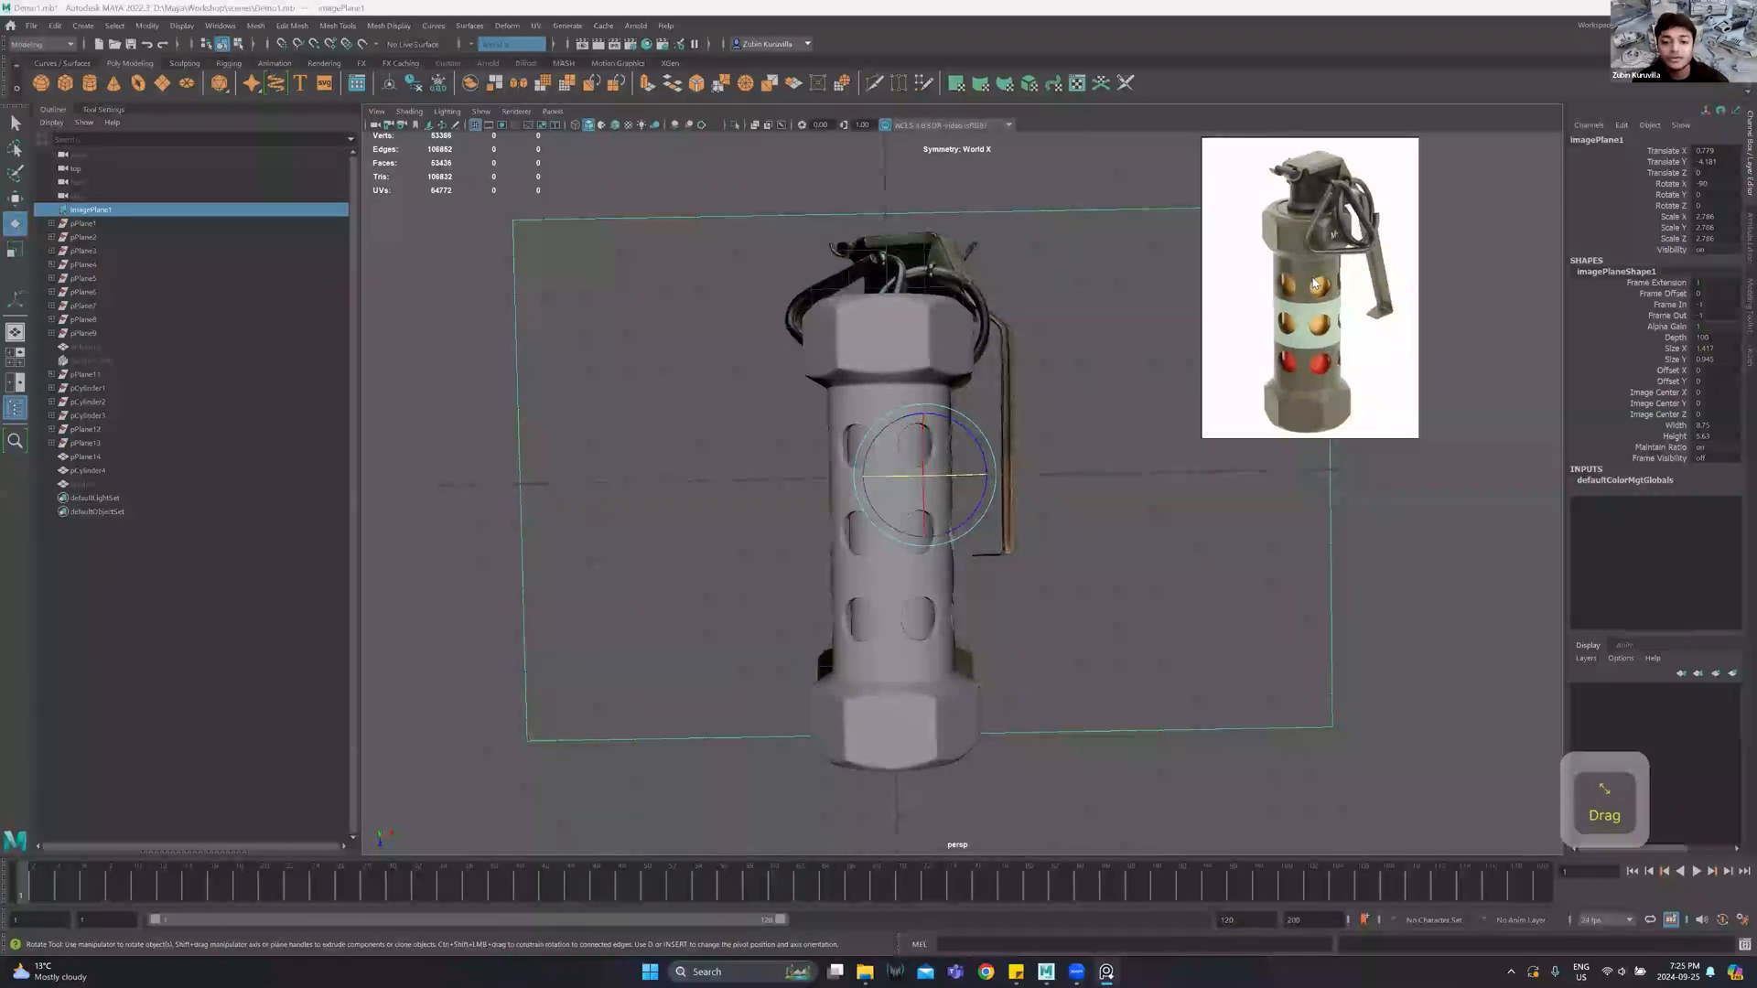
pyautogui.keyDown('alt'); pyautogui.moveTo(984, 437); pyautogui.dragTo(886, 348); pyautogui.keyUp('alt')
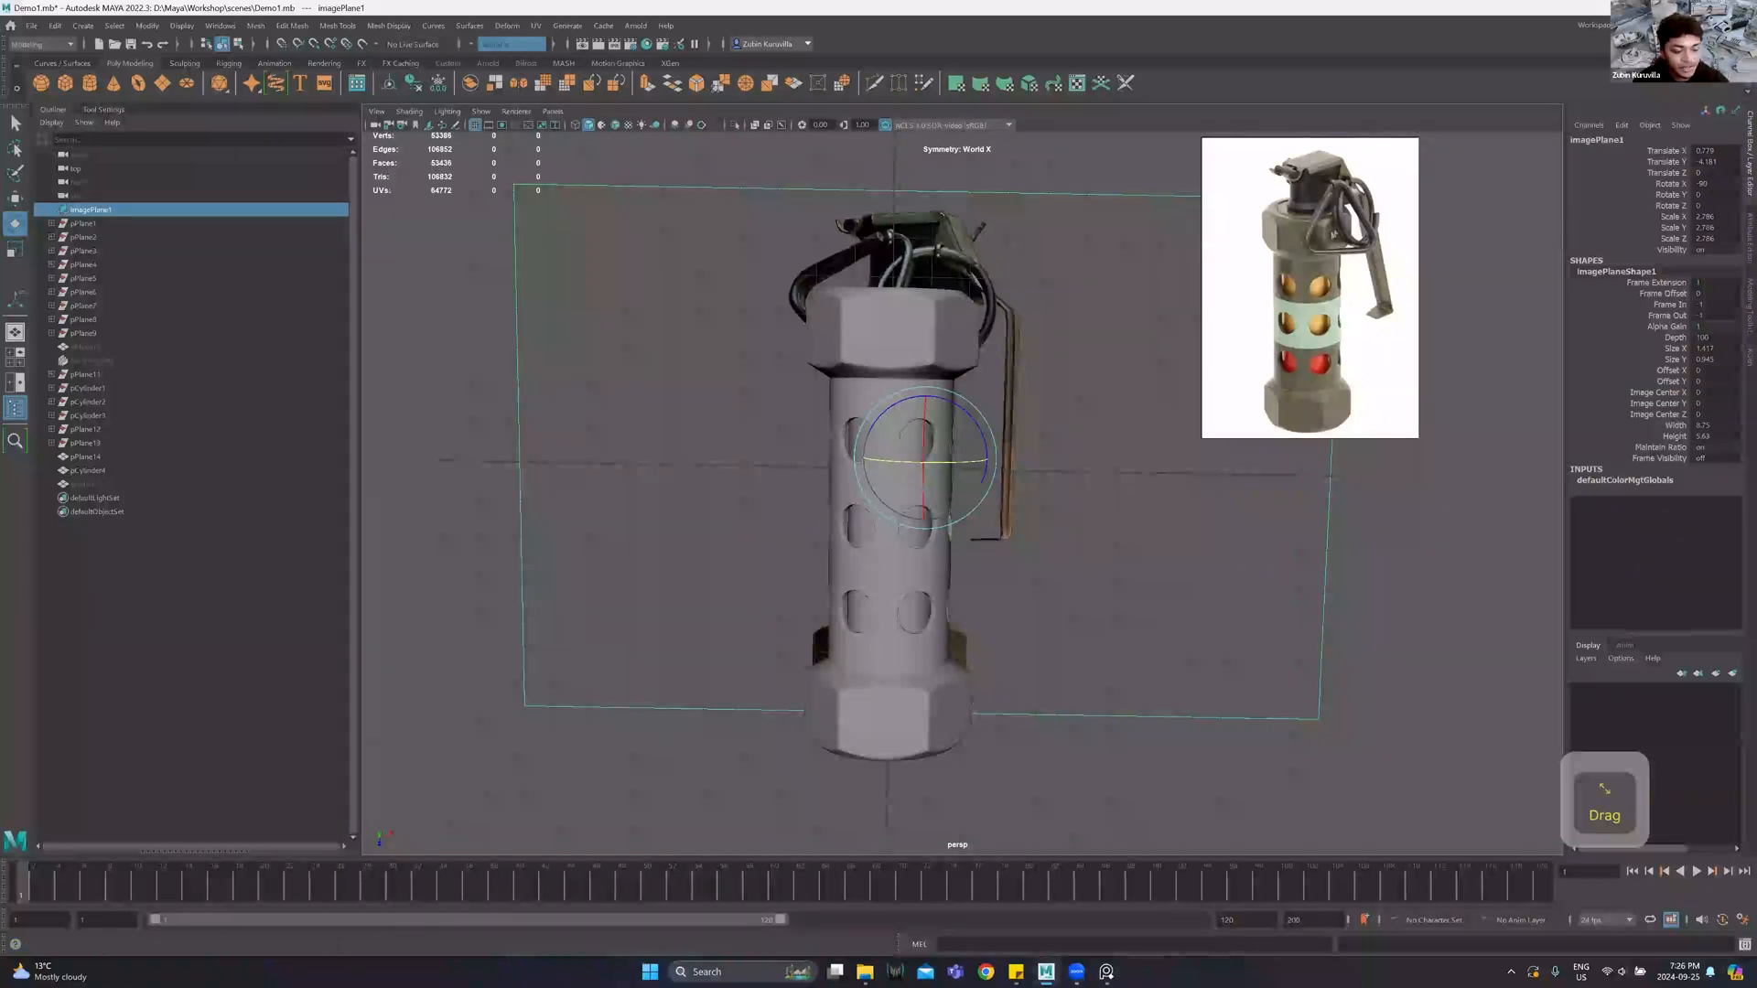
# Select the edge loop around the underside of the grenade body's upper hexagonal collar and show the mesh unsmoothed.
pyautogui.click(894, 315)
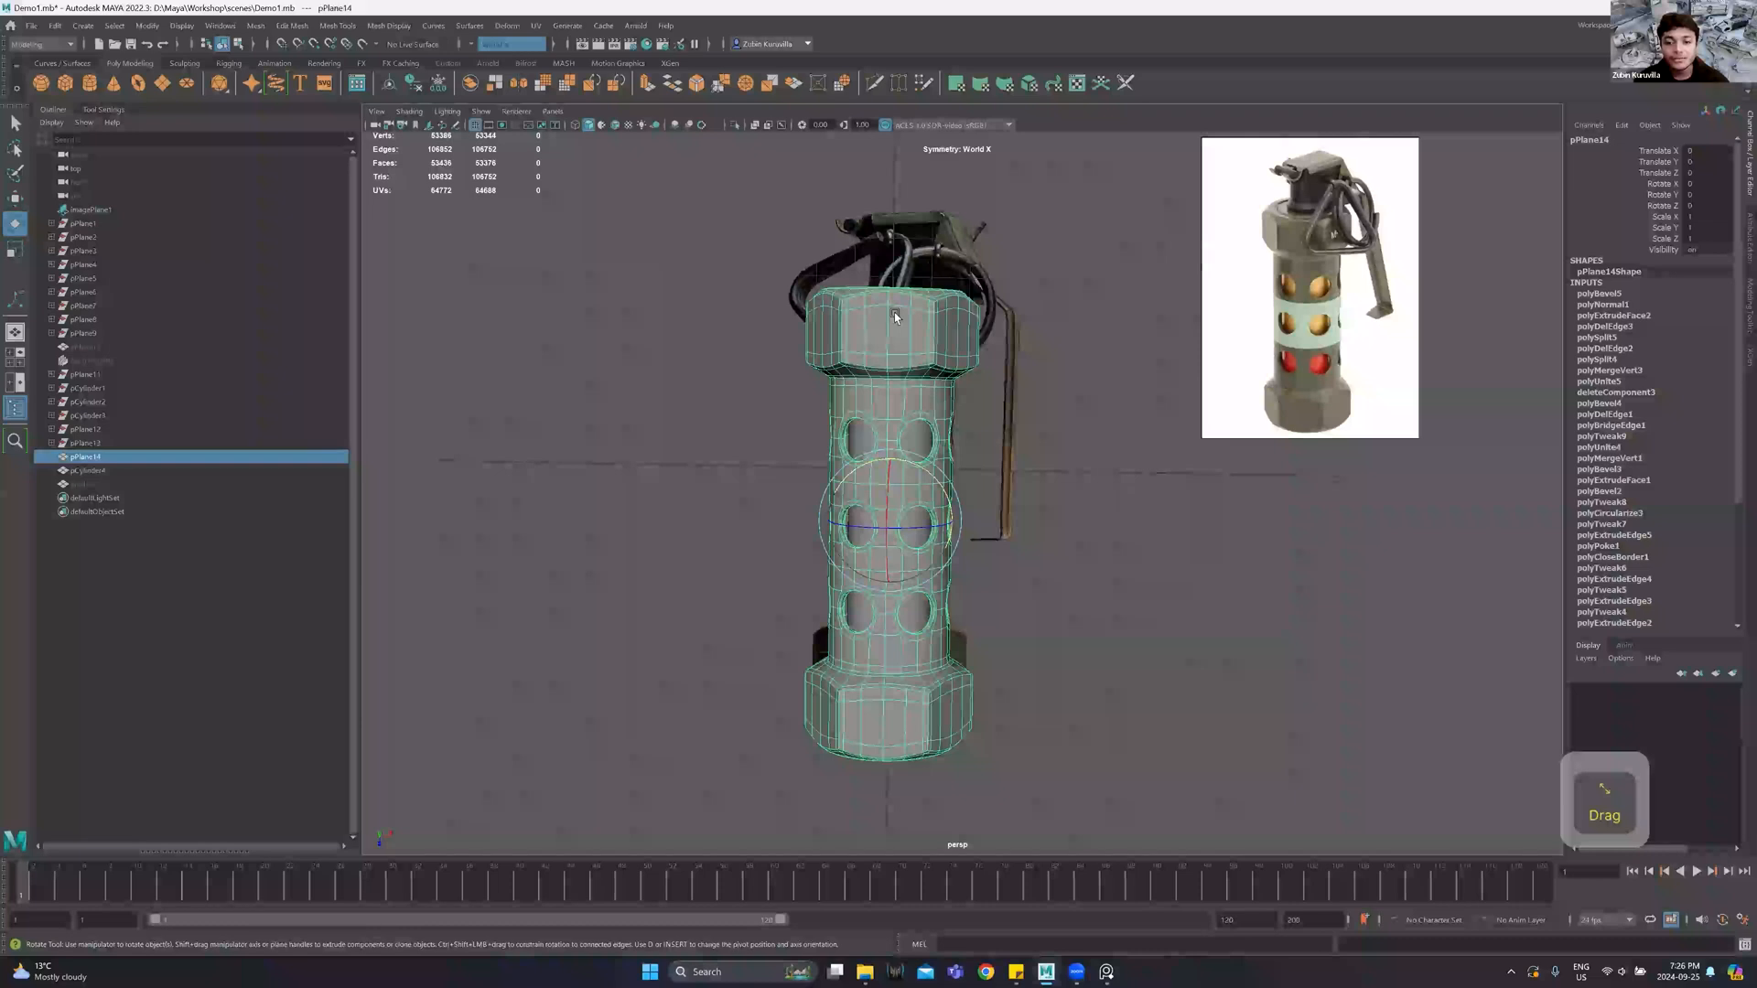
pyautogui.click(1048, 256)
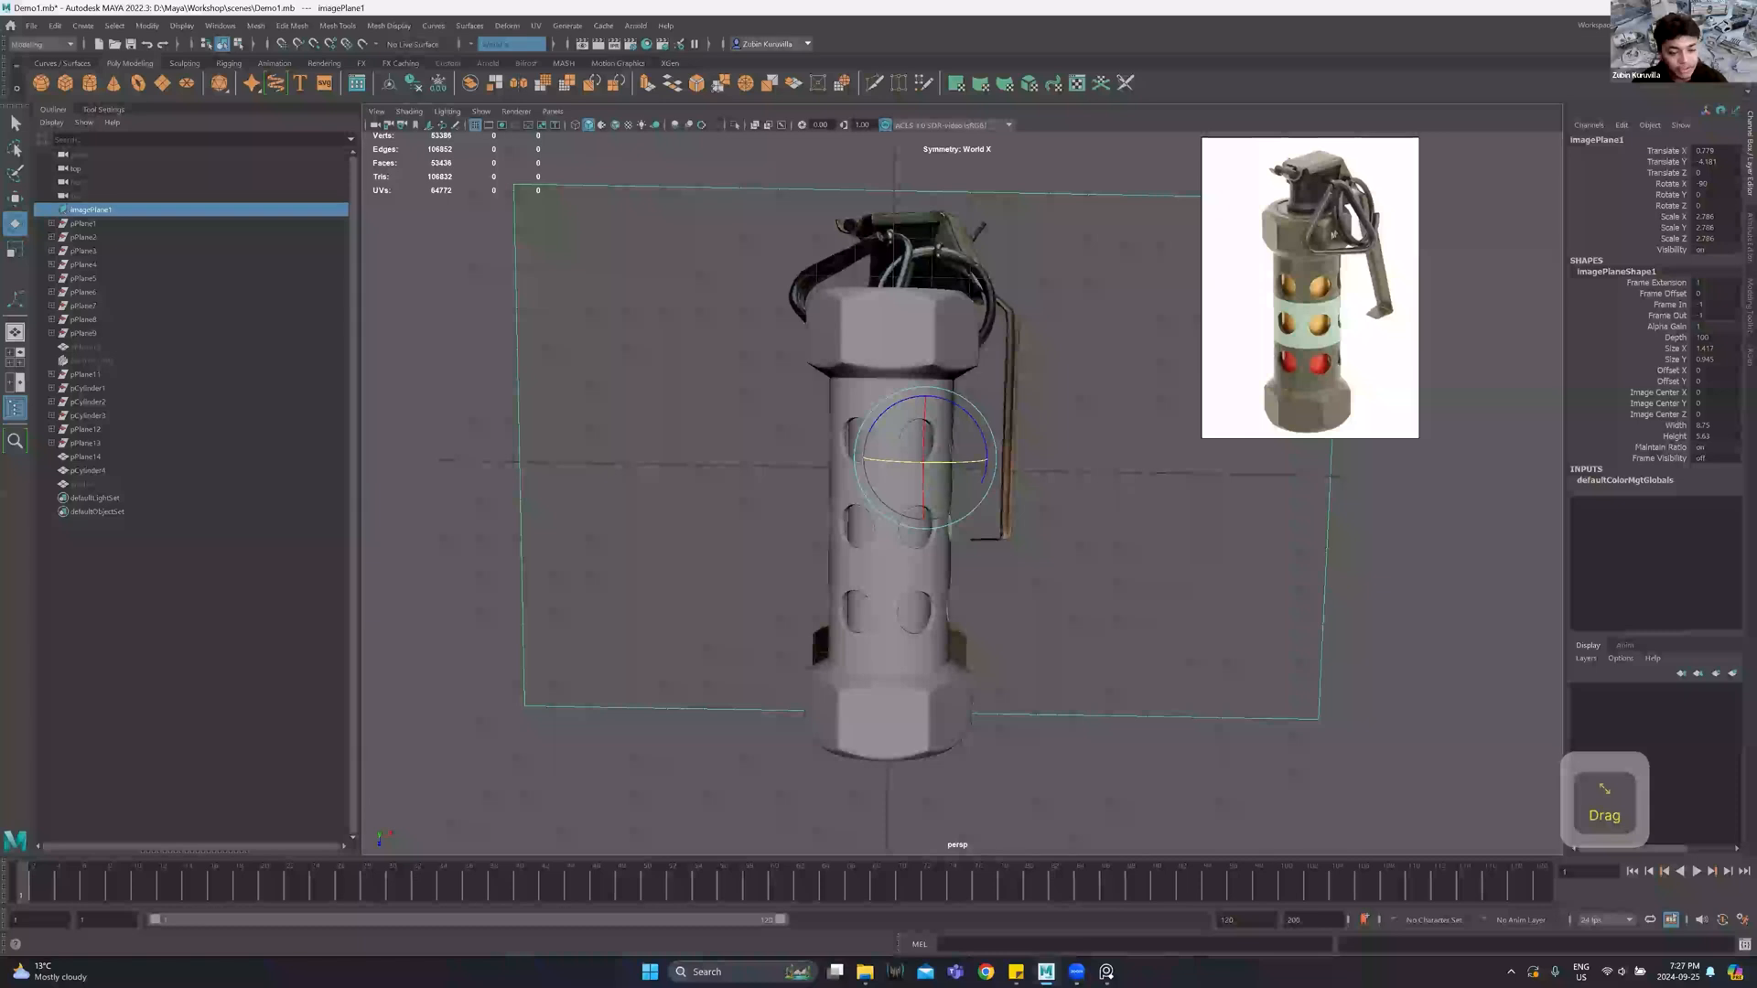
pyautogui.click(876, 359)
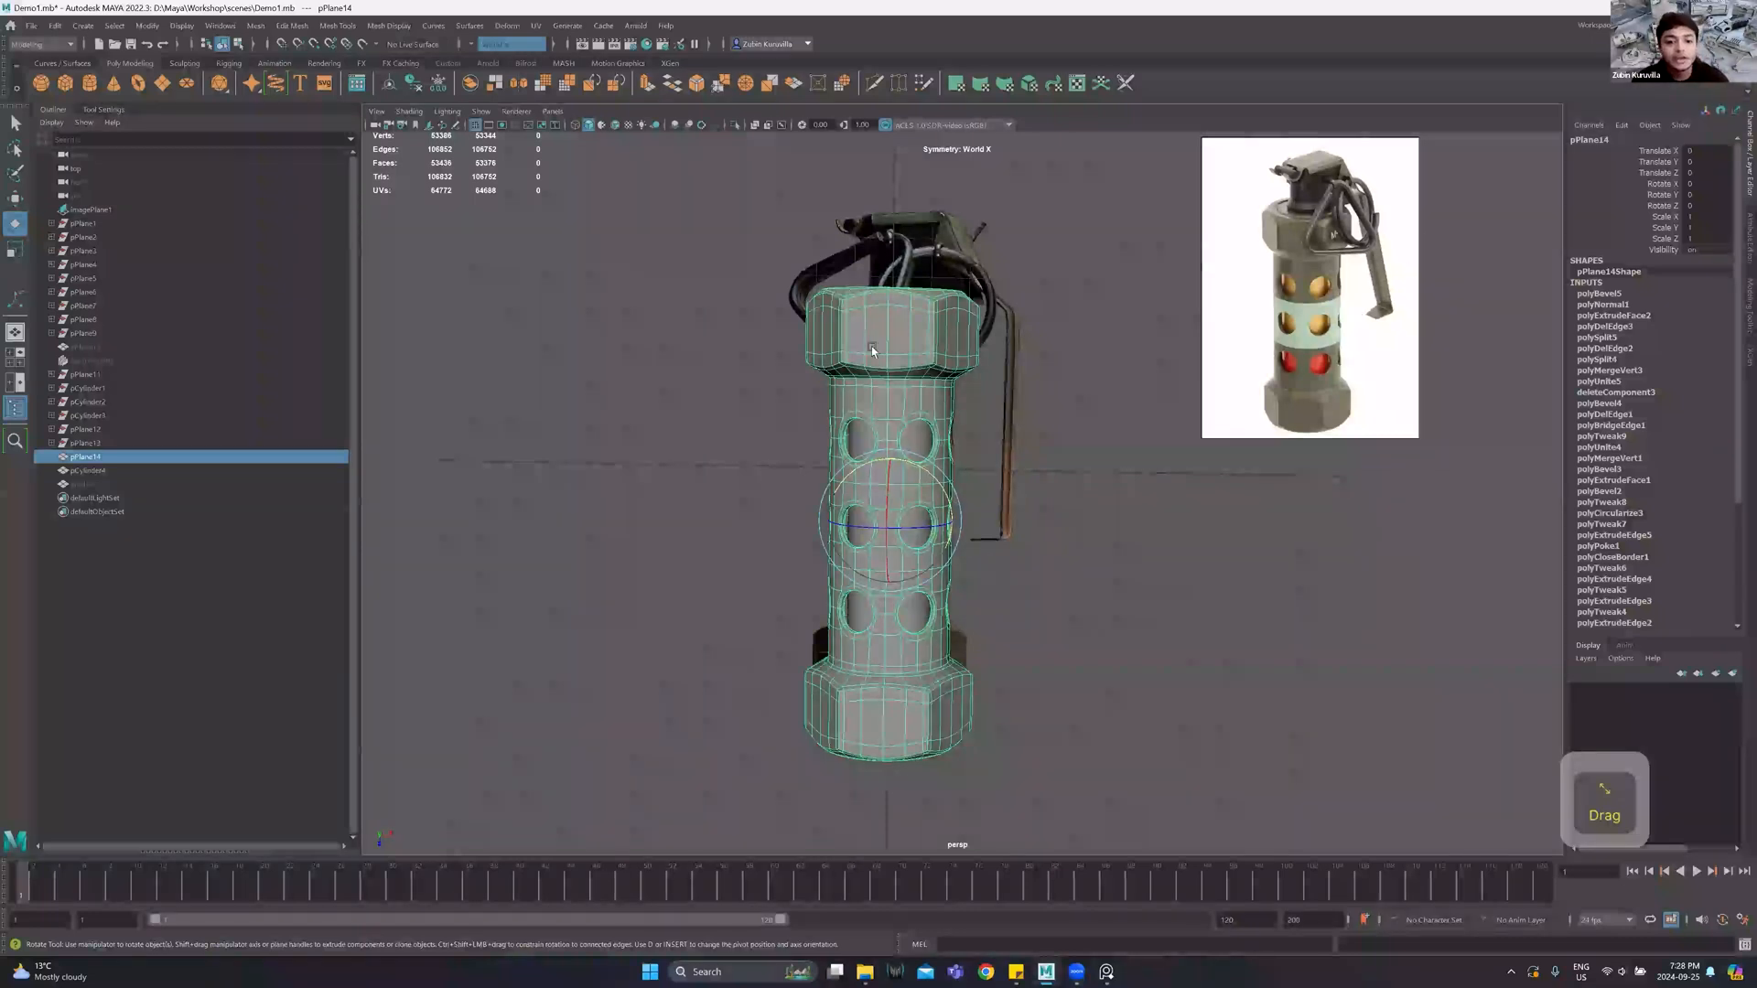
pyautogui.moveTo(873, 371); pyautogui.dragTo(878, 446, button='right')
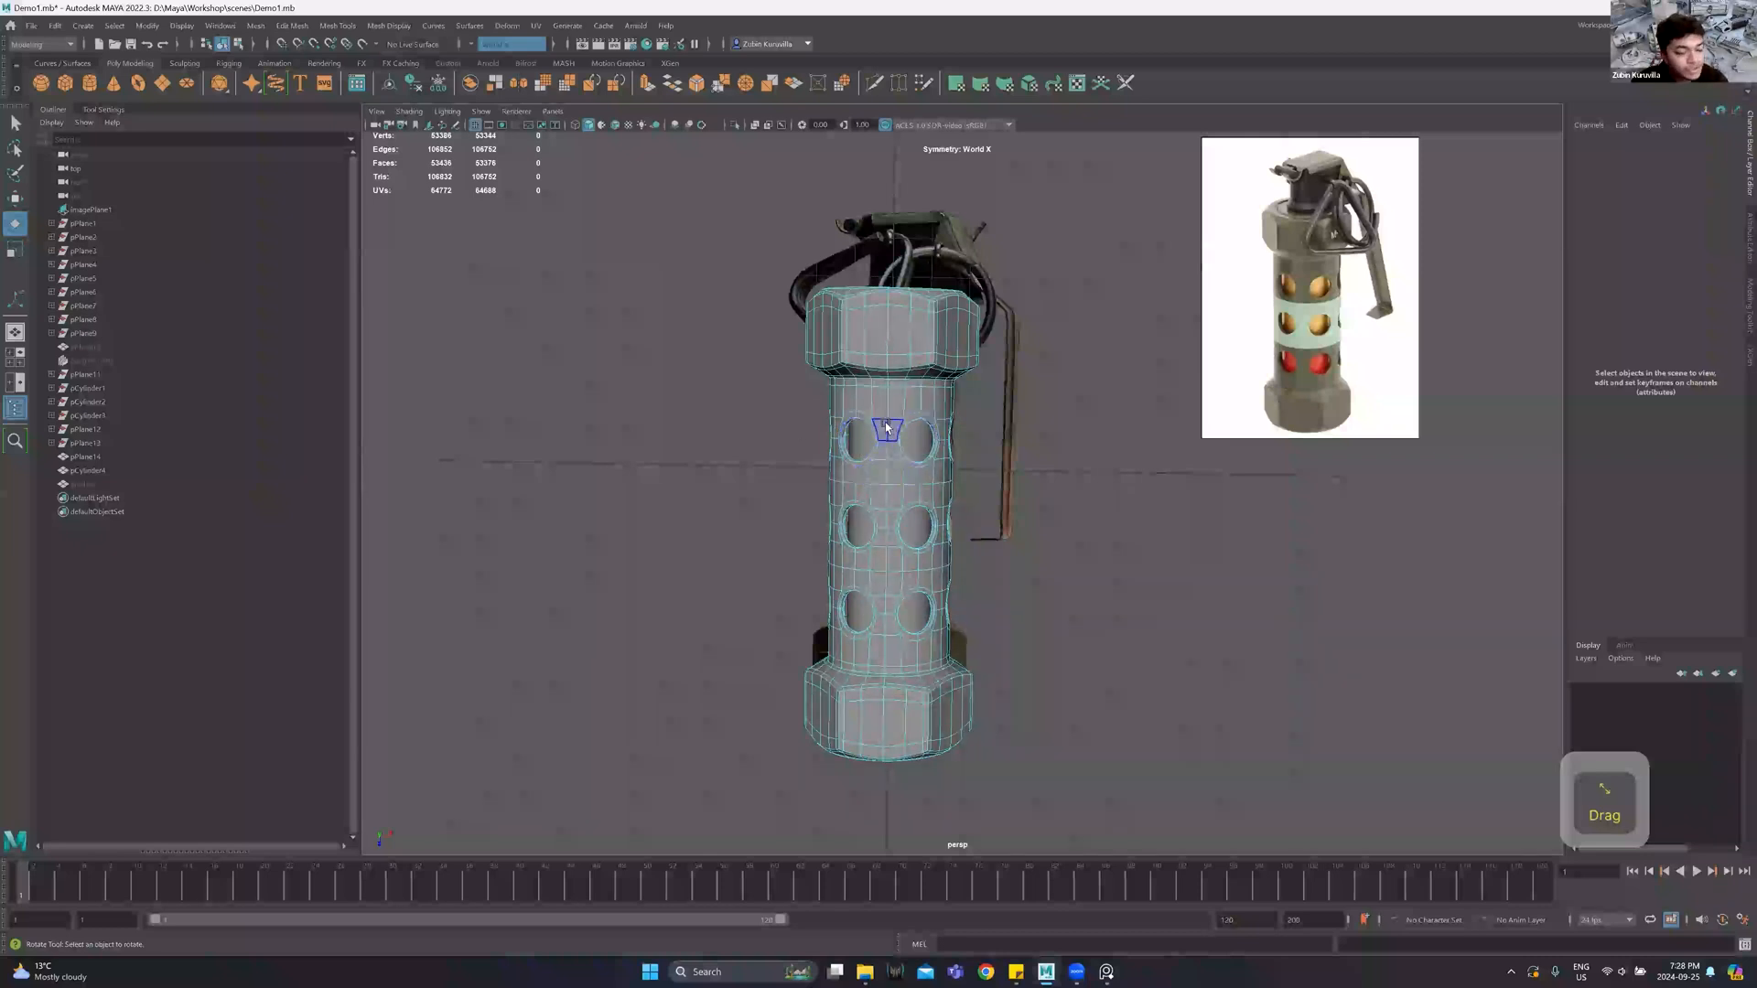
pyautogui.doubleClick(875, 371)
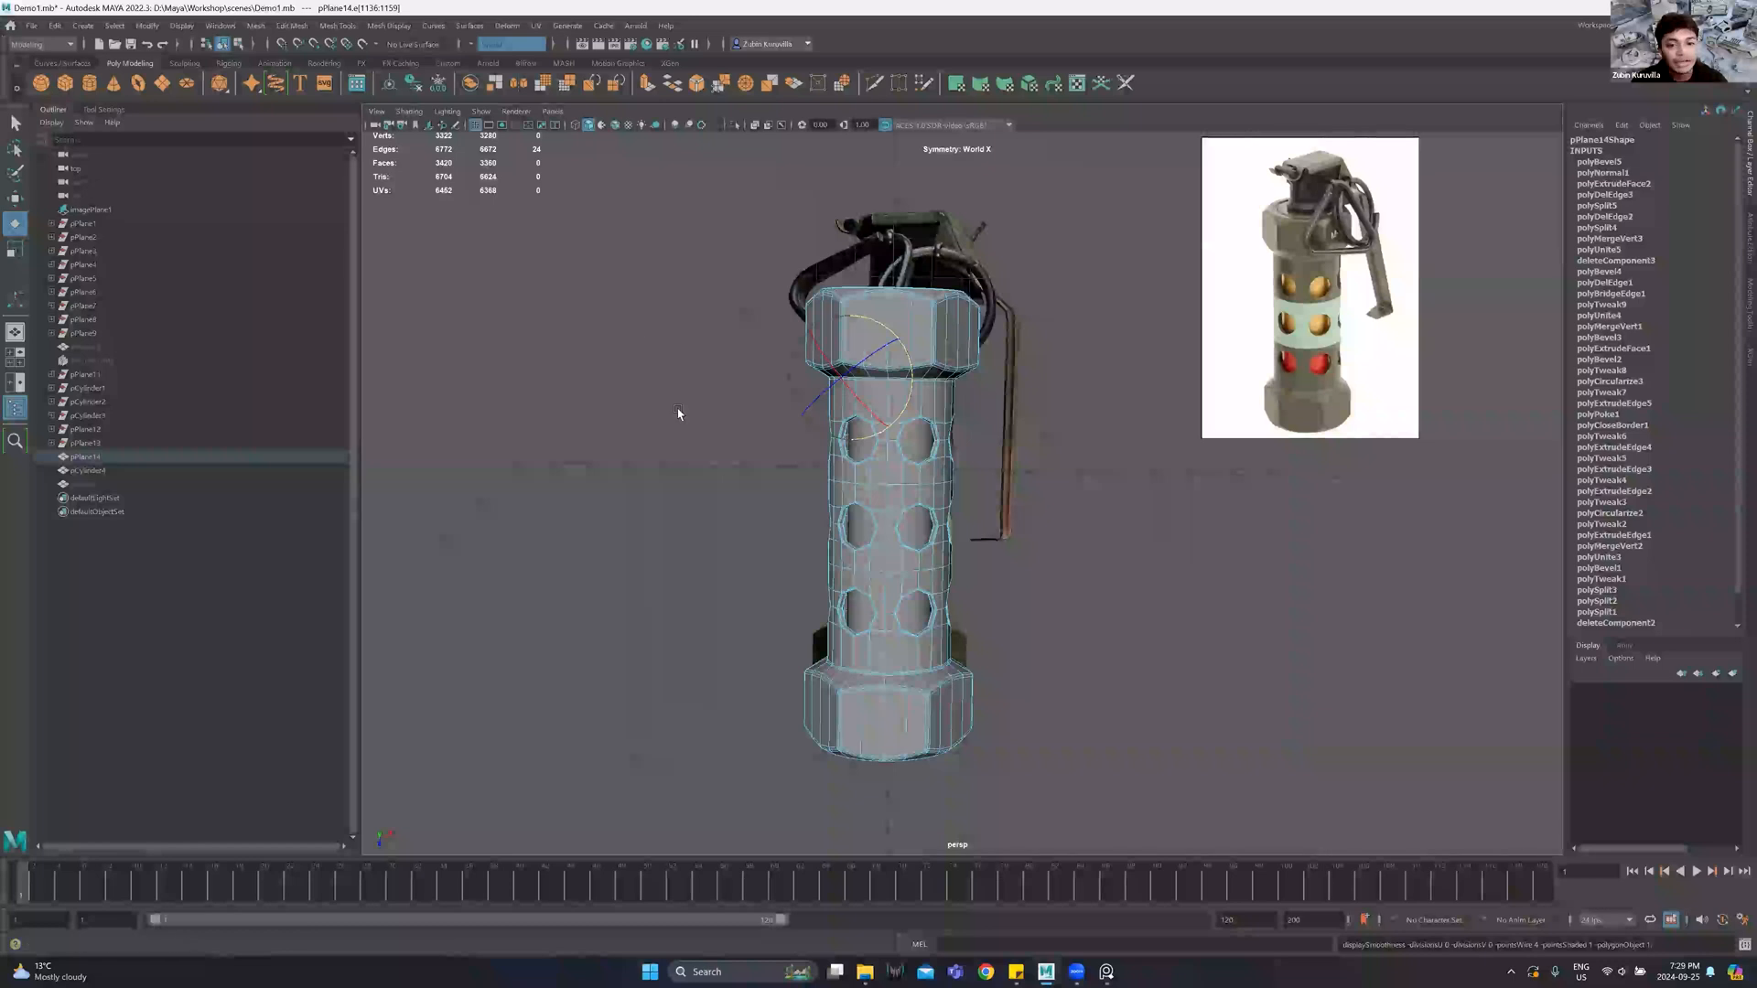
# Create a polygon cube over the grenade body, scale it uniformly to about 0.62 and show its smooth preview.
pyautogui.keyDown('shift'); pyautogui.moveTo(678, 413); pyautogui.dragTo(776, 457, button='right'); pyautogui.keyUp('shift')
pyautogui.press('r')
pyautogui.moveTo(891, 471); pyautogui.dragTo(703, 250)
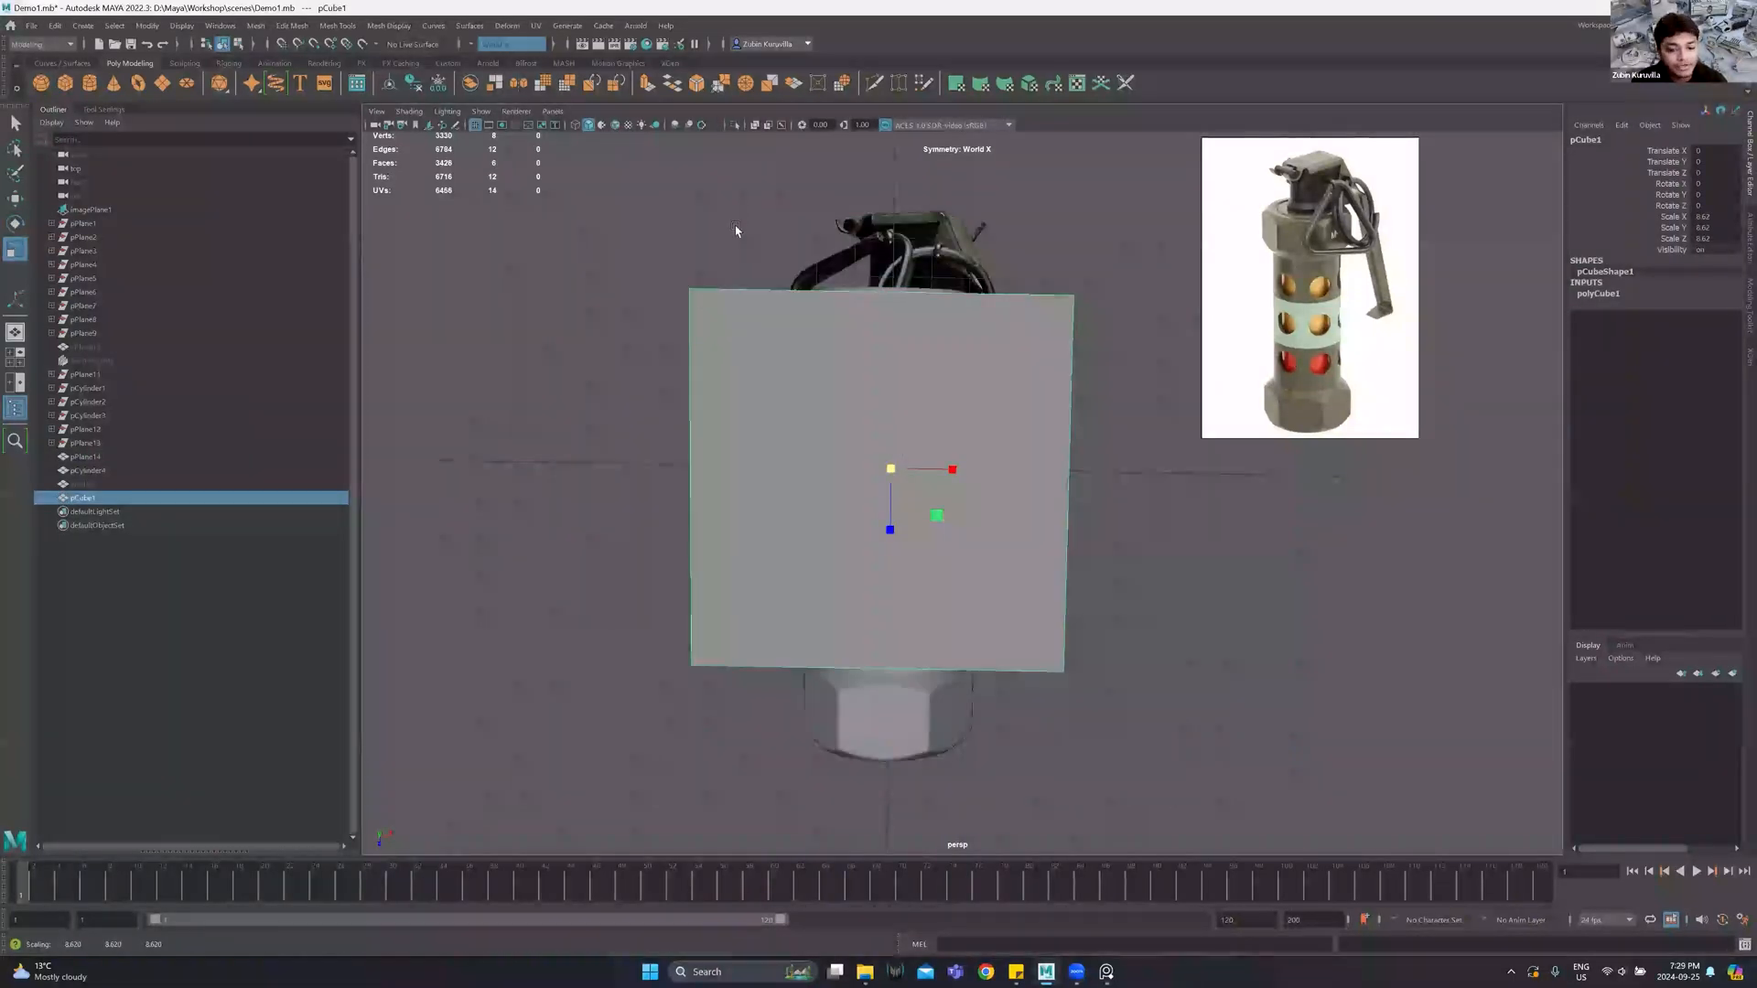
pyautogui.press('3')
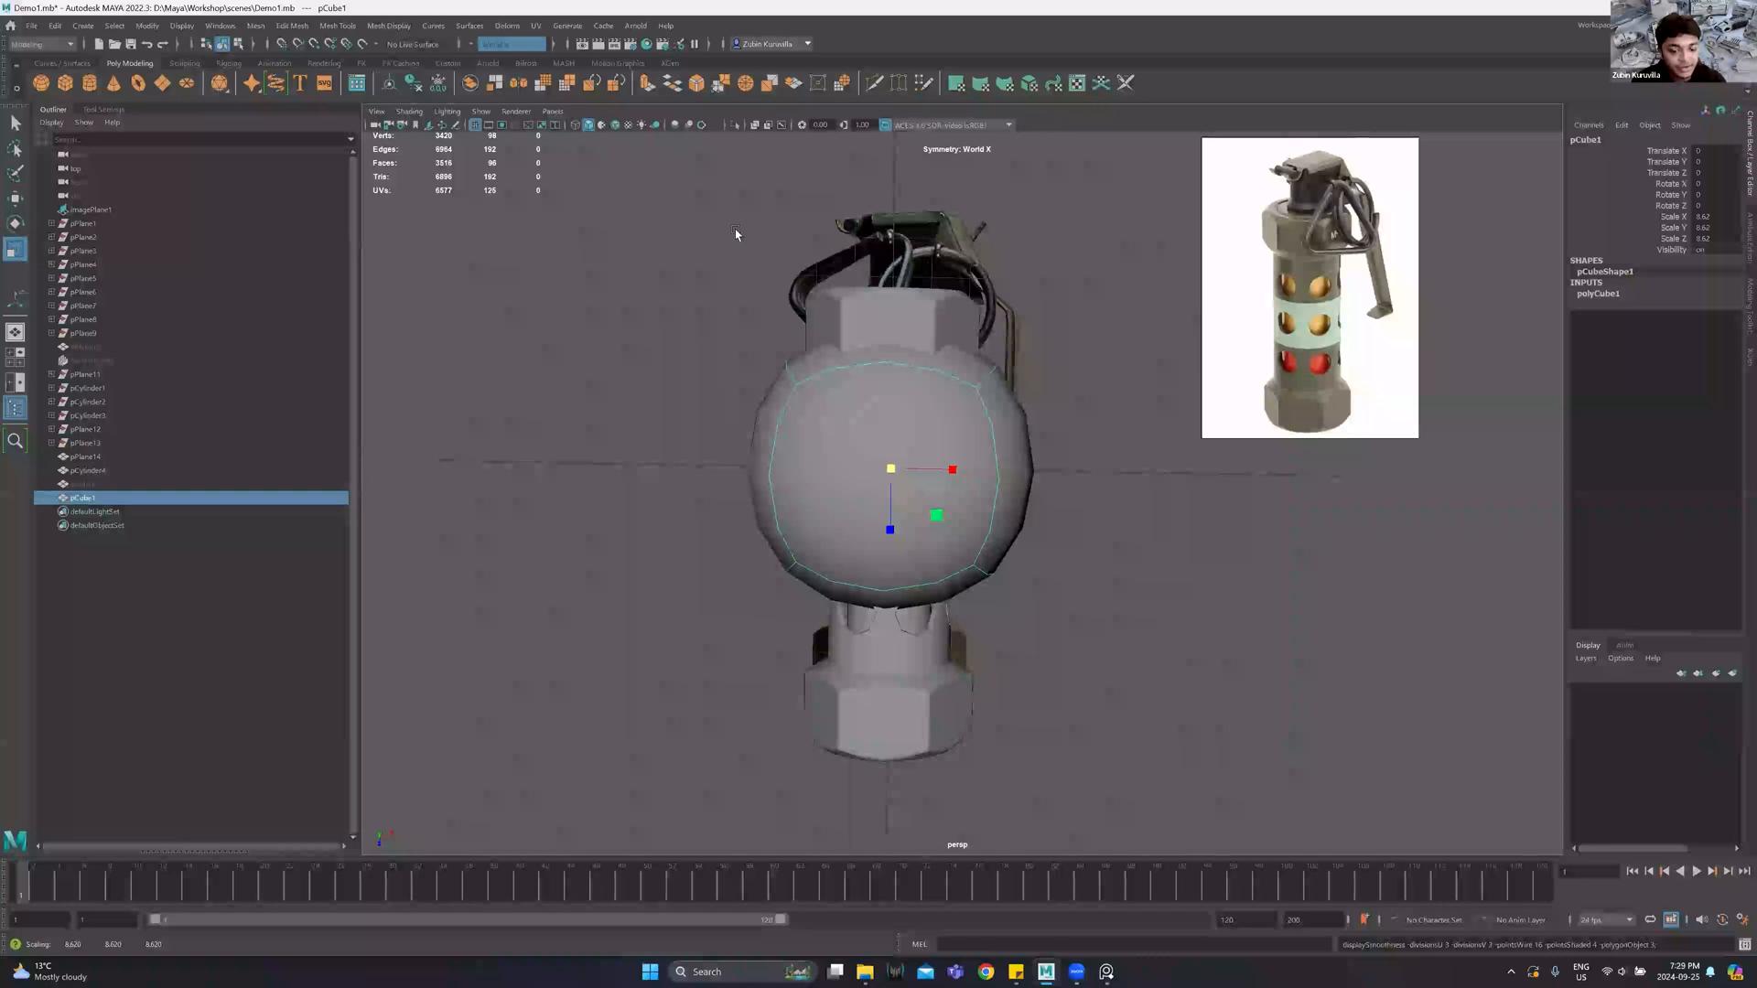
pyautogui.scroll(-3, 917, 497)
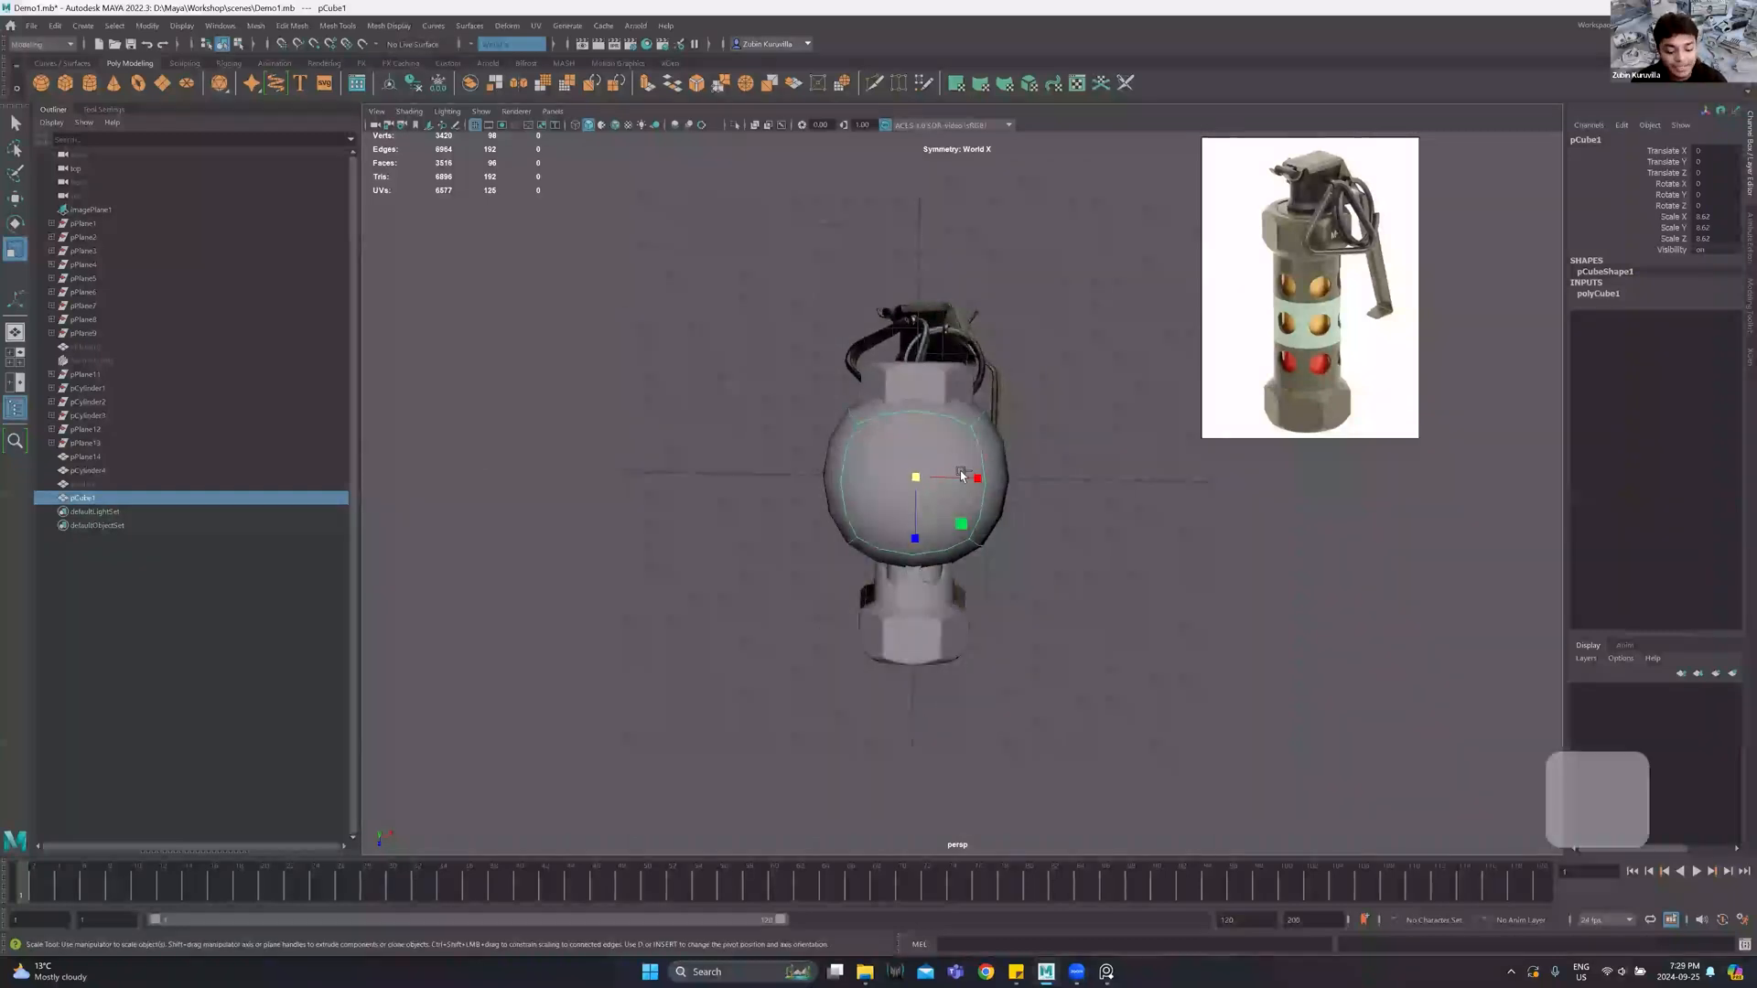
# Duplicate the smooth-previewed cube beside the original along X, apply Smooth to the copy and show it unsmoothed.
pyautogui.hotkey('ctrl', 'd')
pyautogui.press('w')
pyautogui.moveTo(988, 479); pyautogui.dragTo(1178, 503)
pyautogui.click(255, 25)
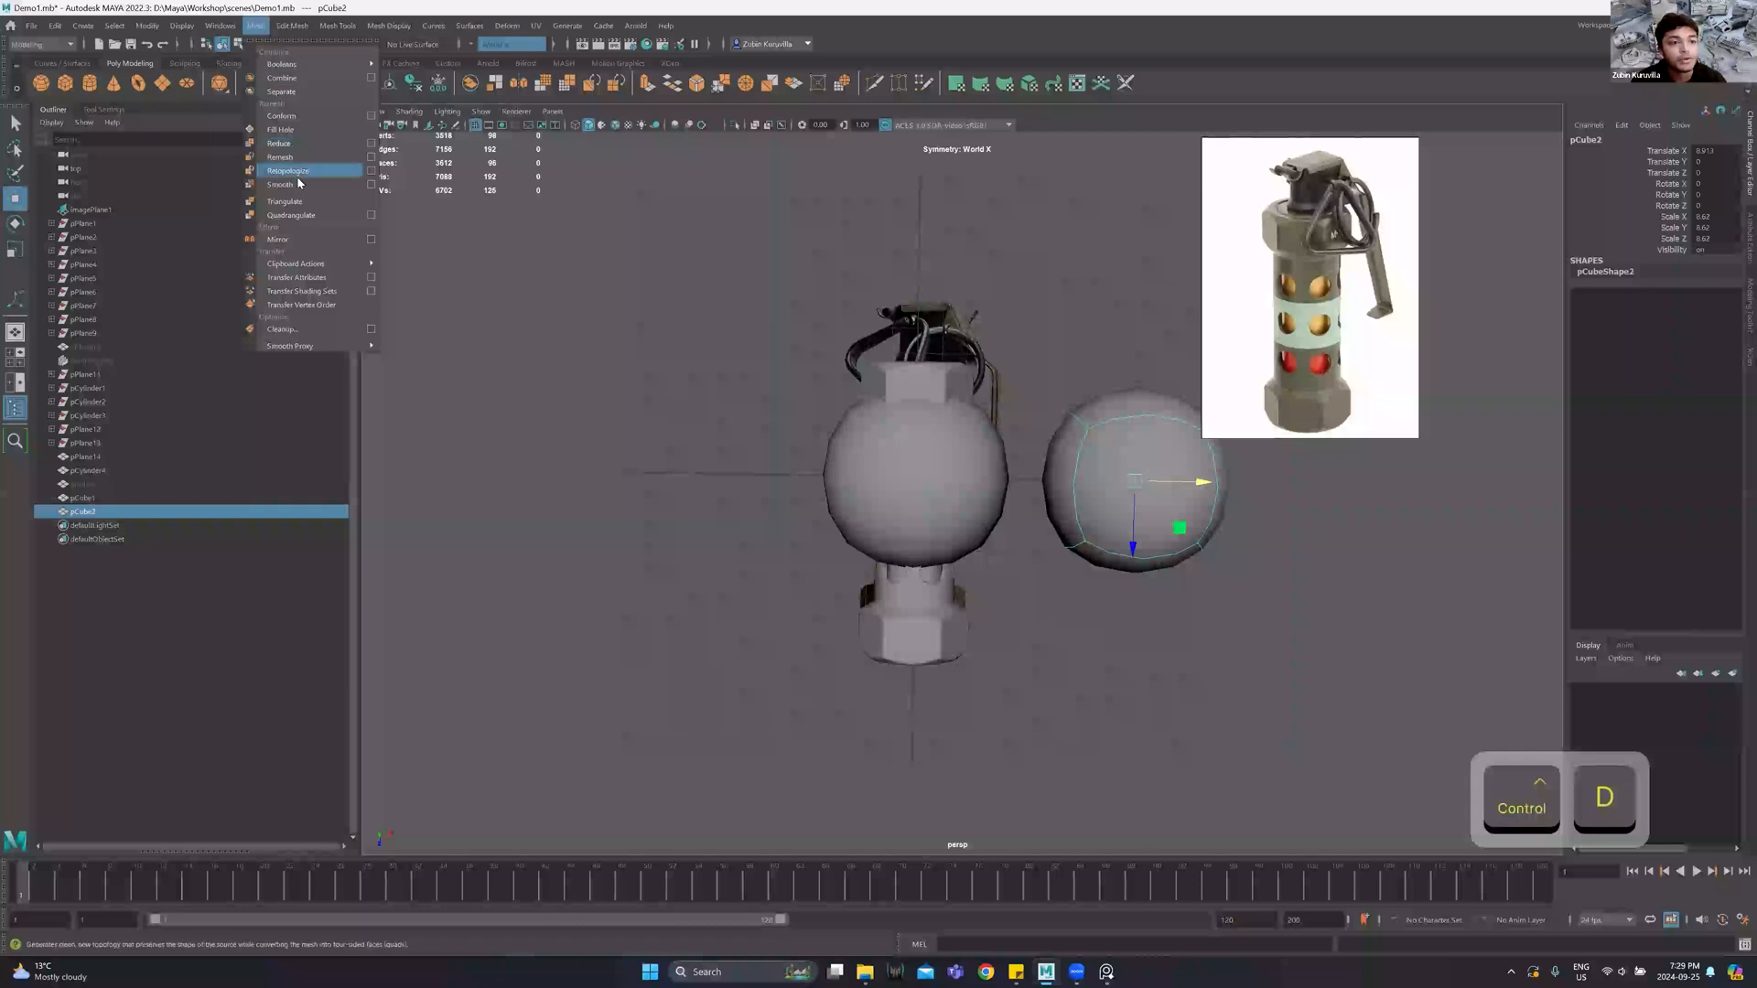
pyautogui.click(280, 184)
pyautogui.press('q')
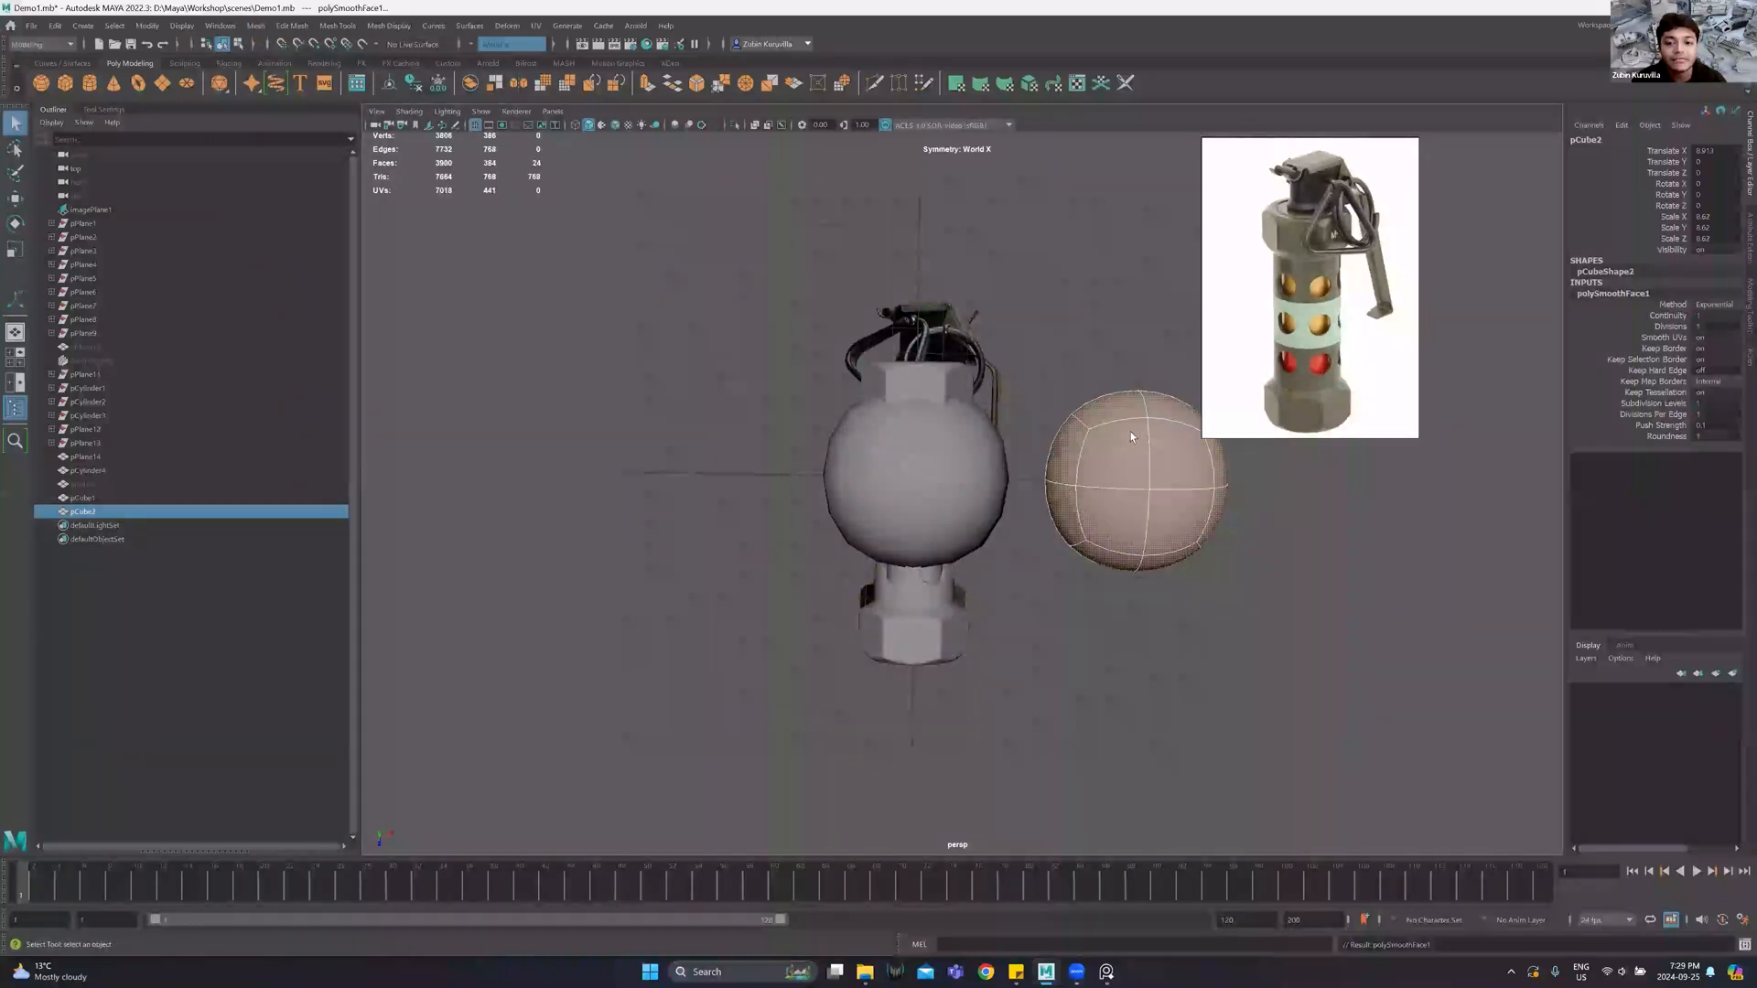
pyautogui.press('1')
# Delete both test cubes and select the grenade body.
pyautogui.moveTo(1057, 377); pyautogui.dragTo(1192, 649)
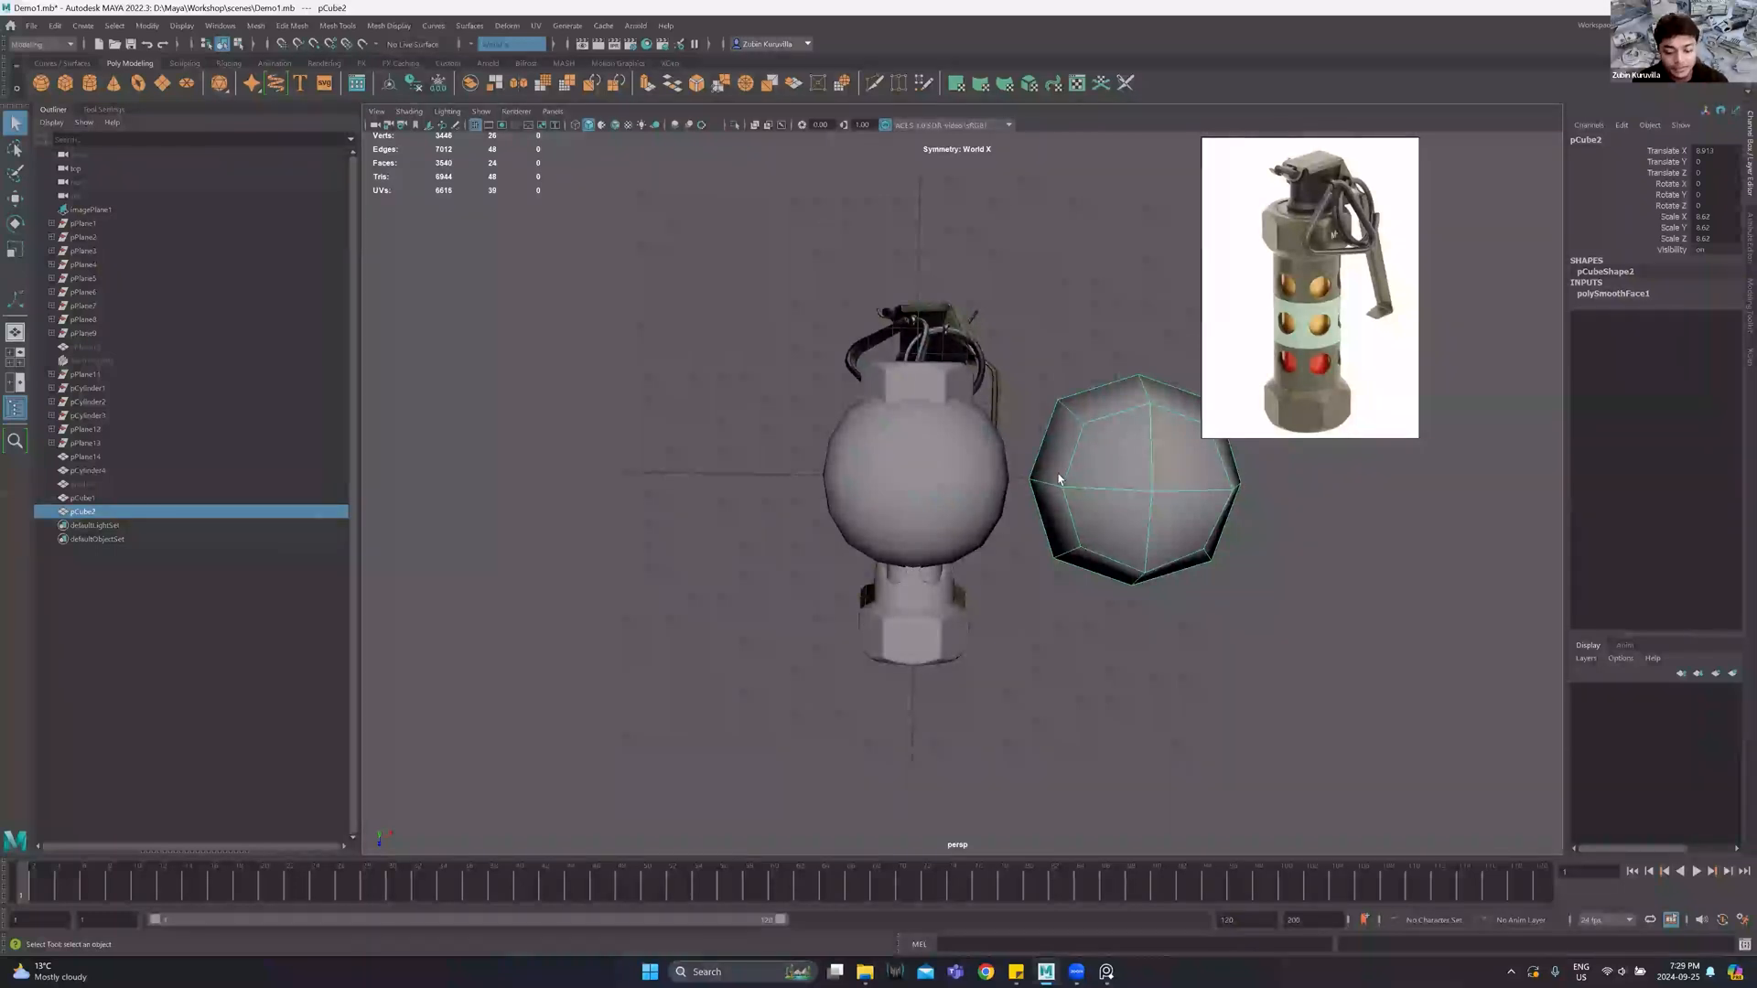
pyautogui.press('Delete')
pyautogui.click(939, 483)
pyautogui.press('Delete')
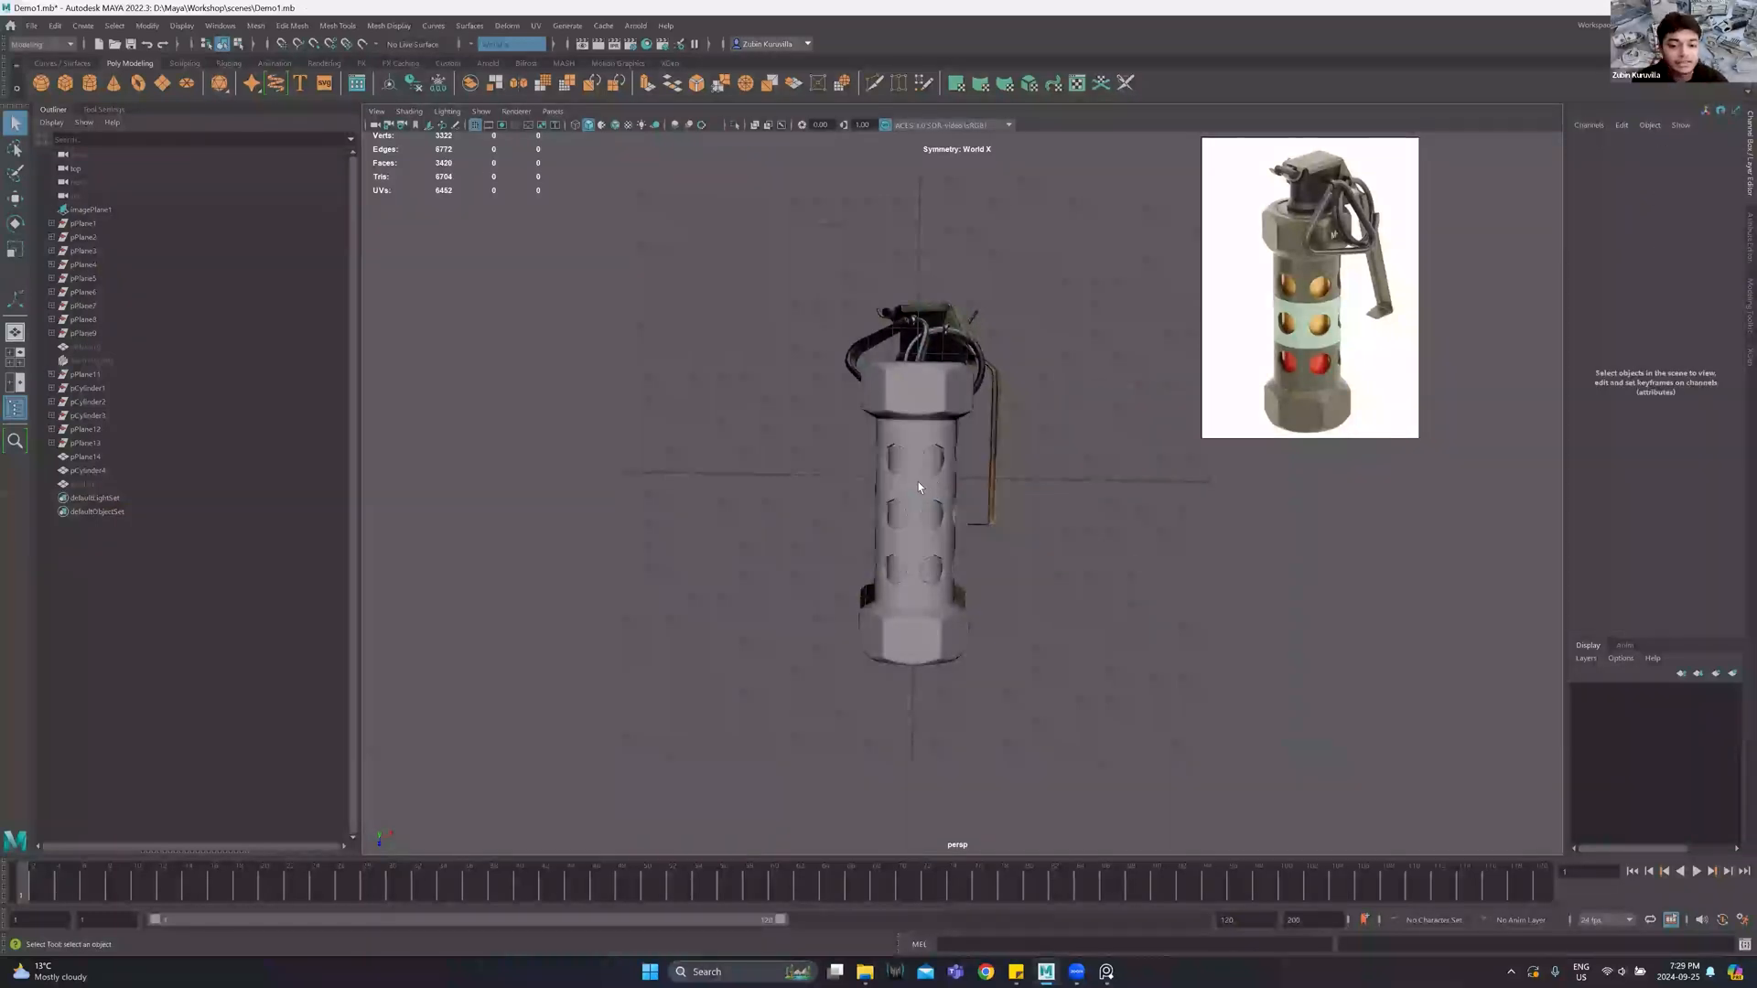
pyautogui.click(919, 481)
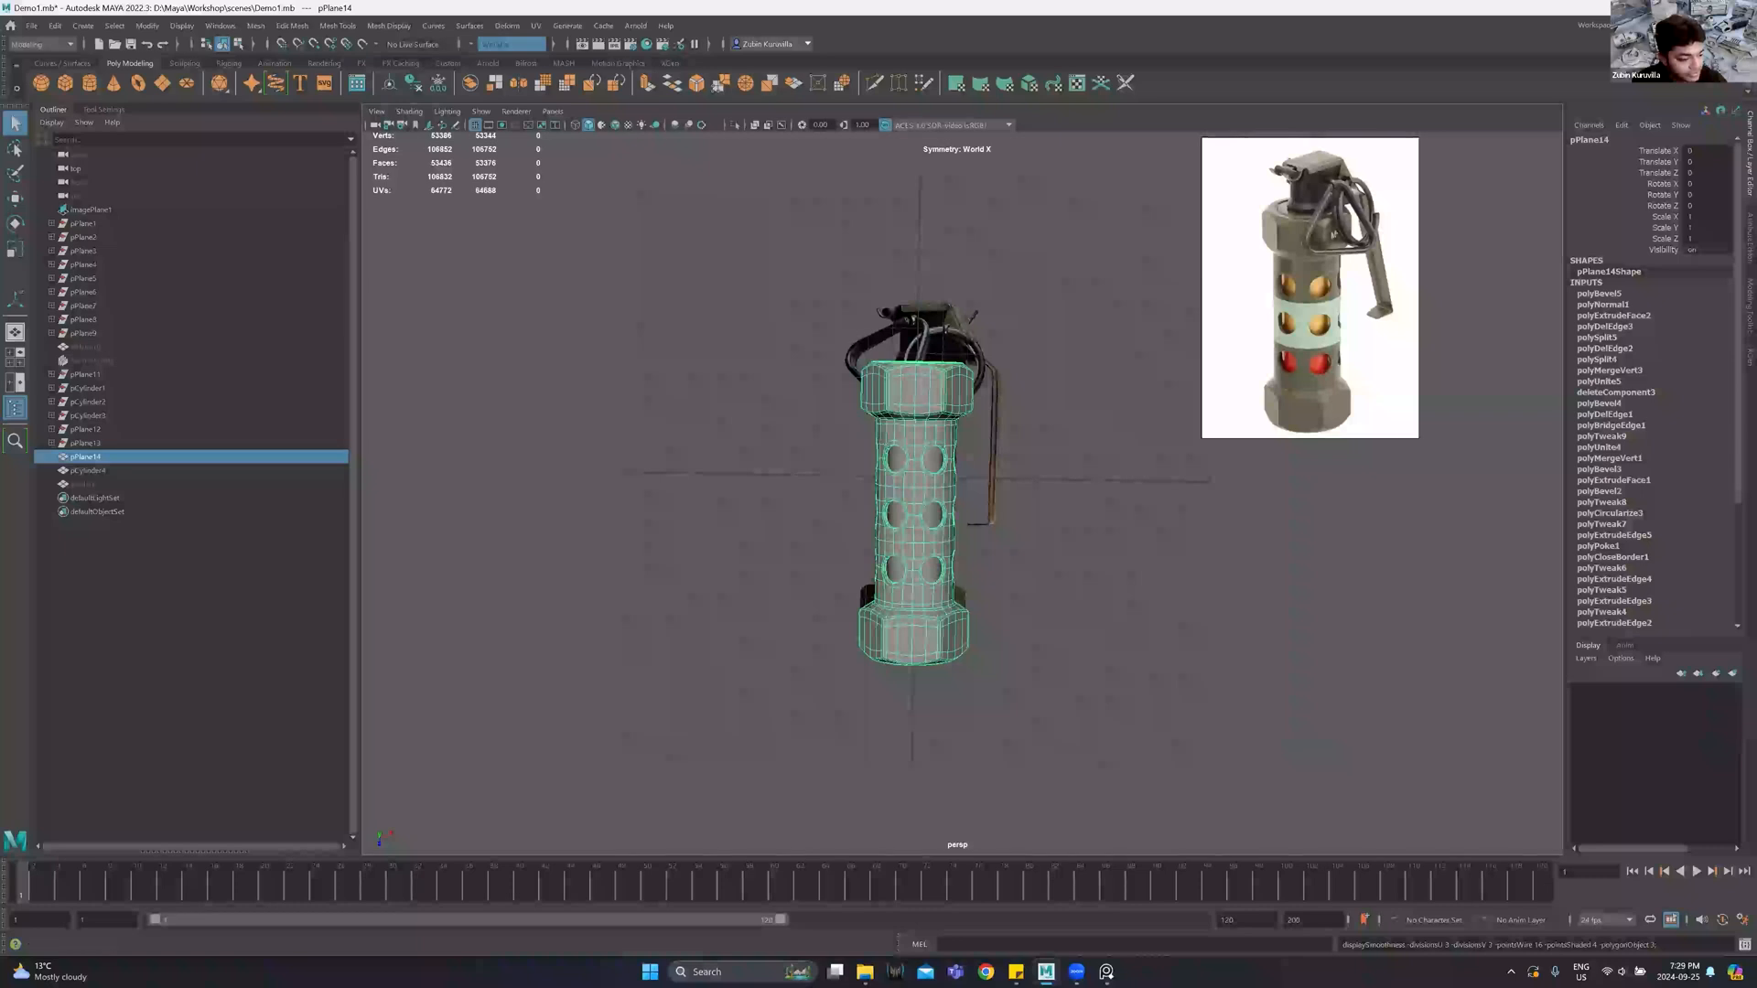